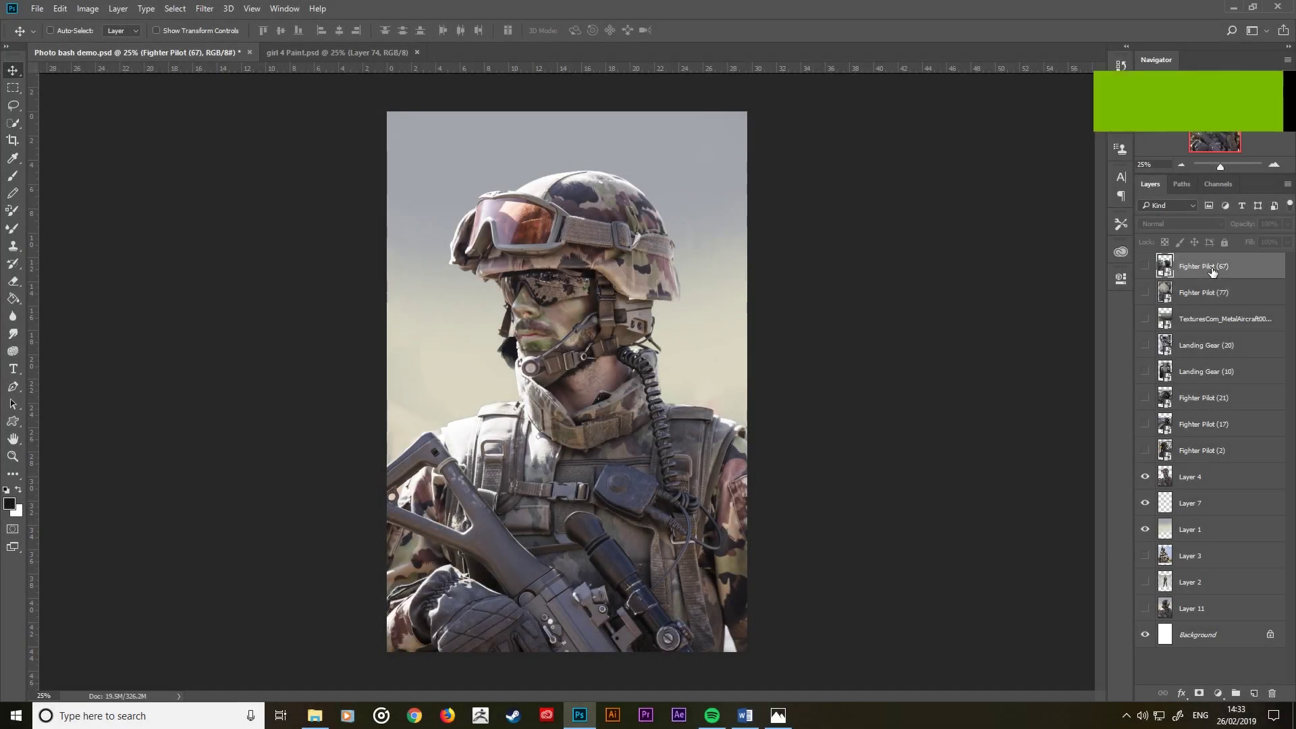
# Step: Reveal Fighter Pilot (67), flip it horizontally, and commit it moved up-right over the head
pyautogui.click(1144, 267)
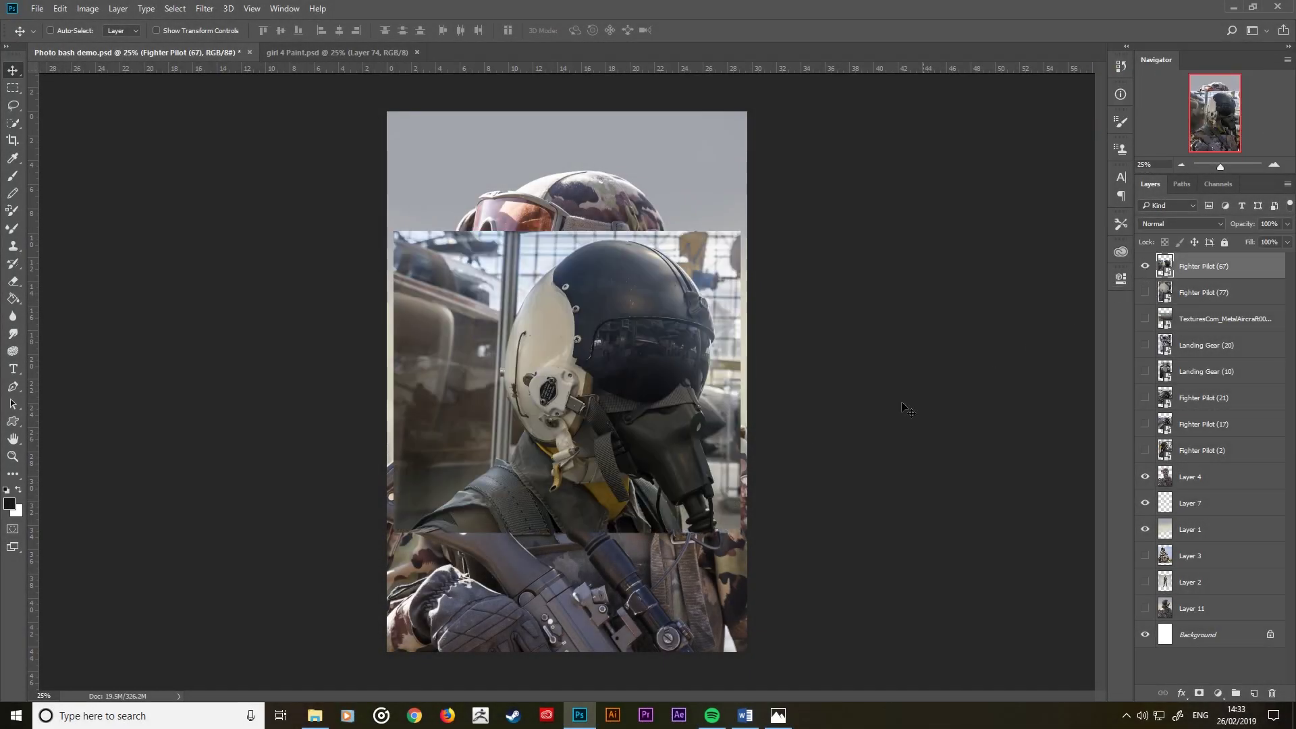
pyautogui.hotkey('ctrl', 't')
pyautogui.rightClick(620, 368)
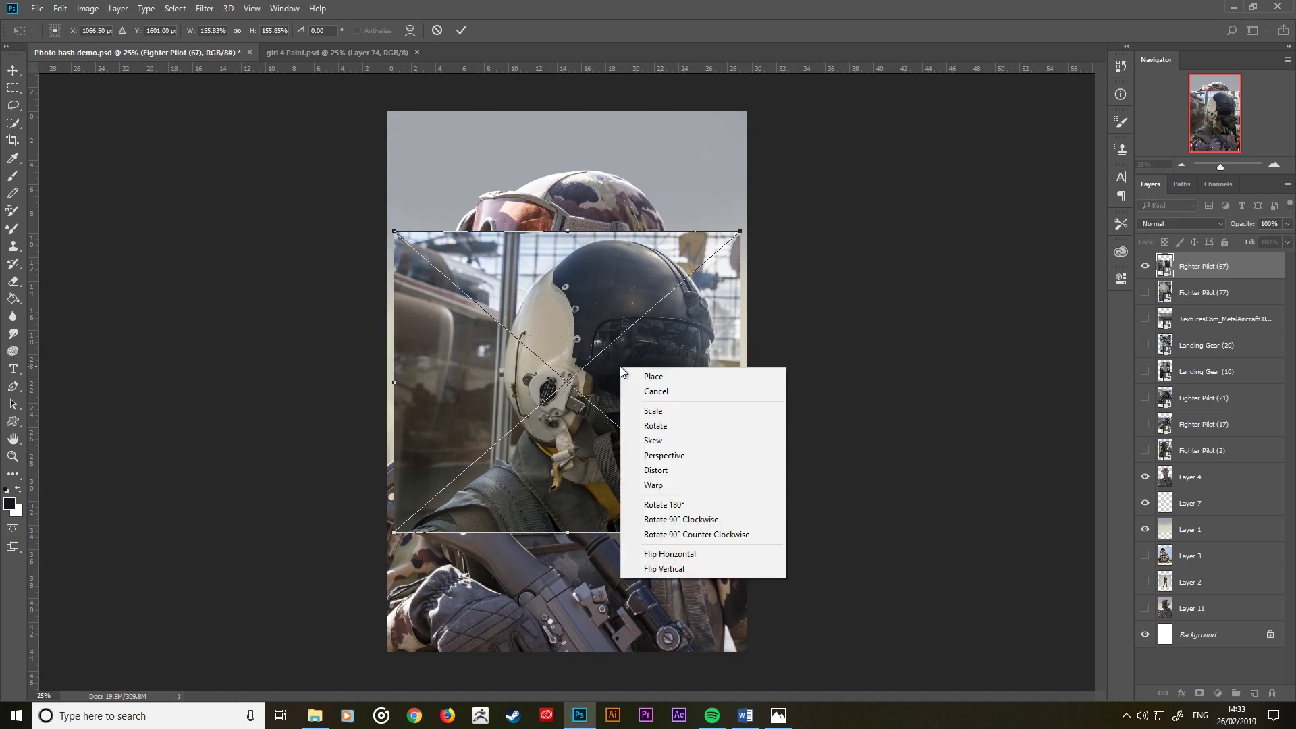
pyautogui.click(668, 554)
pyautogui.moveTo(619, 487); pyautogui.dragTo(654, 410)
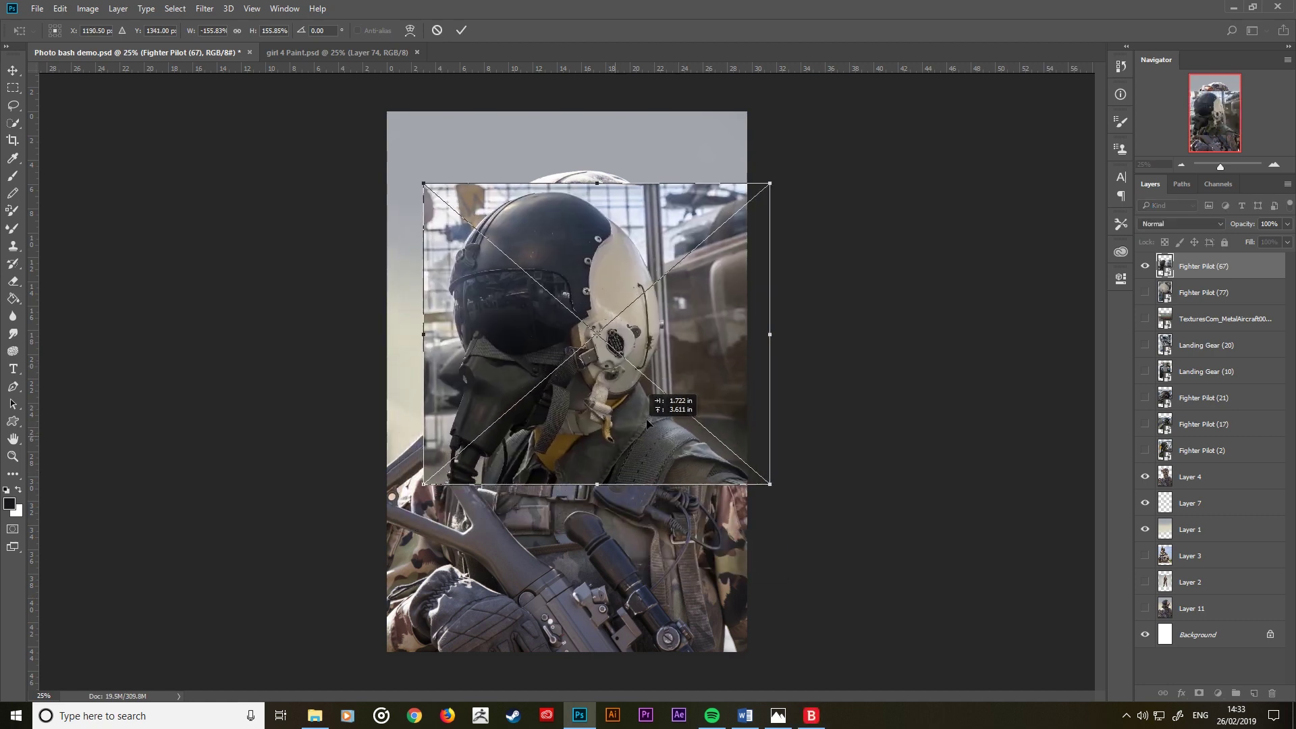
pyautogui.click(958, 146)
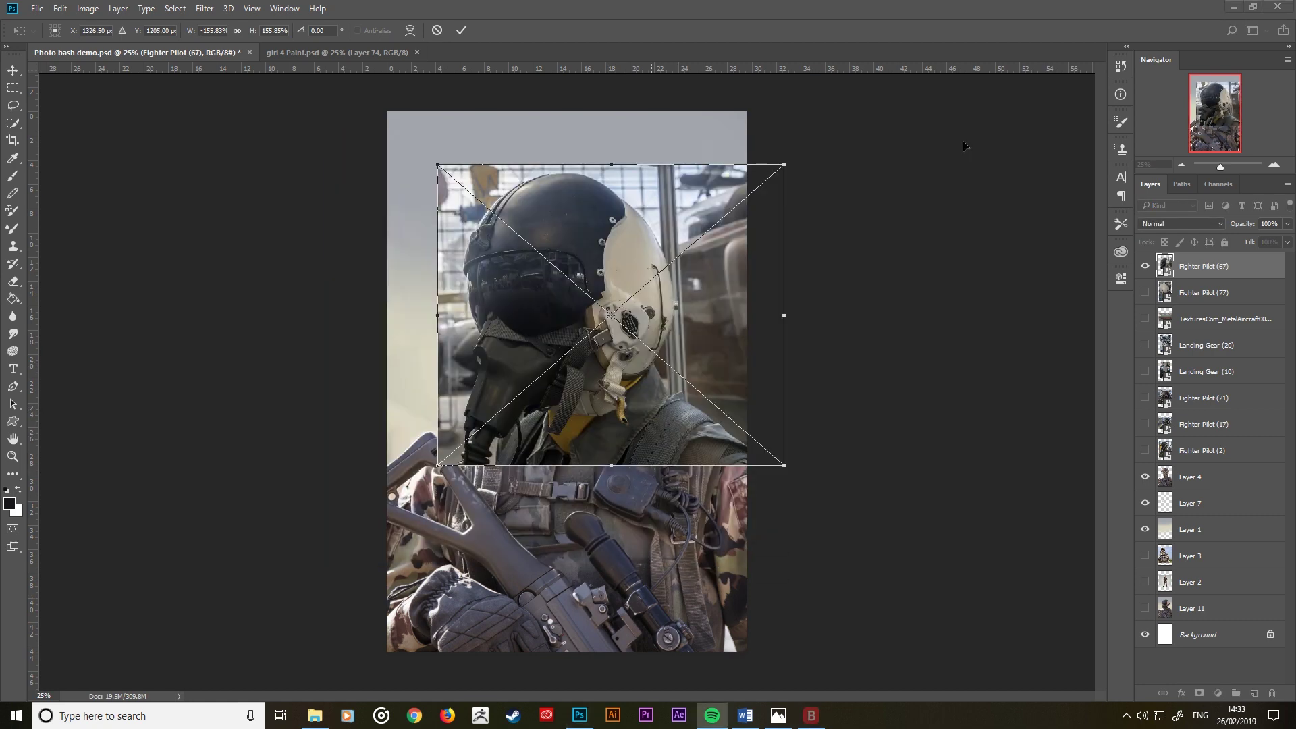
pyautogui.moveTo(1240, 228); pyautogui.dragTo(1256, 227)
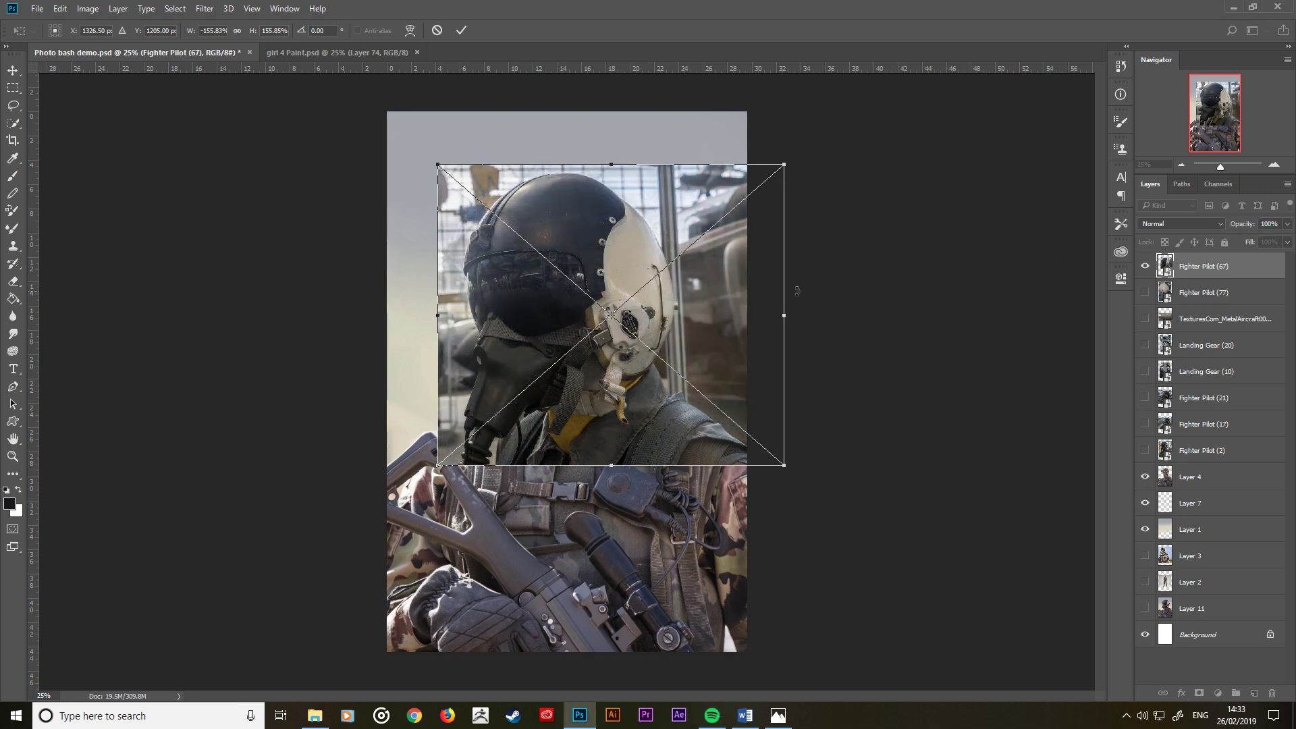
pyautogui.moveTo(720, 300); pyautogui.dragTo(718, 294)
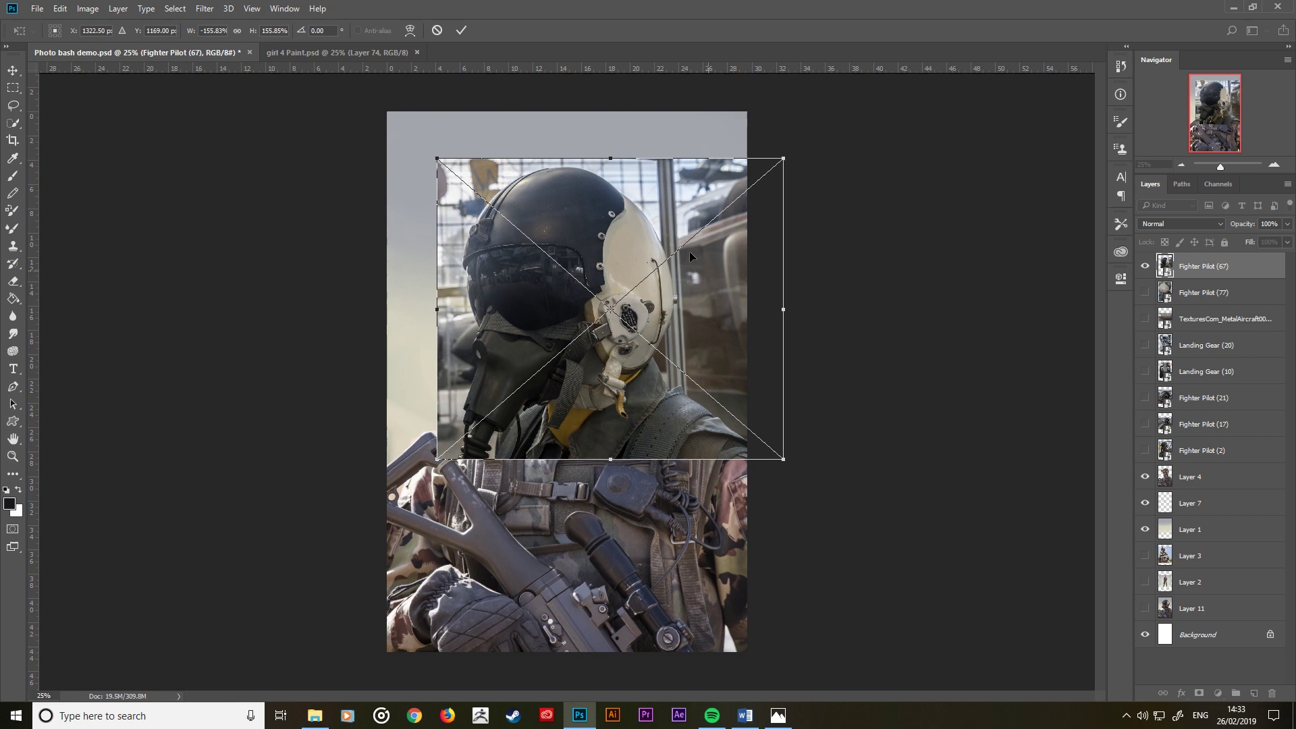
pyautogui.click(462, 30)
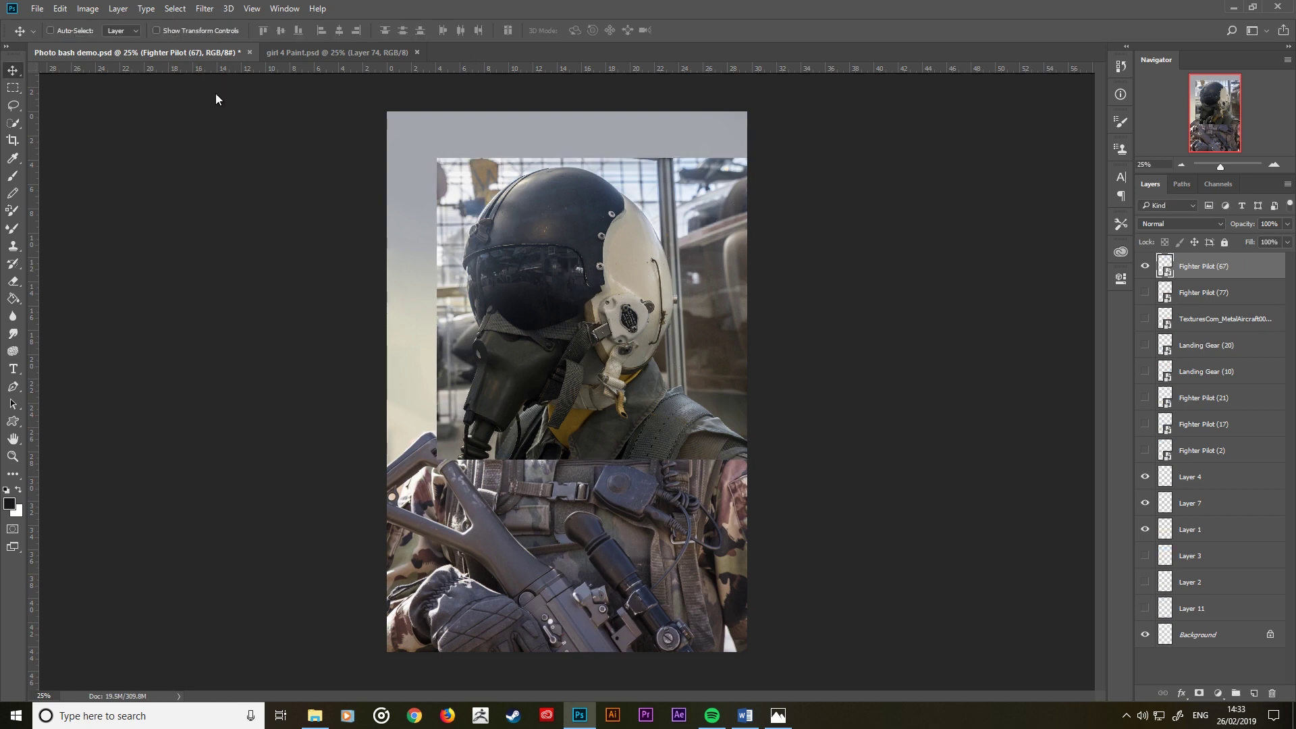
# Step: Rasterize the Fighter Pilot (67) layer
pyautogui.click(89, 9)
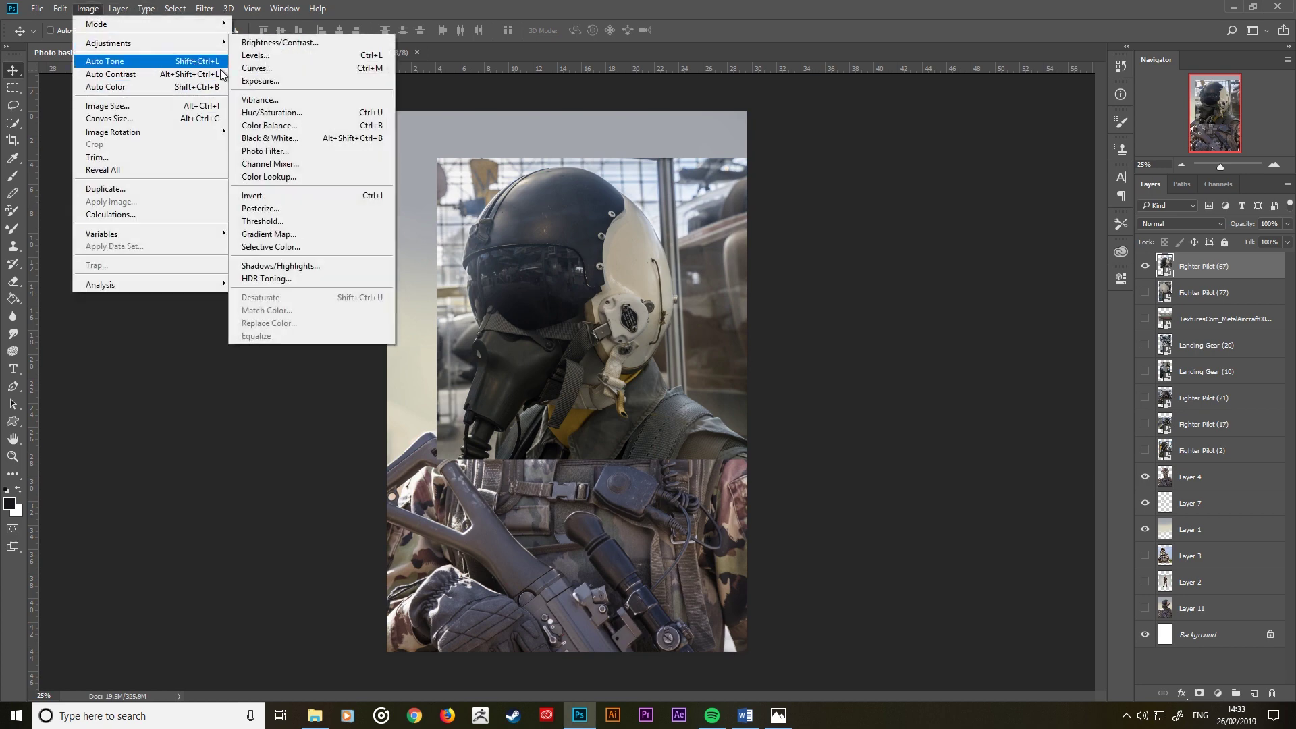
pyautogui.moveTo(108, 42)
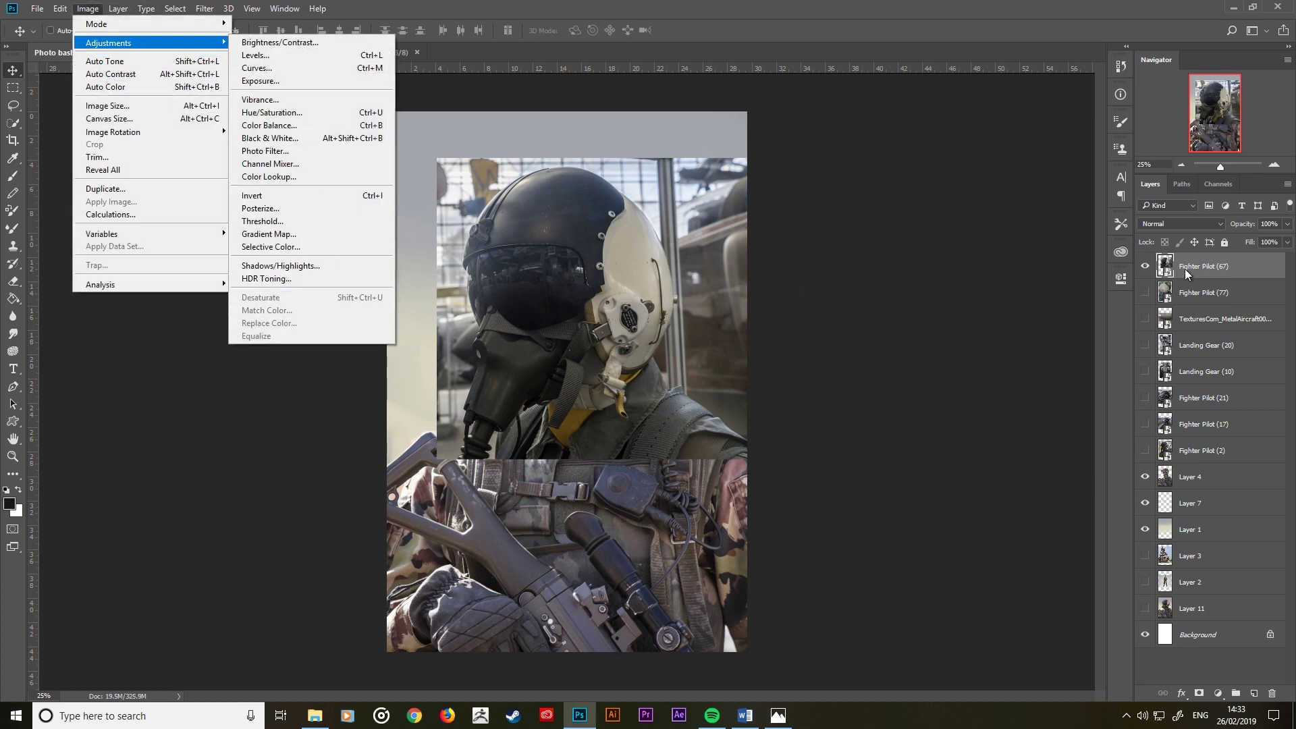
pyautogui.click(1186, 272)
pyautogui.click(13, 281)
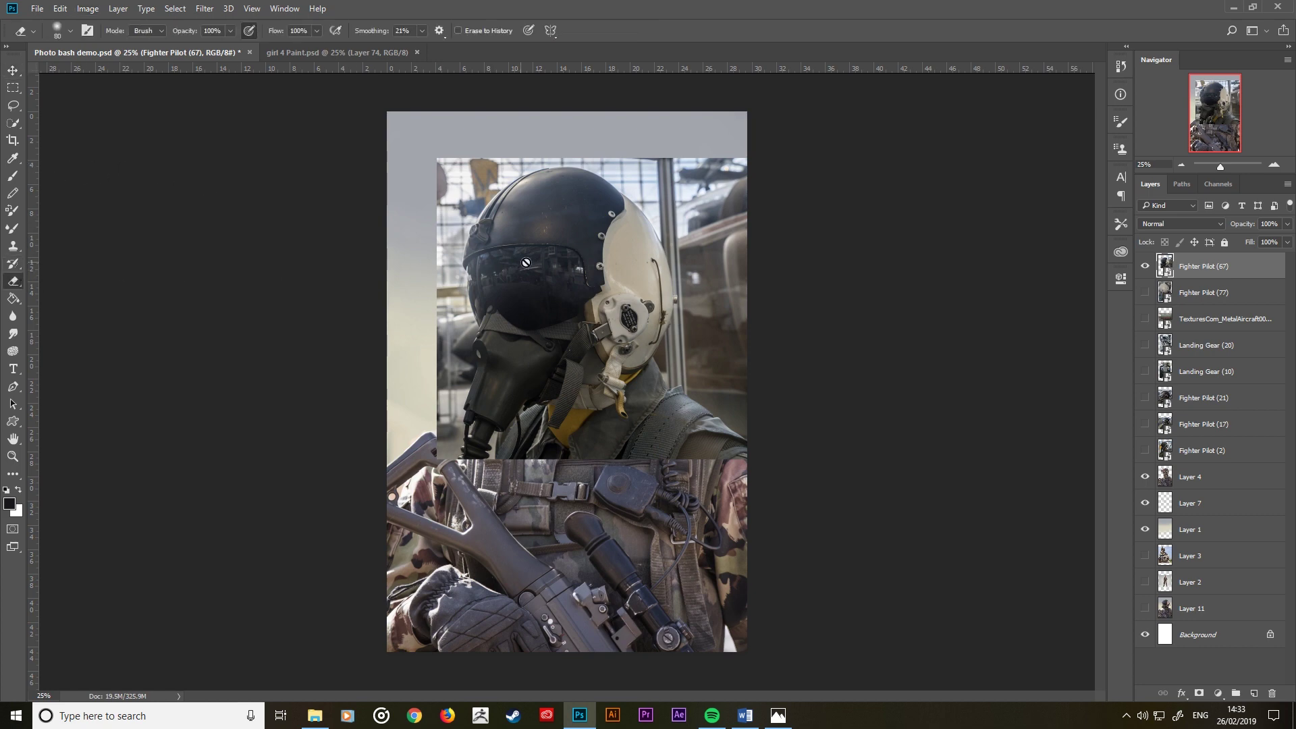
pyautogui.click(616, 270)
# Step: Match Color to Photo bash demo.psd's Layer 4, then close girl 4 Paint.psd
pyautogui.click(203, 8)
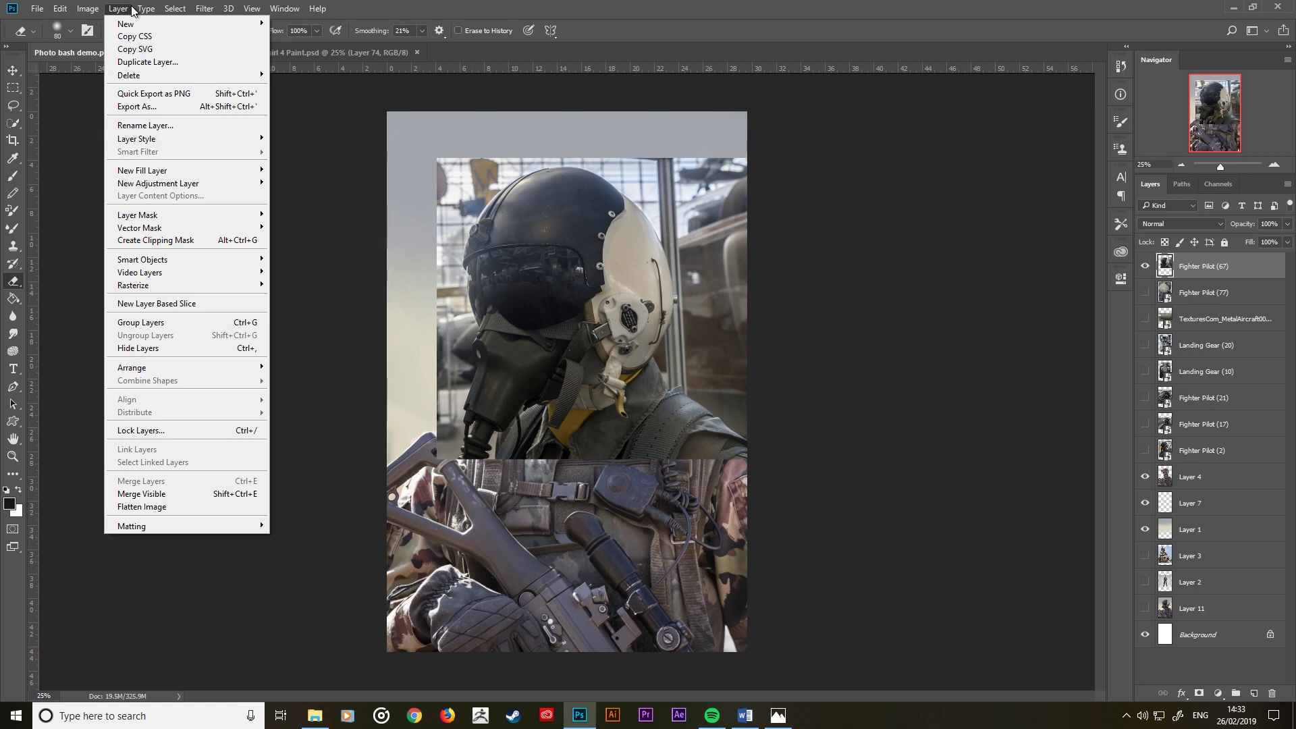
pyautogui.moveTo(108, 42)
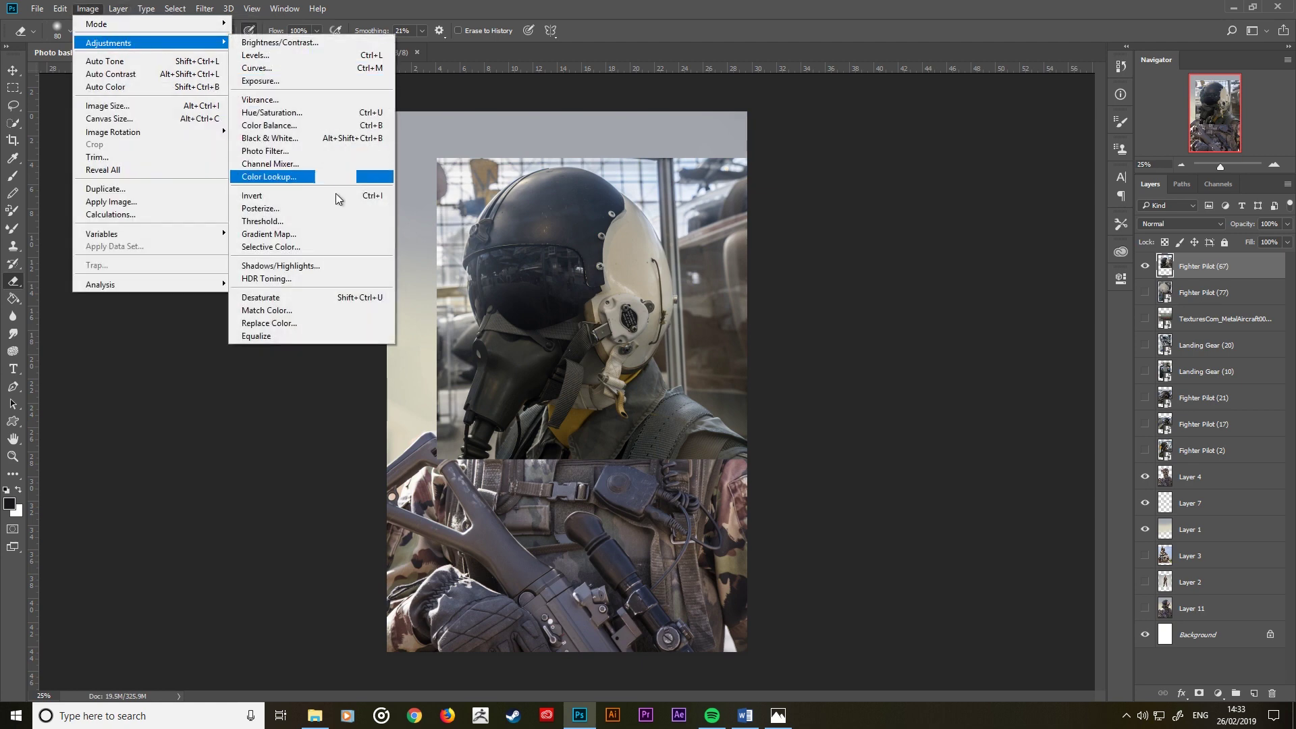
pyautogui.click(320, 310)
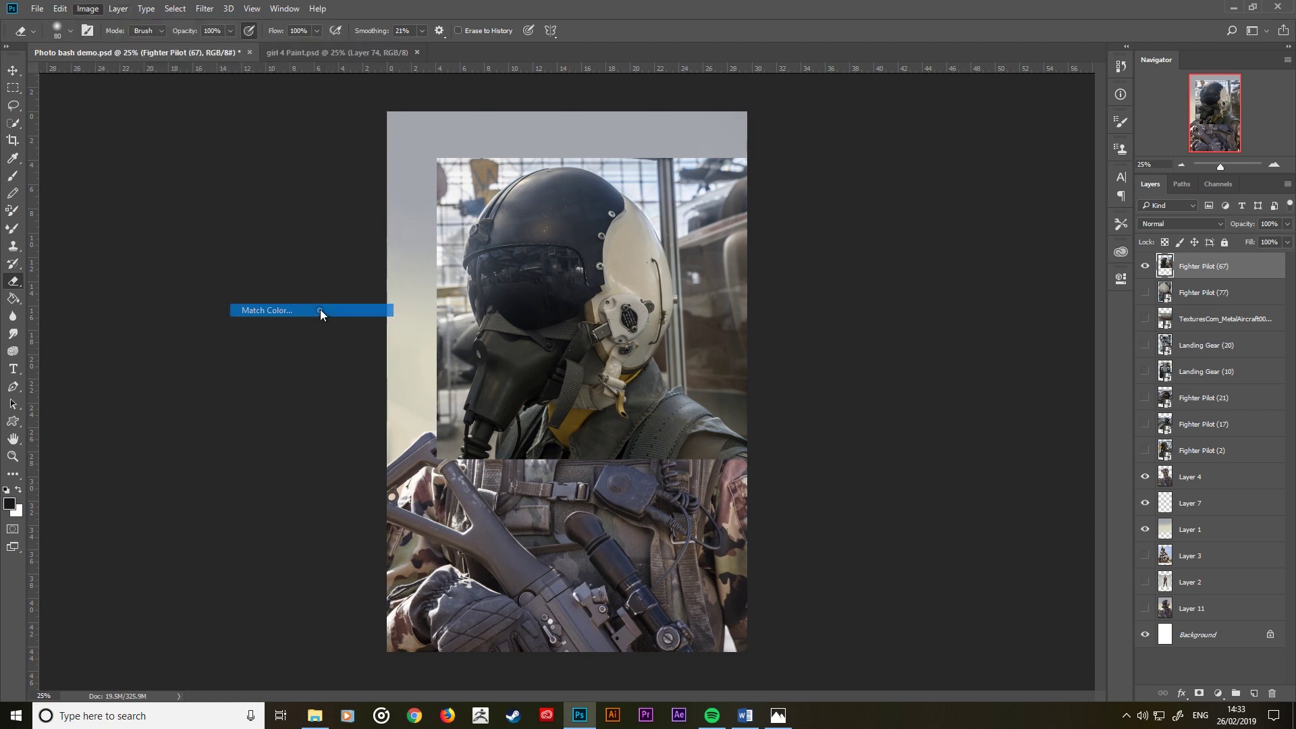
pyautogui.click(261, 411)
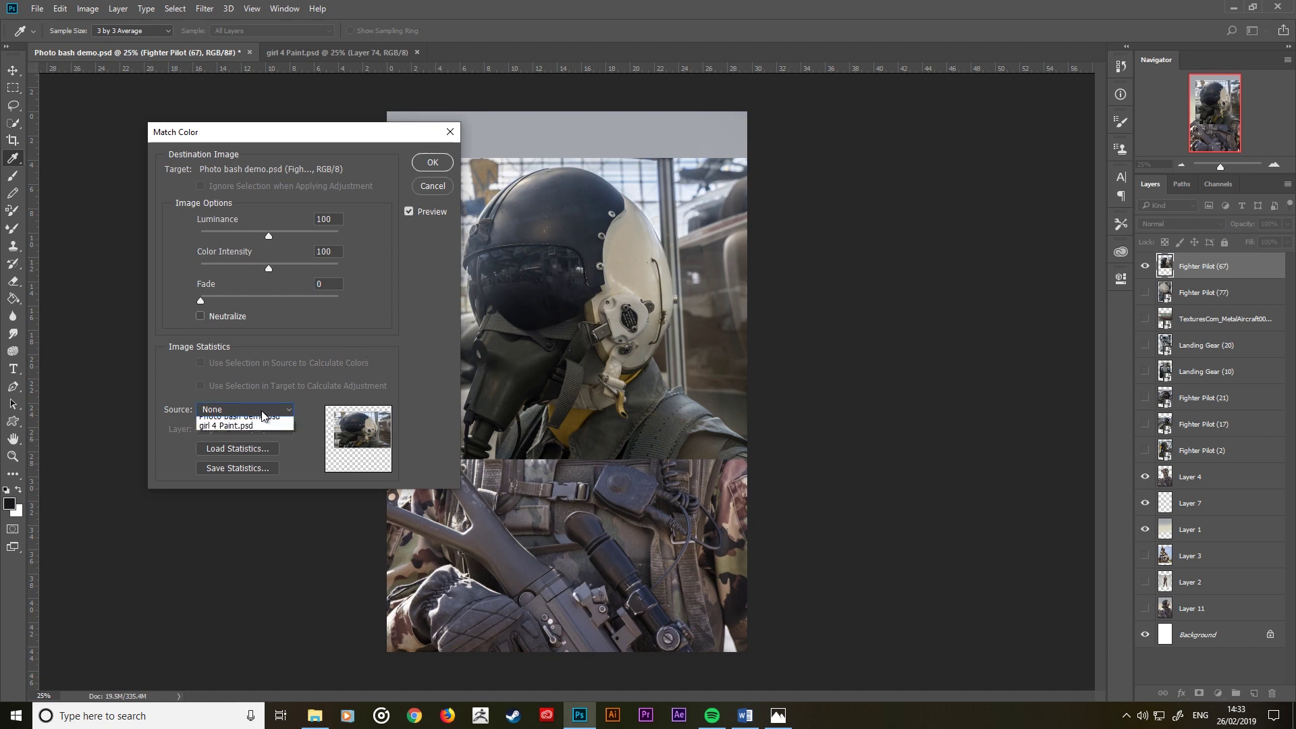
pyautogui.click(256, 432)
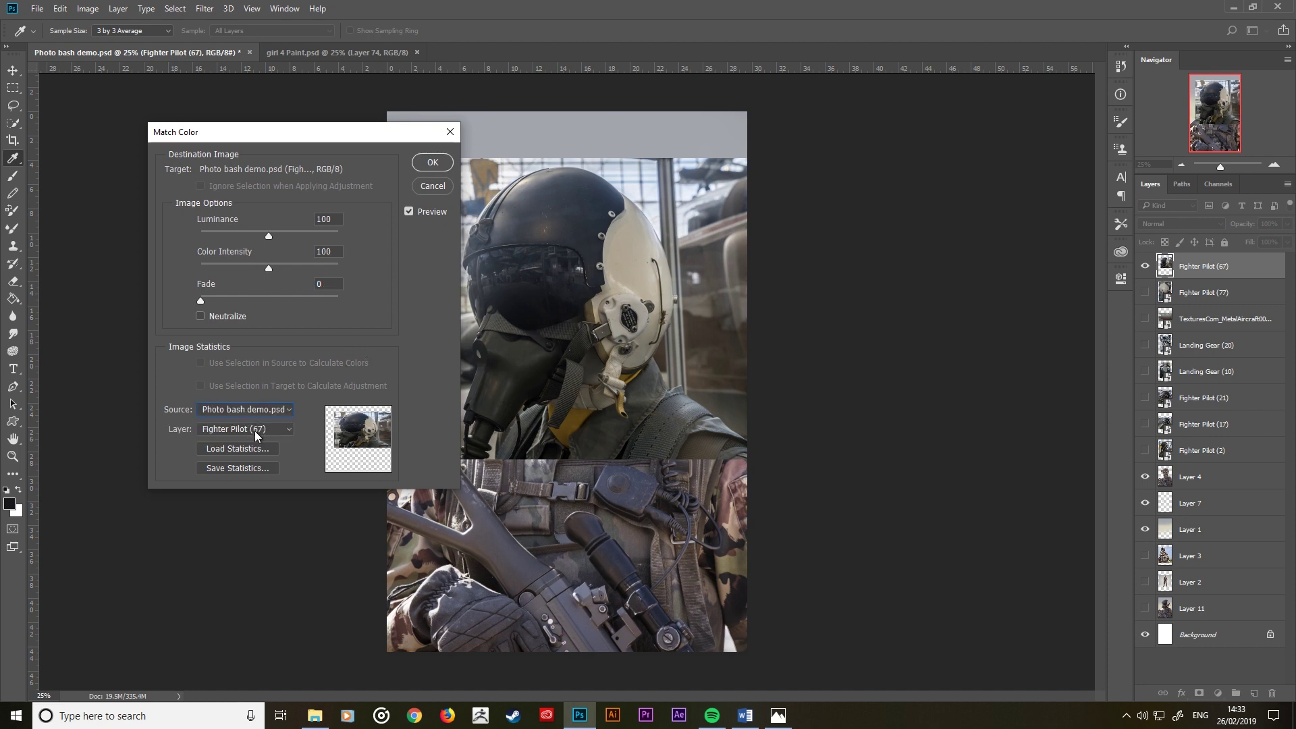
pyautogui.click(260, 429)
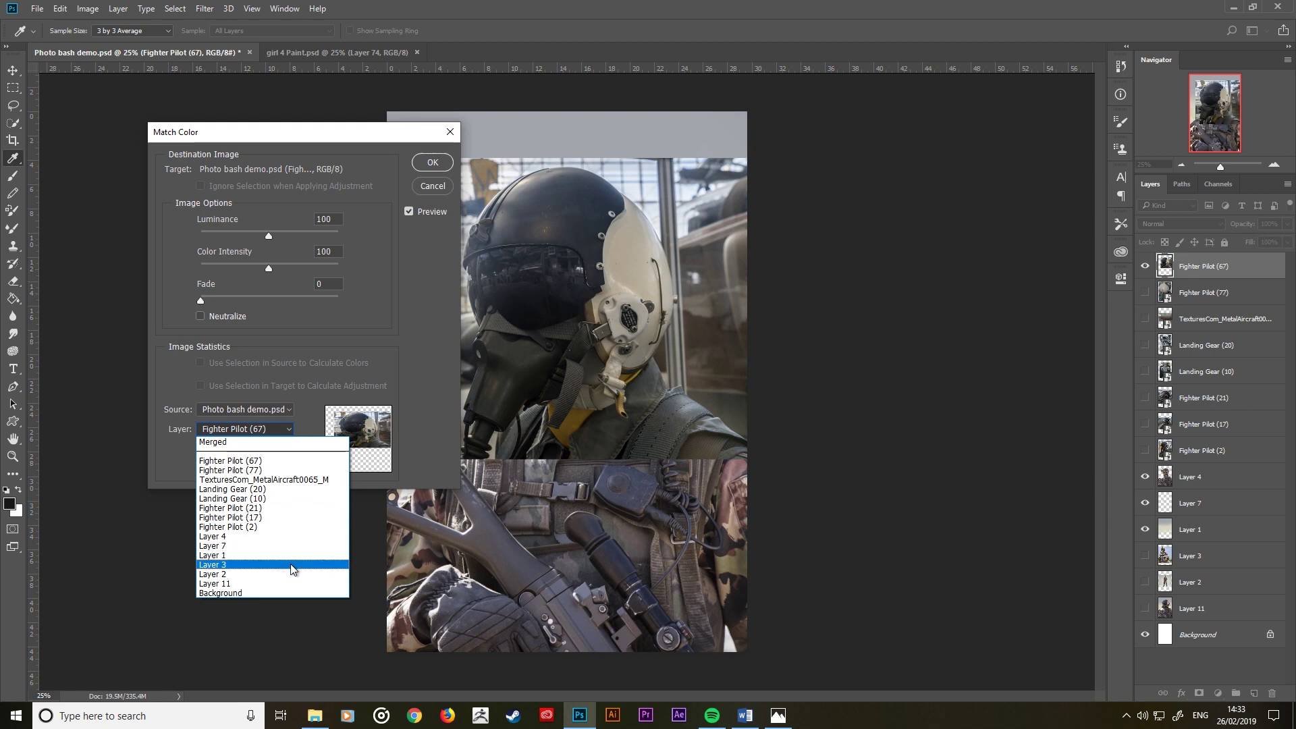
pyautogui.click(241, 537)
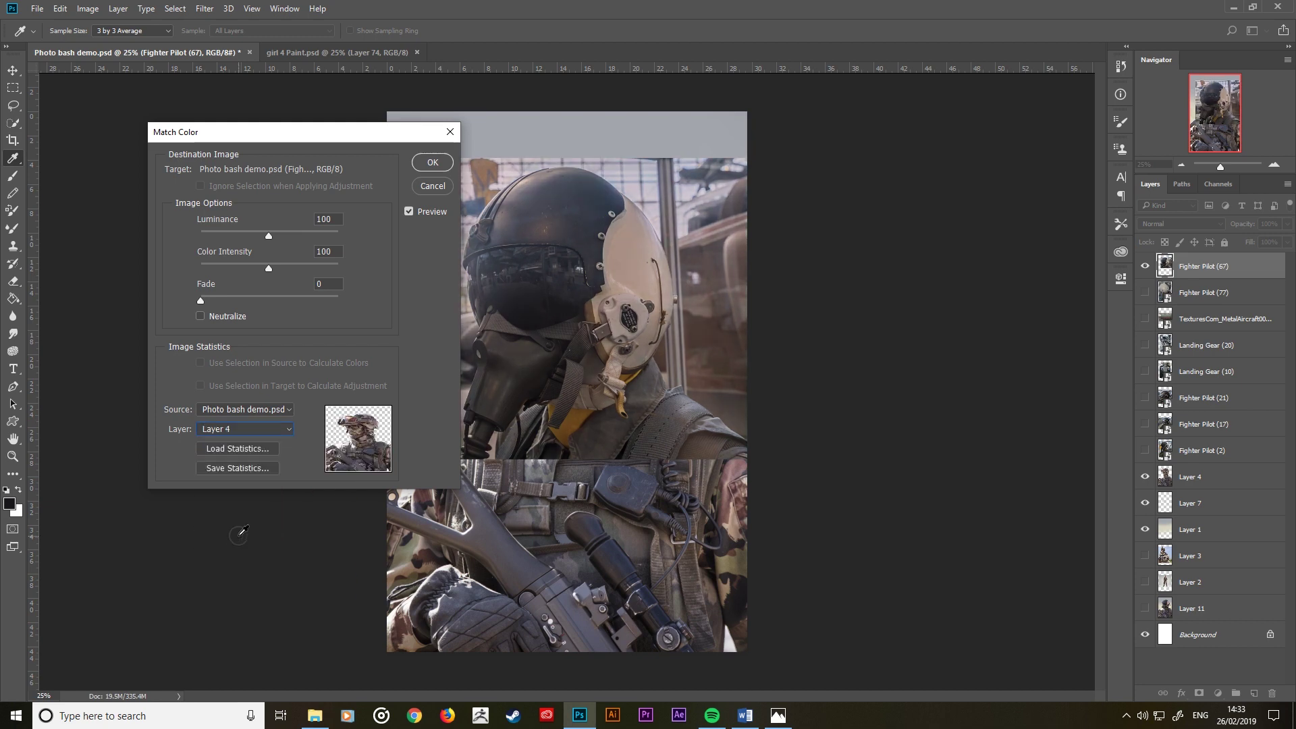
pyautogui.click(409, 211)
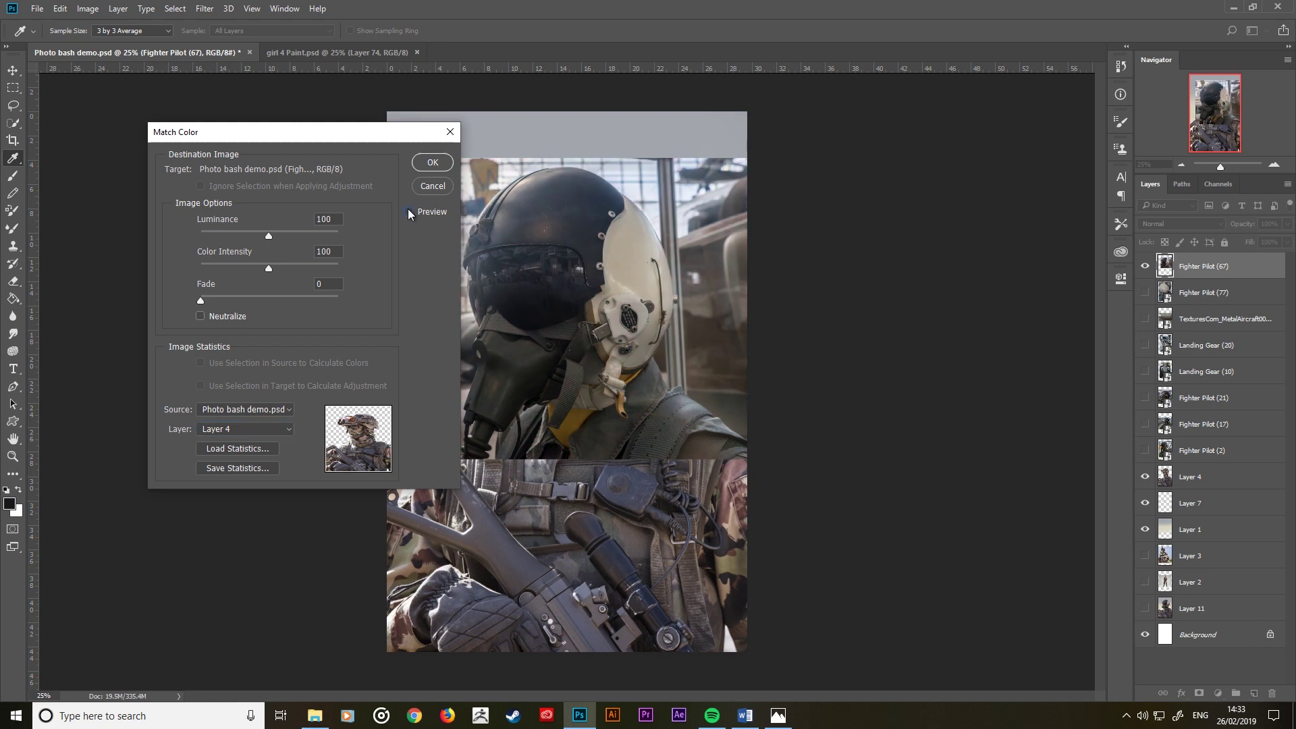
pyautogui.click(432, 163)
pyautogui.press('e')
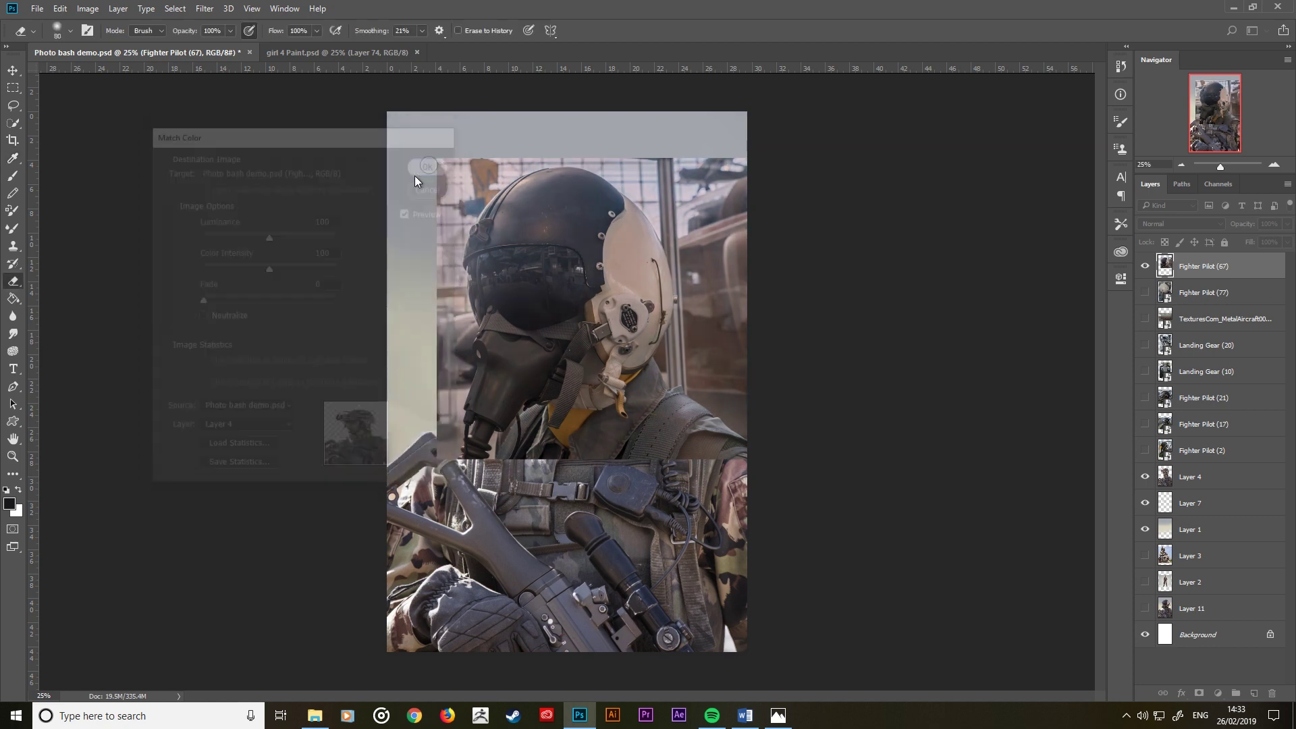
pyautogui.click(416, 52)
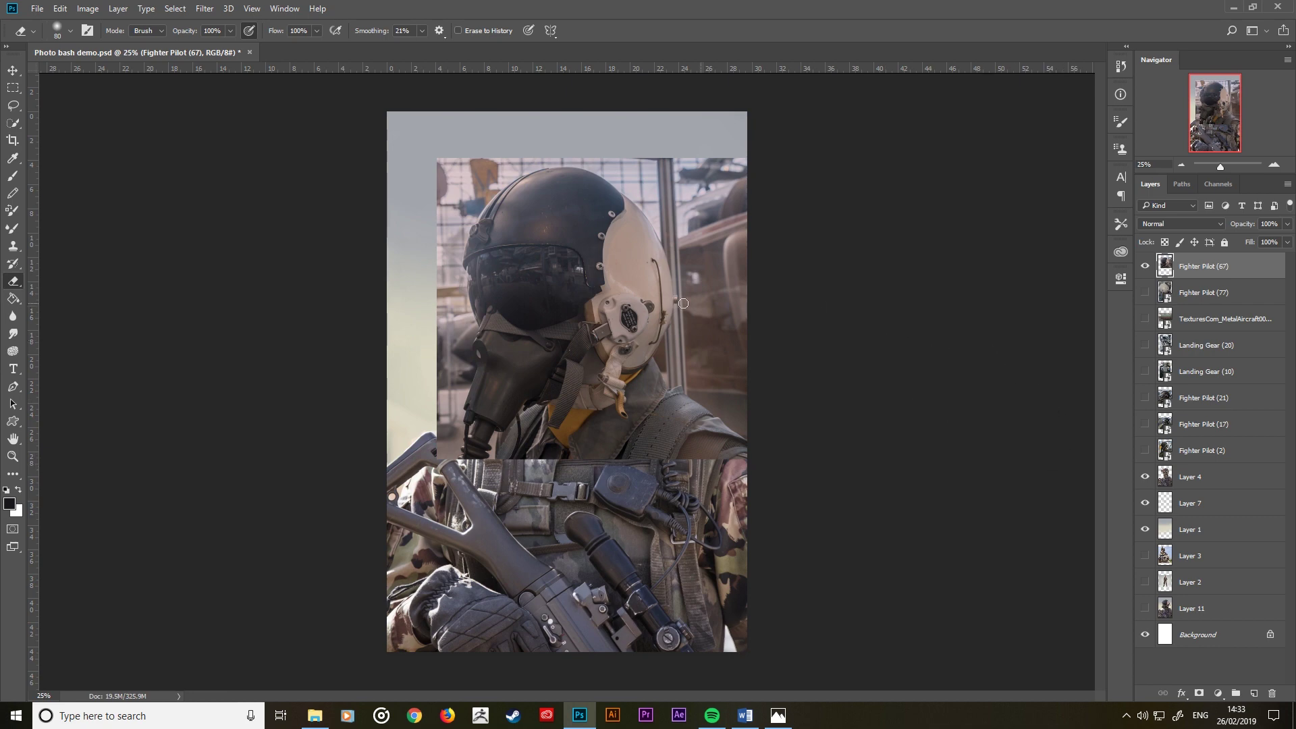
# Step: Quick-select the helmet from top to ear, Alt-subtracting the background left of it
pyautogui.click(13, 123)
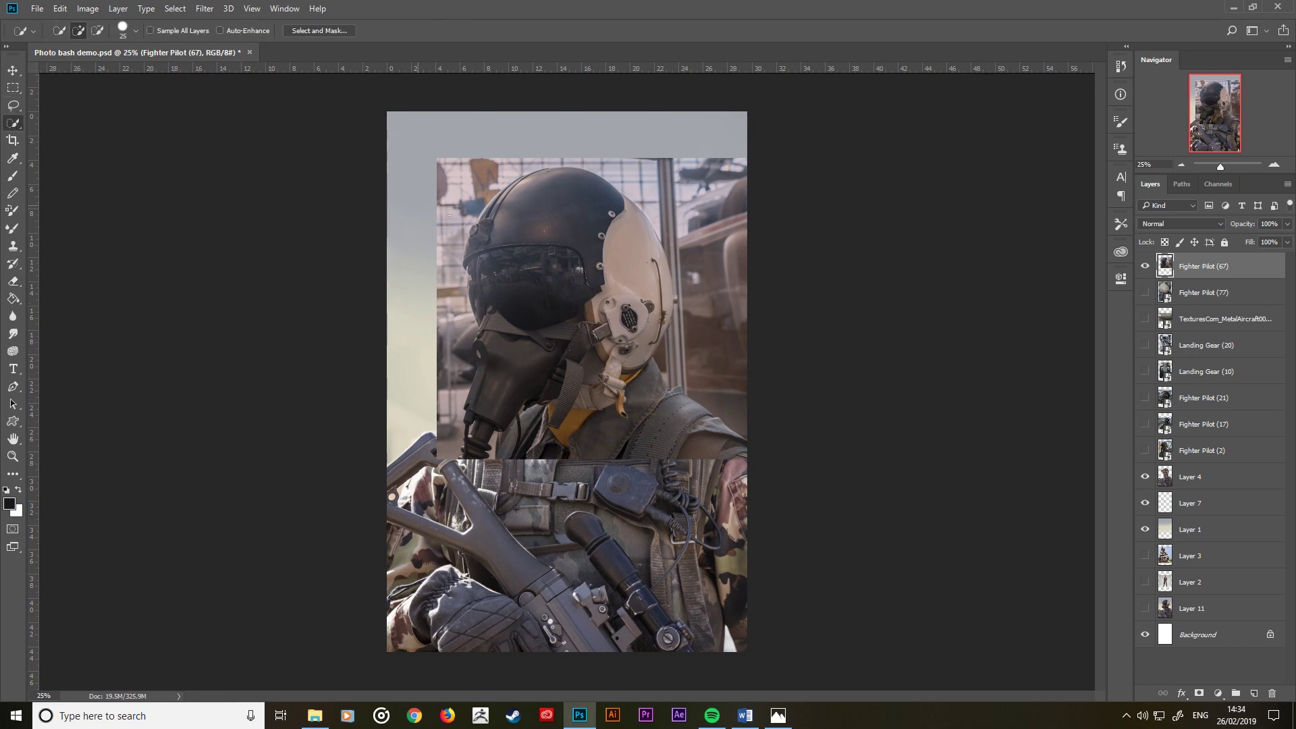
pyautogui.moveTo(533, 192)
pyautogui.mouseDown()
pyautogui.moveTo(630, 325)
pyautogui.moveTo(660, 277)
pyautogui.moveTo(627, 365)
pyautogui.mouseUp()
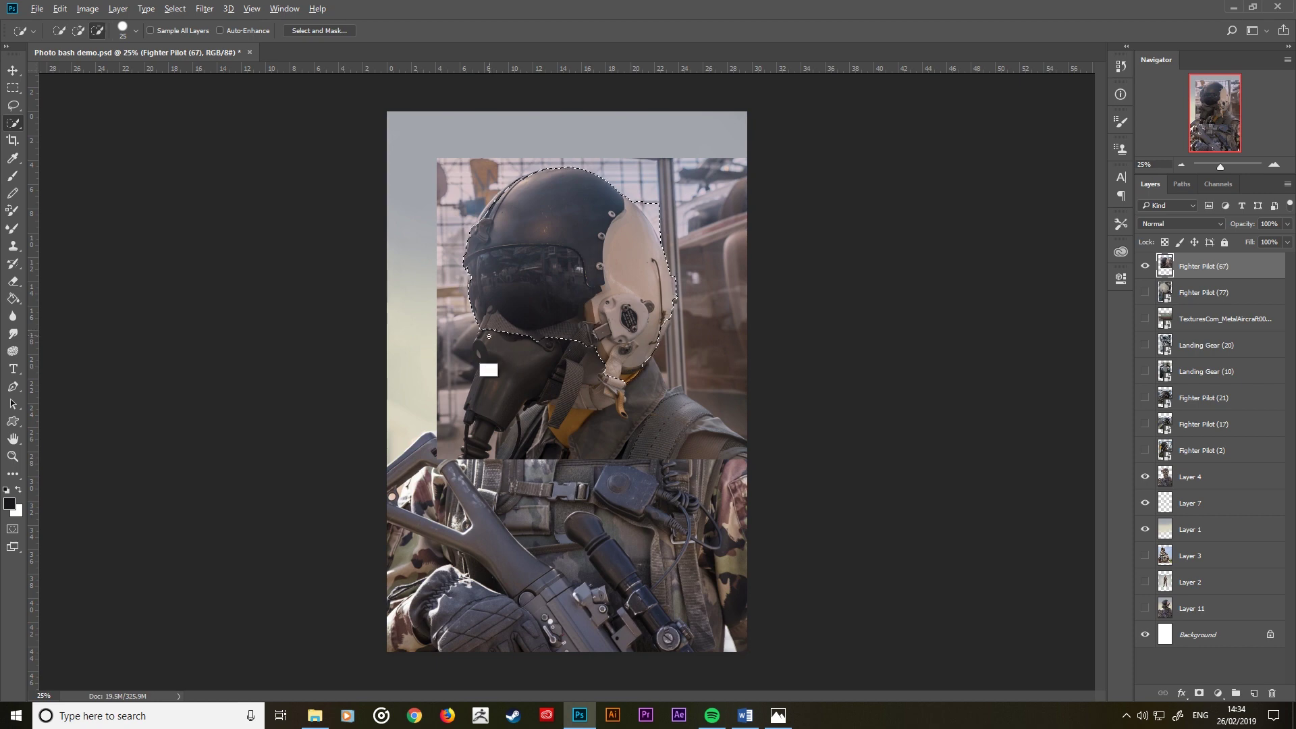
pyautogui.moveTo(493, 358)
pyautogui.mouseDown()
pyautogui.moveTo(524, 365)
pyautogui.moveTo(585, 346)
pyautogui.mouseUp()
pyautogui.press('alt')
pyautogui.press('alt')
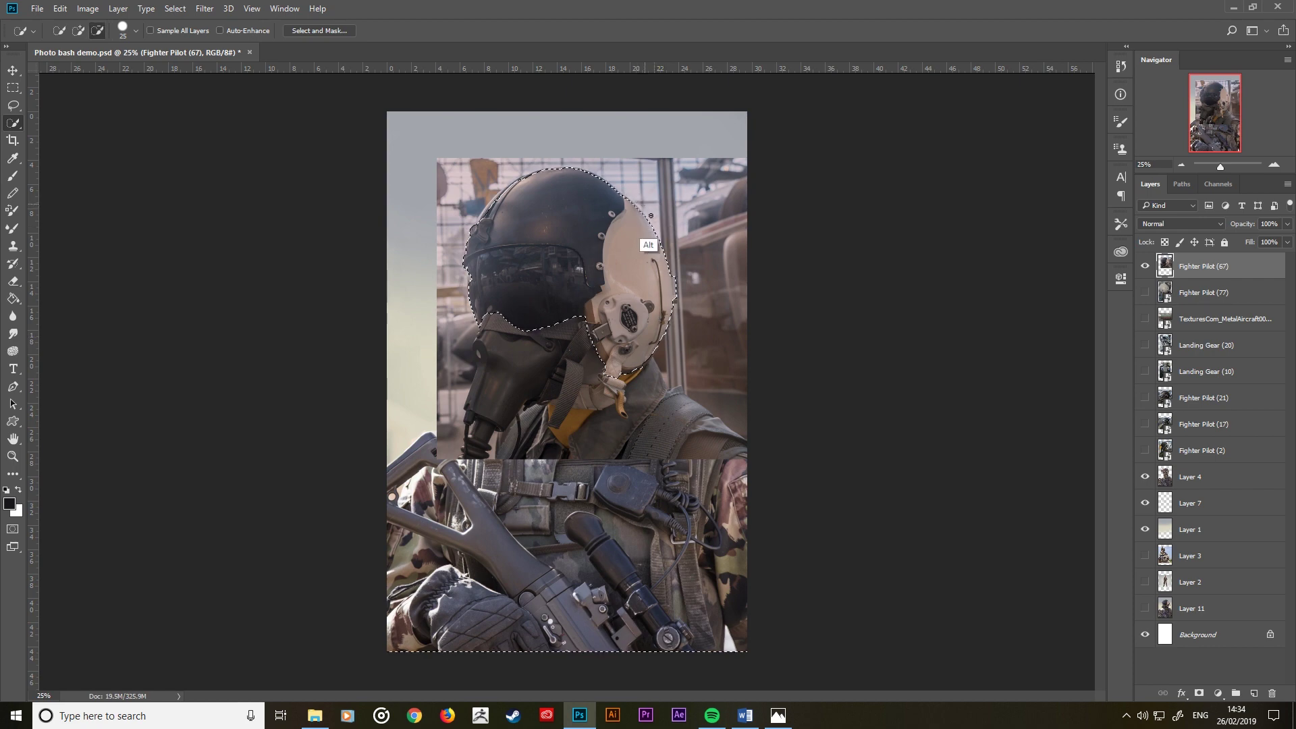
pyautogui.press('alt')
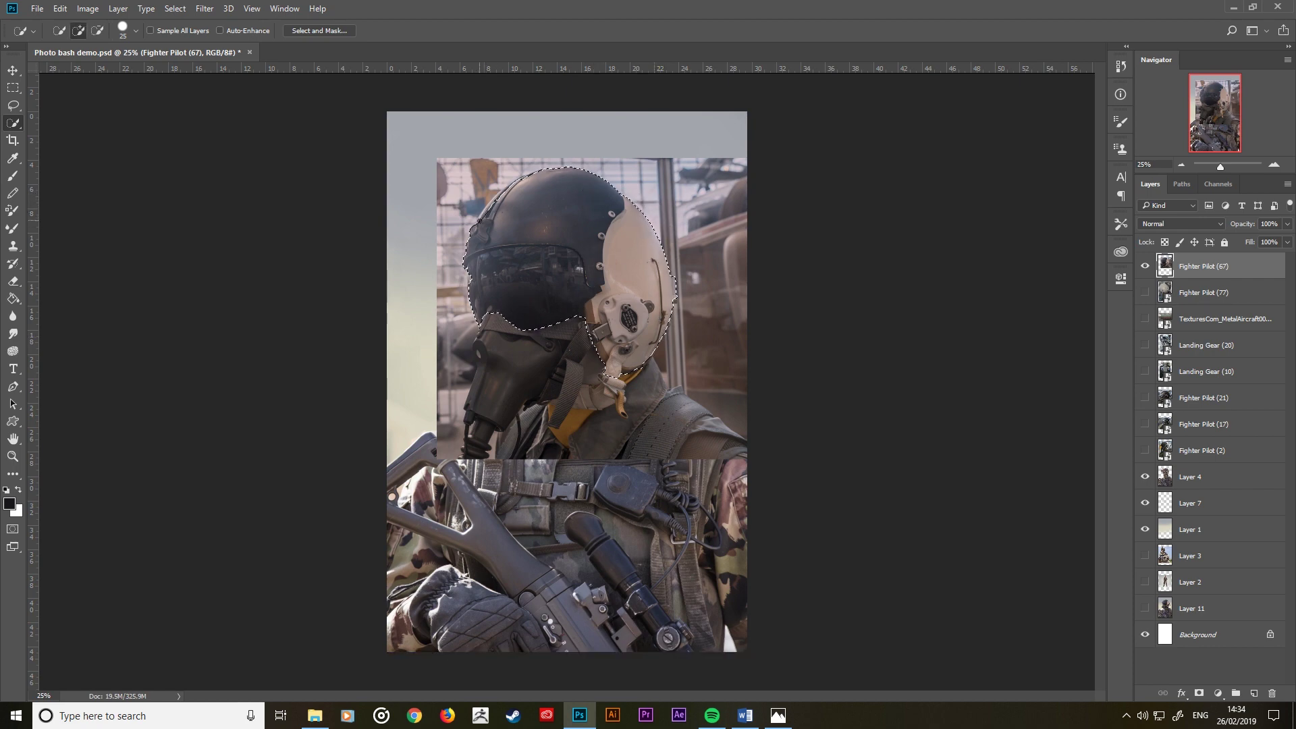
pyautogui.press('alt')
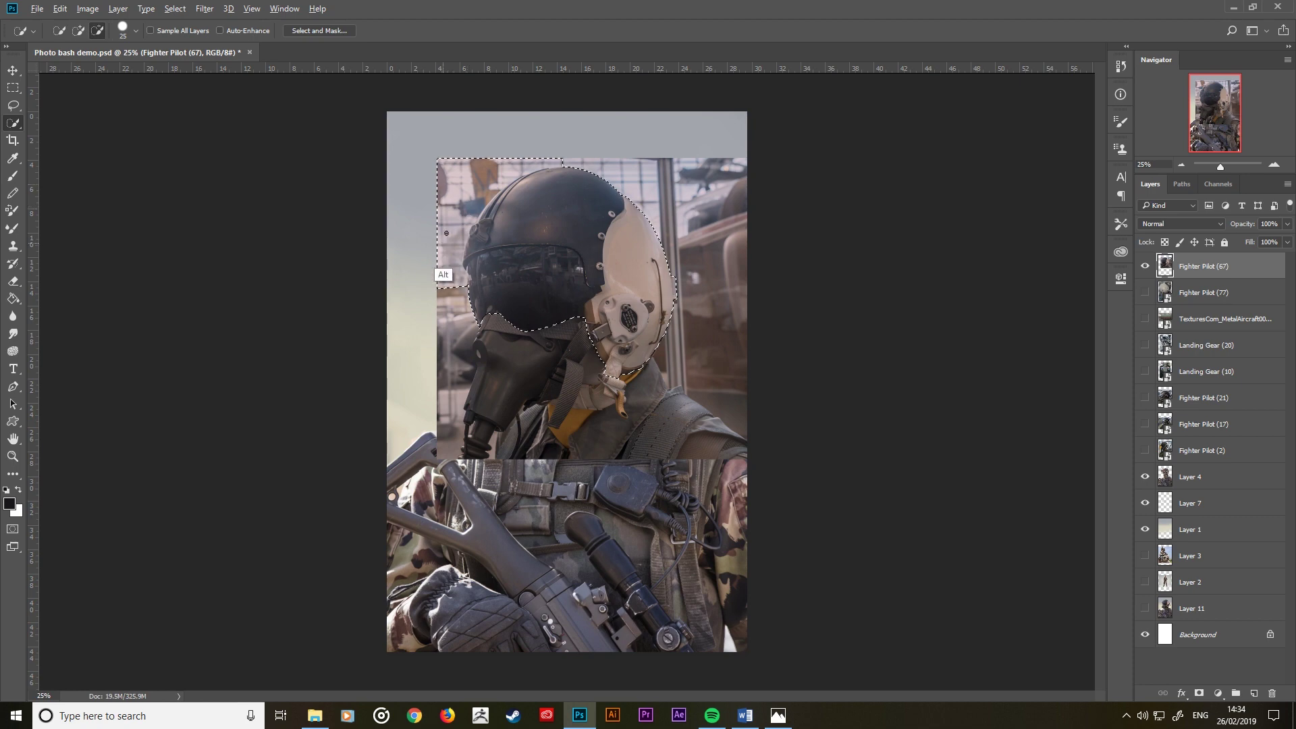
pyautogui.moveTo(442, 270)
pyautogui.mouseDown()
pyautogui.moveTo(503, 160)
pyautogui.moveTo(478, 164)
pyautogui.moveTo(492, 192)
pyautogui.moveTo(464, 244)
pyautogui.moveTo(467, 279)
pyautogui.mouseUp()
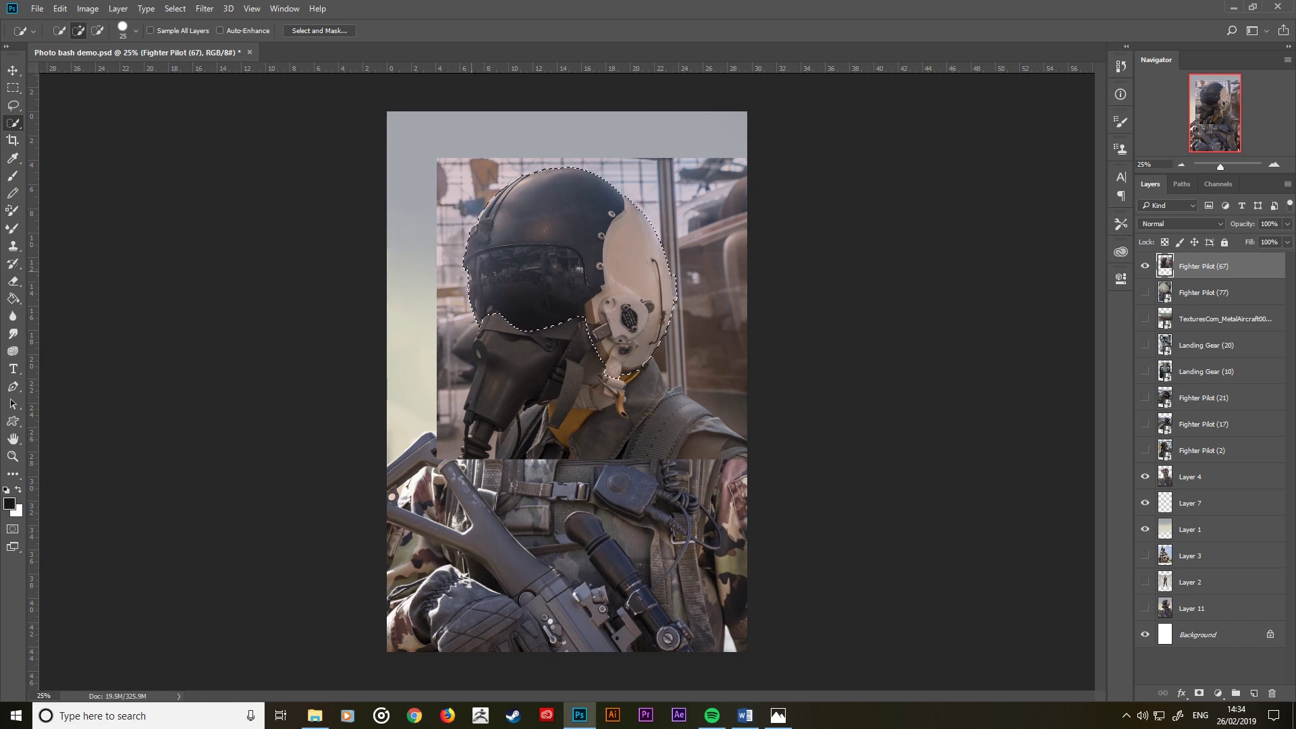
pyautogui.moveTo(467, 279)
pyautogui.mouseDown()
pyautogui.moveTo(473, 308)
pyautogui.moveTo(459, 275)
pyautogui.mouseUp()
# Step: Copy the selected helmet to Layer 12, hide the original photo, and move it onto the head
pyautogui.rightClick(580, 240)
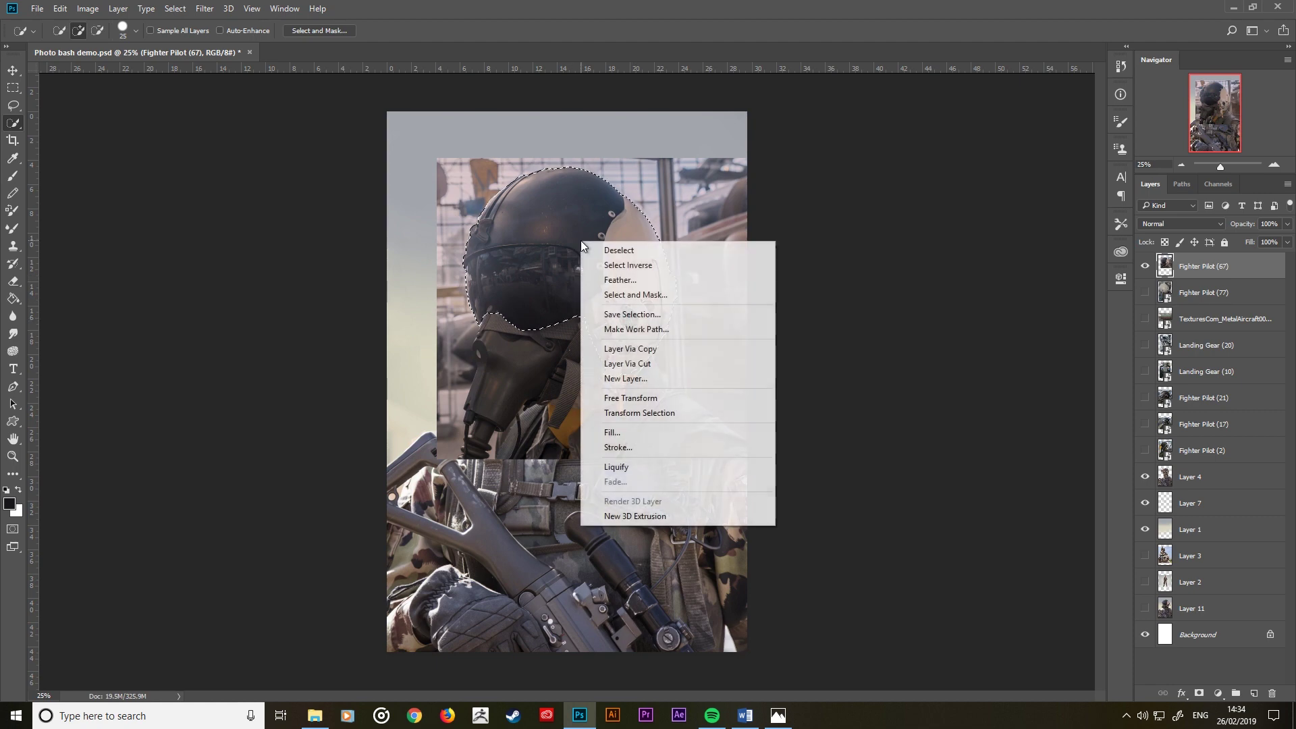
pyautogui.click(638, 349)
pyautogui.click(1144, 294)
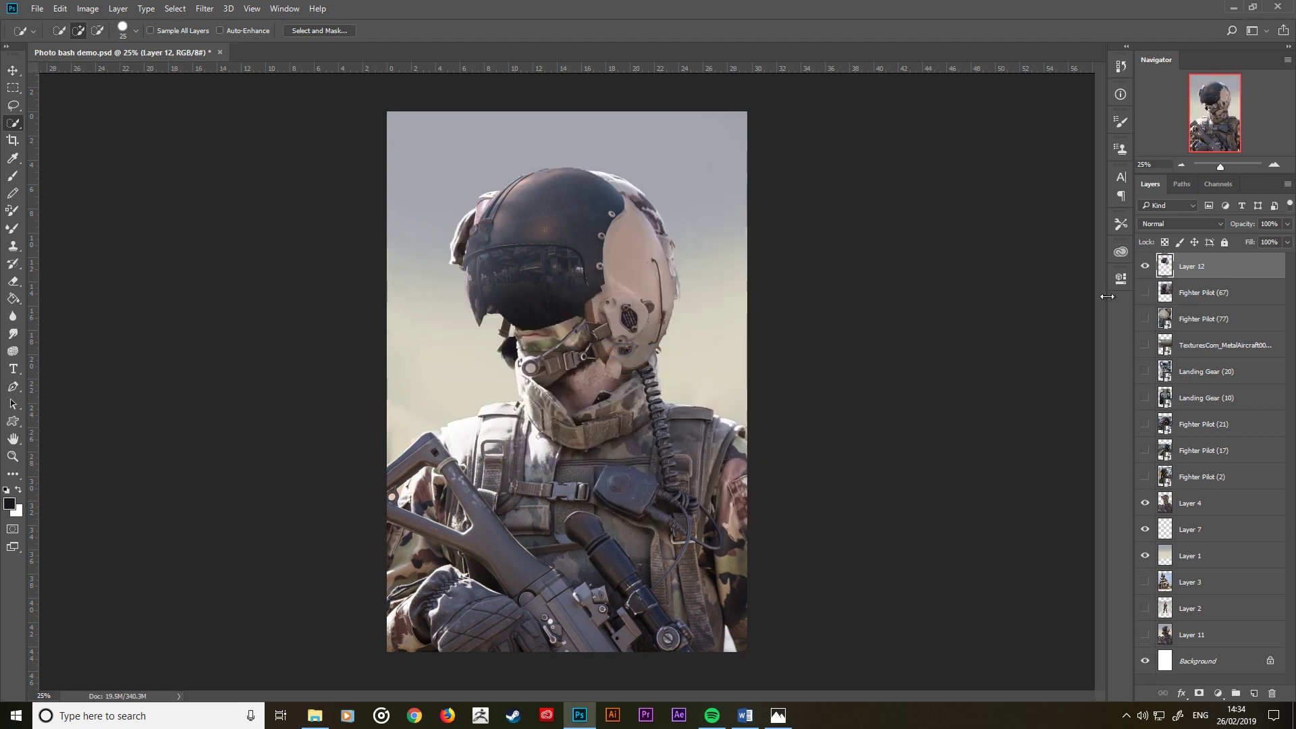
pyautogui.click(13, 70)
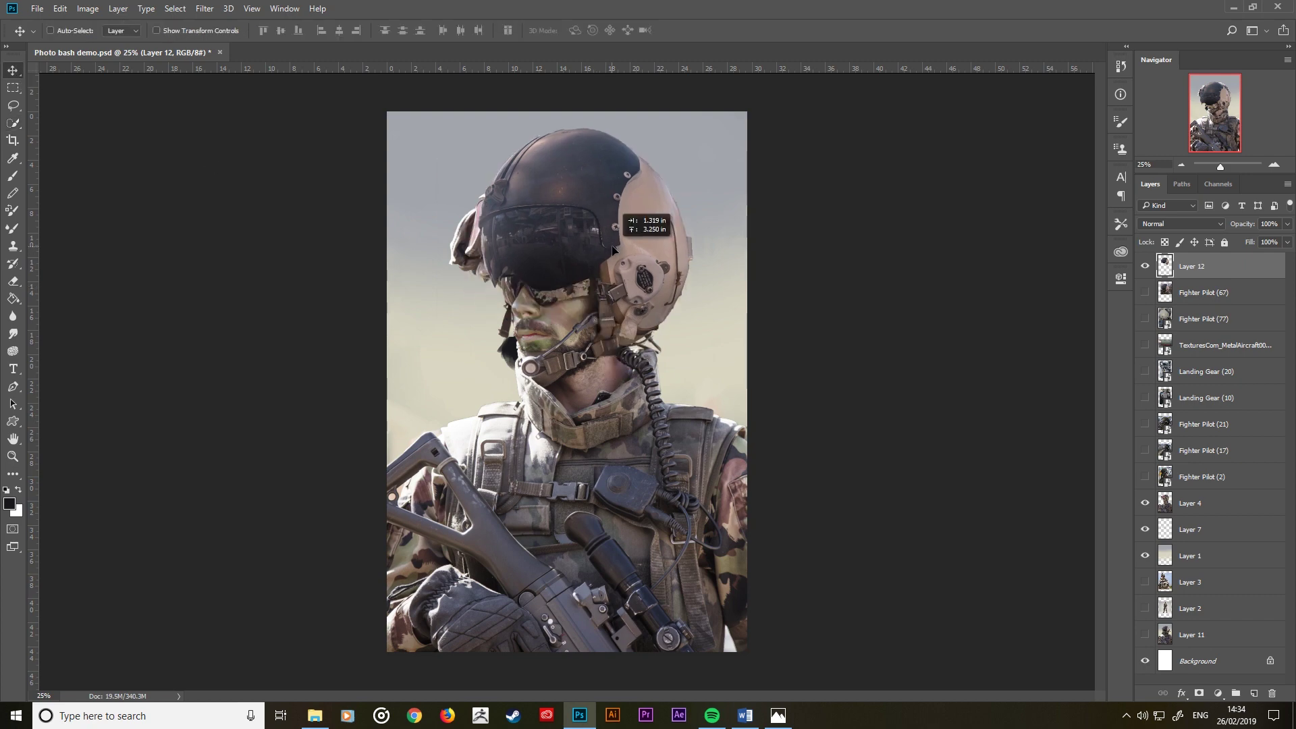
pyautogui.moveTo(596, 288); pyautogui.dragTo(615, 266)
# Step: Scale the helmet to about 88% height and 93% width and commit
pyautogui.hotkey('ctrl', 't')
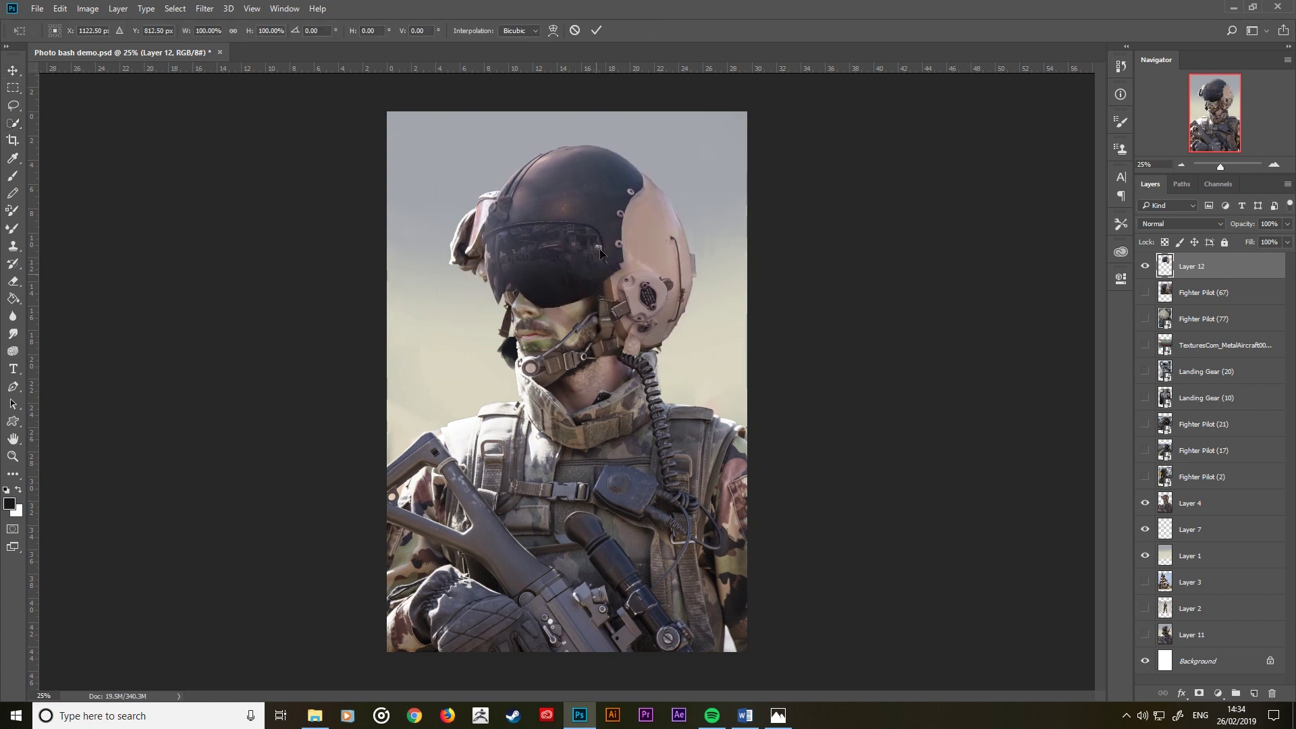
pyautogui.moveTo(584, 136); pyautogui.dragTo(577, 197)
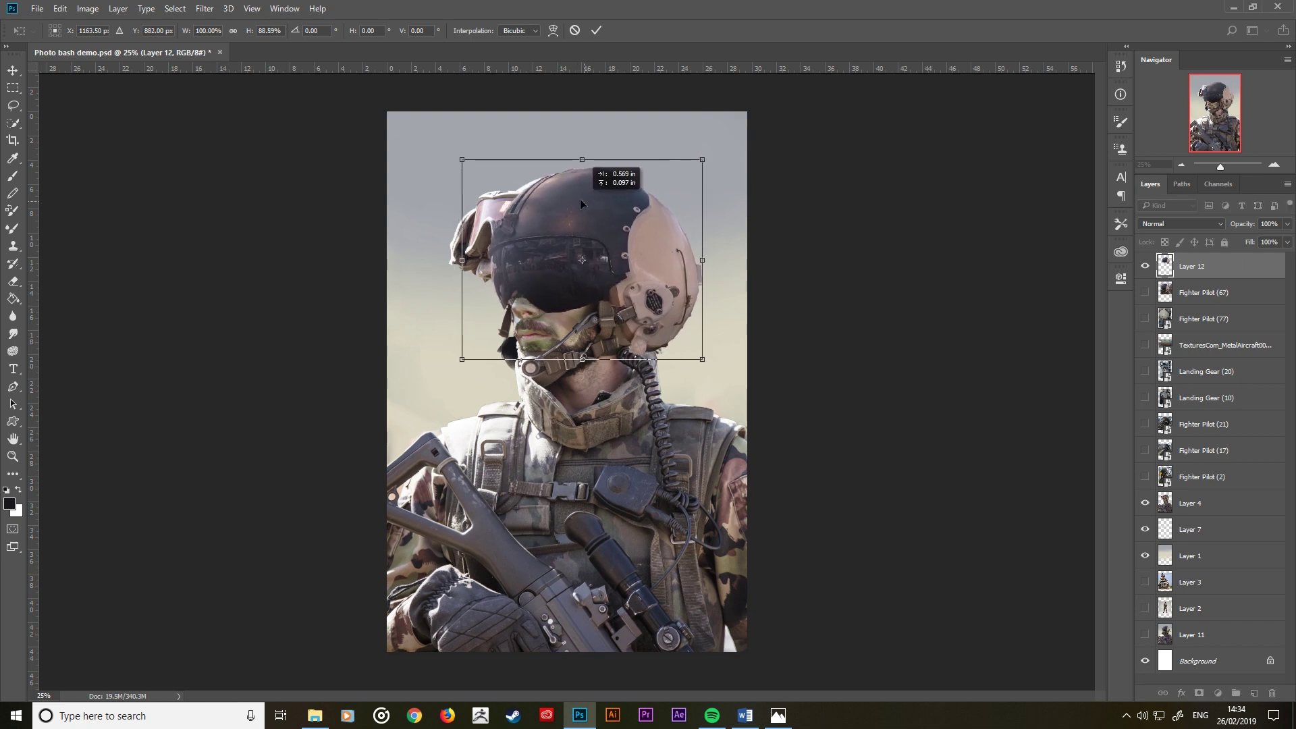
pyautogui.moveTo(700, 259); pyautogui.dragTo(694, 256)
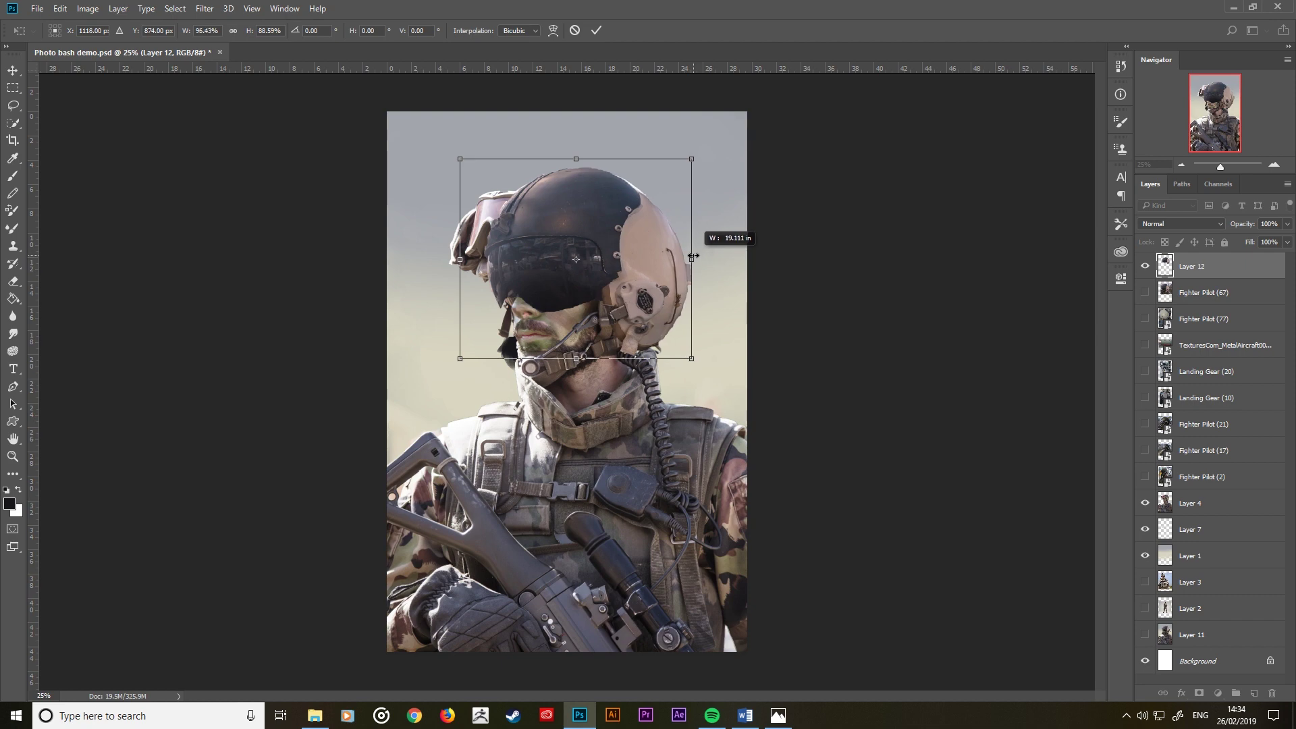
pyautogui.click(597, 30)
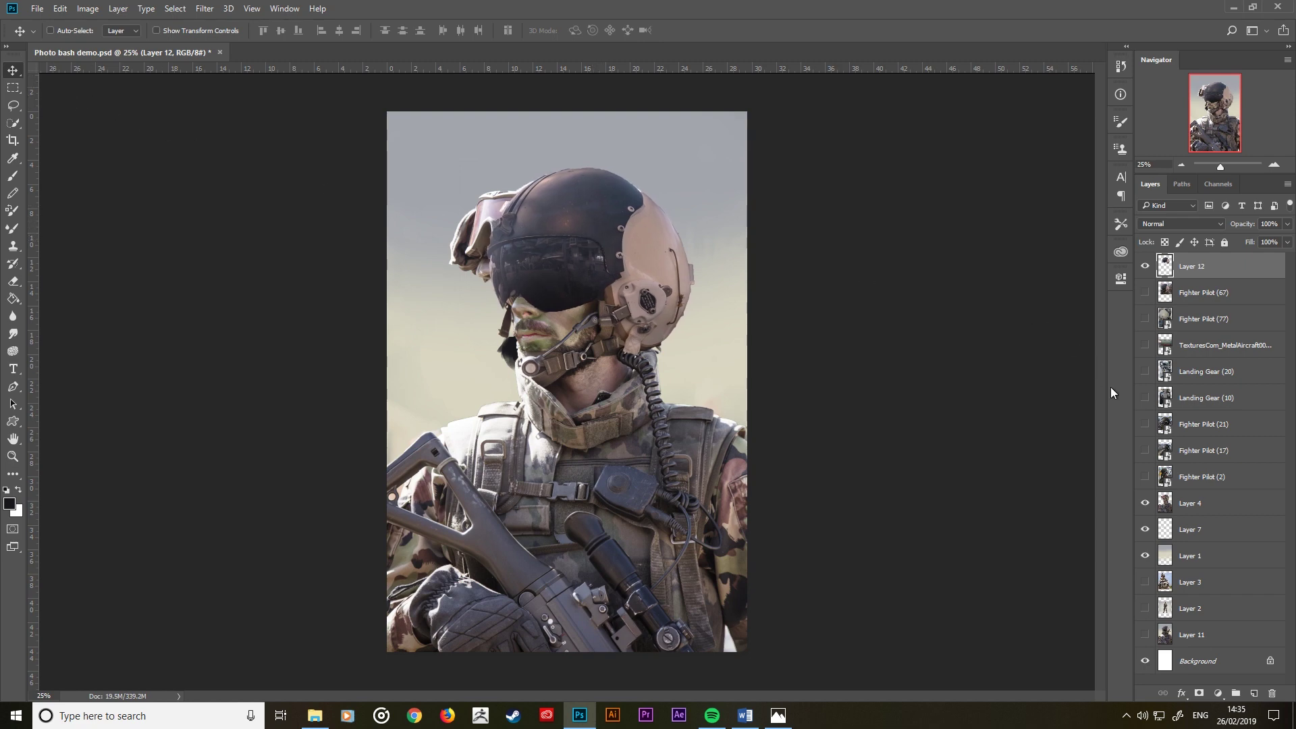
# Step: Move the helmet layer, Layer 12, just above Layer 4
pyautogui.click(1183, 511)
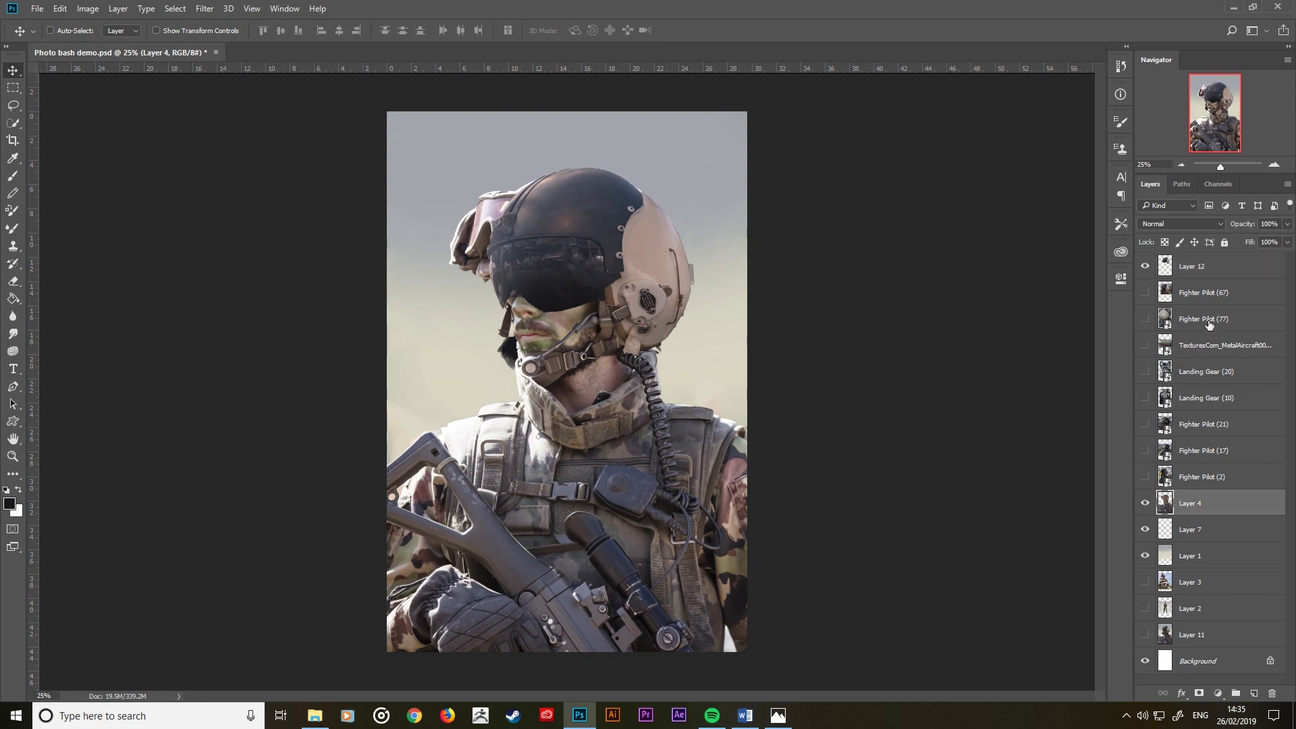
pyautogui.moveTo(1201, 267); pyautogui.dragTo(1205, 499)
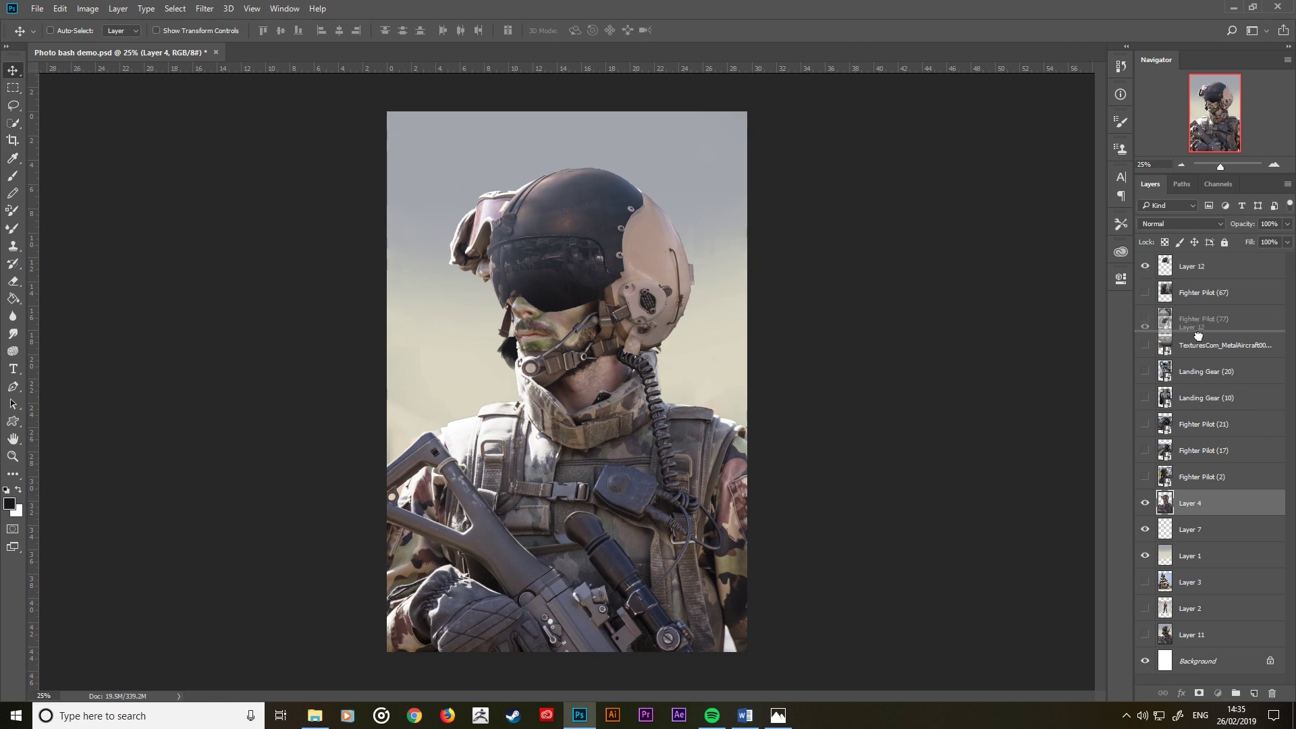
pyautogui.click(1210, 507)
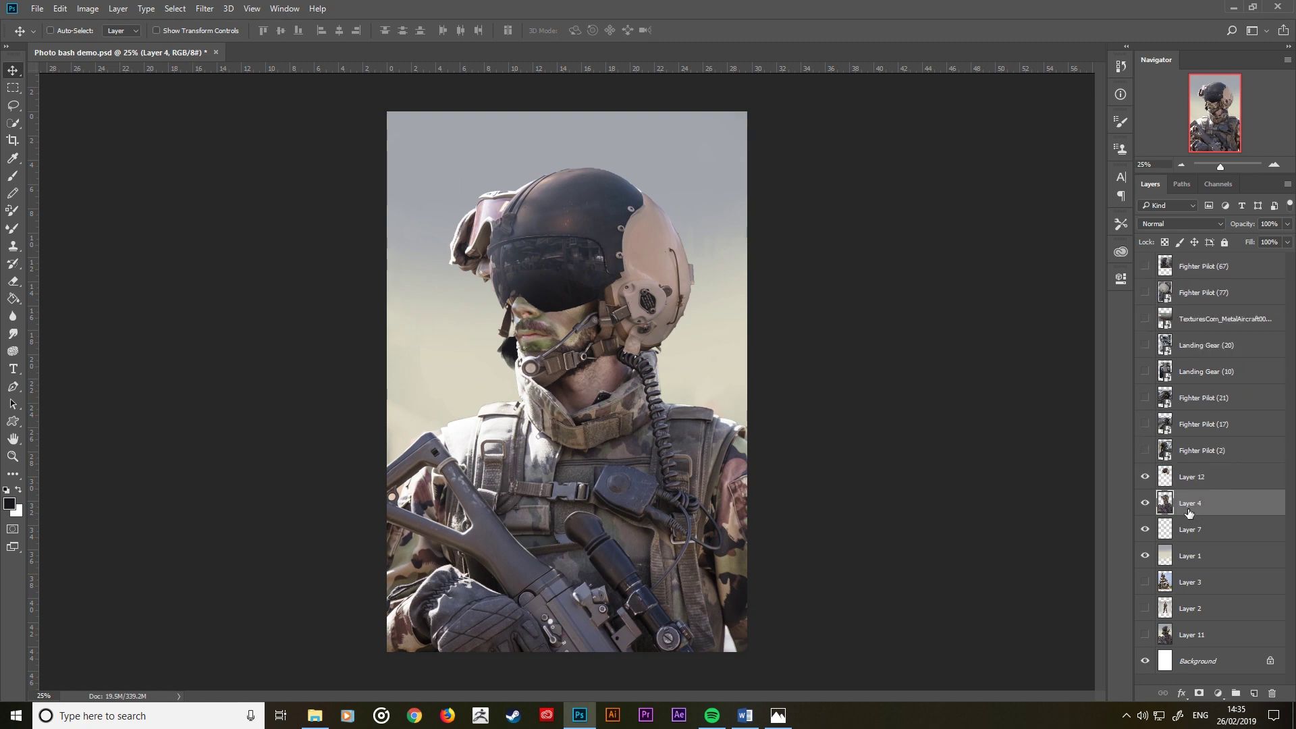
# Step: Mask out the old goggles on Layer 4 with a black 200 px Watercolor brush
pyautogui.click(1199, 693)
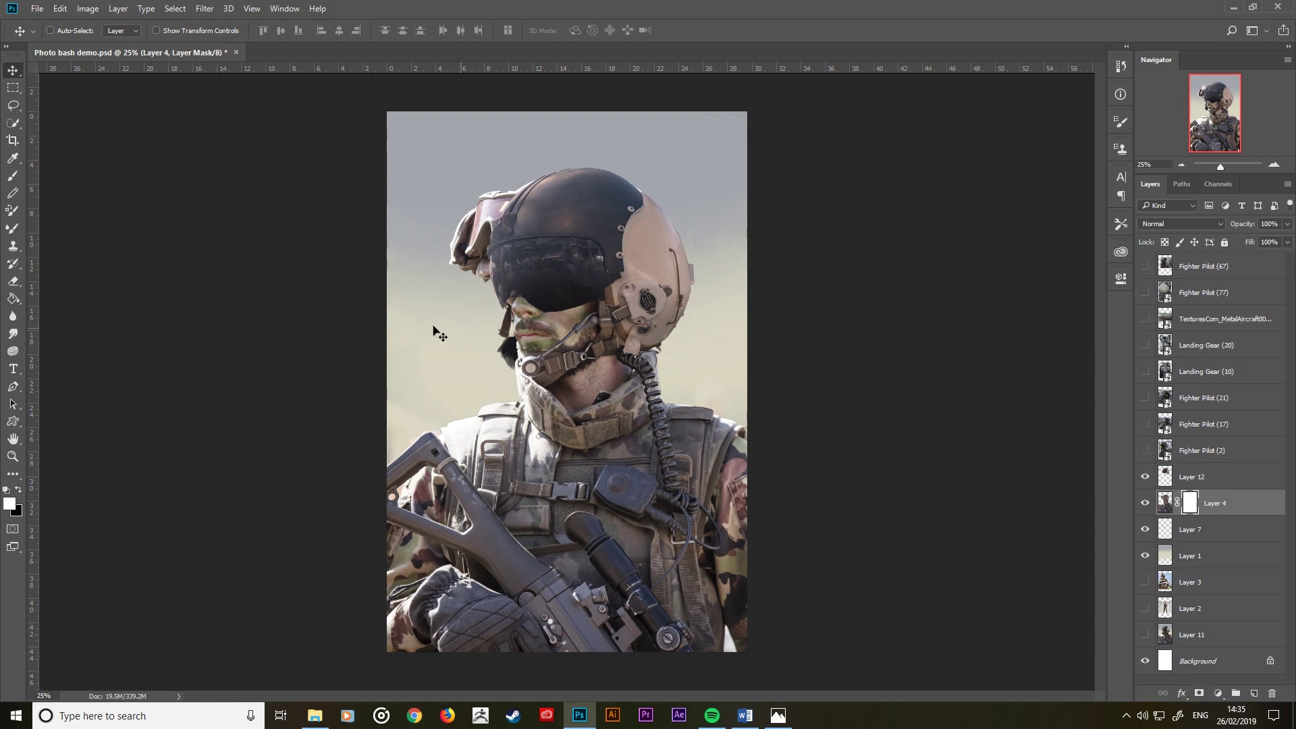
pyautogui.click(13, 177)
pyautogui.press('x')
pyautogui.press('x')
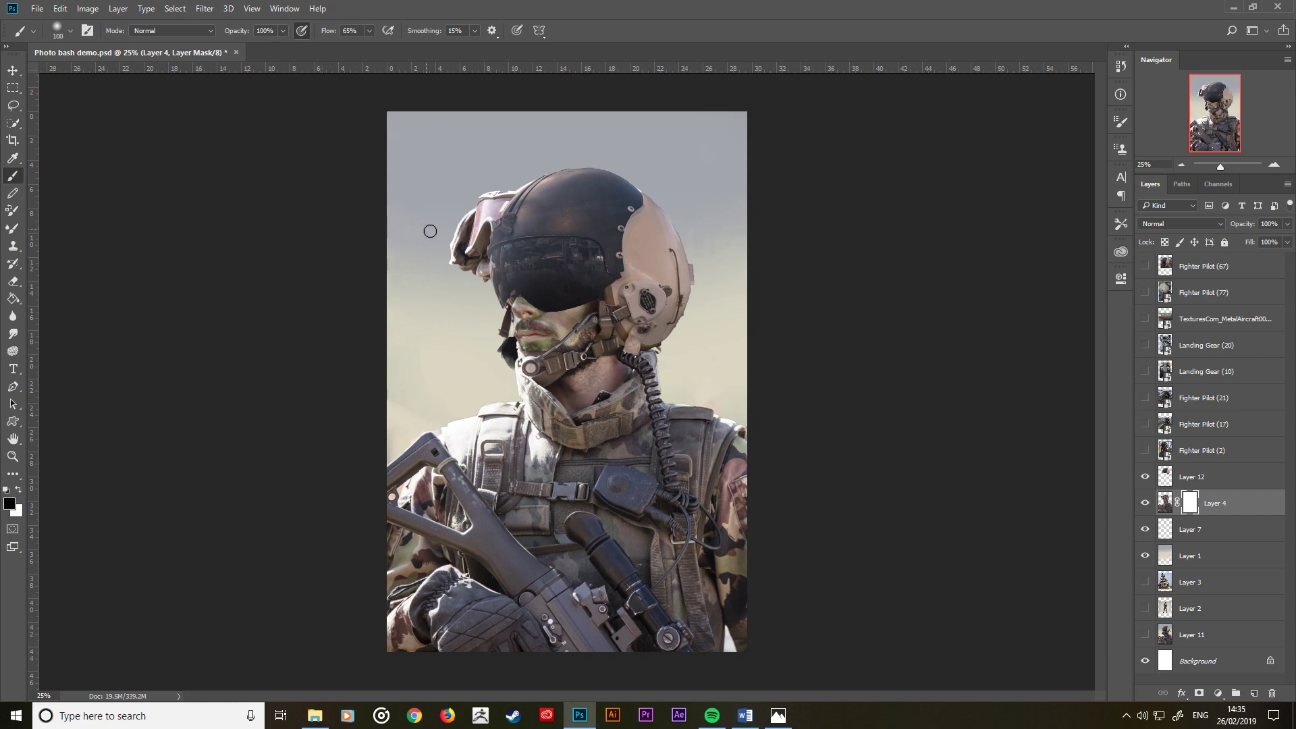
pyautogui.press(']')
pyautogui.press(']')
pyautogui.press(']')
pyautogui.rightClick(451, 359)
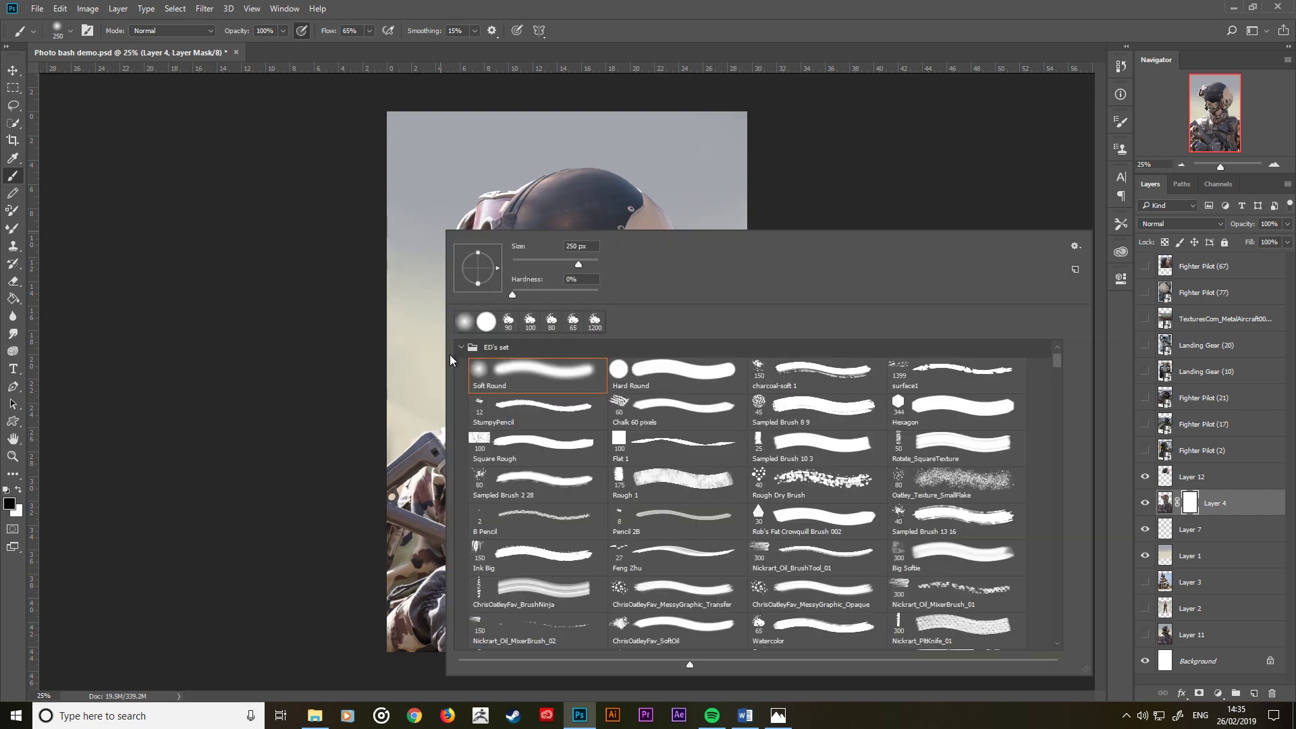
pyautogui.doubleClick(812, 633)
pyautogui.press(']')
pyautogui.press(']')
pyautogui.press(']')
pyautogui.moveTo(459, 223); pyautogui.dragTo(511, 173)
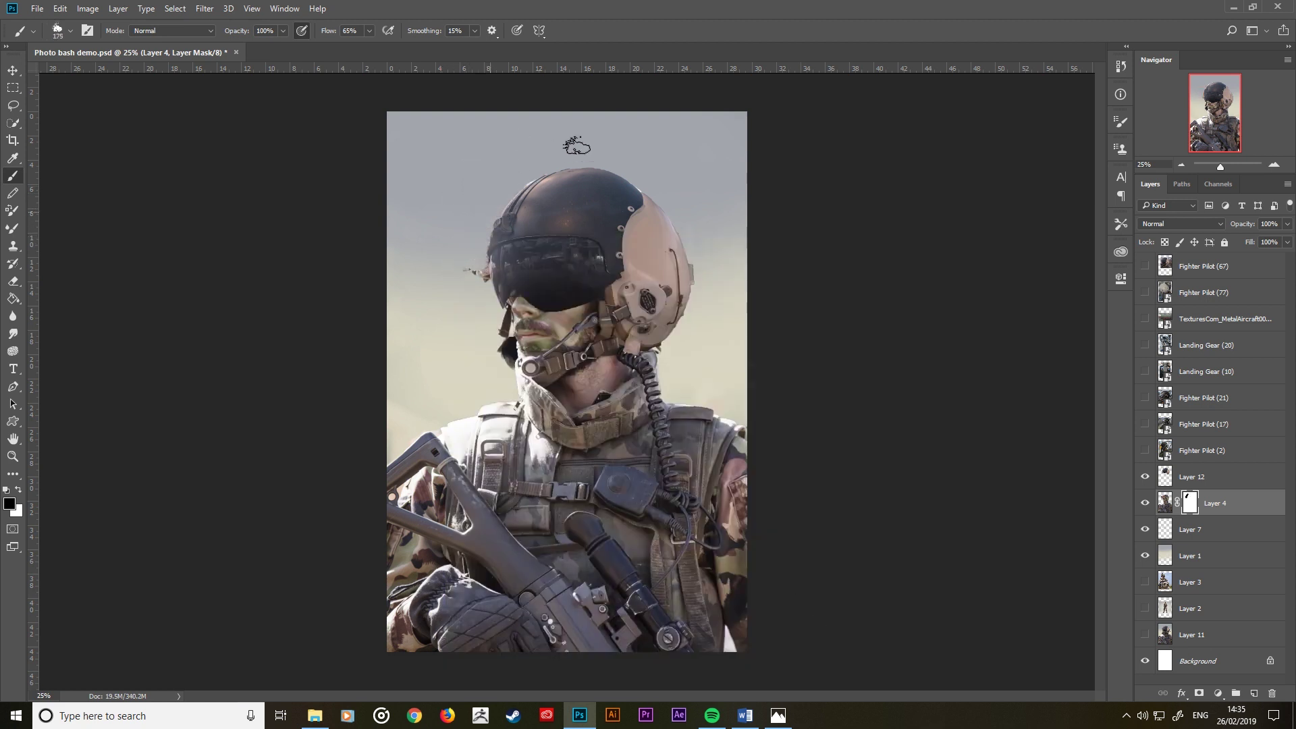
pyautogui.press('[')
pyautogui.moveTo(478, 267); pyautogui.dragTo(474, 285)
pyautogui.press('[')
pyautogui.press('[')
# Step: Delete Layer 7 and its stray hair strands
pyautogui.click(1145, 503)
pyautogui.click(1192, 535)
pyautogui.press('Delete')
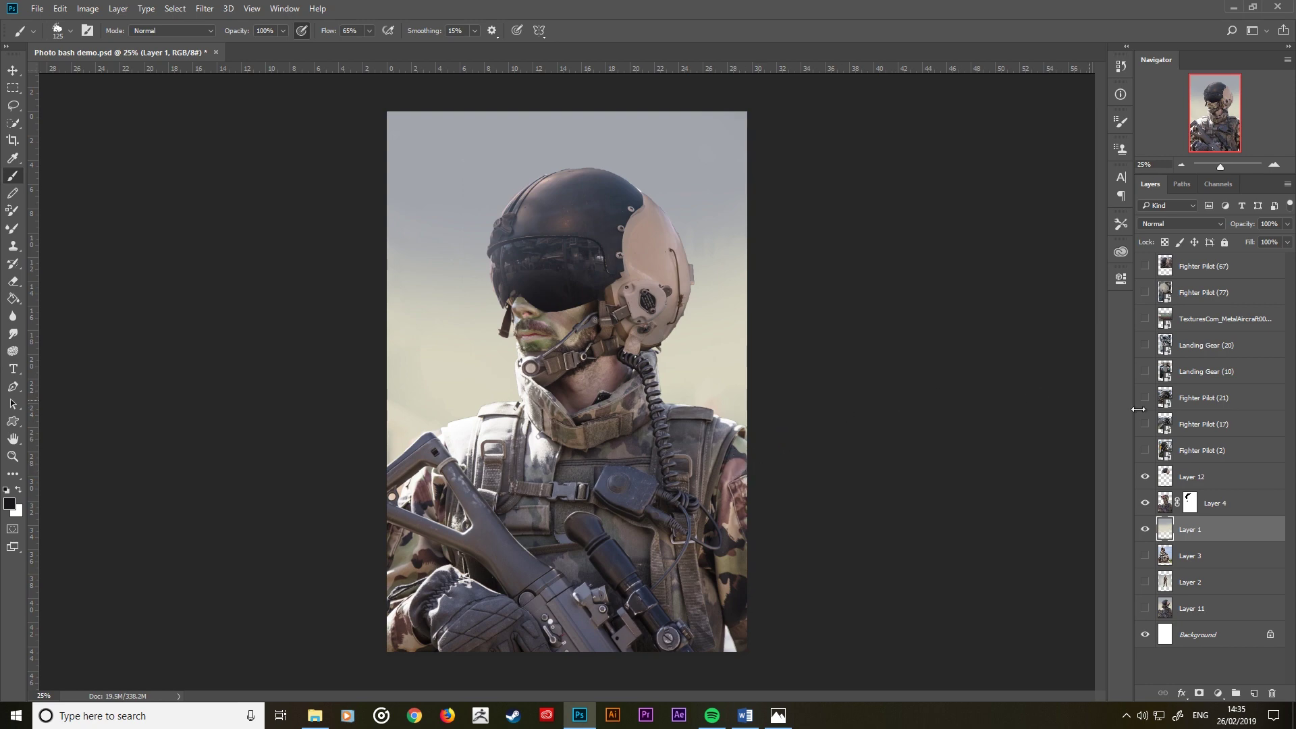
# Step: Quick-select the helmet's dark shell and visor on Layer 12
pyautogui.click(1213, 483)
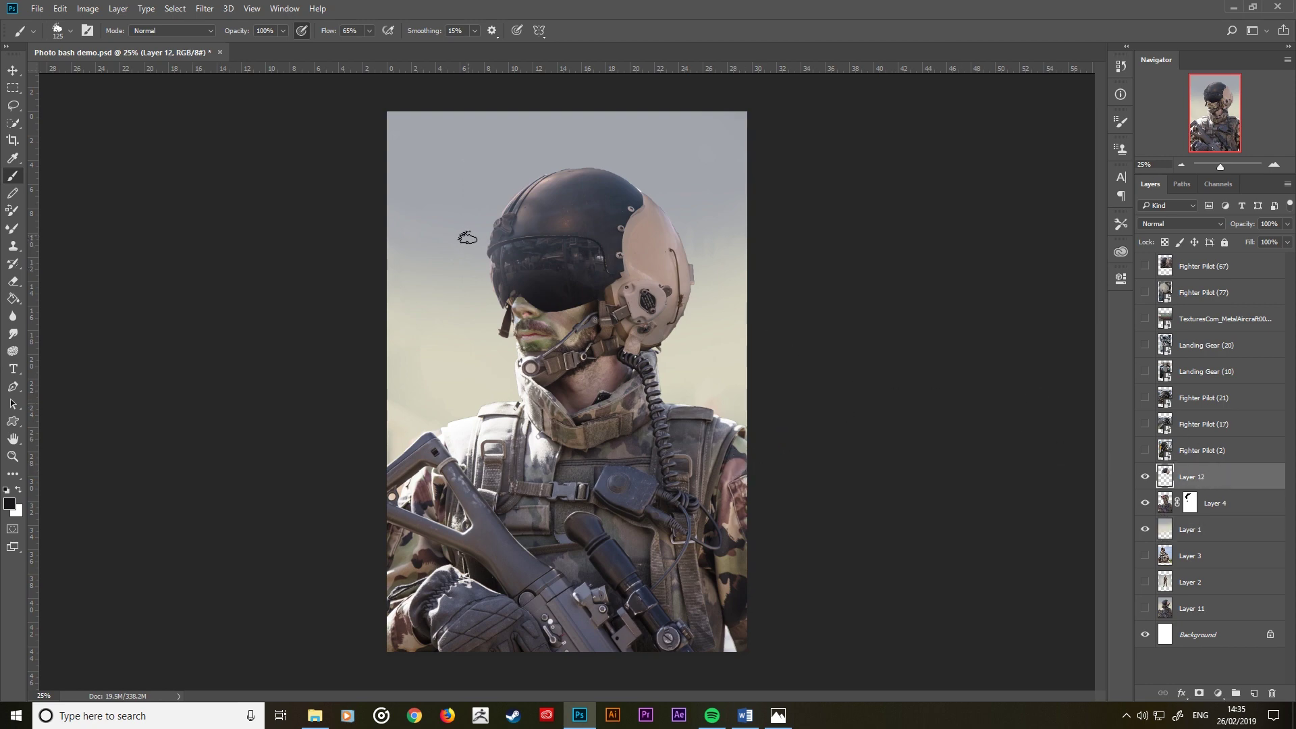
pyautogui.click(14, 122)
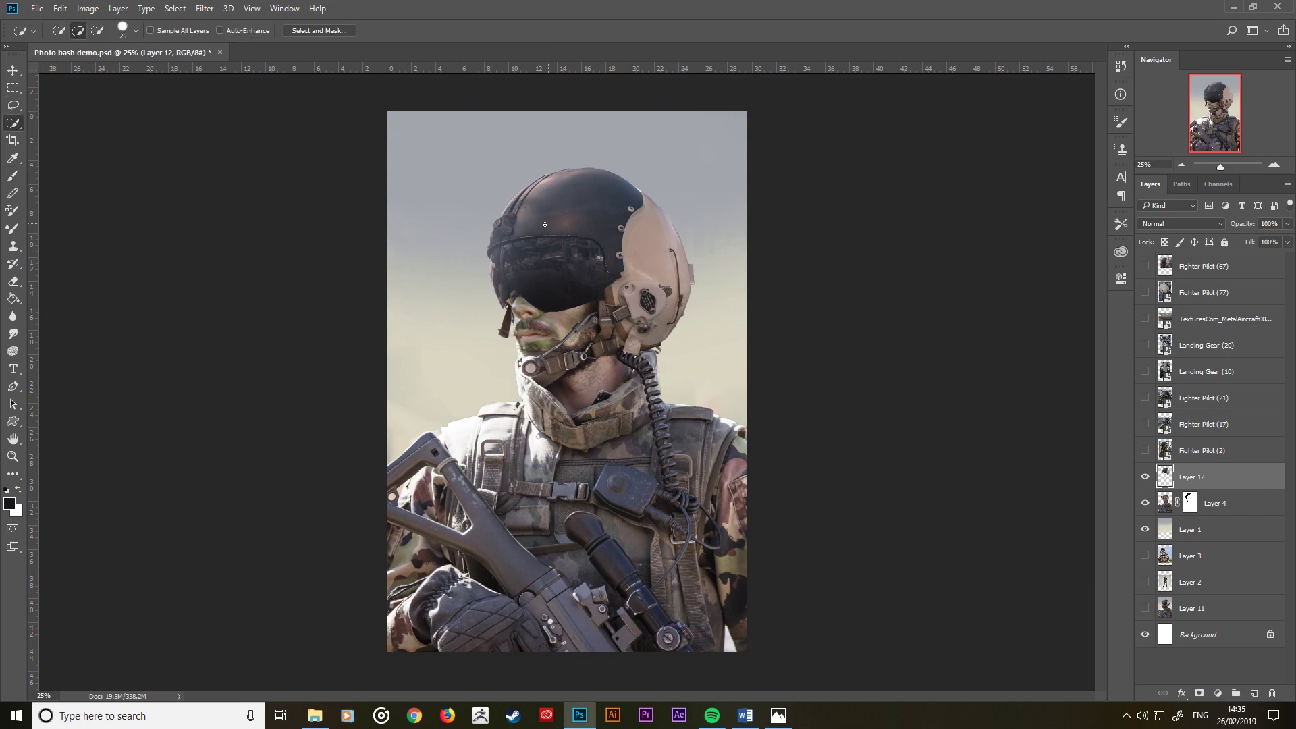
pyautogui.moveTo(545, 224); pyautogui.dragTo(476, 223)
# Step: Refine the shell selection, subtracting the sky, chin and face areas
pyautogui.moveTo(555, 169); pyautogui.dragTo(477, 226)
pyautogui.moveTo(594, 317)
pyautogui.mouseDown()
pyautogui.moveTo(572, 245)
pyautogui.moveTo(626, 350)
pyautogui.mouseUp()
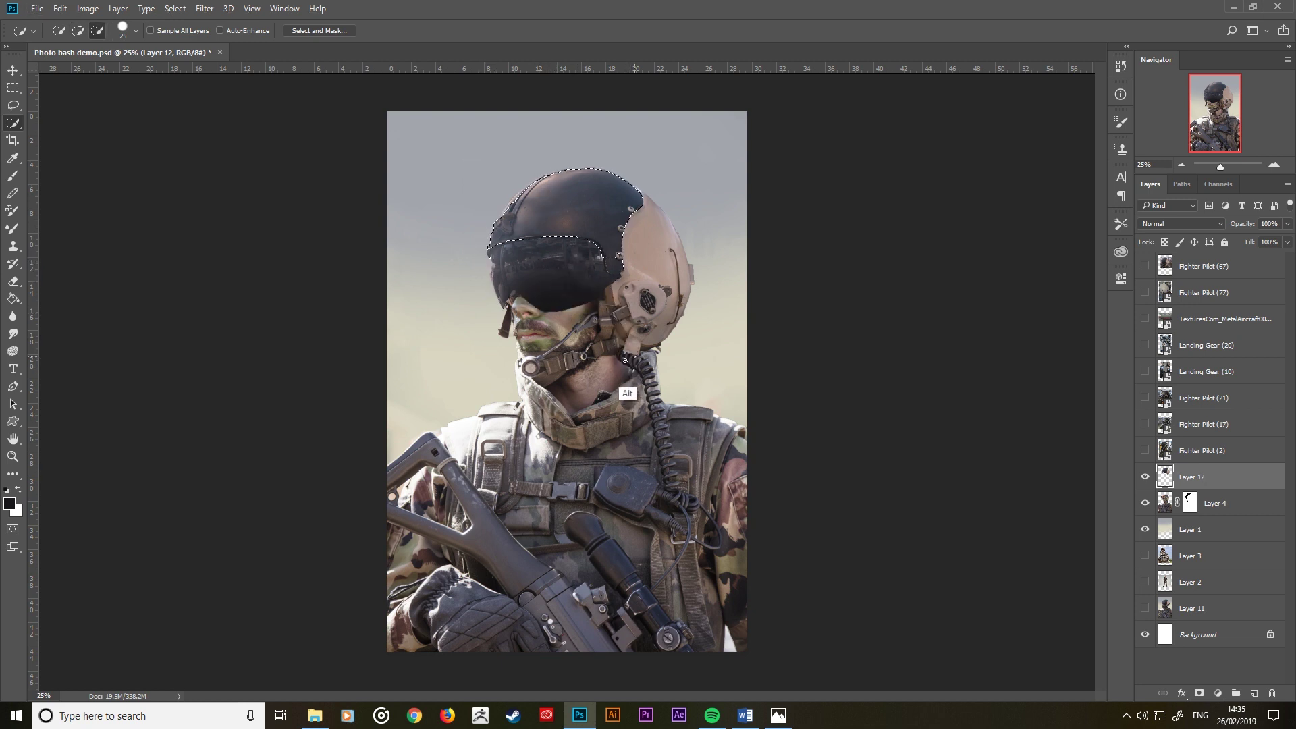
pyautogui.moveTo(616, 322); pyautogui.dragTo(614, 264)
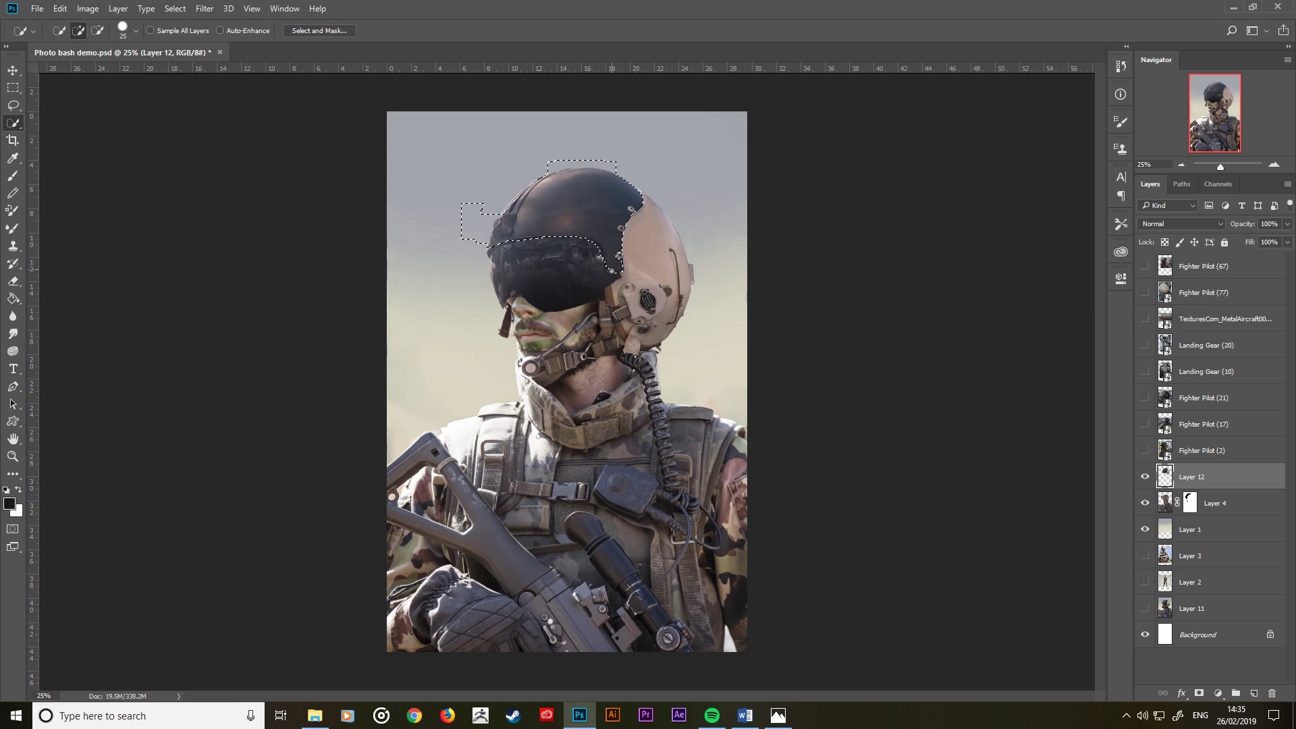
pyautogui.moveTo(496, 226); pyautogui.dragTo(482, 212)
pyautogui.click(502, 207)
pyautogui.keyDown('alt'); pyautogui.click(501, 207); pyautogui.keyUp('alt')
pyautogui.click(492, 254)
pyautogui.rightClick(595, 208)
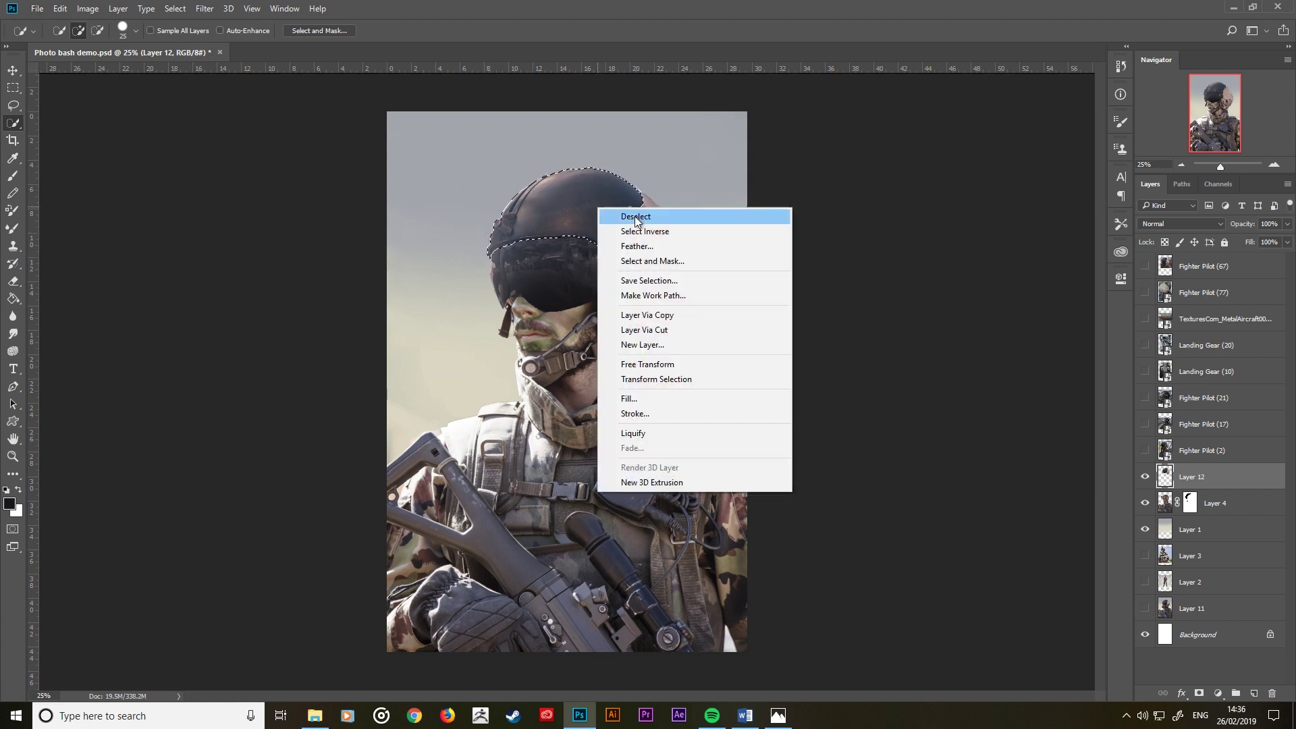
# Step: Copy the shell to Layer 13, flip it vertically and move it over the lower face
pyautogui.click(691, 315)
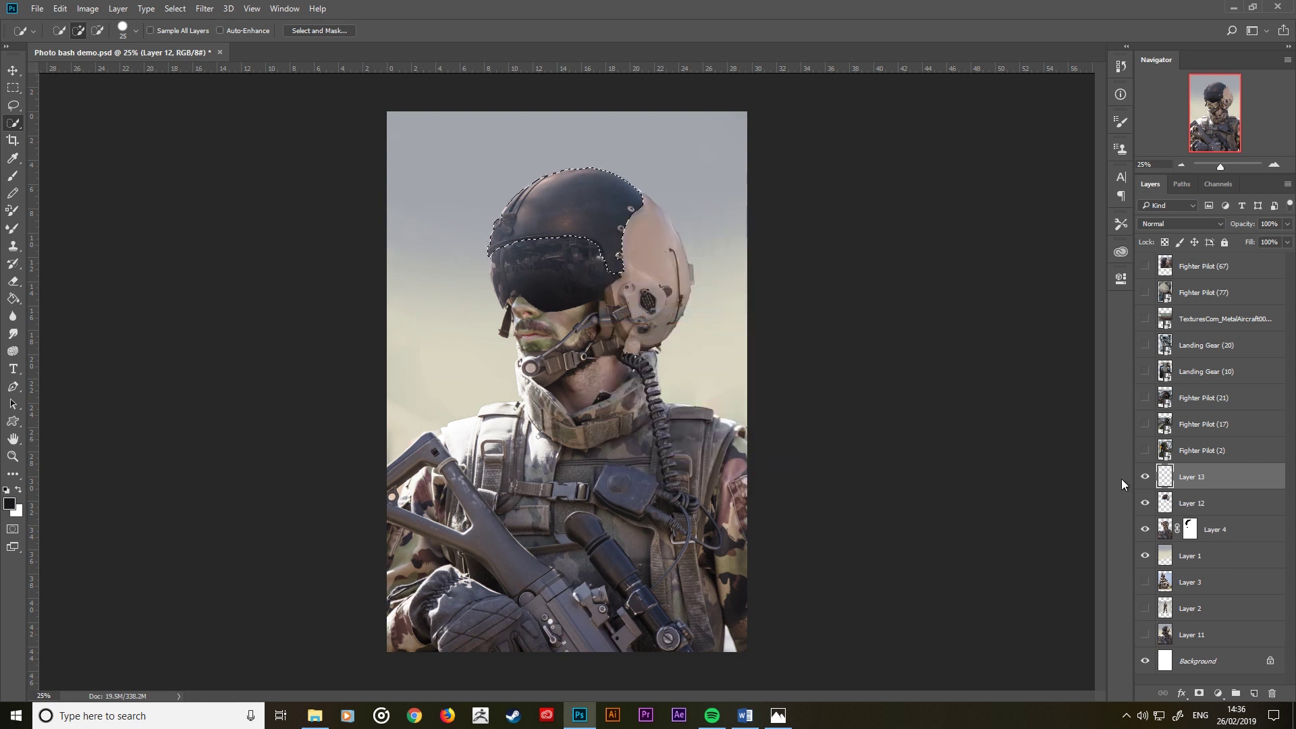
pyautogui.hotkey('ctrl', 't')
pyautogui.rightClick(585, 238)
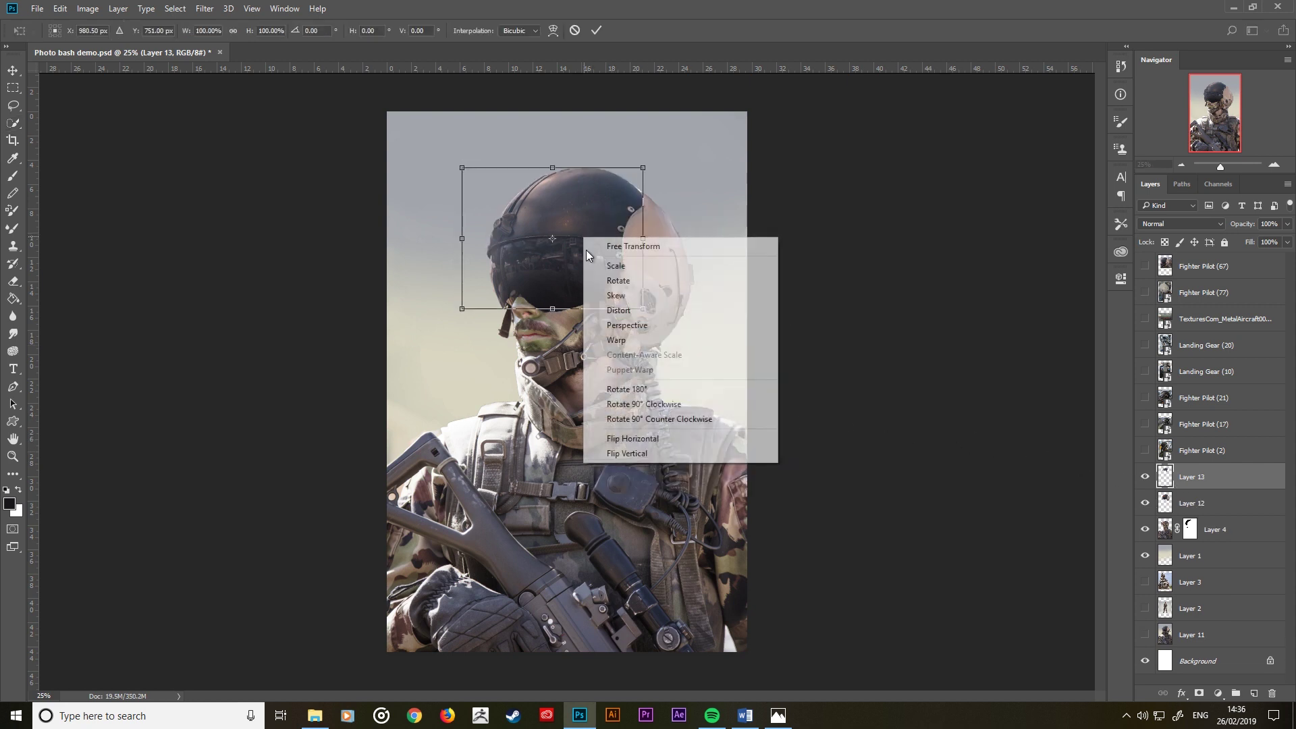
pyautogui.click(641, 452)
pyautogui.moveTo(576, 262); pyautogui.dragTo(577, 362)
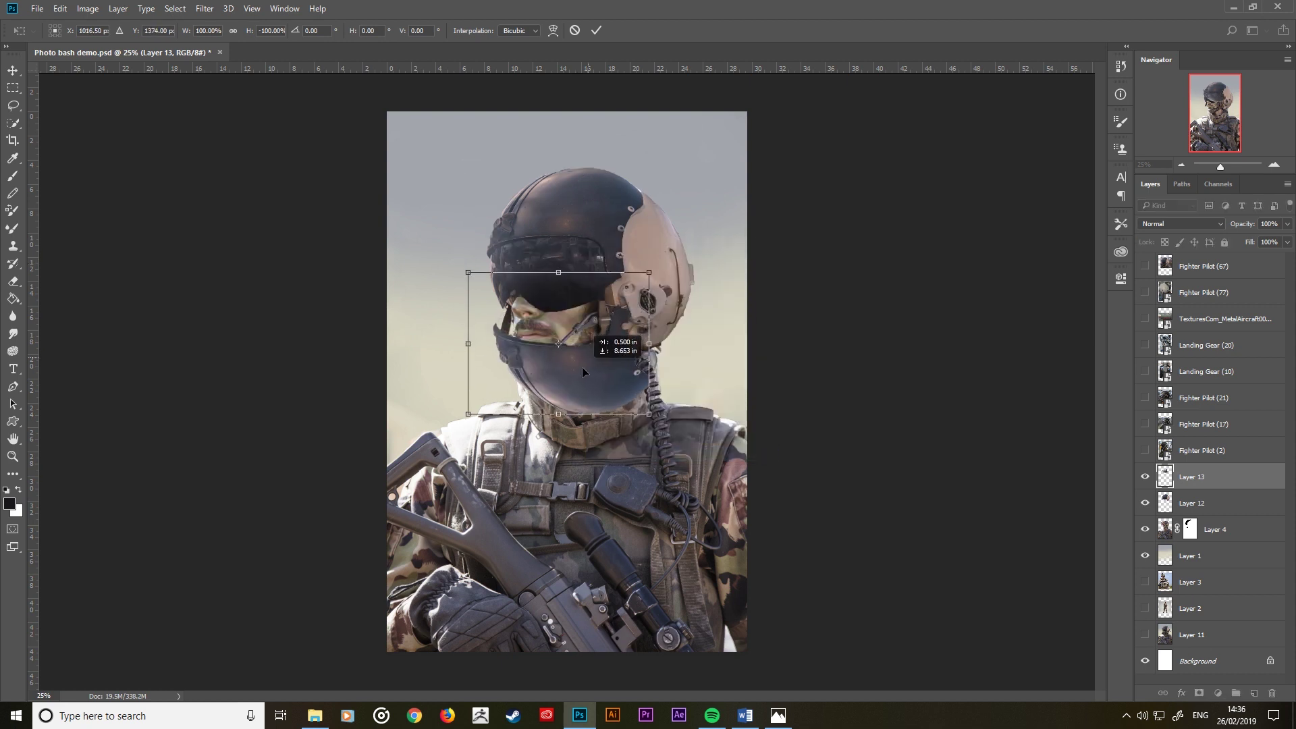
# Step: Rotate the shell about 165°, skew it along the jaw line and commit
pyautogui.moveTo(680, 347); pyautogui.dragTo(677, 302)
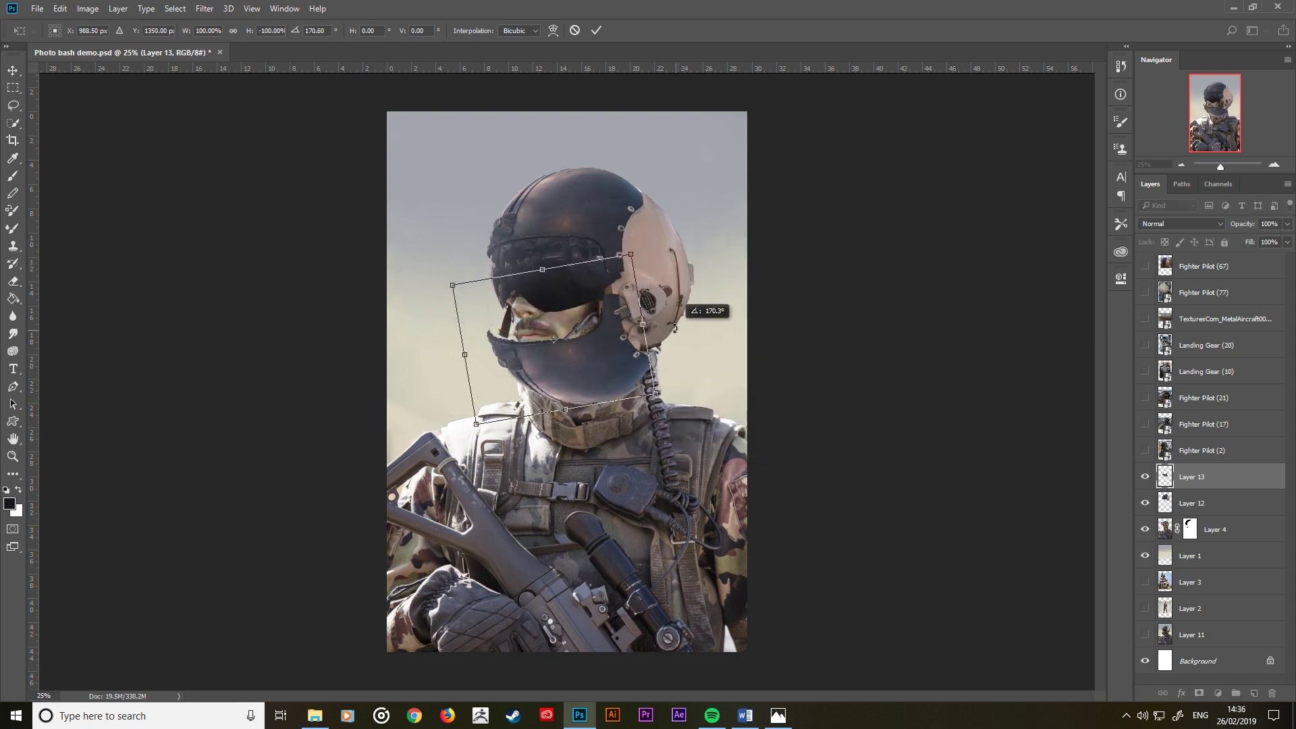
pyautogui.moveTo(606, 343); pyautogui.dragTo(607, 341)
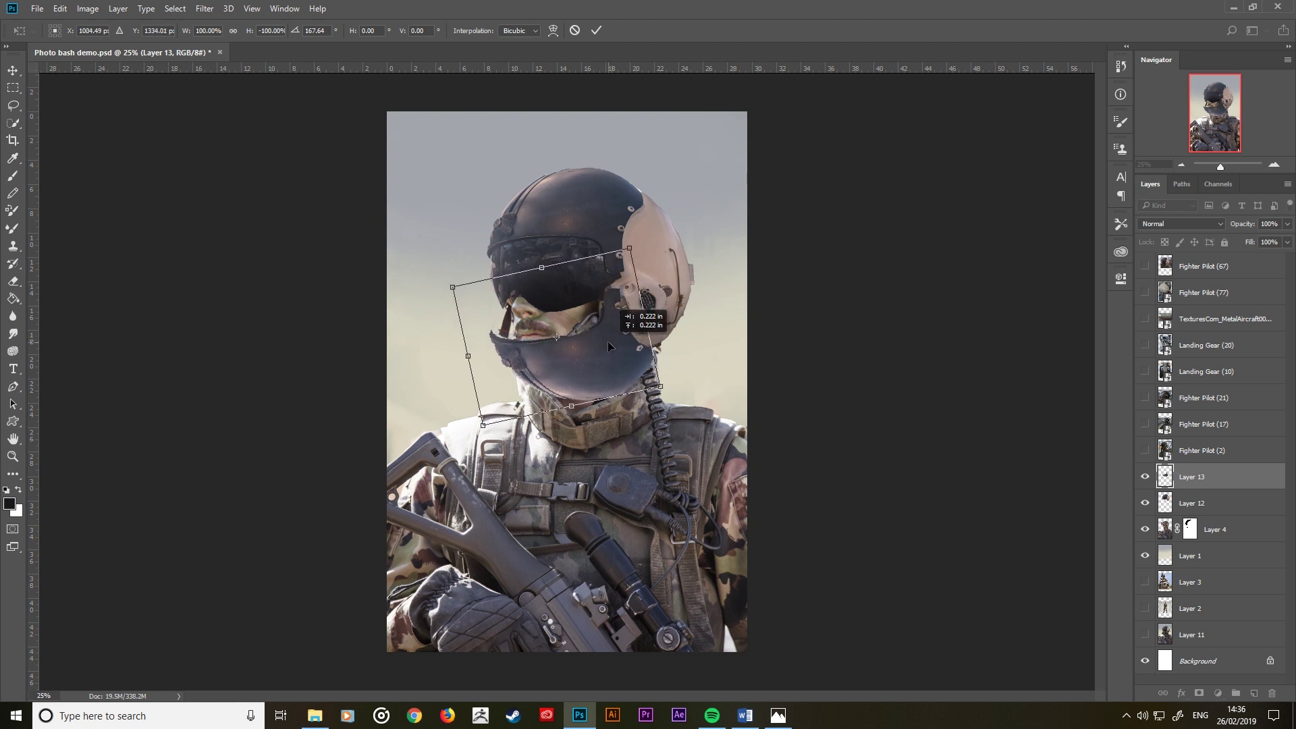
pyautogui.moveTo(694, 370); pyautogui.dragTo(634, 368)
pyautogui.rightClick(624, 370)
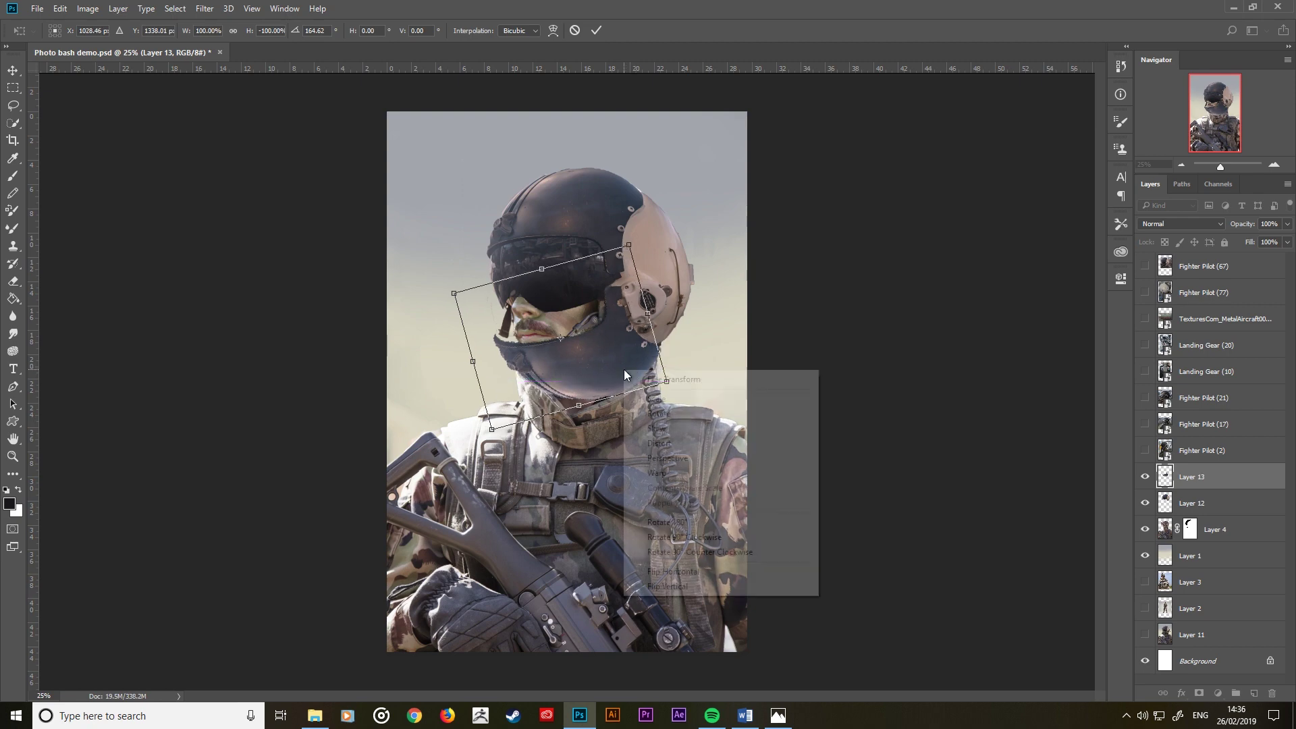
pyautogui.moveTo(658, 386); pyautogui.dragTo(559, 413)
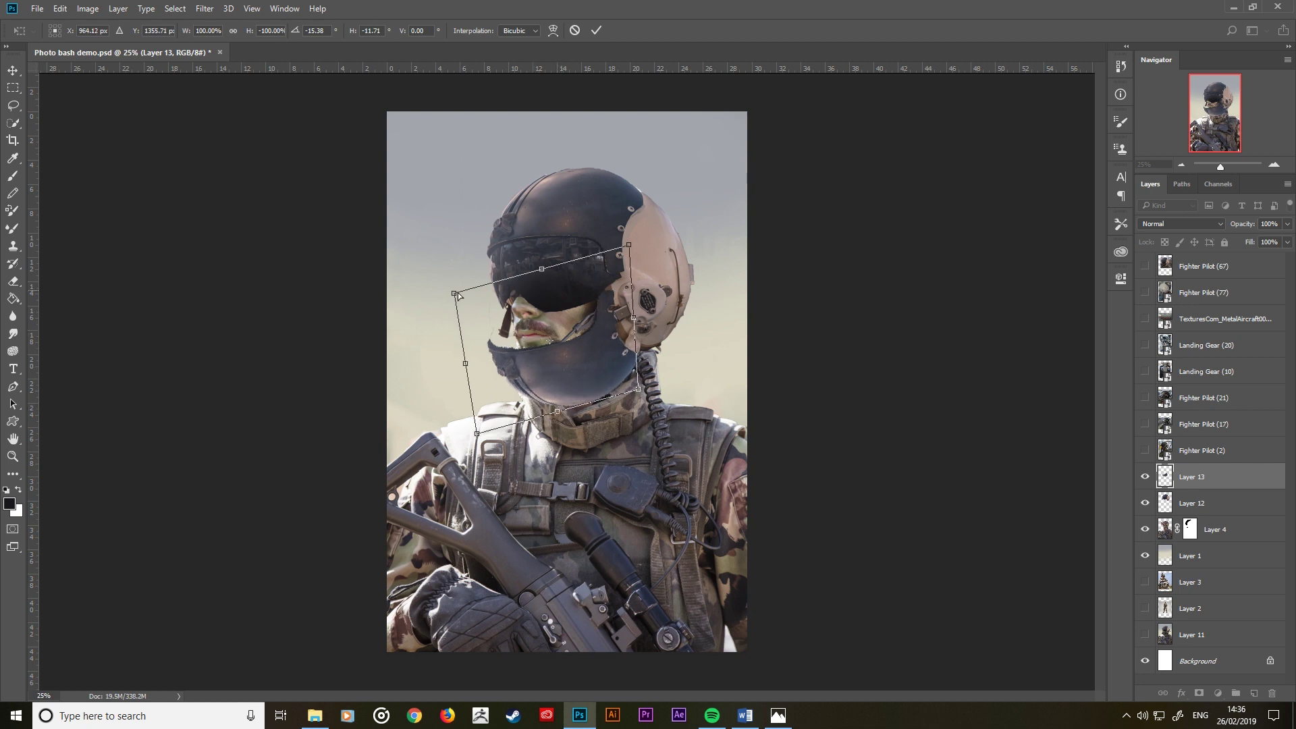
pyautogui.moveTo(455, 296); pyautogui.dragTo(462, 292)
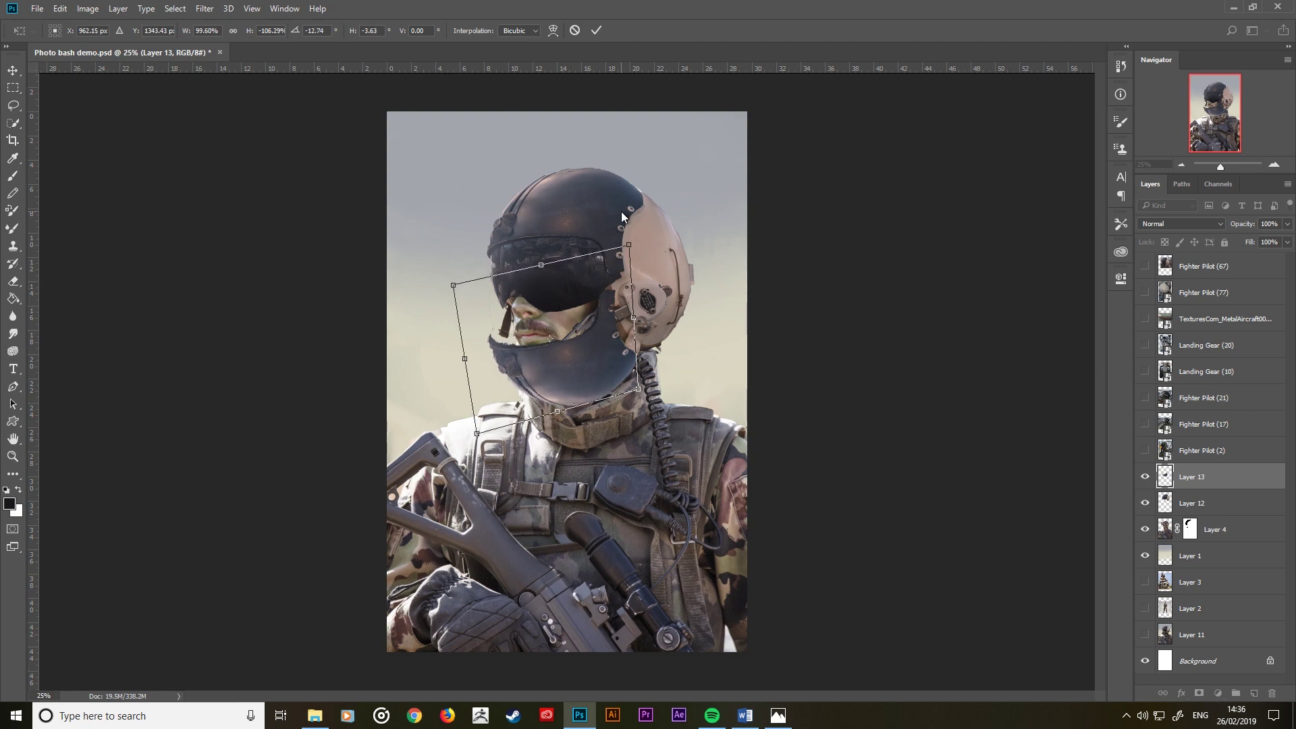
pyautogui.click(596, 32)
# Step: Add a mask to Layer 13 and brush away the piece near the neck
pyautogui.press('w')
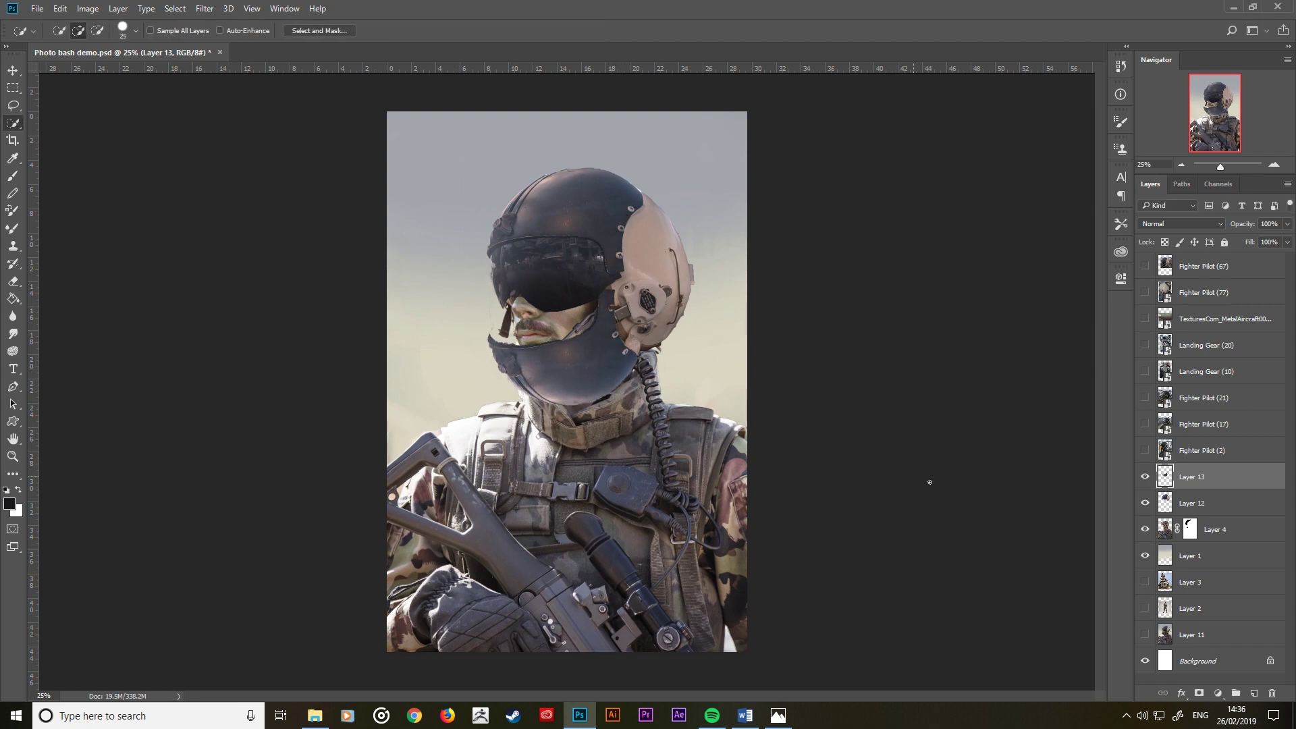
pyautogui.click(1200, 693)
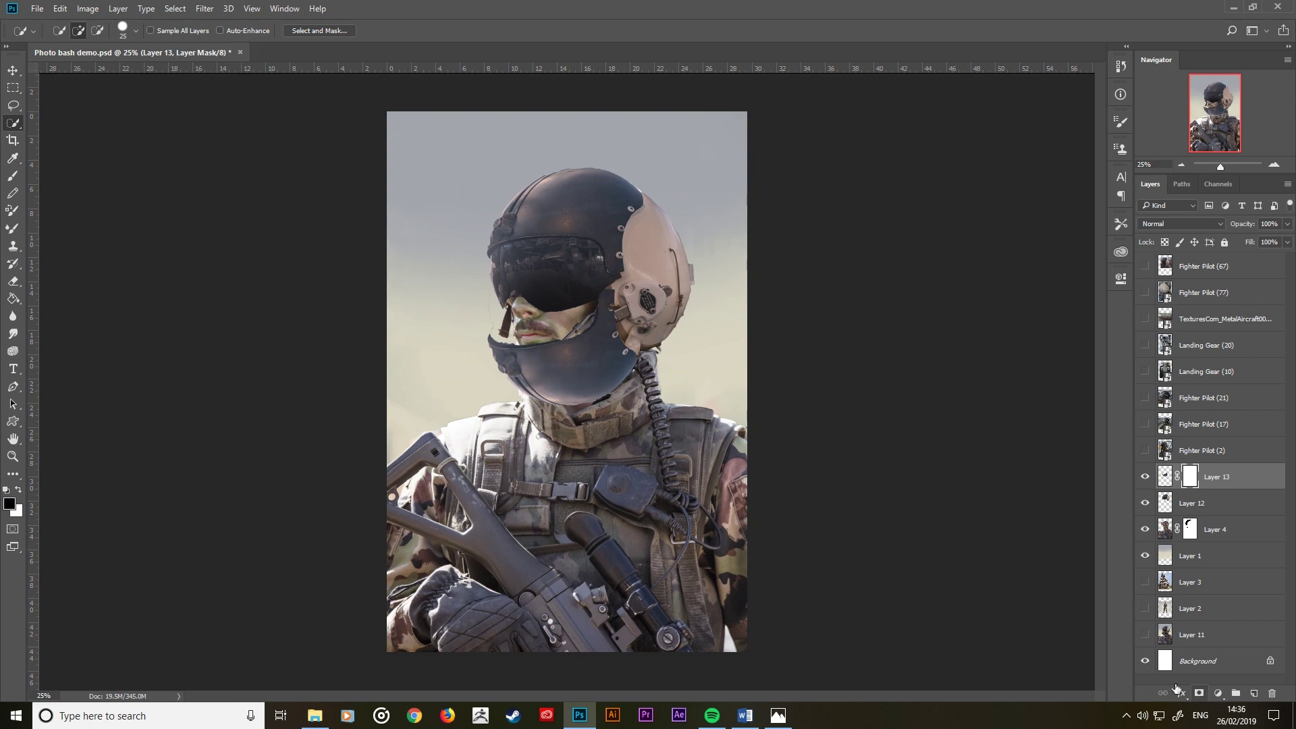
pyautogui.click(12, 176)
pyautogui.moveTo(613, 407); pyautogui.dragTo(534, 413)
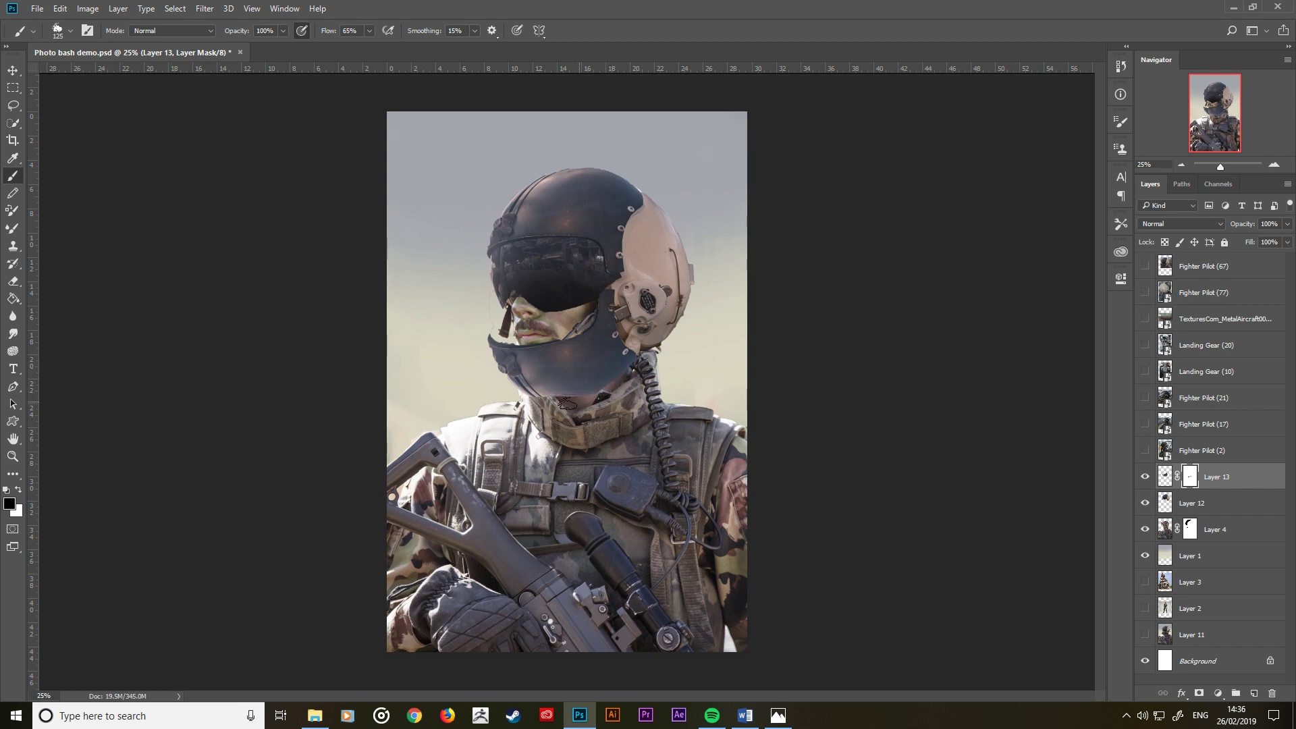
pyautogui.moveTo(567, 404); pyautogui.dragTo(641, 386)
pyautogui.press('[')
pyautogui.press('[')
pyautogui.press('[')
# Step: Add a Levels layer clipped to Layer 13 with midtone 0.55 and output white 199
pyautogui.click(1217, 693)
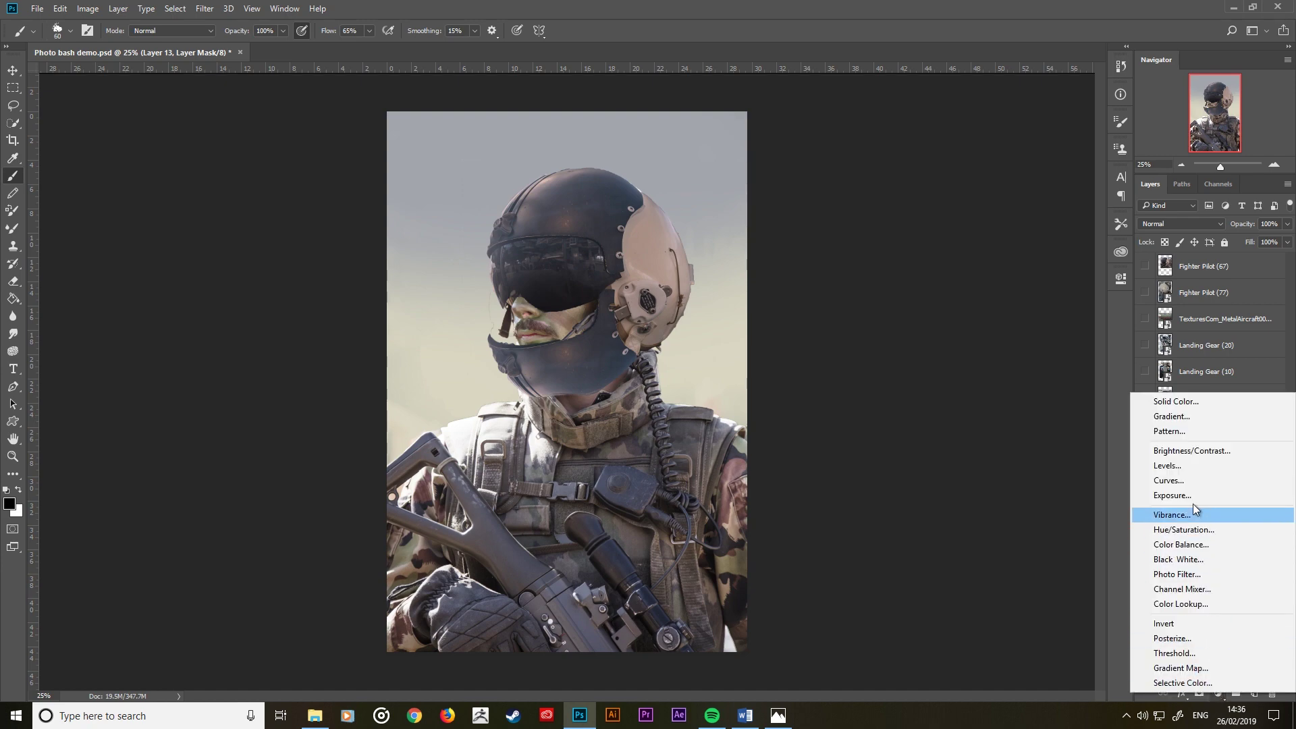
pyautogui.click(1184, 466)
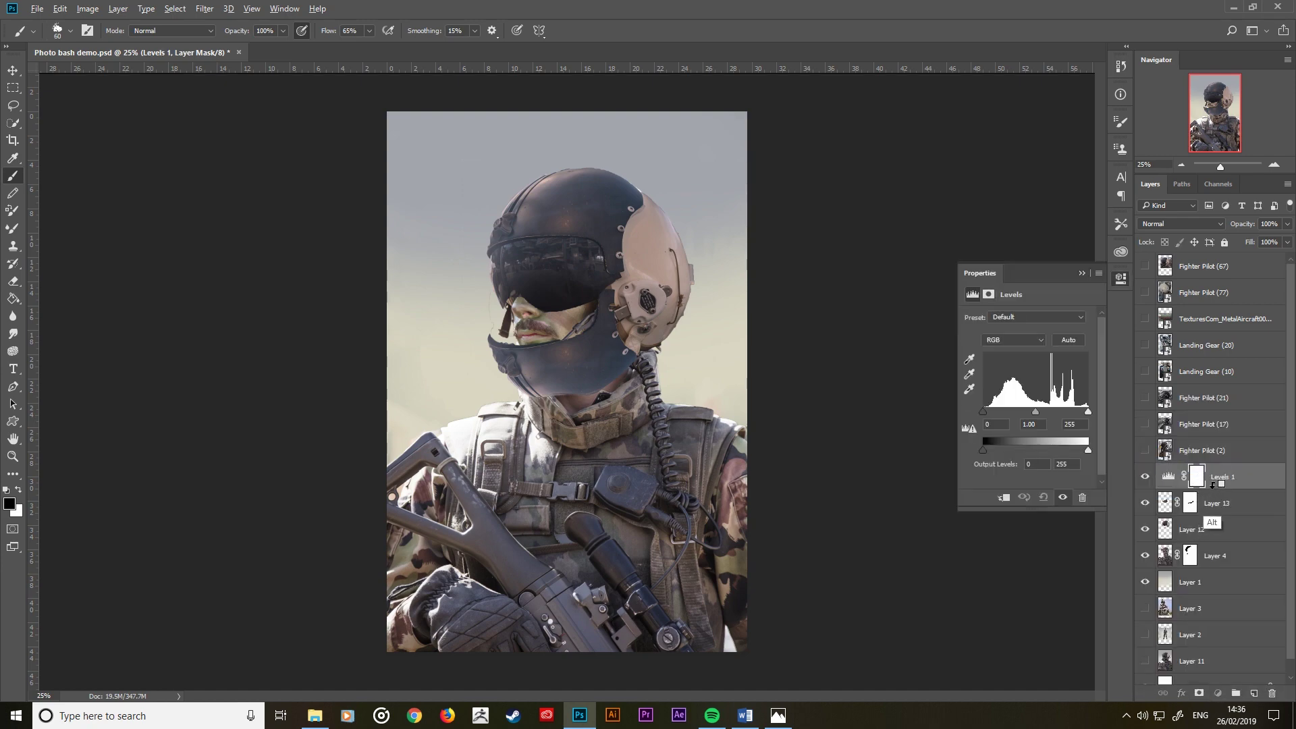
pyautogui.keyDown('alt'); pyautogui.click(1213, 485); pyautogui.keyUp('alt')
pyautogui.moveTo(1037, 412); pyautogui.dragTo(1054, 412)
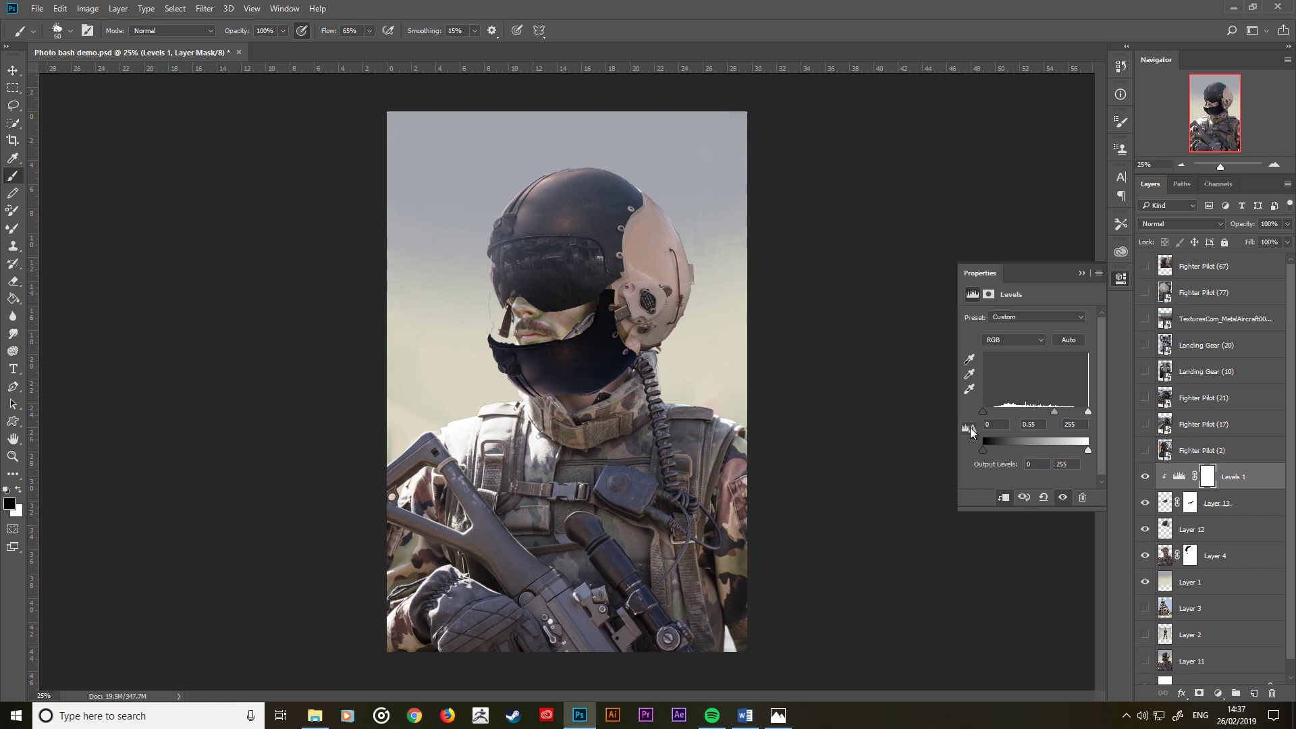
pyautogui.moveTo(982, 415); pyautogui.dragTo(983, 414)
pyautogui.moveTo(1088, 450)
pyautogui.mouseDown()
pyautogui.moveTo(1060, 451)
pyautogui.moveTo(1043, 412)
pyautogui.moveTo(1065, 450)
pyautogui.mouseUp()
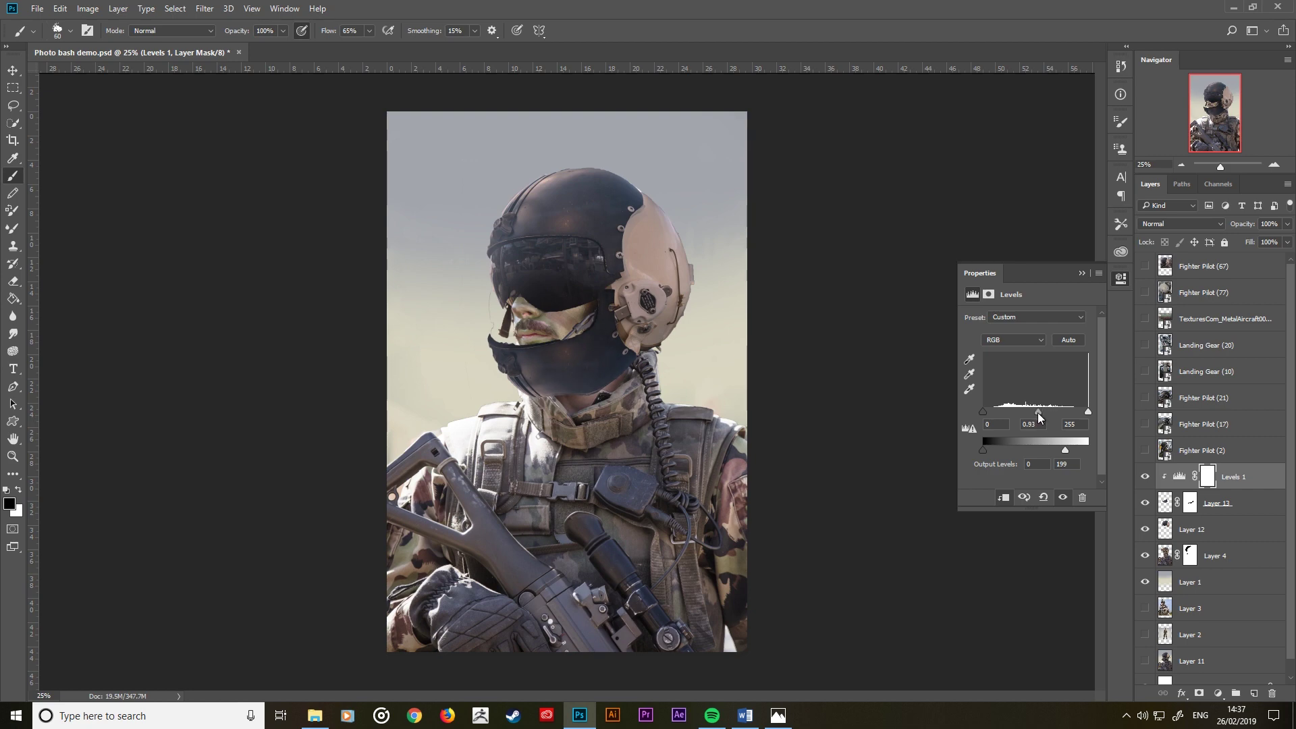
# Step: Compare Layer 13 on and off, then target the Levels 1 adjustment's mask
pyautogui.click(1082, 273)
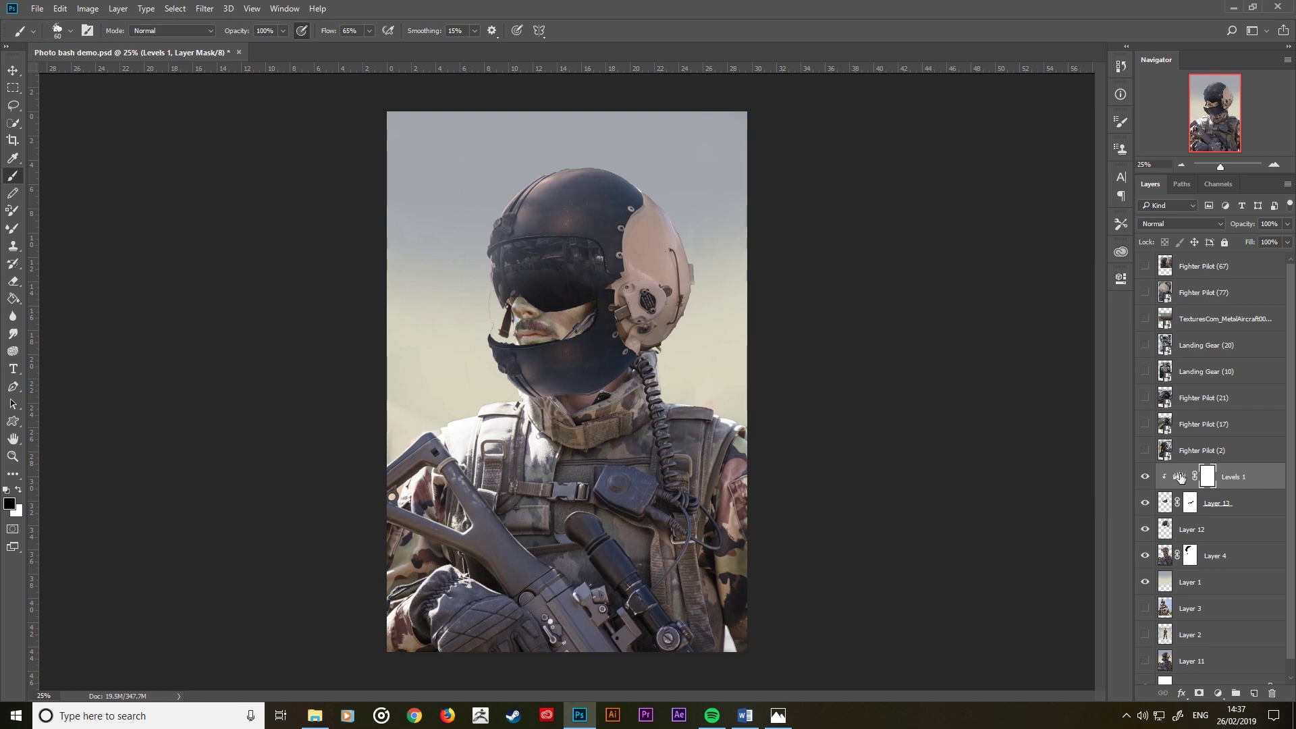
pyautogui.click(1189, 504)
pyautogui.press('e')
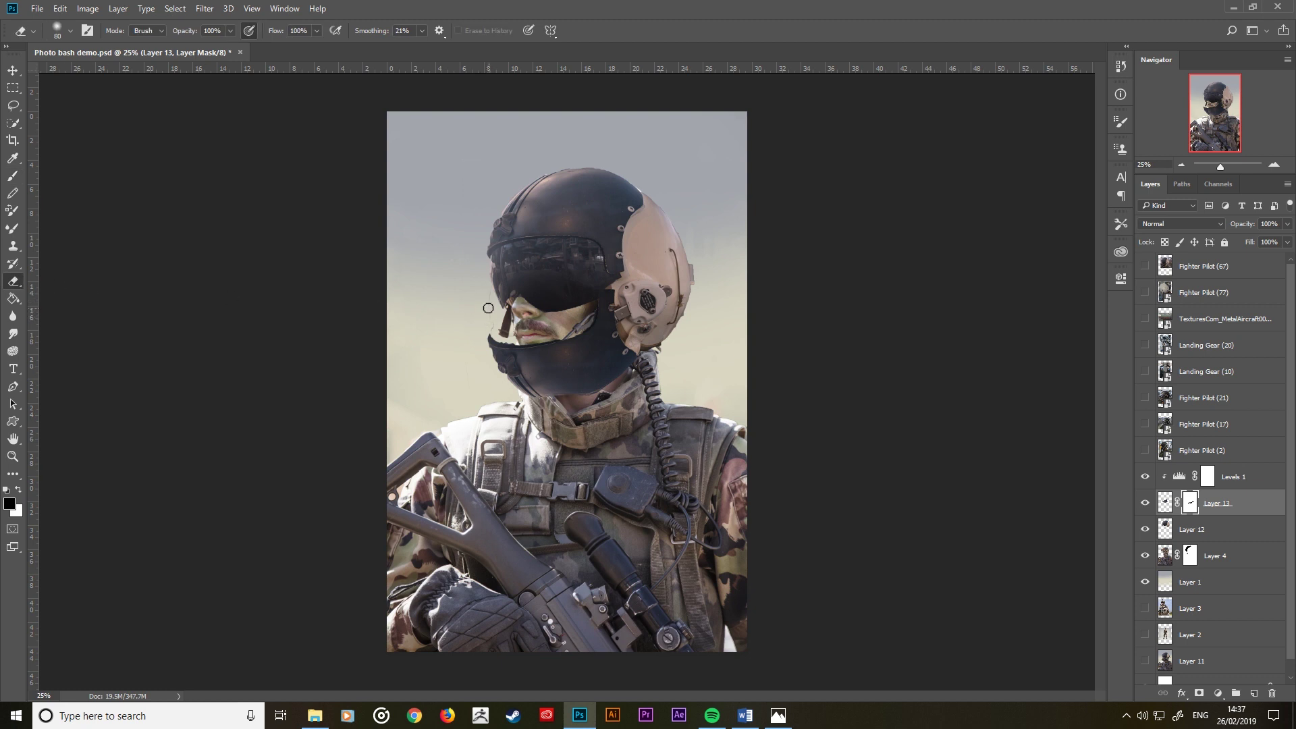
pyautogui.click(1145, 502)
pyautogui.click(1166, 503)
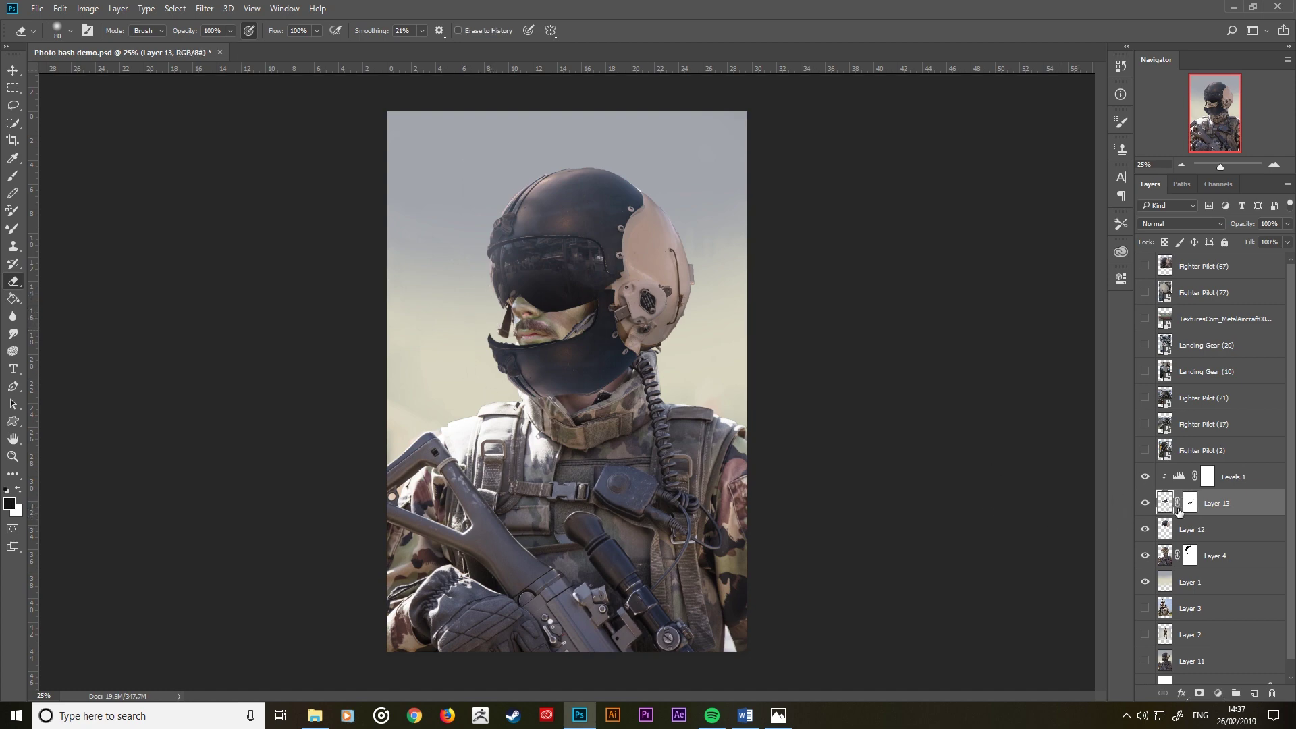
pyautogui.click(1226, 486)
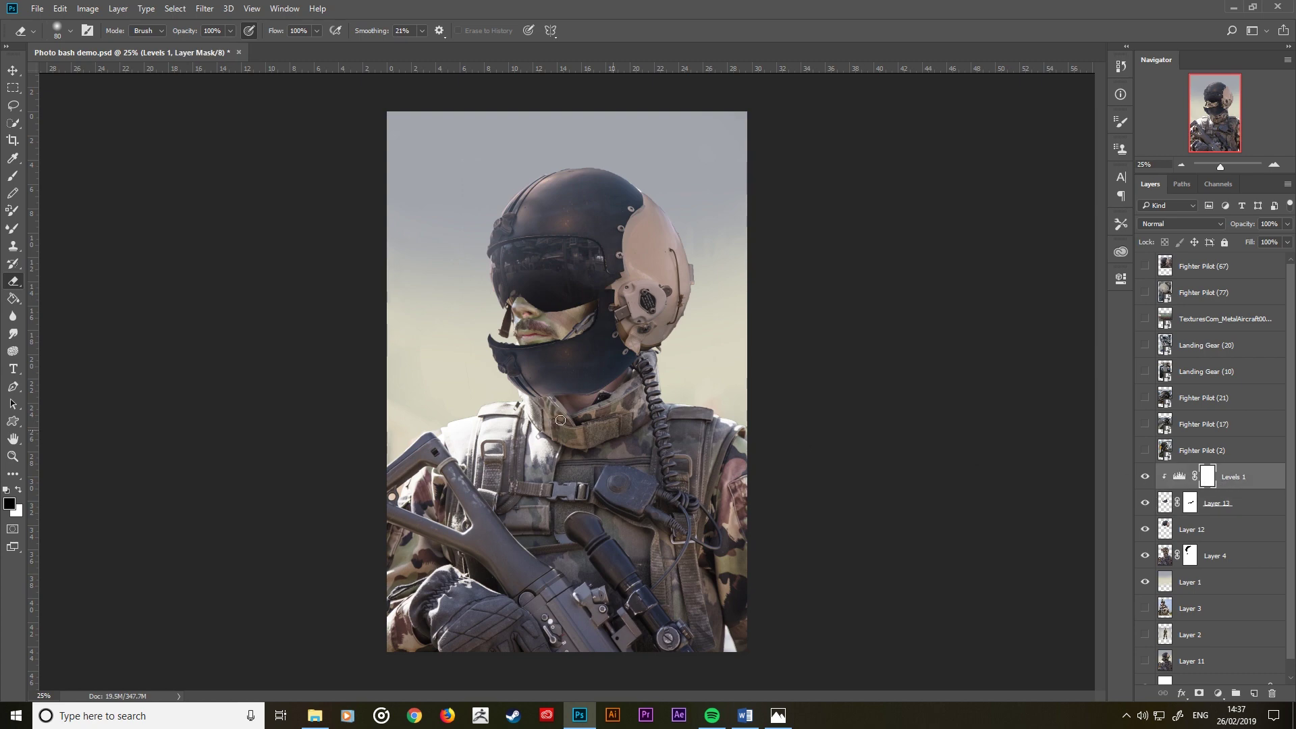
# Step: Set up a soft round brush at size 150
pyautogui.click(13, 176)
pyautogui.press('x')
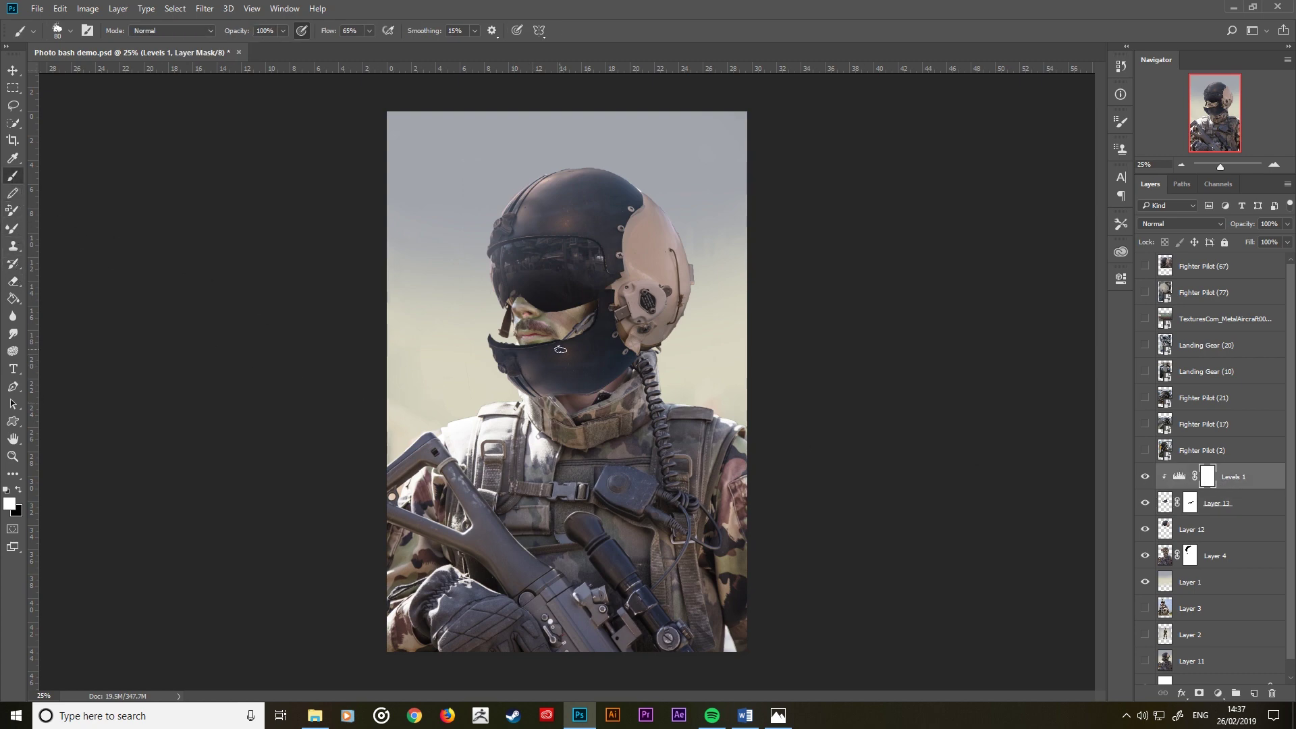
pyautogui.press(']')
pyautogui.press(']')
pyautogui.rightClick(585, 348)
pyautogui.click(688, 403)
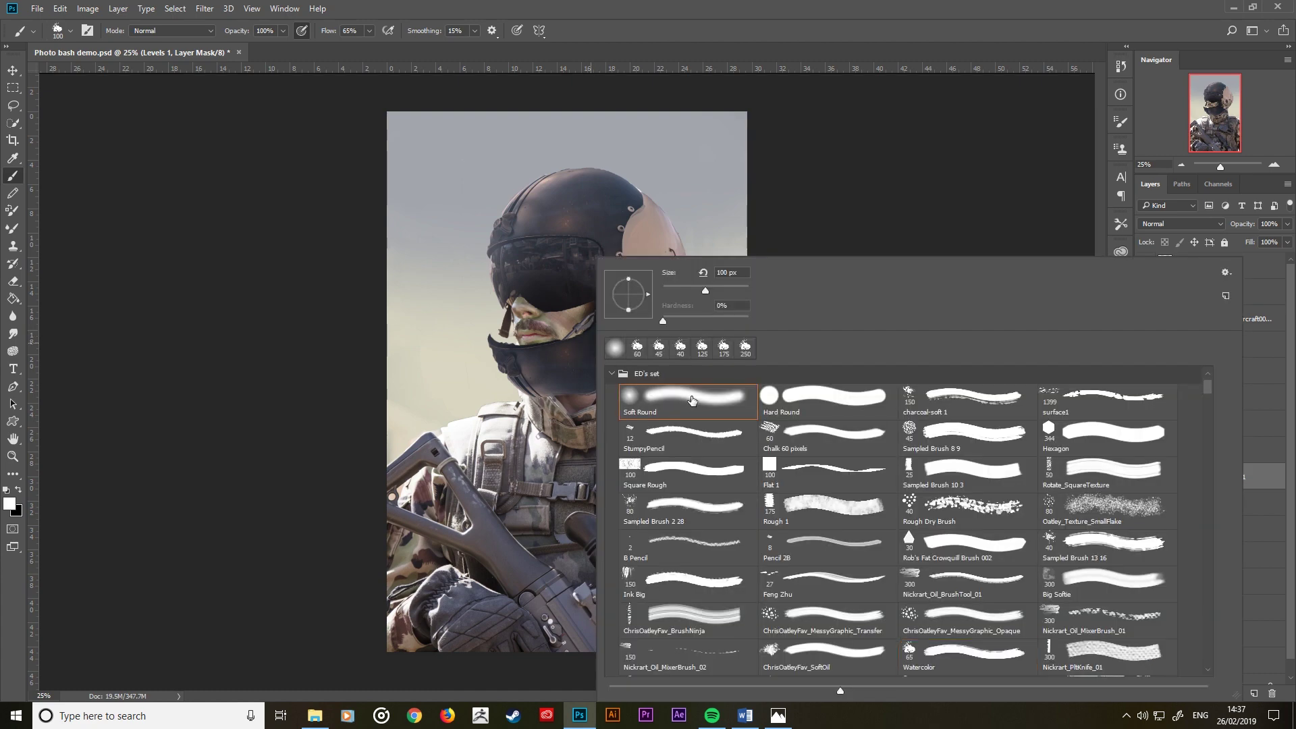
pyautogui.press('Return')
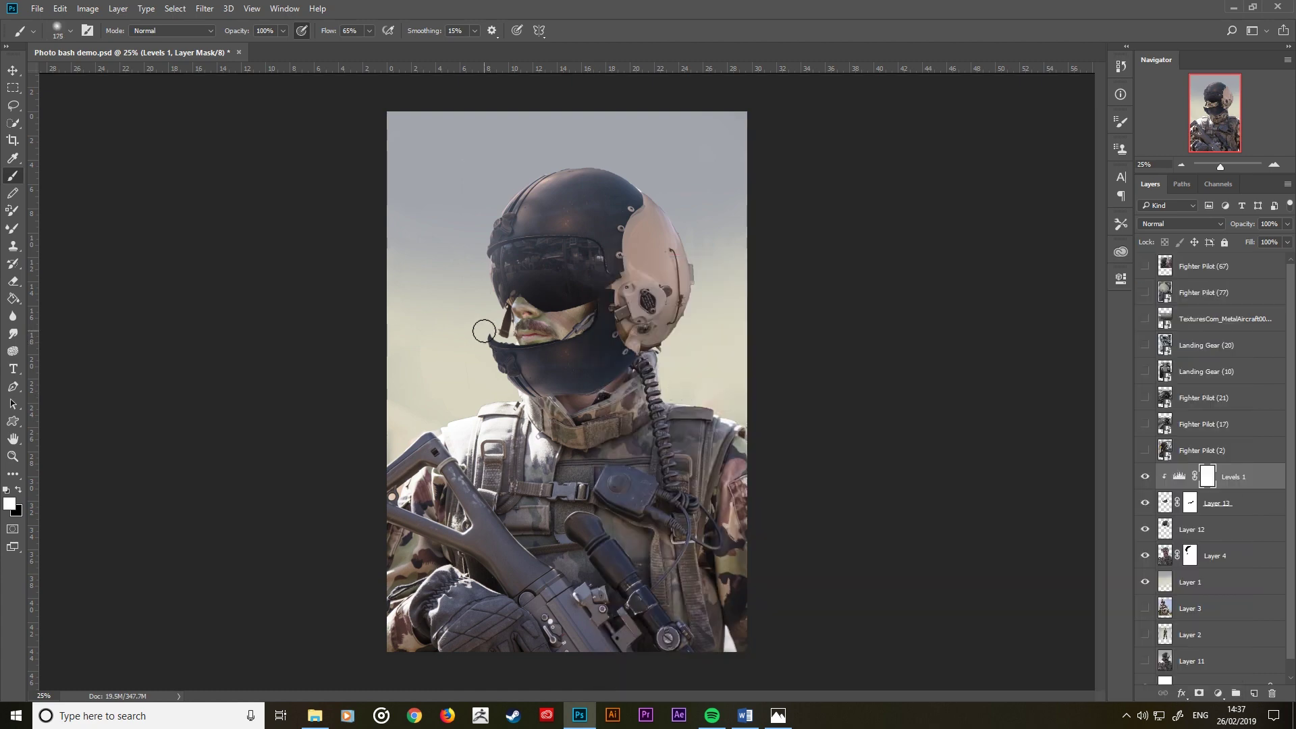
pyautogui.press(']')
pyautogui.press(']')
# Step: Paint black on the Levels 1 mask over the chin guard and mouth
pyautogui.click(1146, 477)
pyautogui.press('x')
pyautogui.moveTo(504, 347); pyautogui.dragTo(573, 341)
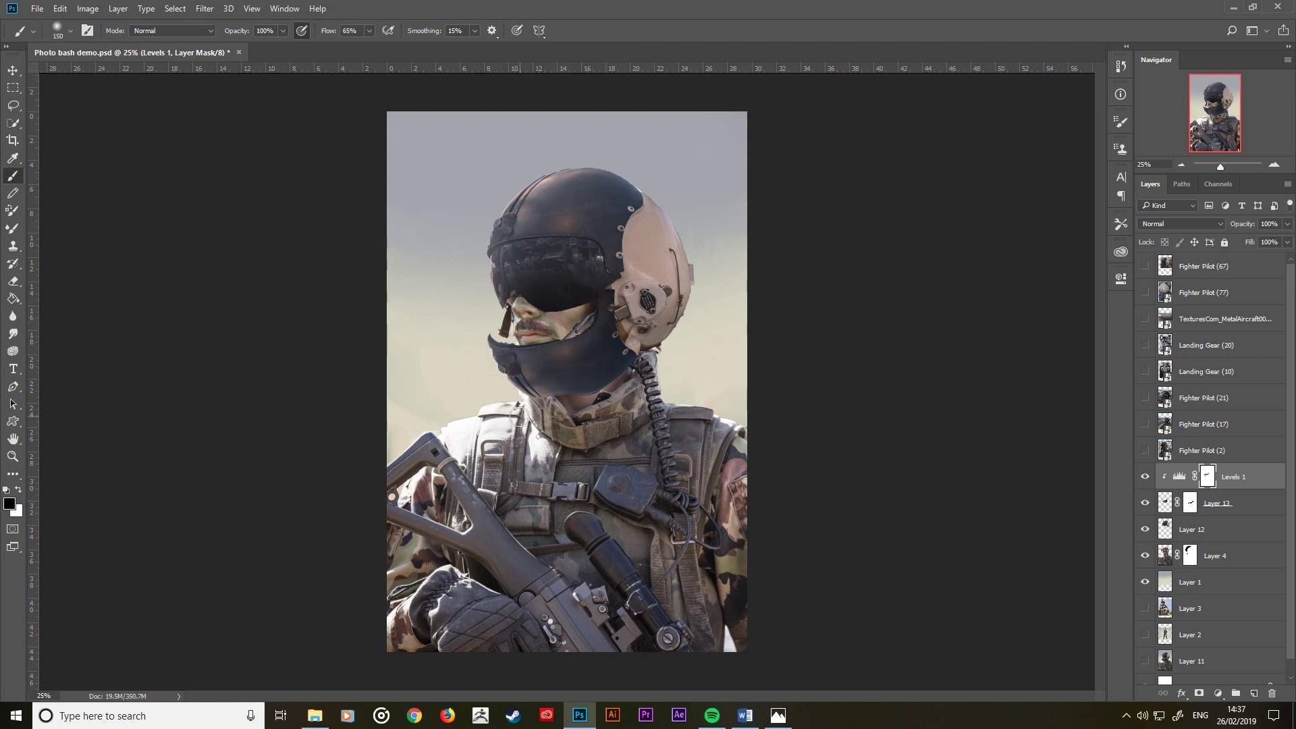
pyautogui.moveTo(487, 340); pyautogui.dragTo(520, 401)
pyautogui.moveTo(603, 321); pyautogui.dragTo(541, 324)
pyautogui.press(']')
pyautogui.press(']')
pyautogui.press(']')
pyautogui.press('[')
pyautogui.press('[')
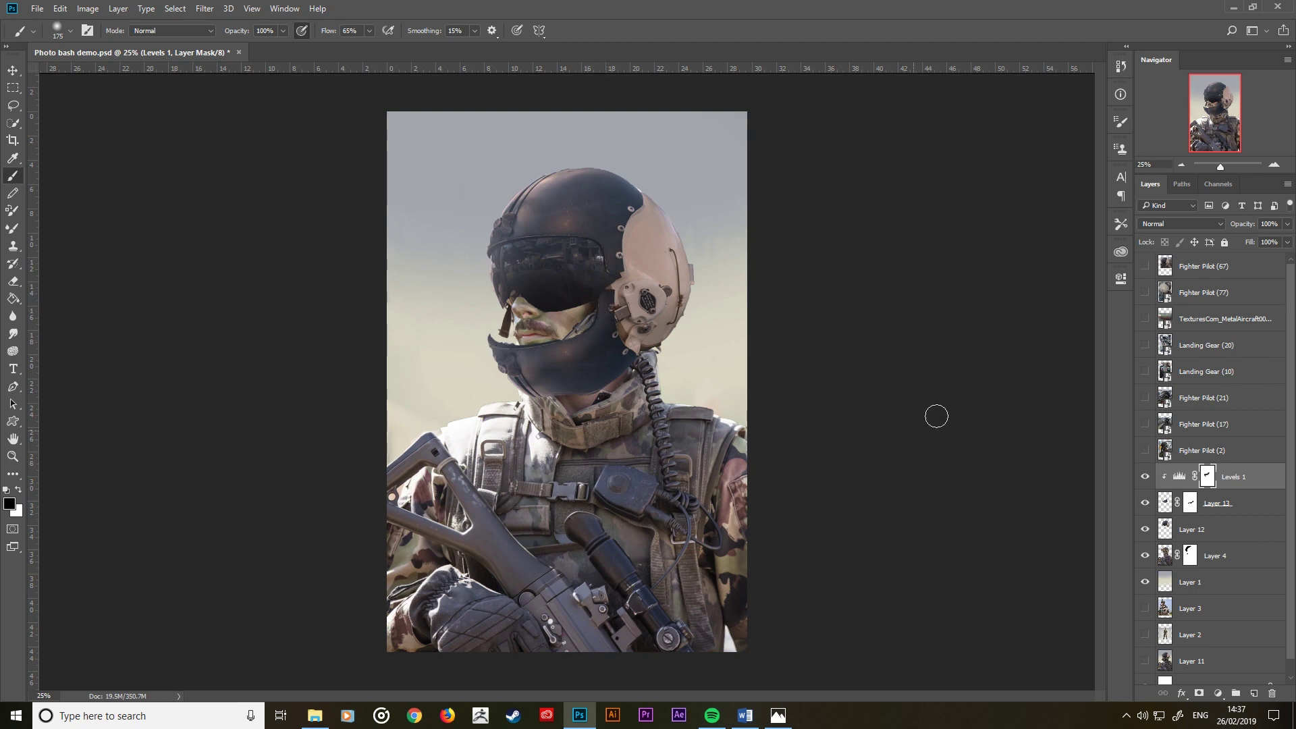
pyautogui.click(1213, 529)
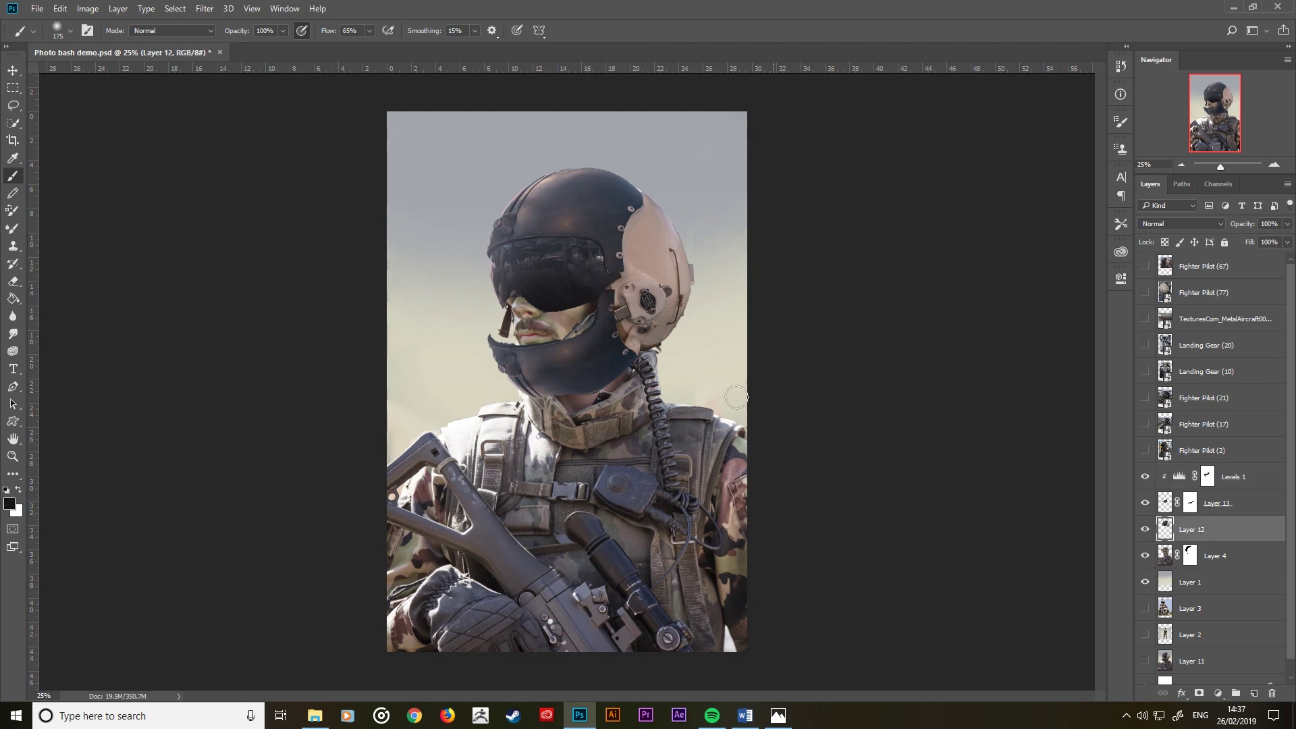
# Step: Lasso the top of the helmet and copy it onto new Layer 14
pyautogui.click(13, 106)
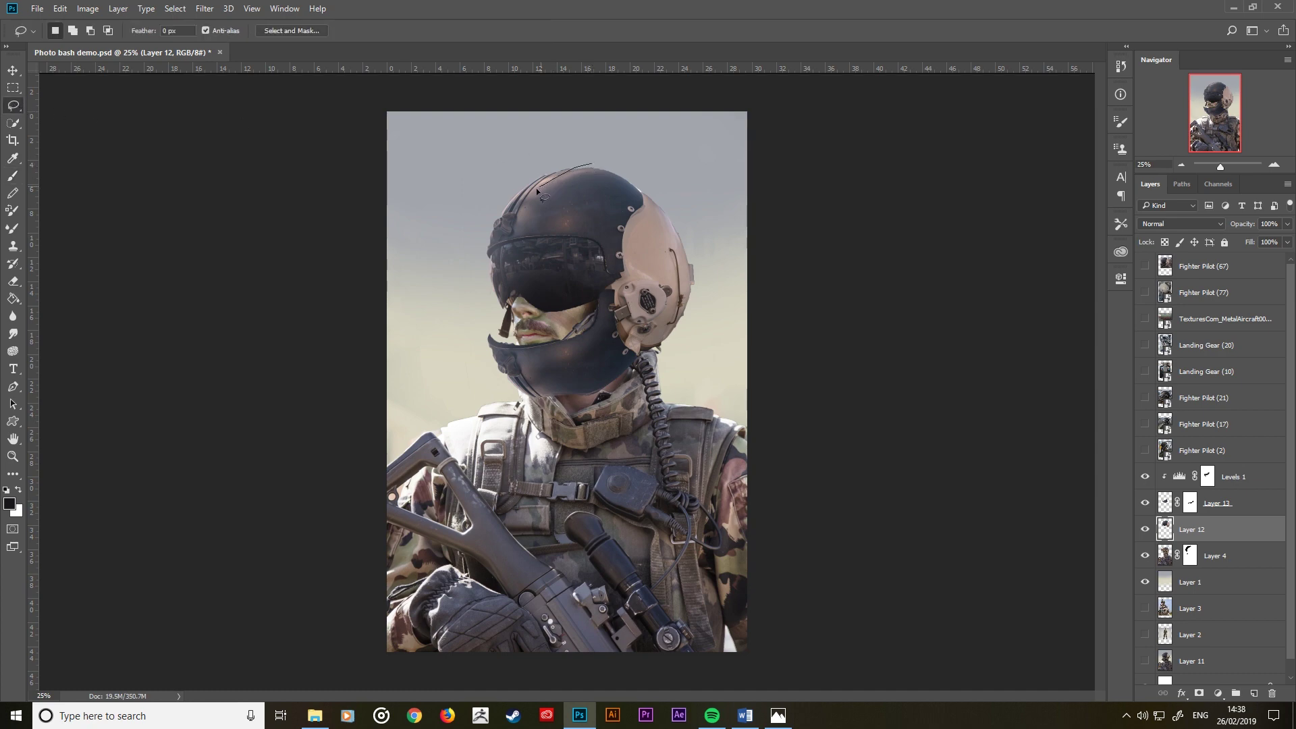
pyautogui.moveTo(516, 239)
pyautogui.mouseDown()
pyautogui.moveTo(597, 251)
pyautogui.moveTo(644, 198)
pyautogui.mouseUp()
pyautogui.moveTo(586, 164); pyautogui.dragTo(587, 165)
pyautogui.rightClick(585, 219)
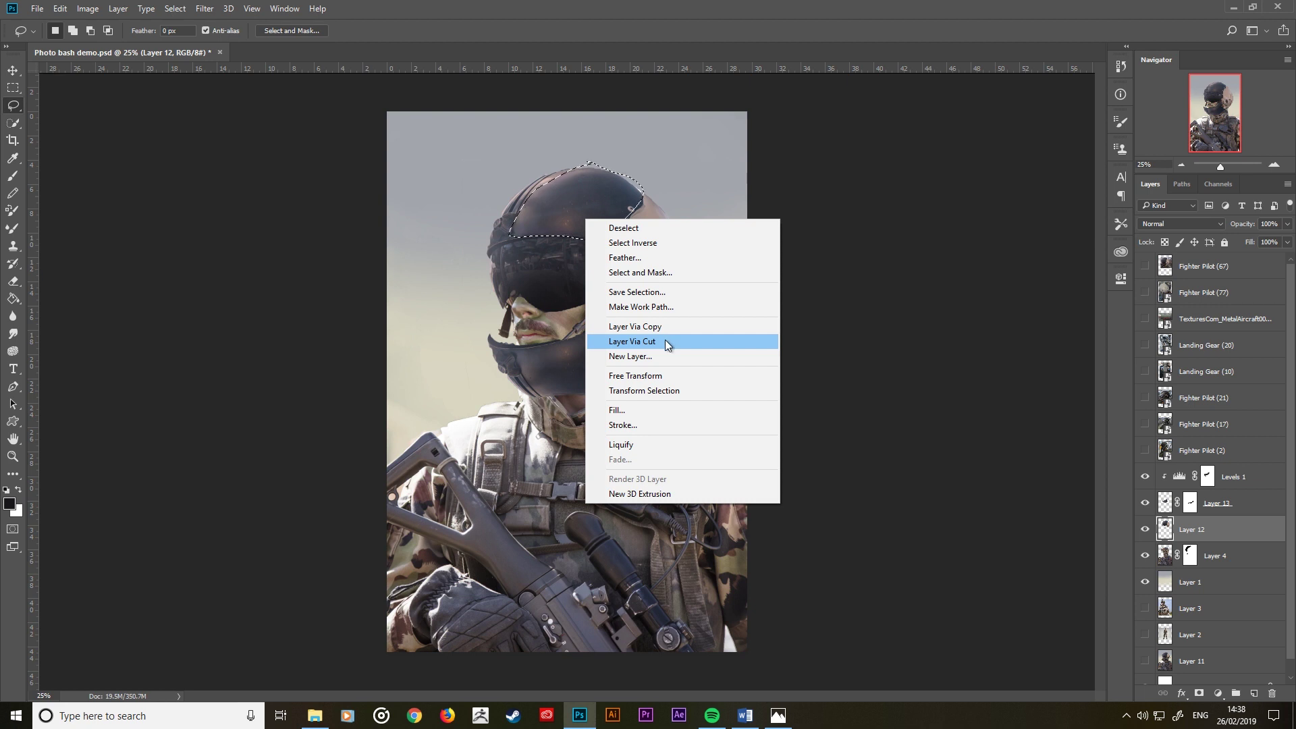
pyautogui.click(669, 327)
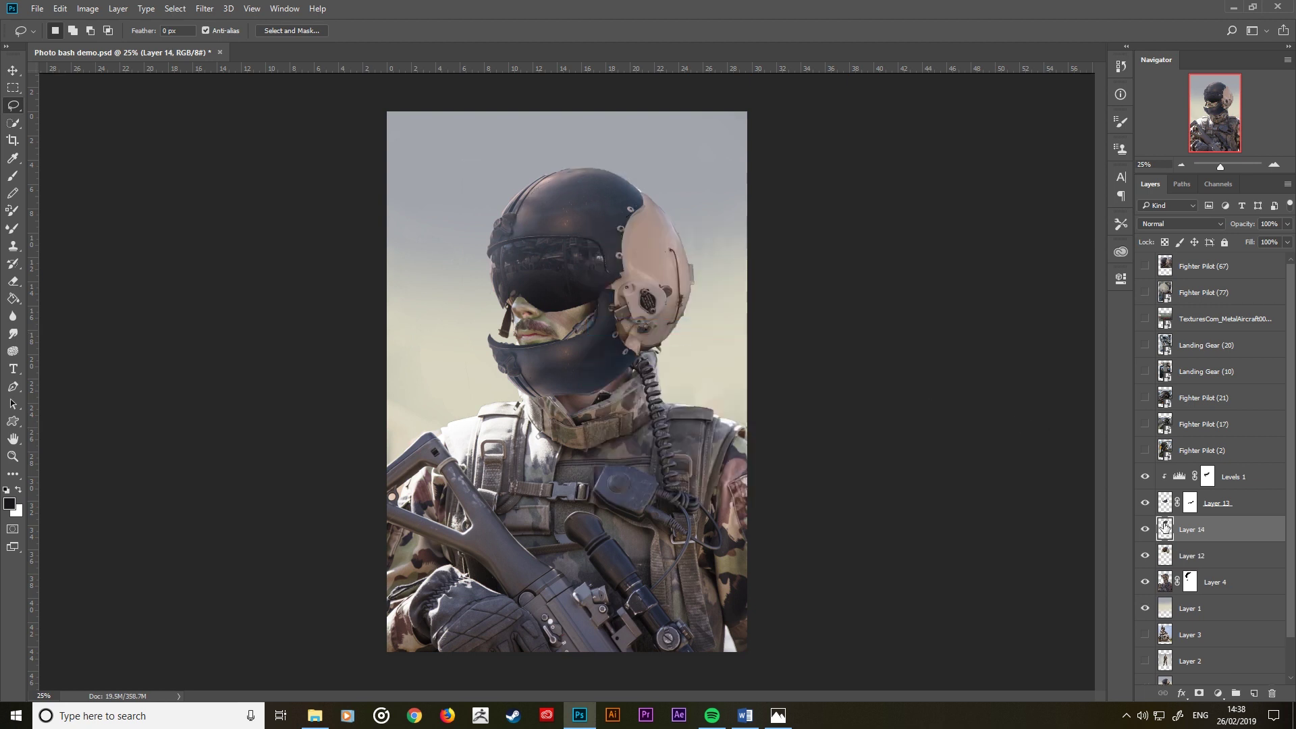
# Step: Darken the Levels 1 midtones slightly further, then select Layer 14
pyautogui.click(1241, 479)
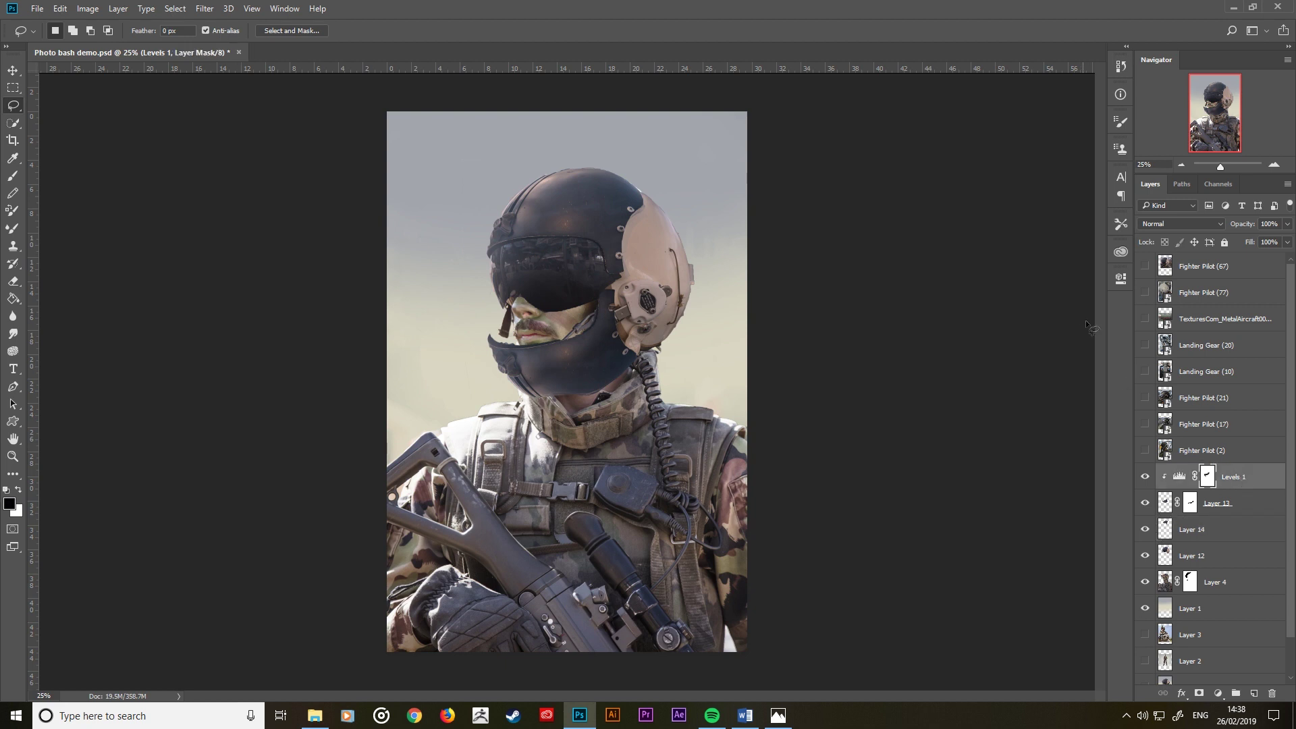
pyautogui.click(1122, 277)
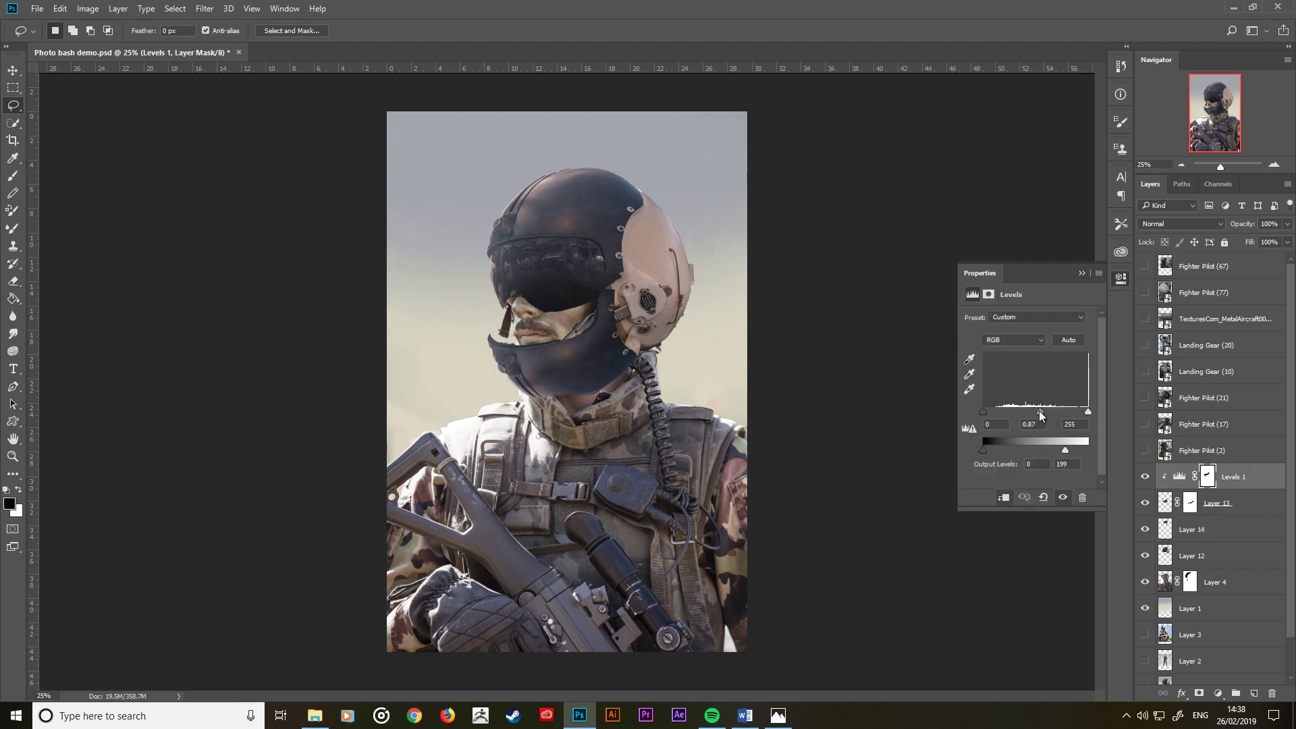
pyautogui.moveTo(1039, 411); pyautogui.dragTo(1045, 410)
pyautogui.click(1120, 276)
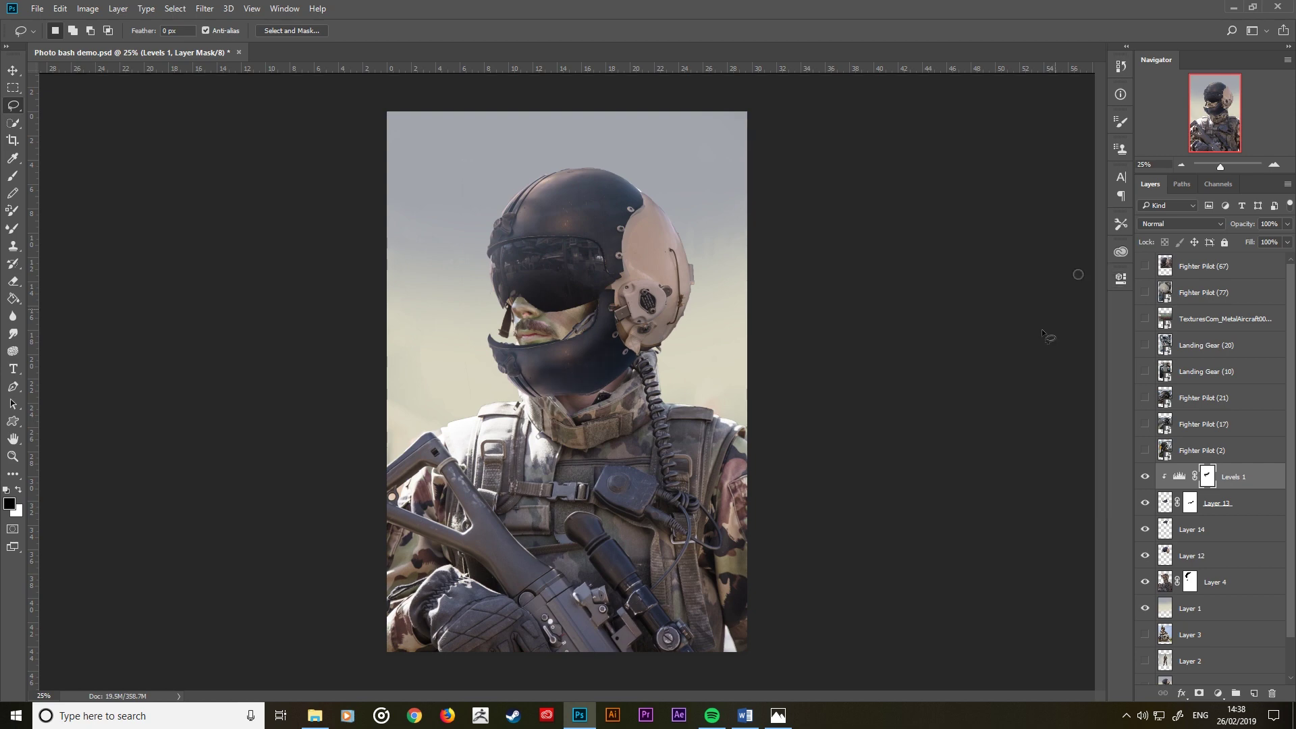
pyautogui.click(1196, 535)
# Step: Rotate the copied helmet top about -28.6° and raise it onto the helmet's top
pyautogui.click(1145, 529)
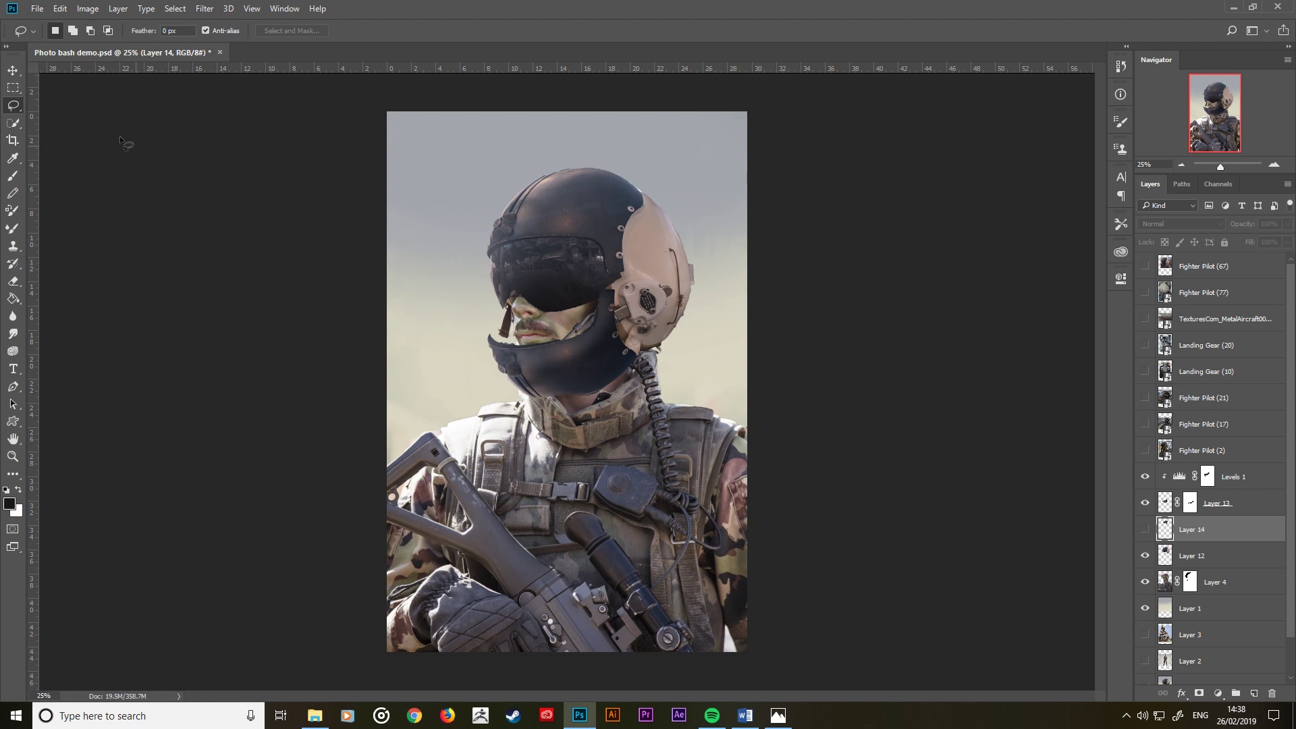
pyautogui.click(18, 71)
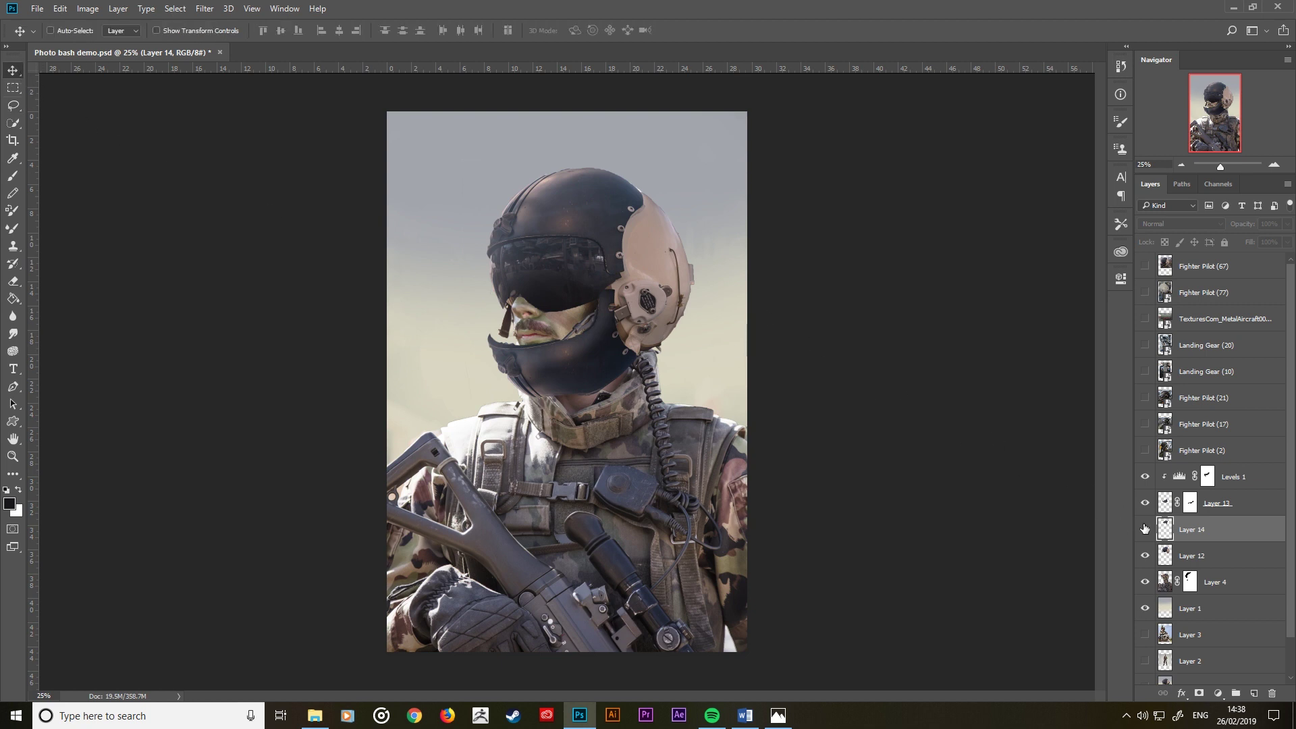
pyautogui.click(1145, 529)
pyautogui.moveTo(590, 206); pyautogui.dragTo(586, 225)
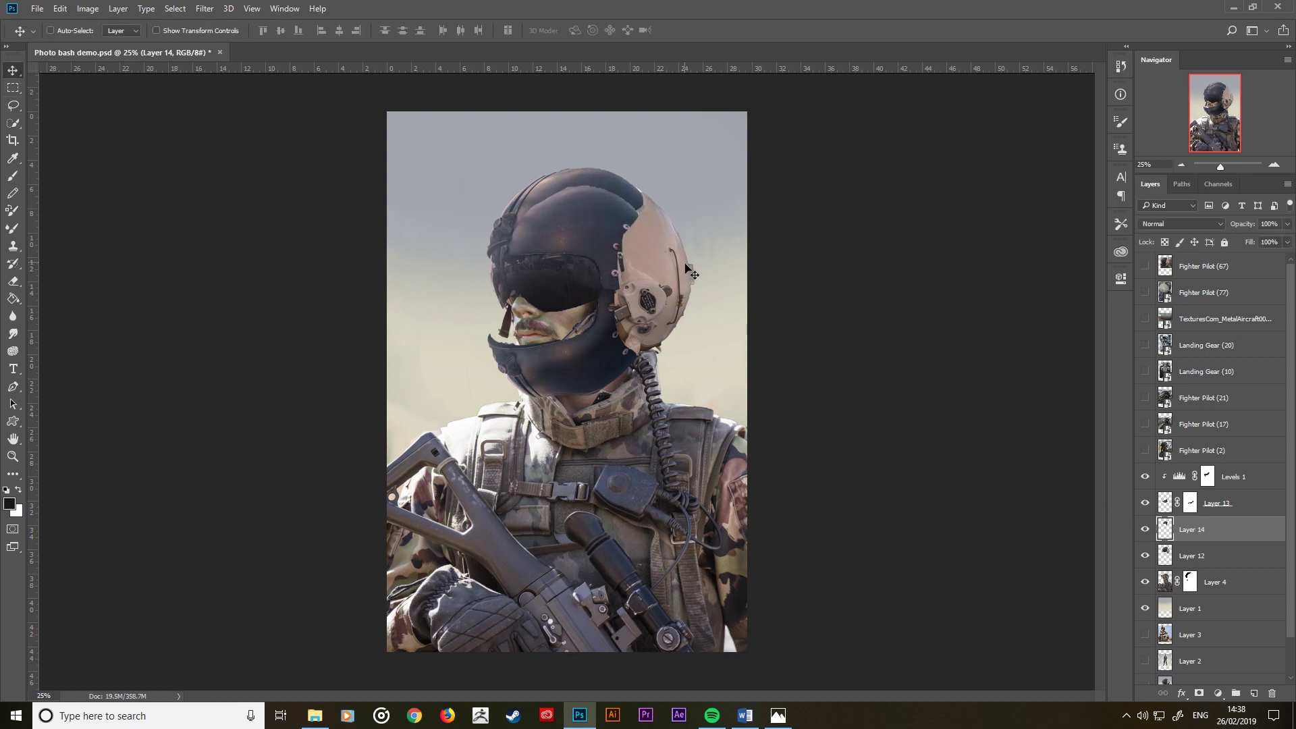
pyautogui.hotkey('ctrl', 't')
pyautogui.moveTo(689, 270); pyautogui.dragTo(713, 245)
pyautogui.moveTo(574, 256)
pyautogui.mouseDown()
pyautogui.moveTo(598, 212)
pyautogui.moveTo(586, 200)
pyautogui.mouseUp()
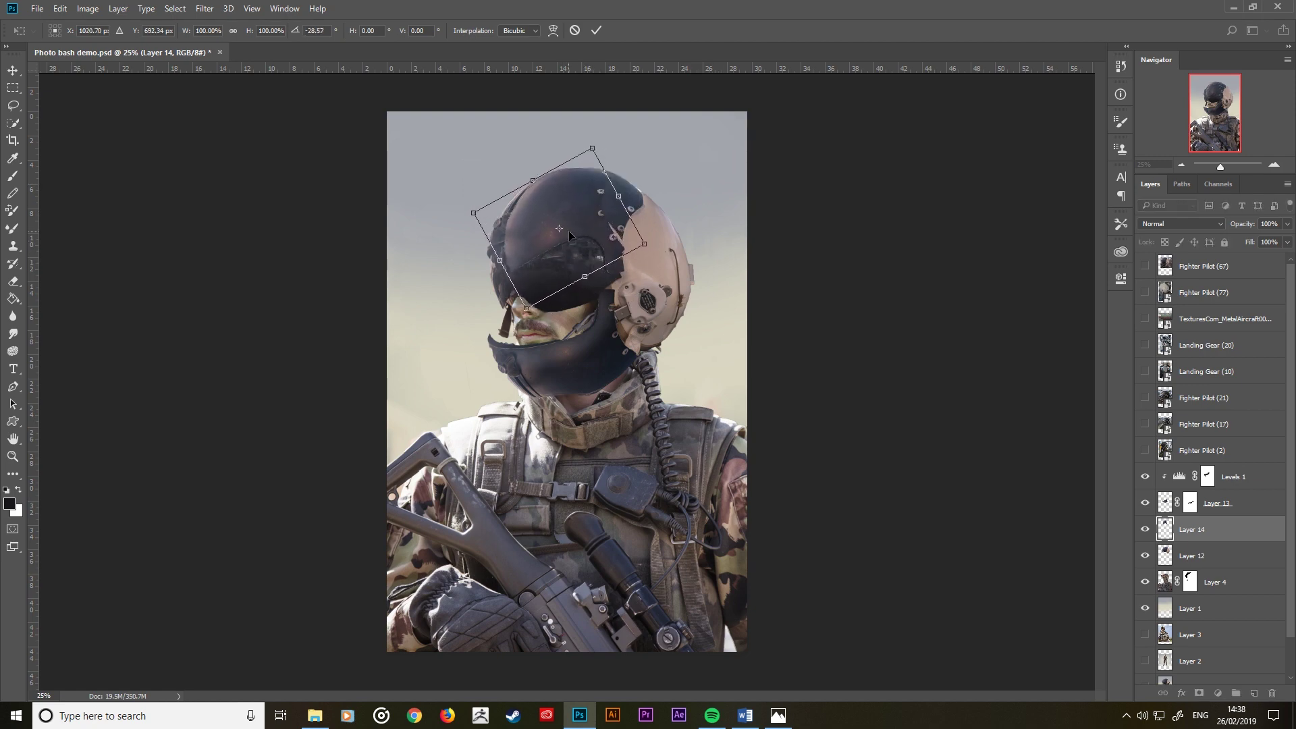
pyautogui.click(597, 31)
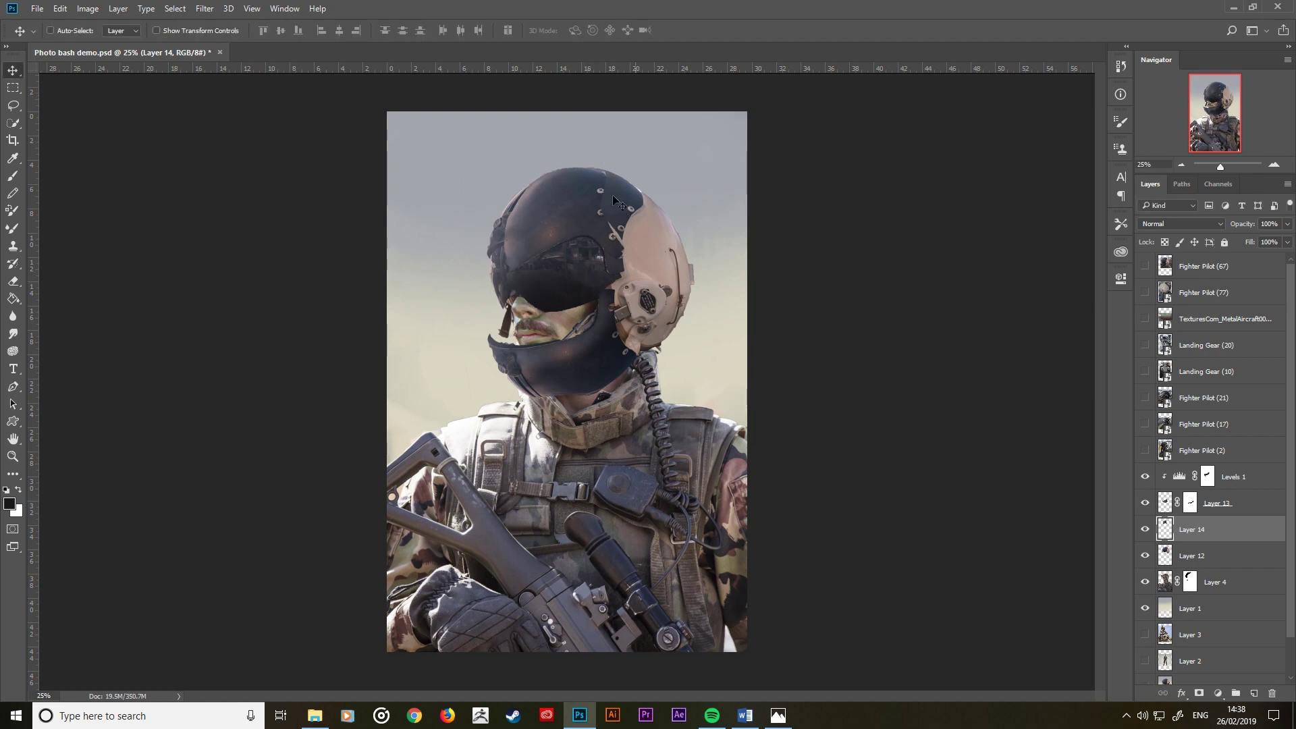
# Step: Duplicate Layer 14 as Layer 14 copy, flip it horizontally and move it to the helmet's left
pyautogui.rightClick(1223, 529)
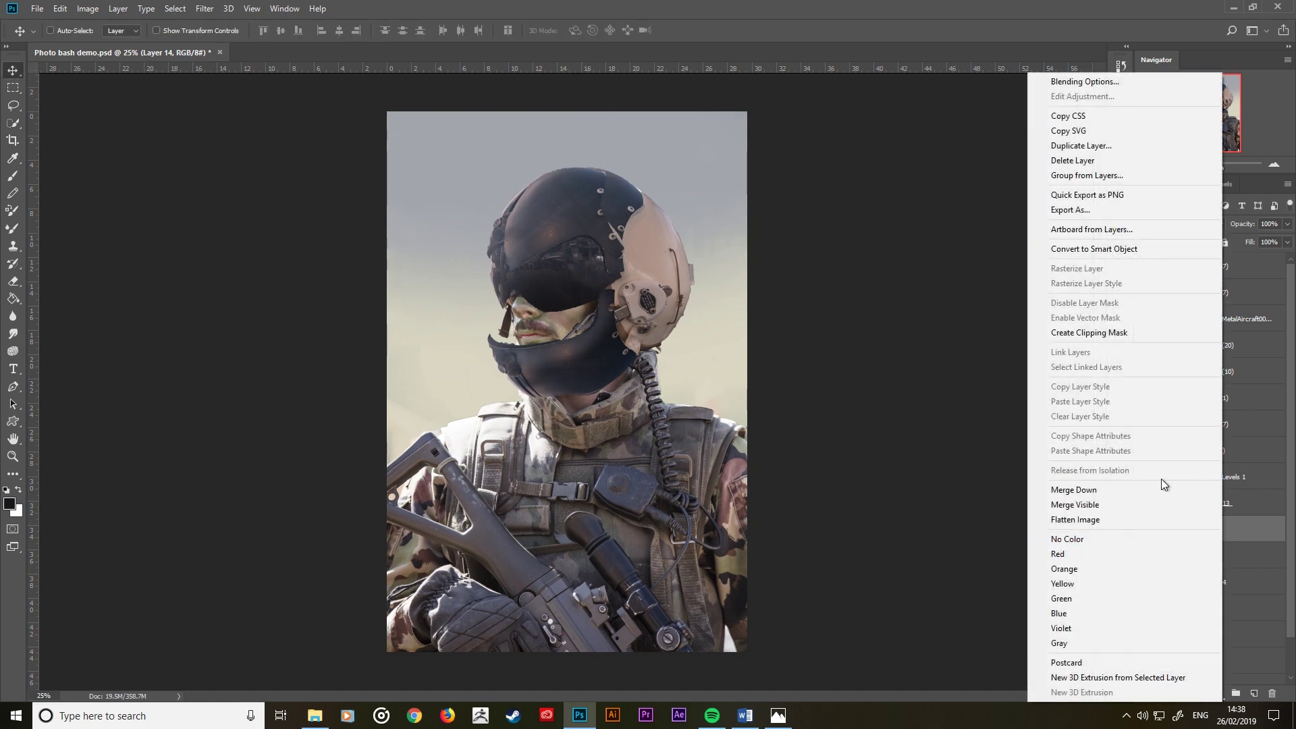
pyautogui.click(1092, 147)
pyautogui.click(765, 219)
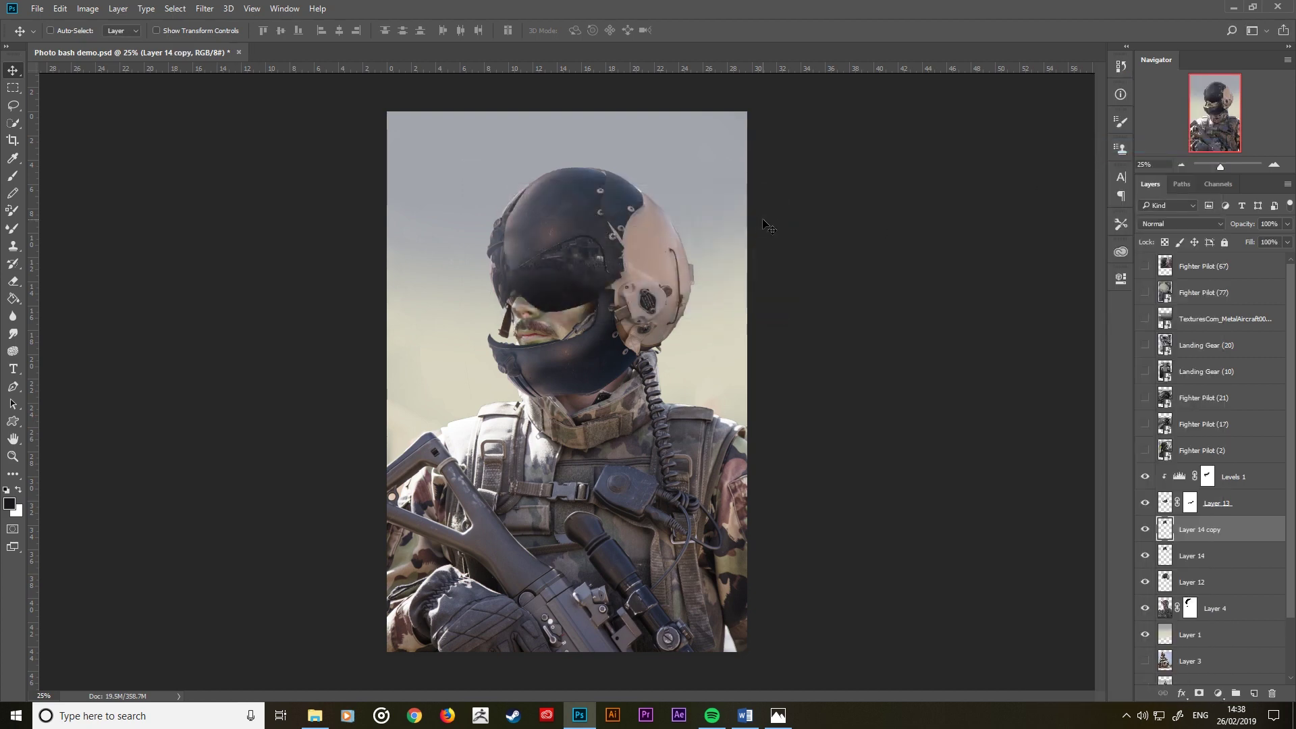
pyautogui.hotkey('ctrl', 't')
pyautogui.rightClick(565, 240)
pyautogui.click(628, 440)
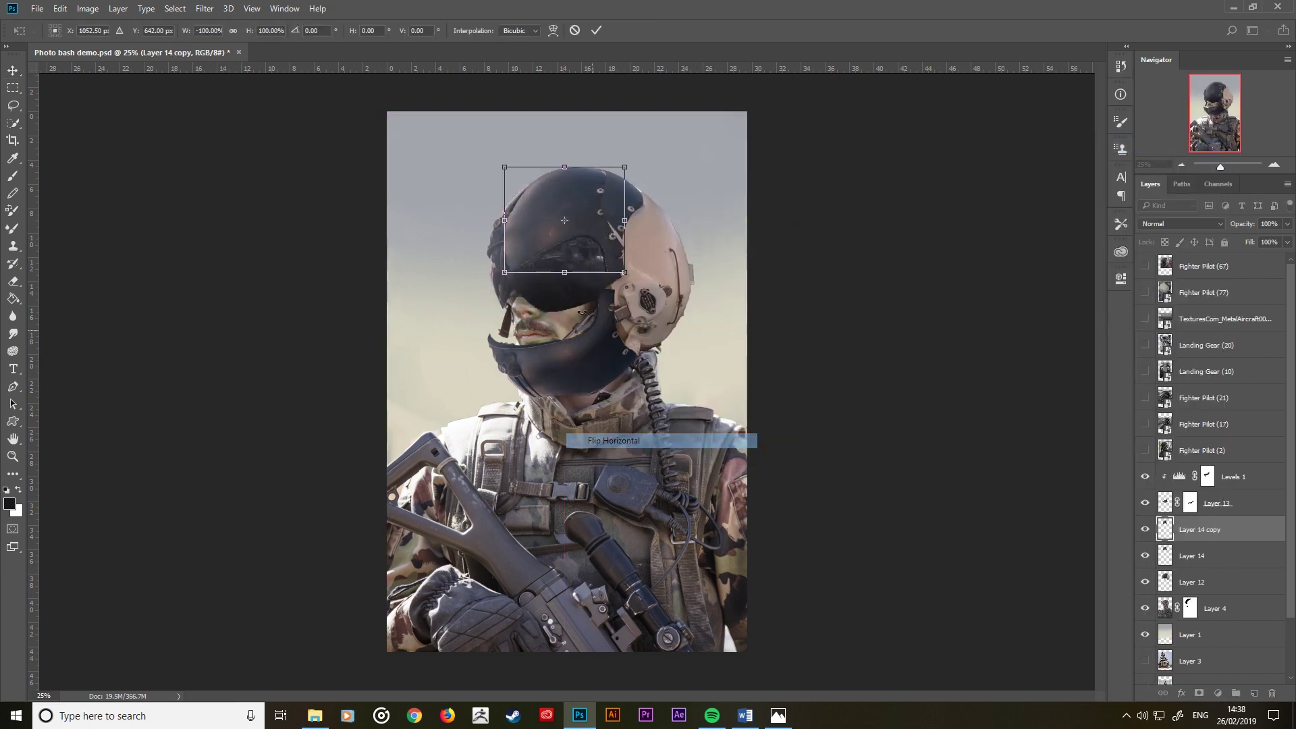
pyautogui.moveTo(581, 250); pyautogui.dragTo(468, 250)
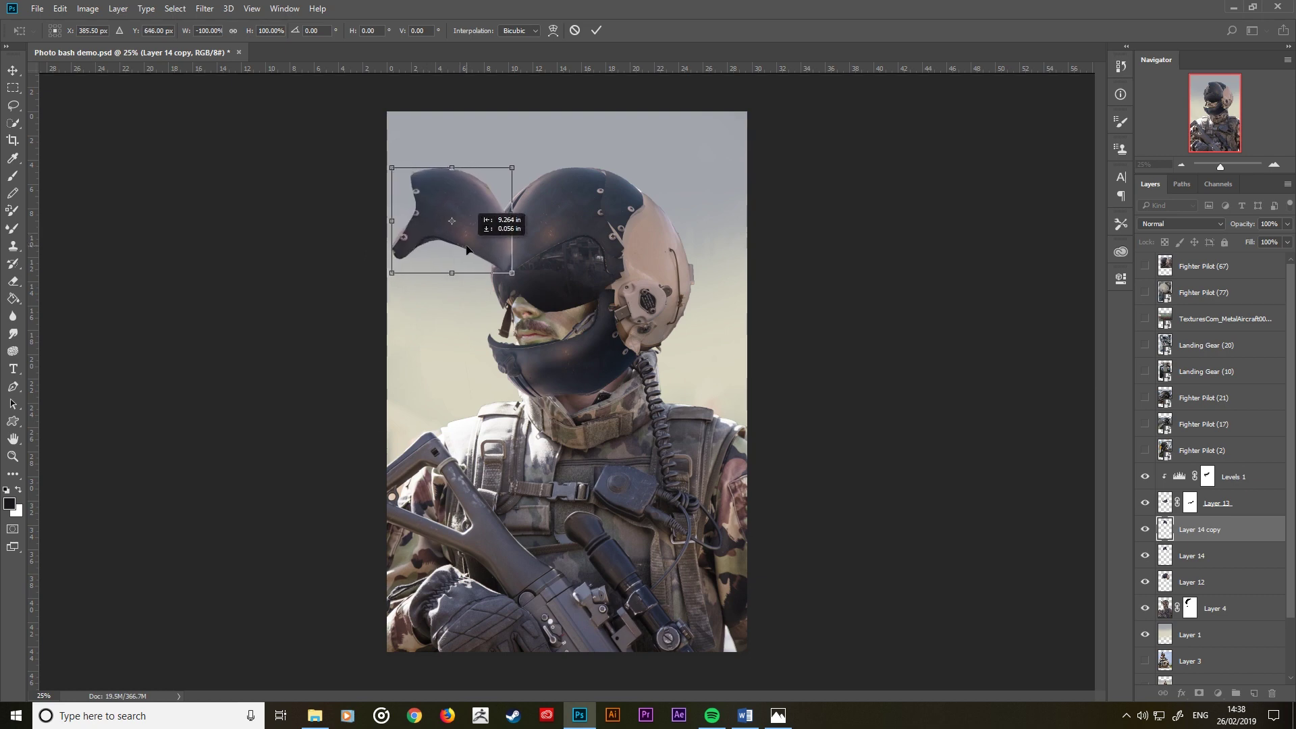
# Step: Scale the mirrored helmet piece narrower and slightly taller, nudging it a little left
pyautogui.rightClick(489, 194)
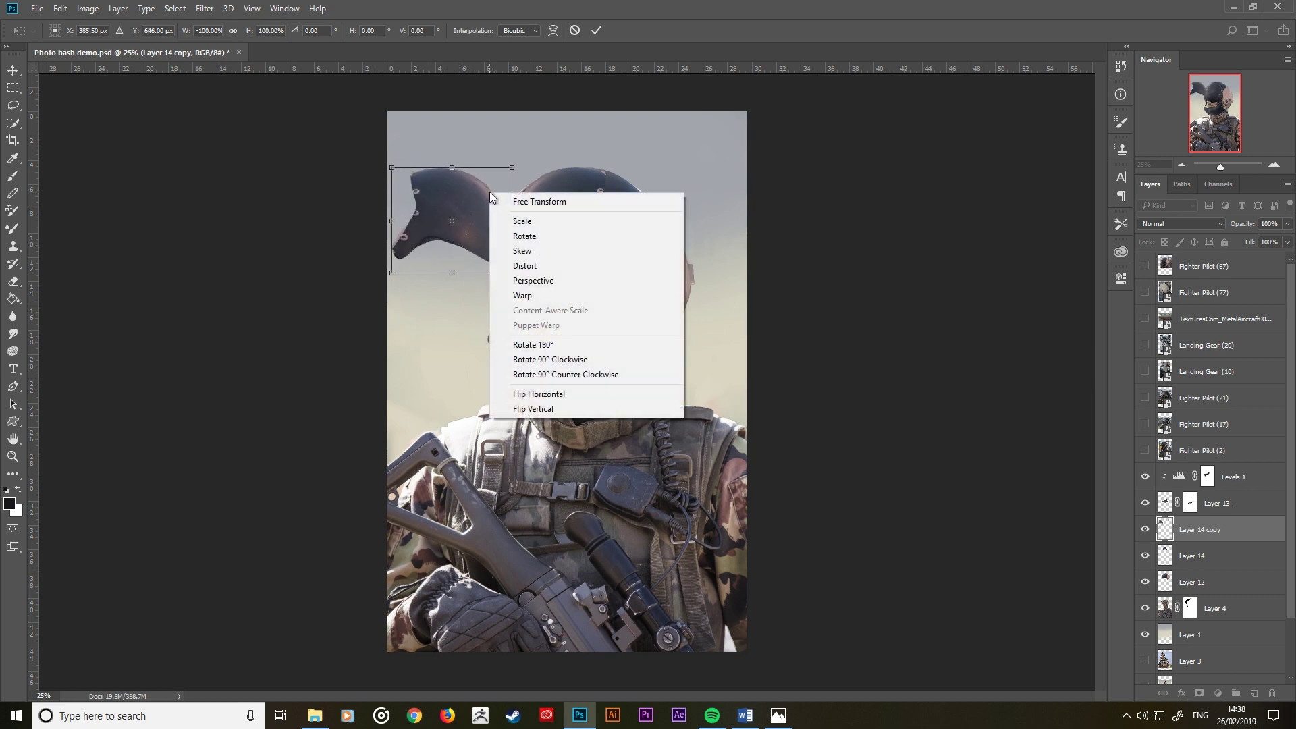
pyautogui.click(580, 201)
pyautogui.moveTo(392, 221); pyautogui.dragTo(427, 220)
pyautogui.moveTo(522, 163); pyautogui.dragTo(520, 170)
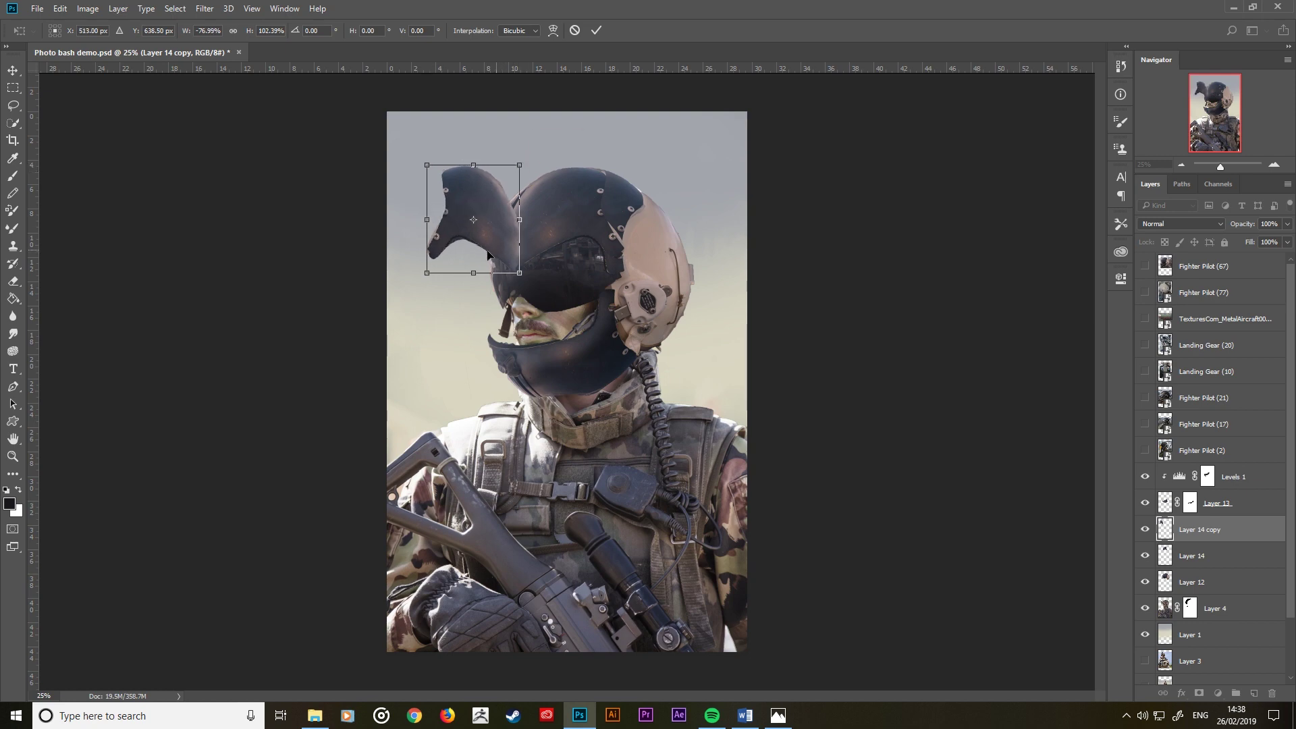
pyautogui.moveTo(487, 255); pyautogui.dragTo(480, 256)
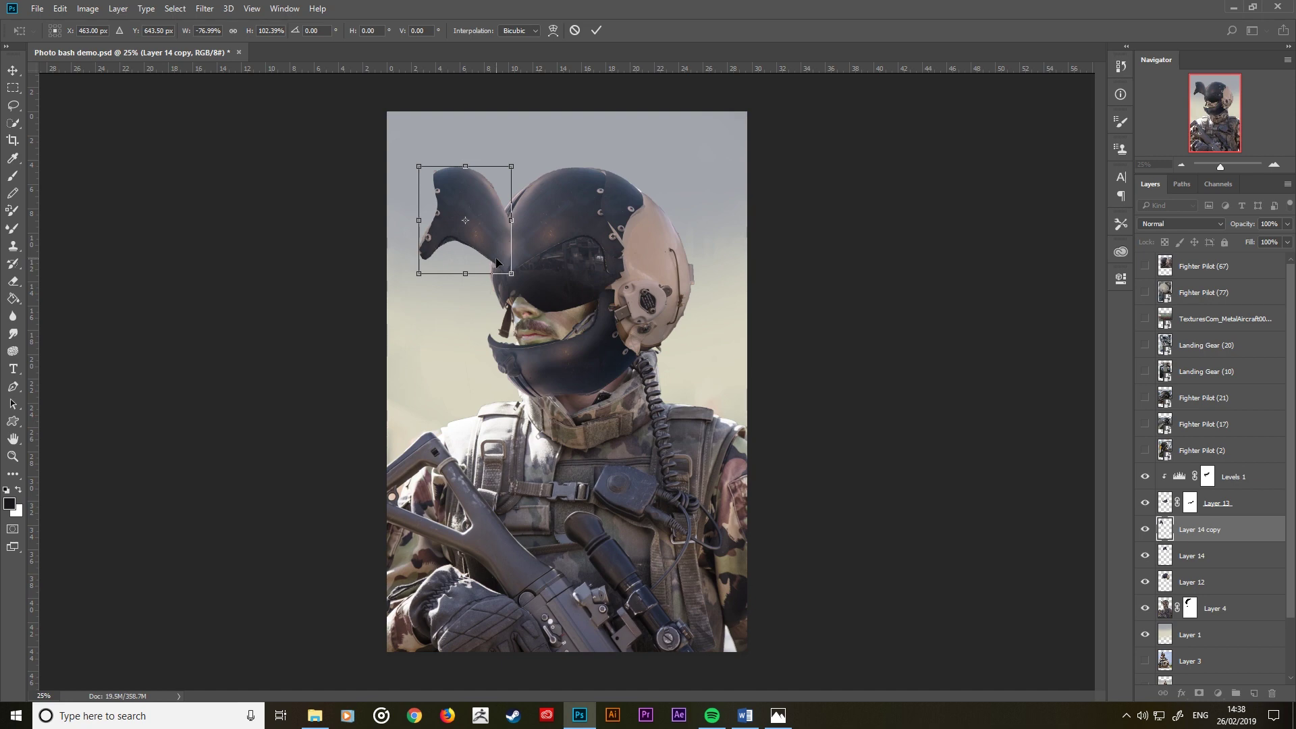
pyautogui.click(598, 31)
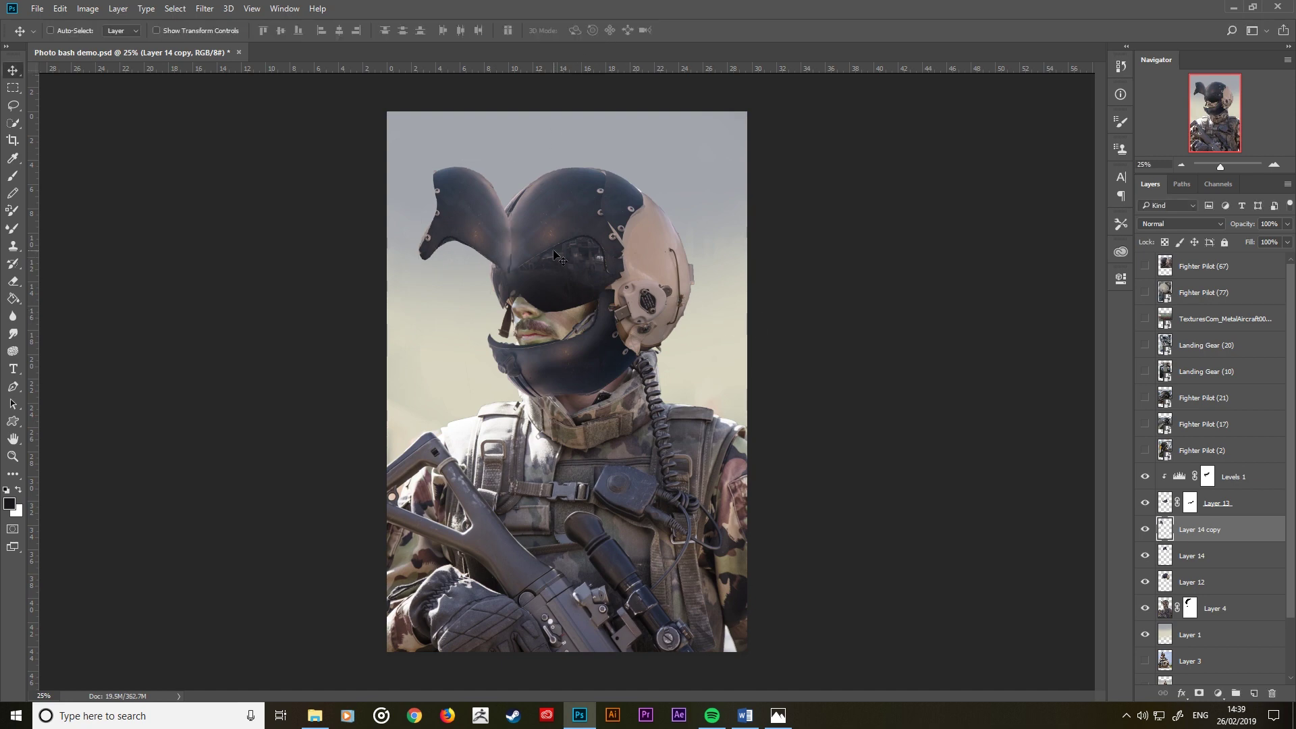
# Step: Skew the left helmet piece toward the right into a fin and compare with it hidden
pyautogui.hotkey('ctrl', 't')
pyautogui.rightClick(467, 195)
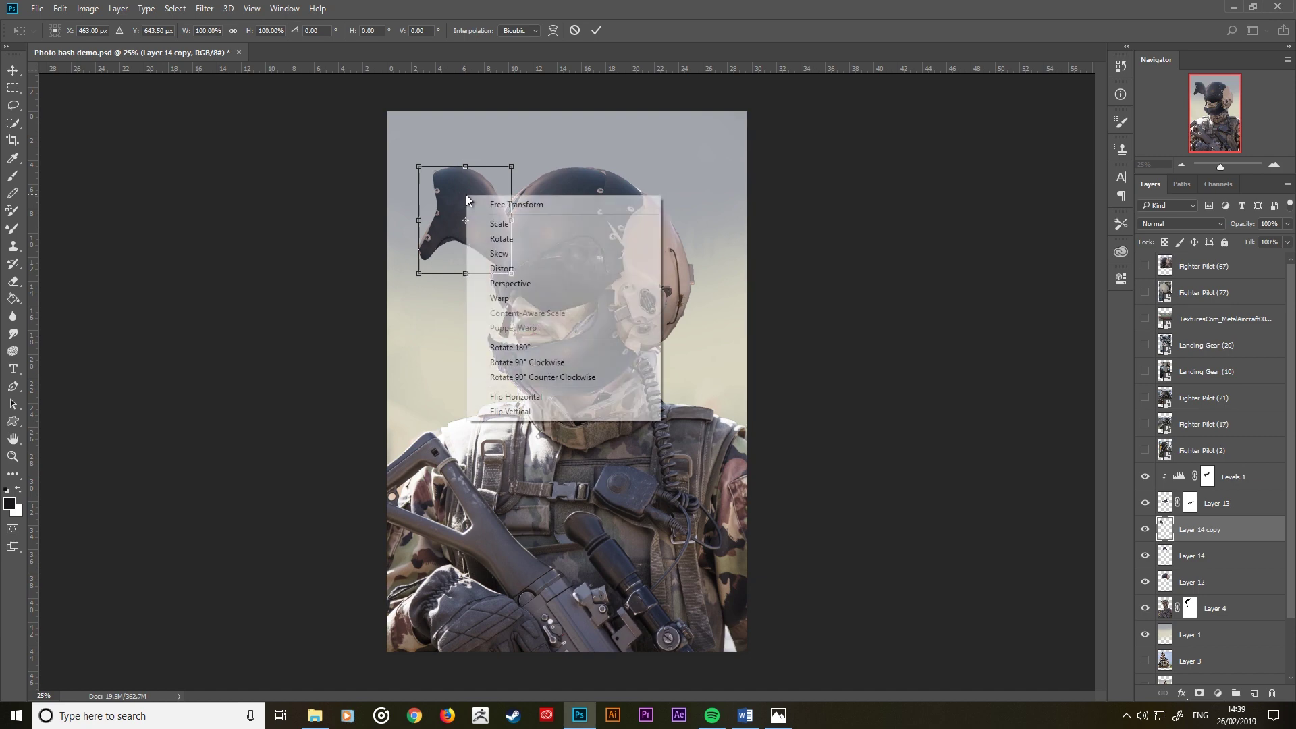
pyautogui.click(536, 253)
pyautogui.moveTo(511, 166)
pyautogui.mouseDown()
pyautogui.moveTo(548, 146)
pyautogui.moveTo(555, 80)
pyautogui.mouseUp()
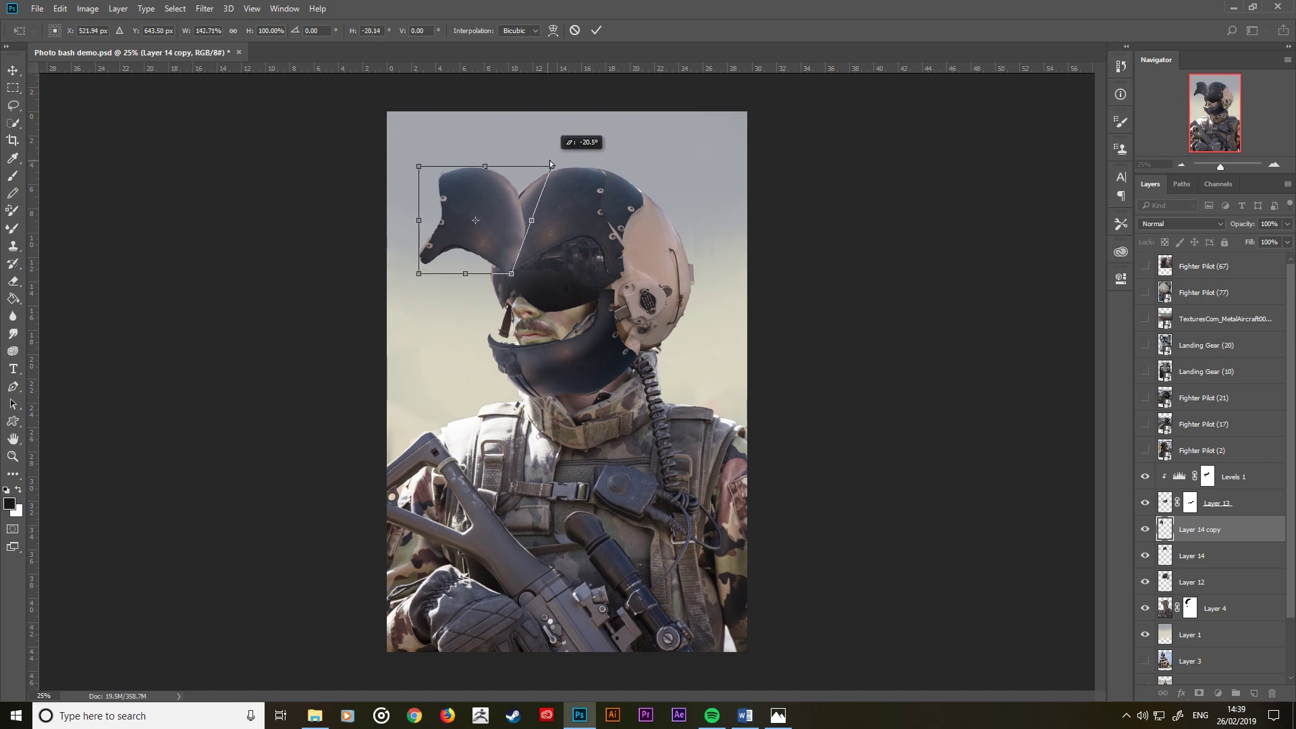
pyautogui.click(596, 32)
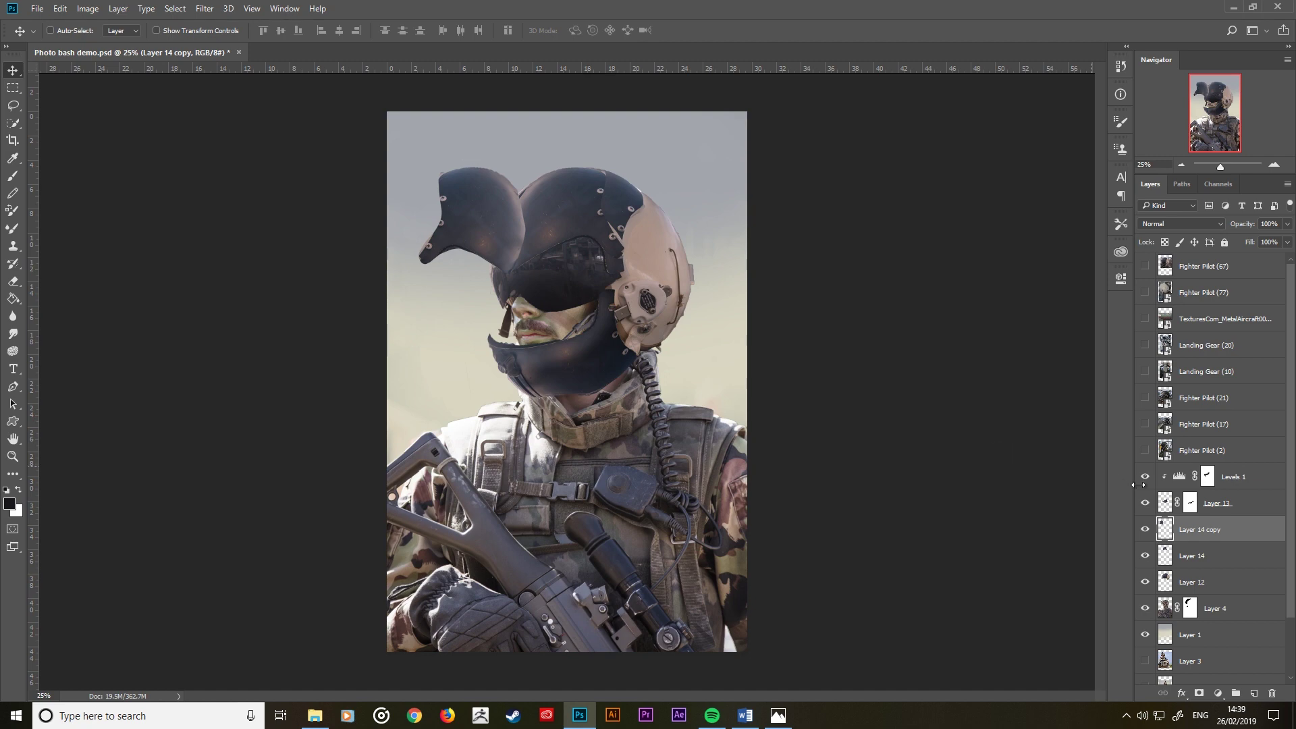
pyautogui.click(1145, 530)
# Step: Set up the Eraser with the Hard Round brush at size 125
pyautogui.press('e')
pyautogui.rightClick(443, 280)
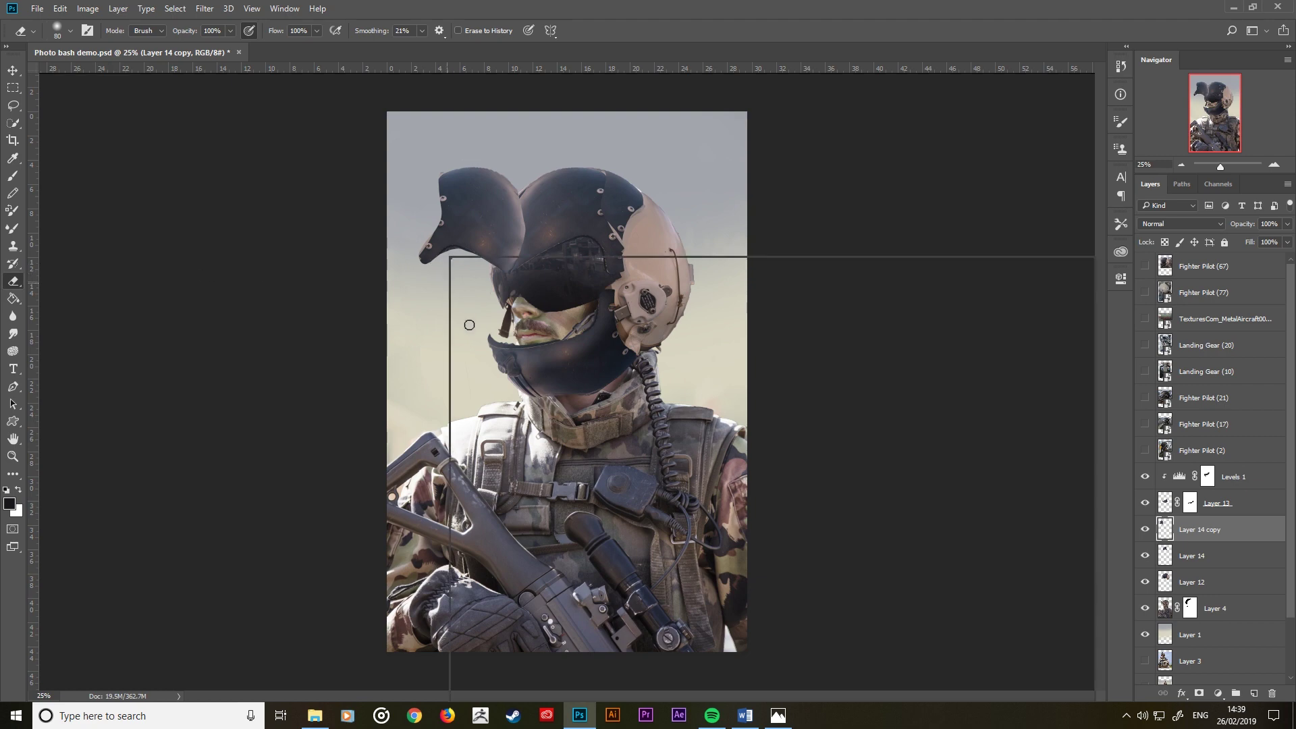
pyautogui.press('Escape')
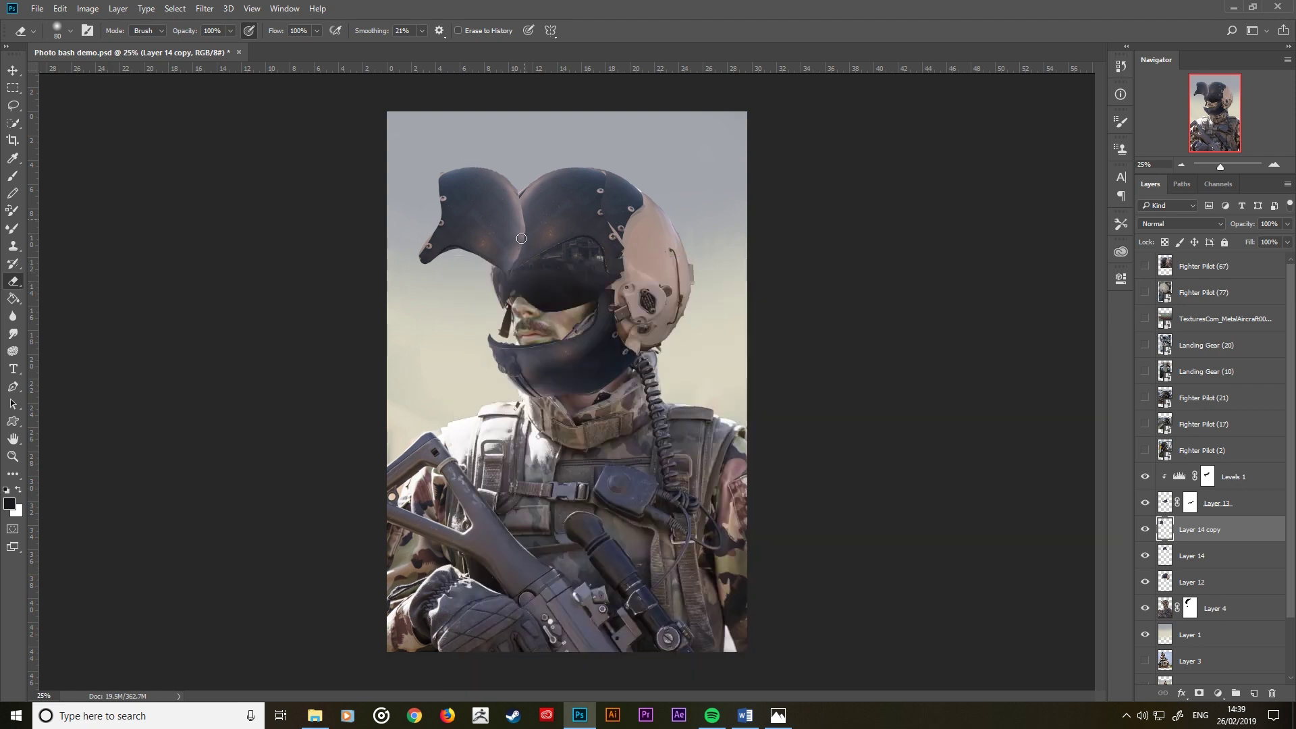
pyautogui.press(']')
pyautogui.press(']')
pyautogui.press(']')
pyautogui.press('[')
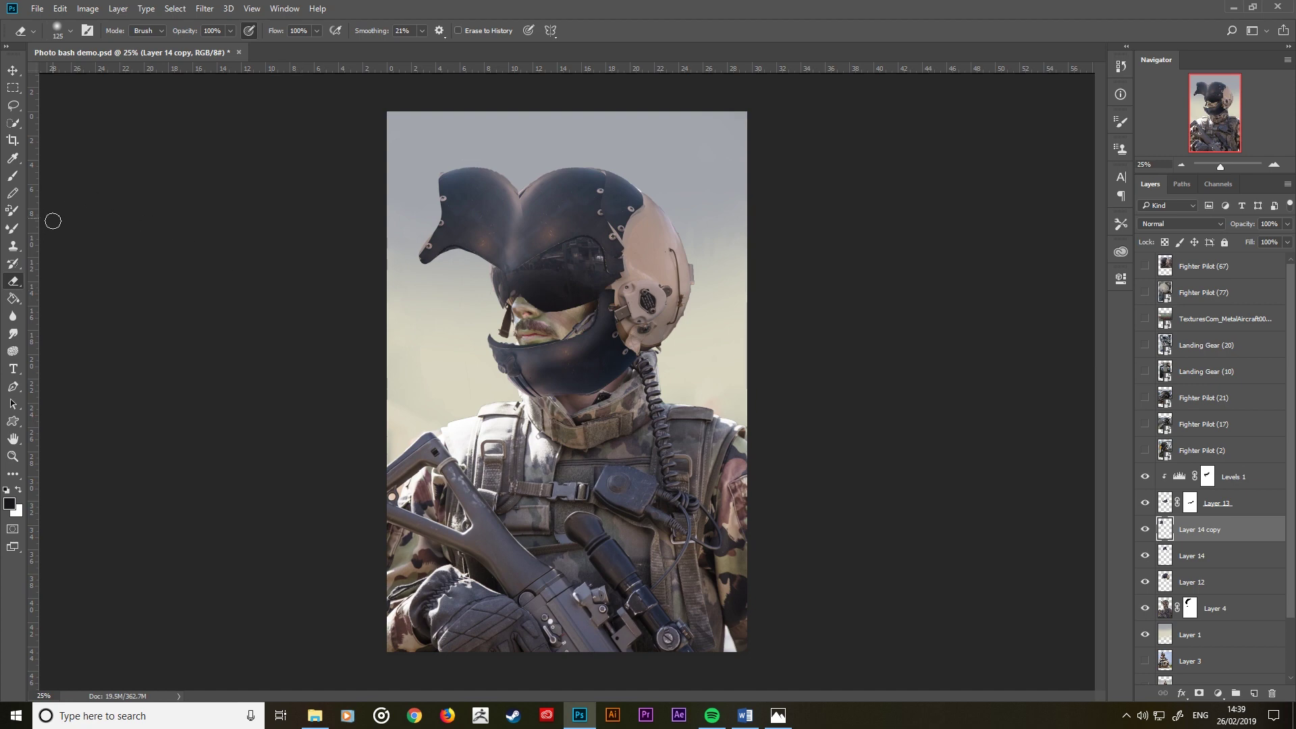
pyautogui.rightClick(503, 246)
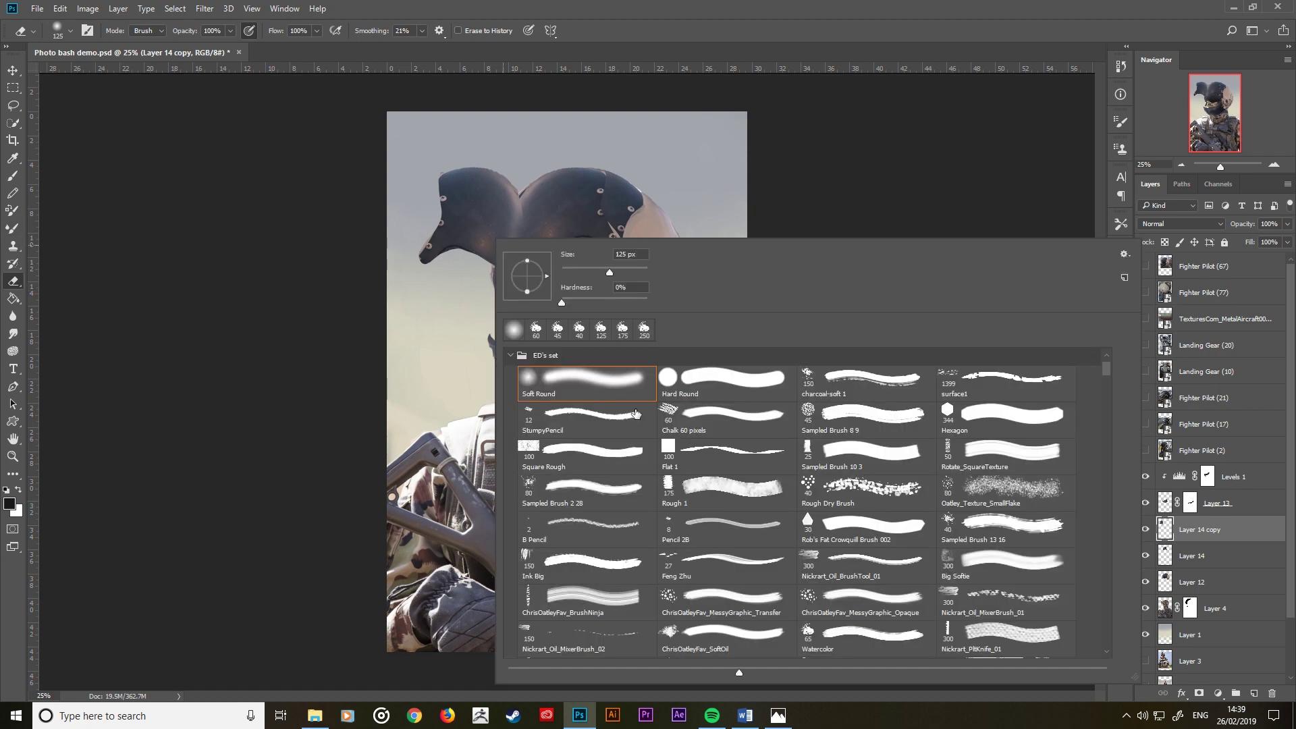
pyautogui.click(710, 384)
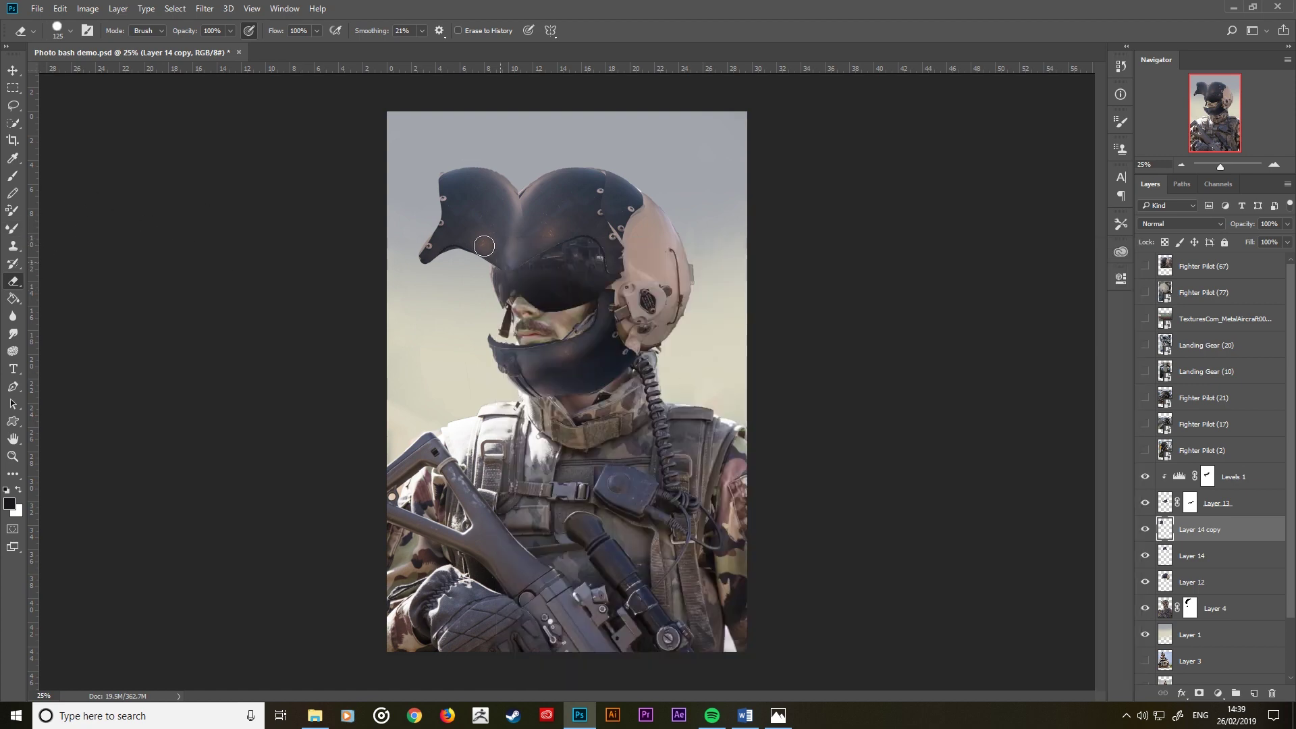
# Step: Erase the detached left helmet piece and the leftover sliver beside the helmet
pyautogui.moveTo(513, 180); pyautogui.dragTo(466, 265)
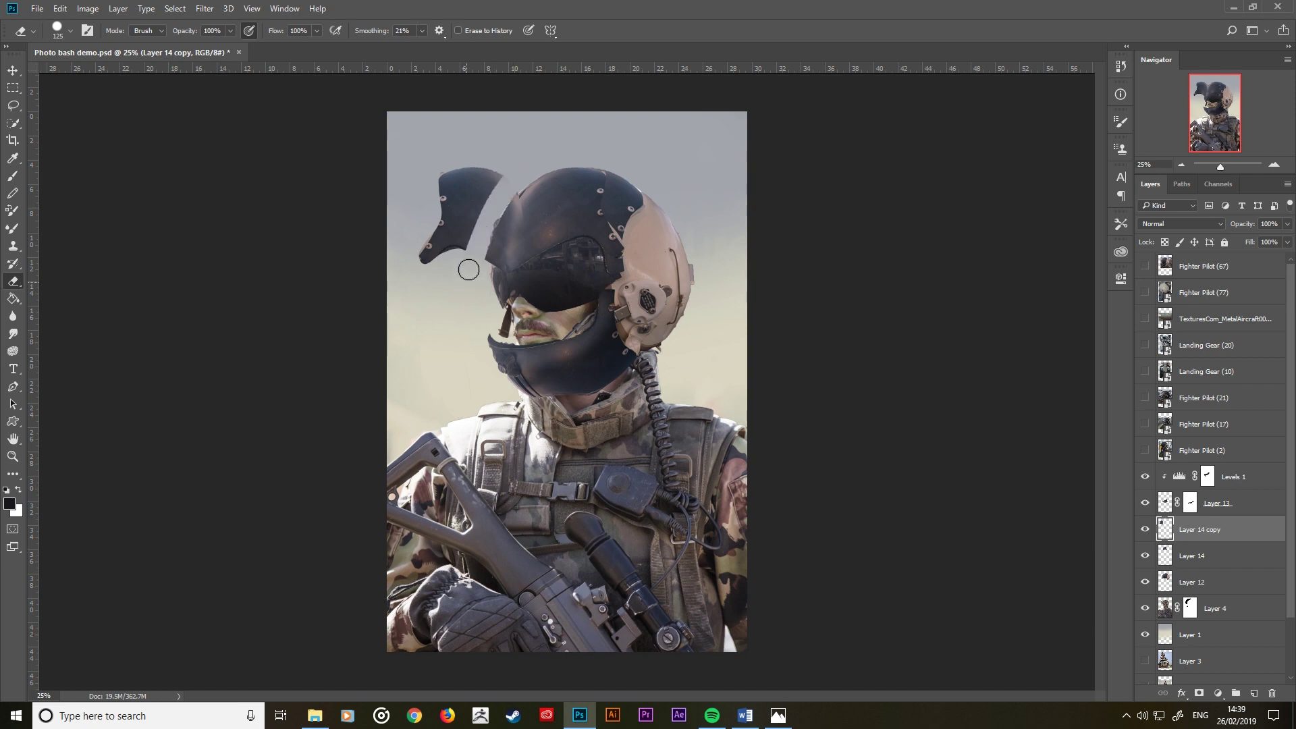
pyautogui.moveTo(514, 155)
pyautogui.mouseDown()
pyautogui.moveTo(455, 257)
pyautogui.moveTo(473, 176)
pyautogui.moveTo(425, 256)
pyautogui.mouseUp()
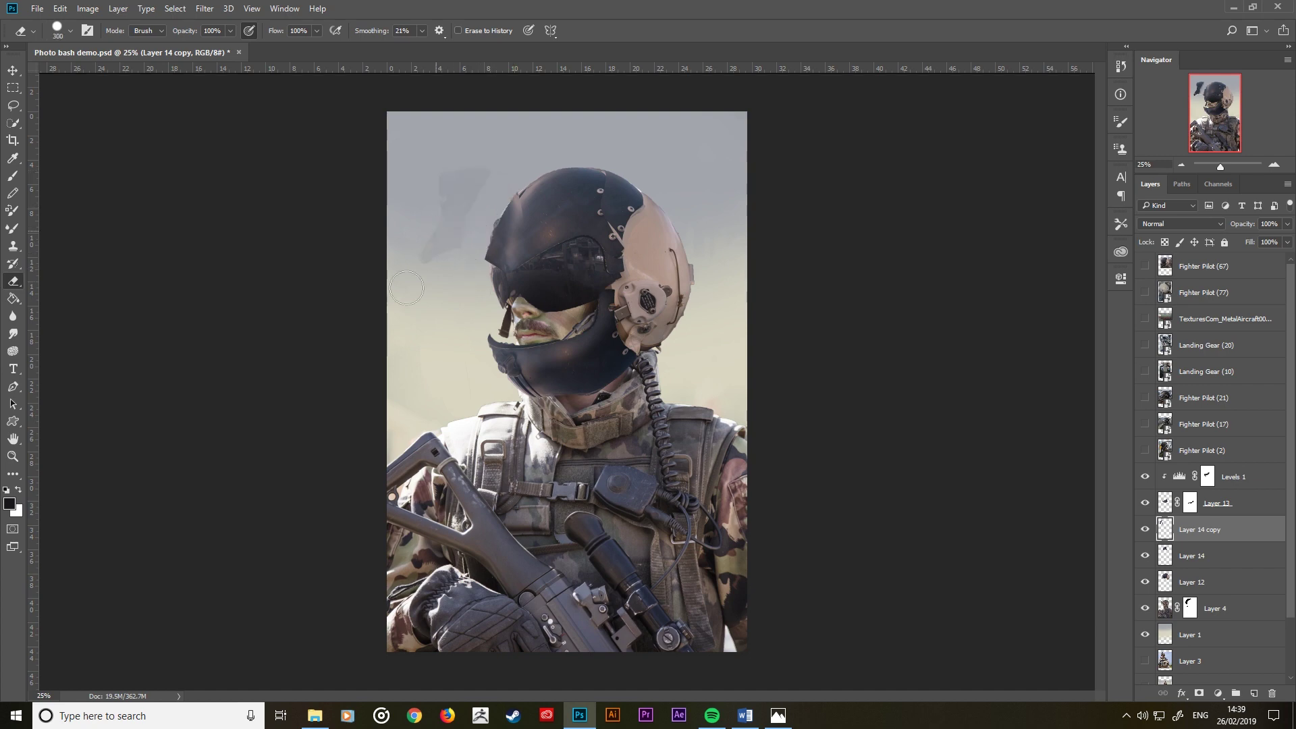
pyautogui.hotkey('ctrl', 'z')
pyautogui.hotkey('ctrl', 'z')
pyautogui.hotkey('ctrl', 'z')
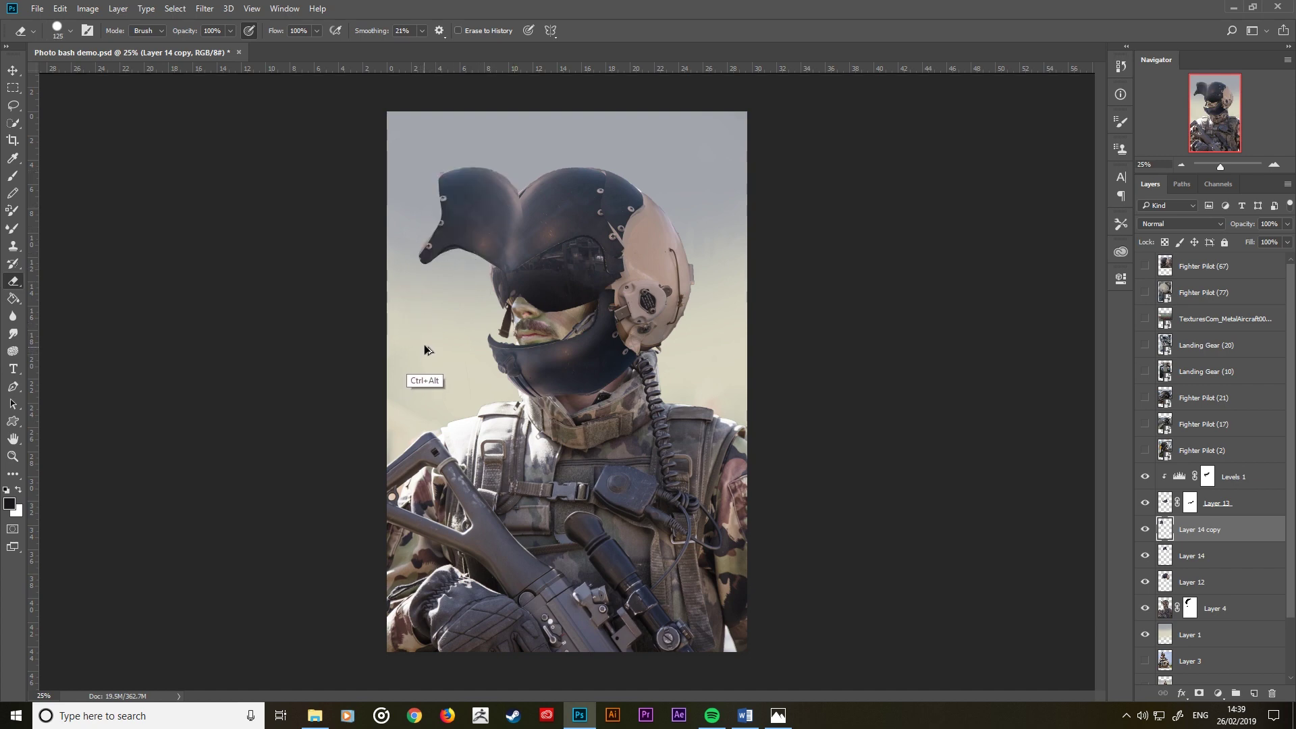
pyautogui.moveTo(515, 178)
pyautogui.mouseDown()
pyautogui.moveTo(463, 269)
pyautogui.moveTo(525, 158)
pyautogui.mouseUp()
pyautogui.hotkey('ctrl', 'alt', 'z')
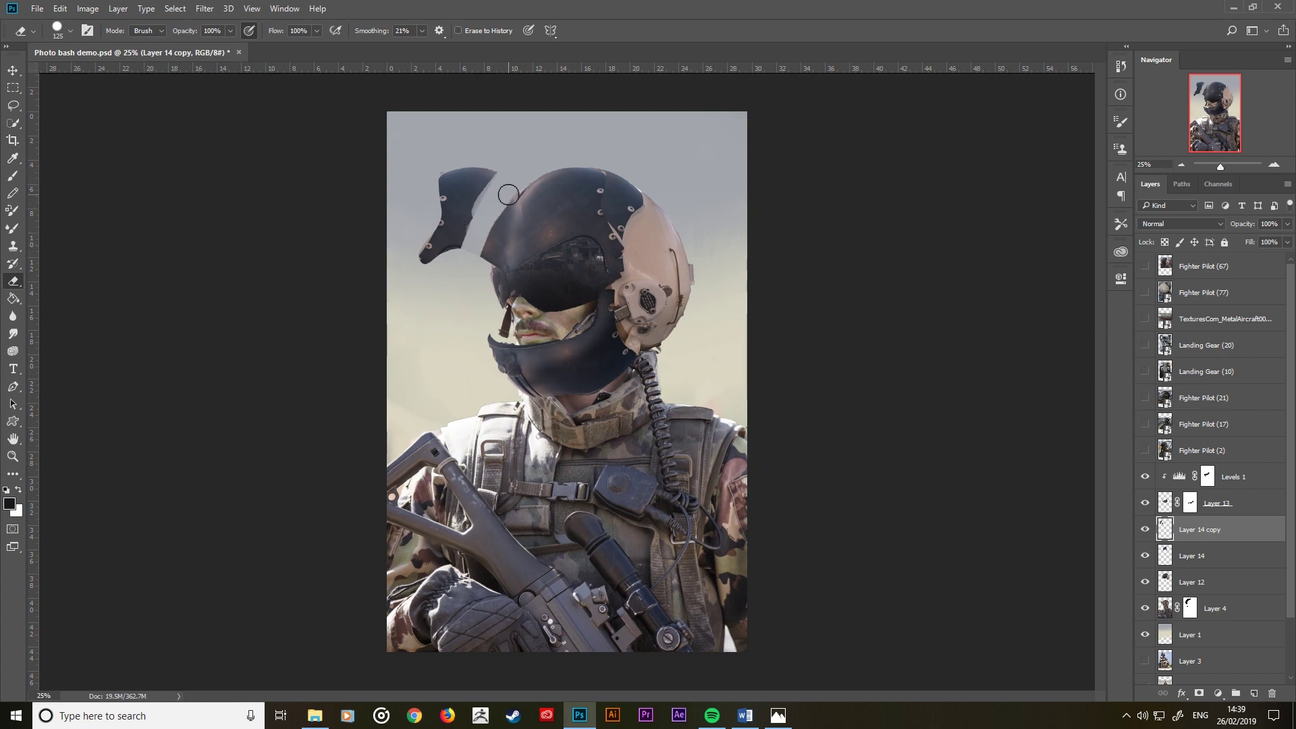
pyautogui.moveTo(469, 219)
pyautogui.mouseDown()
pyautogui.moveTo(479, 182)
pyautogui.moveTo(416, 222)
pyautogui.mouseUp()
pyautogui.press(']')
pyautogui.press(']')
pyautogui.press(']')
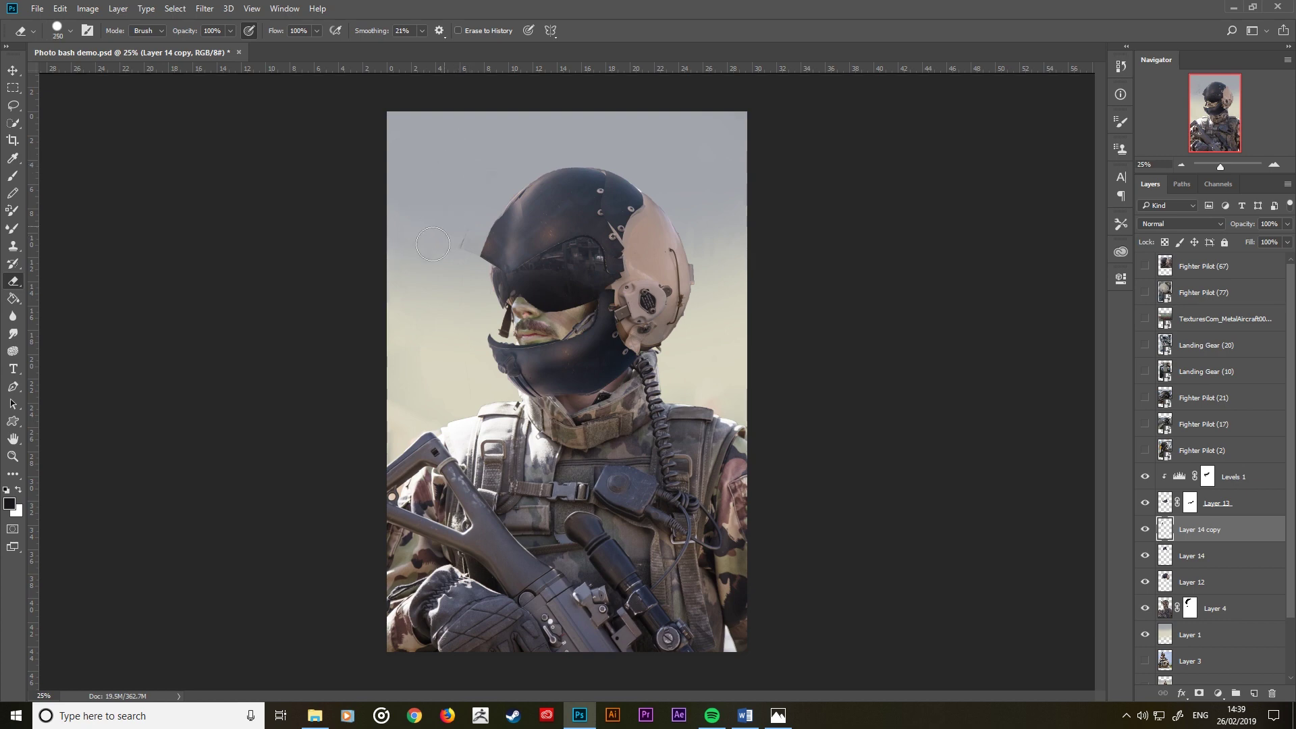
pyautogui.press('[')
pyautogui.press('[')
pyautogui.press('[')
pyautogui.moveTo(461, 258); pyautogui.dragTo(475, 239)
# Step: Toggle Layer 14 and Layer 14 copy to check the helmet, then select both layers
pyautogui.click(1146, 532)
pyautogui.click(1146, 556)
pyautogui.keyDown('ctrl'); pyautogui.click(1202, 557); pyautogui.keyUp('ctrl')
pyautogui.rightClick(1201, 555)
# Step: Merge Layer 14 into Layer 14 copy and toggle the merged layer to check it
pyautogui.click(1088, 545)
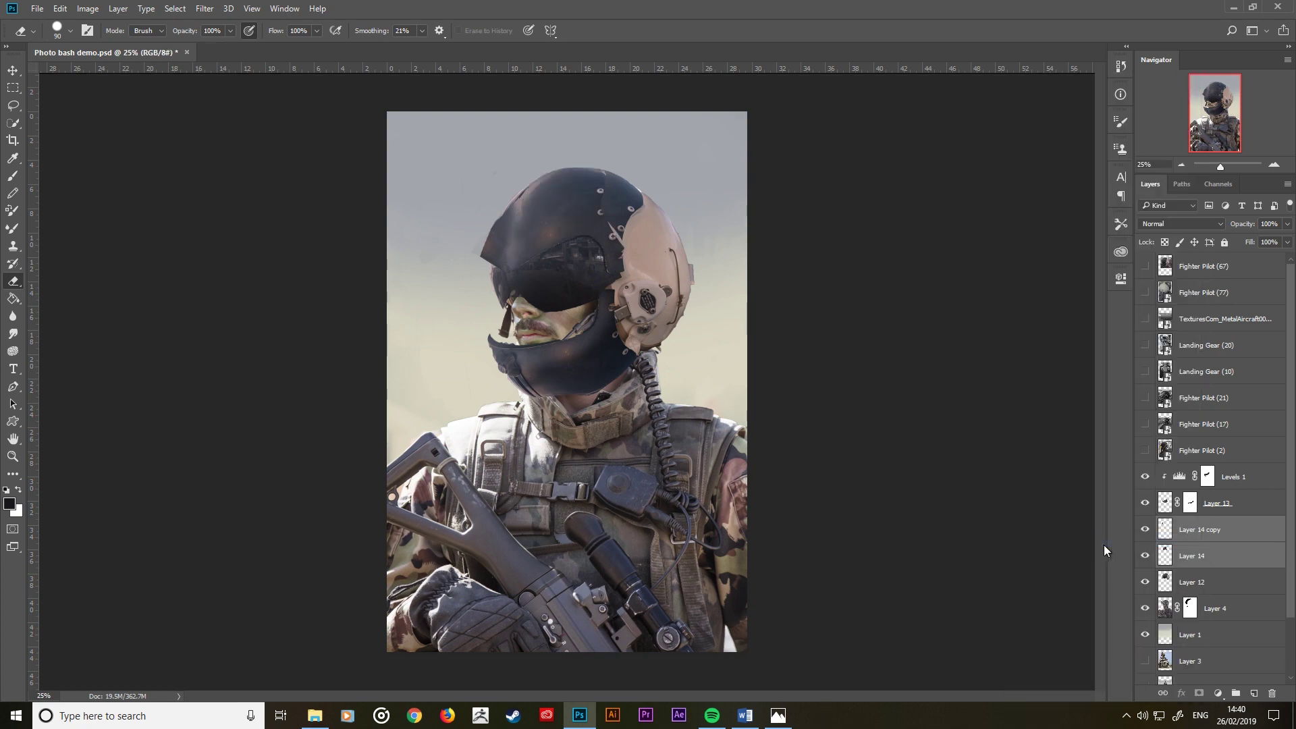
pyautogui.rightClick(1205, 543)
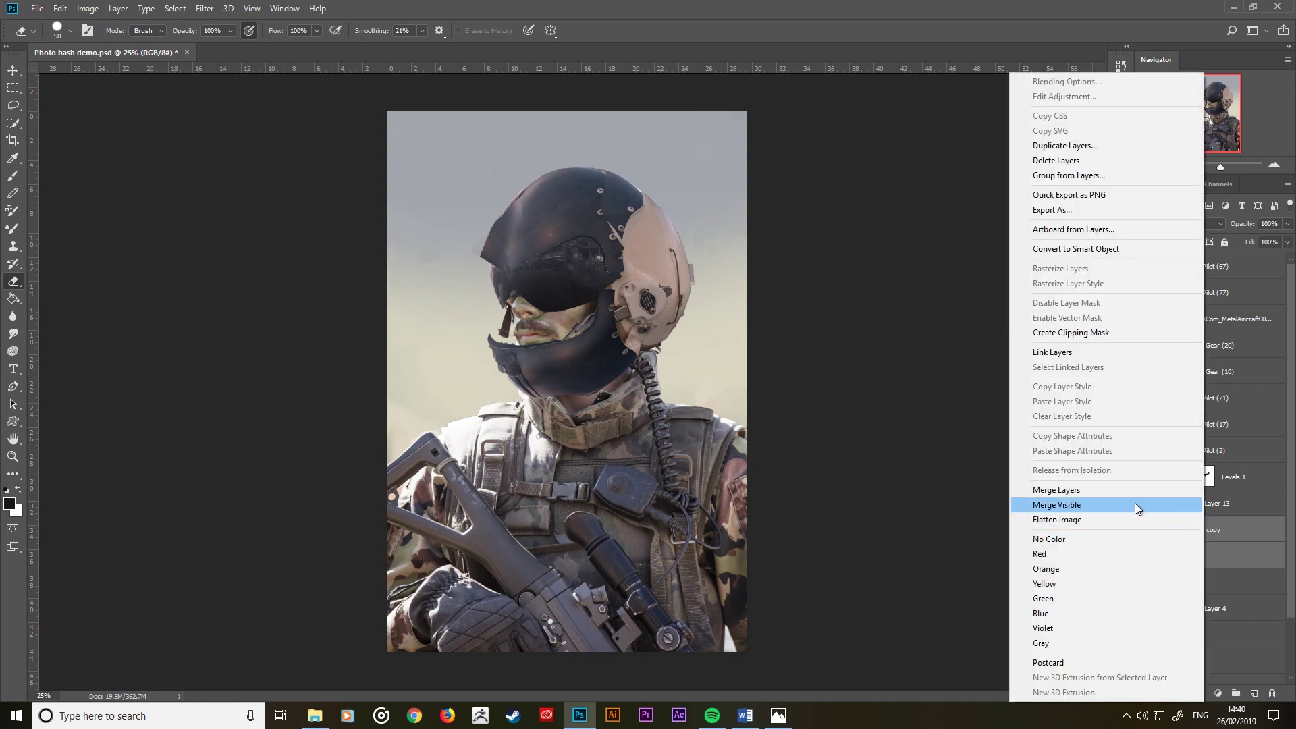
pyautogui.click(990, 536)
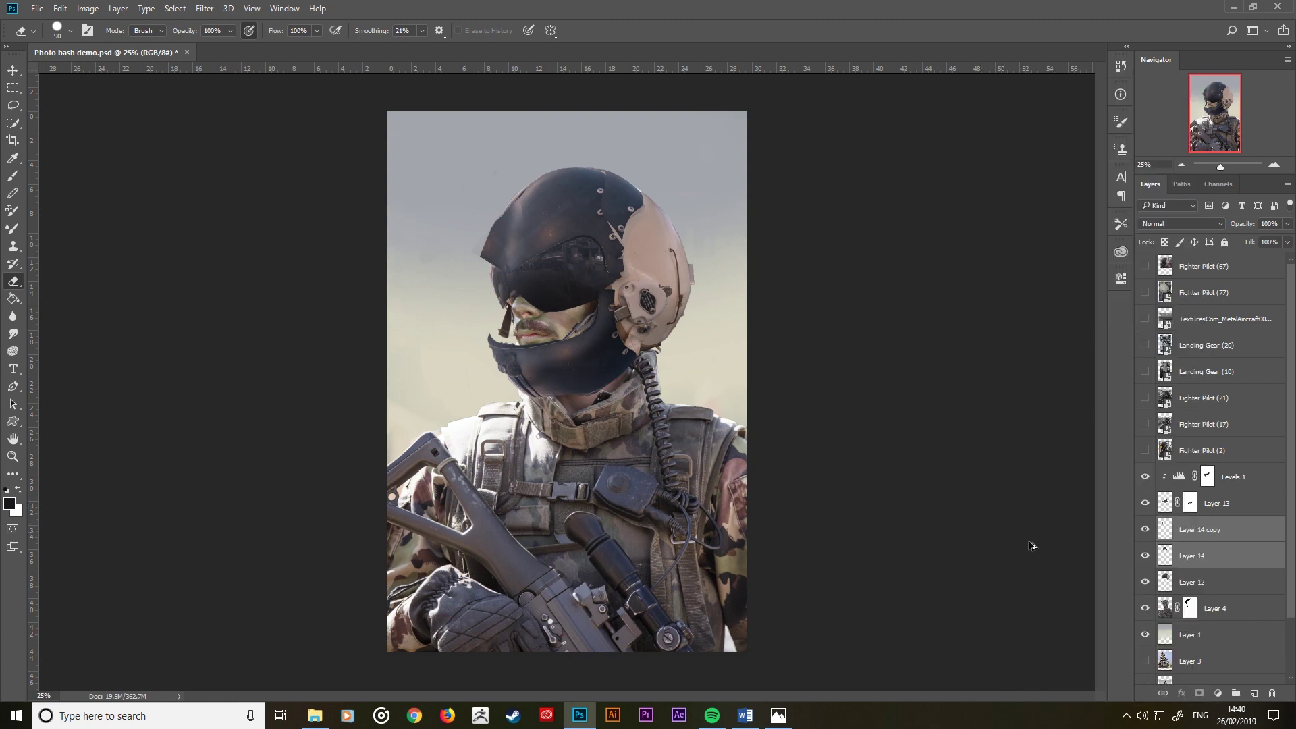
pyautogui.rightClick(1196, 561)
pyautogui.click(1121, 497)
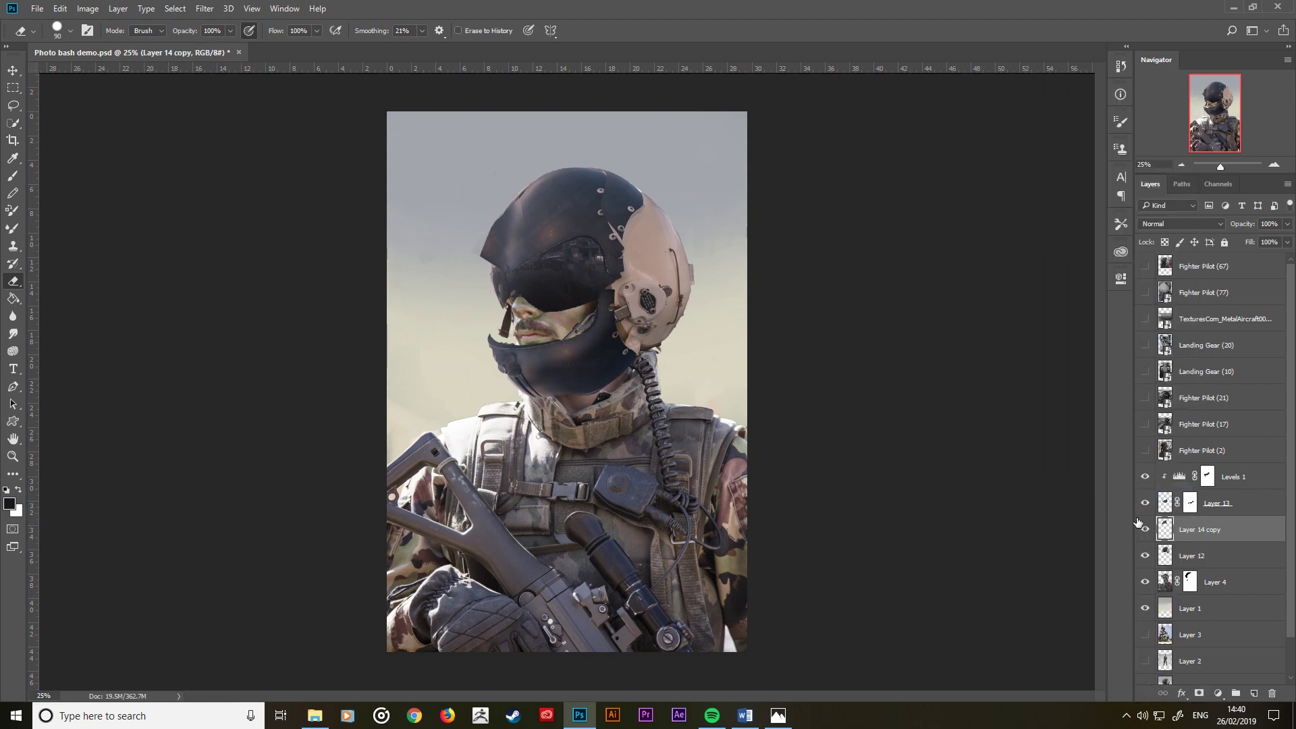
pyautogui.click(1144, 530)
pyautogui.click(1150, 530)
# Step: Resize the eraser to 175 and make Layer 1 the active layer
pyautogui.press(']')
pyautogui.press(']')
pyautogui.press('[')
pyautogui.press(']')
pyautogui.press(']')
pyautogui.press(']')
pyautogui.press('[')
pyautogui.press(']')
pyautogui.click(1224, 611)
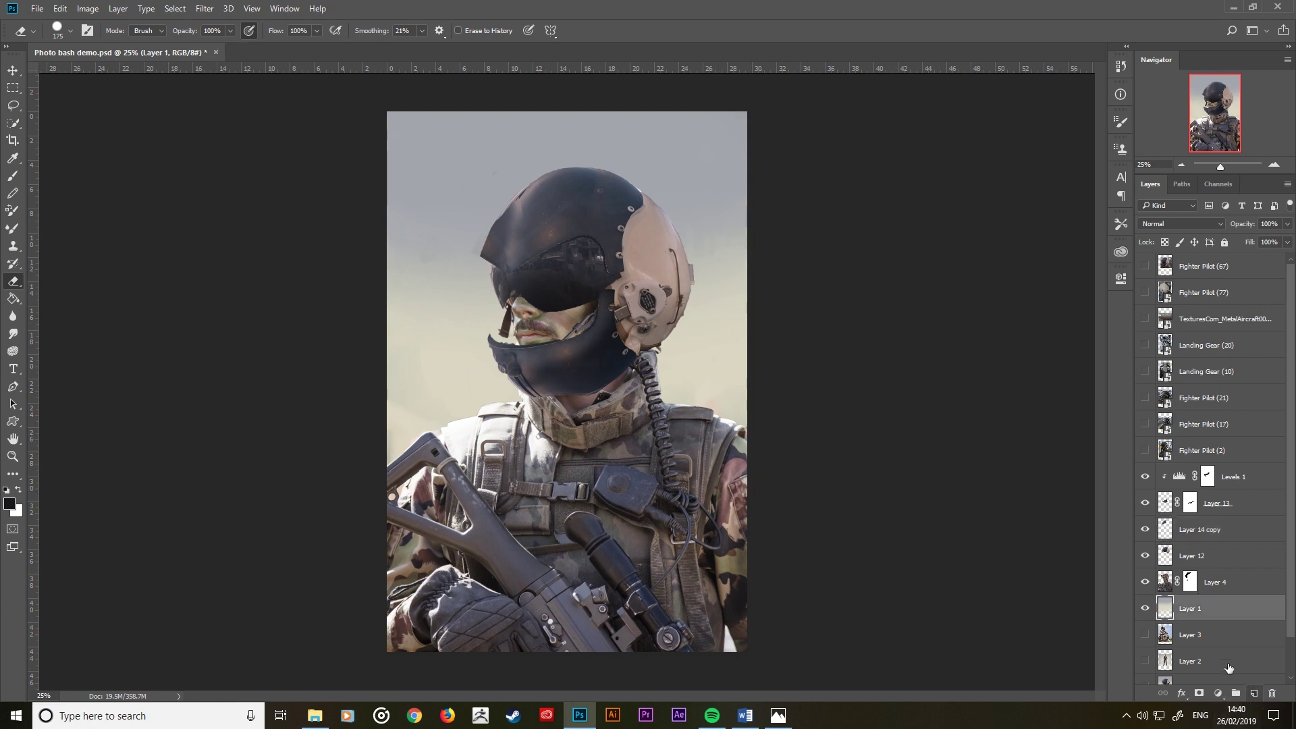
# Step: On a new layer above Layer 1, paint dark Watercolor shading along the chin and helmet edge
pyautogui.click(1253, 693)
pyautogui.rightClick(547, 373)
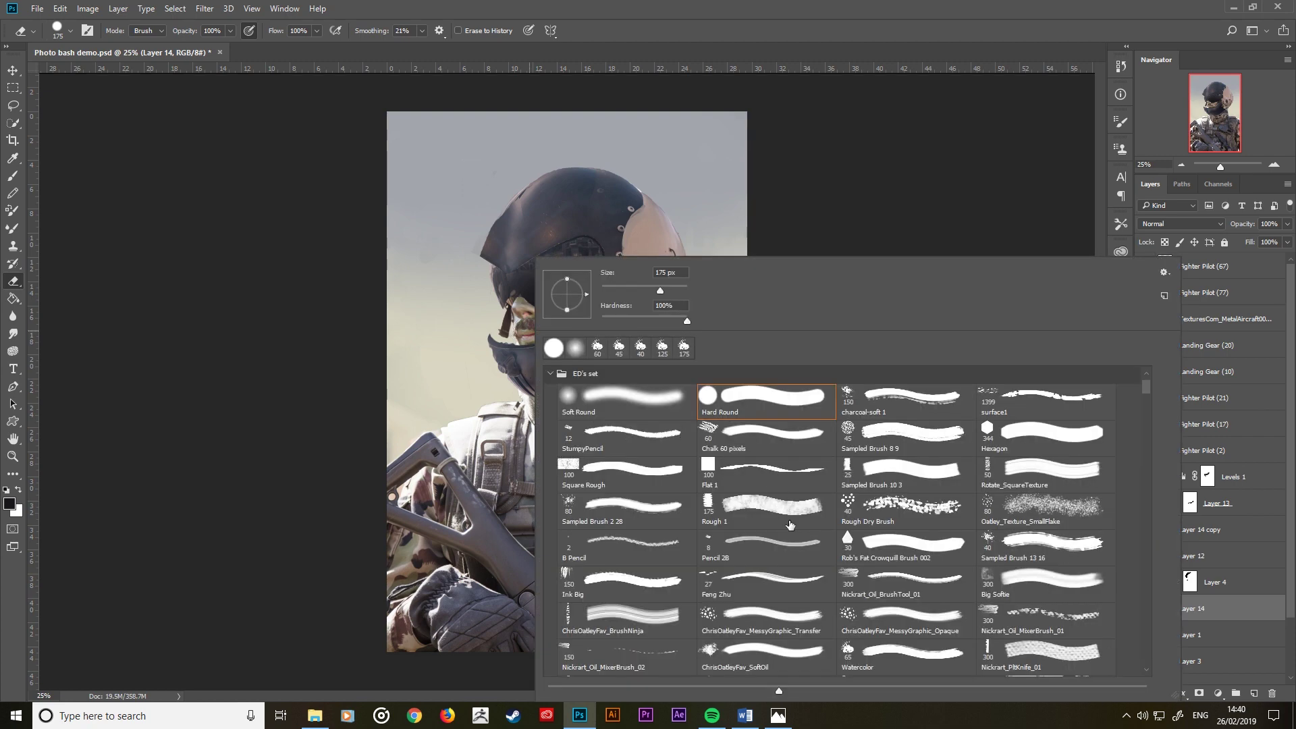
pyautogui.doubleClick(882, 652)
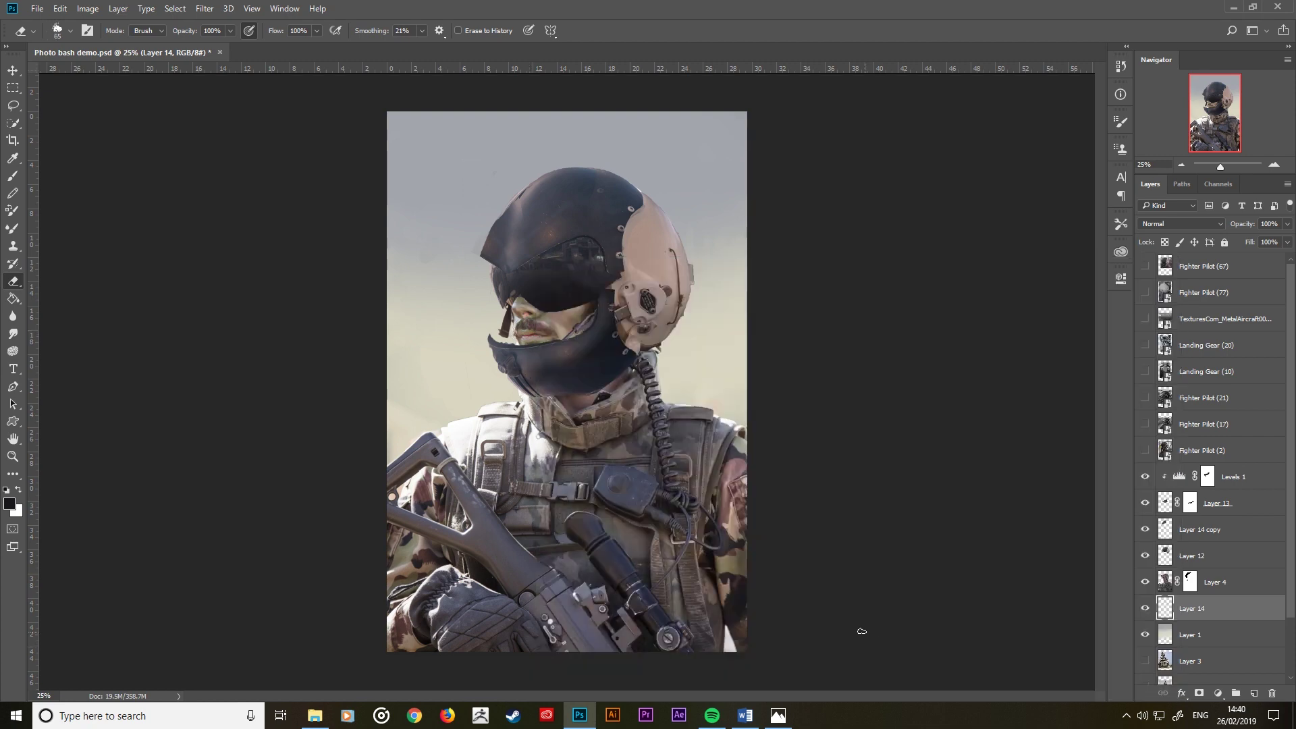
pyautogui.click(12, 176)
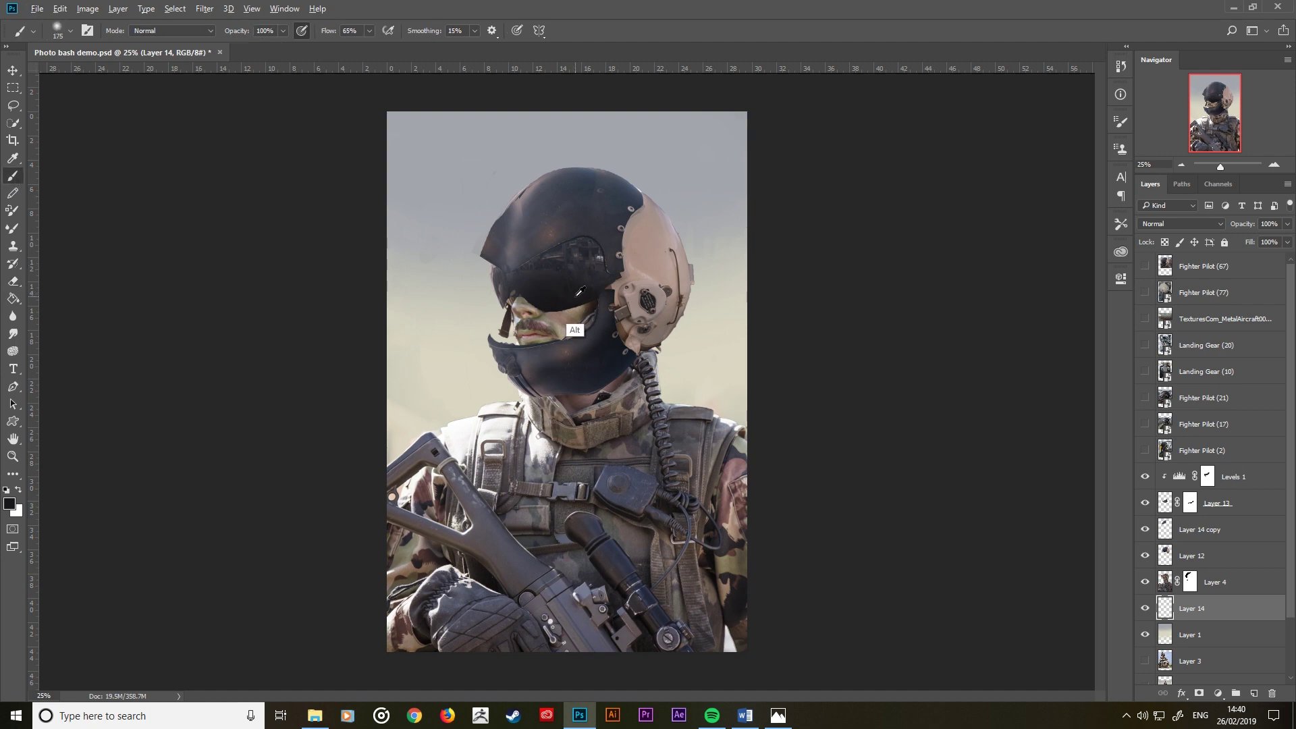
pyautogui.rightClick(604, 345)
pyautogui.doubleClick(924, 655)
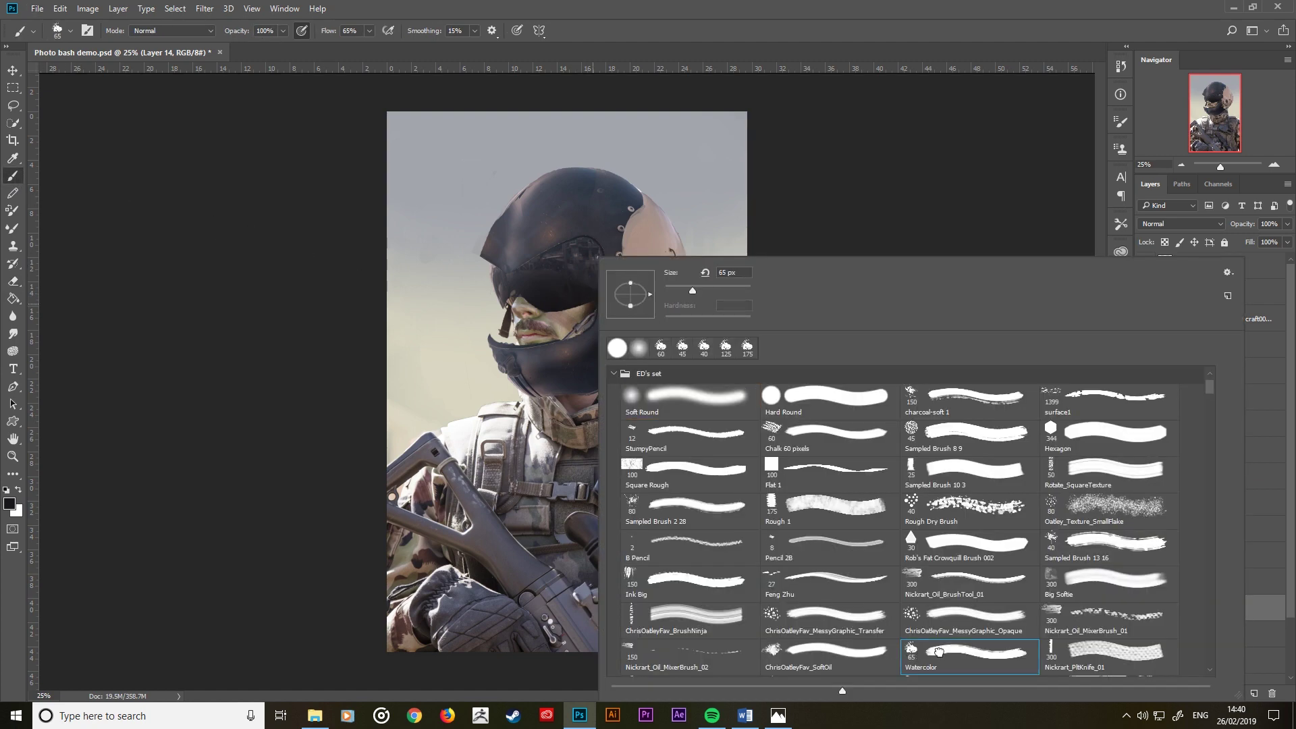
pyautogui.moveTo(517, 344)
pyautogui.mouseDown()
pyautogui.moveTo(497, 339)
pyautogui.moveTo(513, 333)
pyautogui.mouseUp()
pyautogui.press(']')
pyautogui.press(']')
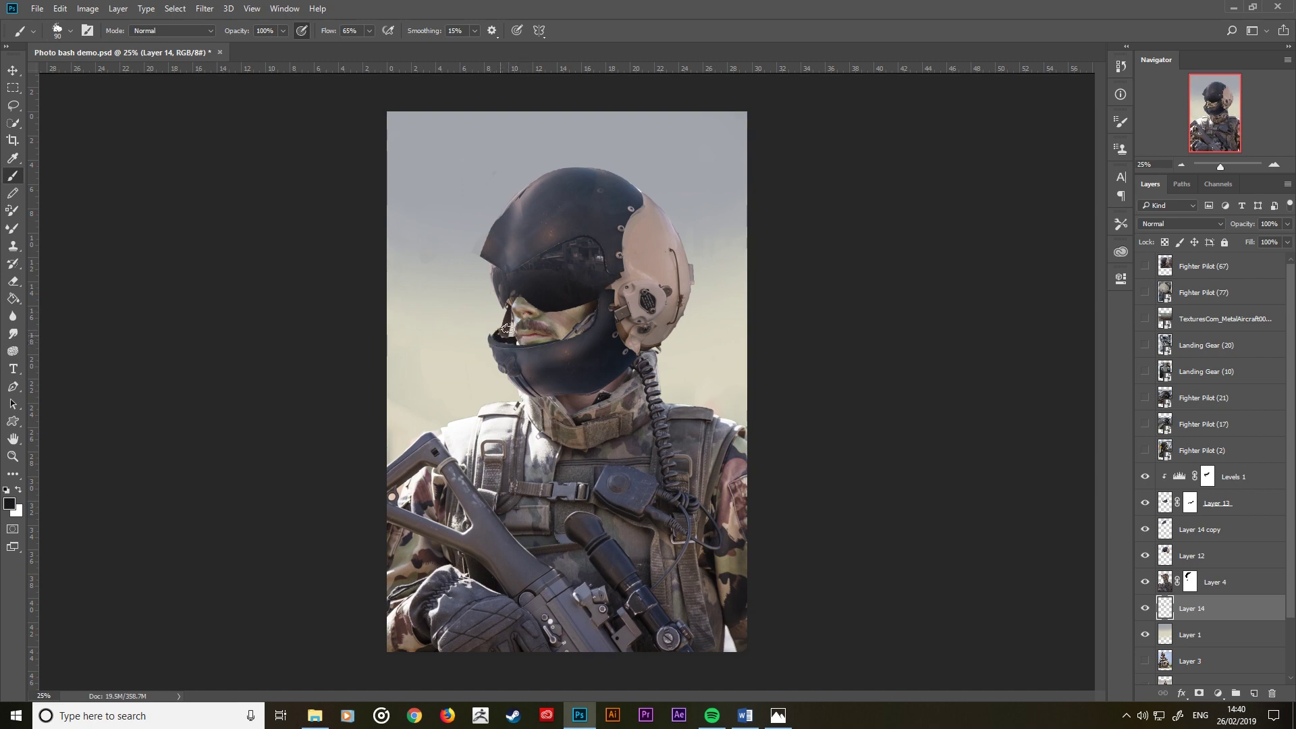
pyautogui.moveTo(523, 349); pyautogui.dragTo(520, 314)
# Step: Paint on Layer 4's mask to reveal more of the left cheek
pyautogui.click(1190, 581)
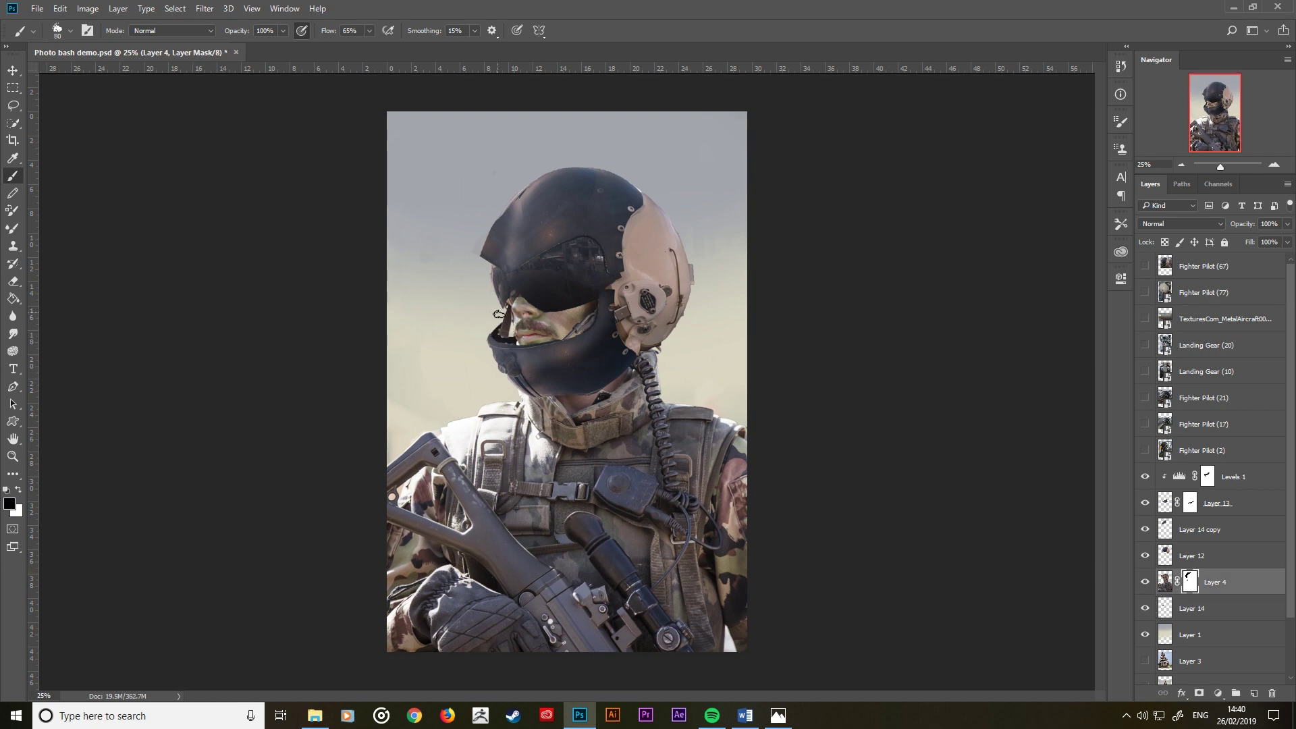
pyautogui.moveTo(507, 316); pyautogui.dragTo(508, 331)
pyautogui.press(']')
# Step: Add a Levels adjustment clipped to Layer 4, darkening the midtones and capping output white near 106
pyautogui.click(1218, 693)
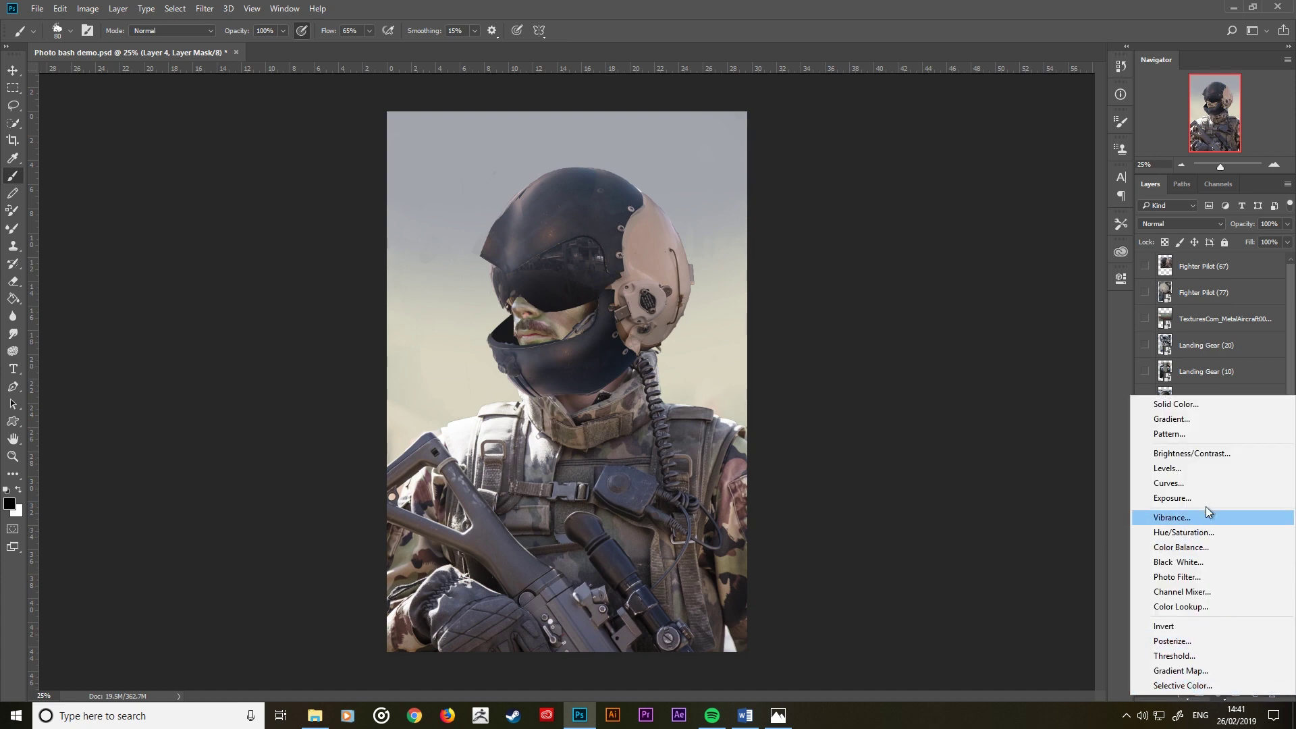
pyautogui.click(1197, 470)
pyautogui.keyDown('alt'); pyautogui.click(1234, 597); pyautogui.keyUp('alt')
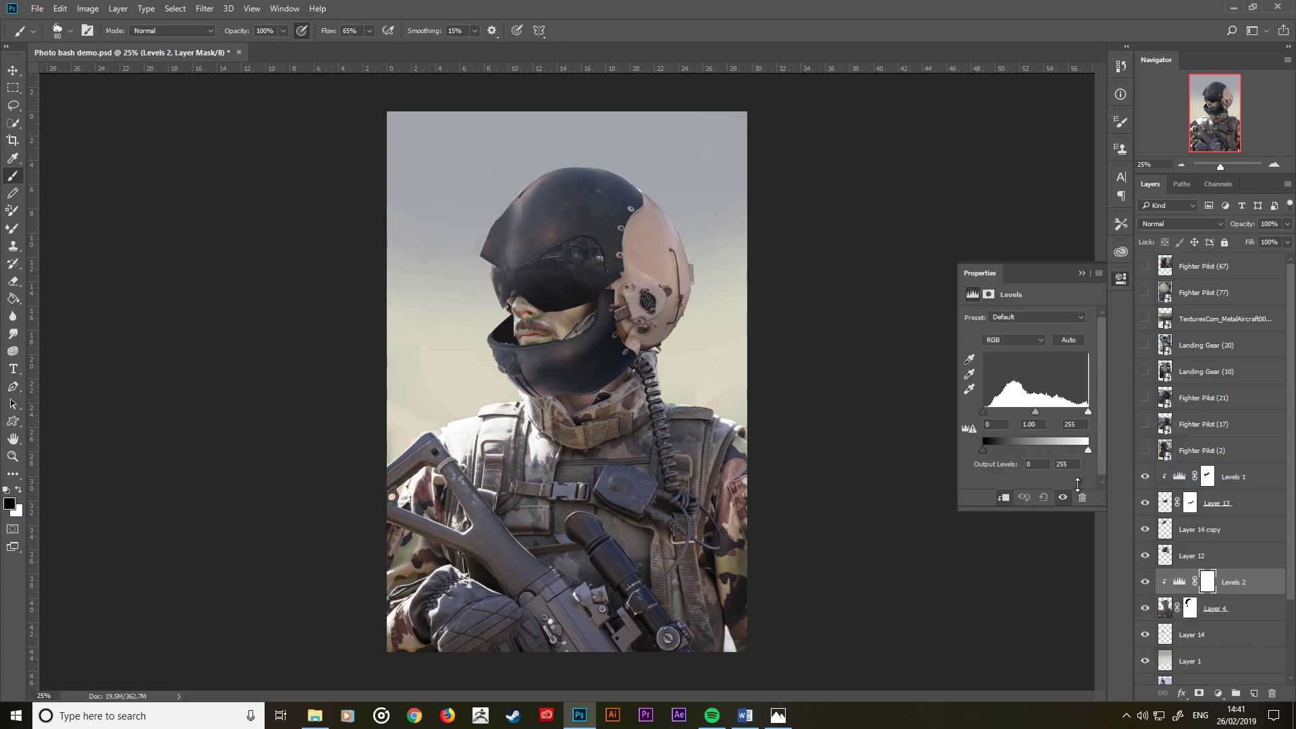
pyautogui.moveTo(1035, 413); pyautogui.dragTo(1055, 412)
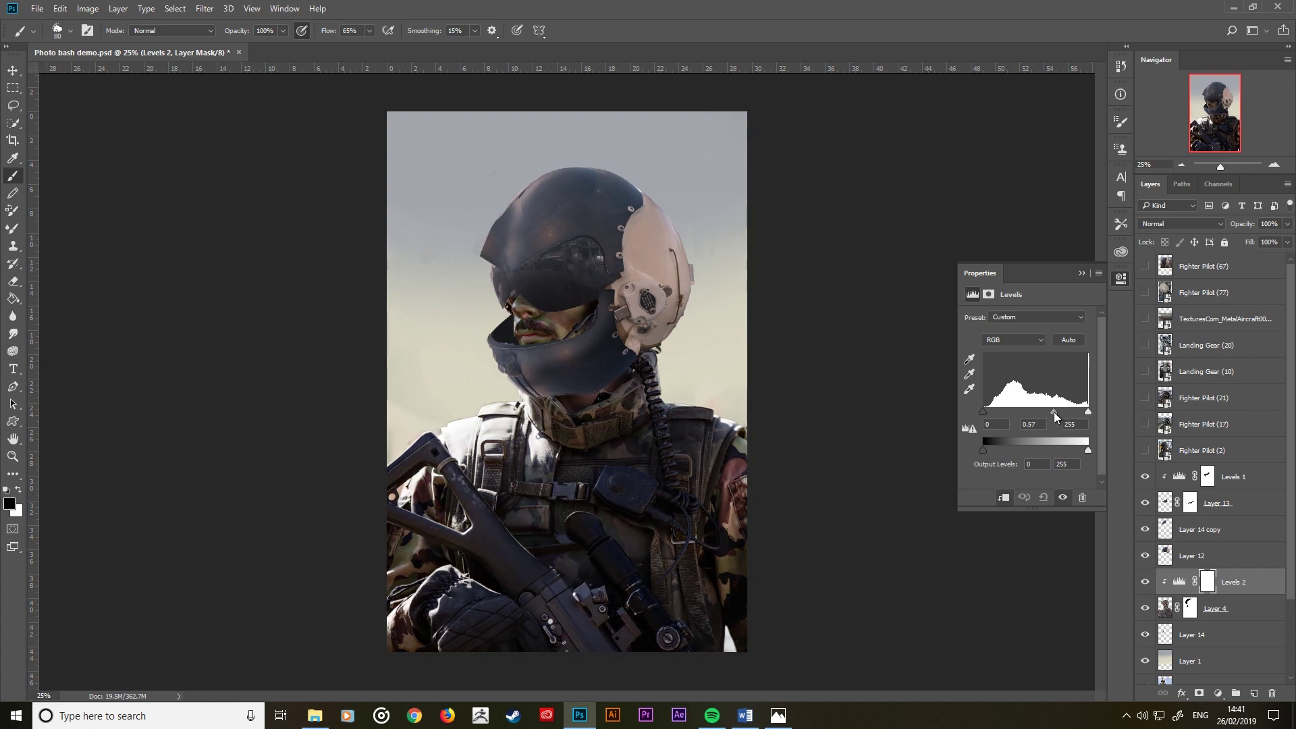
pyautogui.moveTo(1088, 412)
pyautogui.mouseDown()
pyautogui.moveTo(1064, 413)
pyautogui.moveTo(1088, 412)
pyautogui.moveTo(1052, 451)
pyautogui.moveTo(1044, 412)
pyautogui.mouseUp()
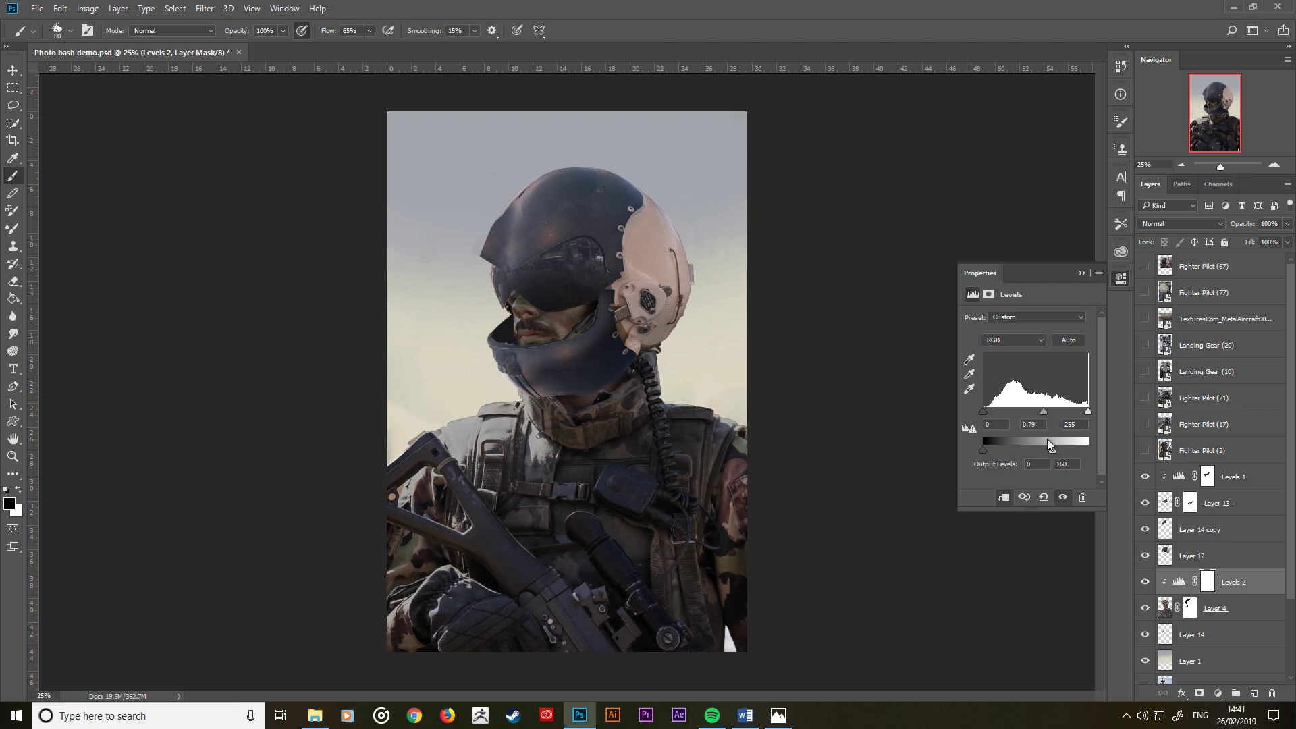
pyautogui.moveTo(1043, 413)
pyautogui.mouseDown()
pyautogui.moveTo(1026, 449)
pyautogui.moveTo(1040, 413)
pyautogui.mouseUp()
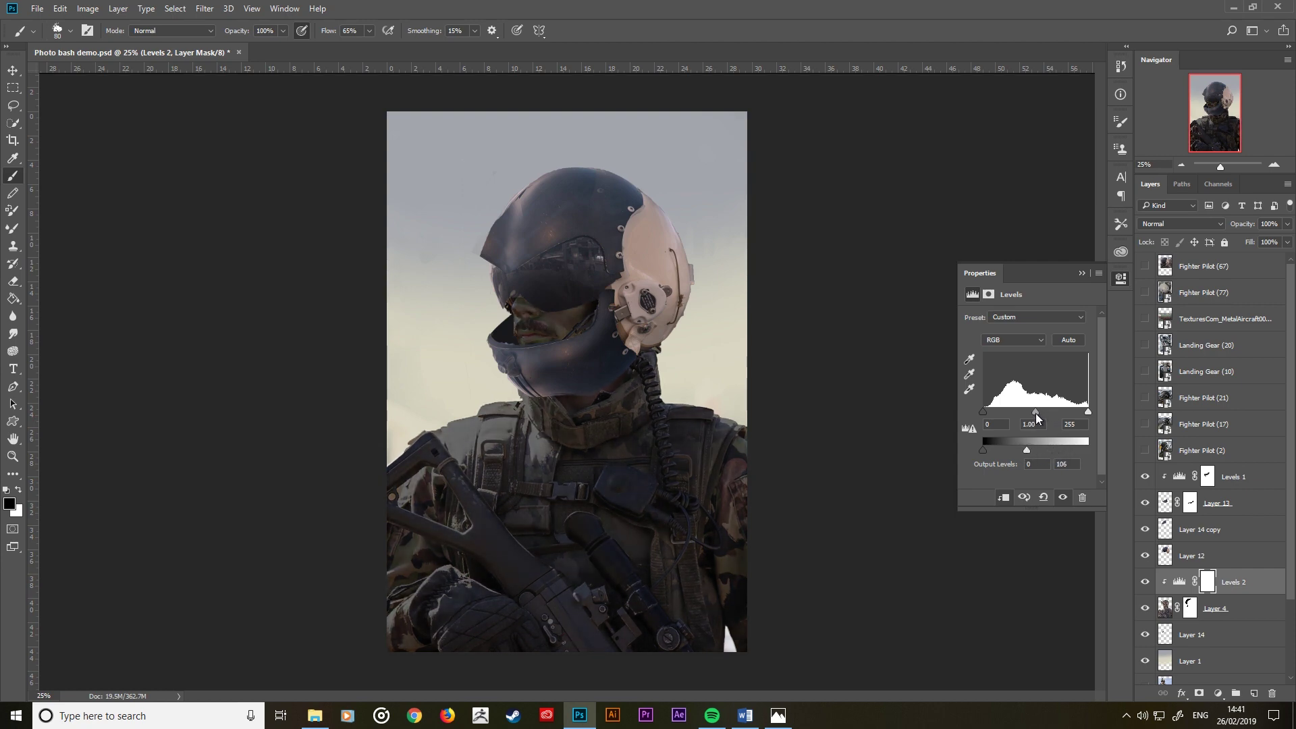
pyautogui.click(1081, 273)
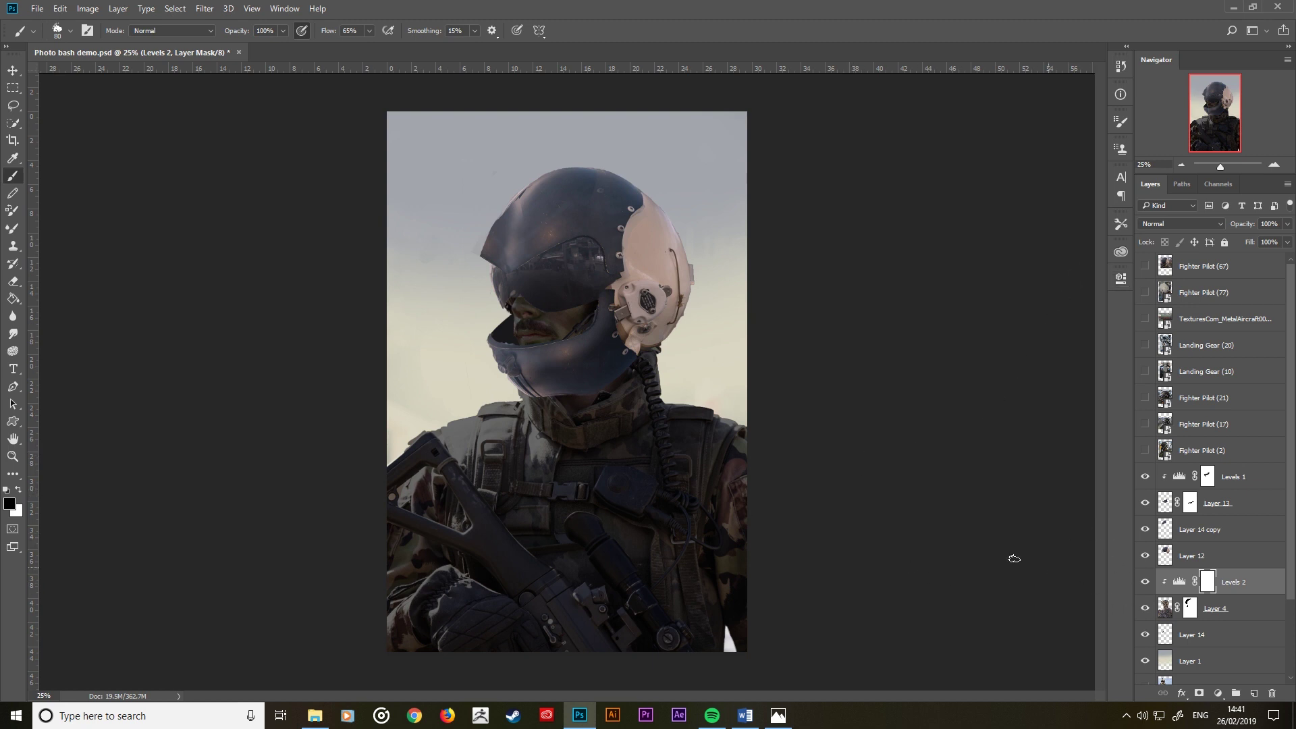
# Step: Fill the Levels 2 mask black and set up the Brush to paint white
pyautogui.click(12, 299)
pyautogui.click(610, 443)
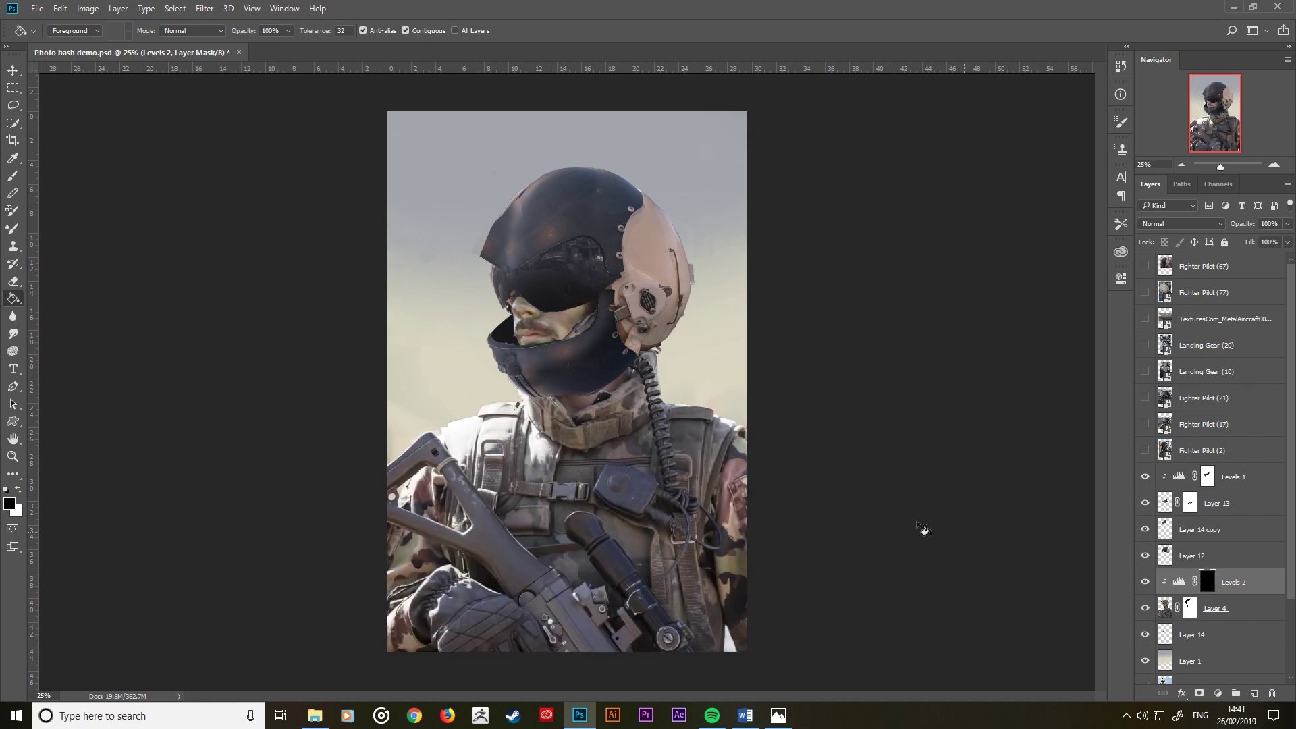
pyautogui.click(13, 177)
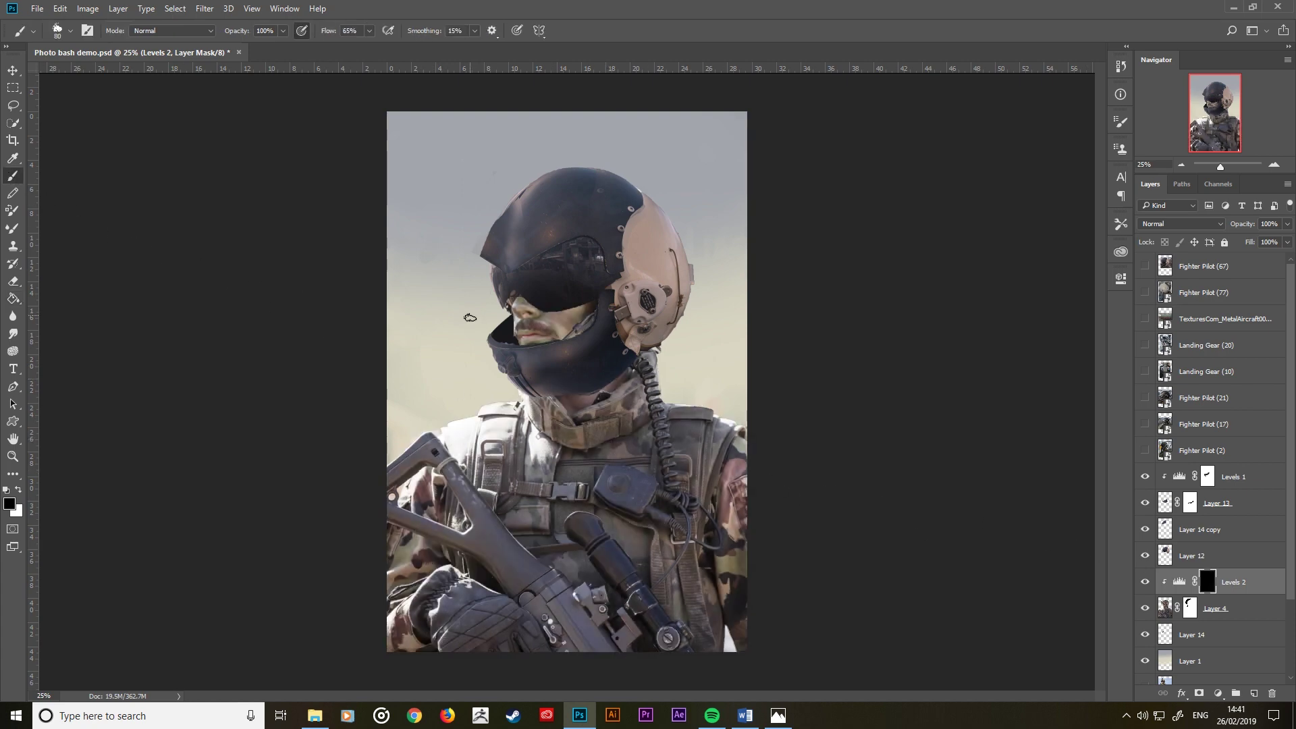
pyautogui.press('x')
pyautogui.rightClick(468, 259)
pyautogui.press('Return')
pyautogui.press(']')
pyautogui.press('[')
# Step: Paint white on the mask to reveal the face near the eyes and from mouth to chin
pyautogui.moveTo(515, 293); pyautogui.dragTo(546, 312)
pyautogui.press(']')
pyautogui.press(']')
pyautogui.moveTo(545, 313); pyautogui.dragTo(577, 304)
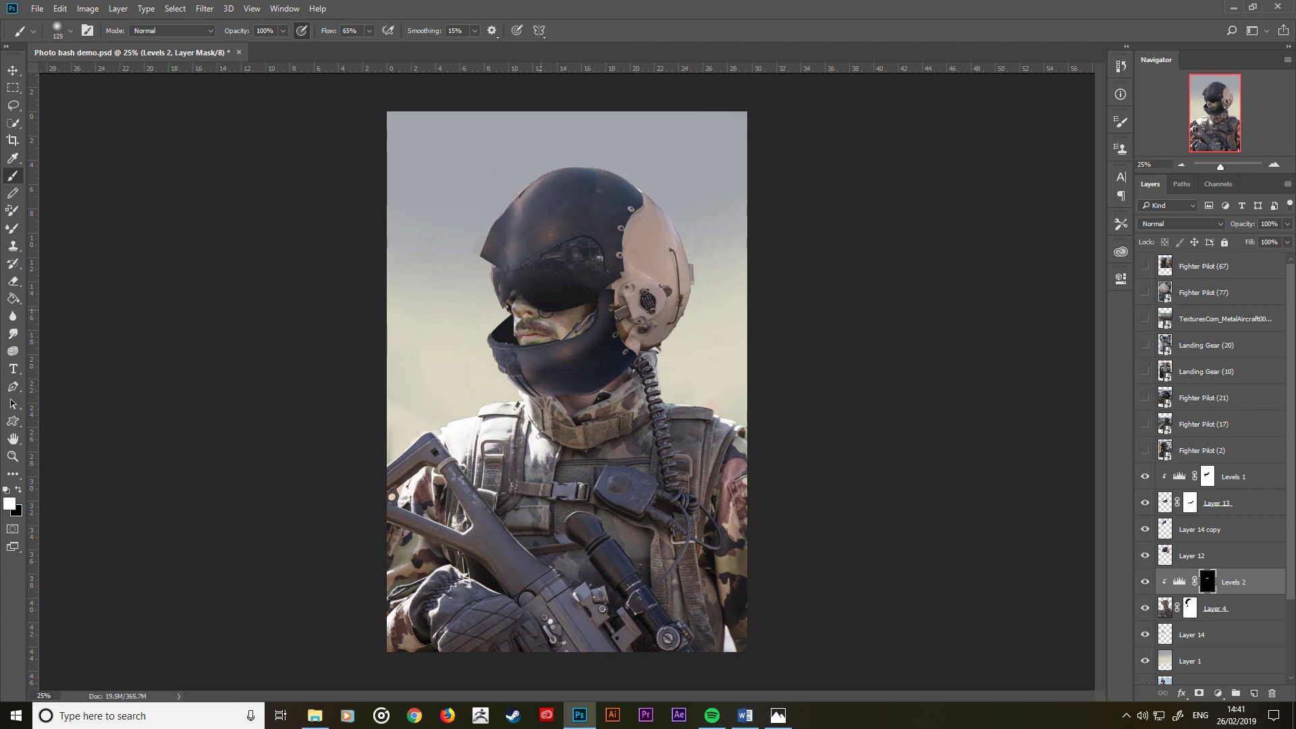
pyautogui.press(']')
pyautogui.press(']')
pyautogui.press('[')
pyautogui.press('[')
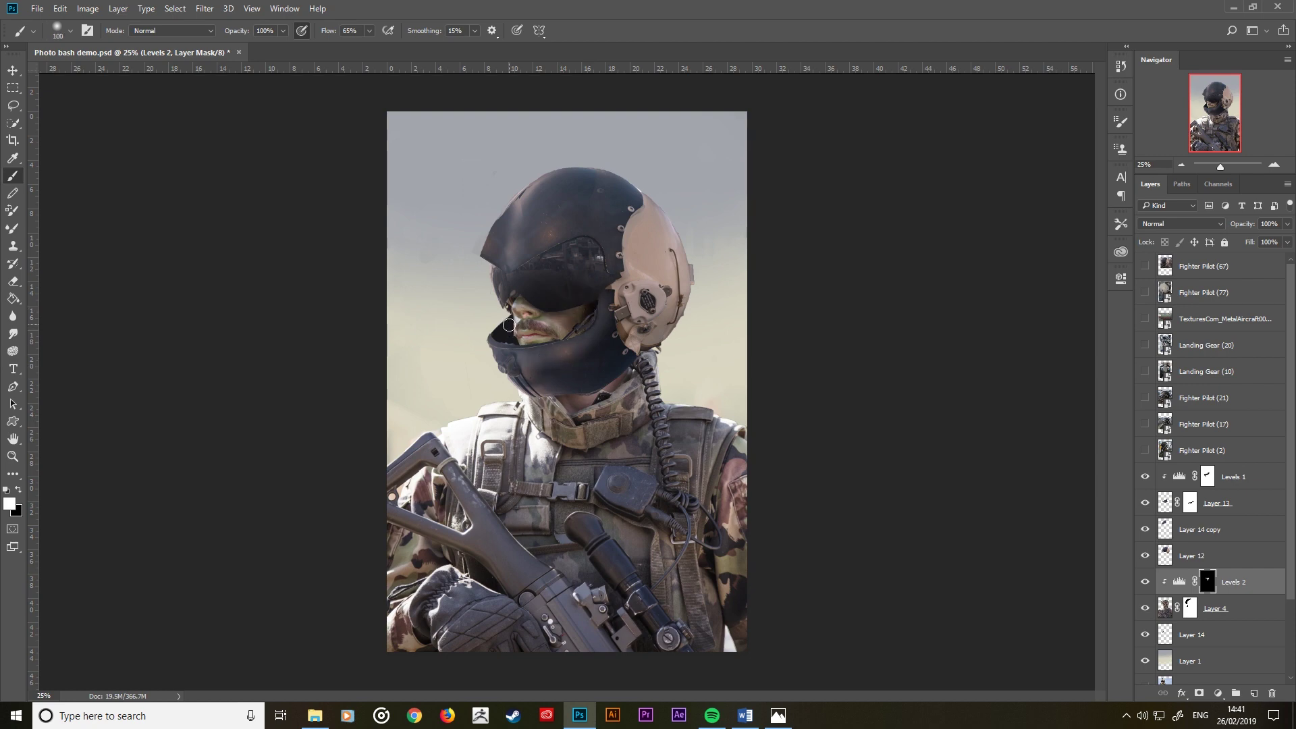
pyautogui.moveTo(511, 325); pyautogui.dragTo(549, 369)
pyautogui.press(']')
pyautogui.press(']')
pyautogui.press(']')
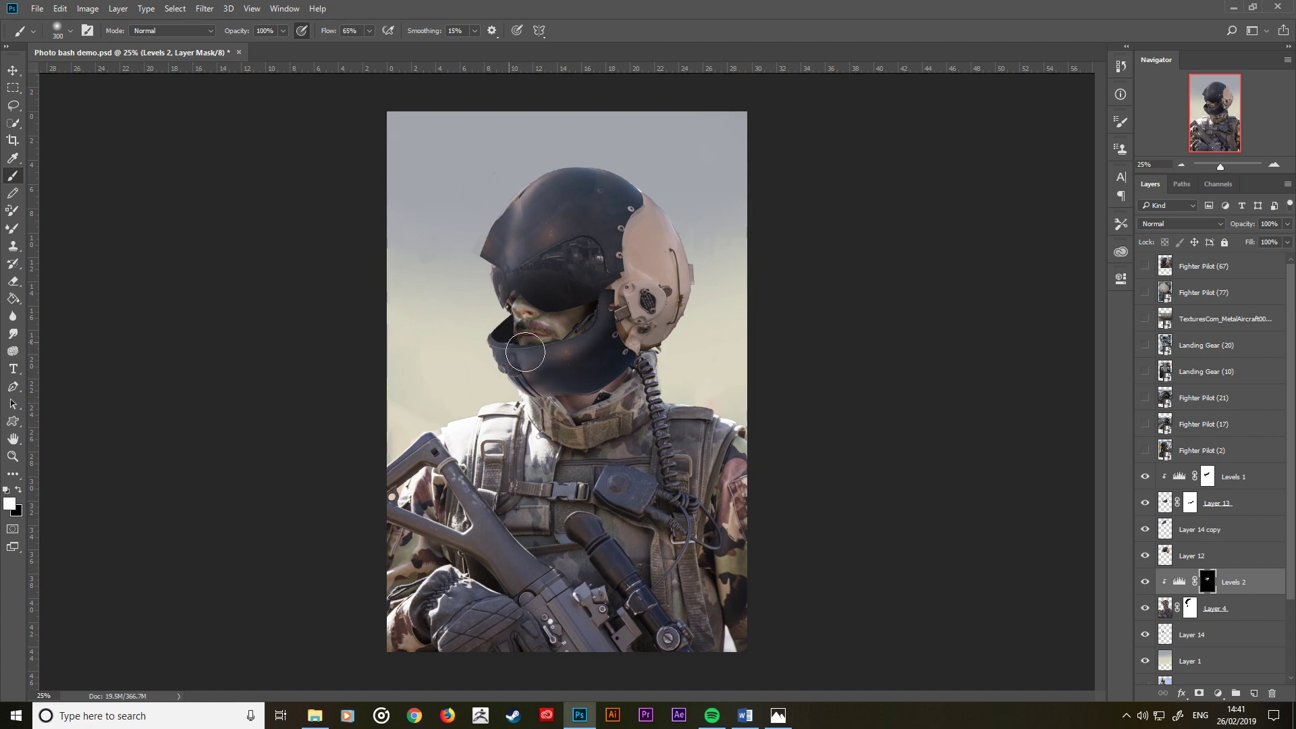
pyautogui.press(']')
pyautogui.press(']')
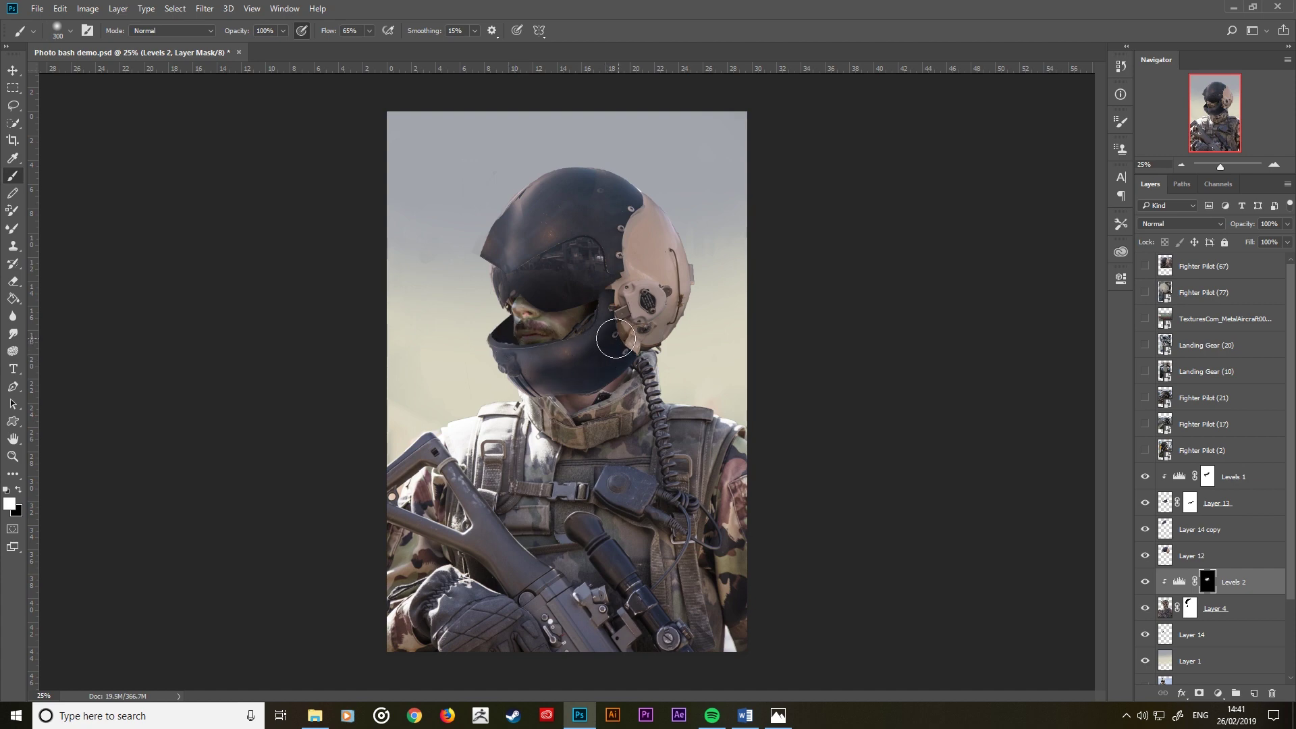
pyautogui.press('[')
pyautogui.press('[')
pyautogui.press('[')
# Step: Repaint the mask over the mouth, then paint black to hide the mouth and chin under the visor
pyautogui.moveTo(520, 339); pyautogui.dragTo(560, 307)
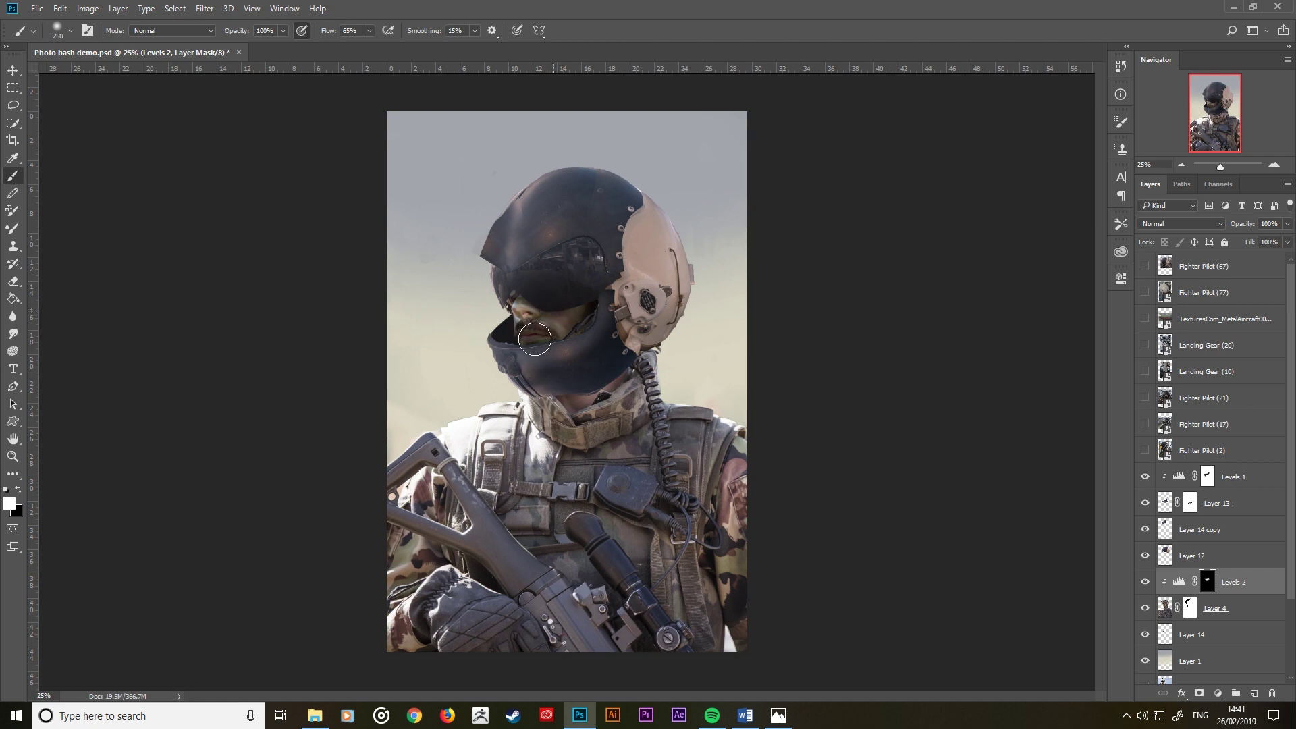
pyautogui.press(']')
pyautogui.press(']')
pyautogui.press(']')
pyautogui.press('[')
pyautogui.press('[')
pyautogui.press('[')
pyautogui.press('x')
pyautogui.moveTo(513, 339); pyautogui.dragTo(514, 323)
pyautogui.press('[')
pyautogui.press('[')
pyautogui.press('[')
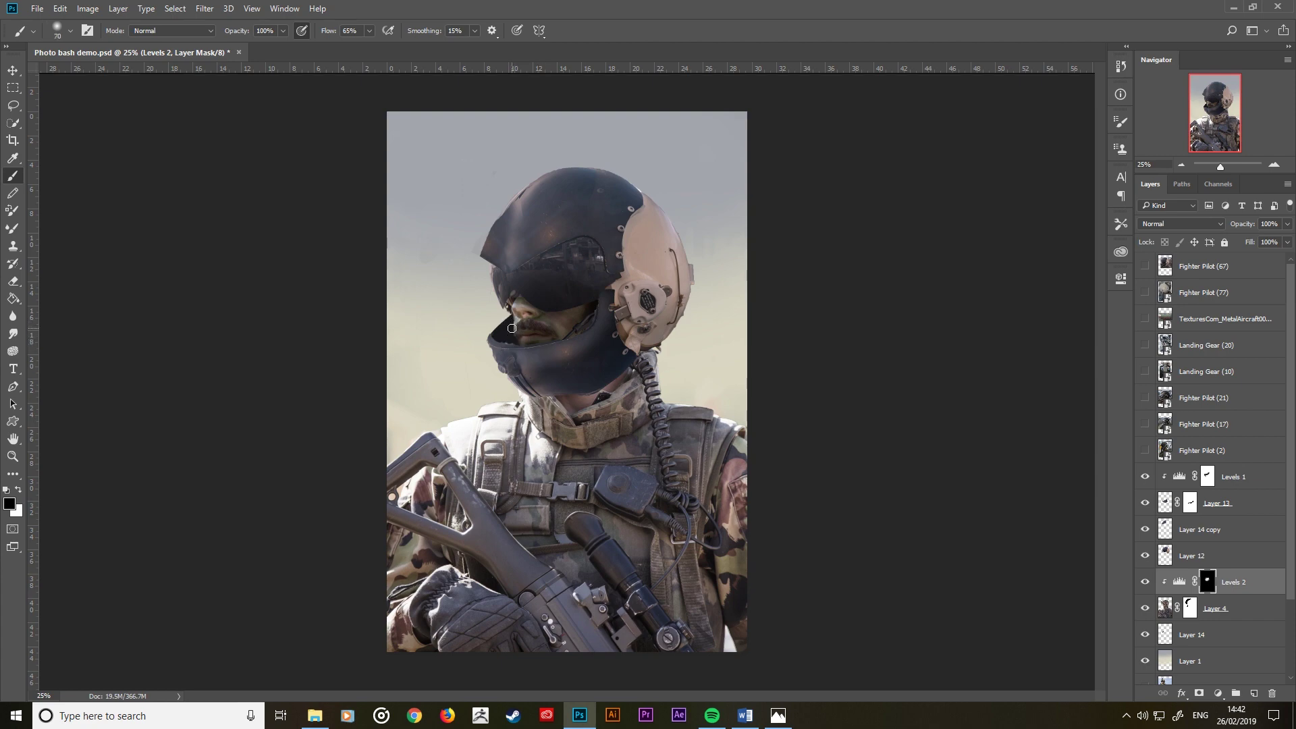
pyautogui.press(']')
# Step: Zoom out and back in to check the composite, then select Layer 14
pyautogui.hotkey('ctrl', '-')
pyautogui.hotkey('ctrl', '-')
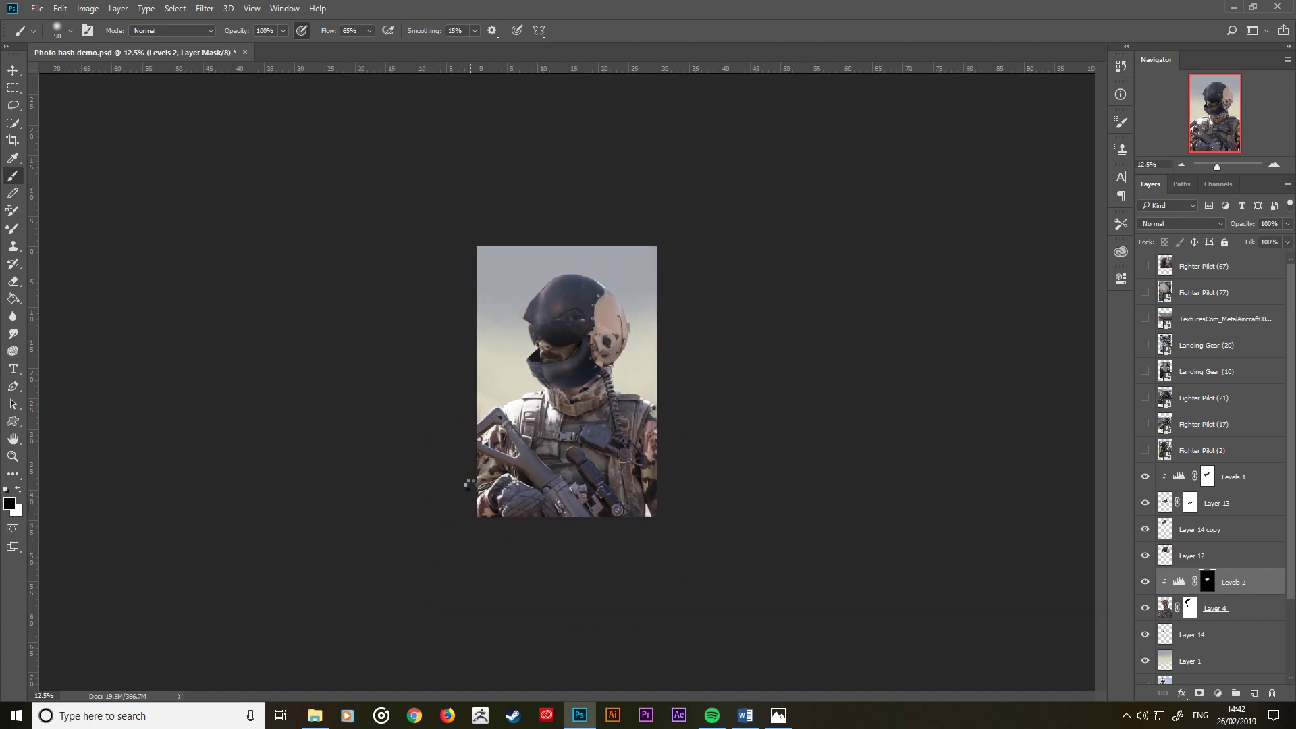
pyautogui.hotkey('ctrl', '+')
pyautogui.hotkey('ctrl', '+')
pyautogui.hotkey('ctrl', '+')
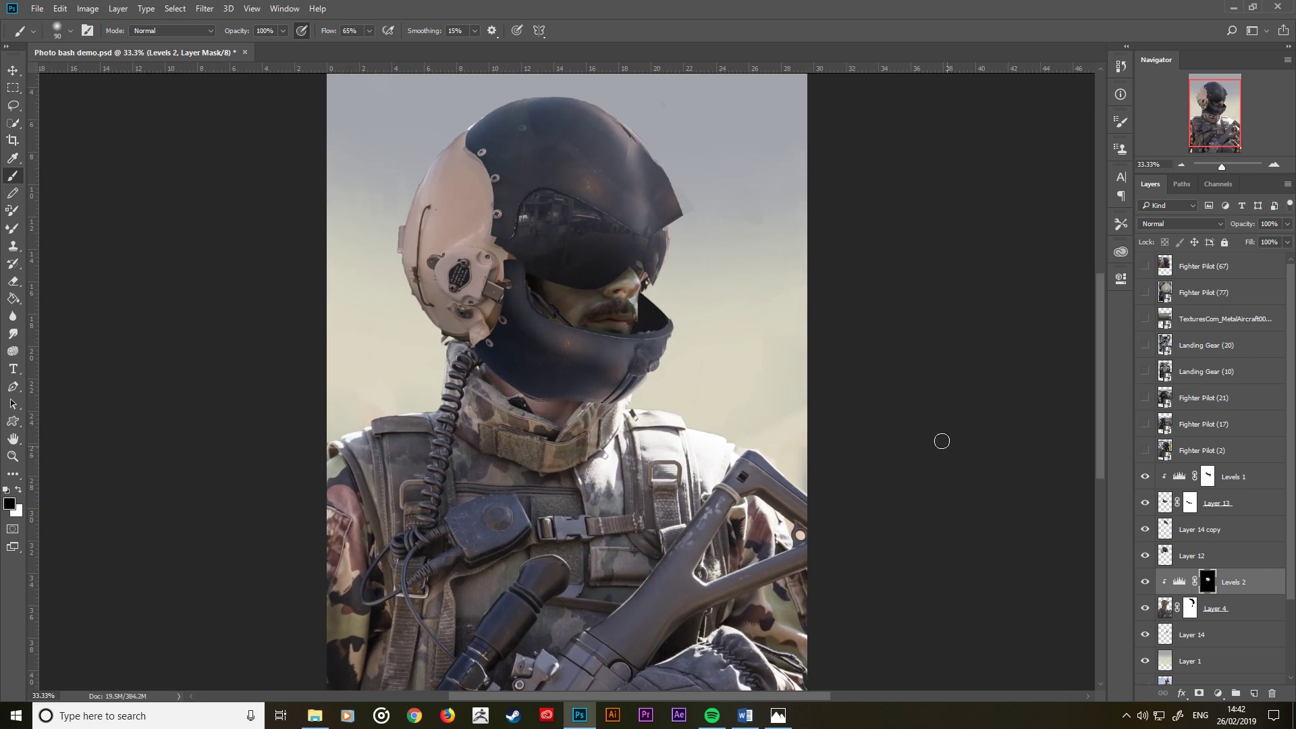
pyautogui.click(1199, 636)
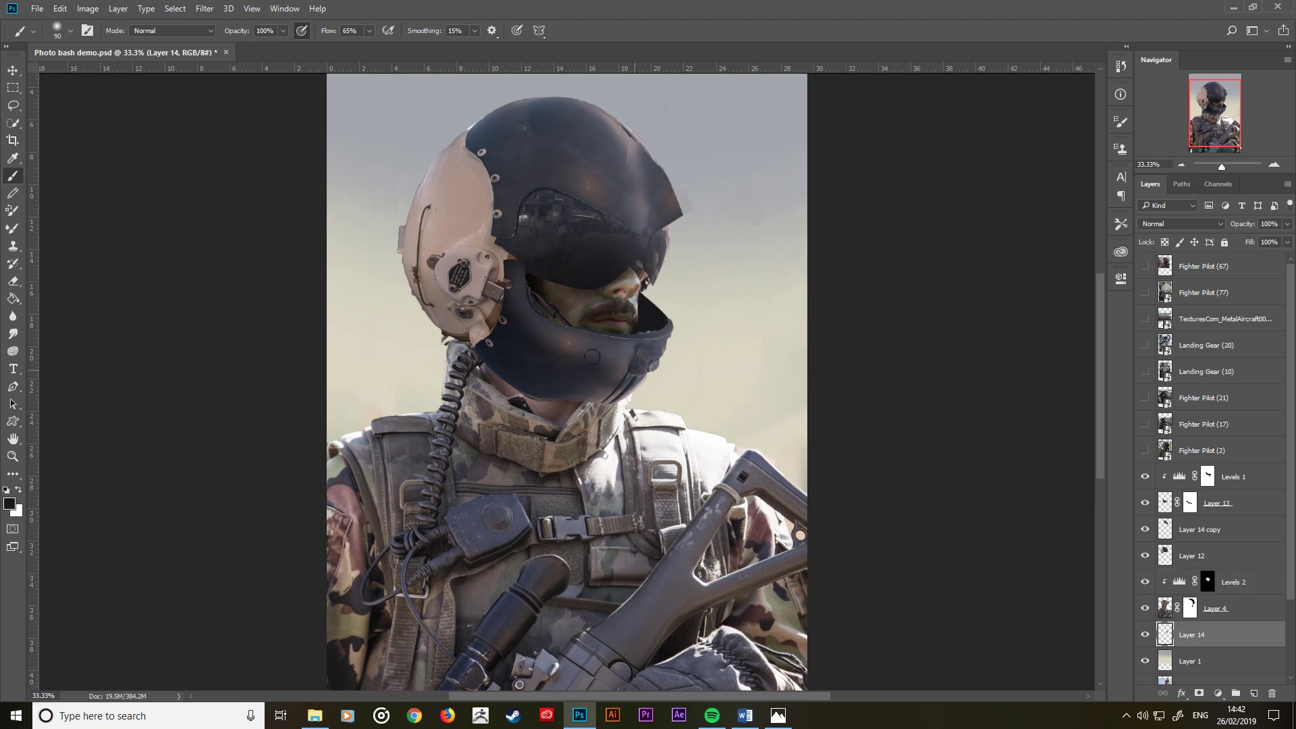
# Step: Choose the Watercolor brush preset and toggle Layer 4 off and on to check beneath it
pyautogui.rightClick(526, 319)
pyautogui.click(866, 579)
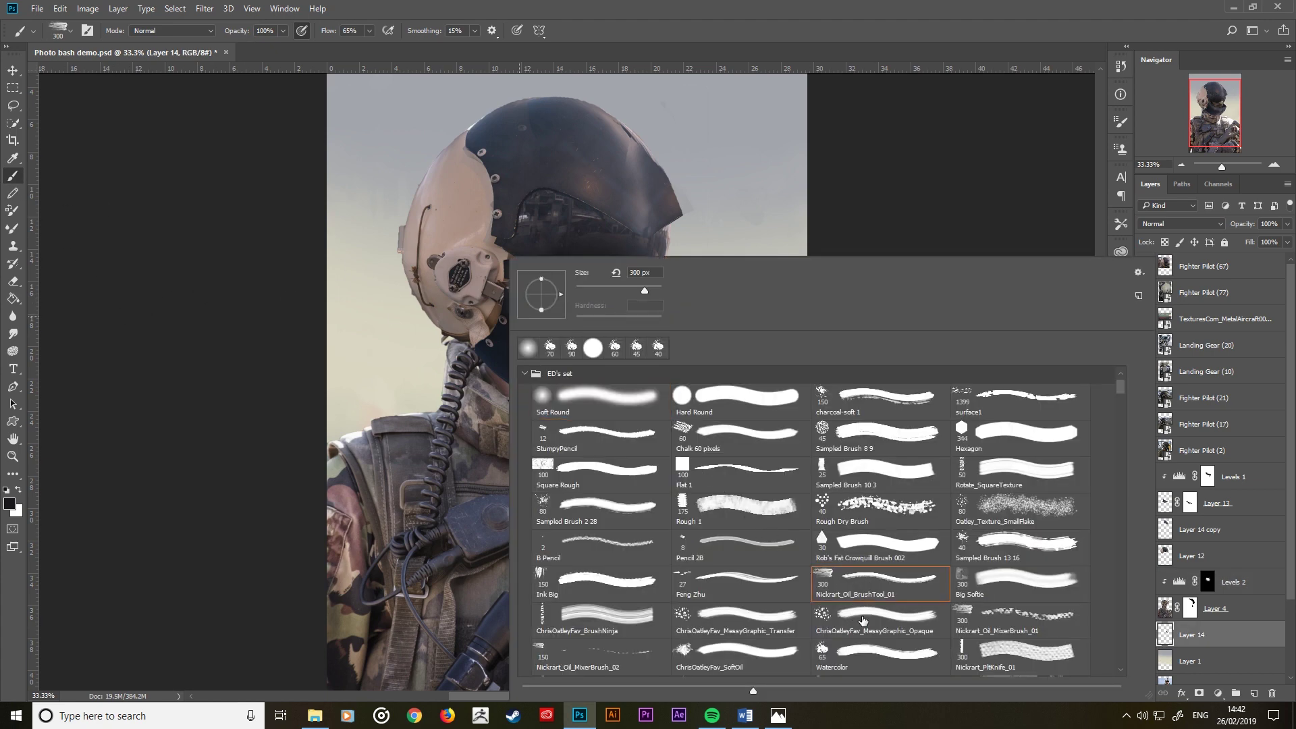
pyautogui.doubleClick(856, 647)
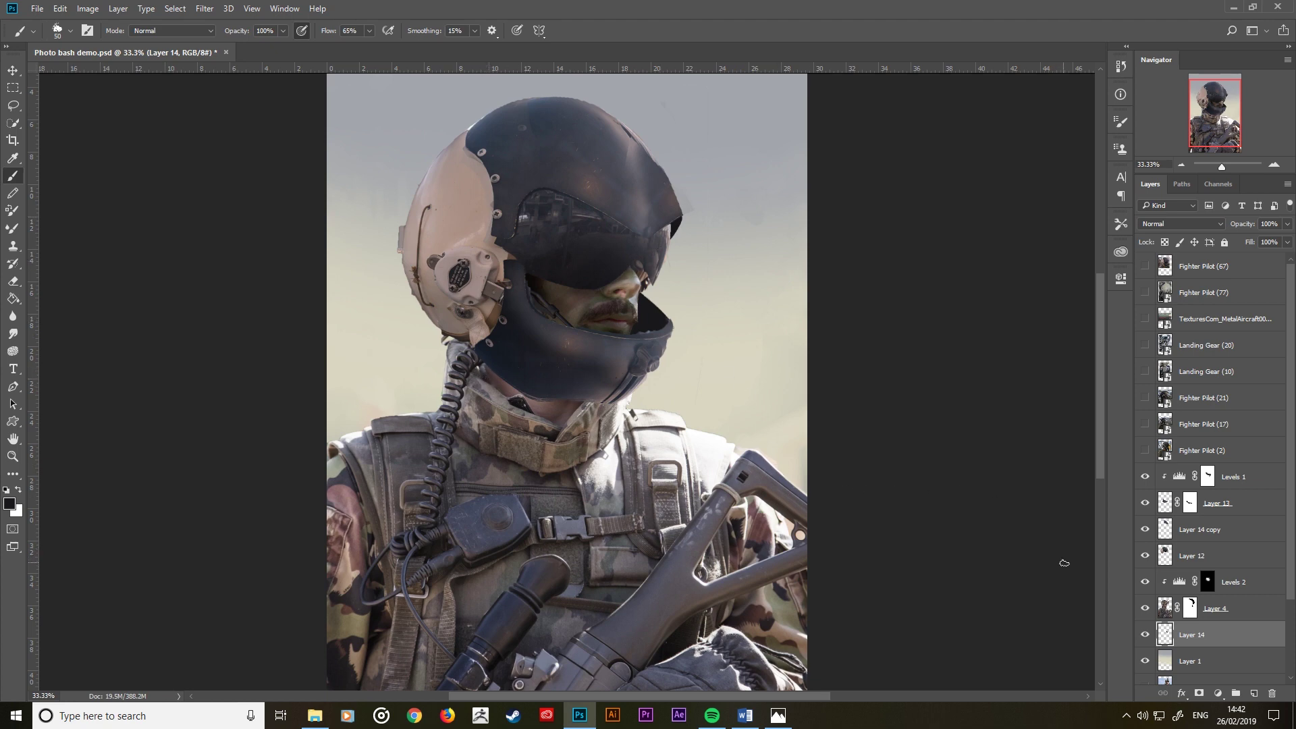
pyautogui.click(1145, 610)
pyautogui.click(1146, 609)
# Step: Cycle through the reference photos to show Fighter Pilot (2)
pyautogui.click(1145, 397)
pyautogui.click(1146, 397)
pyautogui.click(1145, 424)
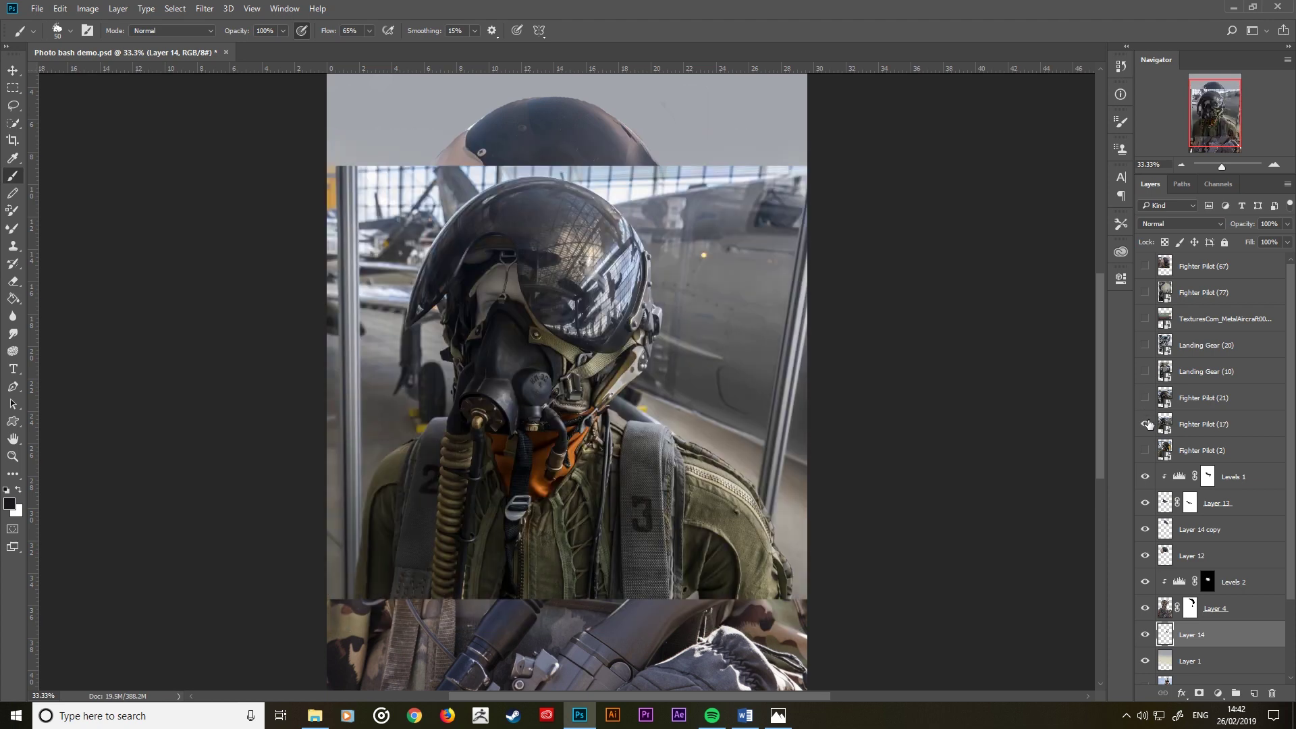
pyautogui.click(1145, 424)
pyautogui.click(1146, 450)
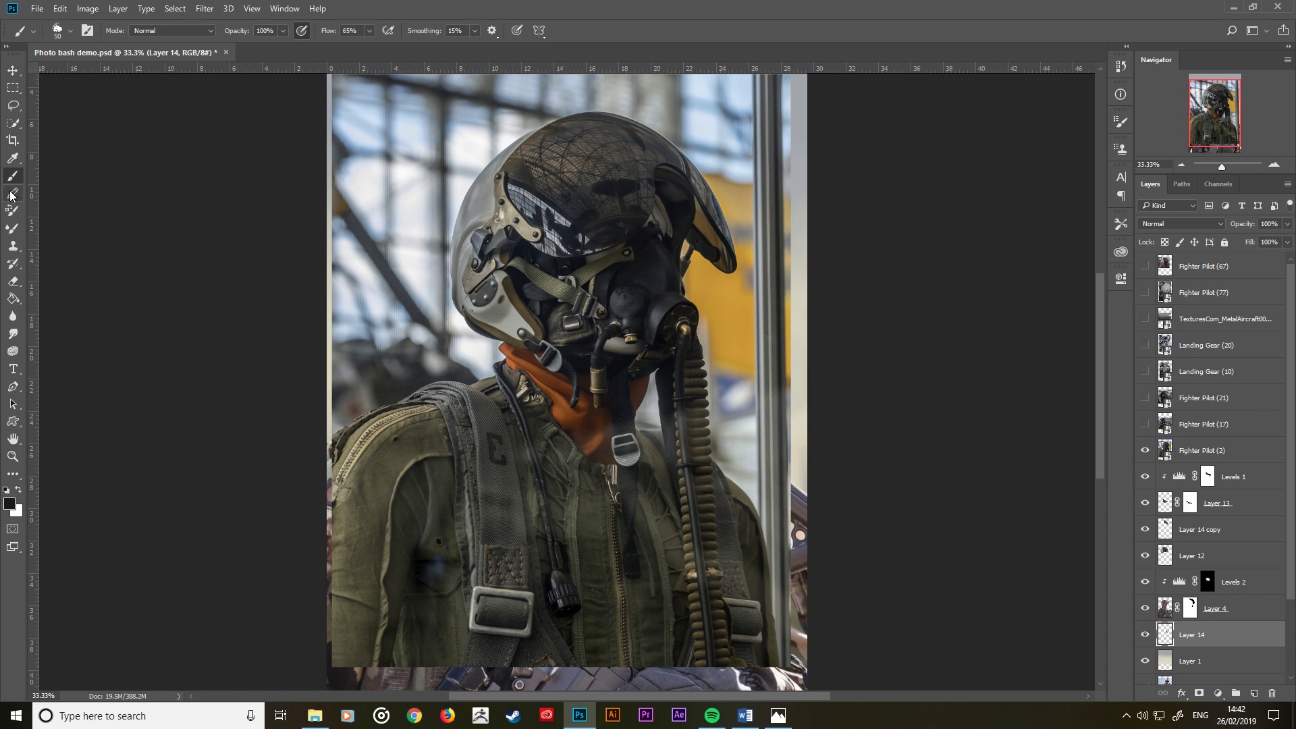
# Step: Quick Select the helmet cheek-plate hardware on the Fighter Pilot (2) layer
pyautogui.click(13, 123)
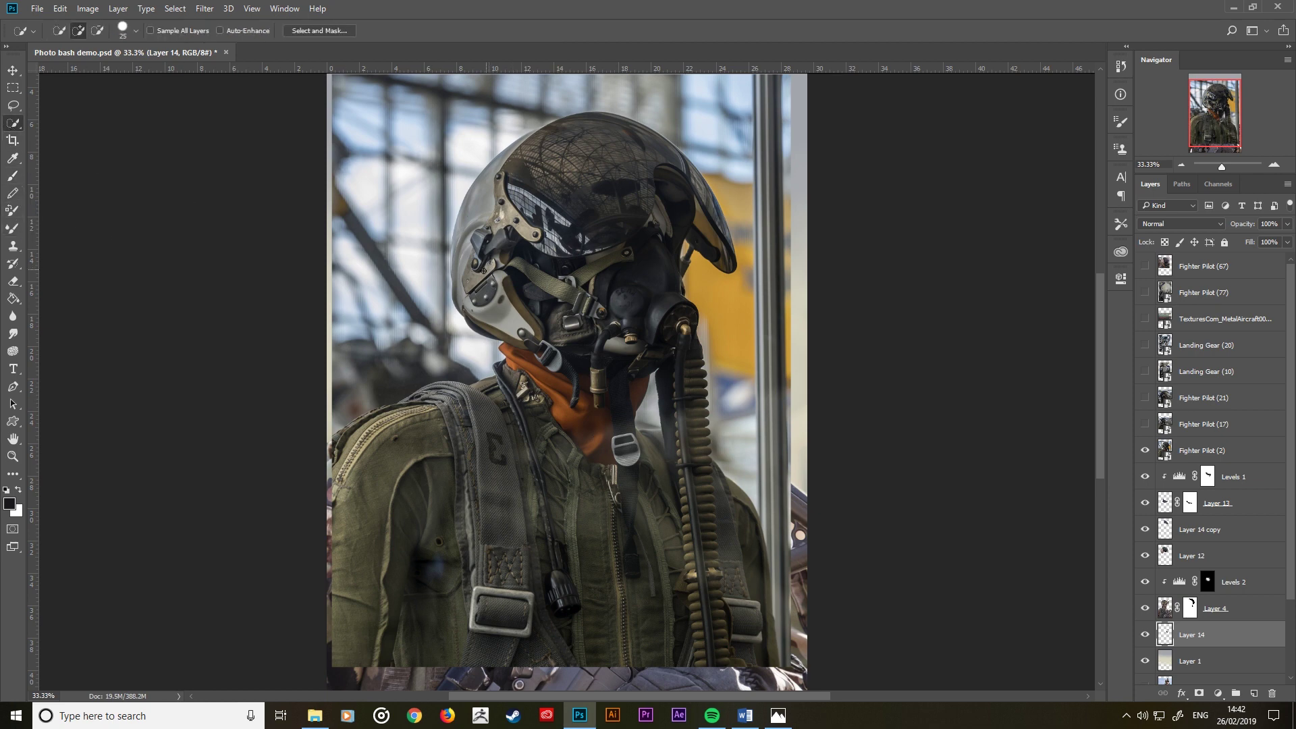
pyautogui.moveTo(477, 247)
pyautogui.mouseDown()
pyautogui.moveTo(533, 332)
pyautogui.moveTo(496, 328)
pyautogui.mouseUp()
pyautogui.hotkey('ctrl', 'd')
pyautogui.click(1227, 453)
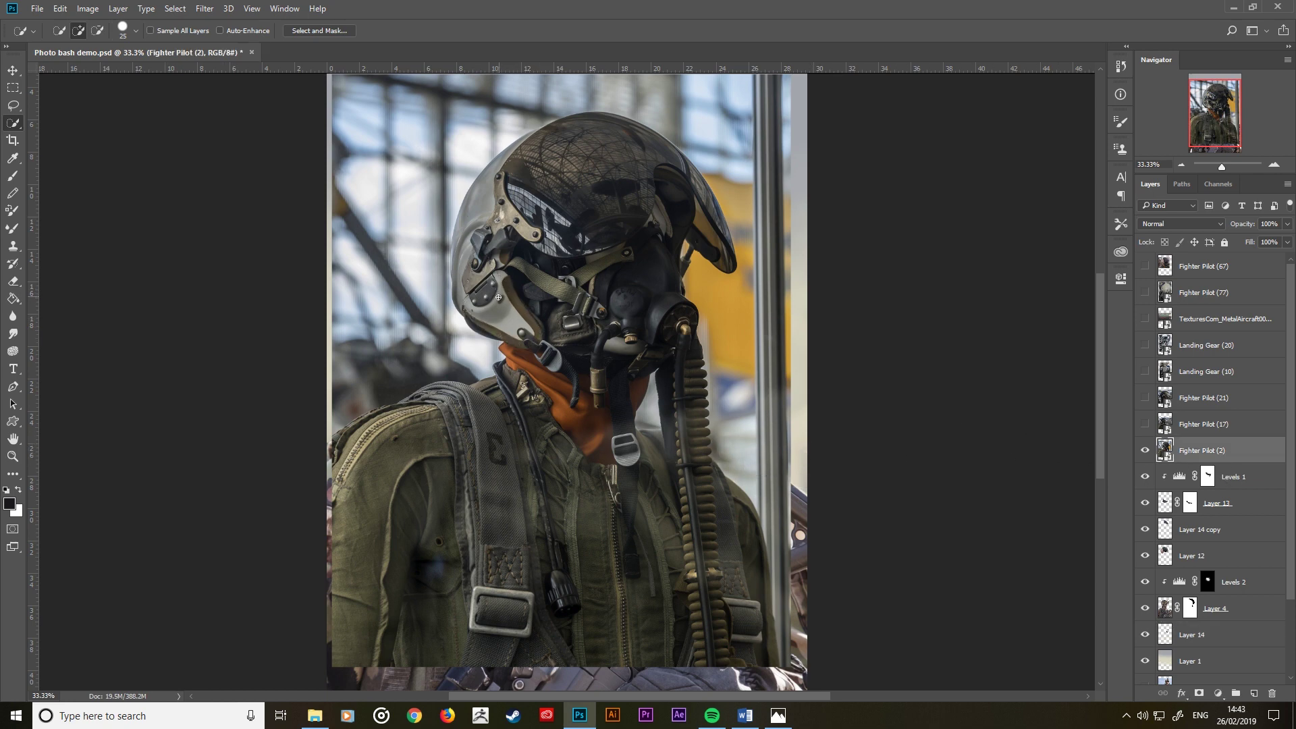
pyautogui.moveTo(484, 309)
pyautogui.mouseDown()
pyautogui.moveTo(505, 293)
pyautogui.moveTo(488, 259)
pyautogui.mouseUp()
pyautogui.moveTo(517, 254)
pyautogui.mouseDown()
pyautogui.moveTo(504, 260)
pyautogui.moveTo(530, 307)
pyautogui.mouseUp()
# Step: Copy the hardware to Layer 15, place it below Fighter Pilot (2) and hide that photo
pyautogui.rightClick(494, 283)
pyautogui.click(567, 393)
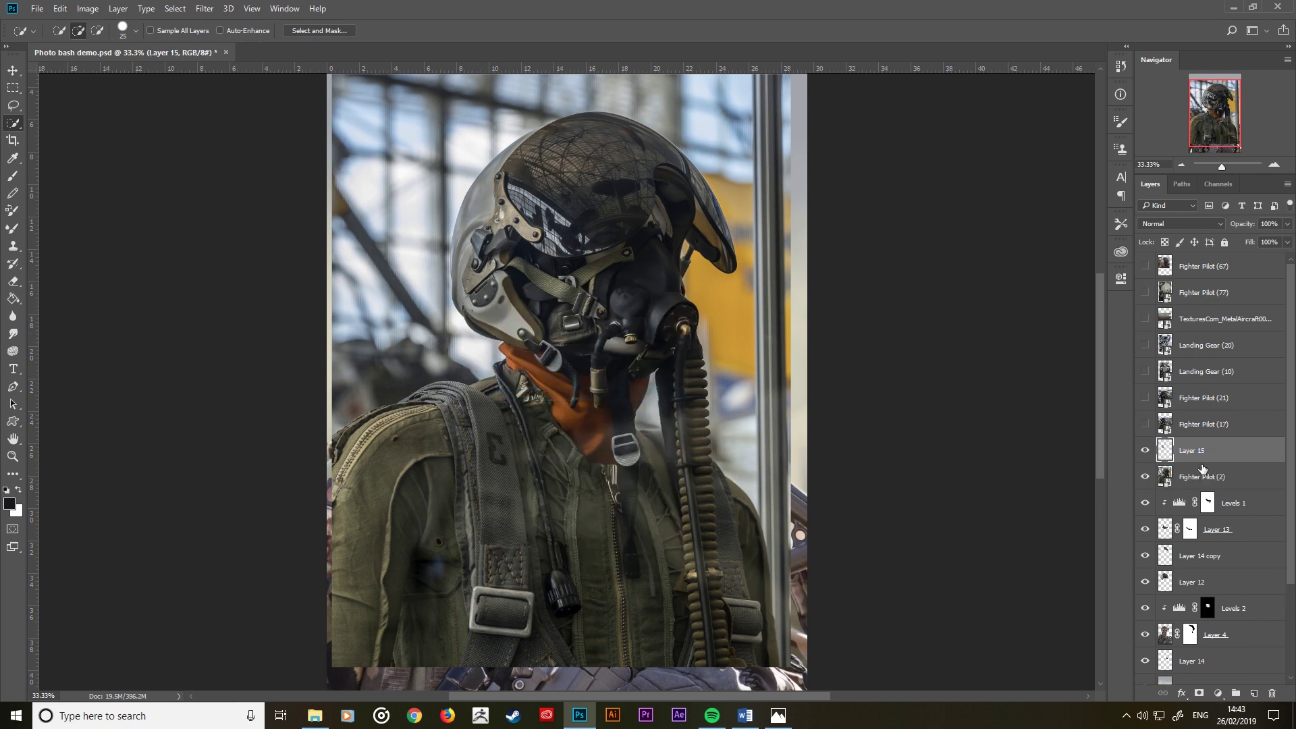
pyautogui.moveTo(1202, 455); pyautogui.dragTo(1213, 488)
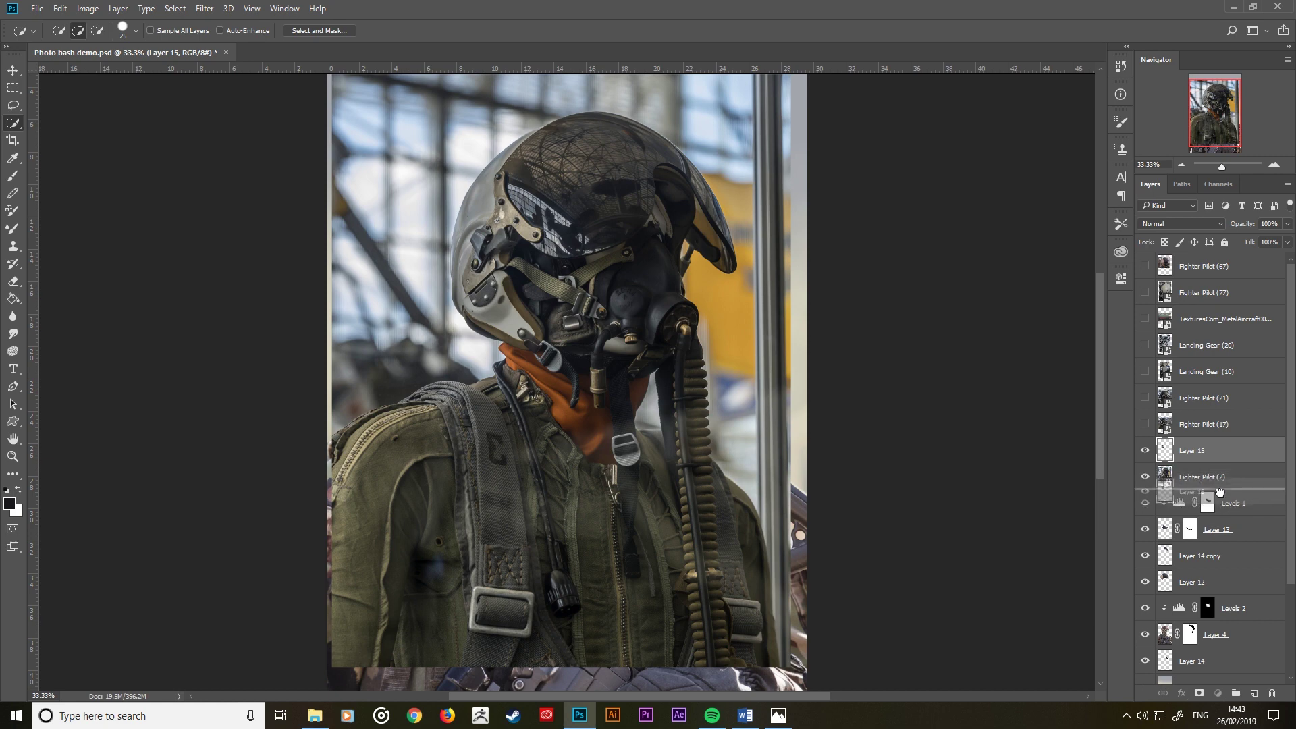
pyautogui.click(1144, 451)
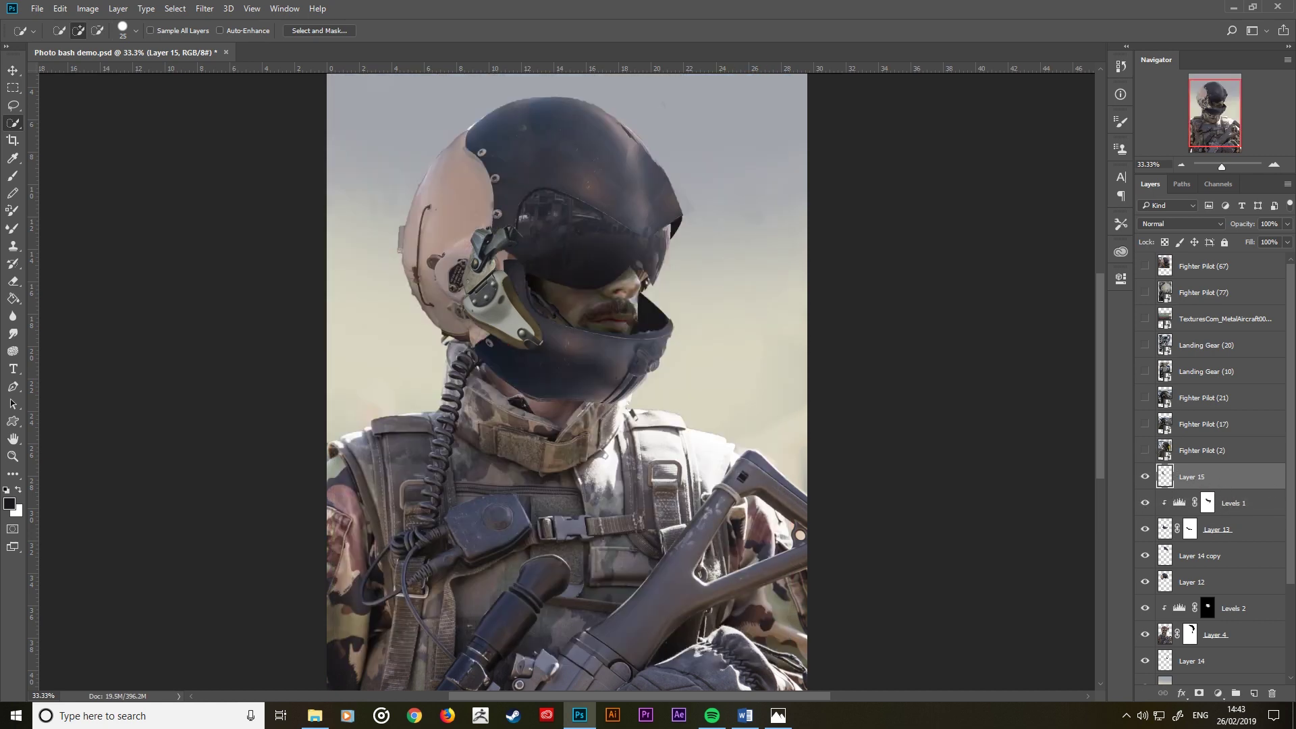
pyautogui.click(12, 70)
# Step: Move Layer 15's hardware onto the helmet side and scale it narrower and shorter
pyautogui.moveTo(490, 314)
pyautogui.mouseDown()
pyautogui.moveTo(471, 297)
pyautogui.moveTo(565, 297)
pyautogui.moveTo(552, 289)
pyautogui.mouseUp()
pyautogui.press('ctrl')
pyautogui.hotkey('ctrl', 't')
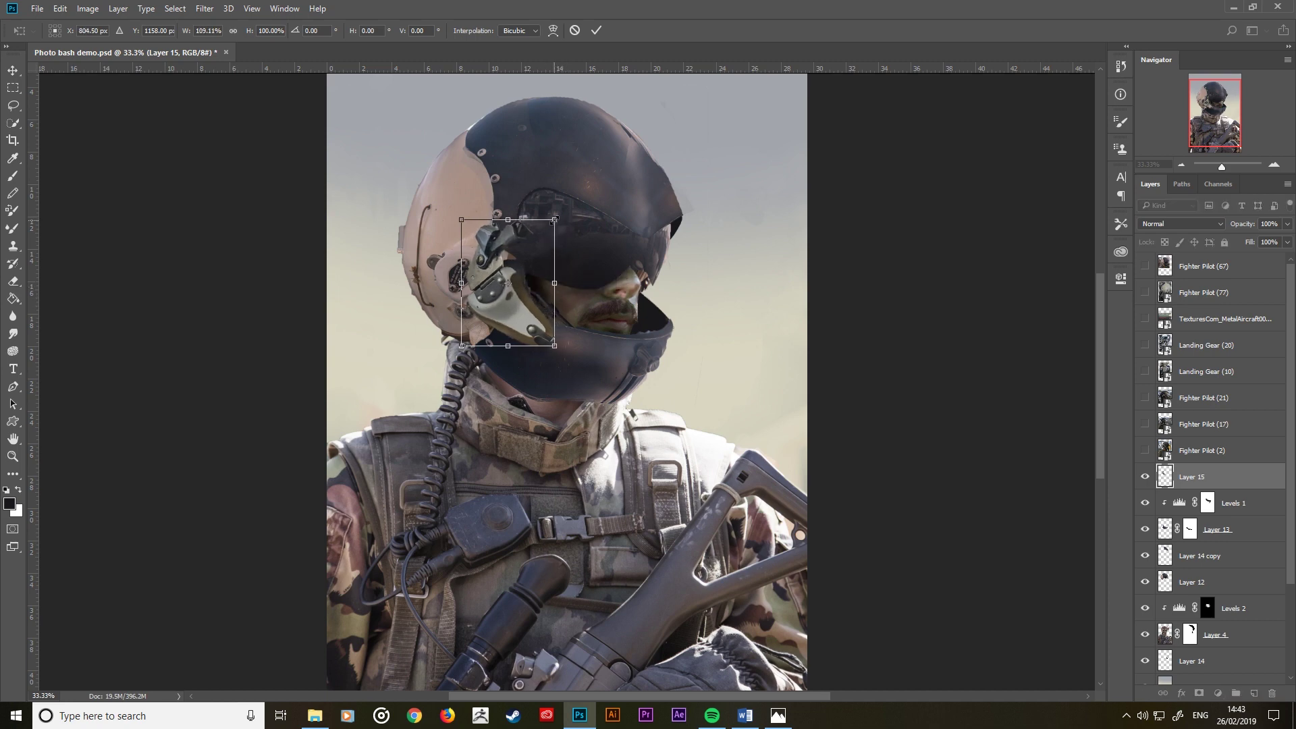
pyautogui.moveTo(552, 219); pyautogui.dragTo(553, 233)
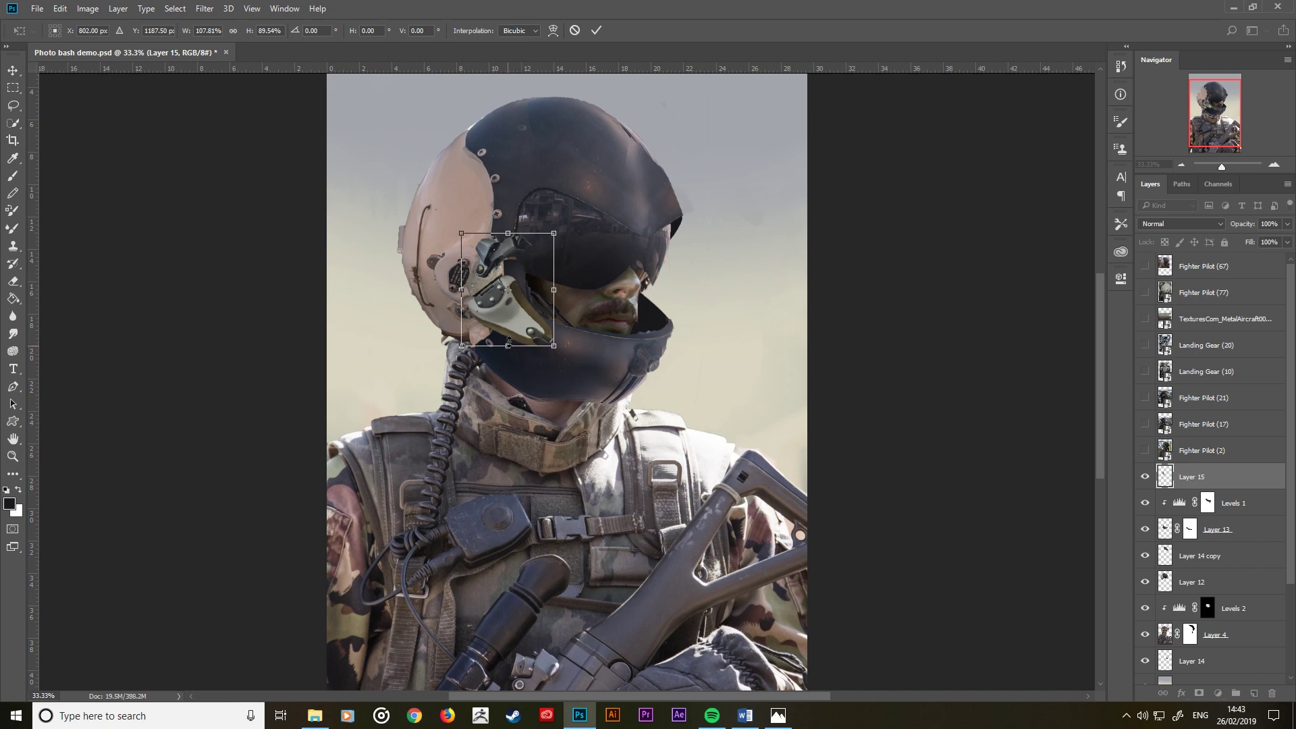
pyautogui.moveTo(509, 341); pyautogui.dragTo(508, 337)
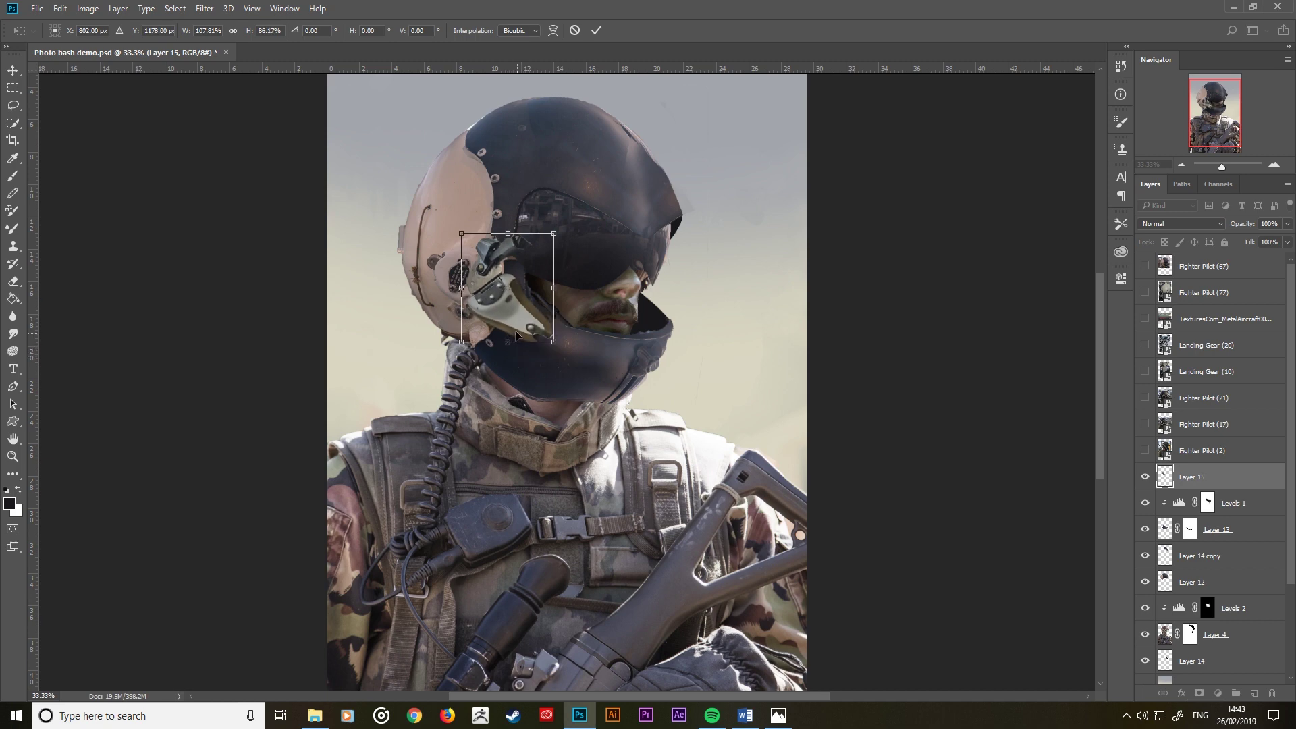
pyautogui.click(596, 31)
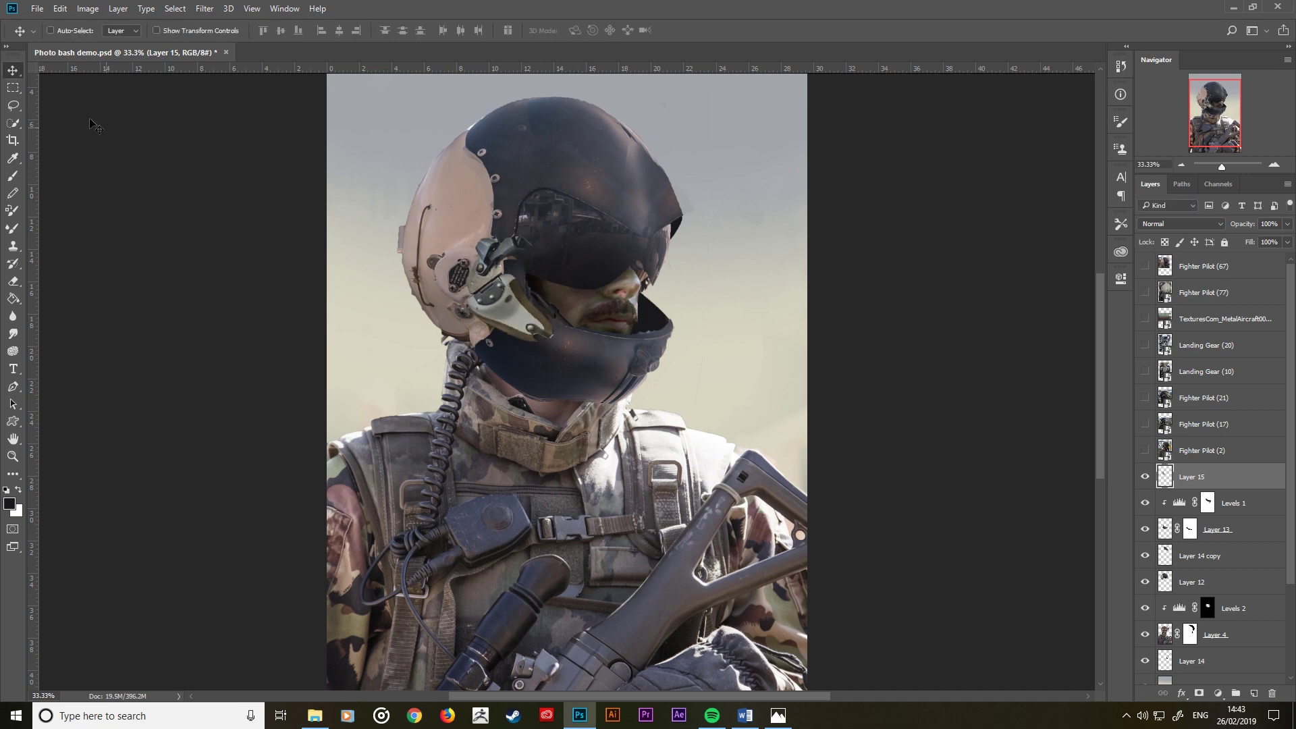
# Step: Duplicate the hardware lower-left and shrink the copy to about 64% width
pyautogui.click(13, 105)
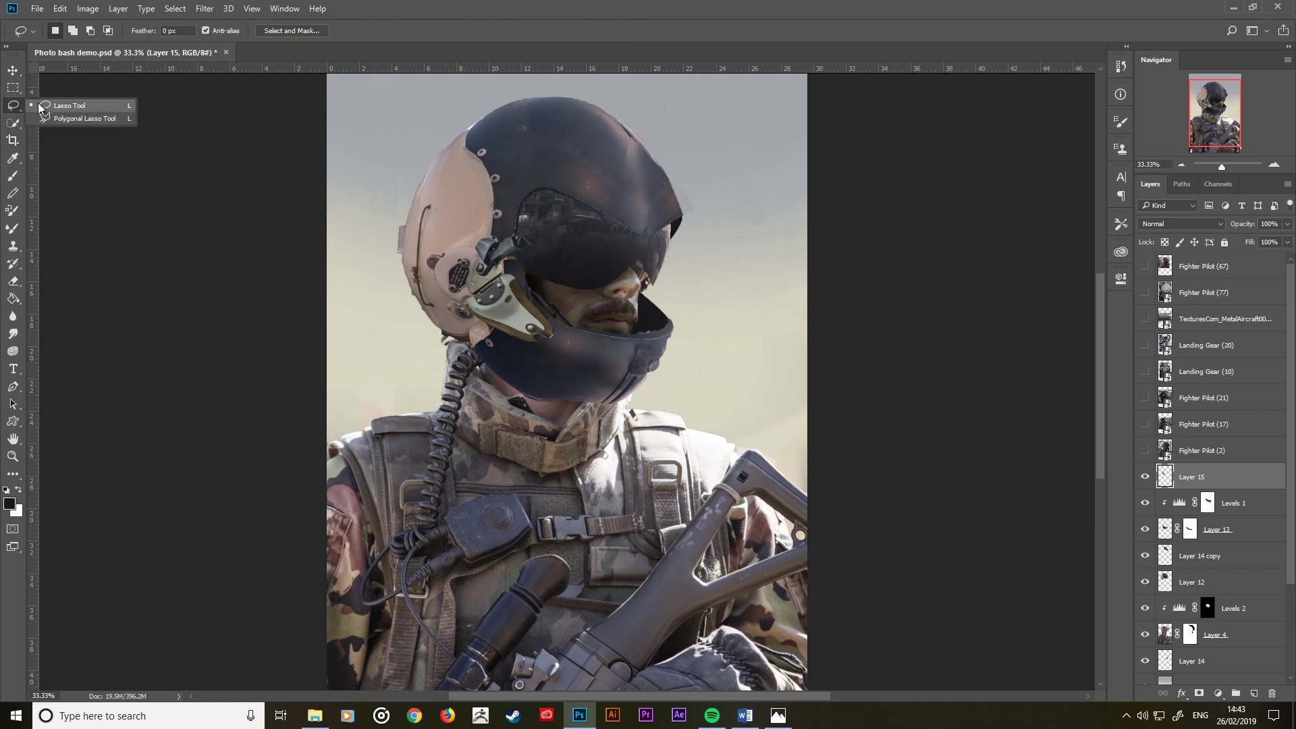
pyautogui.click(58, 104)
pyautogui.moveTo(495, 299); pyautogui.dragTo(453, 328)
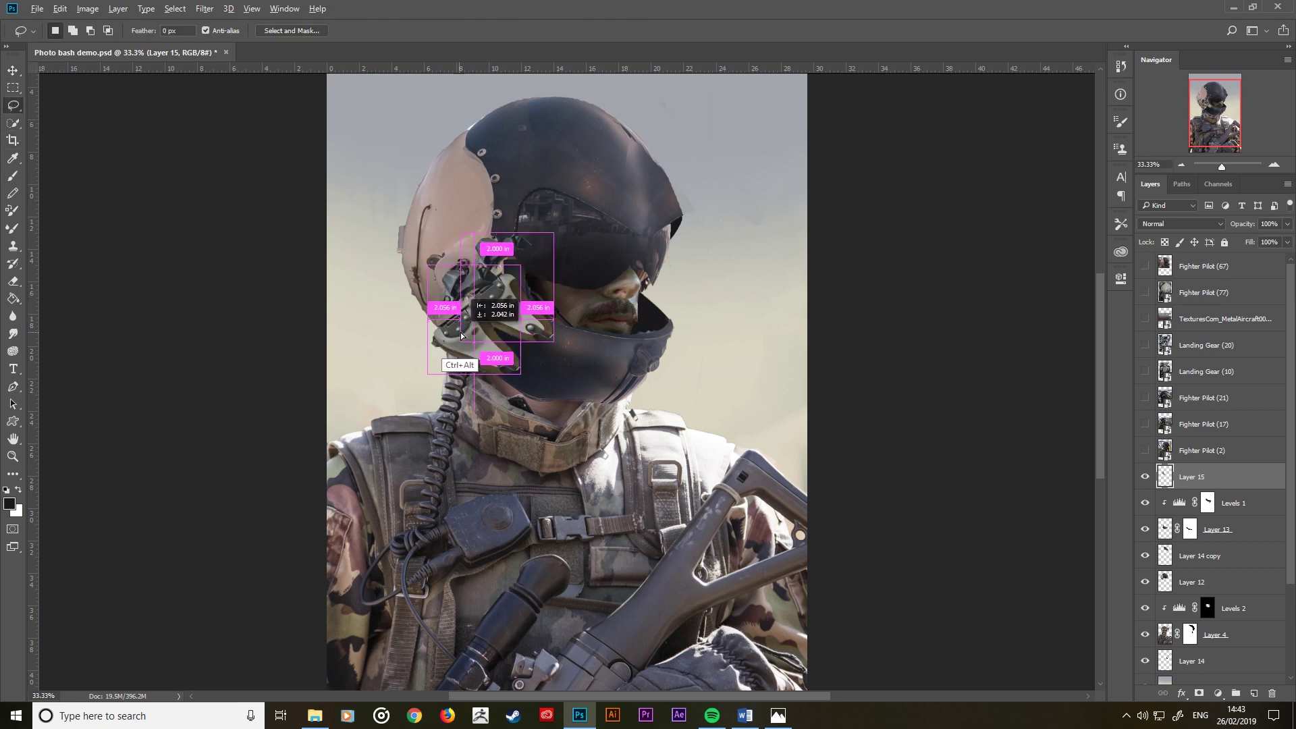
pyautogui.hotkey('ctrl', 'j')
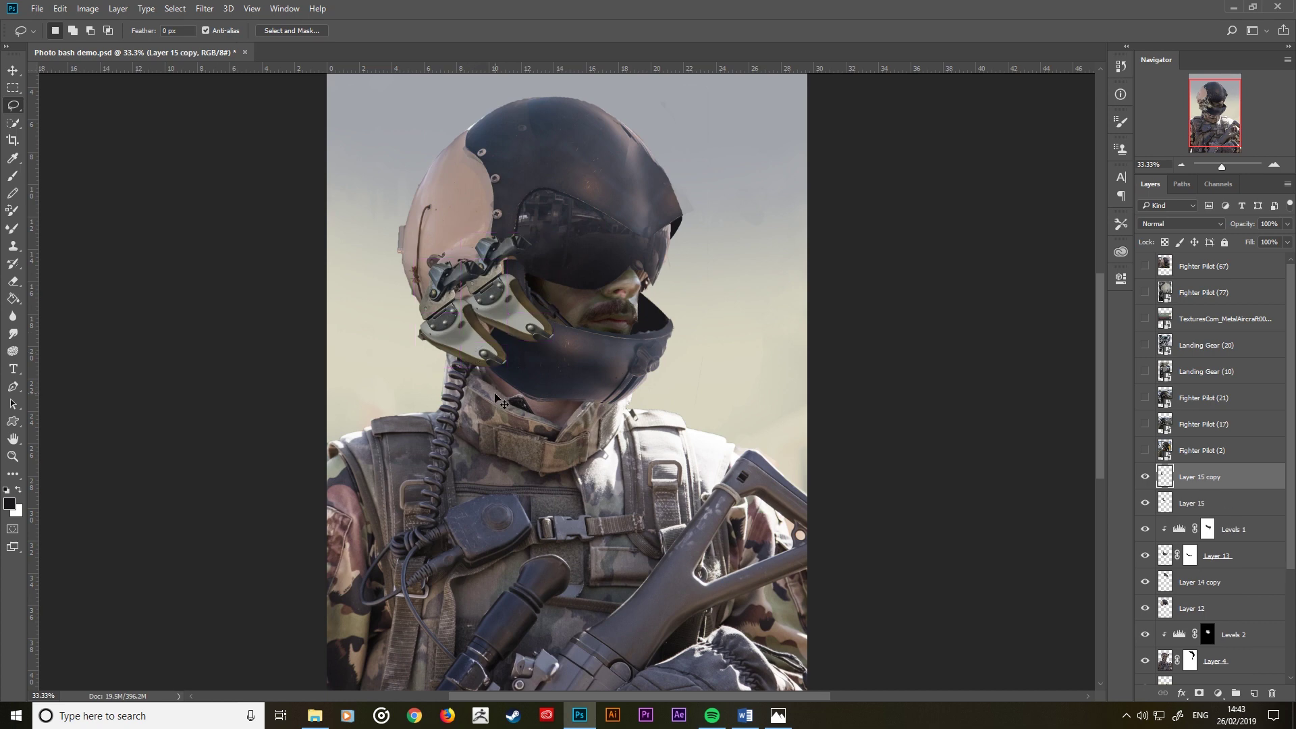
pyautogui.hotkey('ctrl', 't')
pyautogui.moveTo(507, 367); pyautogui.dragTo(473, 333)
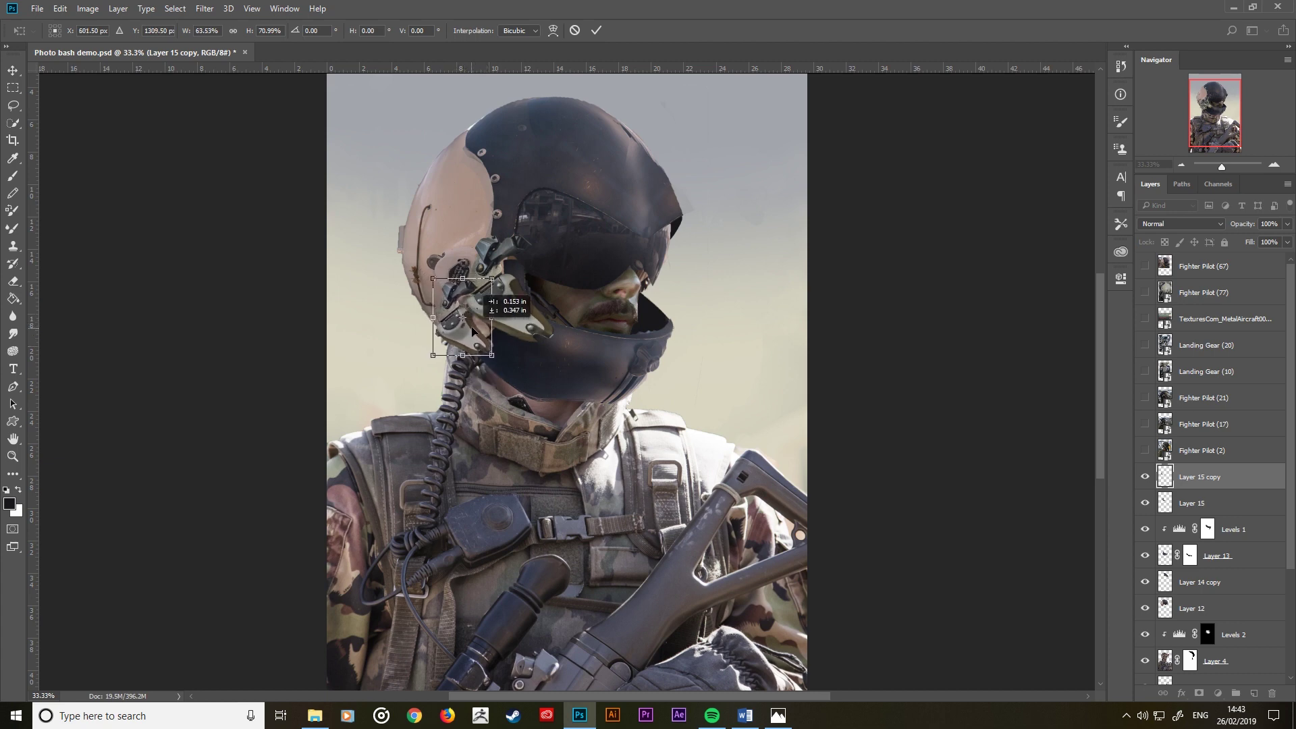
pyautogui.press('Return')
pyautogui.press('l')
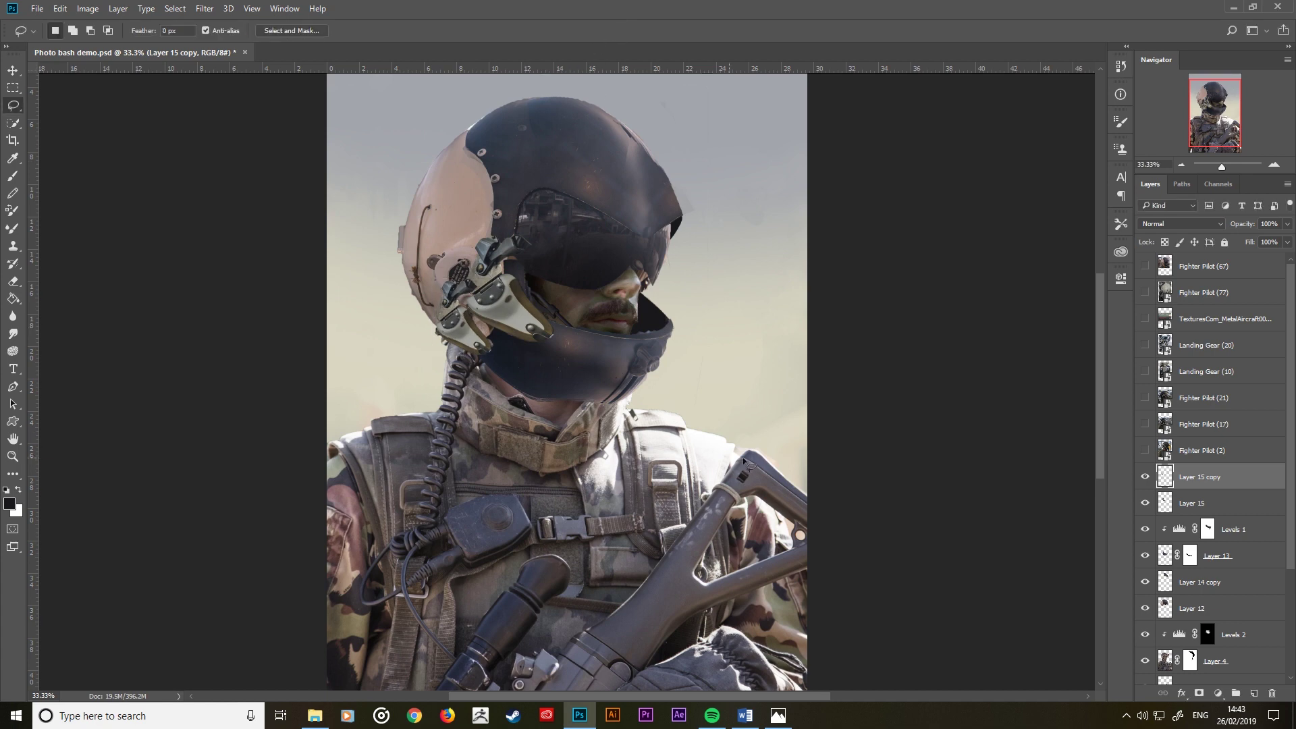
# Step: Show Fighter Pilot (2) and subtract the lower part from the strap's Quick Selection
pyautogui.click(1145, 451)
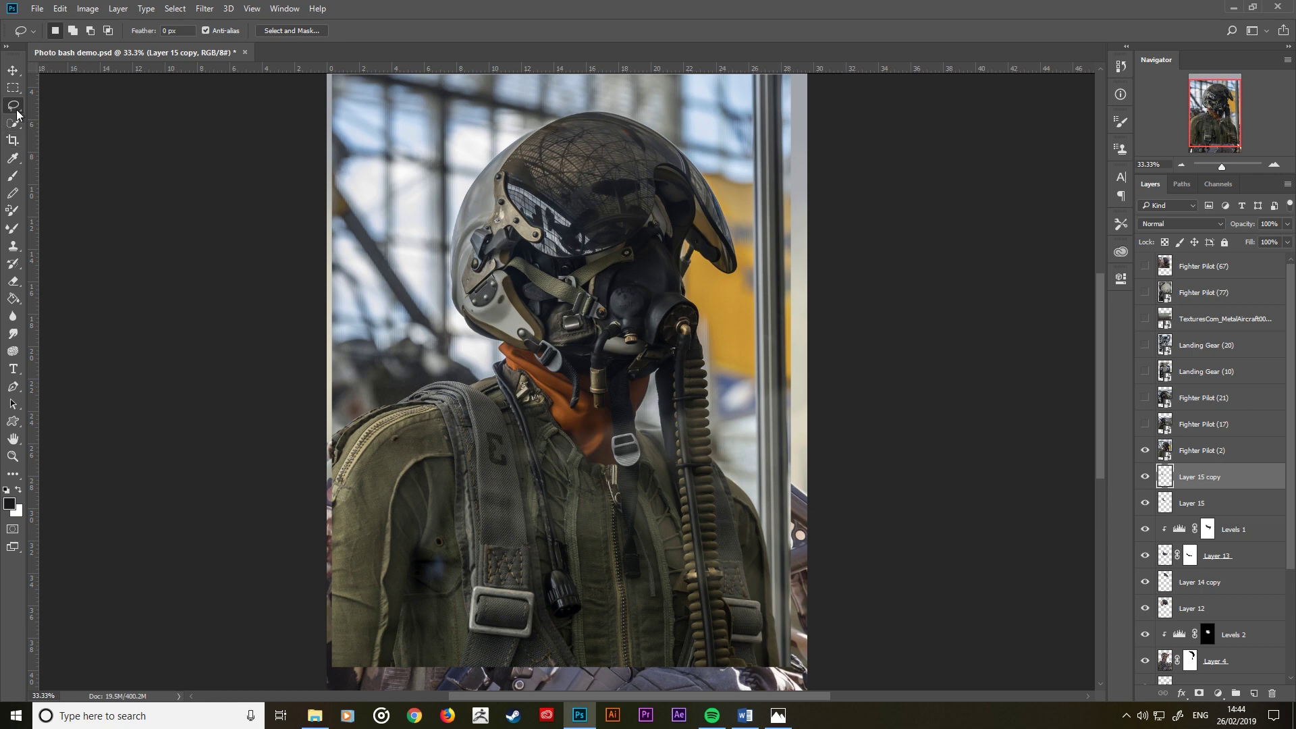
pyautogui.press('w')
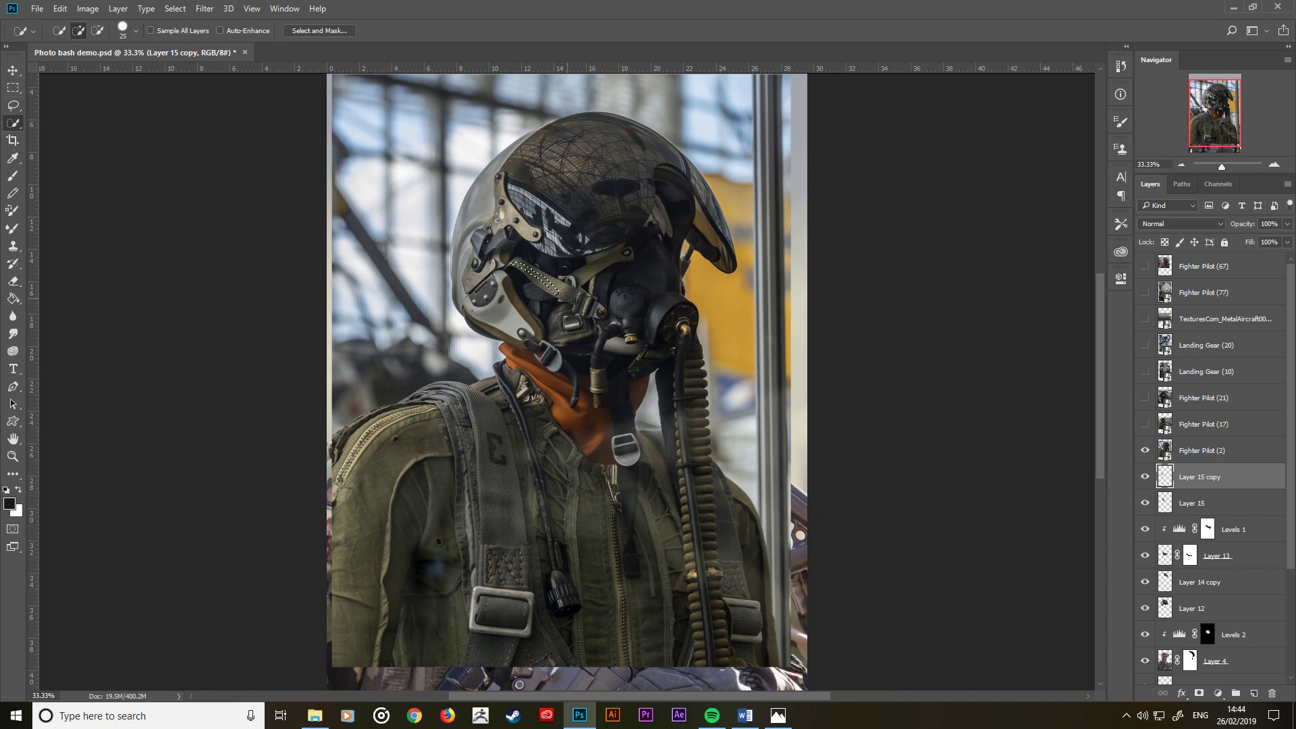
pyautogui.click(1178, 456)
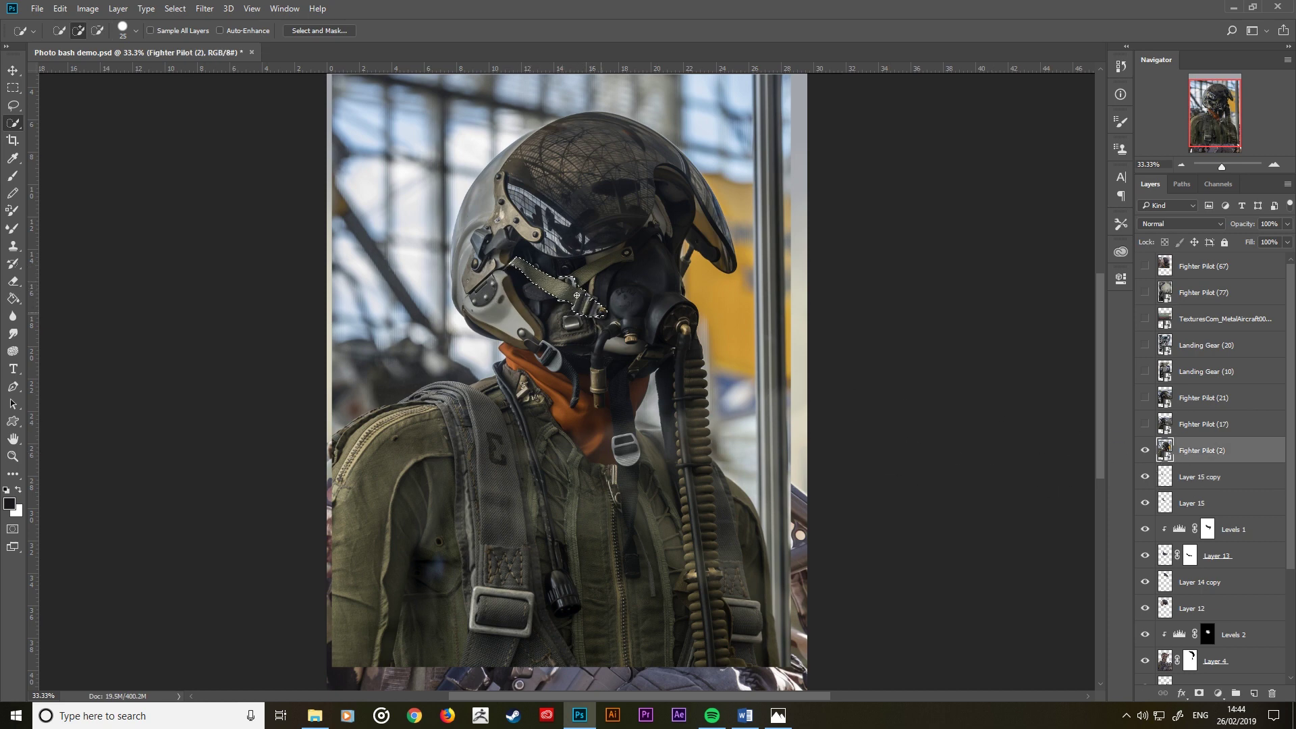
pyautogui.press('alt')
pyautogui.press('alt')
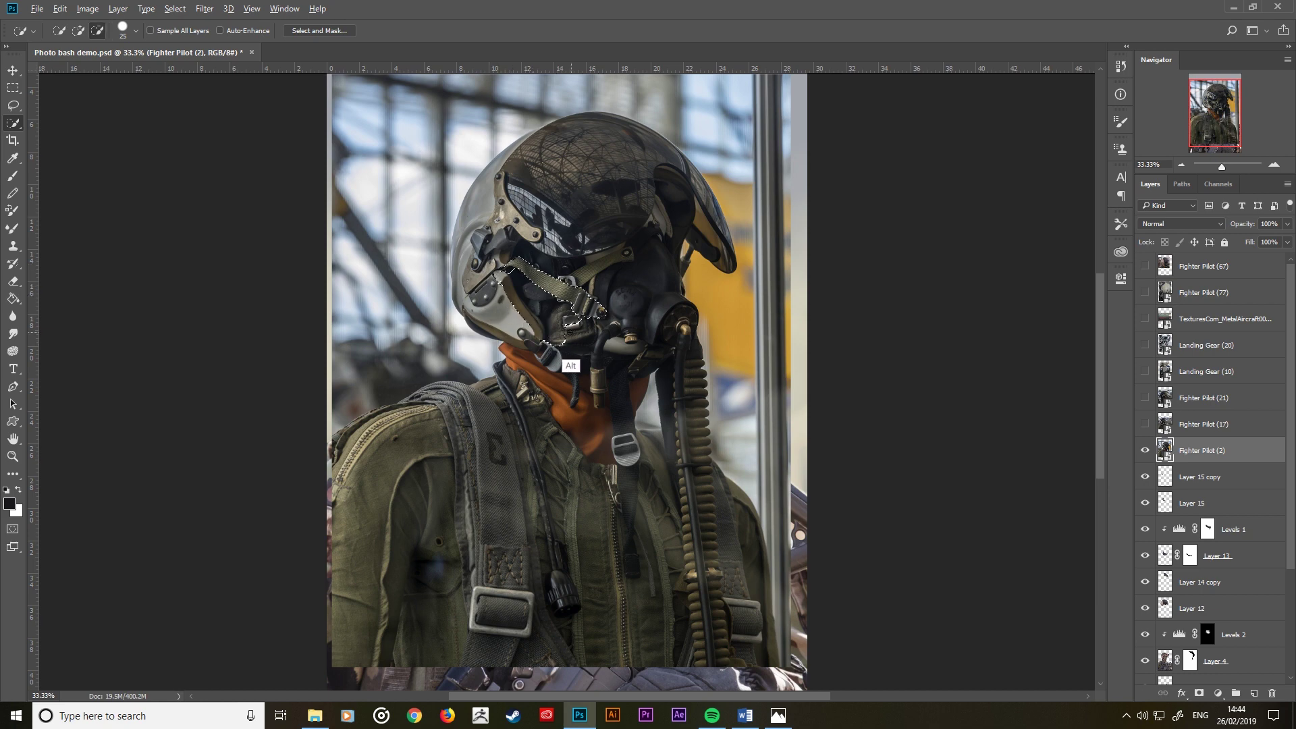
pyautogui.moveTo(559, 356); pyautogui.dragTo(482, 301)
pyautogui.press('alt')
# Step: Copy the strap to Layer 16 via Layer Via Copy, hide the photo, and move the strap onto the helmet's left side
pyautogui.rightClick(547, 284)
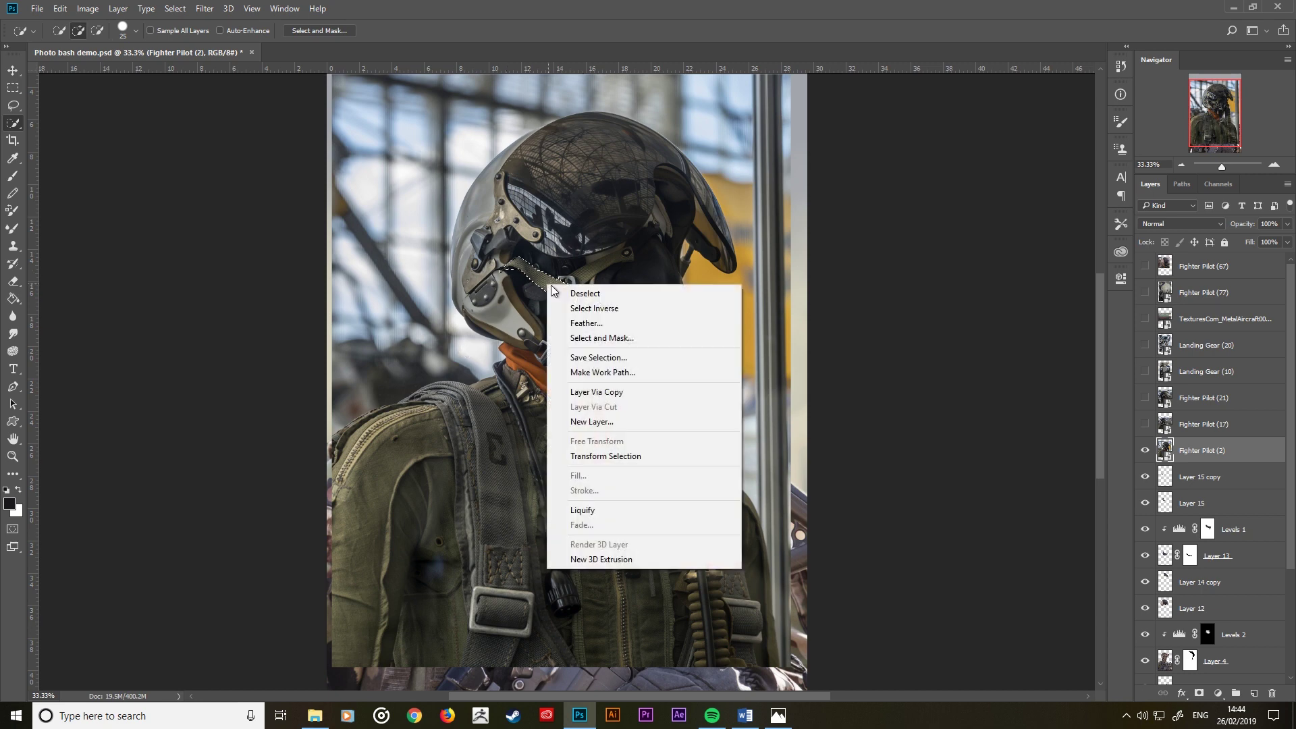
pyautogui.click(611, 390)
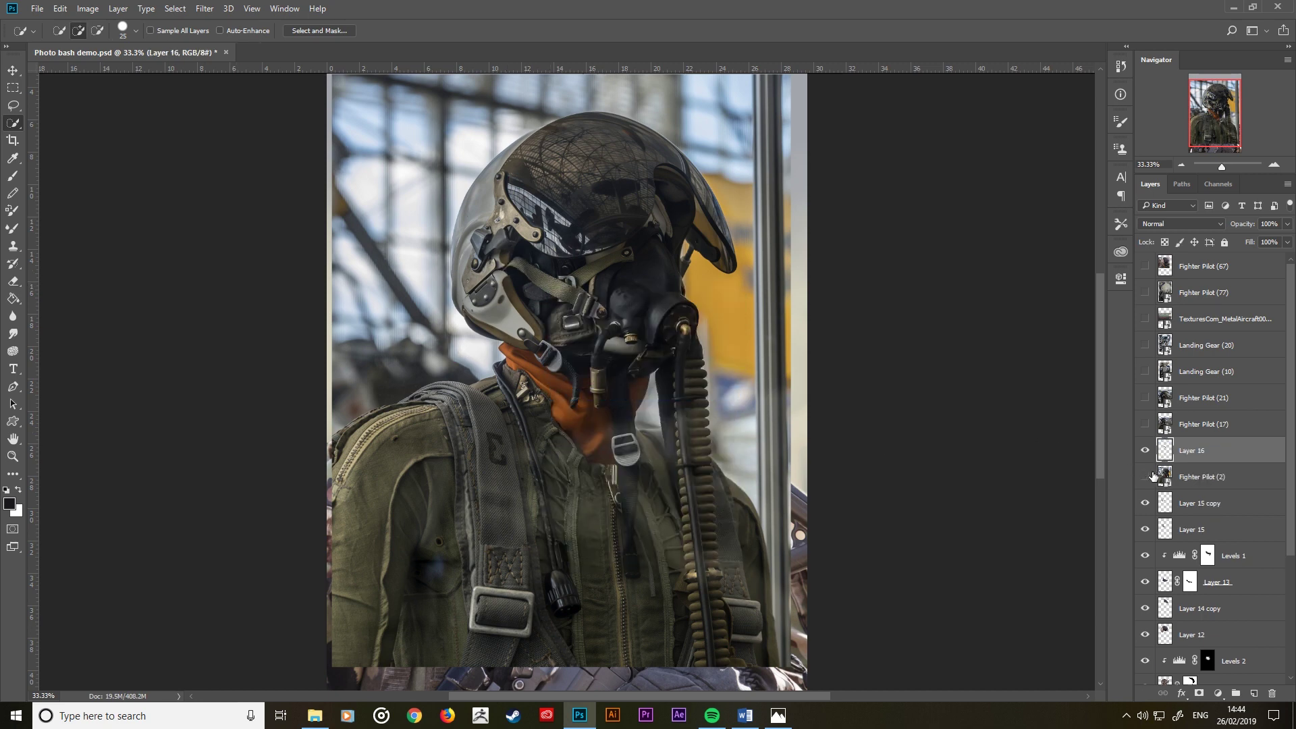
pyautogui.click(1151, 475)
pyautogui.moveTo(1174, 459); pyautogui.dragTo(1178, 478)
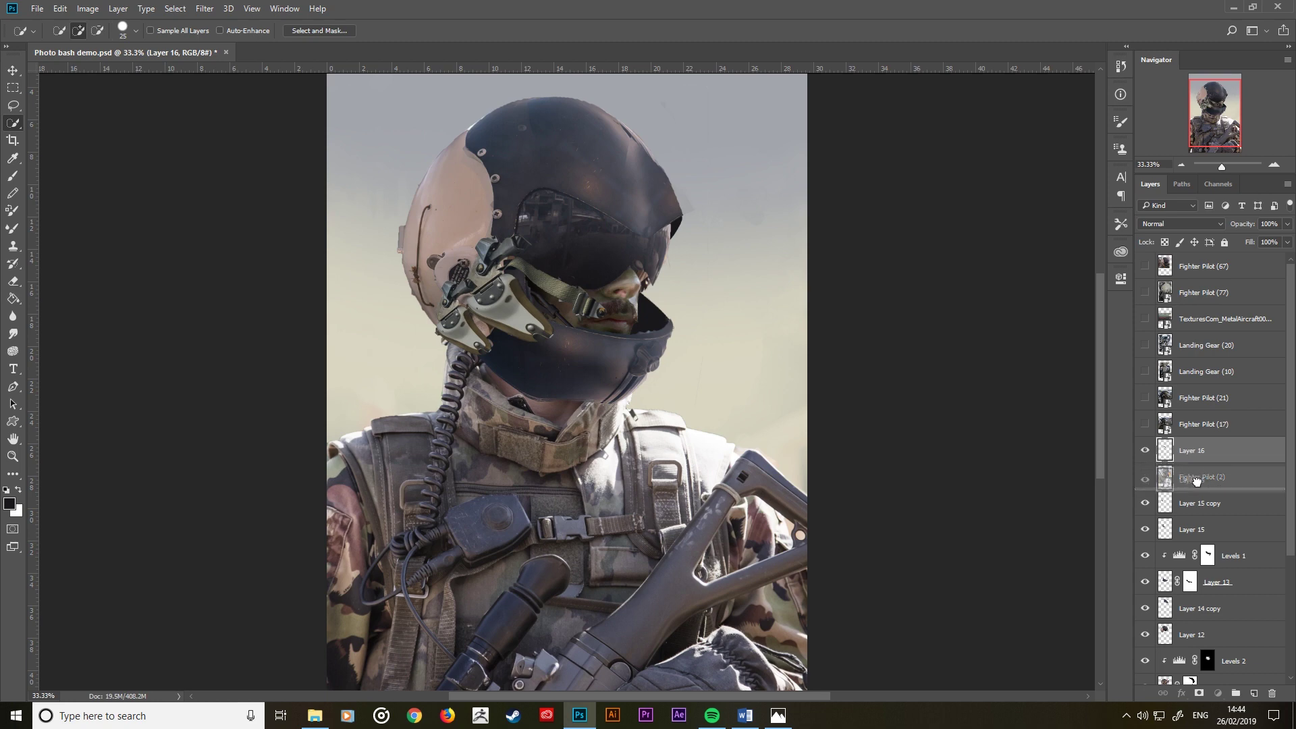
pyautogui.click(13, 69)
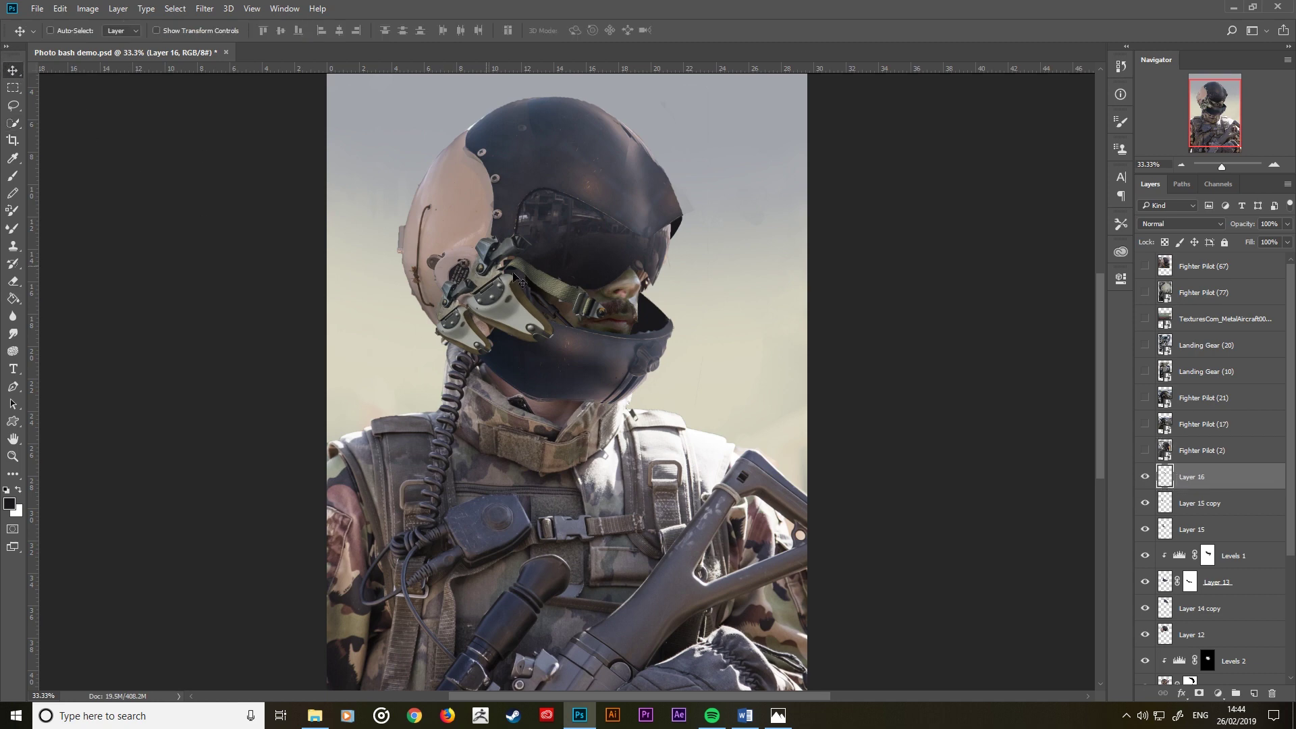
pyautogui.moveTo(552, 290); pyautogui.dragTo(456, 251)
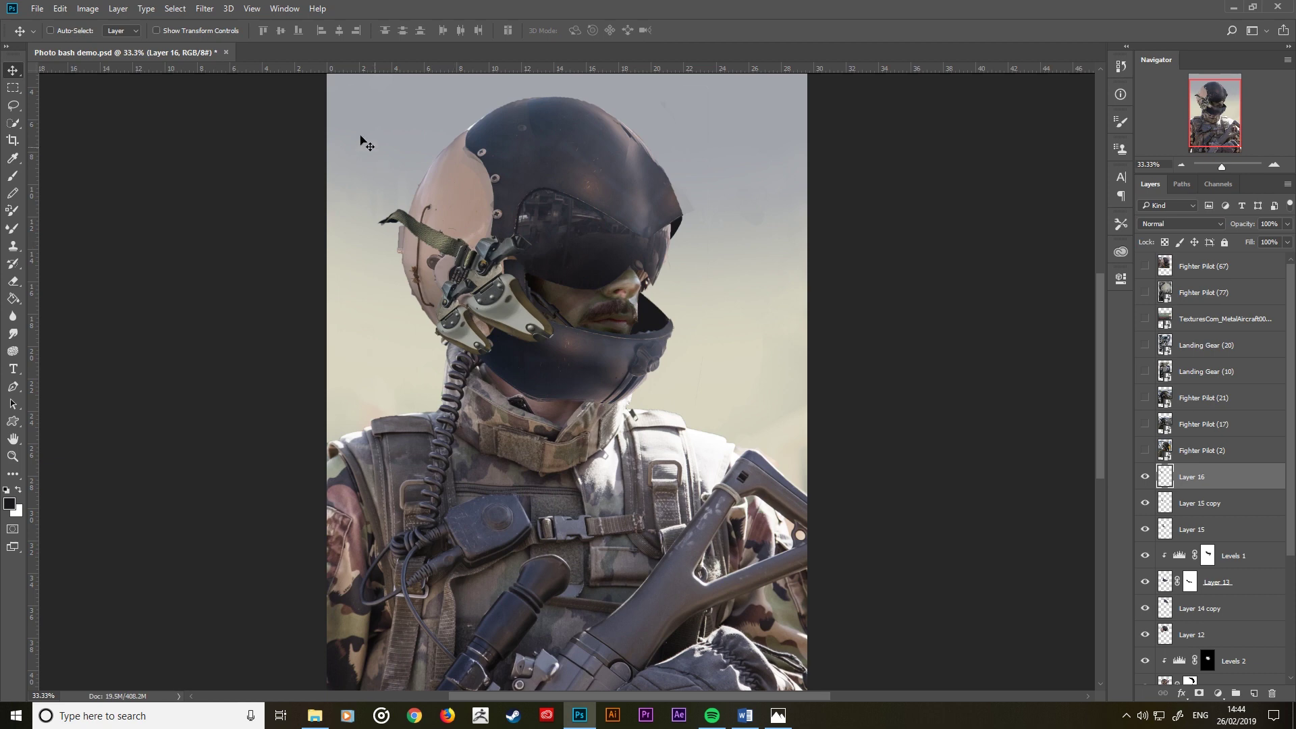
pyautogui.click(88, 8)
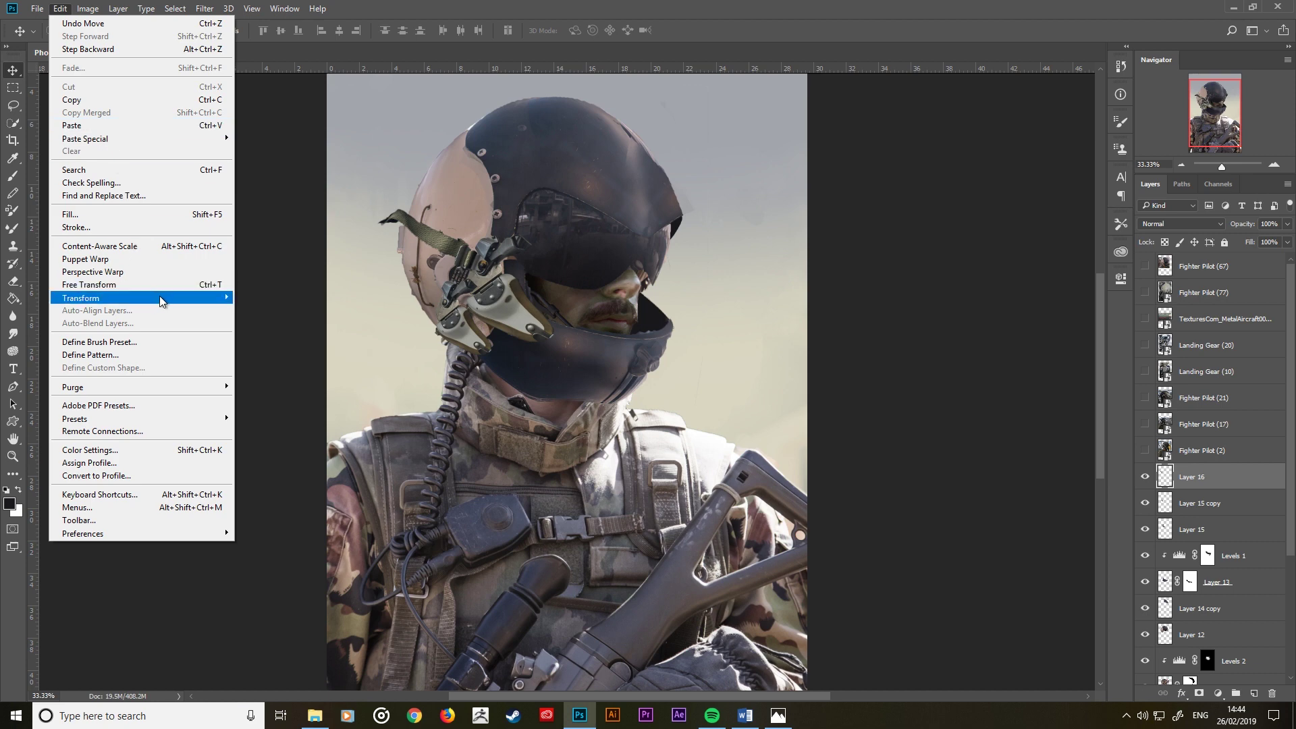
pyautogui.moveTo(81, 298)
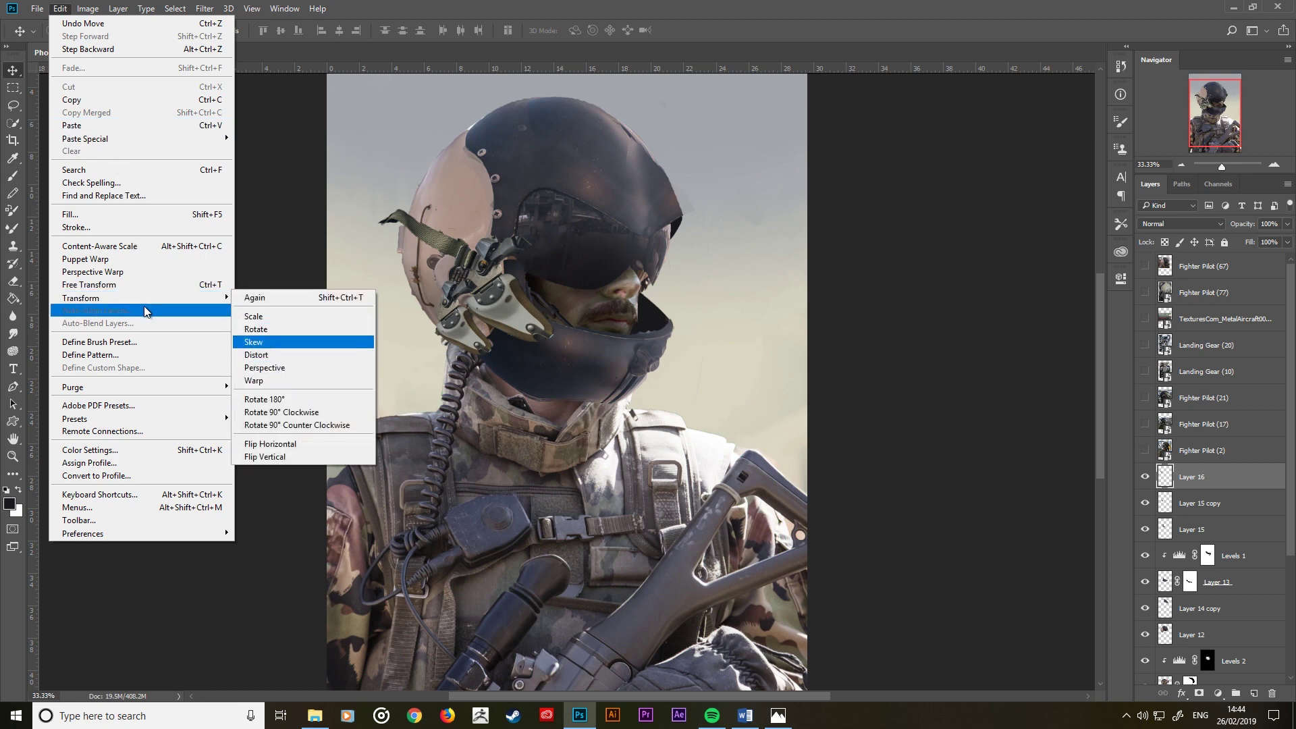
# Step: Puppet-warp Layer 16 with two pins, rotating and bending the strap down along the helmet
pyautogui.click(145, 271)
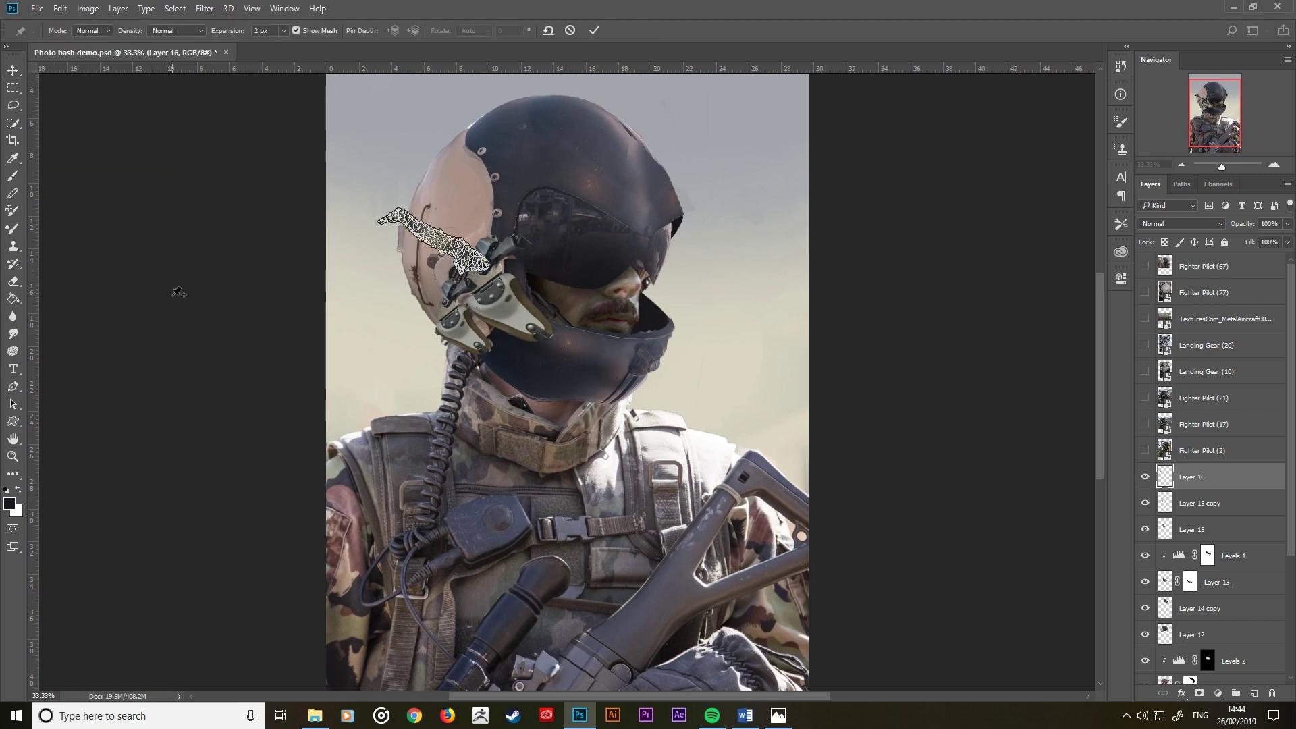
pyautogui.hotkey('ctrl', '+')
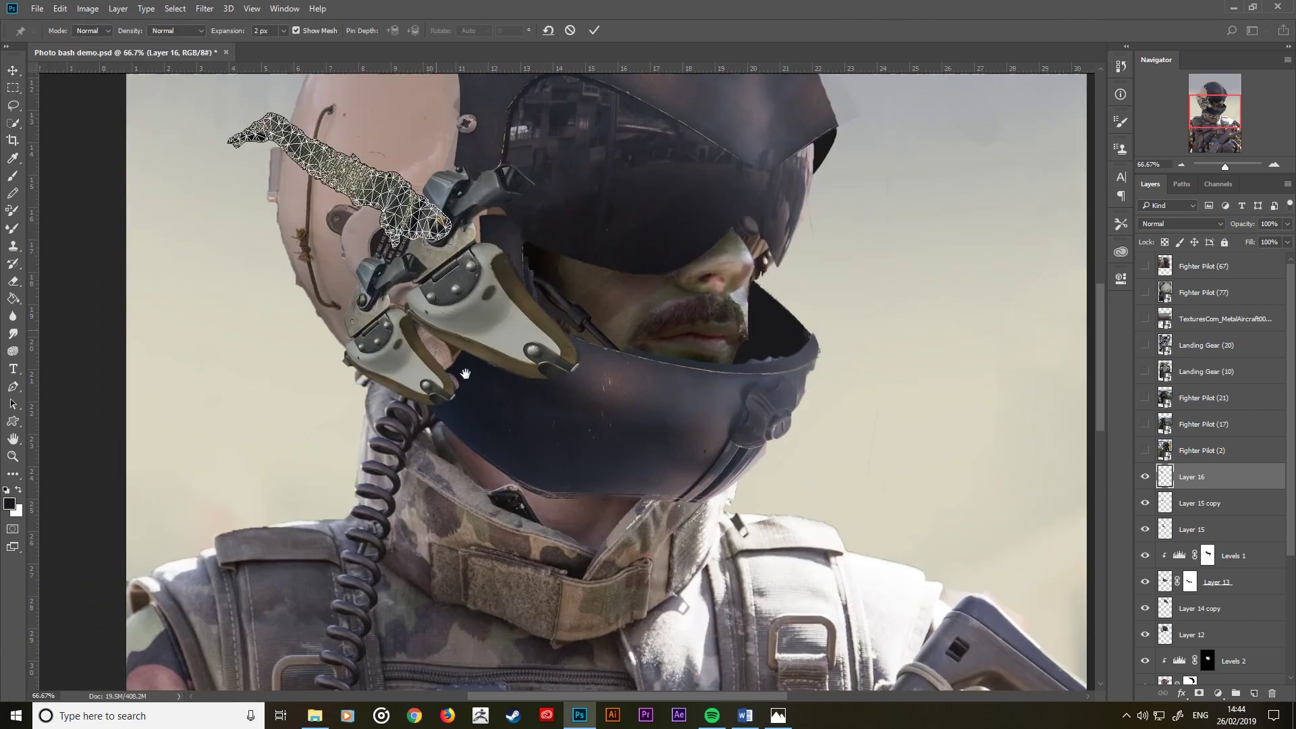
pyautogui.moveTo(179, 292); pyautogui.dragTo(287, 426)
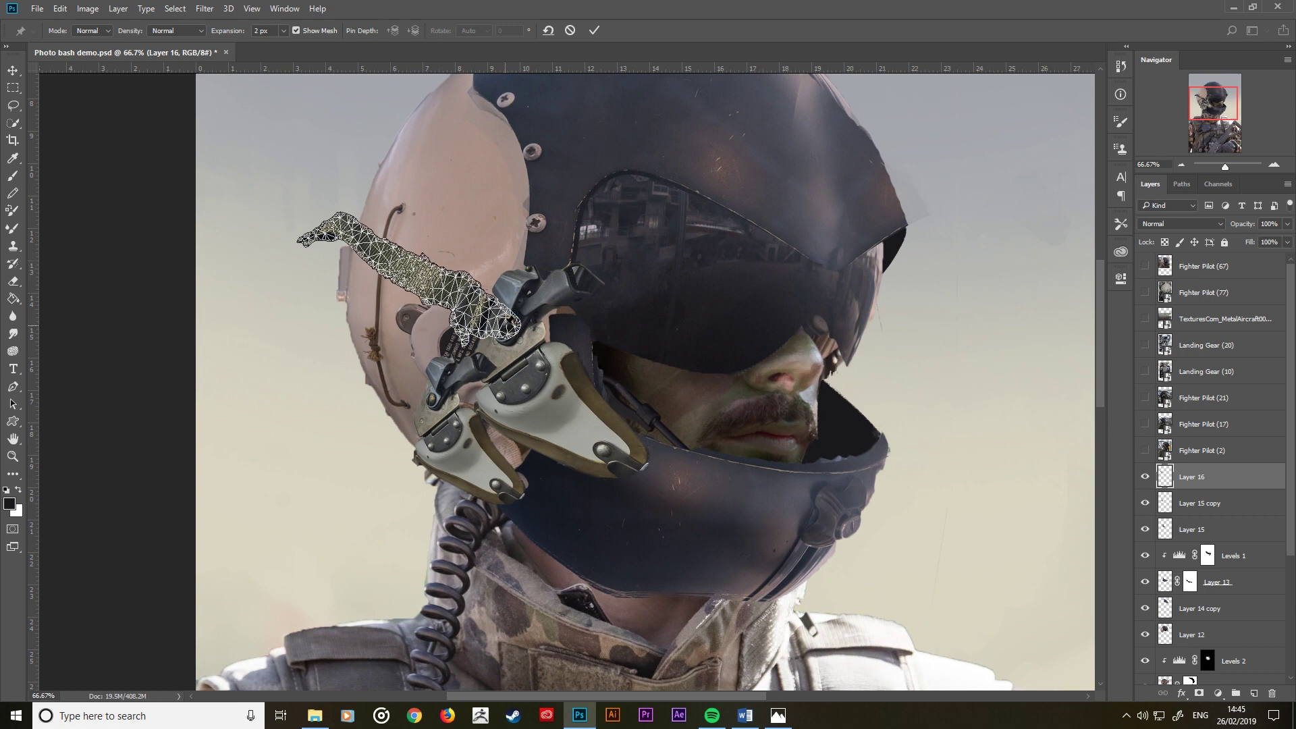
pyautogui.click(505, 324)
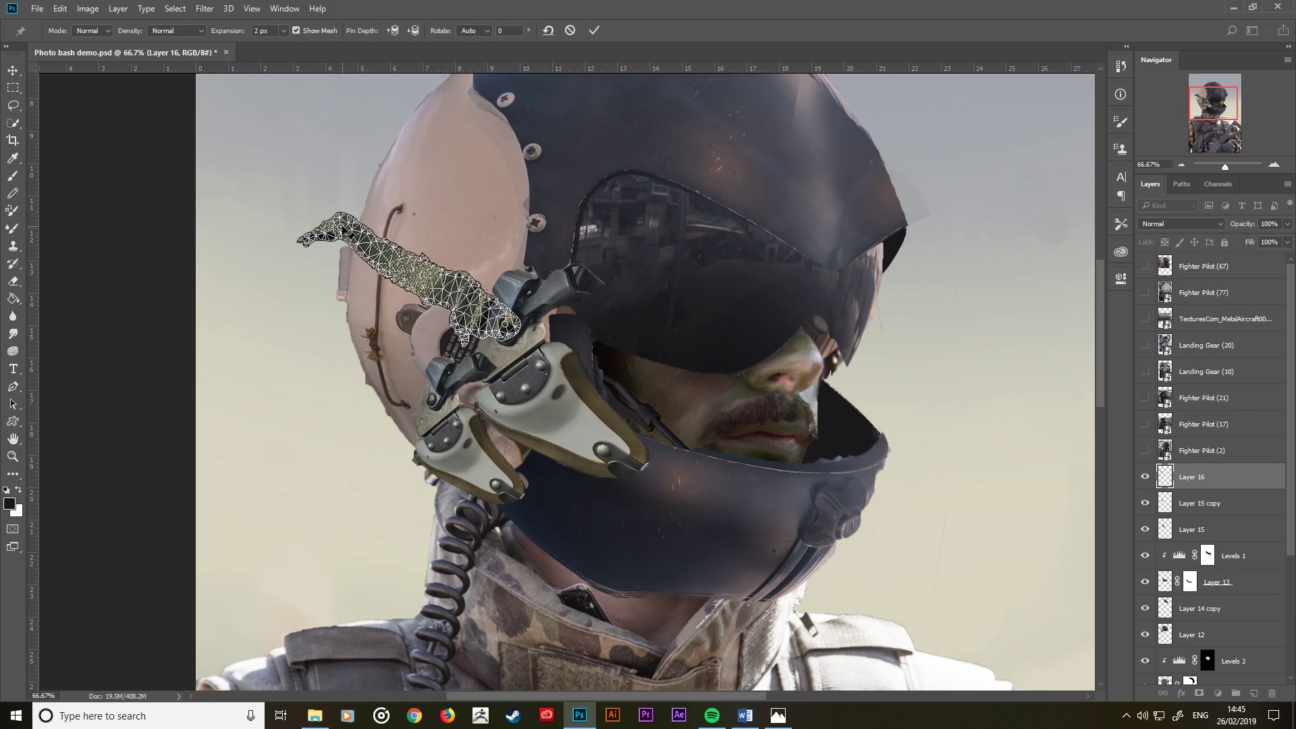
pyautogui.moveTo(359, 229); pyautogui.dragTo(356, 222)
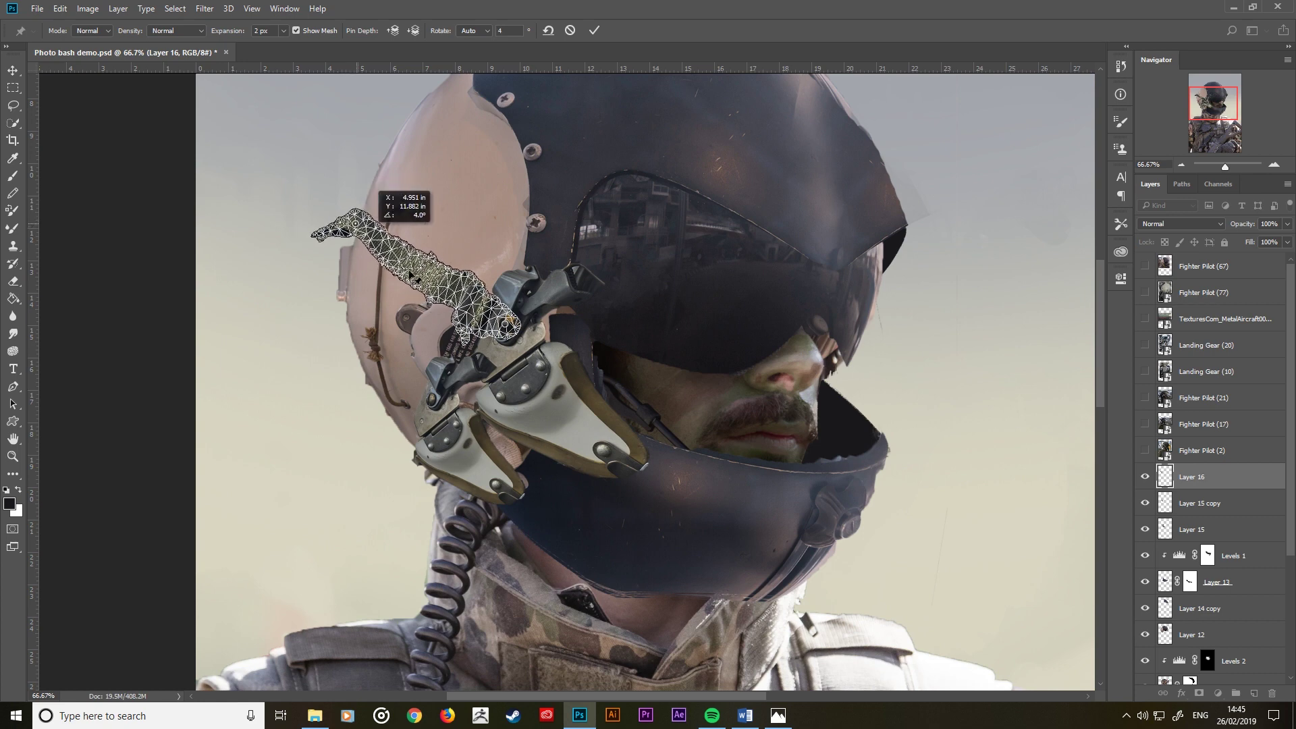
pyautogui.click(414, 268)
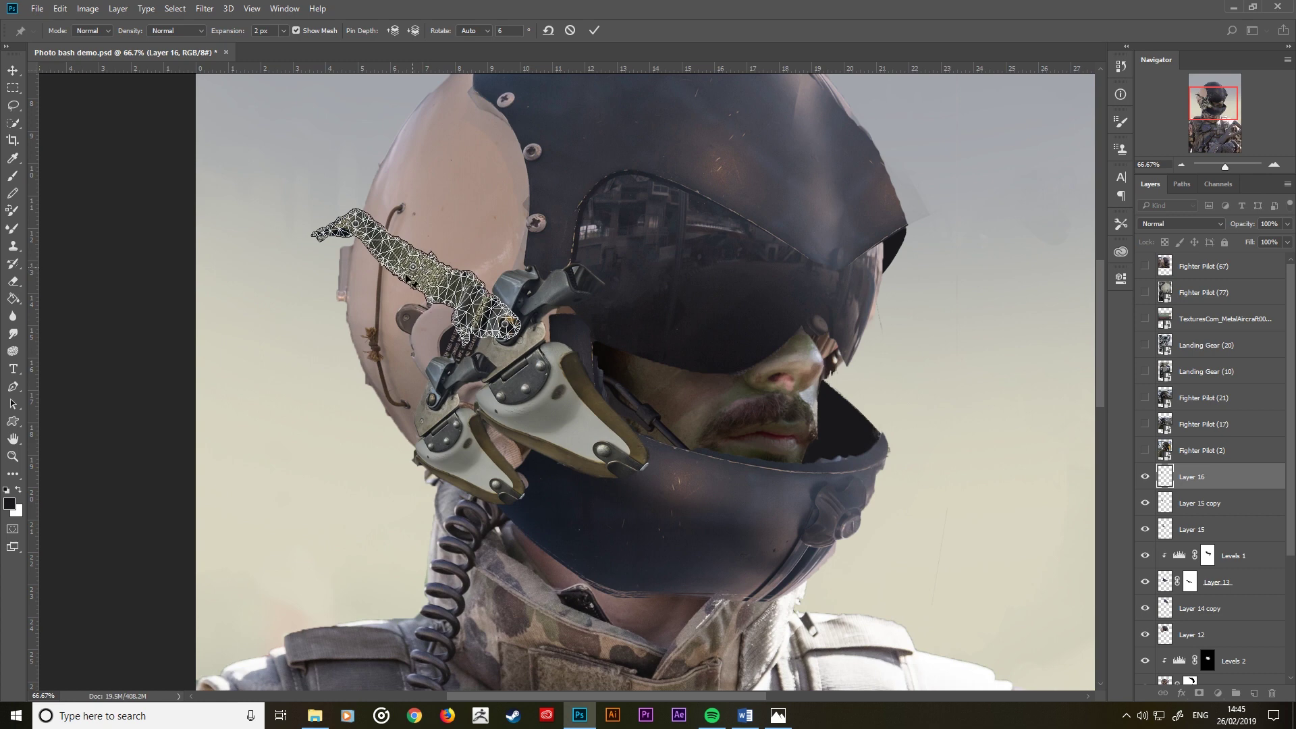
pyautogui.moveTo(409, 279); pyautogui.dragTo(386, 308)
pyautogui.click(596, 30)
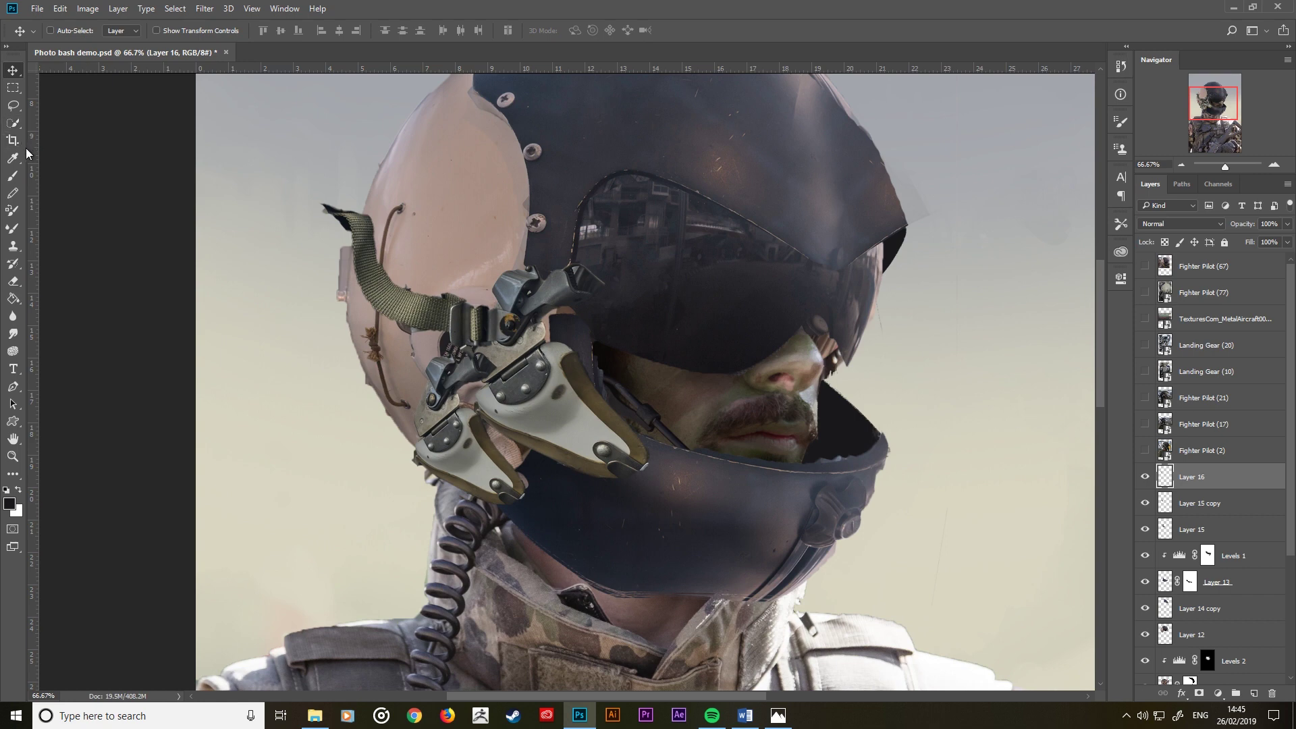
# Step: Duplicate the strap below as Layer 16 copy, rotated about -47° and narrowed to about 61% width
pyautogui.click(12, 106)
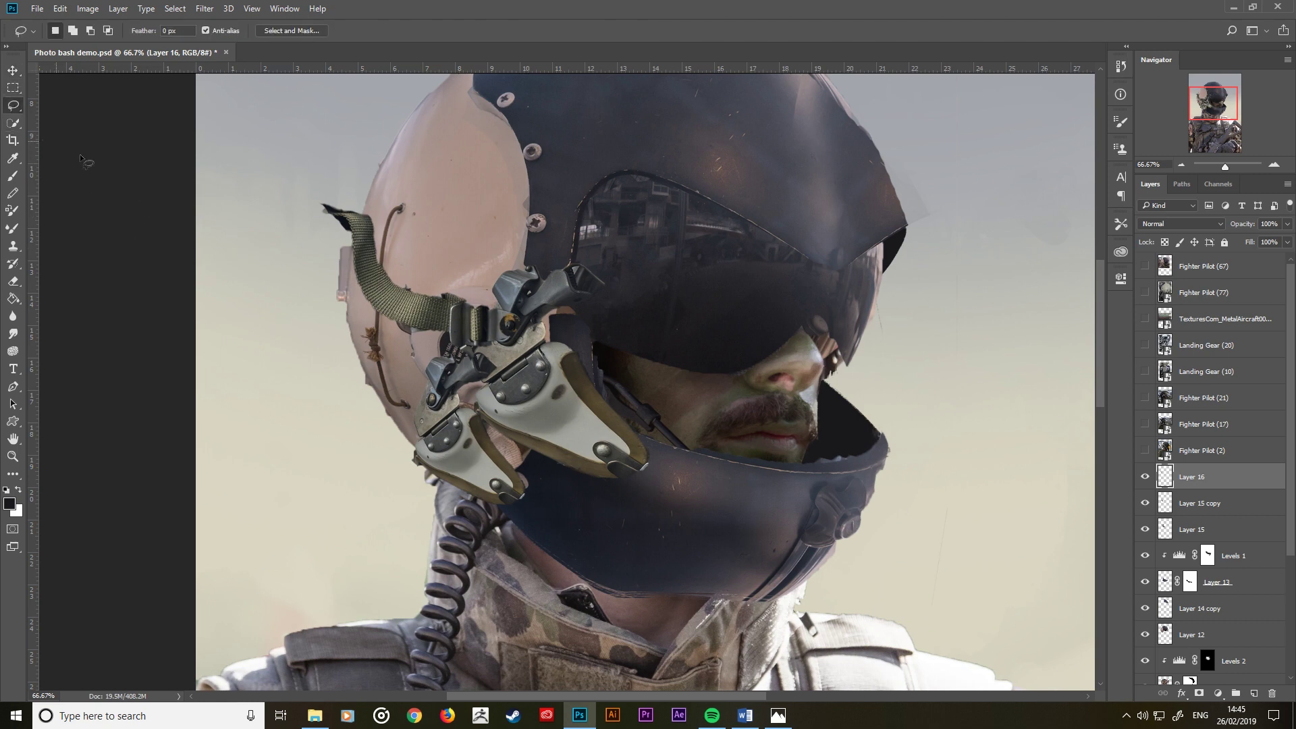
pyautogui.moveTo(413, 312); pyautogui.dragTo(358, 390)
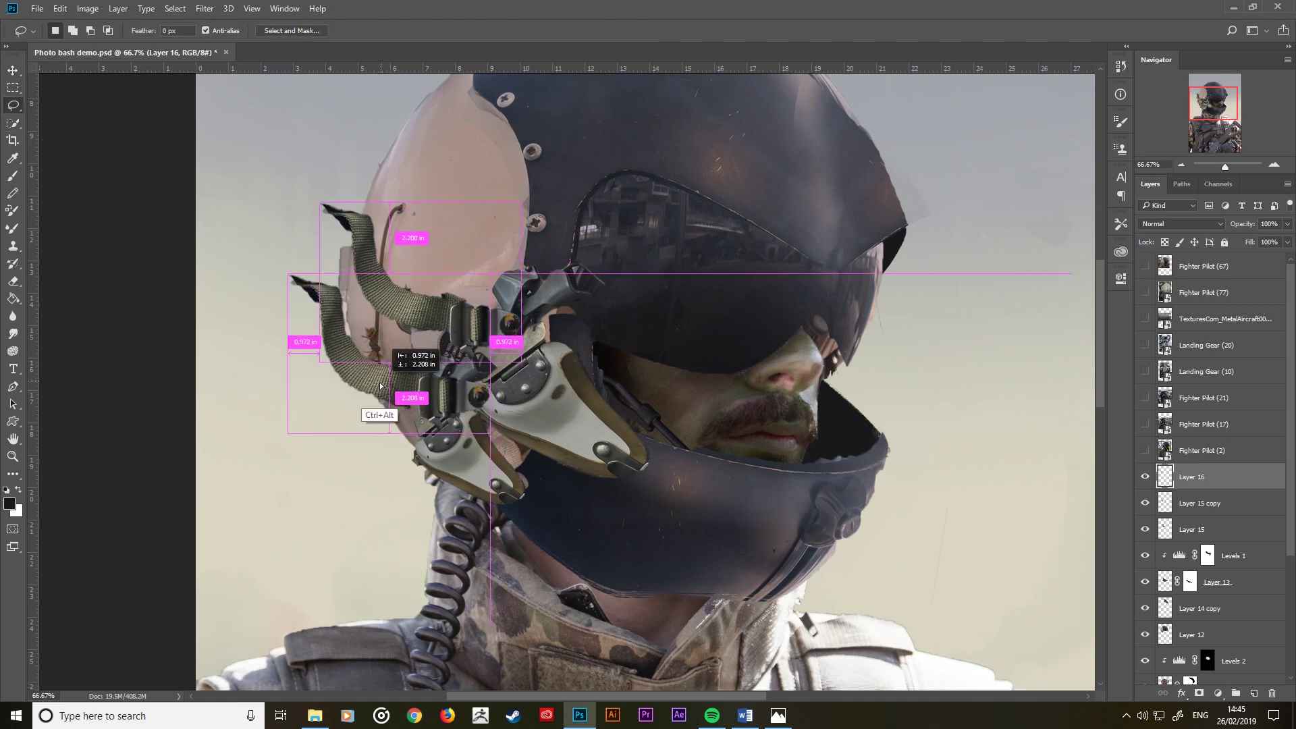
pyautogui.hotkey('ctrl', 't')
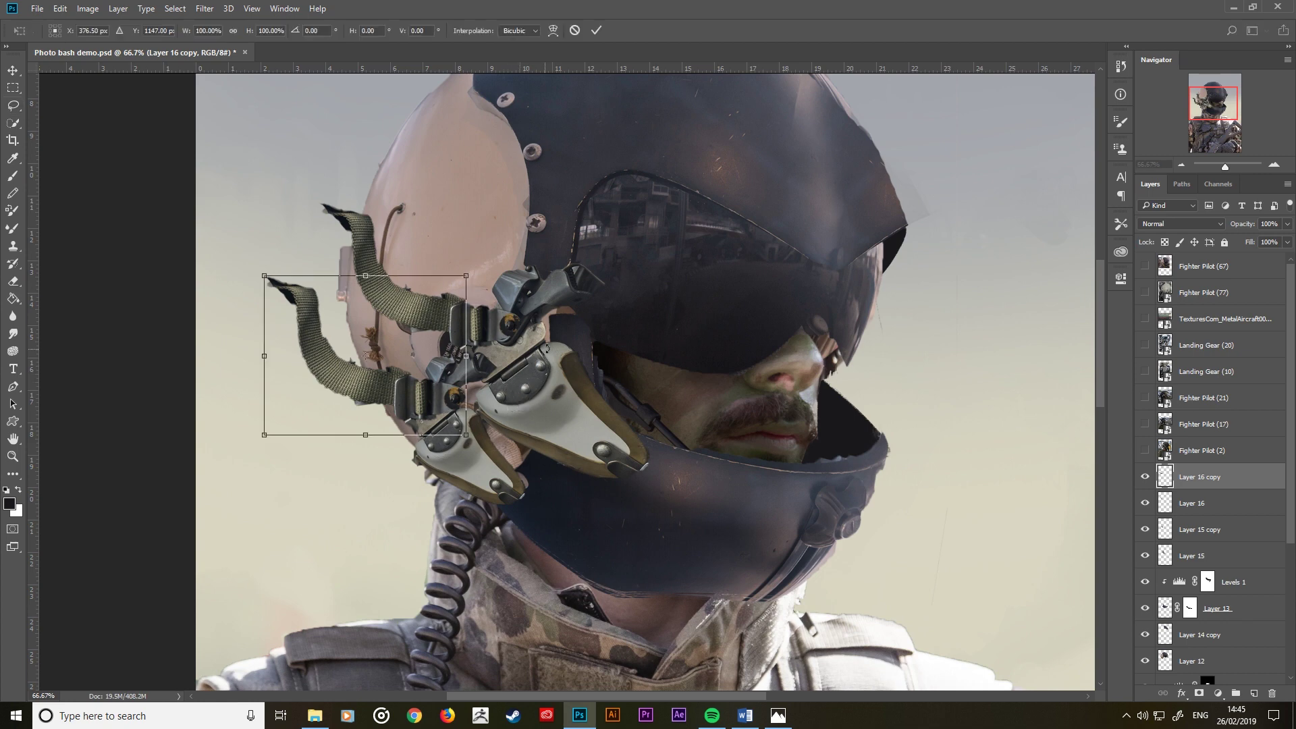
pyautogui.moveTo(535, 298); pyautogui.dragTo(517, 253)
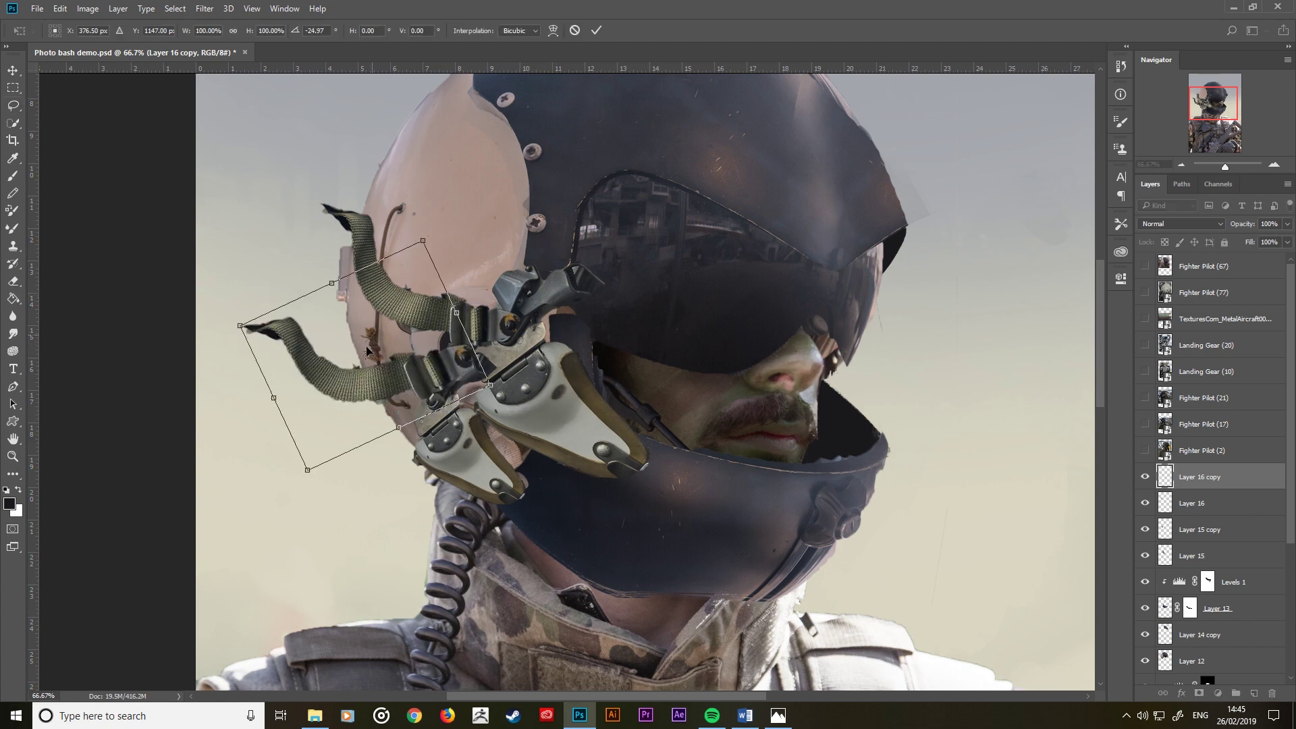
pyautogui.moveTo(366, 350); pyautogui.dragTo(327, 372)
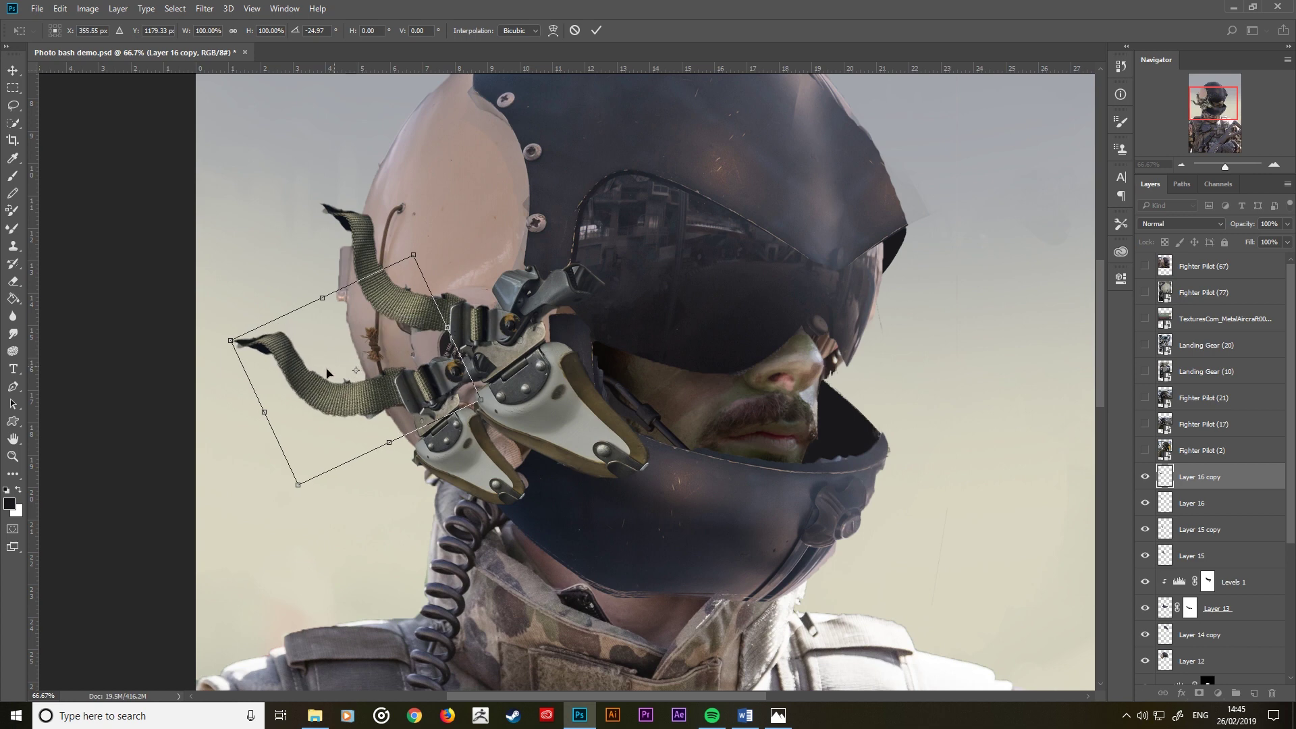
pyautogui.moveTo(263, 412); pyautogui.dragTo(318, 381)
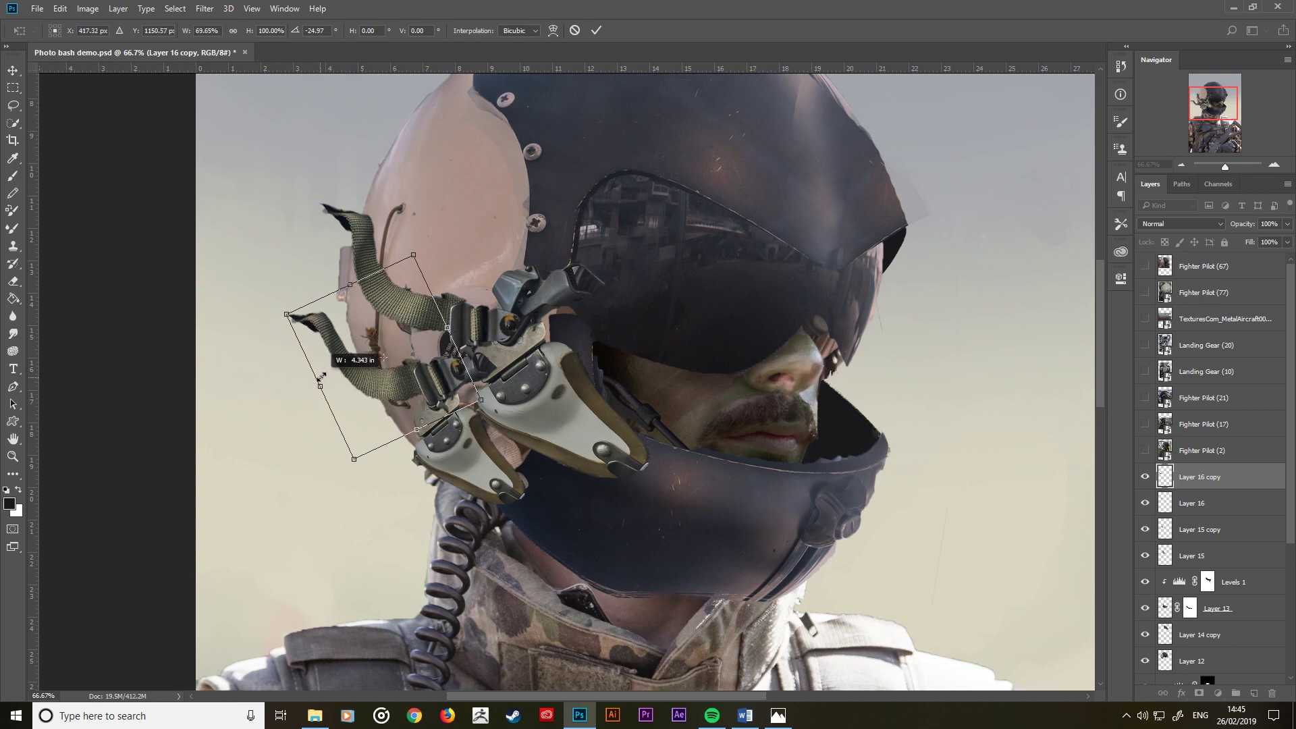
pyautogui.moveTo(317, 381); pyautogui.dragTo(333, 370)
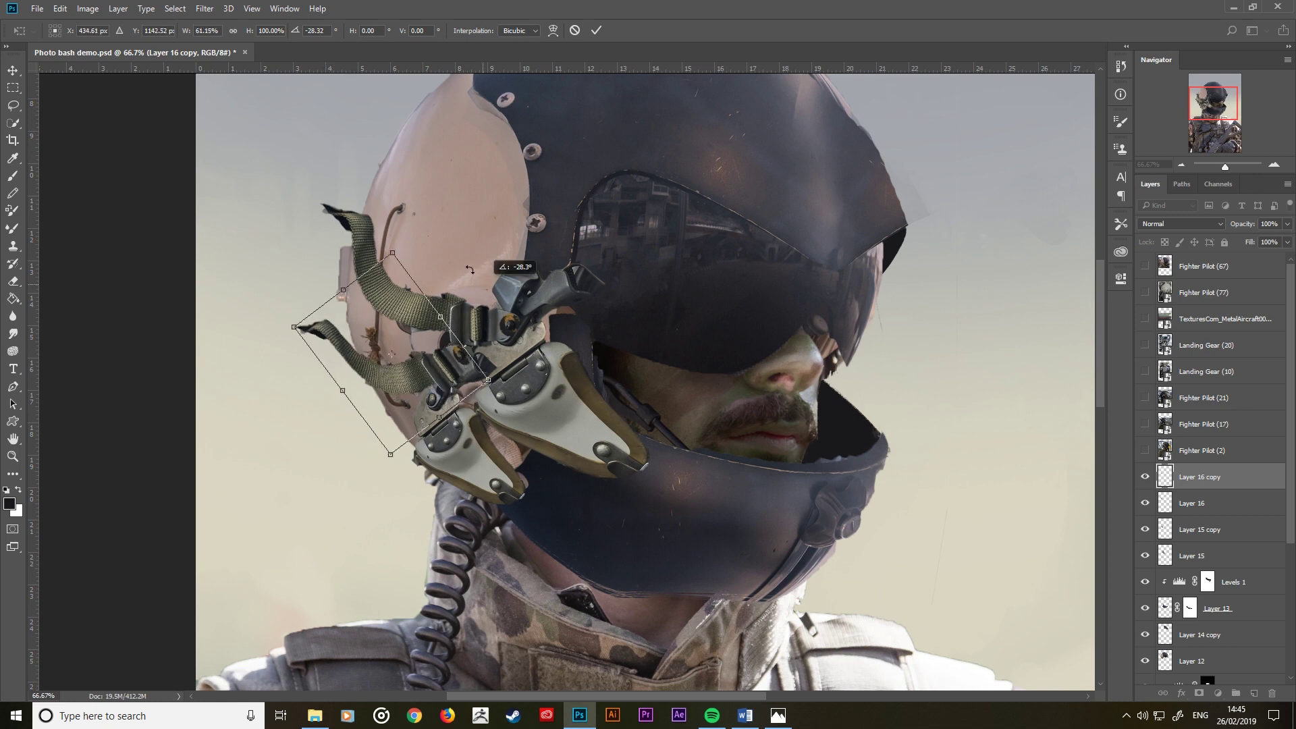
pyautogui.moveTo(487, 293); pyautogui.dragTo(473, 265)
pyautogui.moveTo(424, 351); pyautogui.dragTo(410, 382)
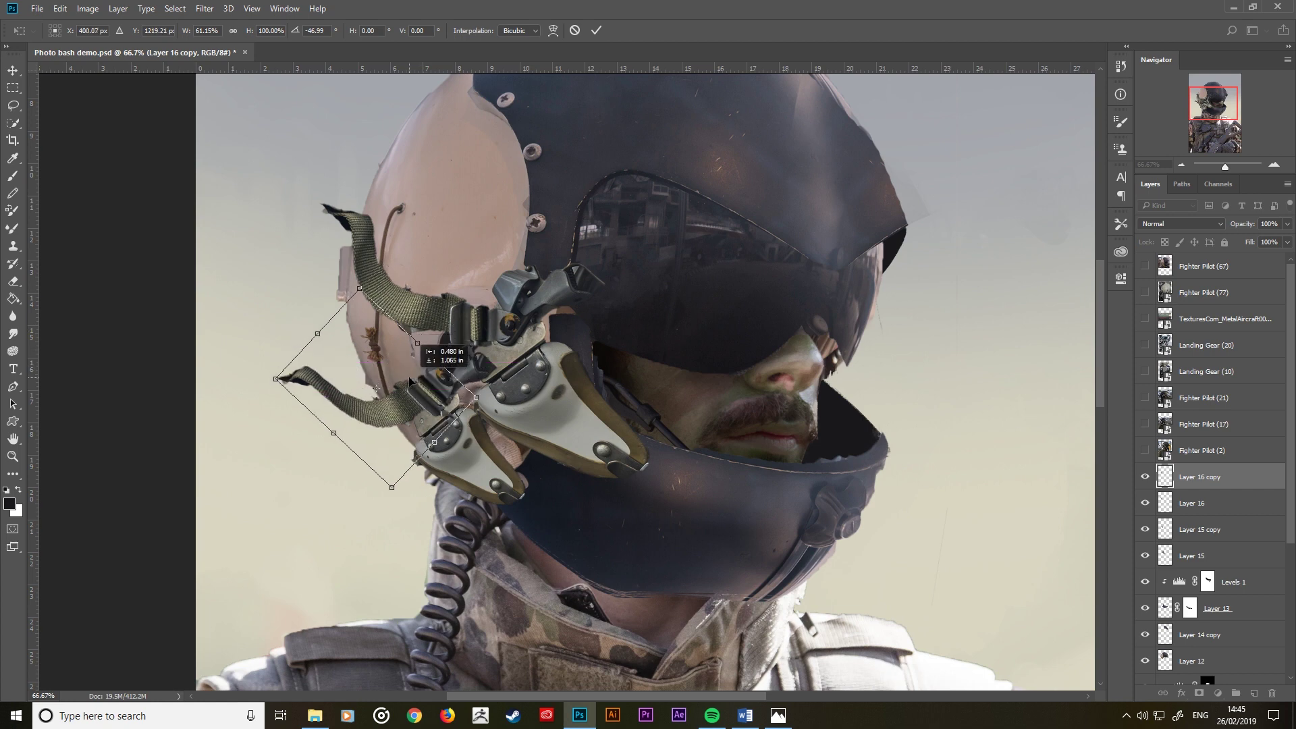
pyautogui.click(596, 30)
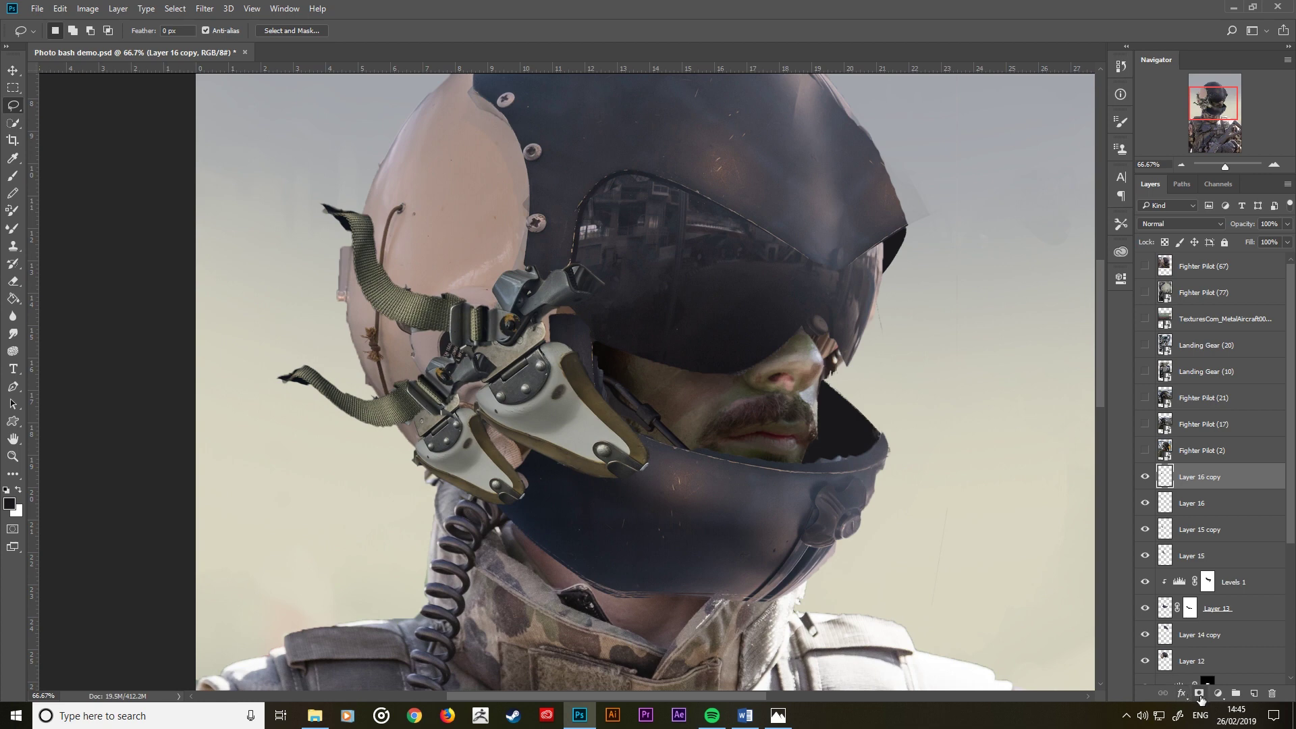
# Step: Mask Layer 16 copy and paint black to hide the lower strap's loose end
pyautogui.click(1200, 694)
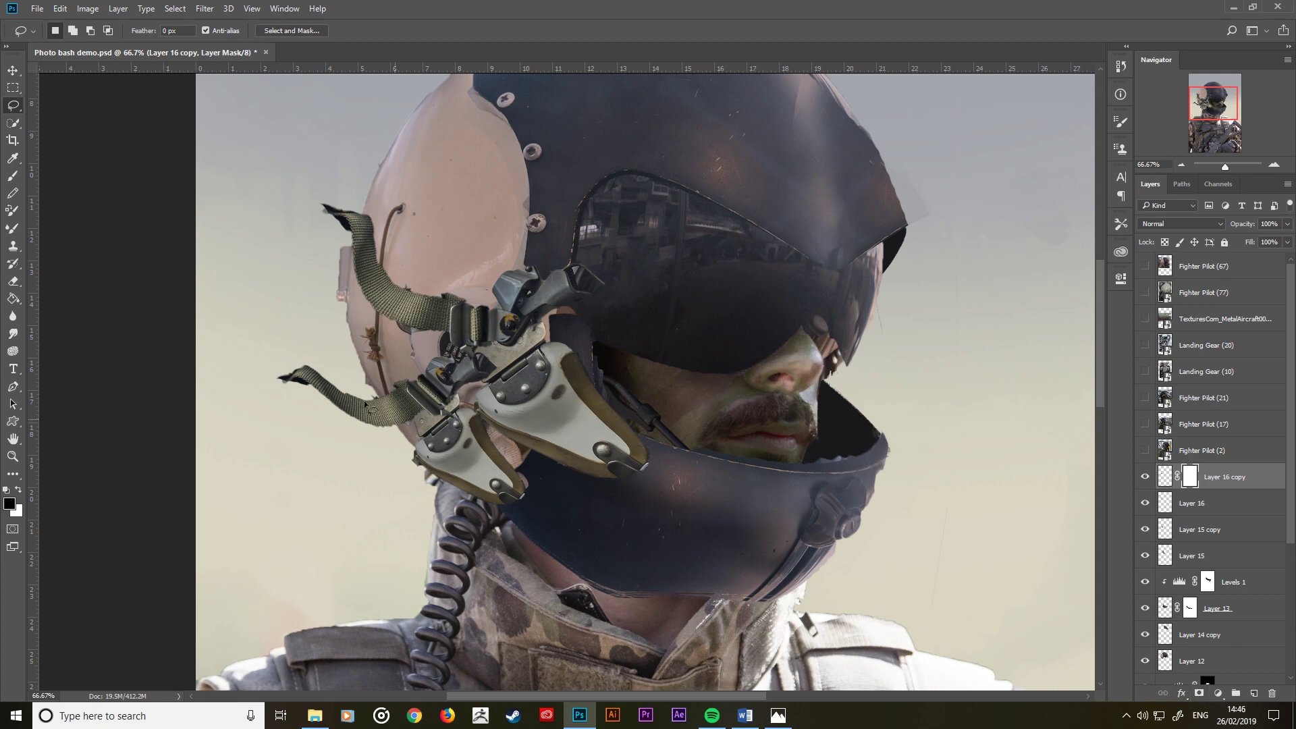
pyautogui.click(12, 177)
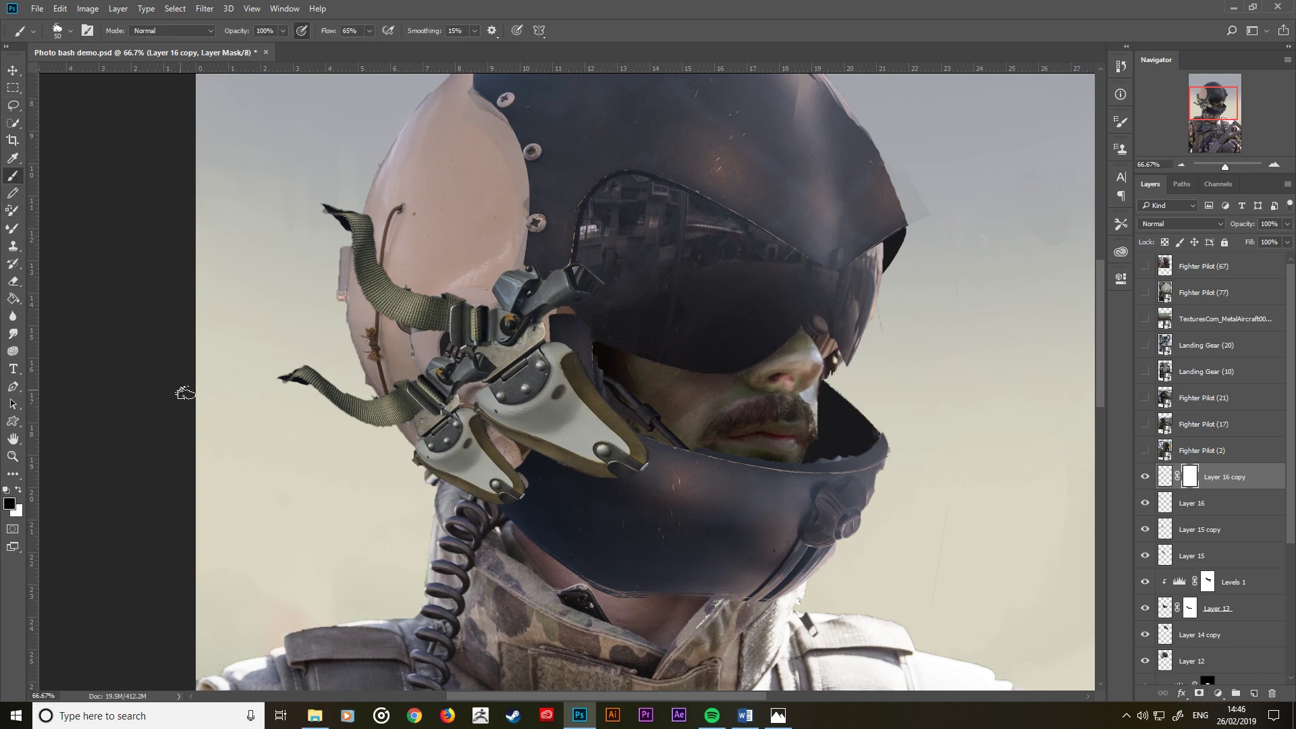
pyautogui.moveTo(297, 361)
pyautogui.mouseDown()
pyautogui.moveTo(312, 431)
pyautogui.moveTo(367, 459)
pyautogui.mouseUp()
pyautogui.moveTo(361, 414)
pyautogui.mouseDown()
pyautogui.moveTo(386, 439)
pyautogui.moveTo(330, 399)
pyautogui.mouseUp()
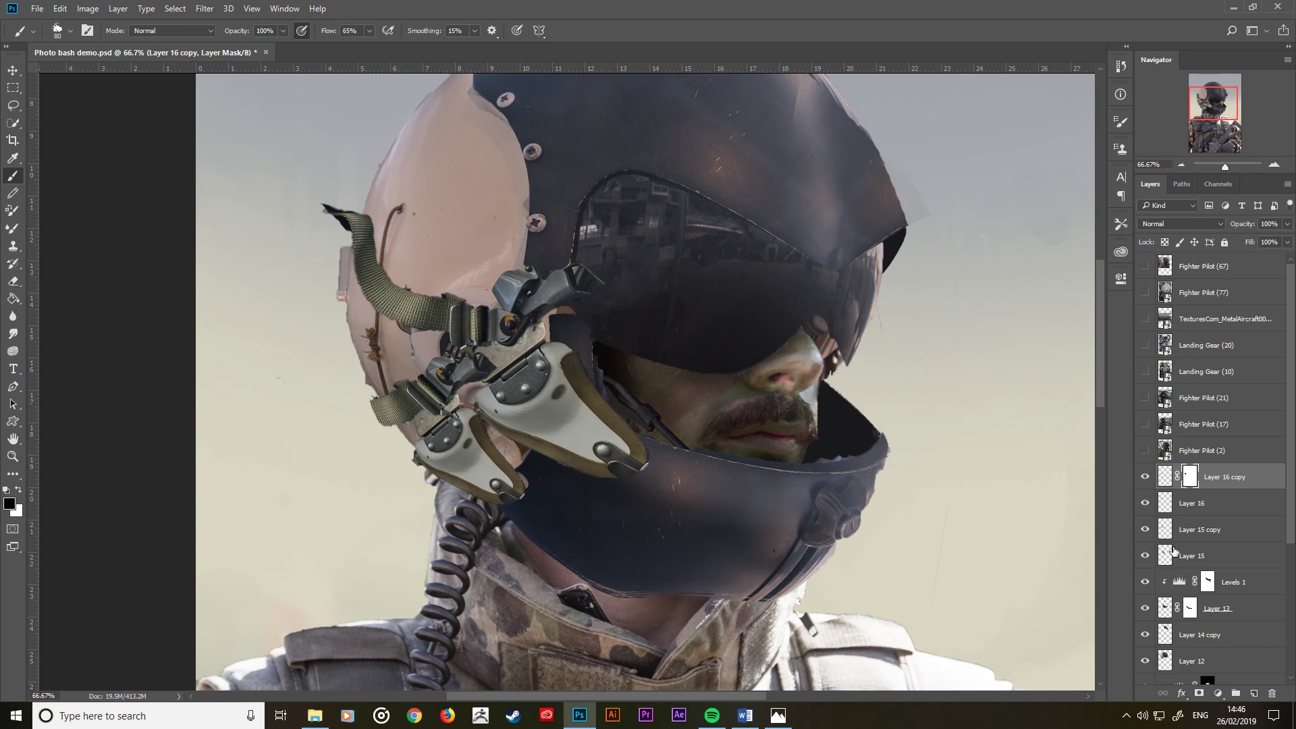
# Step: Mask Layer 16 and paint away the upper strap's tip with a smaller brush
pyautogui.click(1147, 504)
pyautogui.click(1164, 504)
pyautogui.click(1199, 693)
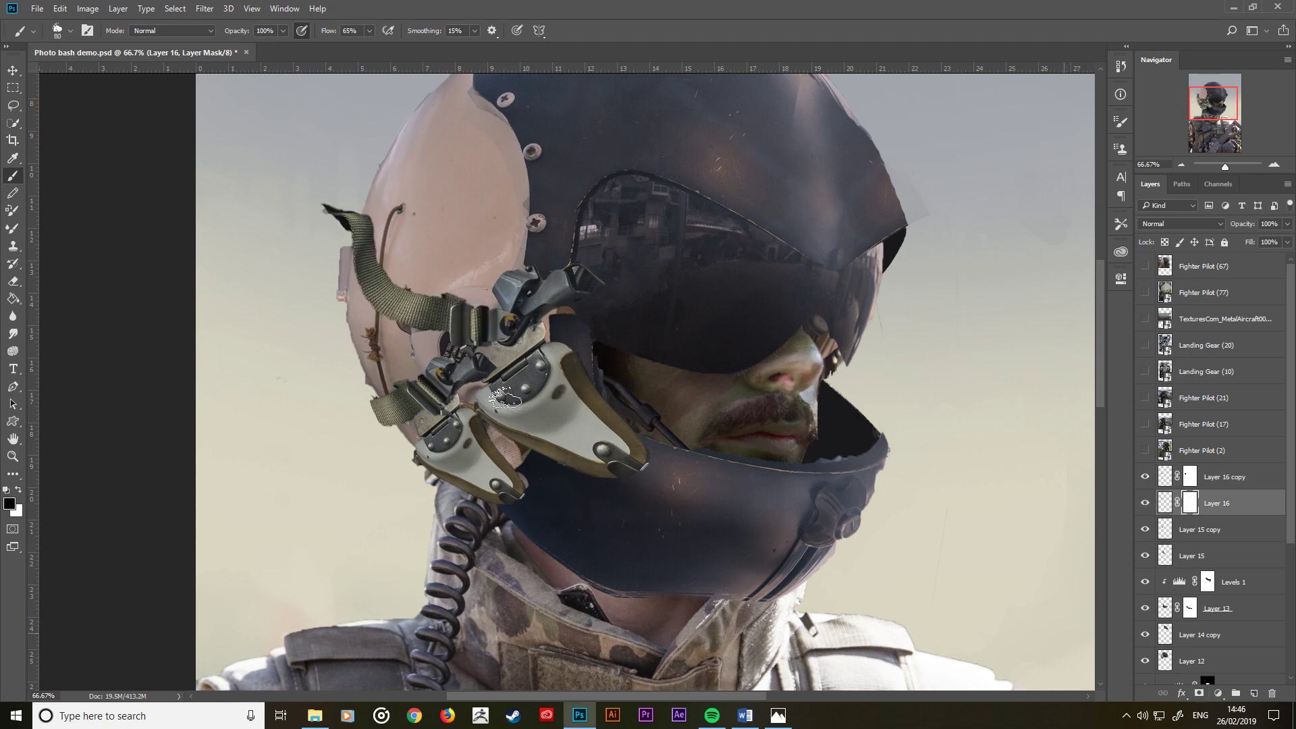
pyautogui.press('[')
pyautogui.press('[')
pyautogui.moveTo(330, 240); pyautogui.dragTo(352, 199)
pyautogui.click(37, 9)
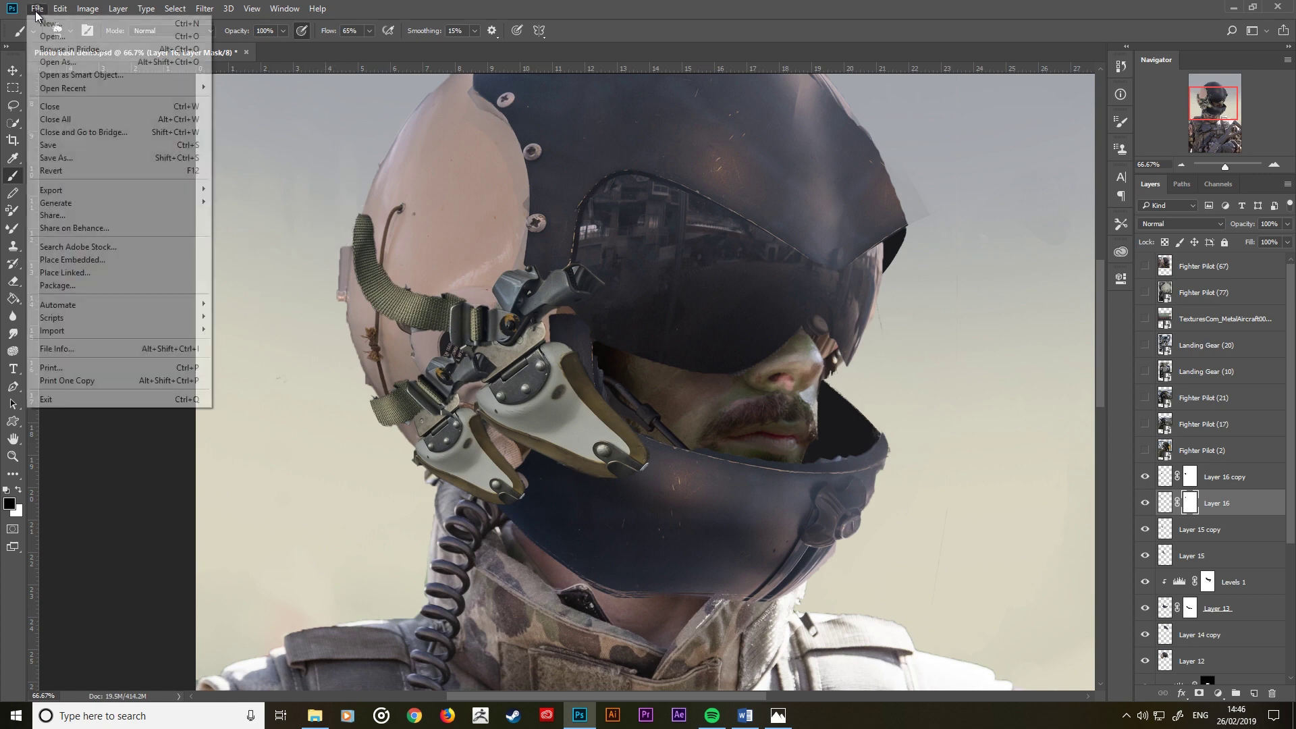
# Step: Save As 'Photo bash demo 2.psd', keeping Maximize Compatibility on
pyautogui.click(80, 155)
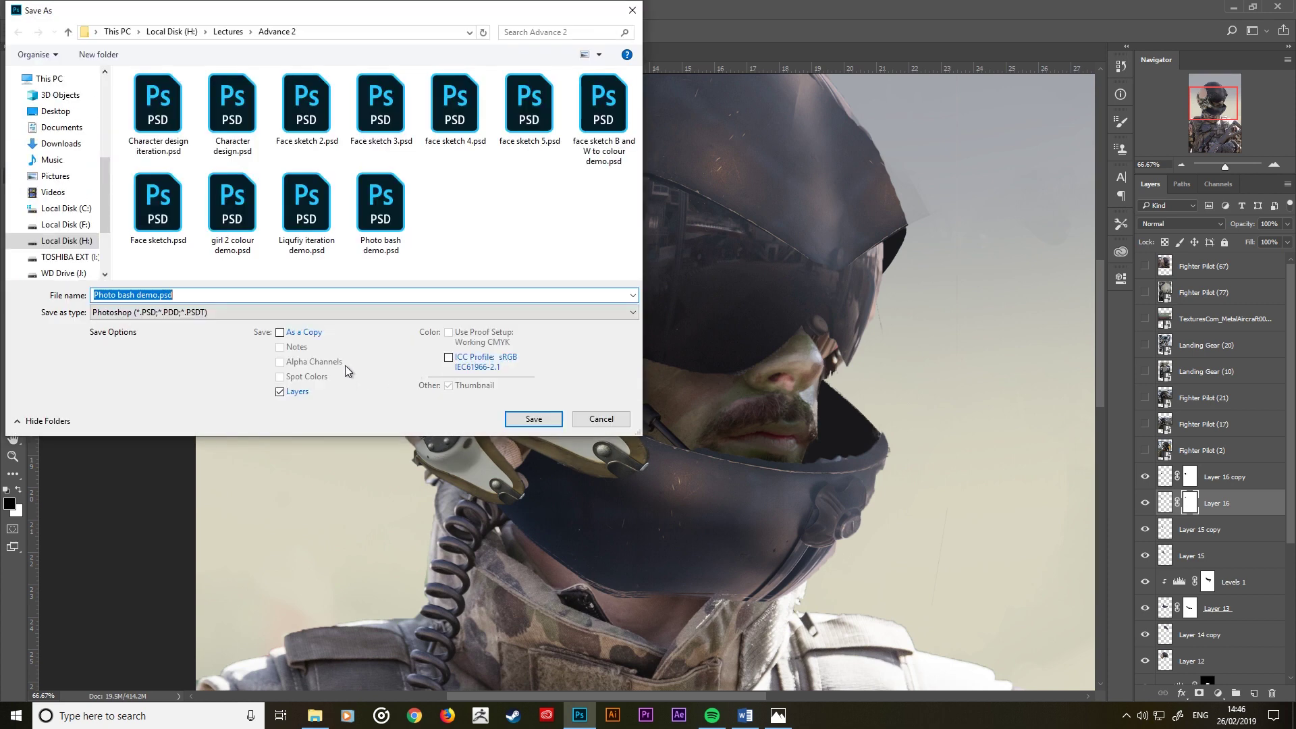
pyautogui.doubleClick(157, 295)
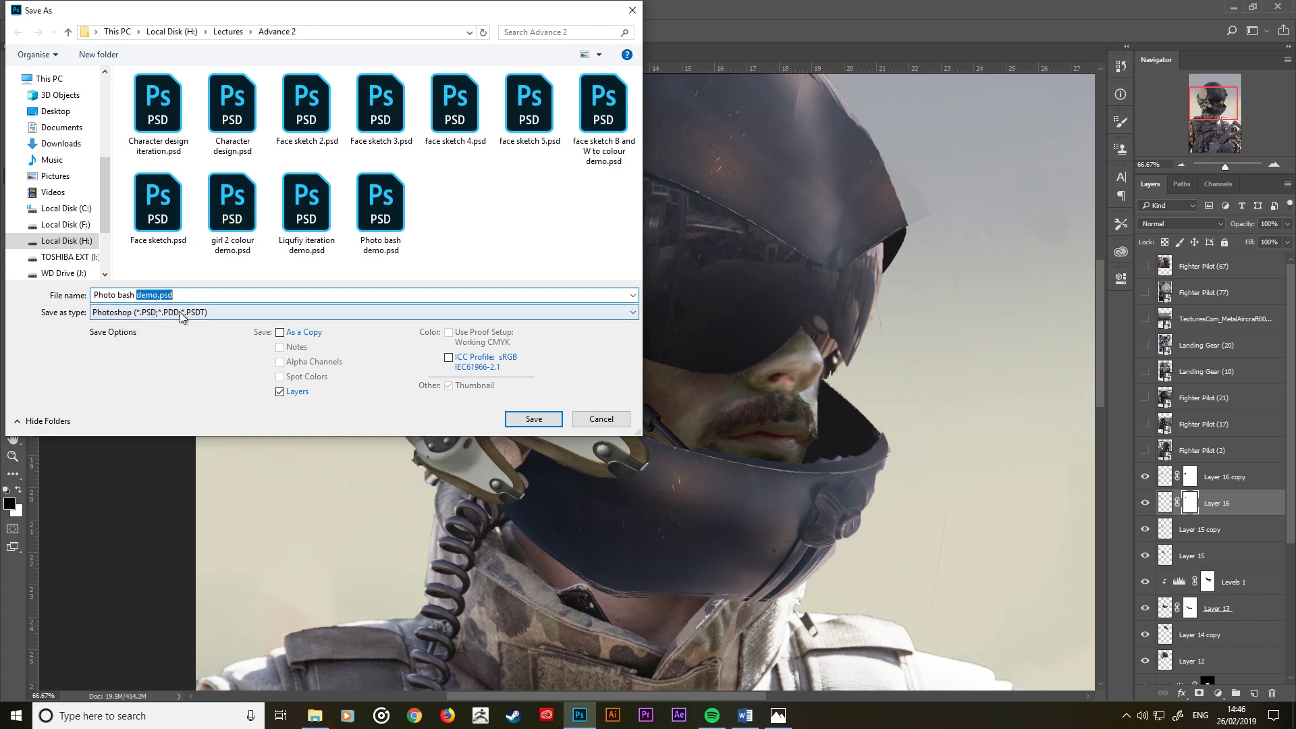
pyautogui.press('Left')
pyautogui.write('2')
pyautogui.click(533, 419)
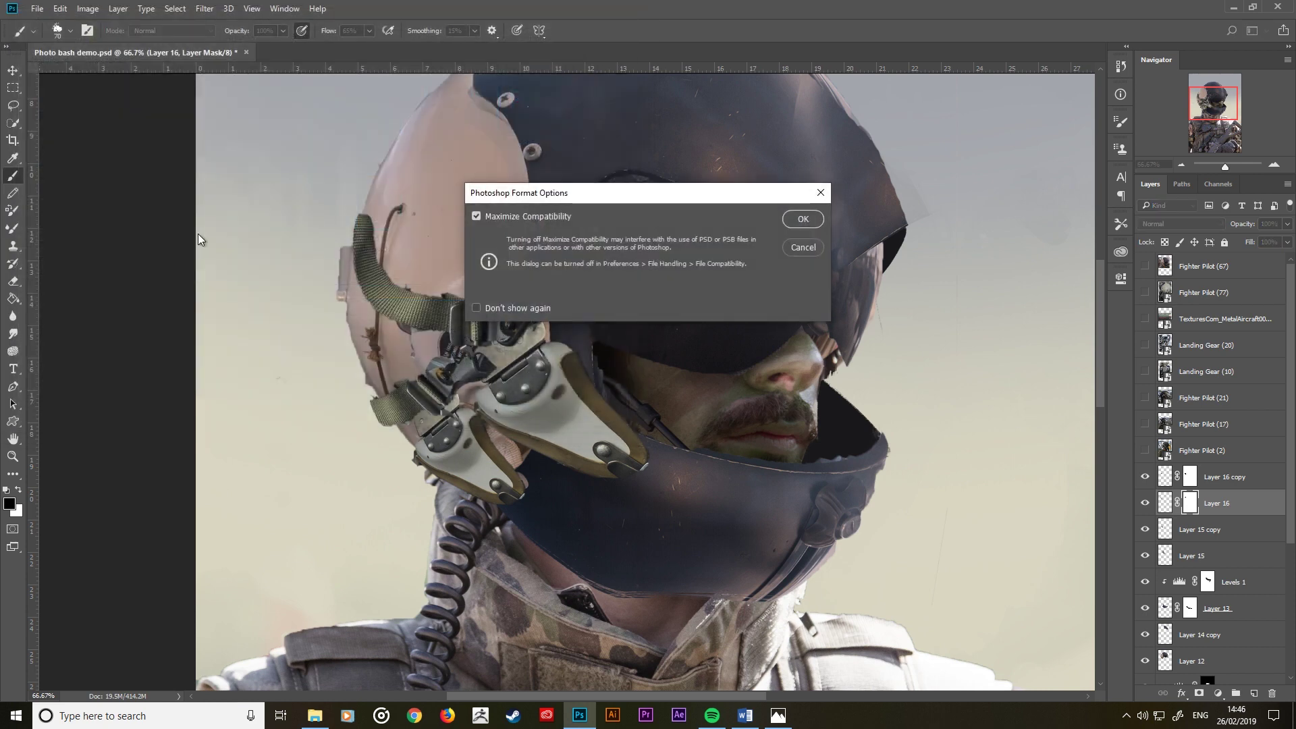
pyautogui.click(790, 223)
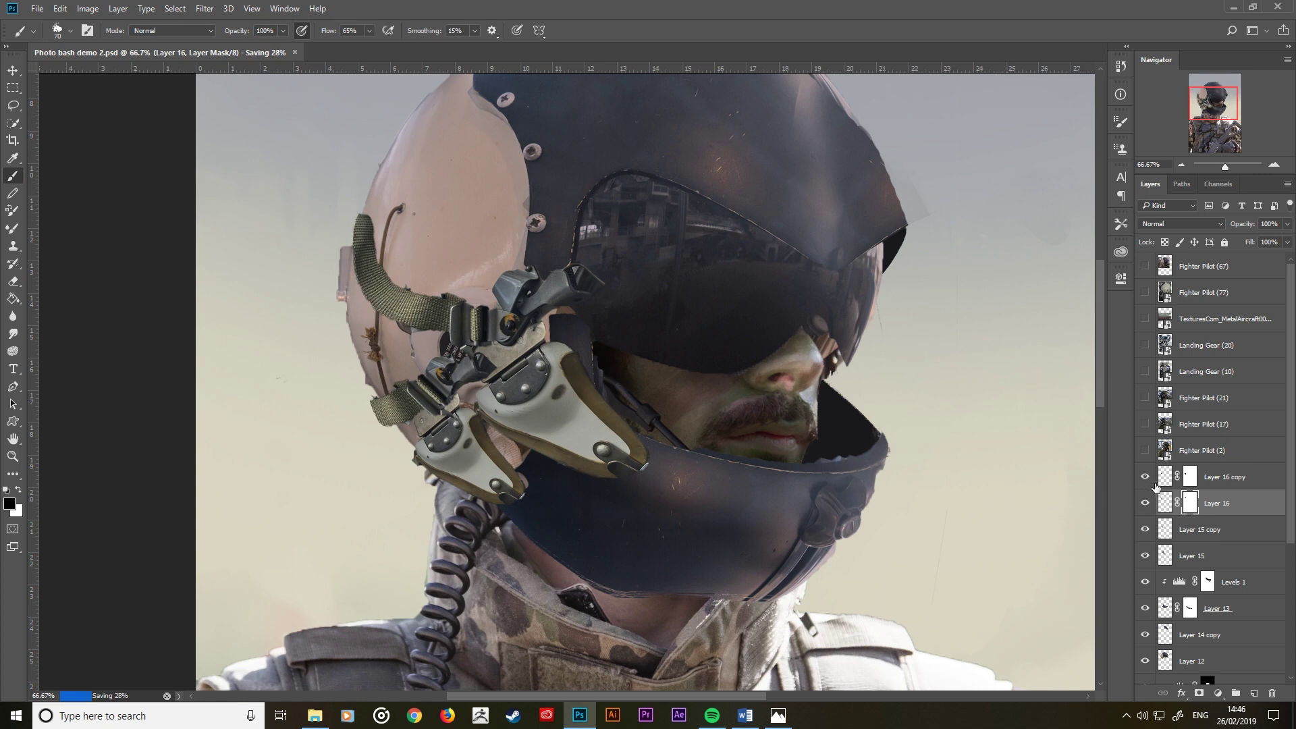
# Step: Toggle Layer 15 copy to compare, make Layer 15 visible, and select Layer 16 copy
pyautogui.click(1146, 530)
pyautogui.click(1146, 530)
pyautogui.click(1145, 556)
pyautogui.click(1212, 482)
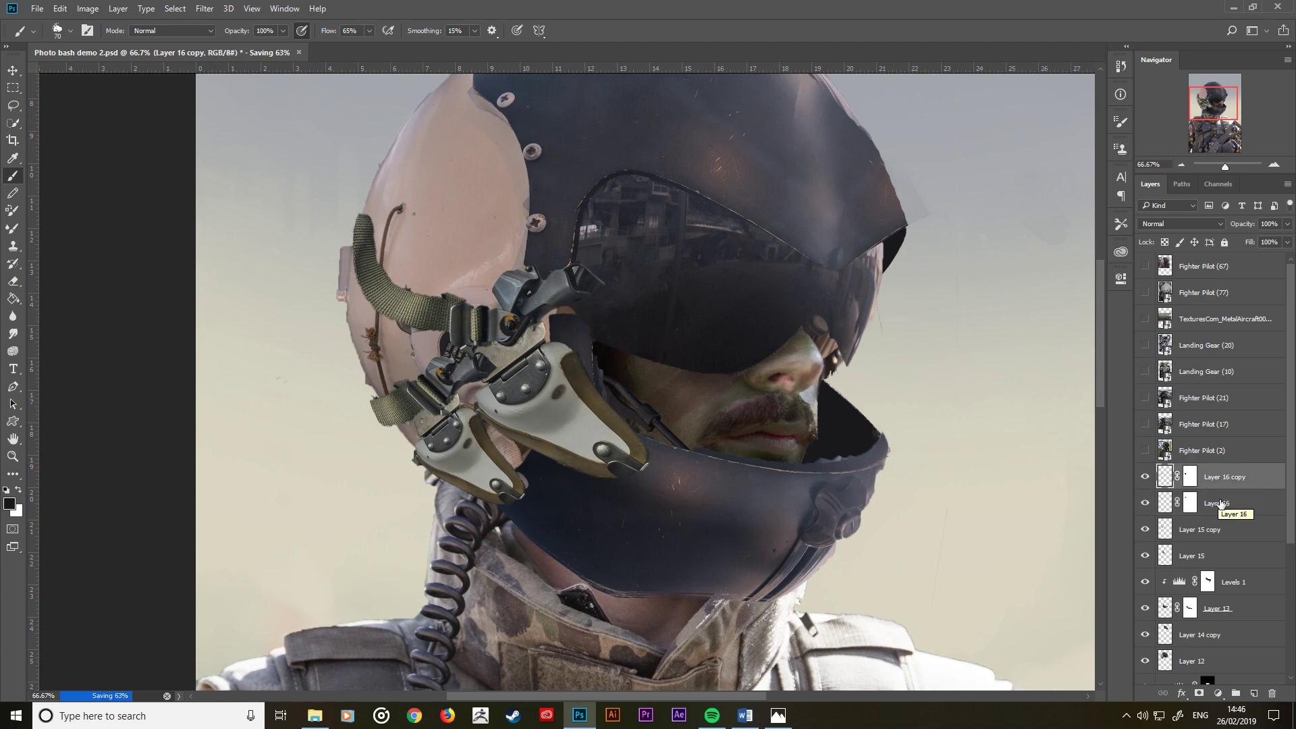
# Step: Merge the two strap layers, then the two hardware layers, with Merge Layers
pyautogui.keyDown('shift'); pyautogui.click(1220, 504); pyautogui.keyUp('shift')
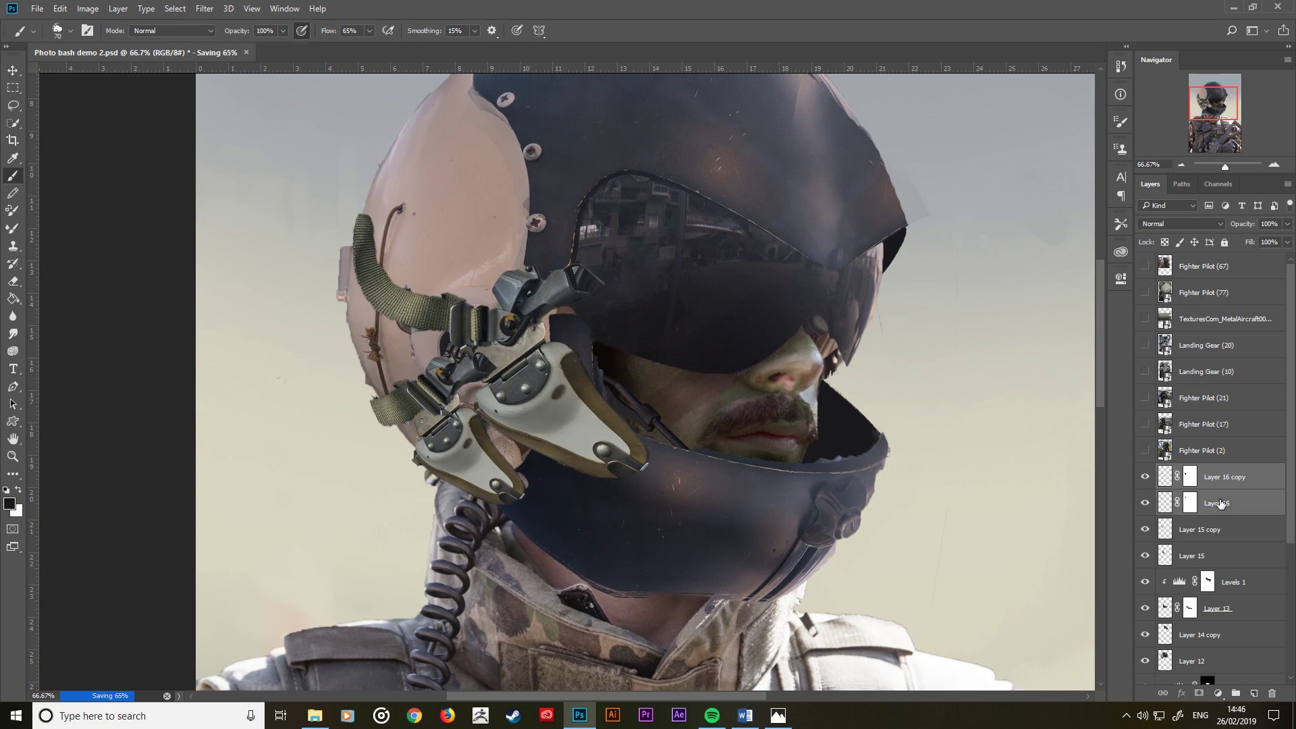
pyautogui.rightClick(1221, 504)
pyautogui.click(1144, 496)
pyautogui.click(1212, 503)
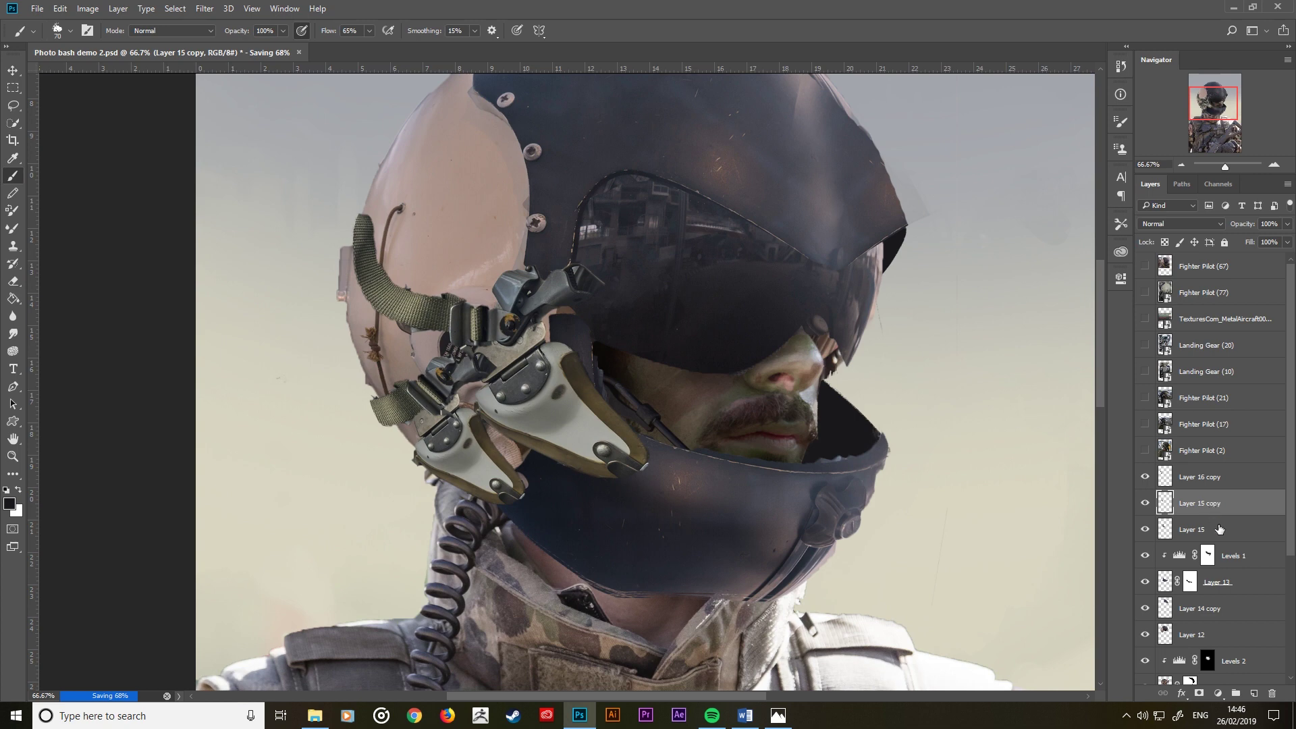
pyautogui.keyDown('shift'); pyautogui.click(1219, 529); pyautogui.keyUp('shift')
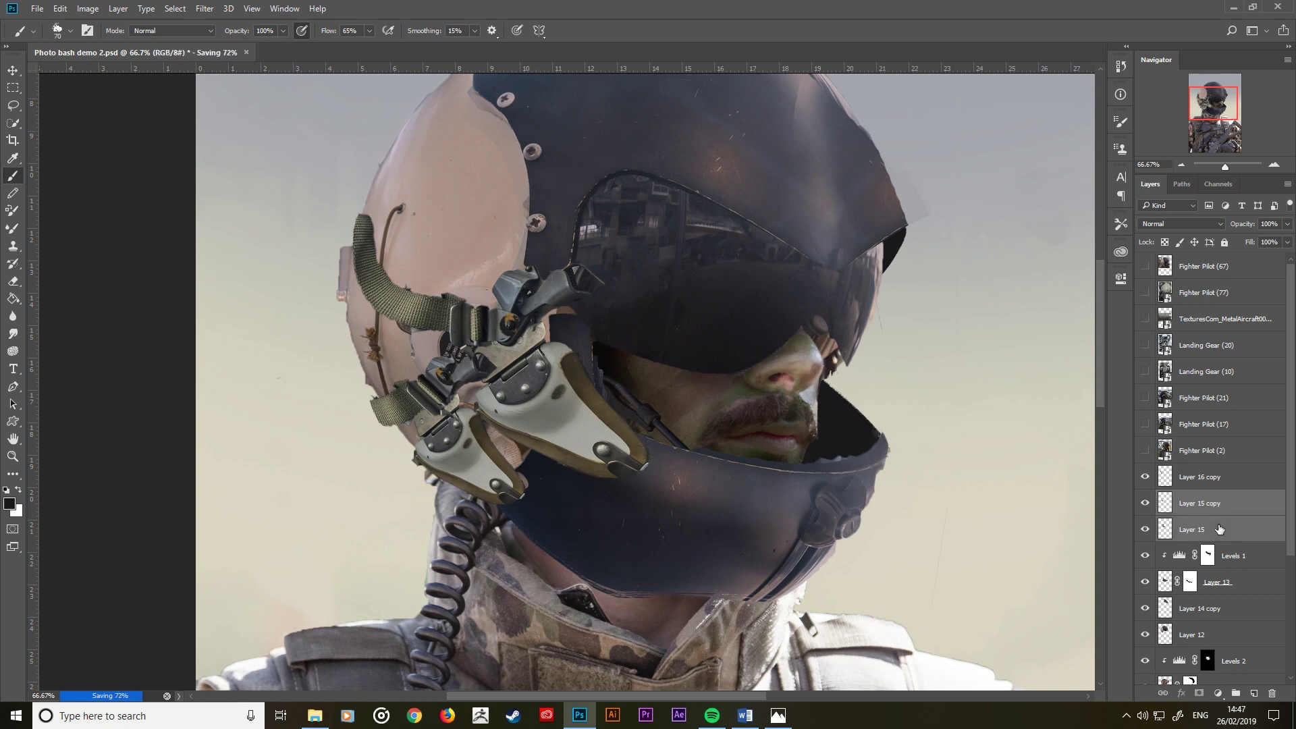
pyautogui.rightClick(1217, 525)
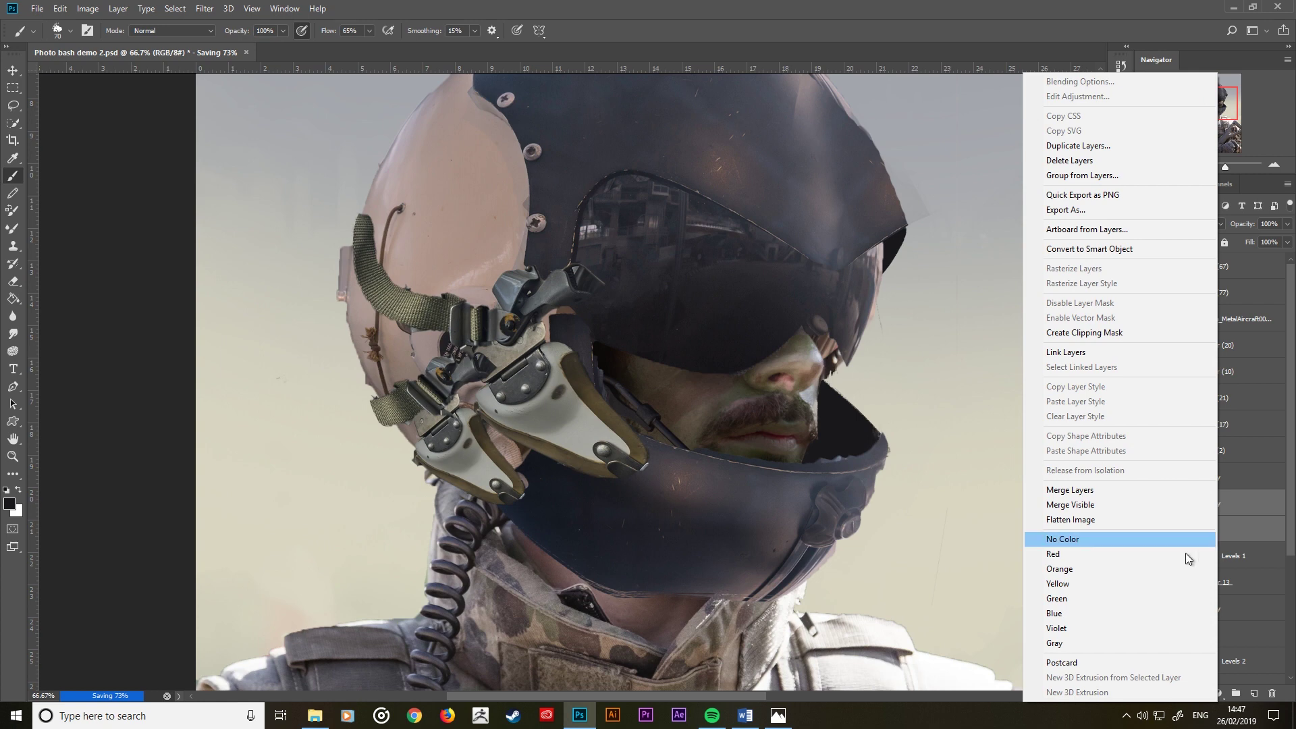
pyautogui.click(1161, 490)
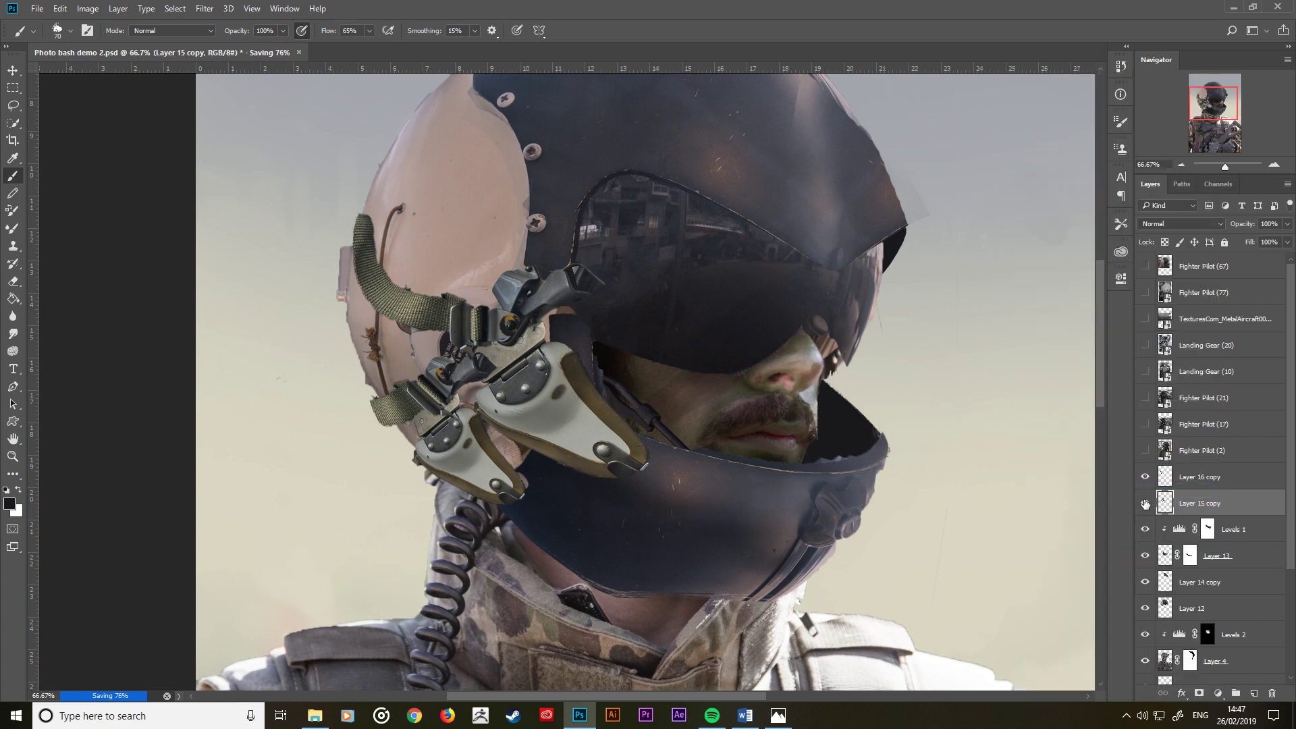
# Step: Toggle Layer 15 copy to compare the hardware, then select the soldier photo Layer 4
pyautogui.click(1146, 504)
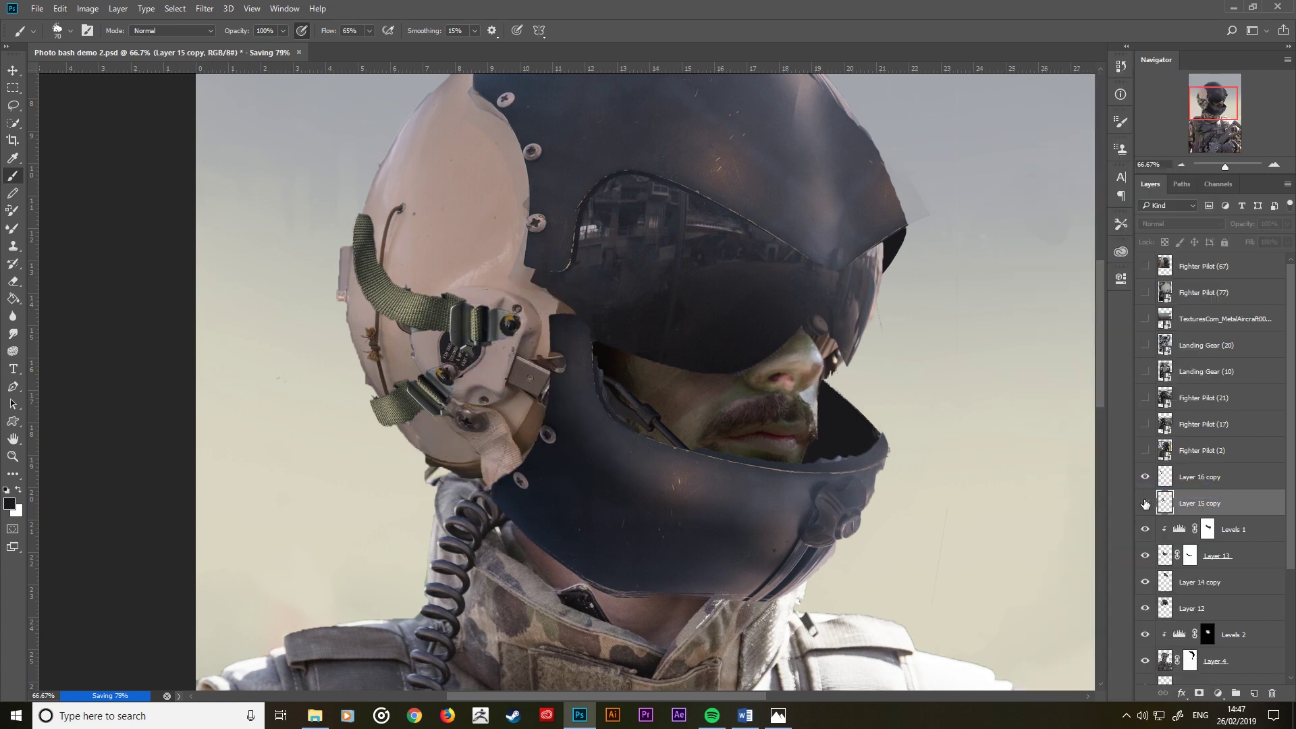
pyautogui.click(1146, 504)
pyautogui.scroll(-3, 1148, 507)
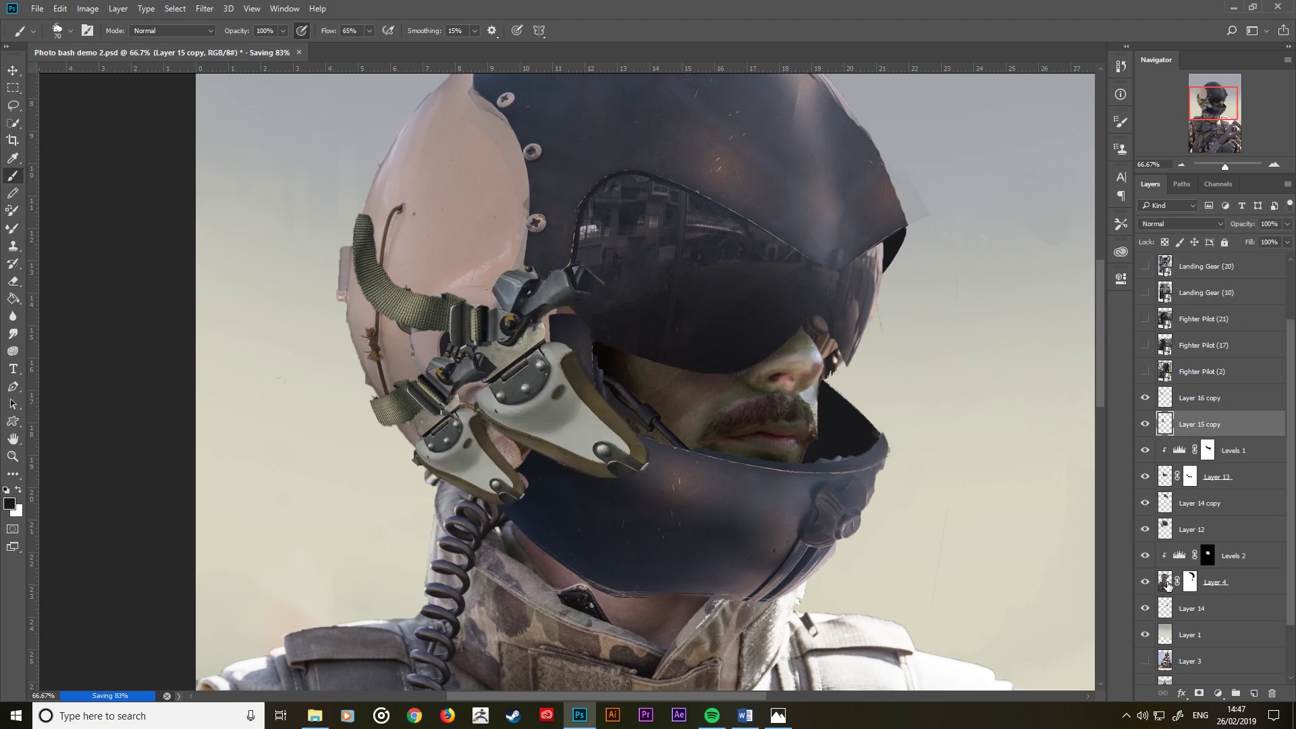
pyautogui.click(1167, 585)
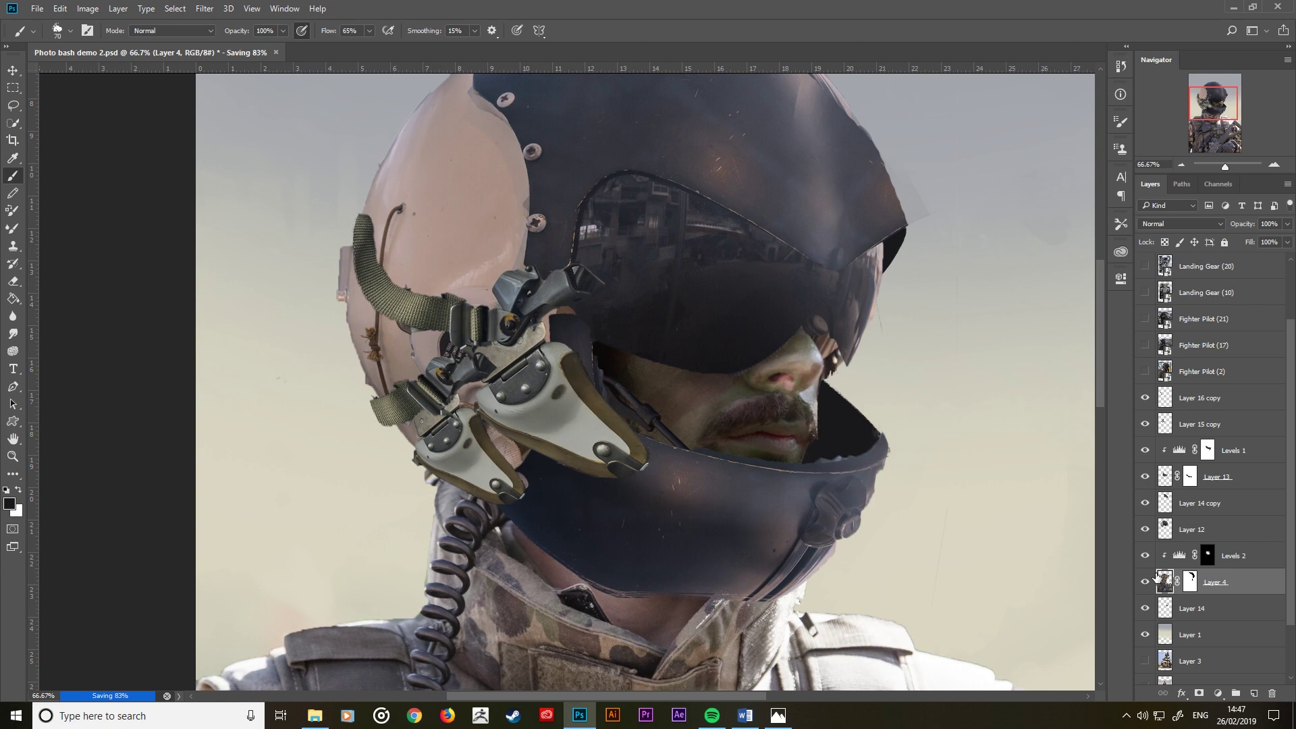
# Step: Marquee five small patches on the soldier's helmet, mask area and chest, and copy them to a new layer
pyautogui.hotkey('ctrl', '-')
pyautogui.hotkey('ctrl', '-')
pyautogui.hotkey('ctrl', '-')
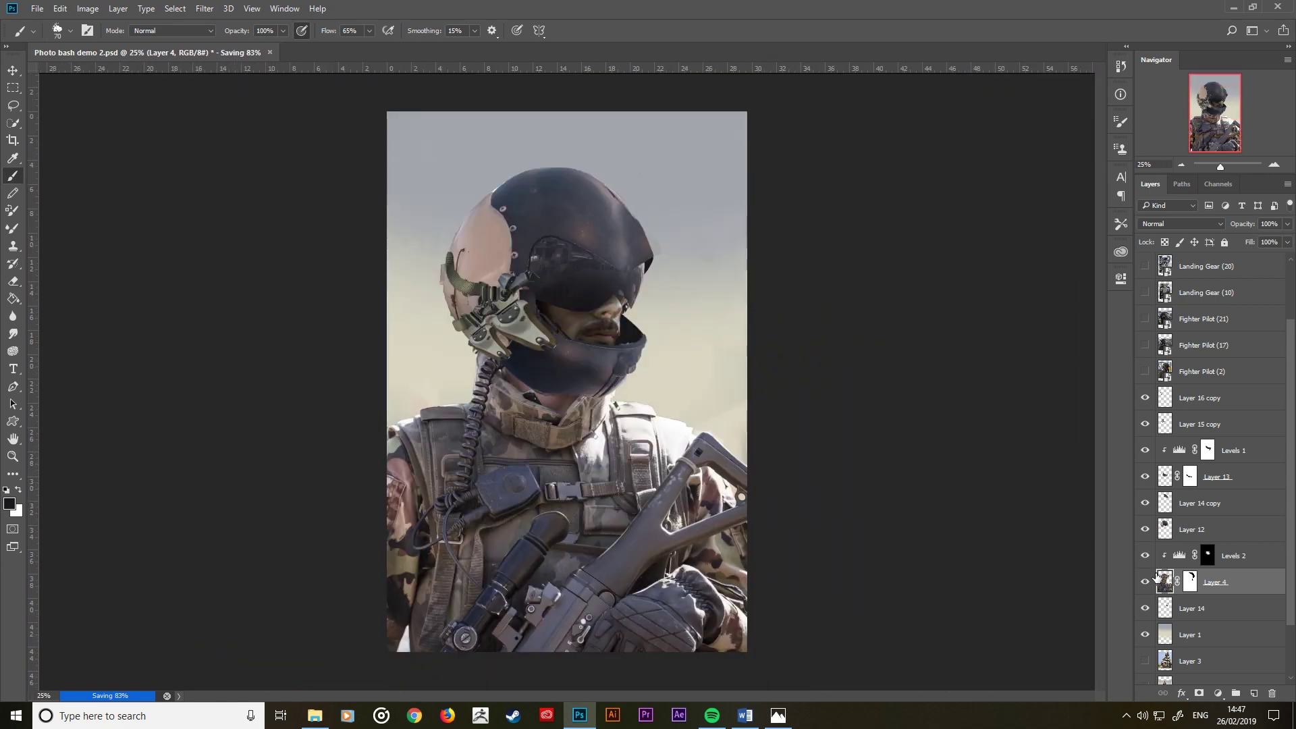
pyautogui.click(12, 88)
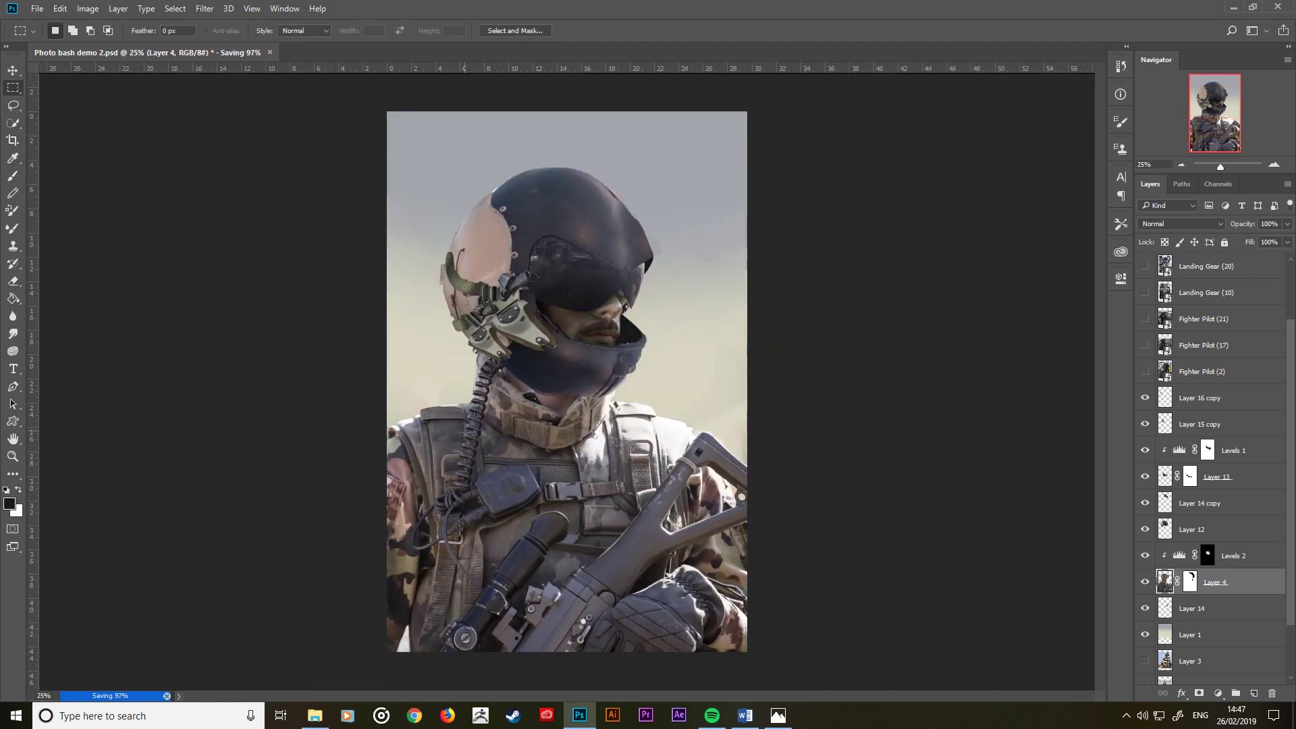
pyautogui.moveTo(437, 422); pyautogui.dragTo(463, 447)
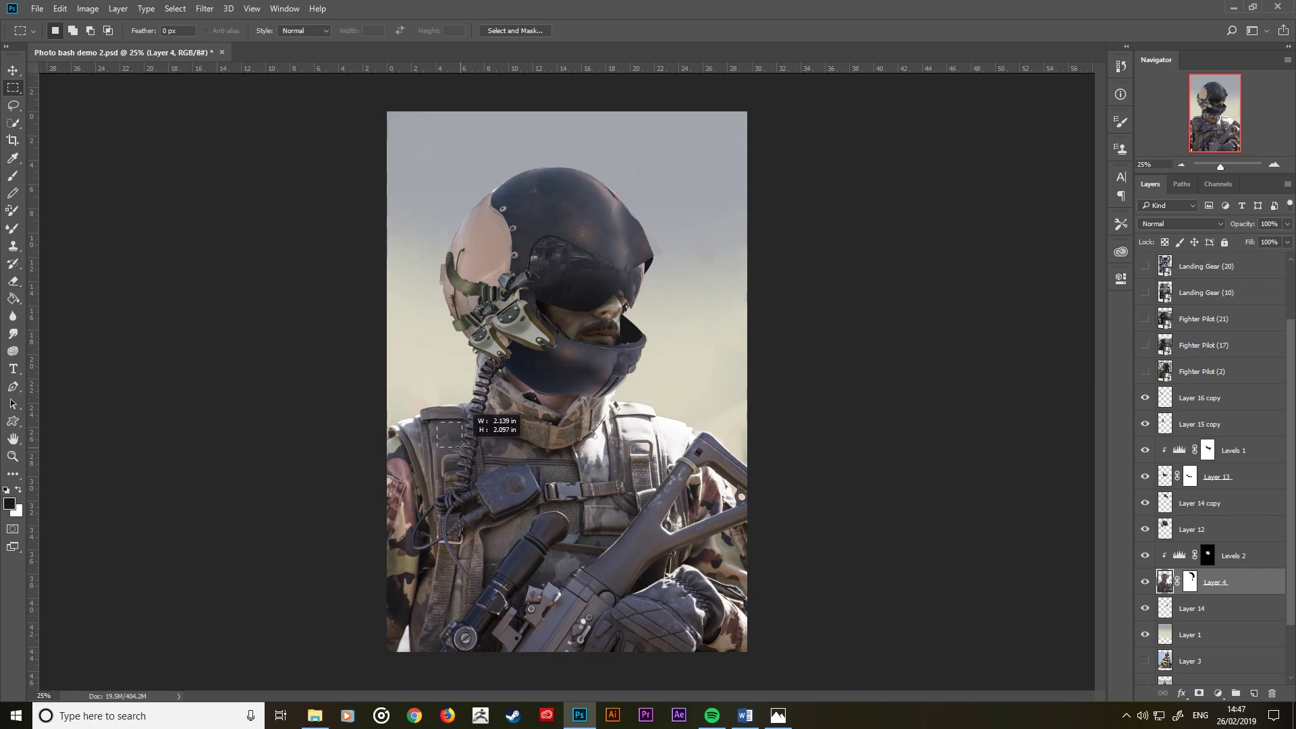
pyautogui.press('shift')
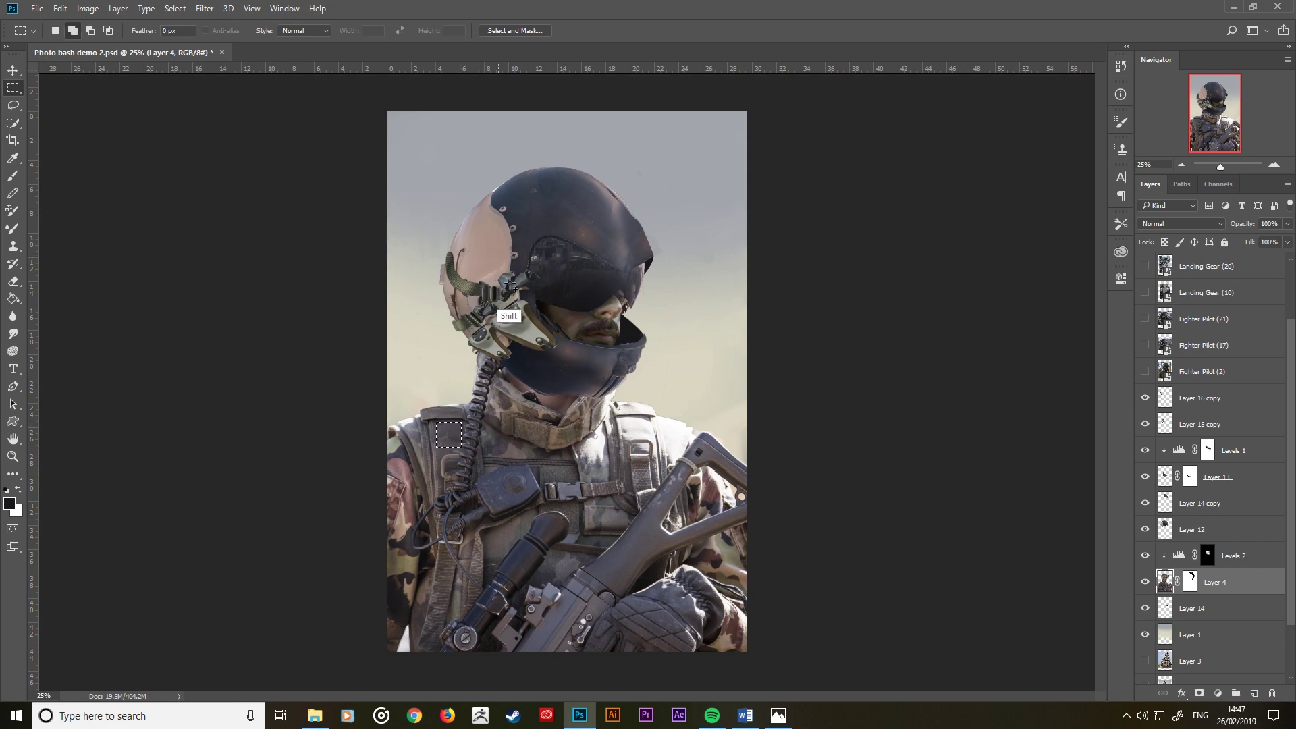
pyautogui.moveTo(459, 249); pyautogui.dragTo(469, 274)
pyautogui.moveTo(546, 327); pyautogui.dragTo(534, 301)
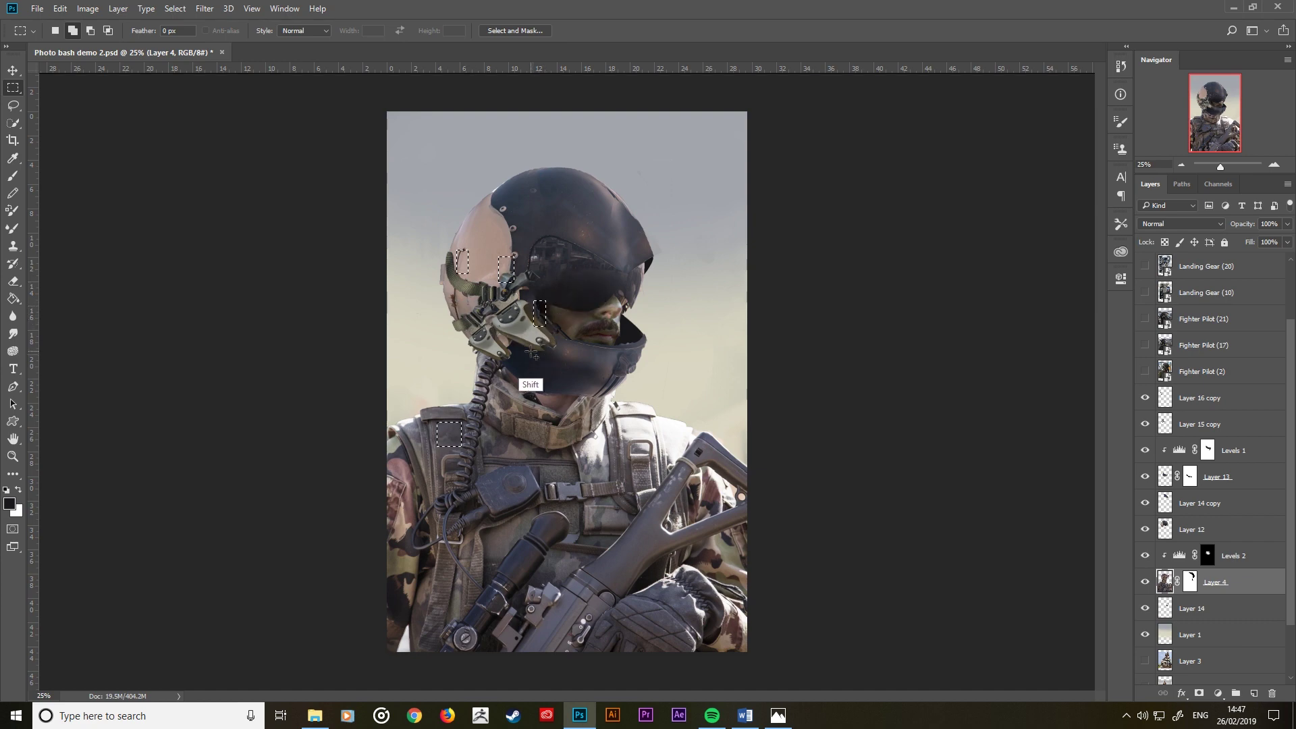
pyautogui.moveTo(525, 358); pyautogui.dragTo(507, 338)
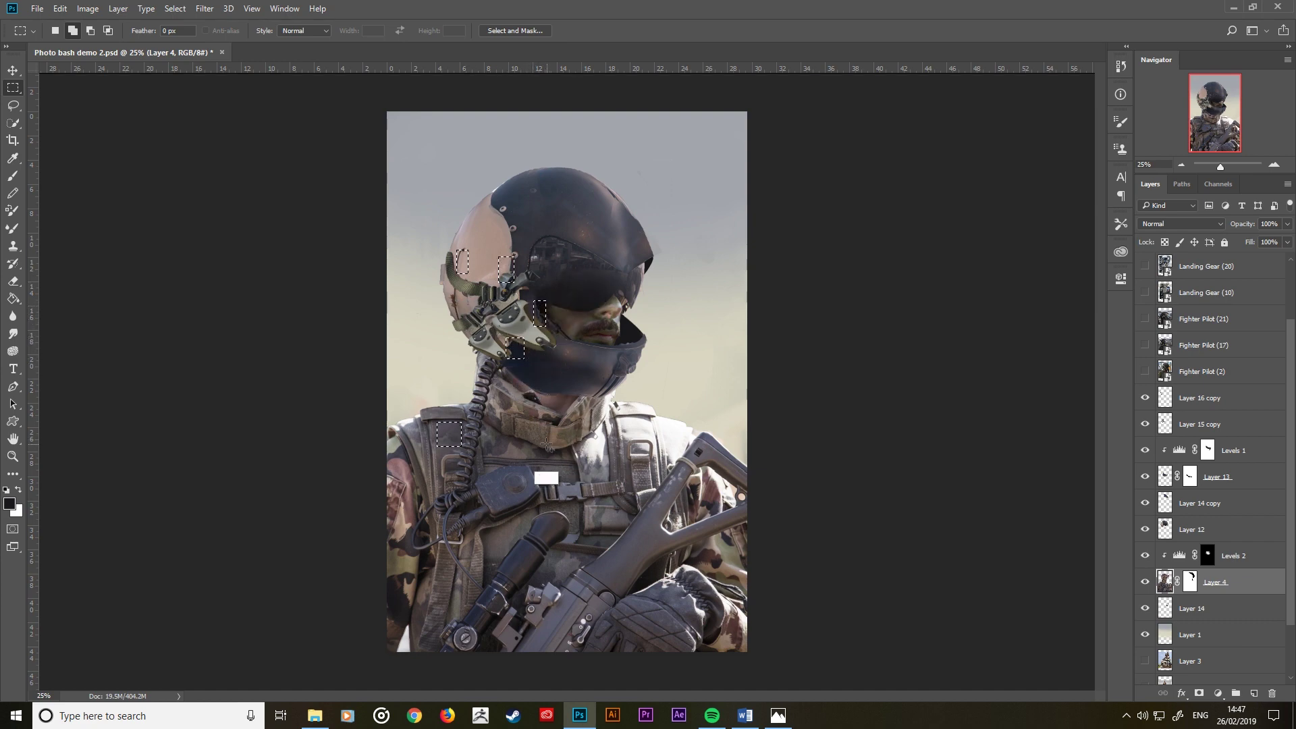
pyautogui.moveTo(547, 443); pyautogui.dragTo(581, 460)
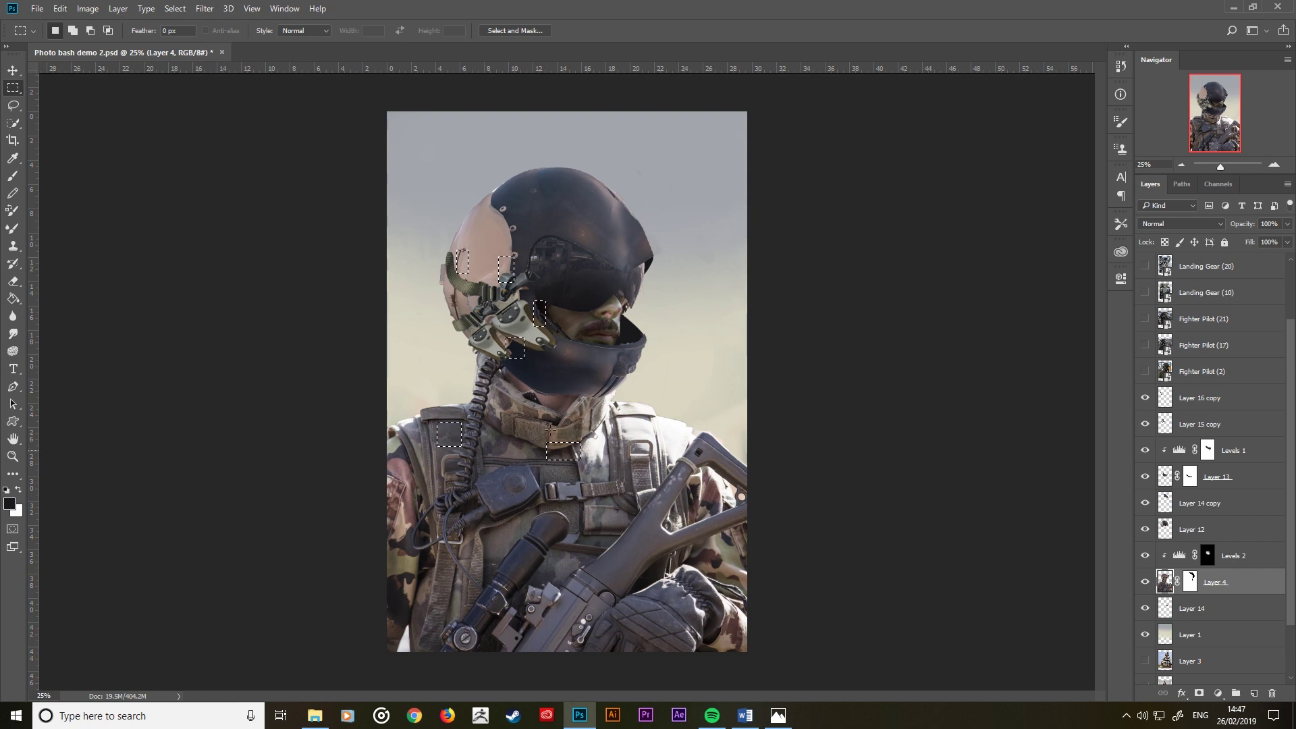
pyautogui.rightClick(516, 349)
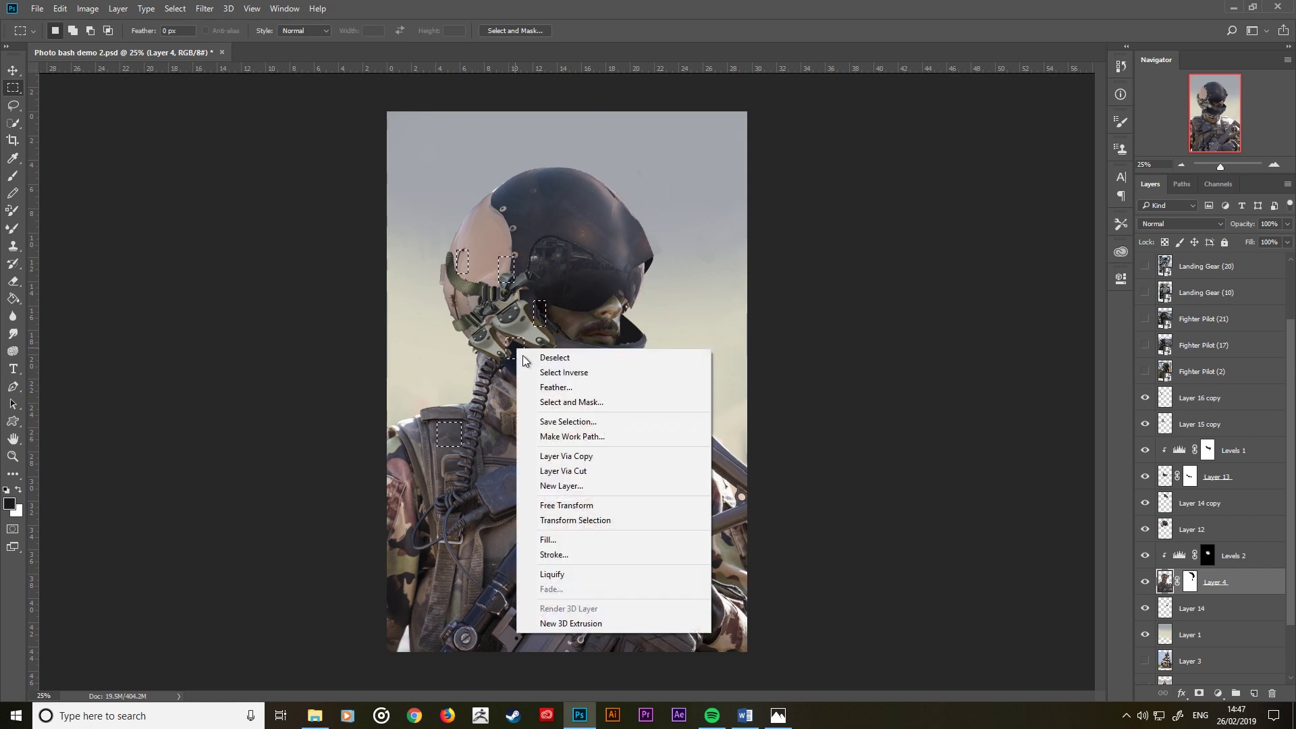
pyautogui.click(594, 460)
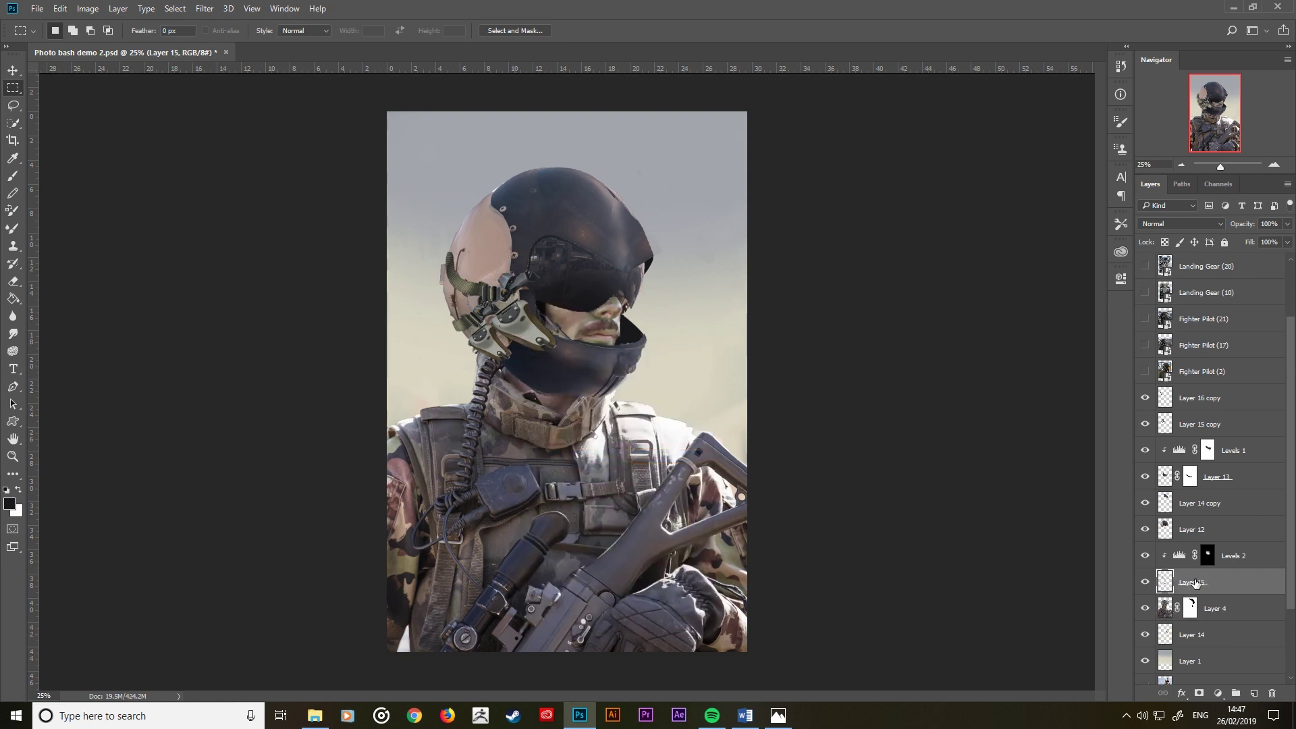
# Step: Move Layer 15 above Levels 2 and select Layer 15 copy
pyautogui.moveTo(1196, 583); pyautogui.dragTo(1216, 564)
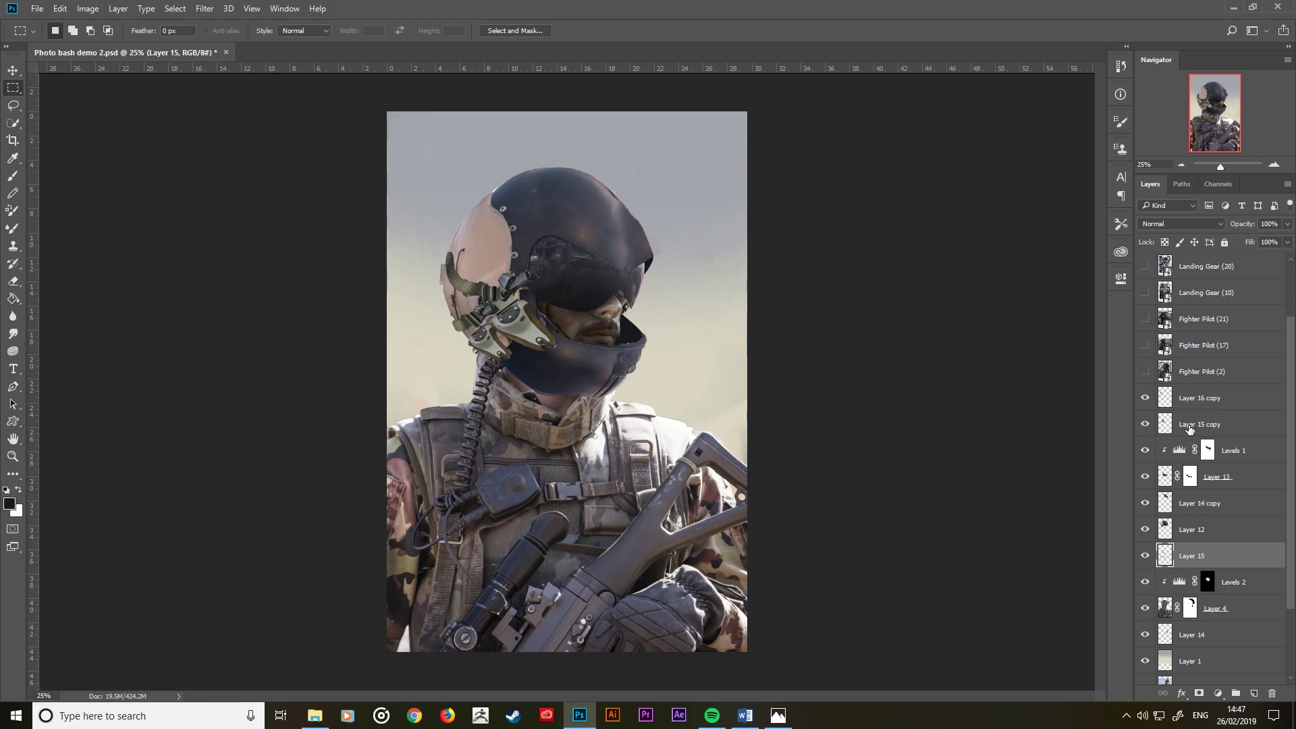
pyautogui.click(1189, 425)
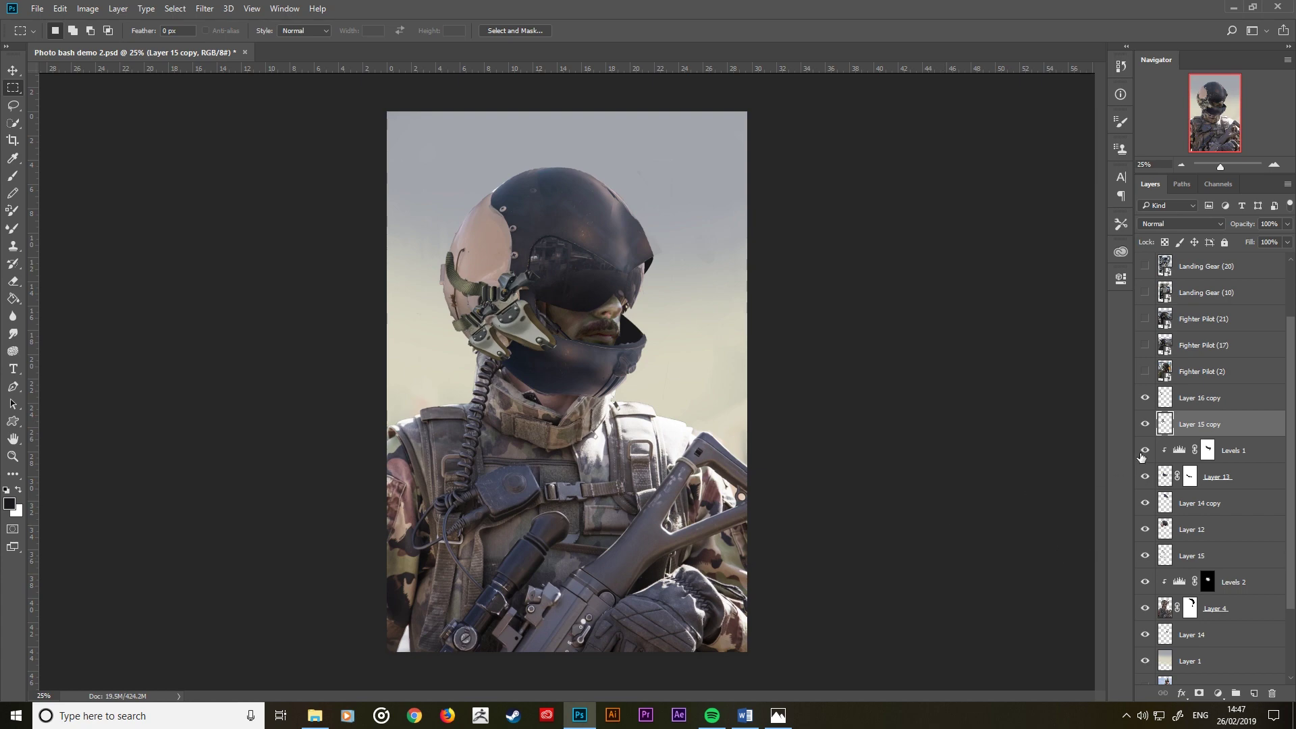
pyautogui.click(1145, 425)
# Step: Open Match Color on Layer 15 copy with Photo bash demo 2.psd as the source
pyautogui.click(88, 9)
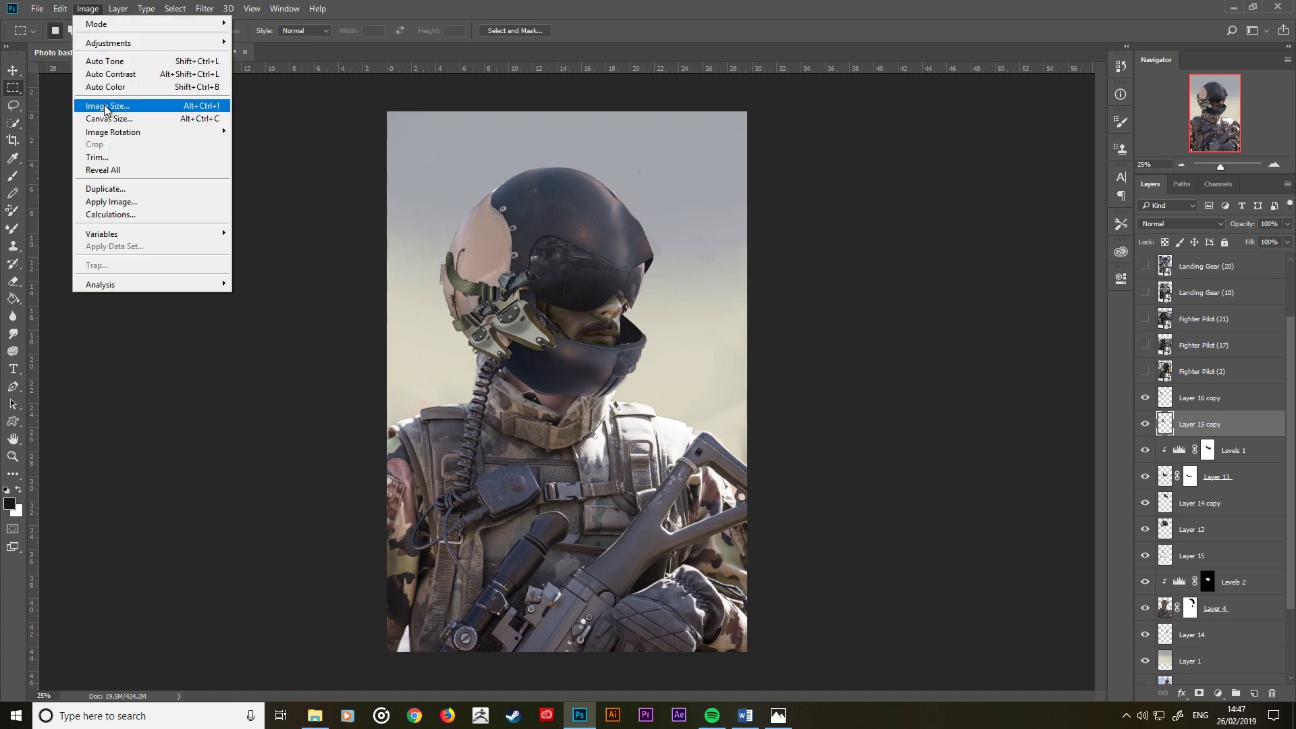
pyautogui.moveTo(108, 42)
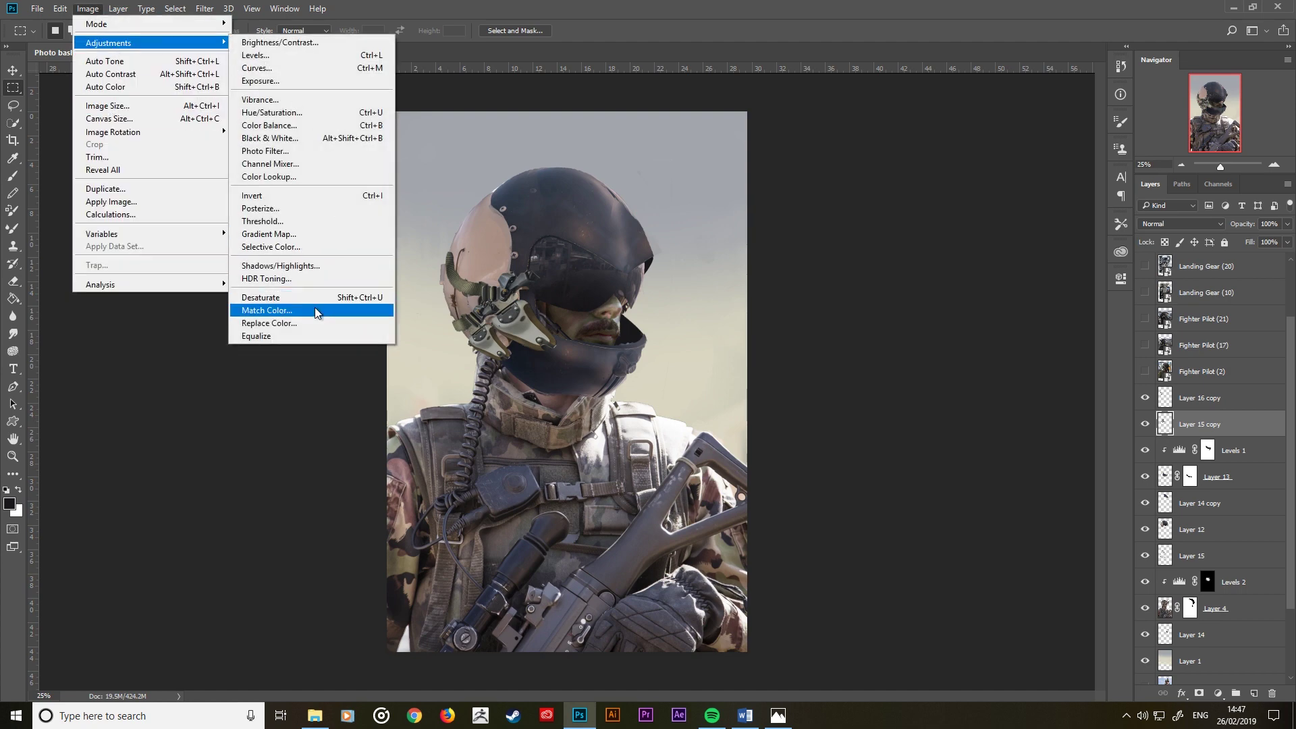
pyautogui.click(315, 313)
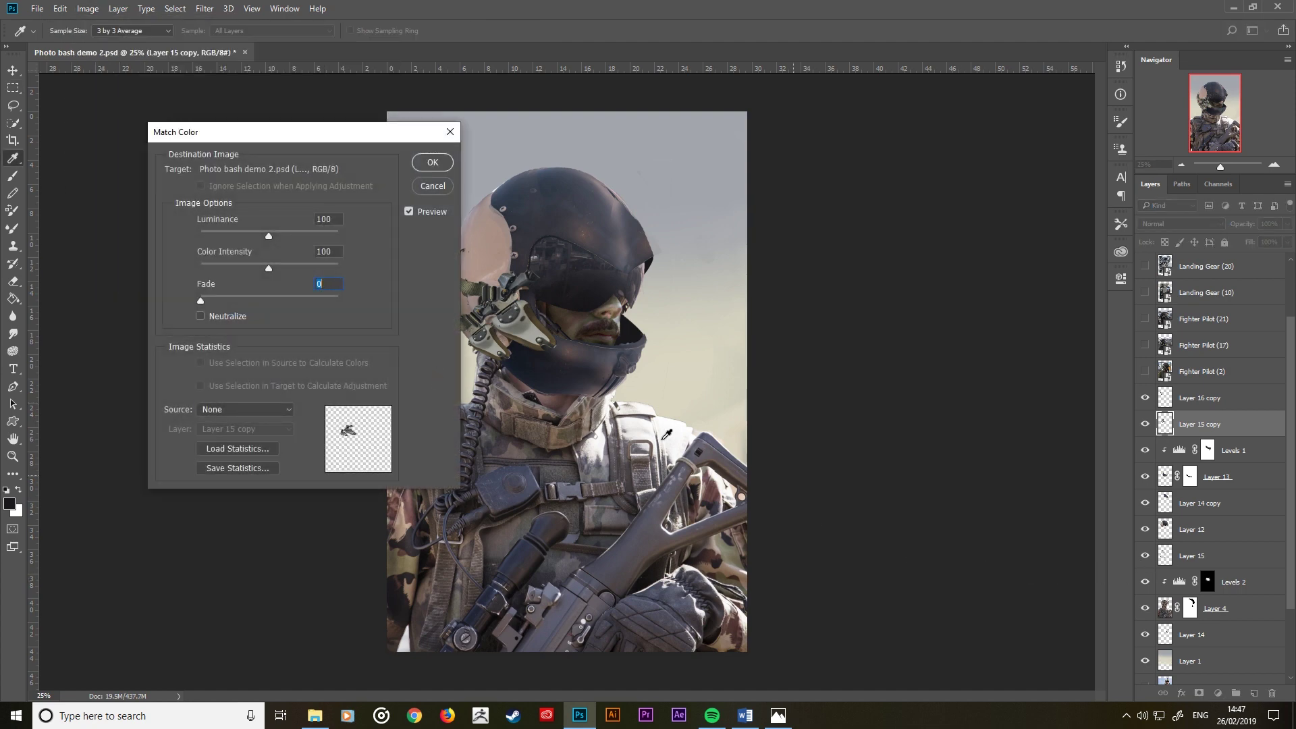
pyautogui.click(257, 409)
pyautogui.click(259, 432)
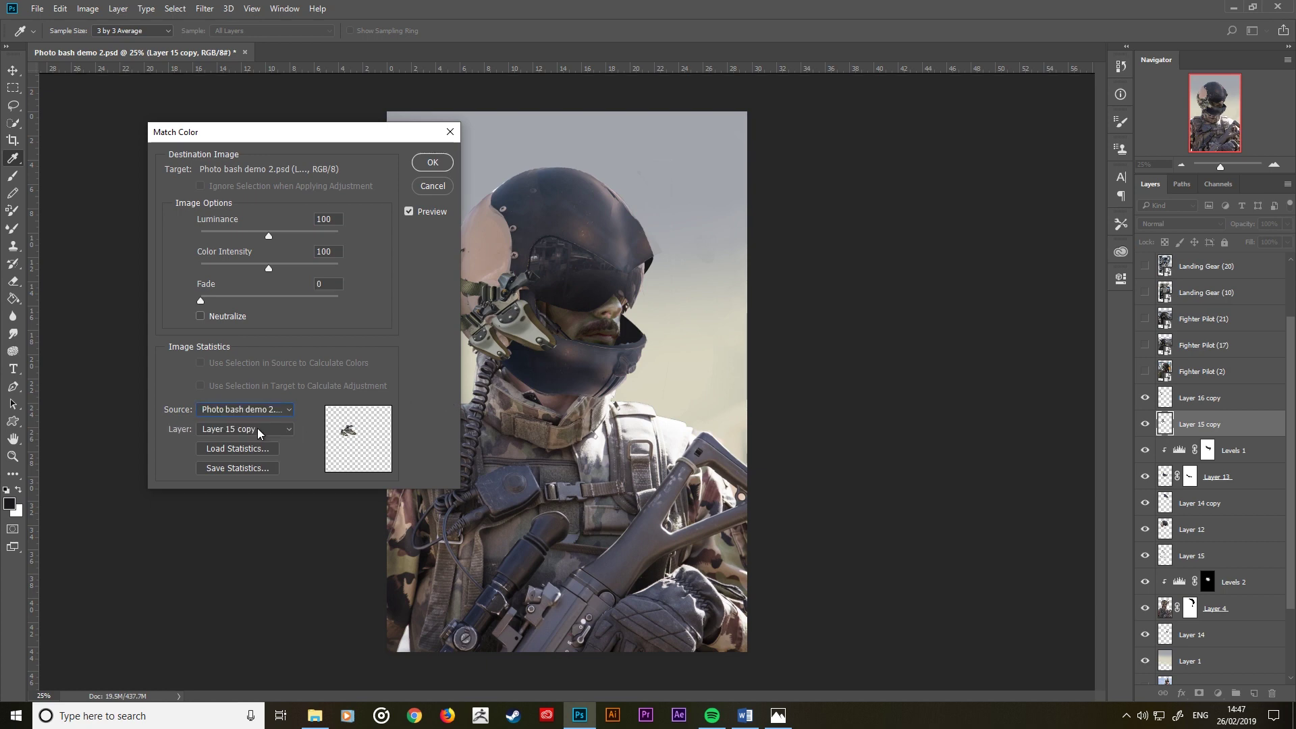
pyautogui.click(257, 429)
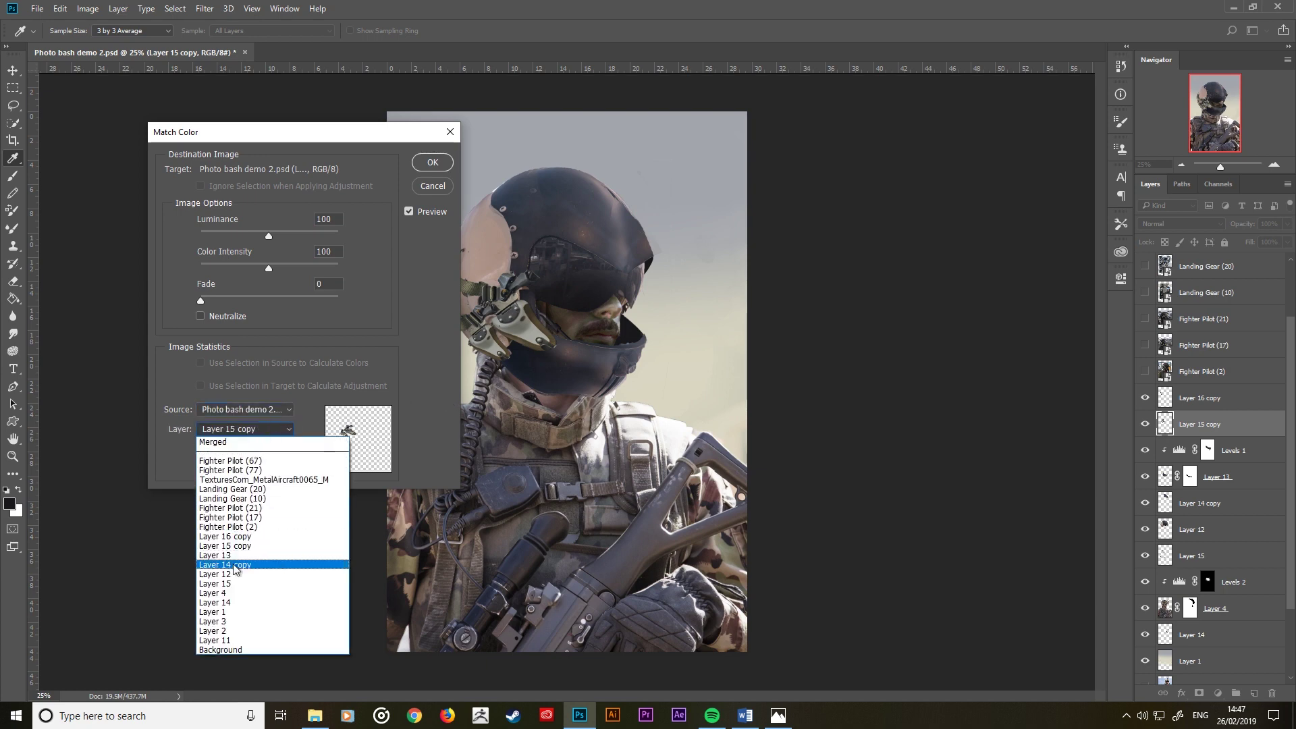
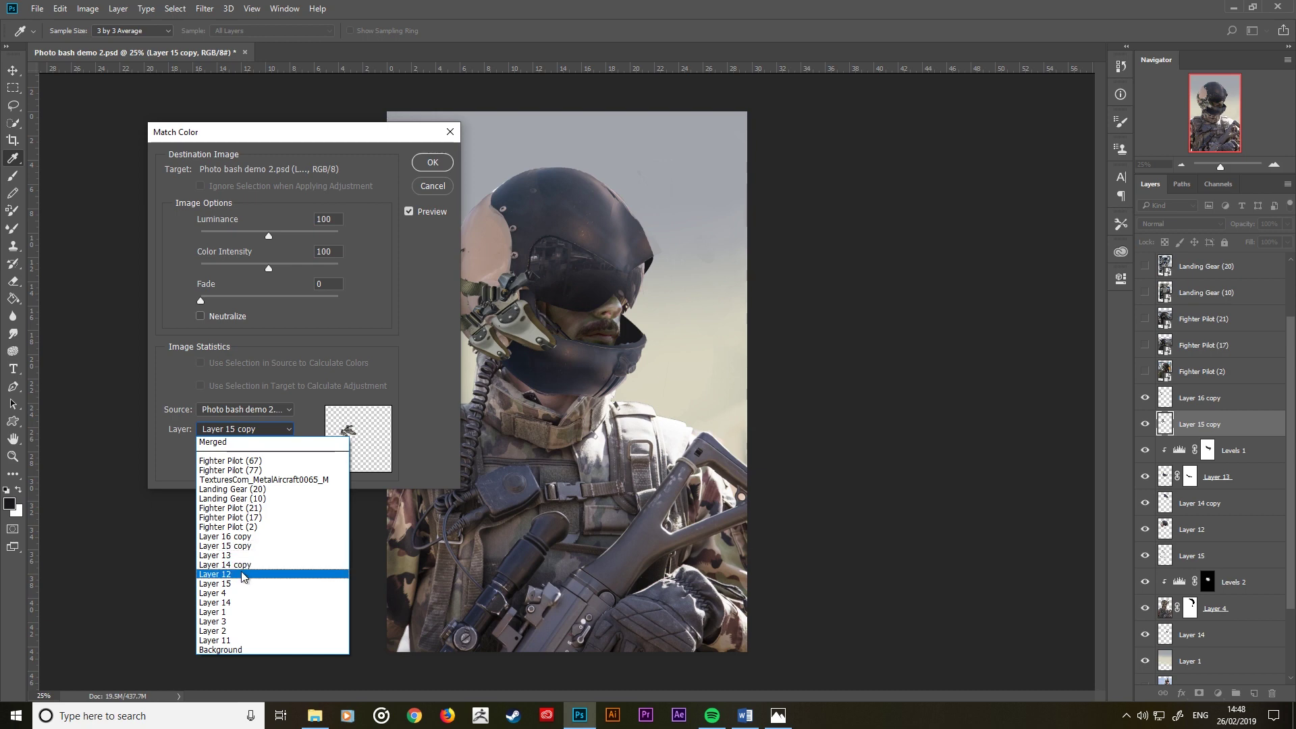
# Step: Match Layer 15 copy's colour to Layer 15, then match Layer 16 copy the same way with Fade 31
pyautogui.click(247, 582)
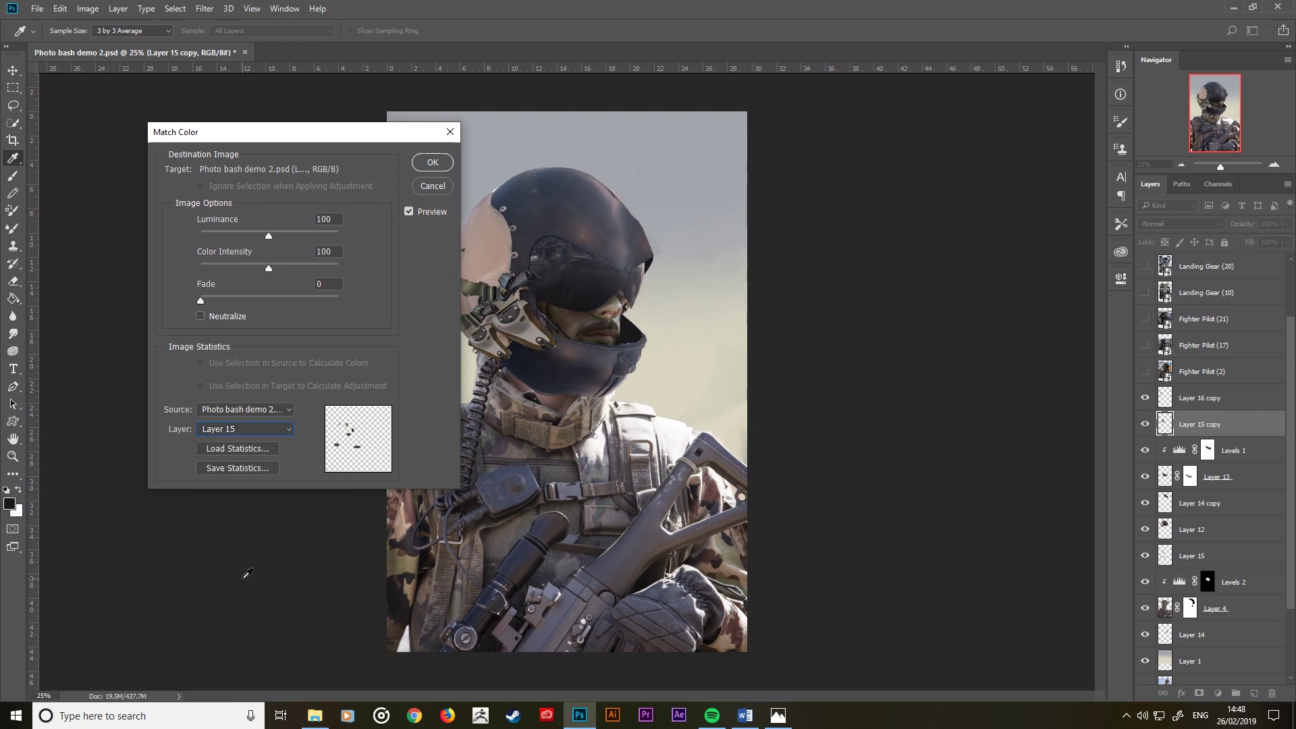
pyautogui.click(433, 162)
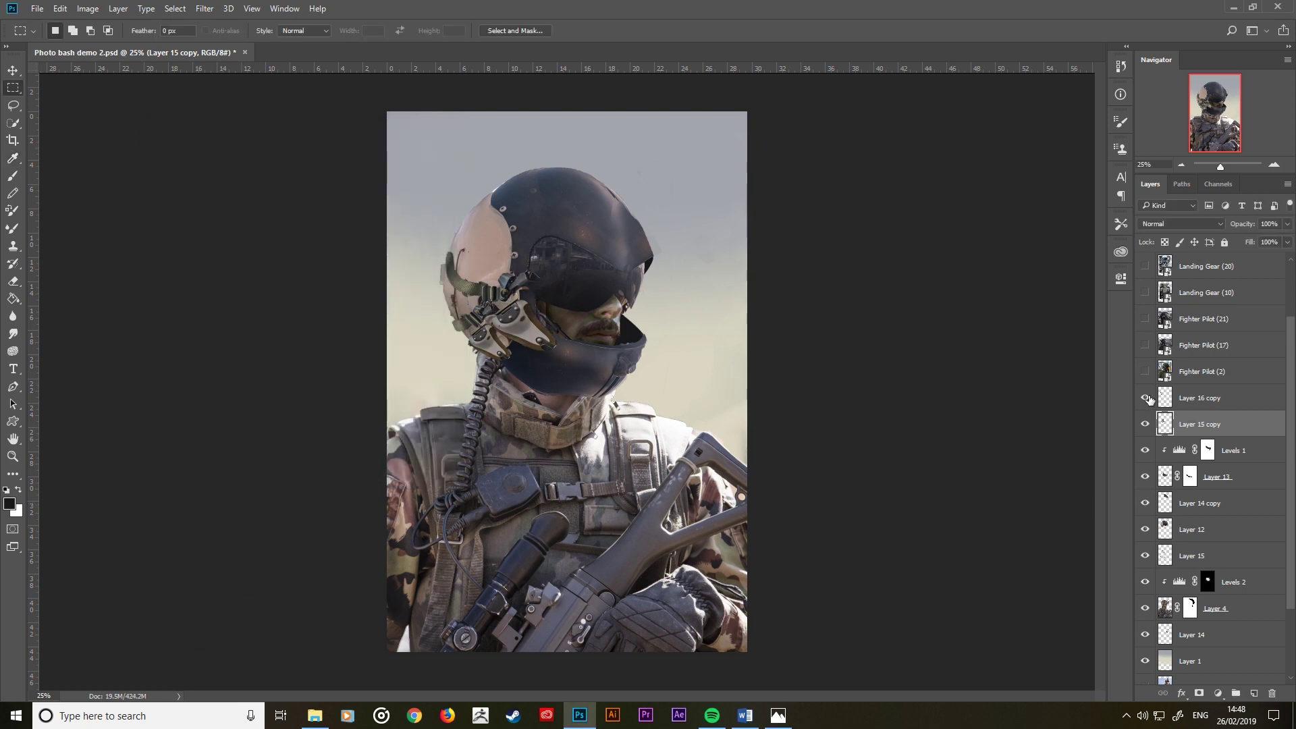
pyautogui.click(1191, 405)
pyautogui.click(88, 9)
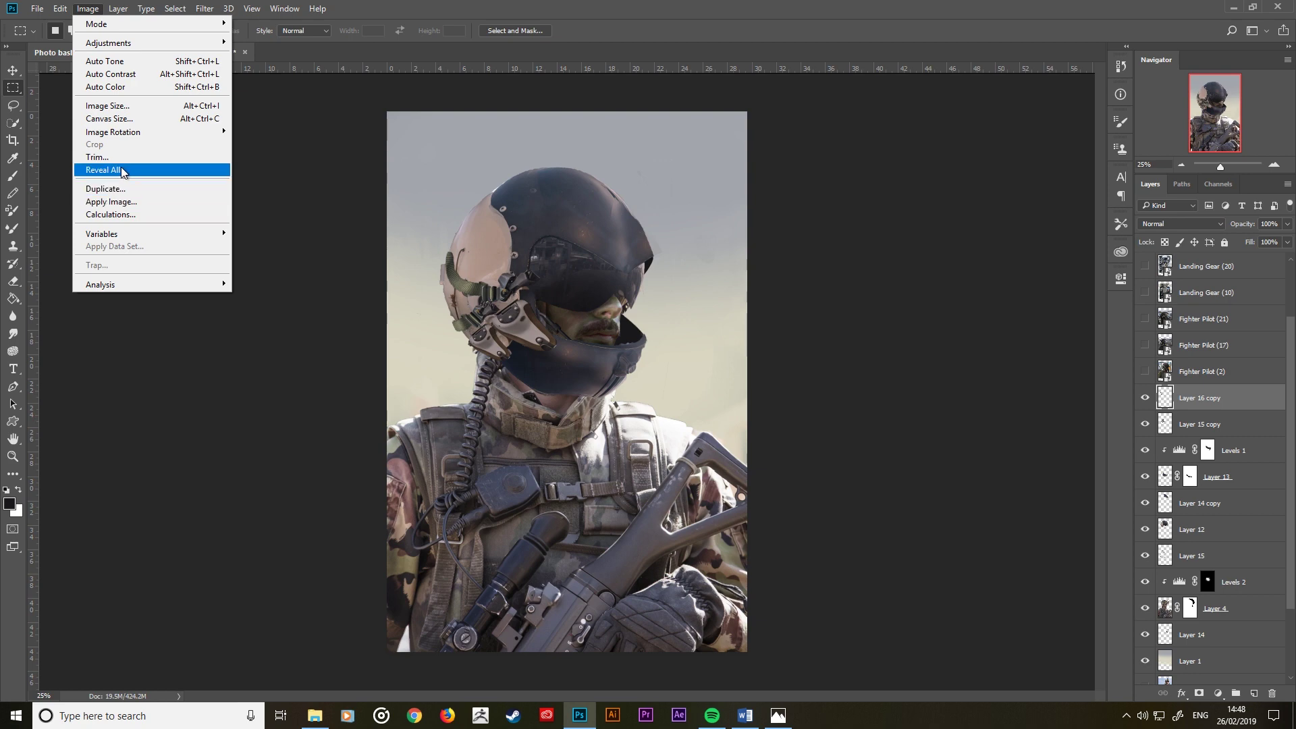
pyautogui.moveTo(108, 42)
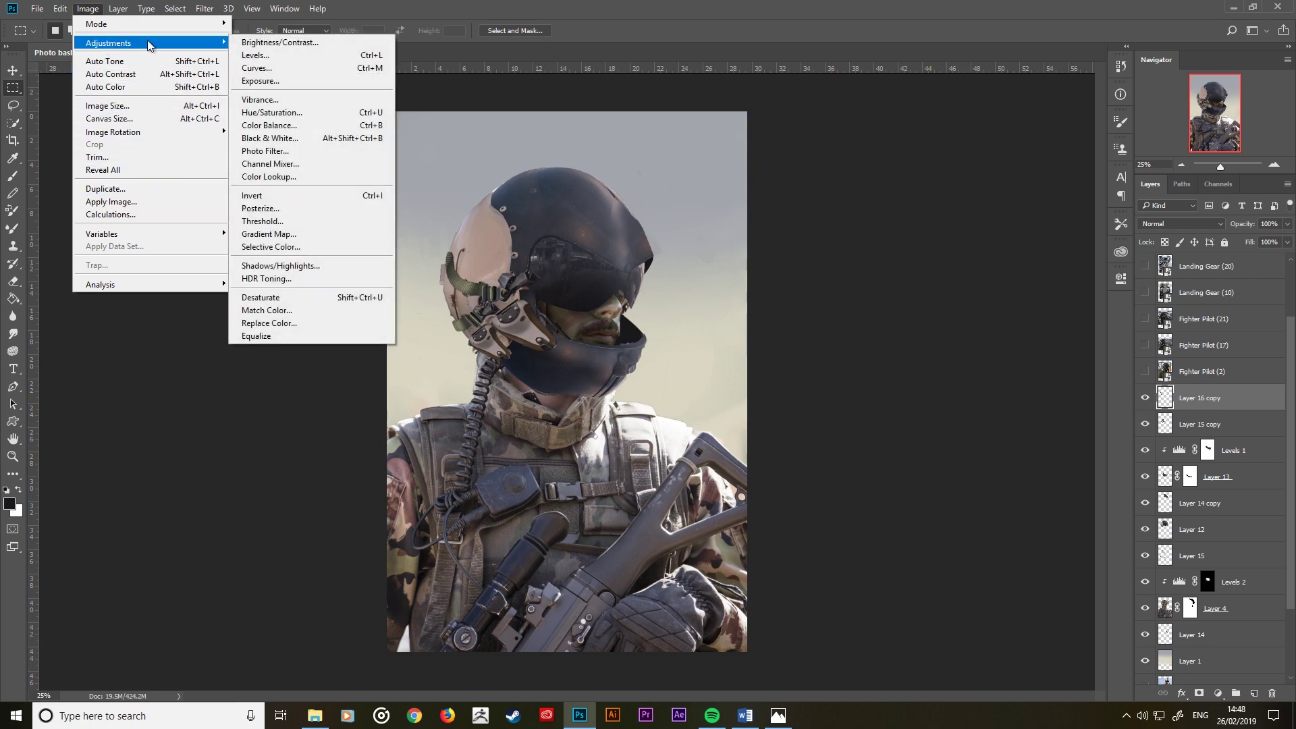
pyautogui.click(309, 310)
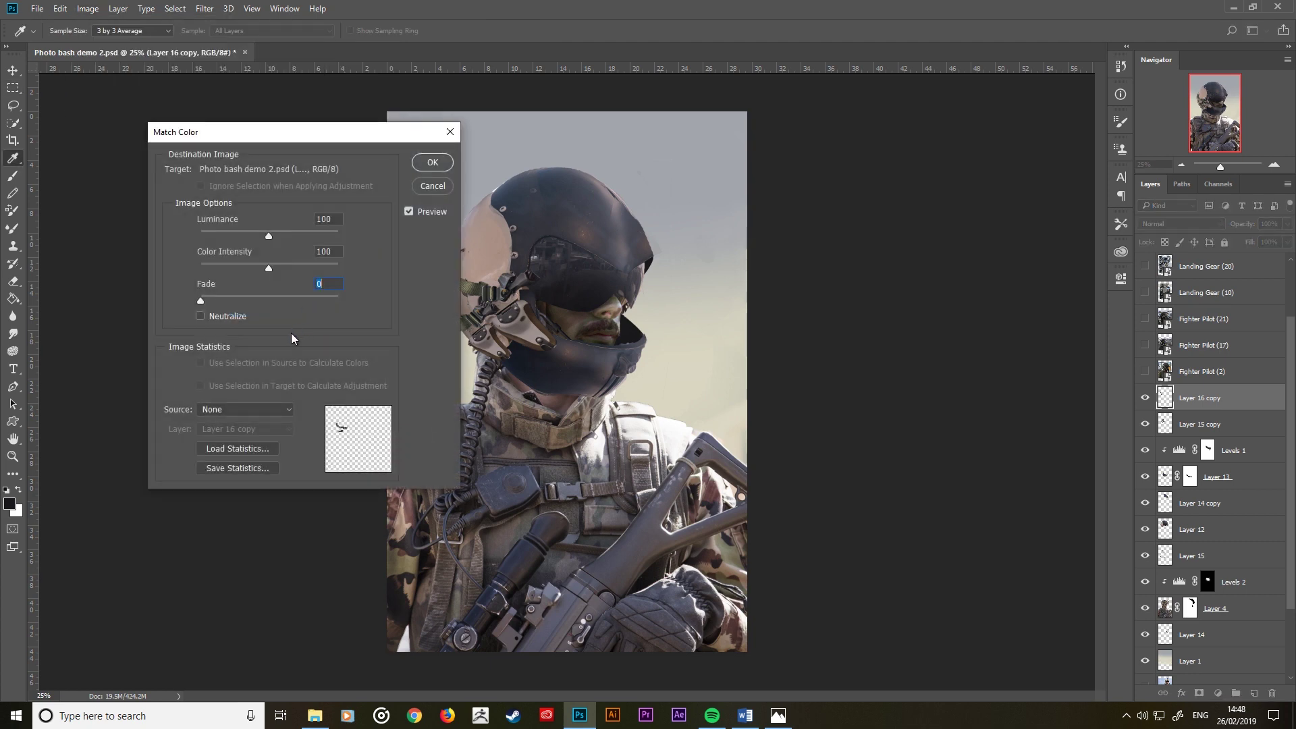
pyautogui.click(243, 410)
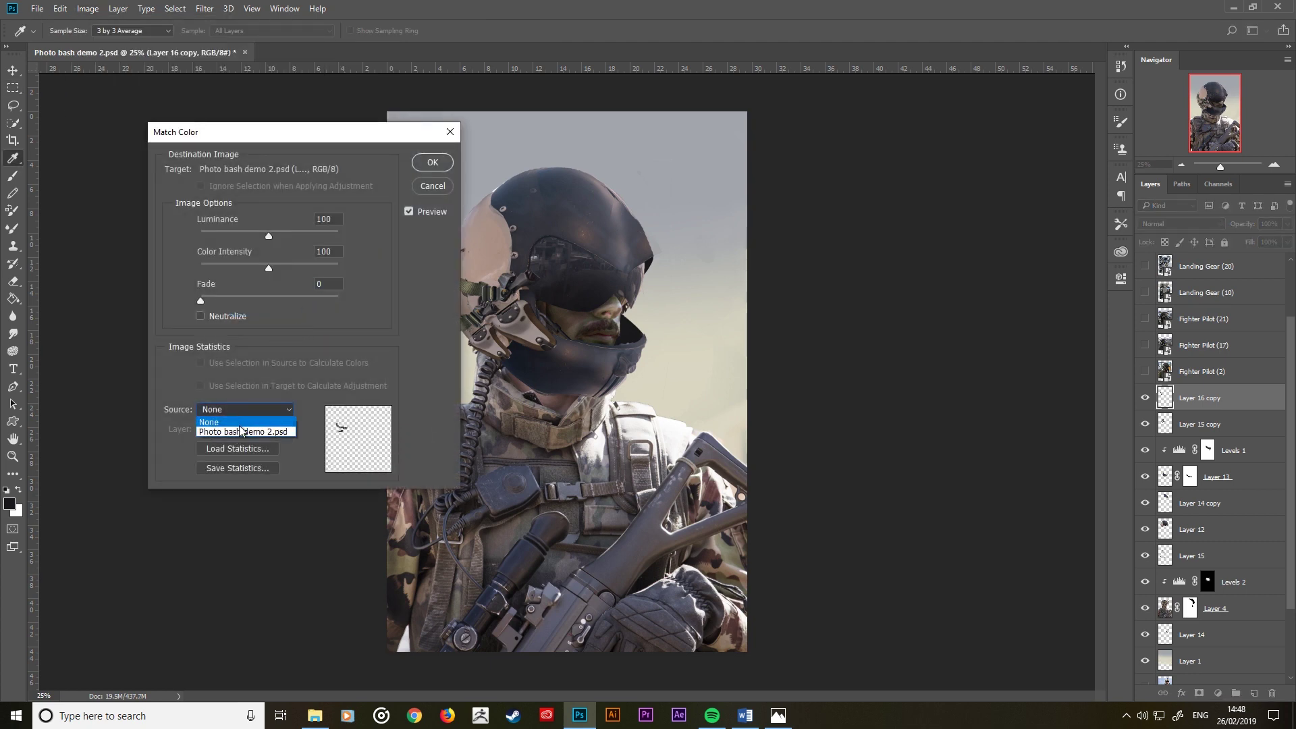
pyautogui.click(242, 422)
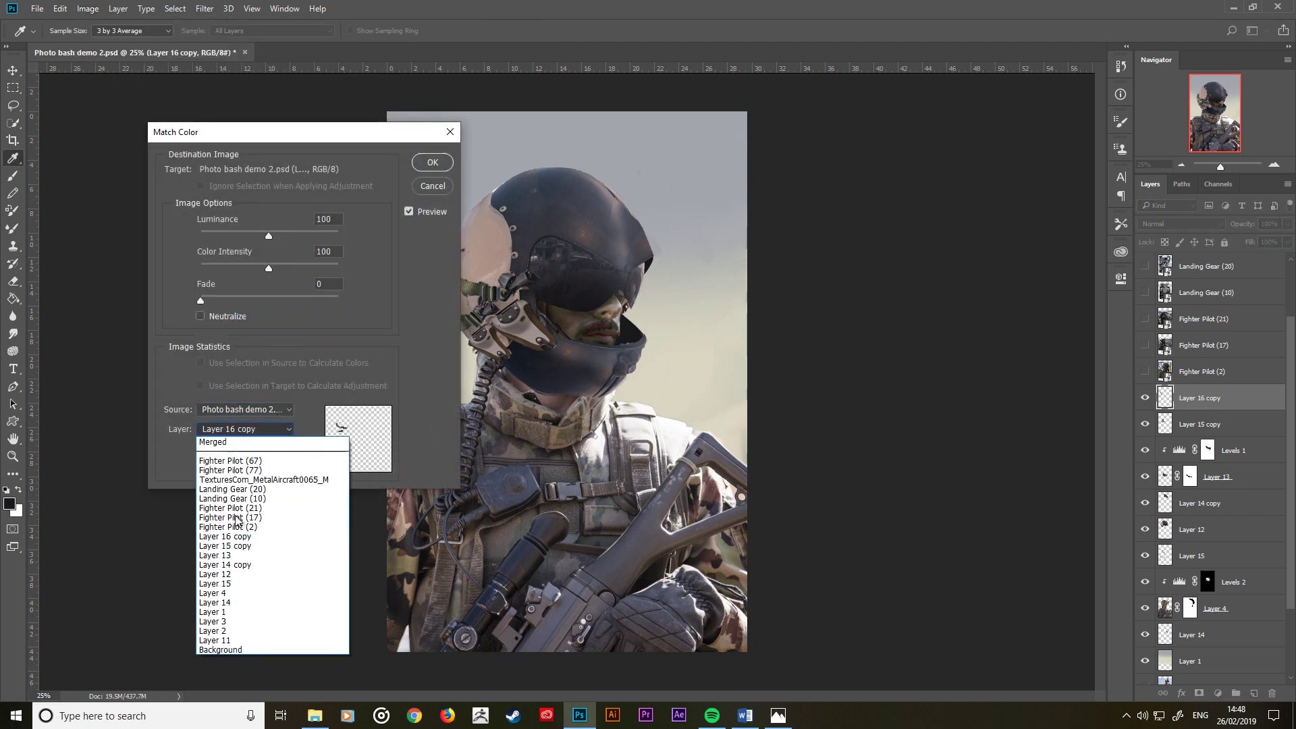
pyautogui.click(230, 585)
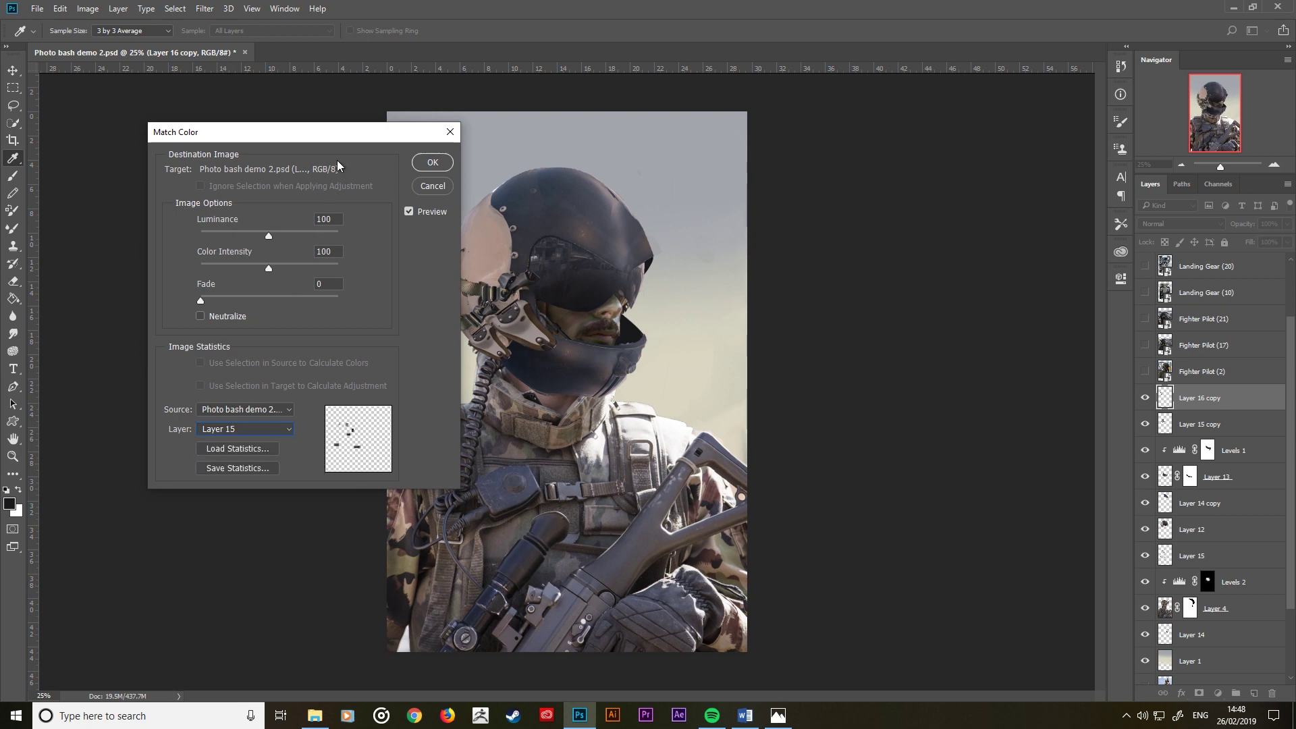
pyautogui.moveTo(339, 135); pyautogui.dragTo(258, 155)
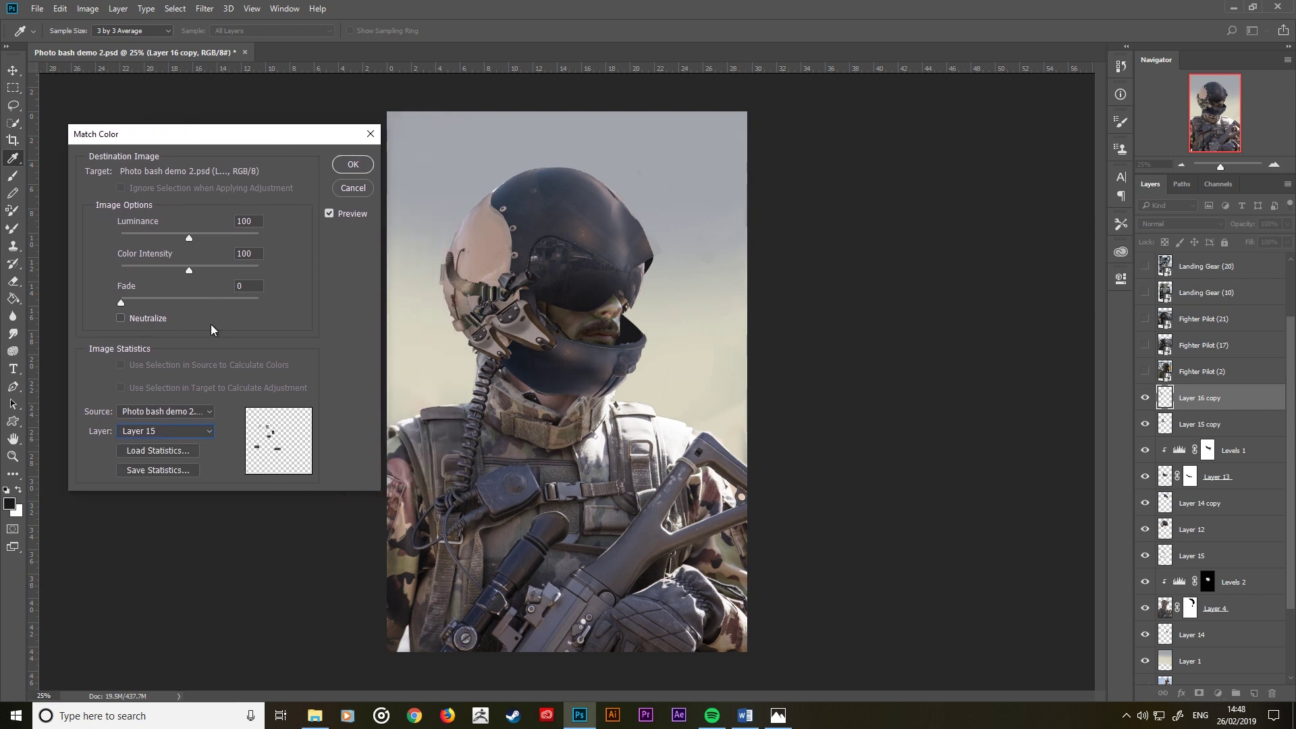
pyautogui.moveTo(123, 306); pyautogui.dragTo(203, 323)
pyautogui.click(353, 167)
# Step: Compare photo layers and make the Landing Gear (20) photo visible and active
pyautogui.press('m')
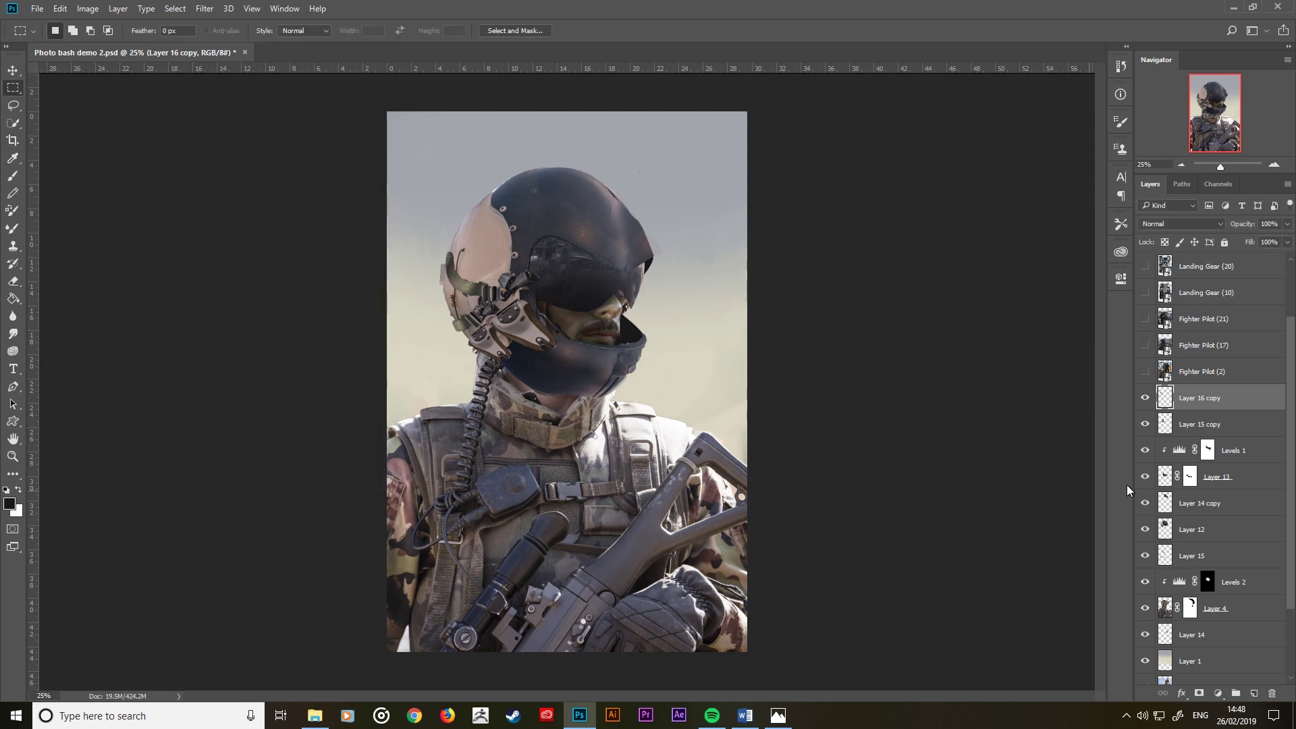
pyautogui.click(1148, 397)
pyautogui.click(1145, 292)
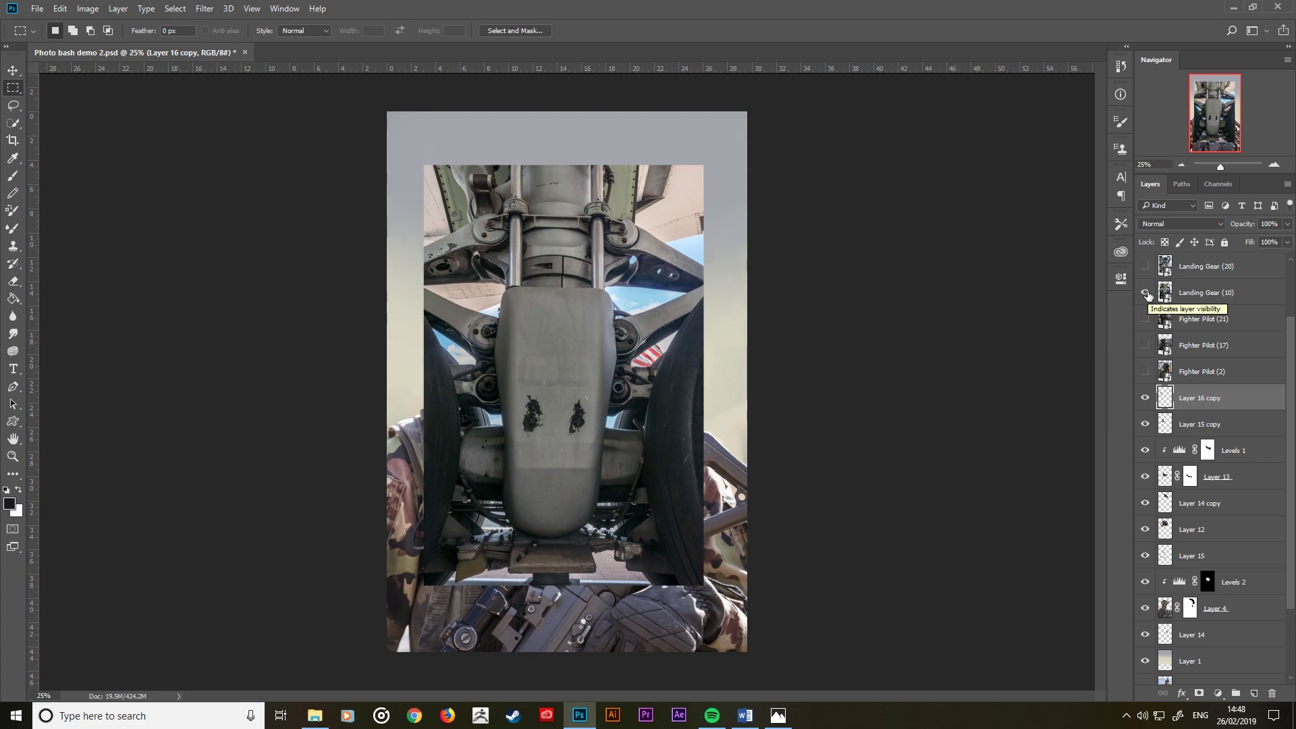
pyautogui.click(1145, 292)
pyautogui.click(1145, 318)
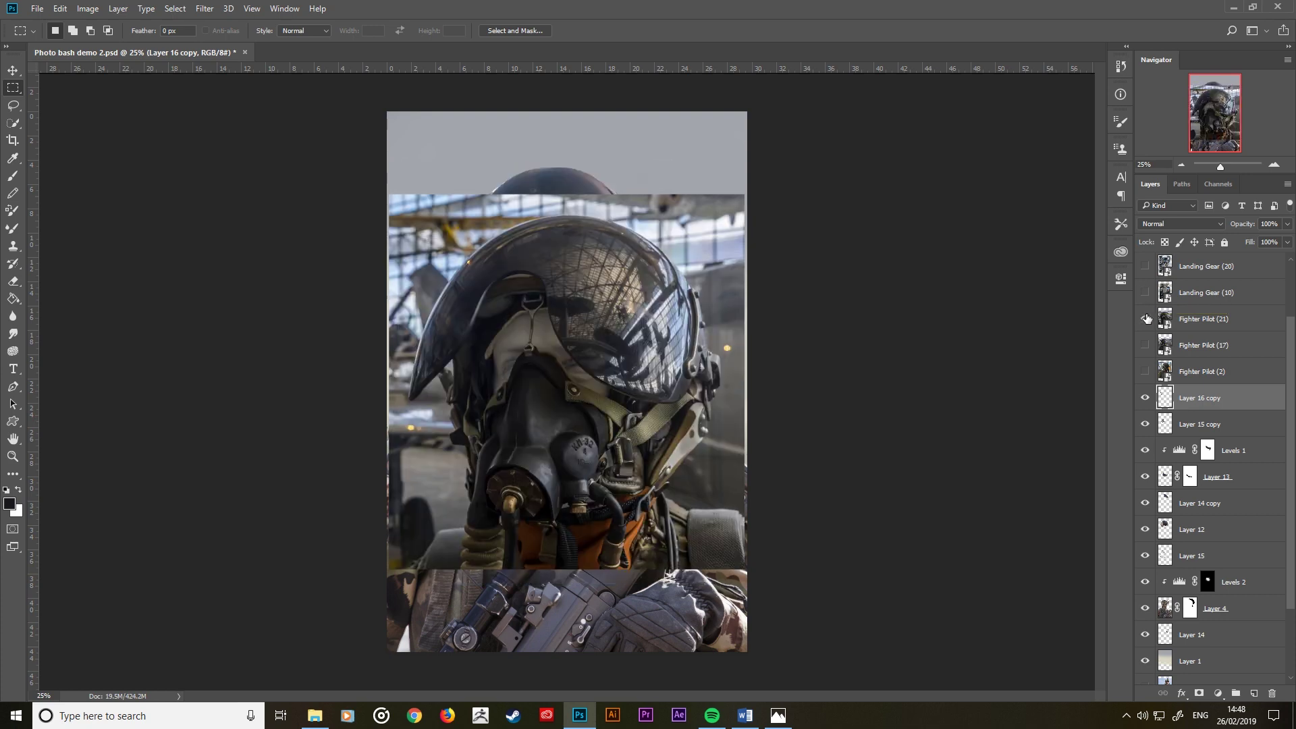
pyautogui.click(1145, 266)
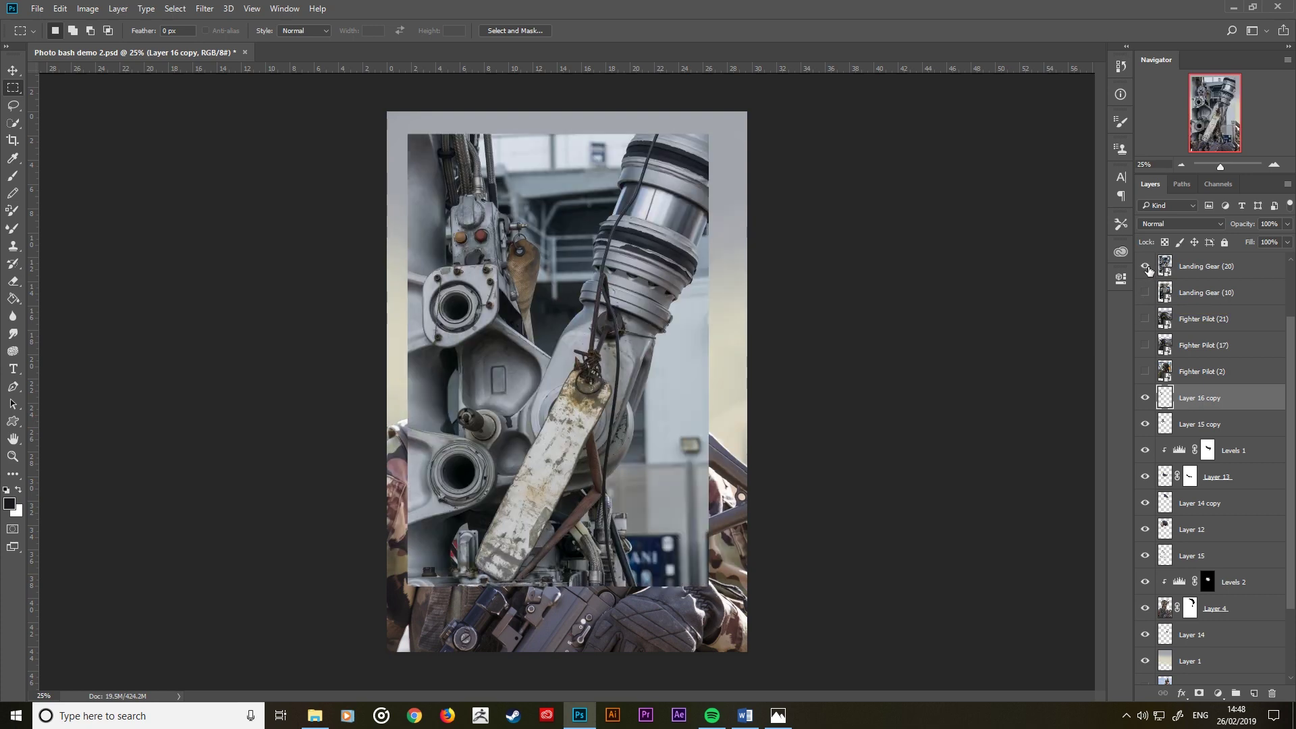
pyautogui.click(1218, 269)
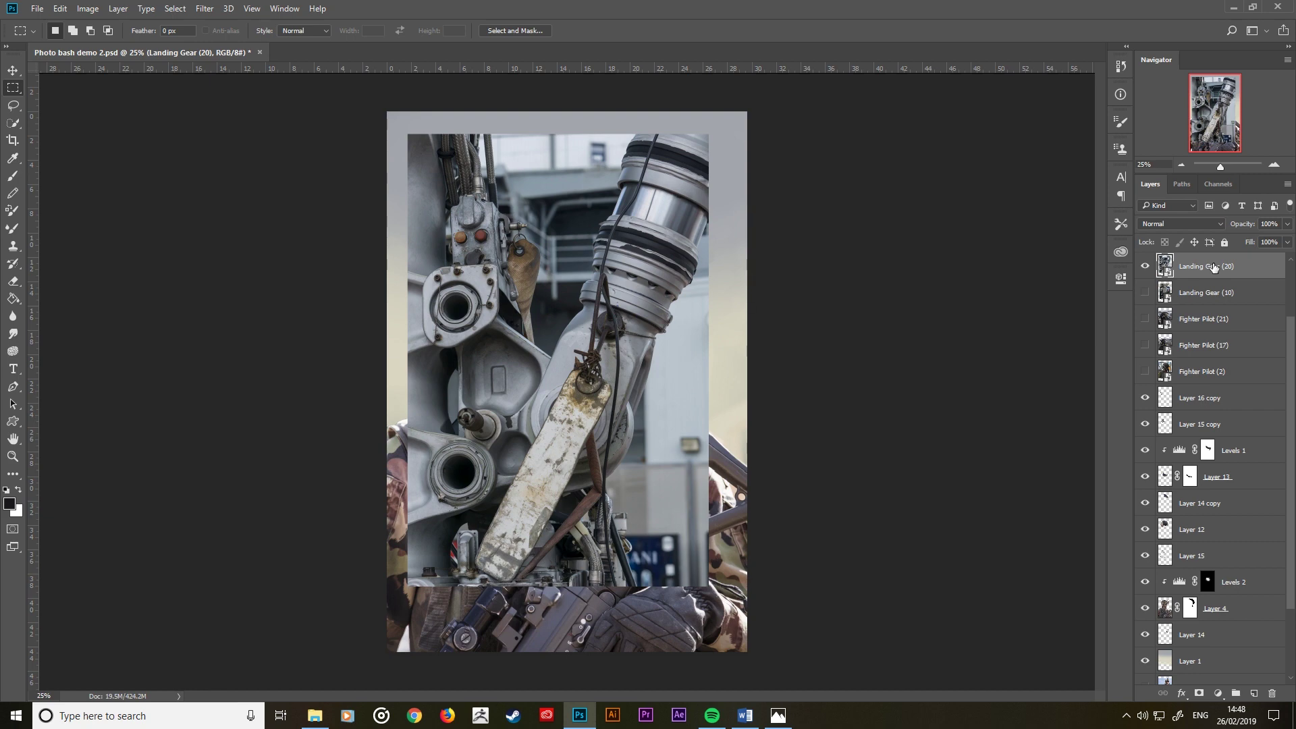
# Step: Copy the bracket plate to Layer 16, below Fighter Pilot (2), over the pilot's face
pyautogui.click(12, 123)
pyautogui.moveTo(455, 273)
pyautogui.mouseDown()
pyautogui.moveTo(485, 290)
pyautogui.moveTo(451, 340)
pyautogui.mouseUp()
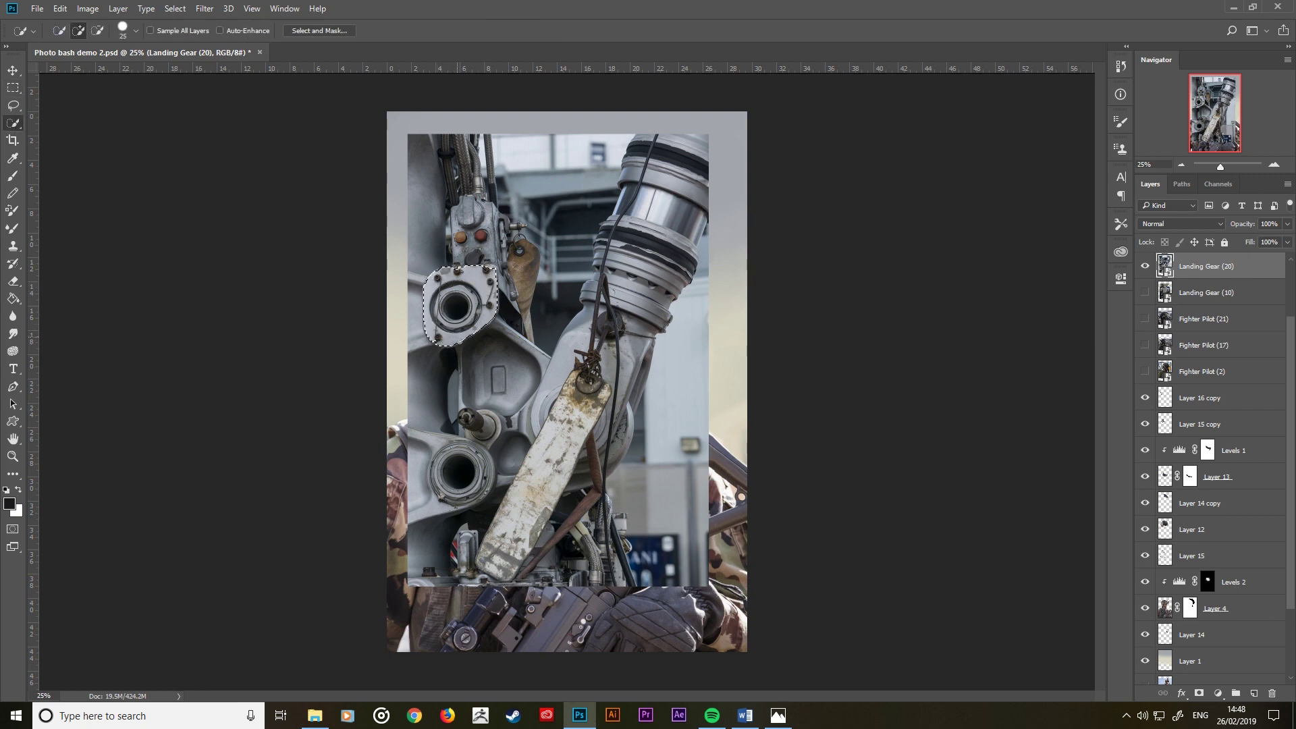
pyautogui.rightClick(451, 304)
pyautogui.click(499, 409)
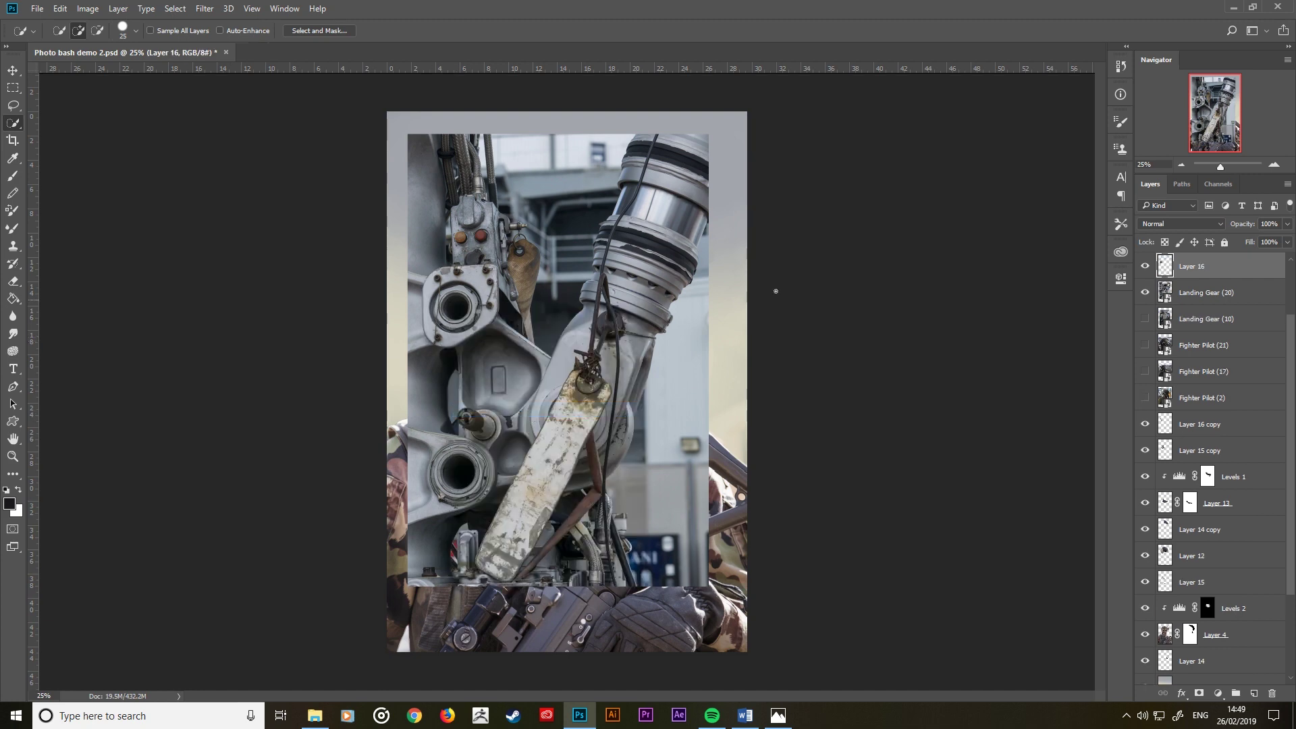
pyautogui.click(1145, 293)
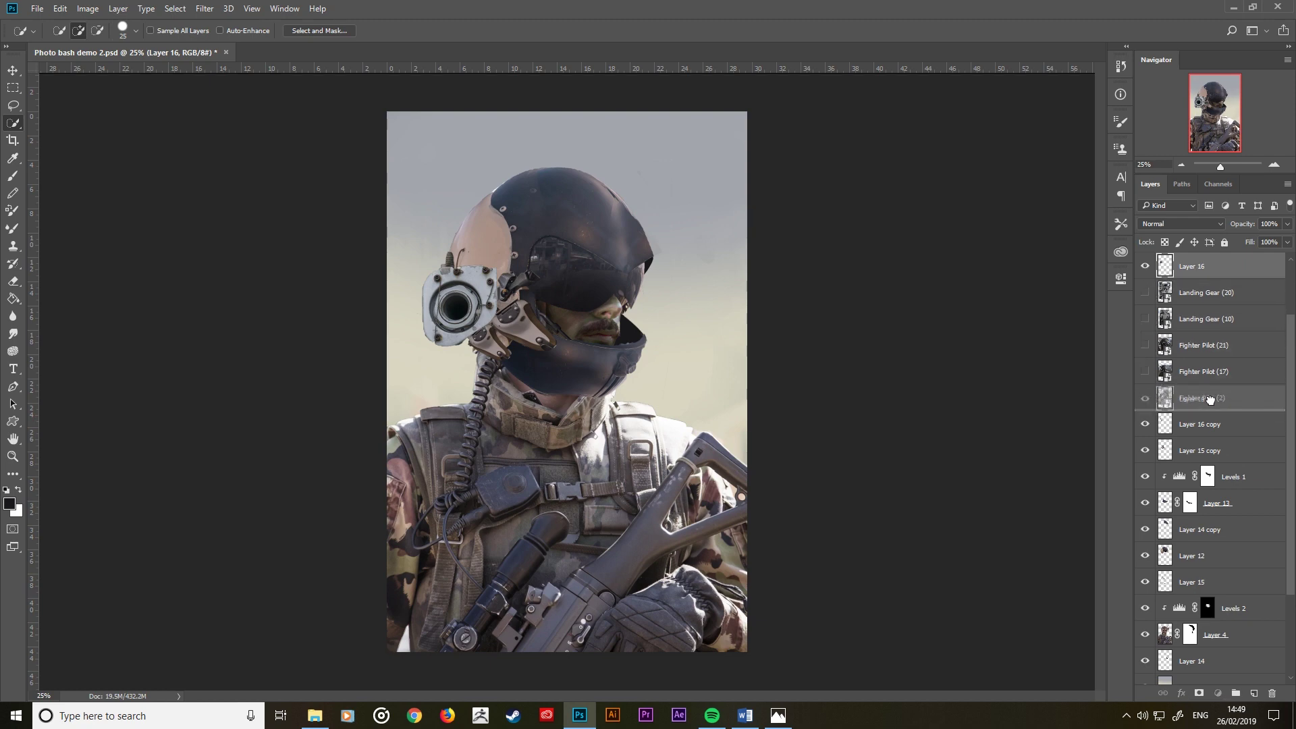
pyautogui.moveTo(1213, 271); pyautogui.dragTo(1208, 409)
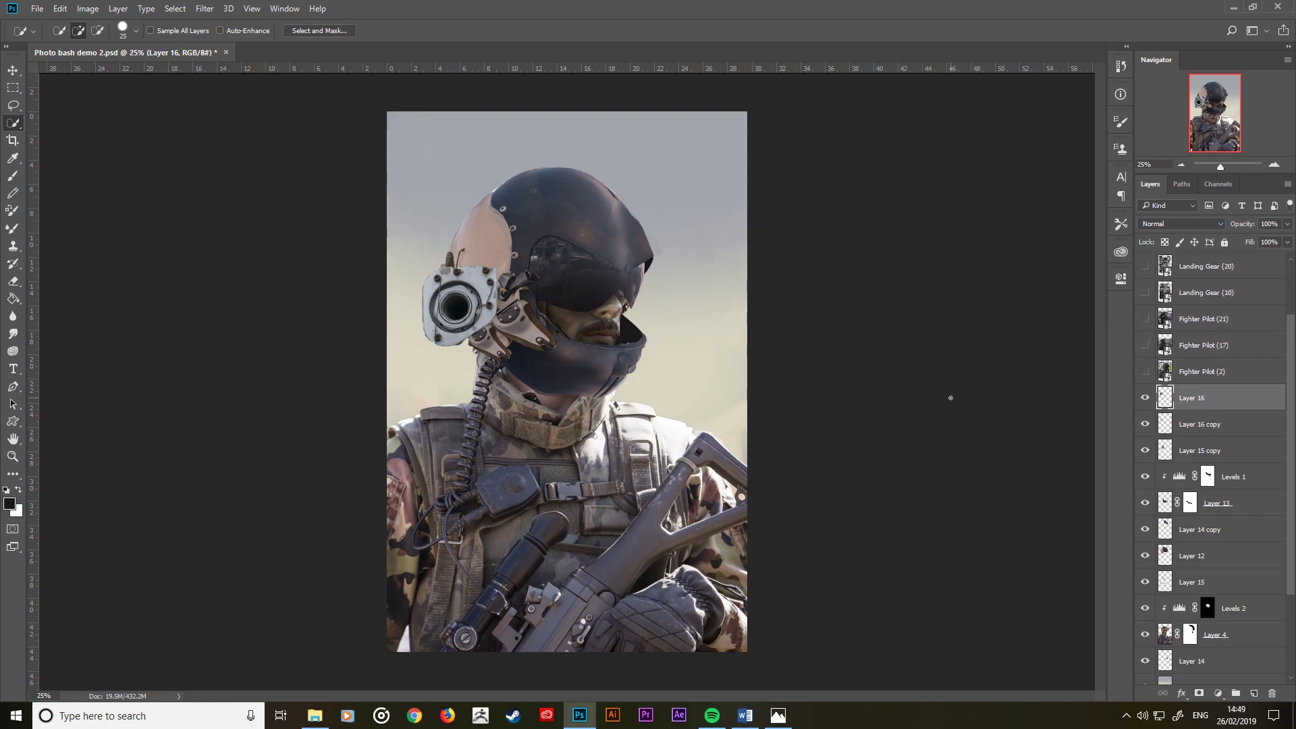
pyautogui.click(12, 70)
pyautogui.moveTo(475, 316); pyautogui.dragTo(546, 358)
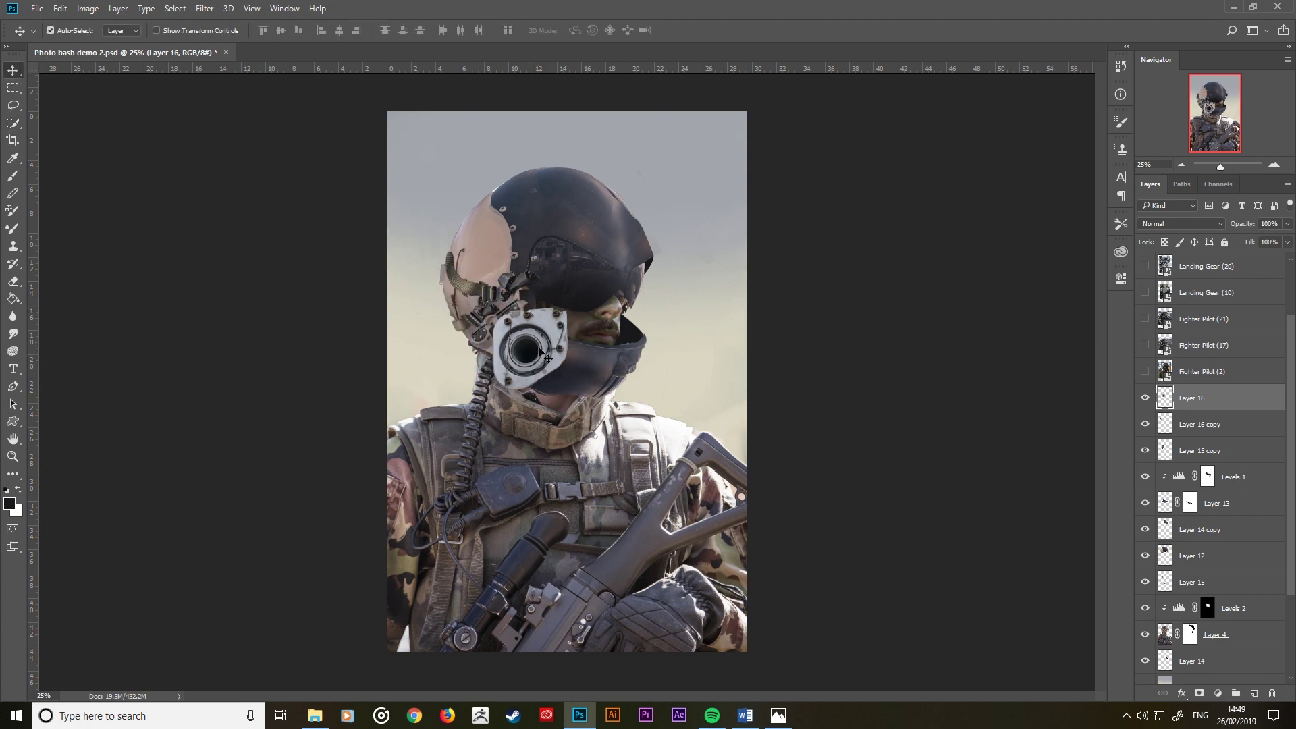
# Step: Scale the plate down to a small fitting and drag a duplicate lower right
pyautogui.hotkey('ctrl', '+')
pyautogui.hotkey('ctrl', '+')
pyautogui.hotkey('ctrl', 't')
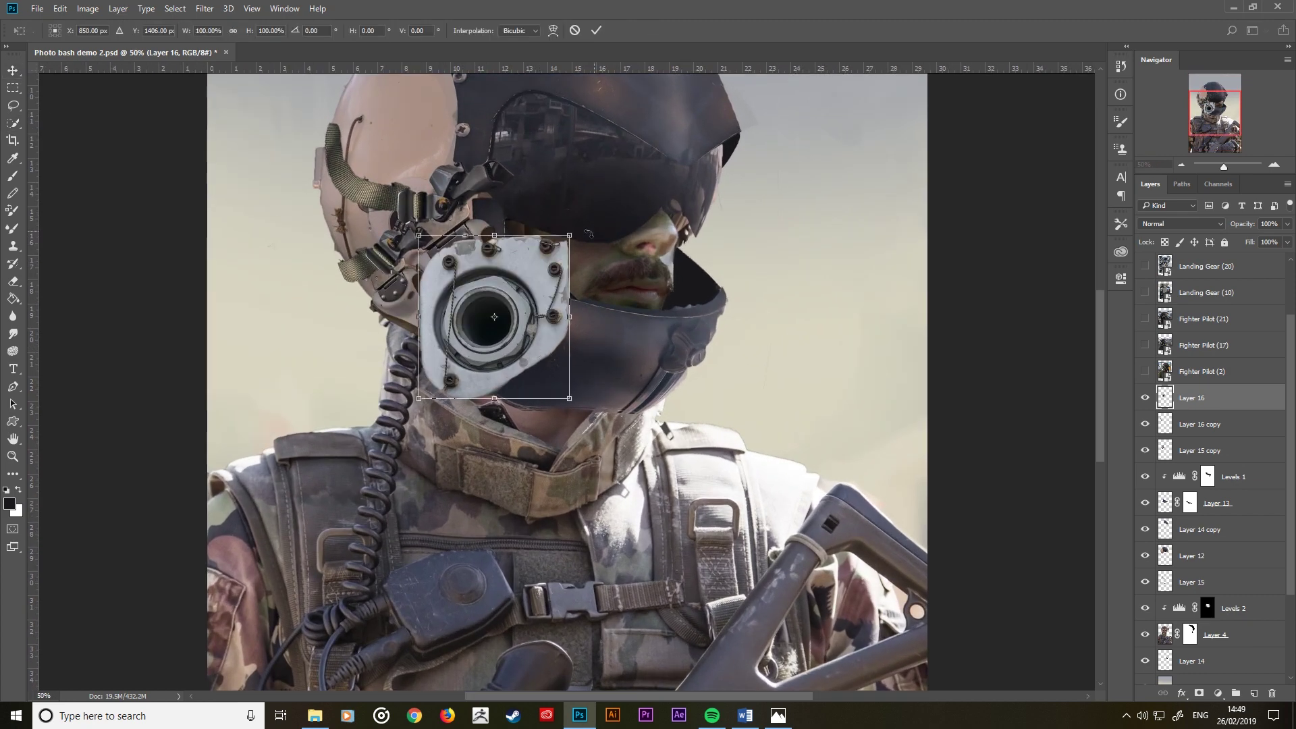
pyautogui.moveTo(569, 235)
pyautogui.mouseDown()
pyautogui.moveTo(500, 329)
pyautogui.moveTo(479, 325)
pyautogui.mouseUp()
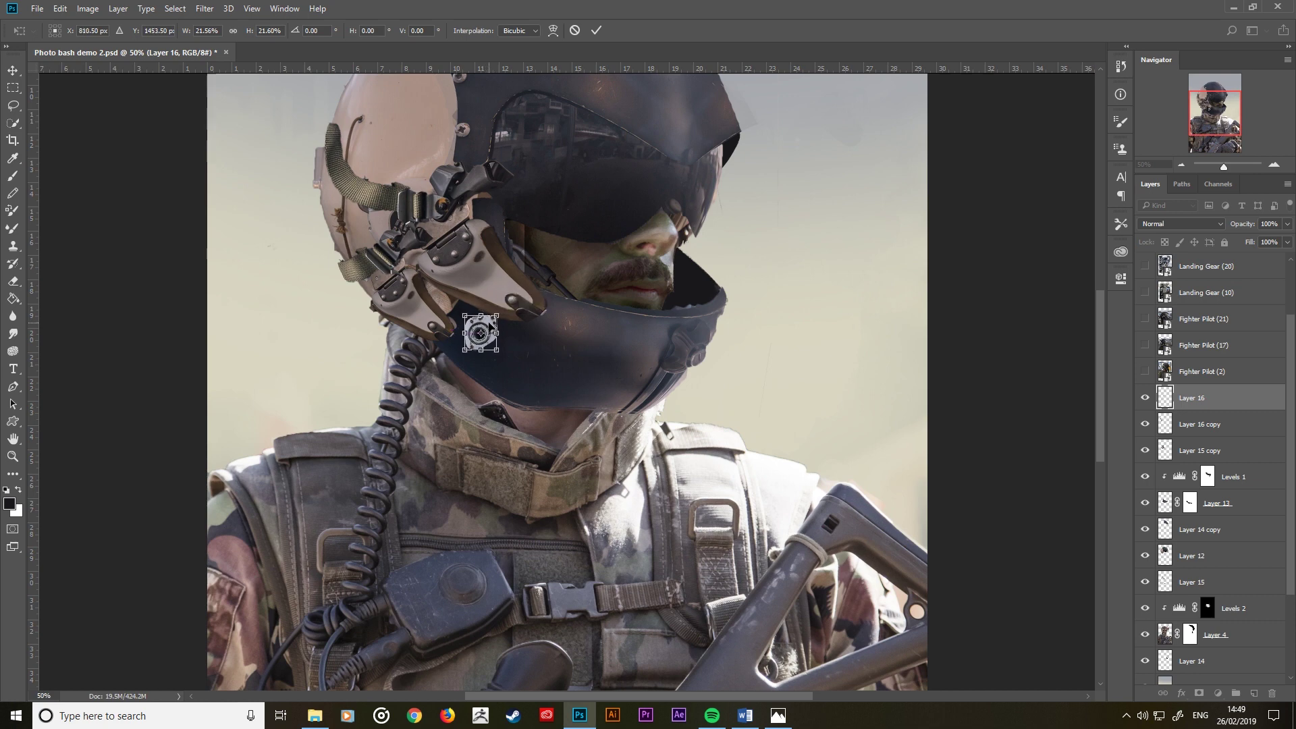
pyautogui.click(596, 30)
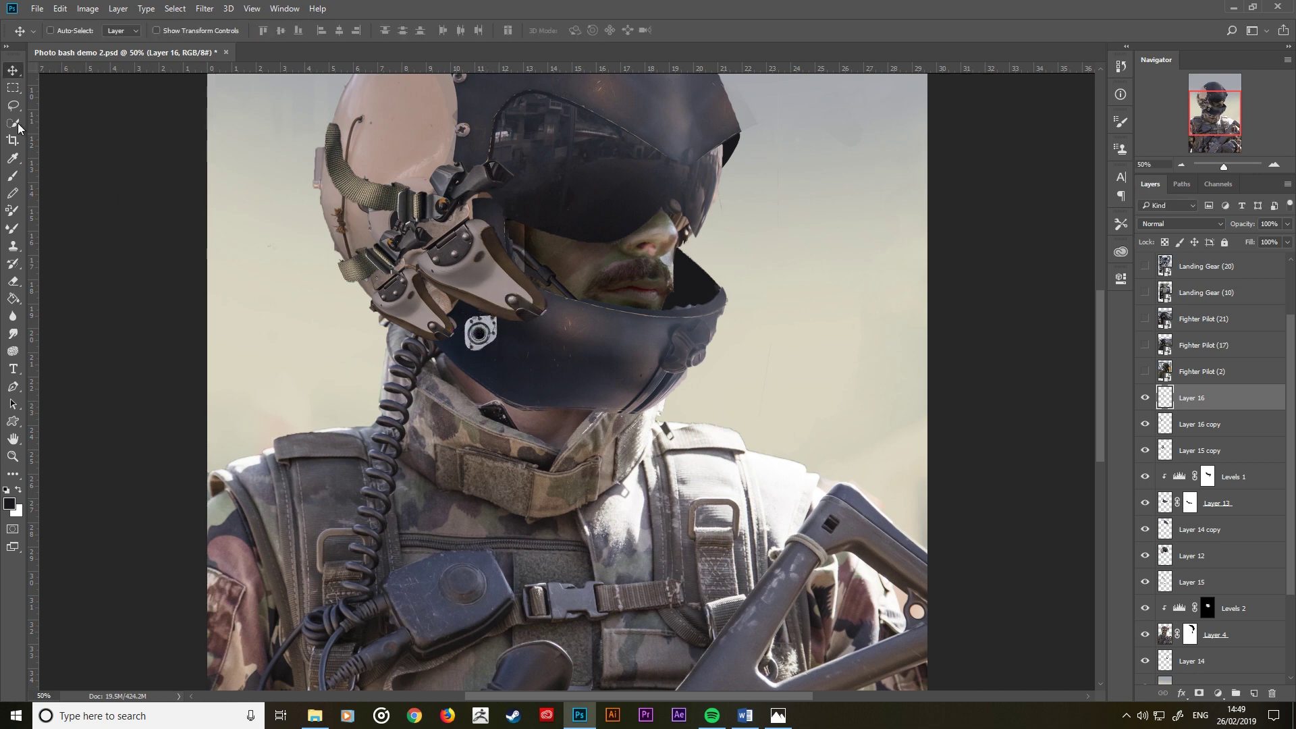
pyautogui.click(13, 105)
pyautogui.moveTo(490, 342); pyautogui.dragTo(530, 368)
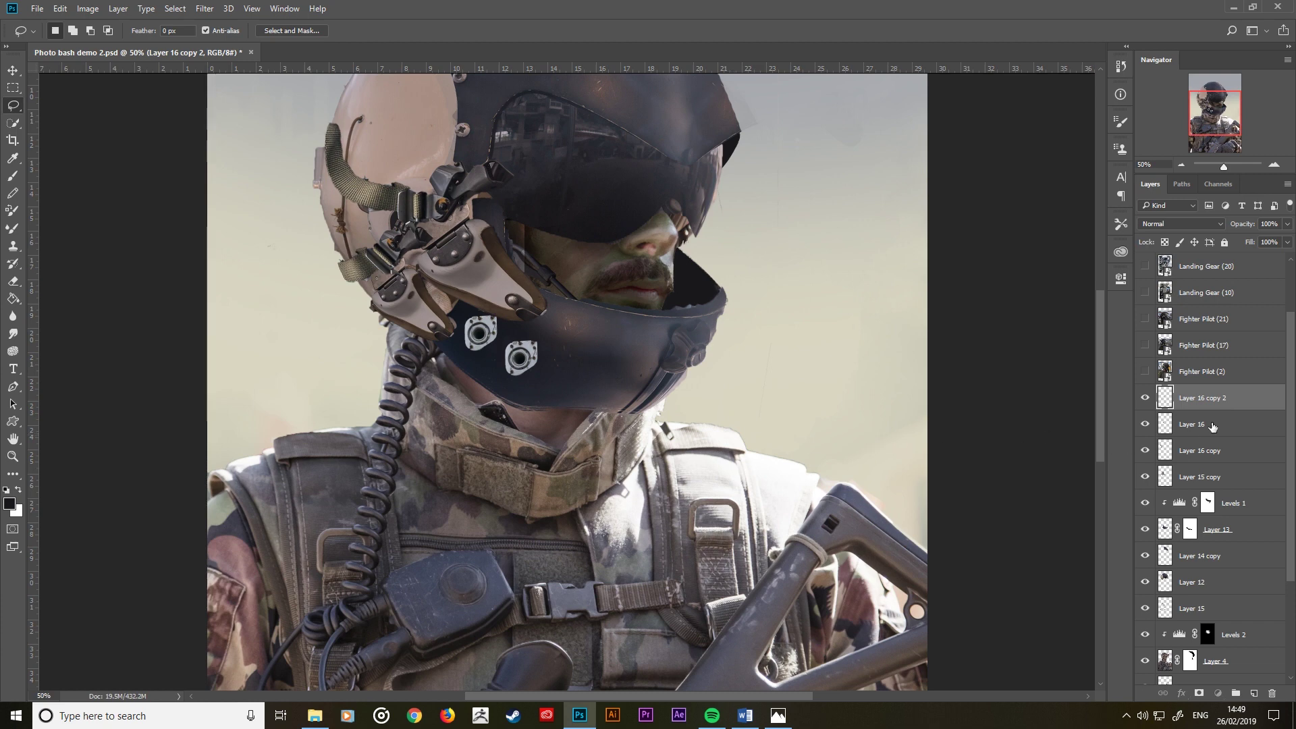
# Step: Merge both fitting layers into Layer 16 copy 2 and set it to Multiply
pyautogui.keyDown('shift'); pyautogui.click(1208, 424); pyautogui.keyUp('shift')
pyautogui.rightClick(1210, 425)
pyautogui.click(1080, 491)
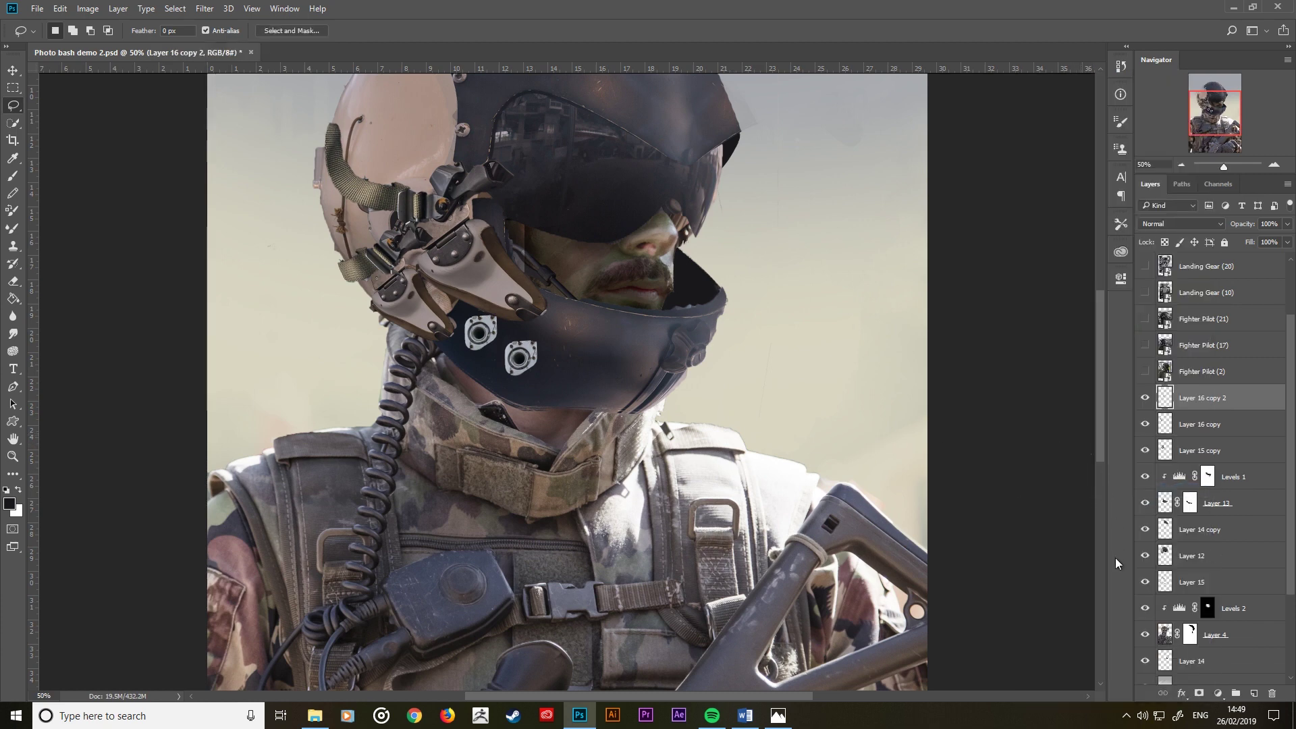
pyautogui.click(1153, 226)
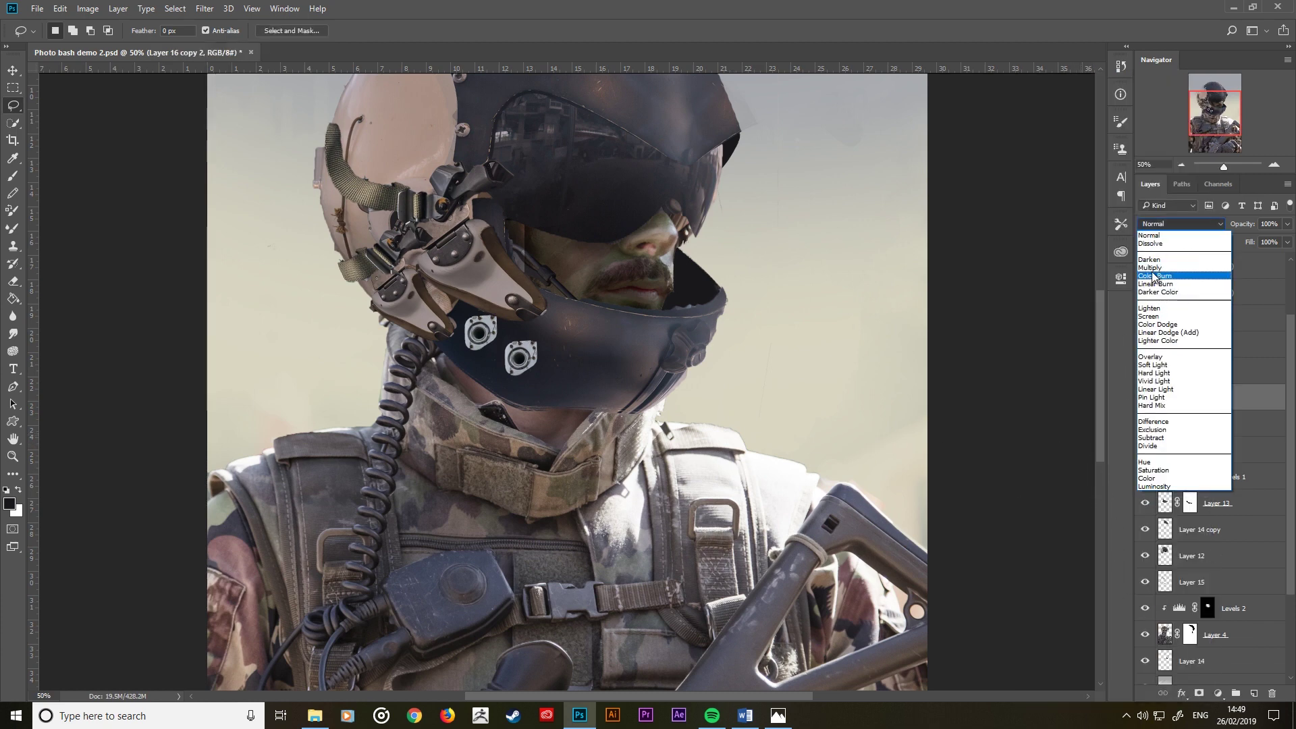
pyautogui.click(1158, 268)
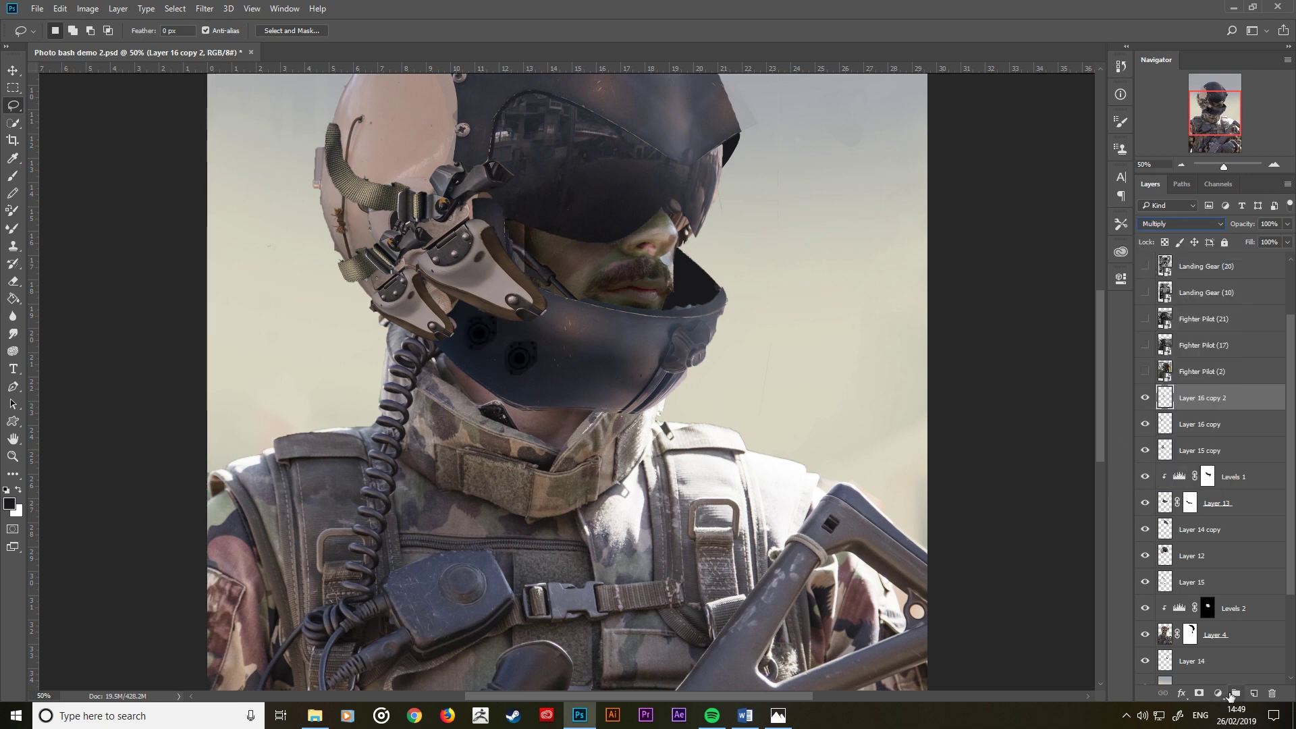
pyautogui.click(1218, 697)
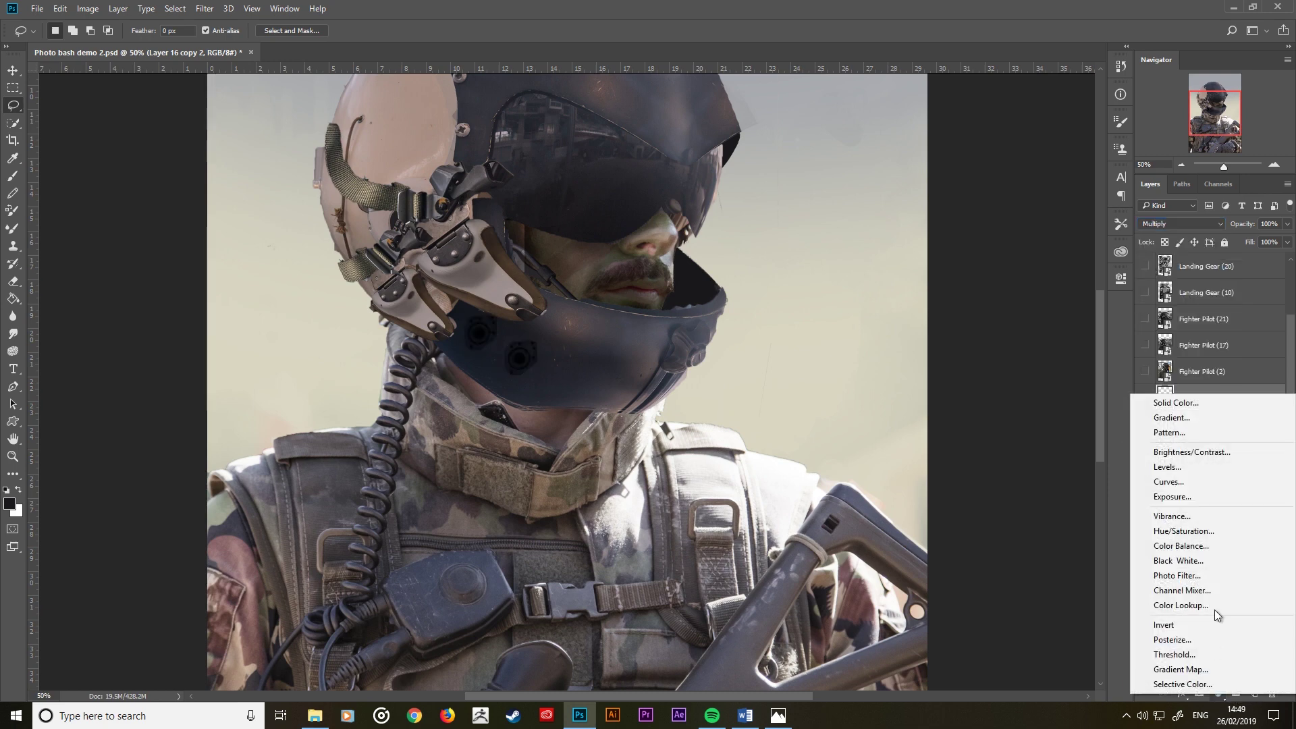
# Step: Add a Levels adjustment clipped to the fittings, brightening highlights and darkening midtones
pyautogui.click(1185, 469)
pyautogui.keyDown('alt'); pyautogui.click(1220, 410); pyautogui.keyUp('alt')
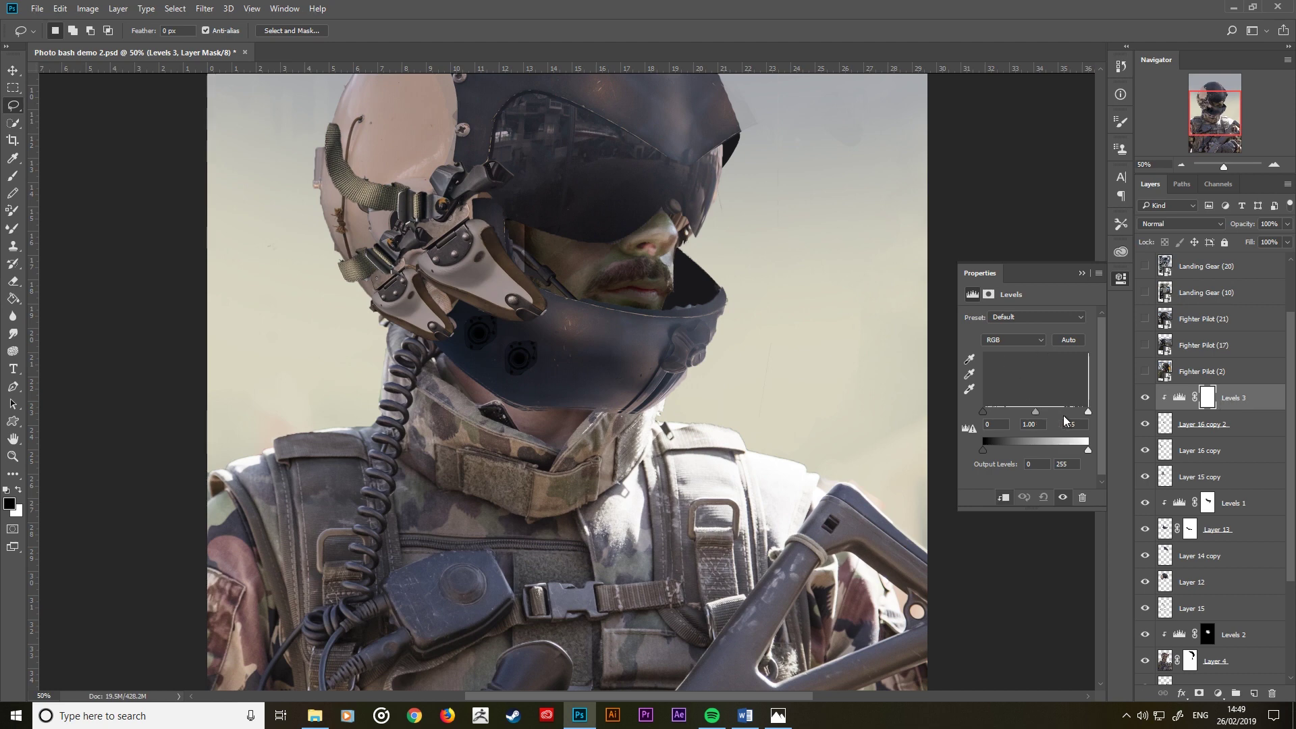
pyautogui.moveTo(1087, 413); pyautogui.dragTo(1041, 413)
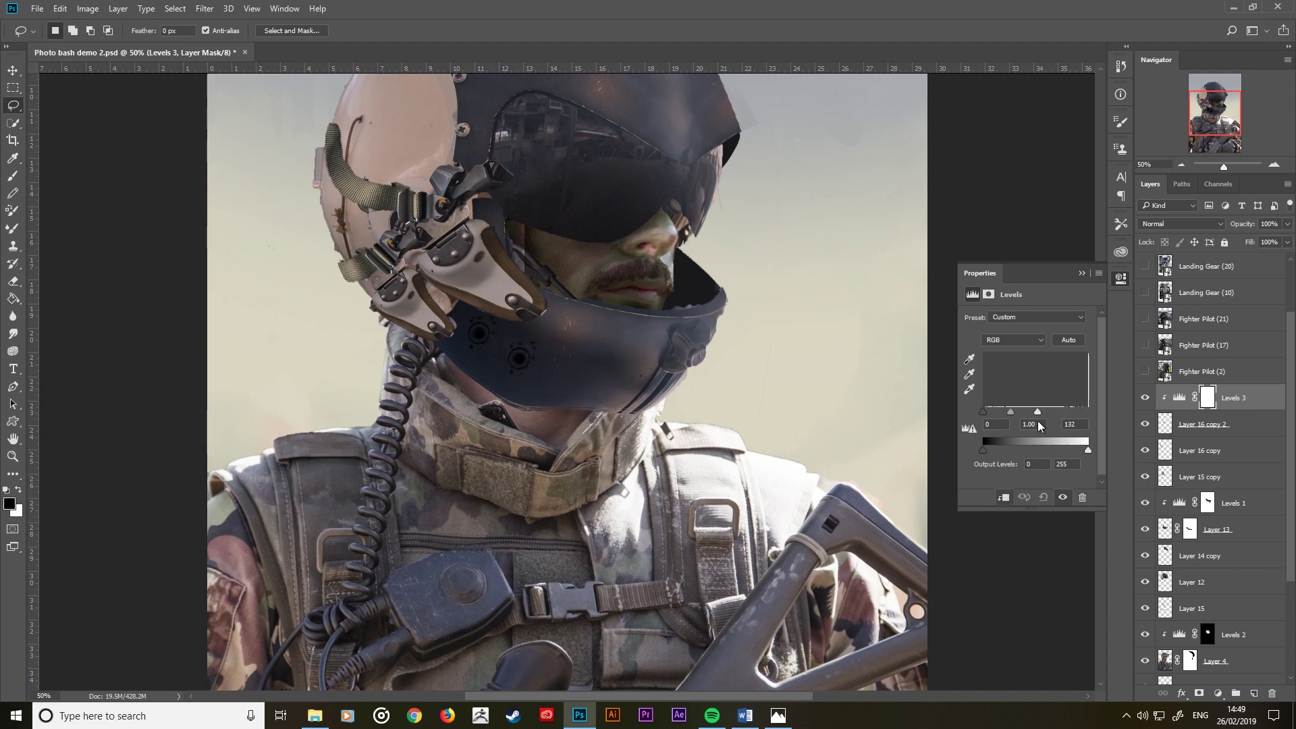
pyautogui.moveTo(1088, 450); pyautogui.dragTo(1088, 450)
pyautogui.moveTo(1001, 417); pyautogui.dragTo(1029, 415)
pyautogui.click(1081, 274)
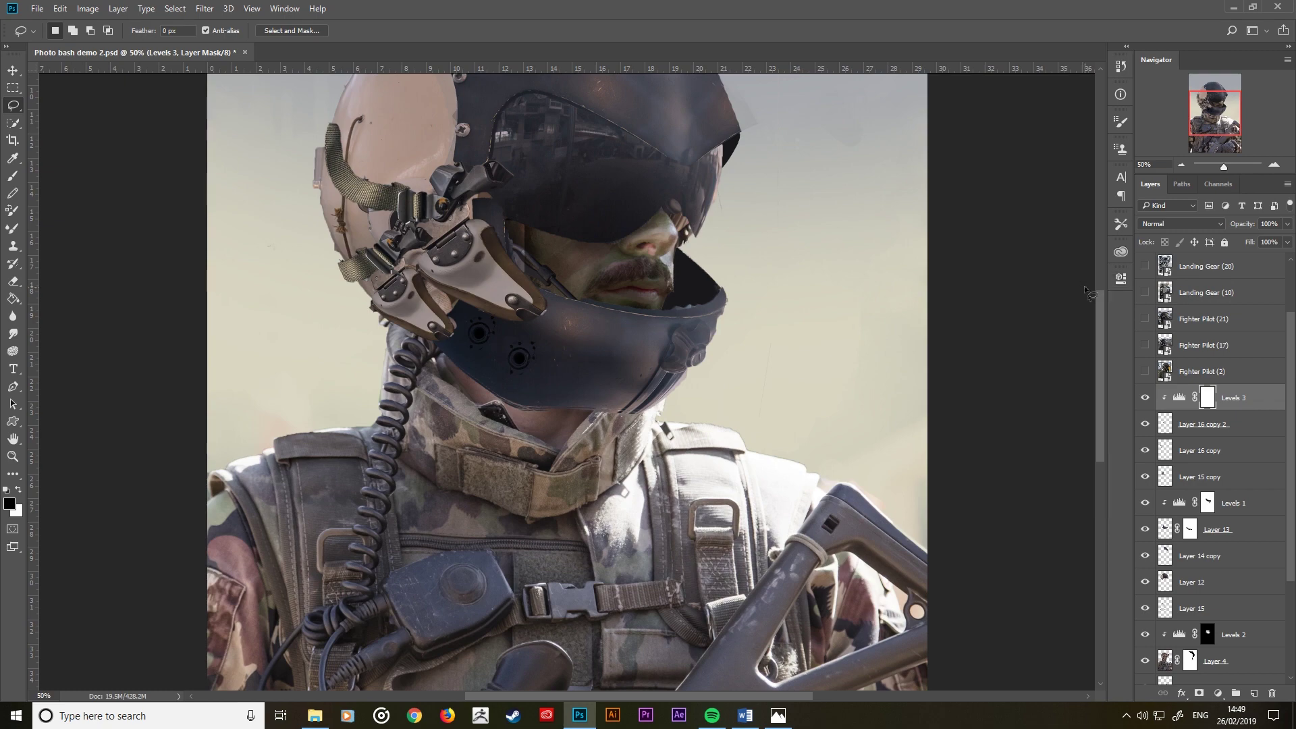
# Step: Merge the fittings with Levels 3 and set the merged layer to Multiply
pyautogui.keyDown('shift'); pyautogui.click(1258, 435); pyautogui.keyUp('shift')
pyautogui.rightClick(1258, 435)
pyautogui.click(1141, 493)
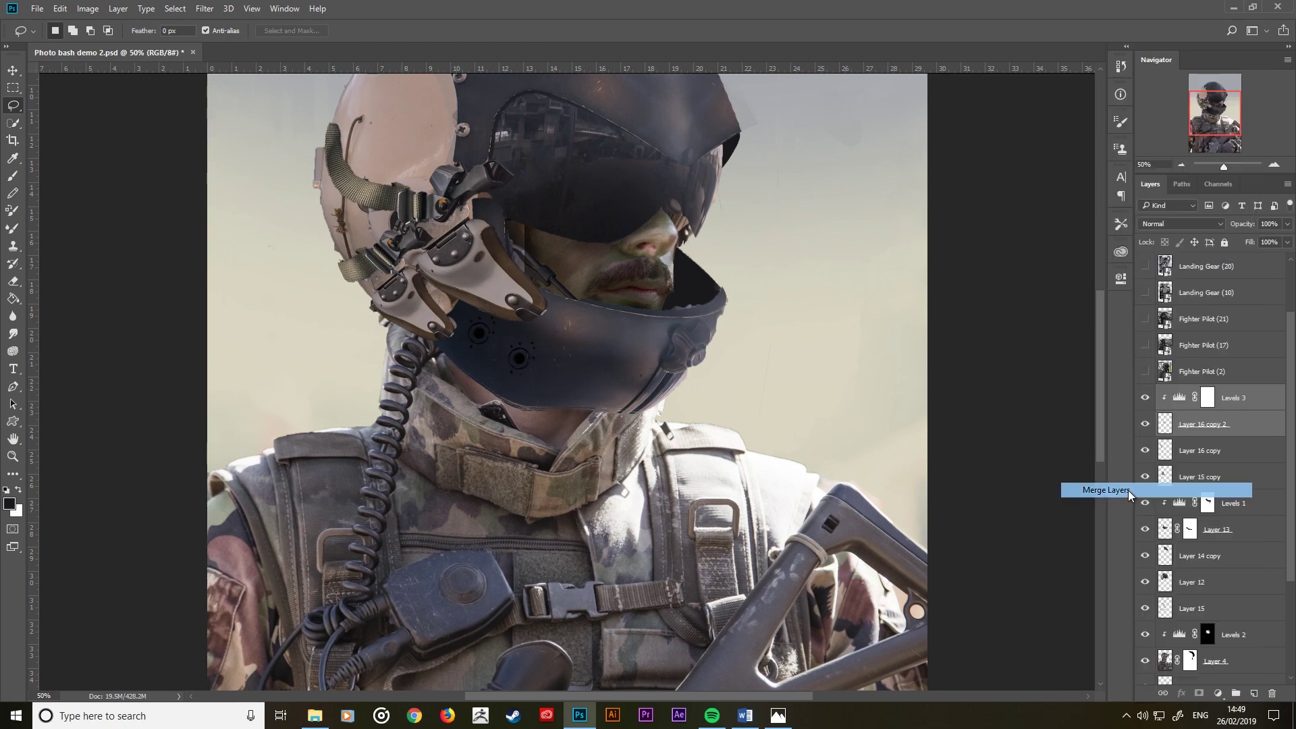
pyautogui.click(1153, 227)
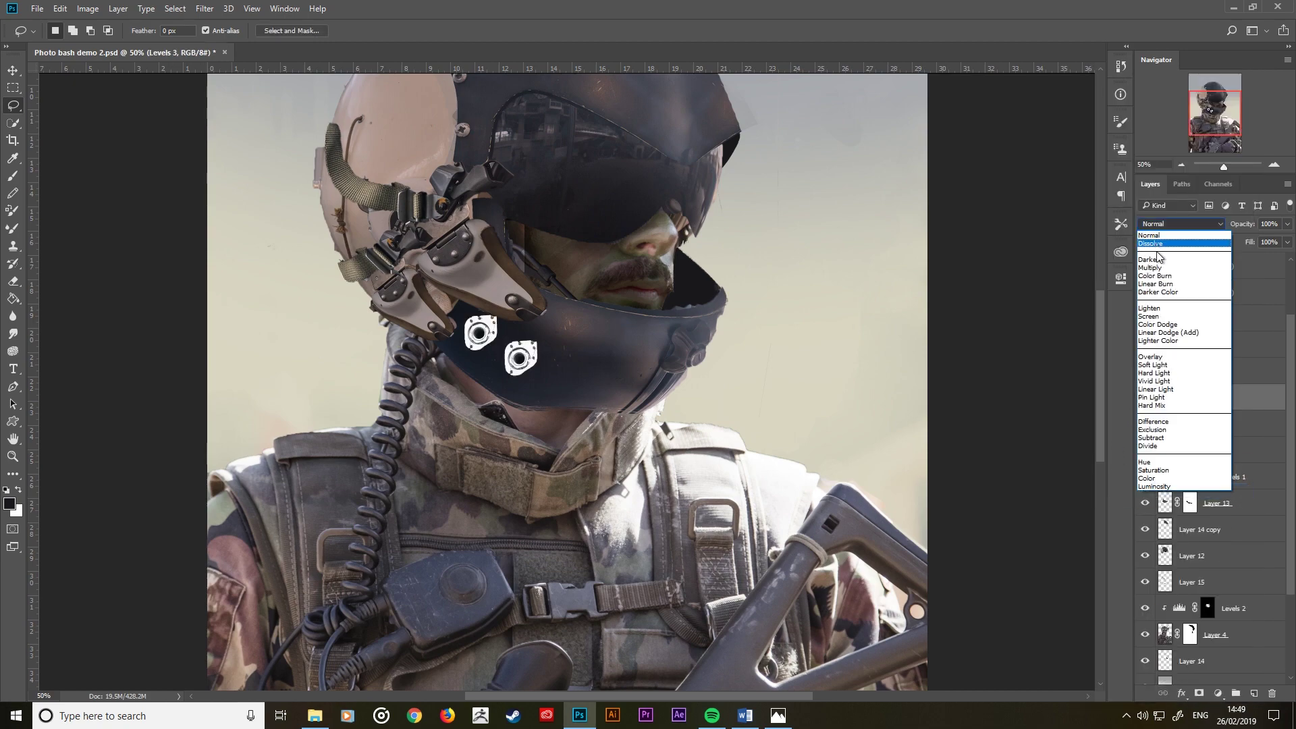
pyautogui.click(1156, 263)
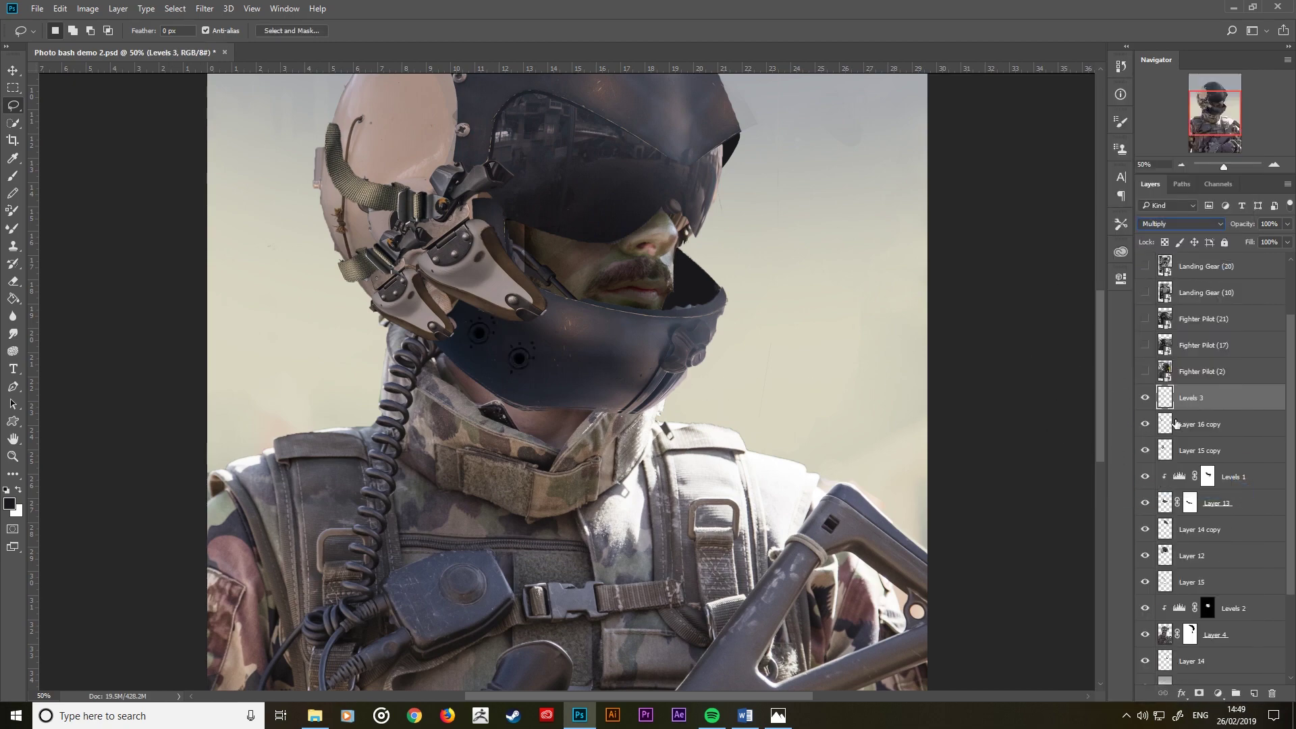
# Step: Duplicate the bolt holes onto the helmet's upper left, rotated about -23.7° to follow its curve
pyautogui.rightClick(1213, 399)
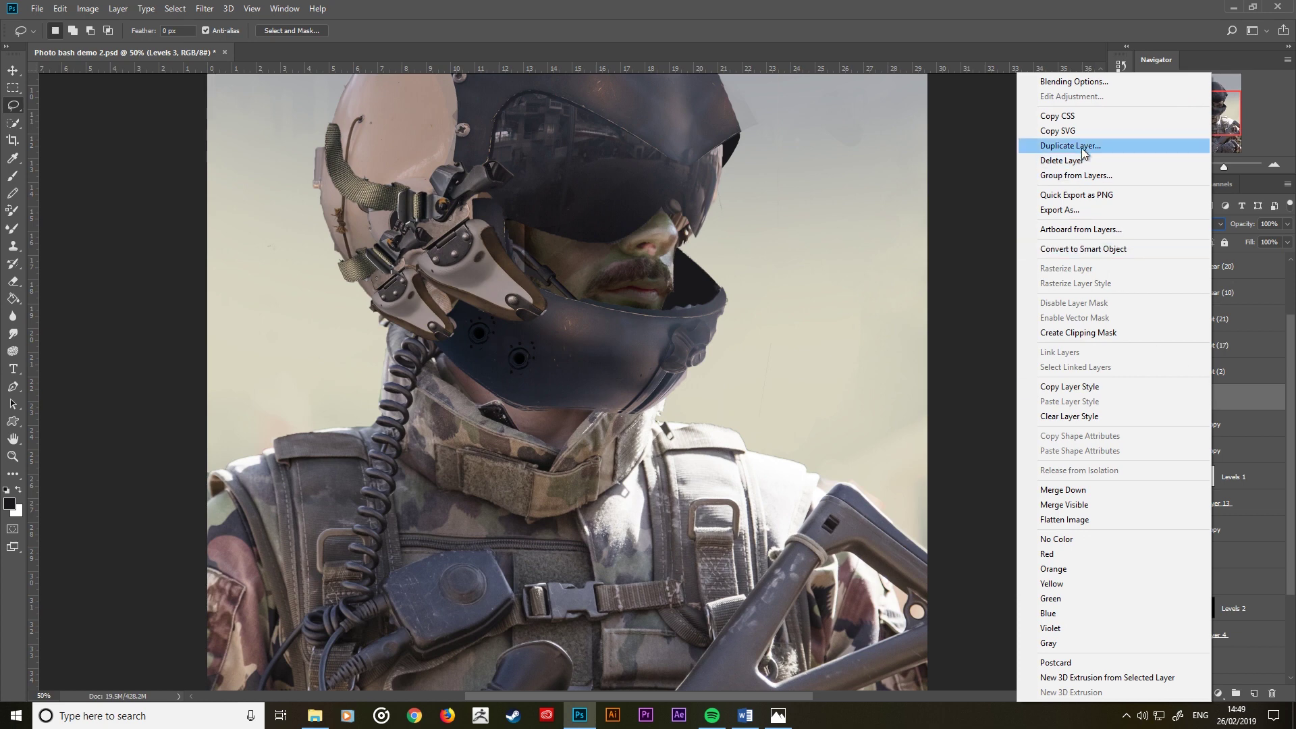
pyautogui.click(1080, 146)
pyautogui.click(764, 218)
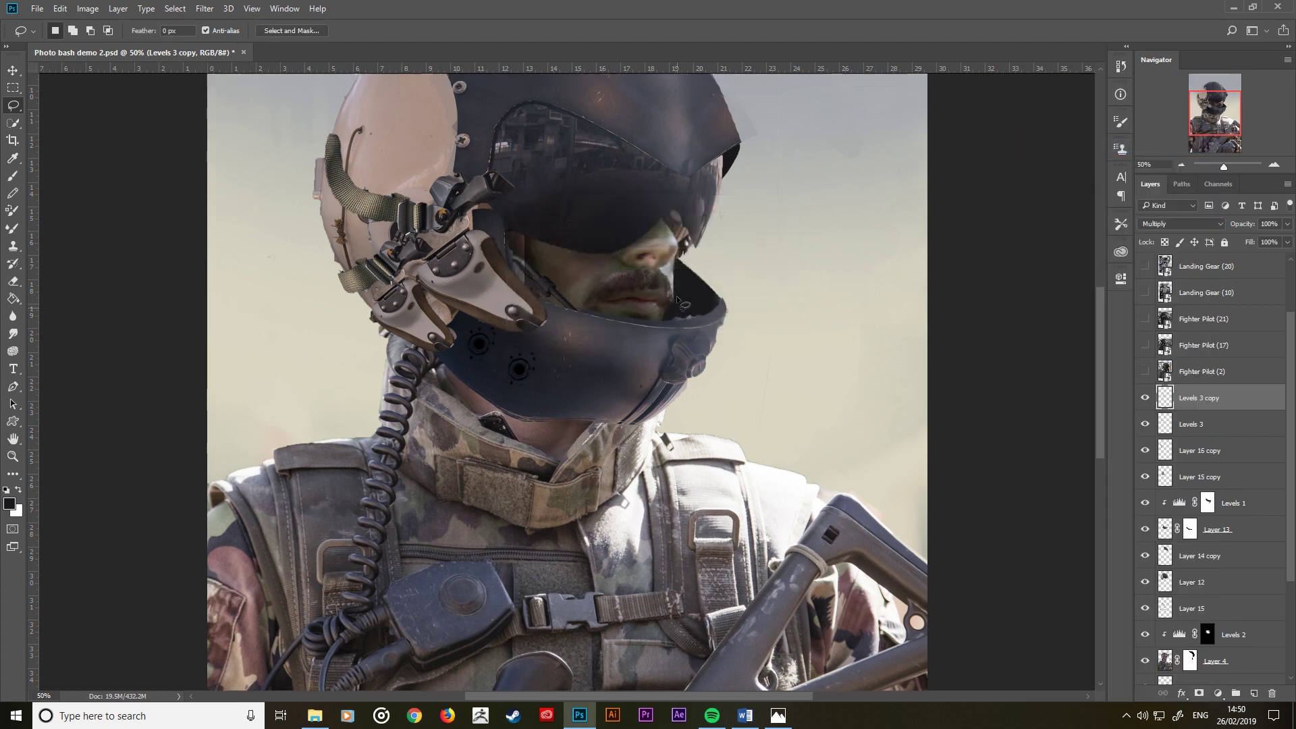
pyautogui.scroll(3, 677, 300)
pyautogui.scroll(2, 677, 301)
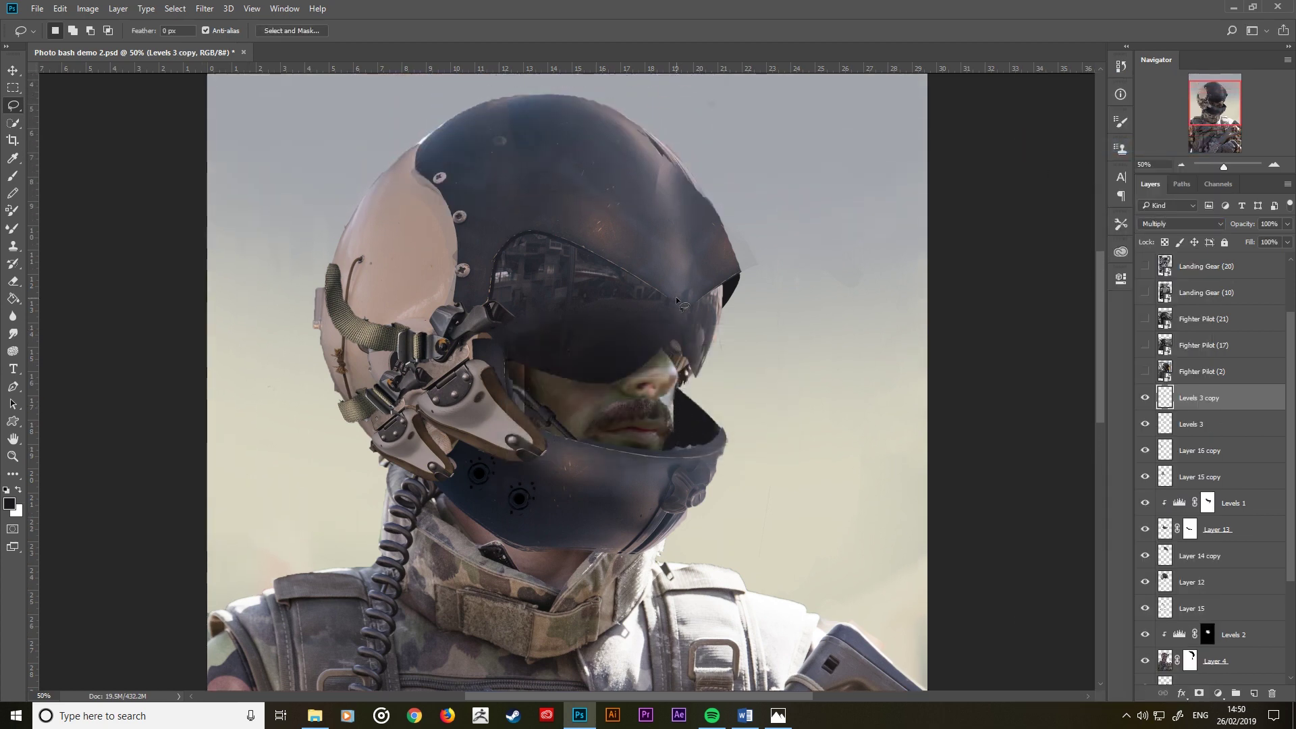
pyautogui.click(12, 70)
pyautogui.moveTo(485, 472); pyautogui.dragTo(388, 230)
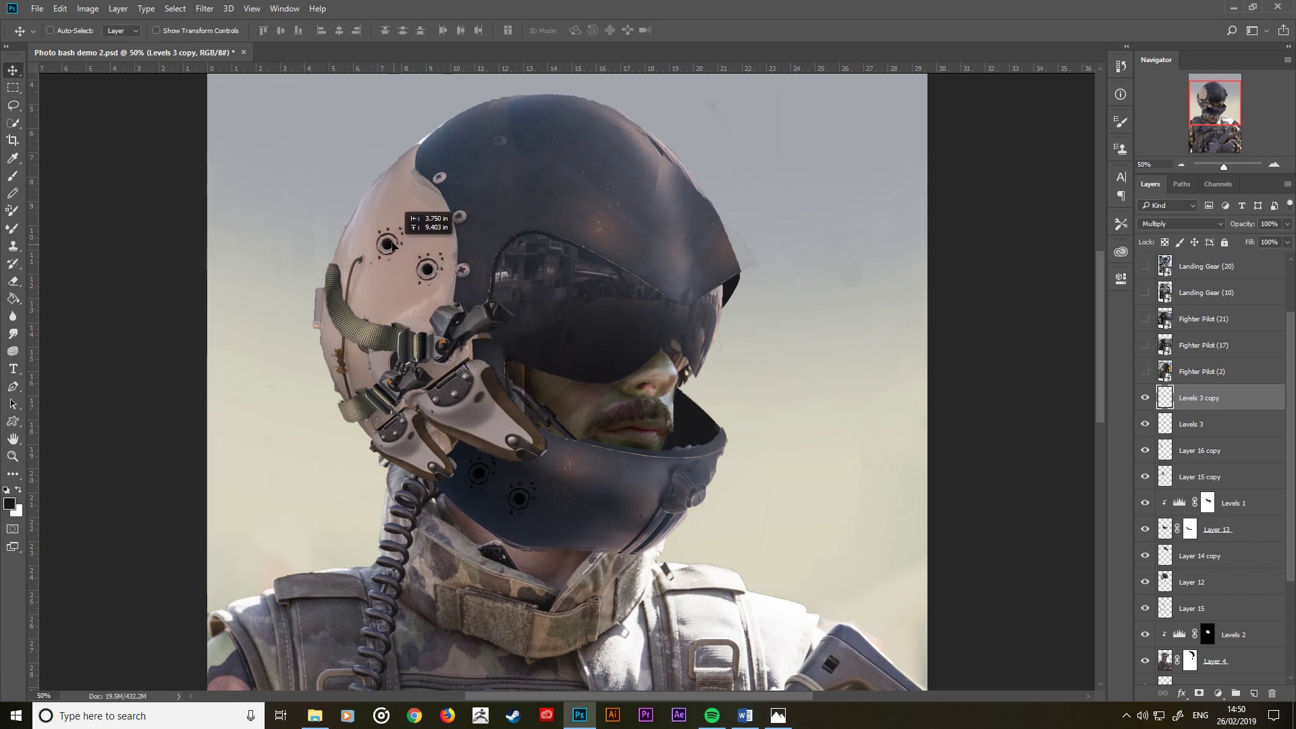
pyautogui.hotkey('ctrl', 't')
pyautogui.moveTo(492, 235); pyautogui.dragTo(493, 271)
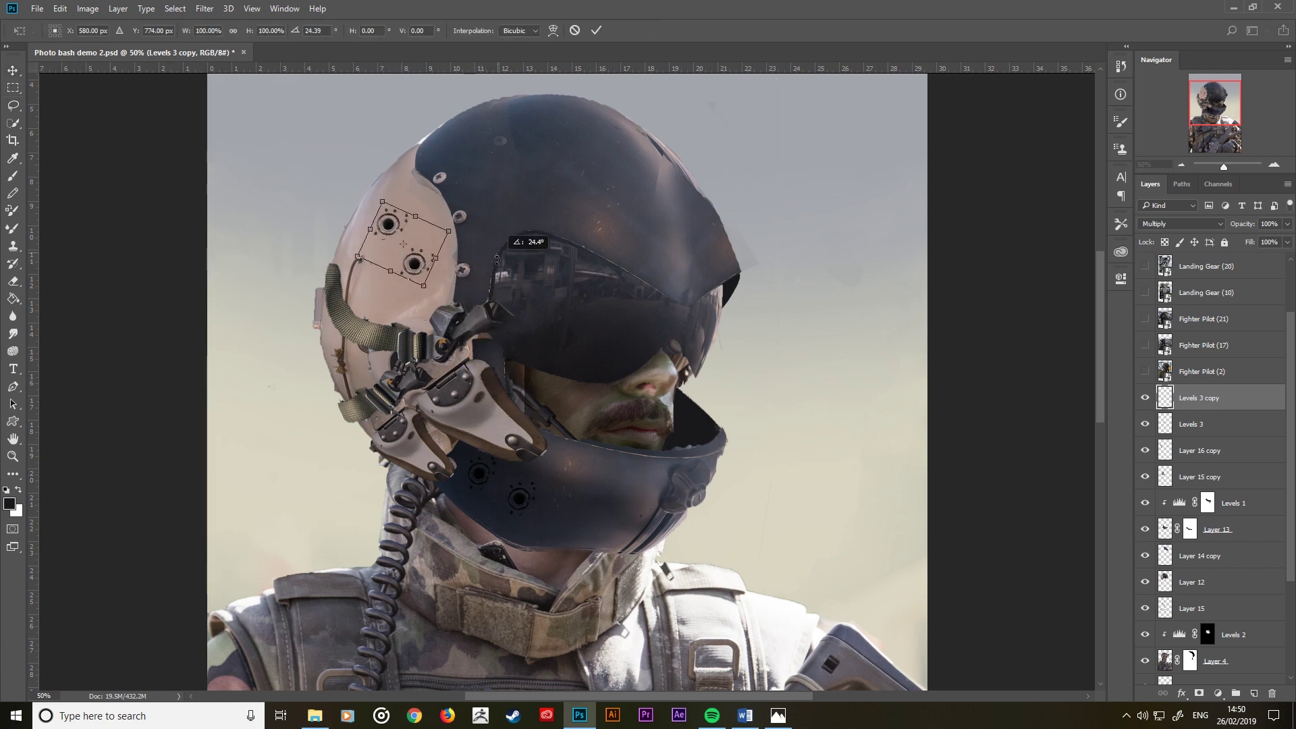
pyautogui.click(596, 30)
# Step: Place another bolt-hole copy on the helmet top, rotated and skewed to fit
pyautogui.press('l')
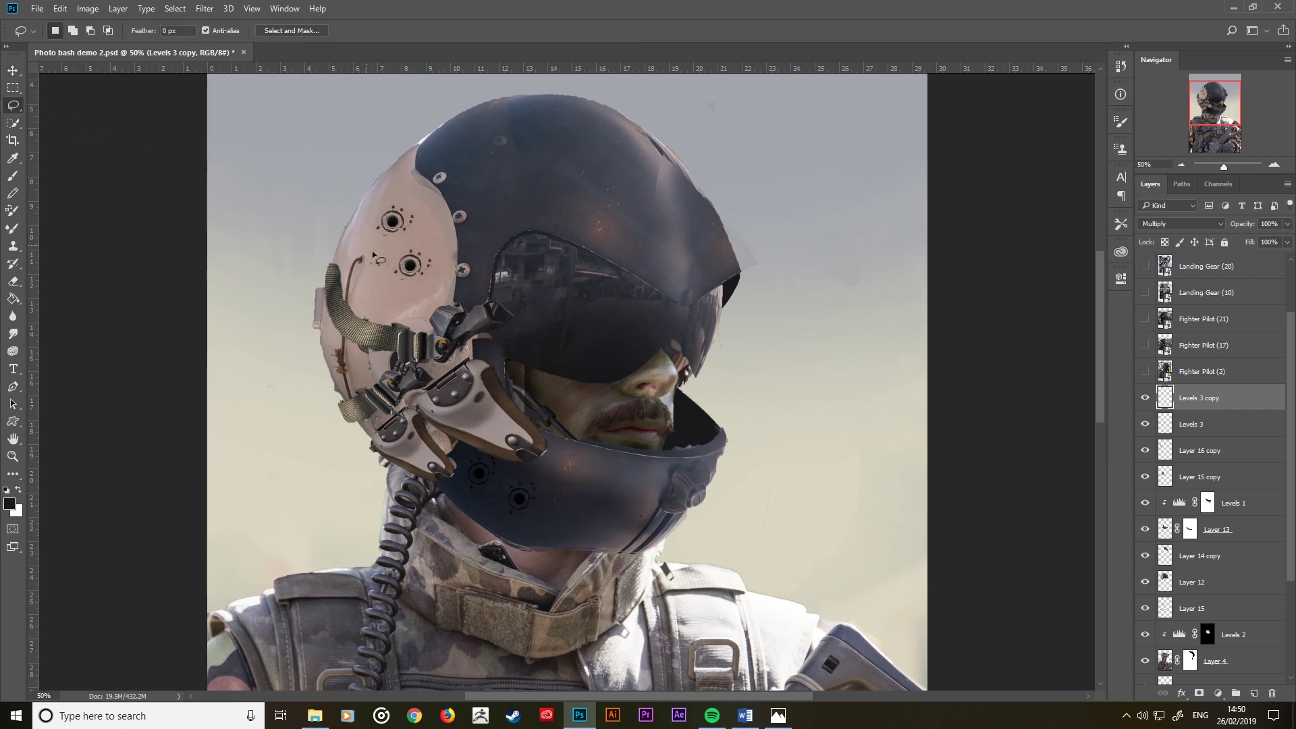
pyautogui.moveTo(414, 267); pyautogui.dragTo(519, 188)
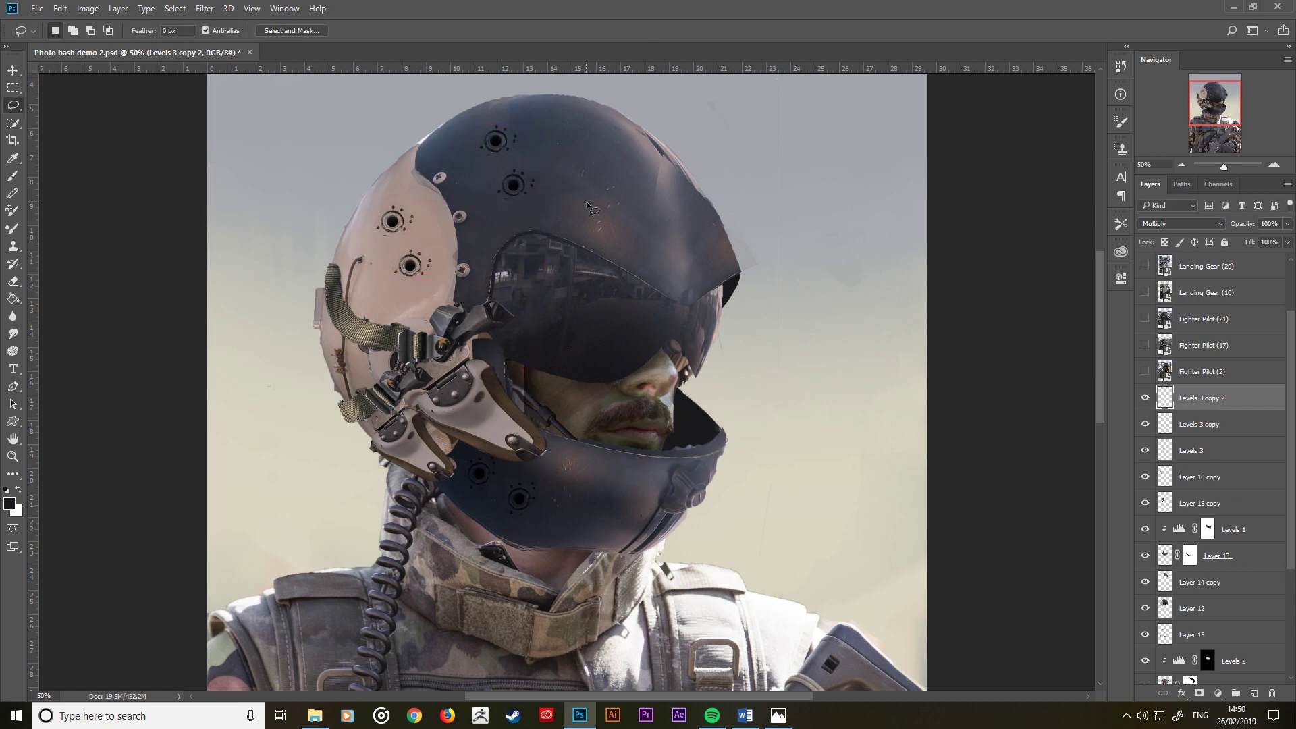
pyautogui.hotkey('ctrl', 't')
pyautogui.moveTo(593, 165); pyautogui.dragTo(573, 105)
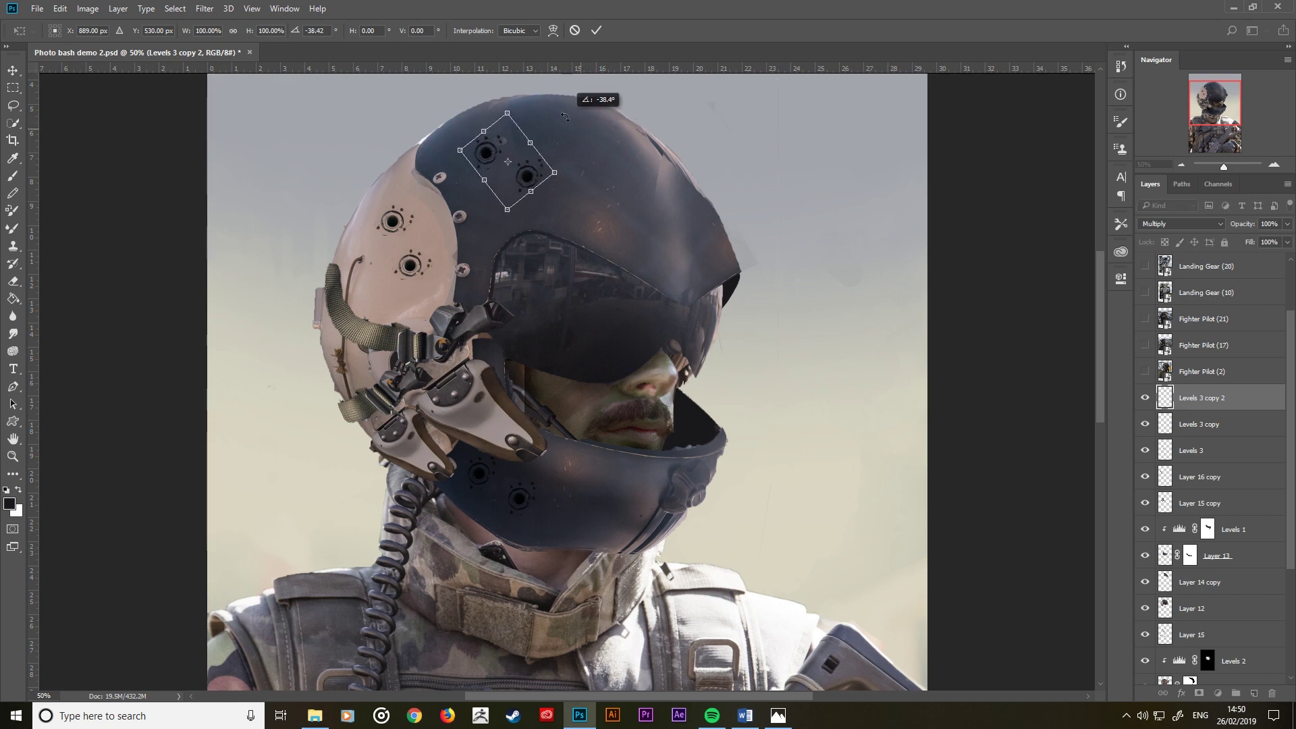
pyautogui.moveTo(514, 152)
pyautogui.mouseDown()
pyautogui.moveTo(505, 137)
pyautogui.moveTo(553, 140)
pyautogui.mouseUp()
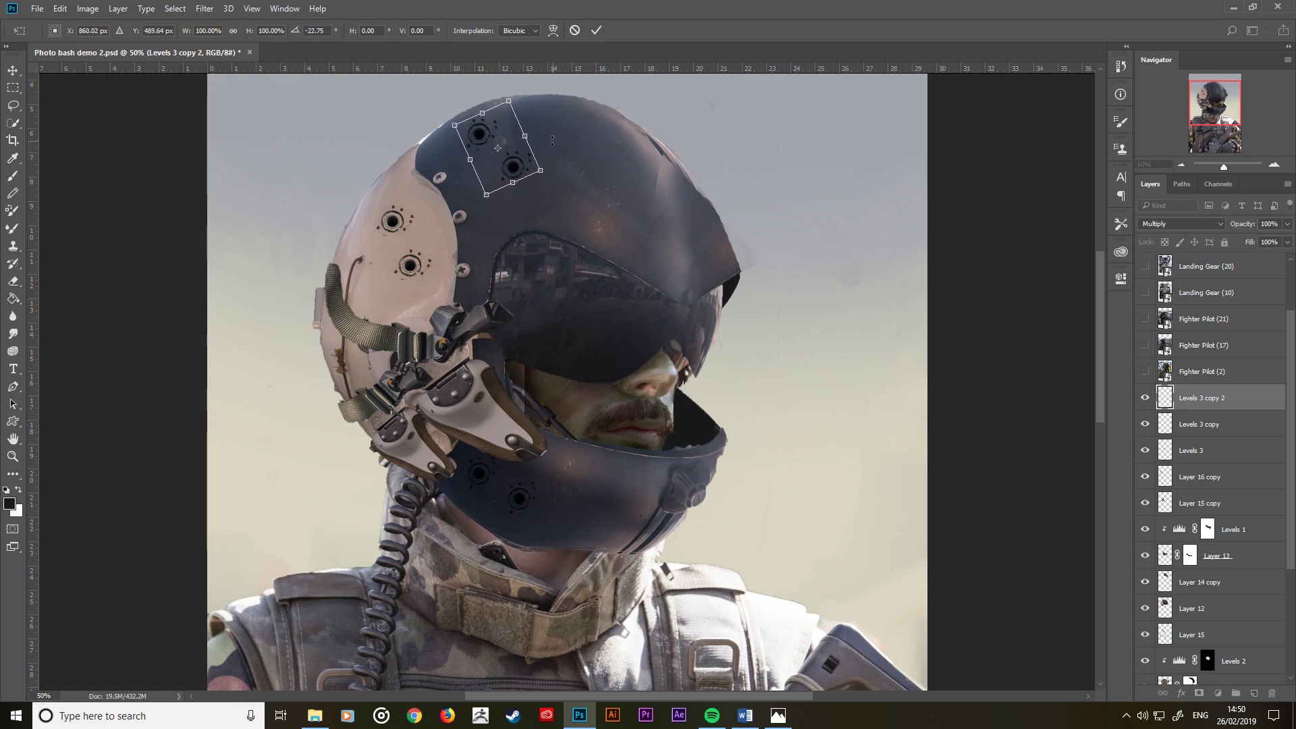
pyautogui.rightClick(517, 145)
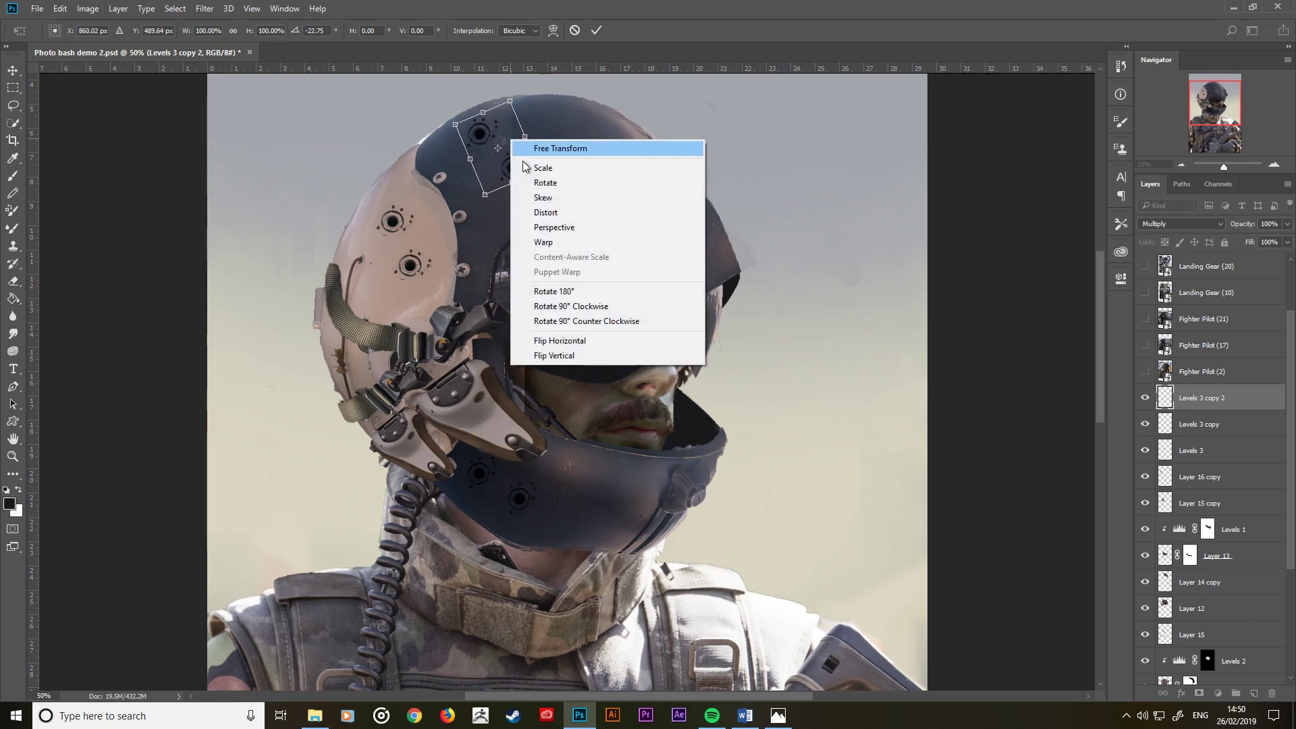
pyautogui.click(546, 197)
pyautogui.moveTo(471, 159); pyautogui.dragTo(488, 177)
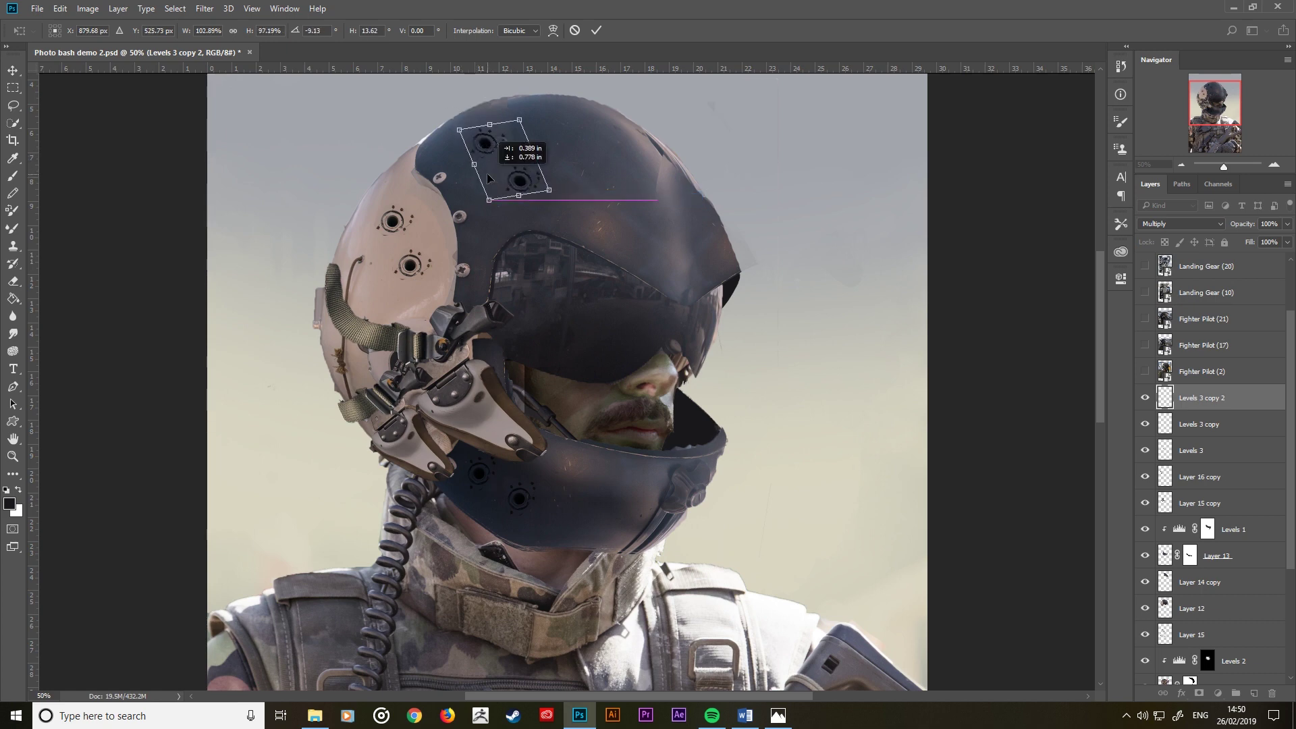
pyautogui.click(596, 30)
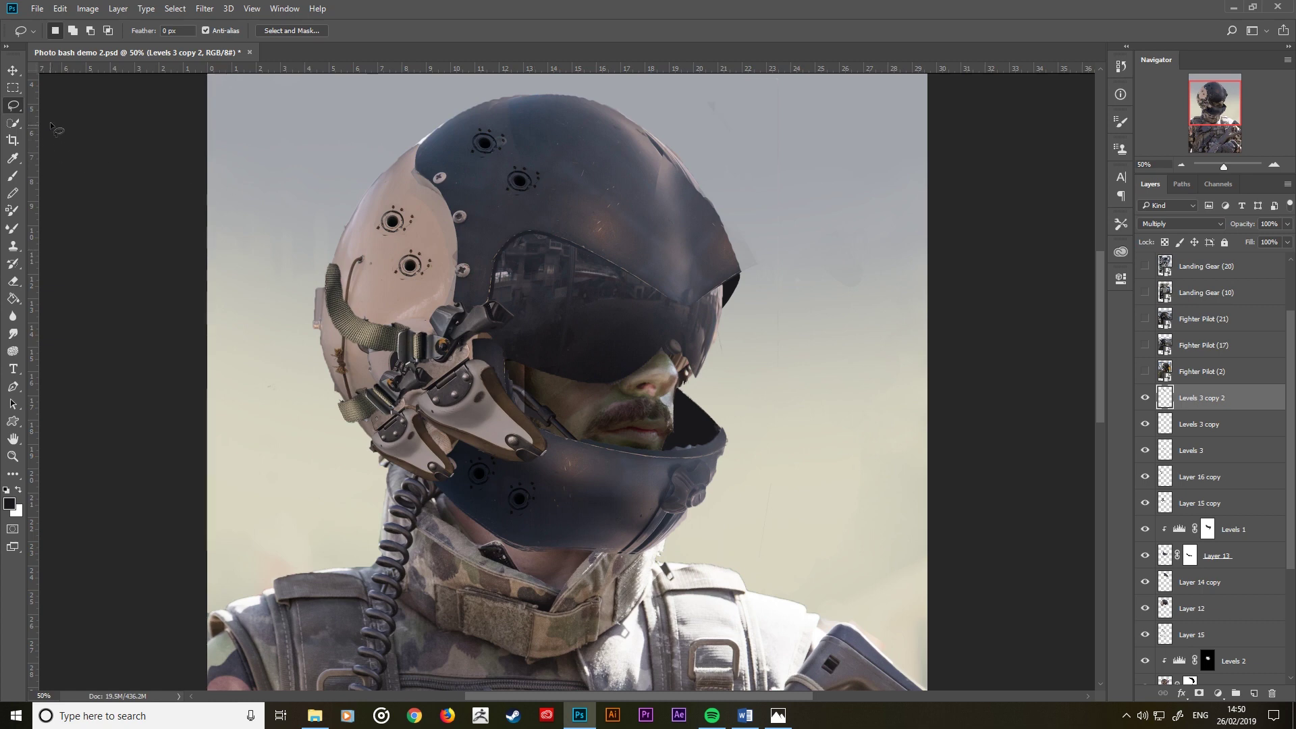
# Step: Skew and distort the side bolt holes onto the shell, then hide the top copy
pyautogui.click(1257, 425)
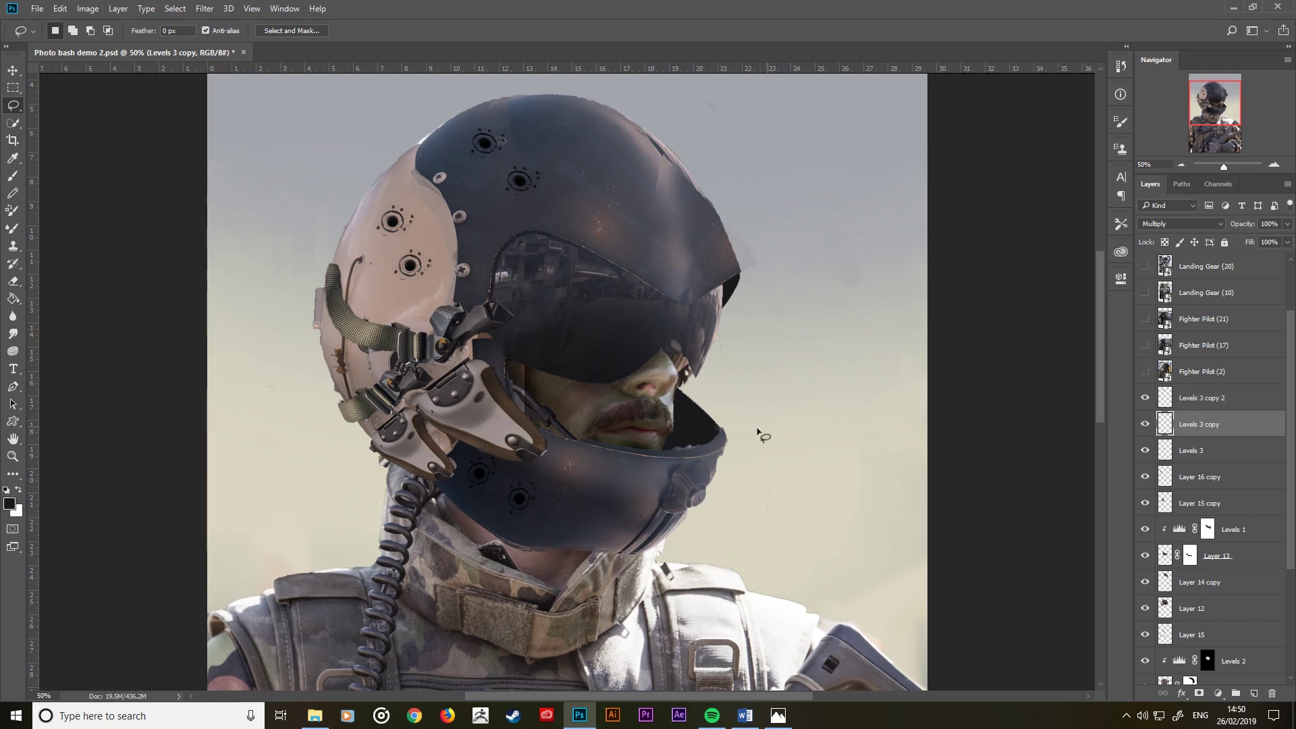
pyautogui.hotkey('ctrl', 't')
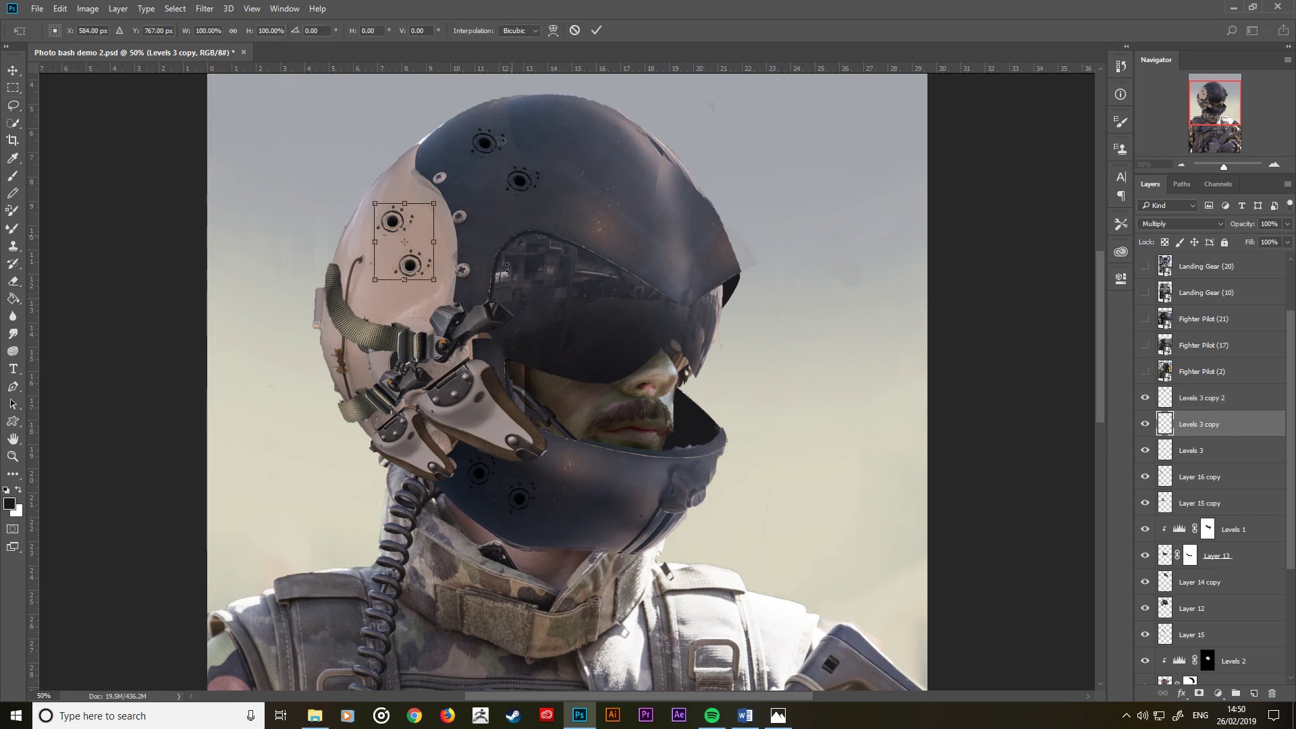
pyautogui.moveTo(508, 267); pyautogui.dragTo(503, 259)
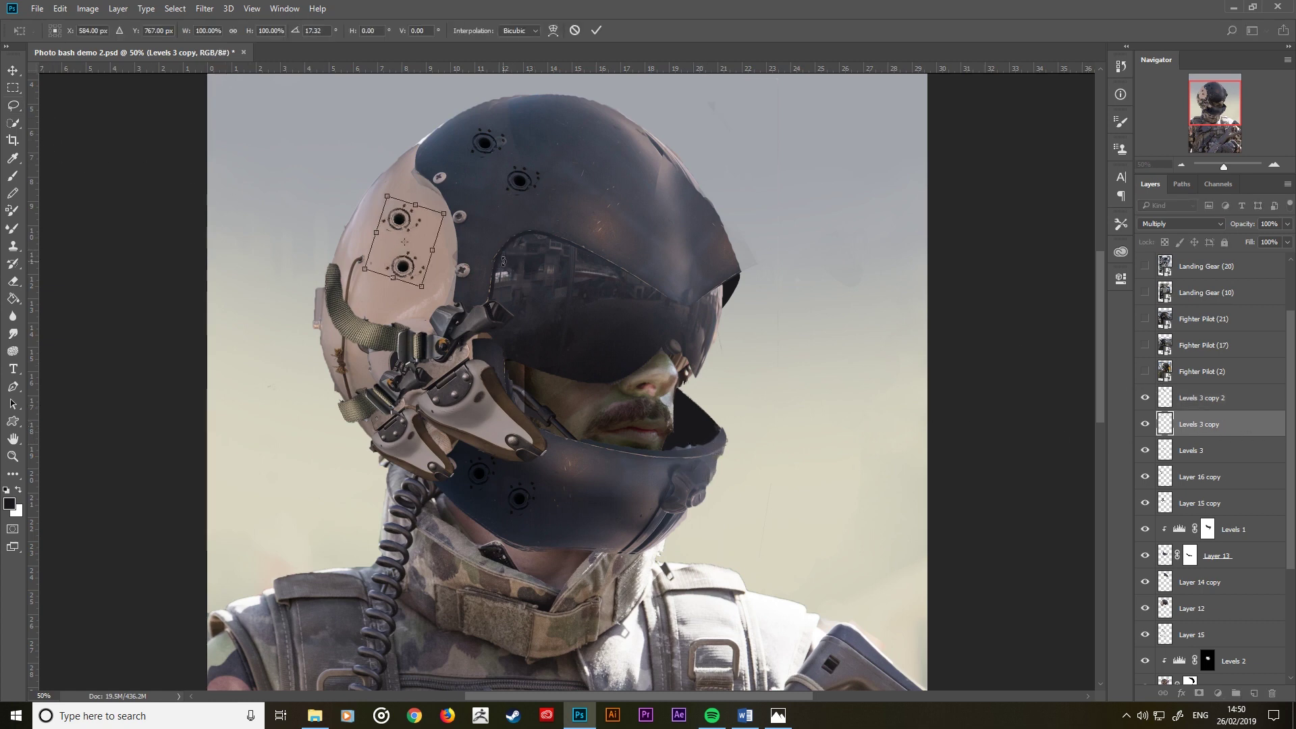
pyautogui.hotkey('ctrl', 'z')
pyautogui.rightClick(423, 226)
pyautogui.click(446, 284)
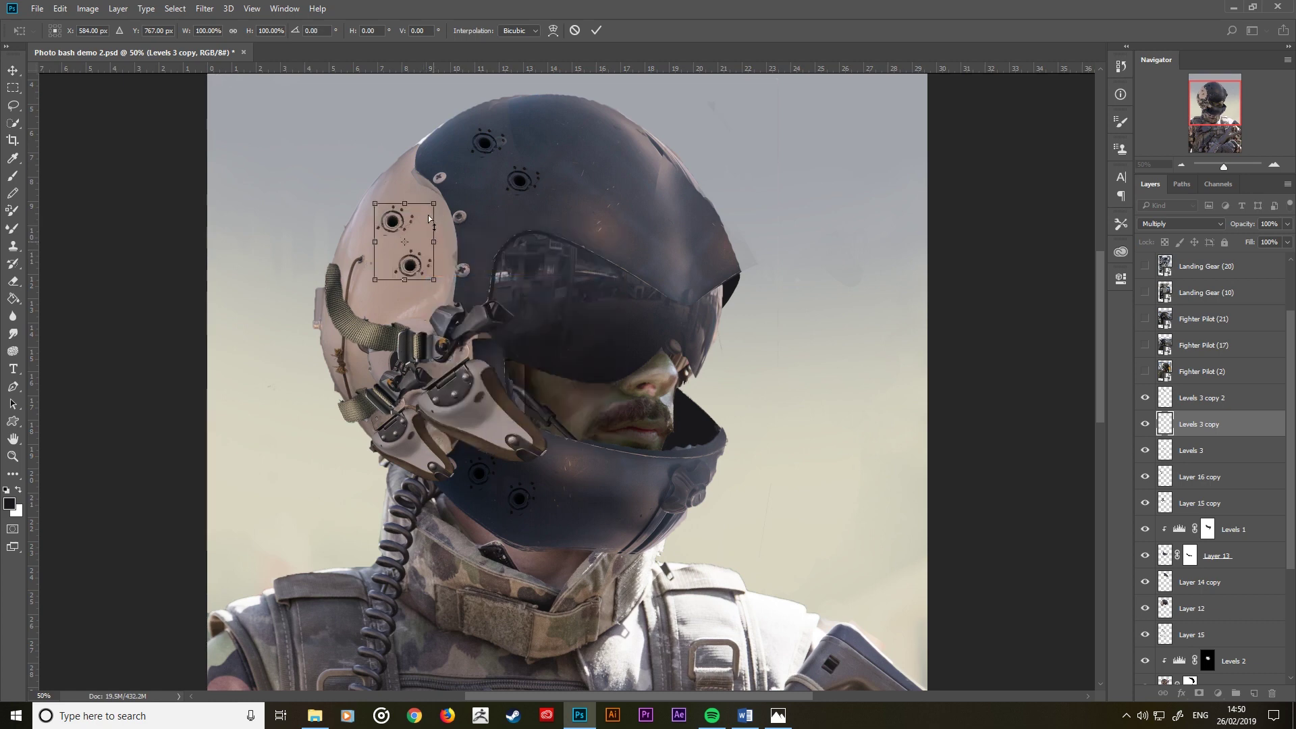
pyautogui.moveTo(430, 218); pyautogui.dragTo(427, 213)
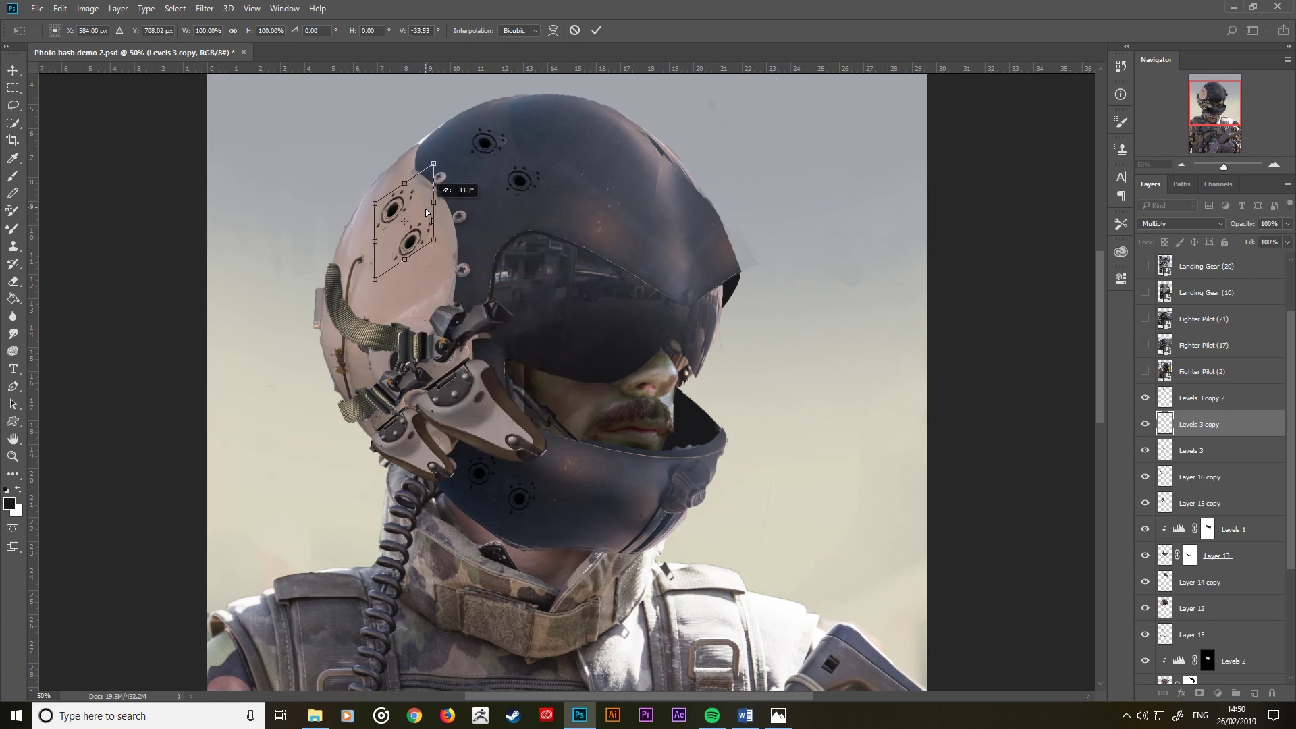
pyautogui.moveTo(427, 213); pyautogui.dragTo(429, 226)
pyautogui.rightClick(409, 217)
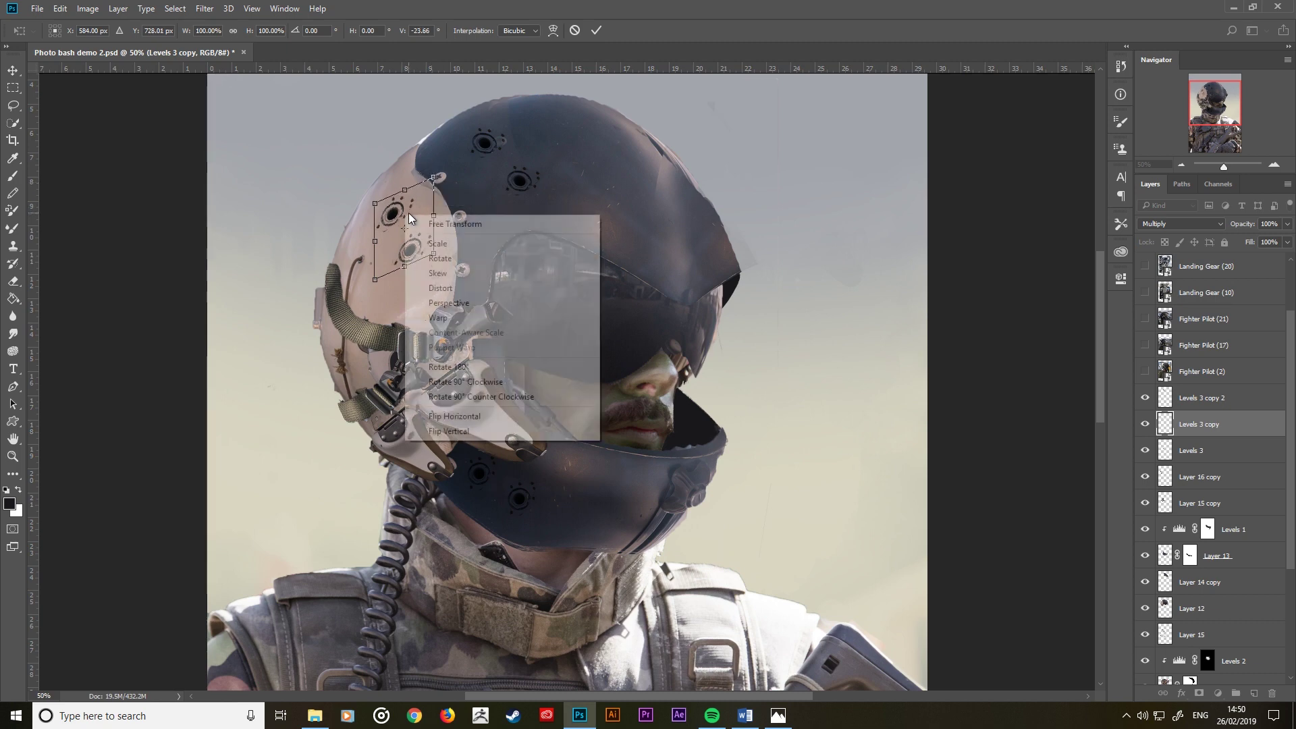
pyautogui.click(442, 288)
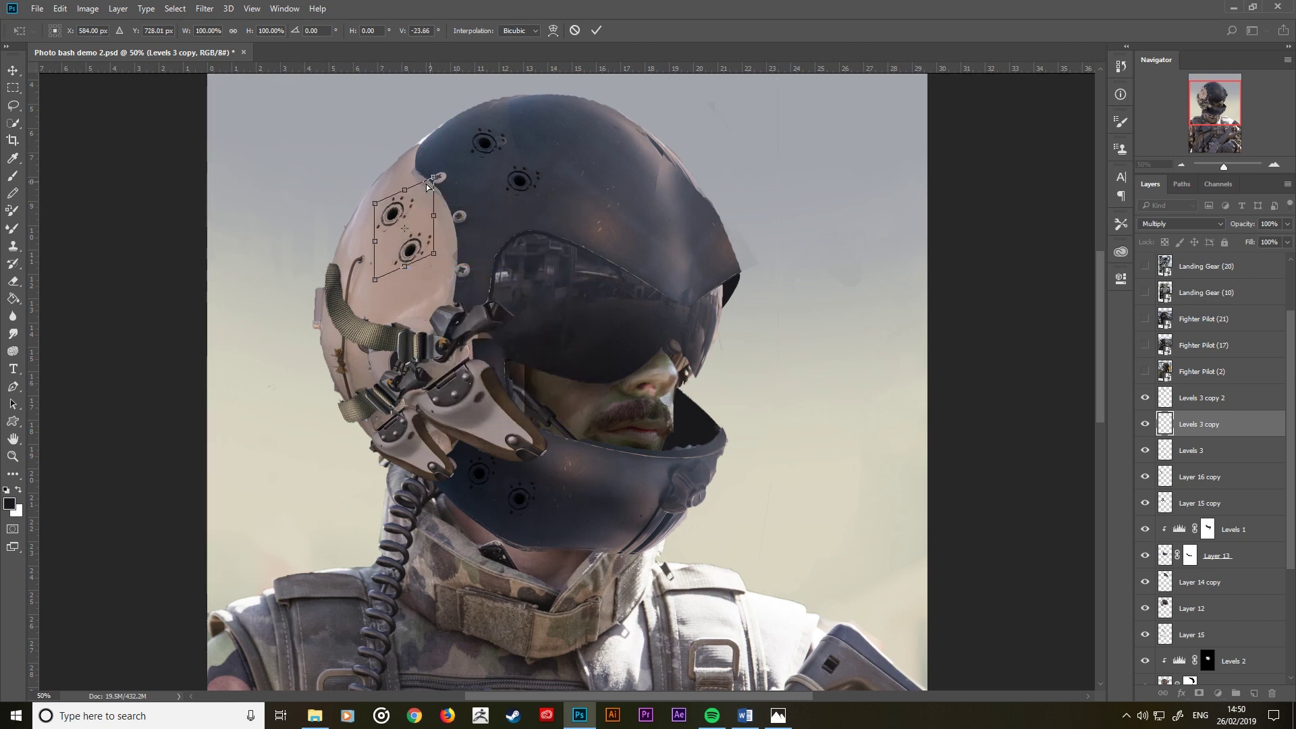
pyautogui.moveTo(427, 183); pyautogui.dragTo(417, 192)
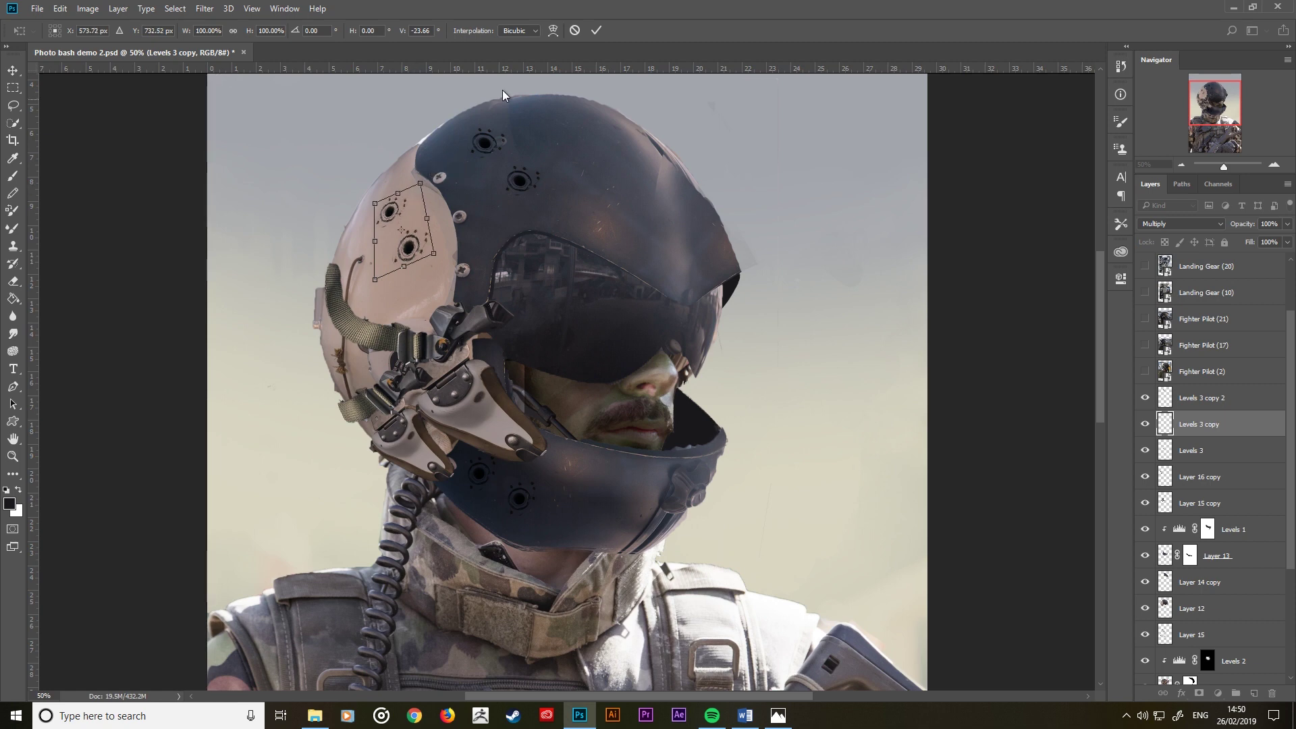
pyautogui.click(596, 30)
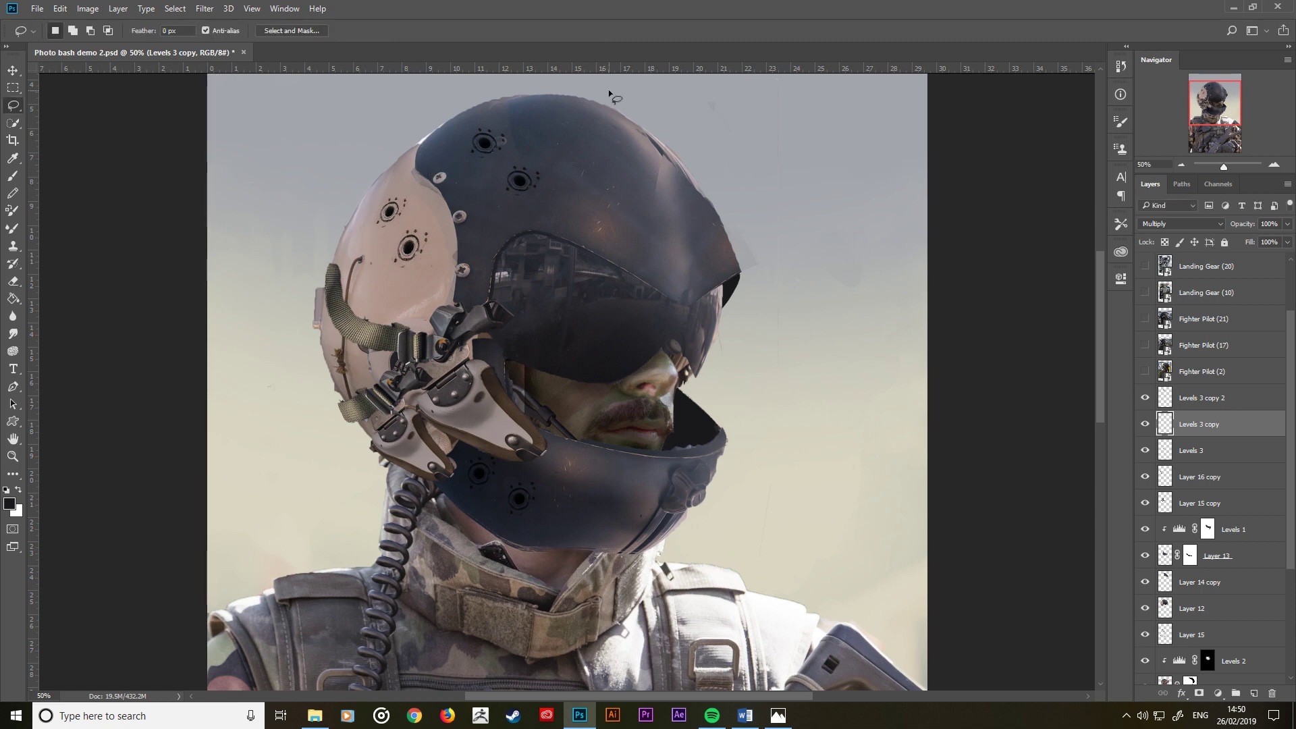
pyautogui.click(1176, 401)
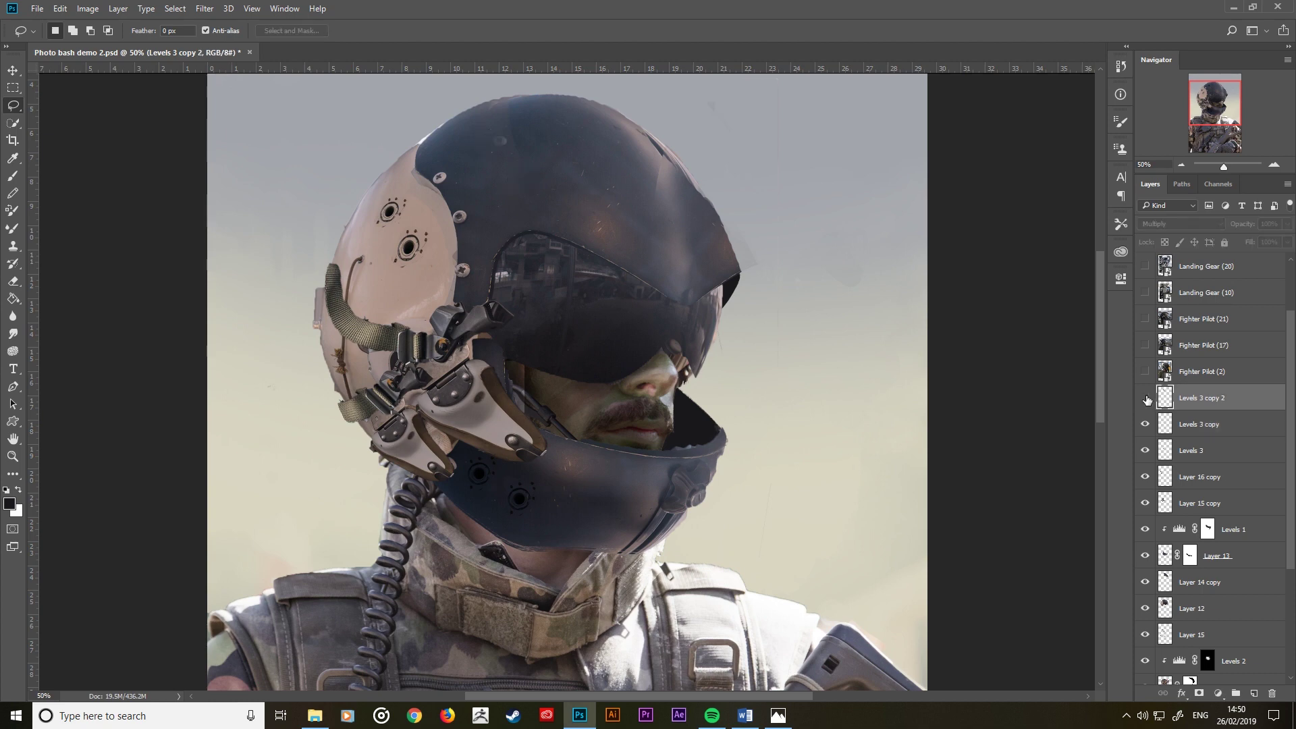
# Step: Delete the top bolt-hole layer, zoom out, and flip the canvas horizontally to check composition
pyautogui.click(1146, 399)
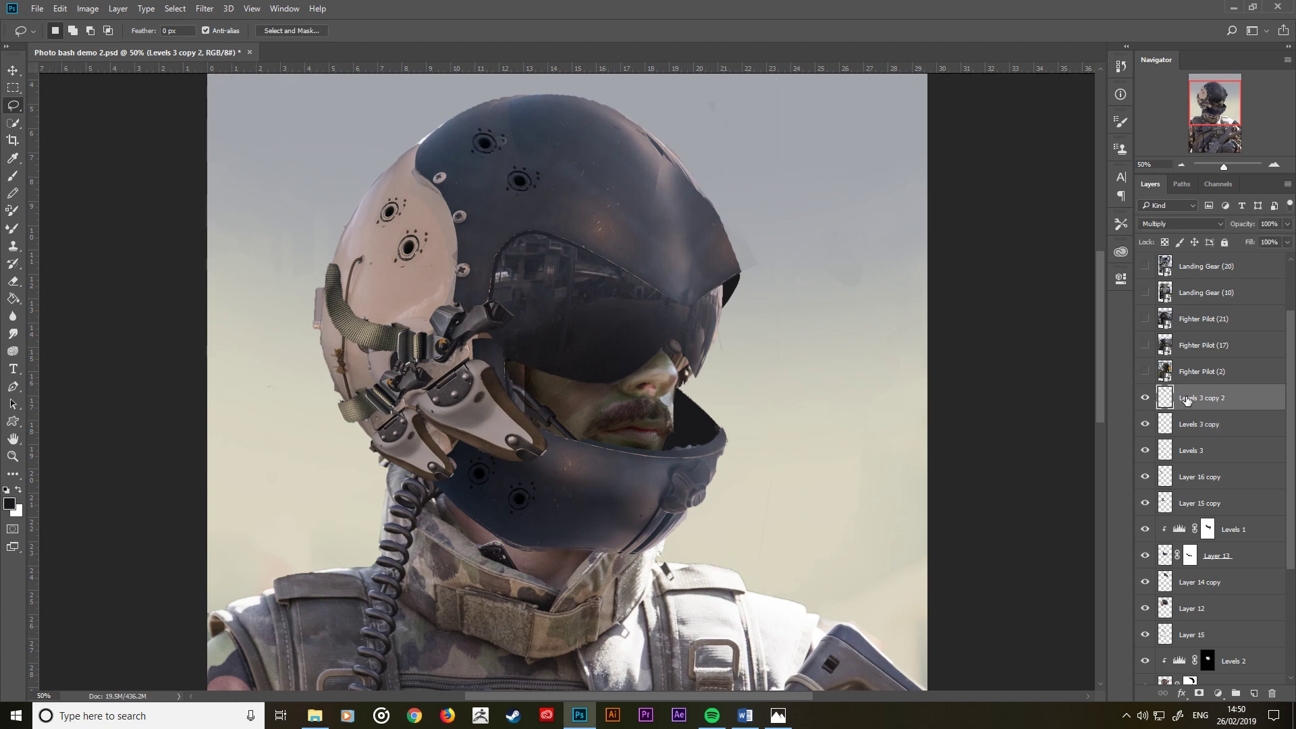
pyautogui.press('Delete')
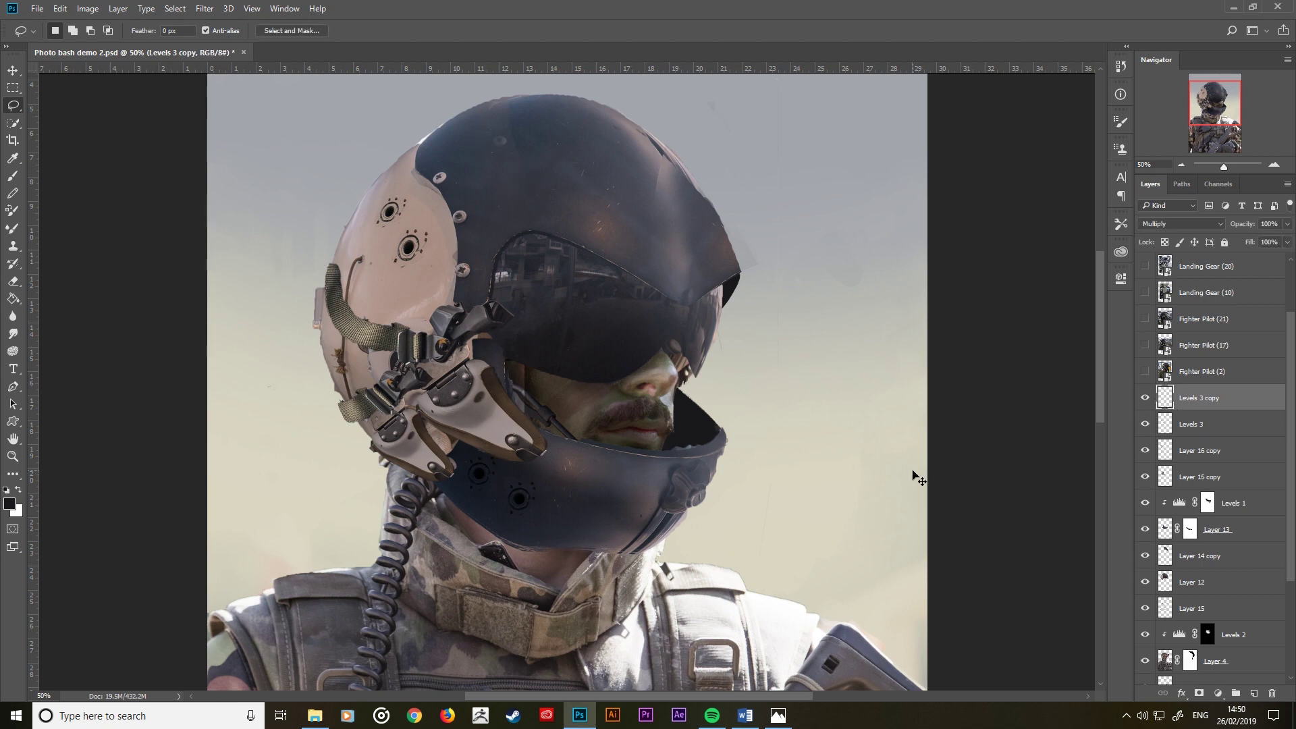
pyautogui.hotkey('ctrl', '-')
pyautogui.hotkey('ctrl', '-')
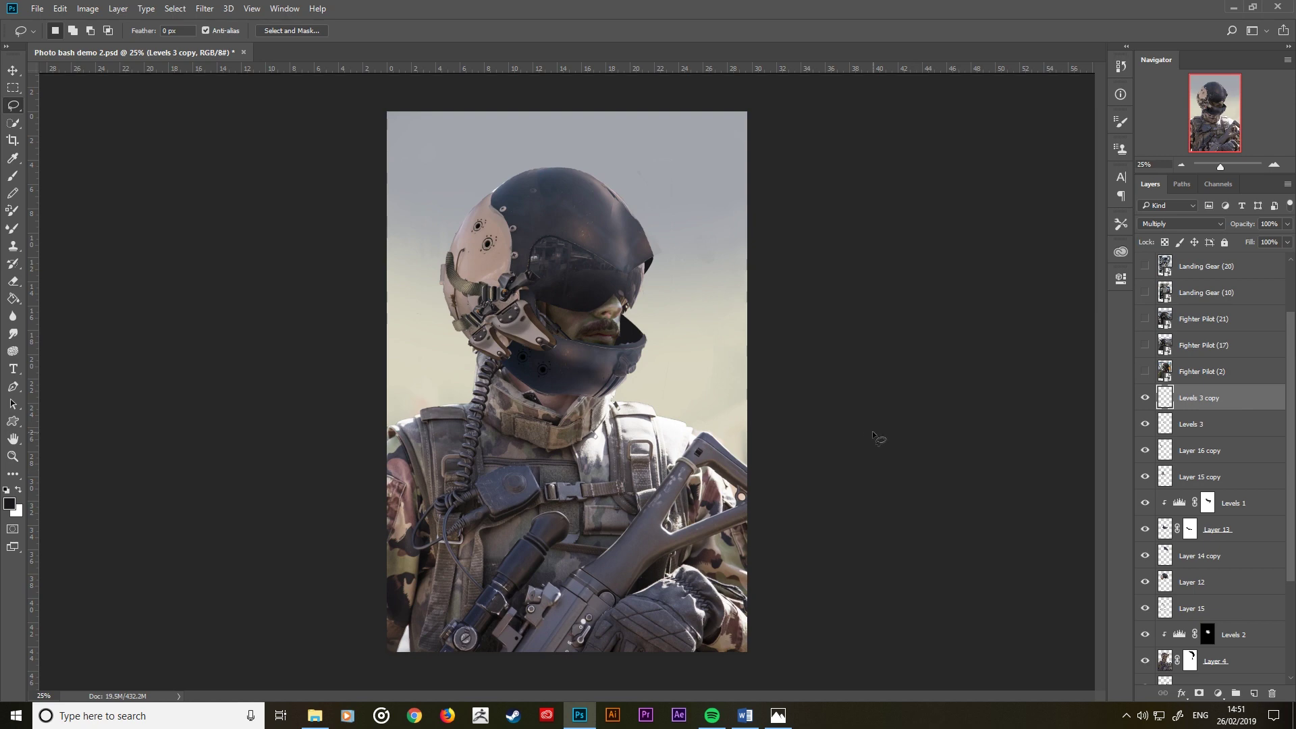
pyautogui.press('h')
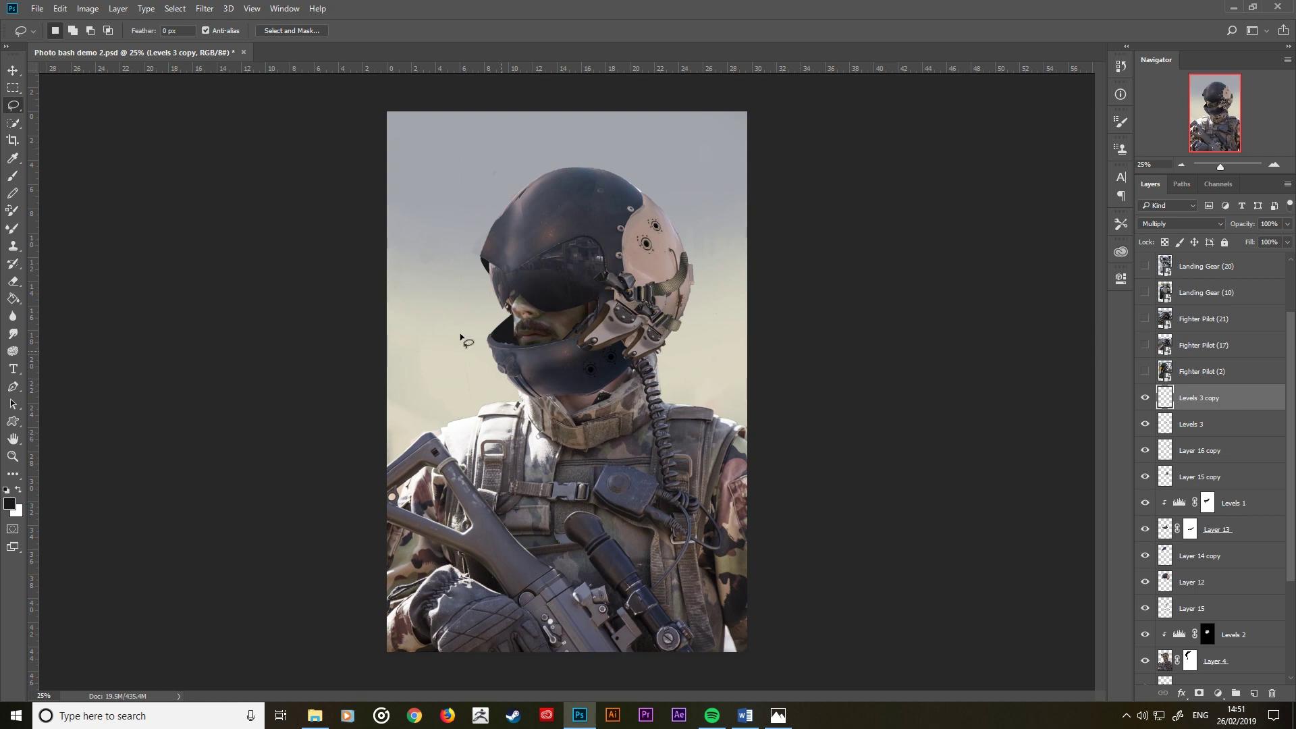
# Step: Compare with and without Levels 3 copy, then delete the Levels 3 layer
pyautogui.click(13, 176)
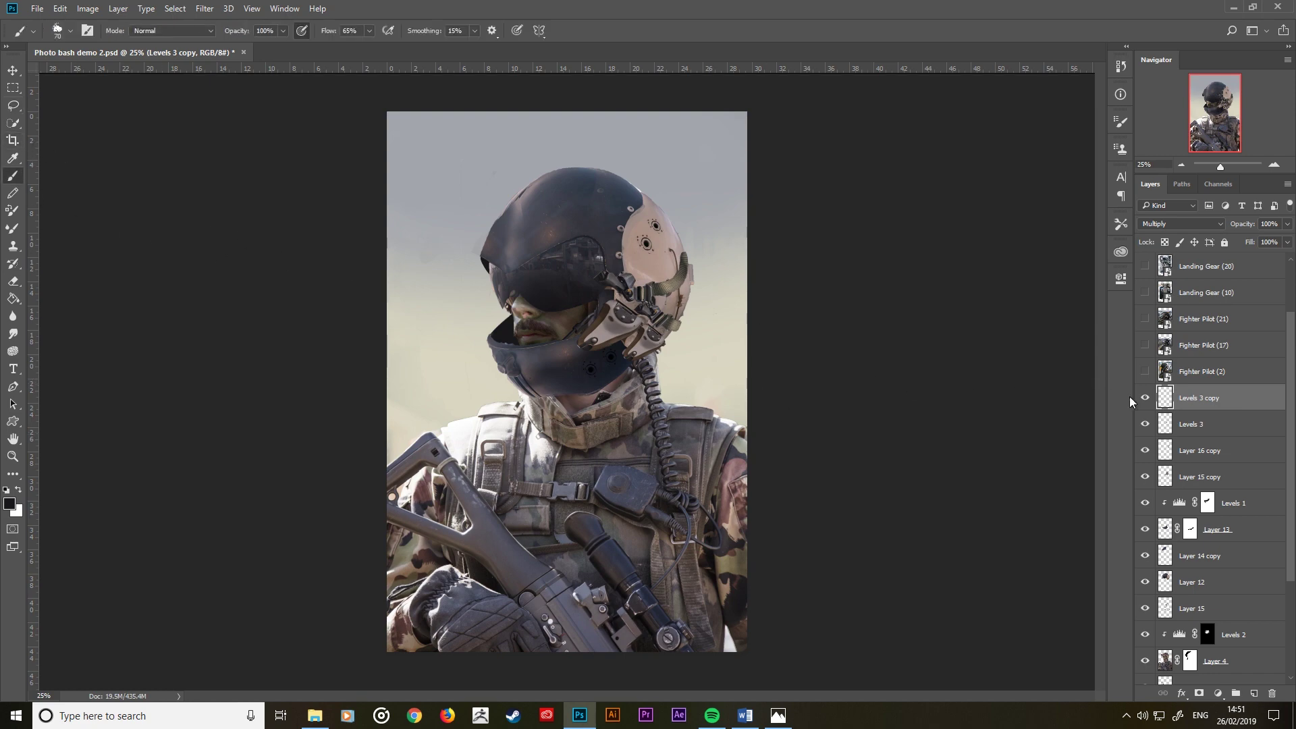
pyautogui.click(1145, 399)
pyautogui.click(1145, 424)
pyautogui.click(1189, 432)
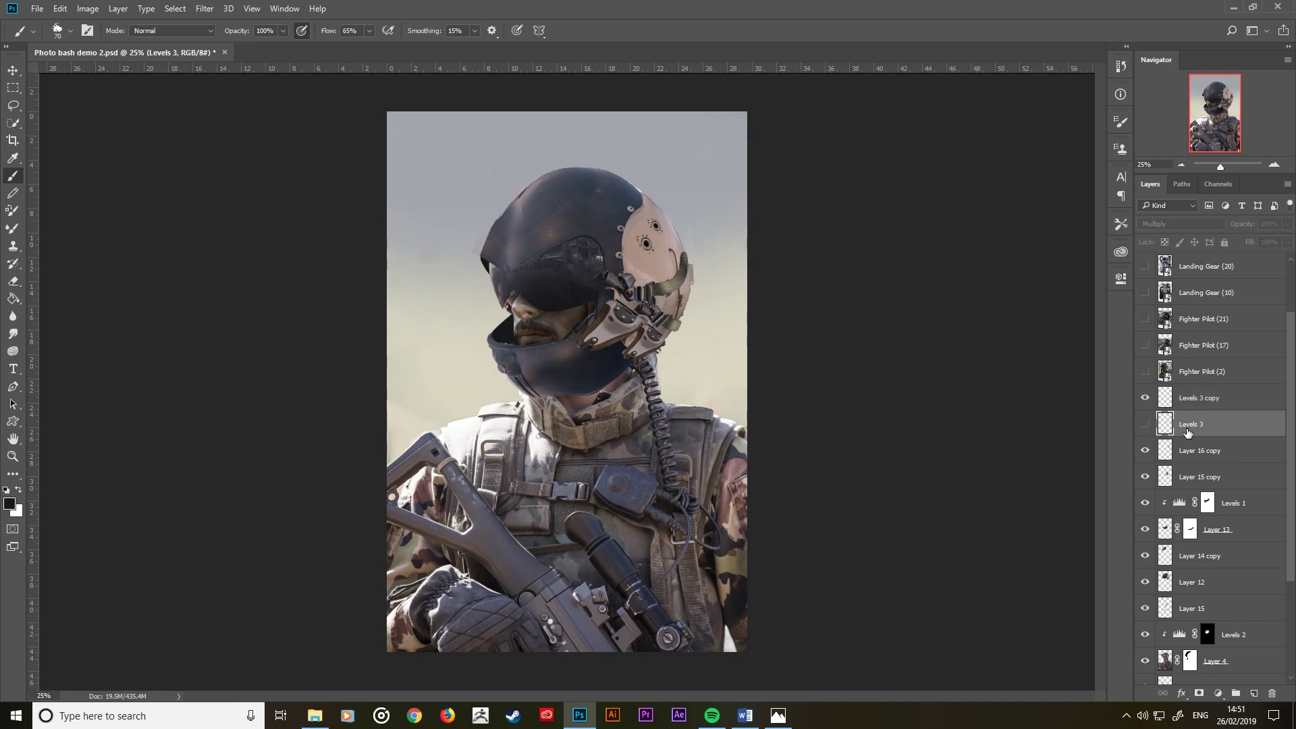
pyautogui.press('Delete')
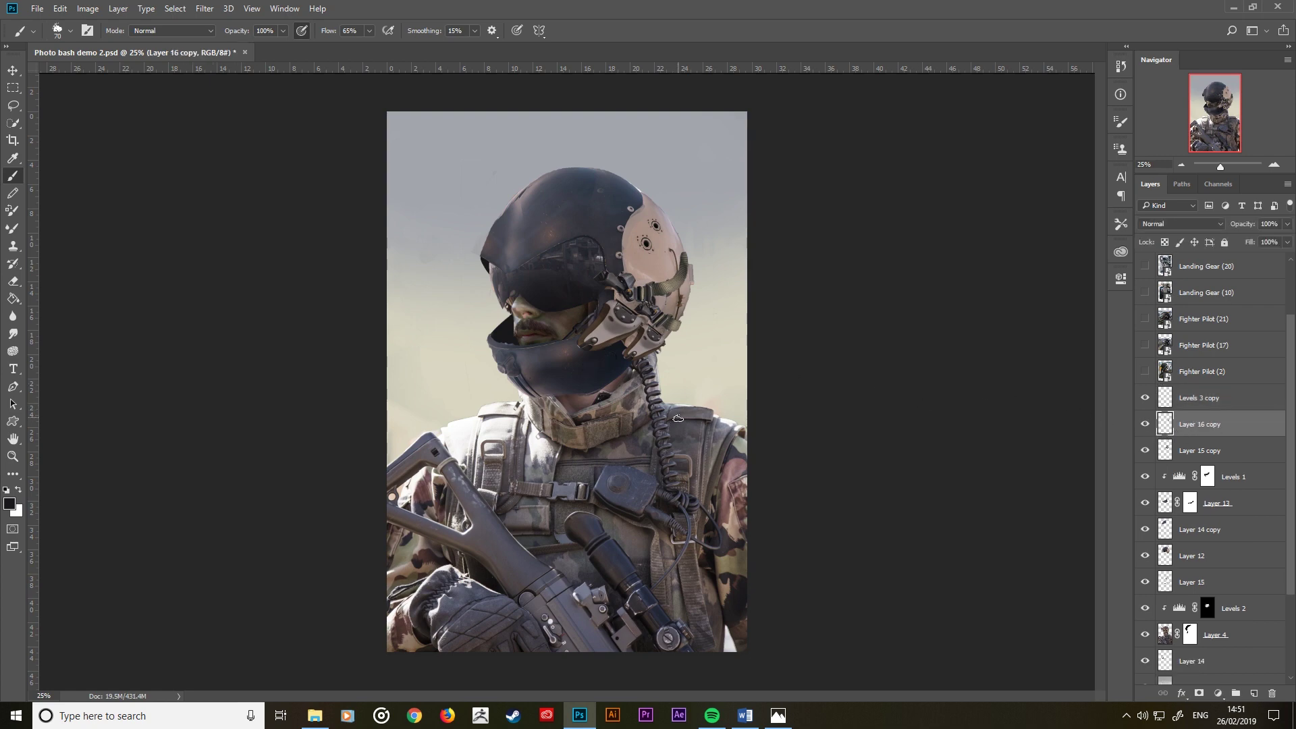
# Step: Preview the Fighter Pilot photos, leaving Fighter Pilot (2) visible and active
pyautogui.click(1145, 320)
pyautogui.click(1145, 345)
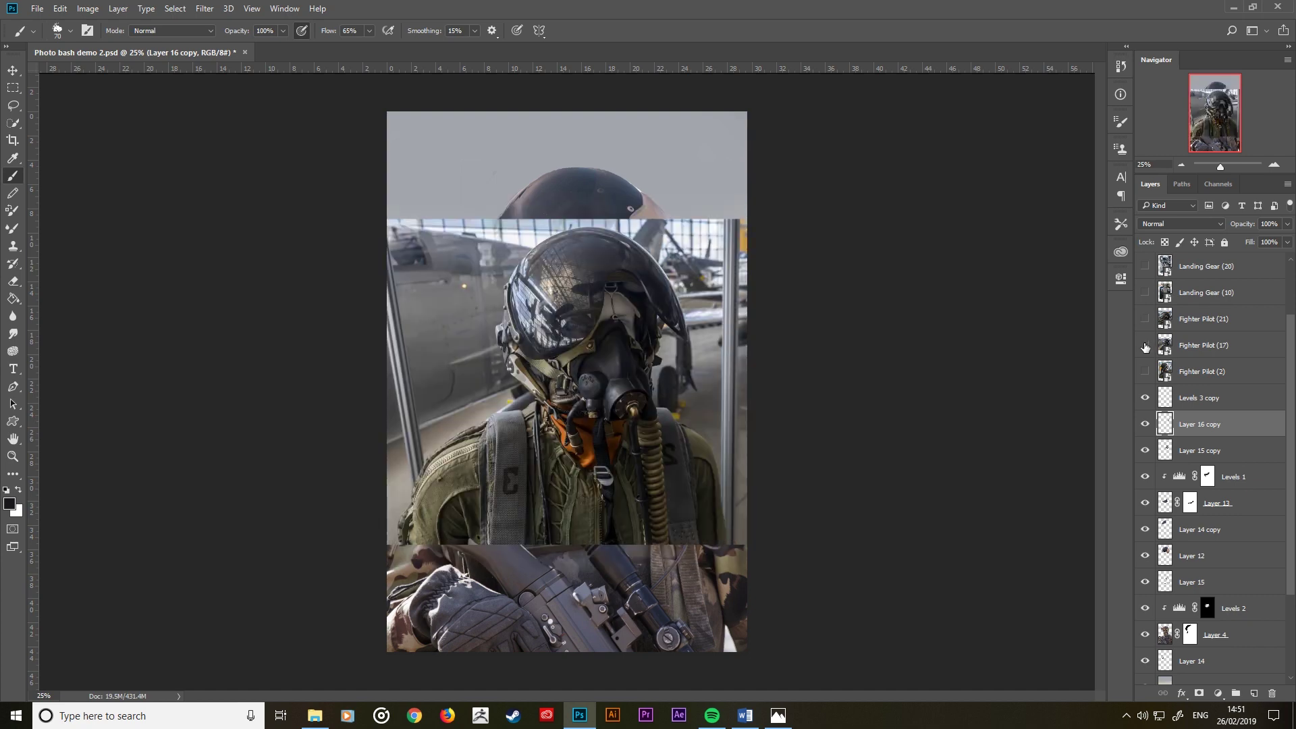
pyautogui.click(1144, 345)
pyautogui.click(1145, 372)
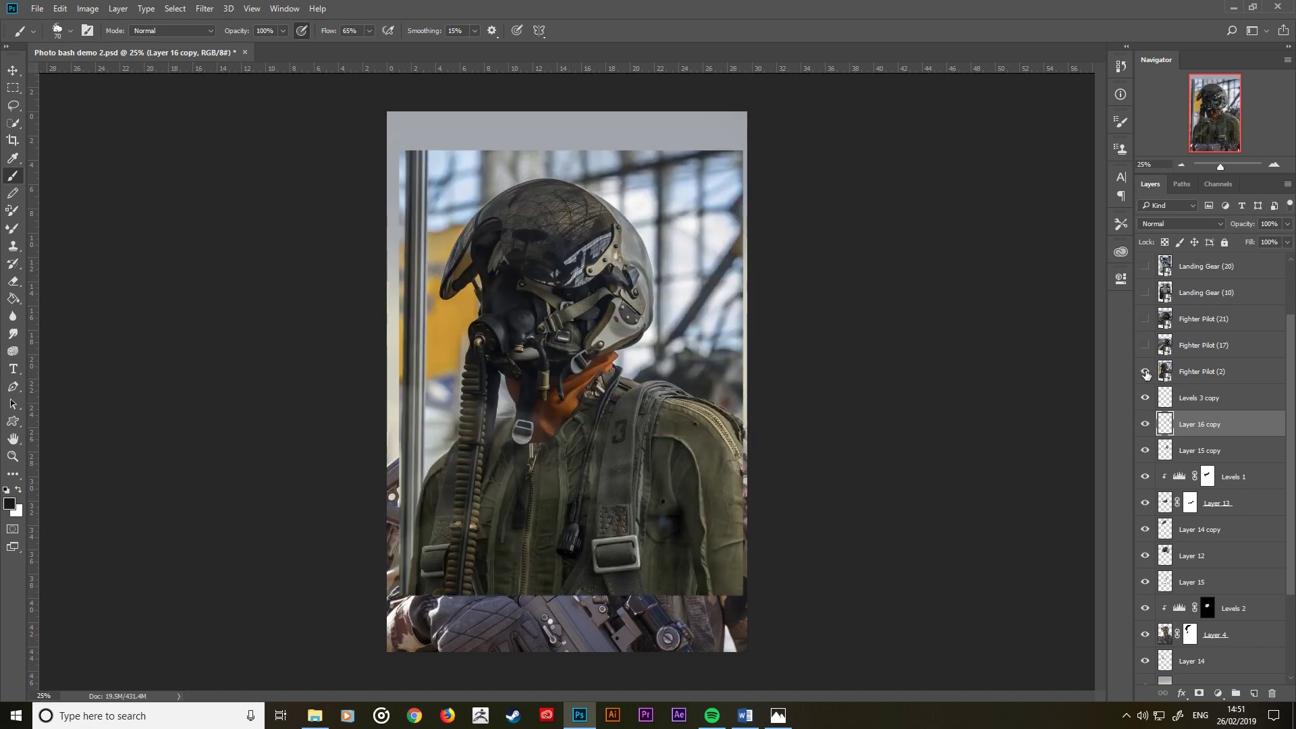
pyautogui.click(1145, 372)
pyautogui.click(1145, 372)
pyautogui.click(1202, 371)
pyautogui.click(14, 121)
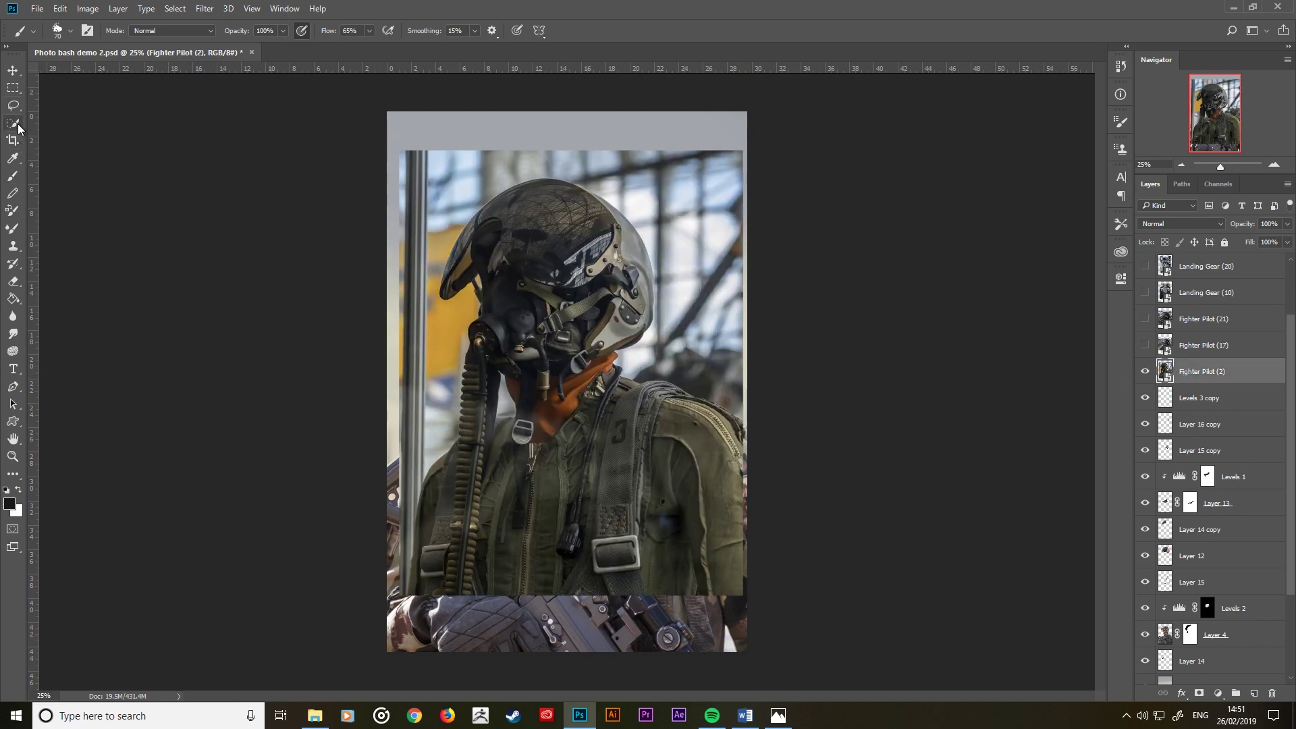
# Step: Quick-select the pilot's oxygen mask into Layer 16, placed below the now-hidden Fighter Pilot (2)
pyautogui.moveTo(489, 313)
pyautogui.mouseDown()
pyautogui.moveTo(503, 347)
pyautogui.moveTo(527, 353)
pyautogui.moveTo(503, 387)
pyautogui.moveTo(472, 388)
pyautogui.mouseUp()
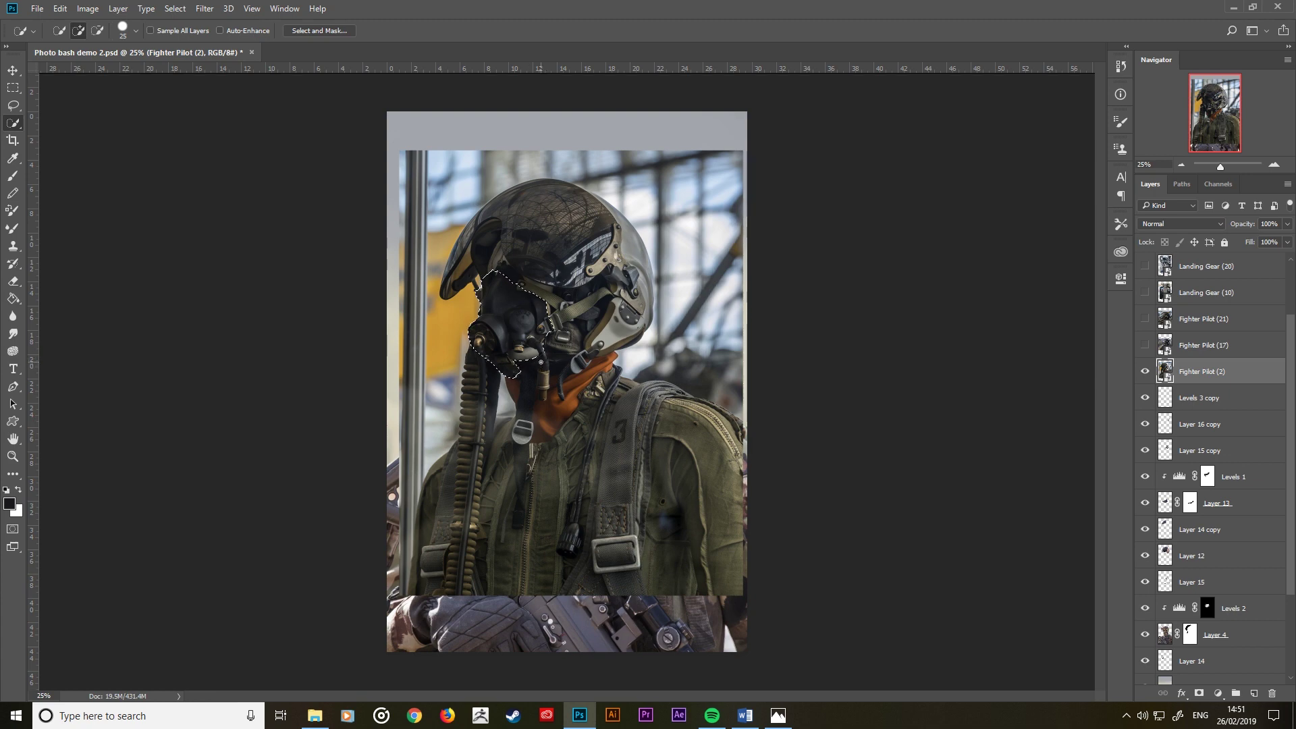
pyautogui.rightClick(497, 320)
pyautogui.click(585, 427)
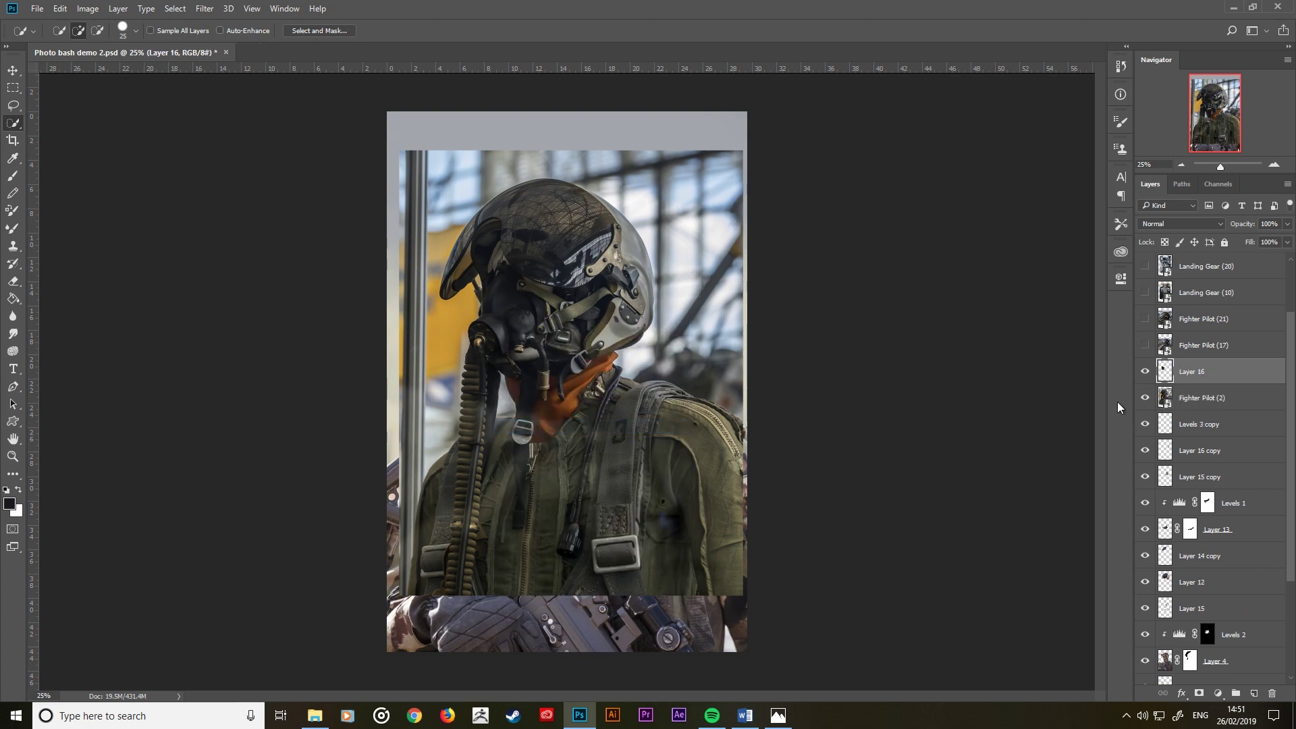
pyautogui.click(1145, 397)
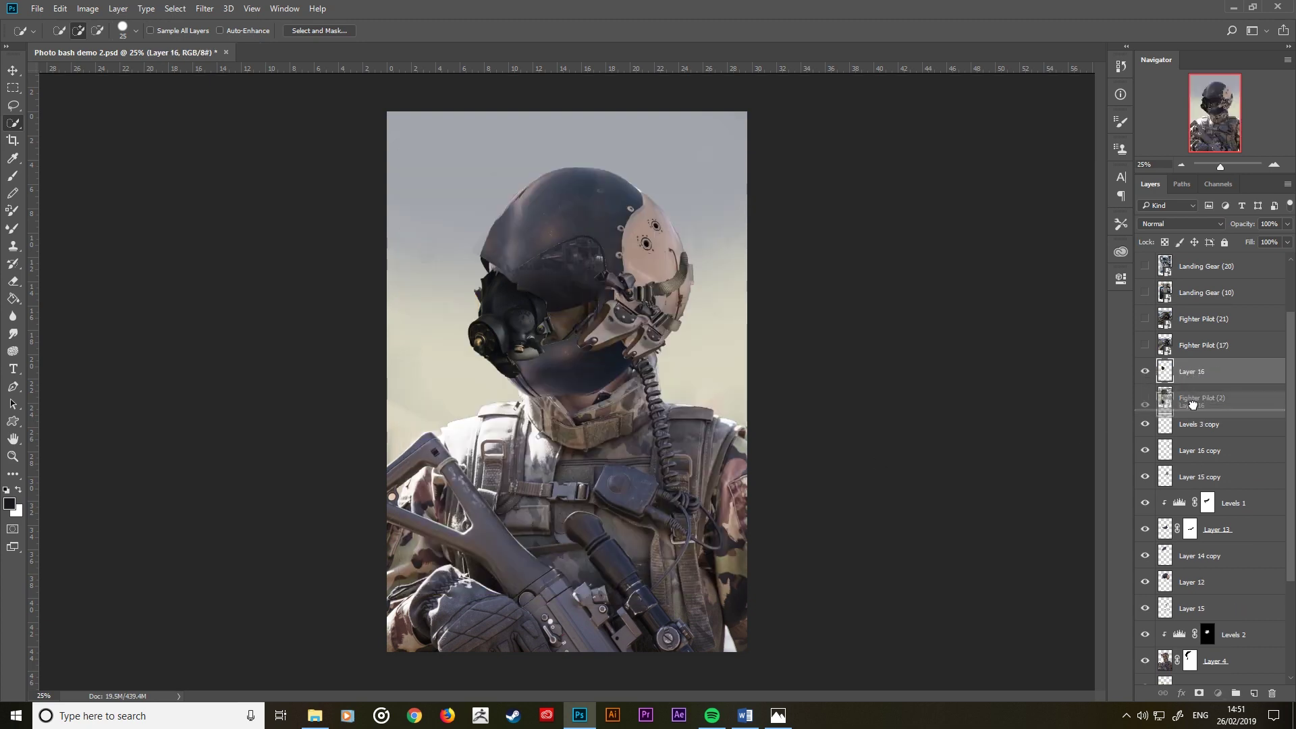
pyautogui.moveTo(1191, 371); pyautogui.dragTo(1191, 409)
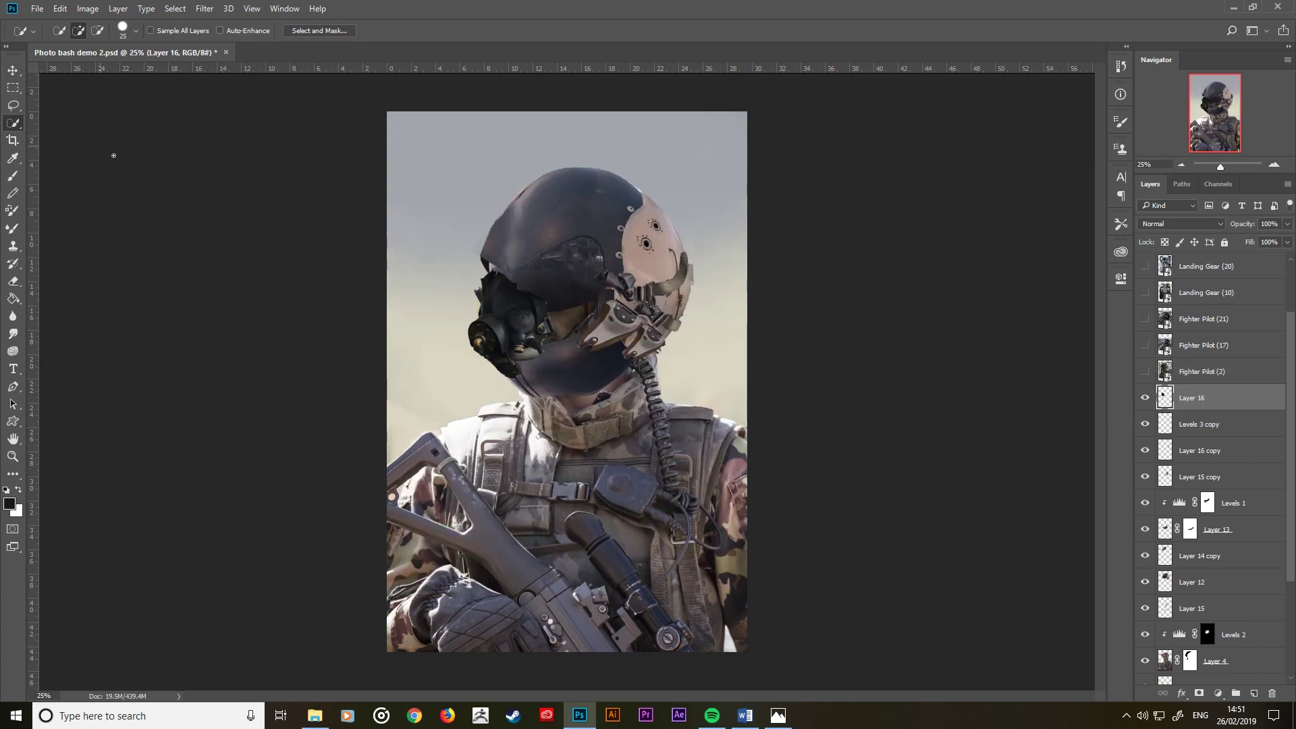
pyautogui.click(13, 70)
# Step: Move the oxygen mask onto the soldier's mouth and skew it to ~107% width, ~3.8° tilt
pyautogui.moveTo(446, 292); pyautogui.dragTo(511, 368)
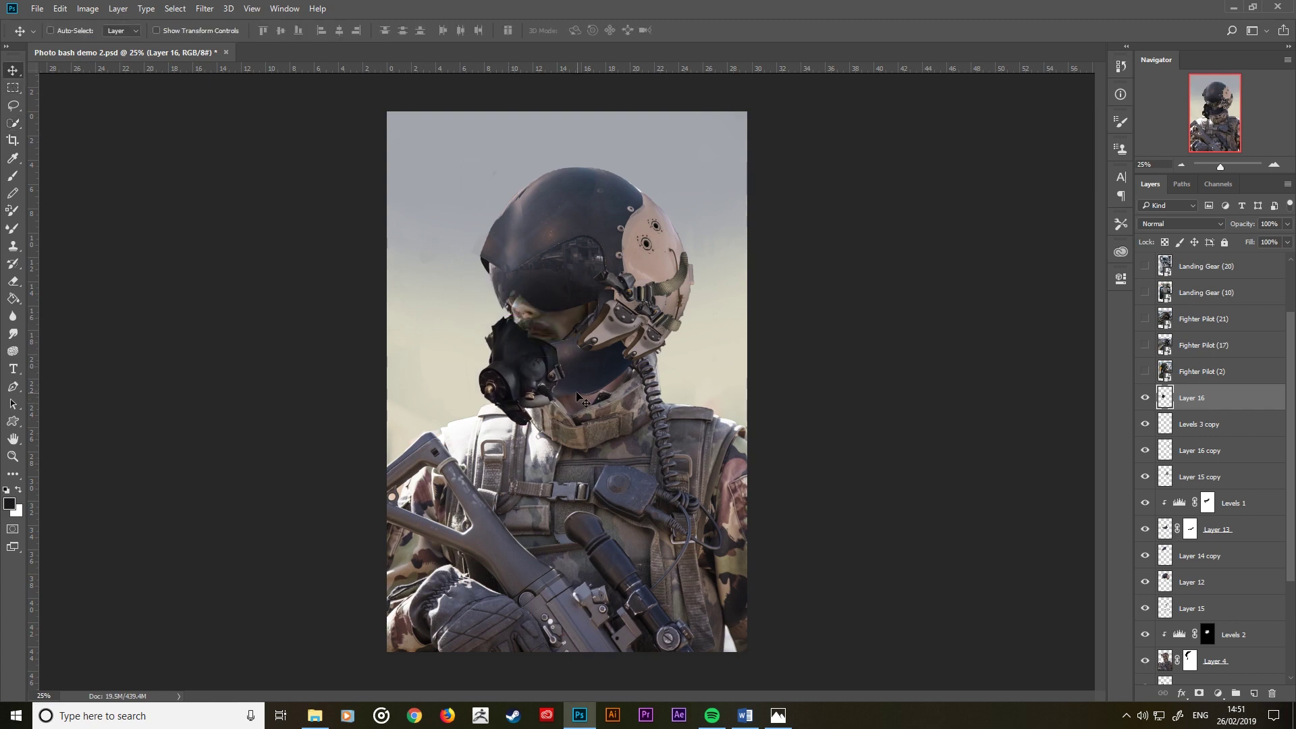
pyautogui.scroll(2, 574, 386)
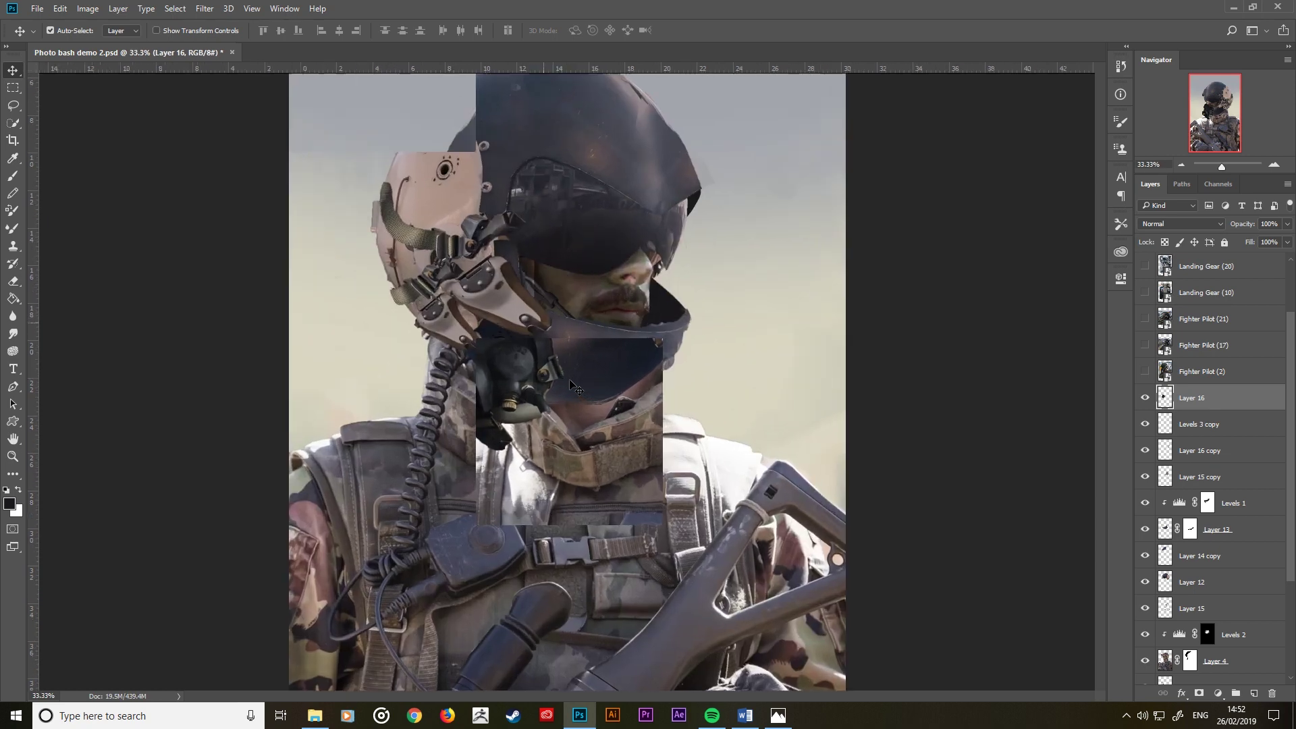
pyautogui.hotkey('ctrl', 't')
pyautogui.rightClick(500, 339)
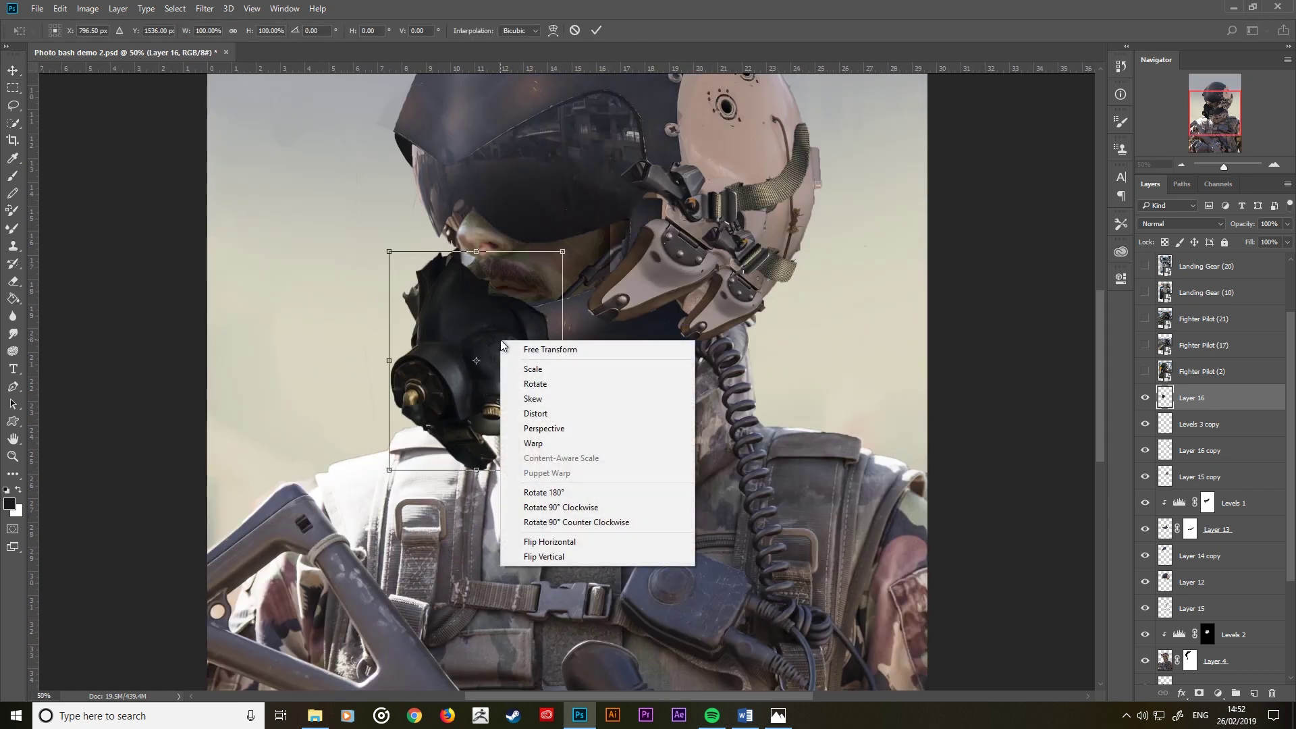
pyautogui.click(530, 398)
pyautogui.moveTo(390, 360); pyautogui.dragTo(389, 356)
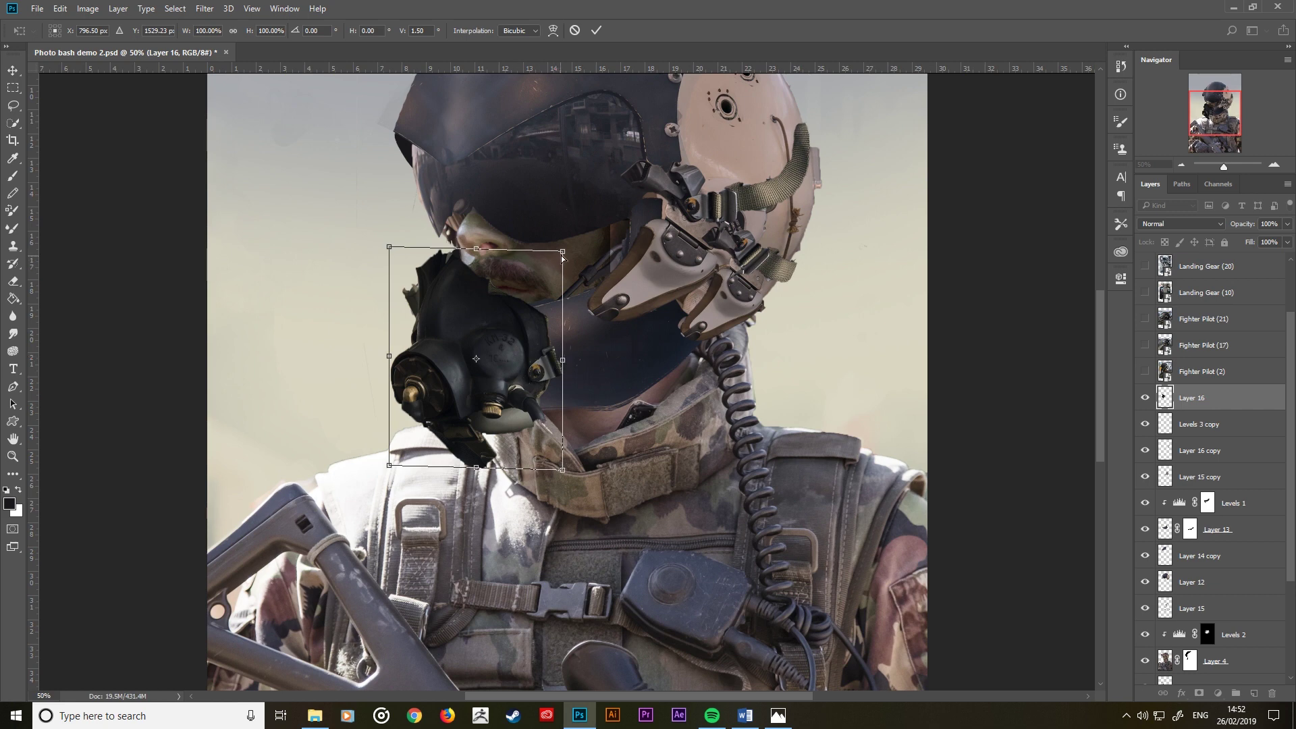
pyautogui.moveTo(574, 258); pyautogui.dragTo(576, 267)
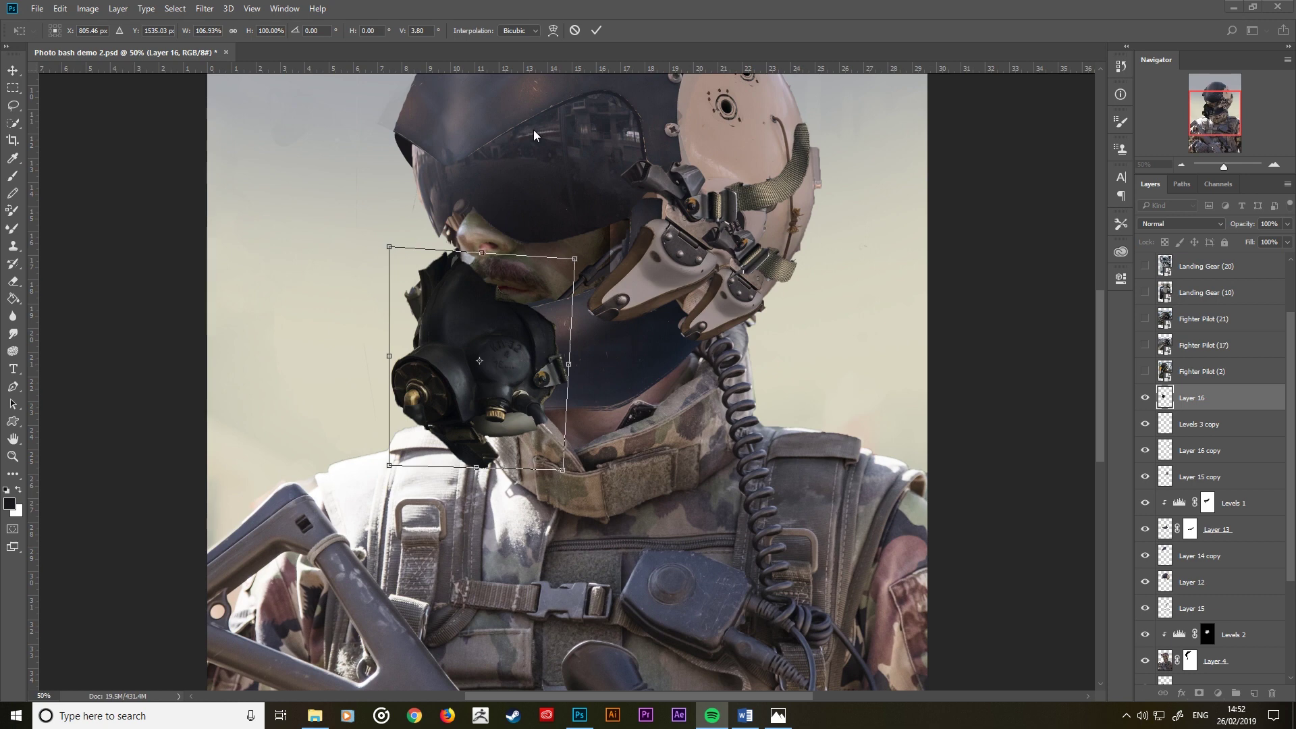
pyautogui.moveTo(483, 254); pyautogui.dragTo(472, 254)
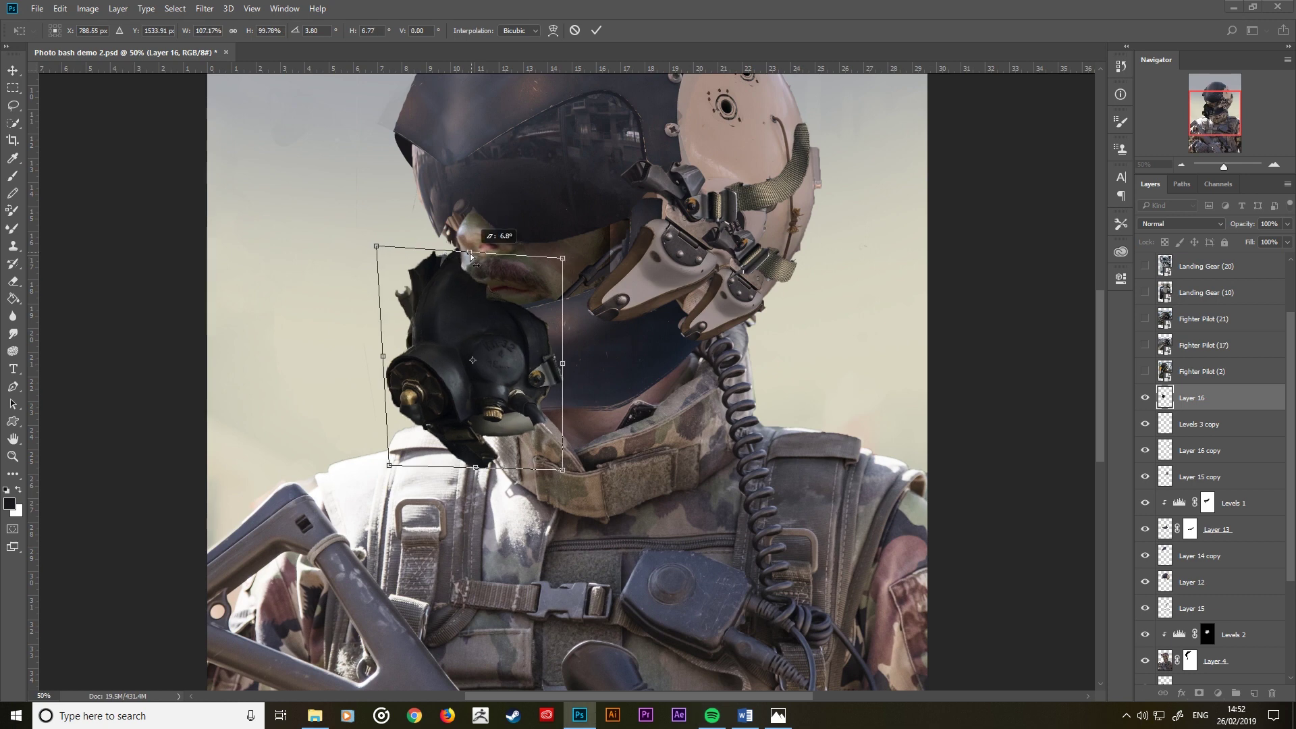
pyautogui.click(596, 31)
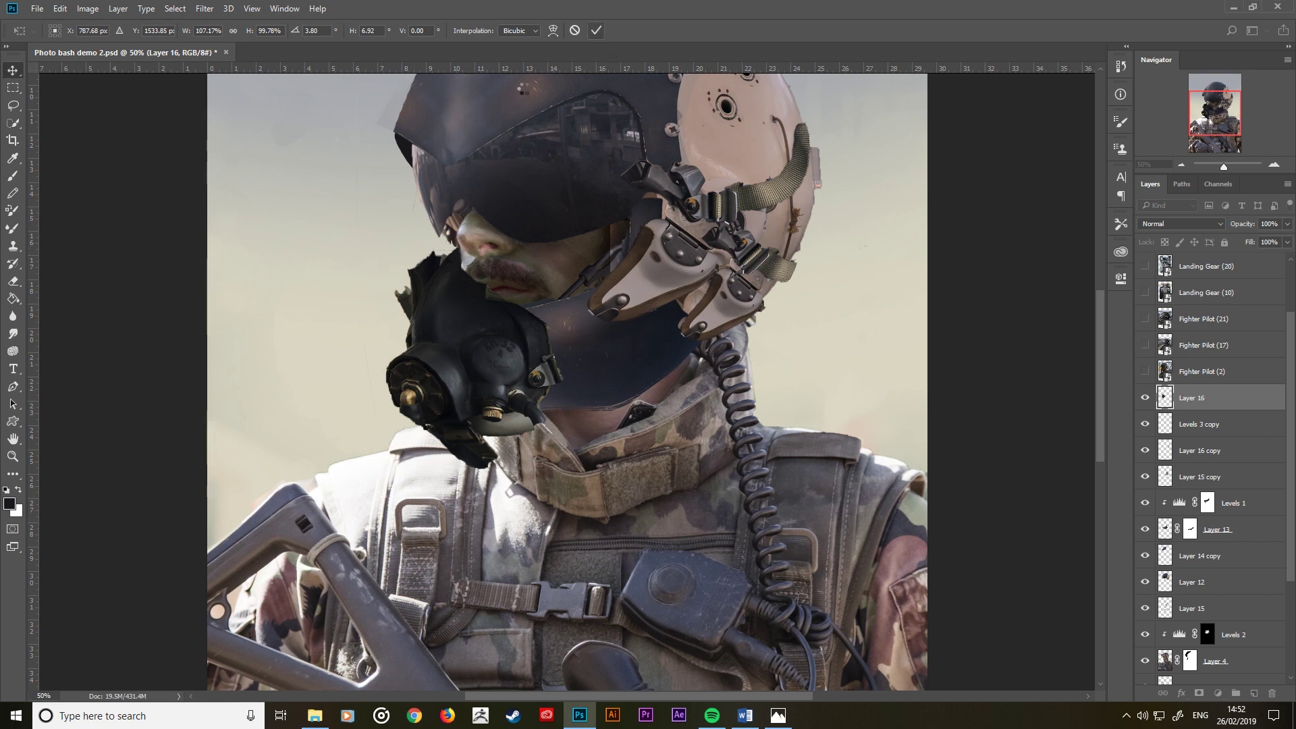
# Step: Erase the mask's top edge to reveal moustache and lips, and trim the lower strap edge
pyautogui.click(13, 282)
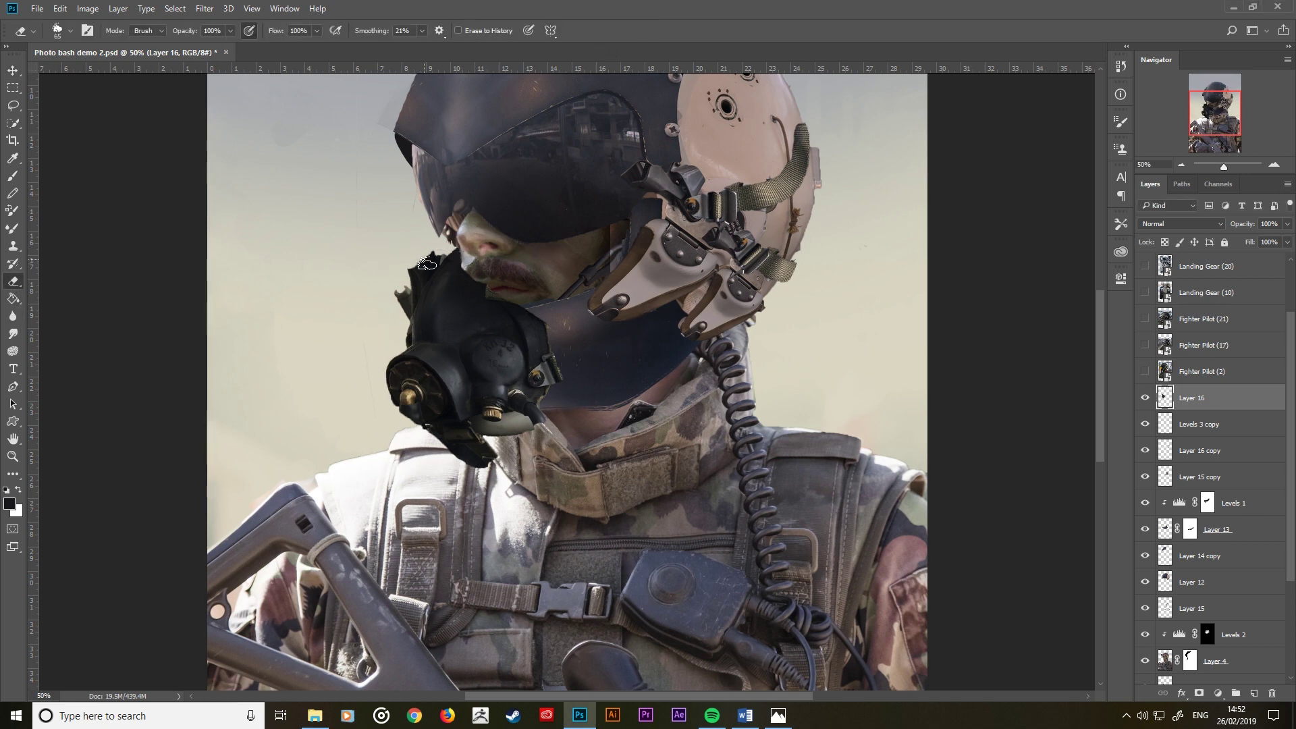
pyautogui.moveTo(420, 281); pyautogui.dragTo(423, 263)
pyautogui.moveTo(423, 263); pyautogui.dragTo(395, 300)
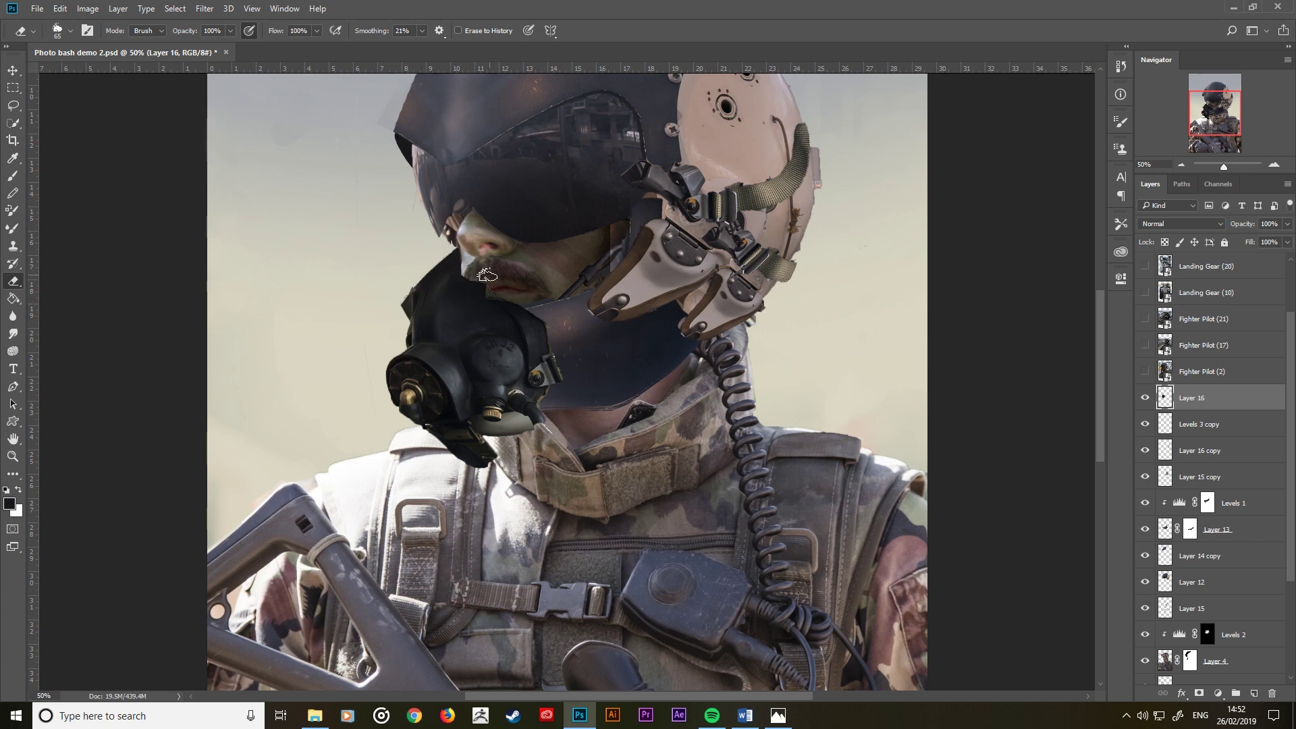
pyautogui.moveTo(450, 305)
pyautogui.mouseDown()
pyautogui.moveTo(454, 272)
pyautogui.moveTo(466, 302)
pyautogui.mouseUp()
pyautogui.moveTo(439, 448)
pyautogui.mouseDown()
pyautogui.moveTo(486, 451)
pyautogui.moveTo(476, 462)
pyautogui.moveTo(505, 441)
pyautogui.moveTo(476, 426)
pyautogui.moveTo(521, 430)
pyautogui.moveTo(536, 414)
pyautogui.moveTo(496, 442)
pyautogui.moveTo(488, 428)
pyautogui.moveTo(489, 455)
pyautogui.moveTo(432, 455)
pyautogui.moveTo(436, 434)
pyautogui.moveTo(476, 432)
pyautogui.moveTo(466, 459)
pyautogui.moveTo(480, 436)
pyautogui.mouseUp()
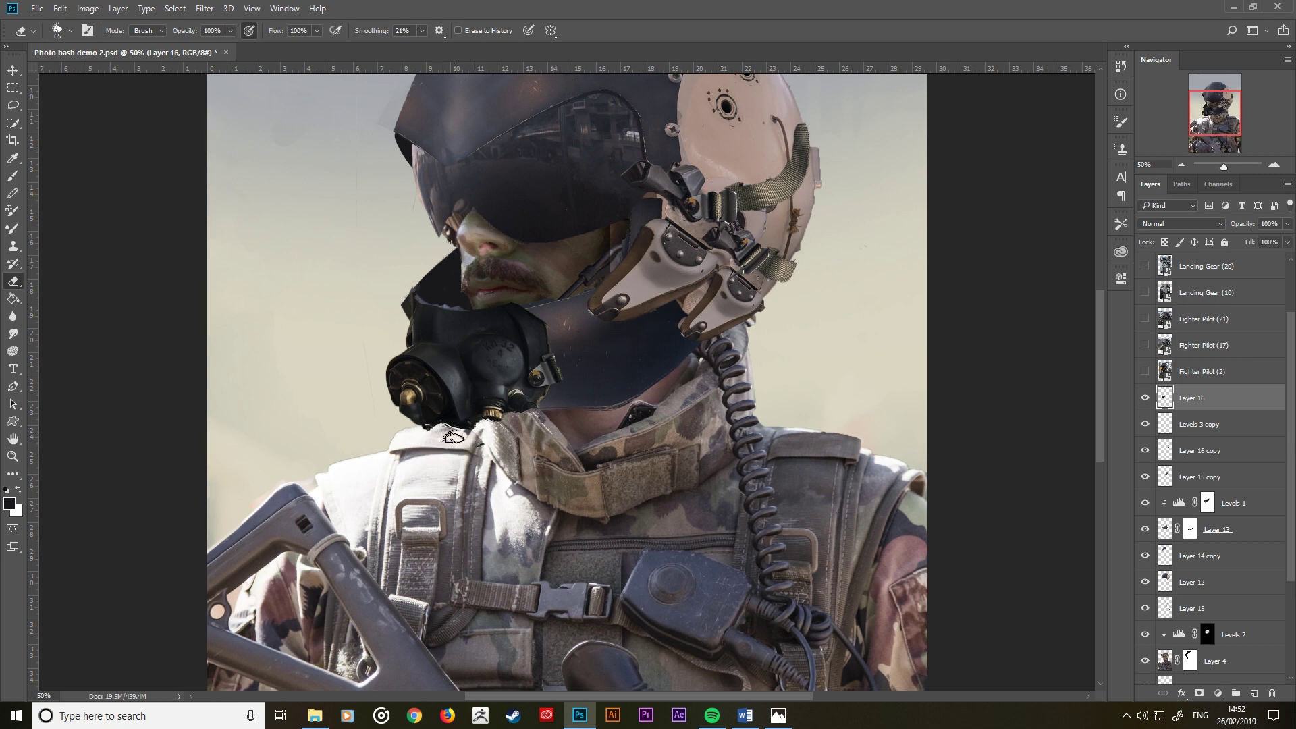
# Step: Reposition the oxygen mask on Layer 16 slightly right to sit on the jaw
pyautogui.press('v')
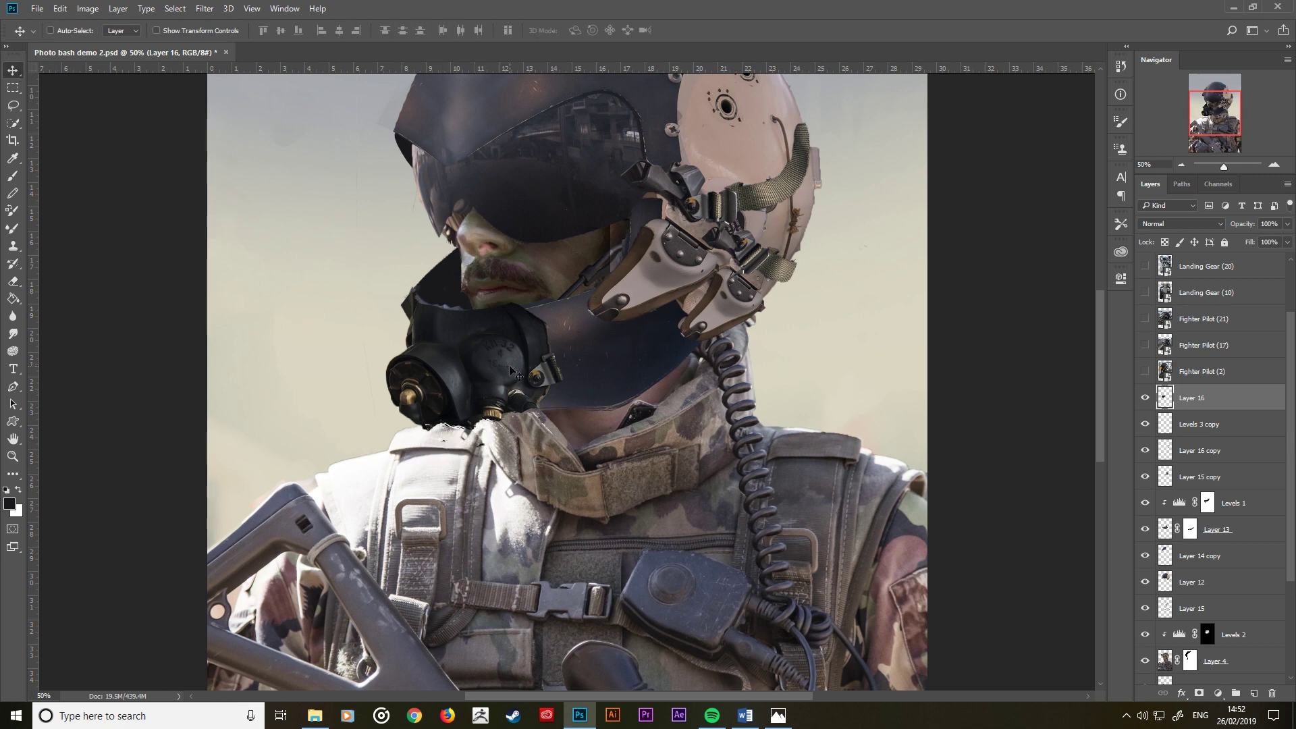
pyautogui.hotkey('ctrl', 't')
pyautogui.rightClick(451, 336)
pyautogui.click(483, 394)
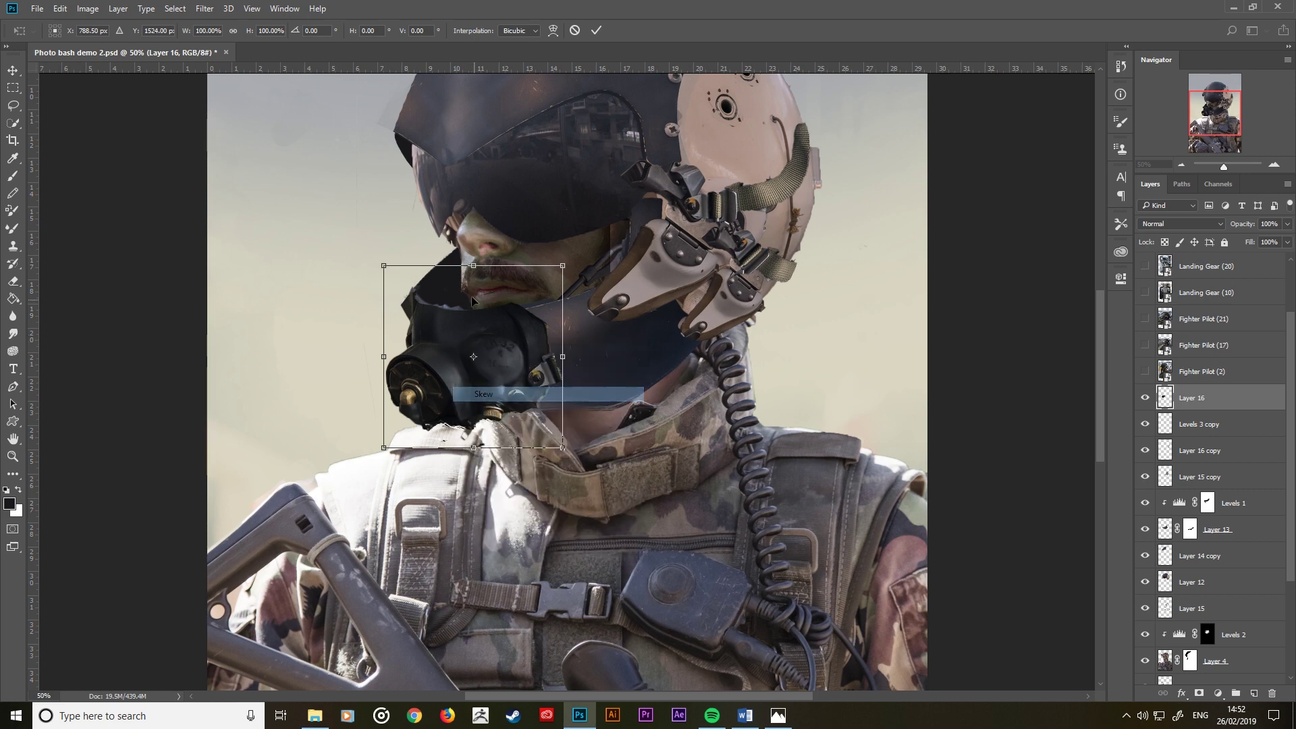
pyautogui.moveTo(472, 300)
pyautogui.mouseDown()
pyautogui.moveTo(471, 273)
pyautogui.moveTo(453, 270)
pyautogui.mouseUp()
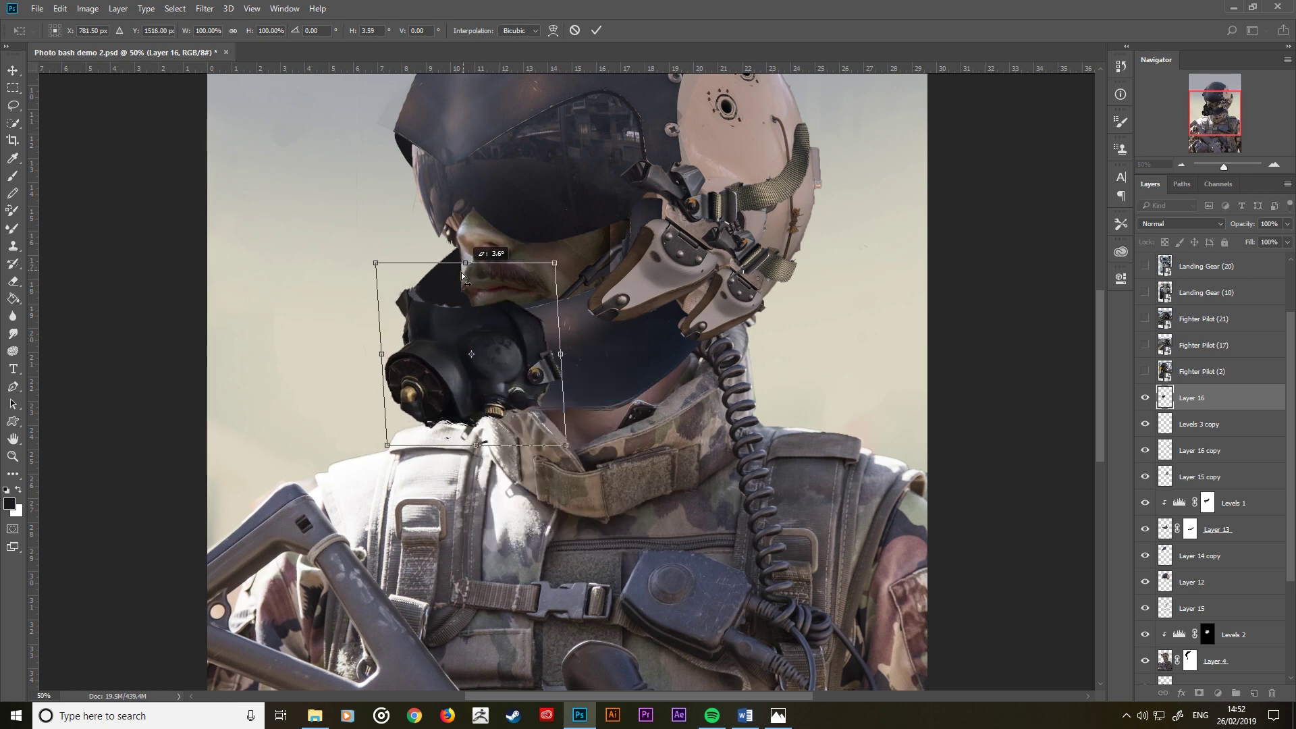
pyautogui.moveTo(453, 329); pyautogui.dragTo(469, 334)
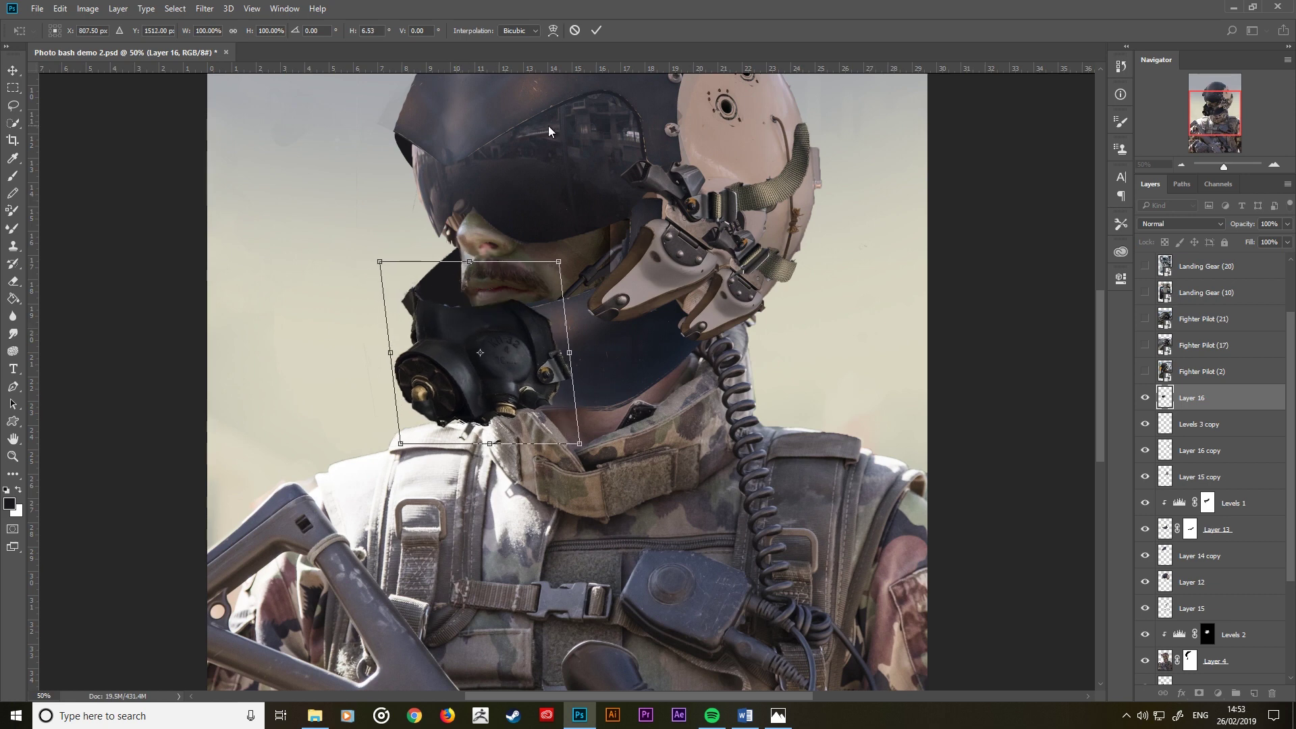
pyautogui.click(595, 37)
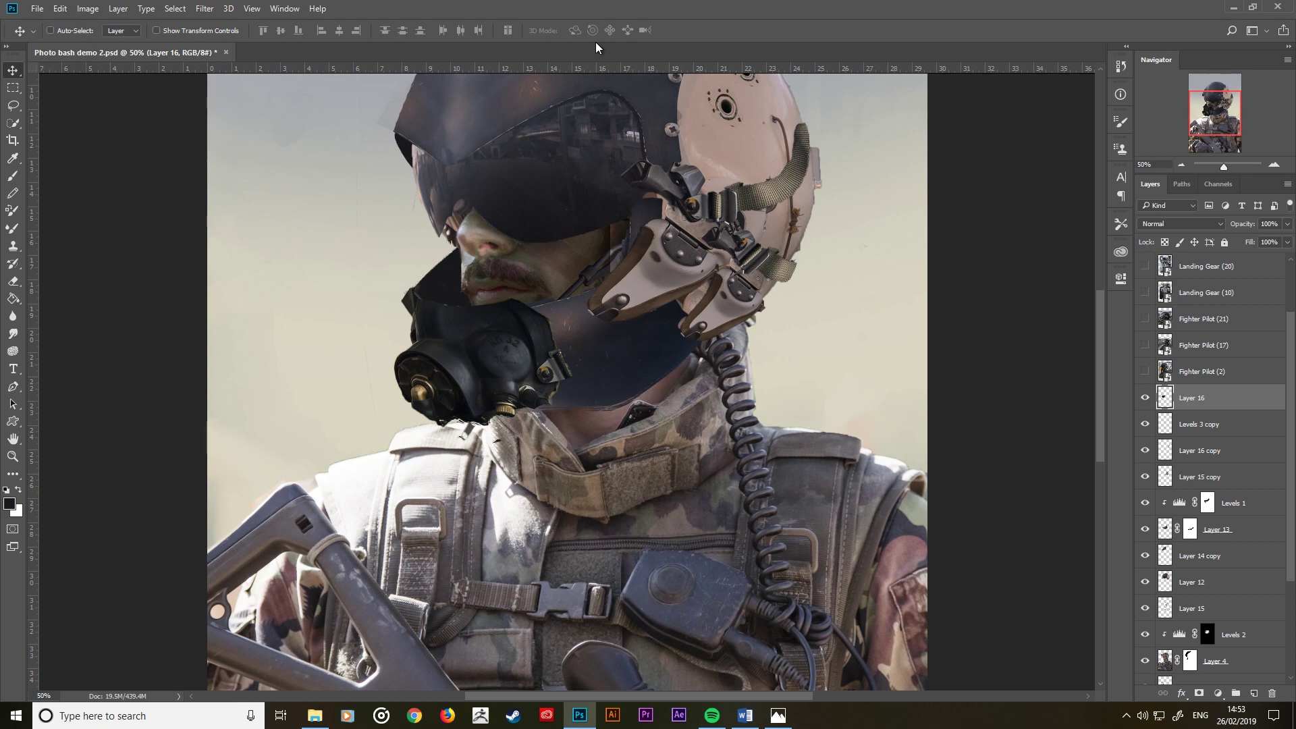
# Step: Rotate the oxygen mask about -2.4° to follow the jaw, then zoom out
pyautogui.hotkey('ctrl', 't')
pyautogui.moveTo(659, 385); pyautogui.dragTo(659, 381)
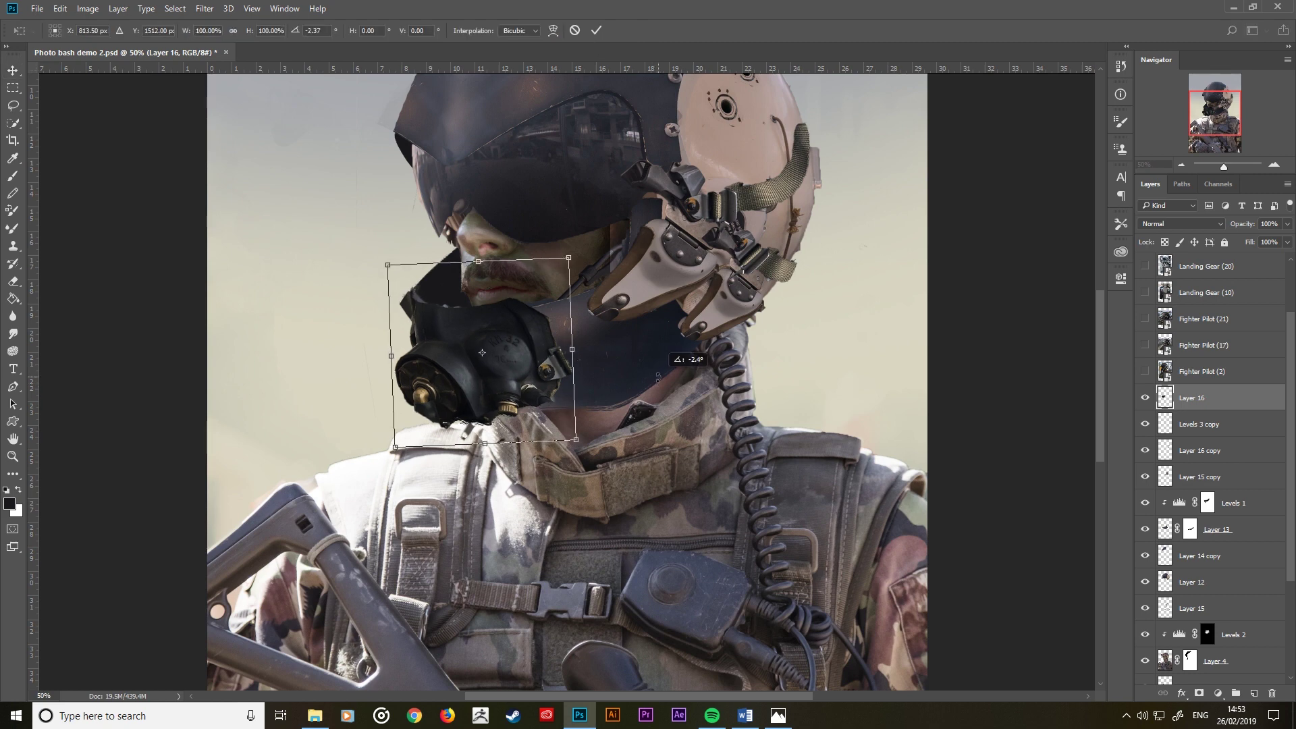
pyautogui.click(596, 30)
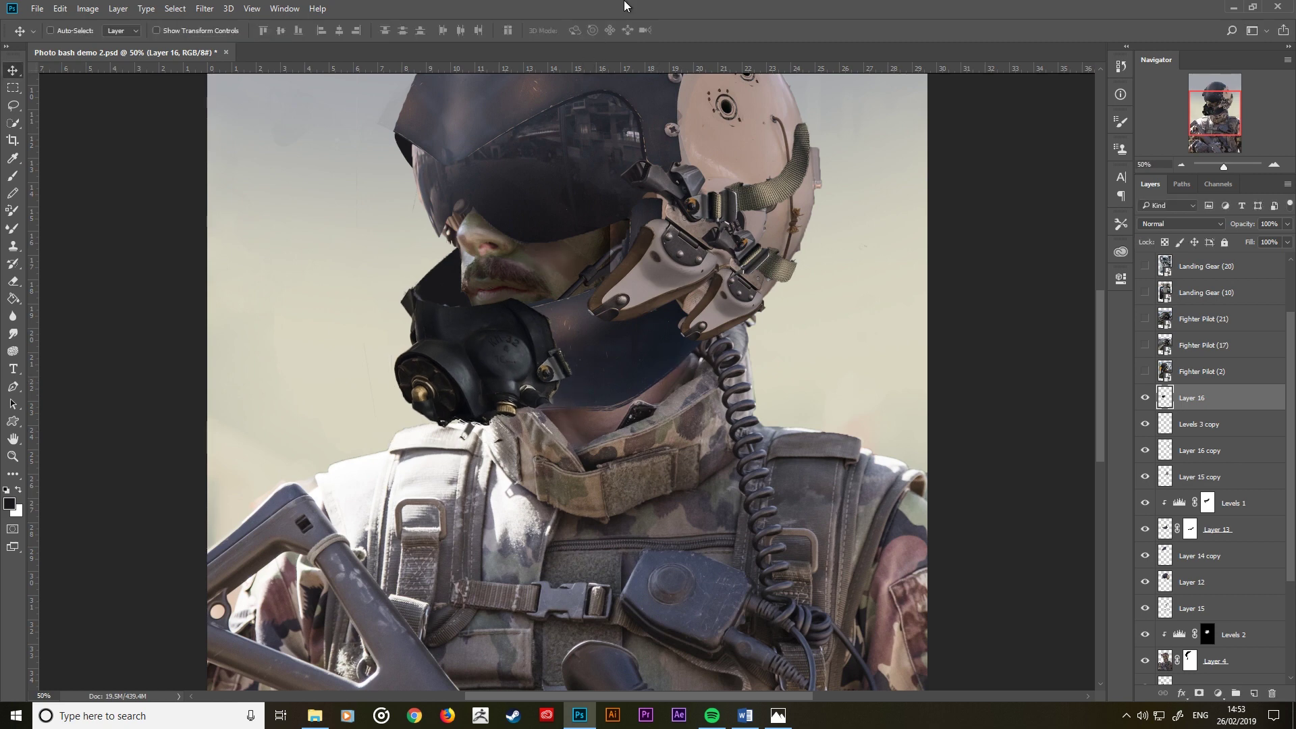
pyautogui.hotkey('ctrl', '-')
pyautogui.hotkey('ctrl', '-')
pyautogui.hotkey('ctrl', '-')
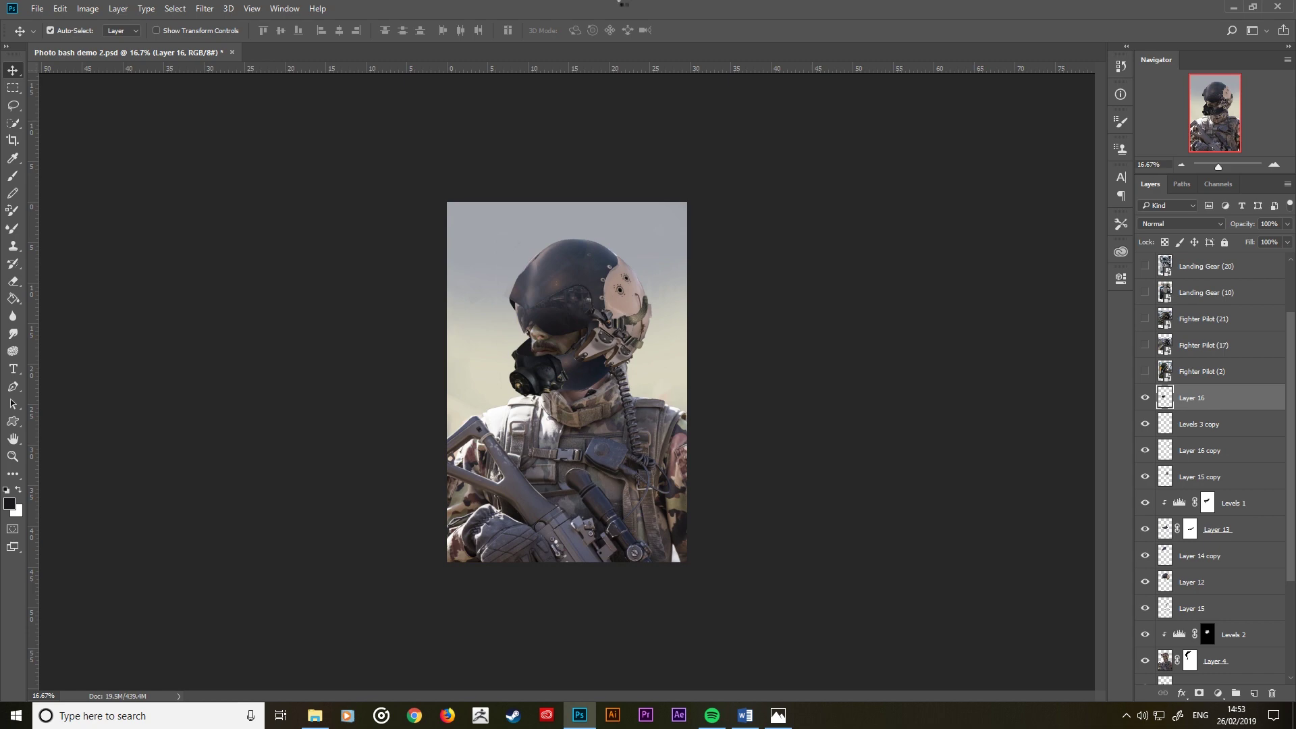
# Step: Zoom to 50% and nudge the gas mask slightly left and down, comparing layer visibility
pyautogui.hotkey('ctrl', '+')
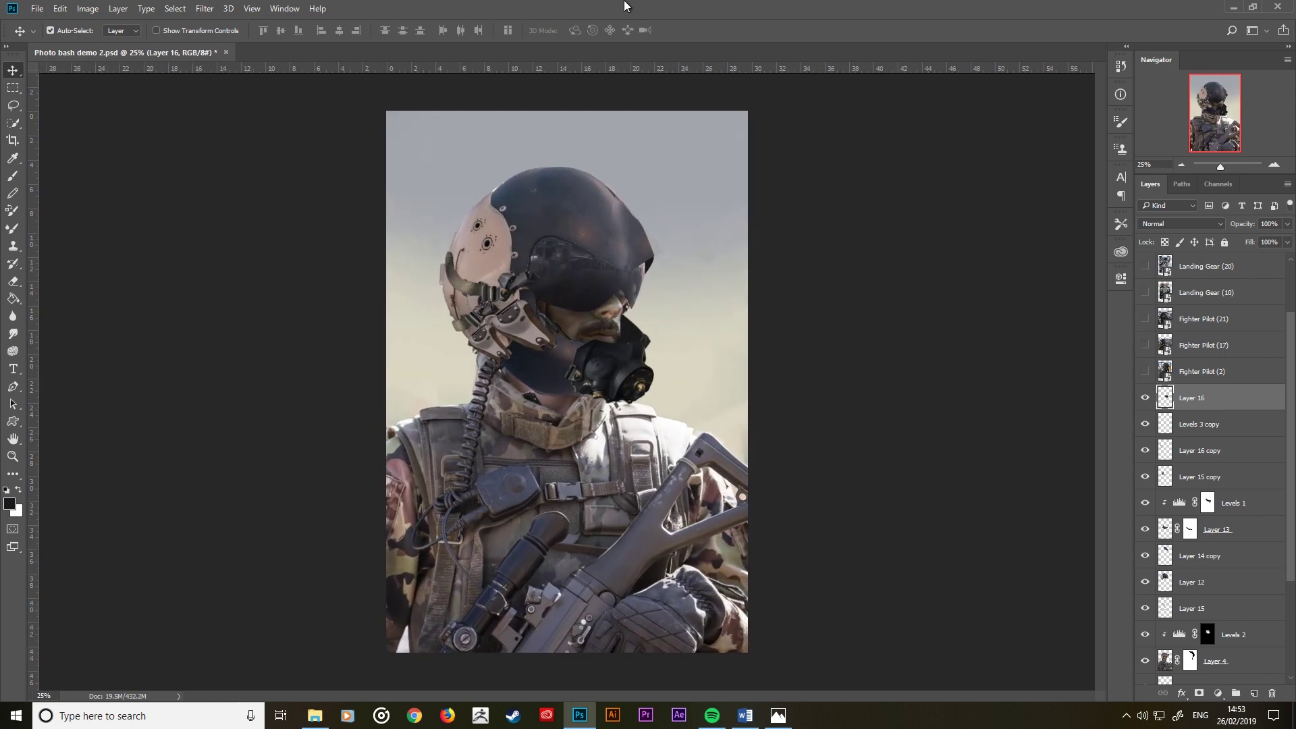
pyautogui.hotkey('ctrl', '+')
pyautogui.hotkey('ctrl', '+')
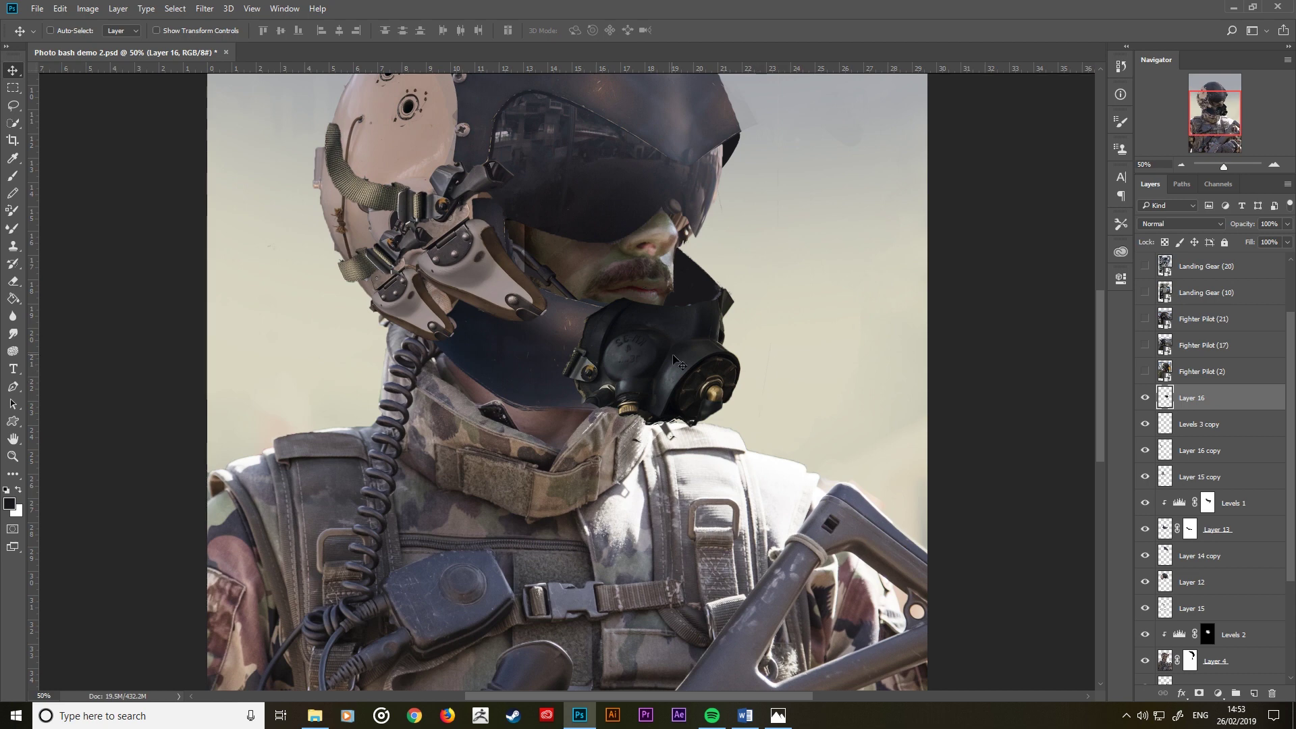
pyautogui.moveTo(686, 347); pyautogui.dragTo(685, 347)
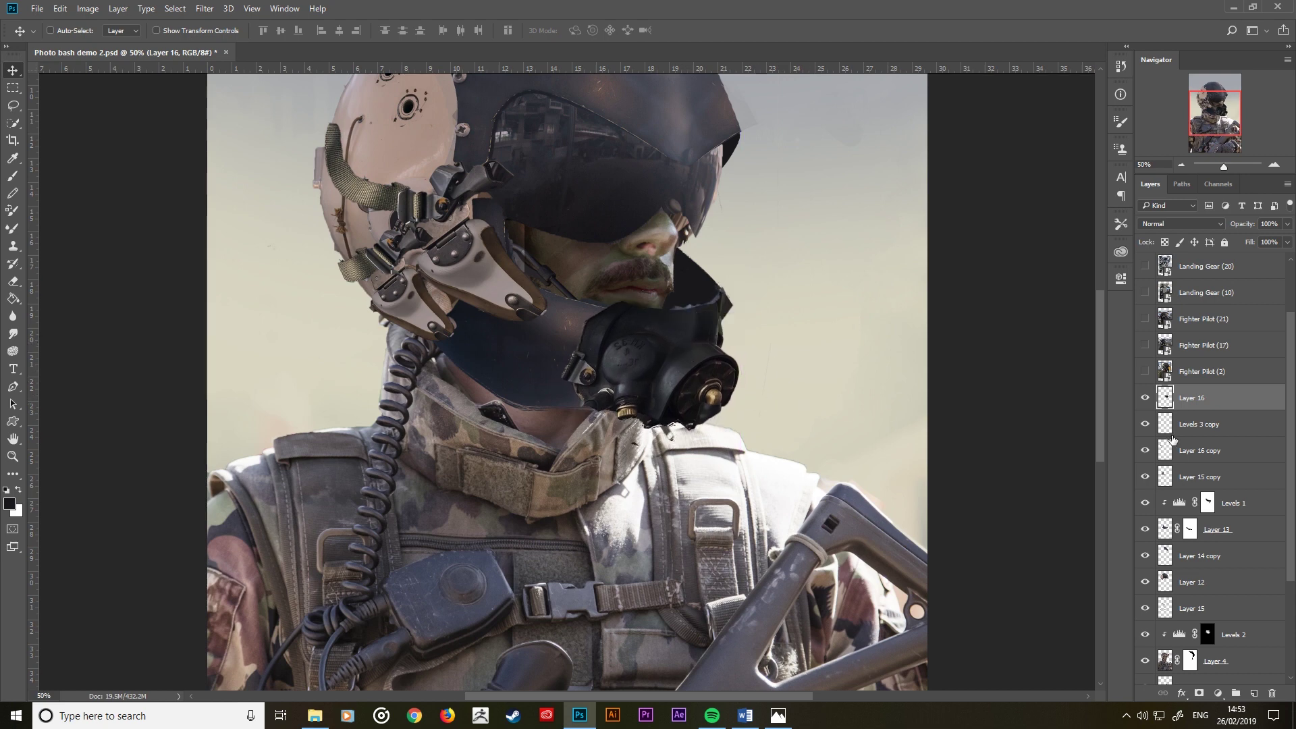
pyautogui.click(1146, 398)
pyautogui.click(1145, 556)
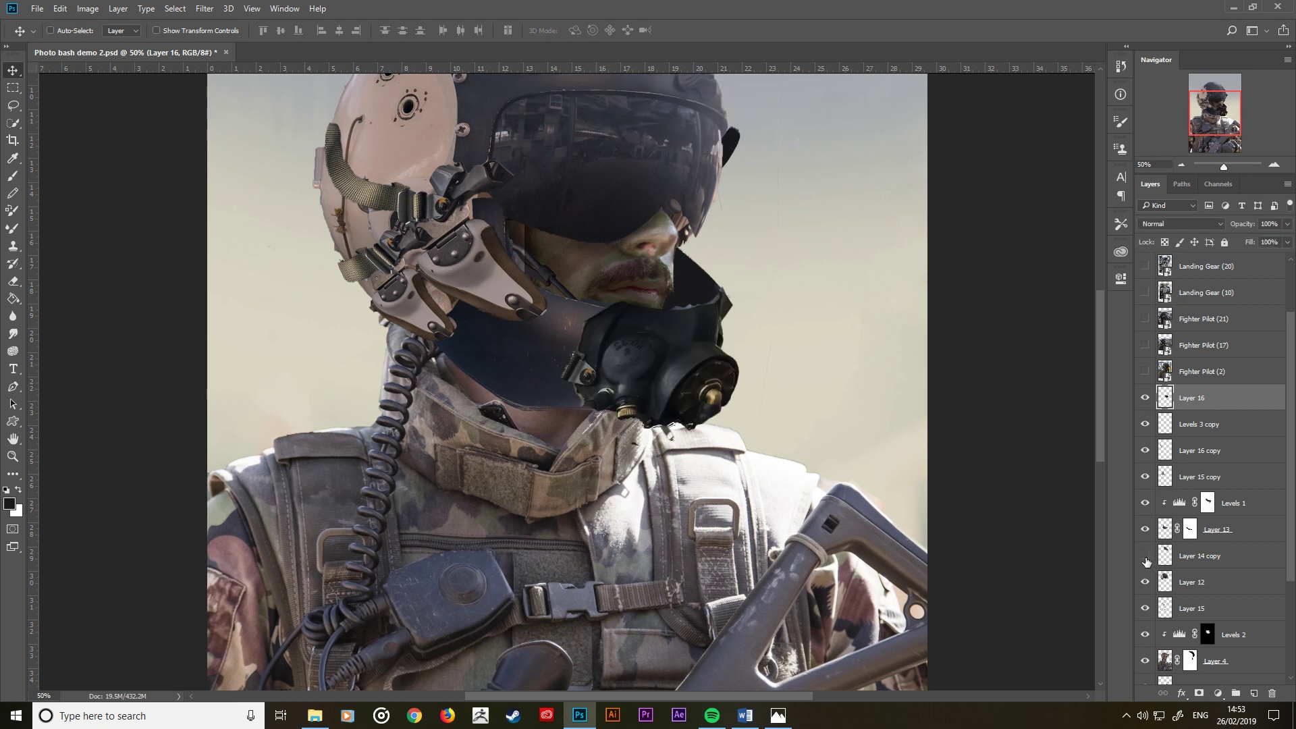
pyautogui.click(1145, 582)
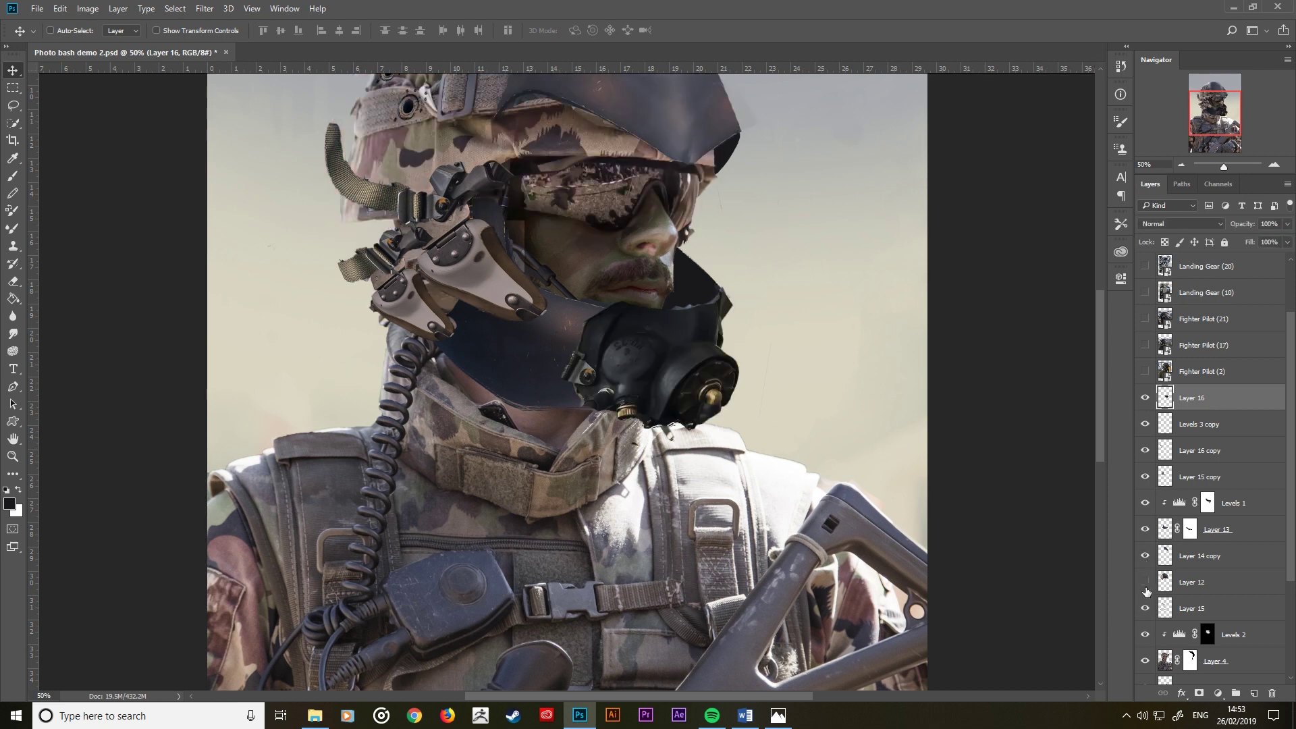
pyautogui.click(1146, 591)
pyautogui.click(1148, 609)
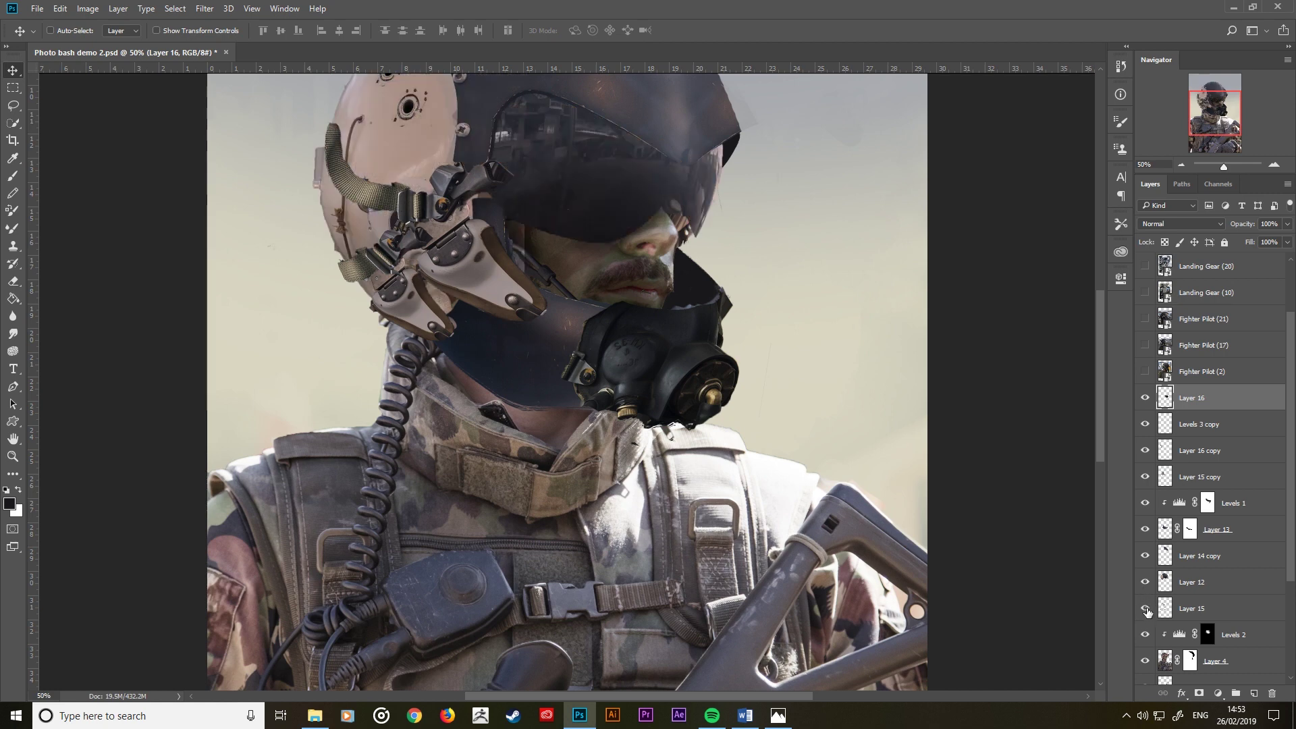
# Step: Delete Layer 15, then compare Layer 14 copy, Layer 15 copy and the neck patch
pyautogui.click(1192, 613)
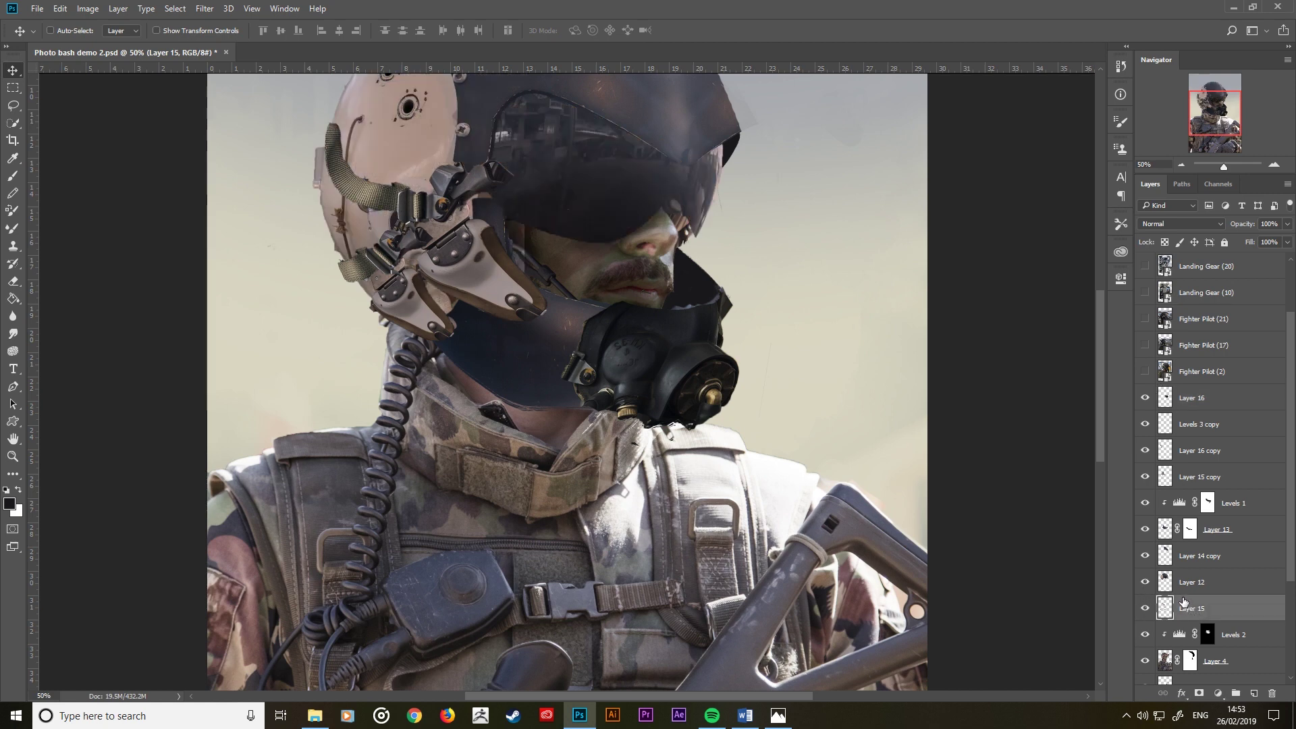
pyautogui.press('Delete')
pyautogui.click(1144, 556)
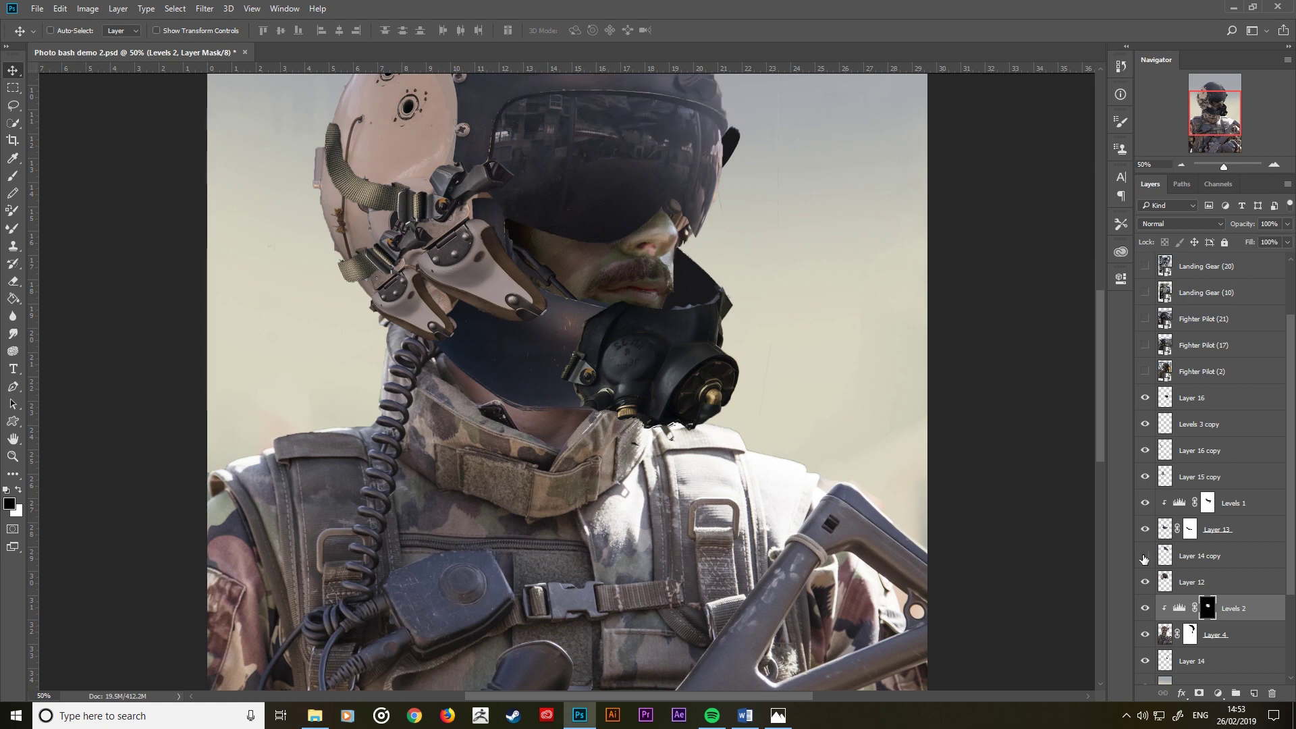
pyautogui.click(1145, 477)
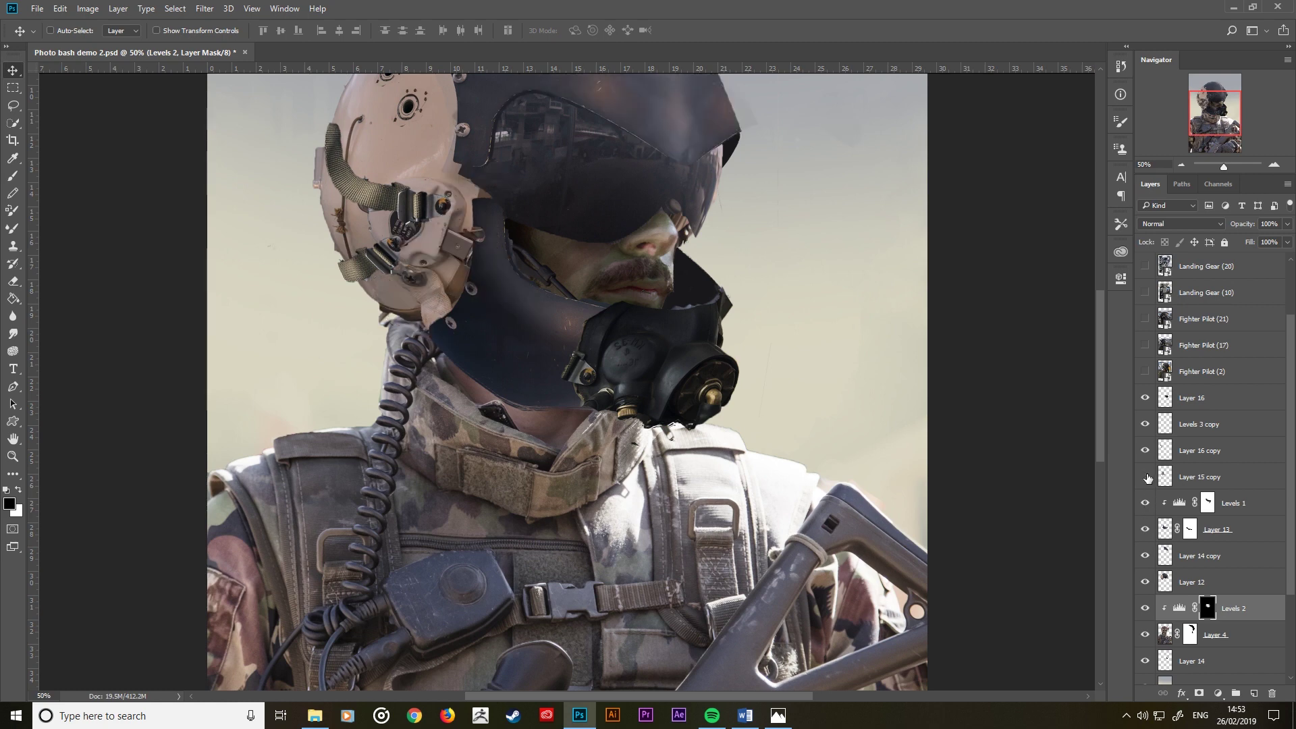
pyautogui.keyDown('ctrl'); pyautogui.click(507, 363); pyautogui.keyUp('ctrl')
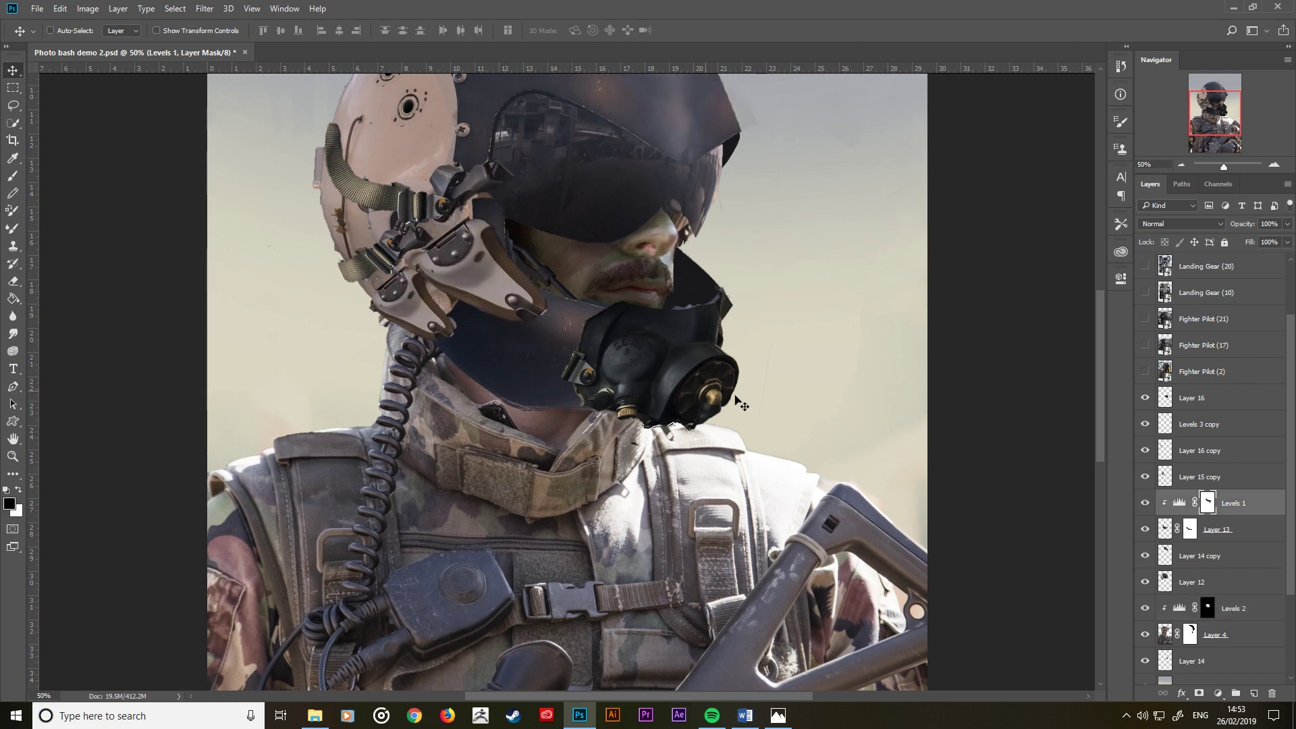
pyautogui.click(1145, 503)
pyautogui.click(1146, 531)
pyautogui.click(1168, 532)
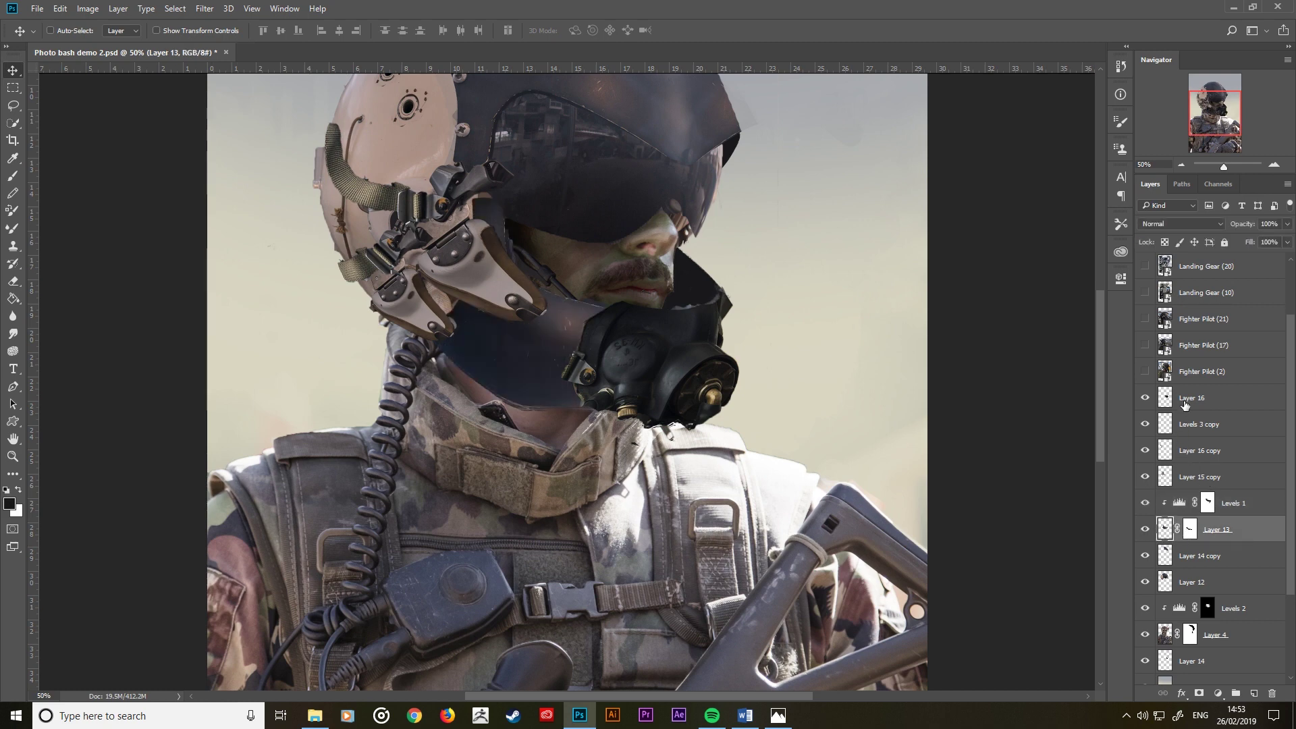
# Step: Reselect Layer 16, check the gas mask on and off, and open the Image menu
pyautogui.click(1187, 403)
pyautogui.click(1145, 400)
pyautogui.click(1146, 398)
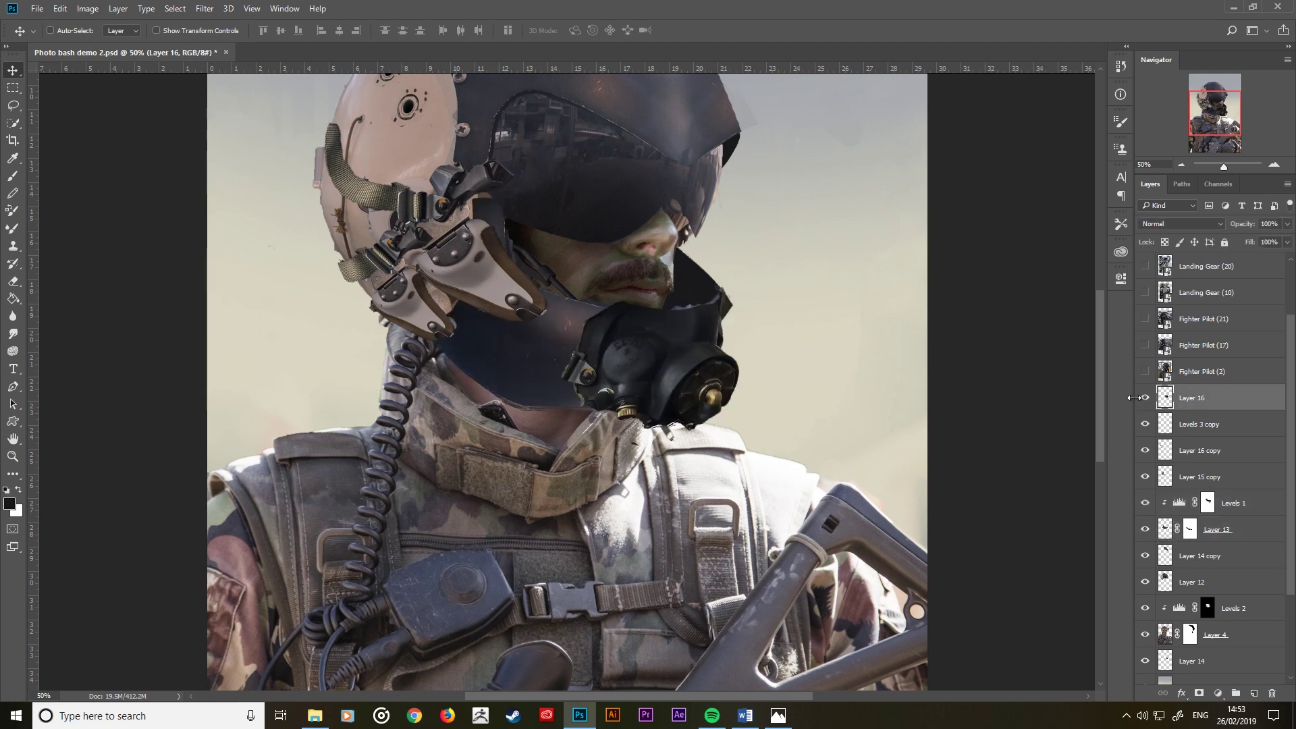
pyautogui.click(88, 8)
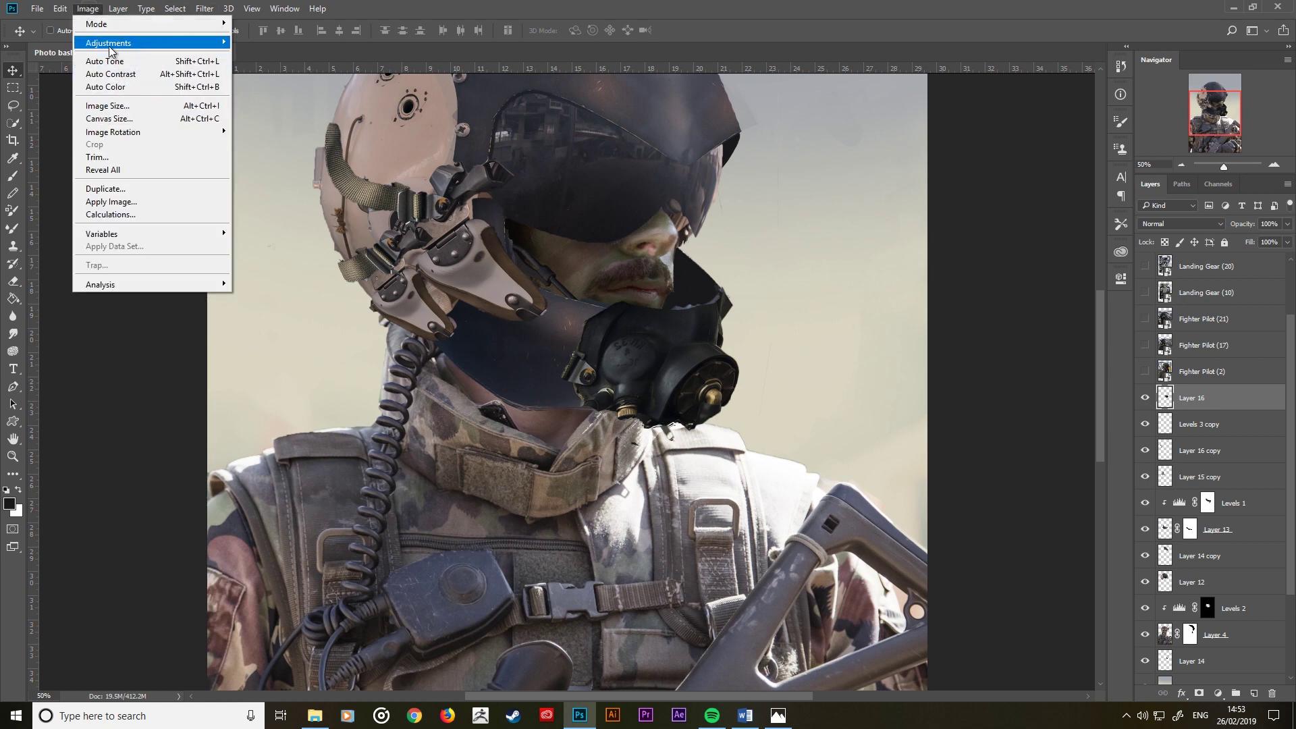
pyautogui.moveTo(152, 43)
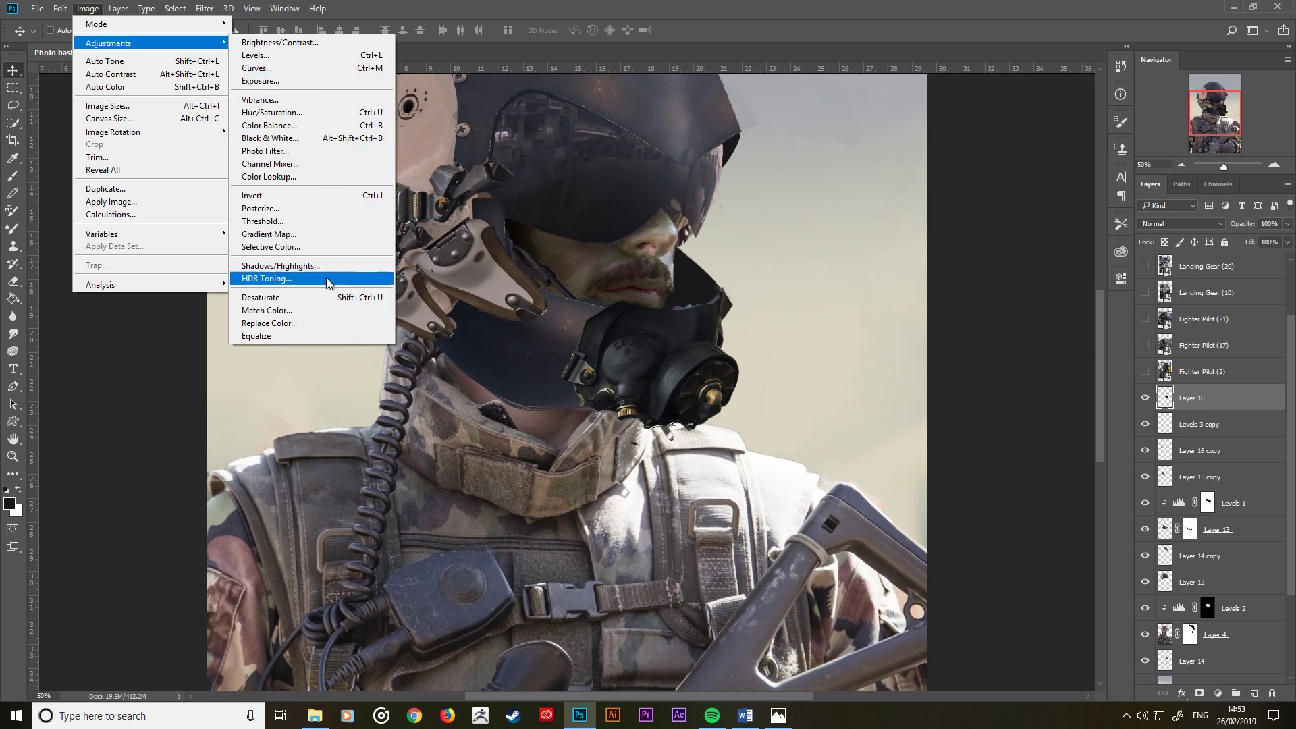
# Step: Apply Match Color to Layer 16 using this document's Layer 13 as source, Luminance 19
pyautogui.click(328, 311)
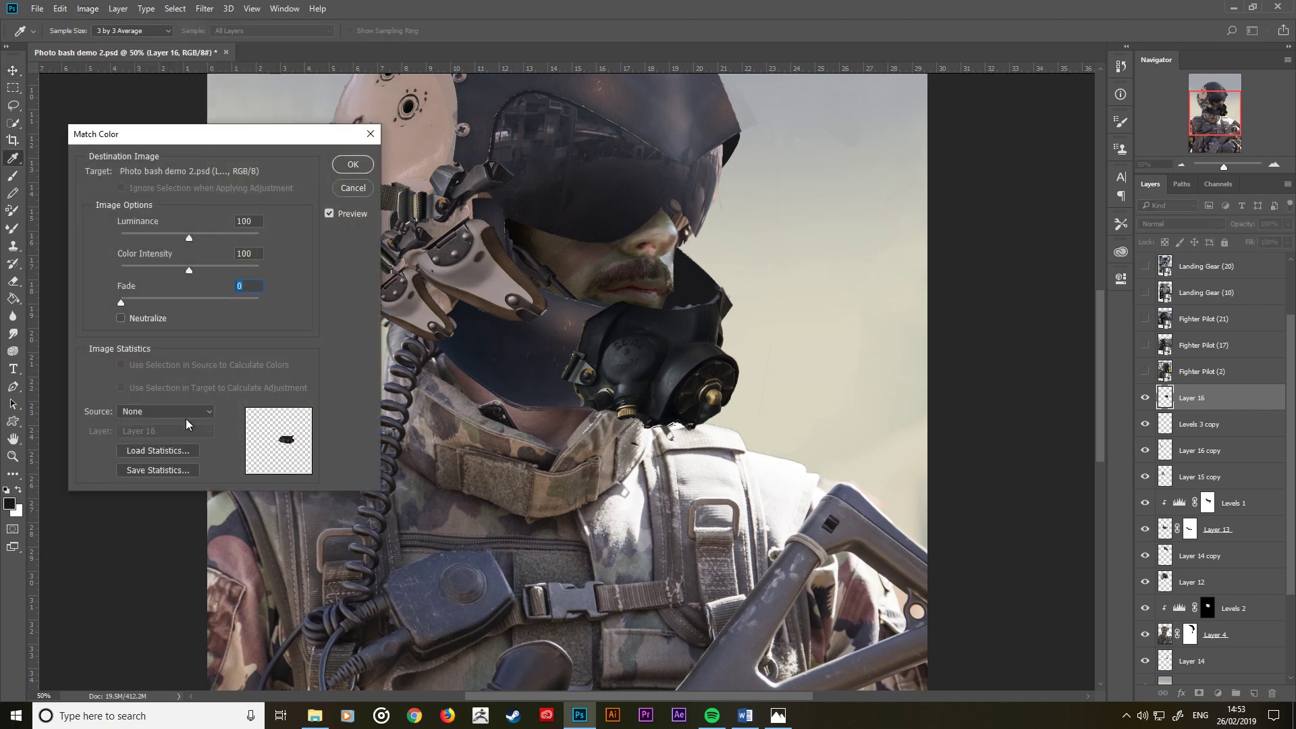
pyautogui.click(188, 412)
pyautogui.click(186, 434)
pyautogui.click(187, 430)
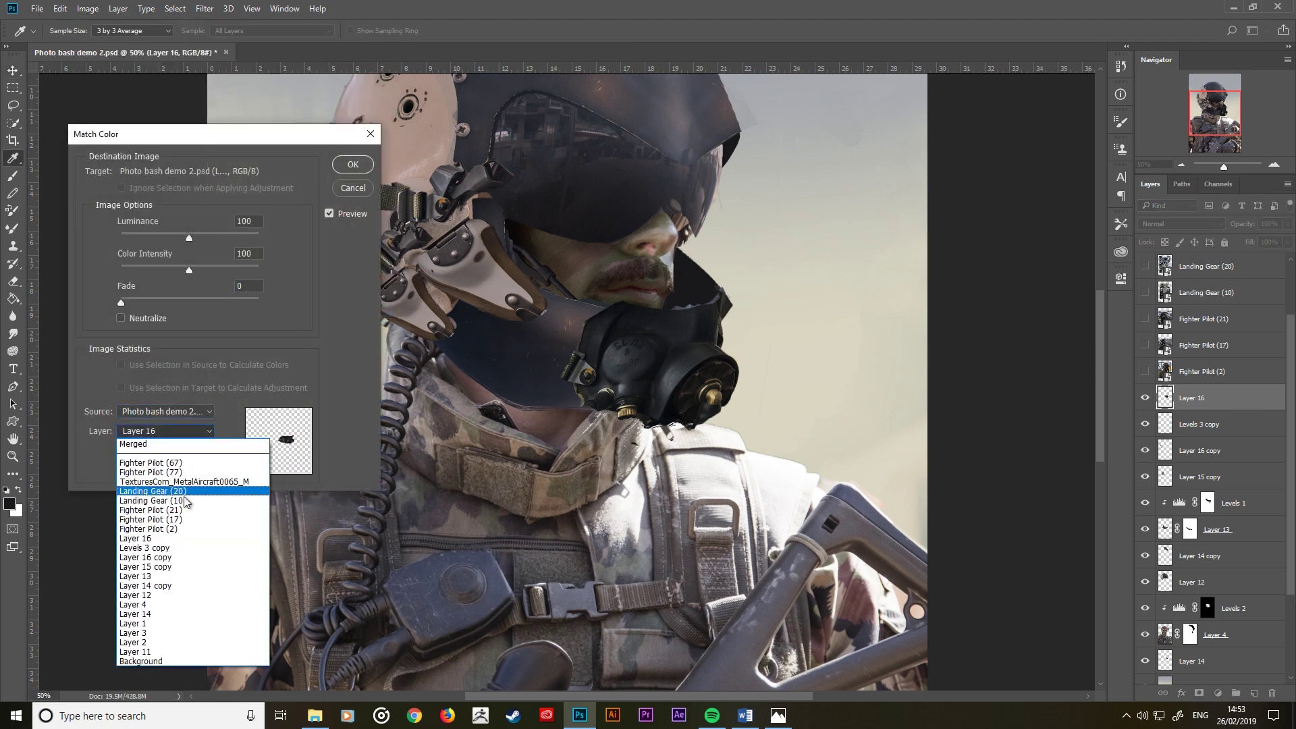
pyautogui.click(179, 576)
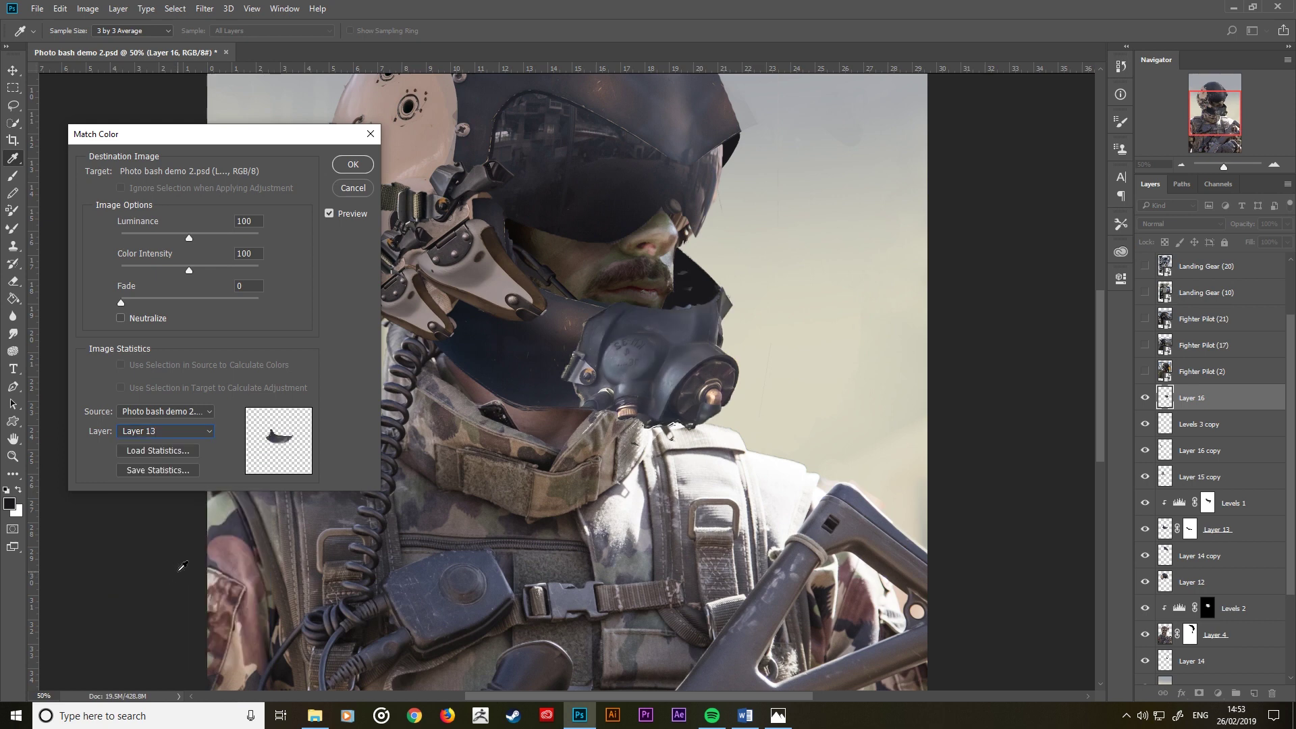
pyautogui.moveTo(188, 237); pyautogui.dragTo(129, 238)
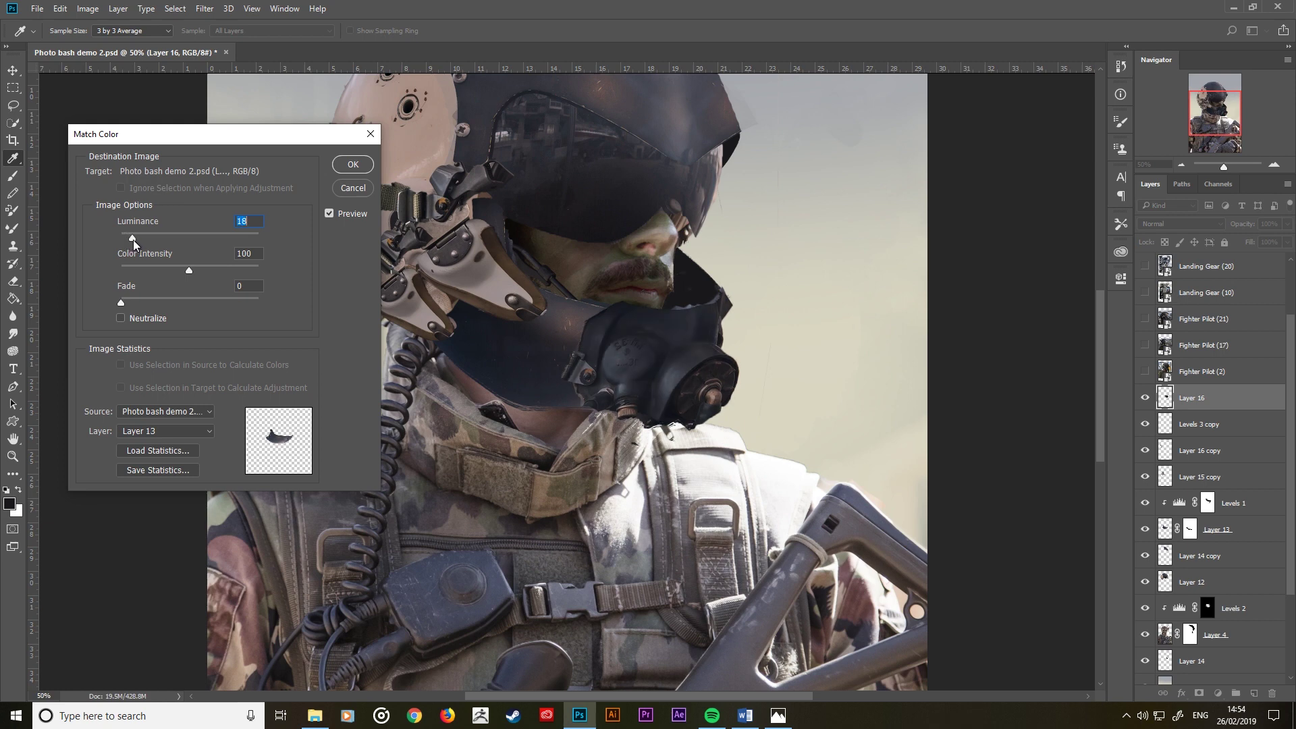
pyautogui.press('Up')
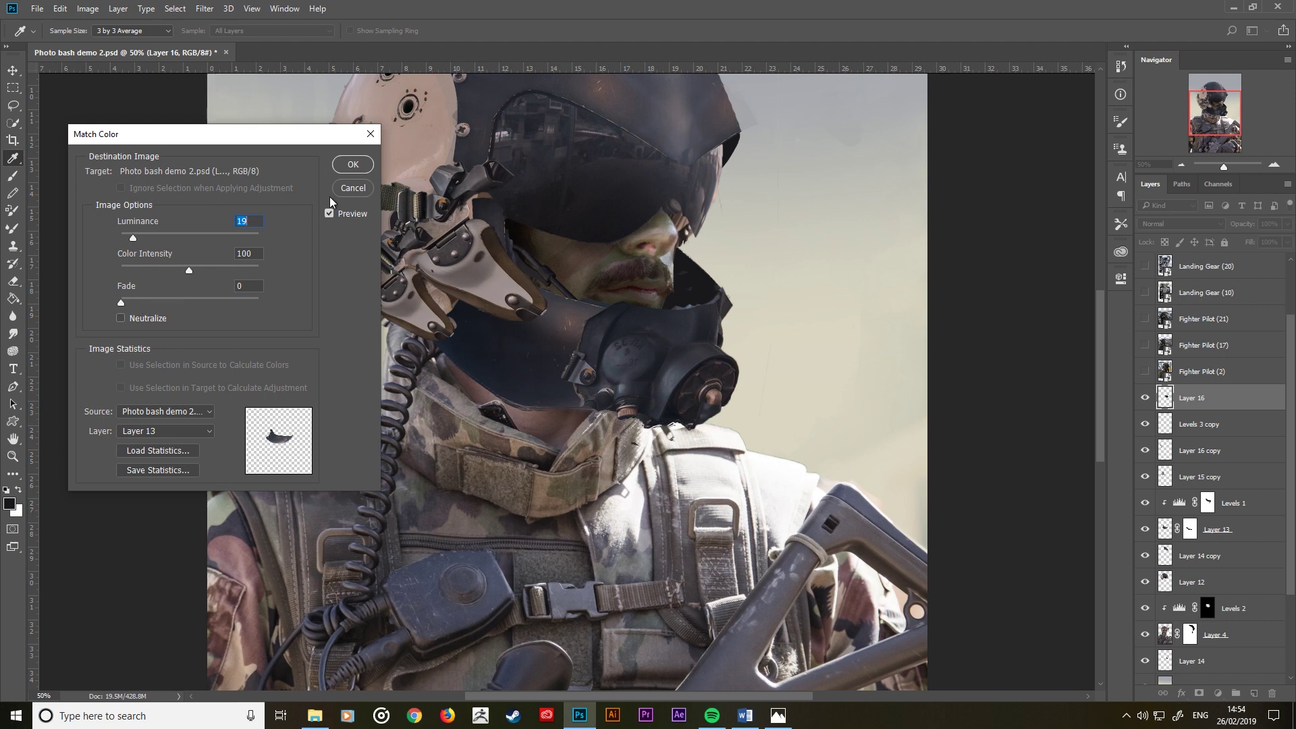
pyautogui.click(352, 164)
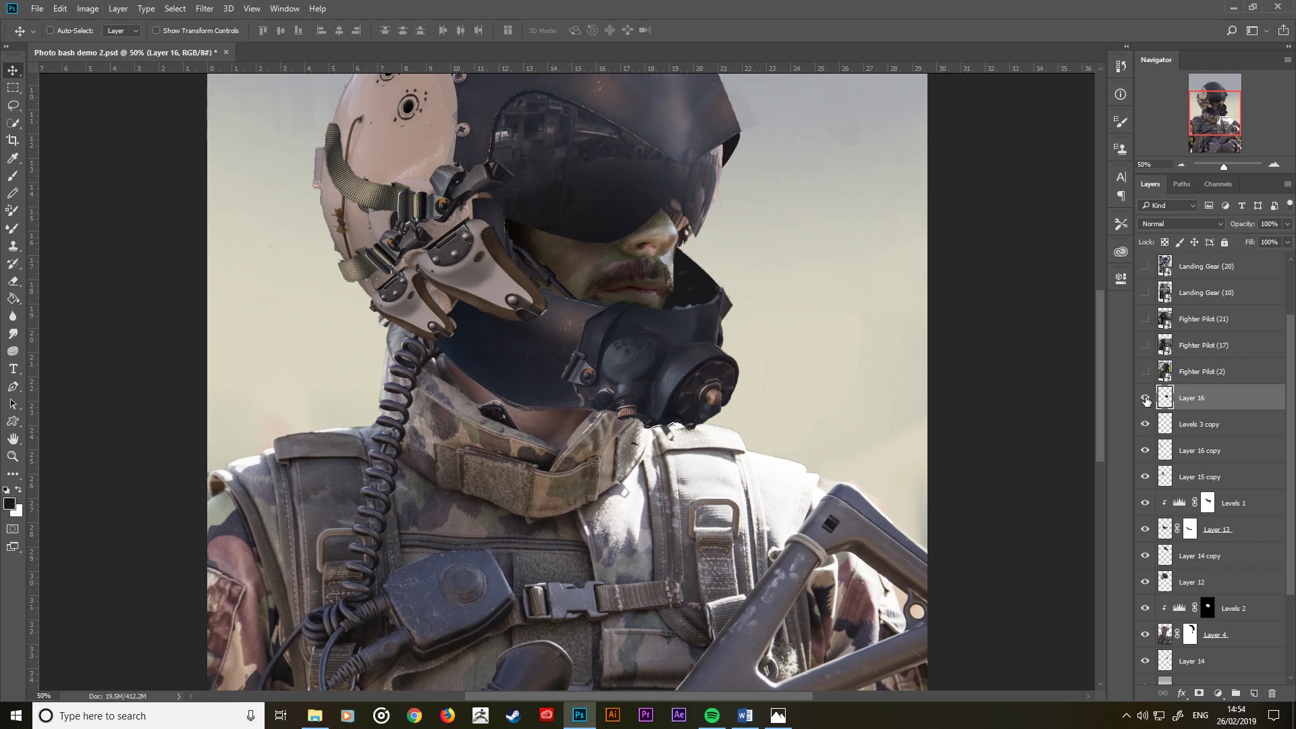
# Step: Switch to the Eraser and target Layer 13's layer mask
pyautogui.click(1146, 399)
pyautogui.press('e')
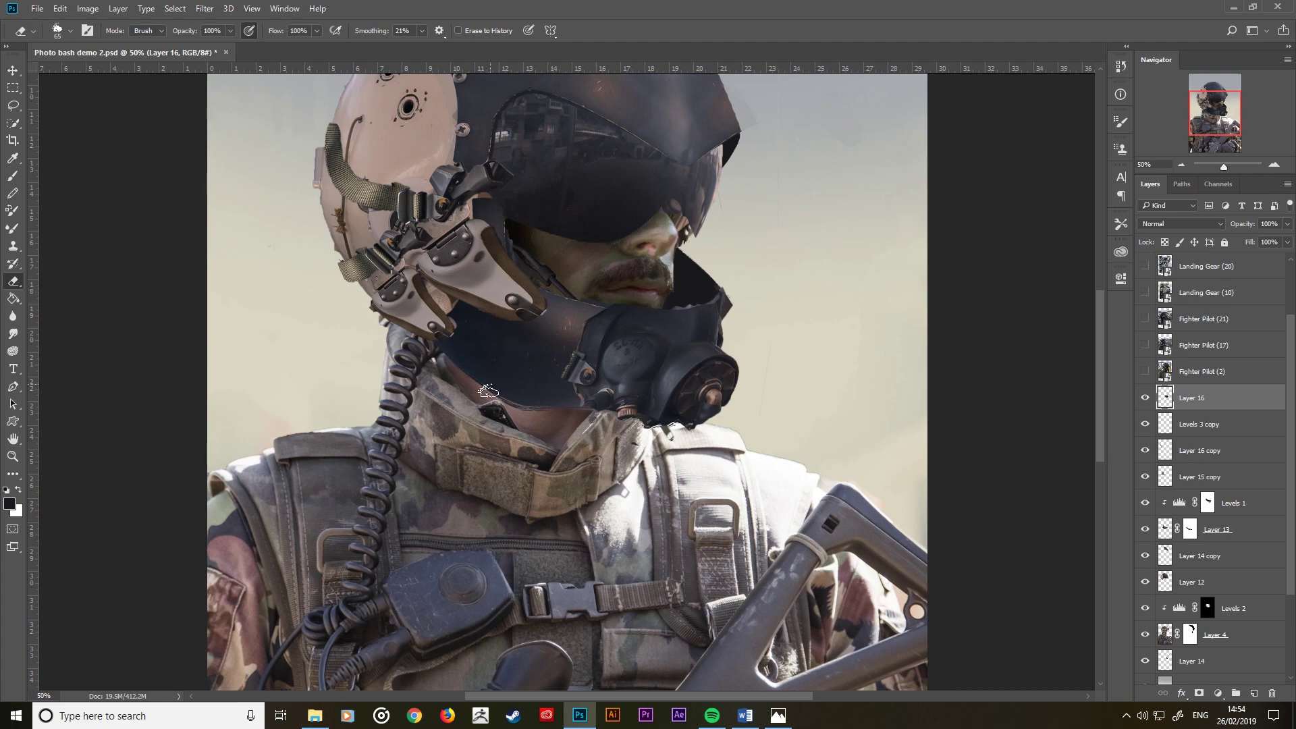
pyautogui.hotkey('ctrl', '-')
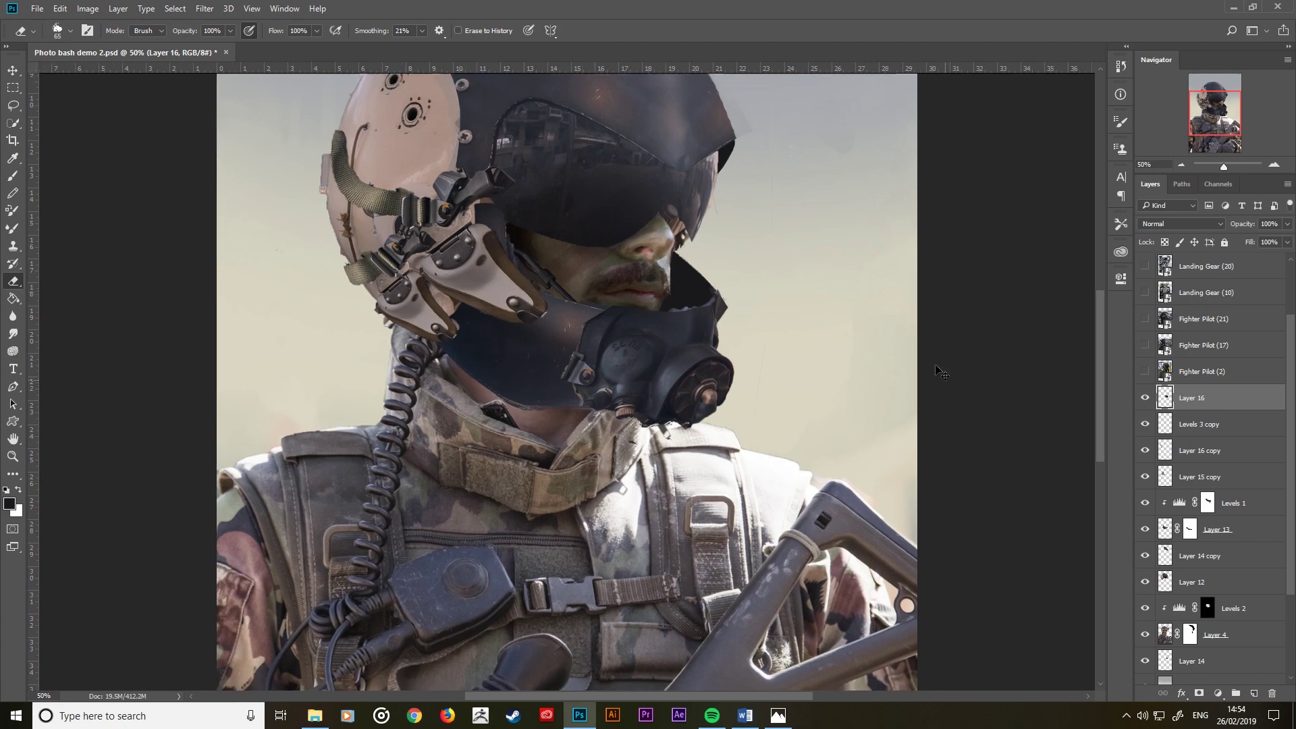
pyautogui.hotkey('ctrl', '-')
pyautogui.hotkey('ctrl', '-')
pyautogui.hotkey('ctrl', '+')
pyautogui.hotkey('ctrl', '+')
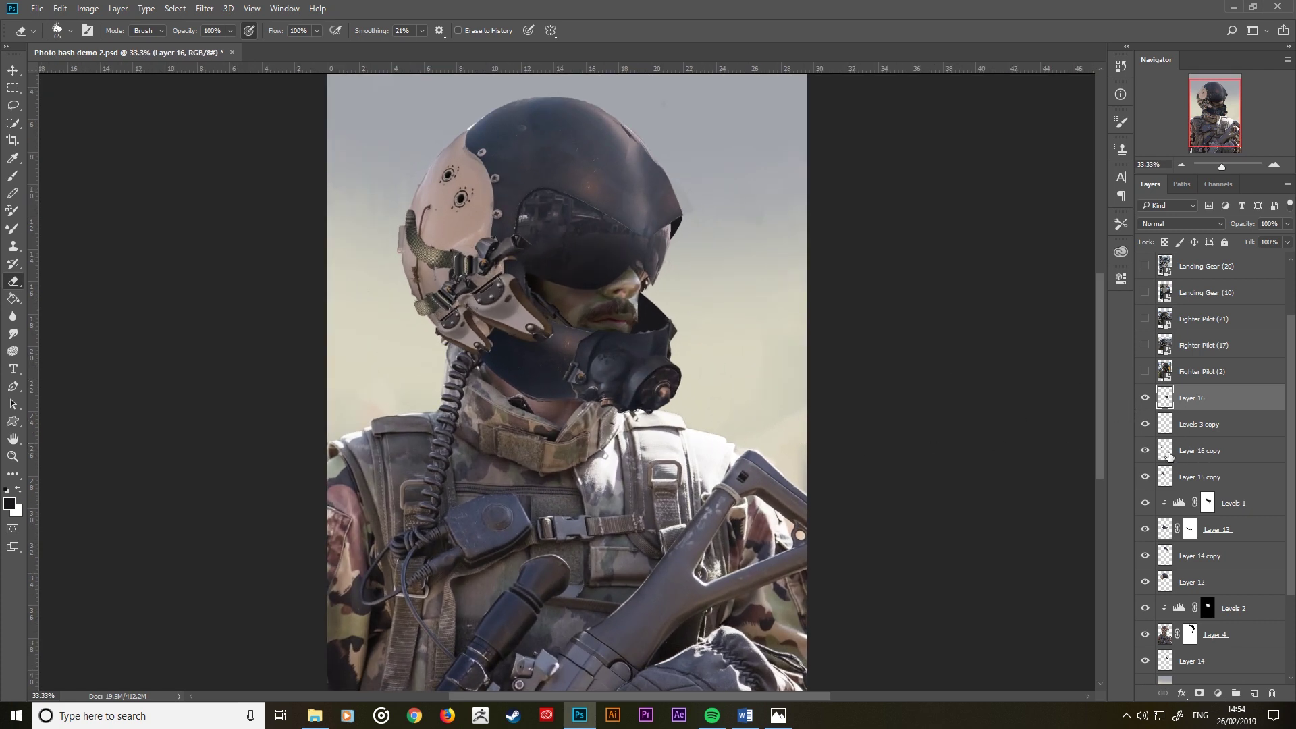
pyautogui.click(1190, 530)
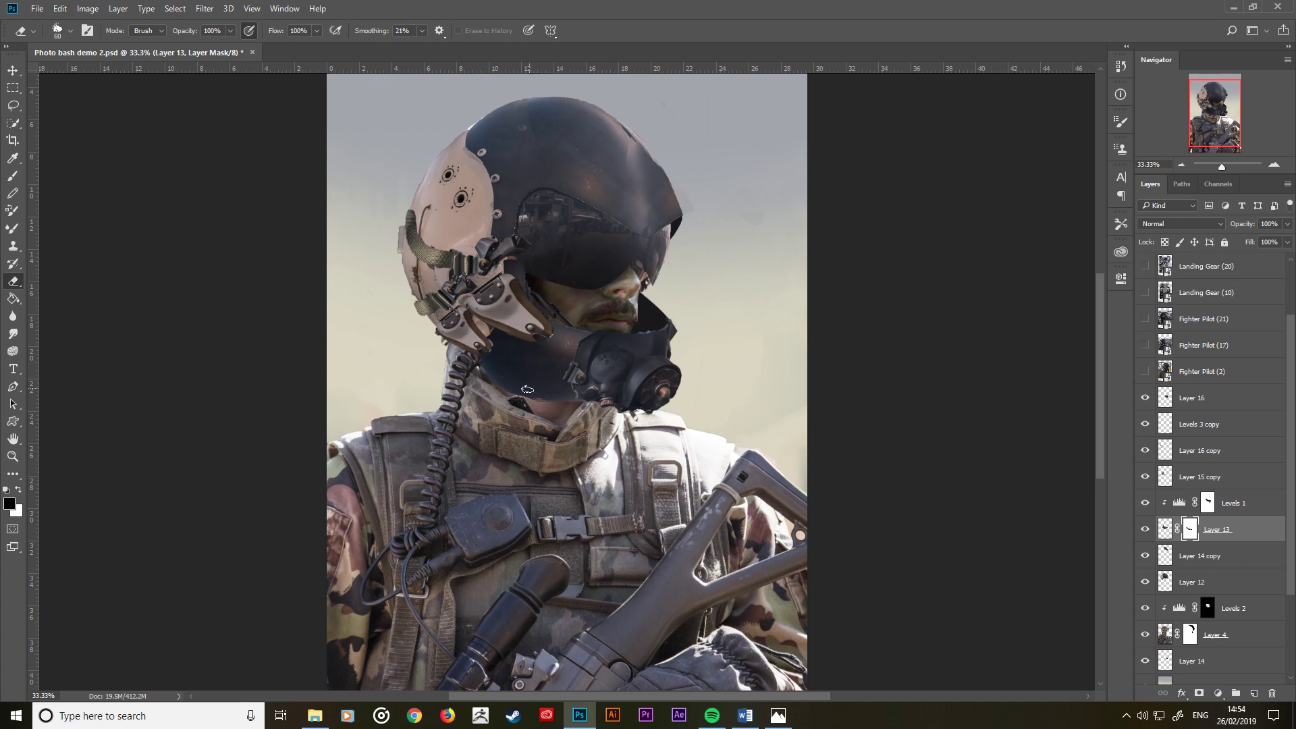
# Step: With a size-60 eraser, erase part of the dark collar near the neck, then choose Hard Round
pyautogui.press(']')
pyautogui.press(']')
pyautogui.press('x')
pyautogui.moveTo(495, 381); pyautogui.dragTo(477, 378)
pyautogui.rightClick(636, 442)
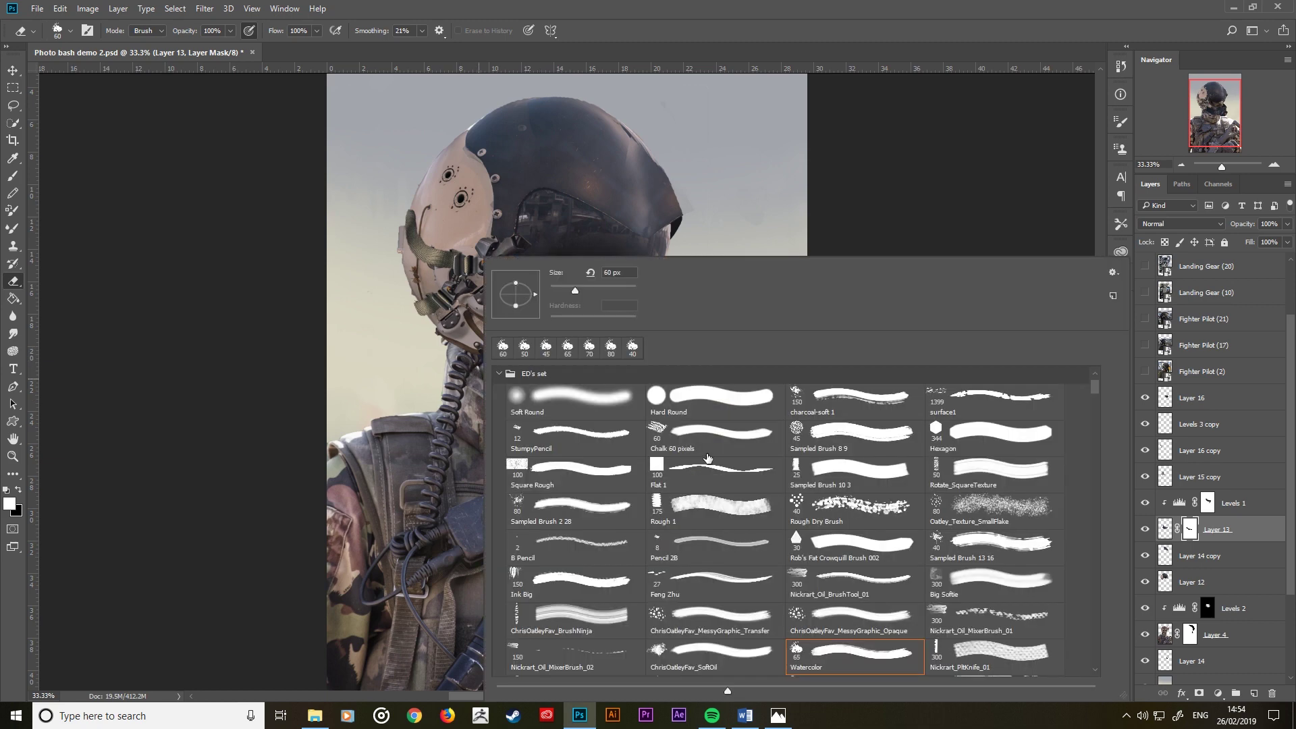
pyautogui.doubleClick(711, 404)
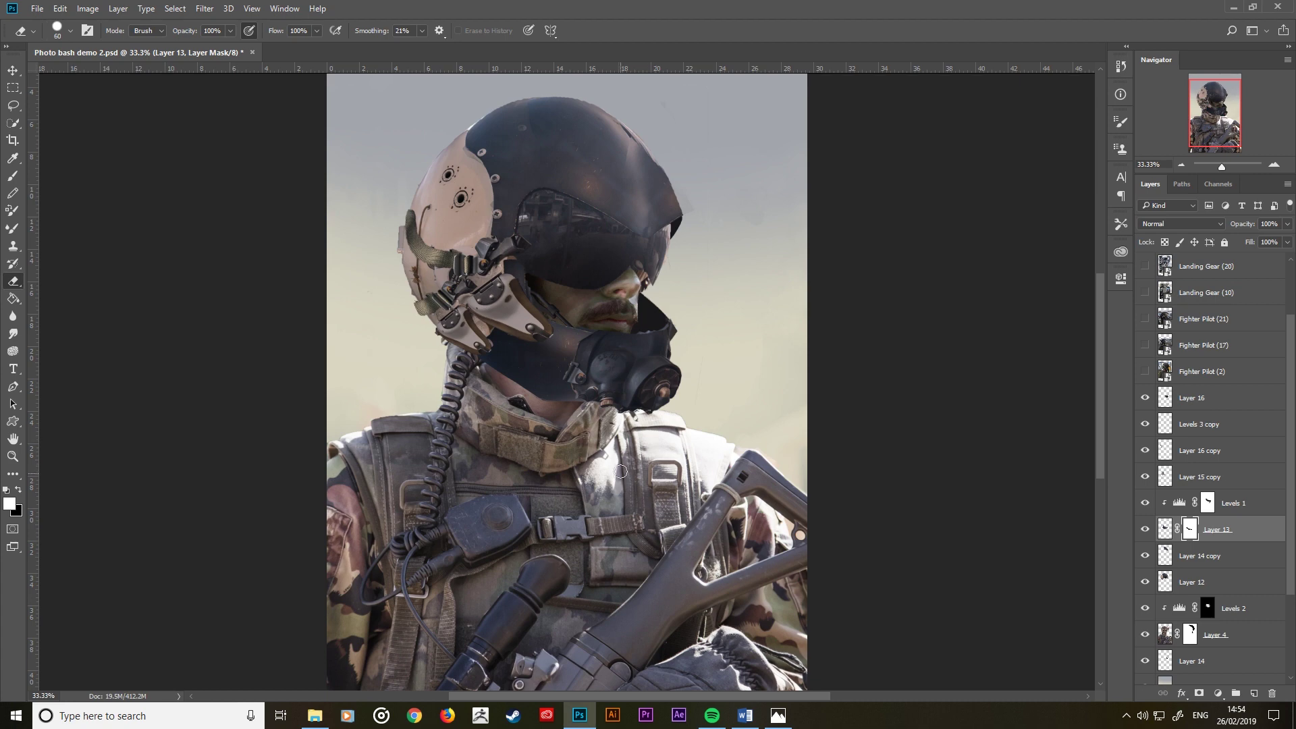
# Step: Show the Landing Gear (20) photo instead of (10) and make it the active layer
pyautogui.click(1145, 293)
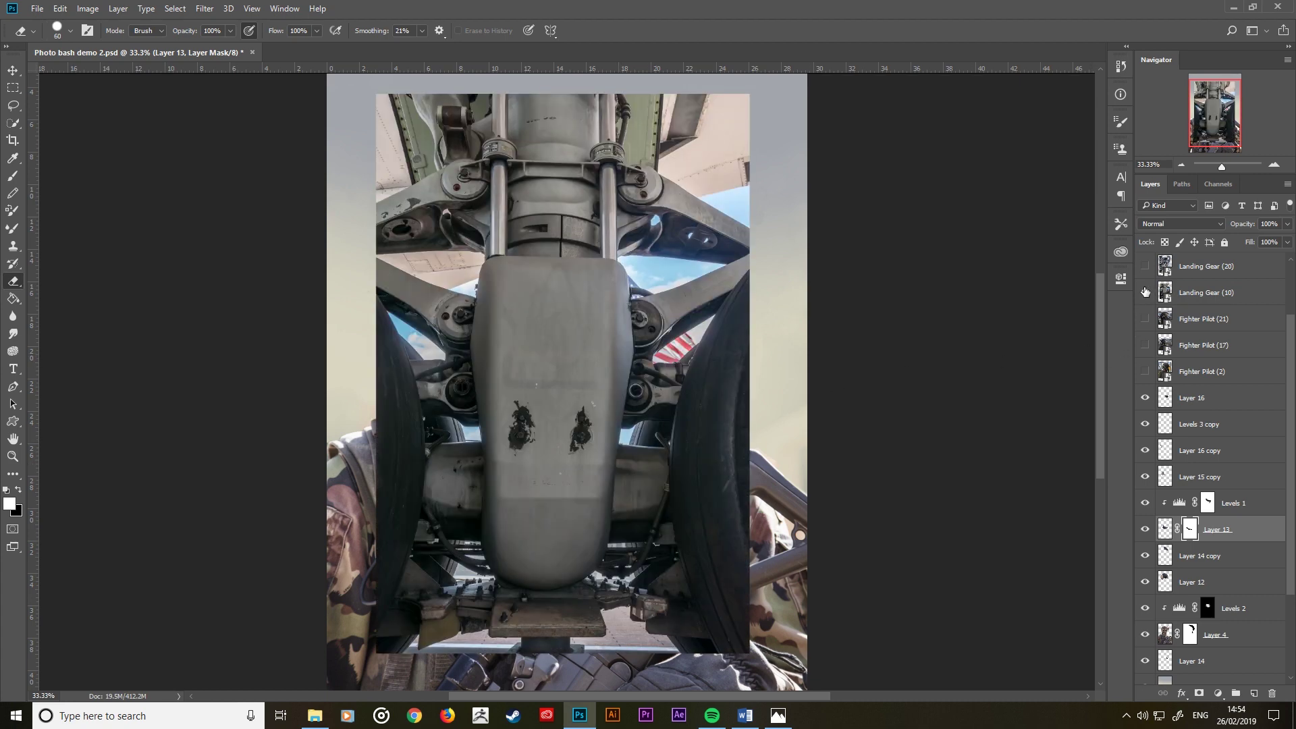
pyautogui.click(1145, 292)
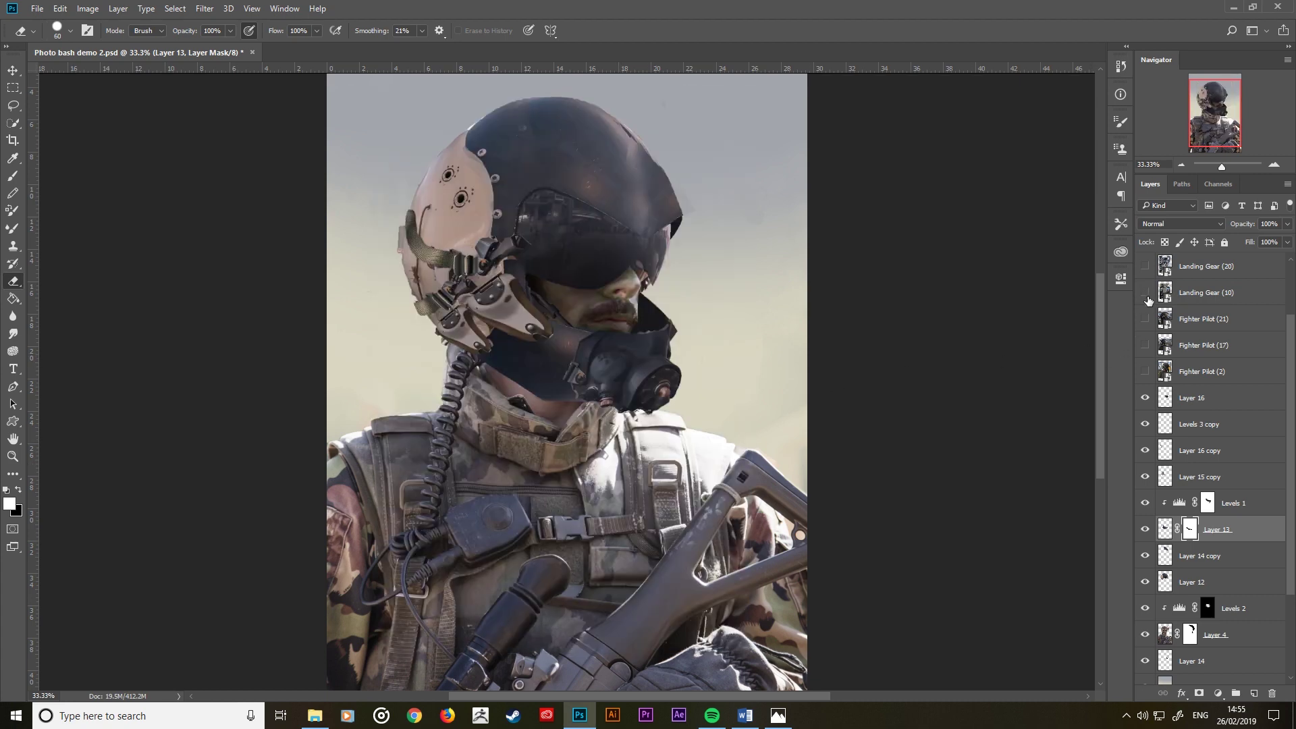
pyautogui.click(1145, 267)
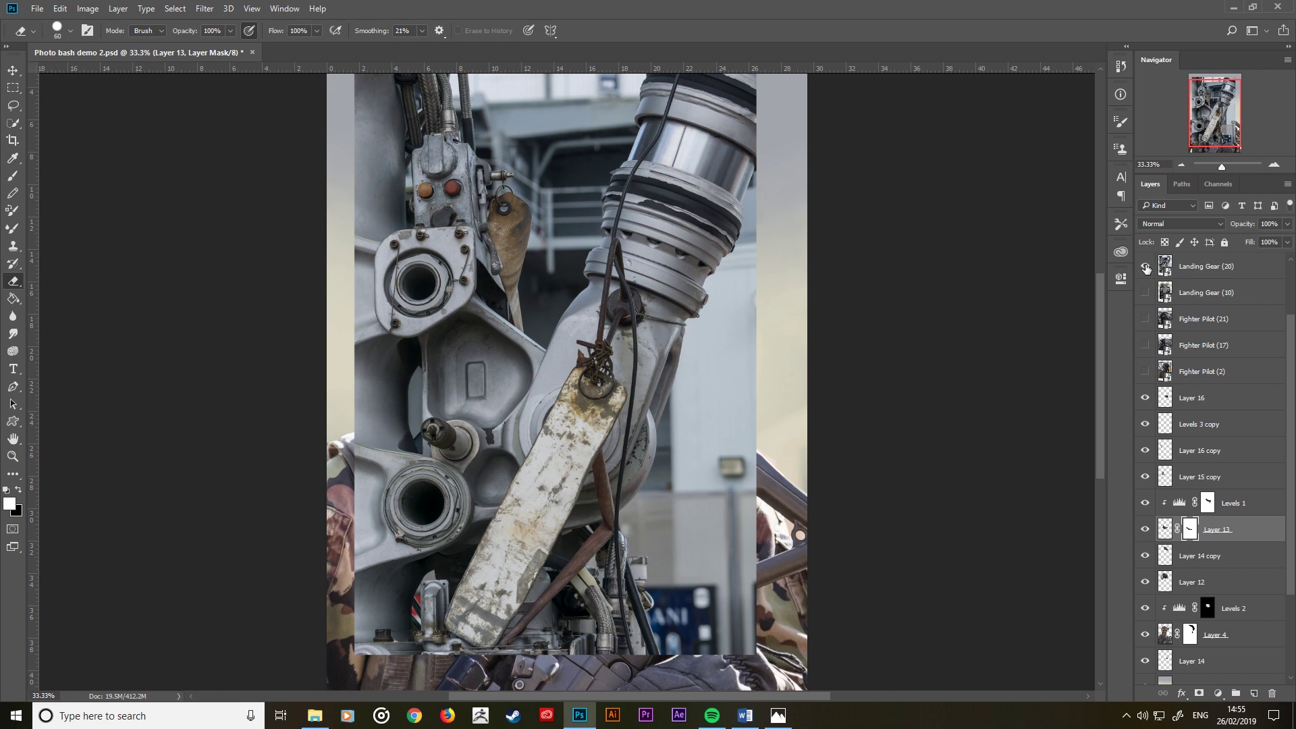
pyautogui.click(12, 123)
pyautogui.moveTo(585, 592); pyautogui.dragTo(573, 630)
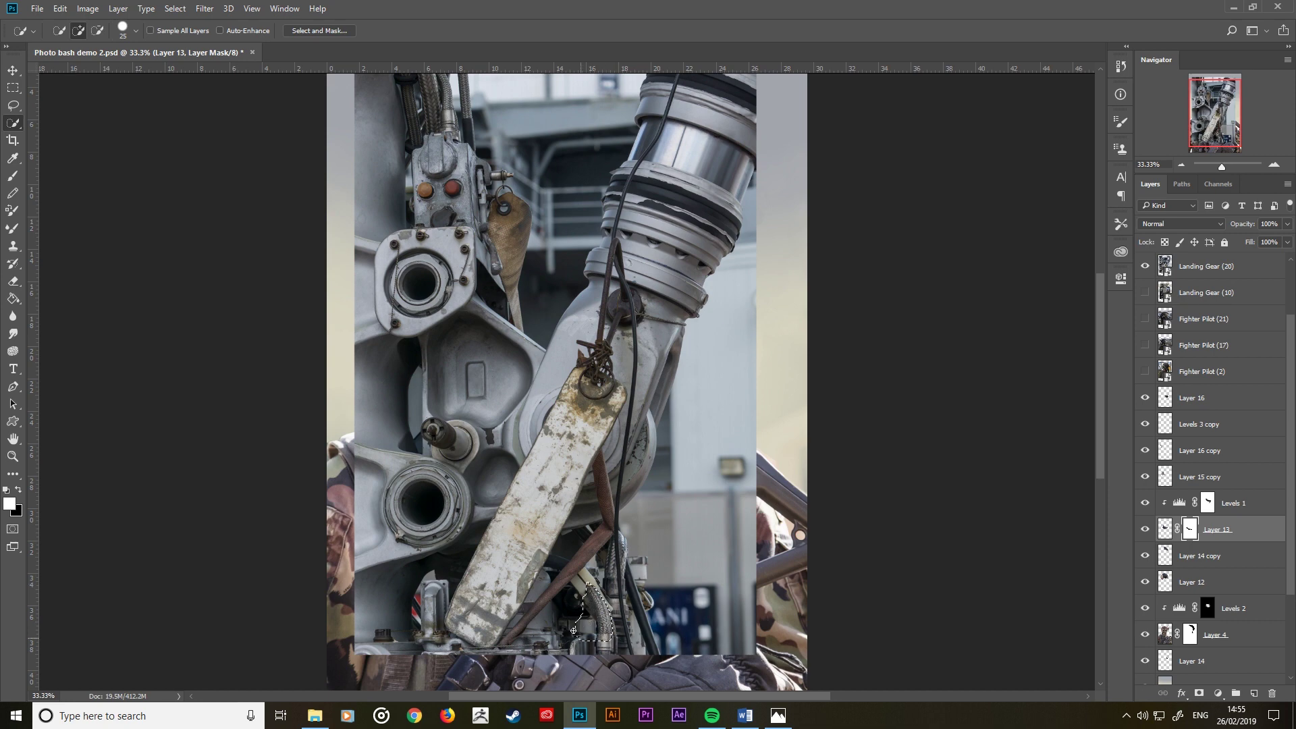
pyautogui.hotkey('ctrl', 'd')
pyautogui.click(1209, 270)
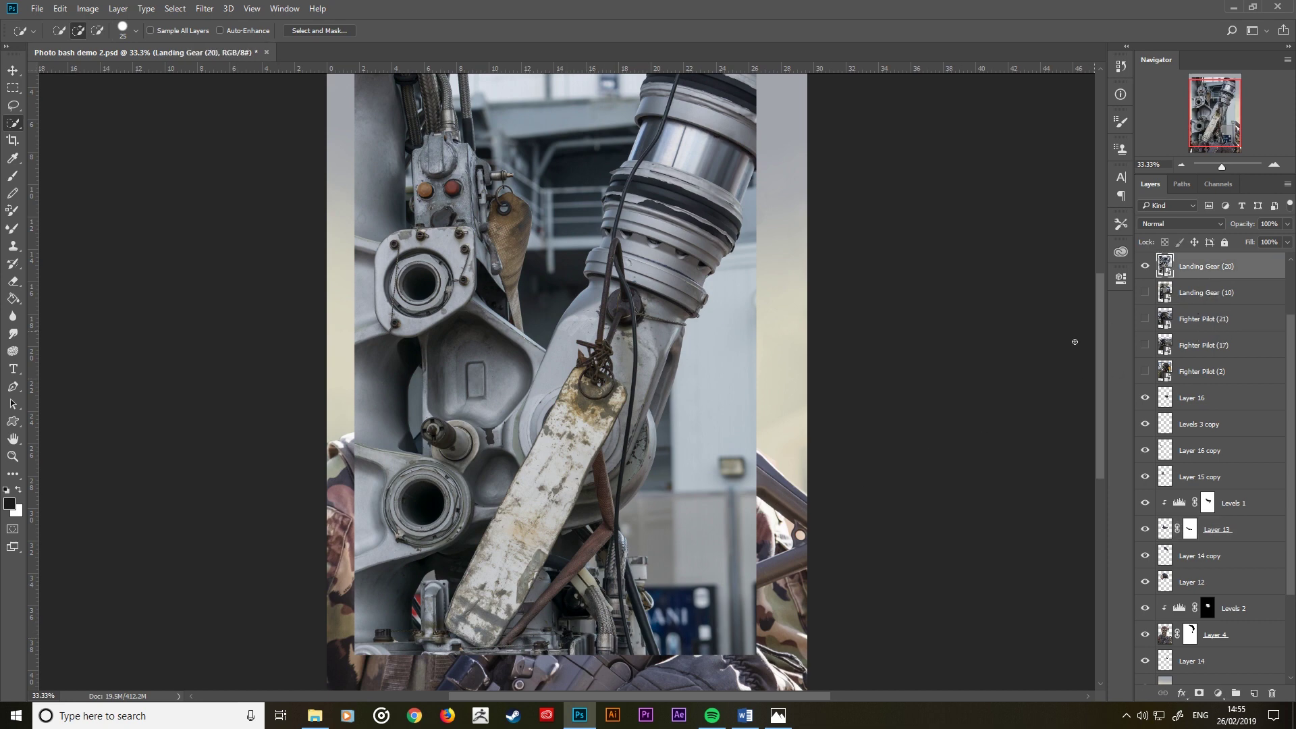
# Step: Quick-select the hose and strap machinery, copy it to new Layer 17, and hide the photo
pyautogui.moveTo(613, 631)
pyautogui.mouseDown()
pyautogui.moveTo(581, 617)
pyautogui.moveTo(556, 650)
pyautogui.mouseUp()
pyautogui.moveTo(544, 597); pyautogui.dragTo(570, 550)
pyautogui.rightClick(612, 608)
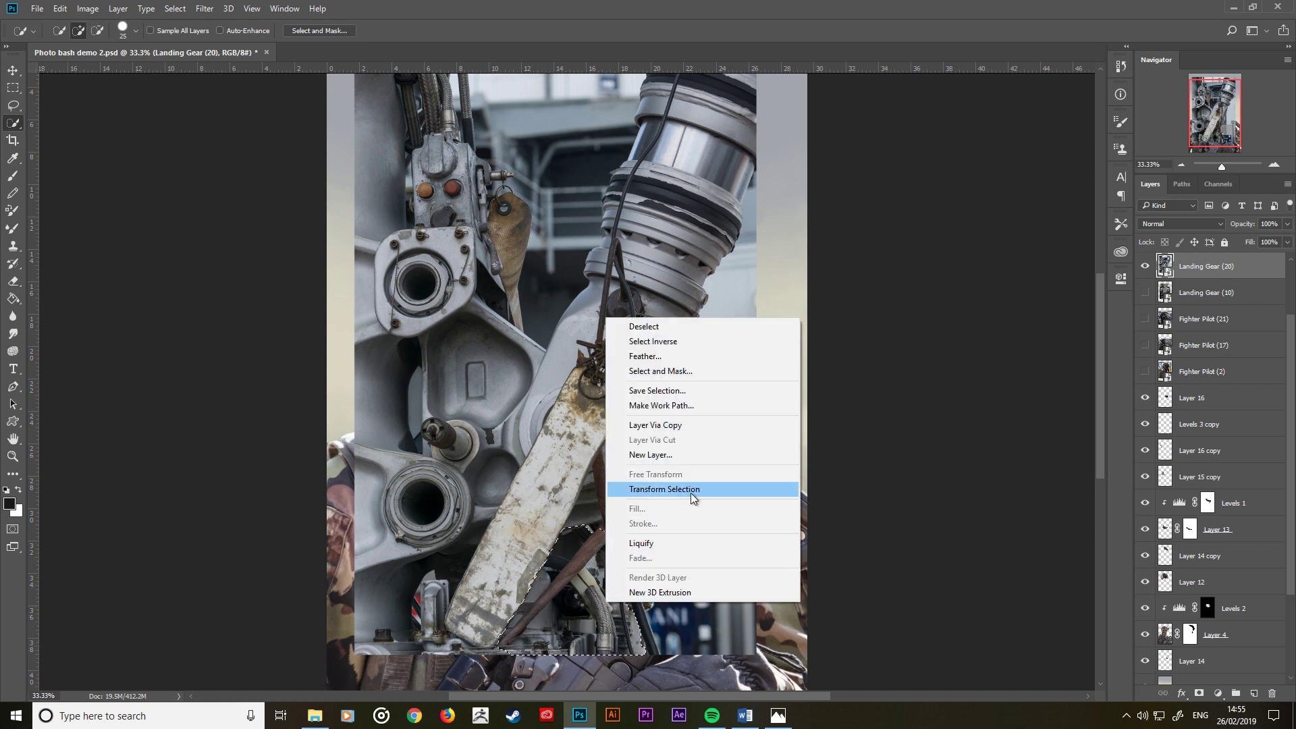
pyautogui.click(698, 425)
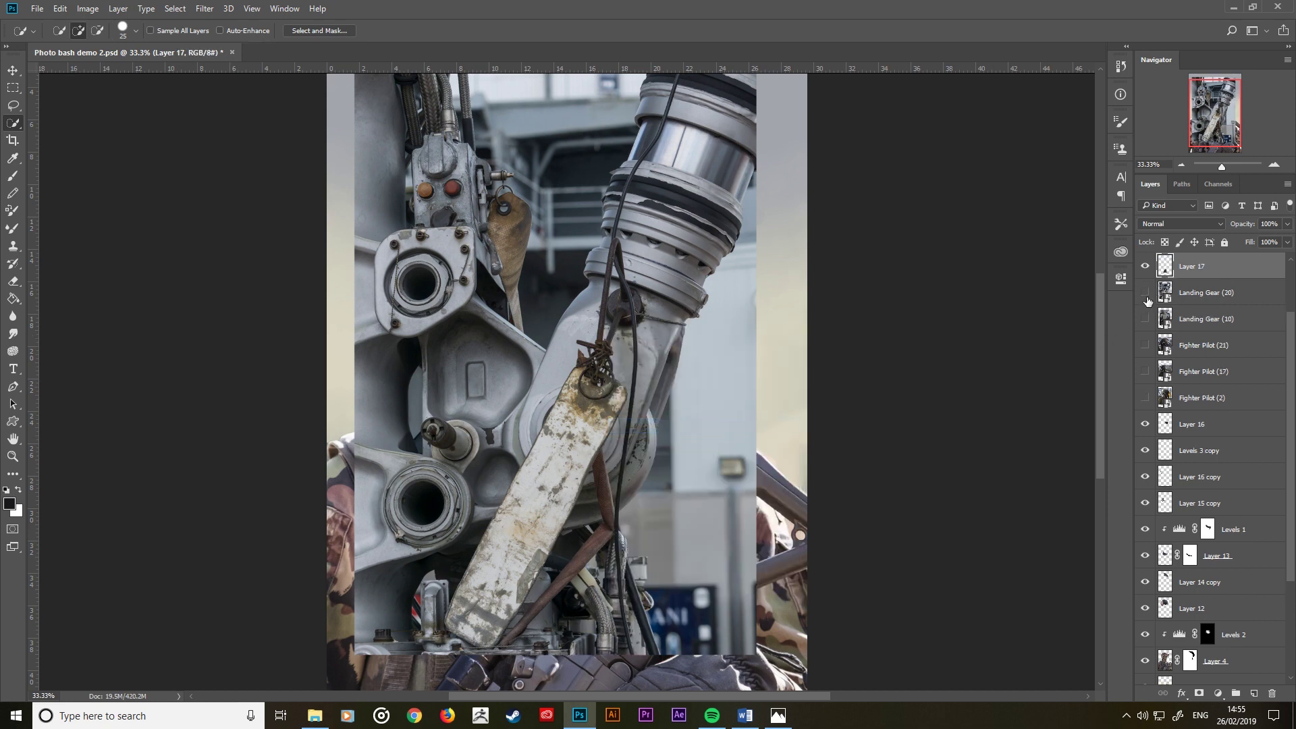
pyautogui.click(1146, 295)
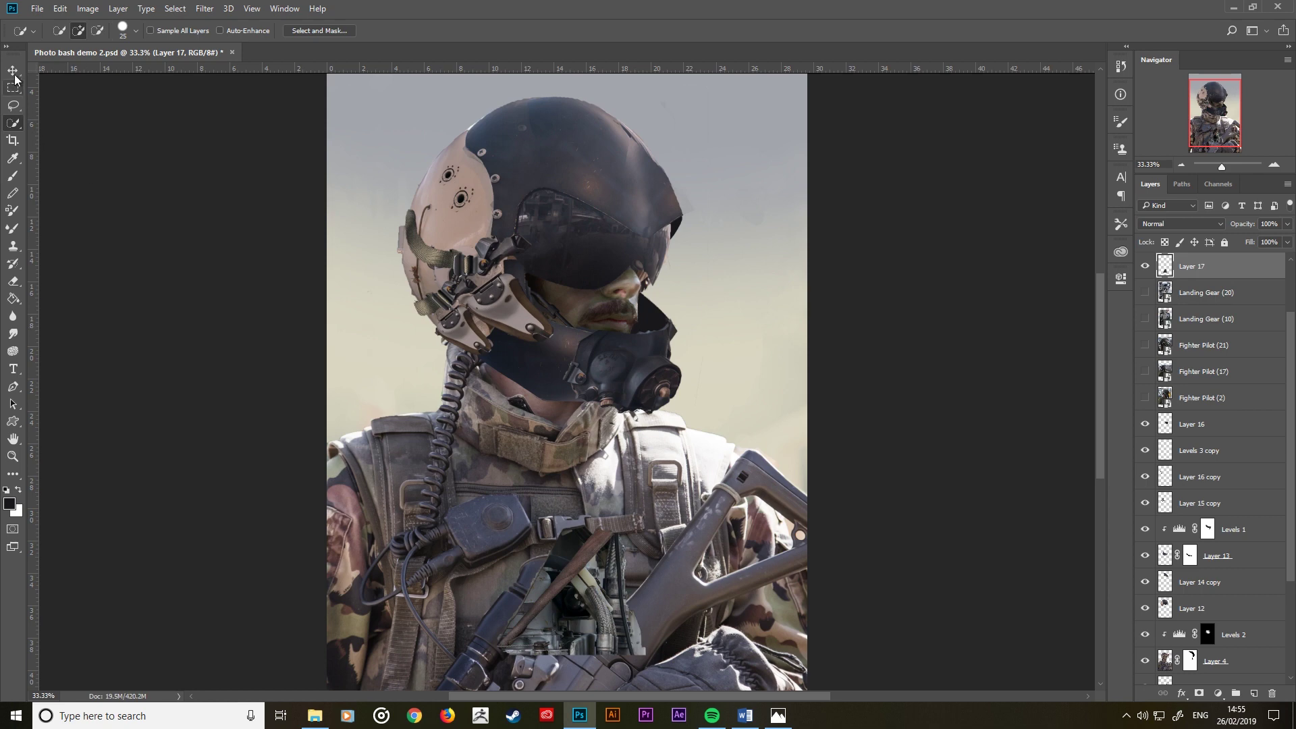
# Step: Move the machinery to the pilot's neck and rotate it about 27° onto the jaw
pyautogui.press('v')
pyautogui.moveTo(564, 578); pyautogui.dragTo(523, 338)
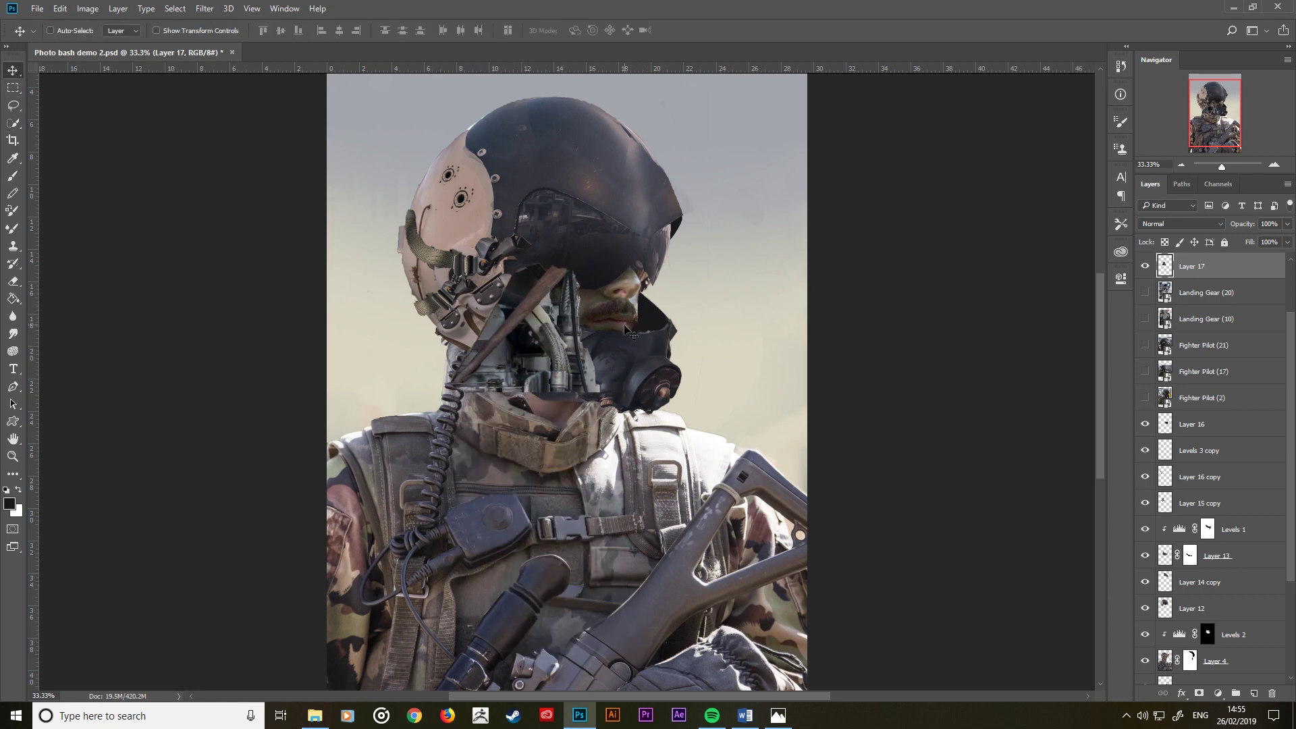
pyautogui.hotkey('ctrl', 't')
pyautogui.moveTo(627, 363); pyautogui.dragTo(624, 368)
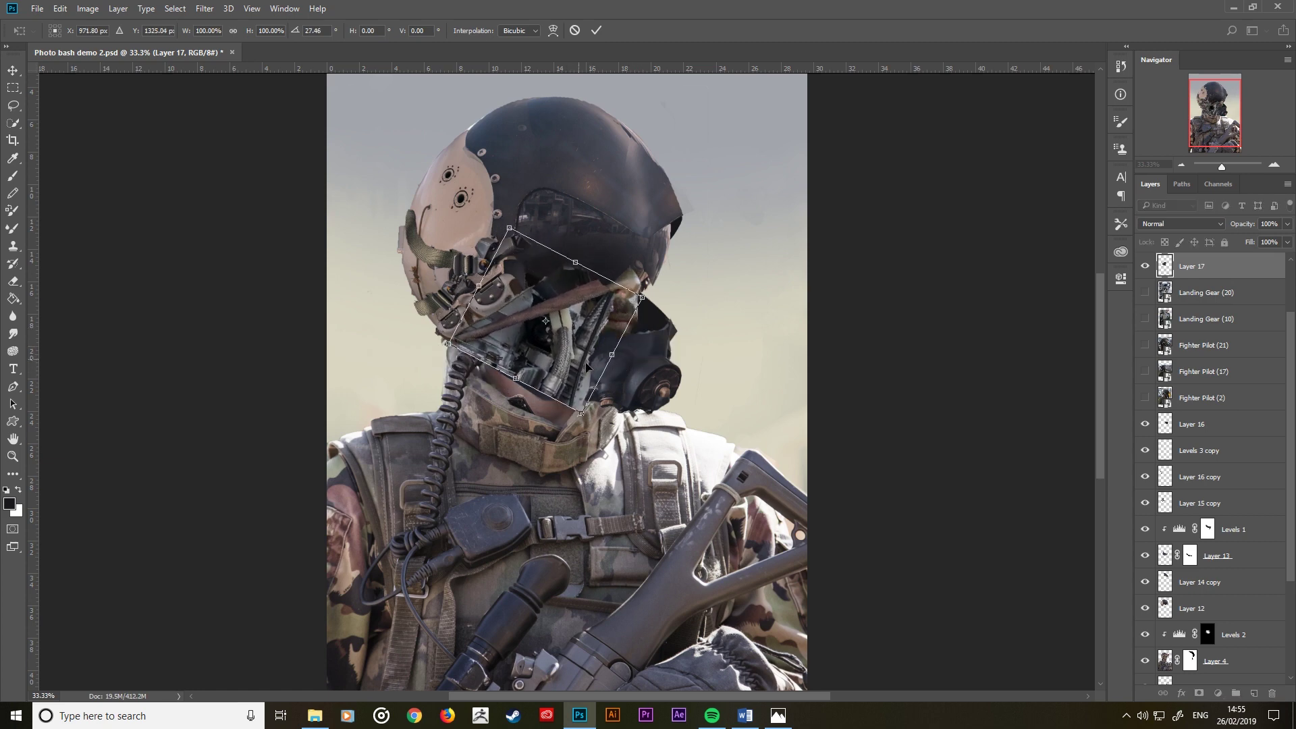
pyautogui.moveTo(562, 279)
pyautogui.mouseDown()
pyautogui.moveTo(573, 274)
pyautogui.moveTo(567, 292)
pyautogui.mouseUp()
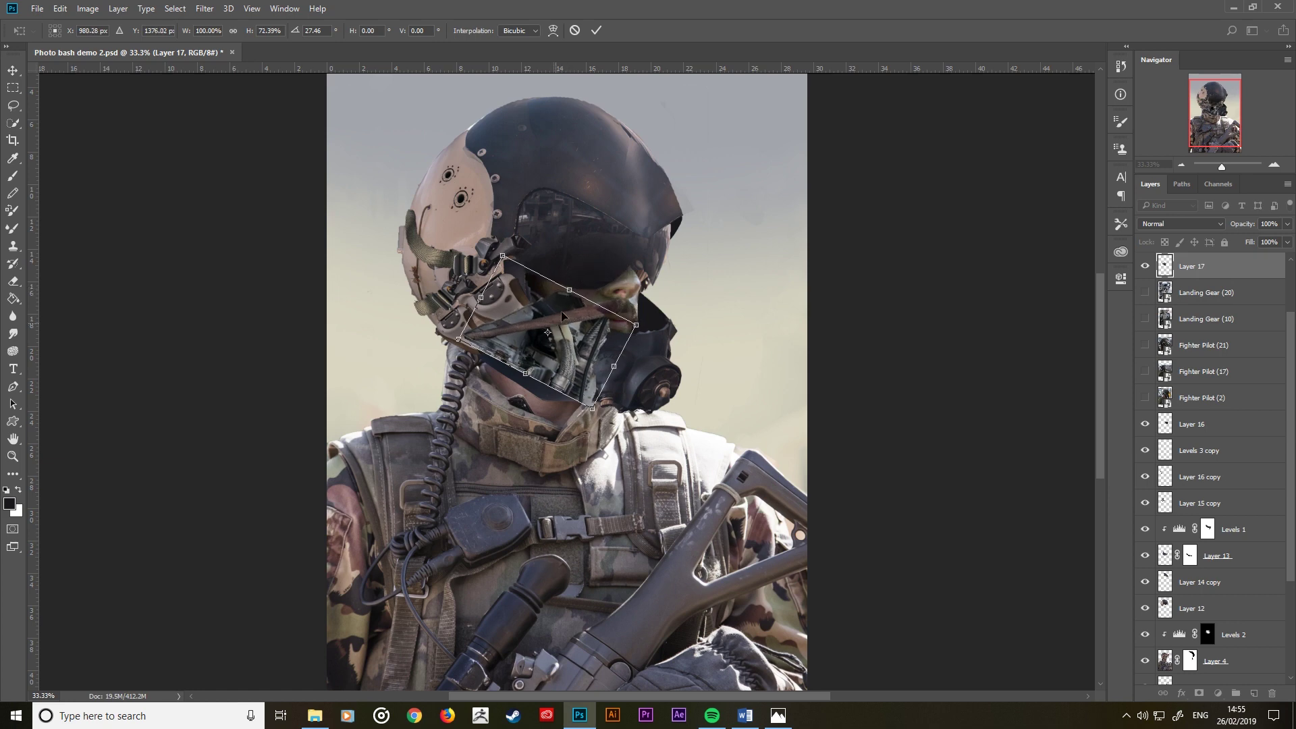
pyautogui.moveTo(567, 293); pyautogui.dragTo(568, 290)
pyautogui.click(596, 30)
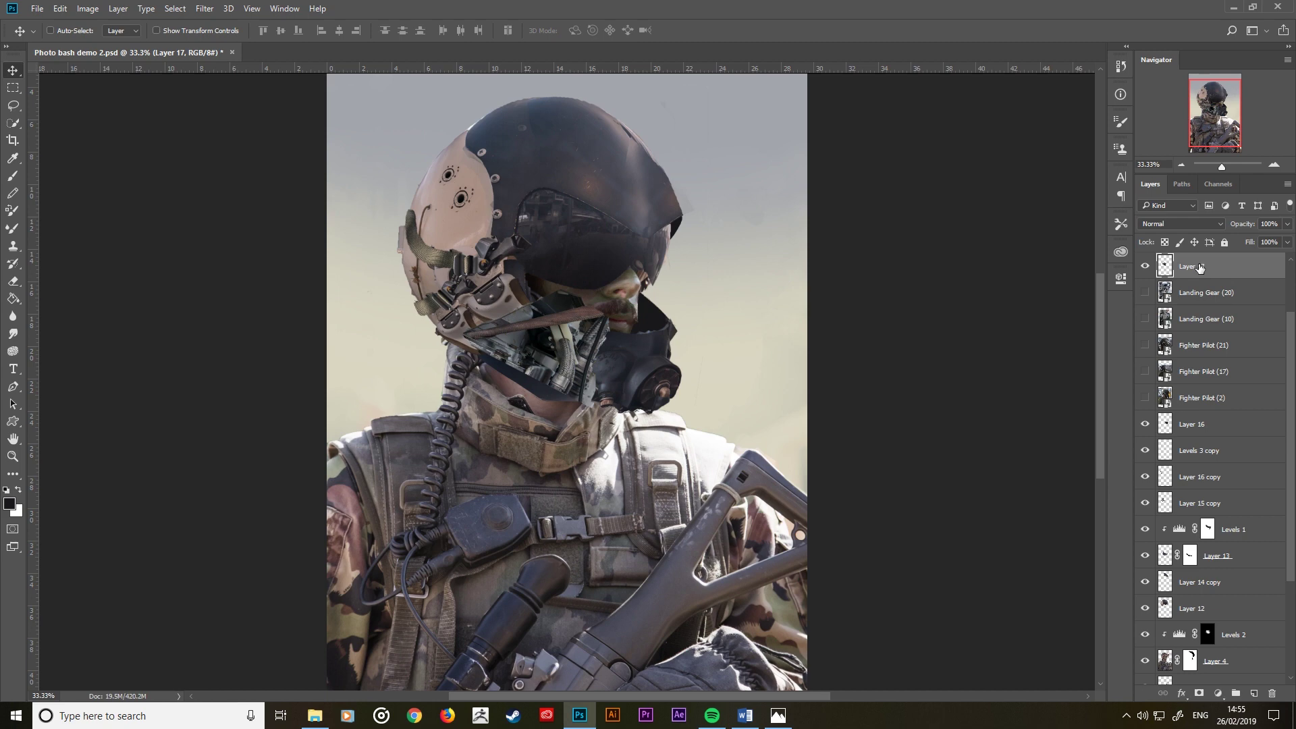
# Step: Move Layer 17 down the stack above Layer 16 and scale it to roughly 70%
pyautogui.moveTo(1201, 268); pyautogui.dragTo(1201, 407)
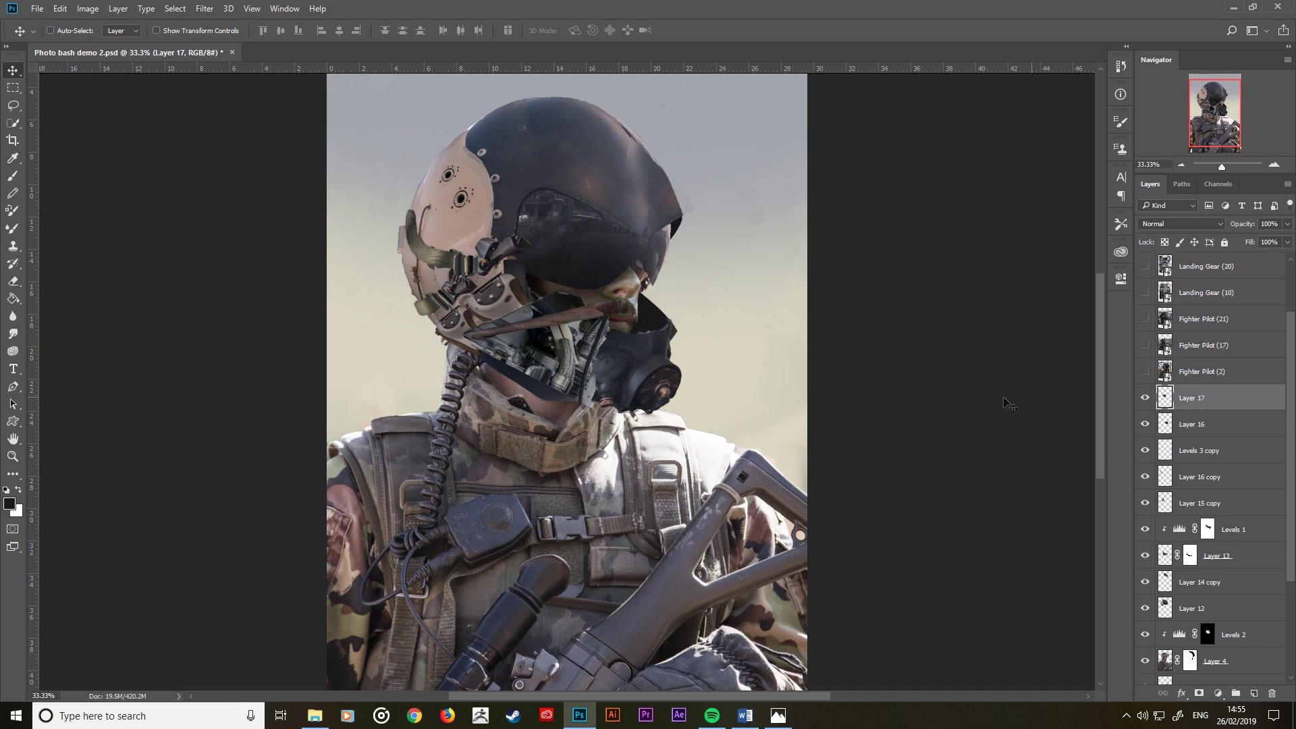
pyautogui.press('ctrl')
pyautogui.hotkey('ctrl', 't')
pyautogui.moveTo(614, 286)
pyautogui.mouseDown()
pyautogui.moveTo(587, 305)
pyautogui.moveTo(581, 348)
pyautogui.mouseUp()
pyautogui.click(594, 29)
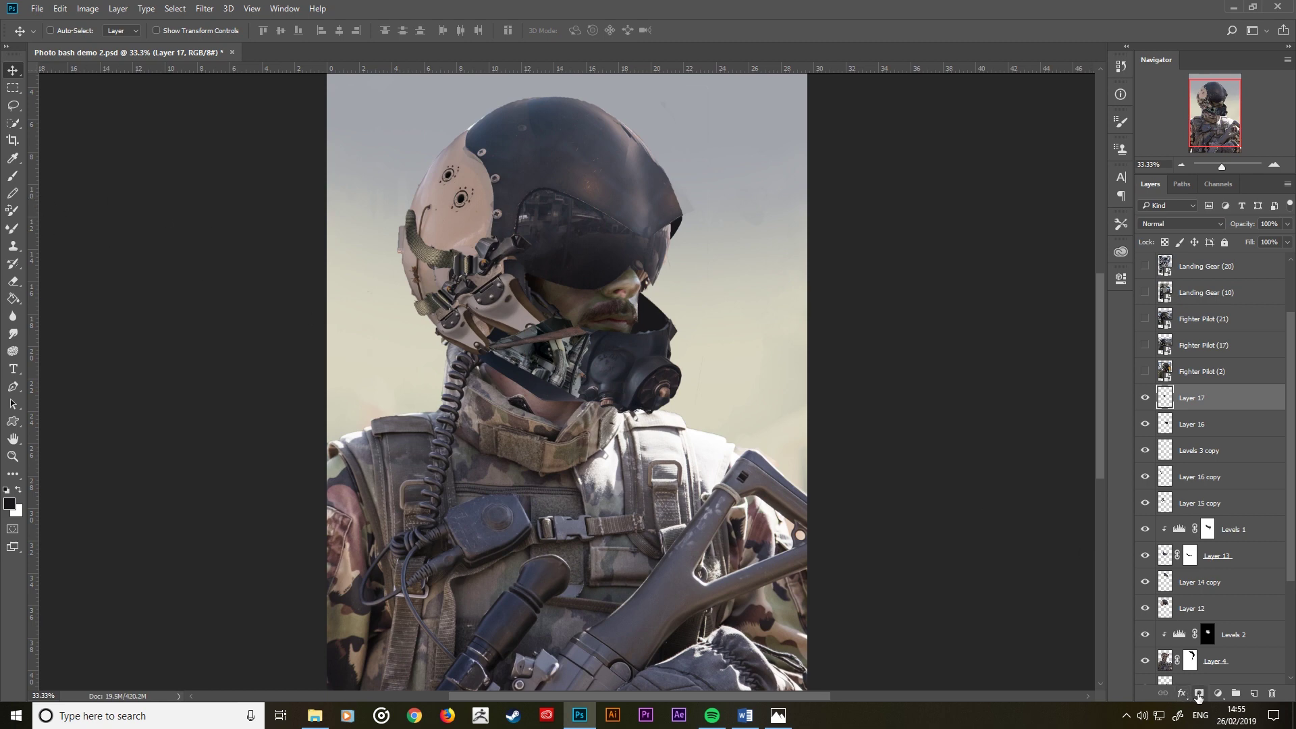
# Step: Add a layer mask to Layer 17 and paint black with a size-100 brush to hide the chin
pyautogui.click(1199, 693)
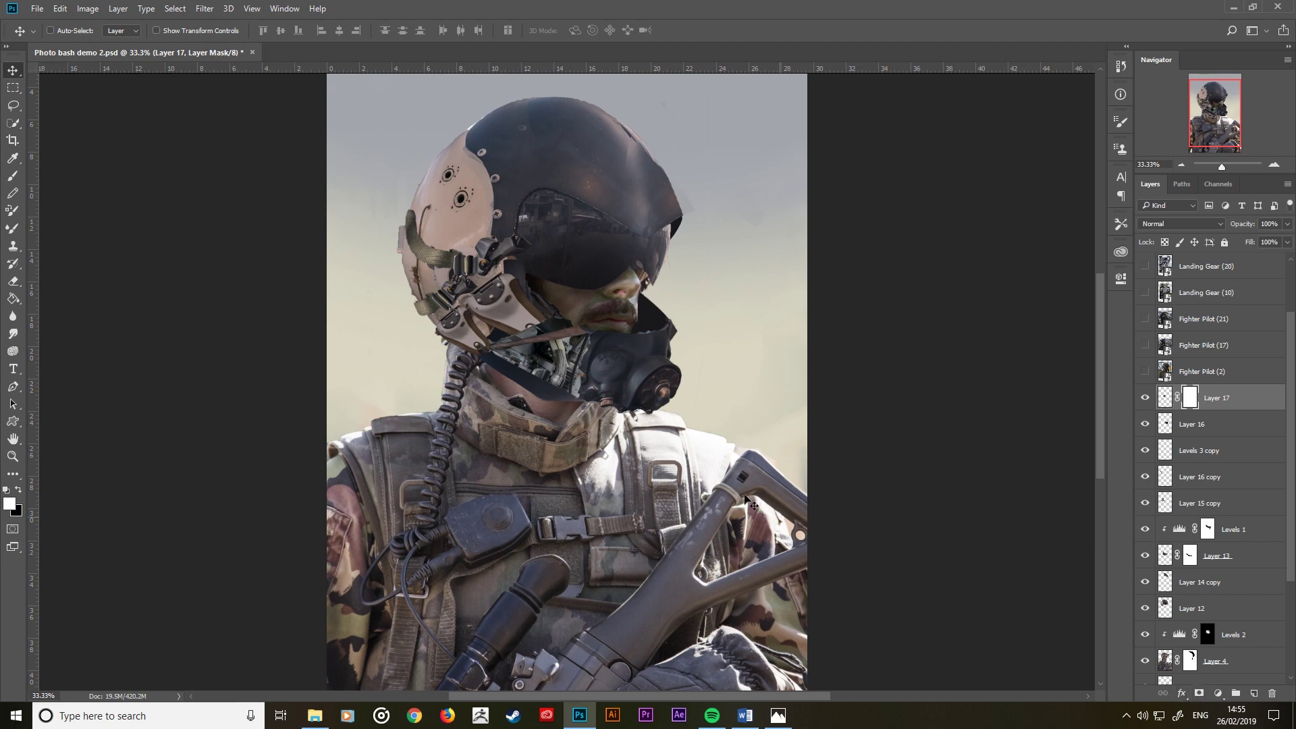
pyautogui.click(13, 175)
pyautogui.press(']')
pyautogui.press(']')
pyautogui.press(']')
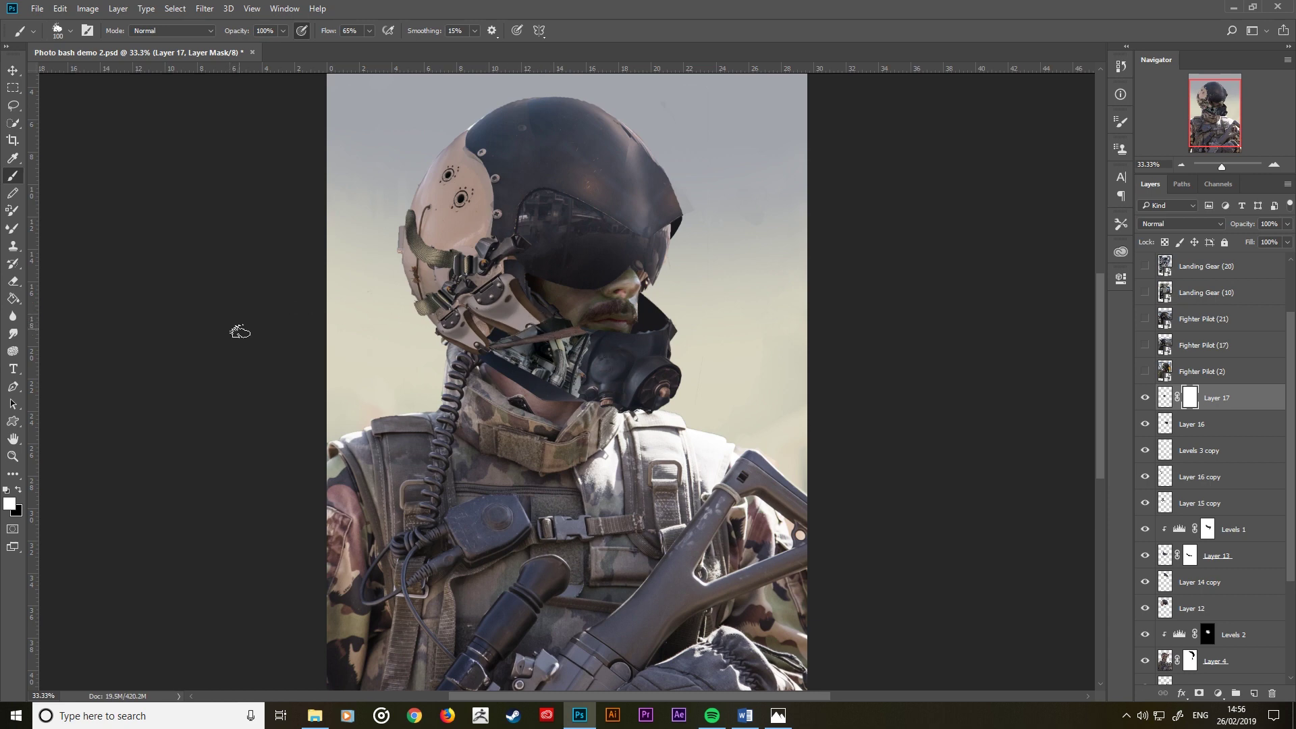
pyautogui.press('x')
pyautogui.moveTo(570, 336)
pyautogui.mouseDown()
pyautogui.moveTo(546, 322)
pyautogui.moveTo(547, 339)
pyautogui.mouseUp()
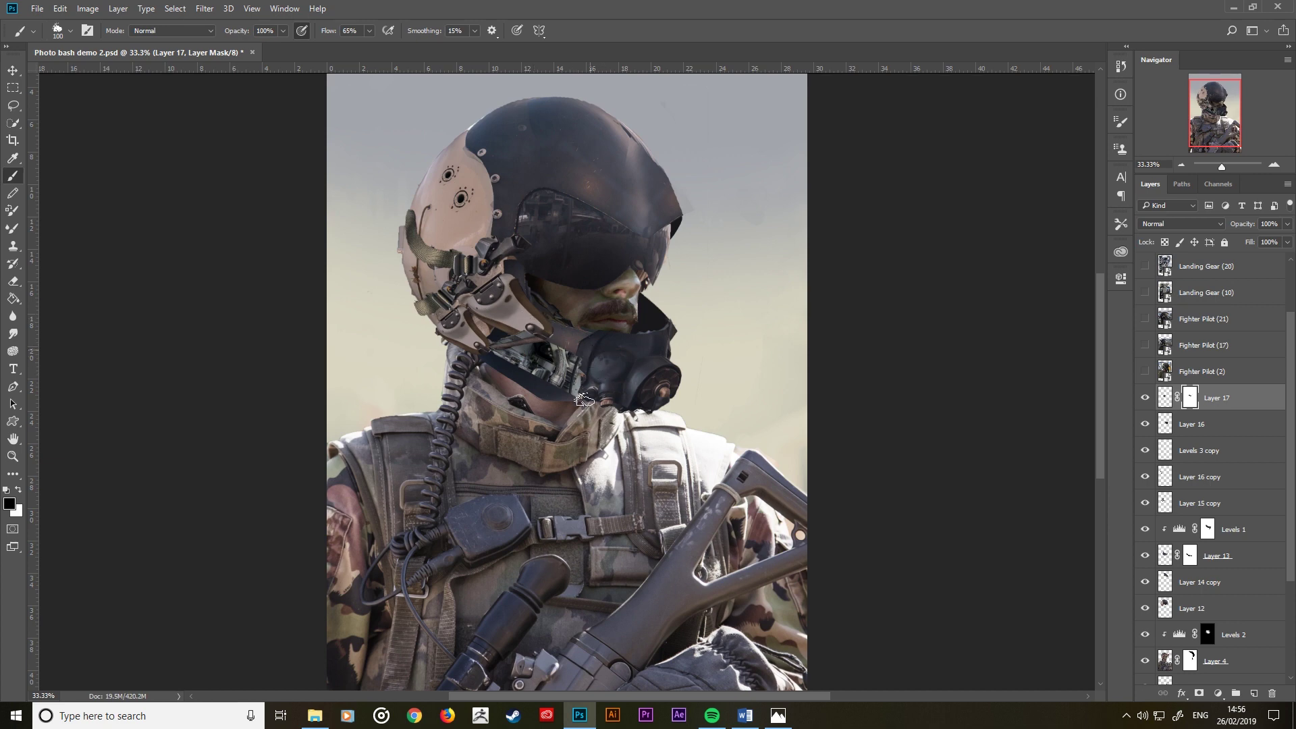
pyautogui.moveTo(601, 380); pyautogui.dragTo(584, 399)
pyautogui.moveTo(476, 332)
pyautogui.mouseDown()
pyautogui.moveTo(510, 327)
pyautogui.moveTo(588, 408)
pyautogui.mouseUp()
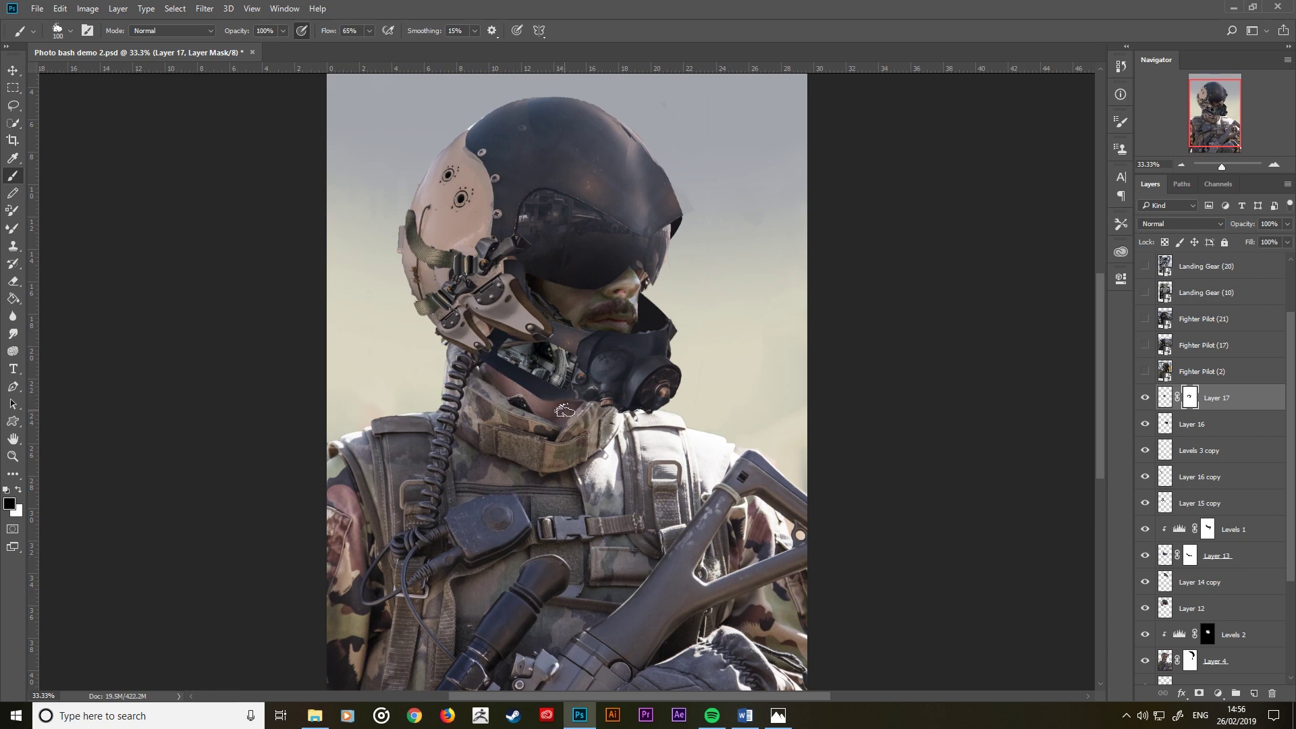
# Step: Skew the masked machinery leftward and nudge it into place along the jaw
pyautogui.hotkey('ctrl', 't')
pyautogui.moveTo(540, 314); pyautogui.dragTo(539, 312)
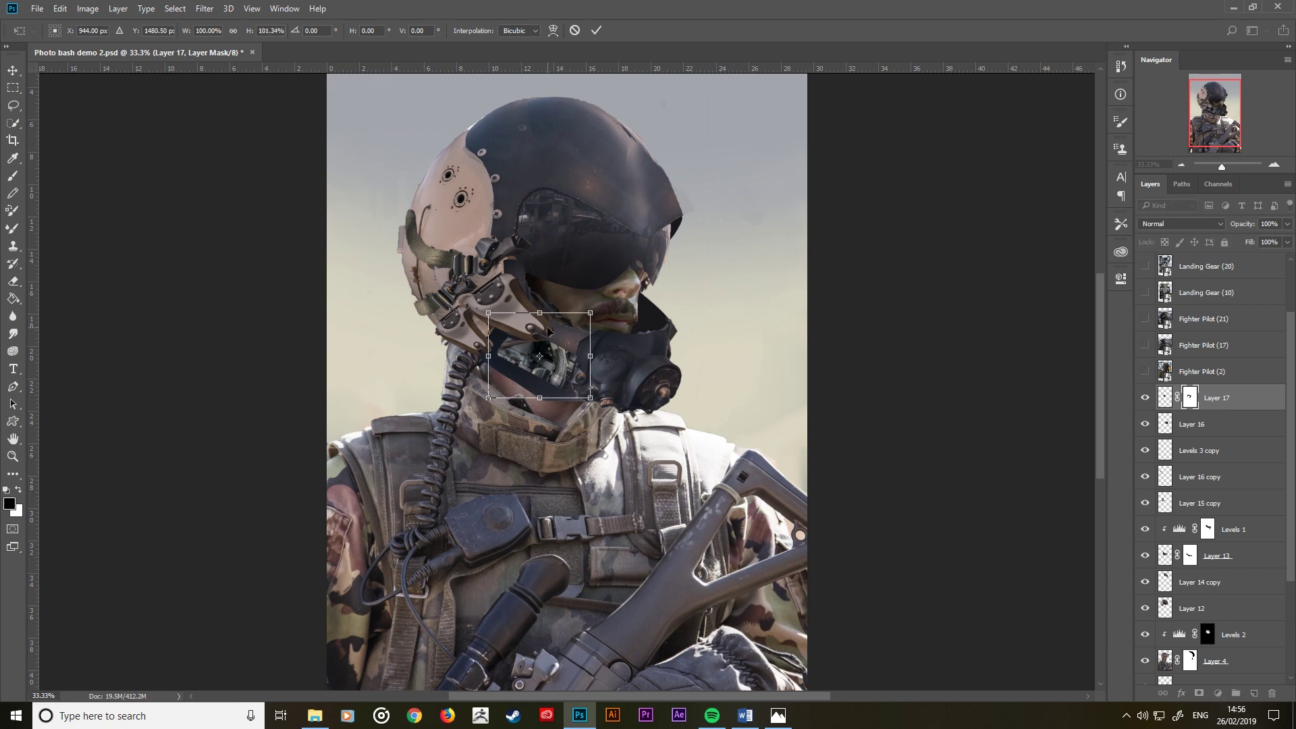
pyautogui.hotkey('ctrl', 'z')
pyautogui.rightClick(570, 365)
pyautogui.click(611, 425)
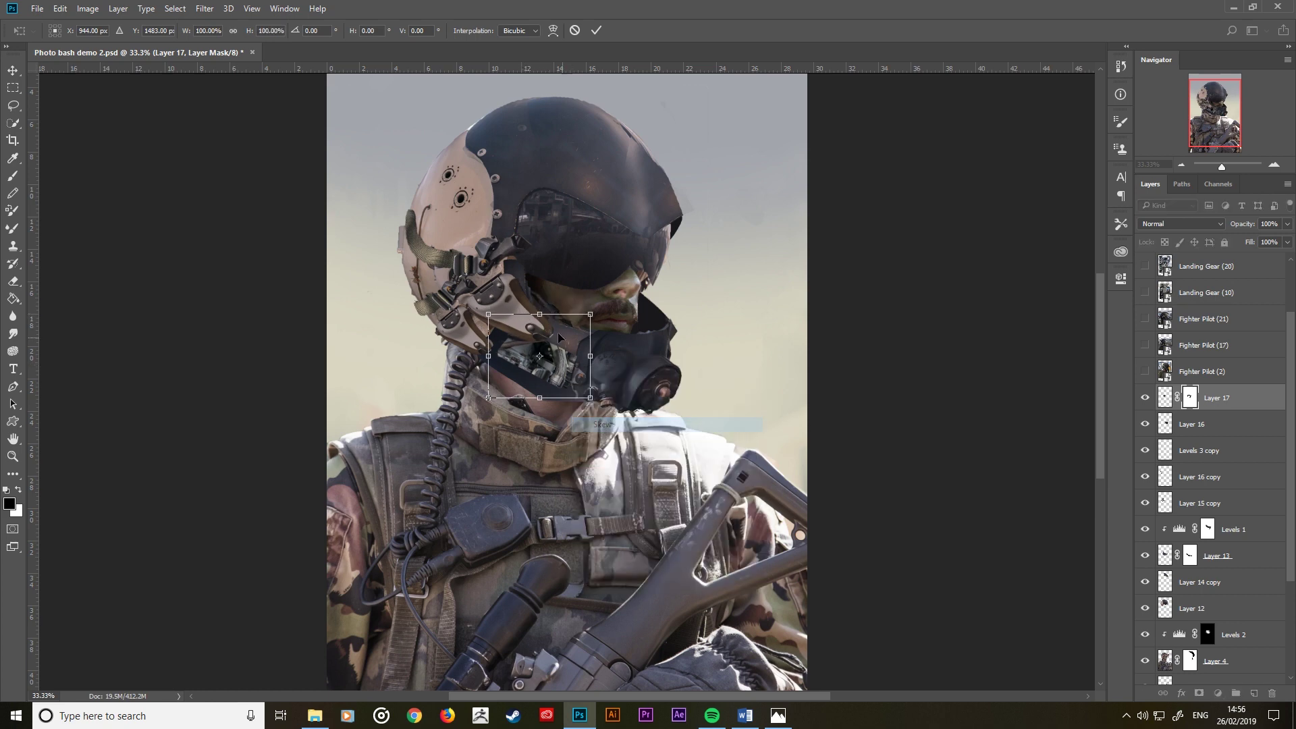
pyautogui.moveTo(540, 315); pyautogui.dragTo(522, 317)
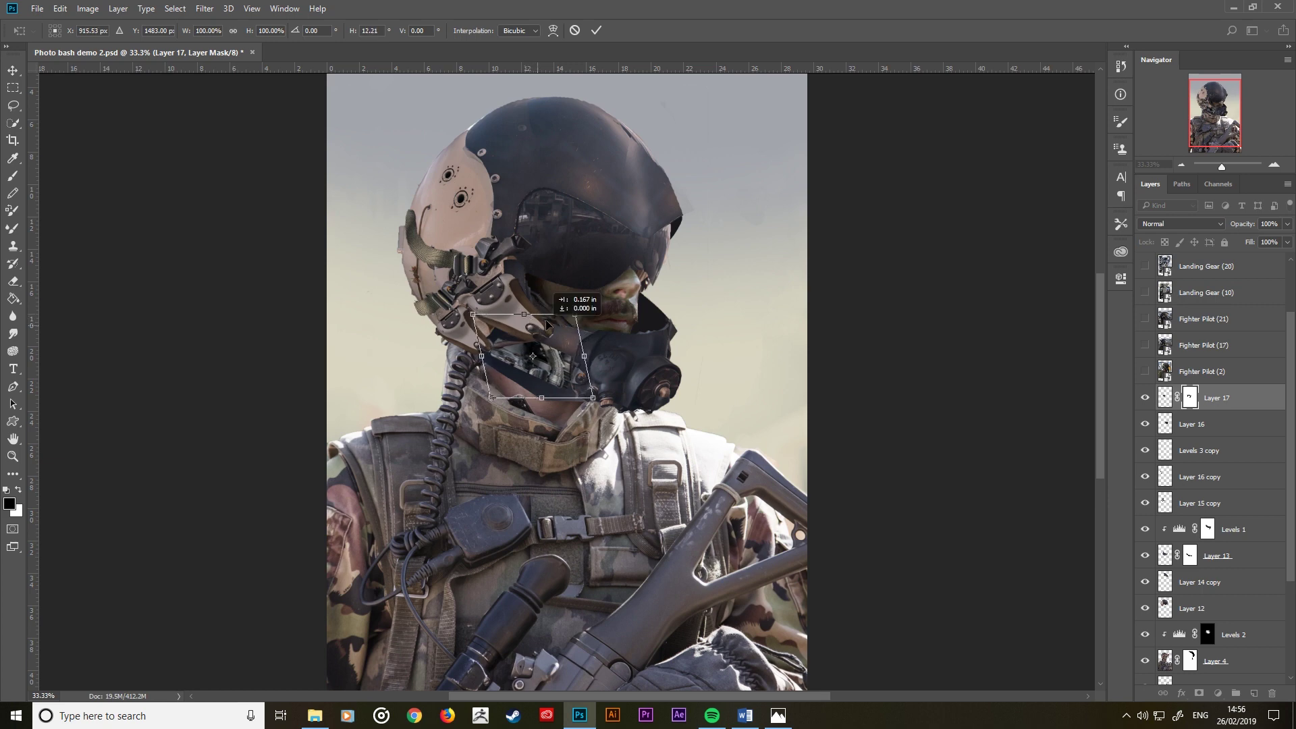
pyautogui.moveTo(548, 324); pyautogui.dragTo(538, 327)
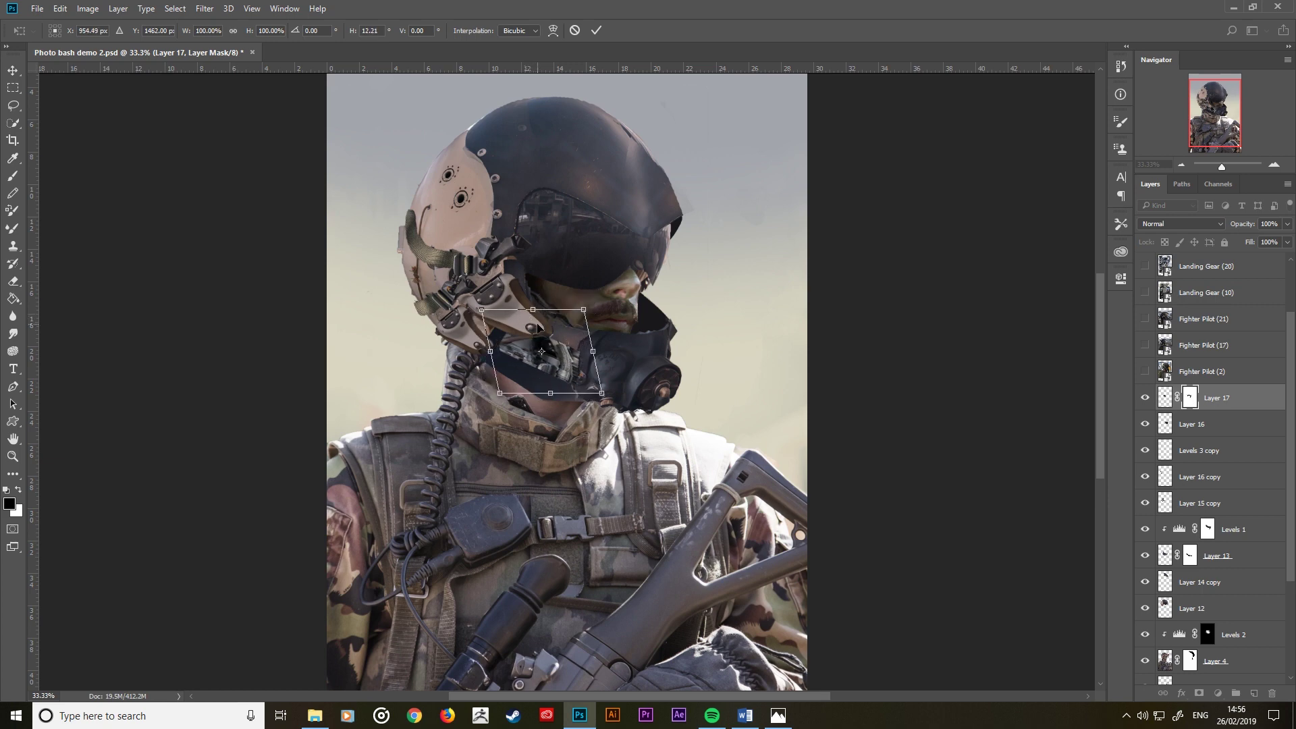
pyautogui.press('Right')
pyautogui.press('Right')
pyautogui.press('Right')
pyautogui.press('Up')
pyautogui.press('Up')
pyautogui.press('Up')
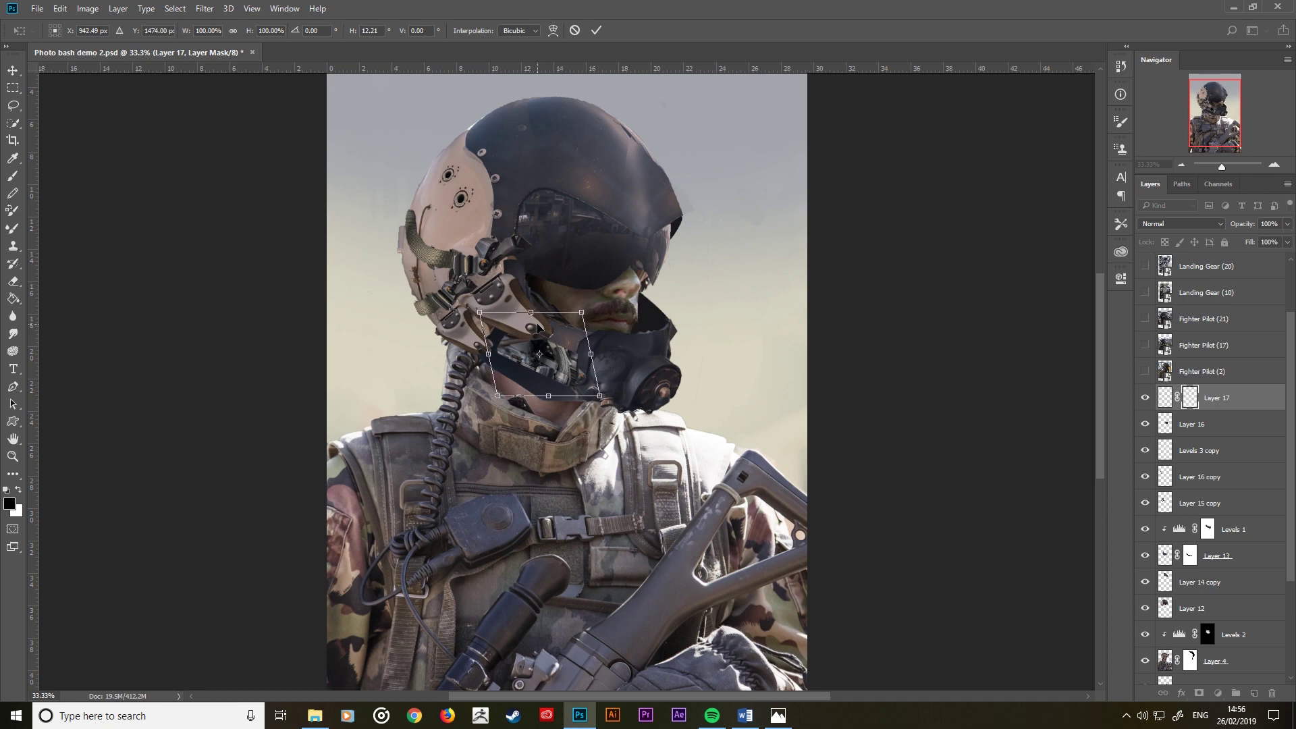
pyautogui.press('Left')
pyautogui.press('Left')
pyautogui.press('Left')
pyautogui.press('Down')
pyautogui.press('Down')
pyautogui.press('Down')
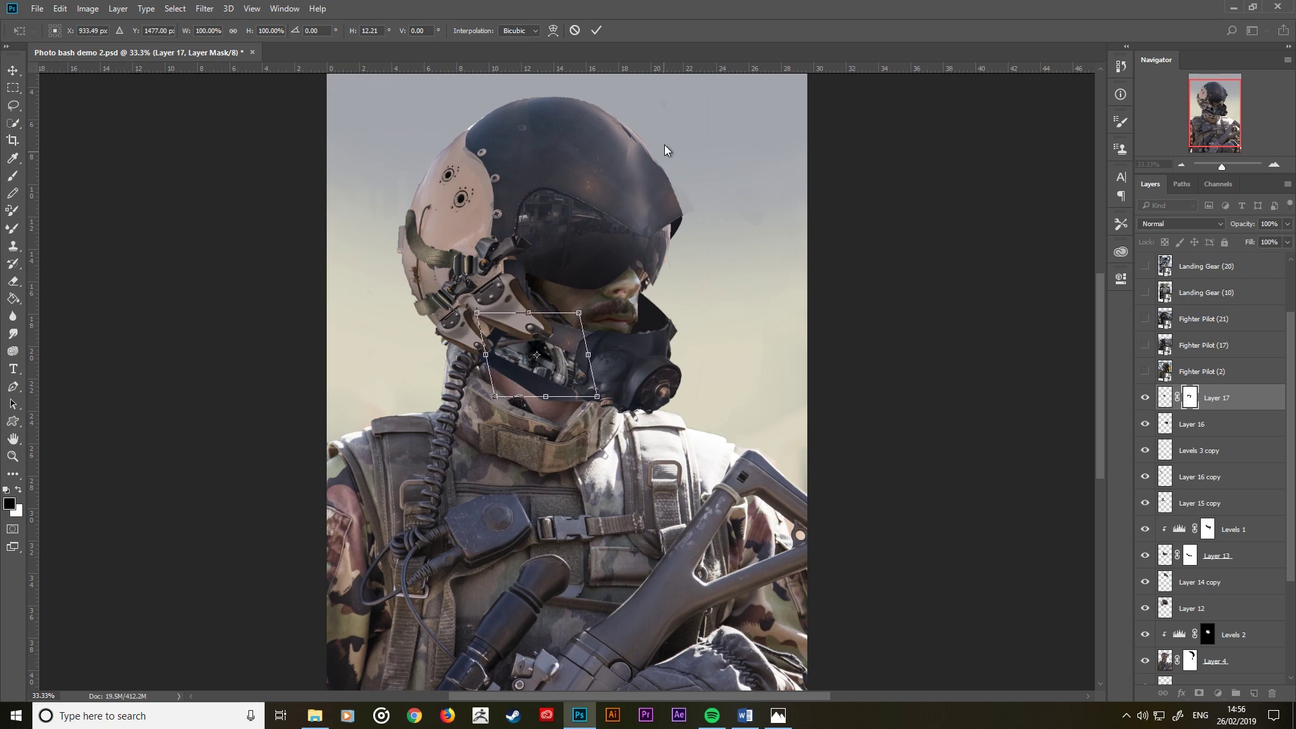
pyautogui.click(596, 30)
# Step: Check the Image menu without applying anything and target Layer 17's pixels instead of its mask
pyautogui.press('b')
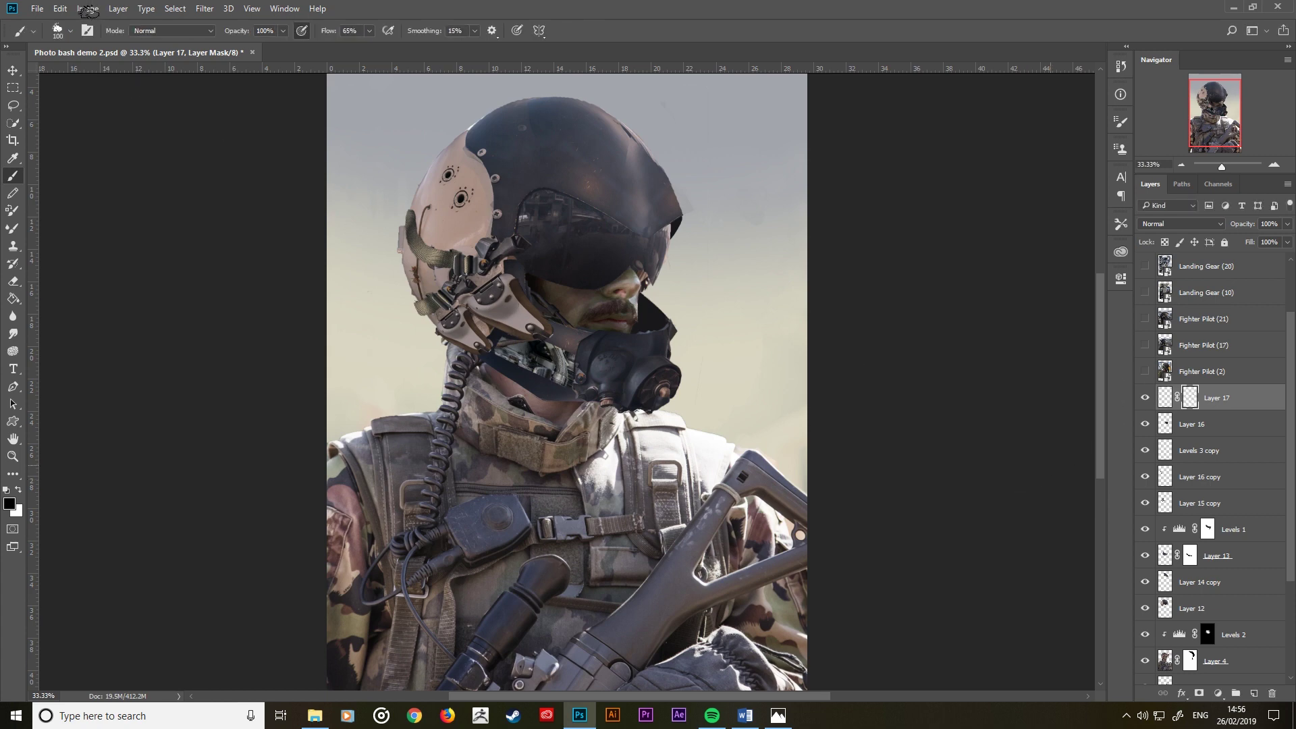
pyautogui.click(87, 10)
pyautogui.moveTo(108, 42)
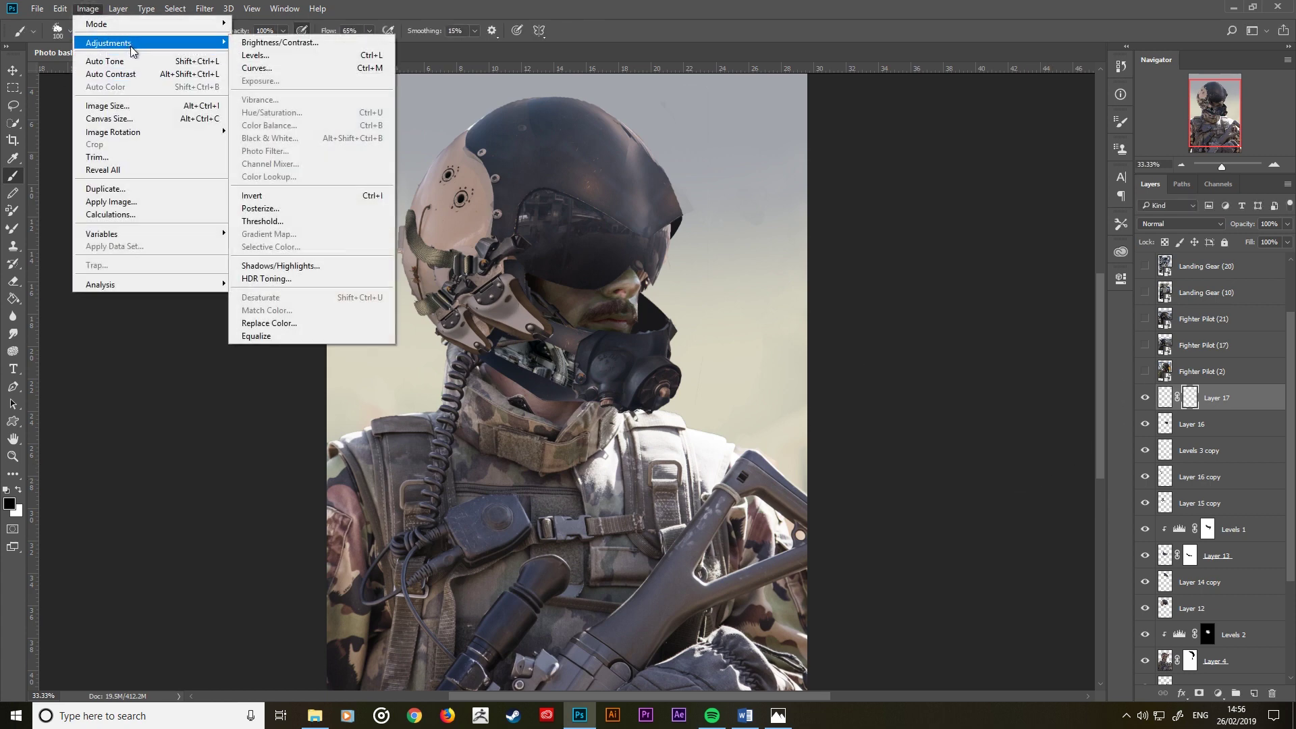
pyautogui.click(1151, 401)
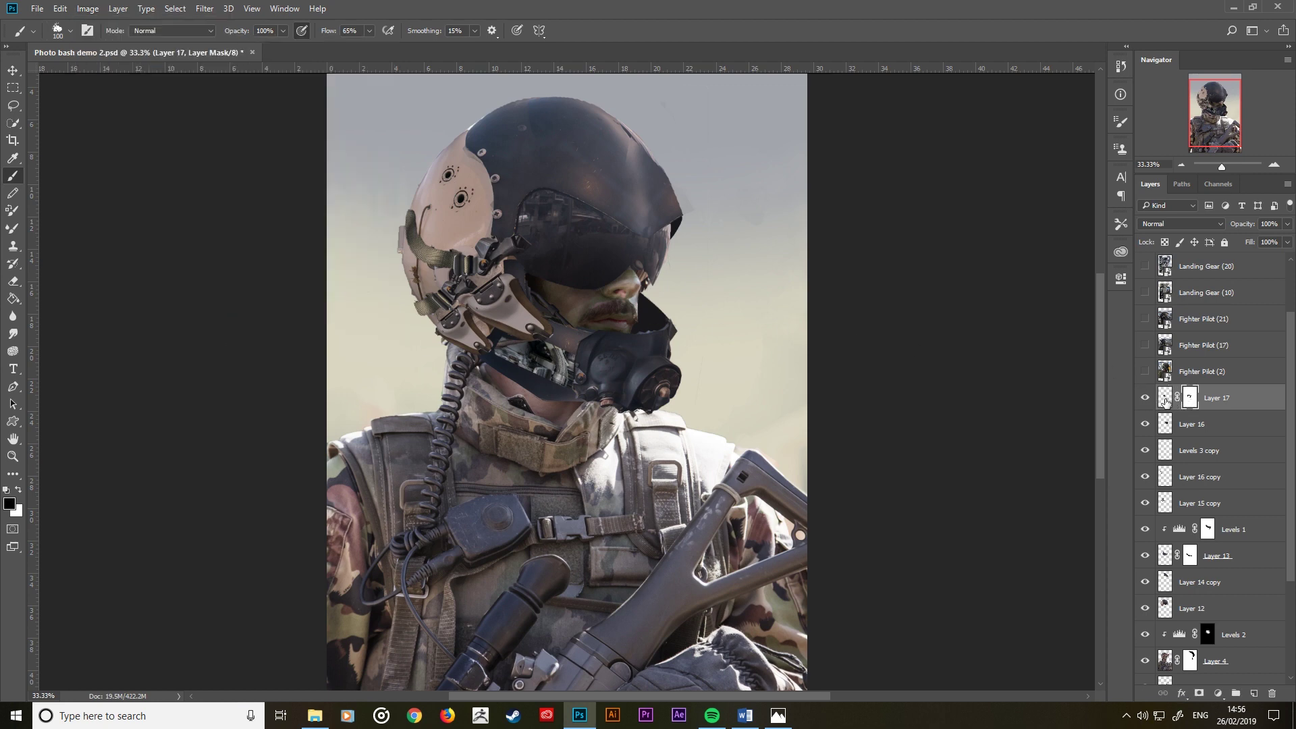
pyautogui.click(1166, 401)
# Step: Open and close Layer 17's blending options without changes
pyautogui.doubleClick(1165, 398)
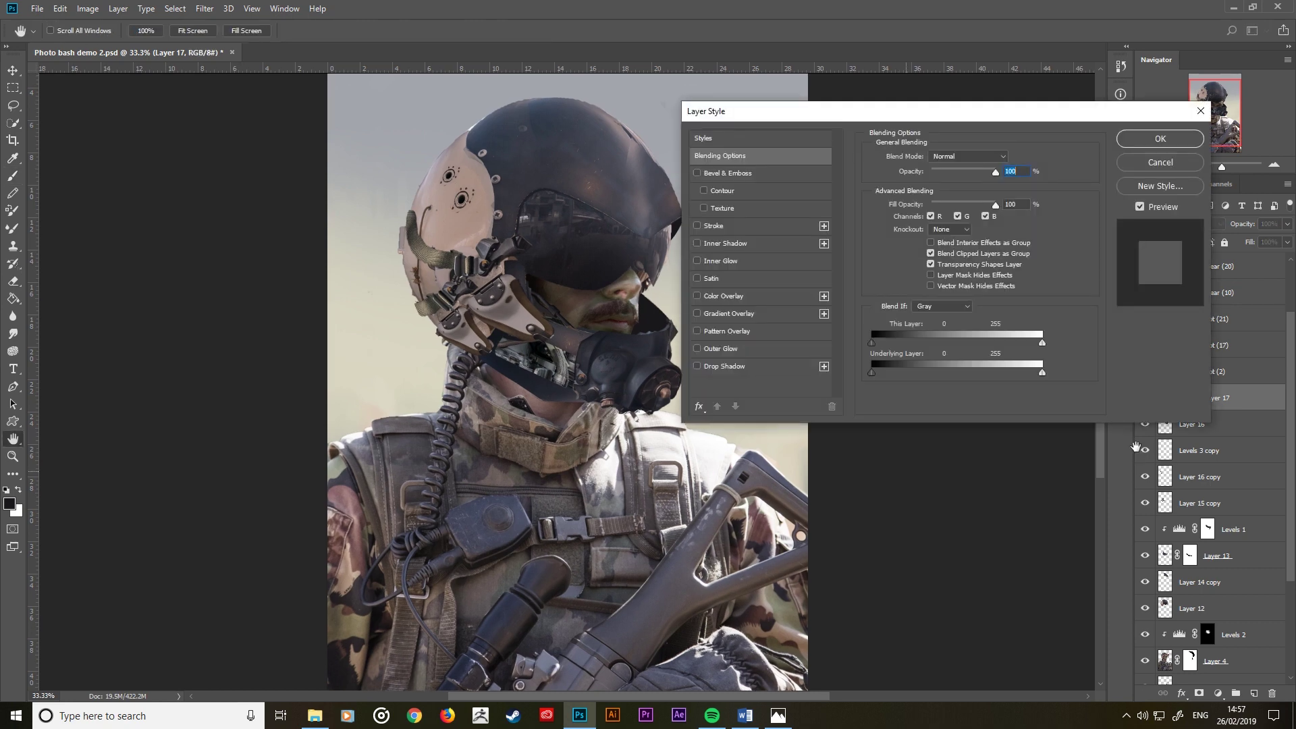
pyautogui.click(1138, 167)
pyautogui.press('b')
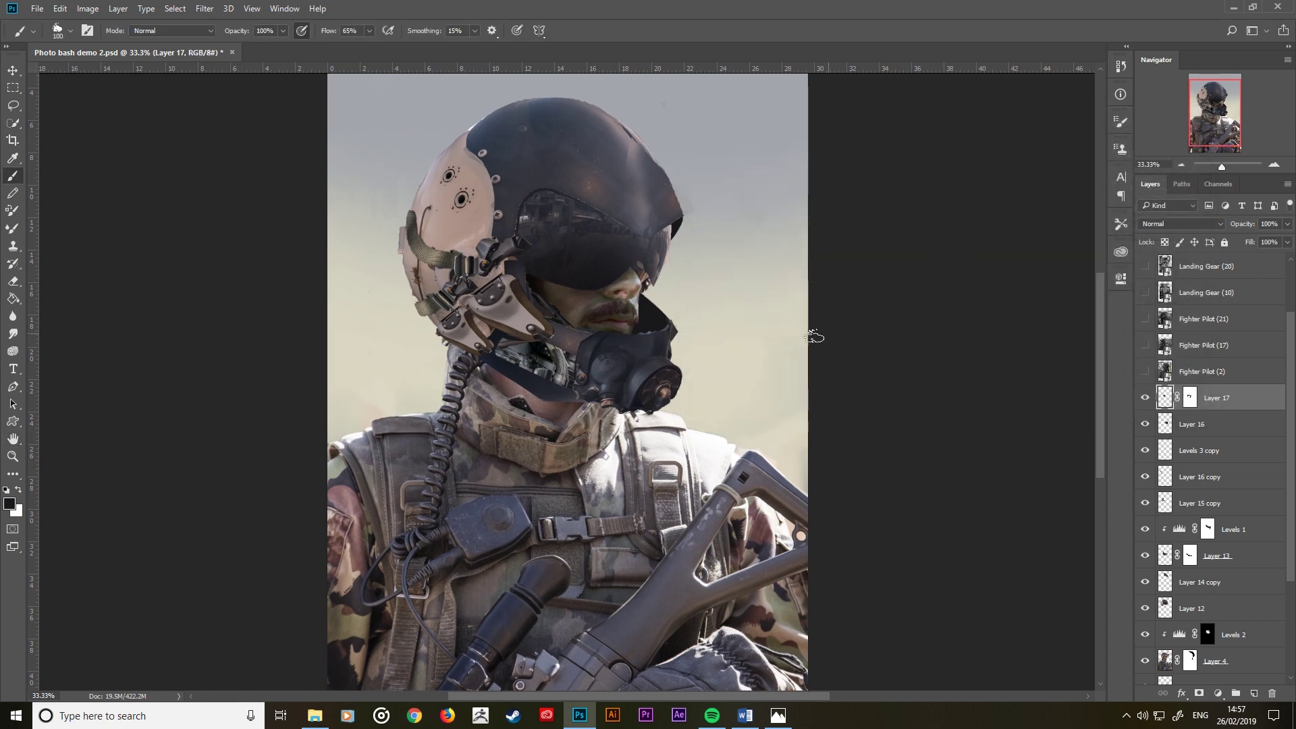
# Step: In Match Color, use this document's Layer 16 as source and adjust Fade and Luminance
pyautogui.click(88, 8)
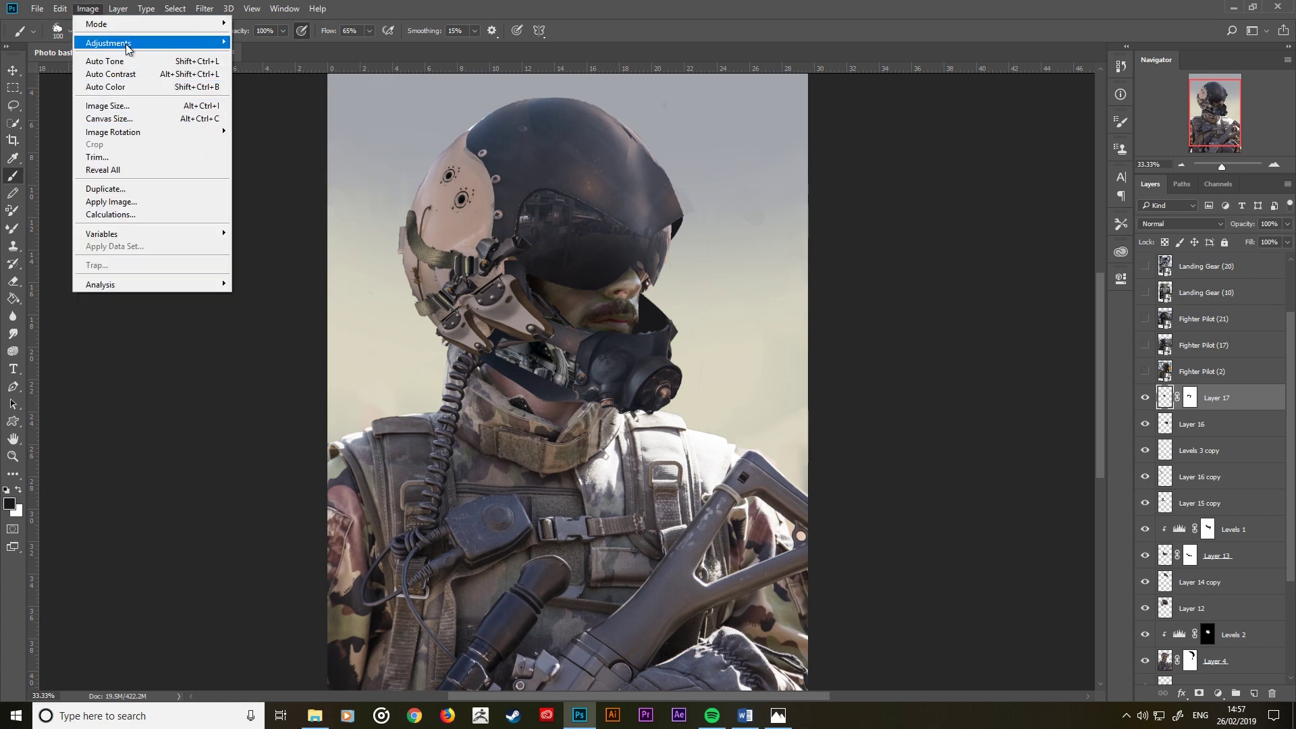
pyautogui.moveTo(152, 42)
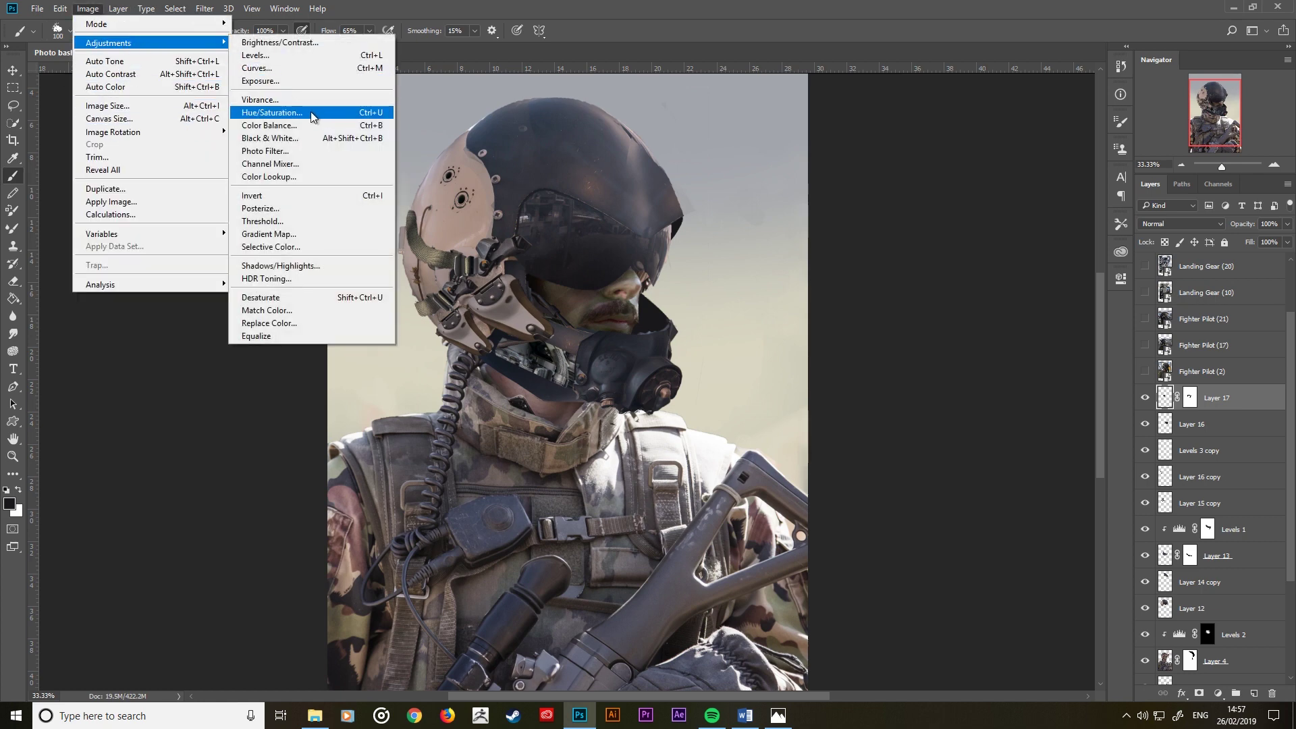
pyautogui.click(295, 311)
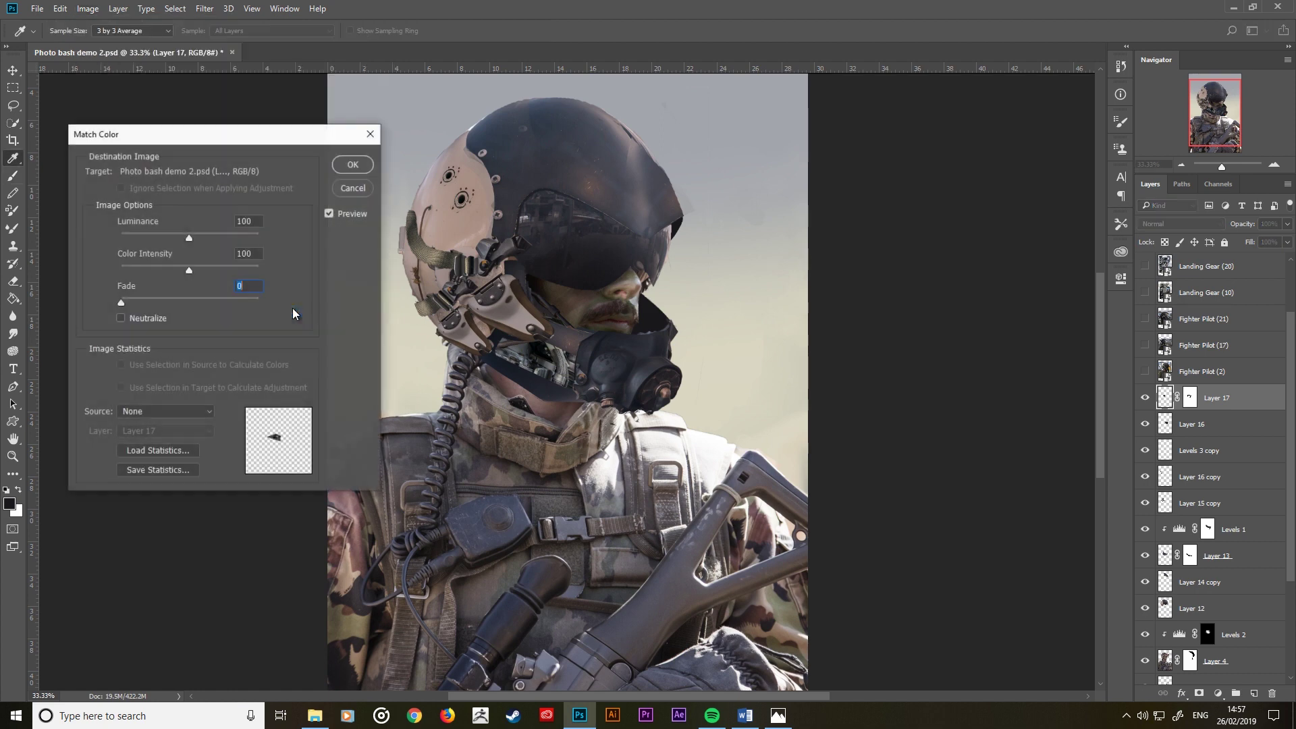
pyautogui.click(180, 408)
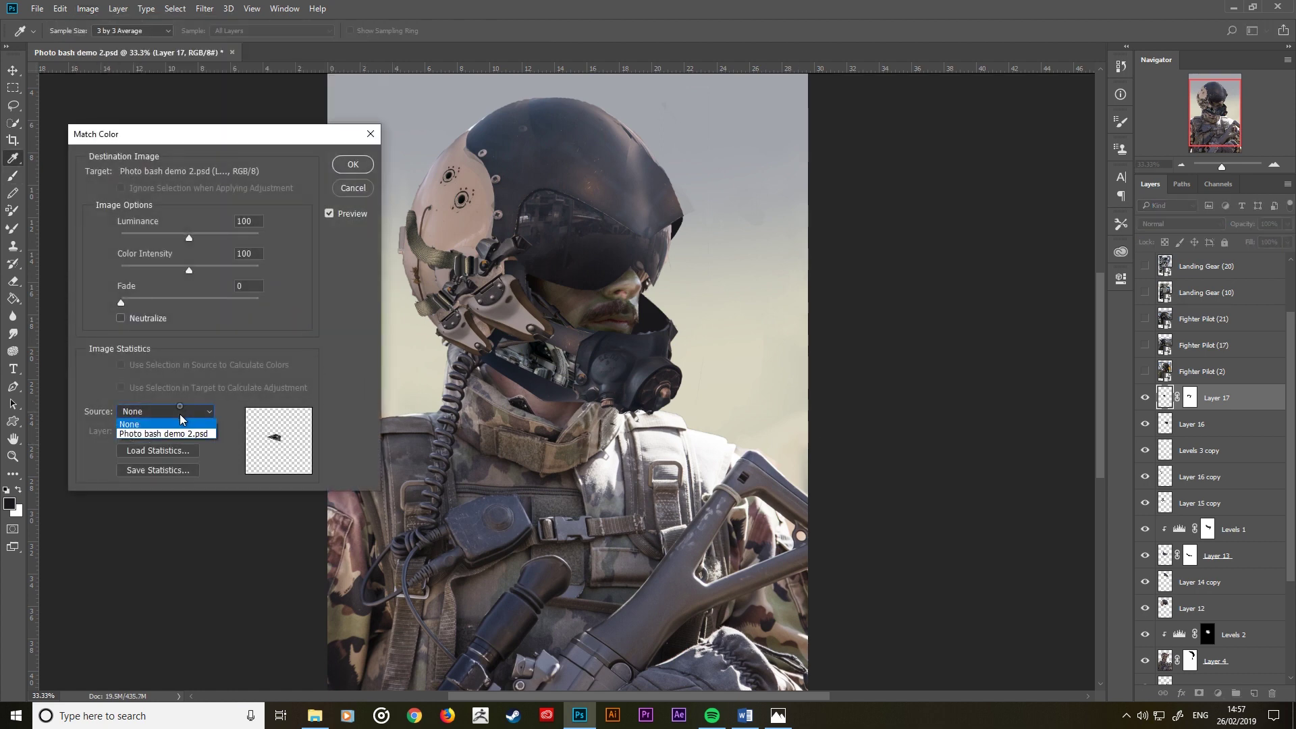
pyautogui.click(163, 433)
pyautogui.click(165, 431)
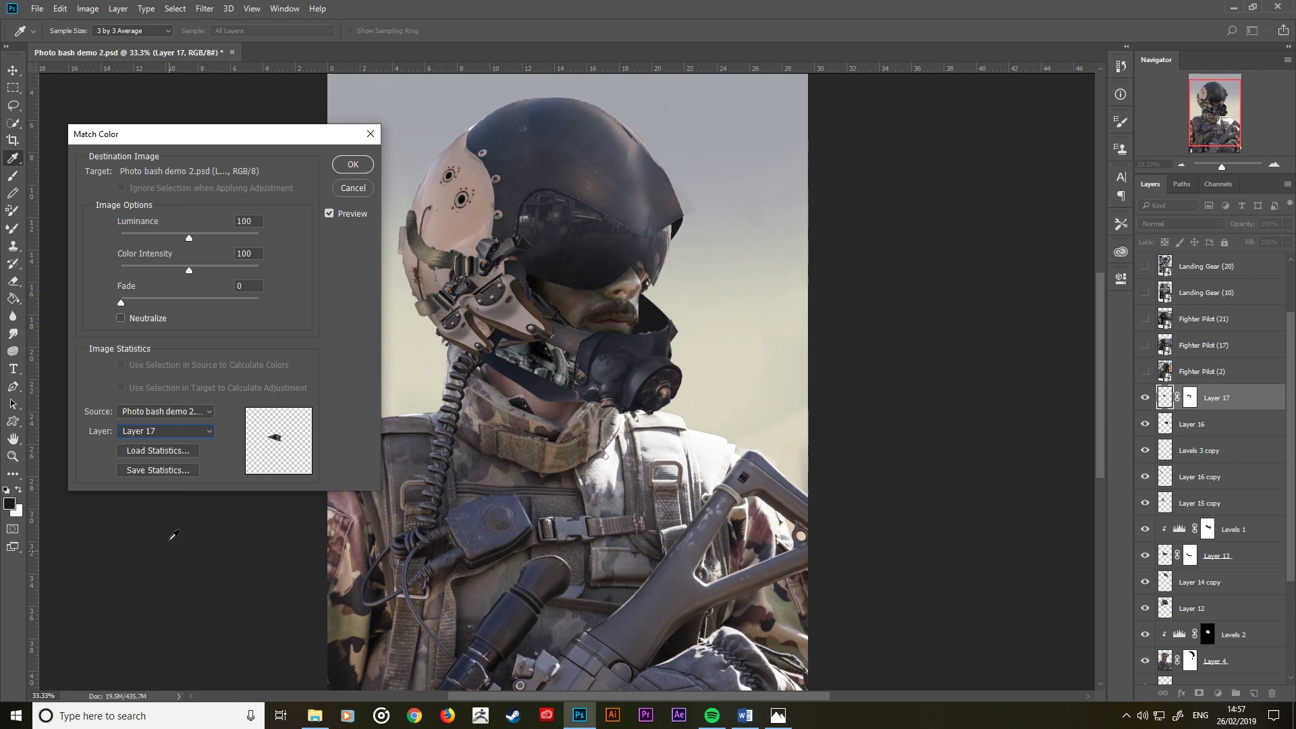
pyautogui.click(164, 430)
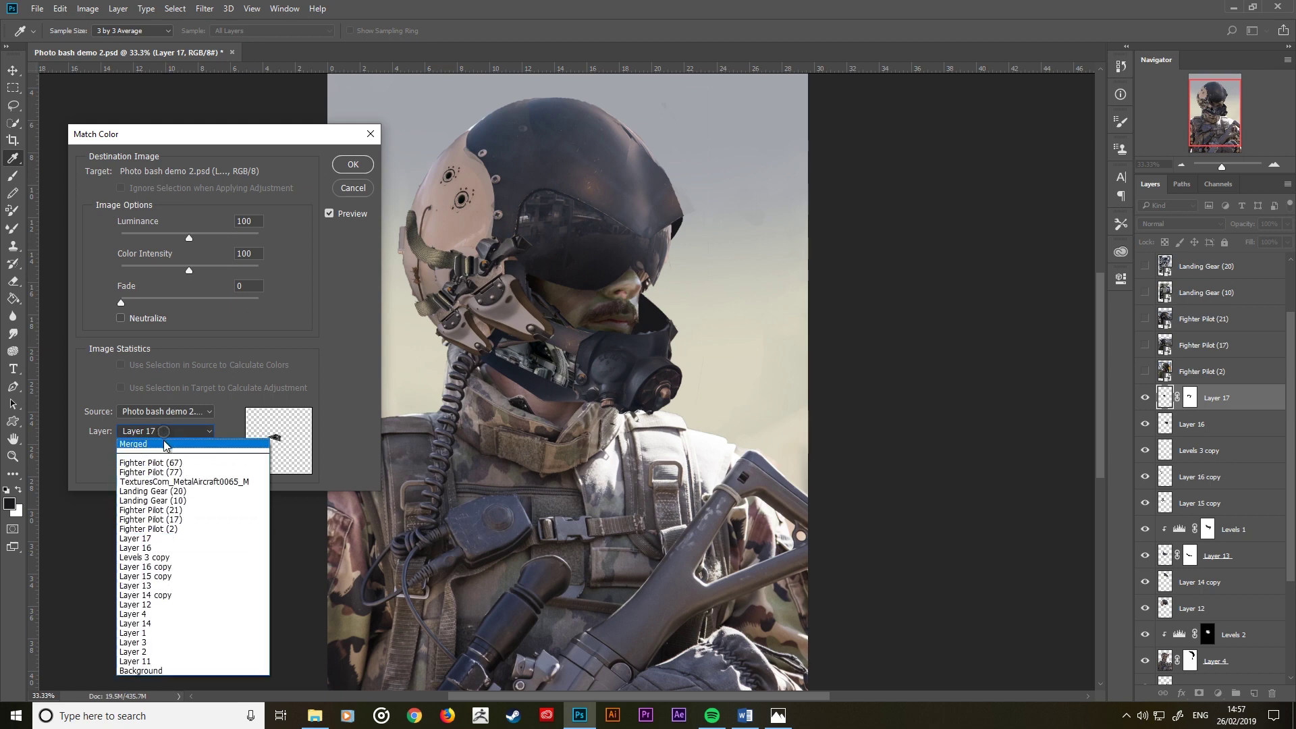
pyautogui.click(164, 548)
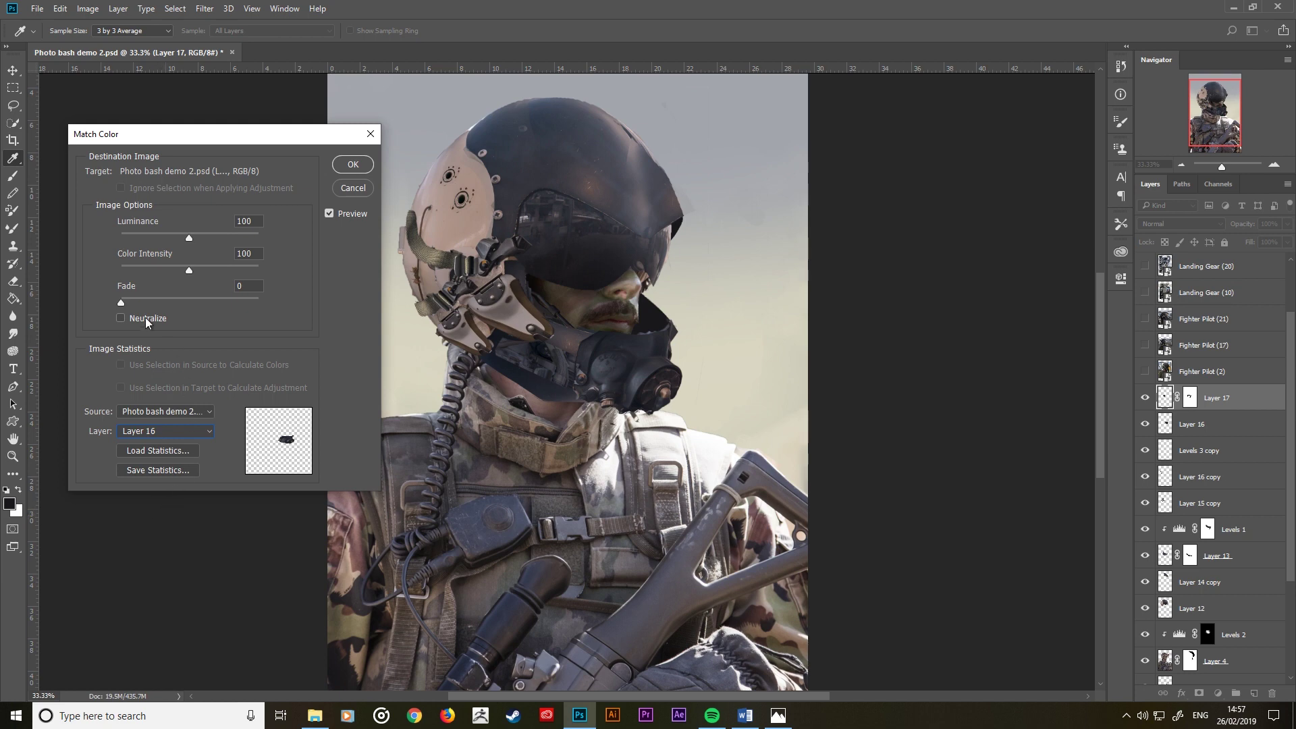
pyautogui.moveTo(120, 303); pyautogui.dragTo(152, 304)
pyautogui.moveTo(164, 306)
pyautogui.mouseDown()
pyautogui.moveTo(183, 306)
pyautogui.moveTo(152, 307)
pyautogui.mouseUp()
pyautogui.moveTo(190, 238)
pyautogui.mouseDown()
pyautogui.moveTo(175, 239)
pyautogui.moveTo(207, 244)
pyautogui.mouseUp()
# Step: Set Match Color Luminance to 142 and apply it to Layer 17
pyautogui.write('142')
pyautogui.click(343, 173)
pyautogui.press('b')
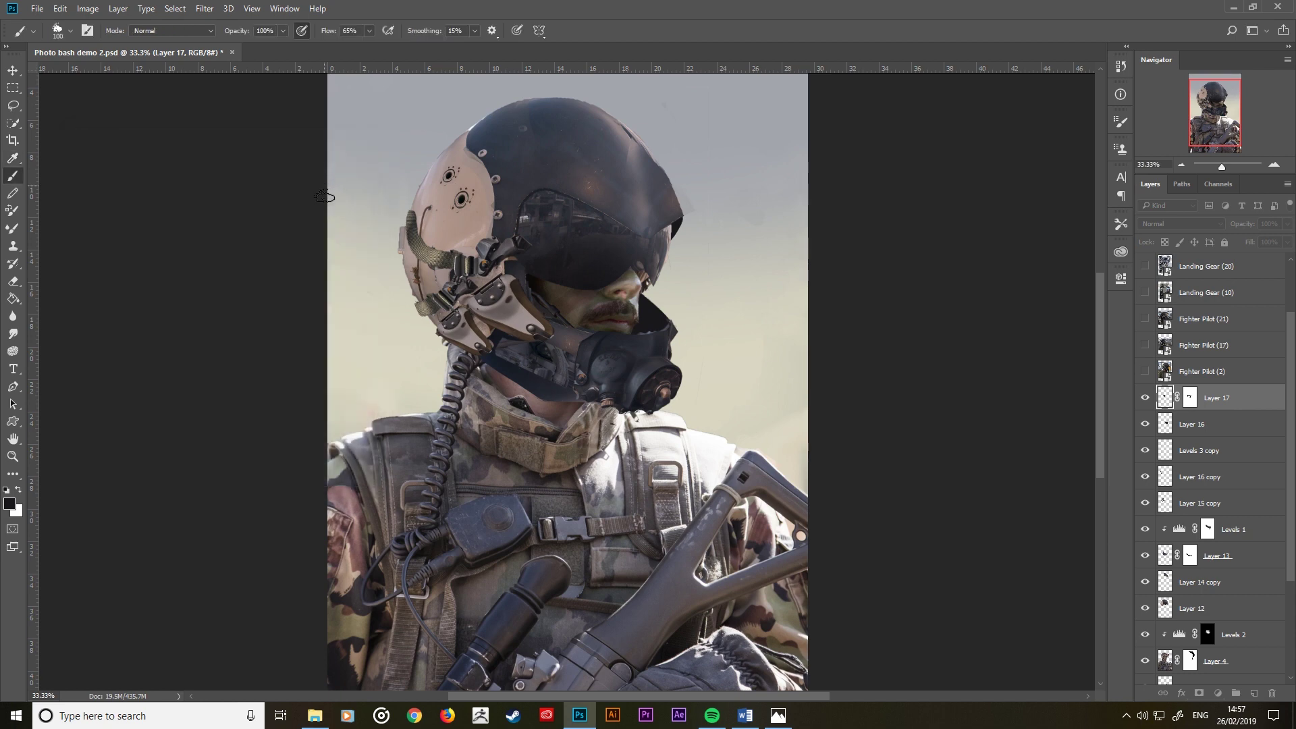
# Step: Add a new layer clipped to Layer 17 and set its blend mode to Multiply
pyautogui.click(1254, 693)
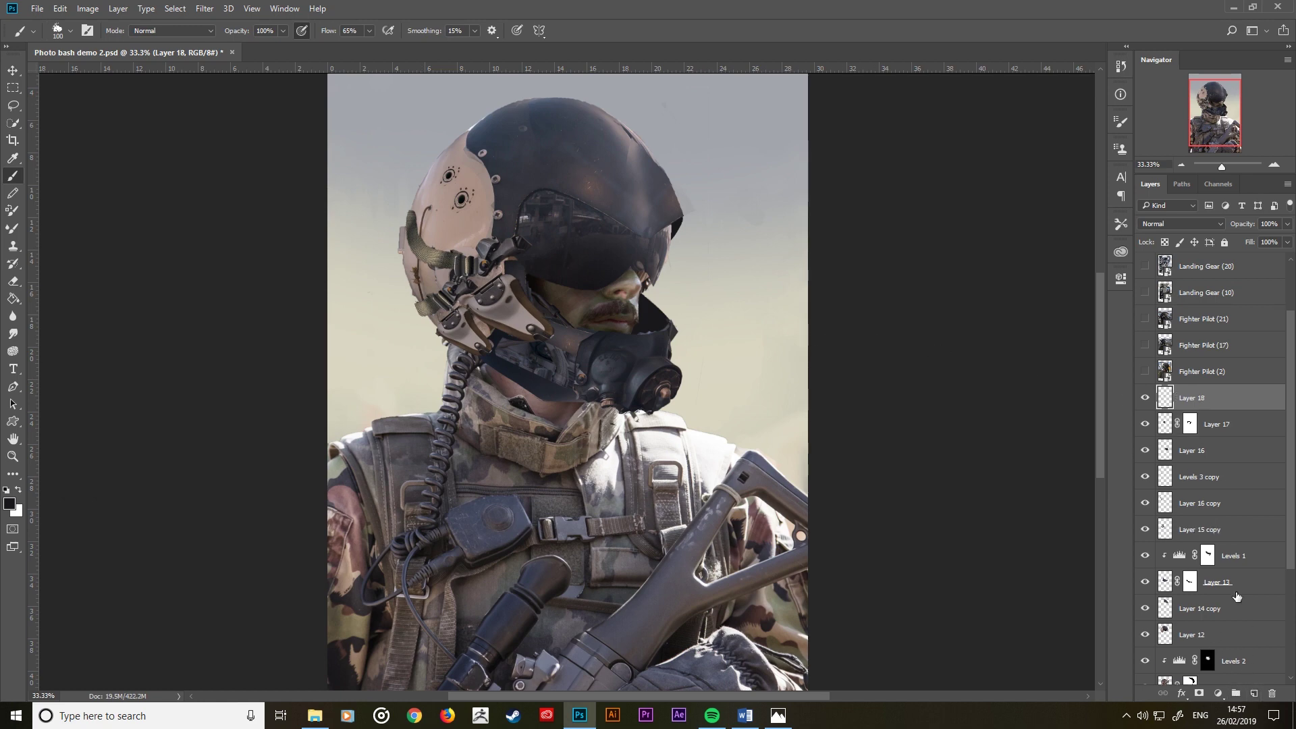
pyautogui.hotkey('ctrl', 'alt', 'g')
pyautogui.click(1181, 225)
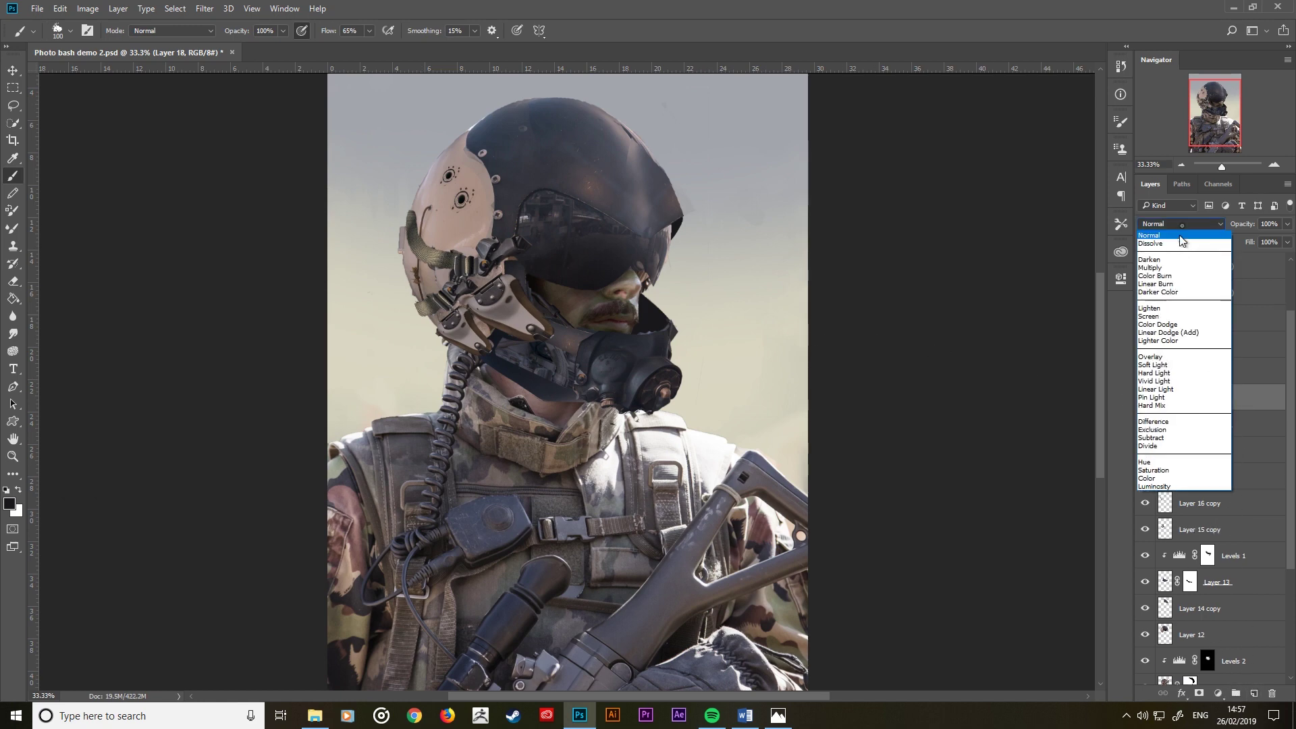
pyautogui.click(1164, 267)
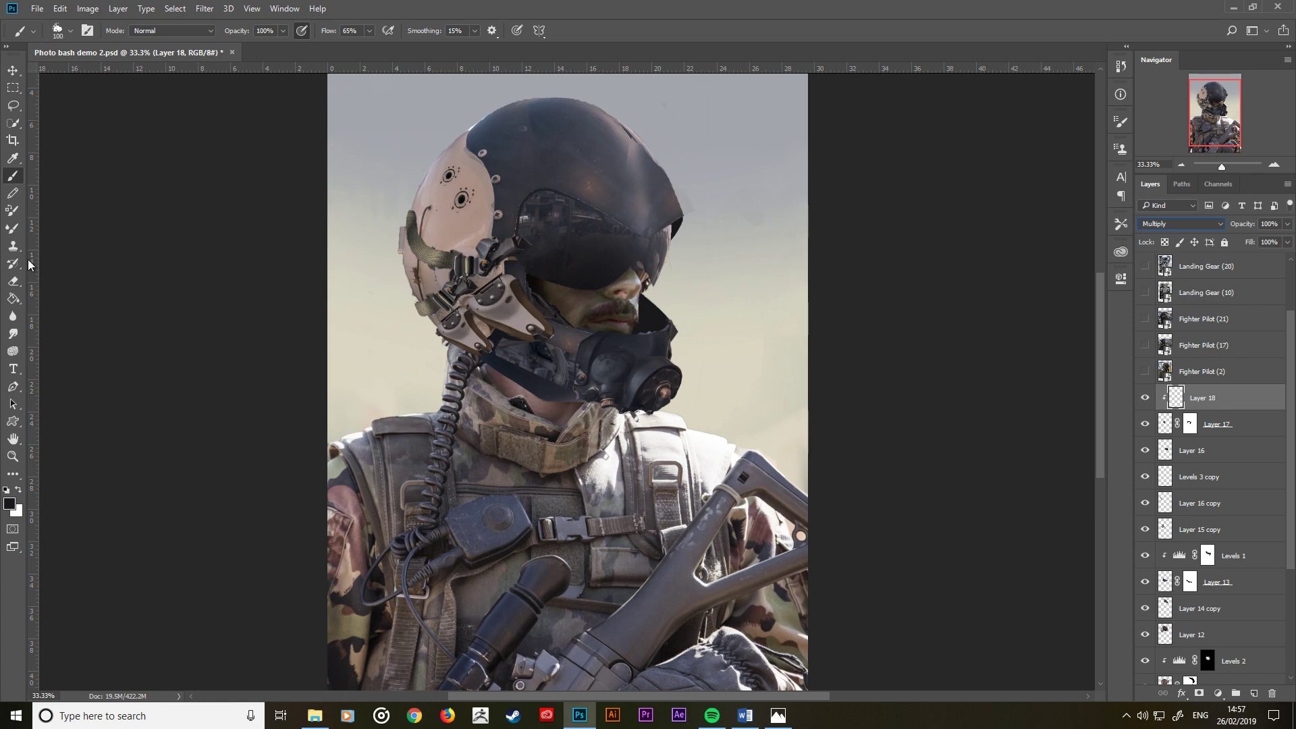
pyautogui.rightClick(292, 338)
pyautogui.click(411, 351)
# Step: Paint soft grey shading under the oxygen mask with a soft round brush
pyautogui.rightClick(582, 326)
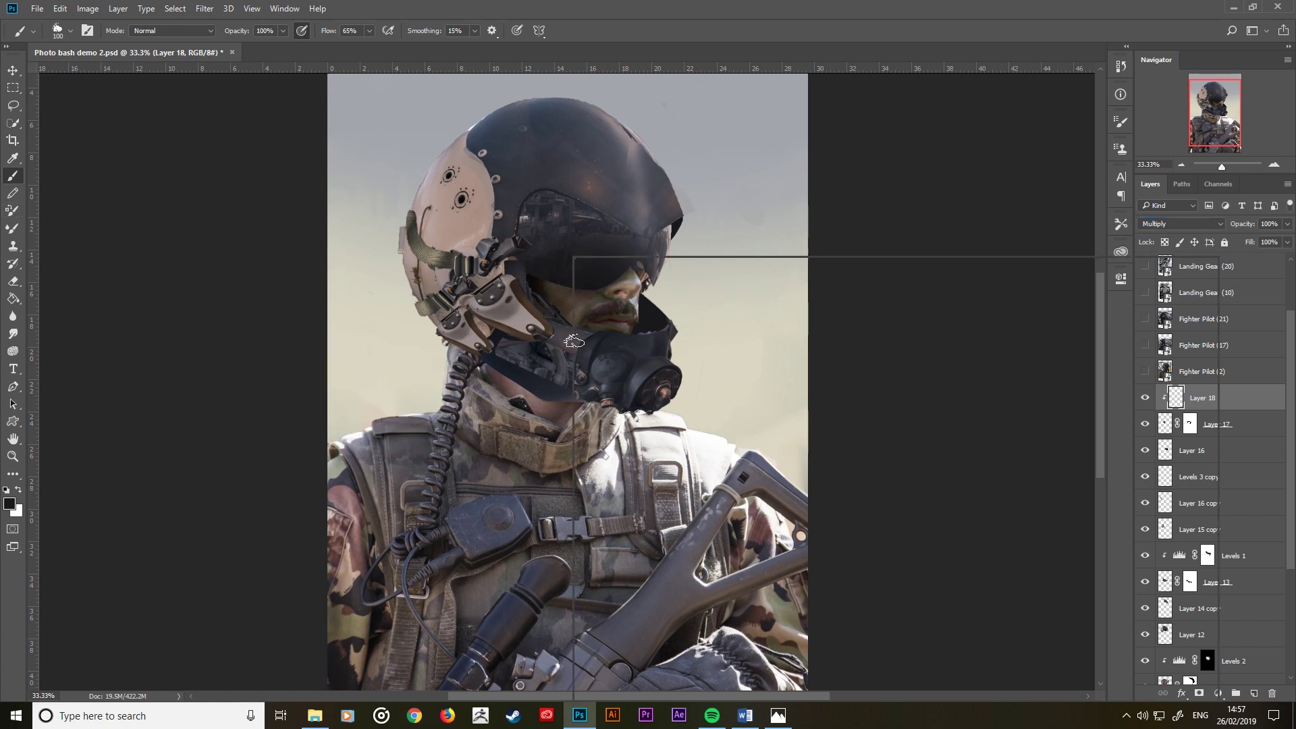
pyautogui.click(701, 396)
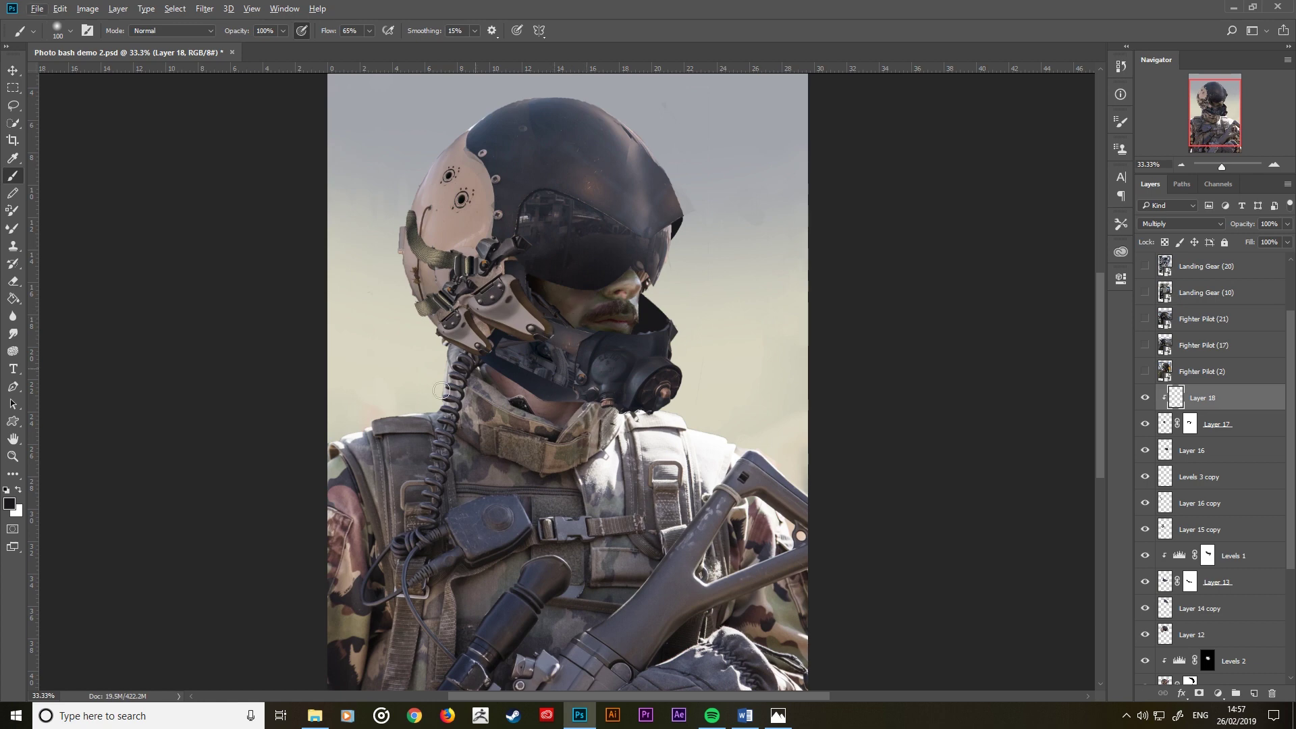
pyautogui.click(9, 503)
pyautogui.click(757, 295)
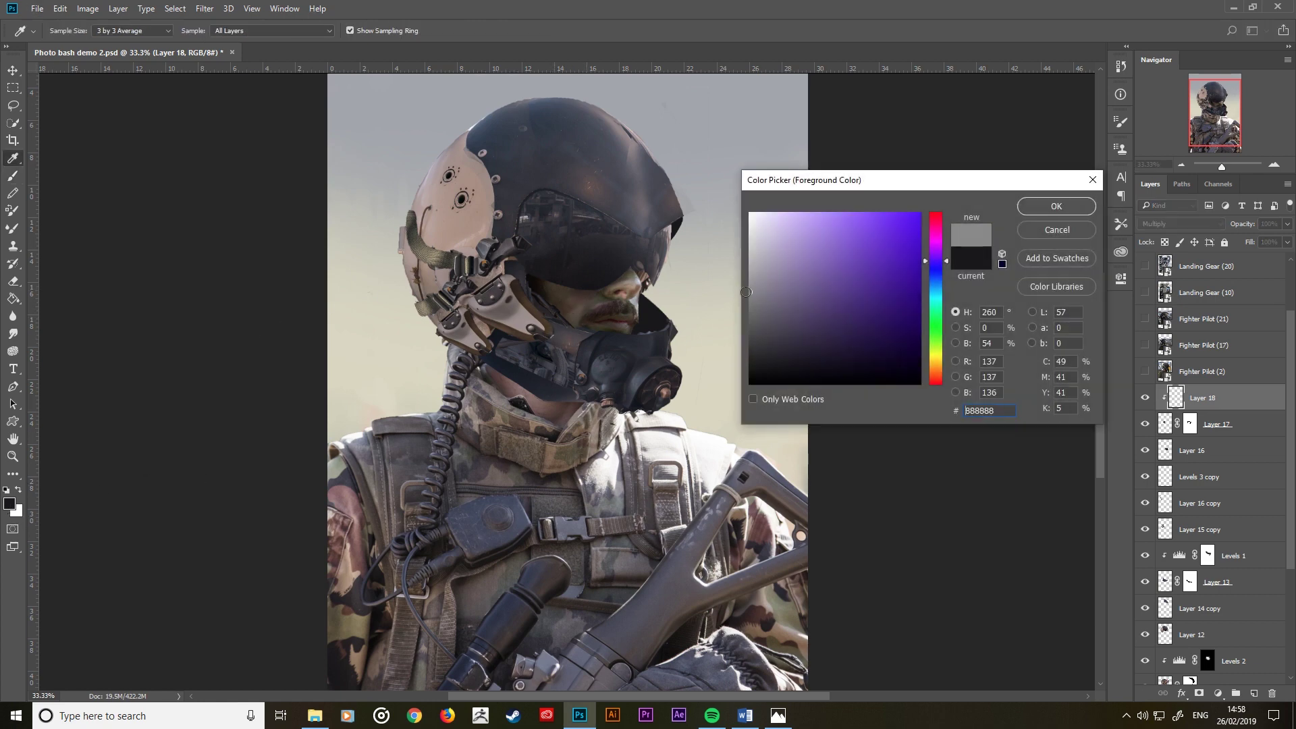
pyautogui.click(1057, 206)
pyautogui.press('[')
pyautogui.press('[')
pyautogui.press('[')
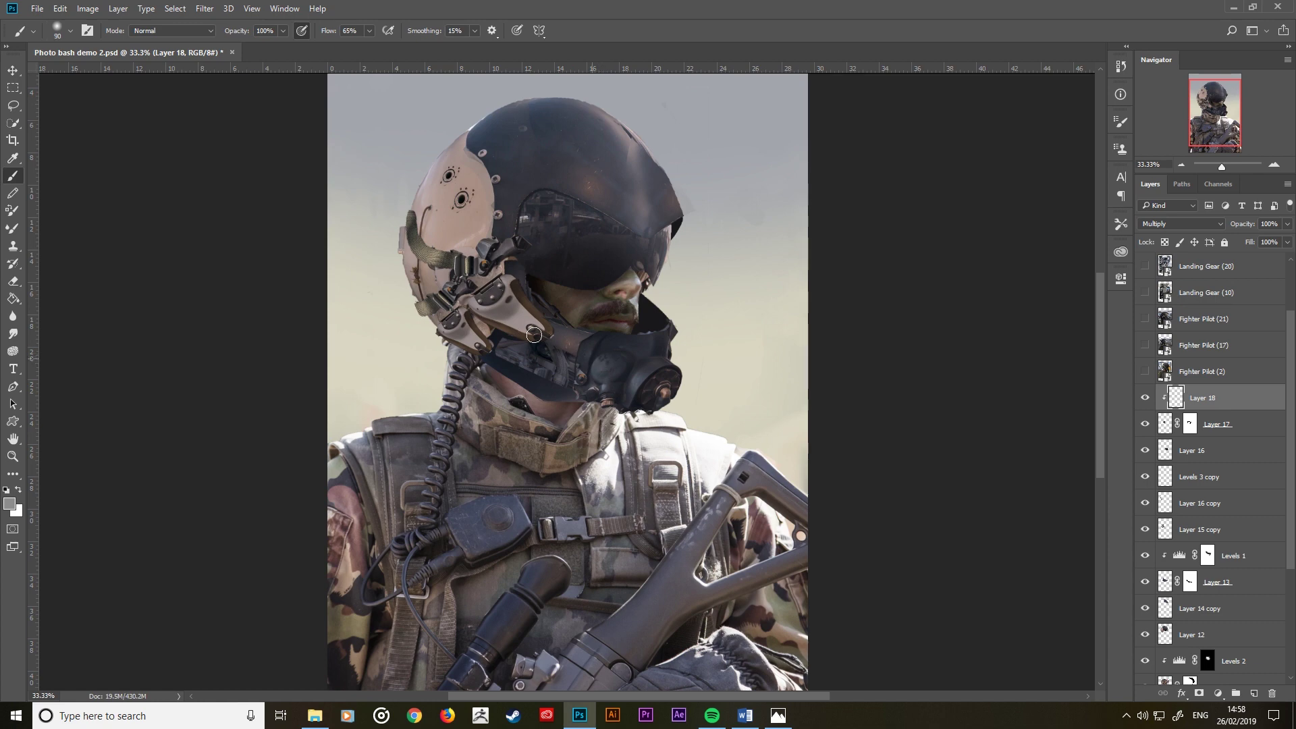
pyautogui.press(']')
pyautogui.press(']')
pyautogui.press(']')
pyautogui.press(']')
pyautogui.press(']')
pyautogui.press('[')
pyautogui.press('[')
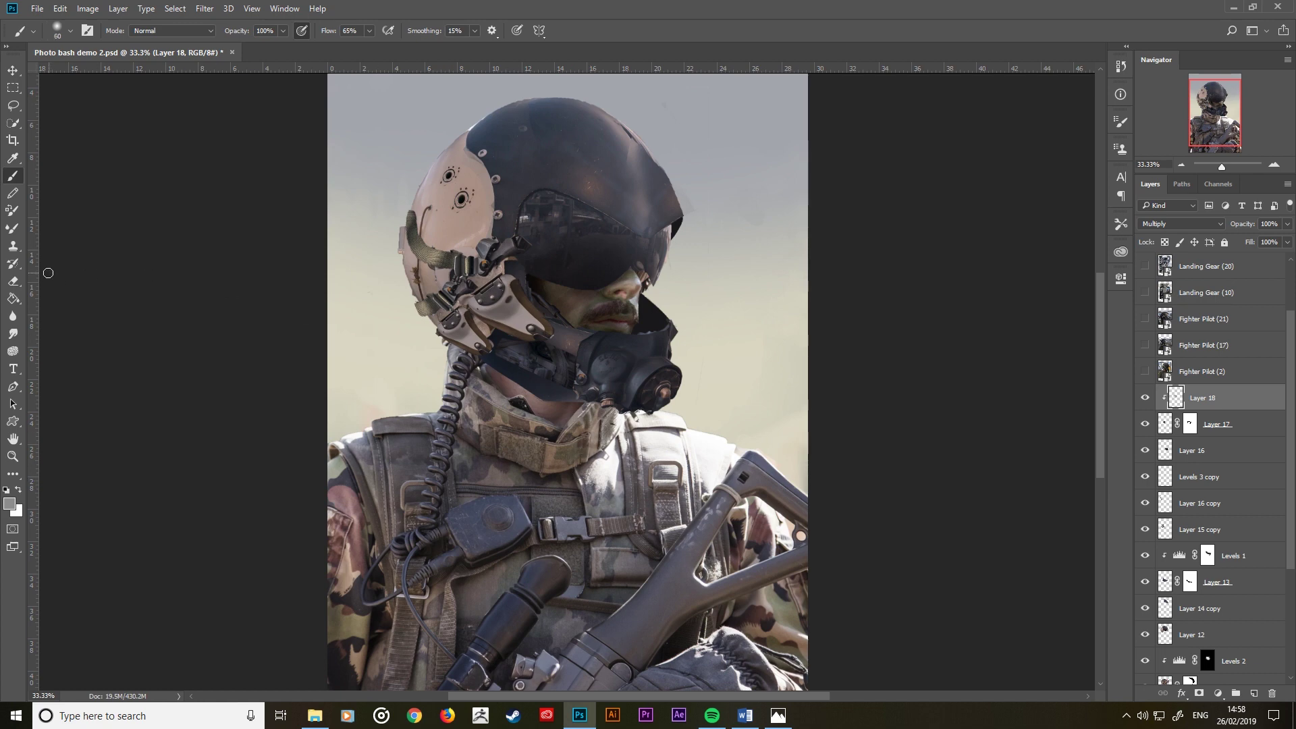
# Step: Erase excess shading, then flip the canvas horizontally and zoom to 50% on the head
pyautogui.click(13, 281)
pyautogui.press('[')
pyautogui.press('[')
pyautogui.press('[')
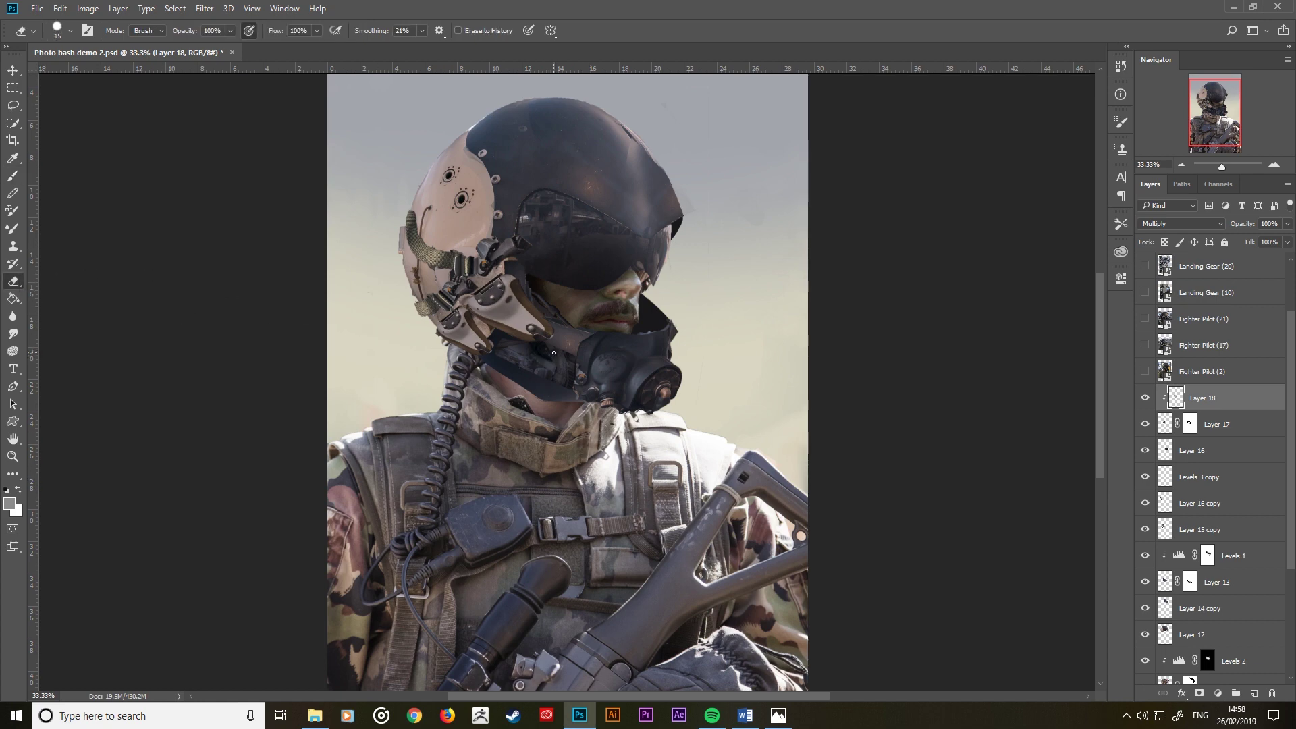
pyautogui.press(']')
pyautogui.press(']')
pyautogui.press(']')
pyautogui.press('b')
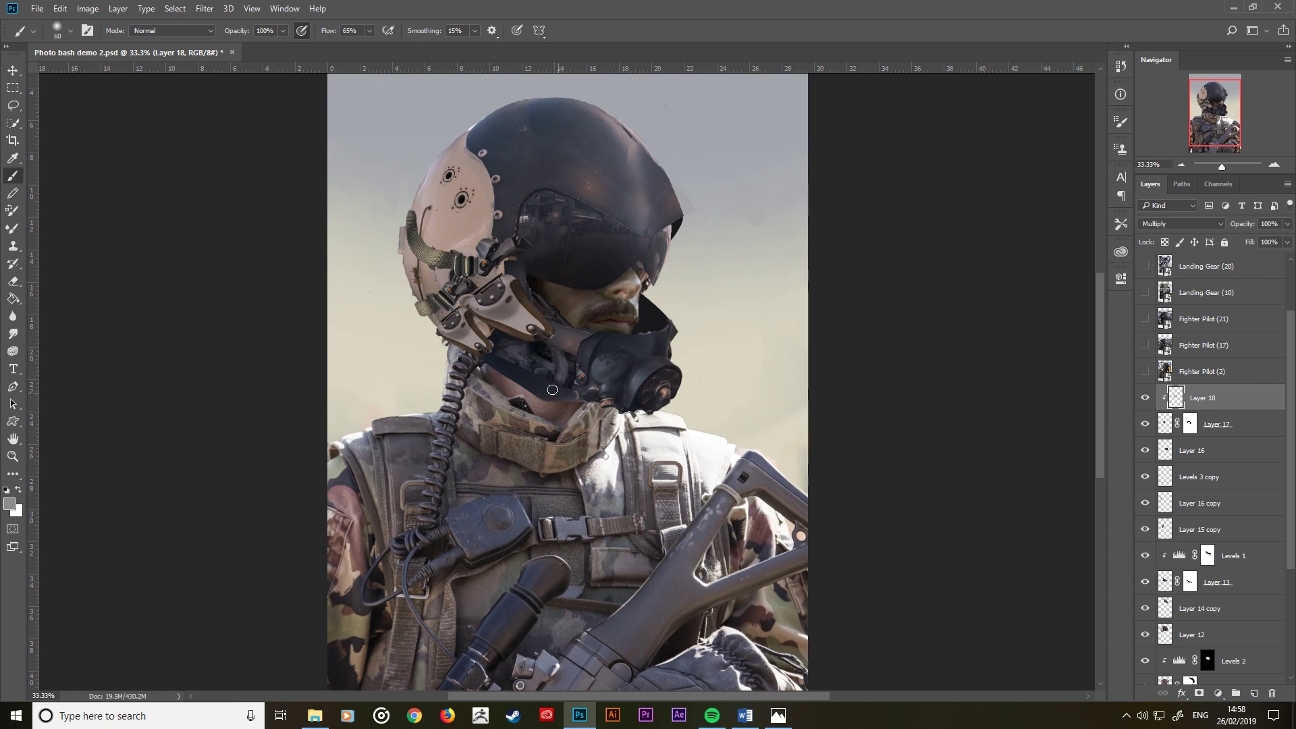
pyautogui.hotkey('ctrl', '-')
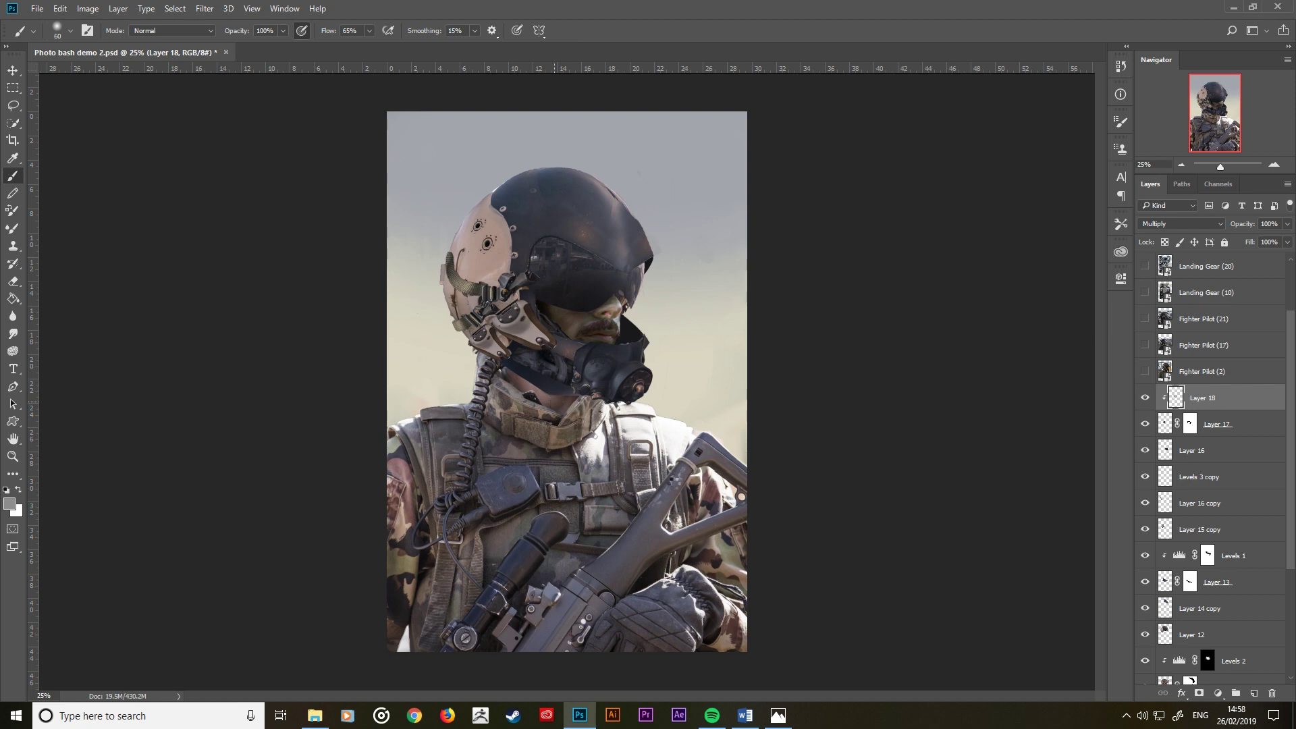
pyautogui.hotkey('ctrl', 'shift', 'h')
pyautogui.hotkey('ctrl', '+')
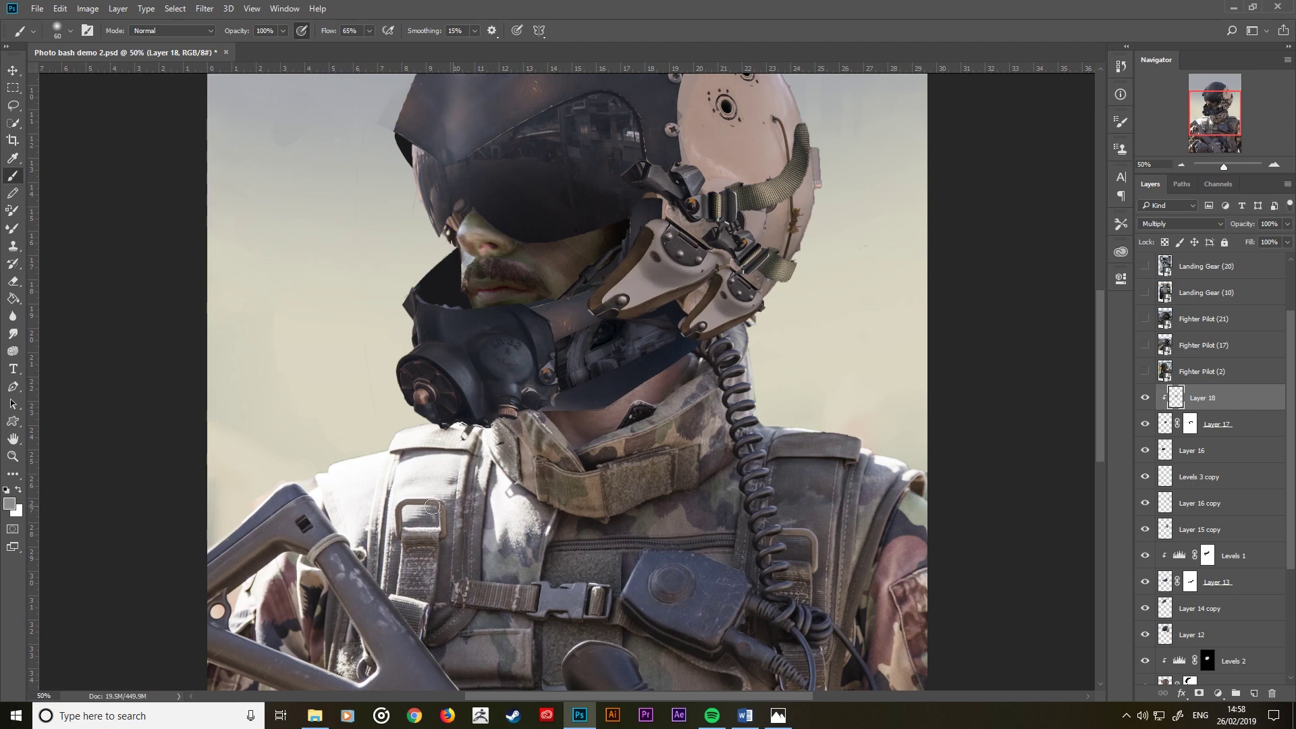
# Step: Show the Fighter Pilot (2) photo and make it the active layer
pyautogui.click(1145, 371)
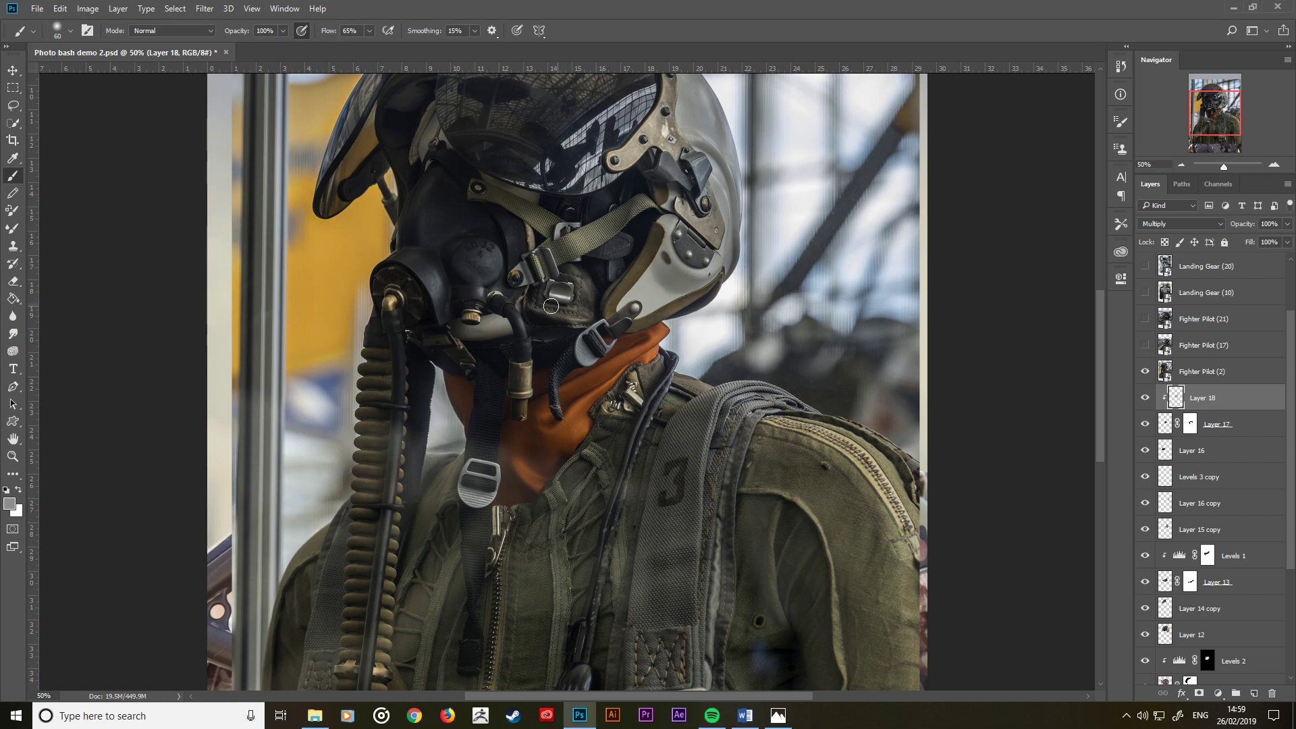
pyautogui.click(12, 122)
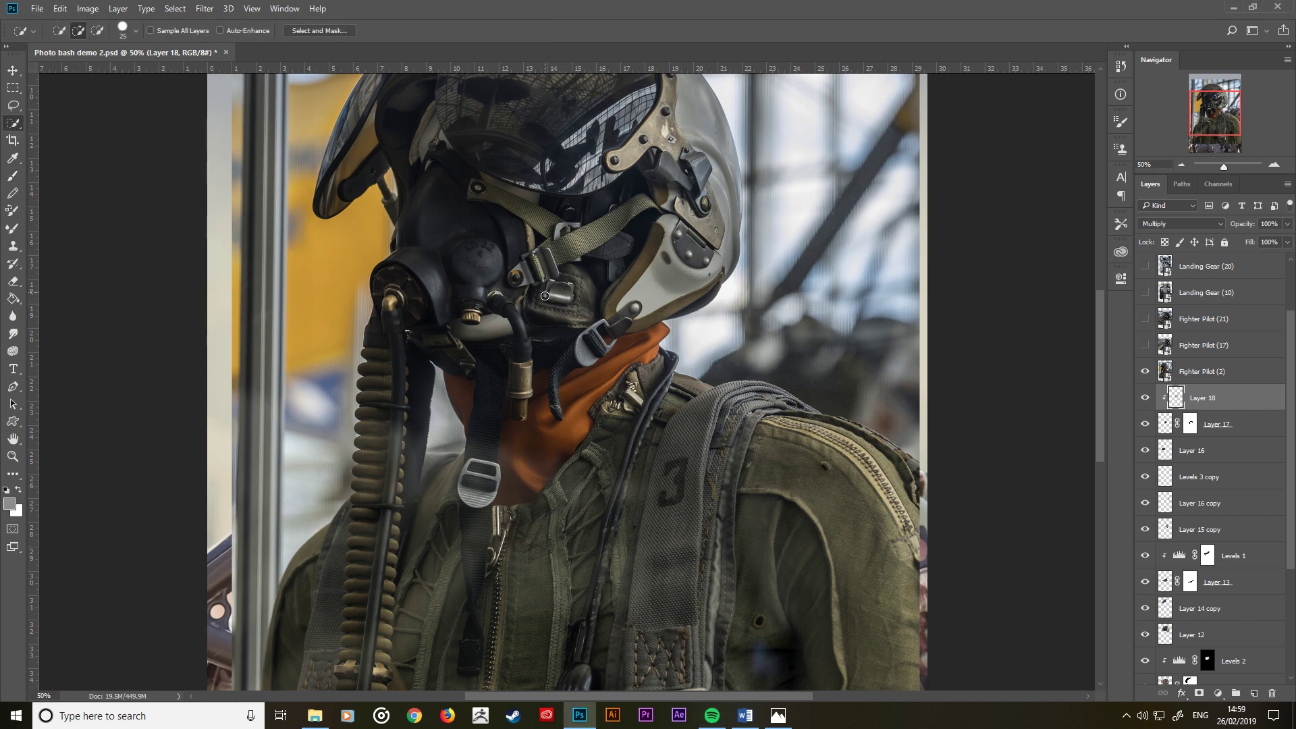
pyautogui.moveTo(545, 297); pyautogui.dragTo(582, 274)
pyautogui.keyDown('ctrl'); pyautogui.click(1176, 397); pyautogui.keyUp('ctrl')
pyautogui.click(1201, 371)
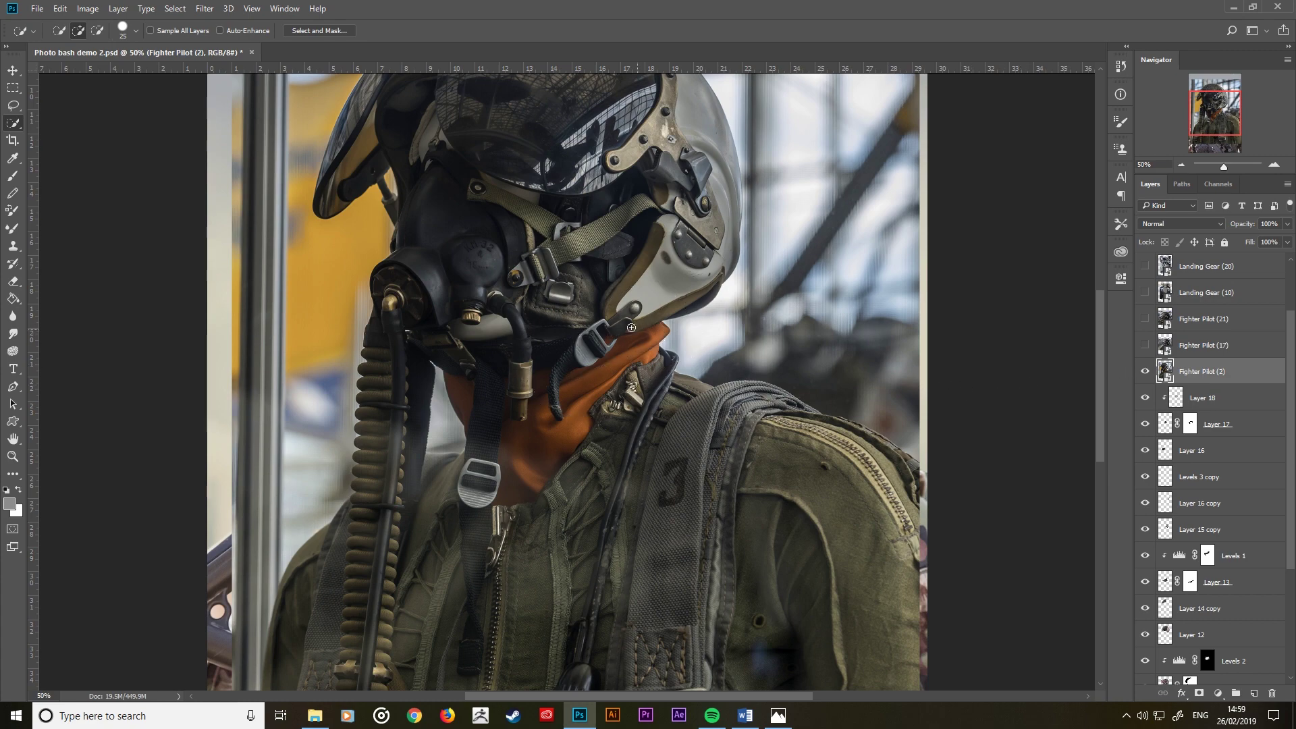
pyautogui.hotkey('ctrl', 'd')
# Step: Quick-select the metal helmet bracket, copy it to new Layer 19, and hide the photo
pyautogui.moveTo(607, 365); pyautogui.dragTo(573, 449)
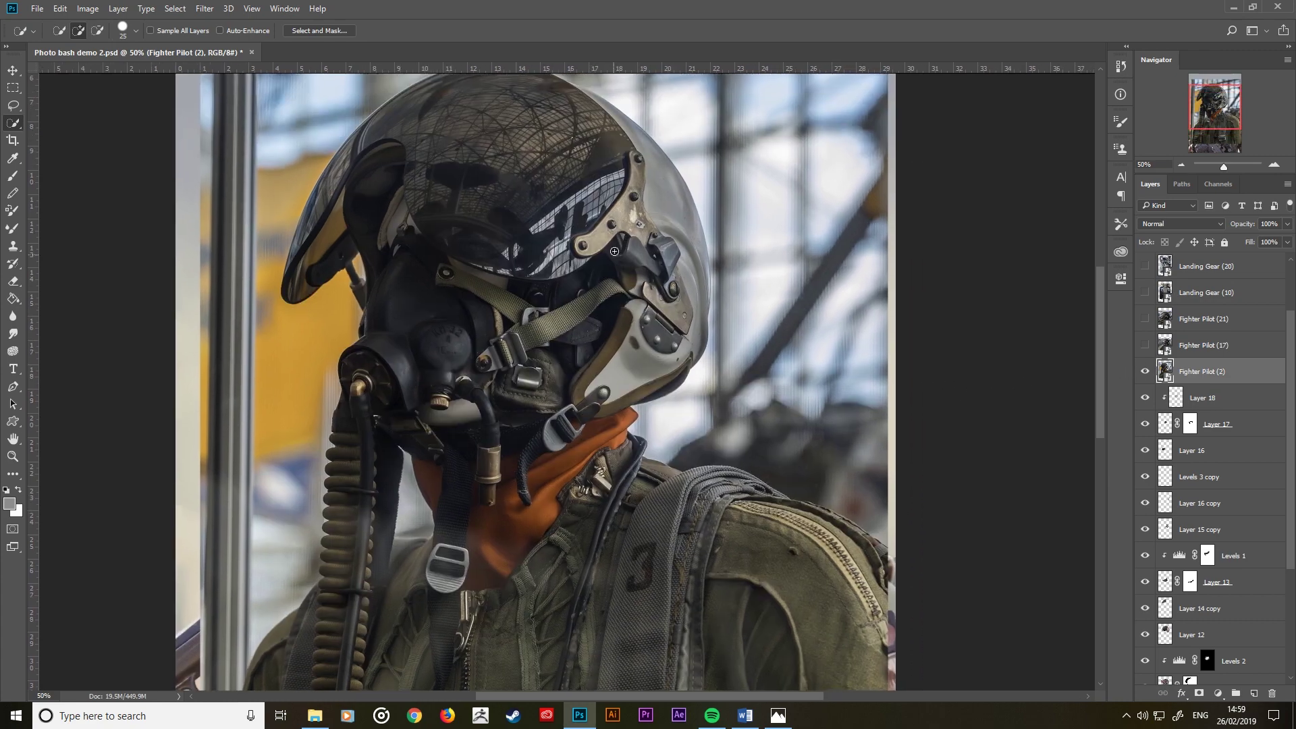
pyautogui.moveTo(584, 245)
pyautogui.mouseDown()
pyautogui.moveTo(614, 223)
pyautogui.moveTo(636, 157)
pyautogui.moveTo(651, 236)
pyautogui.mouseUp()
pyautogui.rightClick(632, 217)
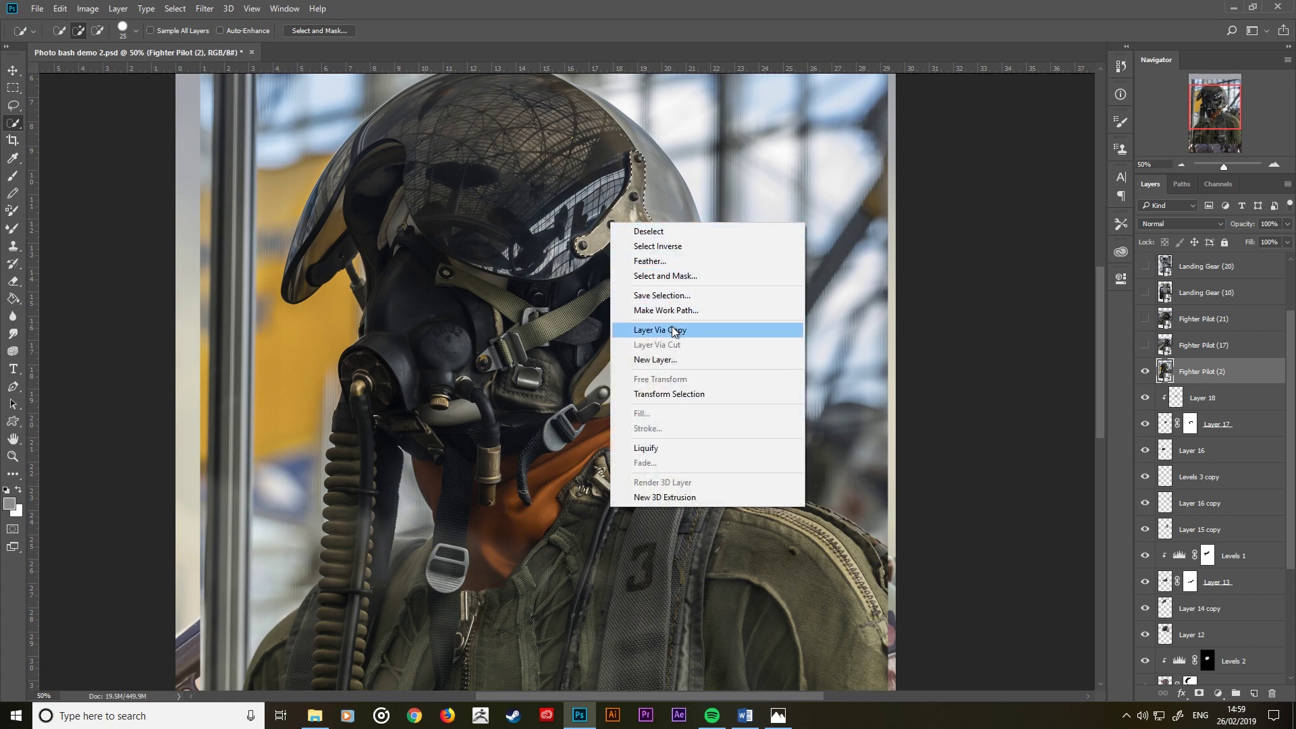
pyautogui.click(678, 330)
pyautogui.click(1145, 397)
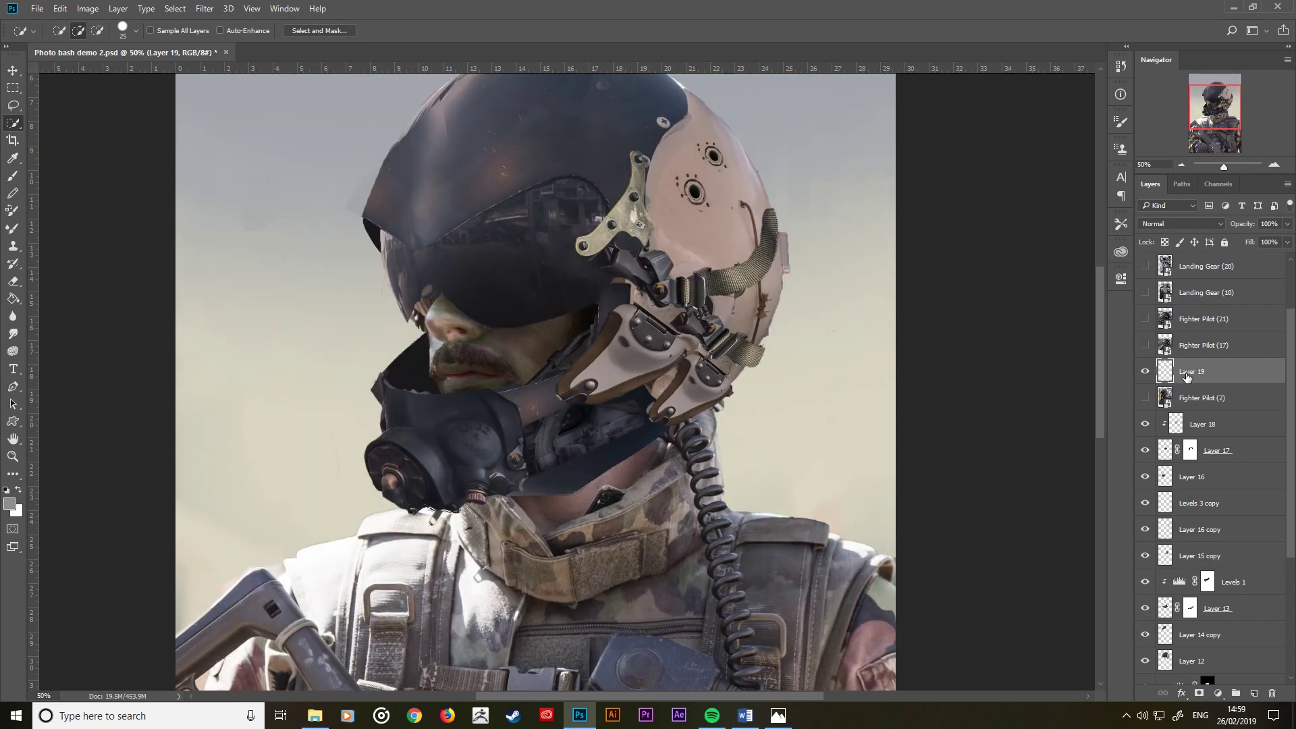
# Step: Move Layer 19 above Layer 18, then rotate the bracket onto the oxygen mask
pyautogui.moveTo(1187, 378); pyautogui.dragTo(1190, 410)
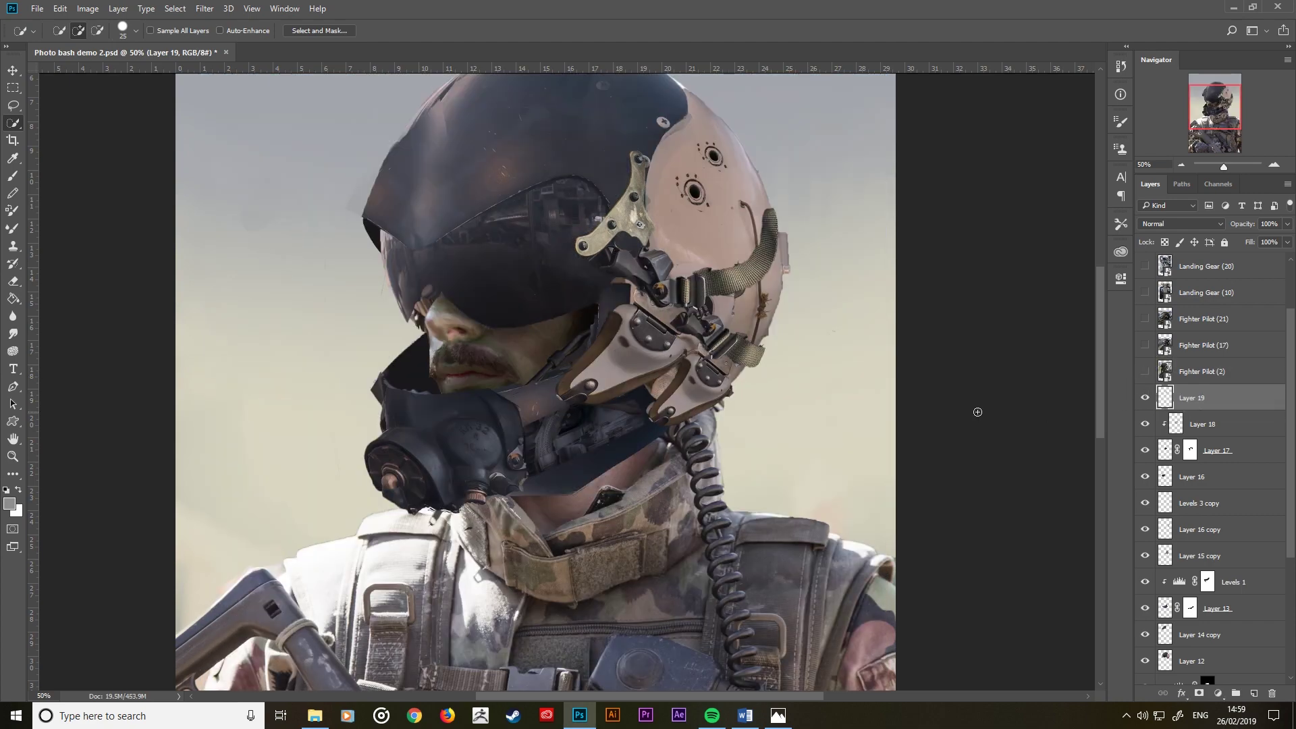
pyautogui.hotkey('ctrl', 't')
pyautogui.moveTo(817, 313); pyautogui.dragTo(743, 125)
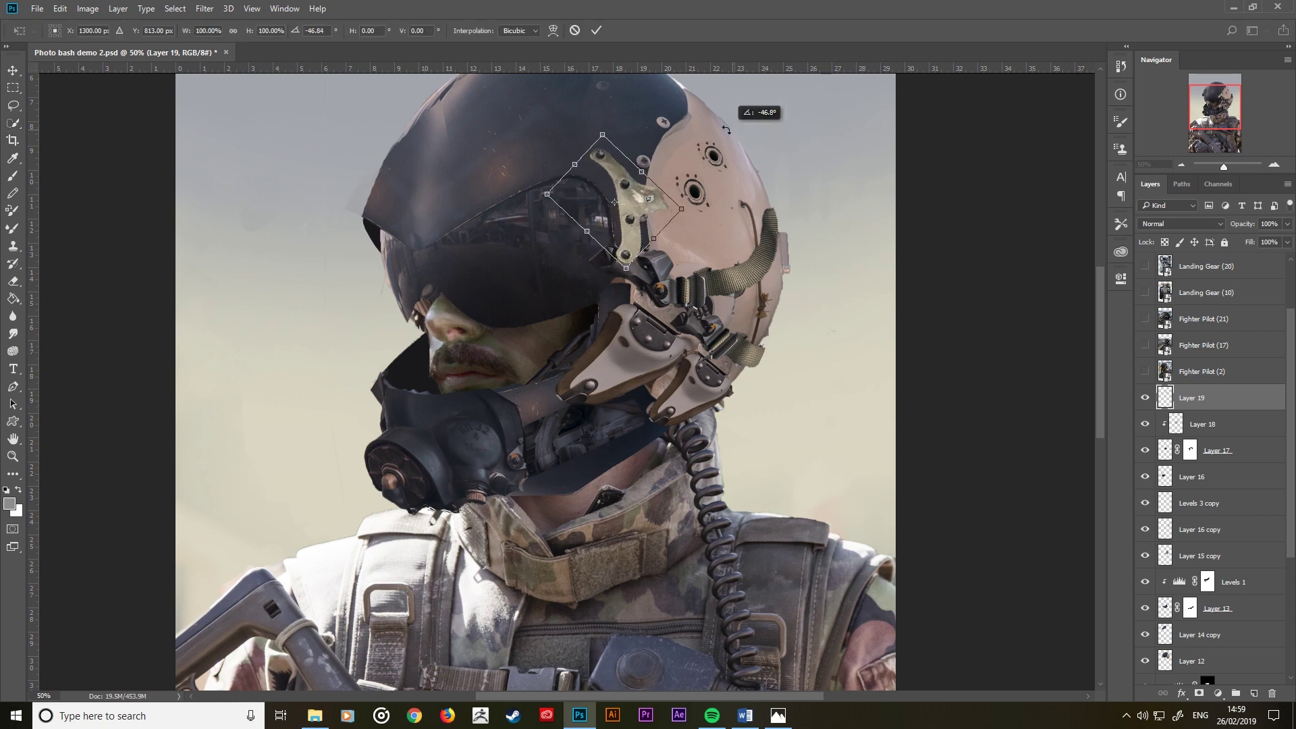
pyautogui.moveTo(623, 222); pyautogui.dragTo(533, 445)
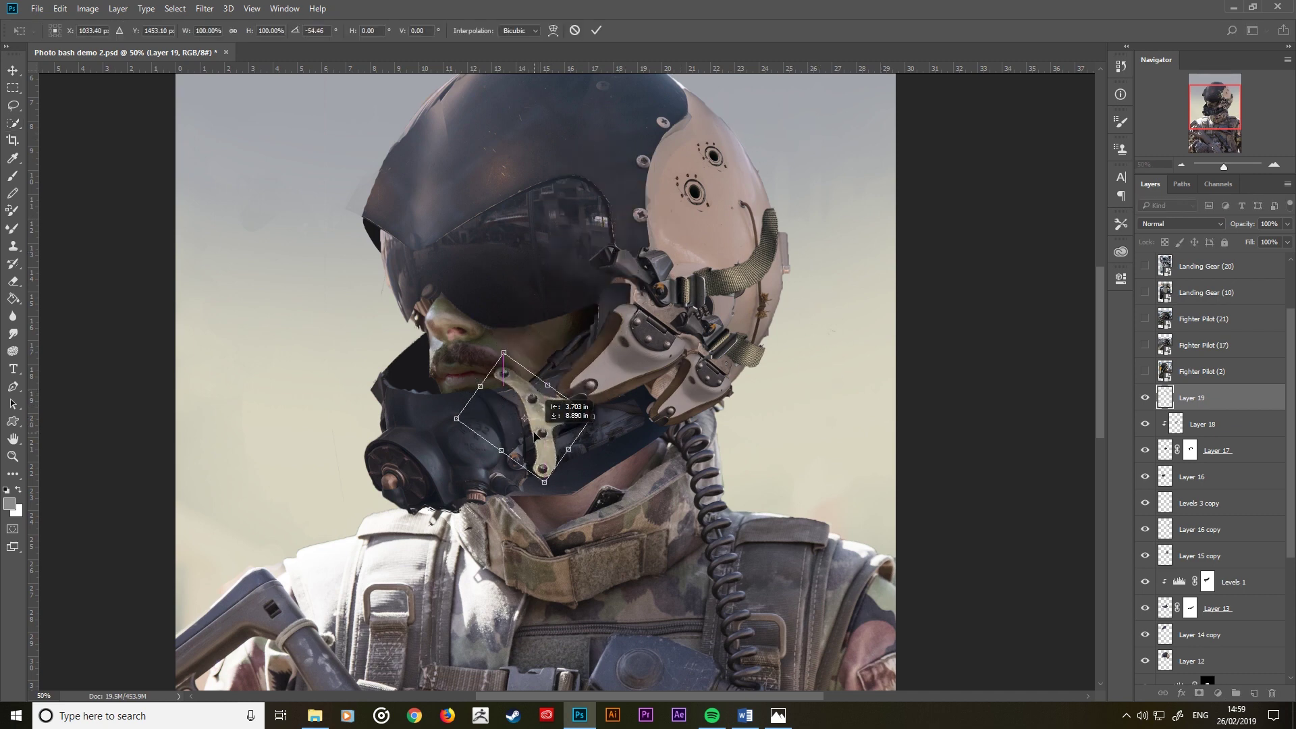
pyautogui.moveTo(527, 452); pyautogui.dragTo(520, 461)
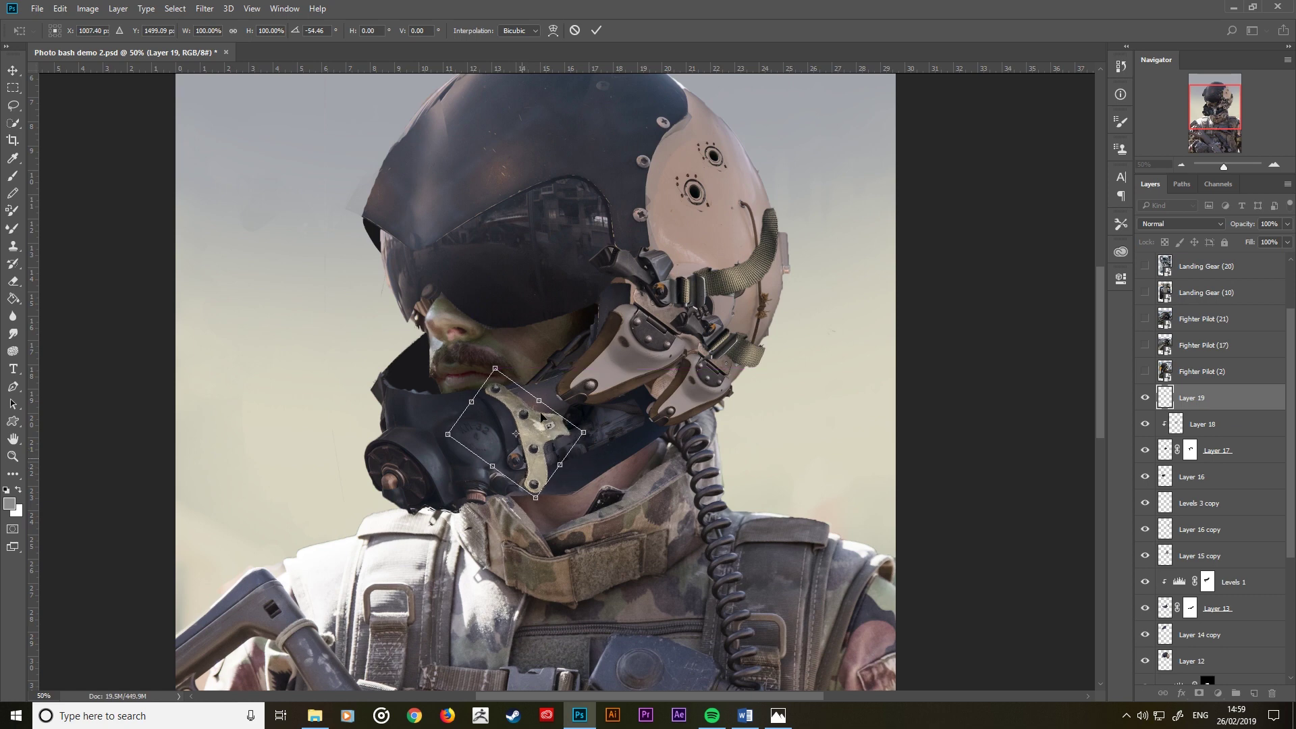
pyautogui.click(596, 30)
# Step: Skew and reshape the bracket to sit angled across the mask at about -4.7°
pyautogui.hotkey('ctrl', 't')
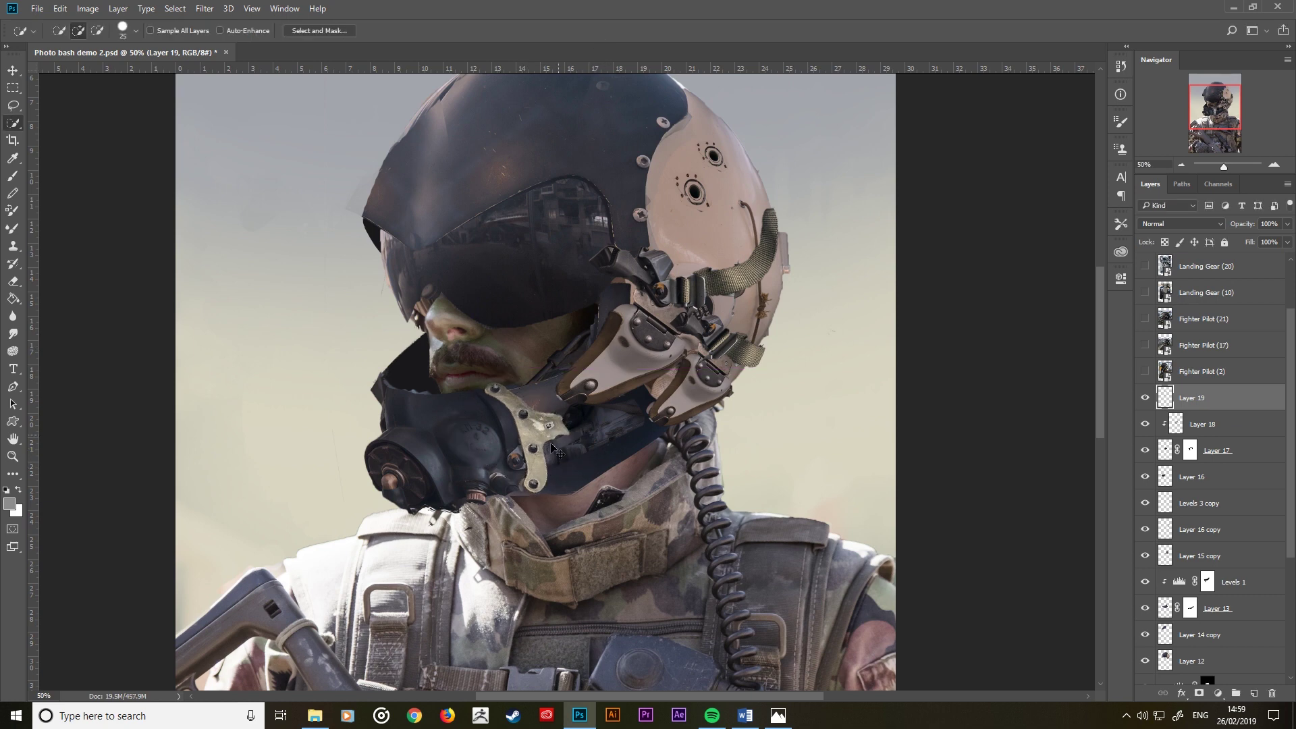
pyautogui.rightClick(540, 437)
pyautogui.click(574, 491)
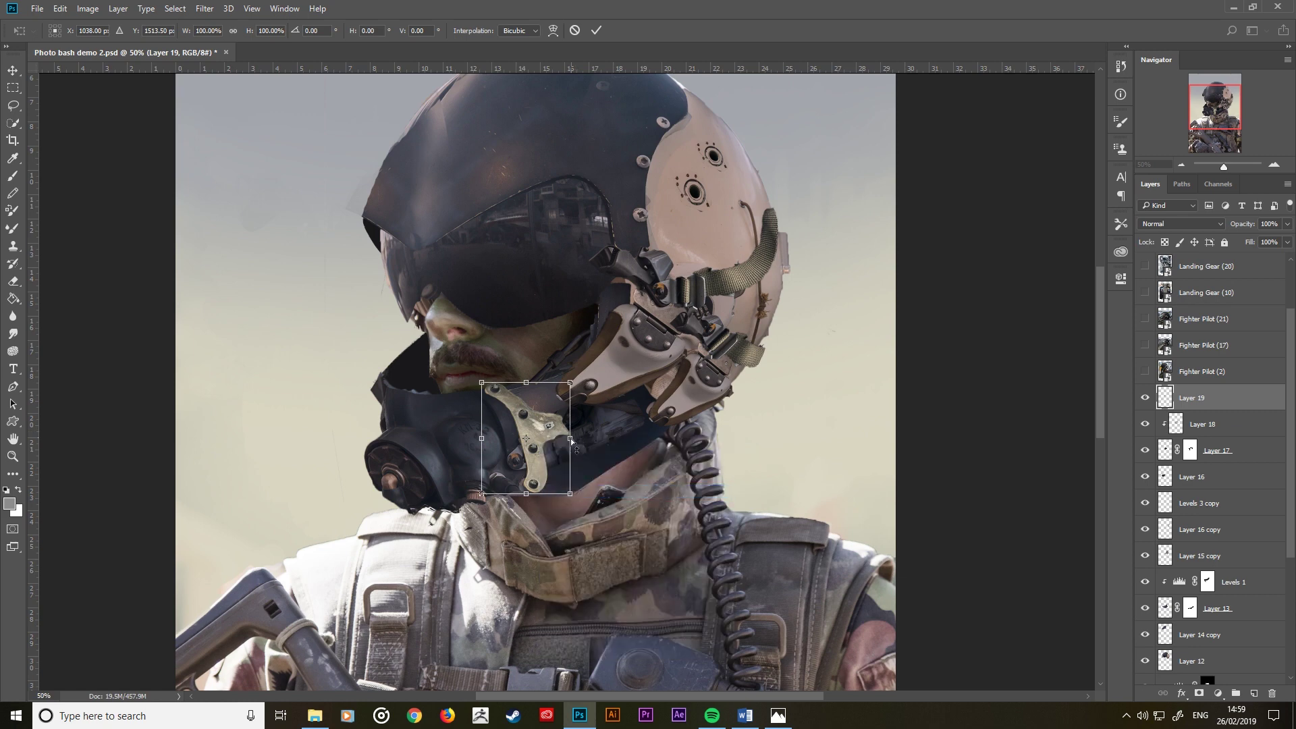
pyautogui.moveTo(574, 424); pyautogui.dragTo(572, 402)
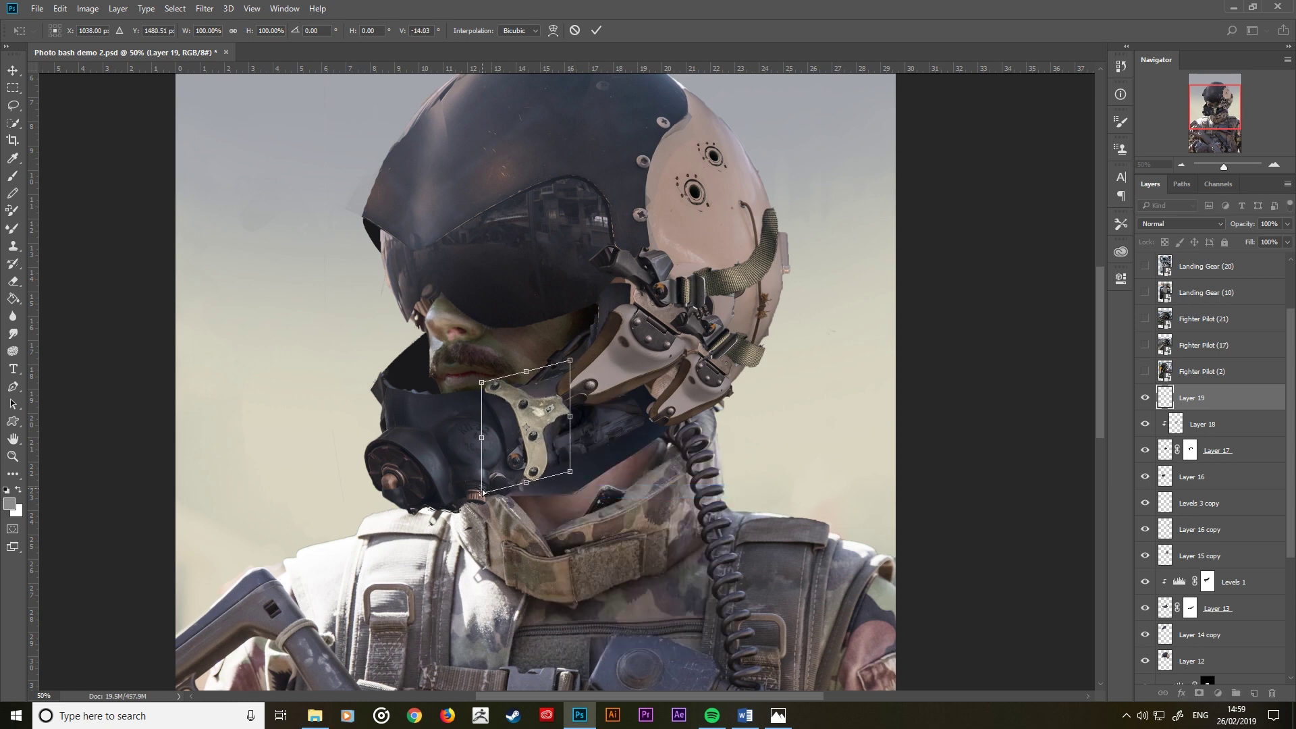
pyautogui.moveTo(481, 495); pyautogui.dragTo(477, 496)
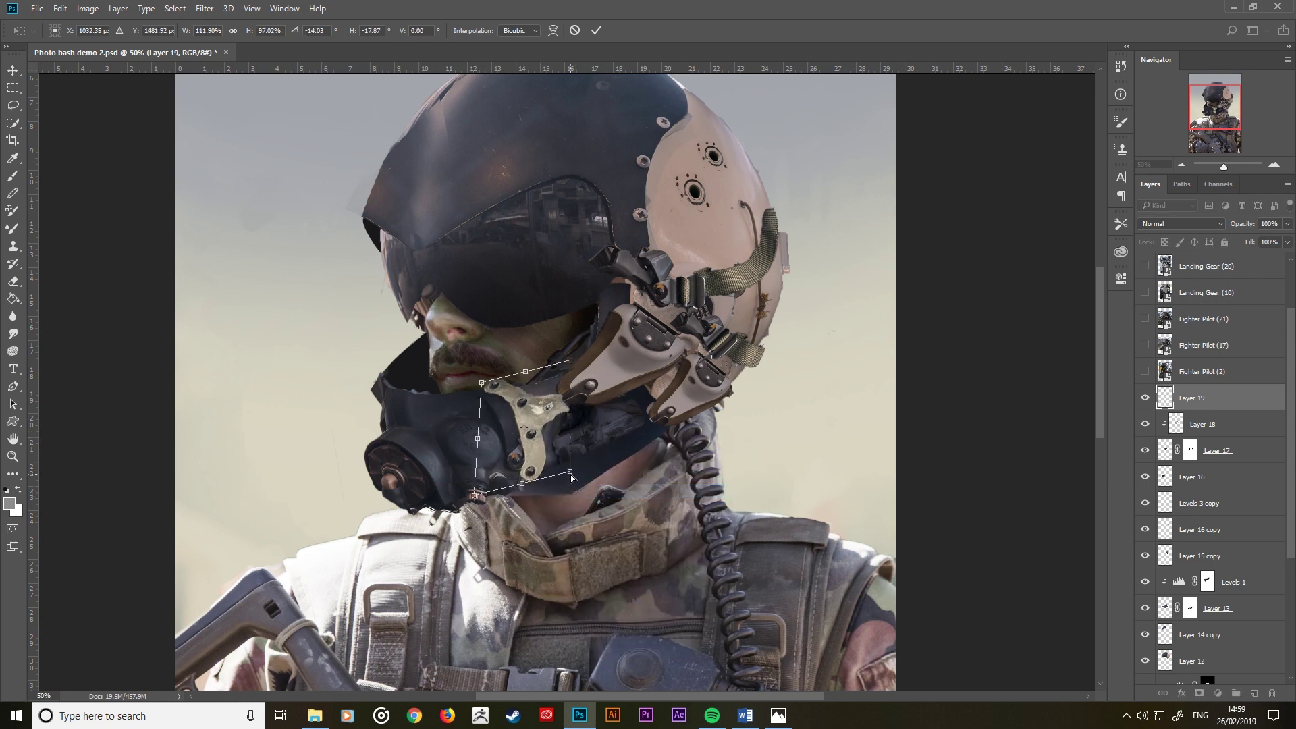
pyautogui.moveTo(570, 473)
pyautogui.mouseDown()
pyautogui.moveTo(569, 491)
pyautogui.moveTo(512, 493)
pyautogui.mouseUp()
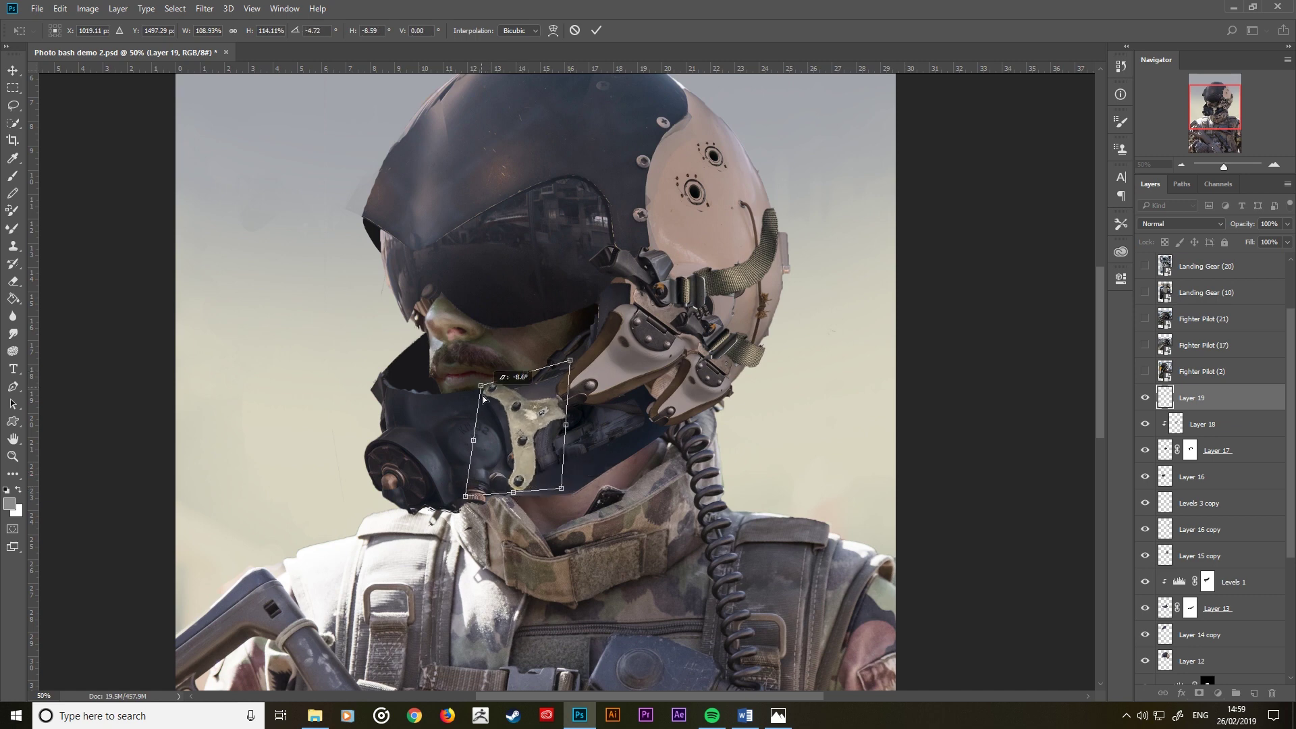
pyautogui.moveTo(492, 380); pyautogui.dragTo(490, 390)
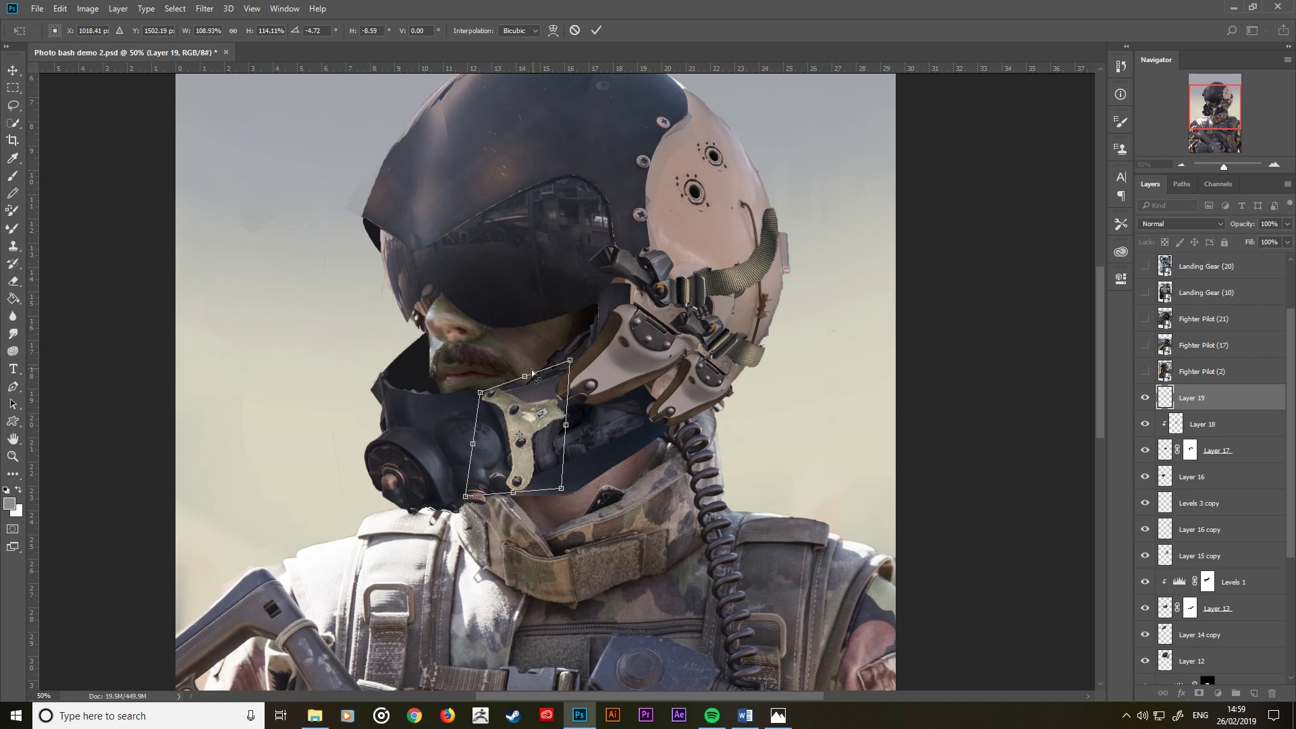
pyautogui.moveTo(533, 378); pyautogui.dragTo(548, 373)
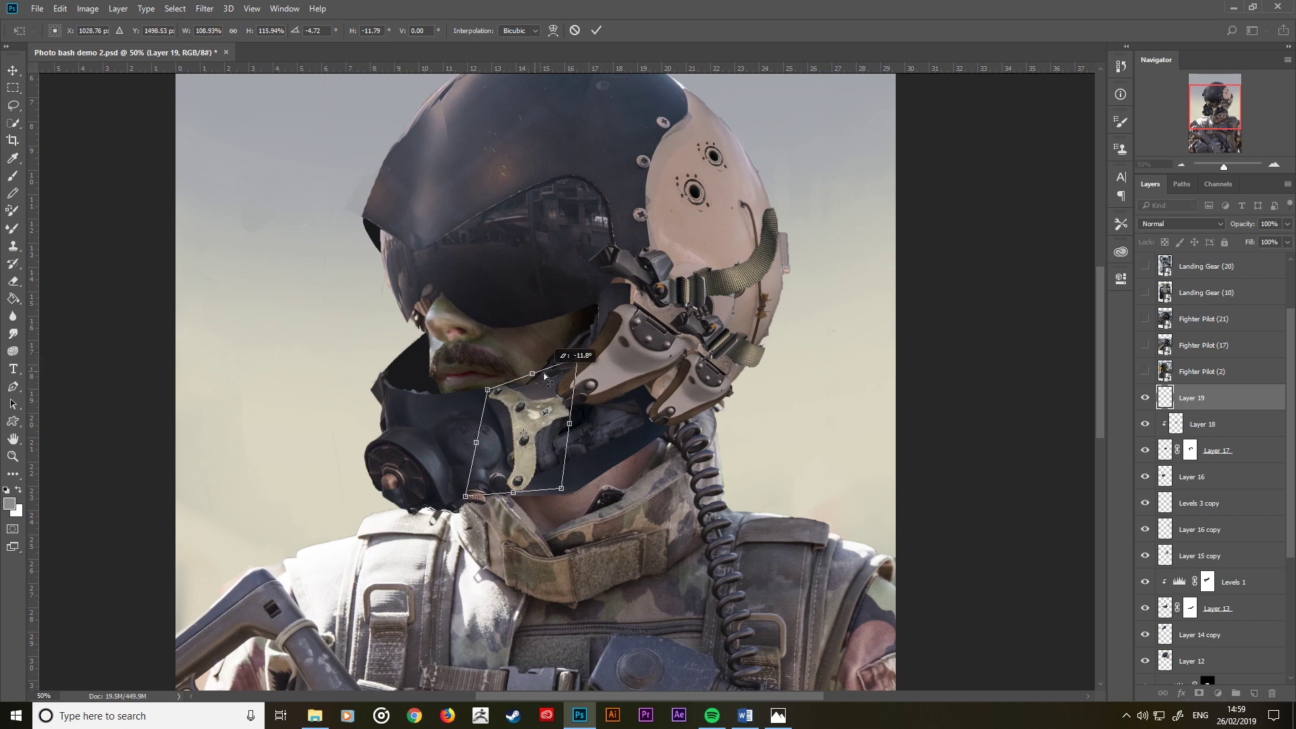
pyautogui.moveTo(507, 432); pyautogui.dragTo(501, 439)
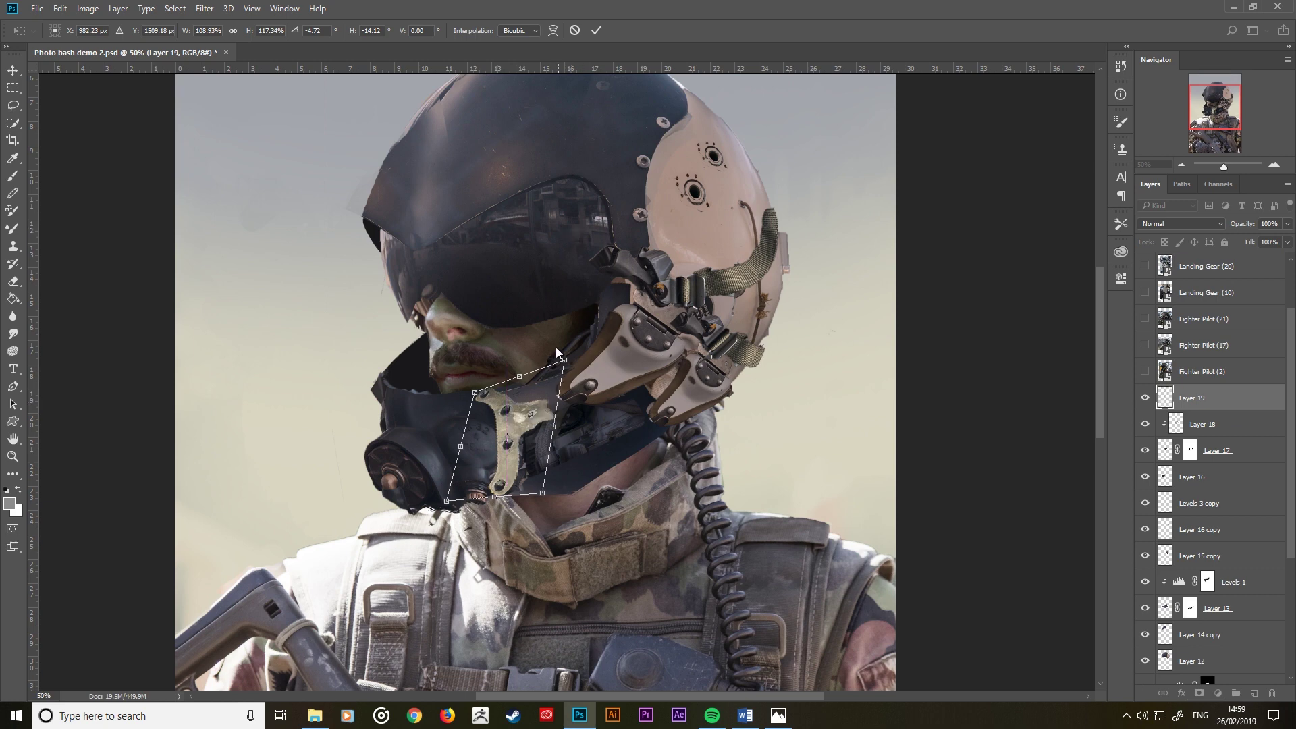
pyautogui.click(596, 31)
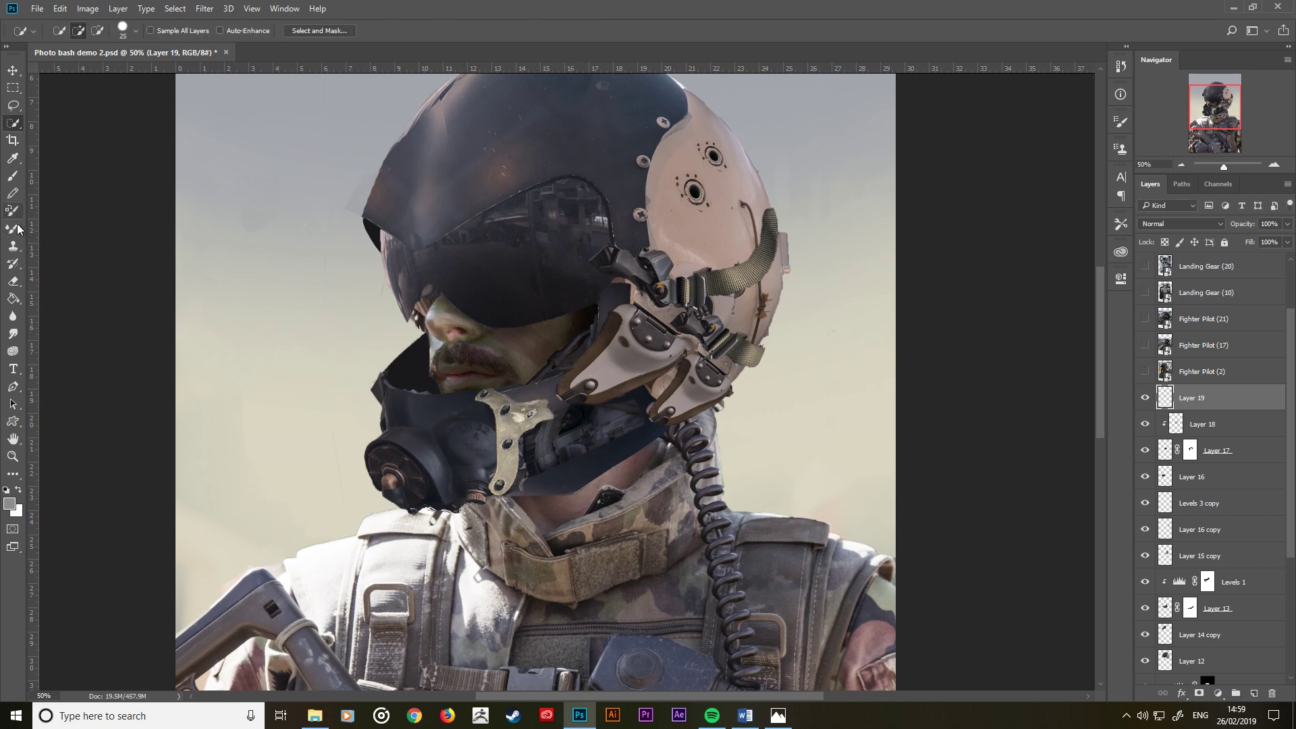
# Step: Set up the Watercolor brush preset at size 25 with a sampled dark colour
pyautogui.click(13, 280)
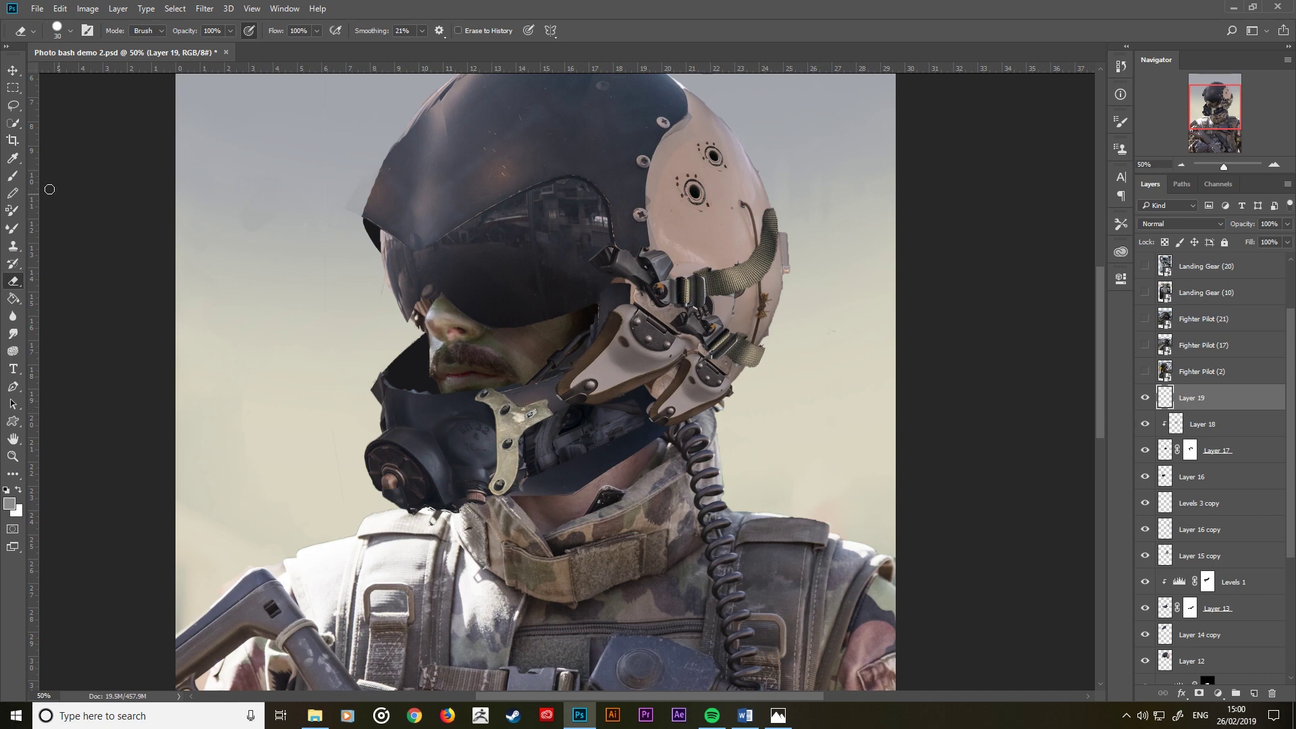
pyautogui.press('b')
pyautogui.rightClick(519, 405)
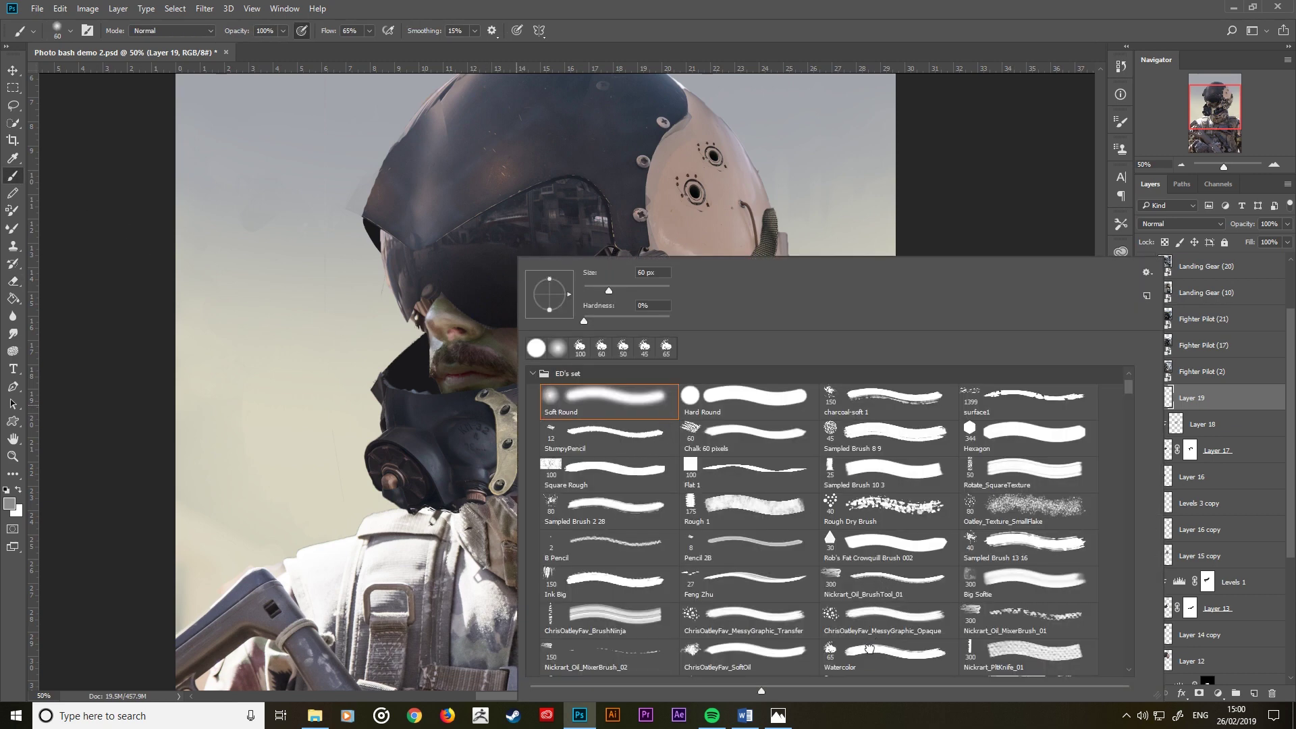
pyautogui.doubleClick(869, 650)
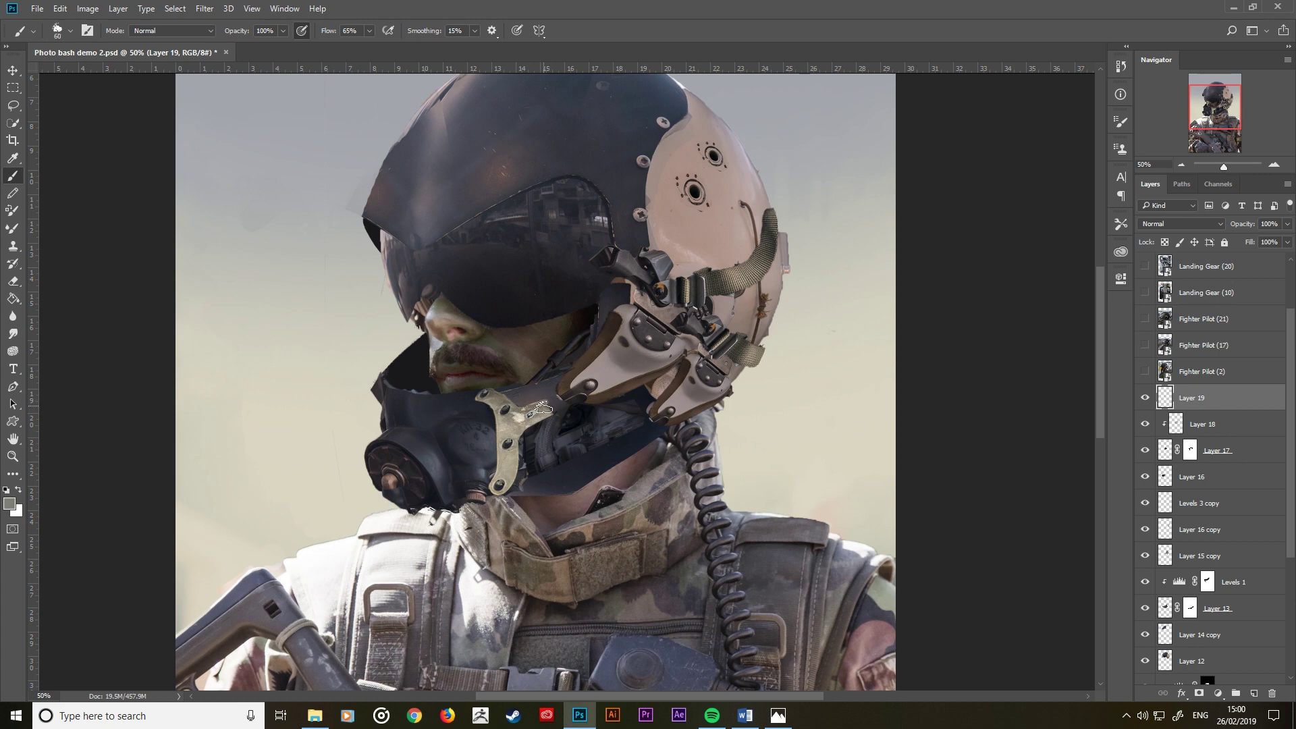
pyautogui.press('[')
pyautogui.press('[')
pyautogui.press('[')
pyautogui.press('[')
pyautogui.press('[')
pyautogui.press('[')
pyautogui.press(']')
pyautogui.press(']')
pyautogui.keyDown('alt'); pyautogui.click(558, 391); pyautogui.keyUp('alt')
pyautogui.press(']')
# Step: Paint sampled light tan and dark strokes along the oxygen mask's left edge
pyautogui.press('alt')
pyautogui.keyDown('alt'); pyautogui.click(500, 390); pyautogui.keyUp('alt')
pyautogui.moveTo(383, 390); pyautogui.dragTo(375, 403)
pyautogui.keyDown('alt'); pyautogui.click(491, 454); pyautogui.keyUp('alt')
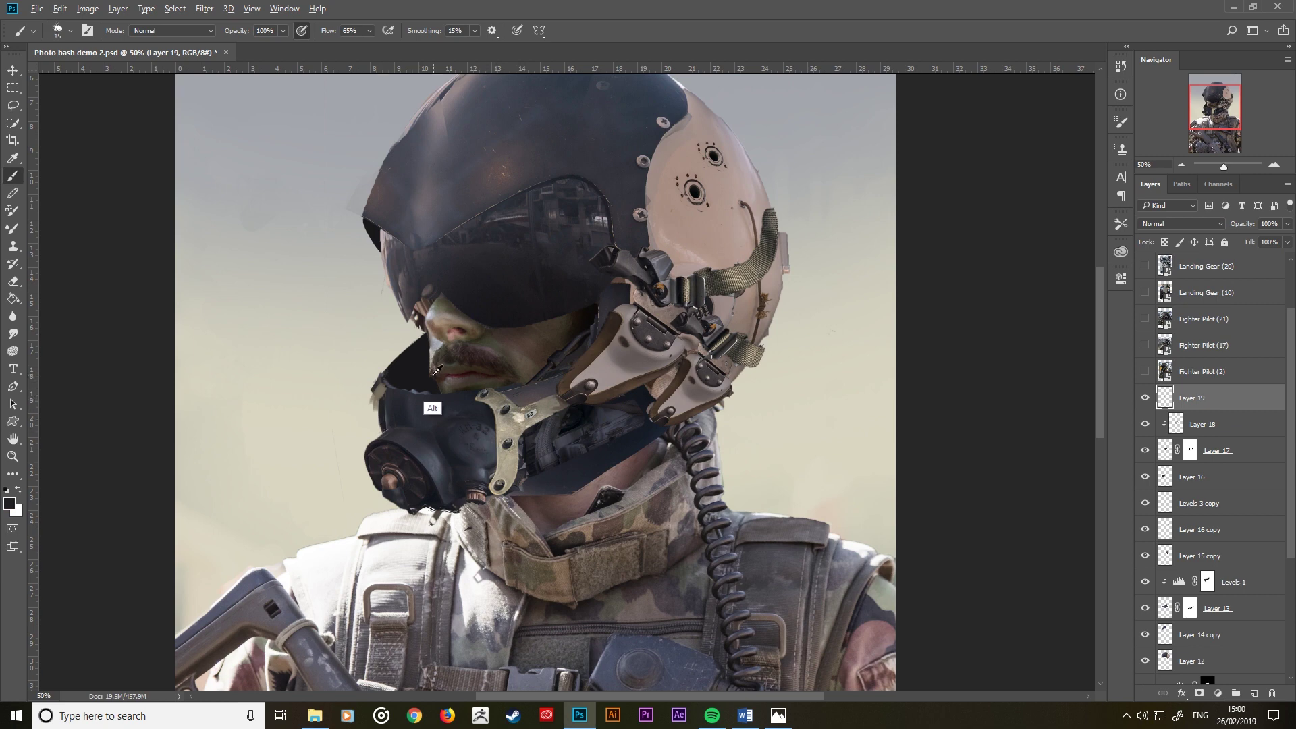
pyautogui.keyDown('alt'); pyautogui.click(428, 405); pyautogui.keyUp('alt')
pyautogui.keyDown('alt'); pyautogui.click(508, 464); pyautogui.keyUp('alt')
pyautogui.press(']')
pyautogui.moveTo(375, 404)
pyautogui.mouseDown()
pyautogui.moveTo(375, 425)
pyautogui.moveTo(375, 405)
pyautogui.mouseUp()
pyautogui.keyDown('alt'); pyautogui.click(526, 452); pyautogui.keyUp('alt')
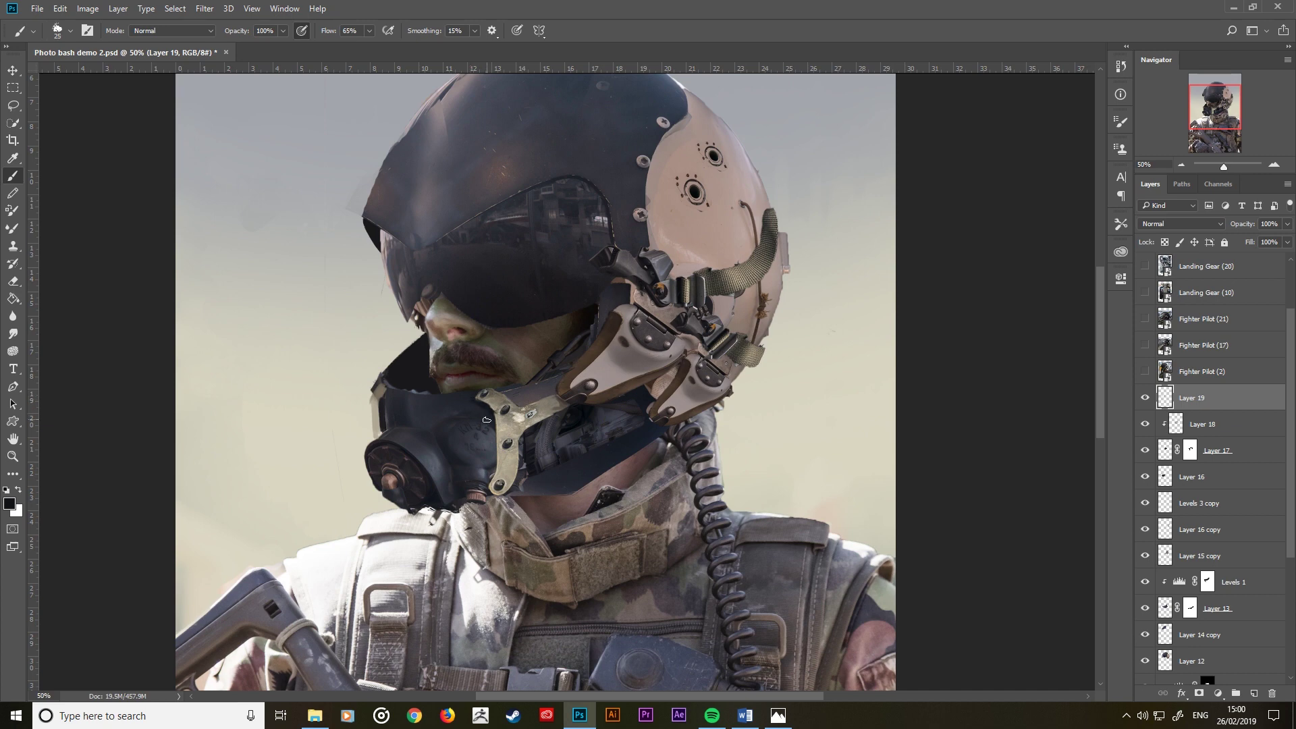
pyautogui.press(']')
# Step: Apply Match Color to Layer 19 from Layer 12, with Luminance 156 and Color Intensity 167
pyautogui.click(204, 9)
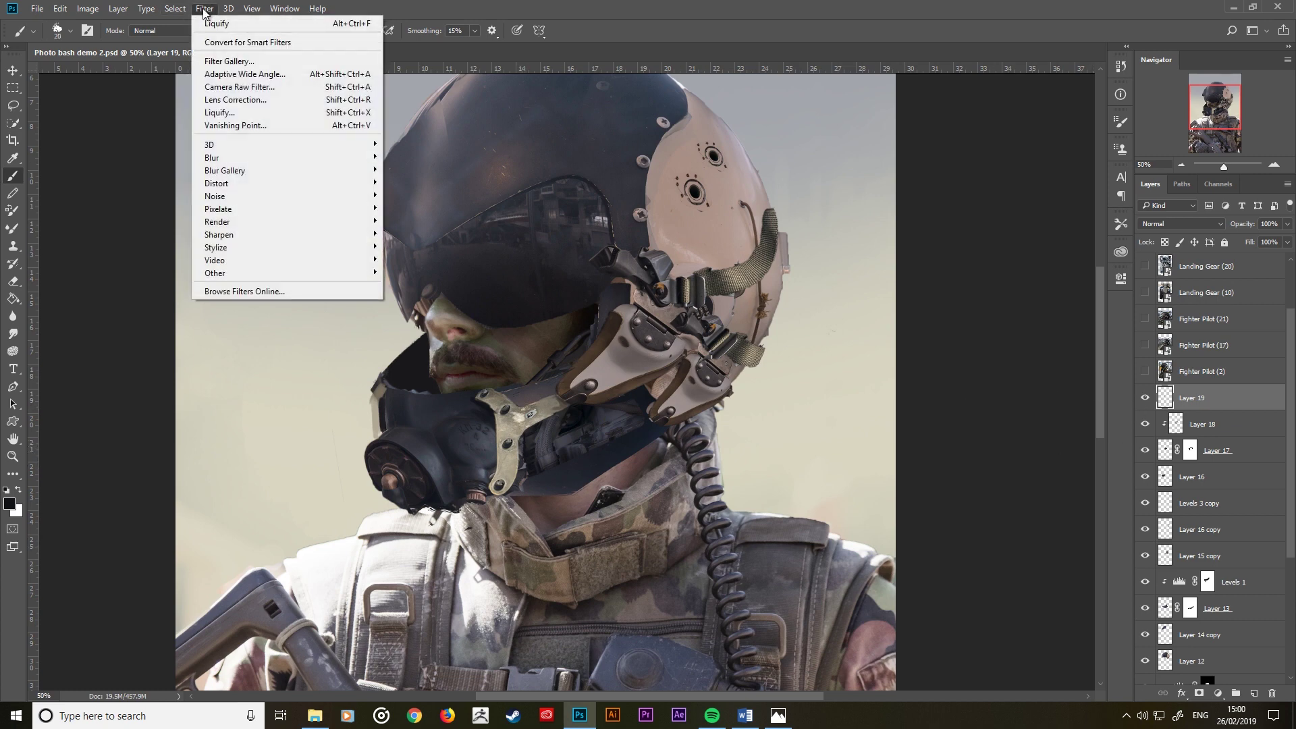
pyautogui.click(717, 244)
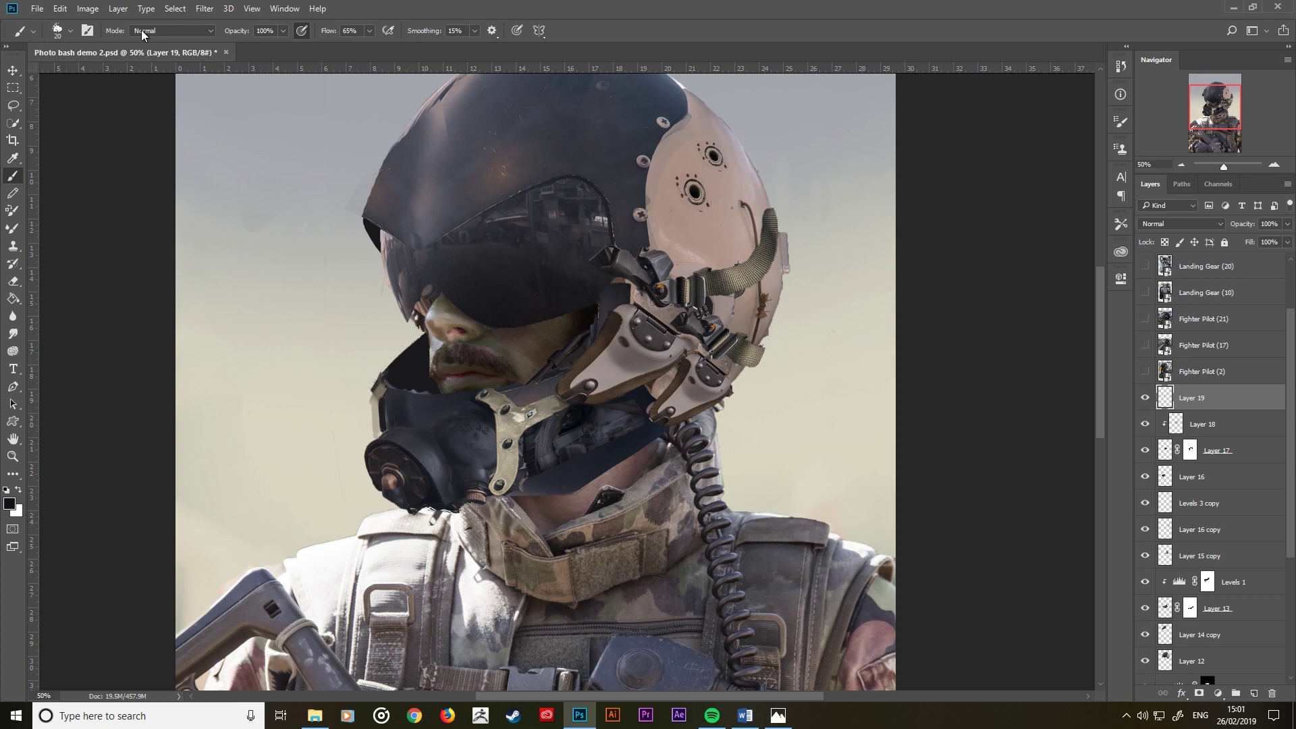
pyautogui.click(88, 8)
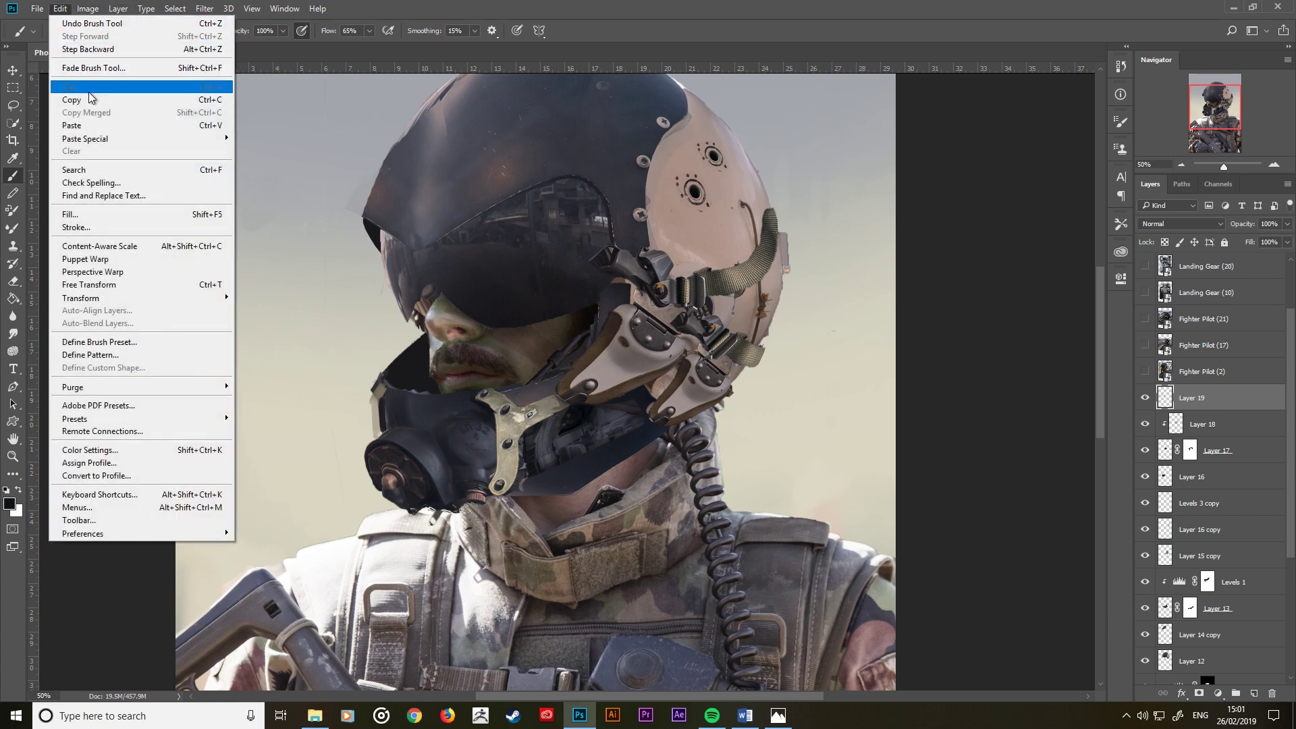
pyautogui.moveTo(152, 43)
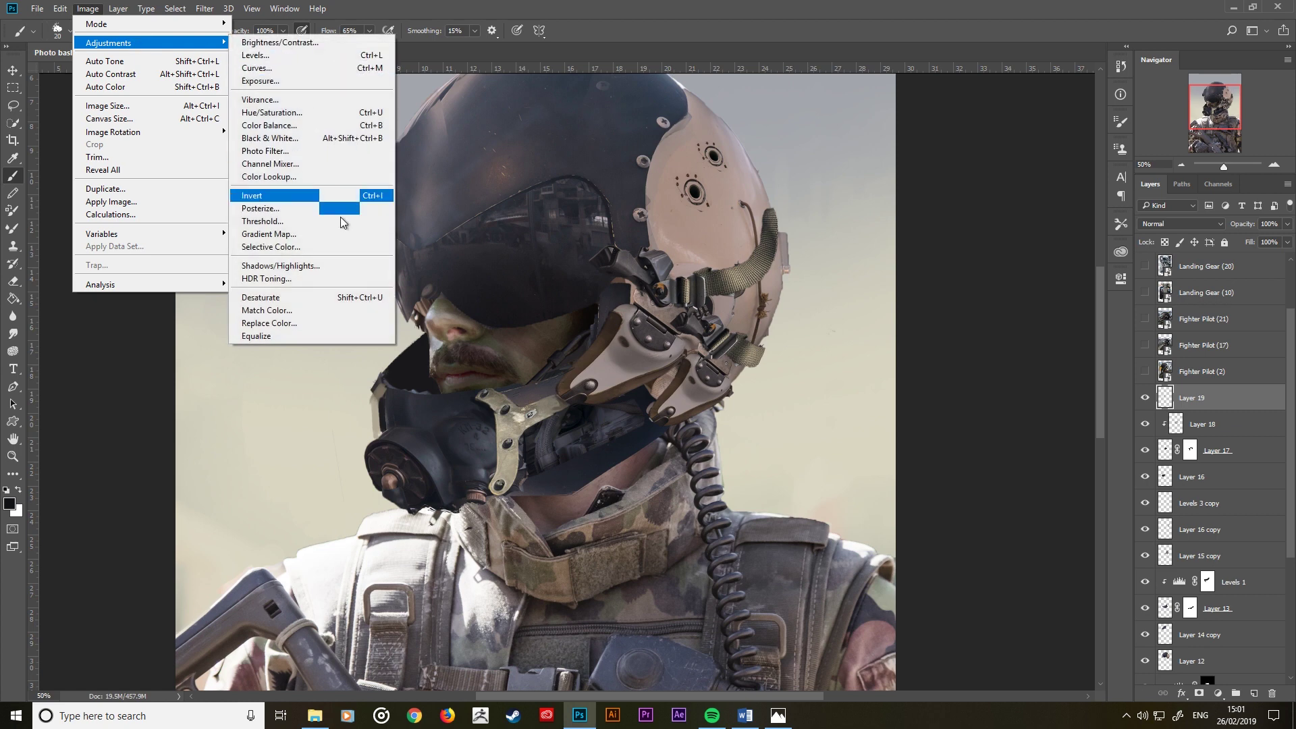
pyautogui.click(313, 311)
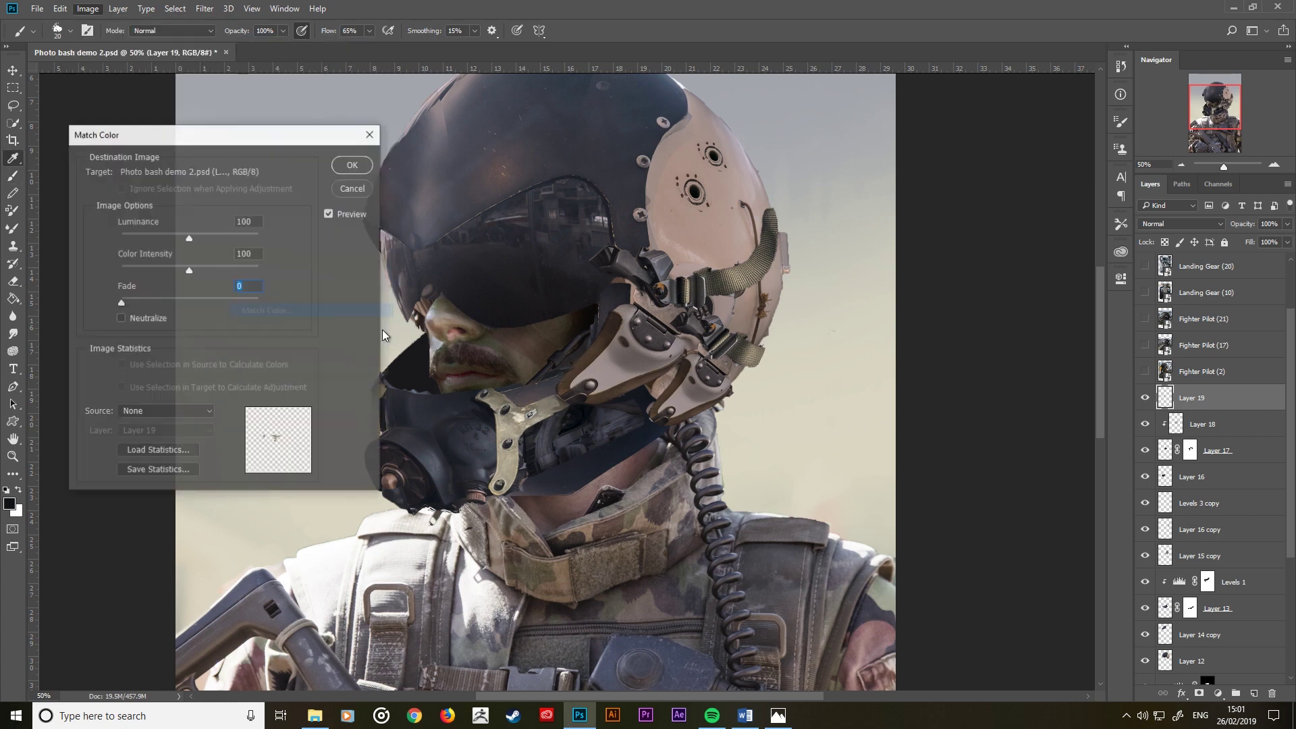
pyautogui.click(172, 414)
pyautogui.click(171, 430)
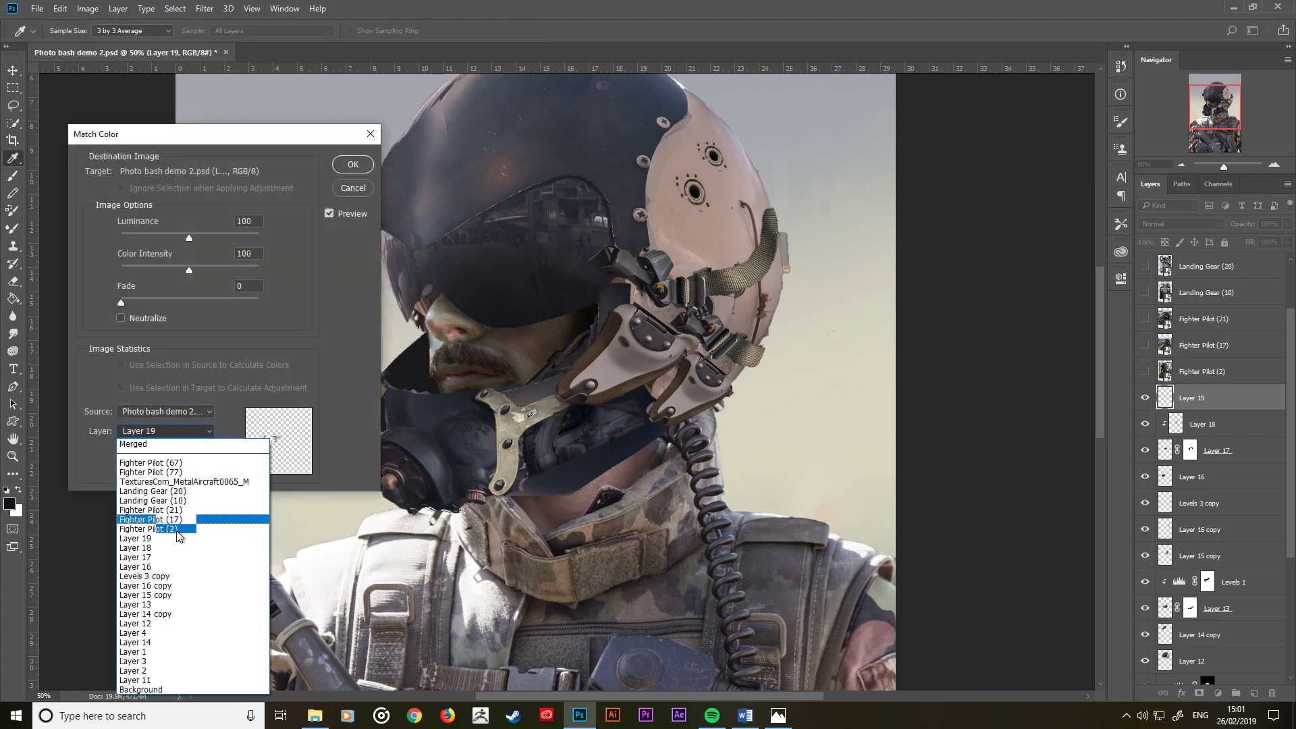
pyautogui.click(177, 623)
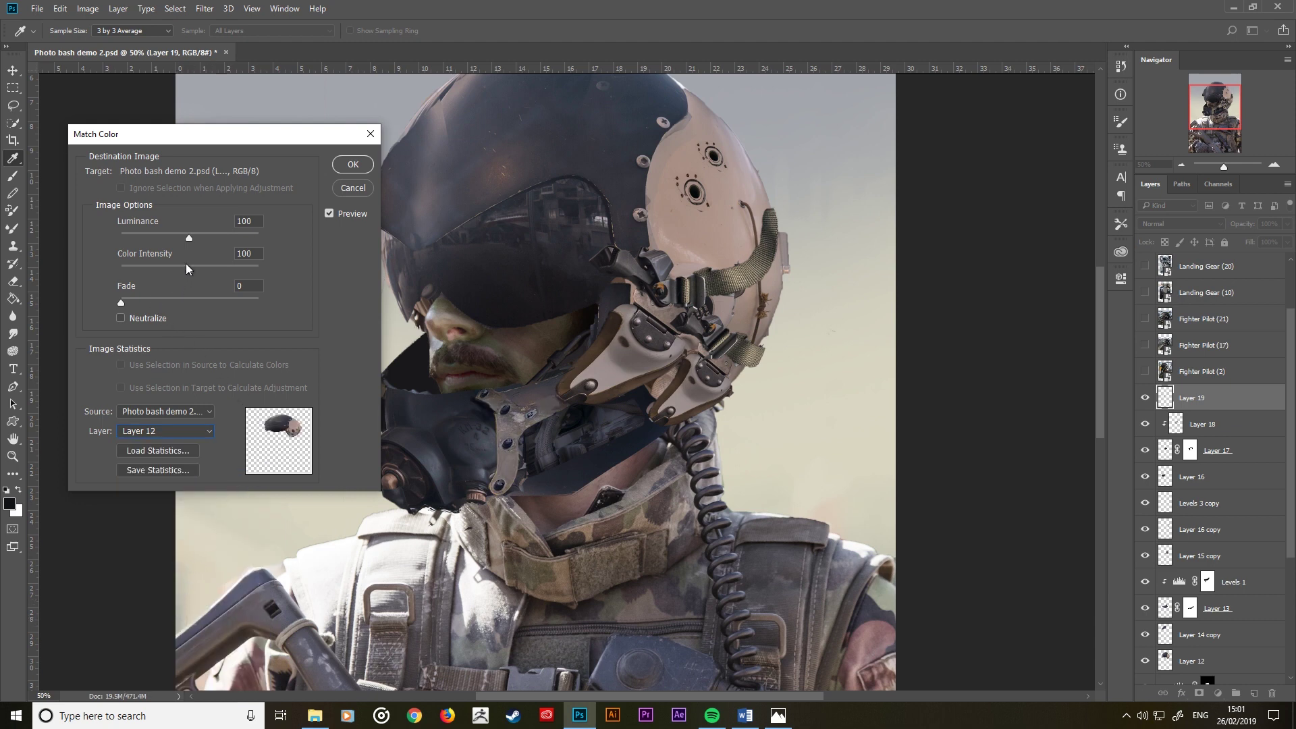
pyautogui.moveTo(188, 269); pyautogui.dragTo(209, 278)
pyautogui.moveTo(189, 238); pyautogui.dragTo(232, 239)
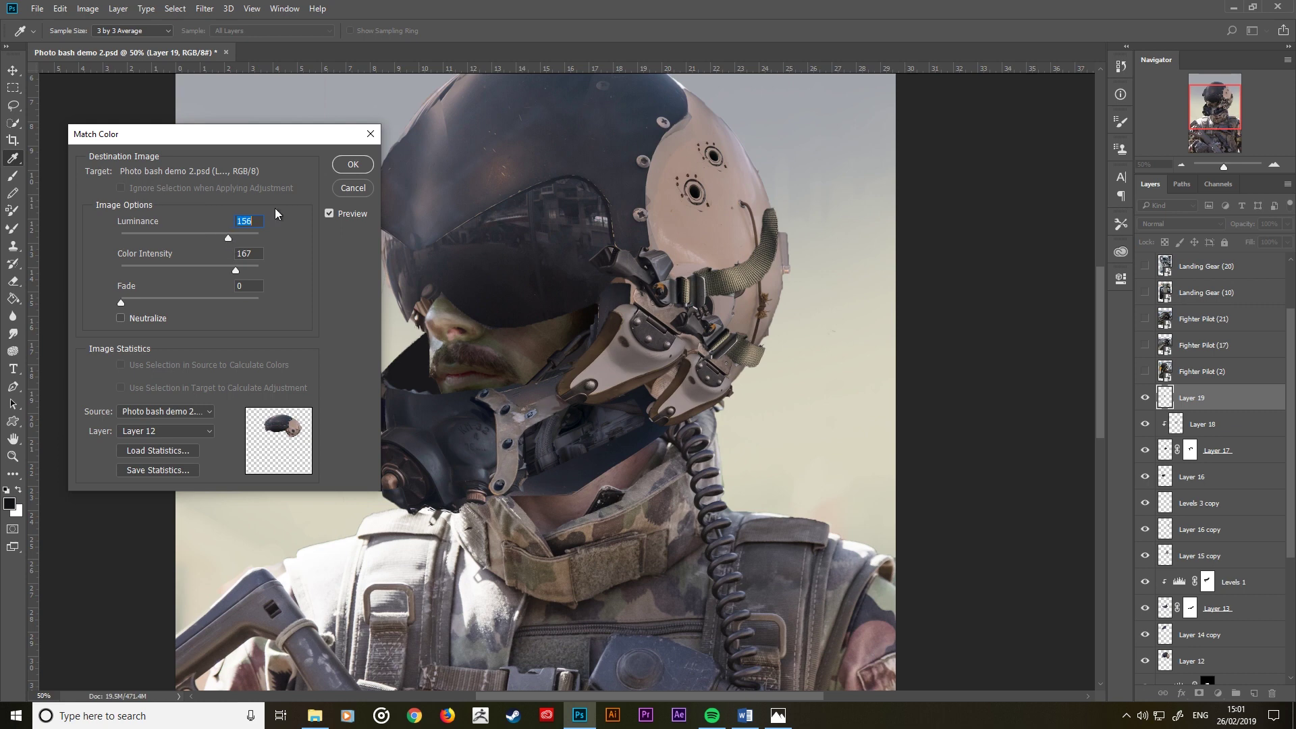
pyautogui.click(353, 164)
pyautogui.press('b')
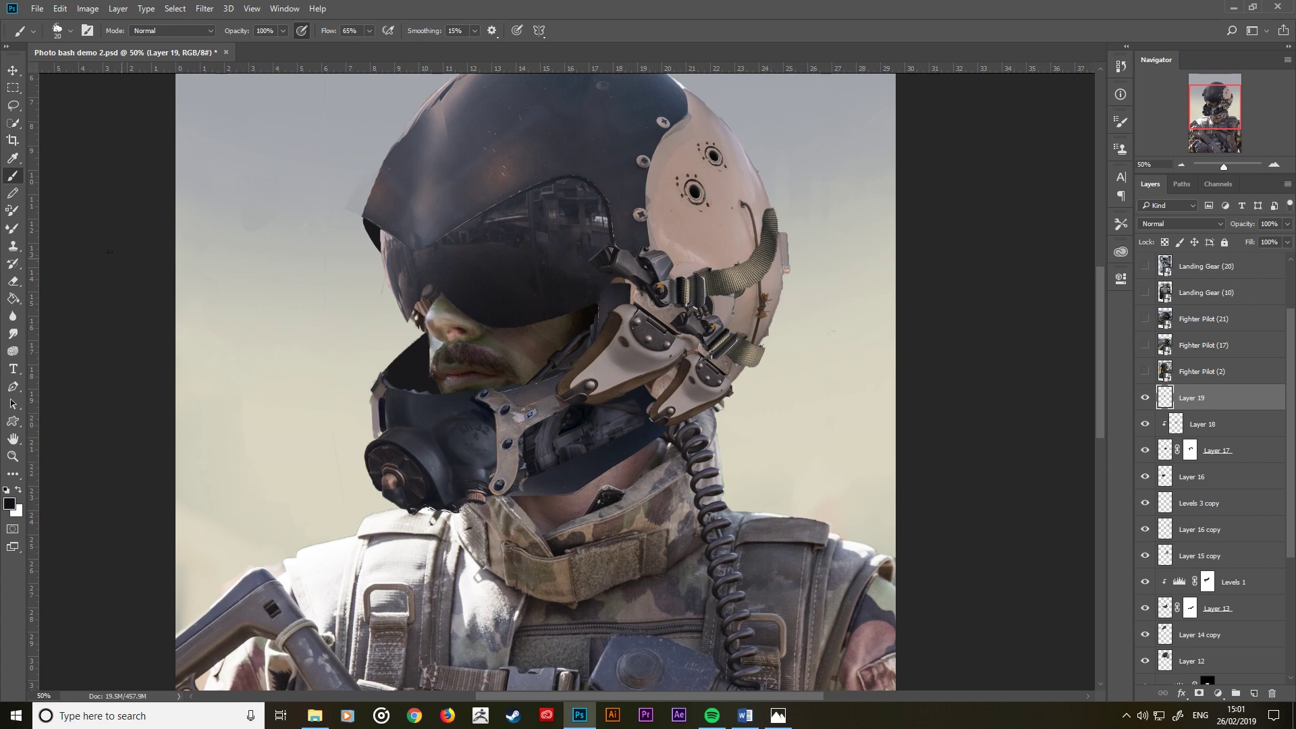
# Step: Sample the mask's dark navy with a 15 px brush and zoom to 66.67% on the face
pyautogui.keyDown('alt'); pyautogui.click(374, 395); pyautogui.keyUp('alt')
pyautogui.press('[')
pyautogui.keyDown('alt'); pyautogui.click(508, 442); pyautogui.keyUp('alt')
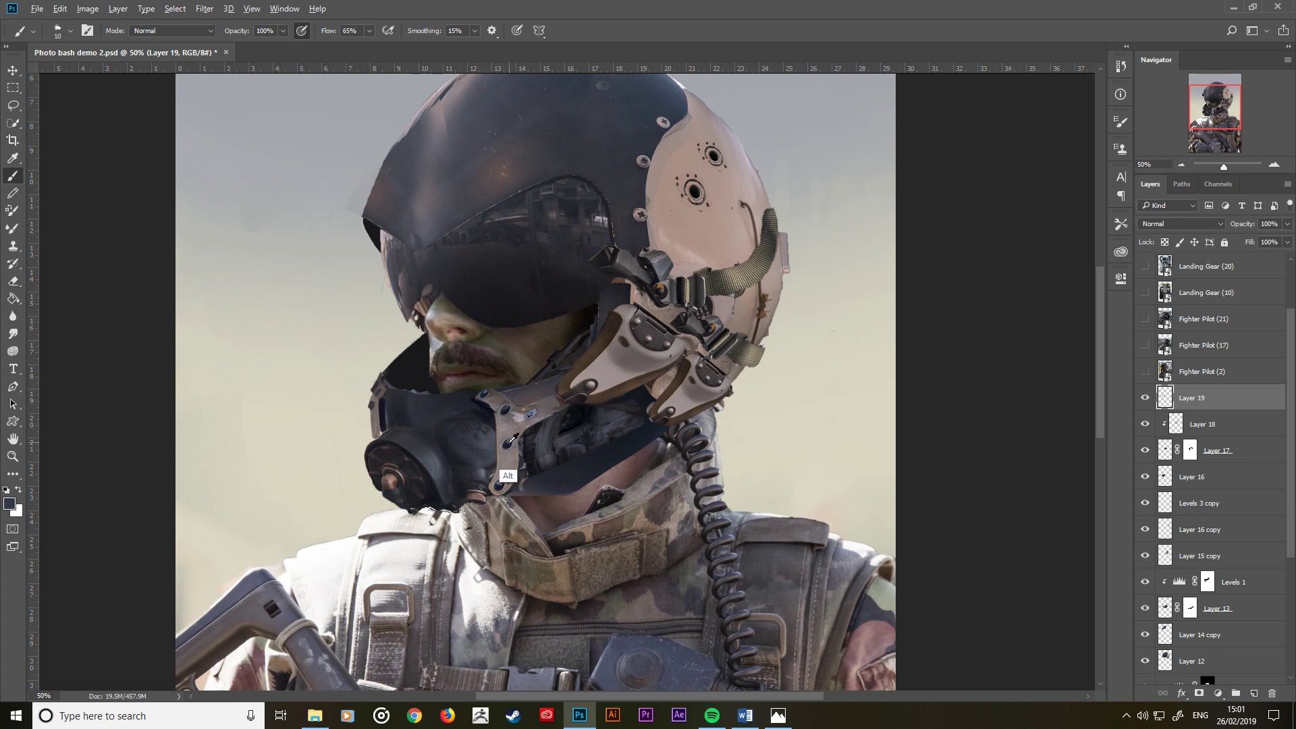
pyautogui.press(']')
pyautogui.scroll(-3, 592, 511)
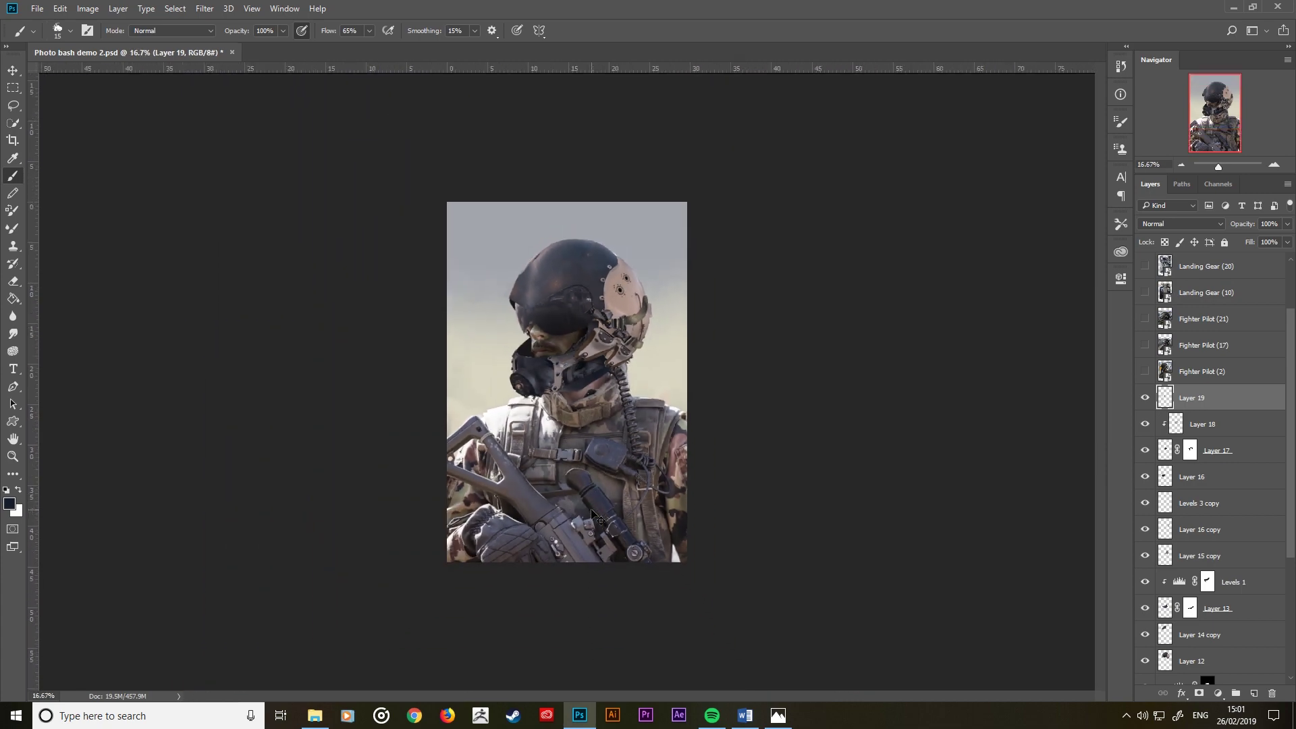
pyautogui.scroll(1, 592, 510)
pyautogui.scroll(1, 599, 520)
pyautogui.scroll(1, 599, 520)
pyautogui.scroll(1, 593, 416)
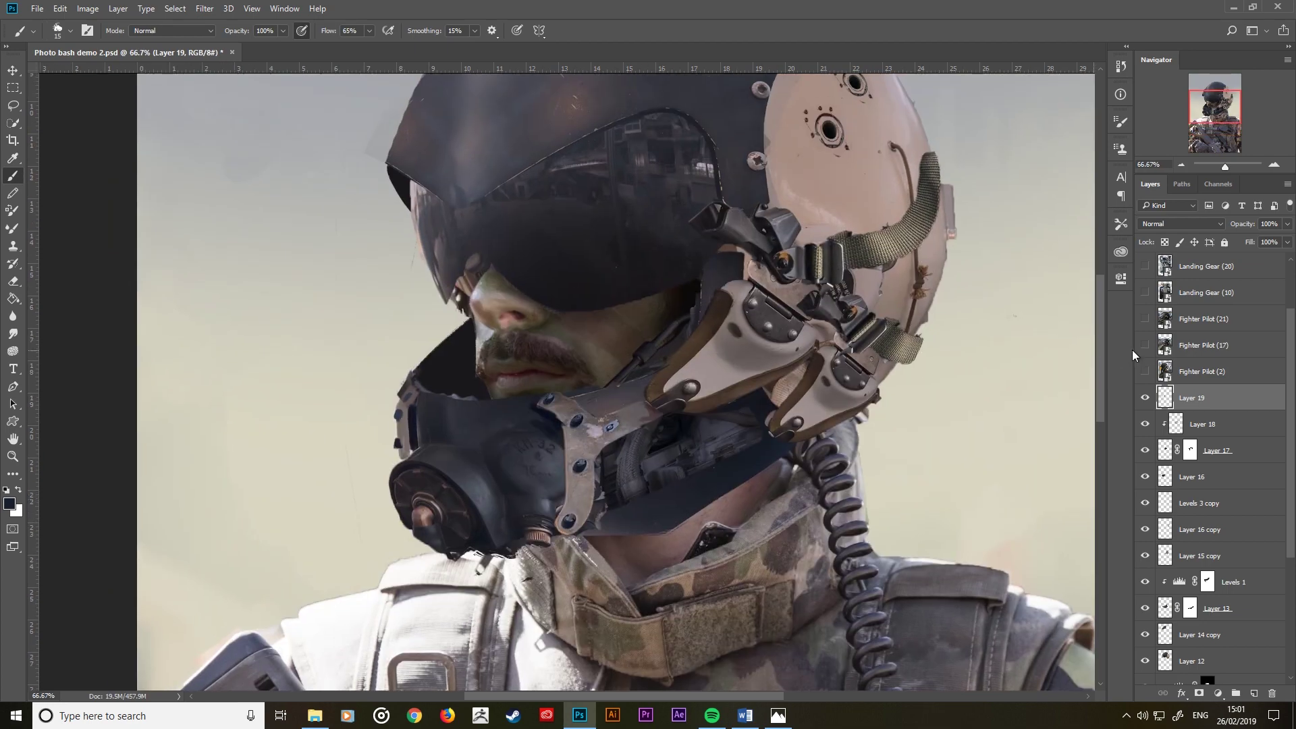
pyautogui.scroll(3, 1213, 306)
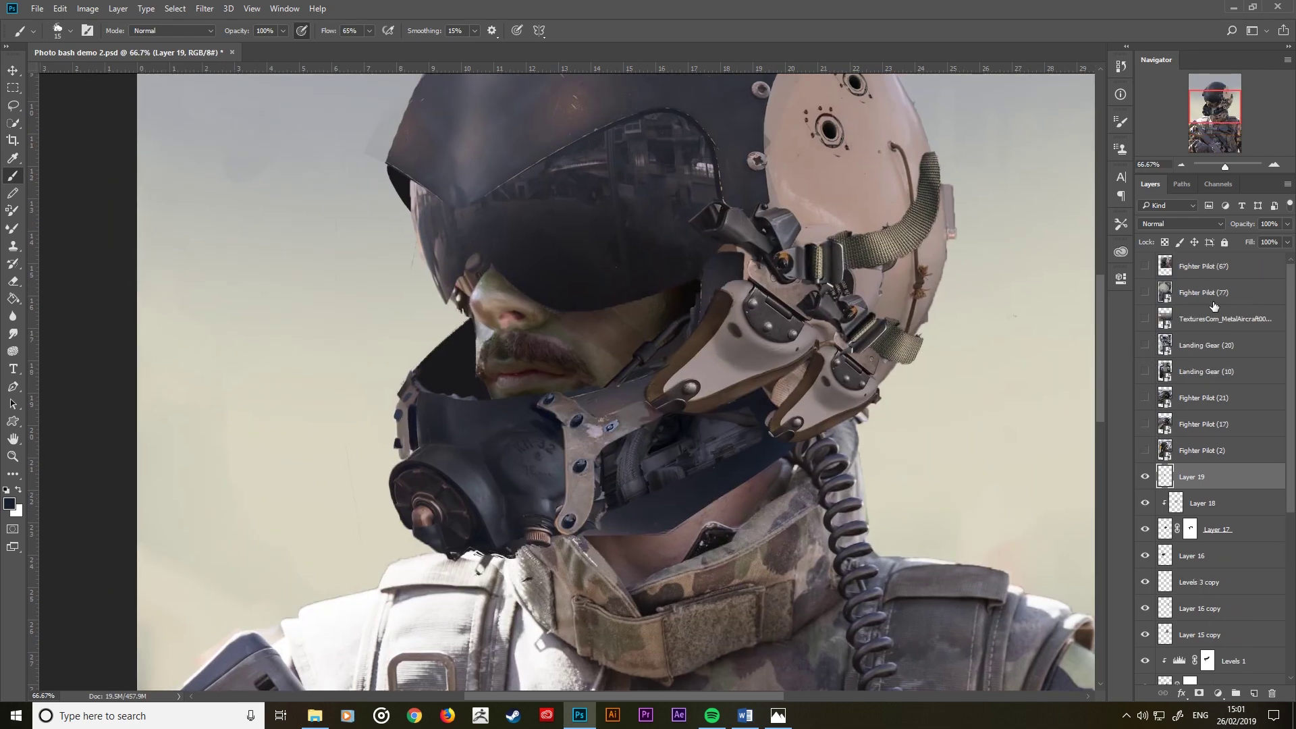
# Step: Preview the metal aircraft texture and Fighter Pilot (77) and (67) photos, leaving them hidden
pyautogui.click(1146, 319)
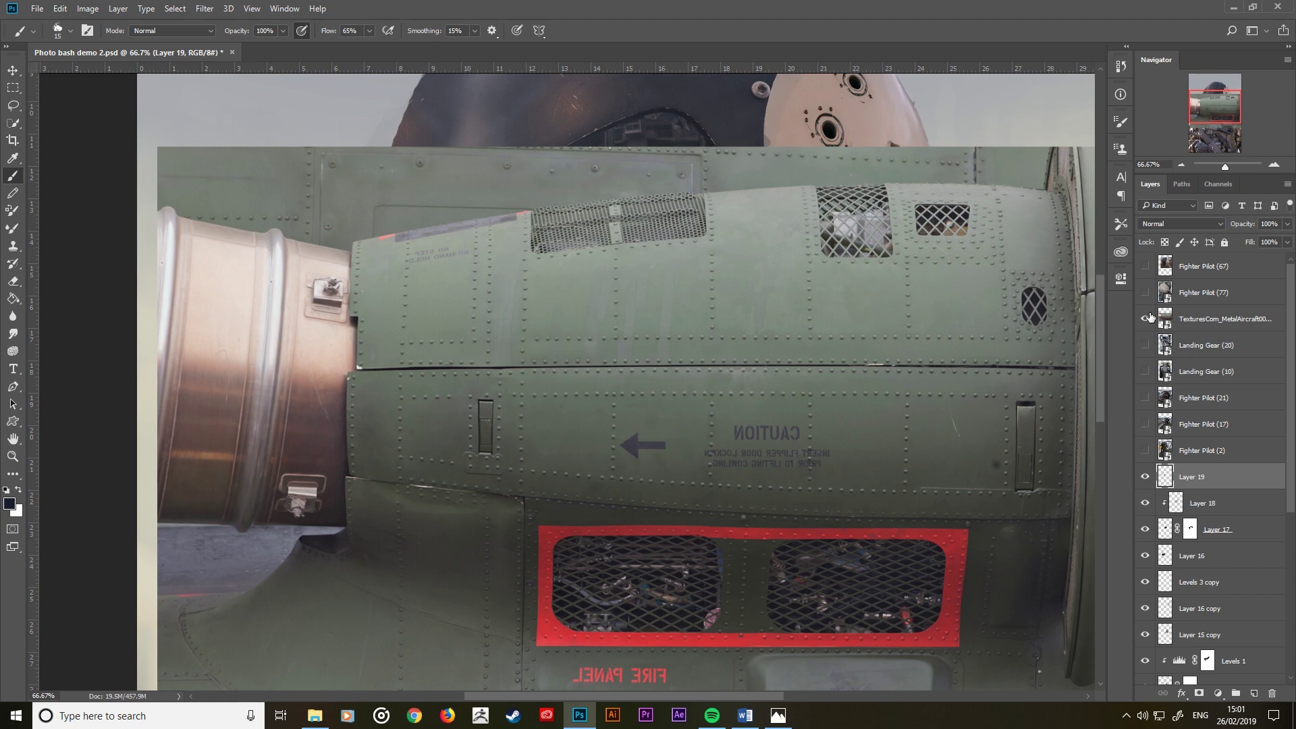
pyautogui.click(1145, 319)
pyautogui.click(1146, 292)
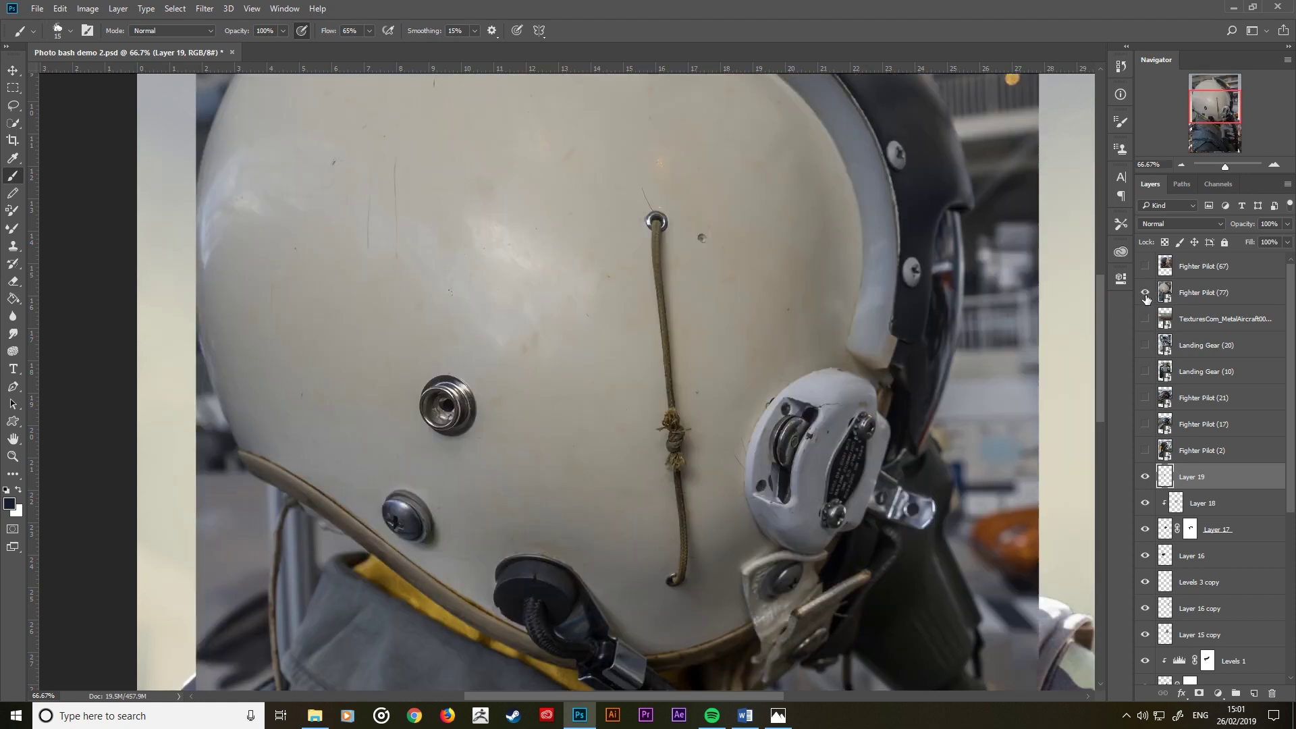
pyautogui.click(1146, 294)
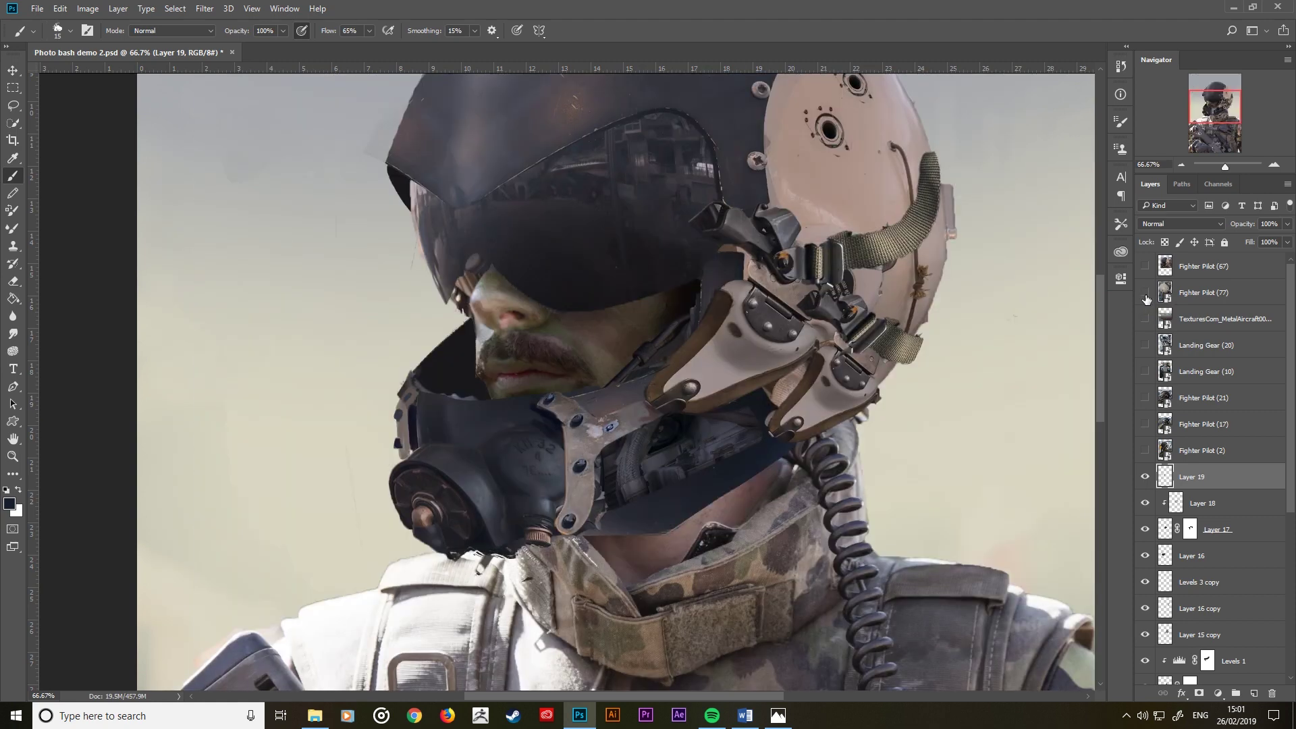
pyautogui.click(1145, 266)
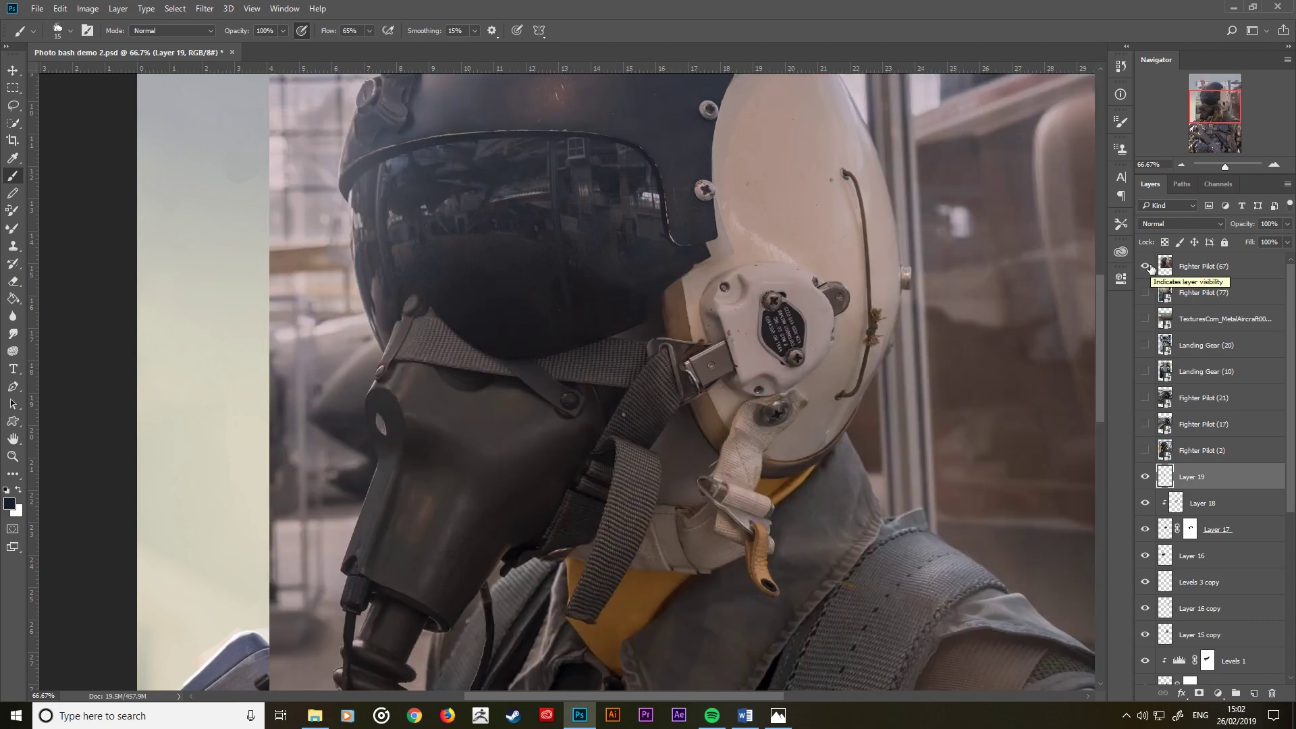
pyautogui.click(1150, 267)
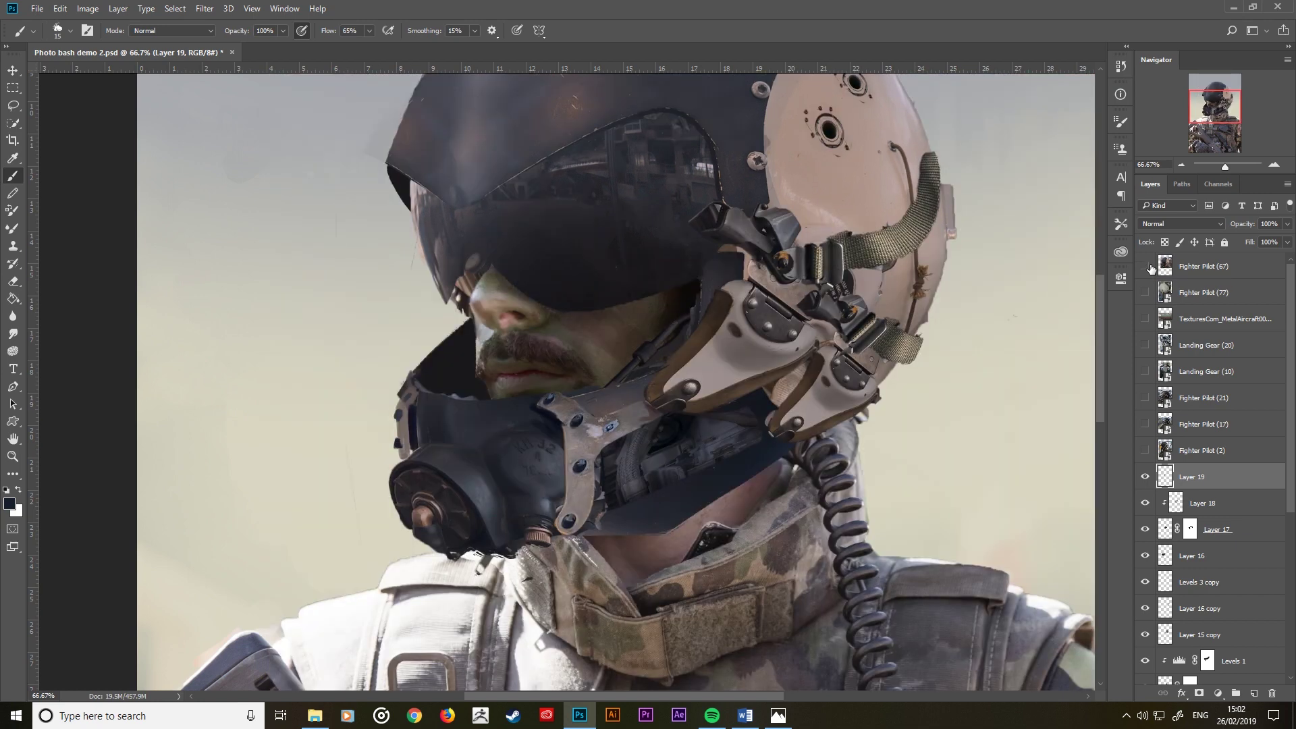
pyautogui.click(1146, 266)
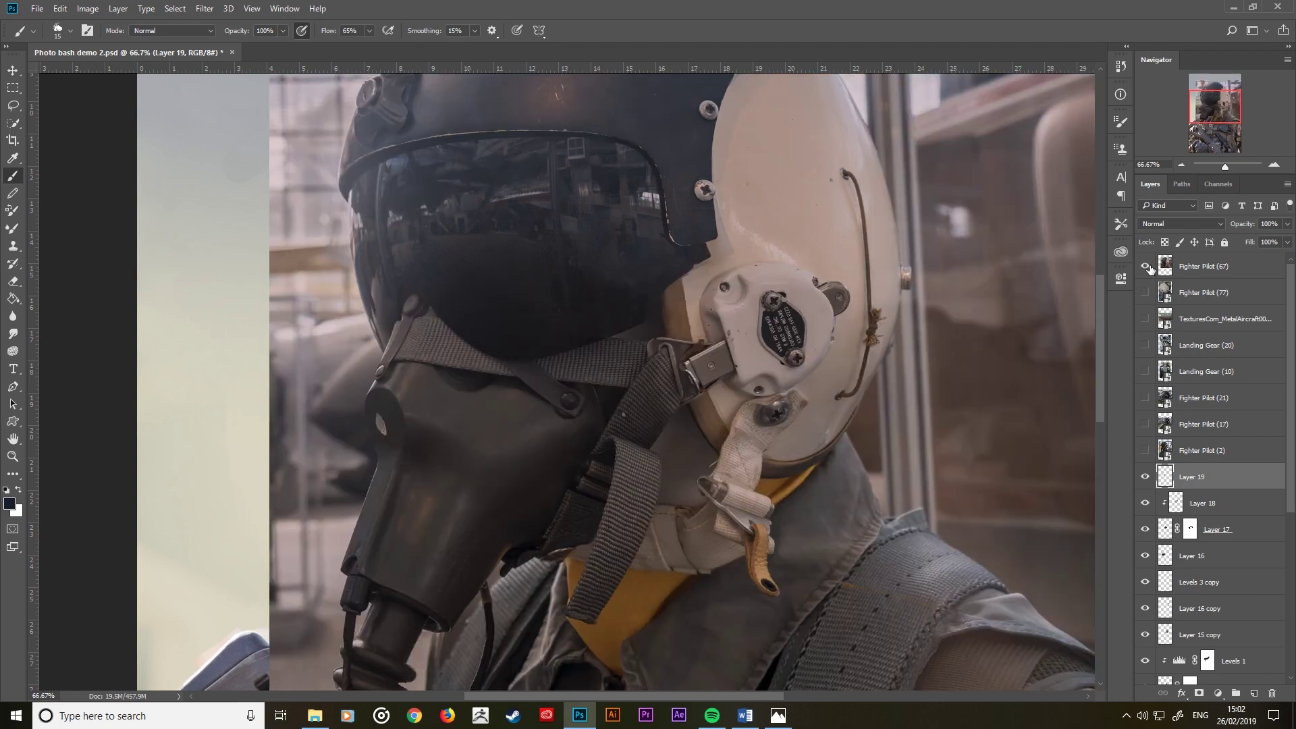
pyautogui.click(1150, 267)
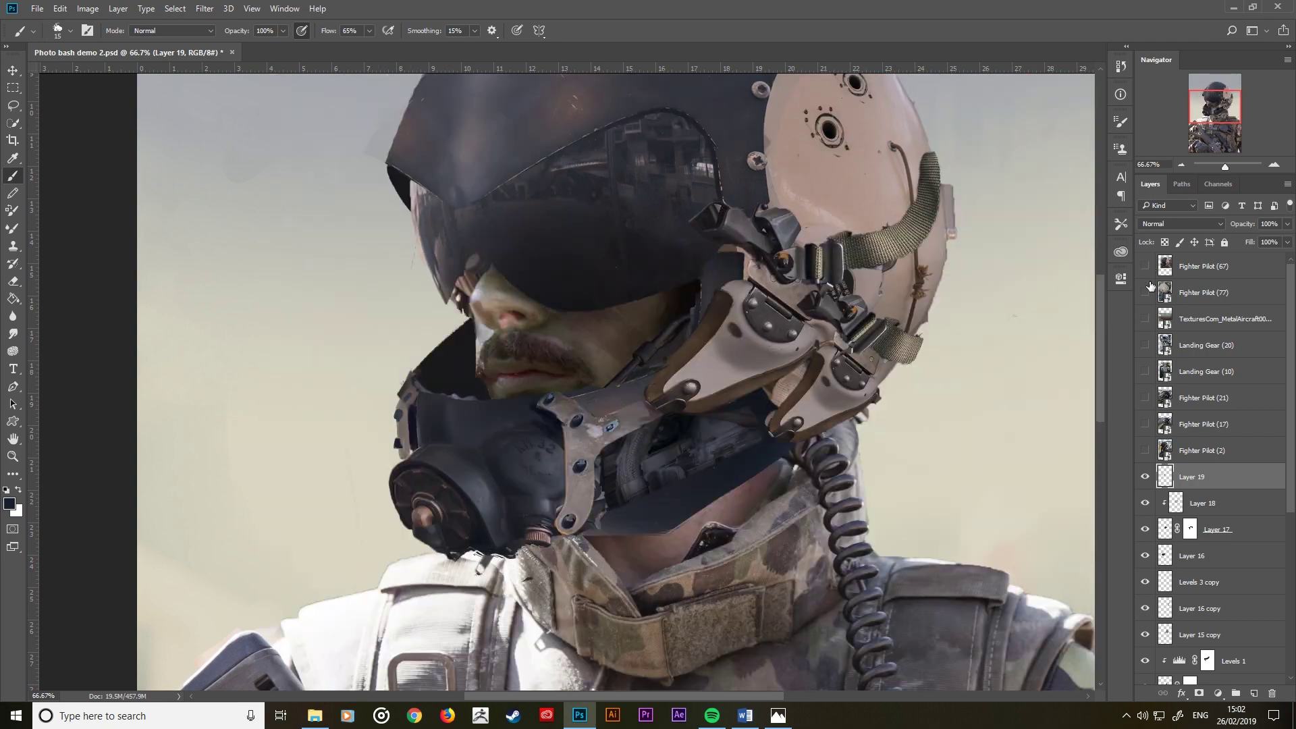
# Step: Preview Landing Gear (20), leave Landing Gear (10) visible, and zoom out
pyautogui.click(1145, 319)
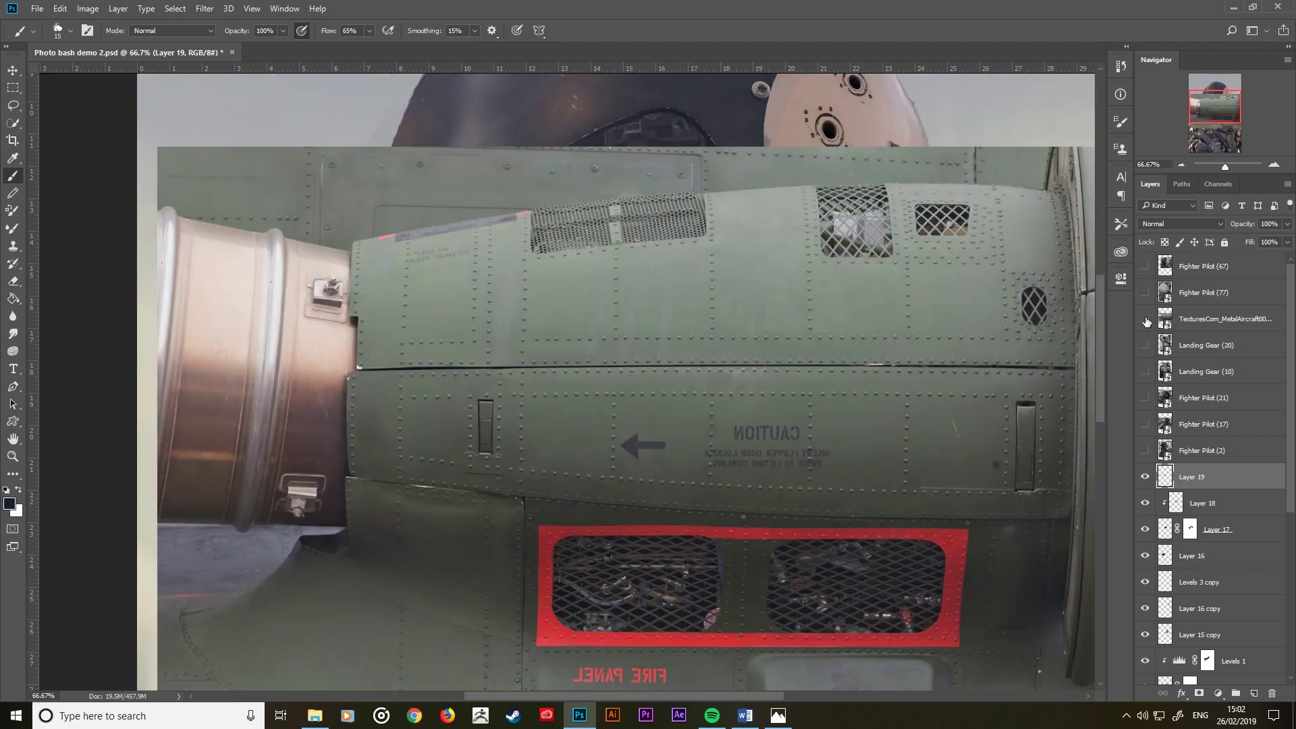
pyautogui.click(1146, 319)
pyautogui.click(1146, 345)
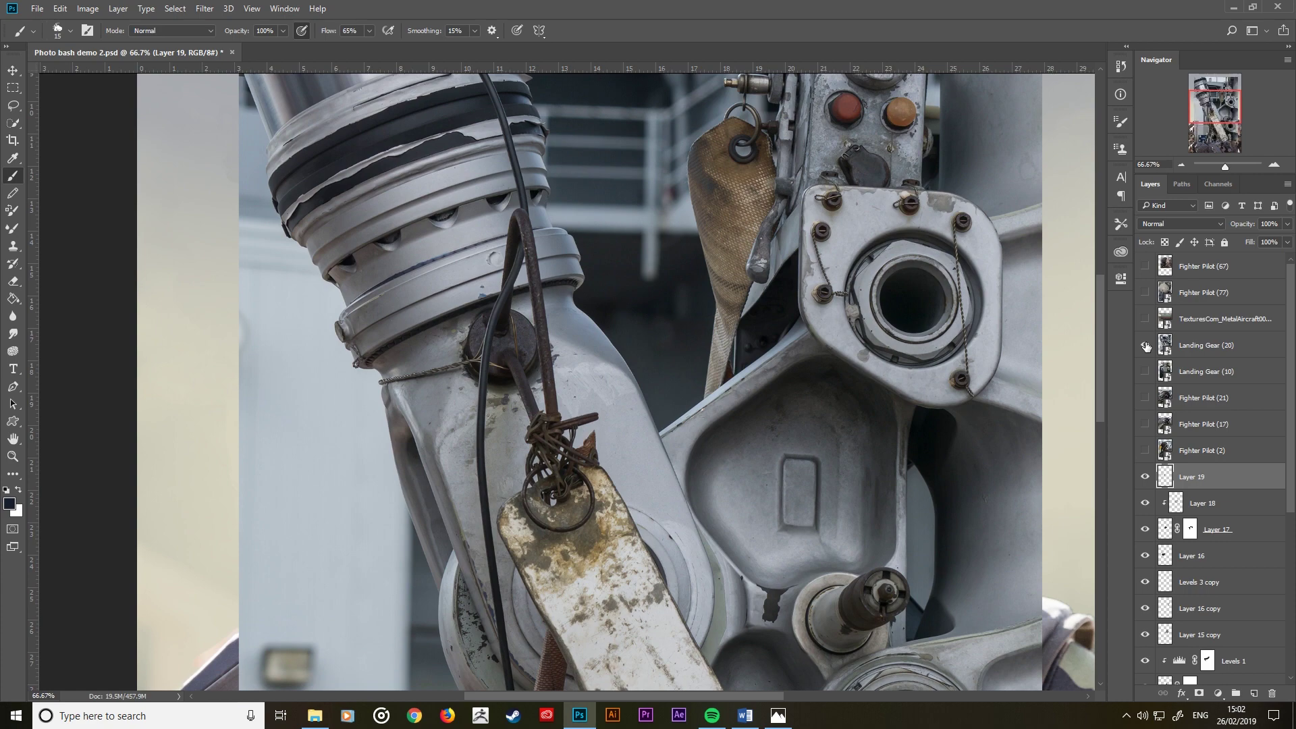
pyautogui.click(1146, 346)
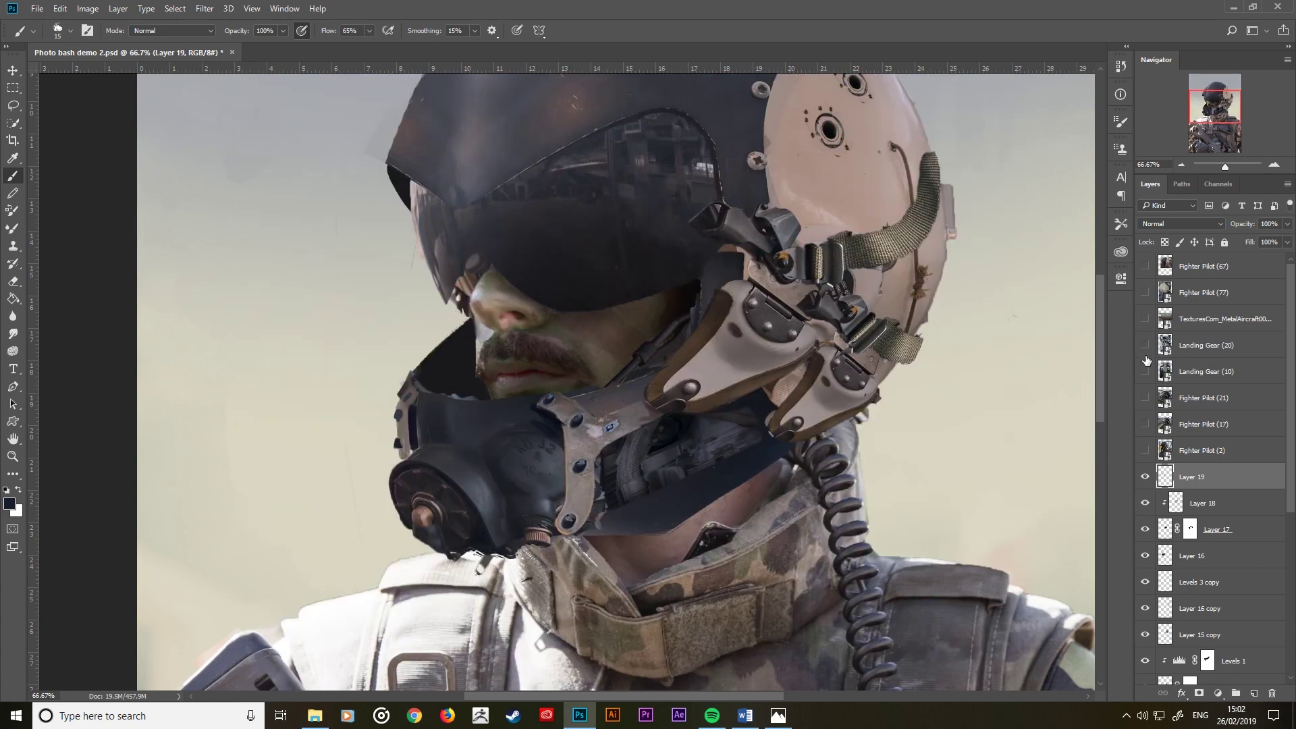
pyautogui.click(1147, 370)
pyautogui.hotkey('ctrl', '-')
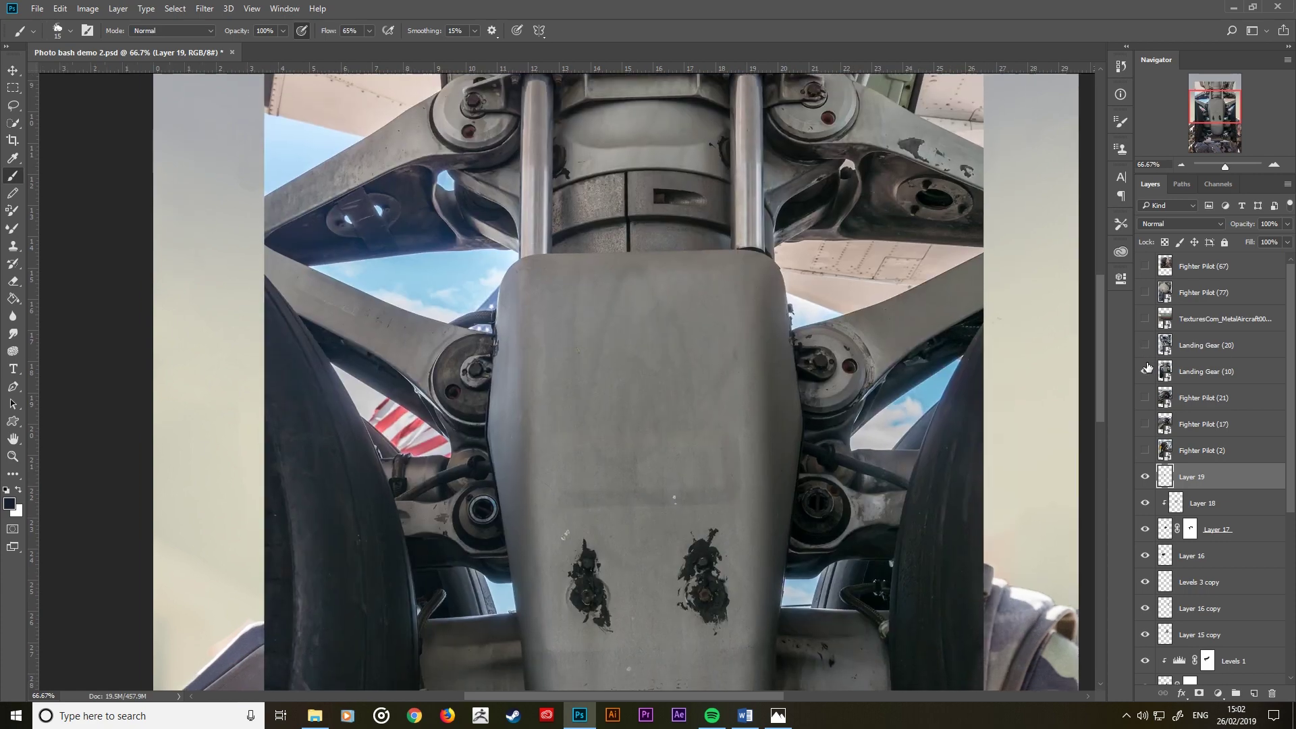
pyautogui.hotkey('ctrl', '-')
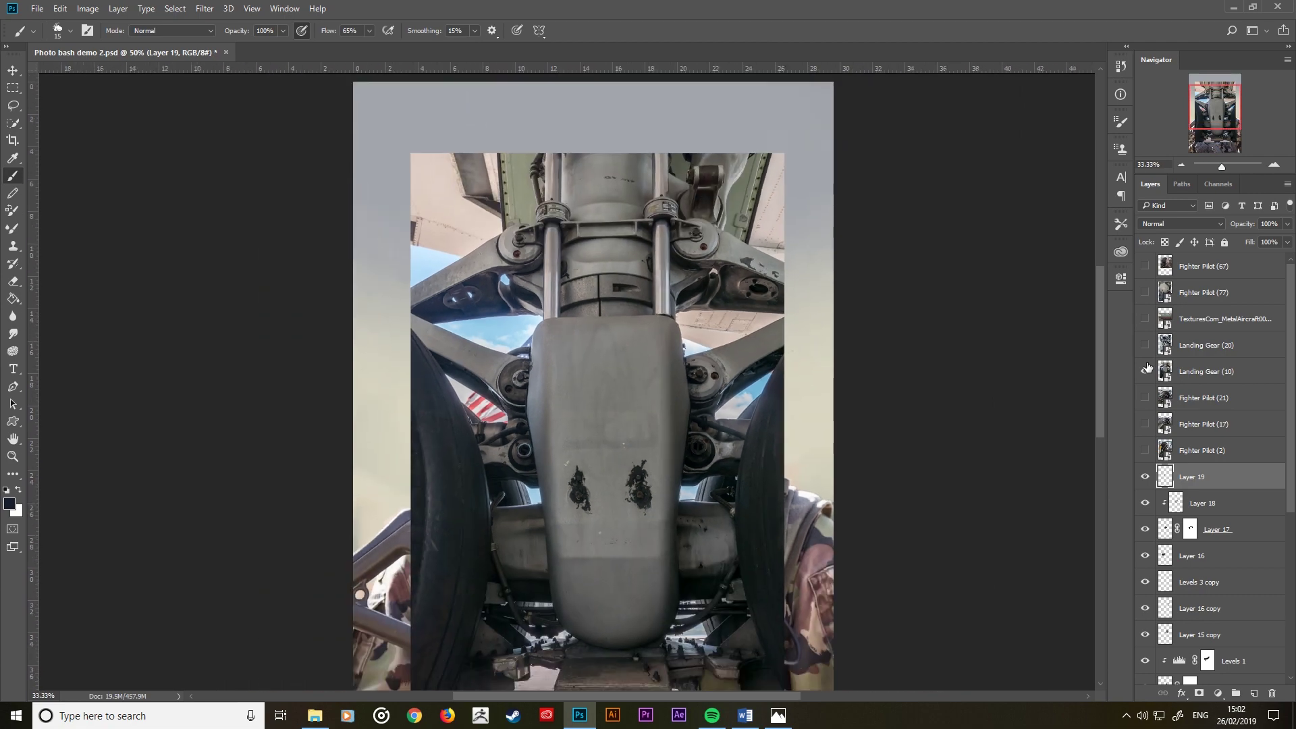
pyautogui.hotkey('ctrl', '-')
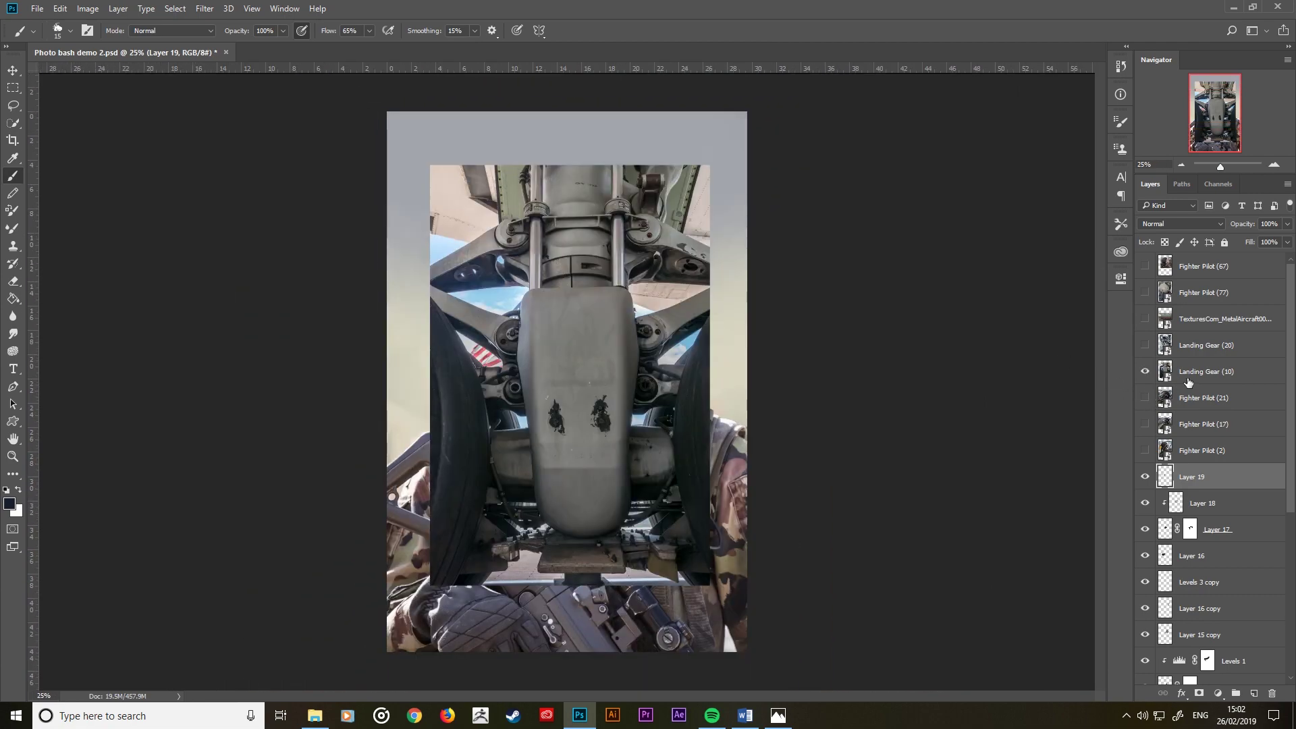
# Step: Copy the Landing Gear (10) fairing, minus its lower strut, to Layer 20 and hide the photo
pyautogui.click(1188, 382)
pyautogui.click(13, 123)
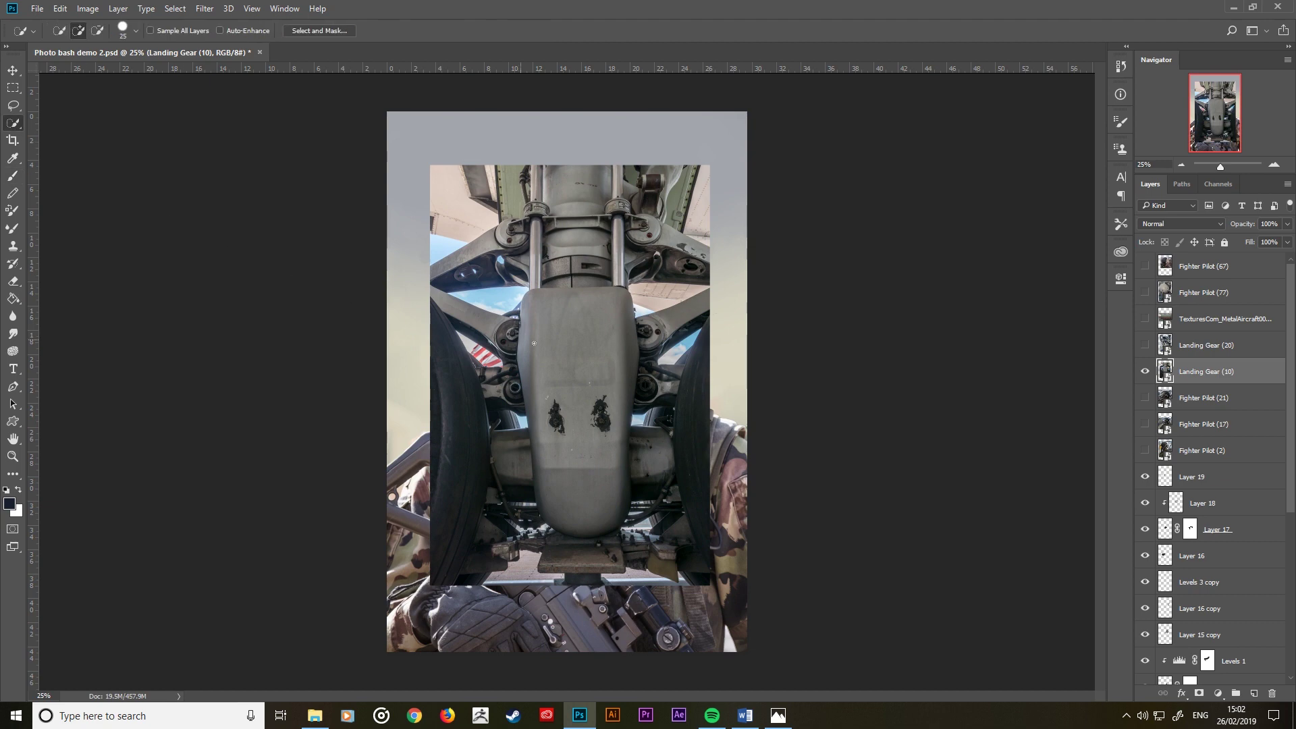
pyautogui.moveTo(534, 343)
pyautogui.mouseDown()
pyautogui.moveTo(563, 501)
pyautogui.moveTo(652, 413)
pyautogui.moveTo(640, 399)
pyautogui.moveTo(653, 393)
pyautogui.mouseUp()
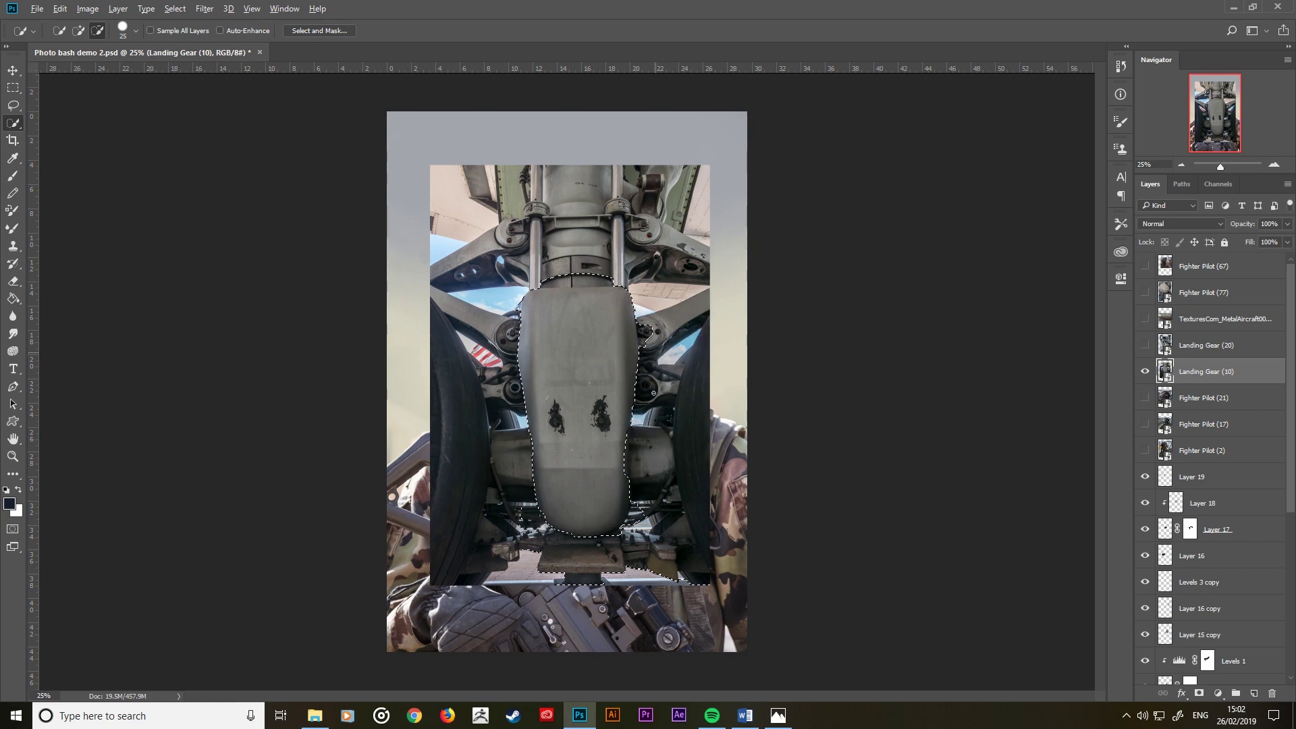
pyautogui.moveTo(629, 513)
pyautogui.mouseDown()
pyautogui.moveTo(625, 527)
pyautogui.moveTo(627, 497)
pyautogui.moveTo(631, 532)
pyautogui.mouseUp()
pyautogui.rightClick(572, 393)
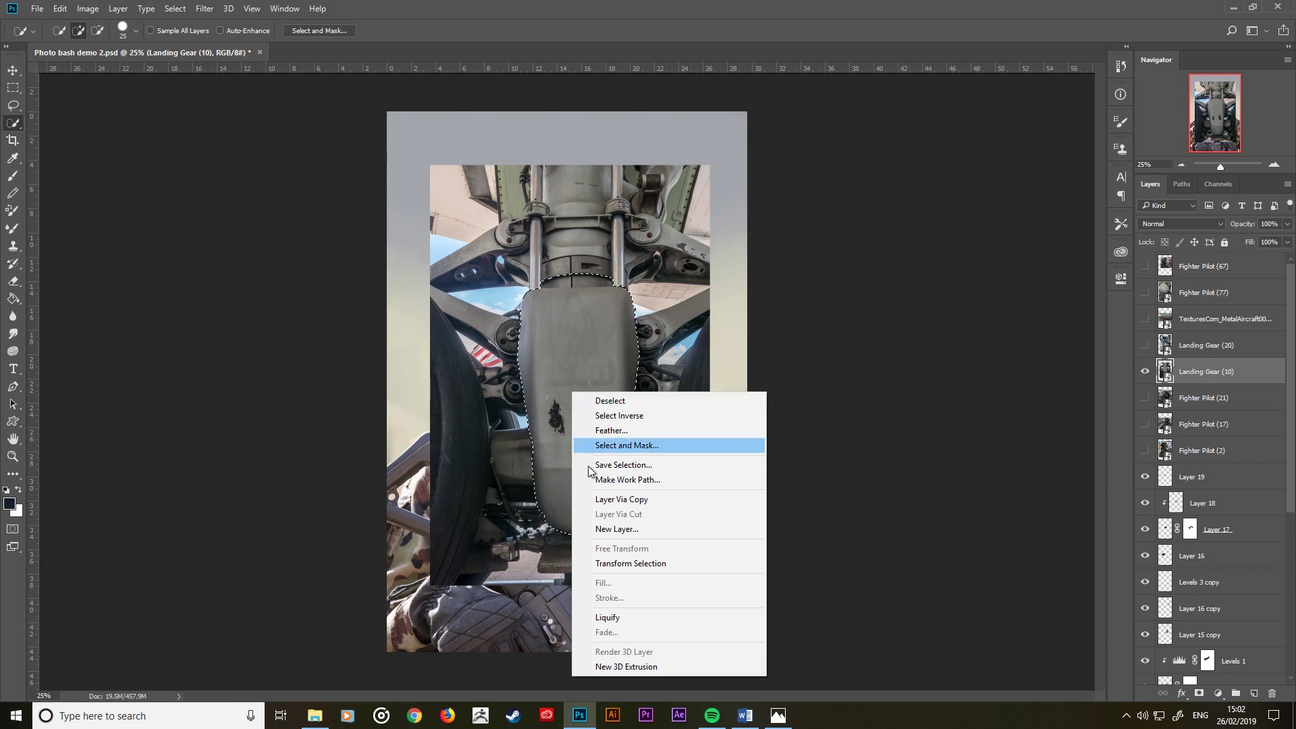
pyautogui.click(621, 502)
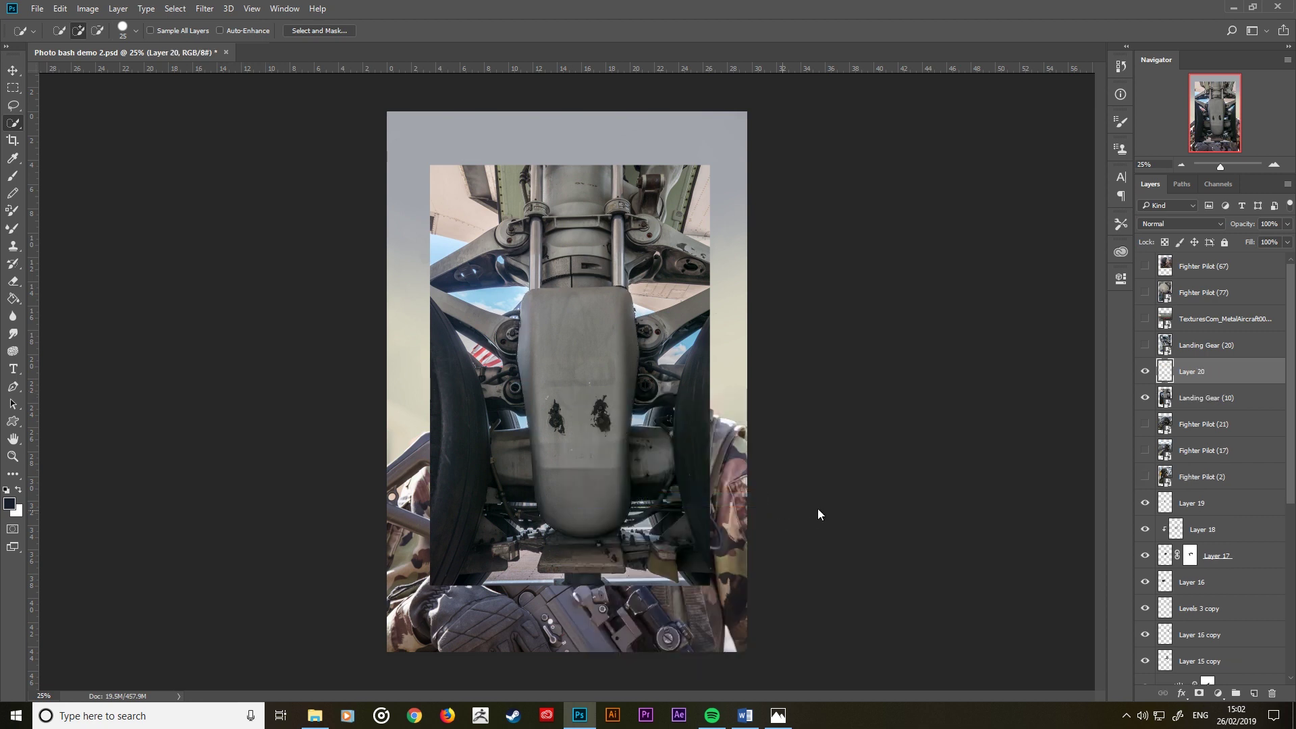
pyautogui.click(1145, 397)
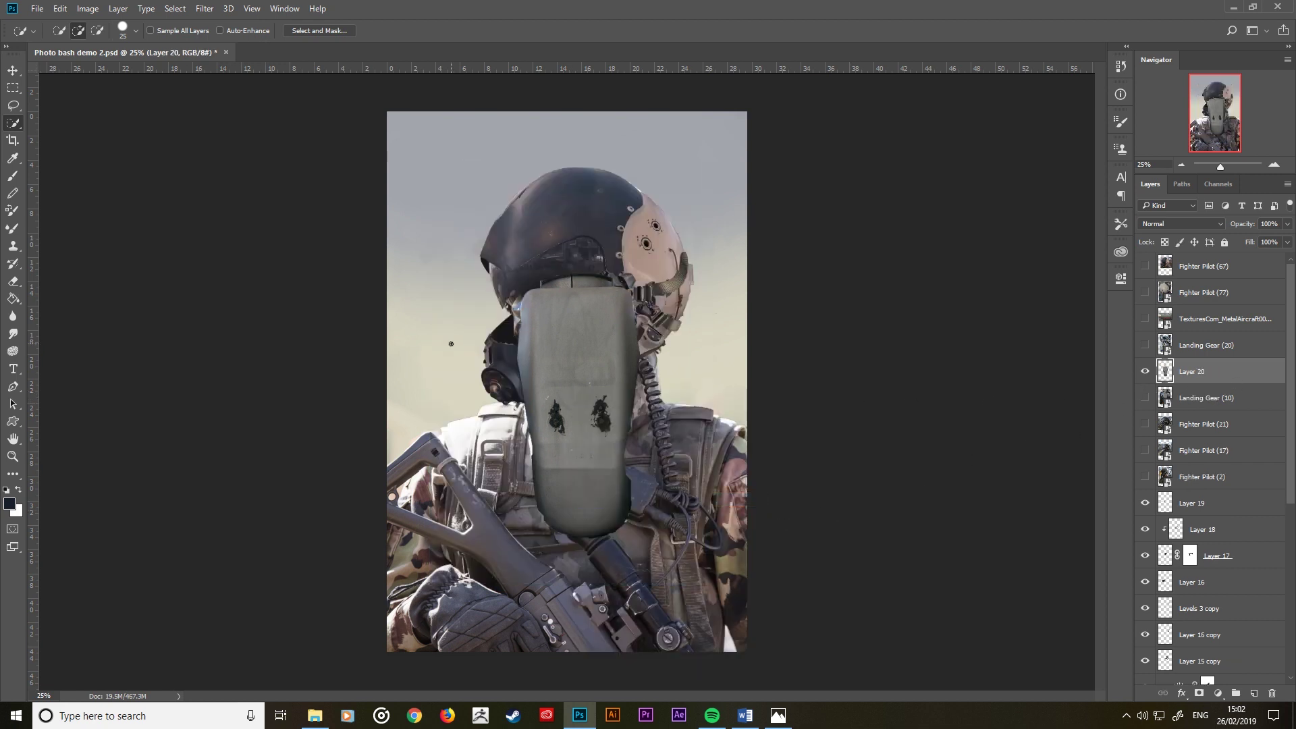
# Step: Scale the Layer 20 fairing to about 30% by 24% and skew it onto the chin at -36°
pyautogui.press('v')
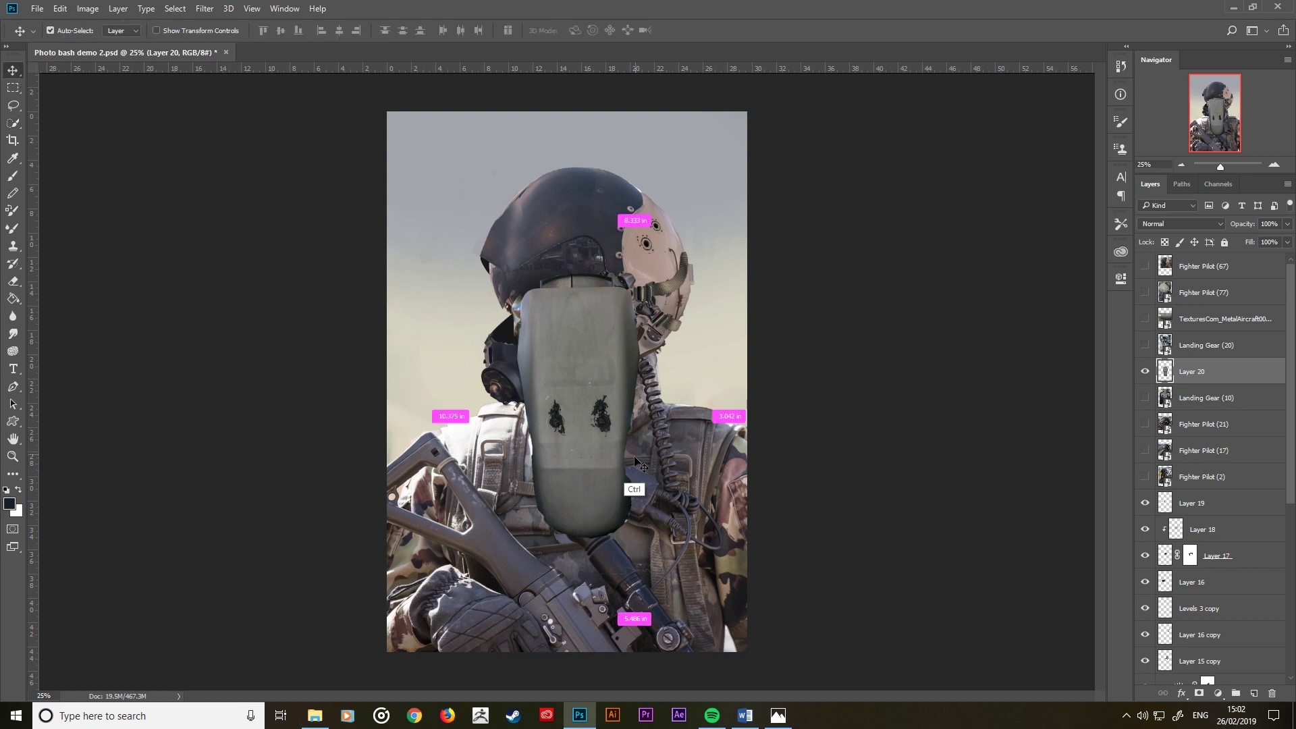
pyautogui.hotkey('ctrl', 't')
pyautogui.moveTo(709, 584)
pyautogui.mouseDown()
pyautogui.moveTo(650, 491)
pyautogui.moveTo(558, 467)
pyautogui.moveTo(532, 406)
pyautogui.mouseUp()
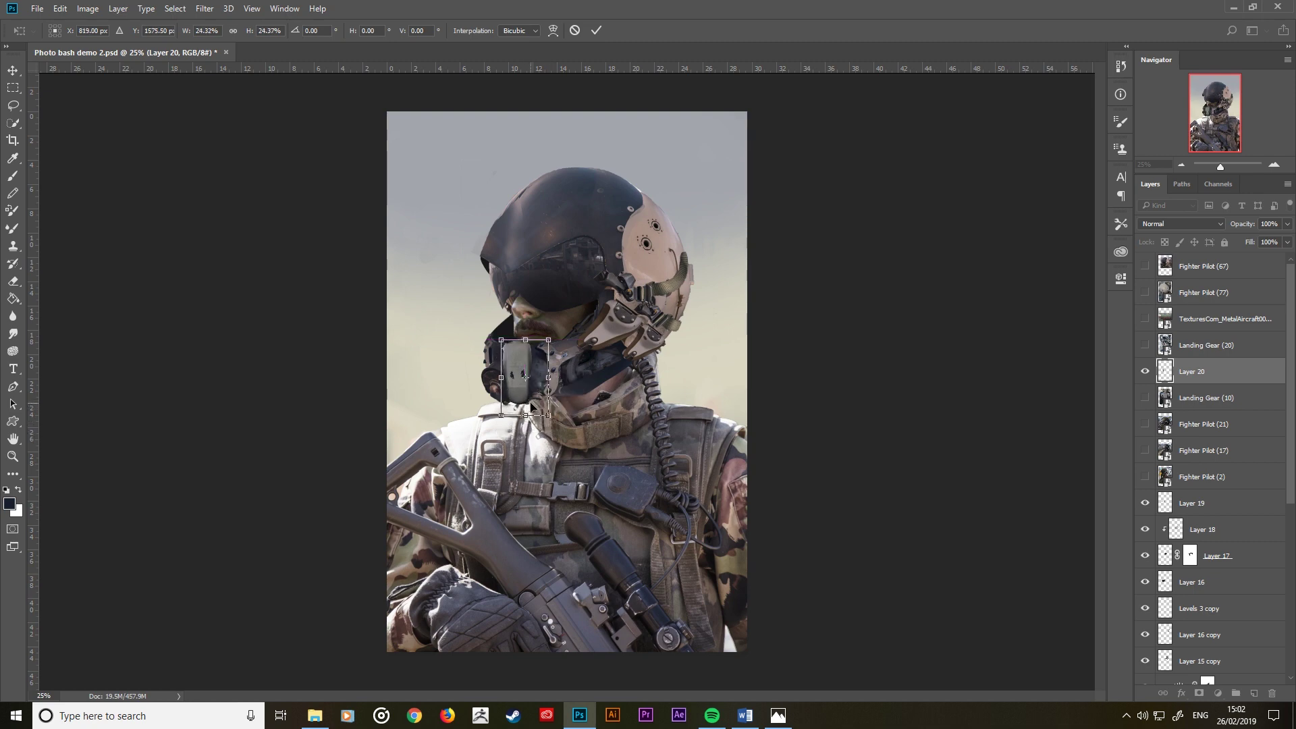
pyautogui.rightClick(520, 389)
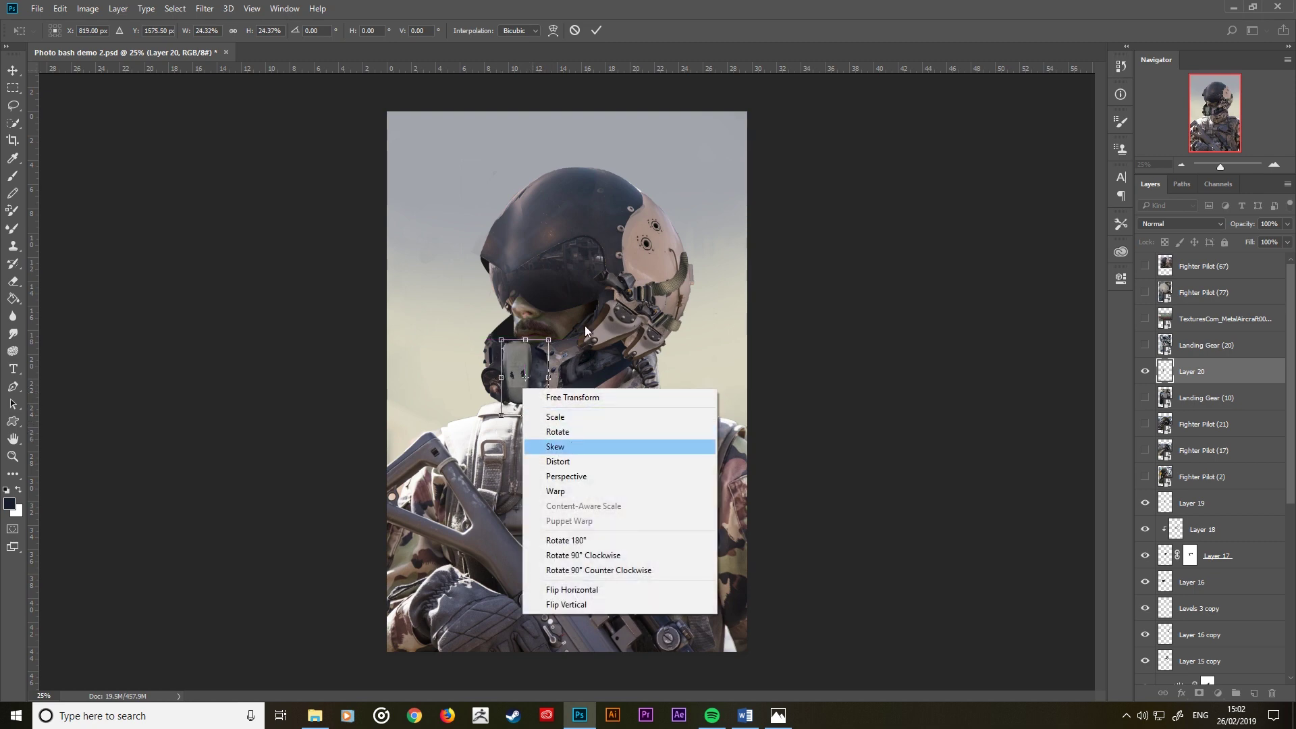
pyautogui.click(555, 446)
pyautogui.moveTo(525, 415); pyautogui.dragTo(489, 413)
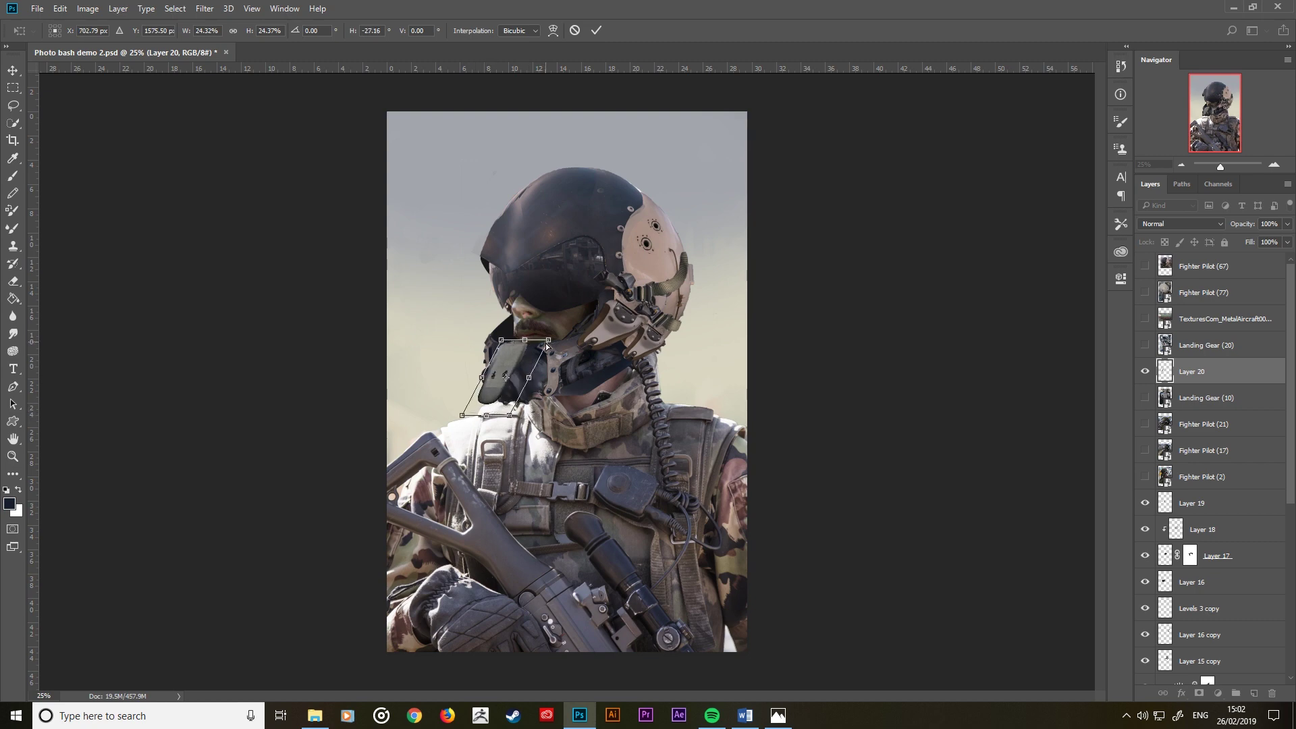
pyautogui.moveTo(509, 415); pyautogui.dragTo(505, 415)
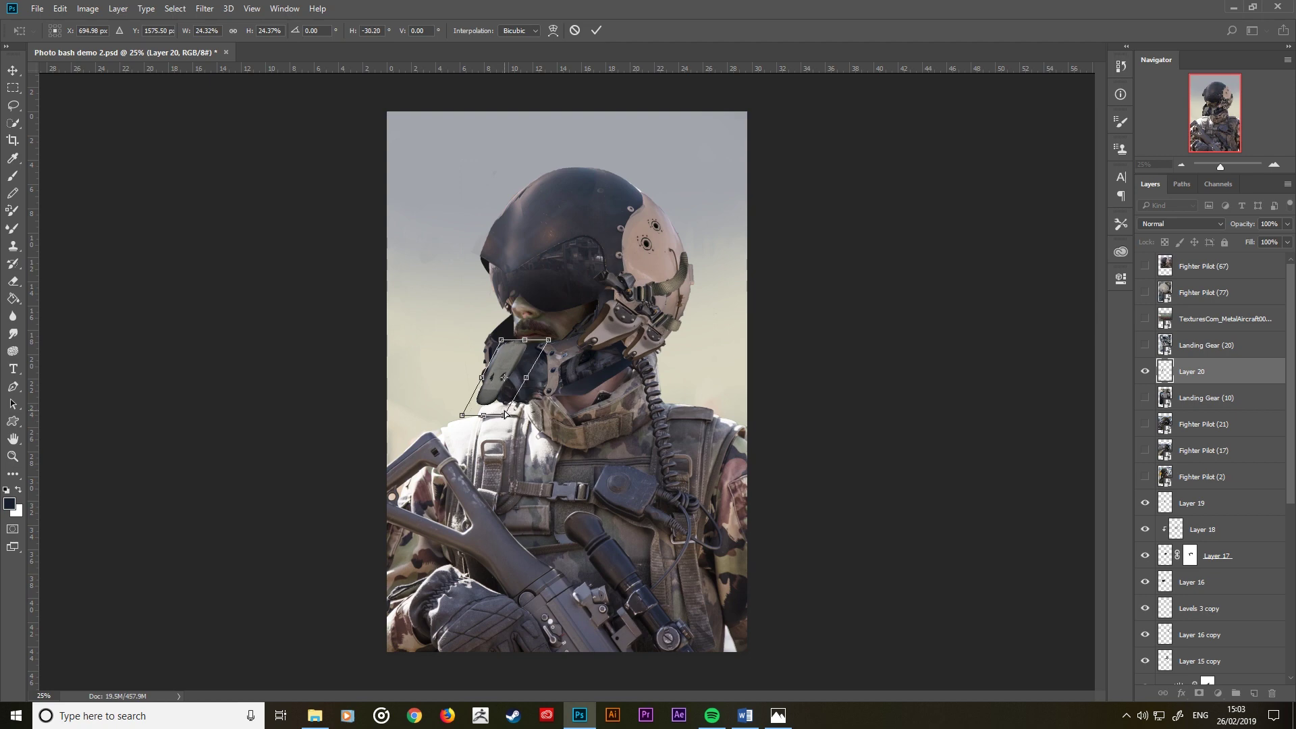
pyautogui.moveTo(457, 416); pyautogui.dragTo(444, 415)
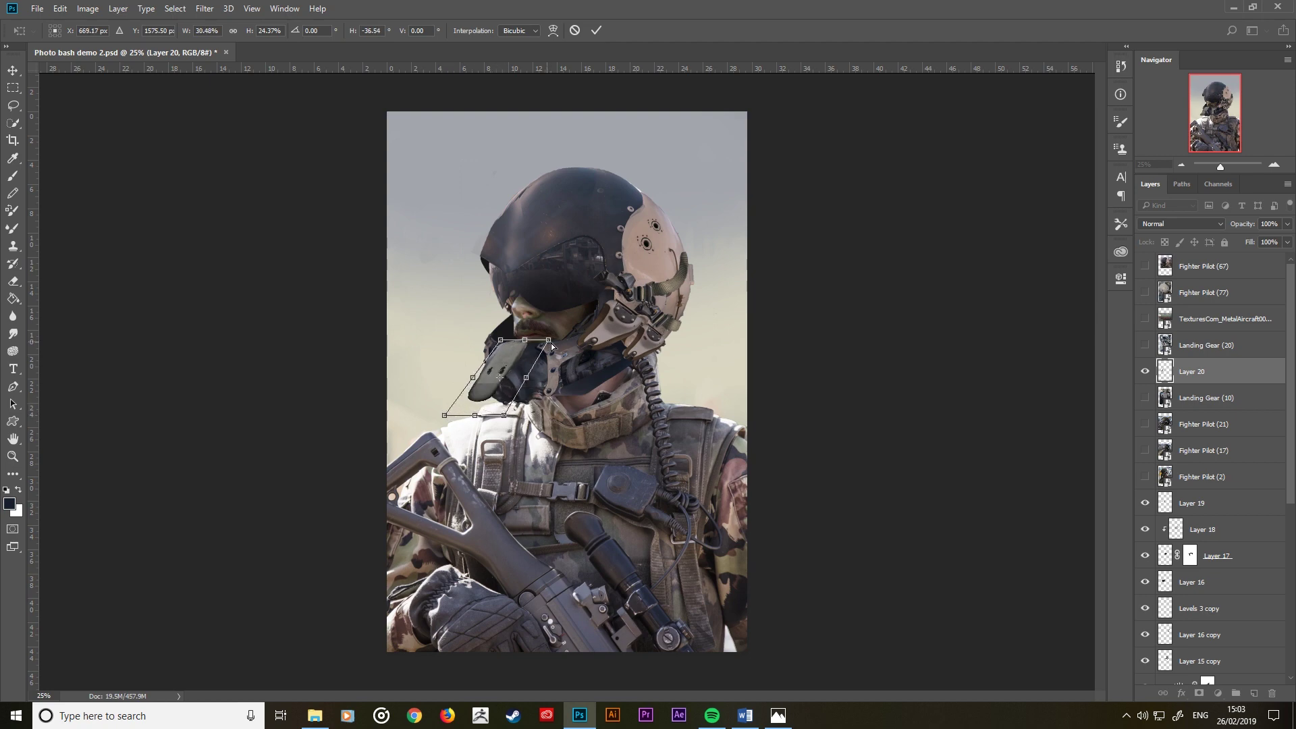
pyautogui.moveTo(551, 344); pyautogui.dragTo(551, 346)
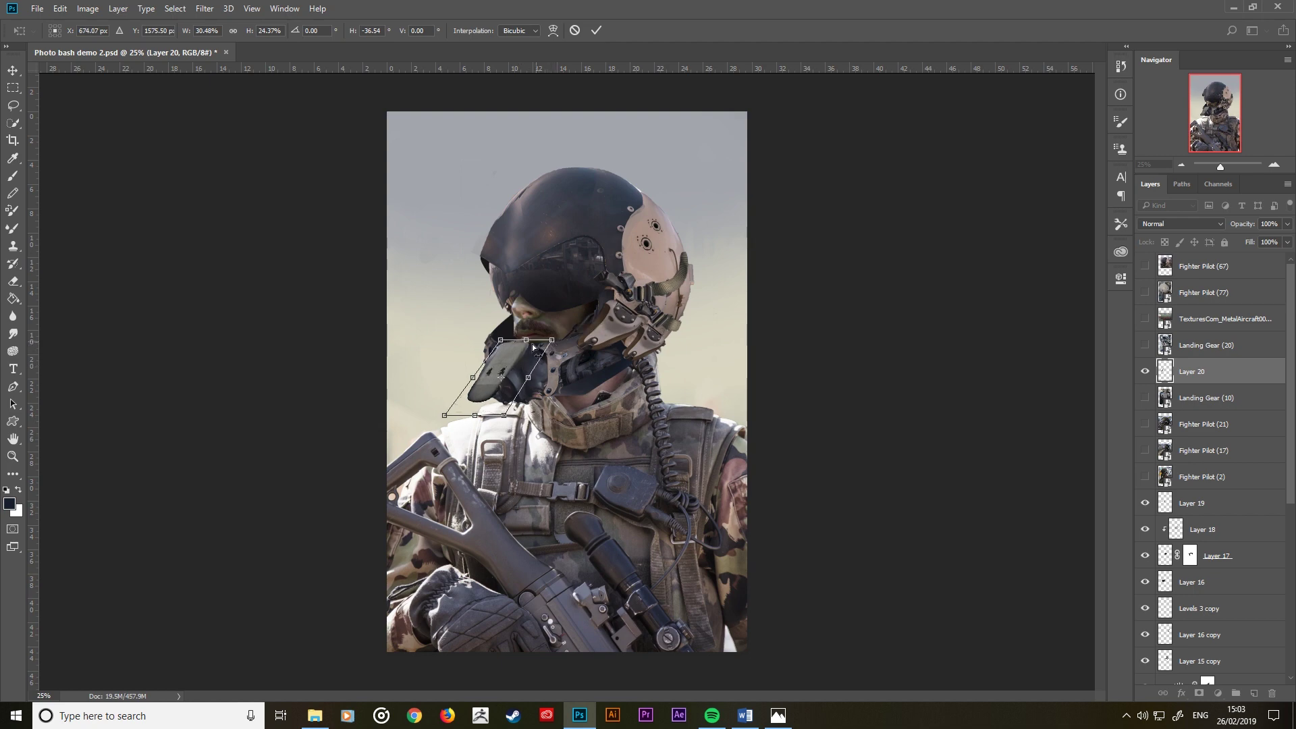
pyautogui.moveTo(501, 343); pyautogui.dragTo(567, 346)
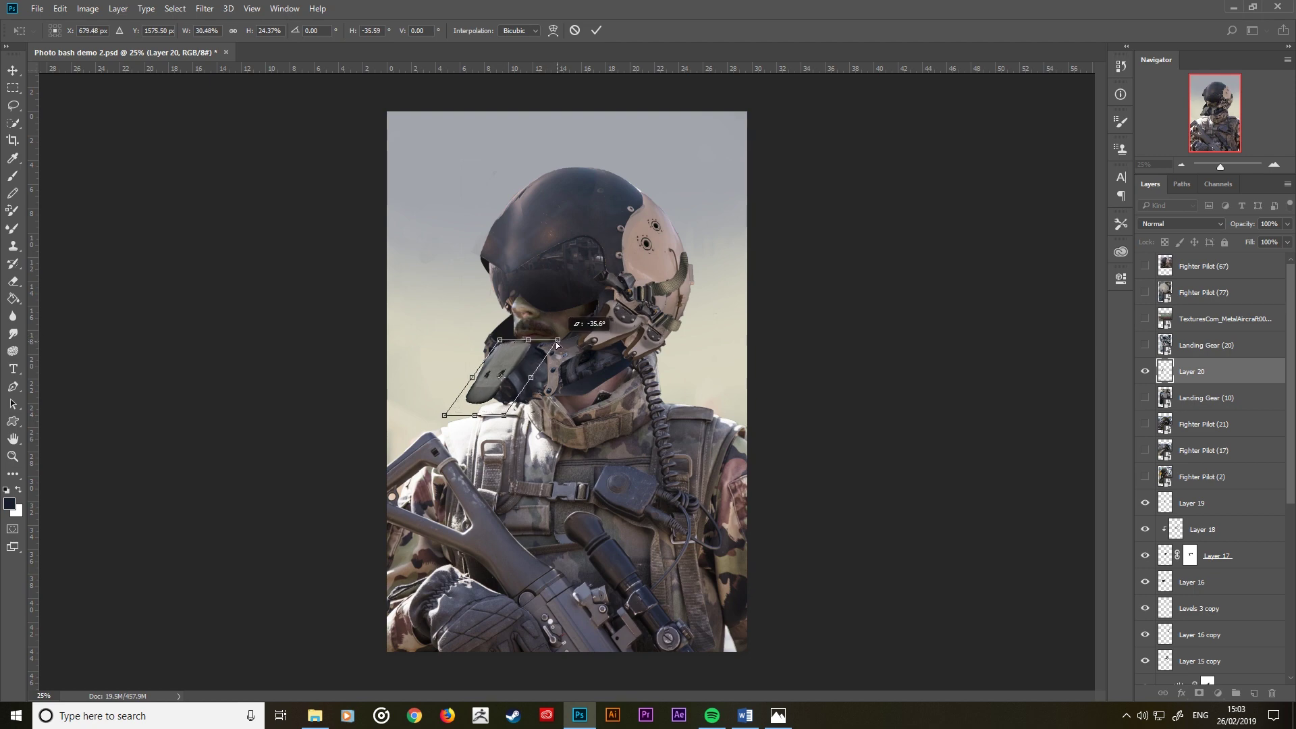
pyautogui.click(596, 33)
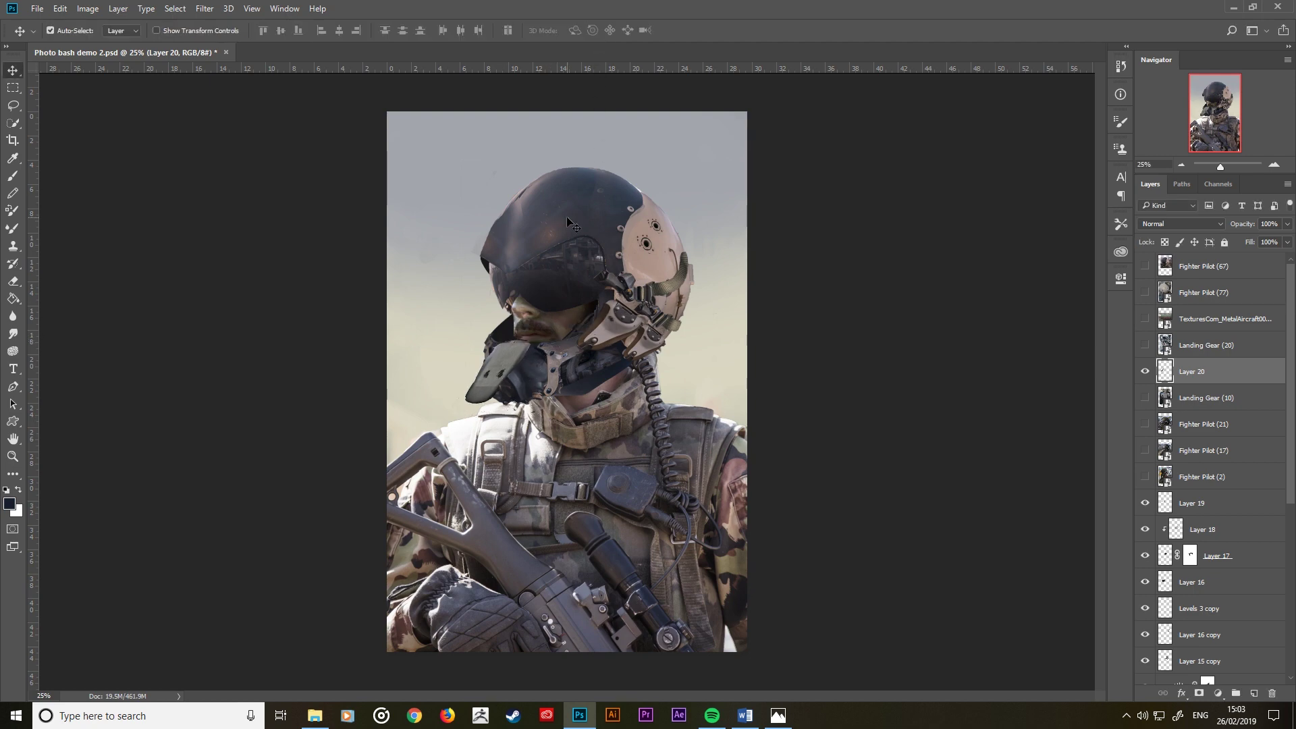
# Step: Add a layer mask to Layer 20 and paint black to reveal the mask's valve
pyautogui.scroll(1, 565, 216)
pyautogui.scroll(1, 572, 223)
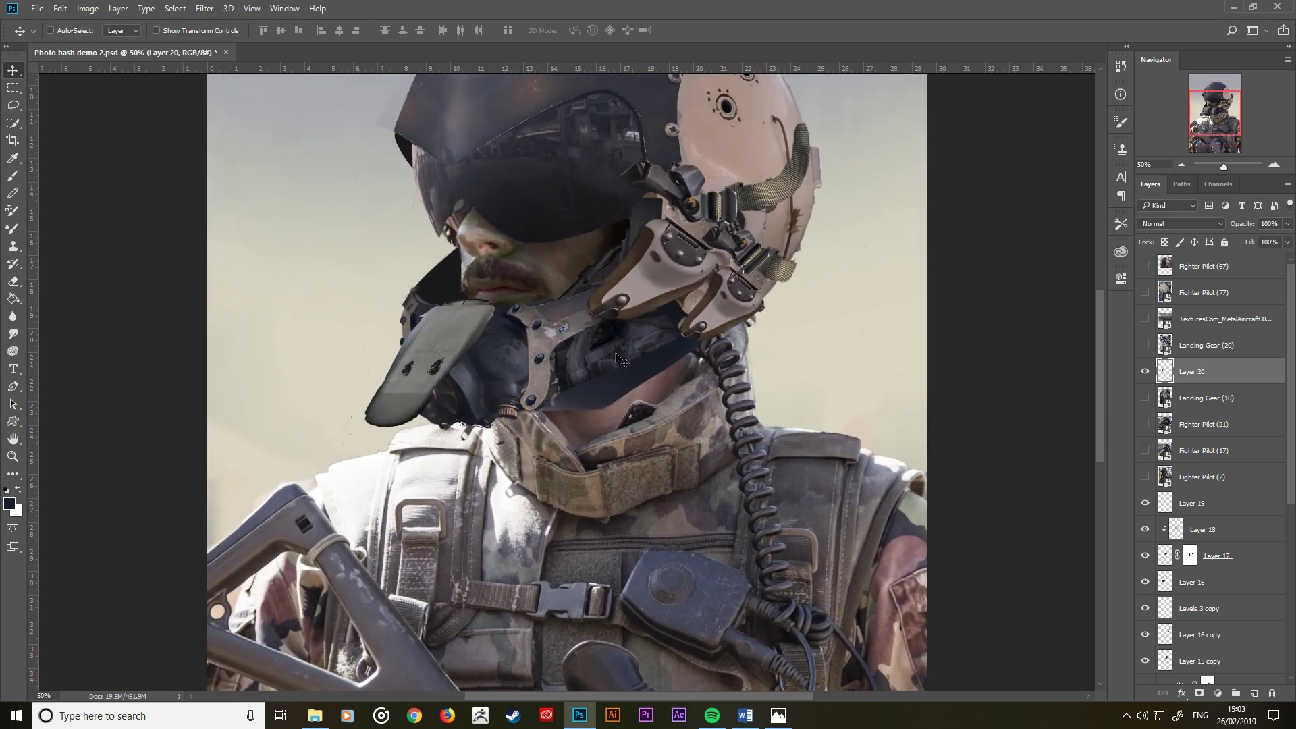
pyautogui.click(14, 281)
pyautogui.click(1199, 693)
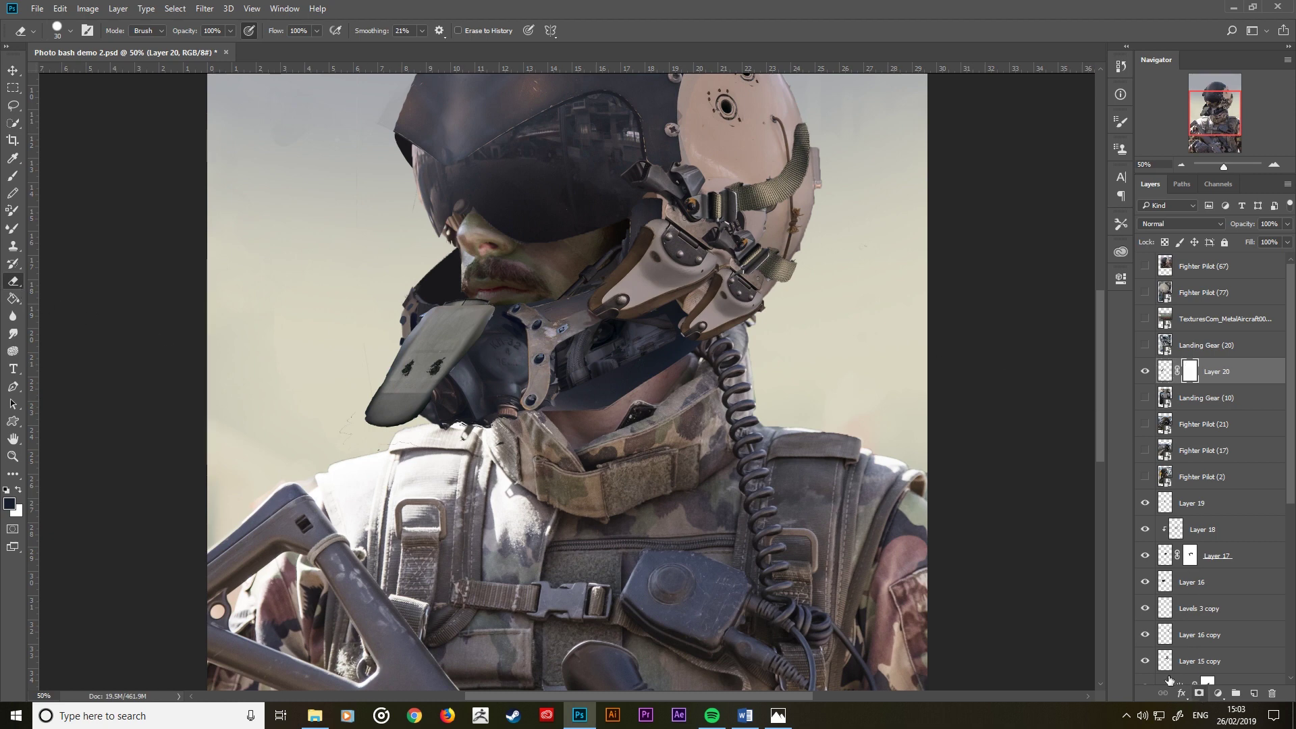
pyautogui.click(14, 177)
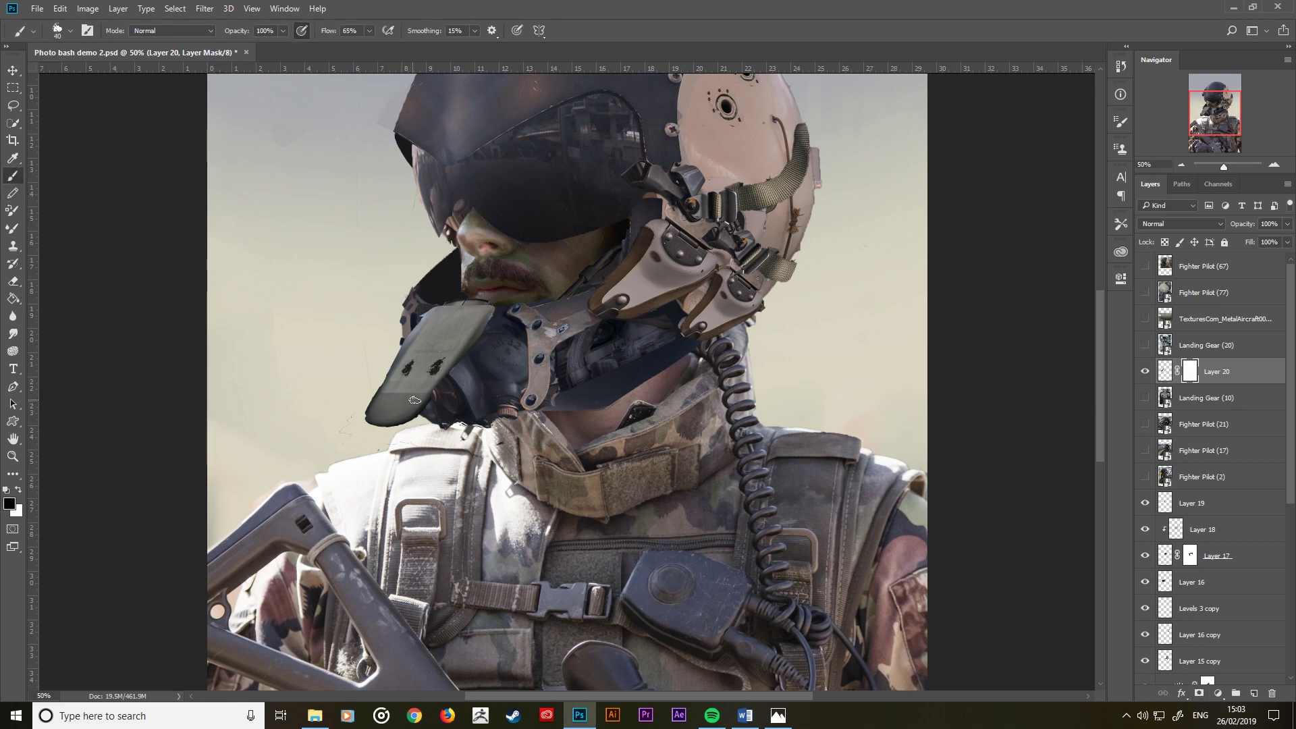
pyautogui.press(']')
pyautogui.moveTo(445, 392)
pyautogui.mouseDown()
pyautogui.moveTo(425, 381)
pyautogui.moveTo(415, 402)
pyautogui.moveTo(432, 398)
pyautogui.moveTo(408, 390)
pyautogui.moveTo(403, 403)
pyautogui.moveTo(439, 376)
pyautogui.moveTo(398, 385)
pyautogui.moveTo(391, 413)
pyautogui.mouseUp()
# Step: Paint white on the layer mask to restore part of the plate's lower edge
pyautogui.press('[')
pyautogui.press(']')
pyautogui.press(']')
pyautogui.press(']')
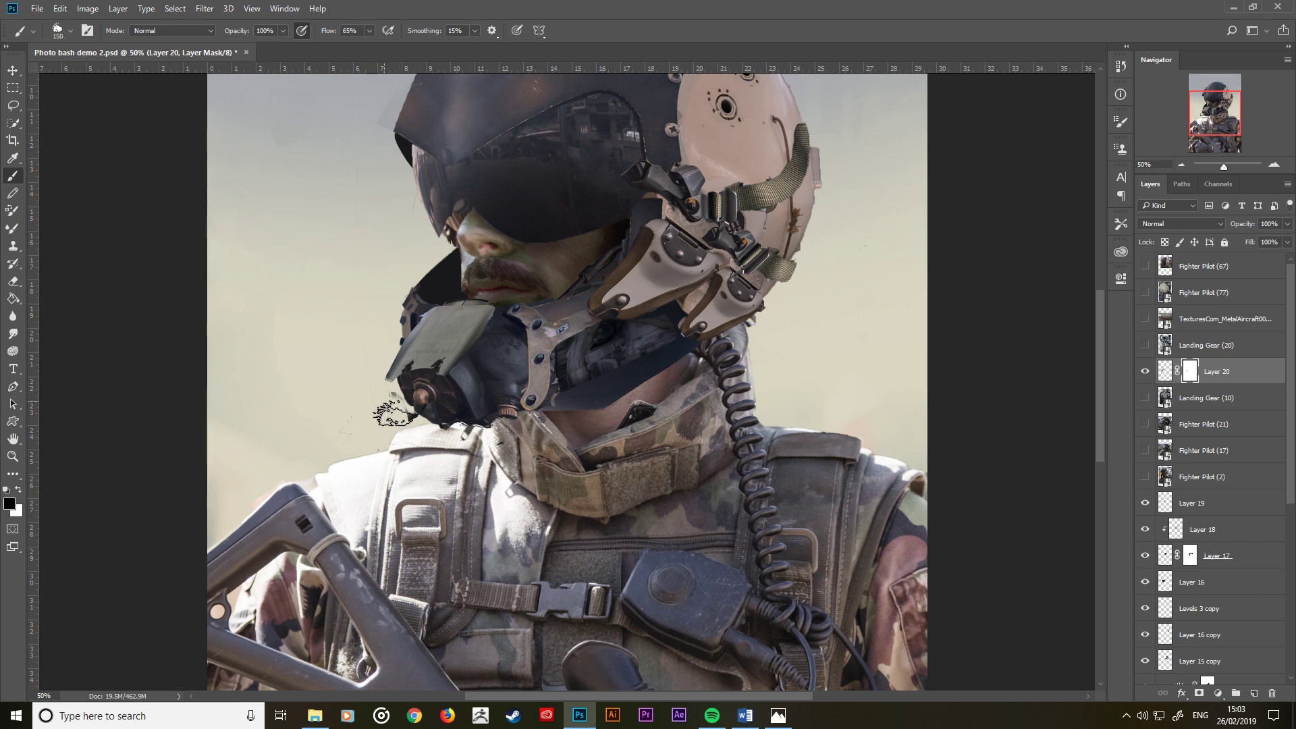
pyautogui.press('[')
pyautogui.press('[')
pyautogui.press('[')
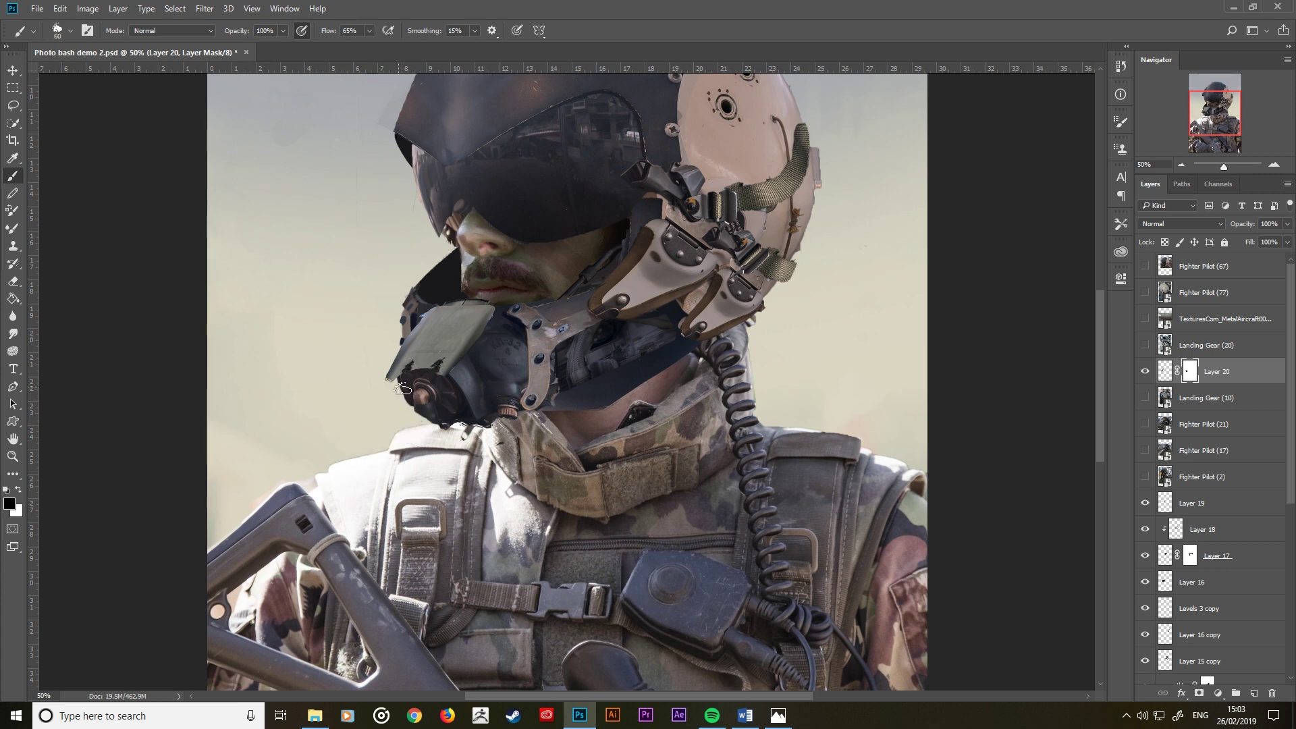
pyautogui.press('x')
pyautogui.moveTo(428, 366); pyautogui.dragTo(450, 348)
pyautogui.press('x')
pyautogui.press('[')
pyautogui.press('[')
pyautogui.press('[')
pyautogui.press(']')
pyautogui.press(']')
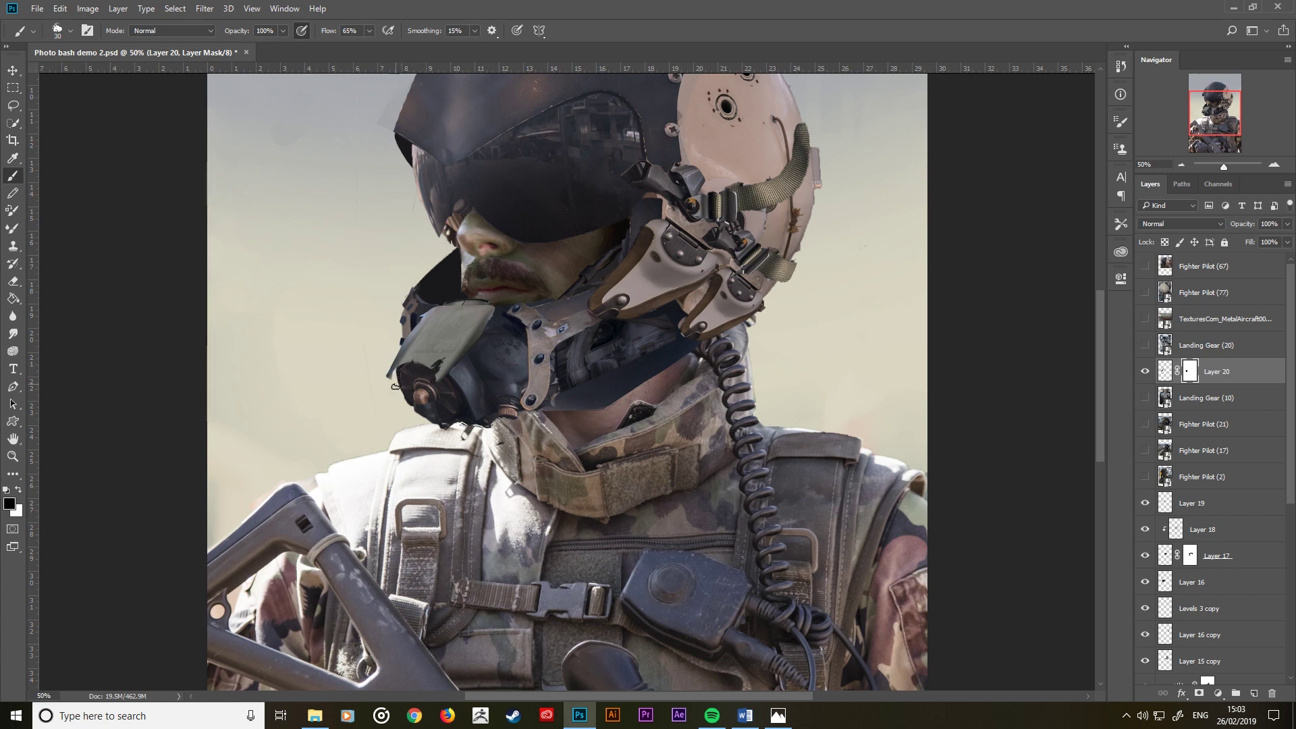
# Step: Enlarge the brush to 40, target Layer 20's pixels, and check Layer 16's effect
pyautogui.press(']')
pyautogui.click(1164, 373)
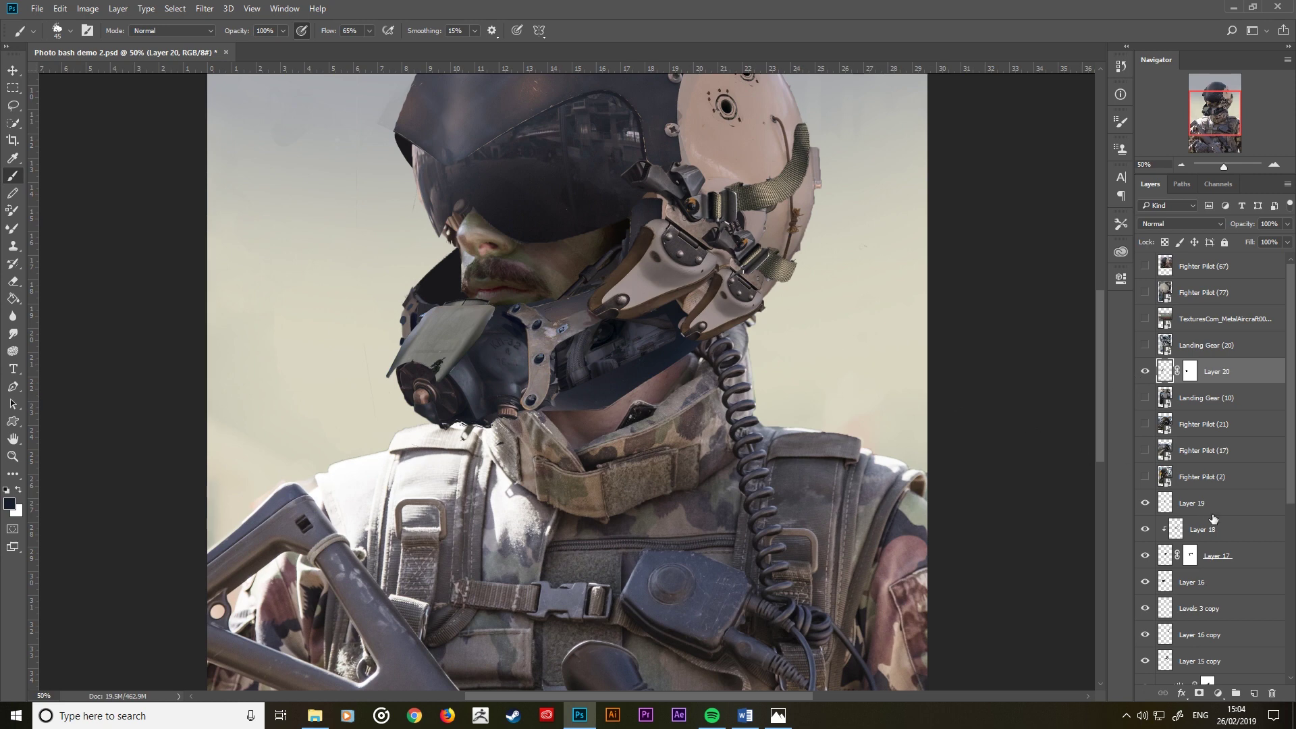
pyautogui.click(1149, 581)
pyautogui.scroll(-3, 1154, 577)
pyautogui.scroll(-2, 1165, 628)
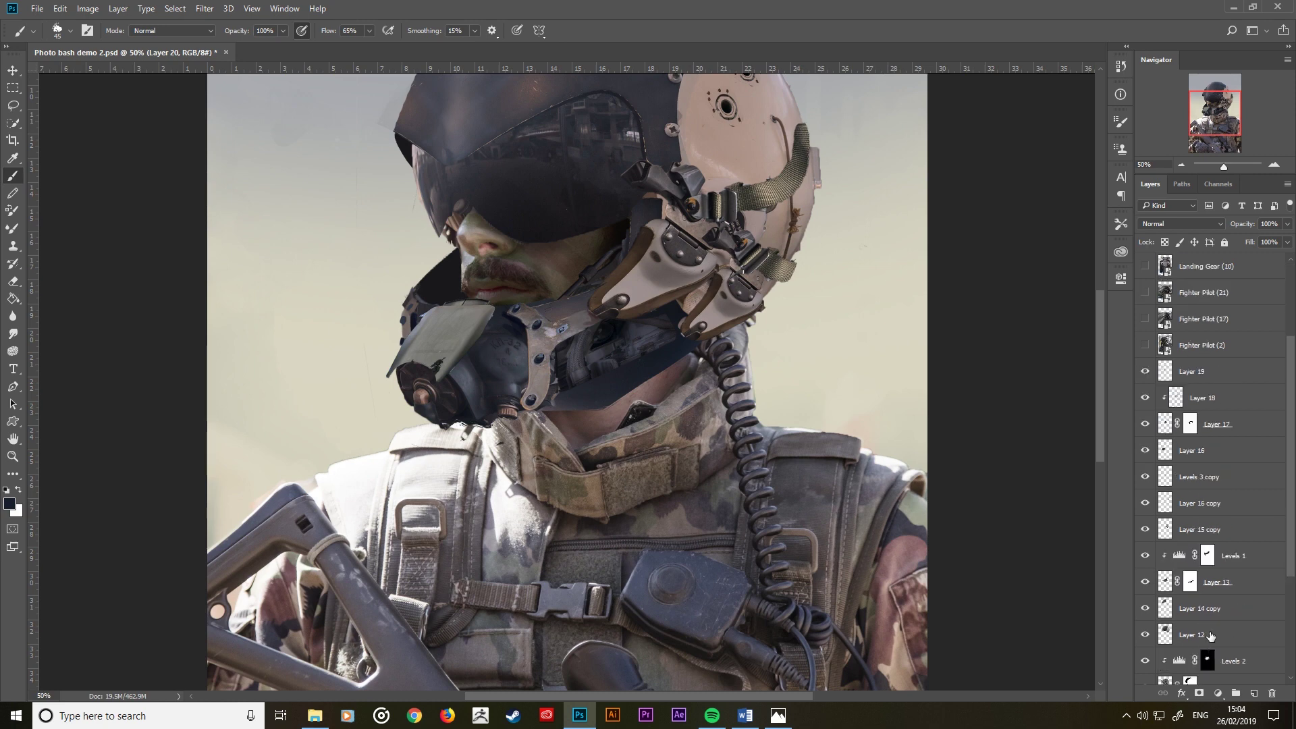
# Step: Copy a small rectangular patch of Layer 12's helmet onto a new Layer 21
pyautogui.click(1208, 634)
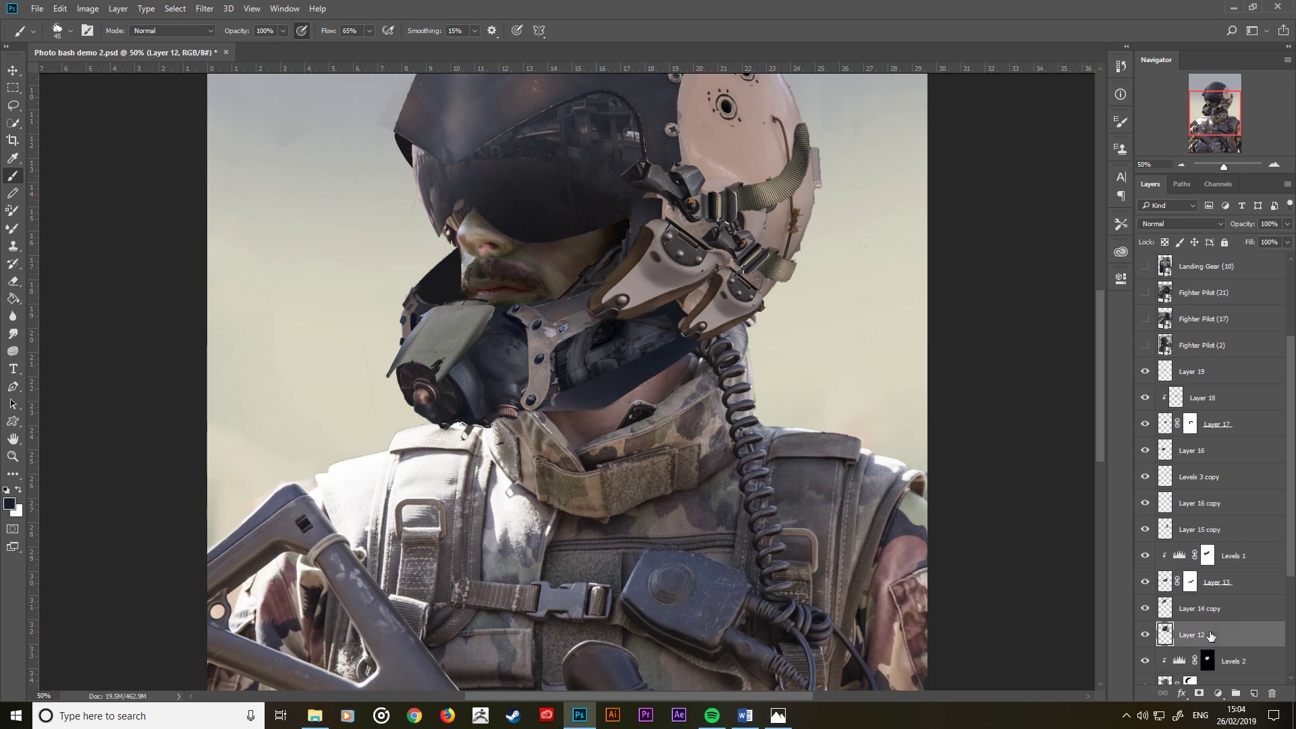
pyautogui.click(13, 87)
pyautogui.moveTo(694, 123); pyautogui.dragTo(757, 168)
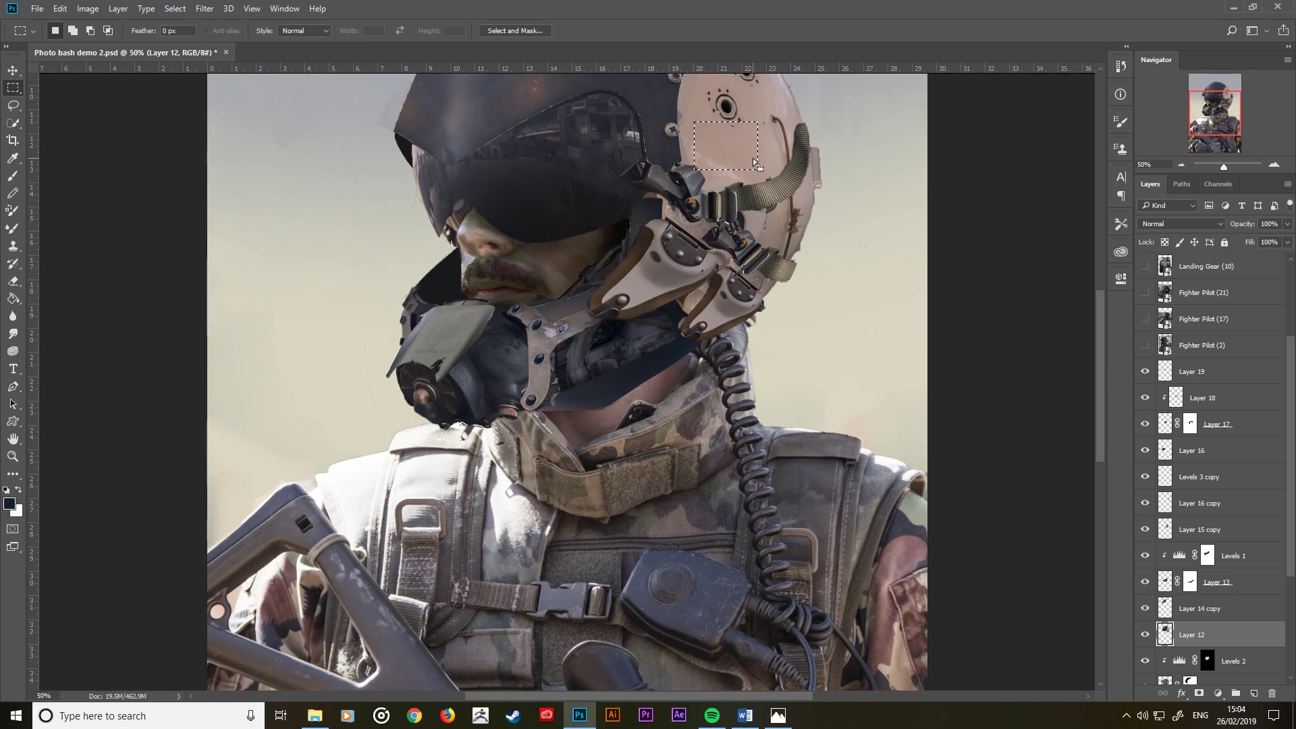
pyautogui.moveTo(697, 105); pyautogui.dragTo(729, 171)
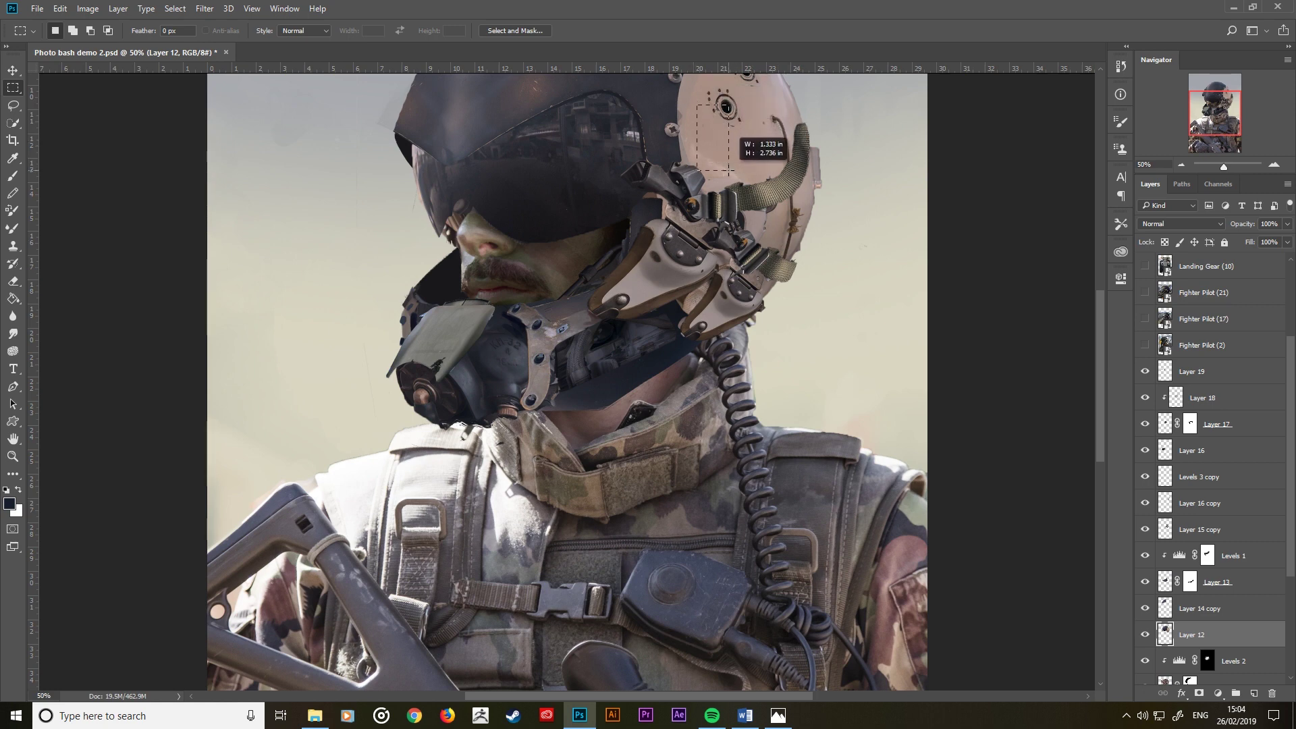
pyautogui.rightClick(722, 144)
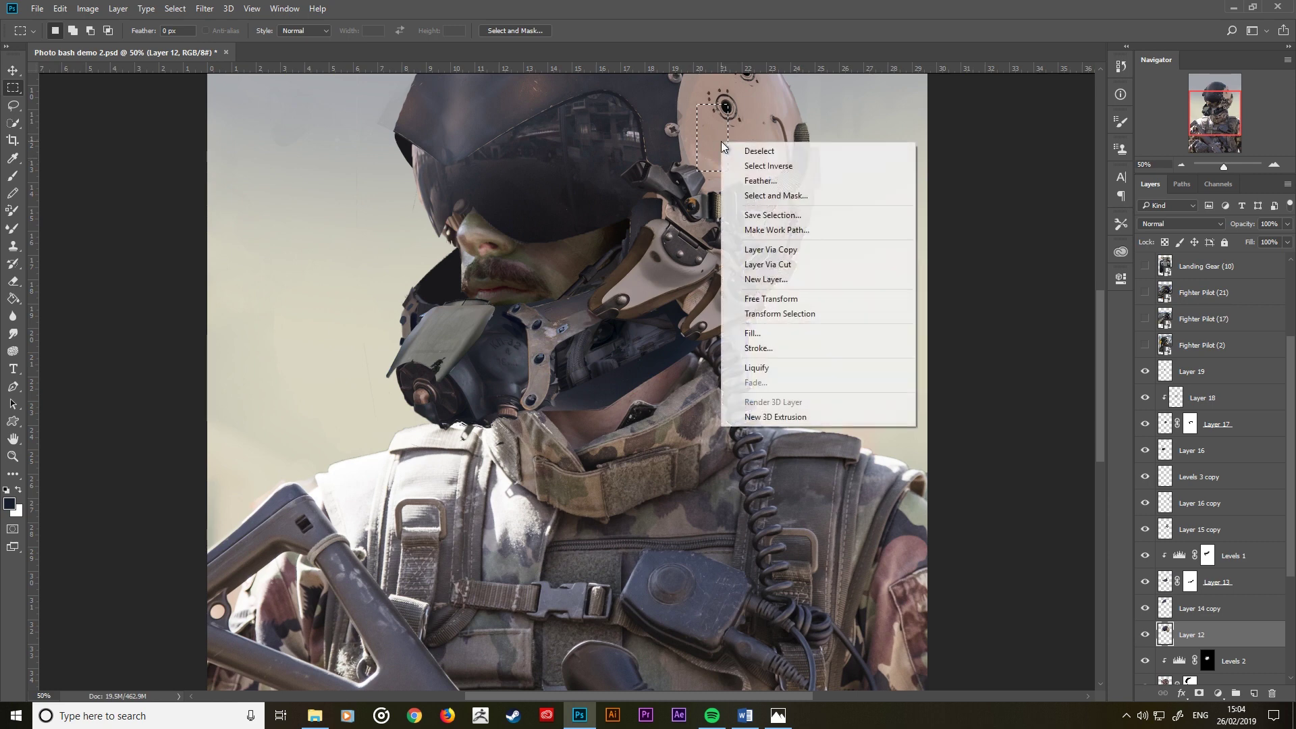
pyautogui.click(816, 250)
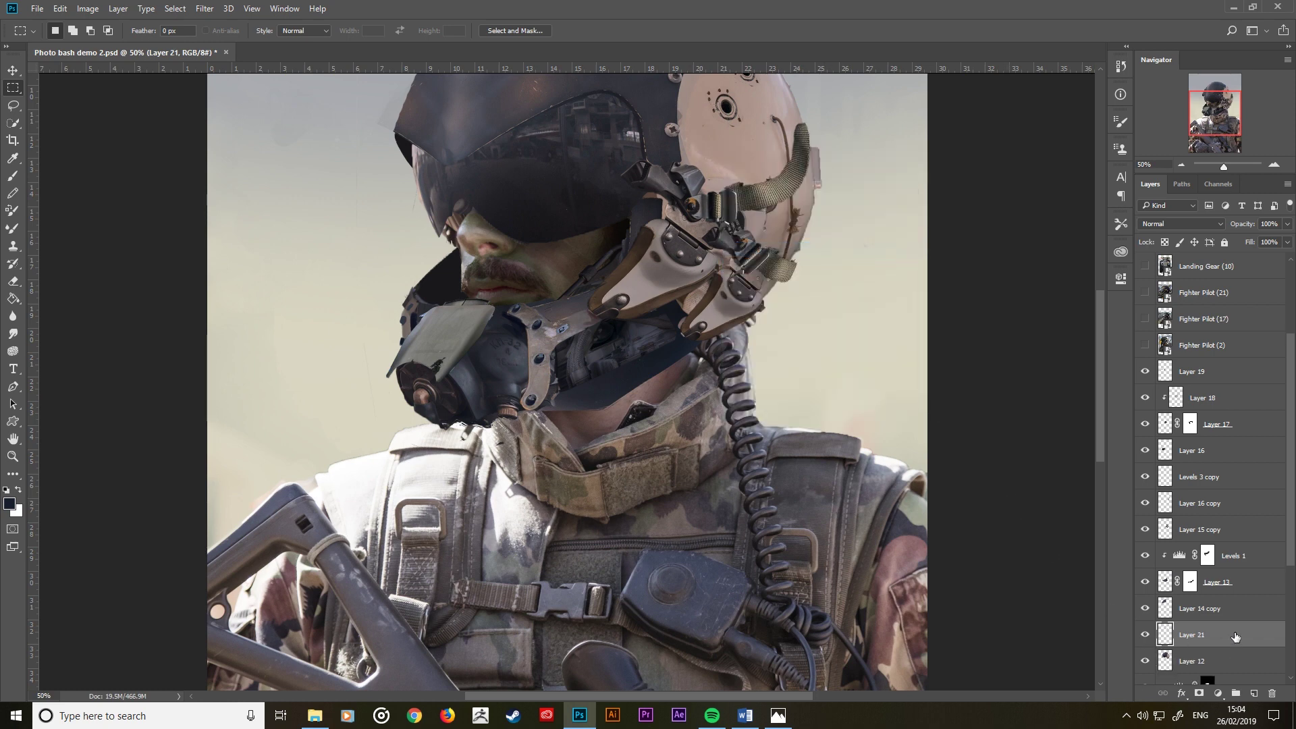
# Step: Place Layer 21 just below Layer 19 and compare it hidden and shown
pyautogui.moveTo(1235, 638); pyautogui.dragTo(1244, 390)
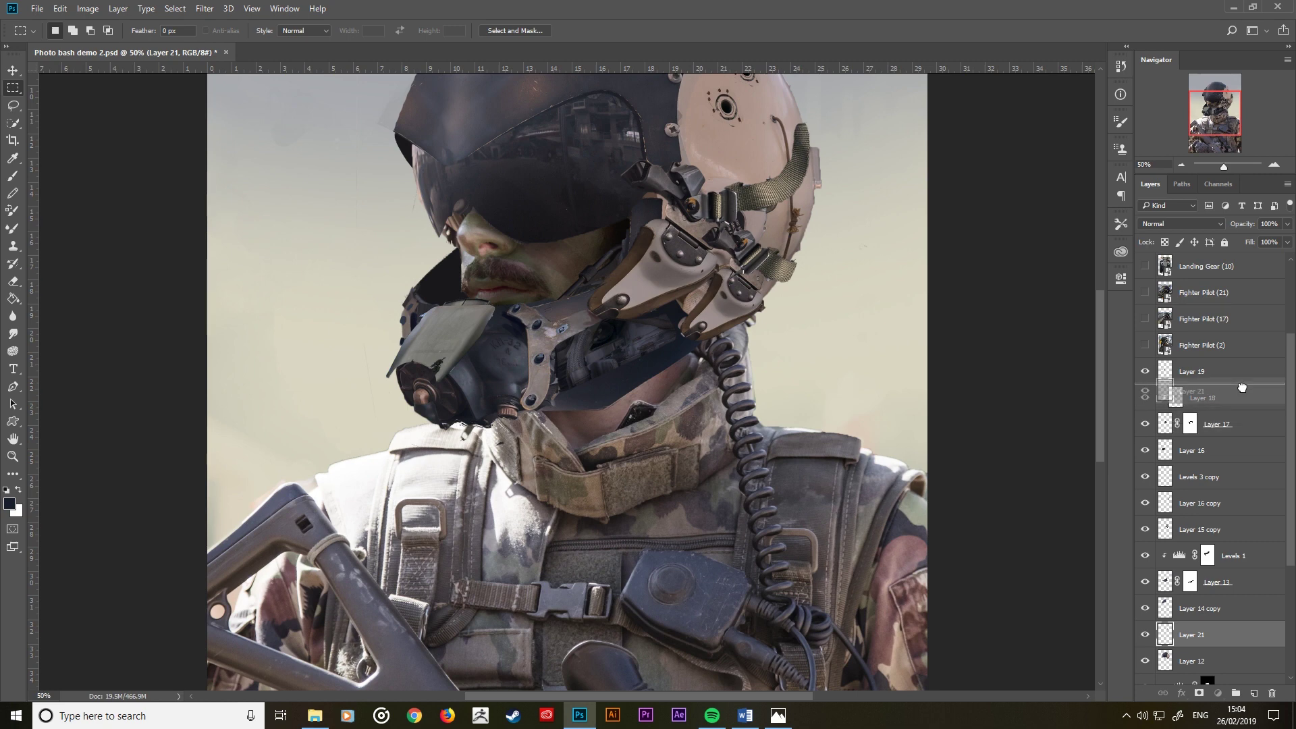
pyautogui.click(1226, 378)
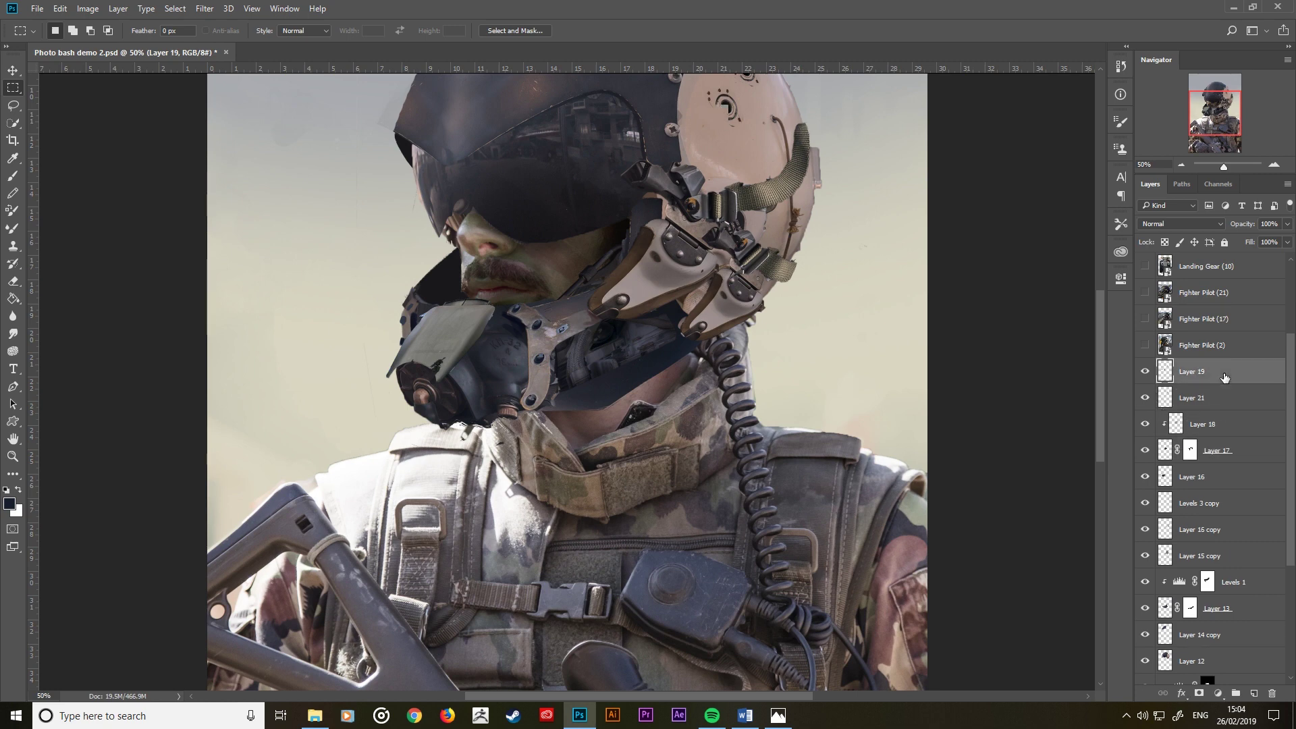
pyautogui.click(1143, 398)
pyautogui.click(1143, 400)
pyautogui.click(88, 9)
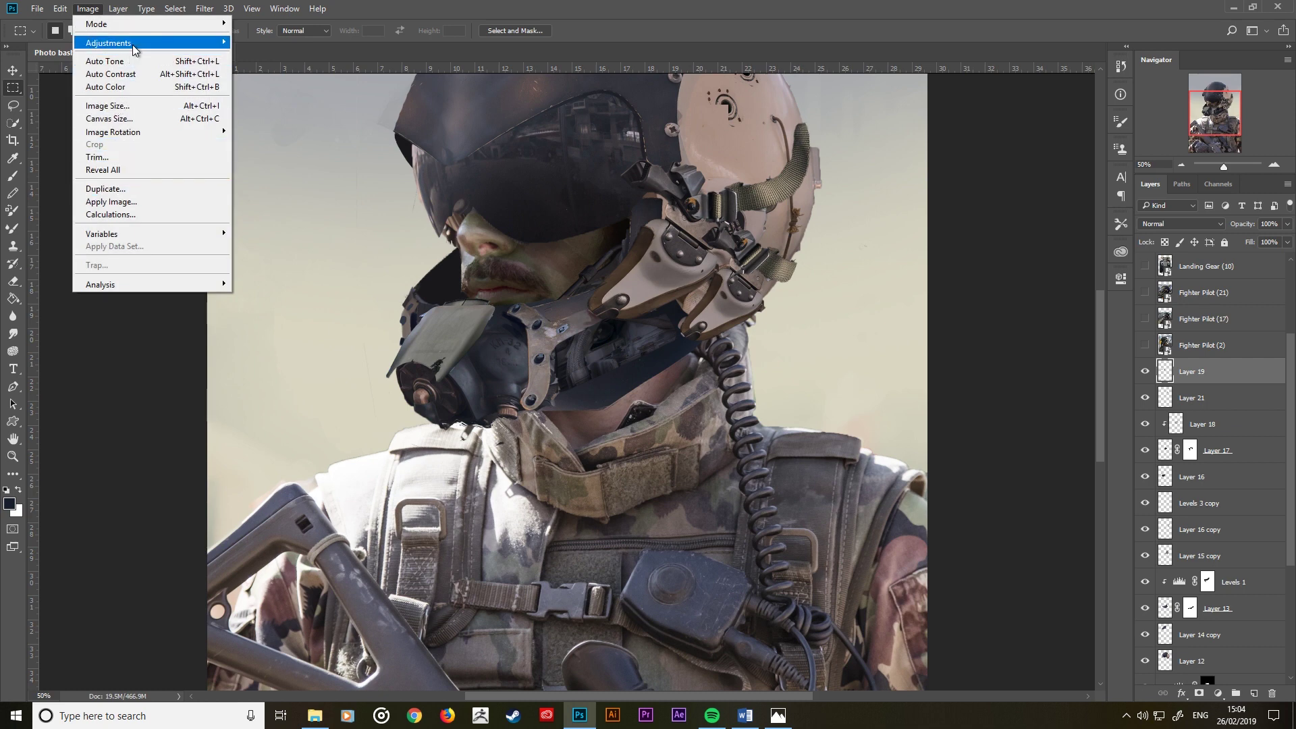
# Step: Try Match Color on Layer 19 sourced from Layer 21, then cancel it
pyautogui.moveTo(108, 43)
pyautogui.click(315, 313)
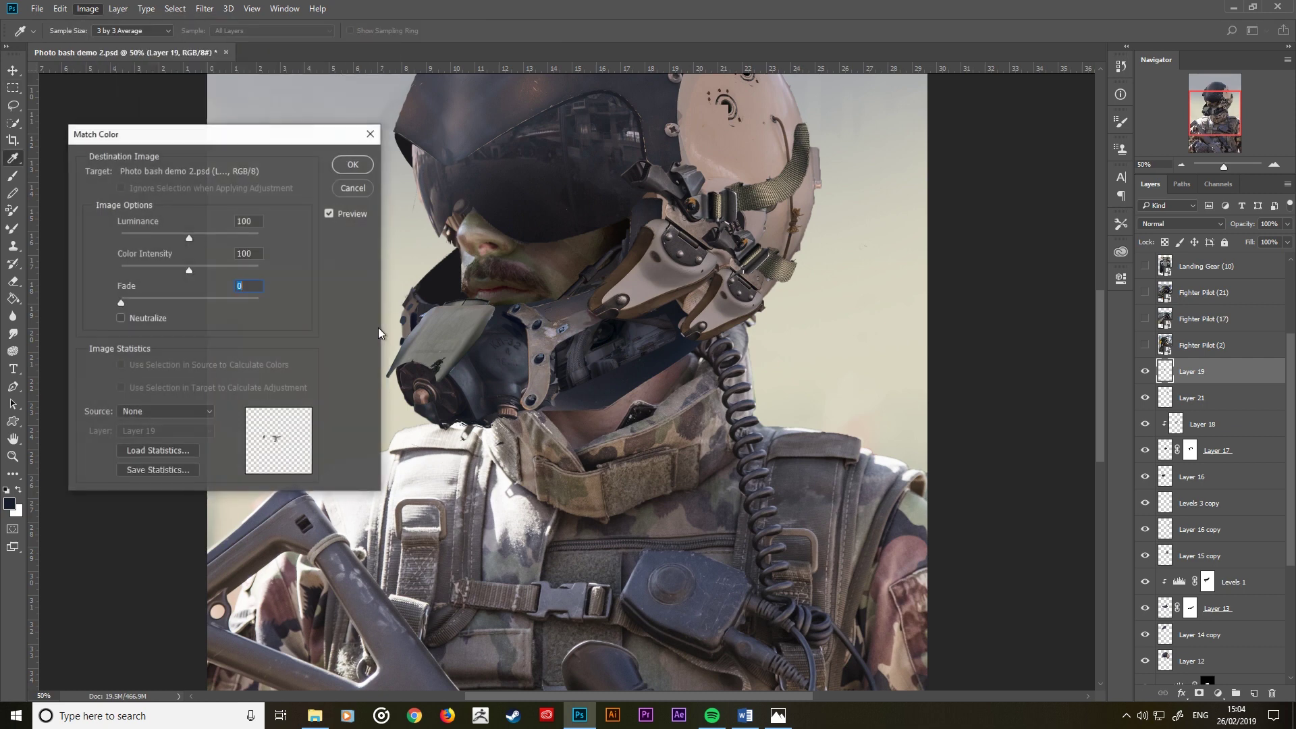
pyautogui.click(169, 412)
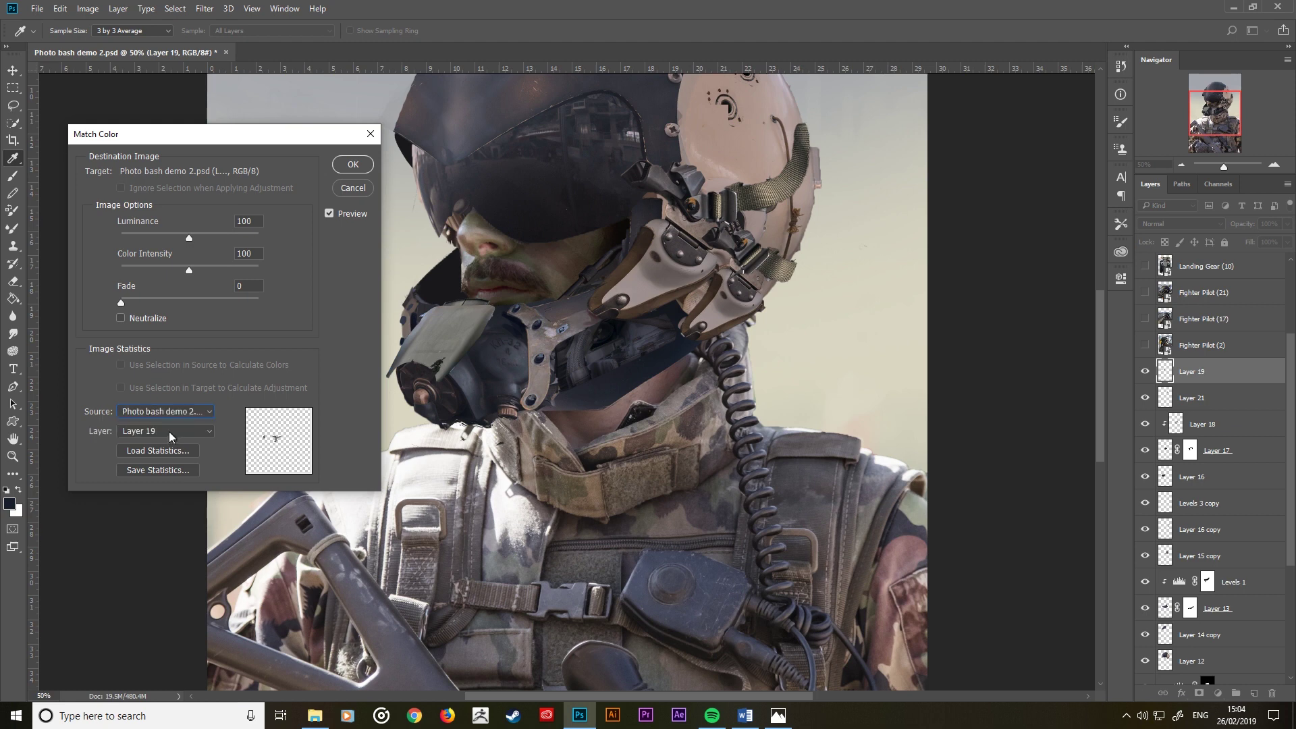
pyautogui.click(166, 431)
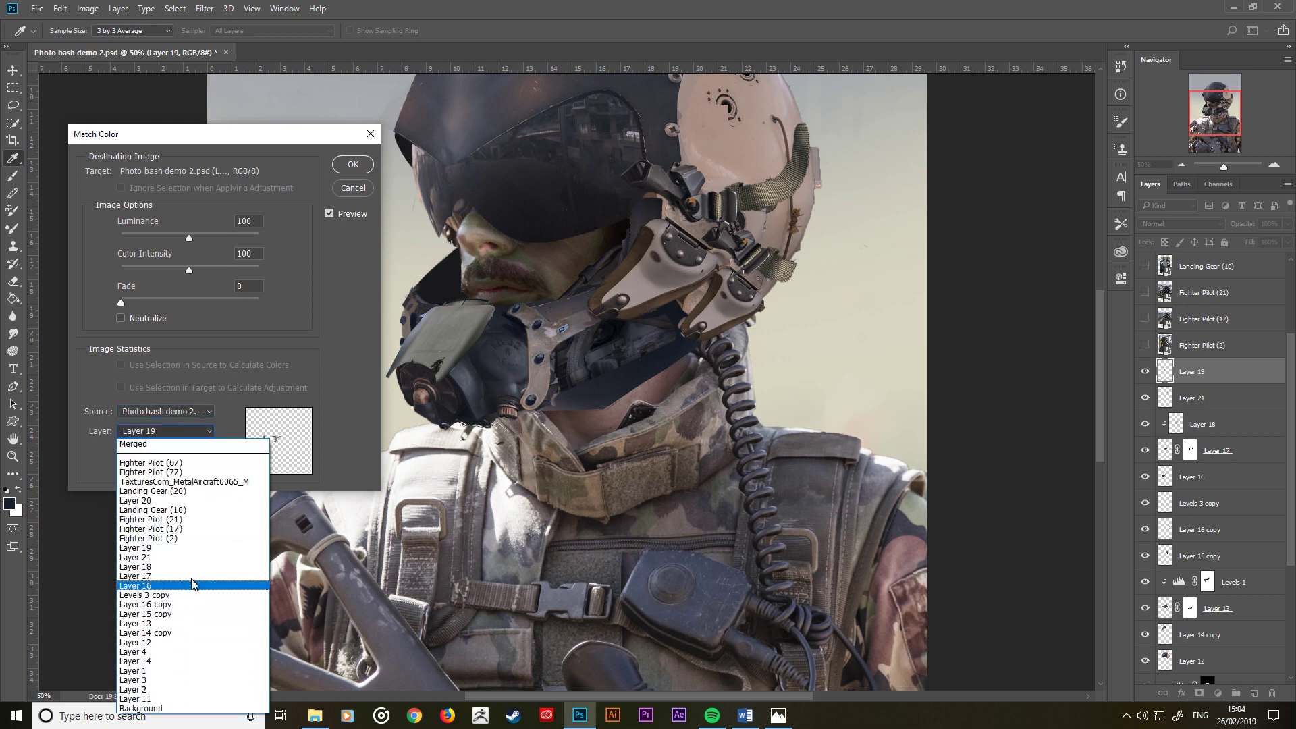
pyautogui.click(193, 556)
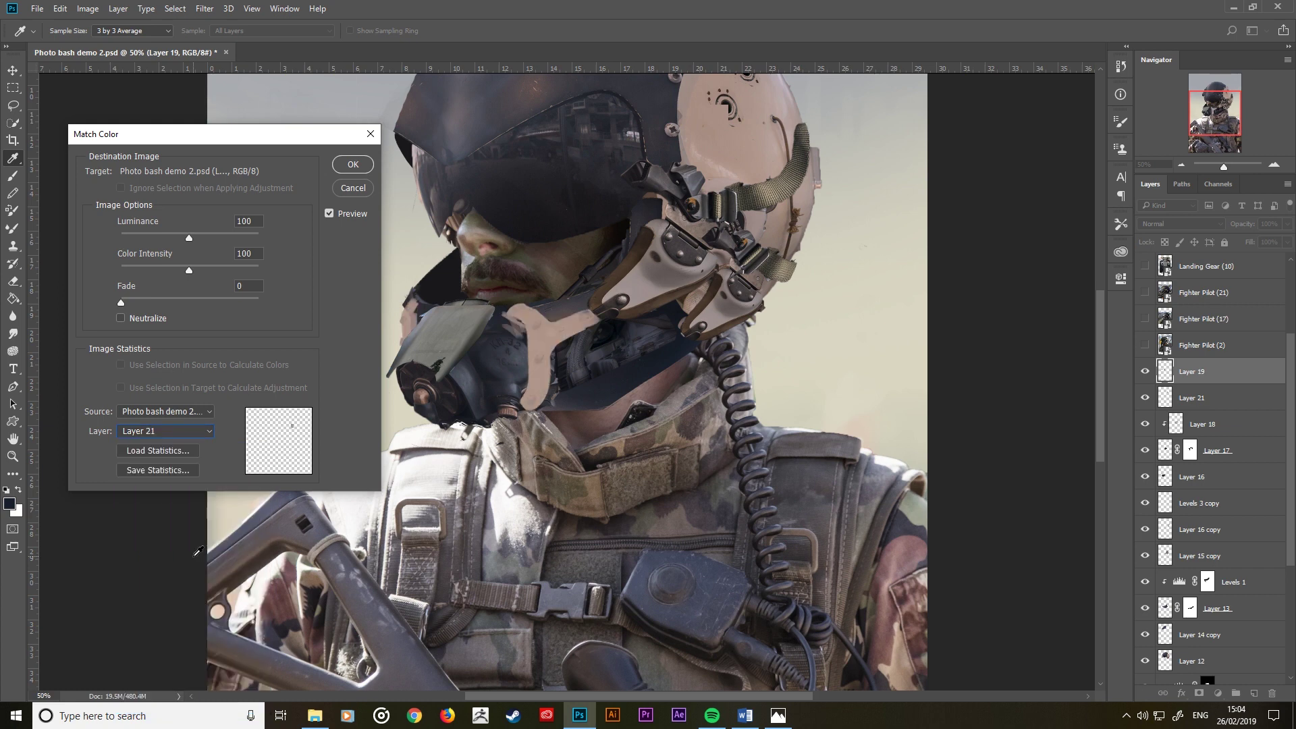
pyautogui.press('m')
pyautogui.click(349, 190)
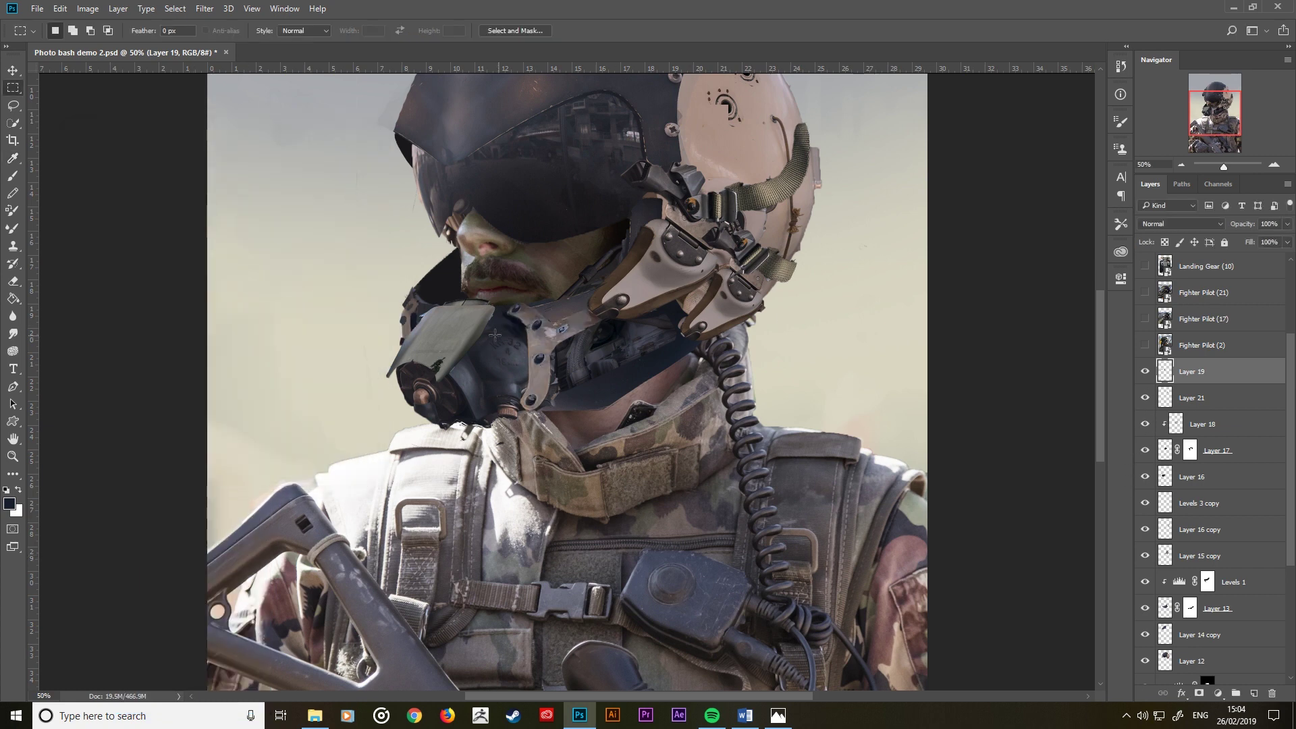
# Step: Check Layer 21's visibility and move Layer 20 above Layer 19
pyautogui.click(1146, 396)
pyautogui.scroll(2, 1209, 374)
pyautogui.scroll(1, 1209, 373)
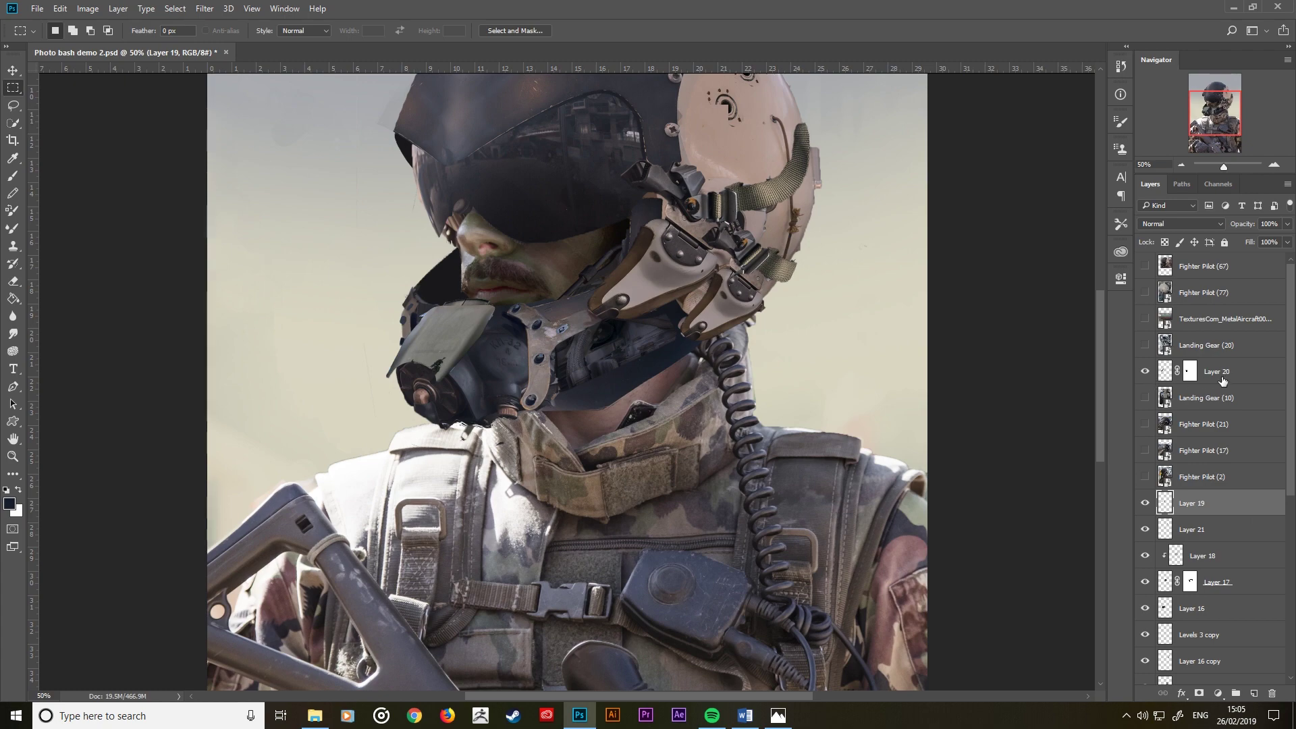
pyautogui.moveTo(1209, 373); pyautogui.dragTo(1232, 489)
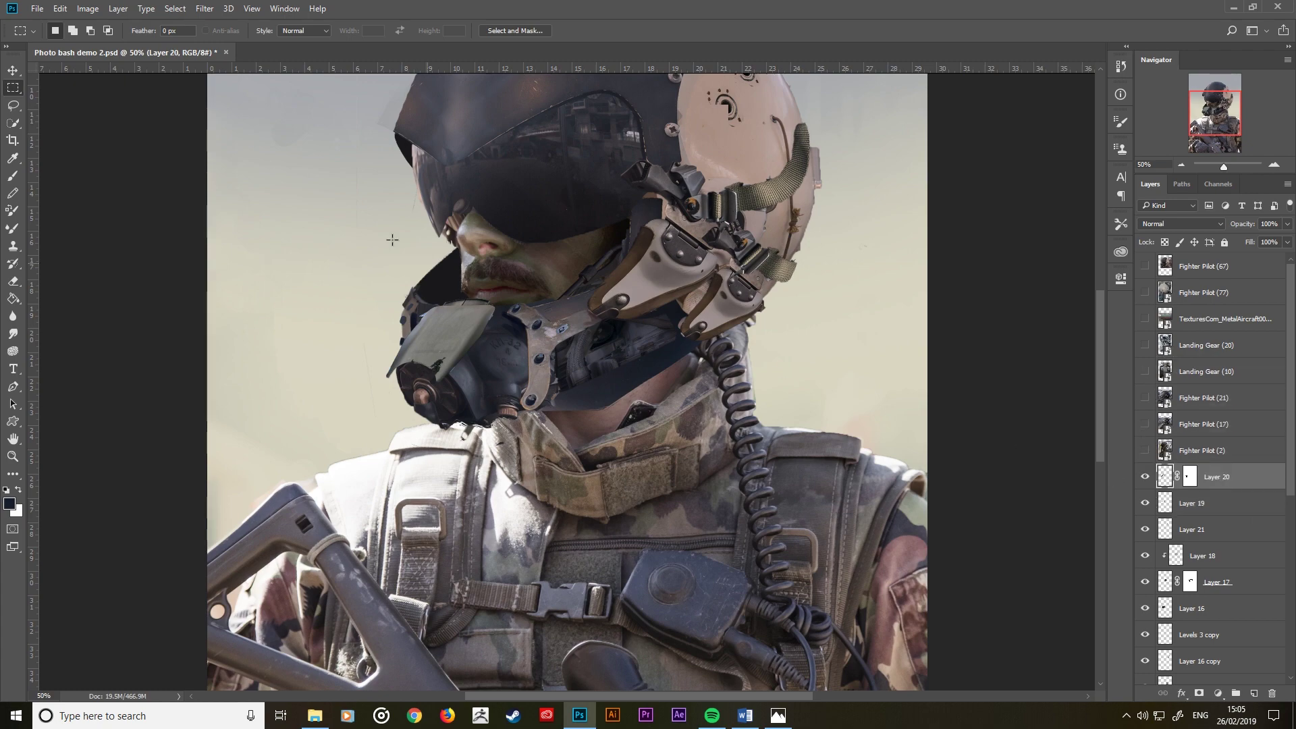
# Step: Match Layer 20's colours to Layer 21 with Luminance 97 and Fade about 41
pyautogui.click(60, 8)
pyautogui.moveTo(108, 43)
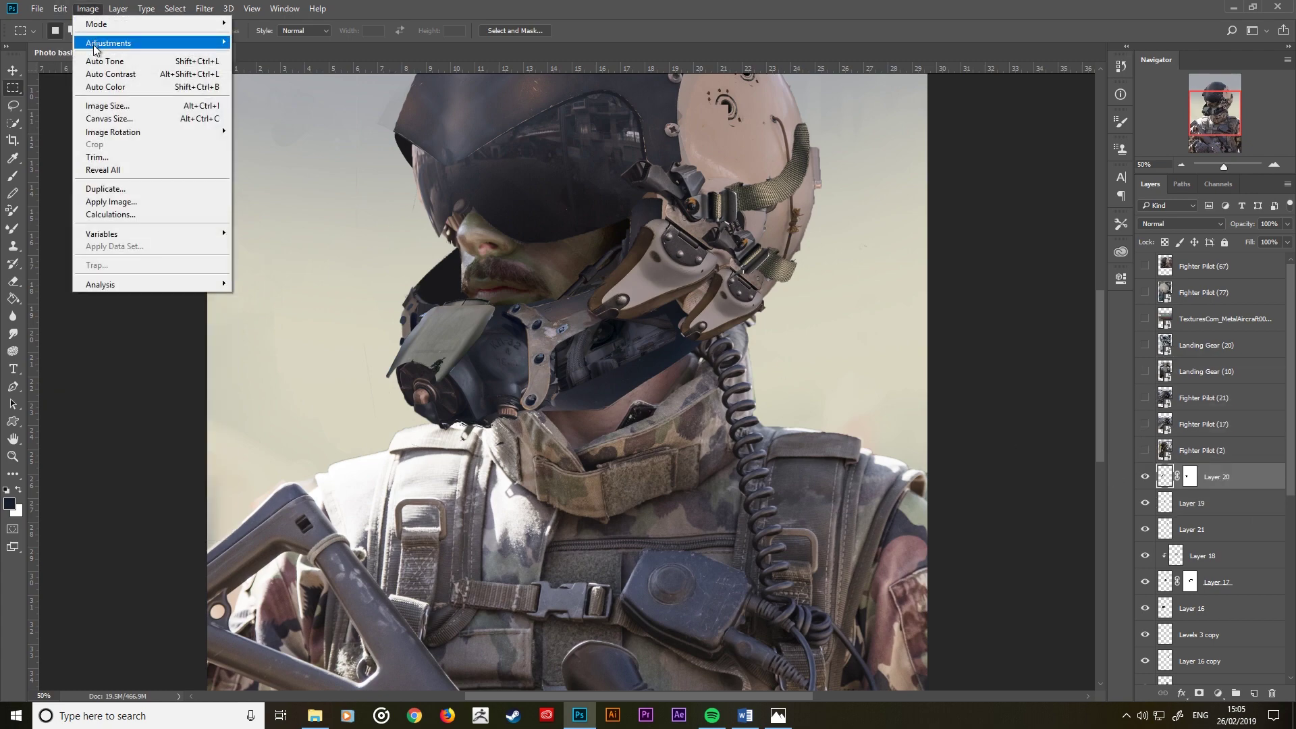
pyautogui.click(326, 310)
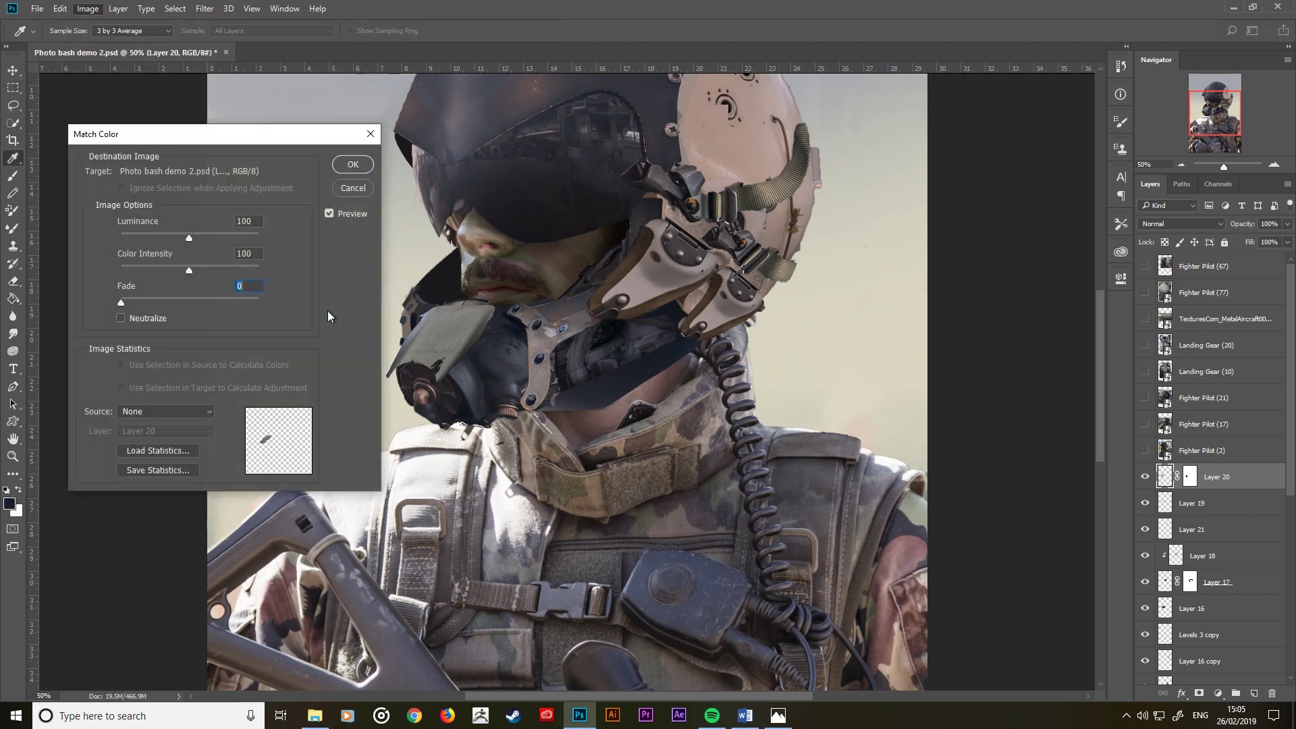
pyautogui.click(179, 412)
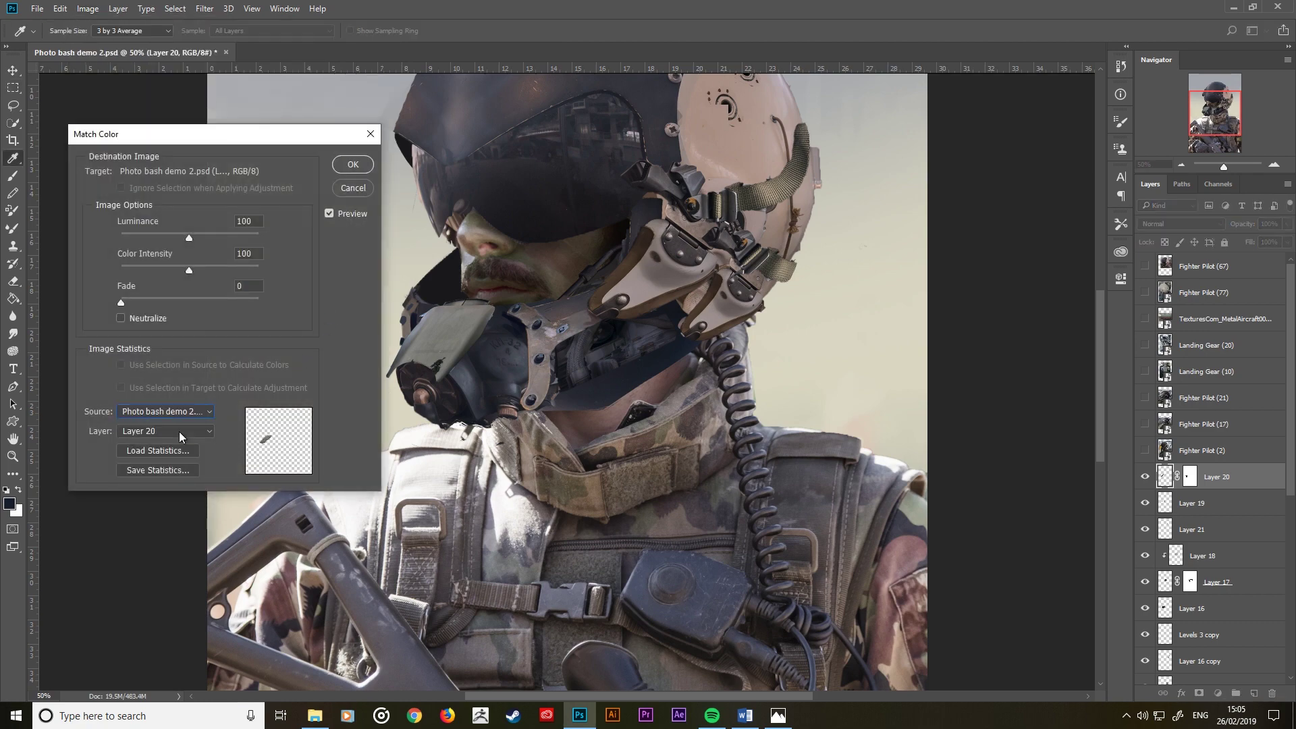
pyautogui.click(180, 431)
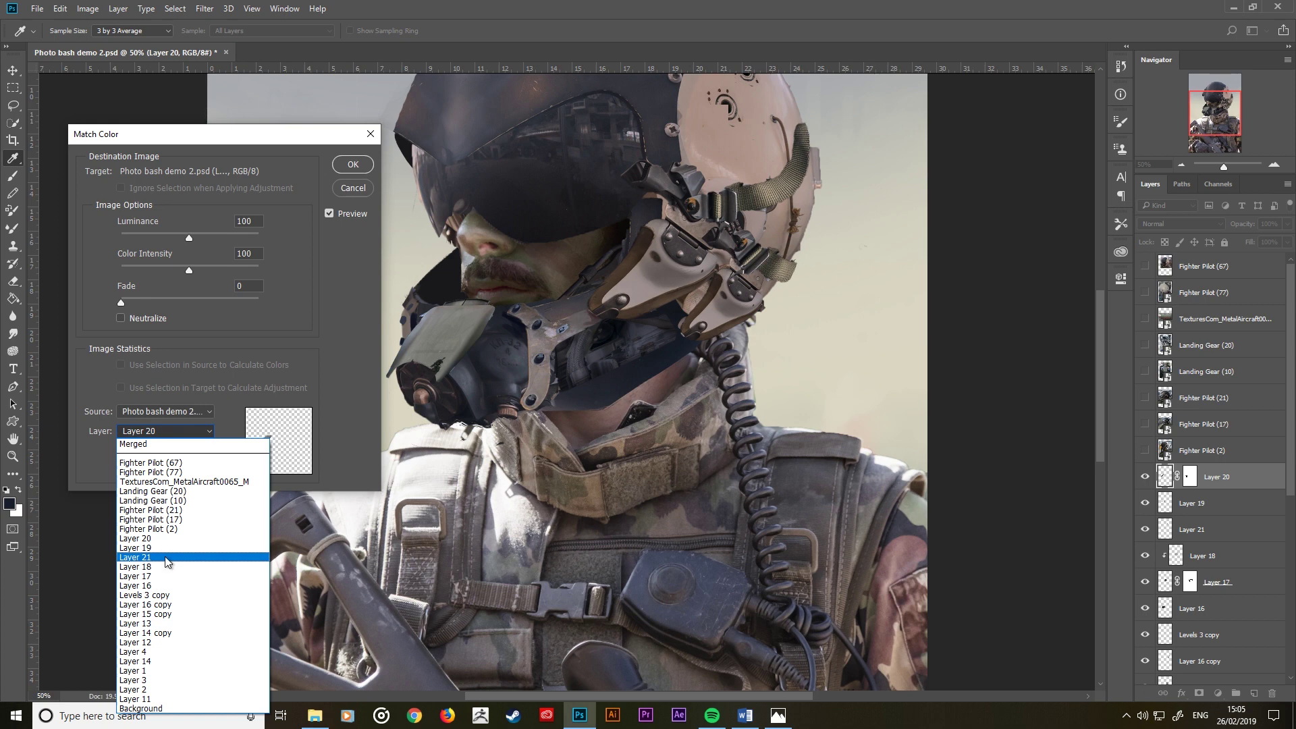
pyautogui.click(168, 560)
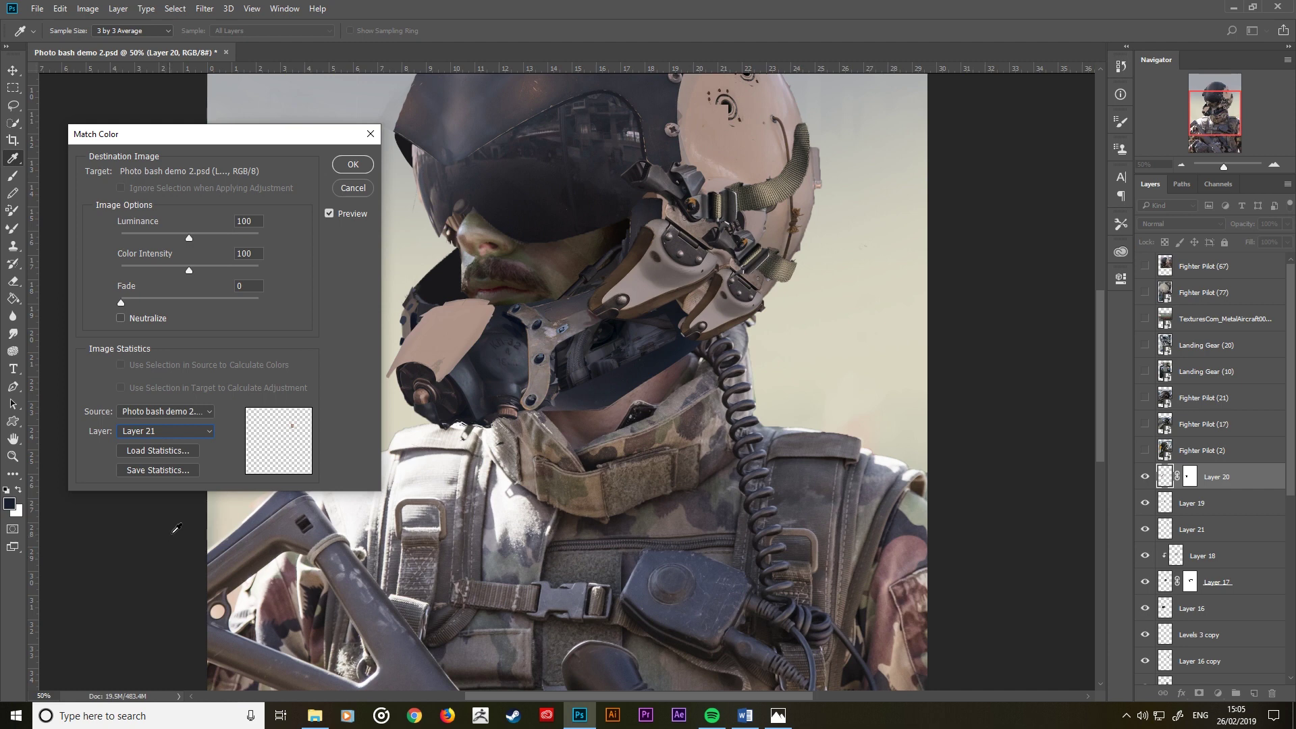
pyautogui.moveTo(144, 299); pyautogui.dragTo(178, 305)
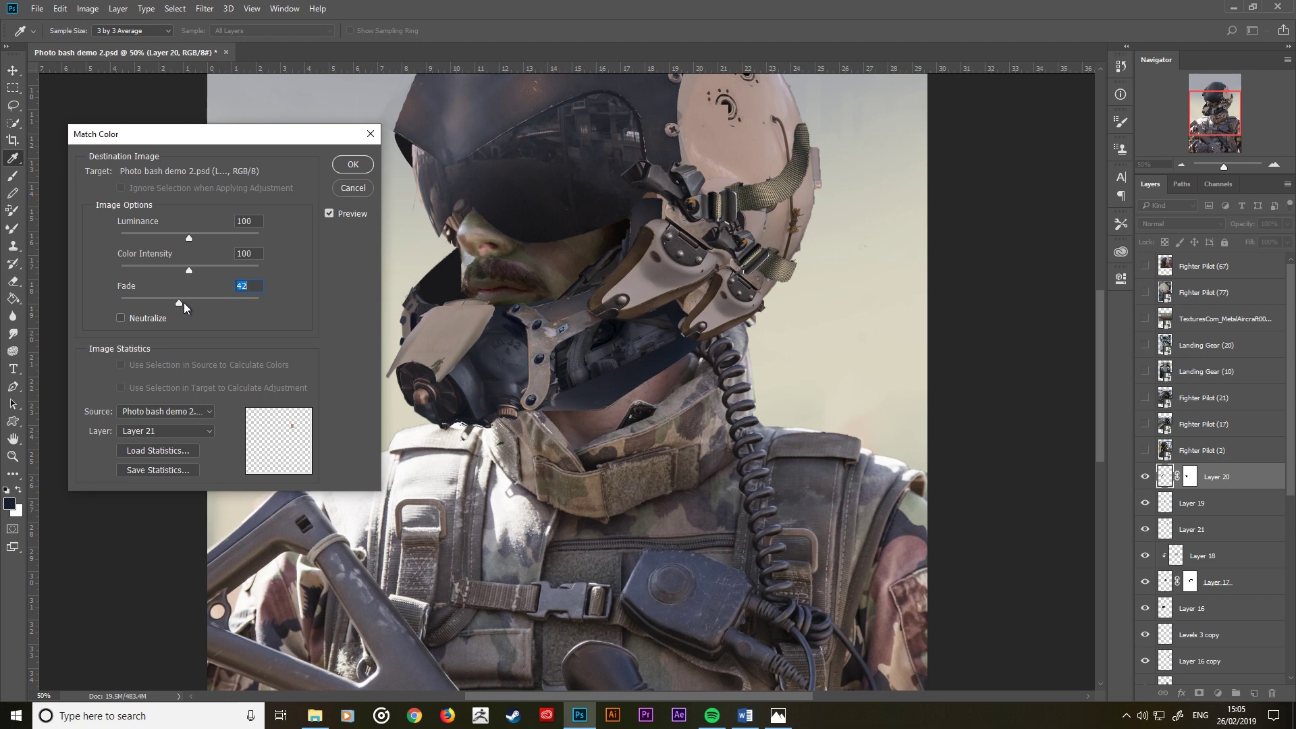
pyautogui.moveTo(187, 236); pyautogui.dragTo(173, 237)
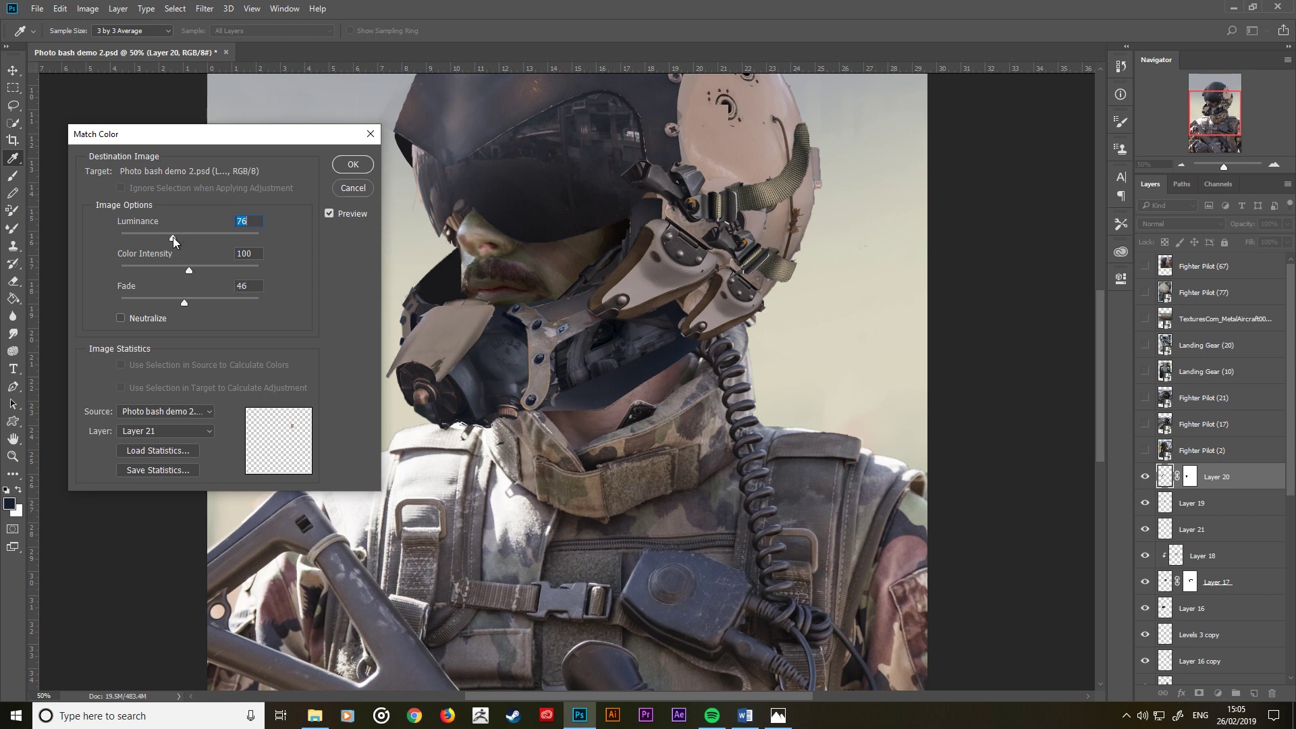
pyautogui.moveTo(186, 239); pyautogui.dragTo(188, 238)
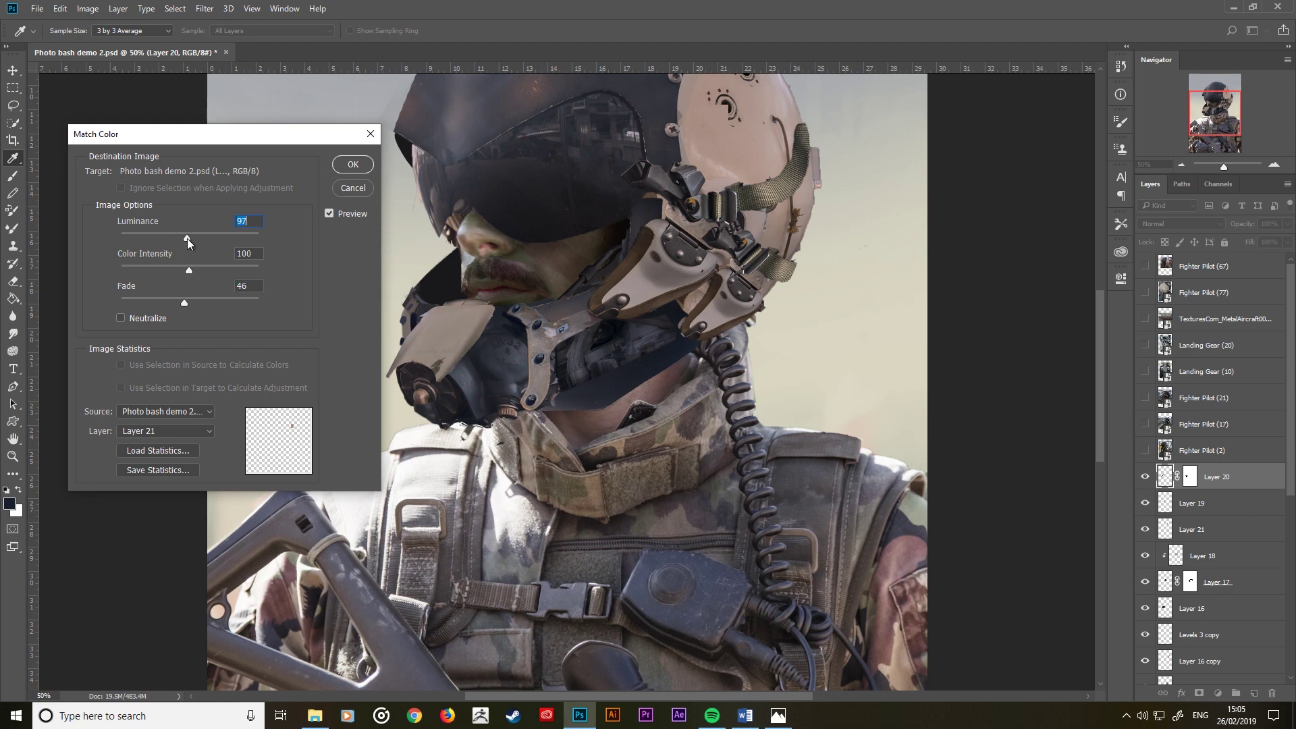
pyautogui.click(182, 301)
pyautogui.moveTo(173, 303); pyautogui.dragTo(178, 304)
pyautogui.click(348, 165)
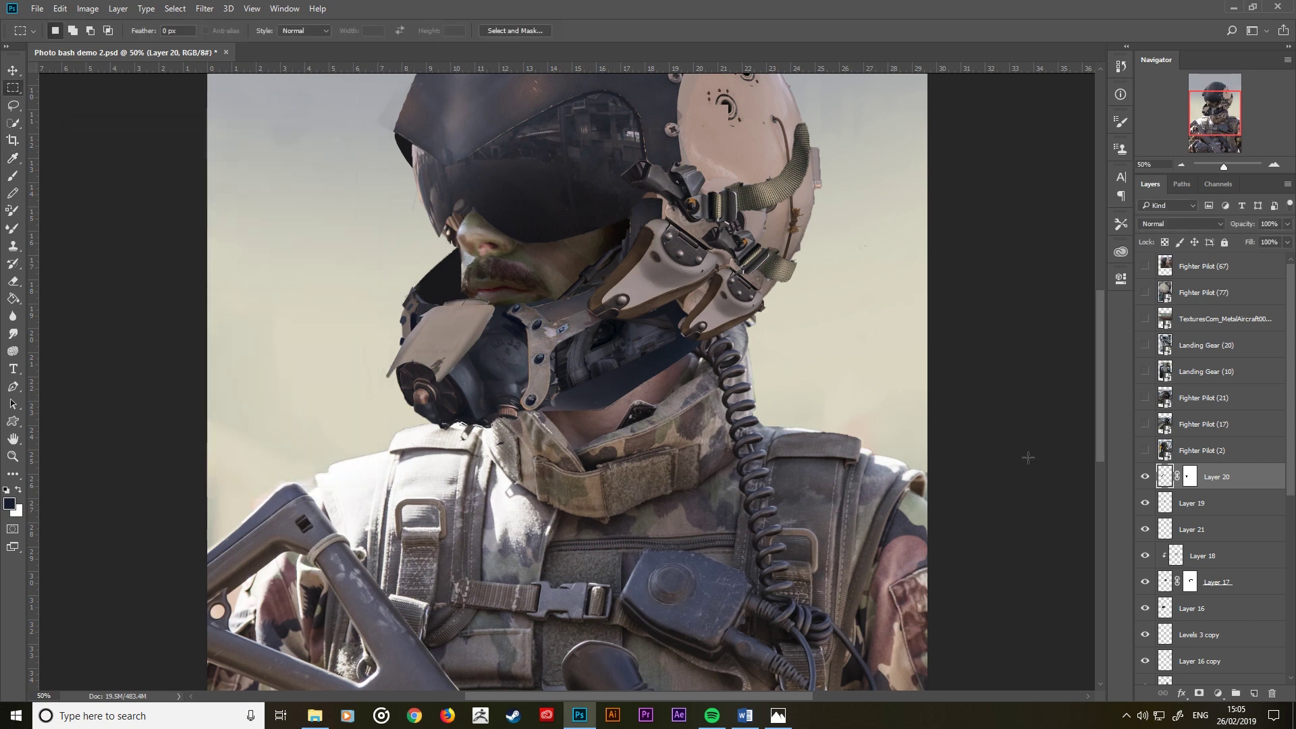
pyautogui.click(1146, 479)
# Step: Delete the old Layer 21 and select Layer 12
pyautogui.click(1187, 530)
pyautogui.press('Delete')
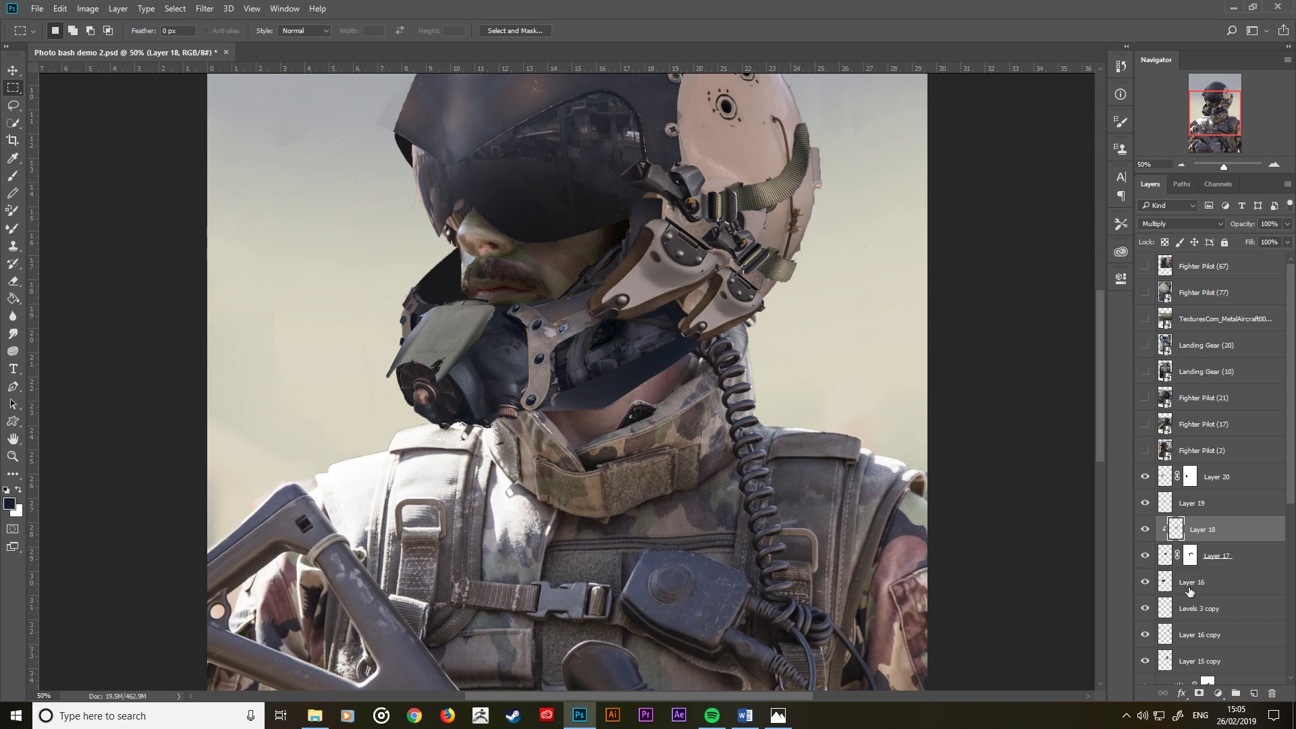
pyautogui.scroll(-3, 1190, 579)
pyautogui.scroll(-3, 1188, 582)
pyautogui.click(1165, 605)
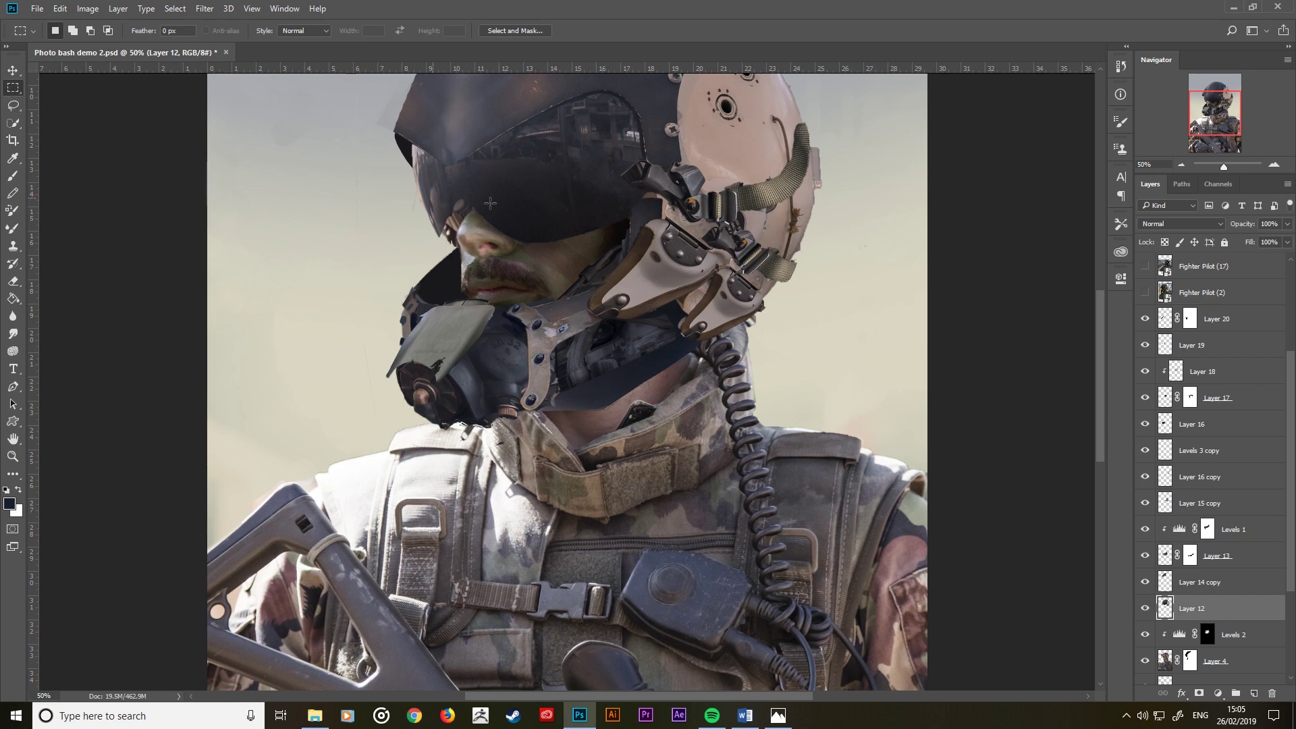
# Step: Copy the helmet's side strap area to a new Layer 21 placed above Layer 20
pyautogui.moveTo(765, 165); pyautogui.dragTo(801, 241)
pyautogui.rightClick(789, 210)
pyautogui.click(850, 325)
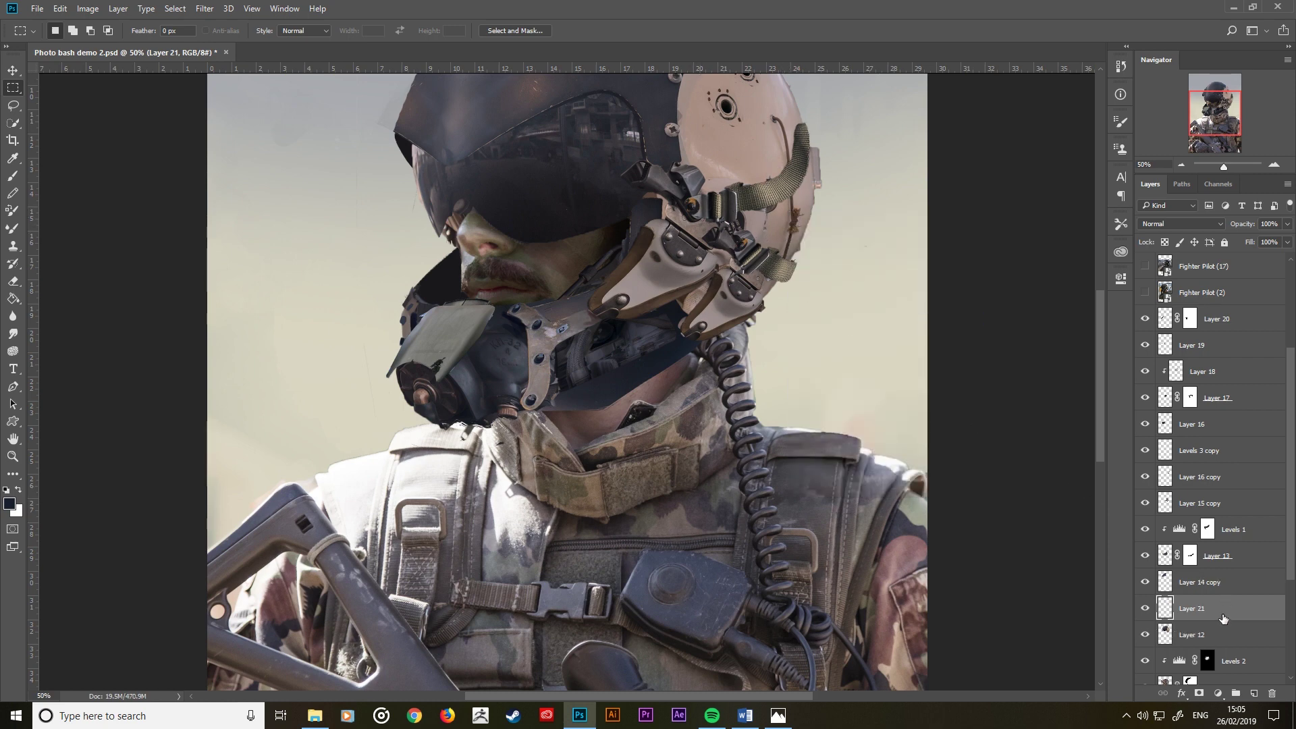
pyautogui.moveTo(1224, 618); pyautogui.dragTo(1228, 334)
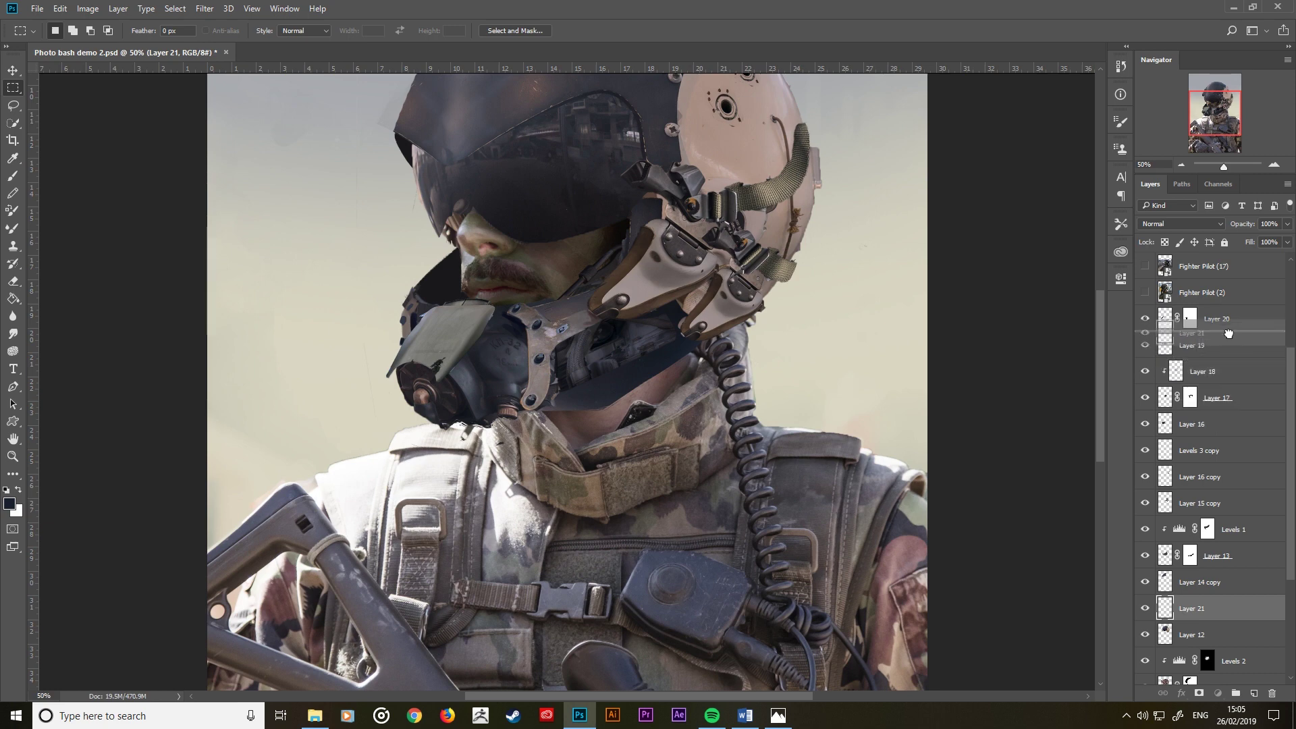
pyautogui.moveTo(1228, 333); pyautogui.dragTo(1227, 312)
pyautogui.scroll(3, 1202, 383)
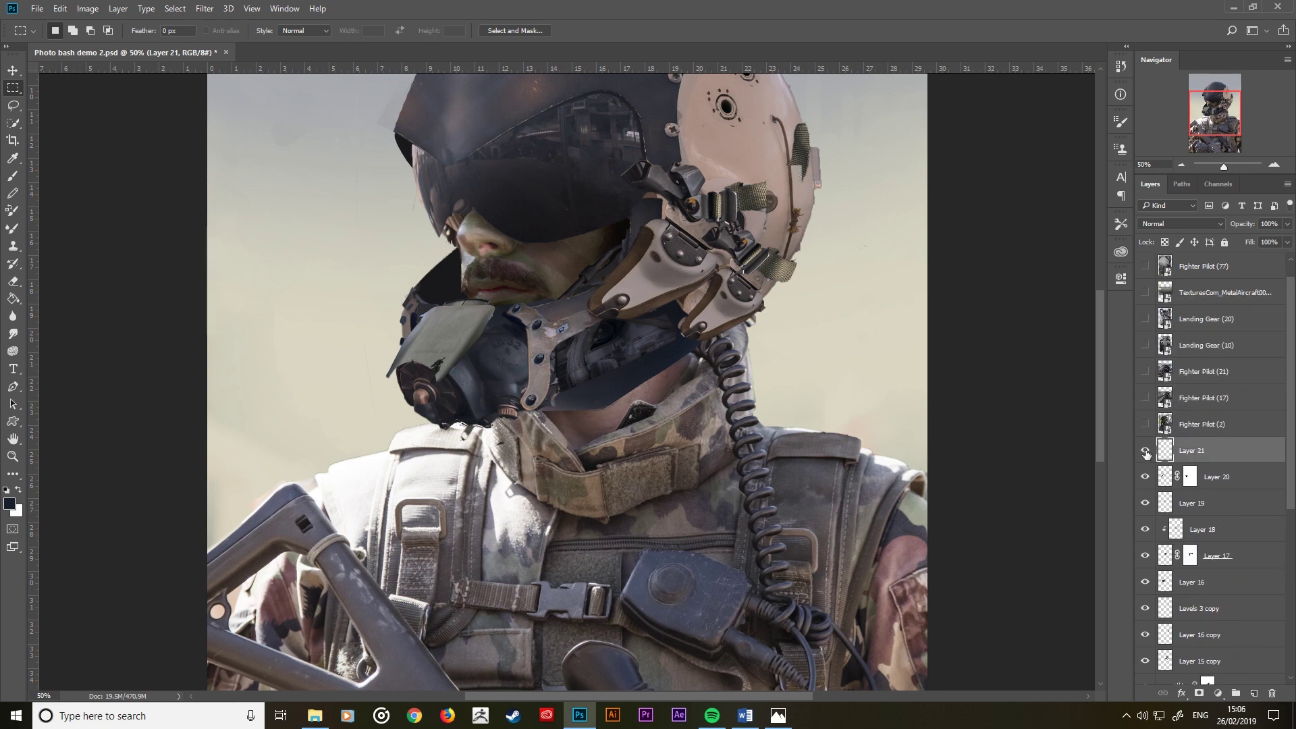
# Step: Compare Layer 21 and Layer 20 by toggling their visibility
pyautogui.click(1145, 450)
pyautogui.click(1145, 476)
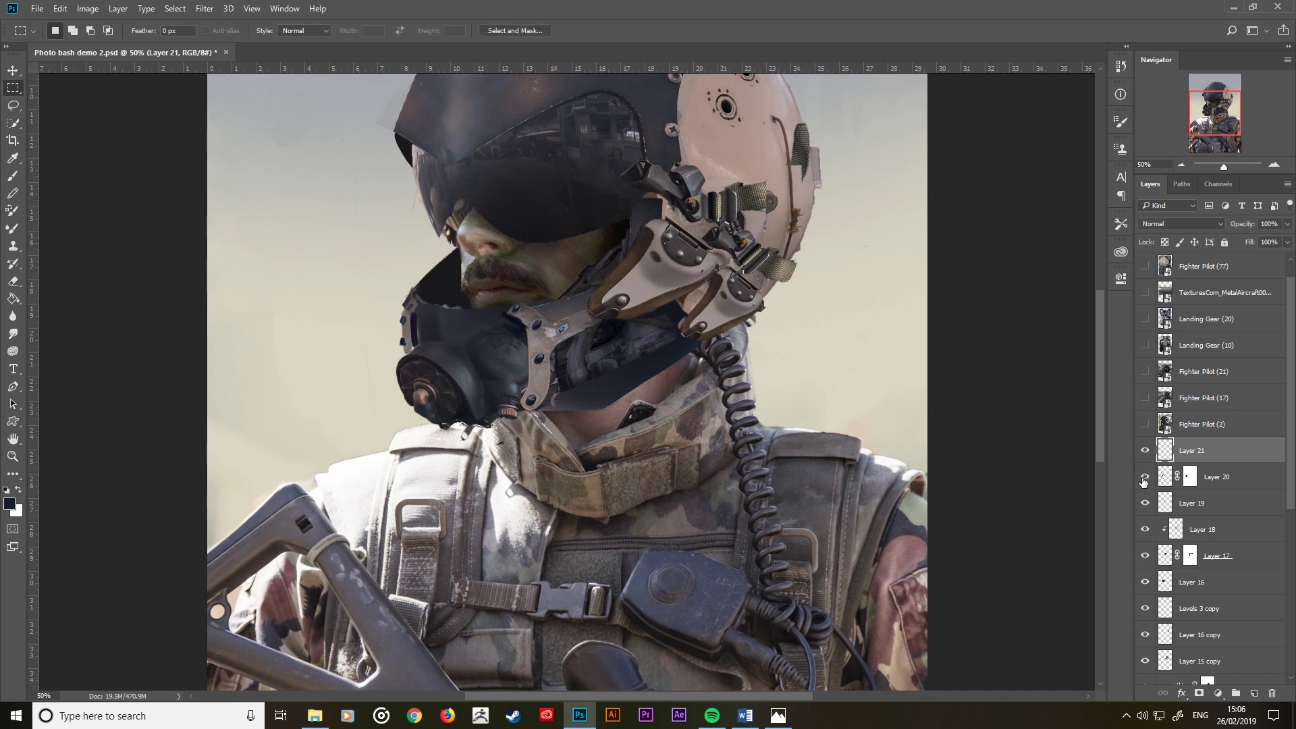
pyautogui.click(1165, 477)
# Step: Recolour Layer 20 with Match Color sampled from Layer 21, then delete Layer 21
pyautogui.click(88, 8)
pyautogui.moveTo(108, 43)
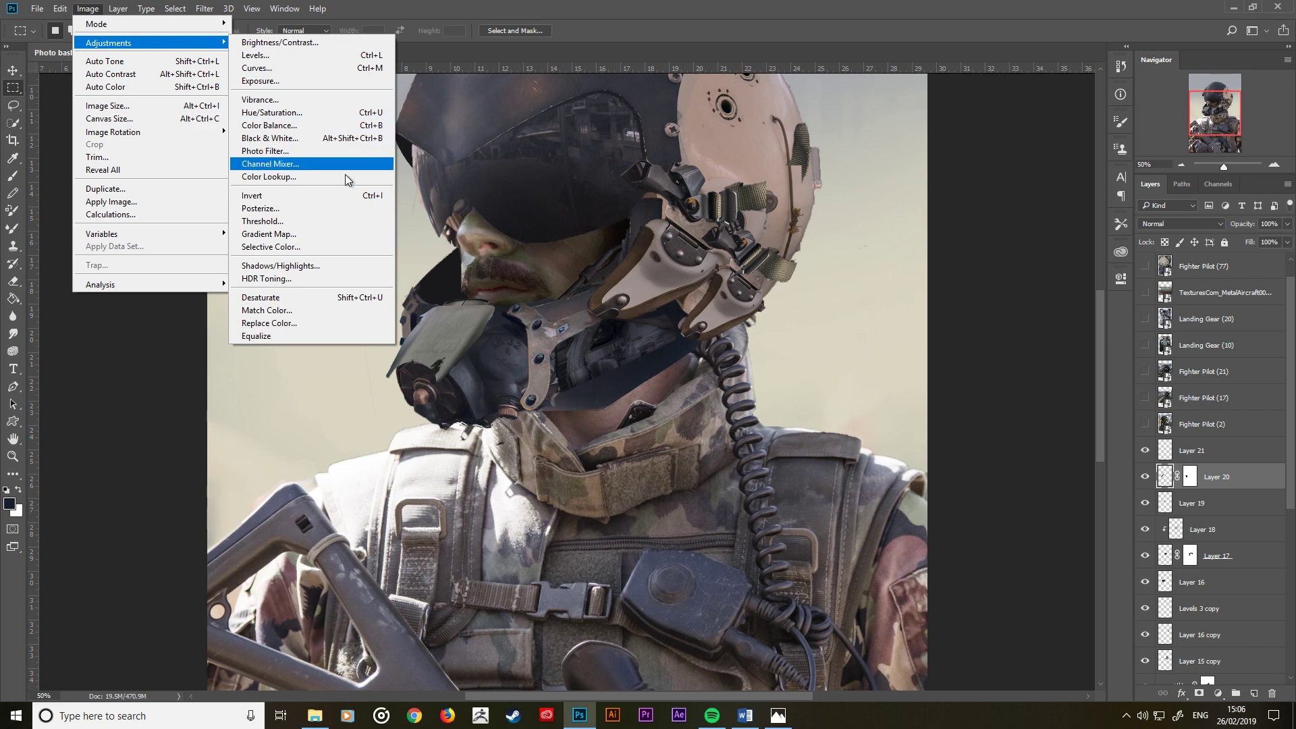
pyautogui.click(330, 310)
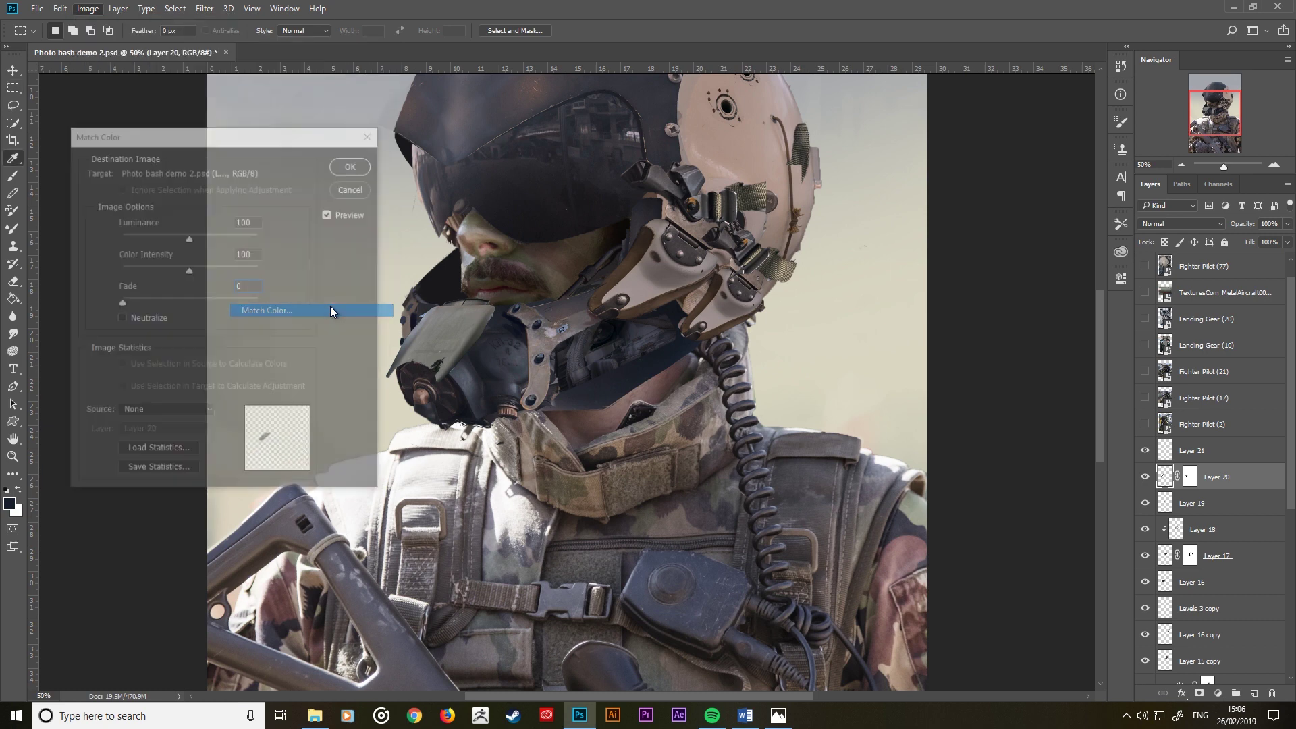
pyautogui.click(175, 411)
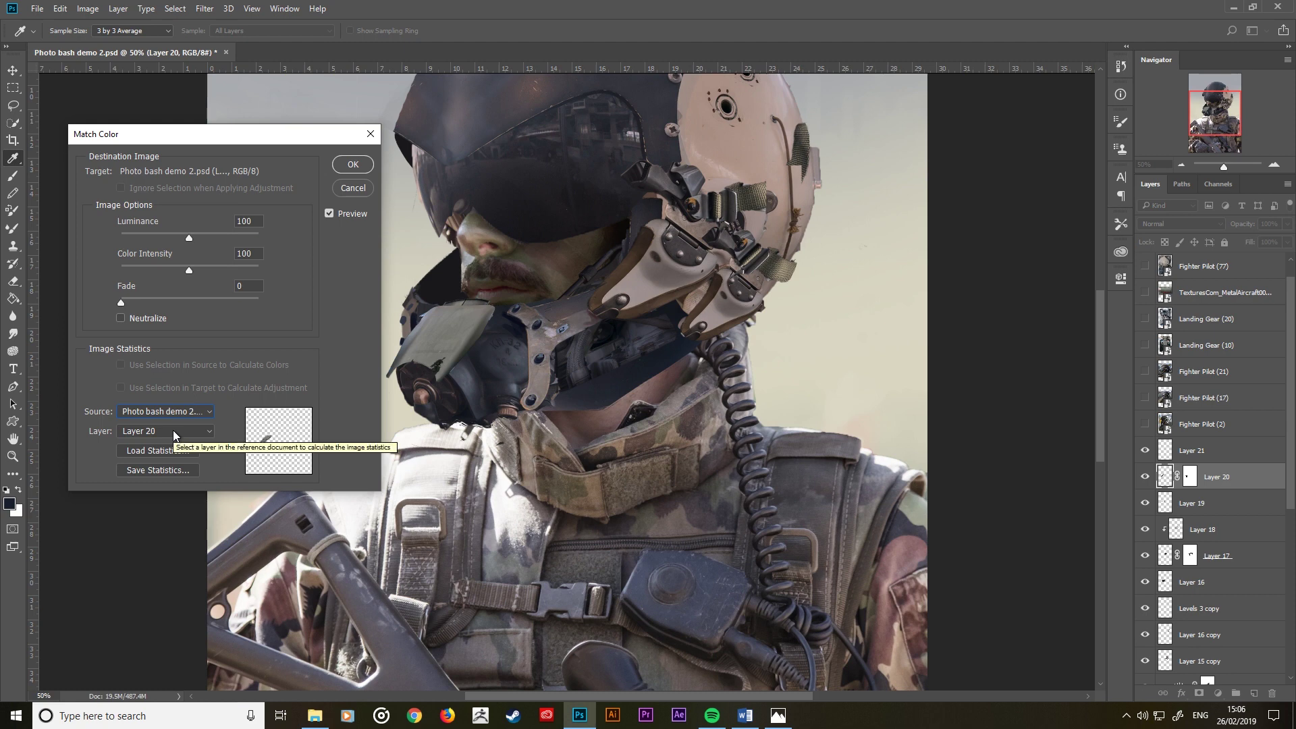
pyautogui.click(172, 431)
pyautogui.click(167, 538)
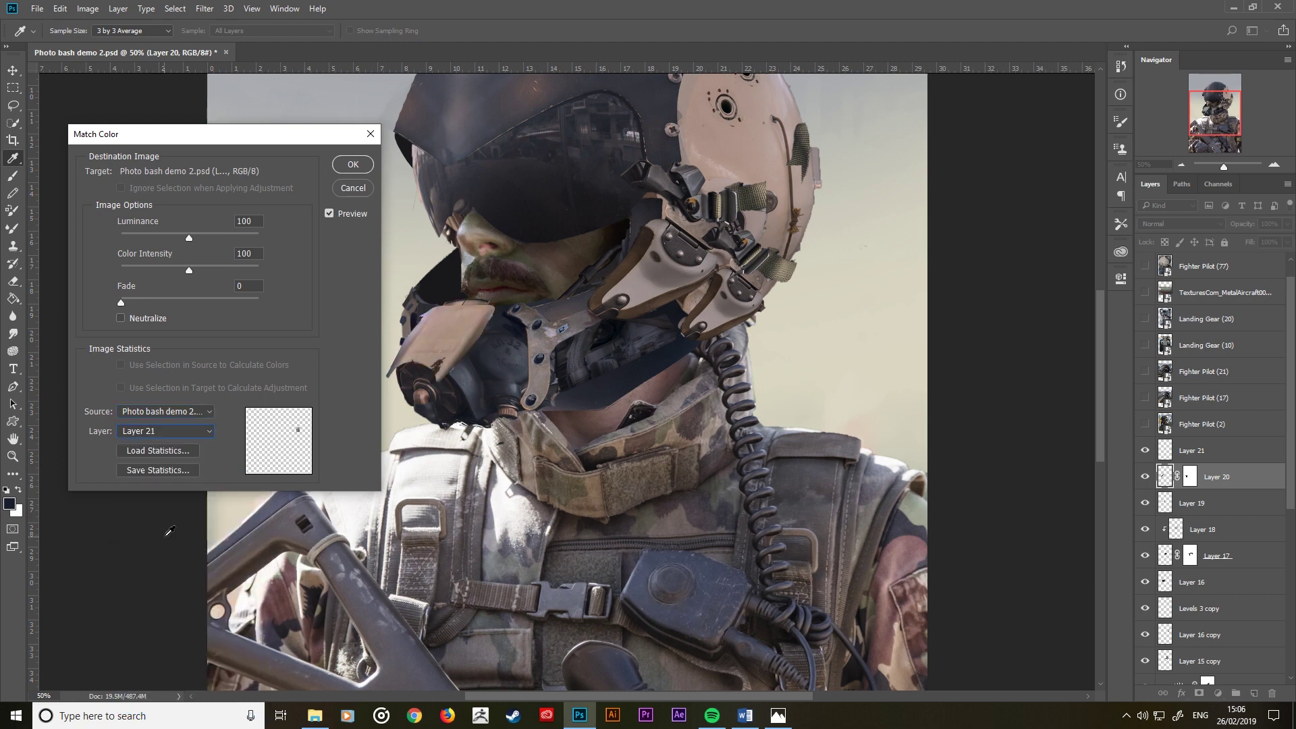
pyautogui.press('m')
pyautogui.click(351, 164)
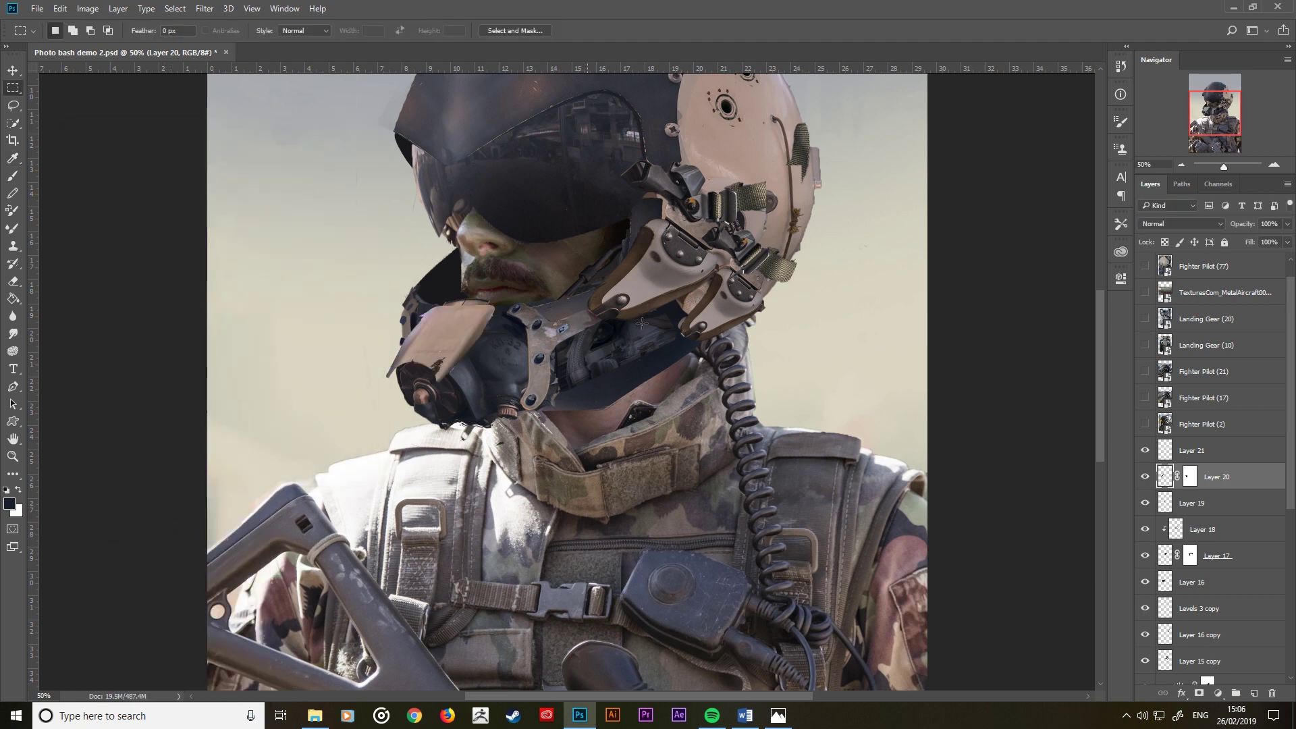
pyautogui.click(1212, 453)
pyautogui.press('Delete')
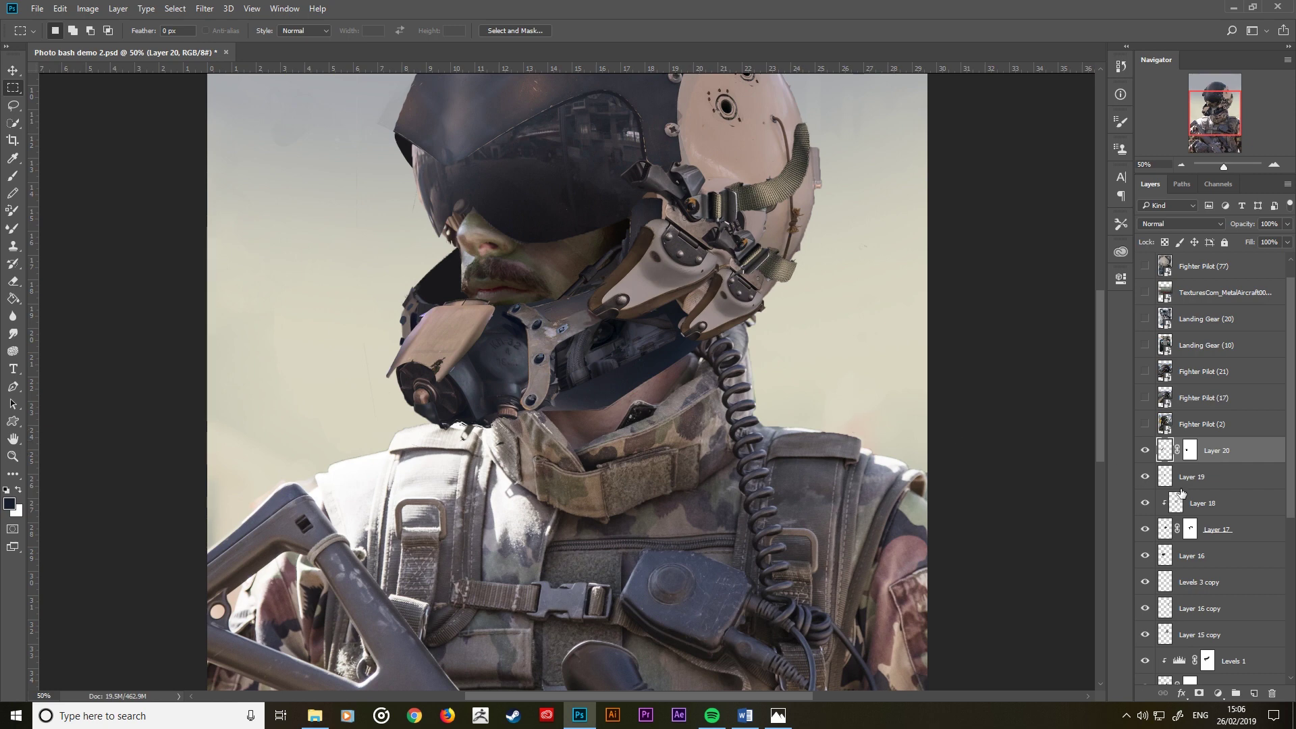
# Step: Add a new layer and paint tan touch-ups using colours sampled from the mask
pyautogui.click(1255, 694)
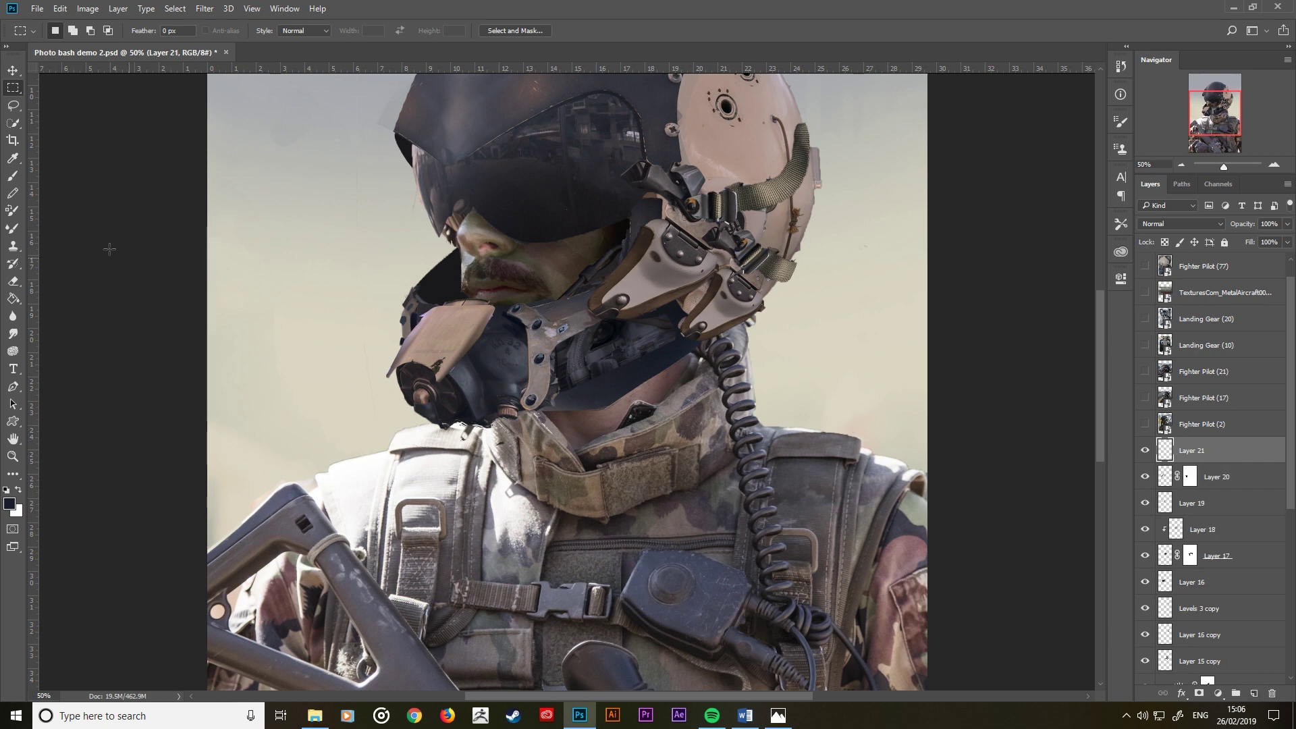
pyautogui.click(14, 176)
pyautogui.keyDown('alt'); pyautogui.click(476, 333); pyautogui.keyUp('alt')
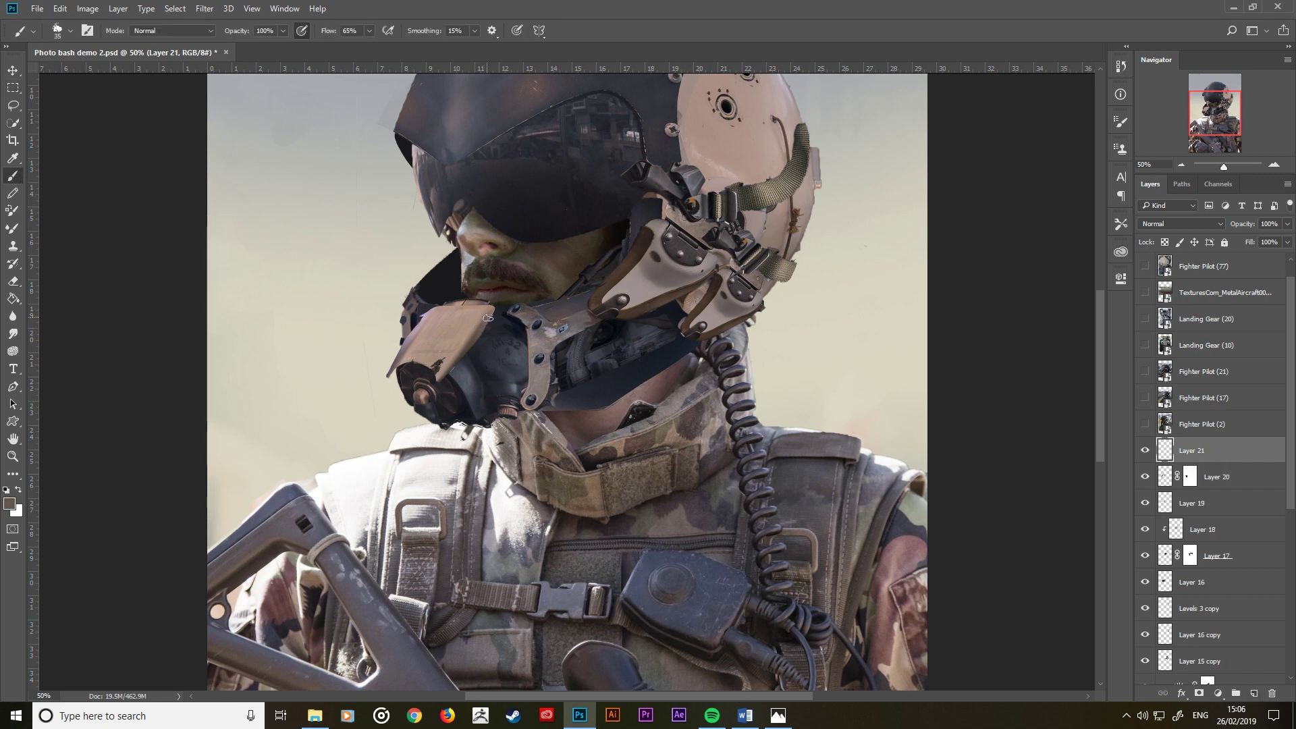
pyautogui.press('[')
pyautogui.keyDown('alt'); pyautogui.click(405, 354); pyautogui.keyUp('alt')
pyautogui.press('[')
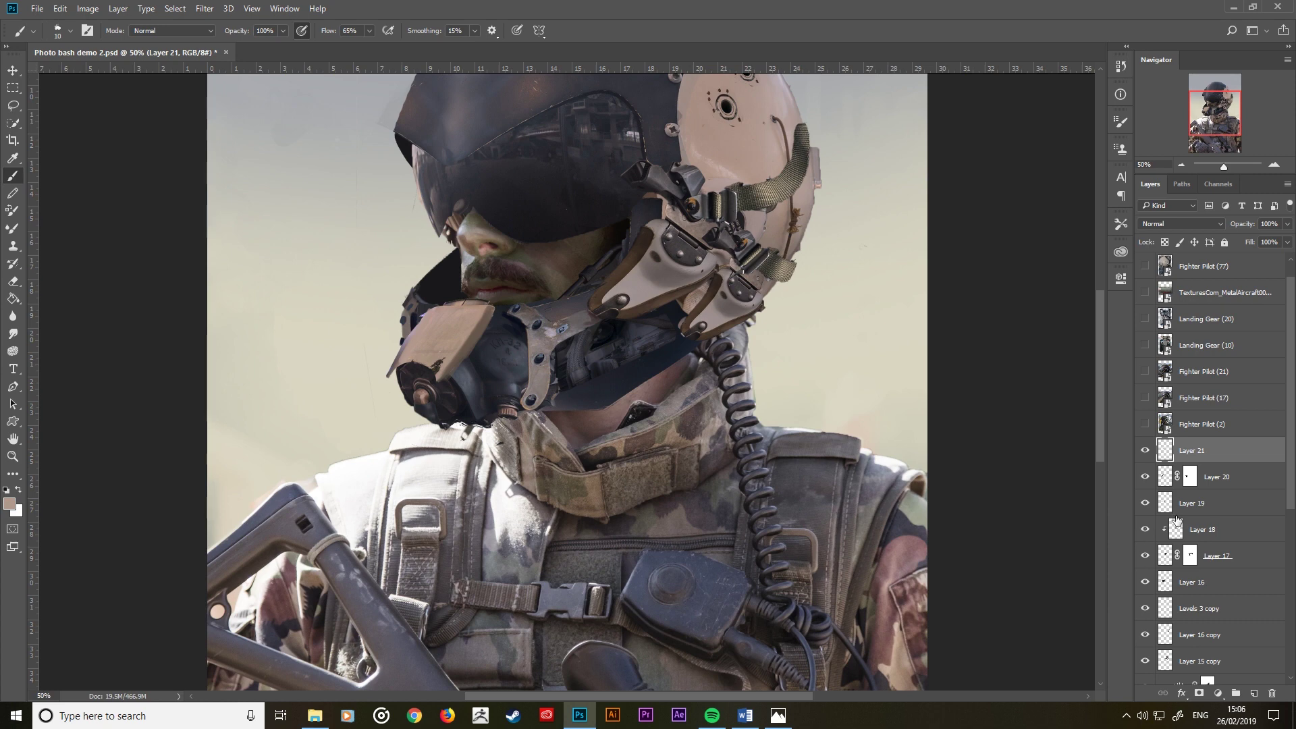
# Step: Select Layer 14, reset colours to black and white, and zoom out to the whole figure
pyautogui.scroll(-2, 1148, 536)
pyautogui.scroll(-3, 1160, 618)
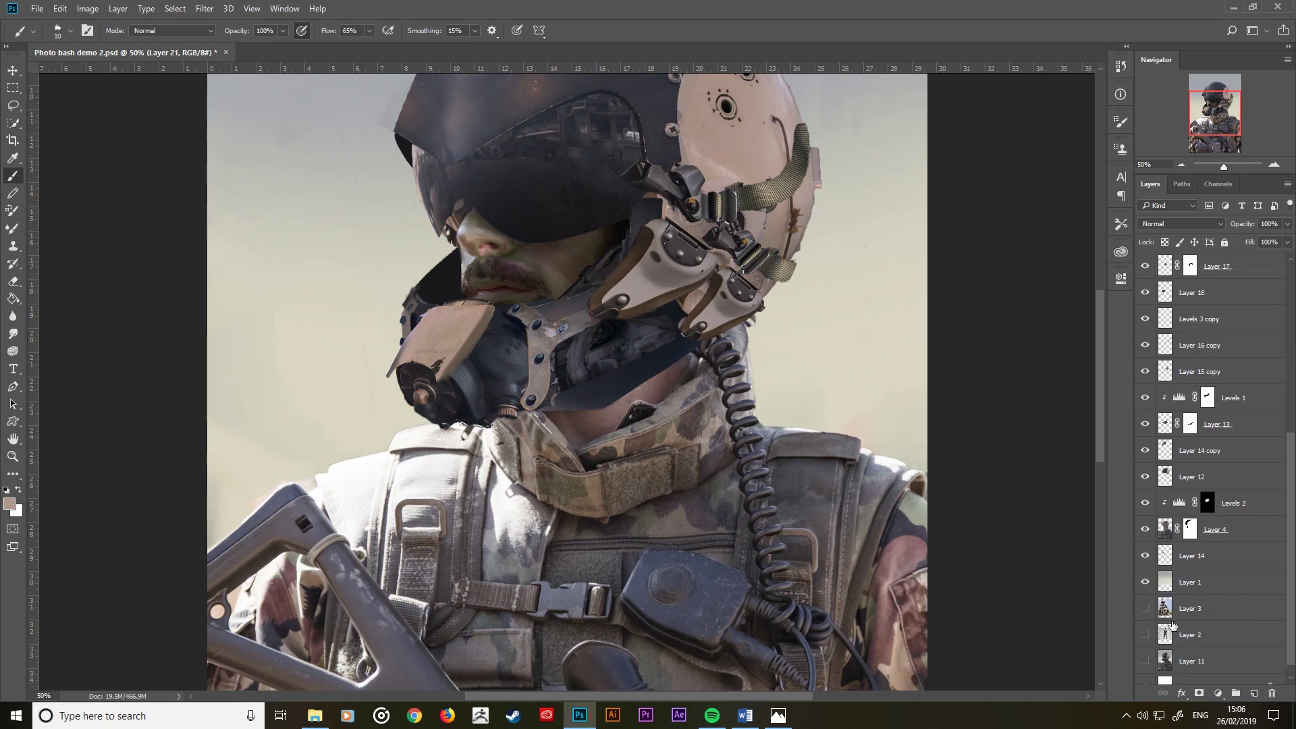
pyautogui.click(1192, 552)
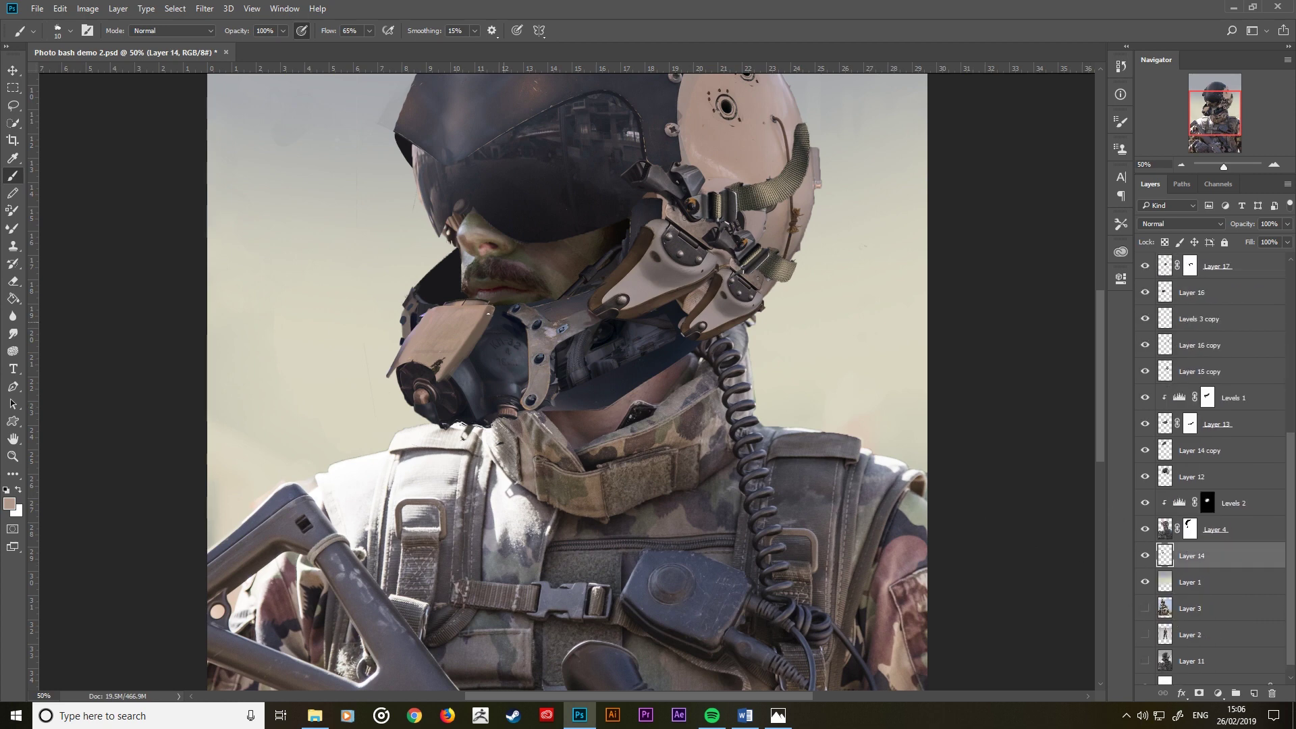
pyautogui.press('d')
pyautogui.hotkey('ctrl', '-')
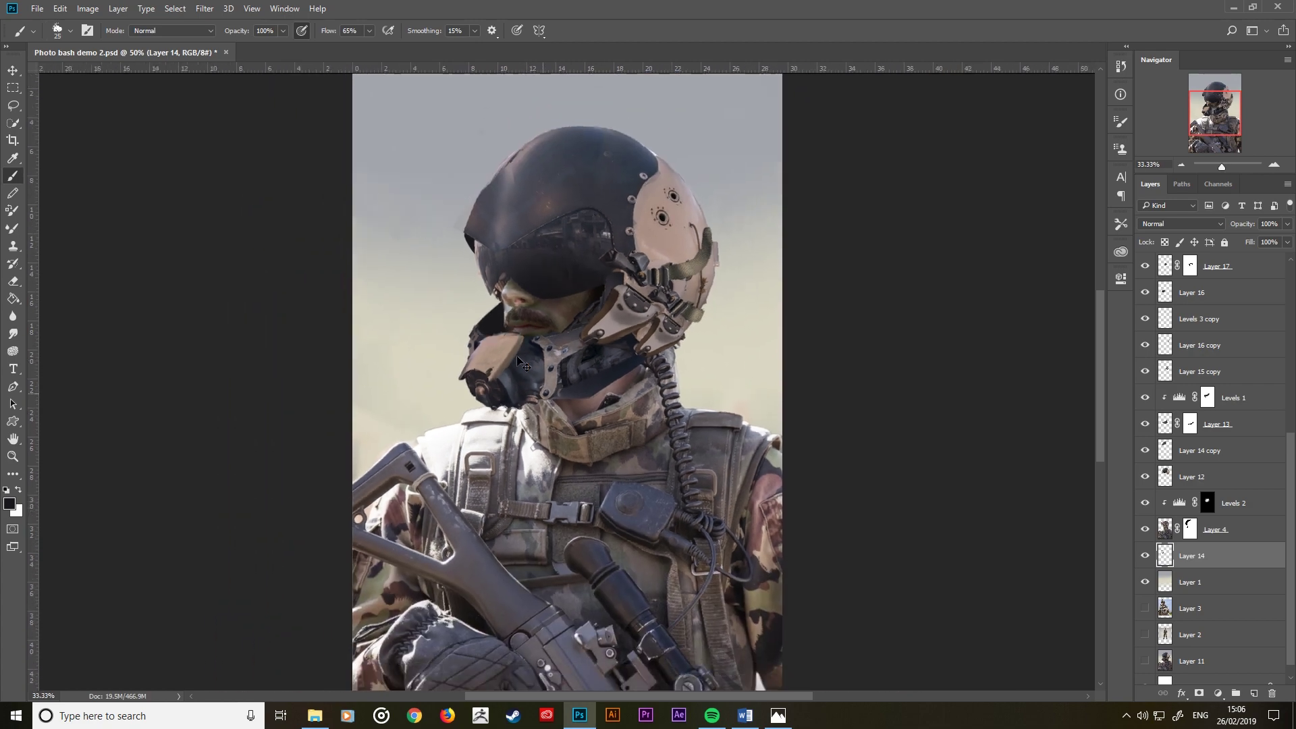
pyautogui.hotkey('ctrl', '-')
pyautogui.hotkey('ctrl', '+')
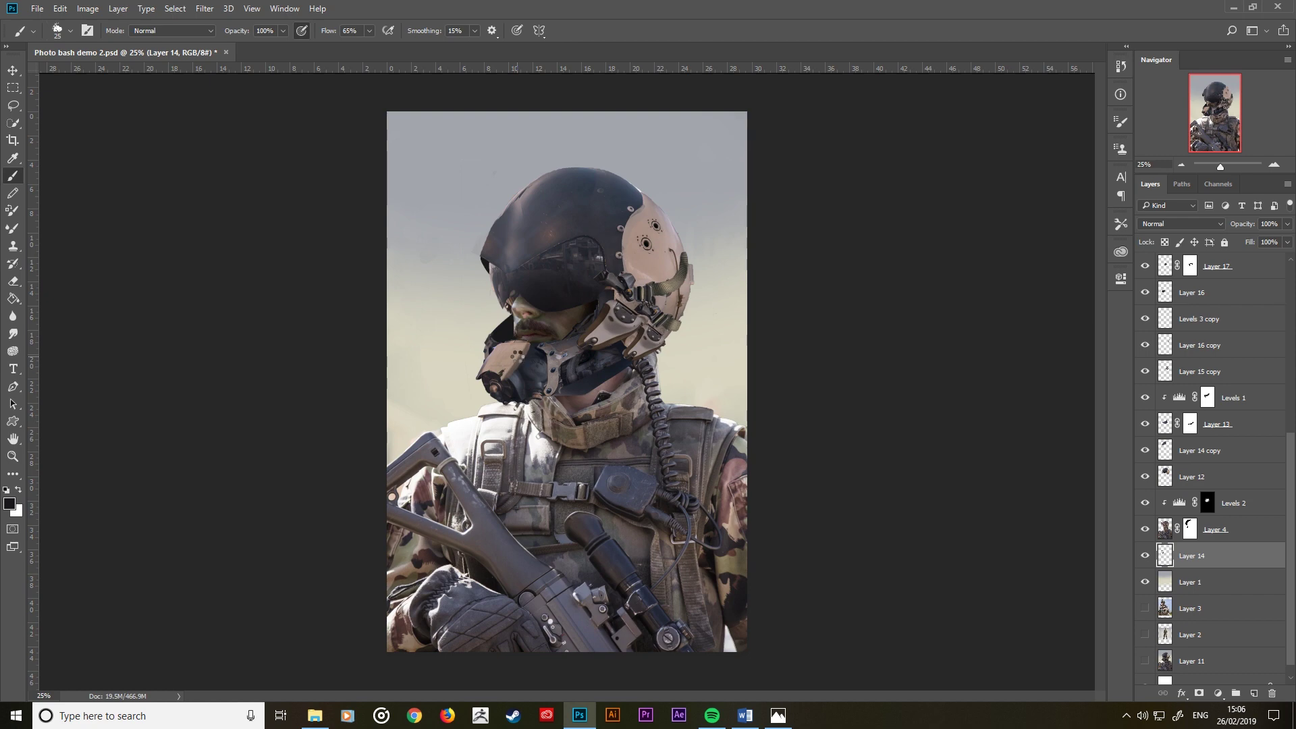
# Step: Mirror the view to check the composition, zoom into the mask, and compare Layer 17
pyautogui.hotkey('ctrl', 'shift', 'h')
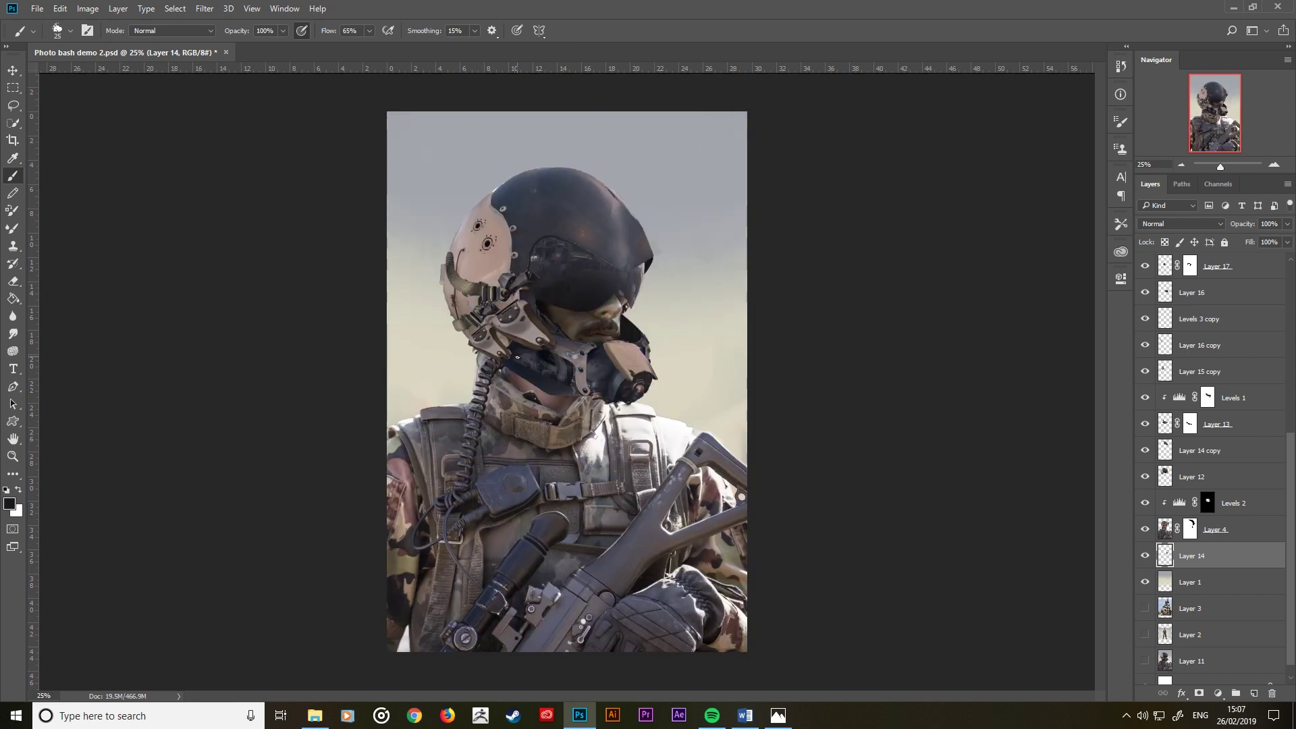
pyautogui.hotkey('ctrl', 'shift', 'h')
pyautogui.hotkey('ctrl', '+')
pyautogui.hotkey('ctrl', 'shift', 'h')
pyautogui.hotkey('ctrl', '+')
pyautogui.hotkey('ctrl', '+')
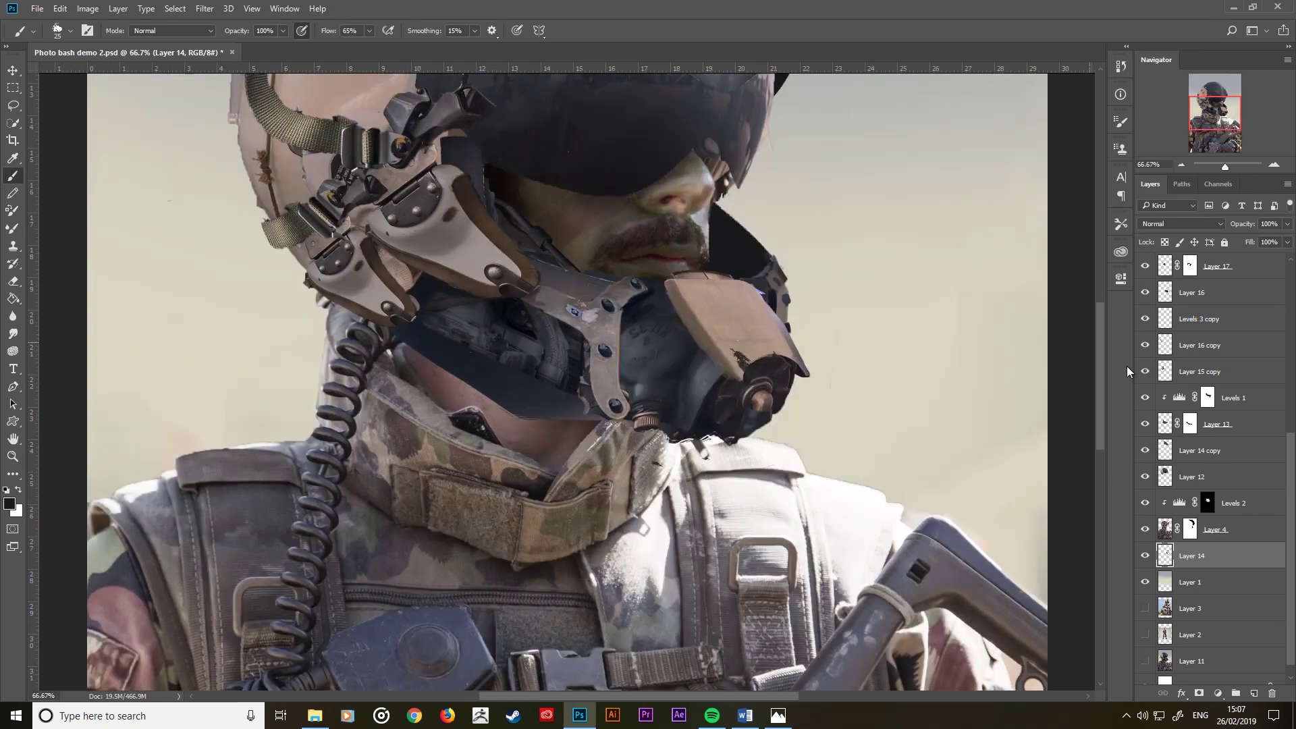
pyautogui.click(1159, 270)
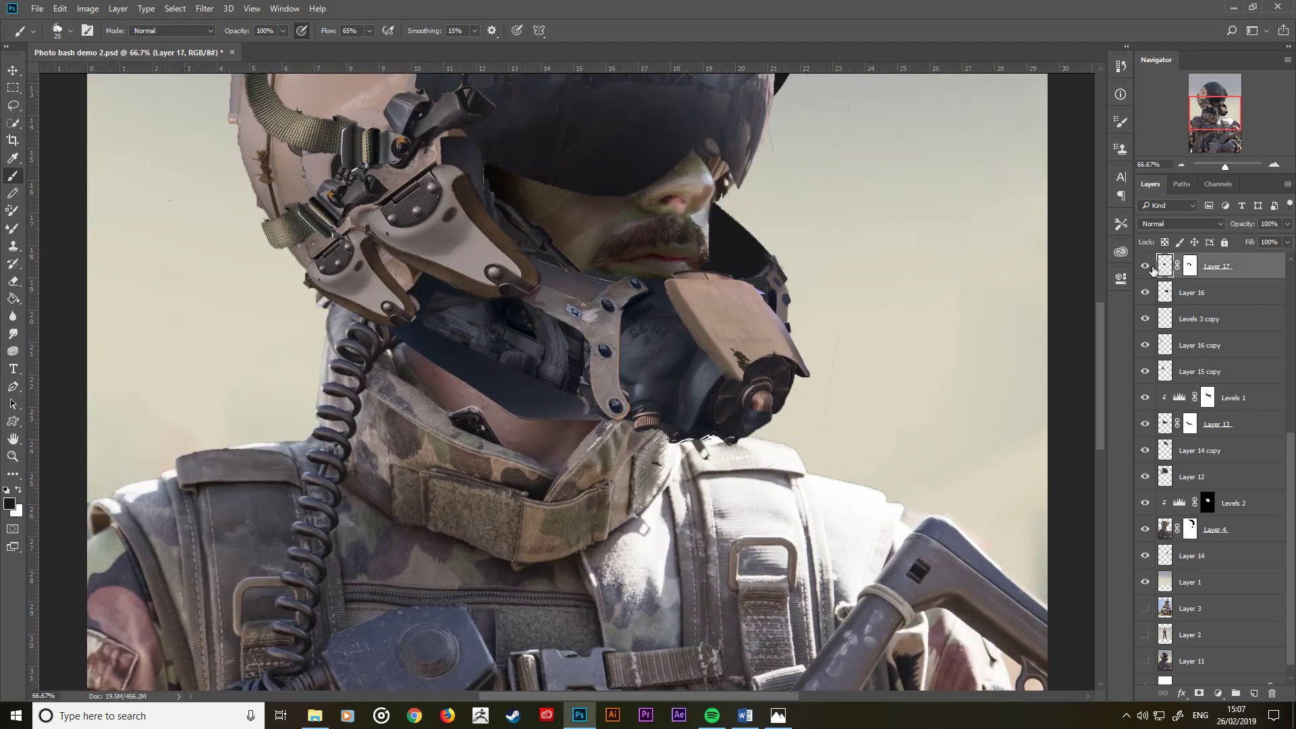
pyautogui.click(1145, 267)
pyautogui.rightClick(1145, 267)
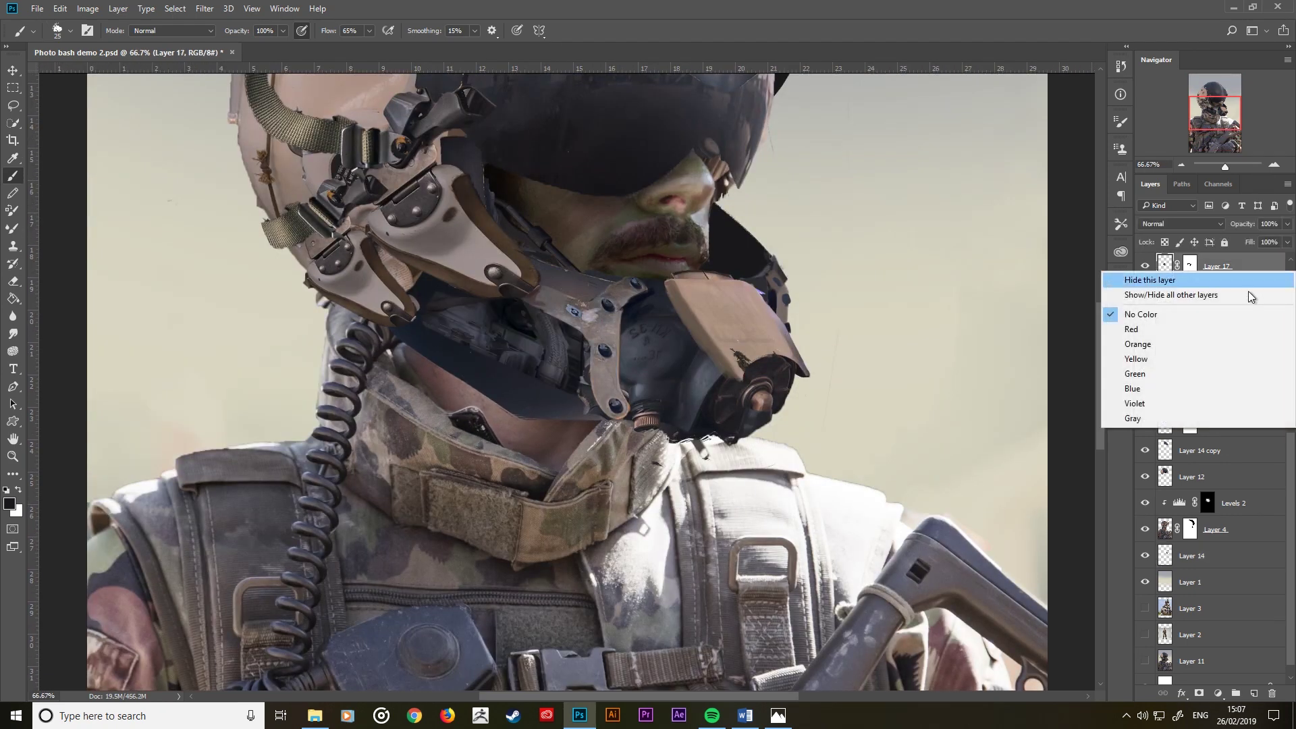
pyautogui.click(1092, 465)
pyautogui.scroll(3, 1178, 502)
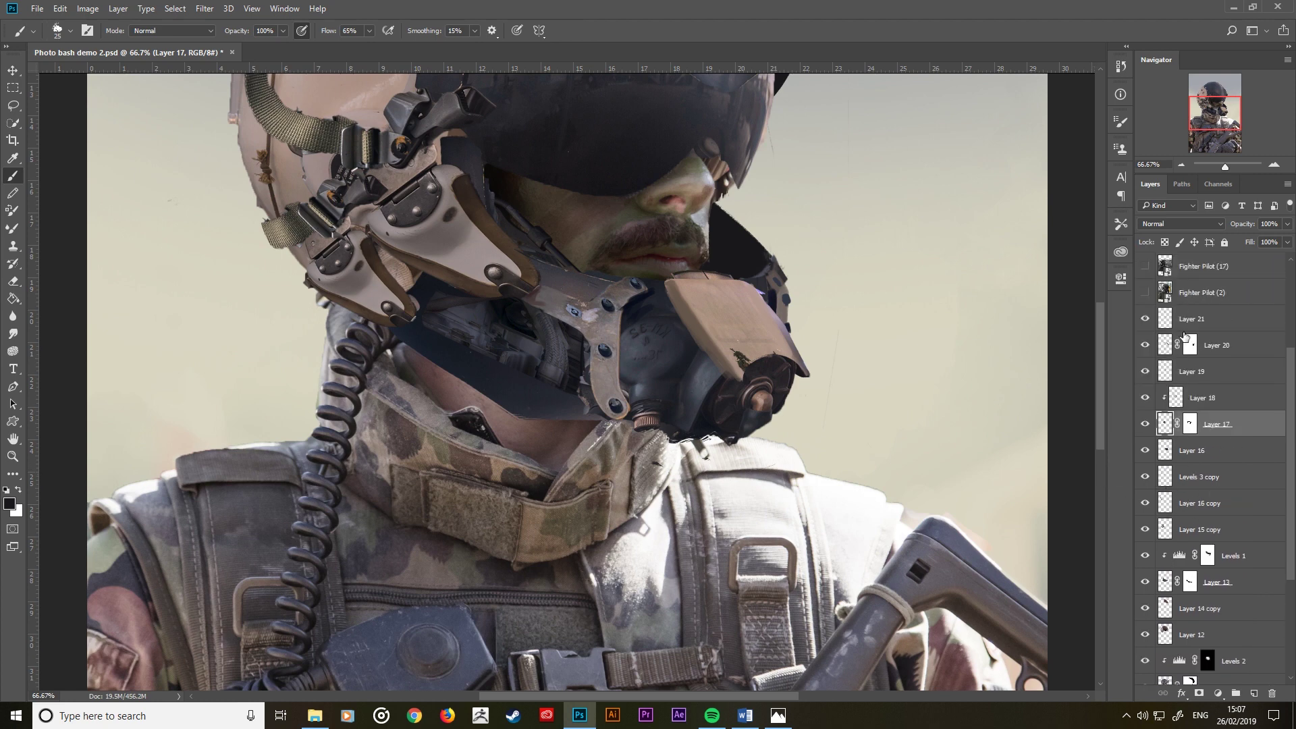
# Step: Compare Layer 20 hidden and shown, then merge it with Layer 21
pyautogui.click(1190, 326)
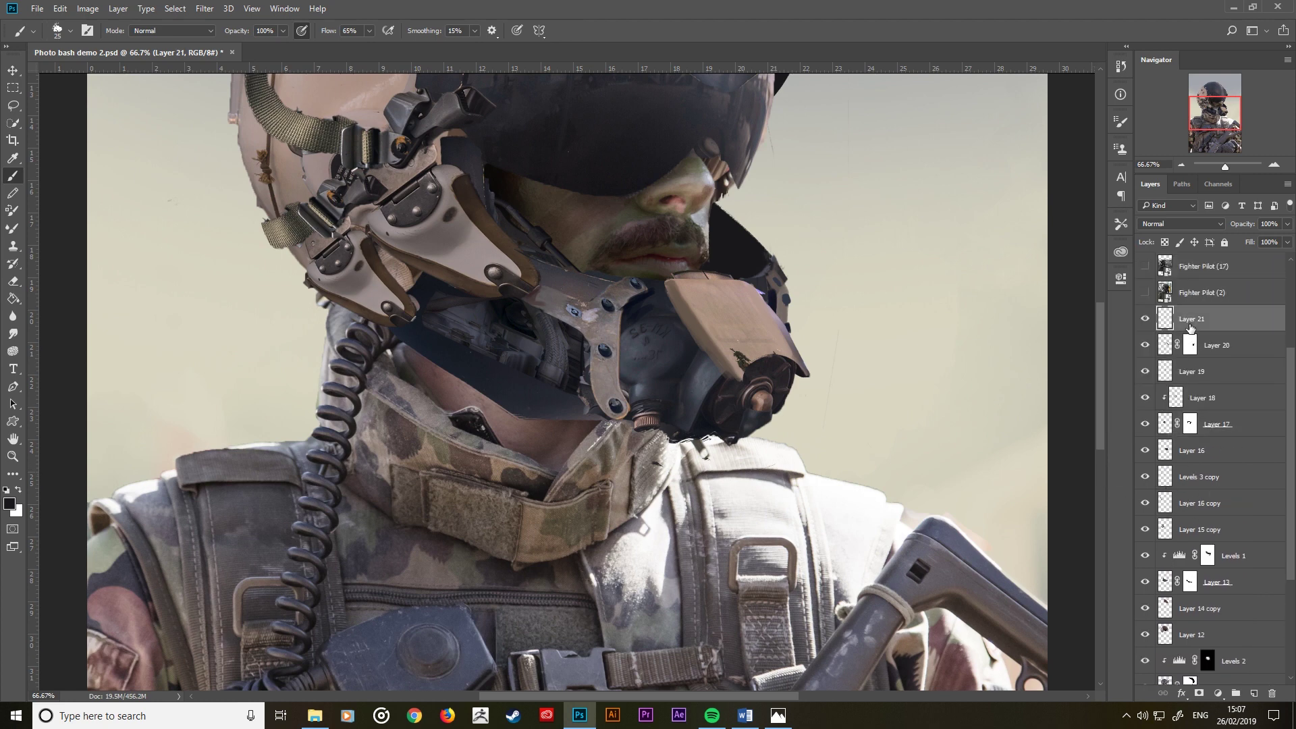
pyautogui.click(1166, 350)
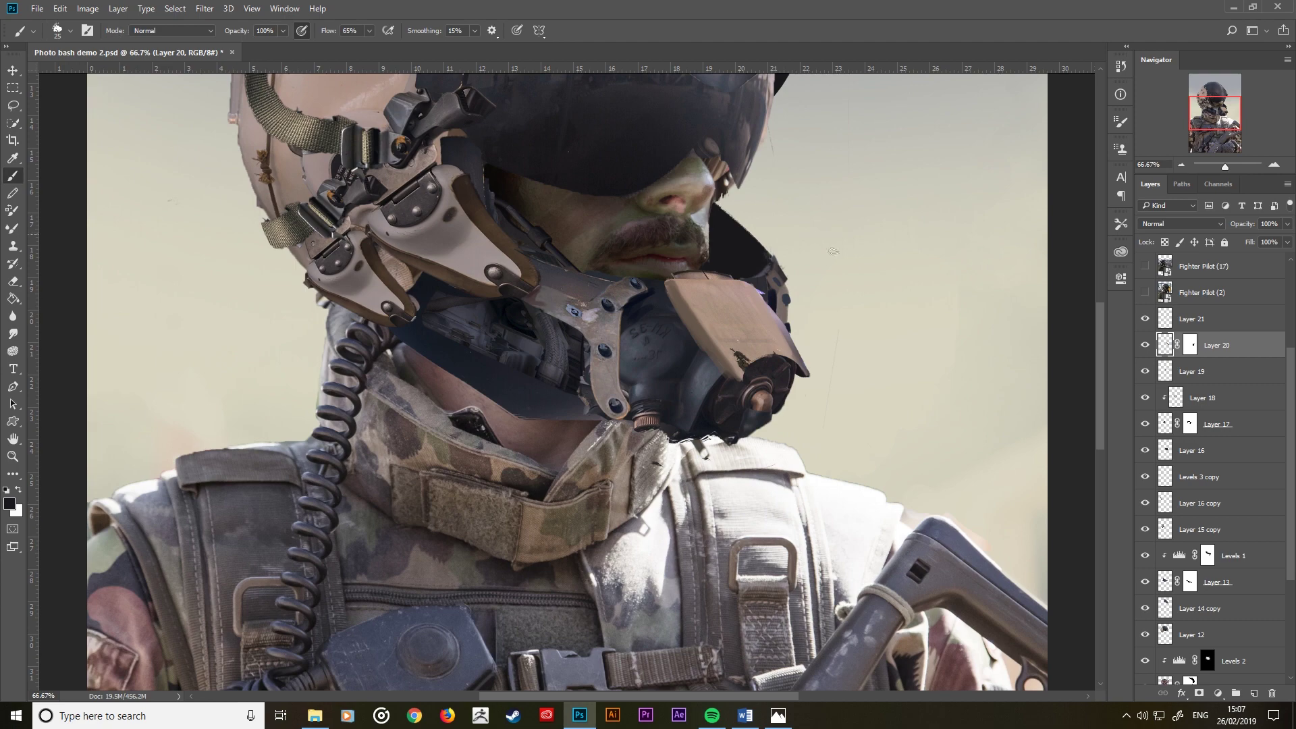
pyautogui.click(1146, 345)
pyautogui.click(1146, 345)
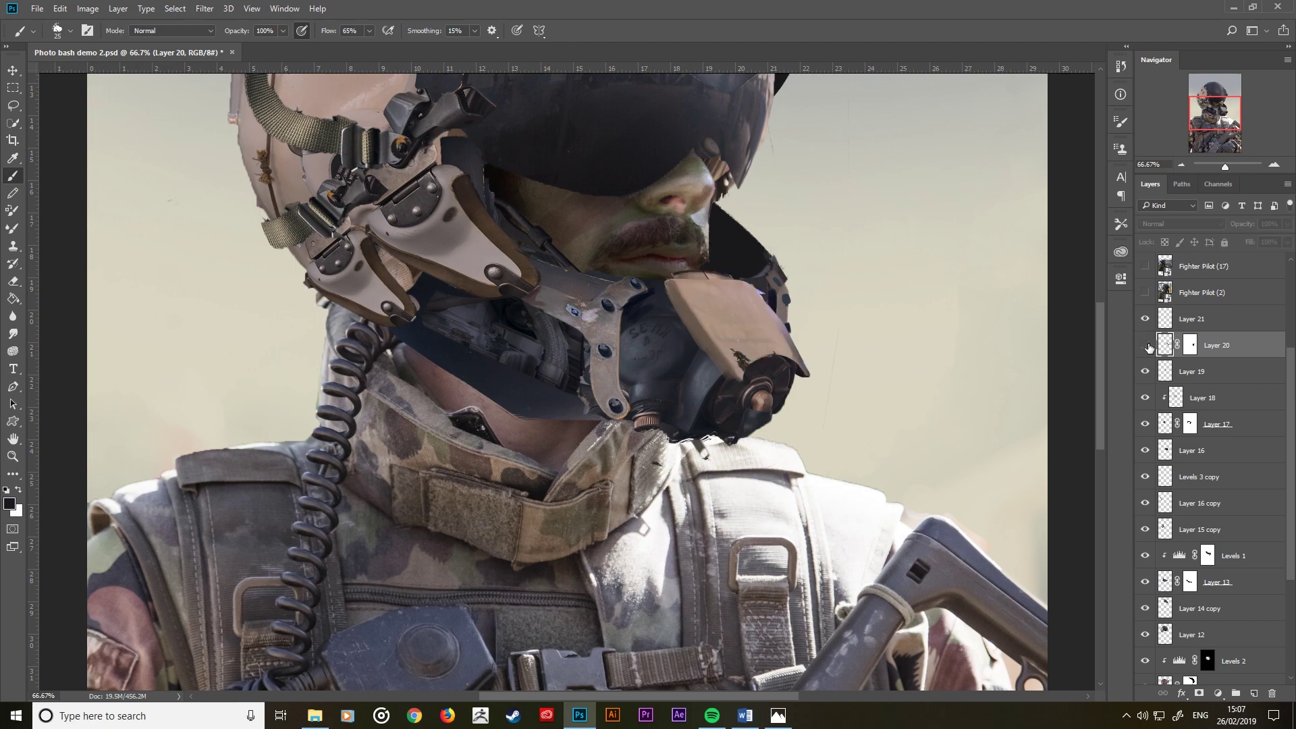
pyautogui.click(1146, 345)
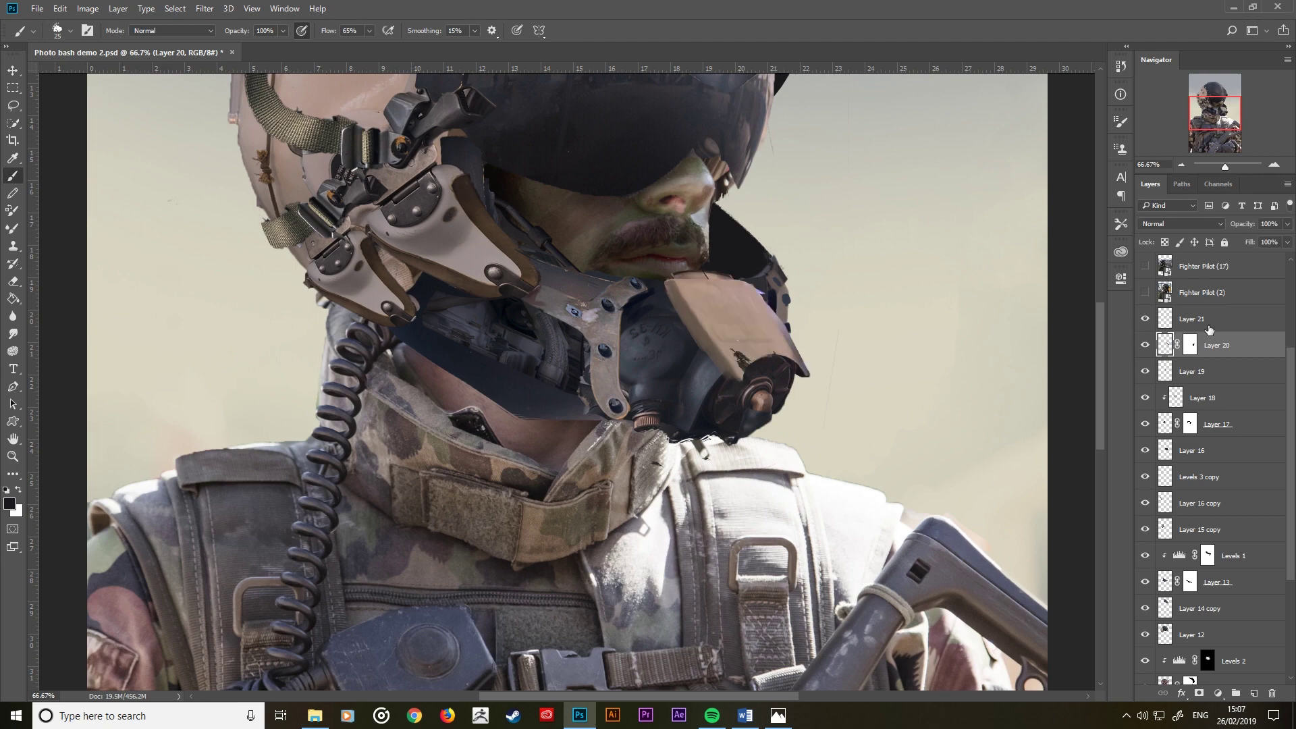
pyautogui.rightClick(1209, 332)
pyautogui.click(1102, 488)
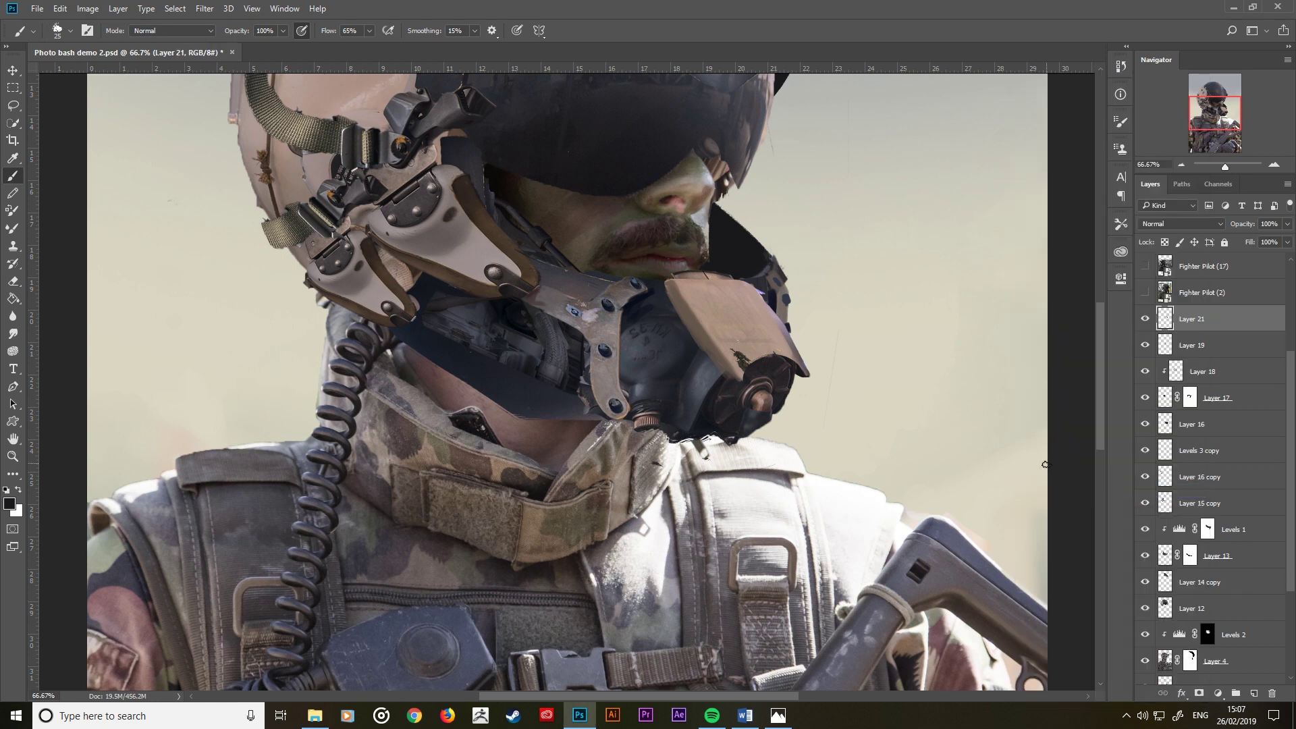
# Step: Warp the mask plate, bending its tip and lower edge down and bowing the top up
pyautogui.hotkey('ctrl', 't')
pyautogui.rightClick(702, 314)
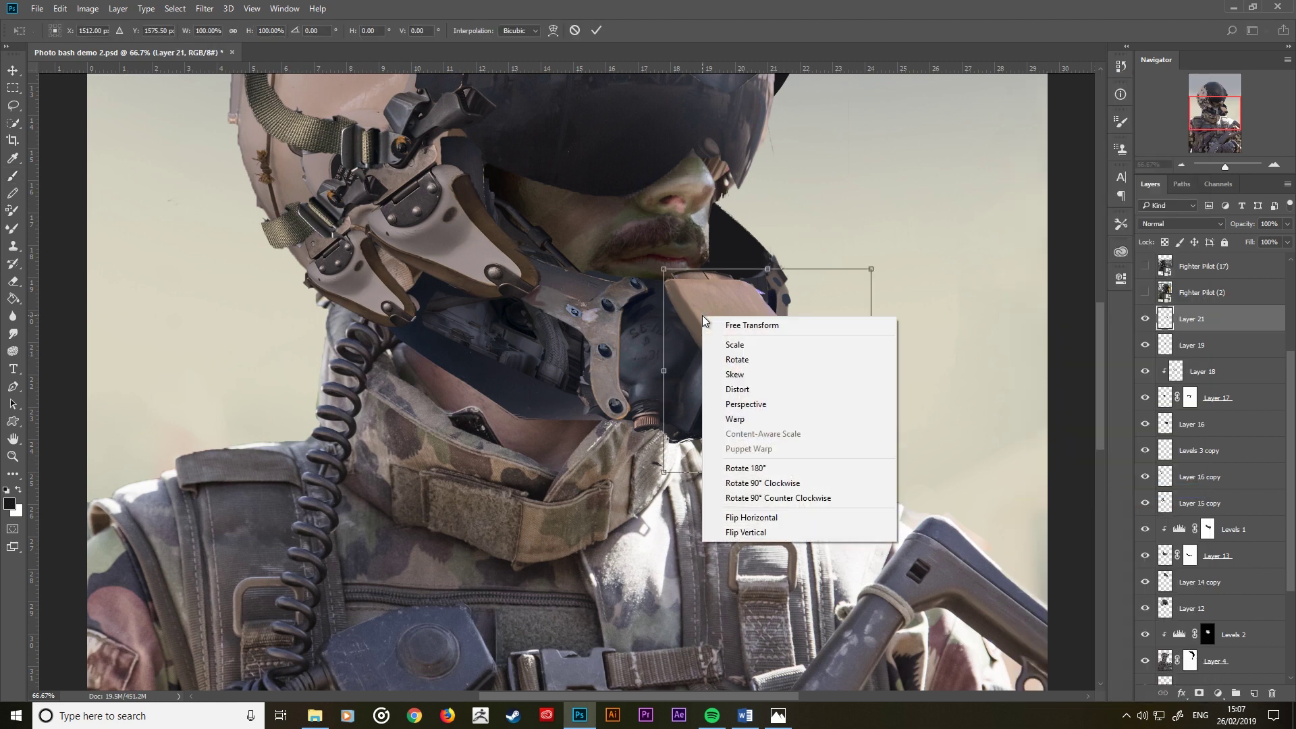
pyautogui.click(739, 419)
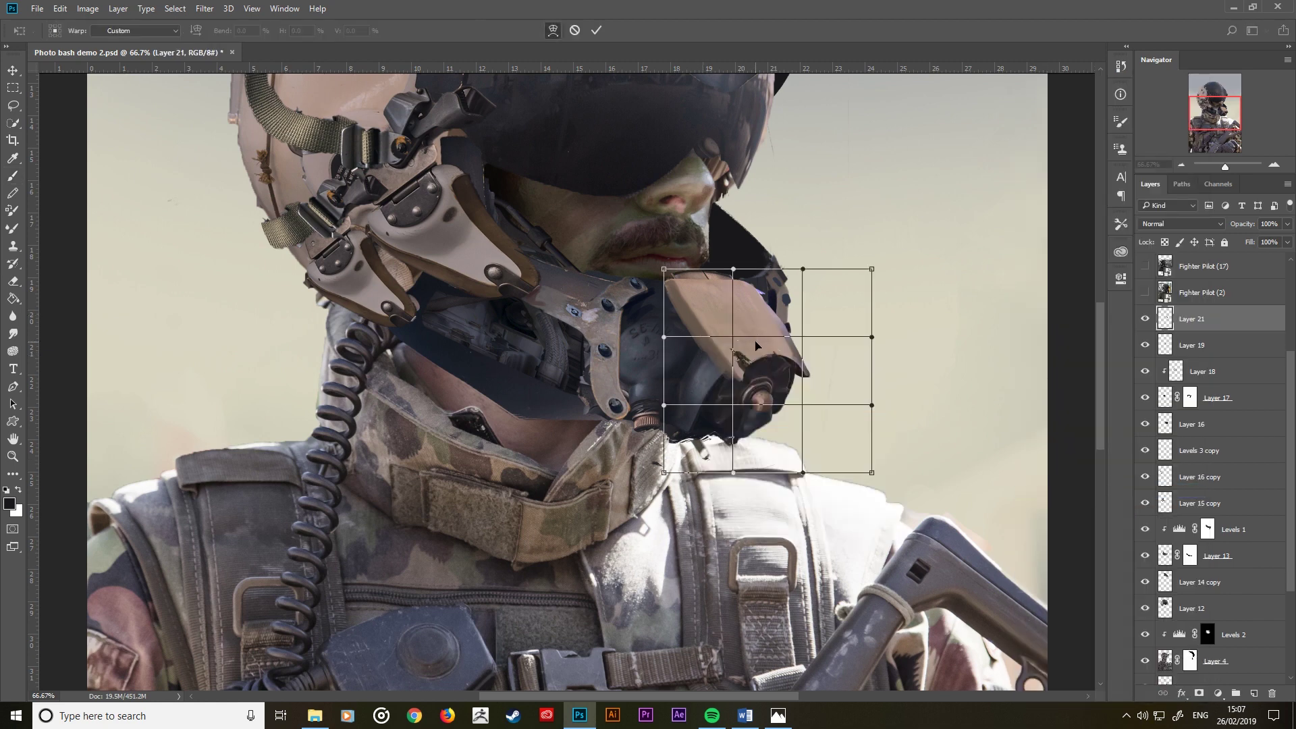
pyautogui.moveTo(763, 335); pyautogui.dragTo(807, 372)
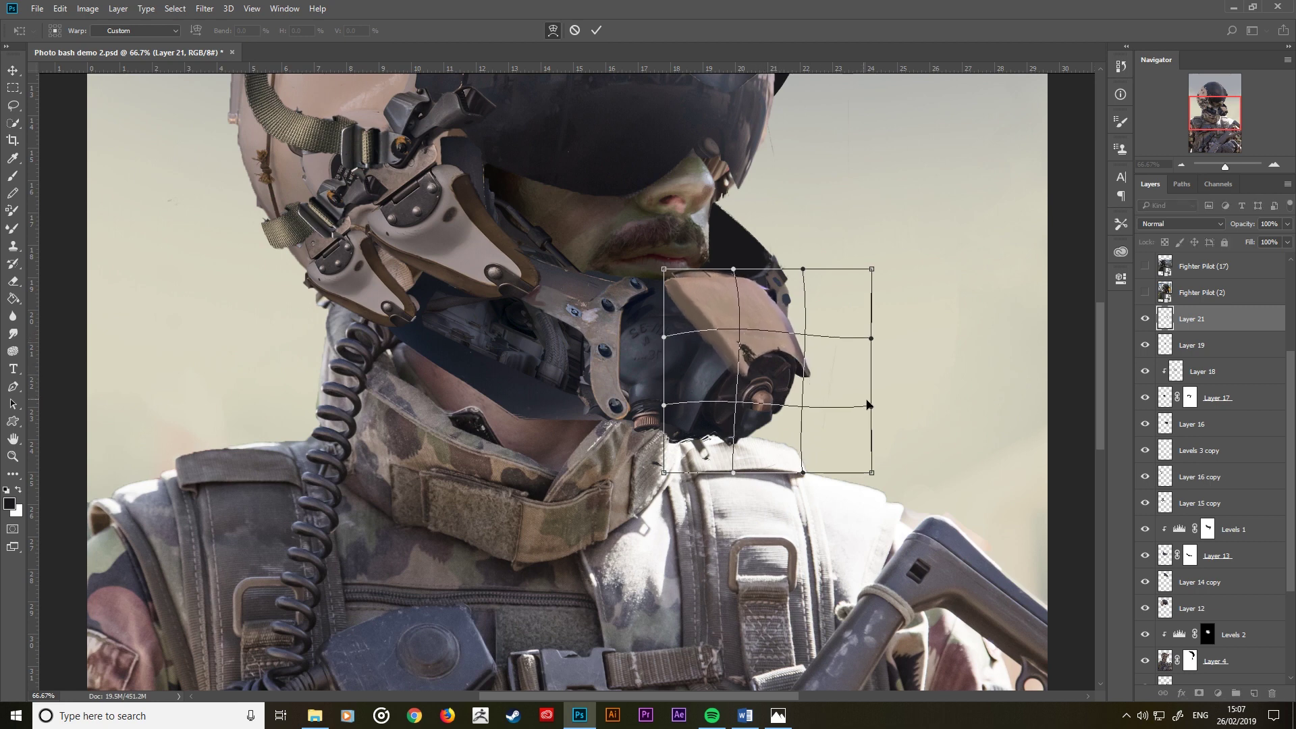
pyautogui.moveTo(872, 406); pyautogui.dragTo(867, 422)
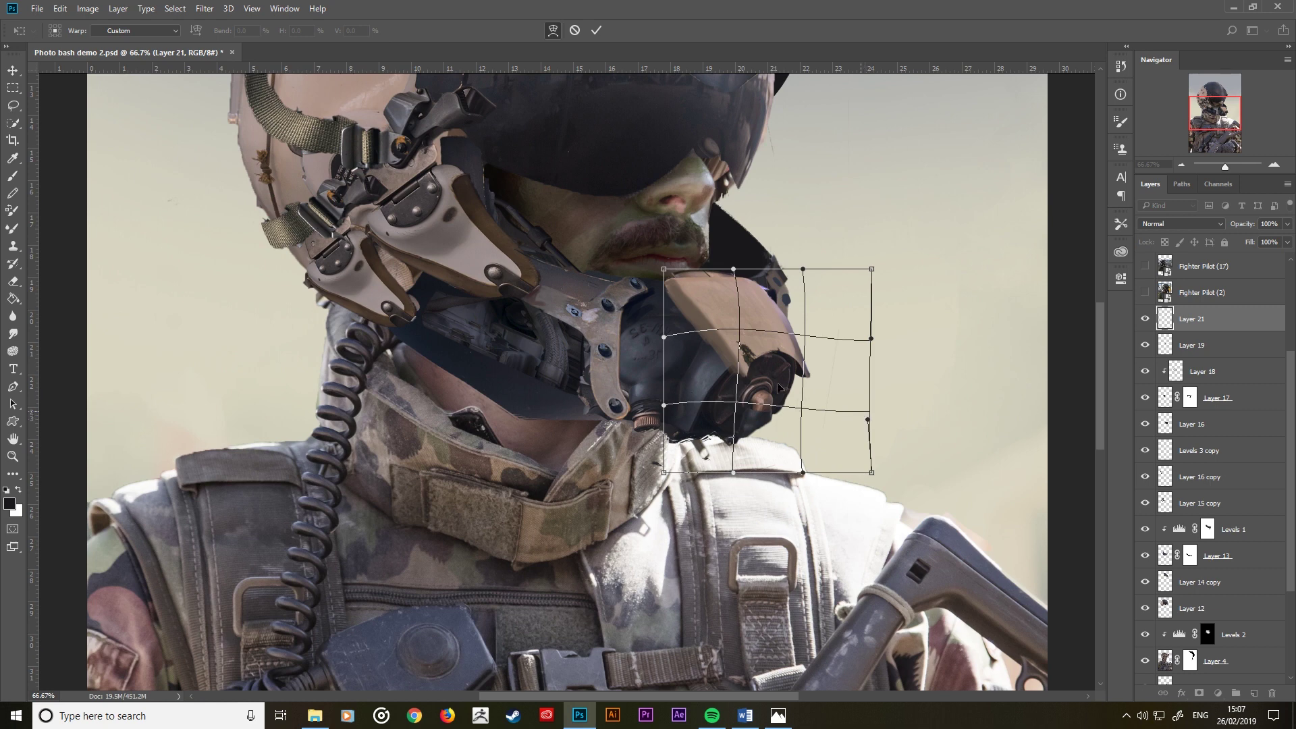
pyautogui.moveTo(732, 271); pyautogui.dragTo(727, 242)
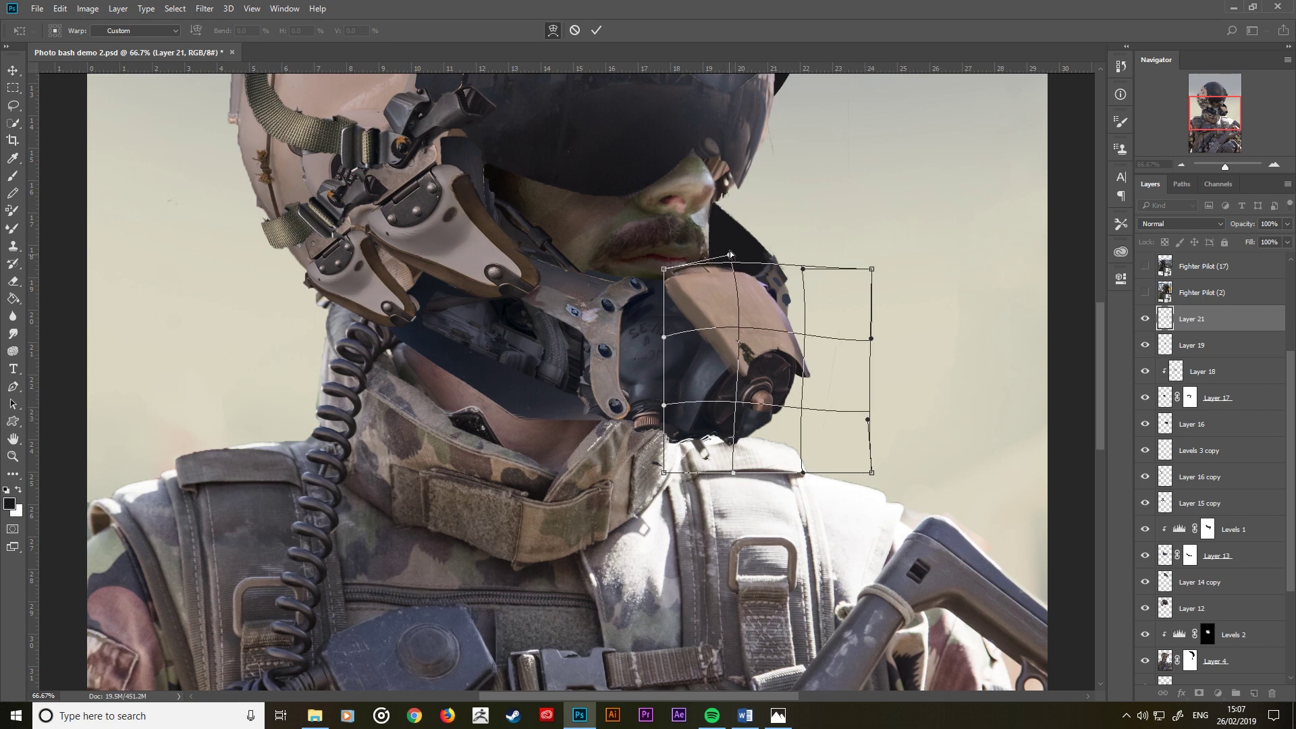
# Step: Refine the warp's corners and edges to hug the breathing mask and commit it
pyautogui.moveTo(667, 271); pyautogui.dragTo(674, 278)
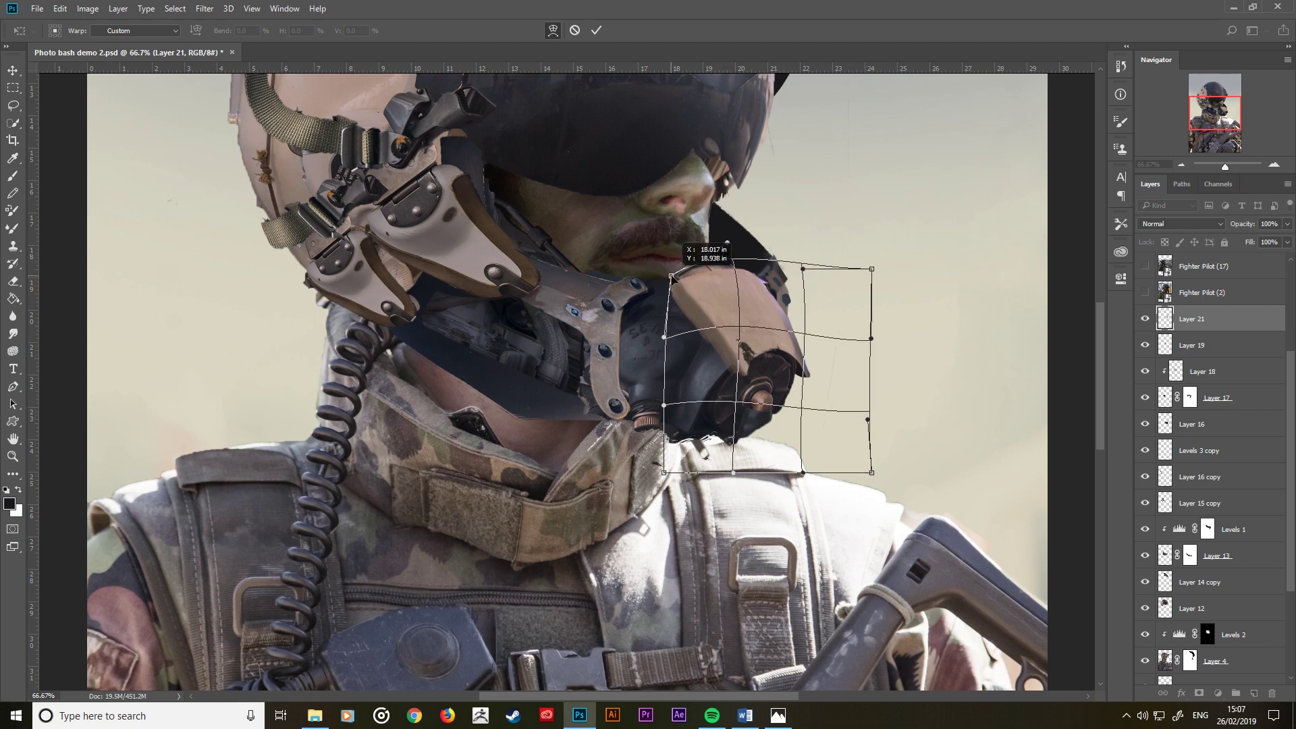
pyautogui.moveTo(727, 240); pyautogui.dragTo(727, 236)
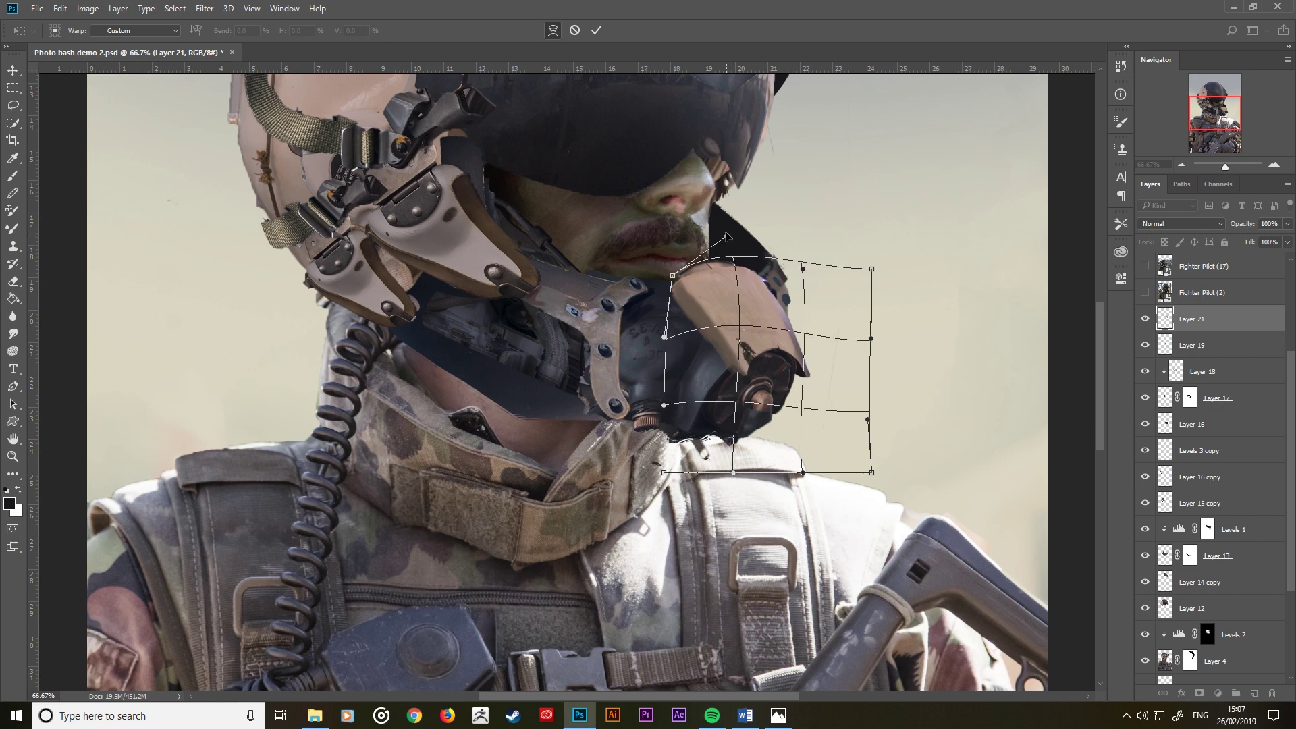
pyautogui.moveTo(802, 268)
pyautogui.mouseDown()
pyautogui.moveTo(852, 273)
pyautogui.moveTo(837, 275)
pyautogui.mouseUp()
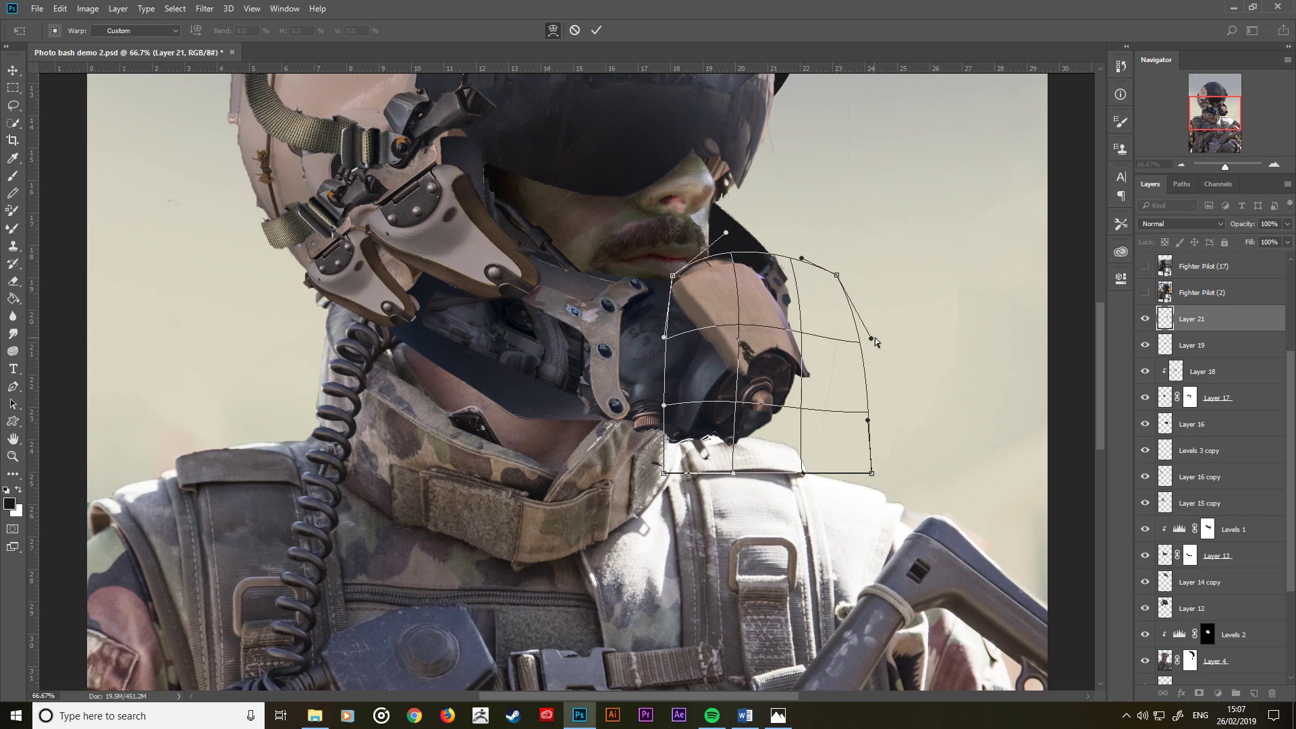
pyautogui.moveTo(871, 345); pyautogui.dragTo(882, 336)
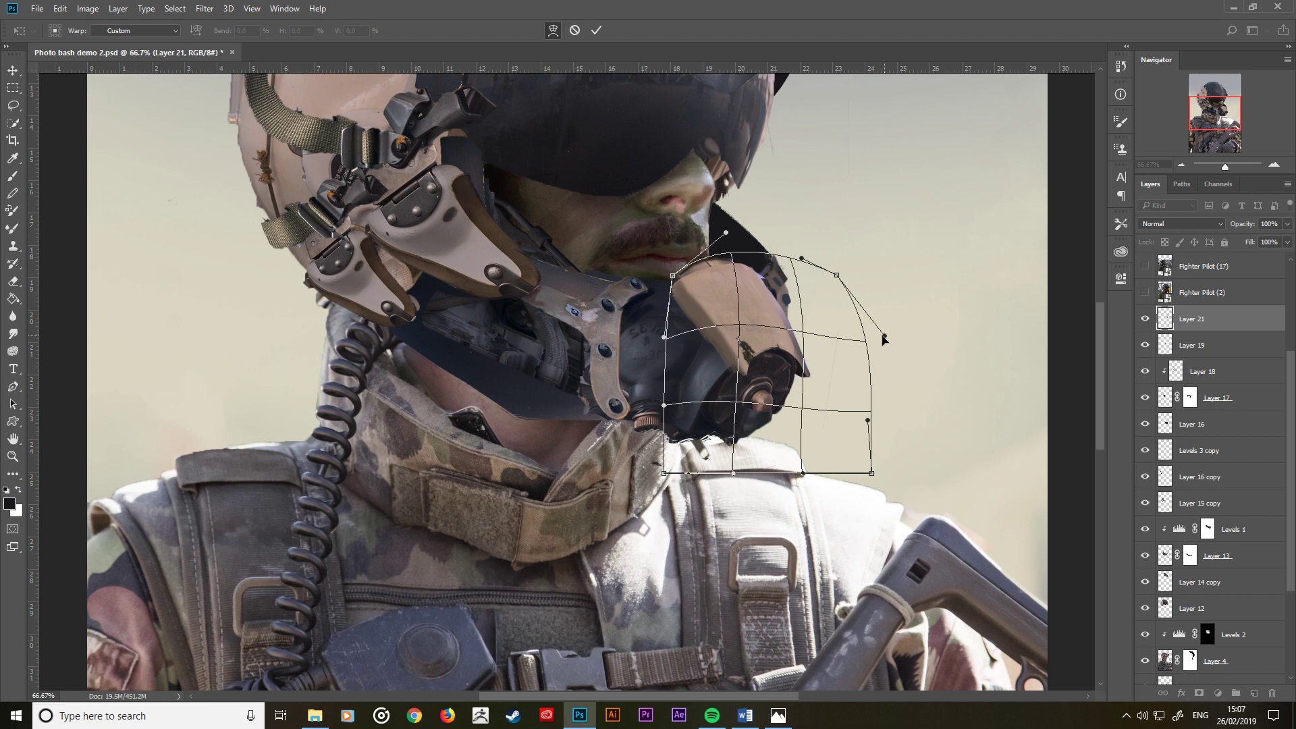
pyautogui.moveTo(664, 406); pyautogui.dragTo(645, 407)
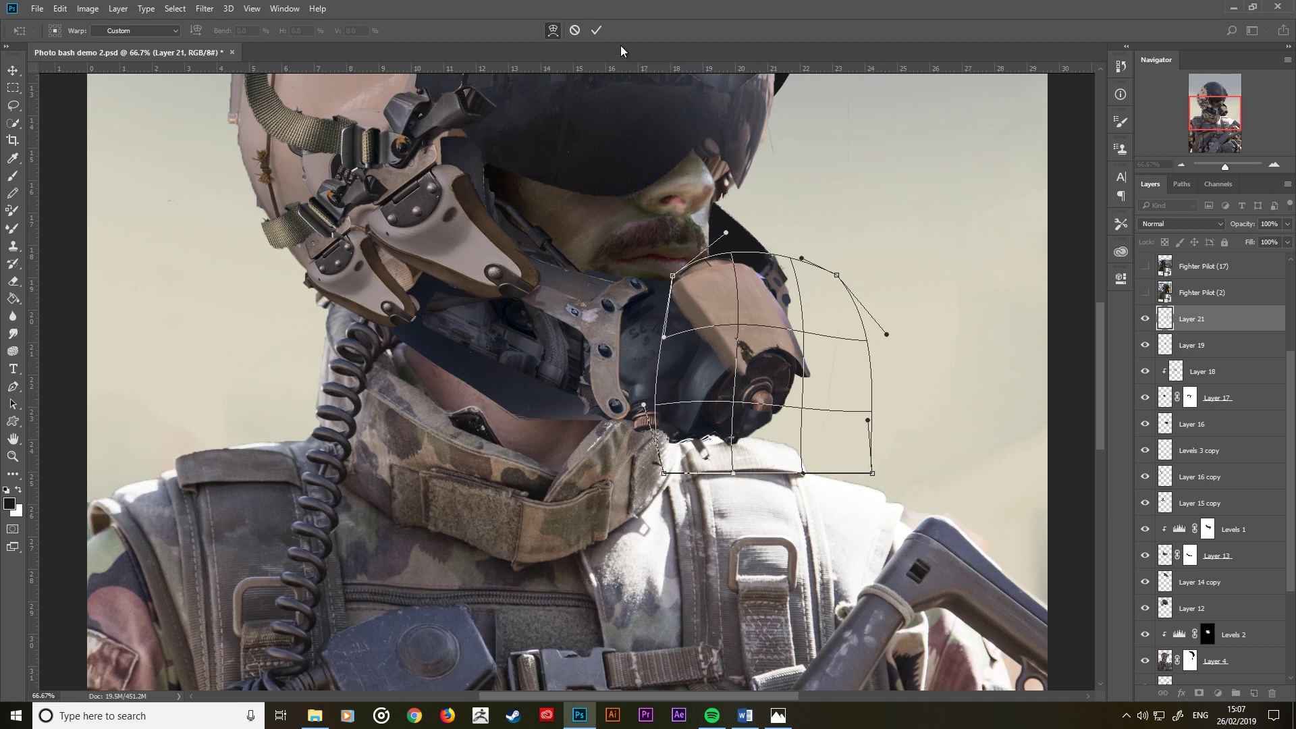
pyautogui.click(596, 29)
pyautogui.press('b')
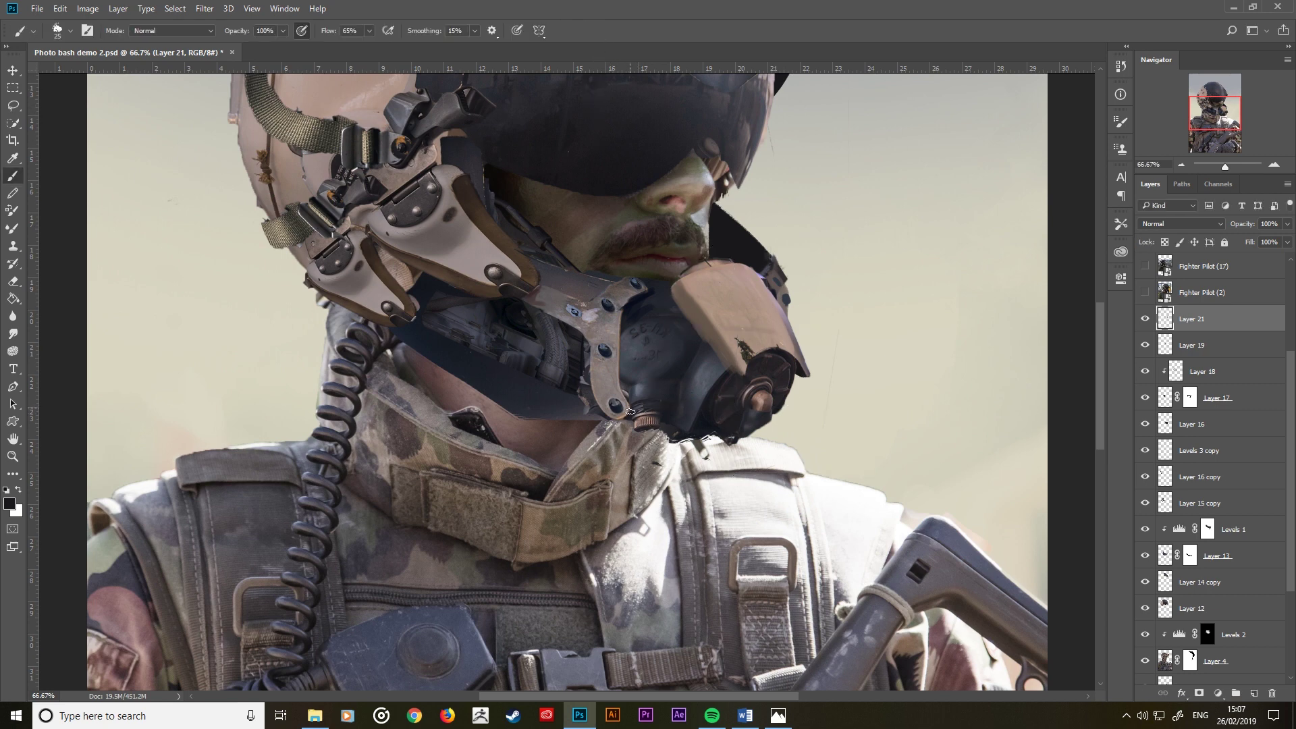
pyautogui.scroll(2, 665, 370)
pyautogui.scroll(2, 632, 360)
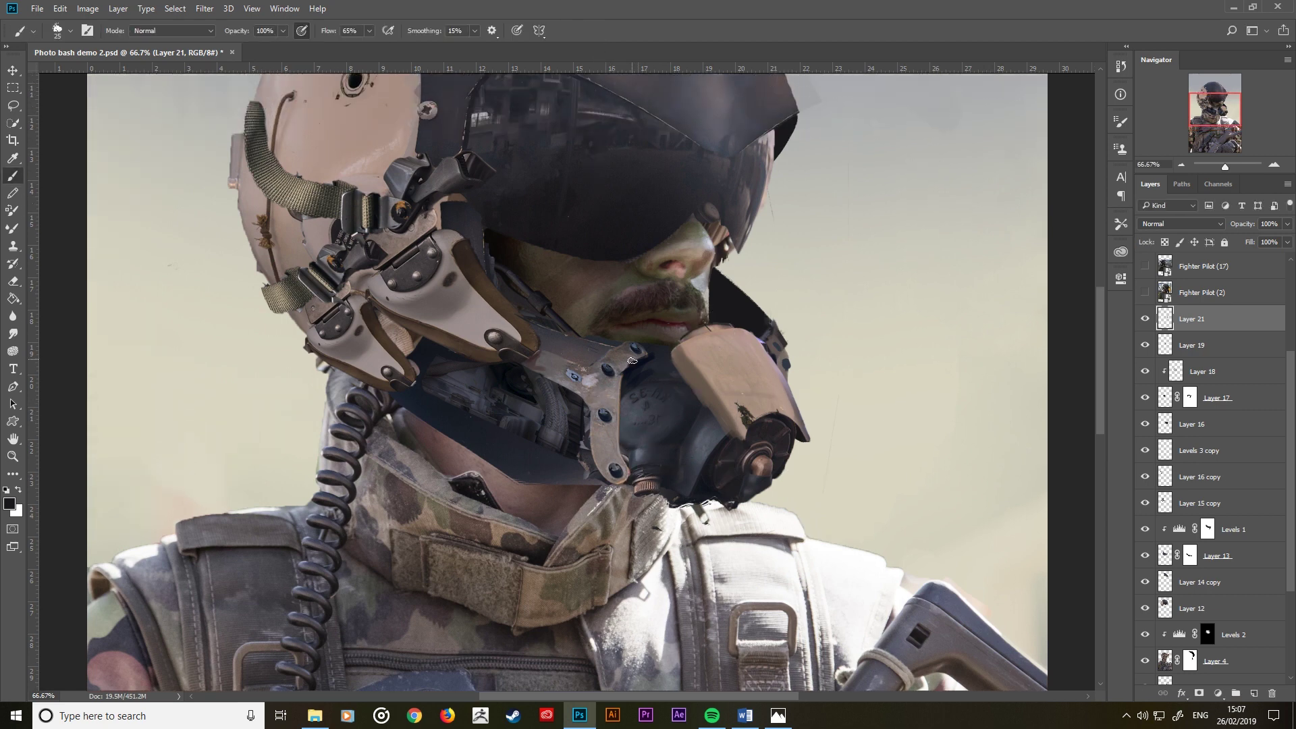
pyautogui.scroll(2, 893, 404)
pyautogui.scroll(2, 893, 404)
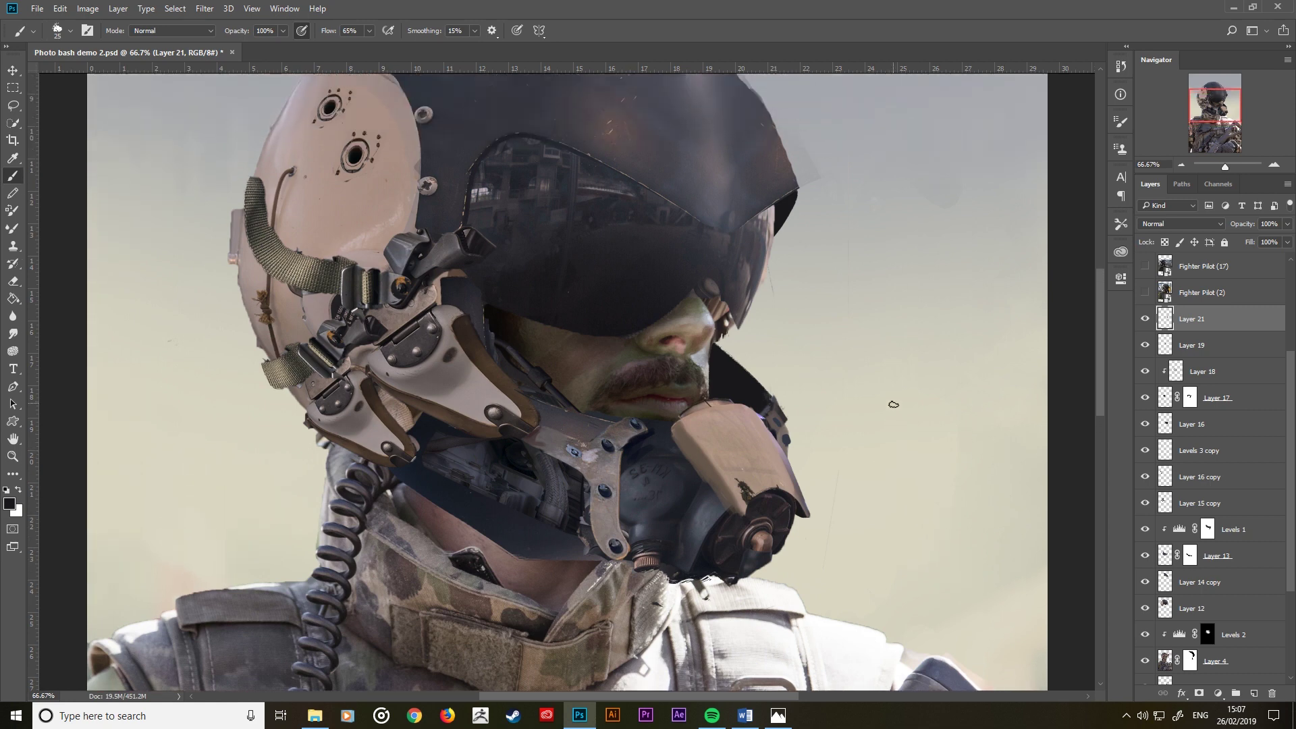
pyautogui.scroll(1, 893, 405)
pyautogui.scroll(1, 893, 404)
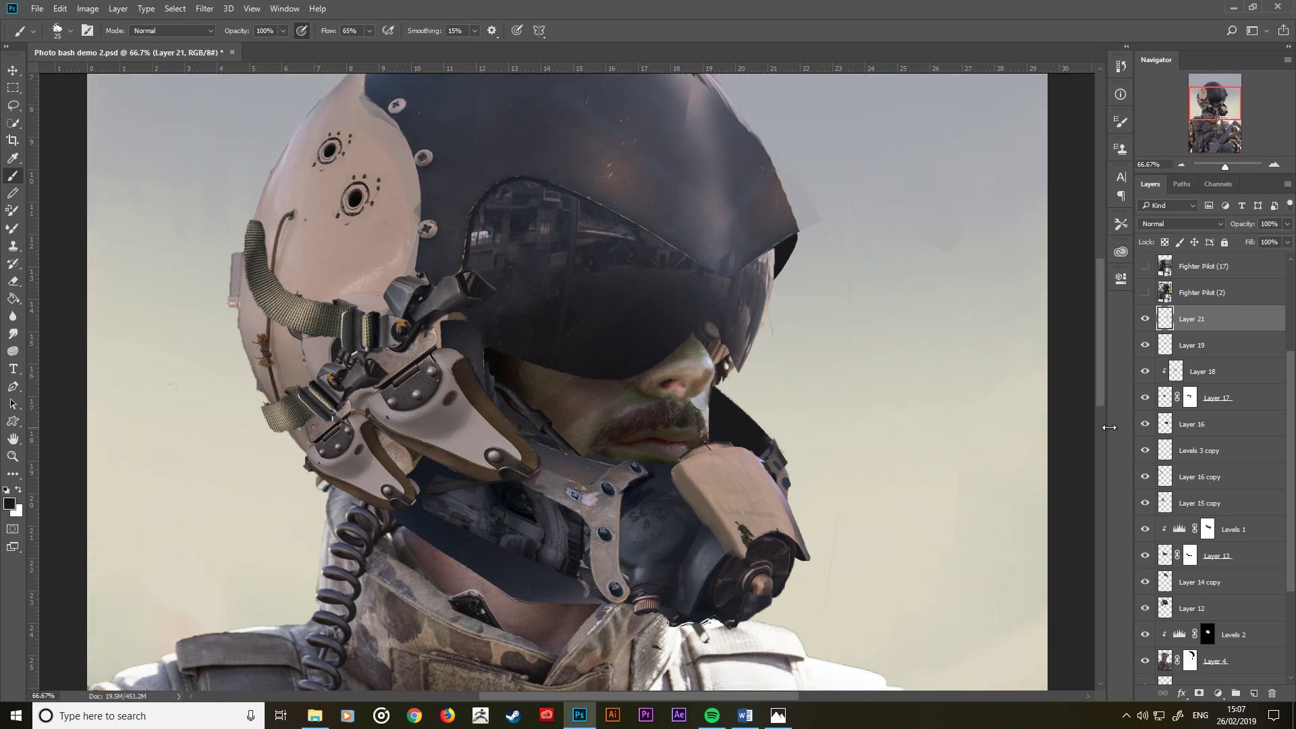
pyautogui.scroll(3, 1201, 405)
pyautogui.scroll(3, 1202, 405)
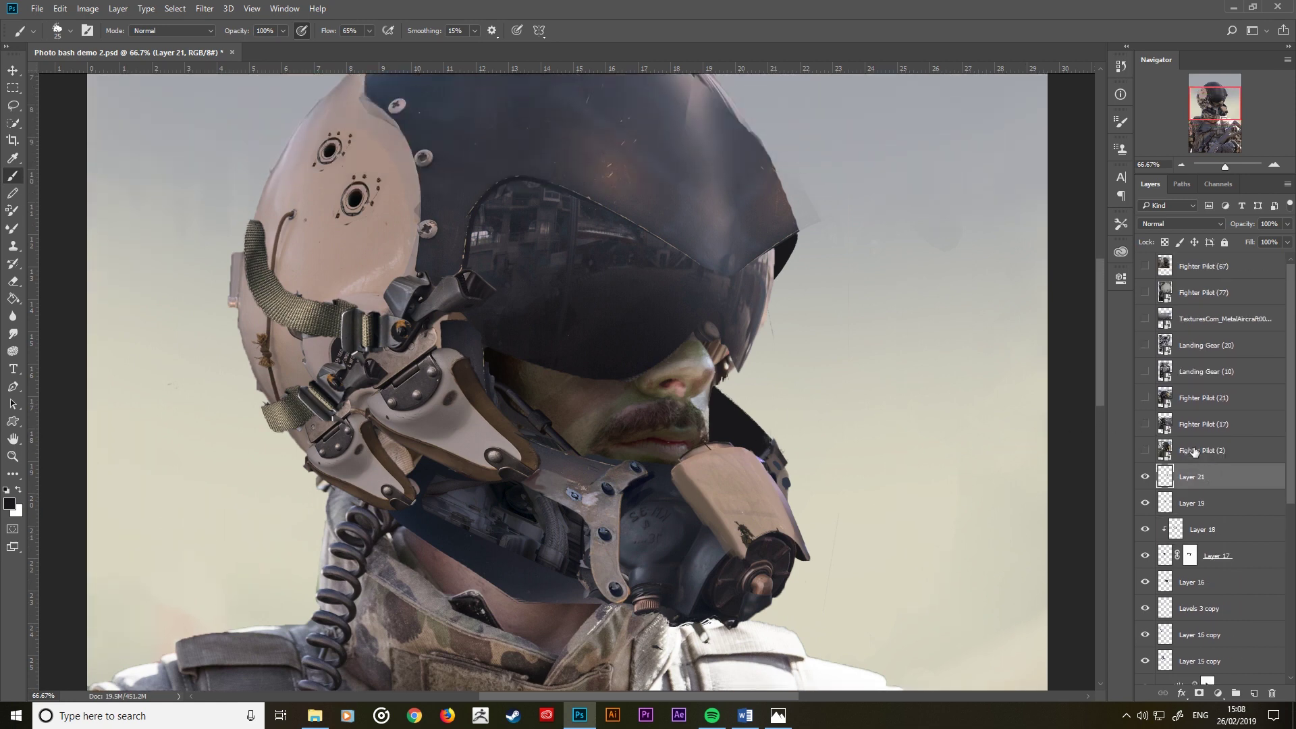
pyautogui.click(1145, 399)
pyautogui.scroll(-1, 933, 439)
pyautogui.scroll(-2, 933, 439)
pyautogui.scroll(-1, 933, 439)
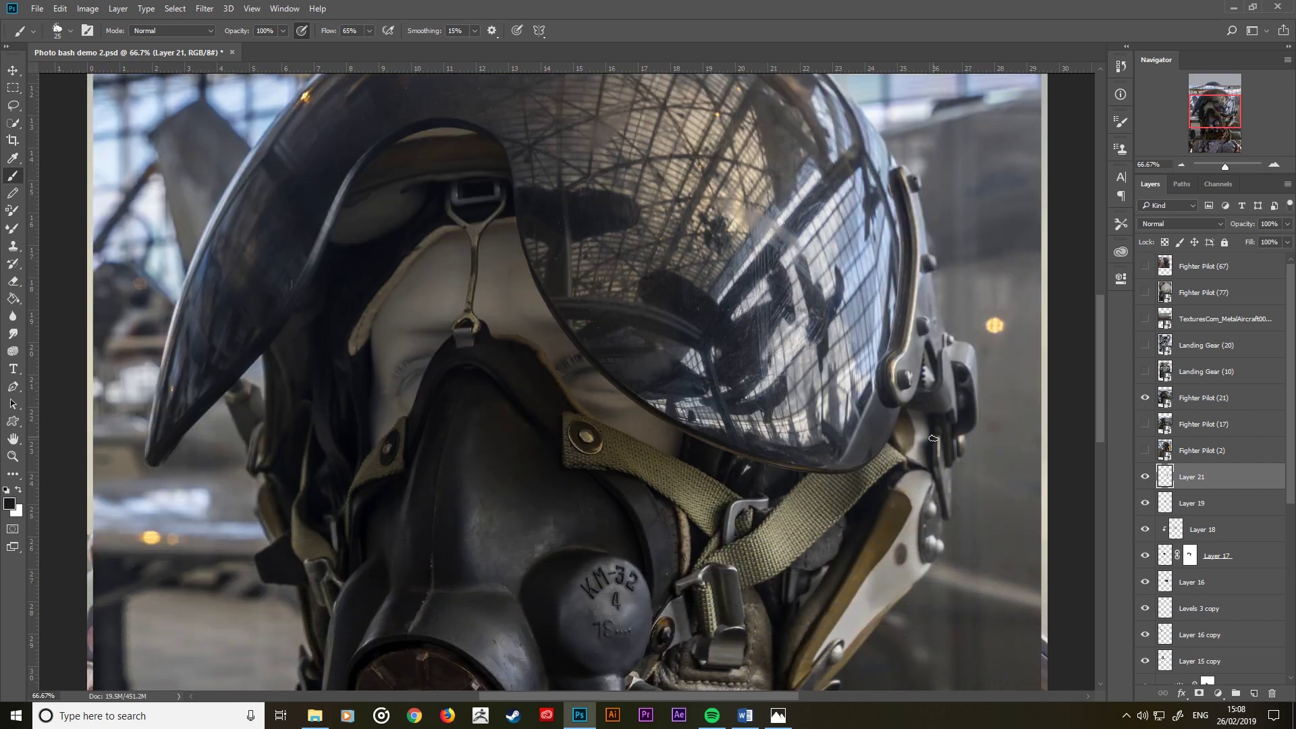
pyautogui.click(1145, 399)
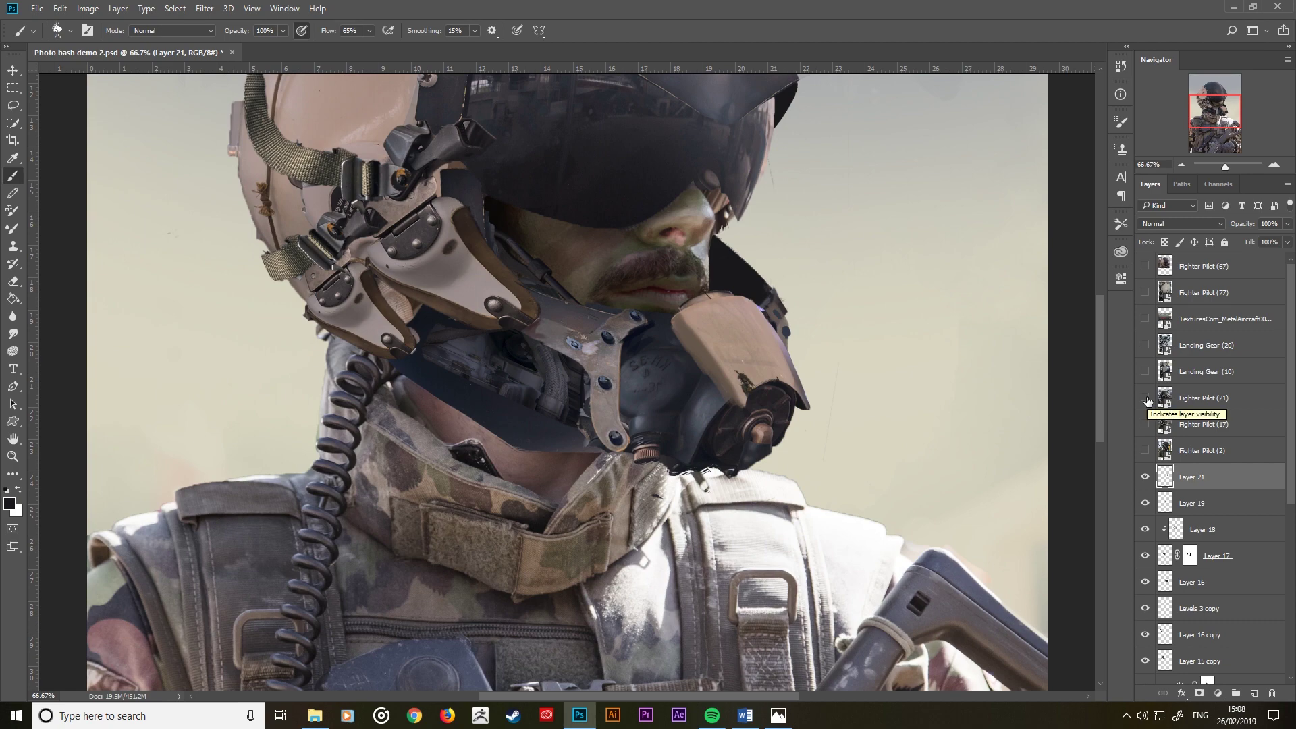
pyautogui.click(1146, 398)
pyautogui.click(1145, 372)
pyautogui.click(1146, 372)
pyautogui.click(1146, 346)
pyautogui.click(1145, 346)
pyautogui.click(1146, 293)
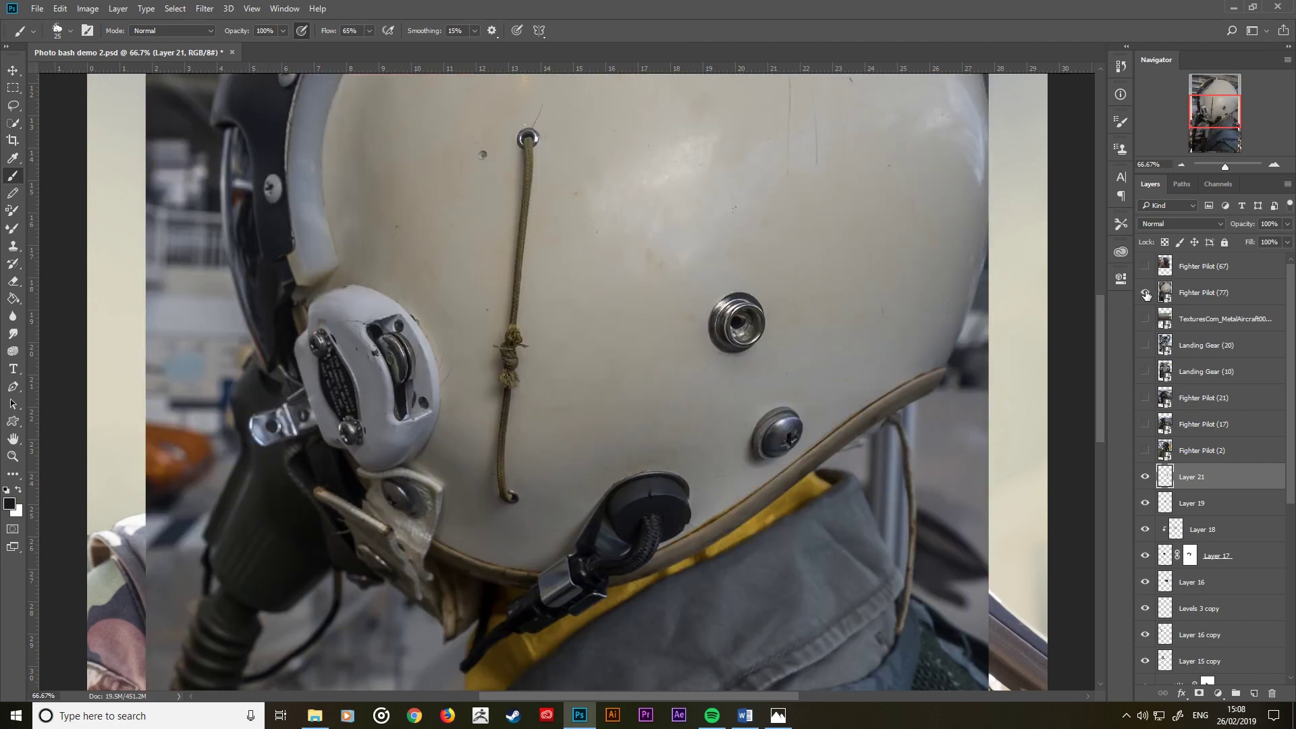
pyautogui.click(1145, 293)
pyautogui.click(1146, 267)
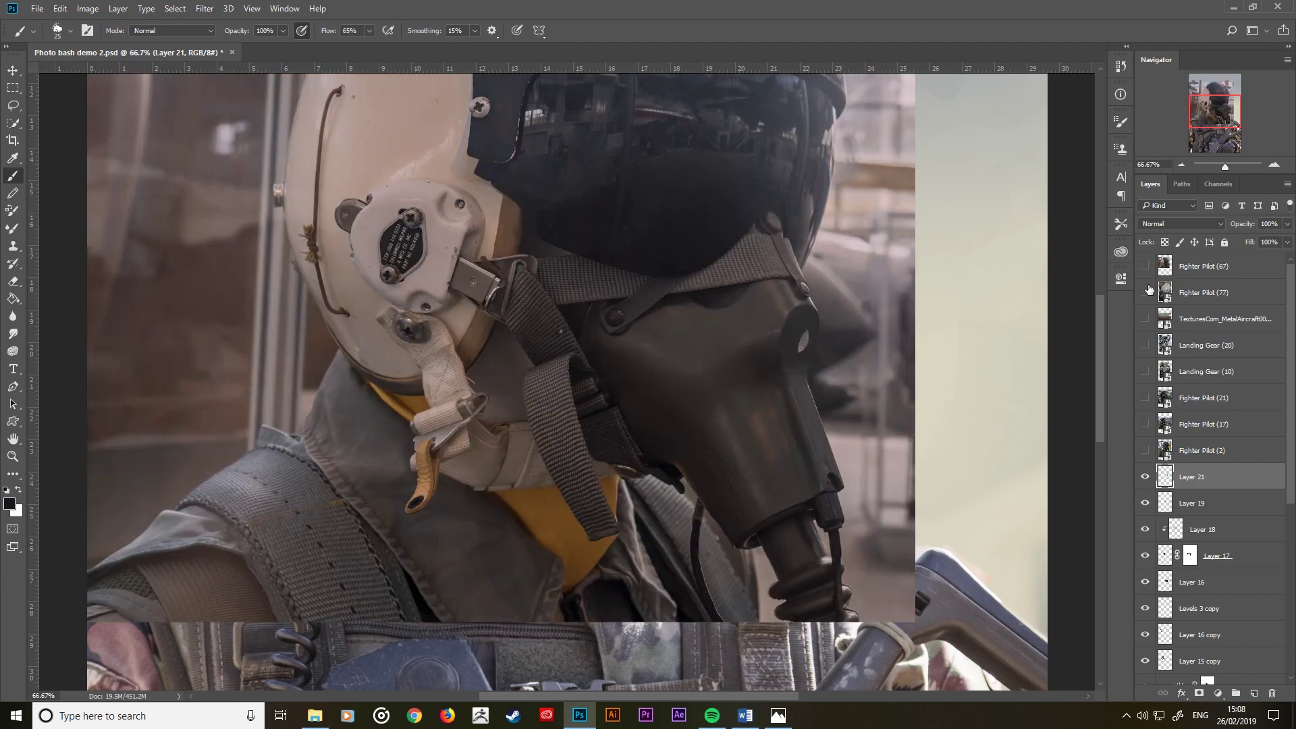
pyautogui.click(1145, 267)
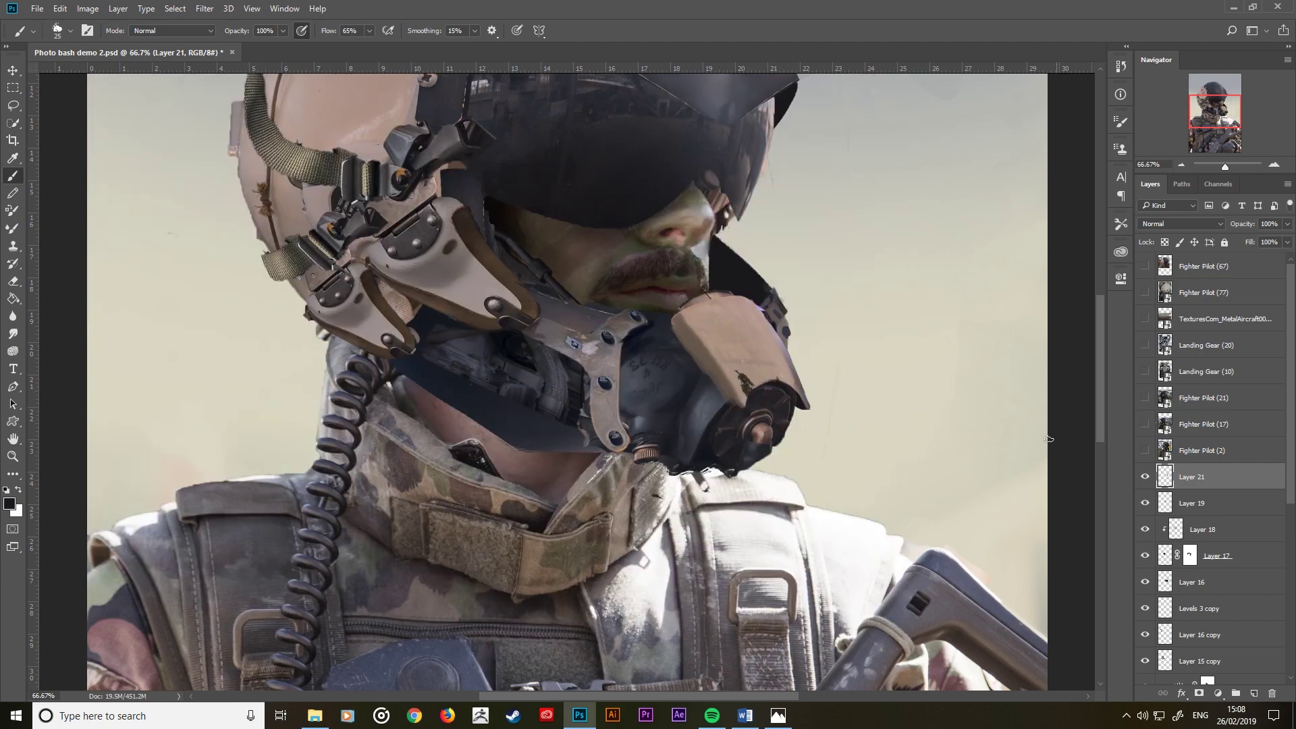
pyautogui.scroll(1, 737, 464)
pyautogui.scroll(2, 737, 464)
pyautogui.scroll(2, 737, 465)
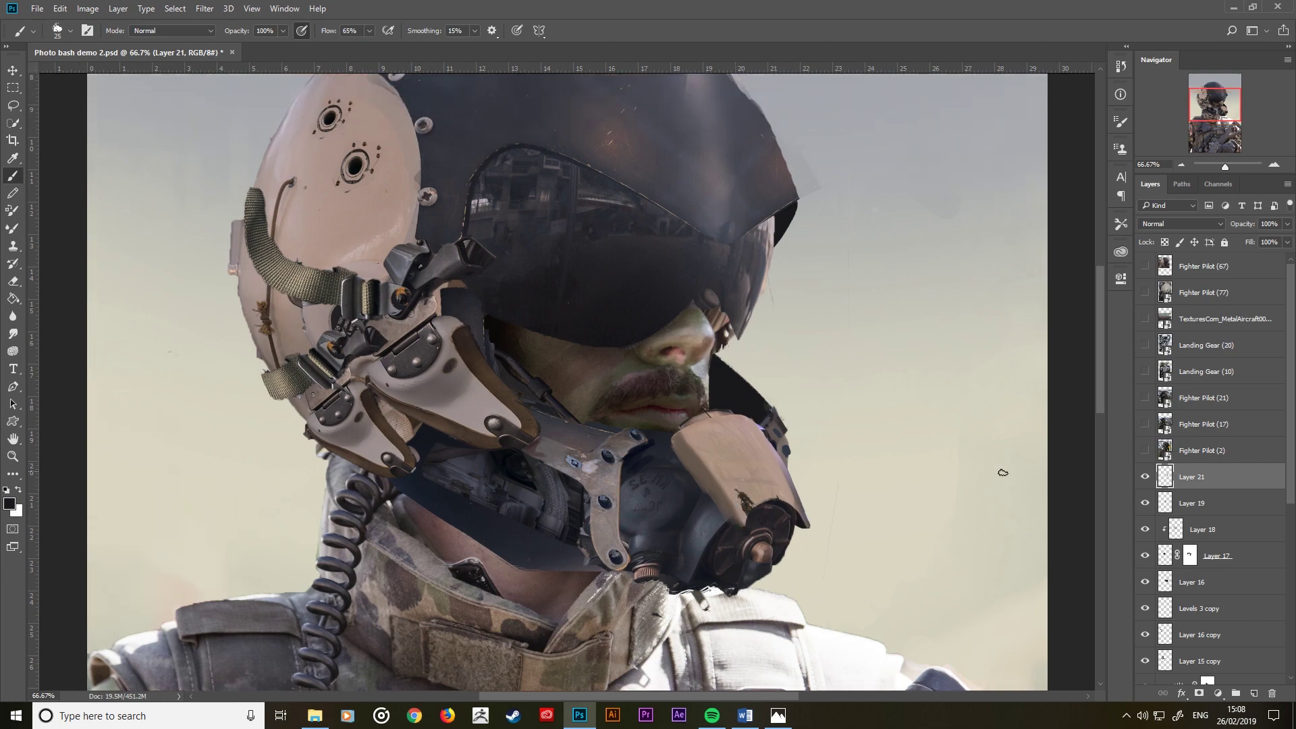
pyautogui.click(1145, 450)
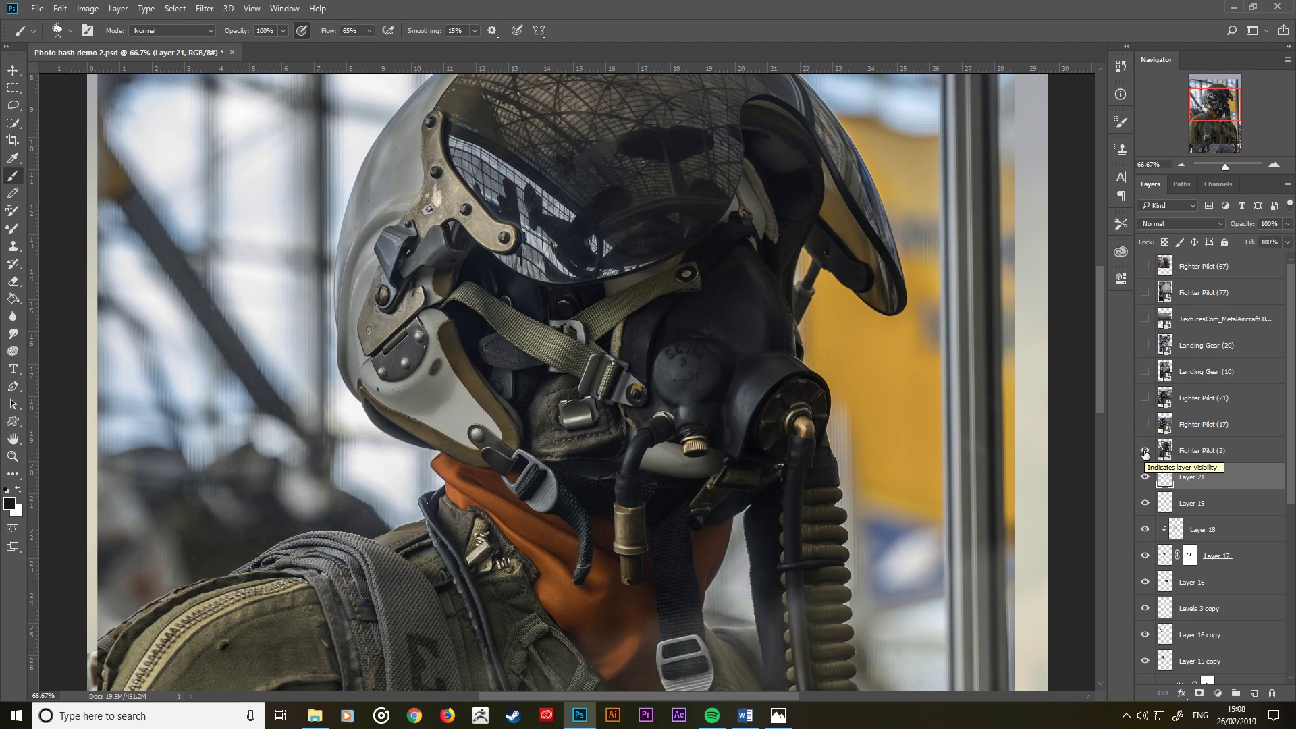
pyautogui.click(1144, 450)
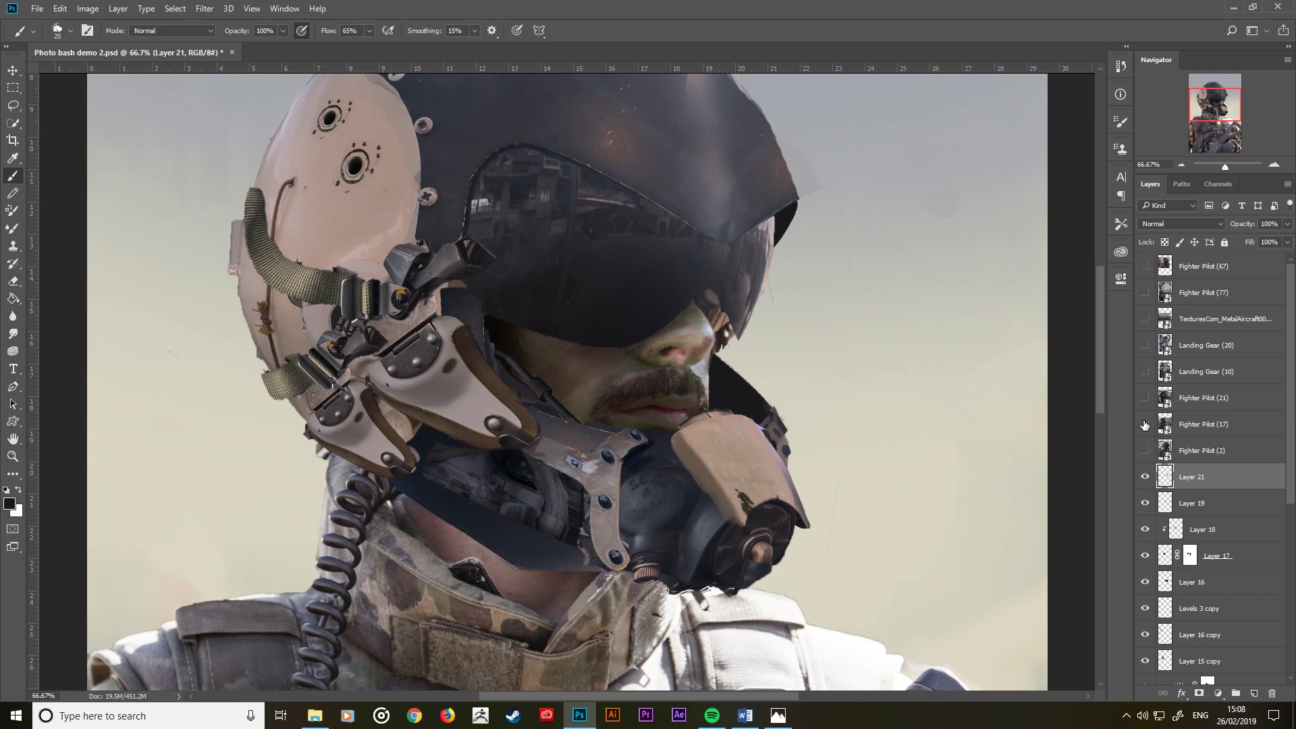
pyautogui.scroll(-3, 1195, 543)
pyautogui.scroll(-3, 1195, 543)
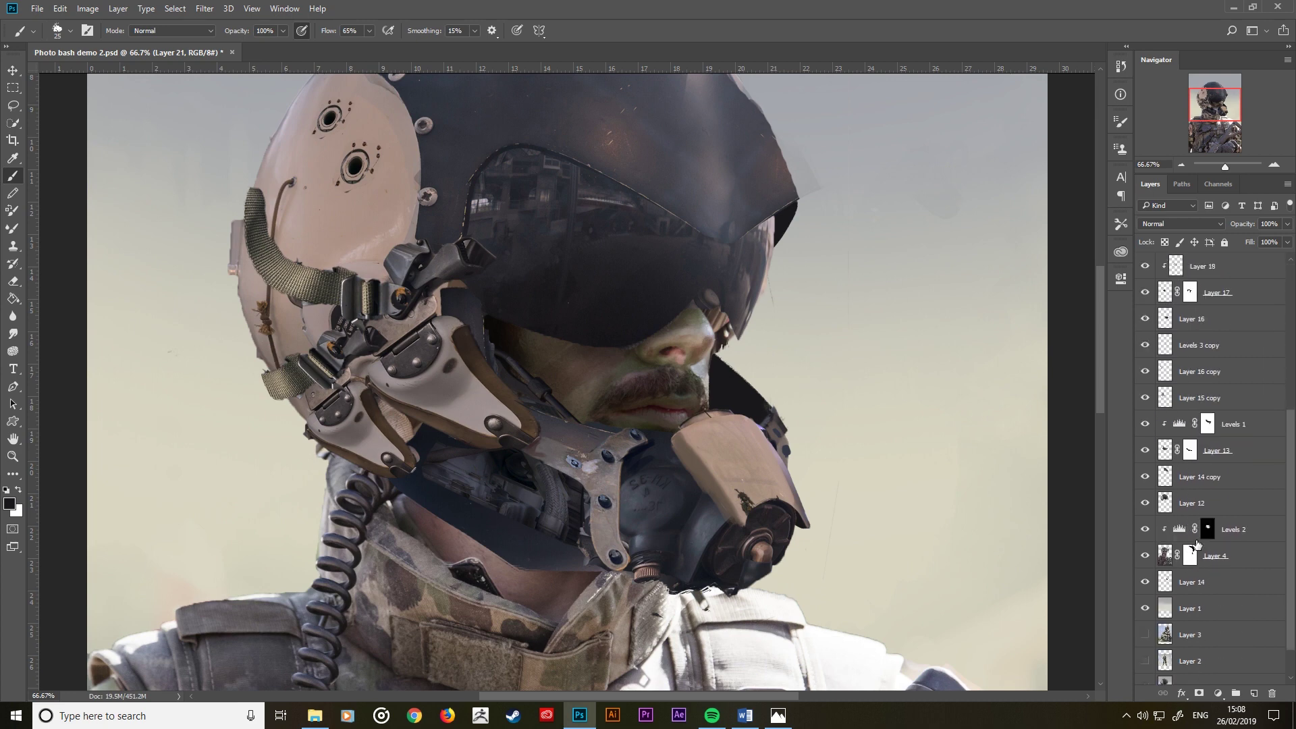
pyautogui.click(1144, 529)
pyautogui.click(1147, 531)
pyautogui.click(1147, 531)
pyautogui.scroll(5, 731, 421)
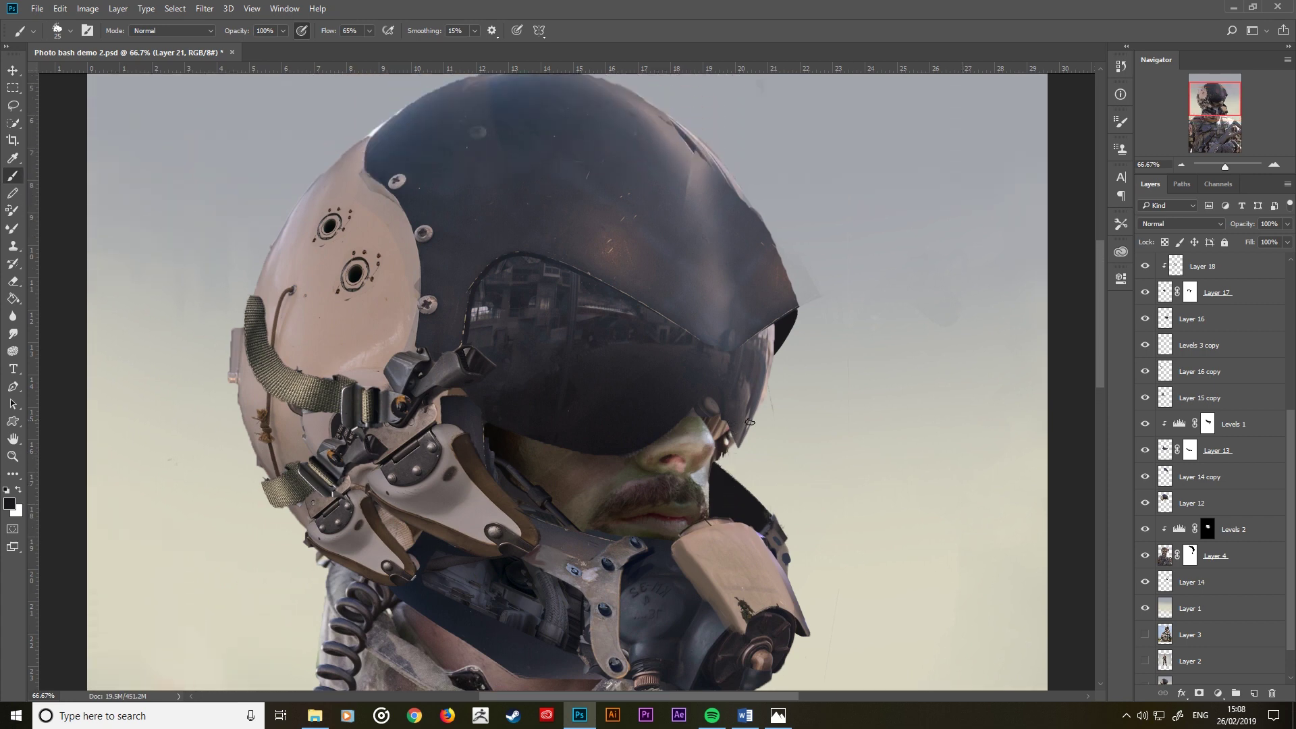
pyautogui.click(1146, 267)
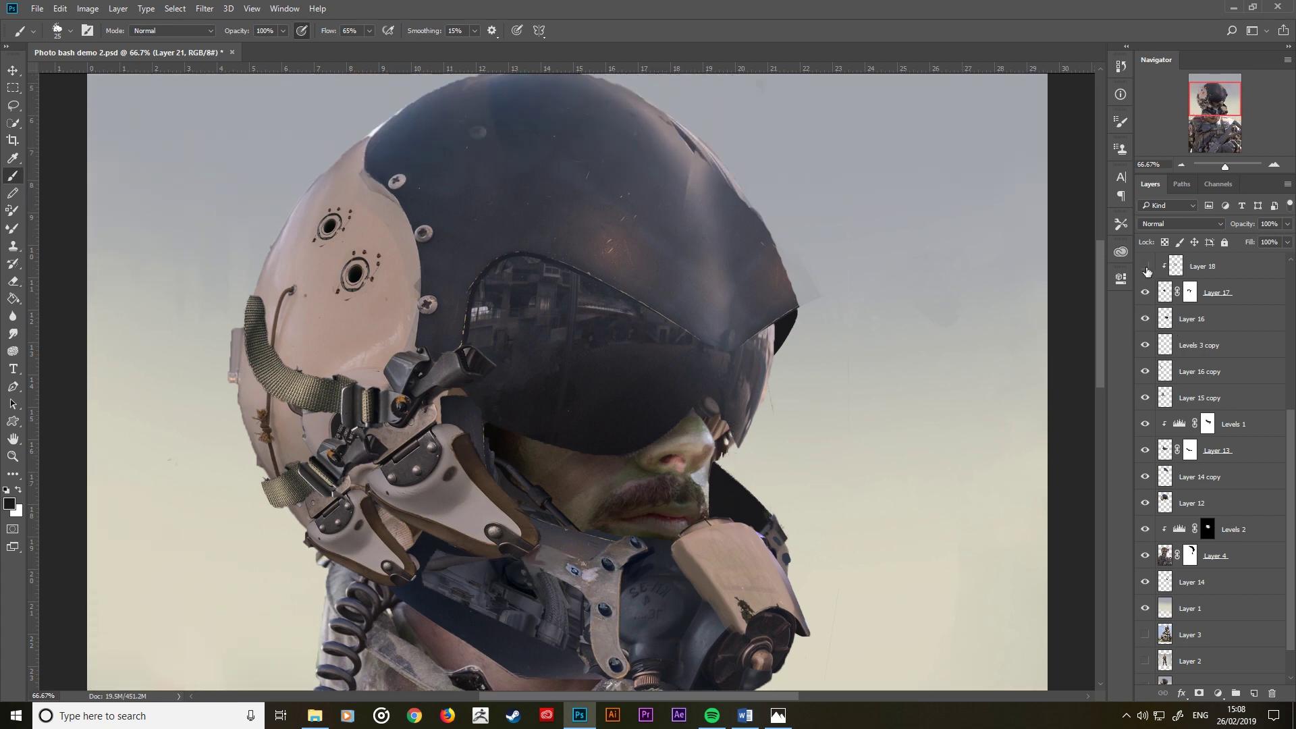
pyautogui.click(1146, 267)
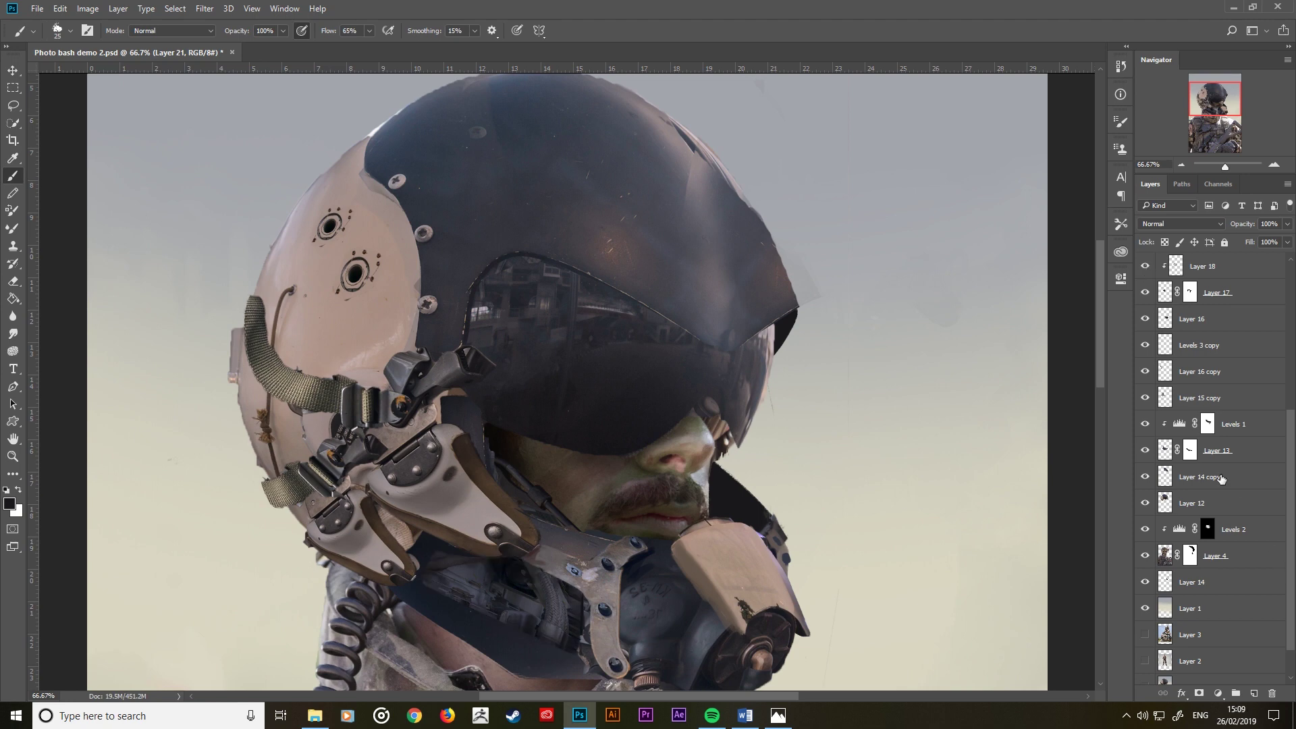
pyautogui.scroll(-2, 1221, 478)
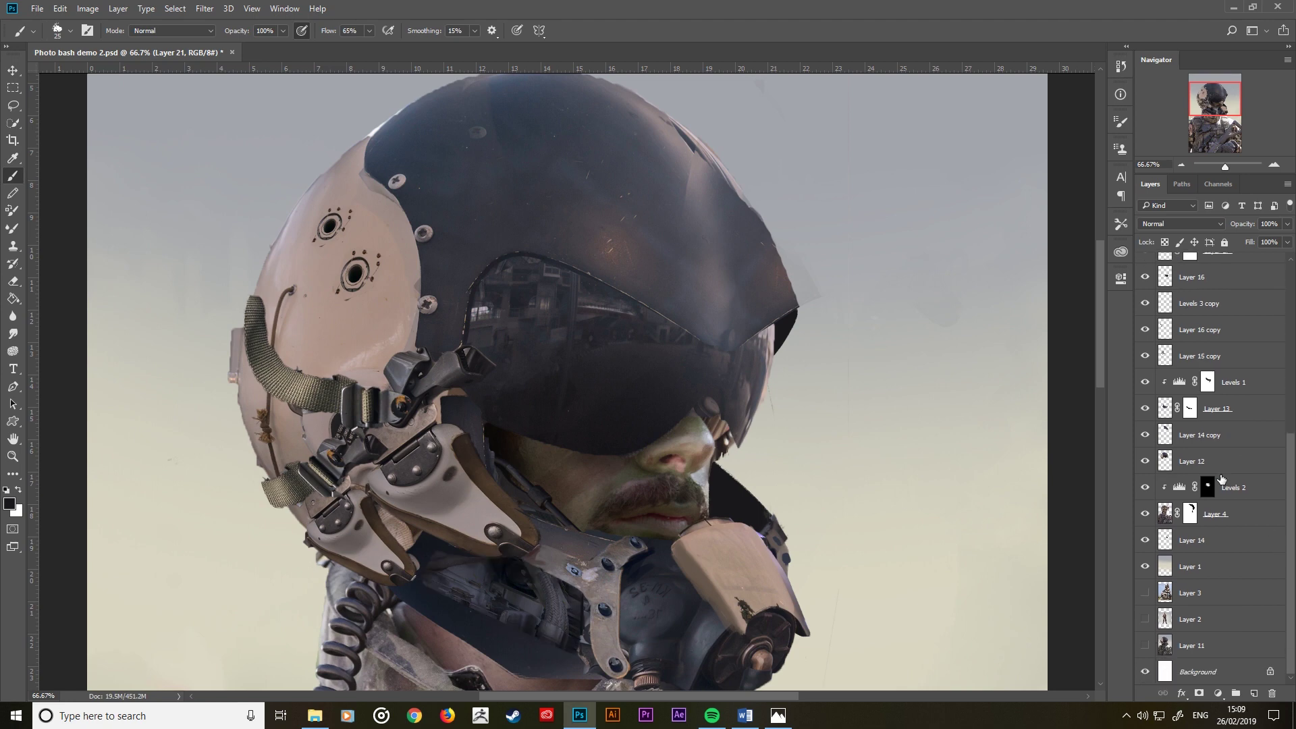
pyautogui.scroll(5, 1223, 405)
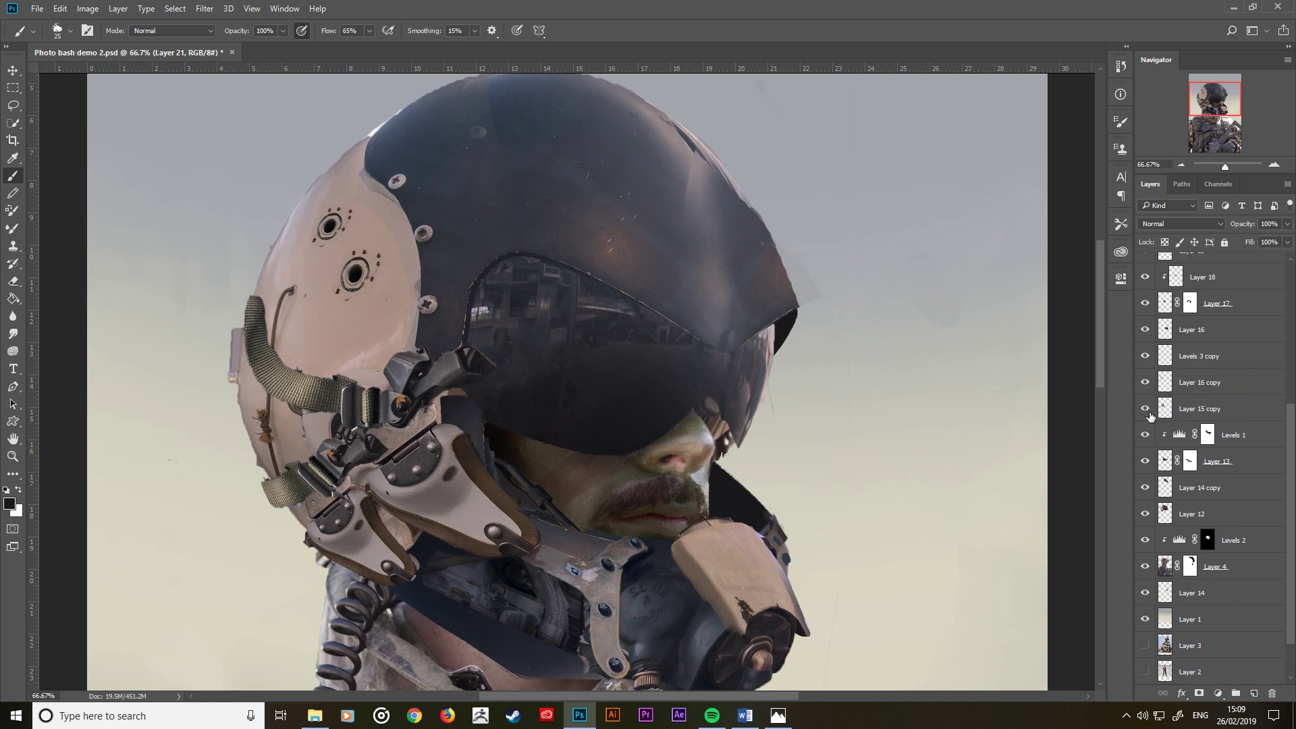
pyautogui.scroll(5, 1223, 405)
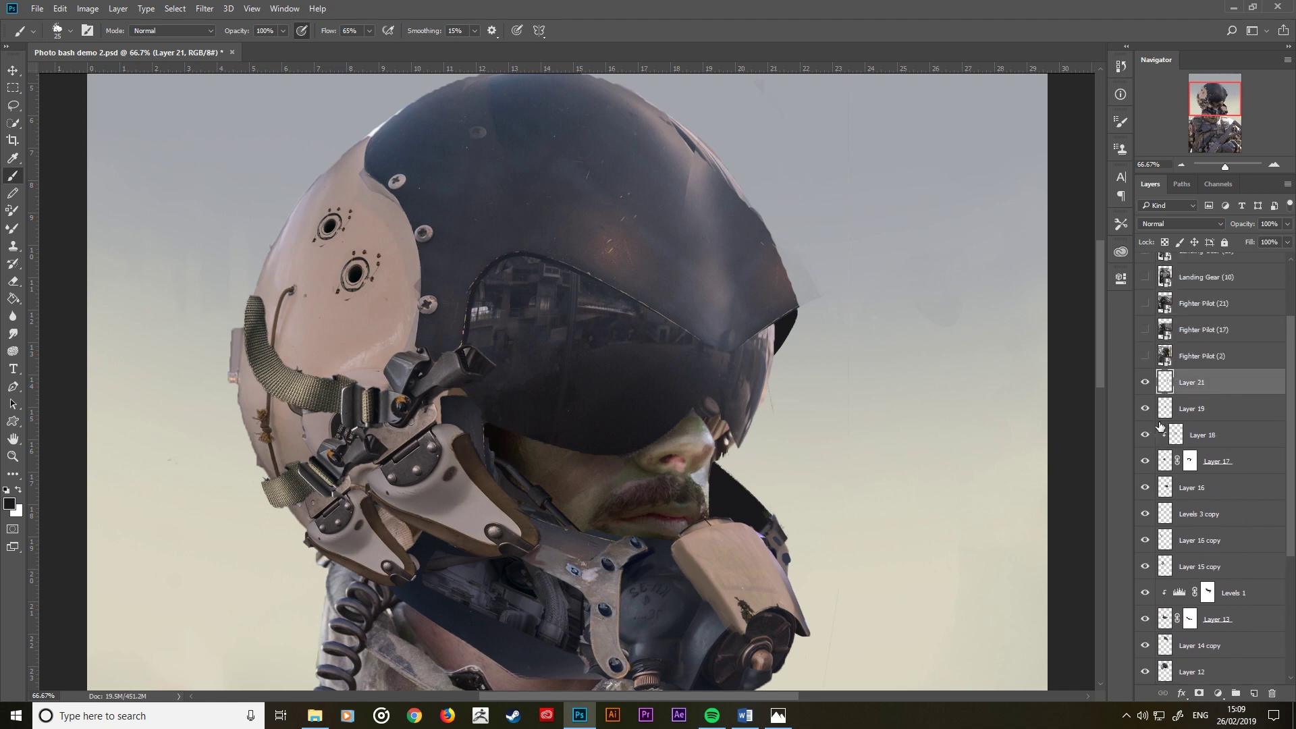
# Step: Swap the visible landing-gear photo from Landing Gear (10) to Landing Gear (20)
pyautogui.click(1147, 277)
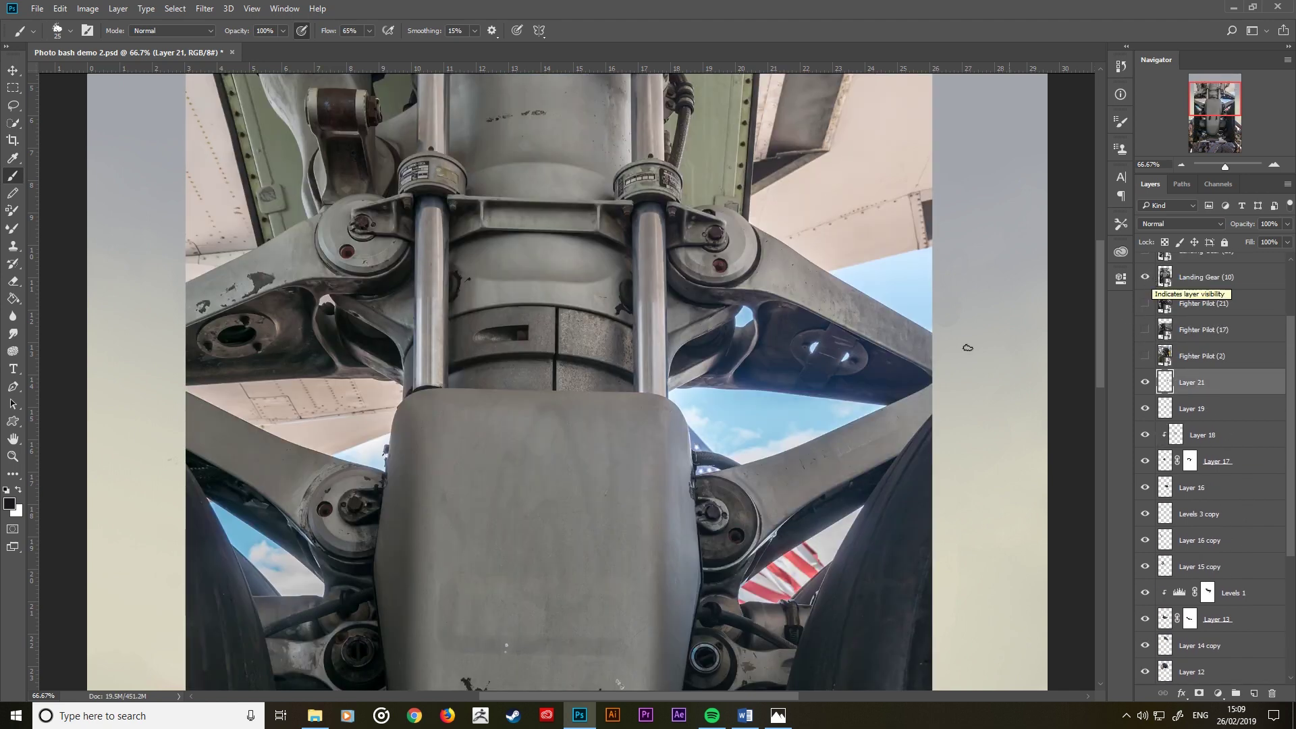
pyautogui.scroll(1, 968, 347)
pyautogui.scroll(1, 800, 420)
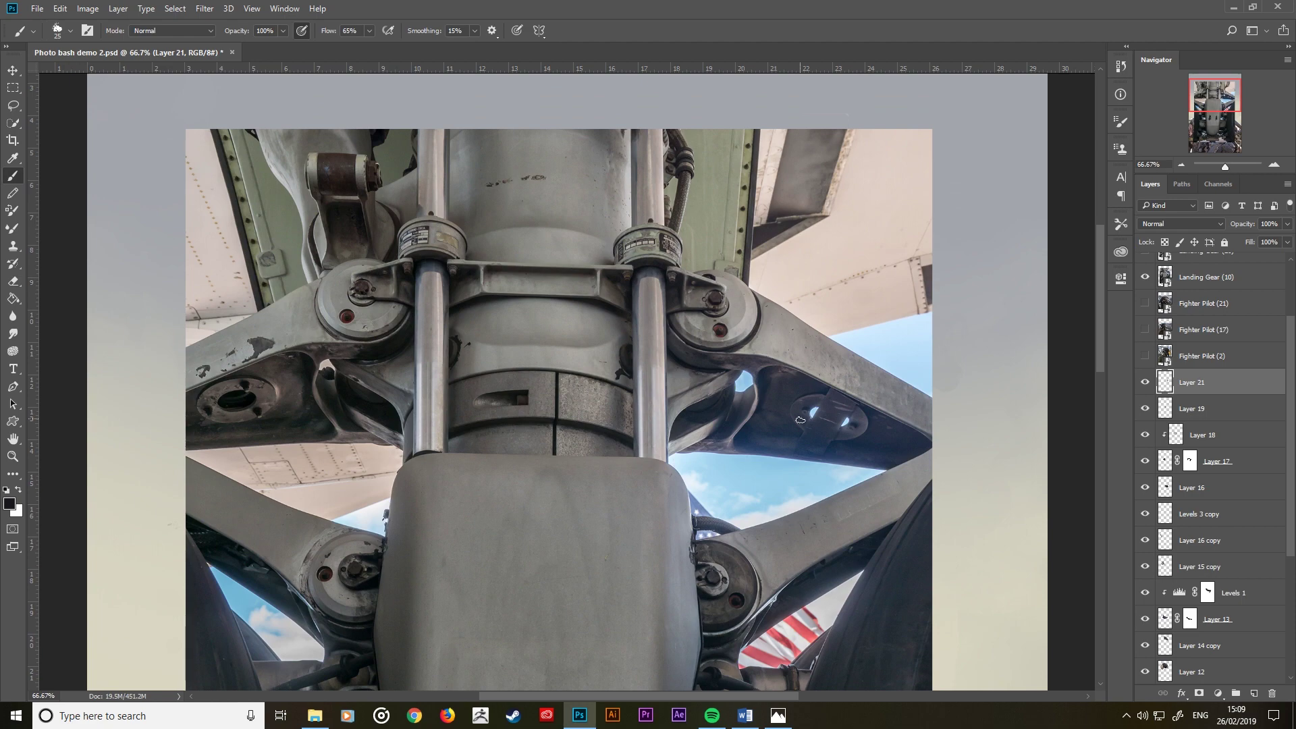
pyautogui.scroll(-1, 799, 420)
pyautogui.scroll(-1, 800, 420)
pyautogui.scroll(-1, 800, 420)
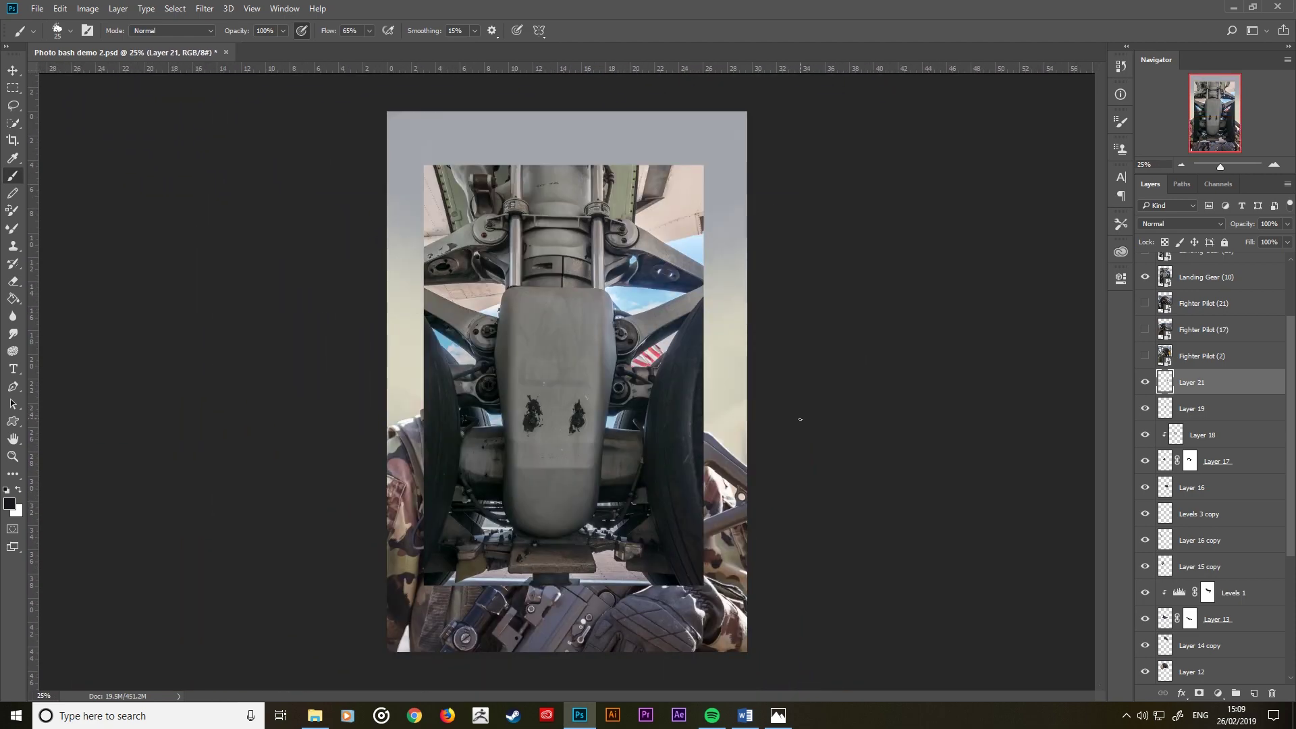
pyautogui.click(1145, 277)
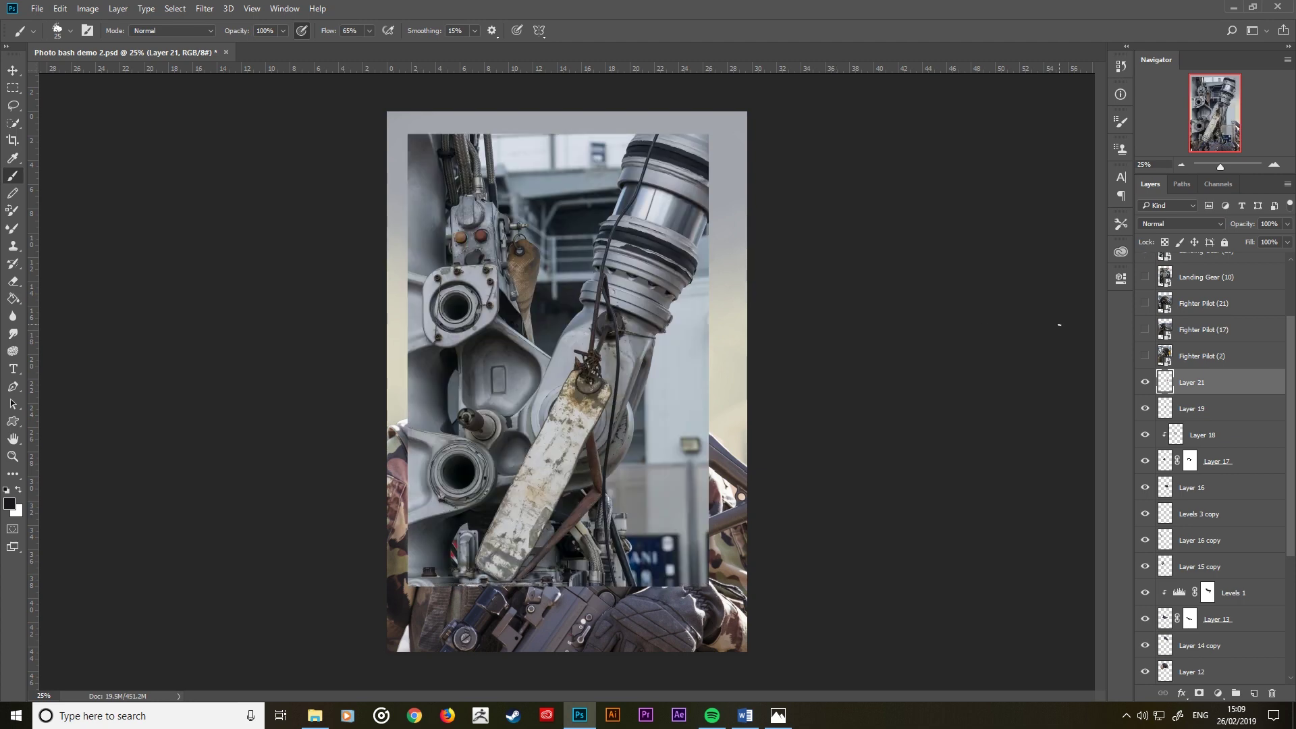
pyautogui.scroll(3, 1252, 370)
# Step: Make Landing Gear (20) active and start a Quick Selection on its upper cylinder
pyautogui.click(1241, 339)
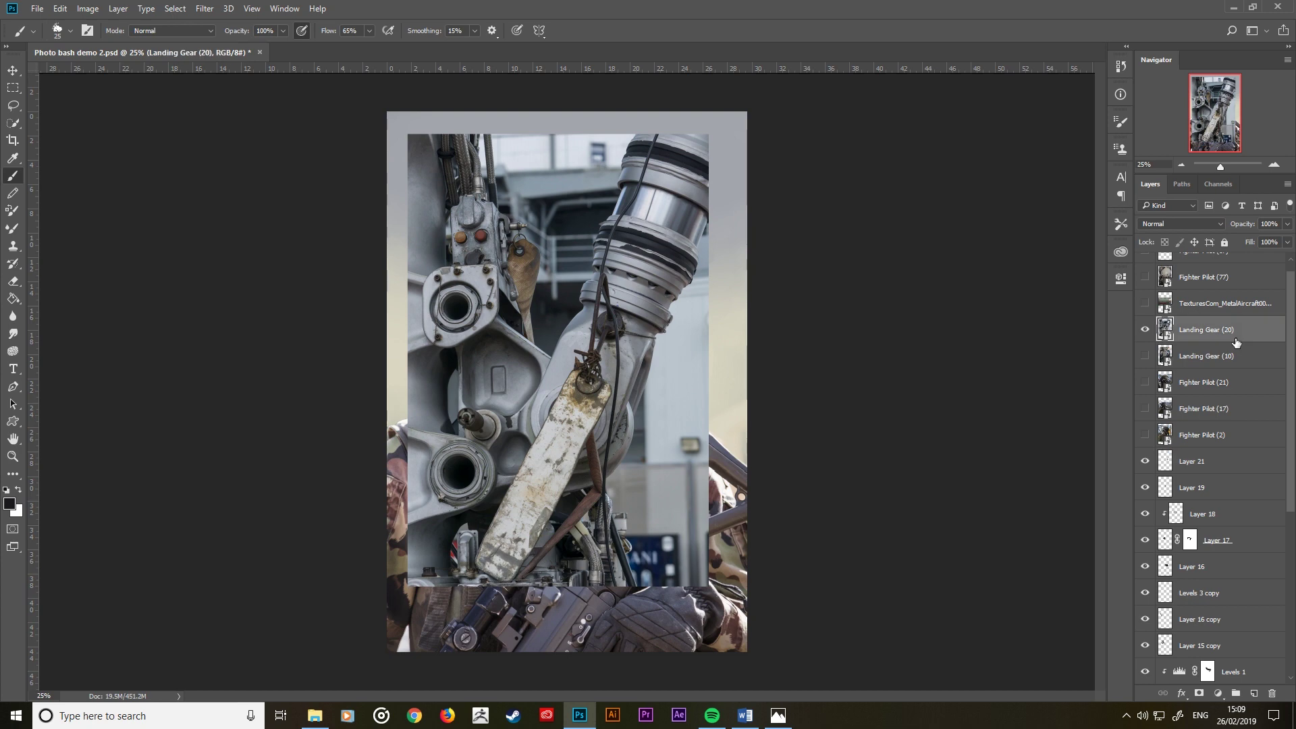
pyautogui.click(13, 123)
pyautogui.moveTo(673, 142); pyautogui.dragTo(646, 164)
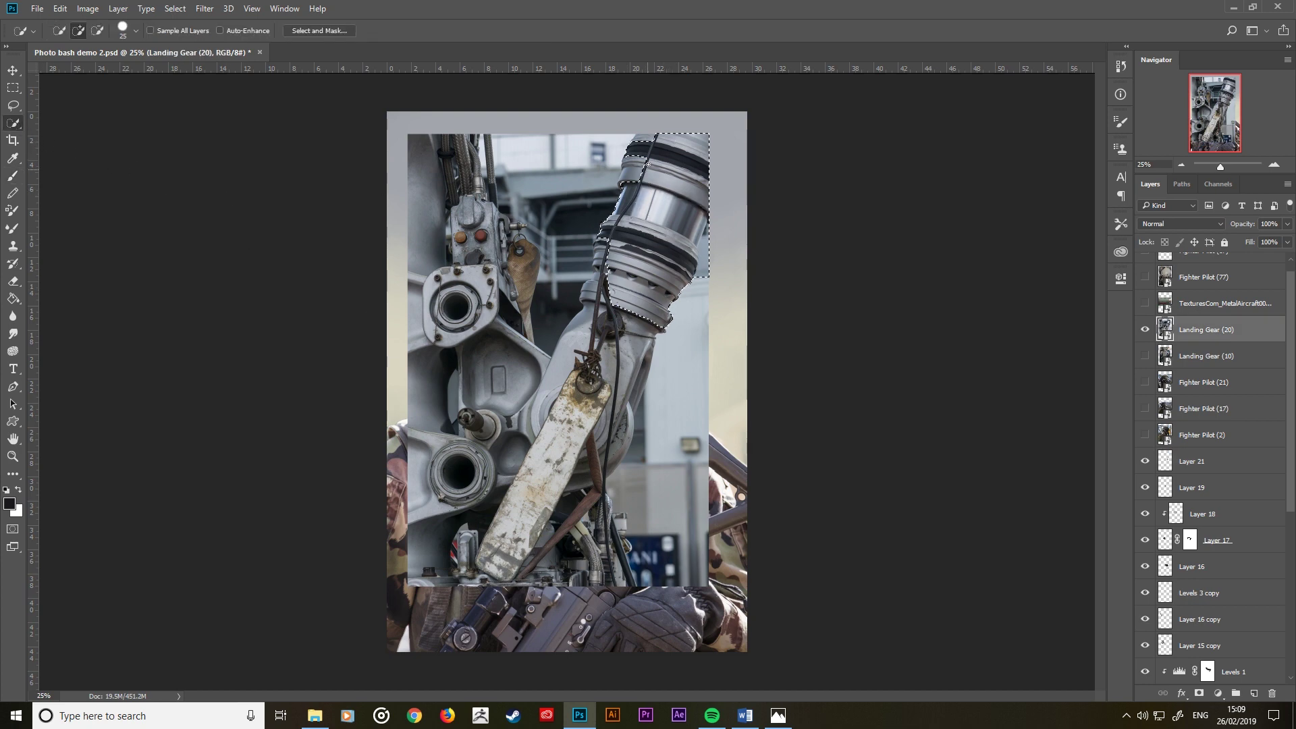
# Step: Quick-select the cylinder, arm and tag, subtracting stray background areas
pyautogui.moveTo(616, 274); pyautogui.dragTo(563, 420)
pyautogui.moveTo(544, 483); pyautogui.dragTo(500, 561)
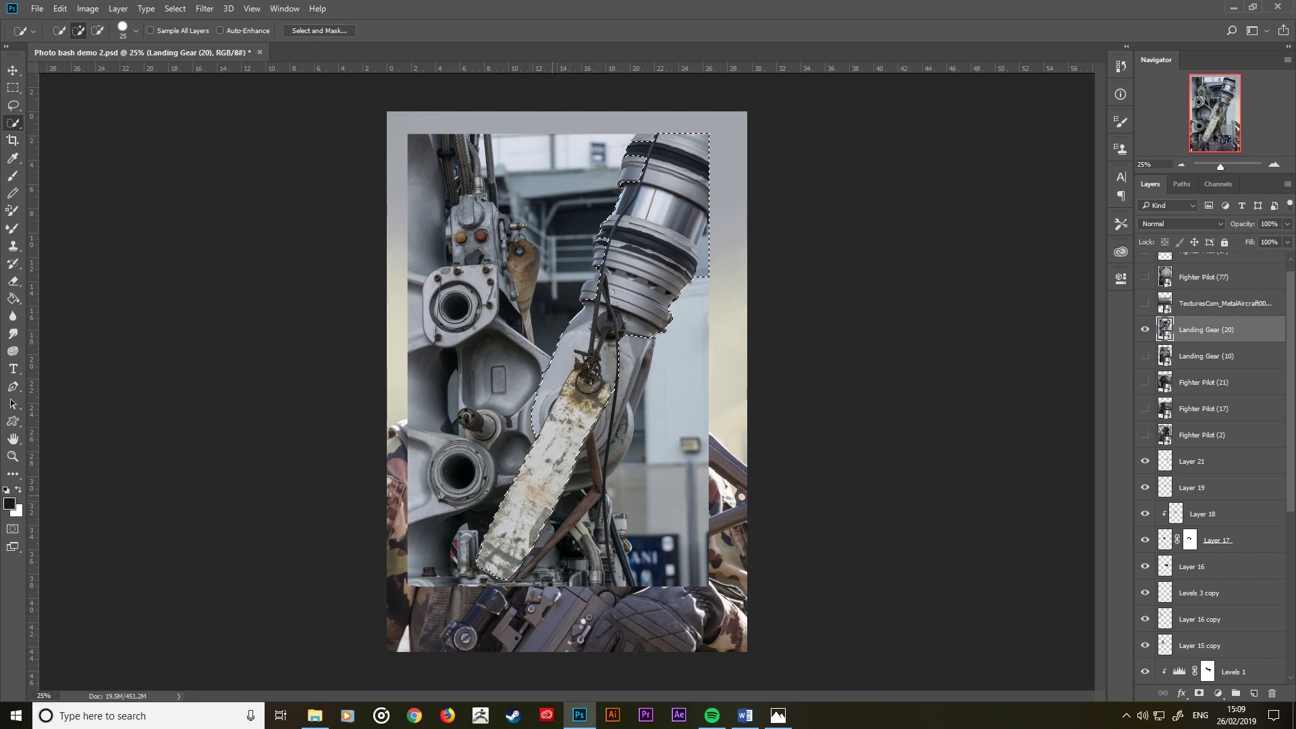
pyautogui.moveTo(628, 341)
pyautogui.mouseDown()
pyautogui.moveTo(624, 382)
pyautogui.moveTo(560, 380)
pyautogui.mouseUp()
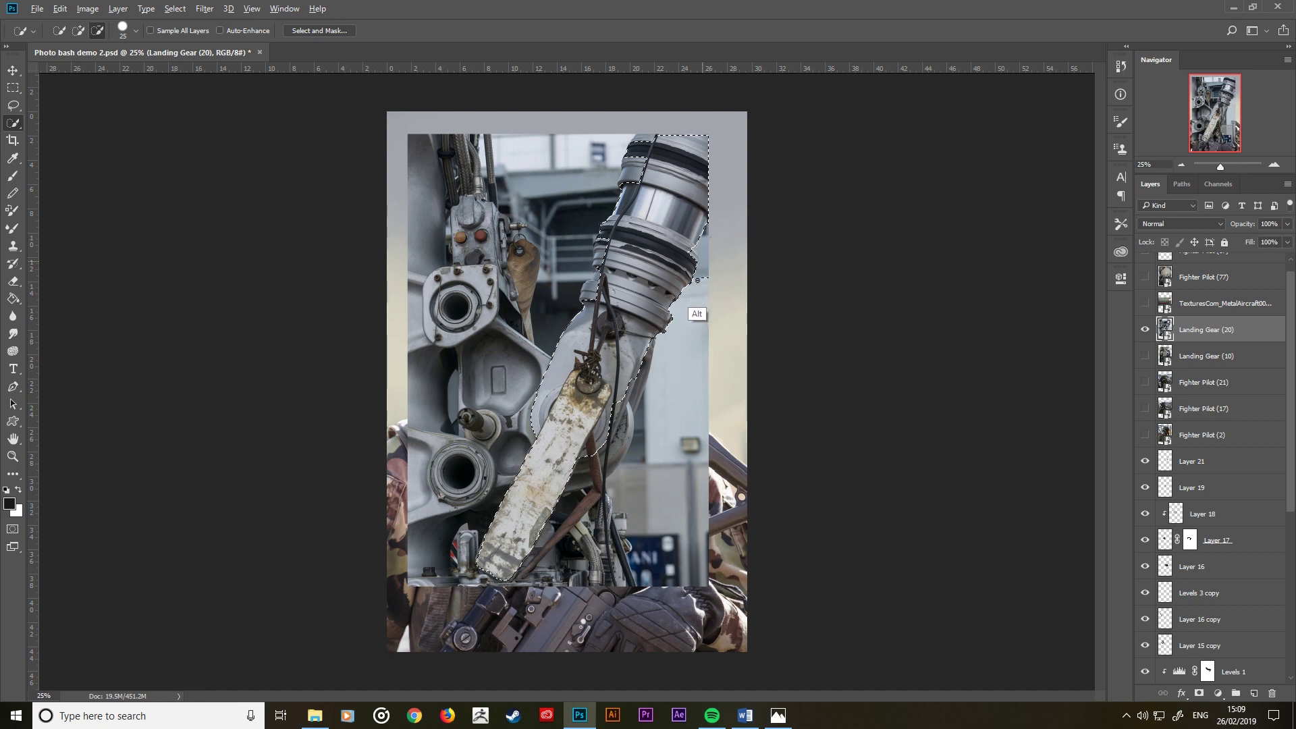
pyautogui.moveTo(702, 284); pyautogui.dragTo(700, 312)
pyautogui.moveTo(694, 249); pyautogui.dragTo(694, 260)
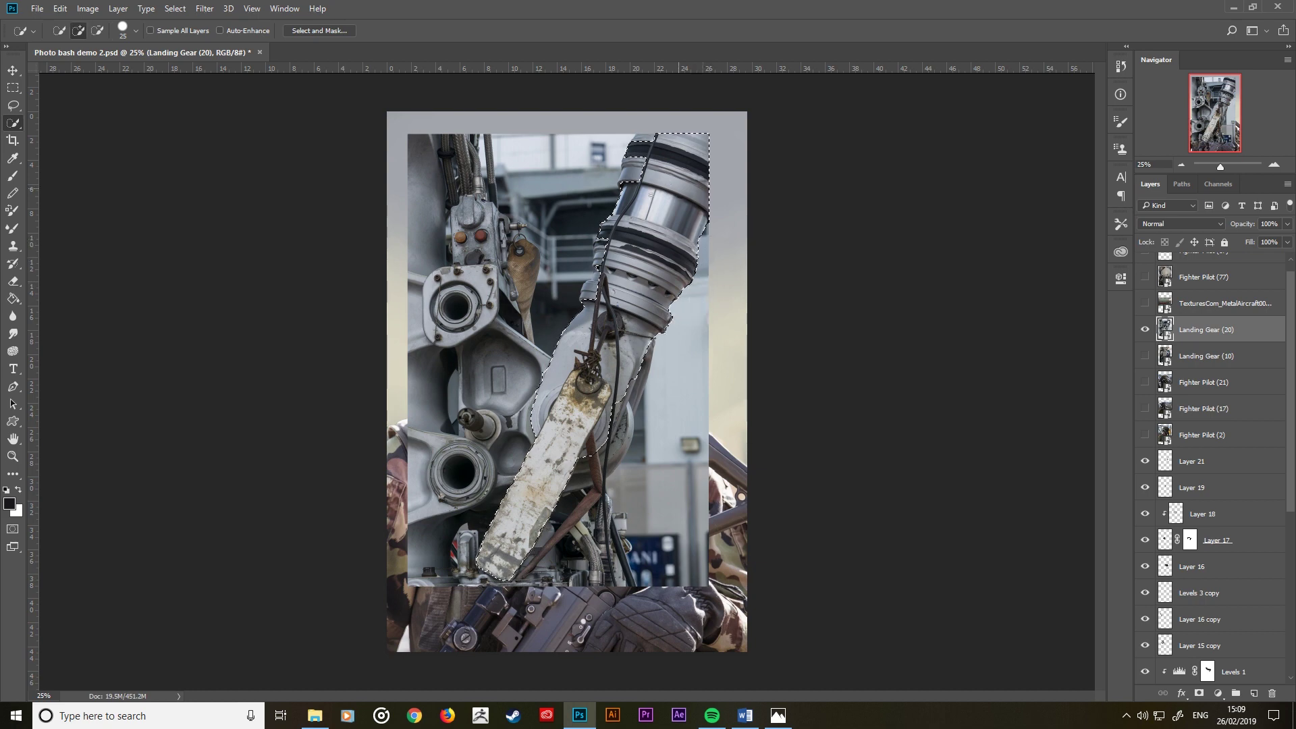
pyautogui.moveTo(651, 195); pyautogui.dragTo(646, 136)
pyautogui.click(600, 253)
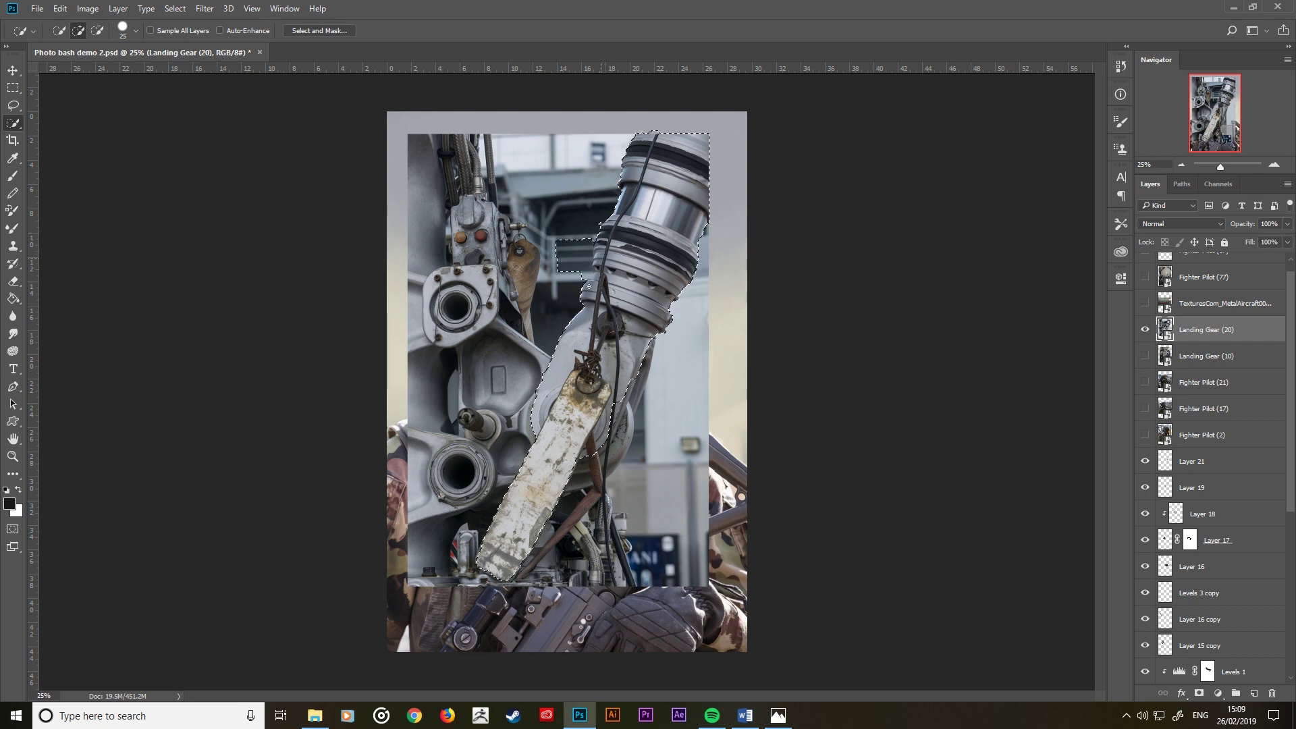
pyautogui.keyDown('alt'); pyautogui.click(582, 263); pyautogui.keyUp('alt')
pyautogui.keyDown('alt'); pyautogui.click(585, 289); pyautogui.keyUp('alt')
# Step: Copy the selection onto a new Layer 22 and hide Landing Gear (20)
pyautogui.rightClick(671, 269)
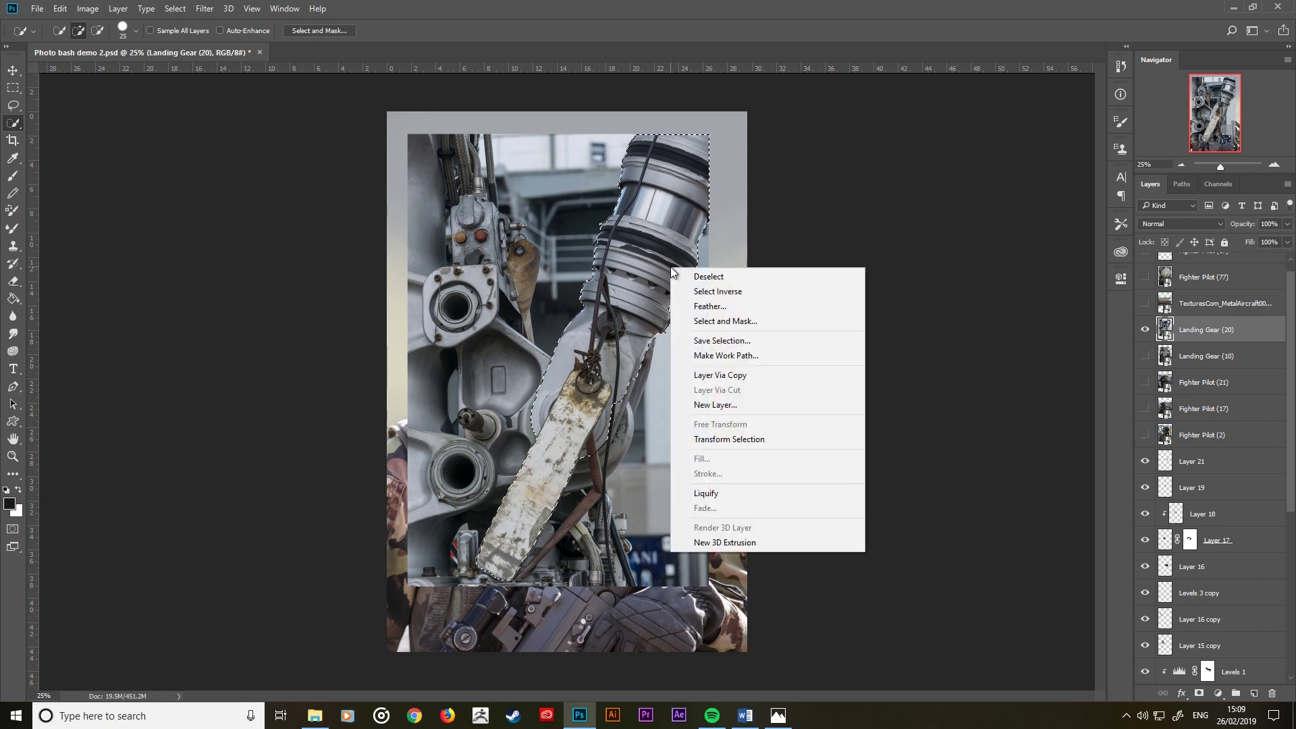
pyautogui.click(722, 375)
pyautogui.click(1146, 358)
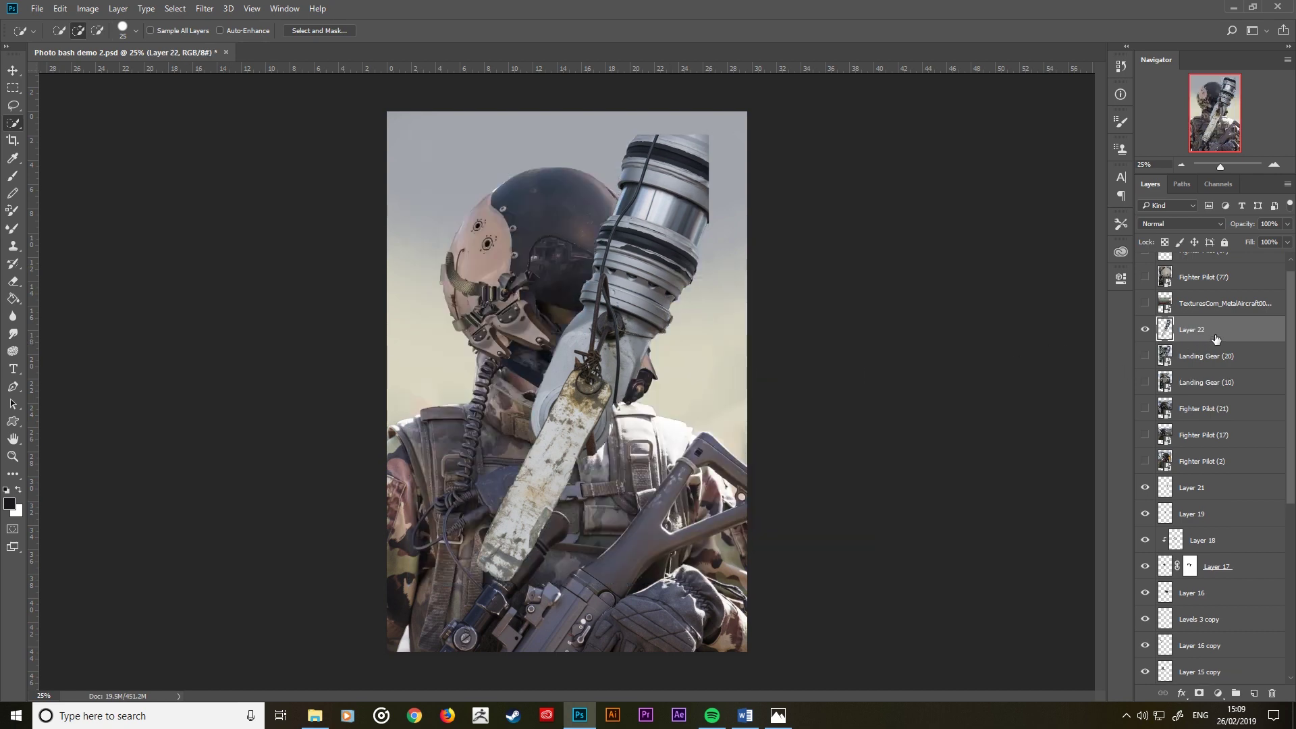
# Step: Move Layer 22 below Fighter Pilot (2), then flip, rotate and shrink it to about 26%
pyautogui.moveTo(1216, 336); pyautogui.dragTo(1213, 474)
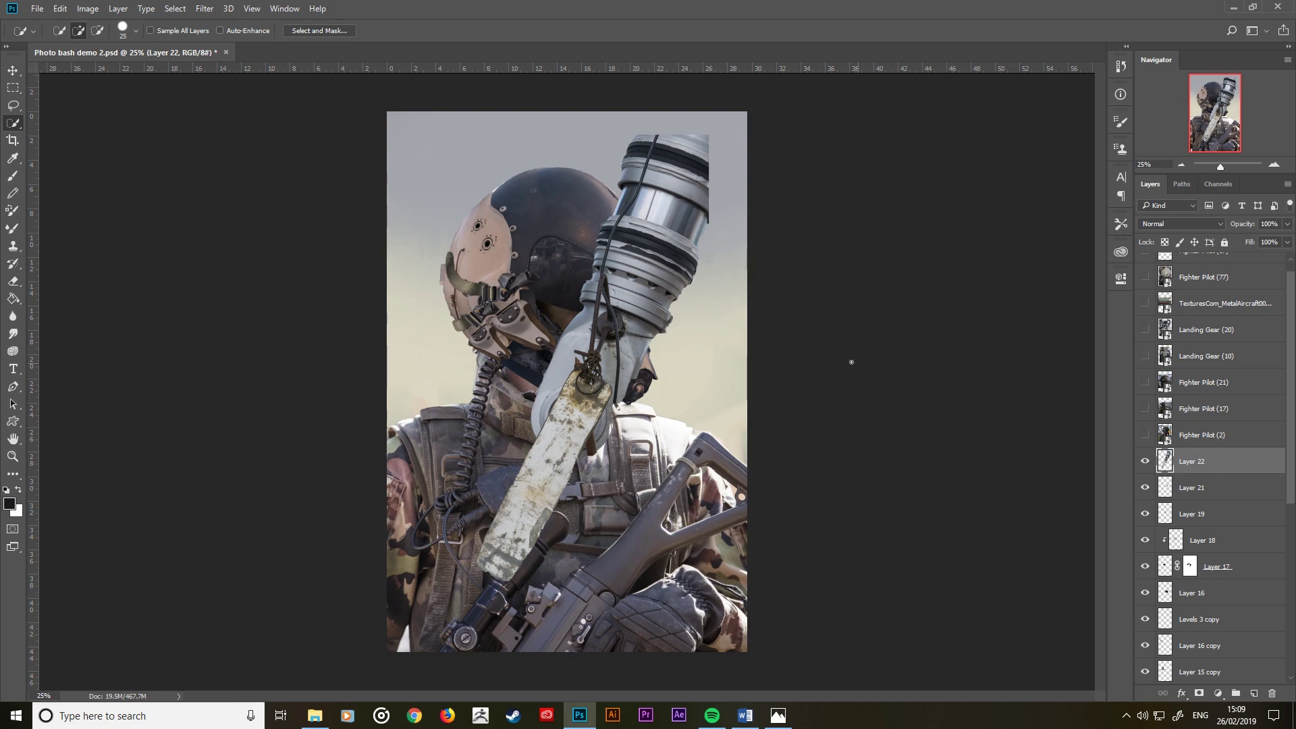
pyautogui.hotkey('ctrl', 't')
pyautogui.rightClick(613, 289)
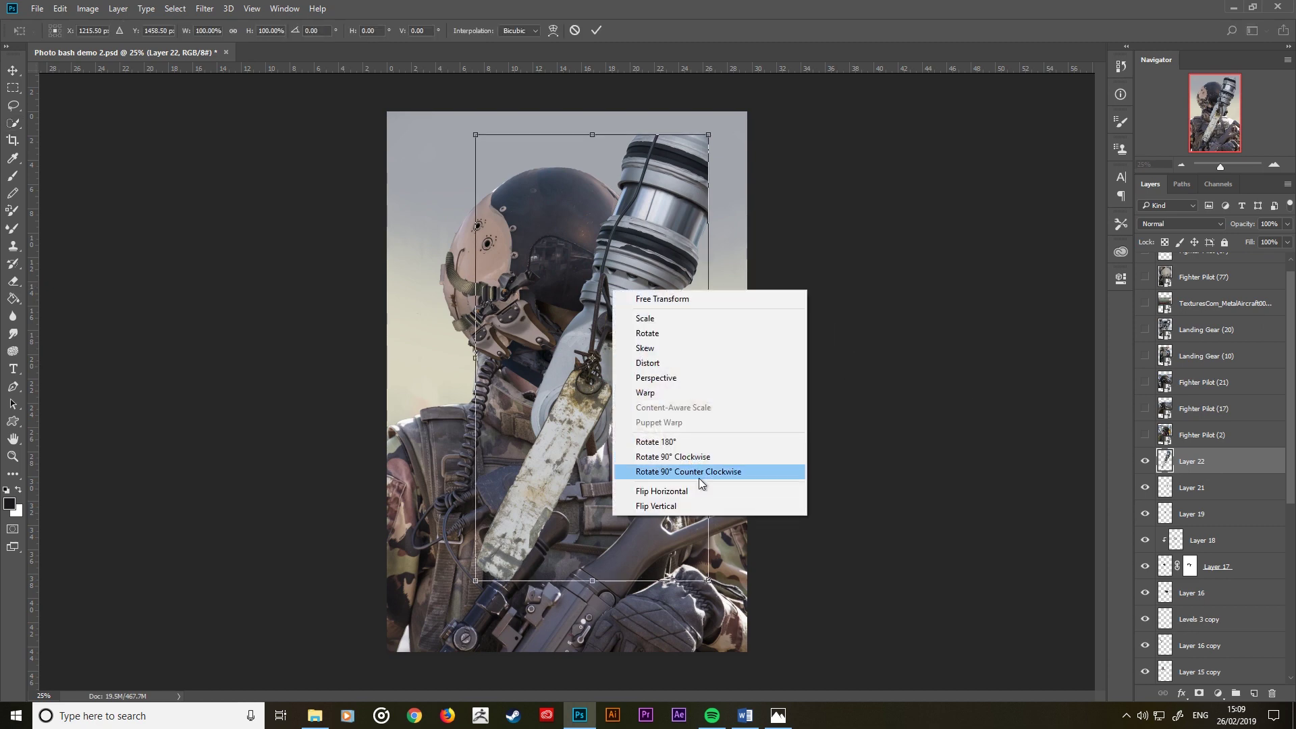
pyautogui.click(675, 483)
pyautogui.moveTo(746, 402)
pyautogui.mouseDown()
pyautogui.moveTo(750, 361)
pyautogui.moveTo(775, 386)
pyautogui.mouseUp()
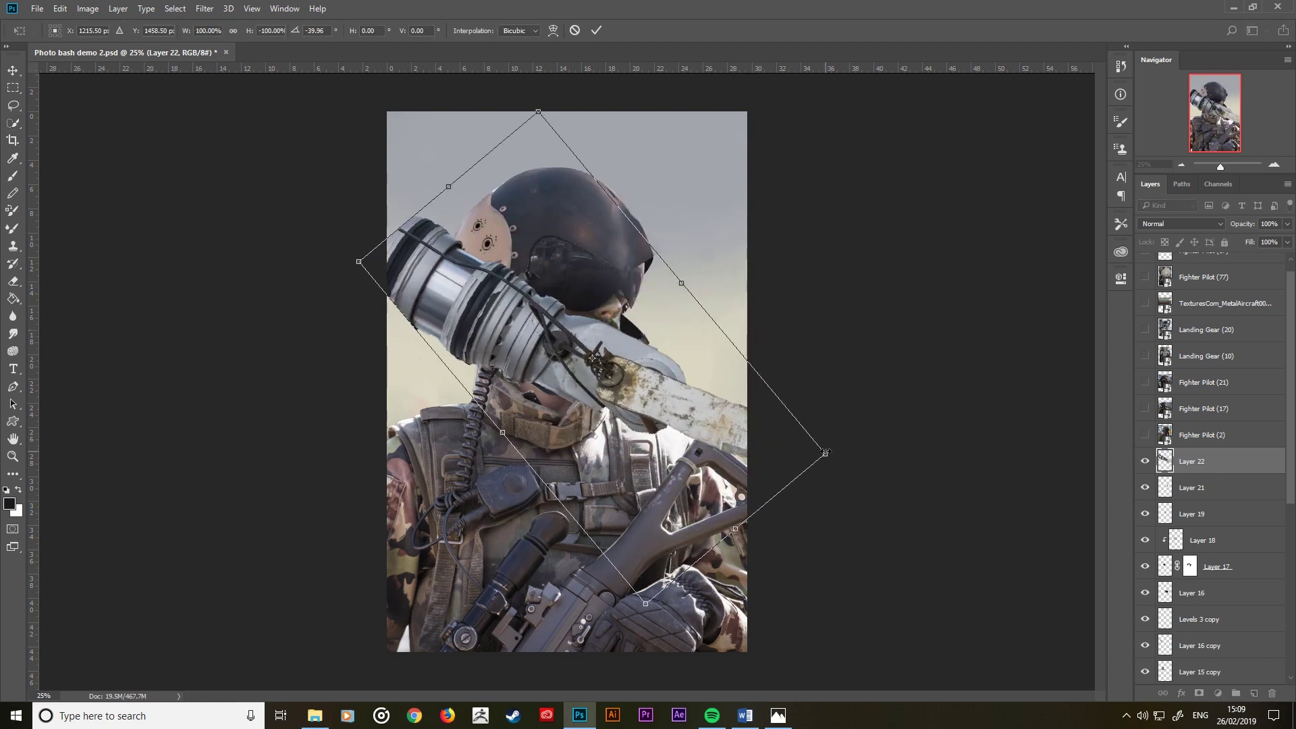
pyautogui.moveTo(825, 452)
pyautogui.mouseDown()
pyautogui.moveTo(602, 418)
pyautogui.moveTo(609, 409)
pyautogui.mouseUp()
# Step: Position the cutout as a hose beside the pilot's mask and commit the transform
pyautogui.moveTo(605, 356)
pyautogui.mouseDown()
pyautogui.moveTo(573, 385)
pyautogui.moveTo(656, 403)
pyautogui.mouseUp()
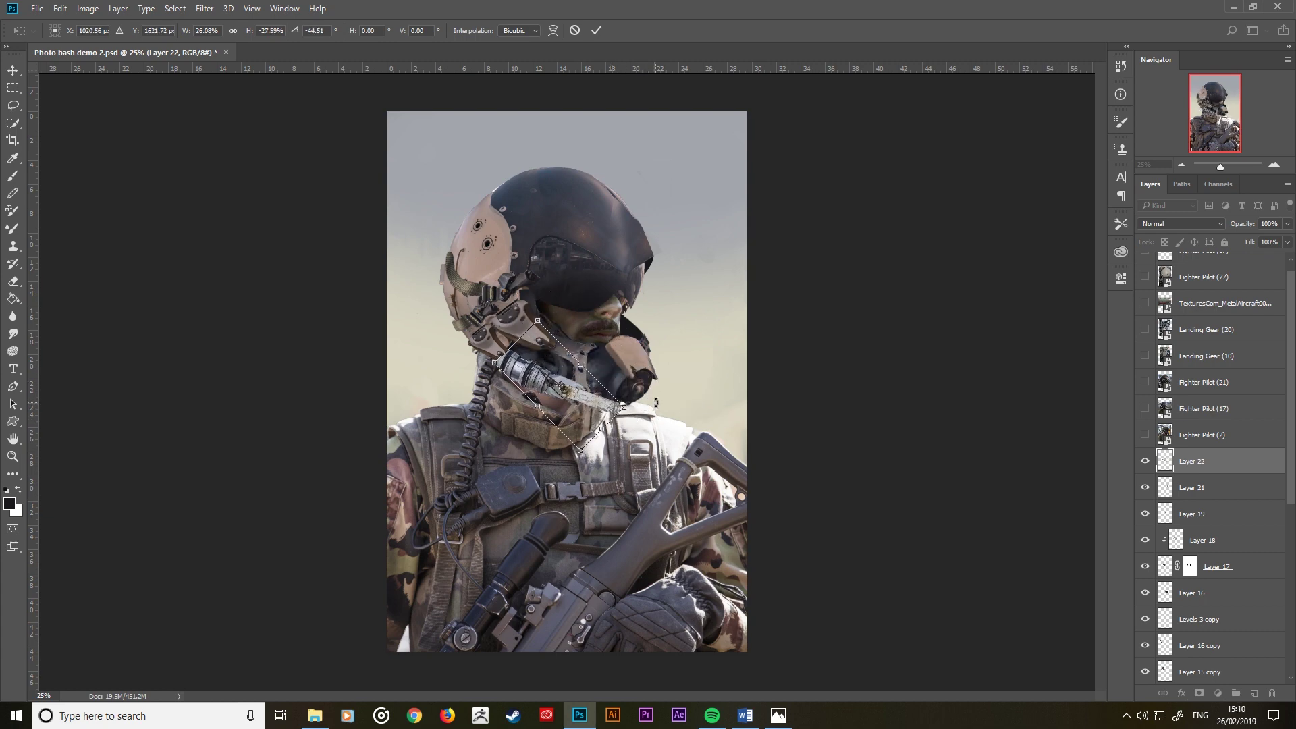
pyautogui.scroll(1, 656, 403)
pyautogui.scroll(1, 656, 402)
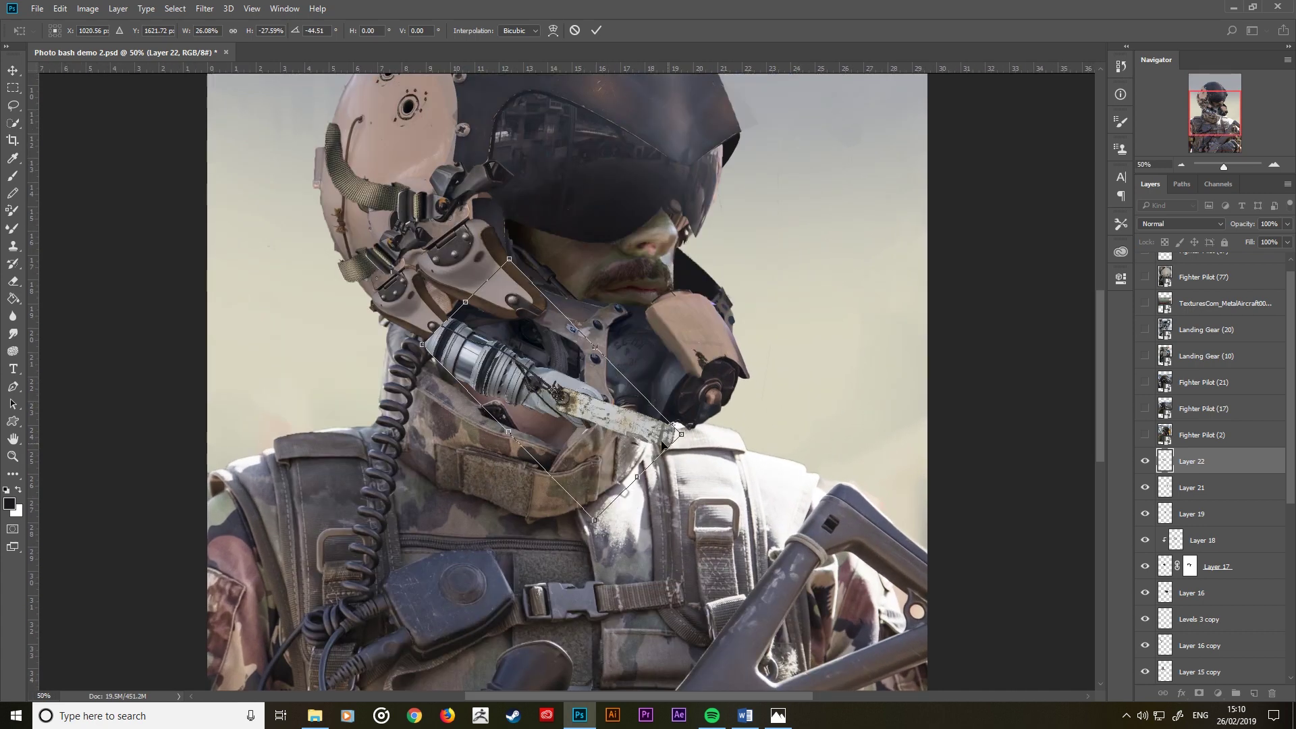
pyautogui.moveTo(664, 446)
pyautogui.mouseDown()
pyautogui.moveTo(673, 428)
pyautogui.moveTo(625, 425)
pyautogui.mouseUp()
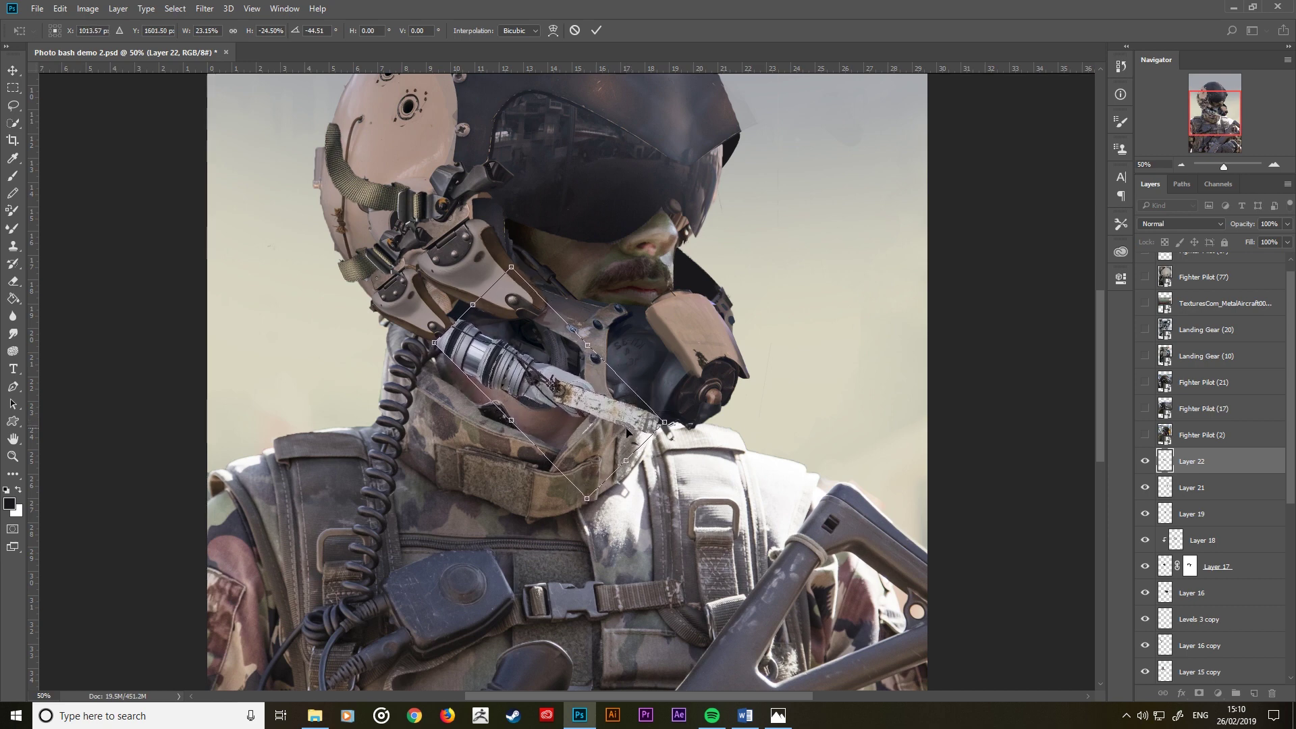
pyautogui.click(596, 30)
pyautogui.press('w')
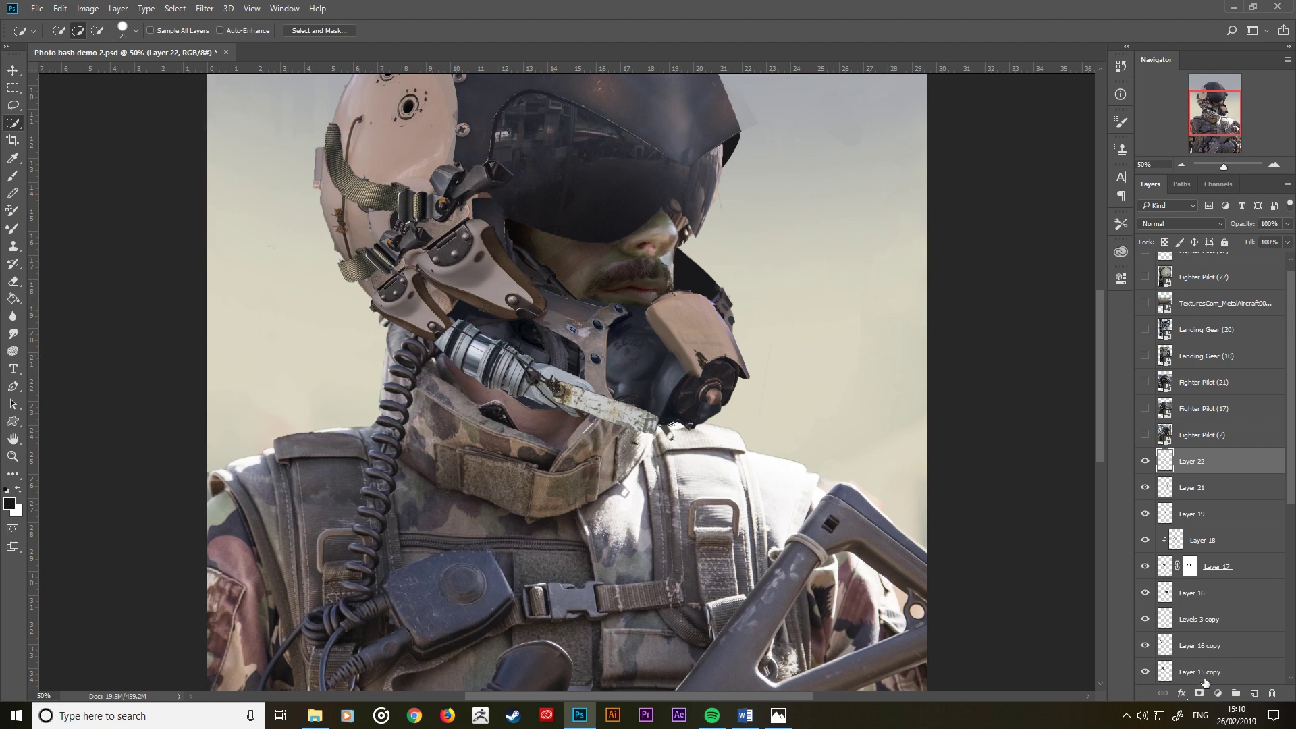
# Step: Mask away the hose's white strip tip and left end on Layer 22 with black brush strokes
pyautogui.click(1199, 693)
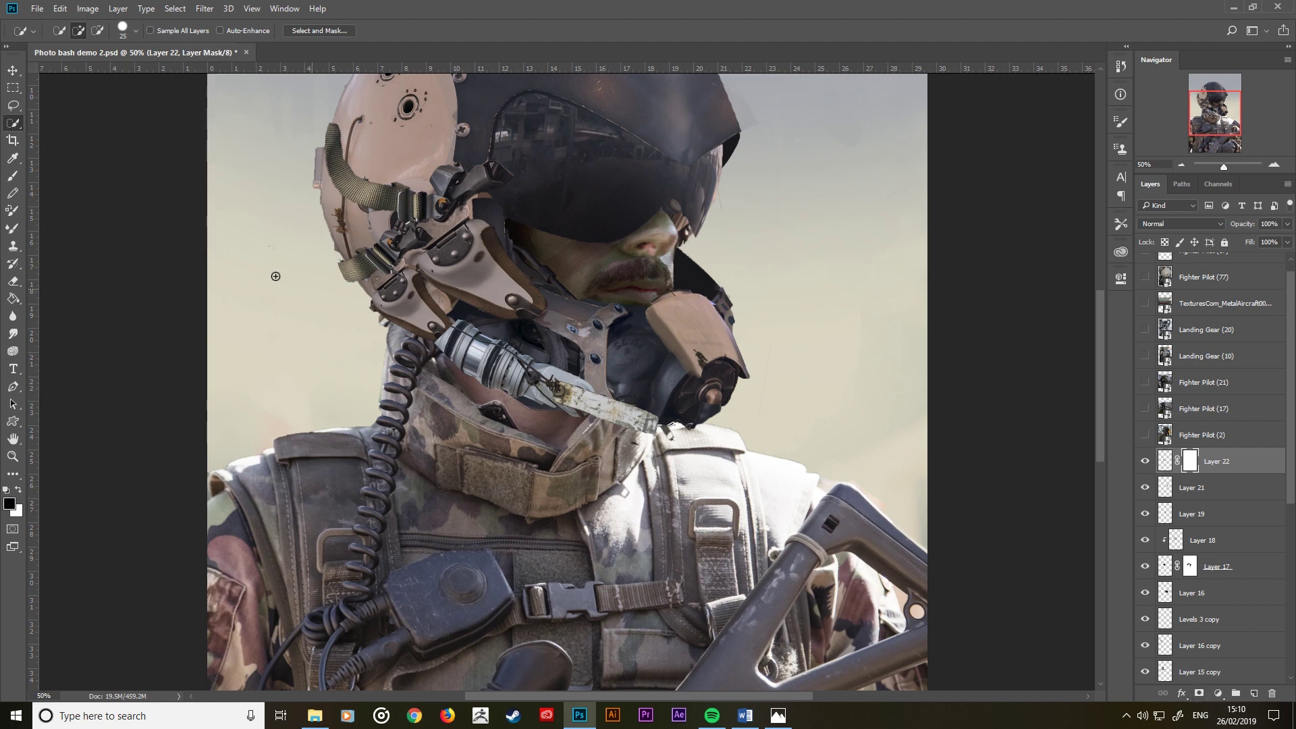
pyautogui.click(13, 175)
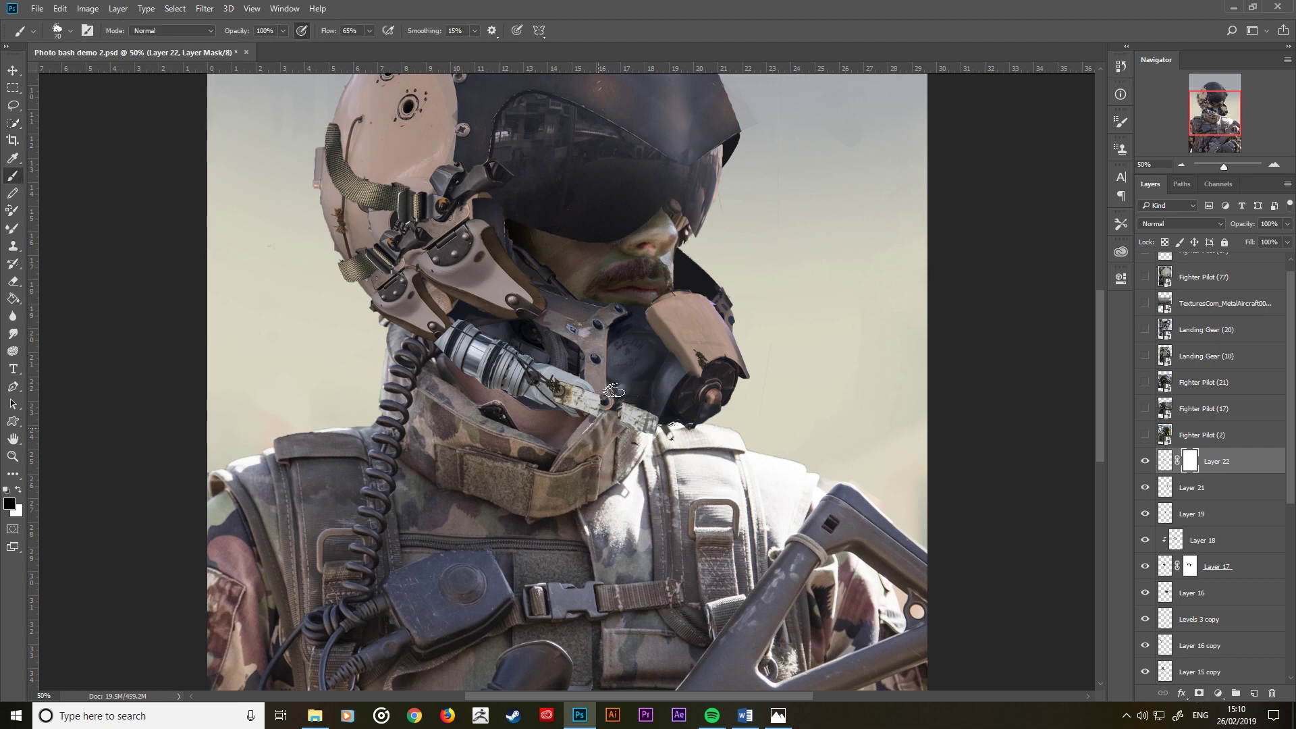
pyautogui.moveTo(613, 390)
pyautogui.mouseDown()
pyautogui.moveTo(647, 424)
pyautogui.moveTo(670, 425)
pyautogui.mouseUp()
pyautogui.press('[')
pyautogui.press('[')
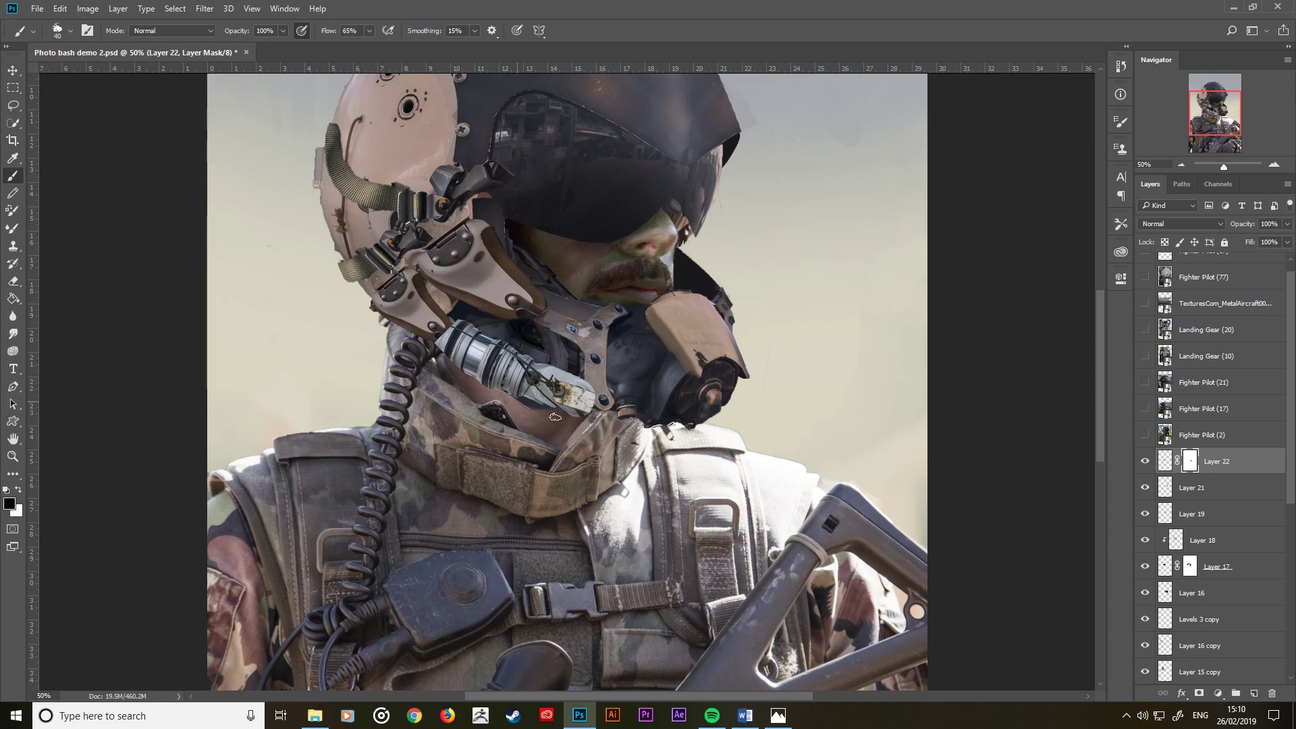
pyautogui.moveTo(453, 324); pyautogui.dragTo(445, 361)
pyautogui.click(1159, 462)
pyautogui.click(202, 9)
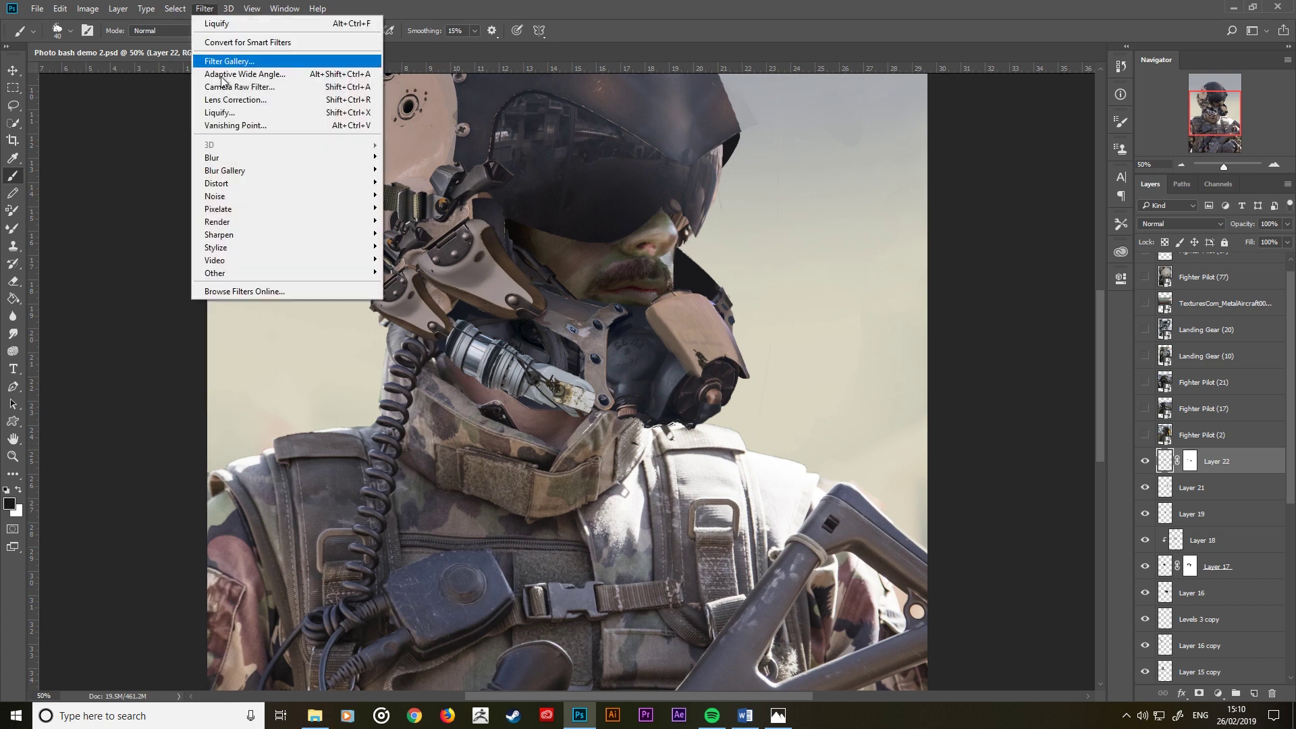
# Step: In Liquify at 100% zoom, warp the tube's ringed section and front cylinder with Forward Warp
pyautogui.click(232, 116)
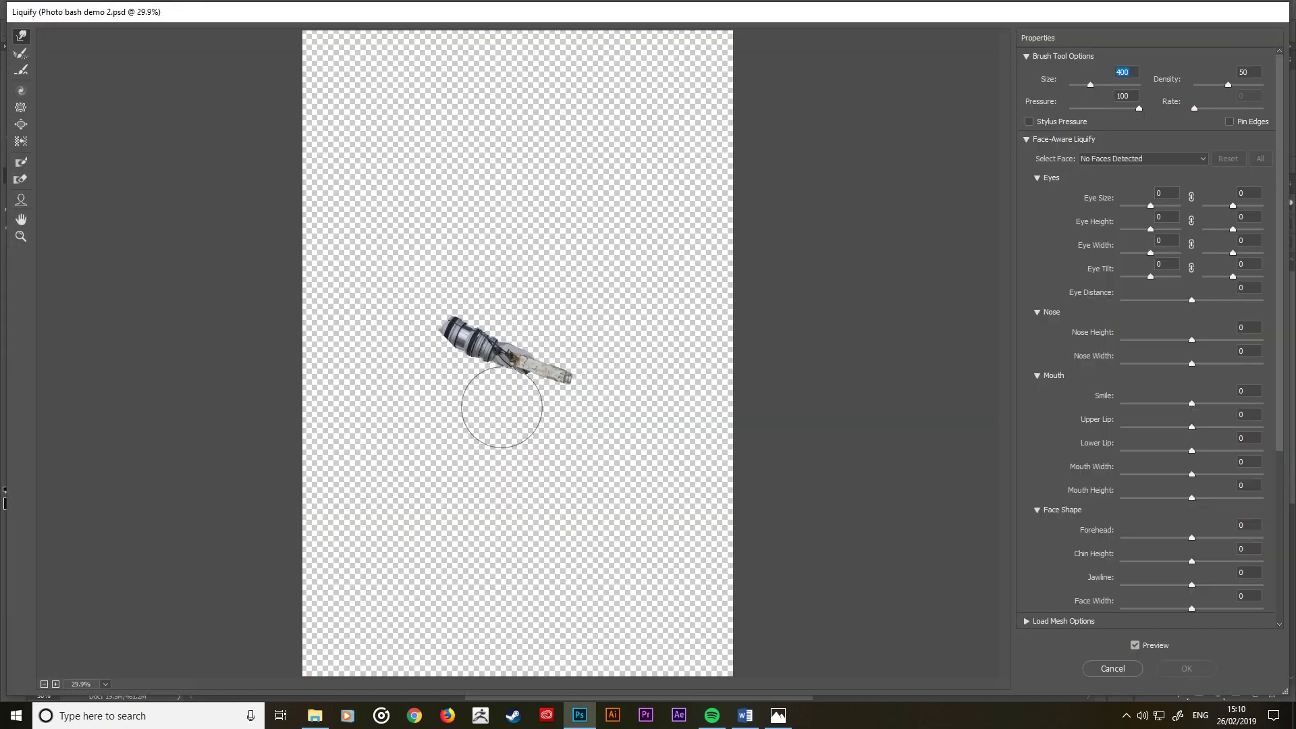
pyautogui.hotkey('ctrl', 'alt', '0')
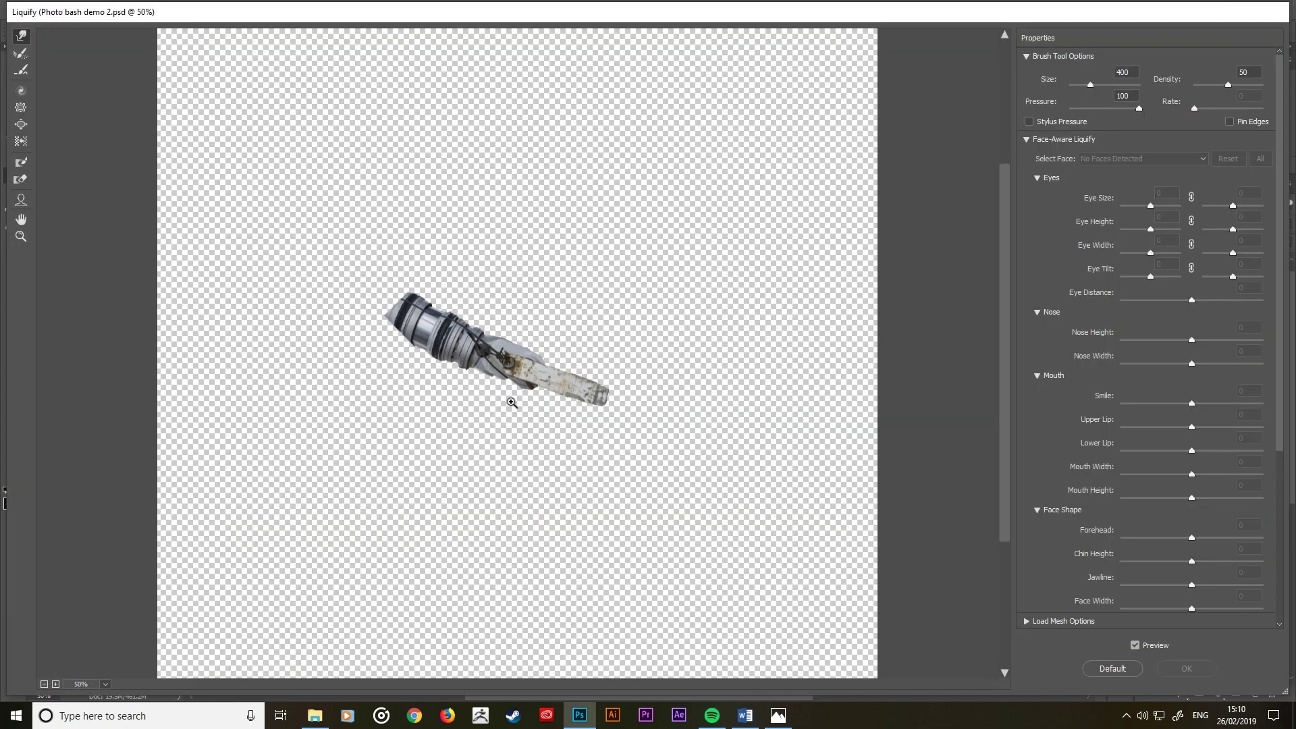
pyautogui.moveTo(395, 321)
pyautogui.mouseDown()
pyautogui.moveTo(405, 331)
pyautogui.moveTo(375, 307)
pyautogui.mouseUp()
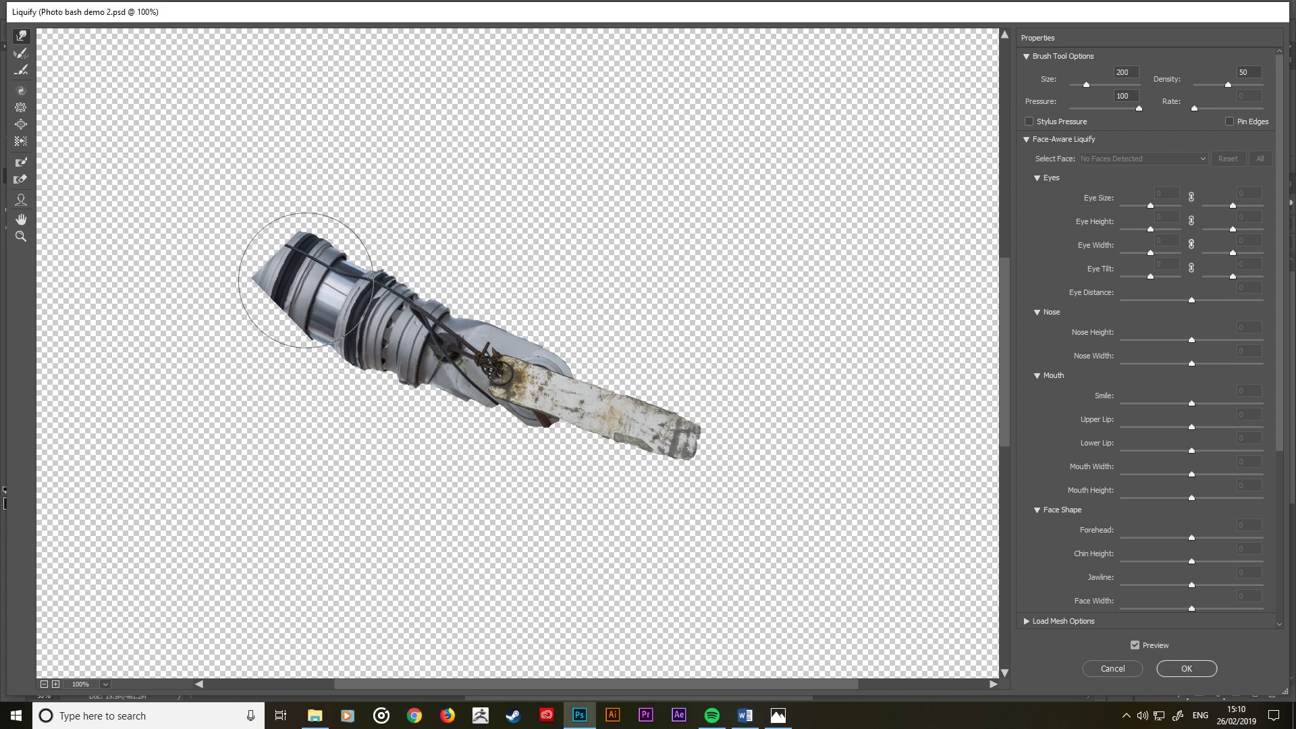
pyautogui.moveTo(301, 278)
pyautogui.mouseDown()
pyautogui.moveTo(289, 273)
pyautogui.moveTo(337, 291)
pyautogui.moveTo(342, 319)
pyautogui.moveTo(354, 285)
pyautogui.moveTo(310, 291)
pyautogui.moveTo(317, 274)
pyautogui.mouseUp()
pyautogui.press('[')
pyautogui.press('[')
pyautogui.press('[')
pyautogui.press(']')
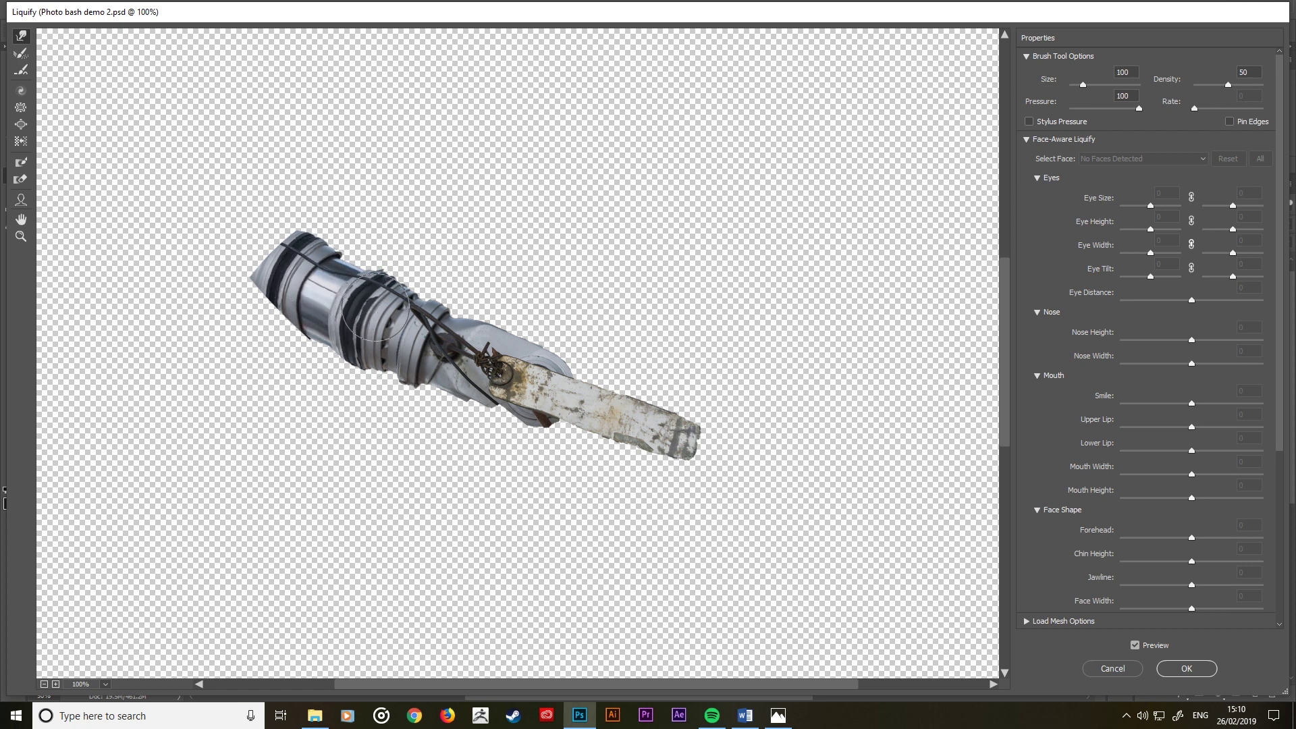
# Step: With a smaller warp brush, bend the tube's middle bands down along its lower edge
pyautogui.moveTo(414, 331); pyautogui.dragTo(407, 355)
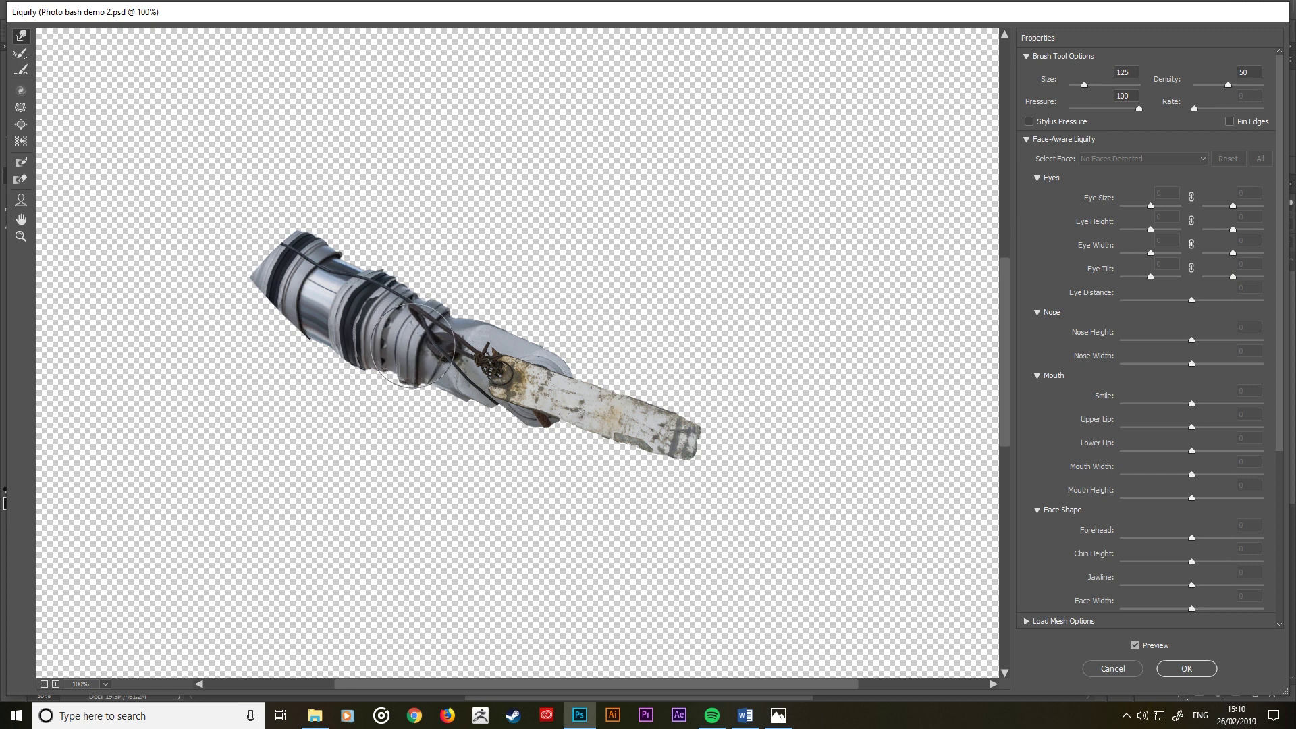
pyautogui.press('[')
pyautogui.moveTo(407, 355); pyautogui.dragTo(428, 321)
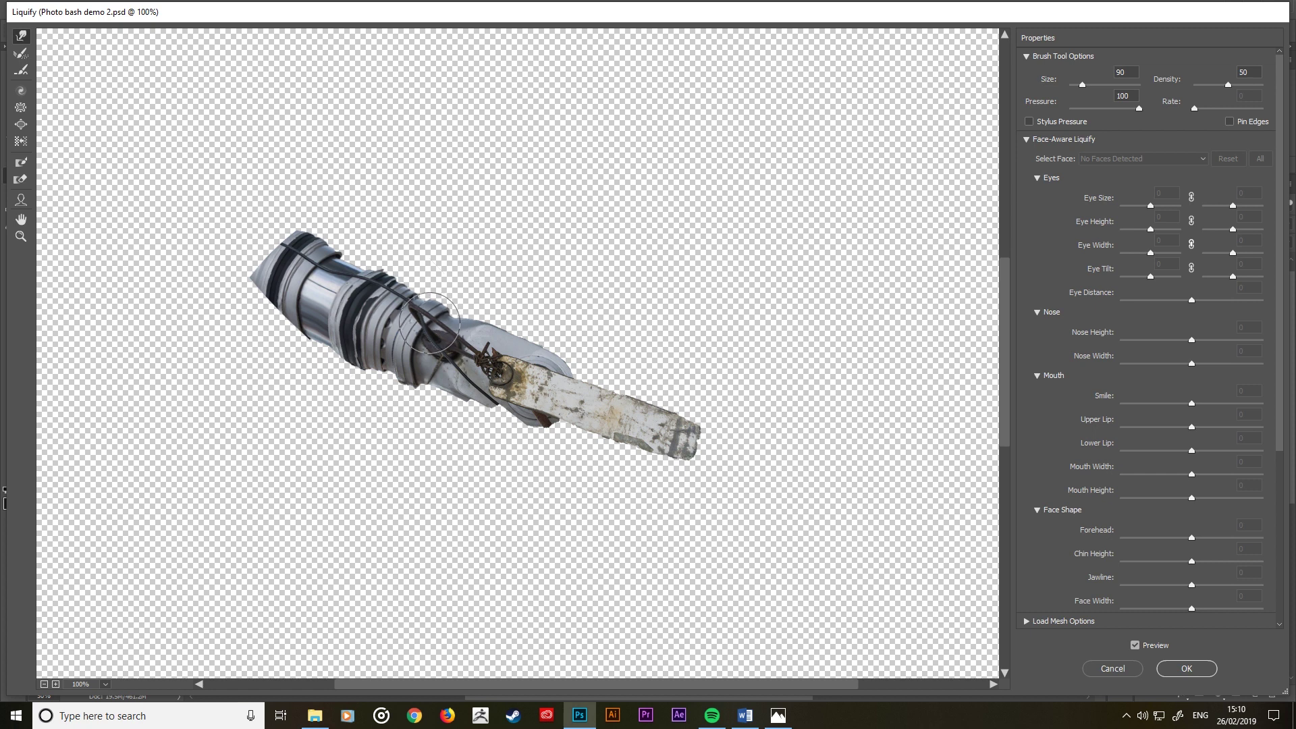
pyautogui.press('[')
pyautogui.moveTo(428, 321)
pyautogui.mouseDown()
pyautogui.moveTo(395, 312)
pyautogui.moveTo(382, 349)
pyautogui.moveTo(343, 335)
pyautogui.moveTo(376, 308)
pyautogui.moveTo(407, 391)
pyautogui.moveTo(356, 385)
pyautogui.moveTo(327, 376)
pyautogui.moveTo(339, 365)
pyautogui.moveTo(277, 324)
pyautogui.moveTo(292, 276)
pyautogui.moveTo(300, 286)
pyautogui.mouseUp()
pyautogui.press(']')
pyautogui.press(']')
pyautogui.press(']')
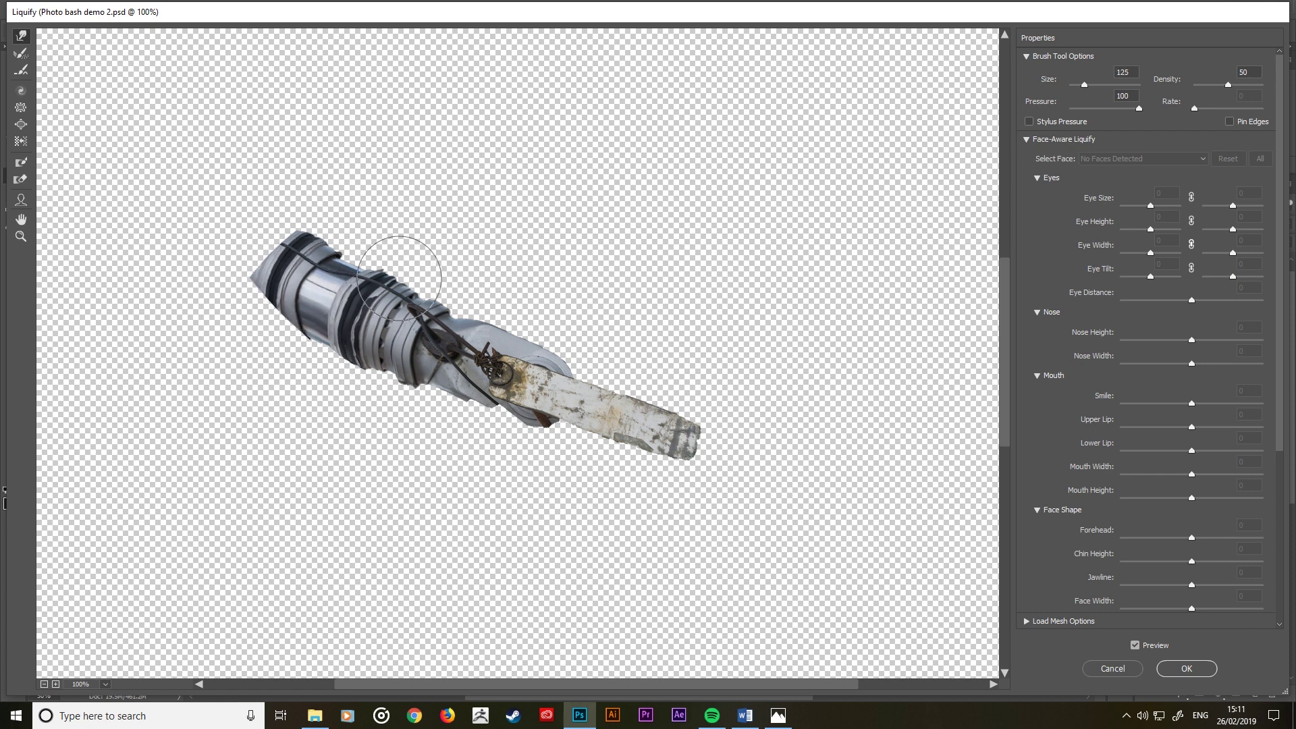
pyautogui.press('[')
pyautogui.press('[')
pyautogui.moveTo(398, 281)
pyautogui.mouseDown()
pyautogui.moveTo(407, 291)
pyautogui.moveTo(382, 324)
pyautogui.moveTo(414, 340)
pyautogui.mouseUp()
pyautogui.press('[')
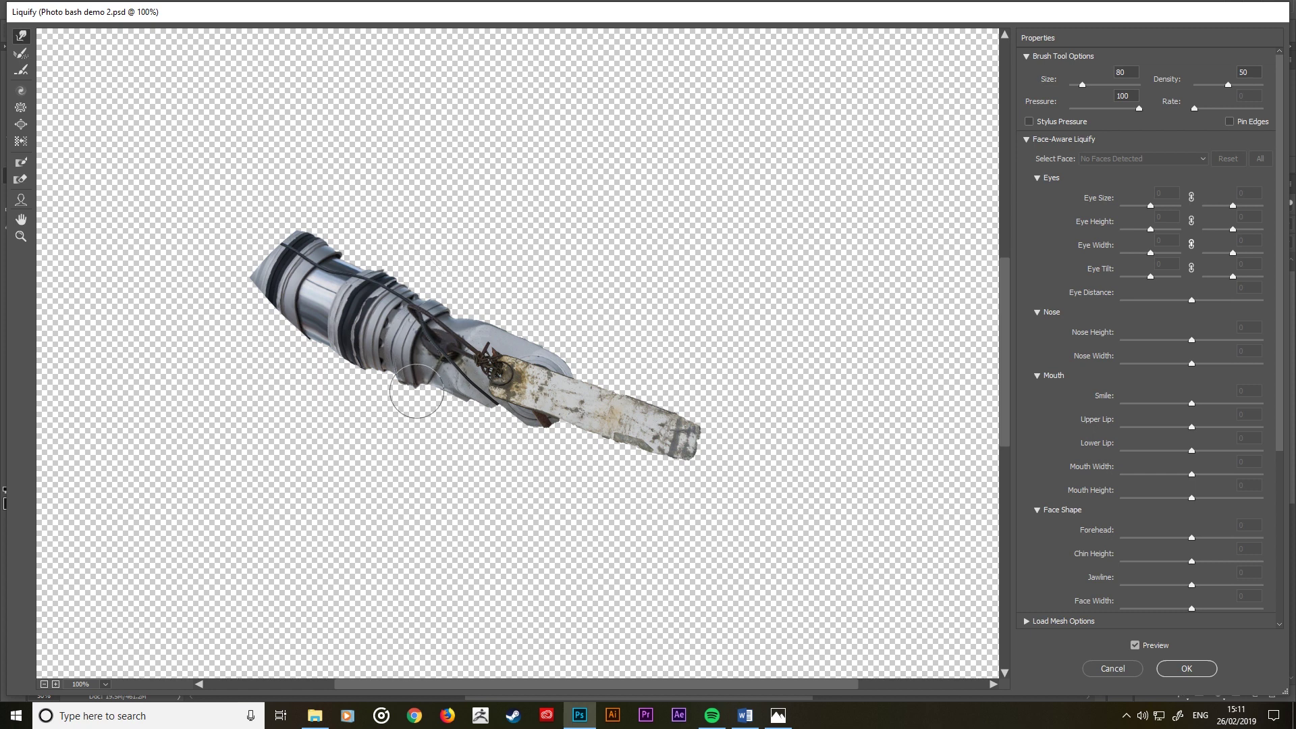
pyautogui.moveTo(414, 335); pyautogui.dragTo(399, 392)
# Step: Commit the Liquify warp and bring the breathing tube into view
pyautogui.click(1178, 671)
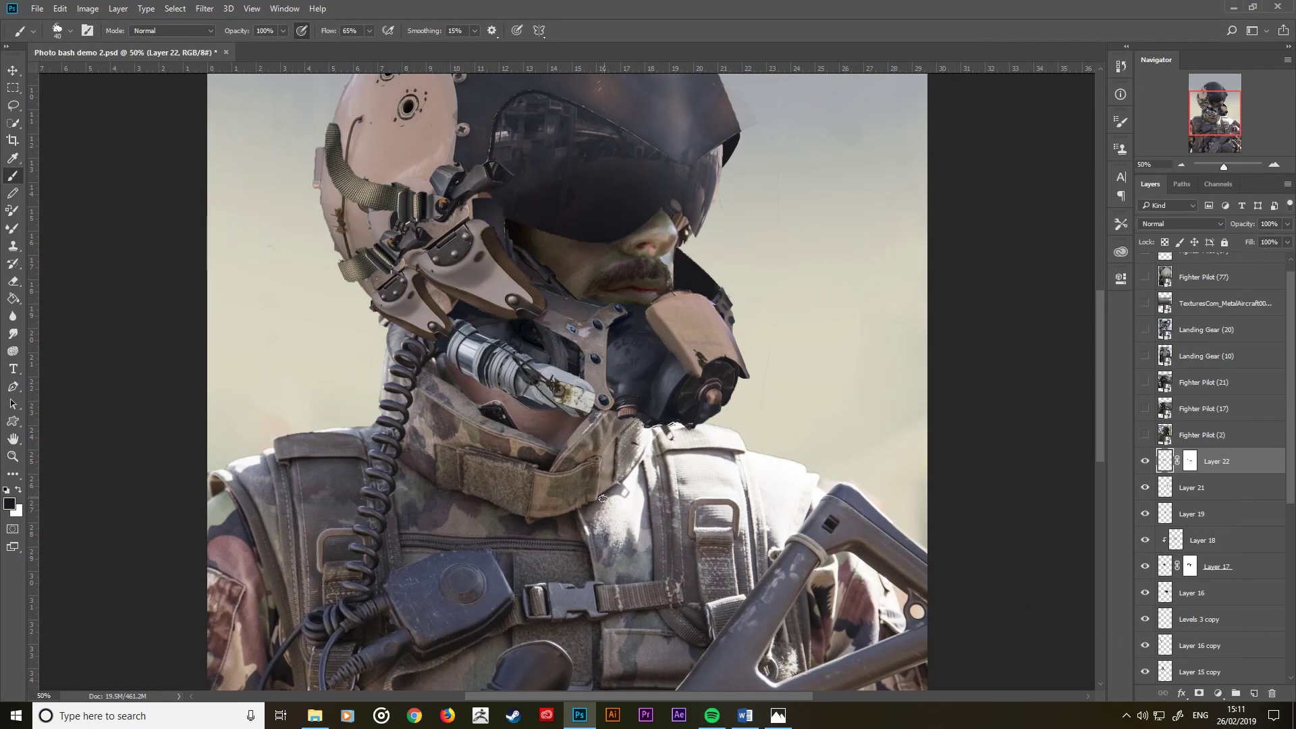
pyautogui.scroll(2, 602, 492)
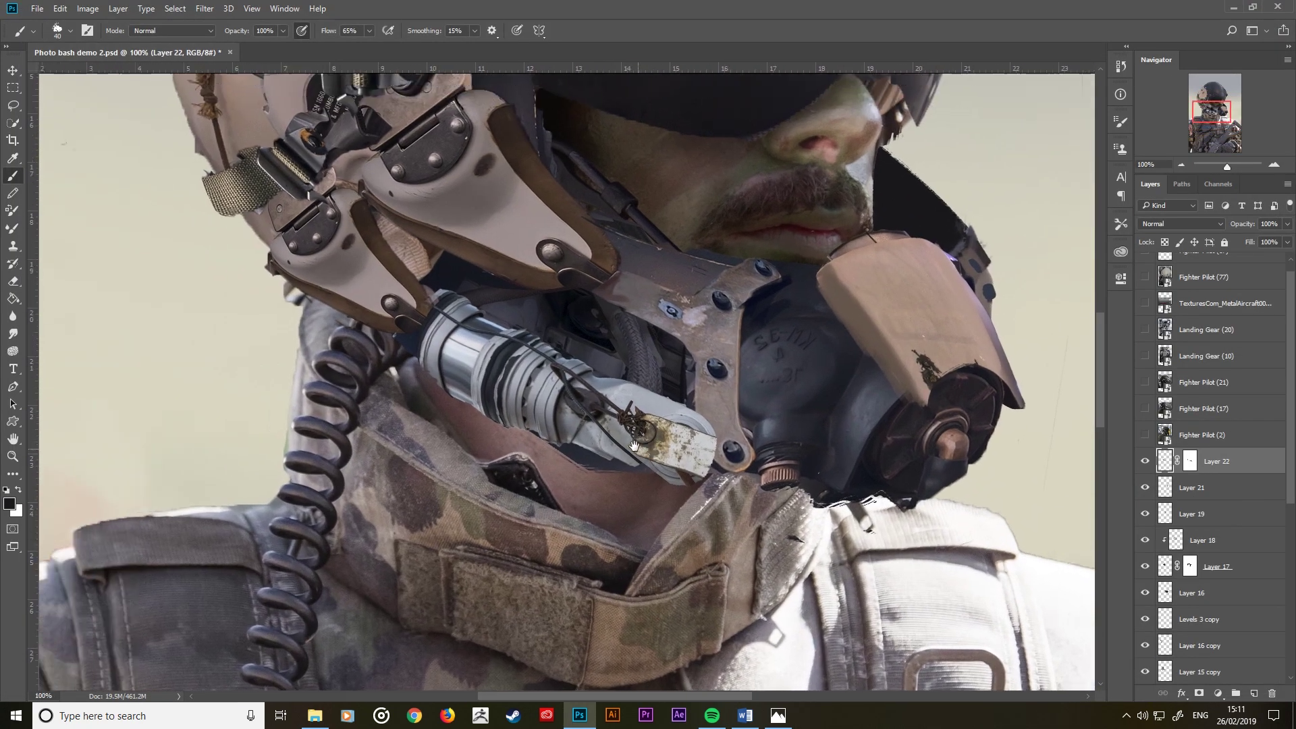
pyautogui.moveTo(634, 445); pyautogui.dragTo(632, 437)
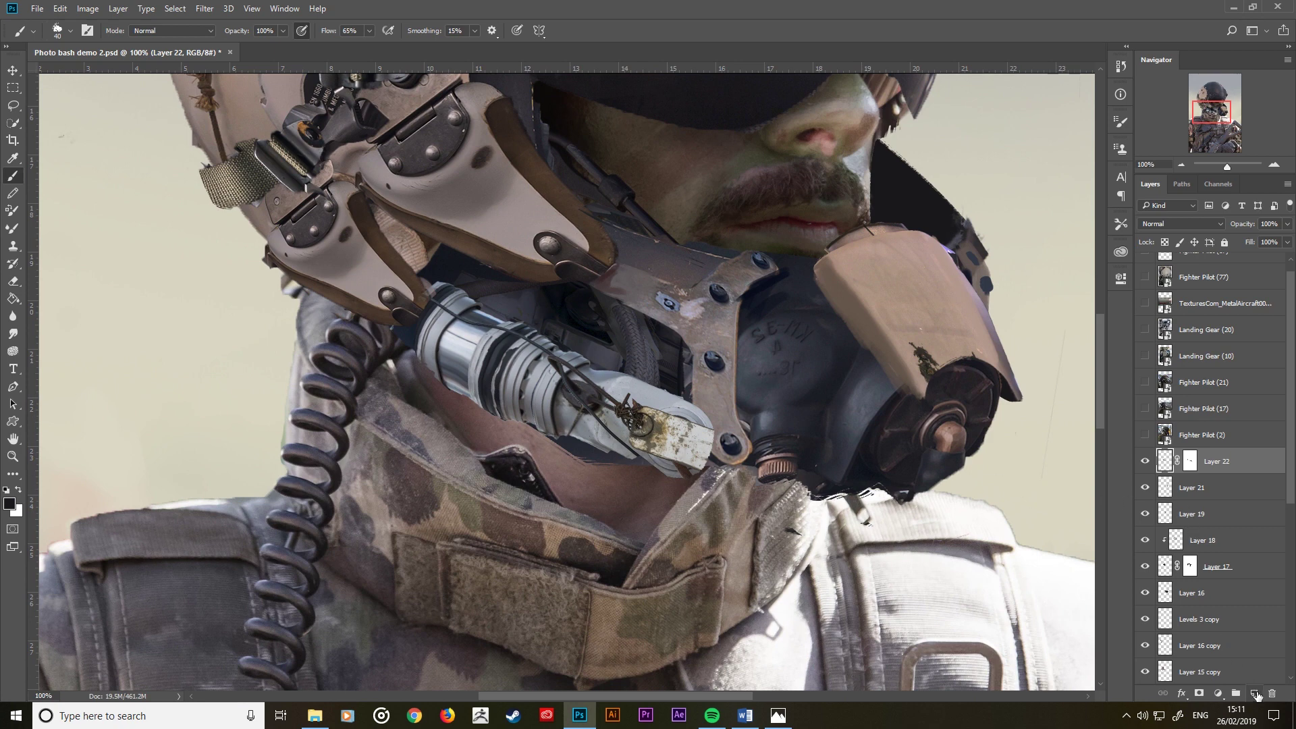
# Step: On a new layer above the tube, paint grey and black touch-ups sampled from the tube
pyautogui.click(1253, 693)
pyautogui.press('[')
pyautogui.press('[')
pyautogui.press('[')
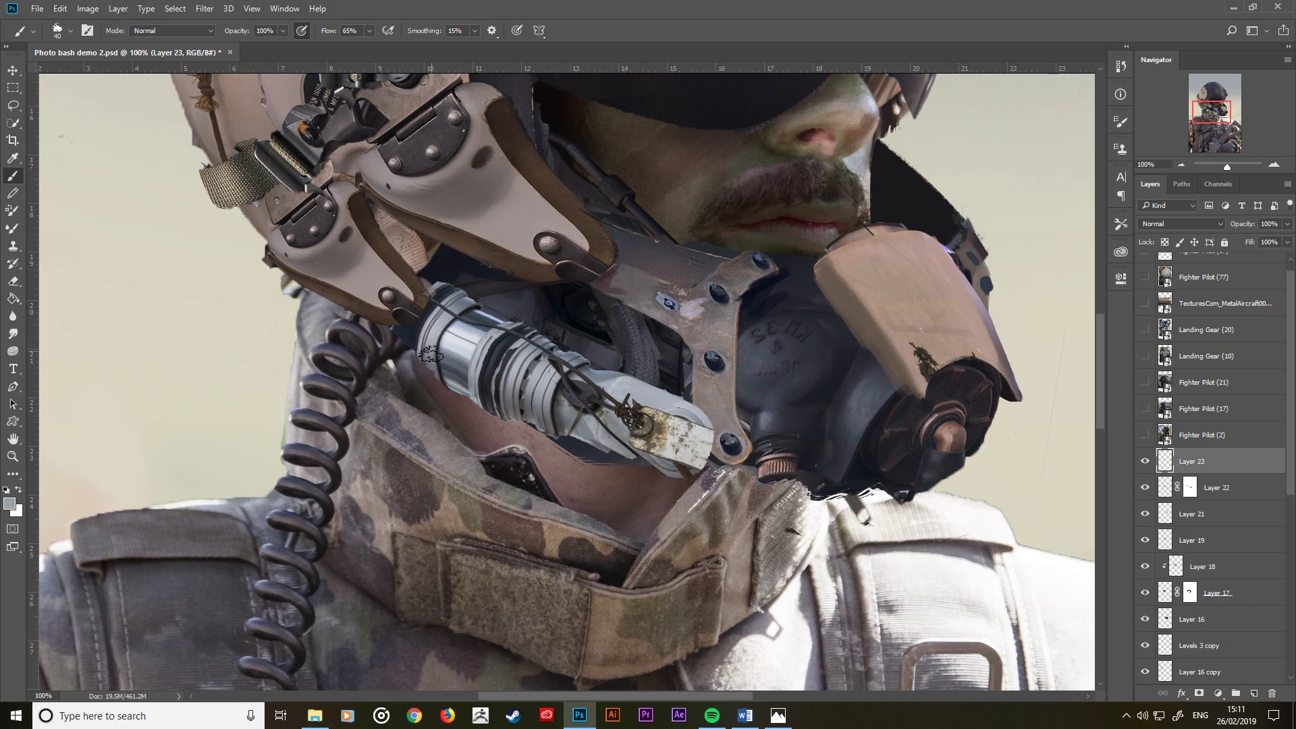
pyautogui.keyDown('alt'); pyautogui.click(433, 359); pyautogui.keyUp('alt')
pyautogui.keyDown('alt'); pyautogui.click(438, 359); pyautogui.keyUp('alt')
pyautogui.press(']')
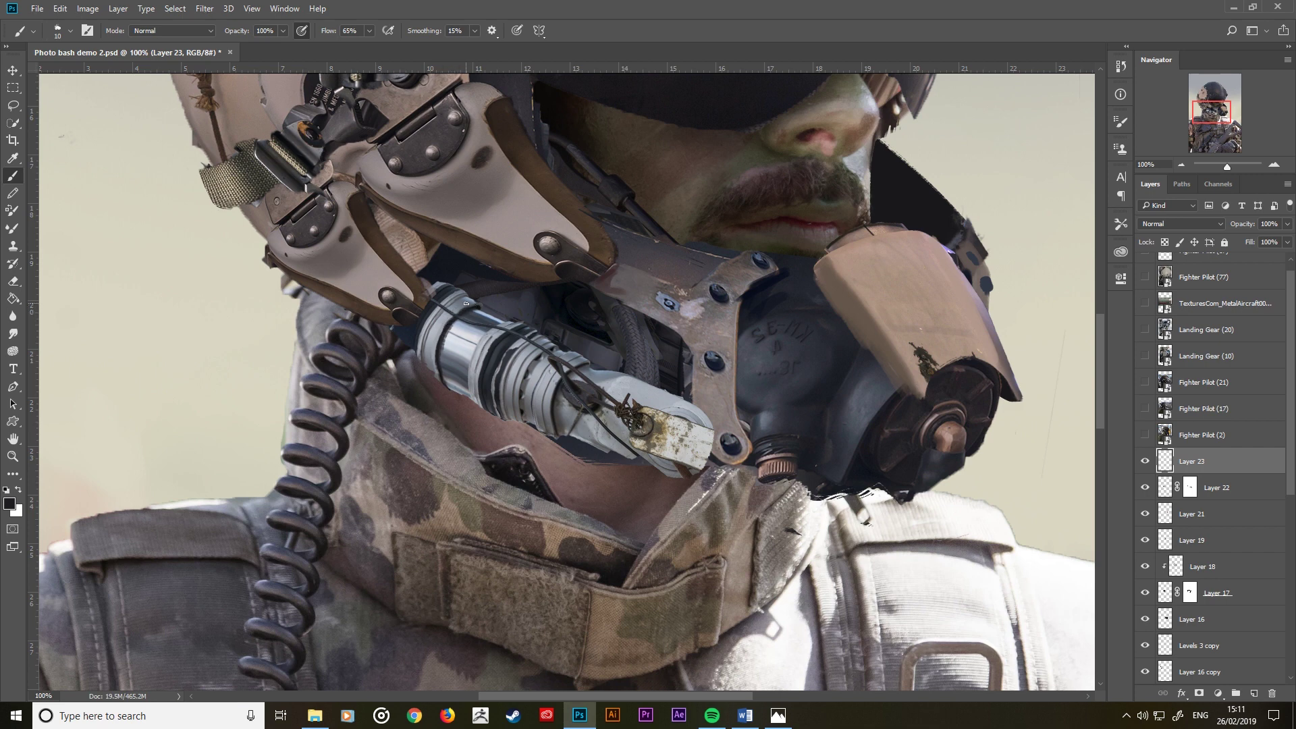
pyautogui.keyDown('alt'); pyautogui.click(472, 298); pyautogui.keyUp('alt')
pyautogui.rightClick(1209, 493)
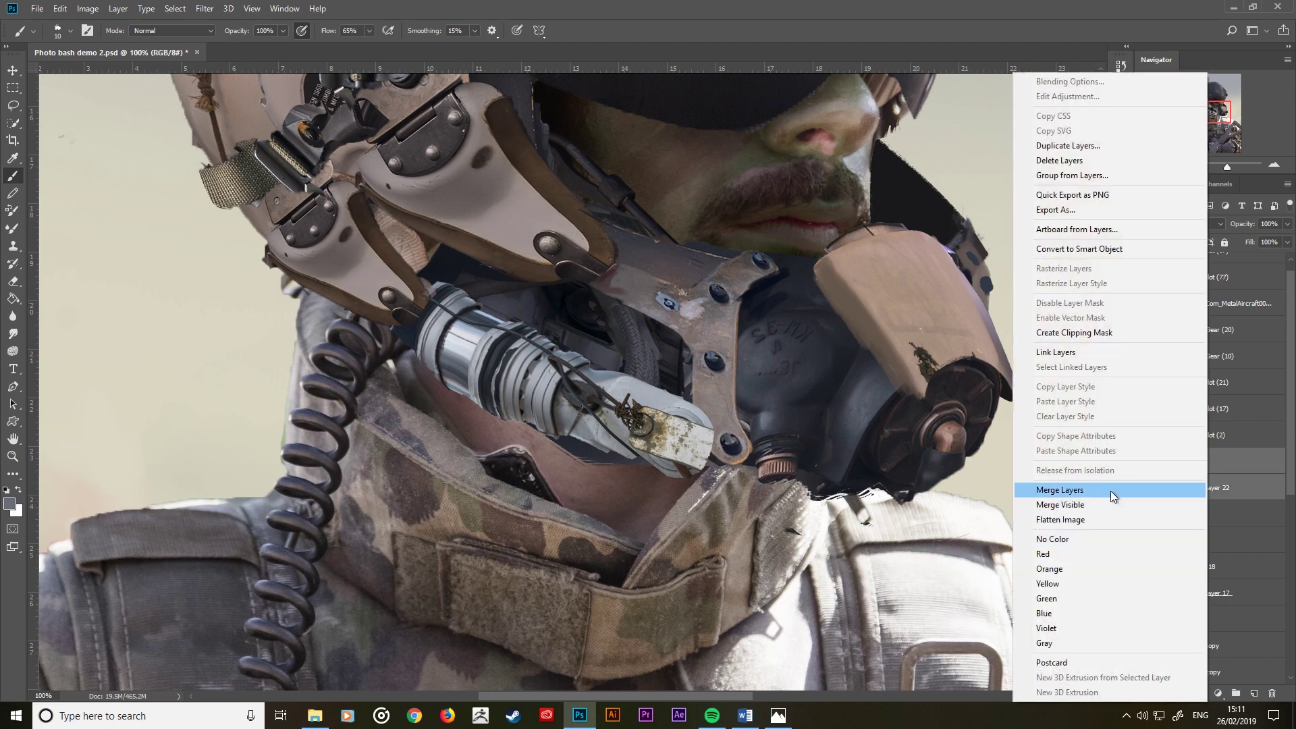
# Step: Merge the touch-ups into the tube layer and add a Levels adjustment clipped to it
pyautogui.click(1112, 491)
pyautogui.click(1218, 693)
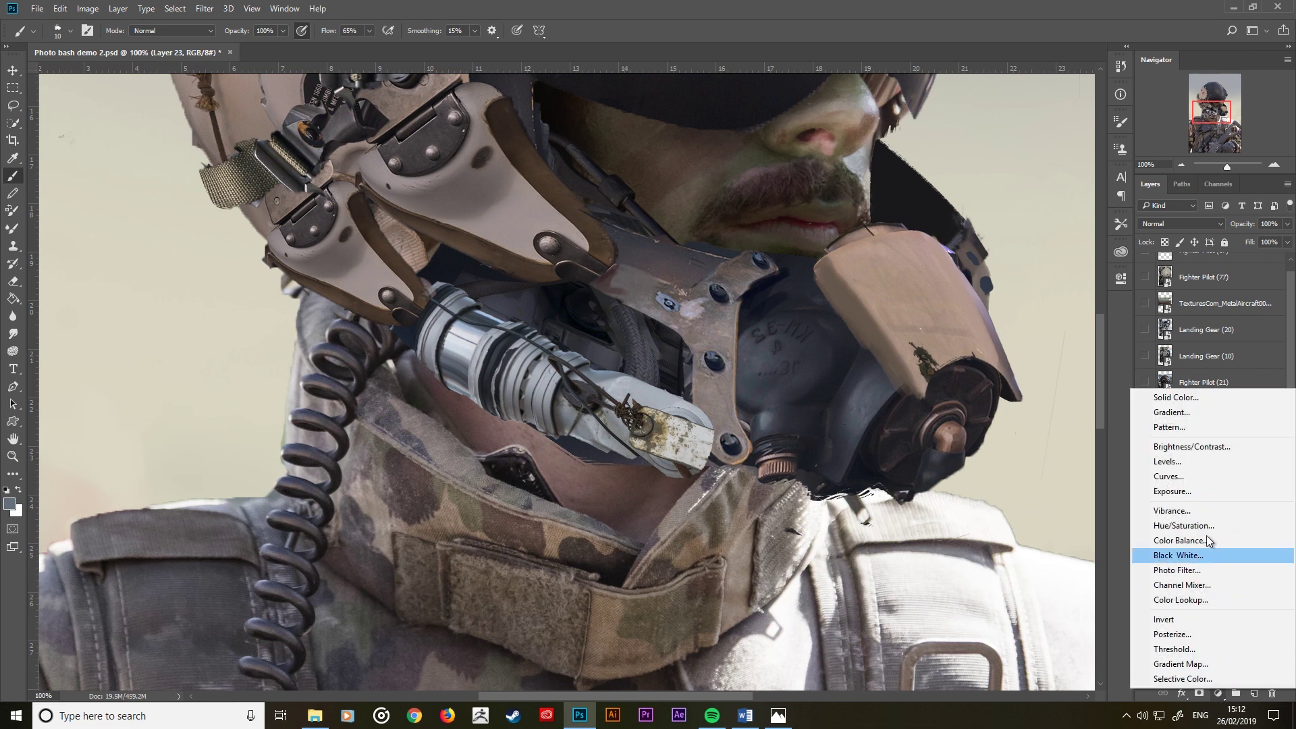
pyautogui.click(1196, 475)
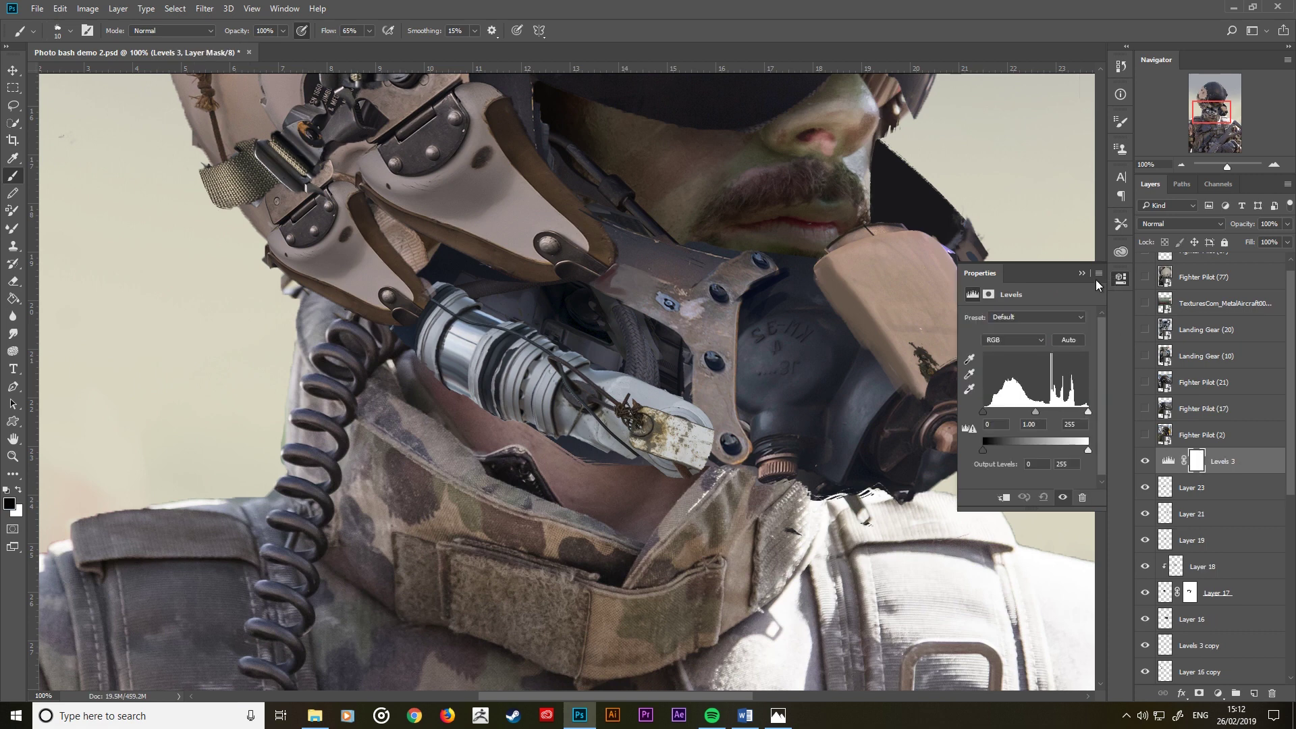
pyautogui.keyDown('alt'); pyautogui.click(1219, 471); pyautogui.keyUp('alt')
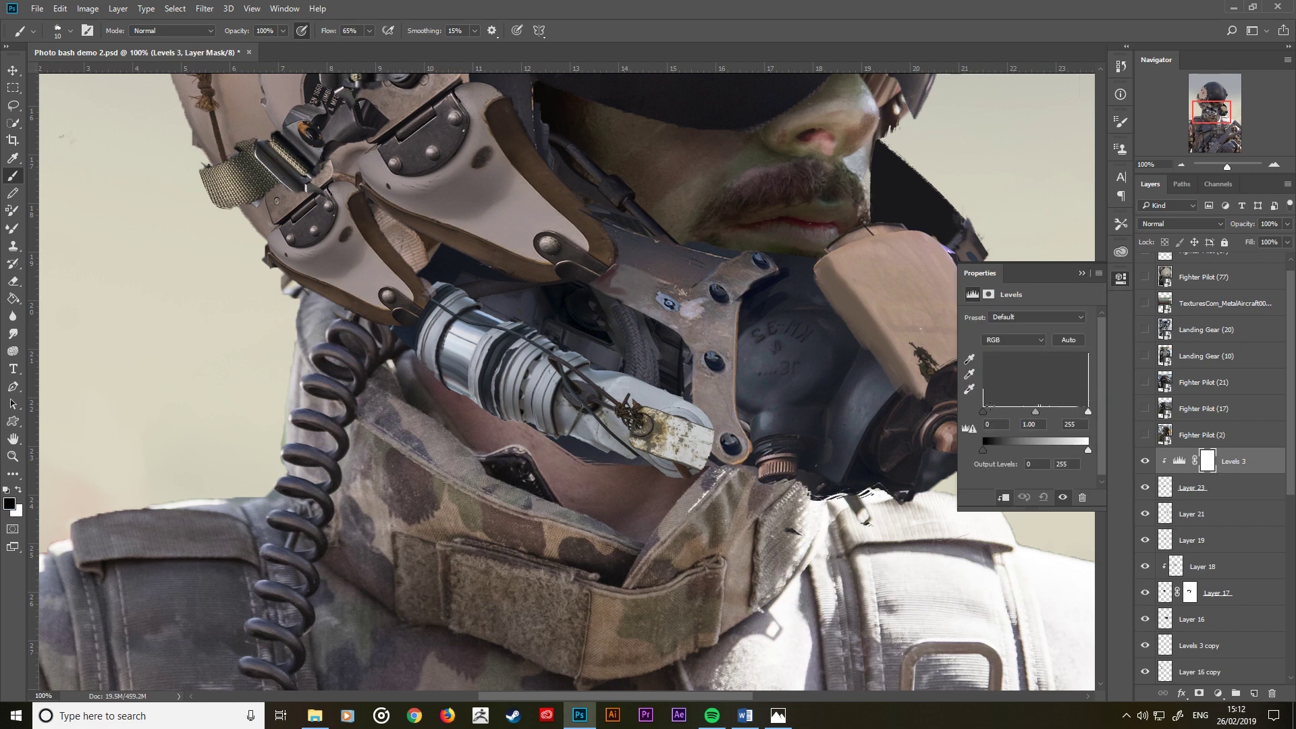
# Step: Darken the tube with Levels gamma 0.65 and output 5–103, then view the whole image
pyautogui.moveTo(1044, 409); pyautogui.dragTo(1055, 408)
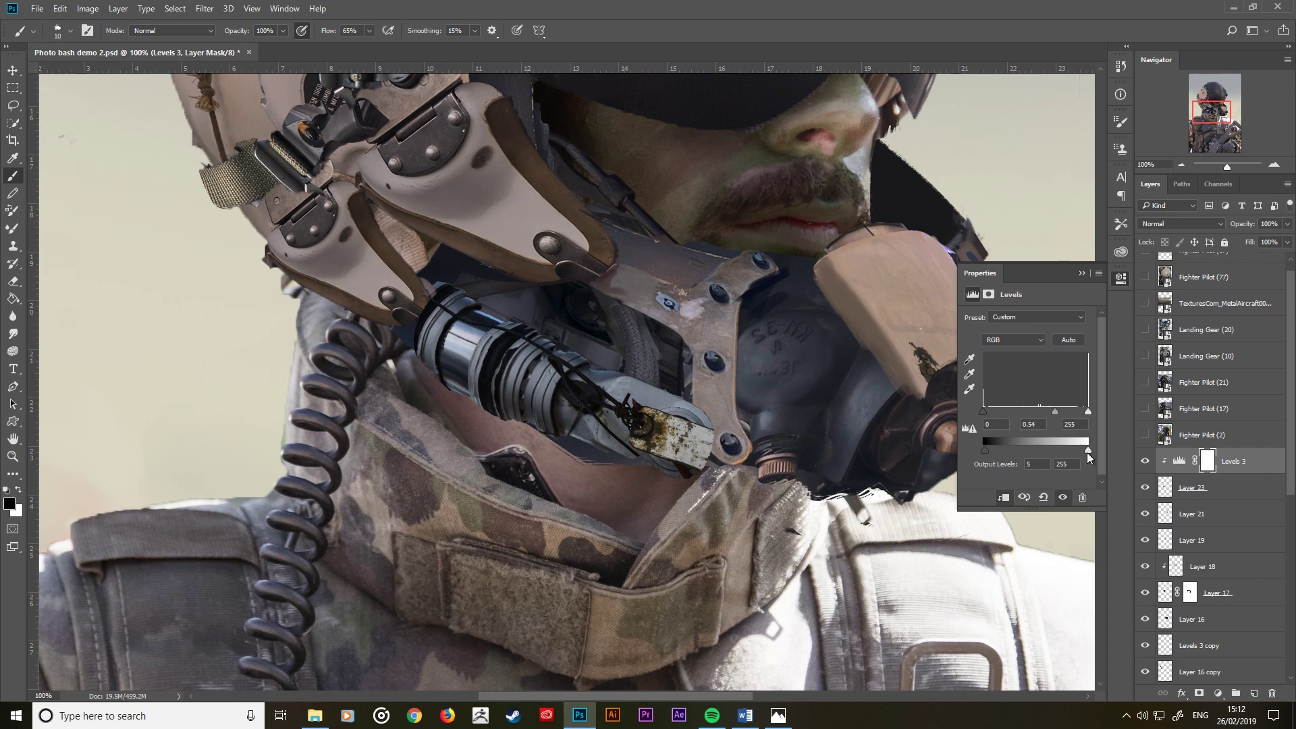
pyautogui.moveTo(1087, 451); pyautogui.dragTo(1042, 451)
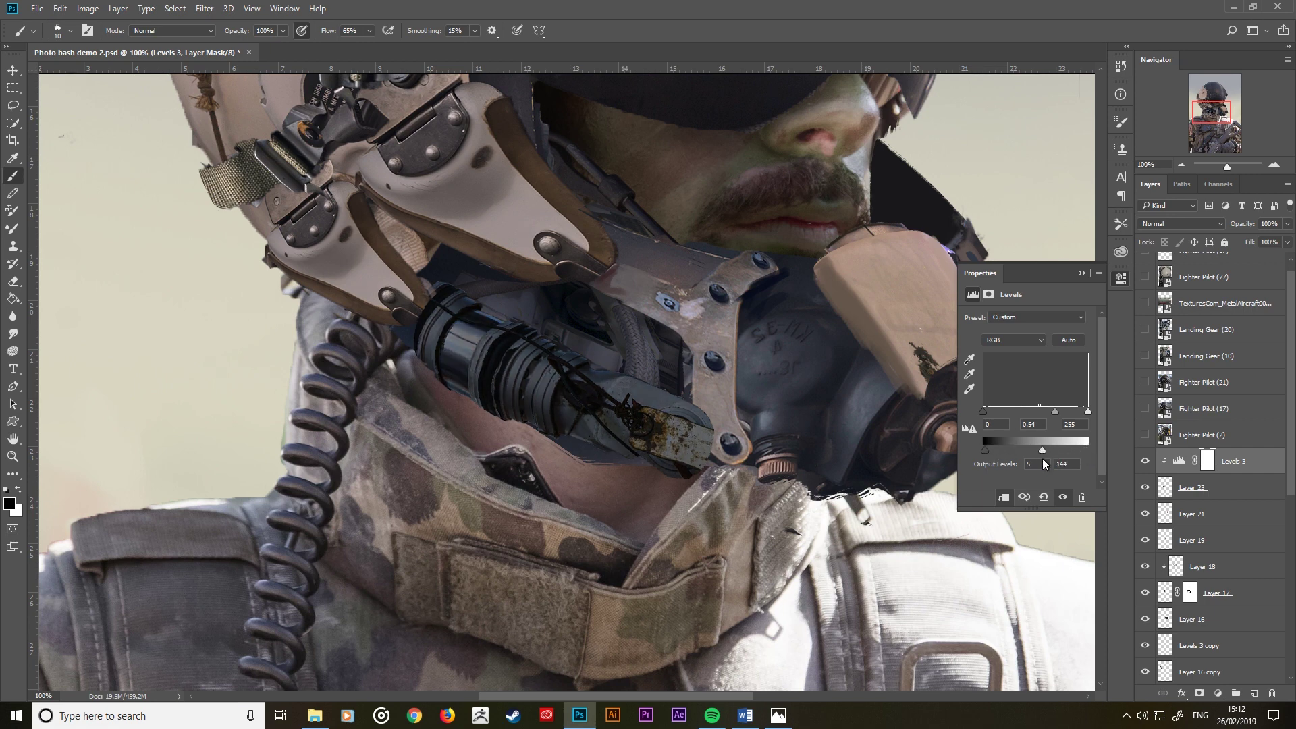
pyautogui.moveTo(1088, 411)
pyautogui.mouseDown()
pyautogui.moveTo(1048, 417)
pyautogui.moveTo(1031, 452)
pyautogui.mouseUp()
pyautogui.click(1080, 274)
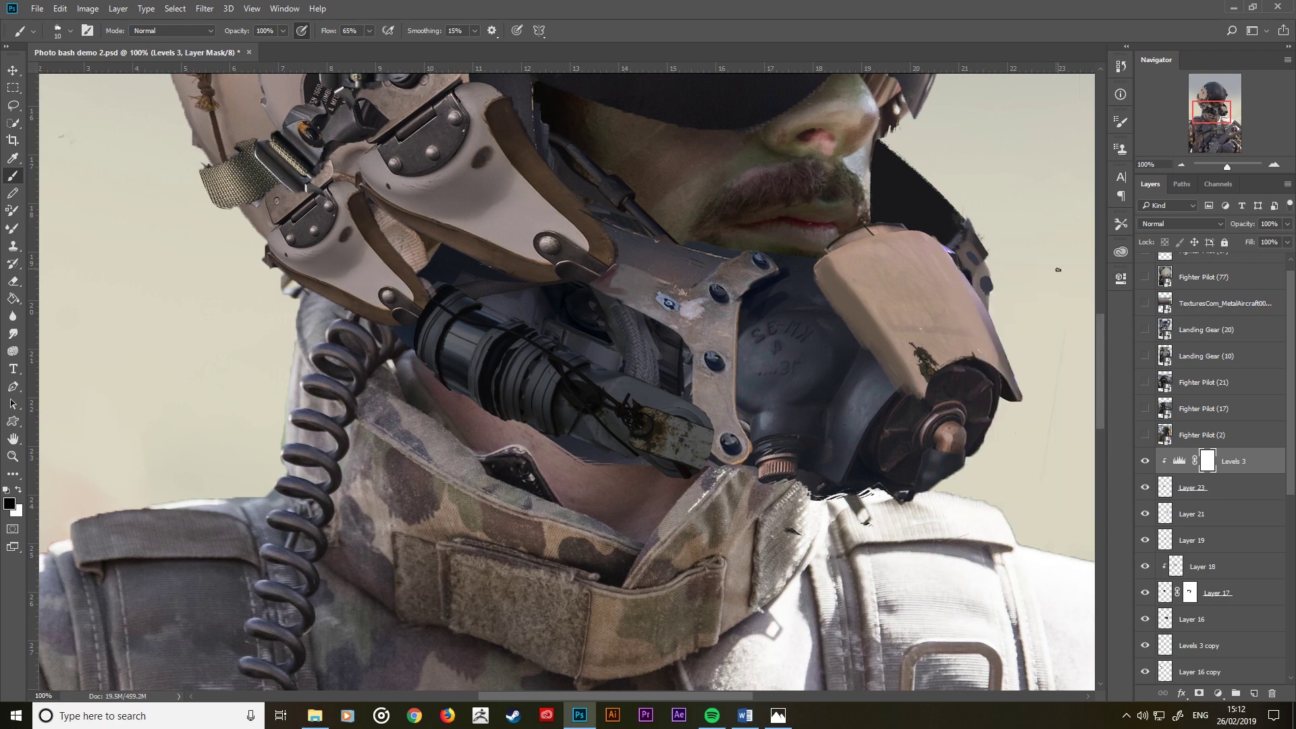
pyautogui.hotkey('ctrl', '-')
pyautogui.hotkey('ctrl', '-')
pyautogui.hotkey('ctrl', '-')
pyautogui.hotkey('ctrl', '-')
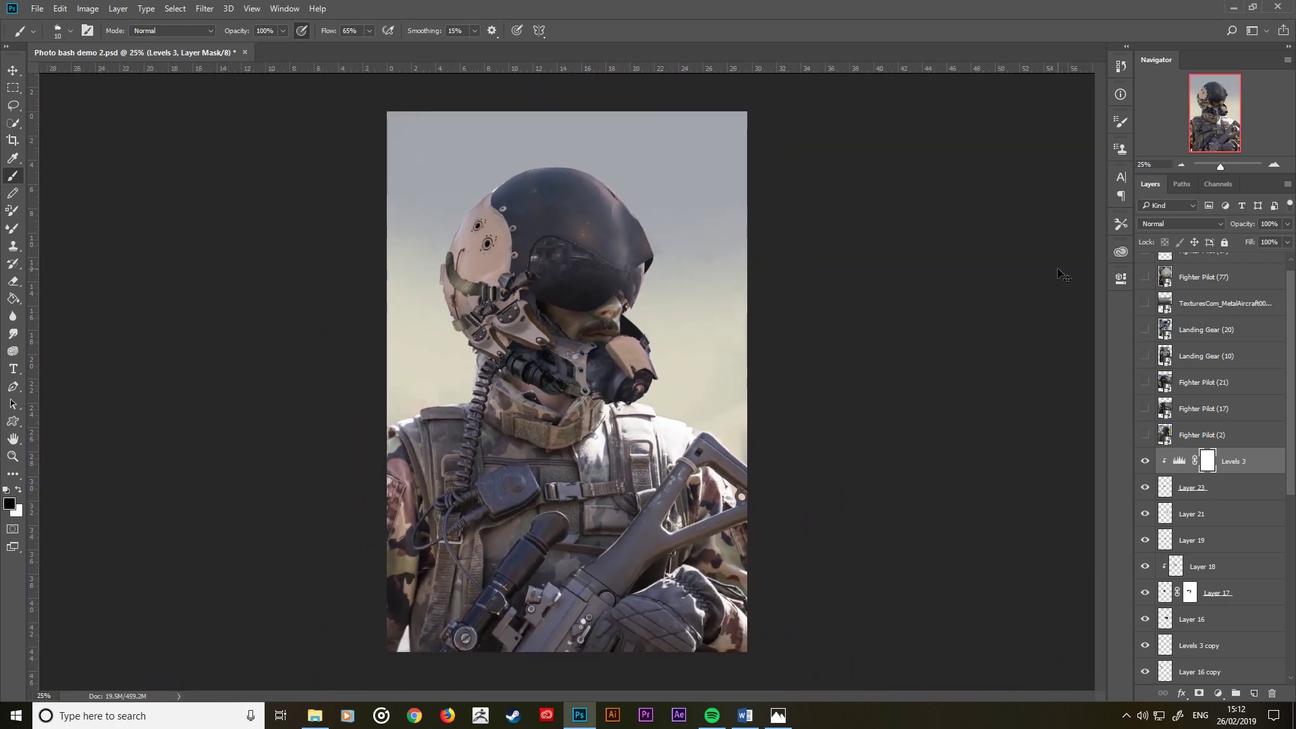
pyautogui.hotkey('ctrl', '-')
# Step: Paint the Levels 3 mask around and along the breathing tube with the Hard Round brush
pyautogui.hotkey('ctrl', '+')
pyautogui.hotkey('ctrl', '+')
pyautogui.hotkey('ctrl', '+')
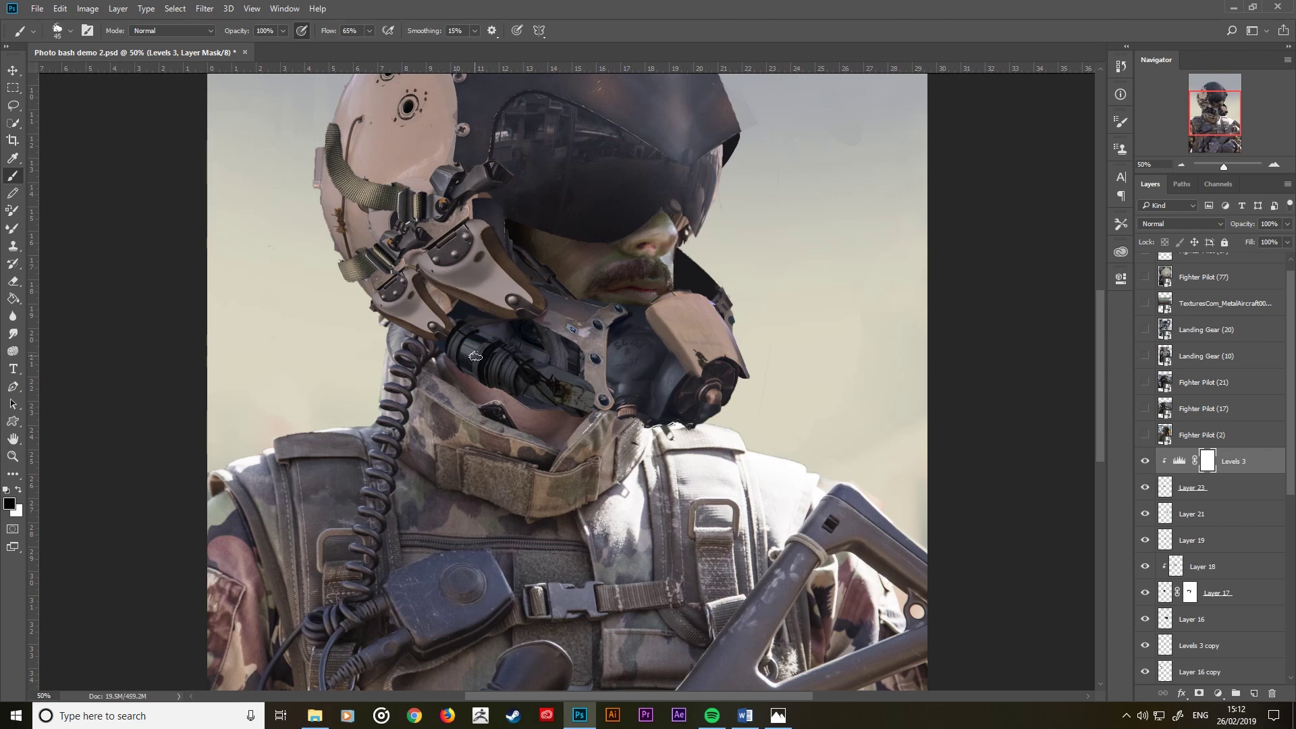
pyautogui.rightClick(481, 364)
pyautogui.click(663, 411)
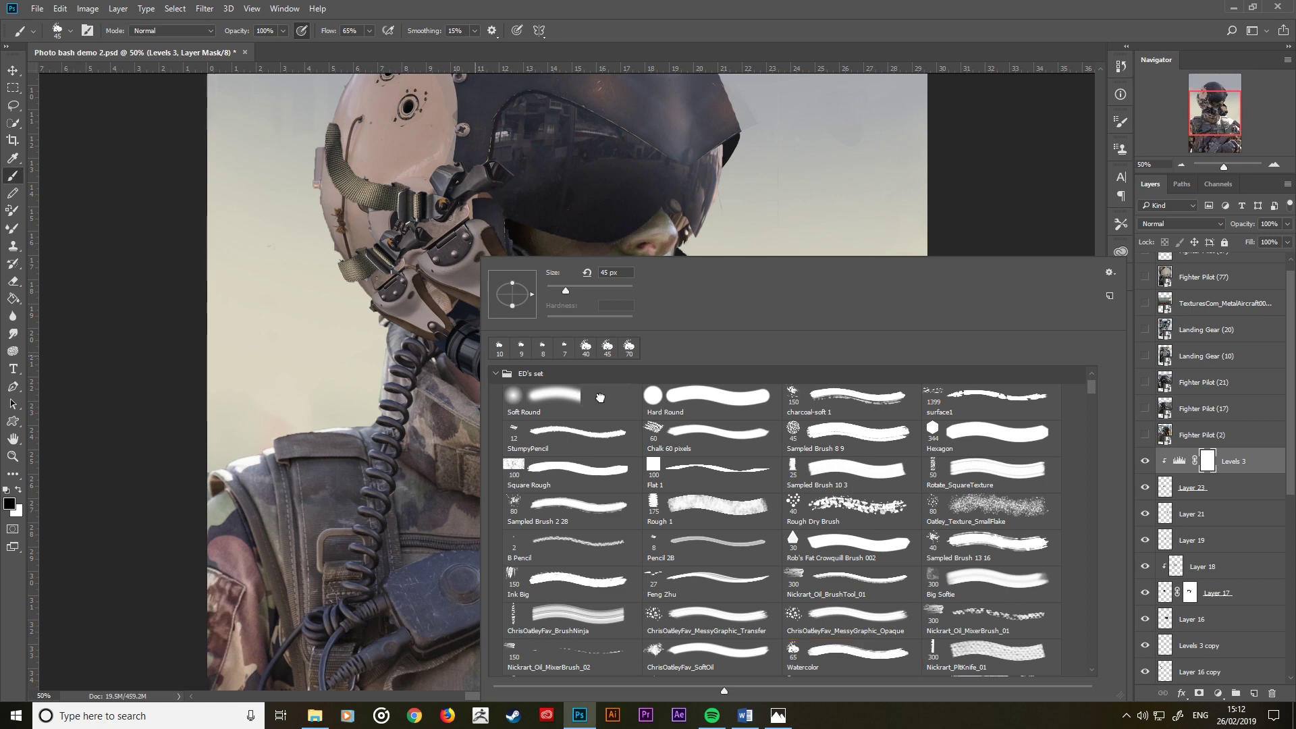
pyautogui.press('Return')
pyautogui.moveTo(459, 347); pyautogui.dragTo(565, 396)
pyautogui.press(']')
pyautogui.press(']')
pyautogui.press(']')
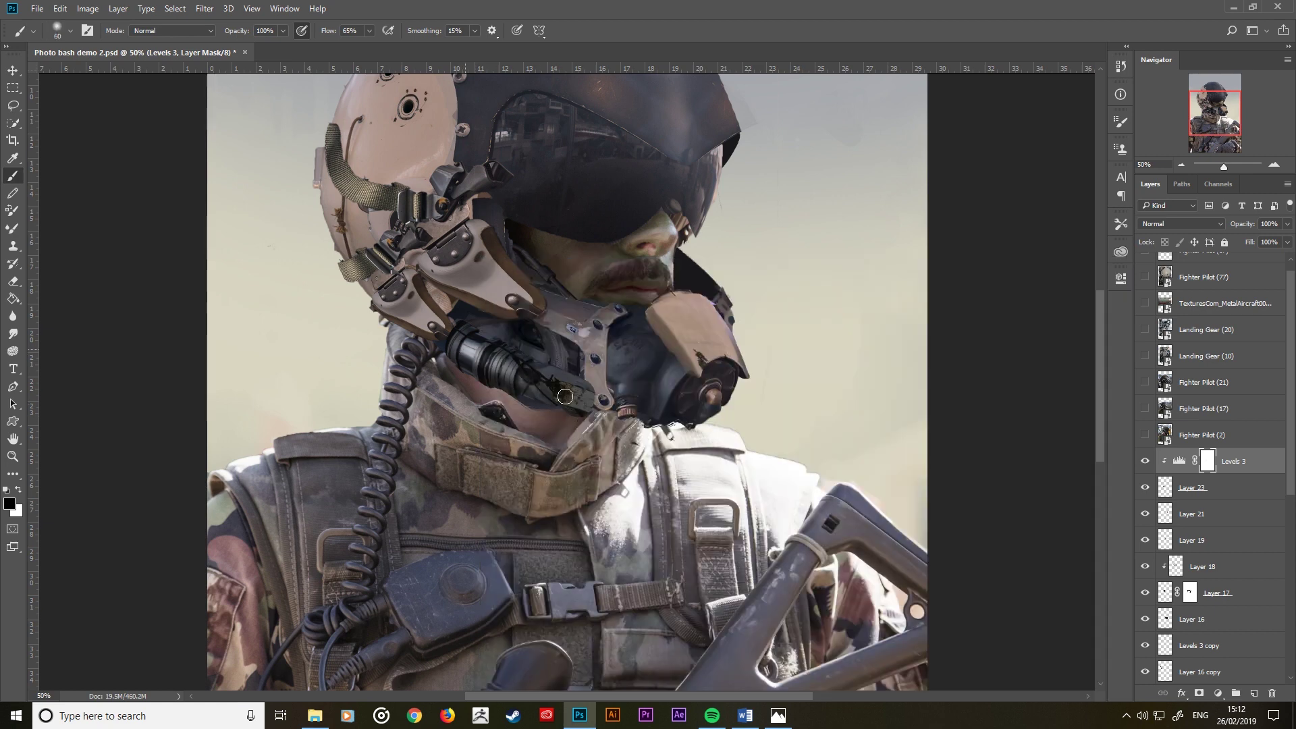
pyautogui.moveTo(493, 363); pyautogui.dragTo(587, 404)
pyautogui.press('[')
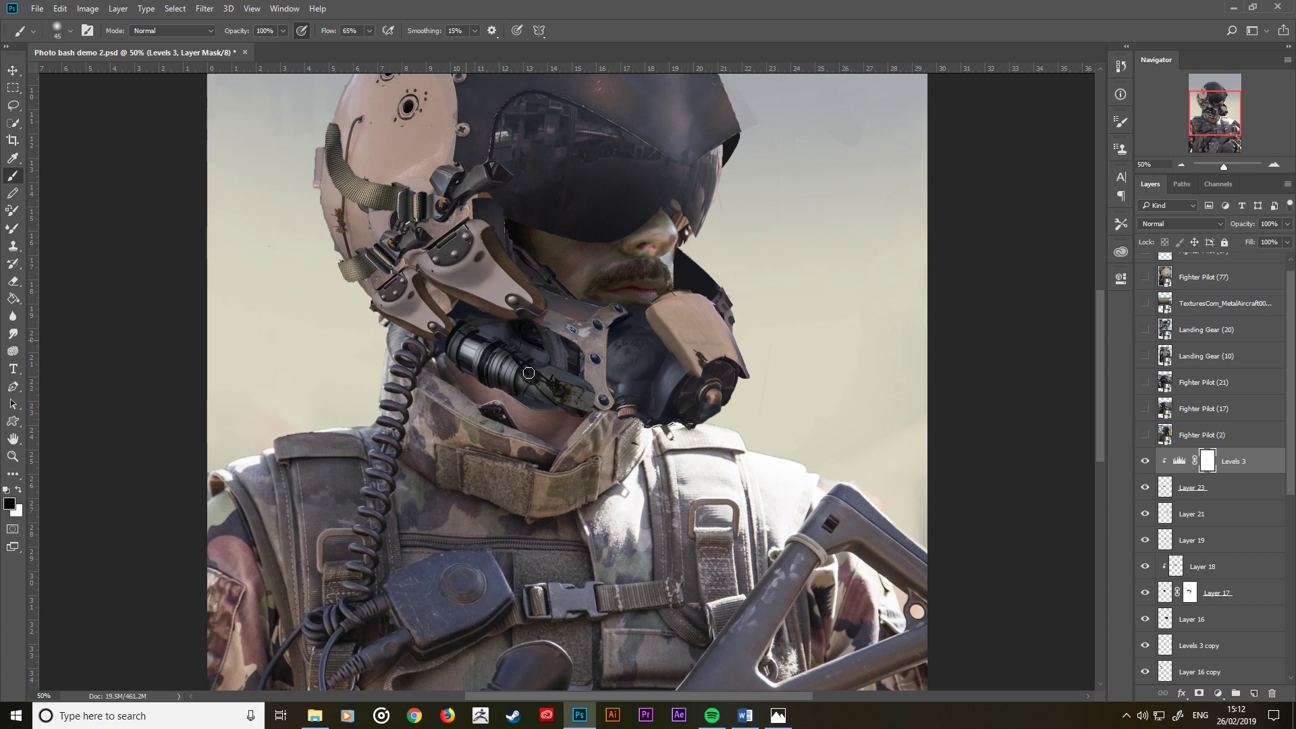
pyautogui.moveTo(479, 345); pyautogui.dragTo(591, 399)
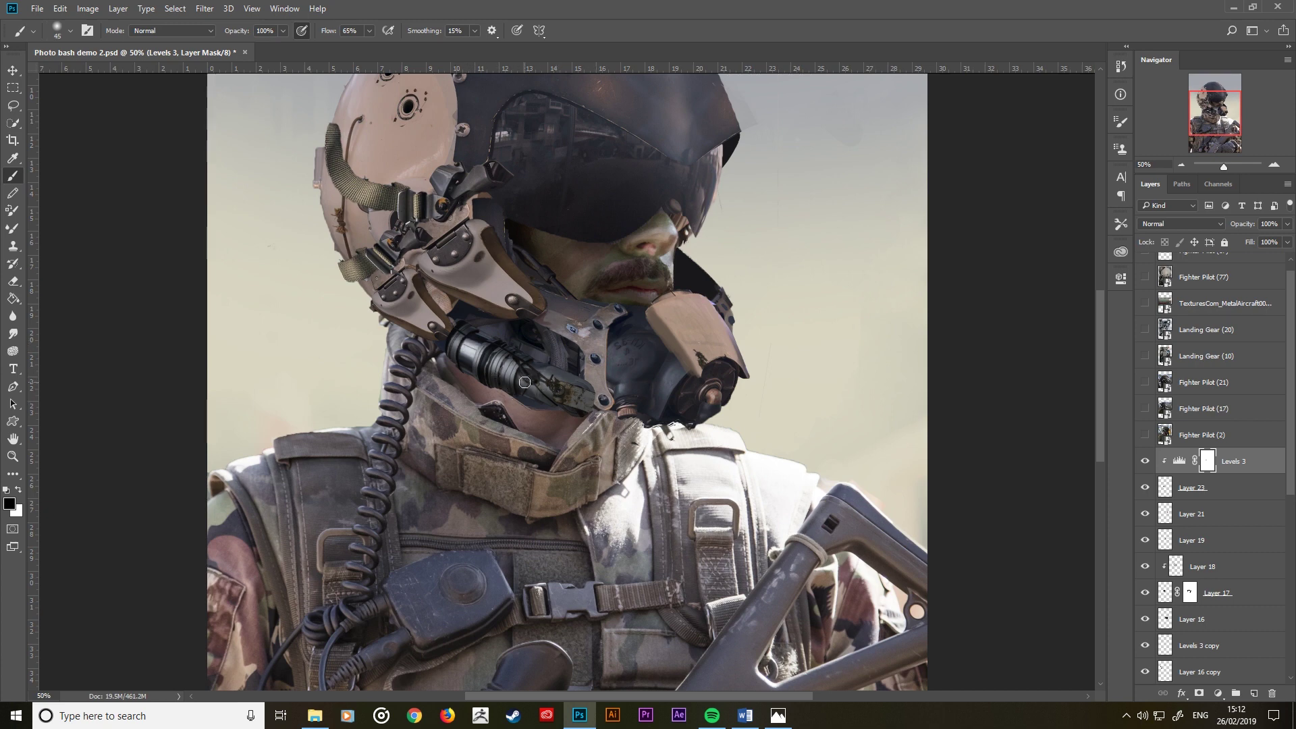
# Step: Zoom out, flip the canvas horizontally to check the composition, and zoom back in
pyautogui.scroll(-2, 525, 382)
pyautogui.scroll(-1, 525, 382)
pyautogui.scroll(-1, 525, 382)
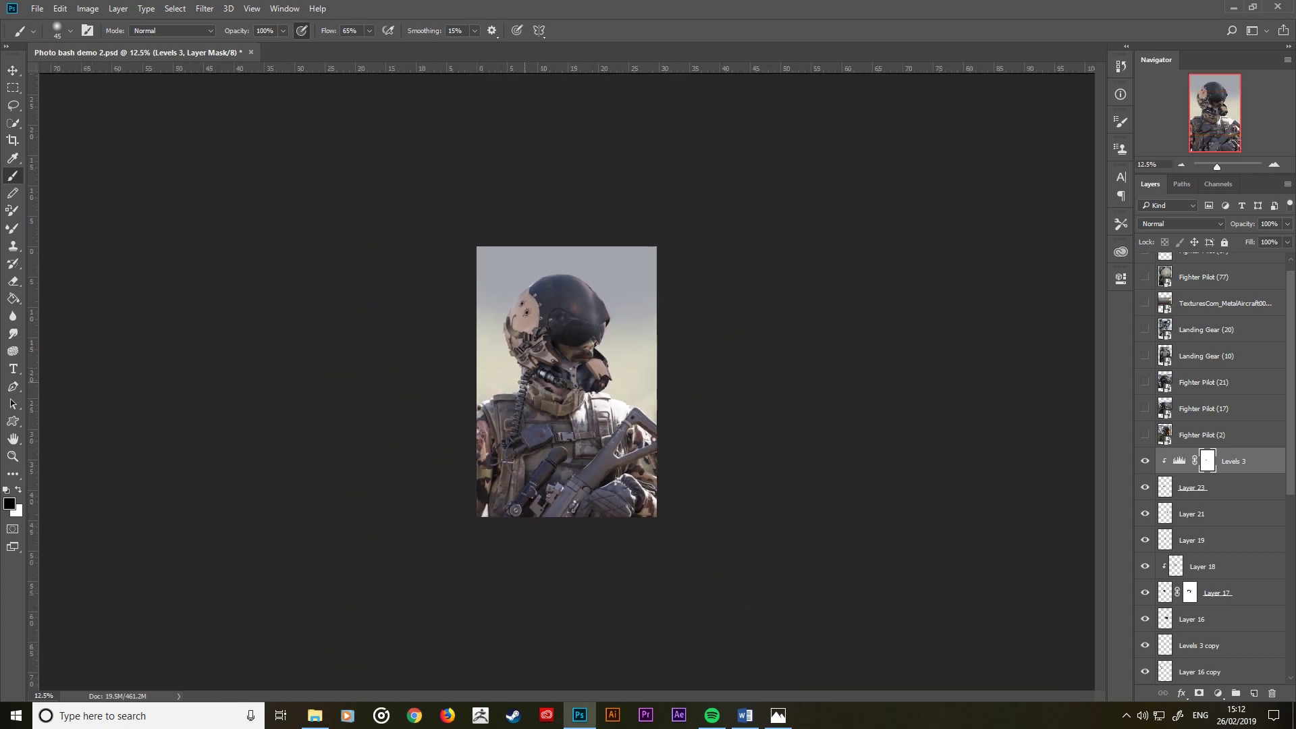
pyautogui.hotkey('ctrl', 'shift', 'h')
pyautogui.scroll(4, 525, 382)
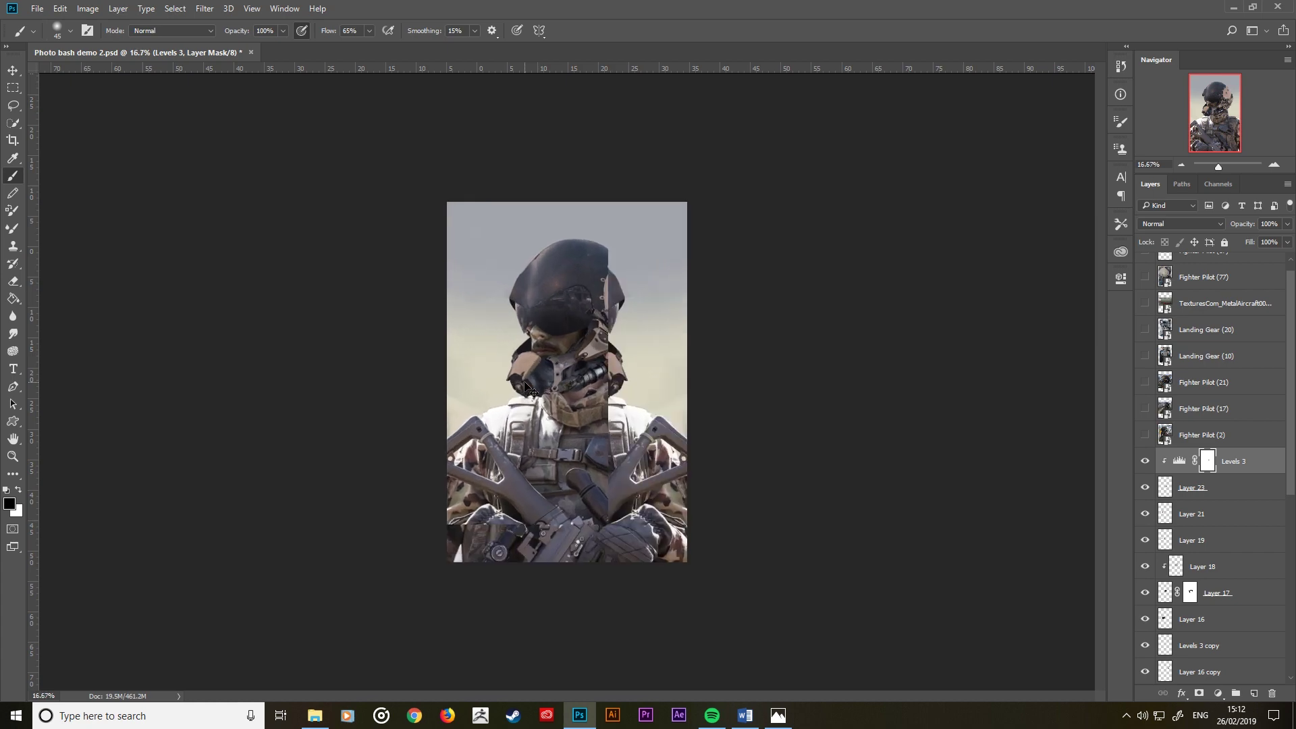
pyautogui.scroll(1, 524, 382)
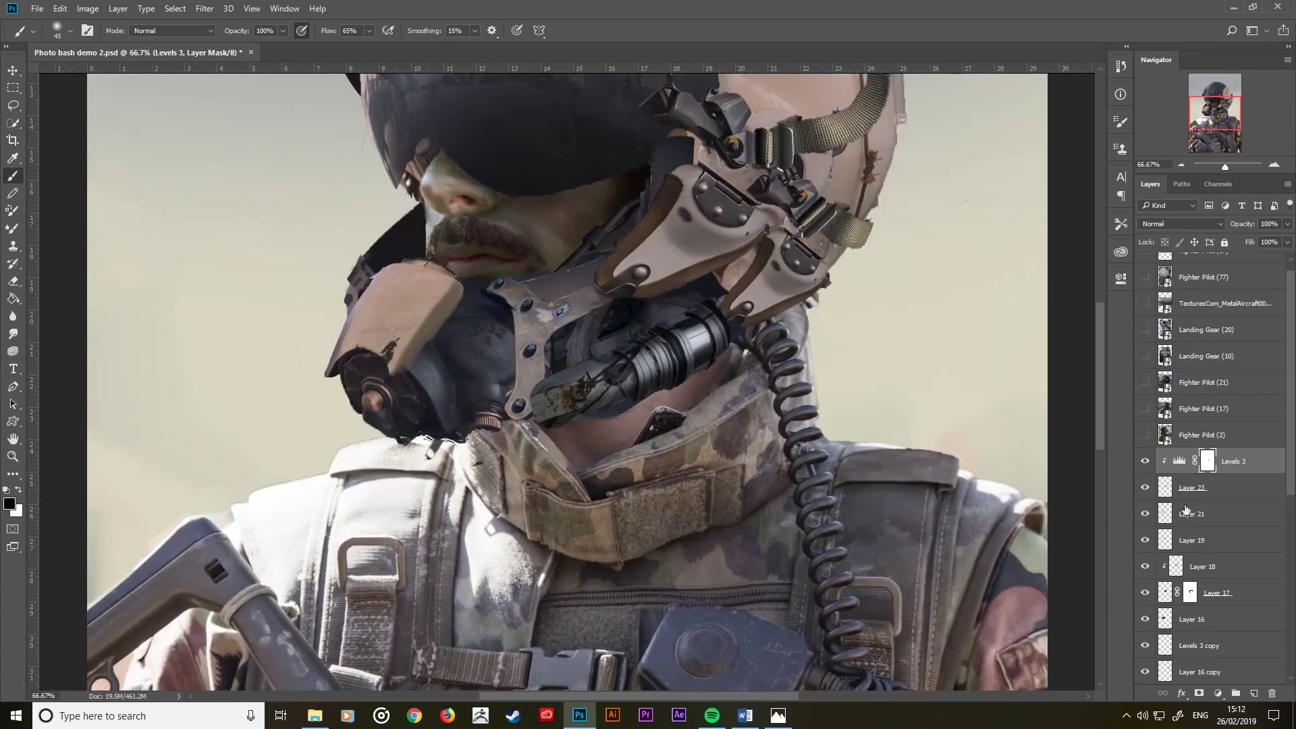
# Step: In Levels 3 Blending Options, split the Blend If This Layer highlight slider to 51/106
pyautogui.doubleClick(1176, 462)
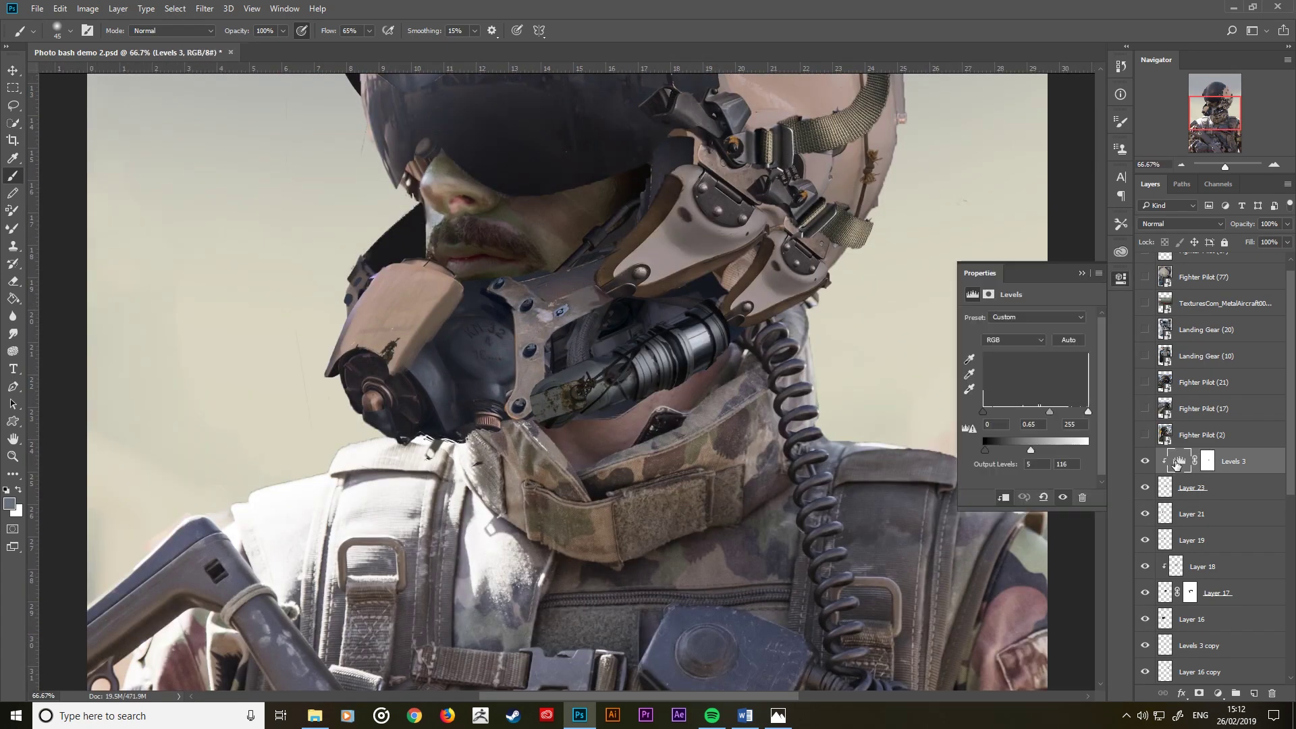
pyautogui.doubleClick(1264, 465)
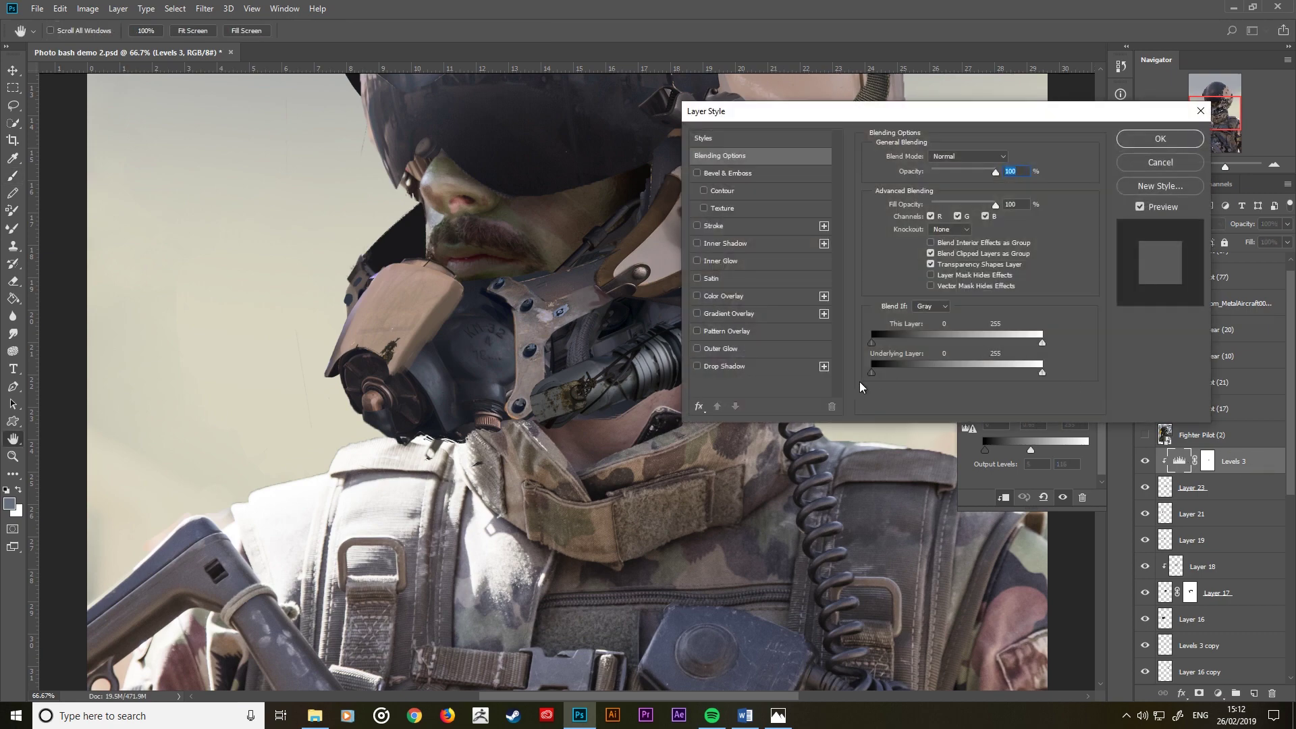
pyautogui.moveTo(870, 372)
pyautogui.mouseDown()
pyautogui.moveTo(910, 370)
pyautogui.moveTo(865, 379)
pyautogui.moveTo(900, 343)
pyautogui.mouseUp()
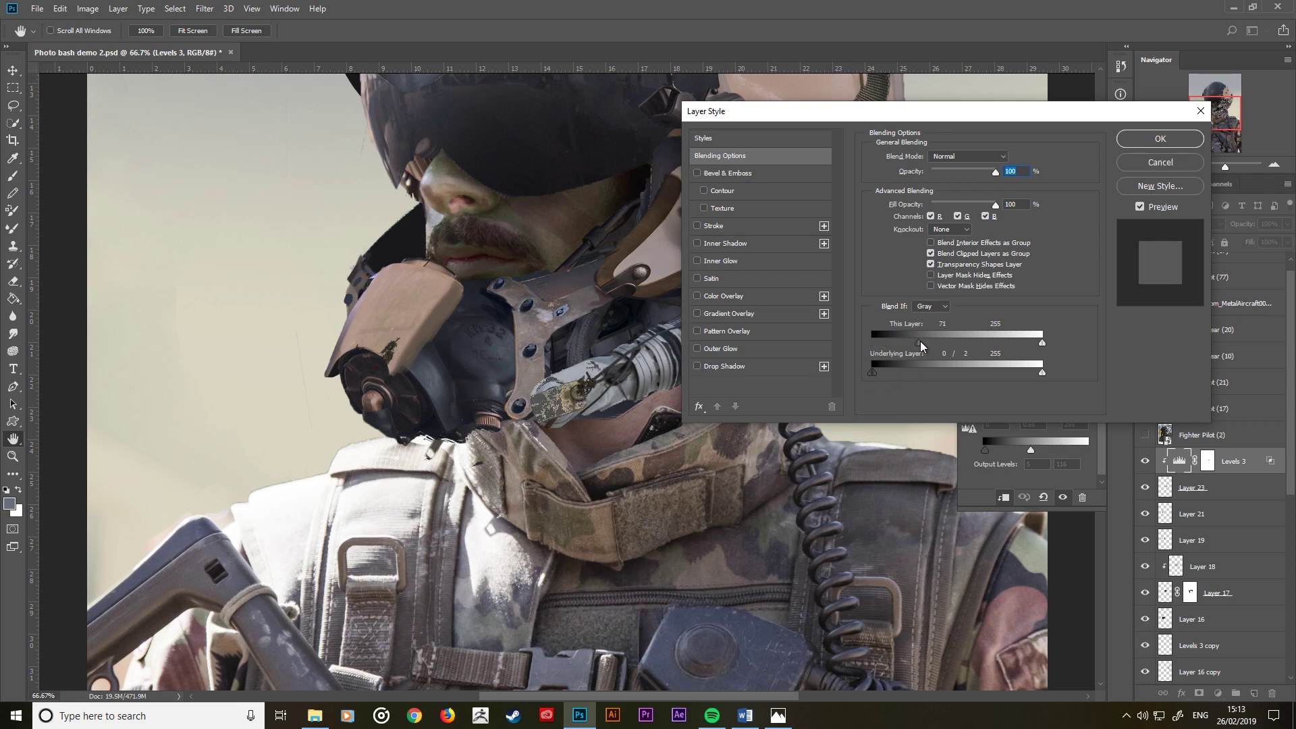
pyautogui.moveTo(899, 343); pyautogui.dragTo(867, 348)
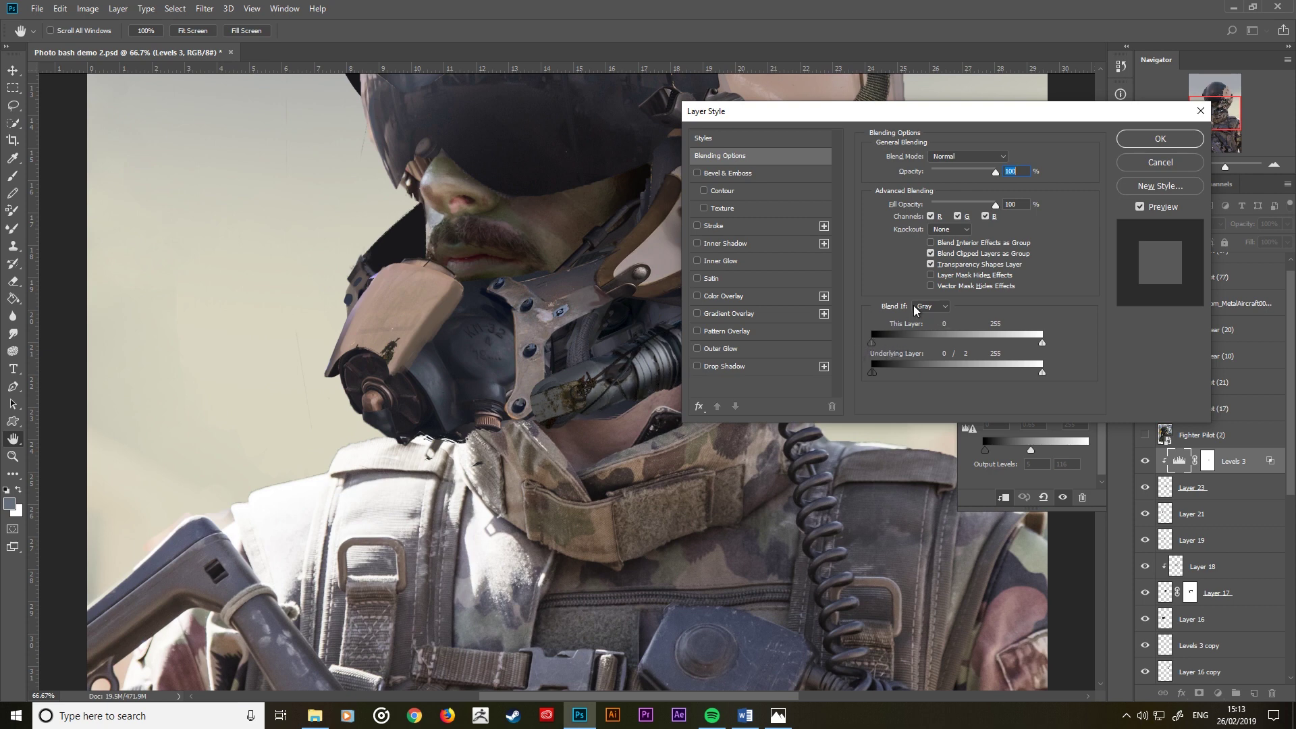
pyautogui.moveTo(946, 109); pyautogui.dragTo(1030, 118)
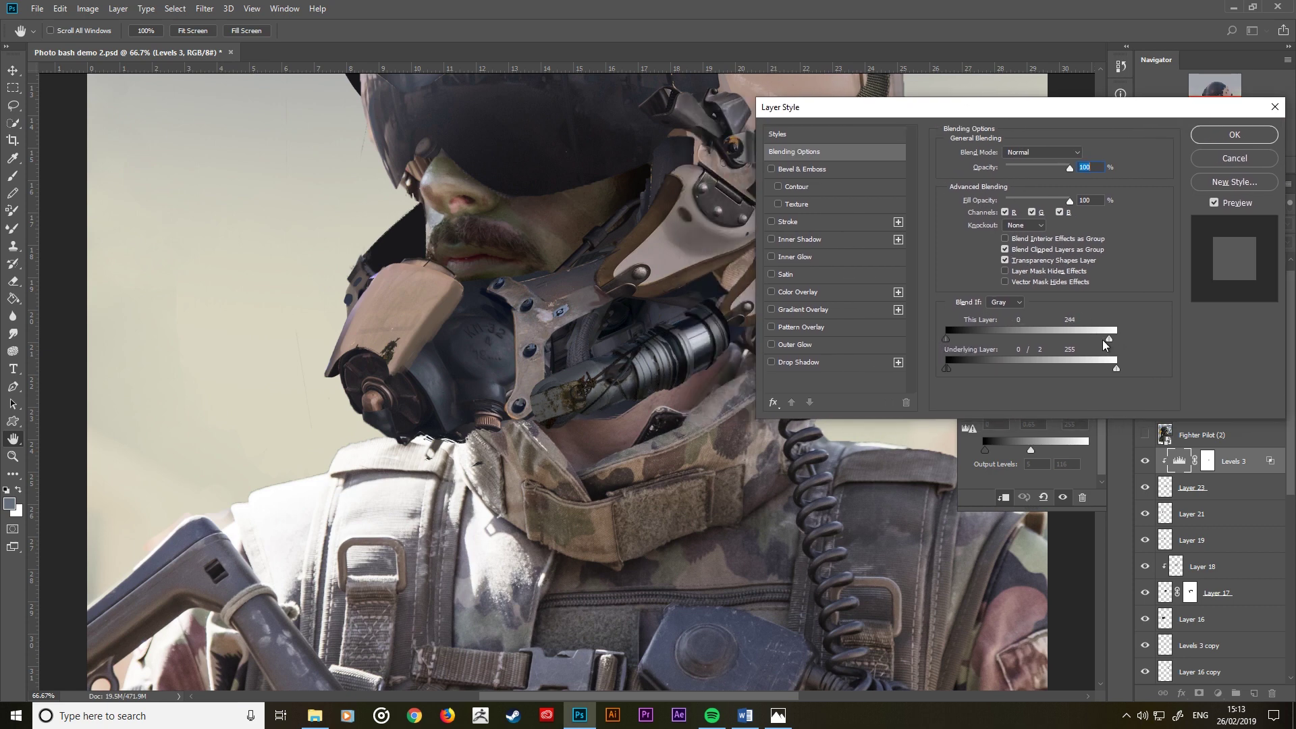
pyautogui.moveTo(1012, 354); pyautogui.dragTo(974, 356)
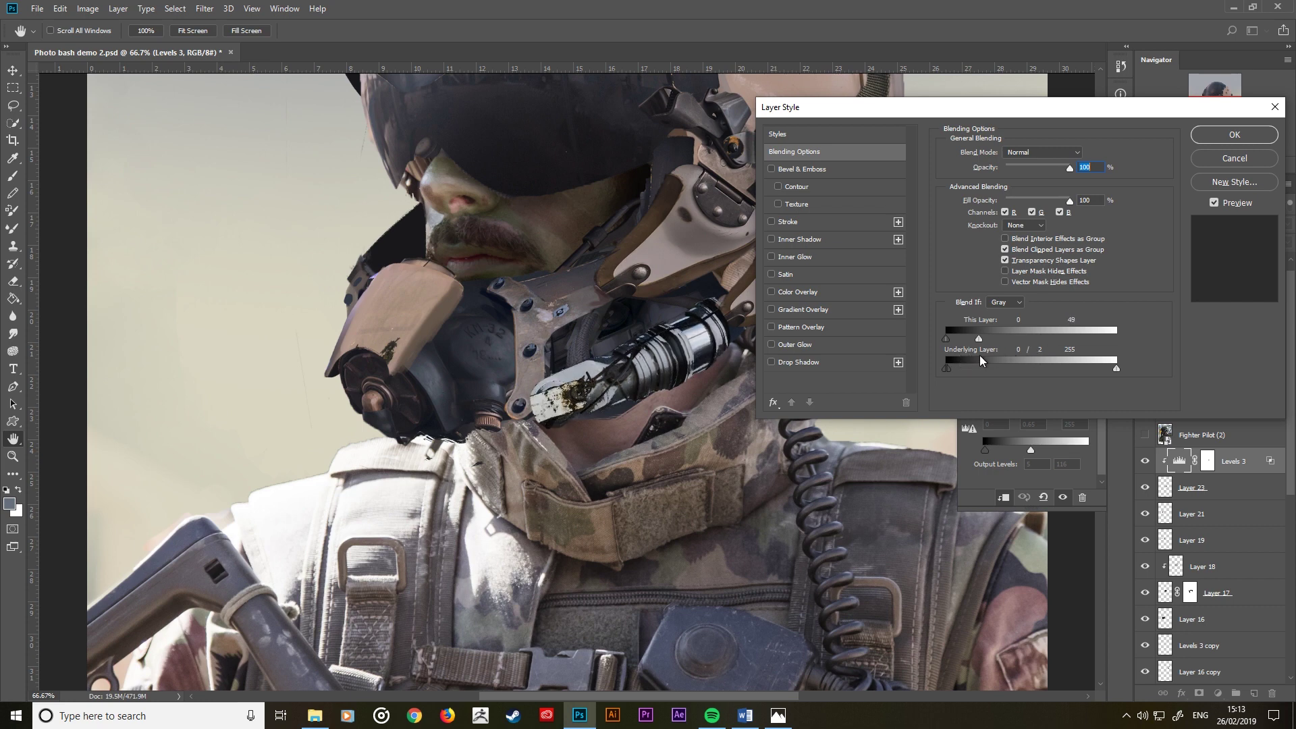
pyautogui.moveTo(974, 338); pyautogui.dragTo(1016, 338)
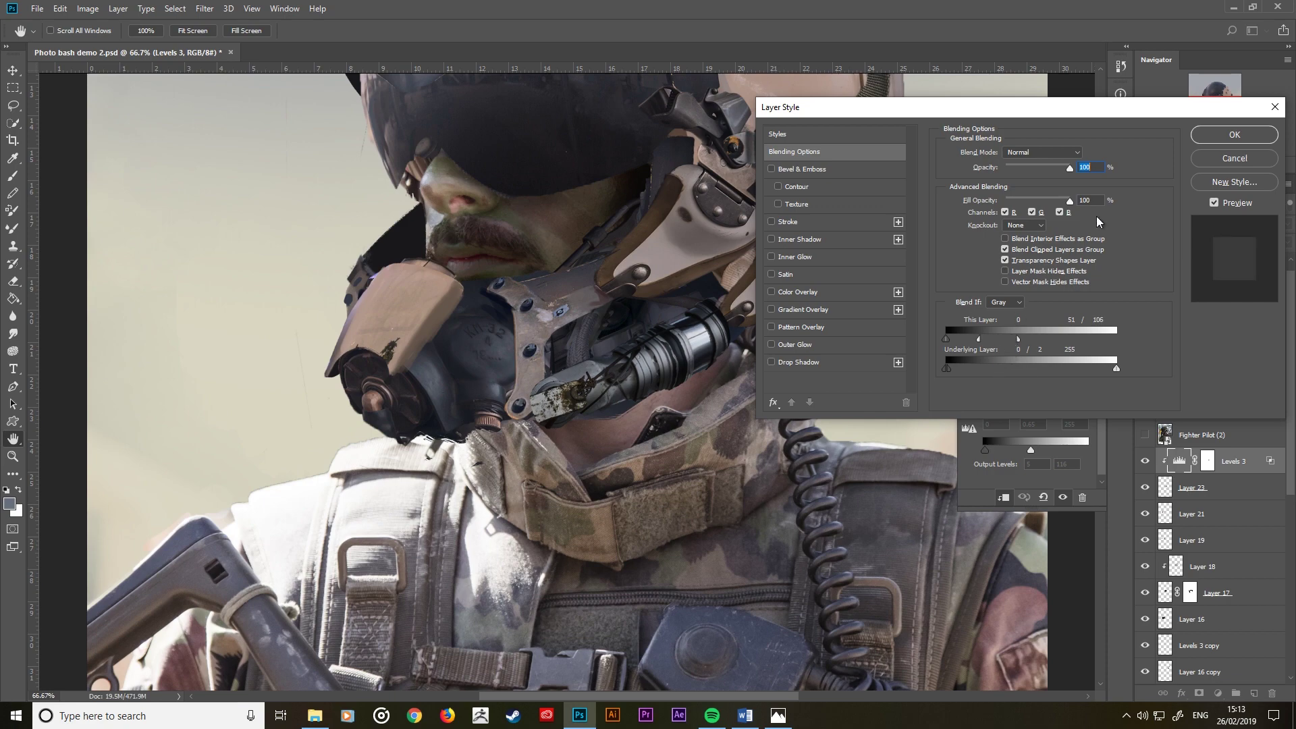
# Step: Apply the Blend If settings, collapse Properties, and pan up to the helmet top
pyautogui.click(1201, 135)
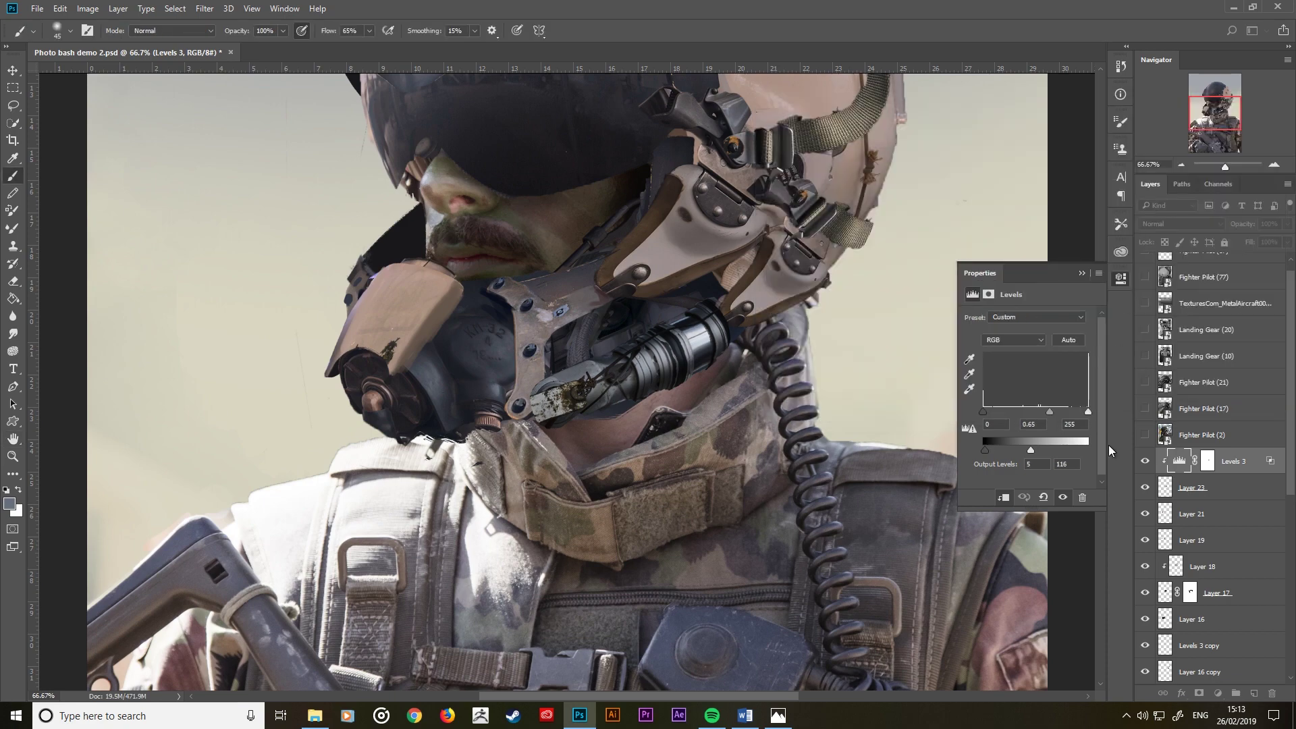
pyautogui.click(1083, 273)
pyautogui.moveTo(719, 361); pyautogui.dragTo(884, 425)
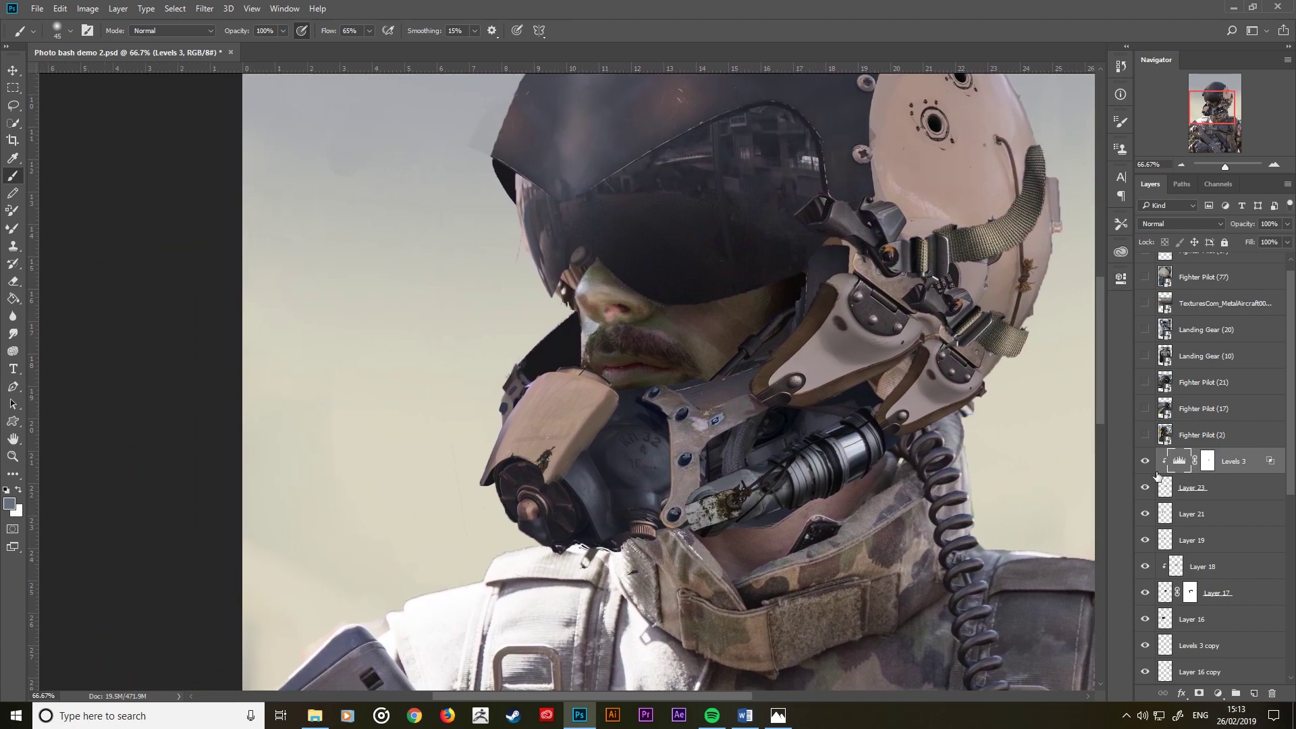
pyautogui.moveTo(832, 413); pyautogui.dragTo(767, 618)
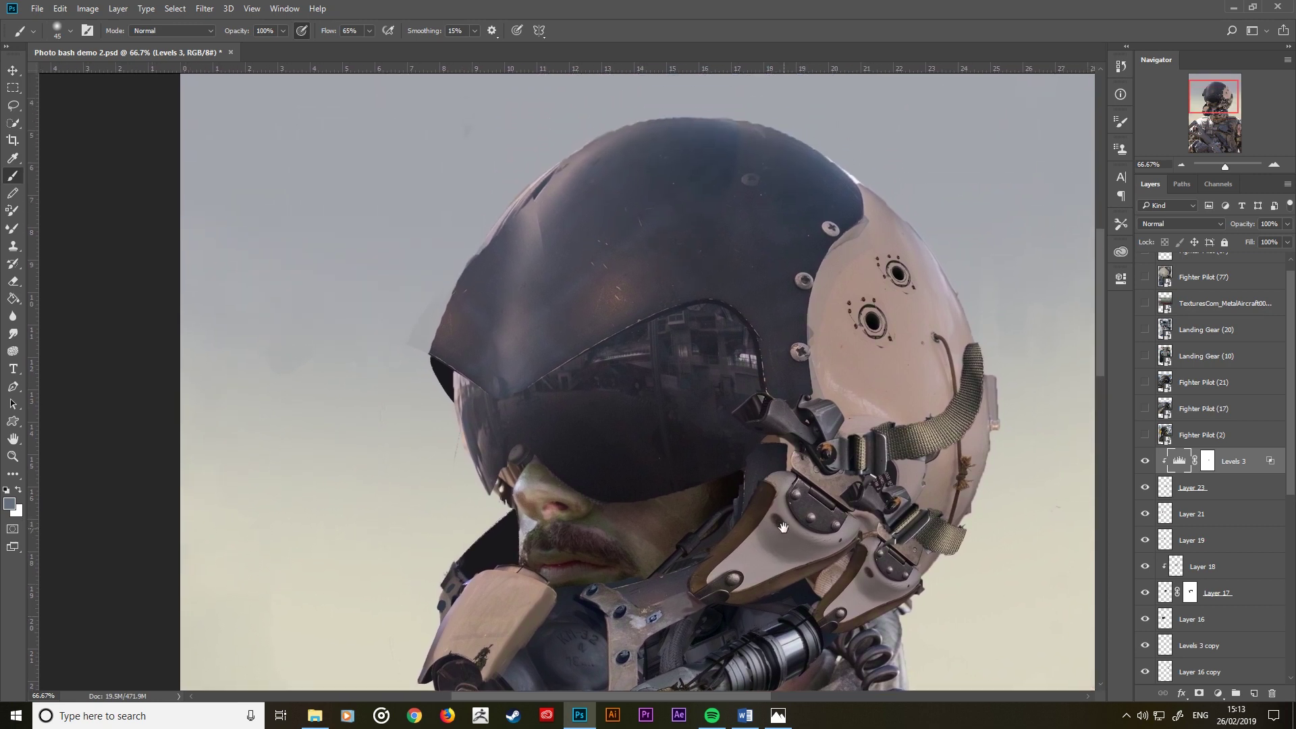
pyautogui.scroll(-2, 1201, 559)
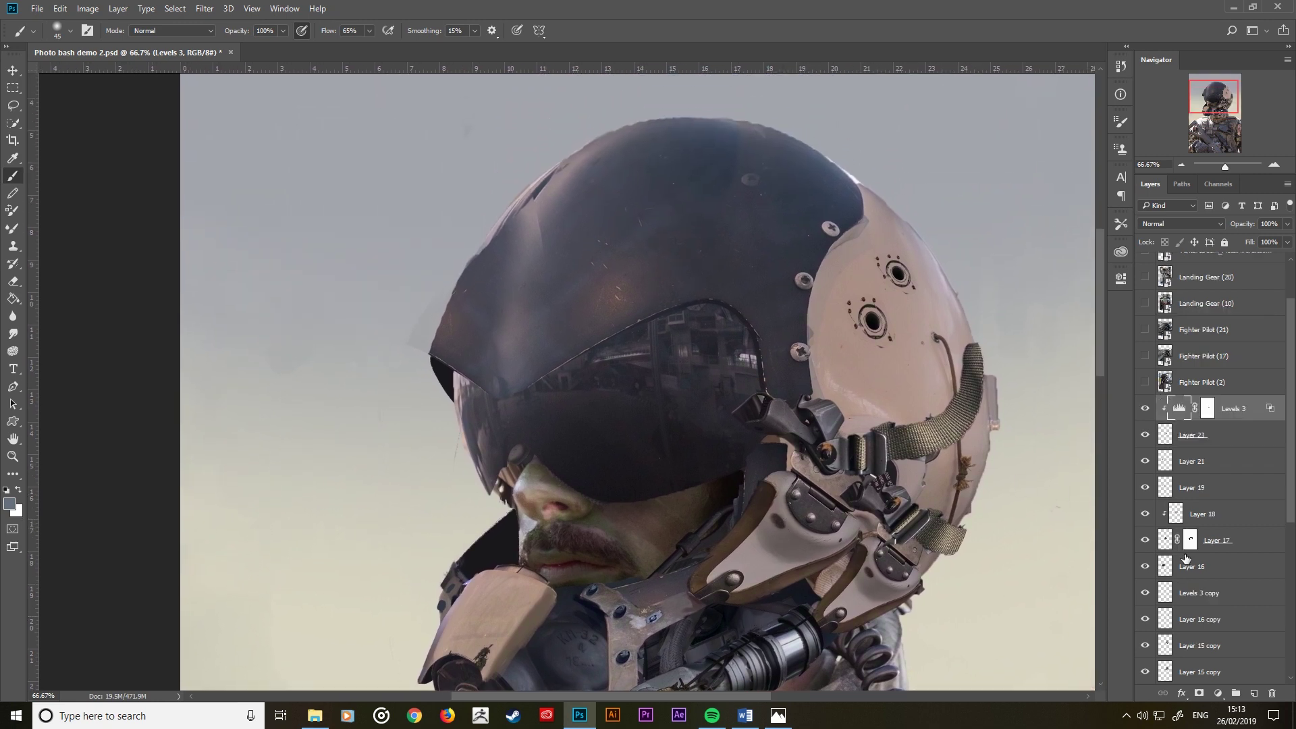
pyautogui.scroll(-1, 1201, 558)
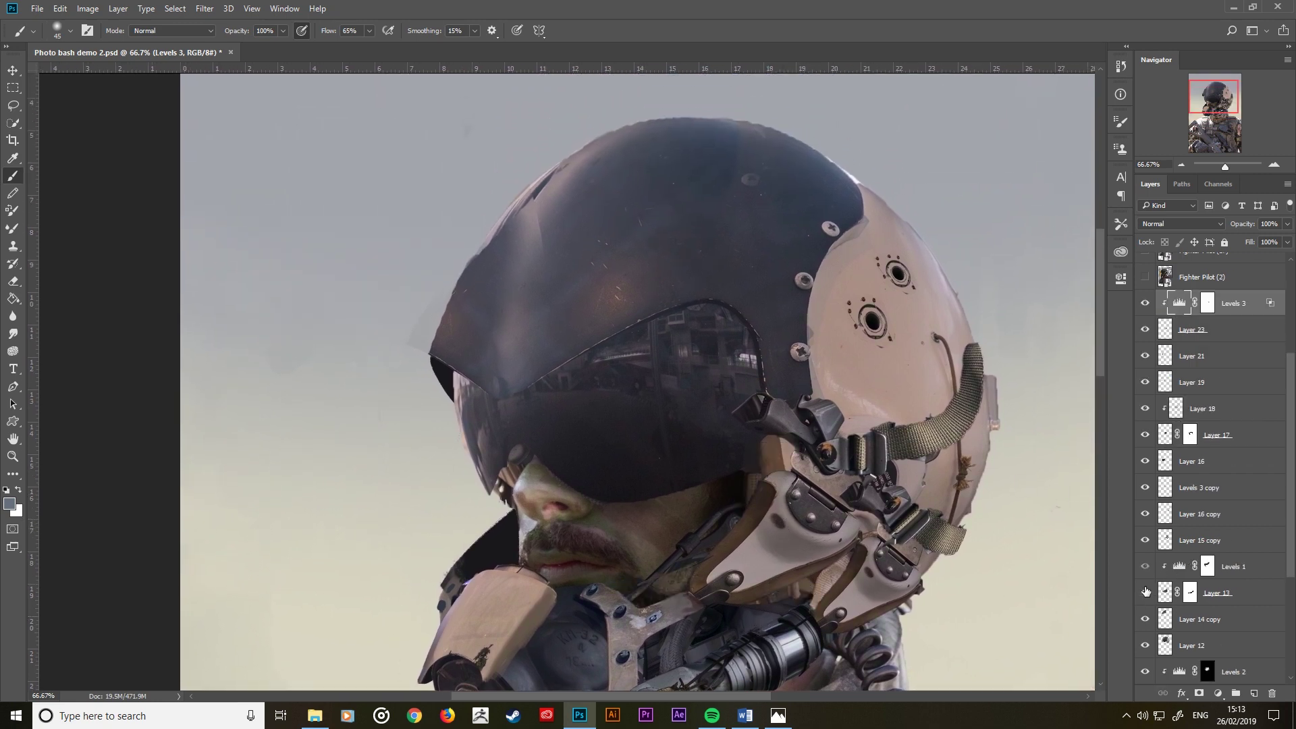
# Step: Toggle Layer 13 and Layer 15 copy visibility to compare, then select Levels 1
pyautogui.click(1146, 591)
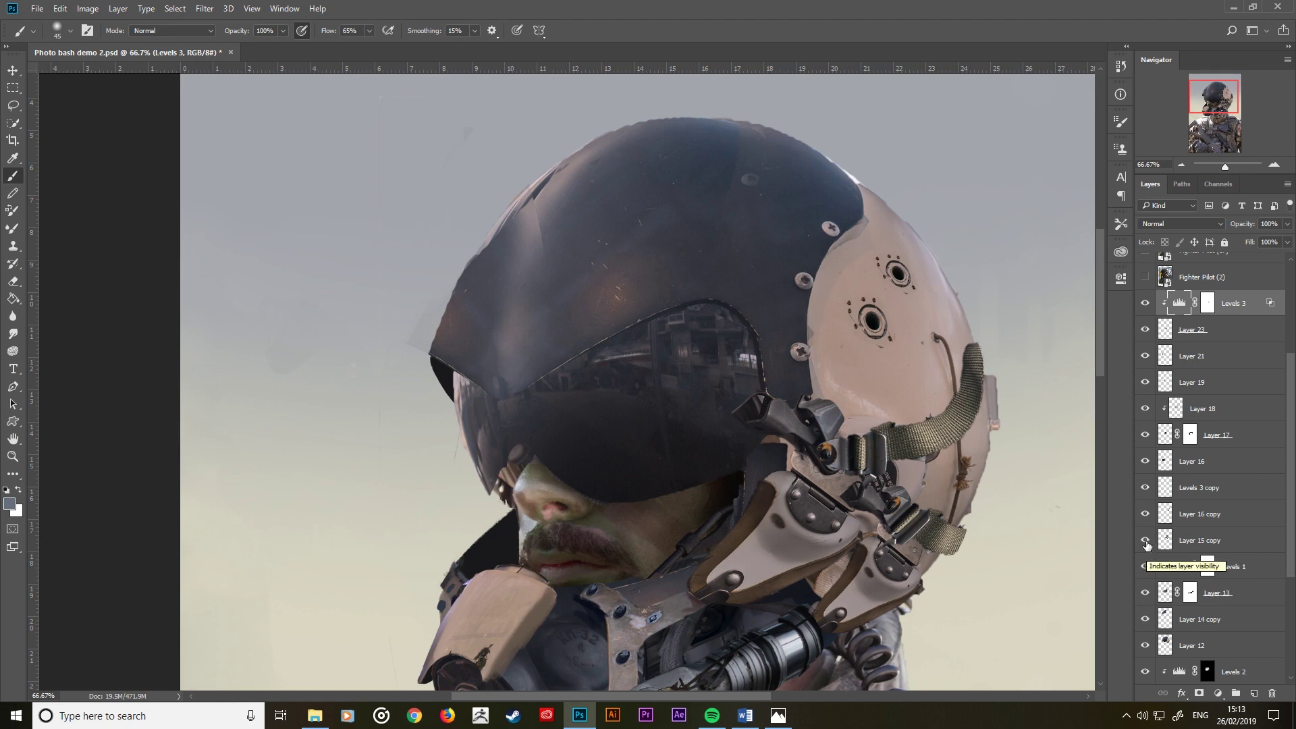
pyautogui.click(1145, 541)
pyautogui.click(1209, 567)
# Step: Create Layer 24 above Levels 1, set it to Multiply, and choose a grey foreground colour
pyautogui.hotkey('ctrl', 'shift', 'alt', 'n')
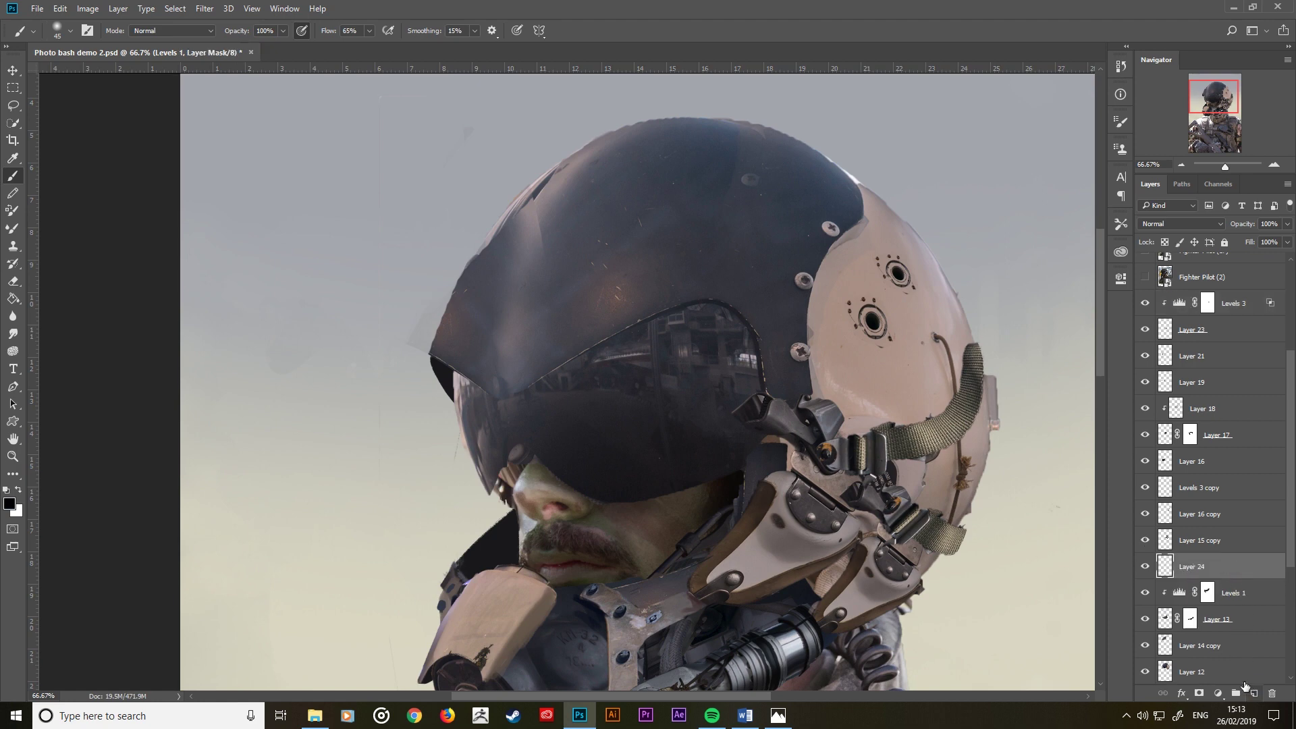
pyautogui.scroll(-3, 895, 453)
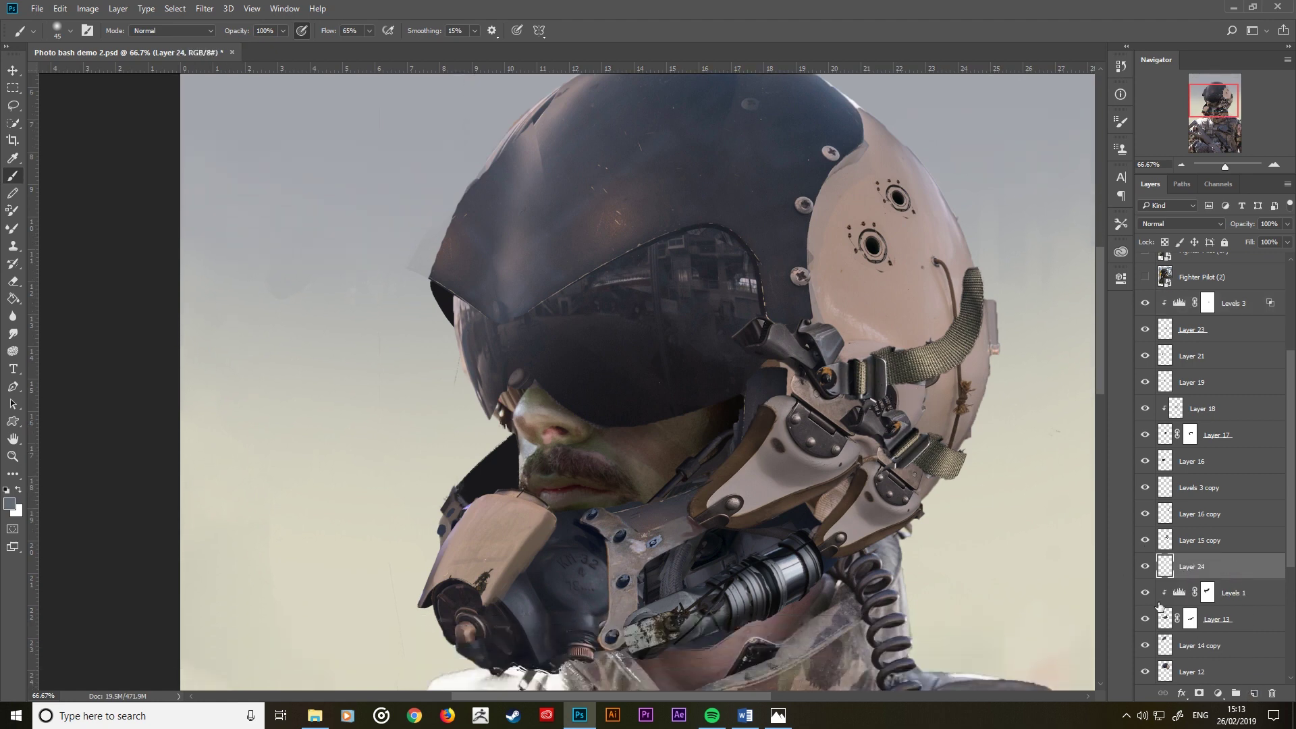
pyautogui.click(1152, 225)
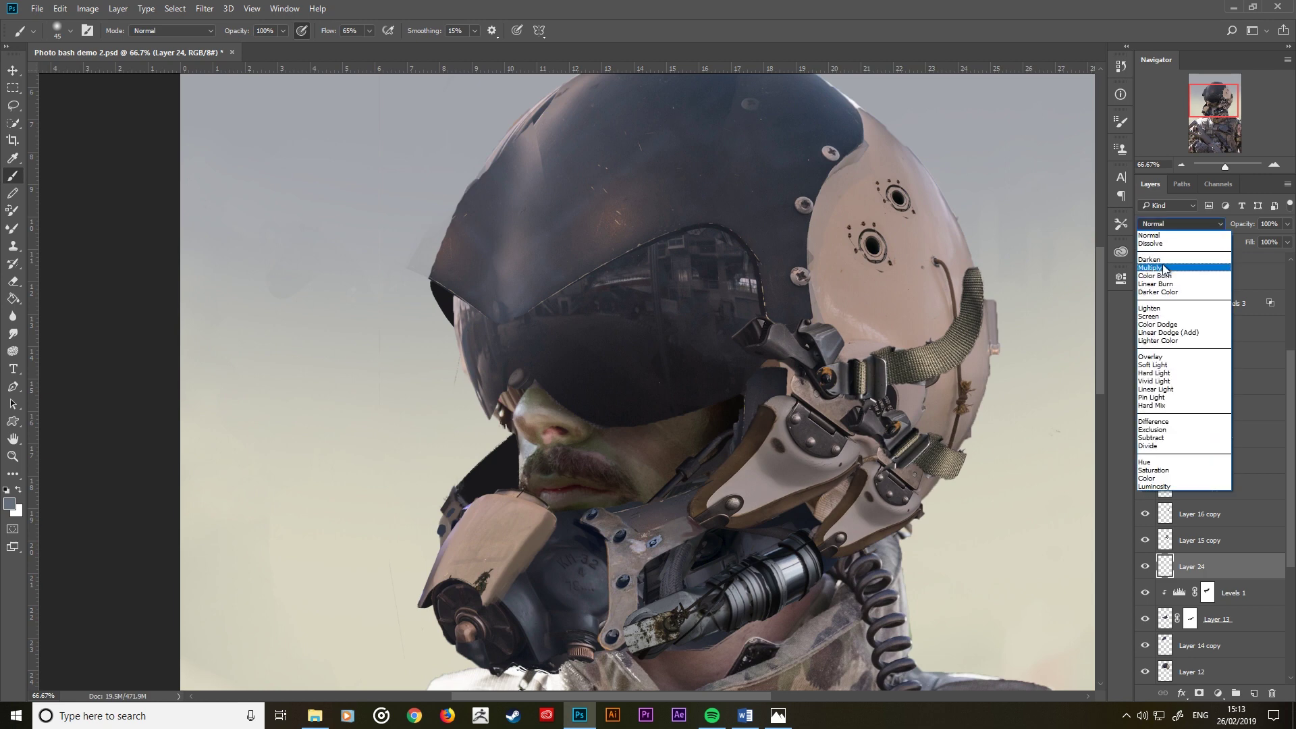
pyautogui.click(1155, 268)
pyautogui.click(8, 503)
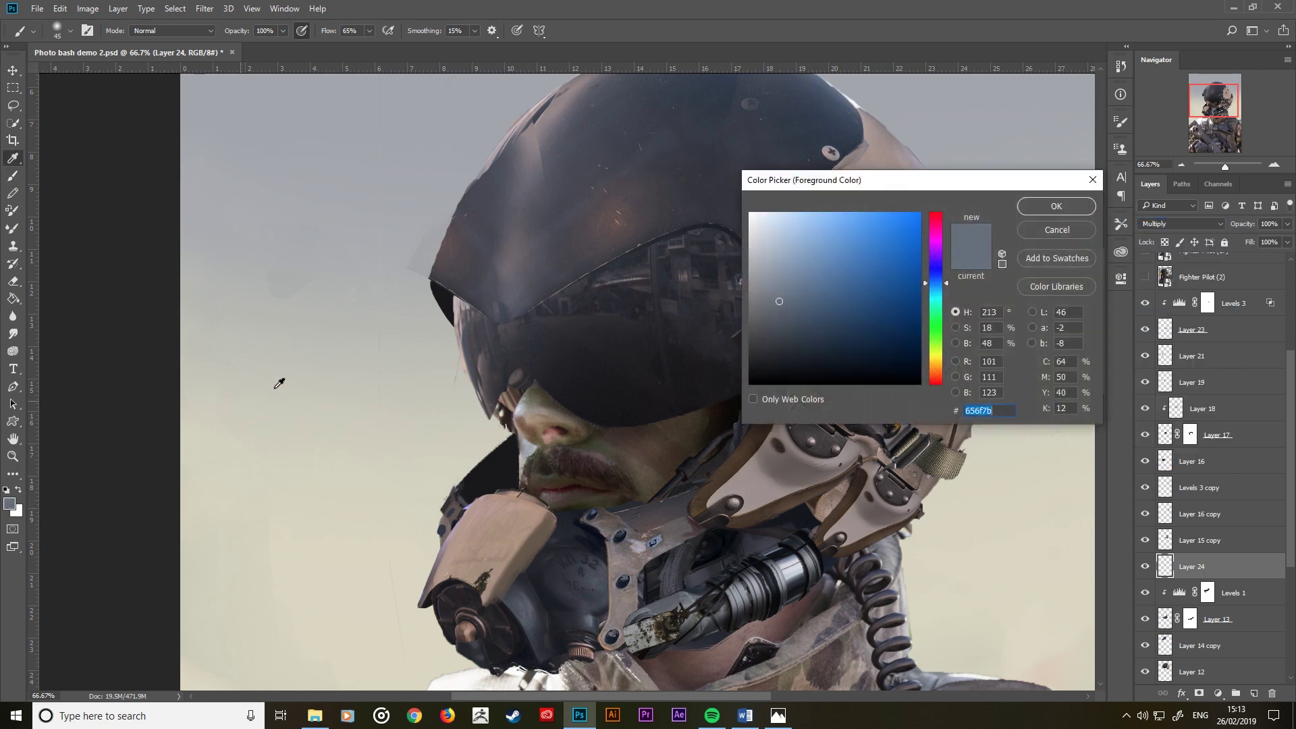
pyautogui.click(749, 297)
pyautogui.click(1091, 209)
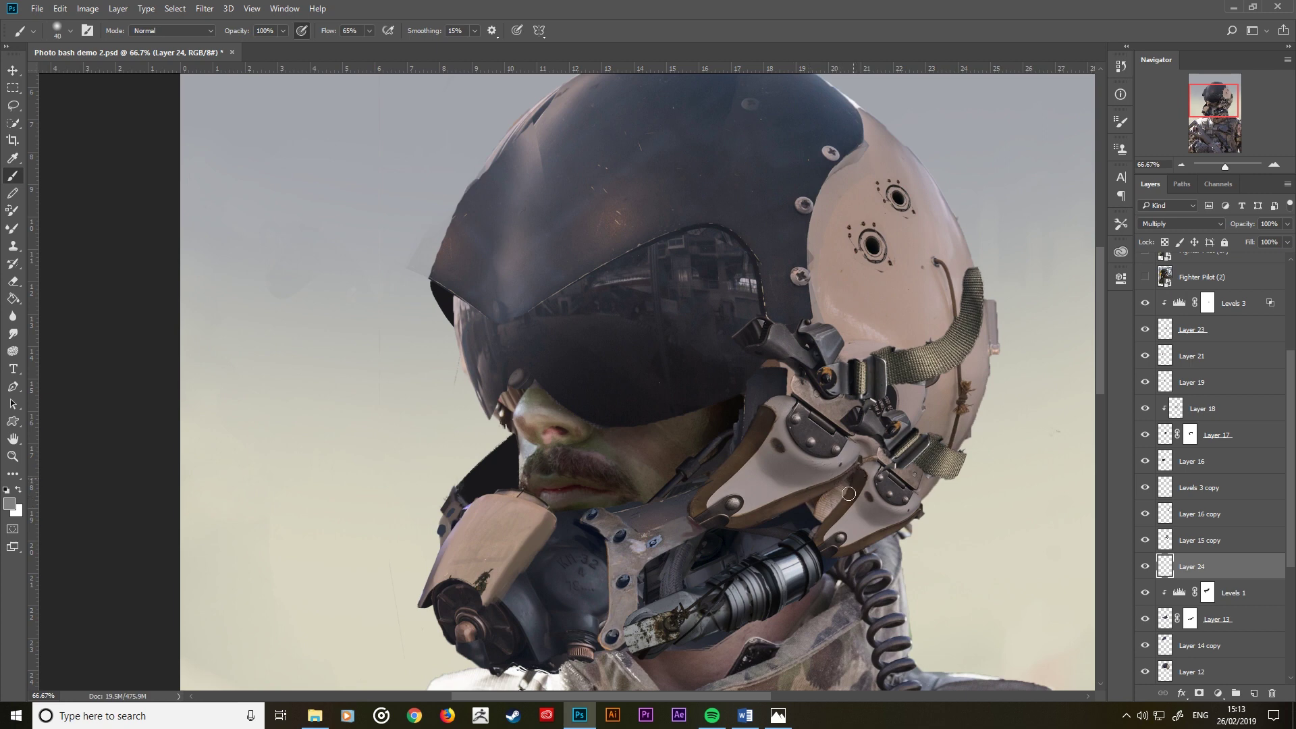
# Step: Paint grey shadow beside the nose under the visor, tidying with the Eraser
pyautogui.press(']')
pyautogui.press(']')
pyautogui.press(']')
pyautogui.press(']')
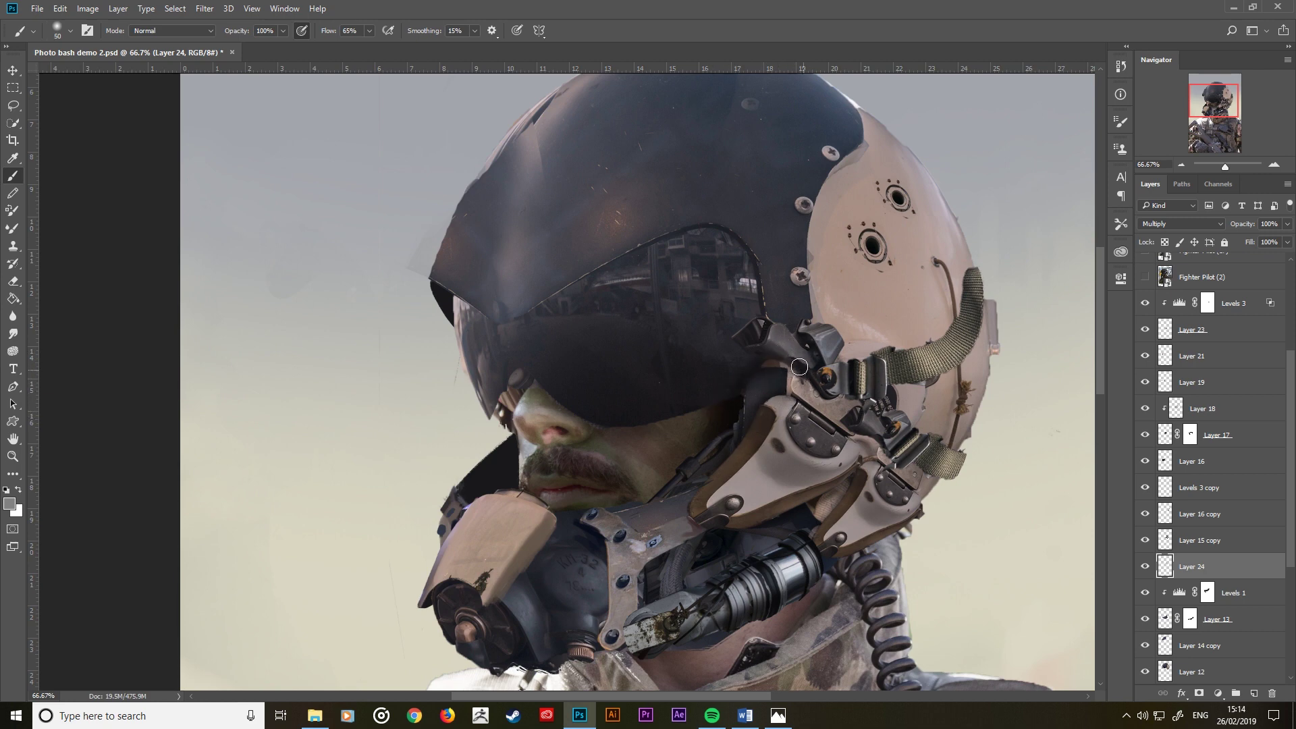
pyautogui.press(']')
pyautogui.press(']')
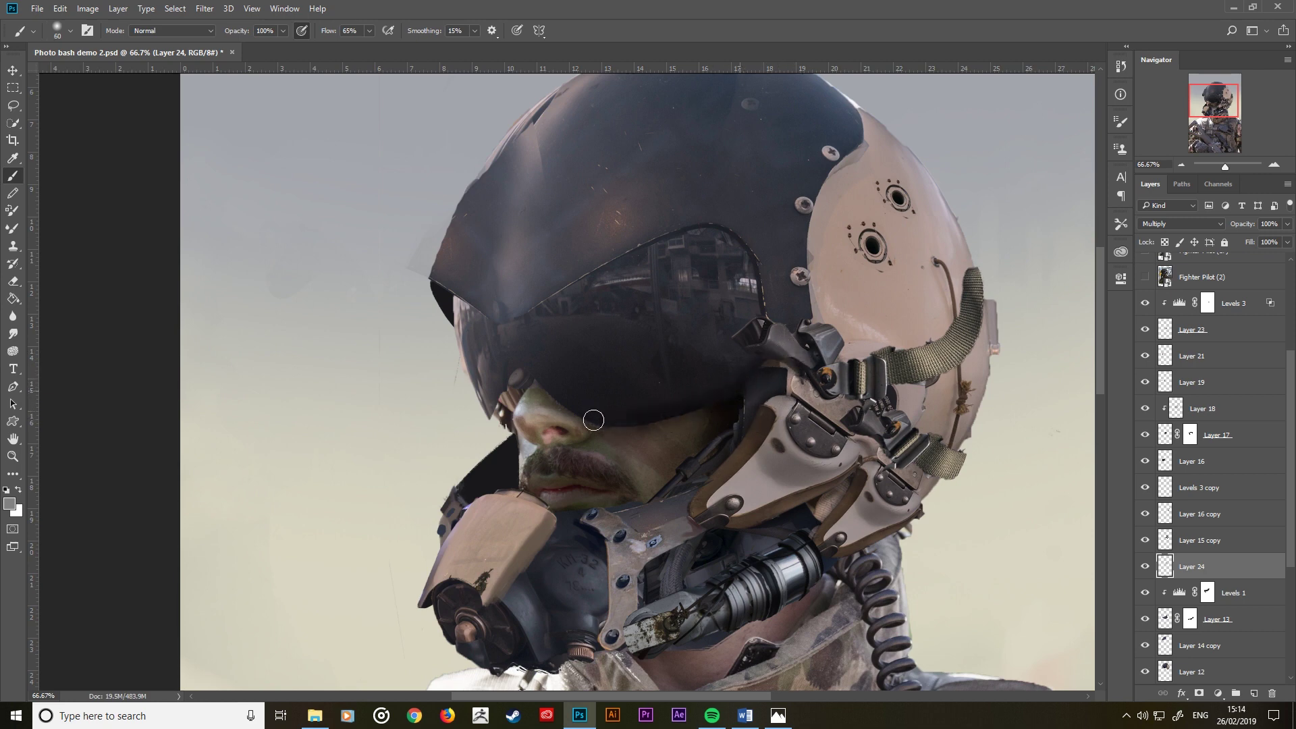
pyautogui.moveTo(750, 390); pyautogui.dragTo(582, 416)
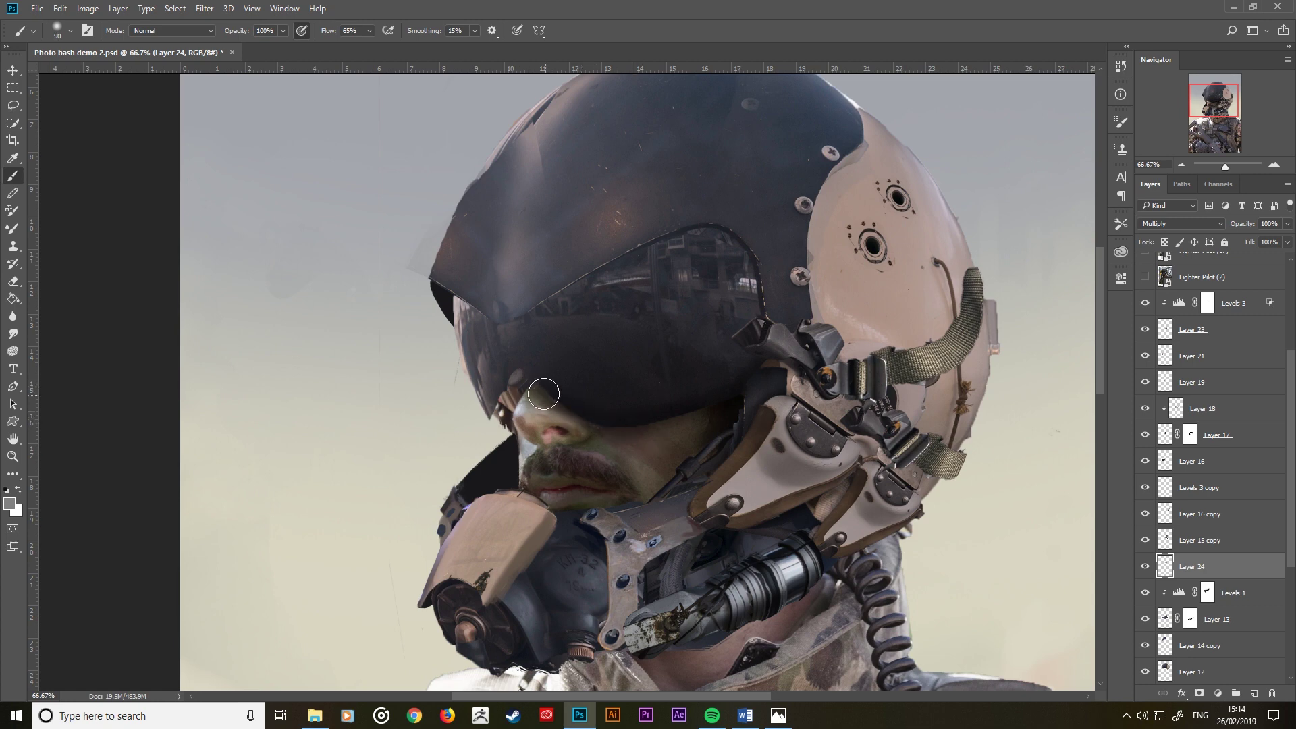
pyautogui.press(']')
pyautogui.press(']')
pyautogui.press(']')
pyautogui.press('[')
pyautogui.press('[')
pyautogui.press('[')
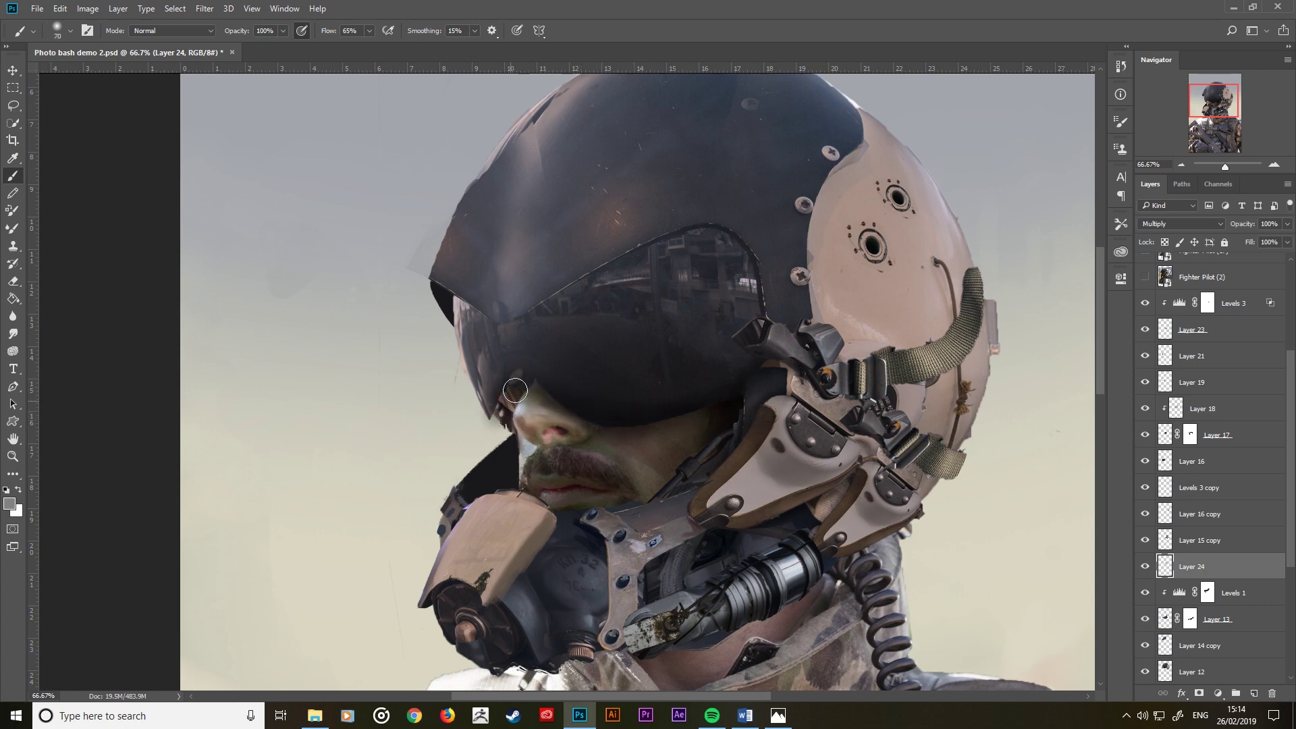
pyautogui.click(491, 425)
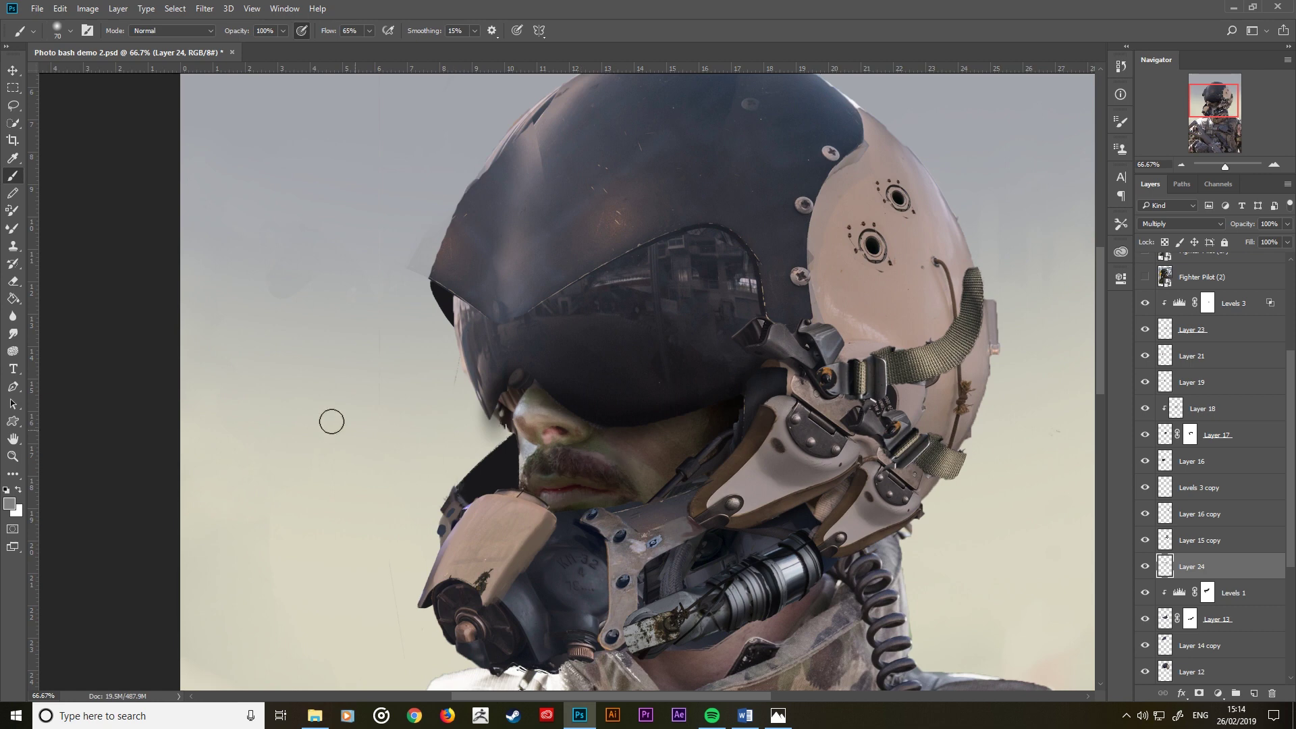
pyautogui.click(16, 286)
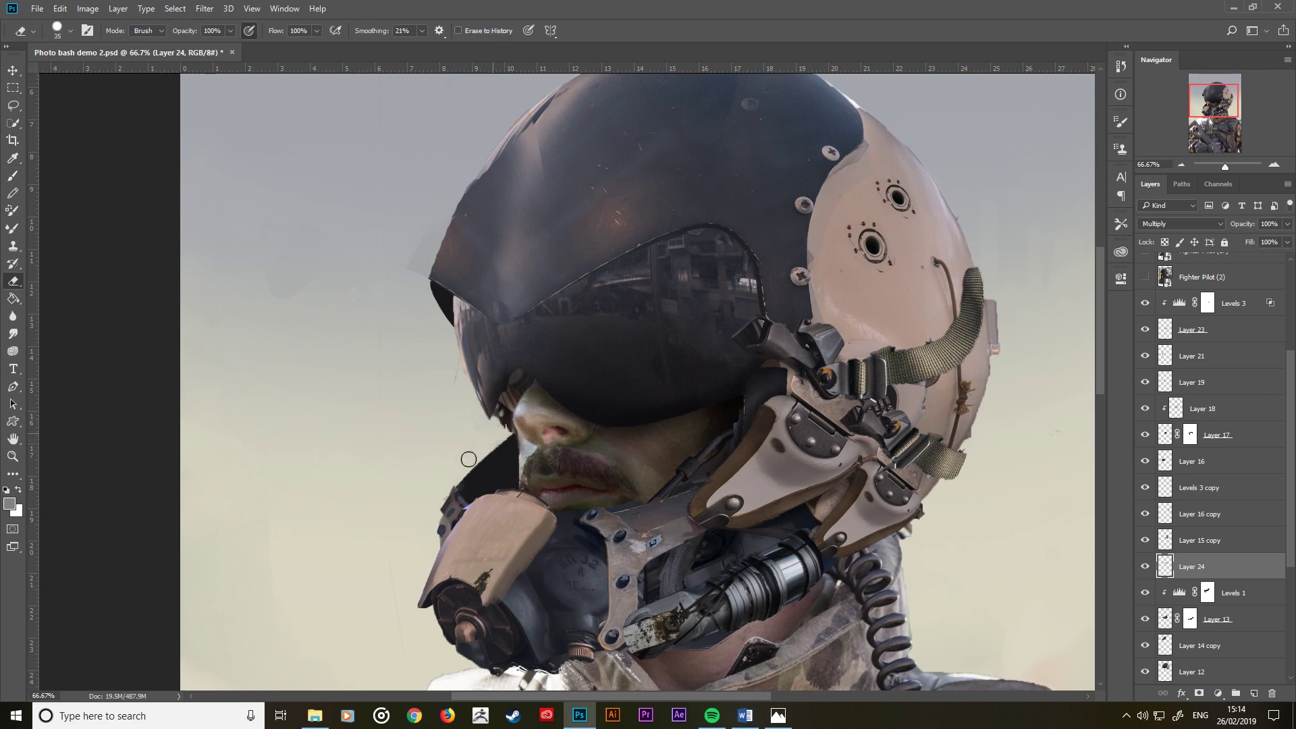
pyautogui.press(']')
# Step: Shade along the strap's lower edge and down the helmet's right edge
pyautogui.click(13, 176)
pyautogui.press('[')
pyautogui.press('[')
pyautogui.press('[')
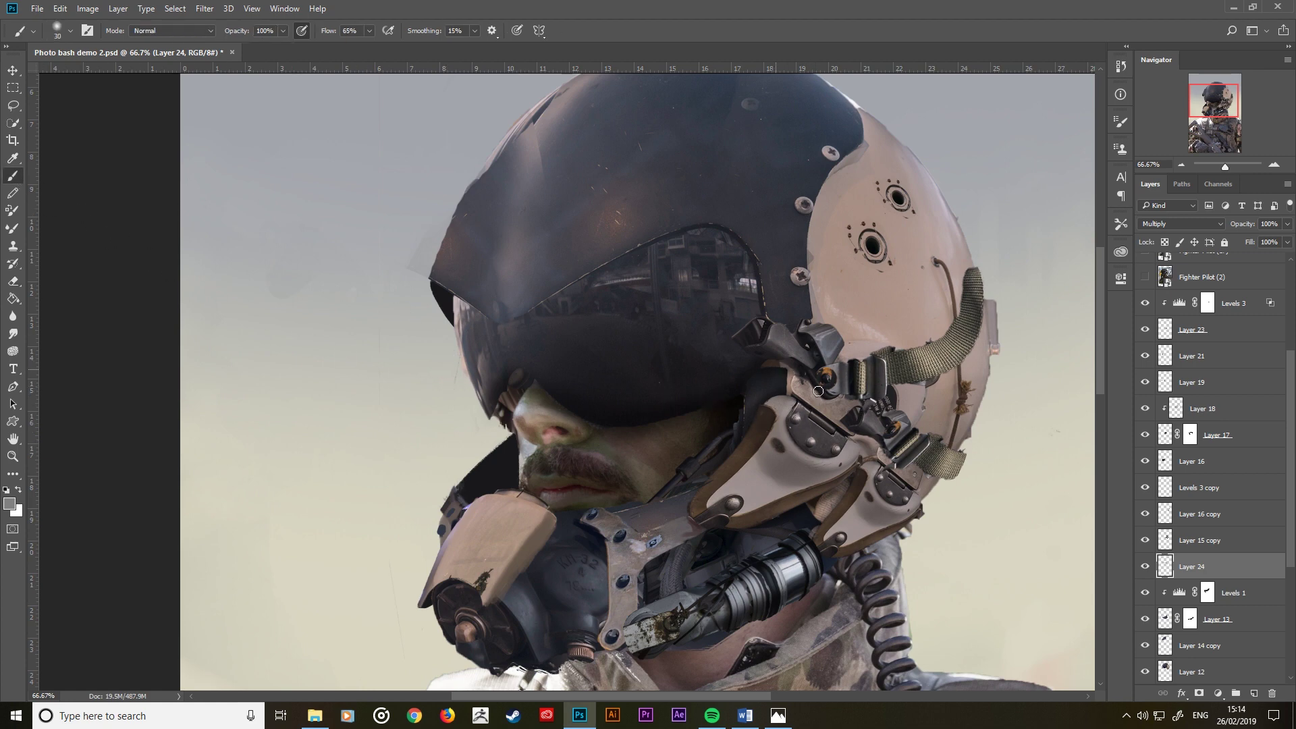
pyautogui.press(']')
pyautogui.moveTo(901, 386); pyautogui.dragTo(986, 311)
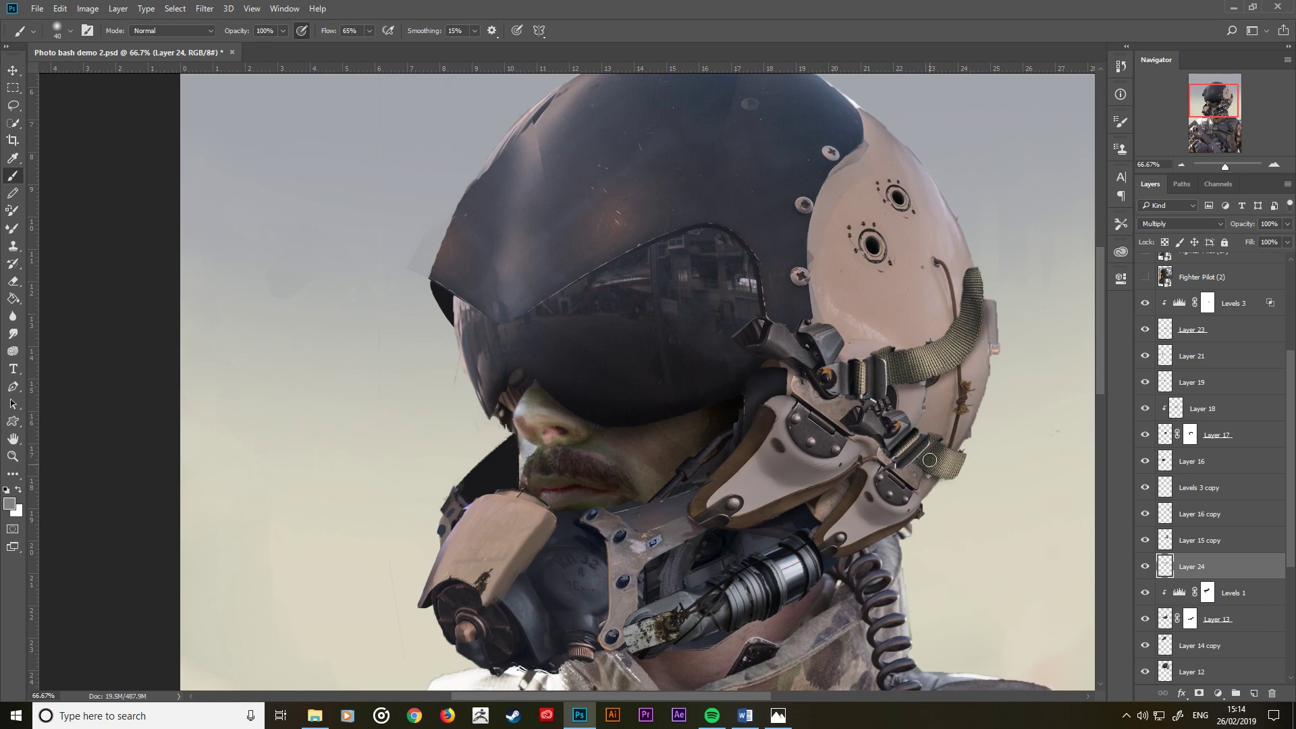
pyautogui.press(']')
pyautogui.press(']')
pyautogui.moveTo(984, 330); pyautogui.dragTo(973, 408)
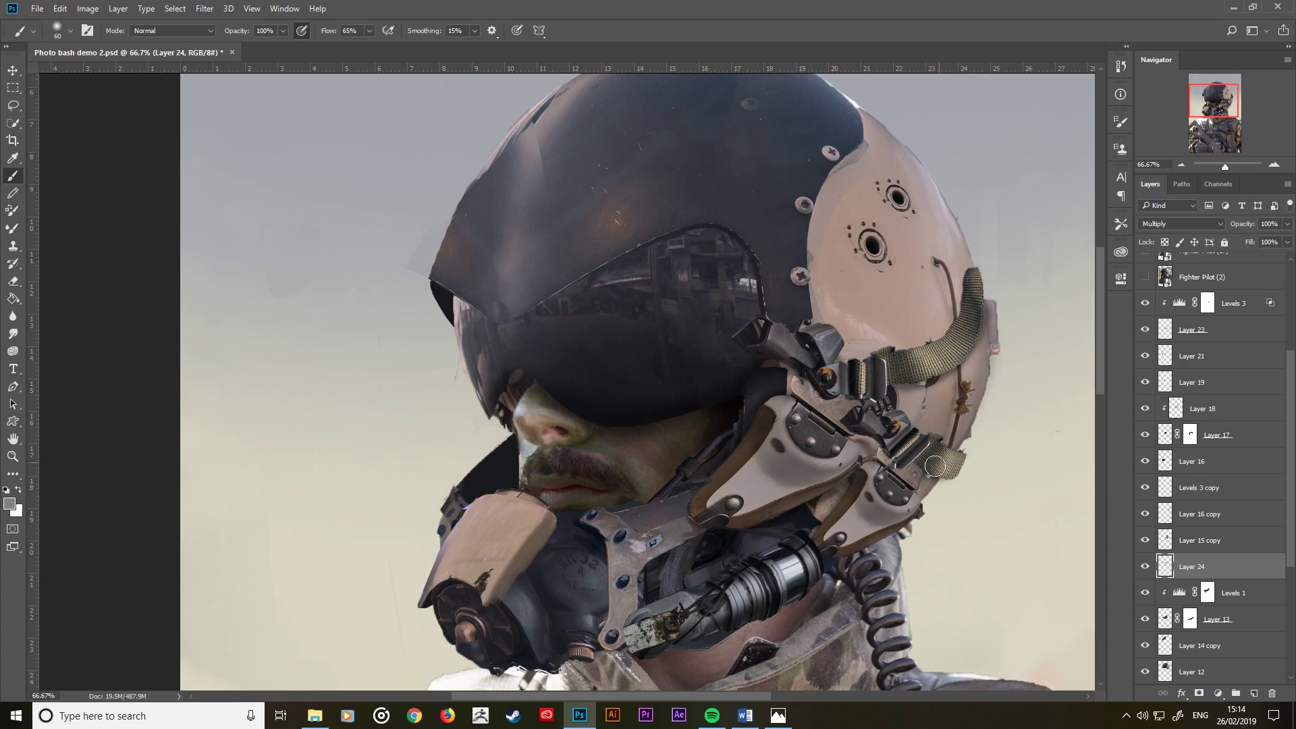
# Step: Check the helmet by zooming and toggling Layer 24 and Layer 15 copy visibility
pyautogui.hotkey('ctrl', '-')
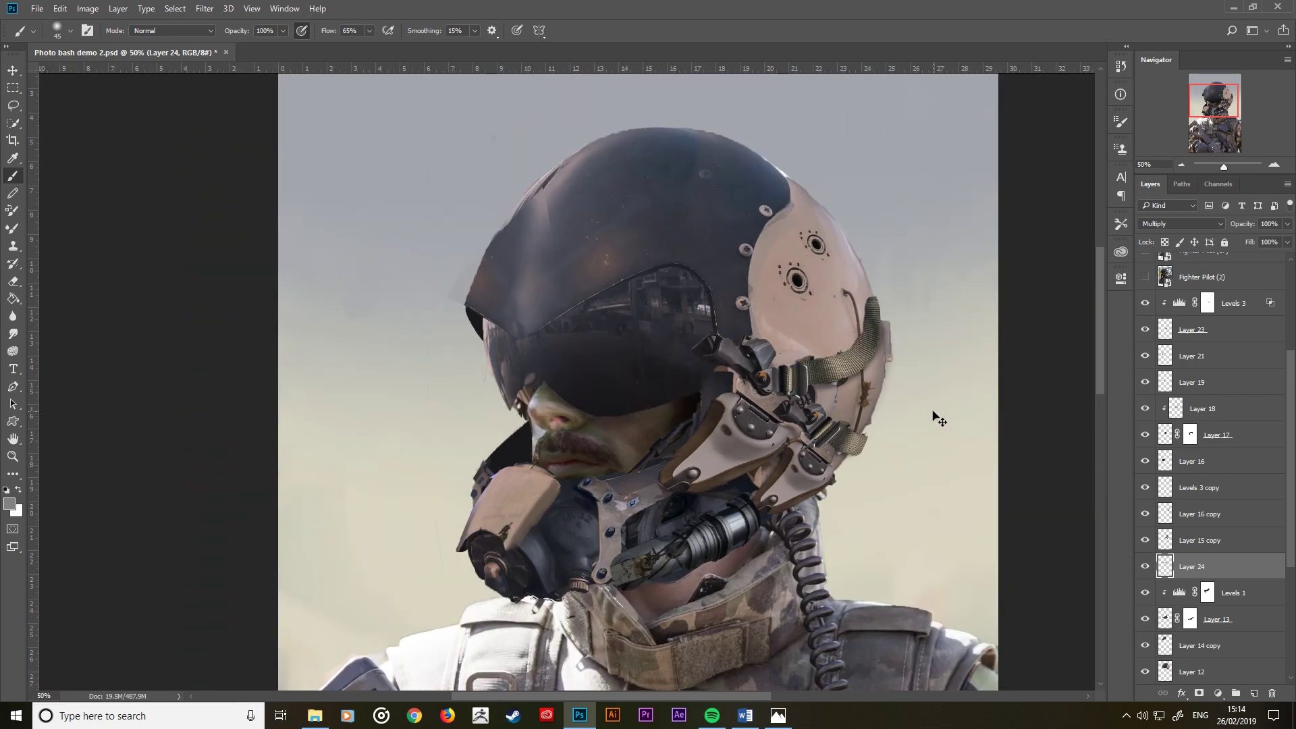
pyautogui.hotkey('ctrl', '-')
pyautogui.hotkey('ctrl', '-')
pyautogui.hotkey('ctrl', '-')
pyautogui.hotkey('ctrl', '+')
pyautogui.hotkey('ctrl', '+')
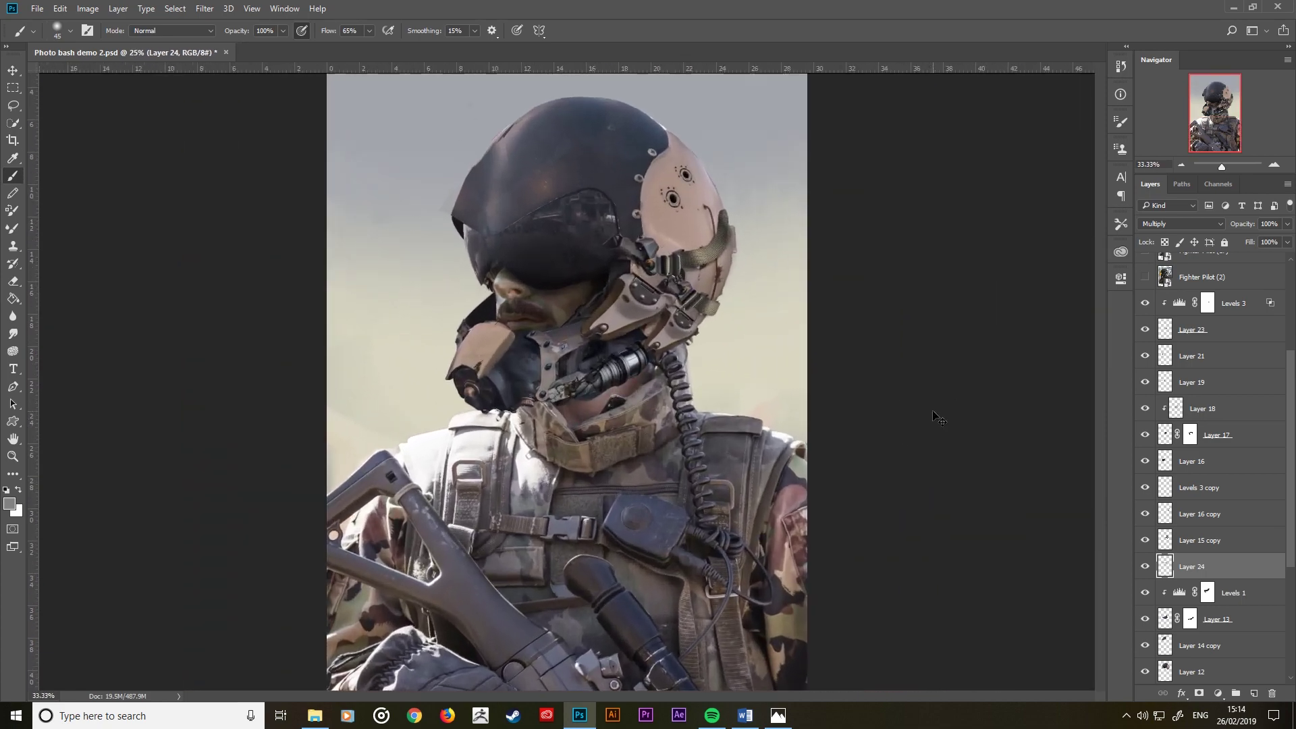
pyautogui.hotkey('ctrl', '+')
pyautogui.moveTo(802, 412); pyautogui.dragTo(830, 515)
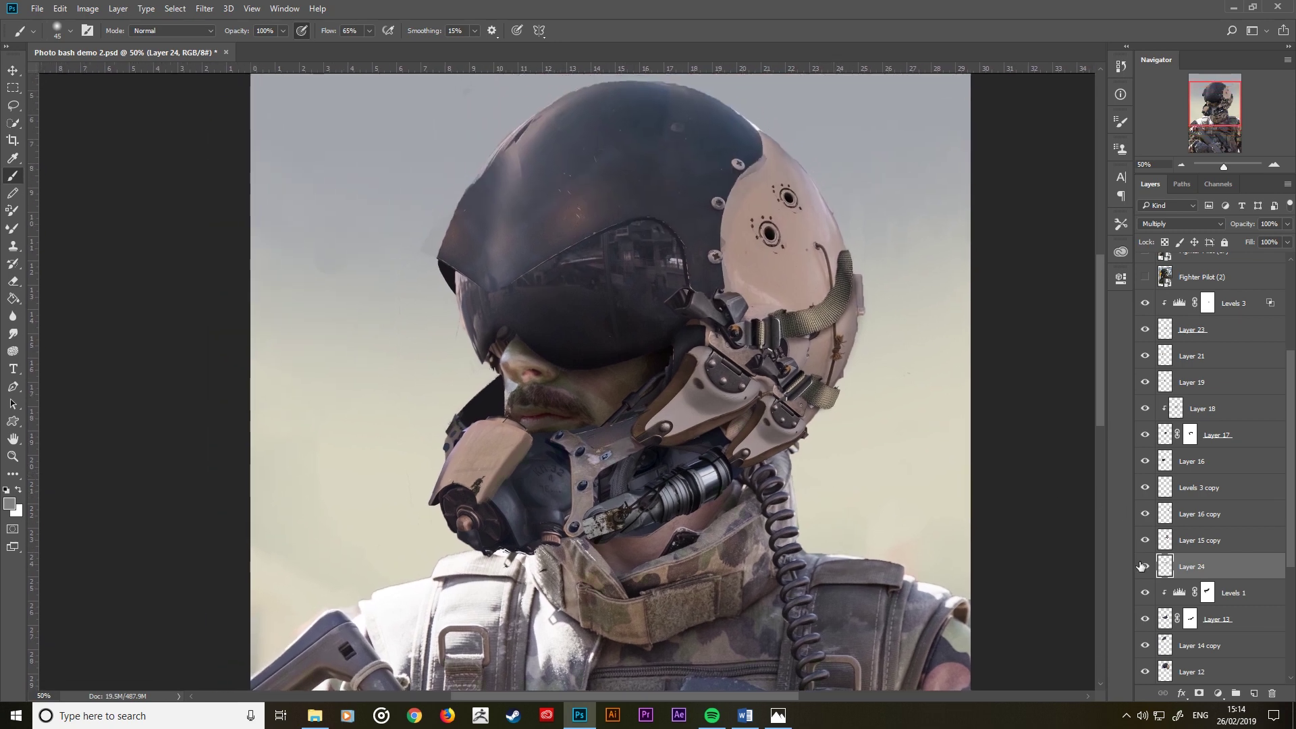
pyautogui.click(1146, 568)
pyautogui.click(1146, 540)
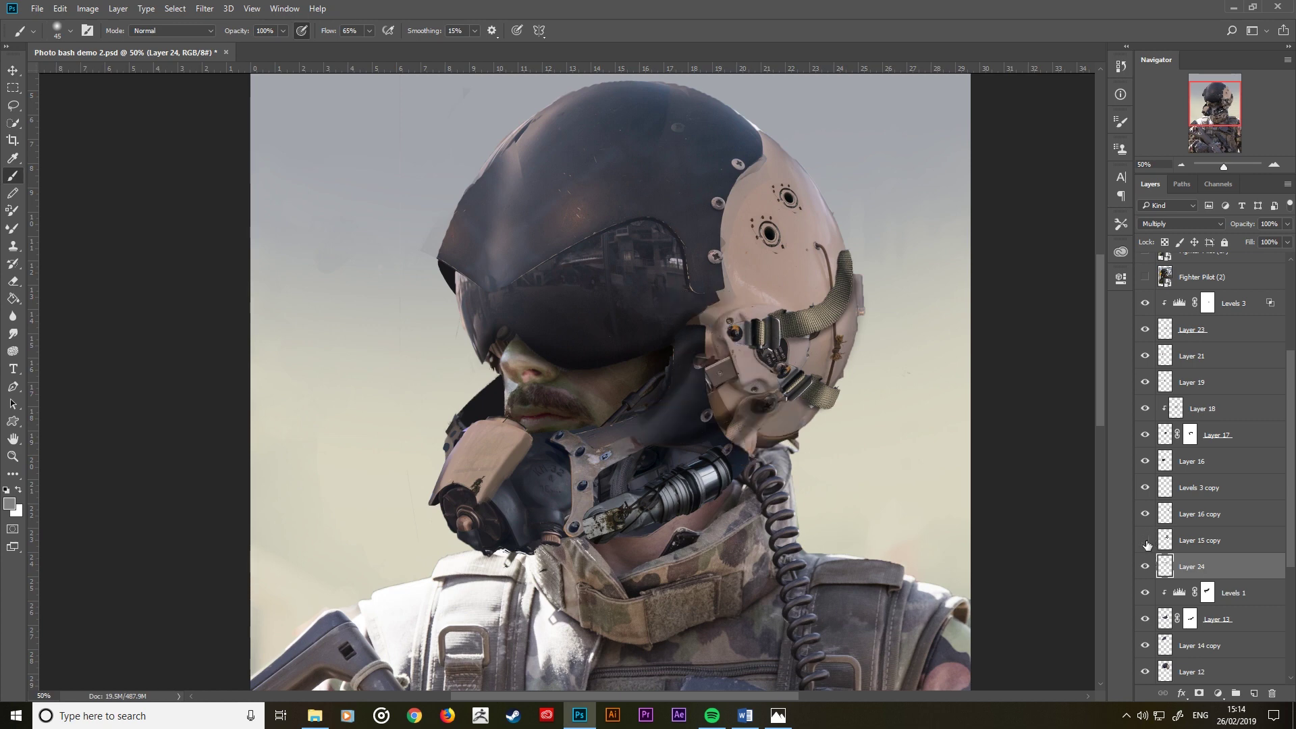
# Step: Create Layer 25 above Layer 15 copy and clip it to that layer
pyautogui.click(1193, 540)
pyautogui.click(1252, 693)
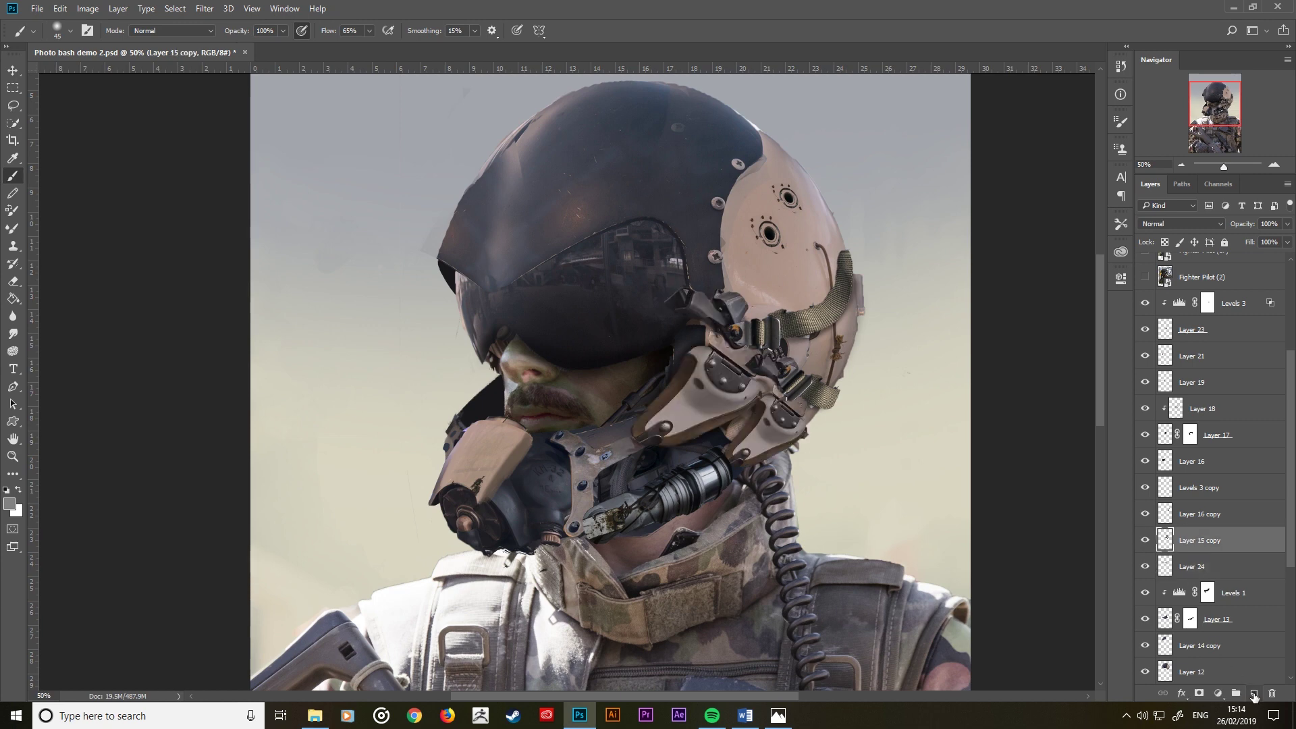
pyautogui.keyDown('alt'); pyautogui.click(1220, 550); pyautogui.keyUp('alt')
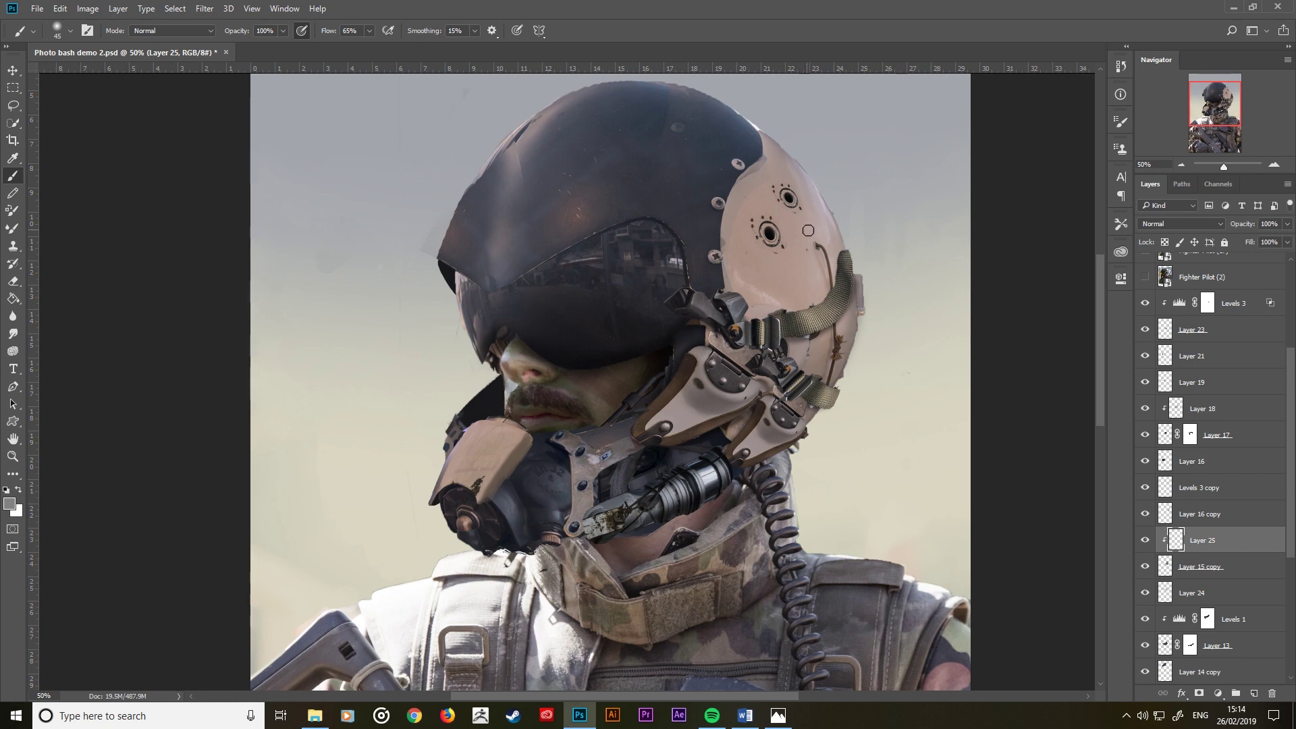
# Step: Clip Layer 25, choose the Watercolor brush, and paint tan over the dark face-plate bracket
pyautogui.keyDown('alt'); pyautogui.click(828, 200); pyautogui.keyUp('alt')
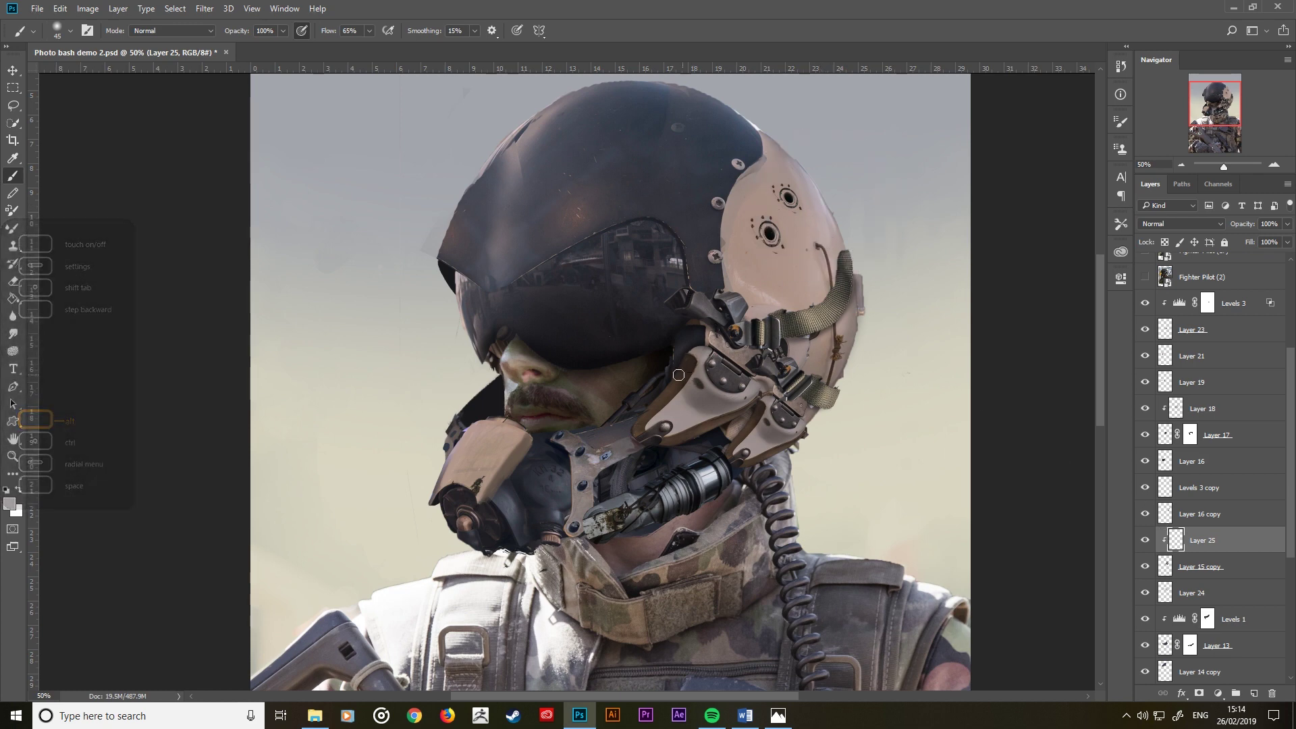
pyautogui.rightClick(574, 257)
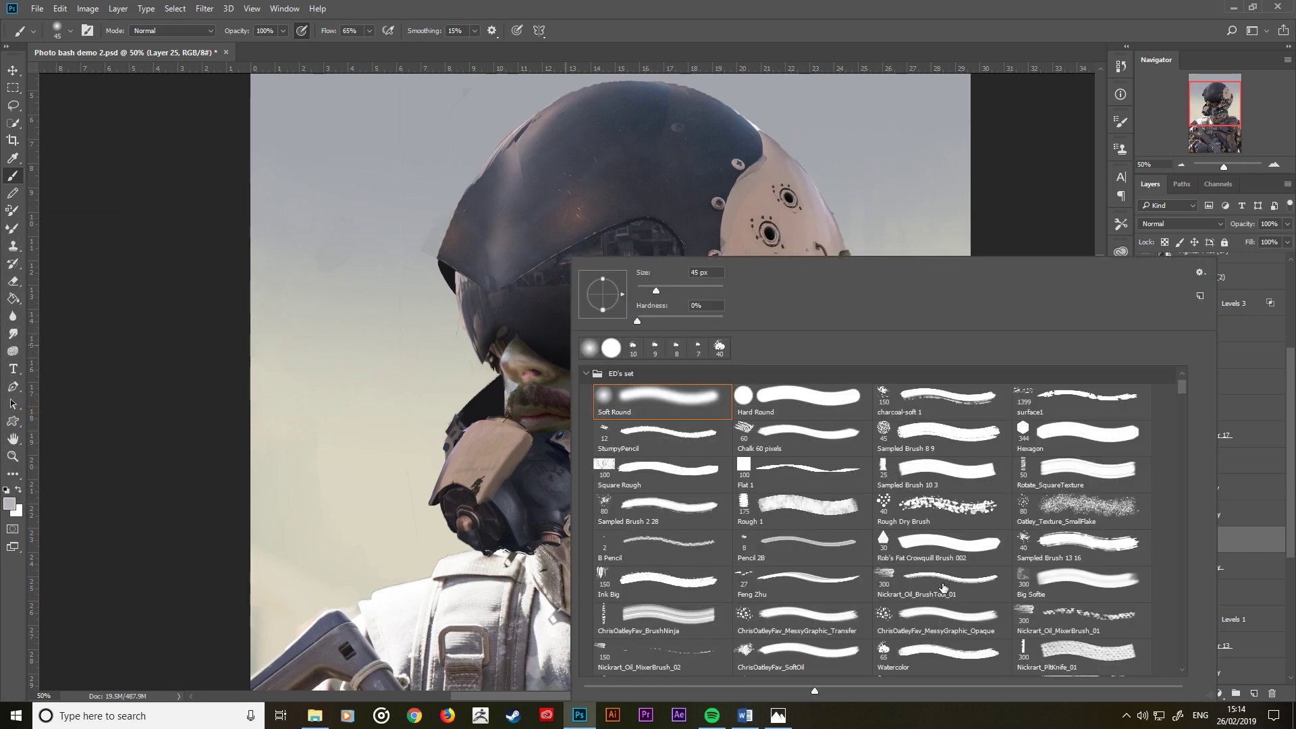
pyautogui.click(924, 653)
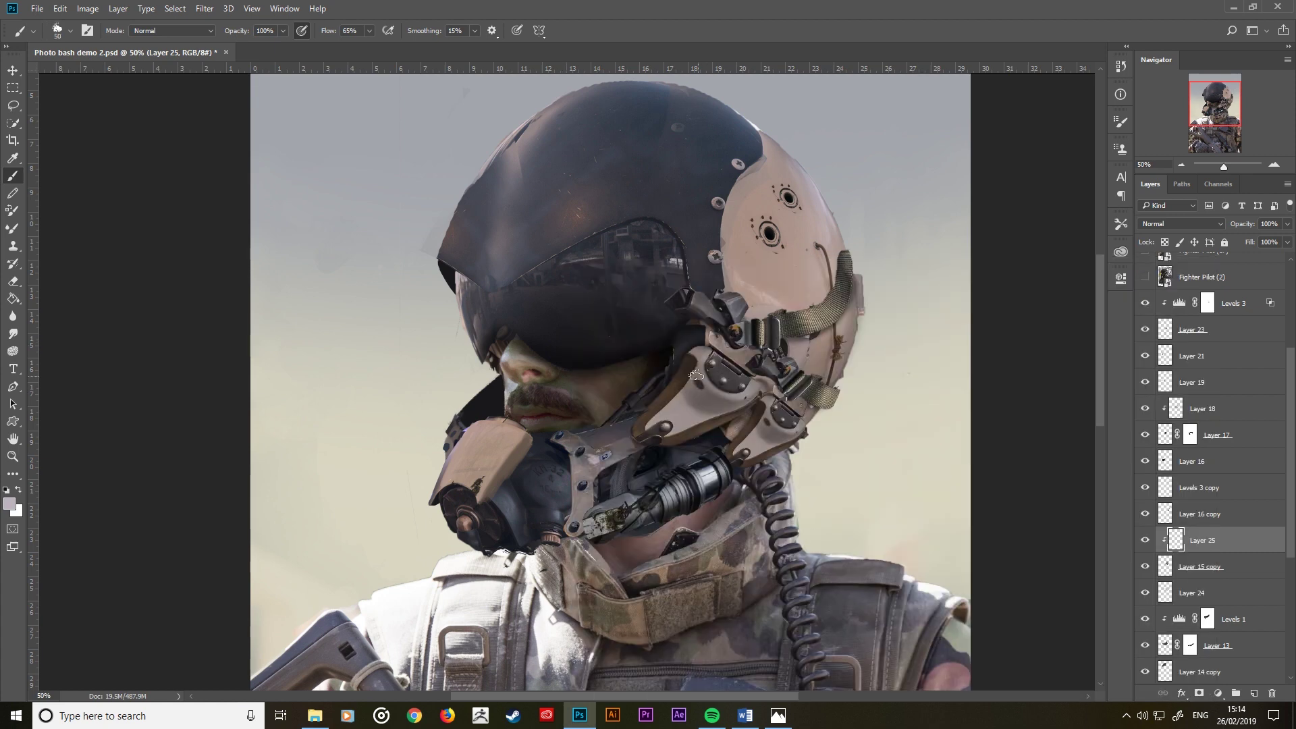
pyautogui.press(']')
pyautogui.moveTo(675, 379); pyautogui.dragTo(632, 428)
pyautogui.keyDown('alt'); pyautogui.click(754, 424); pyautogui.keyUp('alt')
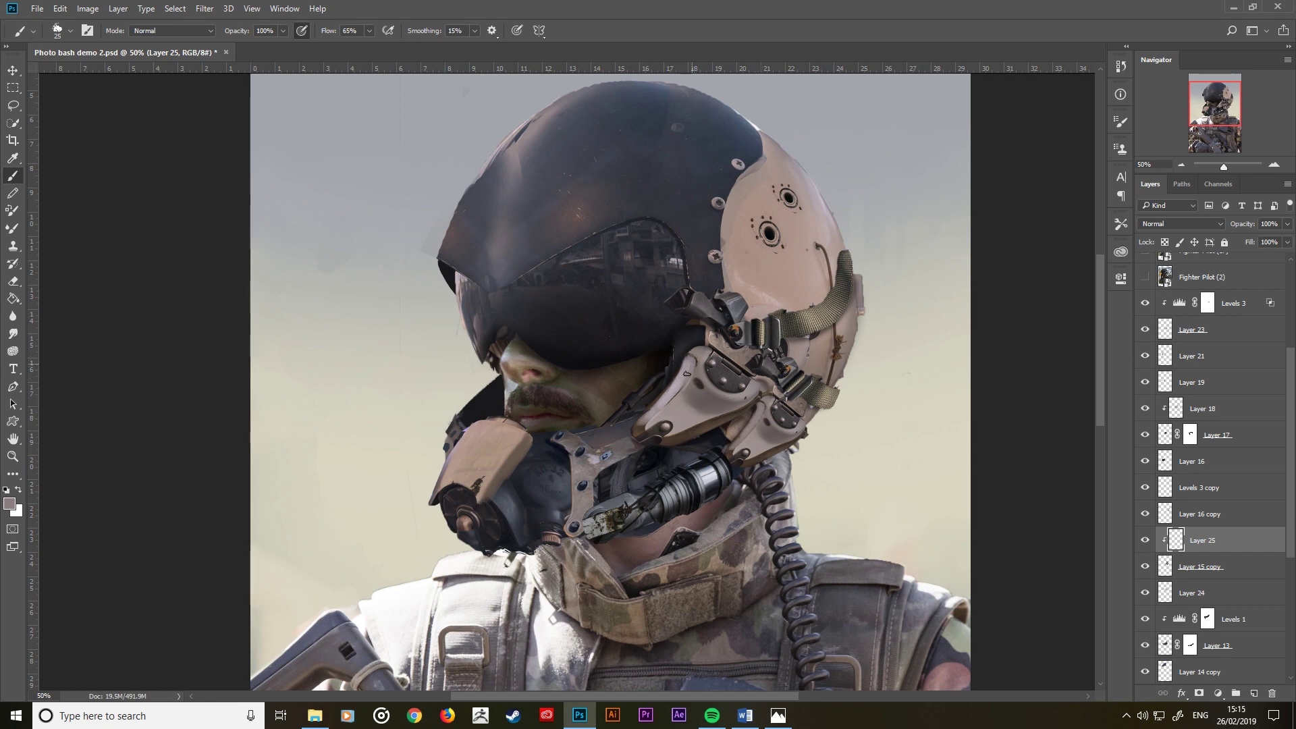
pyautogui.moveTo(684, 366); pyautogui.dragTo(661, 398)
# Step: Resample greys and tans from the helmet and keep lightening the bracket at varied brush sizes
pyautogui.press('alt')
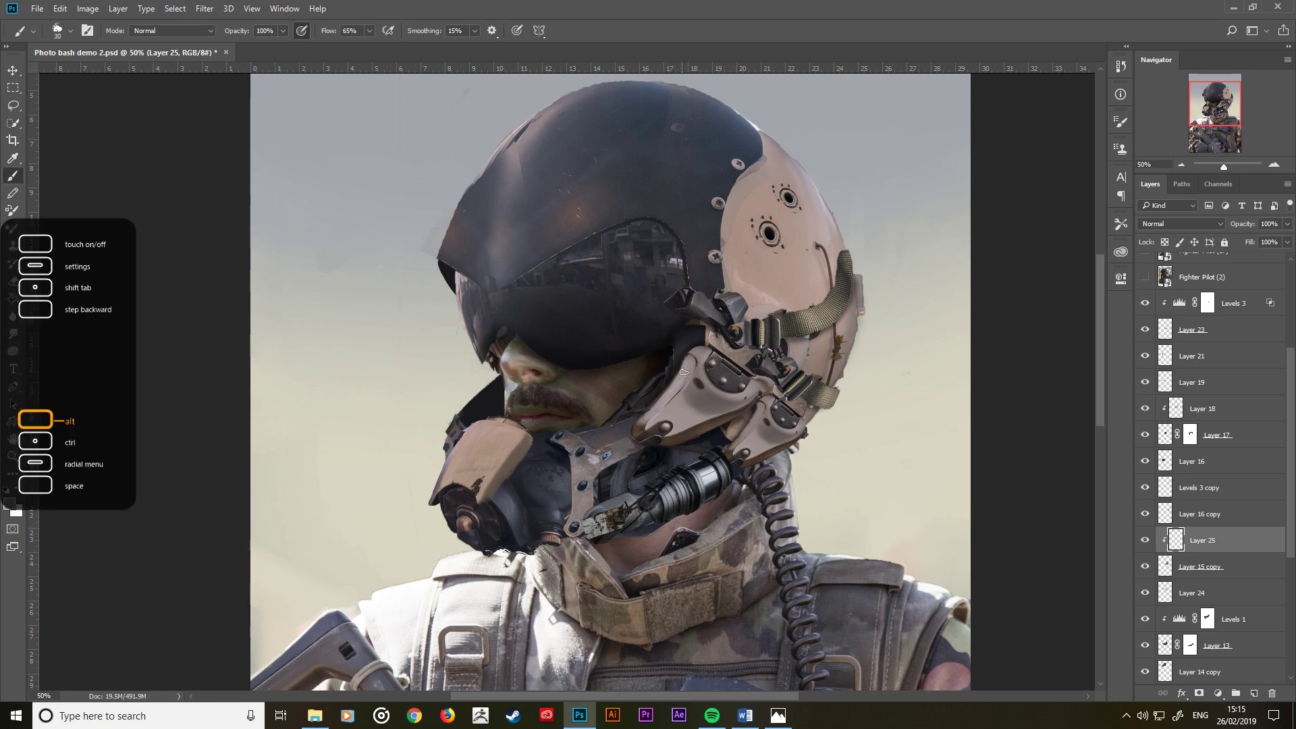
pyautogui.keyDown('alt'); pyautogui.click(685, 365); pyautogui.keyUp('alt')
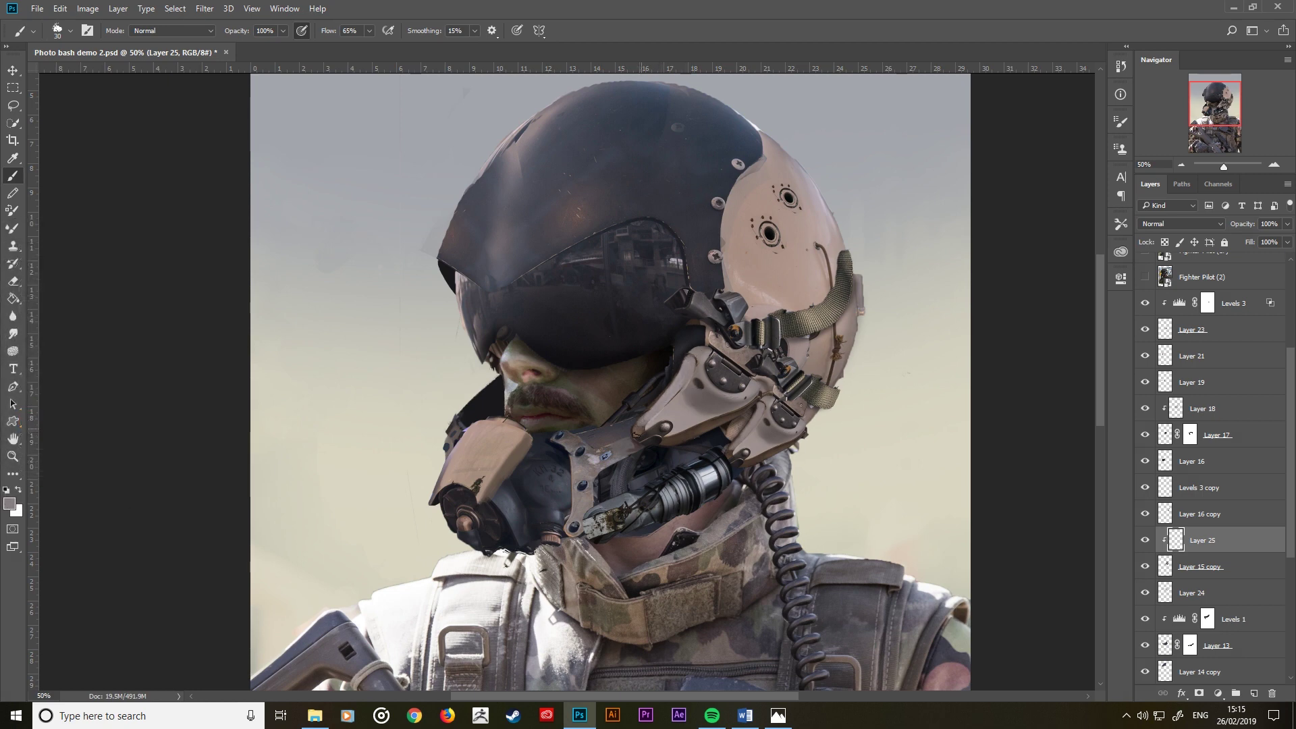
pyautogui.press('alt')
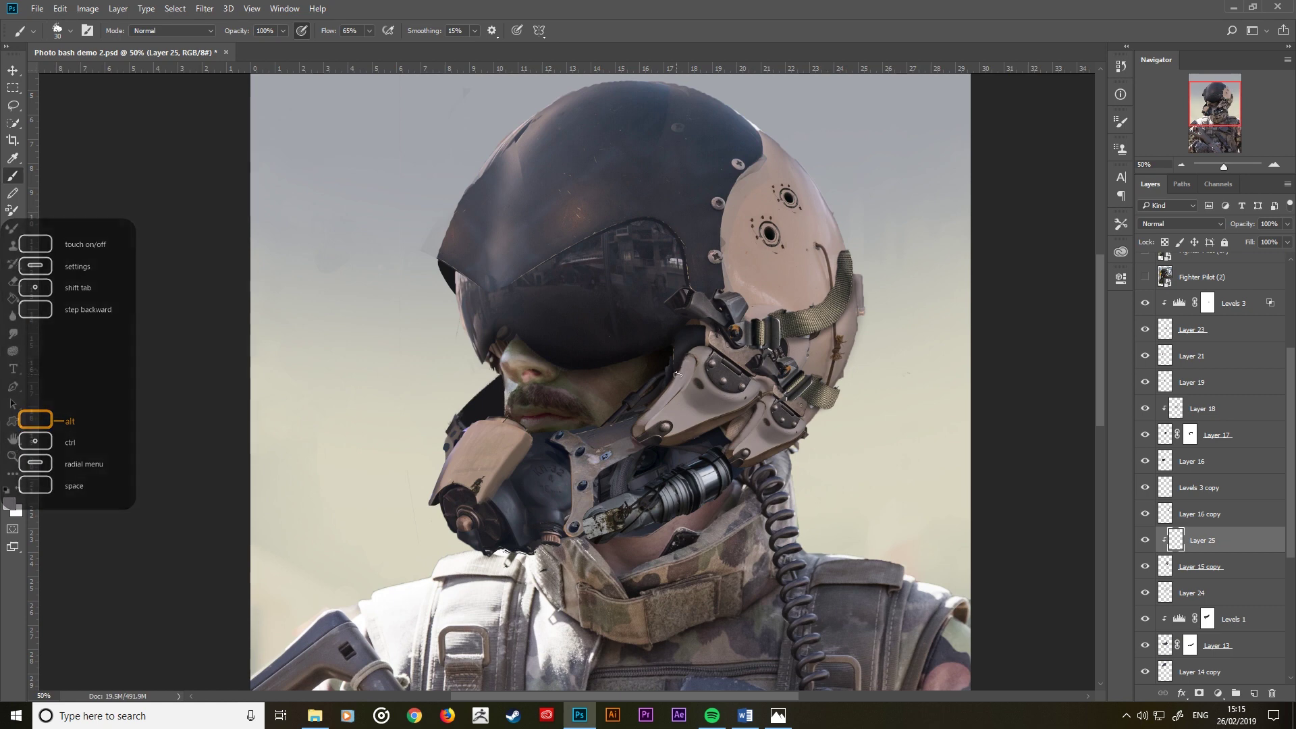
pyautogui.press('[')
pyautogui.press('[')
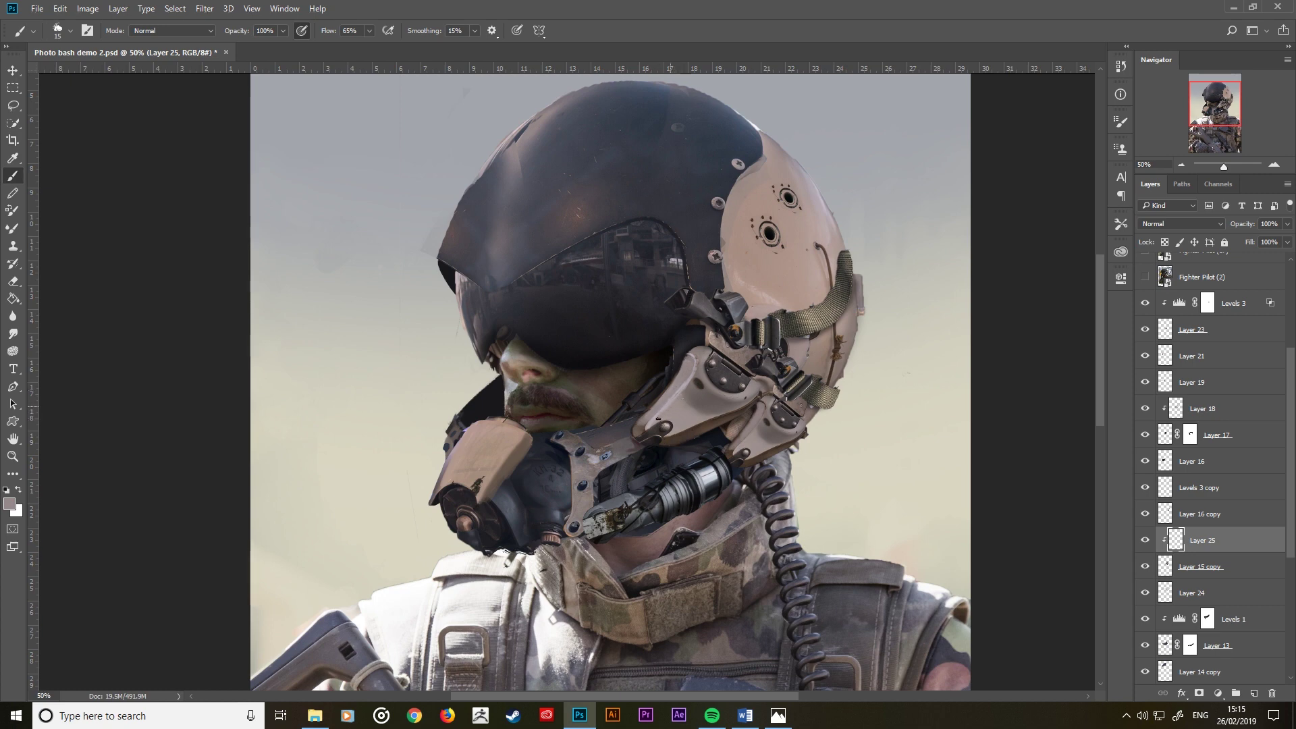
pyautogui.keyDown('alt'); pyautogui.click(692, 428); pyautogui.keyUp('alt')
pyautogui.press(']')
pyautogui.keyDown('alt'); pyautogui.click(688, 355); pyautogui.keyUp('alt')
pyautogui.keyDown('alt'); pyautogui.click(695, 376); pyautogui.keyUp('alt')
pyautogui.keyDown('alt'); pyautogui.click(656, 415); pyautogui.keyUp('alt')
pyautogui.press(']')
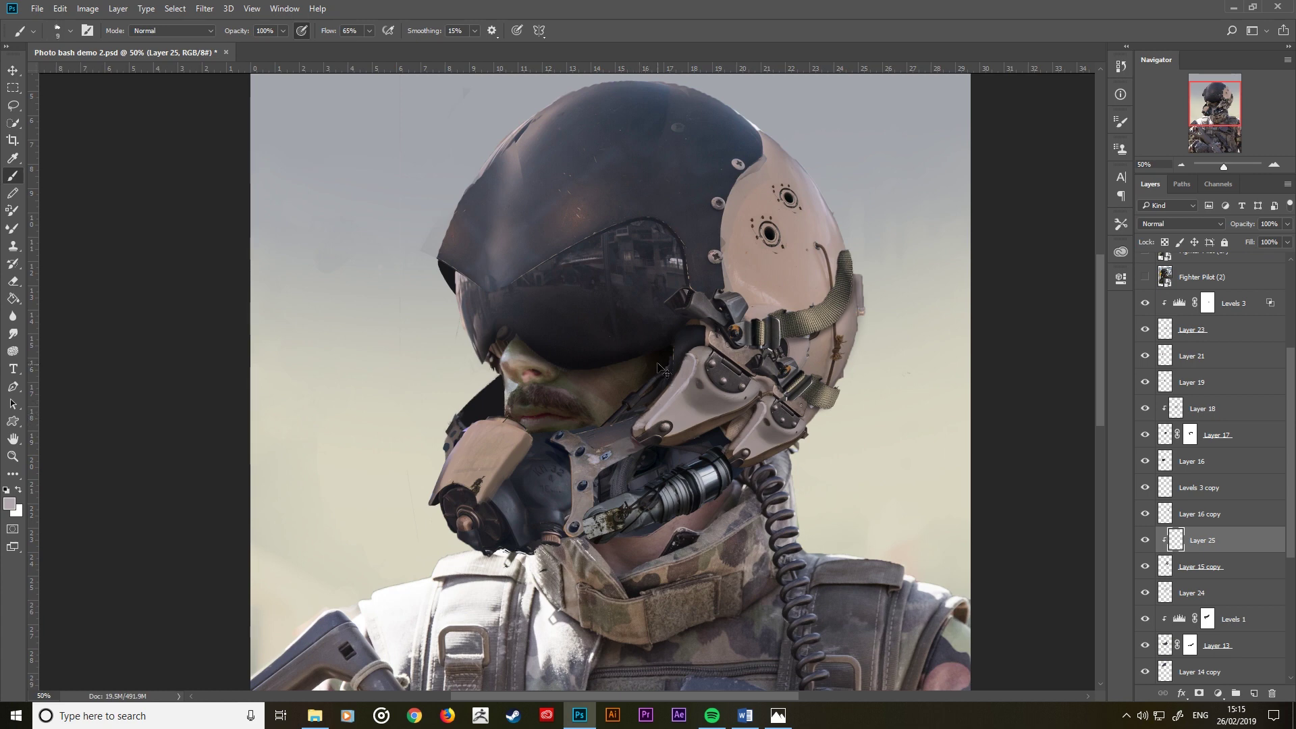
# Step: Flip the whole image horizontally to check it, then zoom back in on the face and mask
pyautogui.hotkey('ctrl', '-')
pyautogui.hotkey('ctrl', '-')
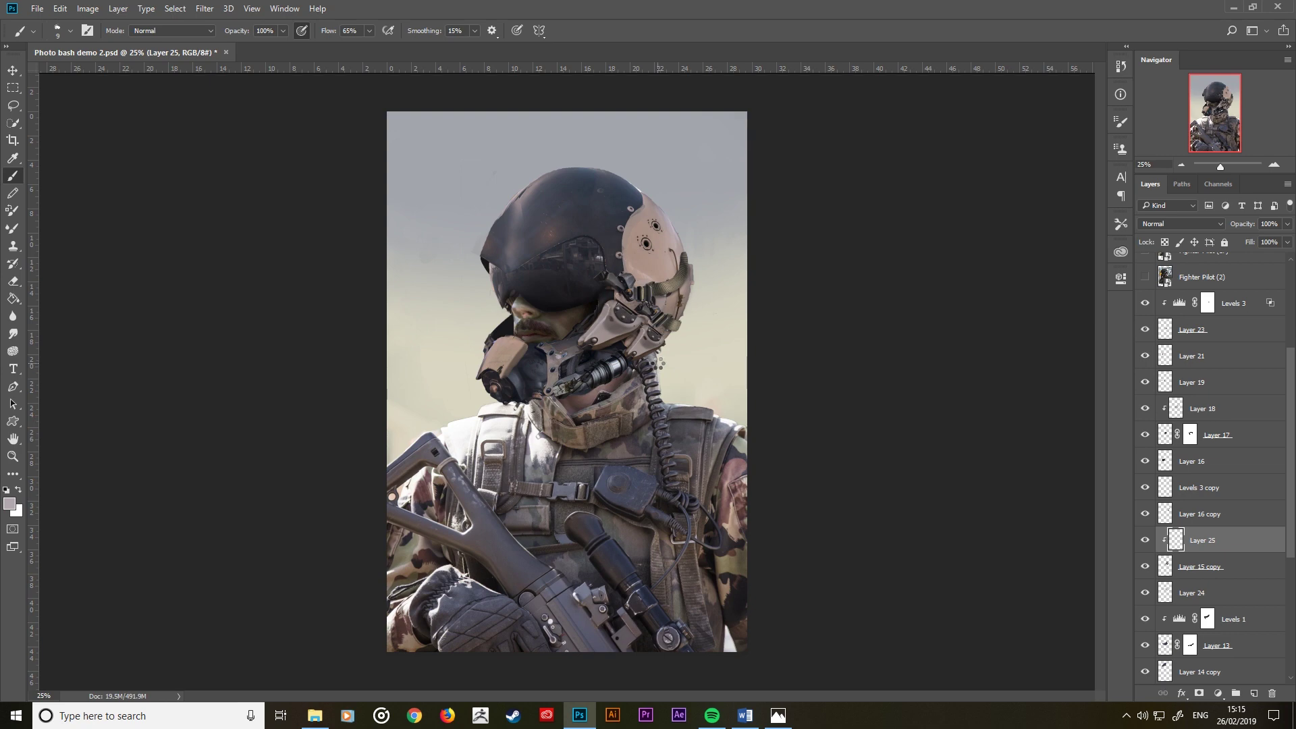
pyautogui.press('h')
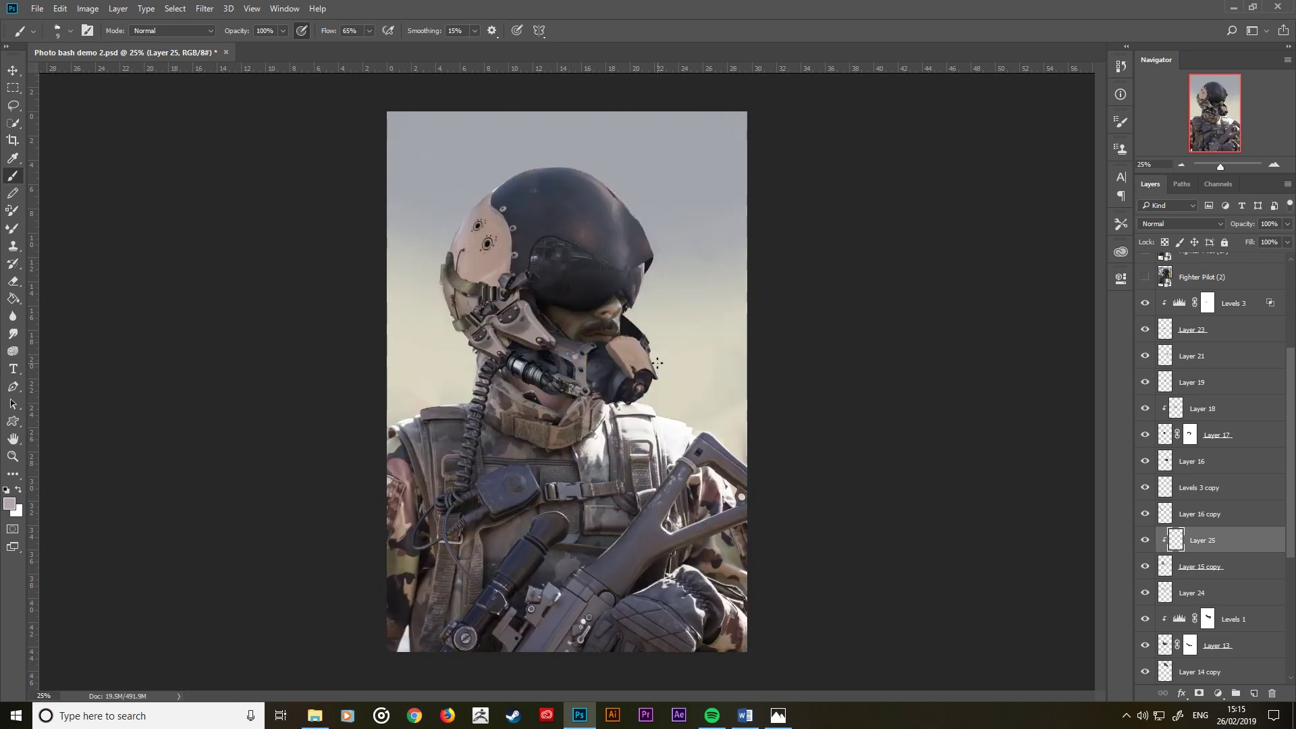
pyautogui.hotkey('ctrl', '+')
pyautogui.hotkey('ctrl', '+')
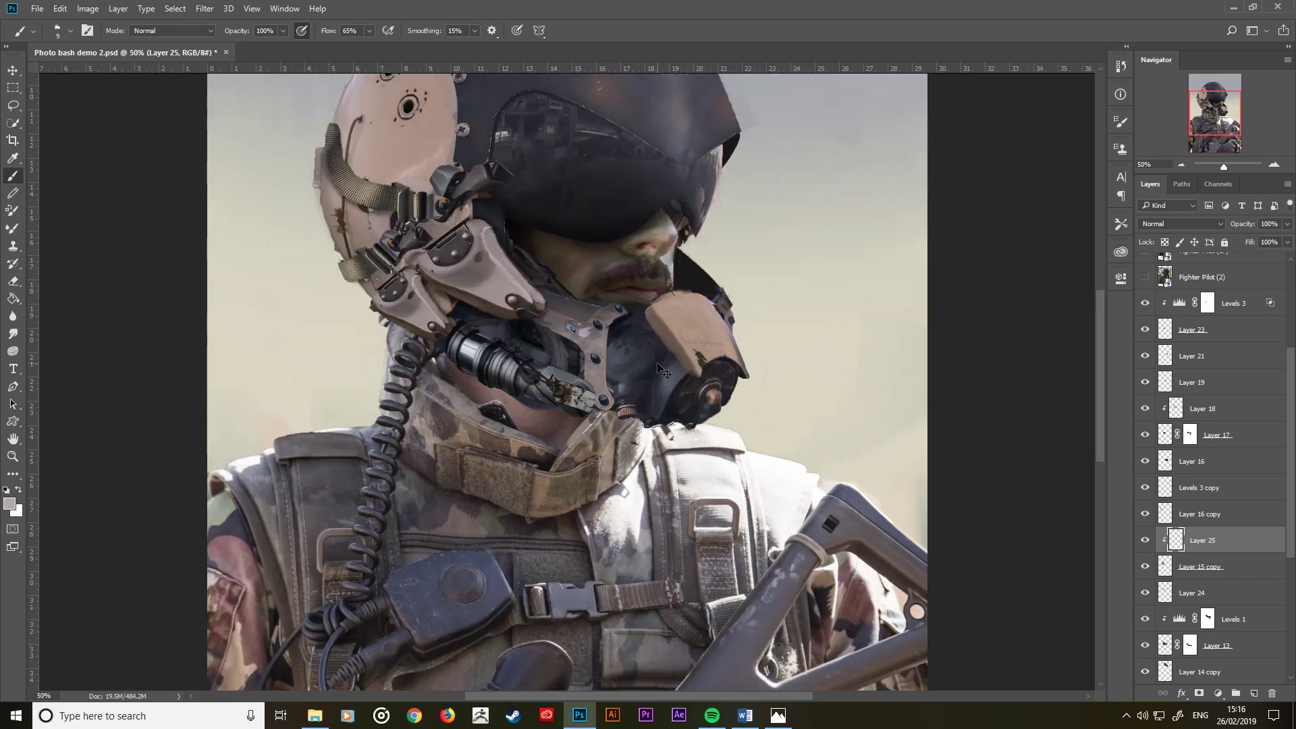
pyautogui.hotkey('ctrl', '+')
pyautogui.moveTo(638, 422); pyautogui.dragTo(623, 472)
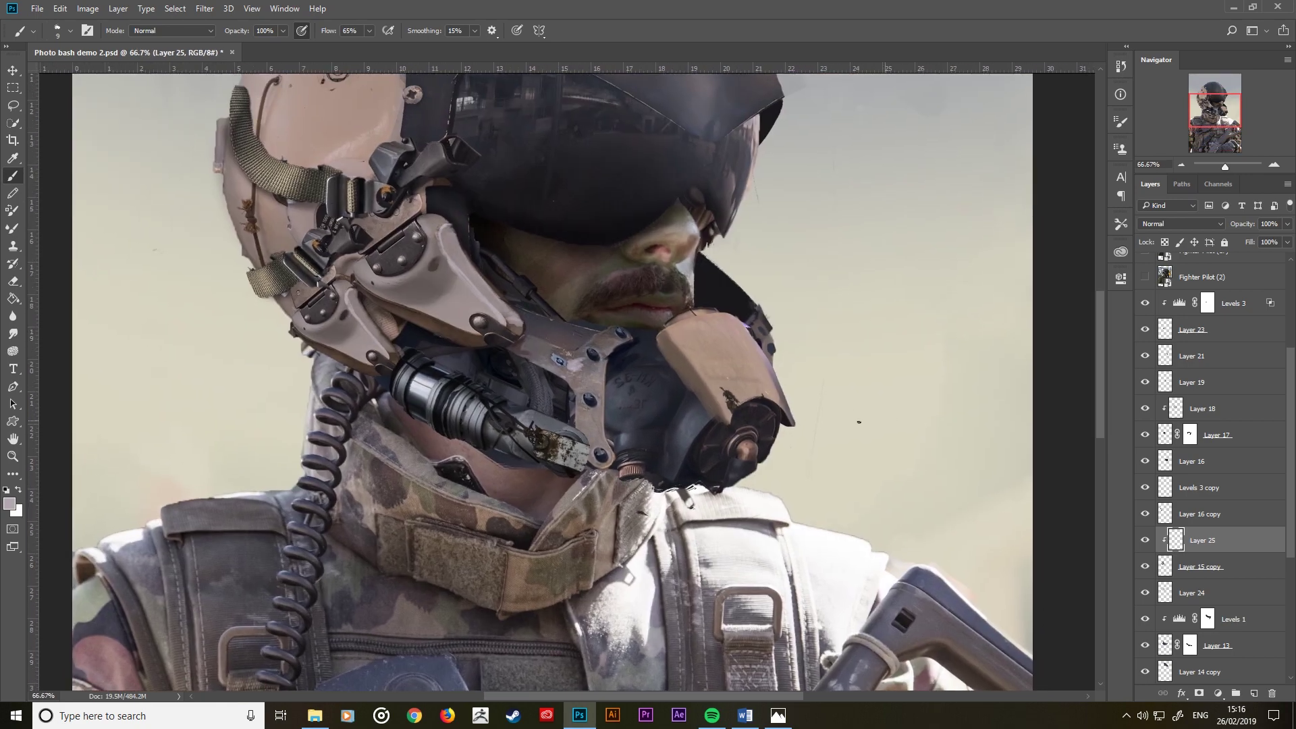
# Step: Toggle Layers 19, 18 and 16 on and off to inspect the mask, then select Layer 16
pyautogui.click(1146, 383)
pyautogui.click(1147, 409)
pyautogui.click(1145, 462)
pyautogui.click(1145, 462)
pyautogui.click(1147, 464)
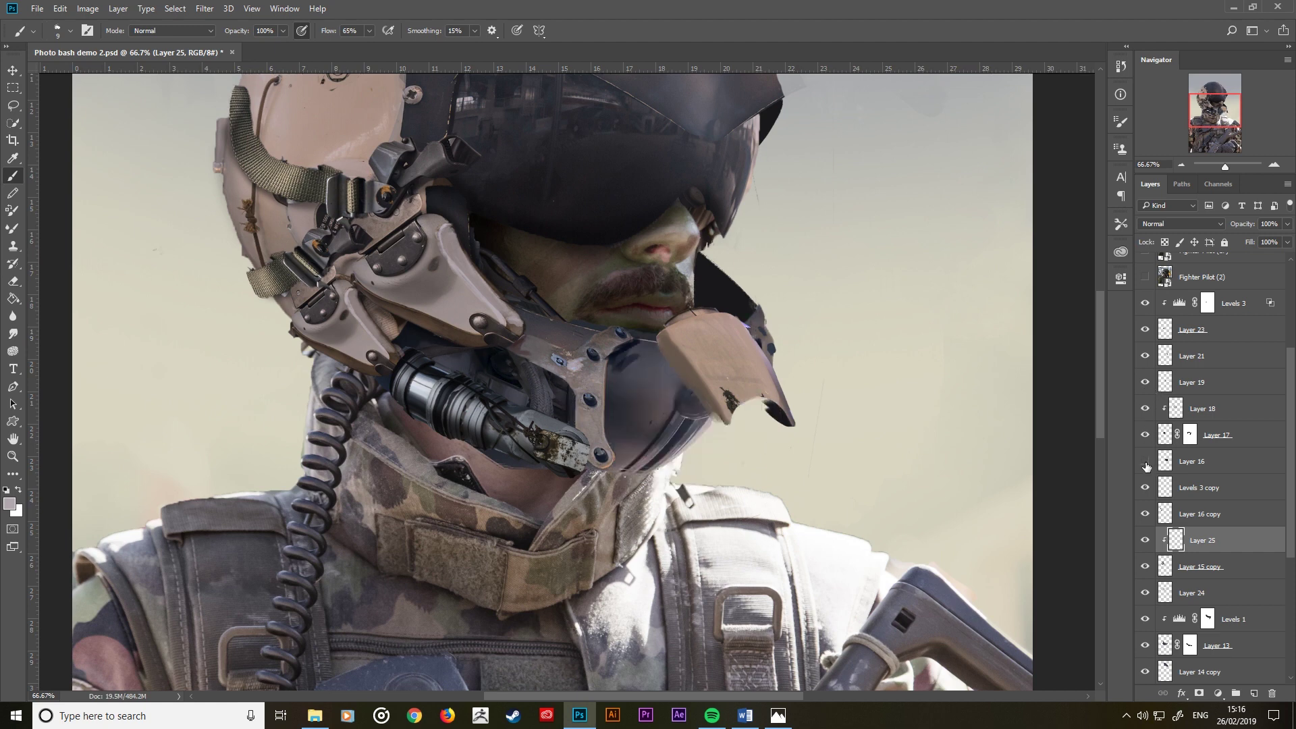
pyautogui.click(1145, 464)
pyautogui.click(1212, 468)
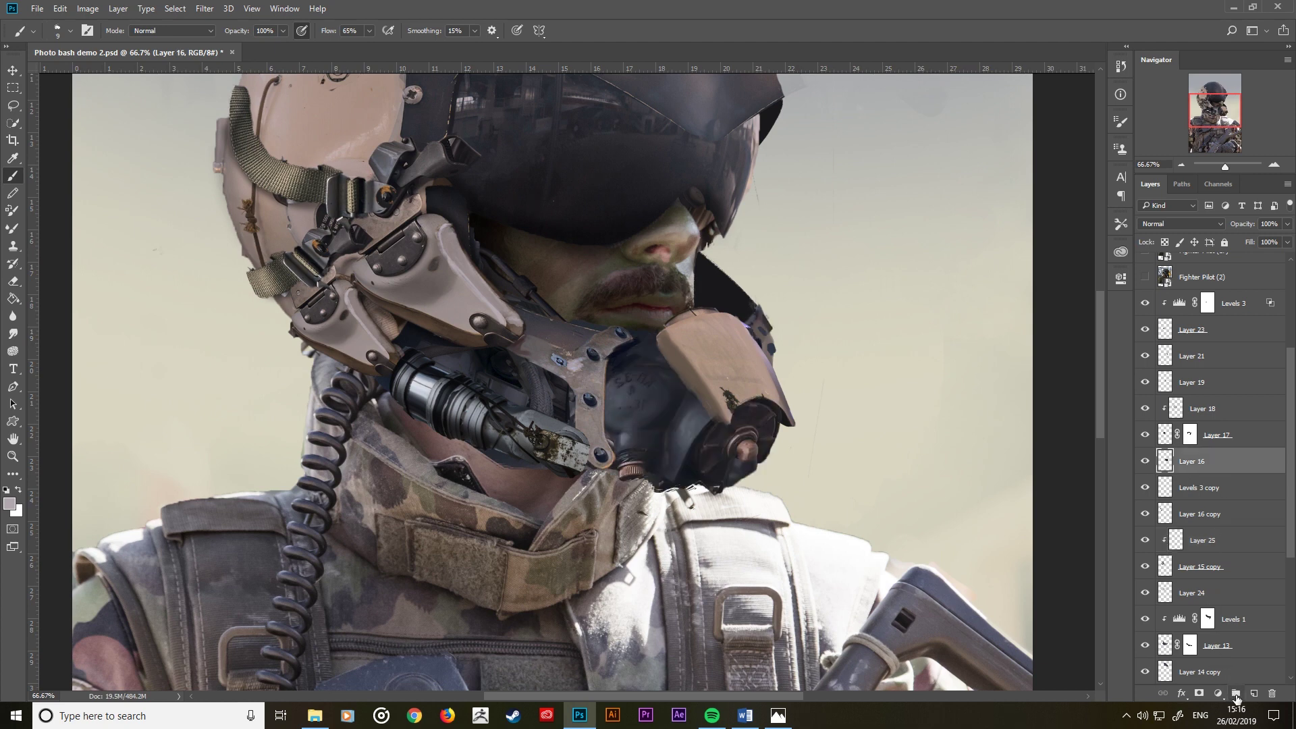
# Step: Add a Multiply layer above Layer 16 and set a mid grey foreground colour
pyautogui.hotkey('ctrl', 'shift', 'alt', 'n')
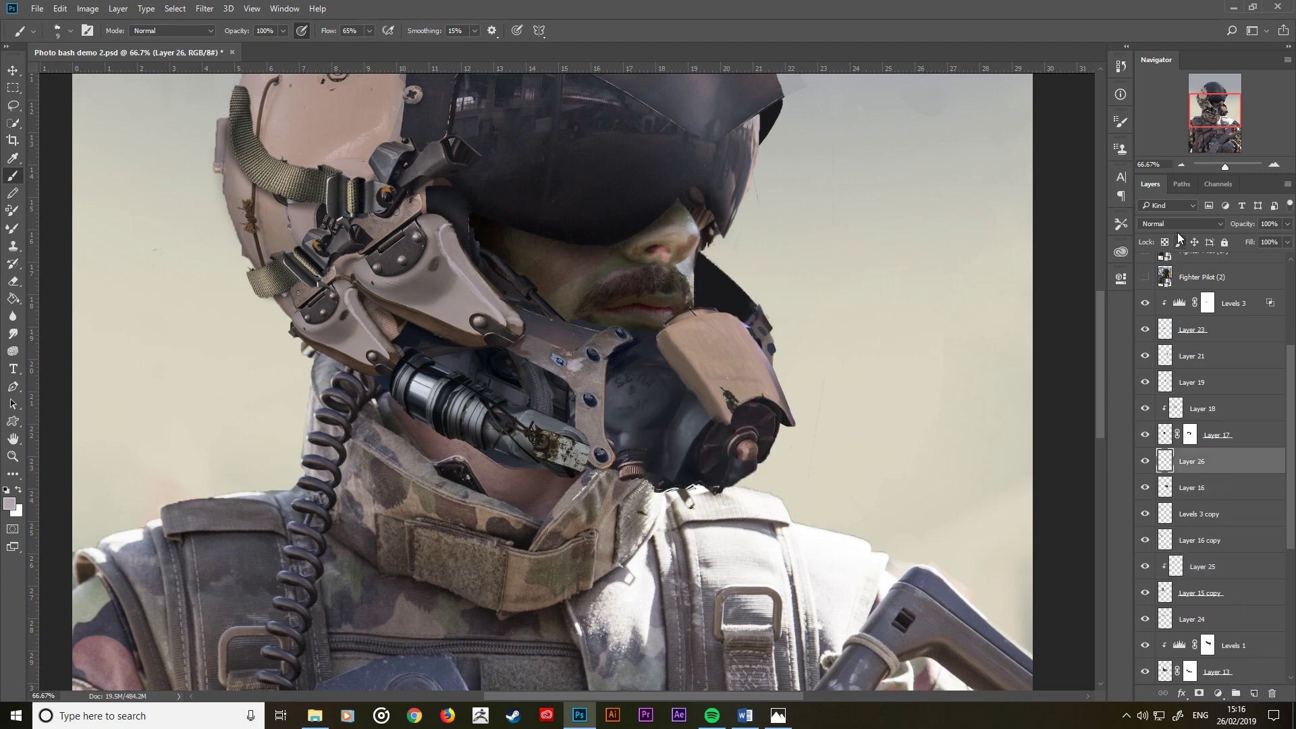
pyautogui.click(1181, 224)
pyautogui.click(1161, 257)
pyautogui.click(10, 503)
pyautogui.click(816, 270)
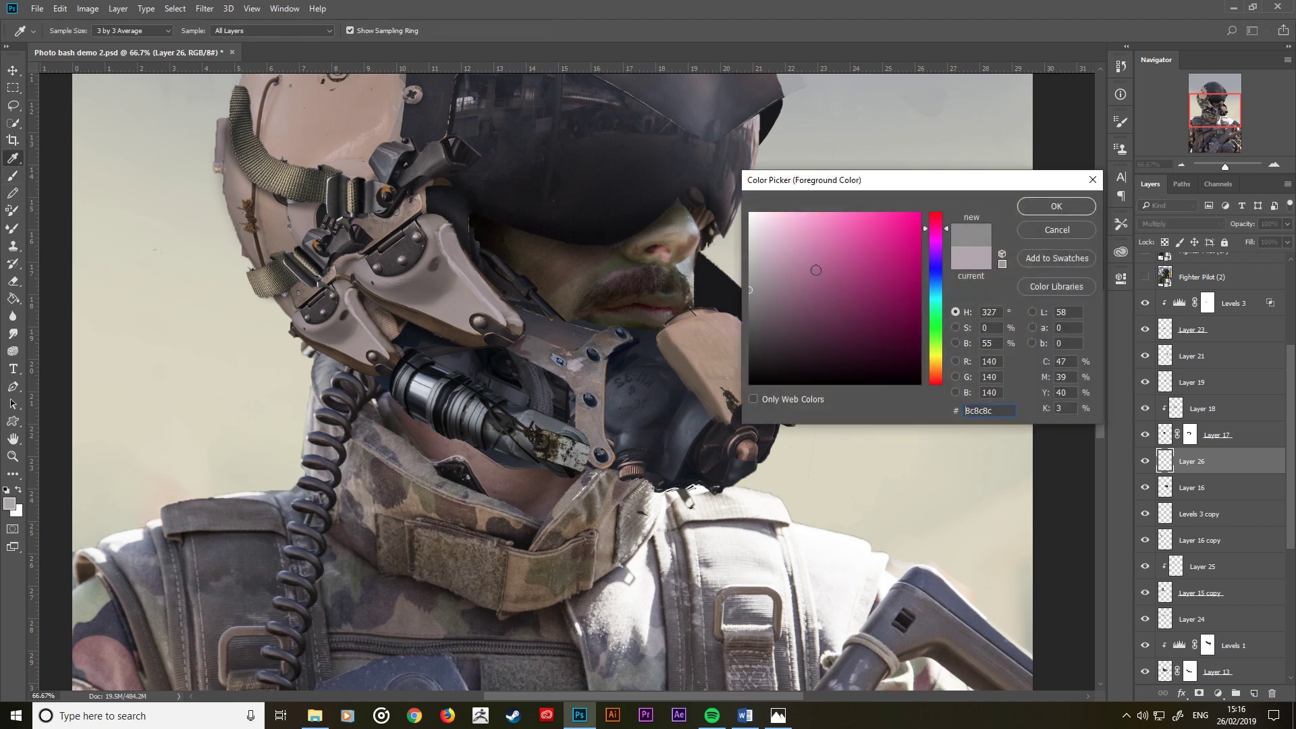
pyautogui.press('Return')
# Step: Paint grey over the mask's lower-edge white specks and shadowed areas, comparing with Layer 18
pyautogui.press('.')
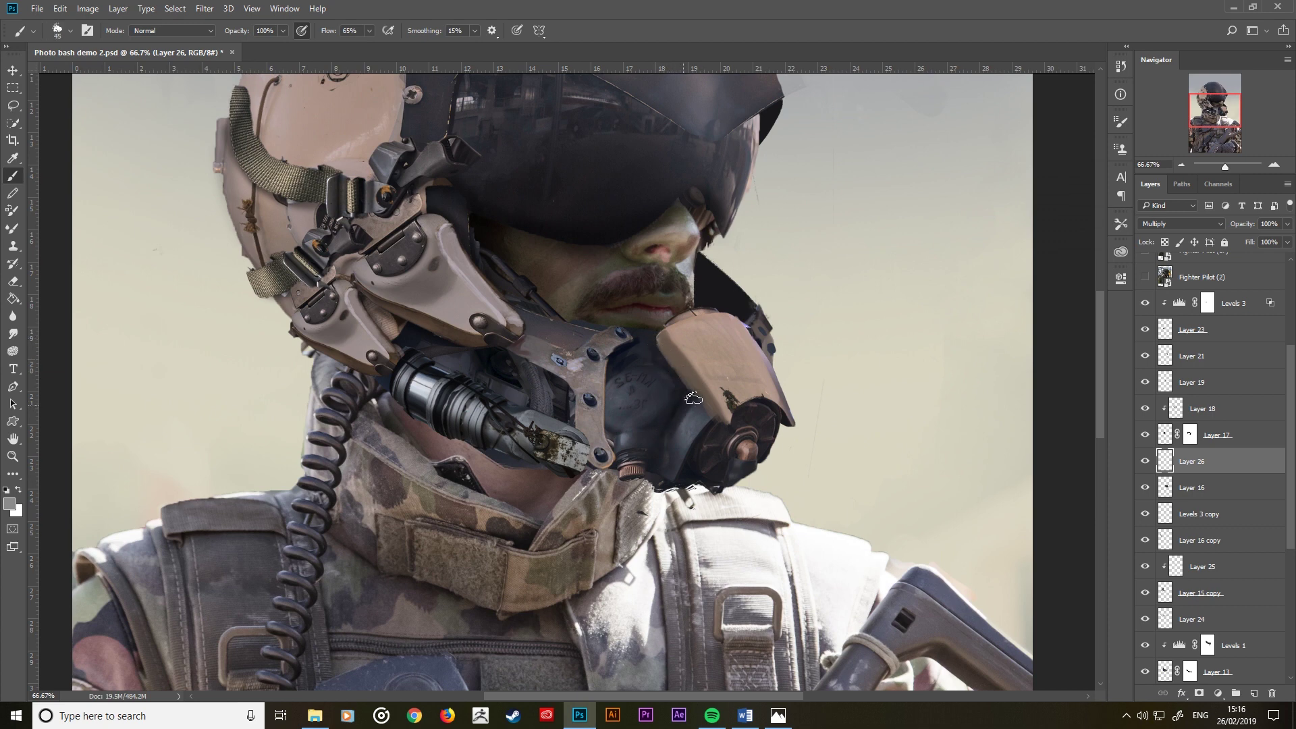
pyautogui.press('[')
pyautogui.moveTo(682, 484); pyautogui.dragTo(702, 486)
pyautogui.press(']')
pyautogui.moveTo(741, 412); pyautogui.dragTo(728, 438)
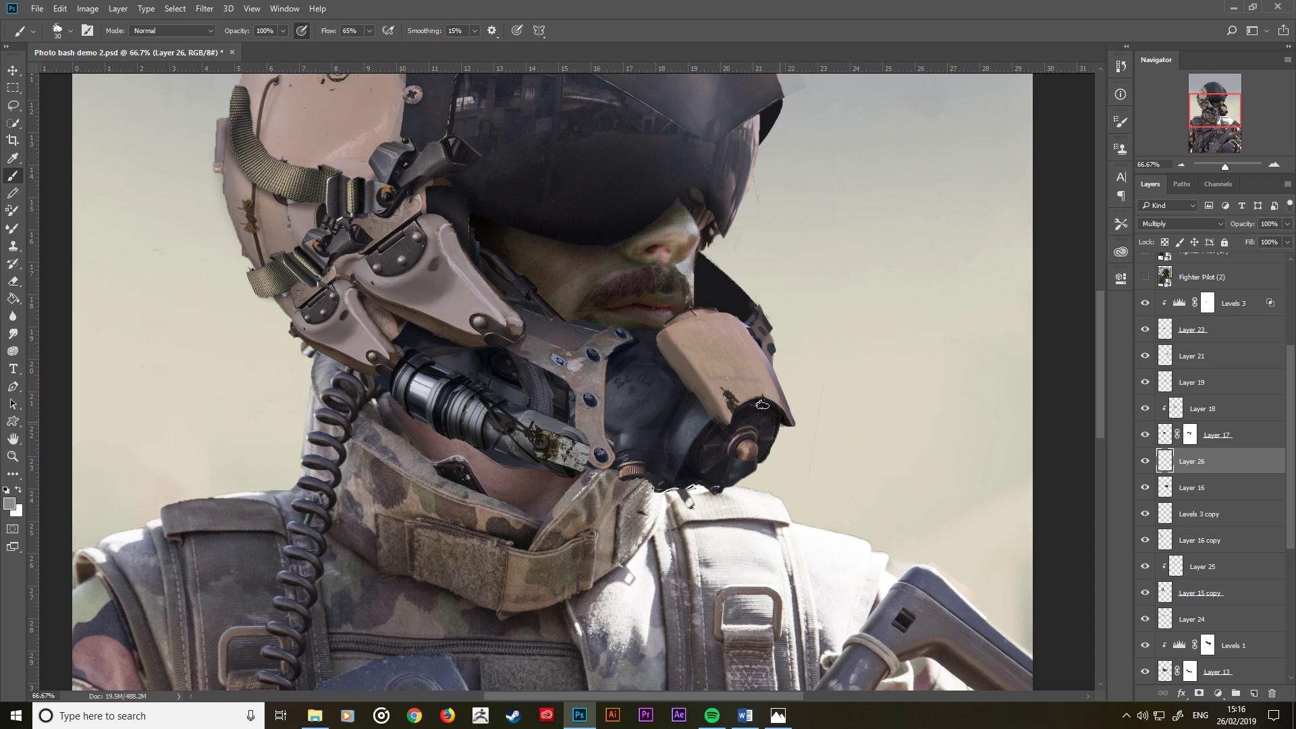
pyautogui.press(']')
pyautogui.press(']')
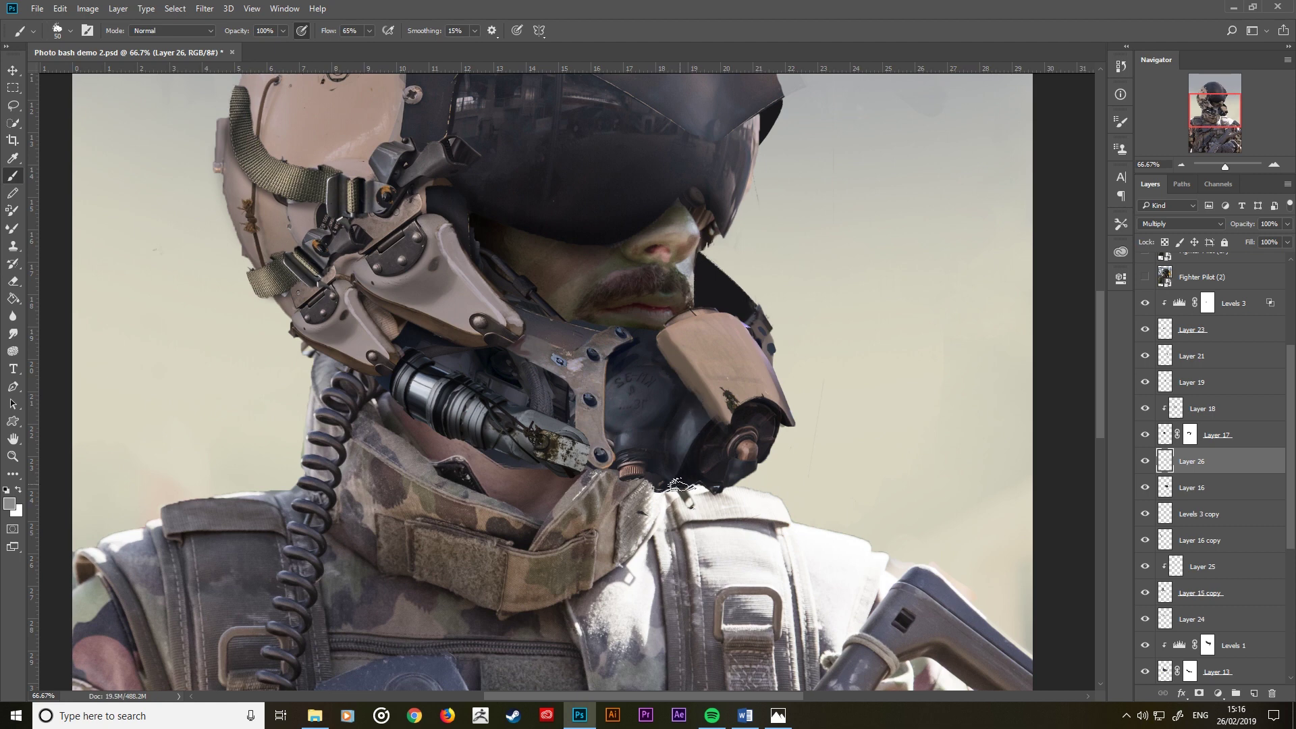
pyautogui.press('[')
pyautogui.press('[')
pyautogui.press('[')
pyautogui.press(']')
pyautogui.press(']')
pyautogui.press('[')
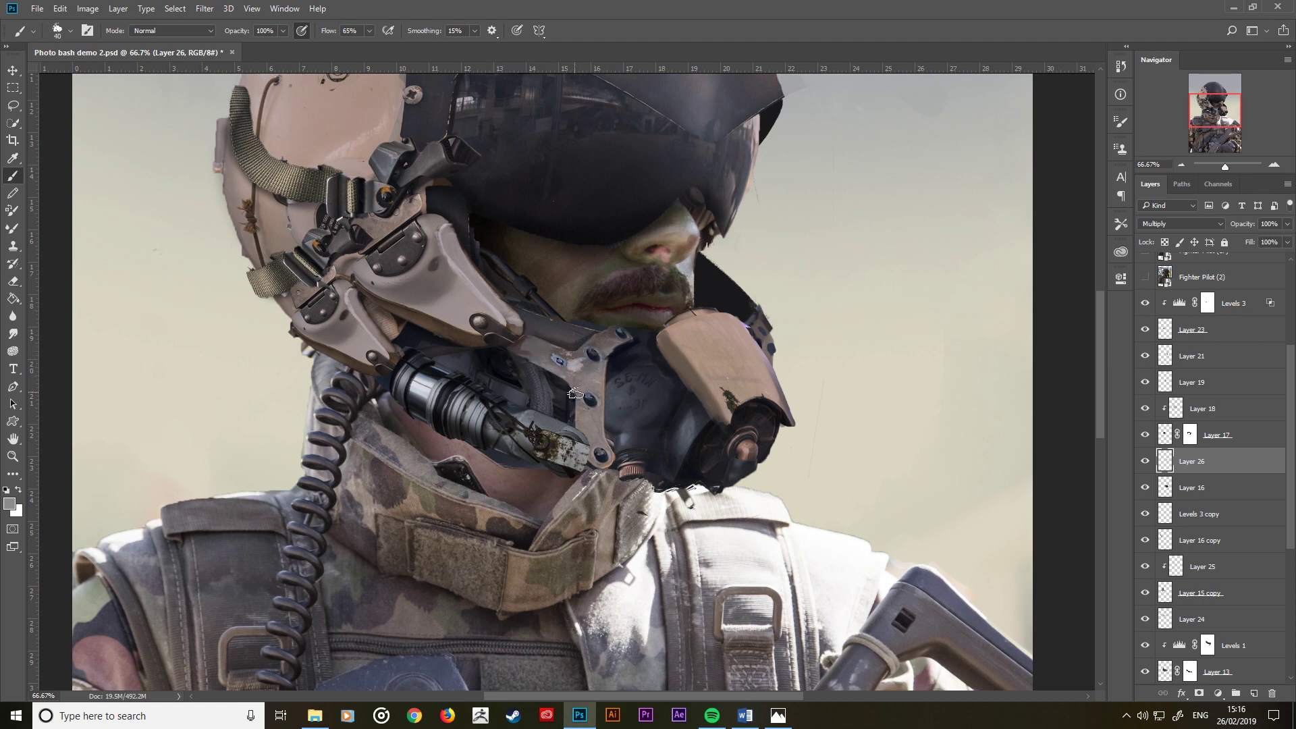
pyautogui.click(1144, 409)
pyautogui.click(1144, 409)
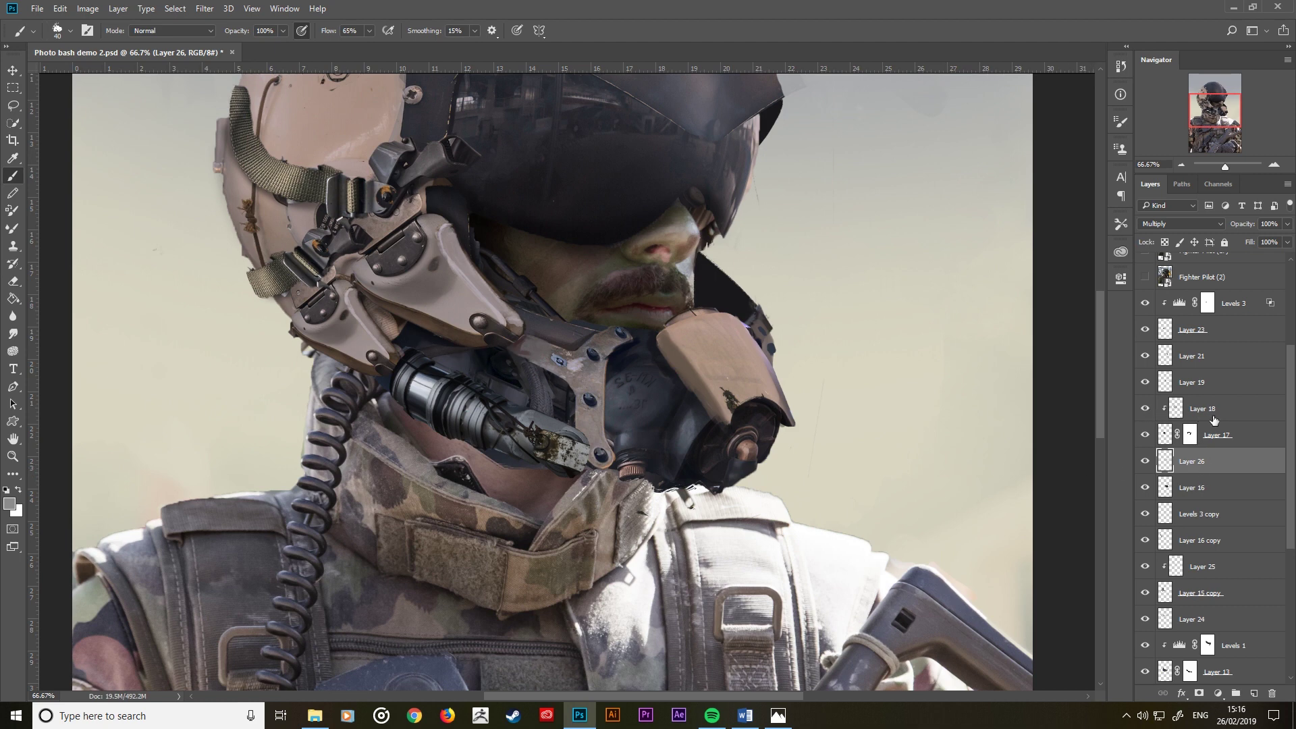
# Step: Create Multiply Layer 27 from Layer 19 and move it below Layer 19
pyautogui.click(1145, 383)
pyautogui.click(1195, 384)
pyautogui.click(1253, 693)
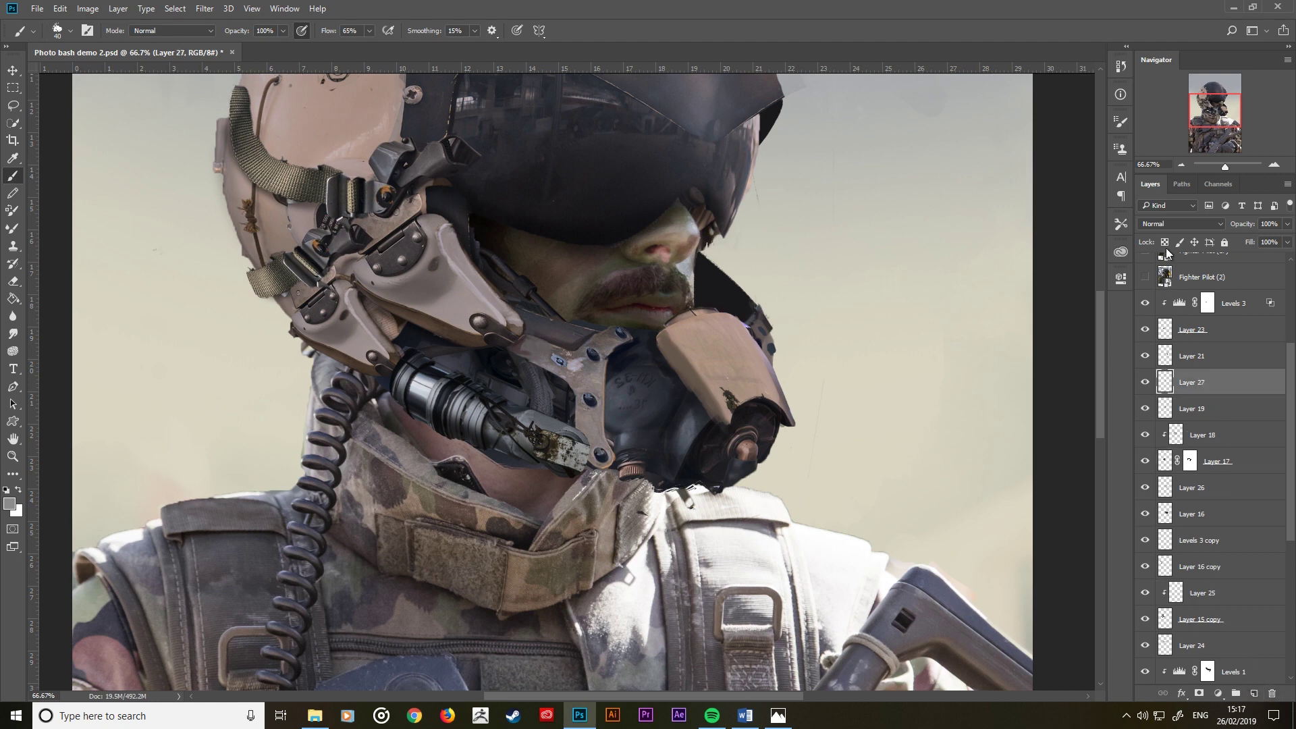
pyautogui.click(1181, 223)
pyautogui.click(1153, 267)
pyautogui.press('[')
pyautogui.press('[')
pyautogui.press('[')
pyautogui.hotkey('ctrl', '[')
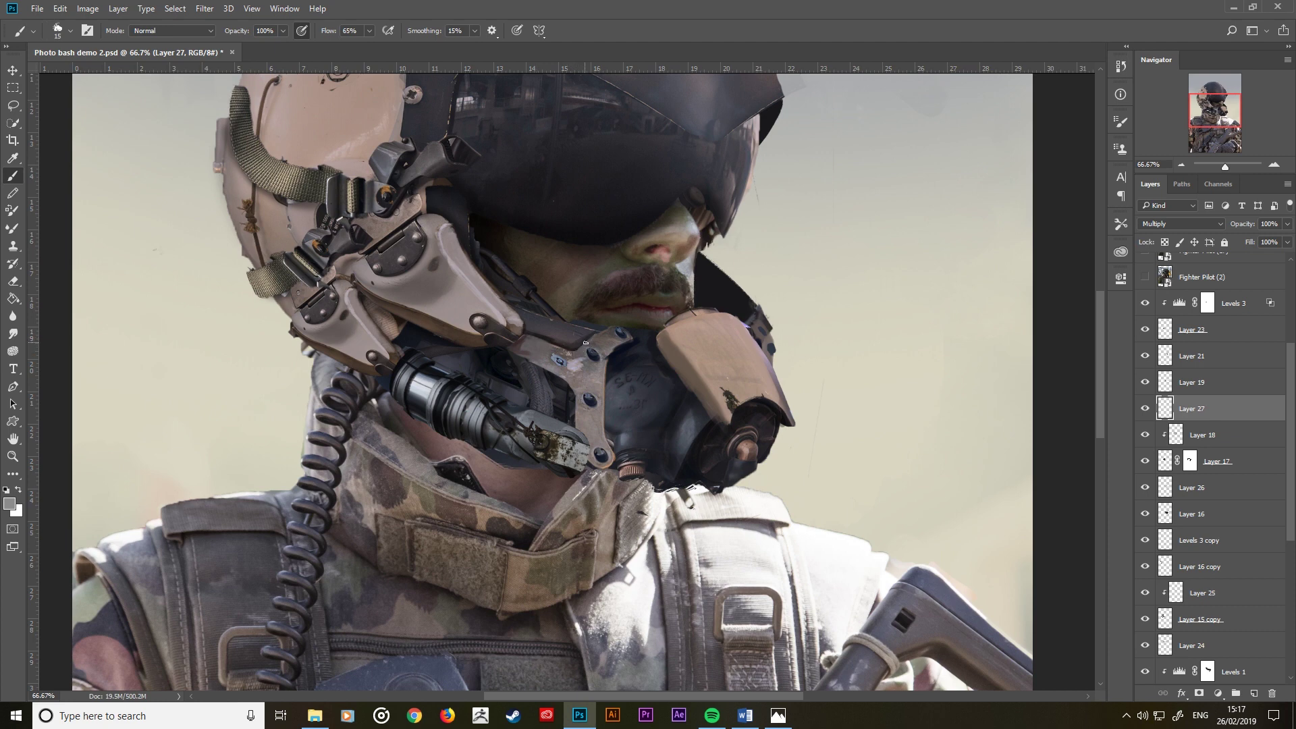
# Step: Adjust the brush size and choose a brush from the presets
pyautogui.press(']')
pyautogui.press(']')
pyautogui.press(']')
pyautogui.press('[')
pyautogui.press('[')
pyautogui.press('[')
pyautogui.press(']')
pyautogui.press(']')
pyautogui.press('[')
pyautogui.press('[')
pyautogui.press(']')
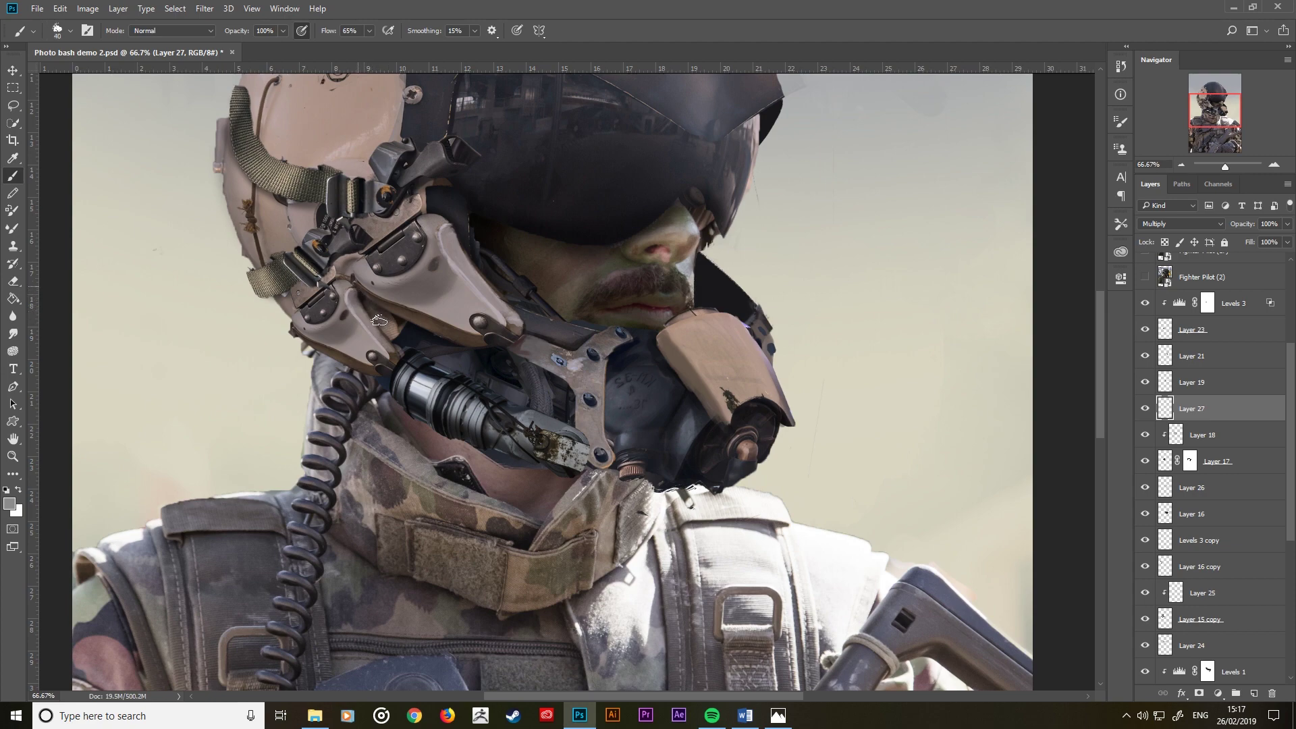
pyautogui.press(']')
pyautogui.press(']')
pyautogui.rightClick(414, 357)
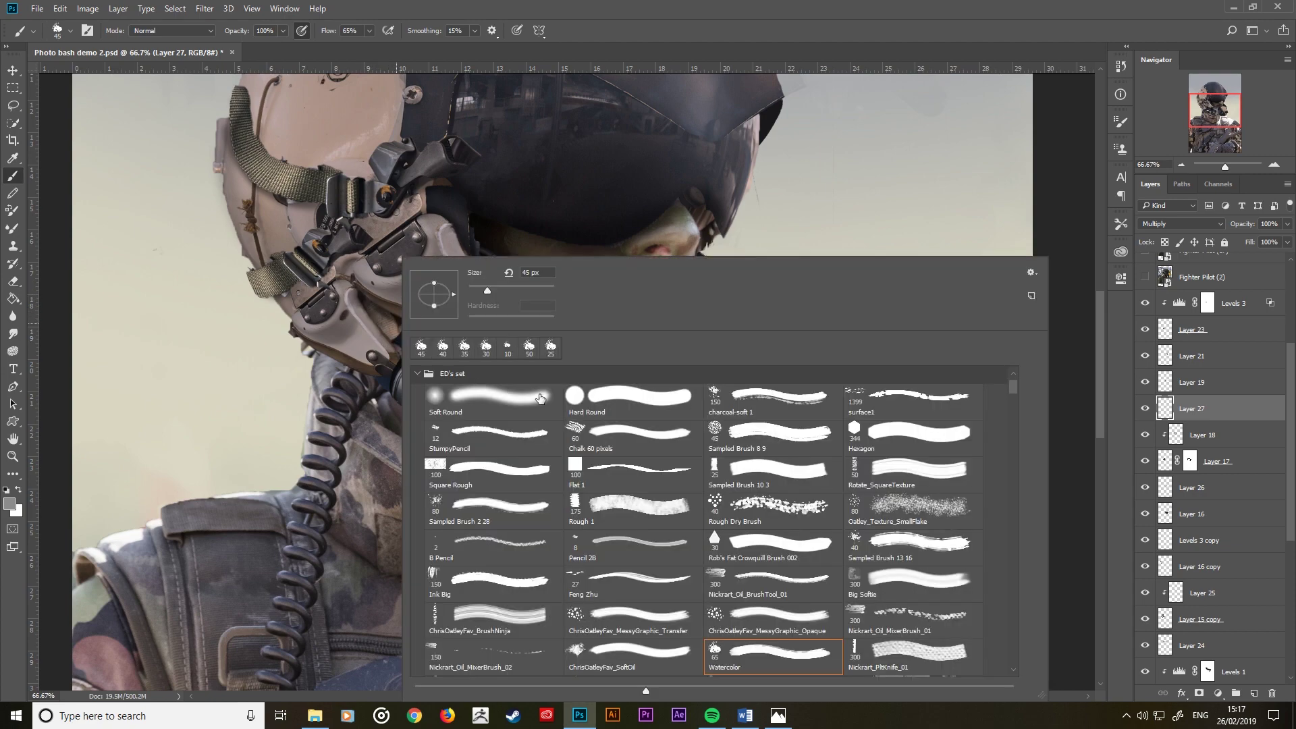
pyautogui.press('Escape')
pyautogui.press('[')
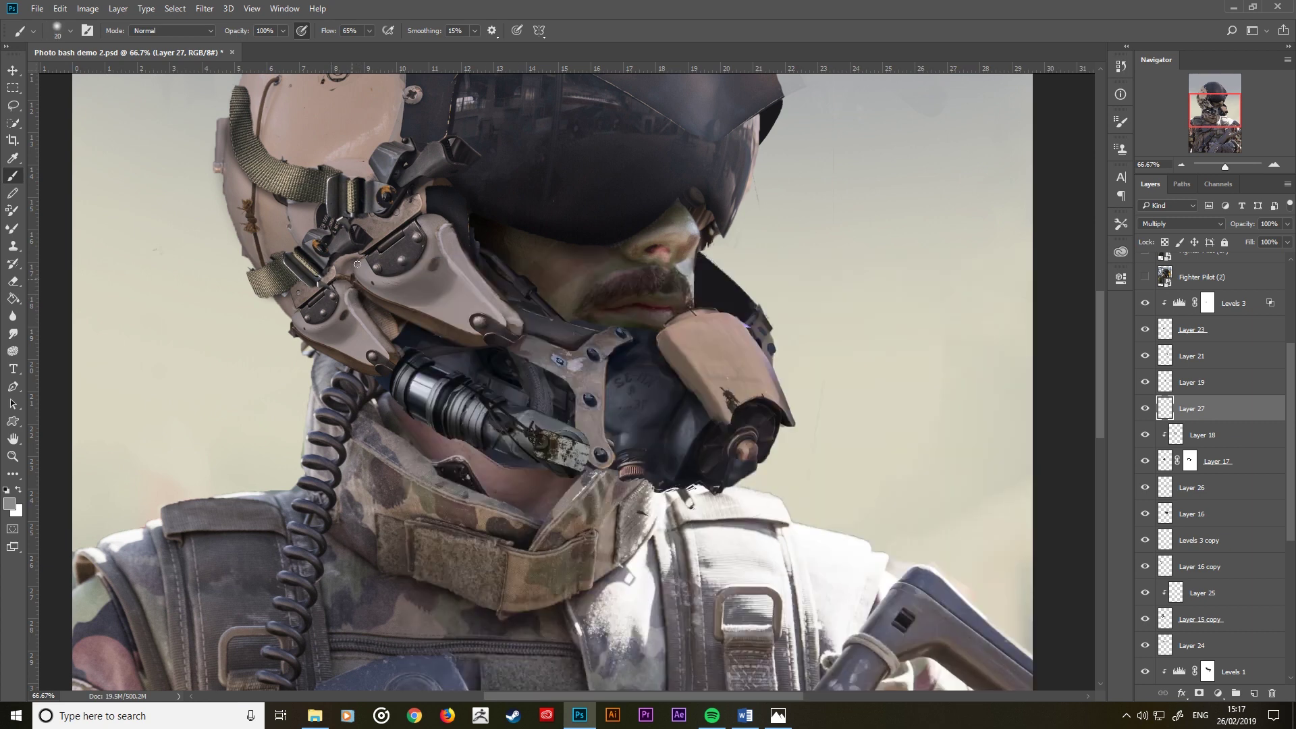
pyautogui.press(']')
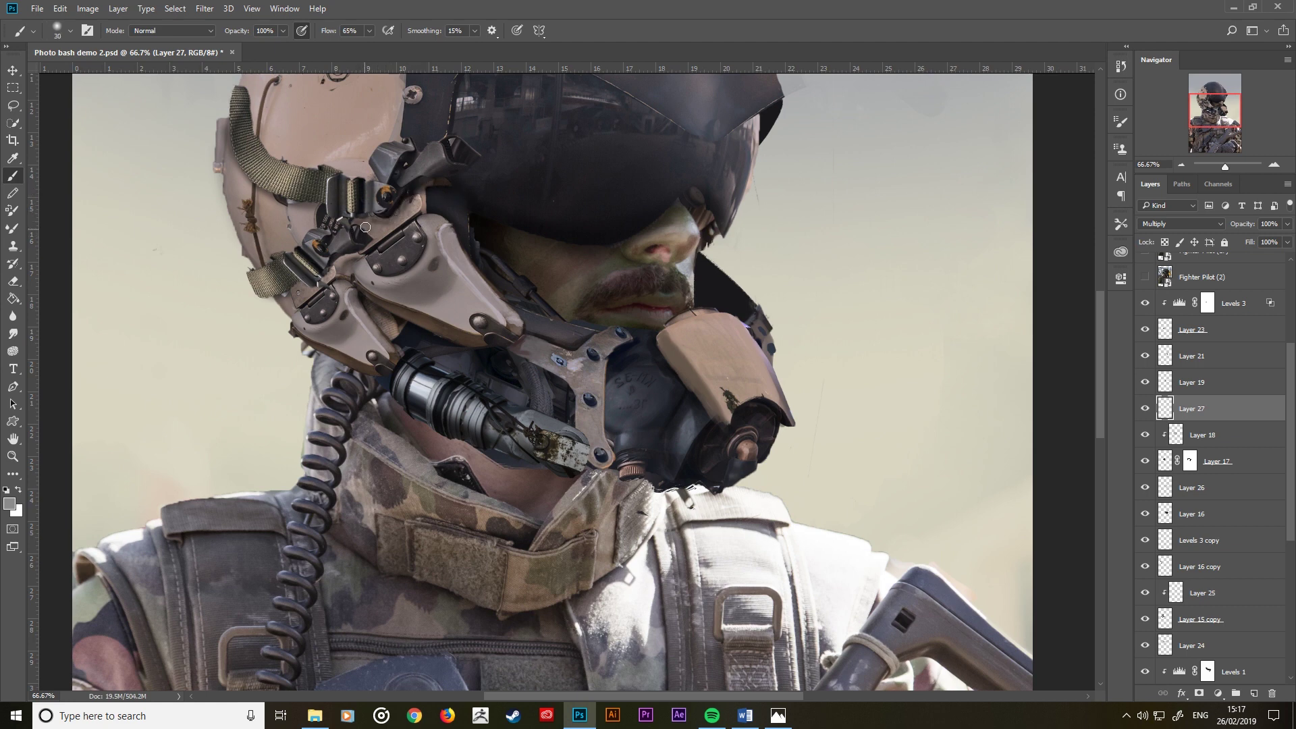
# Step: Shade the helmet side, strap, coiled cord top and microphone underside darker, then zoom out
pyautogui.moveTo(333, 220); pyautogui.dragTo(275, 201)
pyautogui.moveTo(281, 303); pyautogui.dragTo(334, 254)
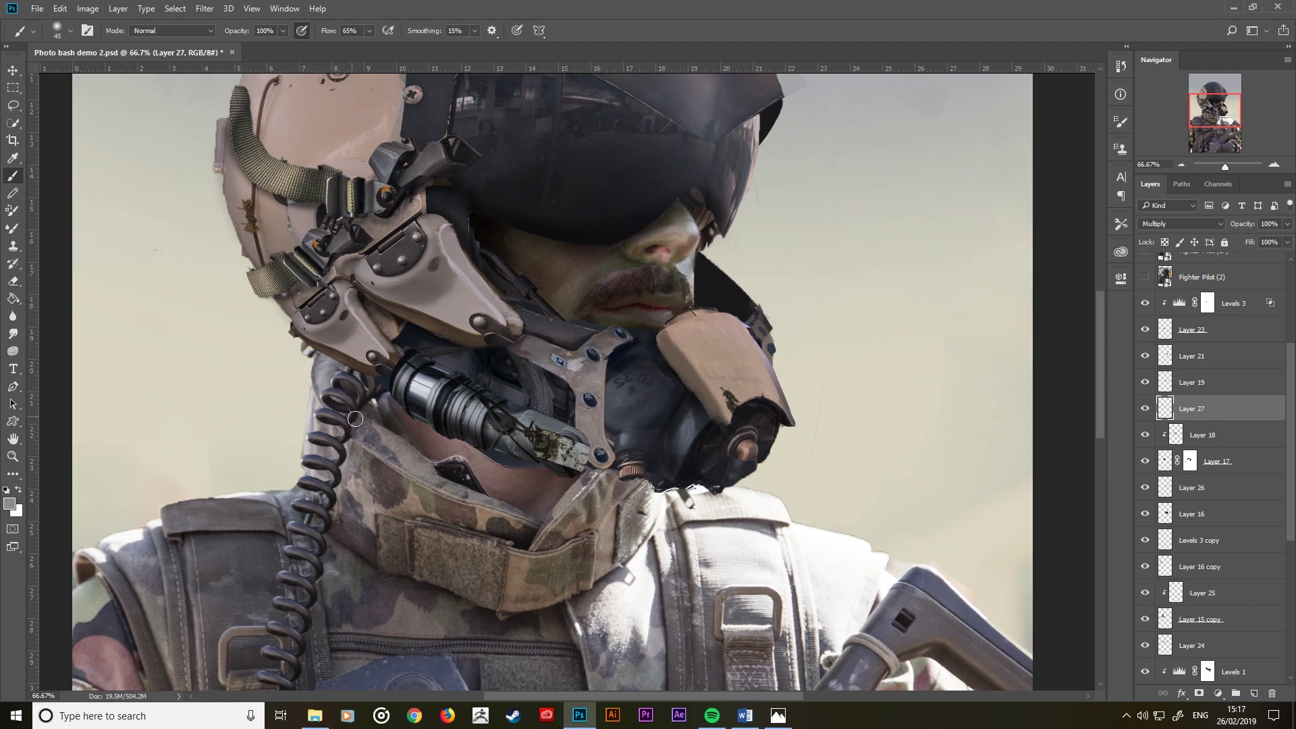
pyautogui.press('[')
pyautogui.press('[')
pyautogui.press('[')
pyautogui.moveTo(306, 344); pyautogui.dragTo(355, 370)
pyautogui.moveTo(522, 455); pyautogui.dragTo(552, 465)
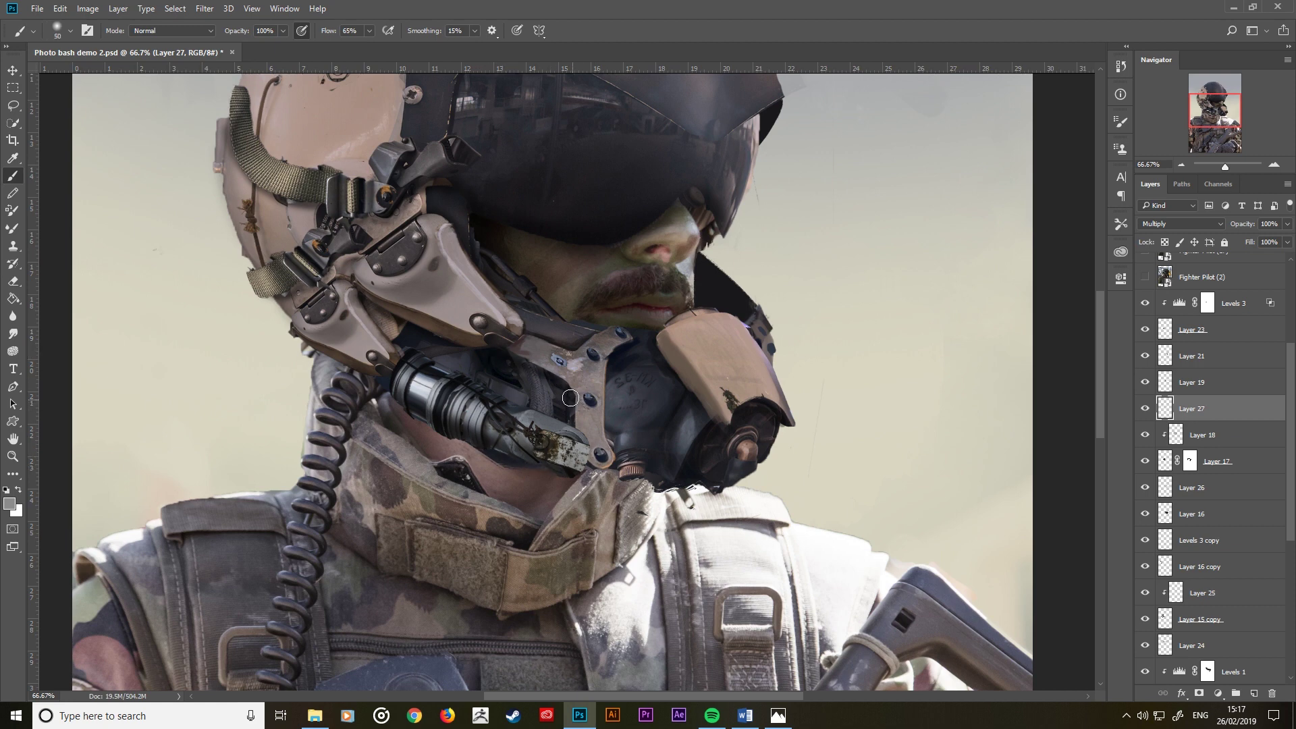
pyautogui.press(']')
pyautogui.press(']')
pyautogui.press(']')
pyautogui.press(']')
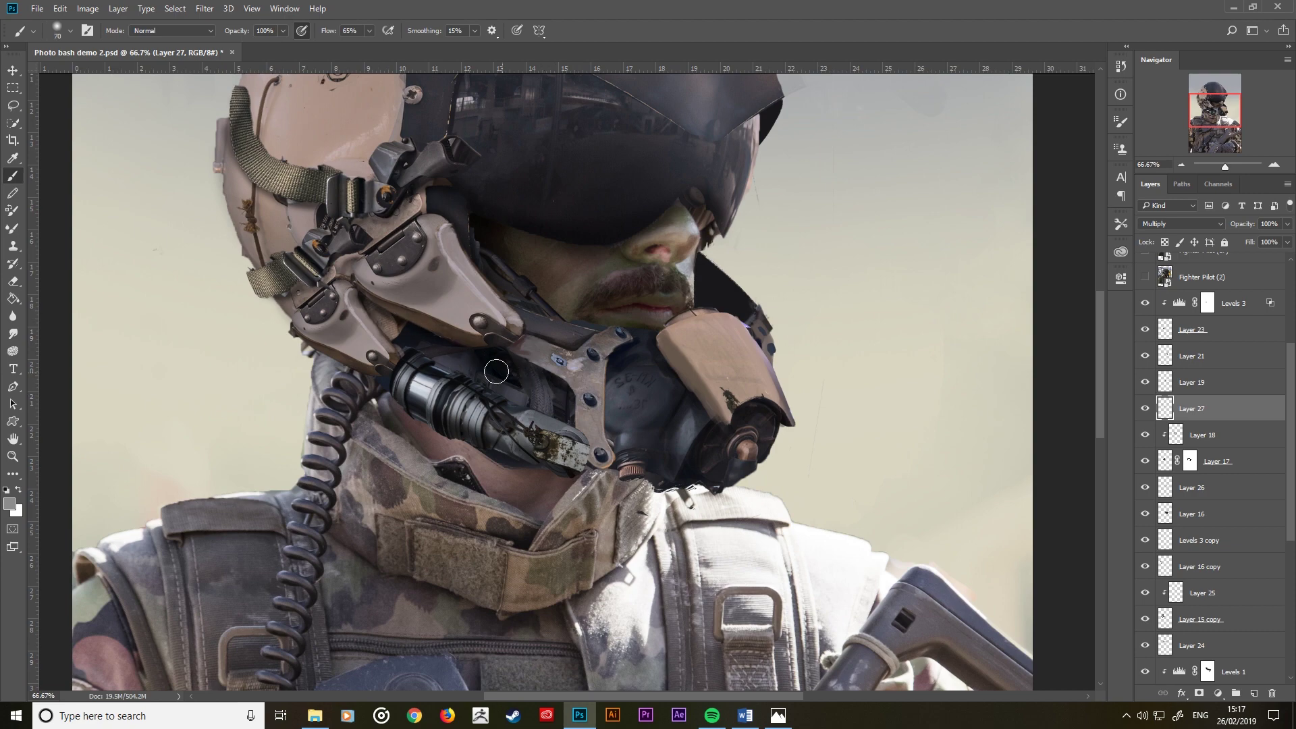
pyautogui.press(']')
pyautogui.hotkey('ctrl', '-')
pyautogui.hotkey('ctrl', '-')
# Step: Select the layers from Layer 12 up to Levels 3 and group them into Group 1
pyautogui.moveTo(538, 318); pyautogui.dragTo(528, 386)
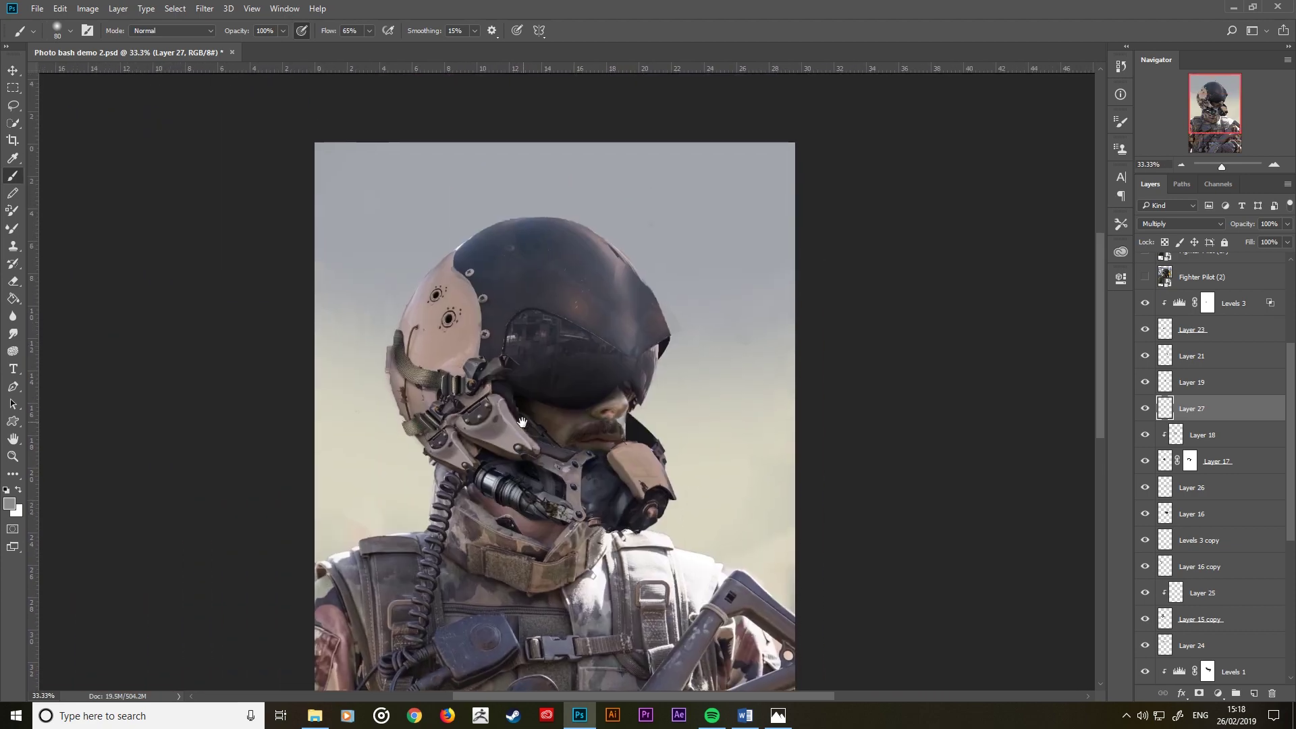
pyautogui.press('[')
pyautogui.press('[')
pyautogui.press('[')
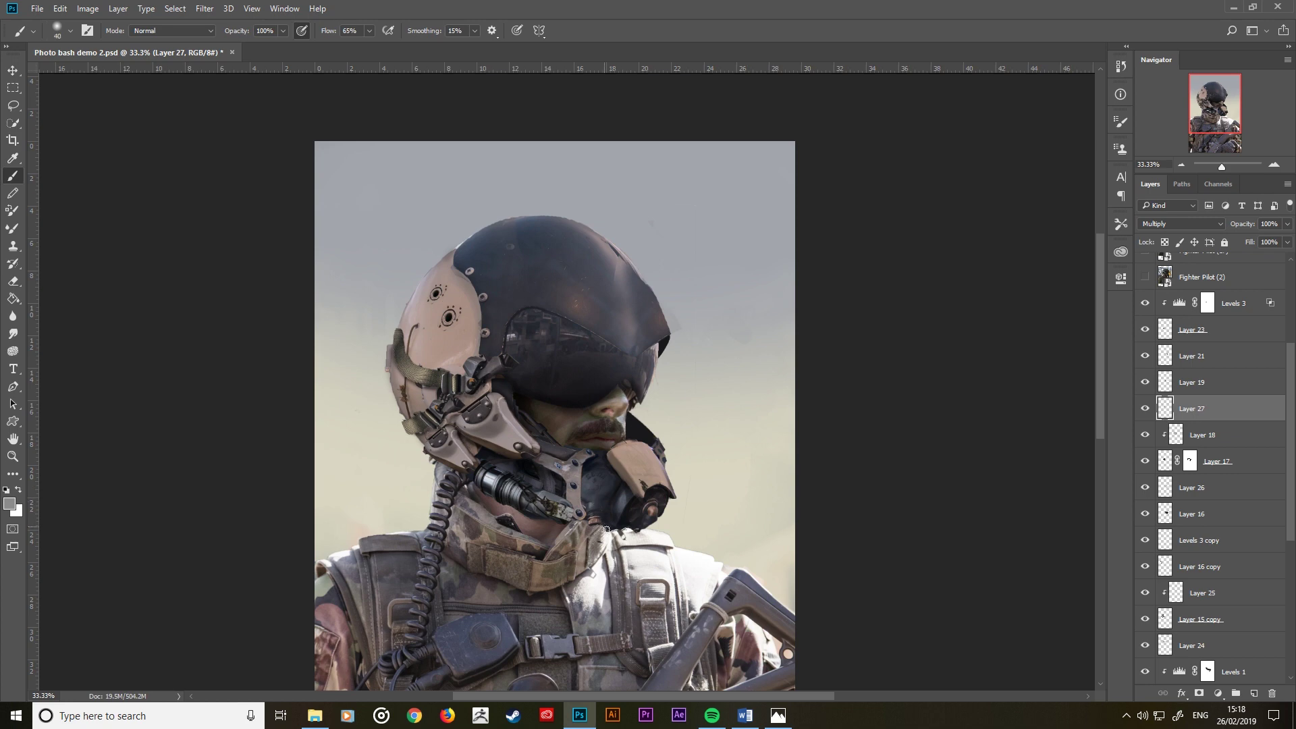
pyautogui.press(']')
pyautogui.press(']')
pyautogui.press(']')
pyautogui.scroll(-3, 1178, 582)
pyautogui.scroll(-3, 1179, 583)
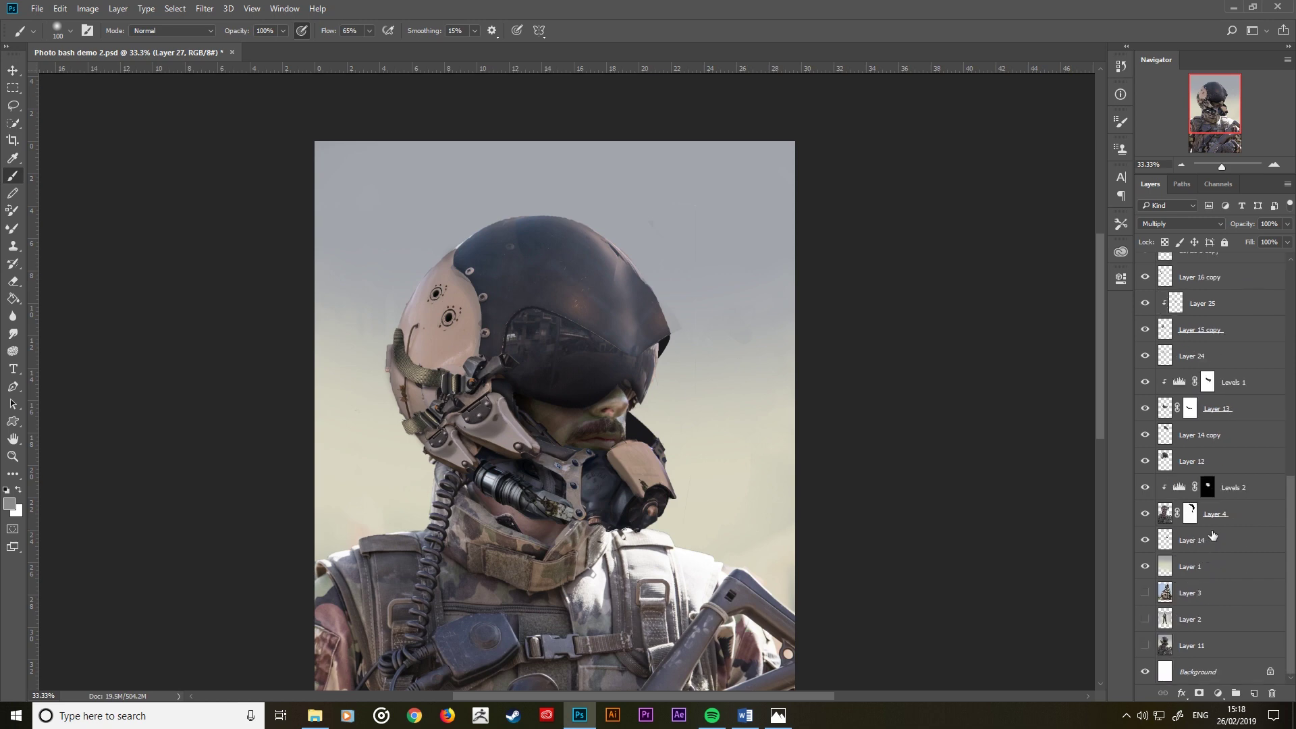
pyautogui.click(1232, 462)
pyautogui.scroll(2, 1231, 464)
pyautogui.scroll(2, 1235, 439)
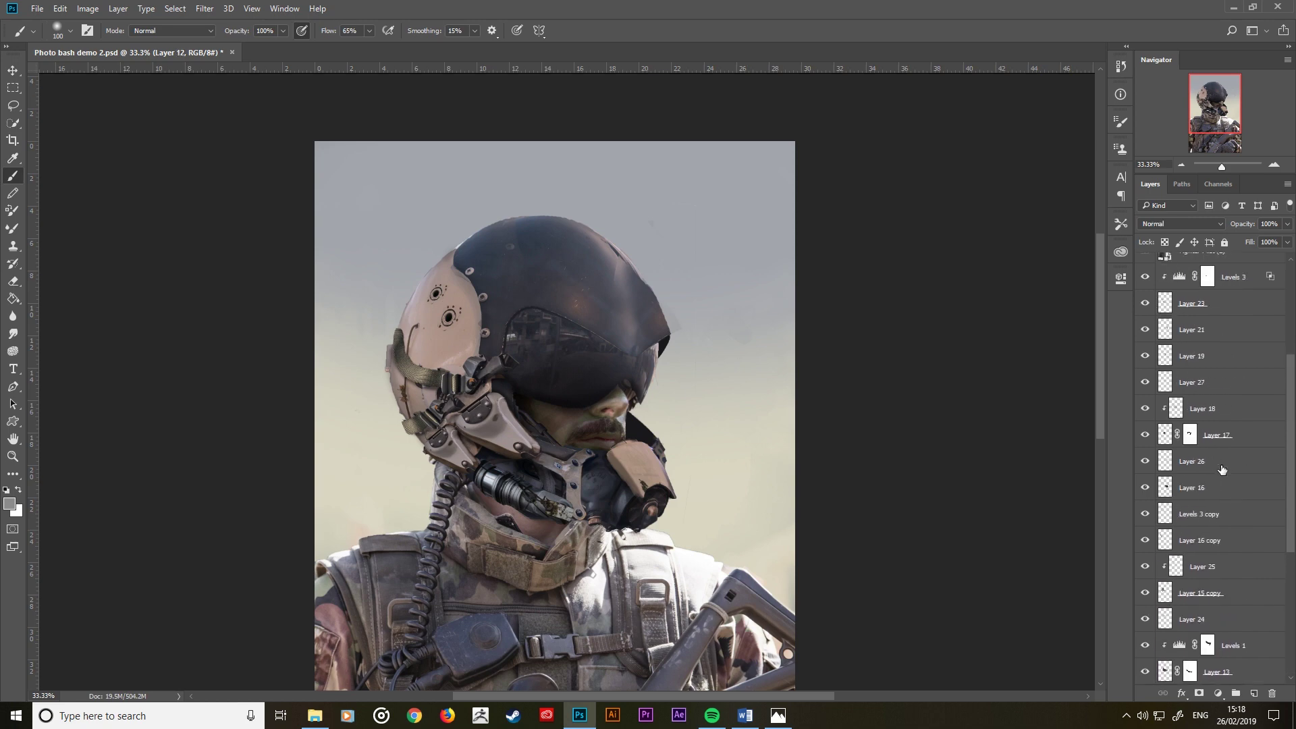
pyautogui.scroll(2, 1245, 391)
pyautogui.keyDown('shift'); pyautogui.click(1247, 334); pyautogui.keyUp('shift')
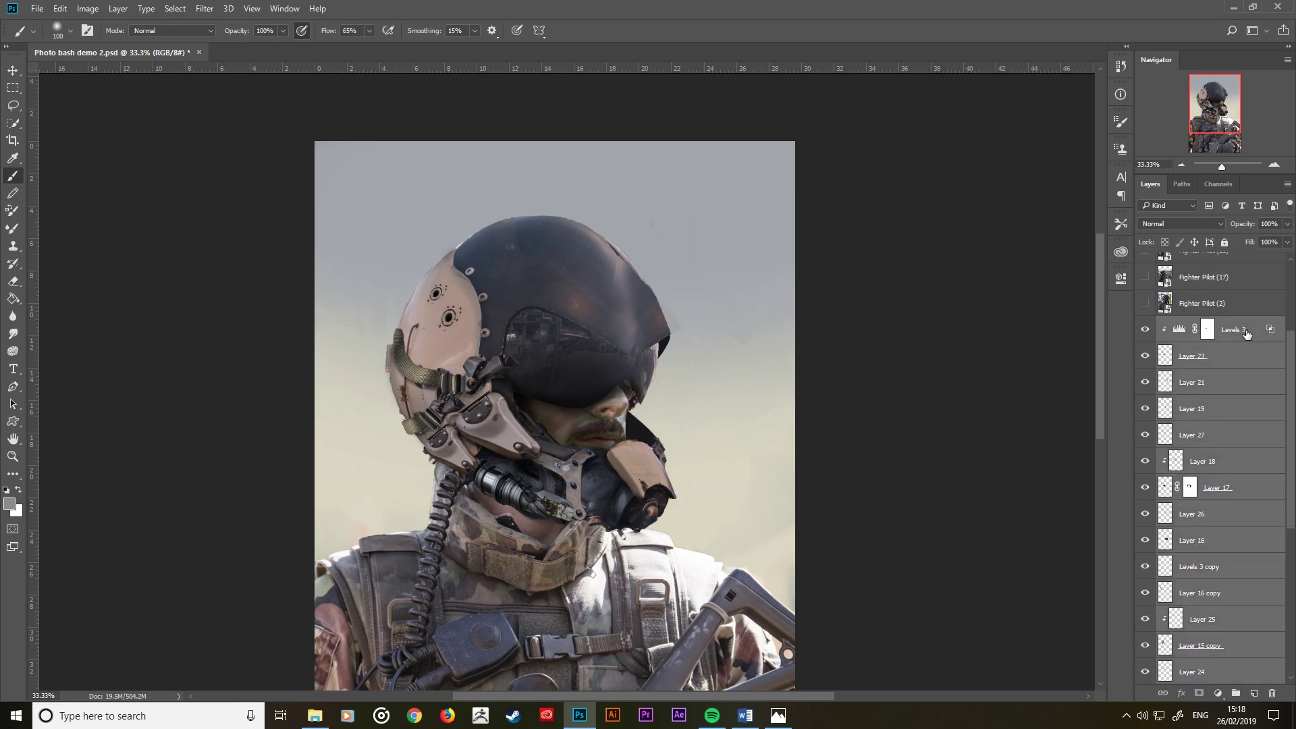
pyautogui.hotkey('ctrl', 'g')
# Step: Hide Group 1, quick-select the soldier's sunglasses on Layer 4 and copy them to Layer 28
pyautogui.click(1145, 466)
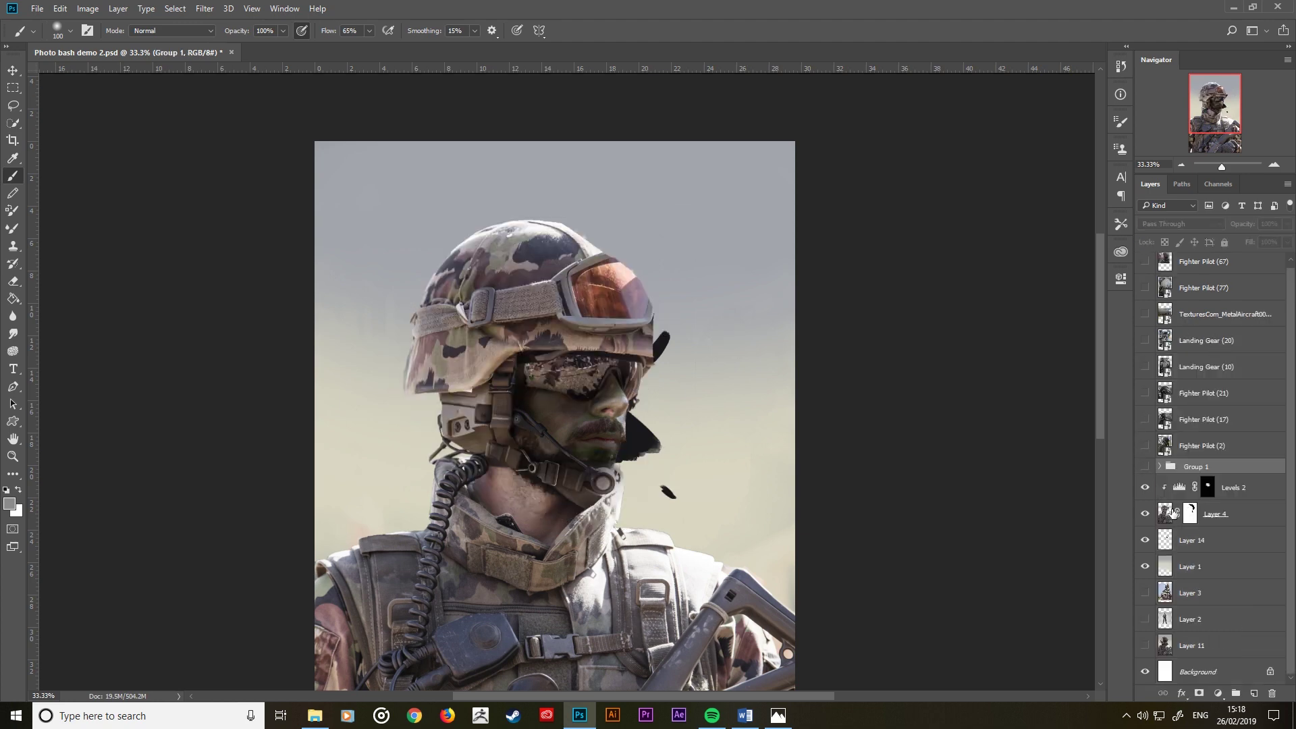
pyautogui.click(1171, 515)
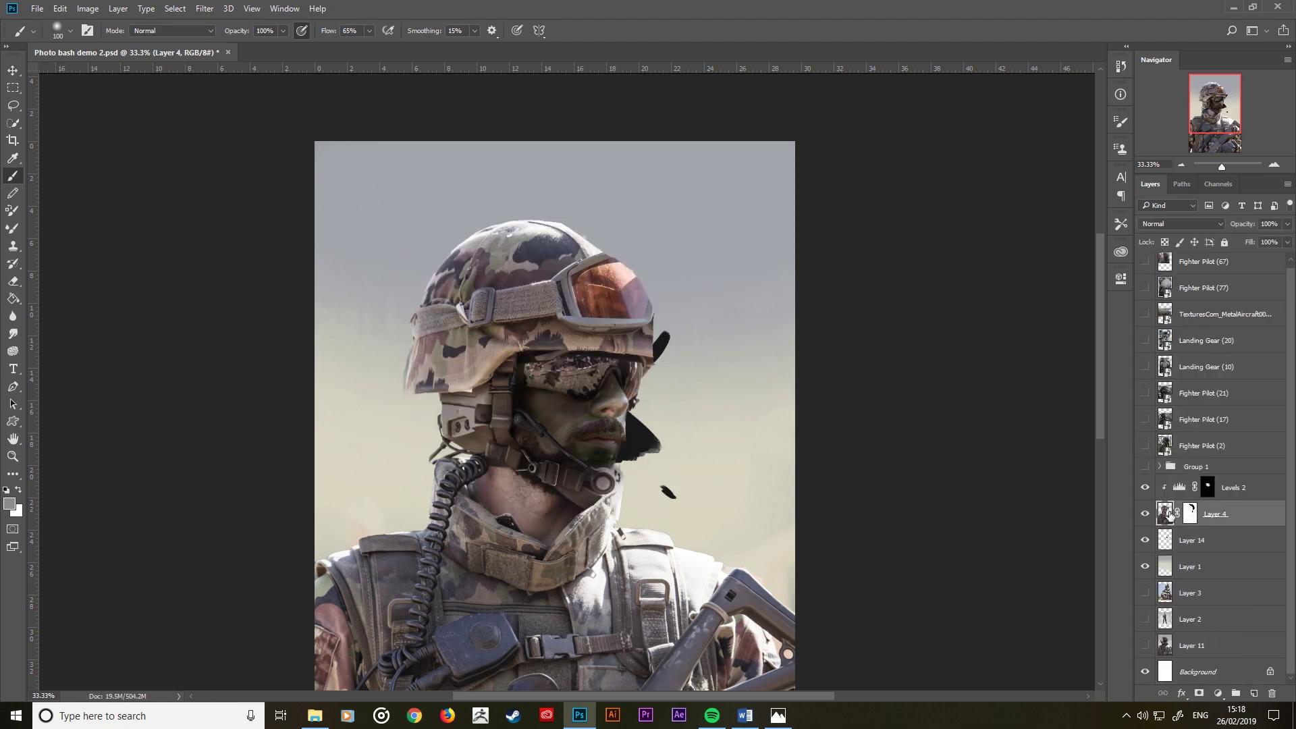
pyautogui.click(13, 123)
pyautogui.moveTo(530, 371); pyautogui.dragTo(647, 376)
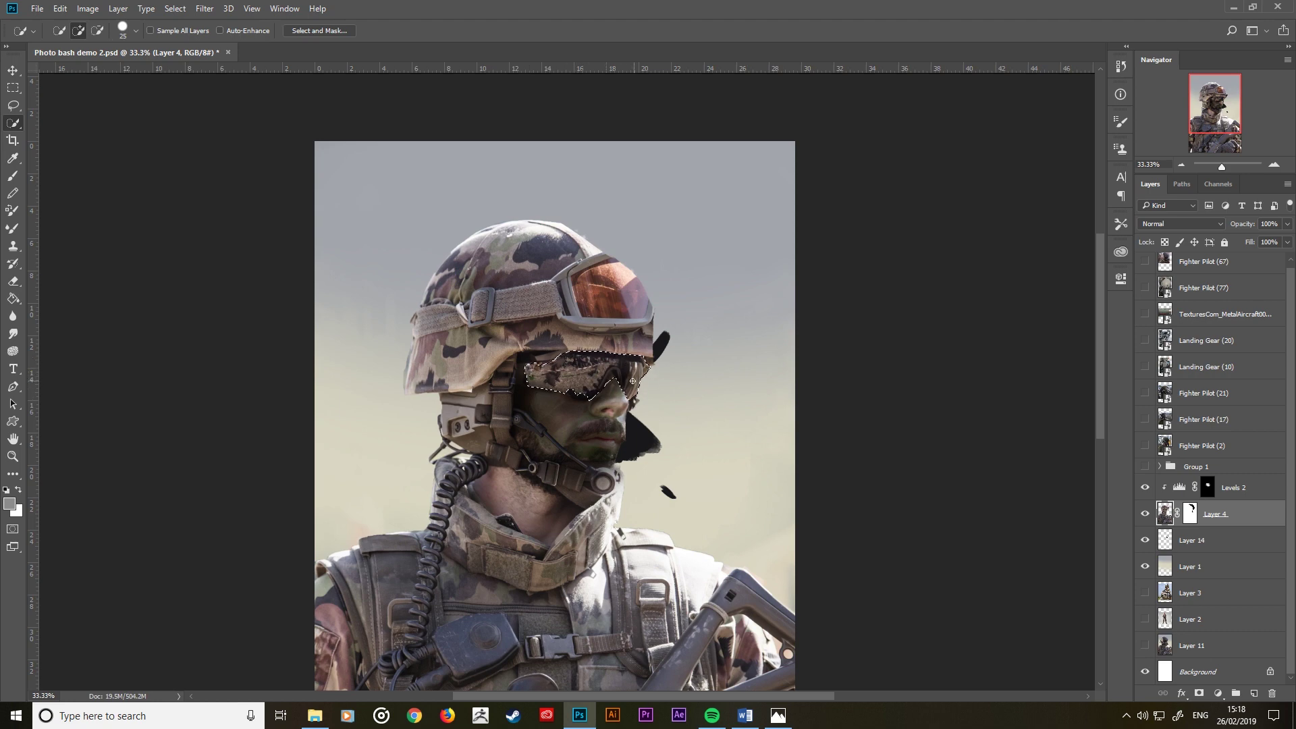
pyautogui.moveTo(559, 392); pyautogui.dragTo(580, 397)
pyautogui.rightClick(561, 376)
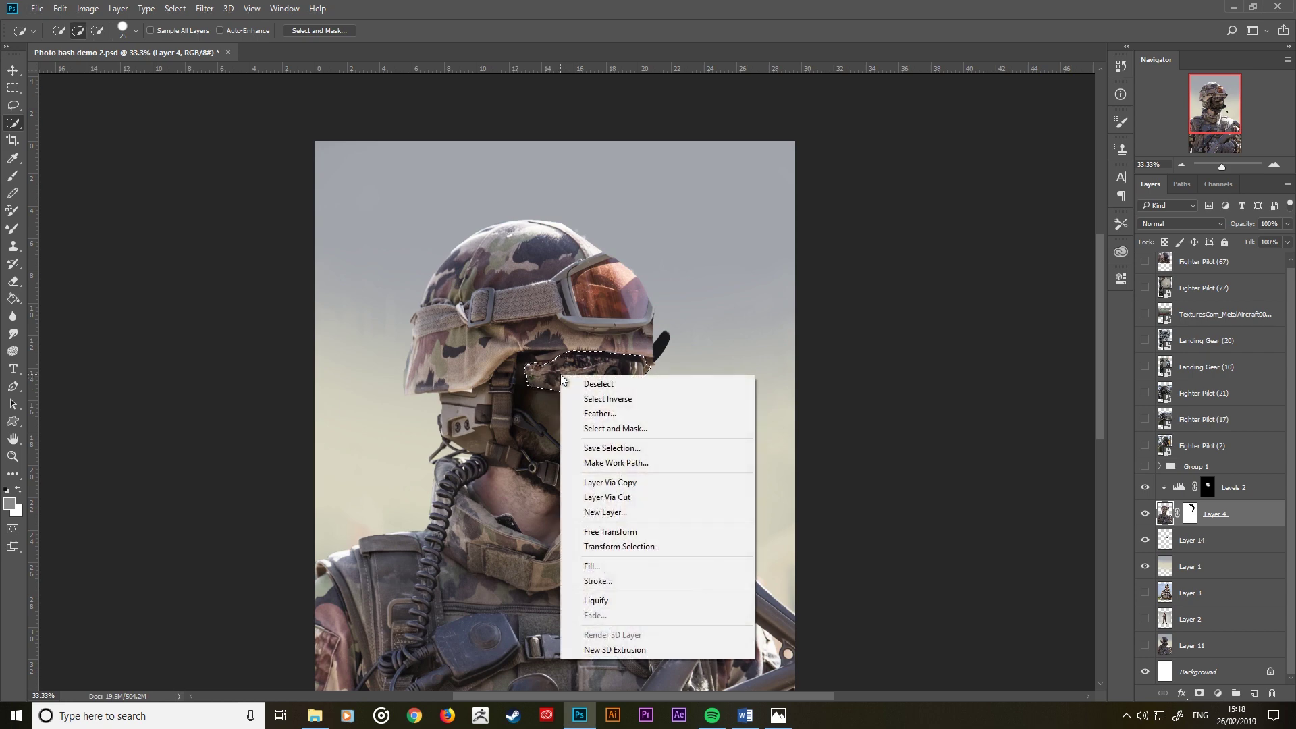
pyautogui.click(659, 487)
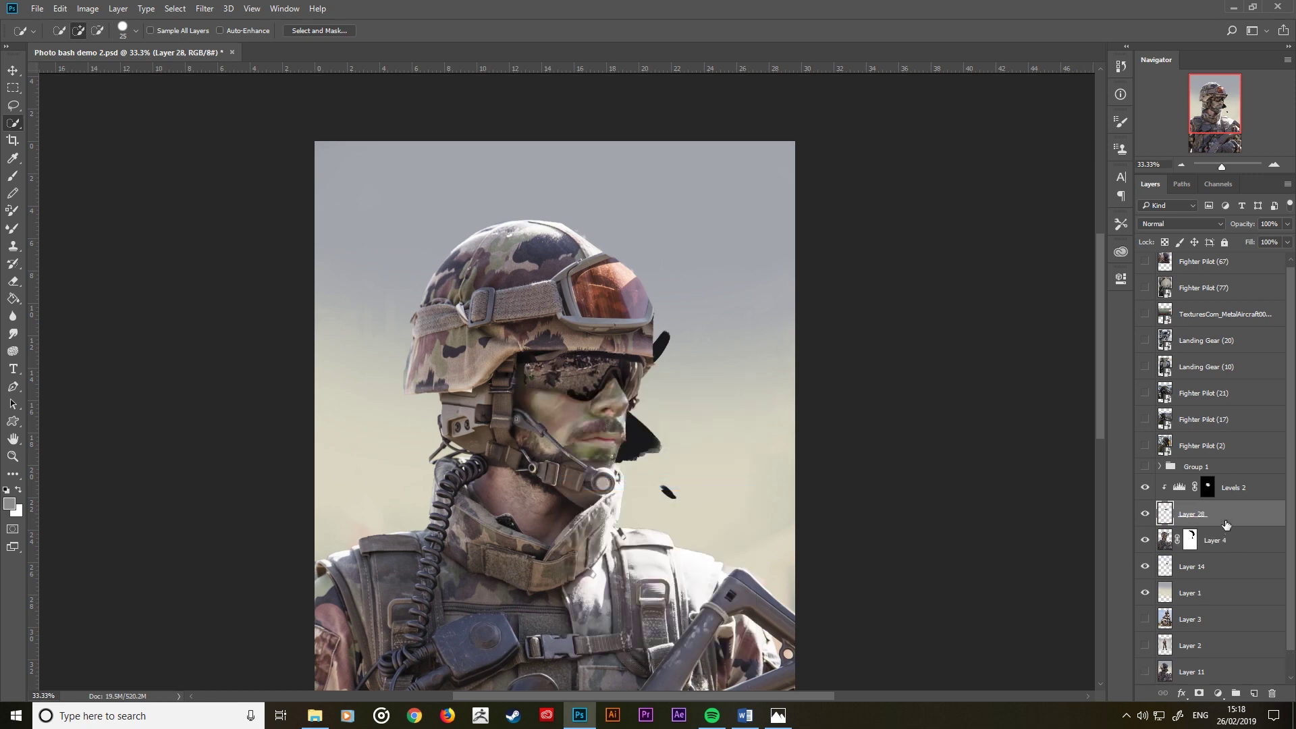
# Step: Move Layer 28 into Group 1, show the group again, and select Layer 28 for transforming
pyautogui.moveTo(1228, 518)
pyautogui.mouseDown()
pyautogui.moveTo(1227, 248)
pyautogui.moveTo(1232, 461)
pyautogui.mouseUp()
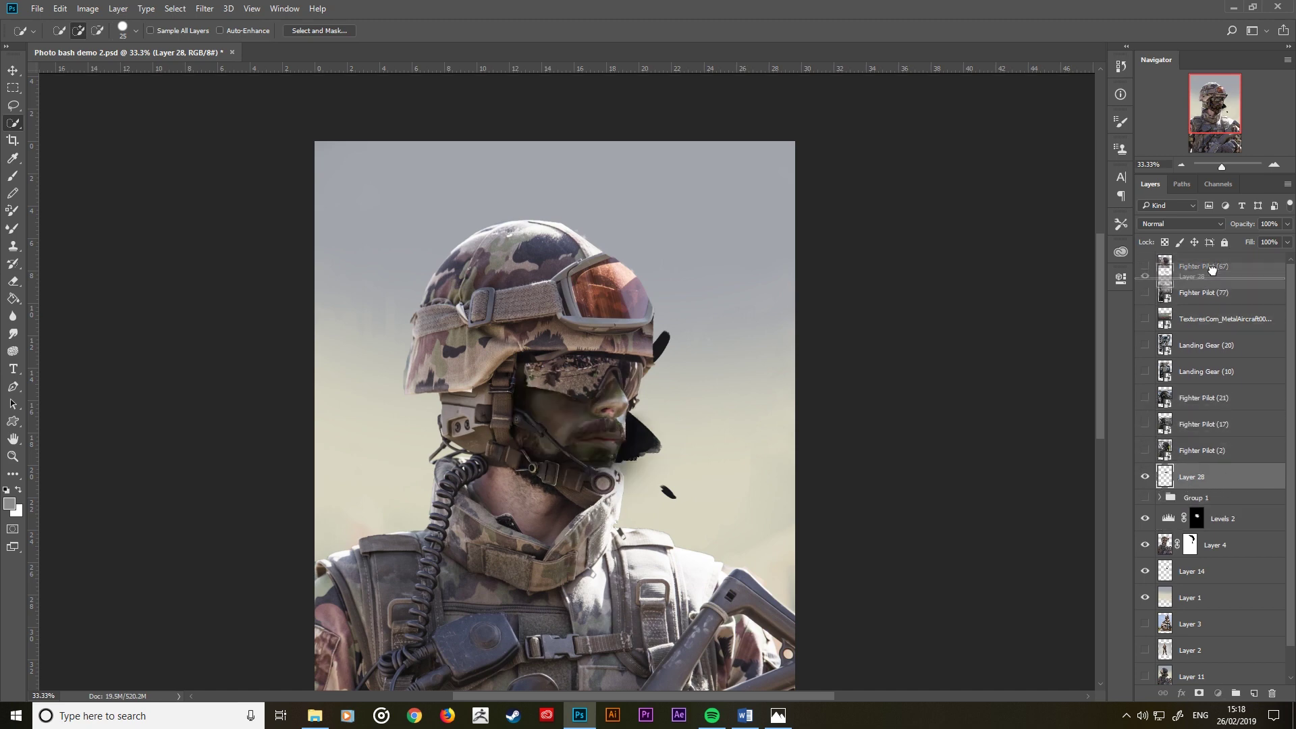
pyautogui.moveTo(1214, 468)
pyautogui.mouseDown()
pyautogui.moveTo(1215, 280)
pyautogui.moveTo(1204, 268)
pyautogui.mouseUp()
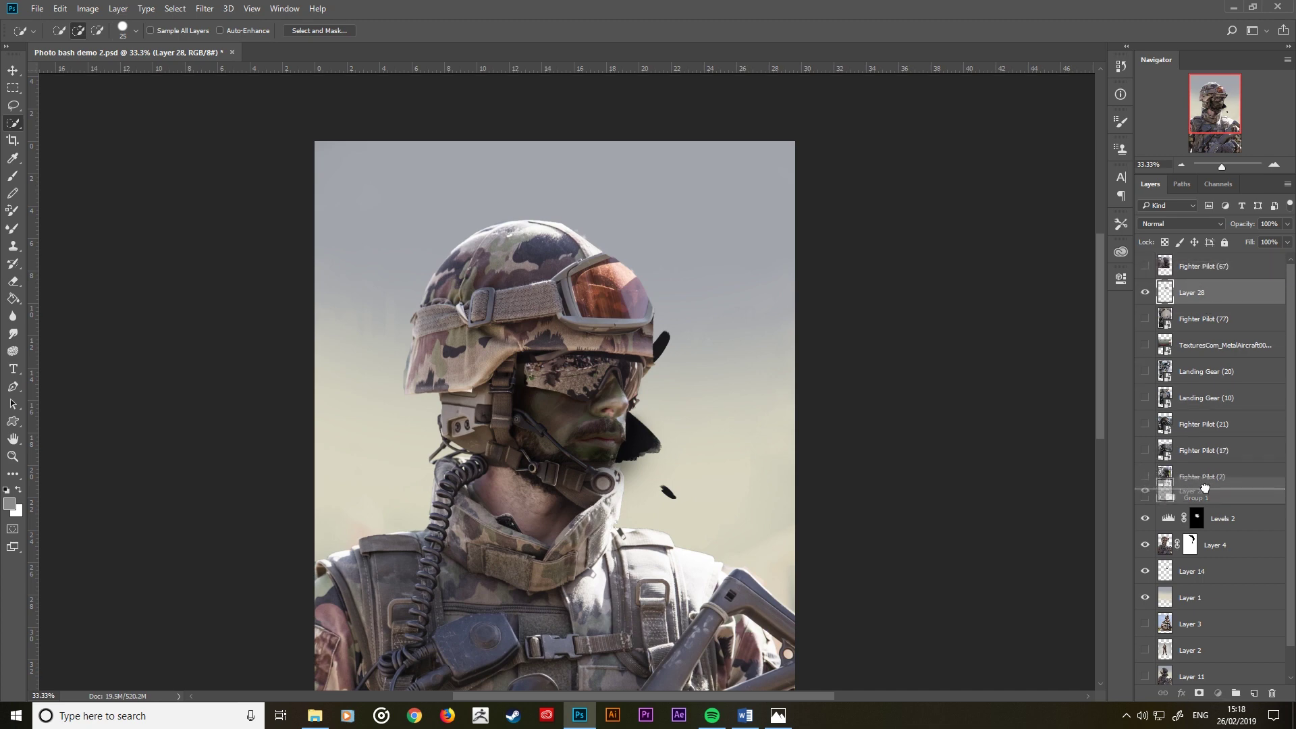
pyautogui.moveTo(1203, 268); pyautogui.dragTo(1185, 498)
pyautogui.click(1146, 471)
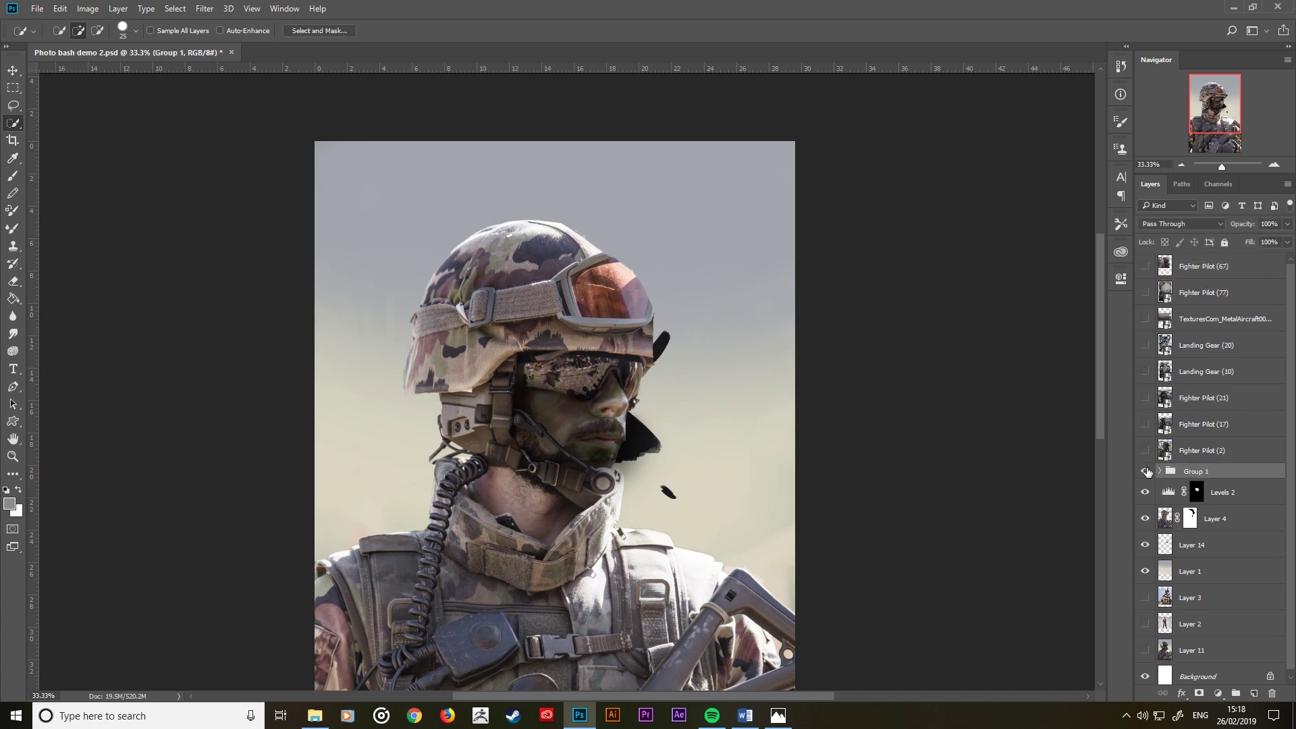
pyautogui.click(1158, 471)
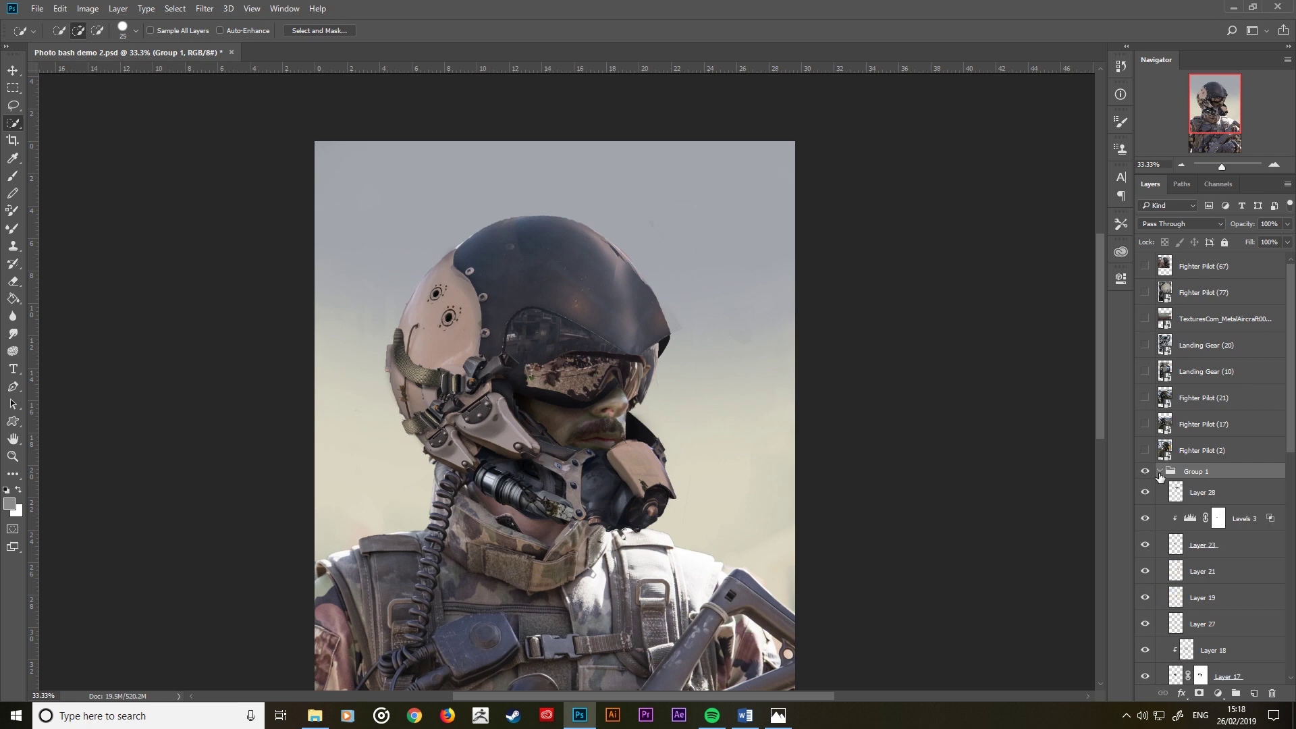
pyautogui.click(1145, 495)
pyautogui.click(1198, 495)
pyautogui.hotkey('ctrl', 't')
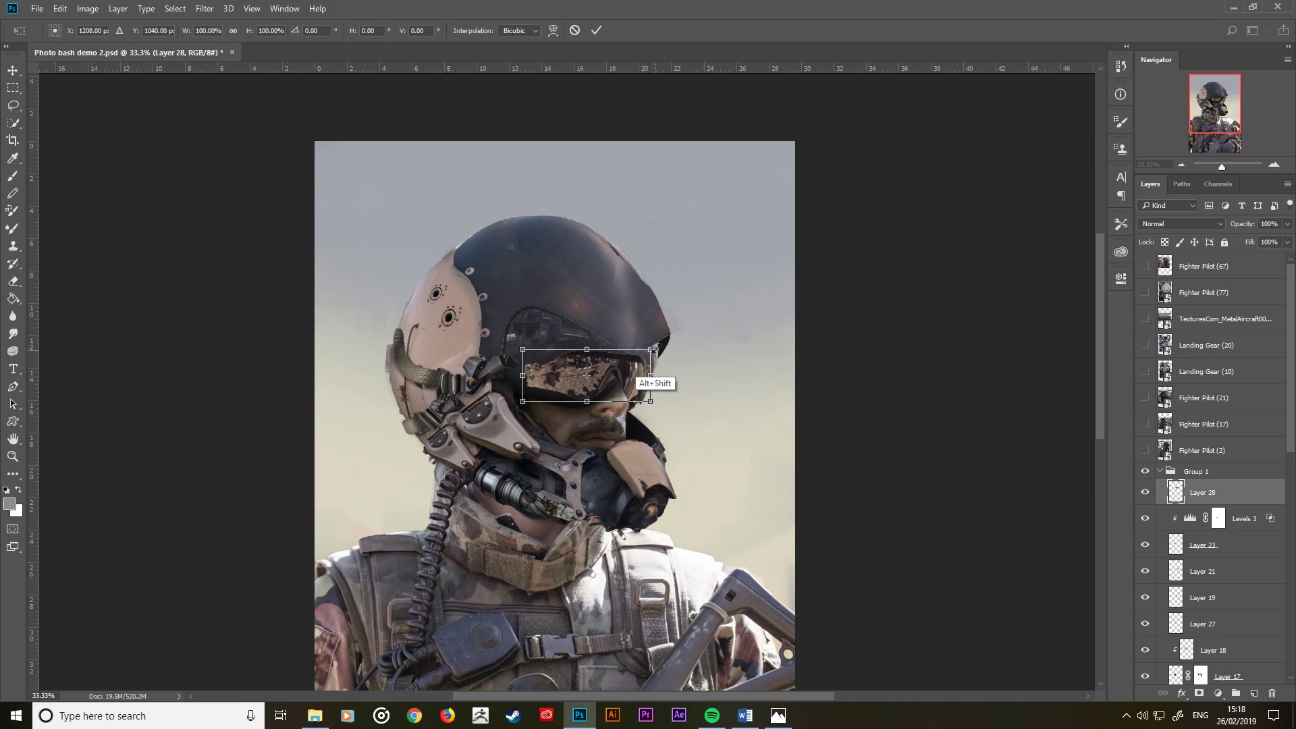
# Step: Scale the camo goggles to about 134% over the visor and commit
pyautogui.moveTo(650, 349); pyautogui.dragTo(671, 339)
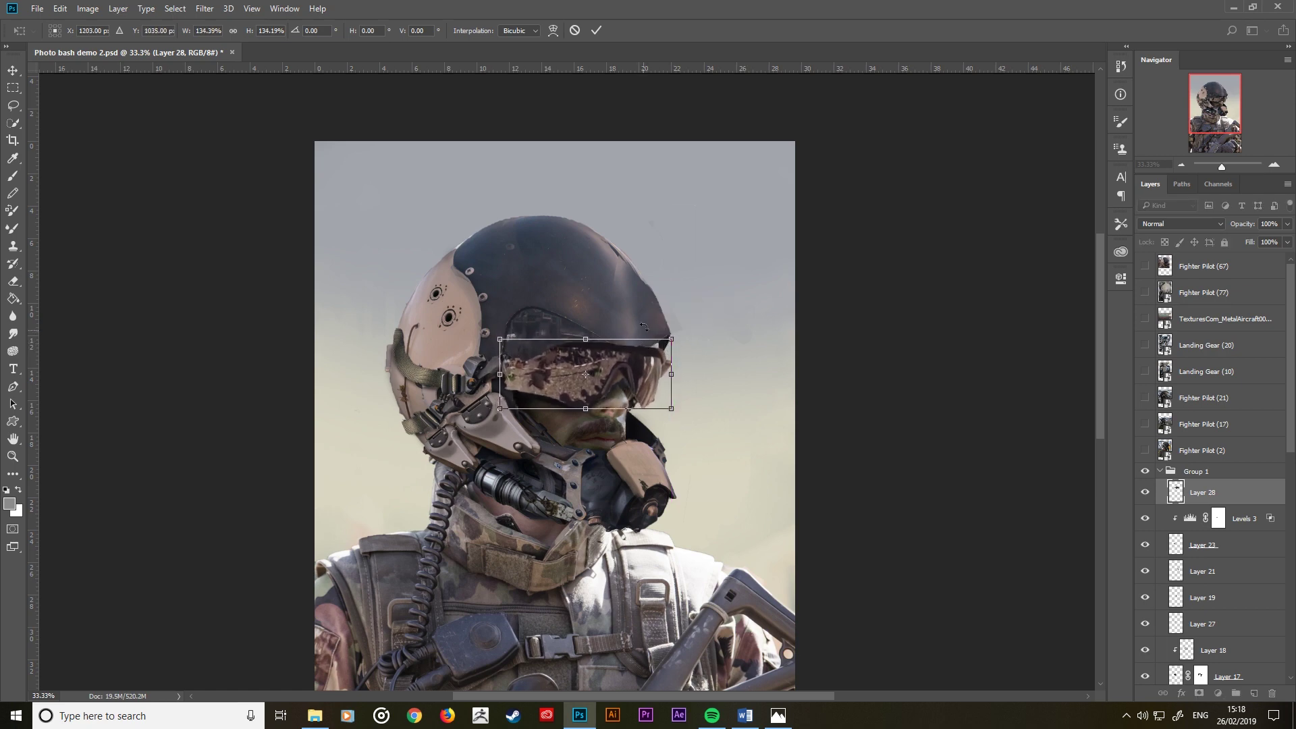
pyautogui.click(596, 30)
pyautogui.press('w')
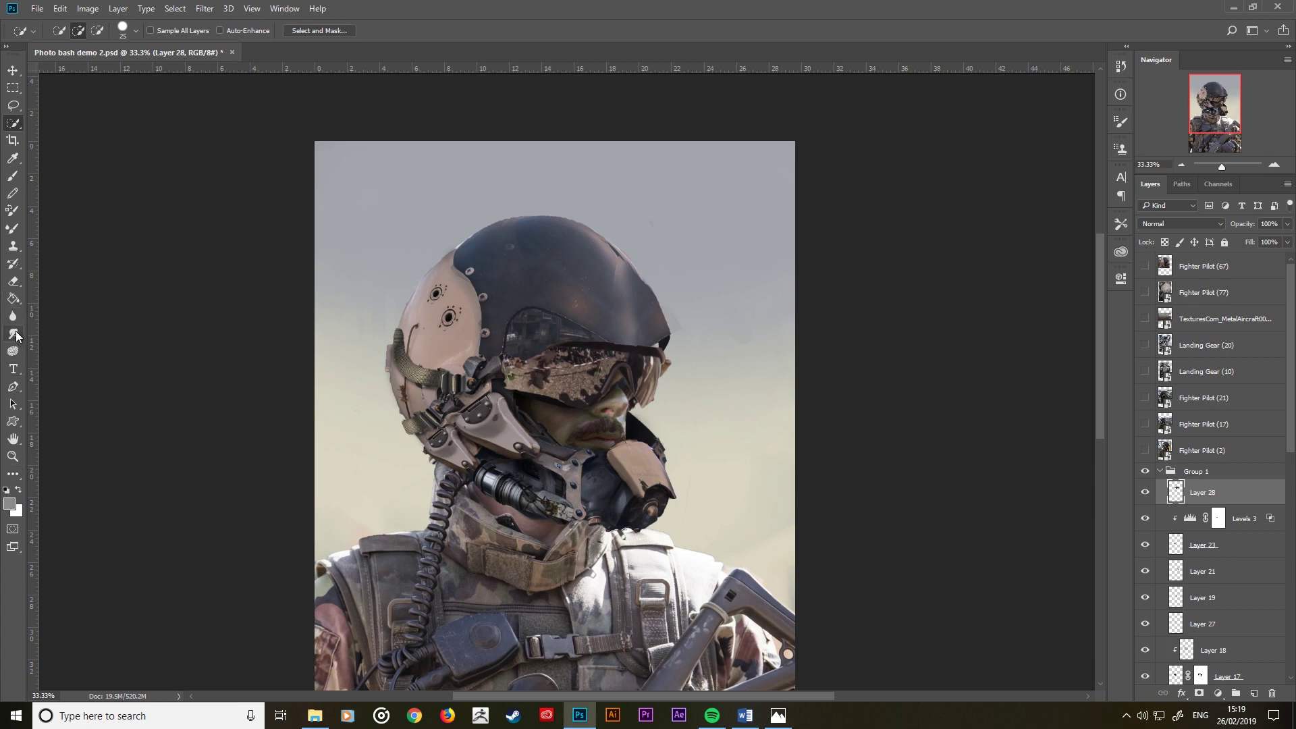
# Step: Clone-stamp goggle camo texture onto the helmet above the visor and touch up the right edge
pyautogui.click(14, 251)
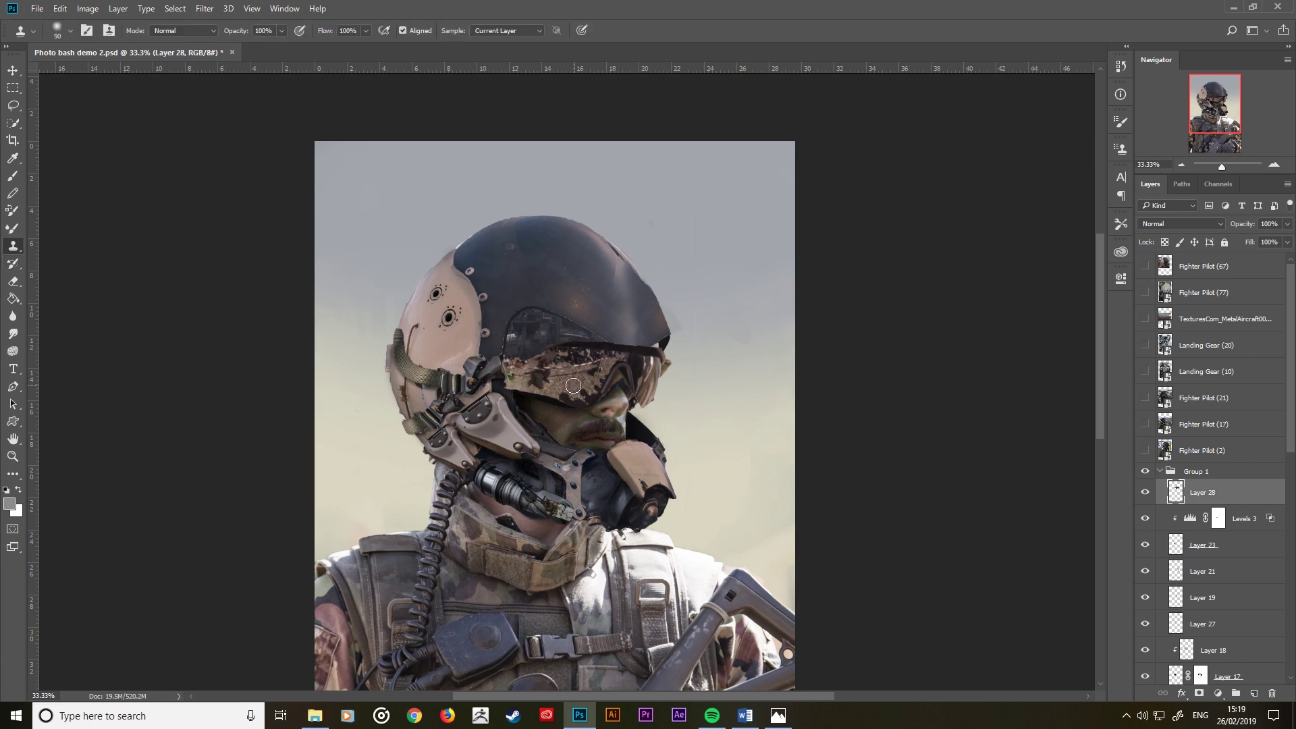
pyautogui.press('alt')
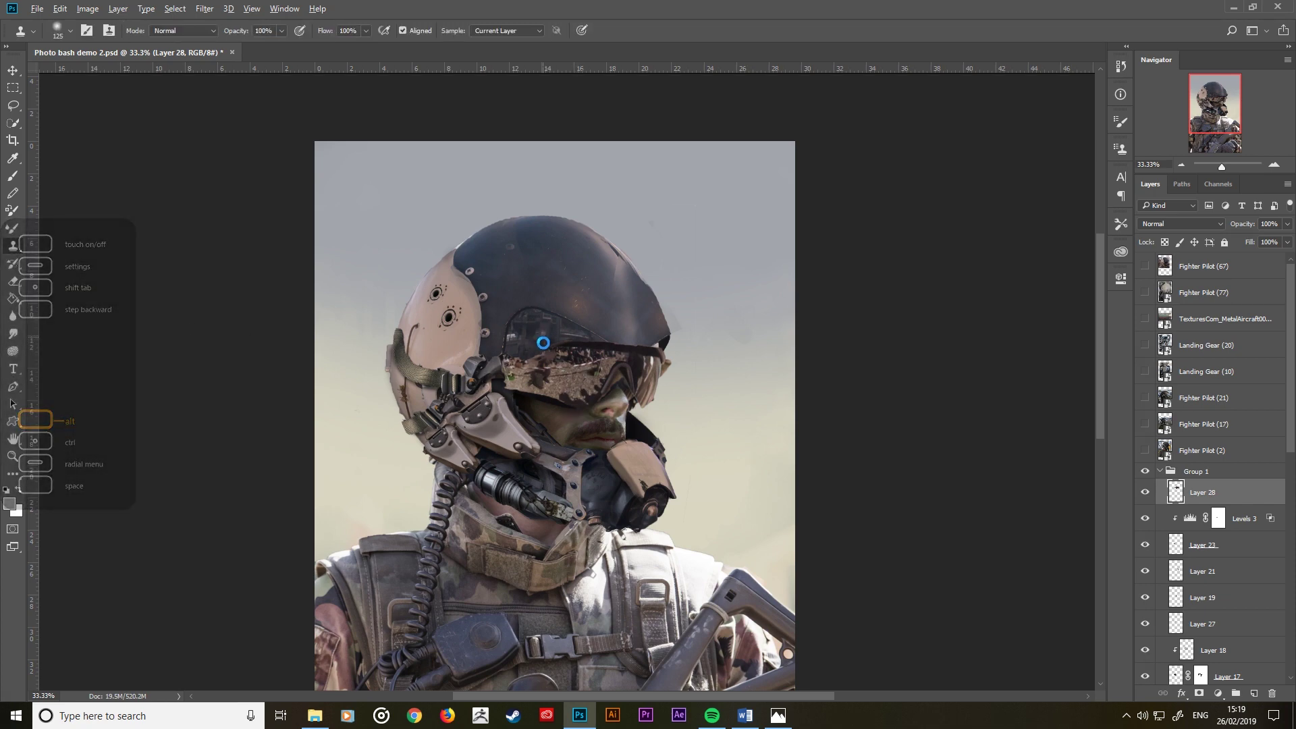
pyautogui.click(542, 341)
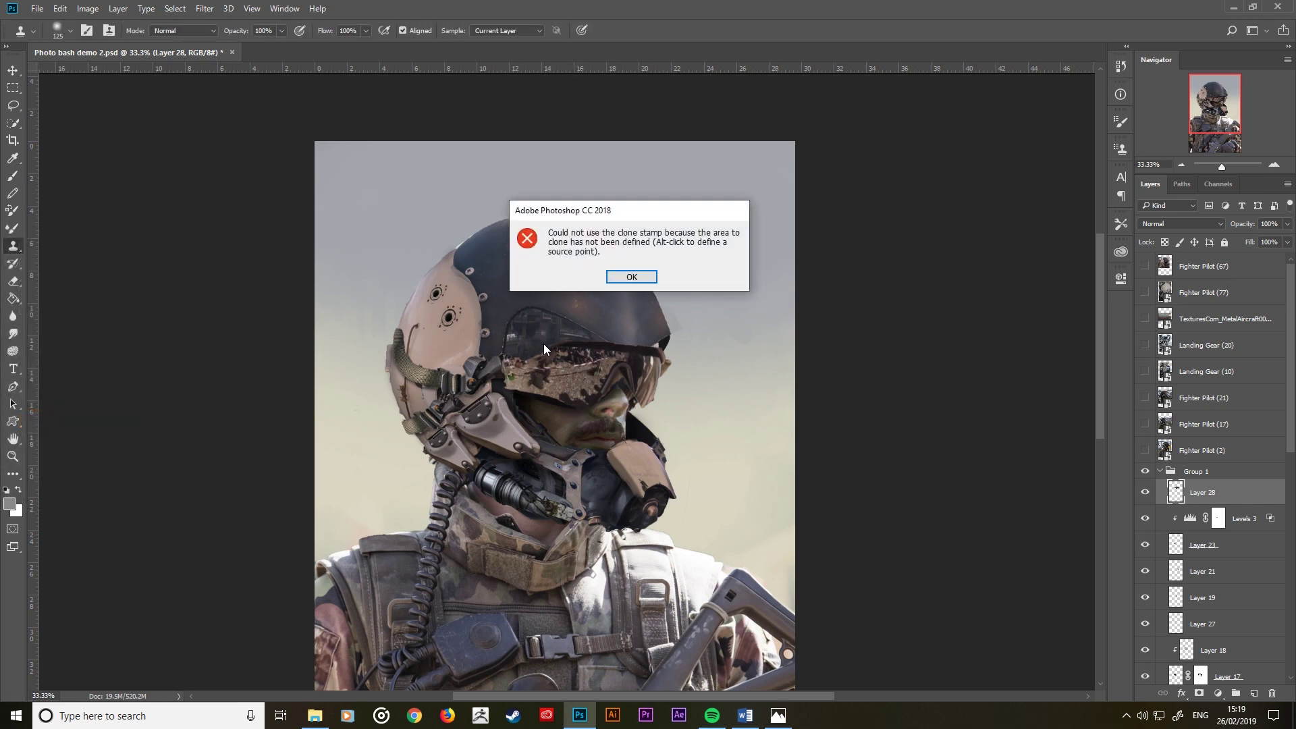
pyautogui.click(631, 277)
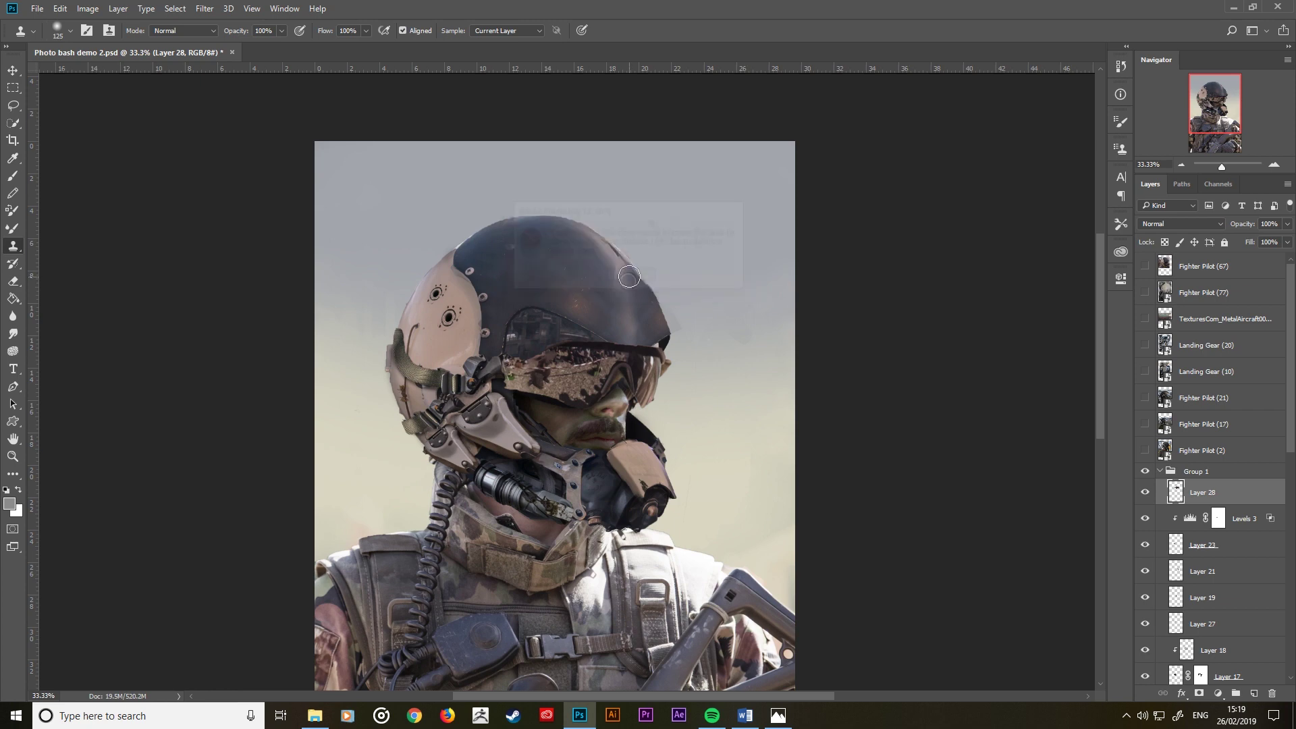
pyautogui.keyDown('alt'); pyautogui.click(572, 375); pyautogui.keyUp('alt')
pyautogui.press(']')
pyautogui.press(']')
pyautogui.press(']')
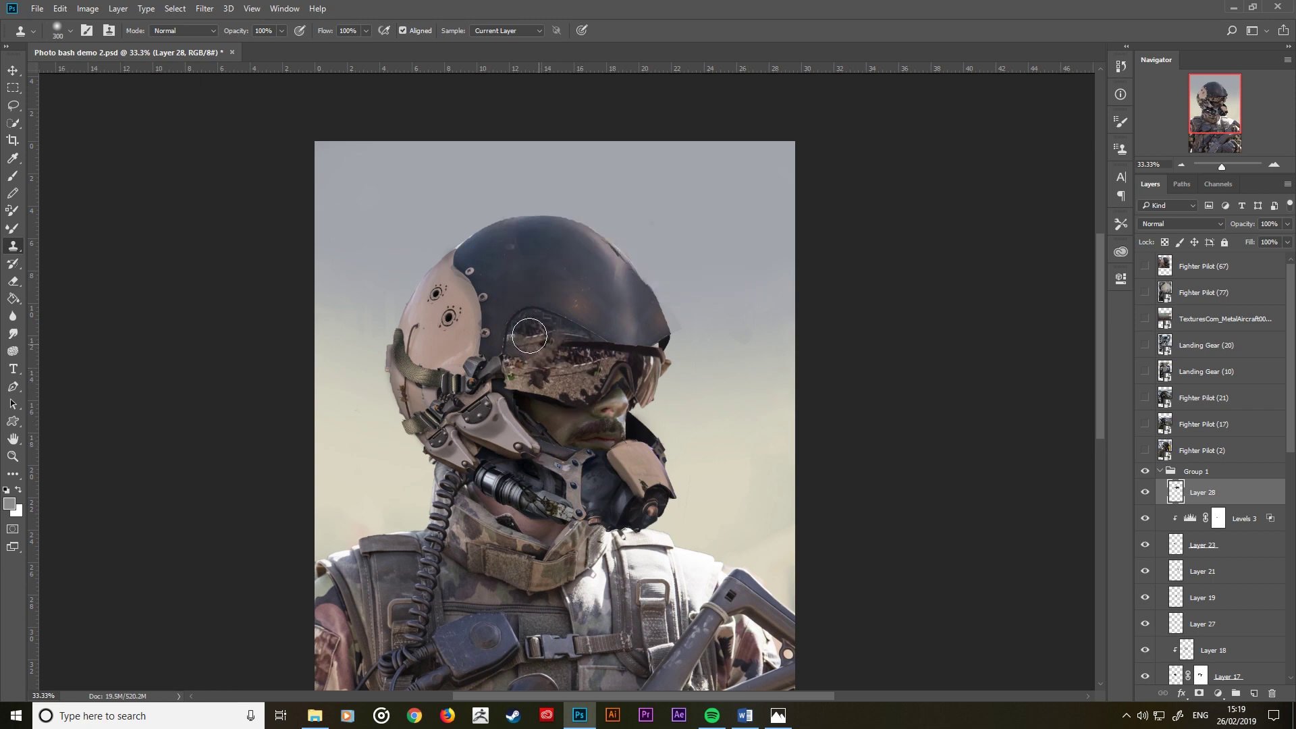
pyautogui.moveTo(530, 336); pyautogui.dragTo(644, 371)
pyautogui.press('[')
pyautogui.press('[')
pyautogui.press('[')
pyautogui.press('[')
pyautogui.press('[')
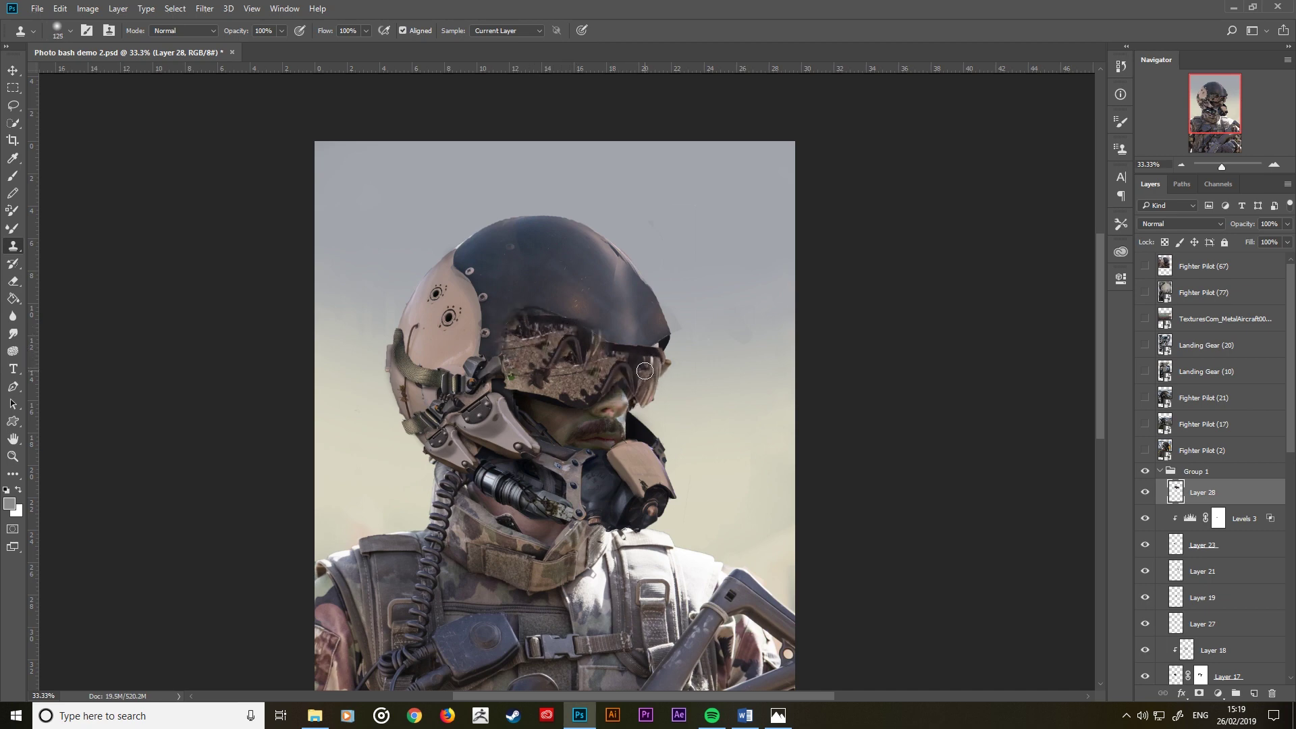
pyautogui.press('[')
pyautogui.press('[')
pyautogui.press('[')
pyautogui.moveTo(650, 426)
pyautogui.mouseDown()
pyautogui.moveTo(653, 361)
pyautogui.moveTo(646, 392)
pyautogui.moveTo(636, 376)
pyautogui.moveTo(613, 379)
pyautogui.moveTo(618, 358)
pyautogui.moveTo(647, 358)
pyautogui.moveTo(652, 375)
pyautogui.moveTo(655, 348)
pyautogui.moveTo(647, 405)
pyautogui.mouseUp()
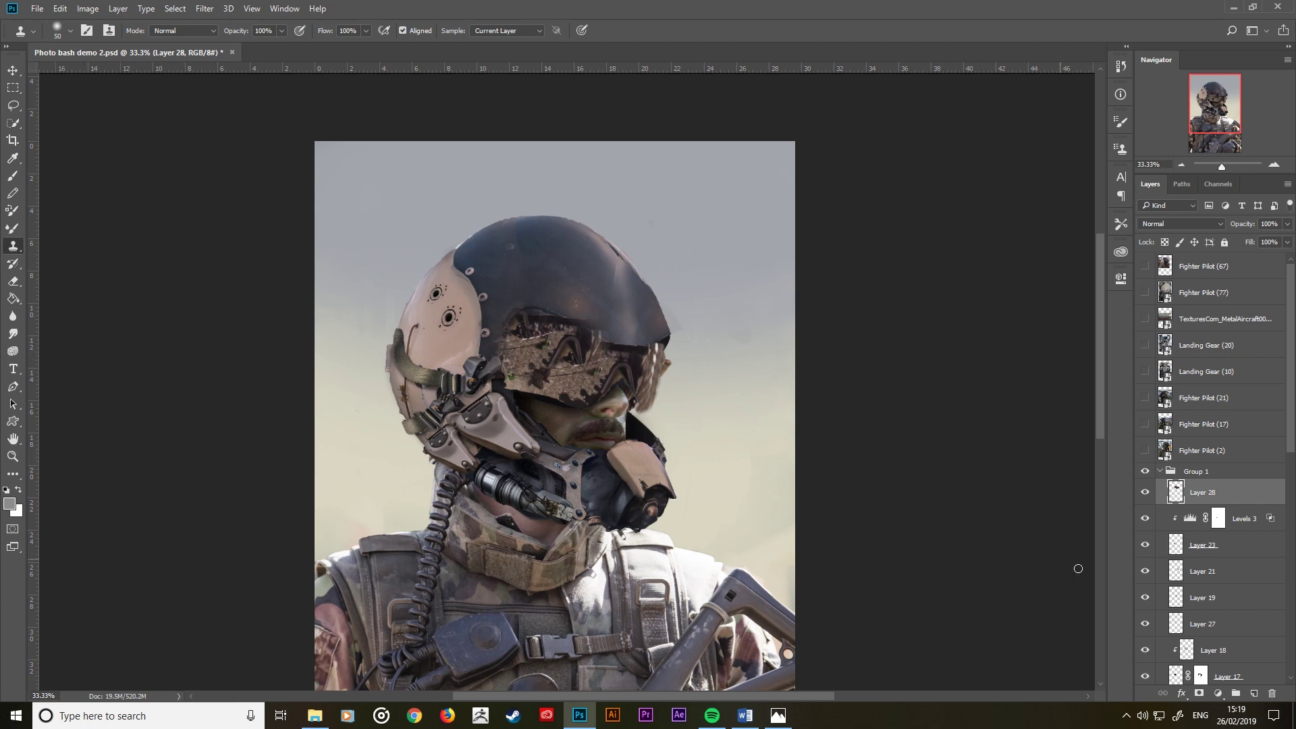
# Step: Add a layer mask to Layer 28 and choose the Hard Round brush at size 125
pyautogui.click(1200, 693)
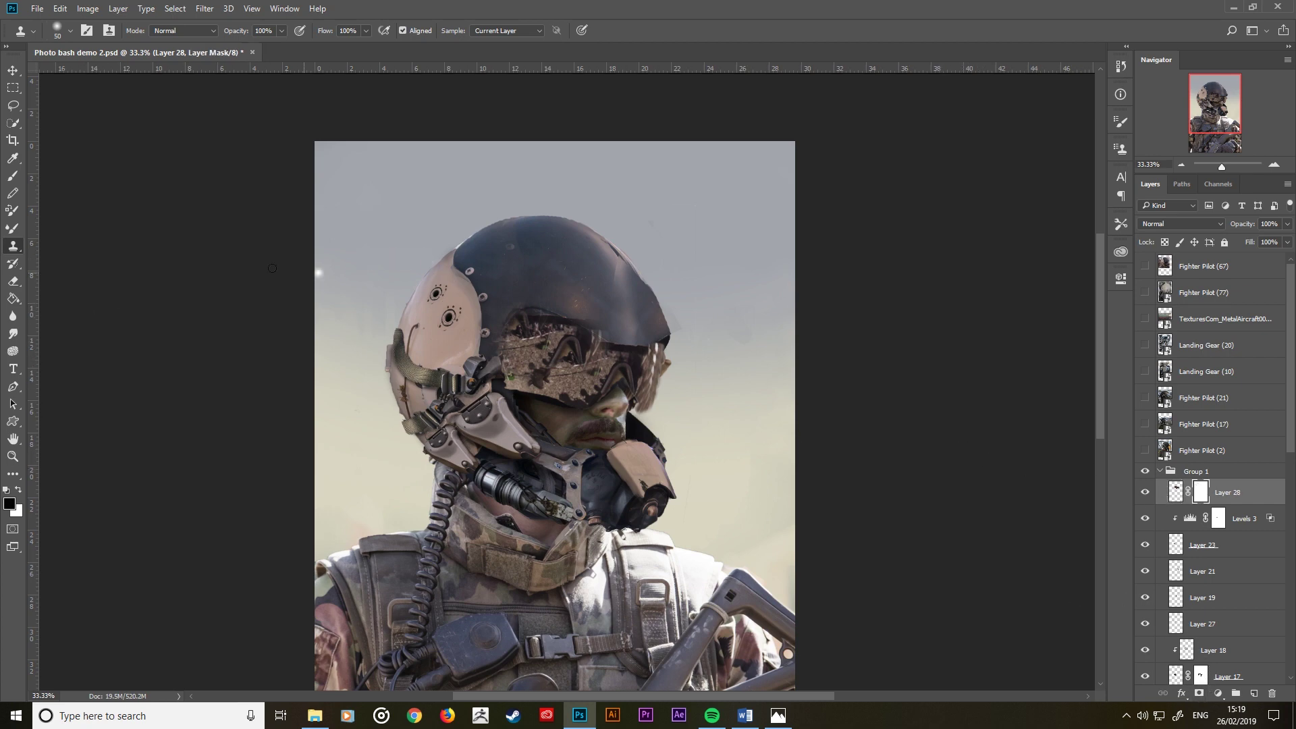
pyautogui.click(13, 177)
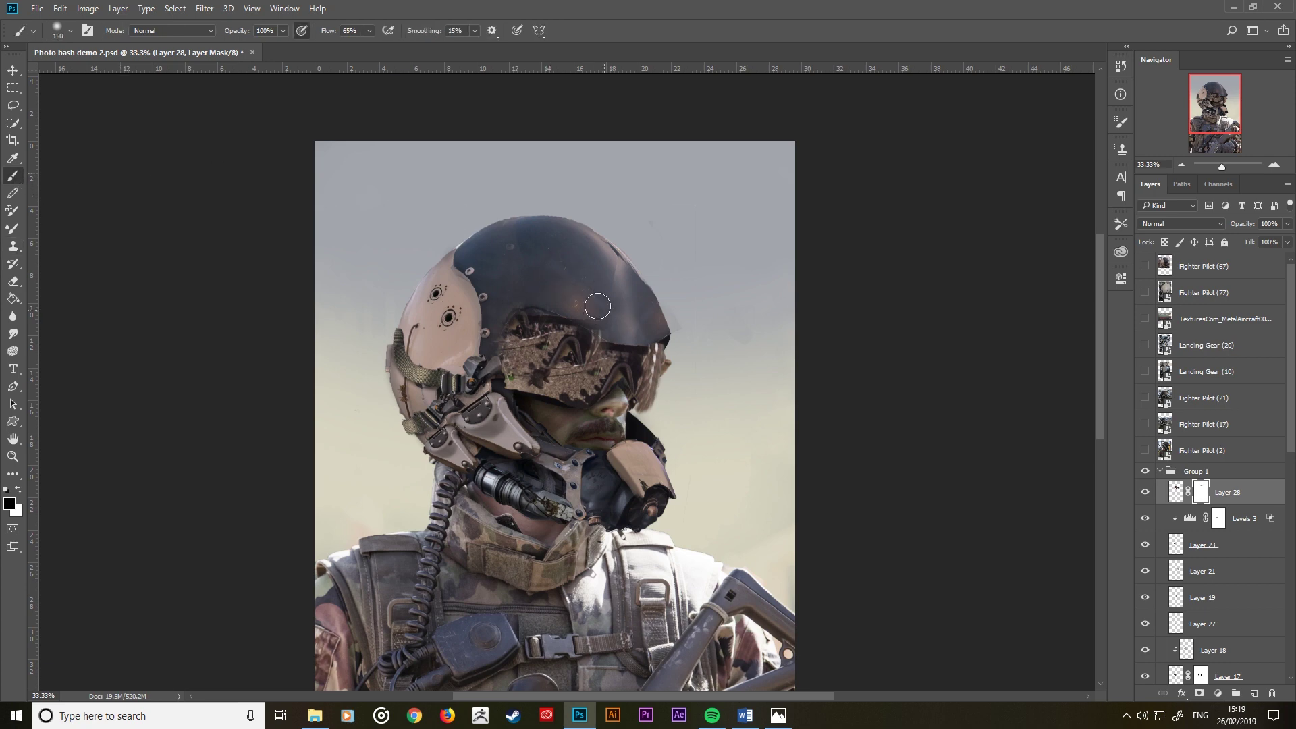
pyautogui.press('[')
pyautogui.rightClick(611, 283)
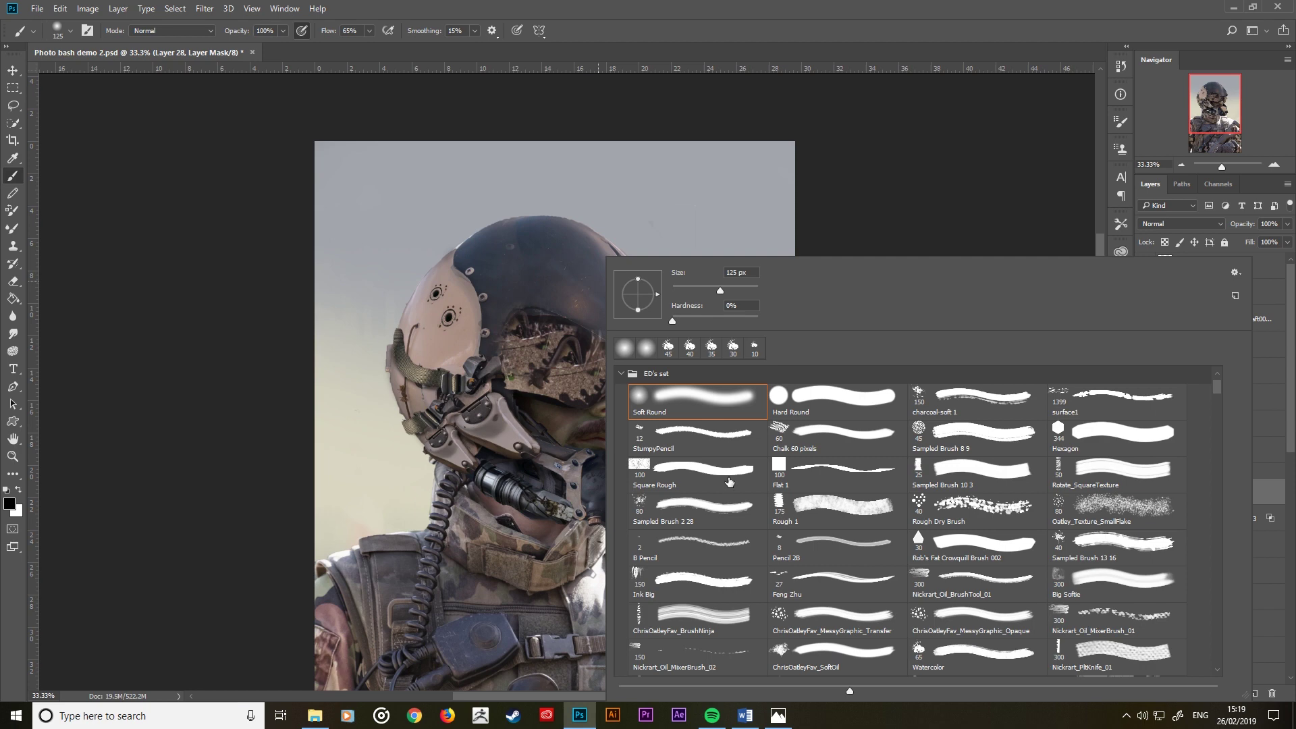
pyautogui.doubleClick(819, 404)
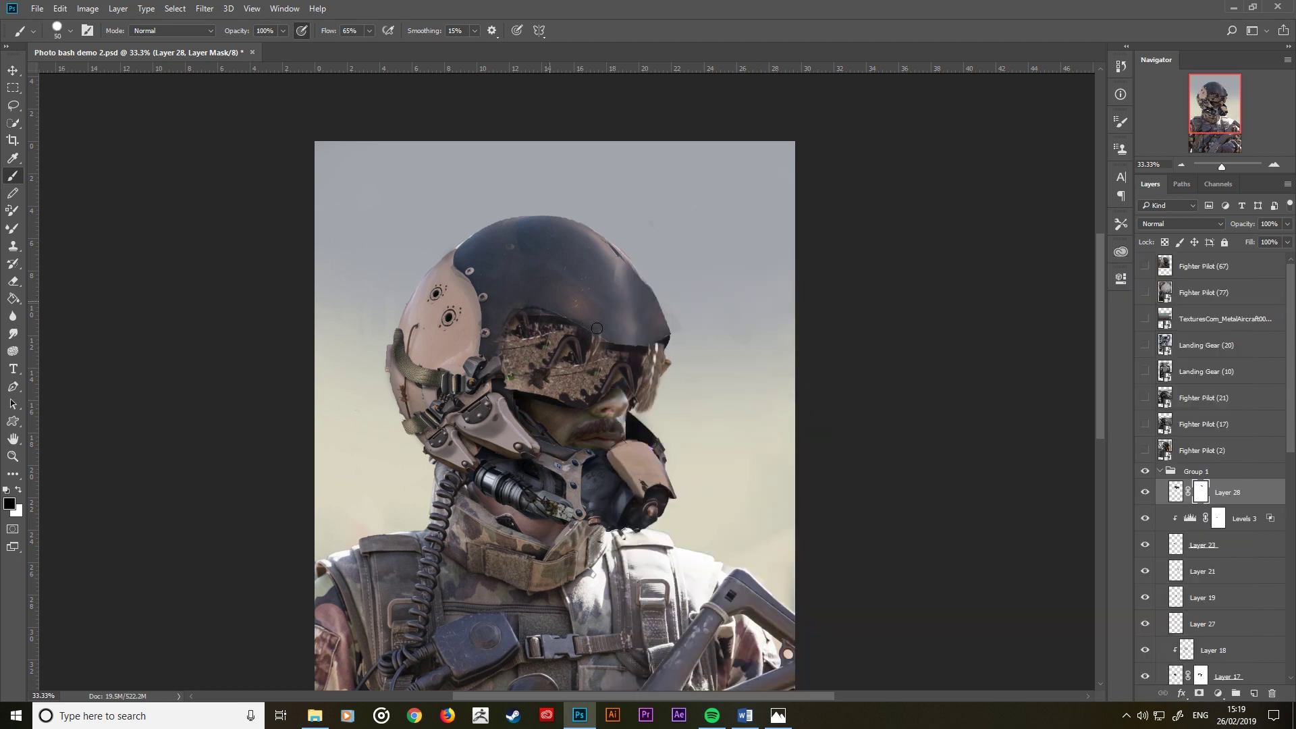
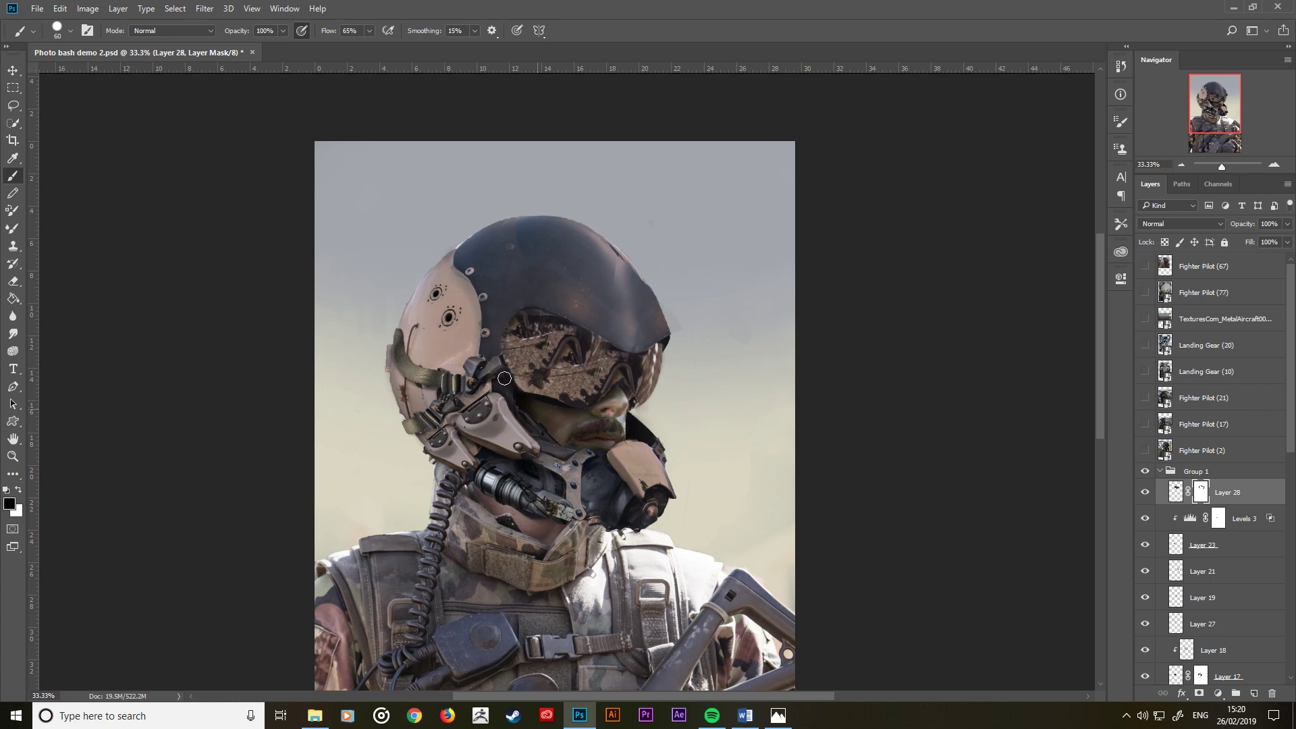
# Step: Resize the brush, then set the visor layer, Layer 28, to Soft Light blending
pyautogui.press('[')
pyautogui.press(']')
pyautogui.press(']')
pyautogui.press(']')
pyautogui.click(1178, 223)
pyautogui.click(1165, 371)
# Step: Cycle through neighbouring blend modes on Layer 28 and settle on Lighten
pyautogui.press('Down')
pyautogui.press('Down')
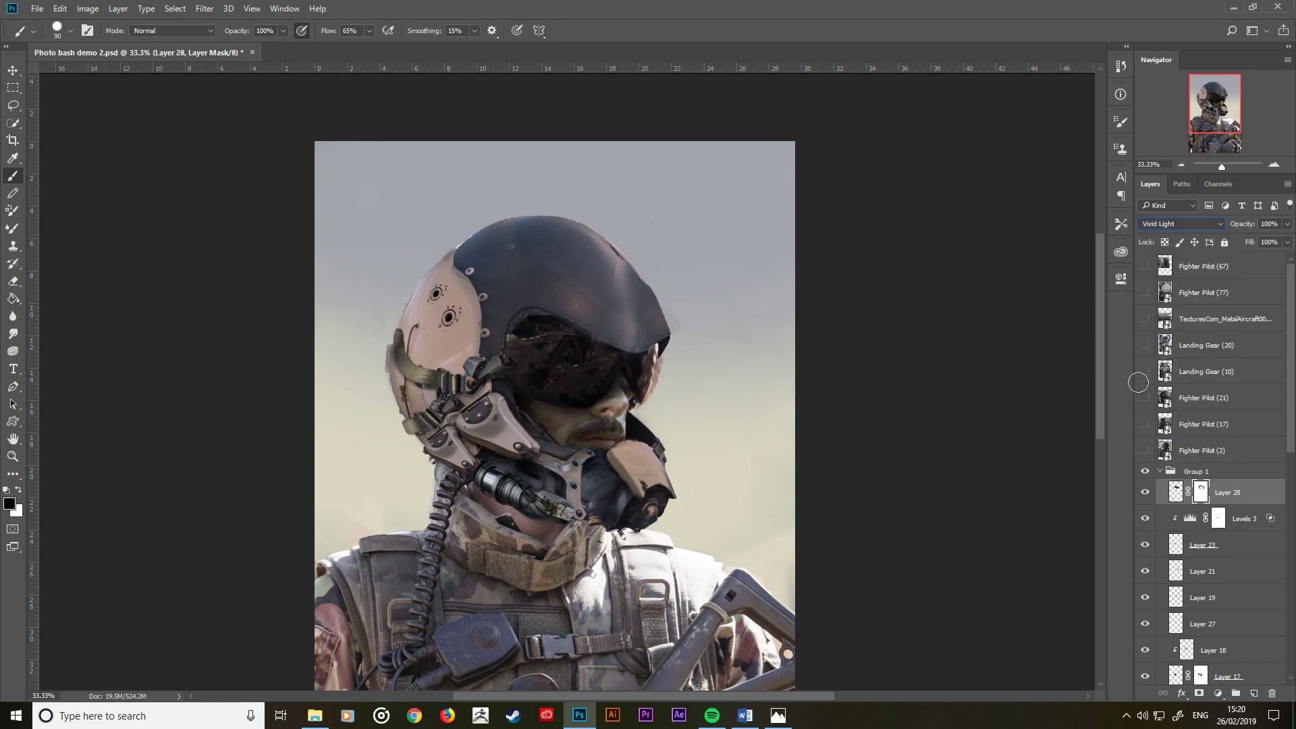
pyautogui.press('Down')
pyautogui.press('Down')
pyautogui.press('Down')
pyautogui.press('Down')
pyautogui.press('Down')
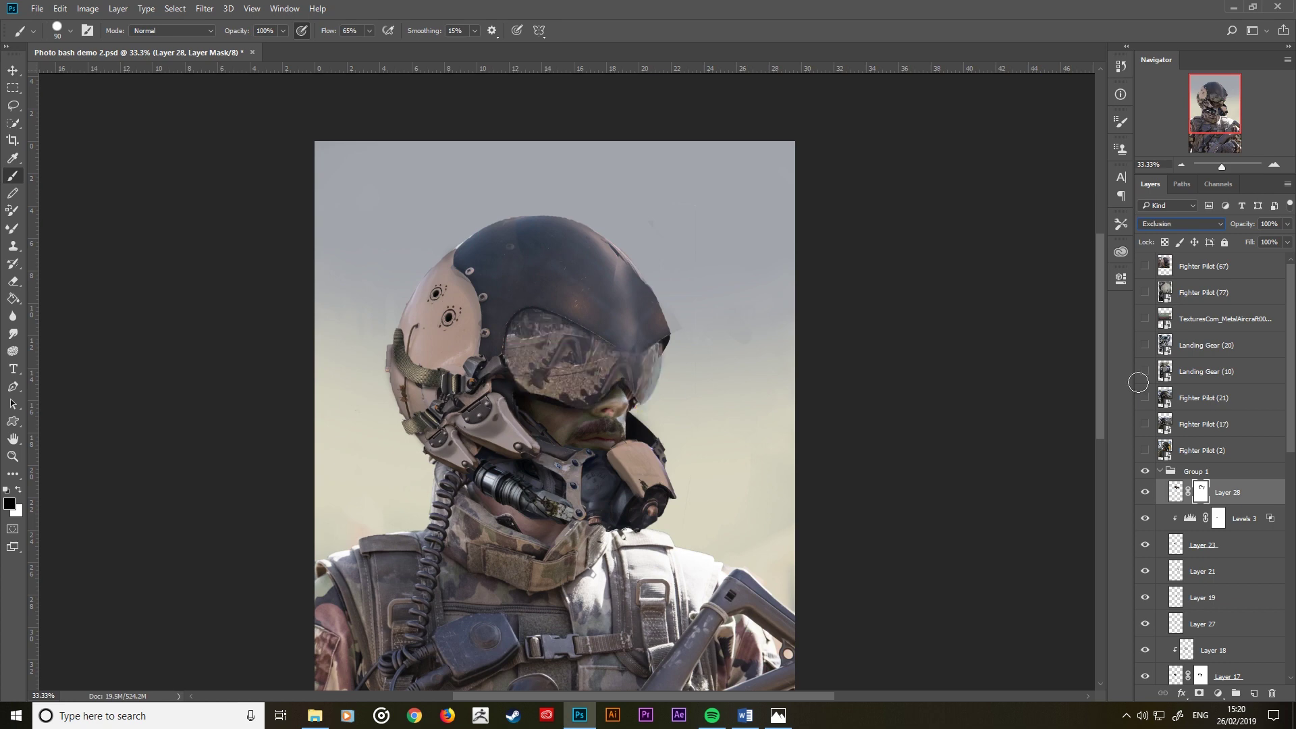
pyautogui.press('Down')
pyautogui.press('Down')
pyautogui.press('Down')
pyautogui.press('Down')
pyautogui.press('Down')
pyautogui.press('Down')
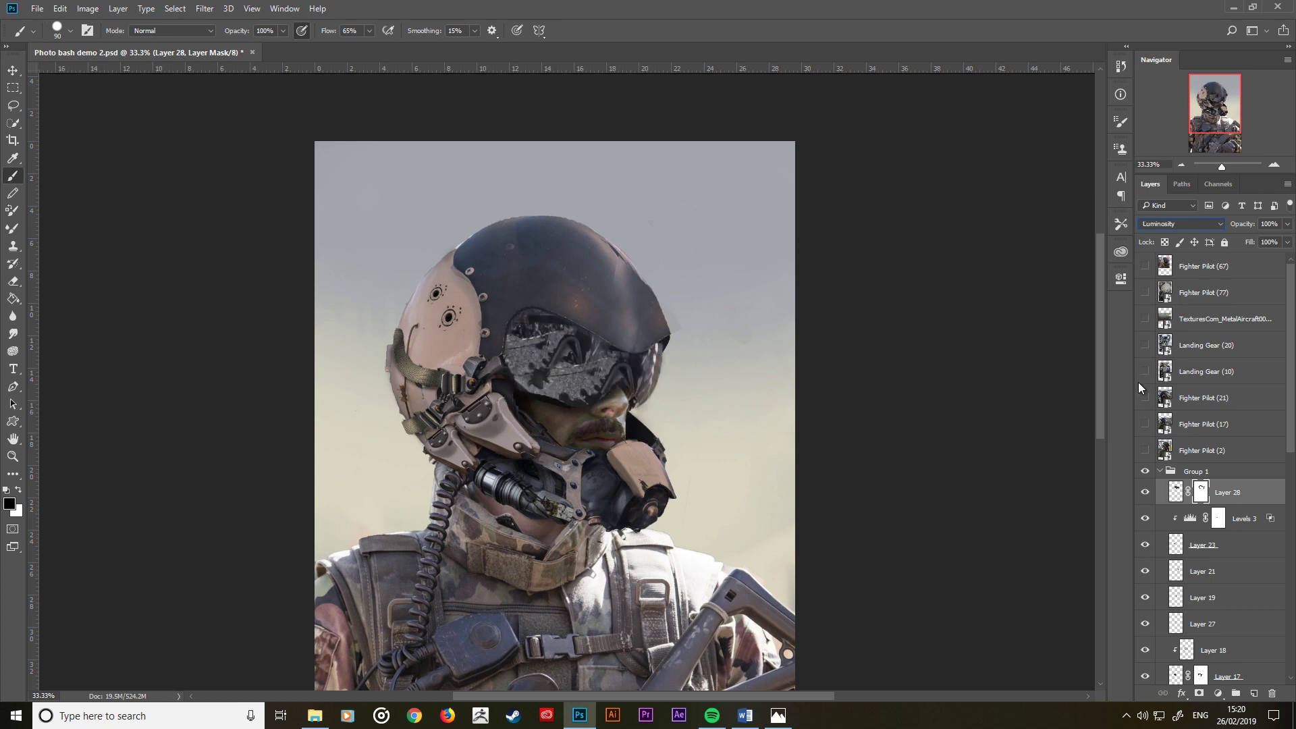
pyautogui.press('Up')
pyautogui.press('Up')
pyautogui.press('Up')
pyautogui.press('Up')
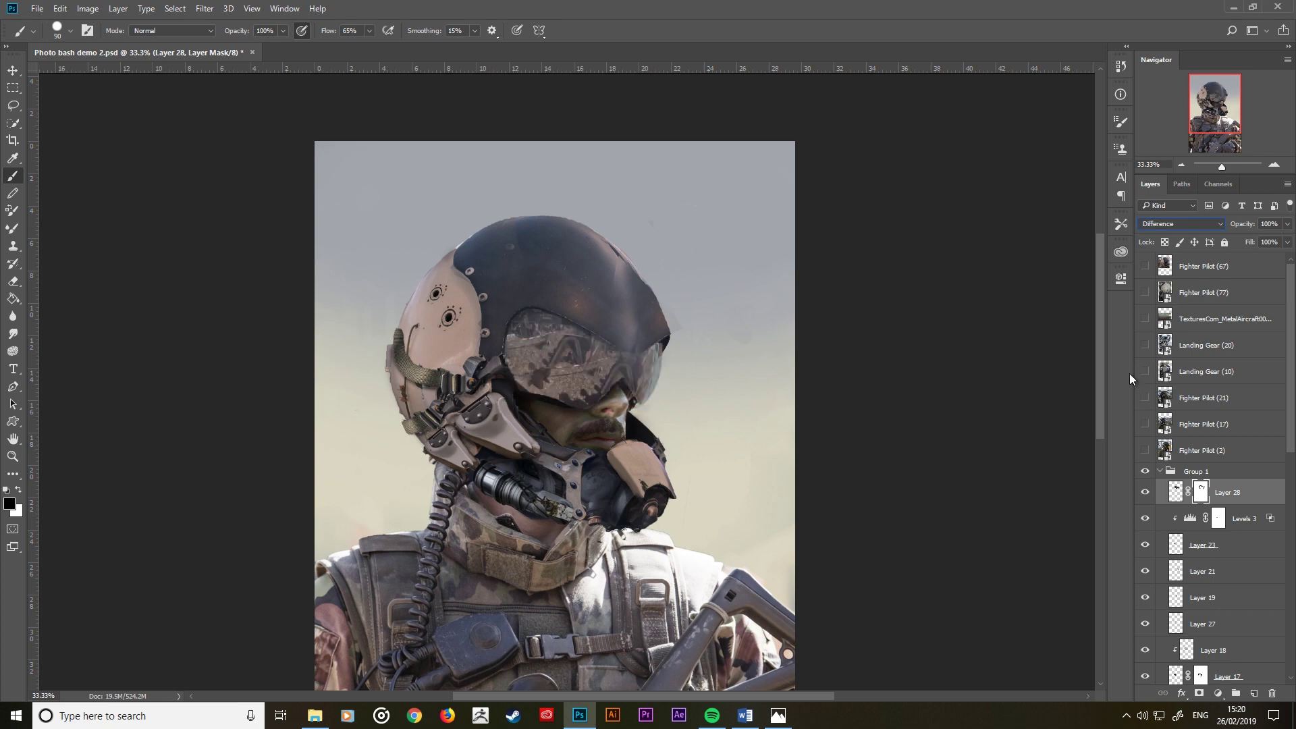
pyautogui.press('Up')
pyautogui.press('Up')
pyautogui.press('Up')
pyautogui.press('Up')
pyautogui.press('Up')
pyautogui.press('Up')
pyautogui.press('Up')
pyautogui.press('Up')
pyautogui.press('Up')
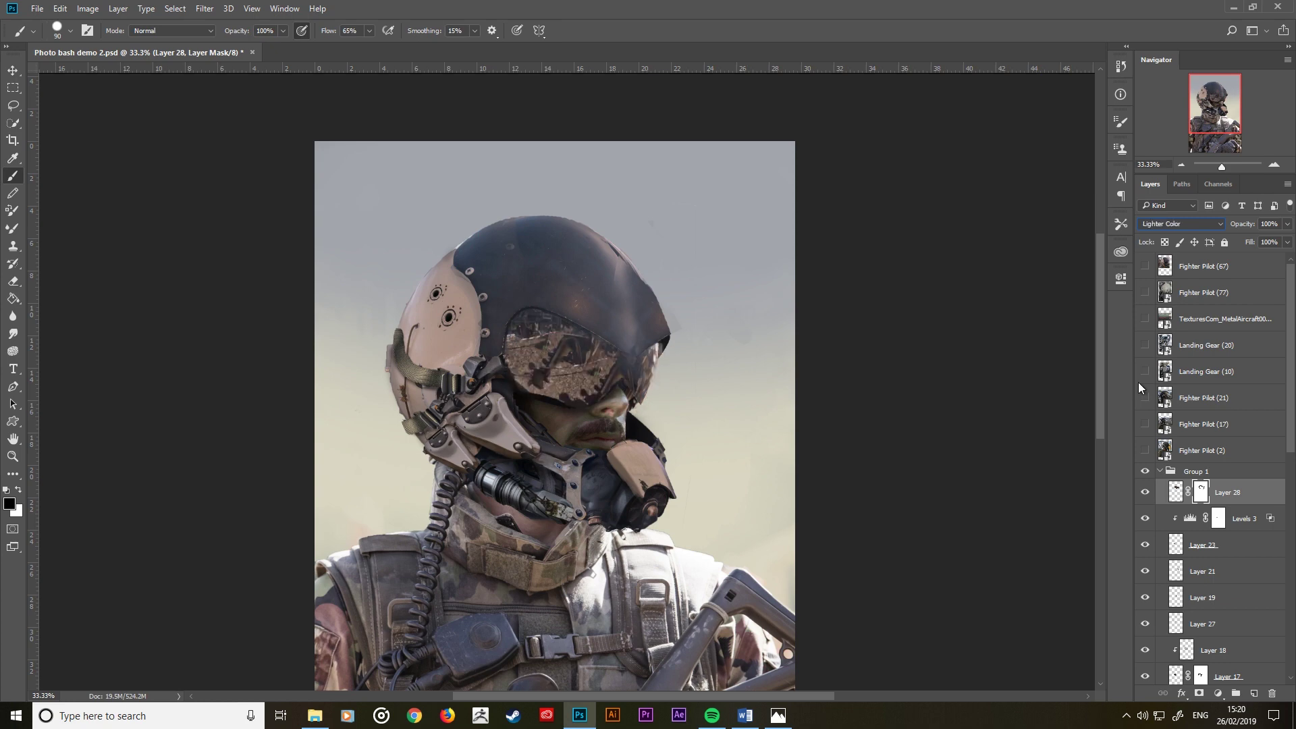
pyautogui.press('Up')
pyautogui.press('Up')
pyautogui.press('Up')
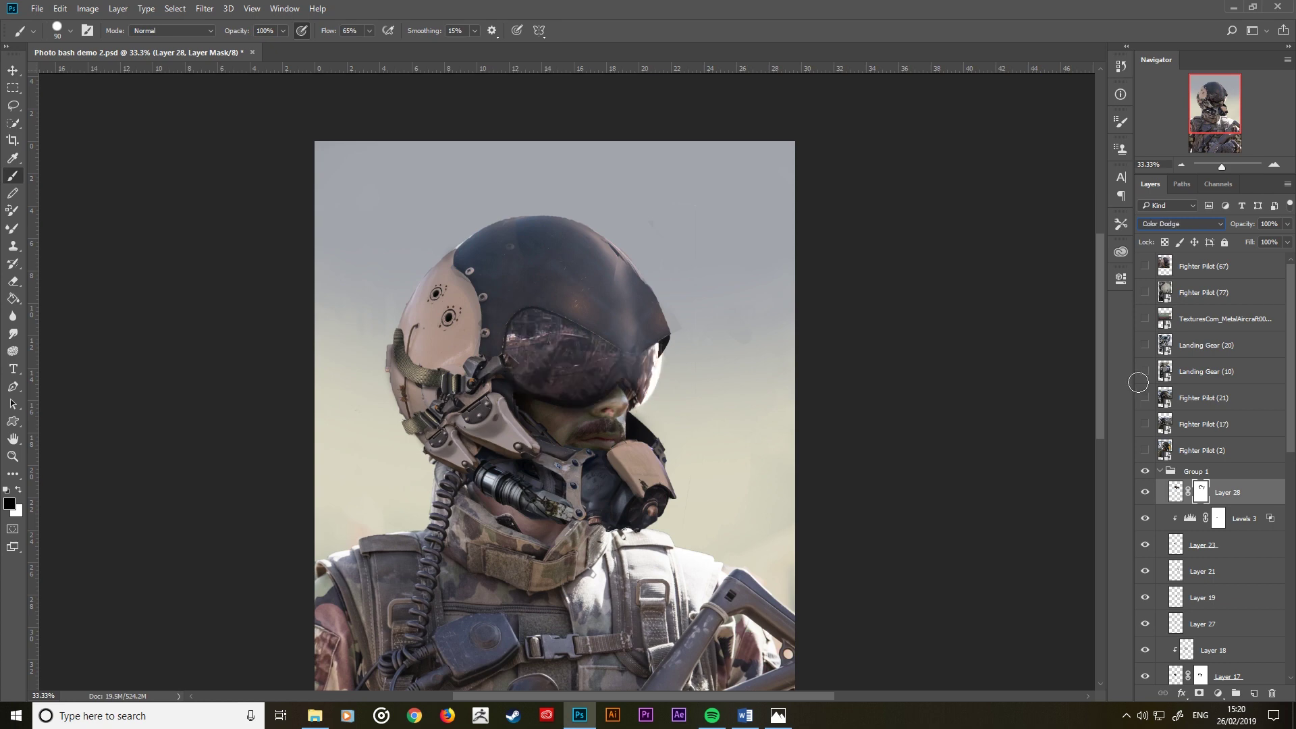
pyautogui.press('Up')
pyautogui.press('Up')
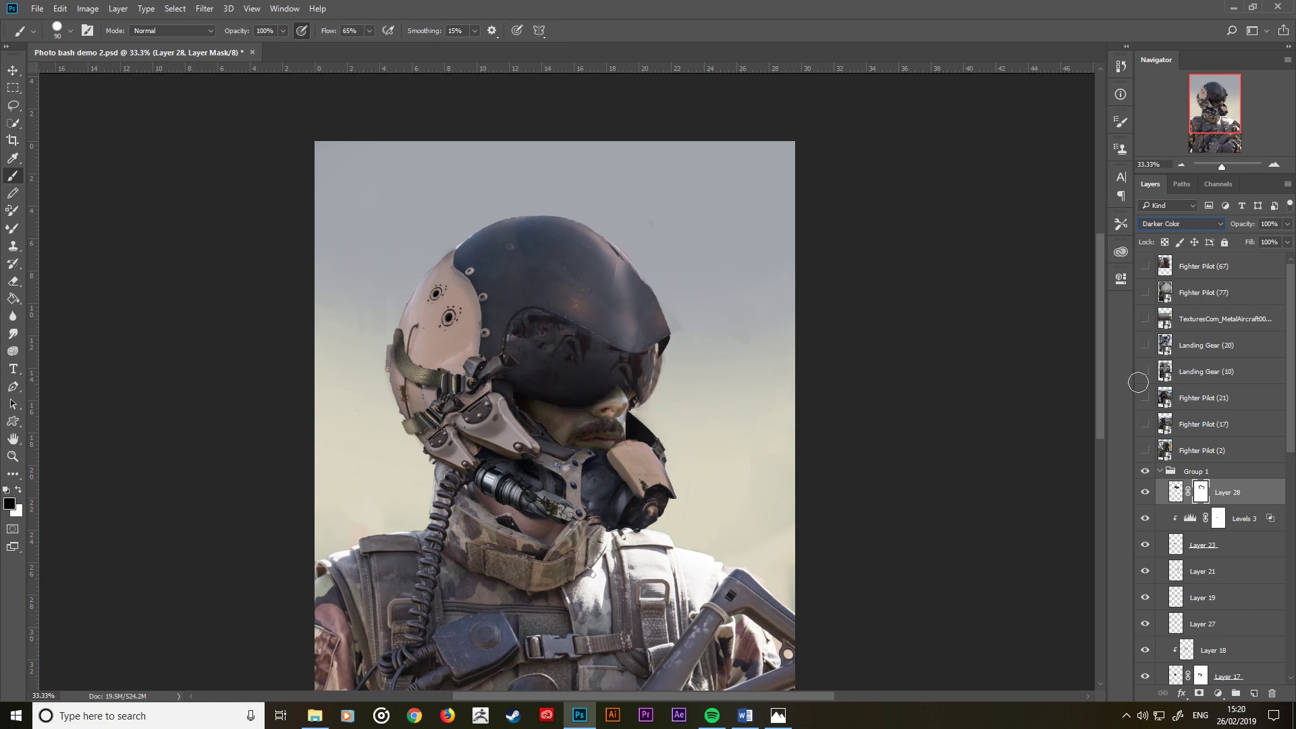
pyautogui.press('Up')
pyautogui.press('Up')
pyautogui.press('Up')
pyautogui.press('Up')
pyautogui.press('Up')
pyautogui.press('Up')
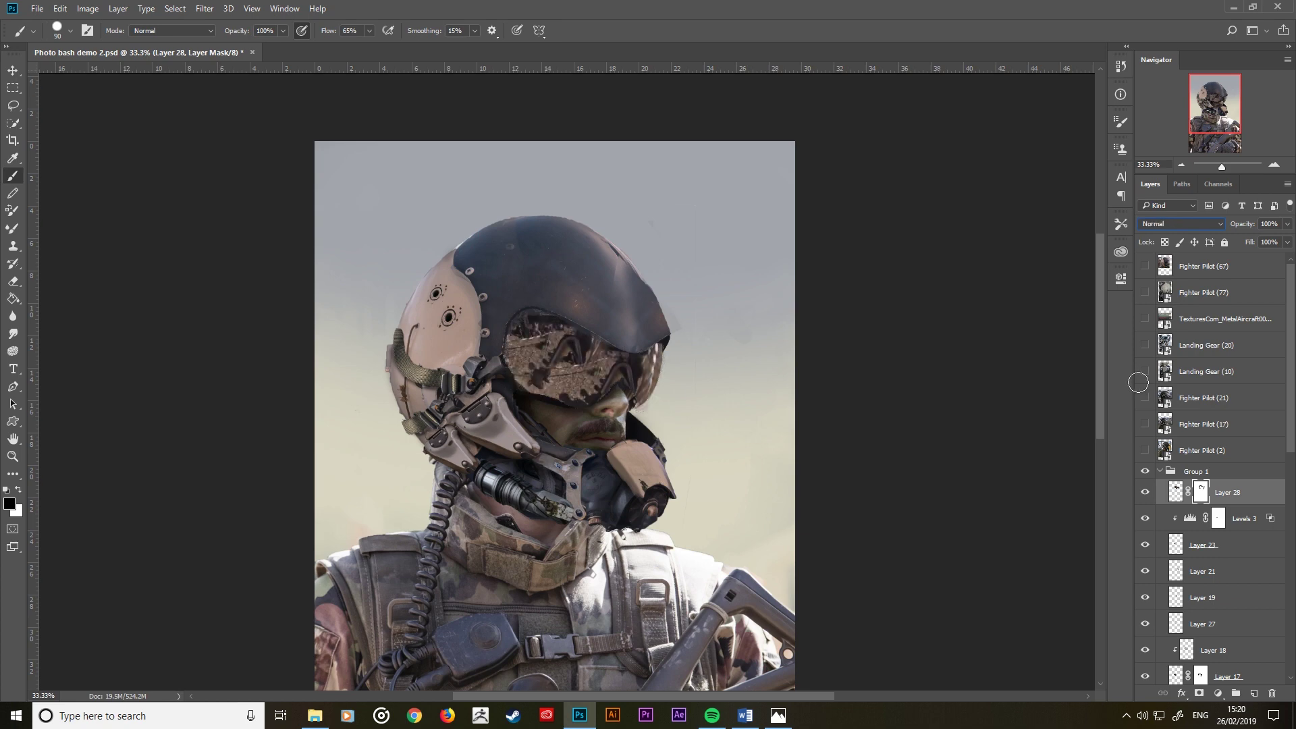
pyautogui.press('Down')
pyautogui.press('Down')
pyautogui.press('Down')
pyautogui.press('Down')
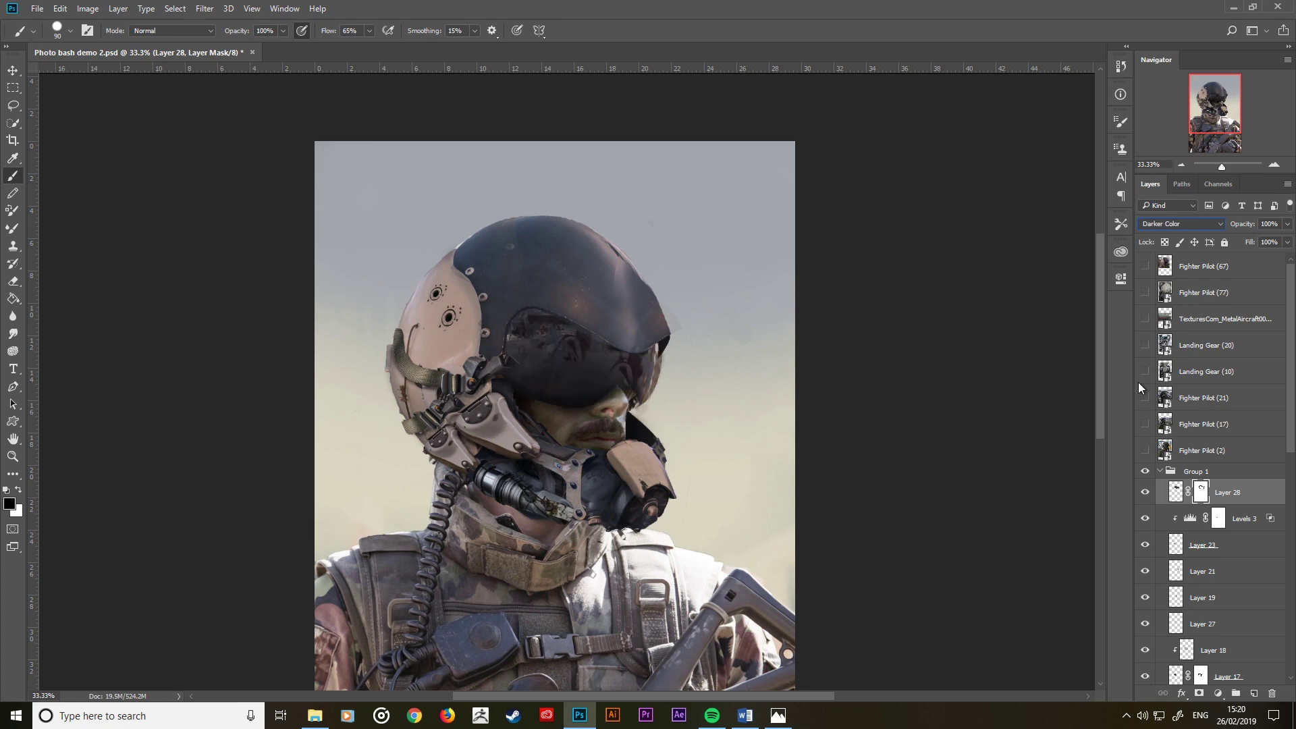
# Step: Add a Levels adjustment clipped to Layer 28 with input 52/0.67/150 and output black 16
pyautogui.click(1217, 693)
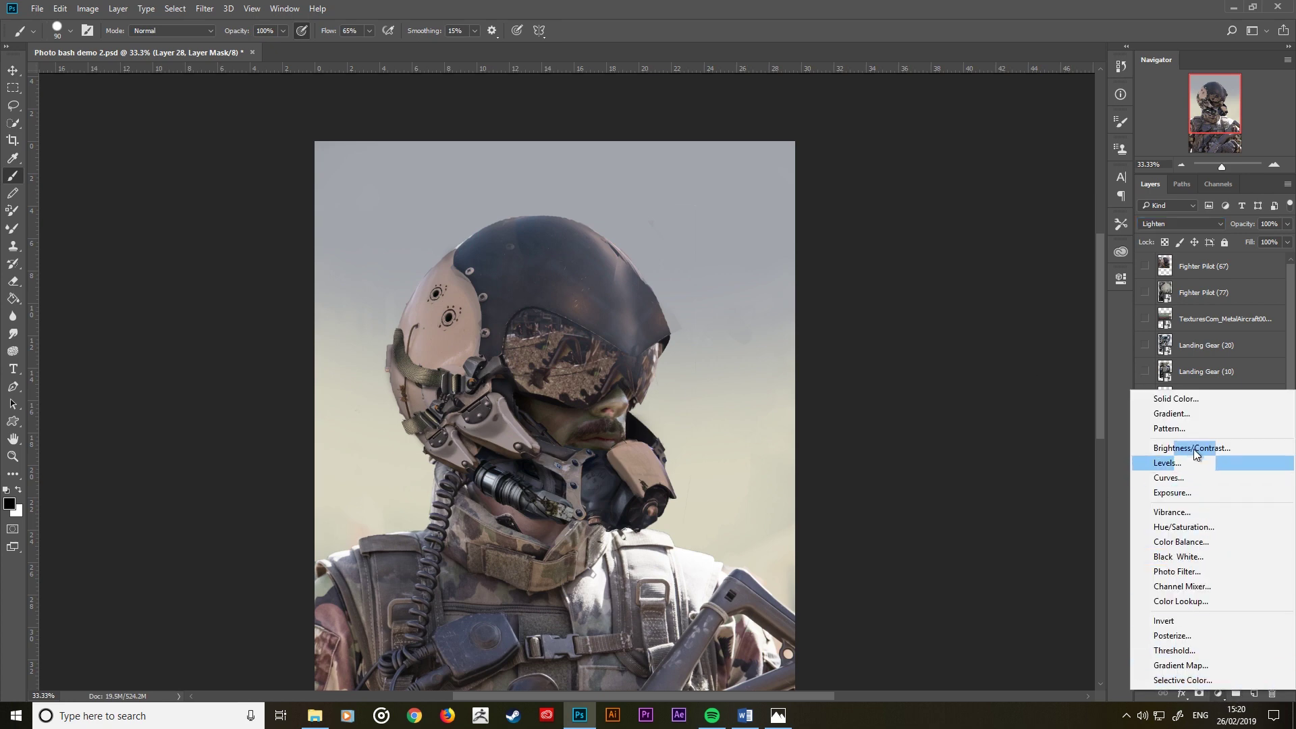
pyautogui.click(1219, 518)
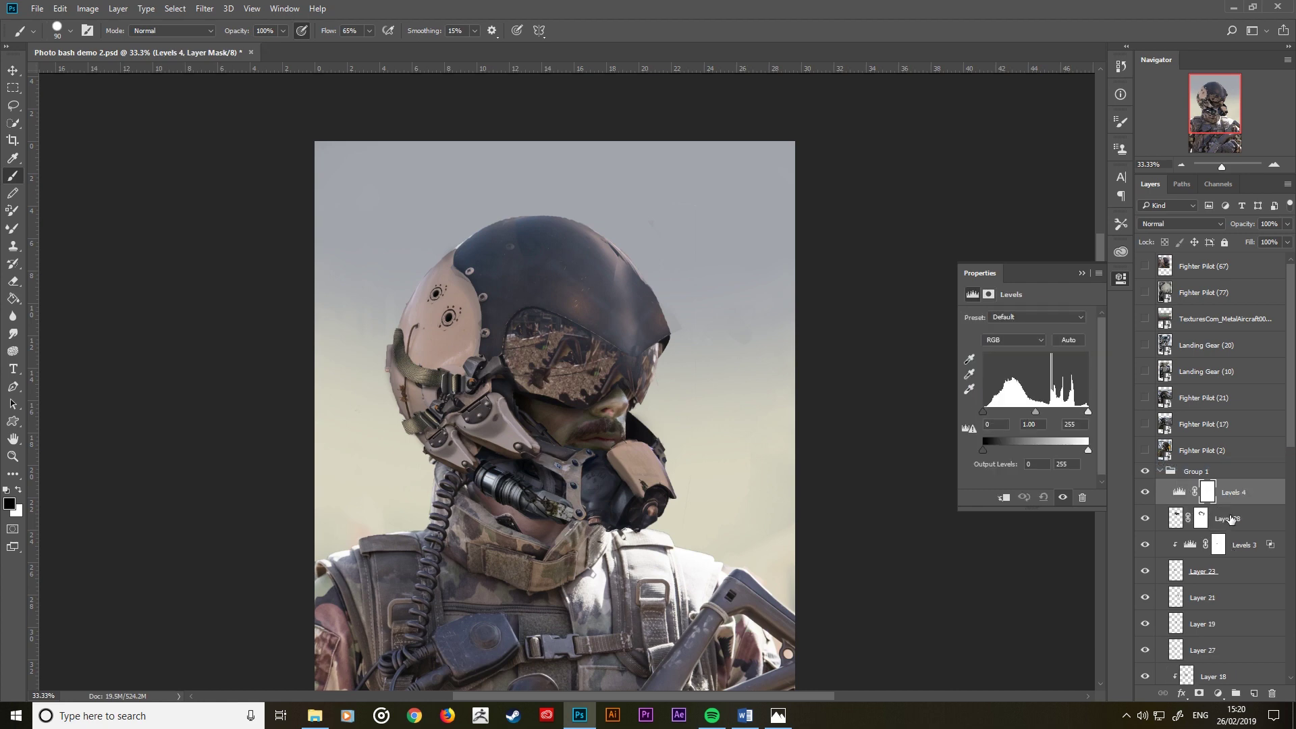
pyautogui.hotkey('ctrl', 'alt', 'g')
pyautogui.moveTo(1088, 412); pyautogui.dragTo(1065, 412)
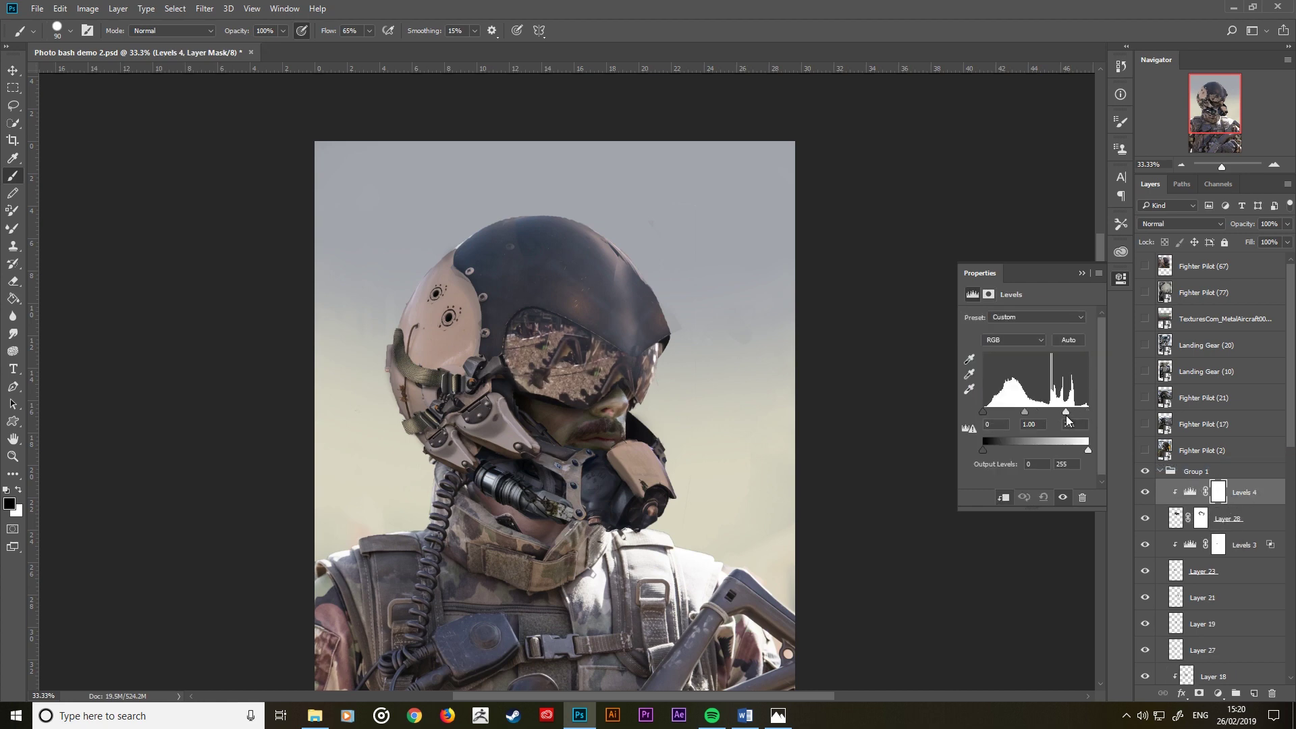
pyautogui.moveTo(983, 412); pyautogui.dragTo(1055, 413)
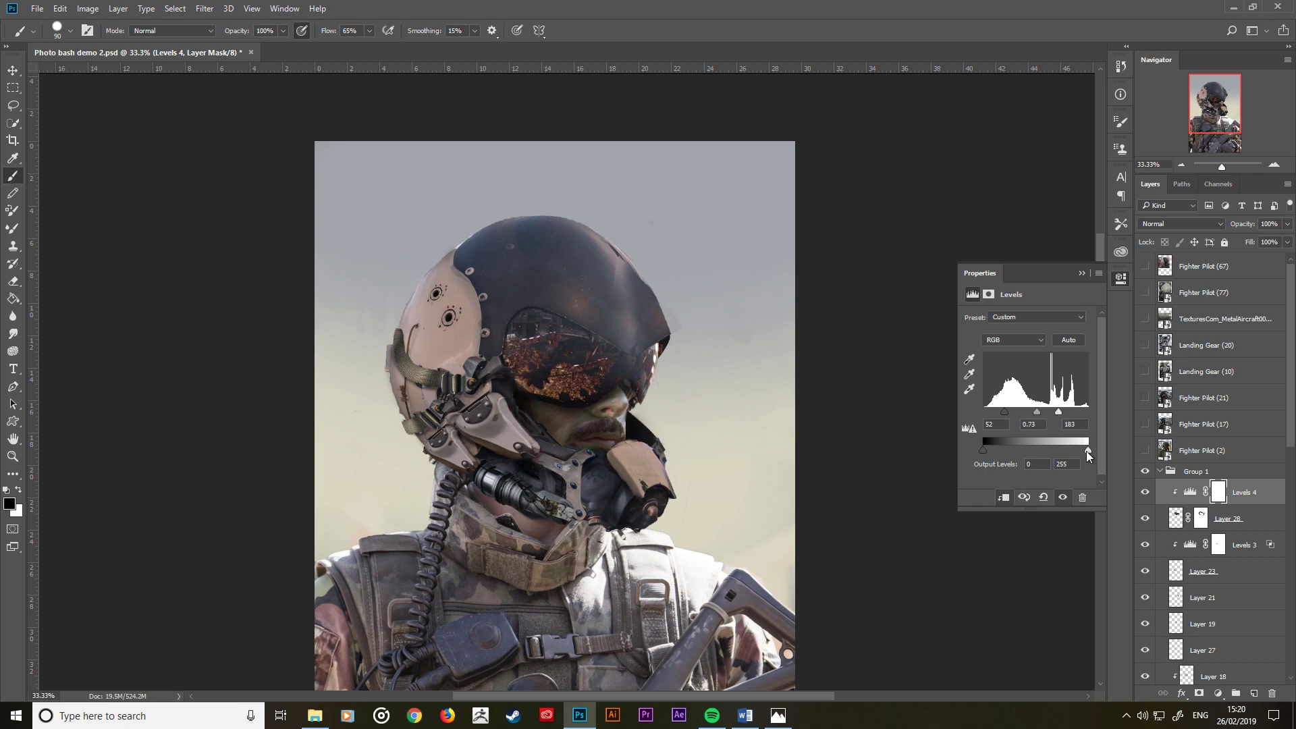
pyautogui.moveTo(982, 447)
pyautogui.mouseDown()
pyautogui.moveTo(1015, 448)
pyautogui.moveTo(989, 449)
pyautogui.mouseUp()
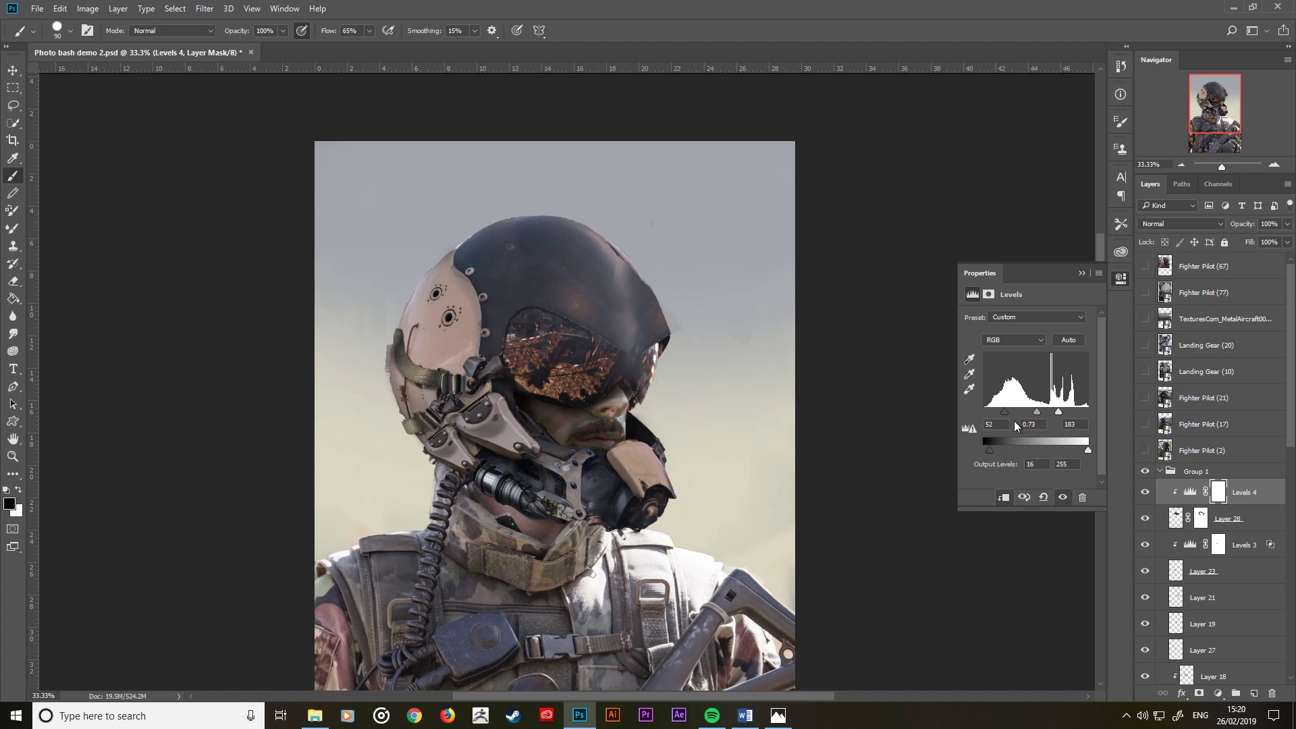
pyautogui.moveTo(1037, 412)
pyautogui.mouseDown()
pyautogui.moveTo(1050, 414)
pyautogui.moveTo(1026, 412)
pyautogui.mouseUp()
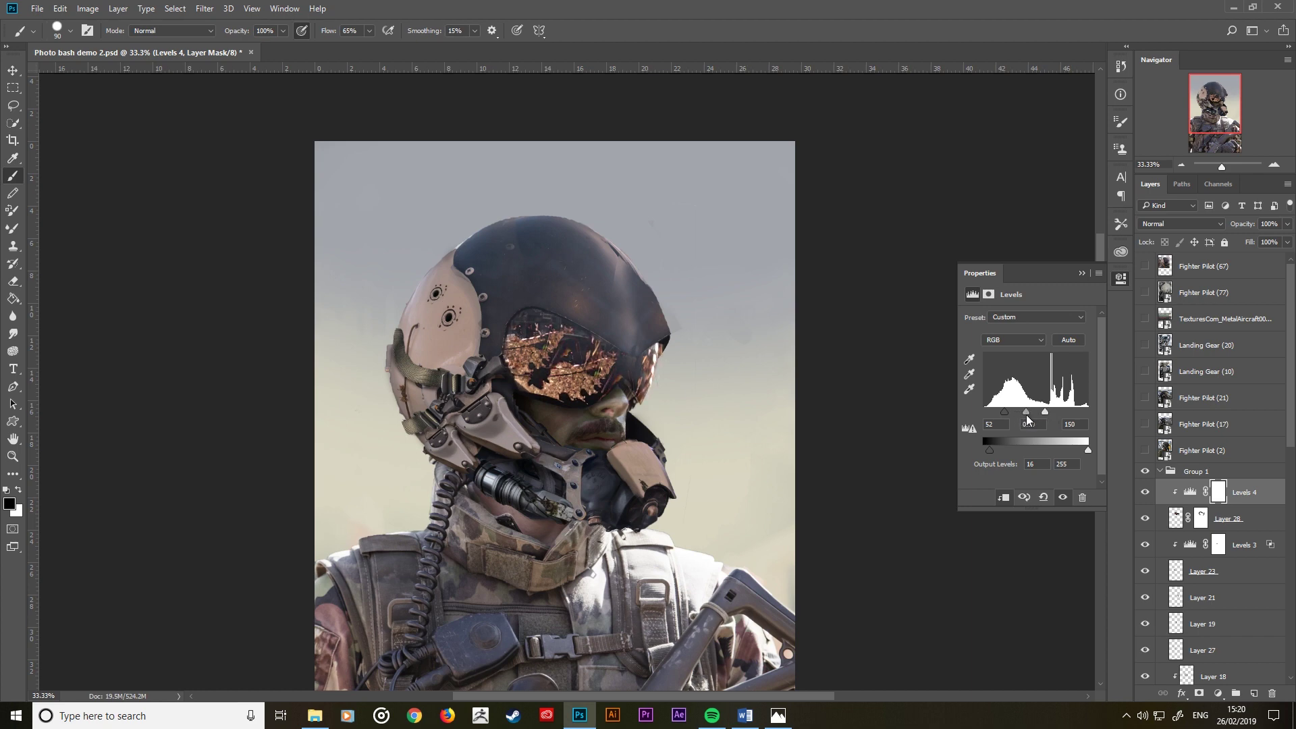
pyautogui.click(1080, 273)
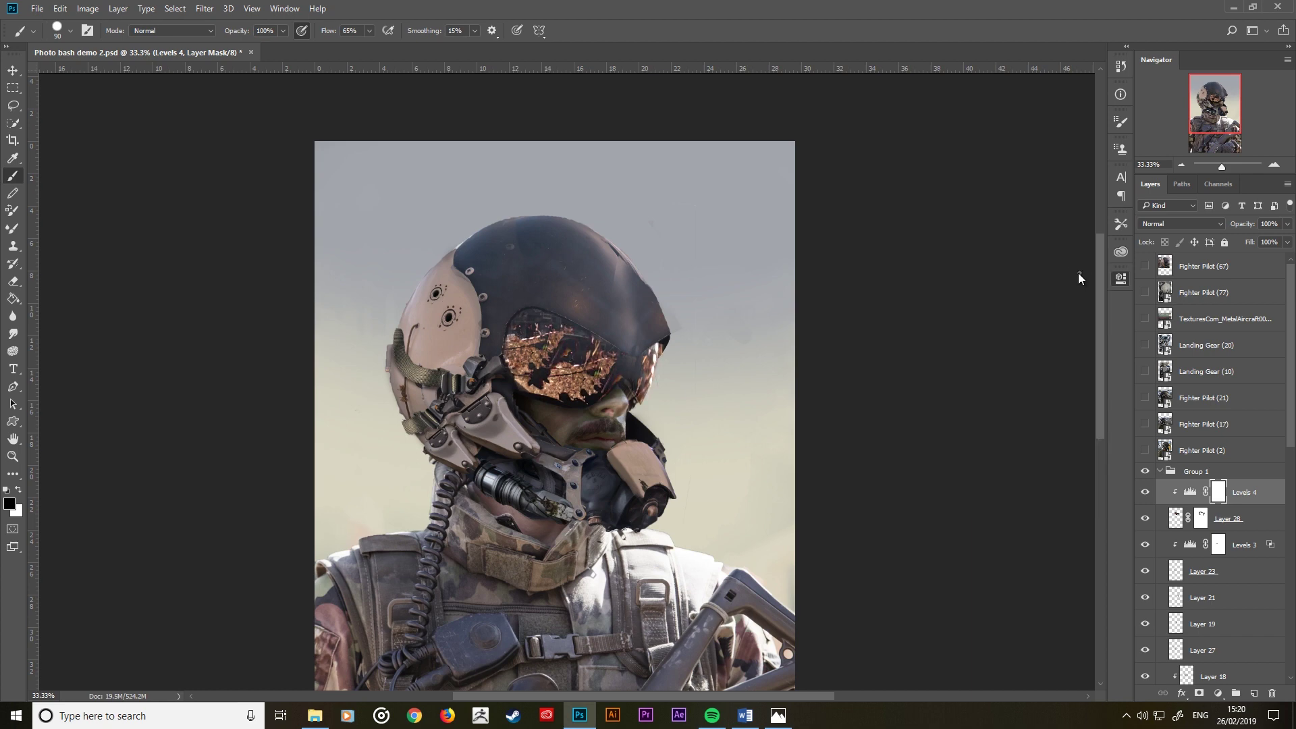
# Step: Lower Layer 28's opacity to 30% and zoom out to see the whole image
pyautogui.click(1240, 517)
pyautogui.moveTo(1240, 224)
pyautogui.mouseDown()
pyautogui.moveTo(1161, 238)
pyautogui.moveTo(1176, 237)
pyautogui.mouseUp()
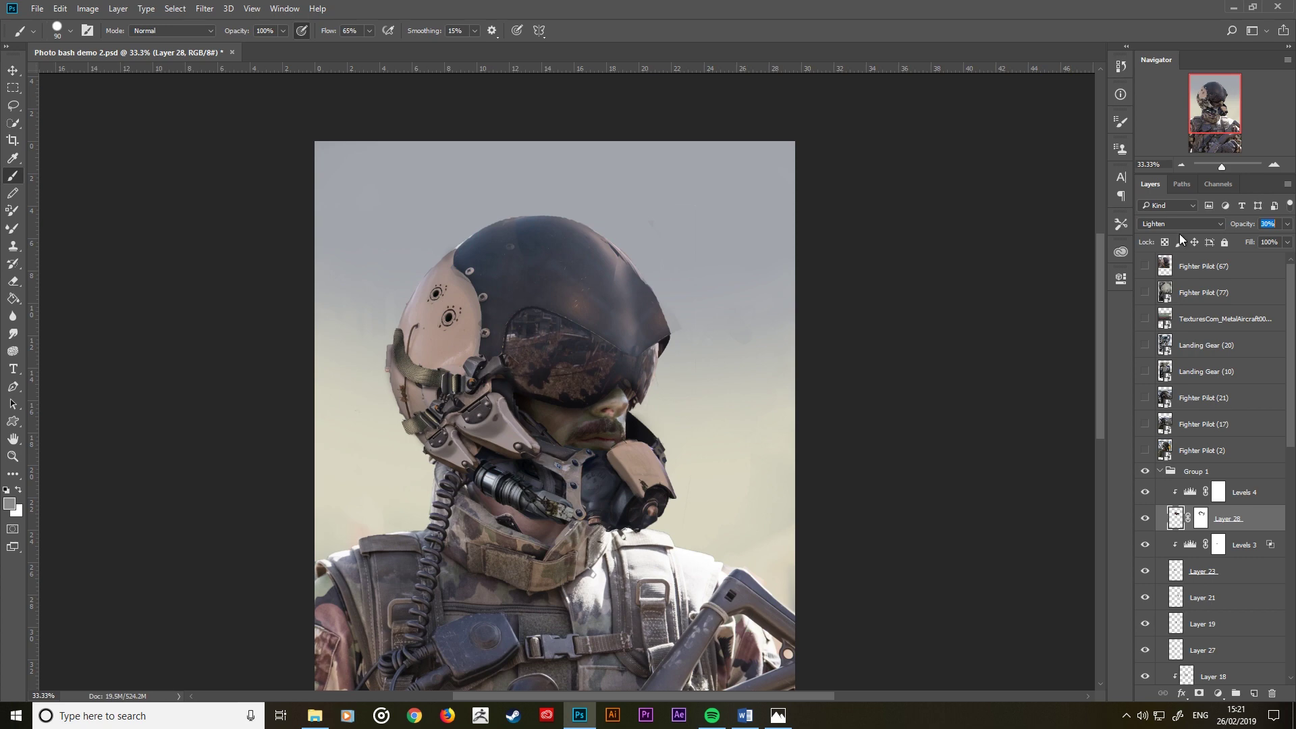
pyautogui.hotkey('ctrl', '-')
pyautogui.hotkey('ctrl', '-')
pyautogui.hotkey('ctrl', '-')
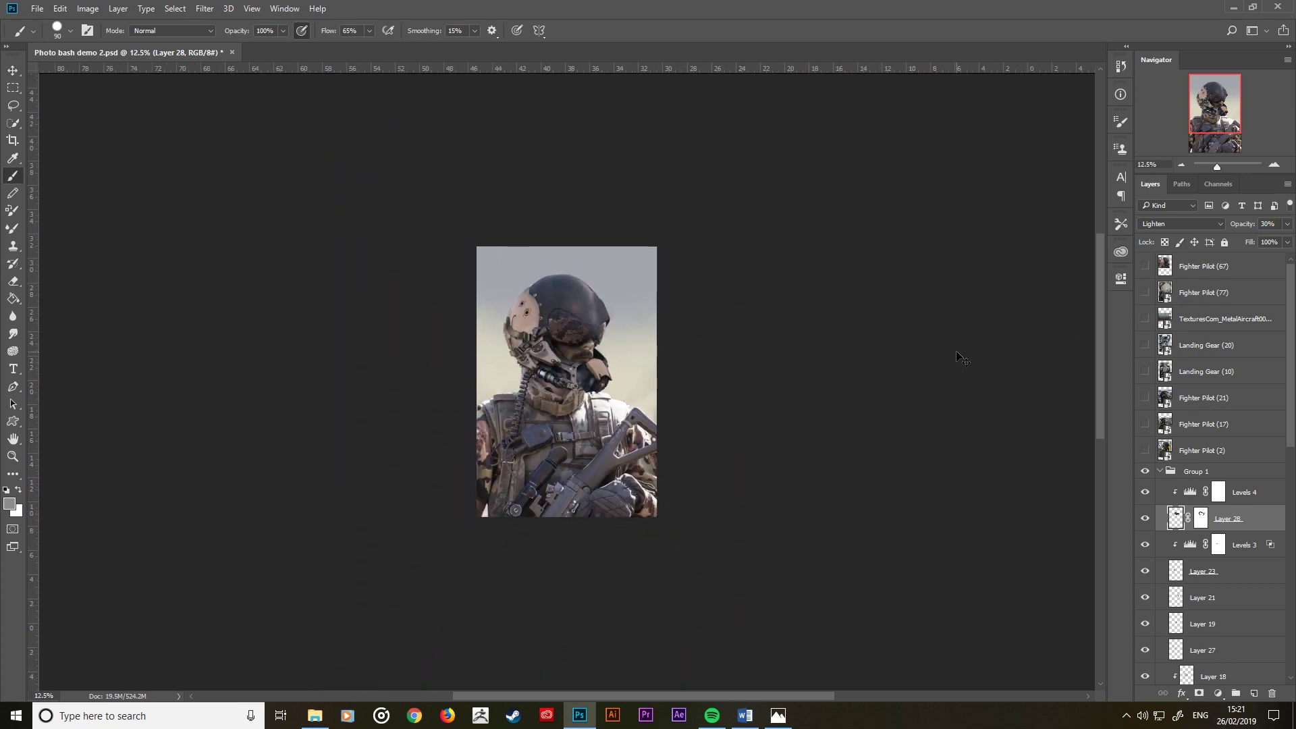
# Step: Select Levels 4 with Layer 28 and drag both down the stack below Layer 16 copy
pyautogui.hotkey('ctrl', '+')
pyautogui.hotkey('ctrl', '+')
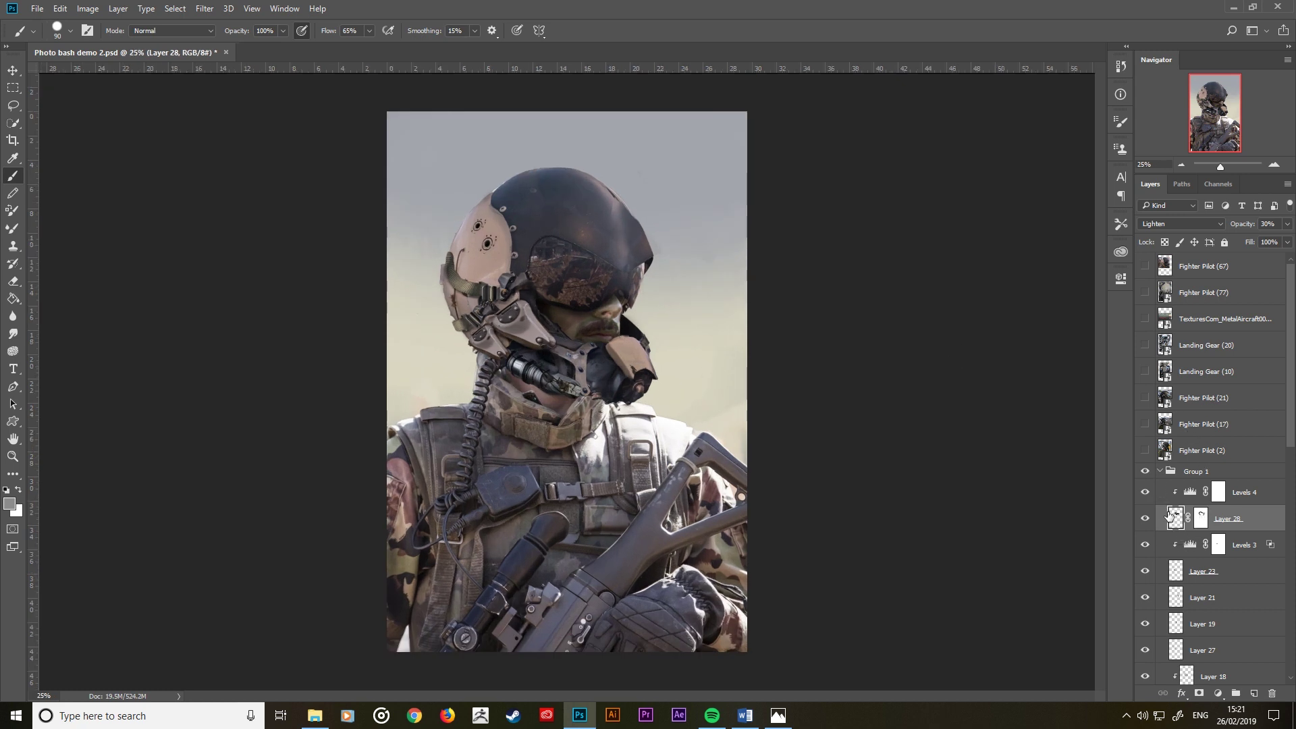
pyautogui.scroll(-1, 1188, 506)
pyautogui.scroll(-2, 1209, 472)
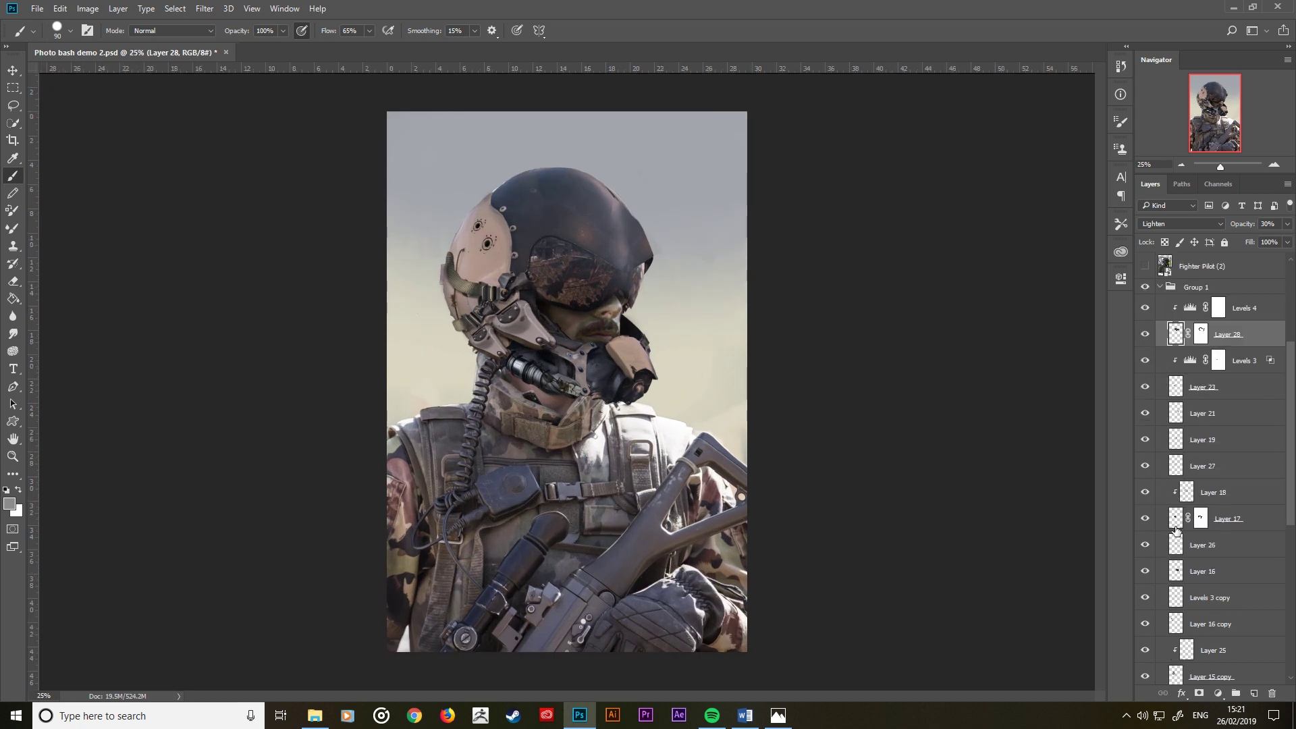
pyautogui.scroll(-2, 1225, 449)
pyautogui.keyDown('shift'); pyautogui.click(1247, 363); pyautogui.keyUp('shift')
pyautogui.scroll(-2, 1242, 348)
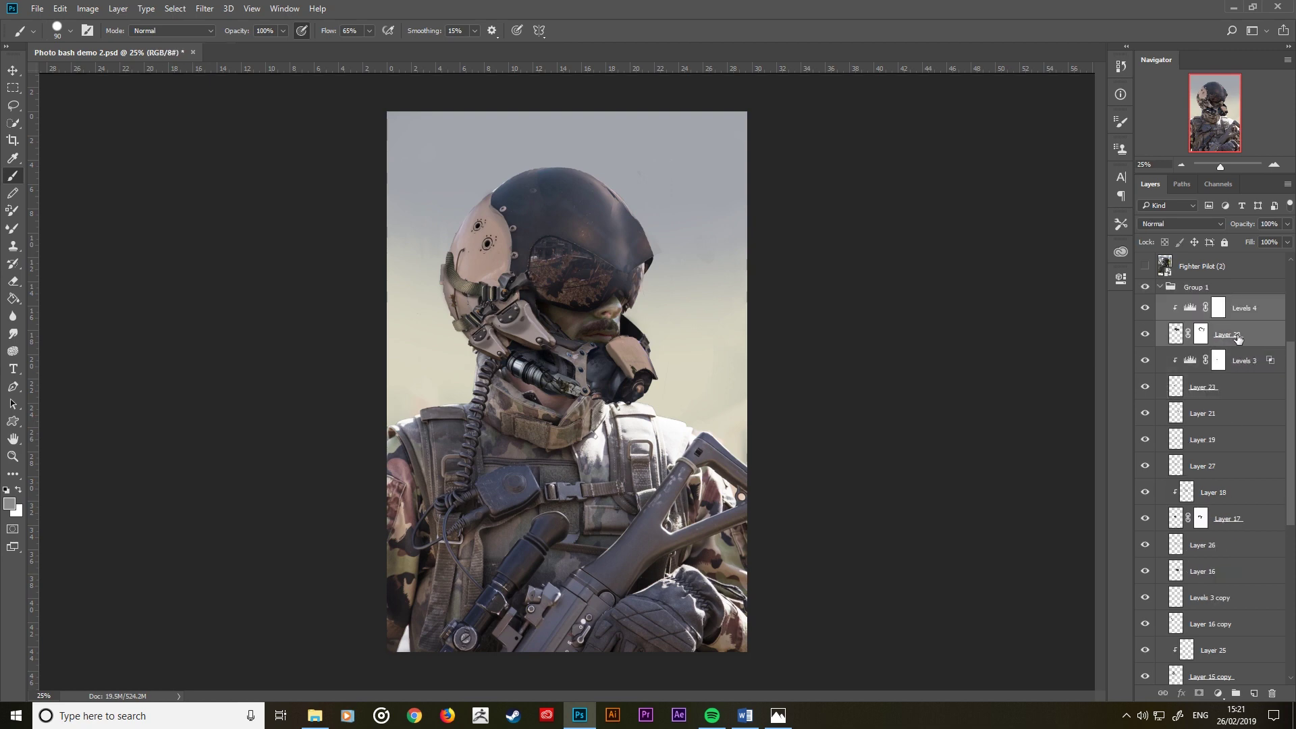
pyautogui.moveTo(1239, 335); pyautogui.dragTo(1271, 686)
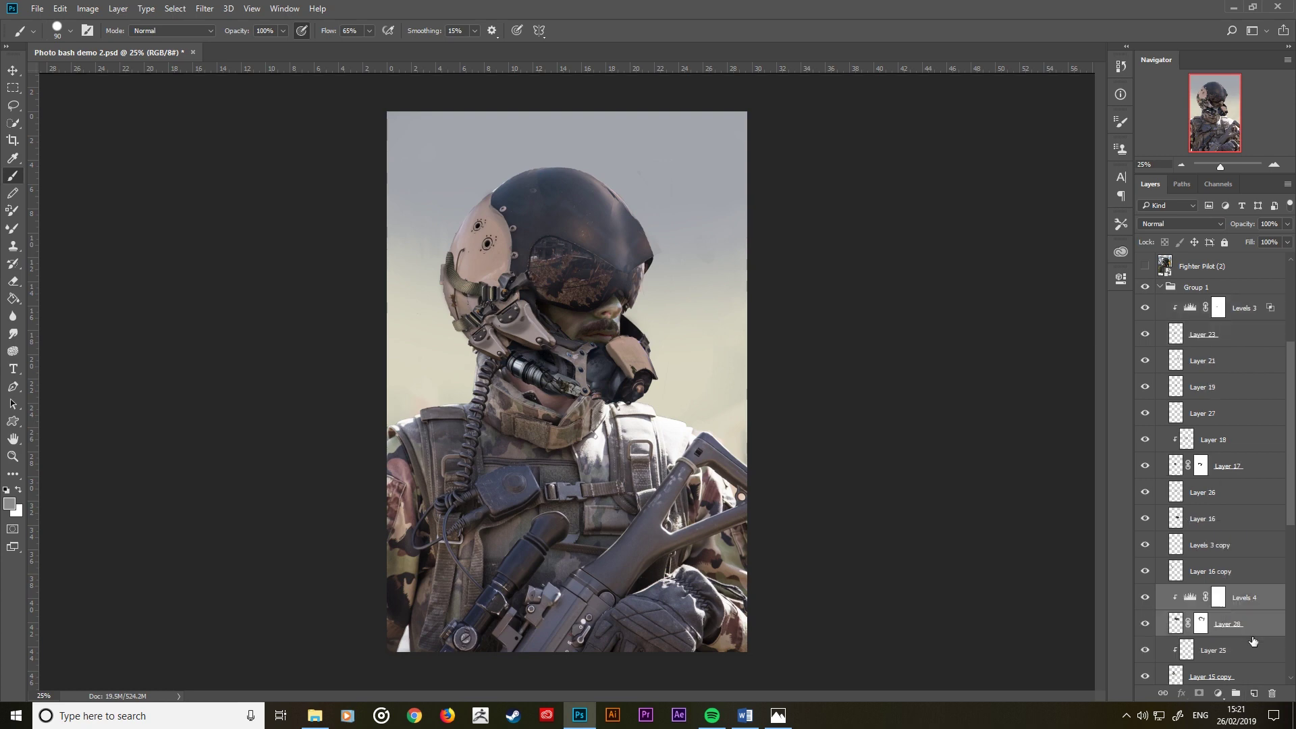
pyautogui.moveTo(1272, 686); pyautogui.dragTo(1252, 640)
# Step: Check Layers 13, 15 copy and 14 copy, then drop the visor layers beneath Layer 14 copy
pyautogui.scroll(-3, 1249, 631)
pyautogui.scroll(-2, 1209, 561)
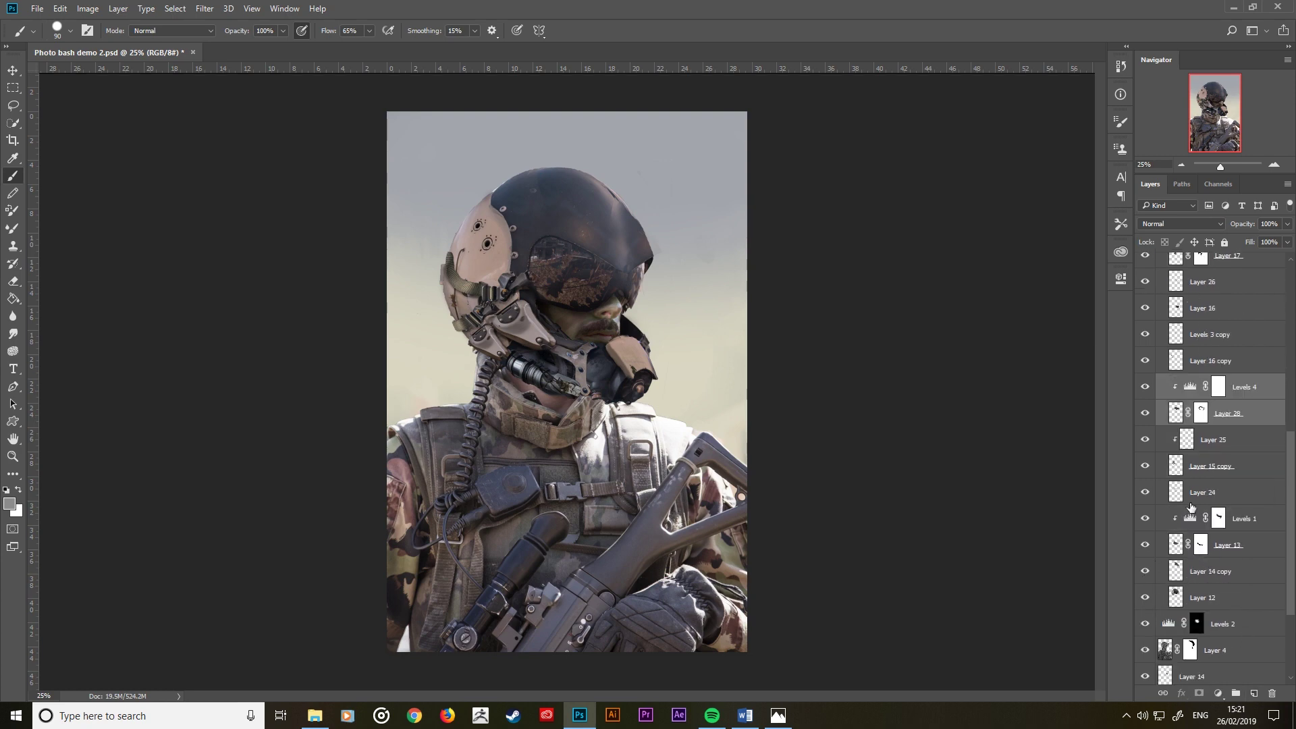
pyautogui.click(1147, 547)
pyautogui.click(1145, 466)
pyautogui.click(1147, 572)
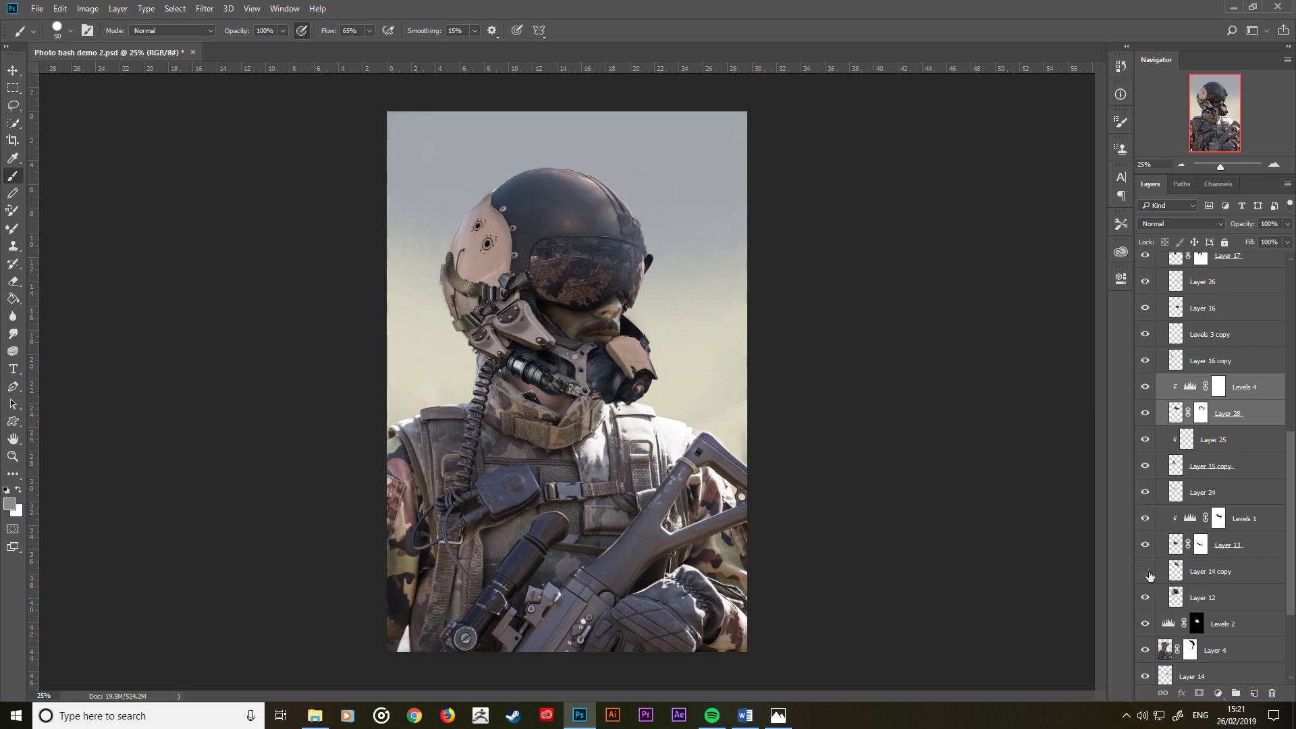
pyautogui.moveTo(1222, 420); pyautogui.dragTo(1238, 587)
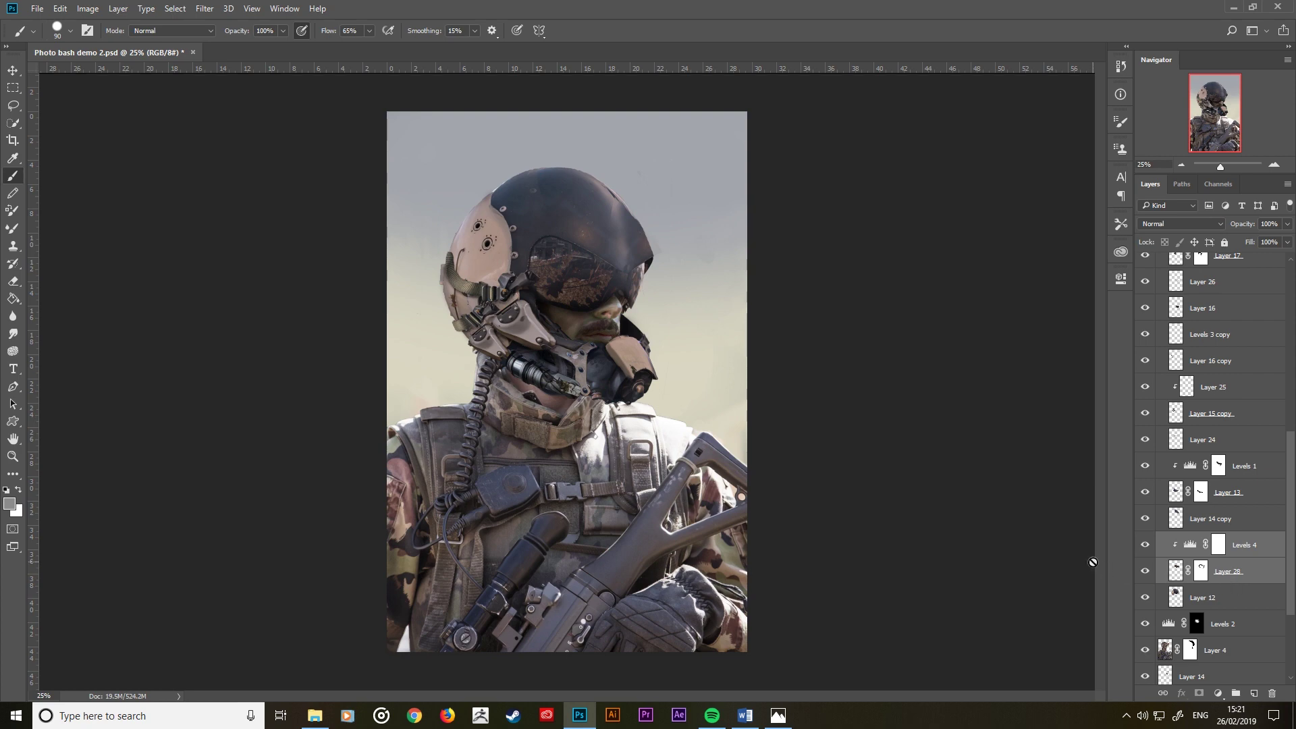
# Step: Add a new Layer 29 in Multiply mode above Levels 4
pyautogui.click(1223, 542)
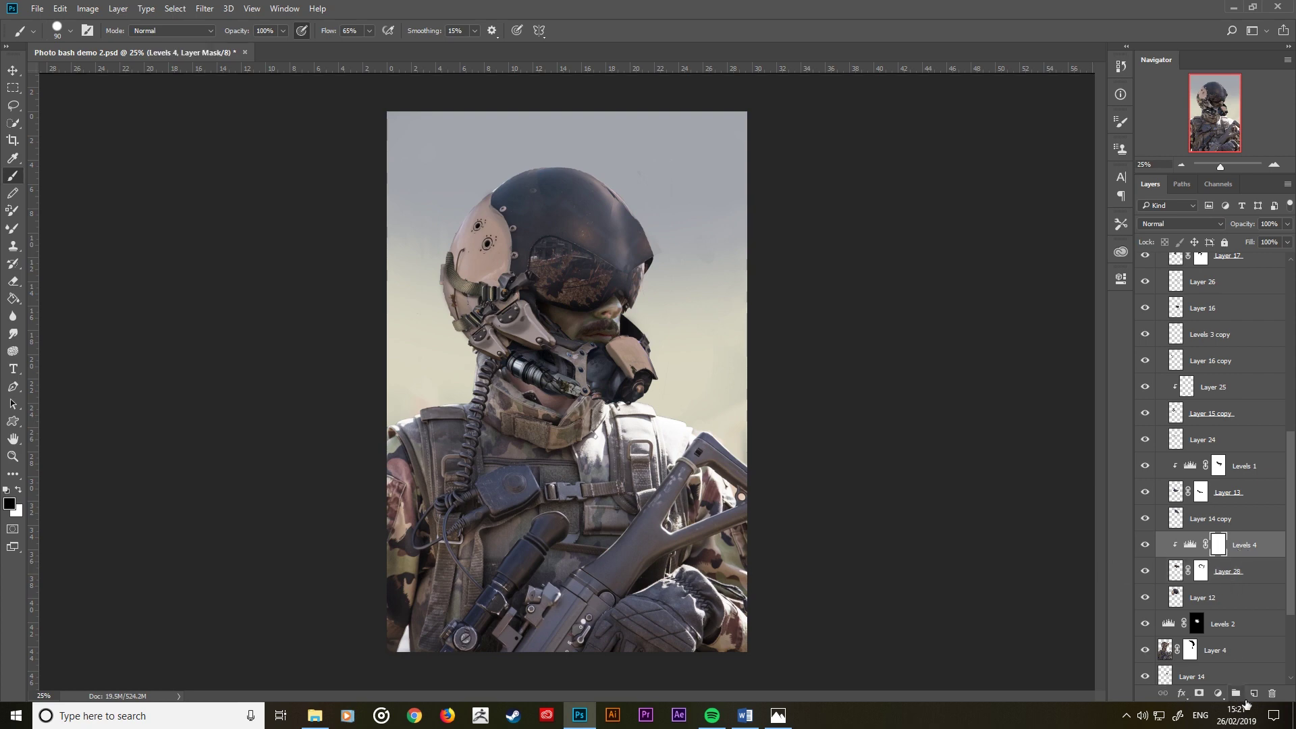
pyautogui.click(1253, 693)
pyautogui.click(1178, 224)
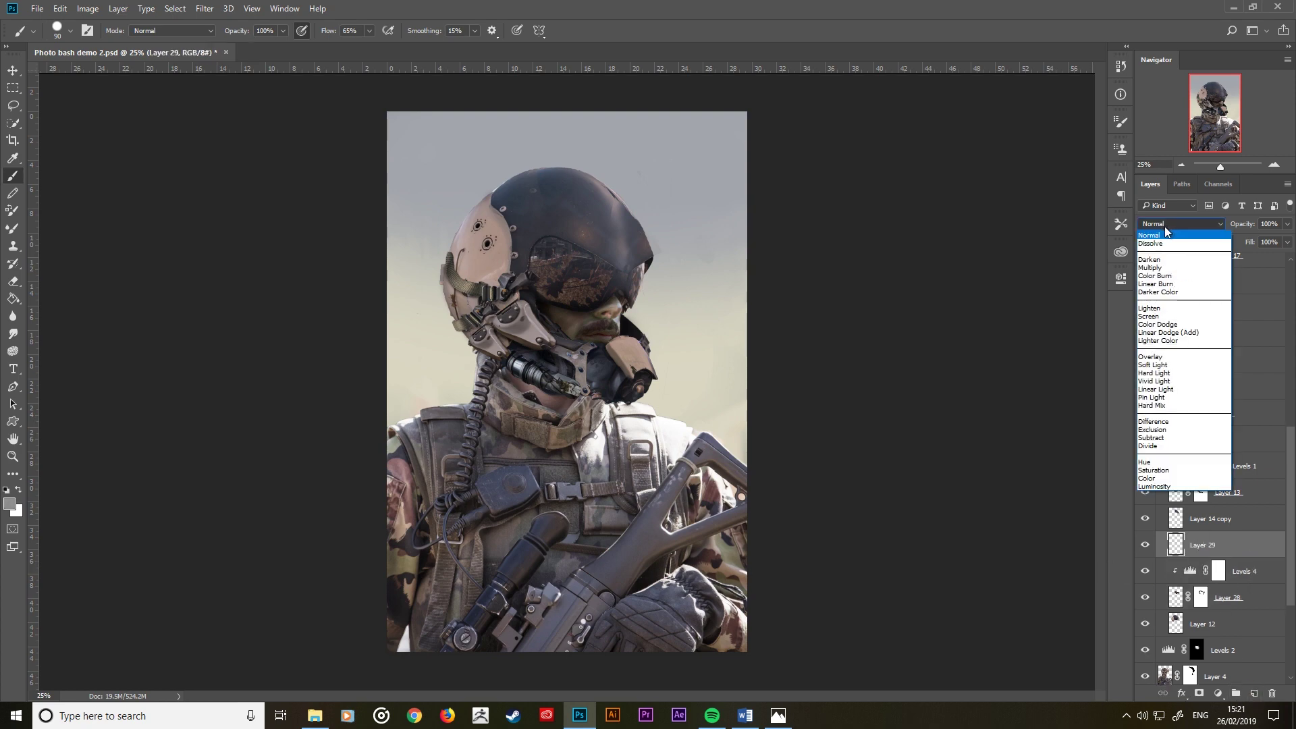
pyautogui.click(1176, 267)
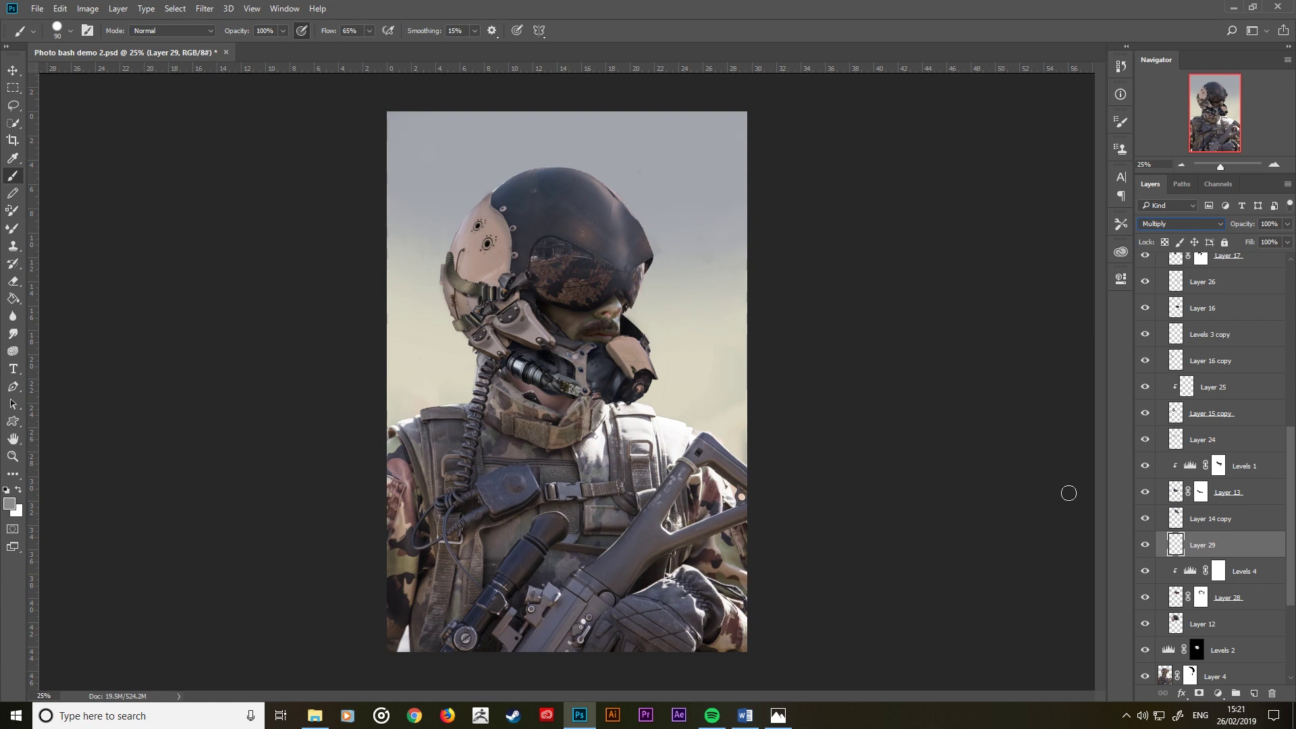
pyautogui.click(1145, 519)
# Step: Sample a grey from the image as paint colour, enlarge the brush, and clip Layer 29 below
pyautogui.click(10, 504)
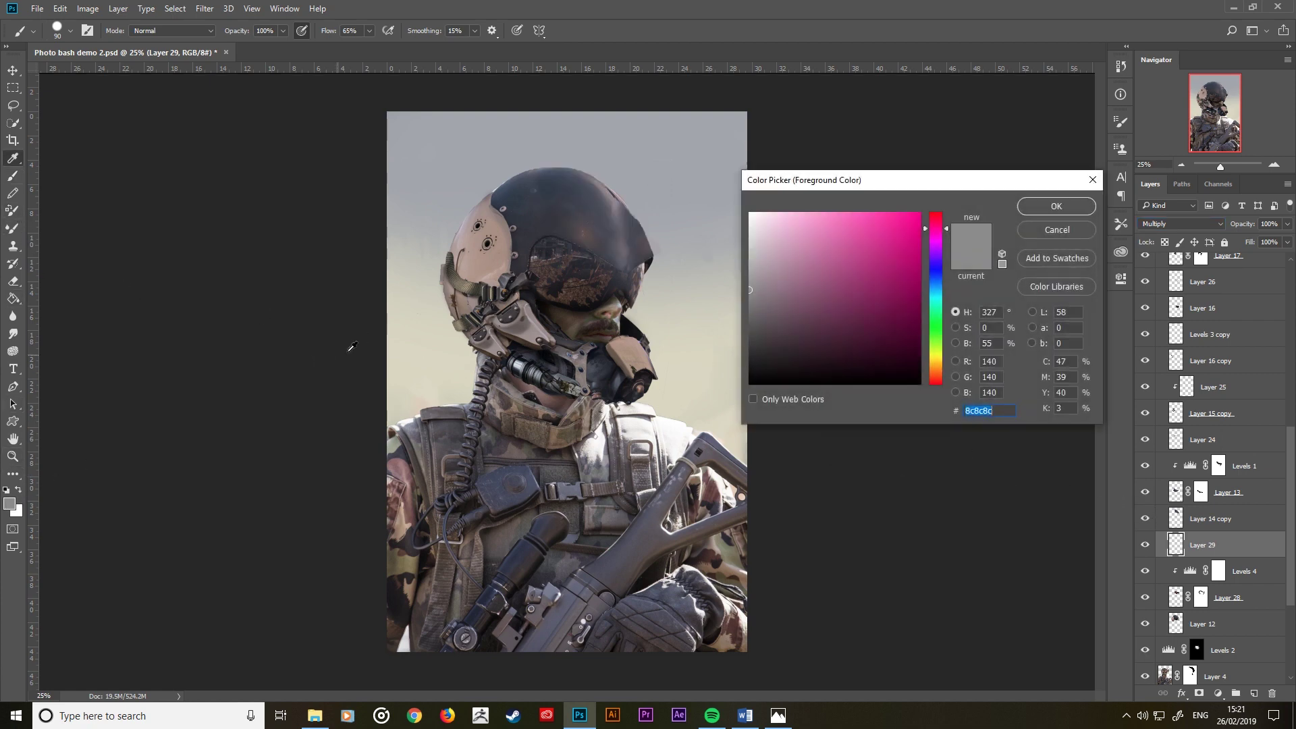
pyautogui.click(591, 306)
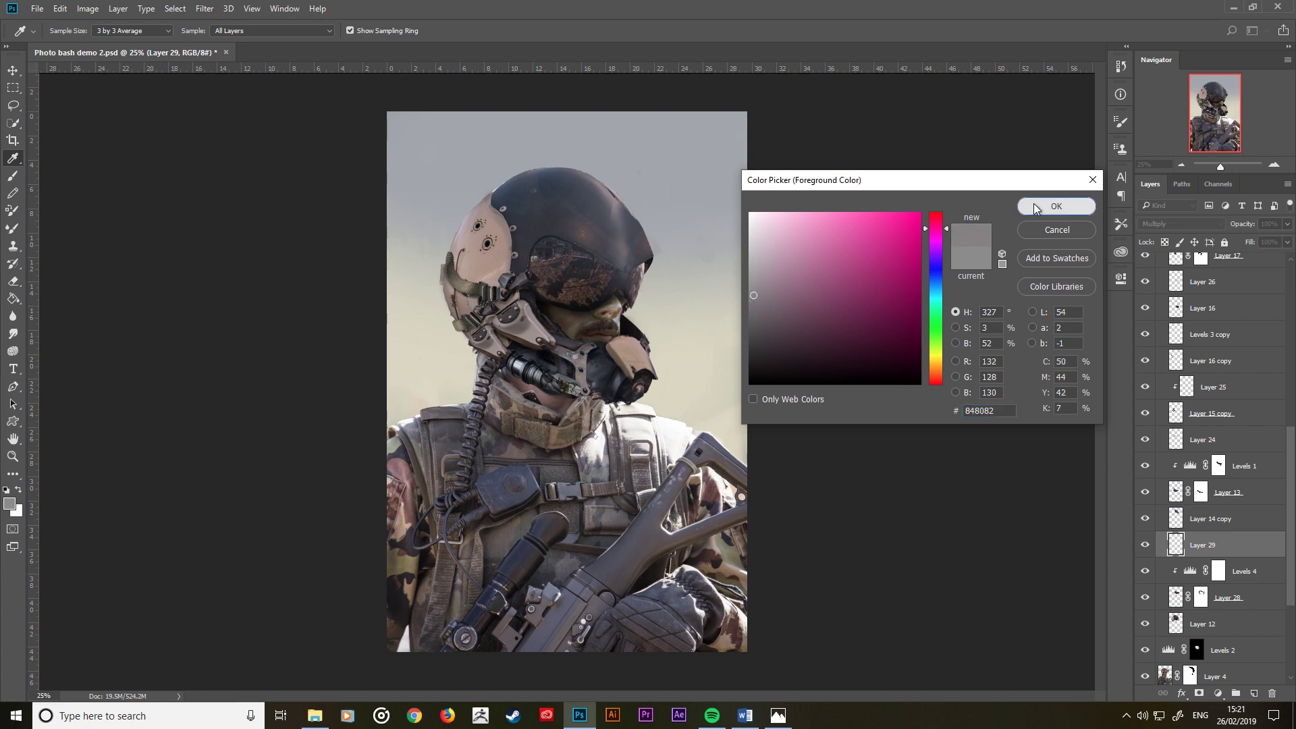
pyautogui.click(1056, 206)
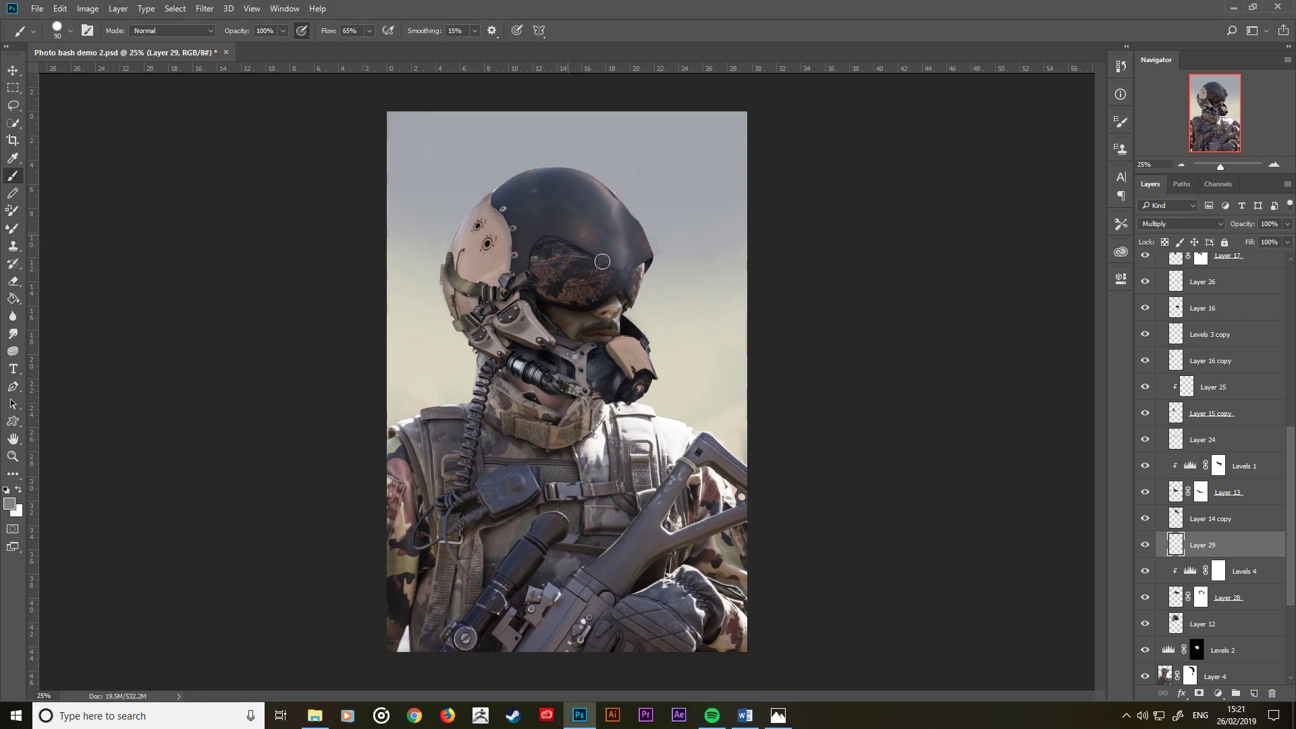
pyautogui.press(']')
pyautogui.press(']')
pyautogui.press(']')
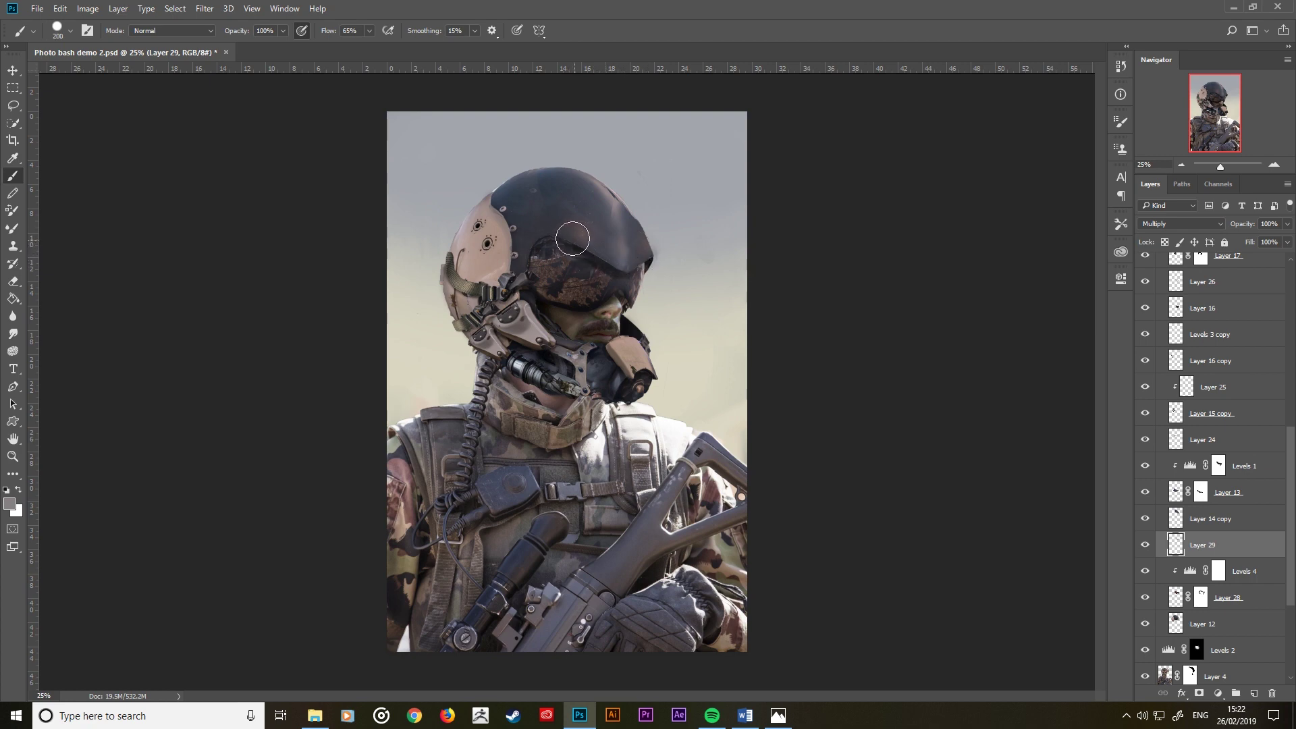
pyautogui.press(']')
pyautogui.press(']')
pyautogui.press(']')
pyautogui.hotkey('ctrl', '-')
pyautogui.hotkey('ctrl', '-')
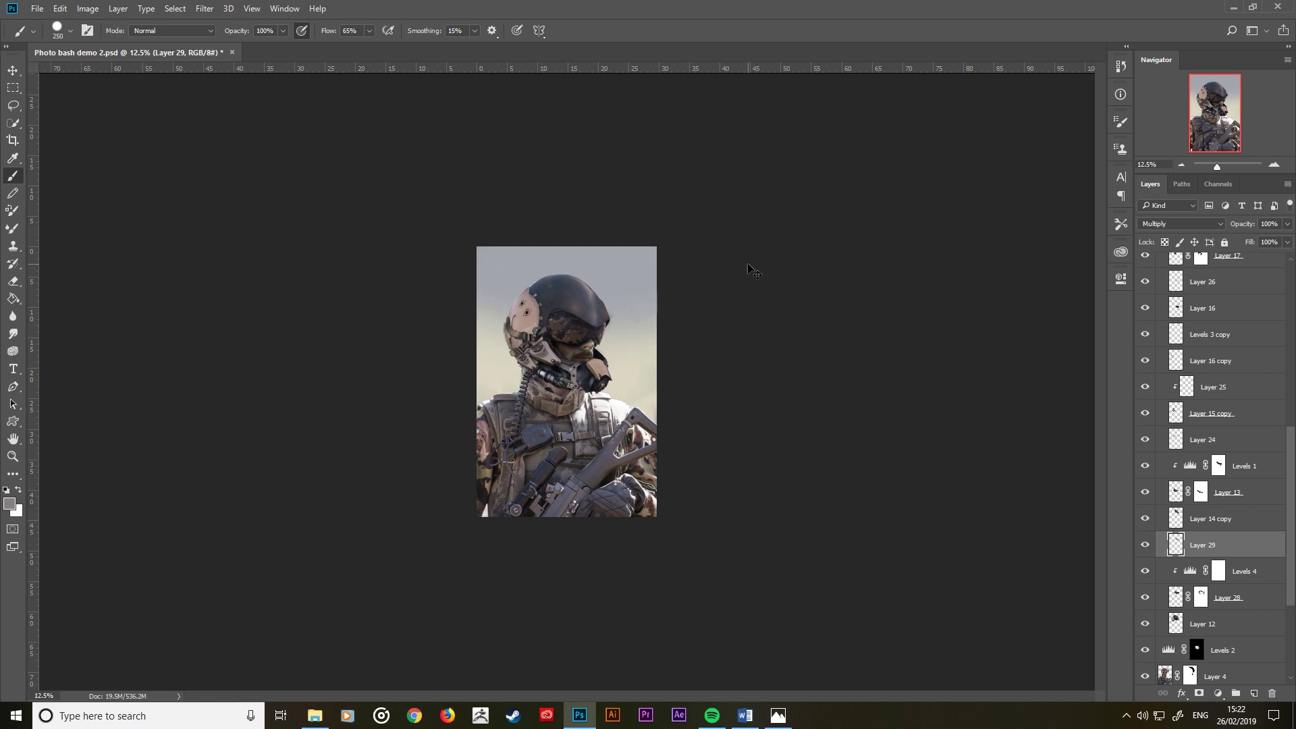
pyautogui.hotkey('ctrl', 'alt', 'g')
pyautogui.hotkey('ctrl', 'alt', 'g')
# Step: Zoom in on the helmet and visor, fine-tune brush size, and sample a dark helmet grey
pyautogui.hotkey('ctrl', '+')
pyautogui.hotkey('ctrl', '+')
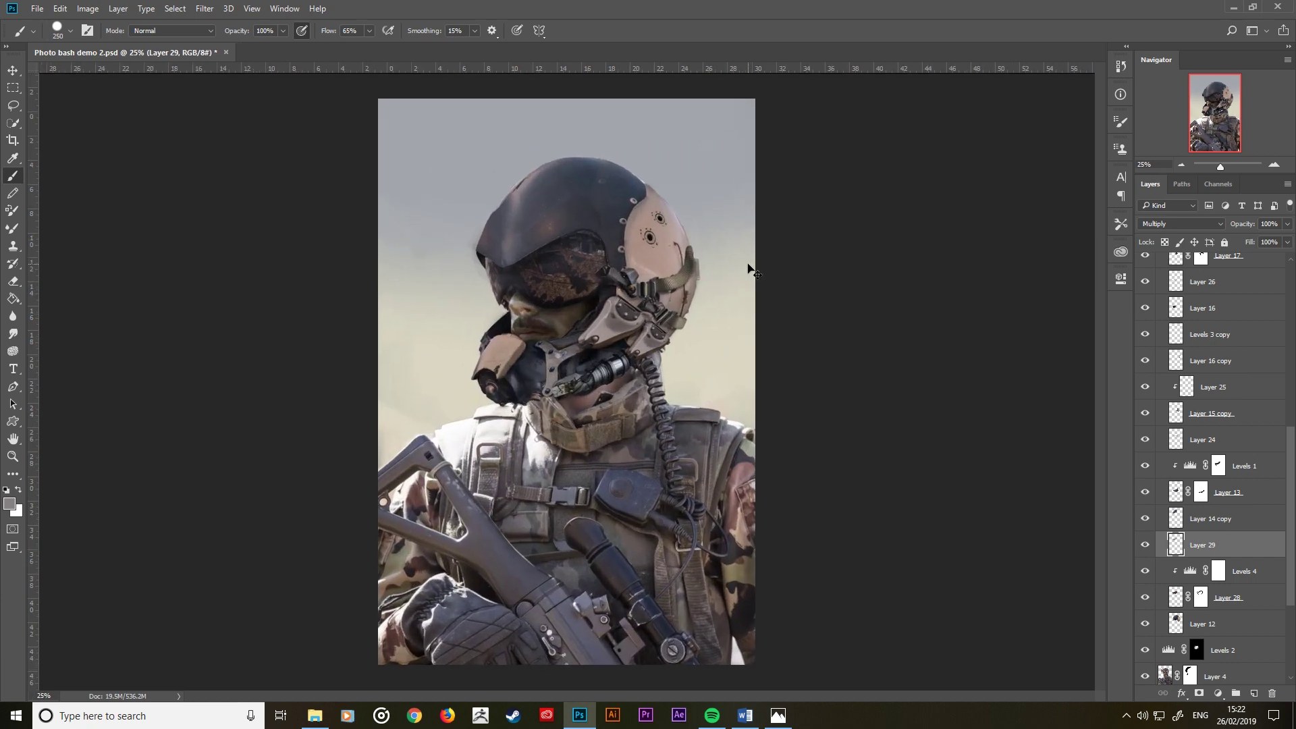
pyautogui.hotkey('ctrl', '+')
pyautogui.hotkey('ctrl', '+')
pyautogui.hotkey('ctrl', '+')
pyautogui.moveTo(441, 307); pyautogui.dragTo(475, 307)
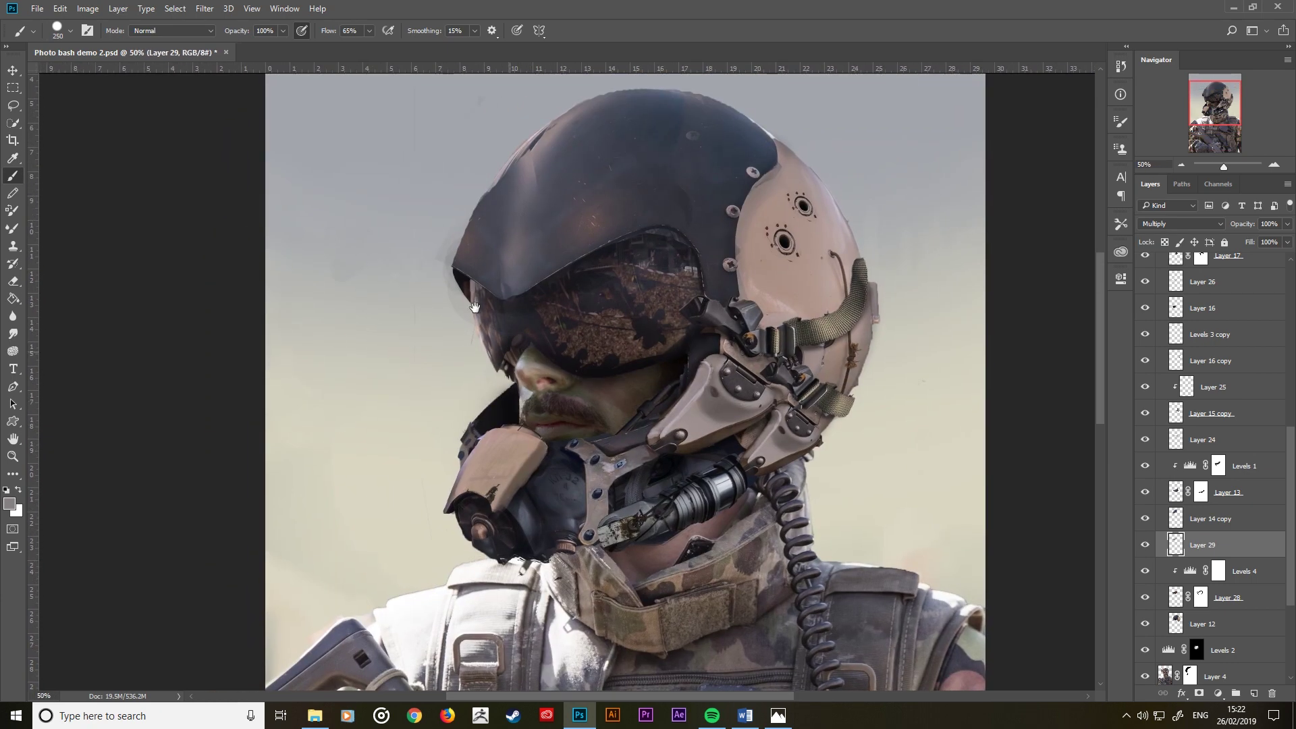
pyautogui.press('[')
pyautogui.press('[')
pyautogui.press('[')
pyautogui.press(']')
pyautogui.press(']')
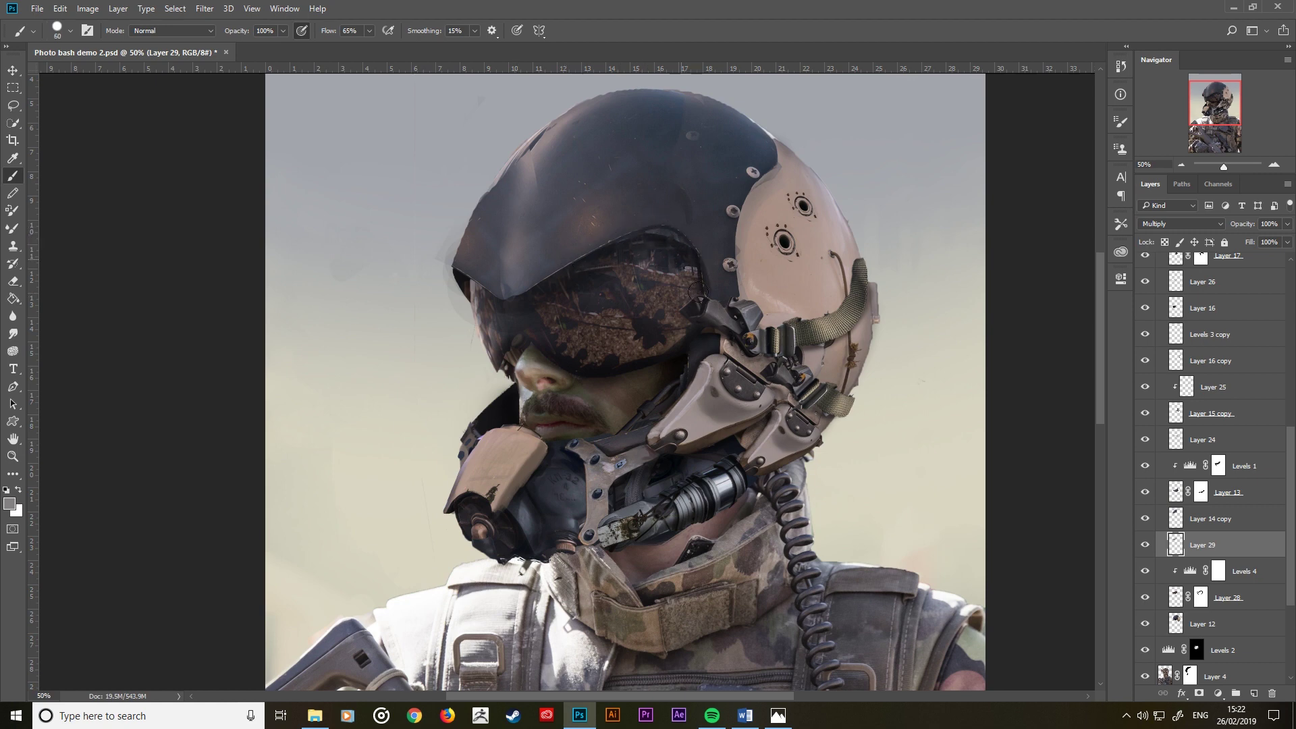
pyautogui.press(']')
pyautogui.press('[')
pyautogui.press('[')
pyautogui.press(']')
pyautogui.click(9, 503)
pyautogui.click(650, 318)
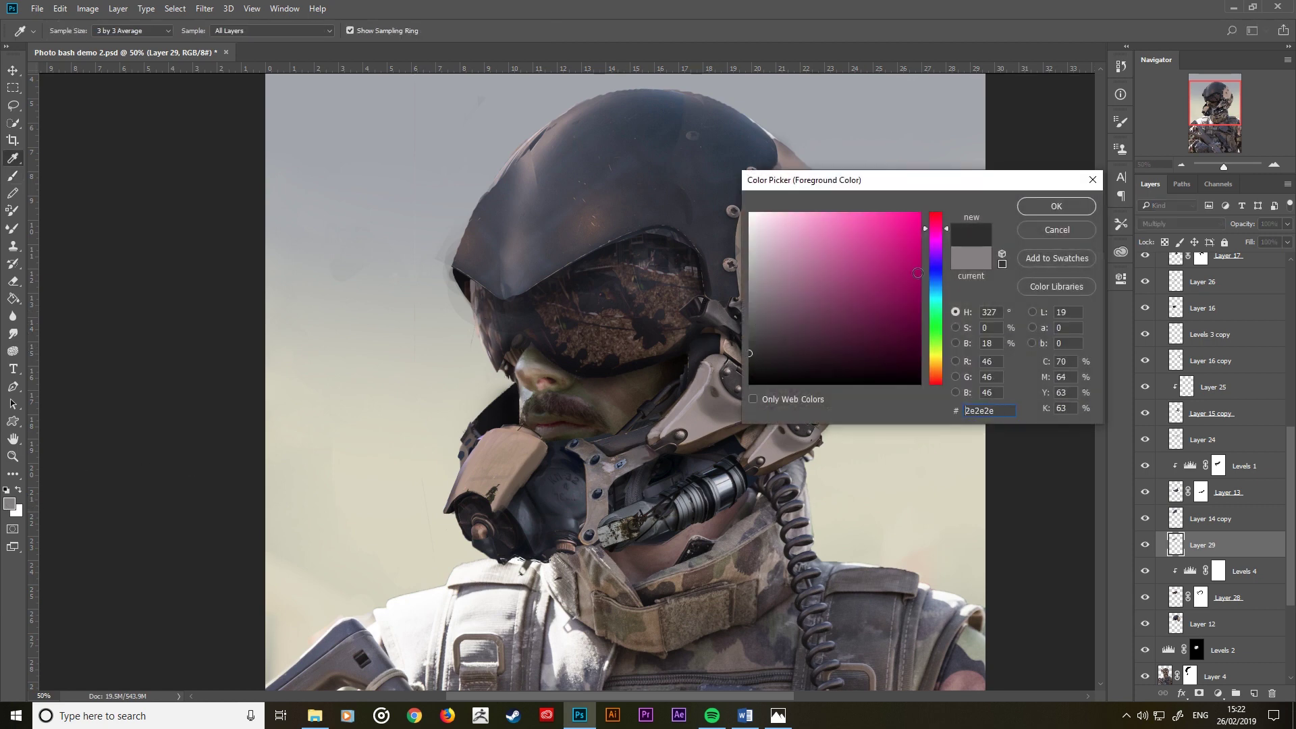
pyautogui.click(1056, 206)
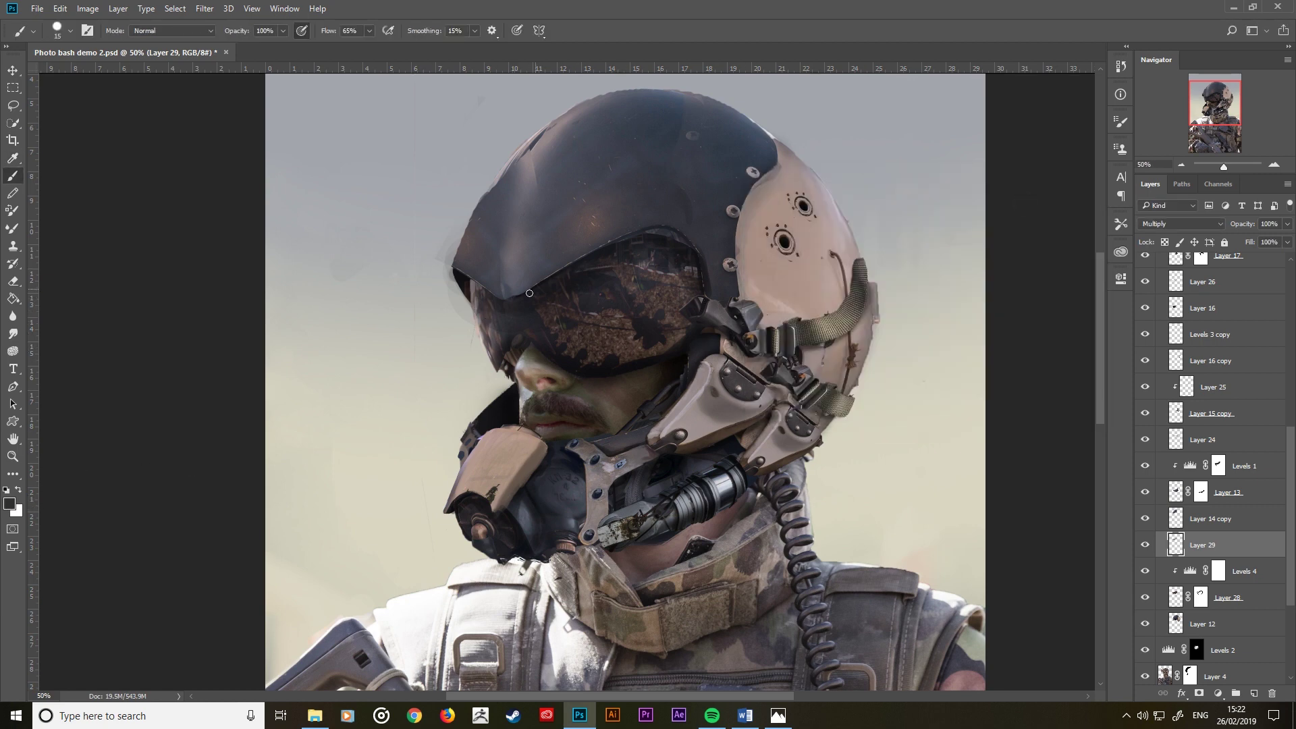
# Step: Shade the top of the visor with a larger brush, then touch it up with an enlarged eraser
pyautogui.press(']')
pyautogui.press(']')
pyautogui.press(']')
pyautogui.press(']')
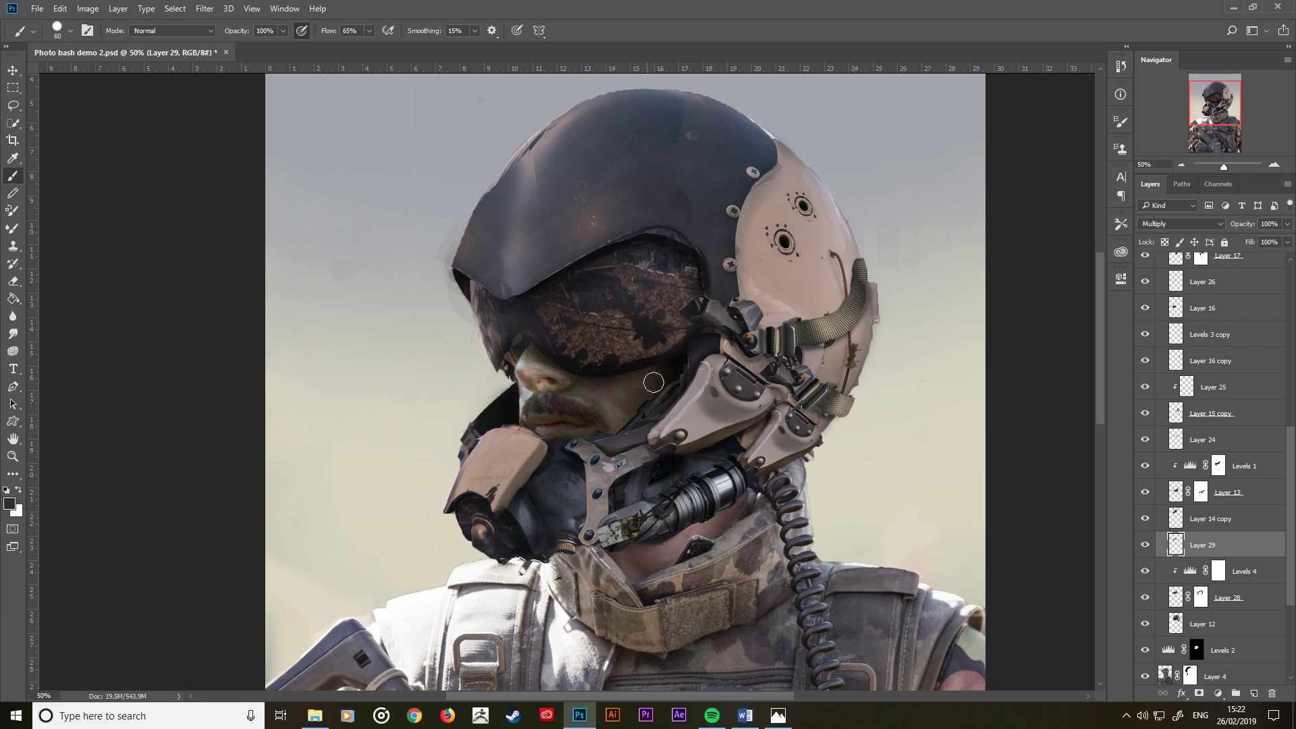
pyautogui.press(']')
pyautogui.press(']')
pyautogui.press(']')
pyautogui.press(']')
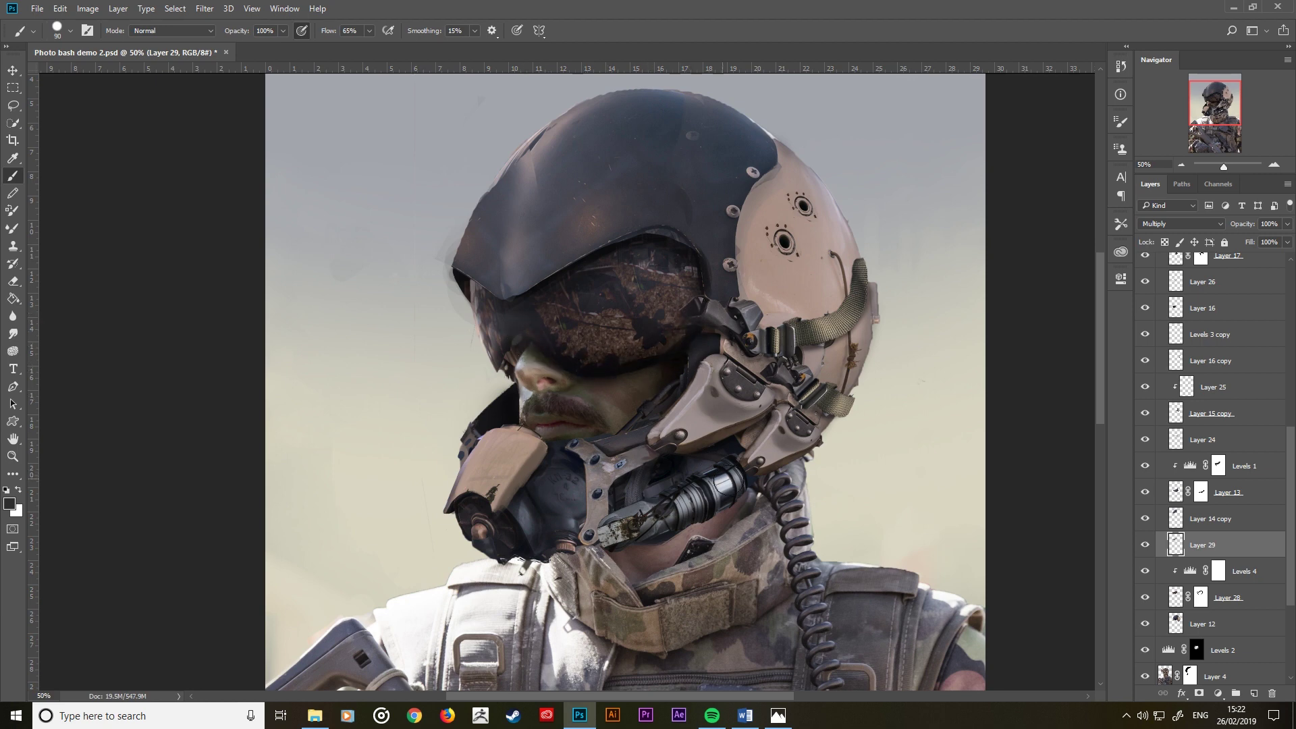
pyautogui.click(13, 280)
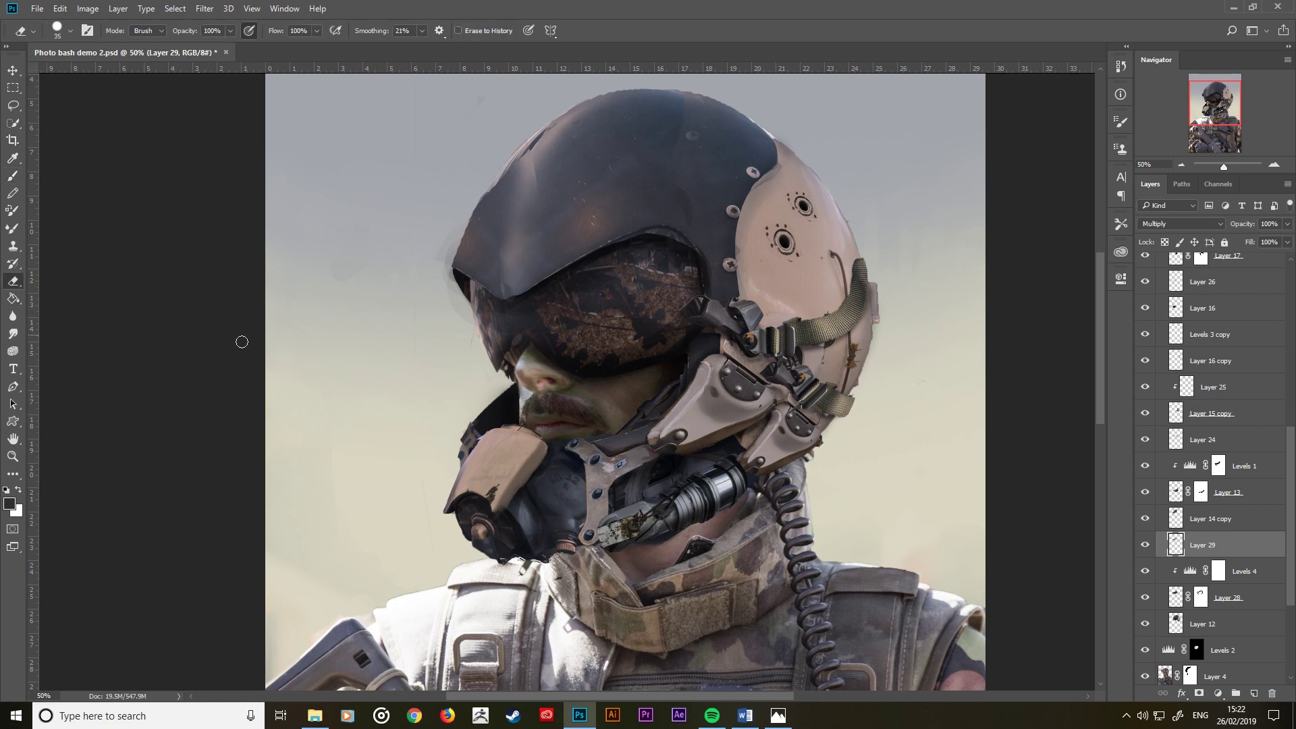
pyautogui.press(']')
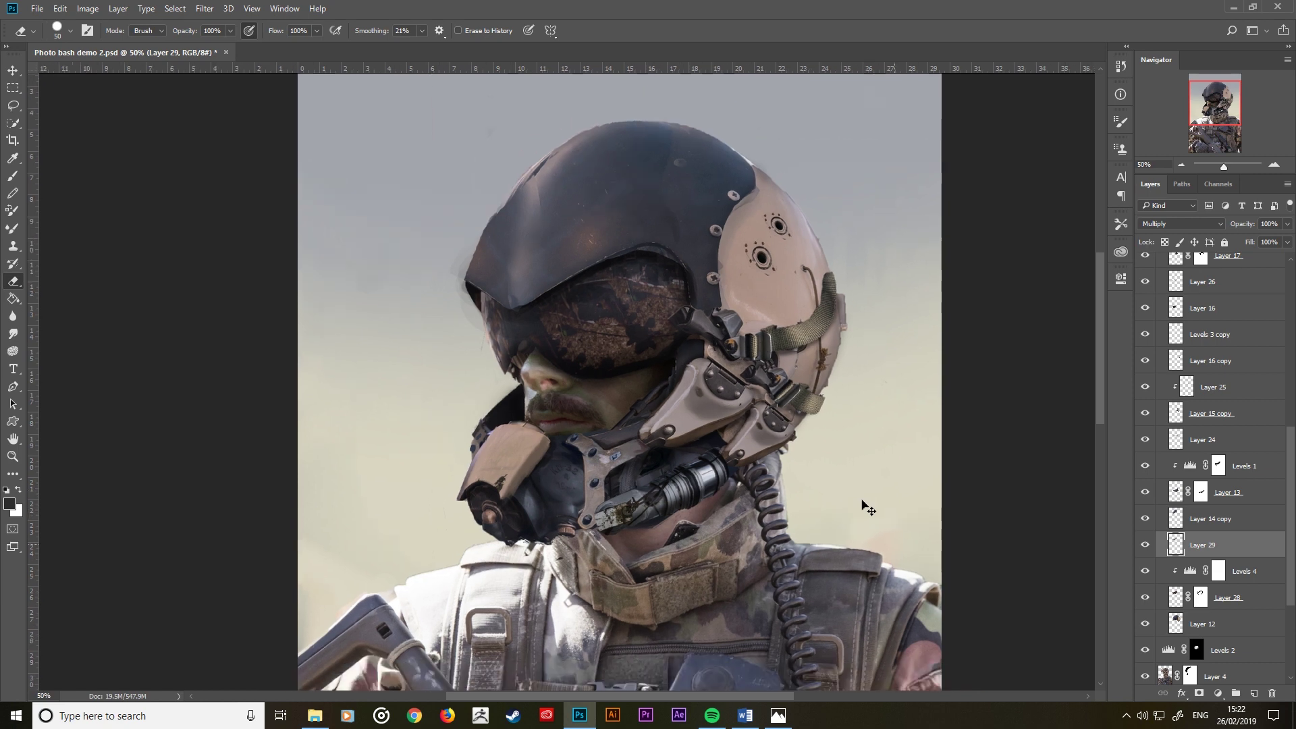
pyautogui.hotkey('ctrl', '-')
pyautogui.hotkey('ctrl', '-')
pyautogui.hotkey('ctrl', '-')
pyautogui.hotkey('ctrl', '-')
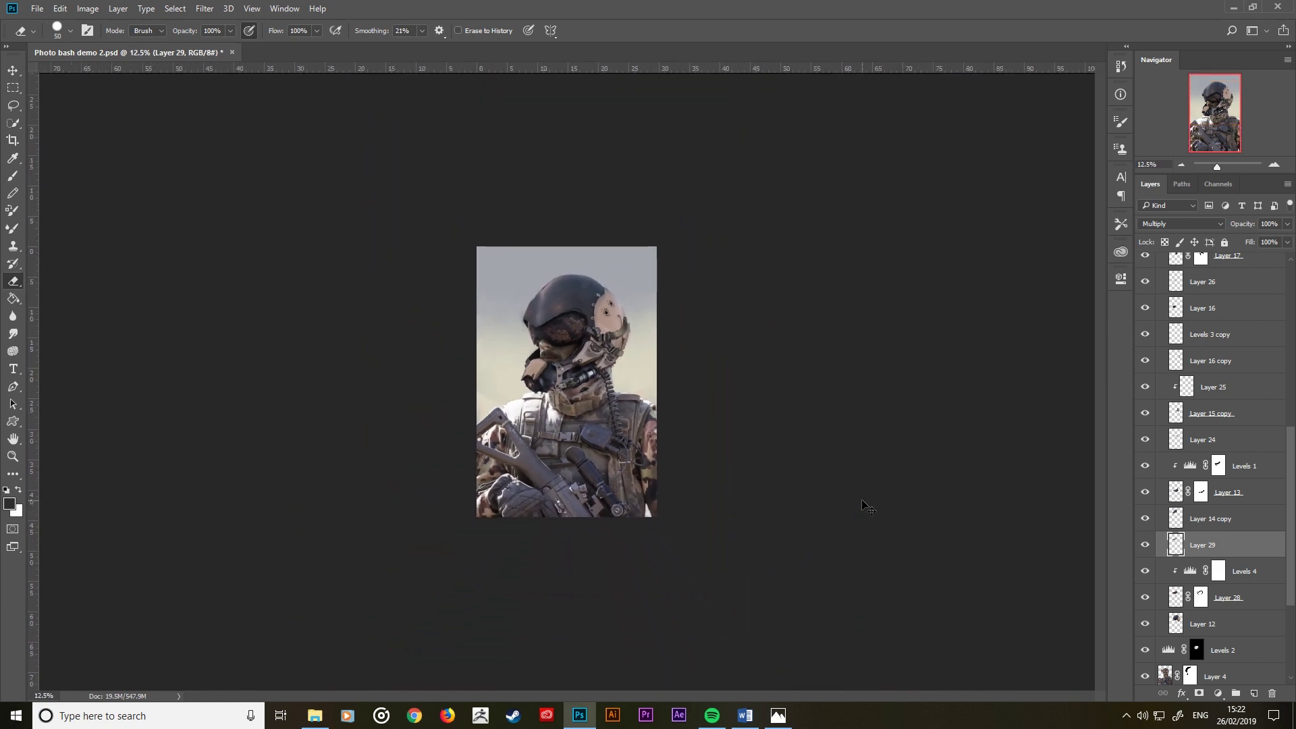
# Step: Compare Layer 29 and Levels 3 copy by toggling them, then show Layer 26 and select it
pyautogui.hotkey('ctrl', '+')
pyautogui.hotkey('ctrl', '+')
pyautogui.hotkey('ctrl', '+')
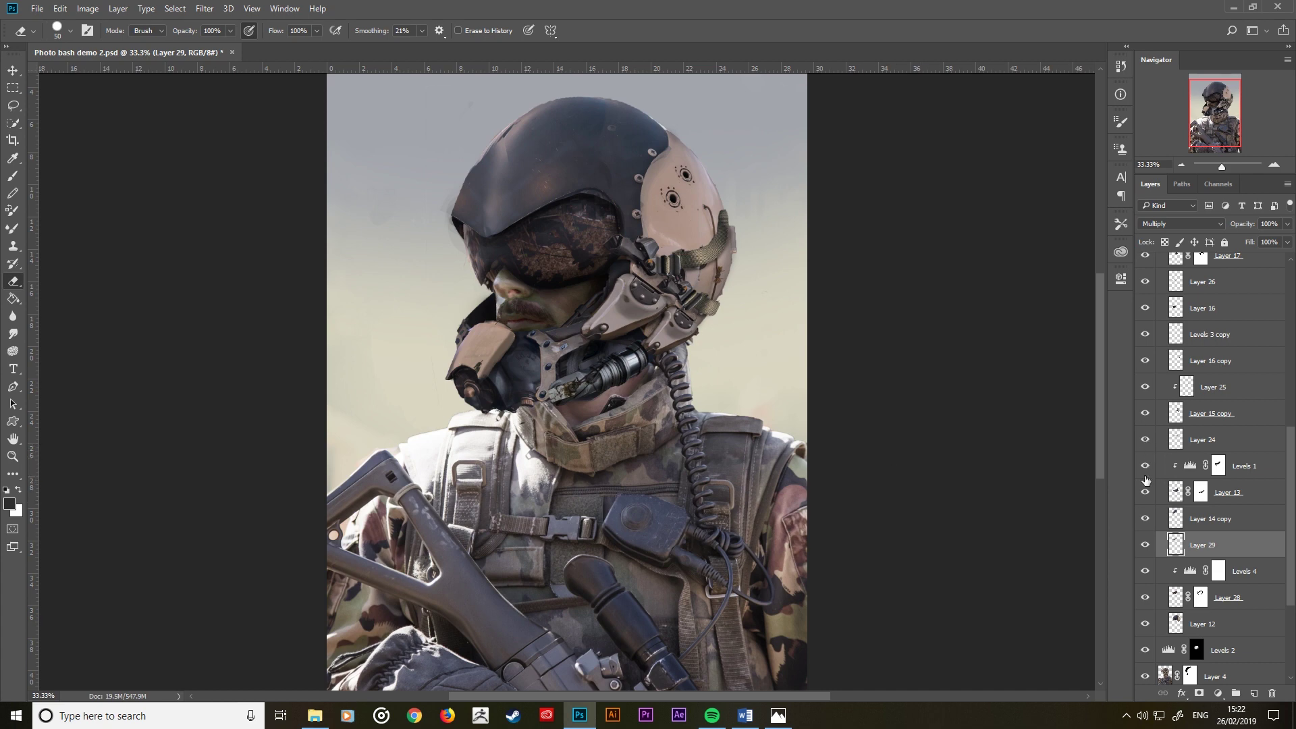
pyautogui.click(1145, 545)
pyautogui.click(1145, 335)
pyautogui.click(1145, 335)
pyautogui.scroll(2, 1146, 338)
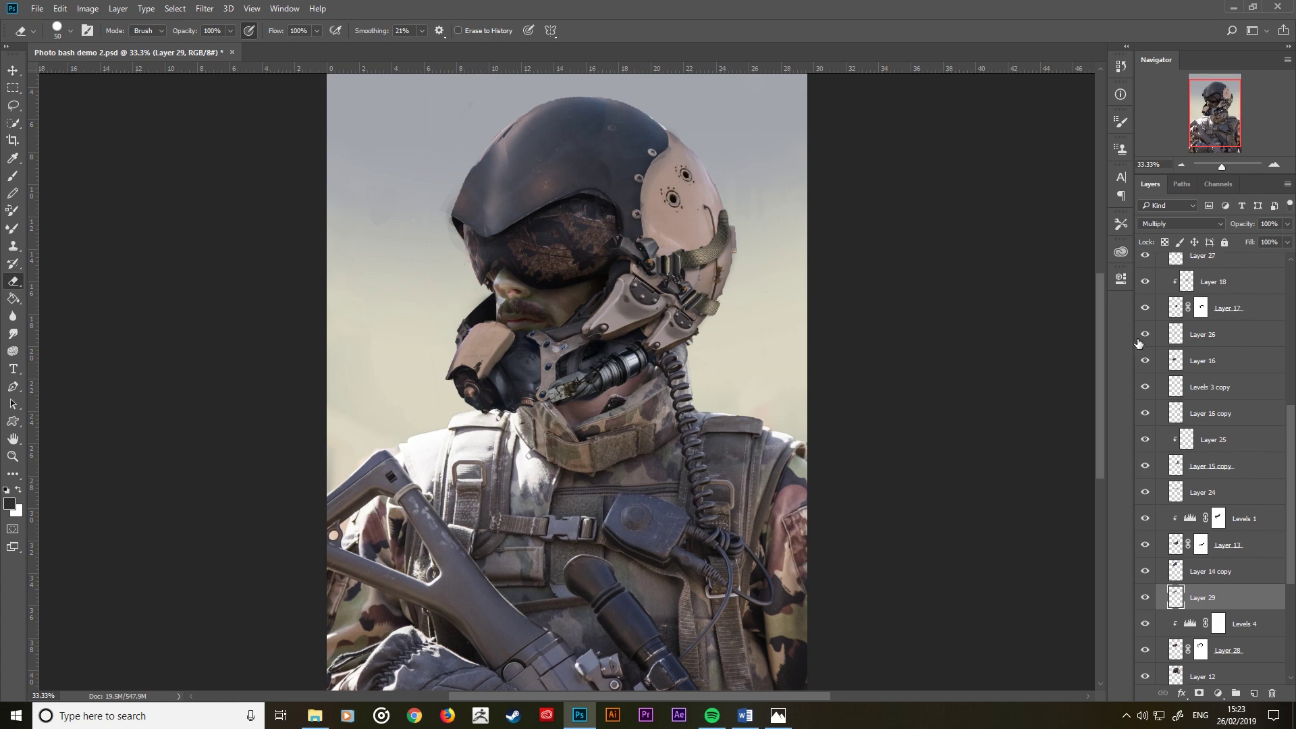
pyautogui.click(1145, 335)
pyautogui.click(1200, 336)
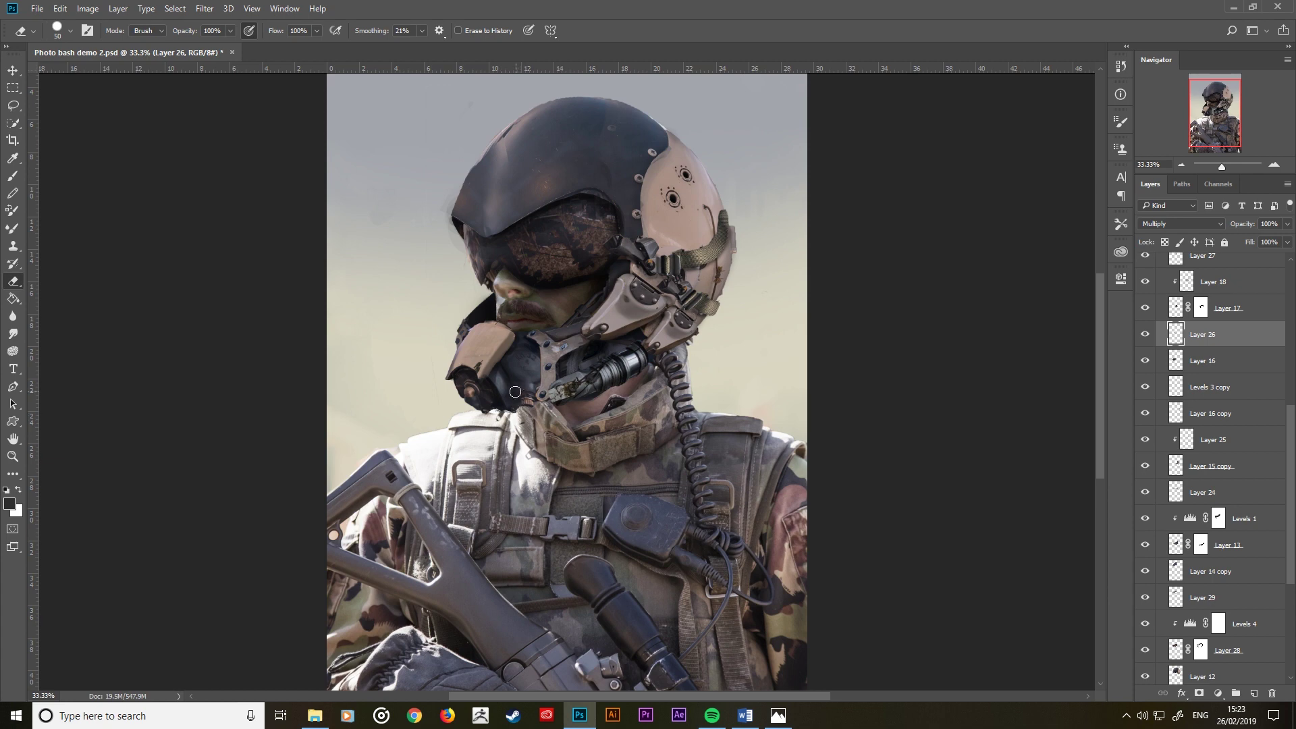
# Step: Hide Layer 26, try a broad brush shading stroke over the shoulder, and undo it
pyautogui.press(']')
pyautogui.press(']')
pyautogui.press(']')
pyautogui.click(1145, 335)
pyautogui.click(13, 176)
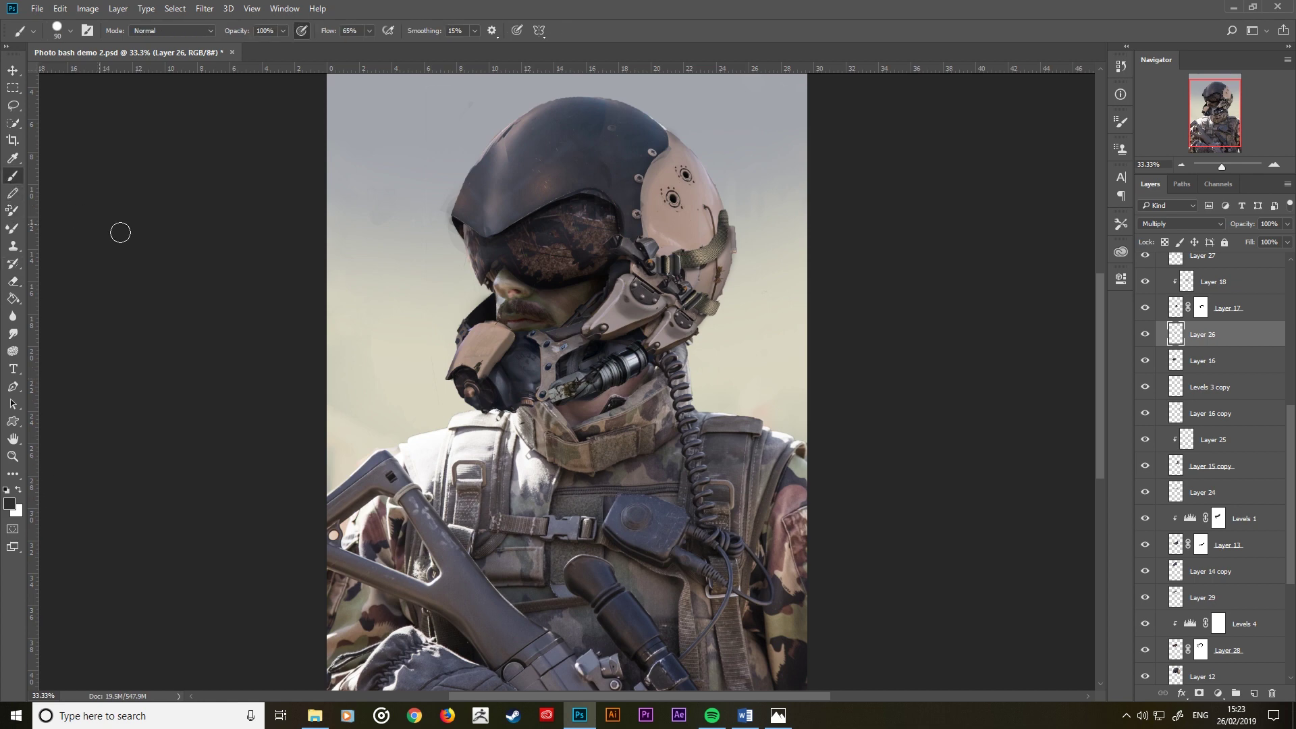
pyautogui.press(']')
pyautogui.press(']')
pyautogui.press(']')
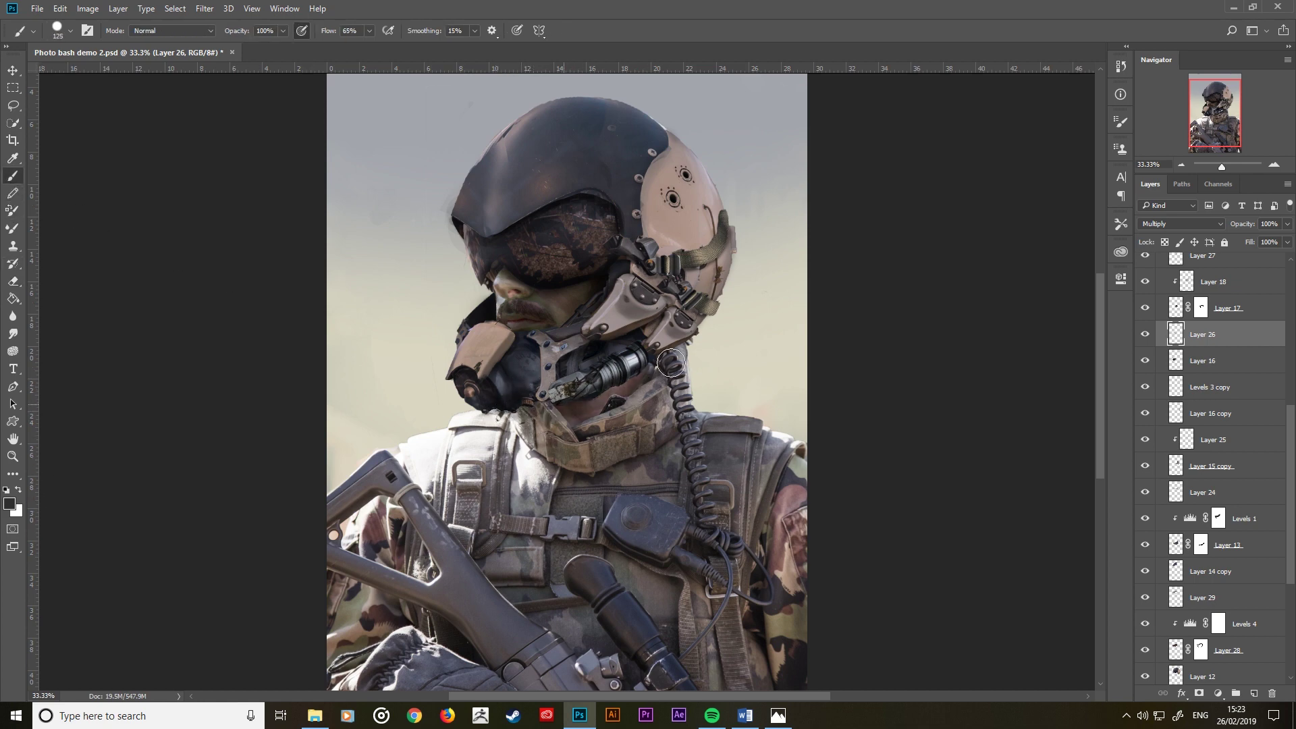
pyautogui.press('[')
pyautogui.press('[')
pyautogui.press('[')
pyautogui.press(']')
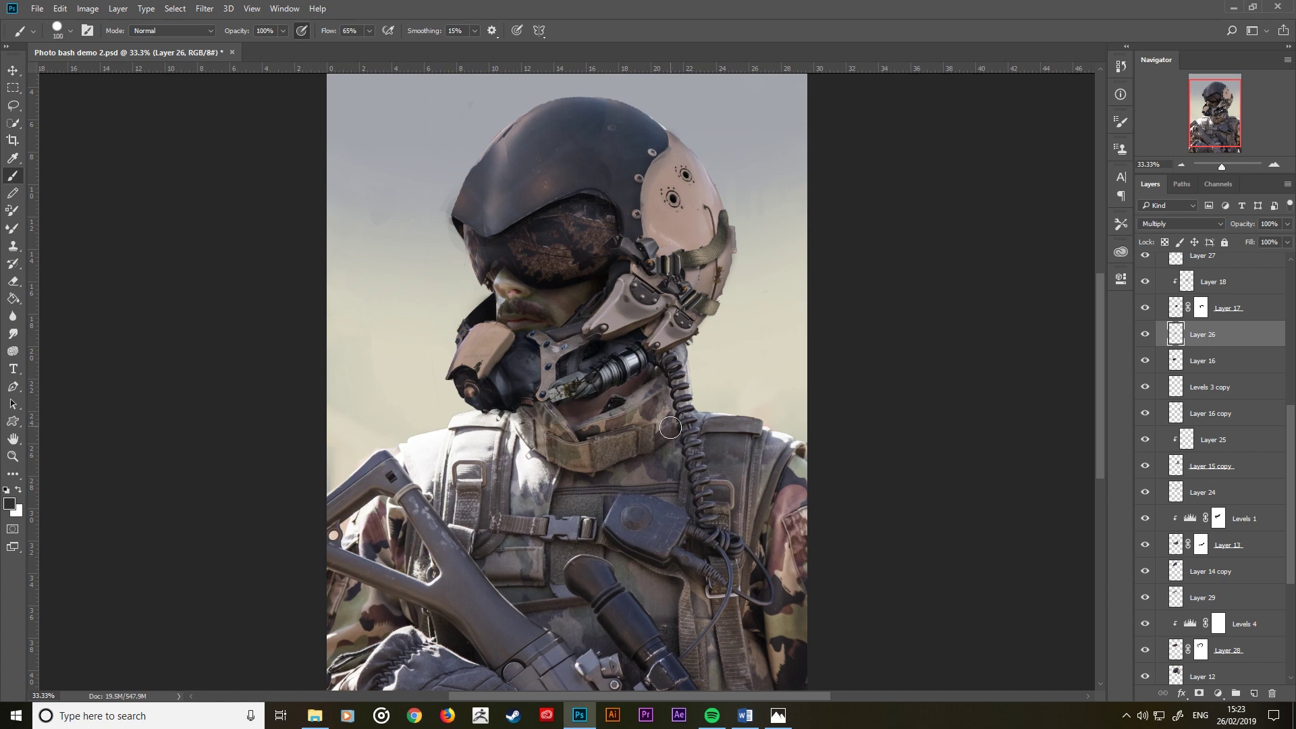
pyautogui.press(']')
pyautogui.press(']')
pyautogui.press(']')
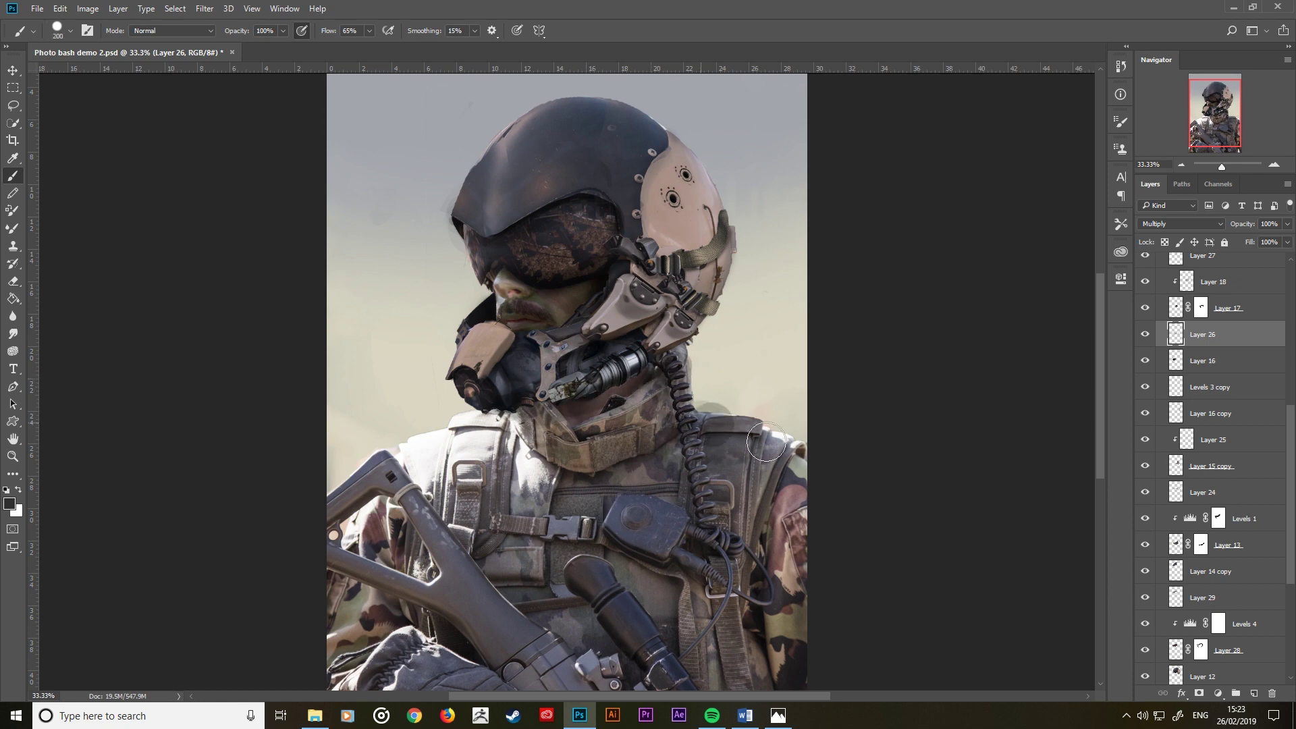
pyautogui.moveTo(709, 415); pyautogui.dragTo(777, 466)
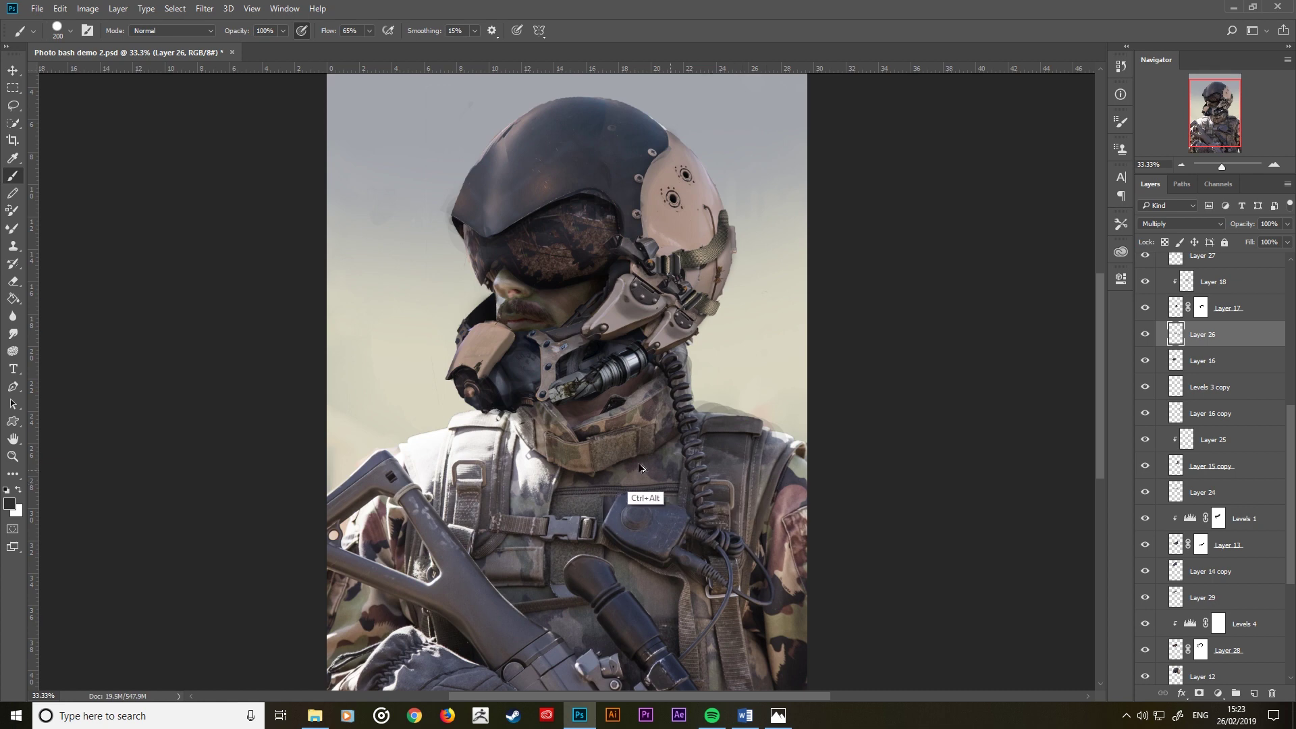
pyautogui.hotkey('ctrl', 'z')
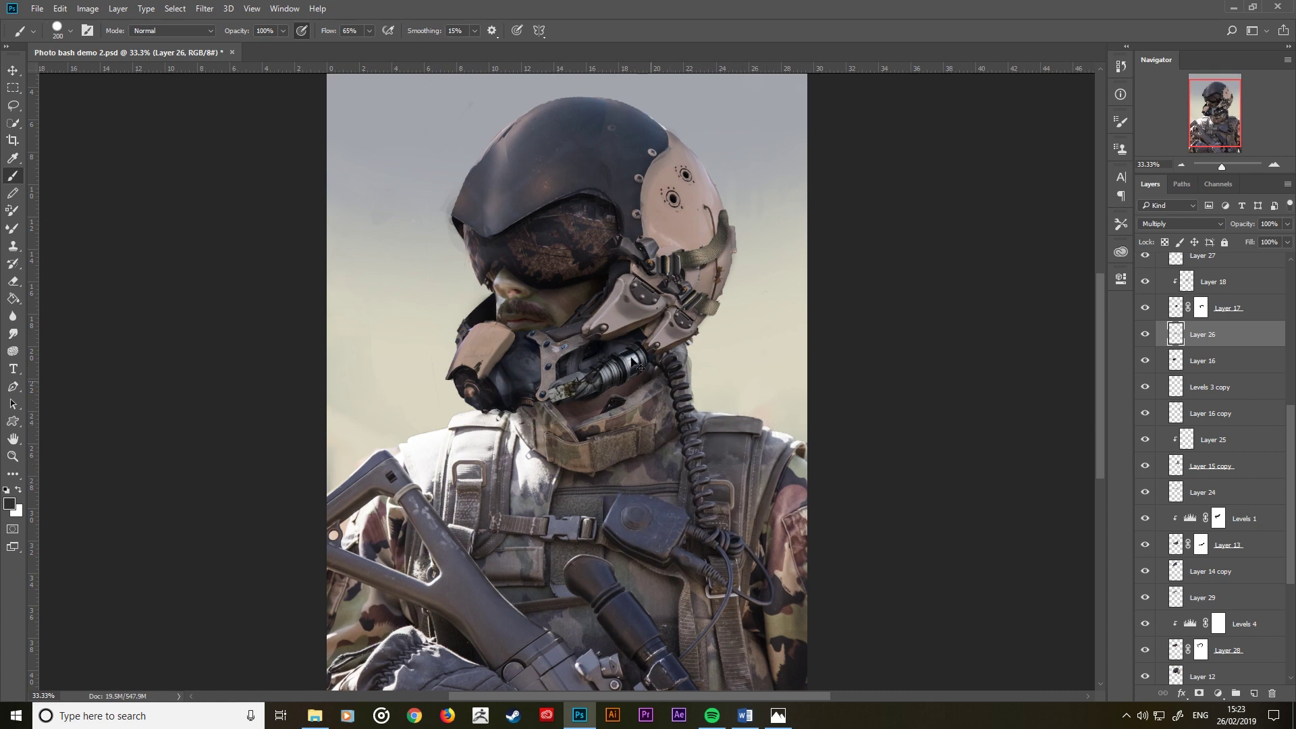
# Step: Paint dark strokes with a small brush along the helmet shell's panel edge
pyautogui.press('[')
pyautogui.press('[')
pyautogui.press('[')
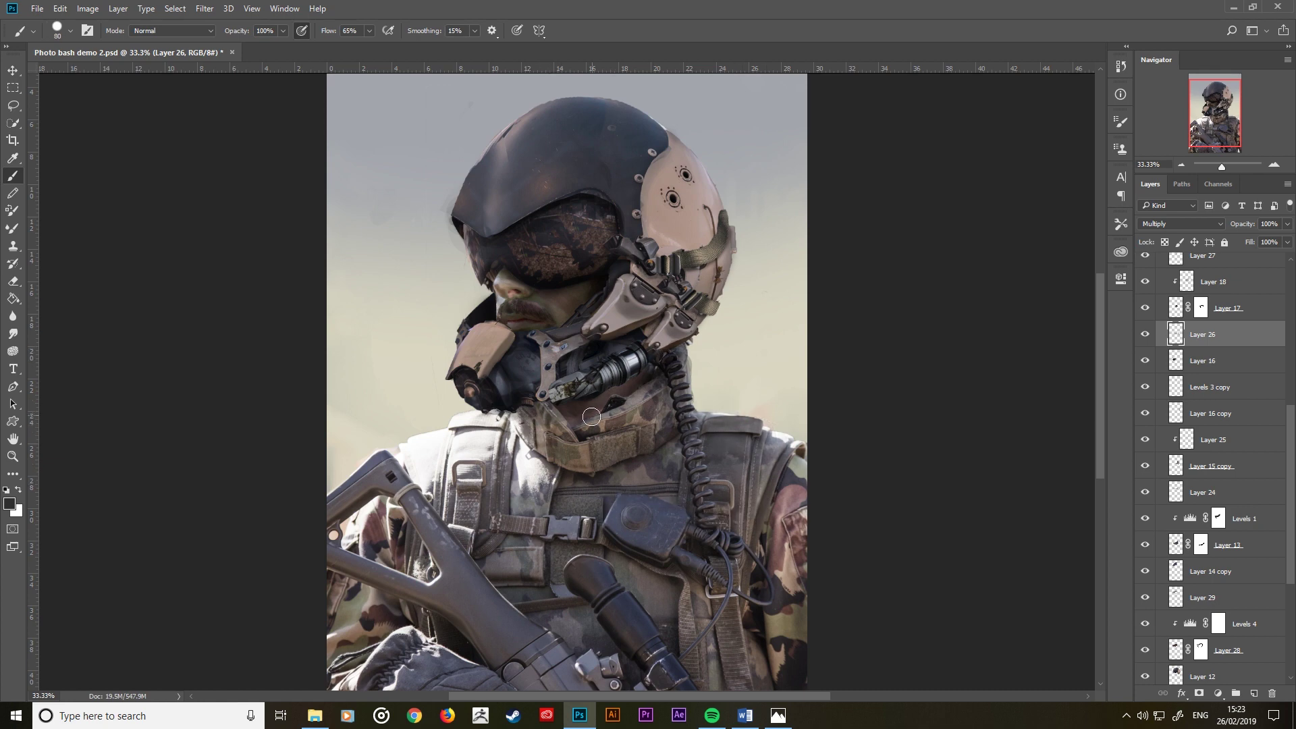
pyautogui.press('[')
pyautogui.press('[')
pyautogui.press('[')
pyautogui.moveTo(647, 241)
pyautogui.mouseDown()
pyautogui.moveTo(642, 196)
pyautogui.moveTo(683, 149)
pyautogui.moveTo(659, 127)
pyautogui.mouseUp()
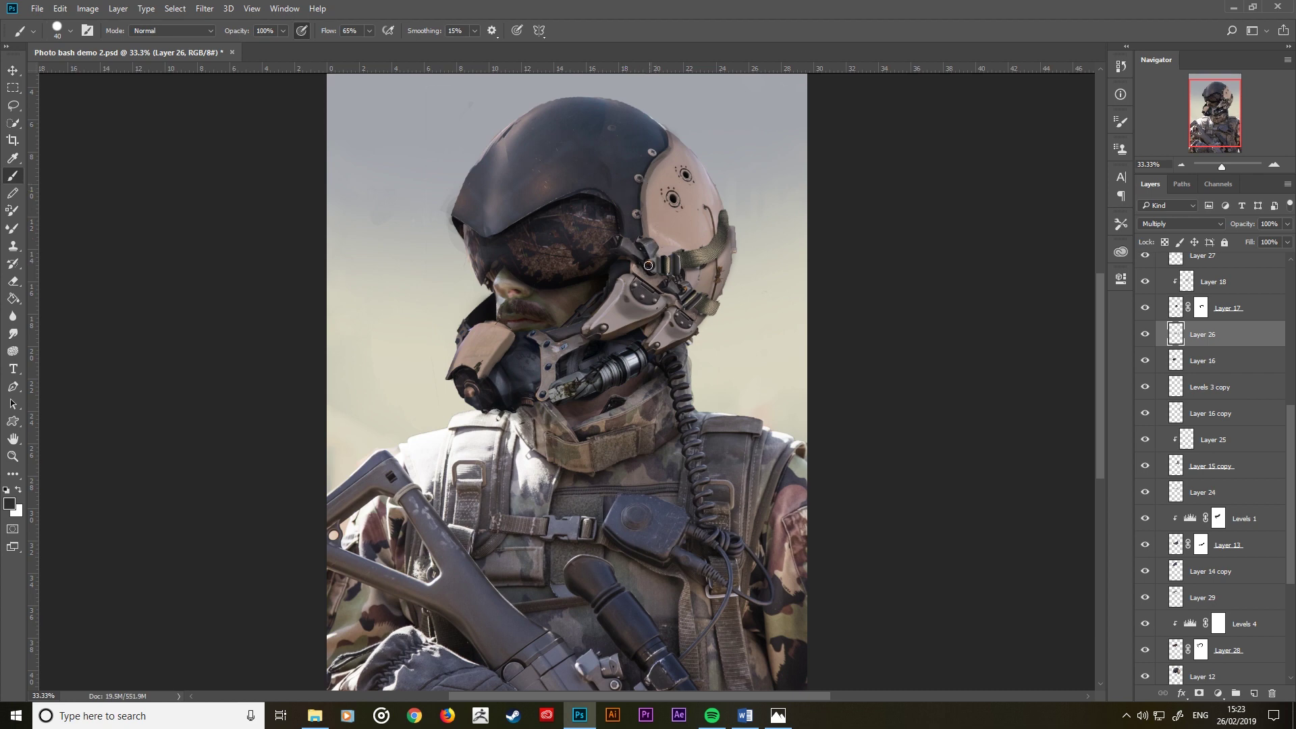
pyautogui.moveTo(665, 186); pyautogui.dragTo(646, 206)
pyautogui.press(']')
pyautogui.press('[')
# Step: Toggle Layers 28 and 29 to compare, select Layer 29 with the eraser, then select the visor texture layer
pyautogui.click(1145, 650)
pyautogui.click(1146, 598)
pyautogui.click(1192, 599)
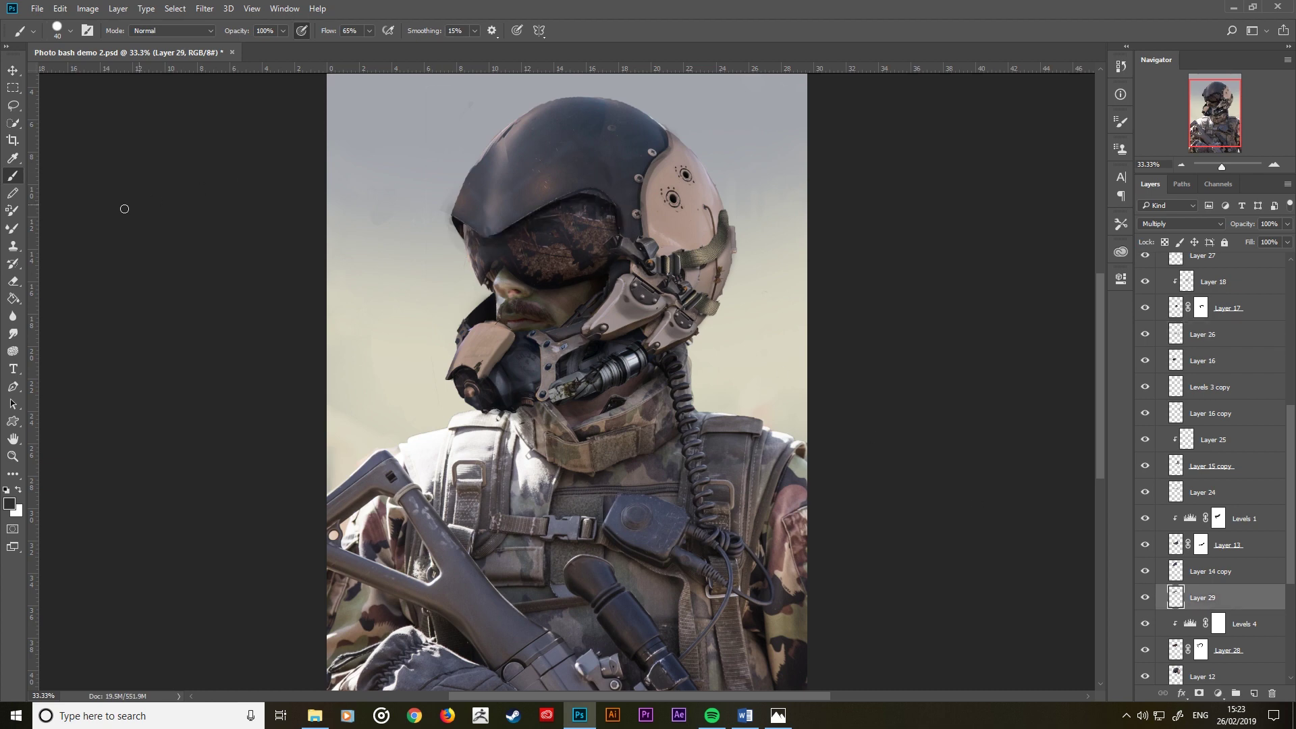
pyautogui.click(13, 281)
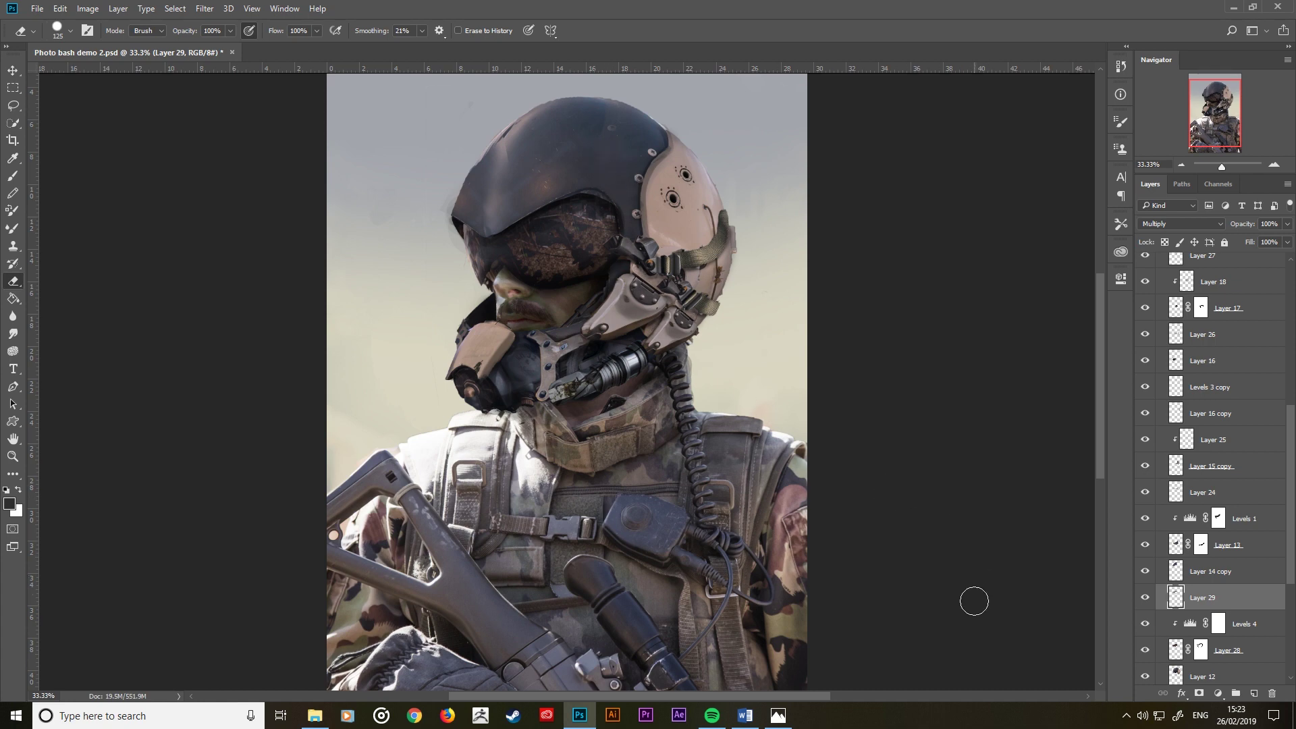
pyautogui.click(1235, 650)
# Step: Lower the opacity of the visor texture layer
pyautogui.click(1266, 224)
pyautogui.scroll(3, 1266, 224)
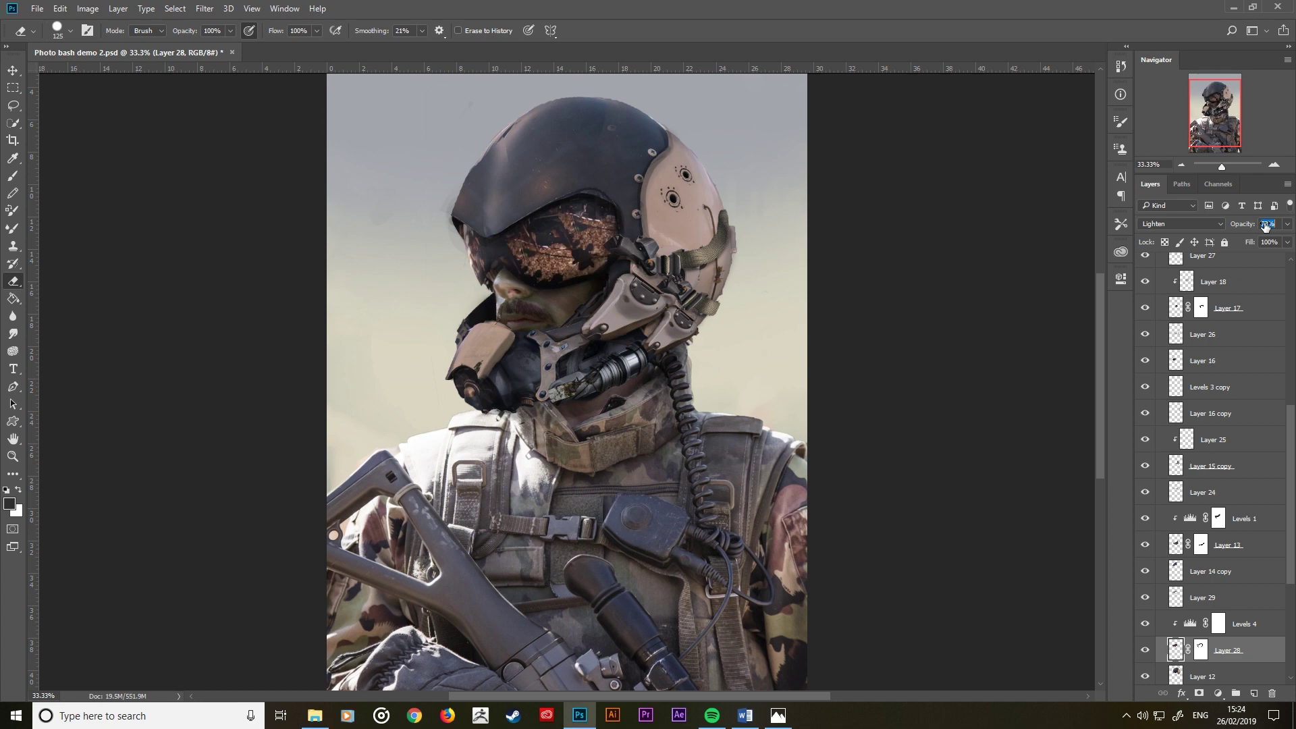
pyautogui.moveTo(1262, 226); pyautogui.dragTo(1250, 228)
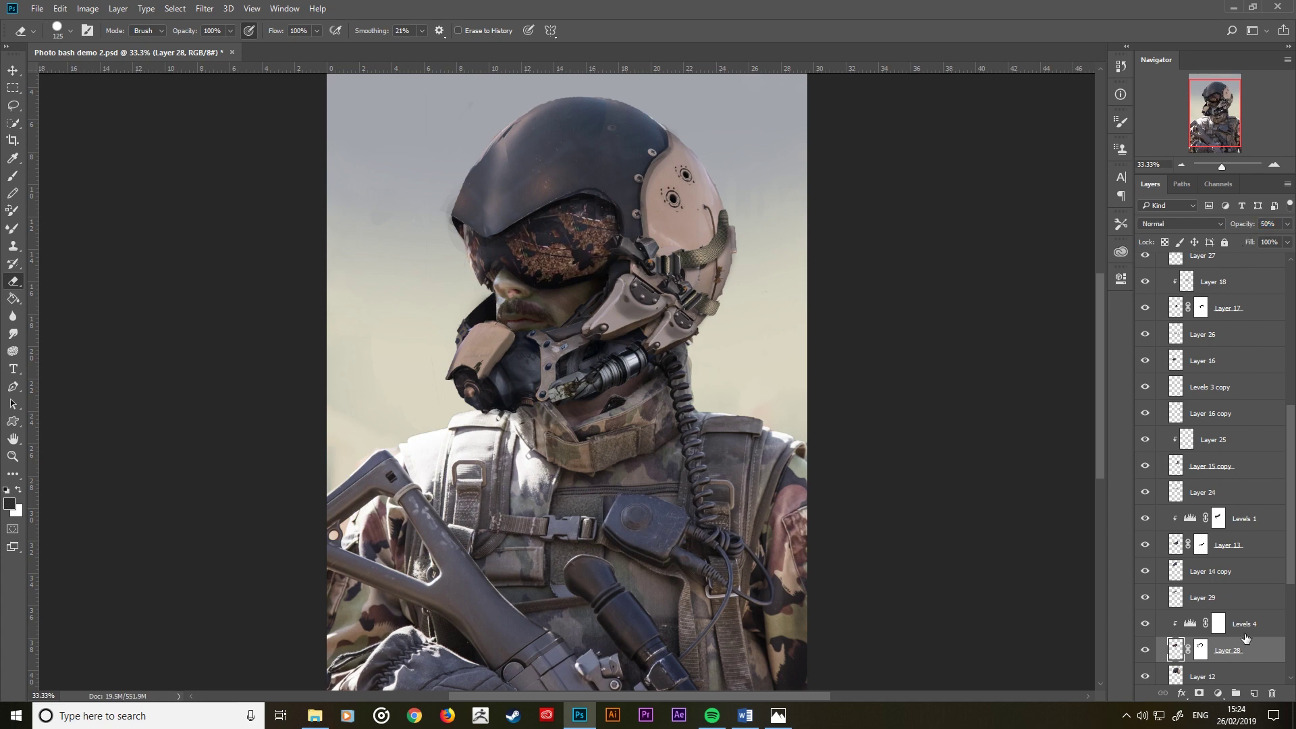
# Step: Add a Hue/Saturation adjustment clipped to Levels 4 with Saturation -27, then reselect Layer 28's mask
pyautogui.click(1218, 624)
pyautogui.click(1219, 693)
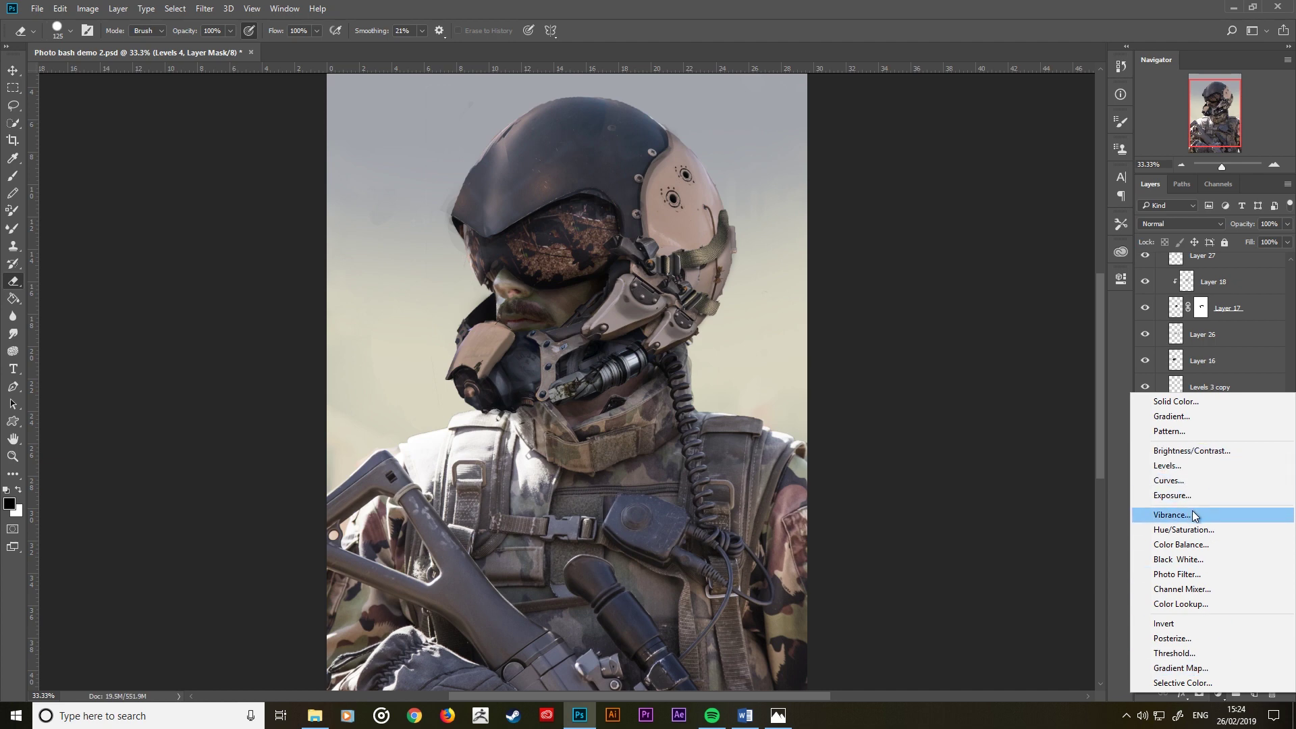
pyautogui.click(1196, 536)
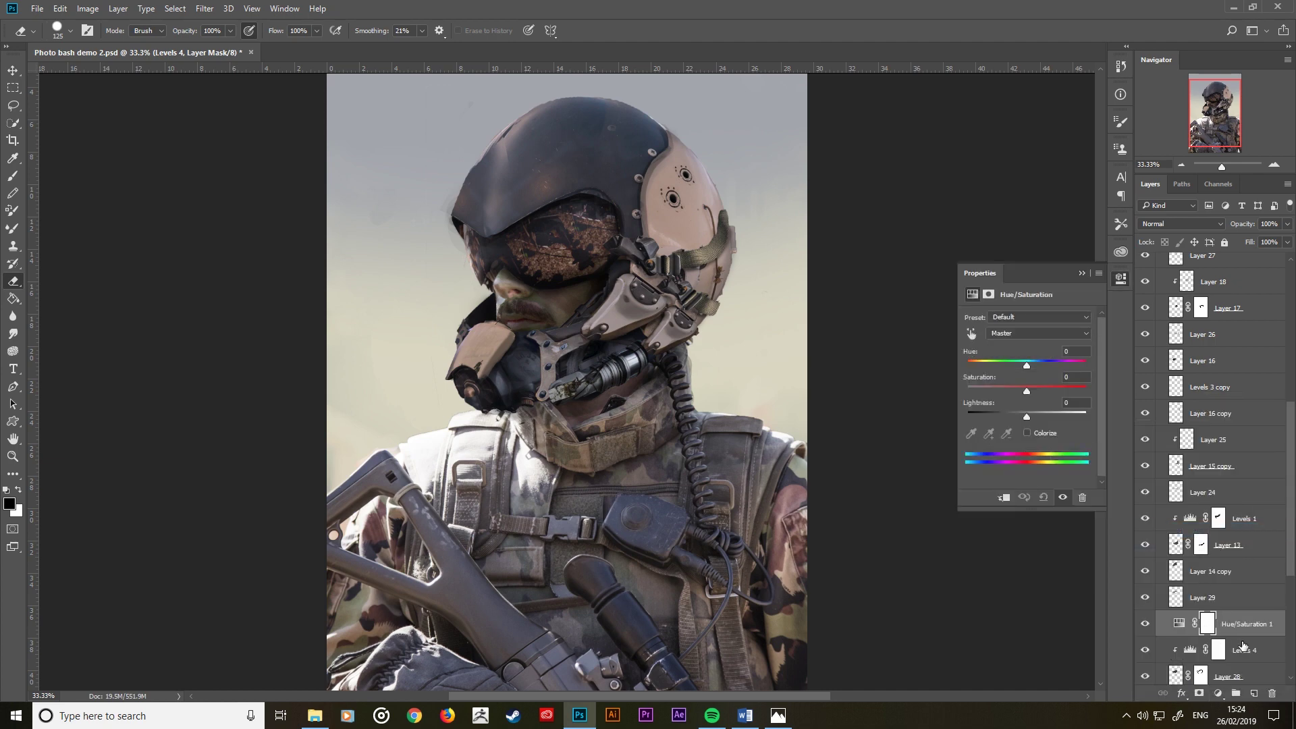
pyautogui.keyDown('alt'); pyautogui.click(1245, 633); pyautogui.keyUp('alt')
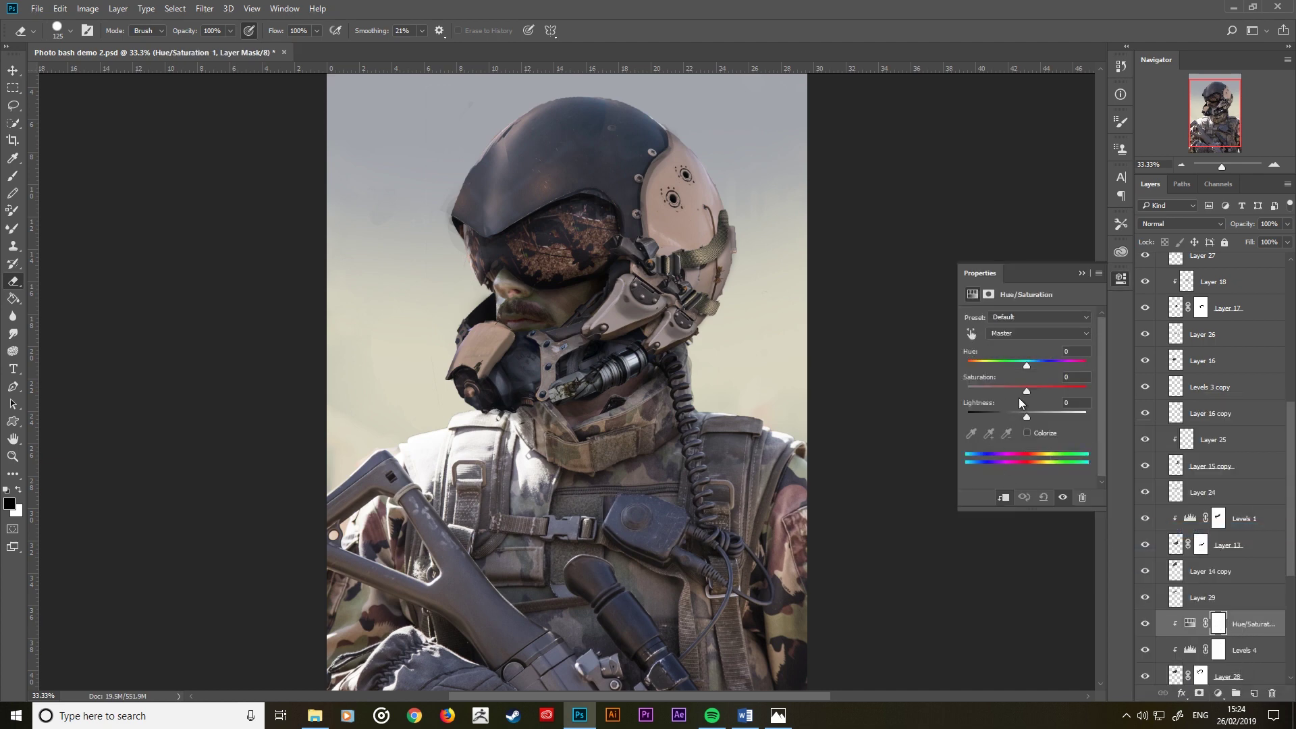
pyautogui.moveTo(1027, 391); pyautogui.dragTo(982, 399)
pyautogui.click(1081, 274)
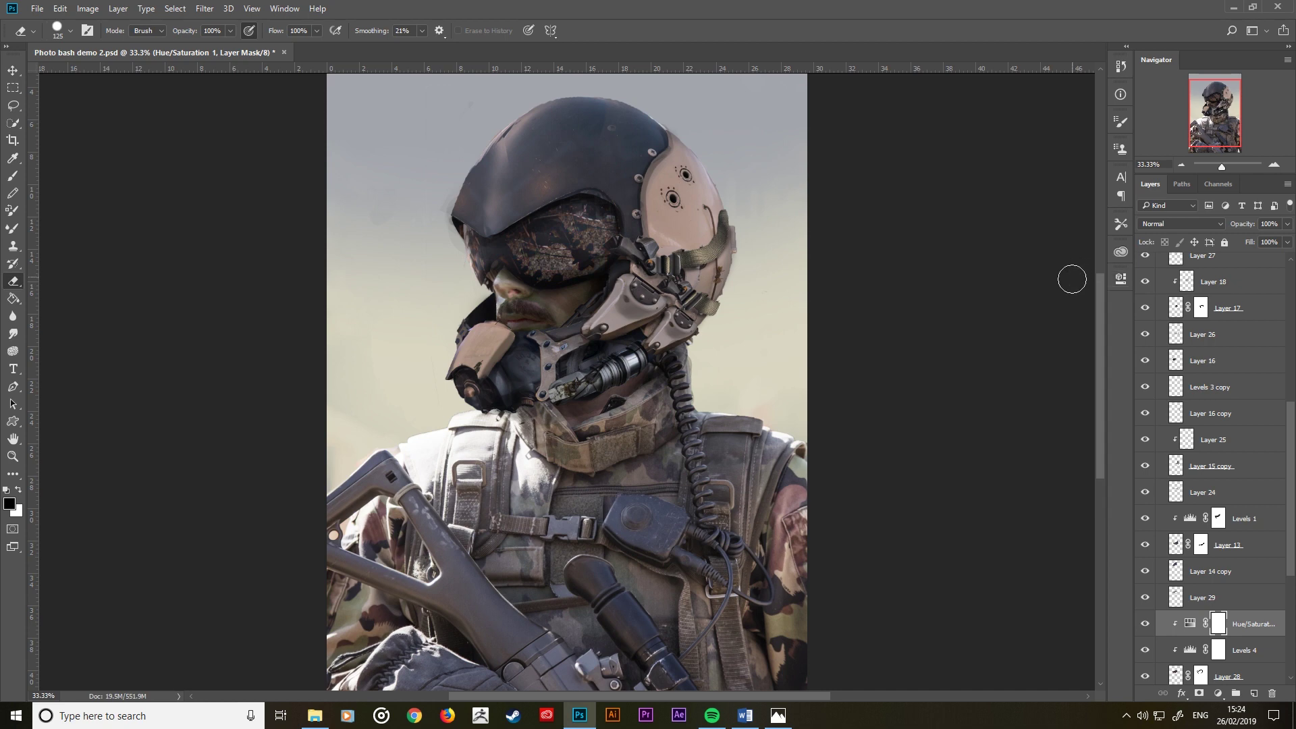
pyautogui.click(1199, 673)
# Step: Paint black on Layer 28's mask along the visor's lower edge with a 150–250 brush
pyautogui.press(']')
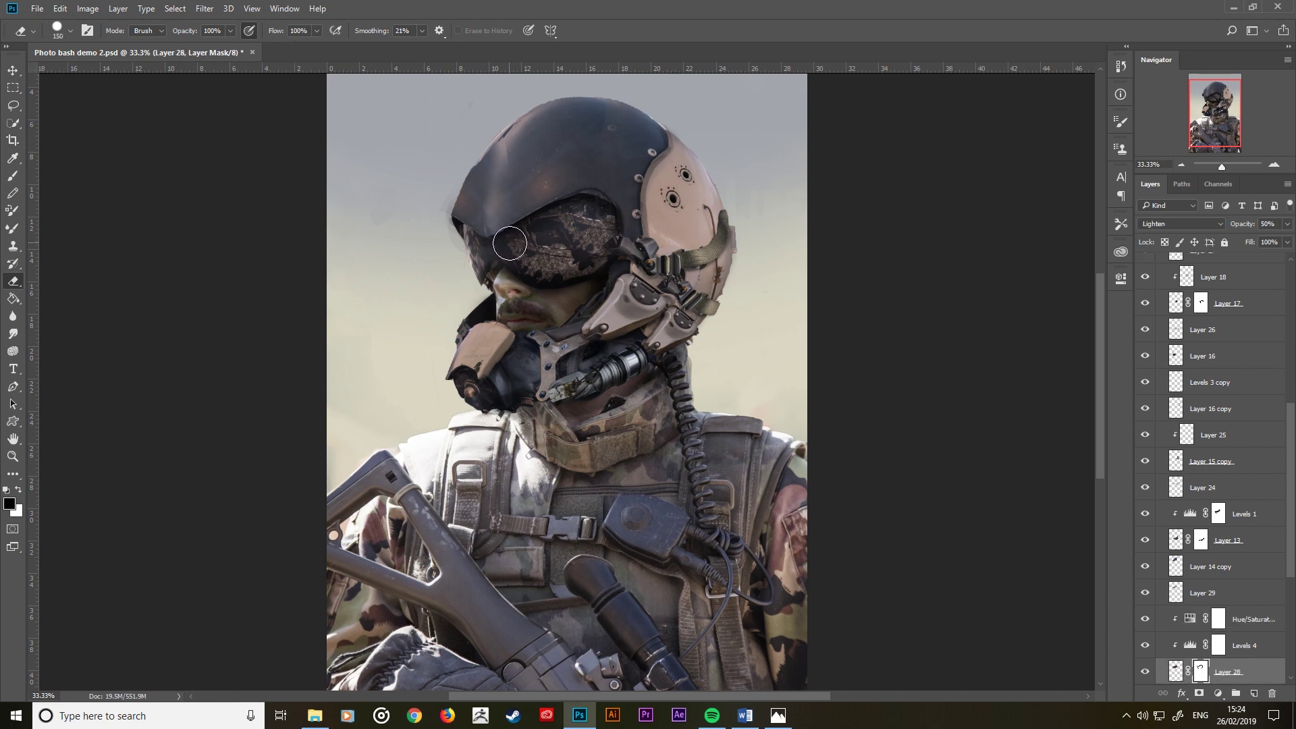
pyautogui.press('b')
pyautogui.press(']')
pyautogui.press(']')
pyautogui.press(']')
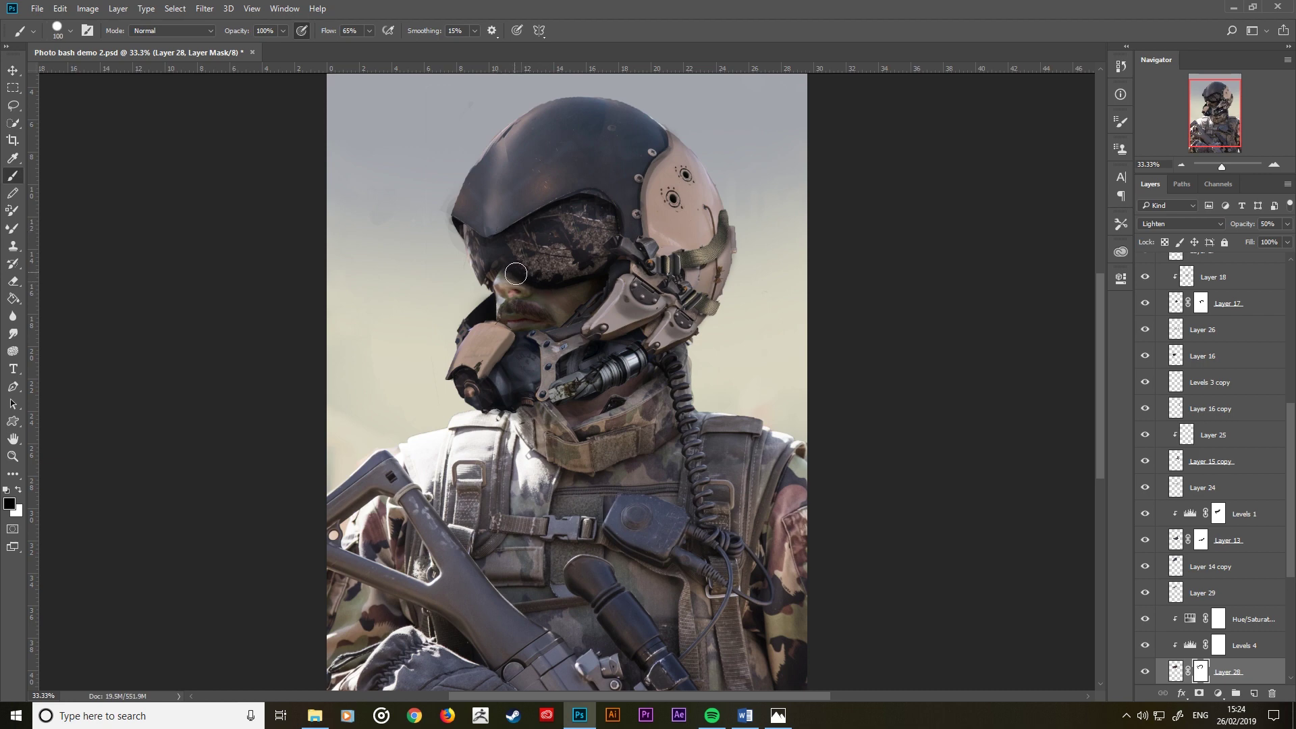
pyautogui.moveTo(582, 277); pyautogui.dragTo(553, 284)
pyautogui.press(']')
pyautogui.press(']')
pyautogui.press(']')
pyautogui.press('[')
pyautogui.press('[')
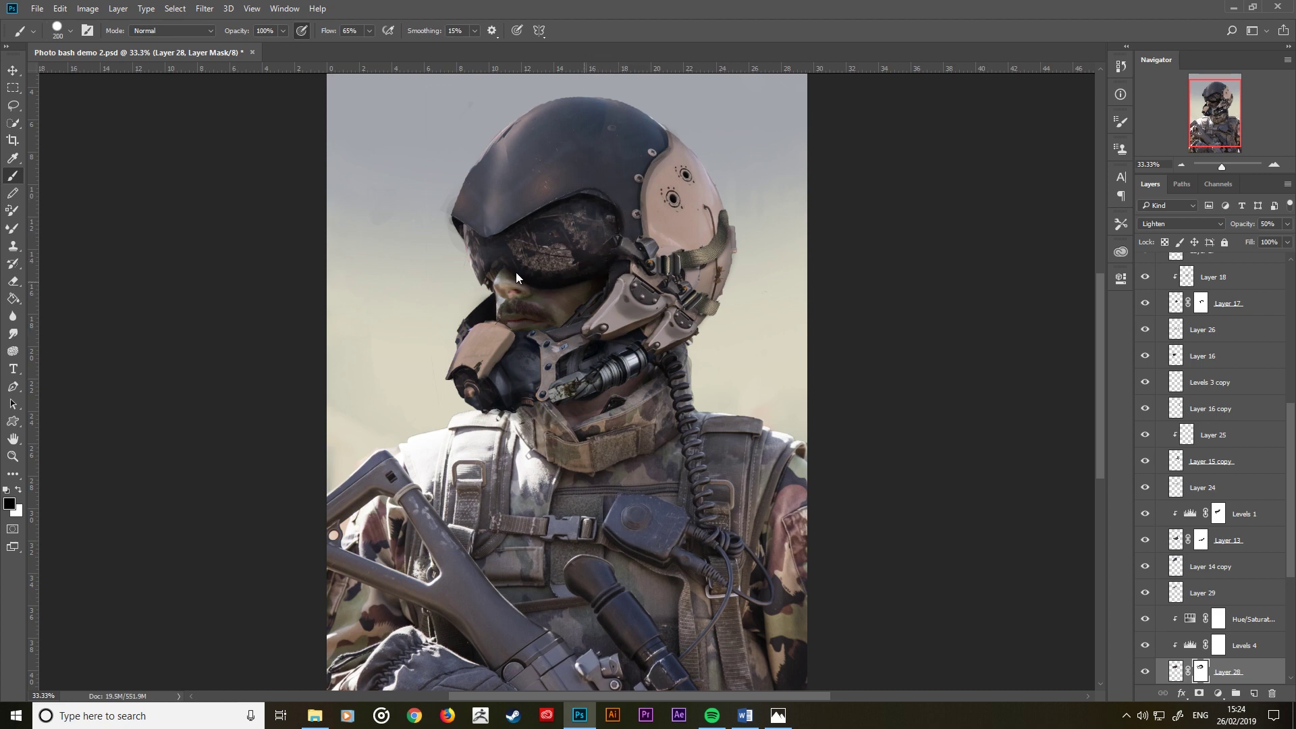
pyautogui.press('[')
pyautogui.press('[')
pyautogui.press('[')
pyautogui.press('[')
# Step: Add an empty Layer 30 above Levels 2, pick the Watercolor brush at 30, and sample a dark visor colour
pyautogui.scroll(-3, 1224, 641)
pyautogui.scroll(-3, 1224, 641)
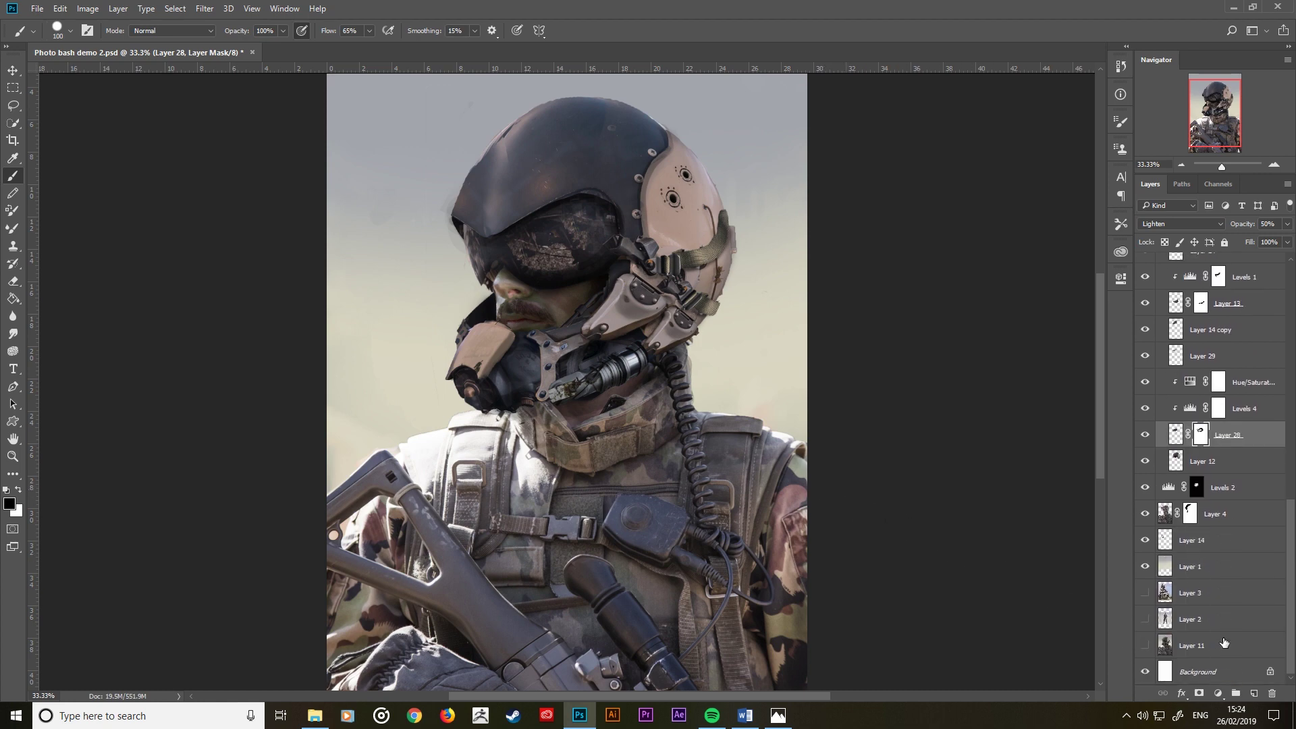
pyautogui.click(1241, 490)
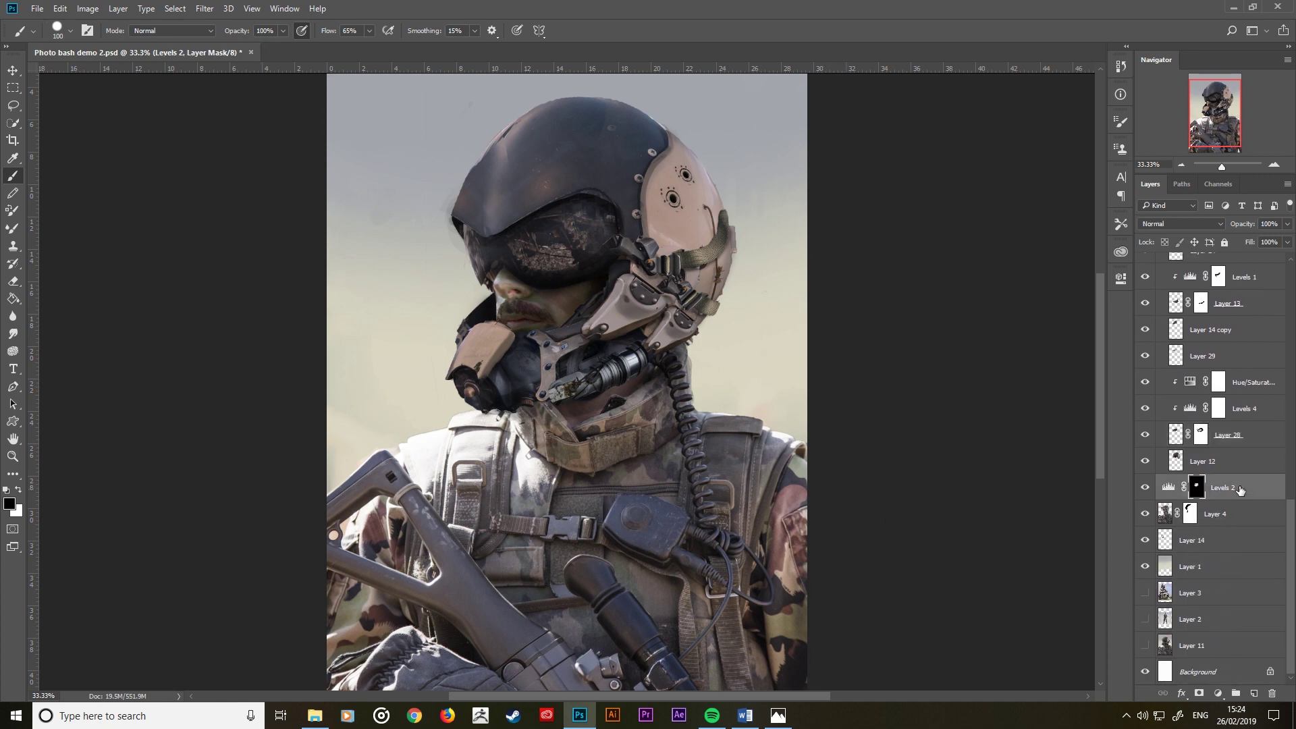
pyautogui.click(1252, 693)
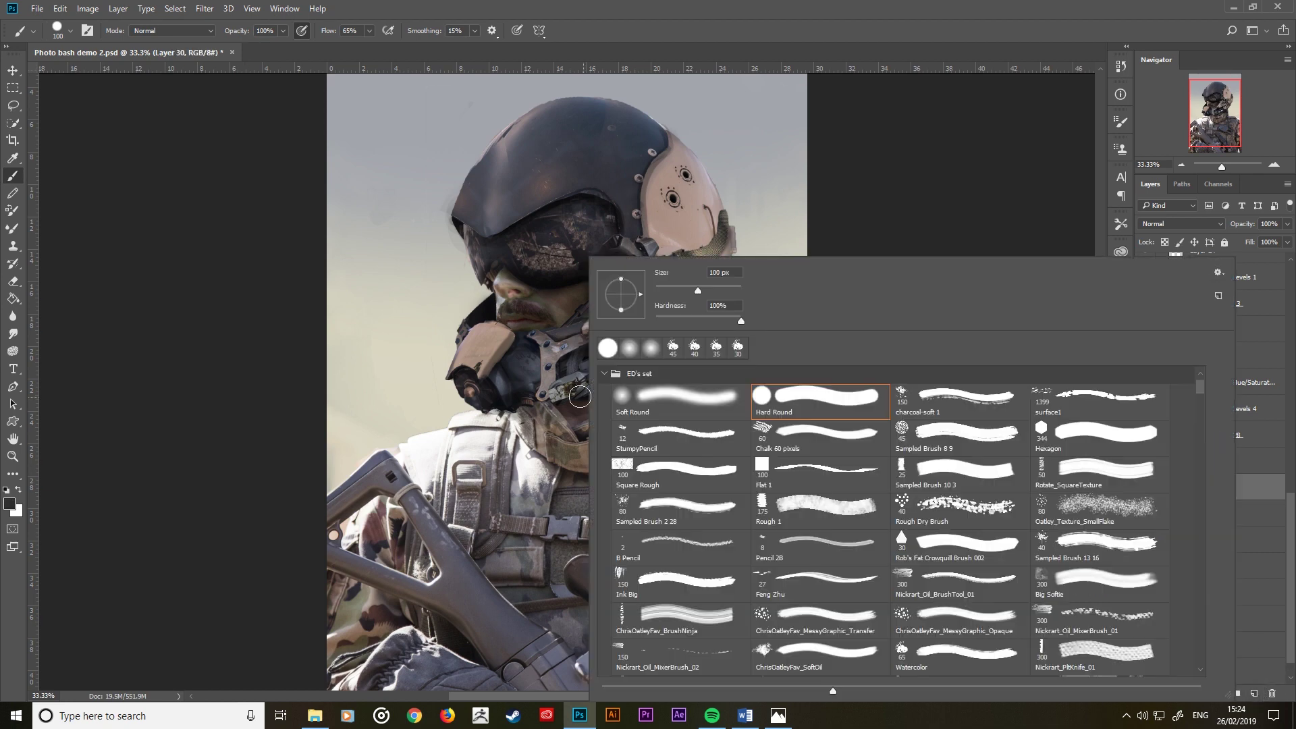
pyautogui.rightClick(589, 400)
pyautogui.doubleClick(959, 654)
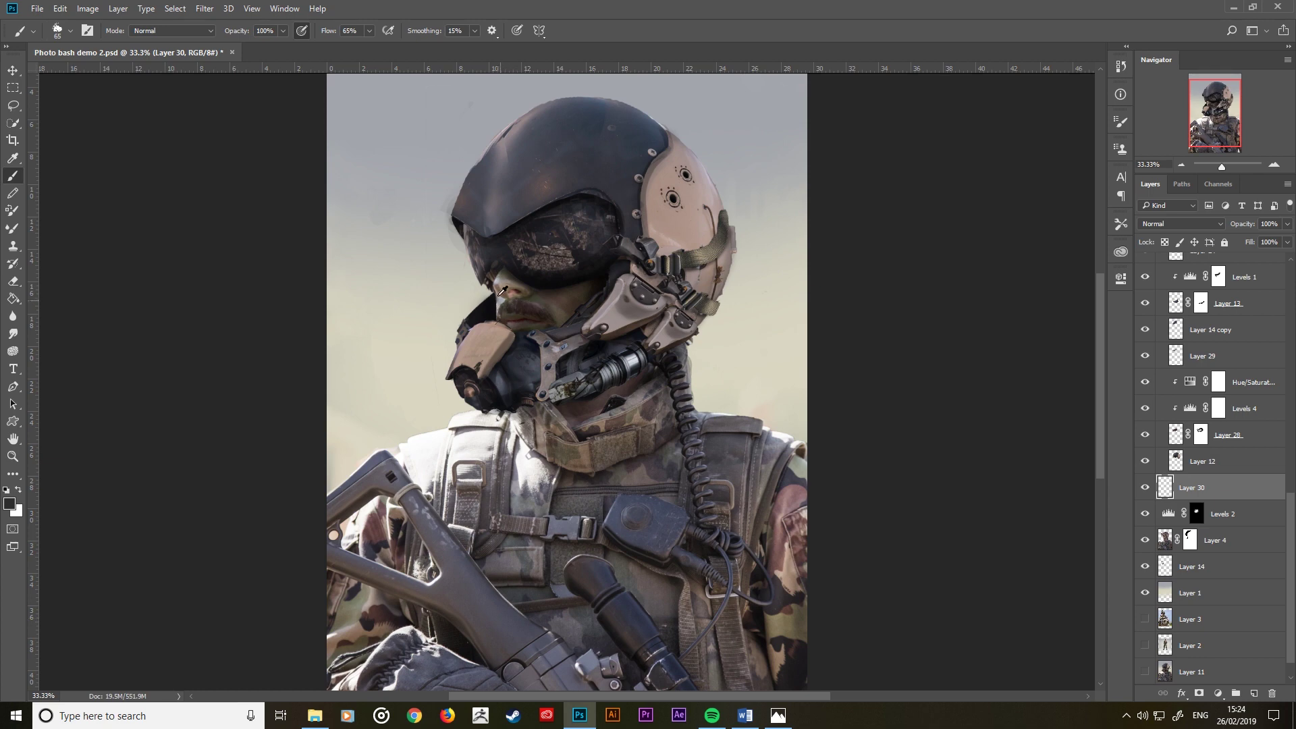
pyautogui.press('alt')
pyautogui.press('[')
pyautogui.press('[')
pyautogui.press('[')
pyautogui.keyDown('alt'); pyautogui.click(535, 283); pyautogui.keyUp('alt')
pyautogui.click(1227, 517)
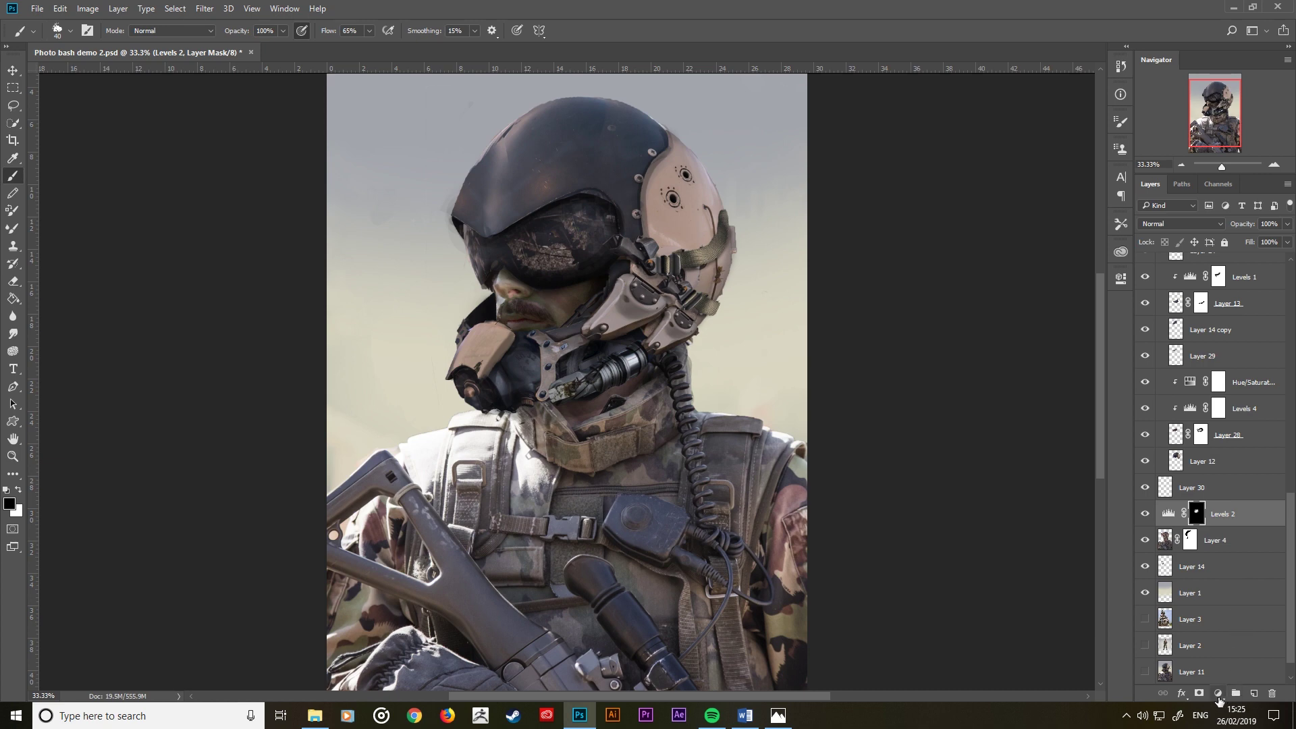
# Step: Add a Levels 5 adjustment with midtones at 0.81 and white input at 247
pyautogui.click(1218, 694)
pyautogui.click(1195, 472)
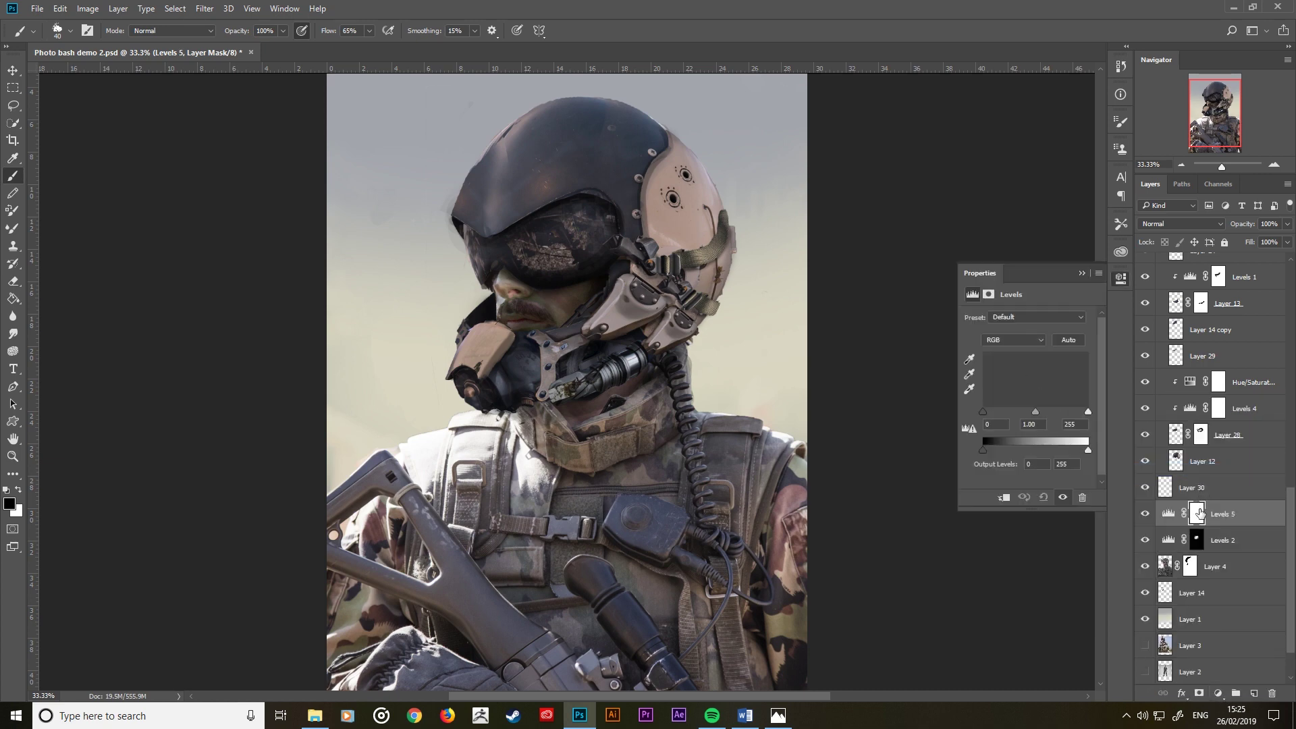
pyautogui.moveTo(1039, 420); pyautogui.dragTo(1043, 419)
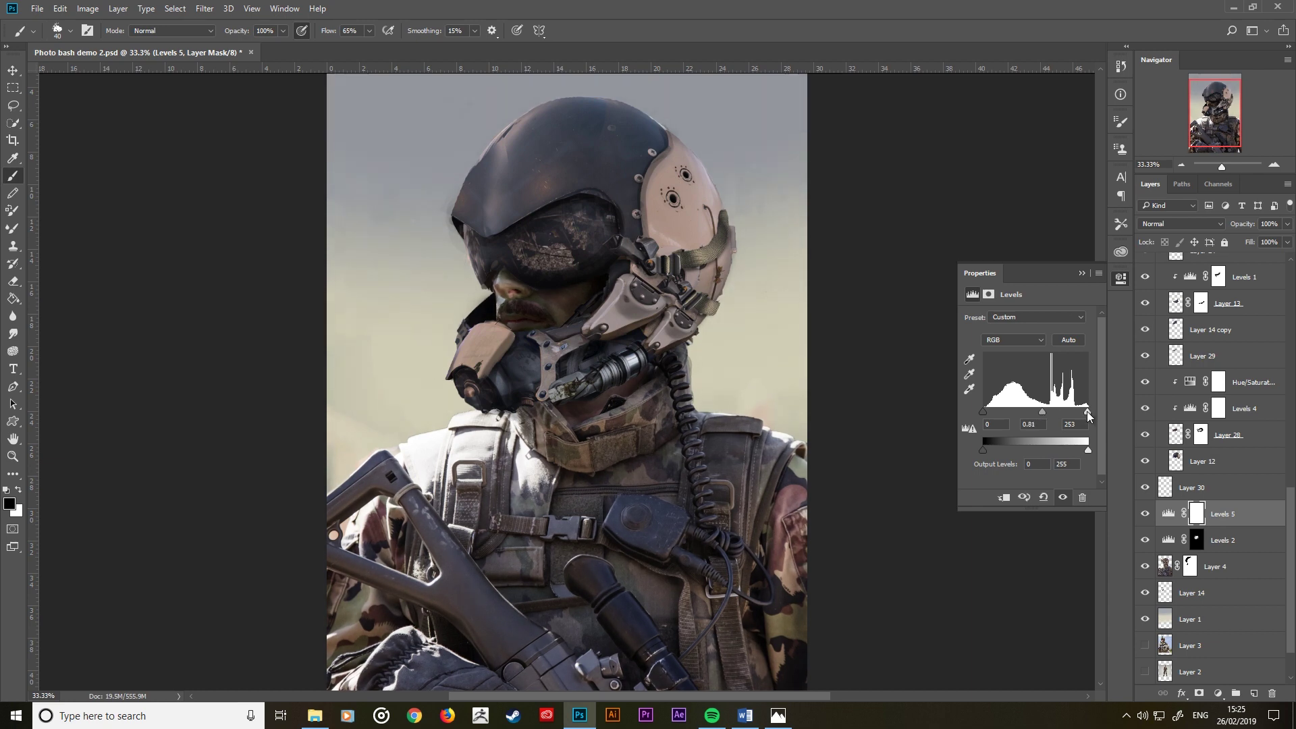
pyautogui.moveTo(1087, 413); pyautogui.dragTo(1087, 416)
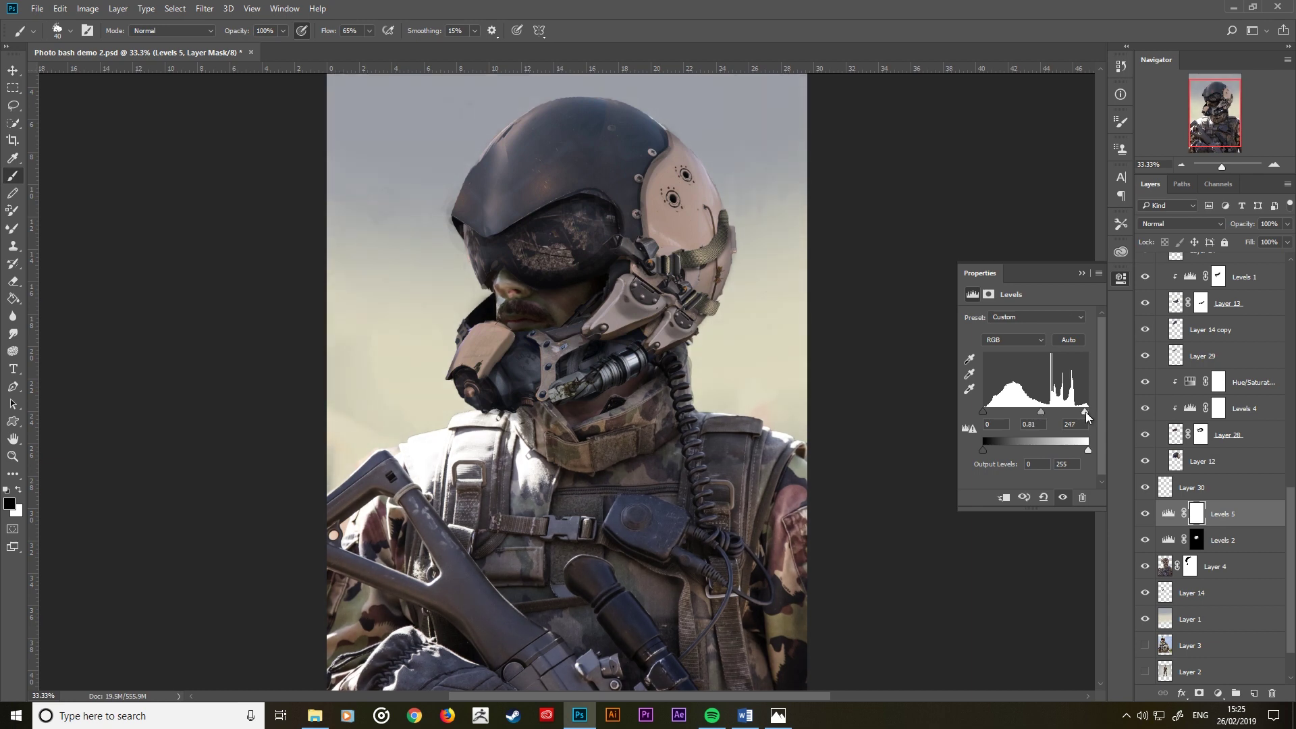
pyautogui.click(1080, 275)
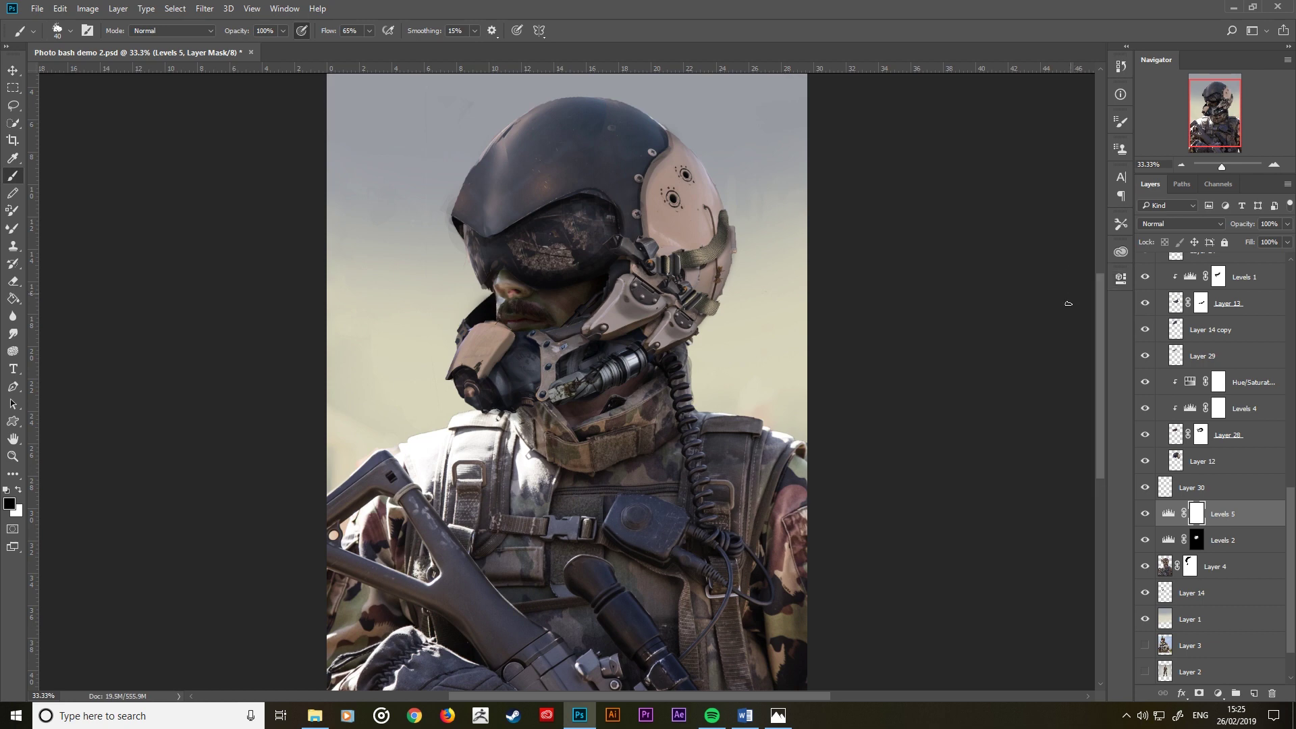
# Step: Scroll up the Layers panel and select the Levels 3 adjustment in Group 1
pyautogui.scroll(4, 1148, 500)
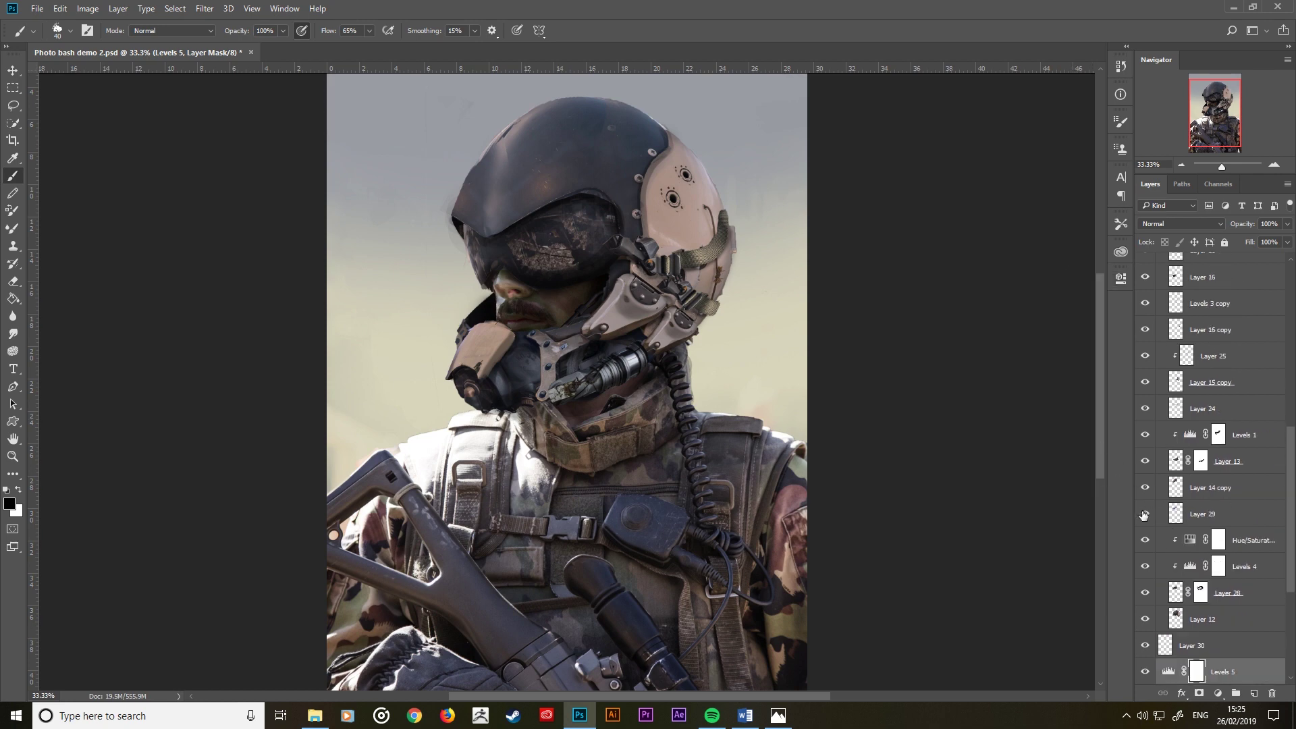
pyautogui.scroll(3, 1157, 472)
pyautogui.scroll(3, 1168, 445)
pyautogui.scroll(3, 1183, 419)
pyautogui.scroll(4, 1188, 425)
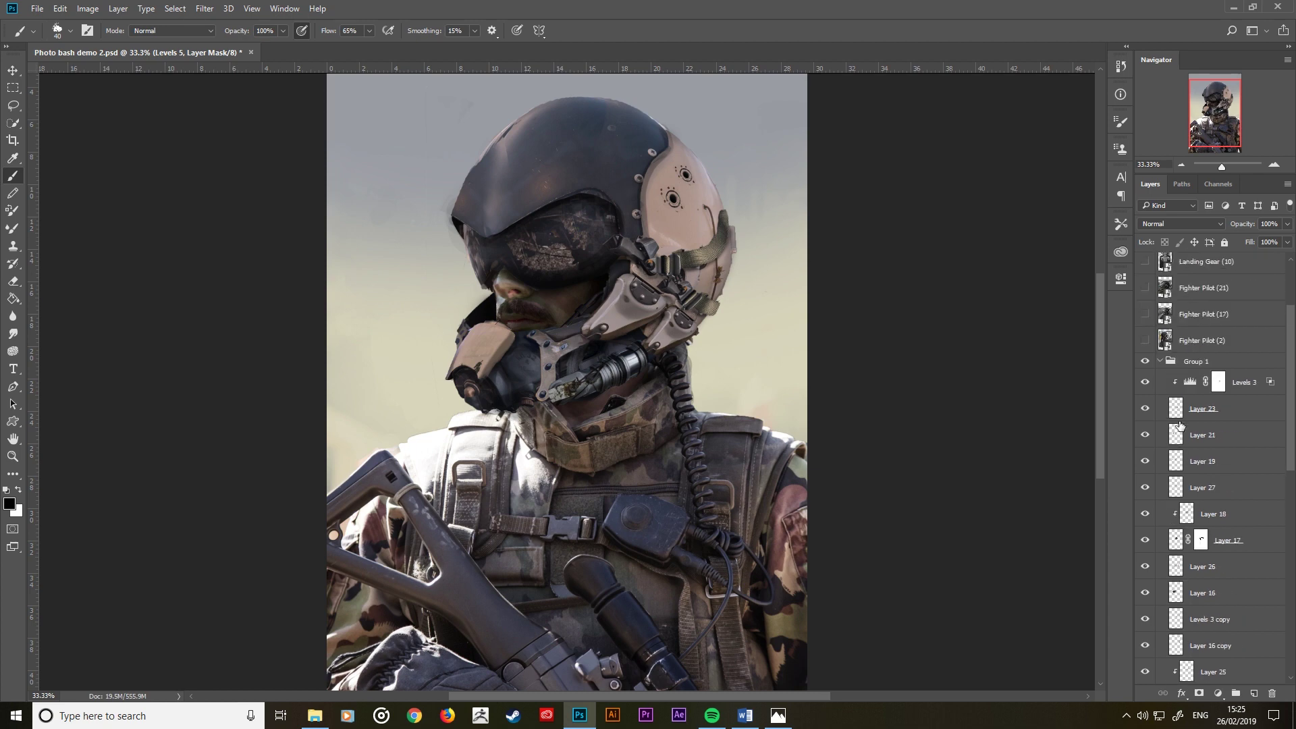
pyautogui.scroll(4, 1231, 444)
pyautogui.click(1242, 463)
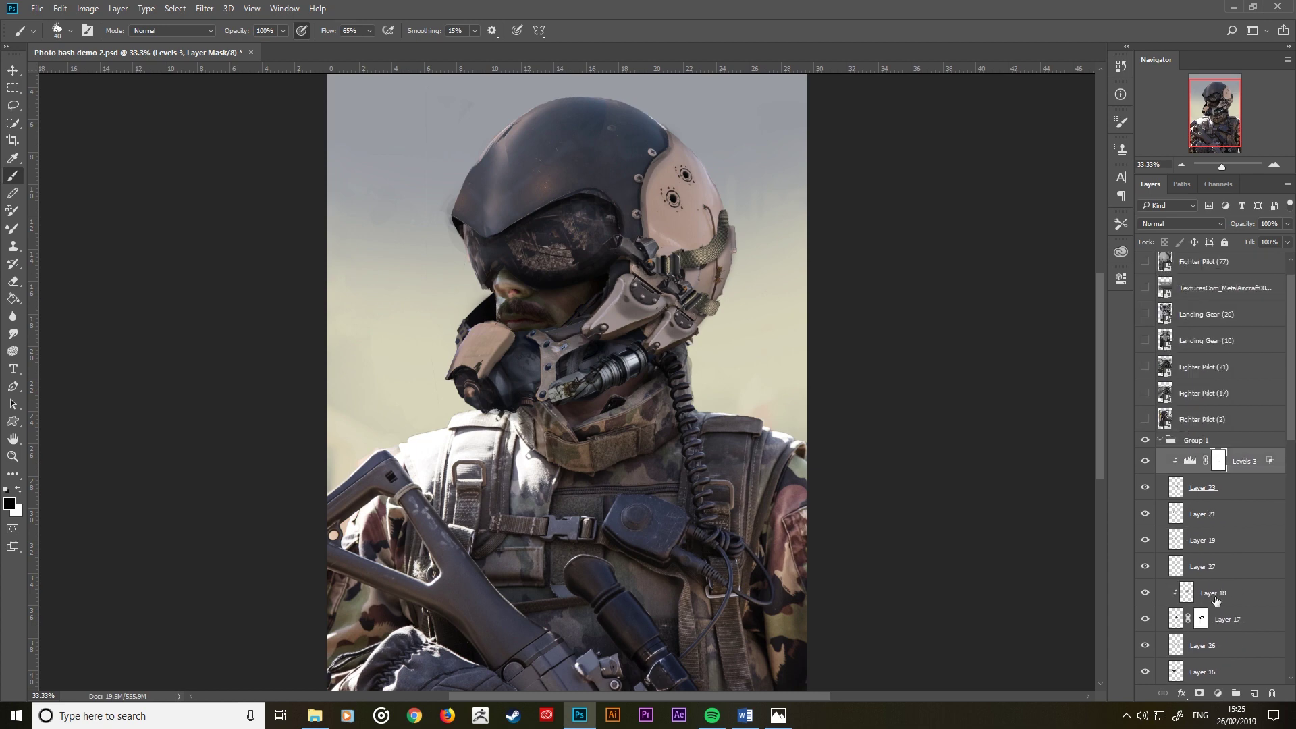
# Step: Add Layer 31 above Levels 3 and repaint the respirator plate's lower-left edge beige with a size-8 brush
pyautogui.click(1258, 694)
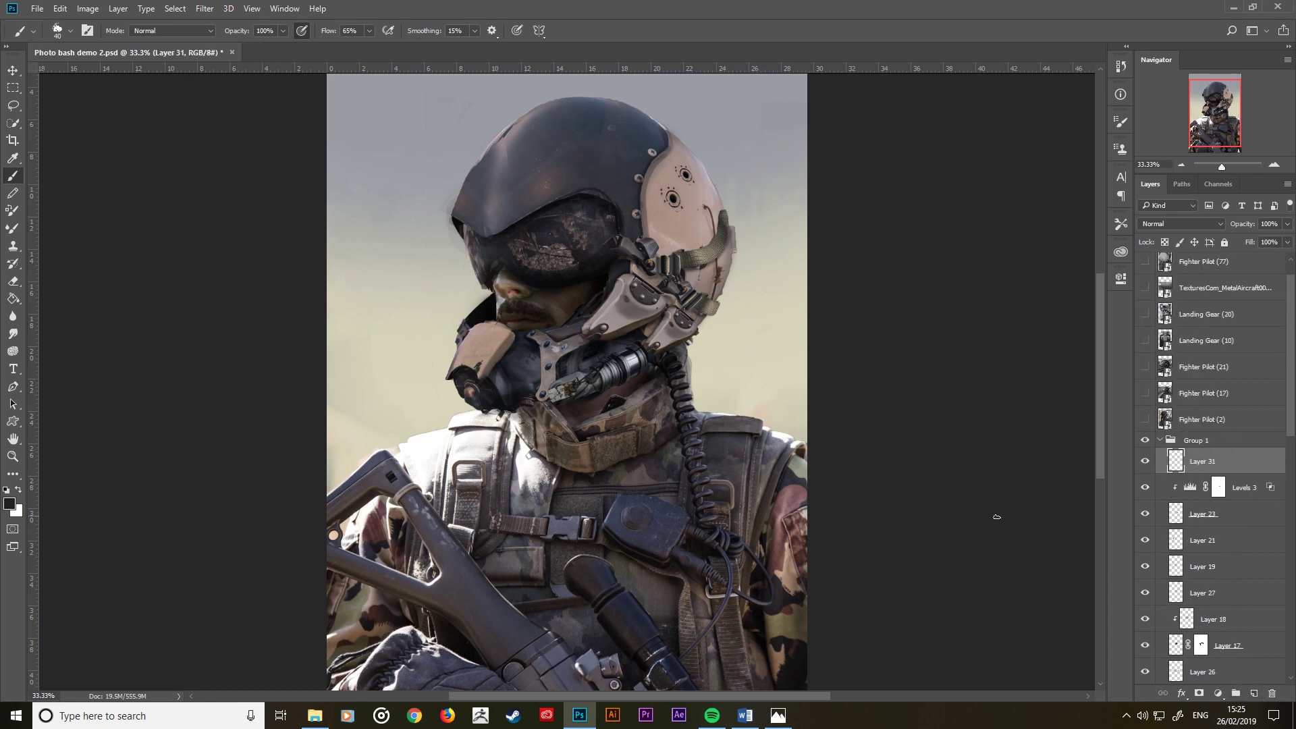
pyautogui.hotkey('ctrl', '+')
pyautogui.hotkey('ctrl', '+')
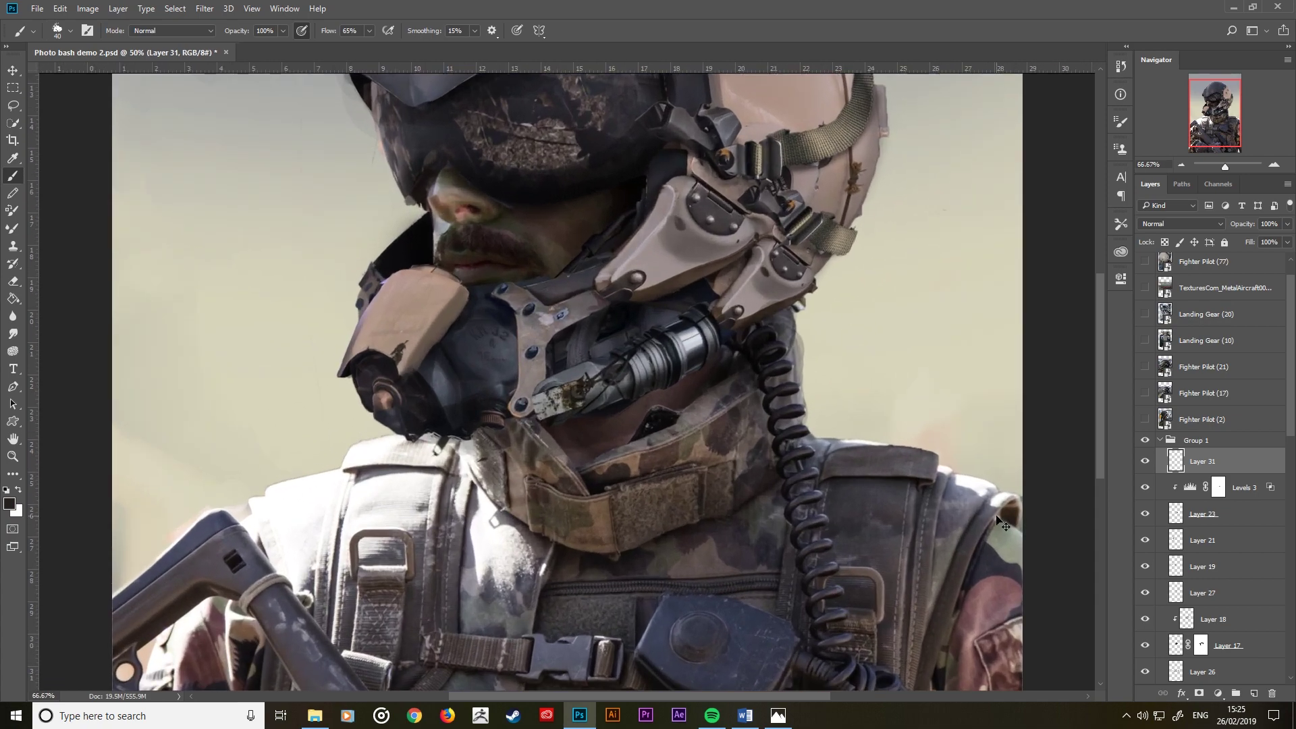
pyautogui.hotkey('ctrl', '+')
pyautogui.hotkey('ctrl', '+')
pyautogui.hscroll(-5, 977, 505)
pyautogui.scroll(3, 717, 419)
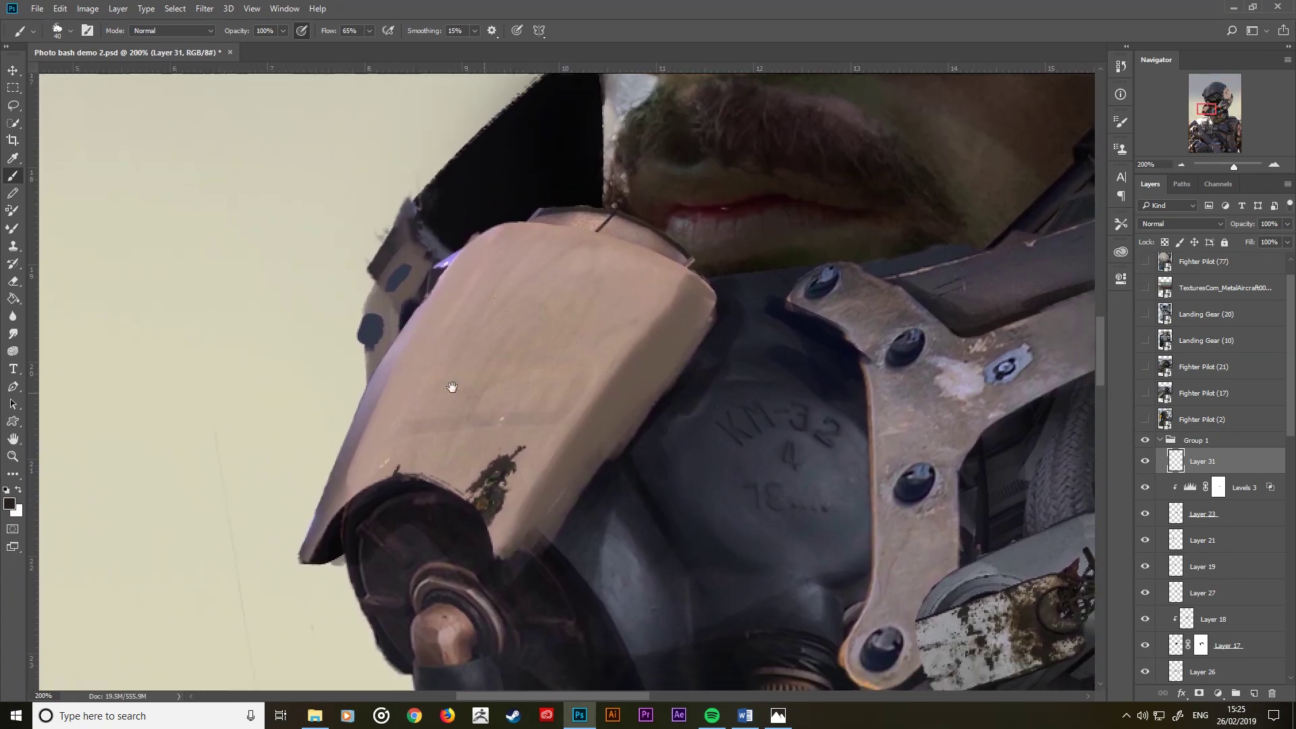
pyautogui.keyDown('alt'); pyautogui.click(367, 459); pyautogui.keyUp('alt')
pyautogui.press('[')
pyautogui.press('[')
pyautogui.press('[')
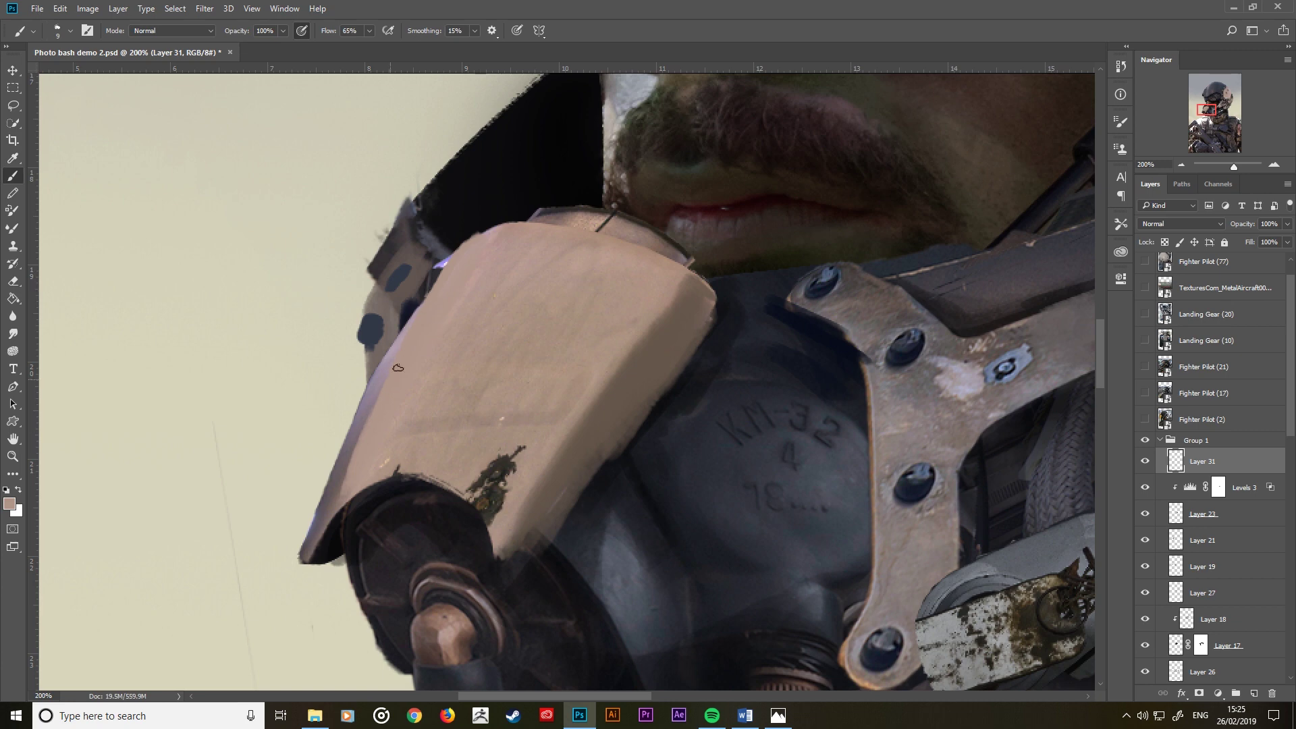
pyautogui.moveTo(321, 526); pyautogui.dragTo(319, 540)
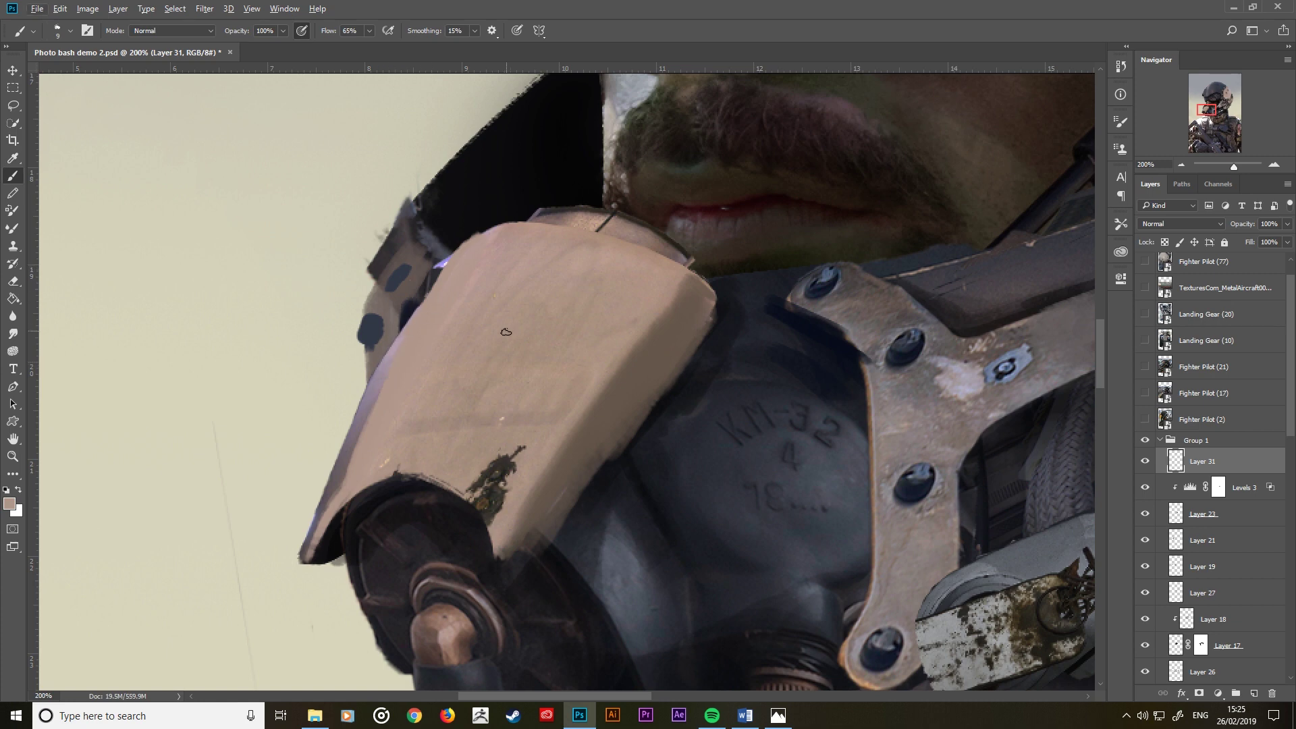
# Step: Darken the collar edge beside the face with black, then zoom out to the whole pilot
pyautogui.moveTo(506, 376); pyautogui.dragTo(378, 646)
pyautogui.keyDown('alt'); pyautogui.click(469, 380); pyautogui.keyUp('alt')
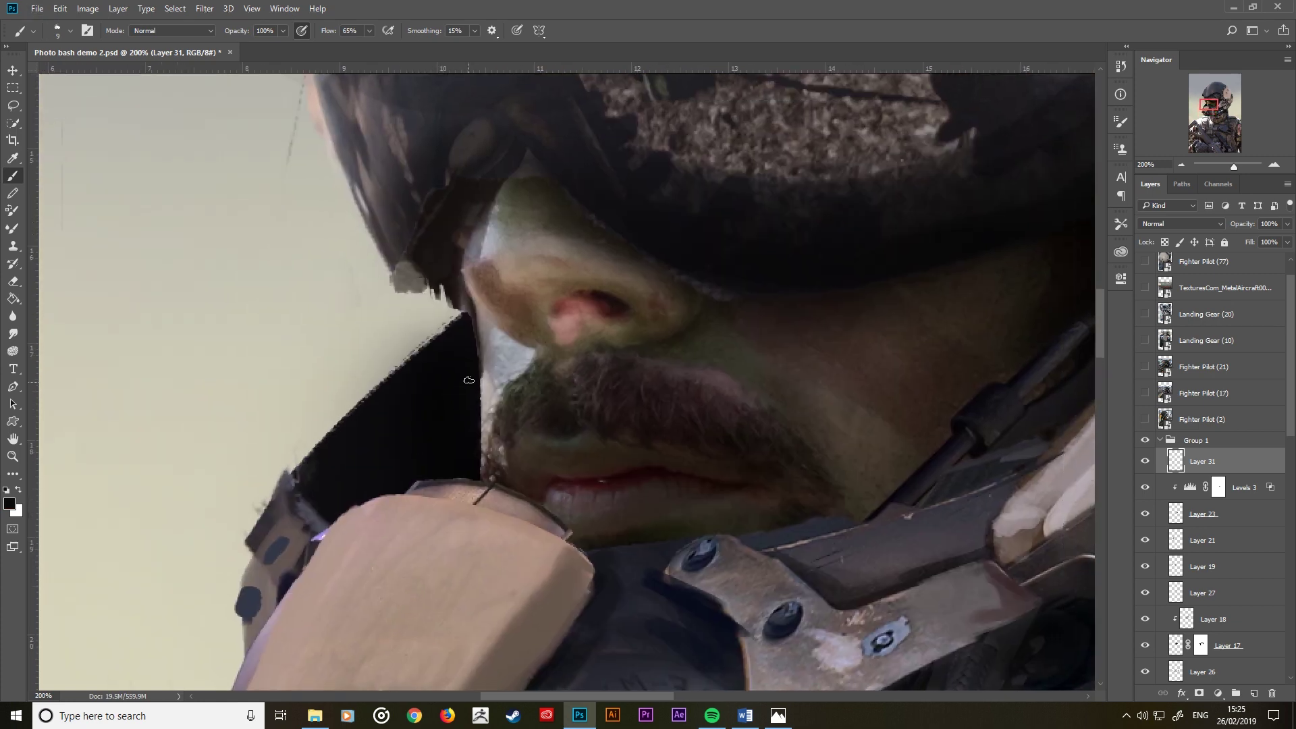
pyautogui.moveTo(473, 390); pyautogui.dragTo(473, 482)
pyautogui.hotkey('ctrl', '-')
pyautogui.hotkey('ctrl', '-')
pyautogui.hotkey('ctrl', '-')
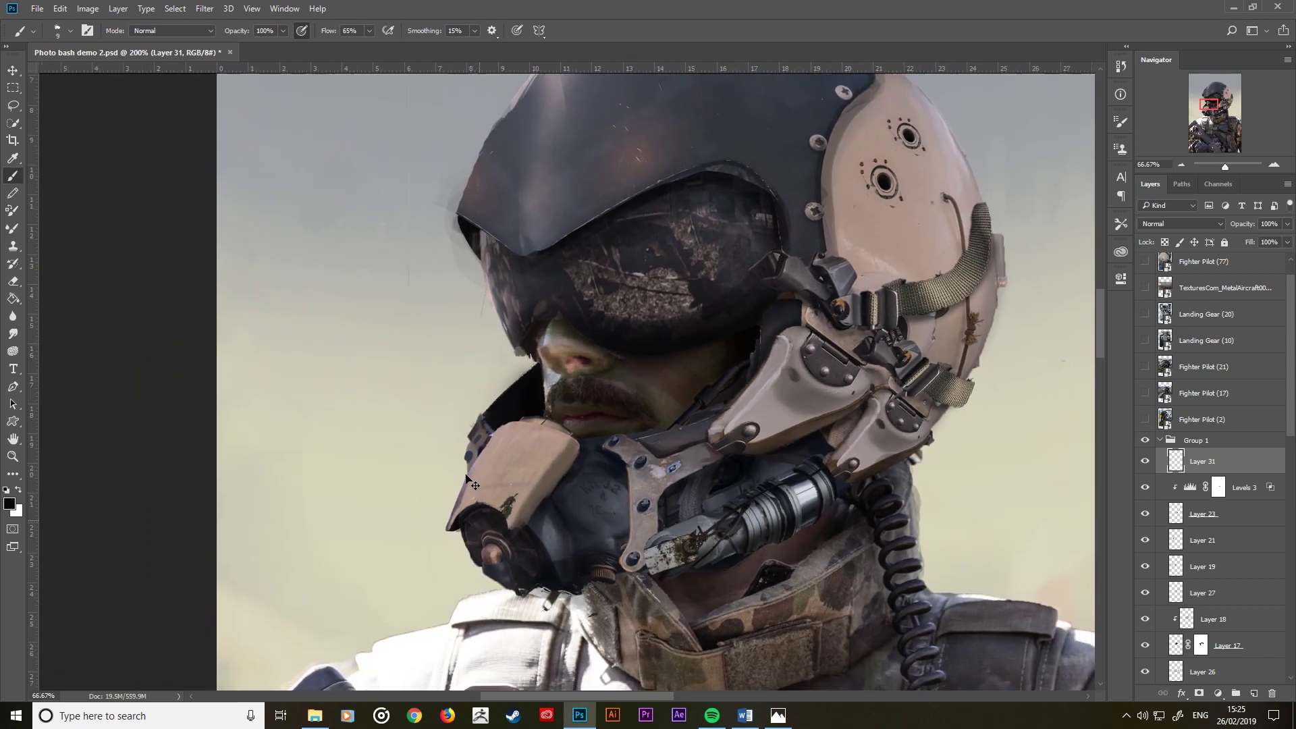
pyautogui.hotkey('ctrl', '-')
pyautogui.keyDown('alt'); pyautogui.click(879, 186); pyautogui.keyUp('alt')
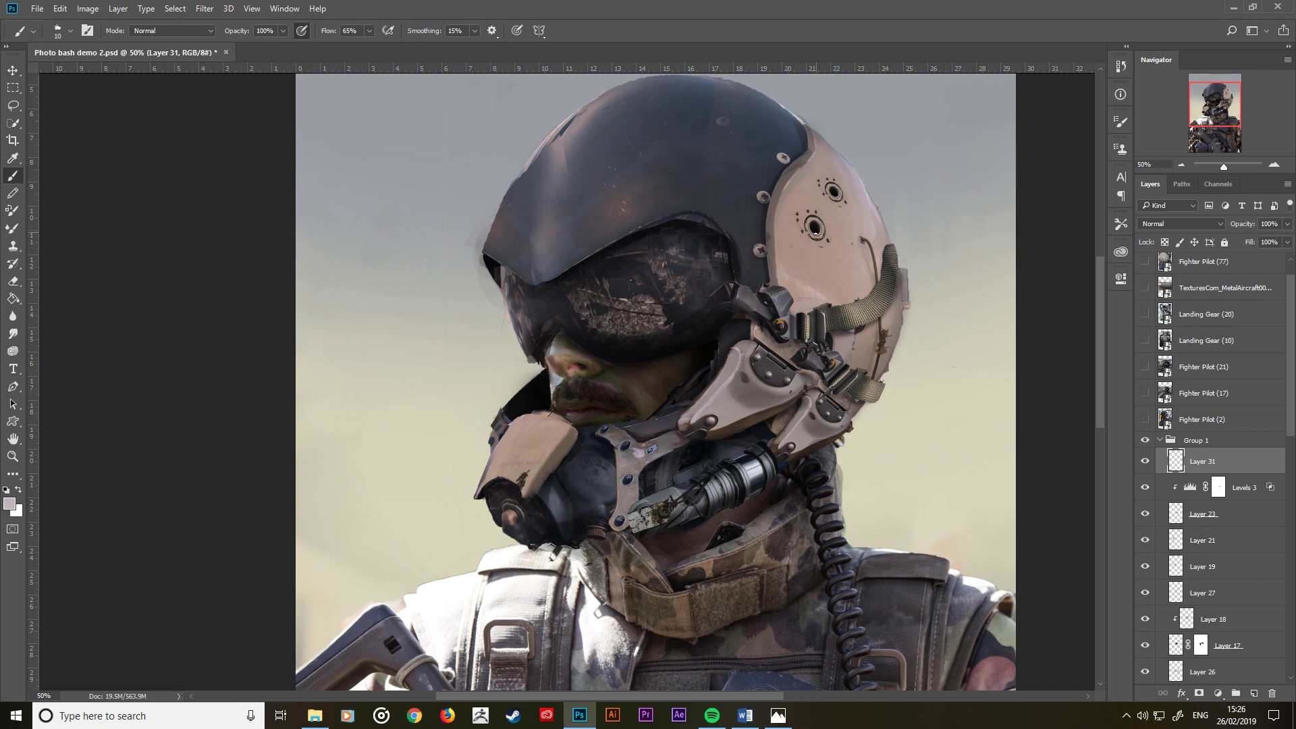
# Step: Paint white highlights on the lower grommet hole's ring edge and inside the hole
pyautogui.scroll(5, 806, 233)
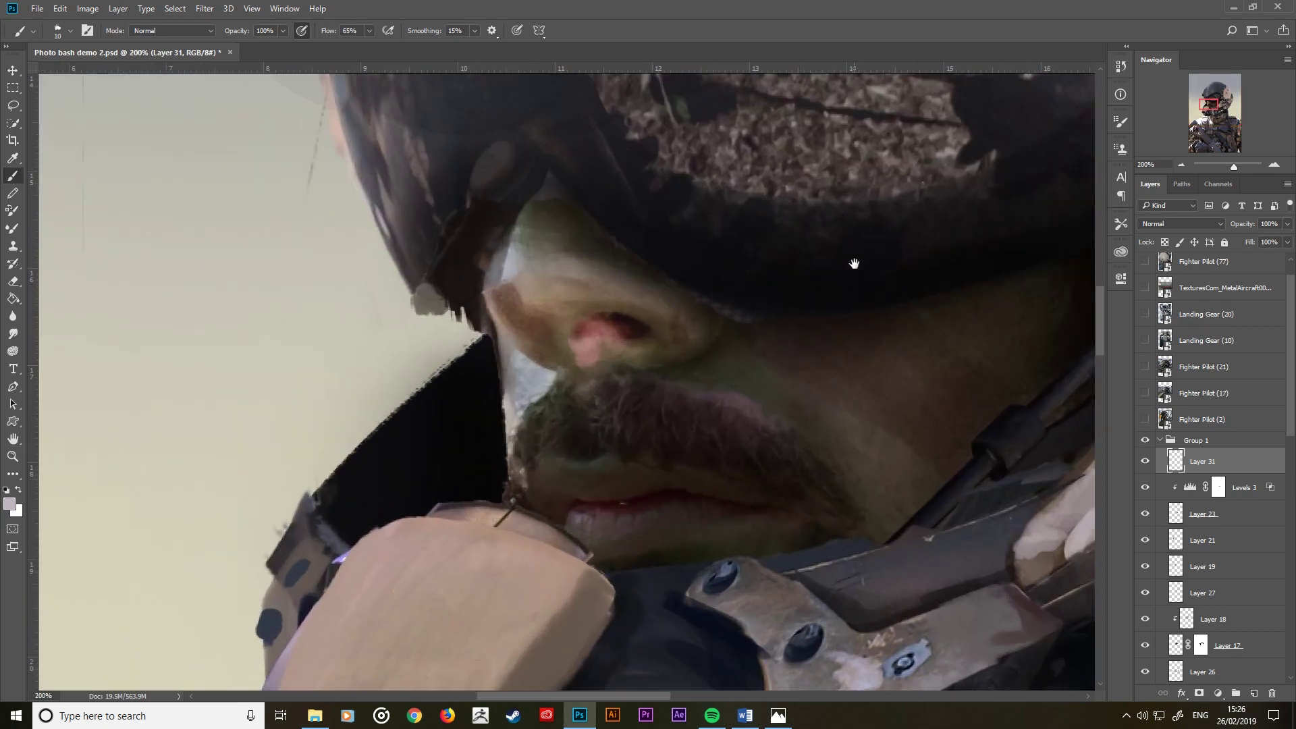
pyautogui.moveTo(856, 266); pyautogui.dragTo(463, 437)
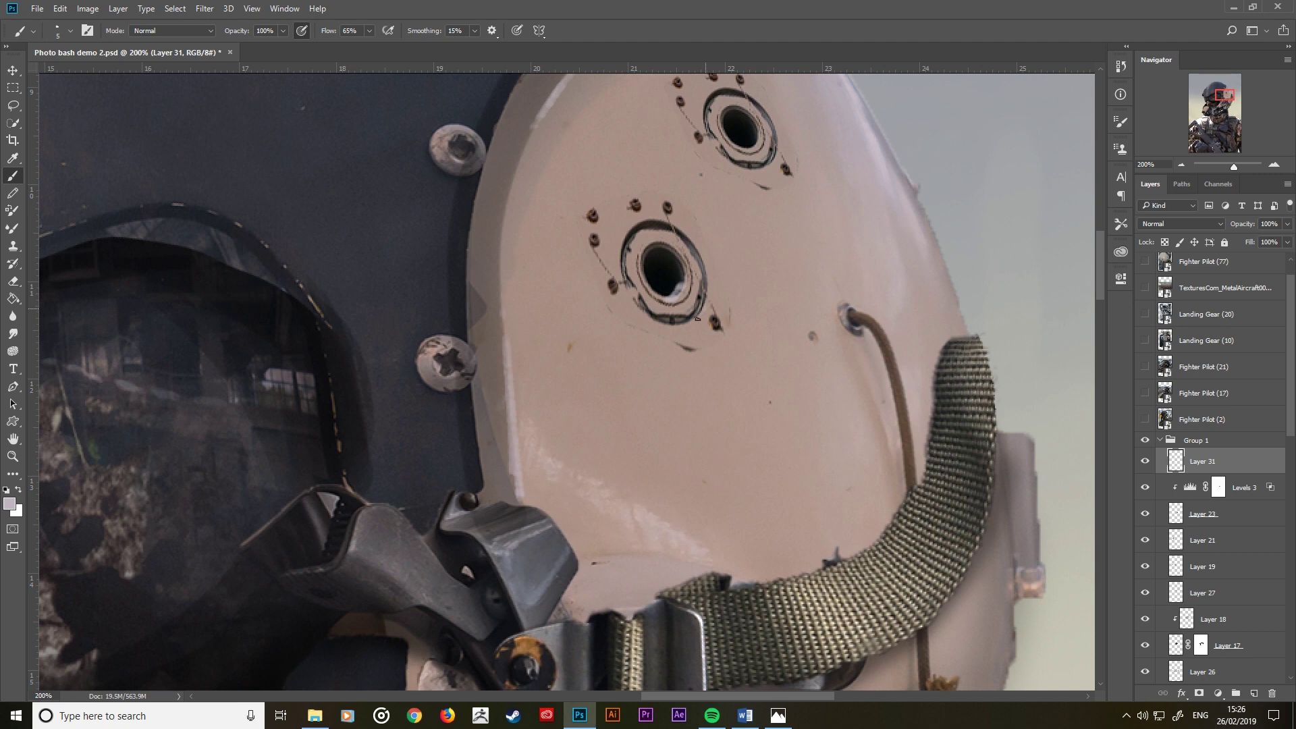
pyautogui.moveTo(716, 283); pyautogui.dragTo(700, 316)
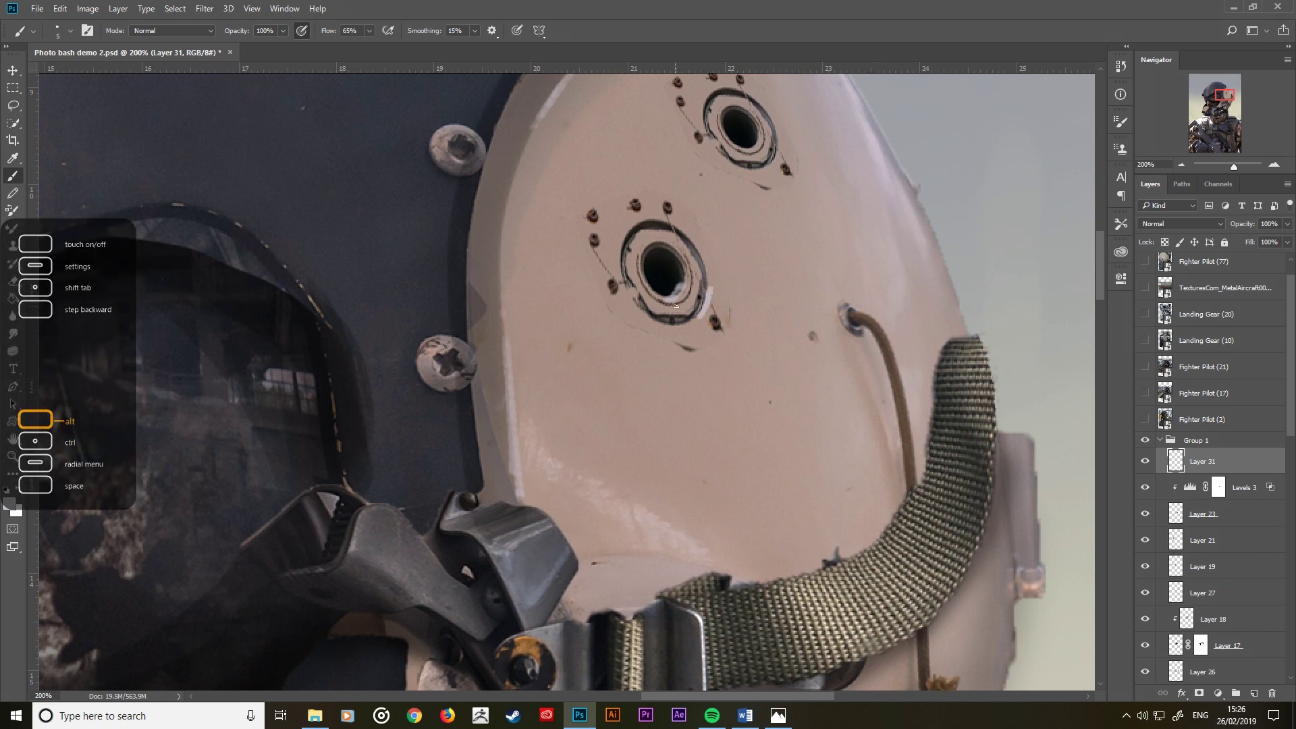
pyautogui.hotkey('ctrl', 'z')
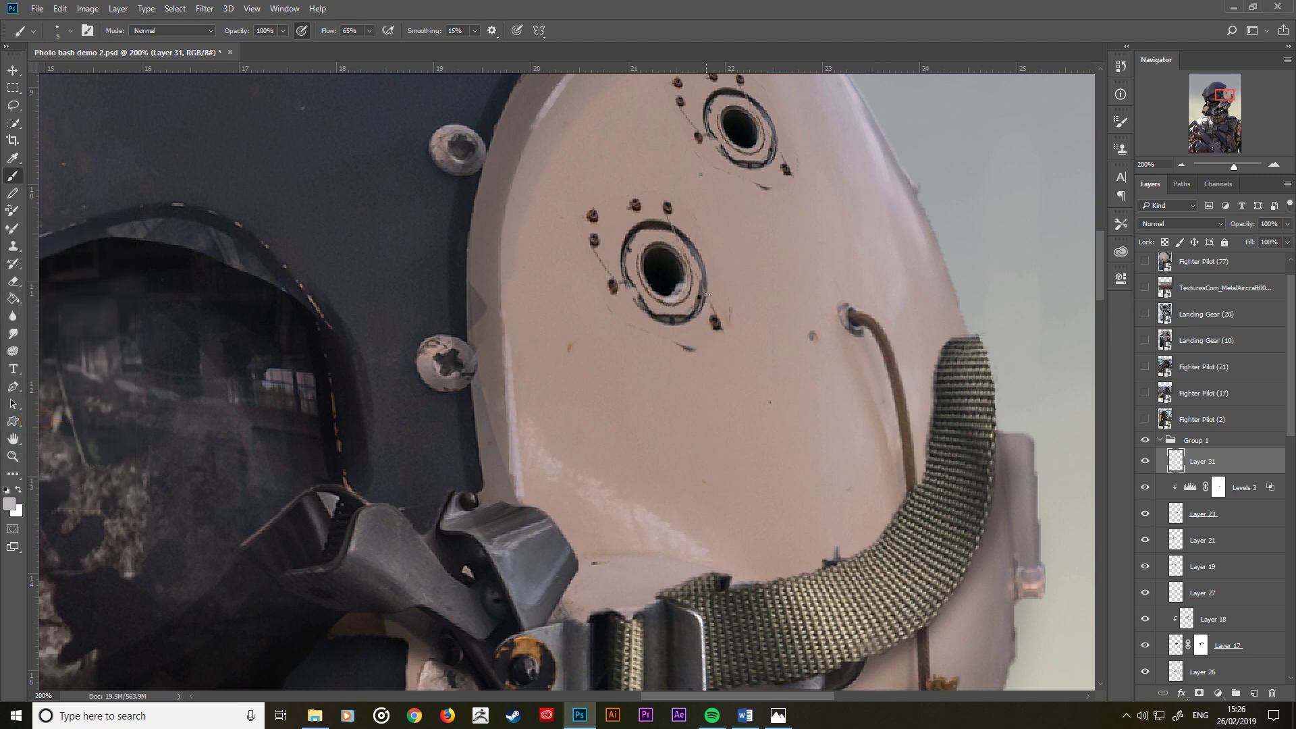
pyautogui.moveTo(679, 332); pyautogui.dragTo(710, 289)
pyautogui.moveTo(671, 293); pyautogui.dragTo(685, 269)
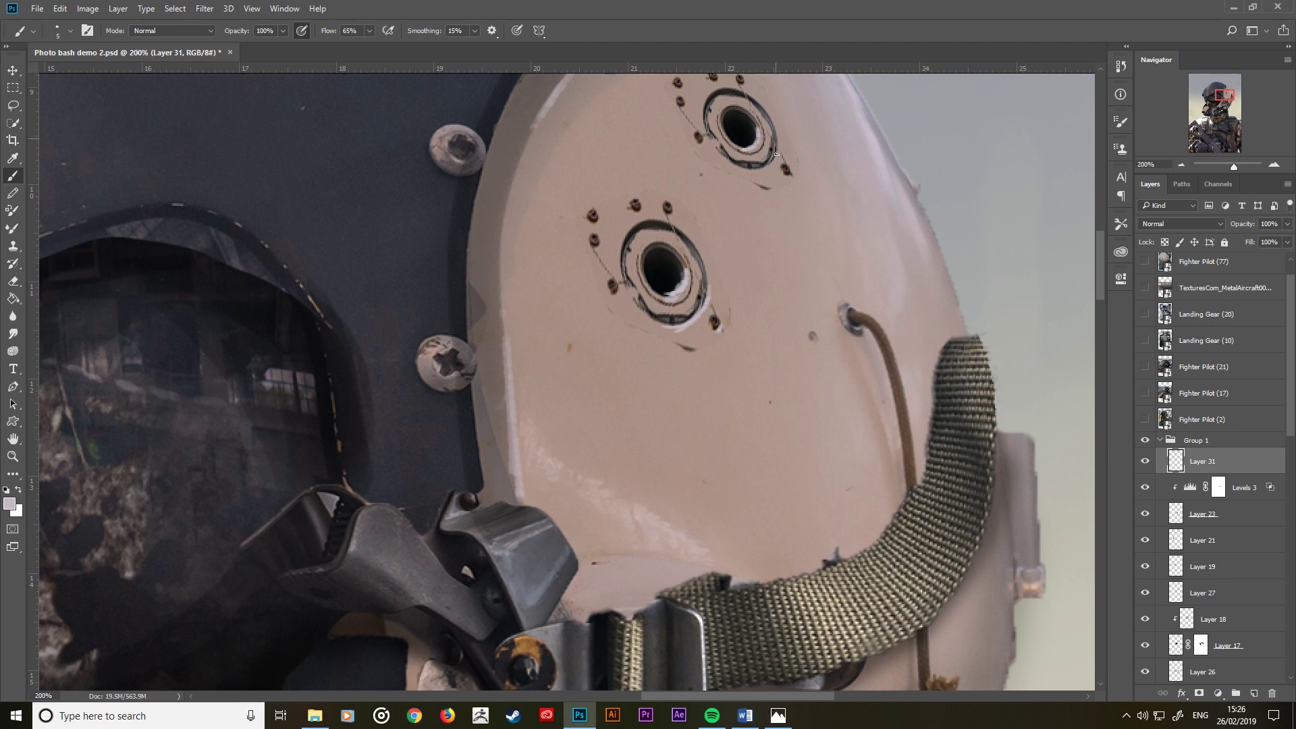
# Step: Brighten the upper and lower grommet rings' rims with white, then zoom out to 50%
pyautogui.moveTo(777, 155); pyautogui.dragTo(779, 141)
pyautogui.moveTo(751, 130); pyautogui.dragTo(743, 146)
pyautogui.moveTo(681, 304)
pyautogui.mouseDown()
pyautogui.moveTo(701, 305)
pyautogui.moveTo(677, 321)
pyautogui.mouseUp()
pyautogui.moveTo(835, 364); pyautogui.dragTo(835, 460)
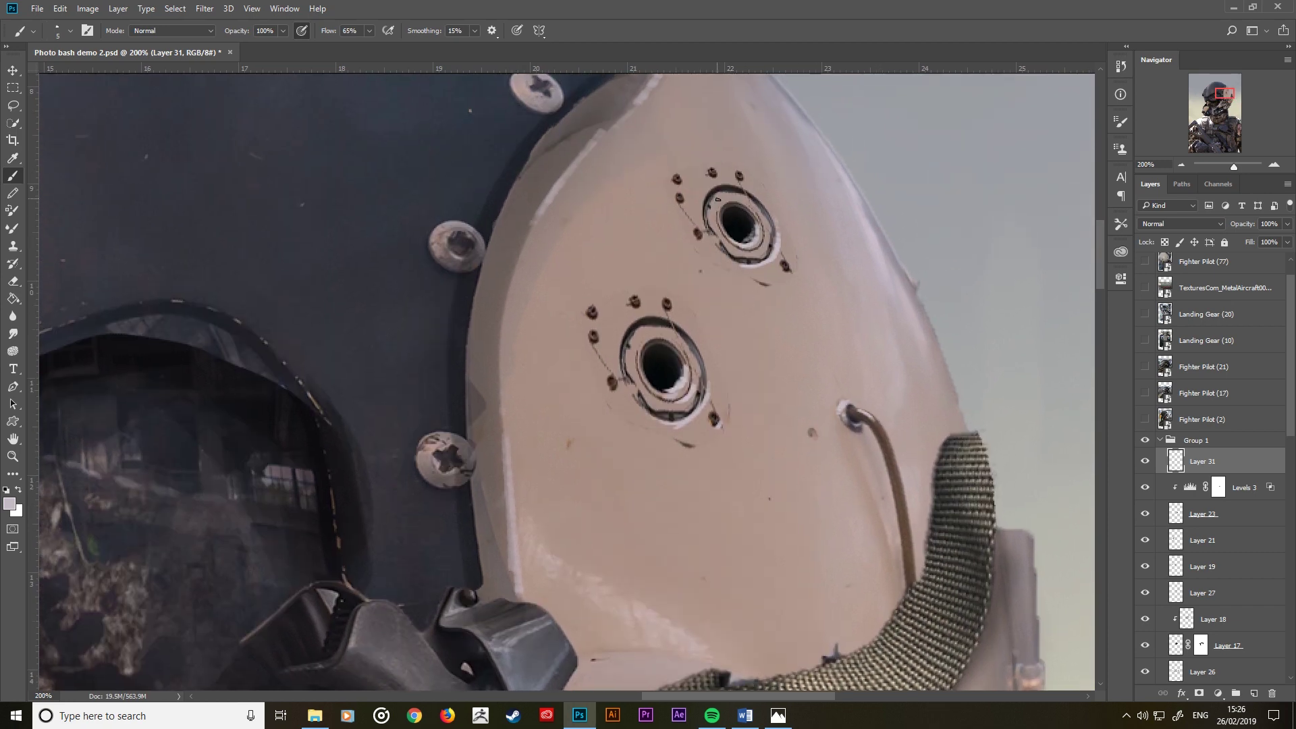
pyautogui.moveTo(717, 199); pyautogui.dragTo(708, 226)
pyautogui.moveTo(625, 350)
pyautogui.mouseDown()
pyautogui.moveTo(630, 332)
pyautogui.moveTo(667, 328)
pyautogui.mouseUp()
pyautogui.scroll(-1, 645, 334)
pyautogui.scroll(-2, 645, 334)
# Step: Cover the light rim on the helmet's top edge with sampled blue-grey
pyautogui.scroll(-1, 645, 334)
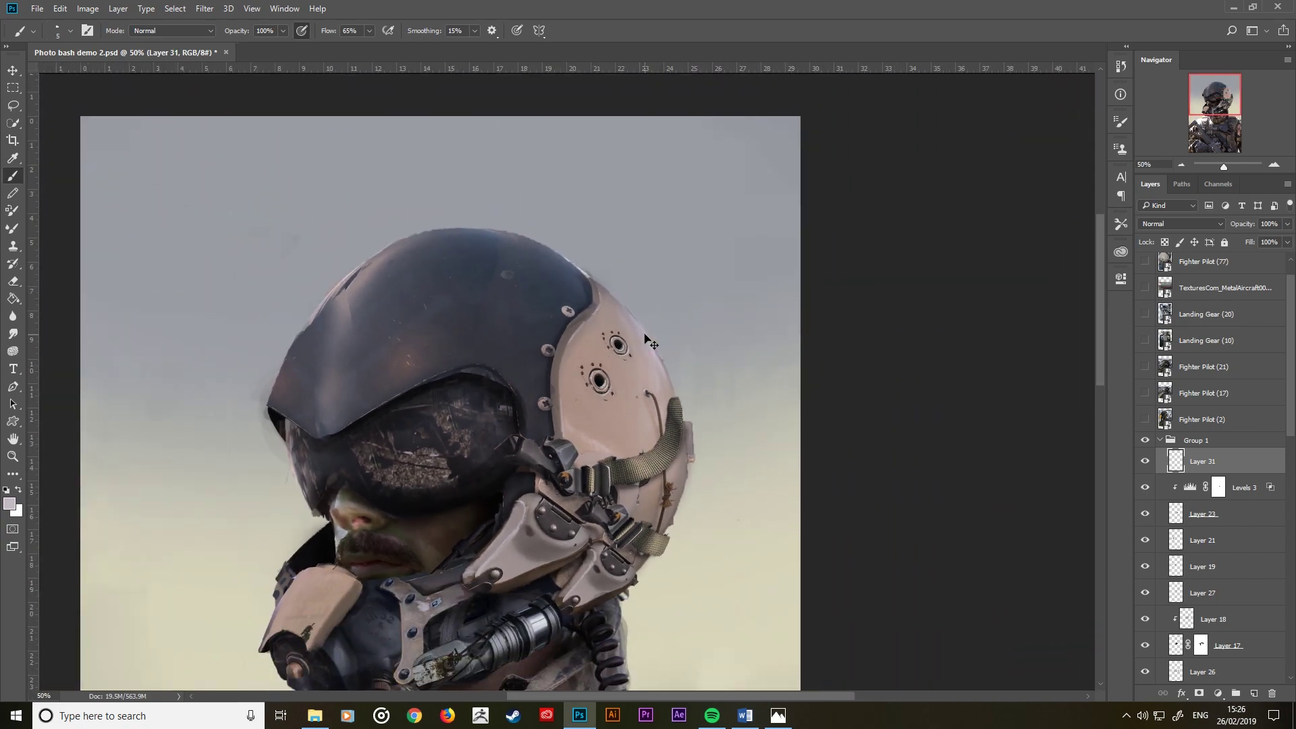
pyautogui.scroll(2, 645, 335)
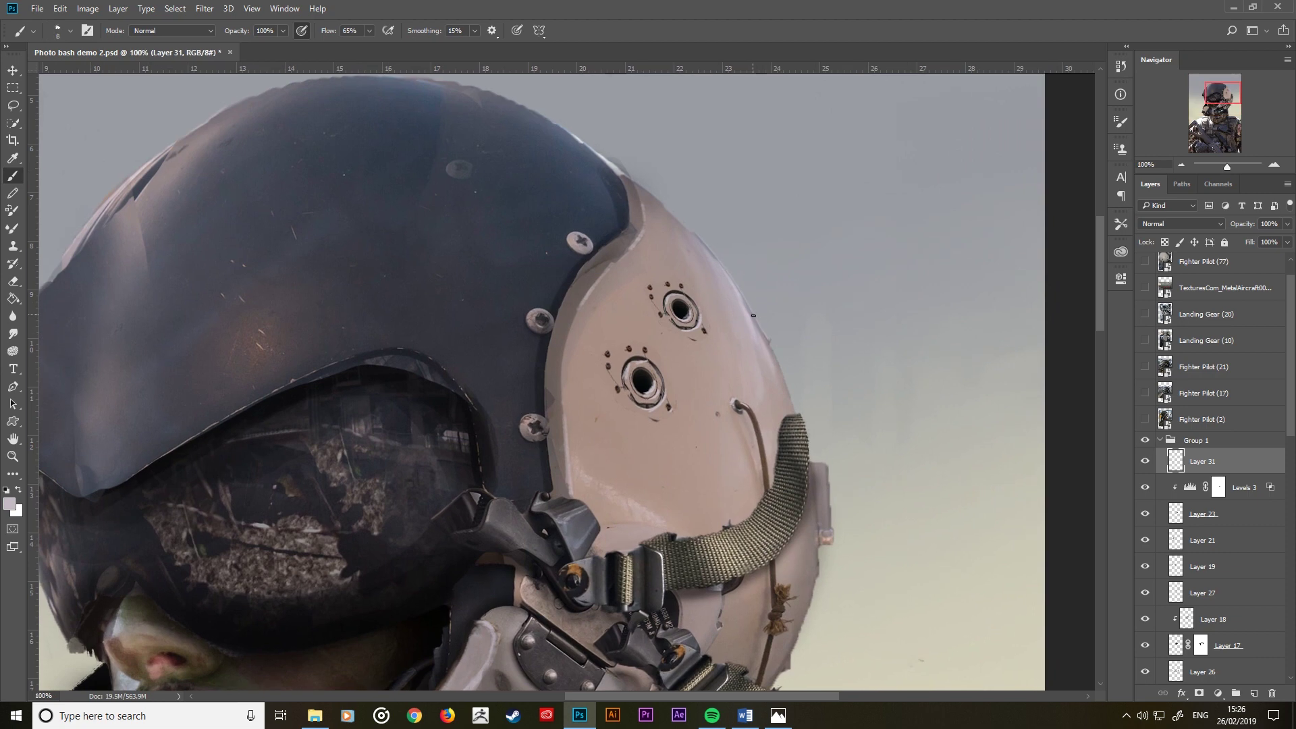
pyautogui.press('alt')
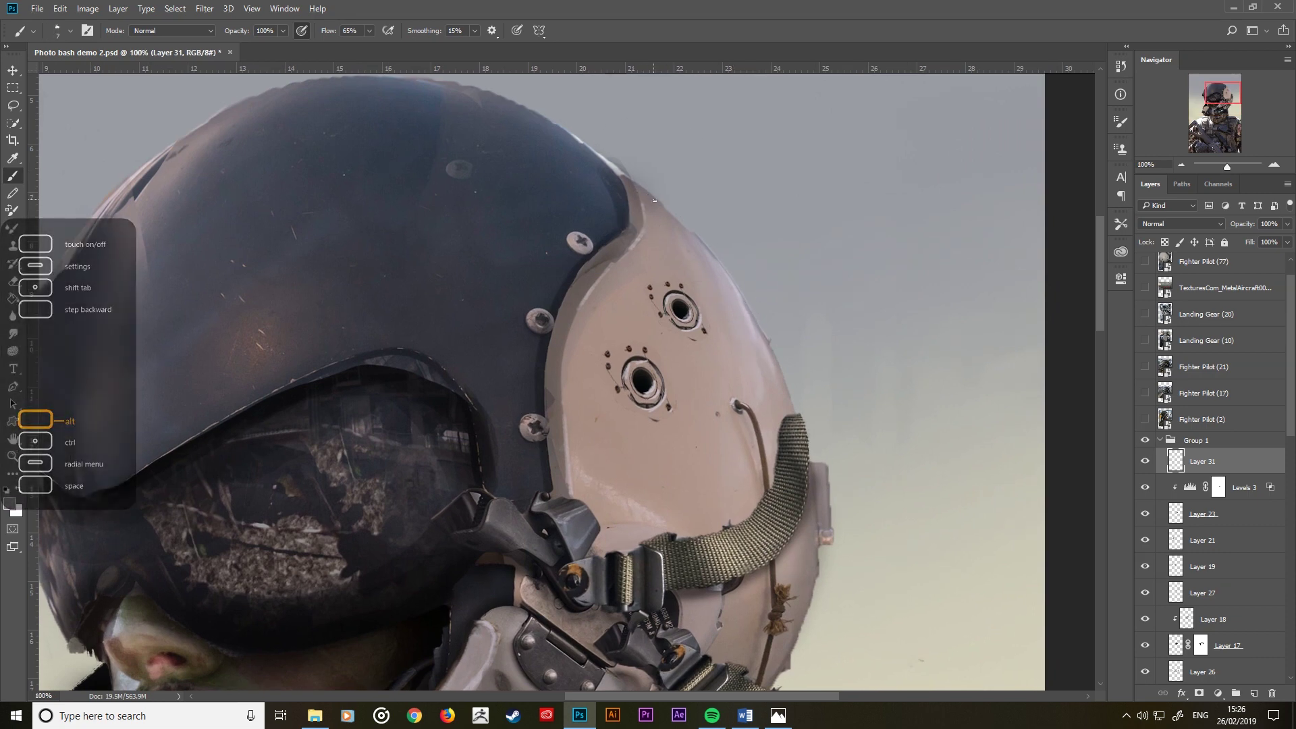
pyautogui.keyDown('alt'); pyautogui.click(578, 145); pyautogui.keyUp('alt')
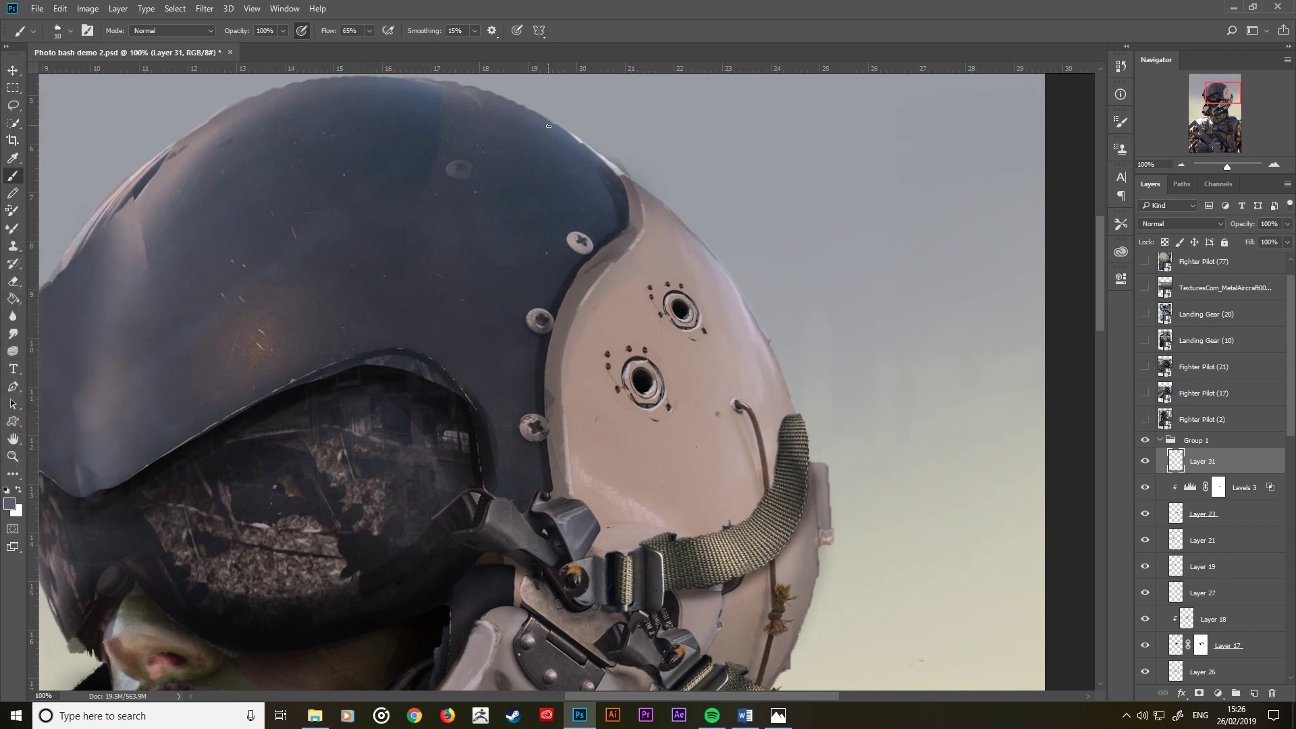
pyautogui.moveTo(594, 151)
pyautogui.mouseDown()
pyautogui.moveTo(579, 142)
pyautogui.moveTo(612, 168)
pyautogui.mouseUp()
pyautogui.moveTo(565, 130); pyautogui.dragTo(619, 172)
pyautogui.moveTo(605, 284); pyautogui.dragTo(780, 332)
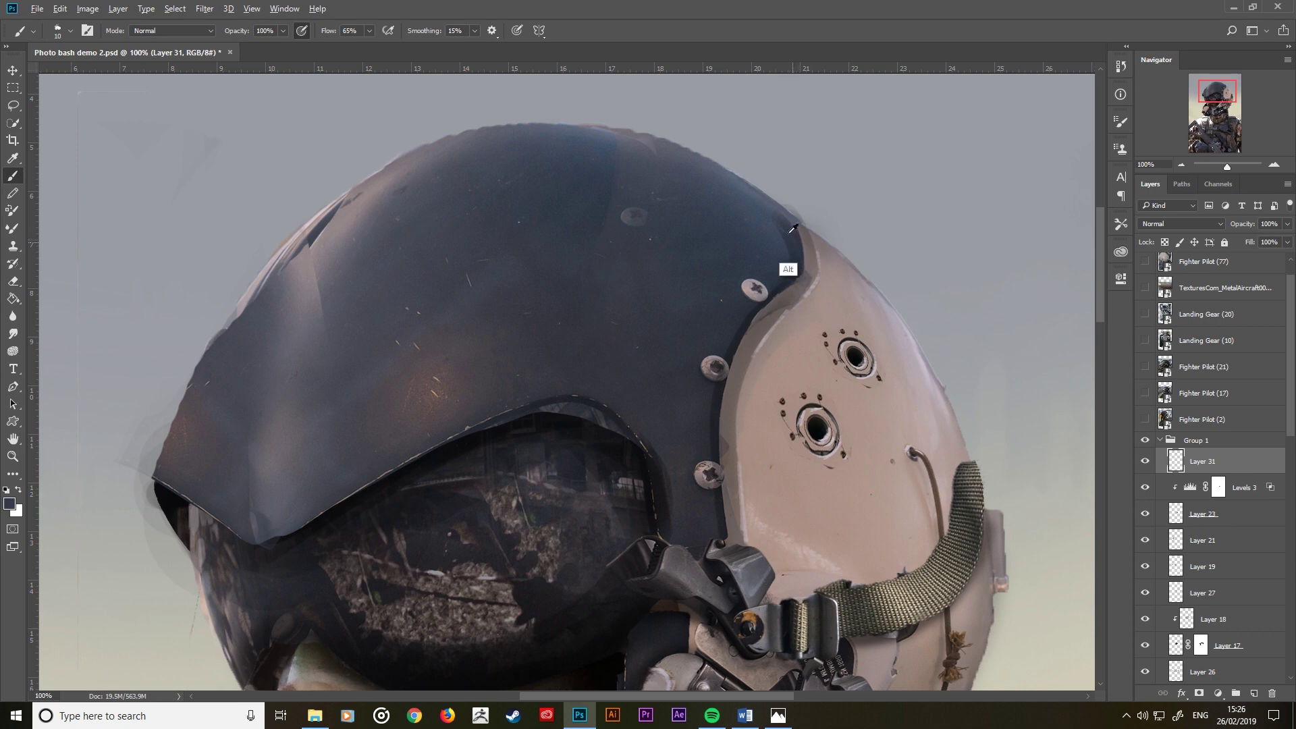
# Step: Paint the helmet's upper-left edge darker and smoother with its sampled dark shell colour
pyautogui.press(']')
pyautogui.press(']')
pyautogui.press(']')
pyautogui.press('[')
pyautogui.press('[')
pyautogui.keyDown('alt'); pyautogui.click(717, 384); pyautogui.keyUp('alt')
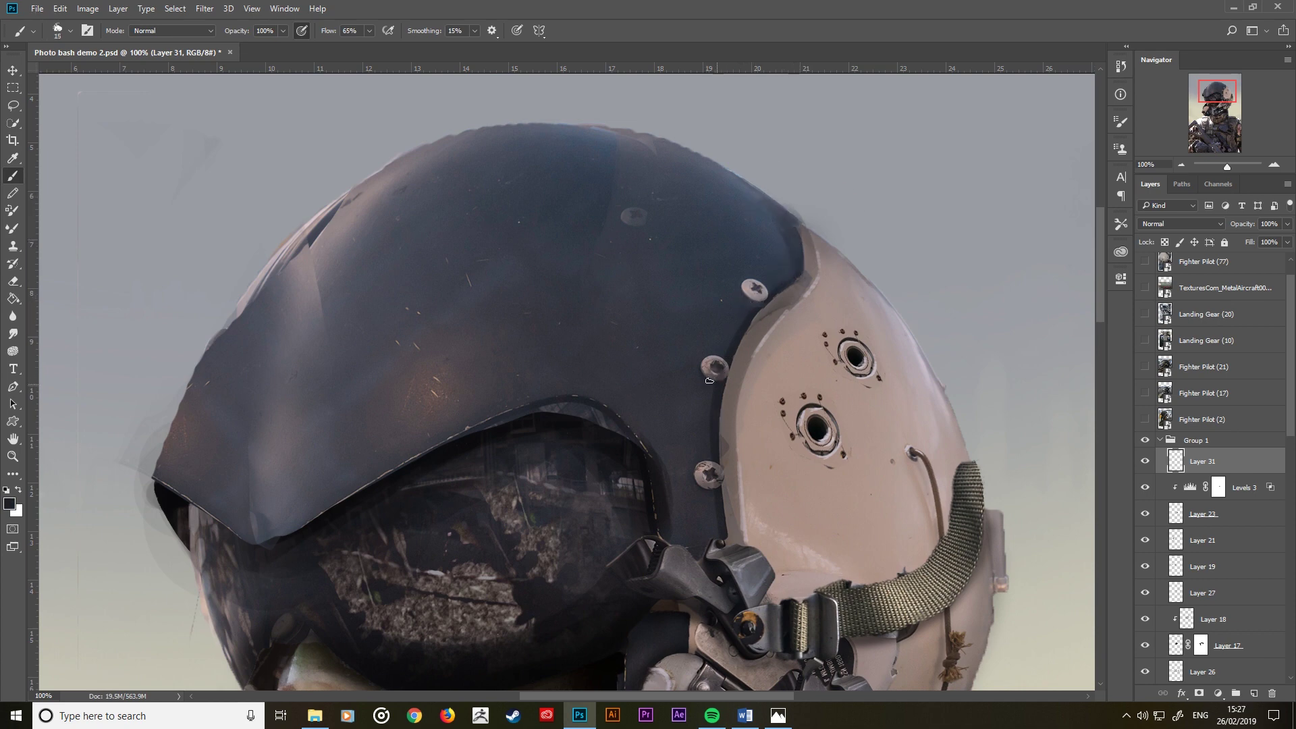
pyautogui.keyDown('alt'); pyautogui.click(725, 467); pyautogui.keyUp('alt')
pyautogui.keyDown('alt'); pyautogui.click(729, 440); pyautogui.keyUp('alt')
pyautogui.press('[')
pyautogui.press('[')
pyautogui.press('[')
pyautogui.press(']')
pyautogui.press(']')
pyautogui.press(']')
pyautogui.press('alt')
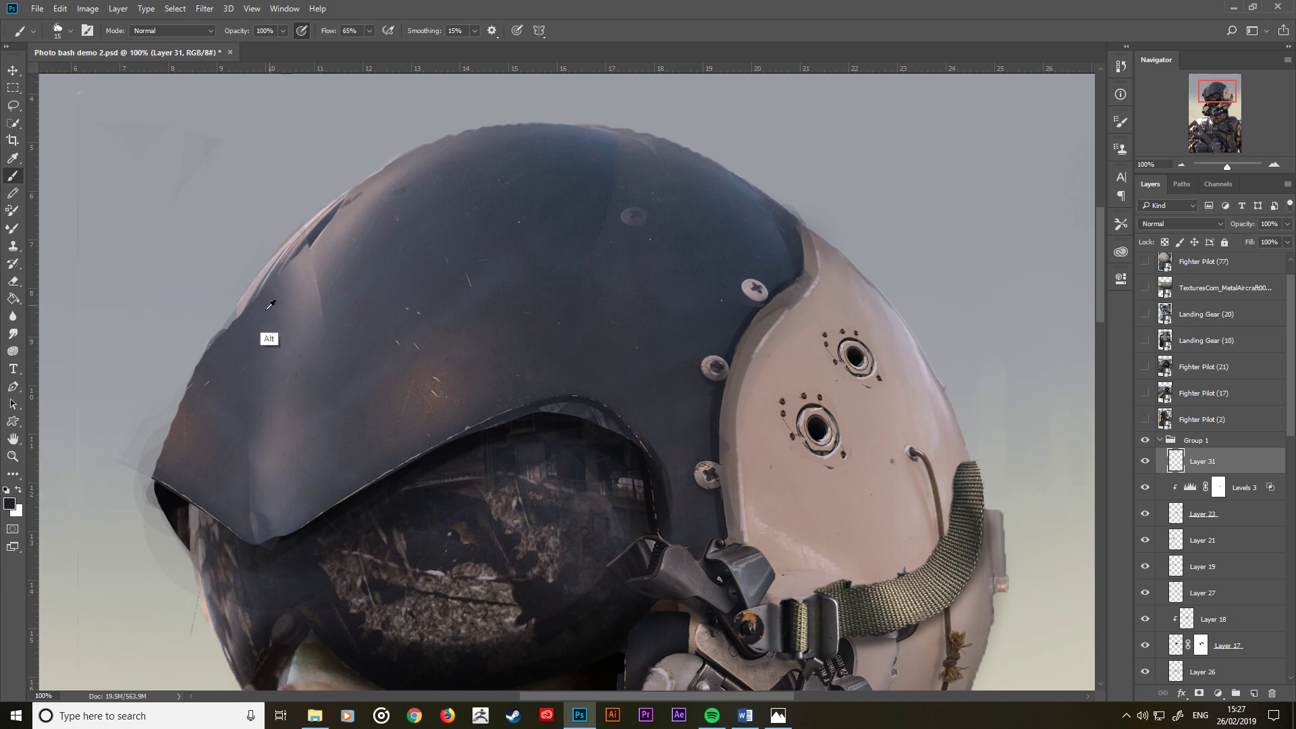
pyautogui.keyDown('alt'); pyautogui.click(229, 337); pyautogui.keyUp('alt')
pyautogui.press(']')
pyautogui.press(']')
pyautogui.moveTo(226, 327); pyautogui.dragTo(351, 196)
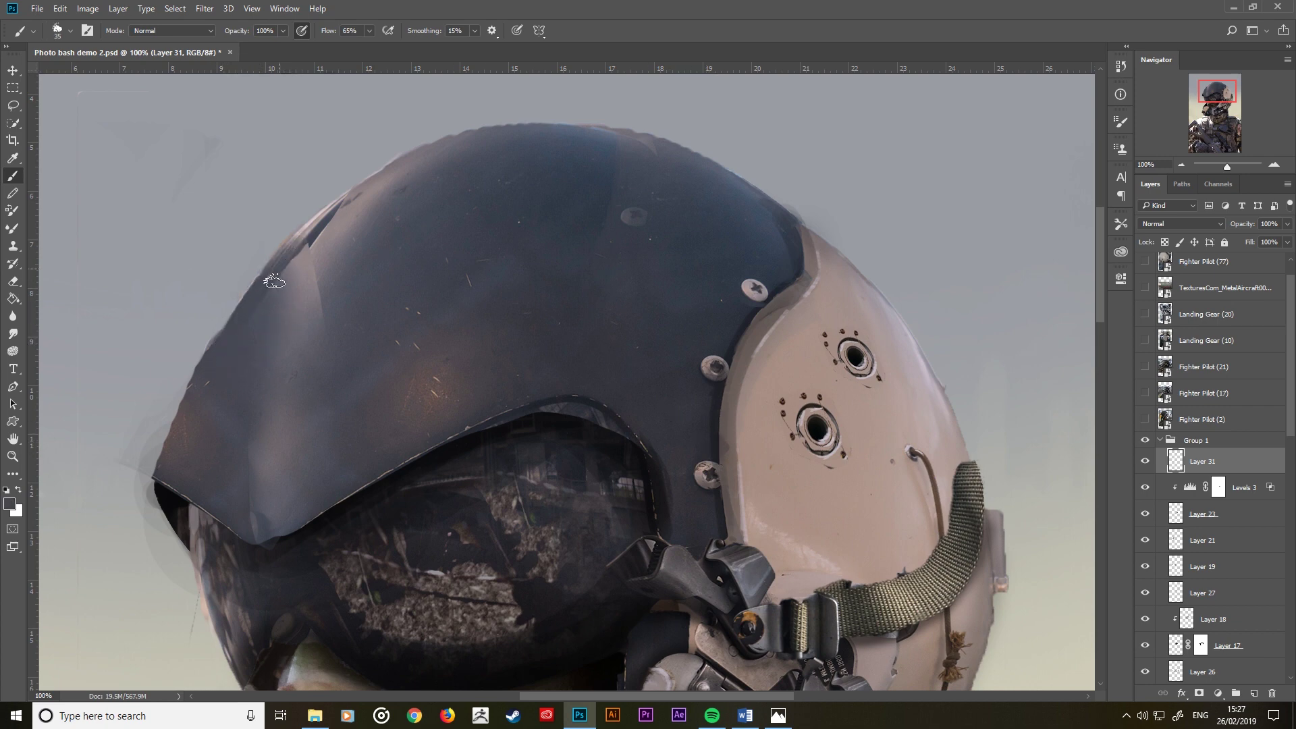
# Step: Smooth the upper-left edge with lighter grey and add a thin highlight along the rim
pyautogui.keyDown('alt'); pyautogui.click(298, 298); pyautogui.keyUp('alt')
pyautogui.moveTo(297, 298)
pyautogui.mouseDown()
pyautogui.moveTo(358, 183)
pyautogui.moveTo(294, 264)
pyautogui.mouseUp()
pyautogui.press(']')
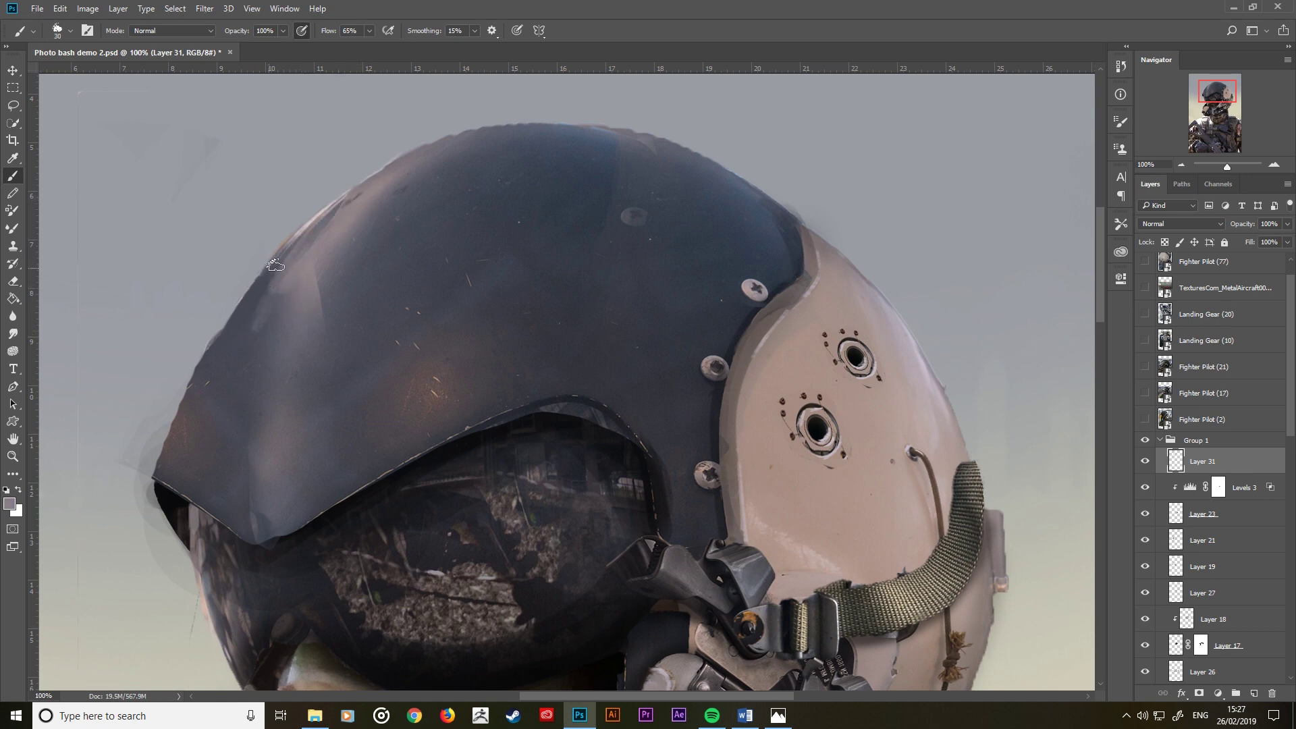
pyautogui.press('alt')
pyautogui.keyDown('alt'); pyautogui.click(327, 205); pyautogui.keyUp('alt')
pyautogui.press('[')
pyautogui.press('[')
pyautogui.press('[')
pyautogui.moveTo(395, 163); pyautogui.dragTo(343, 200)
pyautogui.press(']')
pyautogui.keyDown('alt'); pyautogui.click(447, 142); pyautogui.keyUp('alt')
pyautogui.press(']')
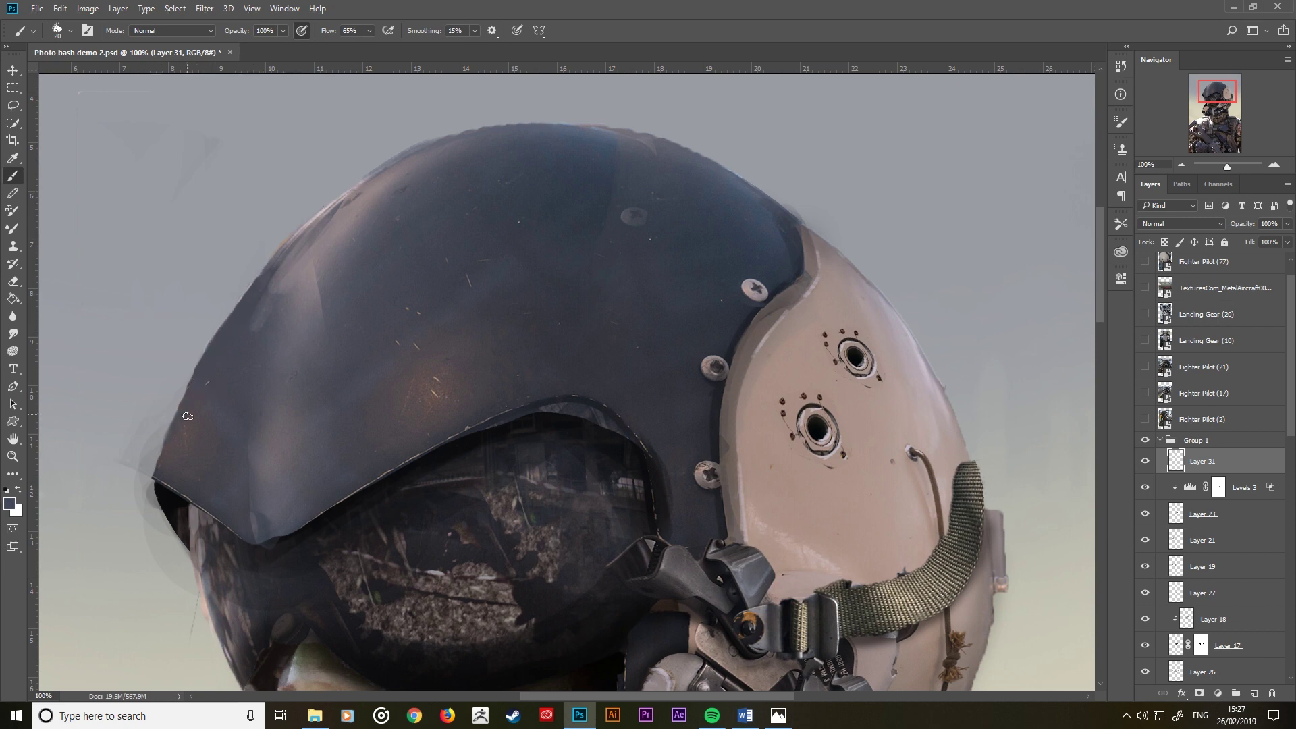
pyautogui.press('[')
pyautogui.press('[')
pyautogui.press('[')
pyautogui.press('[')
# Step: Darken the visor's lower-left edge with black and tidy the collar's upper-left edge
pyautogui.moveTo(396, 500); pyautogui.dragTo(483, 292)
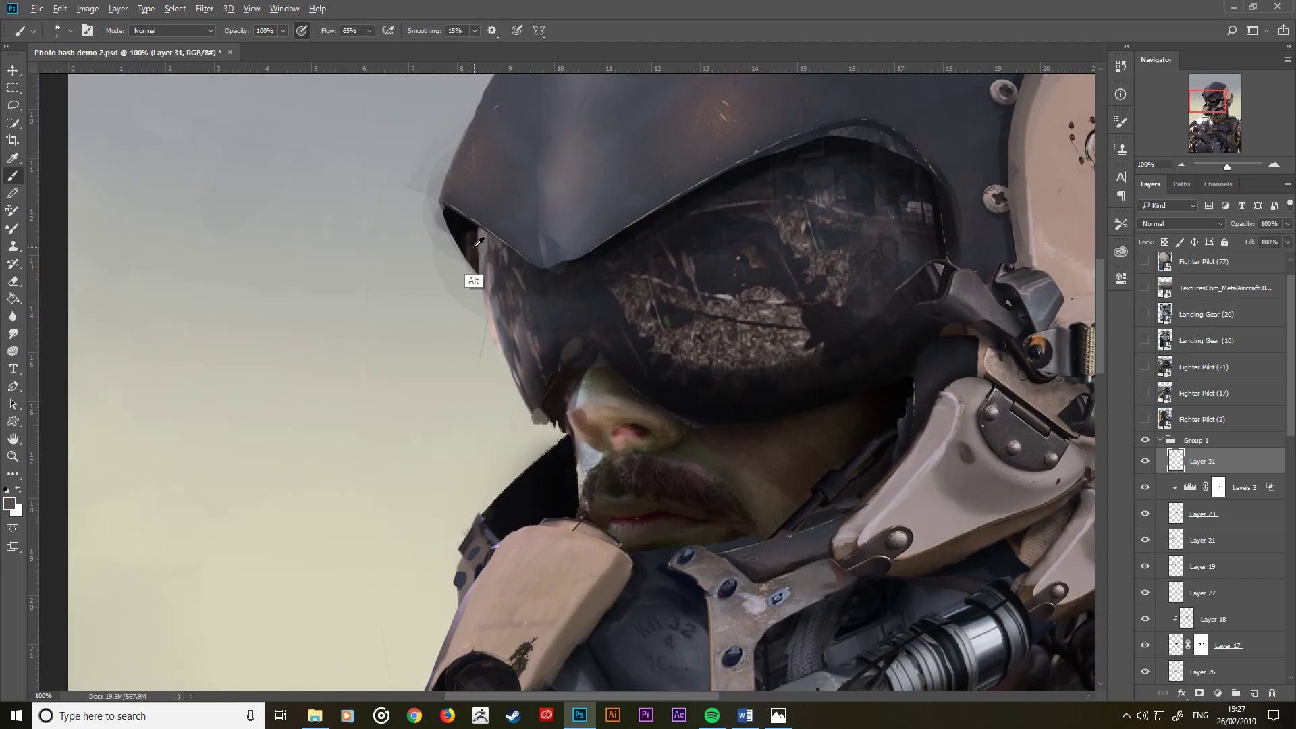
pyautogui.keyDown('alt'); pyautogui.click(471, 276); pyautogui.keyUp('alt')
pyautogui.press(']')
pyautogui.press(']')
pyautogui.moveTo(510, 368)
pyautogui.mouseDown()
pyautogui.moveTo(494, 326)
pyautogui.moveTo(538, 414)
pyautogui.mouseUp()
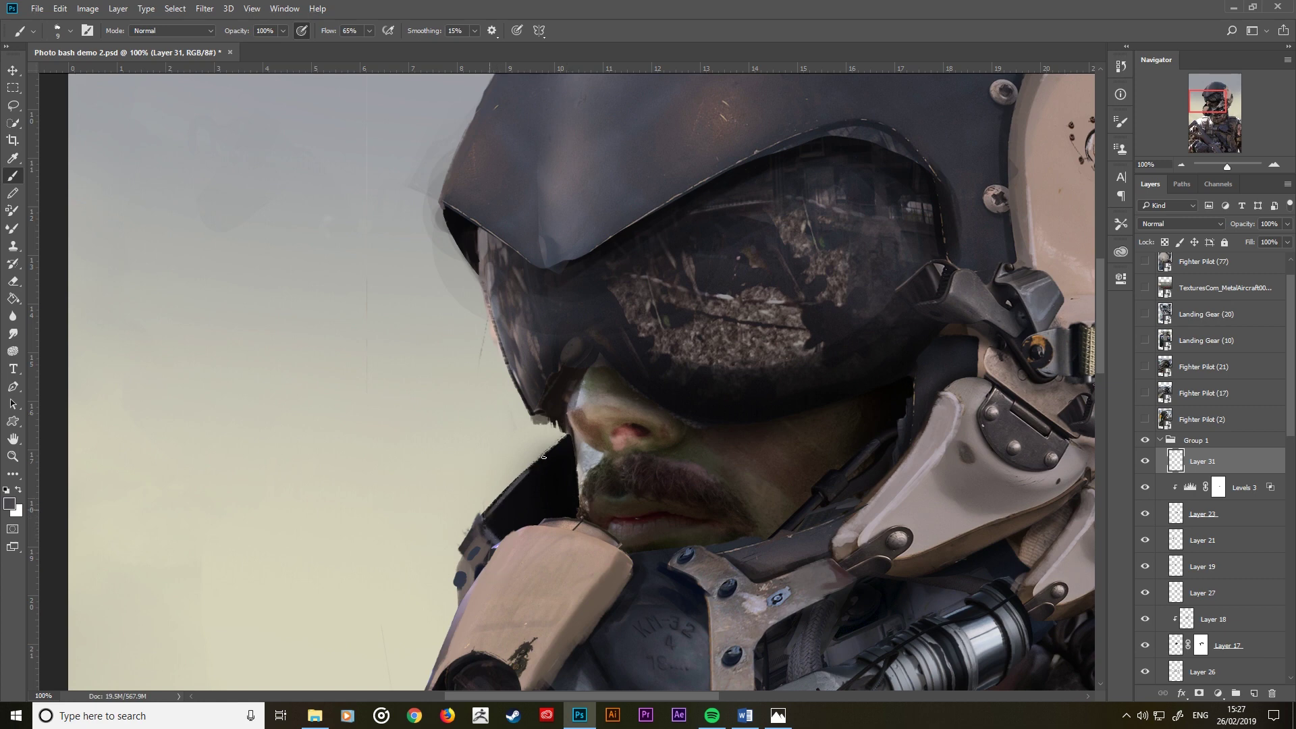
pyautogui.moveTo(560, 444); pyautogui.dragTo(514, 489)
pyautogui.moveTo(563, 440)
pyautogui.mouseDown()
pyautogui.moveTo(489, 515)
pyautogui.moveTo(529, 463)
pyautogui.mouseUp()
pyautogui.moveTo(557, 450)
pyautogui.mouseDown()
pyautogui.moveTo(478, 532)
pyautogui.moveTo(455, 455)
pyautogui.mouseUp()
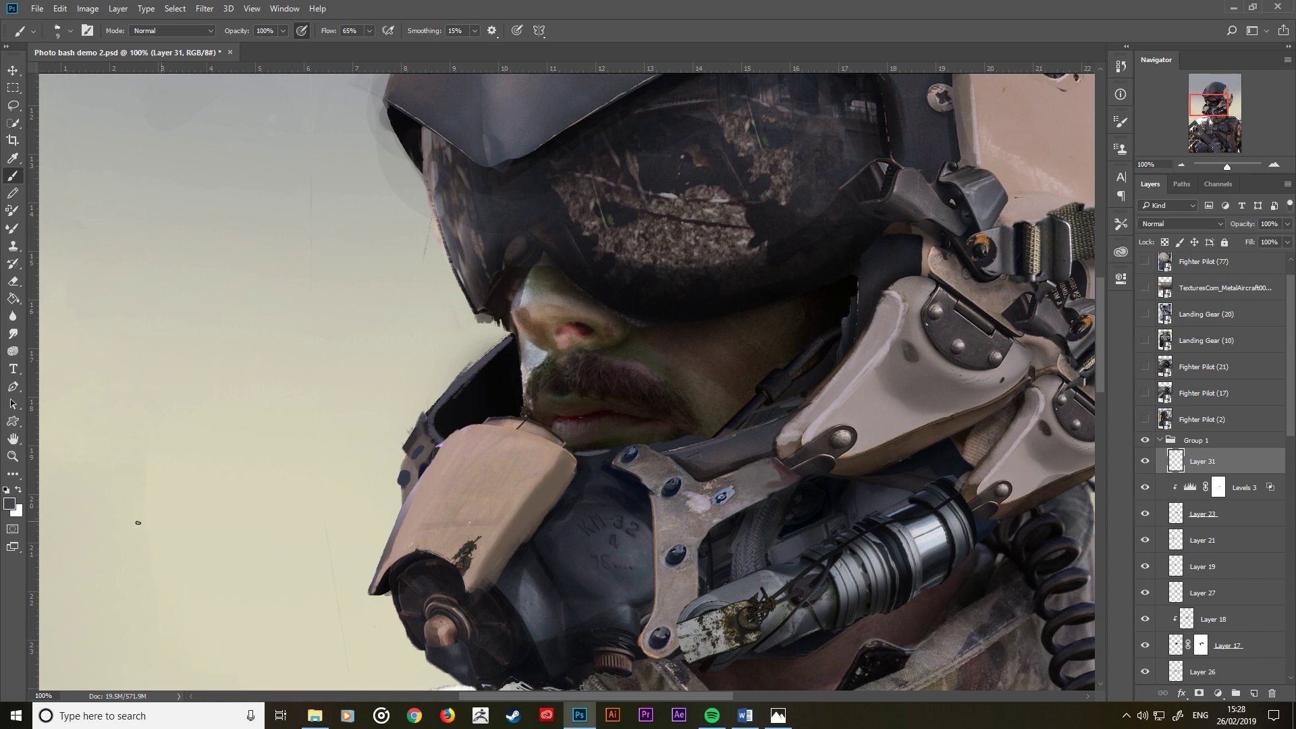
# Step: Paint lighter grey 5c565d strokes along the dark strap and mask edge, then zoom out
pyautogui.click(10, 503)
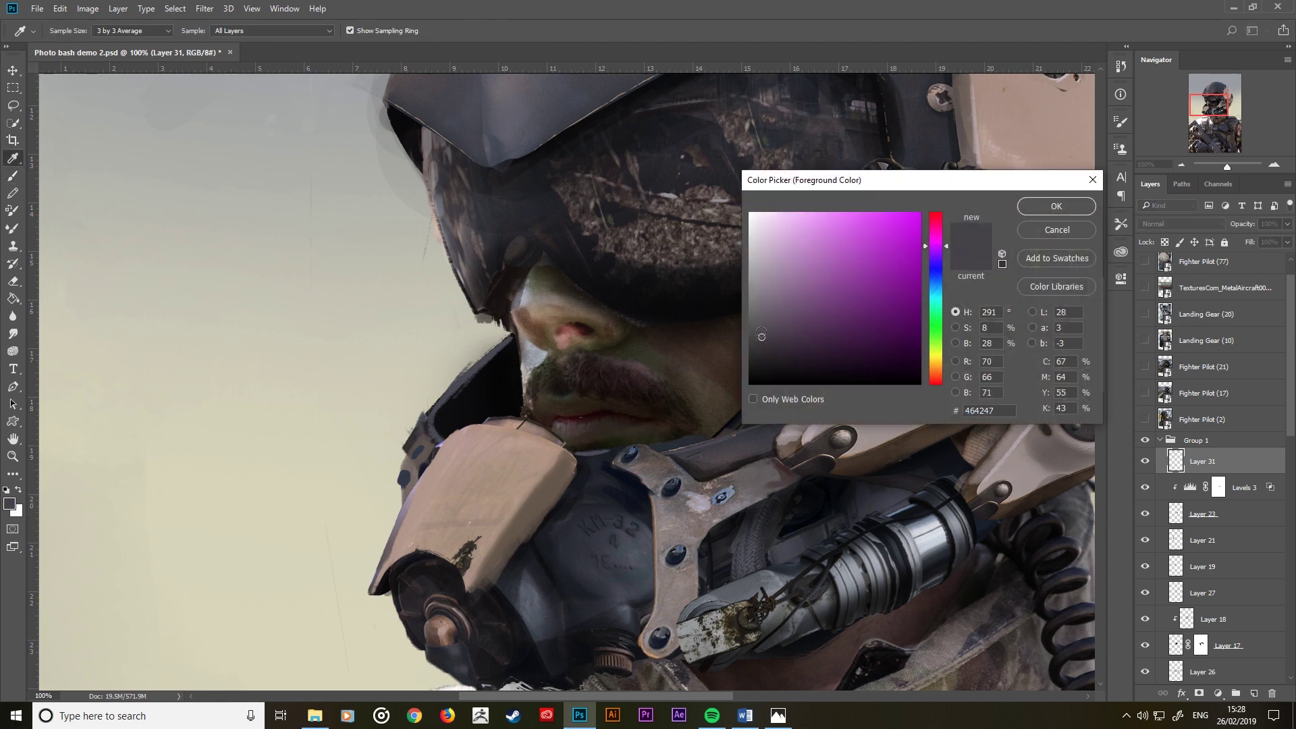
pyautogui.click(761, 321)
pyautogui.click(764, 317)
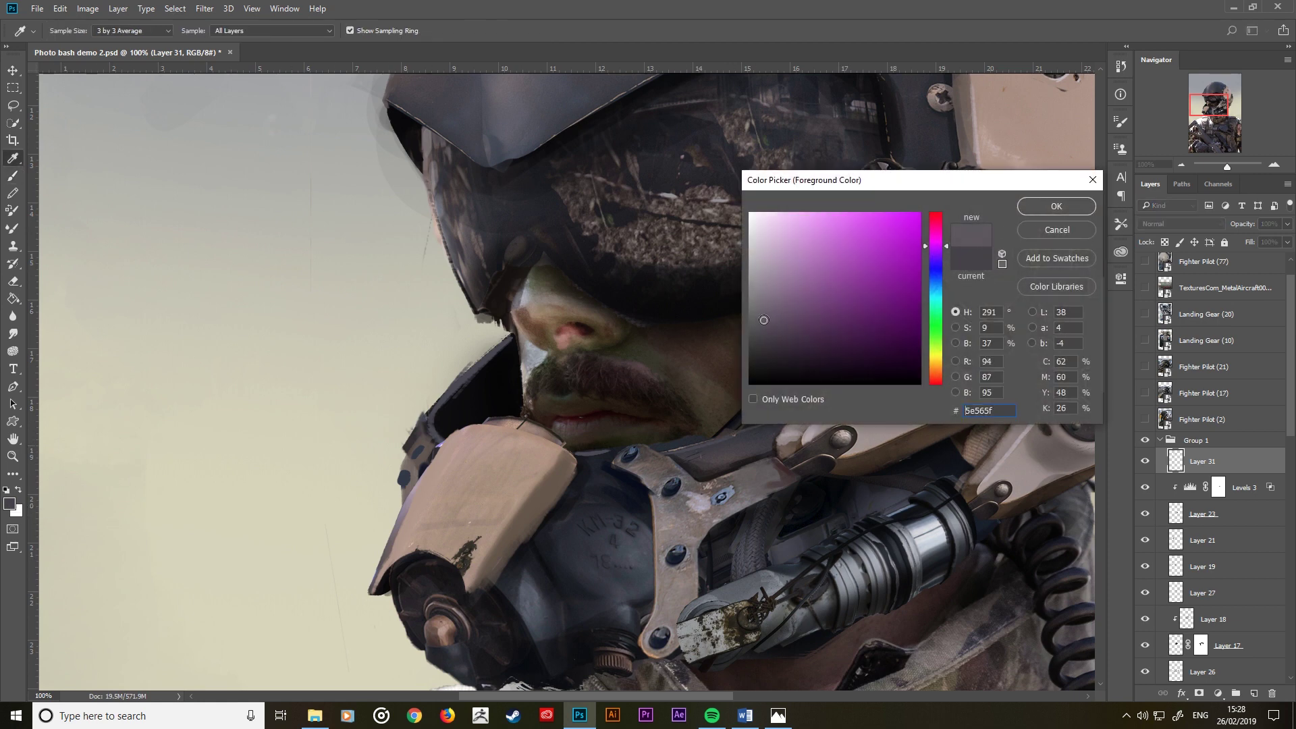
pyautogui.click(1057, 206)
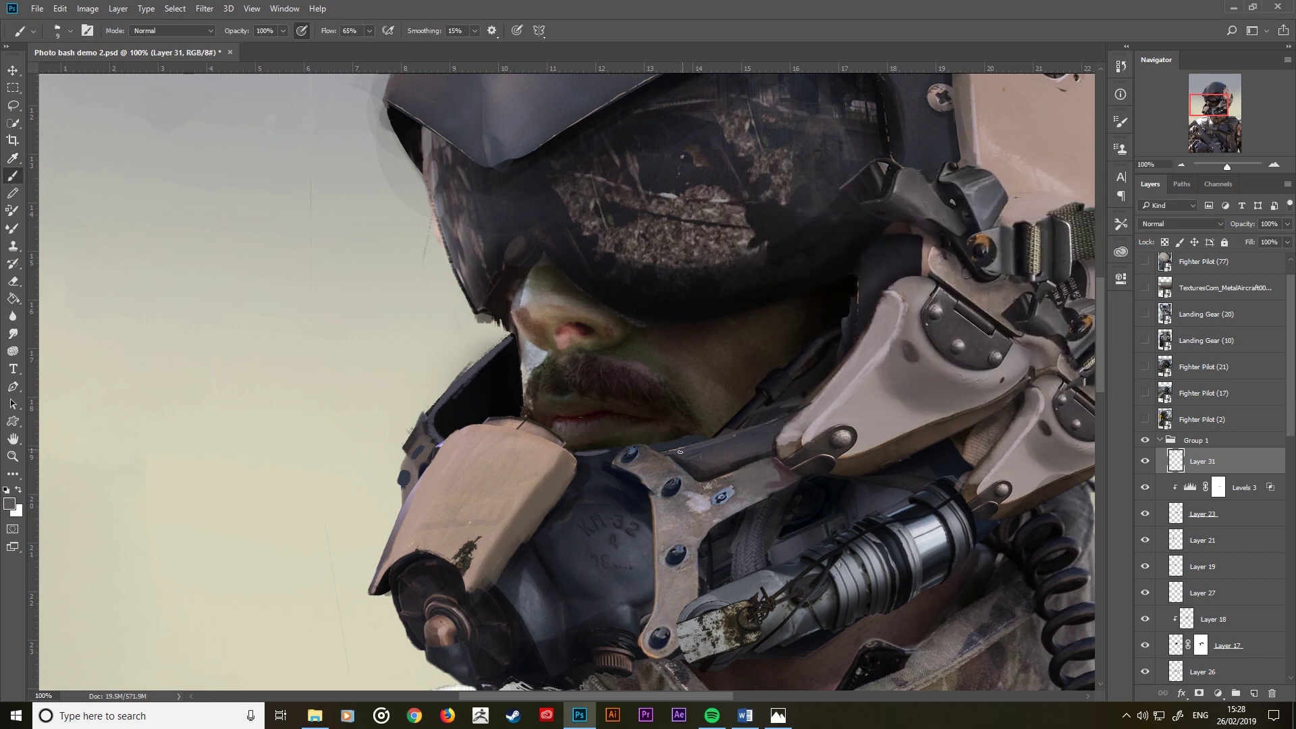
pyautogui.moveTo(698, 444); pyautogui.dragTo(773, 424)
pyautogui.moveTo(585, 460); pyautogui.dragTo(584, 459)
pyautogui.moveTo(430, 414); pyautogui.dragTo(470, 380)
pyautogui.hotkey('ctrl', '-')
pyautogui.hotkey('ctrl', '-')
pyautogui.hotkey('ctrl', '-')
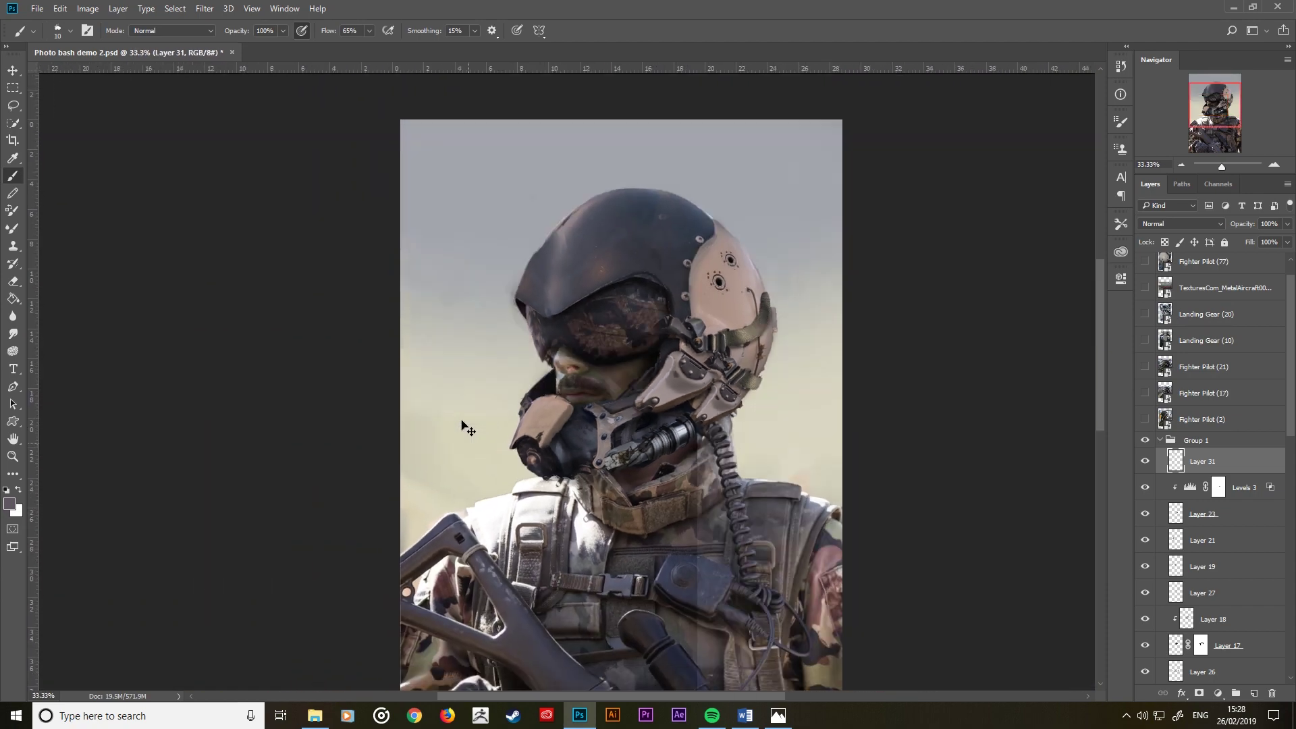
pyautogui.hotkey('ctrl', '-')
# Step: Zoom to 66.7% and paint faint grey-brown marks near the oxygen hose using sampled mask tones
pyautogui.hotkey('ctrl', '+')
pyautogui.hotkey('ctrl', '+')
pyautogui.hotkey('ctrl', '+')
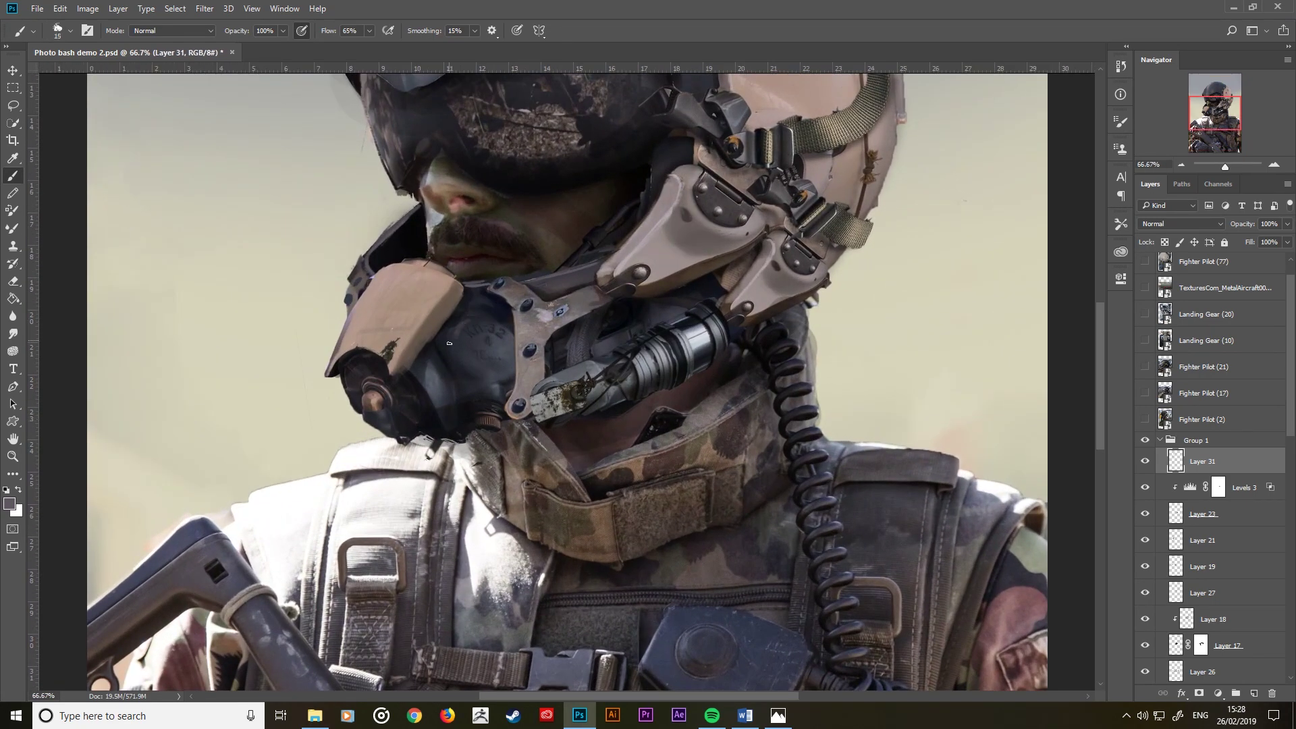
pyautogui.press('[')
pyautogui.press(']')
pyautogui.press(']')
pyautogui.press('[')
pyautogui.keyDown('alt'); pyautogui.click(486, 347); pyautogui.keyUp('alt')
pyautogui.keyDown('alt'); pyautogui.click(475, 327); pyautogui.keyUp('alt')
pyautogui.press(']')
pyautogui.press(']')
pyautogui.press(']')
pyautogui.press('[')
pyautogui.press('[')
pyautogui.keyDown('alt'); pyautogui.click(513, 334); pyautogui.keyUp('alt')
pyautogui.press(']')
pyautogui.press(']')
pyautogui.press(']')
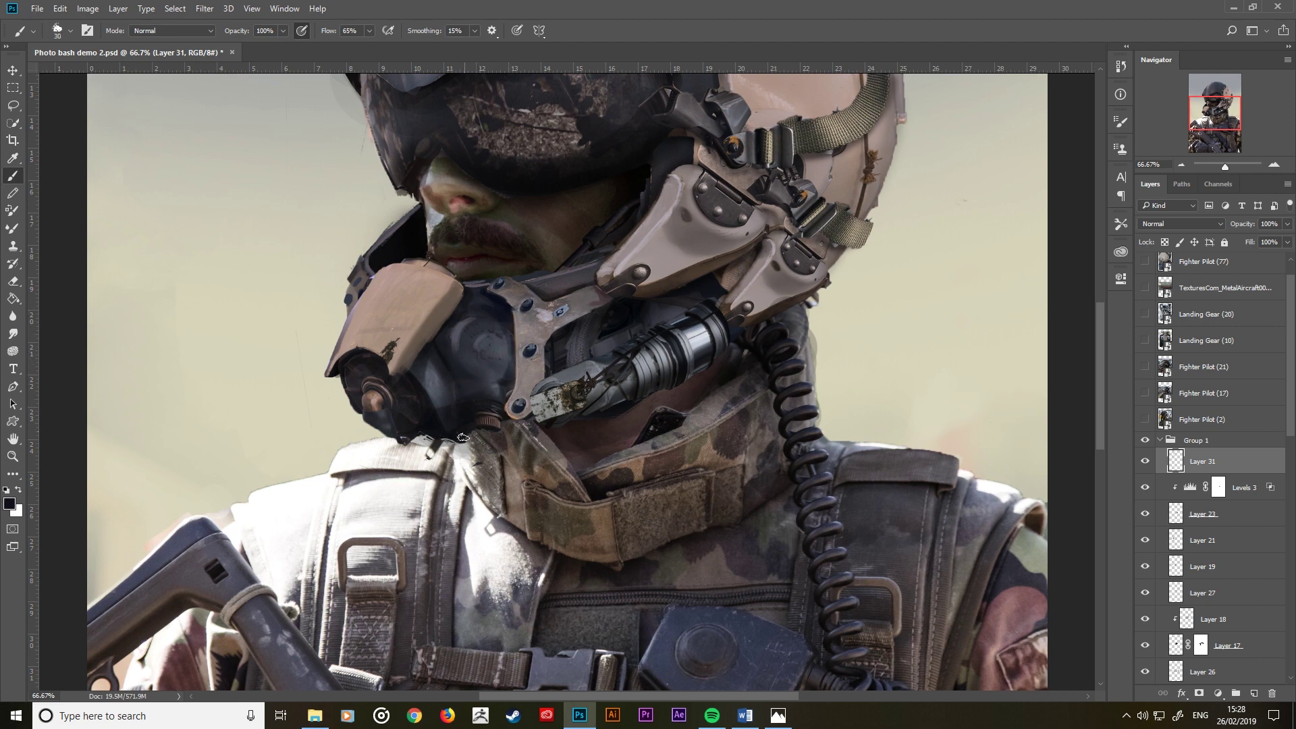
pyautogui.keyDown('alt'); pyautogui.click(547, 340); pyautogui.keyUp('alt')
pyautogui.press('[')
pyautogui.press('[')
pyautogui.press('[')
pyautogui.moveTo(565, 324); pyautogui.dragTo(573, 321)
# Step: Lighten the armour plate beside the bolt with its sampled light beige
pyautogui.moveTo(473, 270); pyautogui.dragTo(523, 430)
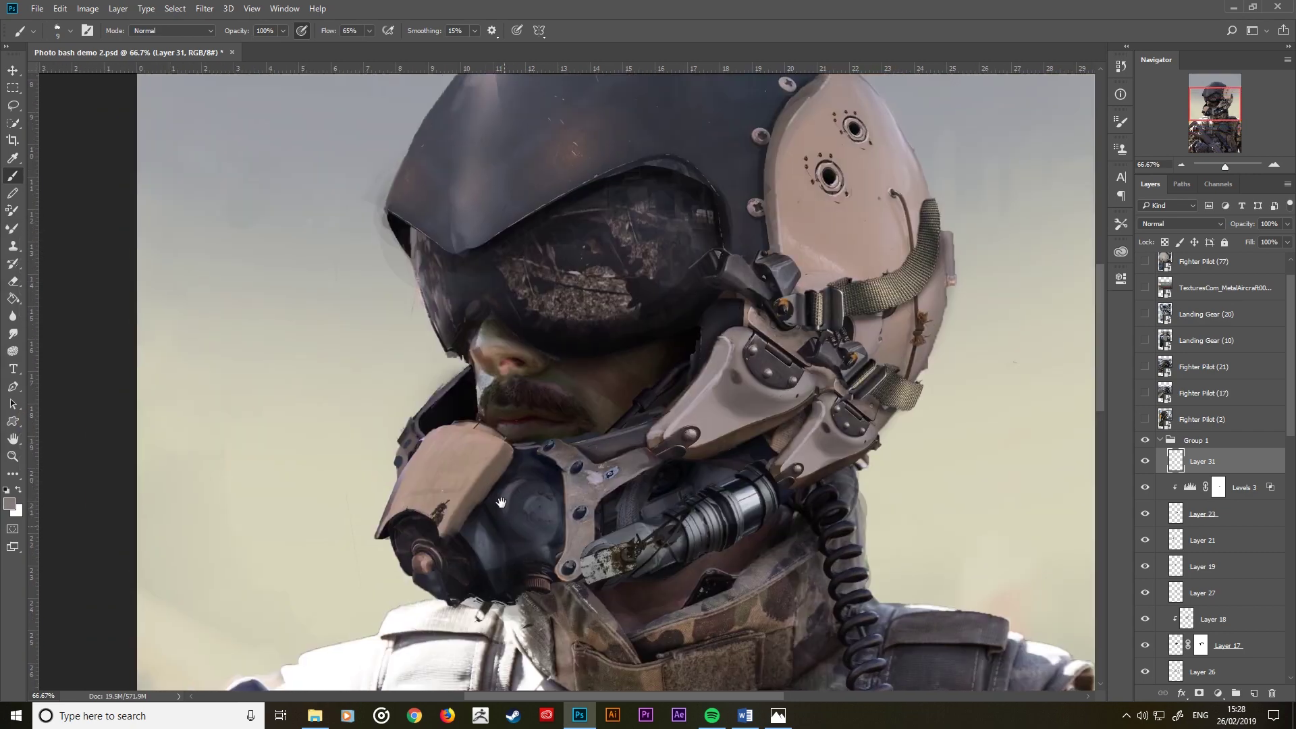
pyautogui.press('alt')
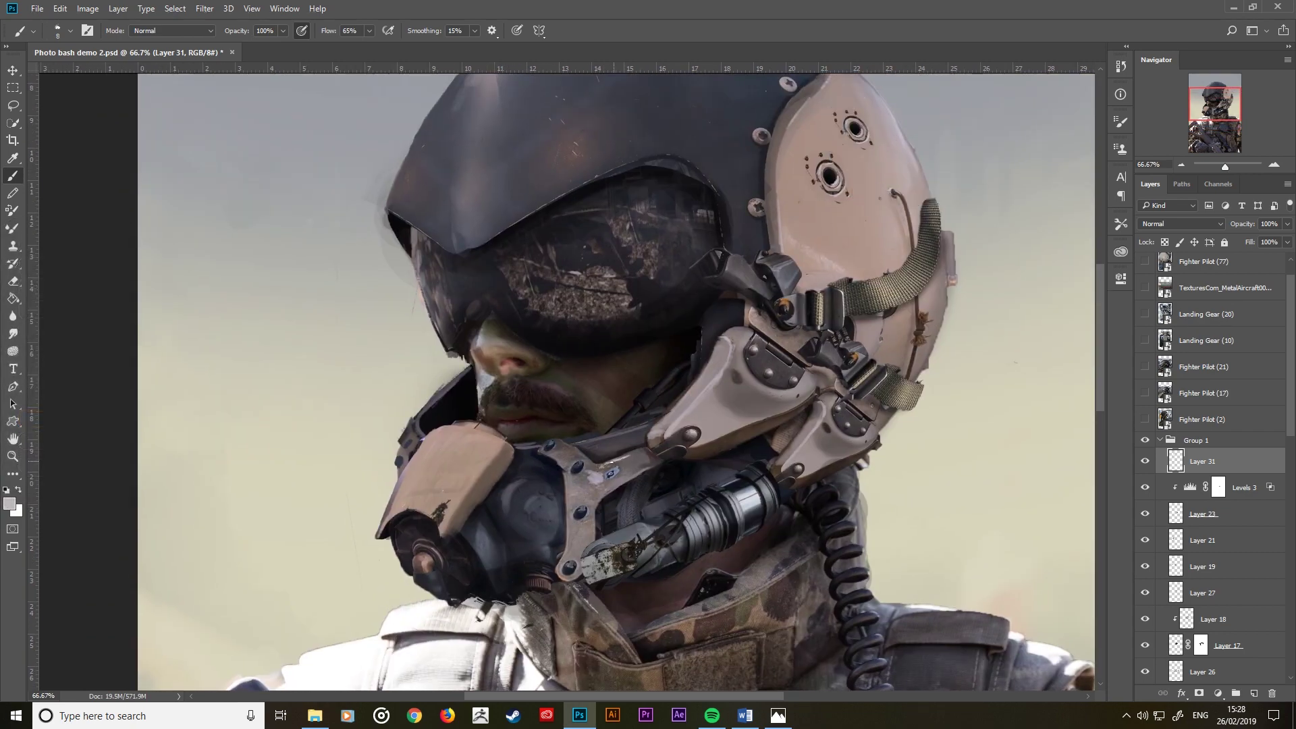
pyautogui.keyDown('alt'); pyautogui.click(605, 462); pyautogui.keyUp('alt')
pyautogui.moveTo(665, 439); pyautogui.dragTo(678, 435)
pyautogui.moveTo(778, 473); pyautogui.dragTo(794, 468)
# Step: Sample light grey and the helmet's tan-brown tones, resizing the brush for the side plate
pyautogui.keyDown('alt'); pyautogui.click(749, 498); pyautogui.keyUp('alt')
pyautogui.press(']')
pyautogui.press(']')
pyautogui.press(']')
pyautogui.press('[')
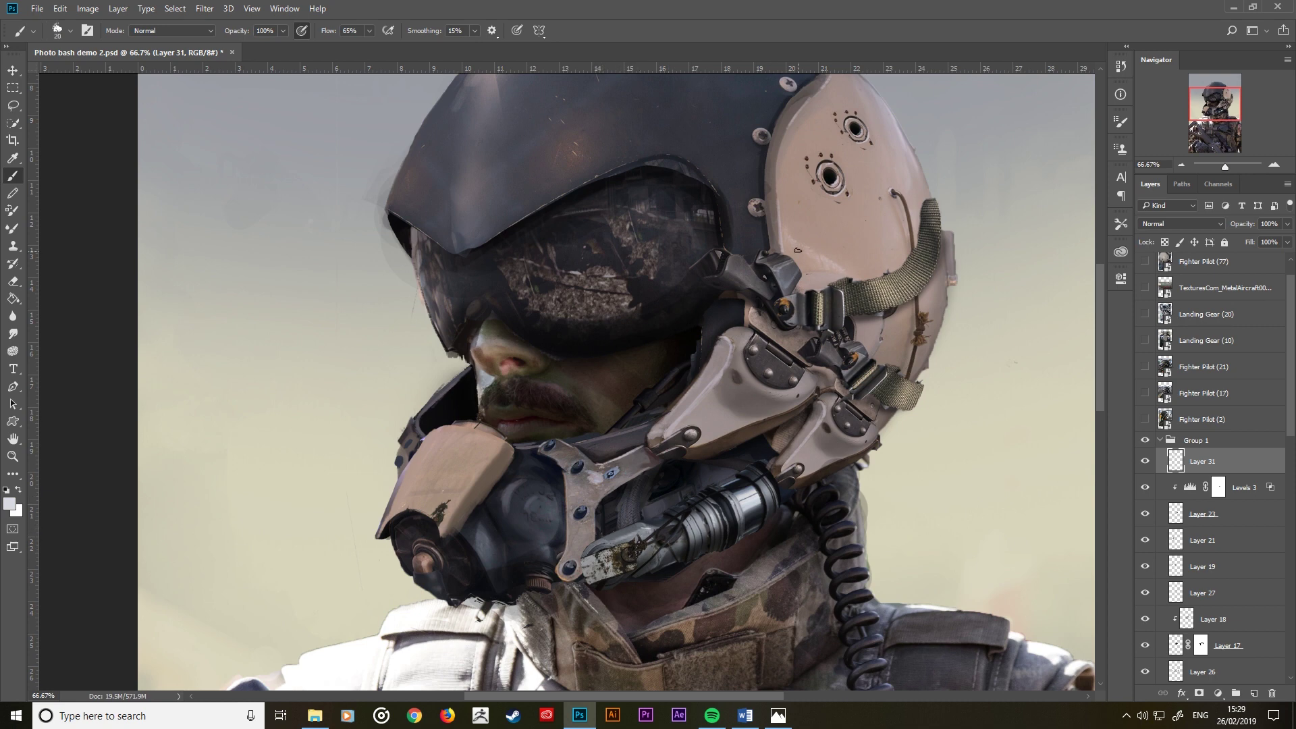
pyautogui.press(']')
pyautogui.press(']')
pyautogui.press(']')
pyautogui.keyDown('alt'); pyautogui.click(862, 253); pyautogui.keyUp('alt')
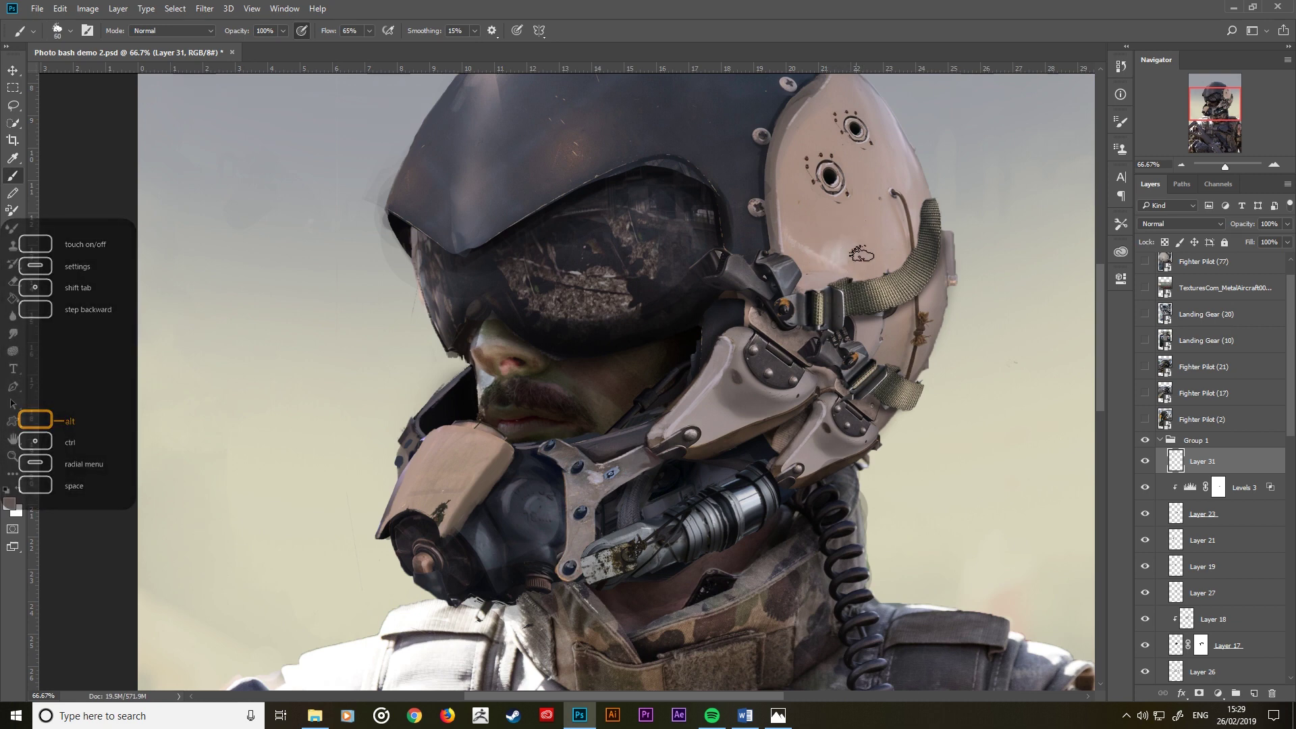
pyautogui.keyDown('alt'); pyautogui.click(871, 238); pyautogui.keyUp('alt')
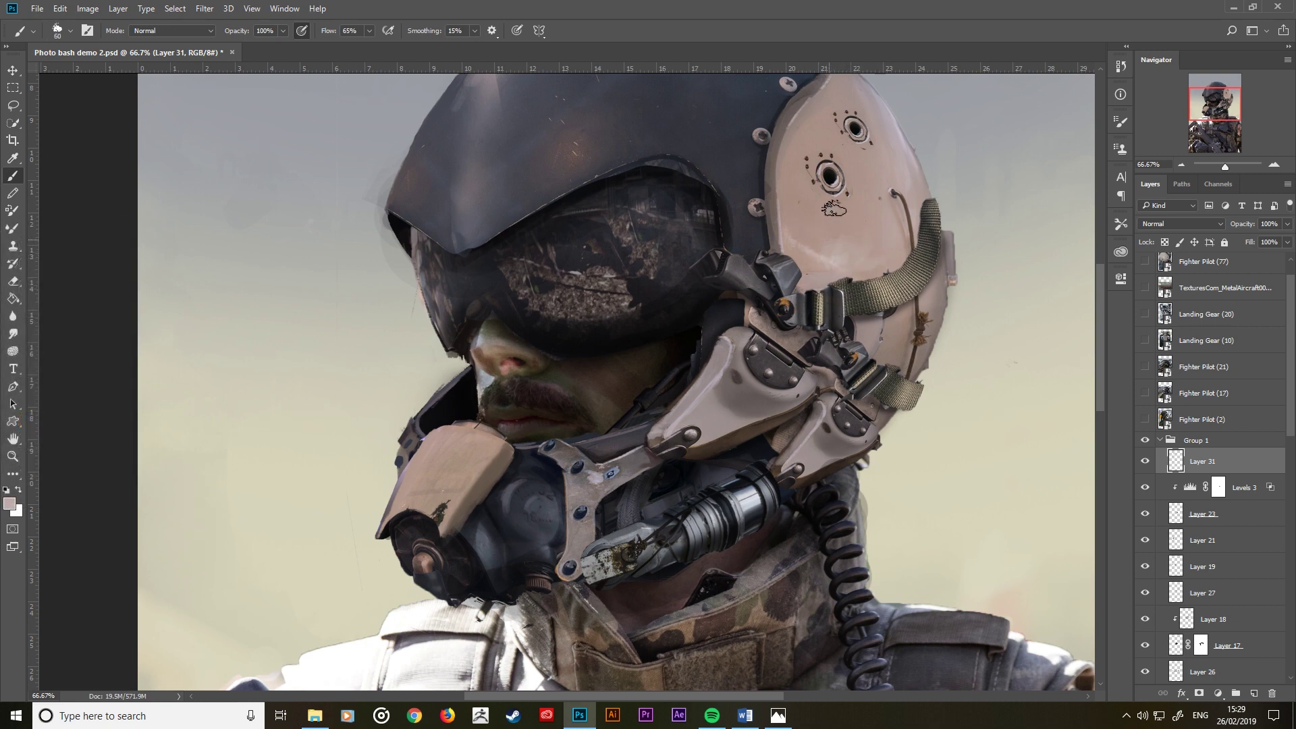
pyautogui.press('[')
pyautogui.press('[')
pyautogui.press('[')
pyautogui.press('[')
pyautogui.press('[')
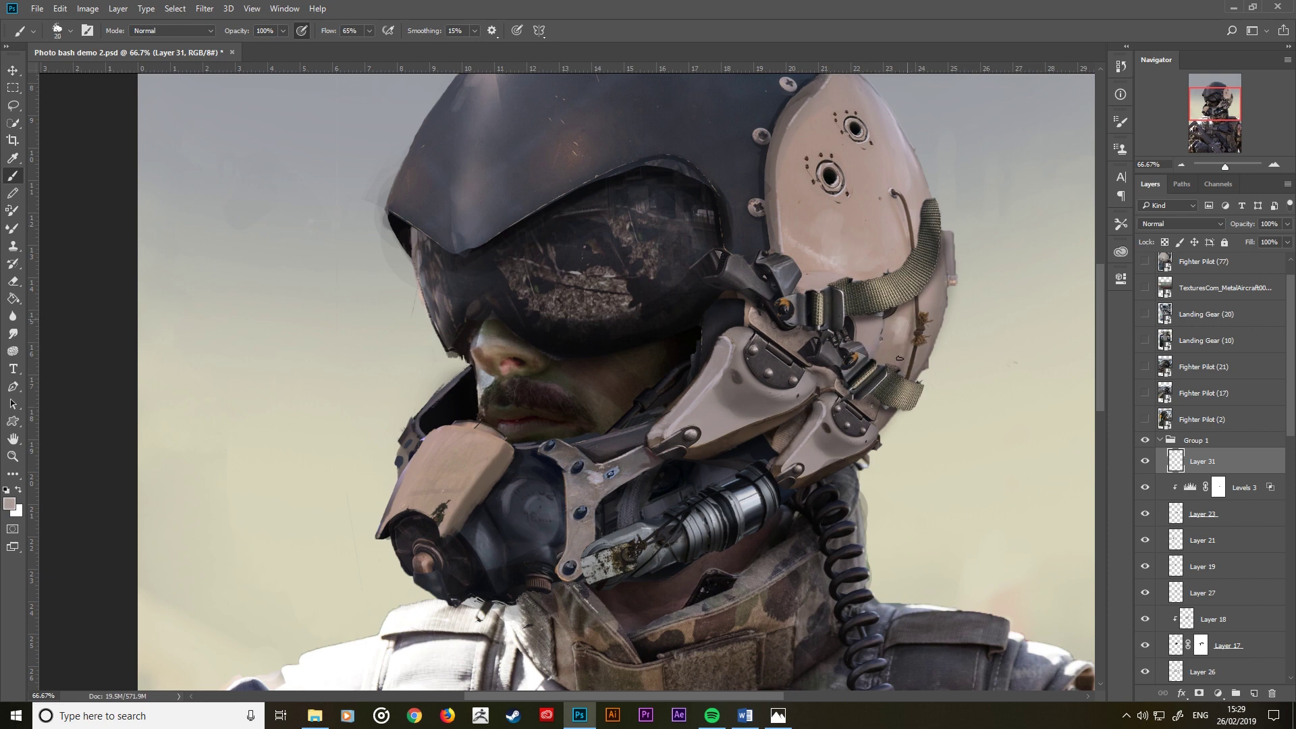
# Step: Sample mauve and beige near the helmet strap, size the brush for it, and zoom out to 25%
pyautogui.press('[')
pyautogui.press('[')
pyautogui.press(']')
pyautogui.keyDown('alt'); pyautogui.click(928, 349); pyautogui.keyUp('alt')
pyautogui.press(']')
pyautogui.press(']')
pyautogui.press(']')
pyautogui.press('[')
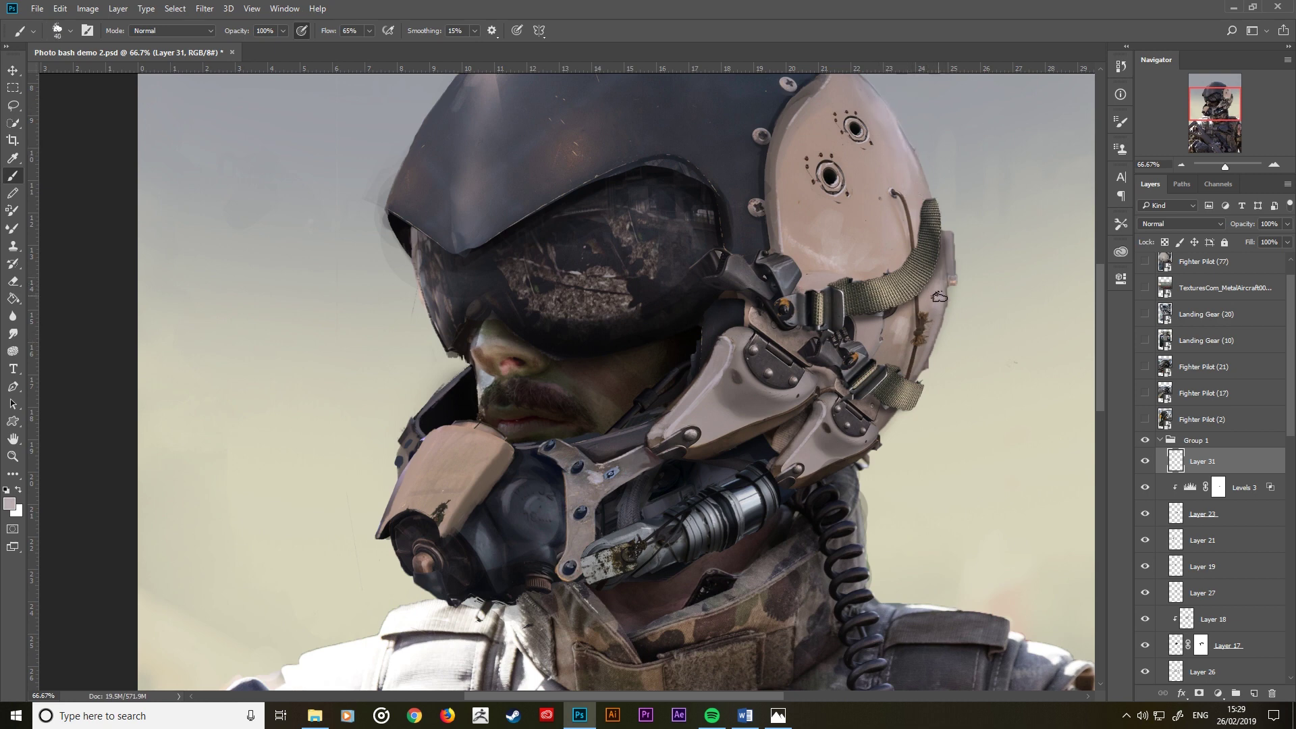
pyautogui.press('[')
pyautogui.press('[')
pyautogui.press('[')
pyautogui.press('[')
pyautogui.press('[')
pyautogui.press('[')
pyautogui.press(']')
pyautogui.press(']')
pyautogui.press(']')
pyautogui.press(']')
pyautogui.press(']')
pyautogui.press(']')
pyautogui.press('[')
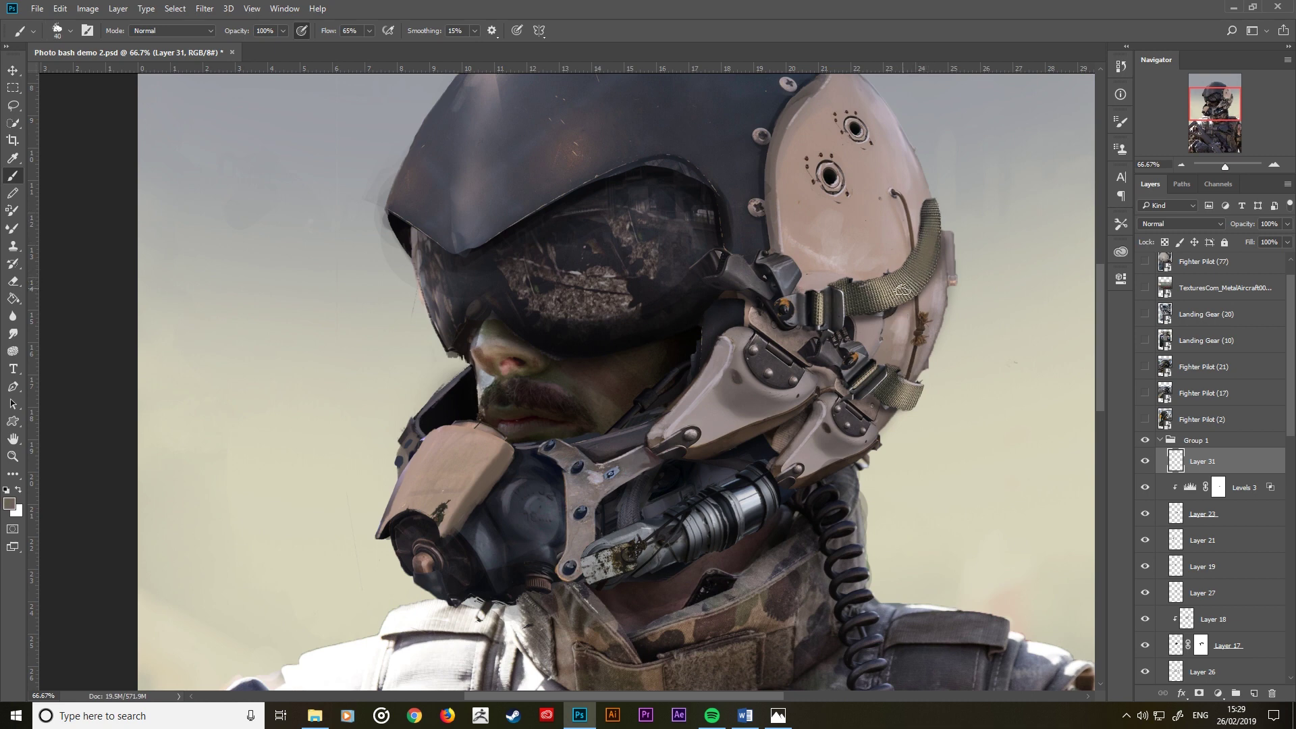
pyautogui.keyDown('alt'); pyautogui.click(895, 327); pyautogui.keyUp('alt')
pyautogui.press('[')
pyautogui.press(']')
pyautogui.press(']')
pyautogui.press(']')
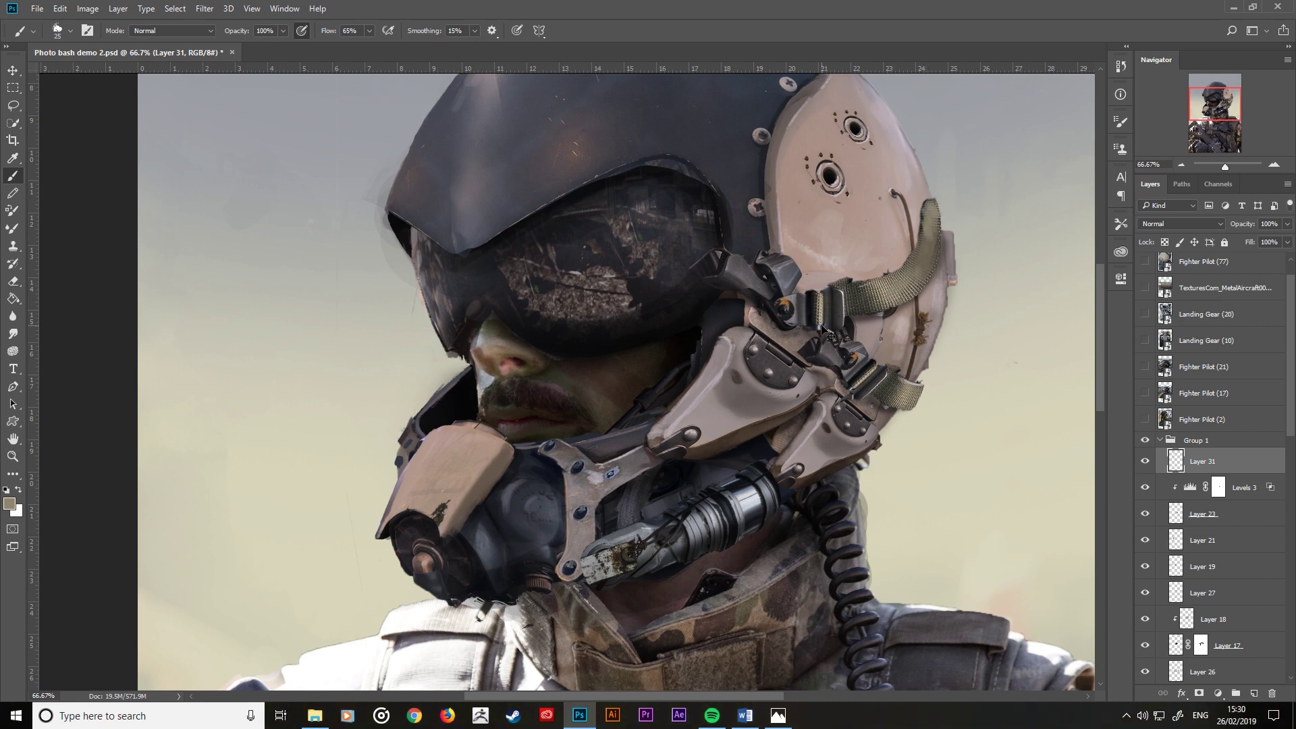
pyautogui.hotkey('ctrl', '-')
pyautogui.hotkey('ctrl', '-')
pyautogui.hotkey('ctrl', '-')
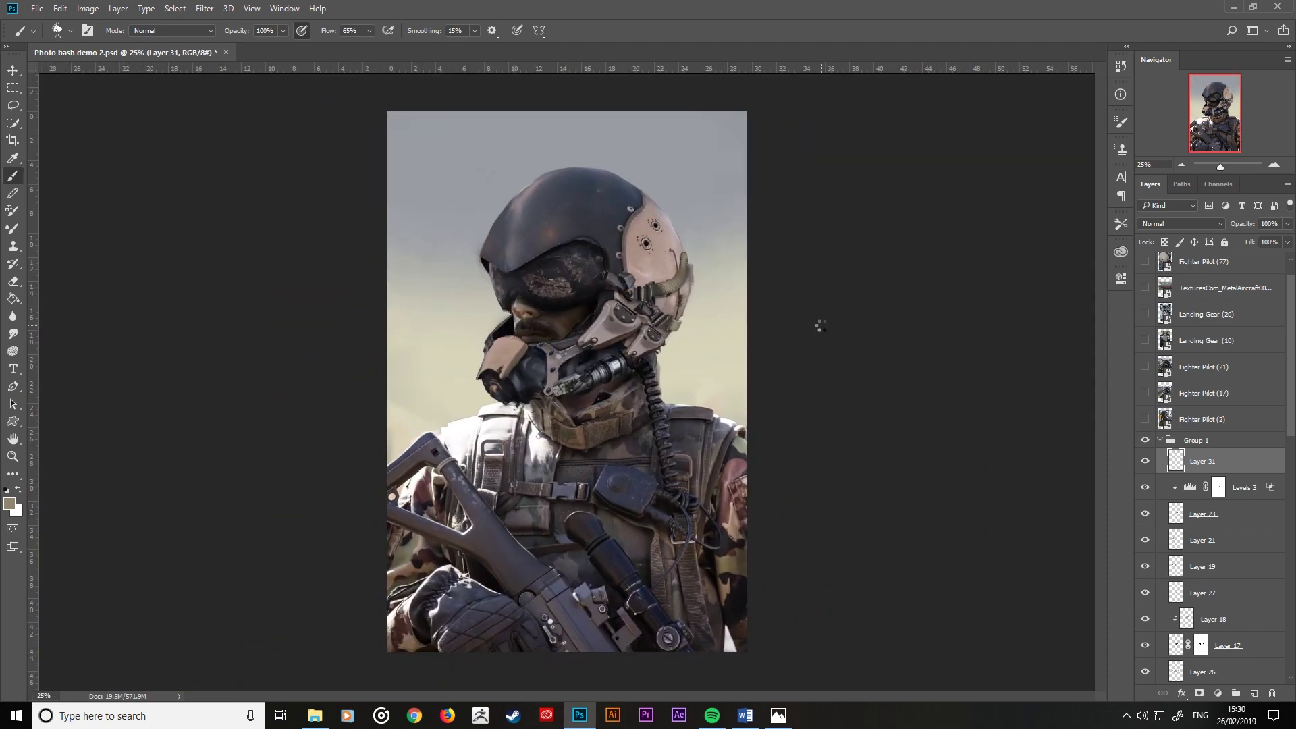
# Step: At 50% zoom, sample helmet beige, mask tan and dark brown to repaint the respirator's front plate
pyautogui.hotkey('ctrl', '+')
pyautogui.hotkey('ctrl', '+')
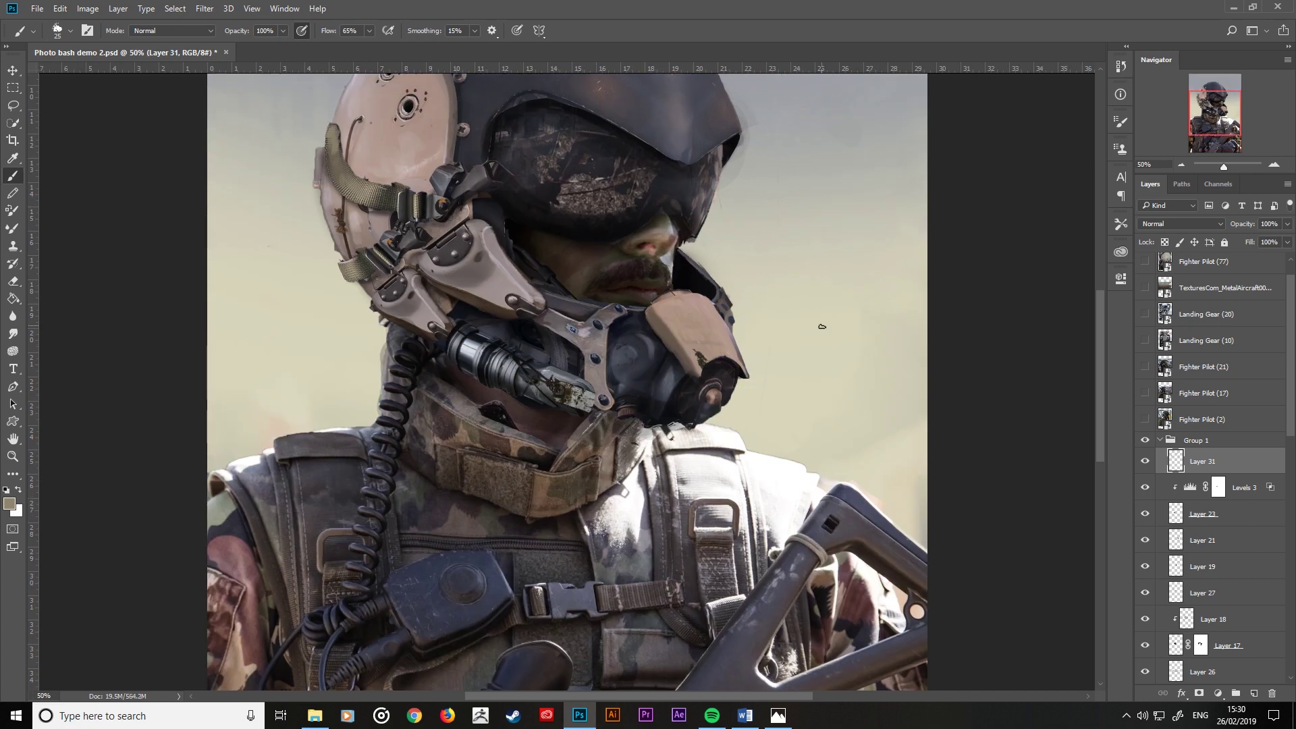
pyautogui.keyDown('alt'); pyautogui.click(355, 125); pyautogui.keyUp('alt')
pyautogui.press(']')
pyautogui.press(']')
pyautogui.press(']')
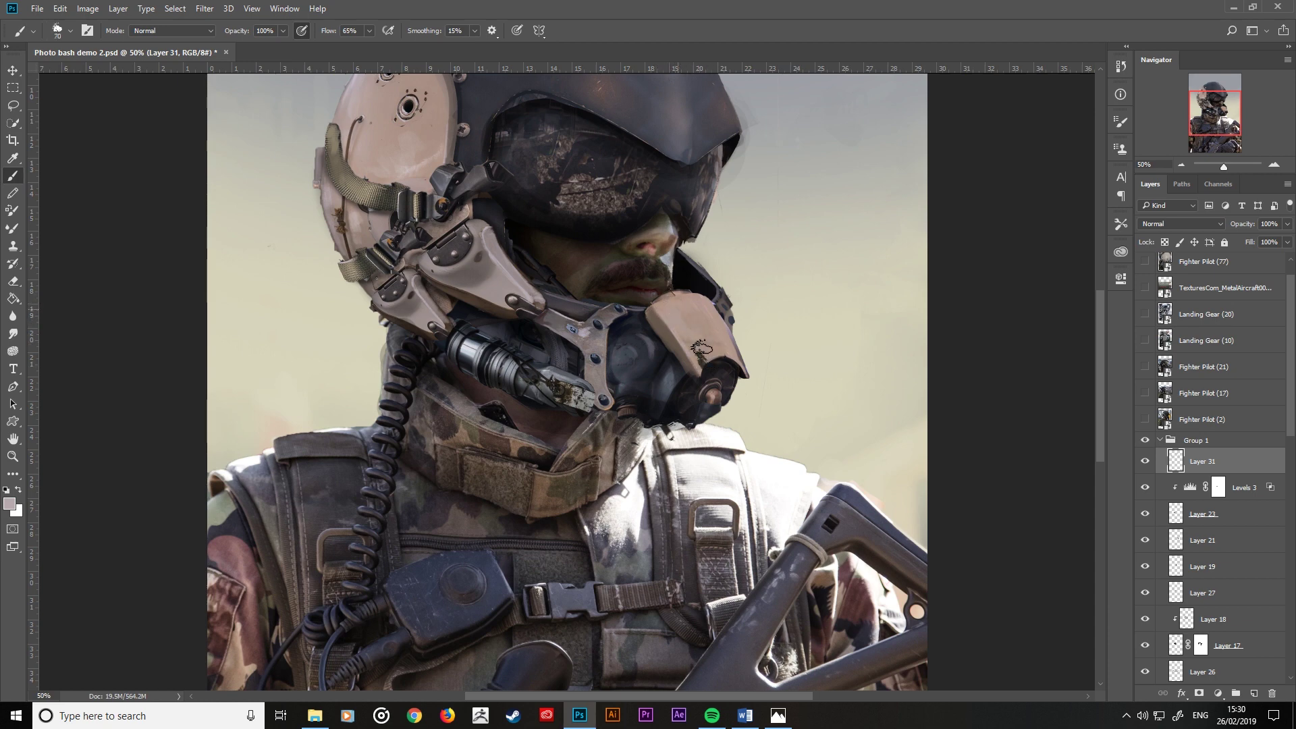
pyautogui.press('[')
pyautogui.press('alt')
pyautogui.keyDown('alt'); pyautogui.click(734, 335); pyautogui.keyUp('alt')
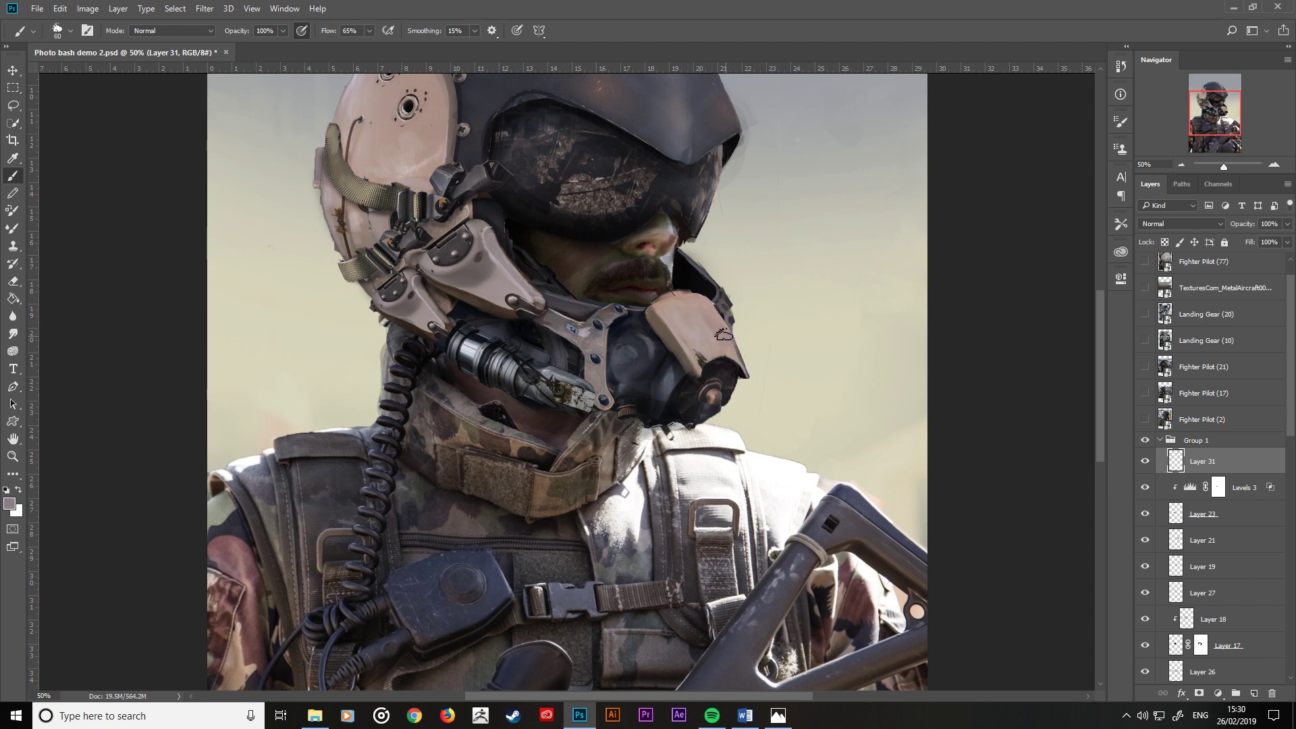
pyautogui.press('[')
pyautogui.press('[')
pyautogui.keyDown('alt'); pyautogui.click(703, 363); pyautogui.keyUp('alt')
pyautogui.press('[')
pyautogui.press('[')
# Step: Centre the respirator mask in view and pick a lighter pink-grey foreground colour
pyautogui.scroll(2, 545, 378)
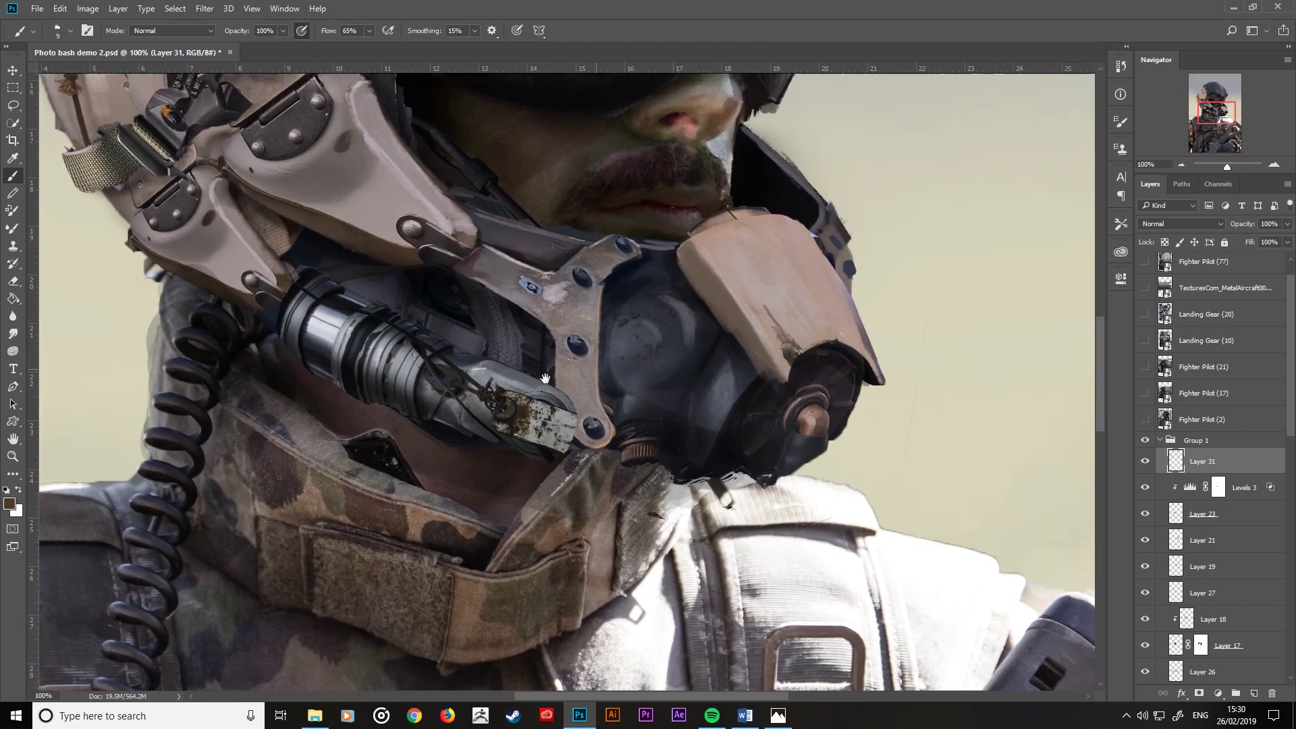
pyautogui.moveTo(545, 378); pyautogui.dragTo(431, 401)
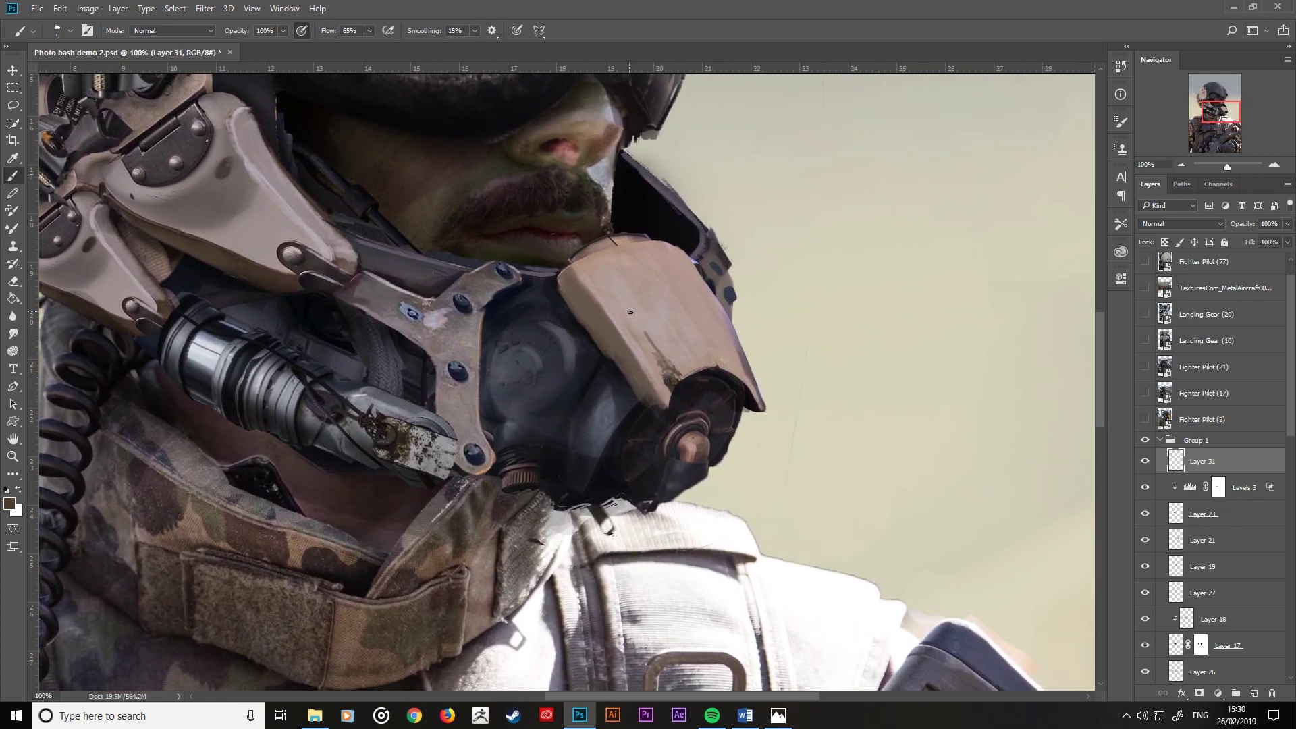
pyautogui.keyDown('alt'); pyautogui.click(661, 362); pyautogui.keyUp('alt')
pyautogui.press('[')
pyautogui.press('[')
pyautogui.press('[')
pyautogui.click(10, 503)
pyautogui.moveTo(764, 270); pyautogui.dragTo(769, 246)
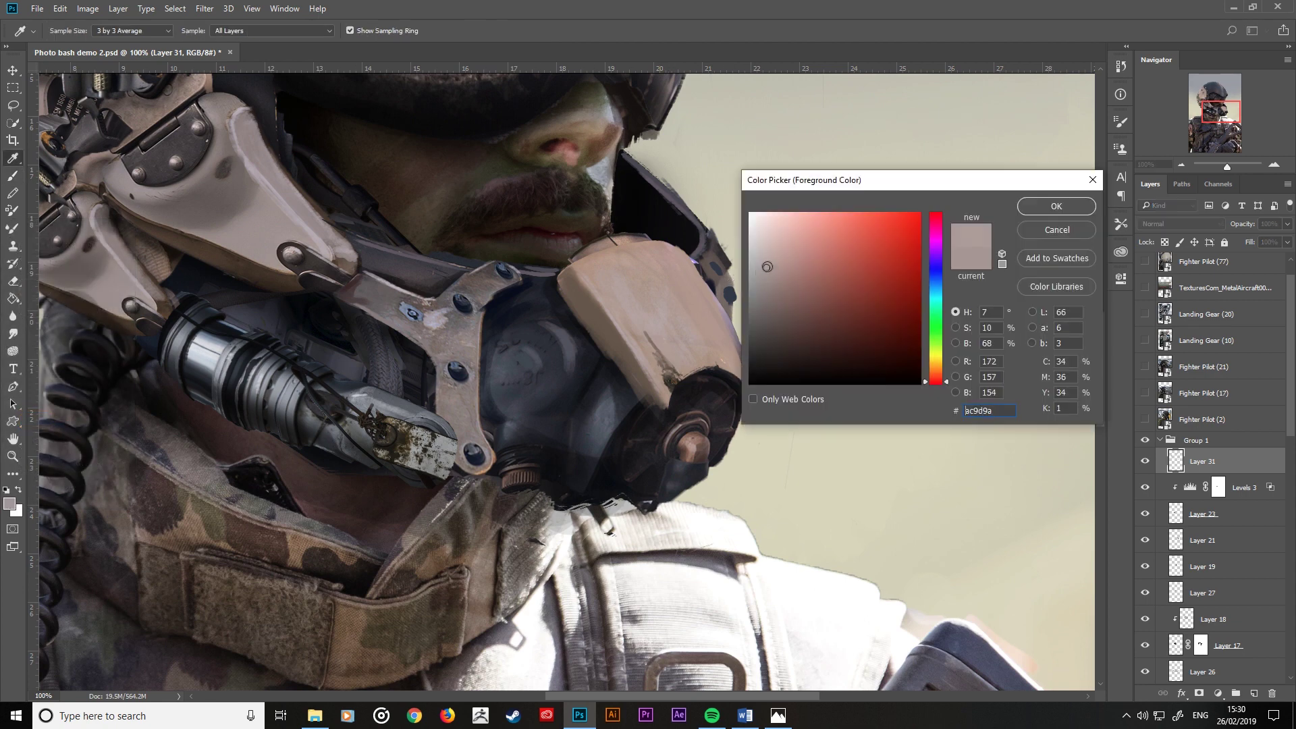
pyautogui.click(1056, 205)
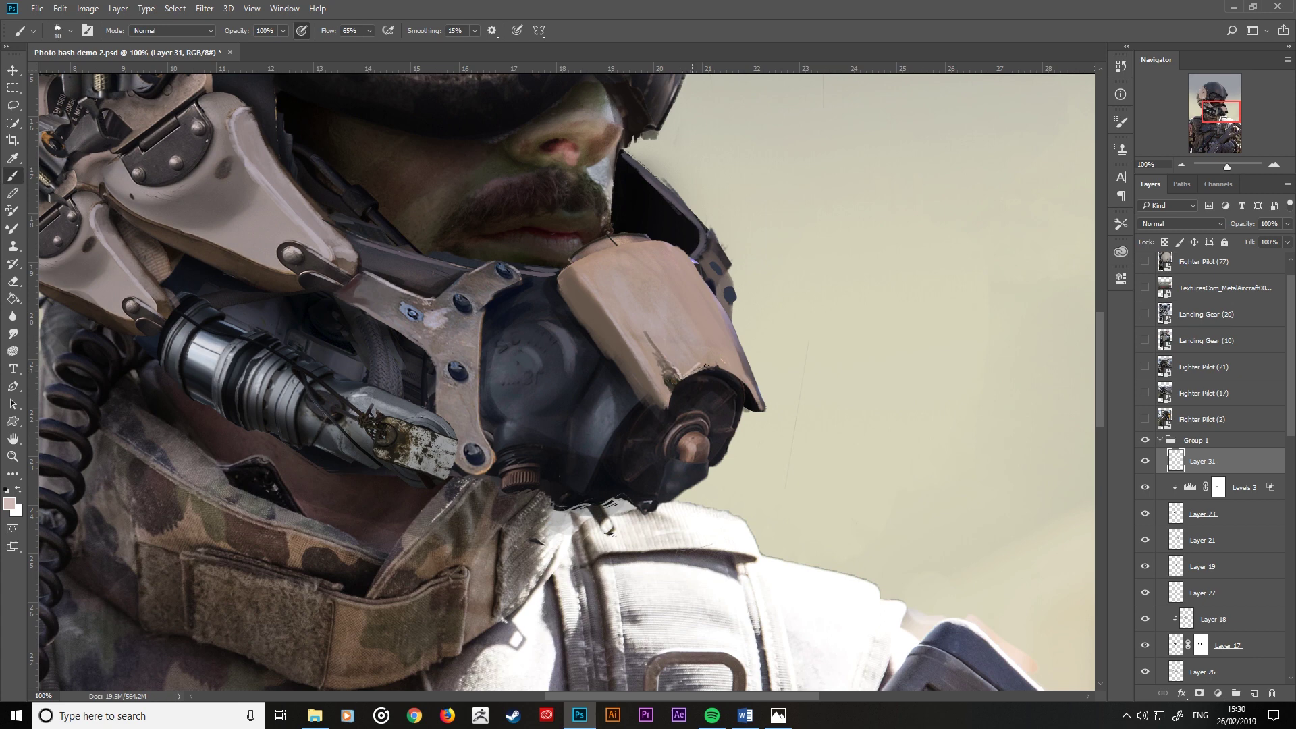
# Step: Extend the tan plate's lower-left edge, then sample darker tan and brown edge tones
pyautogui.press('[')
pyautogui.moveTo(644, 370); pyautogui.dragTo(665, 404)
pyautogui.press(']')
pyautogui.press(']')
pyautogui.press(']')
pyautogui.keyDown('alt'); pyautogui.click(584, 265); pyautogui.keyUp('alt')
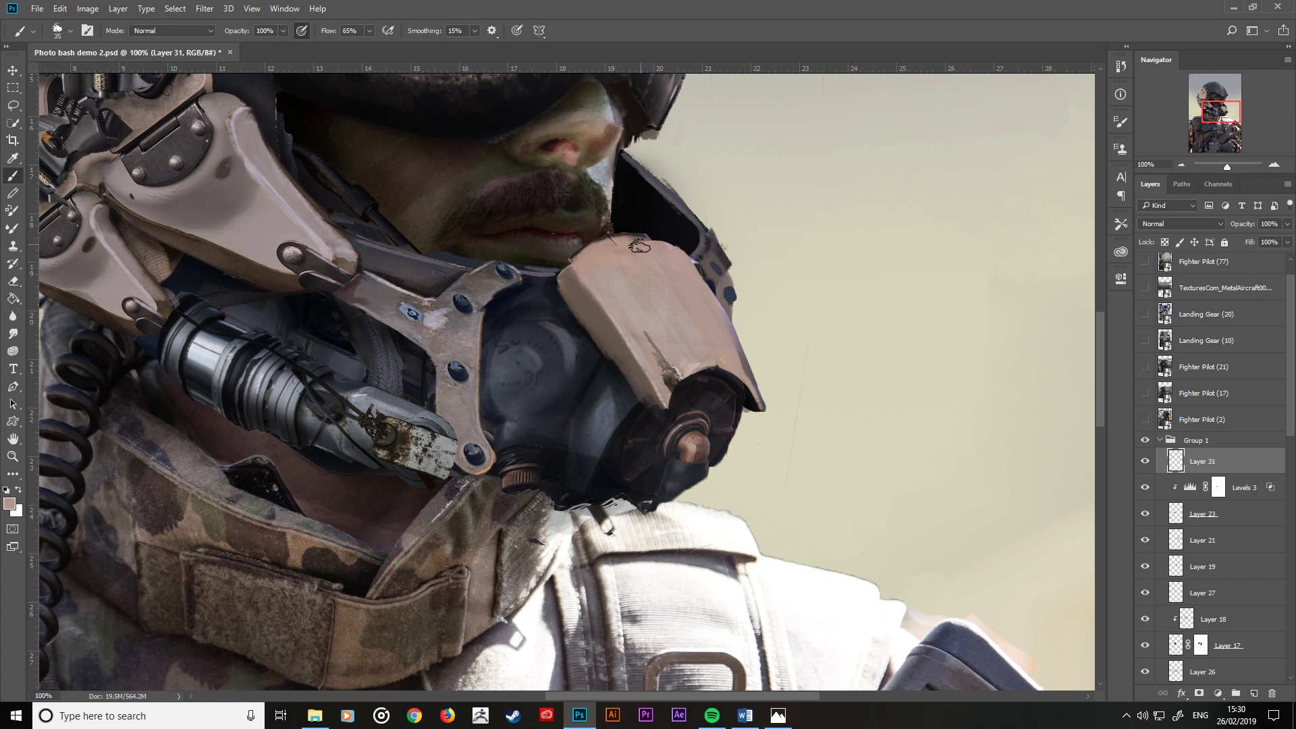
pyautogui.press('[')
pyautogui.press('[')
pyautogui.keyDown('alt'); pyautogui.click(561, 281); pyautogui.keyUp('alt')
pyautogui.press('[')
pyautogui.press('[')
pyautogui.press('[')
# Step: Add near-black detail touches to the mask edge, then choose pale beige d4b8af
pyautogui.press(']')
pyautogui.press(']')
pyautogui.press(']')
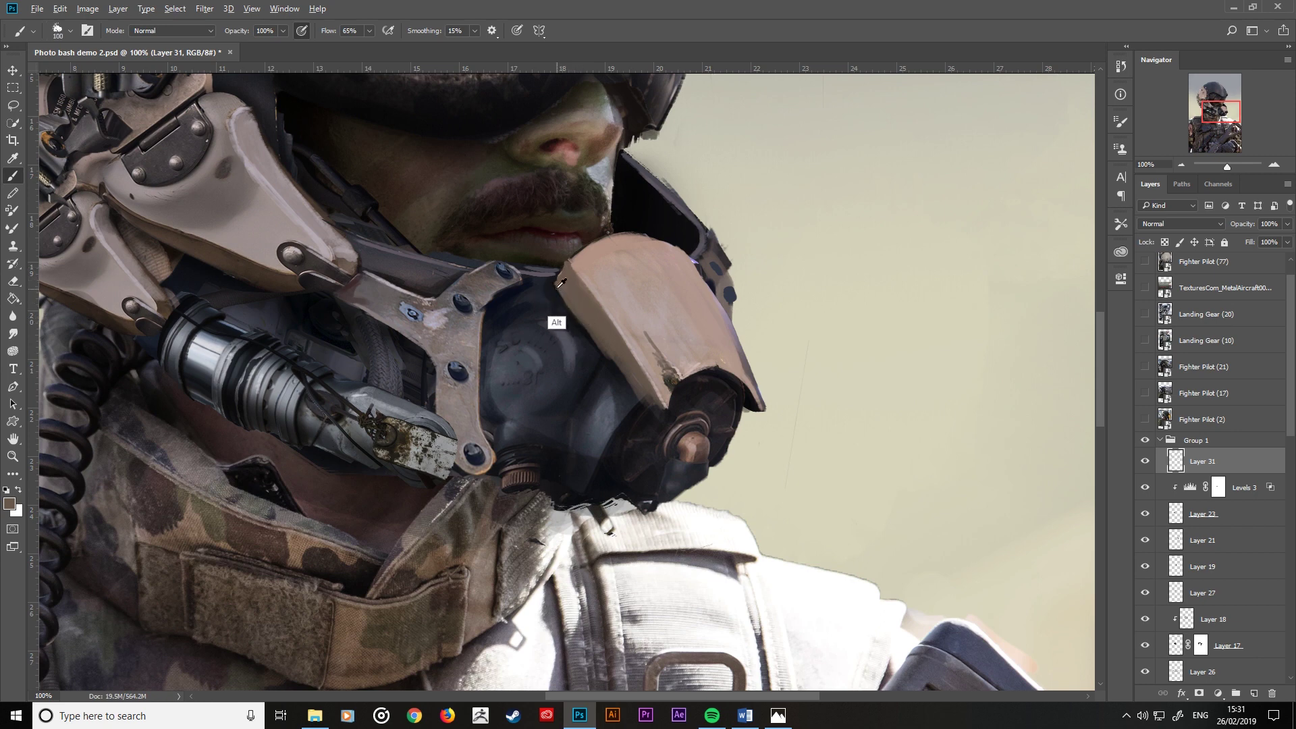
pyautogui.keyDown('alt'); pyautogui.click(530, 278); pyautogui.keyUp('alt')
pyautogui.press('[')
pyautogui.press('[')
pyautogui.press('[')
pyautogui.press('[')
pyautogui.press('[')
pyautogui.press('[')
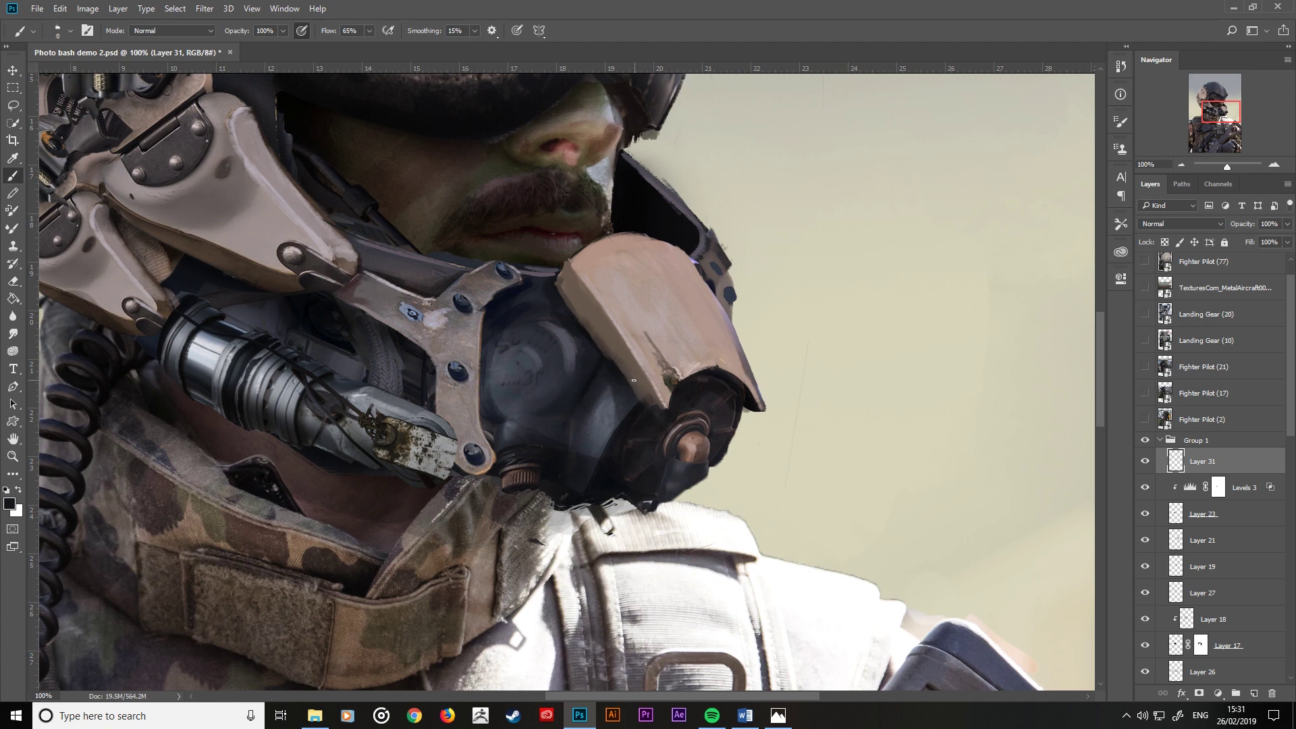
pyautogui.keyDown('alt'); pyautogui.click(639, 401); pyautogui.keyUp('alt')
pyautogui.keyDown('alt'); pyautogui.click(753, 407); pyautogui.keyUp('alt')
pyautogui.keyDown('alt'); pyautogui.click(600, 175); pyautogui.keyUp('alt')
pyautogui.click(10, 503)
pyautogui.moveTo(784, 262); pyautogui.dragTo(779, 241)
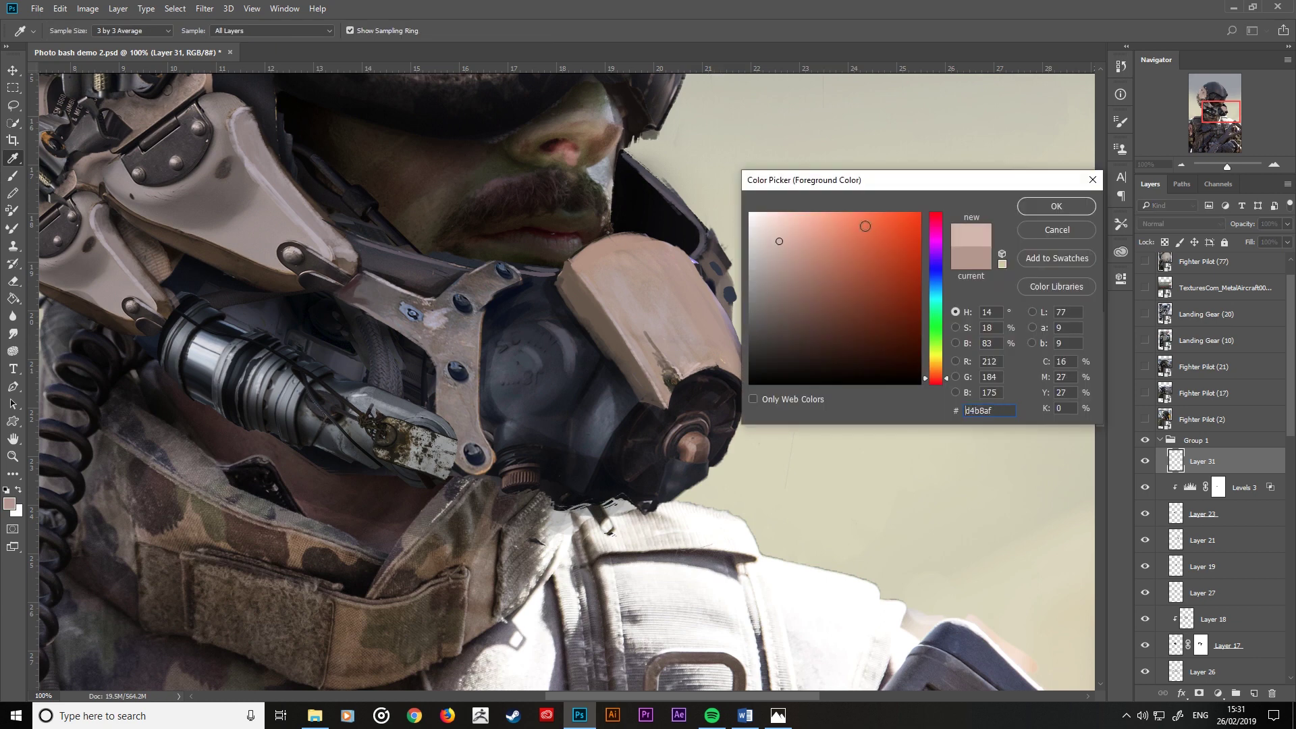
# Step: Highlight the mask's lower edge in pale beige, then darken and reshape it in black
pyautogui.click(1039, 204)
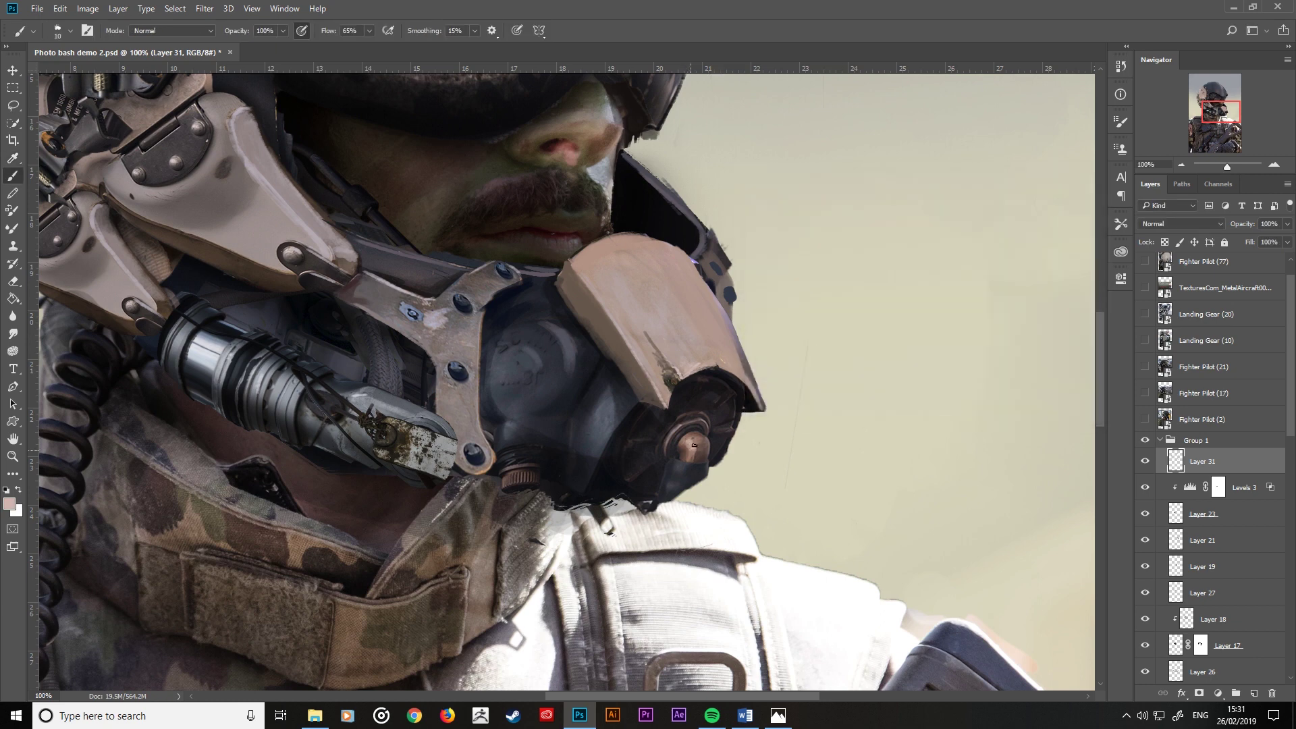
pyautogui.moveTo(680, 465); pyautogui.dragTo(698, 467)
pyautogui.press('d')
pyautogui.press(']')
pyautogui.press(']')
pyautogui.moveTo(685, 499); pyautogui.dragTo(652, 505)
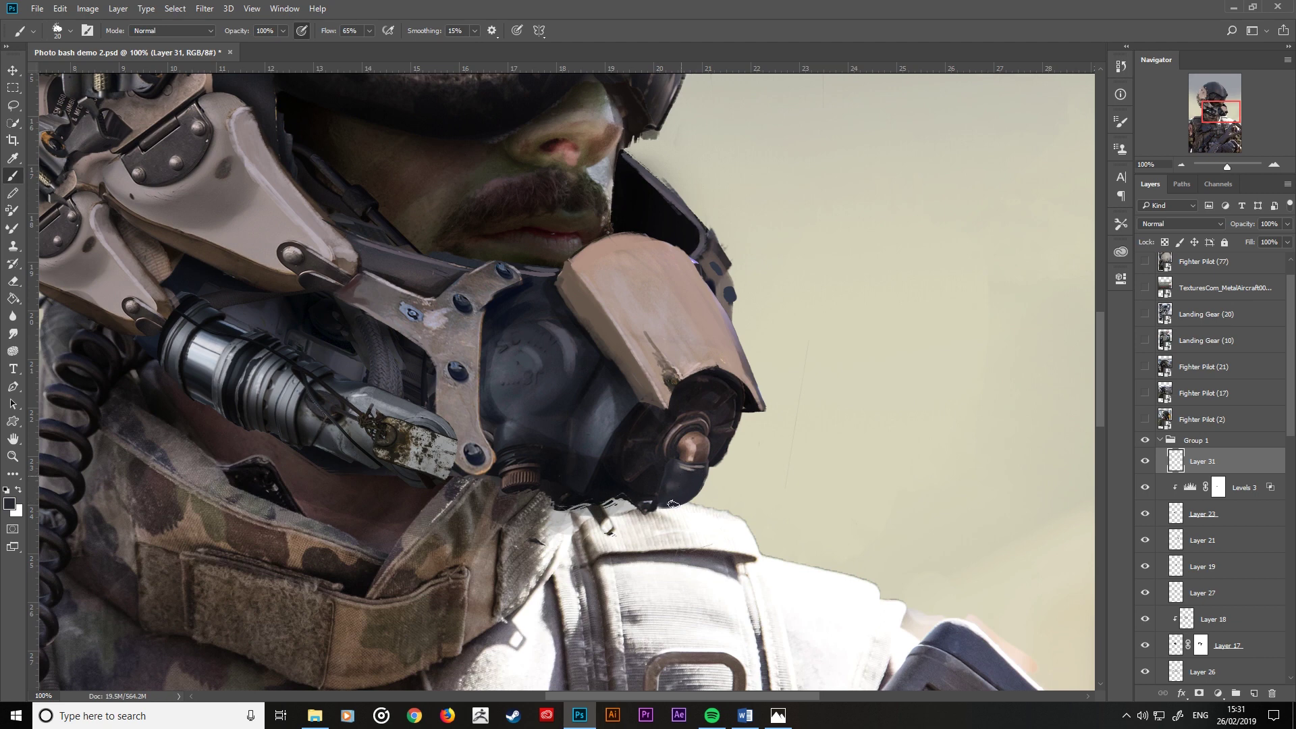
# Step: Lighten a small patch of the mask with a sampled brighter mask tone
pyautogui.press('[')
pyautogui.keyDown('alt'); pyautogui.click(641, 440); pyautogui.keyUp('alt')
pyautogui.press(']')
pyautogui.press(']')
pyautogui.press('[')
pyautogui.press('[')
pyautogui.press('[')
pyautogui.keyDown('alt'); pyautogui.click(607, 438); pyautogui.keyUp('alt')
pyautogui.moveTo(613, 428); pyautogui.dragTo(626, 409)
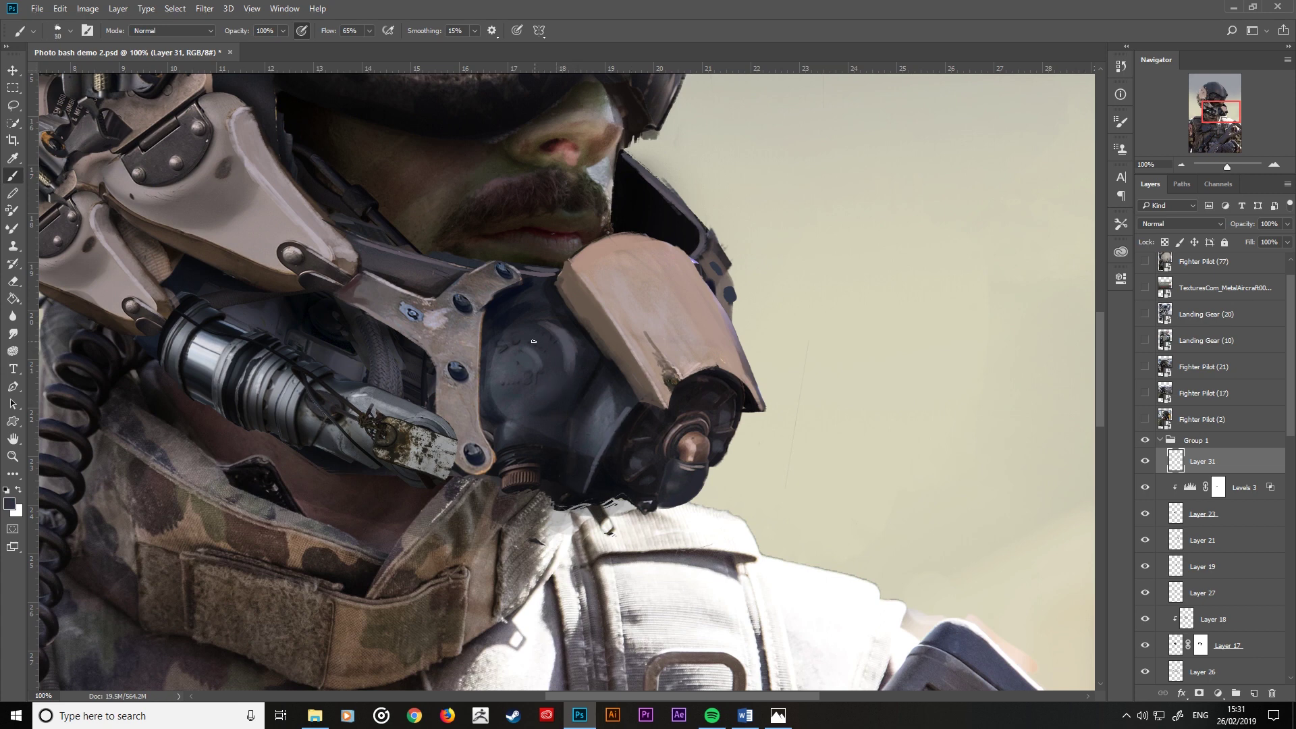
# Step: Sample pink-beige, dark navy and grey tones from the plate and mask edge
pyautogui.press(']')
pyautogui.press(']')
pyautogui.press(']')
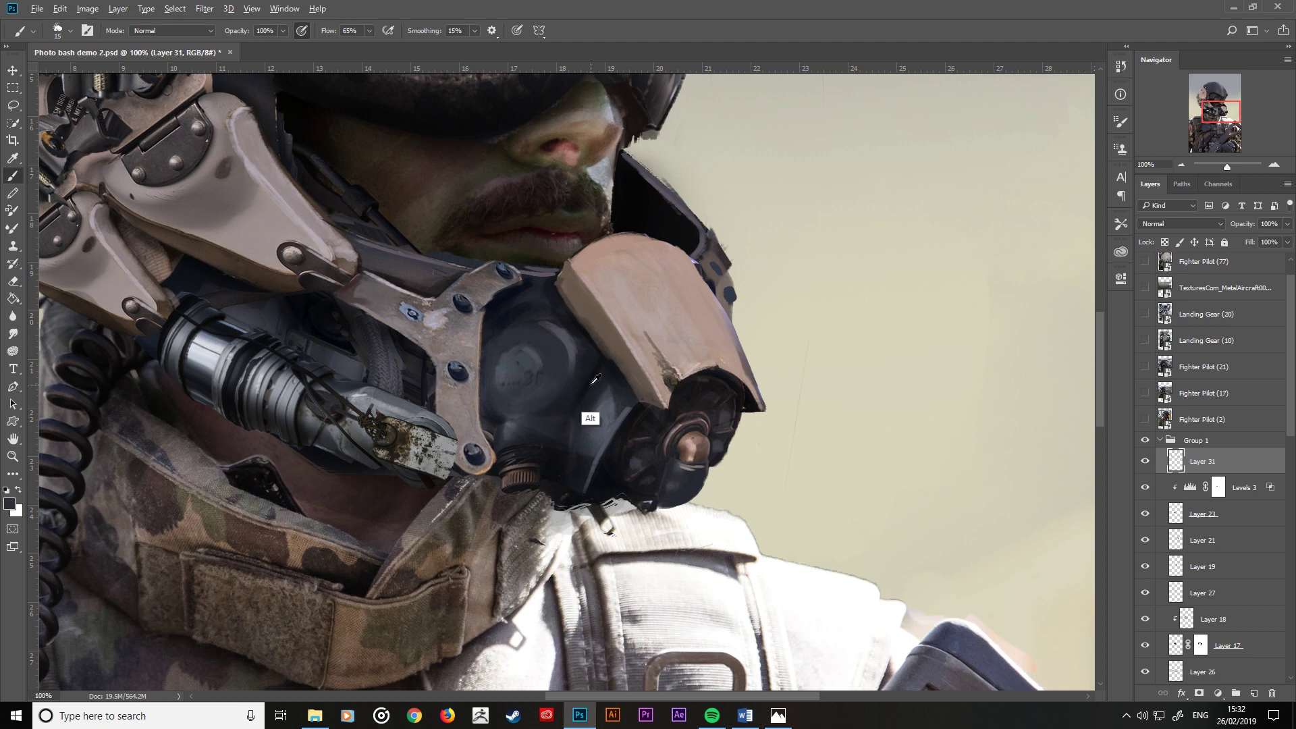
pyautogui.press('[')
pyautogui.press('[')
pyautogui.press('[')
pyautogui.press(']')
pyautogui.press(']')
pyautogui.press(']')
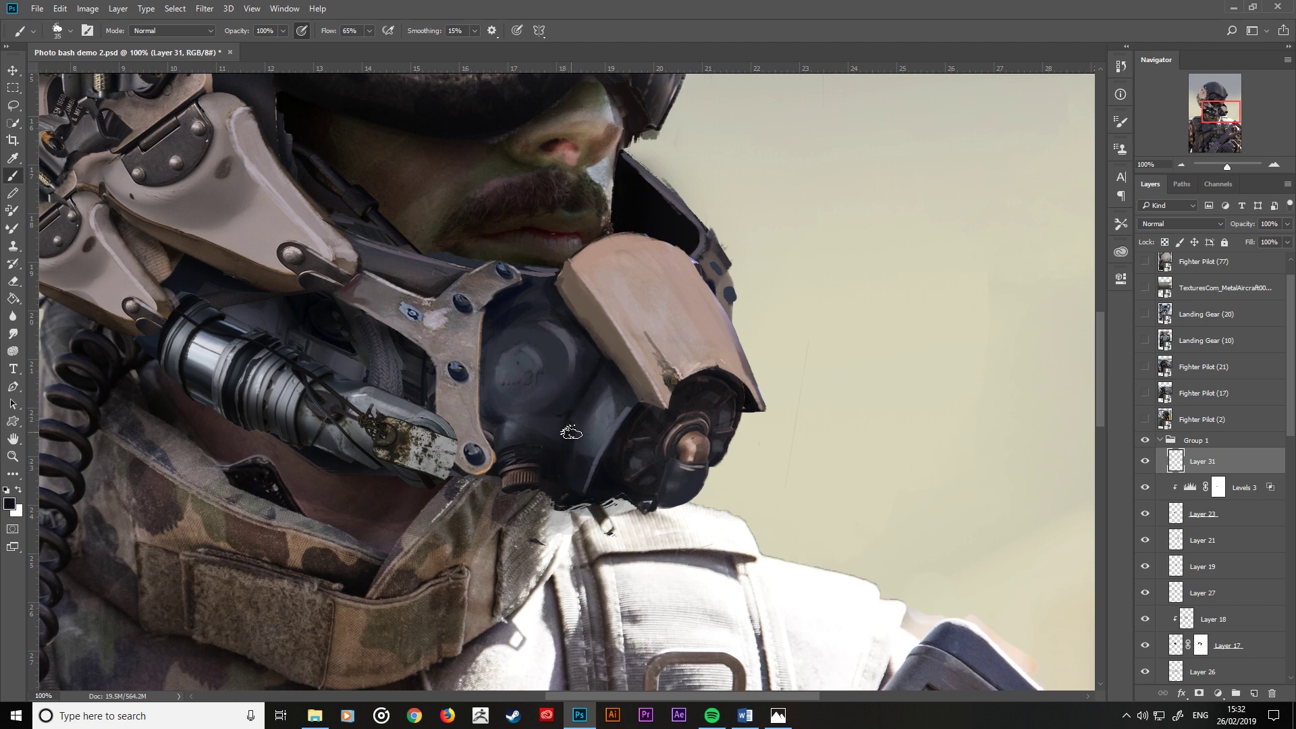
pyautogui.press('[')
pyautogui.press('[')
pyautogui.press('[')
pyautogui.keyDown('alt'); pyautogui.click(682, 445); pyautogui.keyUp('alt')
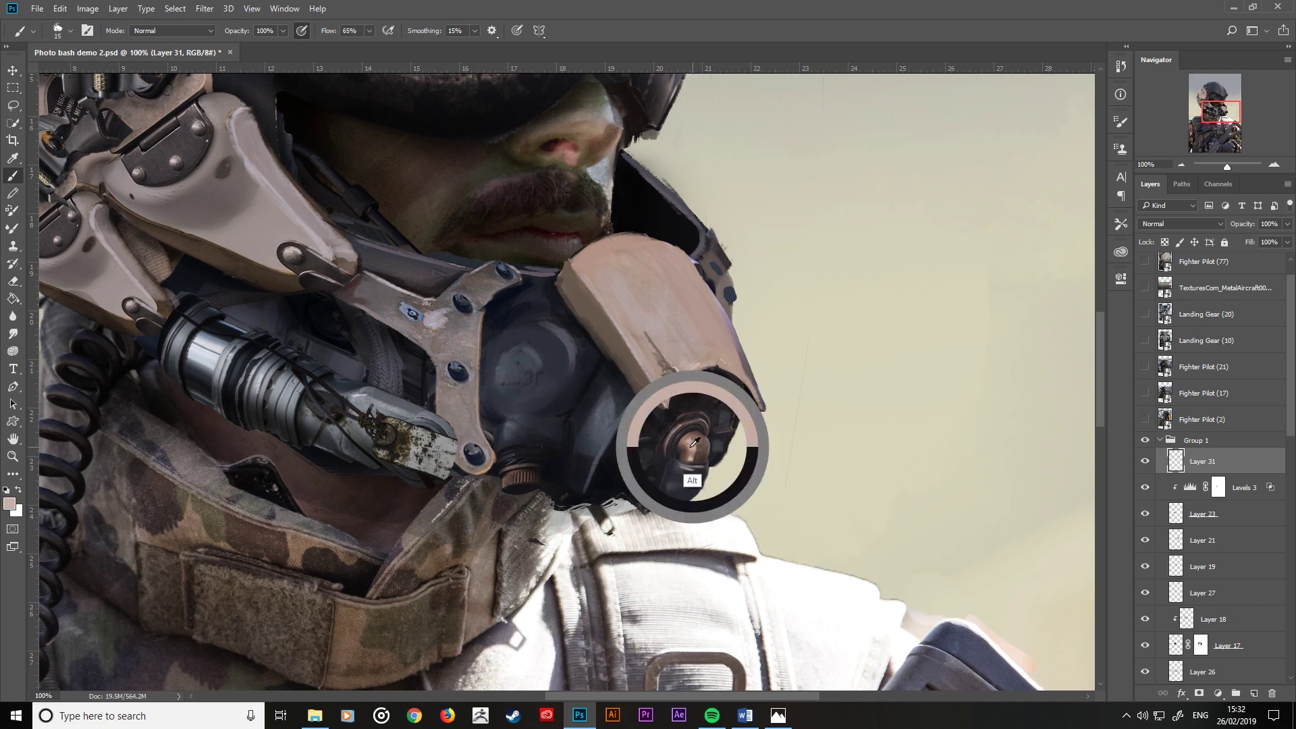
pyautogui.press('[')
pyautogui.press('[')
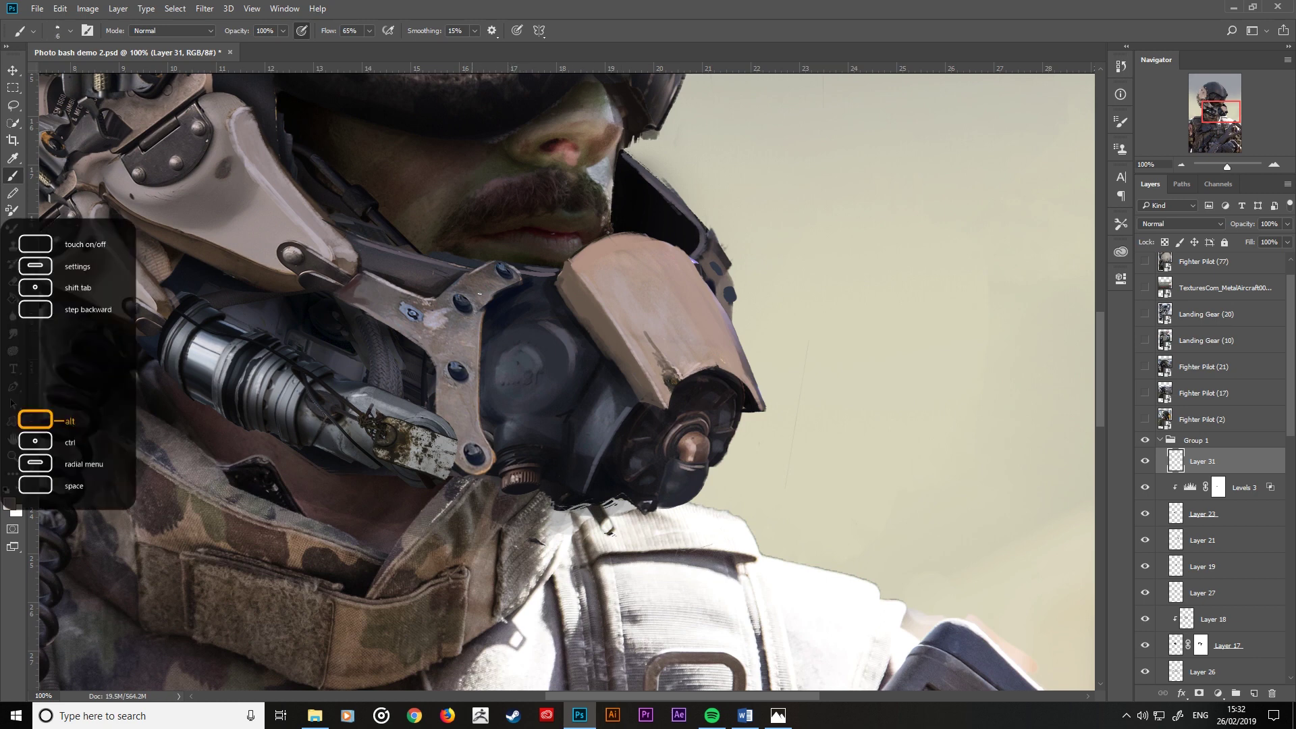
pyautogui.keyDown('alt'); pyautogui.click(501, 267); pyautogui.keyUp('alt')
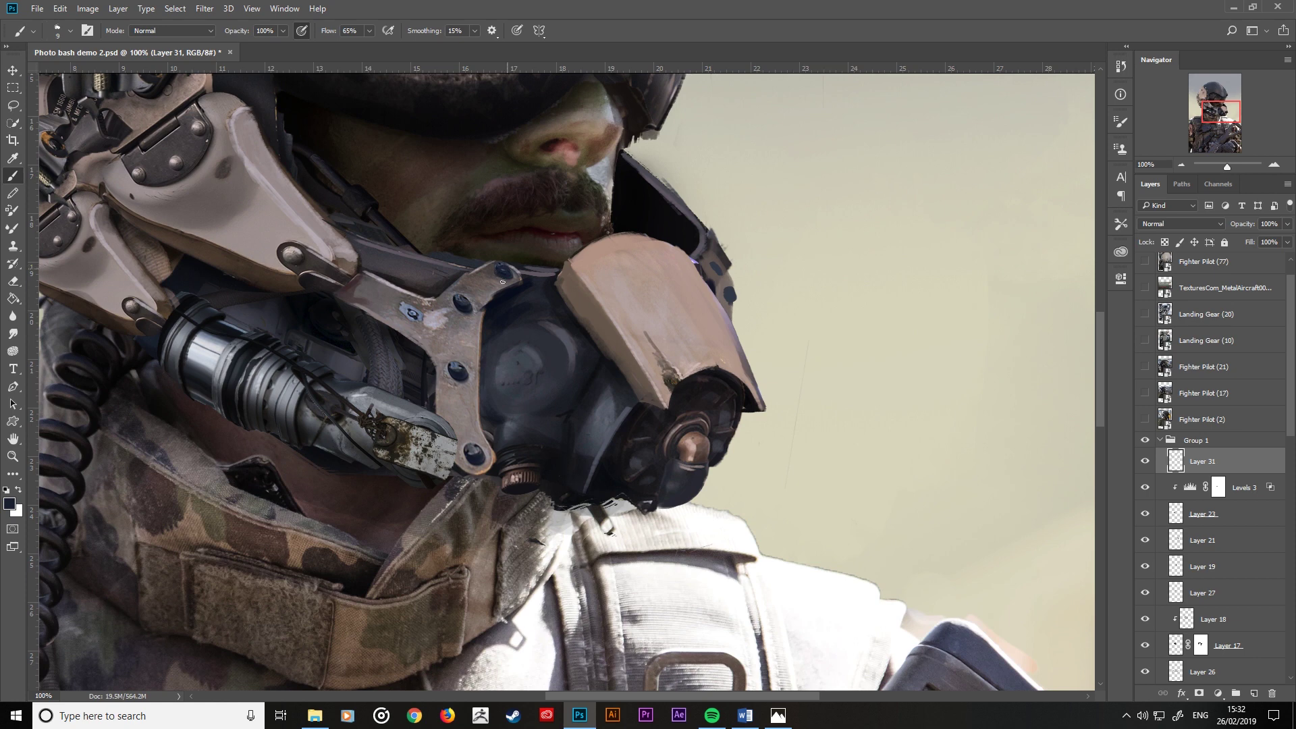
pyautogui.keyDown('alt'); pyautogui.click(716, 263); pyautogui.keyUp('alt')
pyautogui.keyDown('alt'); pyautogui.click(727, 289); pyautogui.keyUp('alt')
pyautogui.keyDown('alt'); pyautogui.click(454, 364); pyautogui.keyUp('alt')
# Step: Darken the bracket's left edge and paint a light grey-blue highlight along it
pyautogui.press(']')
pyautogui.press(']')
pyautogui.press(']')
pyautogui.keyDown('alt'); pyautogui.click(354, 295); pyautogui.keyUp('alt')
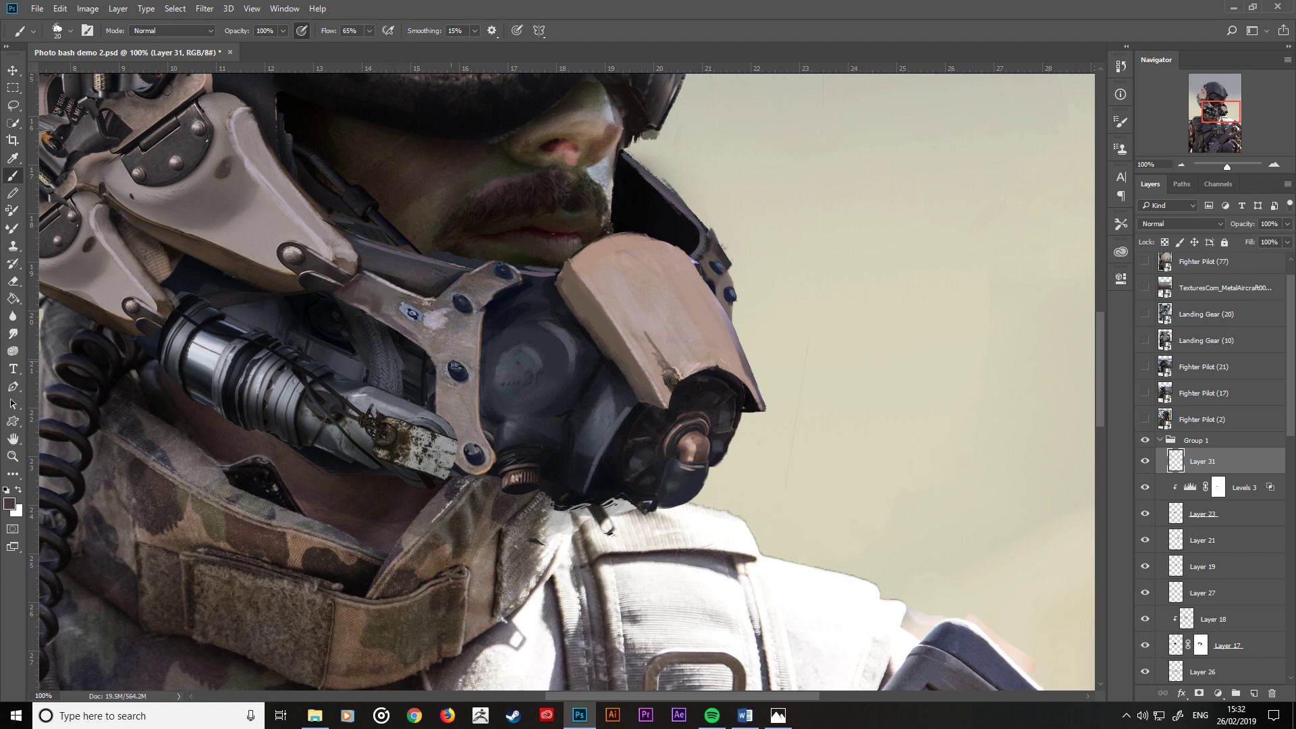
pyautogui.press('[')
pyautogui.moveTo(439, 364); pyautogui.dragTo(436, 361)
pyautogui.keyDown('alt'); pyautogui.click(436, 327); pyautogui.keyUp('alt')
pyautogui.moveTo(370, 310); pyautogui.dragTo(403, 327)
pyautogui.hotkey('ctrl', '-')
pyautogui.hotkey('ctrl', '-')
# Step: Brush light highlights onto the left nose bridge and the cheek
pyautogui.hotkey('ctrl', '-')
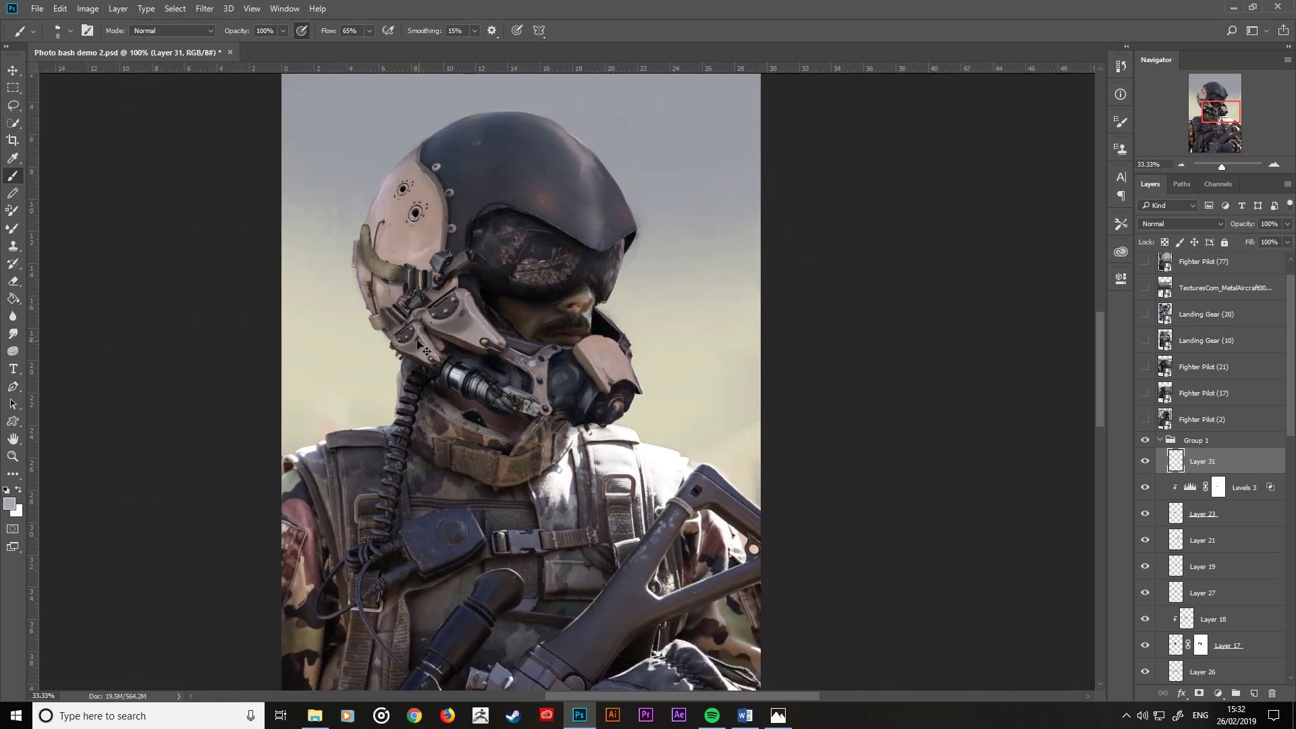
pyautogui.hotkey('ctrl', '-')
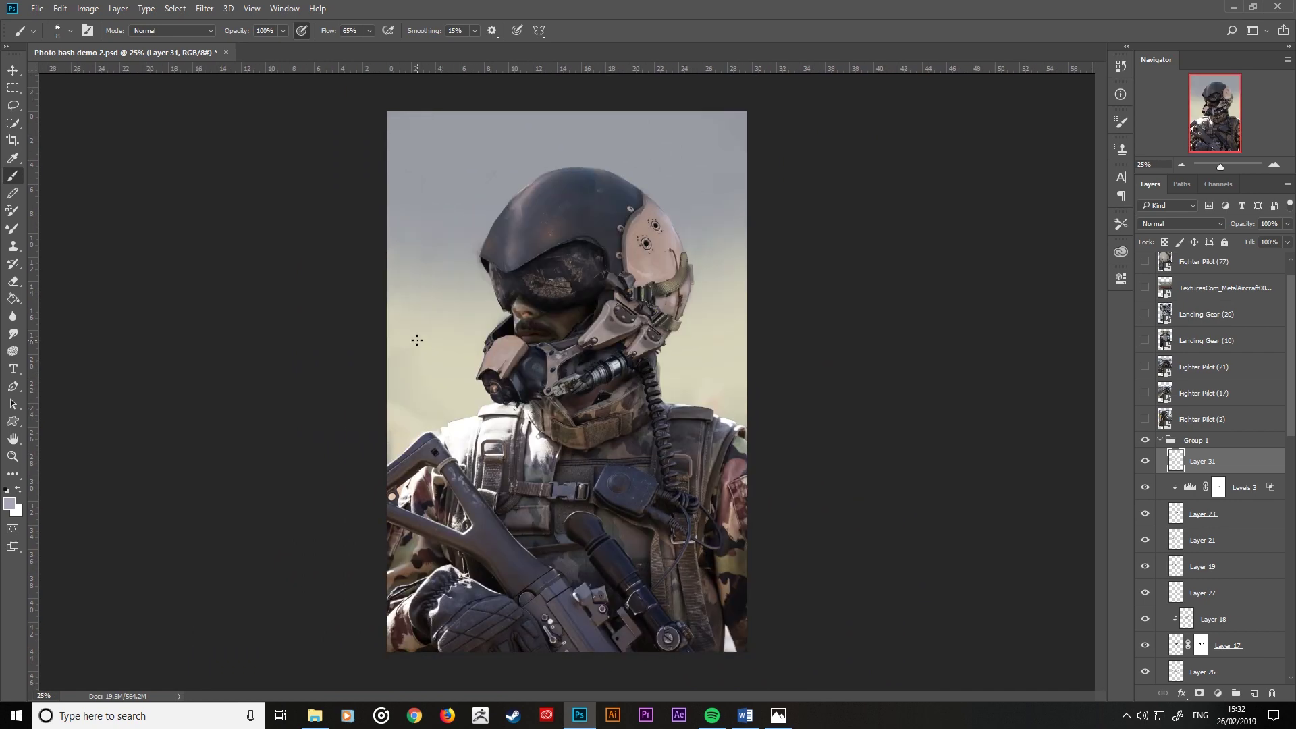
pyautogui.hotkey('ctrl', '+')
pyautogui.hotkey('ctrl', '+')
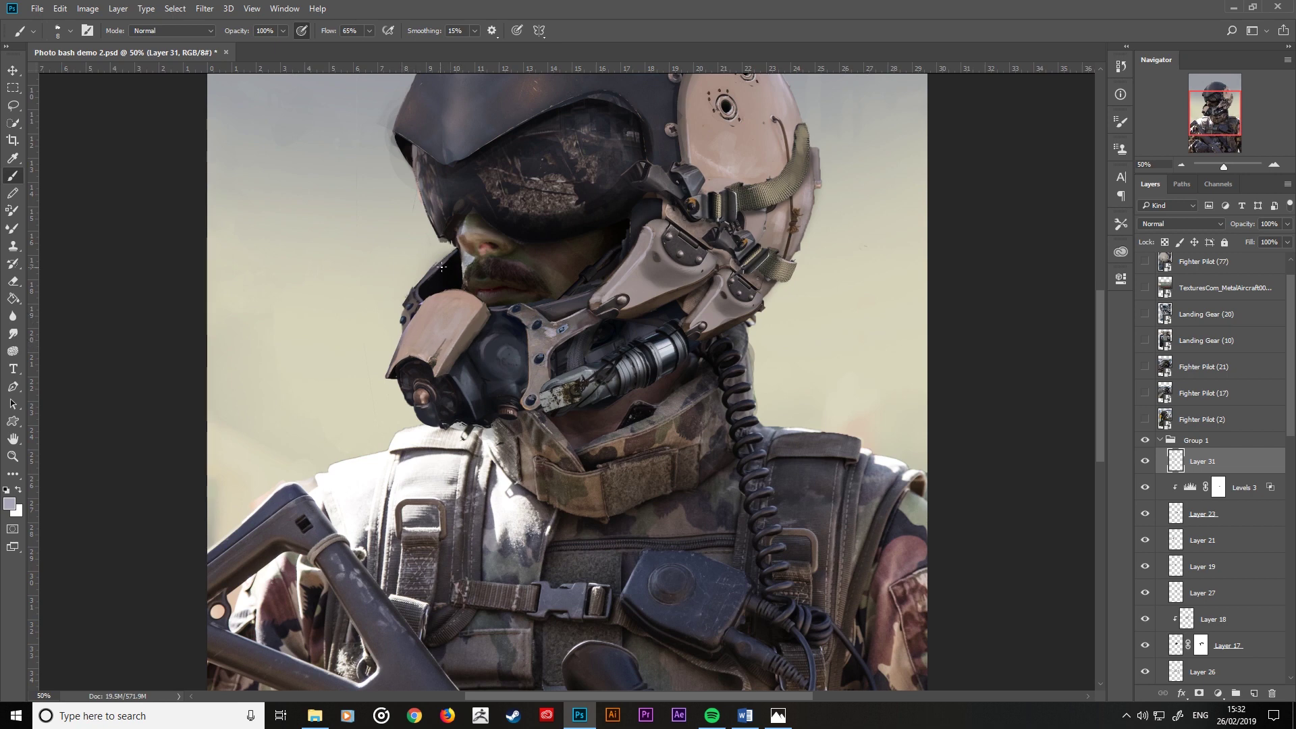
pyautogui.moveTo(466, 230); pyautogui.dragTo(460, 233)
pyautogui.press('[')
pyautogui.press('[')
pyautogui.moveTo(551, 261); pyautogui.dragTo(585, 244)
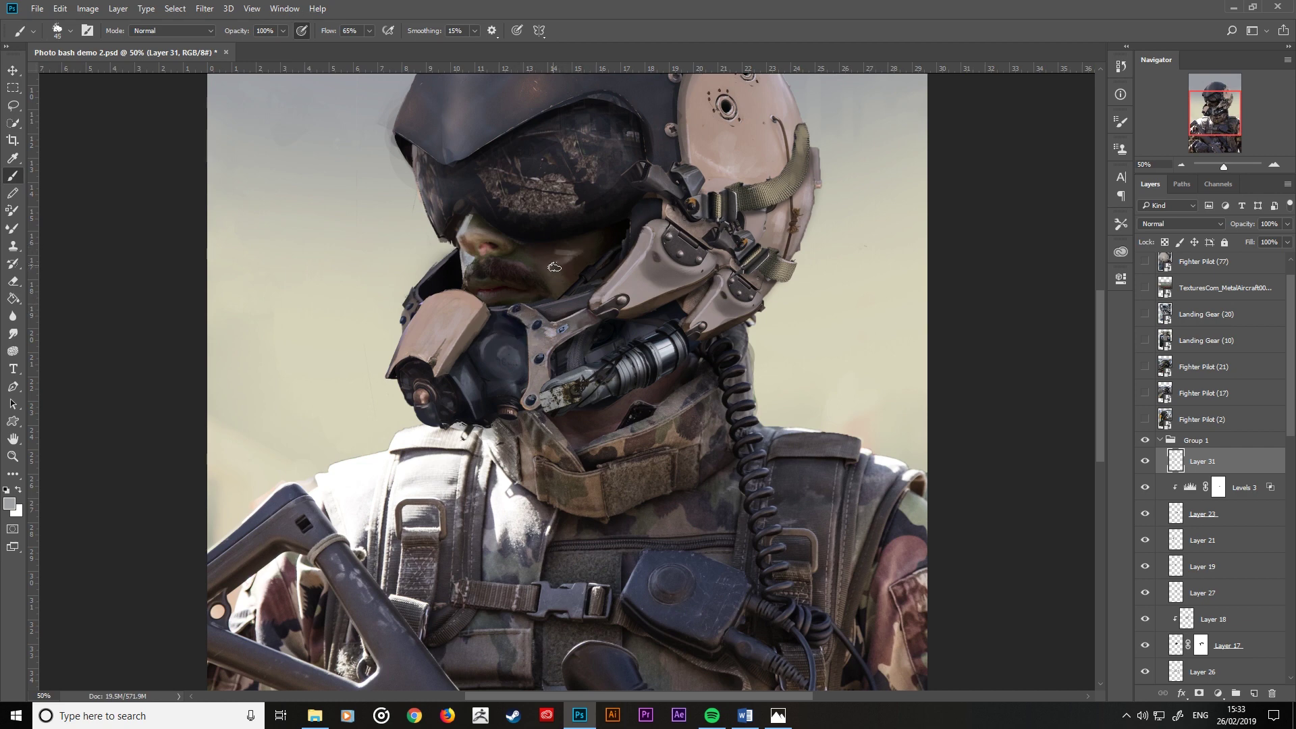
pyautogui.keyDown('alt'); pyautogui.click(553, 263); pyautogui.keyUp('alt')
pyautogui.hotkey('ctrl', '-')
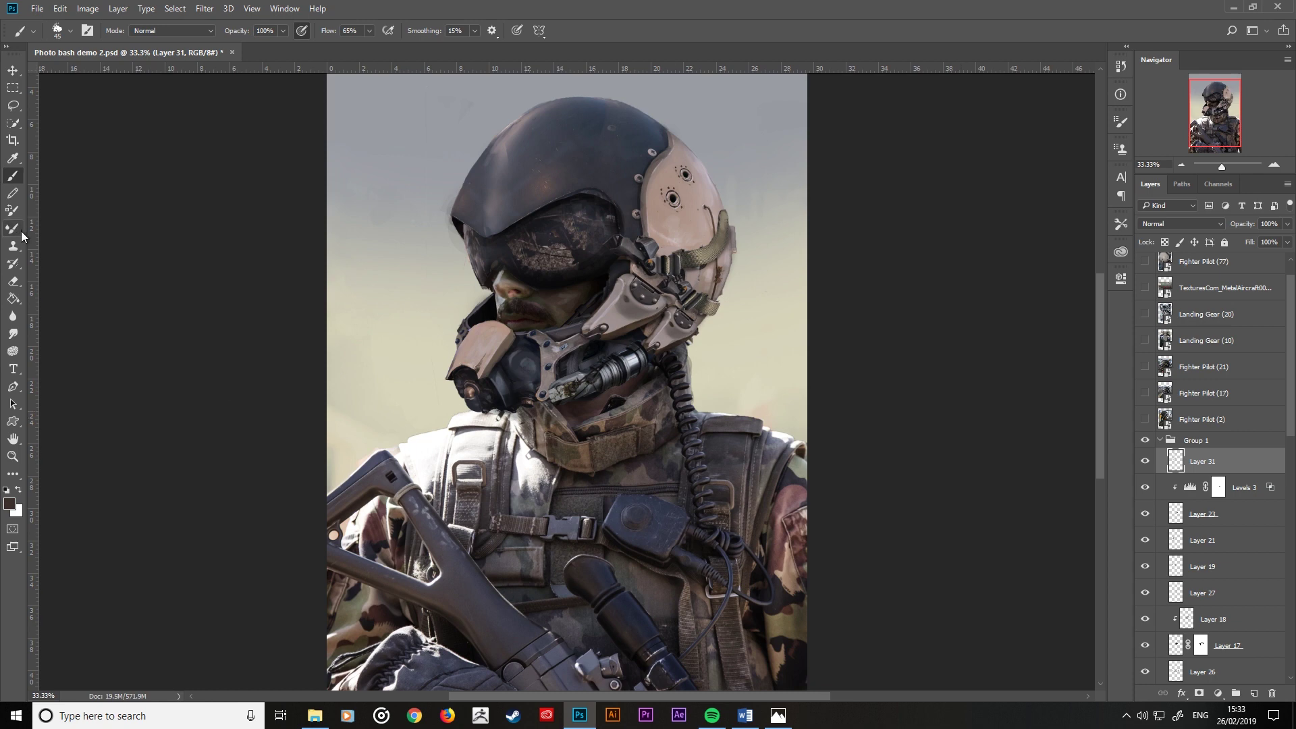
# Step: Pull the crop box's bottom edge up to cut off the gloved hands
pyautogui.click(13, 139)
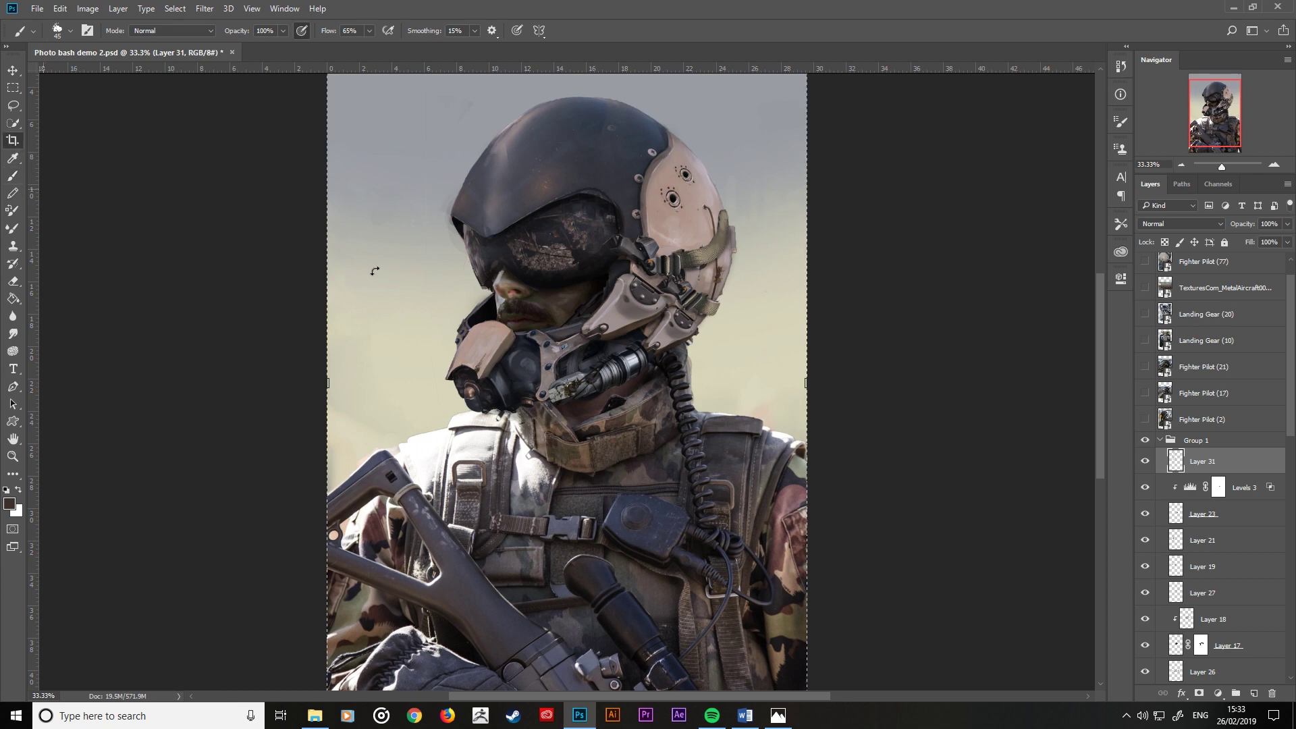
pyautogui.hotkey('ctrl', '-')
pyautogui.hotkey('ctrl', '-')
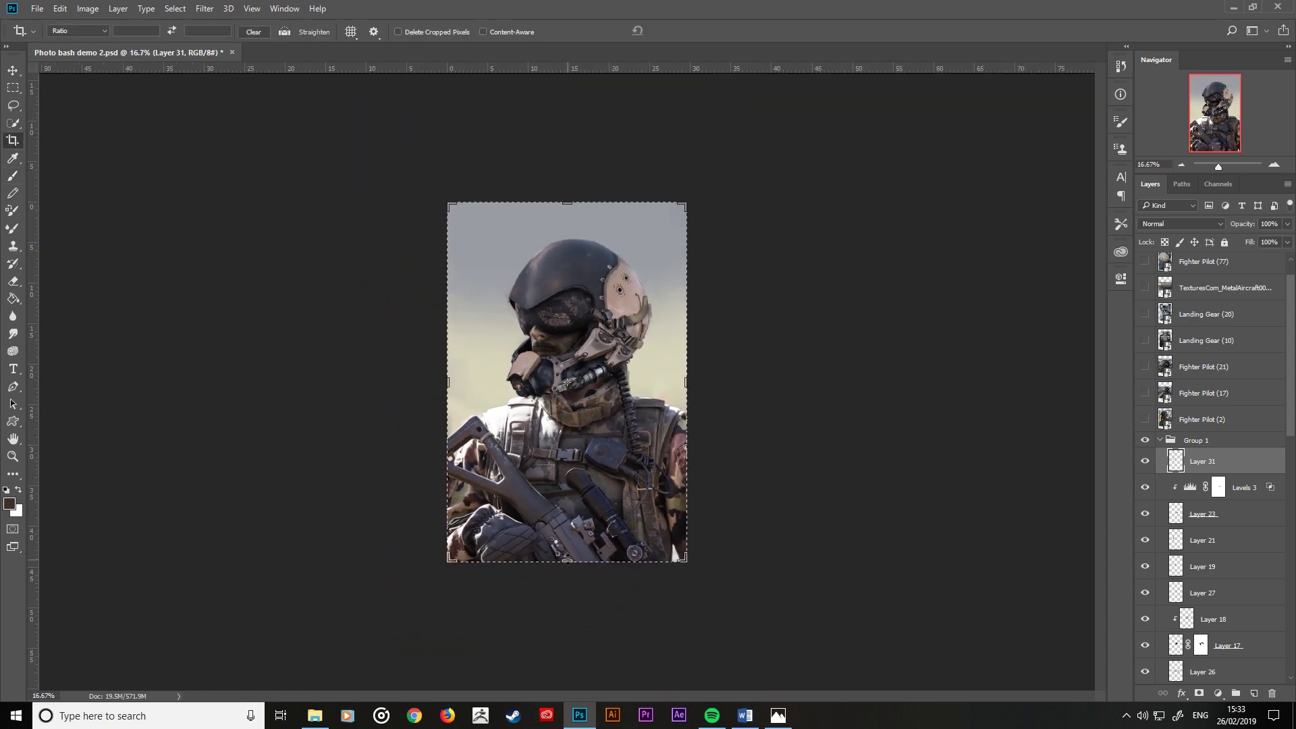
pyautogui.moveTo(566, 560); pyautogui.dragTo(568, 520)
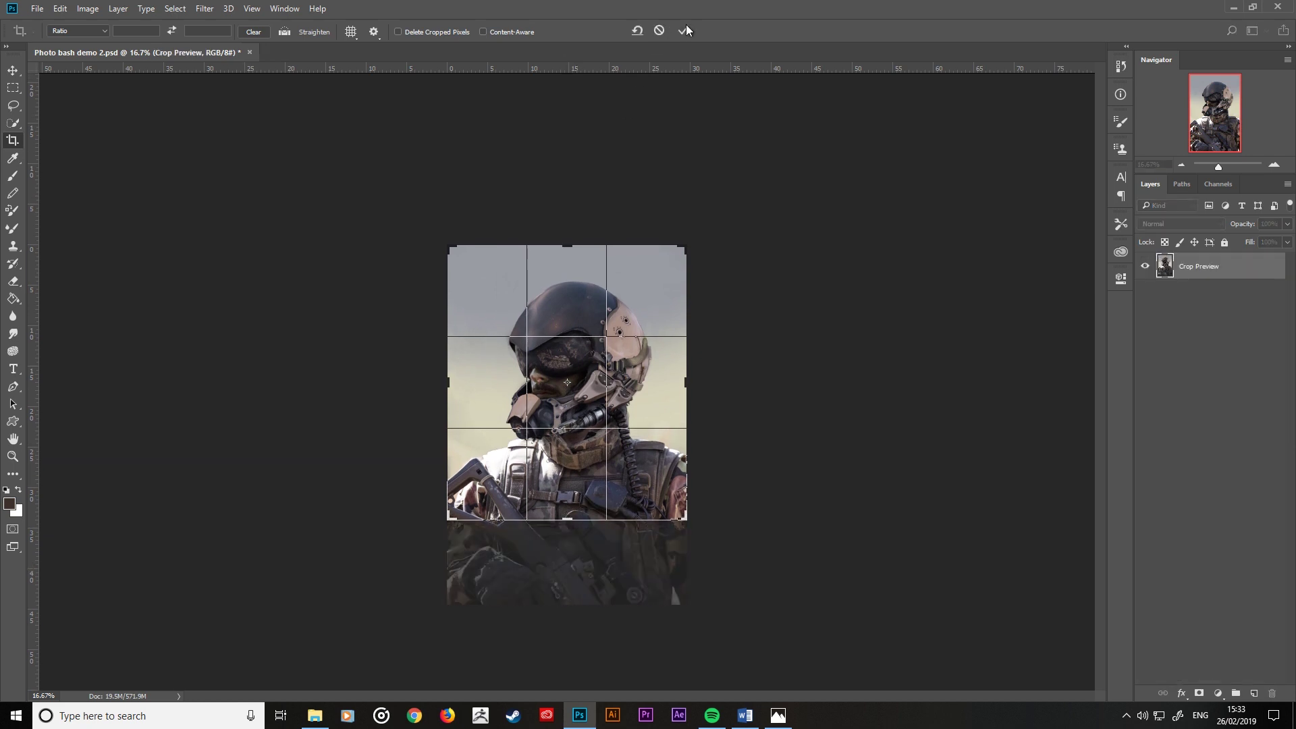
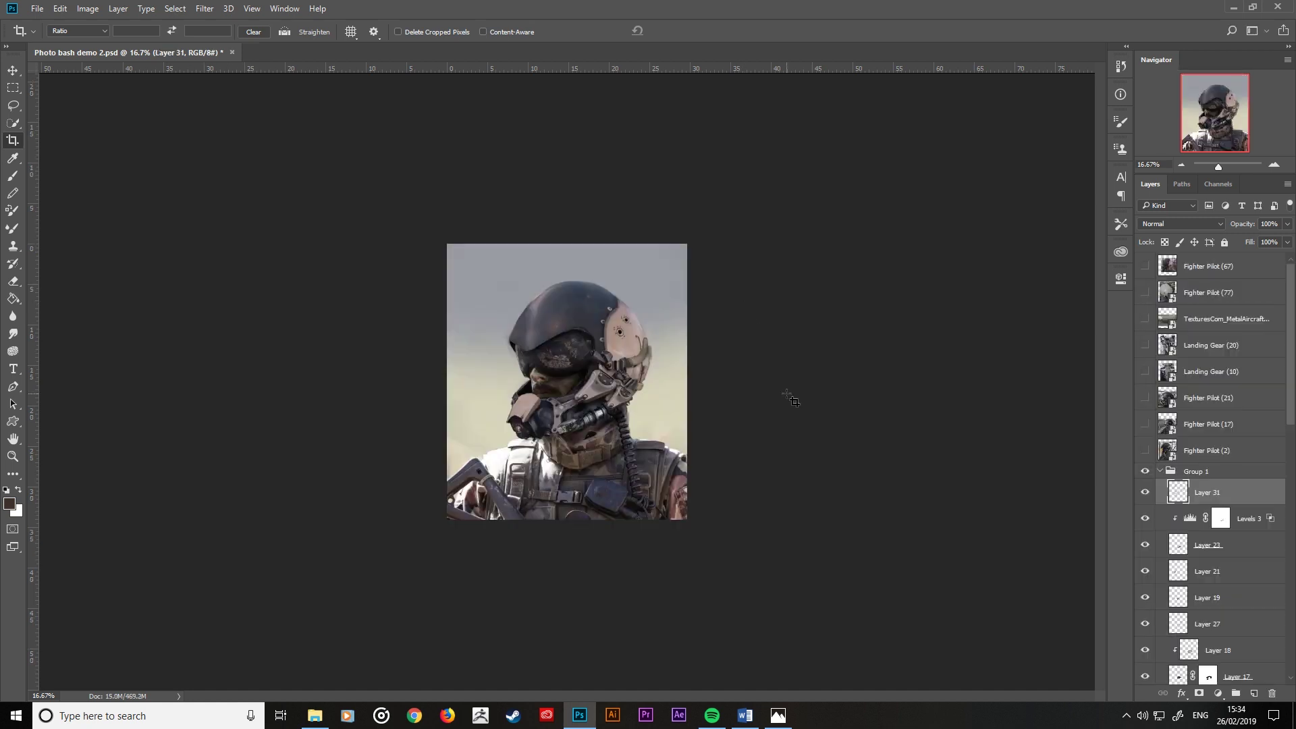
# Step: Zoom in on the pilot's head, compare with Group 1 hidden, then show and select Layer 30
pyautogui.hotkey('ctrl', '+')
pyautogui.hotkey('ctrl', '+')
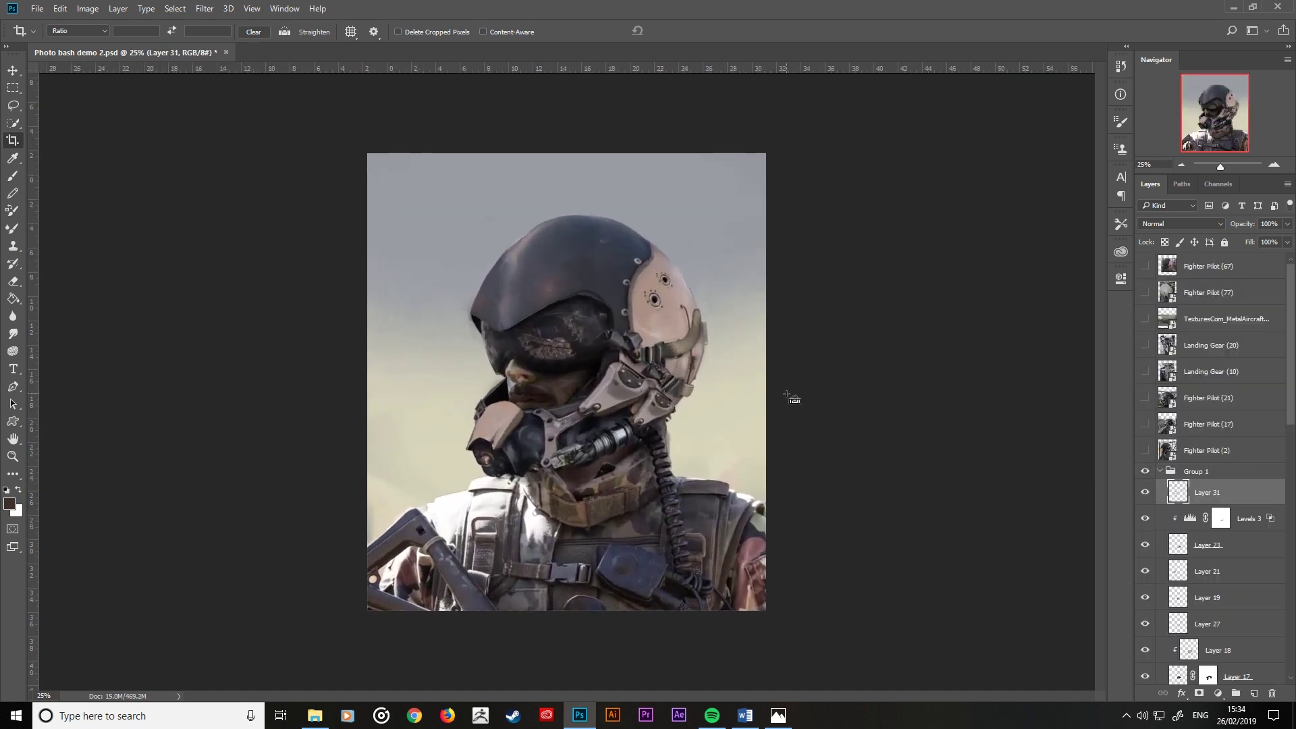
pyautogui.hotkey('ctrl', '+')
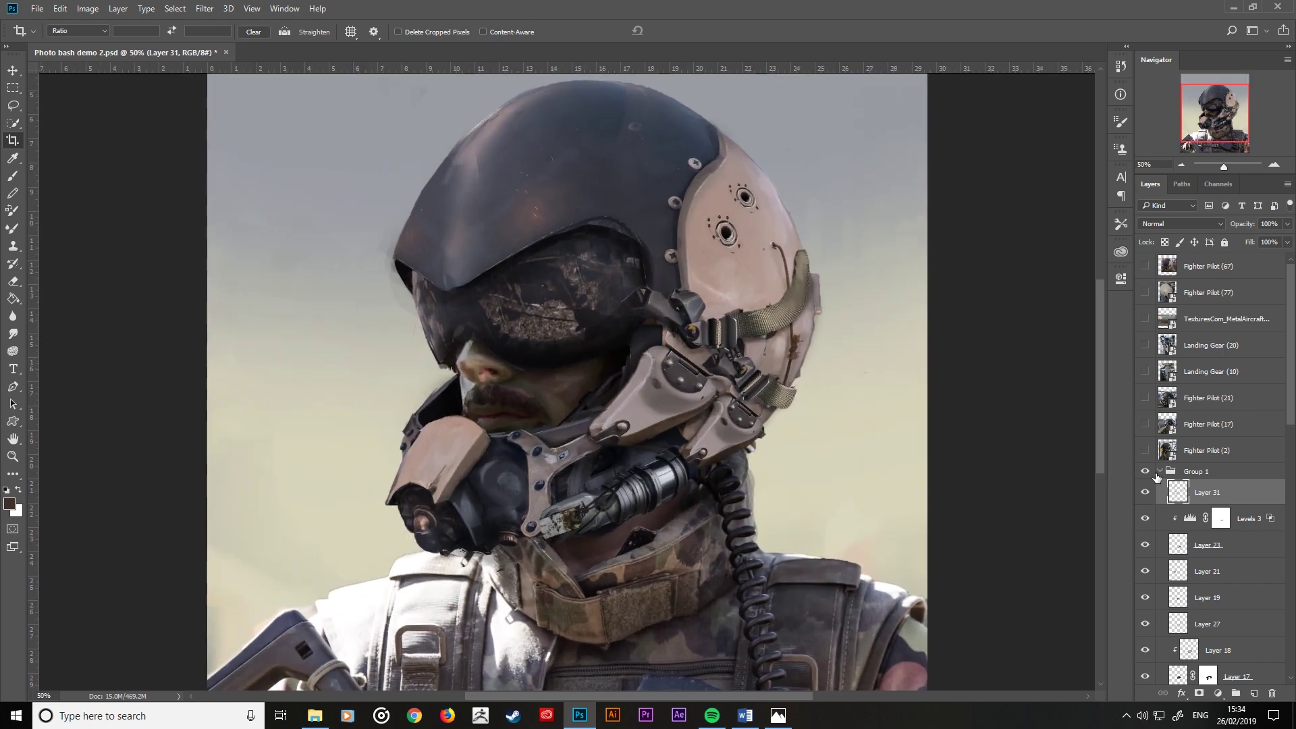
pyautogui.click(1161, 471)
pyautogui.click(1146, 472)
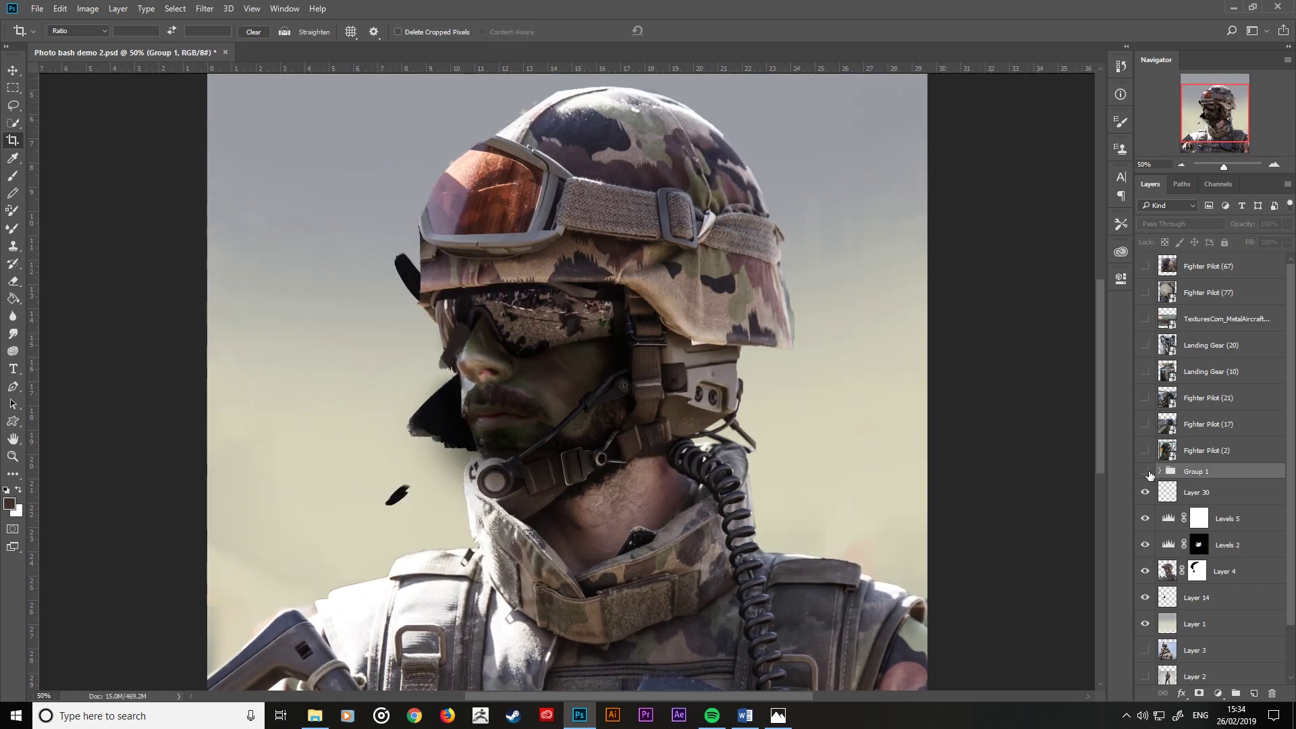
pyautogui.click(1145, 472)
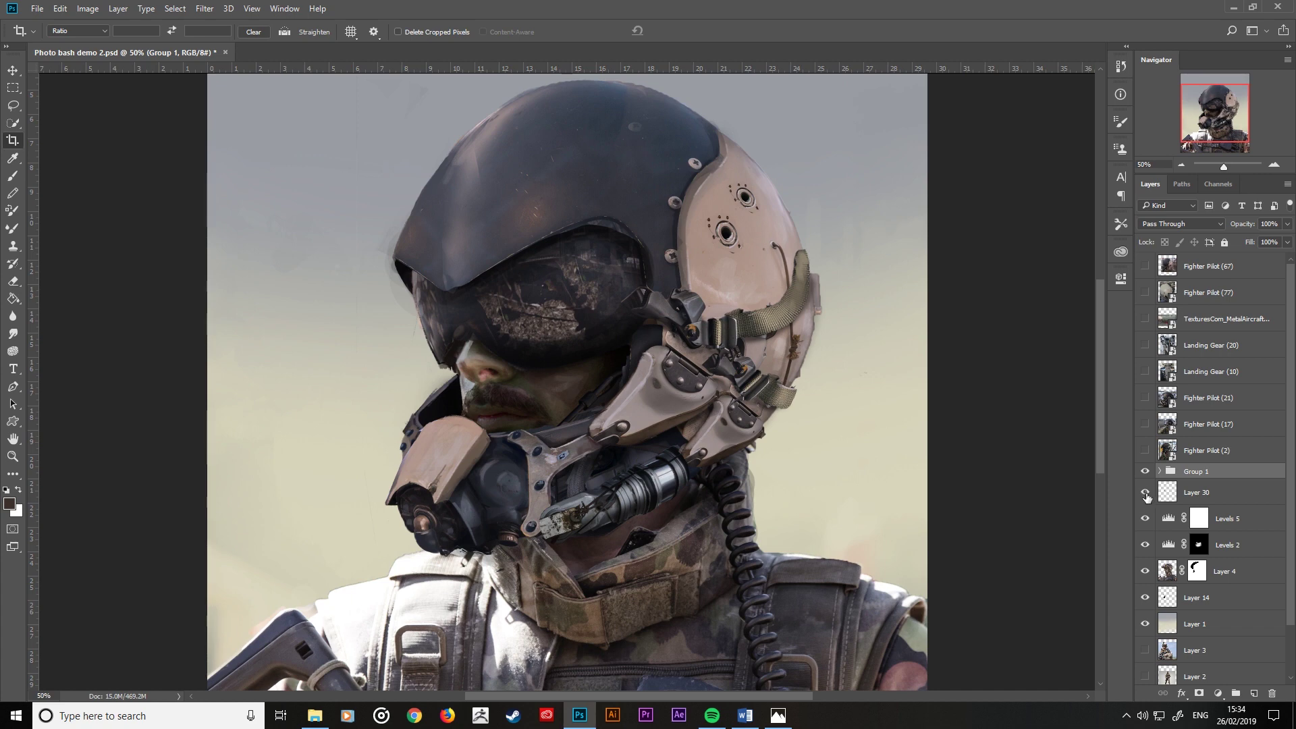
pyautogui.click(1145, 493)
pyautogui.click(1167, 493)
# Step: Erase on the Levels 5 mask to lighten the cheek beside the mustache, eraser size 45
pyautogui.click(15, 287)
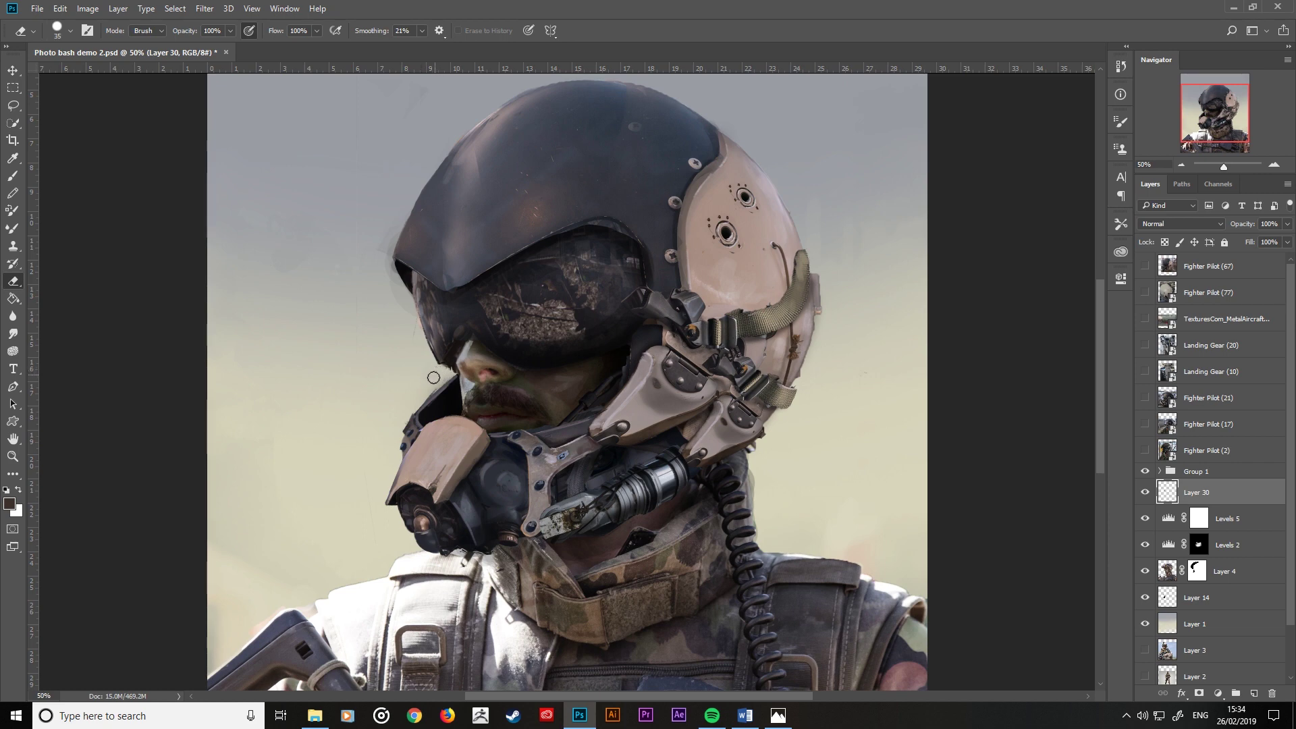
pyautogui.click(1145, 518)
pyautogui.click(1199, 519)
pyautogui.moveTo(553, 401)
pyautogui.mouseDown()
pyautogui.moveTo(587, 373)
pyautogui.moveTo(556, 405)
pyautogui.mouseUp()
pyautogui.press(']')
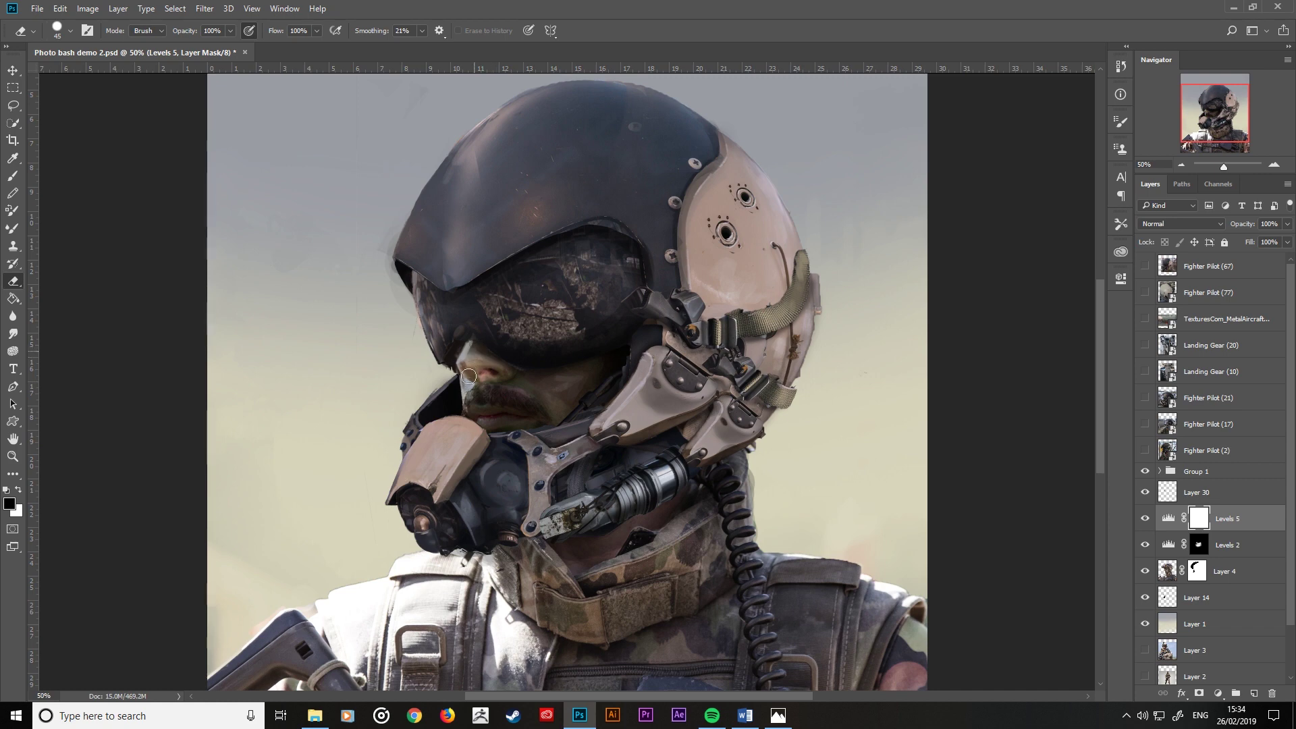
# Step: Add a Levels 6 adjustment clipped to Group 1 with input levels 5, 1.66 and 70
pyautogui.click(1223, 473)
pyautogui.click(1219, 693)
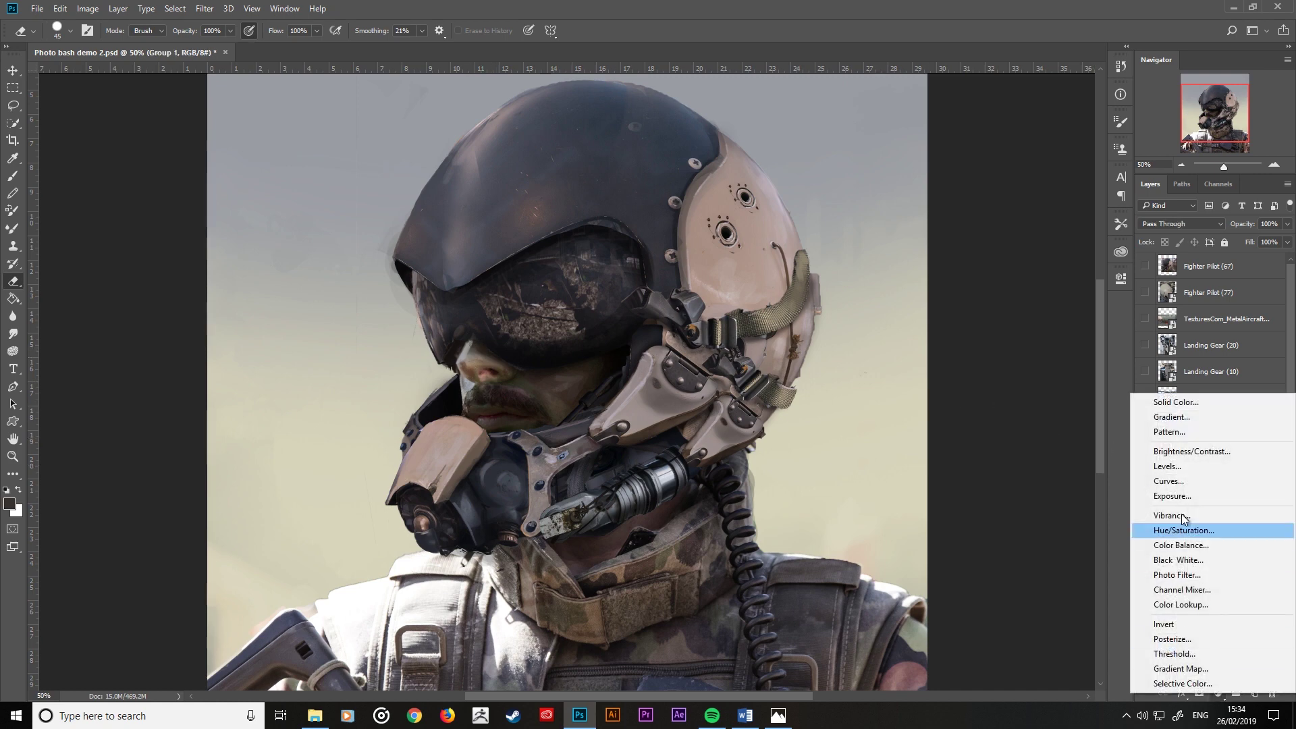
pyautogui.click(1178, 473)
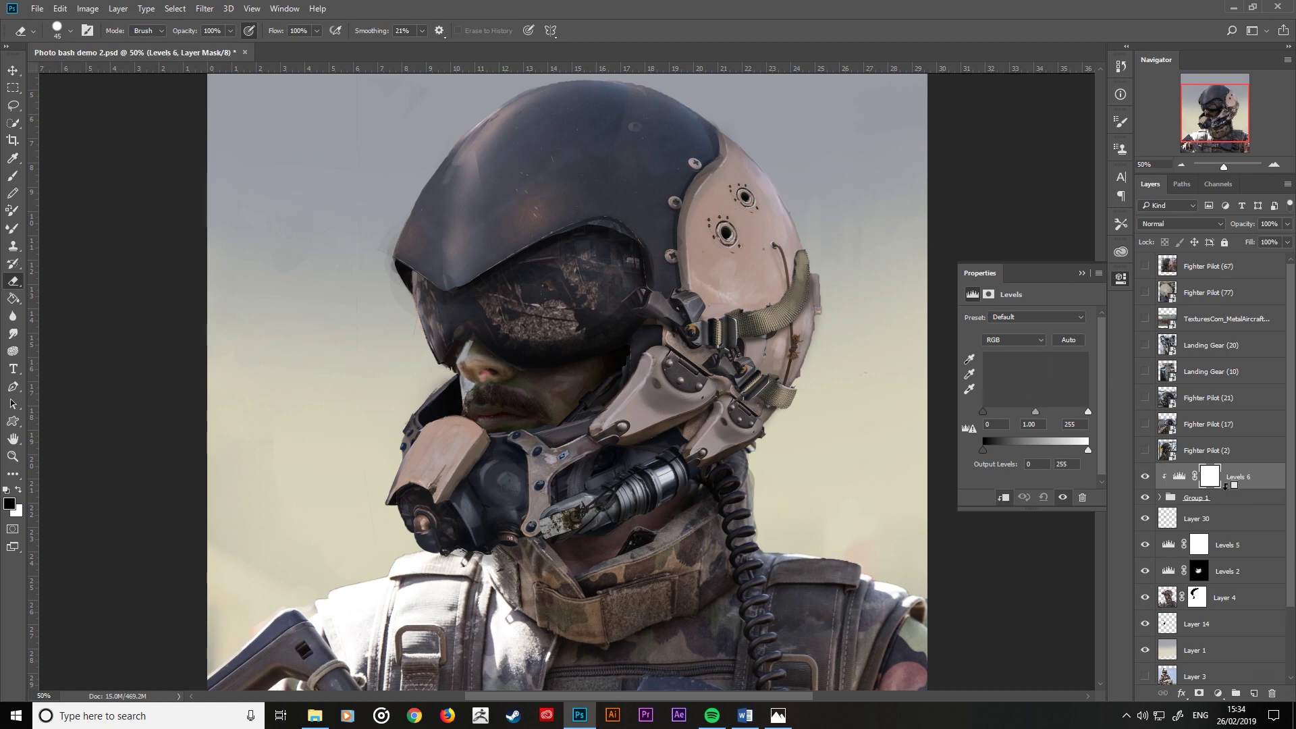
pyautogui.keyDown('alt'); pyautogui.click(1224, 485); pyautogui.keyUp('alt')
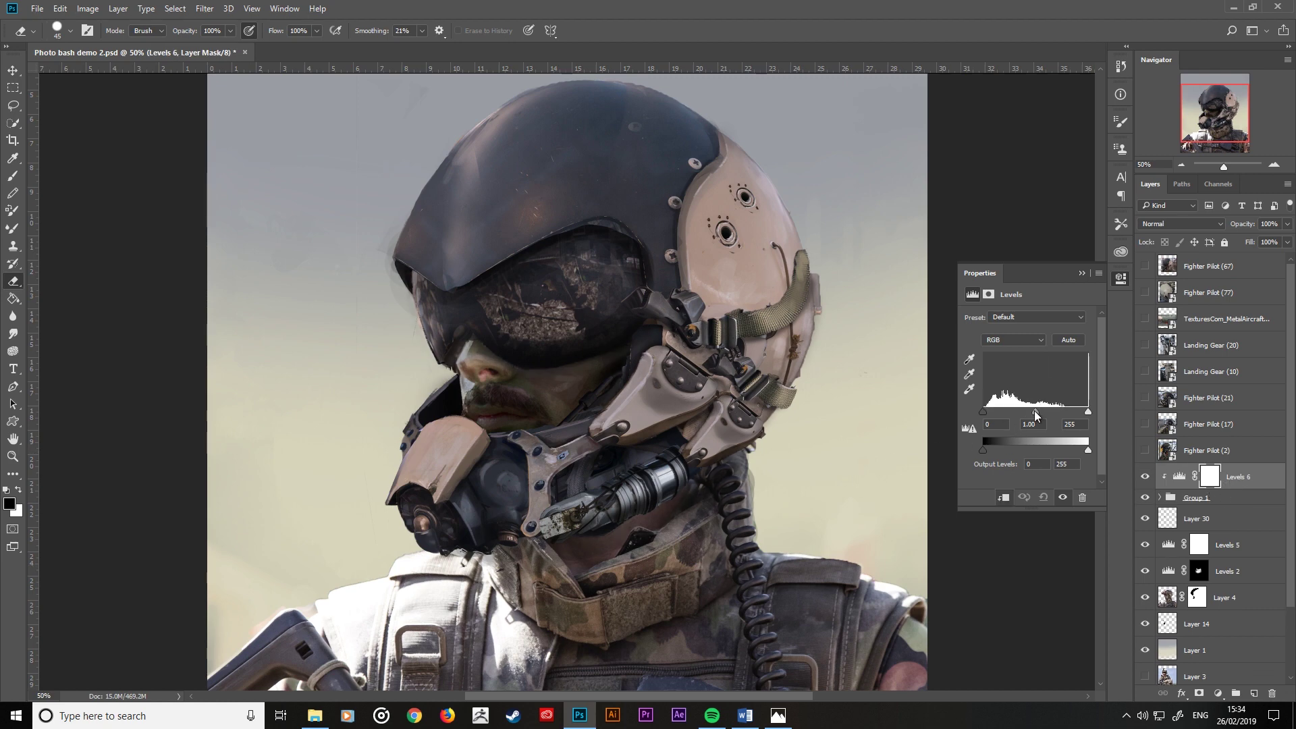
pyautogui.moveTo(1036, 412); pyautogui.dragTo(1015, 420)
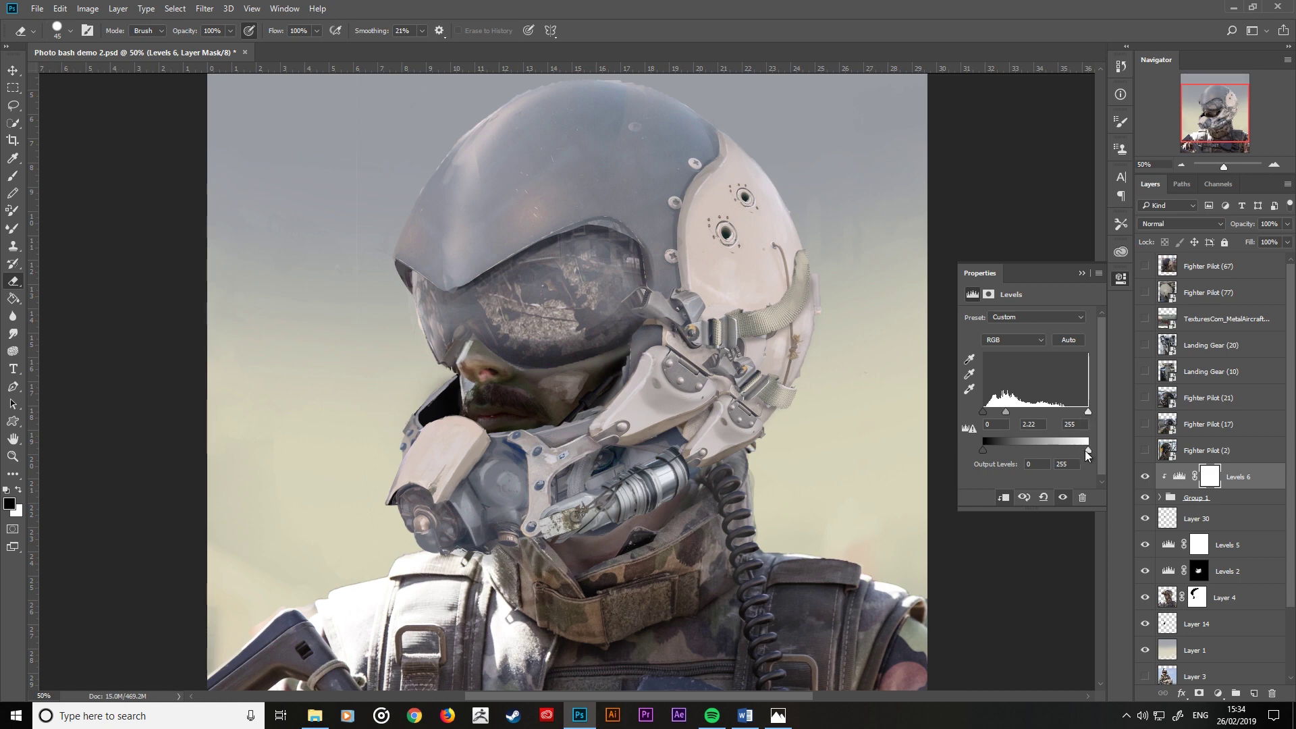
pyautogui.moveTo(1087, 449)
pyautogui.mouseDown()
pyautogui.moveTo(1040, 420)
pyautogui.moveTo(1008, 447)
pyautogui.moveTo(979, 451)
pyautogui.moveTo(998, 416)
pyautogui.moveTo(984, 420)
pyautogui.mouseUp()
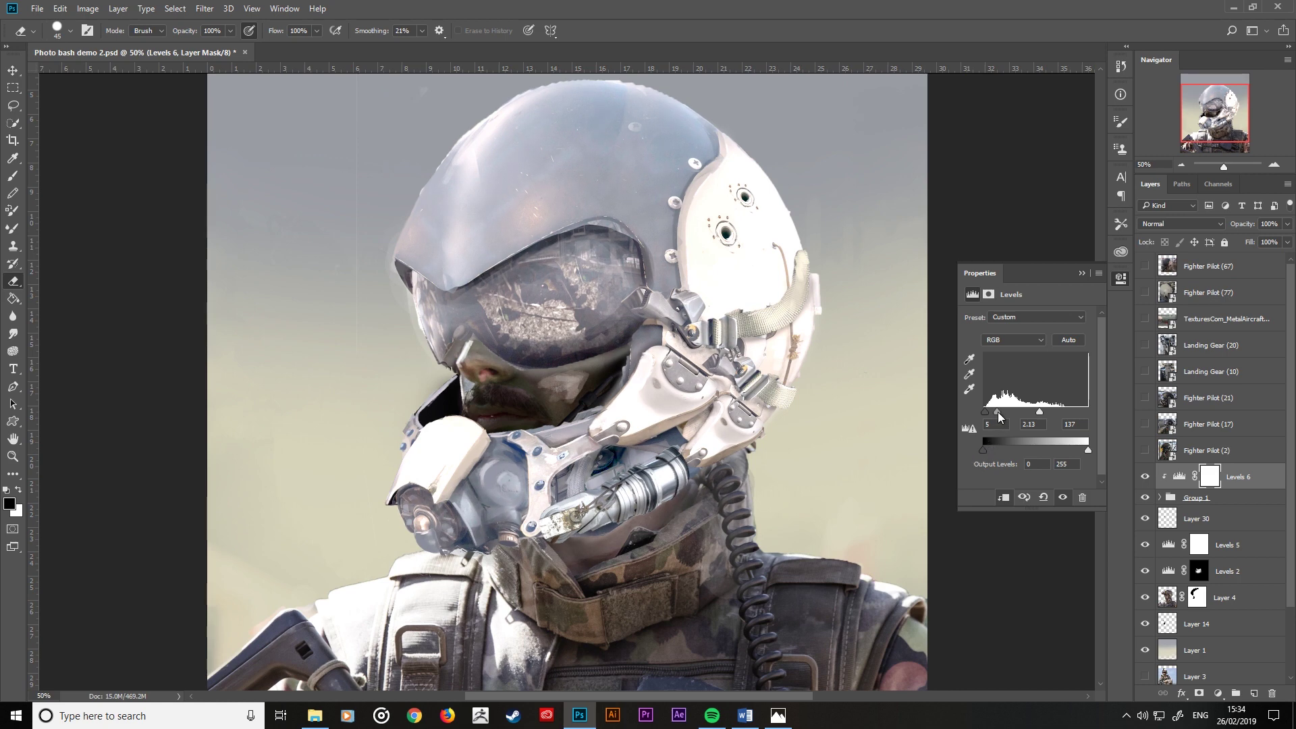
pyautogui.moveTo(999, 416); pyautogui.dragTo(1013, 416)
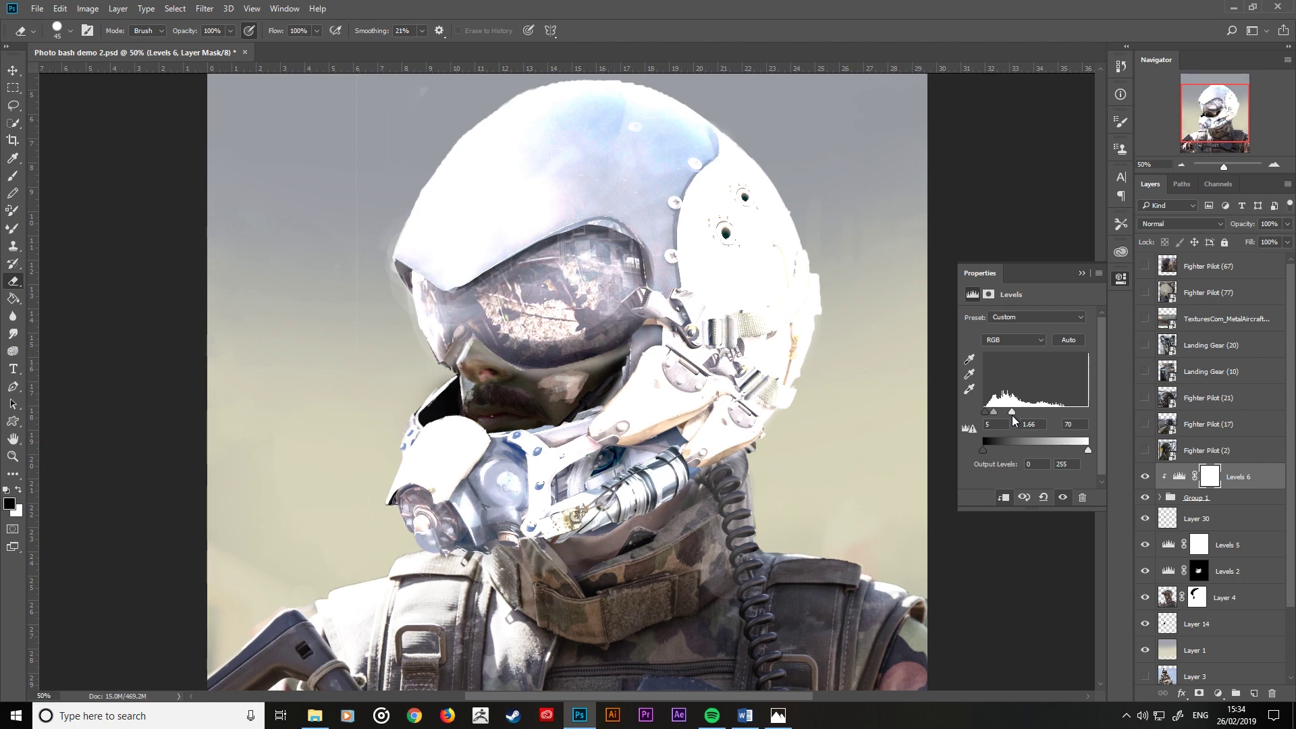
# Step: Sample the helmet's white as foreground colour, collapse the Levels properties and zoom out
pyautogui.click(13, 157)
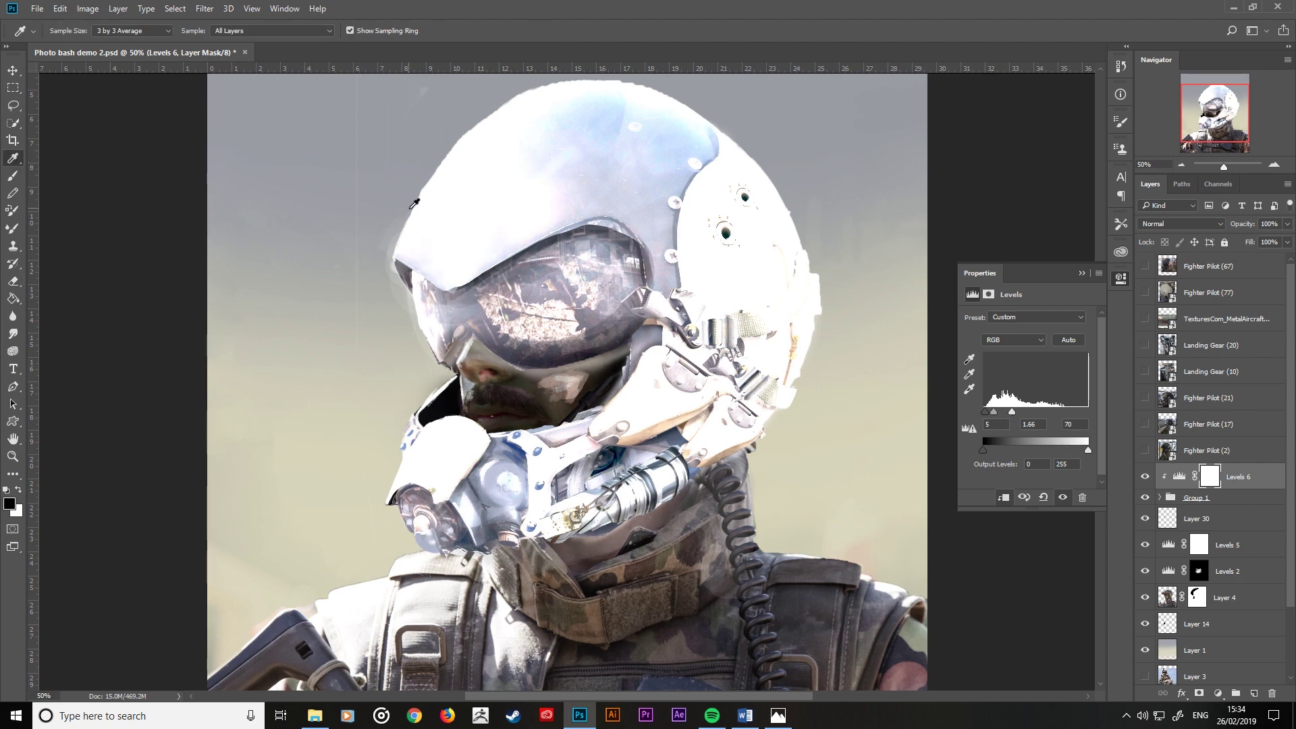
pyautogui.click(427, 212)
pyautogui.click(10, 503)
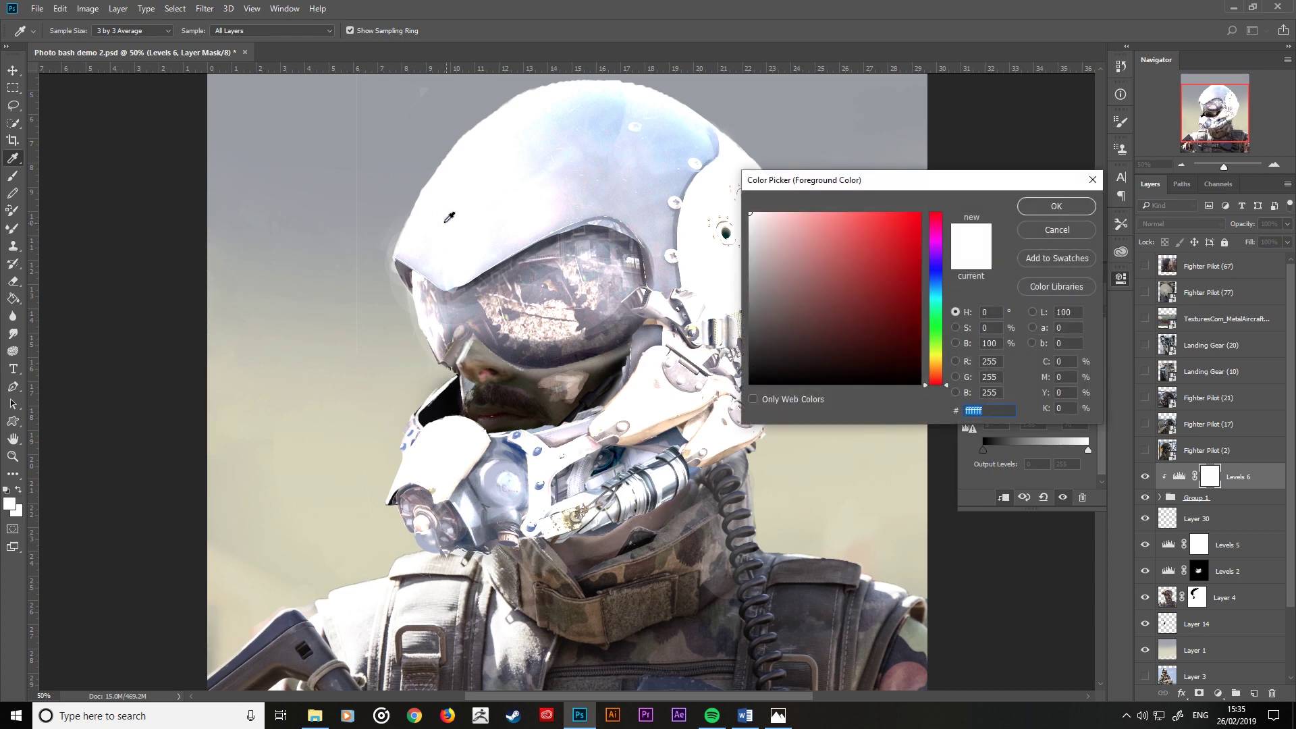
pyautogui.click(1039, 228)
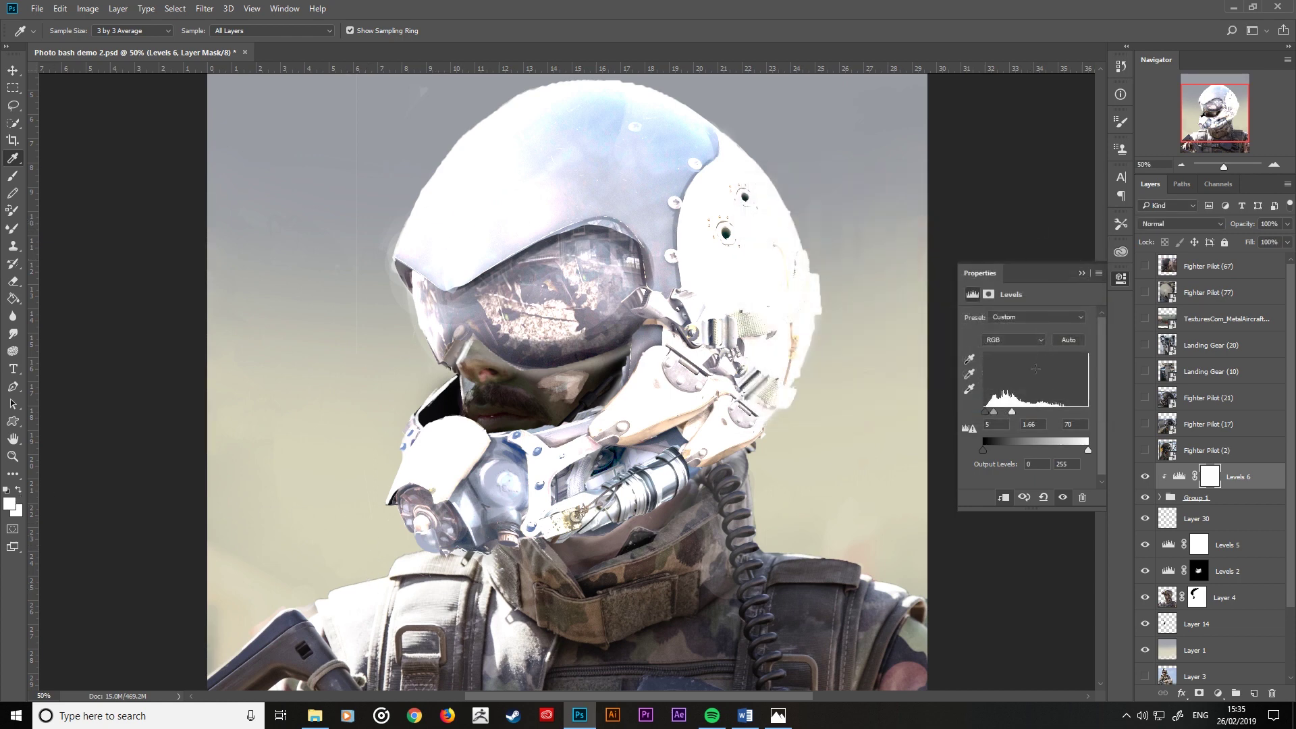
pyautogui.click(1081, 273)
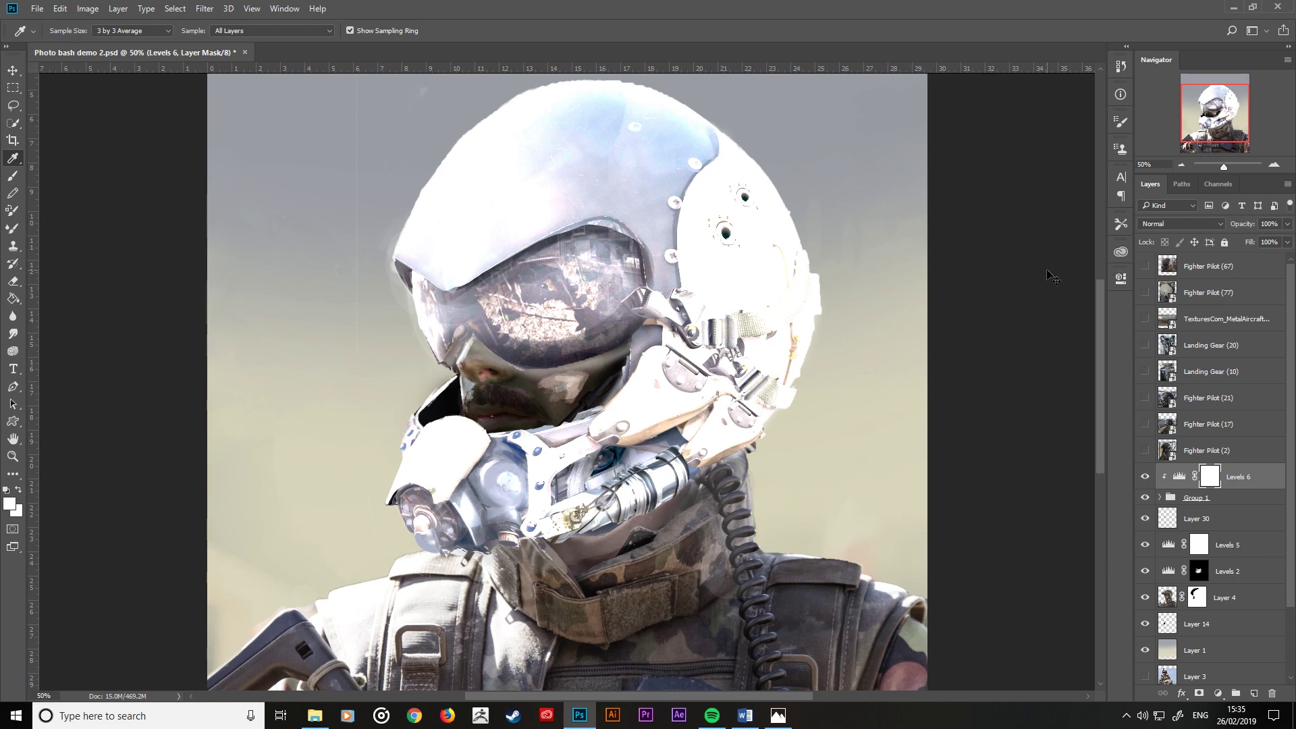
pyautogui.hotkey('ctrl', '-')
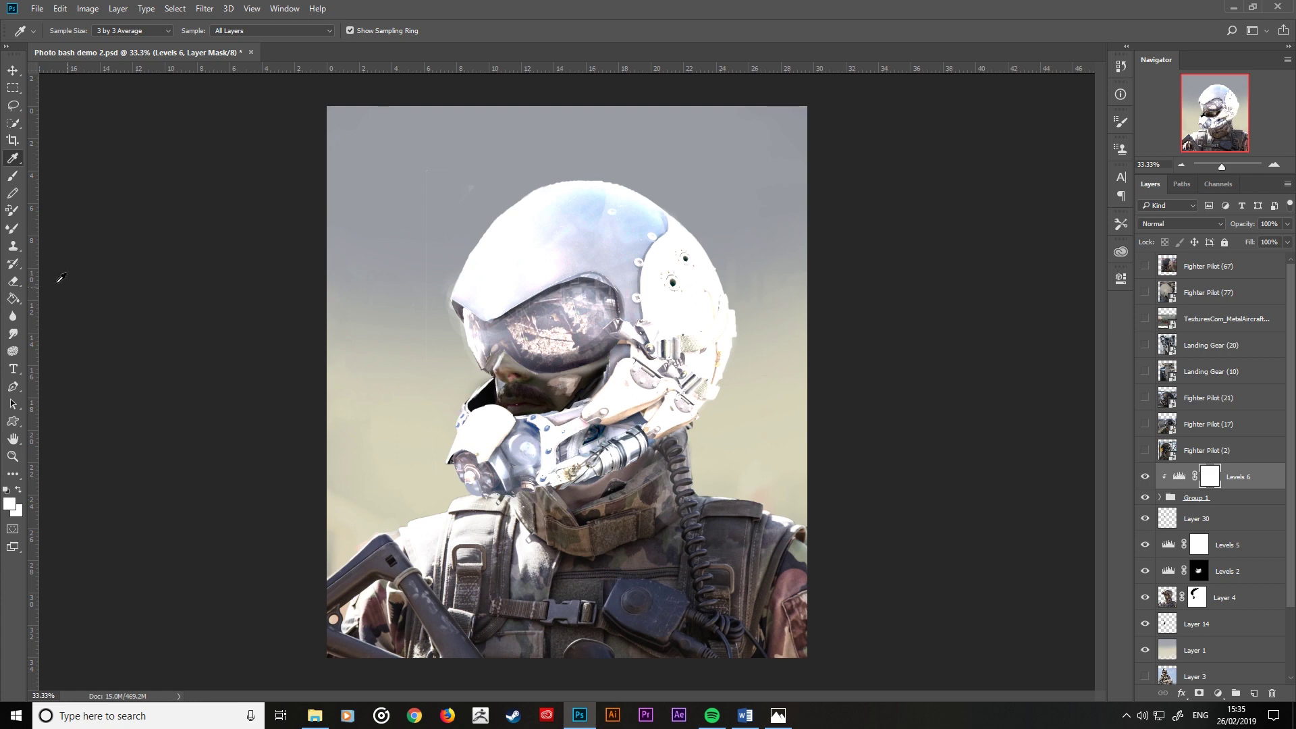
# Step: Fill the Levels 6 mask with black 000000 and add a layer mask to Group 1
pyautogui.click(13, 281)
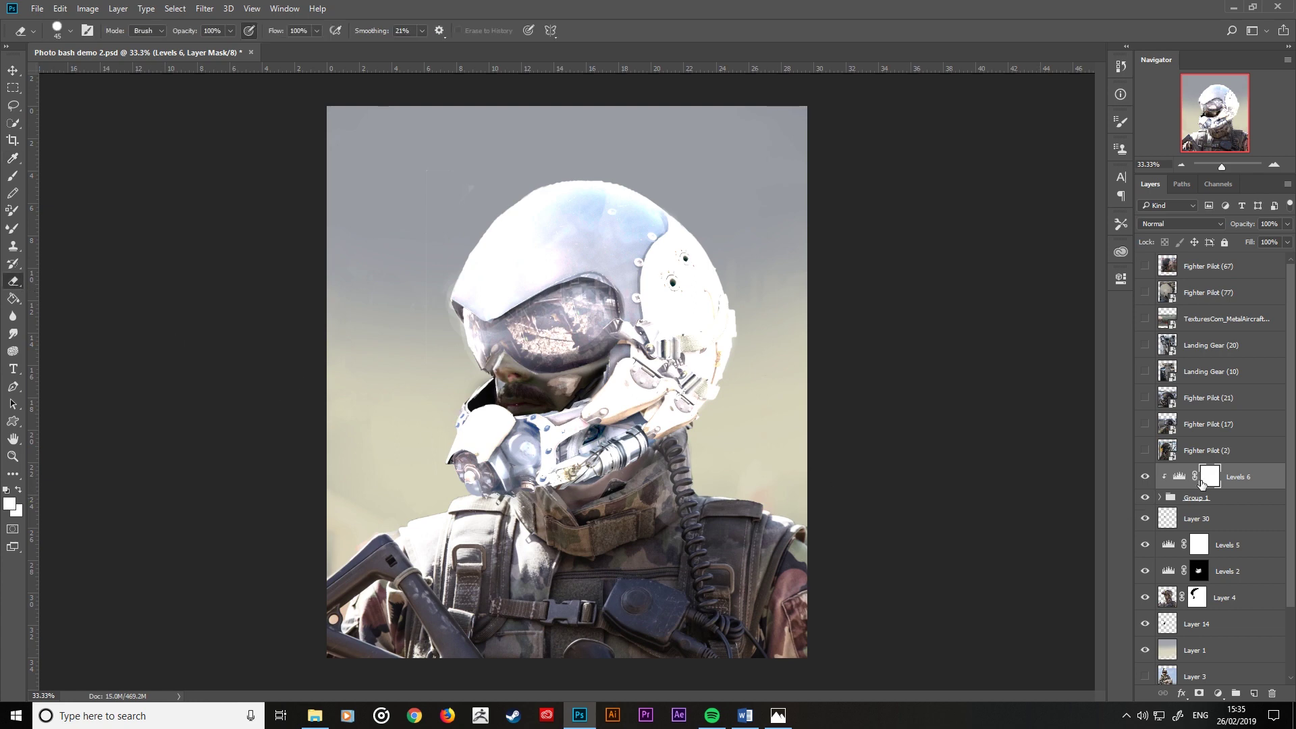
pyautogui.click(13, 298)
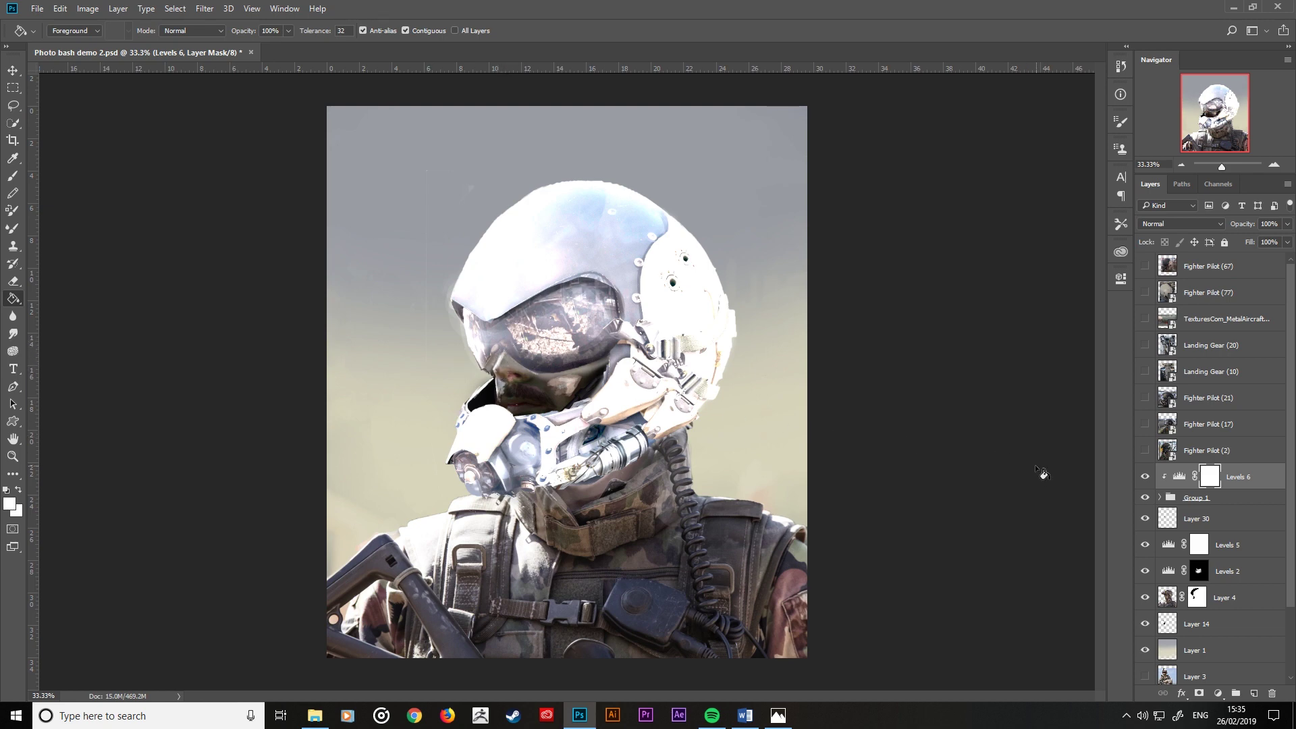
pyautogui.click(10, 503)
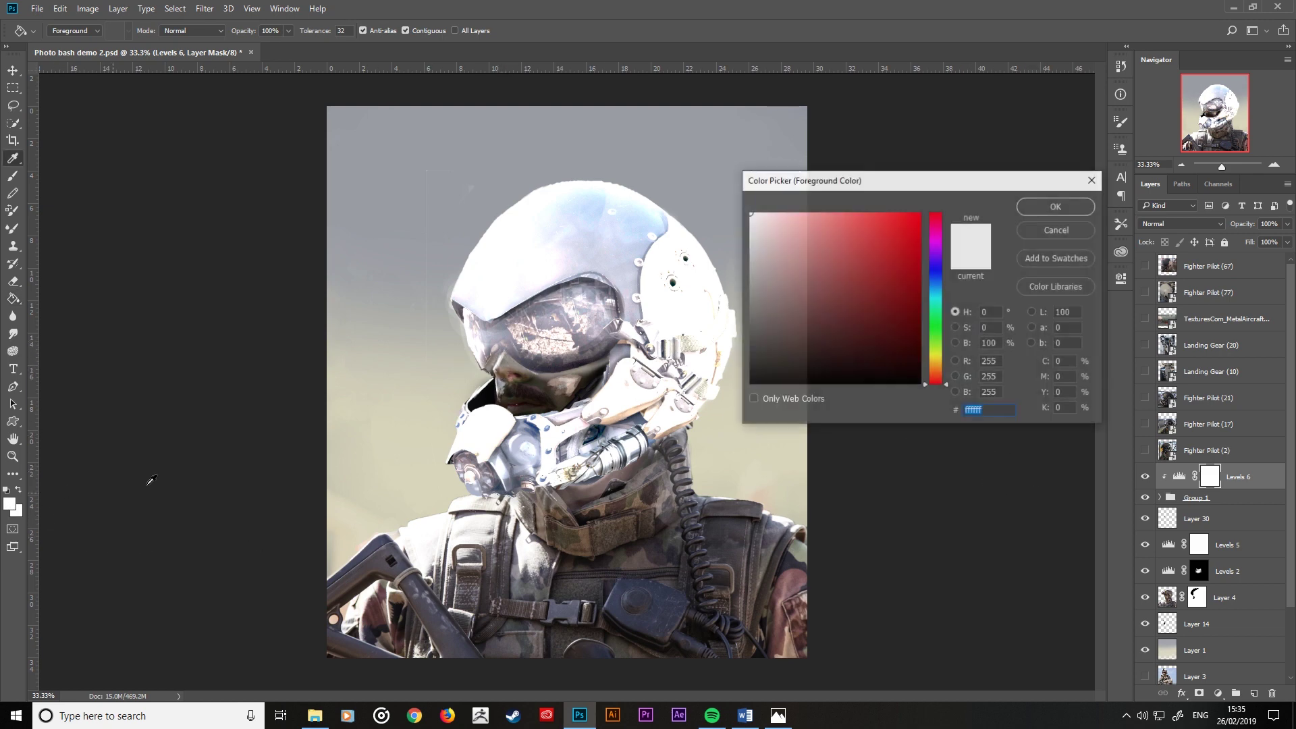
pyautogui.write('000000')
pyautogui.click(1056, 206)
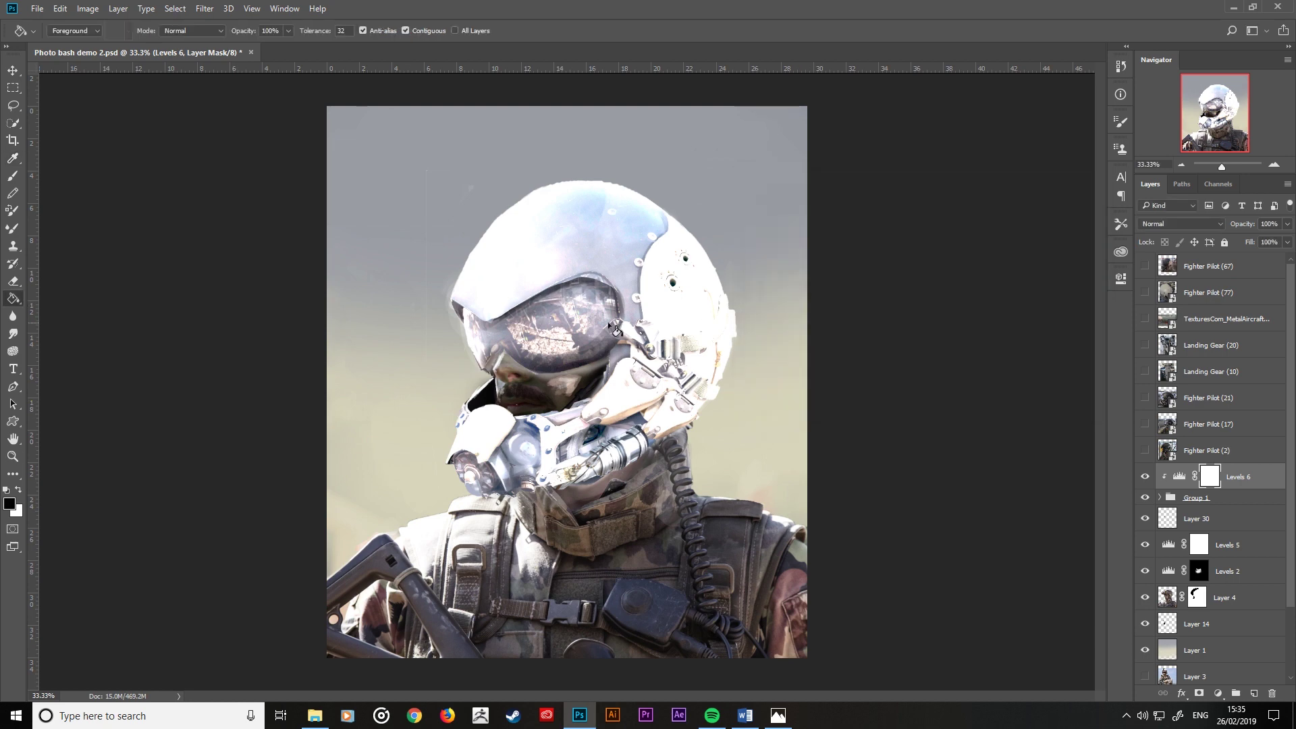
pyautogui.click(617, 334)
pyautogui.click(1182, 507)
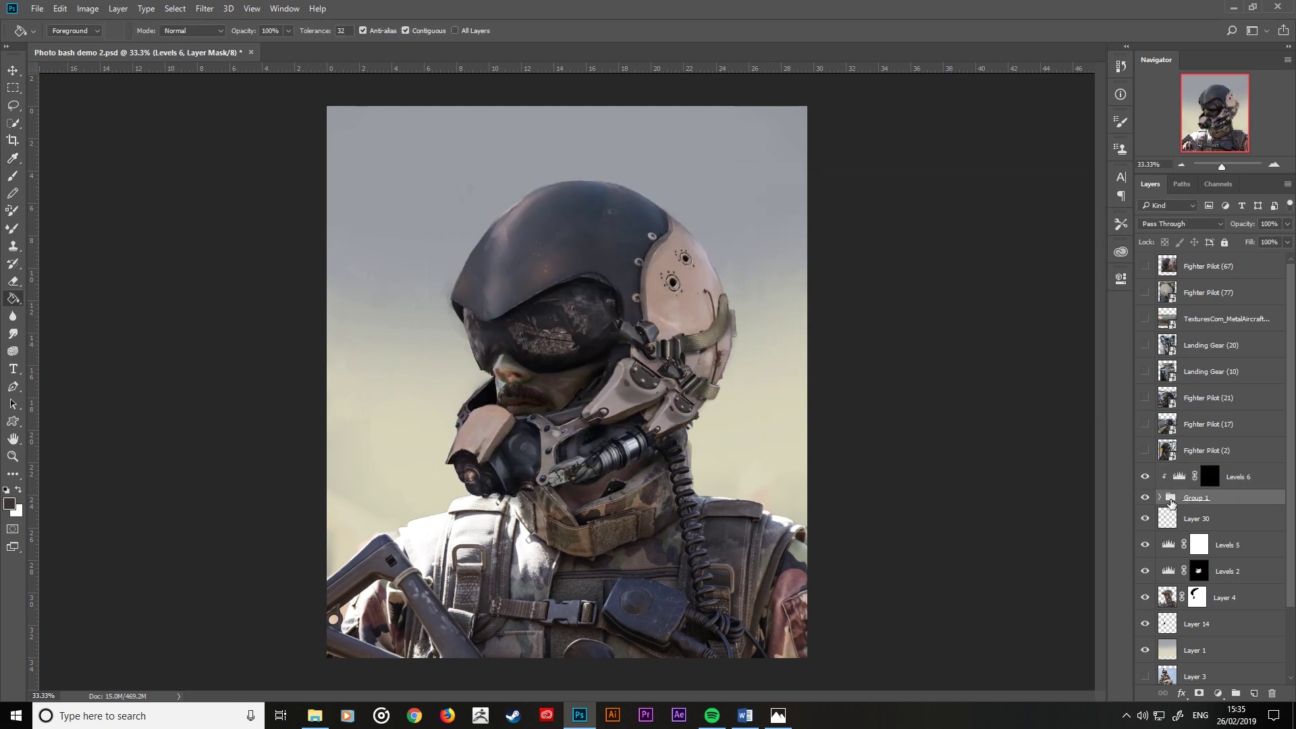
pyautogui.click(1199, 693)
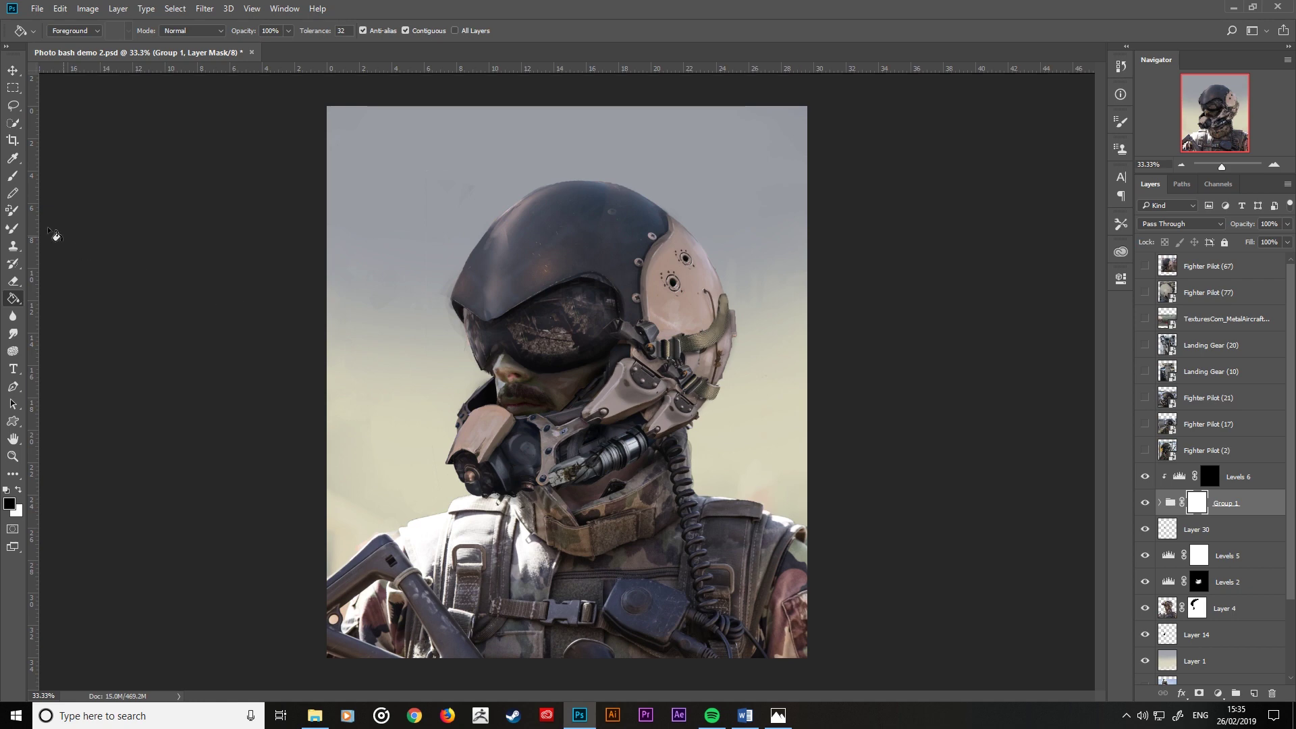
# Step: Paint white with a 70 px Soft Round brush on the Levels 6 mask over the upper helmet
pyautogui.click(13, 176)
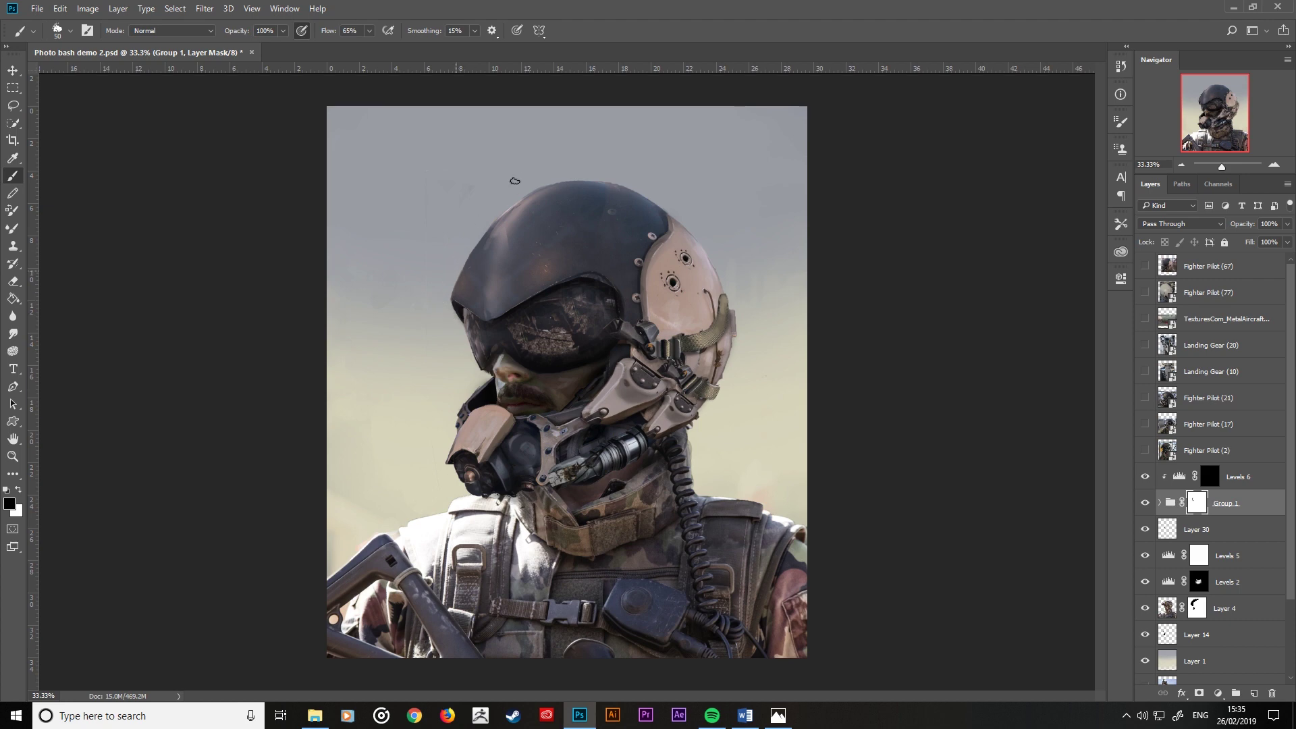
pyautogui.press(']')
pyautogui.press(']')
pyautogui.click(1210, 482)
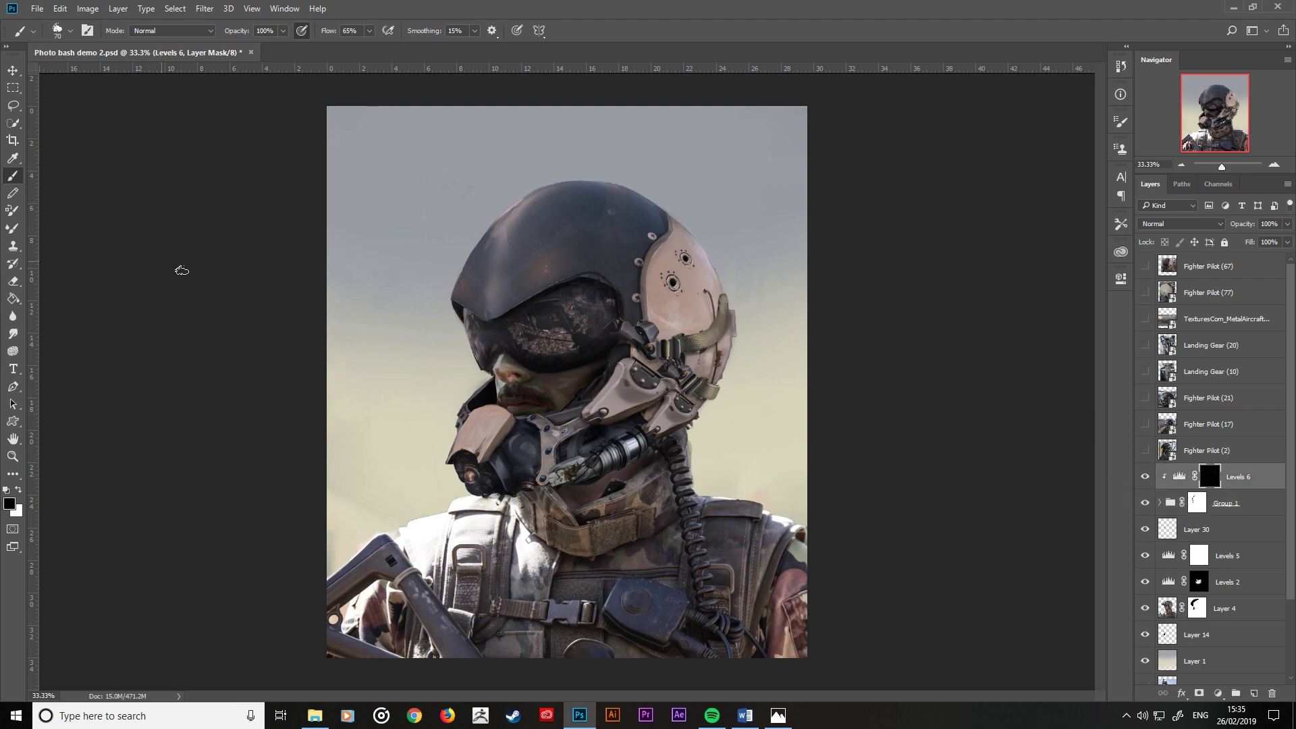
pyautogui.rightClick(361, 299)
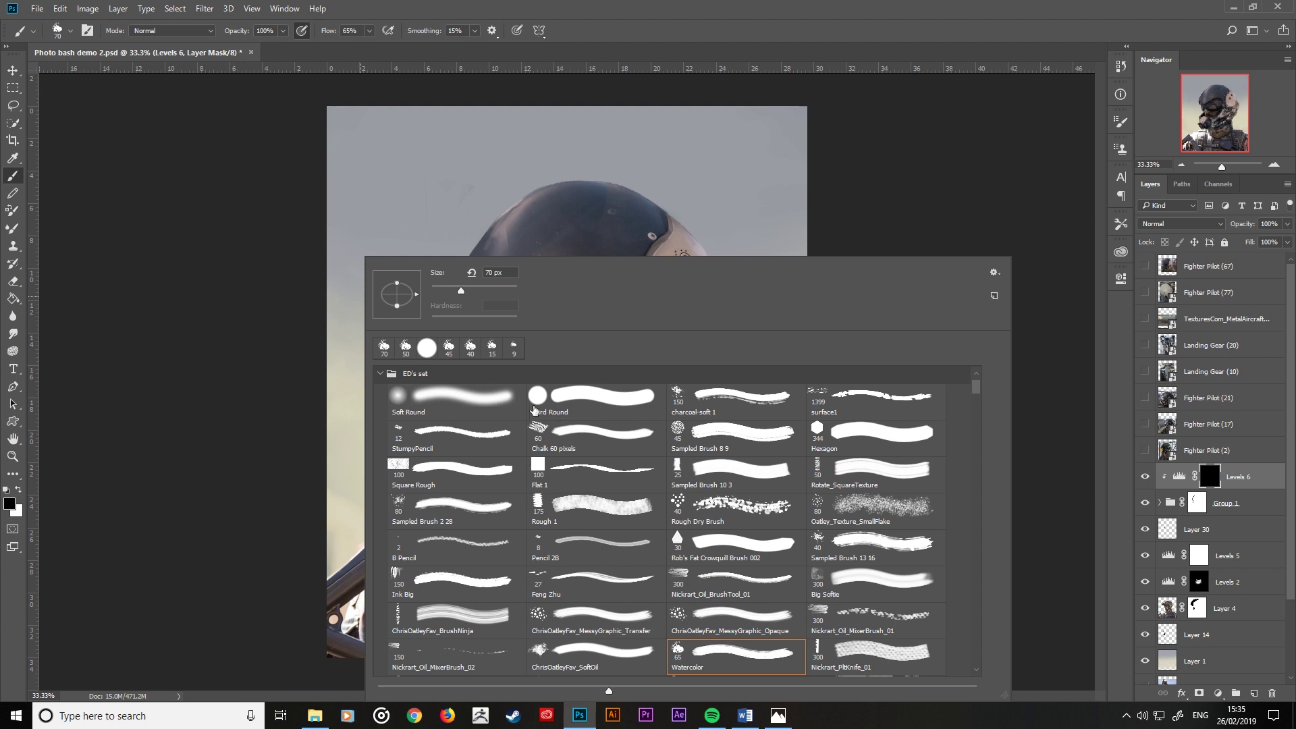
pyautogui.doubleClick(499, 404)
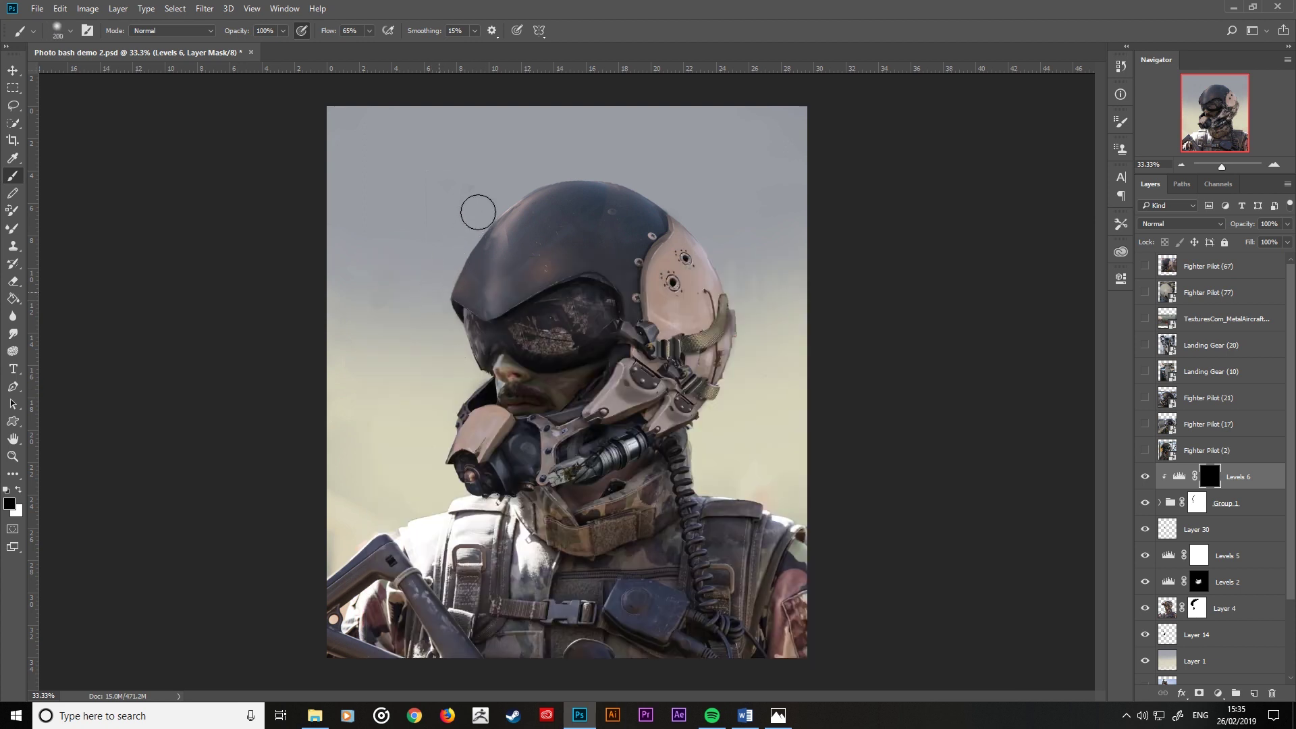
pyautogui.press('x')
pyautogui.moveTo(437, 288)
pyautogui.mouseDown()
pyautogui.moveTo(445, 254)
pyautogui.moveTo(524, 165)
pyautogui.moveTo(414, 318)
pyautogui.moveTo(443, 255)
pyautogui.mouseUp()
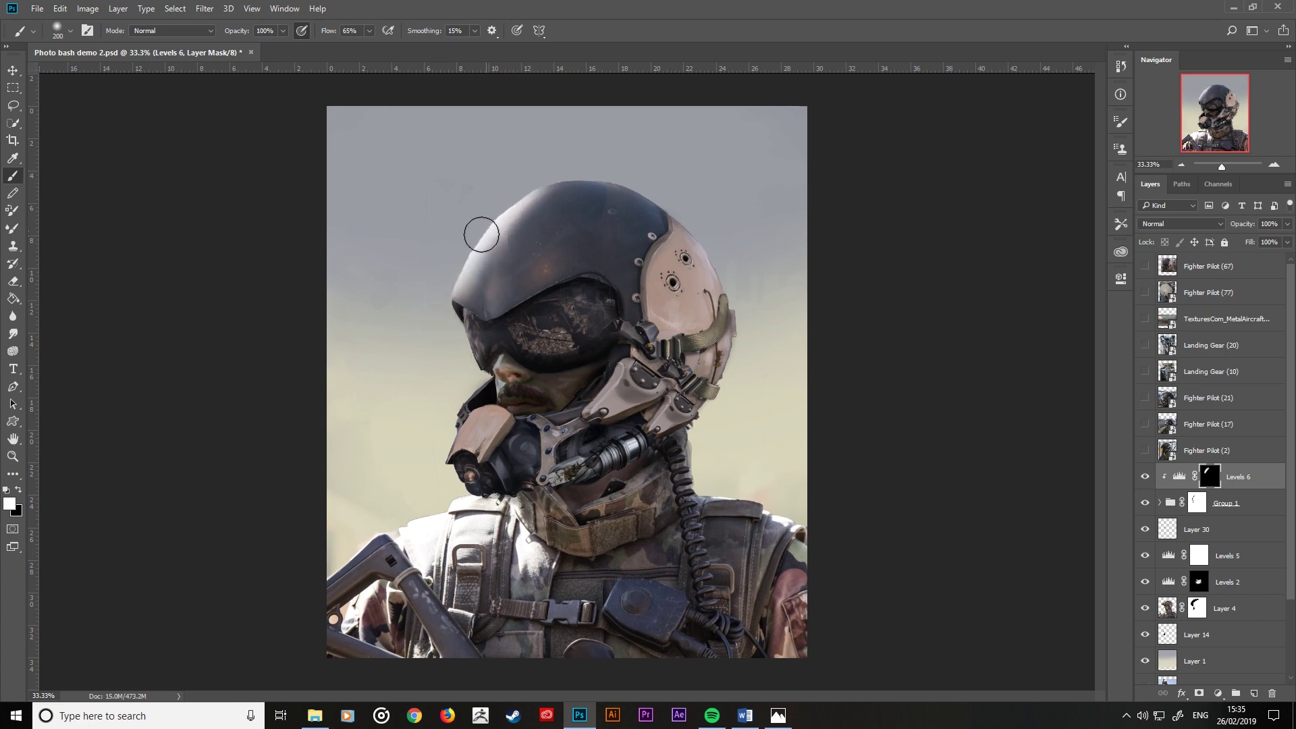
pyautogui.moveTo(479, 232)
pyautogui.mouseDown()
pyautogui.moveTo(573, 162)
pyautogui.moveTo(492, 211)
pyautogui.mouseUp()
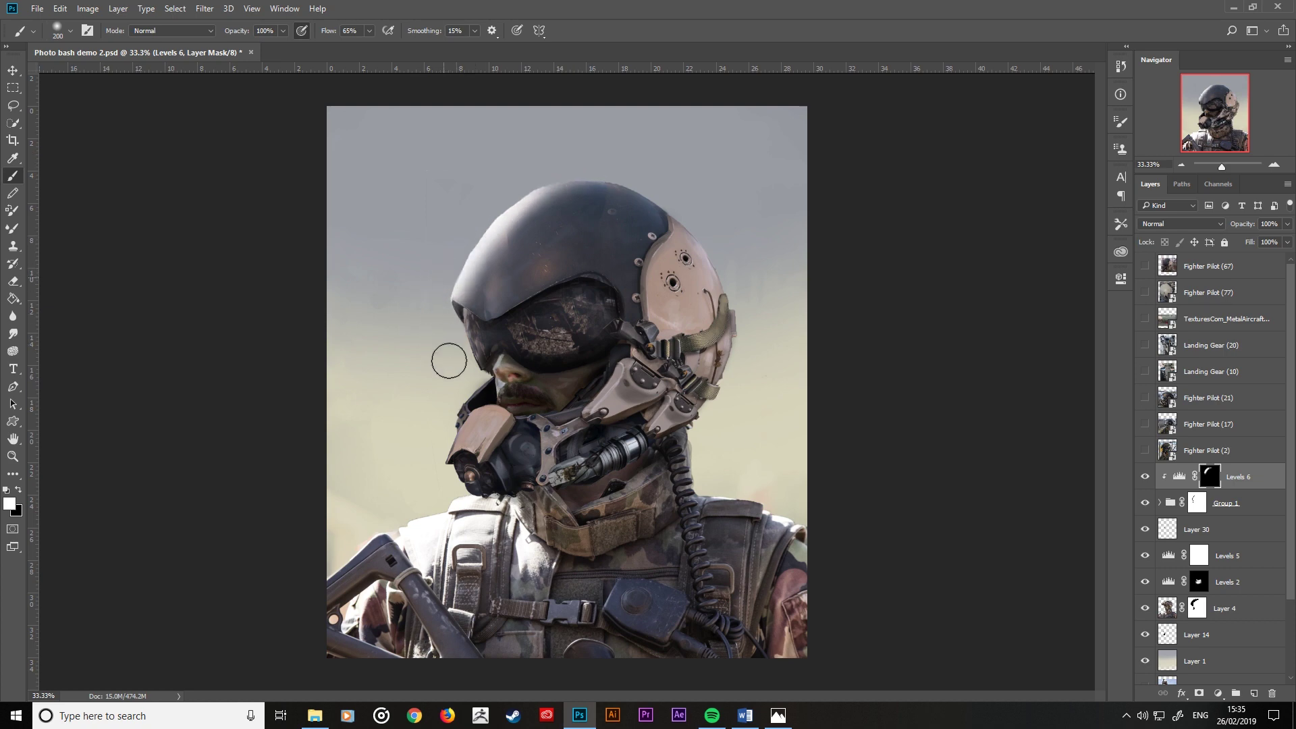
# Step: Brighten the visor's left edge down to the cheek and the dark area beside the cheek
pyautogui.press('[')
pyautogui.press('[')
pyautogui.press('[')
pyautogui.press(']')
pyautogui.press(']')
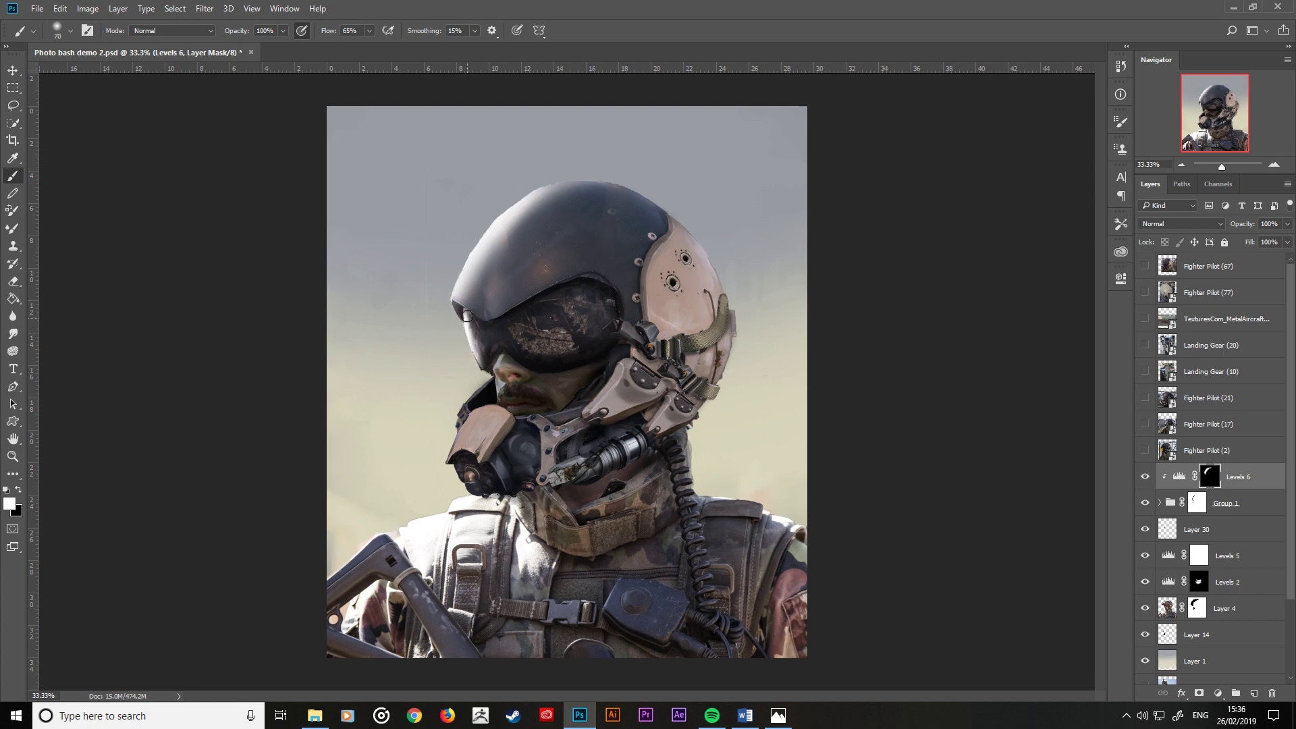
pyautogui.press('[')
pyautogui.press('[')
pyautogui.press(']')
pyautogui.moveTo(468, 322)
pyautogui.mouseDown()
pyautogui.moveTo(481, 378)
pyautogui.moveTo(448, 451)
pyautogui.mouseUp()
pyautogui.press(']')
pyautogui.moveTo(475, 409); pyautogui.dragTo(454, 457)
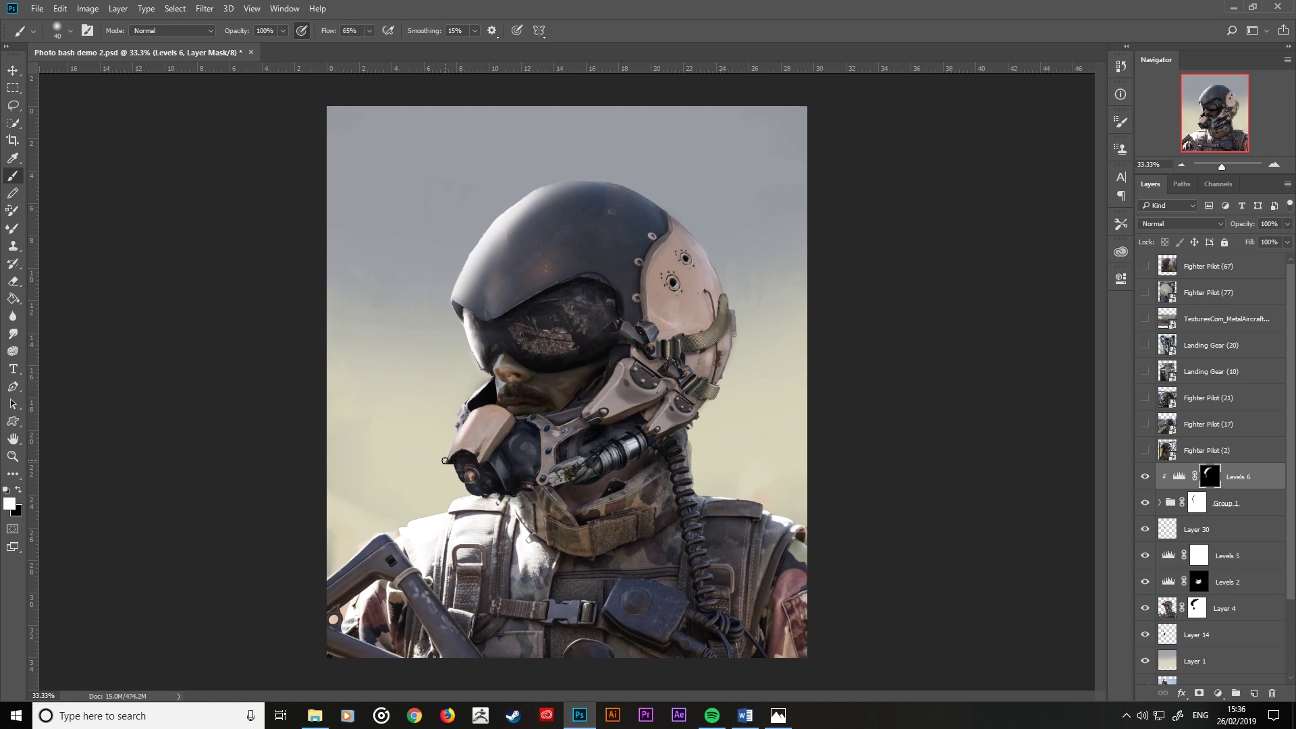
pyautogui.moveTo(478, 411); pyautogui.dragTo(441, 490)
# Step: Brighten the helmet's upper-left edge and upper part with a larger brush
pyautogui.press(']')
pyautogui.press(']')
pyautogui.press(']')
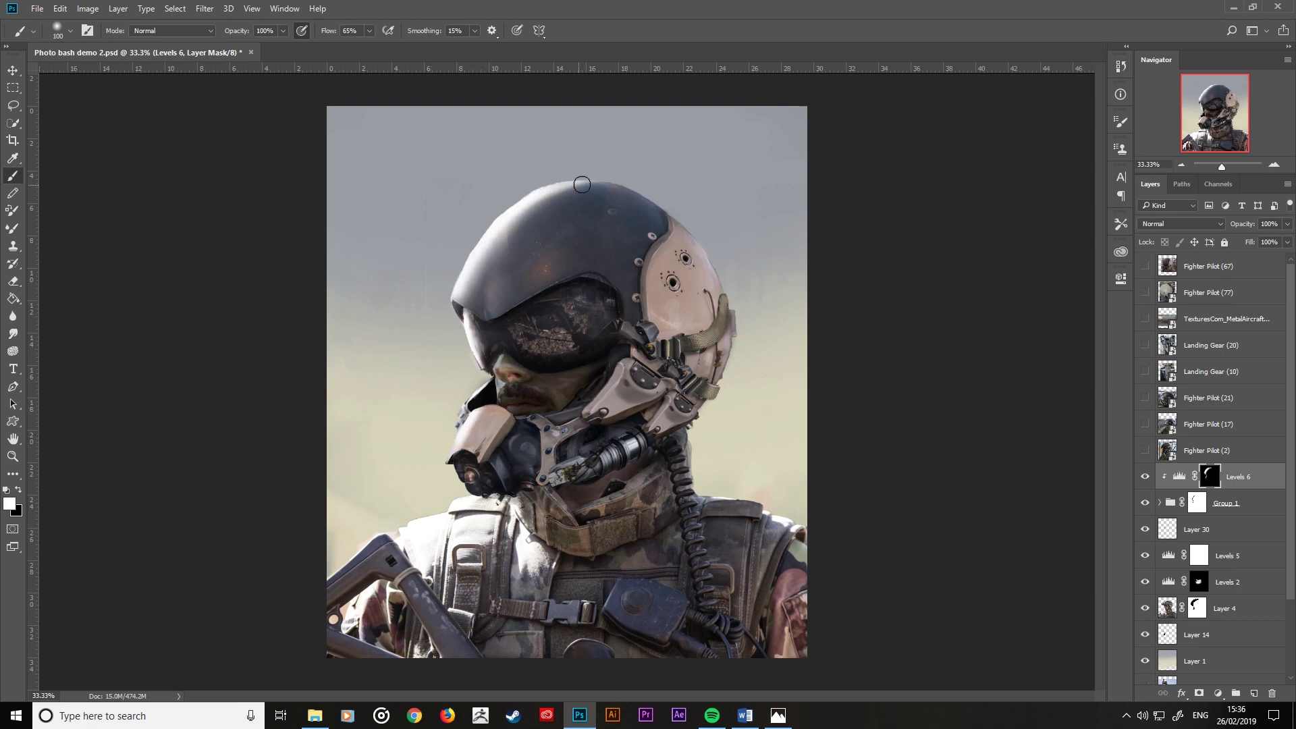
pyautogui.moveTo(567, 189); pyautogui.dragTo(462, 274)
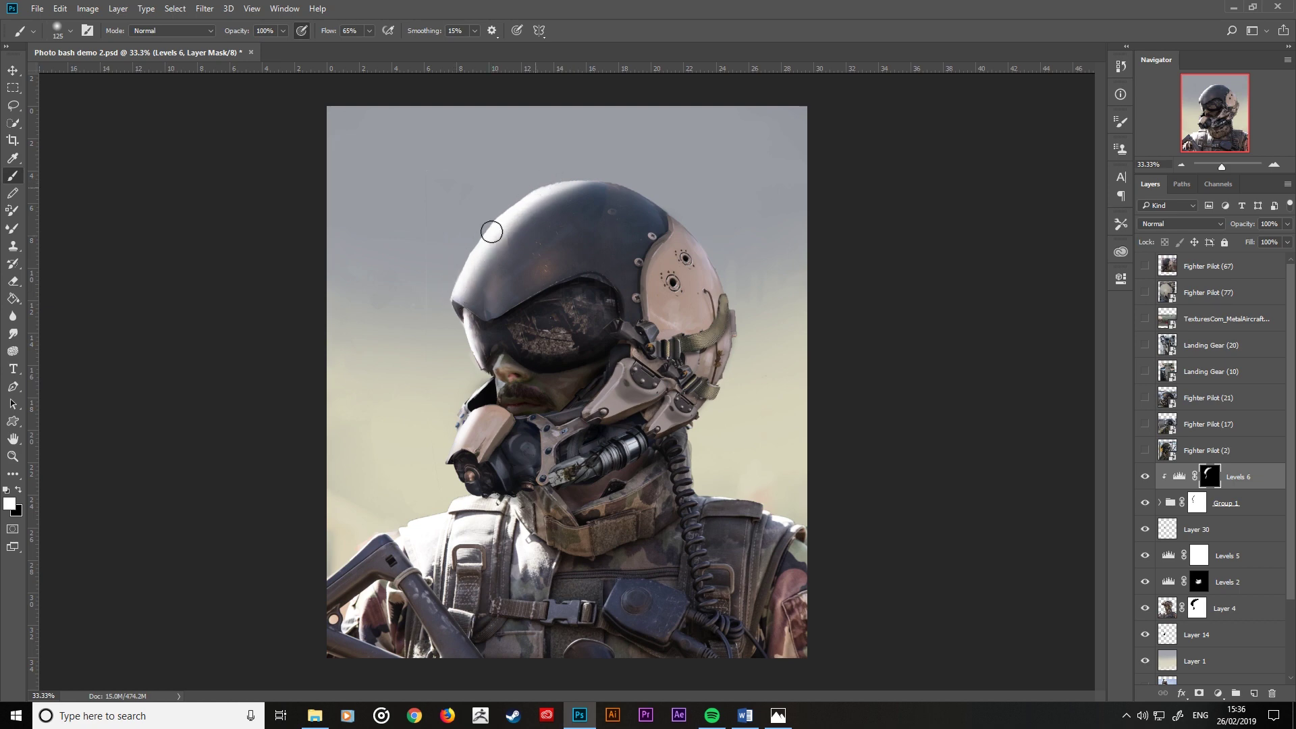
pyautogui.press('[')
pyautogui.press('[')
pyautogui.press('[')
pyautogui.press('[')
pyautogui.press('[')
pyautogui.press('[')
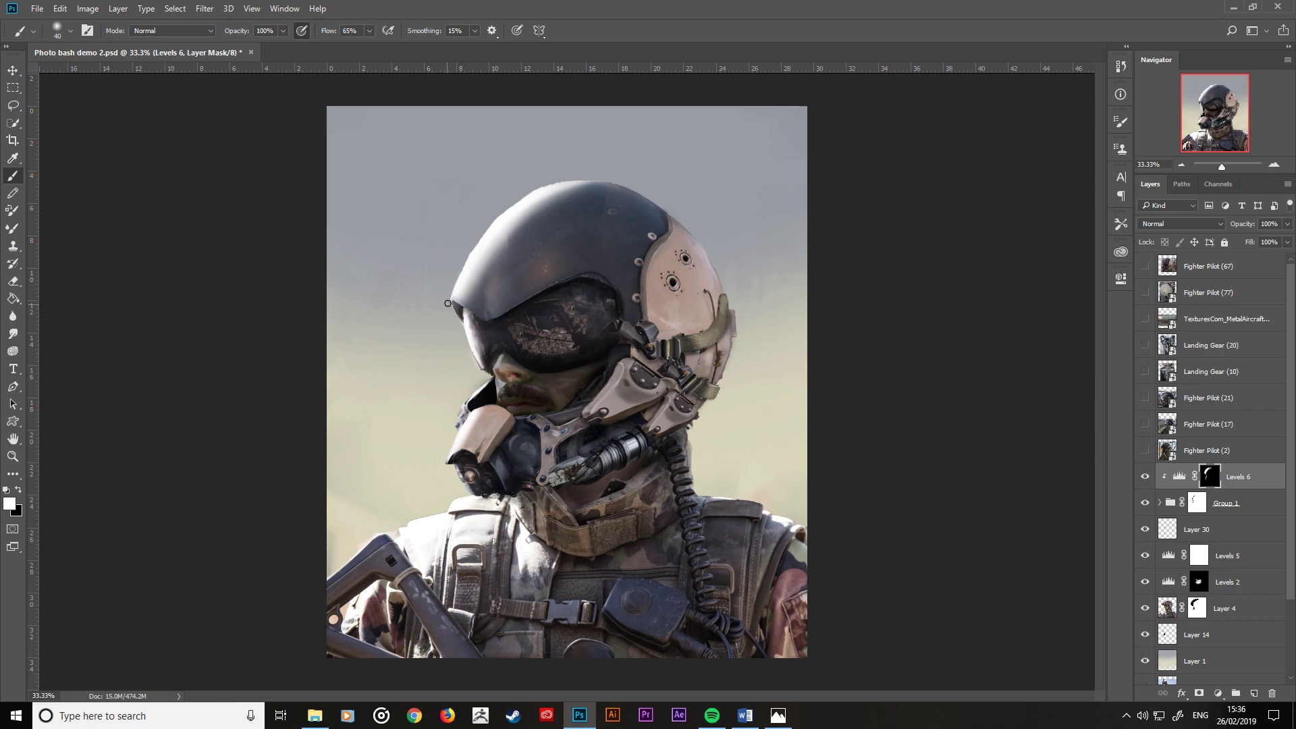
pyautogui.press('[')
pyautogui.press(']')
pyautogui.press(']')
pyautogui.press(']')
pyautogui.press(']')
pyautogui.moveTo(488, 241); pyautogui.dragTo(639, 162)
pyautogui.press(']')
pyautogui.press(']')
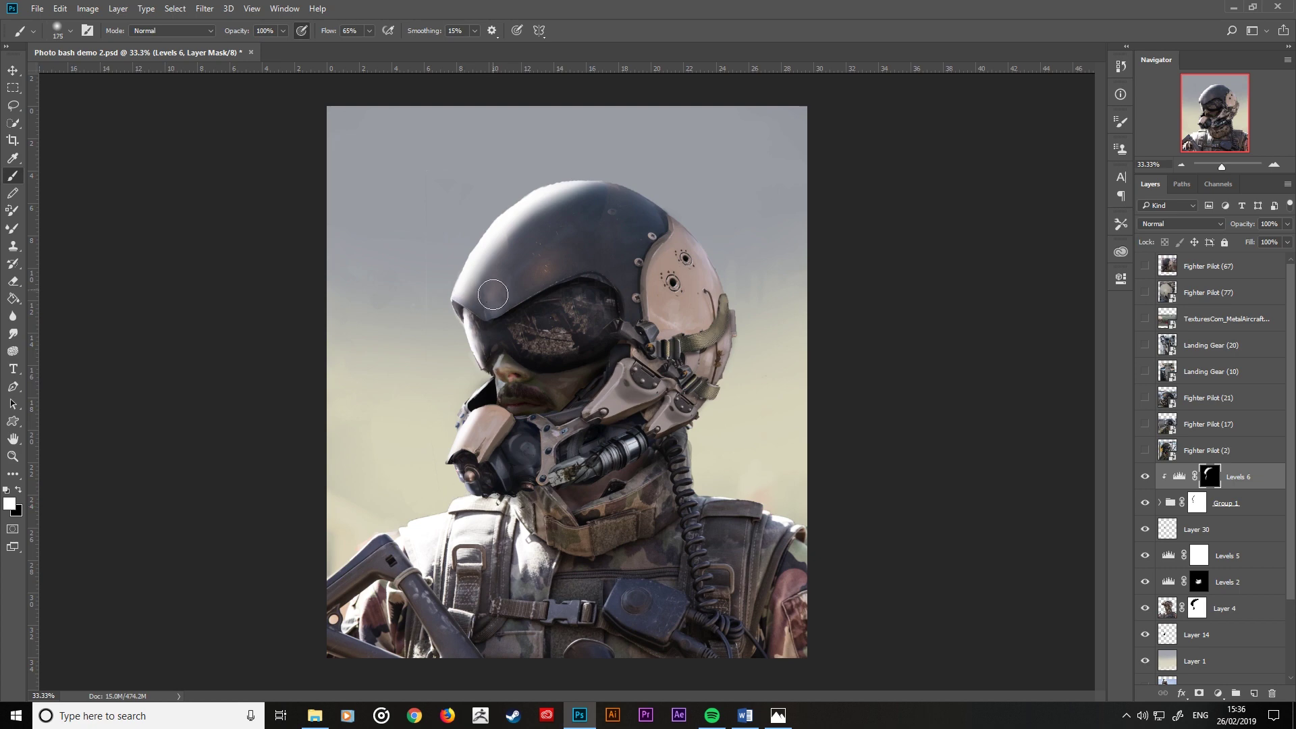
pyautogui.press(']')
# Step: Flip the canvas horizontally to check the portrait, then zoom in on the face and mask
pyautogui.hotkey('ctrl', '-')
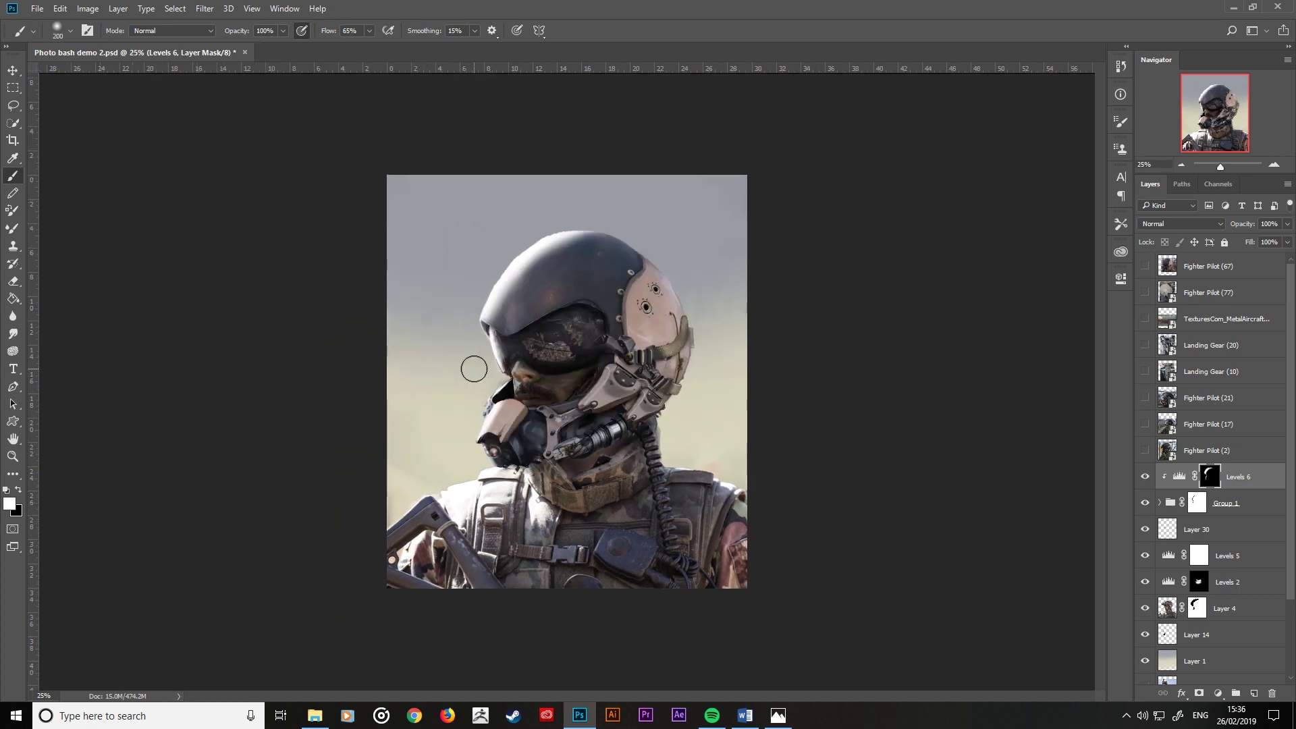
pyautogui.press('h')
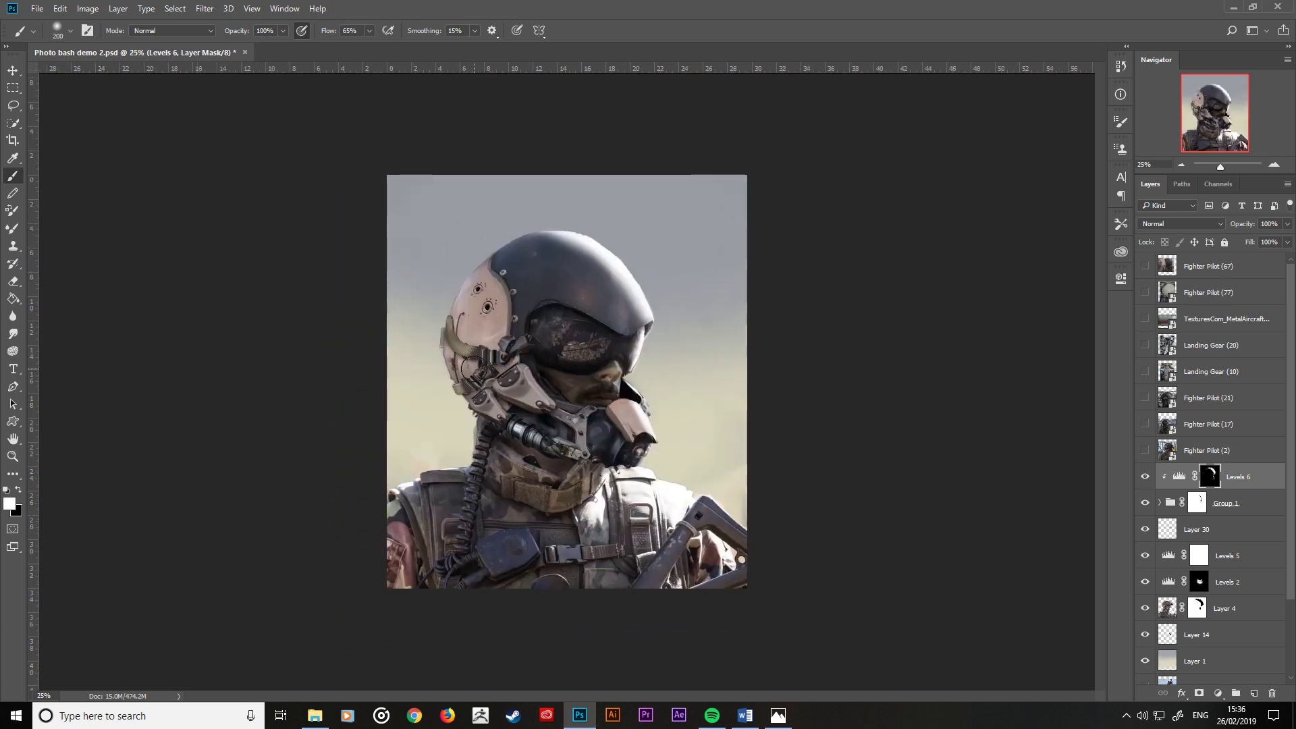
pyautogui.hotkey('ctrl', '+')
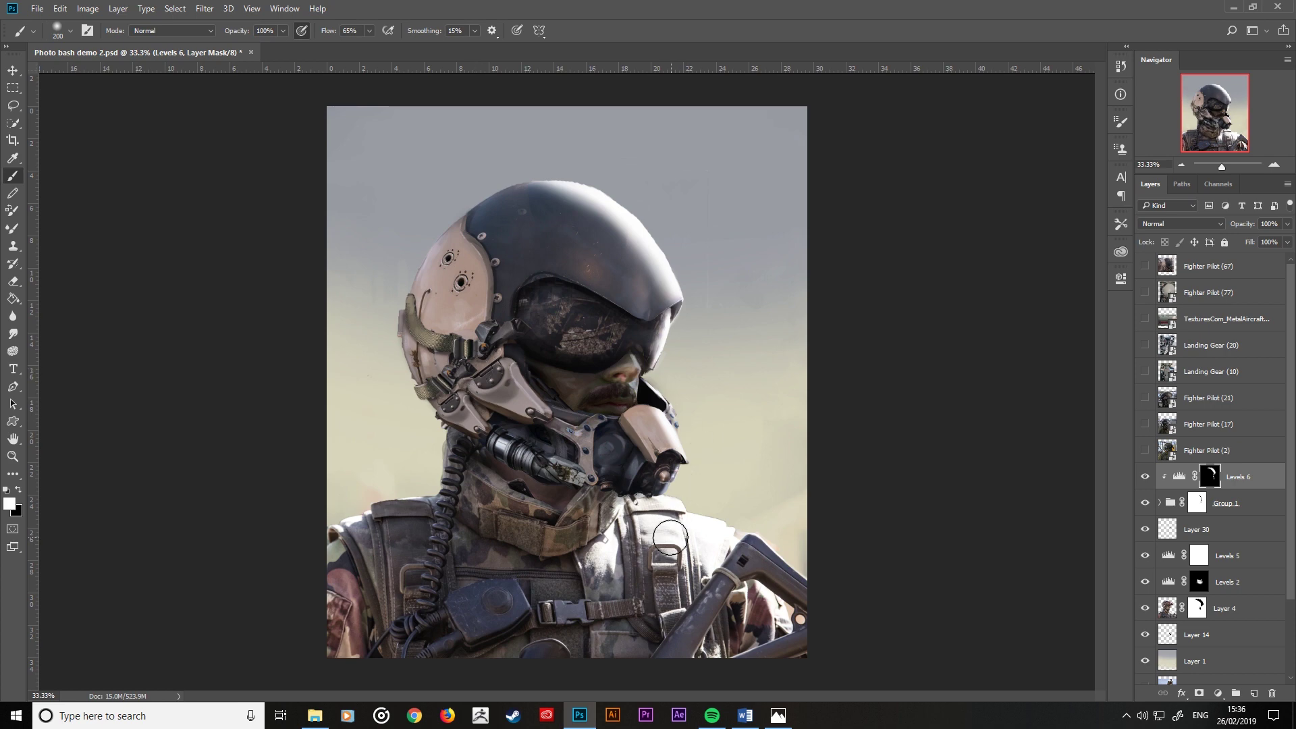
pyautogui.hotkey('ctrl', '+')
pyautogui.hotkey('ctrl', '+')
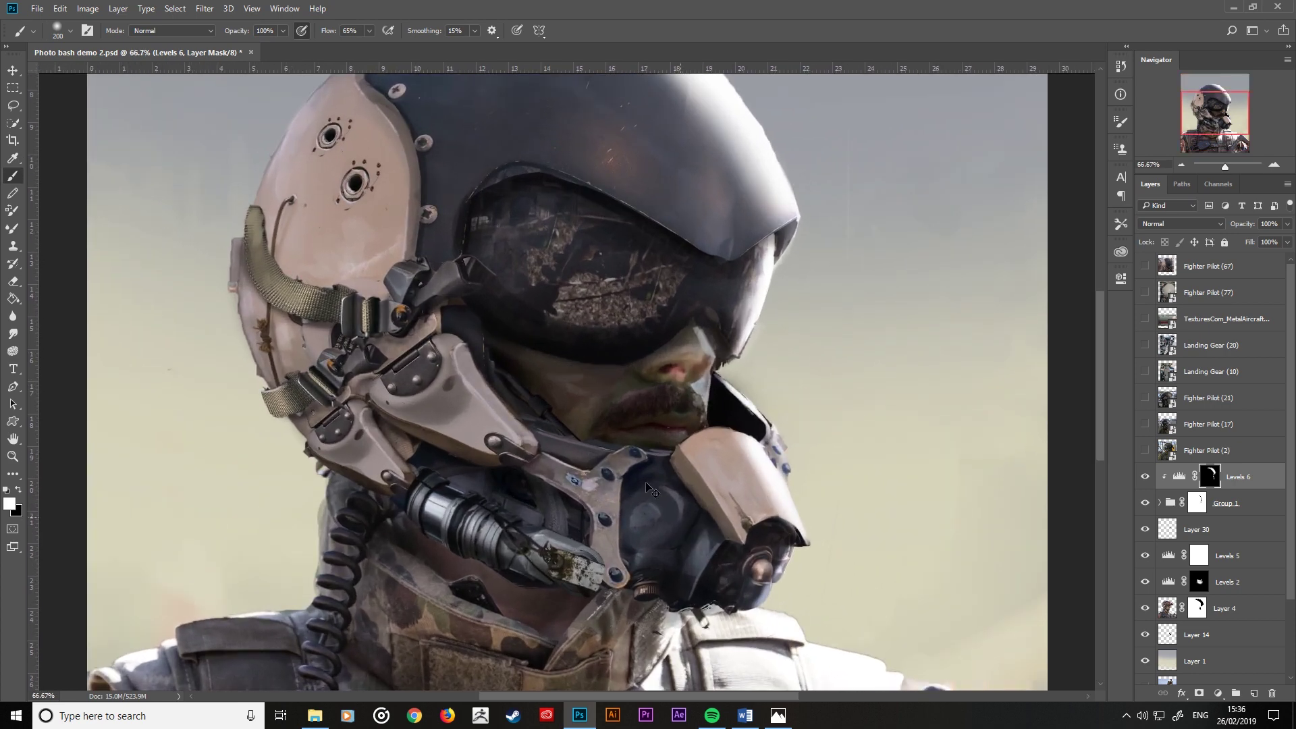
pyautogui.moveTo(646, 486); pyautogui.dragTo(462, 385)
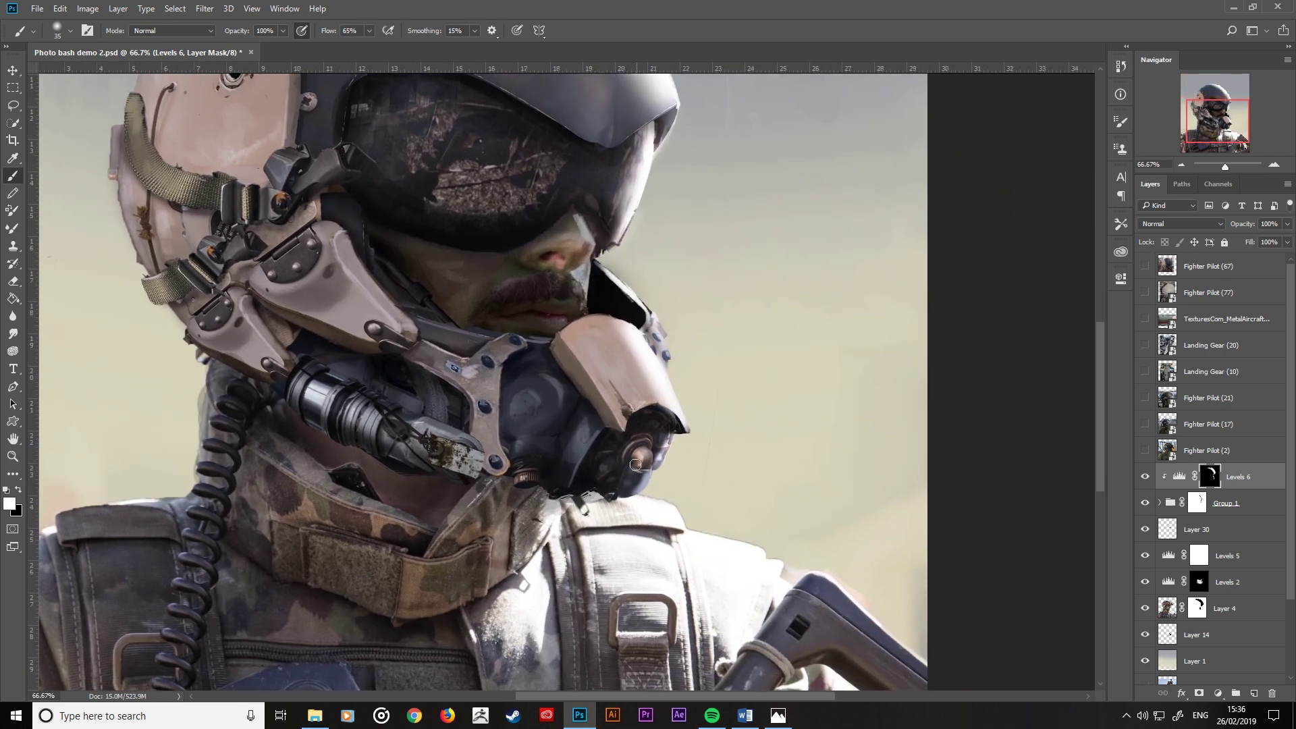
# Step: Pick a textured 65 px brush from the presets and fine-tune its size
pyautogui.rightClick(635, 464)
pyautogui.doubleClick(998, 645)
pyautogui.press('[')
pyautogui.press('[')
pyautogui.press('[')
pyautogui.press(']')
pyautogui.press(']')
pyautogui.press('[')
pyautogui.press('[')
pyautogui.press(']')
pyautogui.press(']')
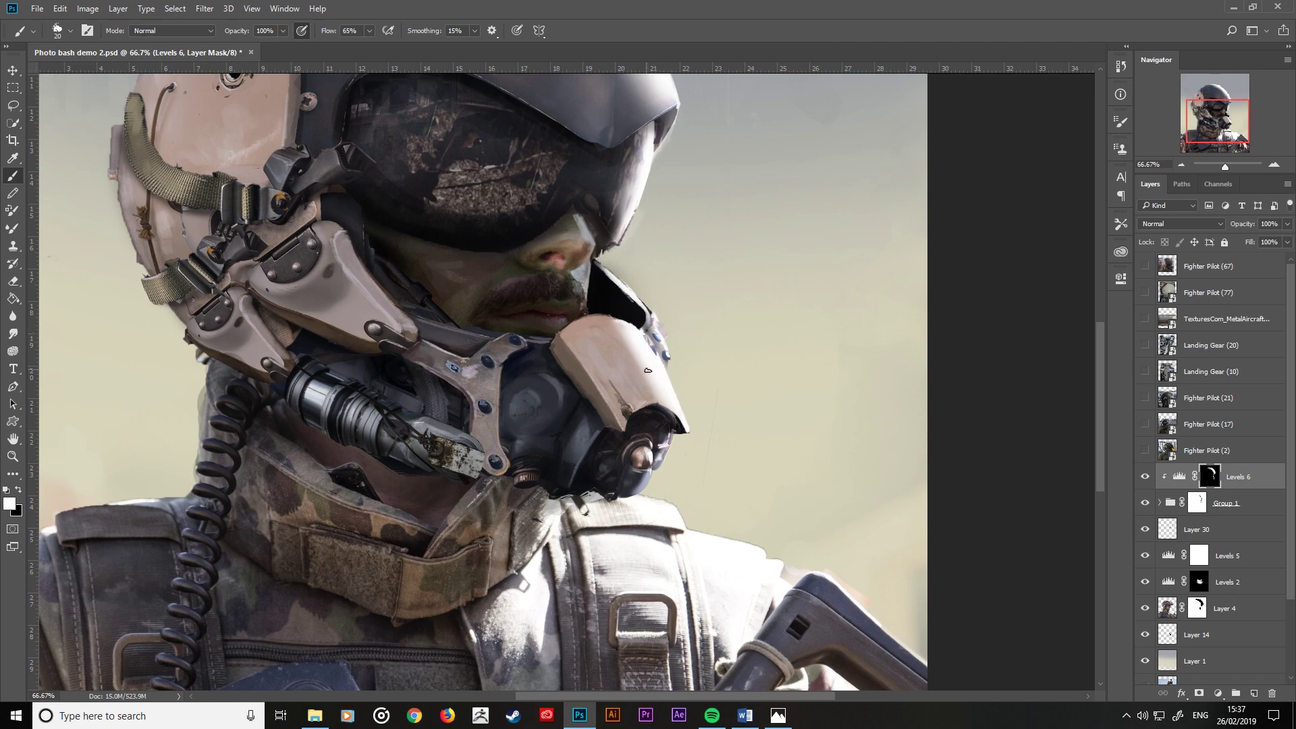
pyautogui.scroll(3, 632, 330)
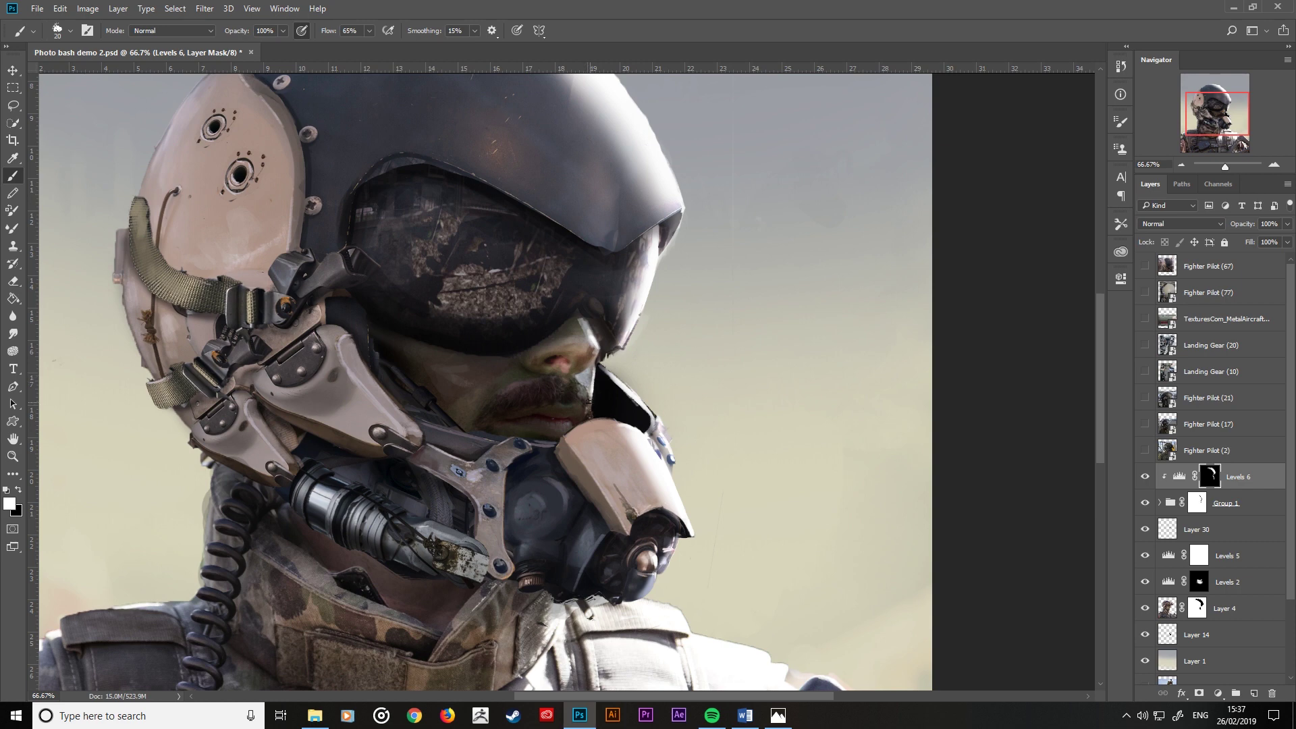
pyautogui.scroll(-1, 603, 327)
pyautogui.scroll(-1, 603, 326)
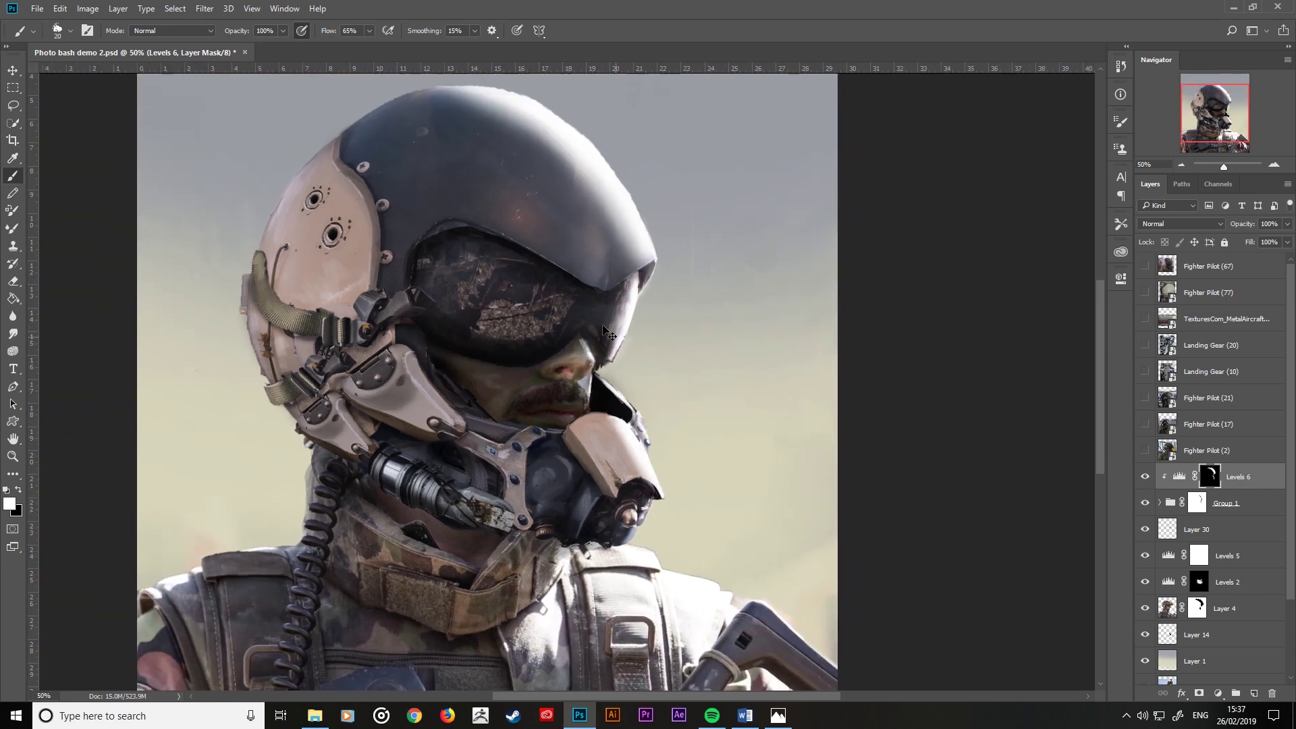
pyautogui.scroll(-1, 603, 327)
pyautogui.scroll(1, 603, 327)
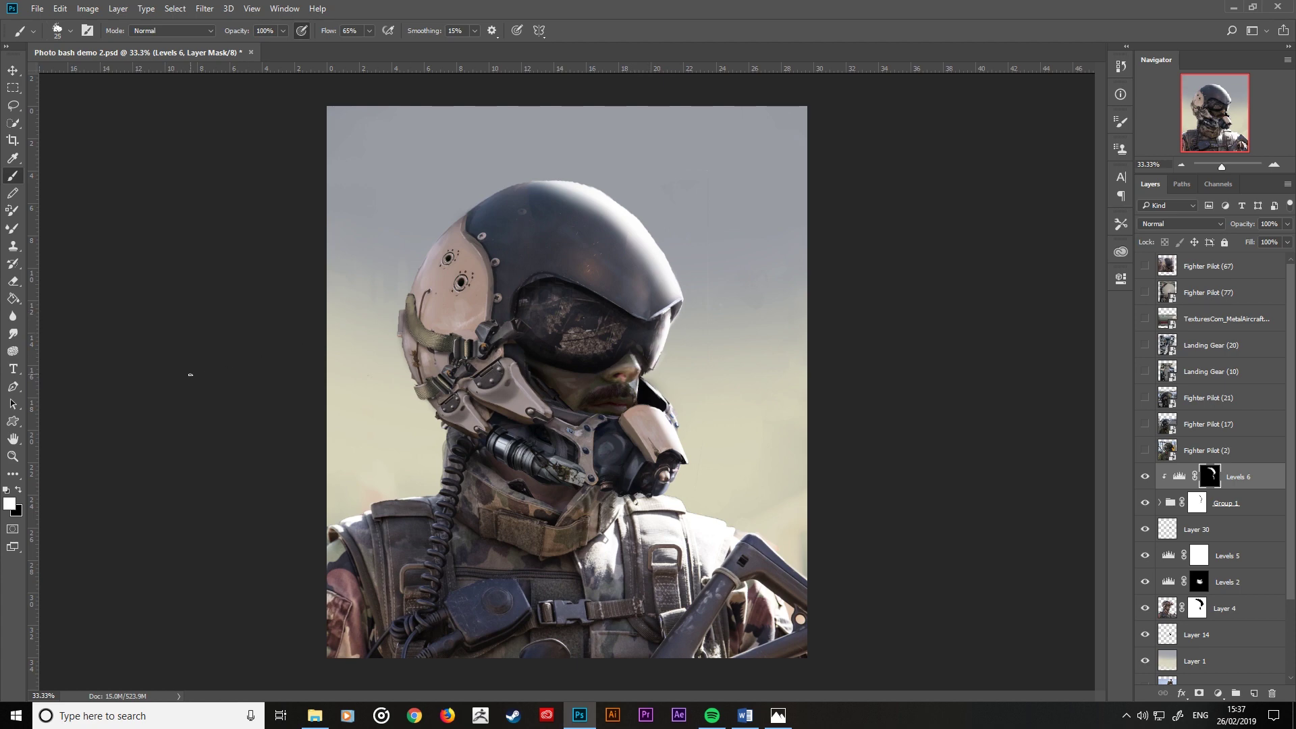
# Step: Set black as painting colour, enlarge the brush to 200 px and reopen the brush presets
pyautogui.press('x')
pyautogui.press(']')
pyautogui.press(']')
pyautogui.press(']')
pyautogui.press('x')
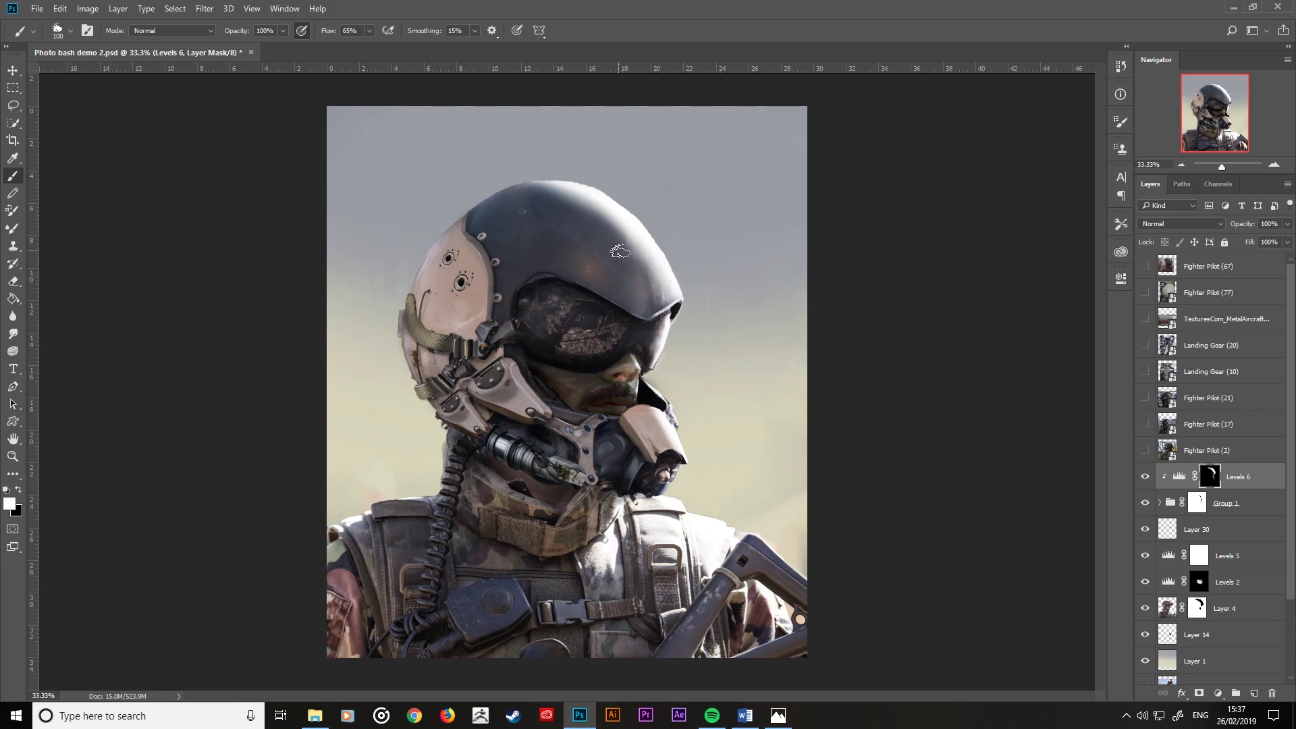
pyautogui.press('x')
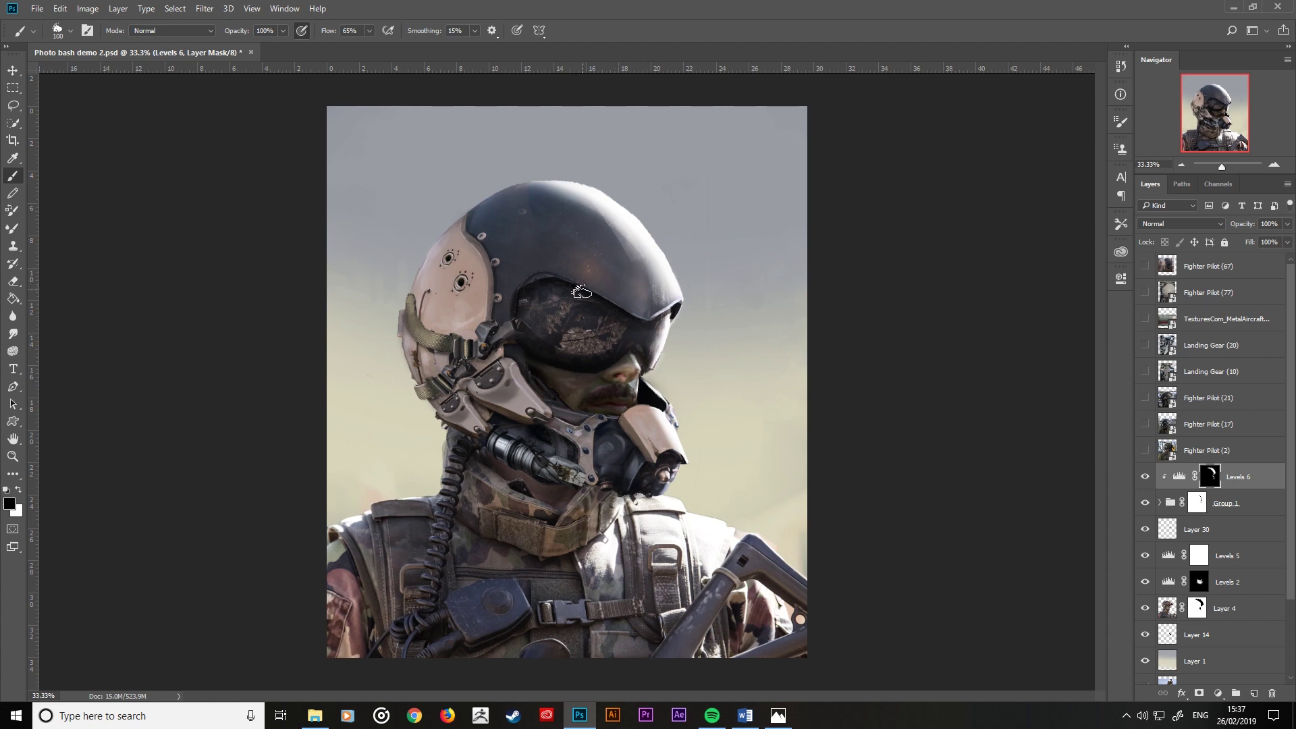
pyautogui.press(']')
pyautogui.press(']')
pyautogui.press(']')
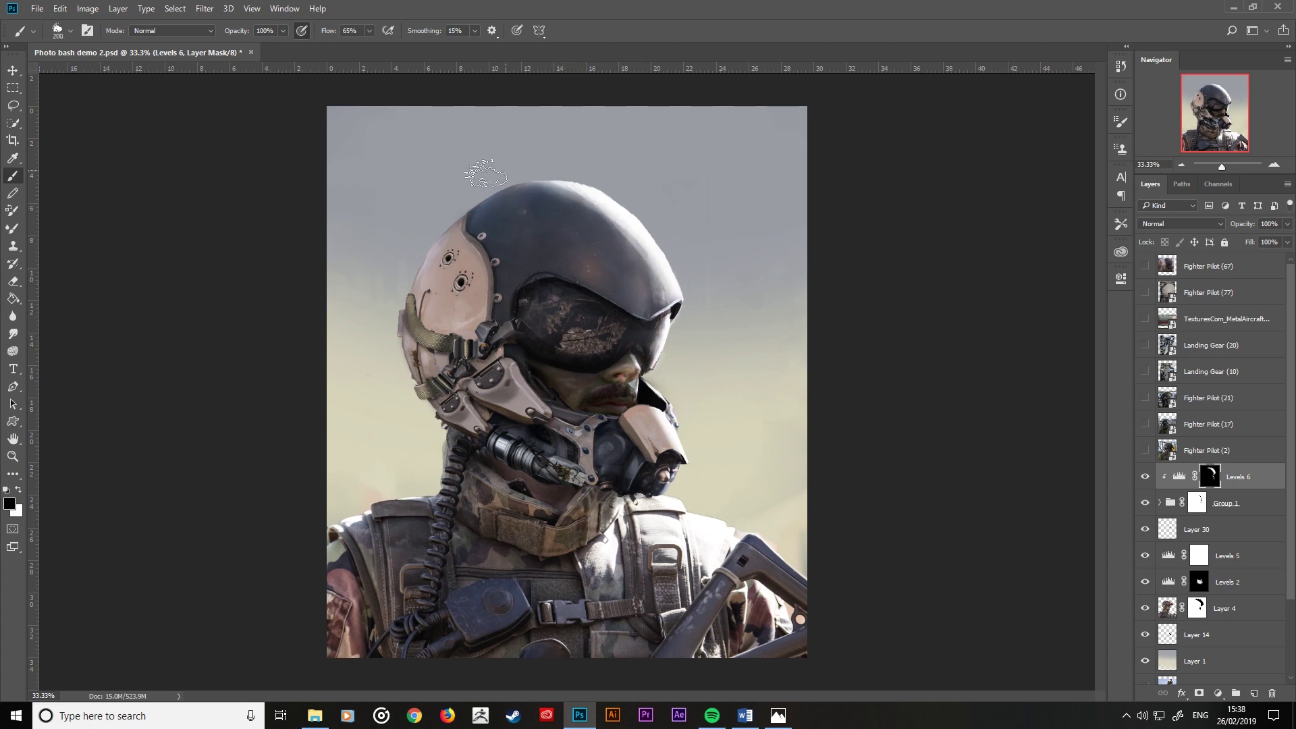
pyautogui.rightClick(533, 252)
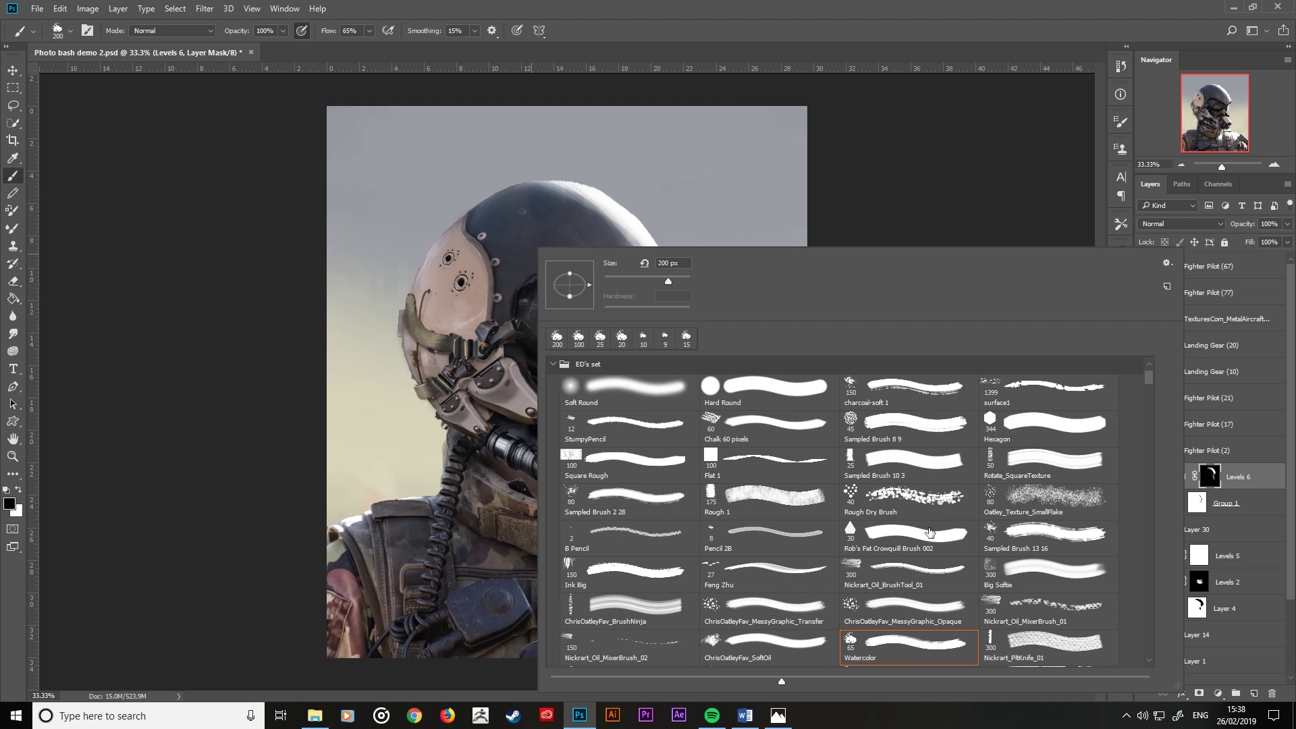
# Step: Select the daroz-special-regular version brush and set it to about 250 px
pyautogui.scroll(-1, 1023, 598)
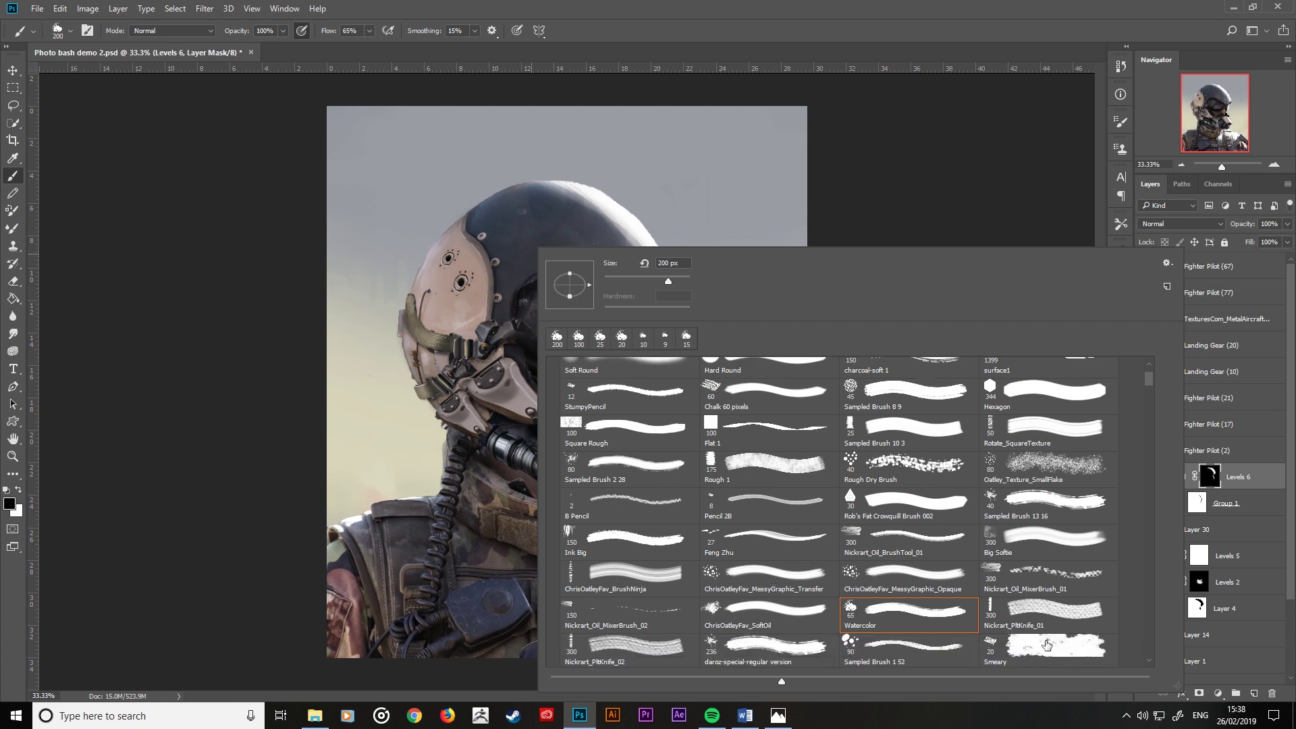
pyautogui.click(783, 643)
pyautogui.press('Return')
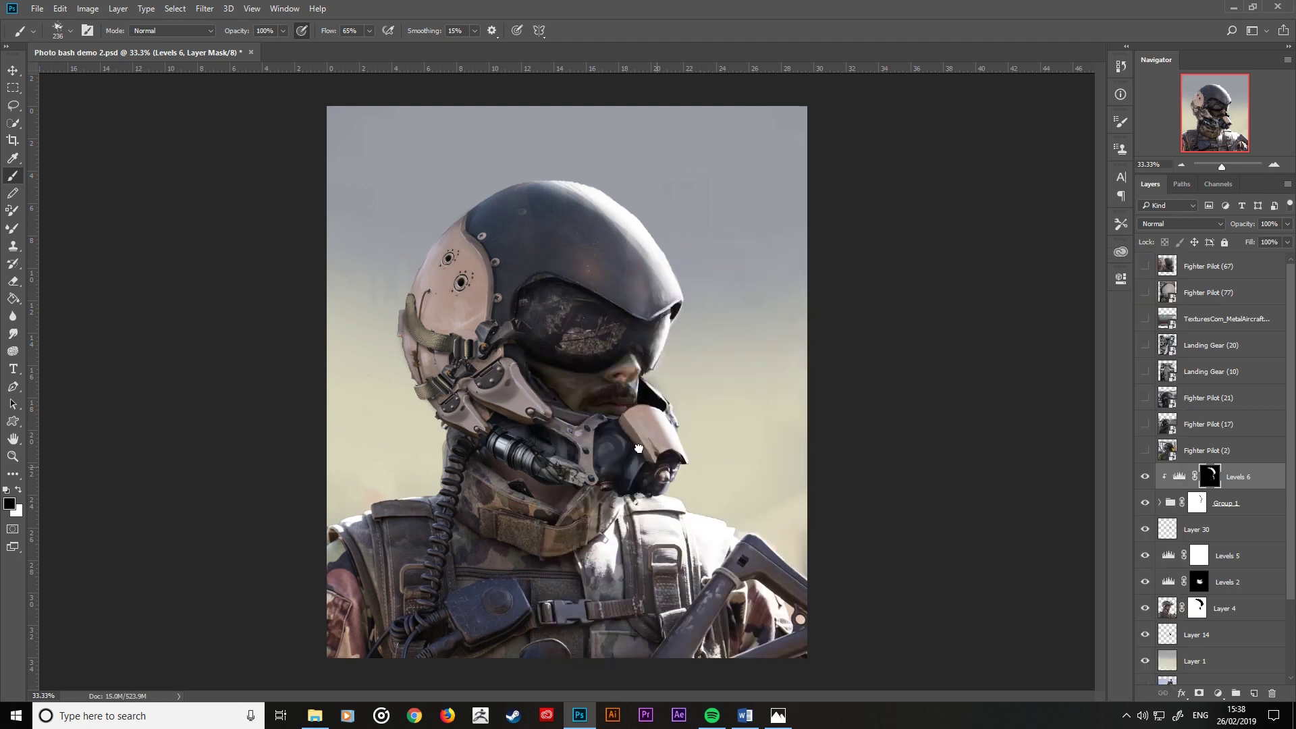
pyautogui.press('[')
pyautogui.press('[')
pyautogui.press('[')
pyautogui.press(']')
pyautogui.press(']')
pyautogui.press(']')
pyautogui.press(']')
pyautogui.press('[')
pyautogui.press('[')
pyautogui.press('[')
pyautogui.press(']')
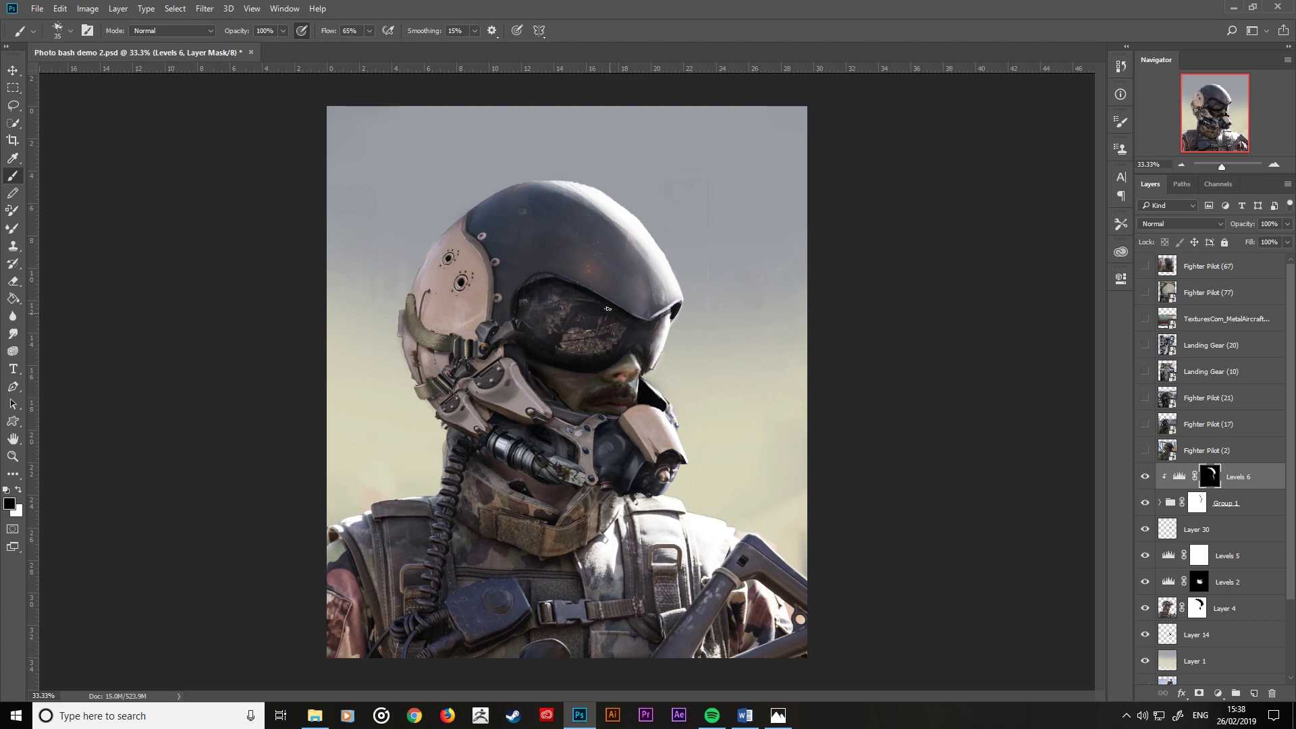
# Step: Fine-tune the brush size, return to painting with black and zoom in on the face
pyautogui.press('x')
pyautogui.press(']')
pyautogui.press(']')
pyautogui.press(']')
pyautogui.press('[')
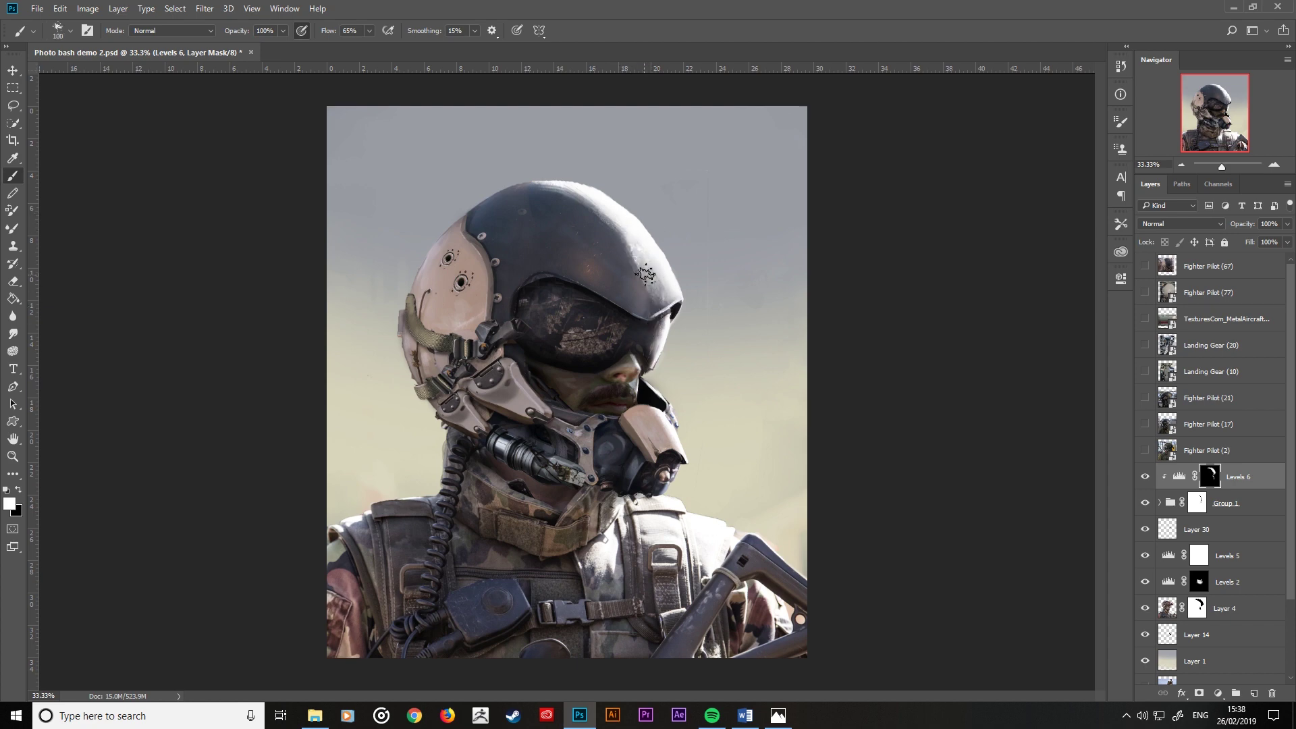
pyautogui.press('[')
pyautogui.press('[')
pyautogui.press('x')
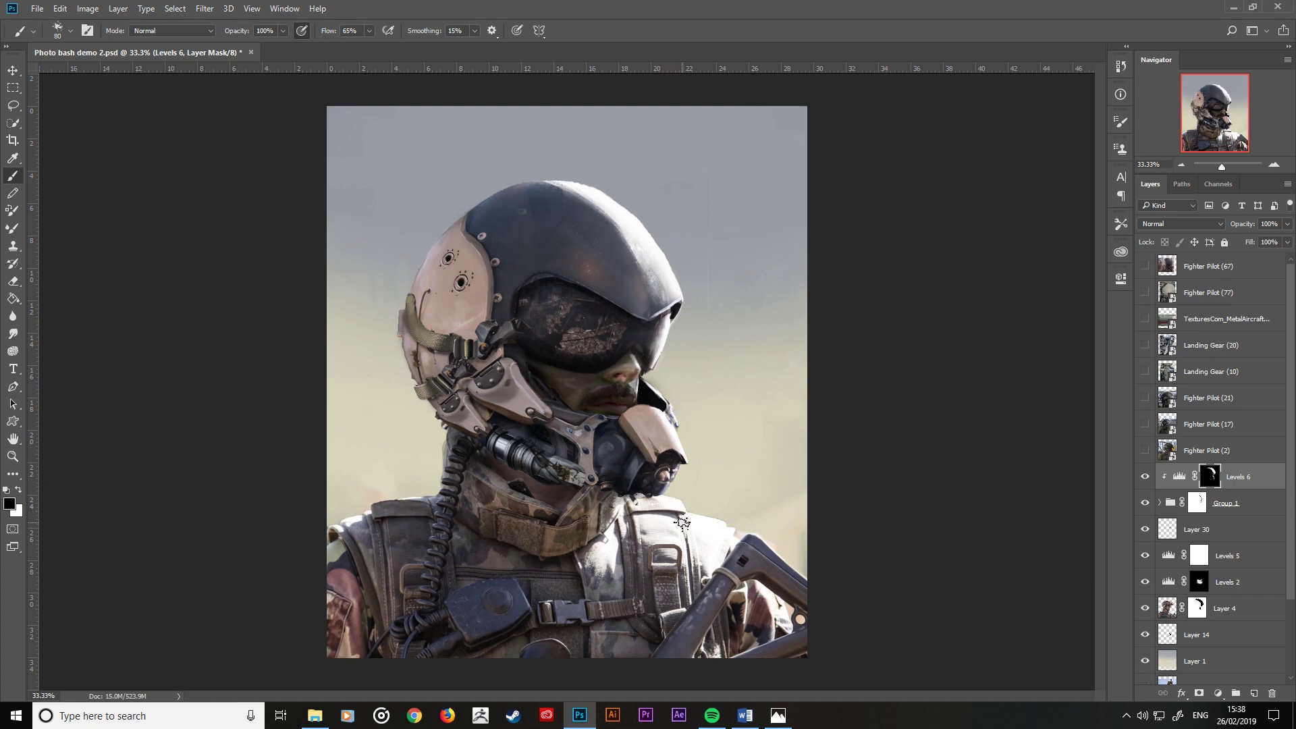
pyautogui.hotkey('ctrl', '+')
pyautogui.hotkey('ctrl', '+')
# Step: Set a 15 px white brush on the mask, then zoom out and back in to check the helmet
pyautogui.moveTo(668, 528); pyautogui.dragTo(612, 363)
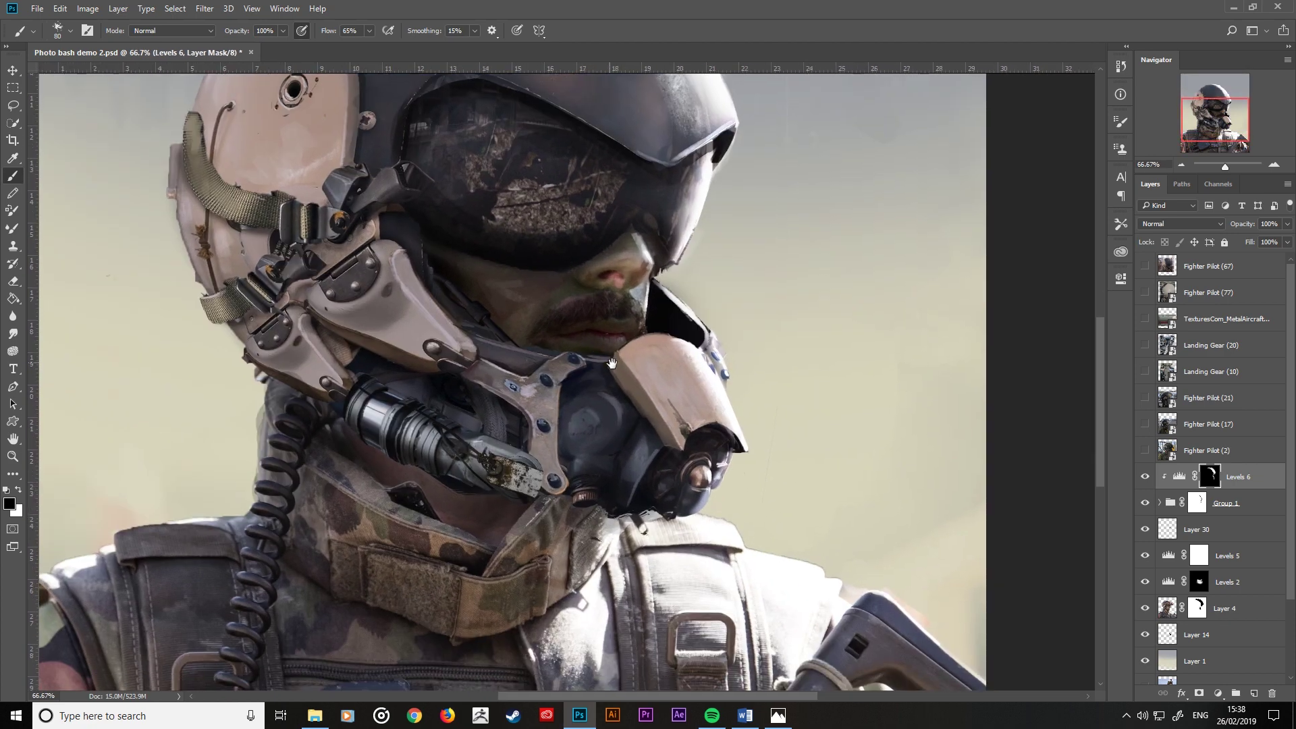
pyautogui.press('[')
pyautogui.press('[')
pyautogui.press('[')
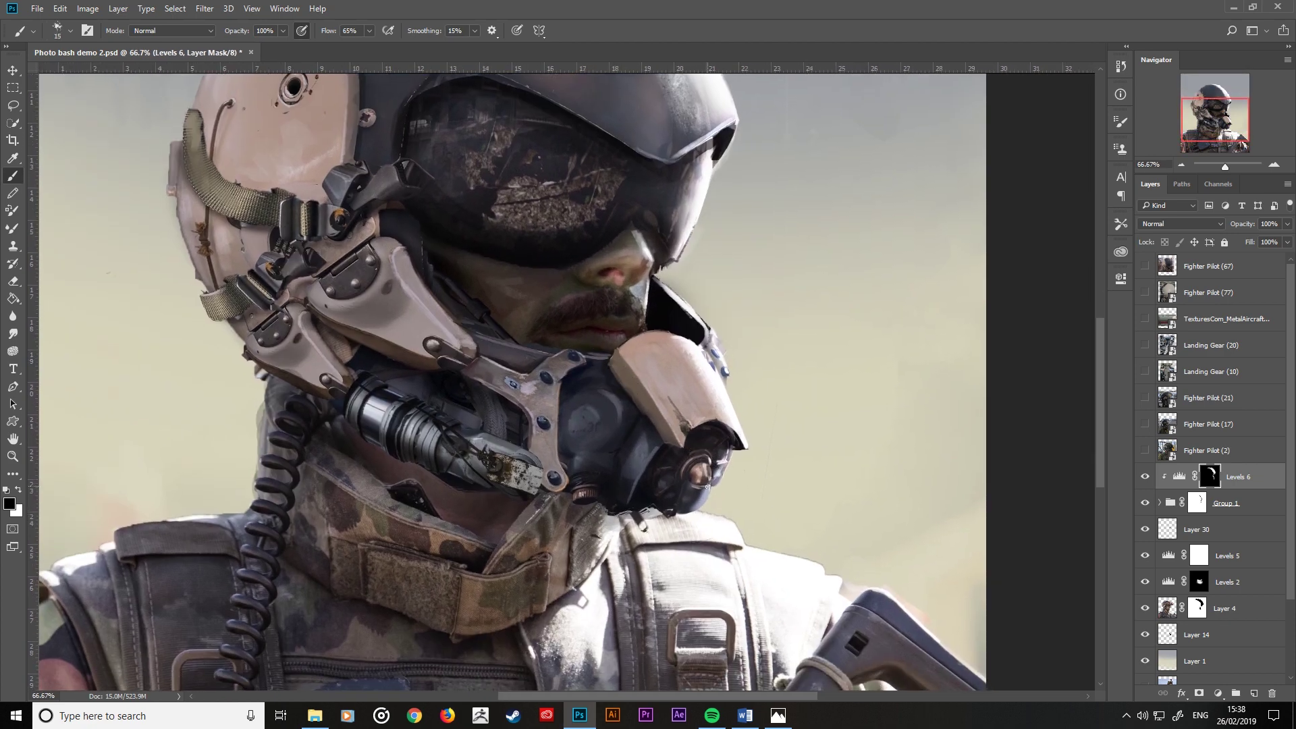
pyautogui.press('x')
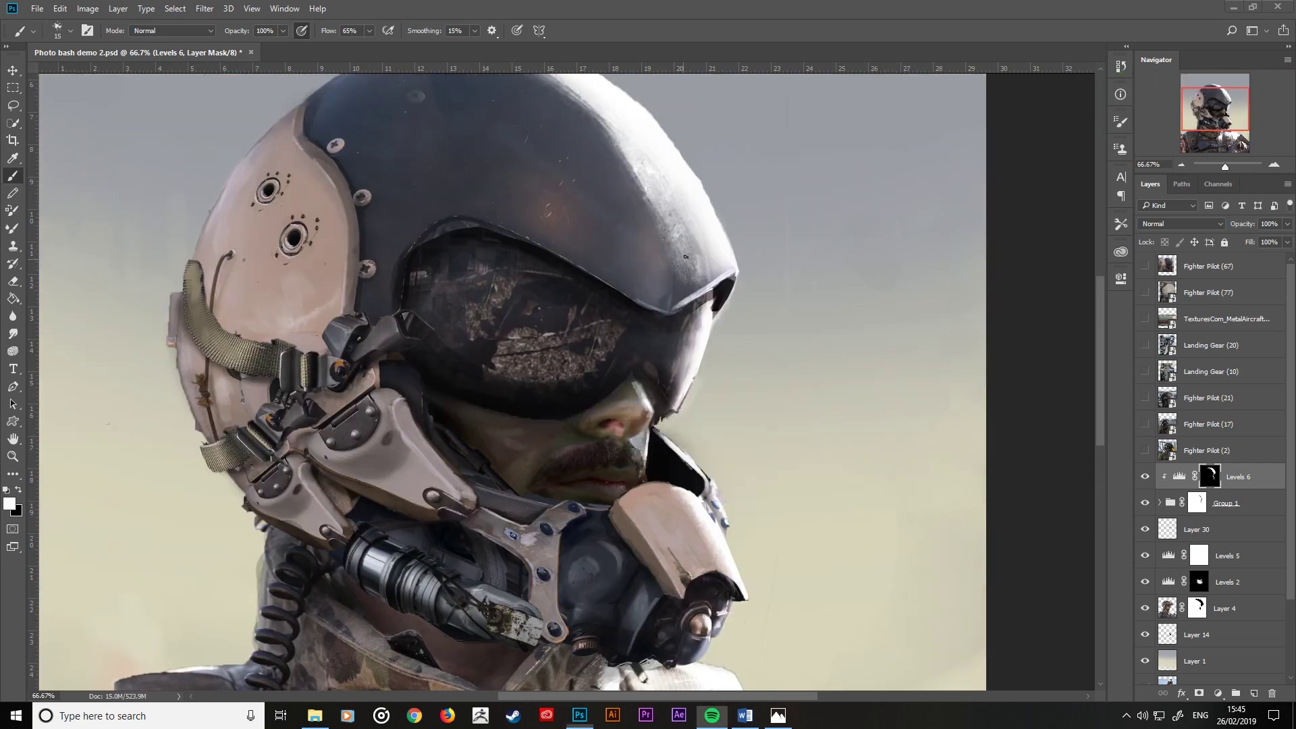
pyautogui.hotkey('ctrl', '-')
pyautogui.hotkey('ctrl', '-')
pyautogui.hotkey('ctrl', '-')
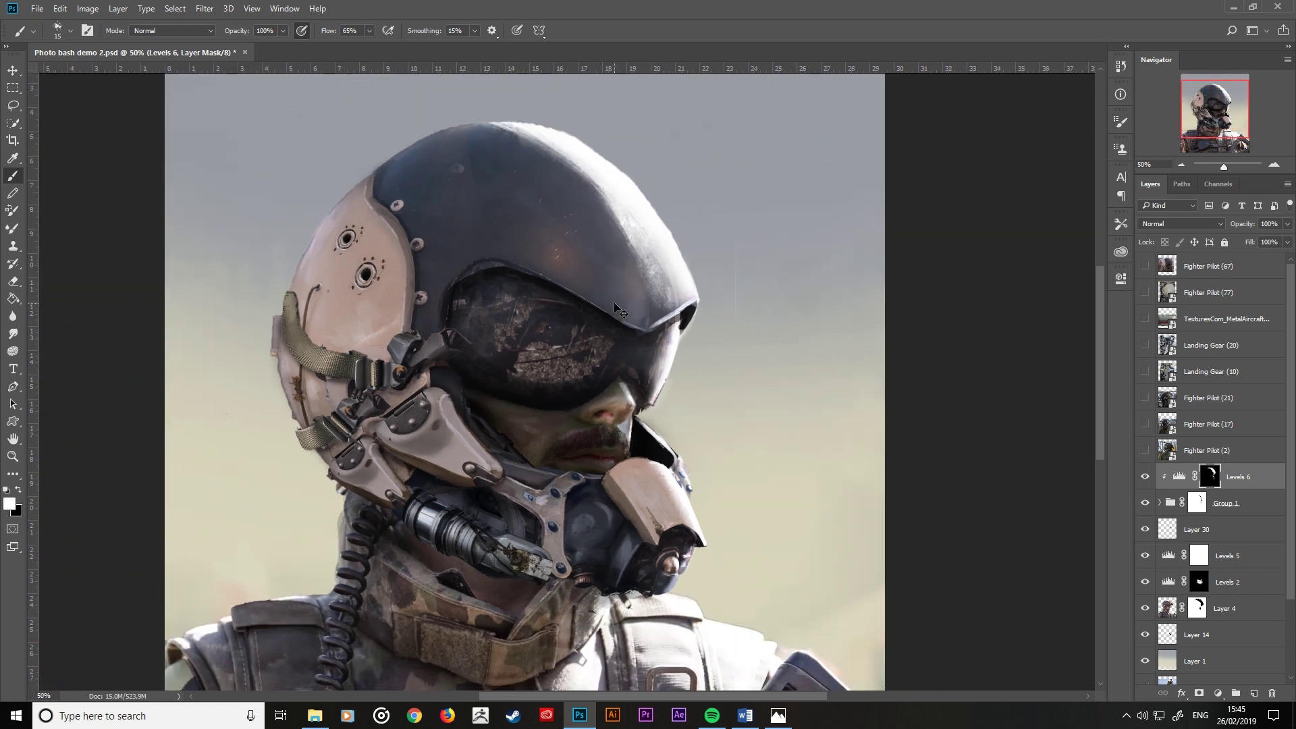
pyautogui.hotkey('ctrl', '-')
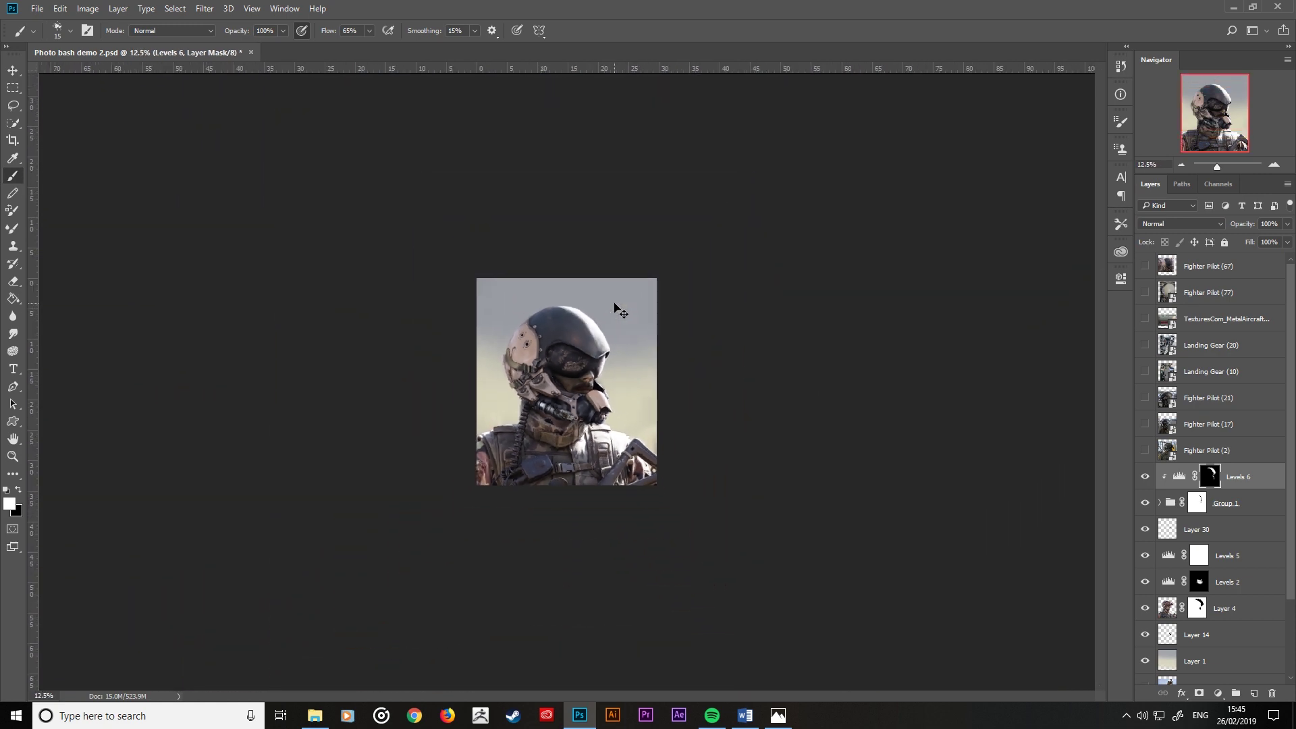
pyautogui.hotkey('ctrl', '+')
pyautogui.hotkey('ctrl', '+')
pyautogui.hotkey('ctrl', '+')
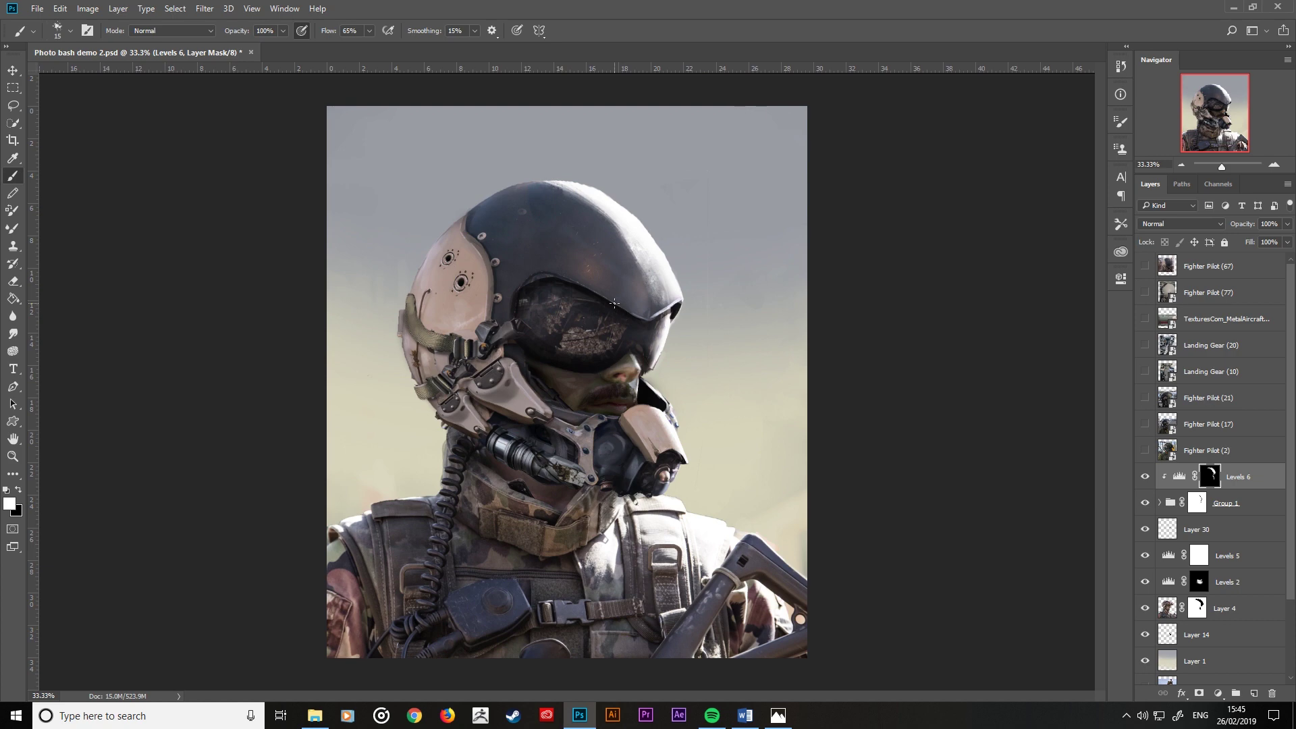
pyautogui.scroll(1, 616, 307)
pyautogui.scroll(1, 615, 305)
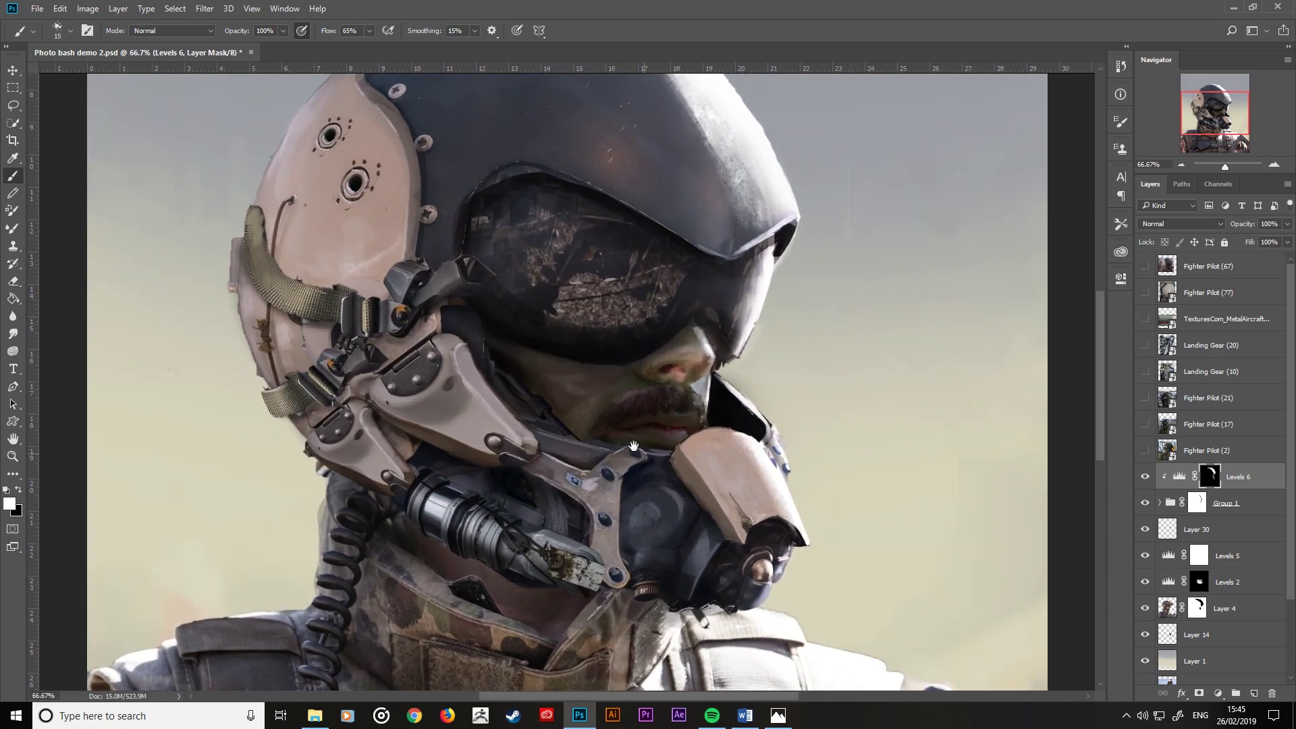
pyautogui.scroll(-3, 675, 378)
pyautogui.press(']')
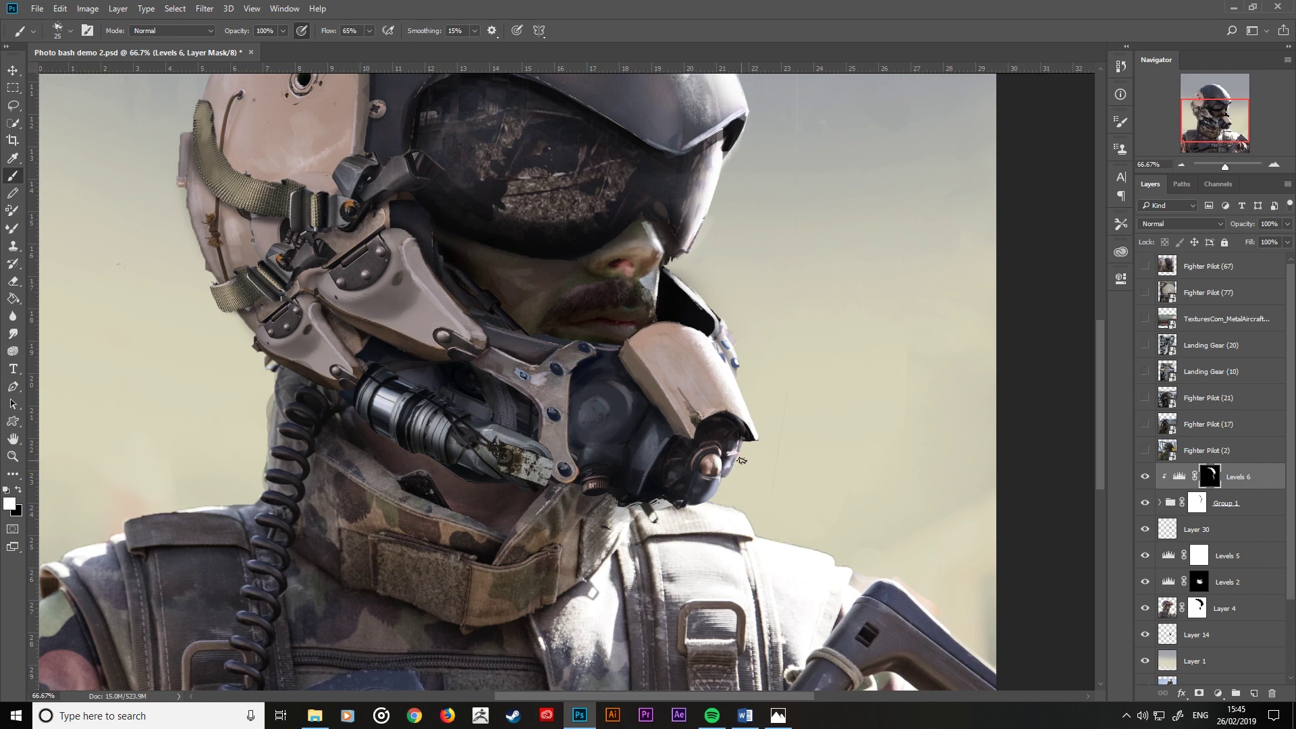
# Step: Compare with Levels 6 hidden, then set the brush to 25 px at 23% opacity
pyautogui.click(1145, 476)
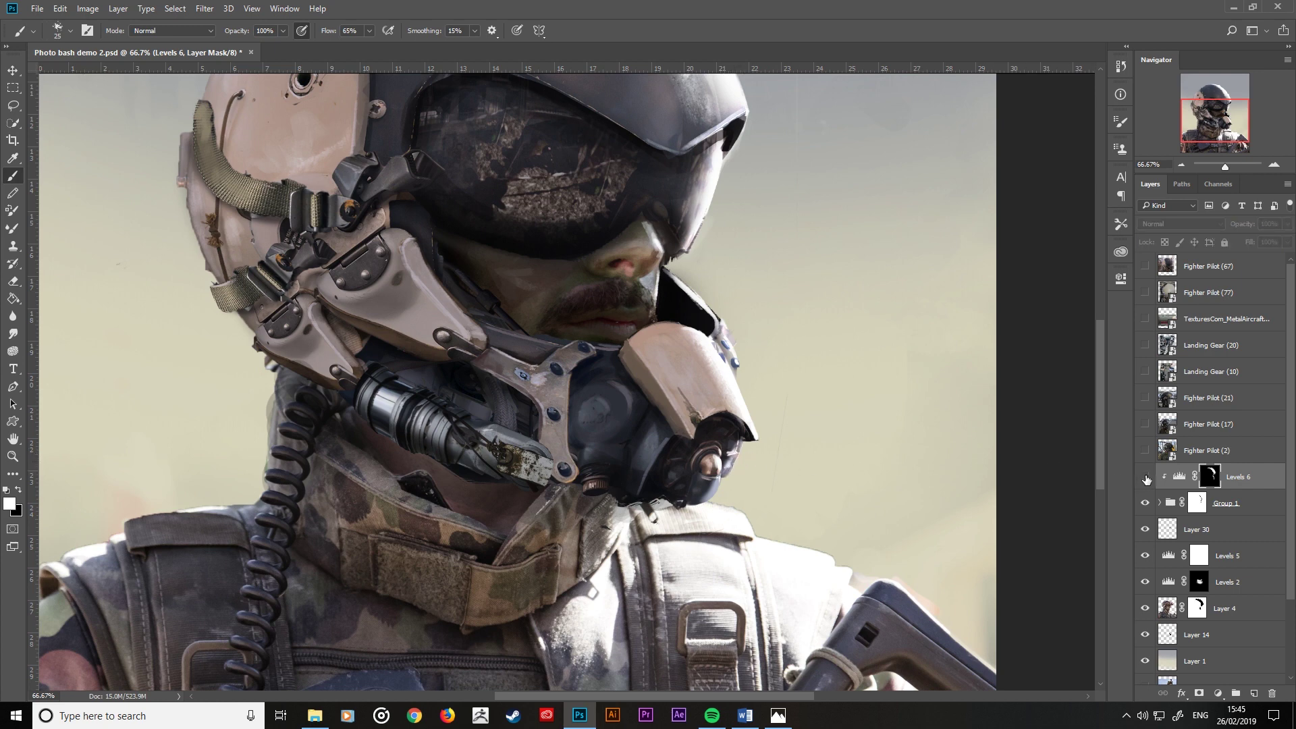
pyautogui.click(1145, 477)
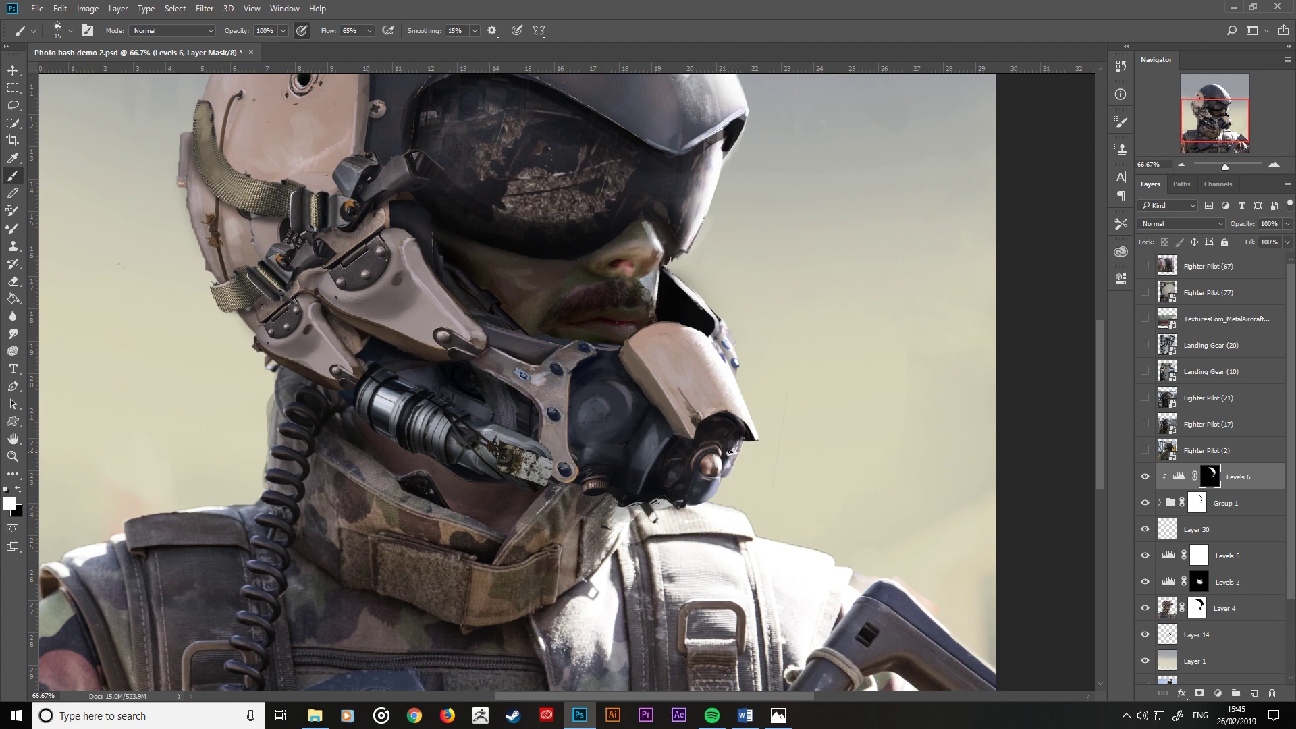
pyautogui.press(']')
pyautogui.press(']')
pyautogui.press('[')
pyautogui.press('2')
pyautogui.press('3')
pyautogui.press(']')
pyautogui.press(']')
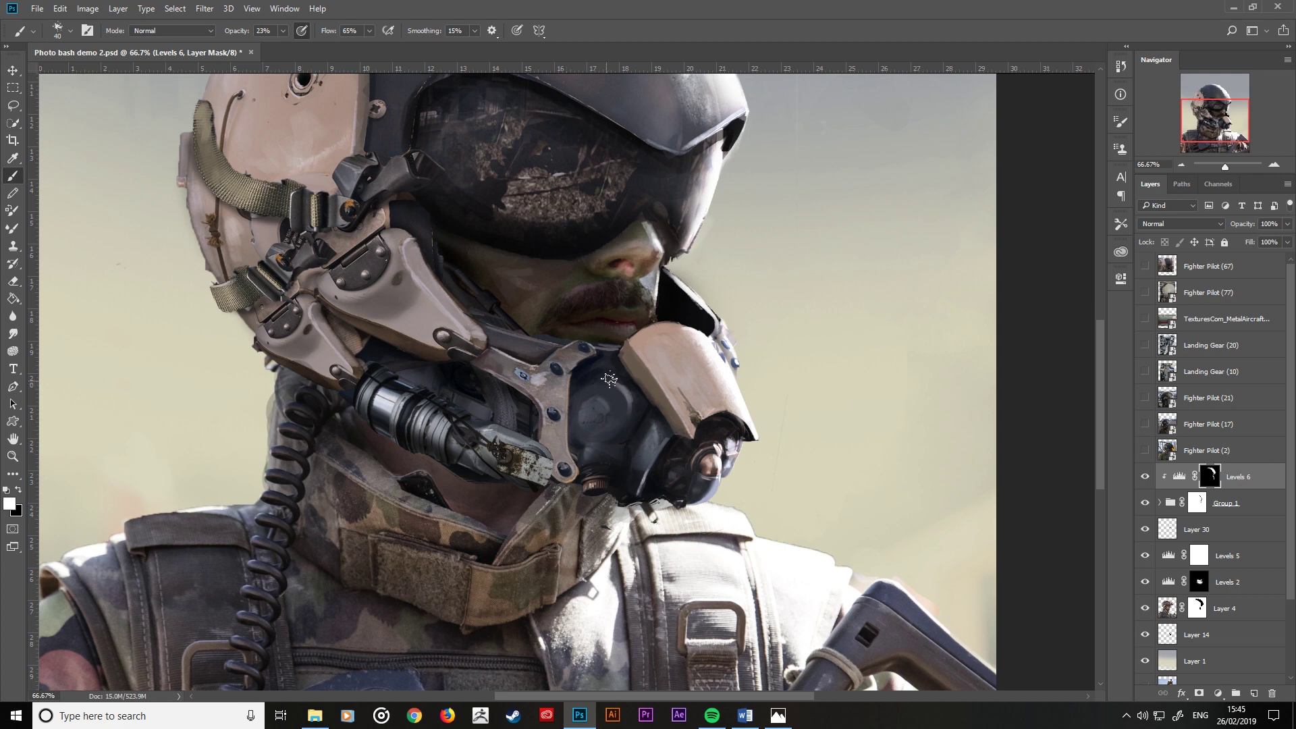
pyautogui.press('[')
pyautogui.press('[')
pyautogui.press('[')
# Step: Bring the whole helmet into view and add empty Layer 32 clipped onto Levels 6
pyautogui.scroll(-2, 775, 483)
pyautogui.scroll(1, 774, 483)
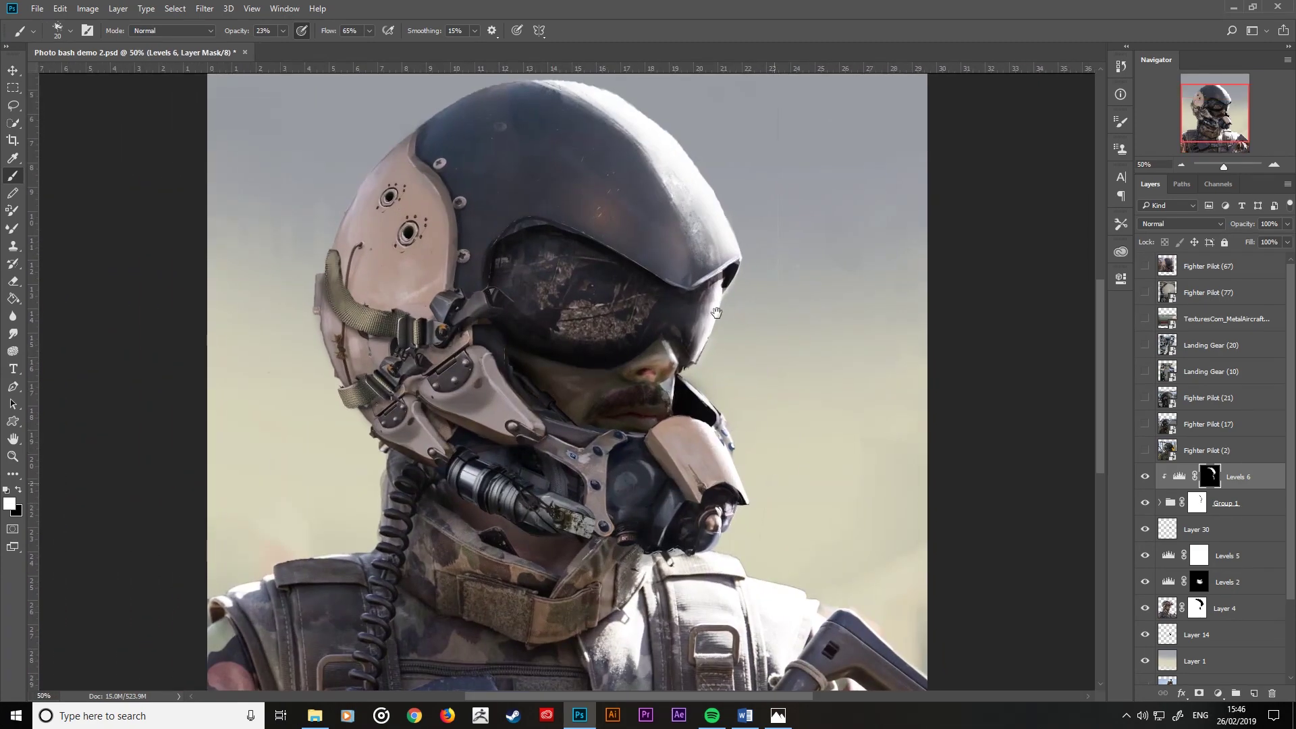
pyautogui.moveTo(716, 312); pyautogui.dragTo(650, 340)
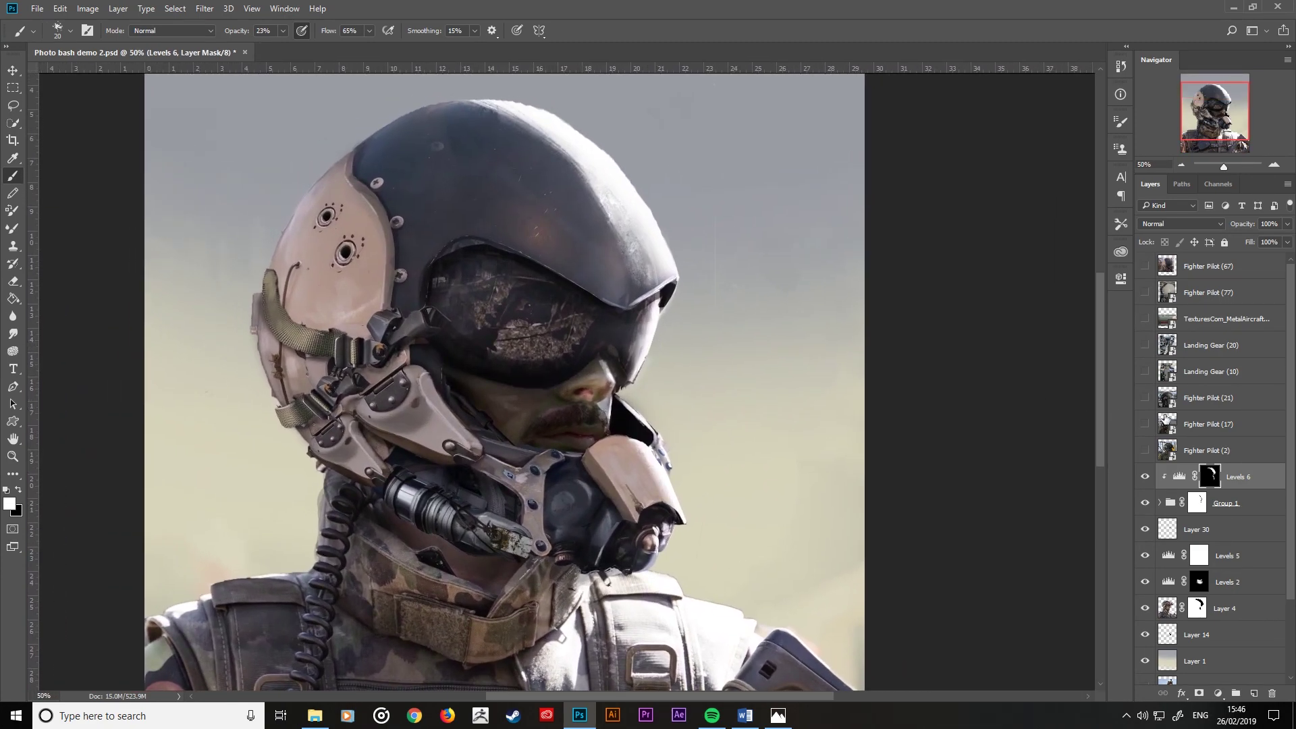
pyautogui.click(1253, 692)
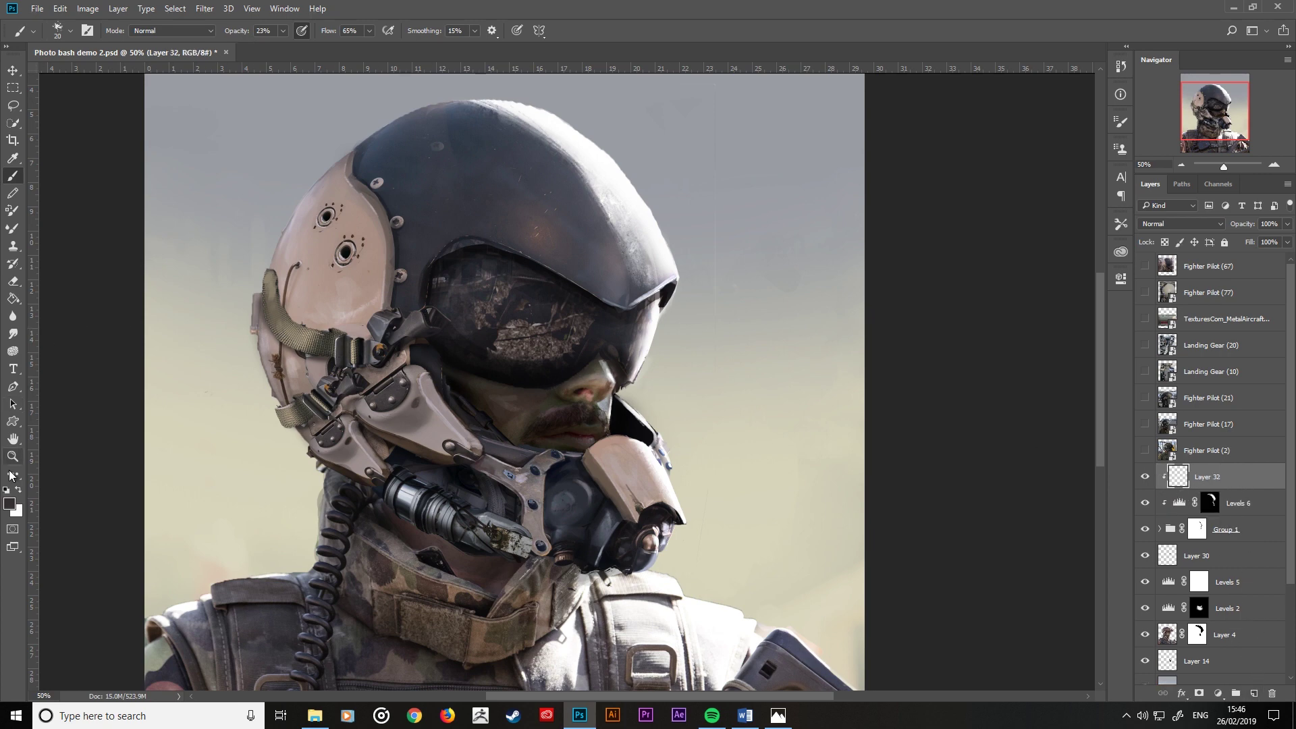
# Step: Fill Layer 32's helmet area with a mid blue
pyautogui.click(8, 503)
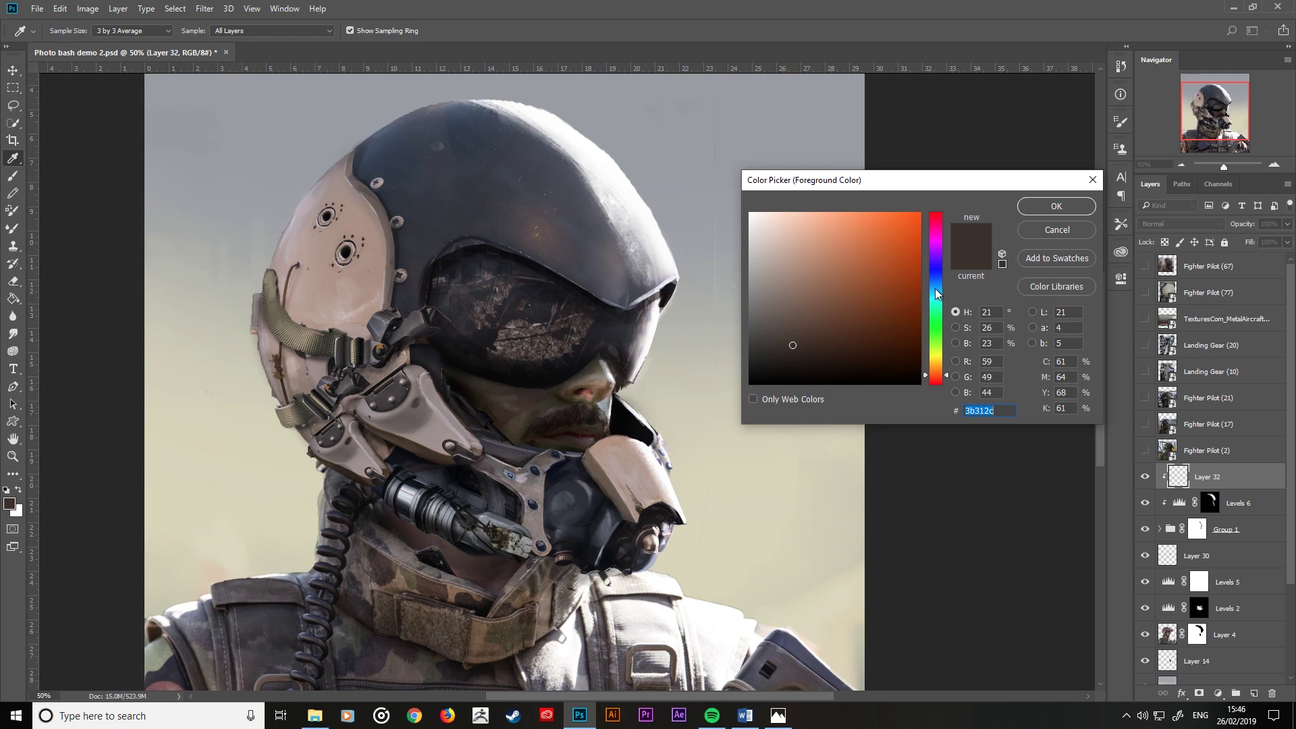
pyautogui.click(936, 284)
pyautogui.click(843, 243)
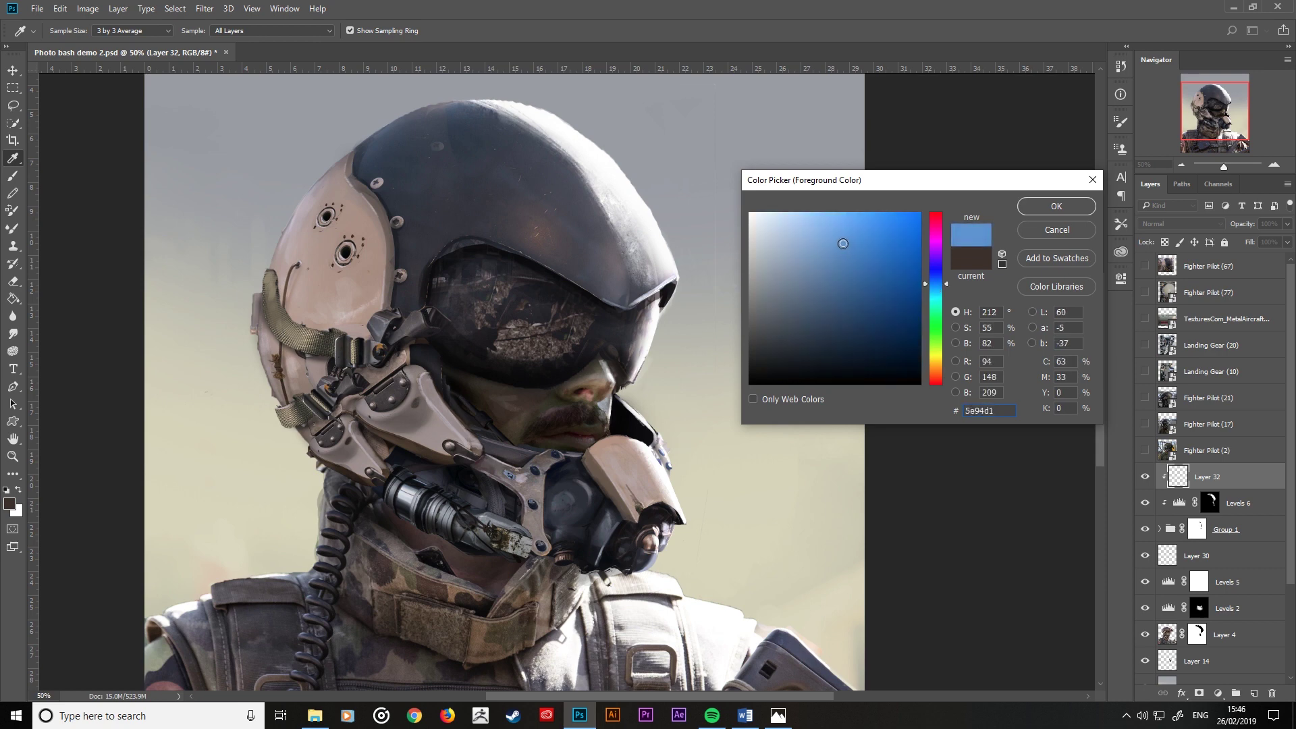
pyautogui.click(1057, 205)
pyautogui.press('g')
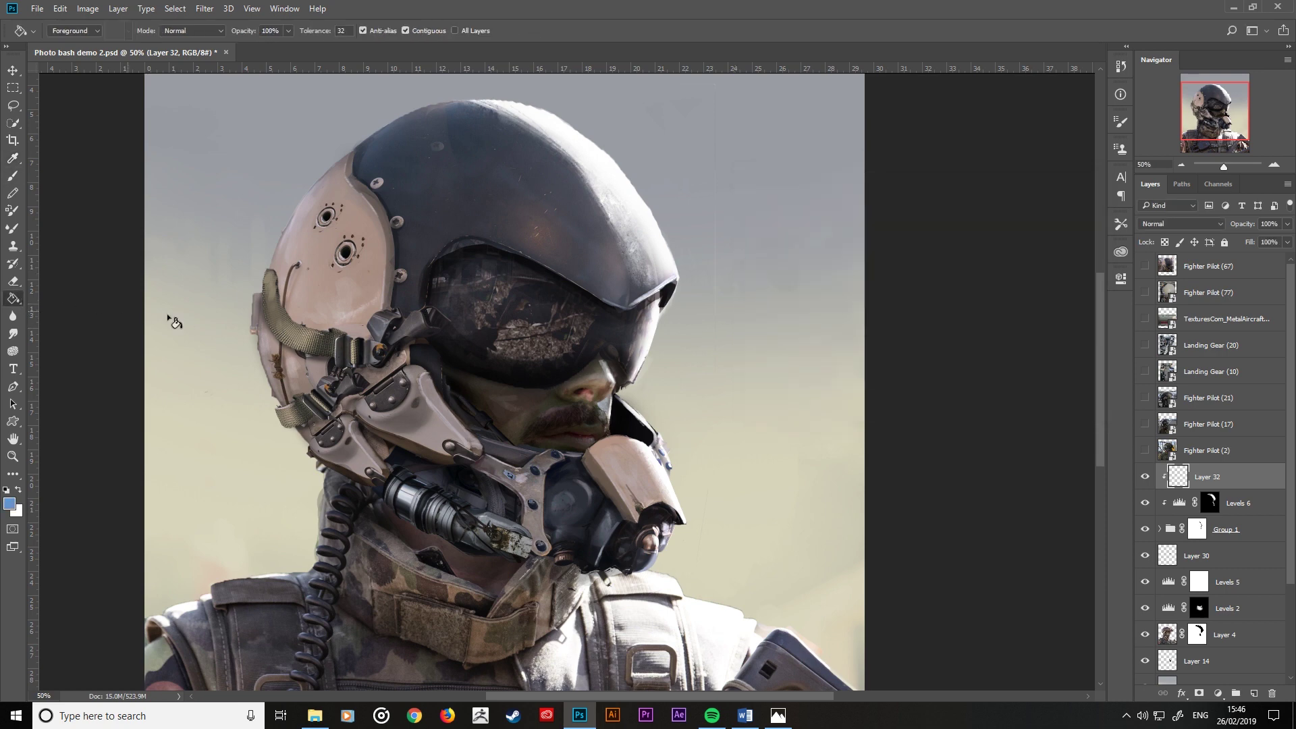
pyautogui.click(450, 405)
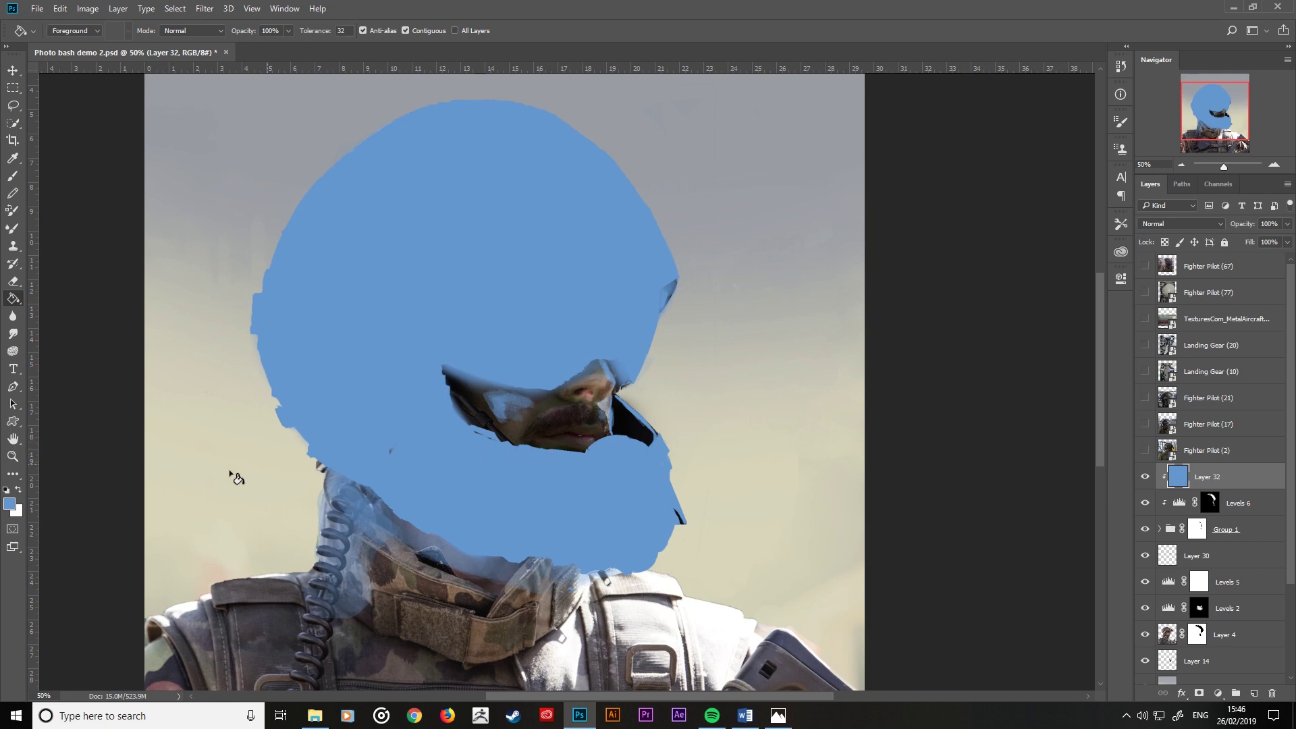
# Step: Set a darker blue and a 200 px Soft Round brush
pyautogui.click(9, 503)
pyautogui.click(856, 284)
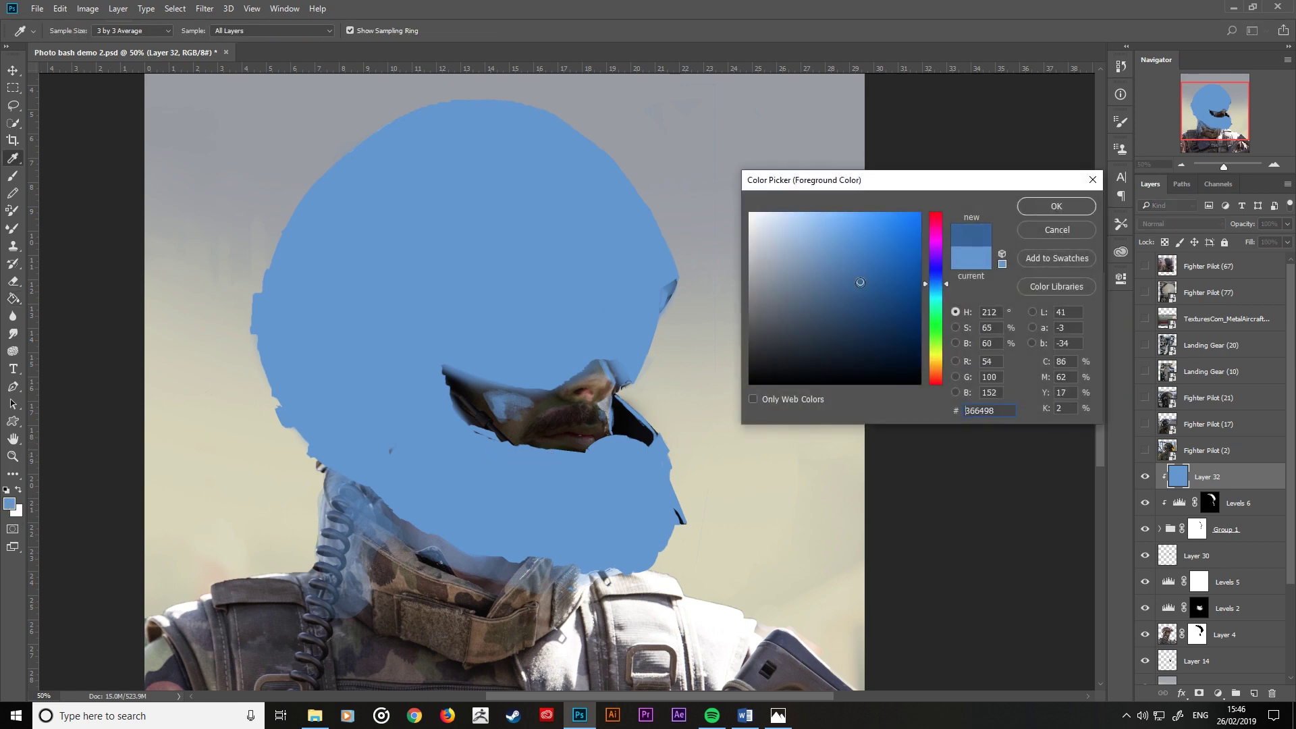
pyautogui.press('Return')
pyautogui.press('b')
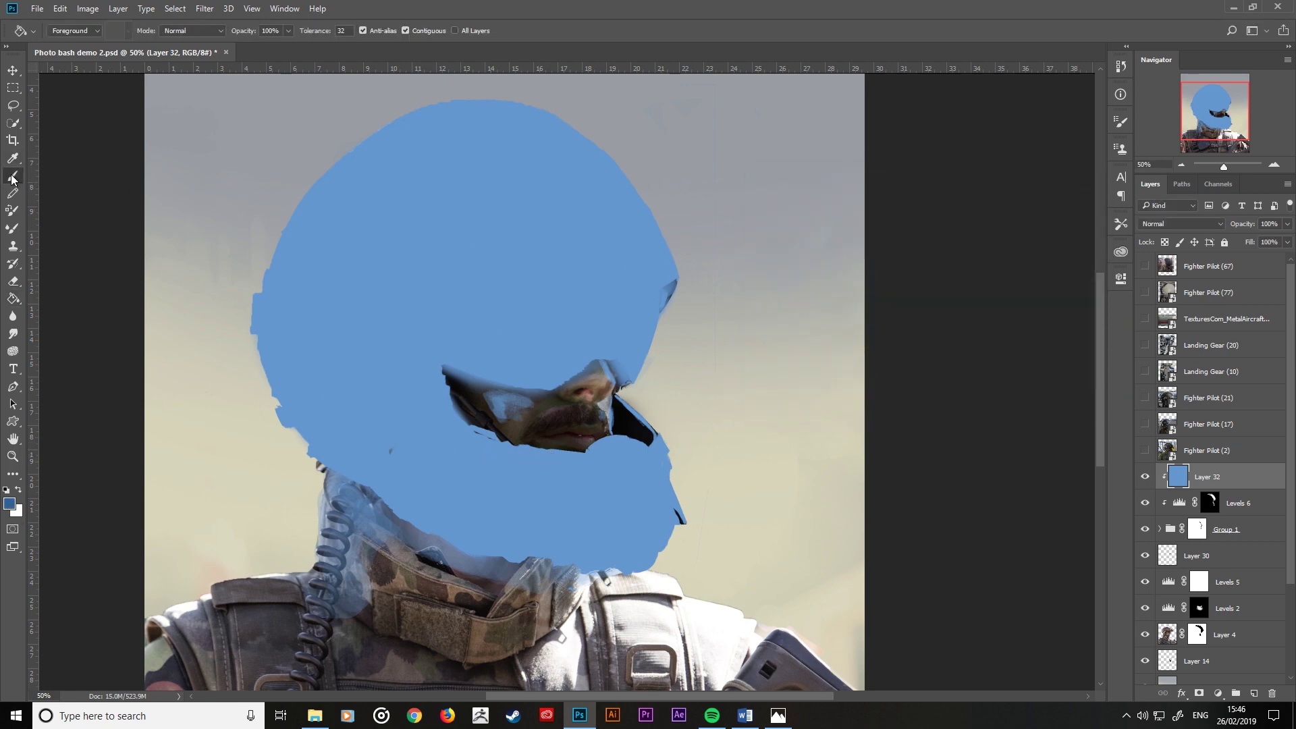
pyautogui.rightClick(234, 211)
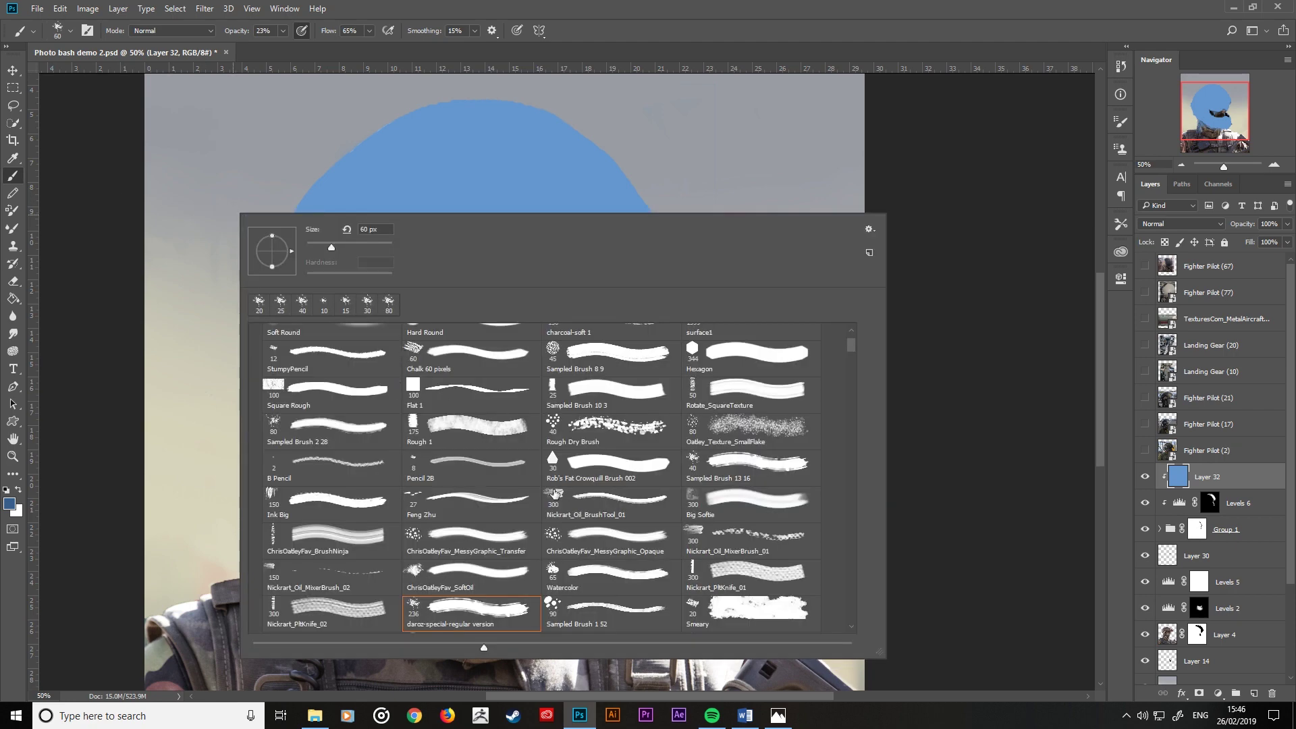
pyautogui.scroll(2, 540, 470)
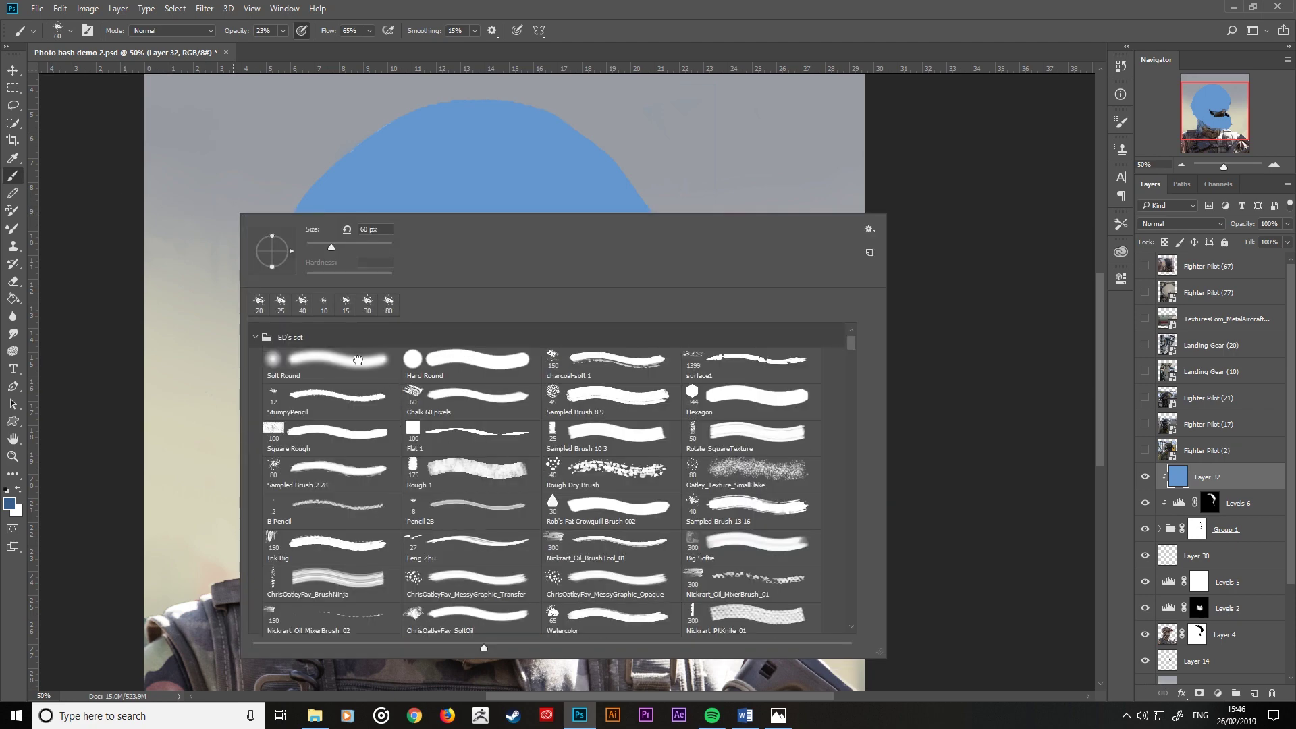
pyautogui.doubleClick(358, 360)
pyautogui.press(']')
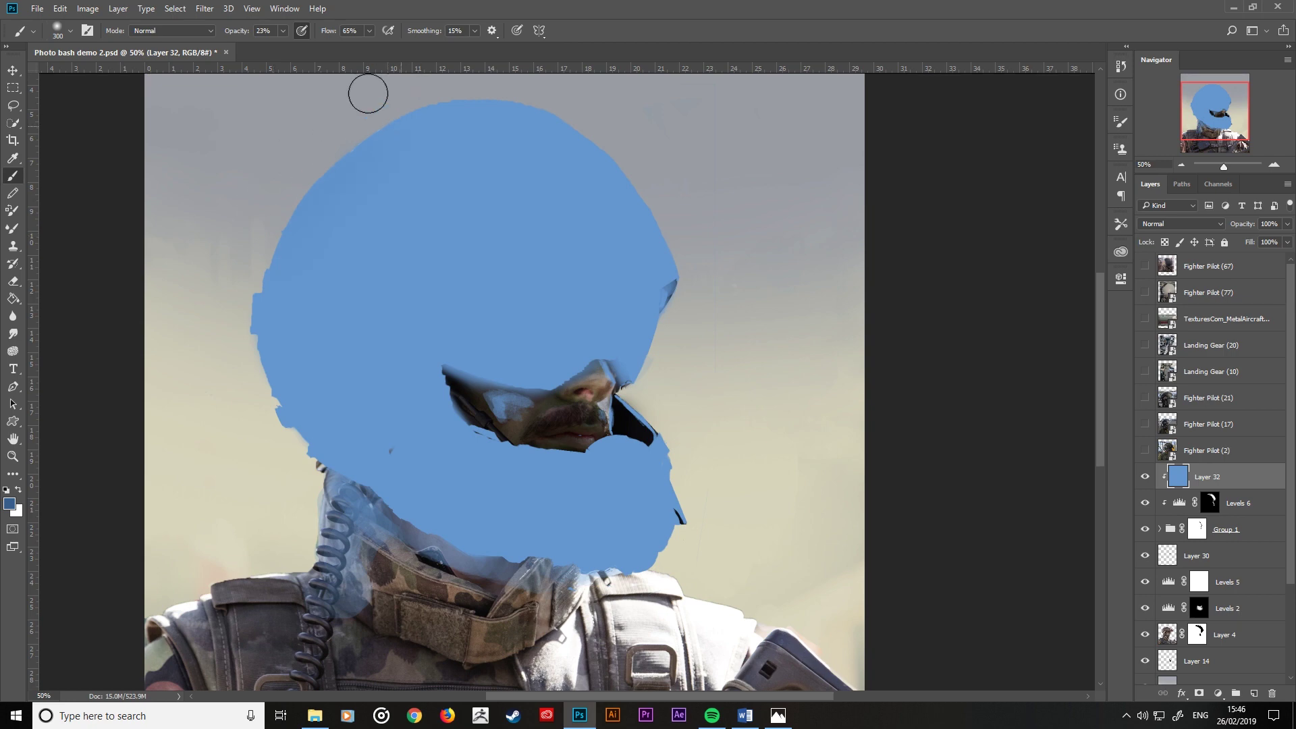
pyautogui.press('[')
pyautogui.press('[')
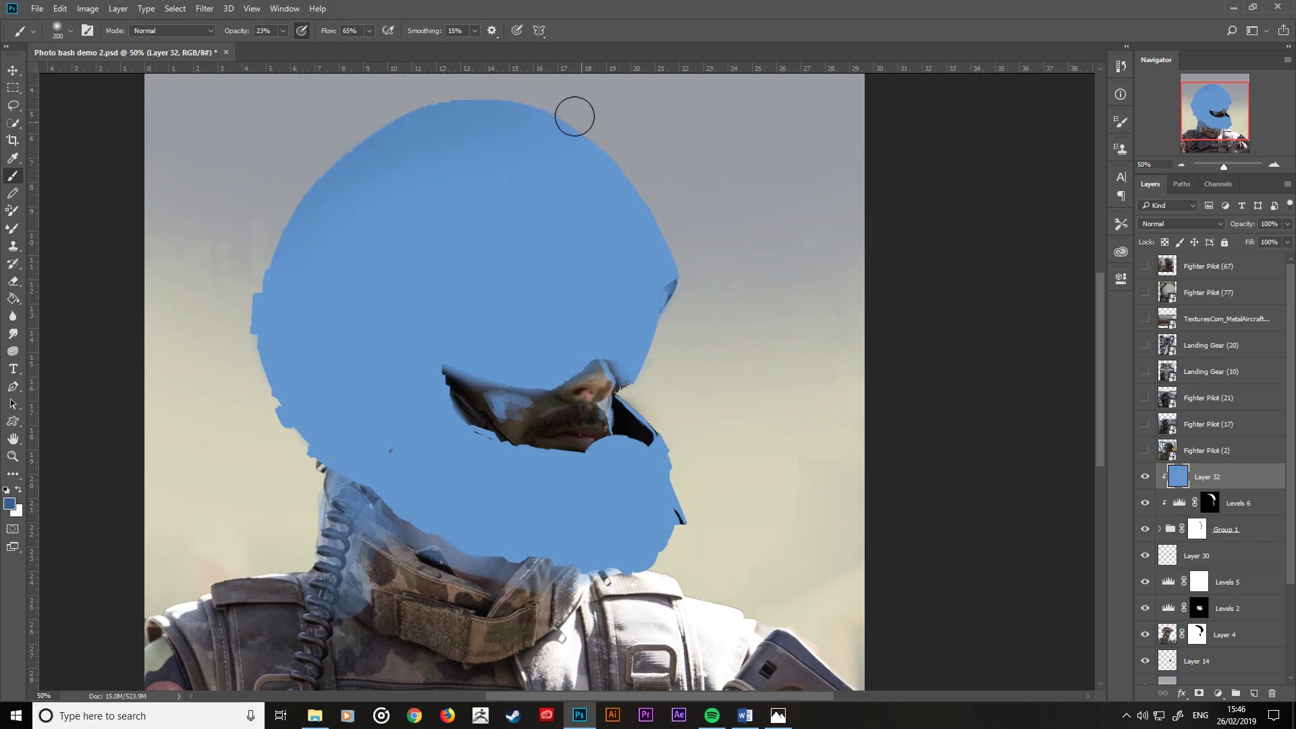
# Step: Paint a soft light-blue highlight on the helmet top with a ~175 px brush
pyautogui.hotkey('ctrl', '-')
pyautogui.hotkey('ctrl', '-')
pyautogui.press(']')
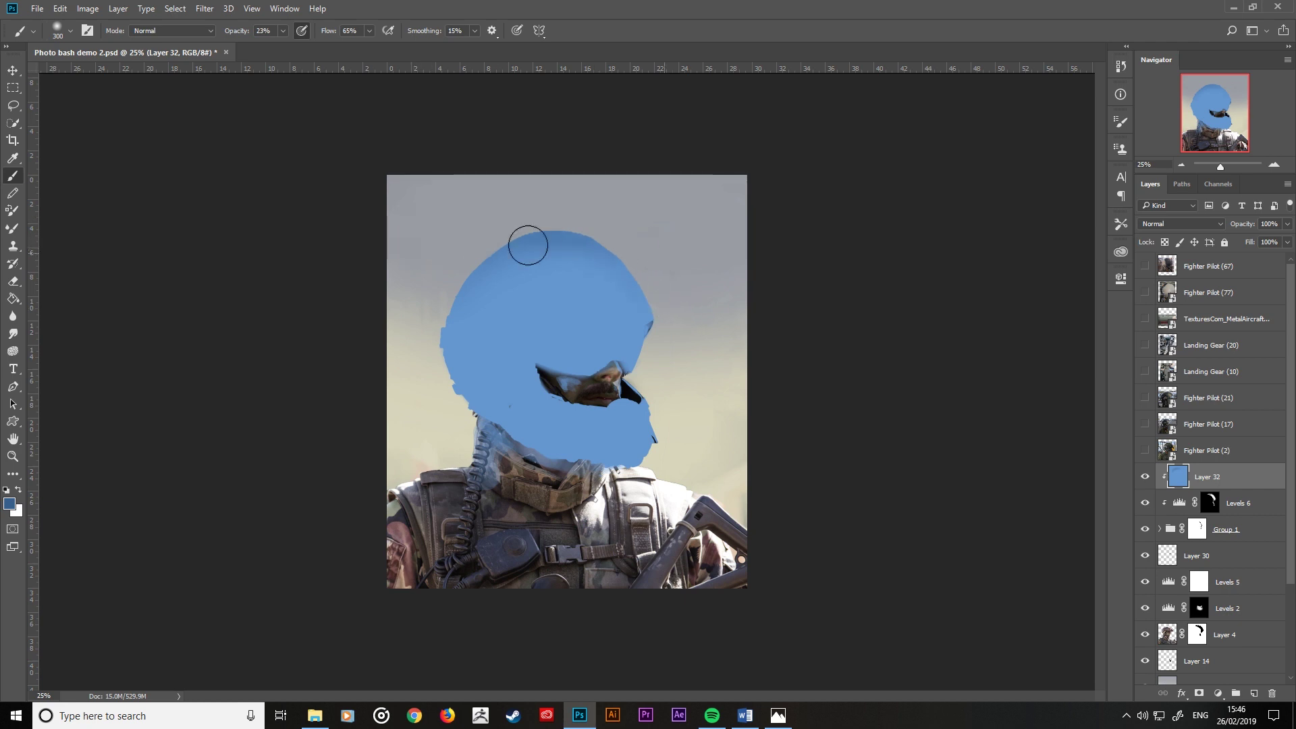
pyautogui.press('[')
pyautogui.press('[')
pyautogui.press('[')
pyautogui.press(']')
pyautogui.keyDown('alt'); pyautogui.click(537, 328); pyautogui.keyUp('alt')
pyautogui.click(10, 503)
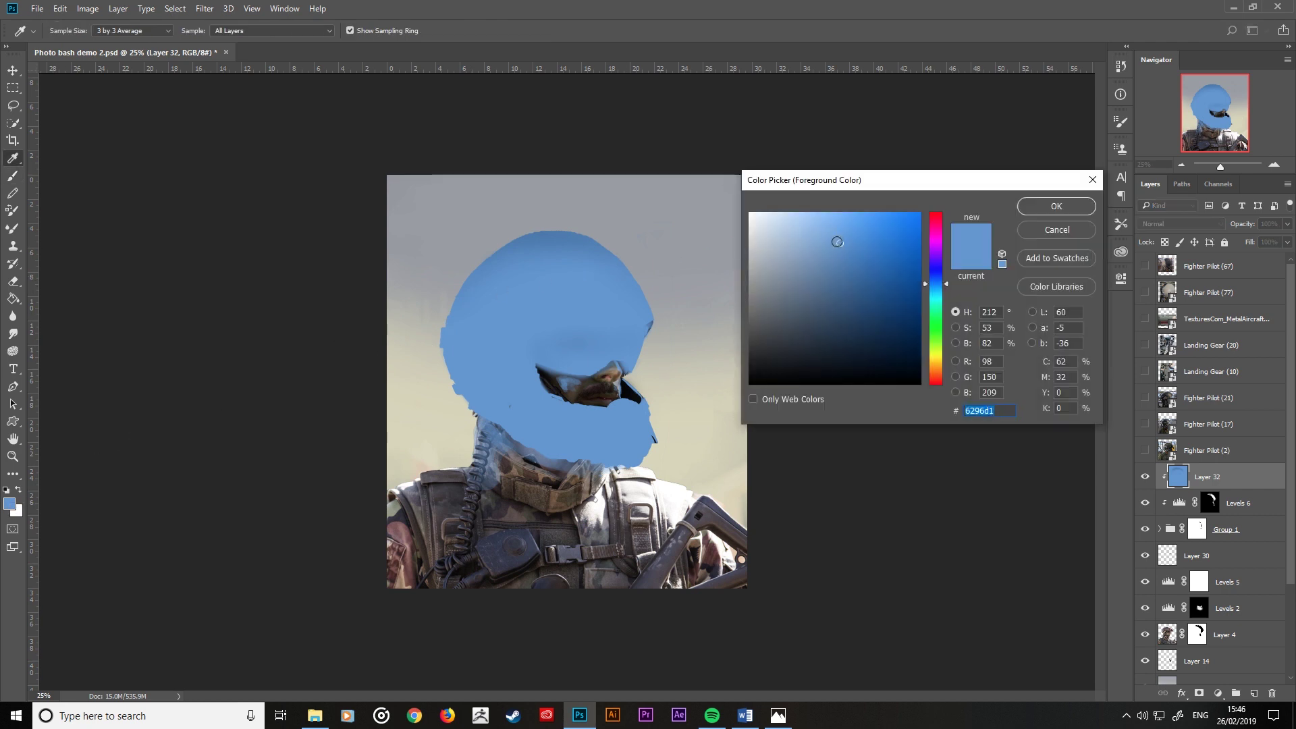
pyautogui.click(816, 230)
pyautogui.click(1057, 206)
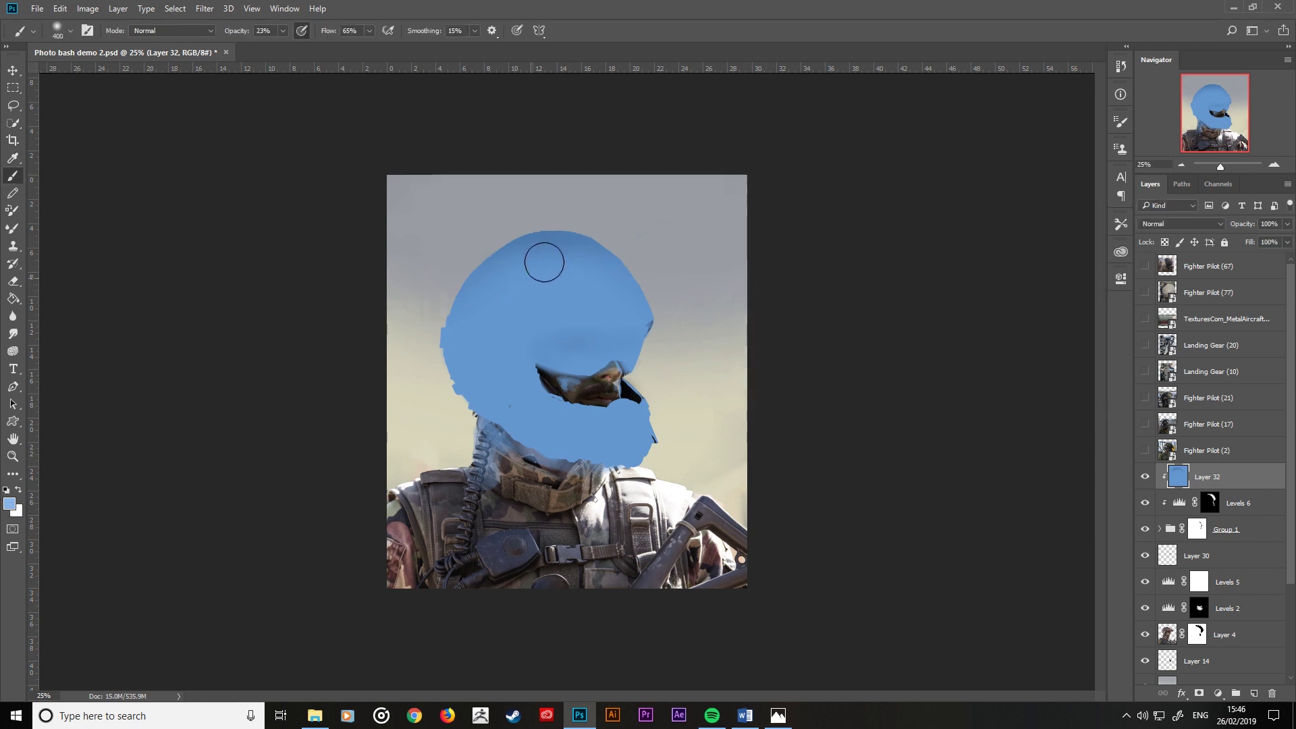
pyautogui.moveTo(562, 273)
pyautogui.mouseDown()
pyautogui.moveTo(536, 270)
pyautogui.moveTo(521, 289)
pyautogui.moveTo(571, 279)
pyautogui.mouseUp()
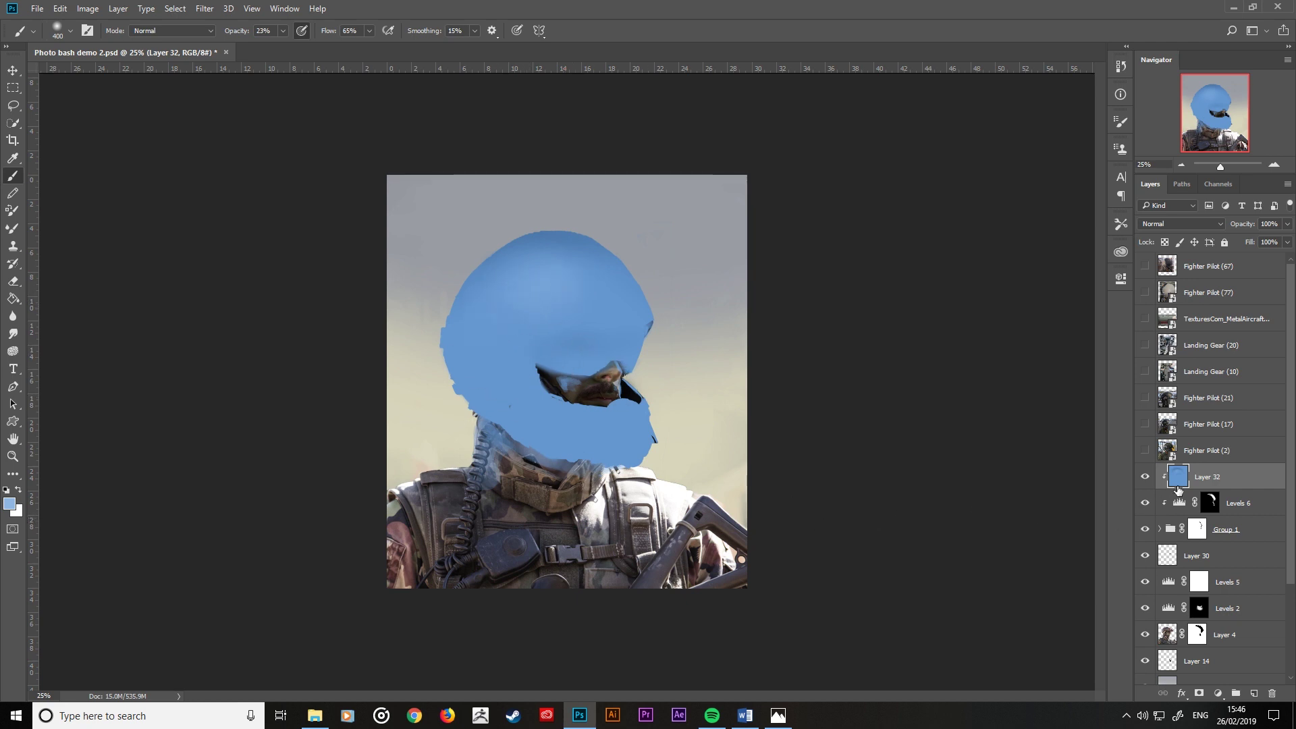
# Step: Add a black-filled layer mask to Layer 32 to hide the blue, then set white for painting
pyautogui.click(1199, 693)
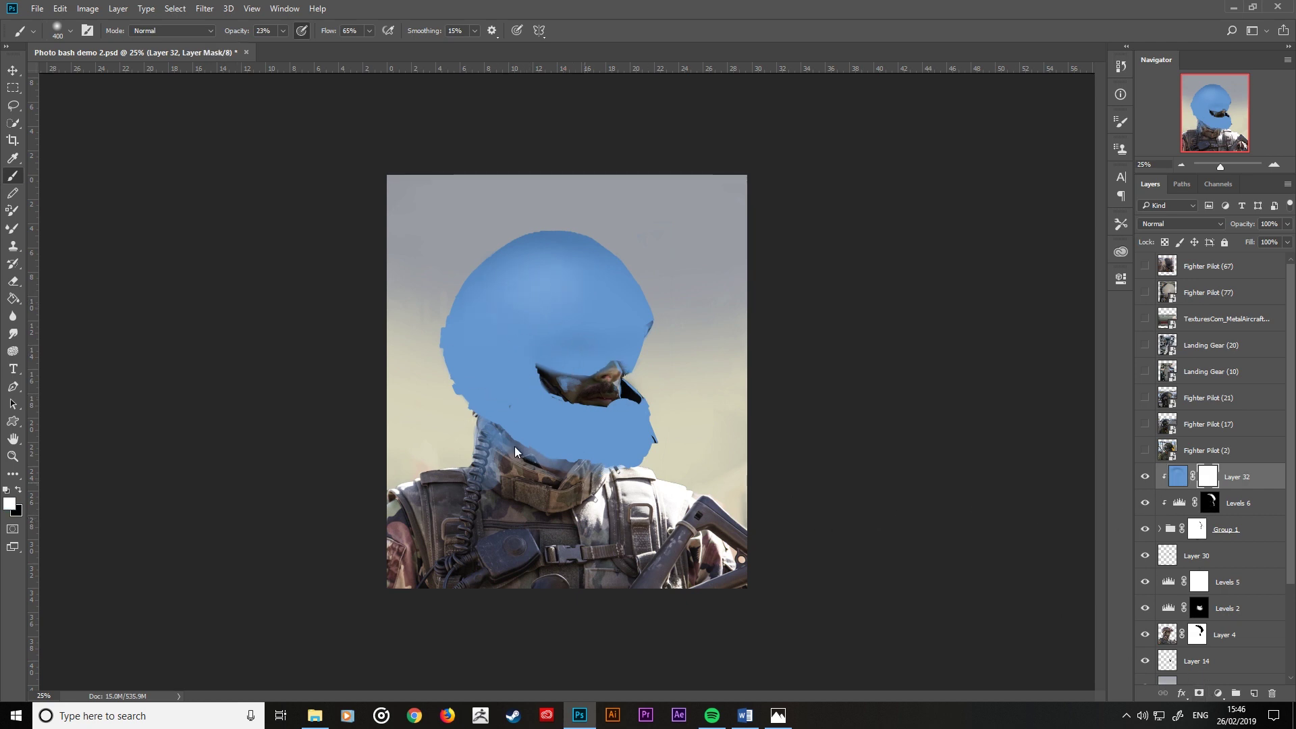
pyautogui.click(13, 298)
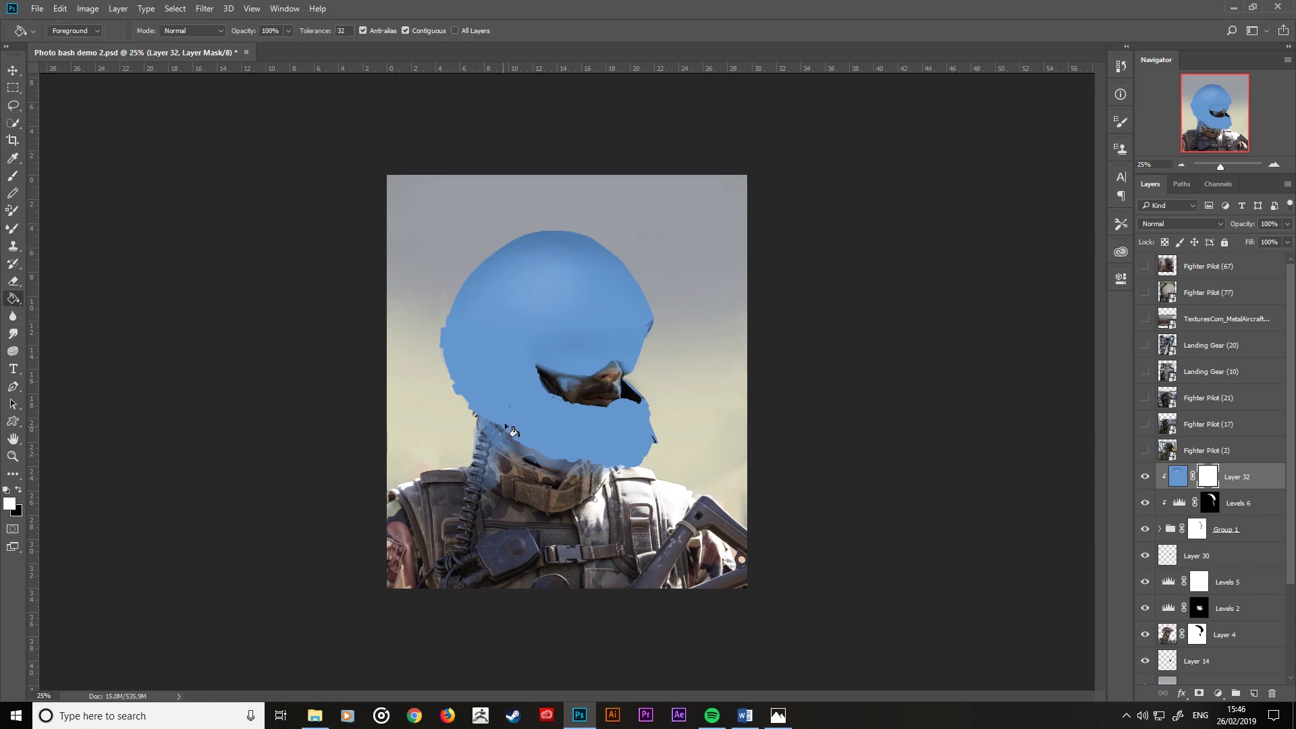
pyautogui.press('x')
pyautogui.click(521, 386)
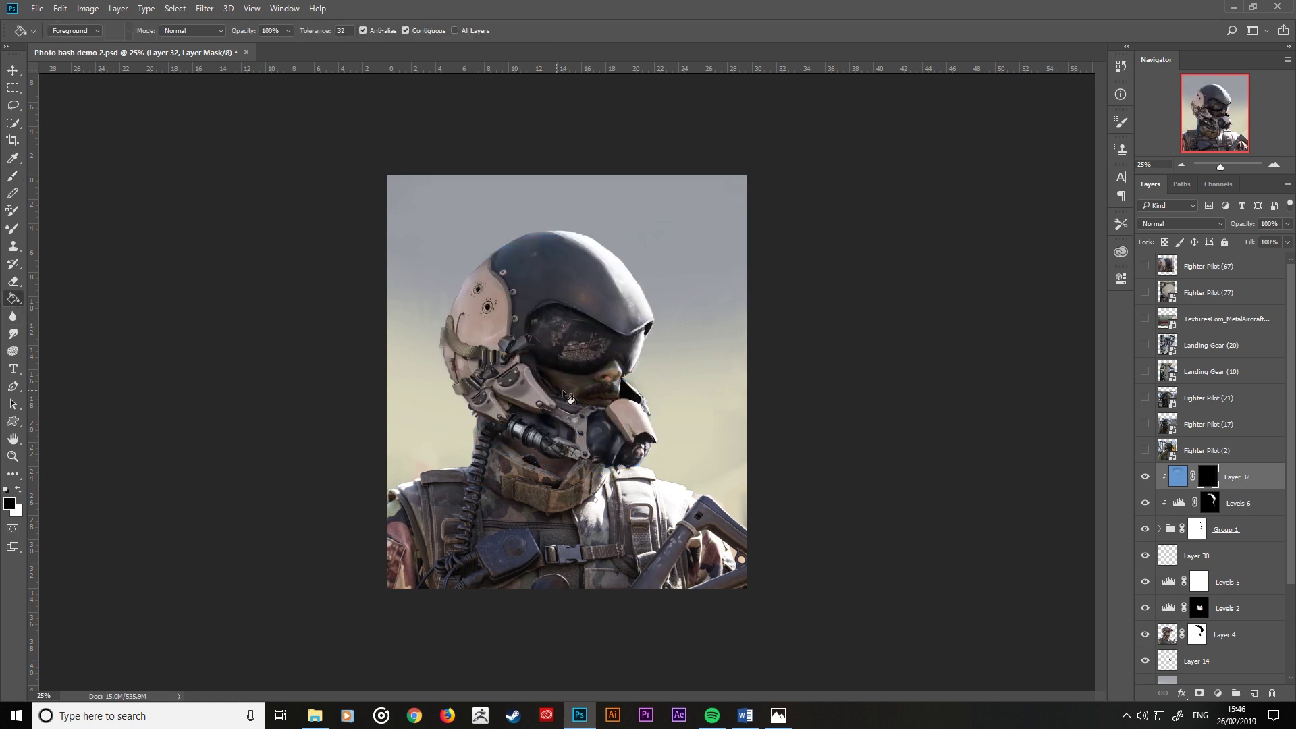
pyautogui.click(13, 177)
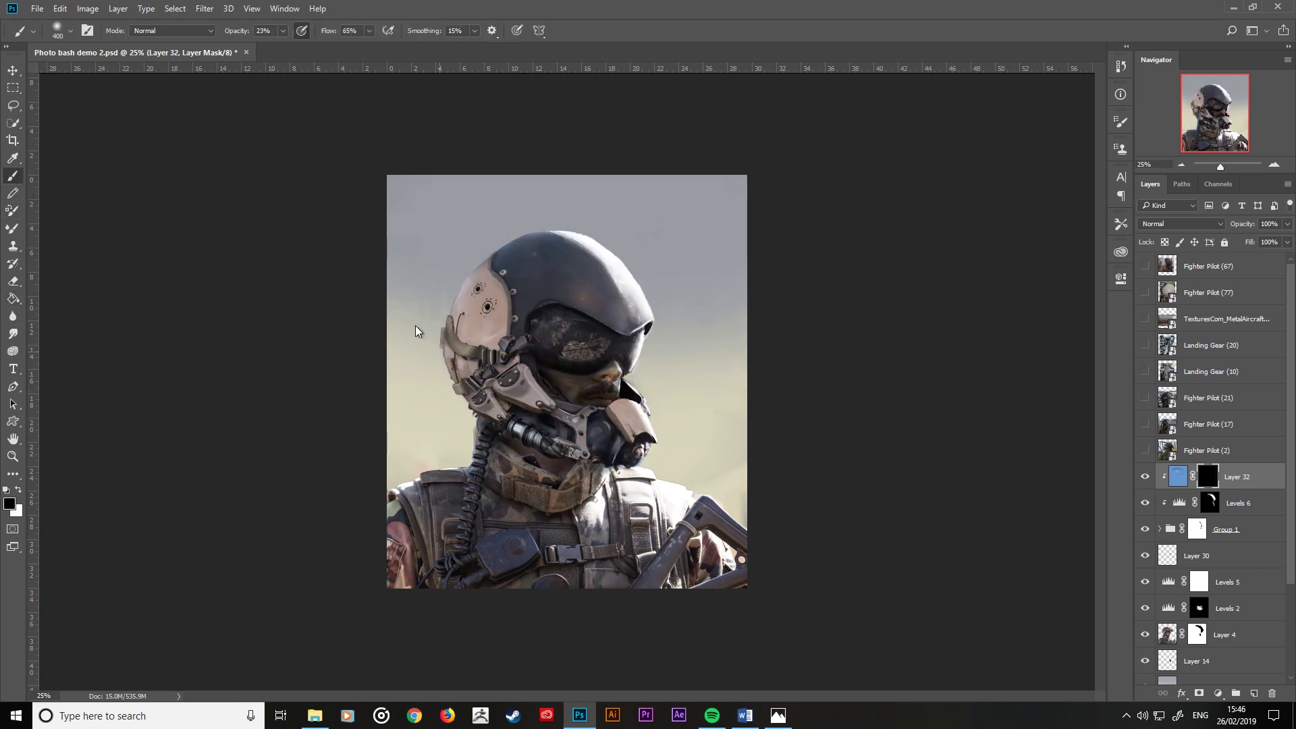
pyautogui.press('x')
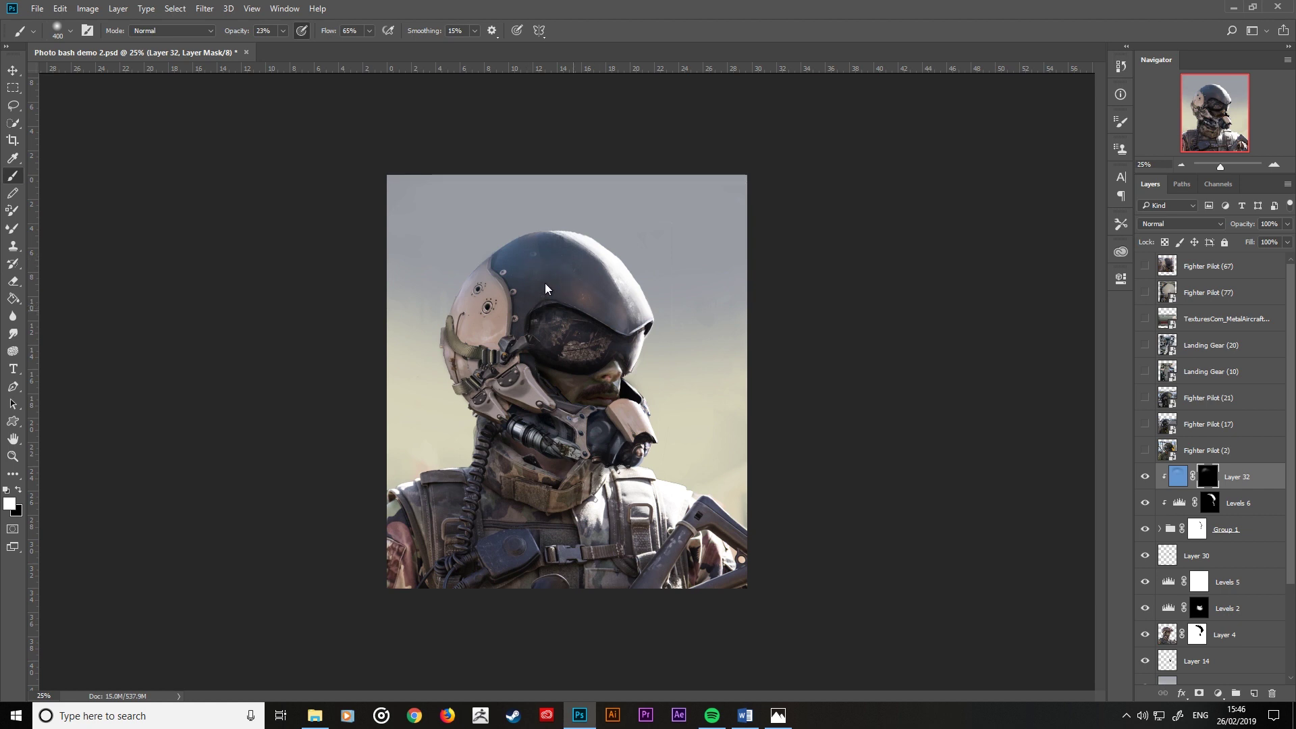
# Step: Zoom in on the portrait with a 150 px brush and open the blend mode list
pyautogui.hotkey('ctrl', '+')
pyautogui.hotkey('ctrl', '+')
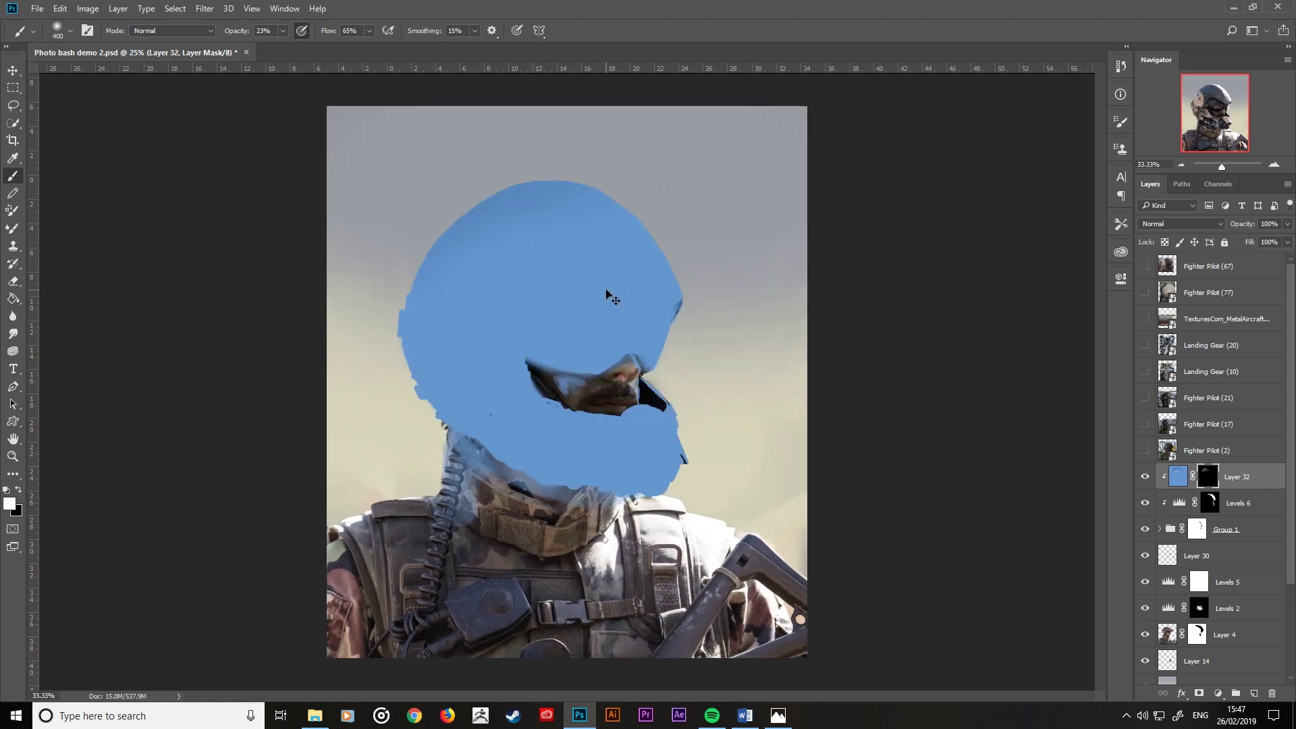
pyautogui.press('[')
pyautogui.press('[')
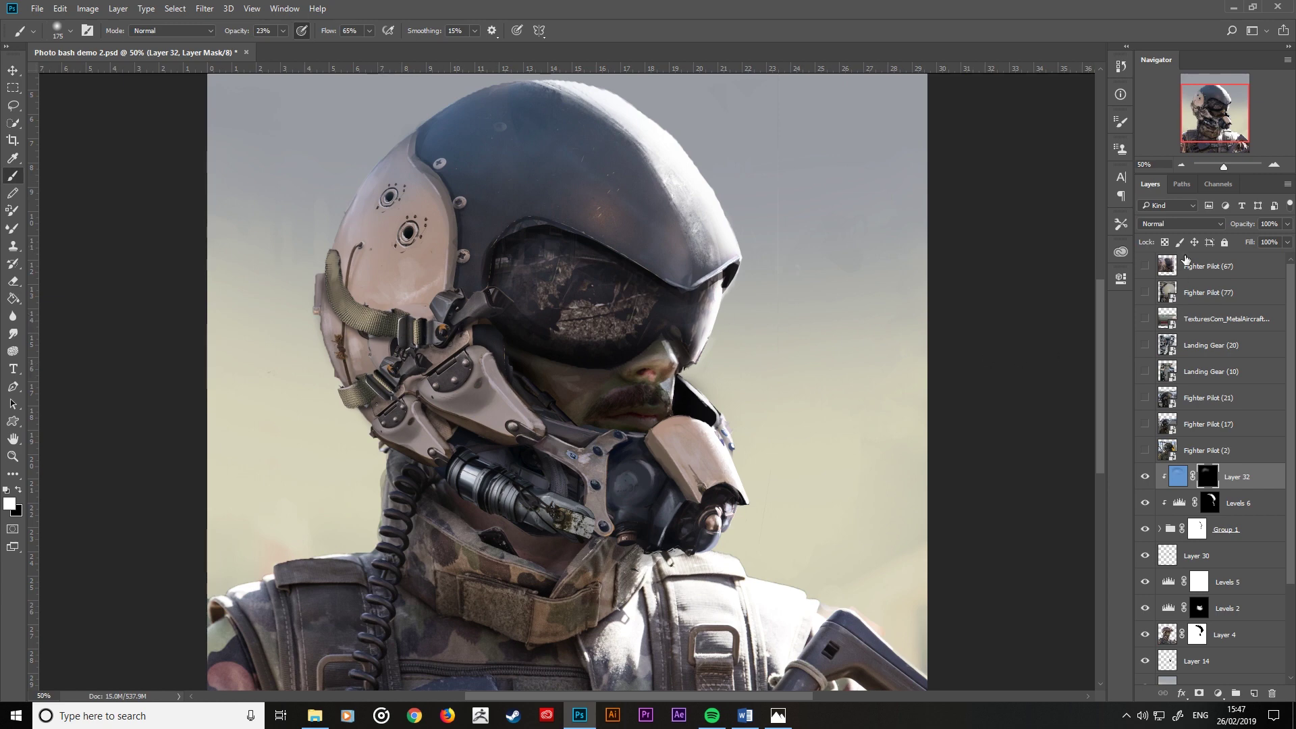
pyautogui.click(1182, 223)
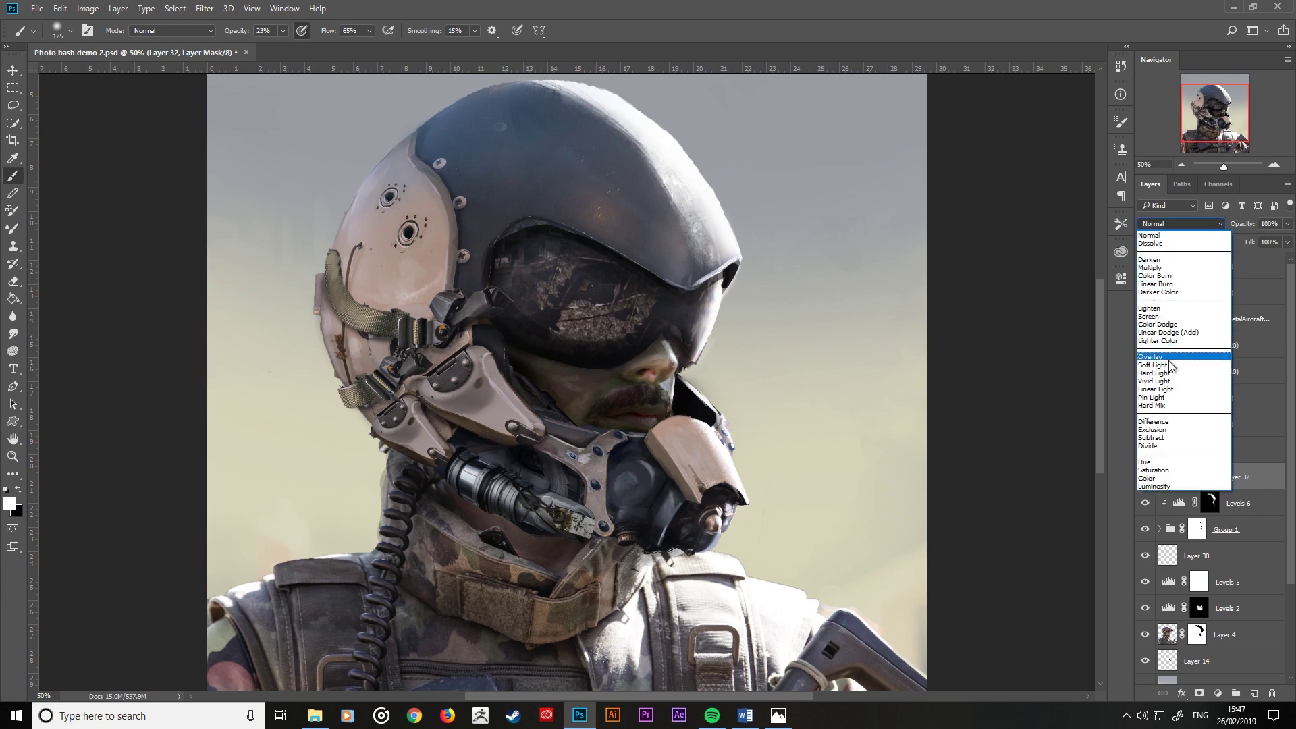
# Step: Set Layer 32's blend mode to Linear Dodge (Add)
pyautogui.click(1169, 365)
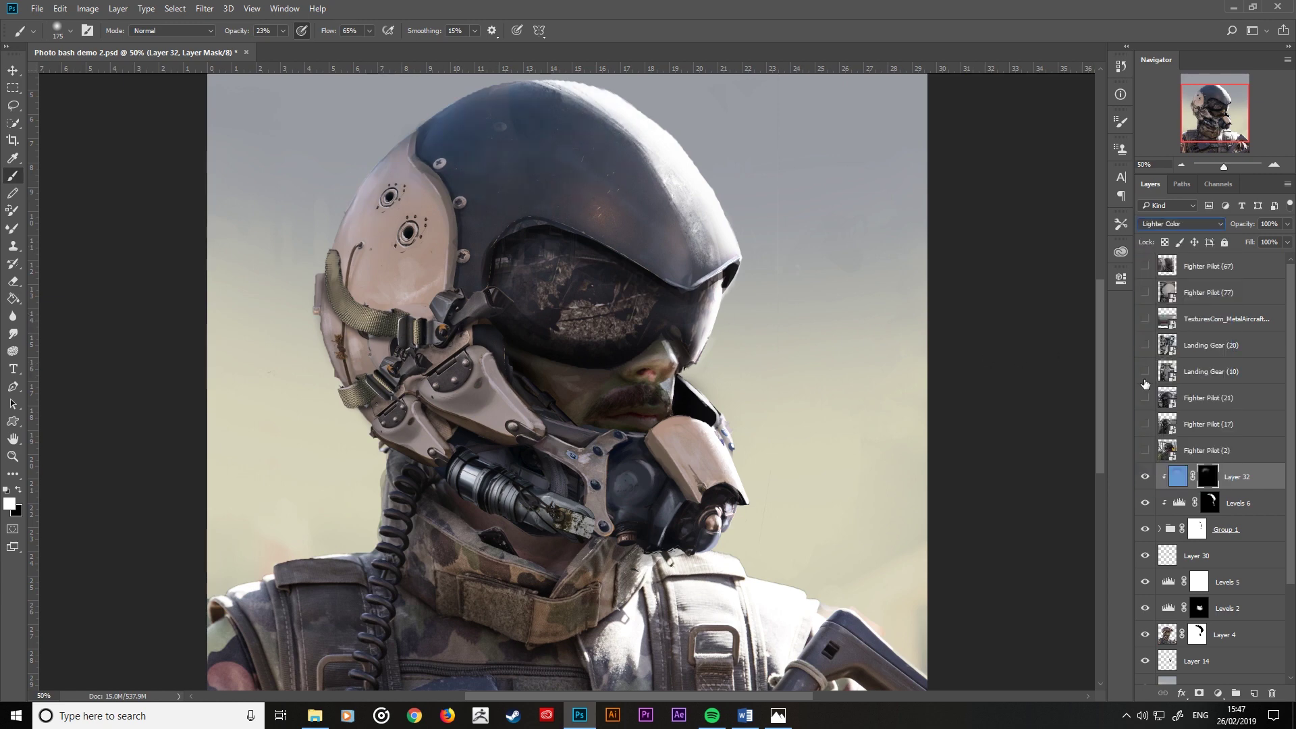
pyautogui.press('Up')
pyautogui.press('Up')
pyautogui.press('Down')
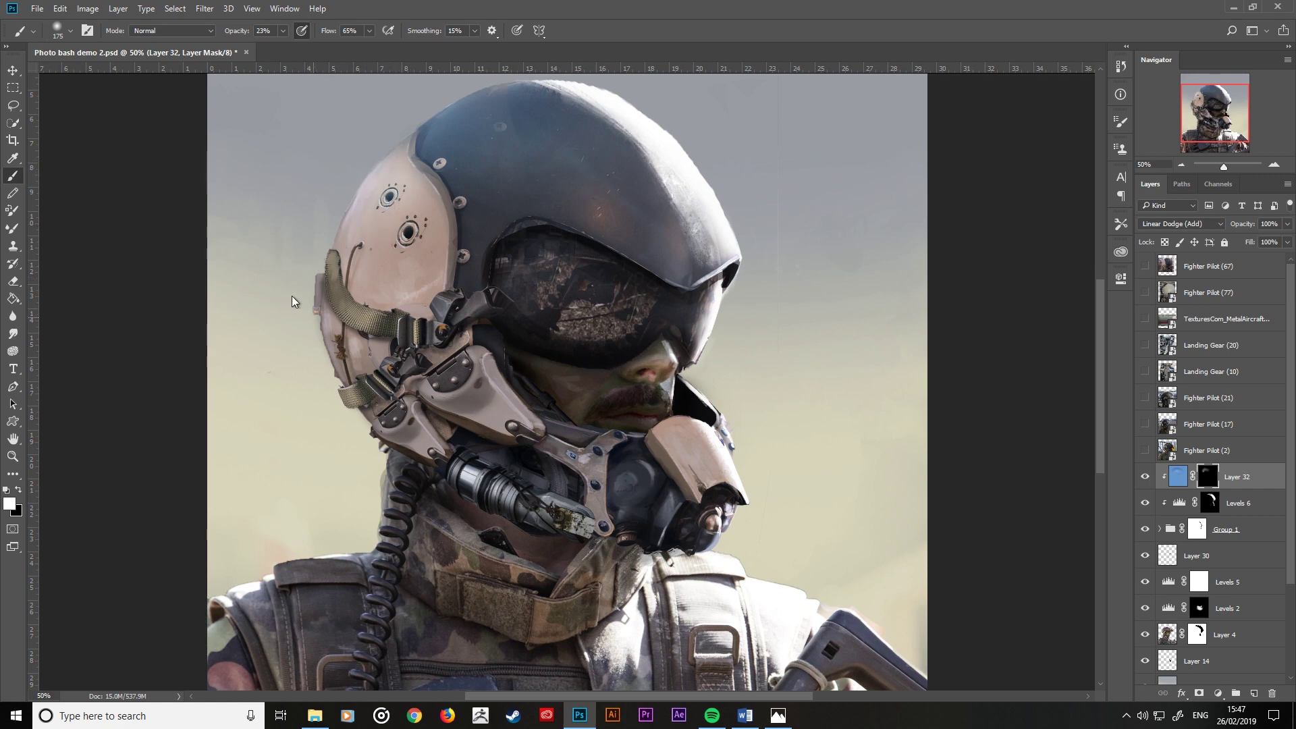
# Step: Mask out, then paint back, the scratched texture on the visor's upper left
pyautogui.press('[')
pyautogui.press('[')
pyautogui.press('[')
pyautogui.press('[')
pyautogui.press('[')
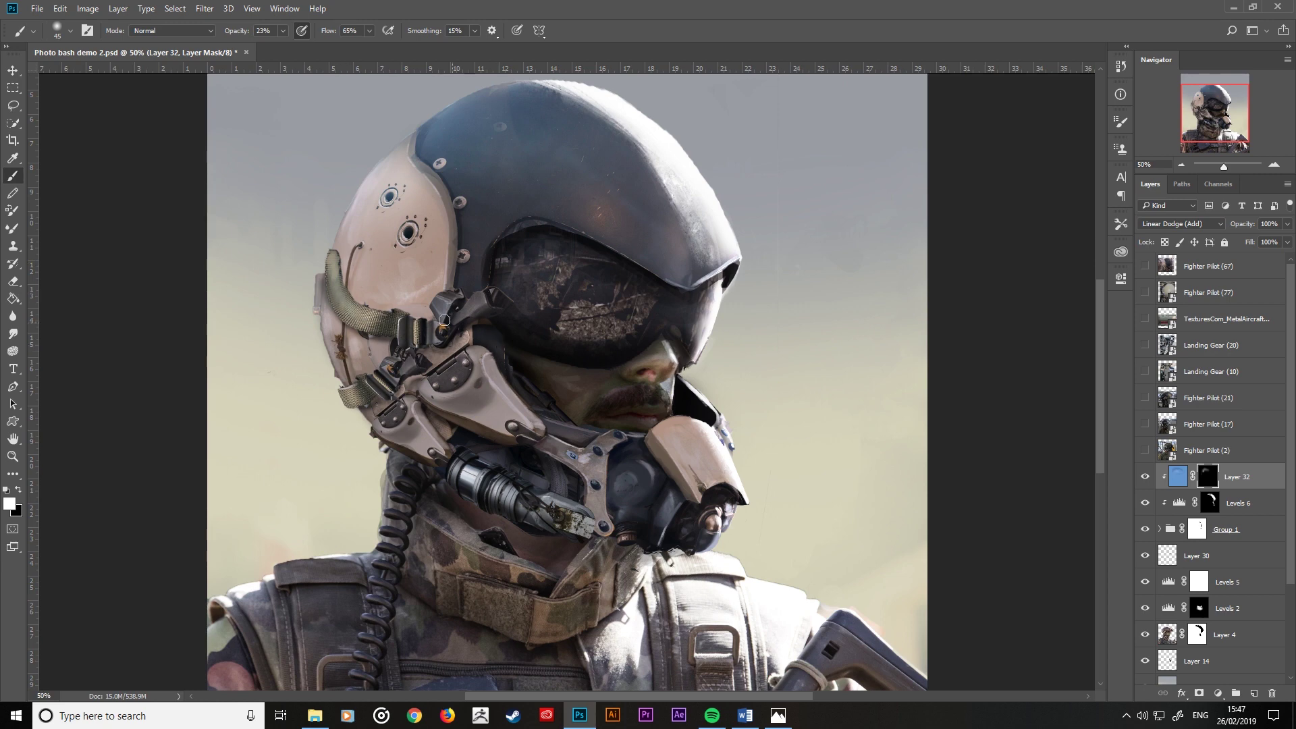
pyautogui.press('[')
pyautogui.press(']')
pyautogui.press(']')
pyautogui.press(']')
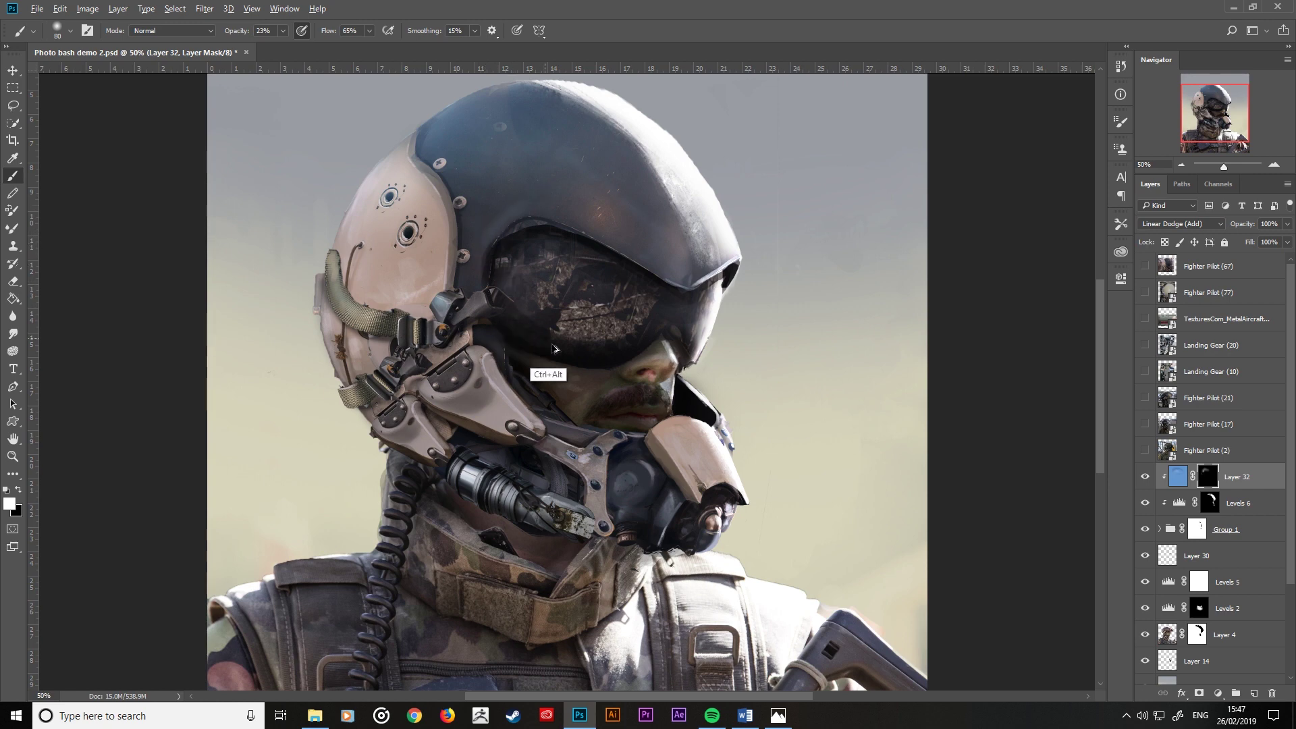
pyautogui.press(']')
pyautogui.press(']')
pyautogui.press(']')
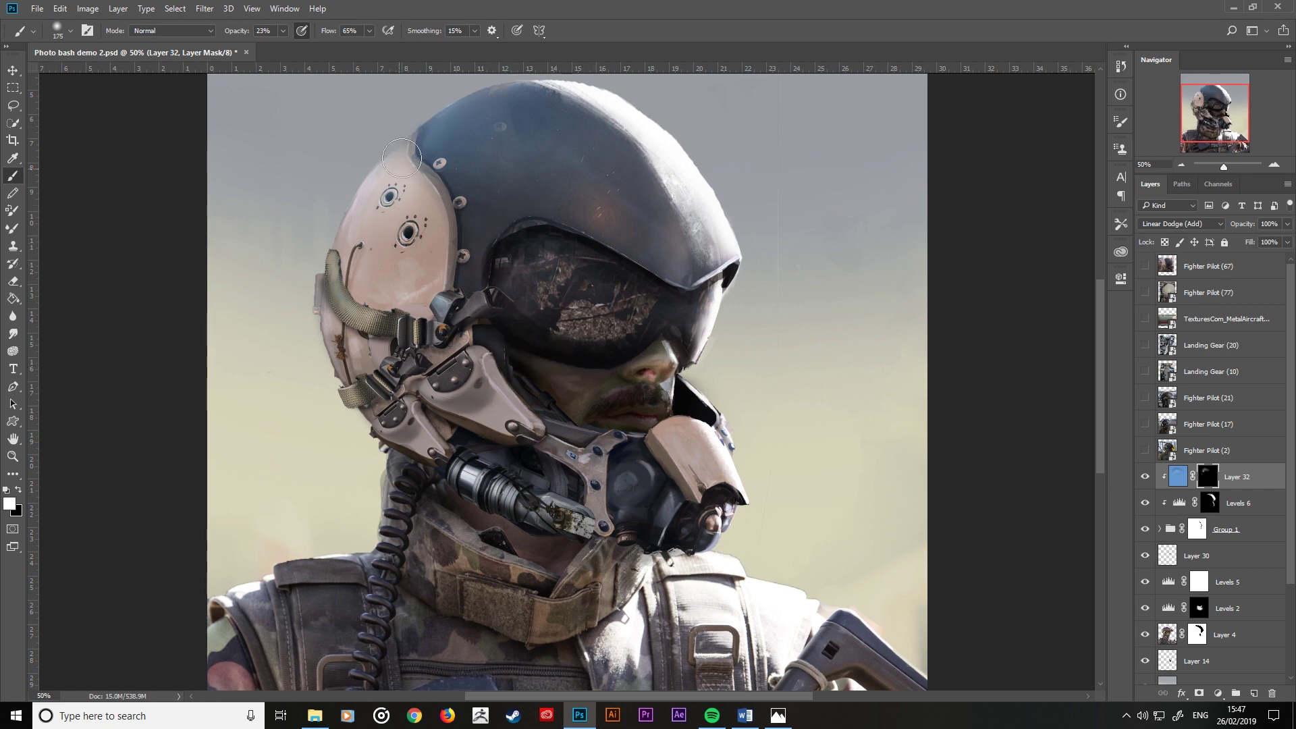
pyautogui.press(']')
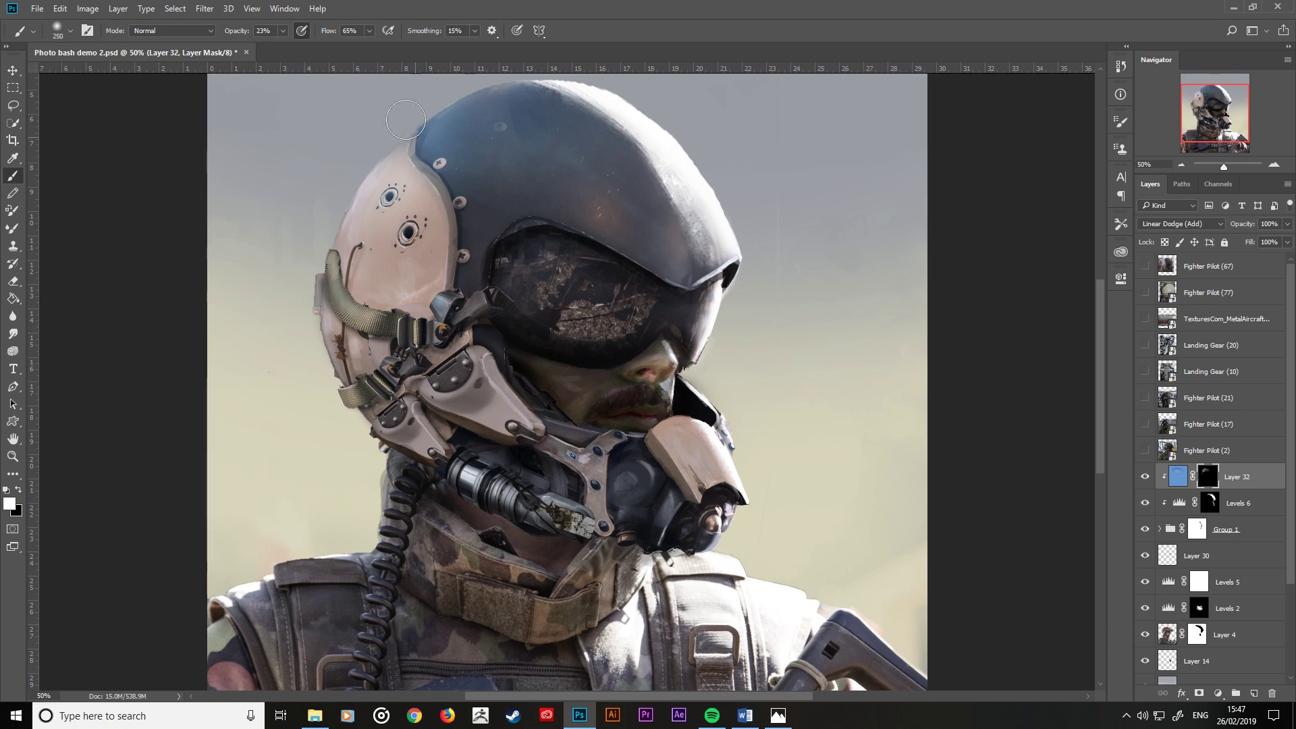
pyautogui.hotkey('ctrl', '-')
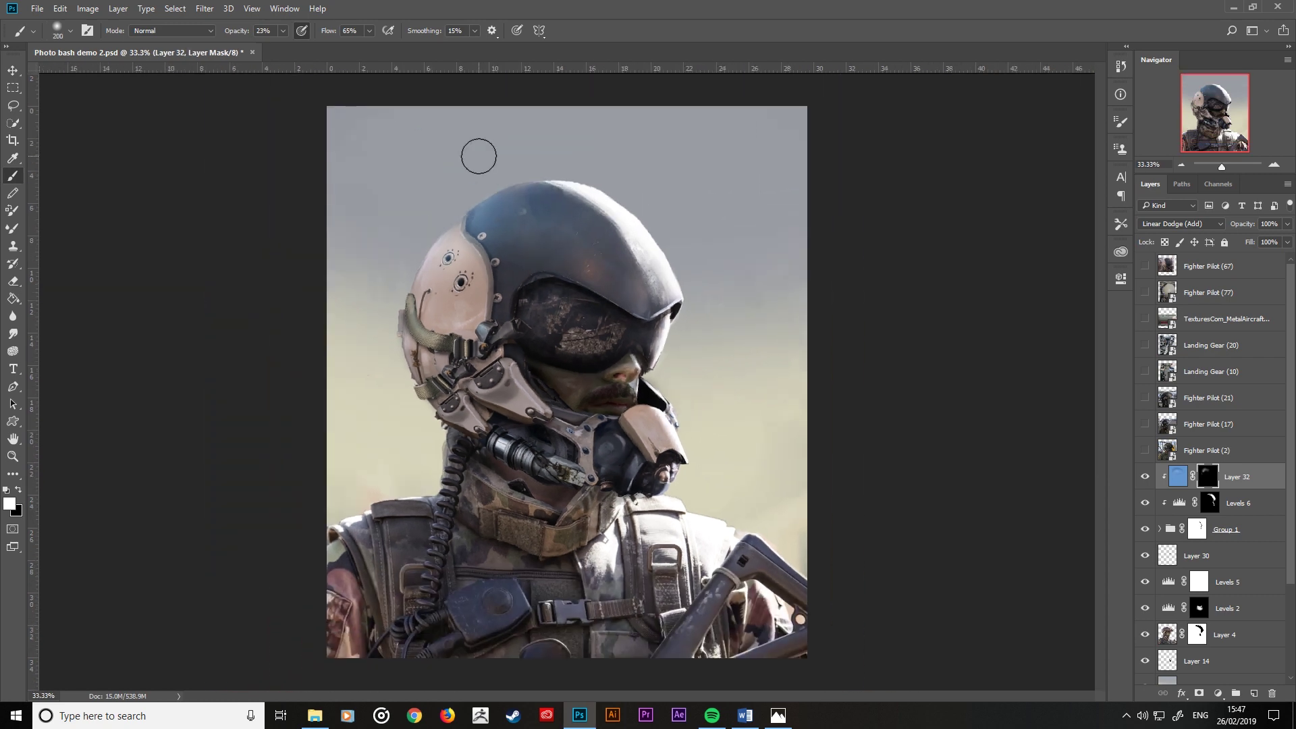
pyautogui.press(']')
pyautogui.press(']')
pyautogui.press(']')
pyautogui.press('[')
pyautogui.press('[')
pyautogui.press('[')
pyautogui.moveTo(576, 323); pyautogui.dragTo(536, 305)
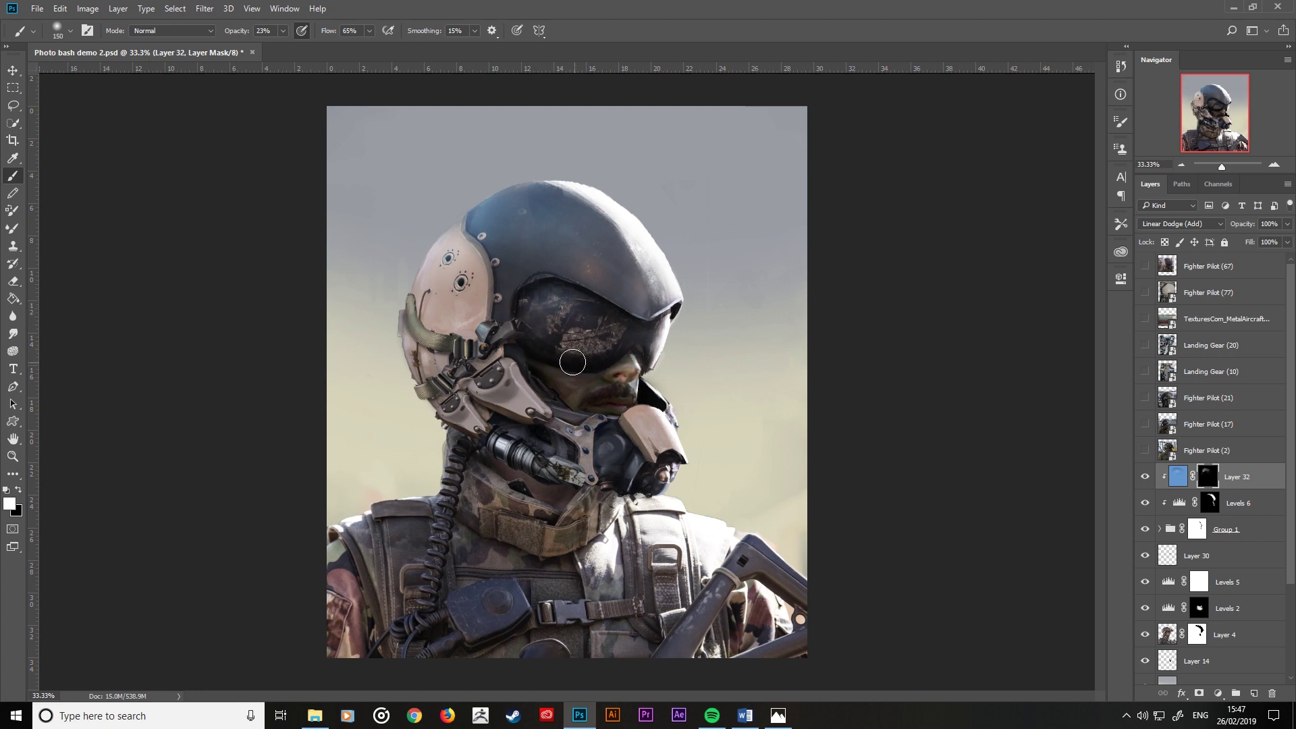
pyautogui.press('[')
pyautogui.press(']')
pyautogui.press(']')
pyautogui.moveTo(527, 311)
pyautogui.mouseDown()
pyautogui.moveTo(564, 348)
pyautogui.moveTo(562, 303)
pyautogui.mouseUp()
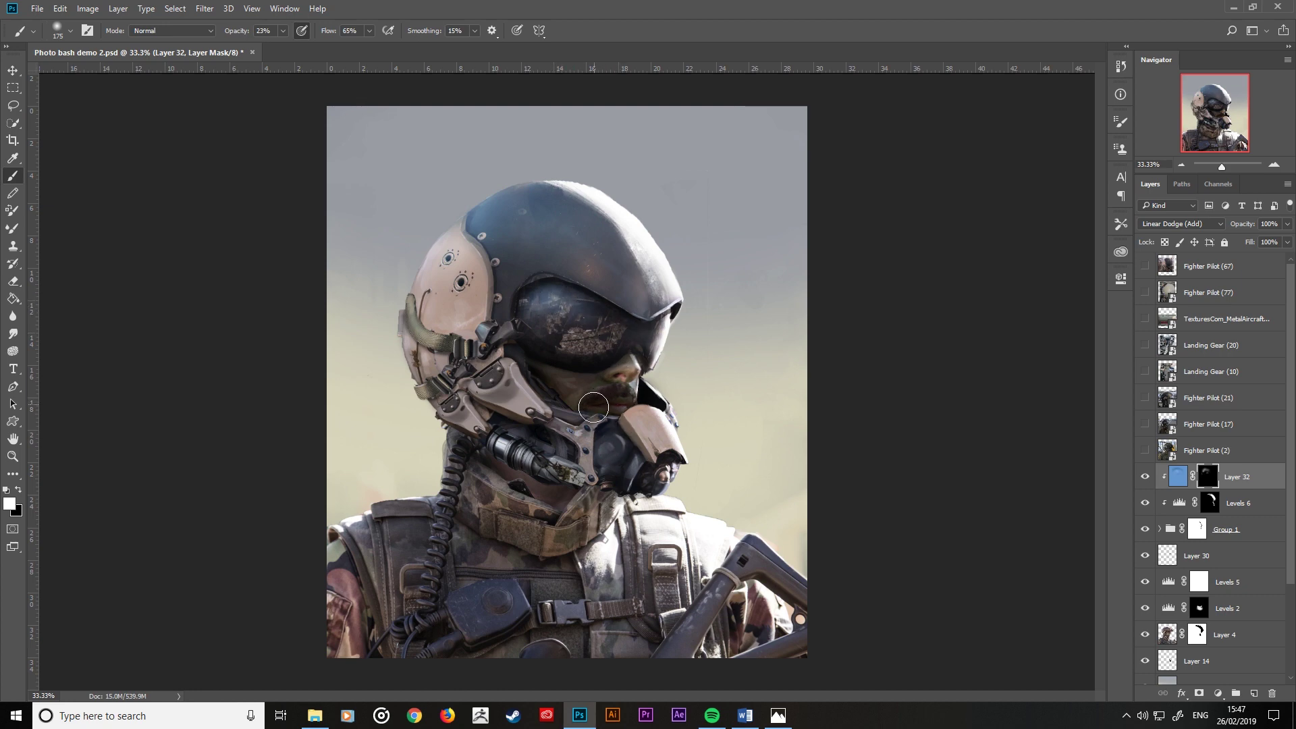
# Step: Brighten the helmet edge with a 45 px blue glow stroke
pyautogui.press('[')
pyautogui.press('[')
pyautogui.press('[')
pyautogui.press('[')
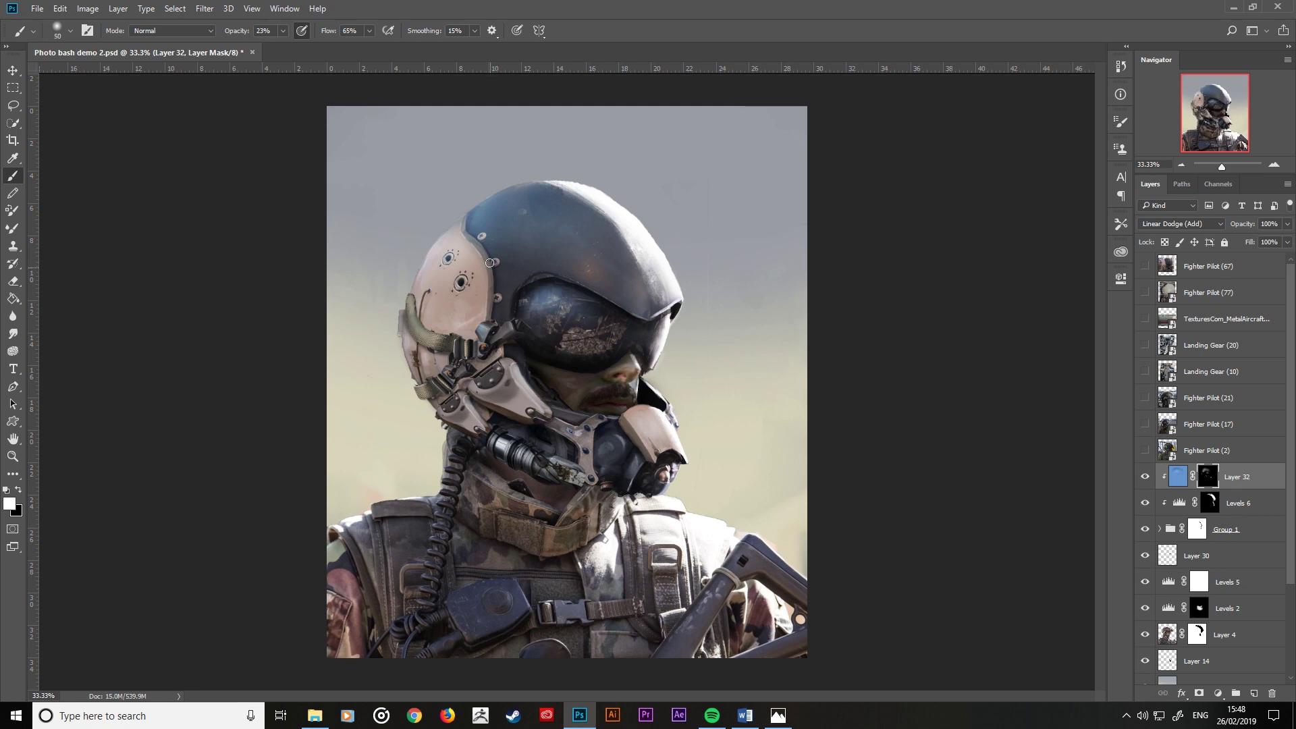
pyautogui.press(']')
pyautogui.press(']')
pyautogui.press(']')
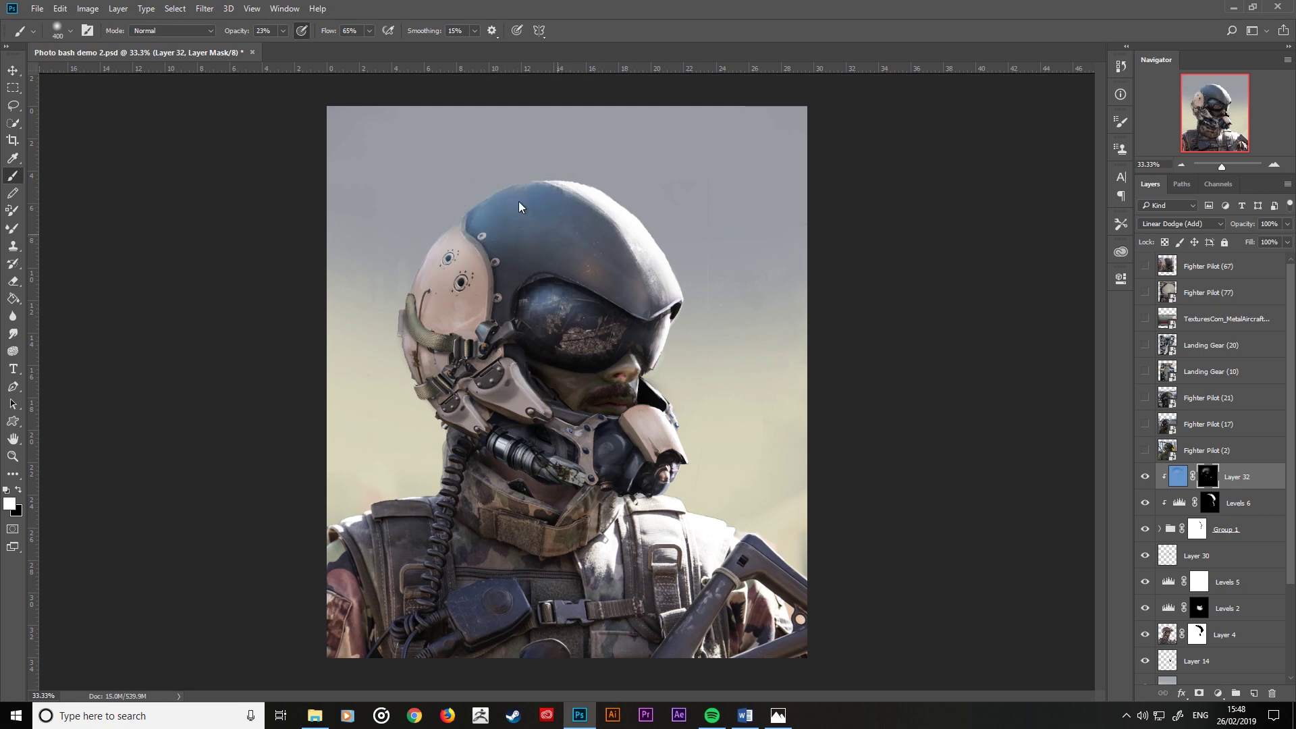
pyautogui.press('[')
pyautogui.press('[')
pyautogui.press('[')
pyautogui.moveTo(486, 265); pyautogui.dragTo(492, 284)
# Step: Paint a glowing blue highlight along the breathing hose
pyautogui.press(']')
pyautogui.press(']')
pyautogui.press(']')
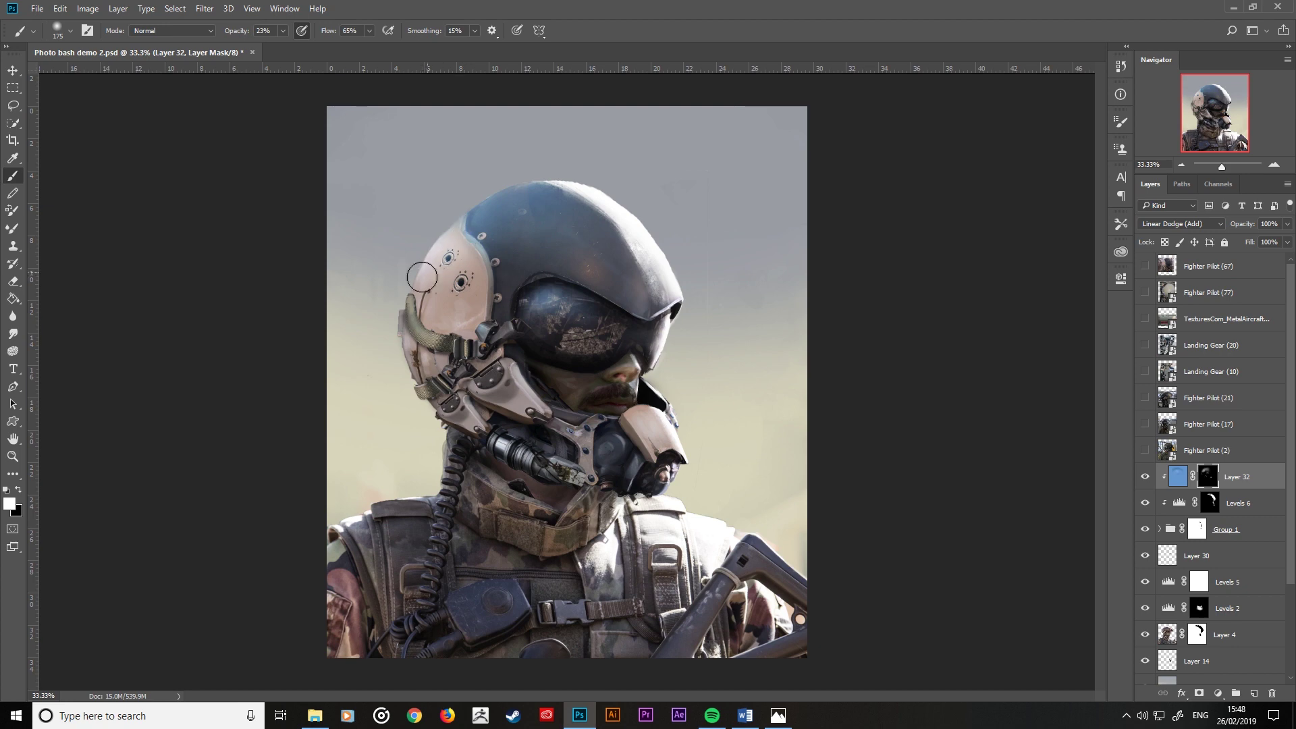
pyautogui.press(']')
pyautogui.press('[')
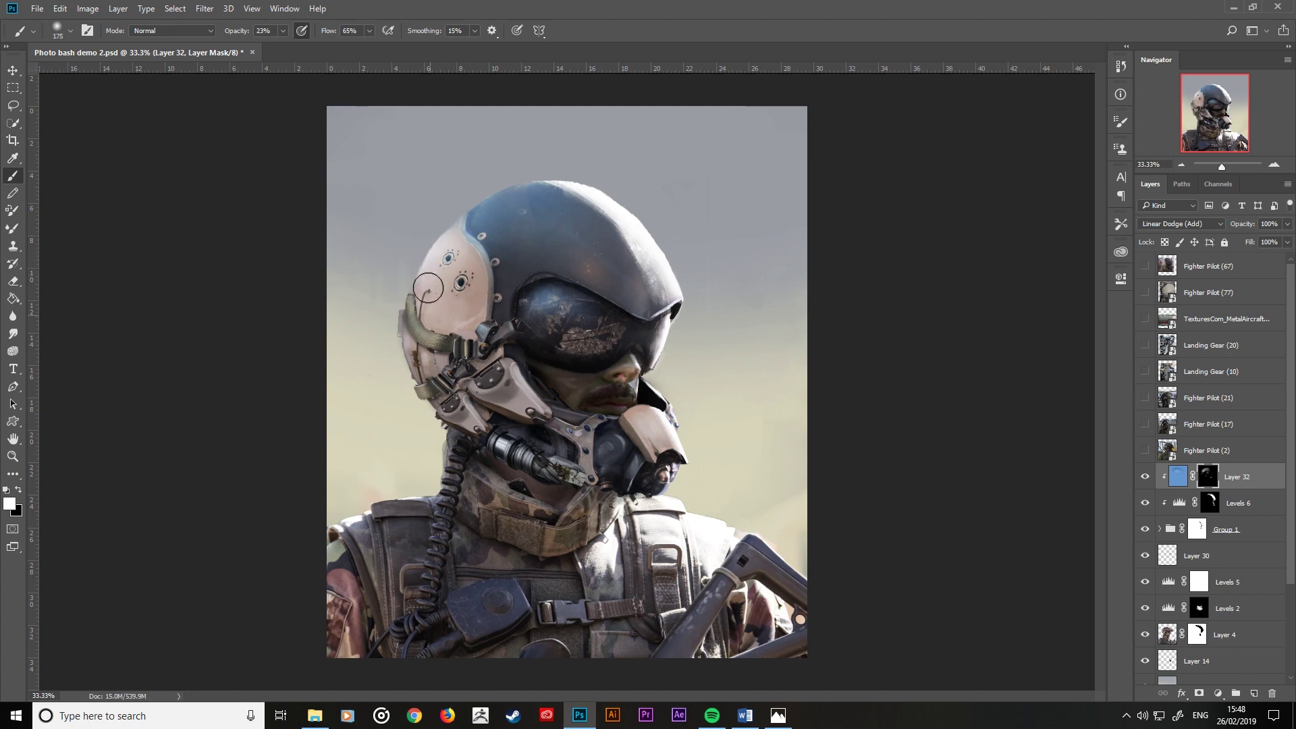
pyautogui.press('[')
pyautogui.press('[')
pyautogui.press('[')
pyautogui.press('[')
pyautogui.press('[')
pyautogui.press('[')
pyautogui.press('[')
pyautogui.press('[')
pyautogui.press('[')
pyautogui.press(']')
pyautogui.press(']')
pyautogui.press(']')
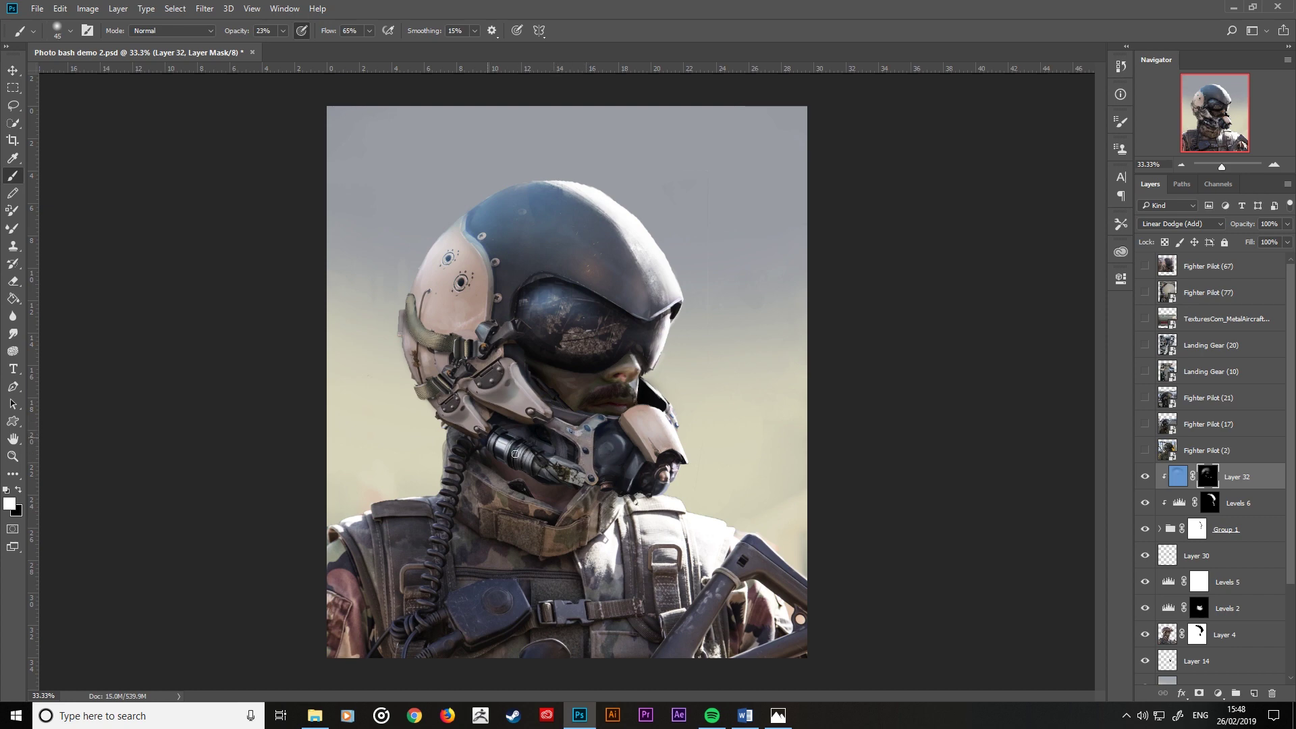
pyautogui.moveTo(501, 444); pyautogui.dragTo(573, 475)
pyautogui.press(']')
pyautogui.press(']')
pyautogui.press(']')
pyautogui.press('[')
pyautogui.press('[')
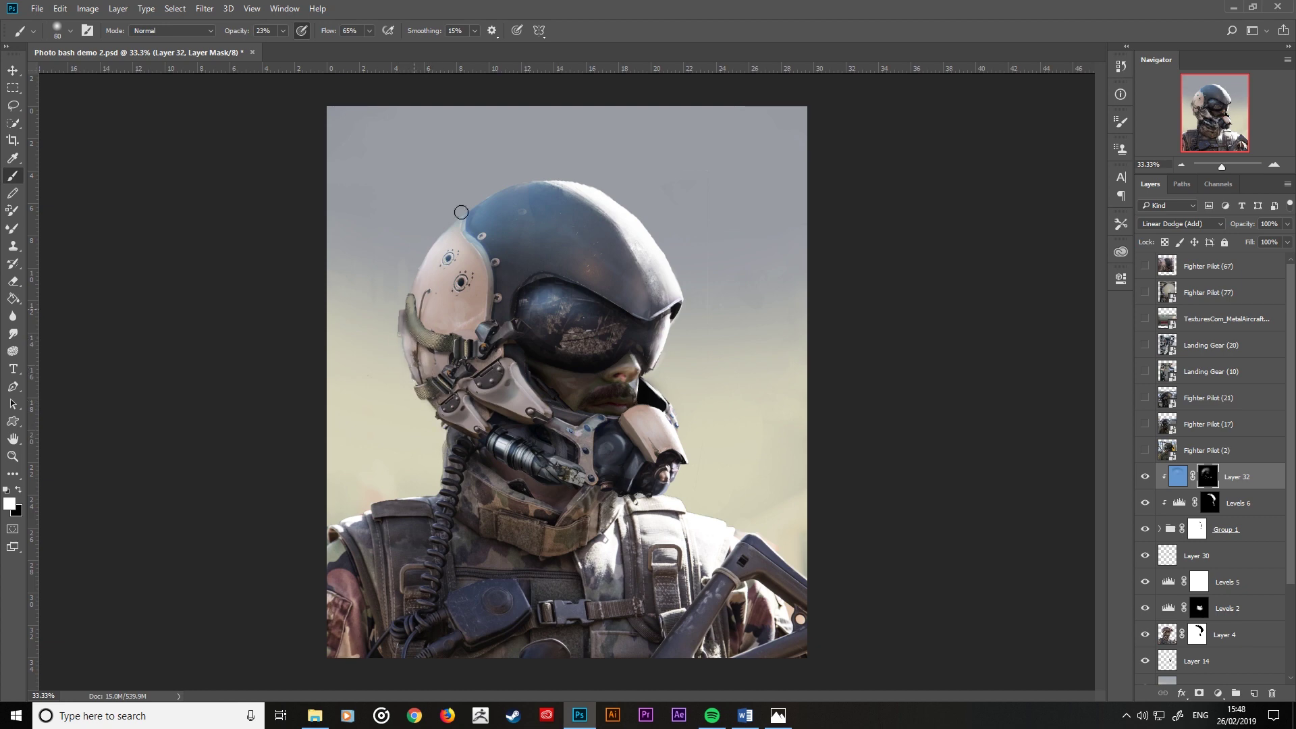
pyautogui.press(']')
pyautogui.press(']')
pyautogui.press(']')
# Step: Set Layer 32's Blend If Underlying black slider to 58 and return it to Normal blending
pyautogui.doubleClick(1267, 486)
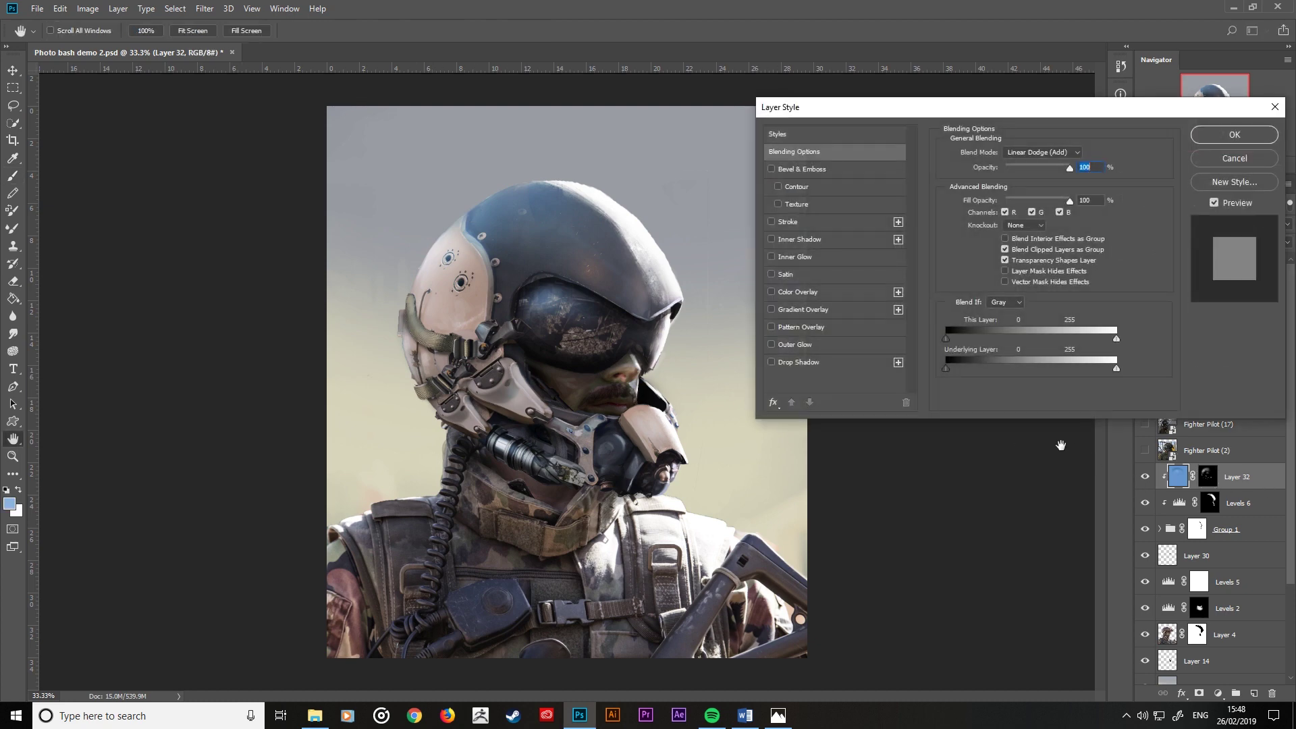
pyautogui.moveTo(947, 369)
pyautogui.mouseDown()
pyautogui.moveTo(985, 365)
pyautogui.moveTo(968, 367)
pyautogui.mouseUp()
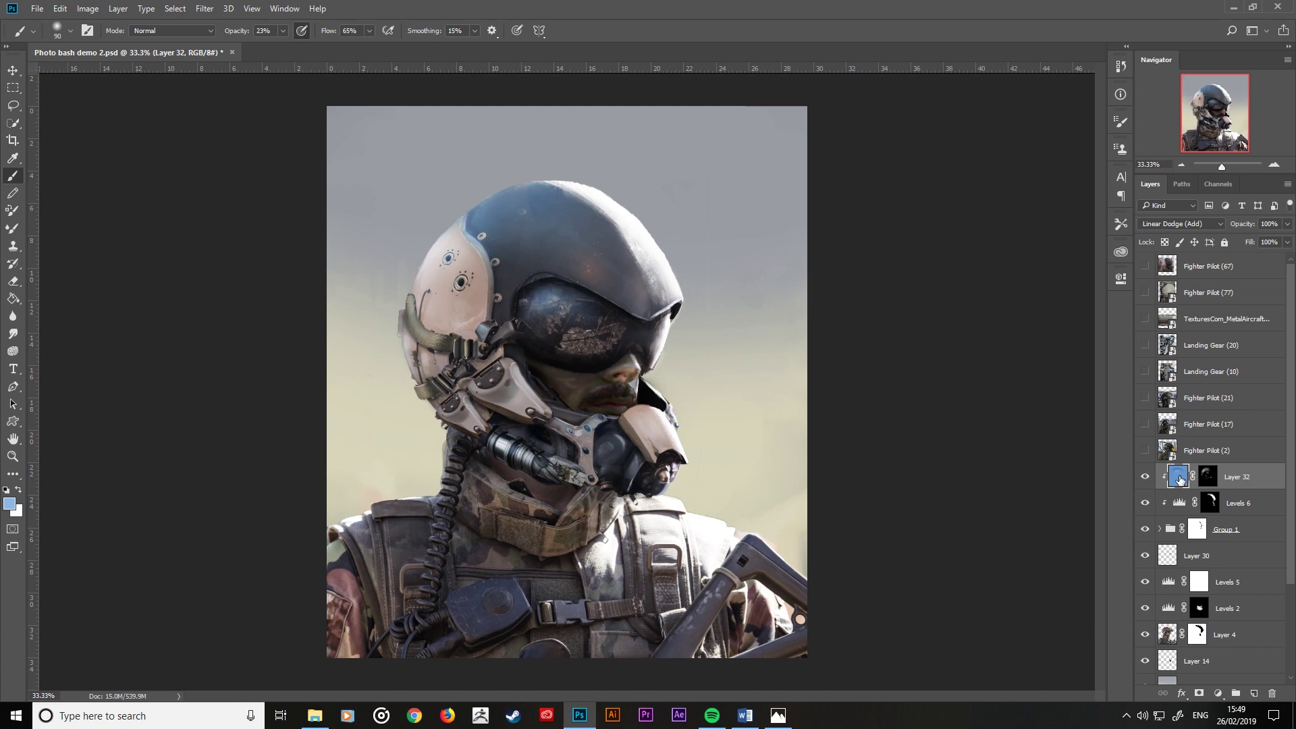
pyautogui.click(1191, 227)
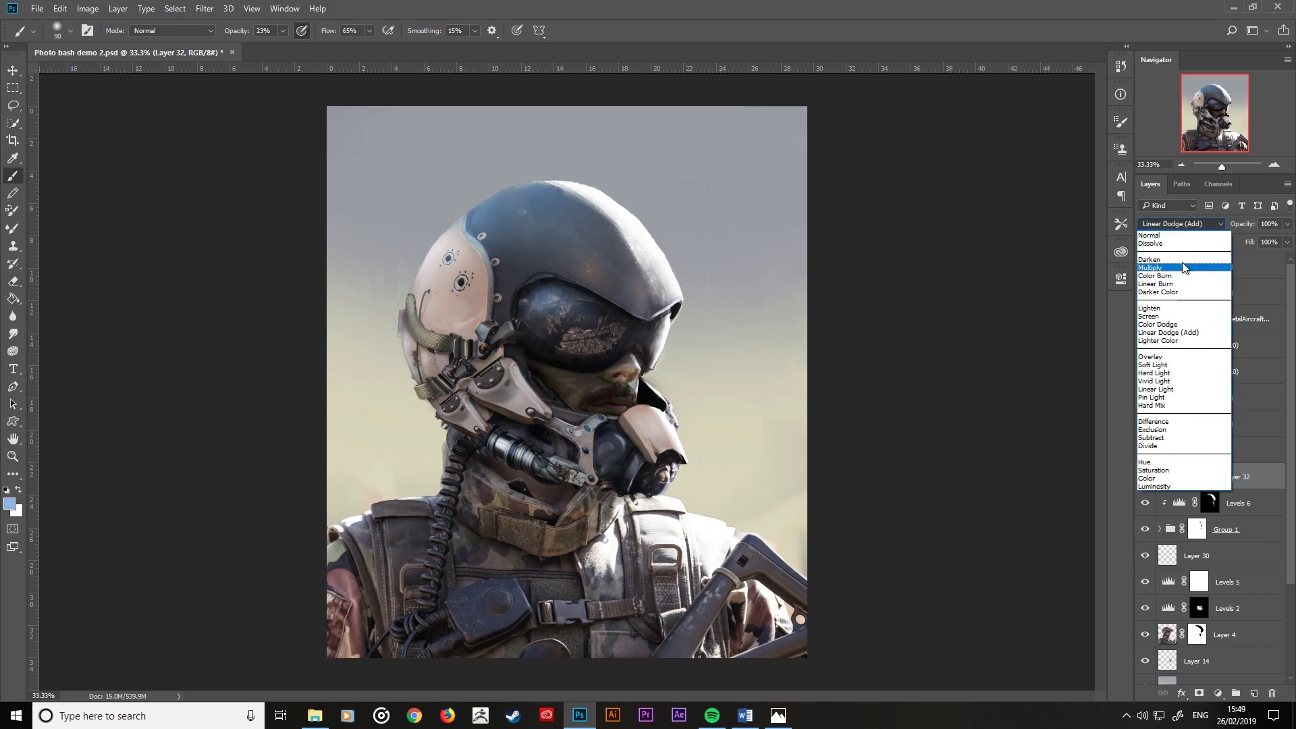
pyautogui.click(1182, 236)
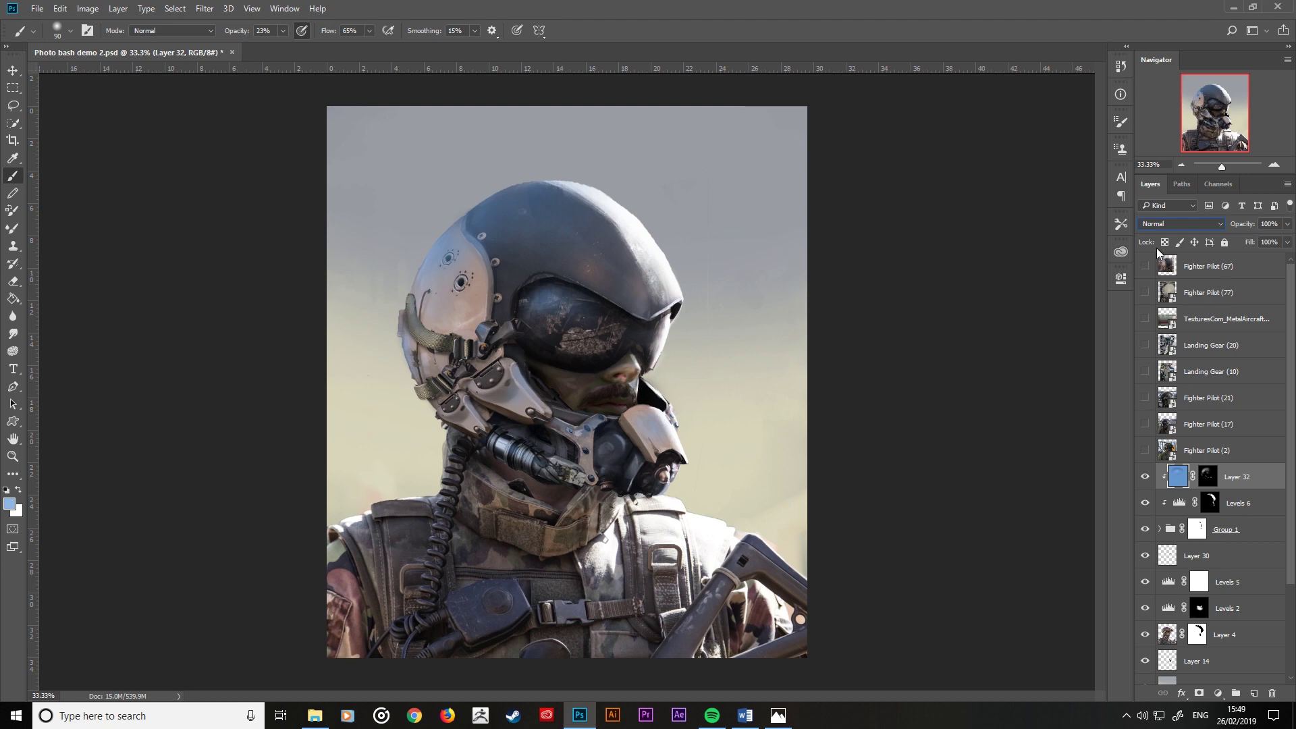
# Step: Shrink the eraser to 15, go back to the brush, and swap to white
pyautogui.click(13, 281)
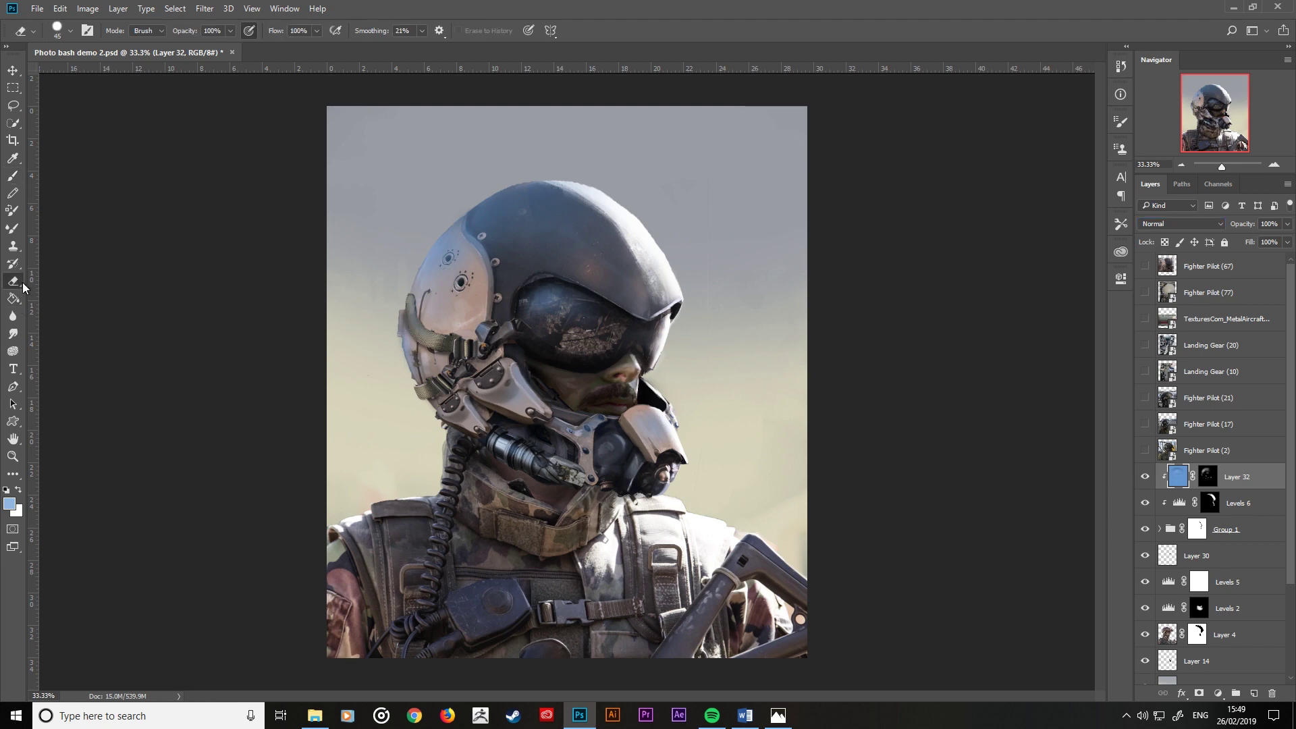
pyautogui.press('[')
pyautogui.press('[')
pyautogui.click(13, 176)
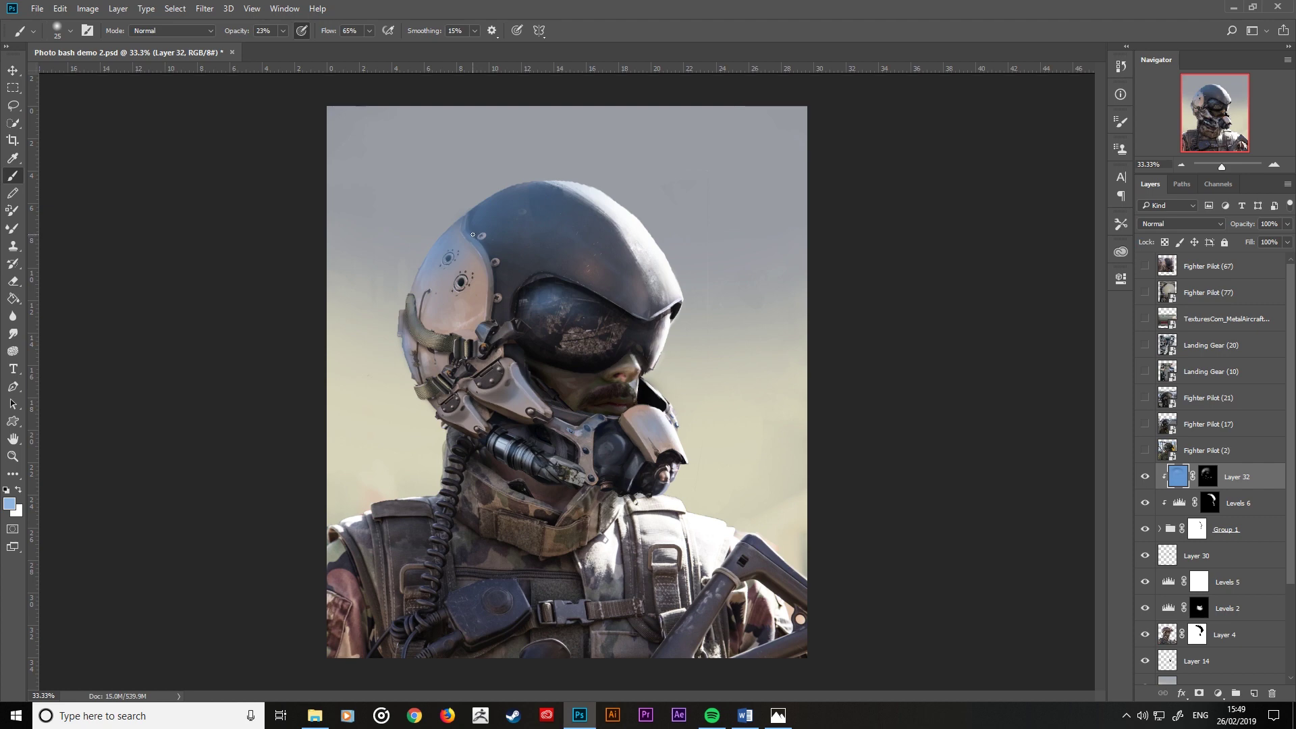
pyautogui.press('x')
pyautogui.press('x')
# Step: Paint with black on Layer 32's mask using a 50 px brush
pyautogui.click(9, 503)
pyautogui.moveTo(776, 361); pyautogui.dragTo(678, 412)
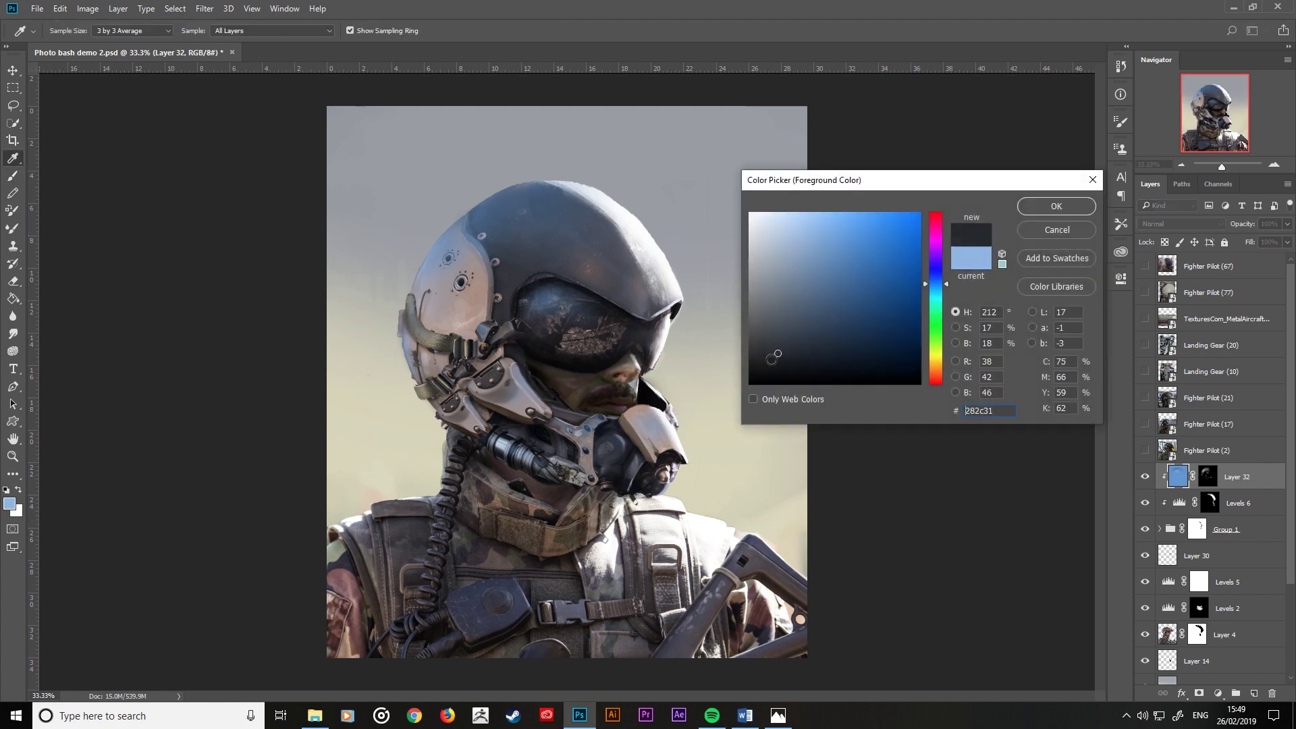
pyautogui.click(1035, 210)
pyautogui.press('b')
pyautogui.click(1207, 477)
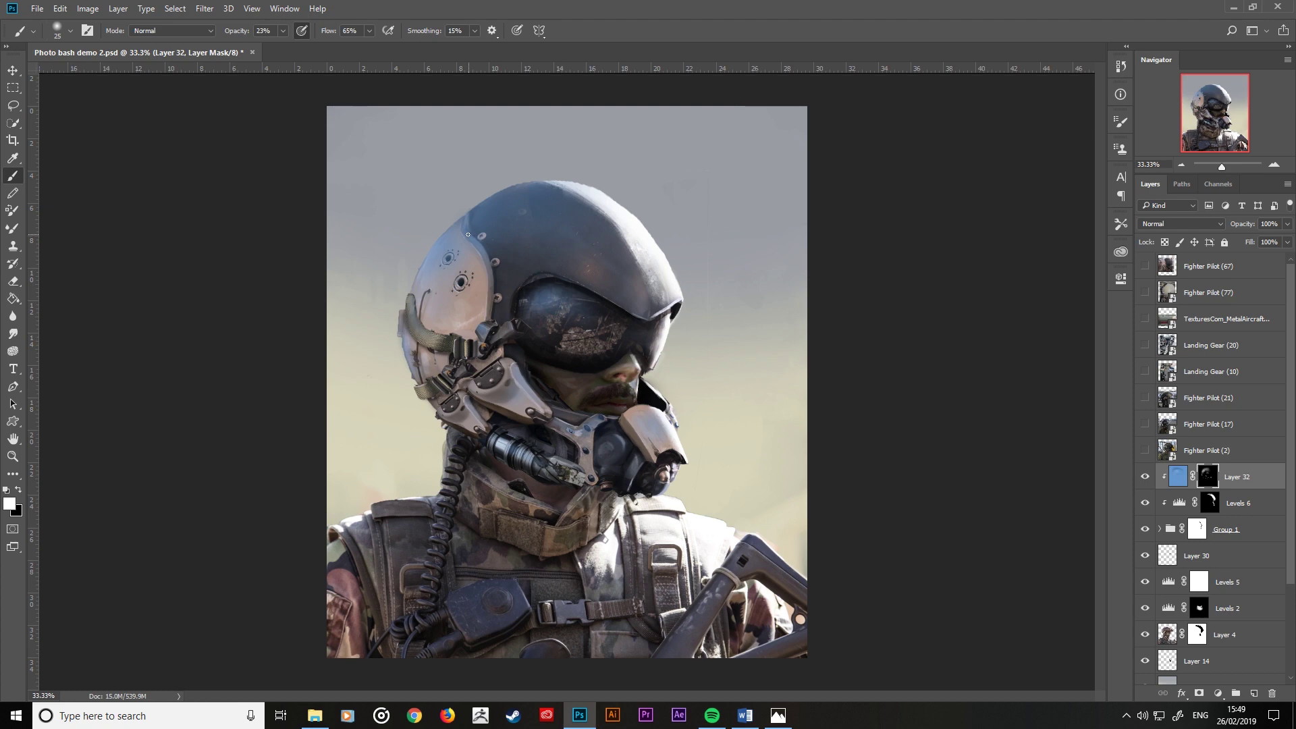
pyautogui.press('x')
pyautogui.press(']')
# Step: Target Layer 32's content, pick a light blue, and zoom in with a smaller brush
pyautogui.click(1179, 477)
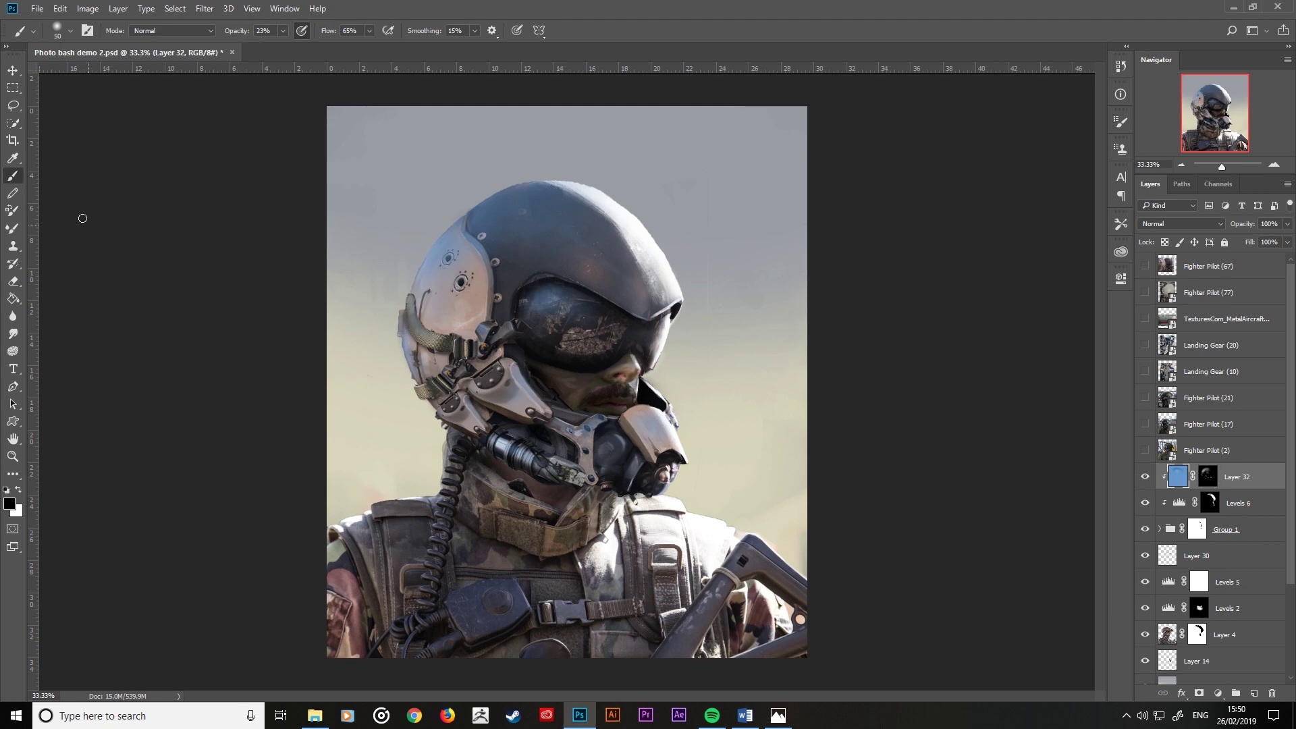
pyautogui.click(9, 504)
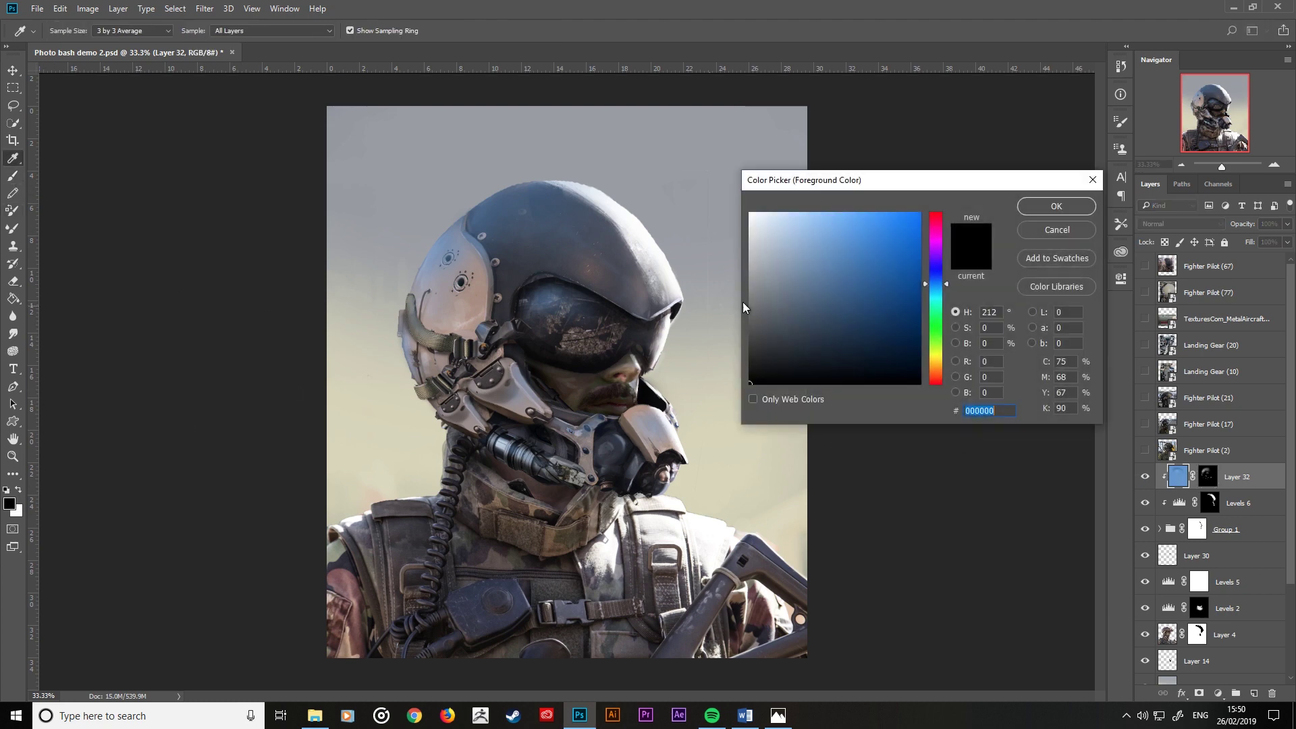
pyautogui.moveTo(810, 226); pyautogui.dragTo(799, 216)
pyautogui.click(1056, 206)
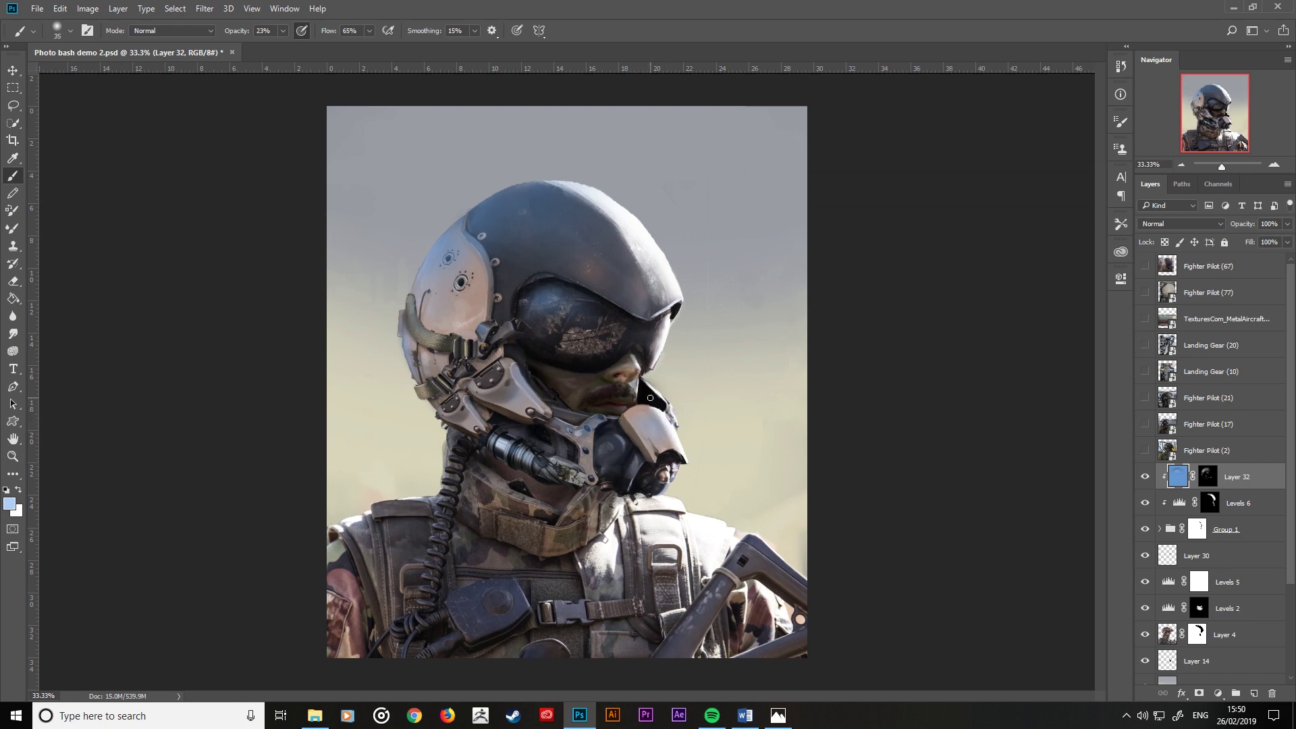
pyautogui.hotkey('ctrl', '+')
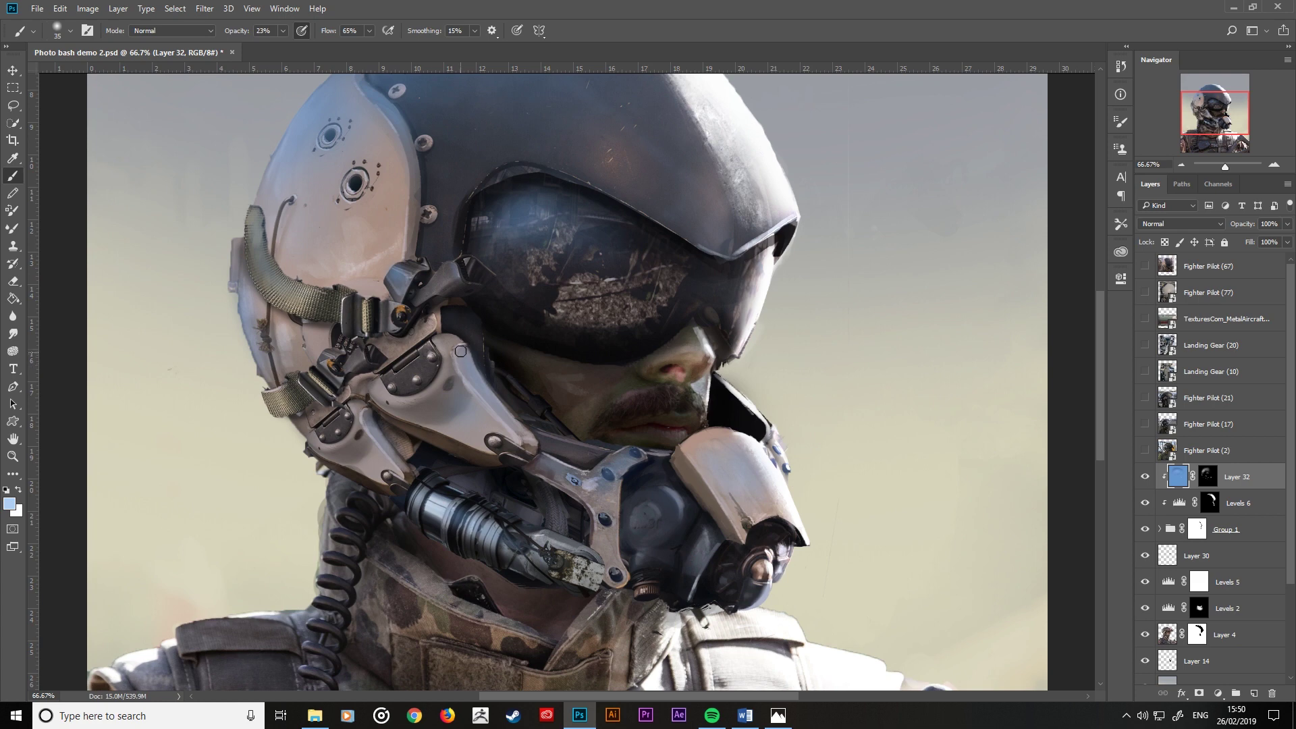
pyautogui.press('[')
pyautogui.press('[')
# Step: Add Layer 33 in Linear Dodge (Add) with Transparency Shapes Layer turned off
pyautogui.click(1252, 693)
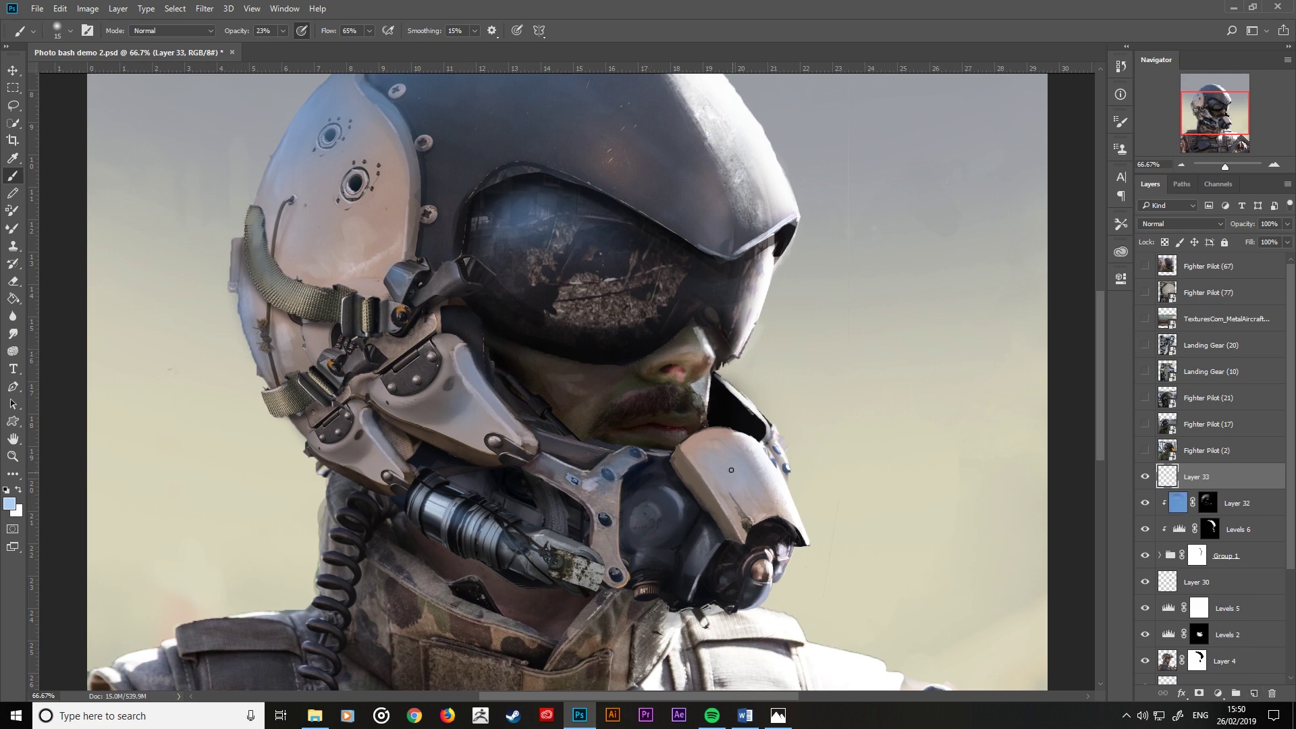
pyautogui.press(']')
pyautogui.press(']')
pyautogui.click(1180, 224)
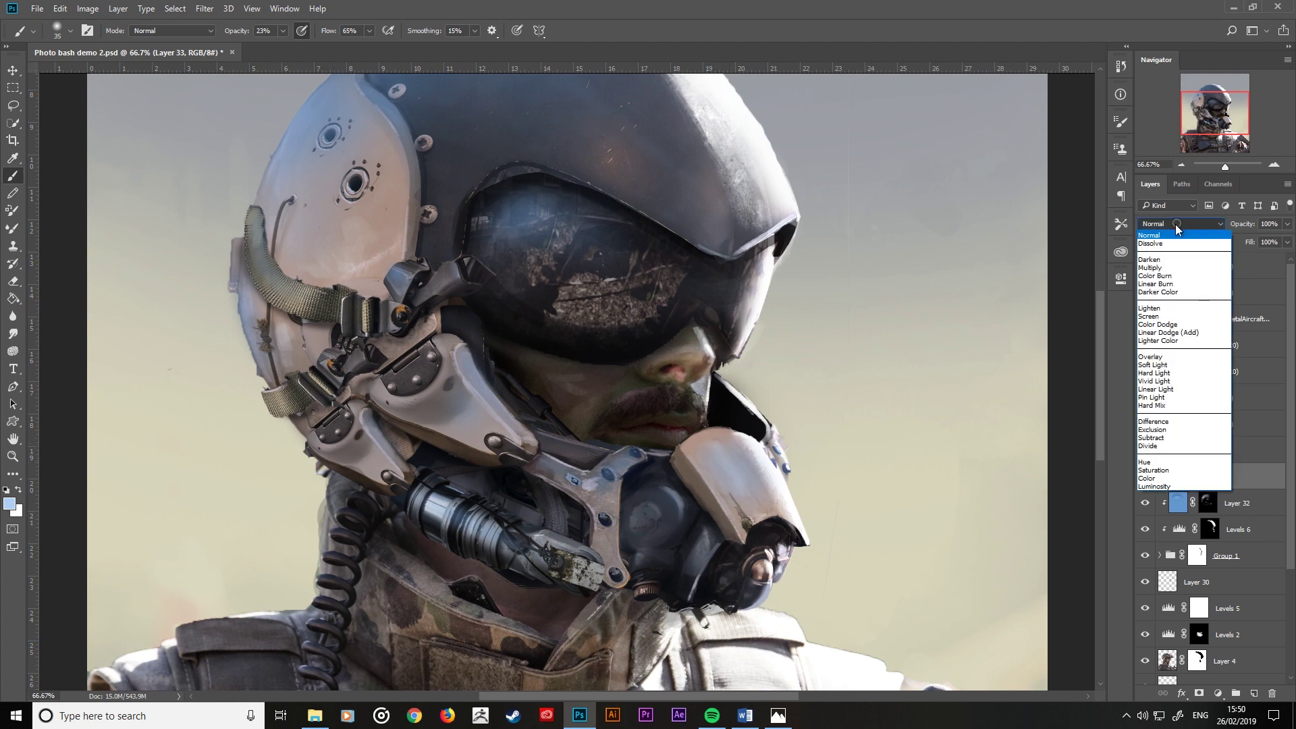
pyautogui.click(1174, 332)
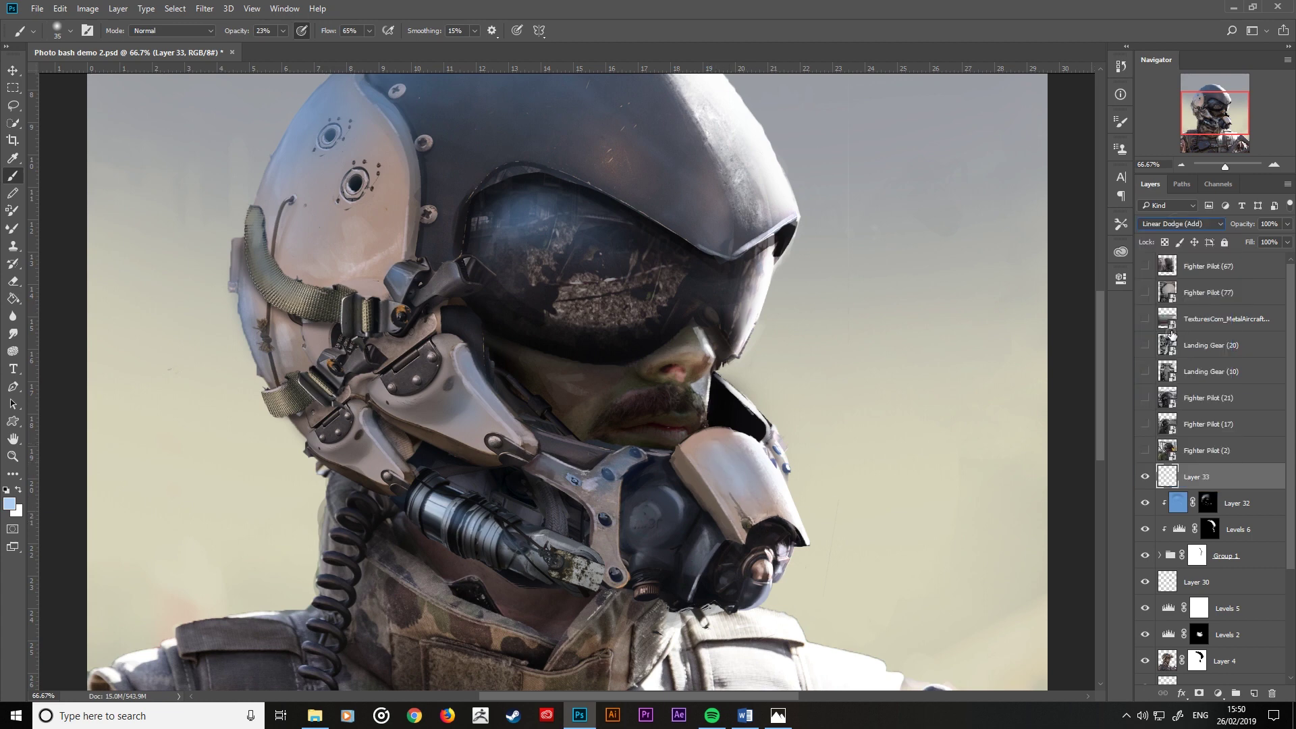
pyautogui.doubleClick(1233, 478)
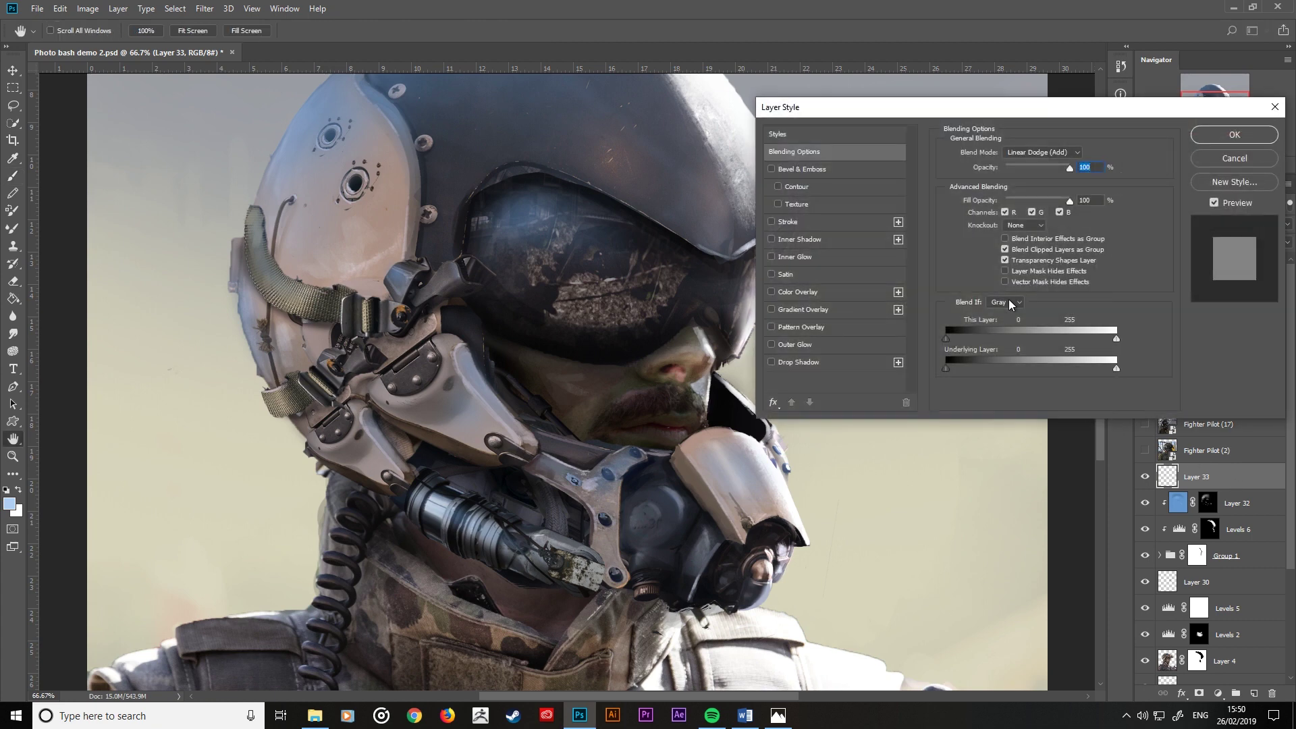
pyautogui.click(1005, 249)
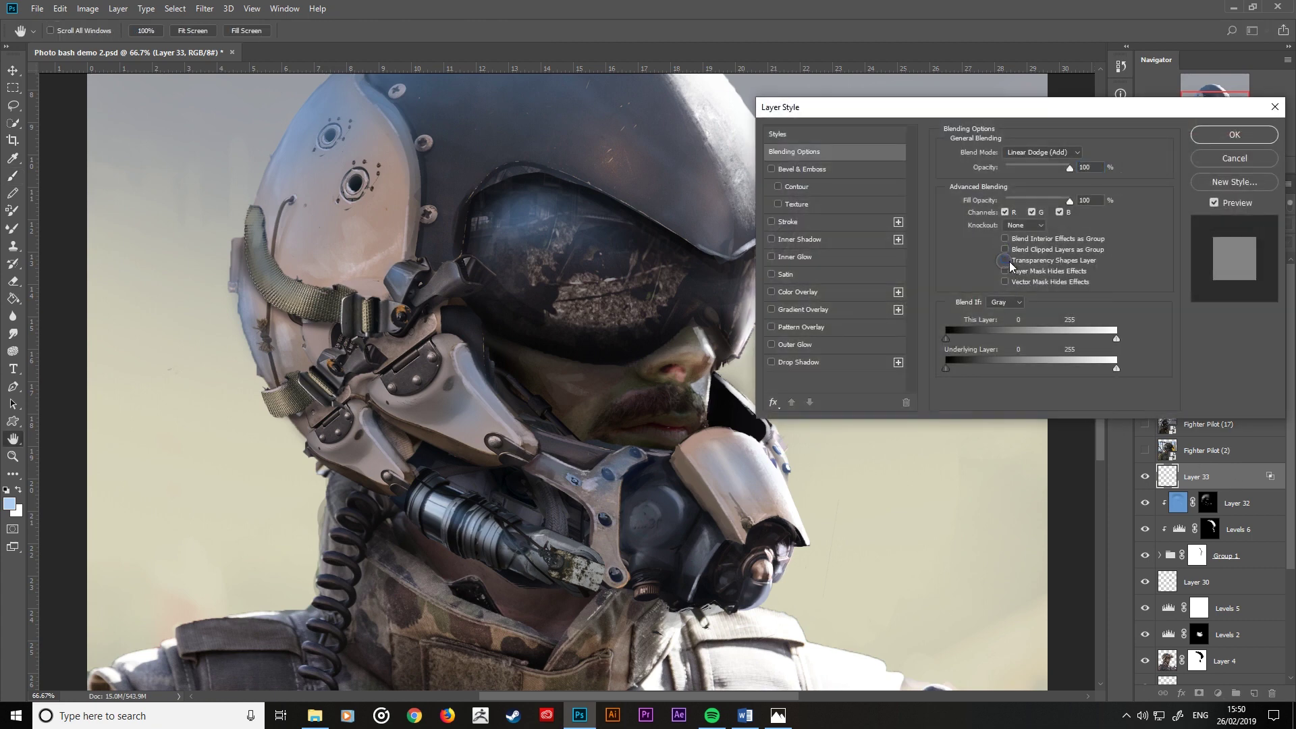
pyautogui.click(1208, 140)
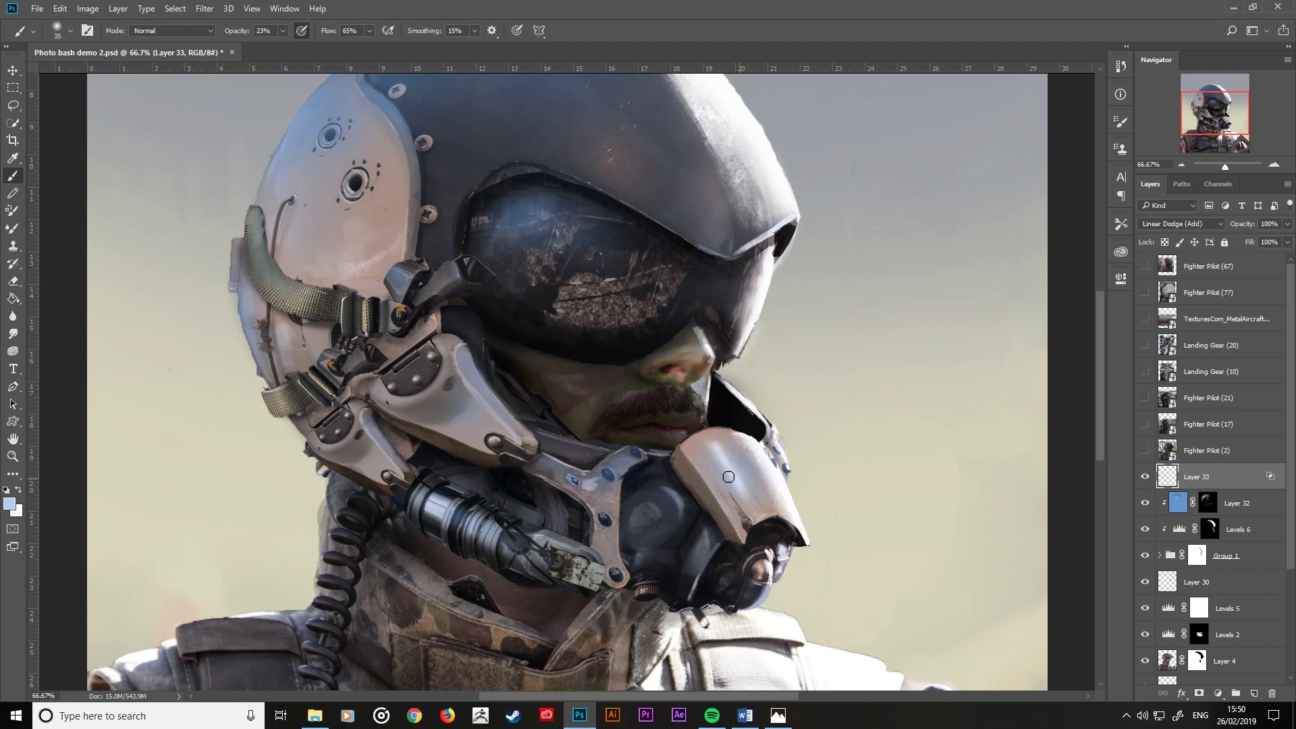
# Step: Paint a darker-blue glowing highlight along the helmet's left edge
pyautogui.click(9, 503)
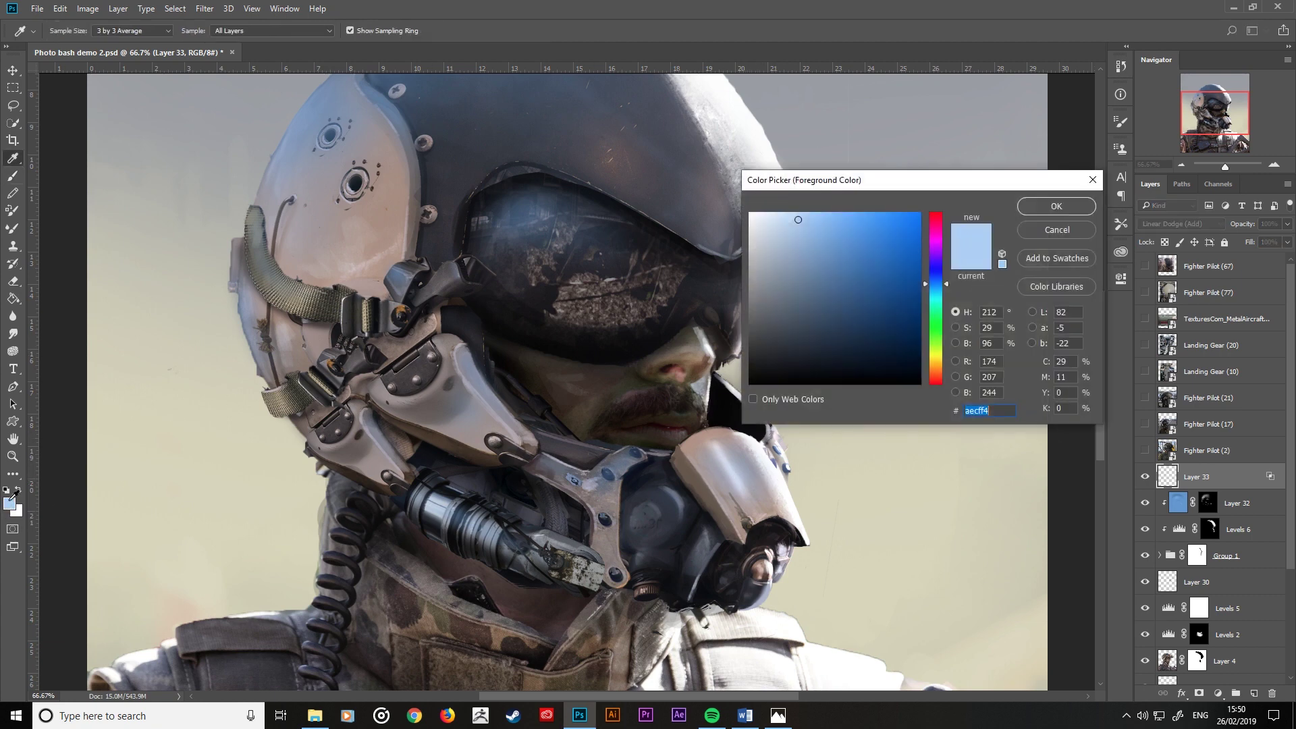
pyautogui.click(827, 295)
pyautogui.click(1031, 207)
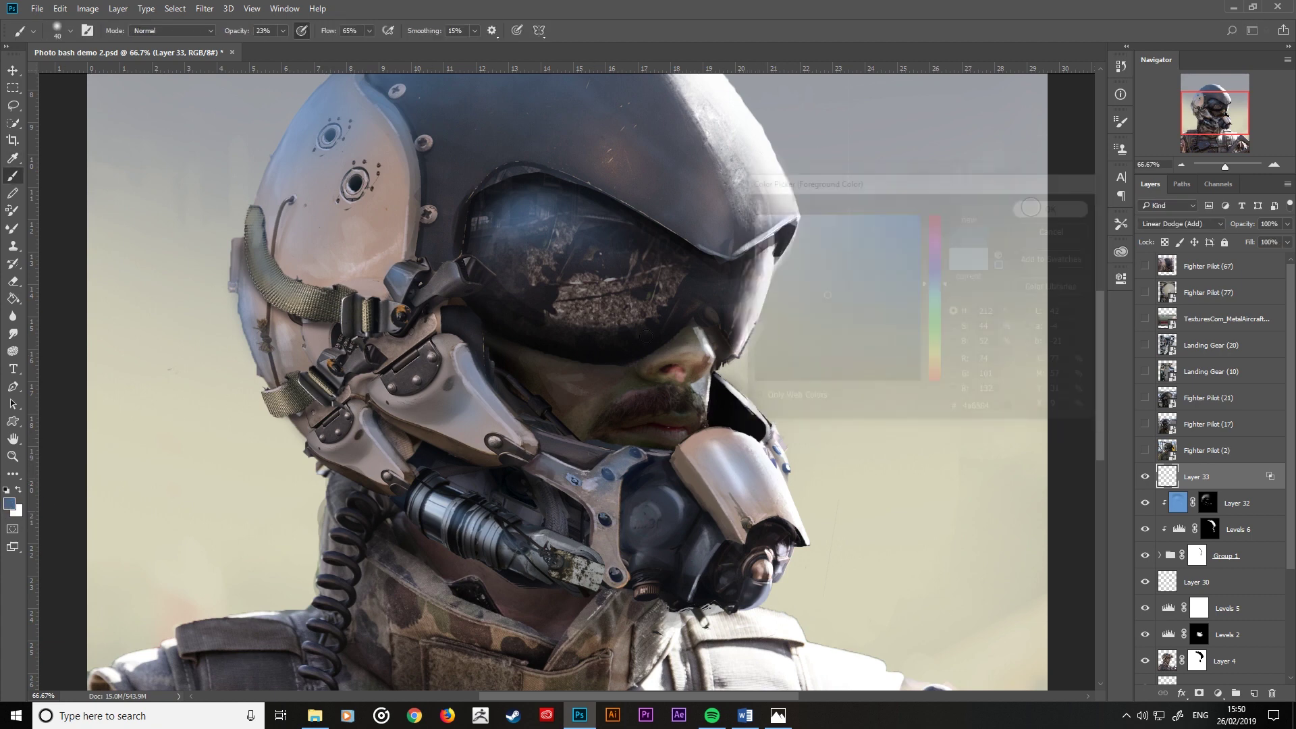
pyautogui.press('e')
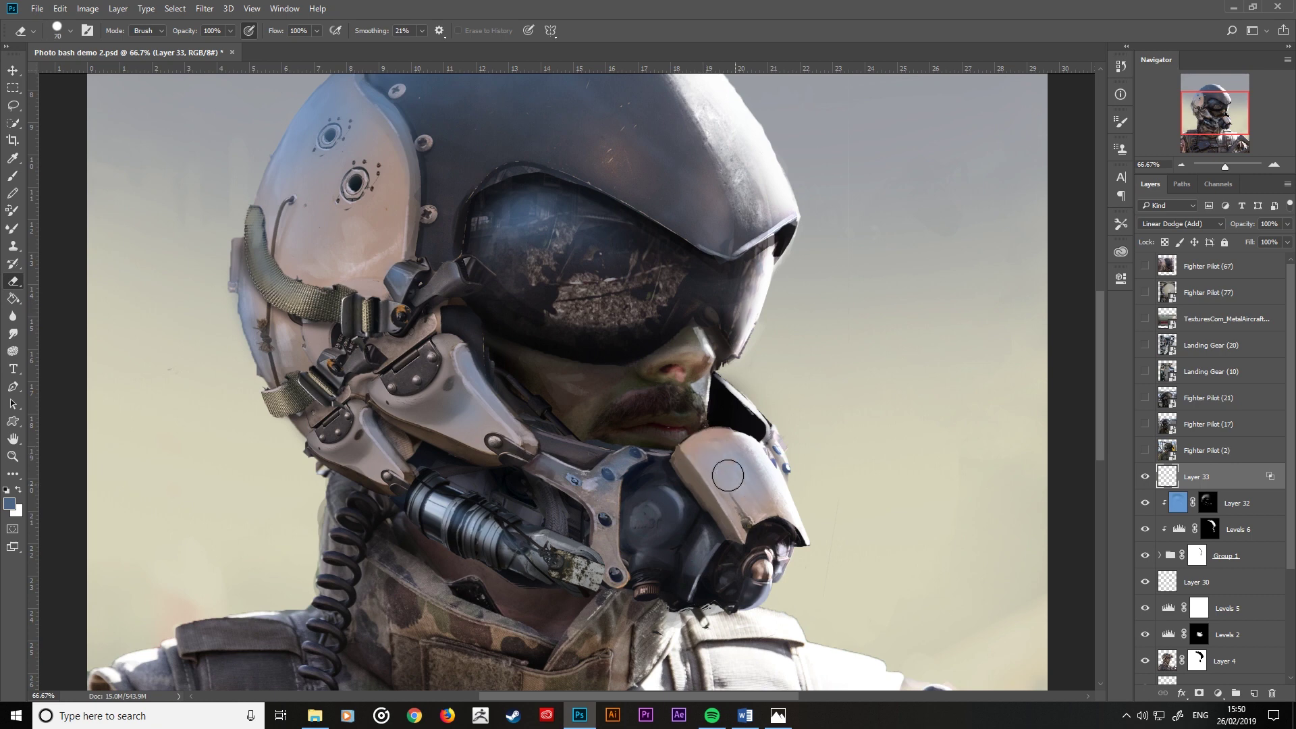
pyautogui.click(13, 175)
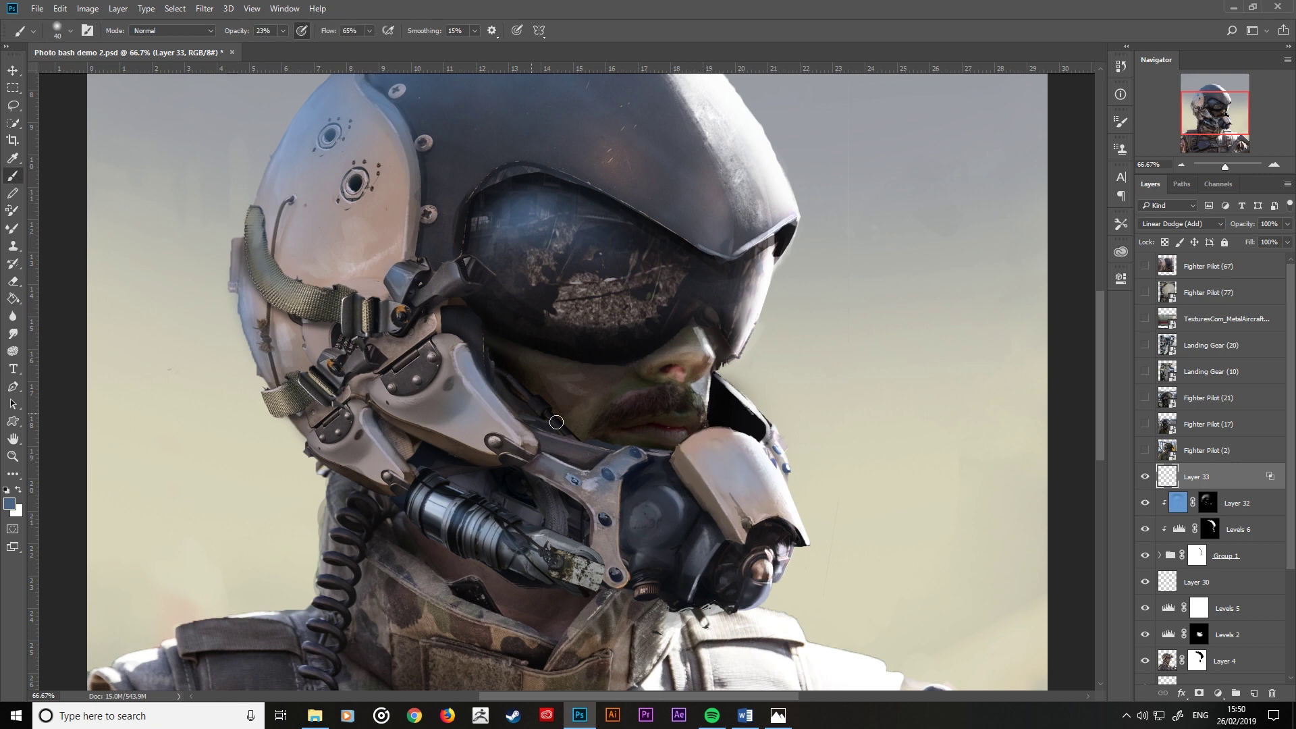
pyautogui.press('[')
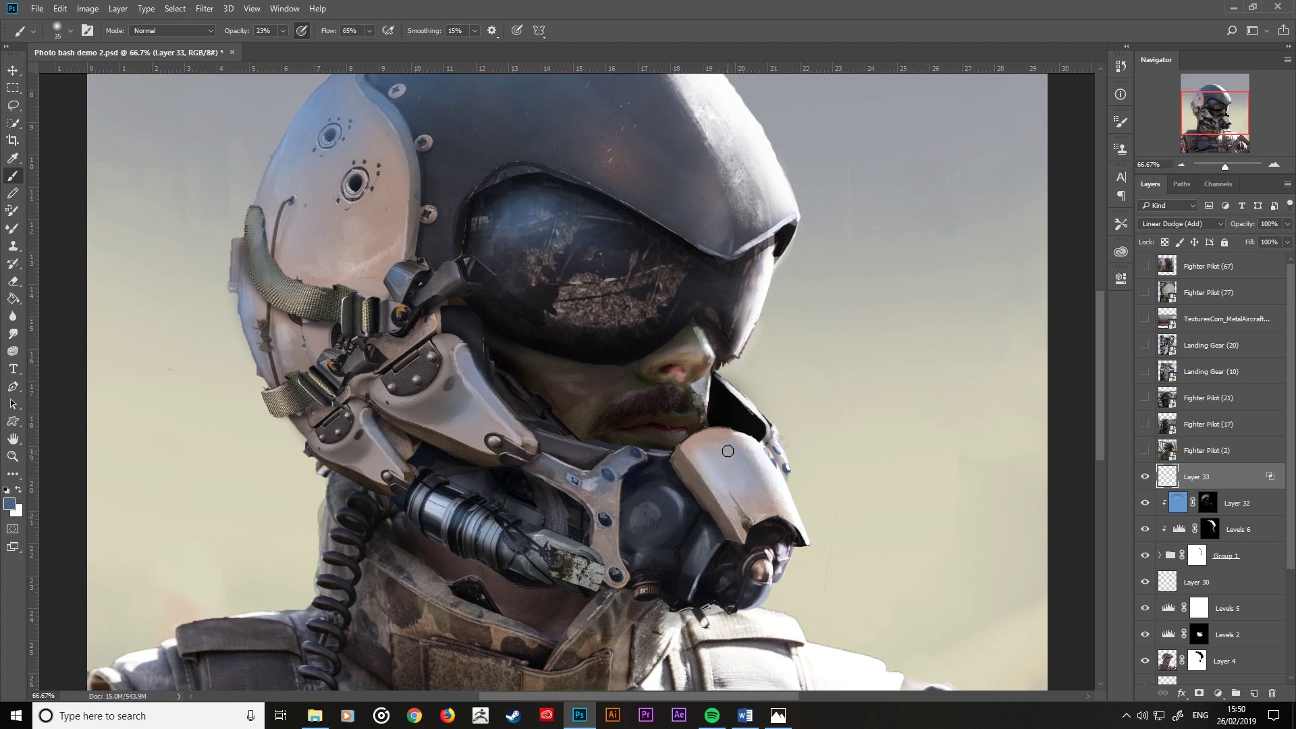
pyautogui.press('[')
pyautogui.press('[')
pyautogui.press('[')
pyautogui.press(']')
pyautogui.press(']')
pyautogui.press(']')
pyautogui.press(']')
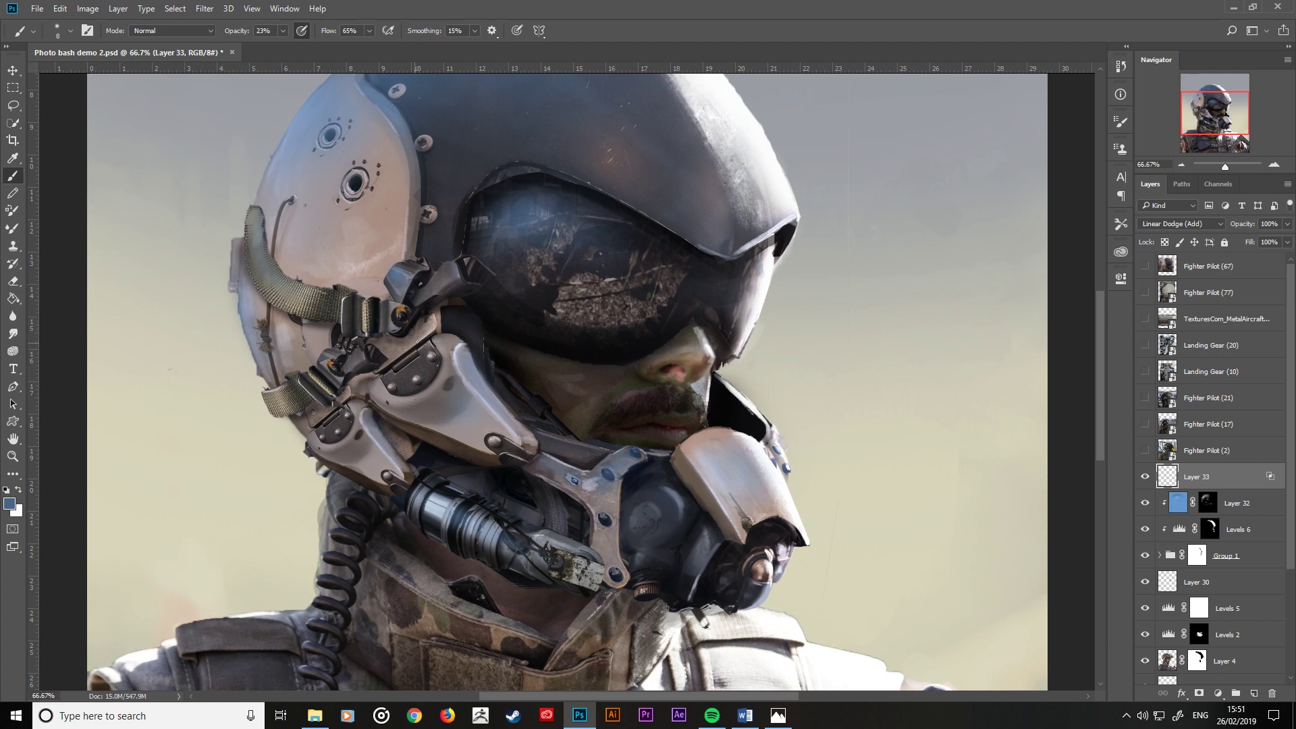
pyautogui.press(']')
pyautogui.press(']')
pyautogui.press(']')
pyautogui.moveTo(251, 344); pyautogui.dragTo(239, 246)
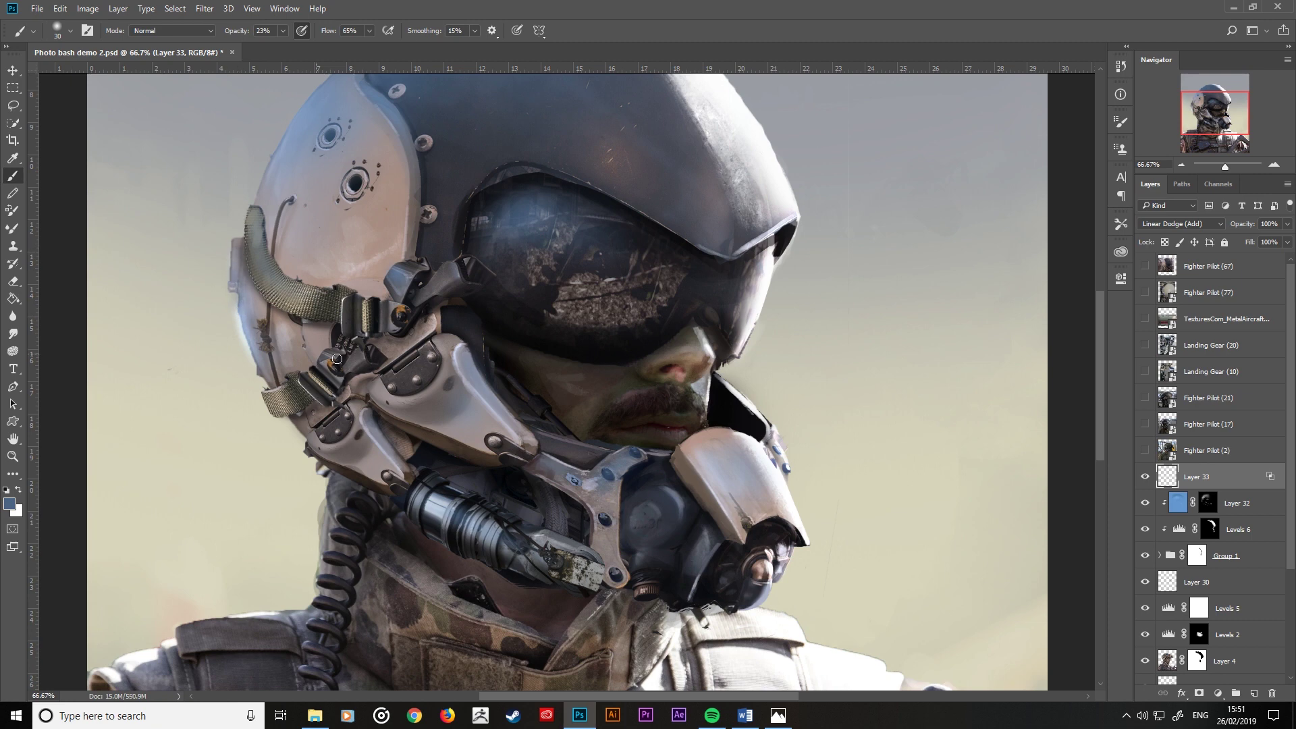
# Step: Clip Layer 33 to Layer 32 and continue soft glow highlights toward the helmet top
pyautogui.keyDown('alt'); pyautogui.click(1223, 488); pyautogui.keyUp('alt')
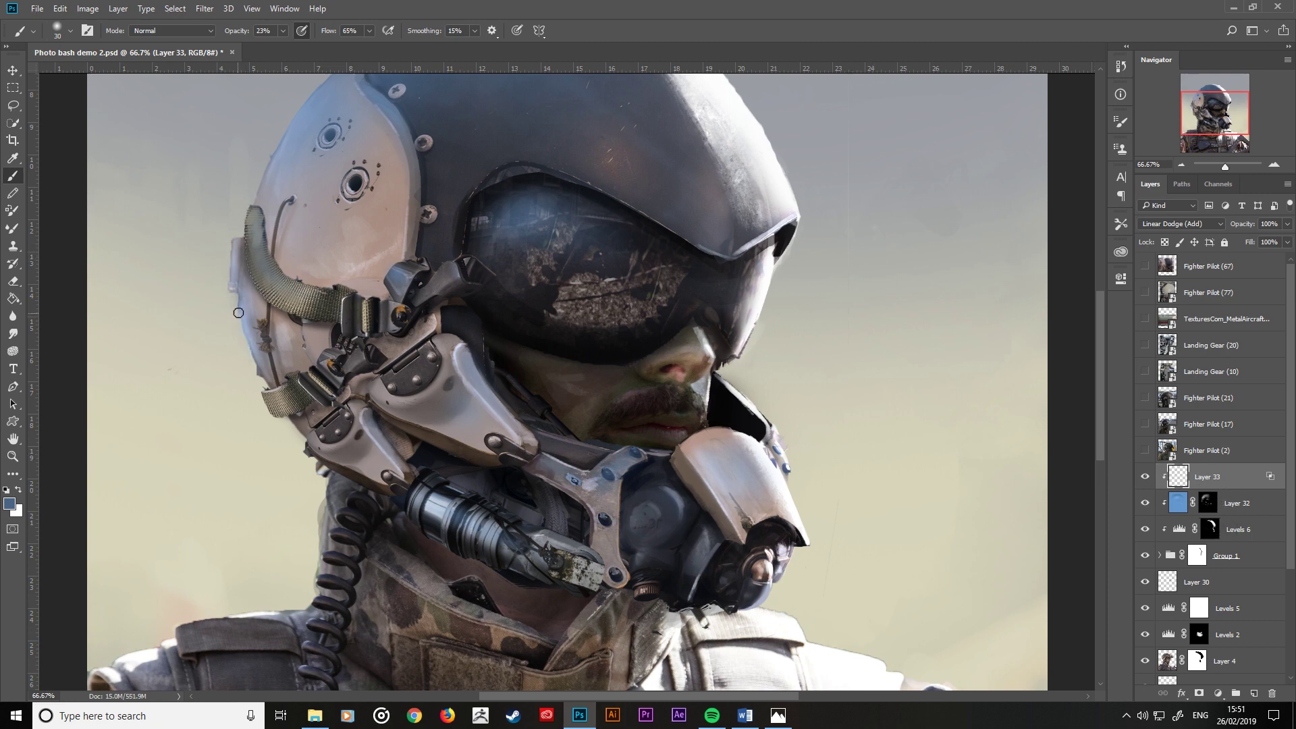
pyautogui.press('[')
pyautogui.press('[')
pyautogui.press('[')
pyautogui.press(']')
pyautogui.press(']')
pyautogui.press(']')
pyautogui.press('[')
pyautogui.press('[')
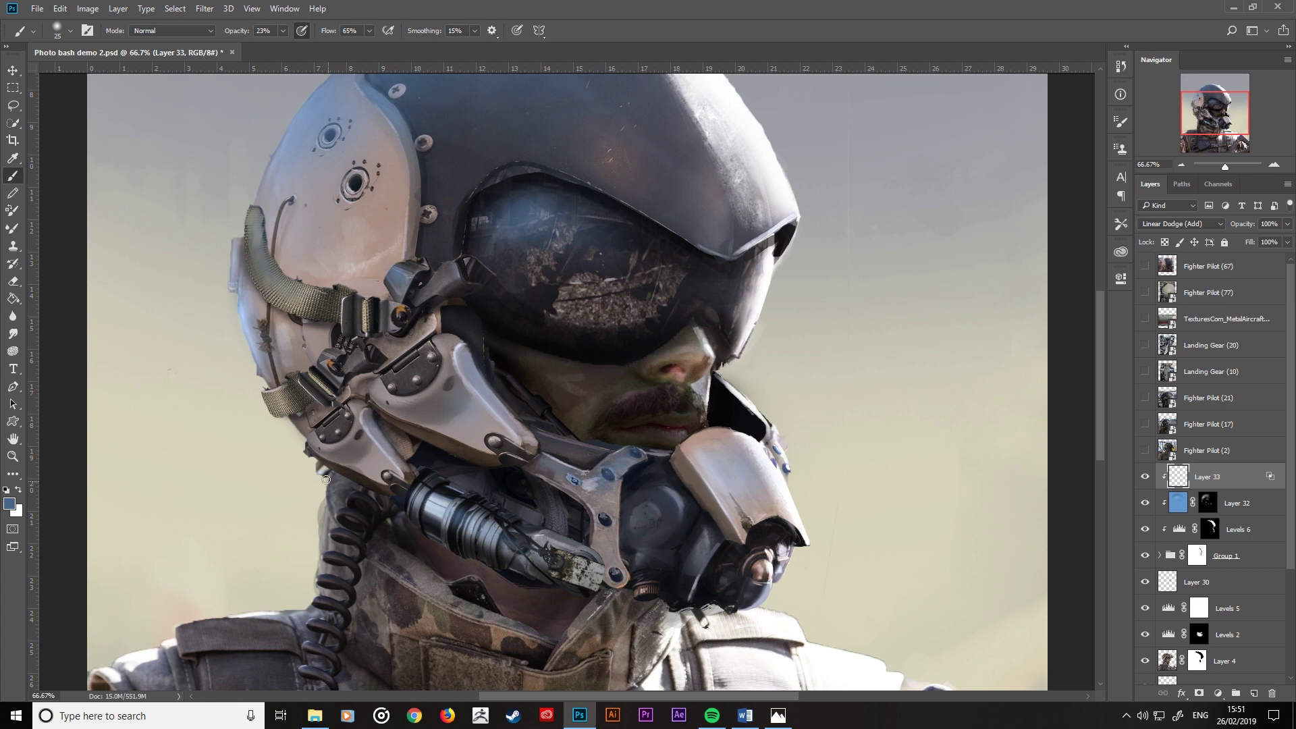
pyautogui.press('[')
pyautogui.press('[')
pyautogui.press('[')
pyautogui.press(']')
pyautogui.press(']')
pyautogui.press(']')
pyautogui.moveTo(355, 289); pyautogui.dragTo(579, 484)
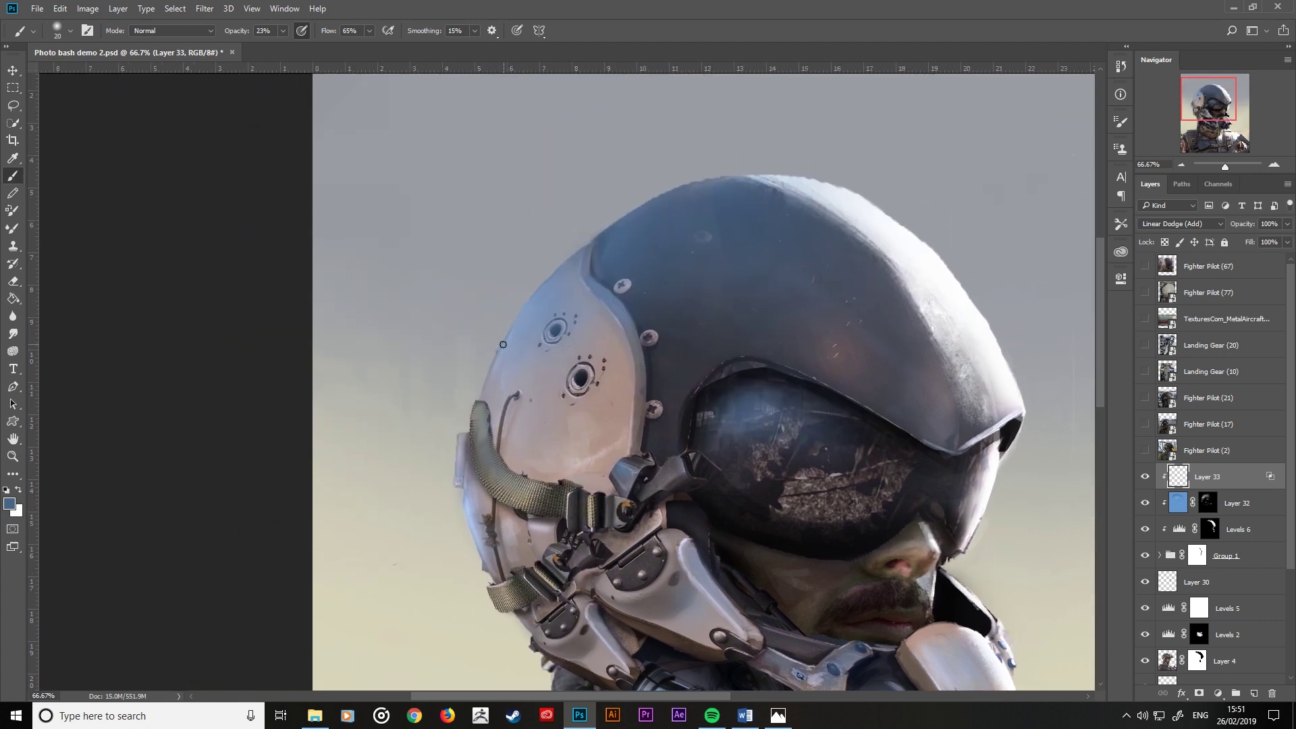
pyautogui.press(']')
pyautogui.press(']')
pyautogui.press(']')
pyautogui.press(']')
pyautogui.press(']')
pyautogui.press(']')
pyautogui.hotkey('ctrl', '-')
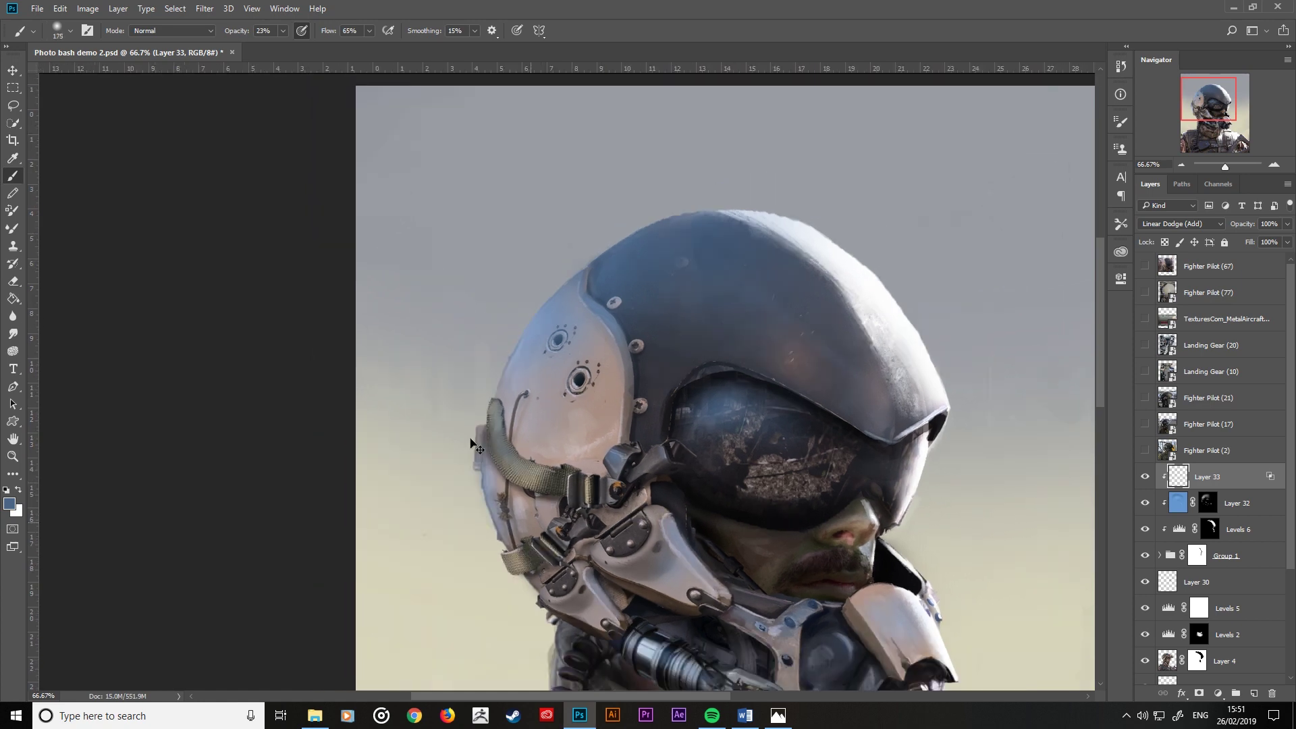
pyautogui.hotkey('ctrl', '-')
pyautogui.hotkey('ctrl', '-')
pyautogui.hotkey('ctrl', '-')
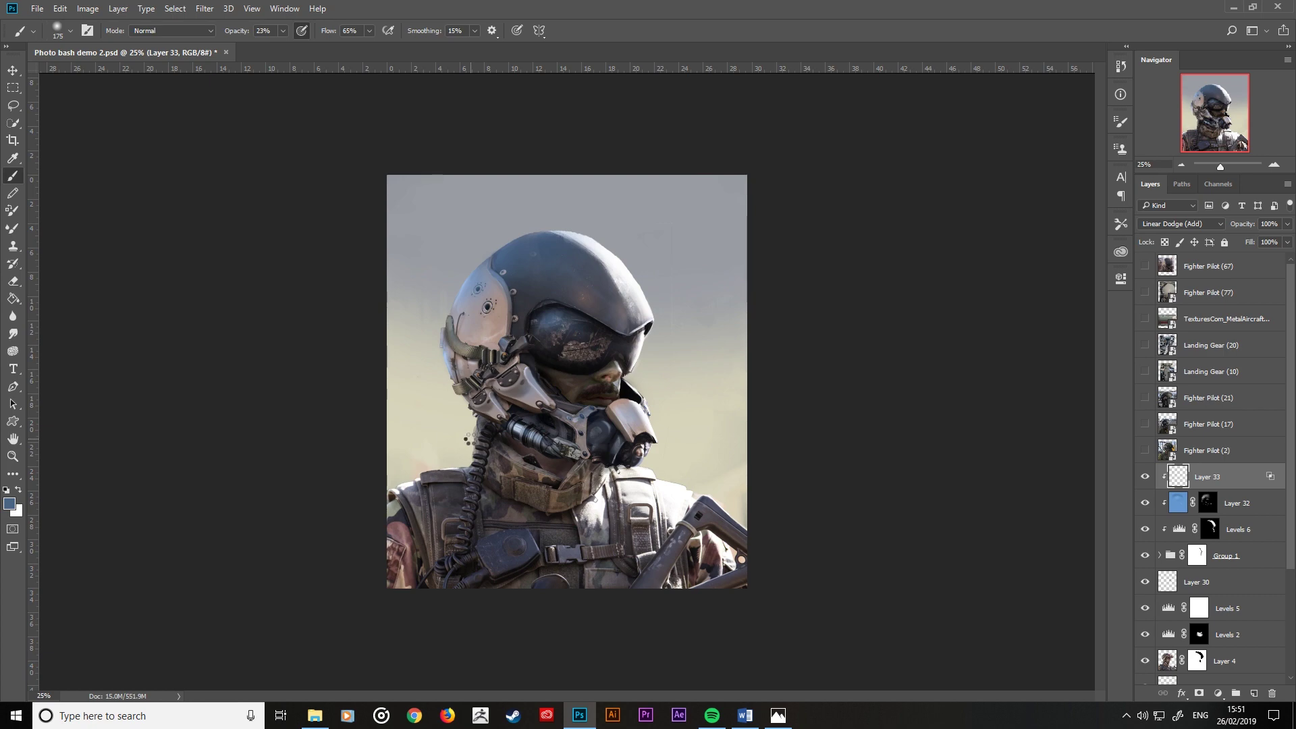
# Step: Flip the canvas horizontally and refine mask highlights with a fine brush
pyautogui.hotkey('ctrl', 'shift', 'h')
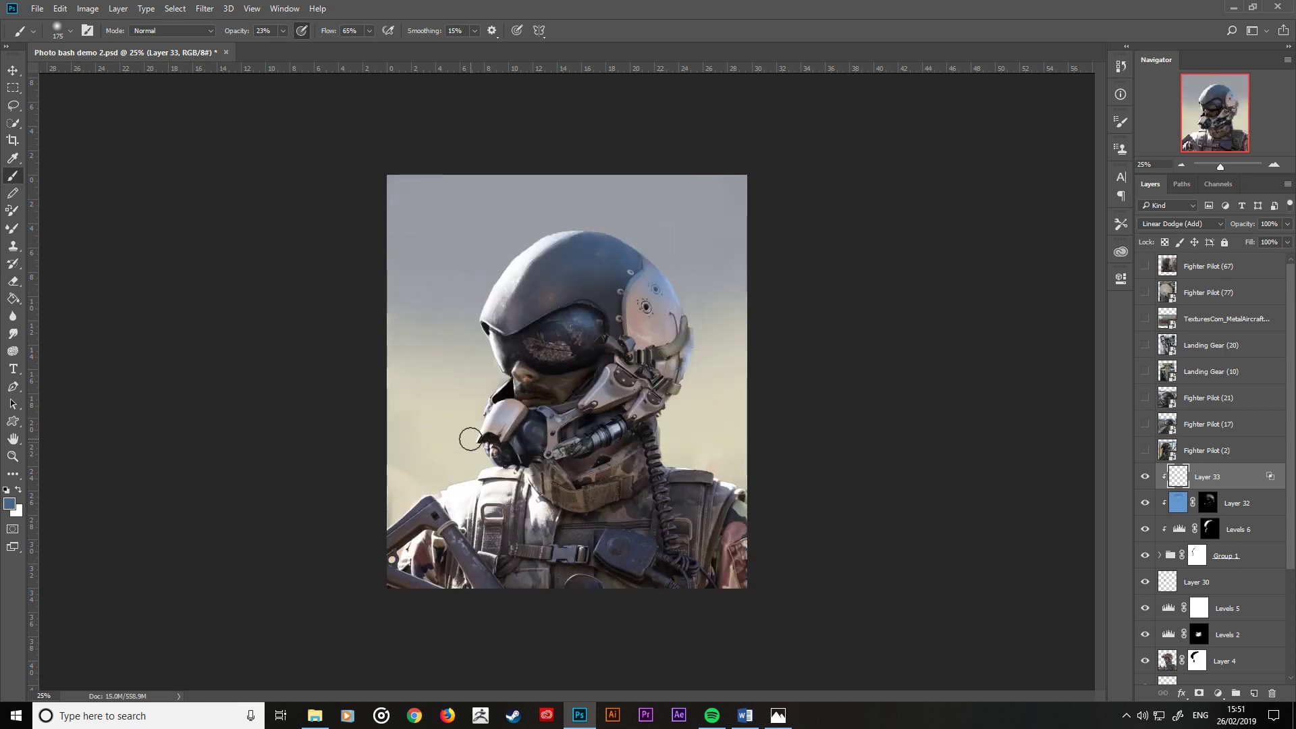
pyautogui.hotkey('ctrl', '+')
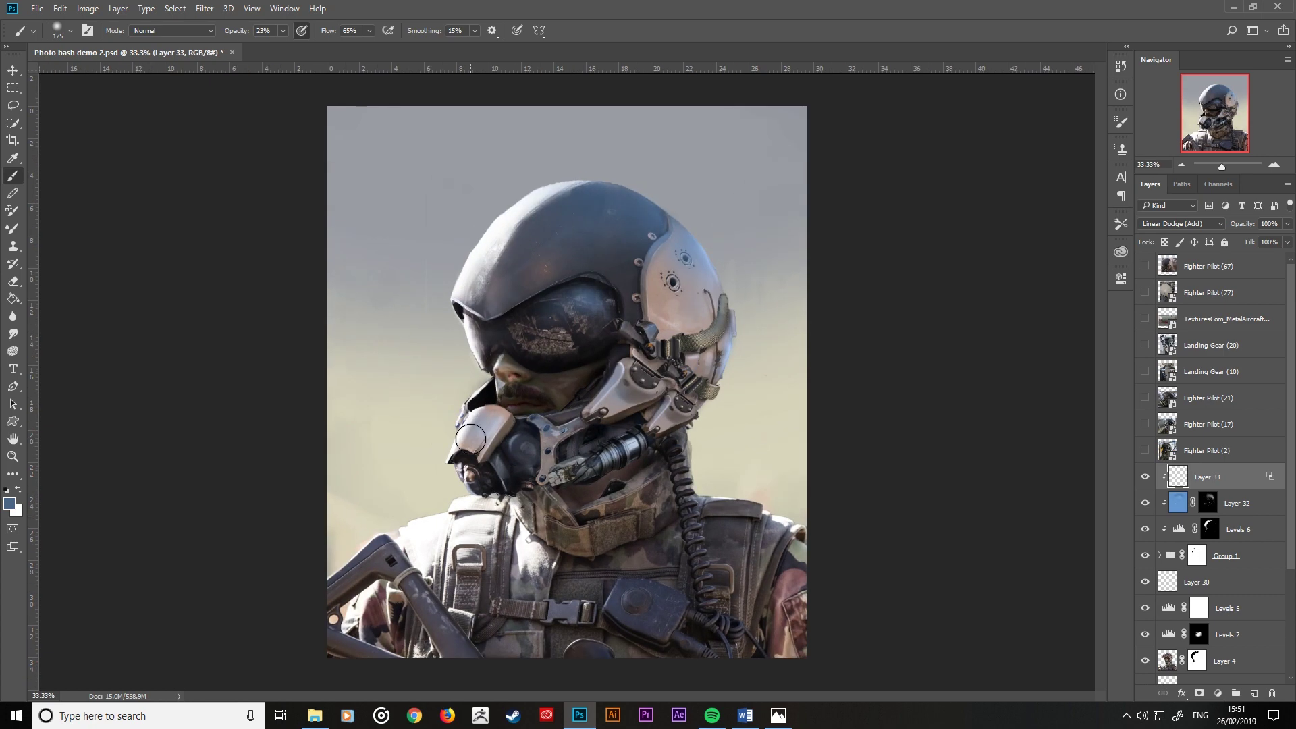
pyautogui.hotkey('ctrl', '+')
pyautogui.hotkey('ctrl', '+')
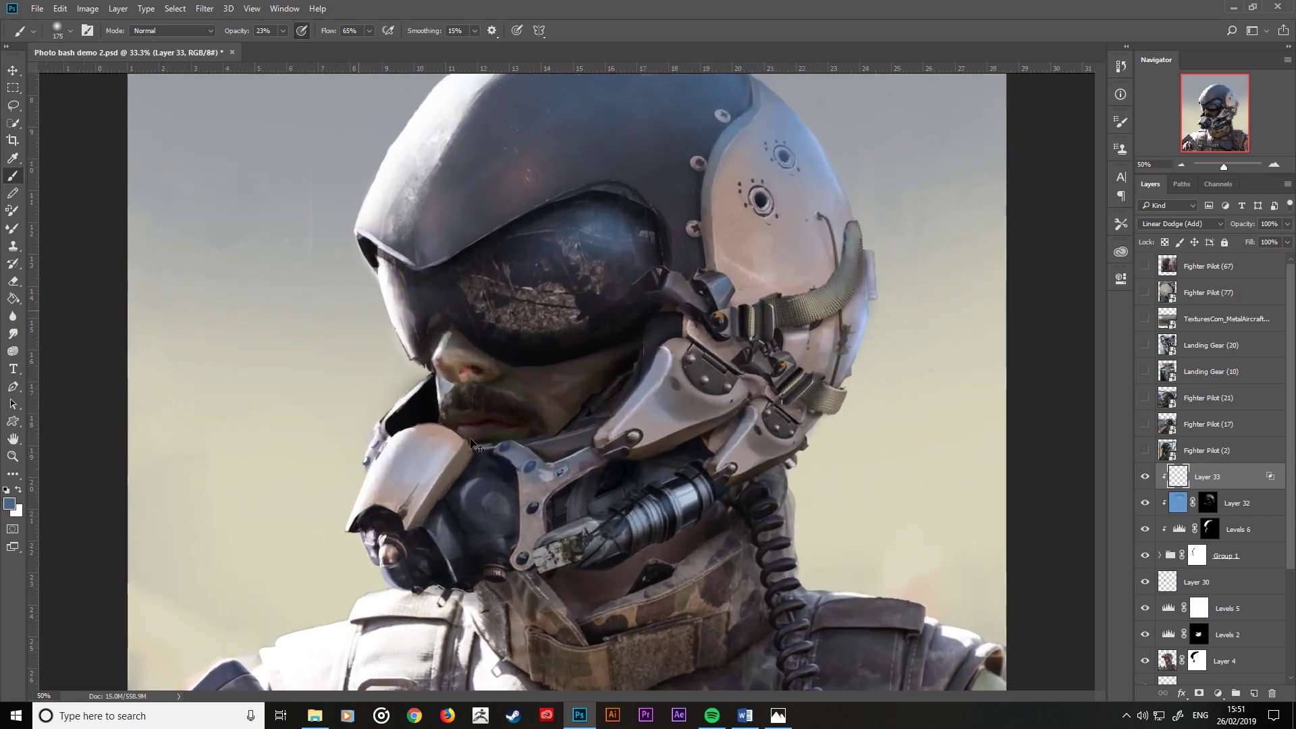
pyautogui.press('[')
pyautogui.press('[')
pyautogui.press('[')
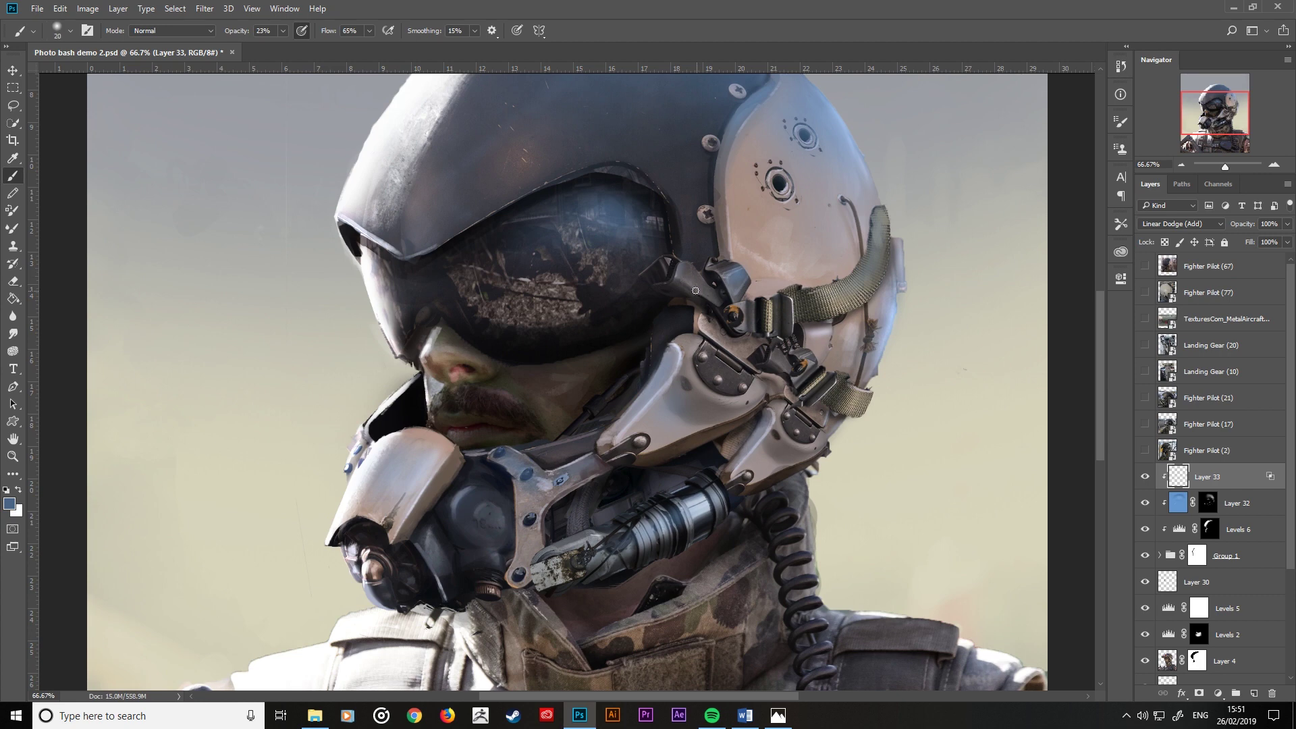
pyautogui.press('[')
pyautogui.press('[')
pyautogui.press('[')
pyautogui.press('[')
pyautogui.press('[')
pyautogui.press('[')
pyautogui.press(']')
pyautogui.press(']')
pyautogui.press(']')
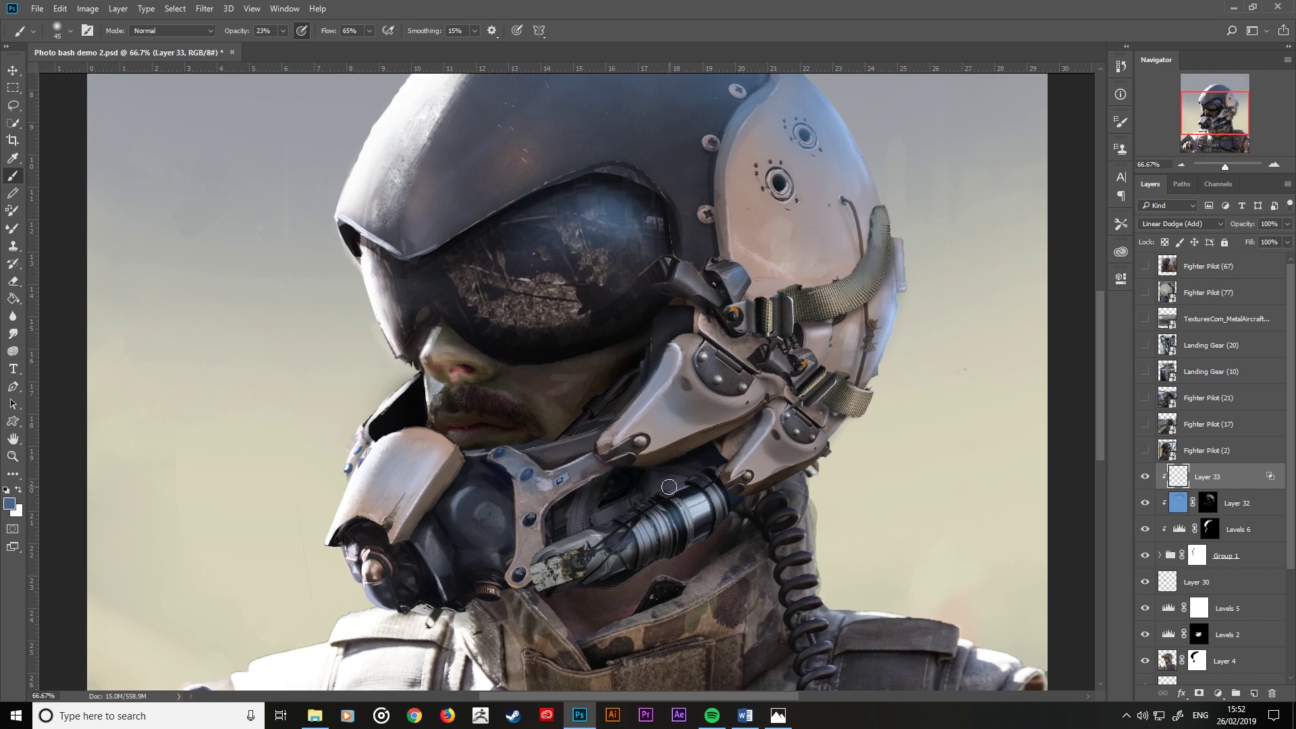
# Step: Review the whole portrait, then zoom back to the mask and breathing tube with a smaller brush
pyautogui.hotkey('ctrl', '-')
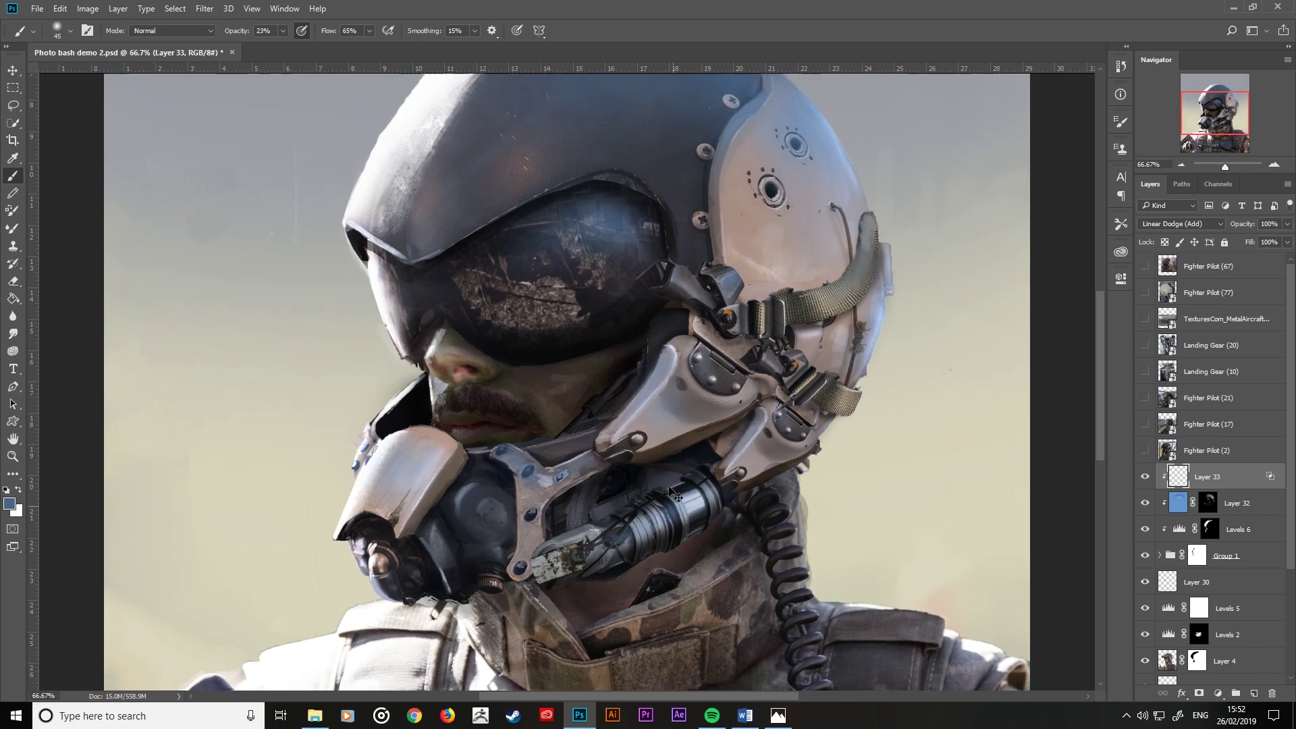
pyautogui.hotkey('ctrl', '-')
pyautogui.hotkey('ctrl', '-')
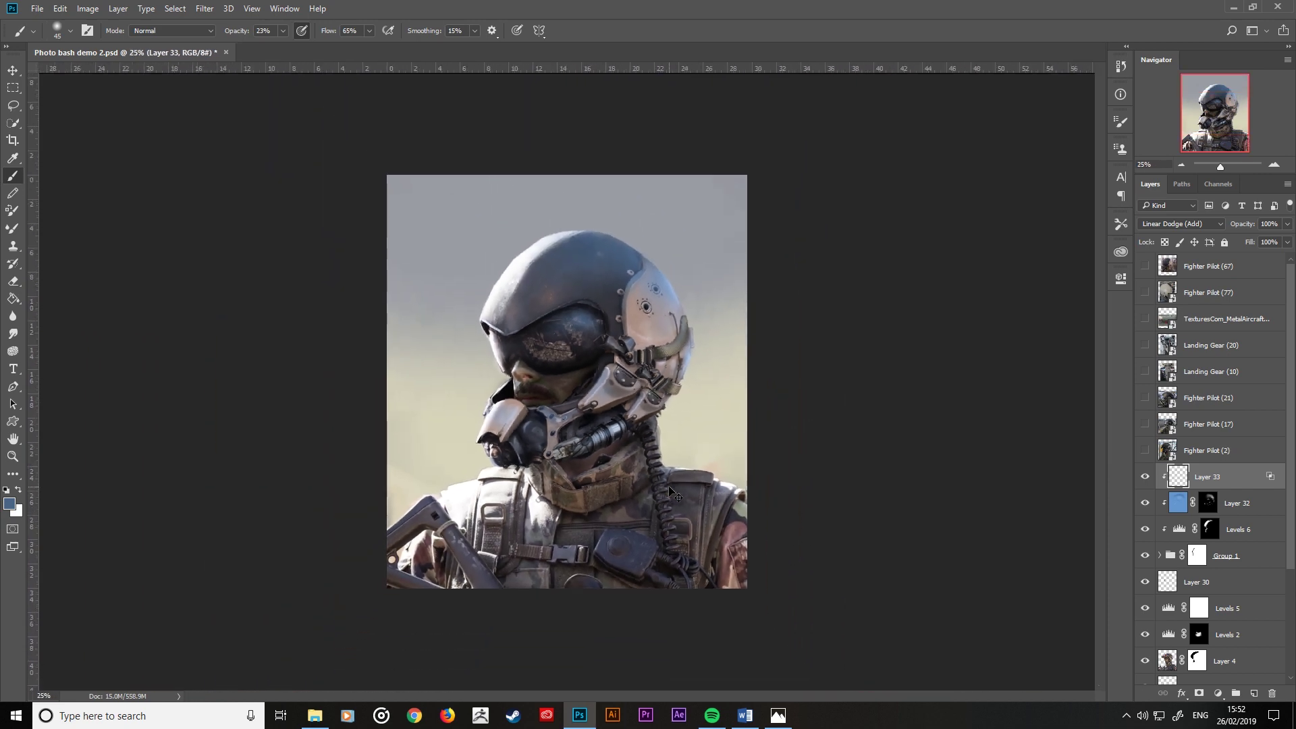
pyautogui.hotkey('ctrl', '+')
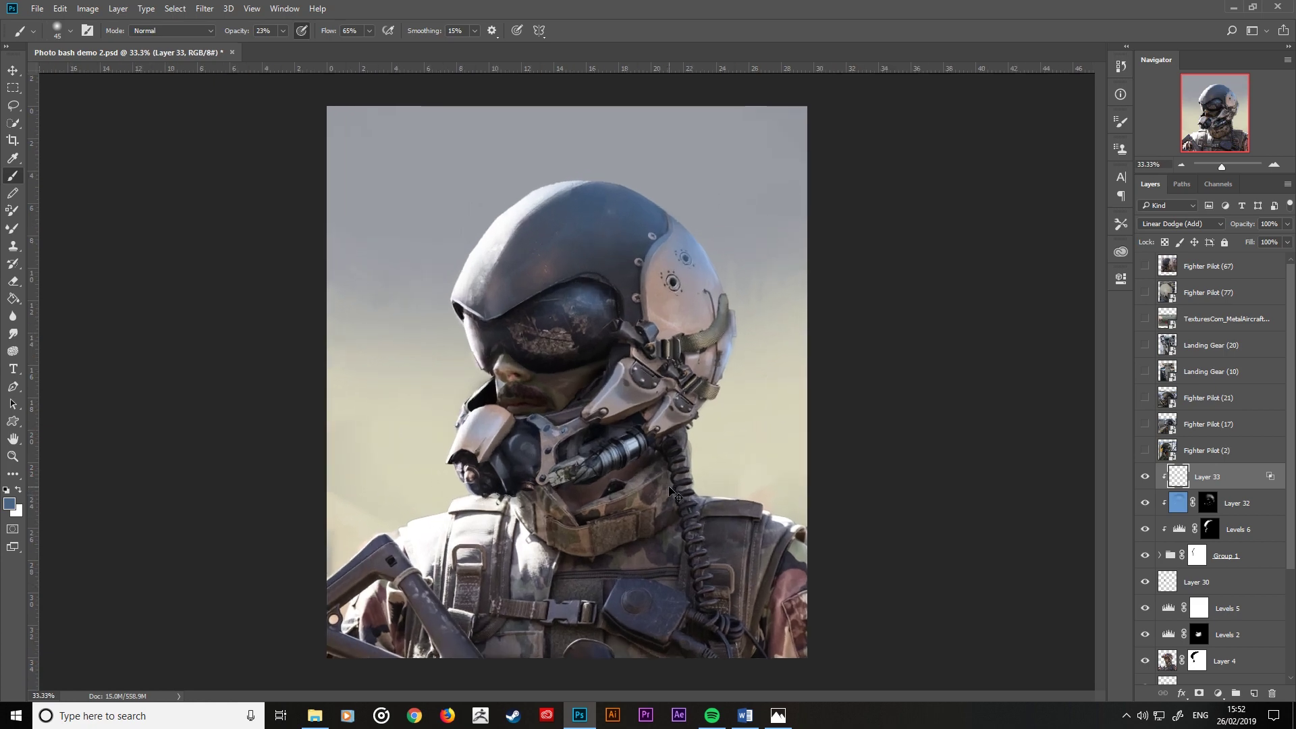
pyautogui.hotkey('ctrl', '+')
pyautogui.hotkey('ctrl', '+')
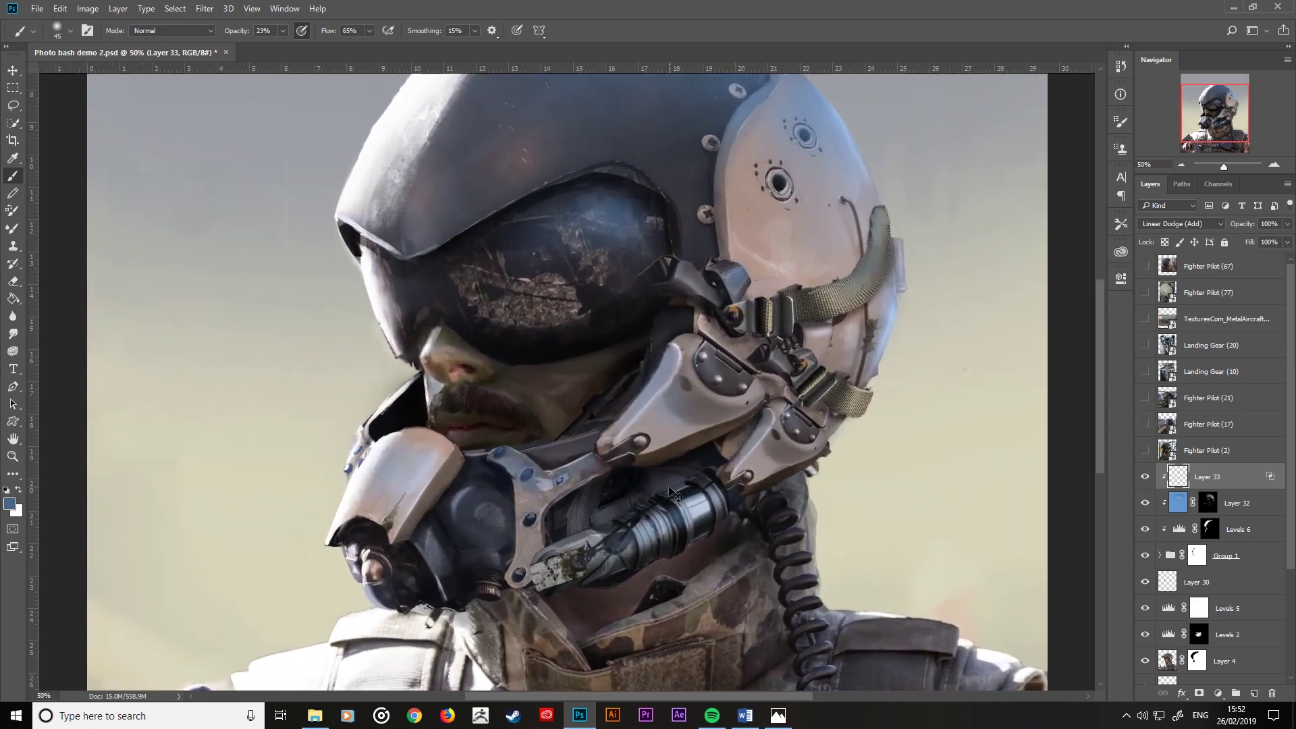
pyautogui.moveTo(594, 417); pyautogui.dragTo(721, 386)
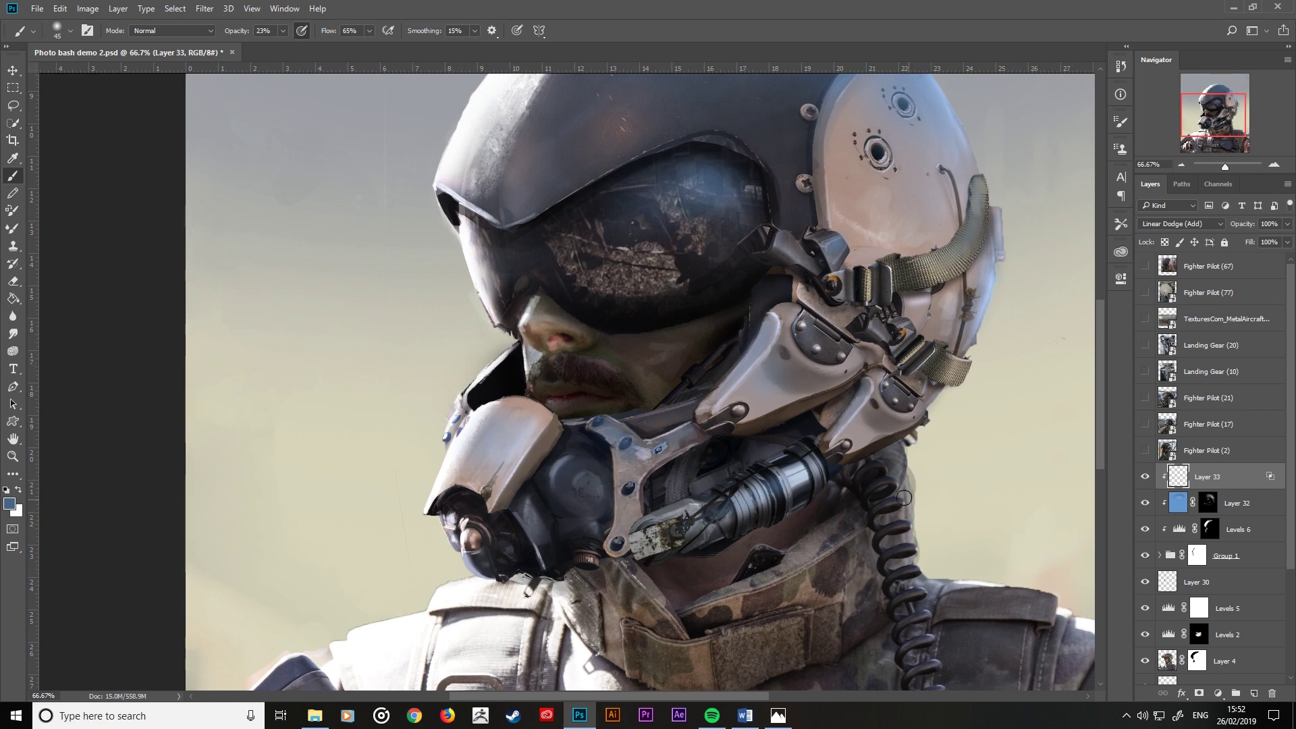
pyautogui.press('[')
pyautogui.press('[')
pyautogui.press('[')
# Step: Add a new empty Layer 34 and switch to a different painterly brush preset
pyautogui.click(1253, 695)
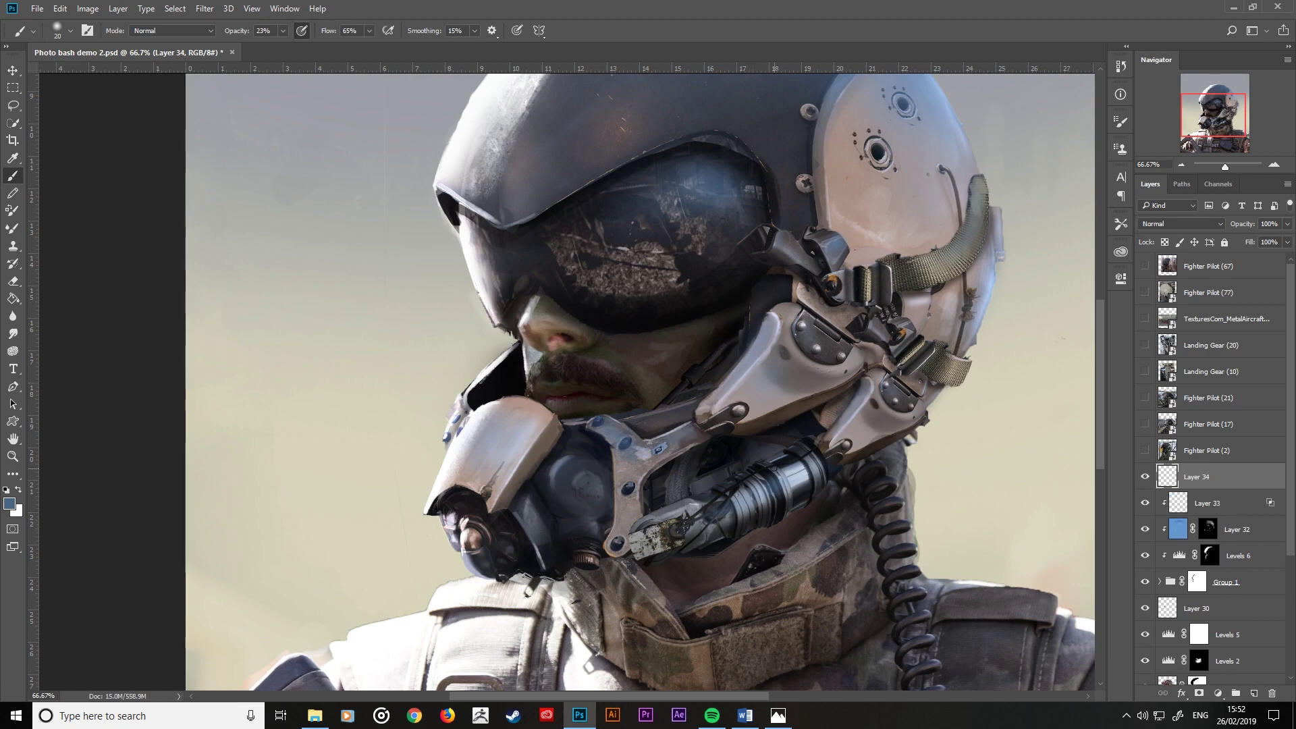
pyautogui.rightClick(795, 492)
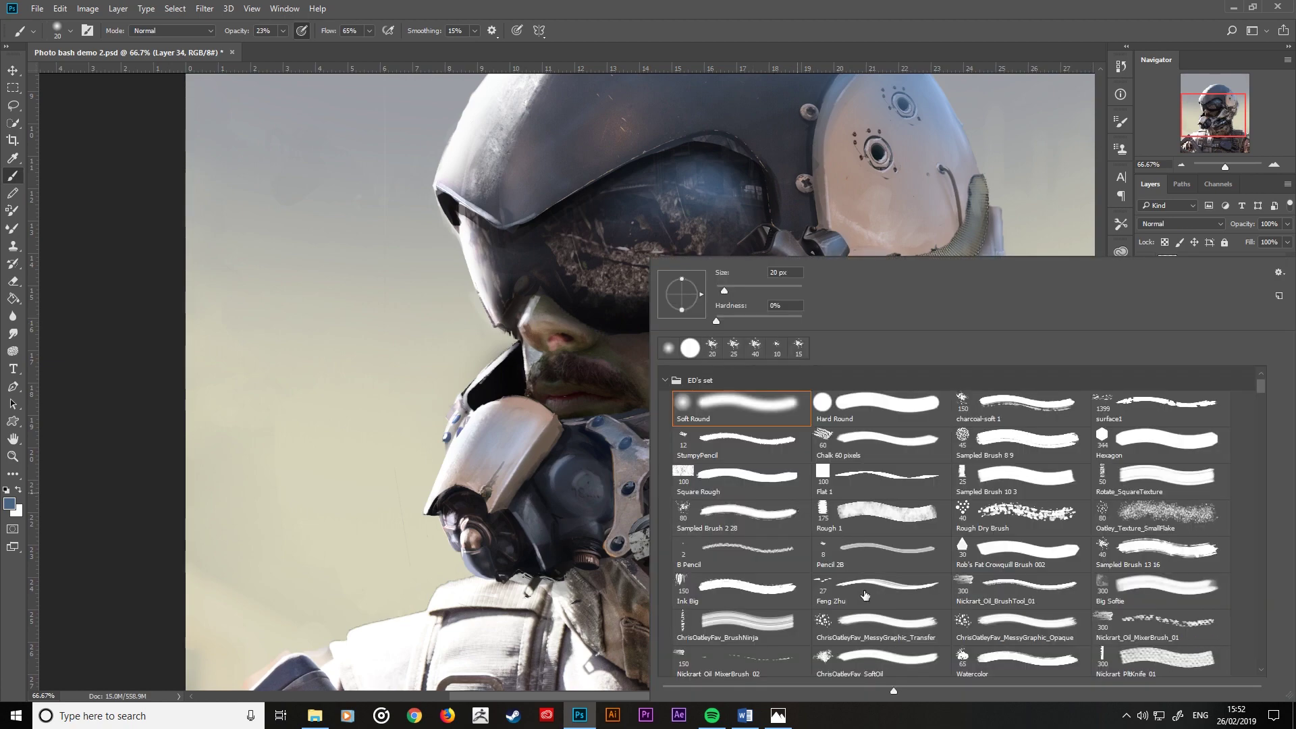
pyautogui.doubleClick(1004, 653)
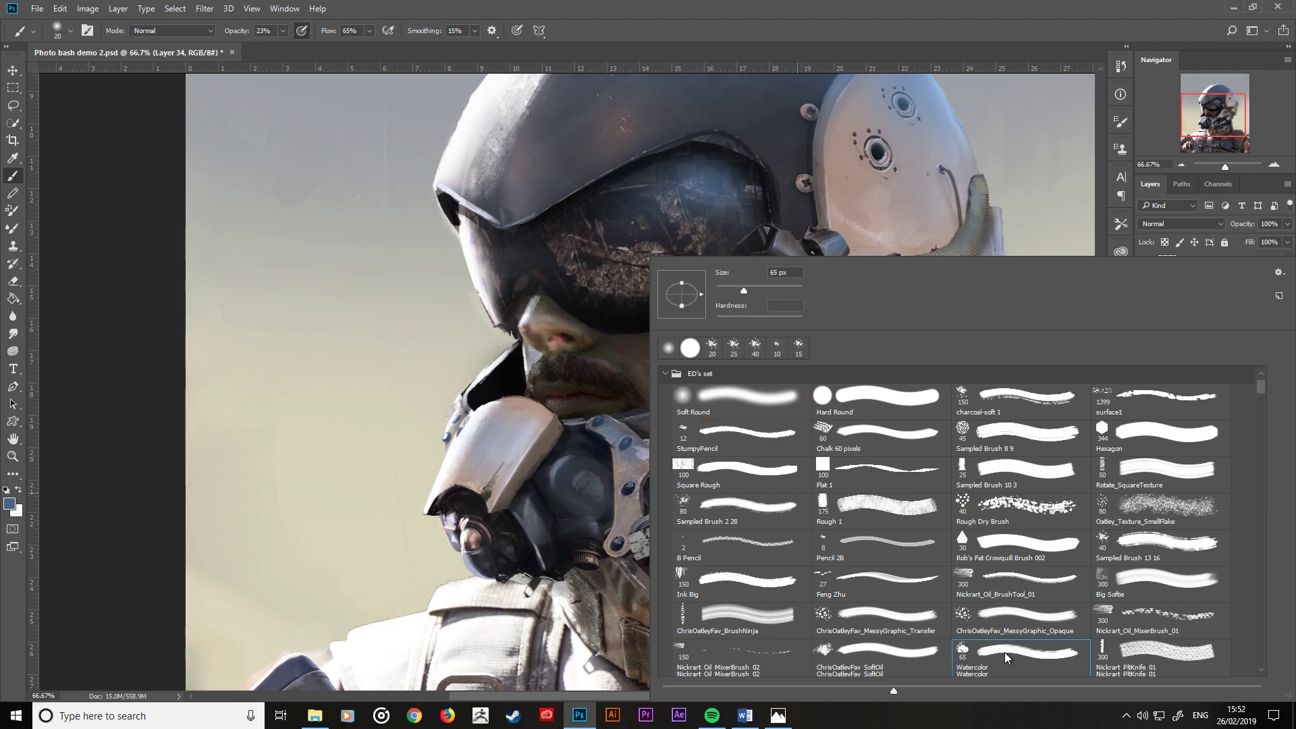
# Step: Paint a dark stroke along the visor's lower edge in visor-sampled black at 100% opacity
pyautogui.keyDown('alt'); pyautogui.click(540, 282); pyautogui.keyUp('alt')
pyautogui.press('[')
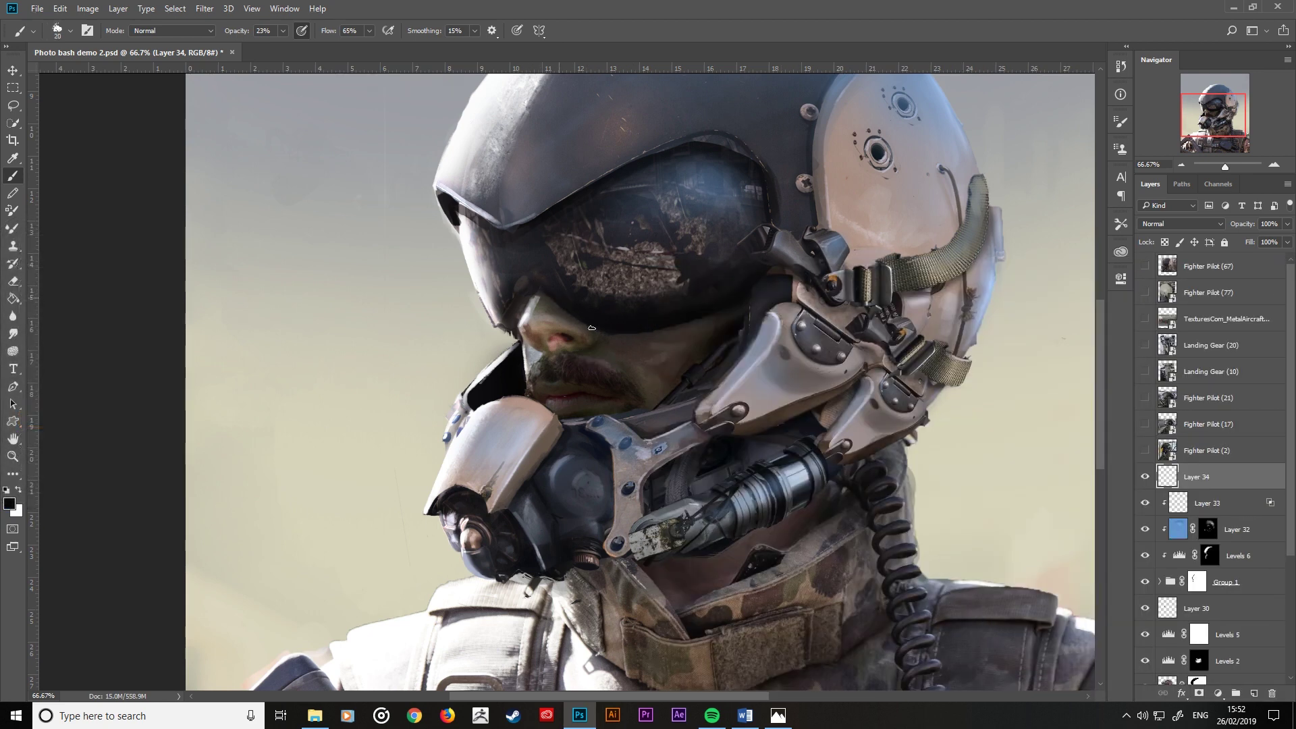
pyautogui.press(']')
pyautogui.press('0')
pyautogui.moveTo(538, 290); pyautogui.dragTo(573, 316)
# Step: Sample a lighter grey from the face and resize the brush to about 30
pyautogui.press(']')
pyautogui.press(']')
pyautogui.press(']')
pyautogui.press('[')
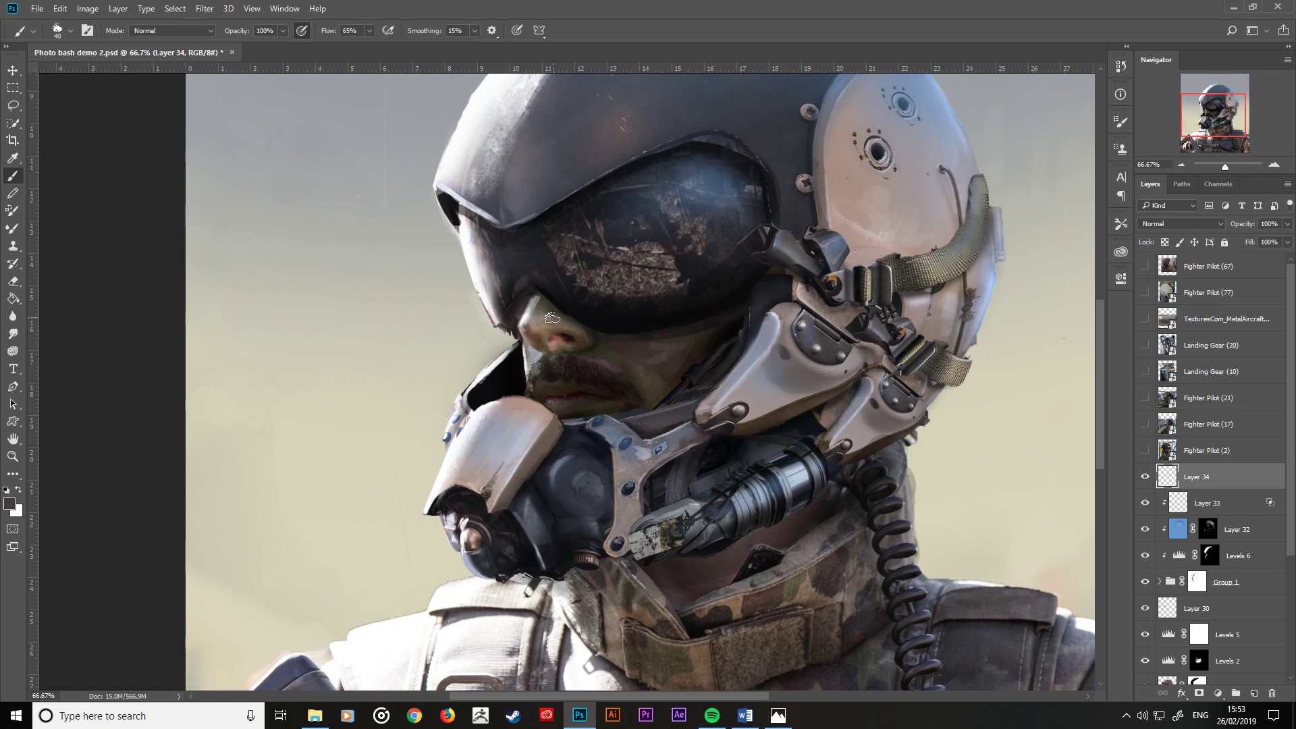
pyautogui.press('[')
pyautogui.press('alt')
pyautogui.keyDown('alt'); pyautogui.click(500, 281); pyautogui.keyUp('alt')
pyautogui.press('[')
pyautogui.press('[')
pyautogui.press('[')
pyautogui.press(']')
pyautogui.press(']')
pyautogui.press(']')
pyautogui.press(']')
pyautogui.press(']')
pyautogui.press('alt')
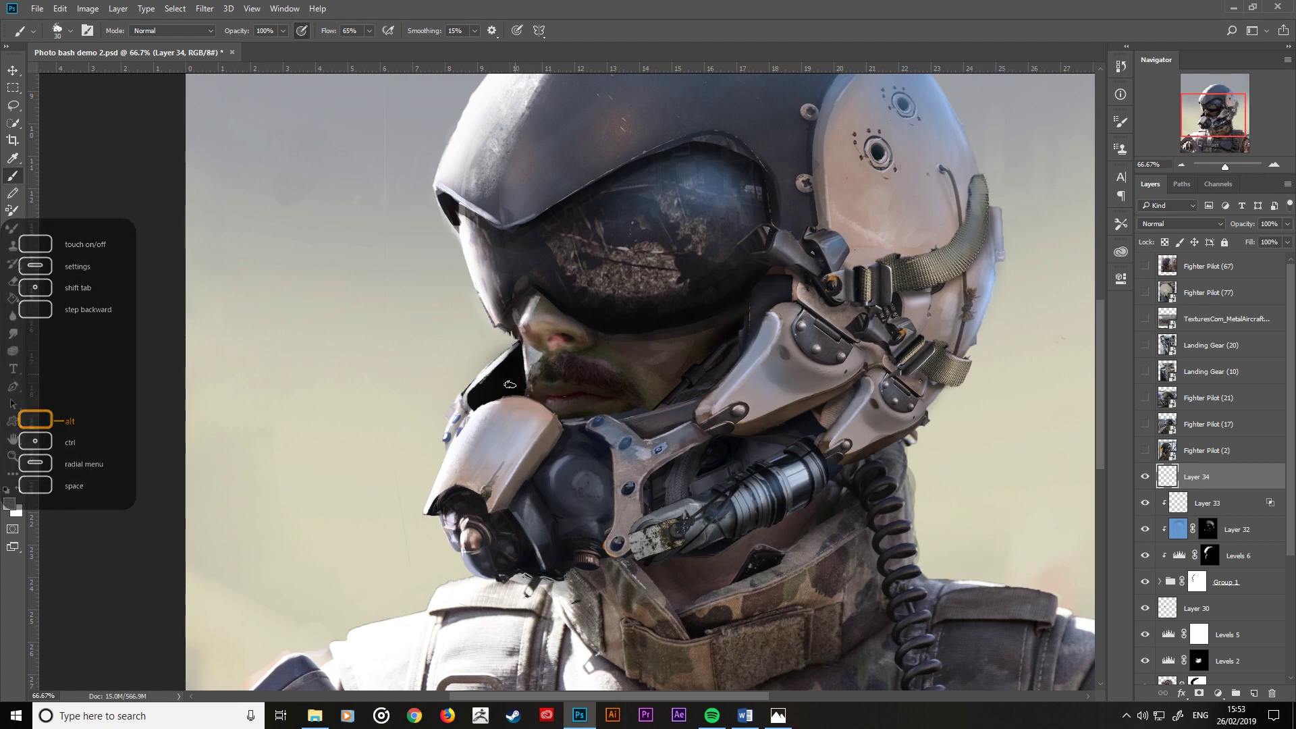
pyautogui.press(']')
# Step: Repaint the nose and mask edge with sampled dark, light grey and near-white tones, using a fine tip
pyautogui.keyDown('alt'); pyautogui.click(497, 384); pyautogui.keyUp('alt')
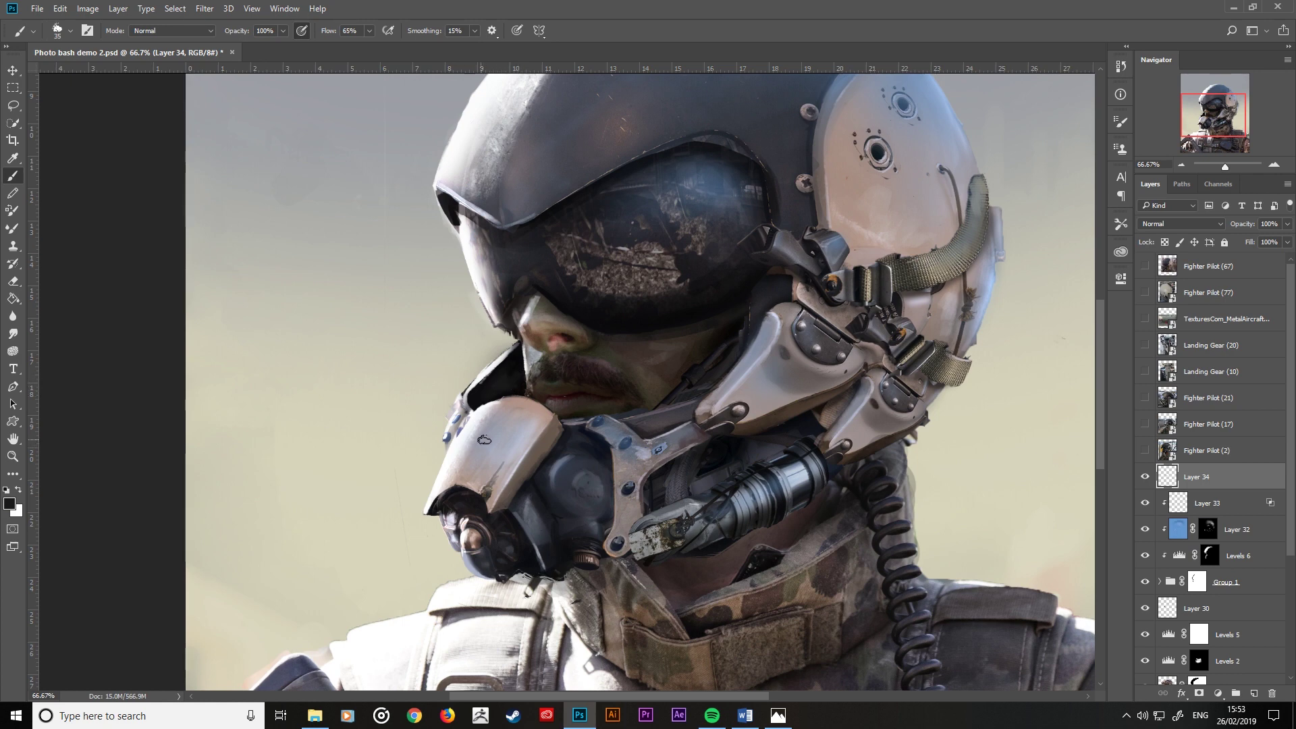
pyautogui.keyDown('alt'); pyautogui.click(483, 520); pyautogui.keyUp('alt')
pyautogui.press('[')
pyautogui.press('[')
pyautogui.press('[')
pyautogui.keyDown('alt'); pyautogui.click(538, 511); pyautogui.keyUp('alt')
pyautogui.press('[')
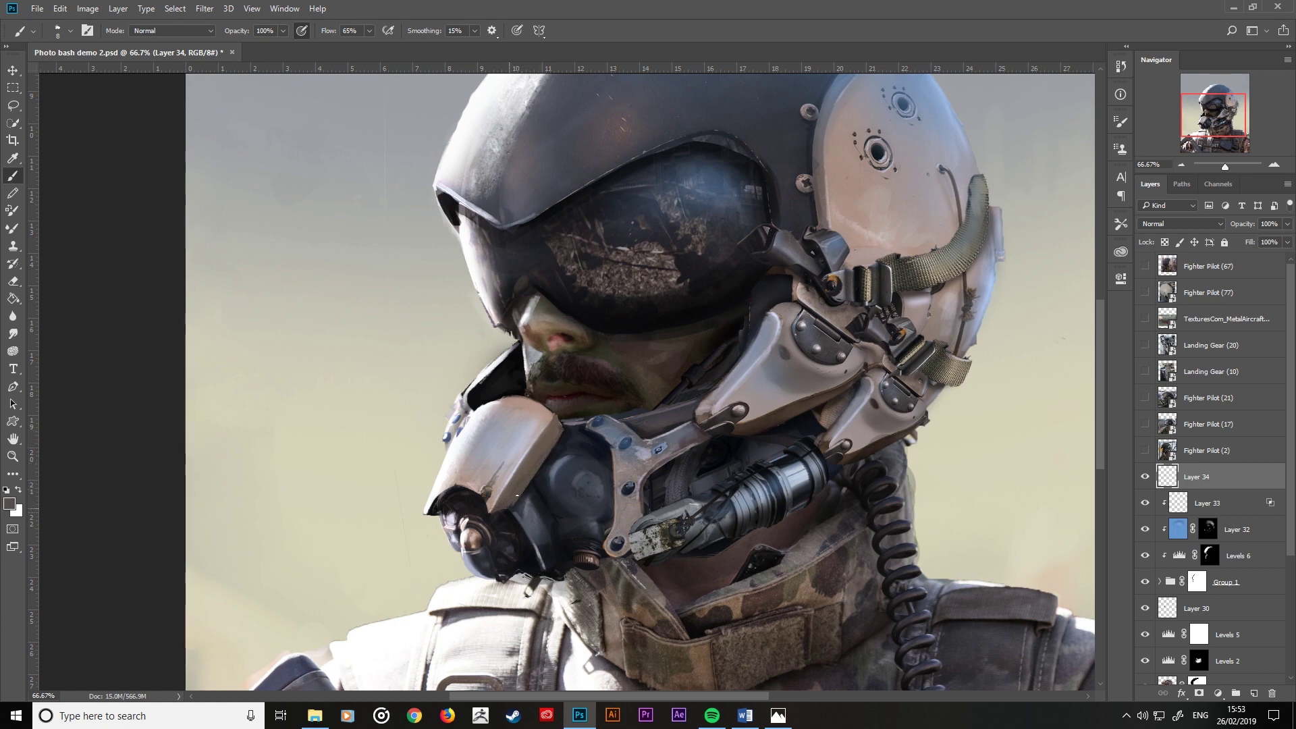
pyautogui.keyDown('alt'); pyautogui.click(507, 515); pyautogui.keyUp('alt')
pyautogui.keyDown('alt'); pyautogui.click(428, 508); pyautogui.keyUp('alt')
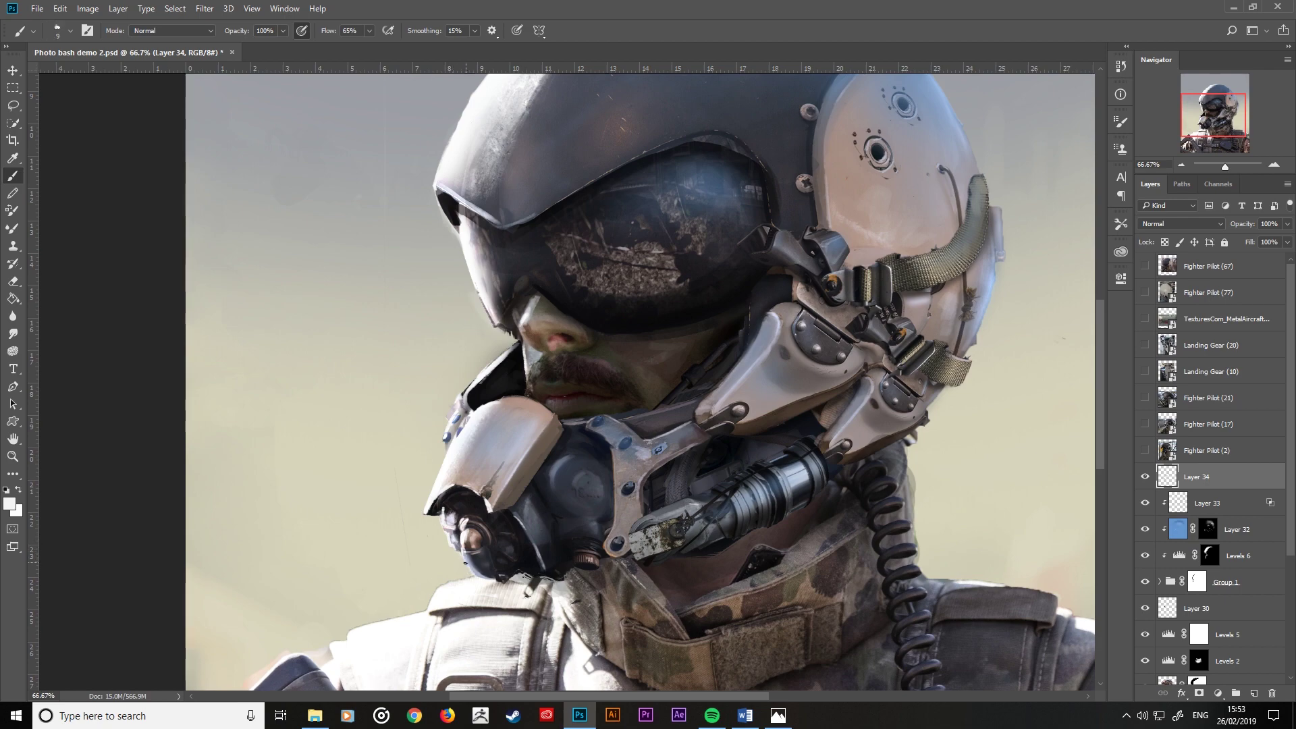
# Step: Zoom out to review the portrait, then brush a faint light stroke between jaw strap and mask
pyautogui.scroll(-2, 510, 580)
pyautogui.scroll(-2, 510, 579)
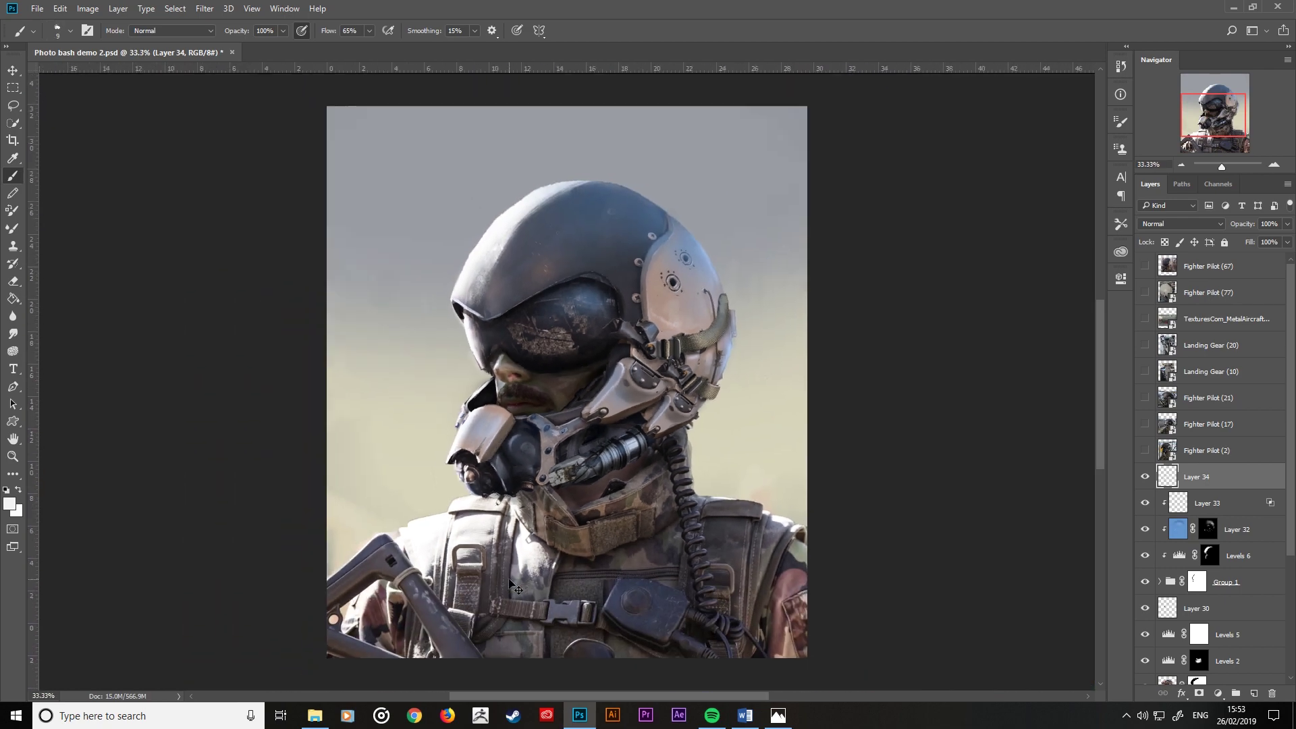
pyautogui.scroll(-1, 512, 582)
pyautogui.scroll(1, 513, 586)
pyautogui.scroll(2, 514, 587)
pyautogui.scroll(1, 512, 583)
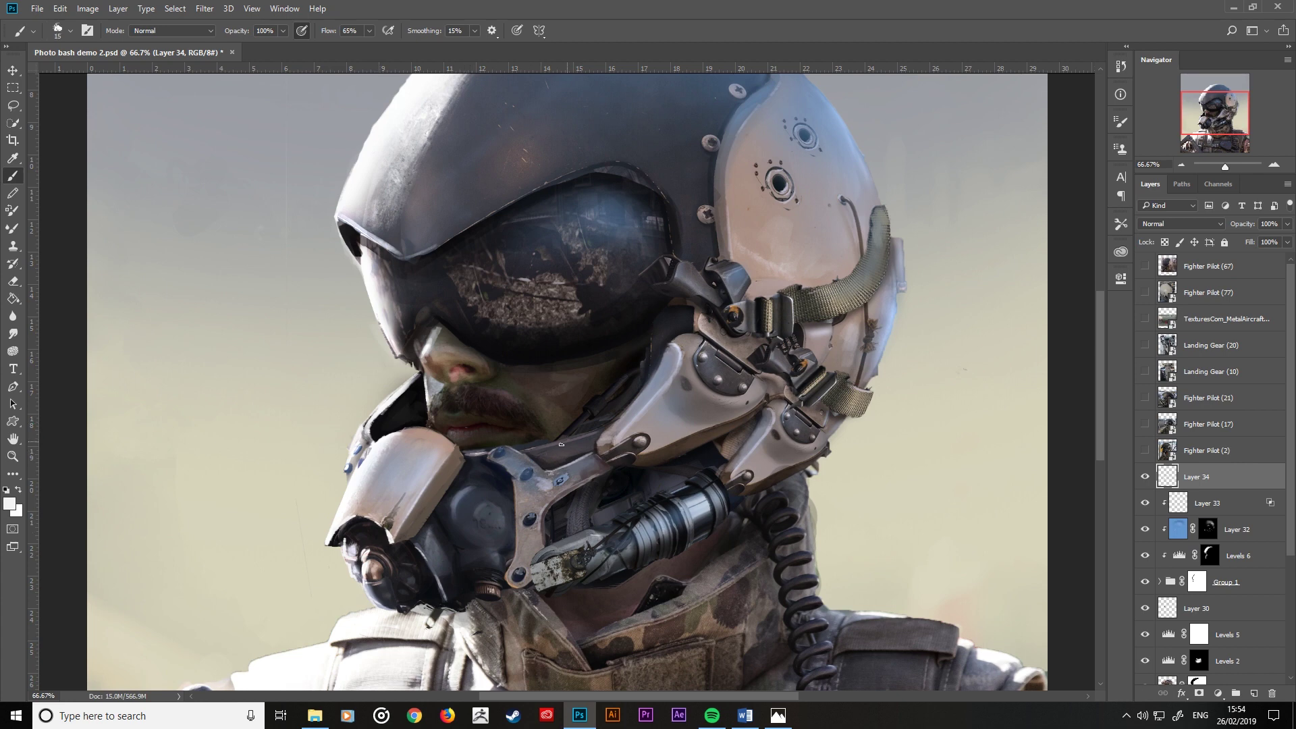
pyautogui.moveTo(561, 444); pyautogui.dragTo(590, 433)
pyautogui.press(']')
pyautogui.press(']')
pyautogui.press('[')
# Step: At 200% zoom, paint a light highlight on the dark cylinder near the cheek plate
pyautogui.scroll(1, 700, 416)
pyautogui.scroll(1, 542, 405)
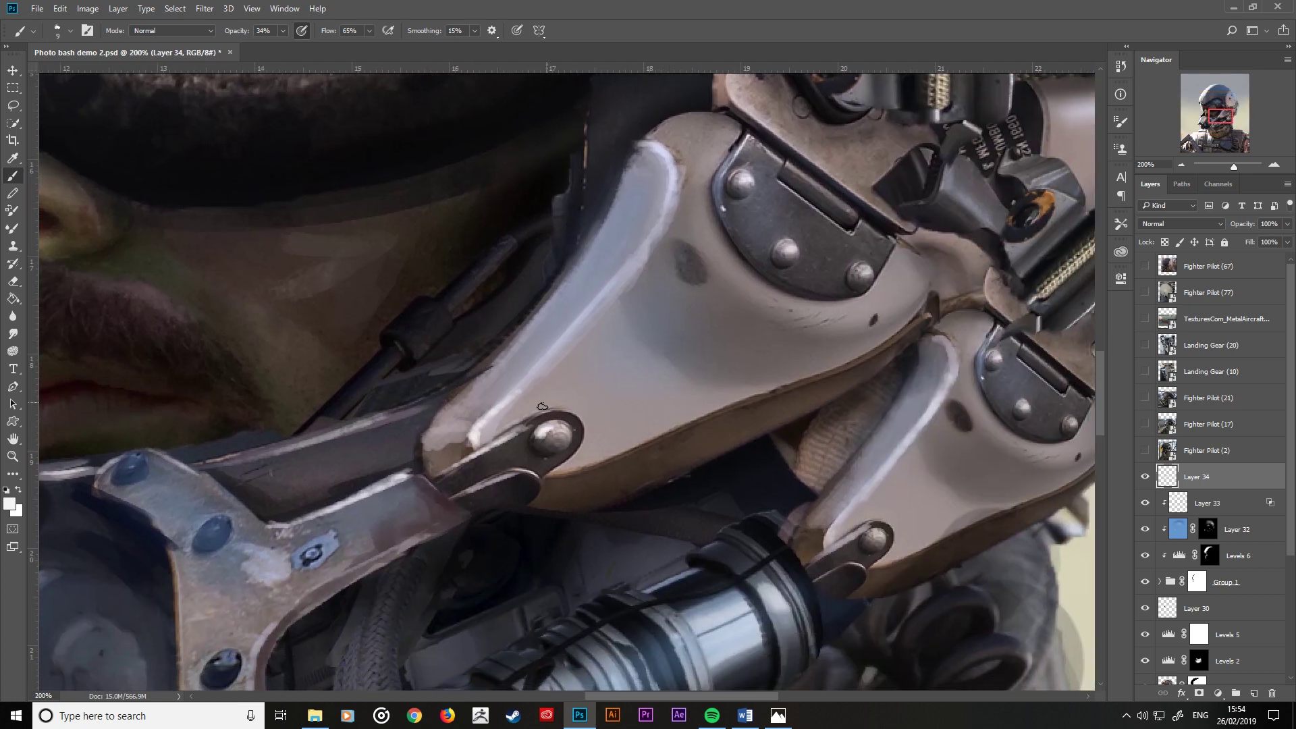
pyautogui.moveTo(407, 330); pyautogui.dragTo(440, 303)
# Step: Brush soft light-blue reflections across the upper and lower visor glass
pyautogui.moveTo(348, 391); pyautogui.dragTo(560, 522)
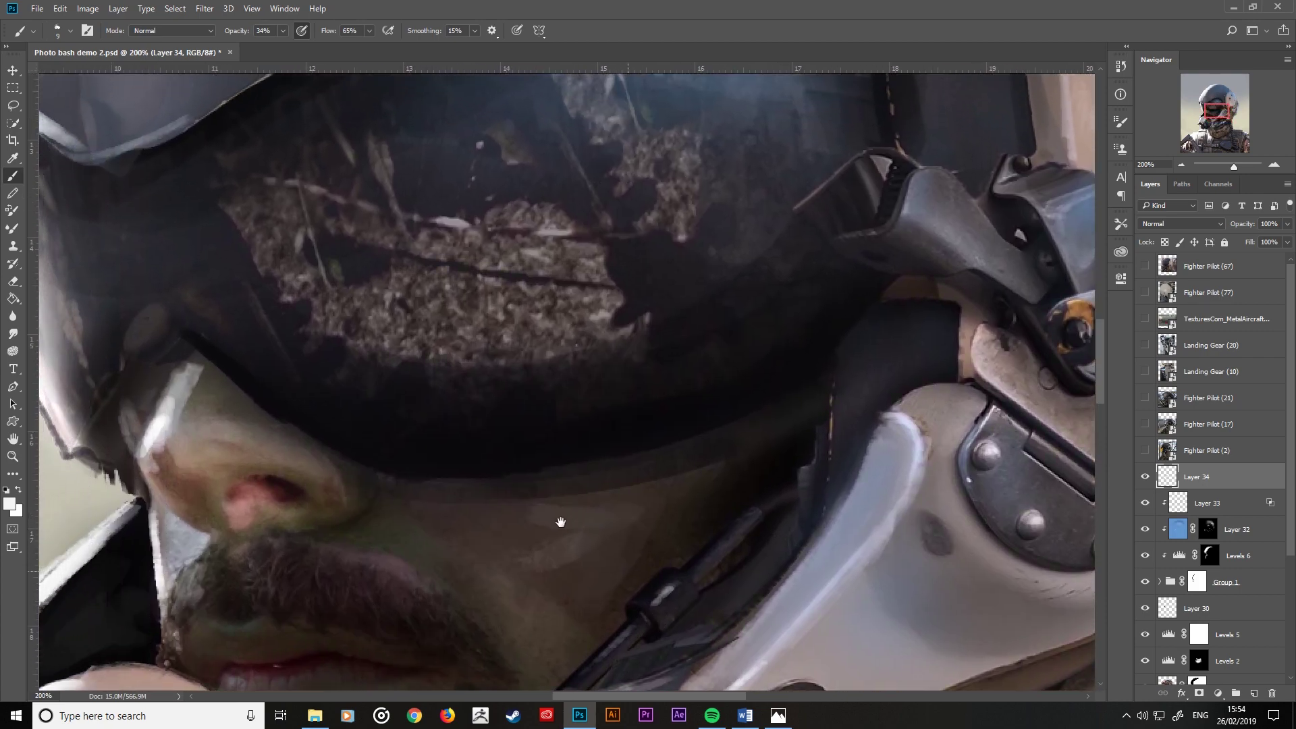
pyautogui.moveTo(495, 333); pyautogui.dragTo(560, 522)
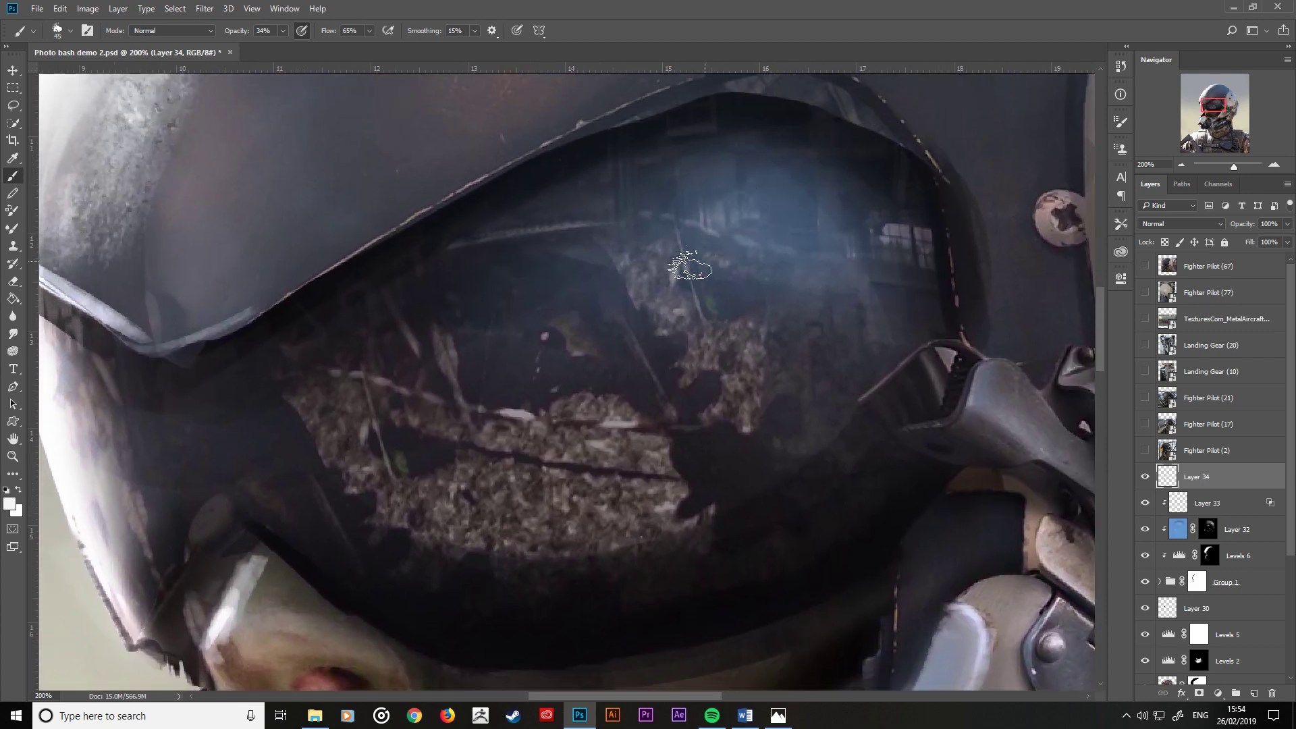
pyautogui.moveTo(689, 266); pyautogui.dragTo(735, 196)
pyautogui.moveTo(721, 244)
pyautogui.mouseDown()
pyautogui.moveTo(752, 208)
pyautogui.moveTo(690, 232)
pyautogui.moveTo(767, 196)
pyautogui.moveTo(694, 275)
pyautogui.mouseUp()
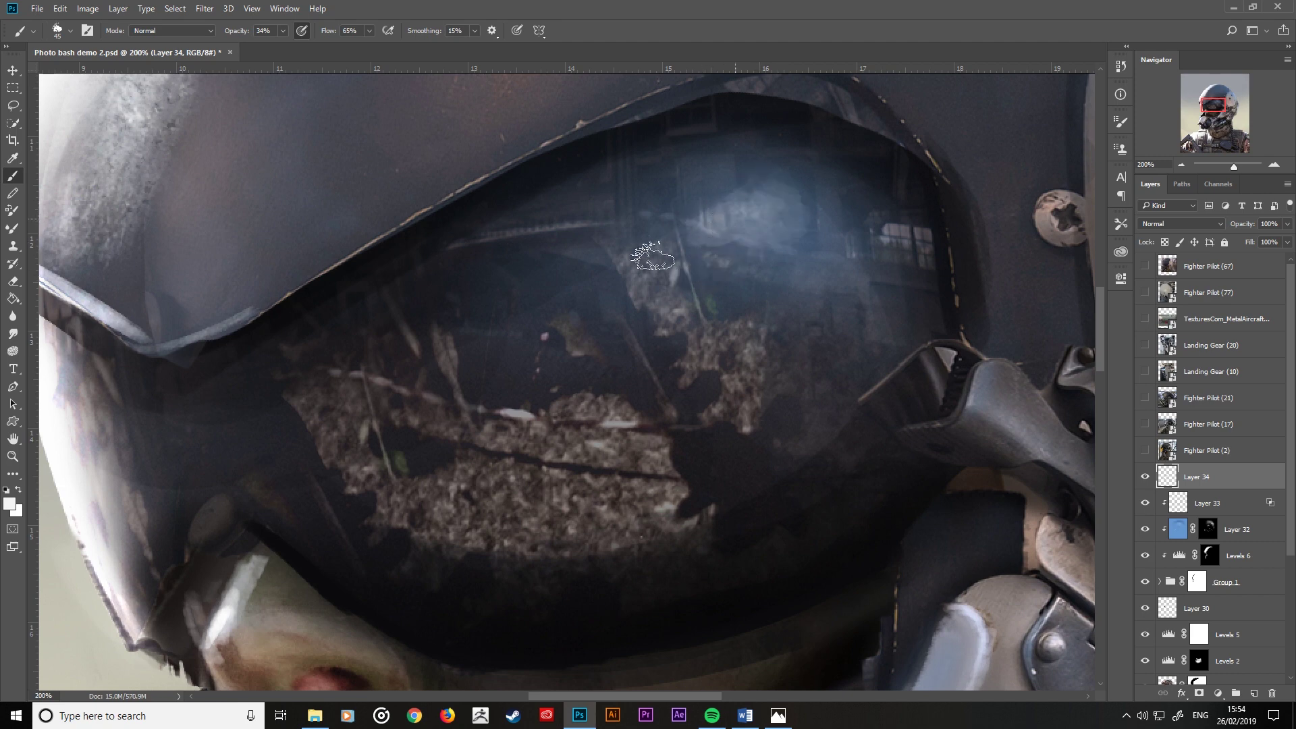
pyautogui.moveTo(659, 226)
pyautogui.mouseDown()
pyautogui.moveTo(709, 312)
pyautogui.moveTo(758, 290)
pyautogui.moveTo(747, 165)
pyautogui.moveTo(706, 170)
pyautogui.moveTo(747, 168)
pyautogui.moveTo(617, 245)
pyautogui.mouseUp()
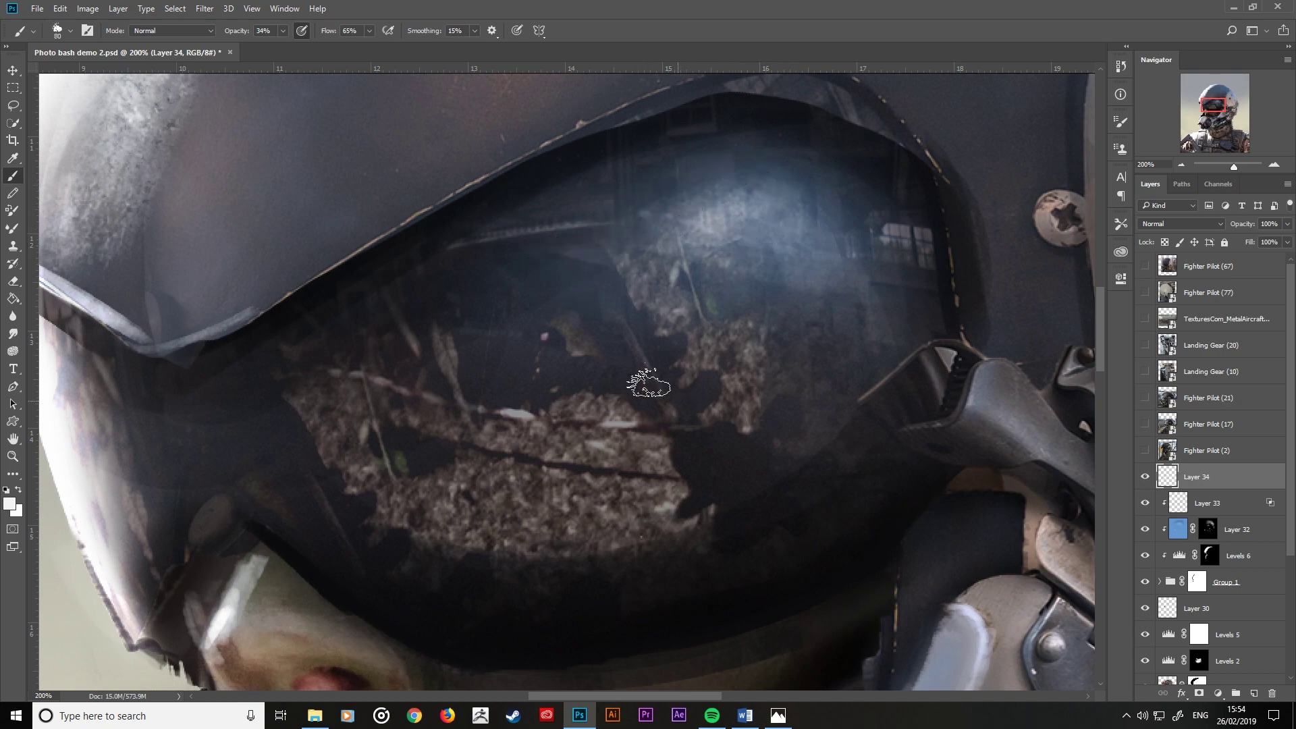
pyautogui.hotkey('ctrl', '-')
pyautogui.hotkey('ctrl', '-')
pyautogui.hotkey('ctrl', '-')
pyautogui.hotkey('ctrl', '-')
pyautogui.hotkey('ctrl', '-')
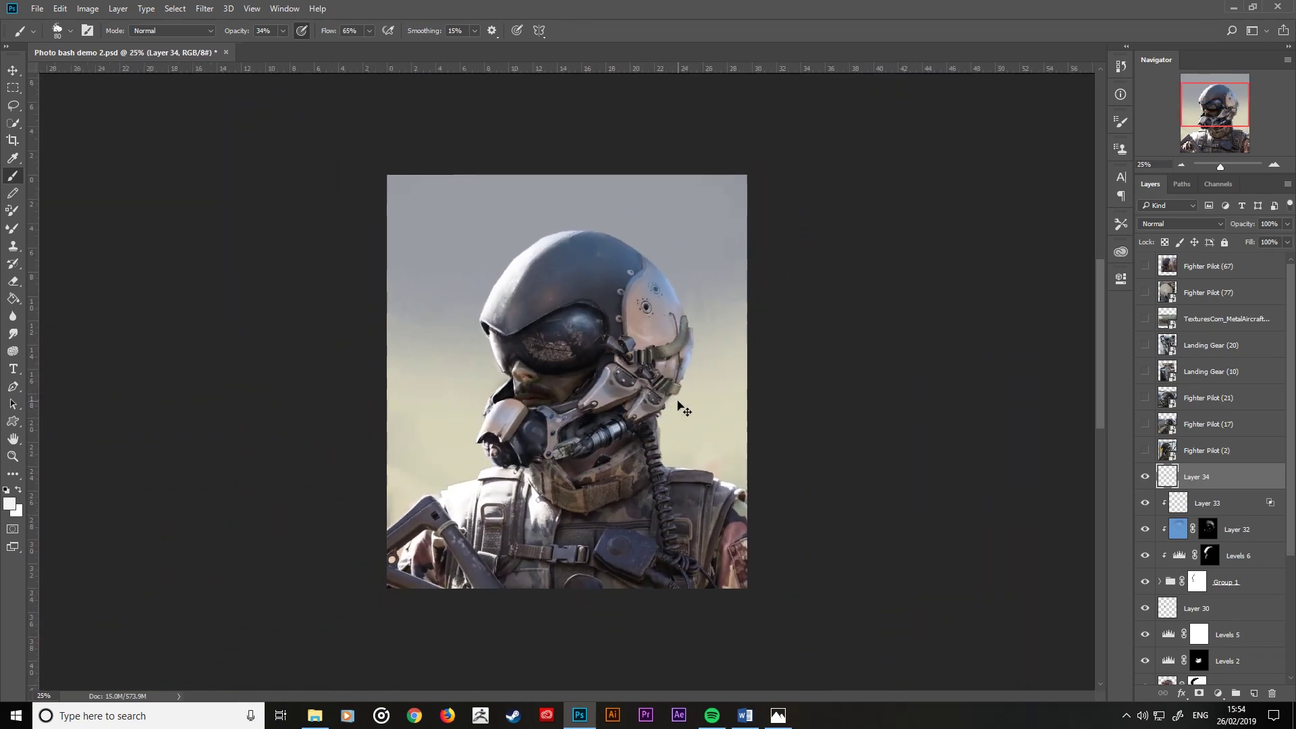
# Step: Paint white on Layer 32's mask with a 150–100 px brush to reveal blue reflective texture over the visor
pyautogui.hotkey('ctrl', '+')
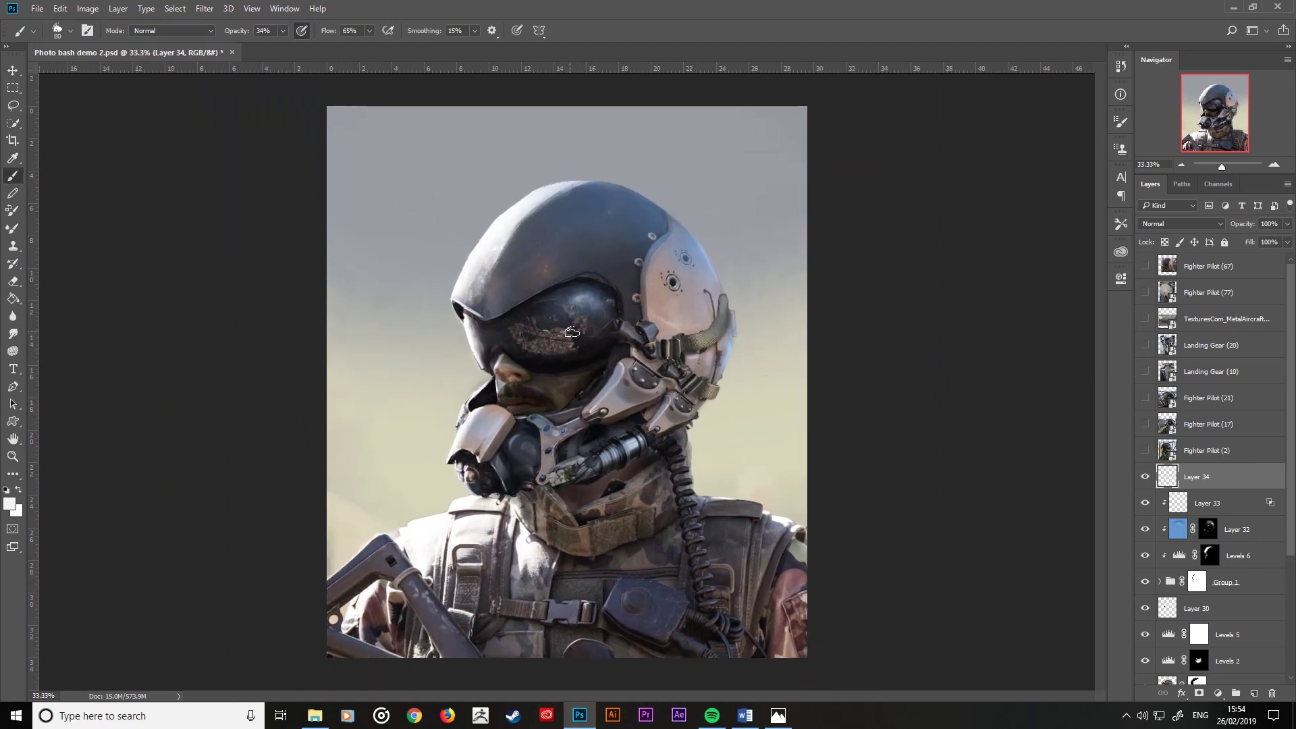
pyautogui.press(']')
pyautogui.press(']')
pyautogui.press(']')
pyautogui.press('[')
pyautogui.press('[')
pyautogui.keyDown('alt'); pyautogui.click(594, 332); pyautogui.keyUp('alt')
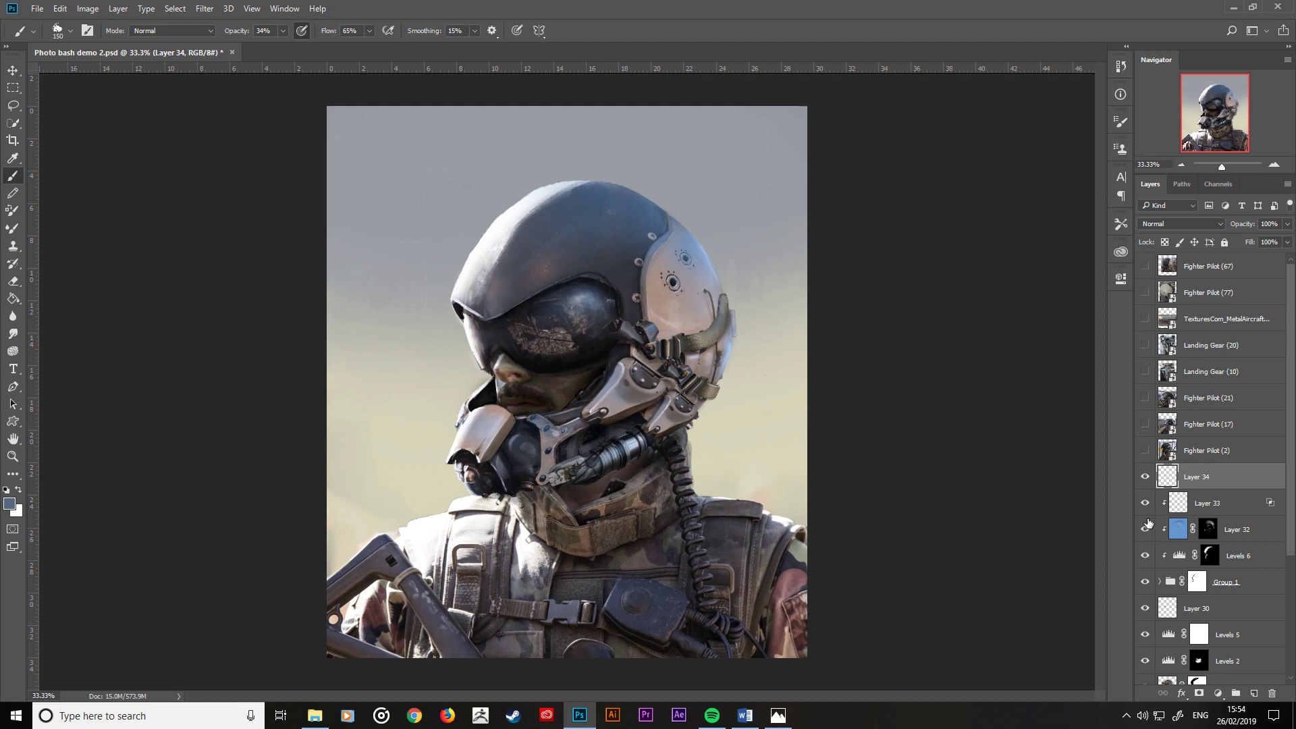
pyautogui.click(1208, 529)
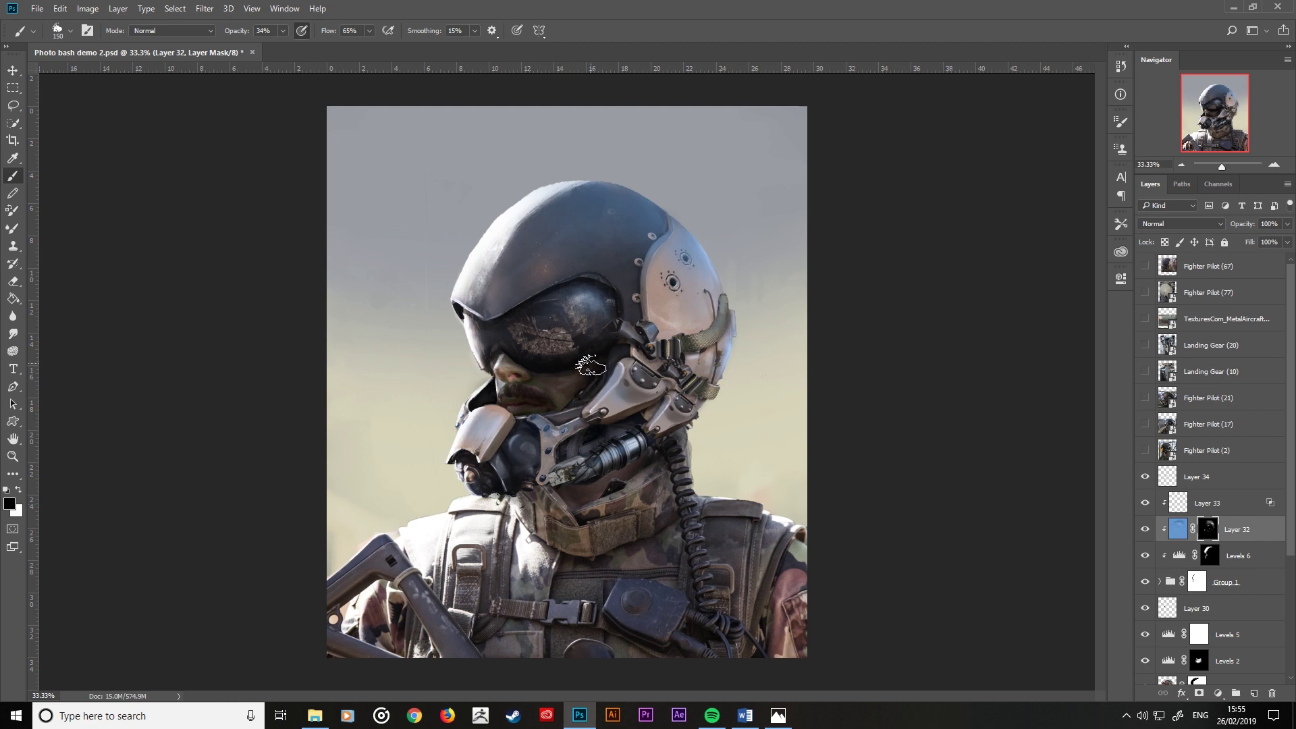
pyautogui.press('x')
pyautogui.moveTo(560, 312); pyautogui.dragTo(584, 324)
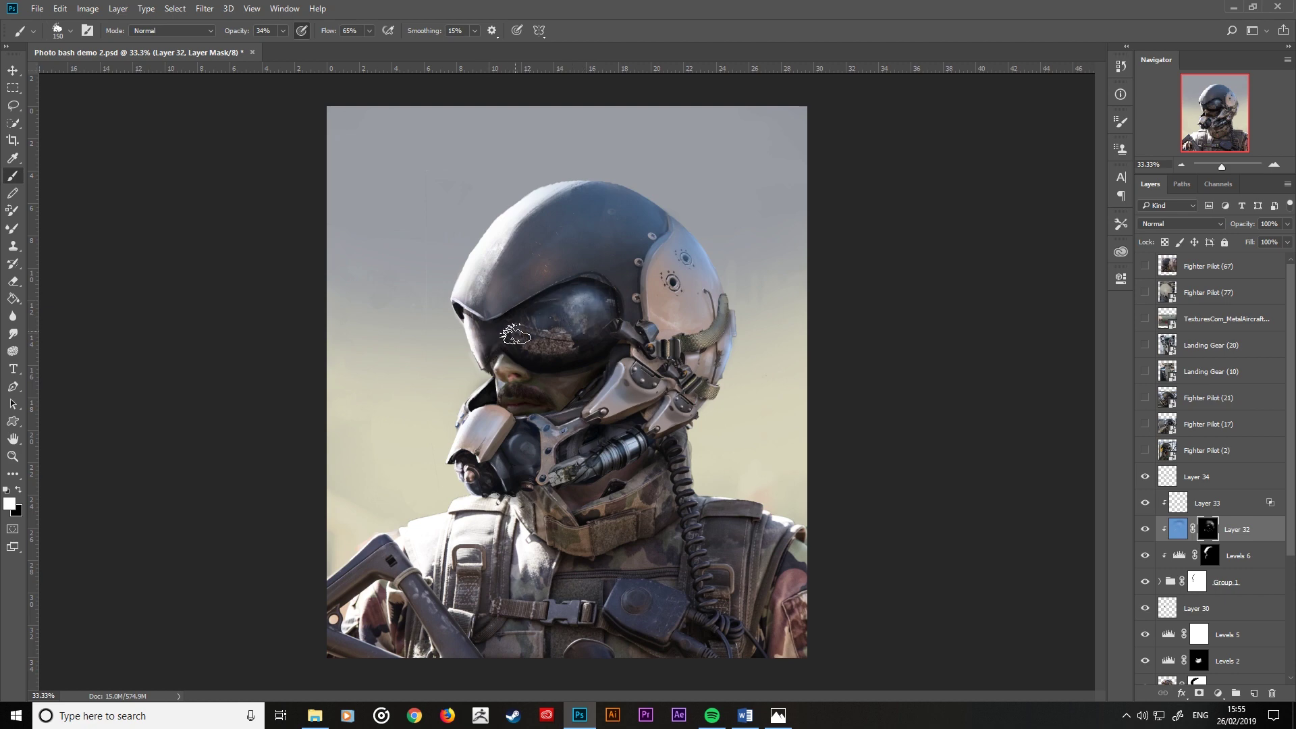
pyautogui.press('[')
pyautogui.press('[')
pyautogui.moveTo(533, 337); pyautogui.dragTo(600, 331)
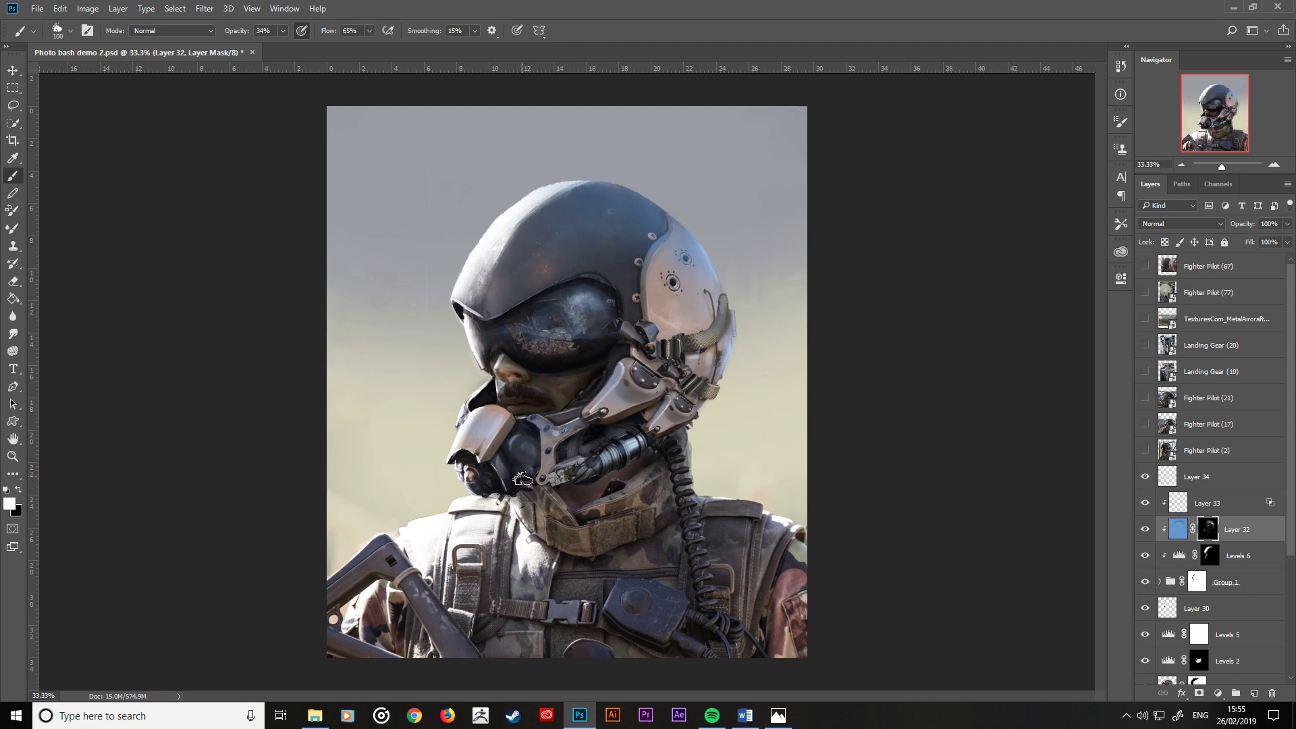
pyautogui.press('[')
pyautogui.press('[')
pyautogui.press('[')
# Step: On Linear Dodge Layer 33, paint a bright bluish highlight on the upper visor with a 100 px brush
pyautogui.click(1175, 506)
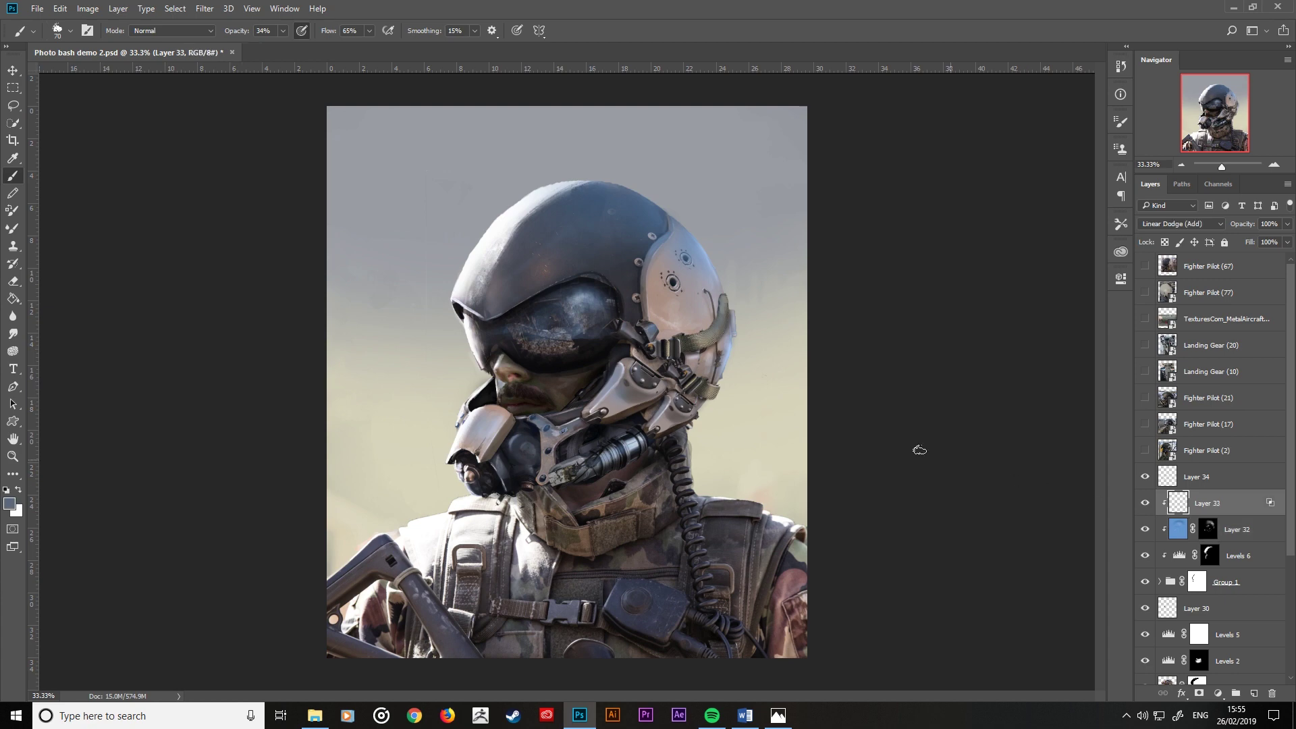
pyautogui.press(']')
pyautogui.press(']')
pyautogui.press(']')
pyautogui.moveTo(571, 304); pyautogui.dragTo(594, 314)
pyautogui.press('[')
pyautogui.press('[')
pyautogui.press('[')
pyautogui.press(']')
pyautogui.press(']')
pyautogui.press(']')
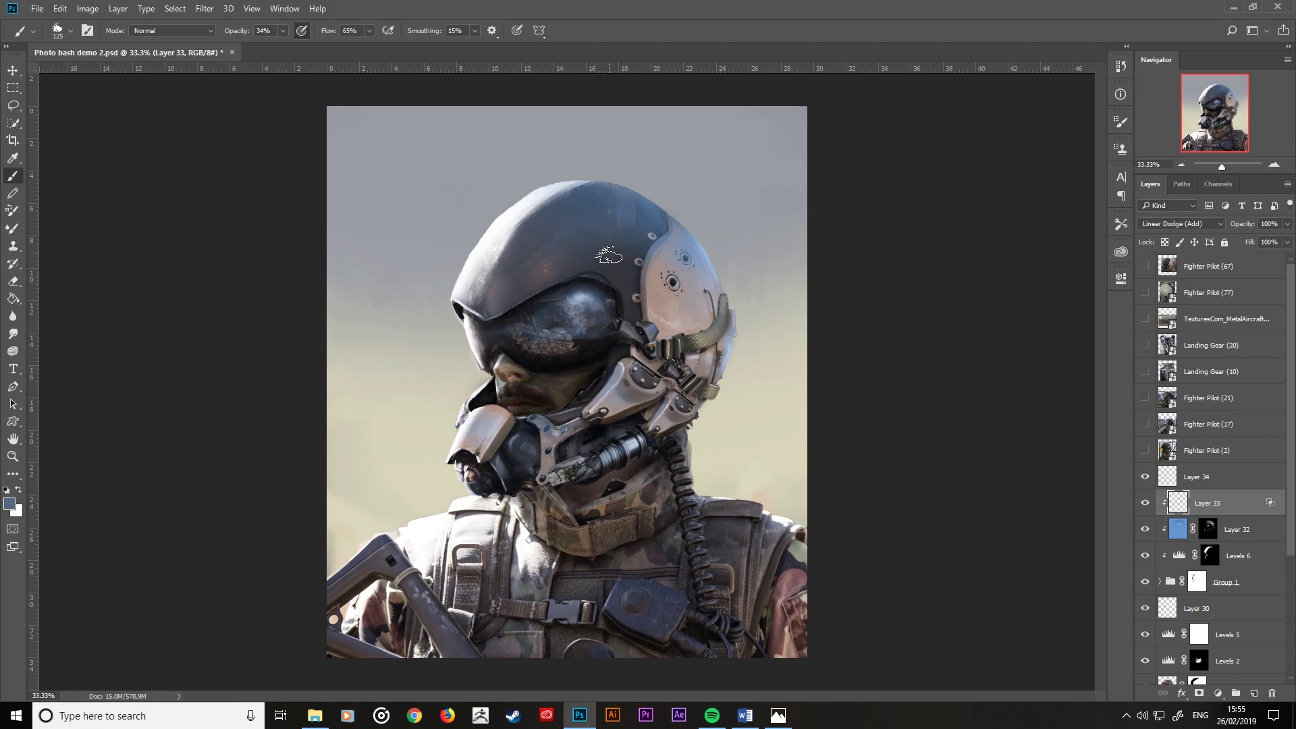
pyautogui.press('ctrl')
pyautogui.hotkey('ctrl', 'alt')
pyautogui.moveTo(704, 255); pyautogui.dragTo(690, 228)
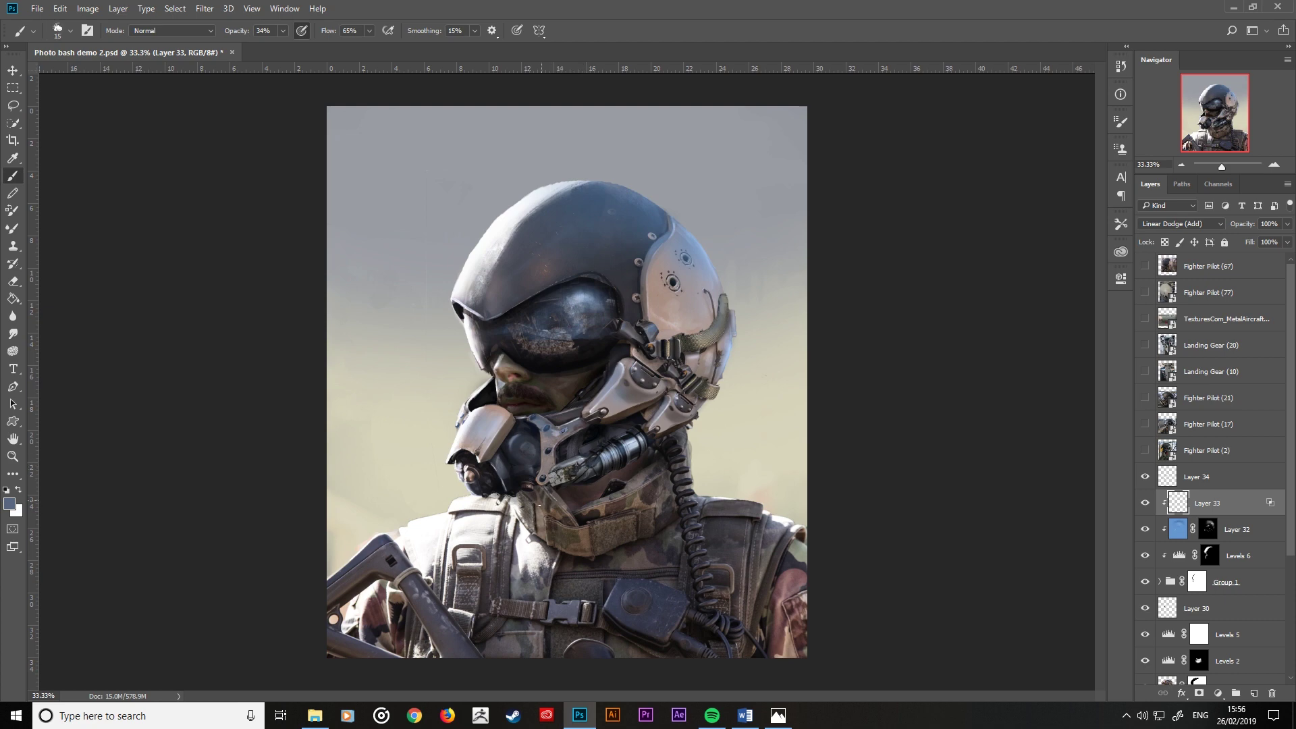
# Step: Flip the portrait horizontally to check composition, compare Group 1's visibility, and select Layer 30
pyautogui.hotkey('ctrl', '-')
pyautogui.hotkey('ctrl', '-')
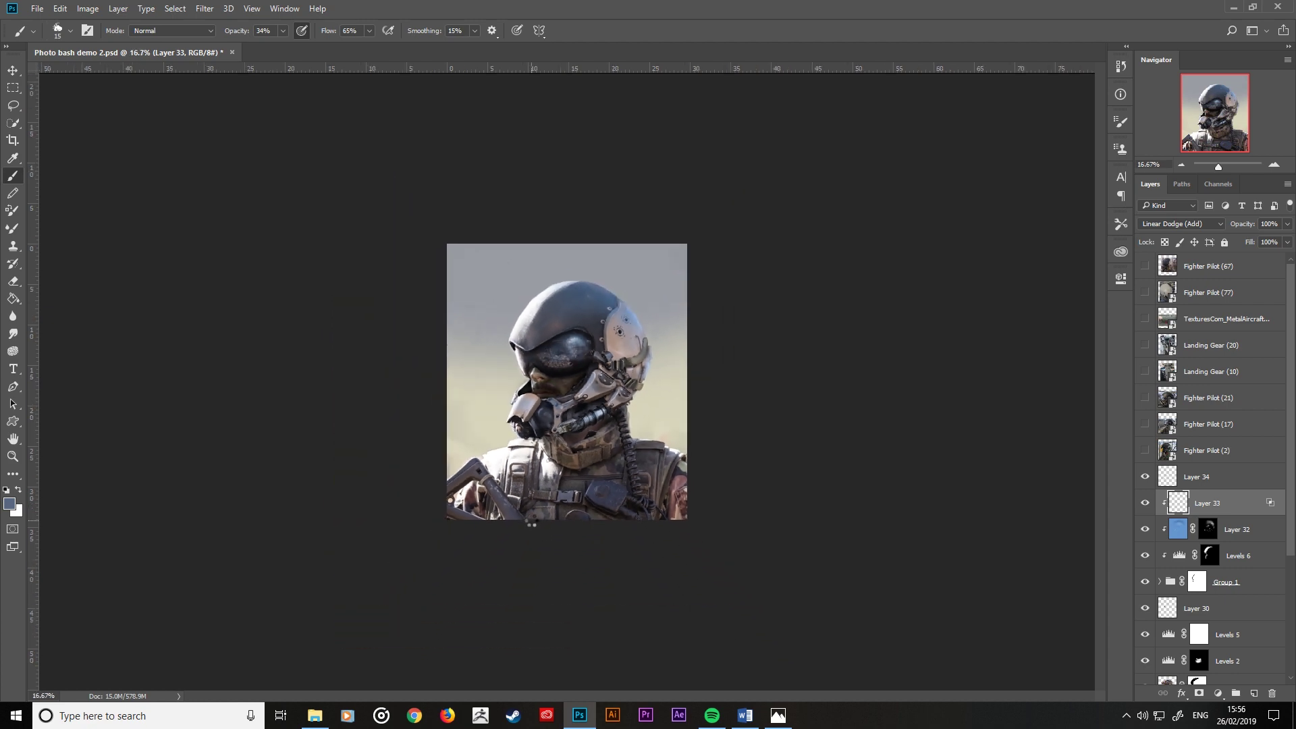
pyautogui.hotkey('ctrl', 'shift', 'h')
pyautogui.hotkey('ctrl', '+')
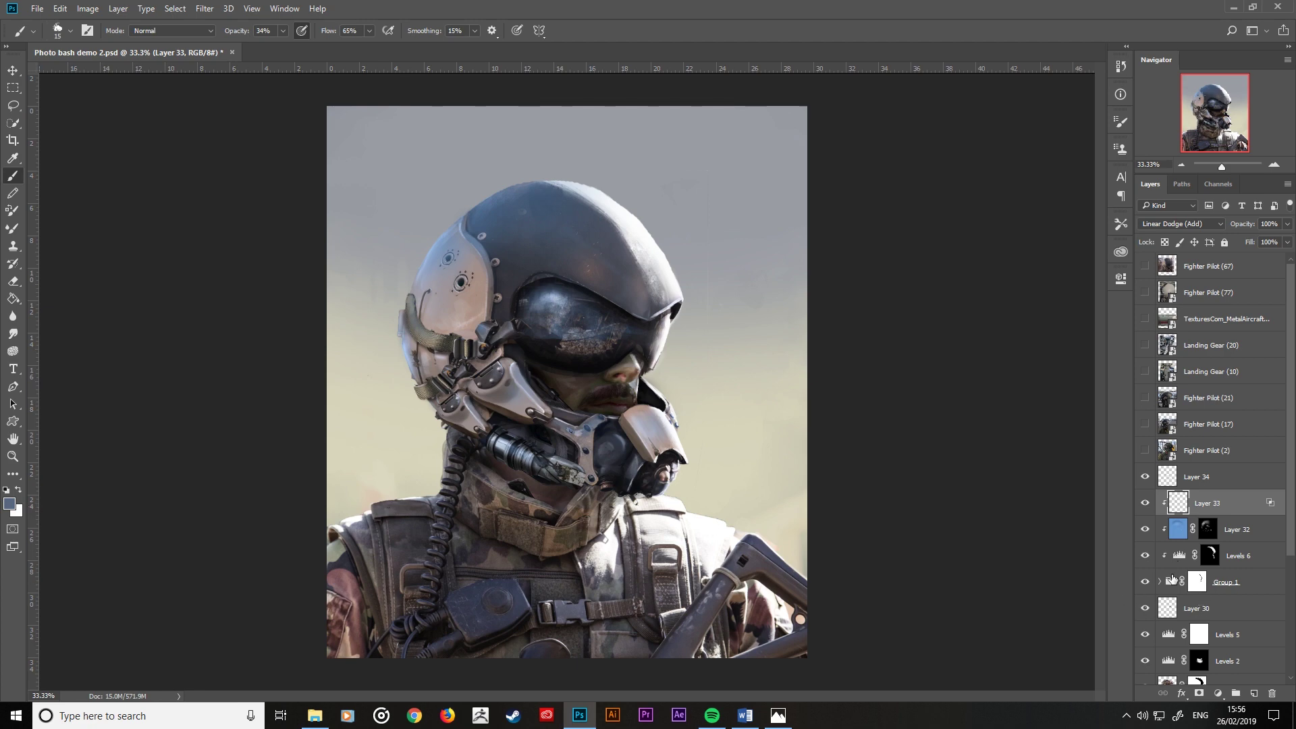
pyautogui.click(1145, 582)
pyautogui.click(1208, 610)
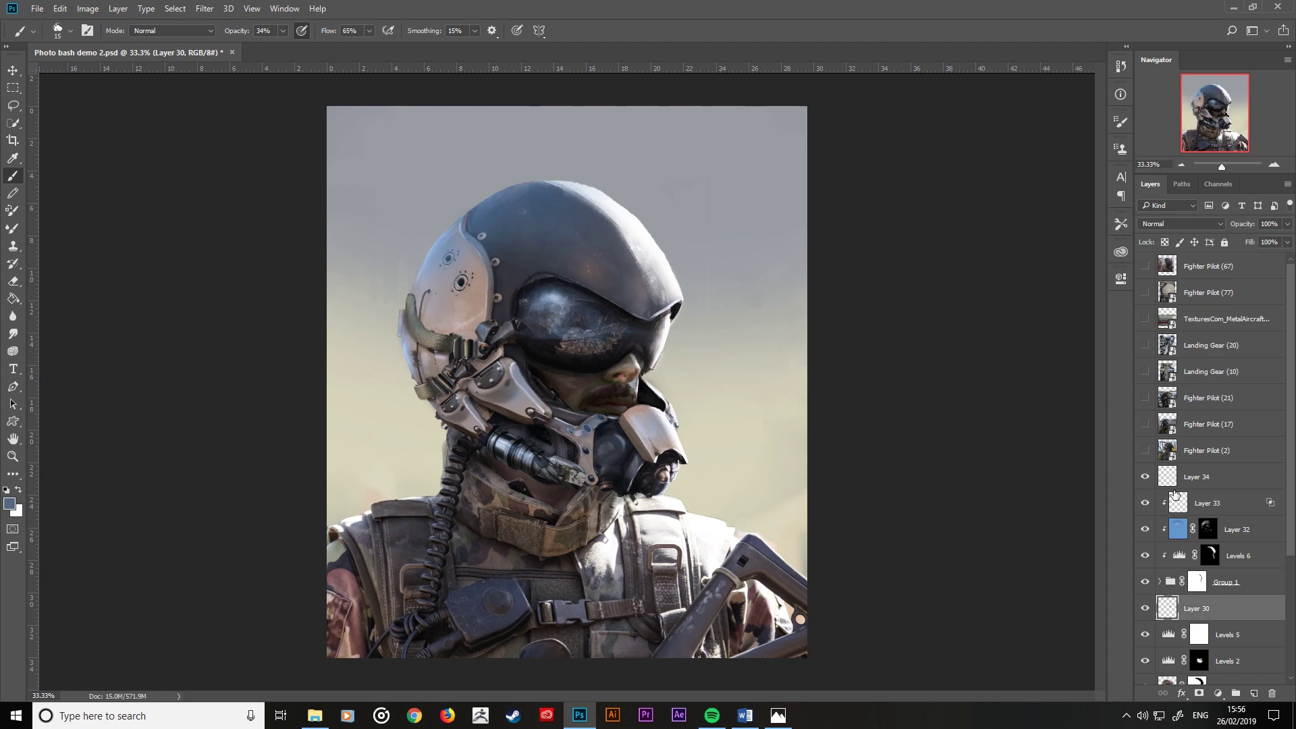
# Step: Add a new Multiply layer above Layer 30 and choose a round brush
pyautogui.click(1253, 693)
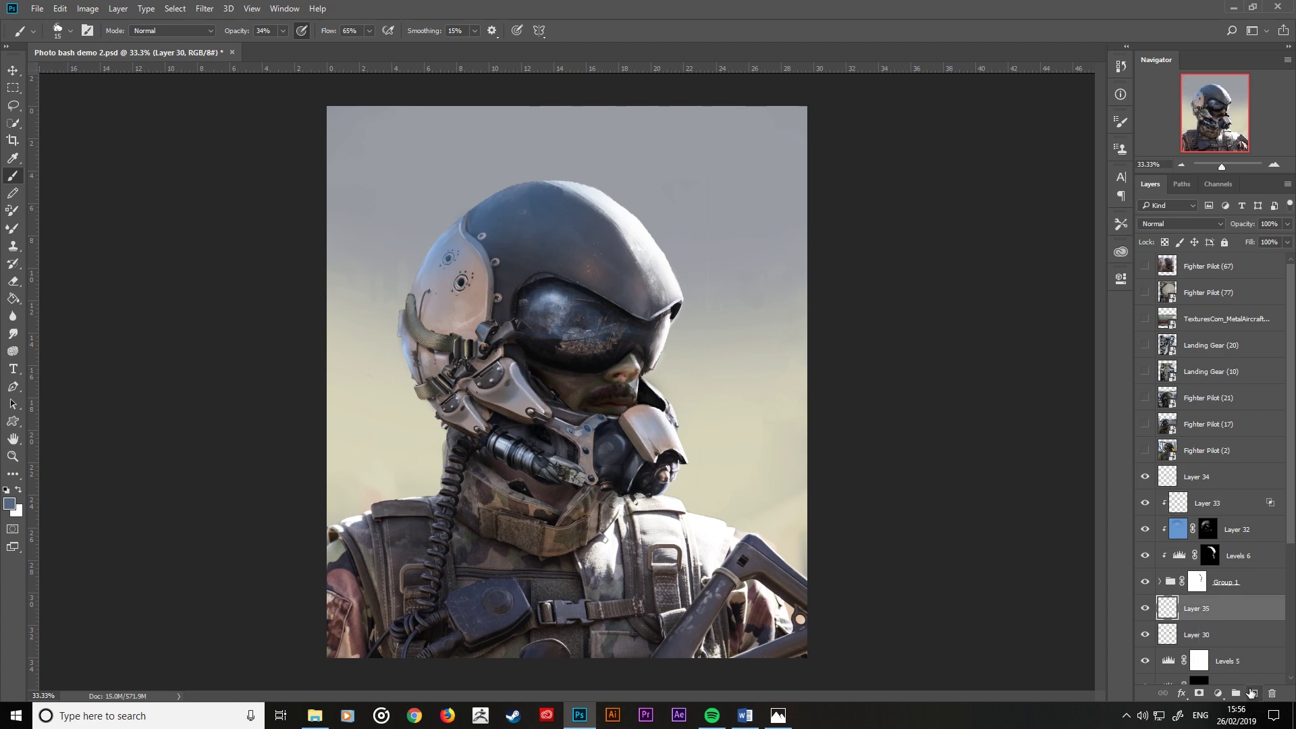
pyautogui.click(1188, 225)
pyautogui.click(1178, 263)
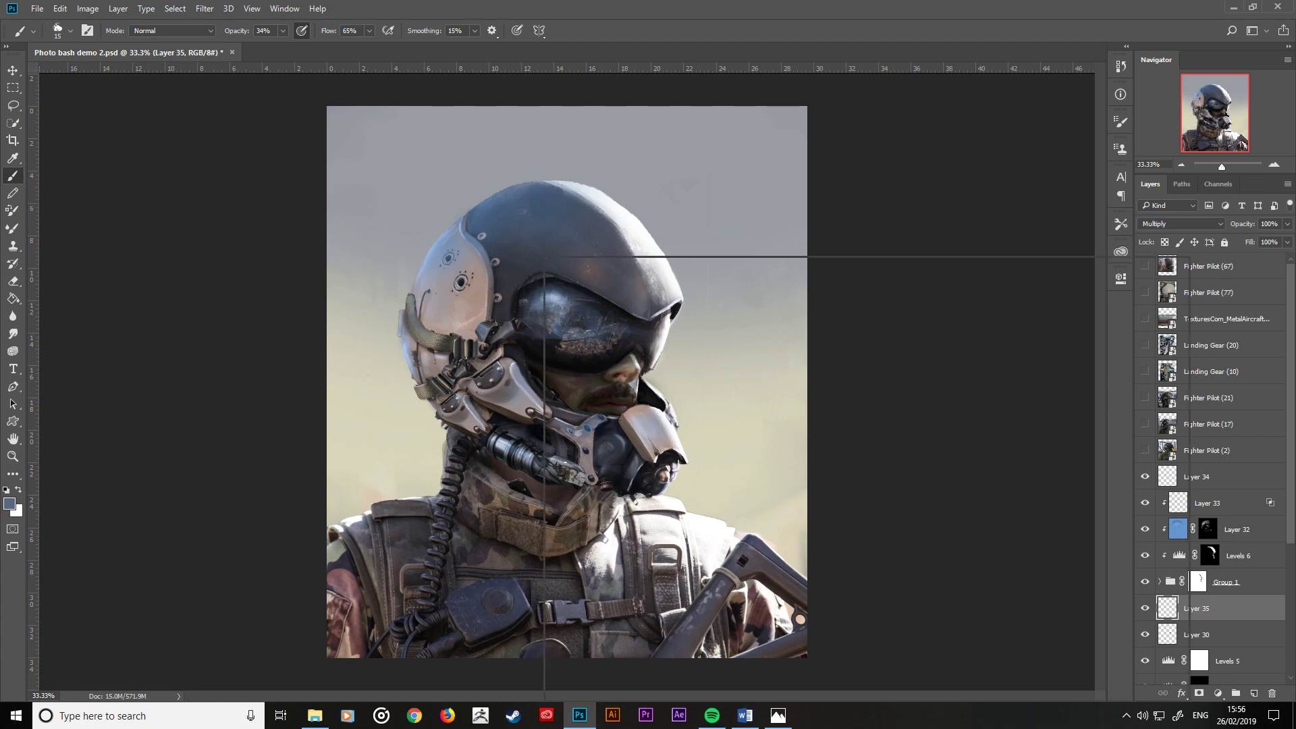
pyautogui.rightClick(544, 378)
pyautogui.doubleClick(641, 405)
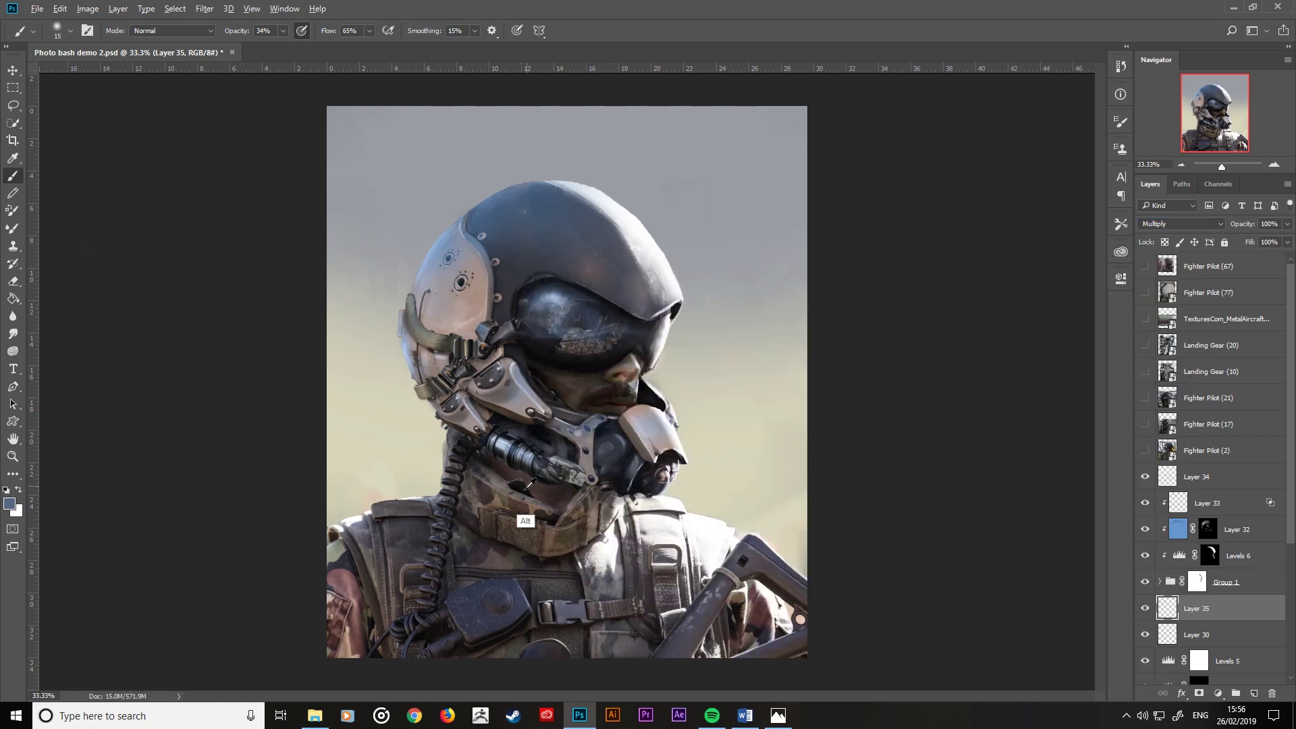
# Step: Paint sampled dark shadows at 100% opacity under the breathing hose and left of the collar
pyautogui.keyDown('alt'); pyautogui.click(523, 491); pyautogui.keyUp('alt')
pyautogui.moveTo(487, 450); pyautogui.dragTo(507, 456)
pyautogui.press(']')
pyautogui.moveTo(241, 30); pyautogui.dragTo(265, 30)
pyautogui.press(']')
pyautogui.press(']')
pyautogui.moveTo(484, 447)
pyautogui.mouseDown()
pyautogui.moveTo(607, 487)
pyautogui.moveTo(588, 521)
pyautogui.mouseUp()
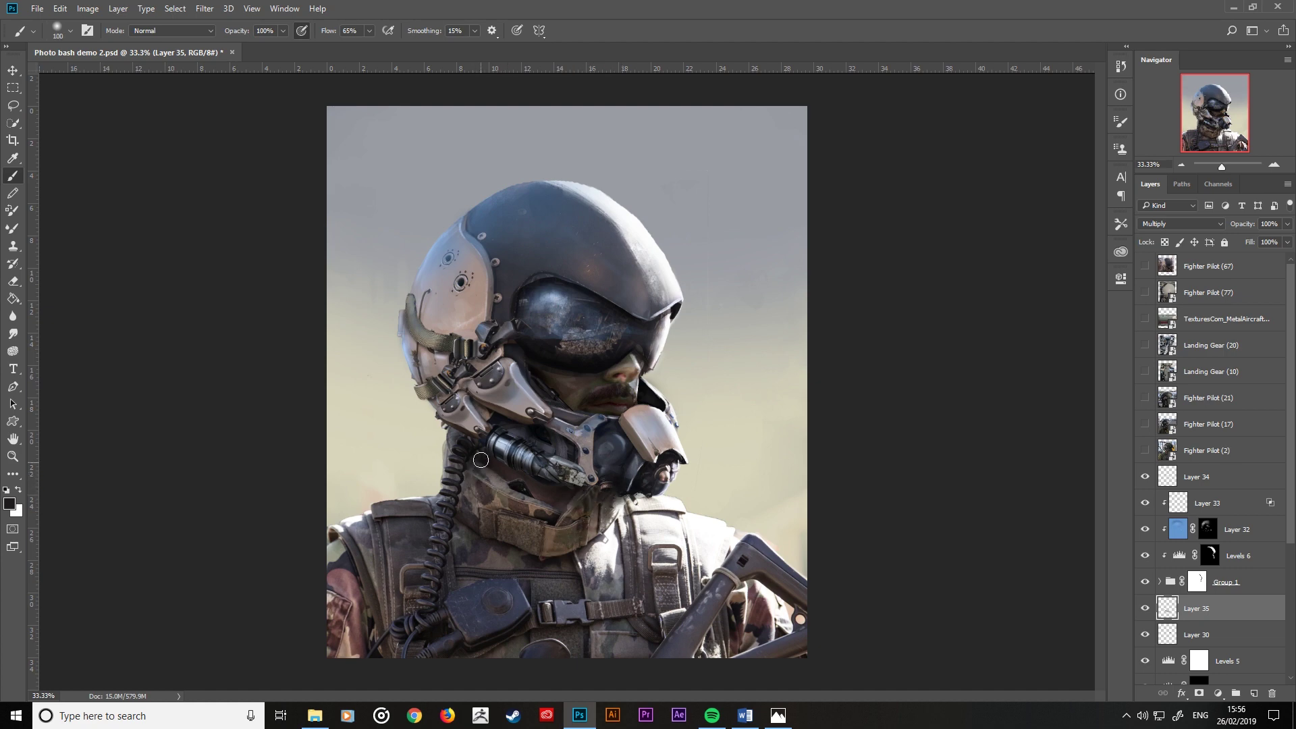
pyautogui.press('[')
pyautogui.press('[')
pyautogui.press('[')
pyautogui.press(']')
pyautogui.press(']')
pyautogui.press(']')
pyautogui.moveTo(463, 447); pyautogui.dragTo(445, 489)
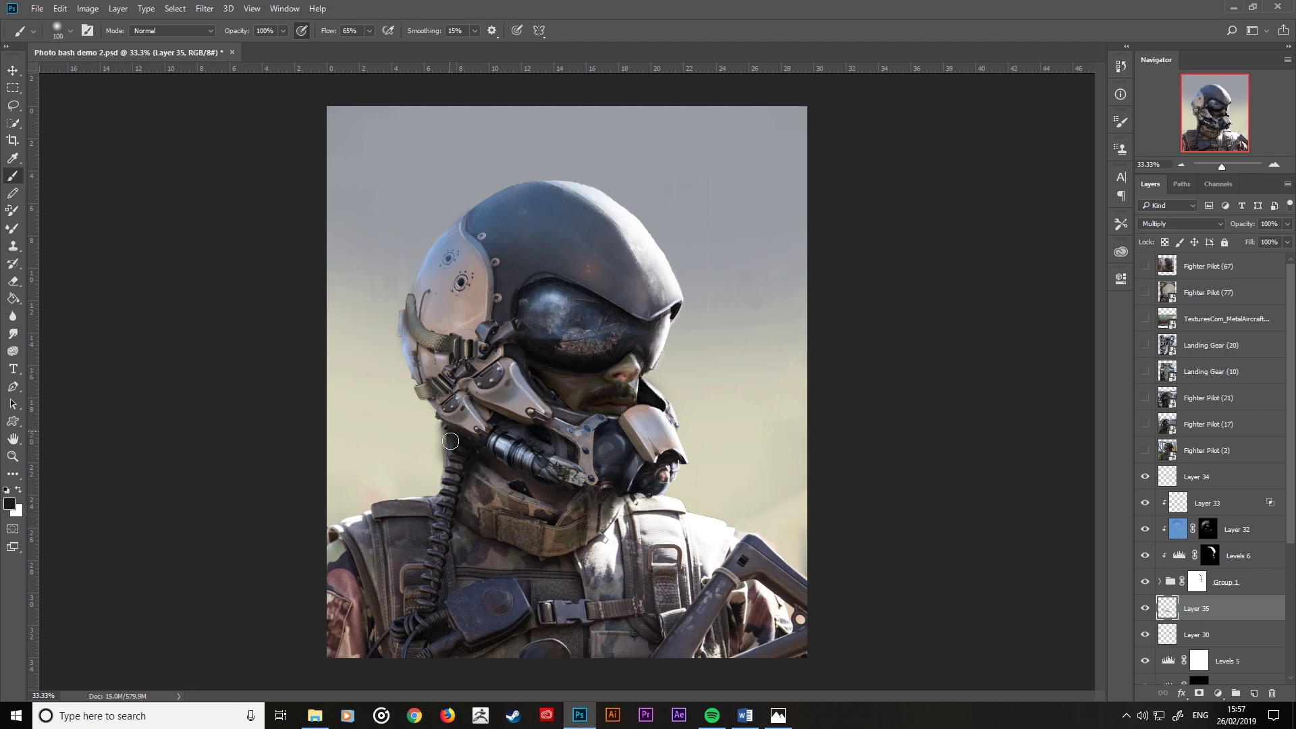
pyautogui.press('[')
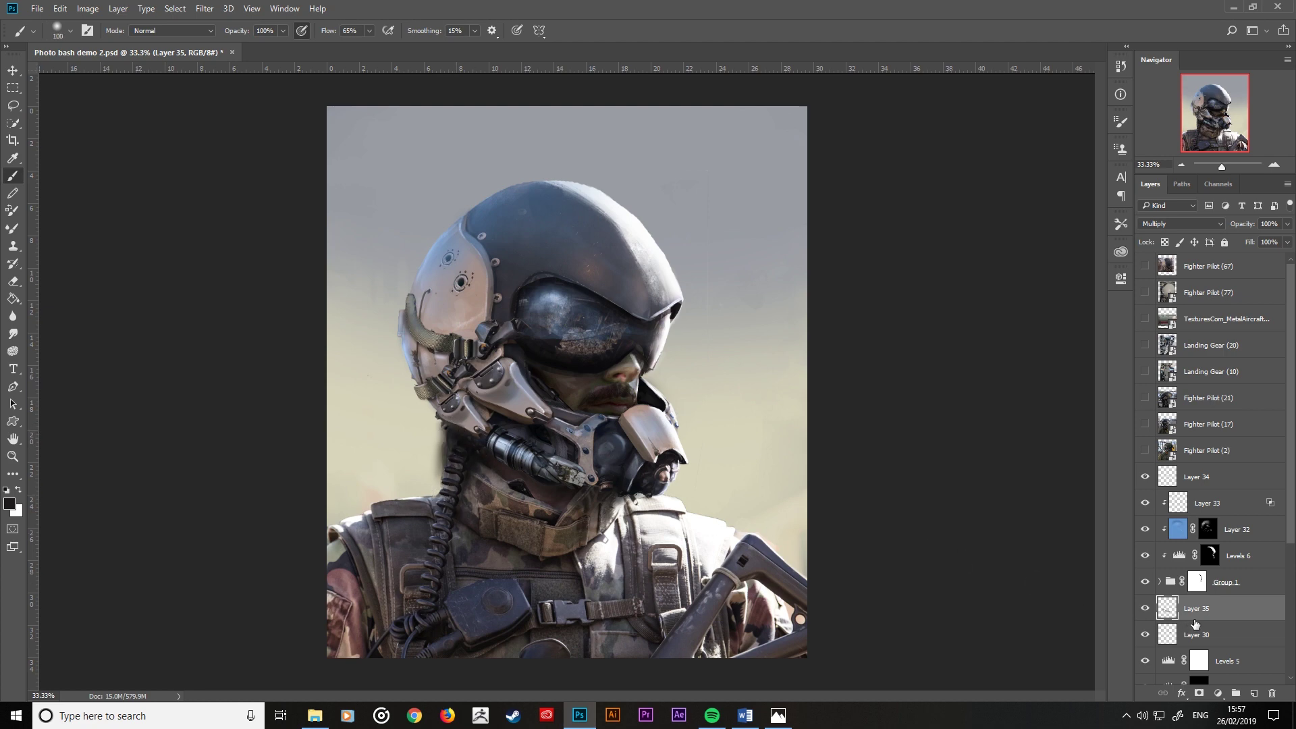
# Step: Clip Levels 2, Levels 5, Layer 30 and Layer 35 into the figure stack
pyautogui.keyDown('alt'); pyautogui.click(1217, 648); pyautogui.keyUp('alt')
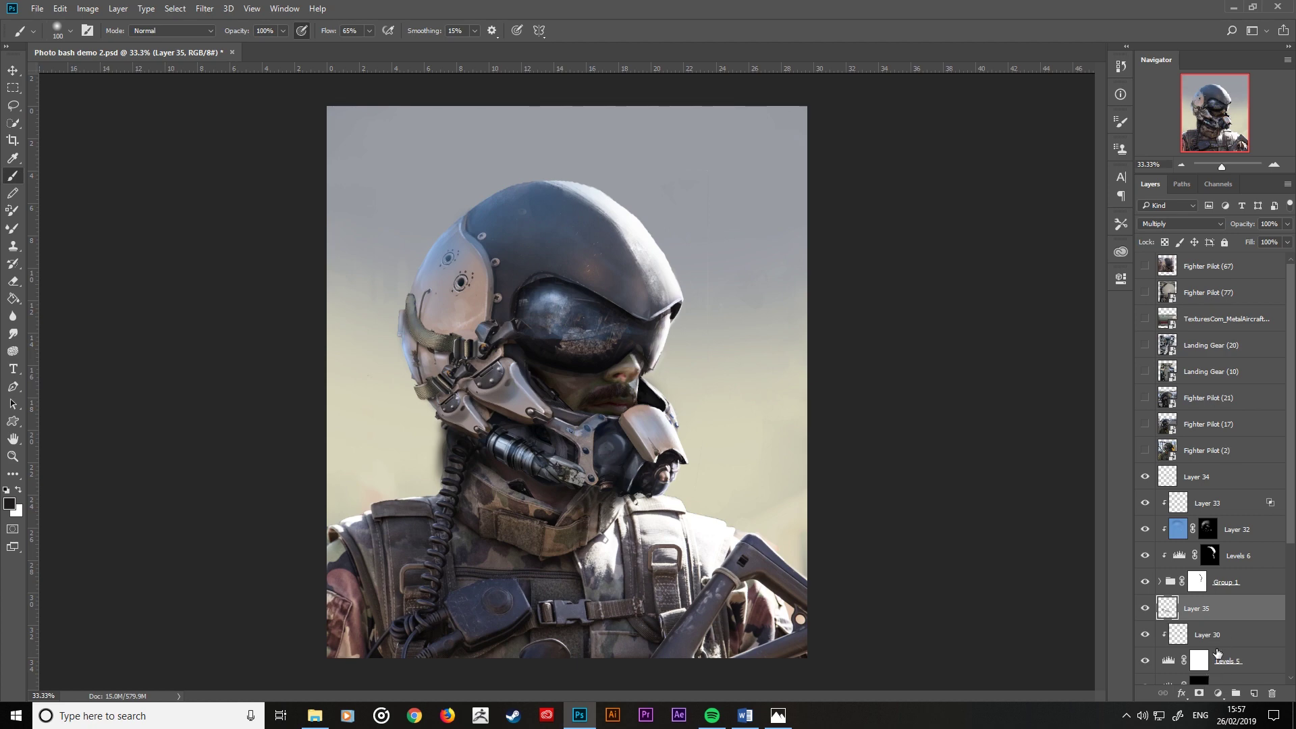
pyautogui.keyDown('alt'); pyautogui.click(1217, 648); pyautogui.keyUp('alt')
pyautogui.click(1144, 634)
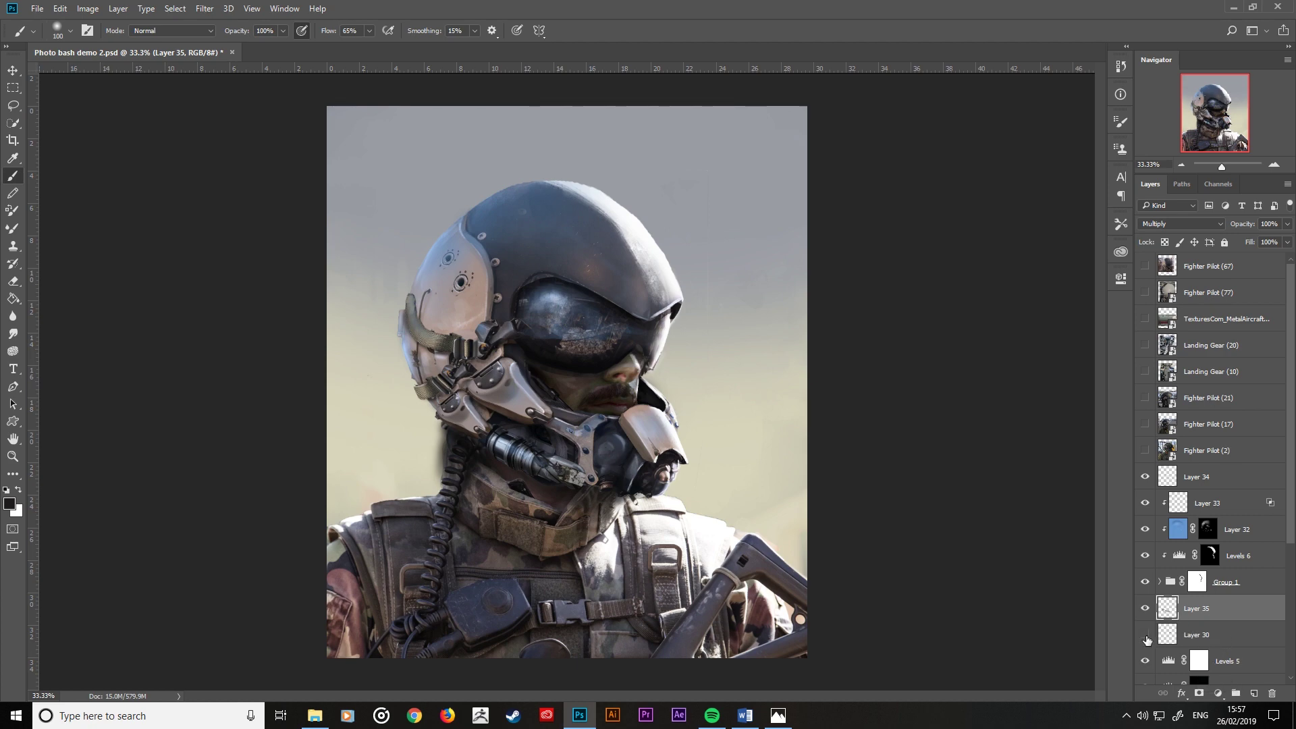
pyautogui.click(1145, 636)
pyautogui.click(1145, 660)
pyautogui.scroll(-3, 1140, 641)
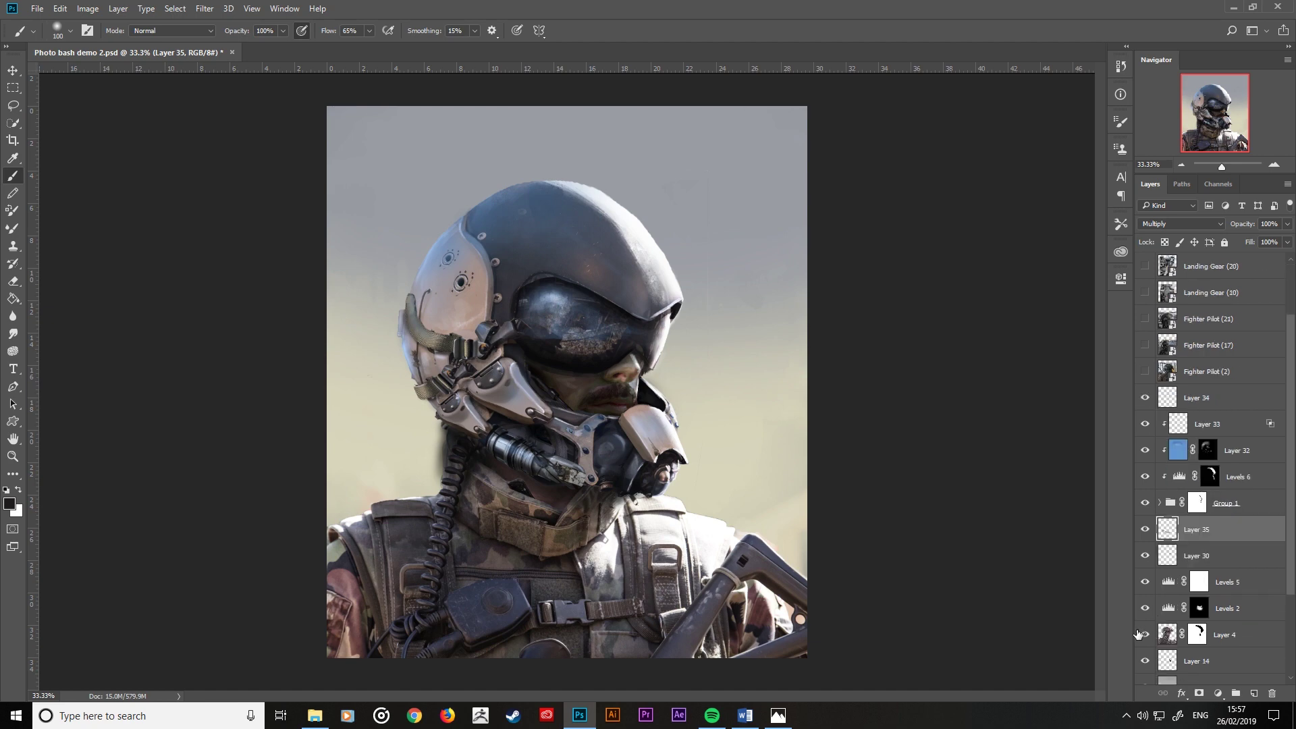
pyautogui.scroll(-2, 1138, 634)
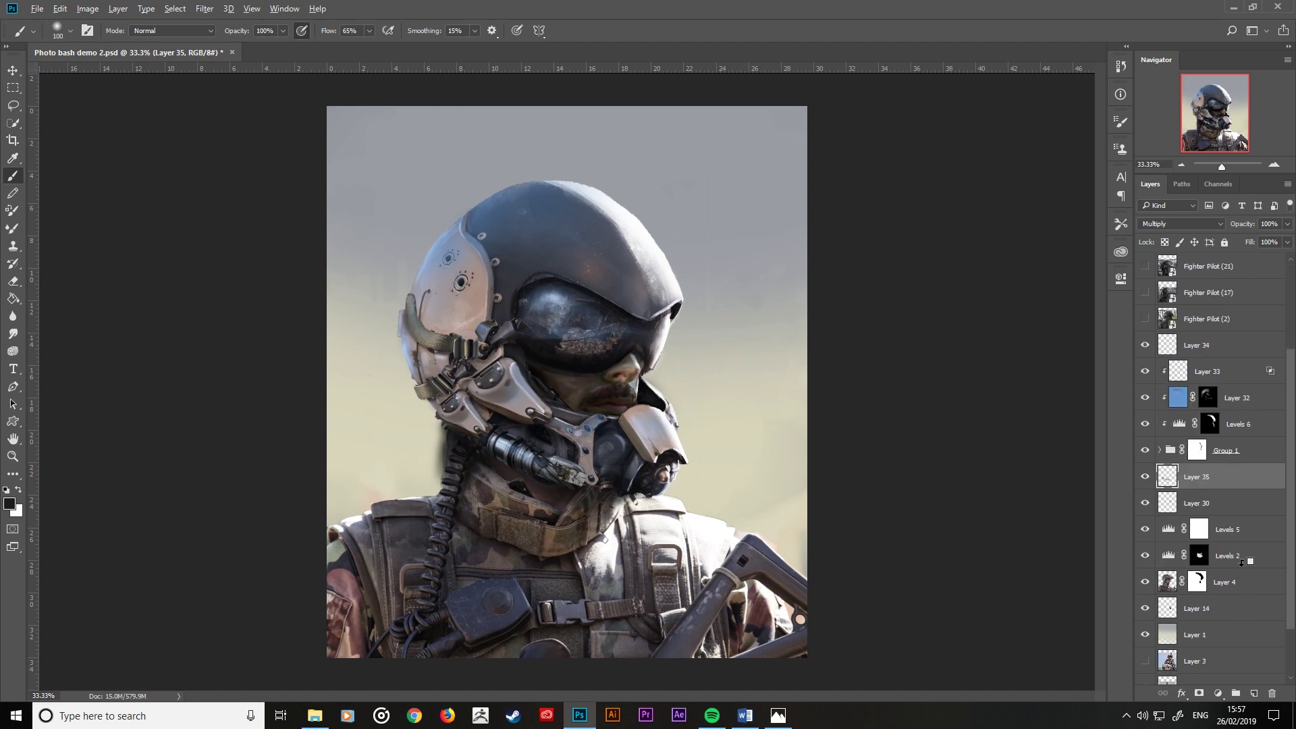
pyautogui.keyDown('alt'); pyautogui.click(1242, 560); pyautogui.keyUp('alt')
pyautogui.keyDown('alt'); pyautogui.click(1242, 538); pyautogui.keyUp('alt')
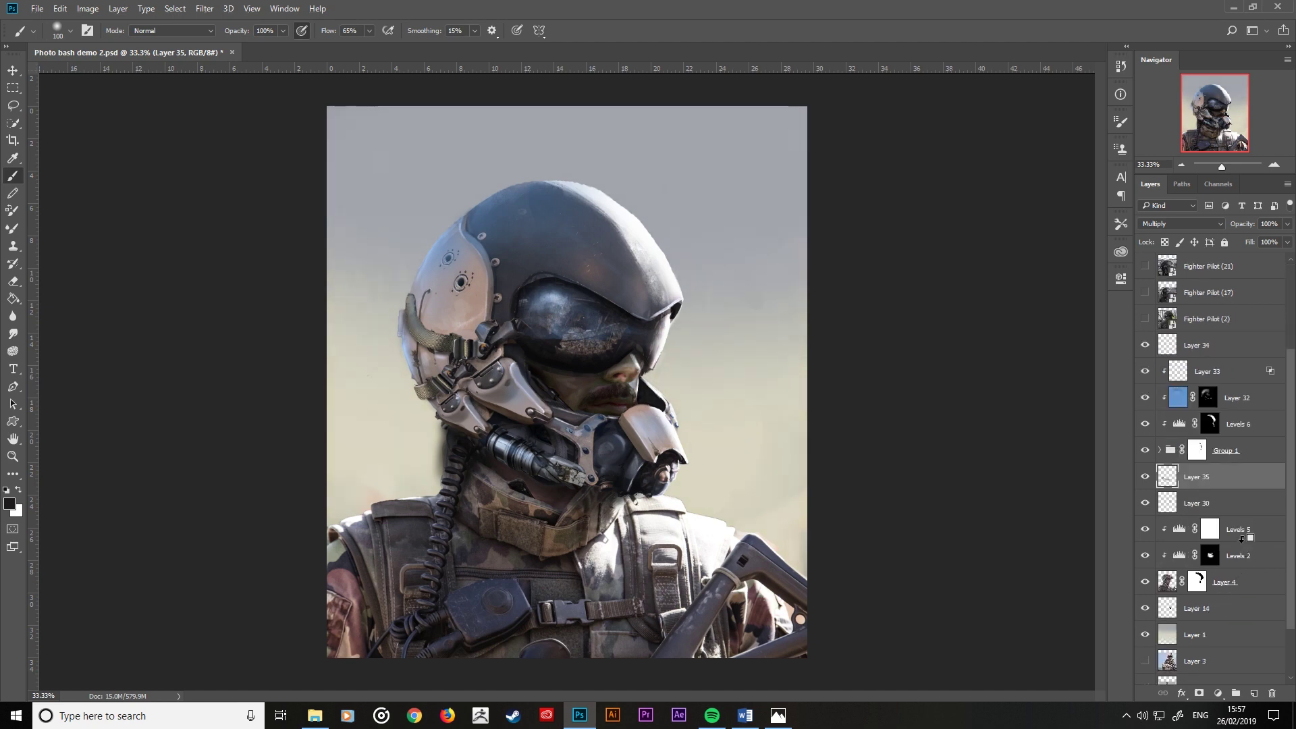
pyautogui.keyDown('alt'); pyautogui.click(1246, 513); pyautogui.keyUp('alt')
pyautogui.keyDown('alt'); pyautogui.click(1242, 485); pyautogui.keyUp('alt')
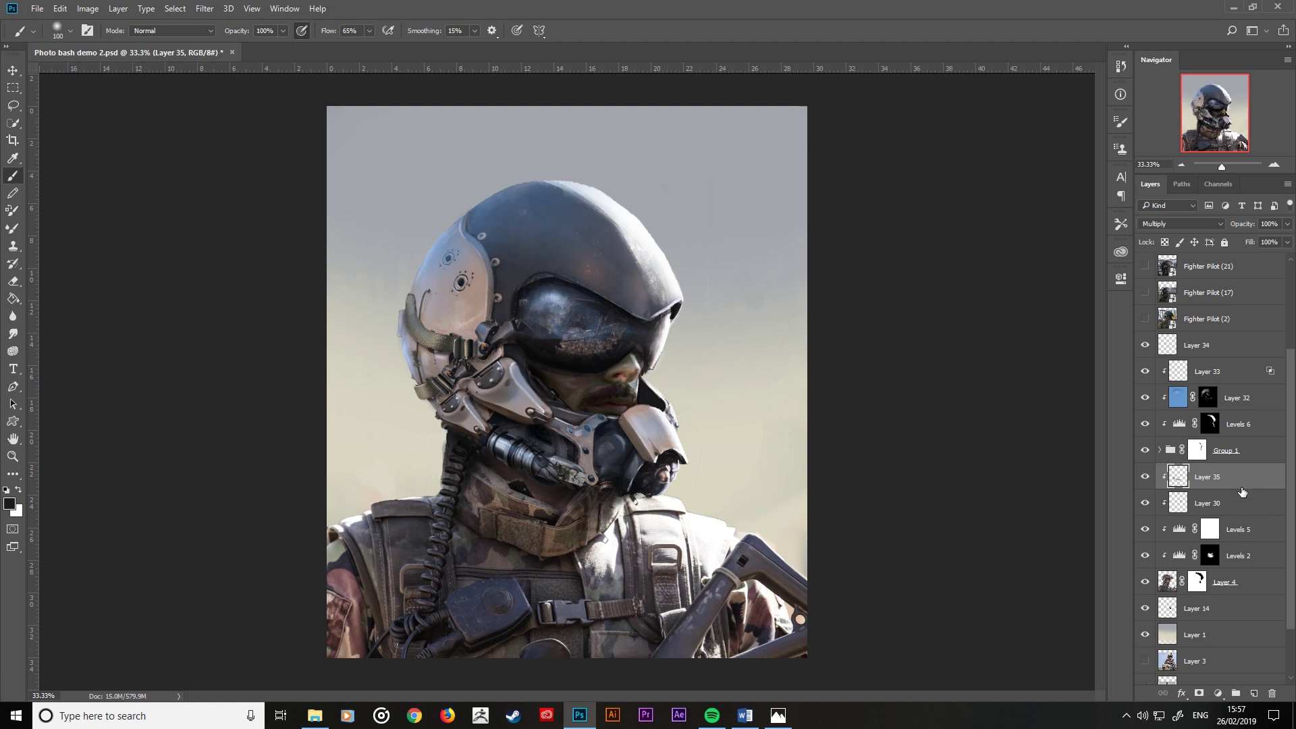
# Step: Adjust the brush size between 250 and 400
pyautogui.press(']')
pyautogui.press(']')
pyautogui.press(']')
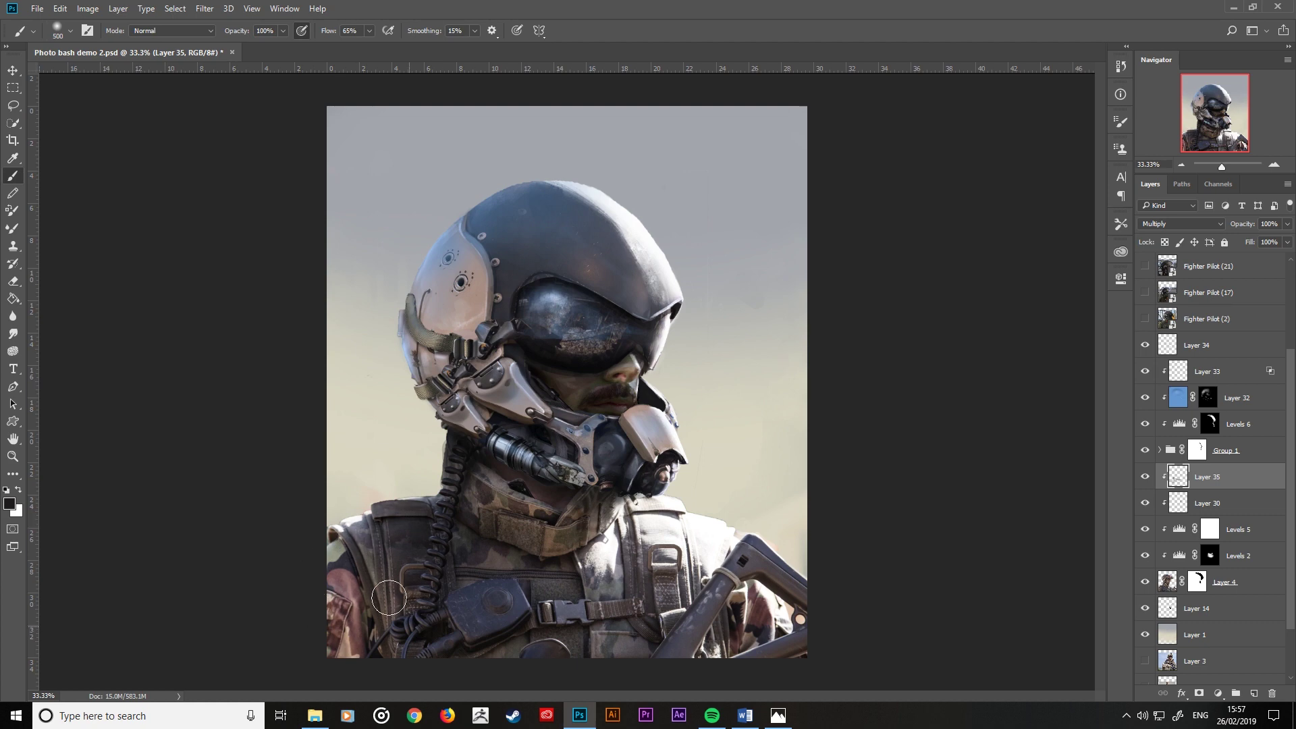
pyautogui.press('[')
pyautogui.press('[')
pyautogui.press('[')
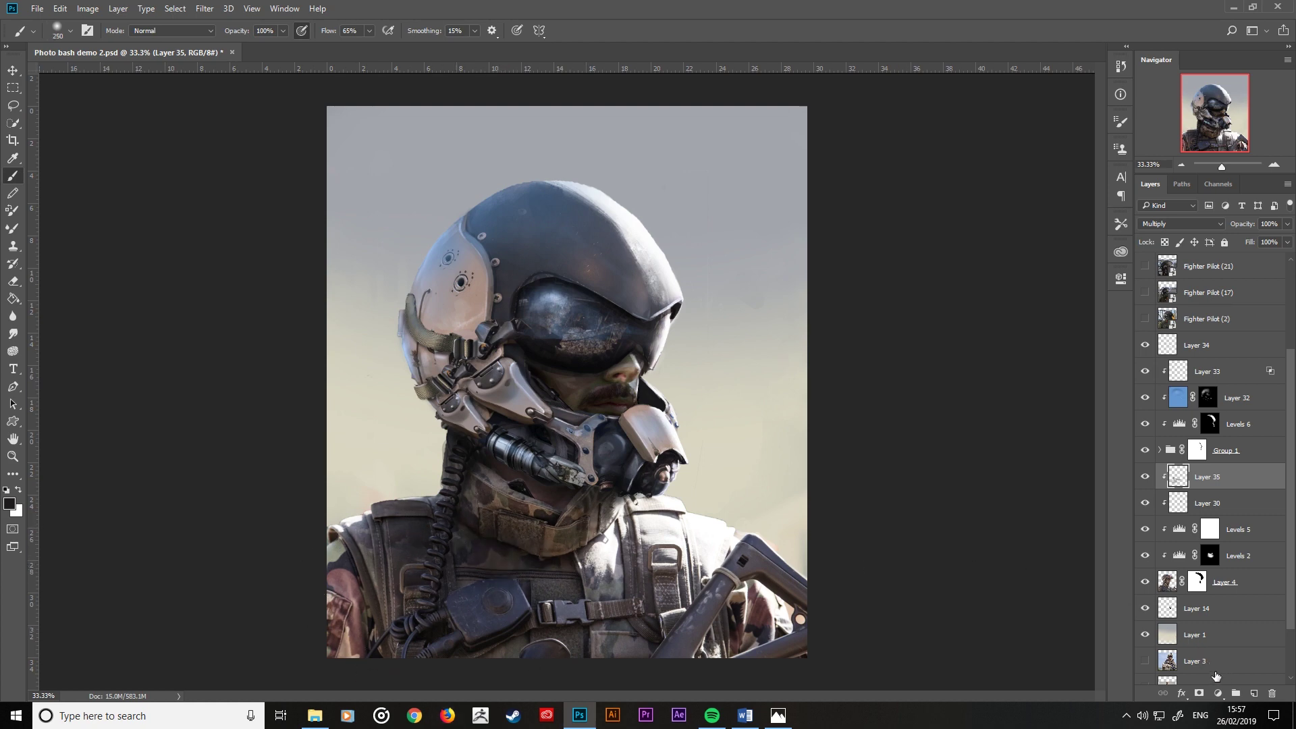
pyautogui.press(']')
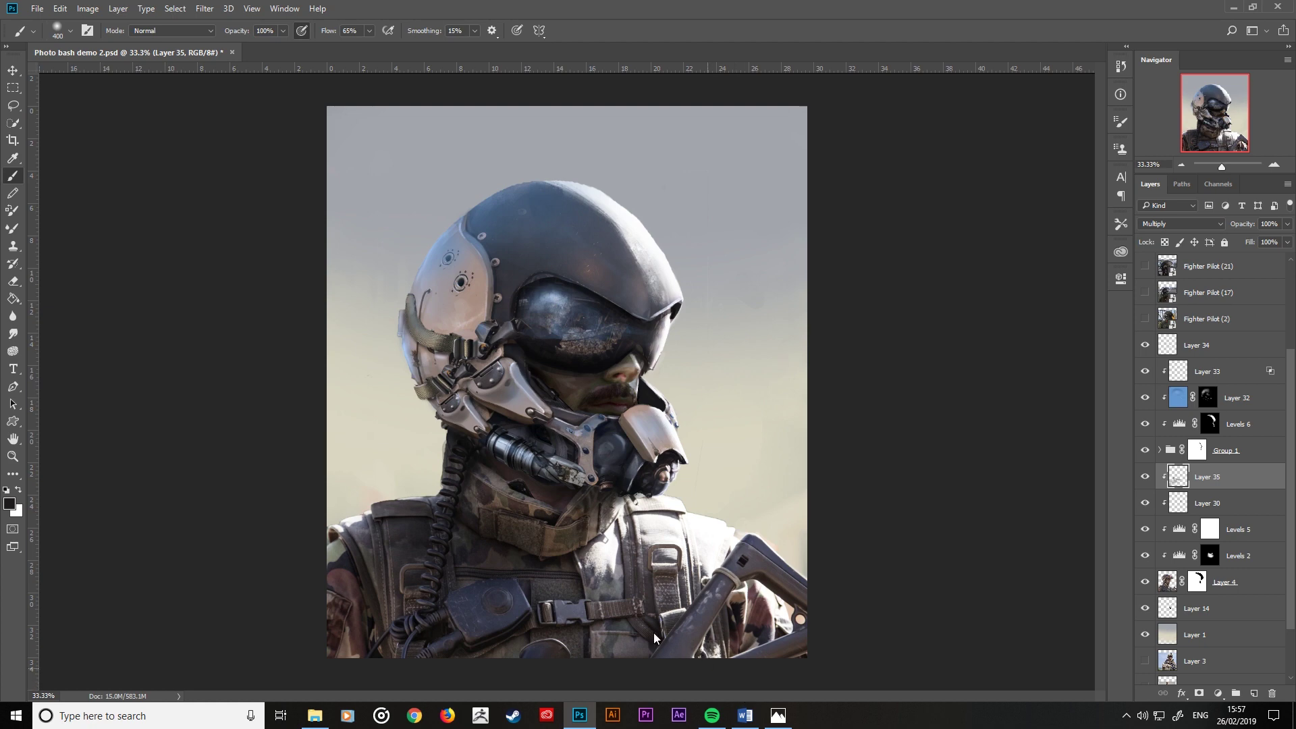
pyautogui.press('[')
pyautogui.press('[')
pyautogui.press('[')
# Step: Add Layer 36 clipped to the figure in Normal mode, with a muted blue foreground colour
pyautogui.click(1255, 694)
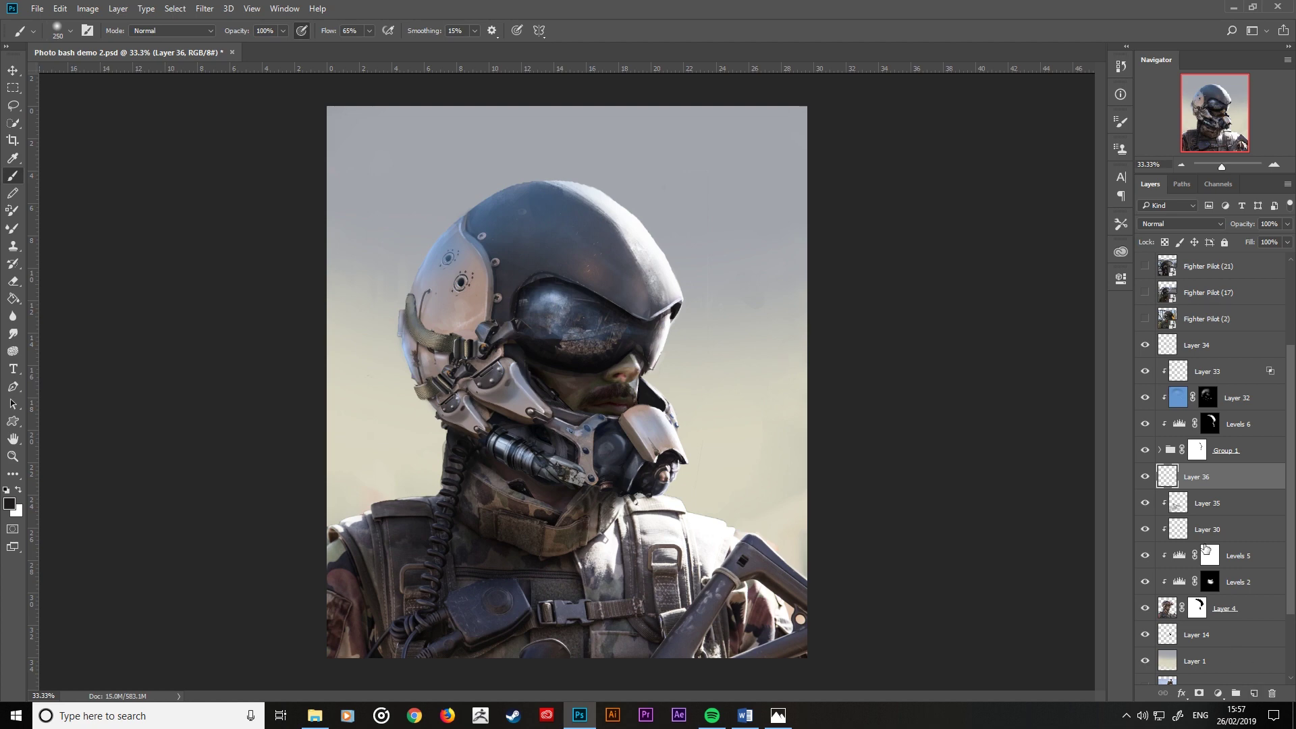
pyautogui.keyDown('alt'); pyautogui.click(1217, 486); pyautogui.keyUp('alt')
pyautogui.click(1174, 223)
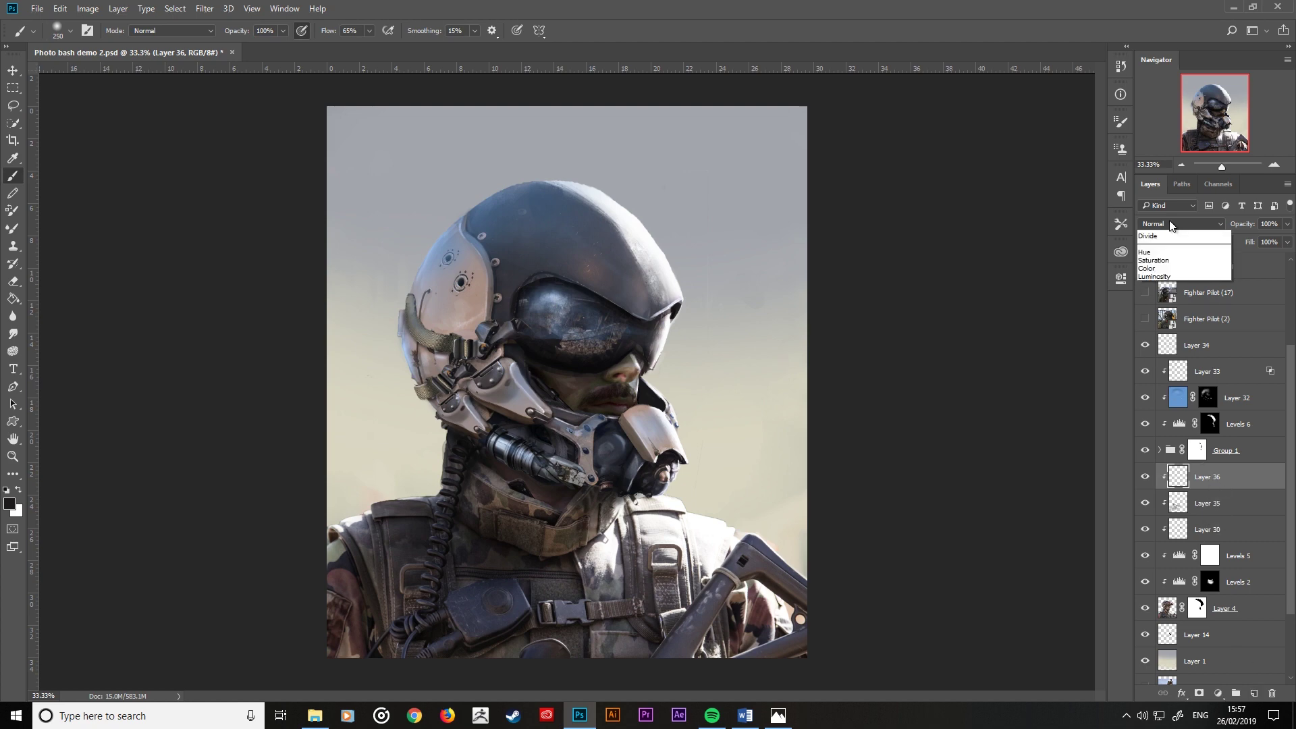
pyautogui.click(1168, 236)
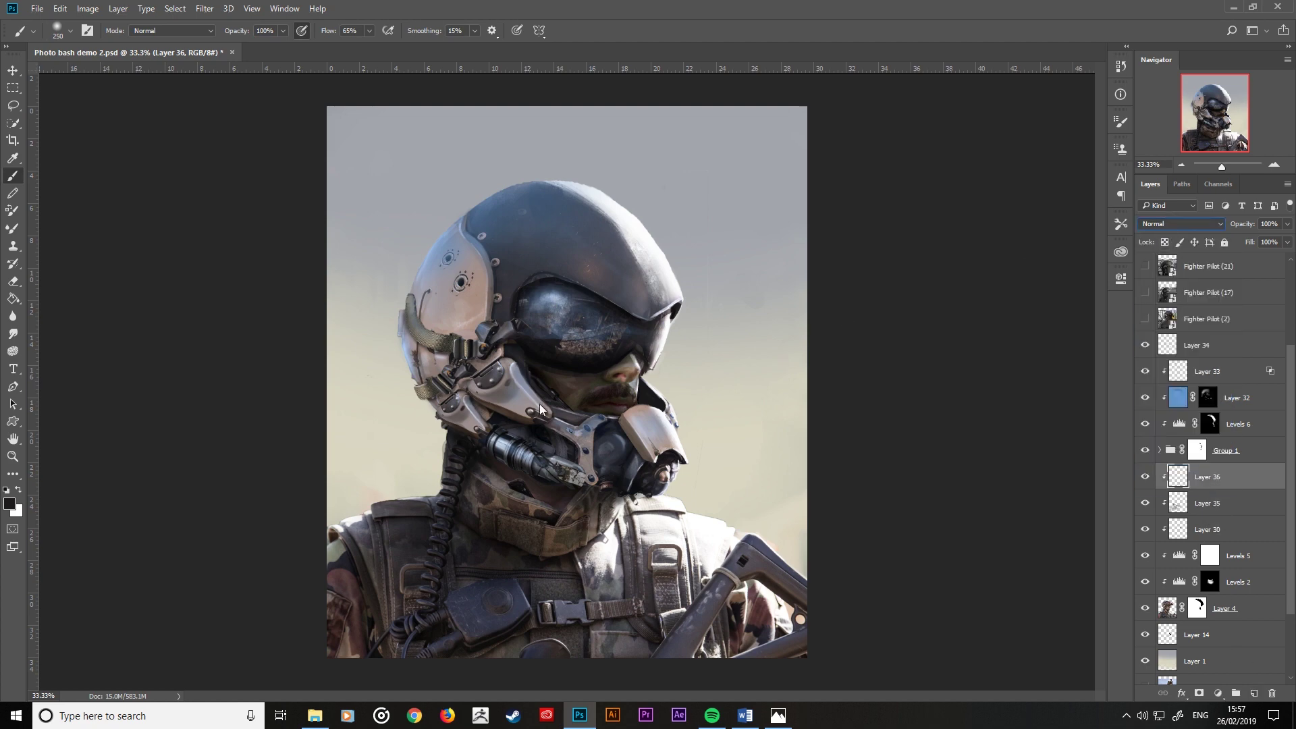
pyautogui.click(10, 503)
pyautogui.click(936, 270)
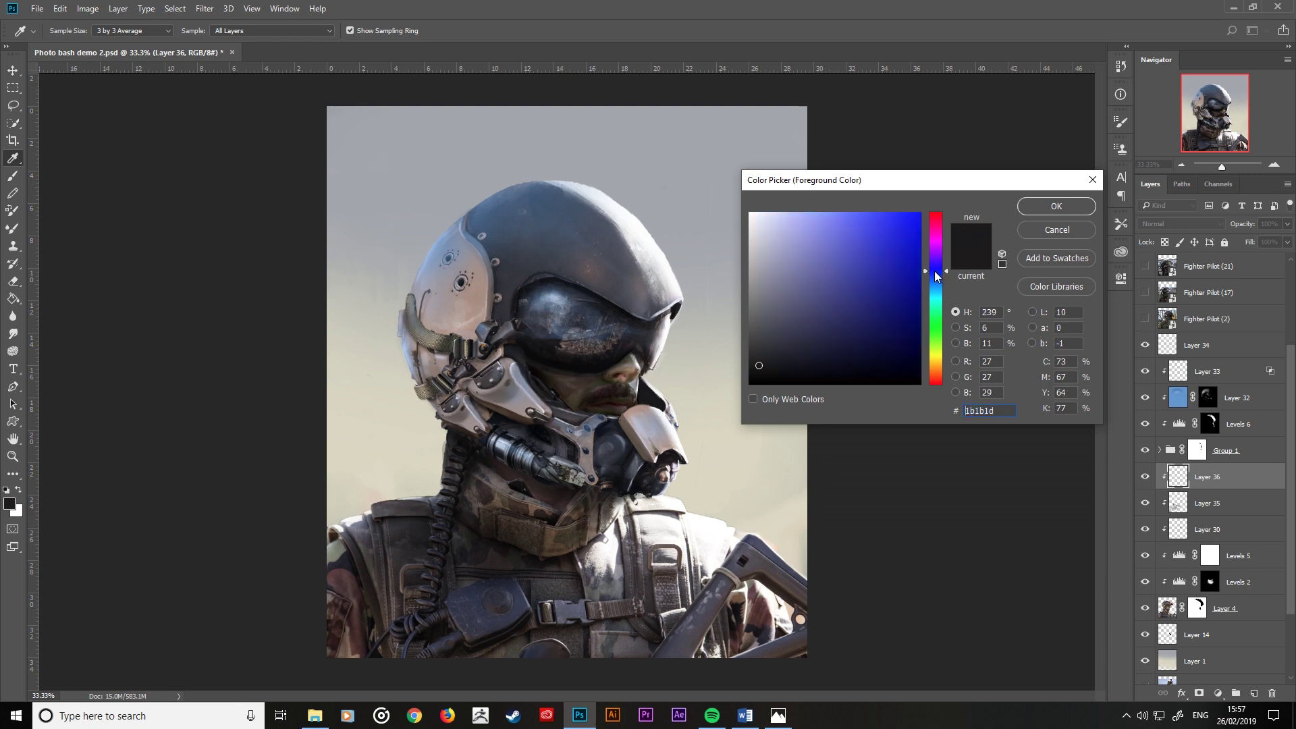
pyautogui.moveTo(855, 298)
pyautogui.mouseDown()
pyautogui.moveTo(830, 294)
pyautogui.moveTo(820, 276)
pyautogui.mouseUp()
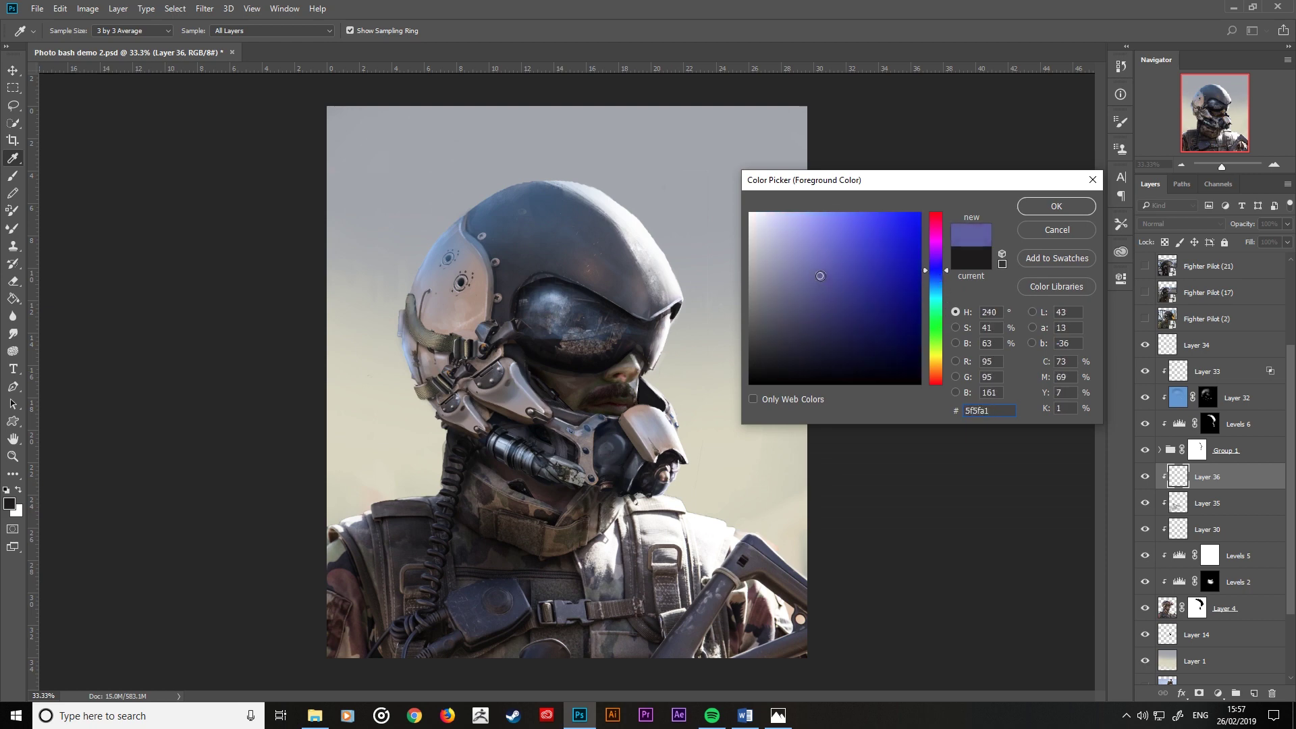
pyautogui.click(936, 274)
pyautogui.moveTo(936, 275); pyautogui.dragTo(925, 274)
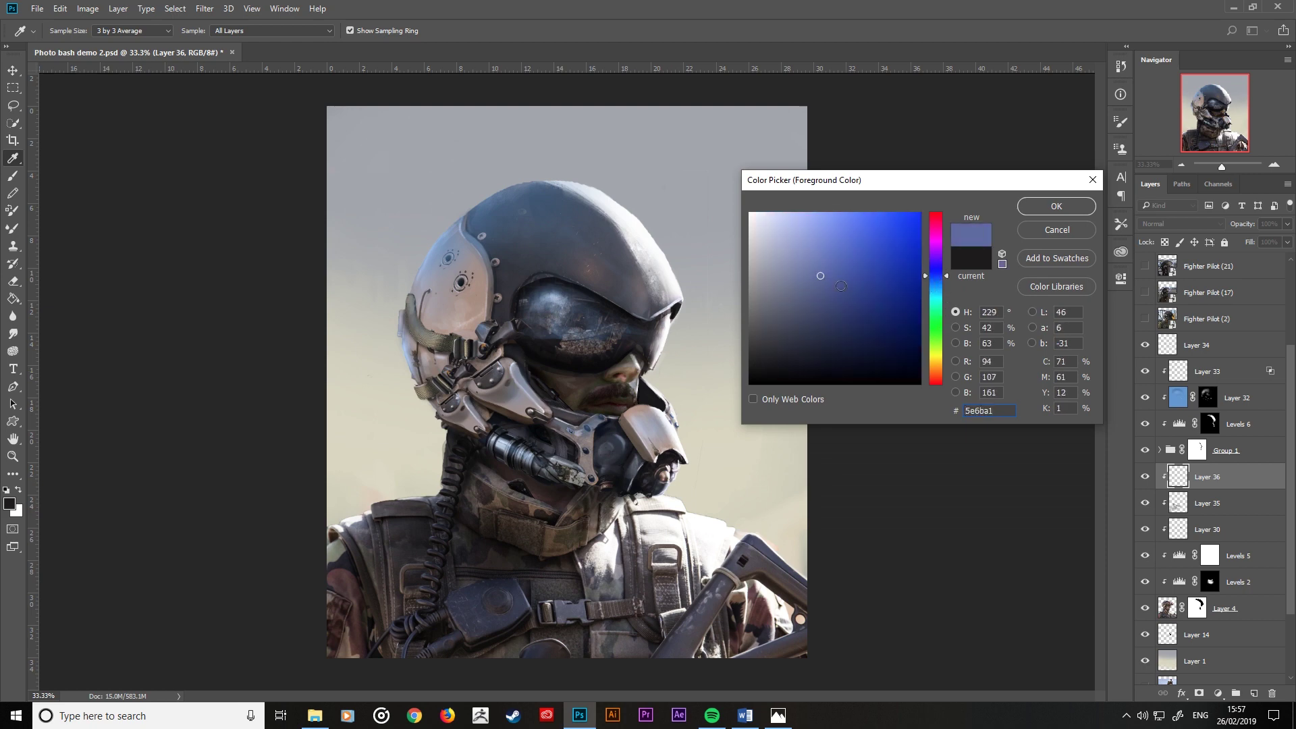
pyautogui.click(1061, 208)
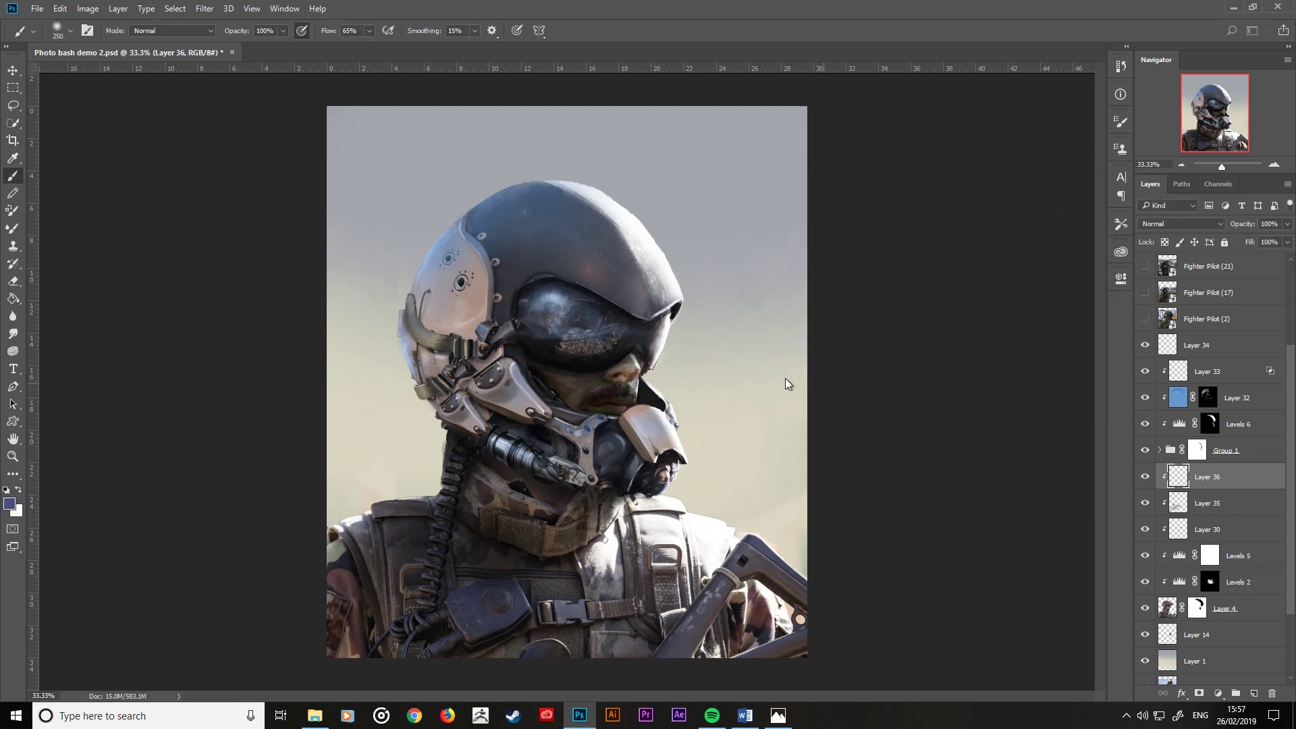
# Step: Fill the body with blue, mask it out in black, and ready a white 300 brush
pyautogui.press('g')
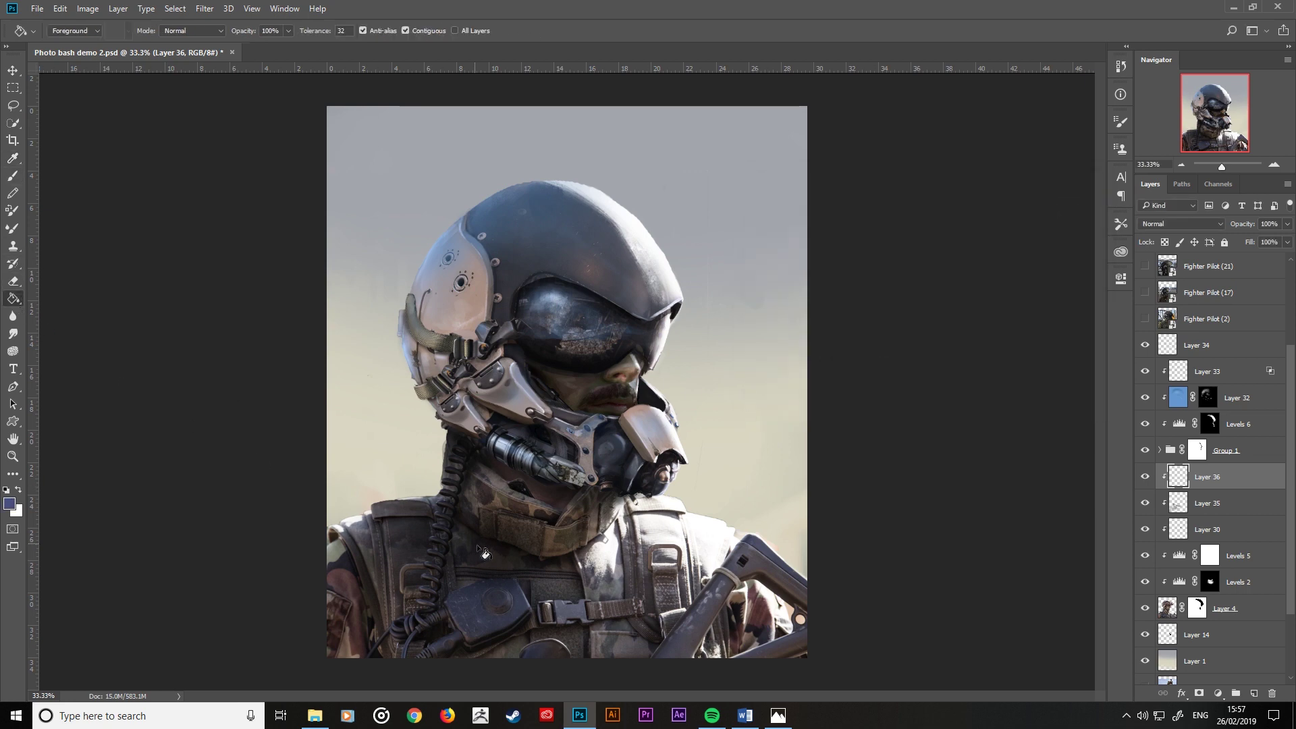
pyautogui.click(484, 553)
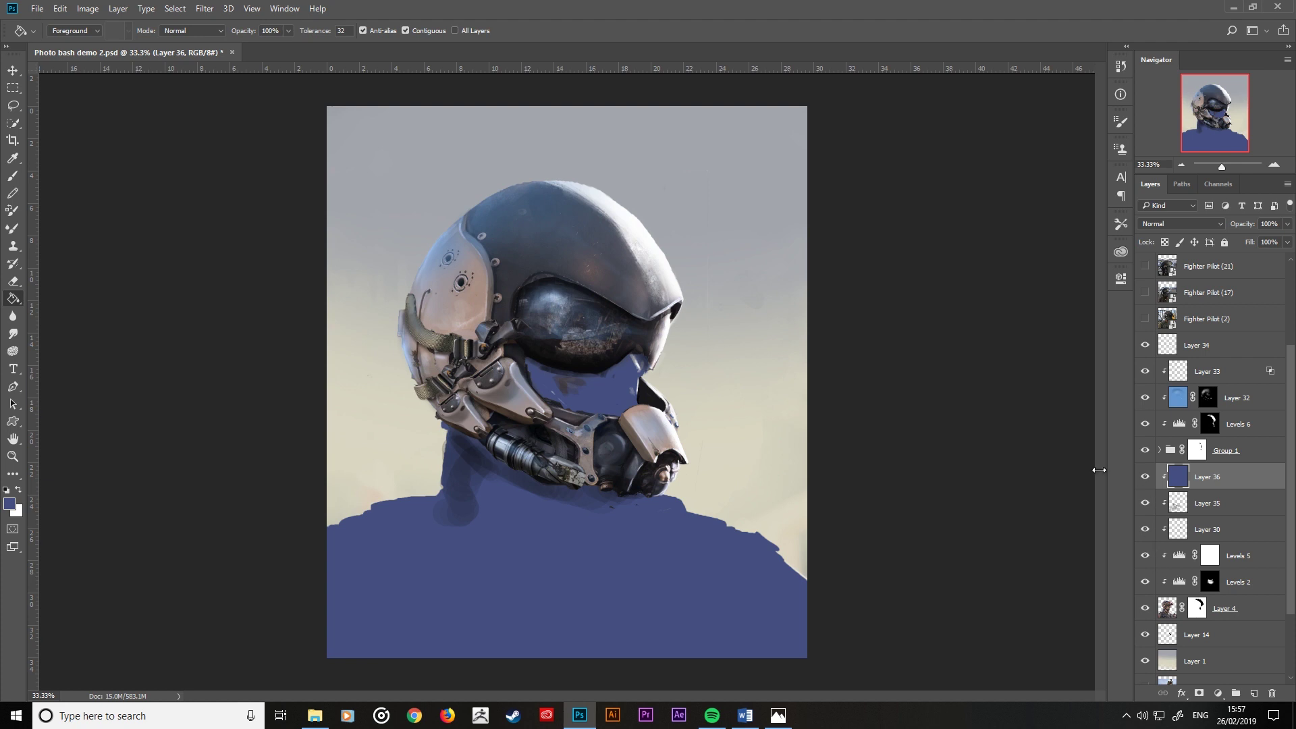
pyautogui.click(1199, 693)
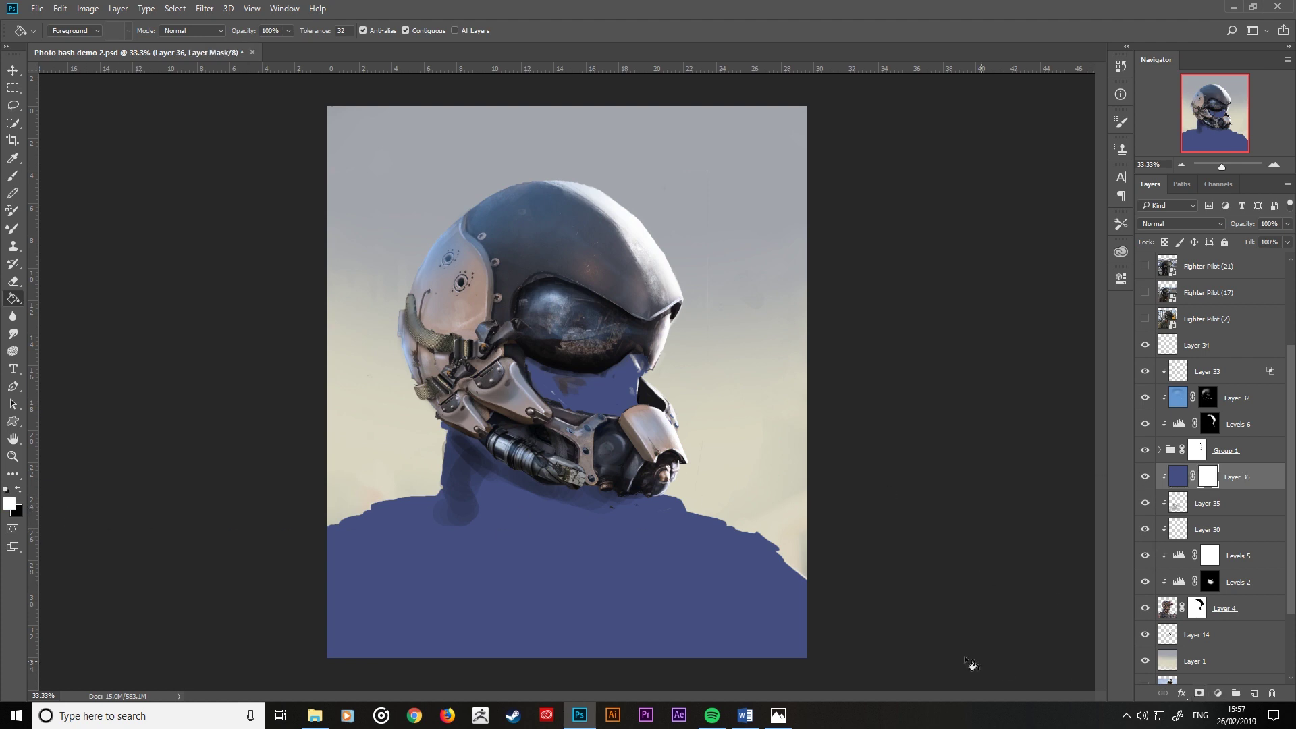
pyautogui.press('x')
pyautogui.click(513, 558)
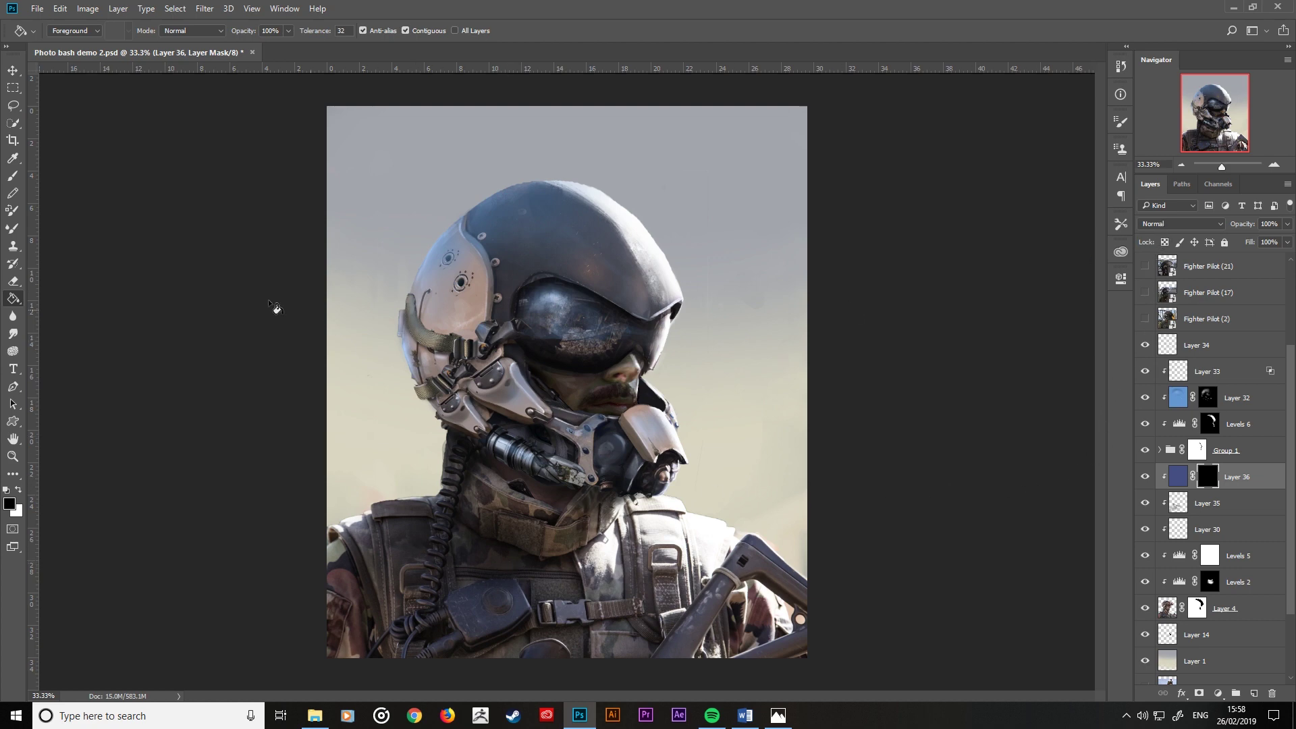
pyautogui.click(17, 177)
pyautogui.press('x')
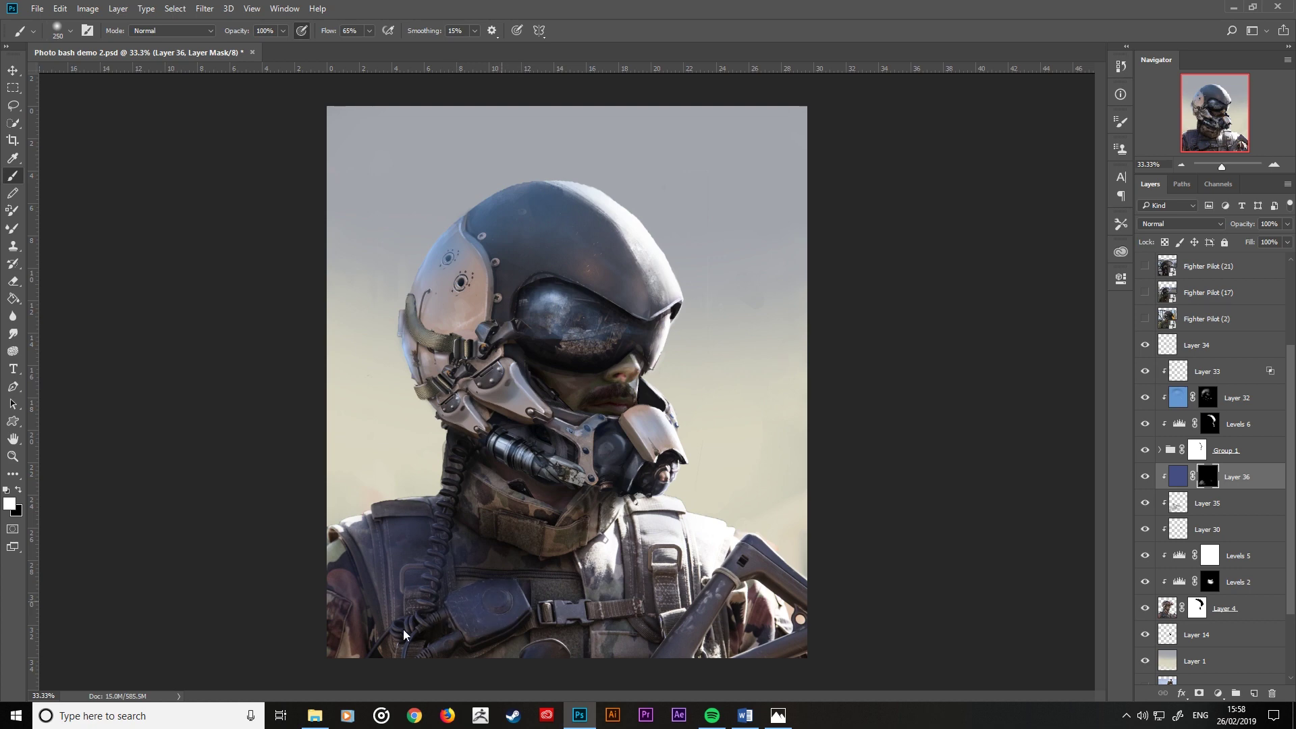
pyautogui.press('[')
pyautogui.press('[')
pyautogui.press('[')
pyautogui.press(']')
pyautogui.press(']')
pyautogui.press(']')
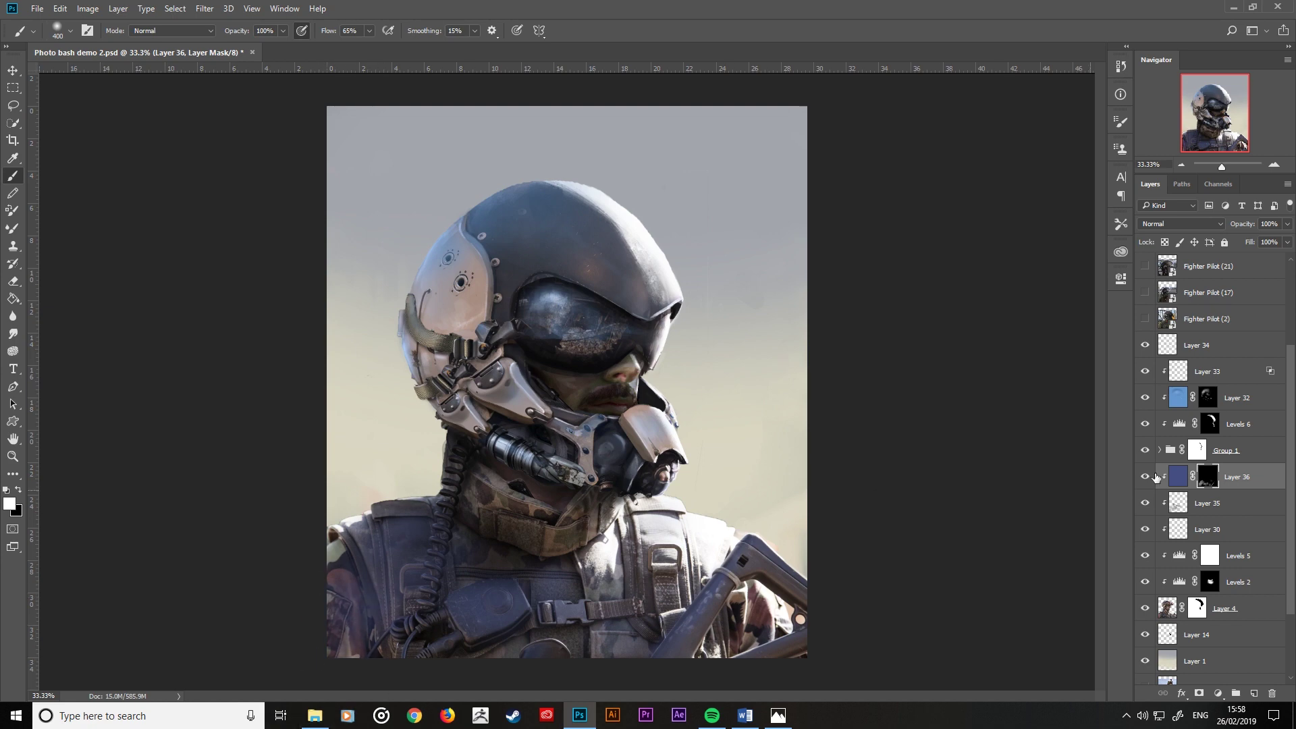
# Step: Split Layer 36's Underlying Layer black Blend If slider so it affects only lighter areas
pyautogui.doubleClick(1264, 480)
pyautogui.moveTo(946, 369)
pyautogui.mouseDown()
pyautogui.moveTo(999, 367)
pyautogui.moveTo(988, 372)
pyautogui.mouseUp()
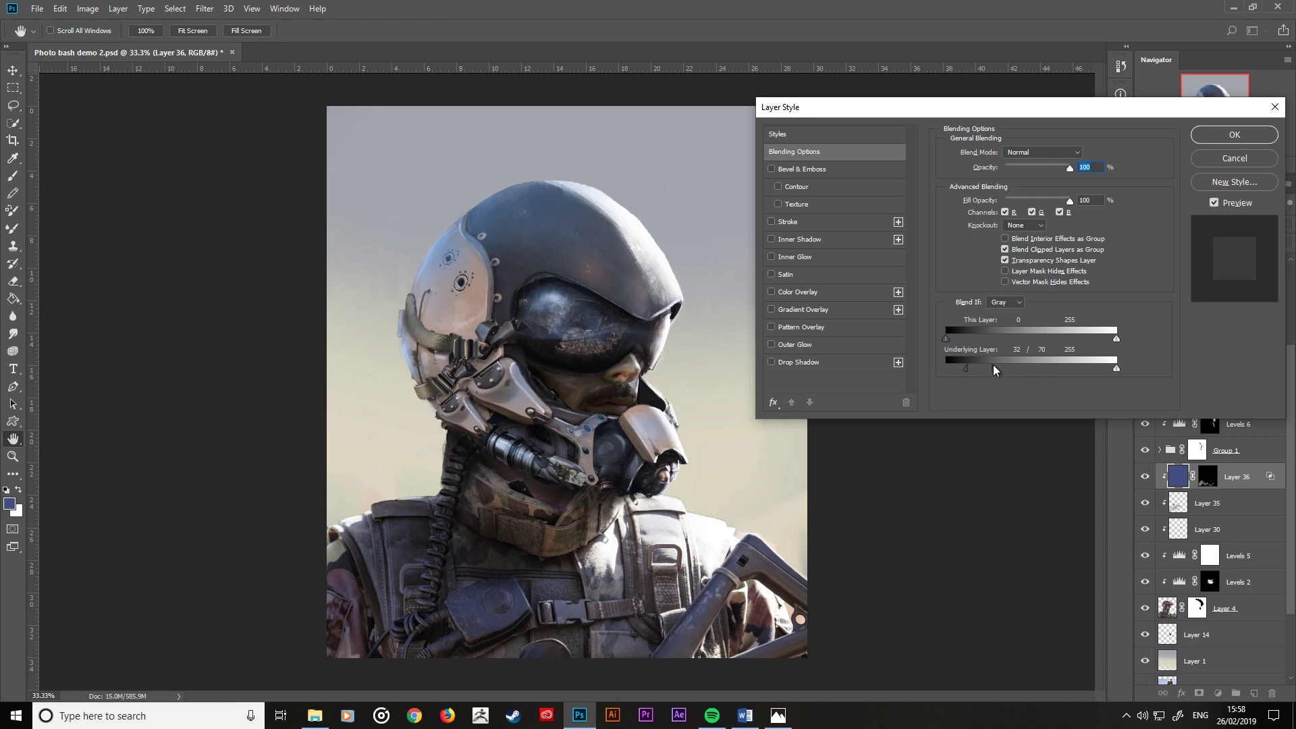
pyautogui.click(1208, 141)
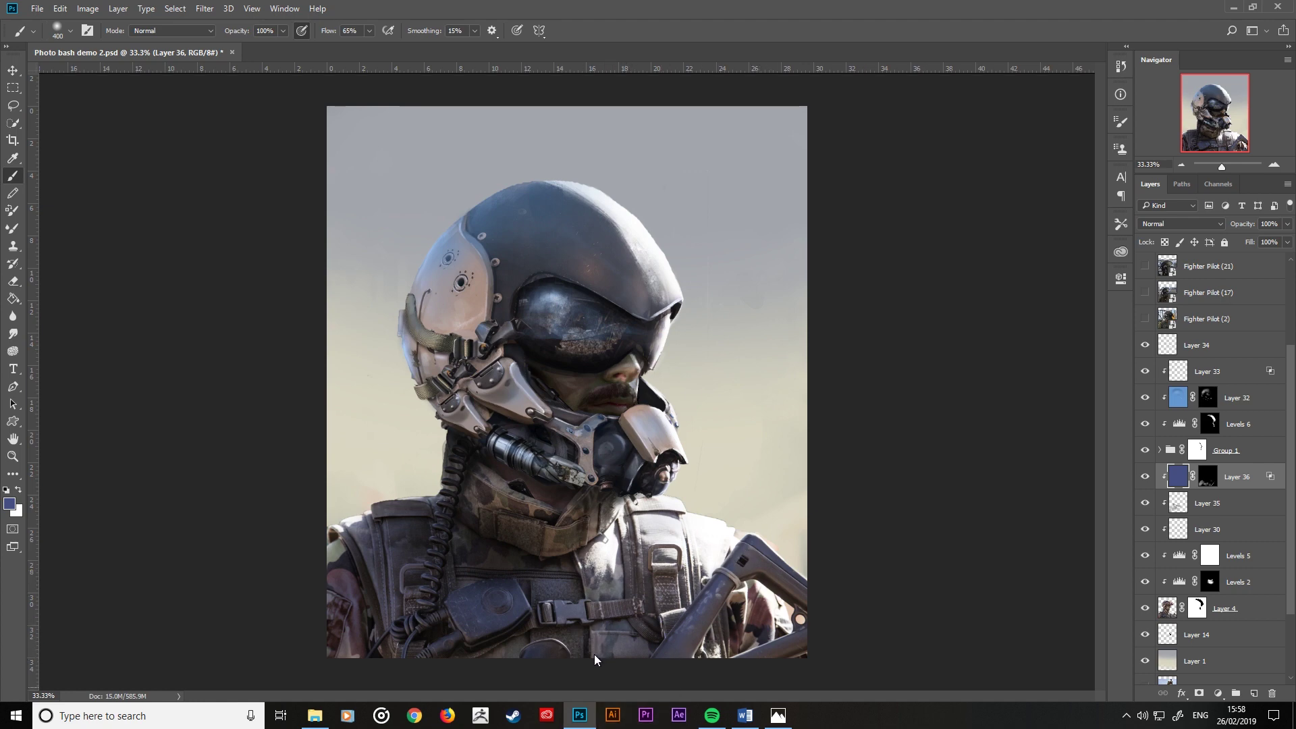
# Step: Lower Layer 36 to 62% opacity and compare by toggling Layers 34 and 33
pyautogui.click(1208, 476)
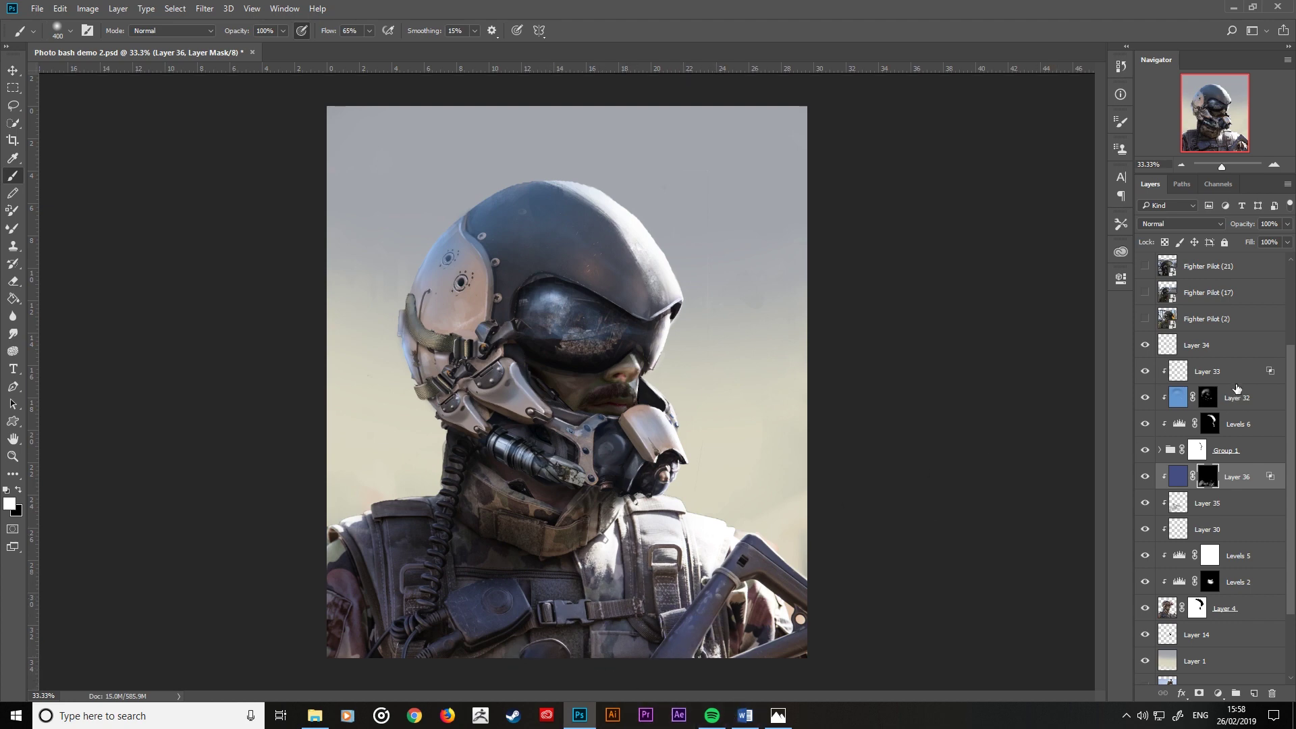
pyautogui.moveTo(1244, 226)
pyautogui.mouseDown()
pyautogui.moveTo(1182, 245)
pyautogui.moveTo(1215, 241)
pyautogui.mouseUp()
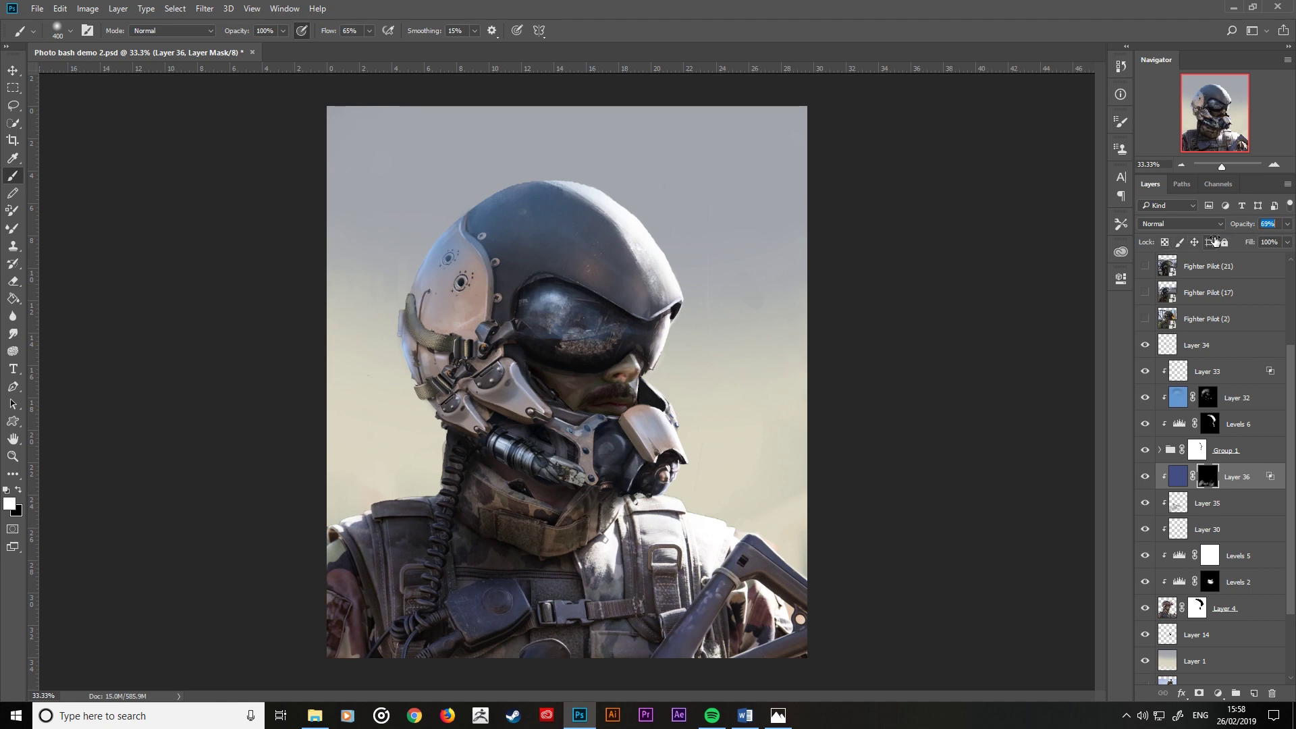
pyautogui.moveTo(1211, 243); pyautogui.dragTo(1208, 243)
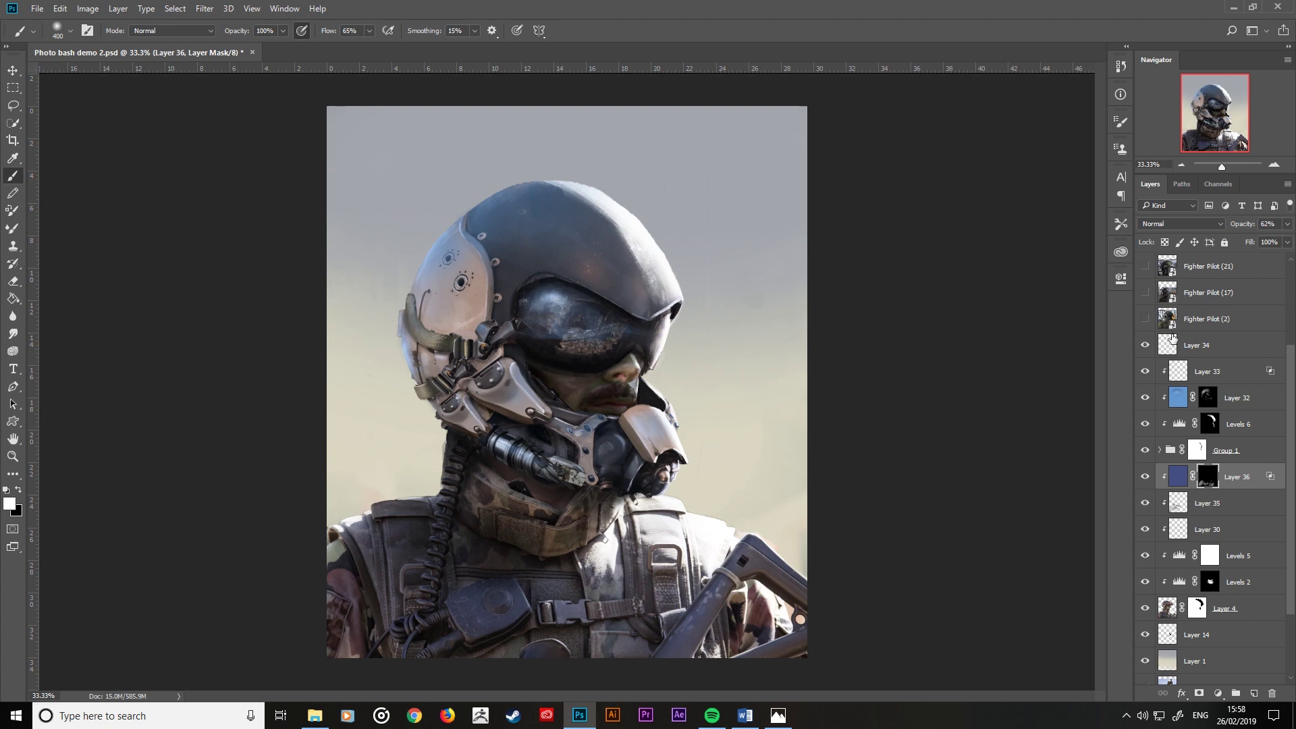
pyautogui.click(1145, 346)
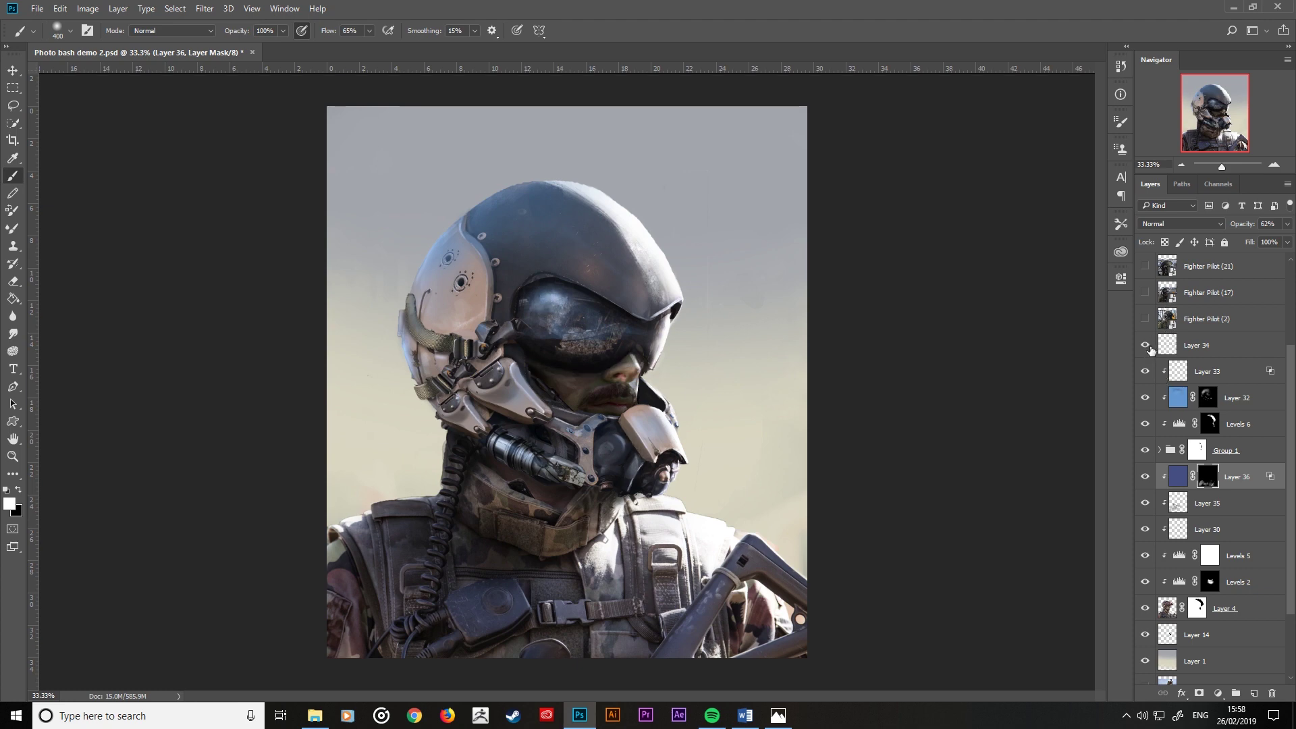
pyautogui.click(1146, 372)
pyautogui.click(1146, 373)
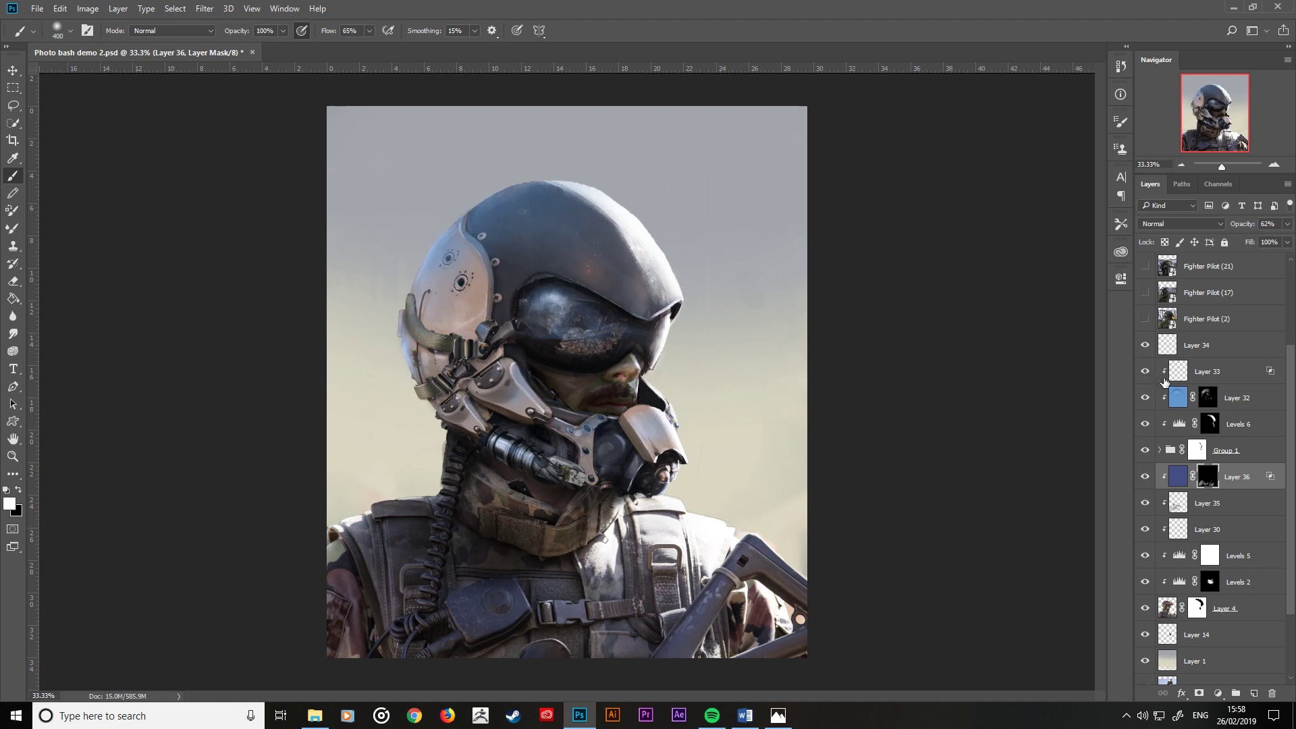
# Step: Add a Multiply layer above Layer 33 with a muted greyish-blue shadow colour
pyautogui.click(1217, 373)
pyautogui.click(1253, 694)
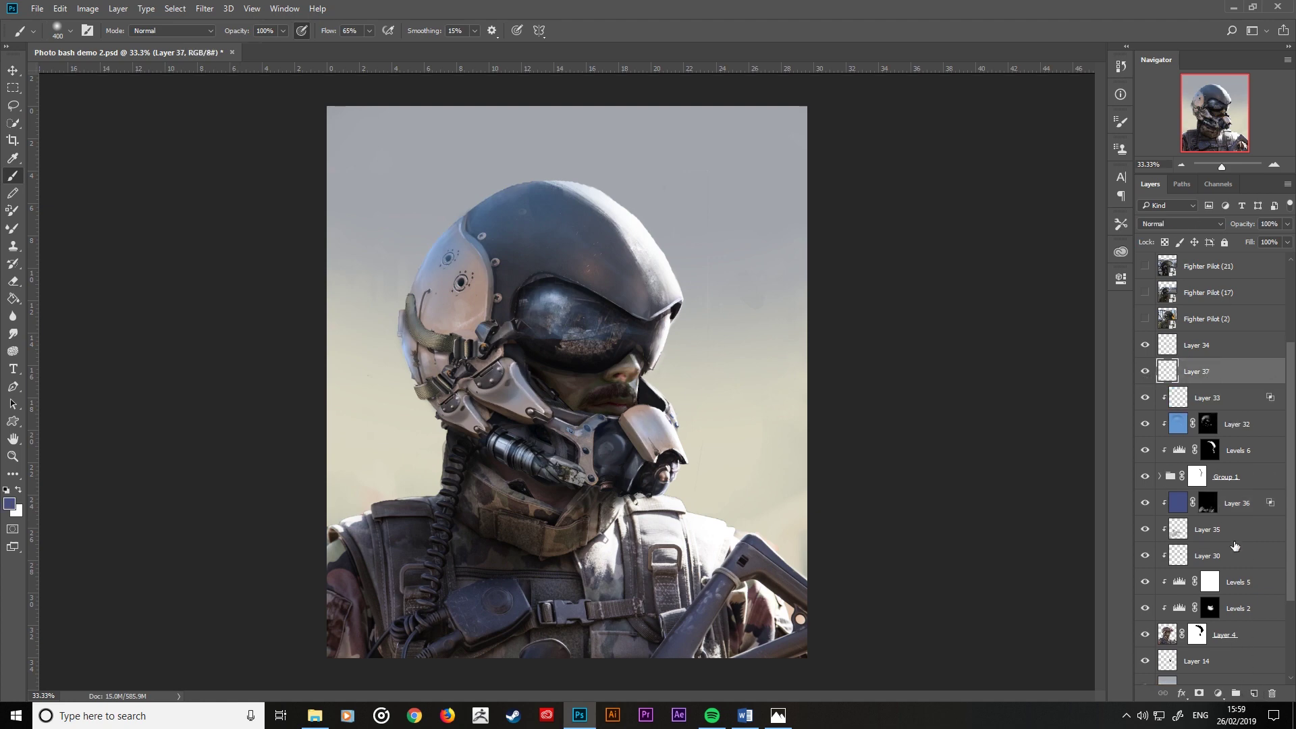
pyautogui.click(1162, 224)
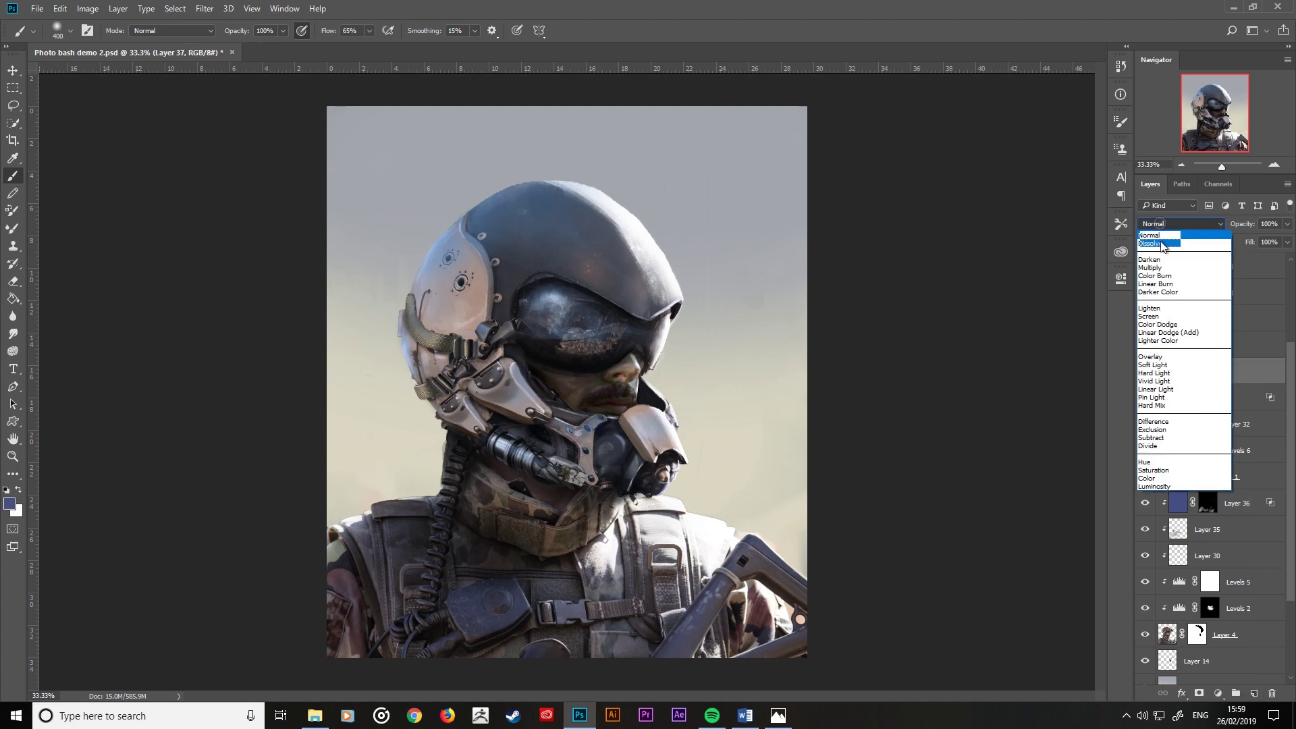
pyautogui.click(1162, 268)
pyautogui.click(10, 503)
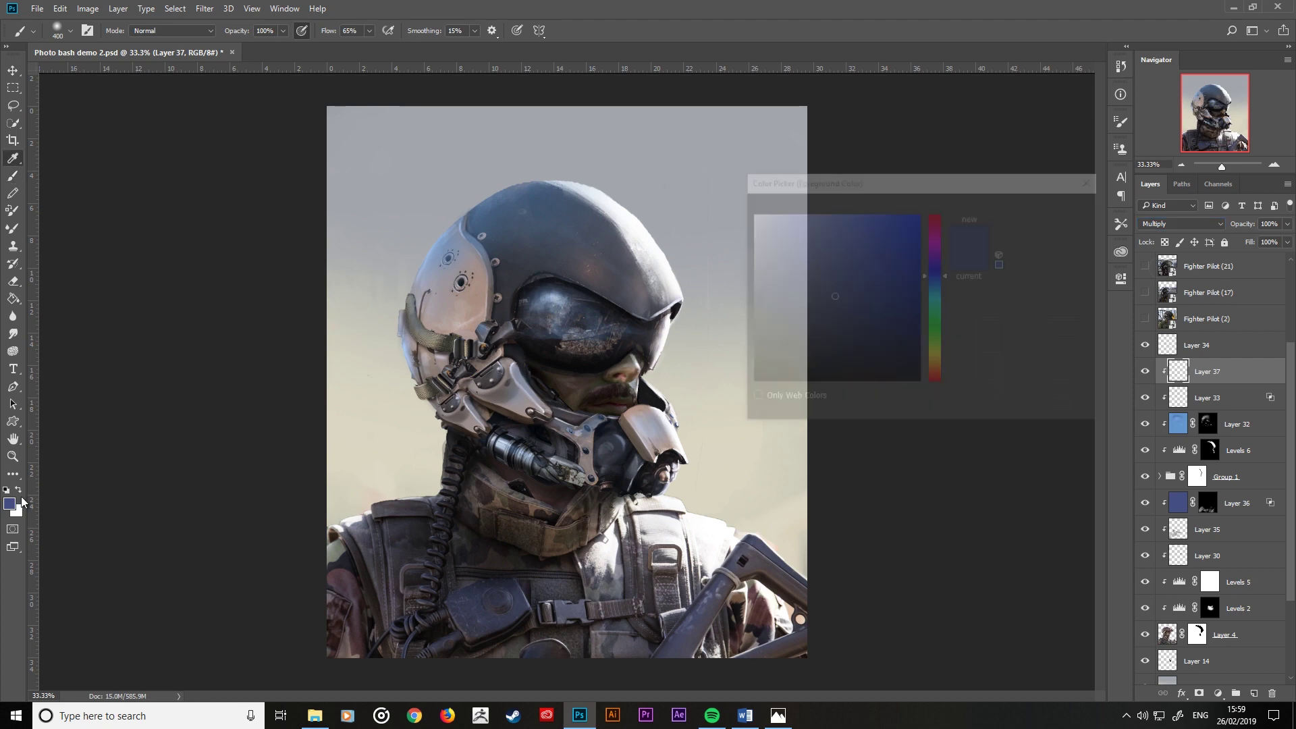
pyautogui.moveTo(767, 328); pyautogui.dragTo(785, 296)
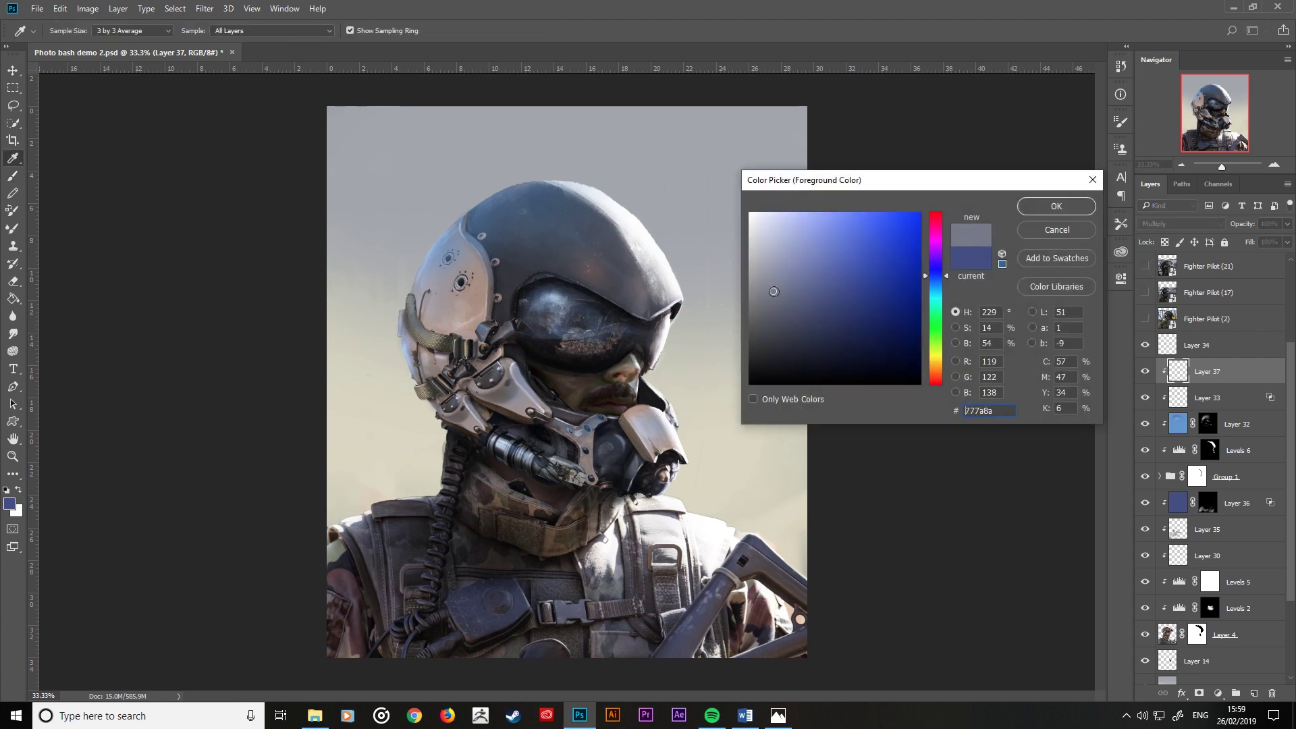
pyautogui.click(1056, 207)
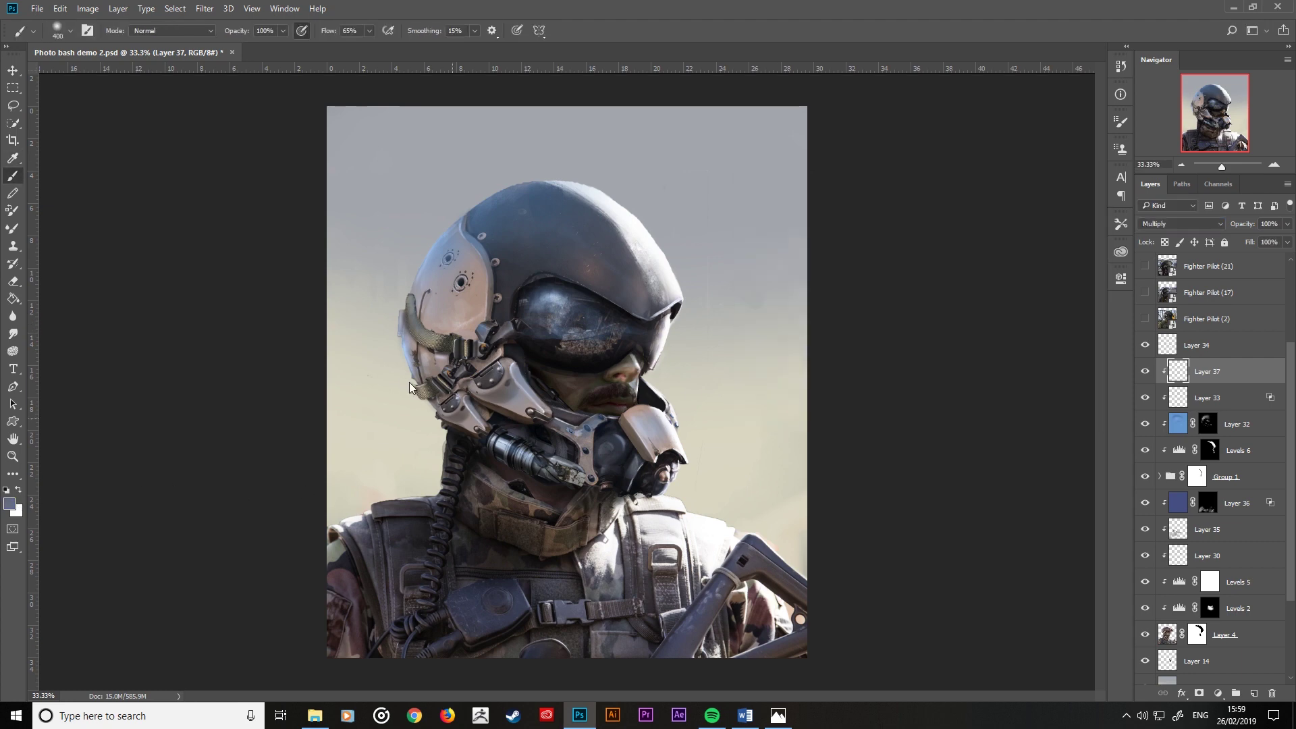
# Step: Brush soft shadow over the helmet side plate at size 300, then add Layer 38 above Layer 36
pyautogui.press(']')
pyautogui.press(']')
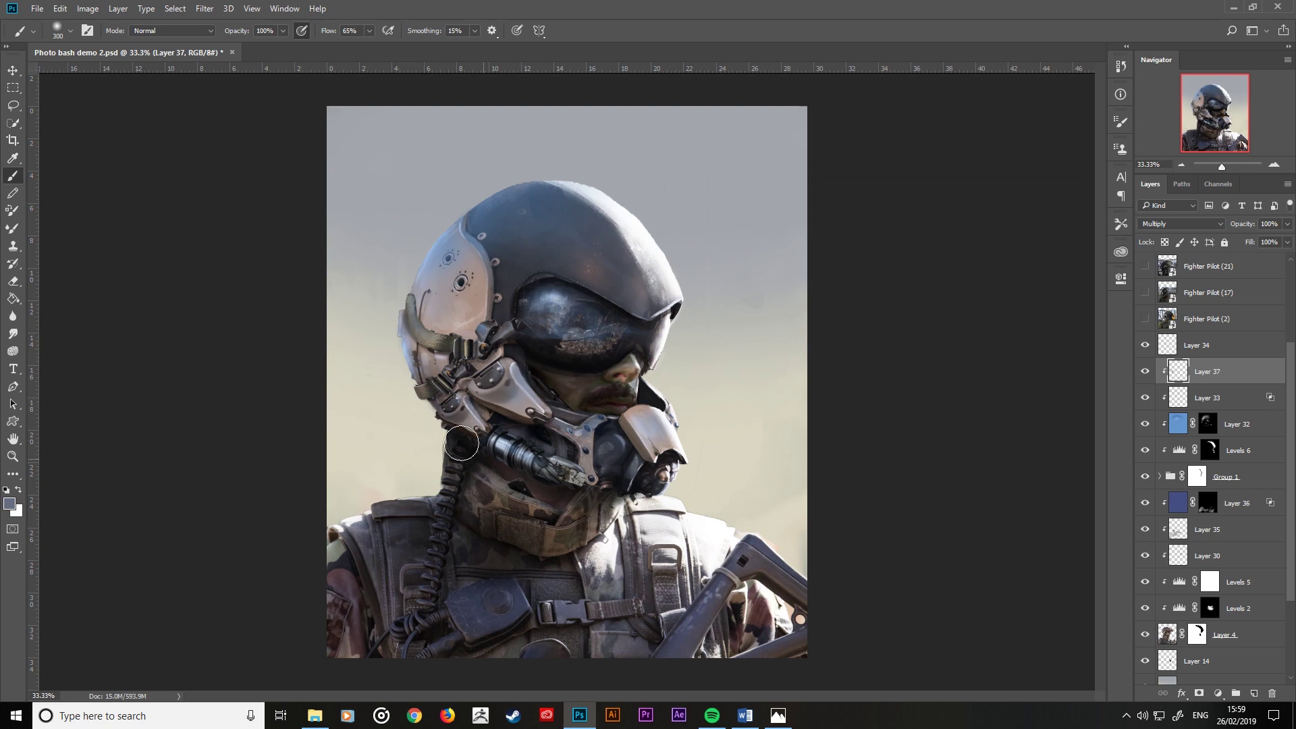
pyautogui.press('[')
pyautogui.press('[')
pyautogui.press('[')
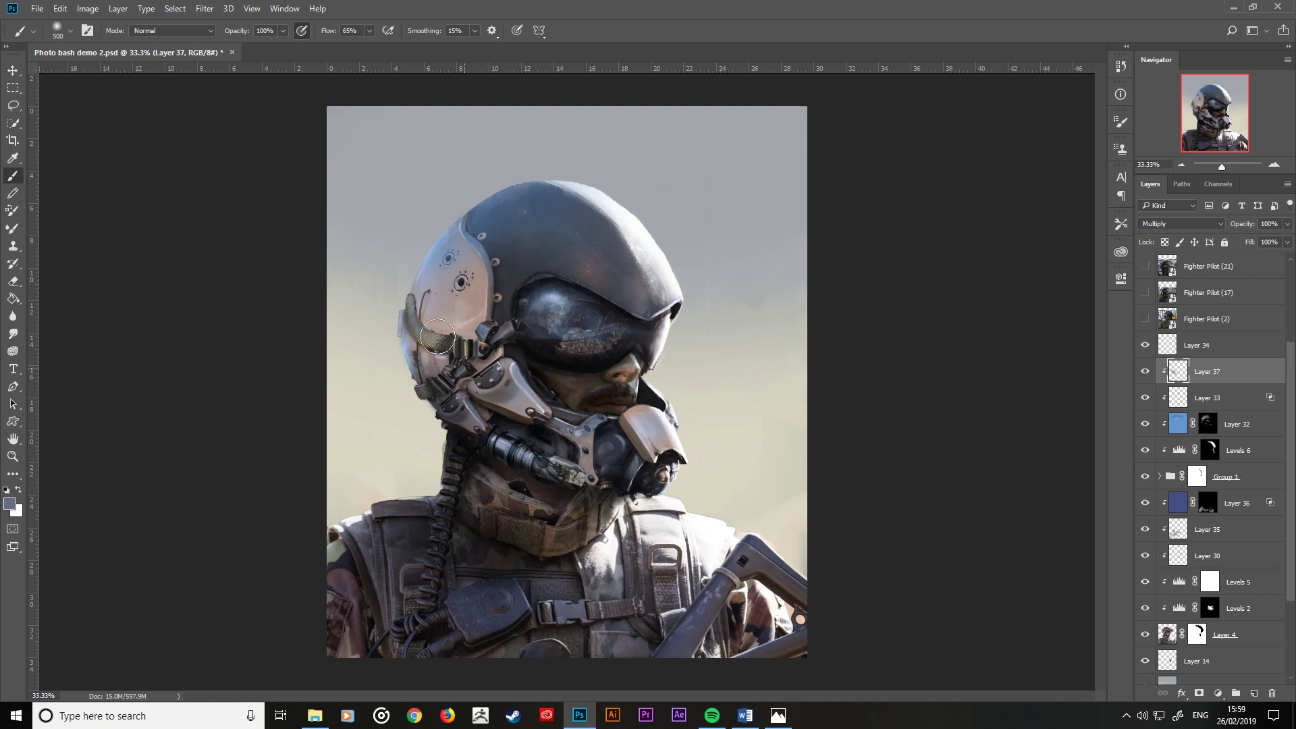
pyautogui.moveTo(459, 270)
pyautogui.mouseDown()
pyautogui.moveTo(437, 305)
pyautogui.moveTo(507, 450)
pyautogui.mouseUp()
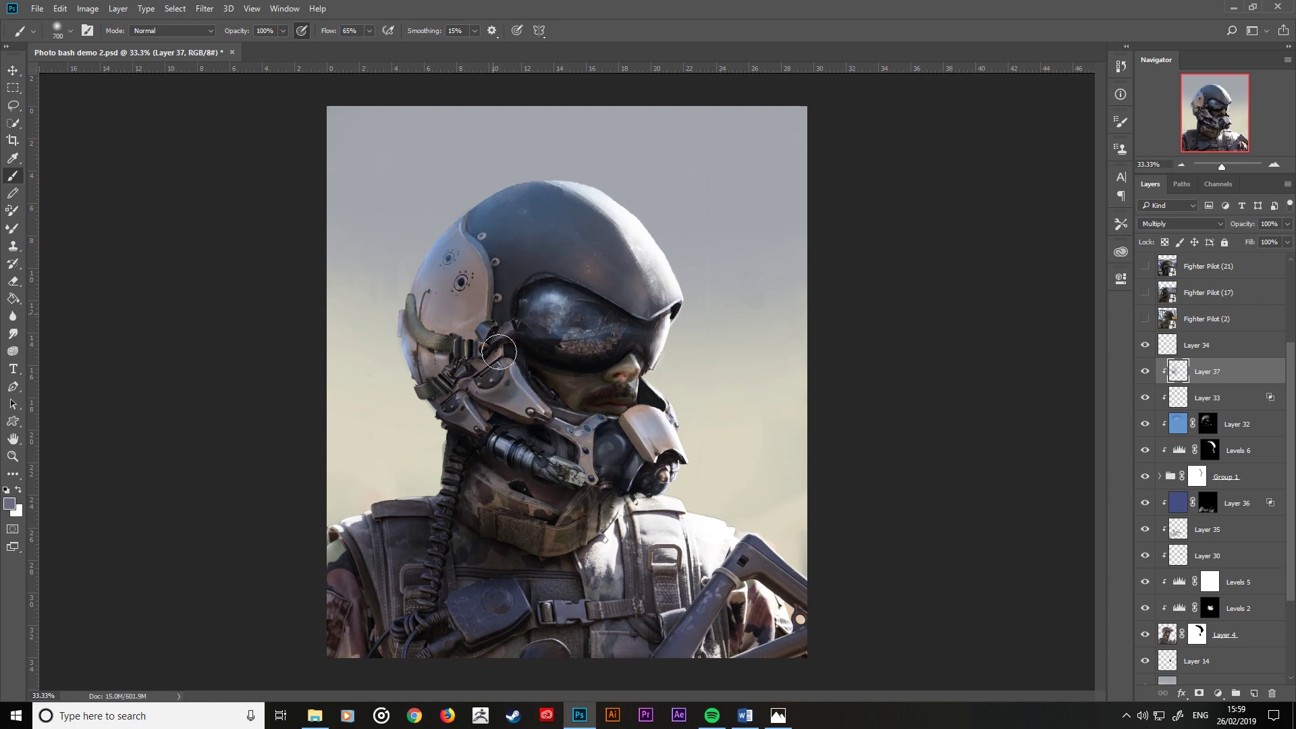
pyautogui.press('[')
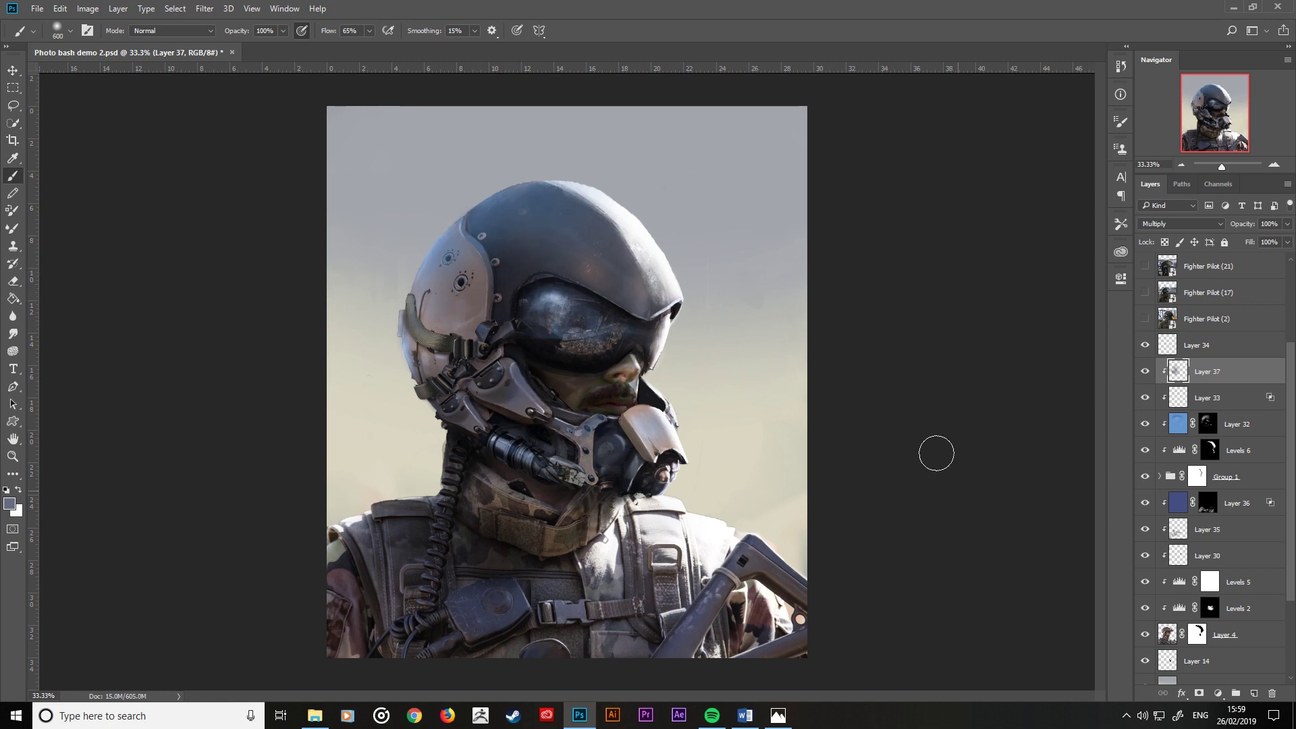
pyautogui.click(1145, 373)
pyautogui.hotkey('ctrl', '-')
pyautogui.hotkey('ctrl', '-')
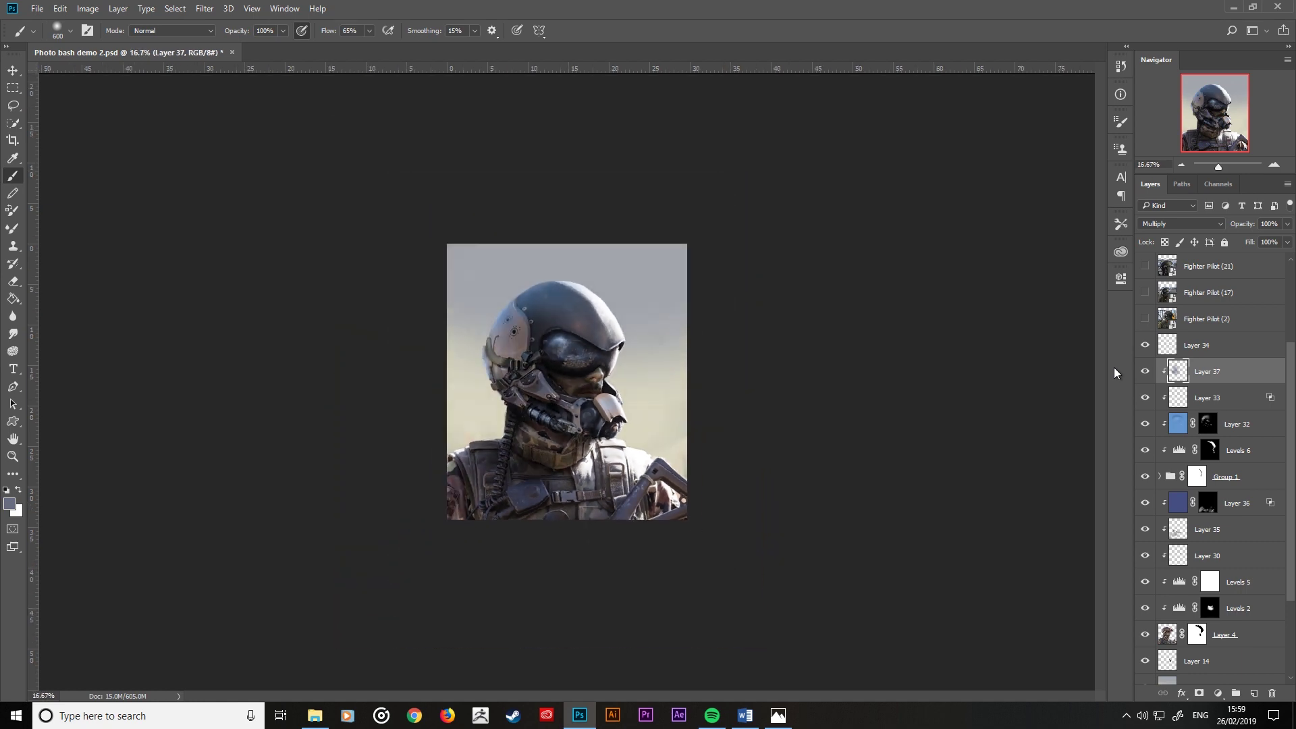
pyautogui.hotkey('ctrl', '+')
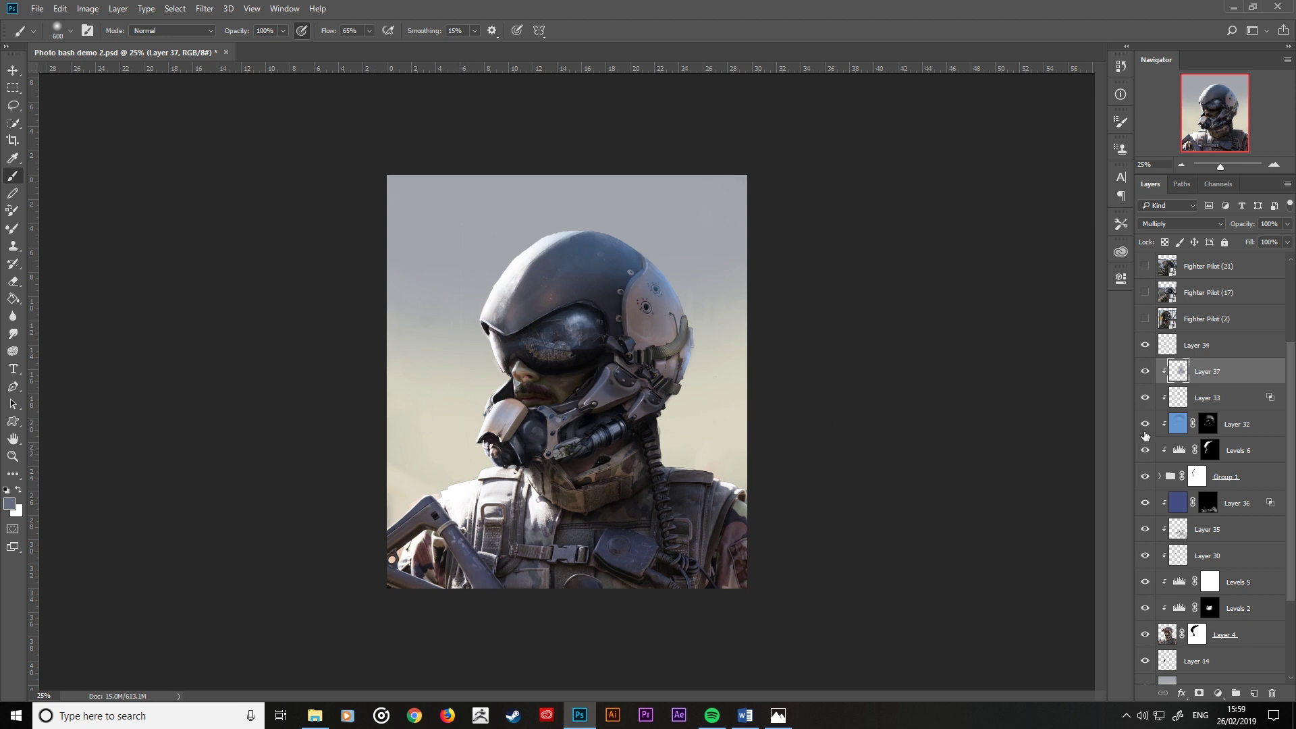
pyautogui.click(1237, 508)
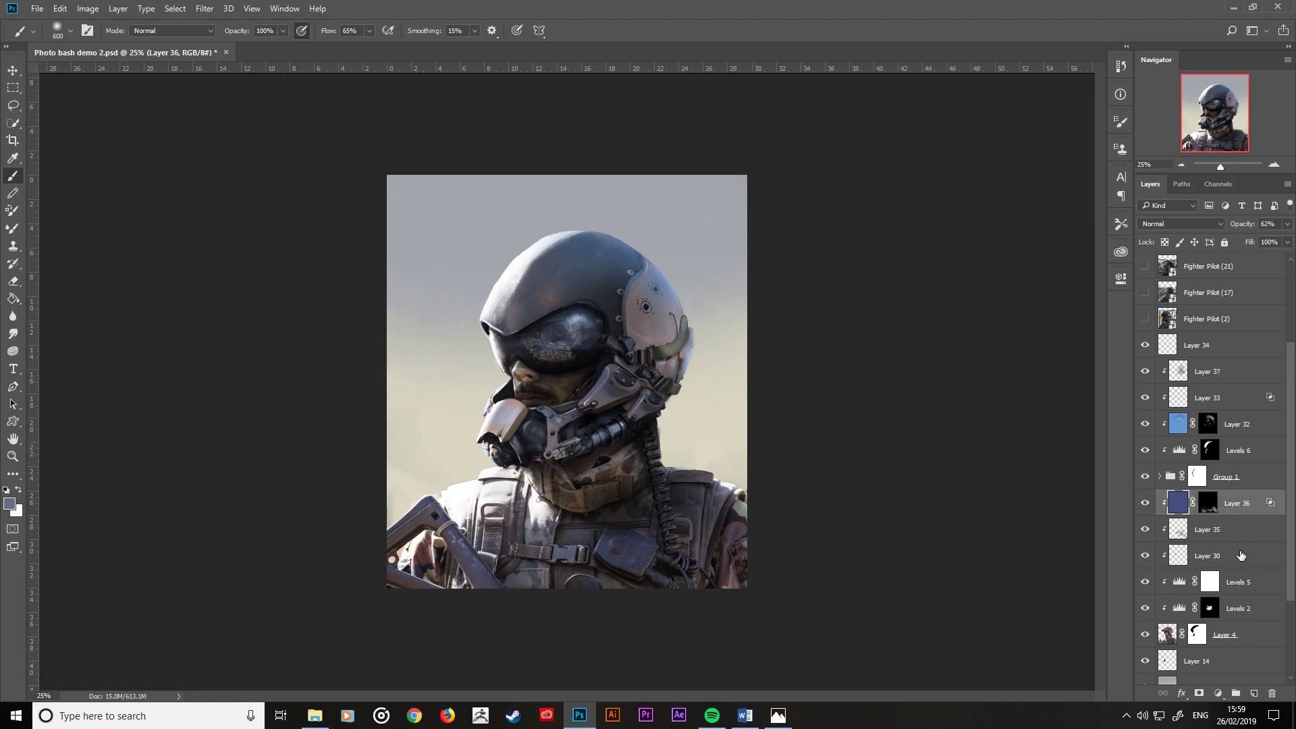
pyautogui.click(1252, 696)
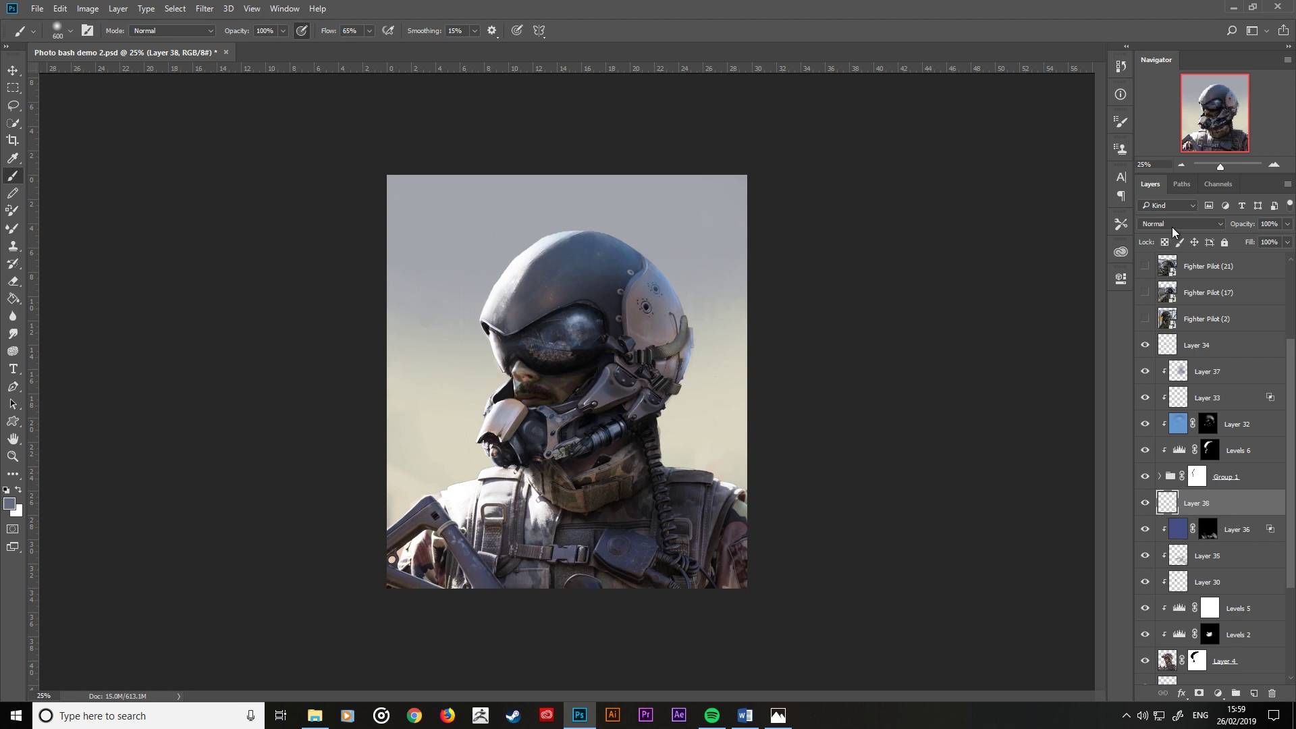
# Step: Set Layer 38 to Color Dodge and pick a dark red brush colour
pyautogui.click(1171, 225)
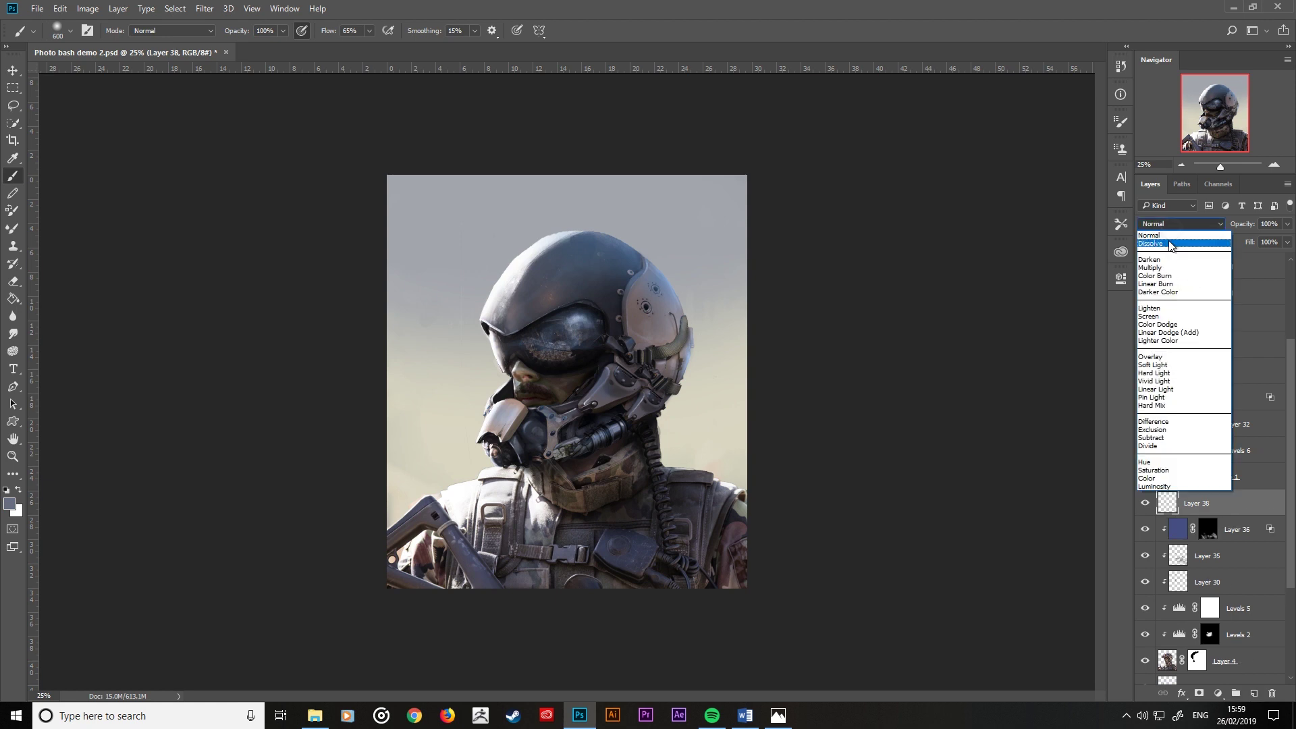
pyautogui.click(1167, 325)
pyautogui.hotkey('ctrl', '+')
pyautogui.hotkey('ctrl', '+')
pyautogui.hotkey('ctrl', '+')
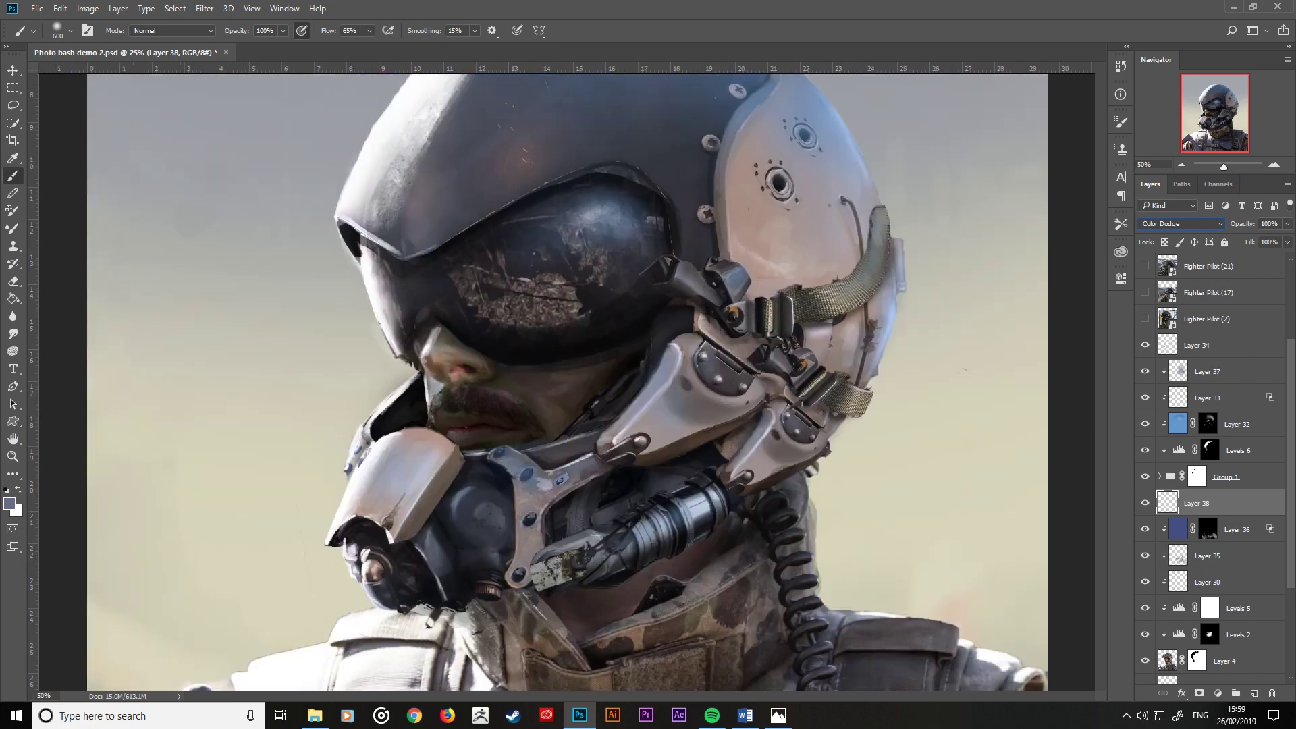
pyautogui.click(9, 502)
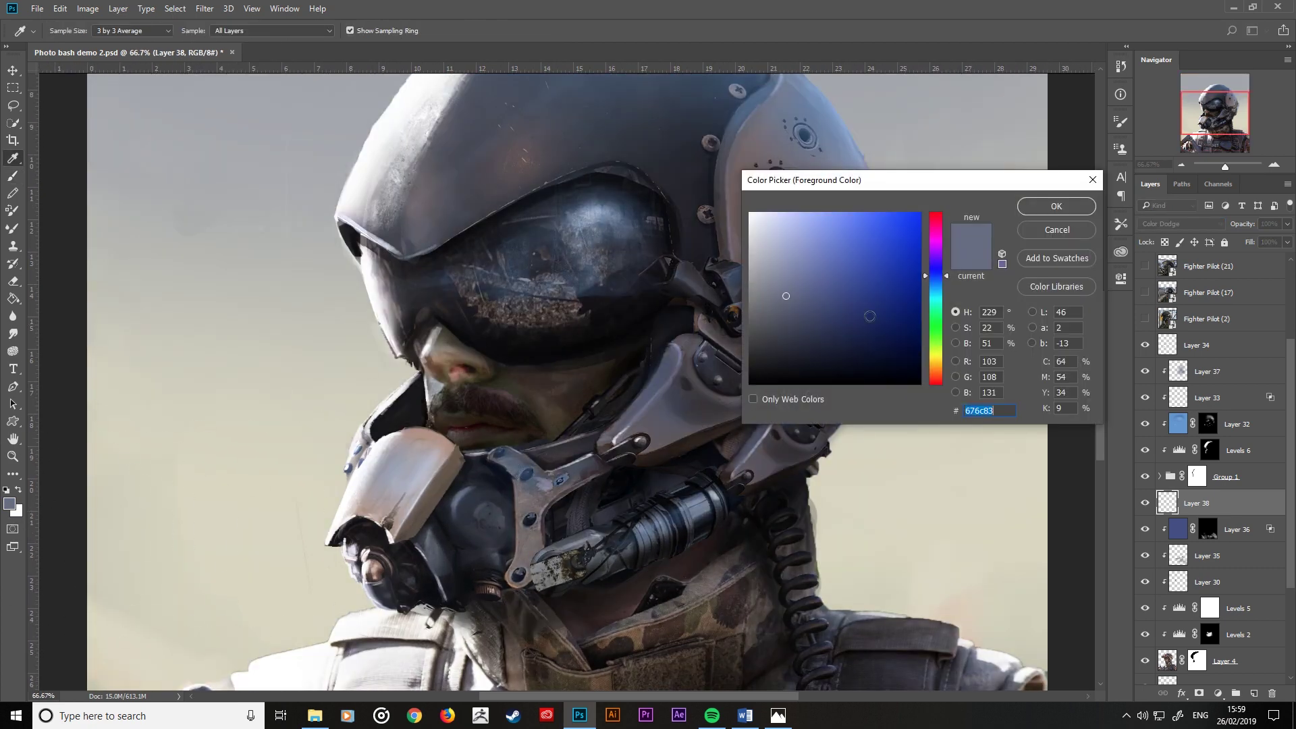
pyautogui.moveTo(937, 342); pyautogui.dragTo(937, 383)
pyautogui.click(883, 339)
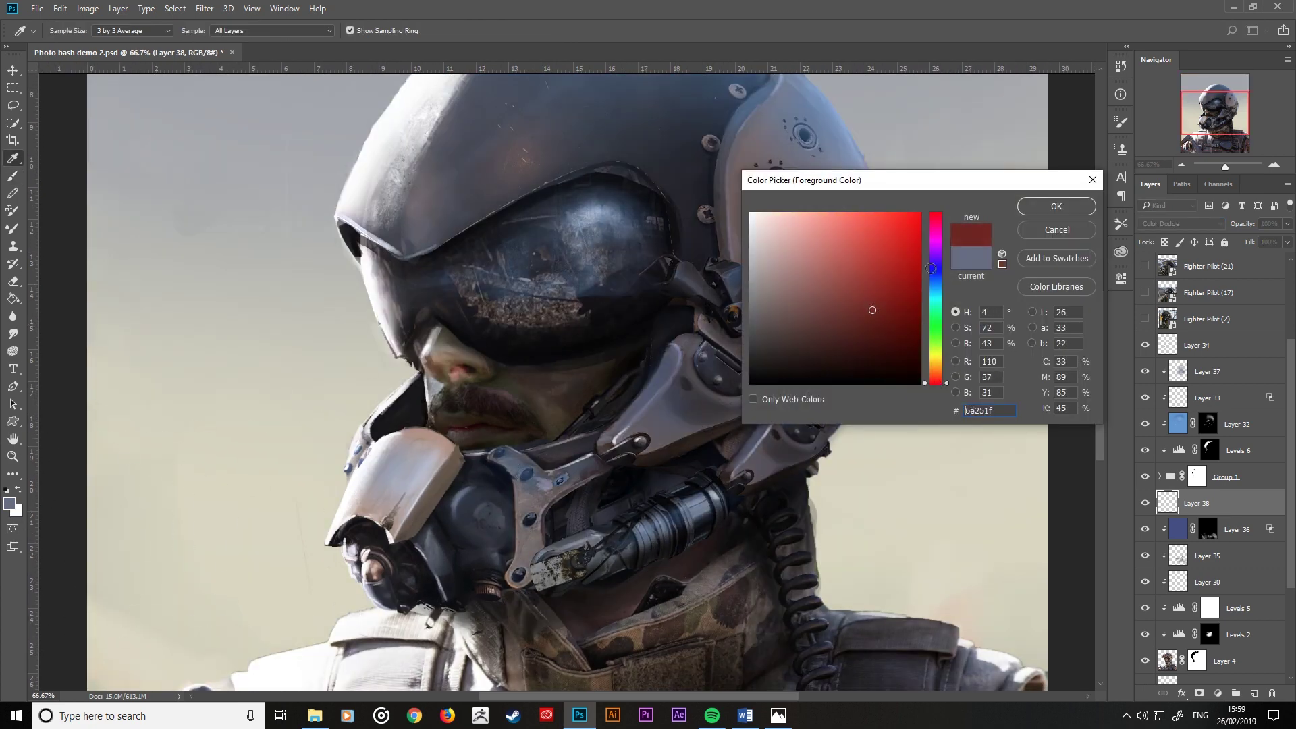
pyautogui.click(1056, 206)
pyautogui.press('b')
# Step: Paint warm highlights on the nose bridge, cheek and mask tube, then compare Layer 32 and Levels 6
pyautogui.press('[')
pyautogui.press('[')
pyautogui.press('[')
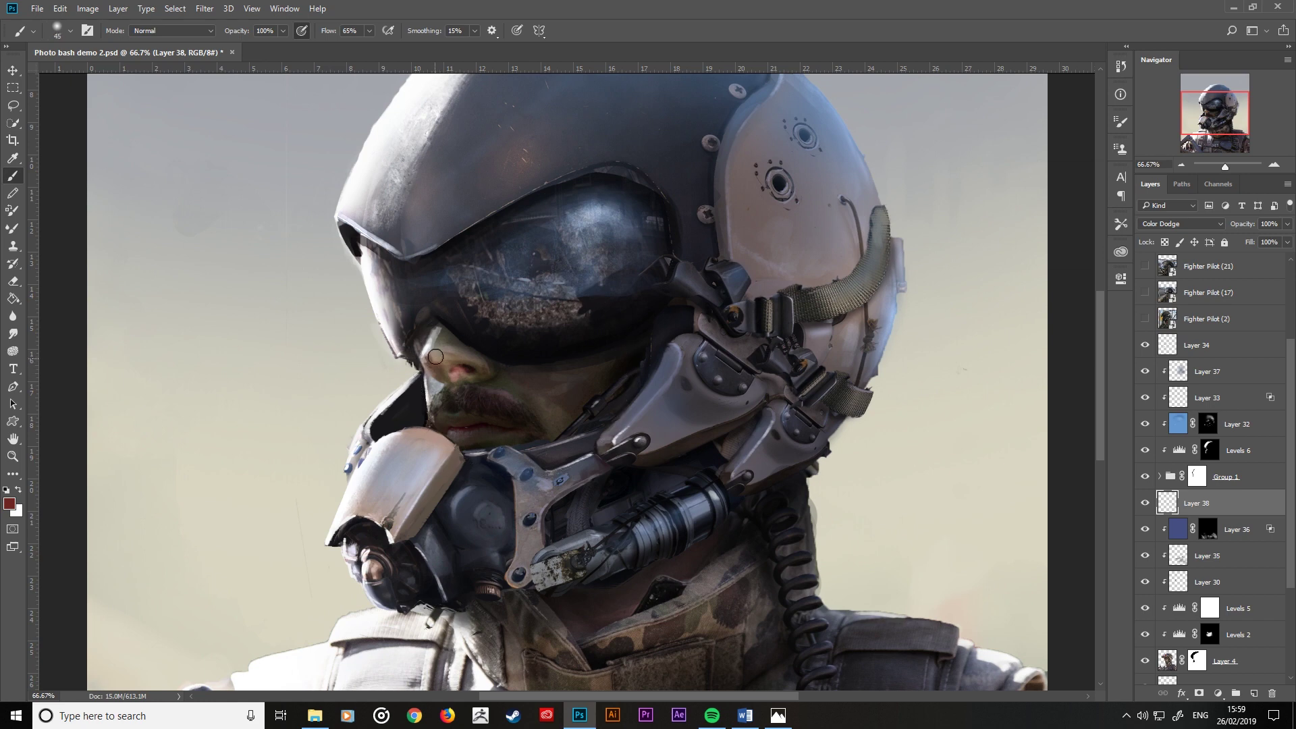
pyautogui.moveTo(440, 333)
pyautogui.mouseDown()
pyautogui.moveTo(434, 413)
pyautogui.moveTo(457, 371)
pyautogui.moveTo(476, 422)
pyautogui.moveTo(441, 419)
pyautogui.mouseUp()
pyautogui.press(']')
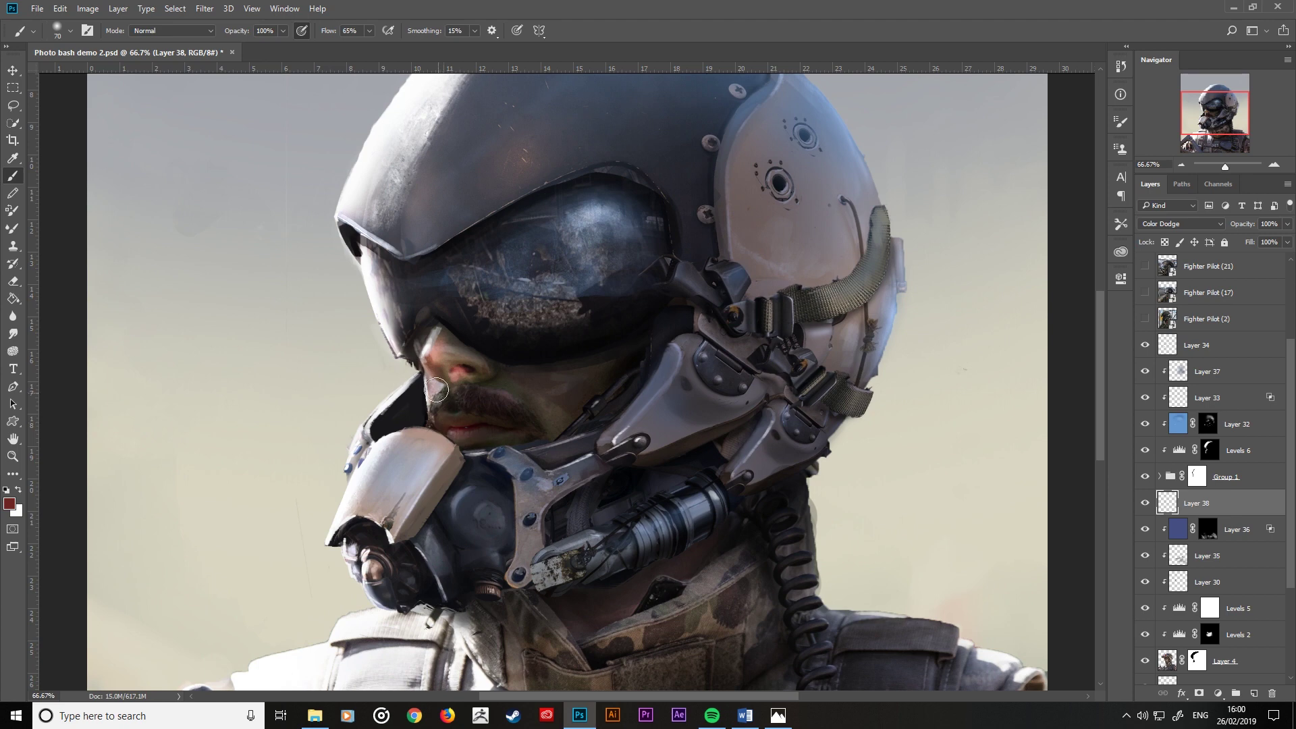
pyautogui.scroll(-3, 554, 385)
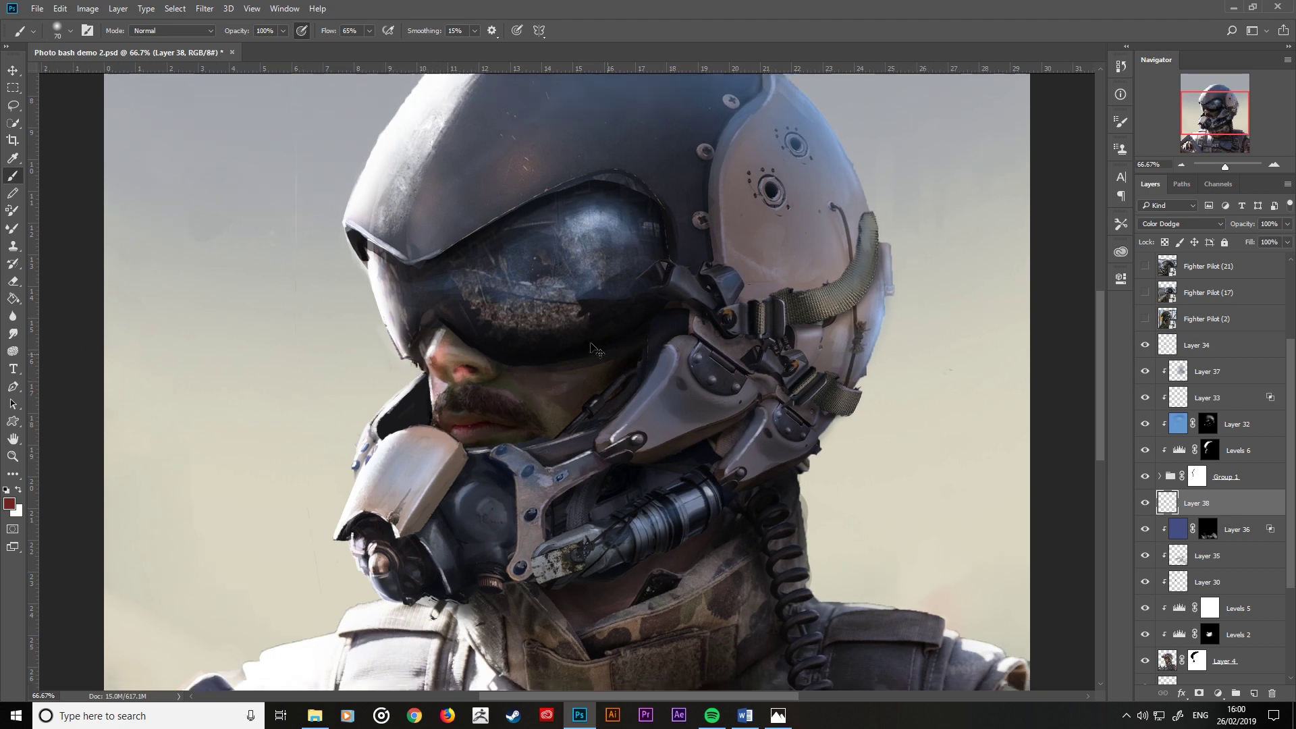
pyautogui.scroll(-1, 591, 348)
pyautogui.scroll(1, 591, 343)
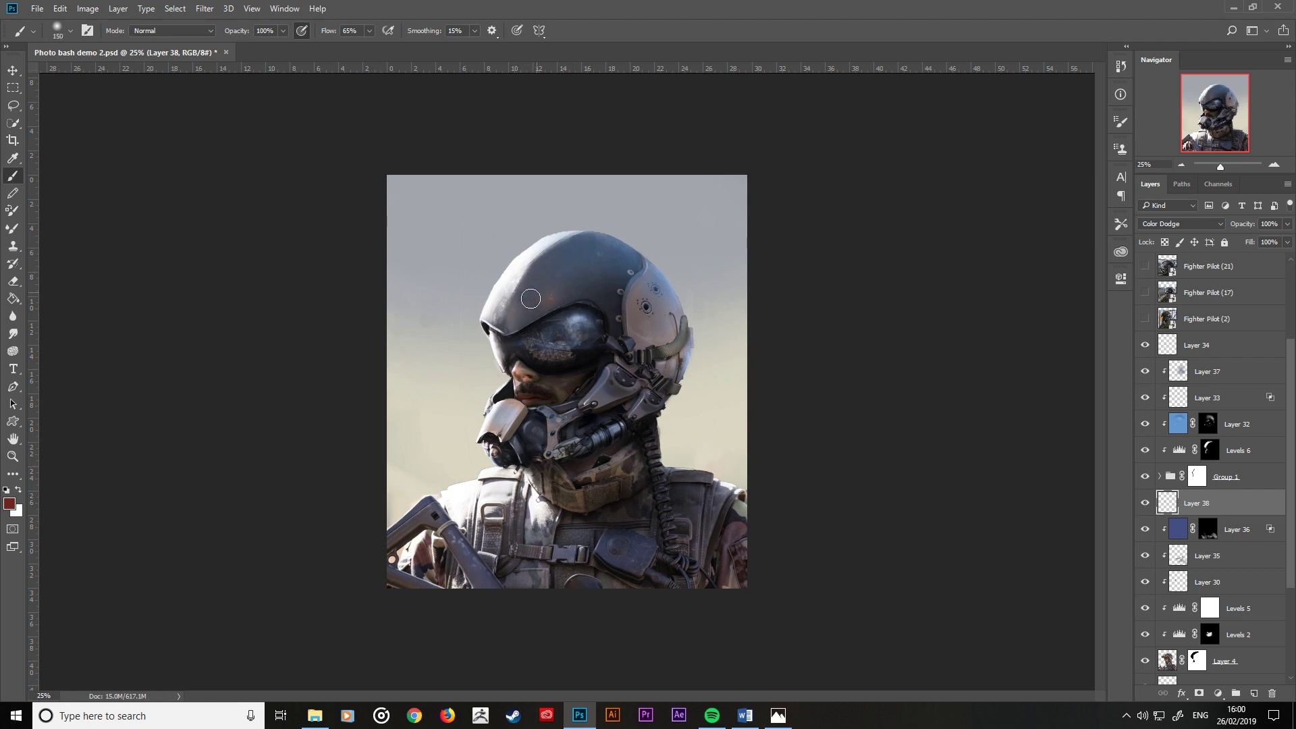
pyautogui.press(']')
pyautogui.press(']')
pyautogui.press(']')
pyautogui.press('[')
pyautogui.moveTo(574, 456); pyautogui.dragTo(584, 466)
pyautogui.click(1147, 428)
pyautogui.click(1146, 450)
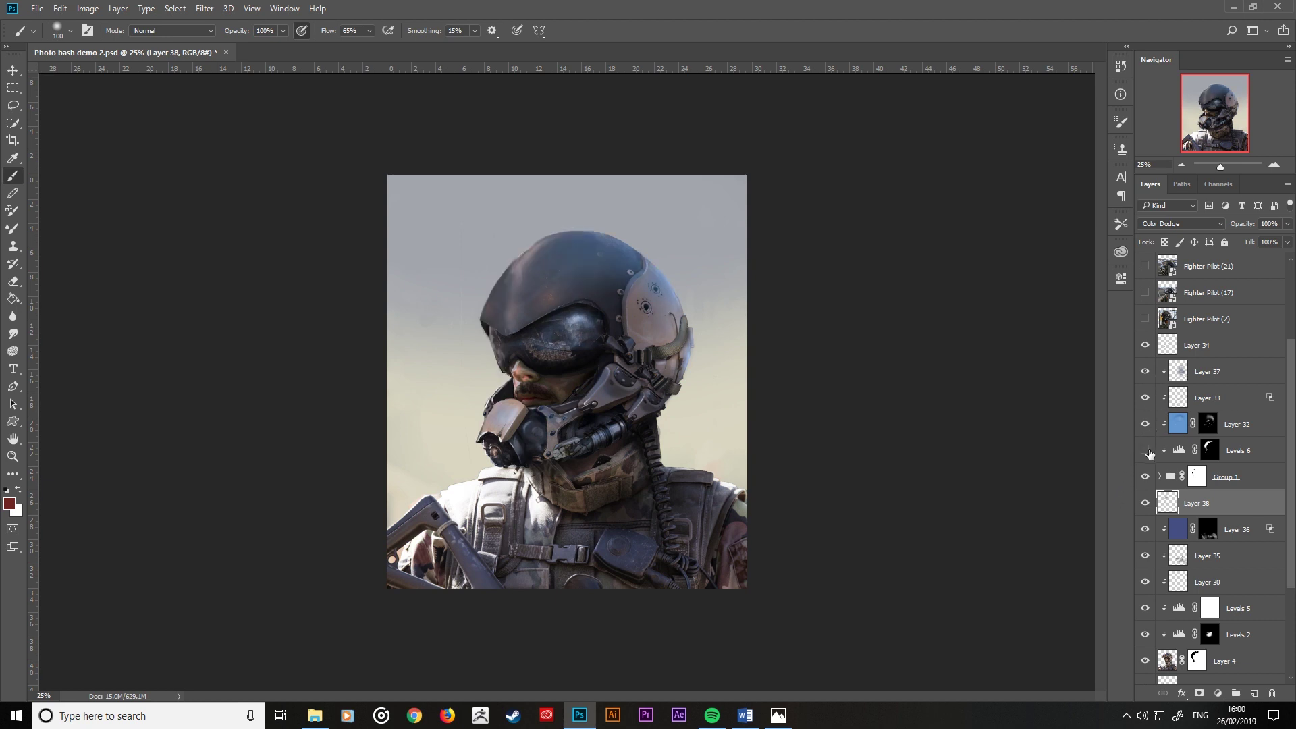
# Step: Paint white on the Levels 6 mask along the helmet's left edge and over the visor
pyautogui.click(1209, 451)
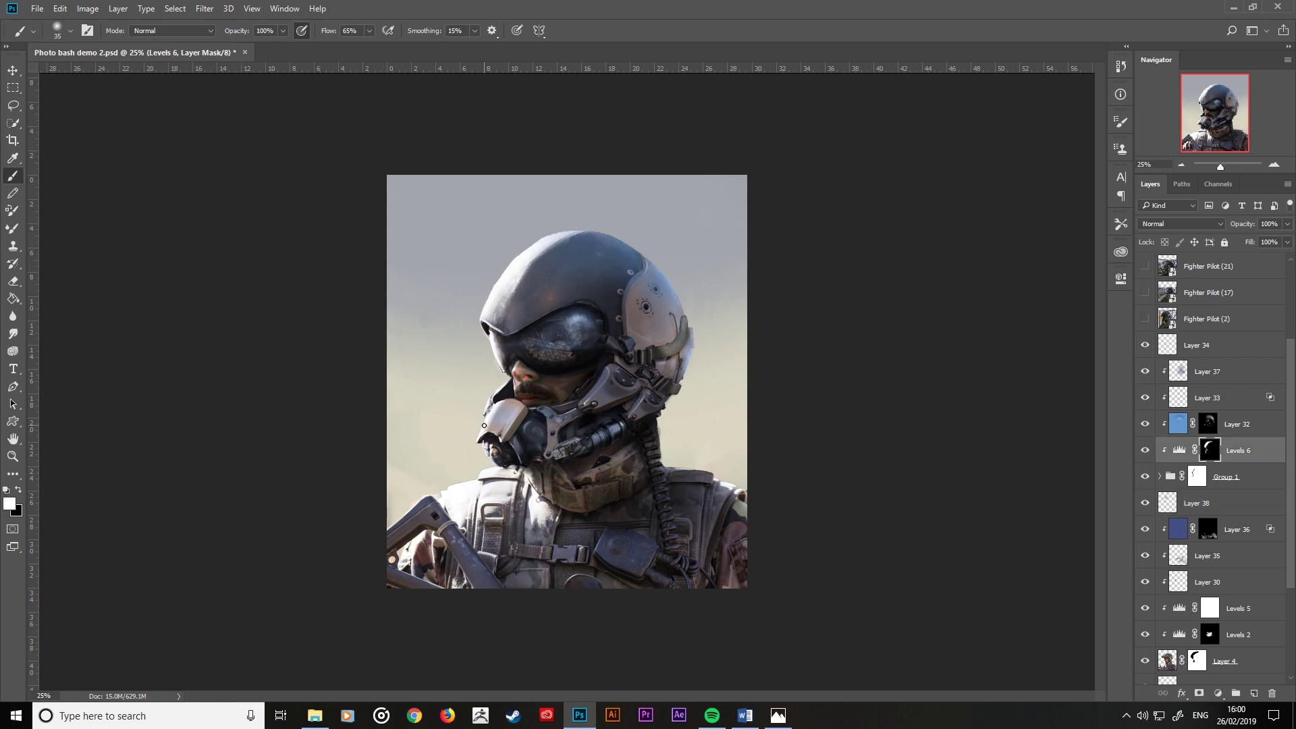
pyautogui.press('x')
pyautogui.press('x')
pyautogui.press('x')
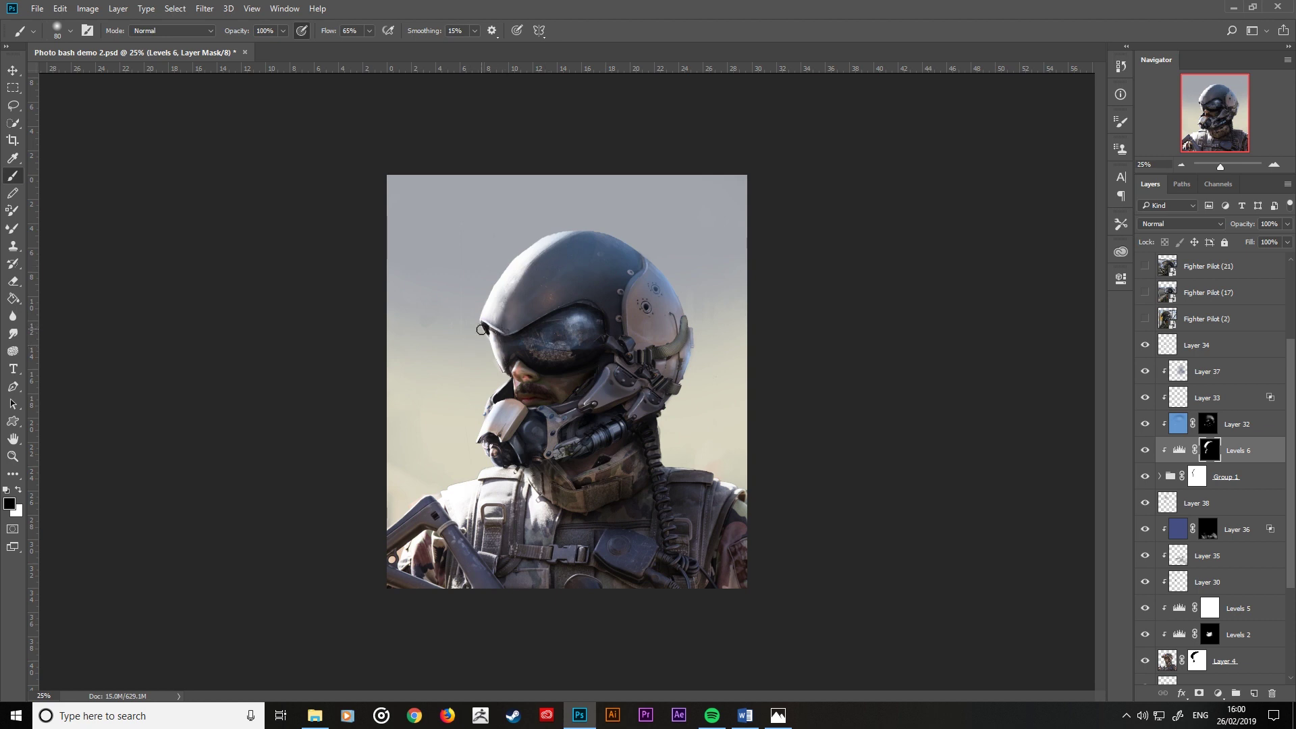
pyautogui.press('x')
pyautogui.moveTo(499, 294); pyautogui.dragTo(480, 347)
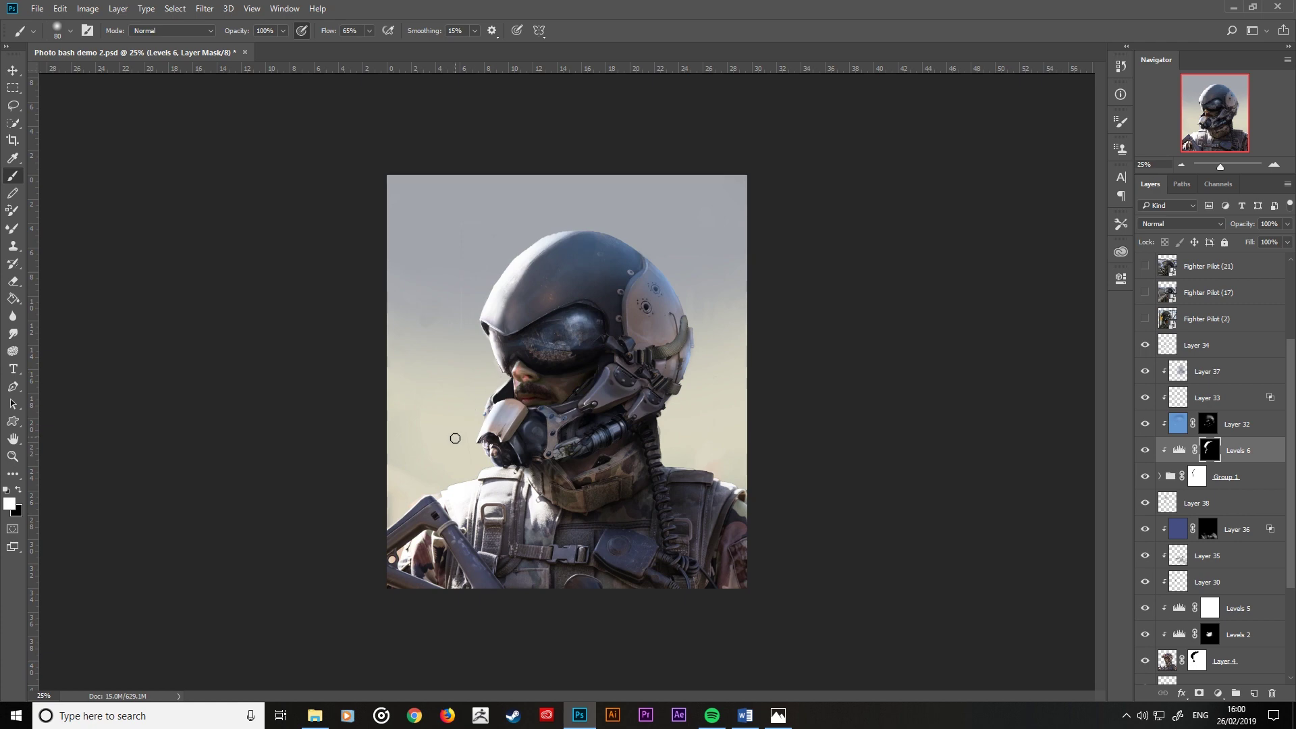
pyautogui.hotkey('ctrl', '+')
pyautogui.hotkey('ctrl', '+')
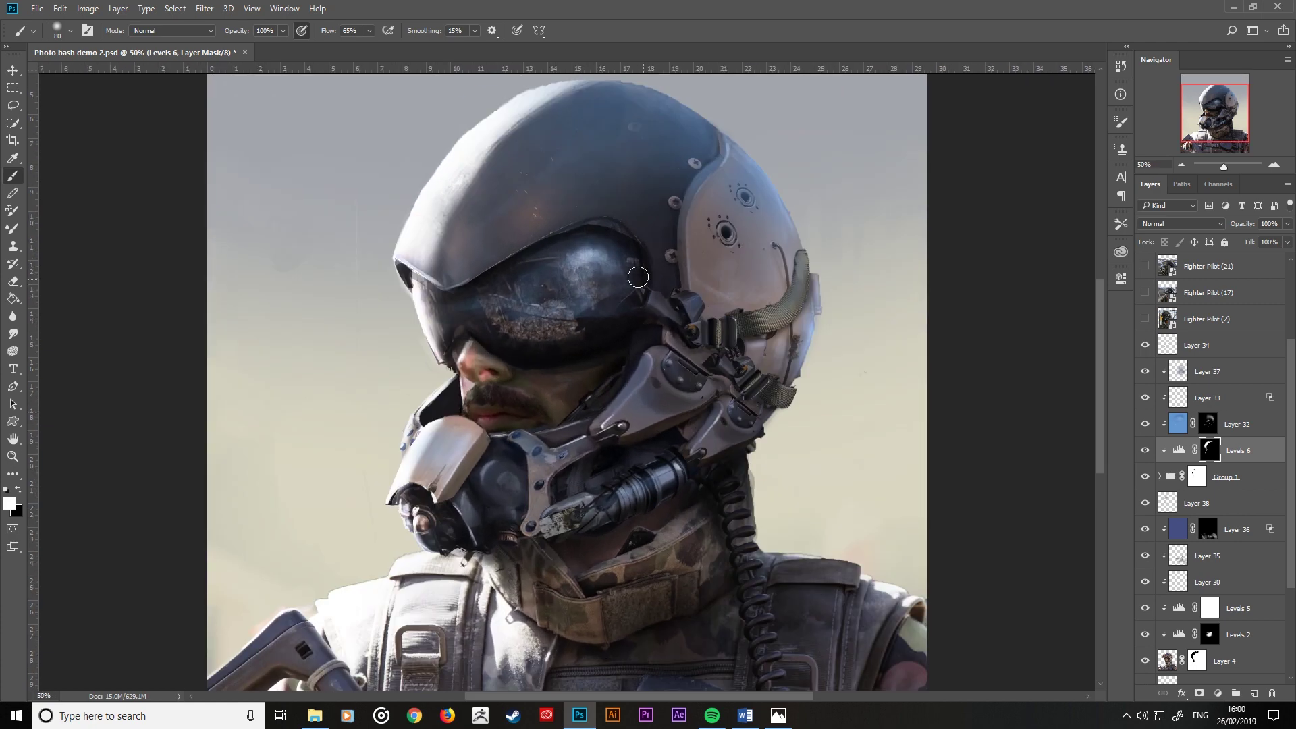
pyautogui.press(']')
pyautogui.press(']')
pyautogui.press(']')
pyautogui.moveTo(576, 262)
pyautogui.mouseDown()
pyautogui.moveTo(527, 297)
pyautogui.moveTo(540, 290)
pyautogui.moveTo(533, 318)
pyautogui.mouseUp()
pyautogui.press(']')
pyautogui.press('[')
pyautogui.press('[')
pyautogui.press('[')
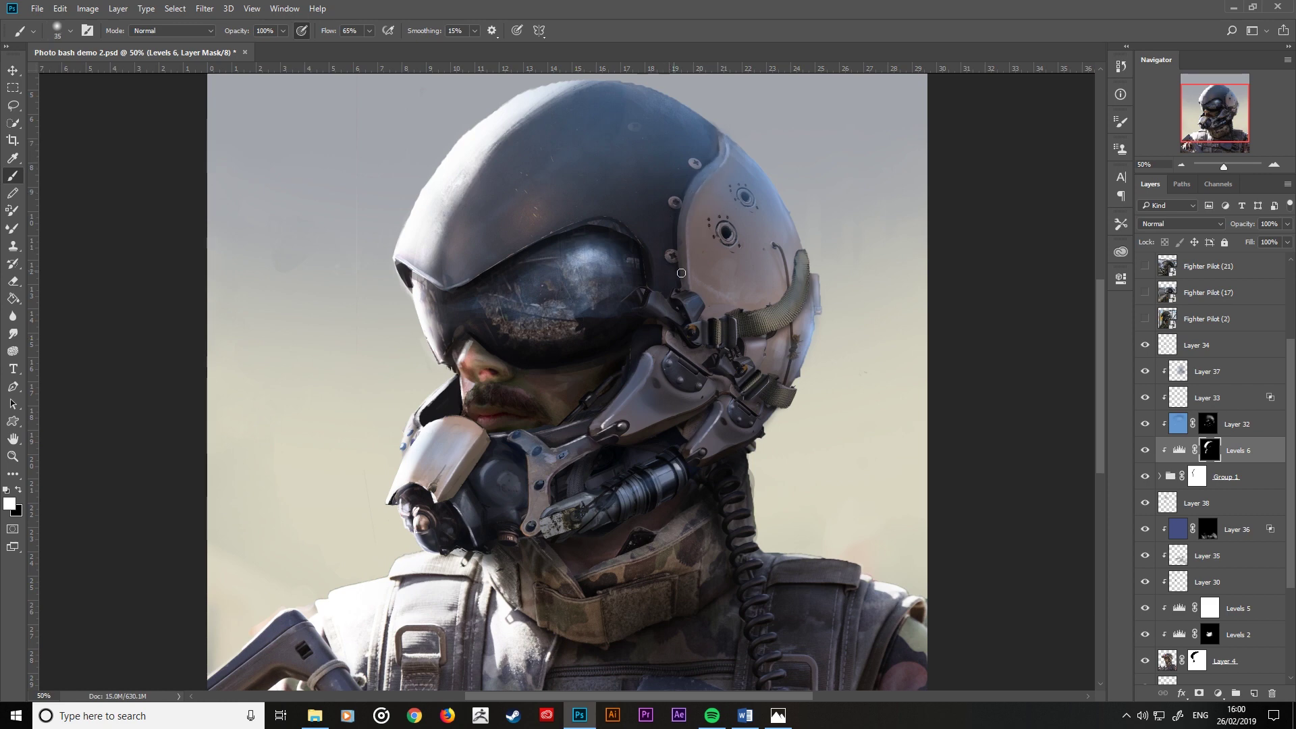
pyautogui.press(']')
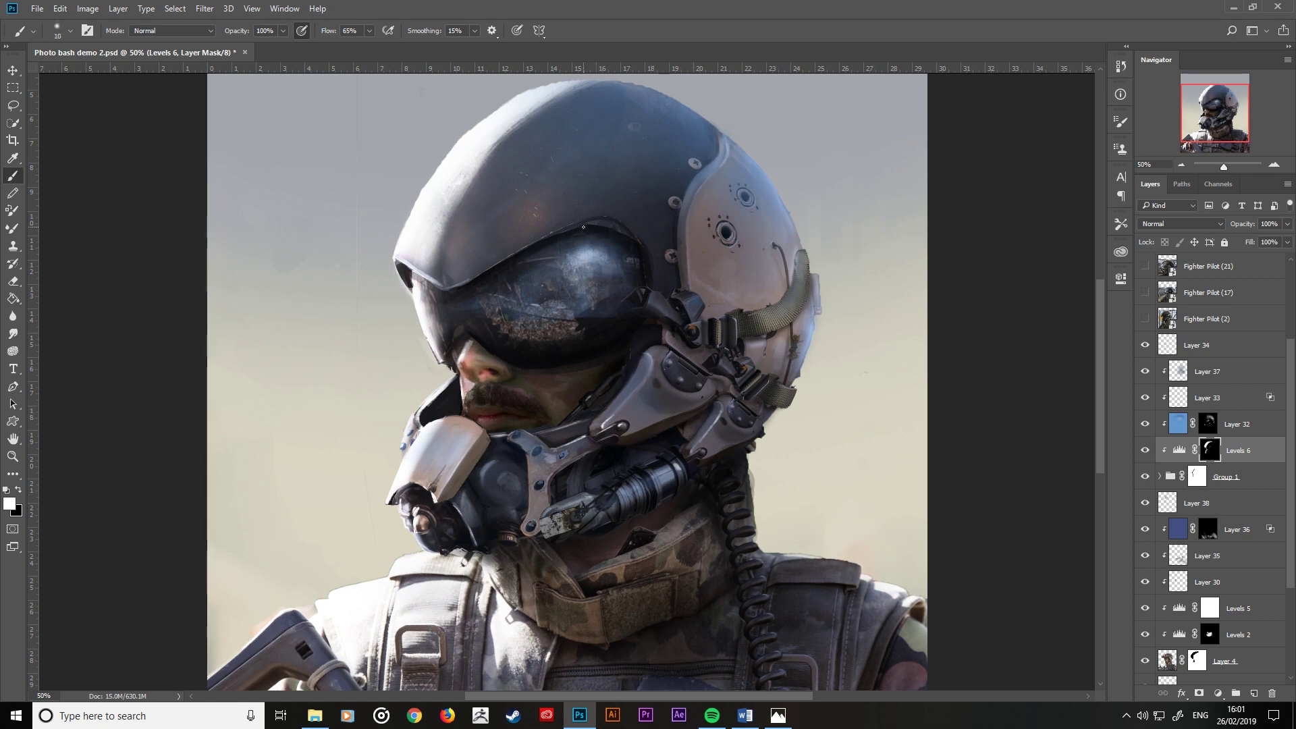
pyautogui.click(1201, 348)
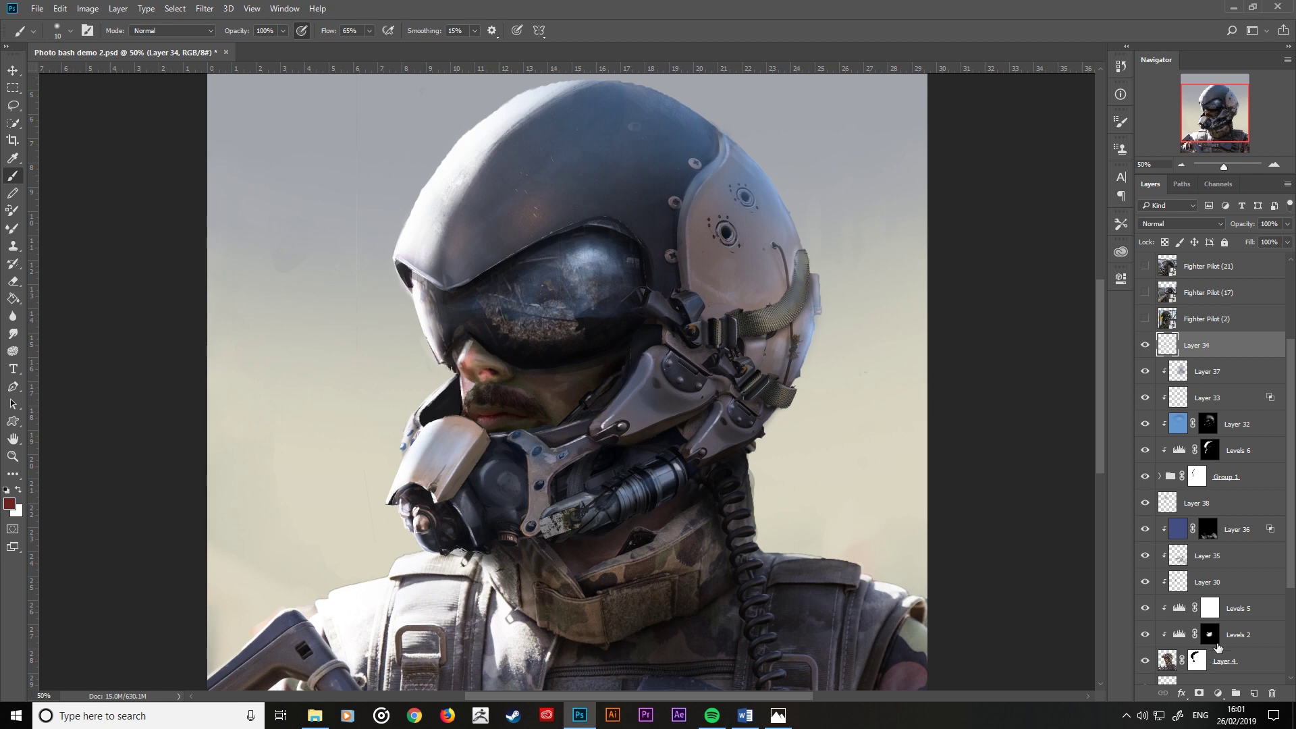
# Step: Create a new Layer 39 with the Watercolor brush and a sampled light colour
pyautogui.hotkey('ctrl', 'shift', 'alt', 'n')
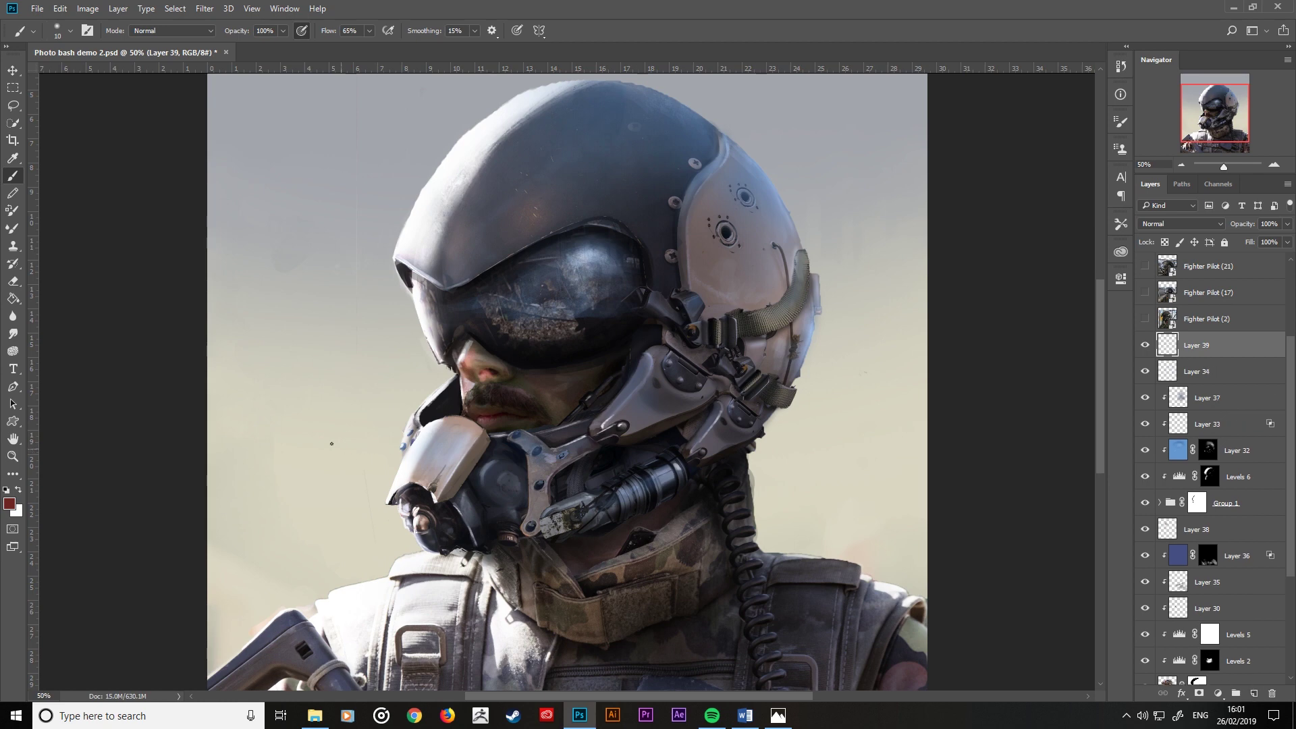
pyautogui.rightClick(323, 335)
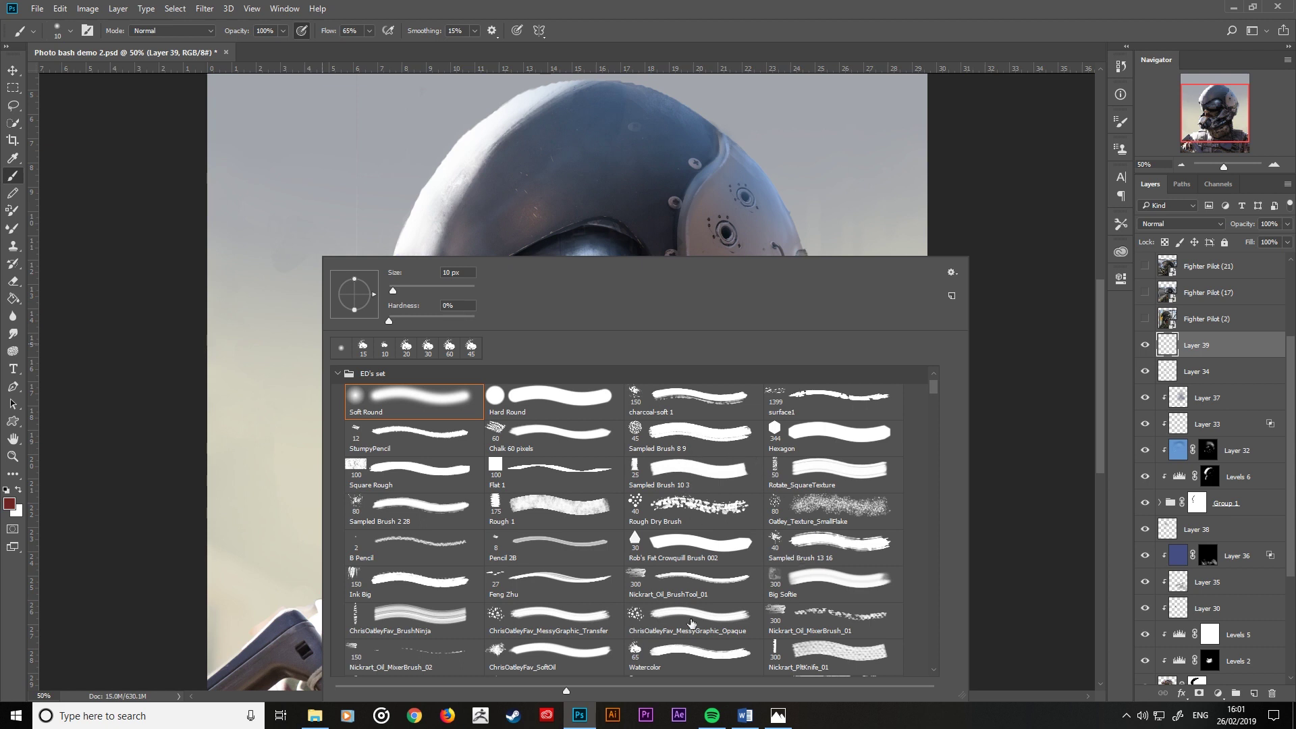
pyautogui.click(693, 652)
pyautogui.press('Return')
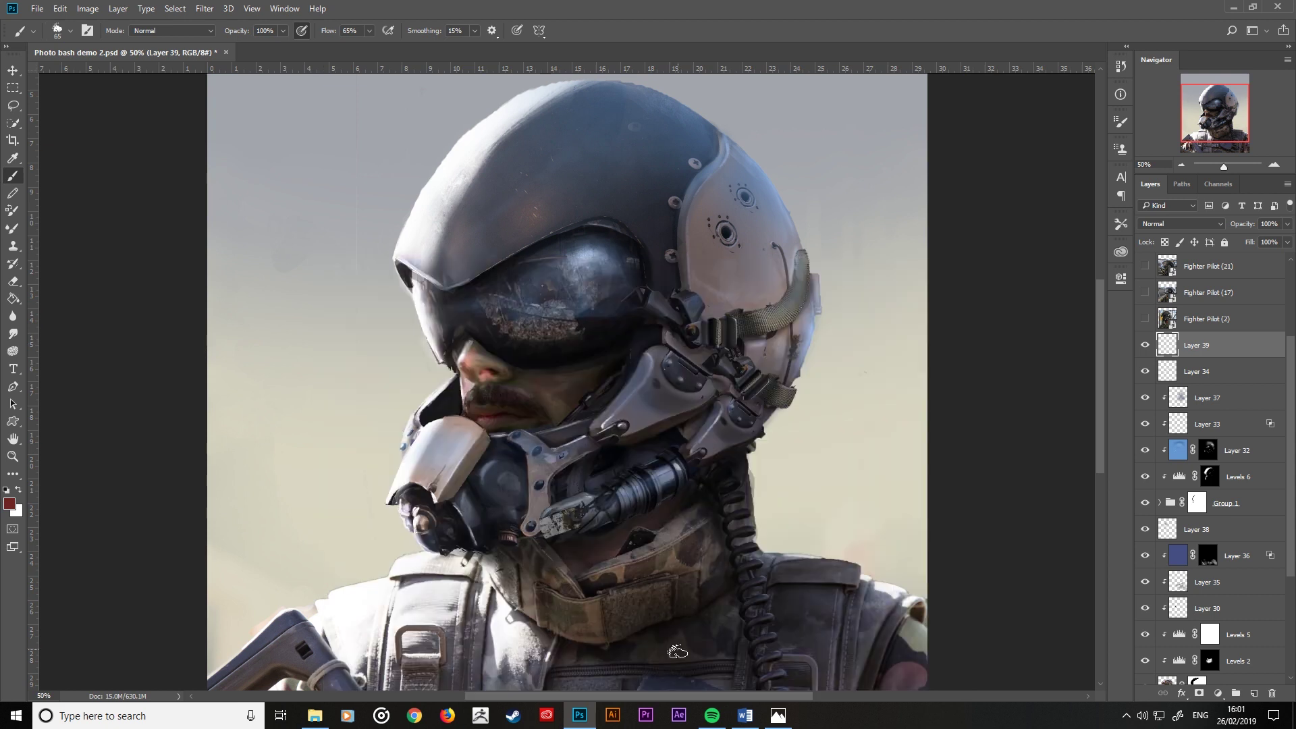
pyautogui.keyDown('alt'); pyautogui.click(436, 434); pyautogui.keyUp('alt')
pyautogui.keyDown('alt'); pyautogui.click(409, 433); pyautogui.keyUp('alt')
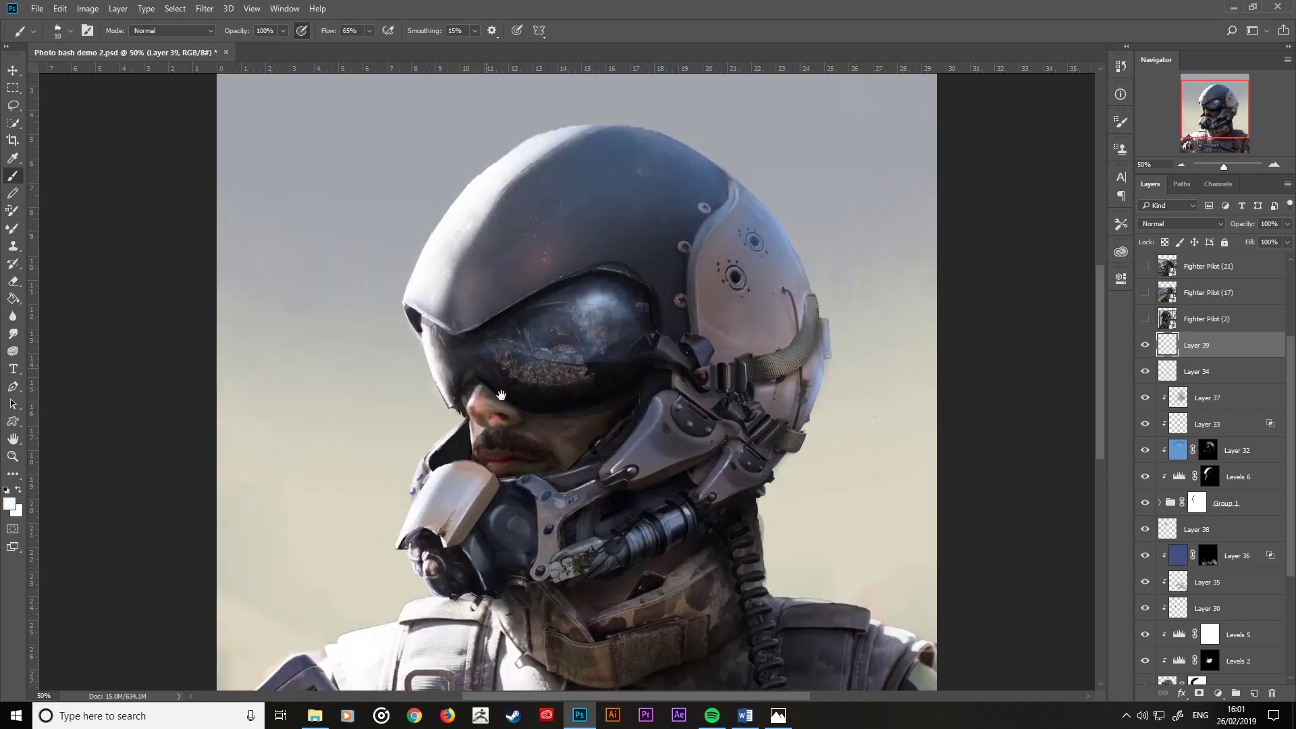
# Step: Paint white highlights down the helmet's front edge
pyautogui.moveTo(431, 239); pyautogui.dragTo(524, 317)
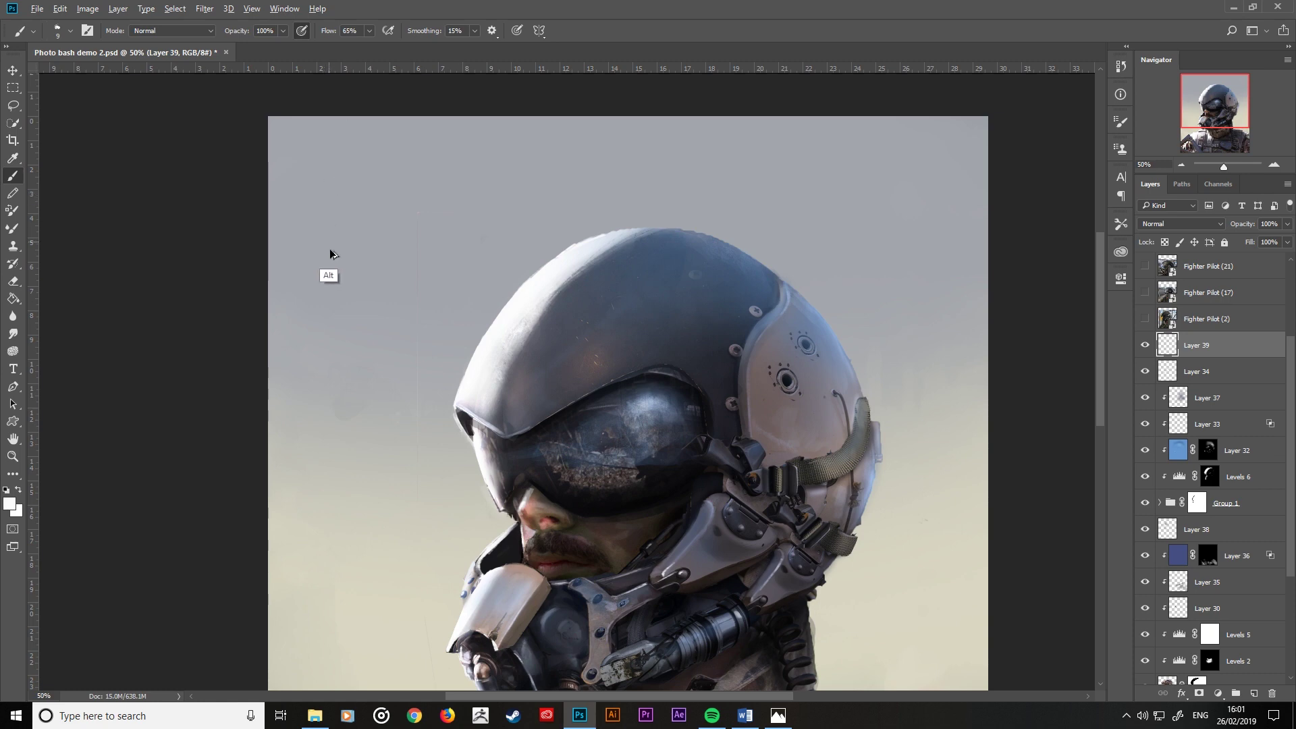
pyautogui.scroll(1, 365, 377)
pyautogui.scroll(1, 365, 377)
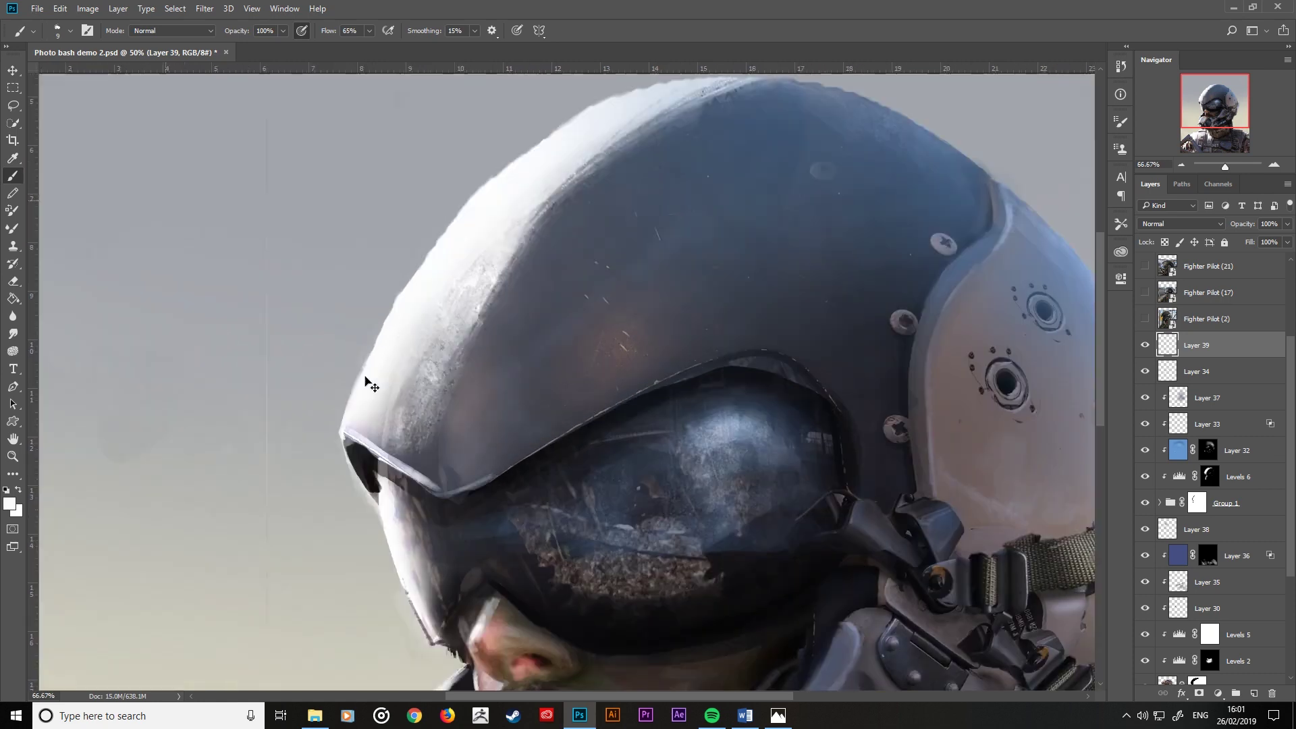
pyautogui.scroll(1, 365, 377)
pyautogui.moveTo(366, 377); pyautogui.dragTo(587, 249)
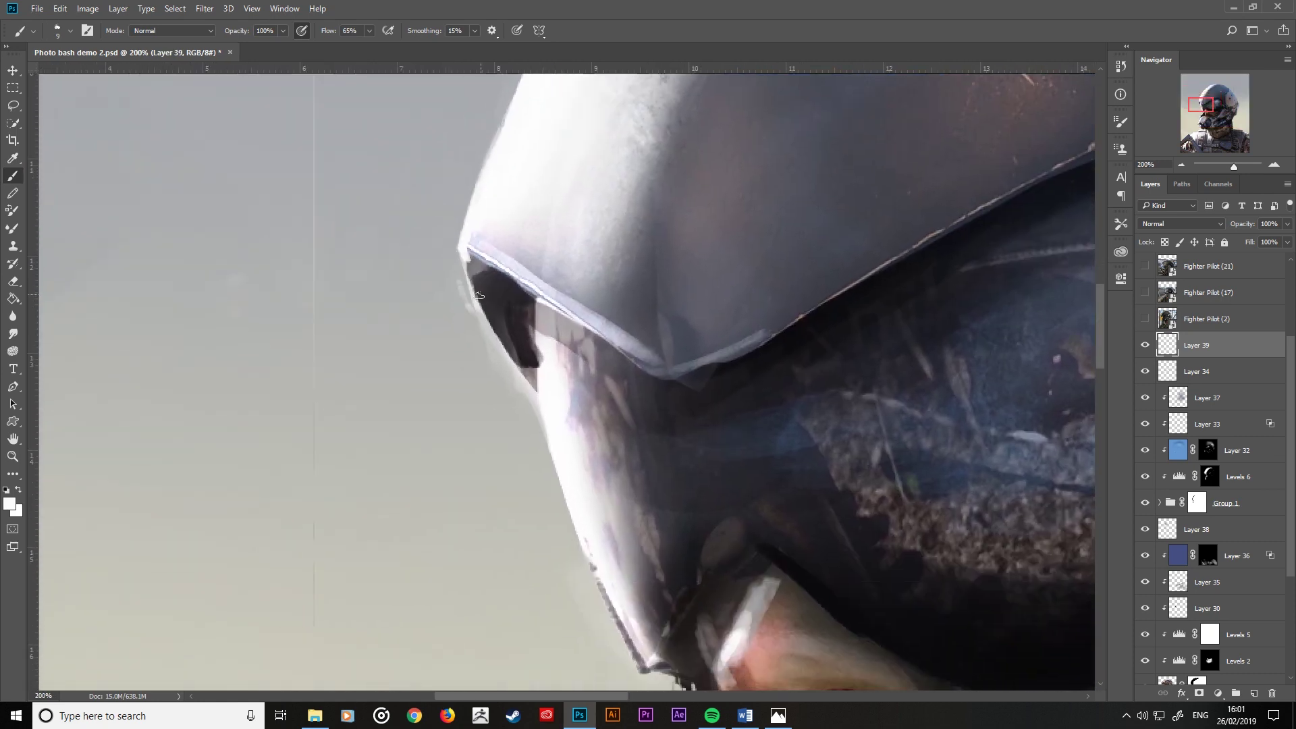
pyautogui.moveTo(462, 261); pyautogui.dragTo(528, 382)
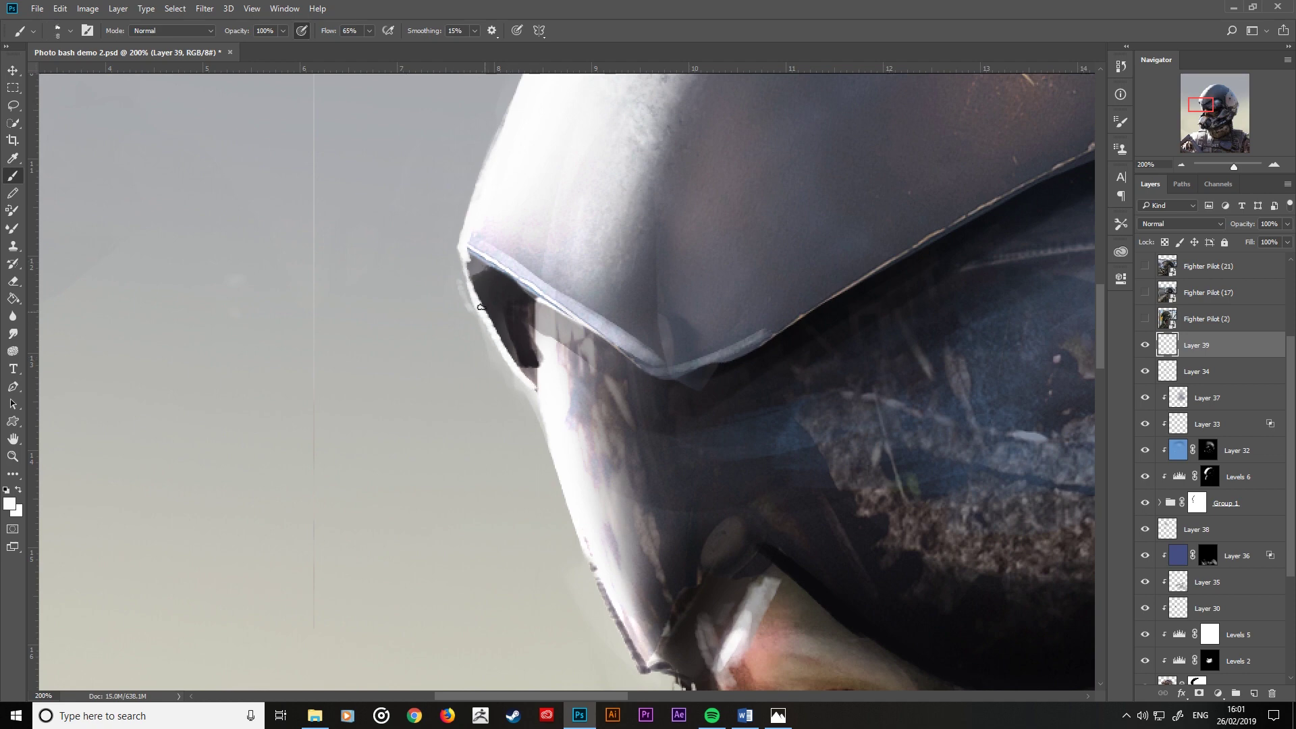
pyautogui.moveTo(458, 245)
pyautogui.mouseDown()
pyautogui.moveTo(520, 375)
pyautogui.moveTo(540, 312)
pyautogui.mouseUp()
# Step: Fill the visor opening with sampled near-black paint, then zoom out to helmet and shoulders
pyautogui.keyDown('alt'); pyautogui.click(540, 323); pyautogui.keyUp('alt')
pyautogui.press(']')
pyautogui.press(']')
pyautogui.press(']')
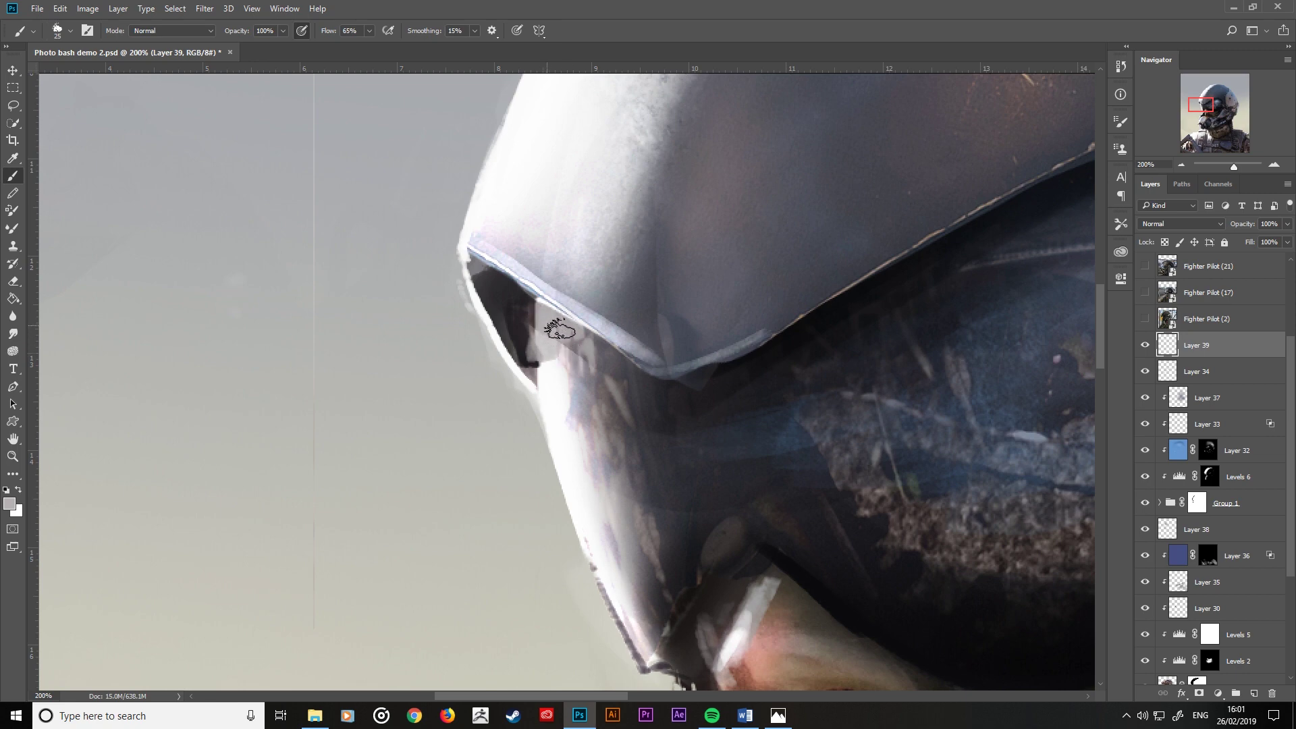
pyautogui.keyDown('alt'); pyautogui.click(522, 356); pyautogui.keyUp('alt')
pyautogui.press('[')
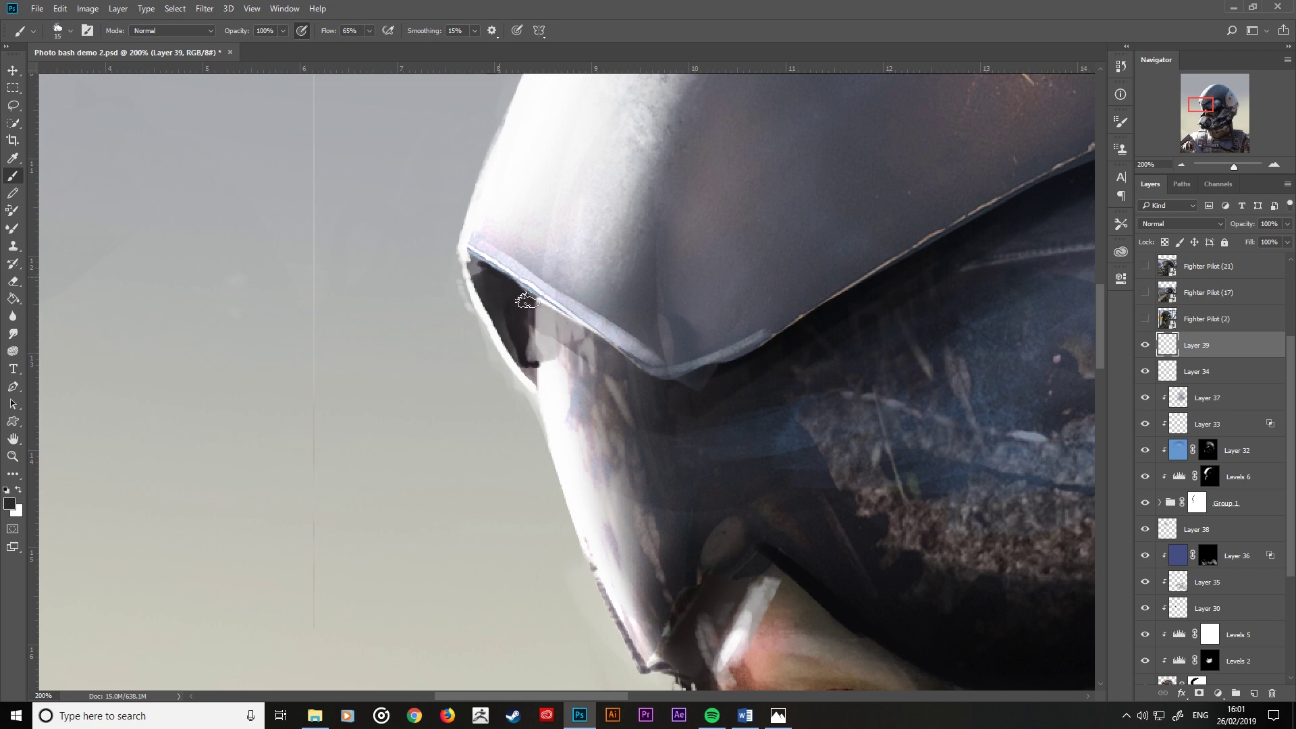
pyautogui.press(']')
pyautogui.press(']')
pyautogui.moveTo(527, 300)
pyautogui.mouseDown()
pyautogui.moveTo(530, 355)
pyautogui.moveTo(515, 292)
pyautogui.moveTo(594, 392)
pyautogui.mouseUp()
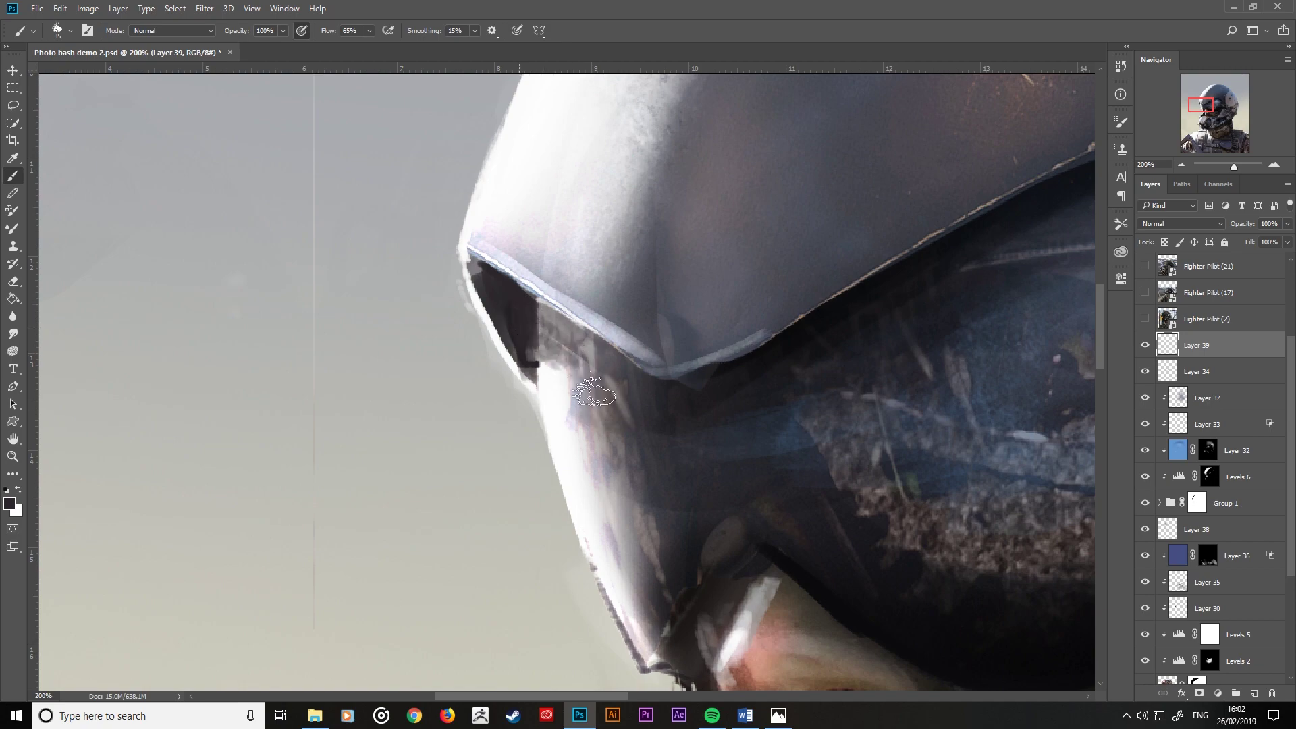
pyautogui.hotkey('ctrl', '-')
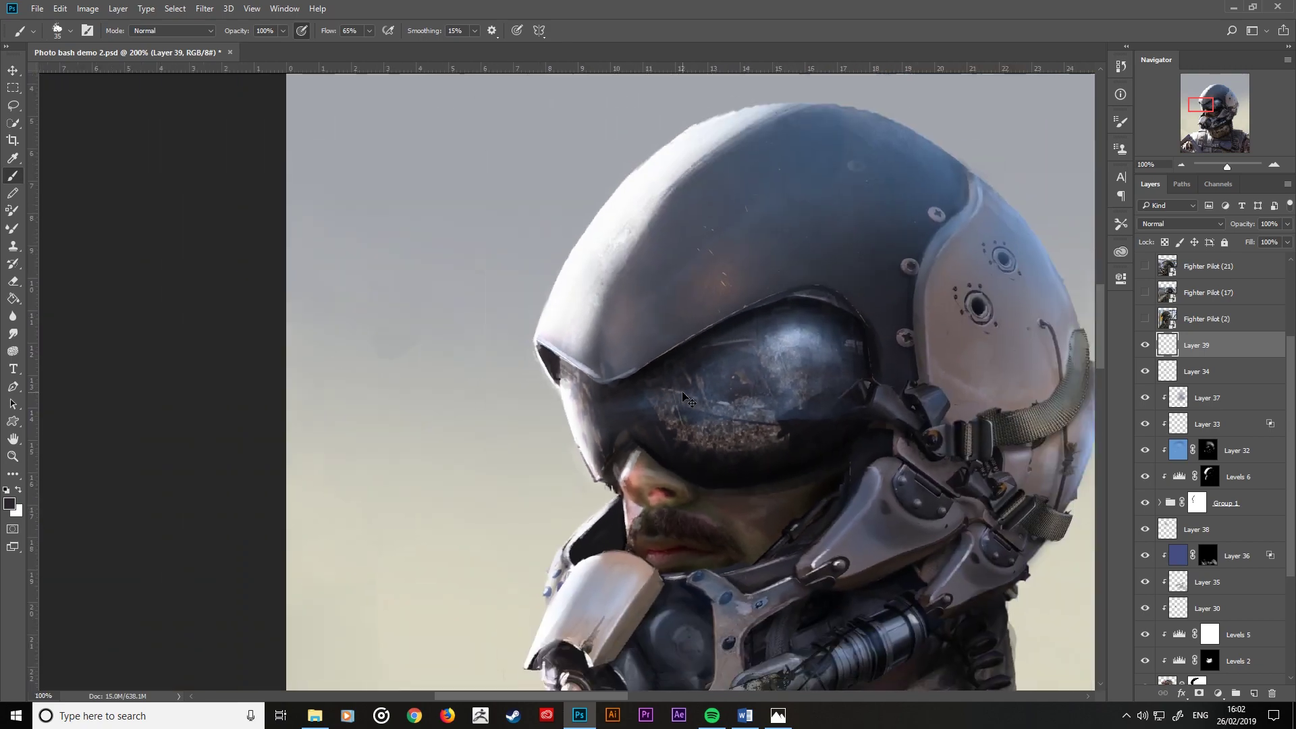
pyautogui.hotkey('ctrl', '-')
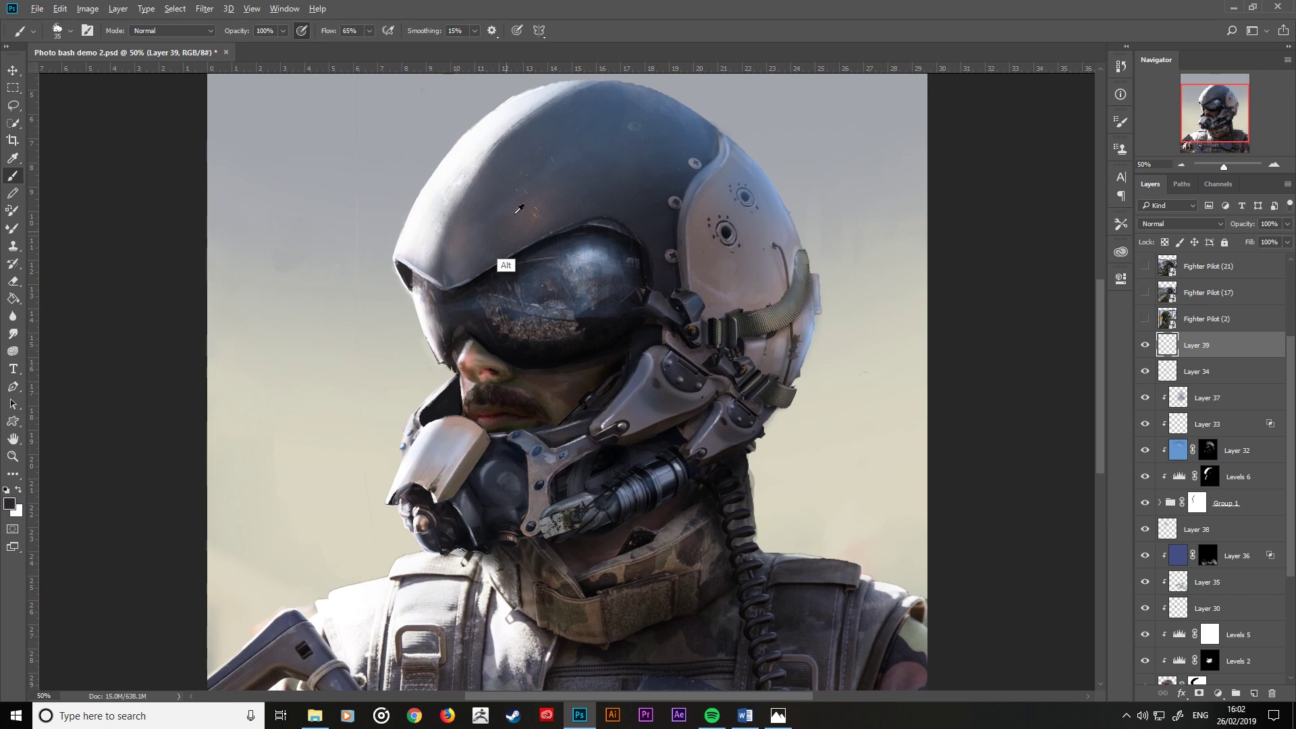
# Step: Choose a lighter blue paint colour in the Color Picker and tune the brush size
pyautogui.keyDown('alt'); pyautogui.click(687, 120); pyautogui.keyUp('alt')
pyautogui.press(']')
pyautogui.press('[')
pyautogui.click(10, 504)
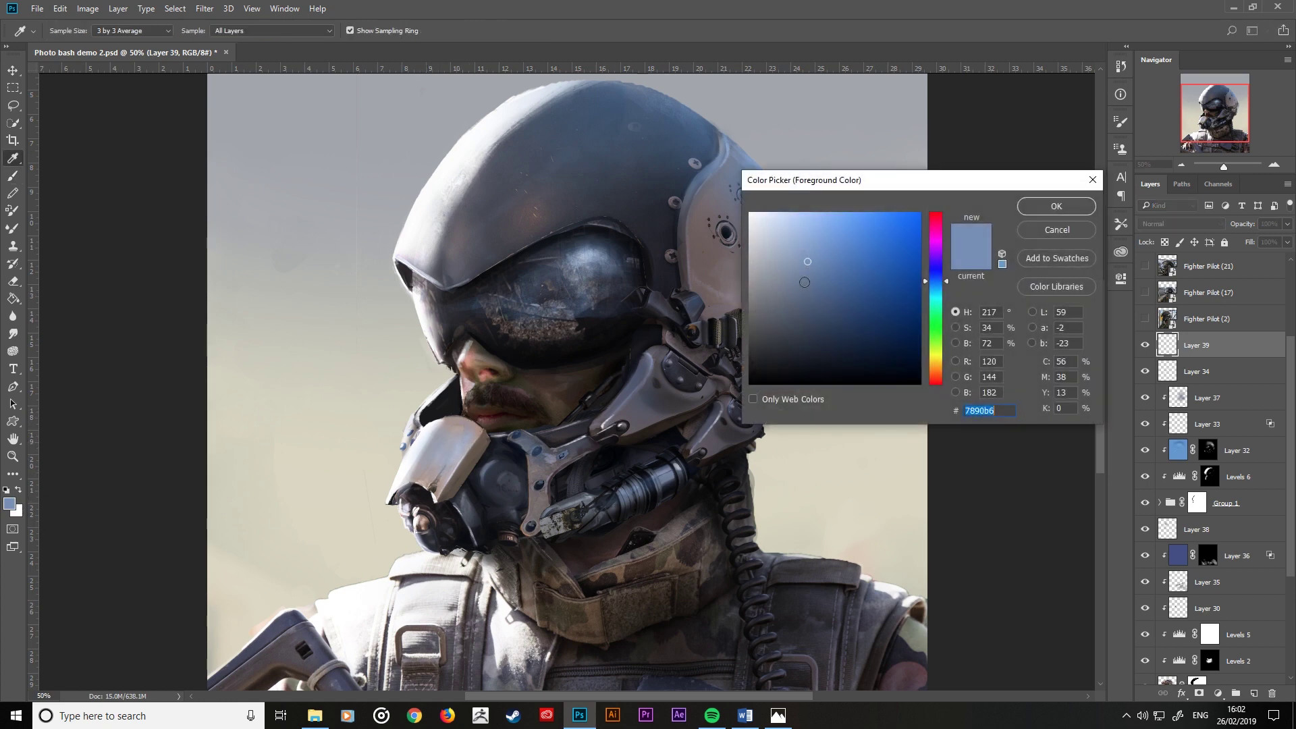
pyautogui.click(797, 242)
pyautogui.click(1056, 206)
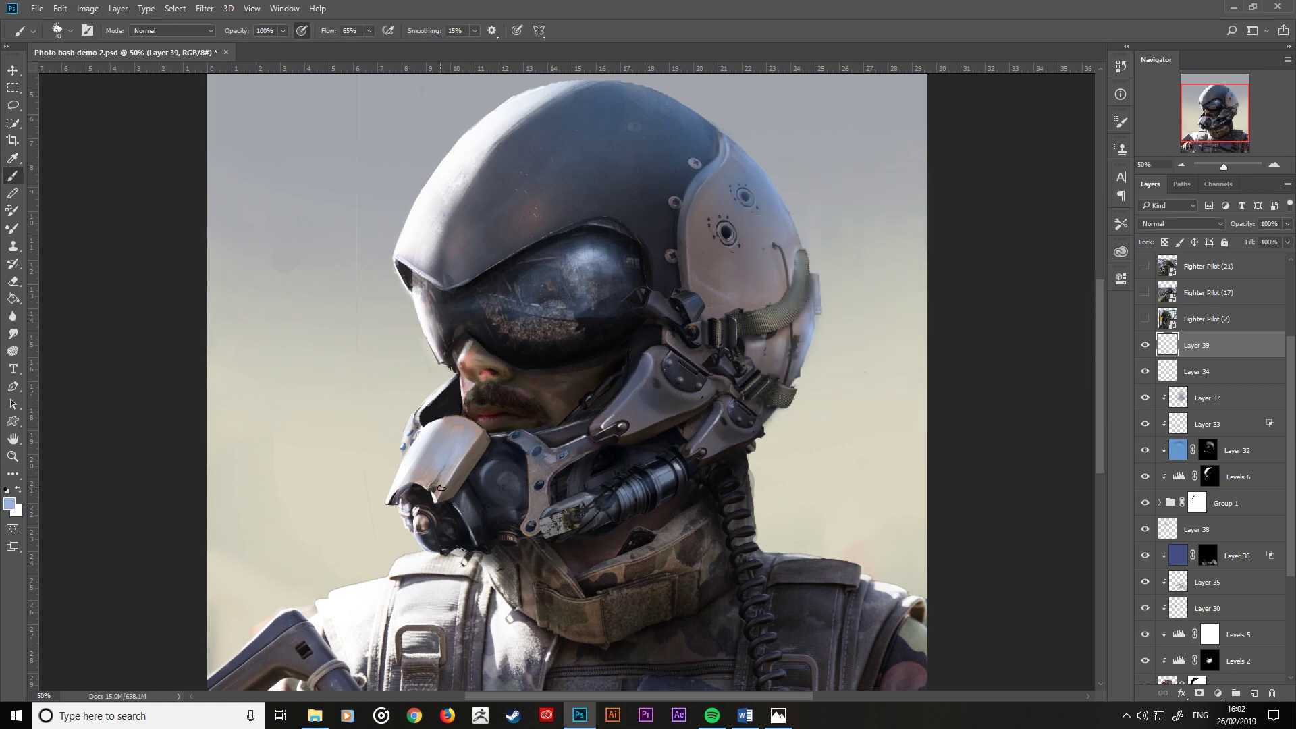
pyautogui.press('[')
pyautogui.press('[')
pyautogui.press('[')
pyautogui.press(']')
pyautogui.press(']')
pyautogui.press(']')
# Step: Sample a dark tone, then a light blue-grey, from the image while shrinking the brush
pyautogui.keyDown('alt'); pyautogui.click(473, 493); pyautogui.keyUp('alt')
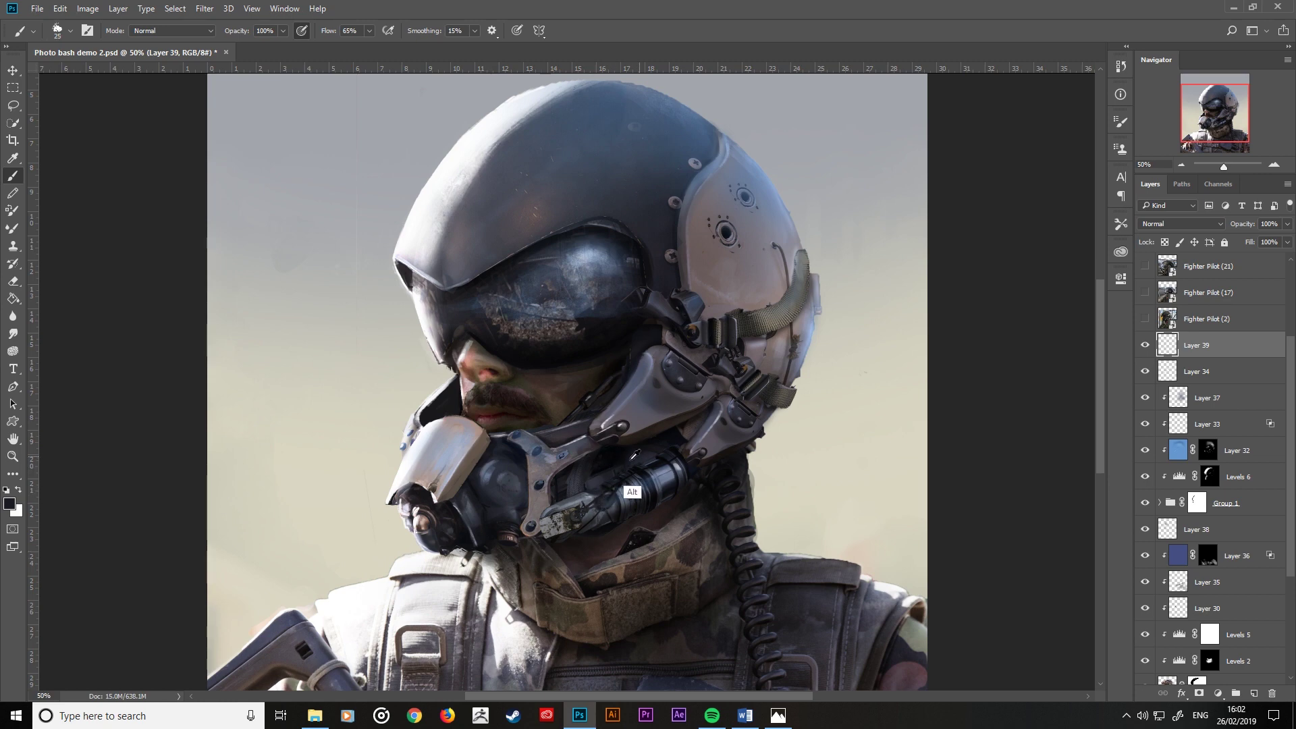
pyautogui.press('[')
pyautogui.press('[')
pyautogui.press('[')
pyautogui.keyDown('alt'); pyautogui.click(496, 485); pyautogui.keyUp('alt')
pyautogui.press('[')
pyautogui.press(']')
pyautogui.press(']')
pyautogui.press(']')
pyautogui.press(']')
pyautogui.press(']')
pyautogui.press('[')
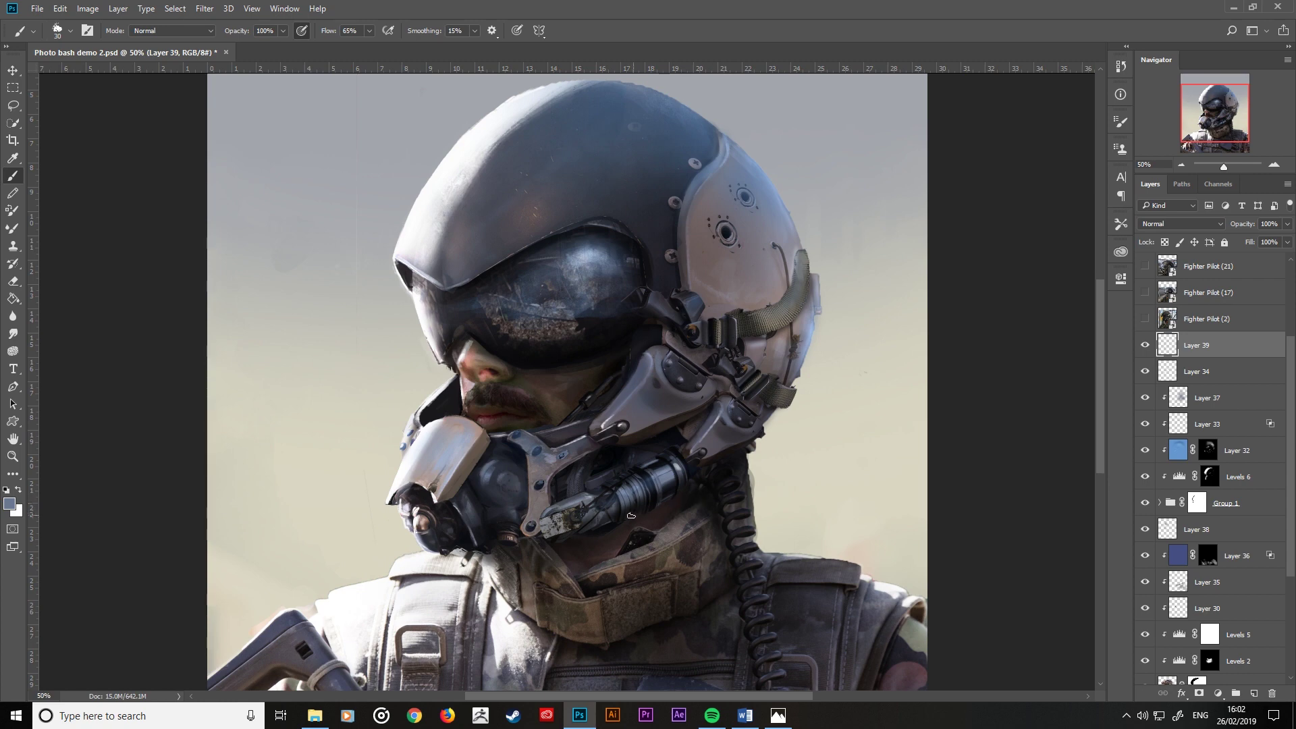
# Step: Sample black from the helmet and paint a thin dark line along the visor's top edge
pyautogui.press('alt')
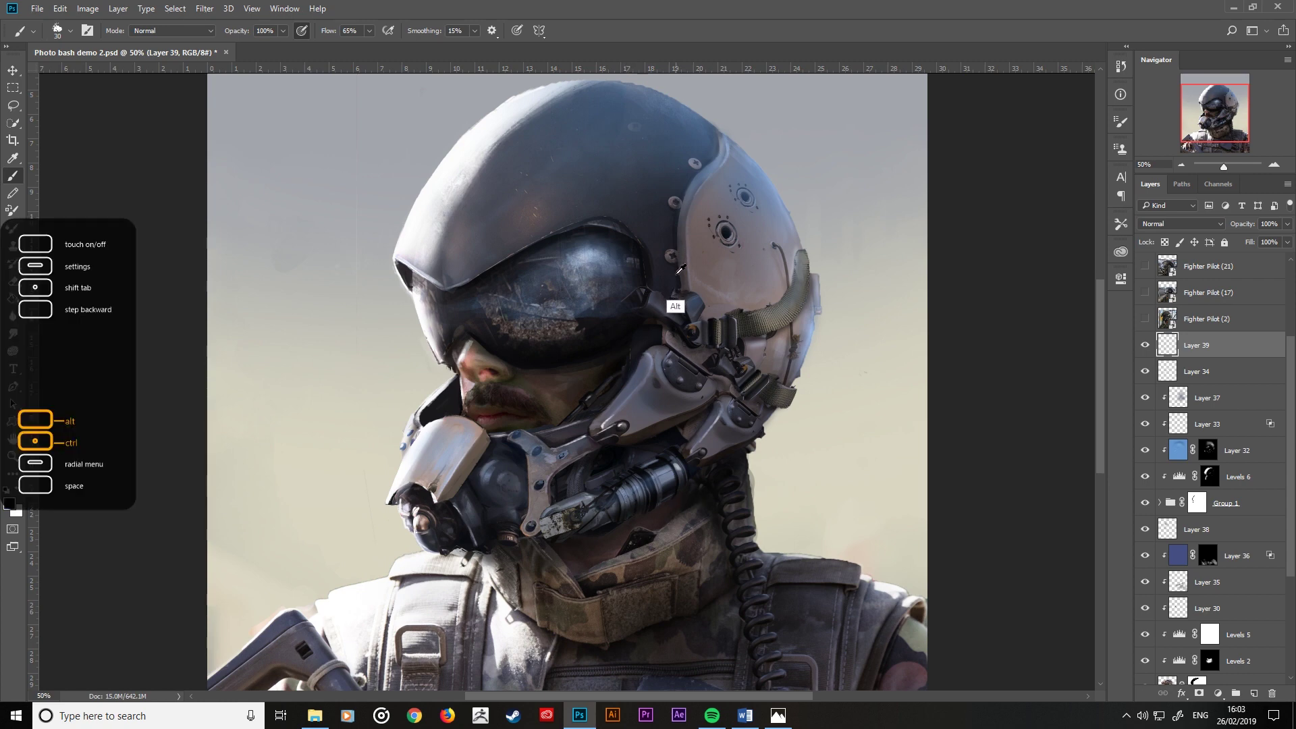
pyautogui.keyDown('alt'); pyautogui.click(642, 266); pyautogui.keyUp('alt')
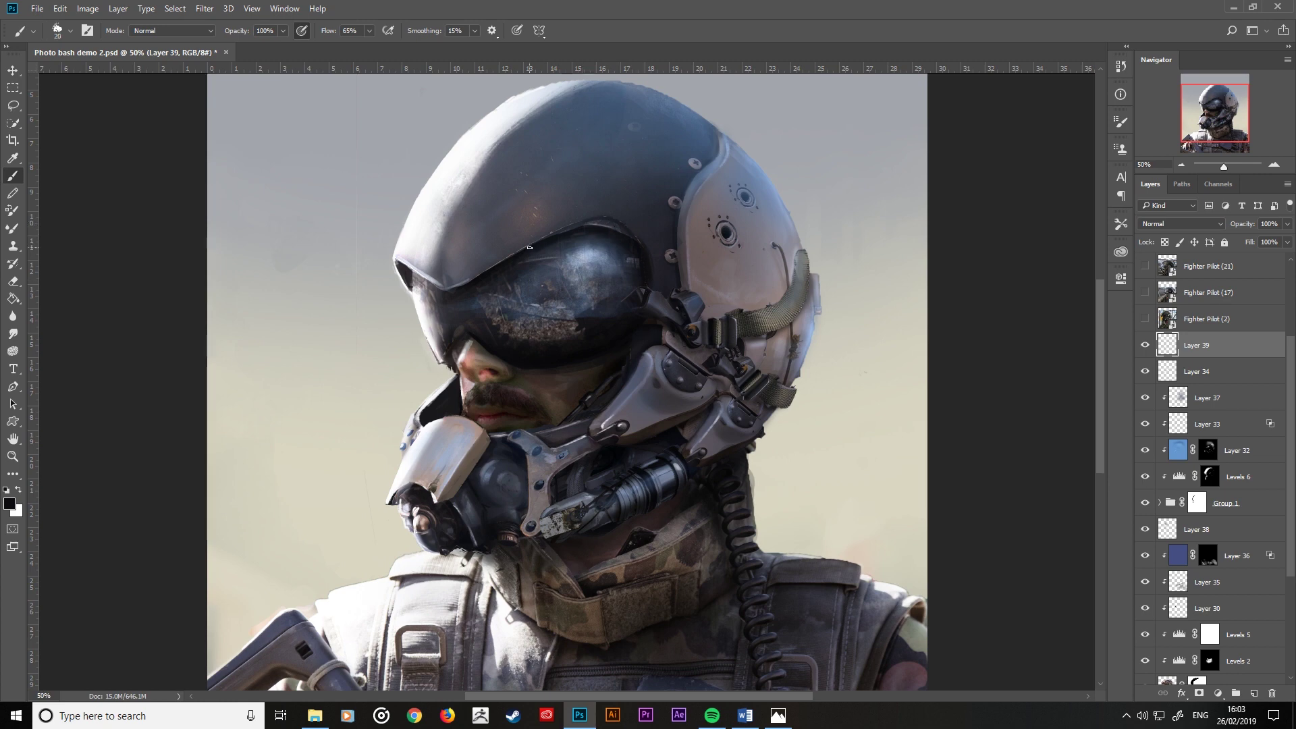
pyautogui.moveTo(551, 234); pyautogui.dragTo(596, 219)
pyautogui.press(']')
pyautogui.press(']')
pyautogui.press(']')
# Step: Zoom in on the helmet and add faint highlights along the visor rim
pyautogui.hotkey('ctrl', '+')
pyautogui.hotkey('ctrl', '+')
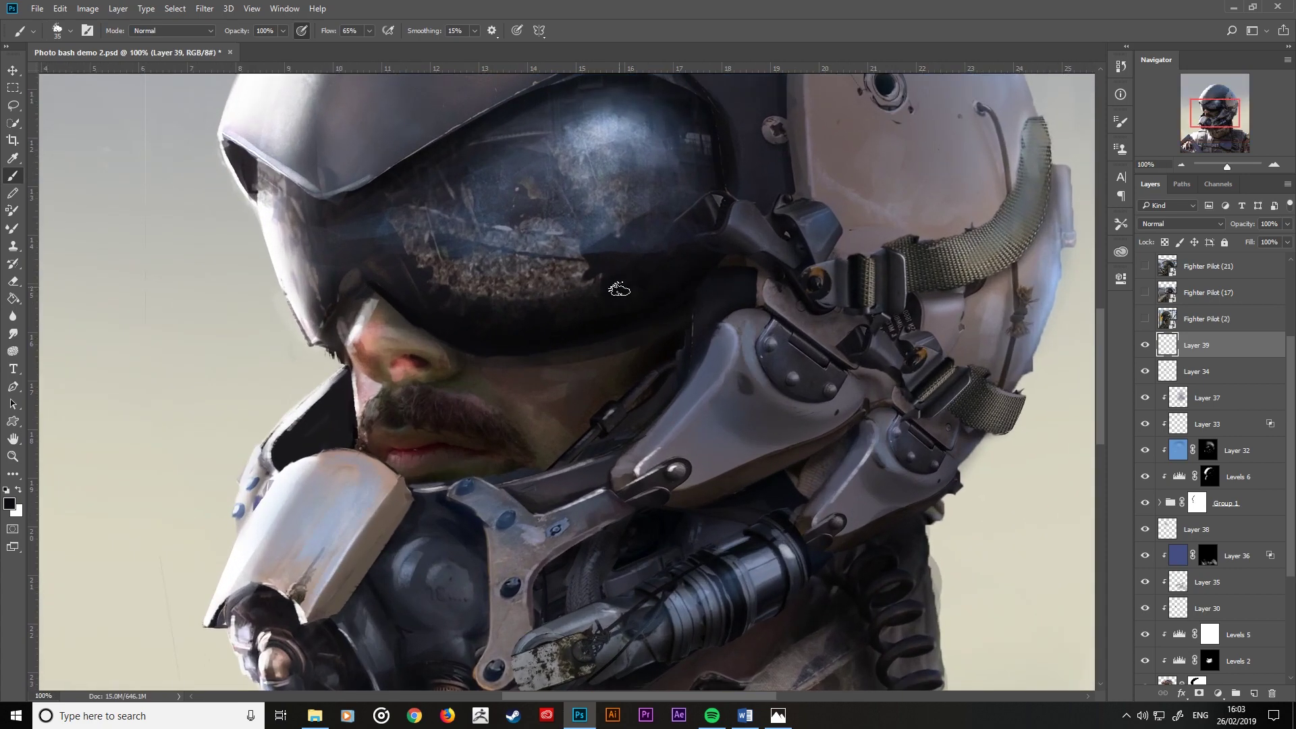
pyautogui.moveTo(514, 88); pyautogui.dragTo(528, 287)
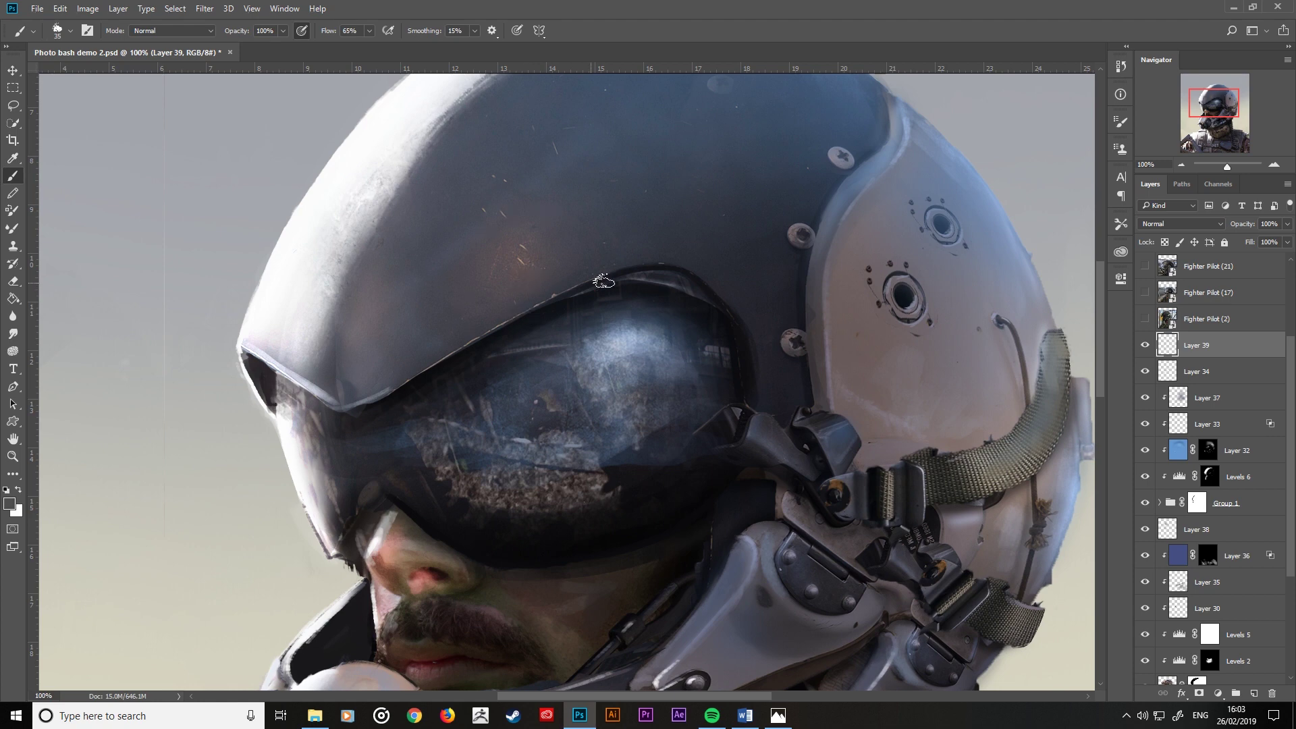
pyautogui.press('[')
pyautogui.press('[')
pyautogui.press('[')
pyautogui.moveTo(598, 286); pyautogui.dragTo(635, 282)
pyautogui.keyDown('alt'); pyautogui.click(443, 577); pyautogui.keyUp('alt')
pyautogui.press(']')
pyautogui.press(']')
pyautogui.press(']')
pyautogui.press('[')
pyautogui.press('[')
# Step: Sample a light grey and add a highlight on the metal edge
pyautogui.moveTo(705, 570)
pyautogui.mouseDown()
pyautogui.moveTo(801, 459)
pyautogui.moveTo(779, 447)
pyautogui.mouseUp()
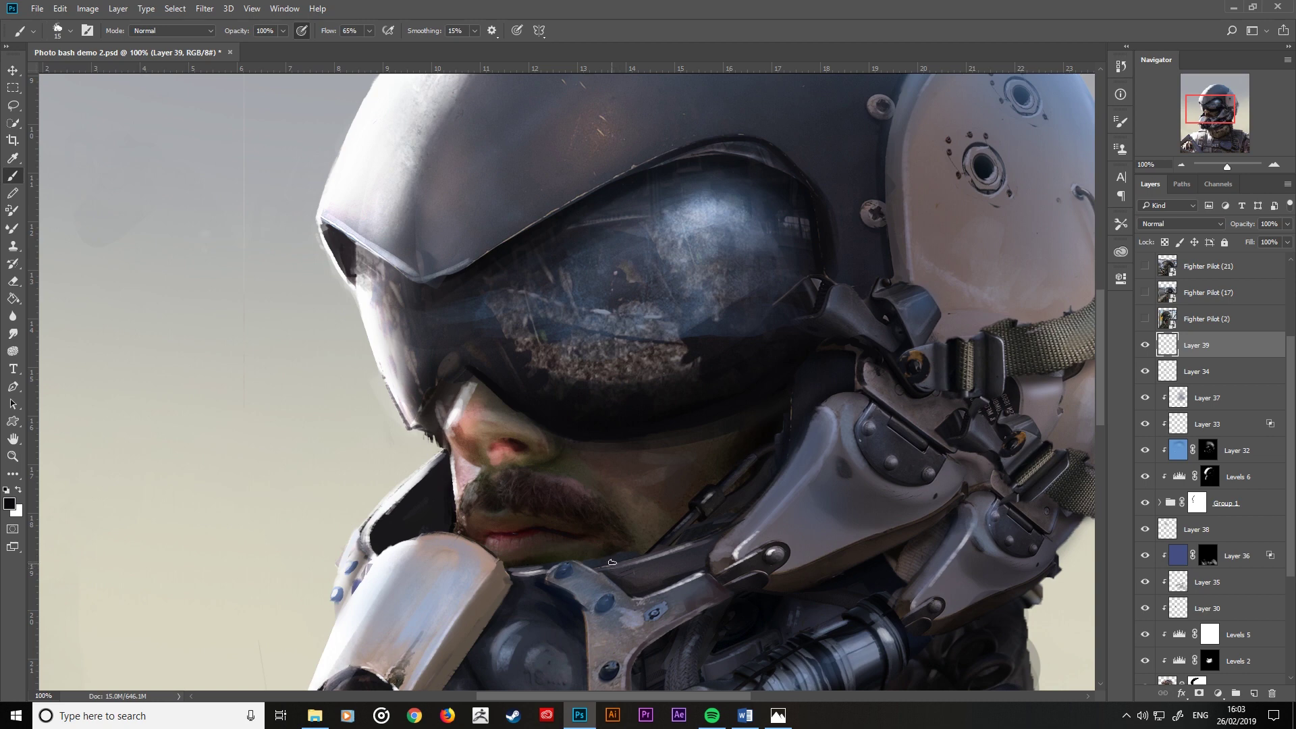
pyautogui.press(']')
pyautogui.press(']')
pyautogui.press(']')
pyautogui.press('alt')
pyautogui.keyDown('alt'); pyautogui.click(737, 554); pyautogui.keyUp('alt')
pyautogui.press('[')
pyautogui.press('[')
pyautogui.press('[')
pyautogui.moveTo(711, 560); pyautogui.dragTo(723, 540)
# Step: Darken the collar with black and brush light grey along its edge
pyautogui.keyDown('alt'); pyautogui.click(410, 504); pyautogui.keyUp('alt')
pyautogui.moveTo(385, 515); pyautogui.dragTo(400, 504)
pyautogui.keyDown('alt'); pyautogui.click(409, 487); pyautogui.keyUp('alt')
pyautogui.moveTo(368, 529); pyautogui.dragTo(376, 552)
pyautogui.keyDown('alt'); pyautogui.click(378, 526); pyautogui.keyUp('alt')
pyautogui.moveTo(367, 521); pyautogui.dragTo(364, 553)
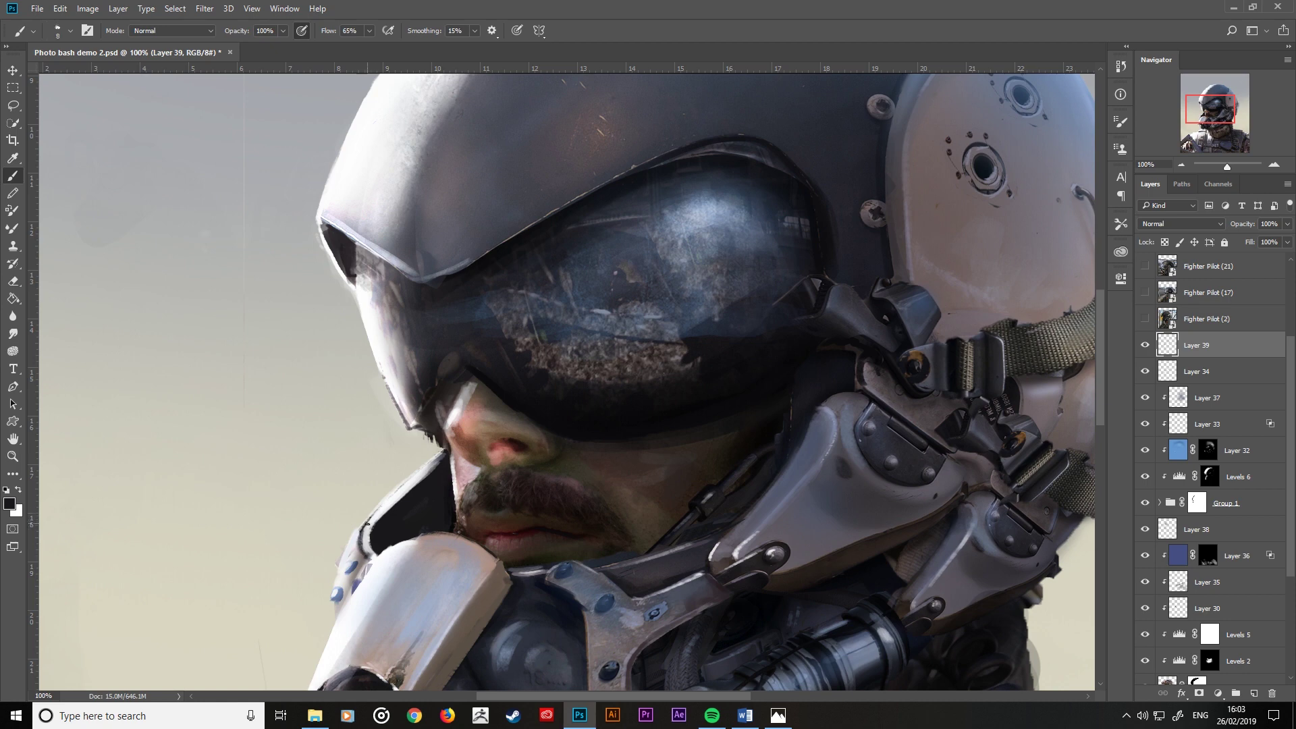
pyautogui.moveTo(381, 507)
pyautogui.mouseDown()
pyautogui.moveTo(409, 488)
pyautogui.moveTo(397, 497)
pyautogui.mouseUp()
pyautogui.keyDown('alt'); pyautogui.click(371, 524); pyautogui.keyUp('alt')
# Step: Highlight the lower edge of the white mask plate and dab light on the round valve
pyautogui.moveTo(419, 570); pyautogui.dragTo(611, 421)
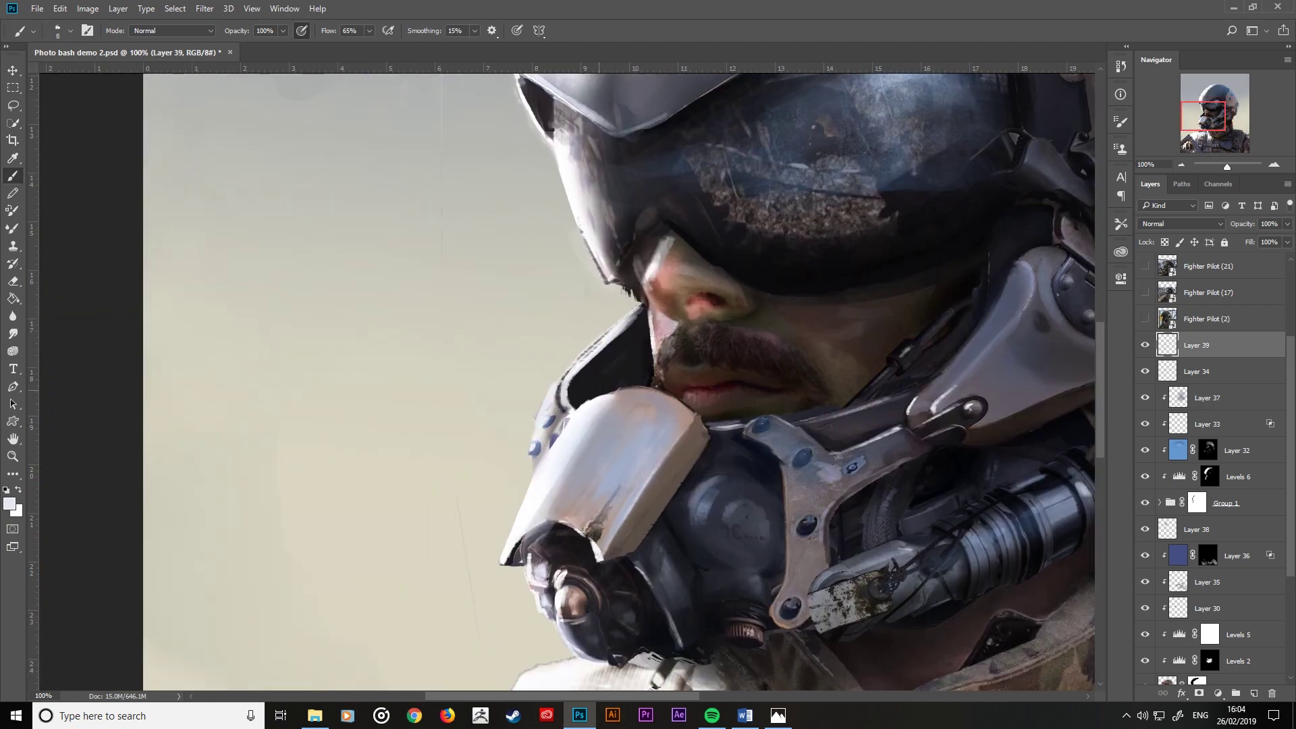
pyautogui.keyDown('alt'); pyautogui.click(603, 394); pyautogui.keyUp('alt')
pyautogui.moveTo(526, 534)
pyautogui.mouseDown()
pyautogui.moveTo(555, 521)
pyautogui.moveTo(595, 545)
pyautogui.moveTo(584, 533)
pyautogui.mouseUp()
pyautogui.moveTo(559, 577); pyautogui.dragTo(561, 618)
# Step: Sample a dark tone from the hose and paint a dark stroke along the hose wire
pyautogui.moveTo(679, 659); pyautogui.dragTo(666, 526)
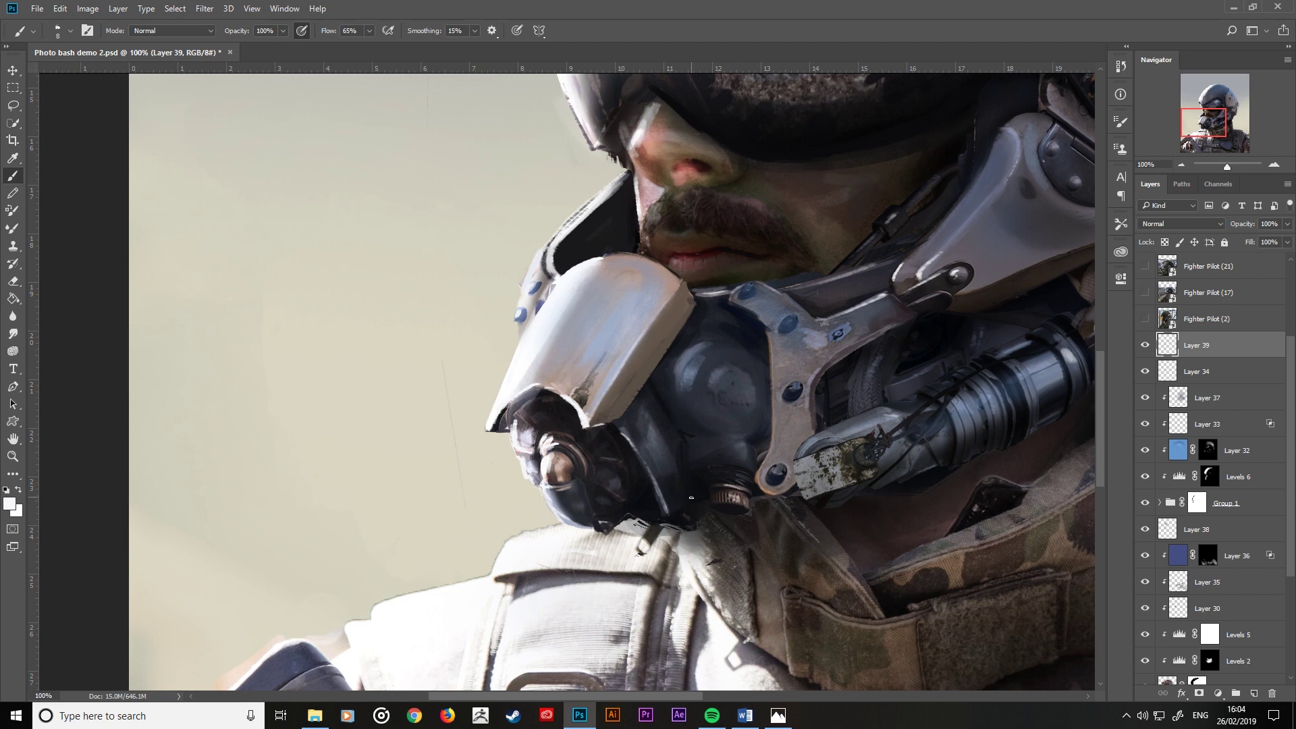
pyautogui.keyDown('alt'); pyautogui.click(1072, 389); pyautogui.keyUp('alt')
pyautogui.keyDown('alt'); pyautogui.click(851, 404); pyautogui.keyUp('alt')
pyautogui.press(']')
pyautogui.press(']')
pyautogui.press(']')
pyautogui.moveTo(821, 436); pyautogui.dragTo(891, 403)
# Step: Sample darker navy tones and paint a dark stroke over the hose highlight
pyautogui.press('[')
pyautogui.press('[')
pyautogui.keyDown('alt'); pyautogui.click(855, 423); pyautogui.keyUp('alt')
pyautogui.press(']')
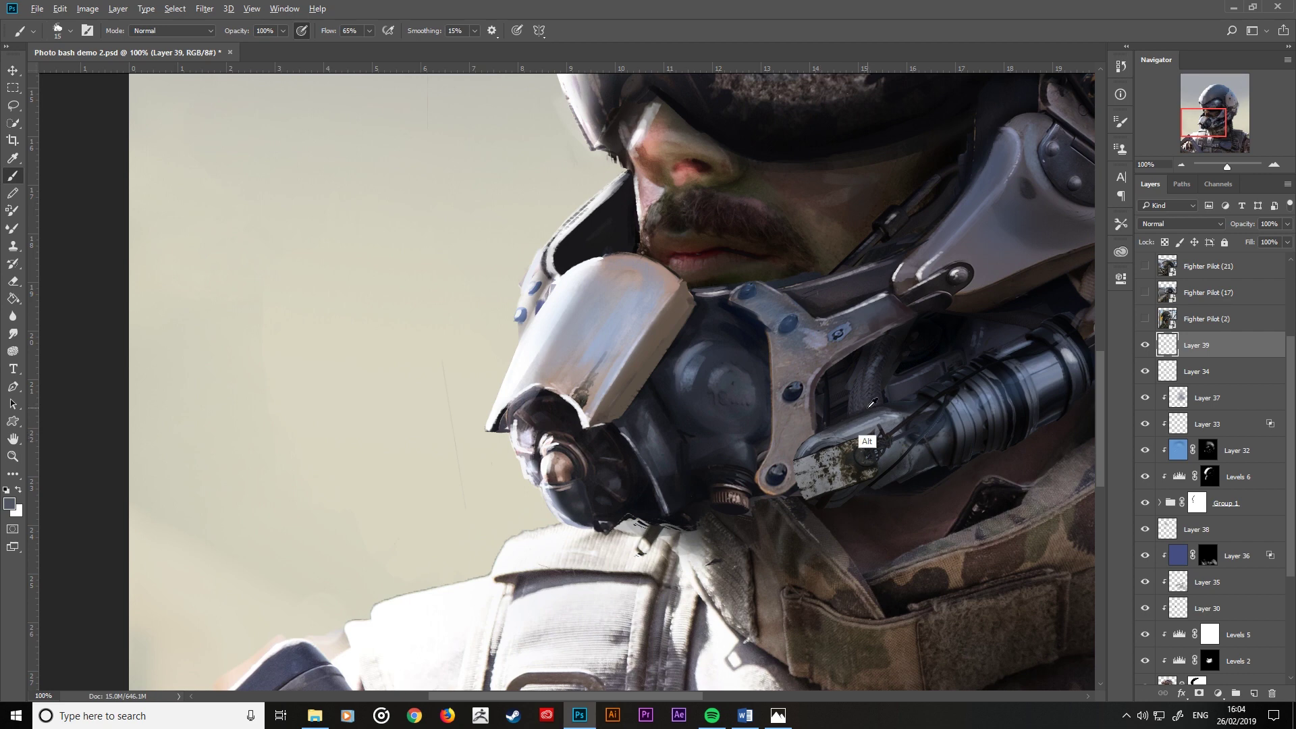
pyautogui.keyDown('alt'); pyautogui.click(921, 351); pyautogui.keyUp('alt')
pyautogui.press('[')
pyautogui.press('[')
pyautogui.keyDown('alt'); pyautogui.click(848, 384); pyautogui.keyUp('alt')
pyautogui.keyDown('alt'); pyautogui.click(978, 339); pyautogui.keyUp('alt')
pyautogui.keyDown('alt'); pyautogui.click(973, 334); pyautogui.keyUp('alt')
pyautogui.keyDown('alt'); pyautogui.click(1032, 349); pyautogui.keyUp('alt')
pyautogui.moveTo(1022, 345); pyautogui.dragTo(1002, 342)
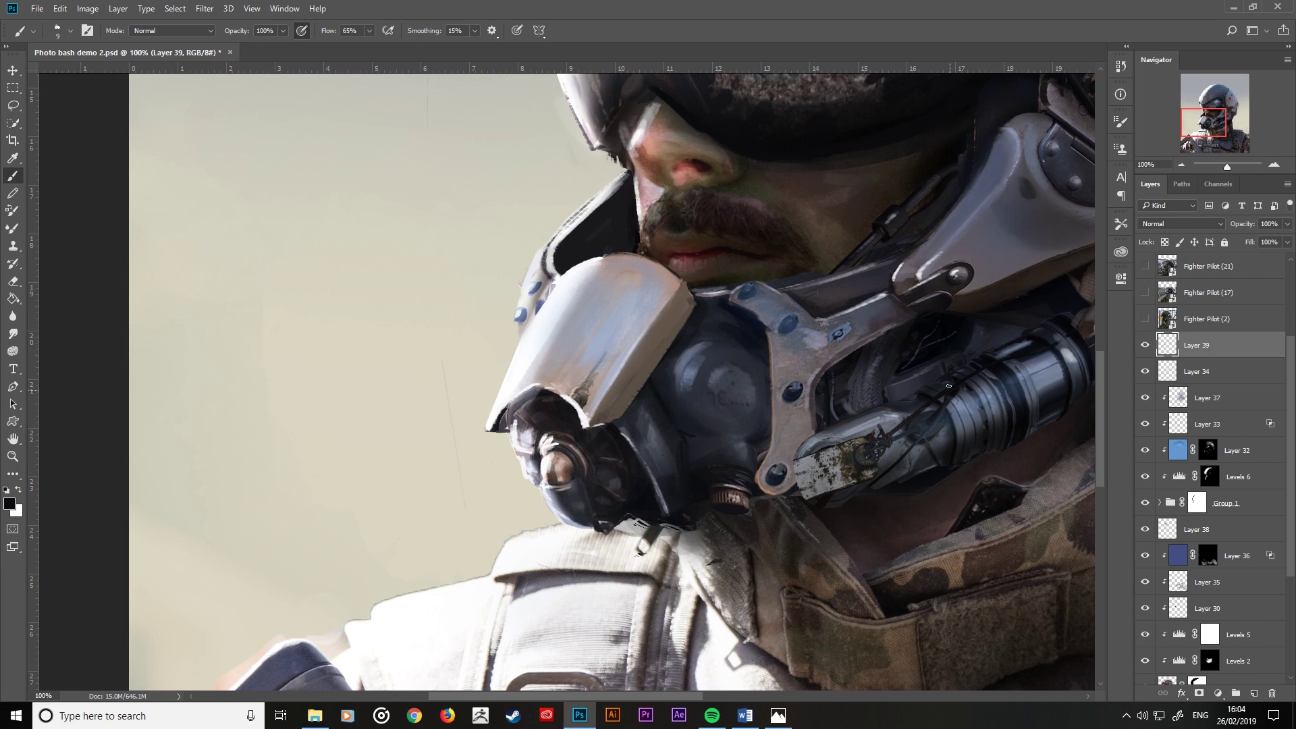
# Step: Darken the top edge of the hose ring and add a faint dark stroke on the hose
pyautogui.moveTo(948, 386)
pyautogui.mouseDown()
pyautogui.moveTo(741, 472)
pyautogui.moveTo(690, 460)
pyautogui.mouseUp()
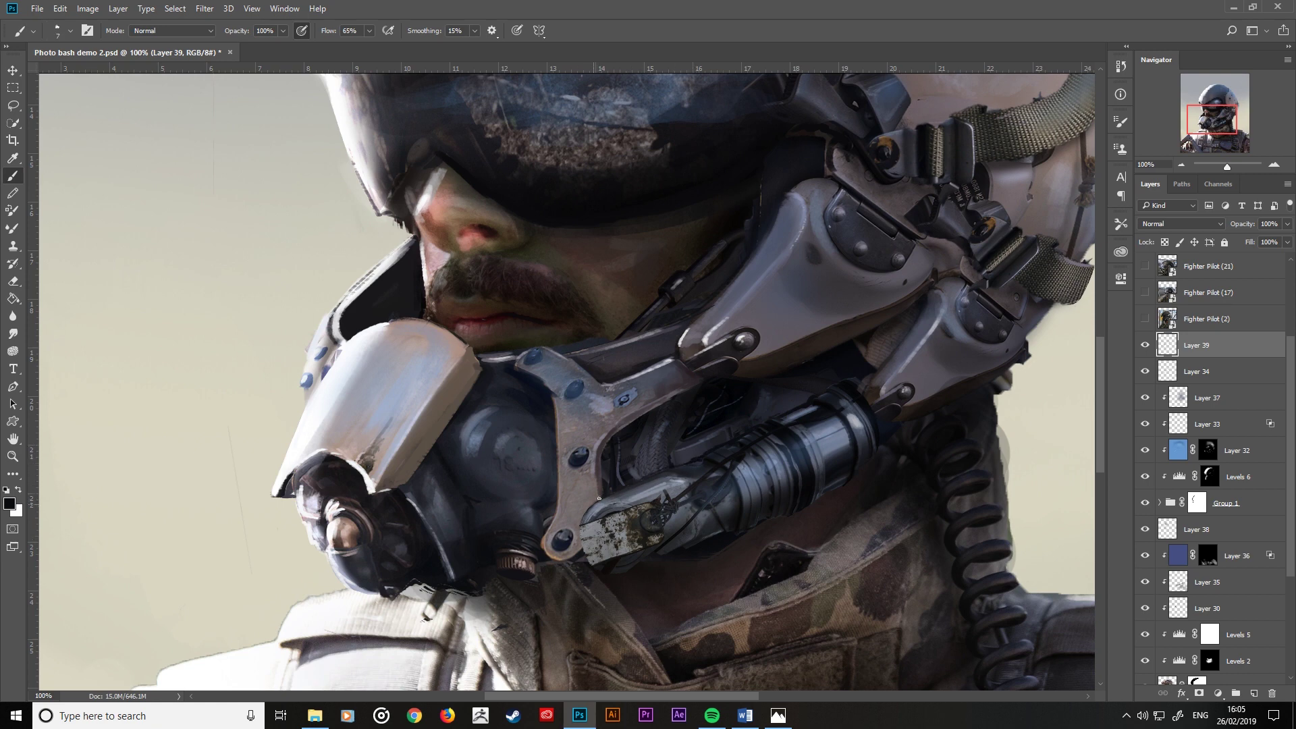
pyautogui.press(']')
pyautogui.press(']')
pyautogui.press(']')
pyautogui.press('[')
pyautogui.press(']')
pyautogui.moveTo(855, 376); pyautogui.dragTo(872, 372)
pyautogui.keyDown('alt'); pyautogui.click(849, 409); pyautogui.keyUp('alt')
pyautogui.press('[')
pyautogui.press('[')
pyautogui.press('[')
pyautogui.moveTo(862, 332); pyautogui.dragTo(889, 318)
# Step: Switch the painting colour to white and set the brush to about 35 over the helmet
pyautogui.press(']')
pyautogui.press(']')
pyautogui.press('[')
pyautogui.press('[')
pyautogui.press('[')
pyautogui.press(']')
pyautogui.press(']')
pyautogui.press(']')
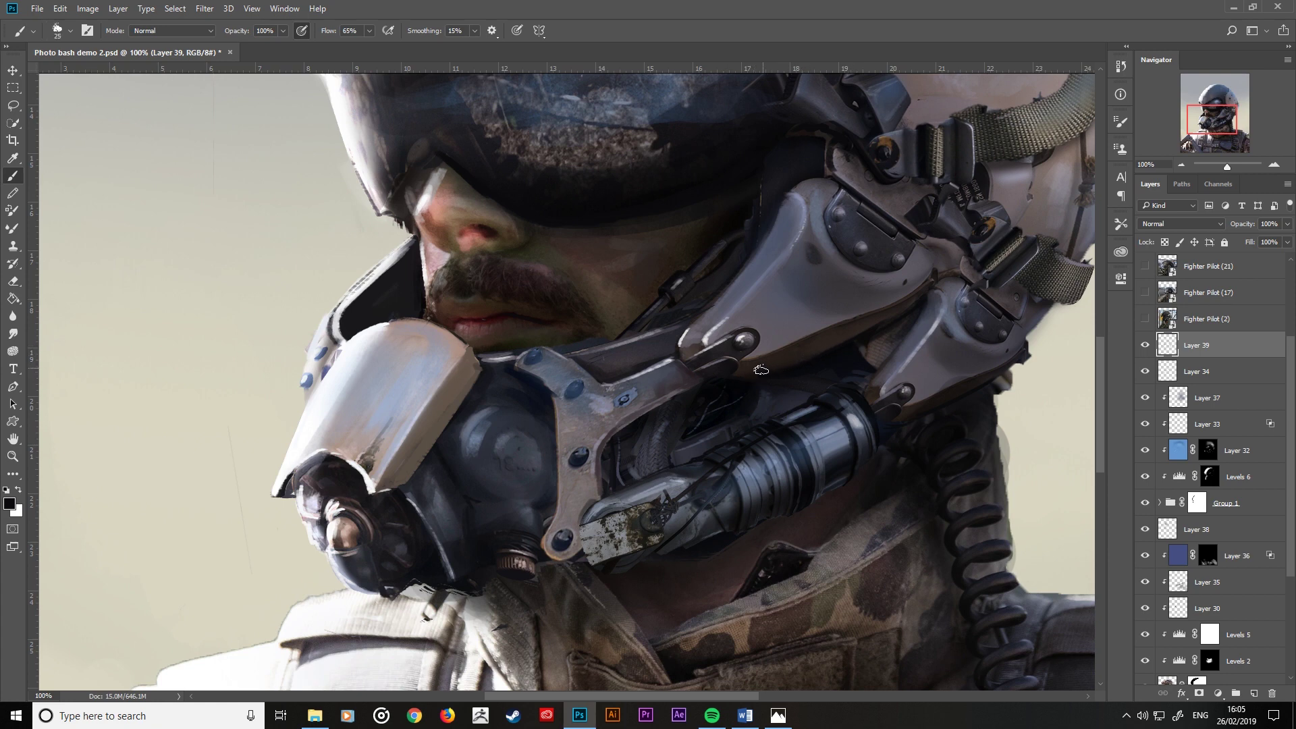
pyautogui.press('x')
pyautogui.press('[')
pyautogui.press('[')
pyautogui.press(']')
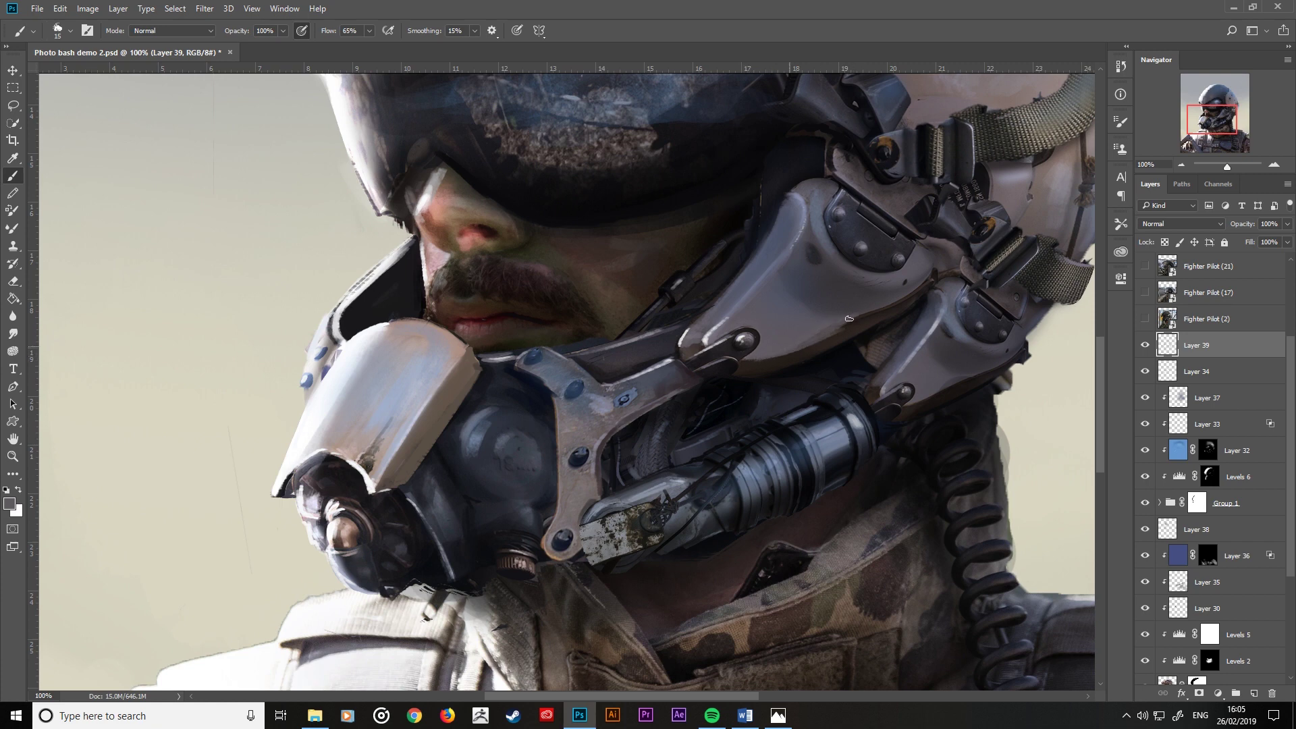
pyautogui.press(']')
pyautogui.press(']')
pyautogui.press(']')
pyautogui.press('[')
pyautogui.press('[')
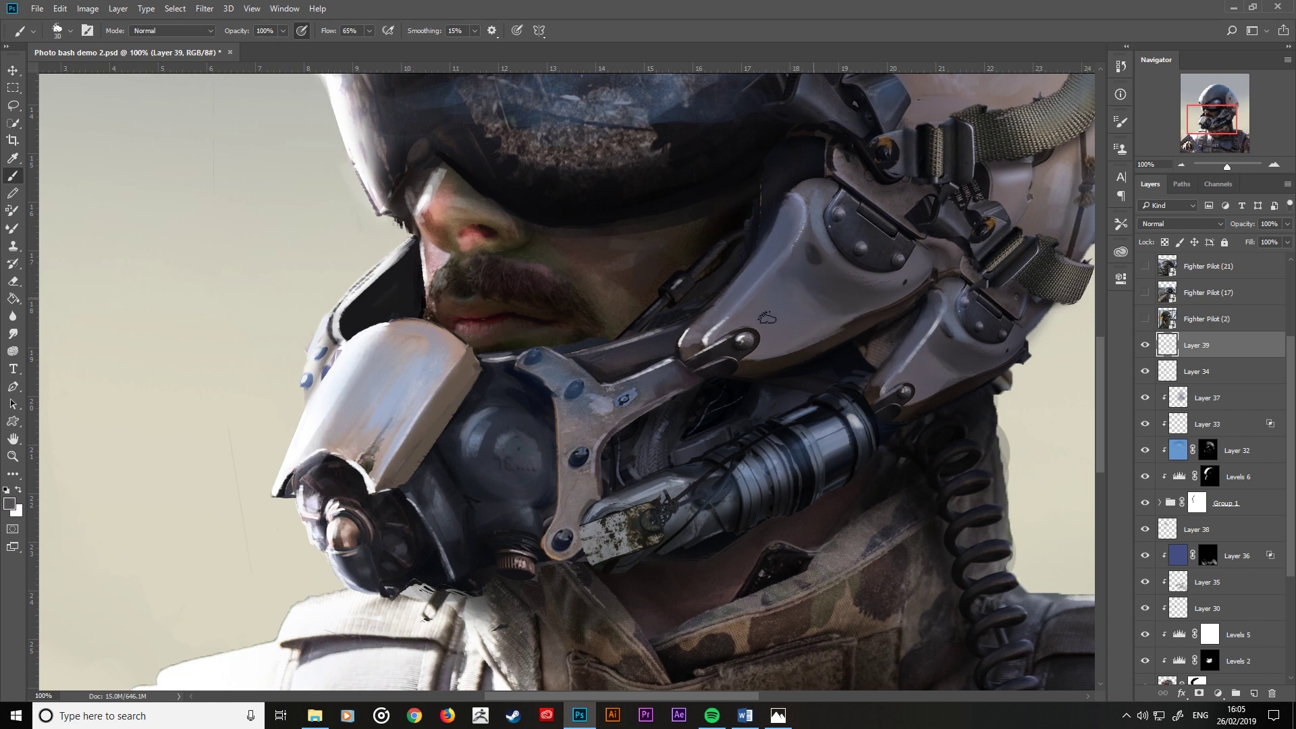
pyautogui.moveTo(699, 505); pyautogui.dragTo(633, 386)
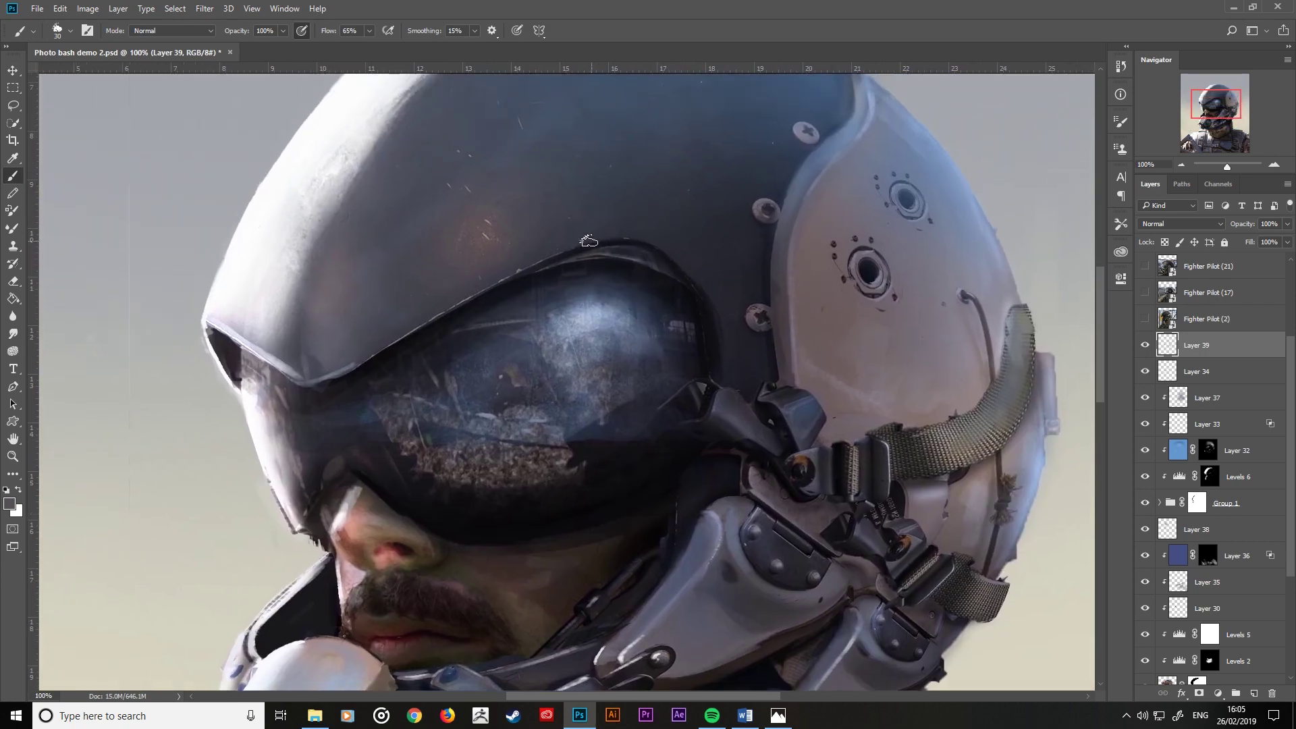
# Step: Sample the helmet's blue colour at the top of the helmet and resize the brush
pyautogui.press('alt')
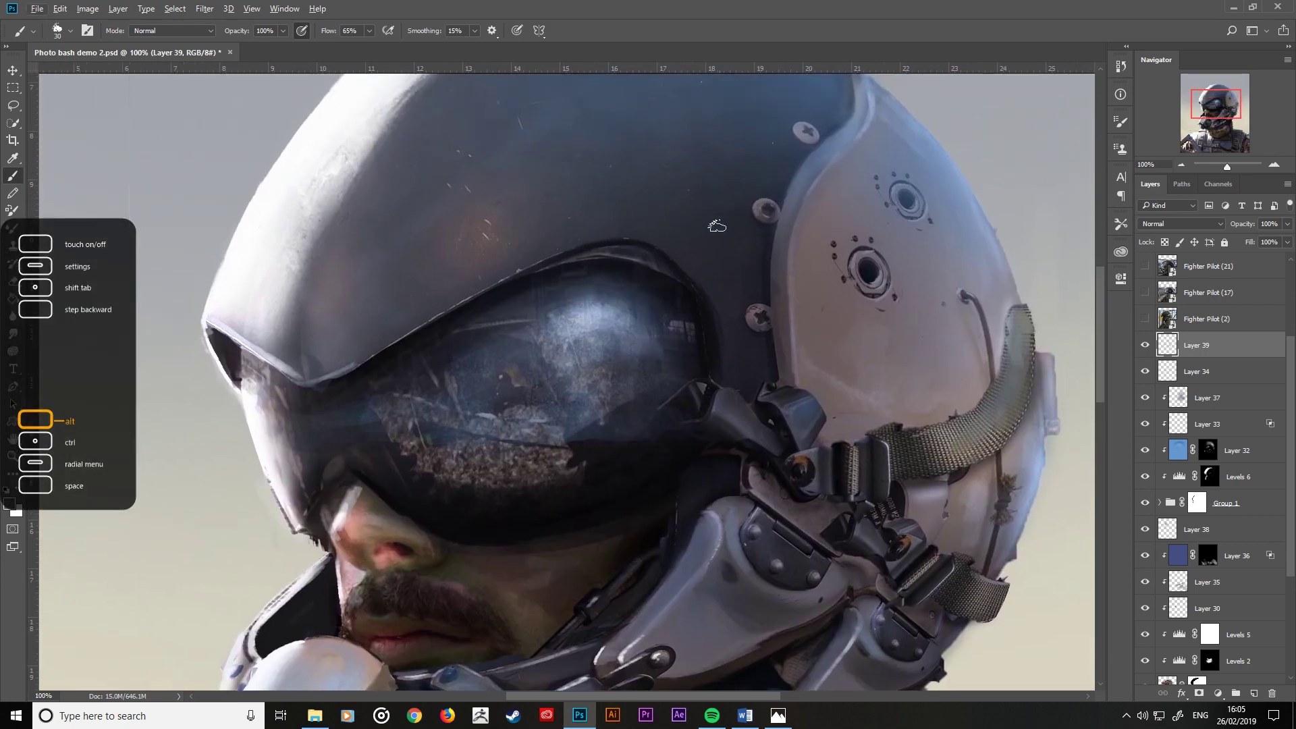
pyautogui.moveTo(720, 228); pyautogui.dragTo(695, 357)
pyautogui.keyDown('alt'); pyautogui.click(731, 169); pyautogui.keyUp('alt')
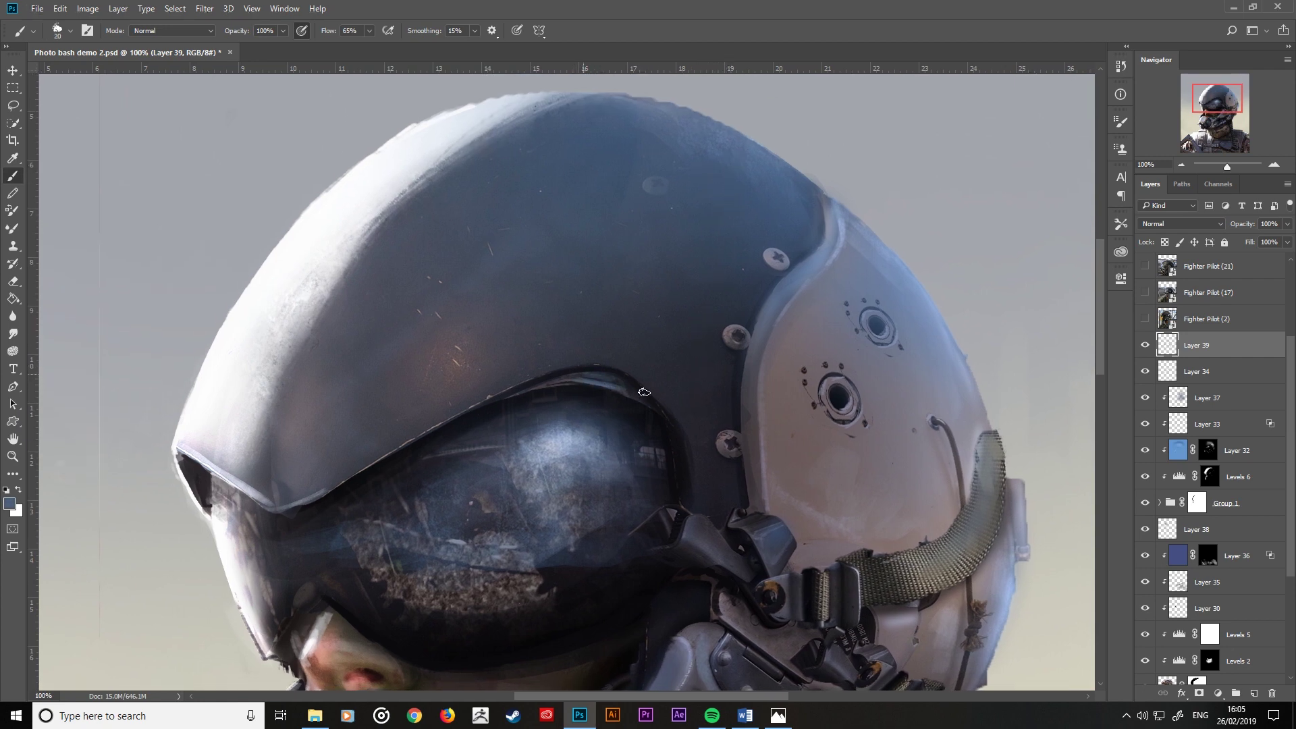
pyautogui.press(']')
pyautogui.press(']')
pyautogui.press(']')
pyautogui.press(']')
pyautogui.press(']')
pyautogui.press(']')
pyautogui.press(']')
pyautogui.press('[')
pyautogui.press('[')
pyautogui.press('[')
pyautogui.press('[')
pyautogui.press('[')
pyautogui.press('[')
# Step: Brighten the helmet's top edge and left side with white, undoing a stray visor stroke
pyautogui.press('alt')
pyautogui.keyDown('alt'); pyautogui.click(479, 111); pyautogui.keyUp('alt')
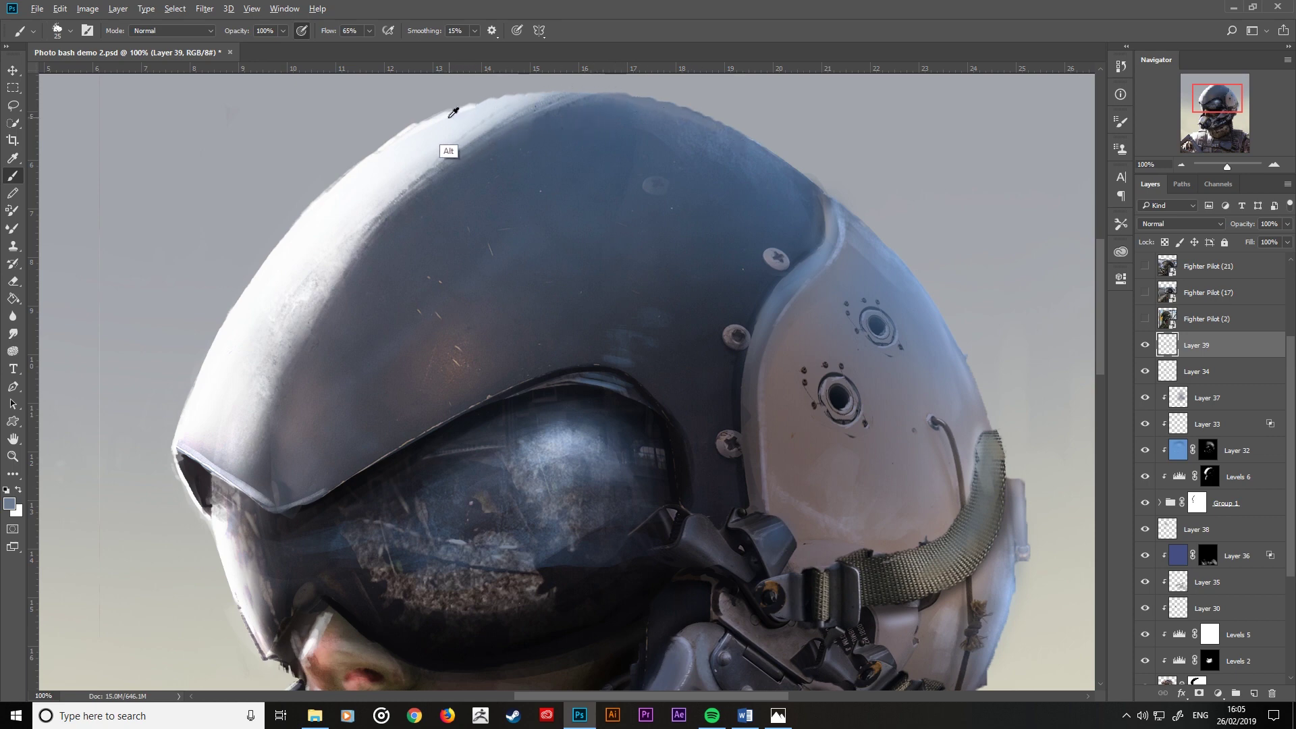
pyautogui.press('[')
pyautogui.press('[')
pyautogui.press(']')
pyautogui.press(']')
pyautogui.press(']')
pyautogui.moveTo(513, 100); pyautogui.dragTo(550, 95)
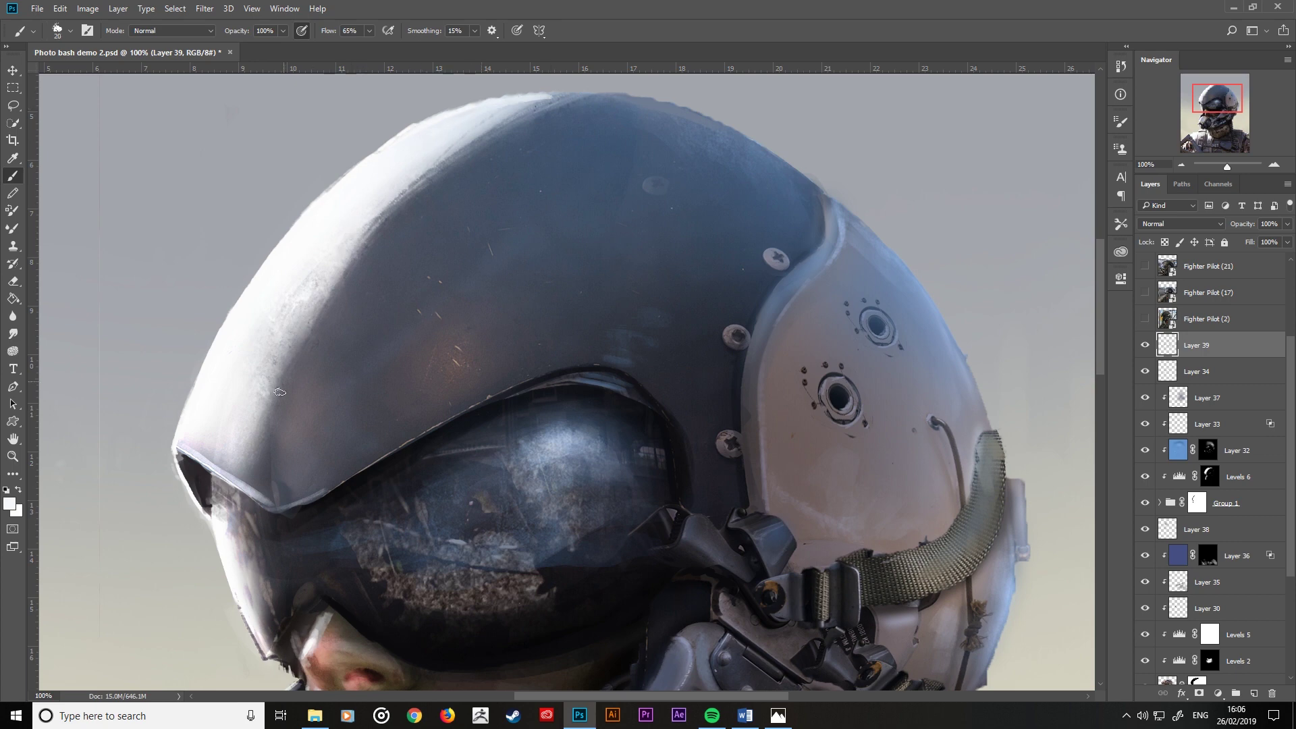
pyautogui.press('[')
pyautogui.press('[')
pyautogui.press('[')
pyautogui.moveTo(271, 427); pyautogui.dragTo(270, 461)
pyautogui.hotkey('ctrl', 'z')
pyautogui.moveTo(263, 448); pyautogui.dragTo(322, 301)
# Step: Smooth the helmet's top edge with sampled blue-grey paint
pyautogui.keyDown('alt'); pyautogui.click(691, 140); pyautogui.keyUp('alt')
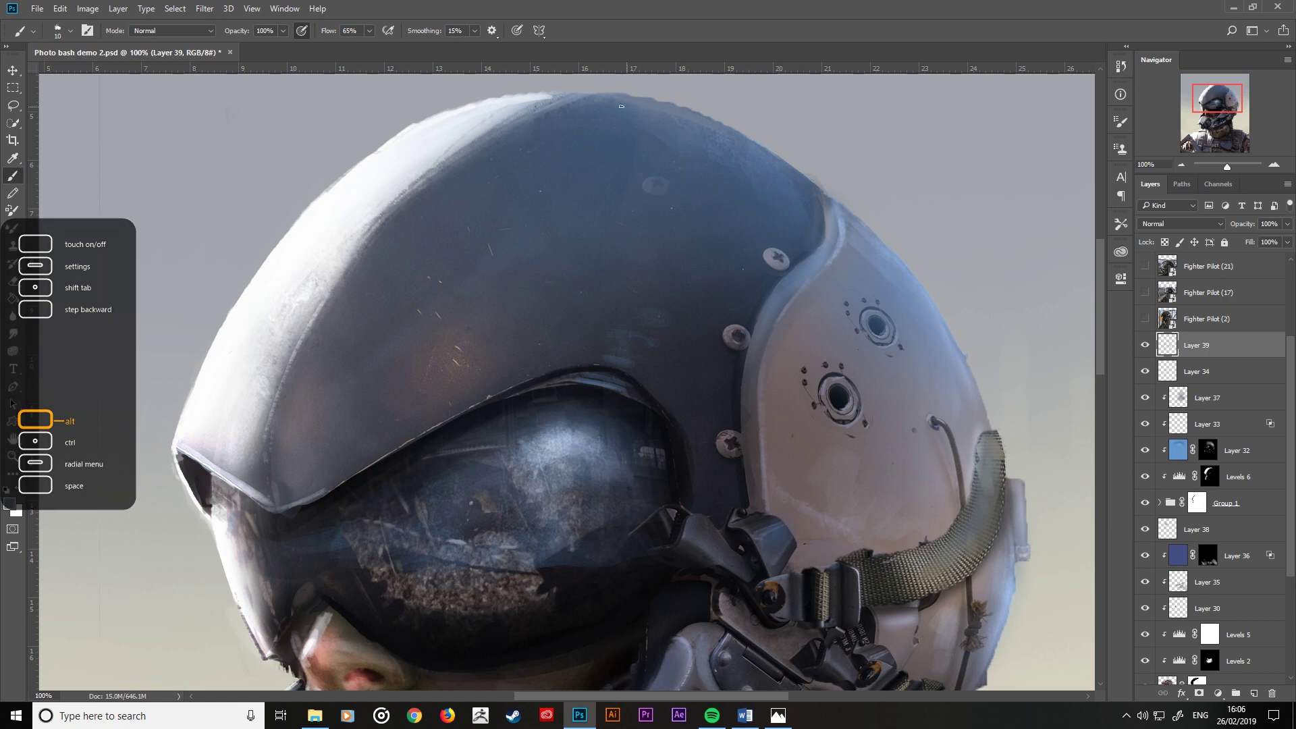
pyautogui.press(']')
pyautogui.press(']')
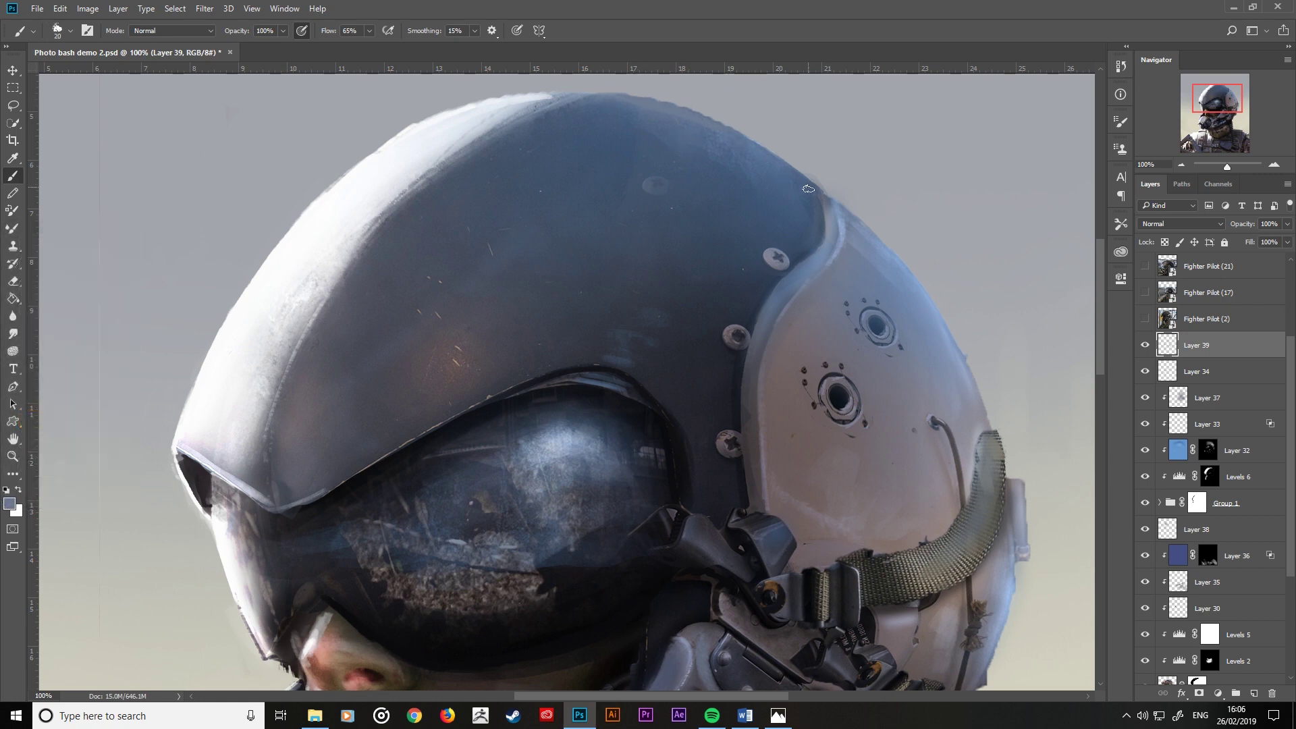
pyautogui.moveTo(600, 95); pyautogui.dragTo(702, 110)
pyautogui.press('[')
pyautogui.press('[')
pyautogui.press('[')
pyautogui.keyDown('alt'); pyautogui.click(833, 429); pyautogui.keyUp('alt')
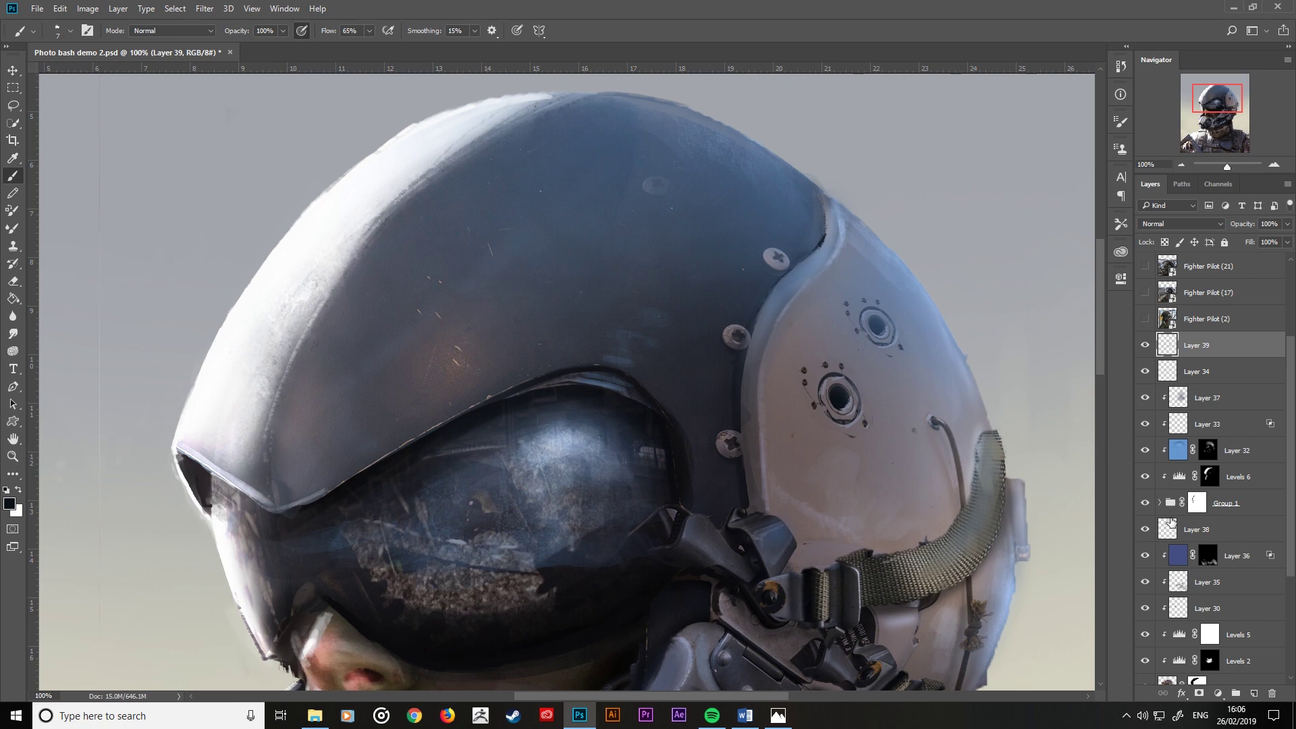
# Step: Add a new empty layer set to Multiply blend mode
pyautogui.click(1254, 693)
pyautogui.click(1178, 225)
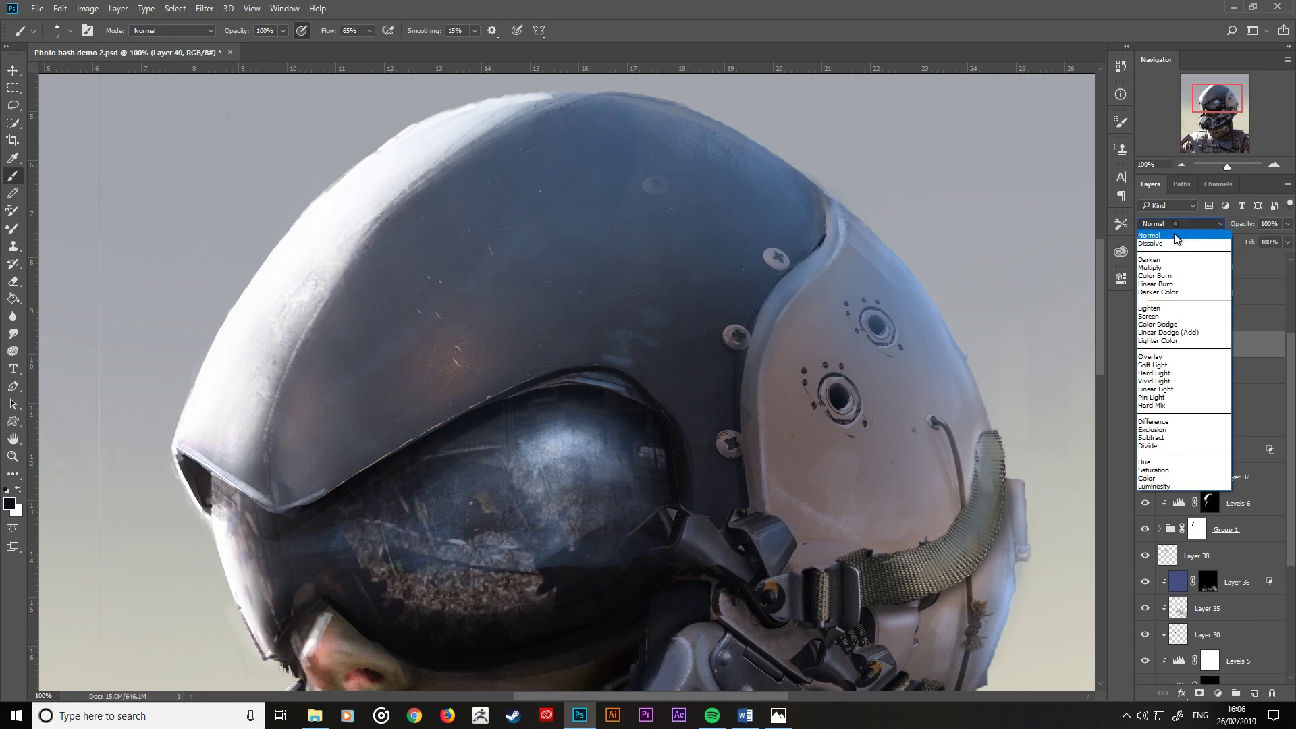
pyautogui.click(1162, 268)
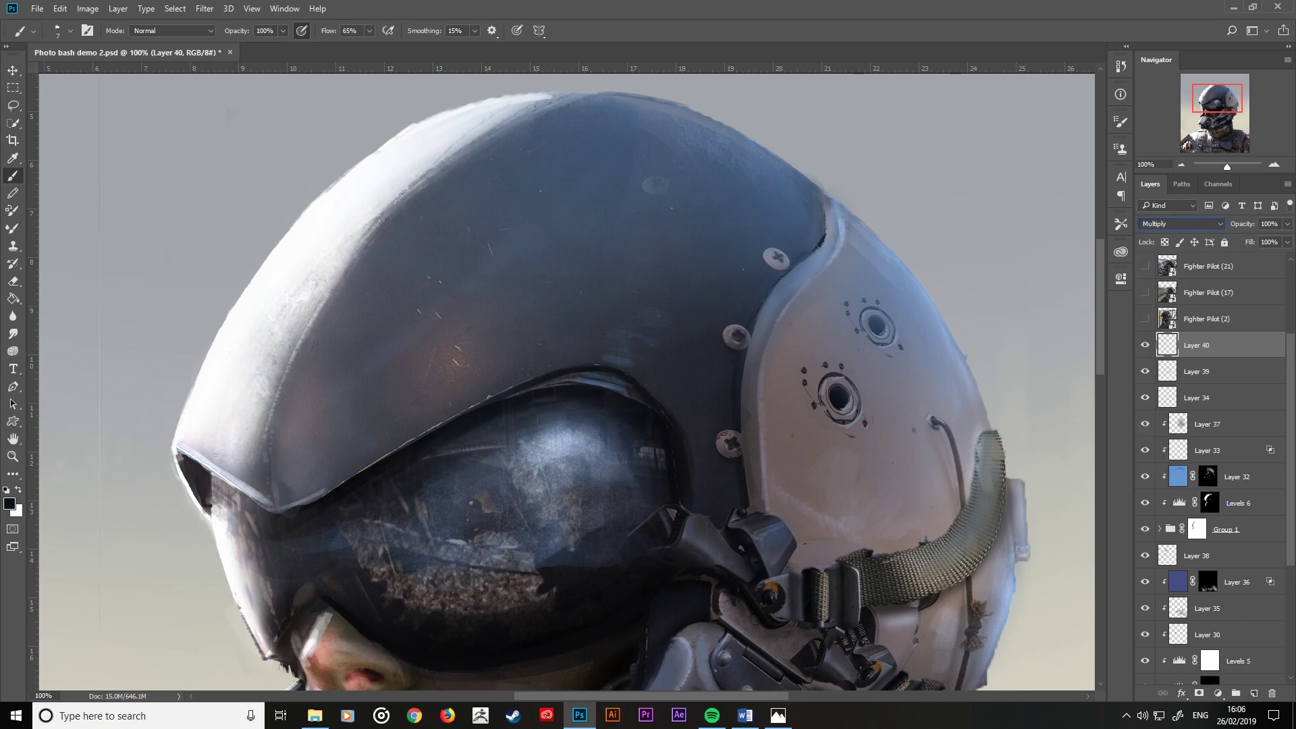
# Step: Pick near-black #161616 and paint a thin line along the helmet panel seam
pyautogui.click(9, 503)
pyautogui.click(751, 370)
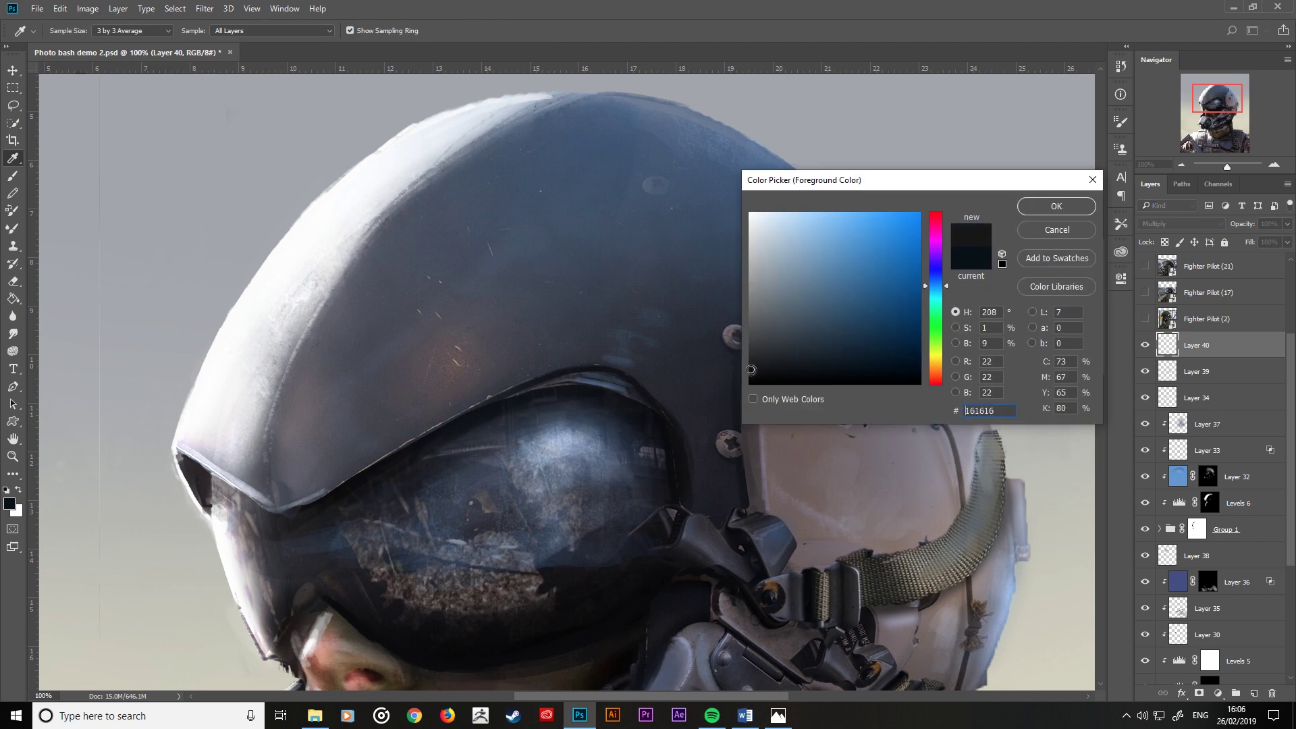
pyautogui.click(1039, 204)
pyautogui.press('b')
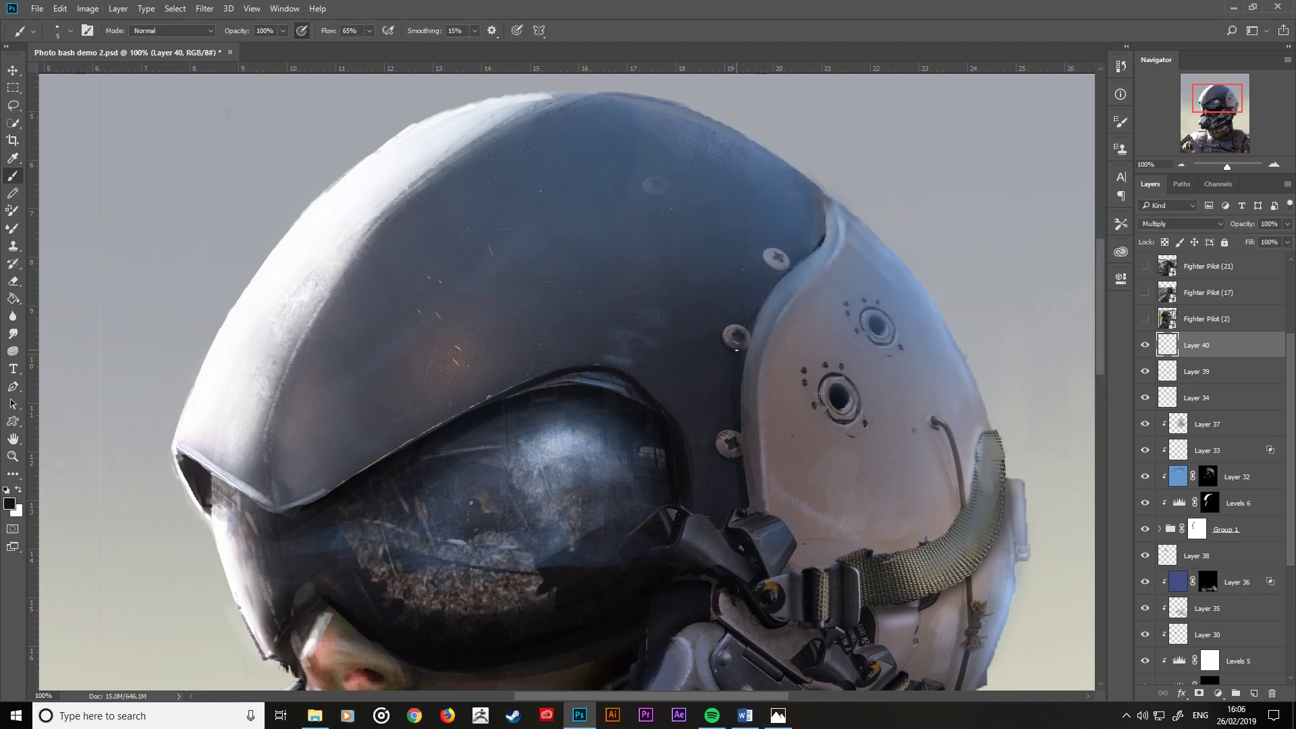
pyautogui.rightClick(651, 258)
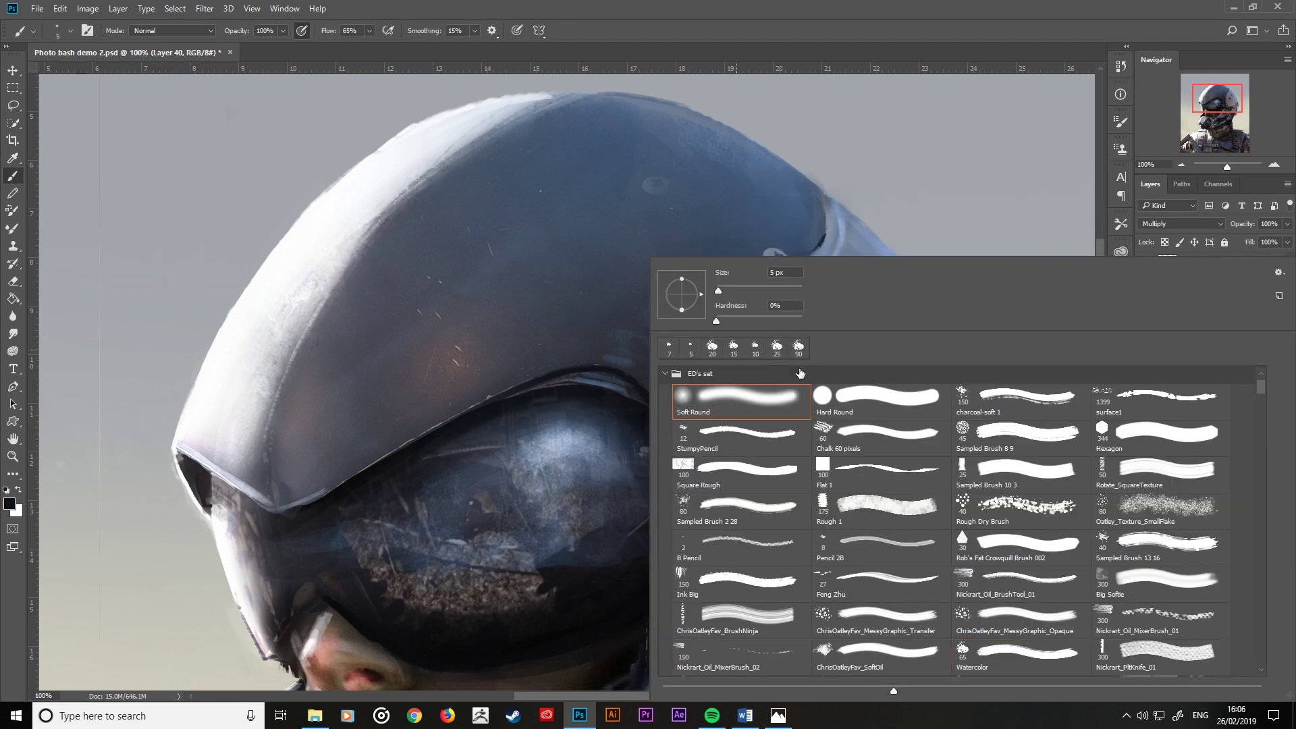
pyautogui.press('Return')
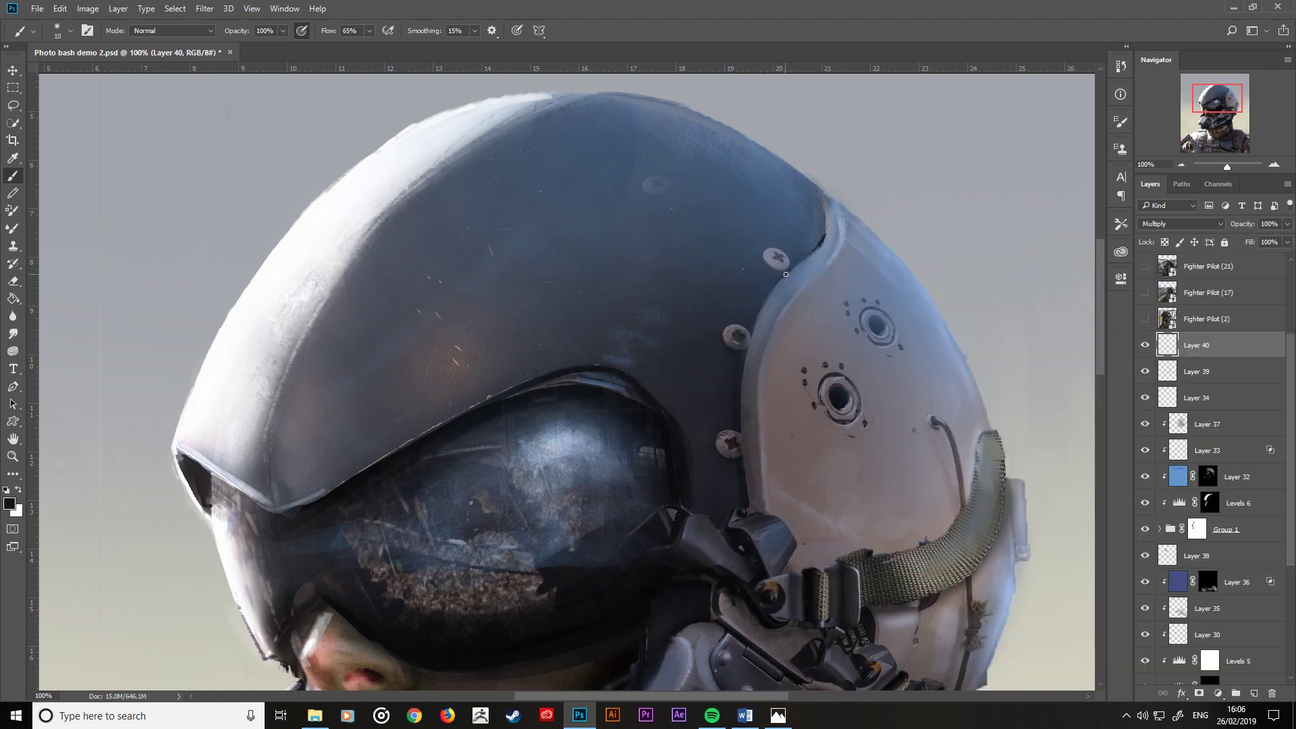
pyautogui.moveTo(786, 274); pyautogui.dragTo(809, 256)
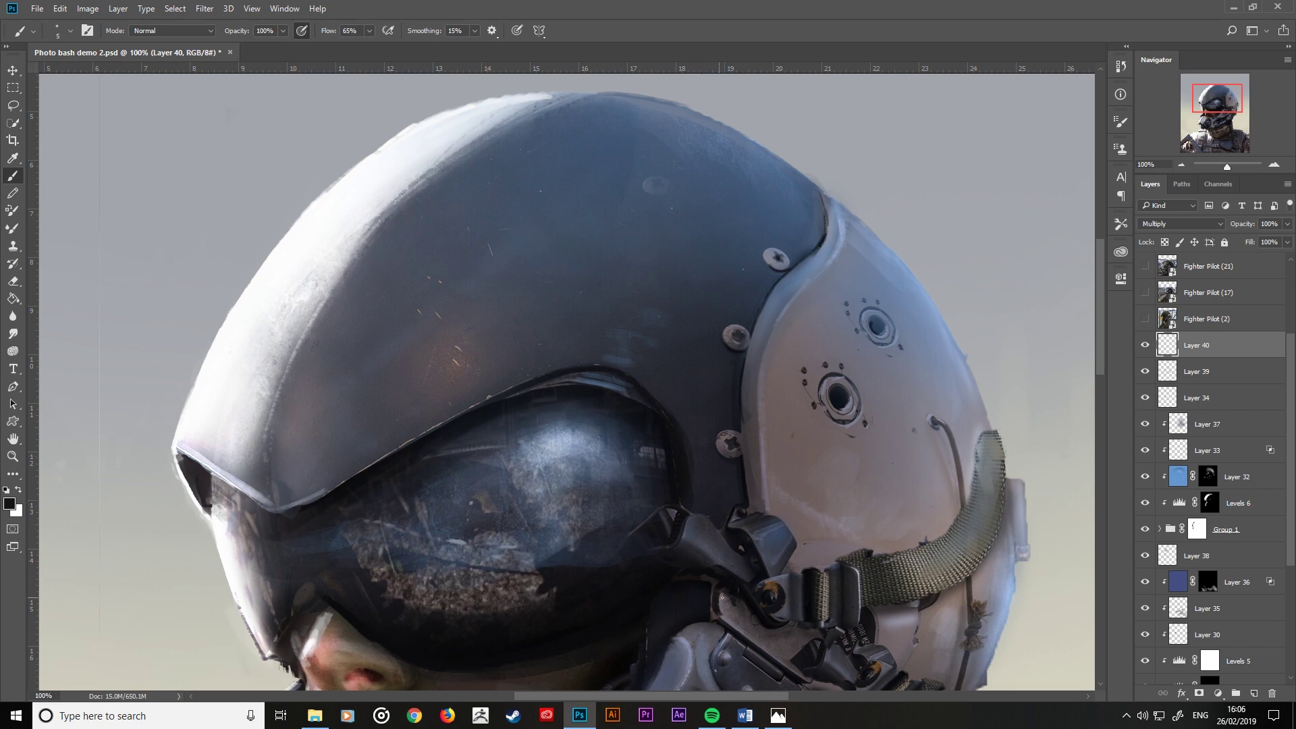
pyautogui.scroll(-5, 722, 597)
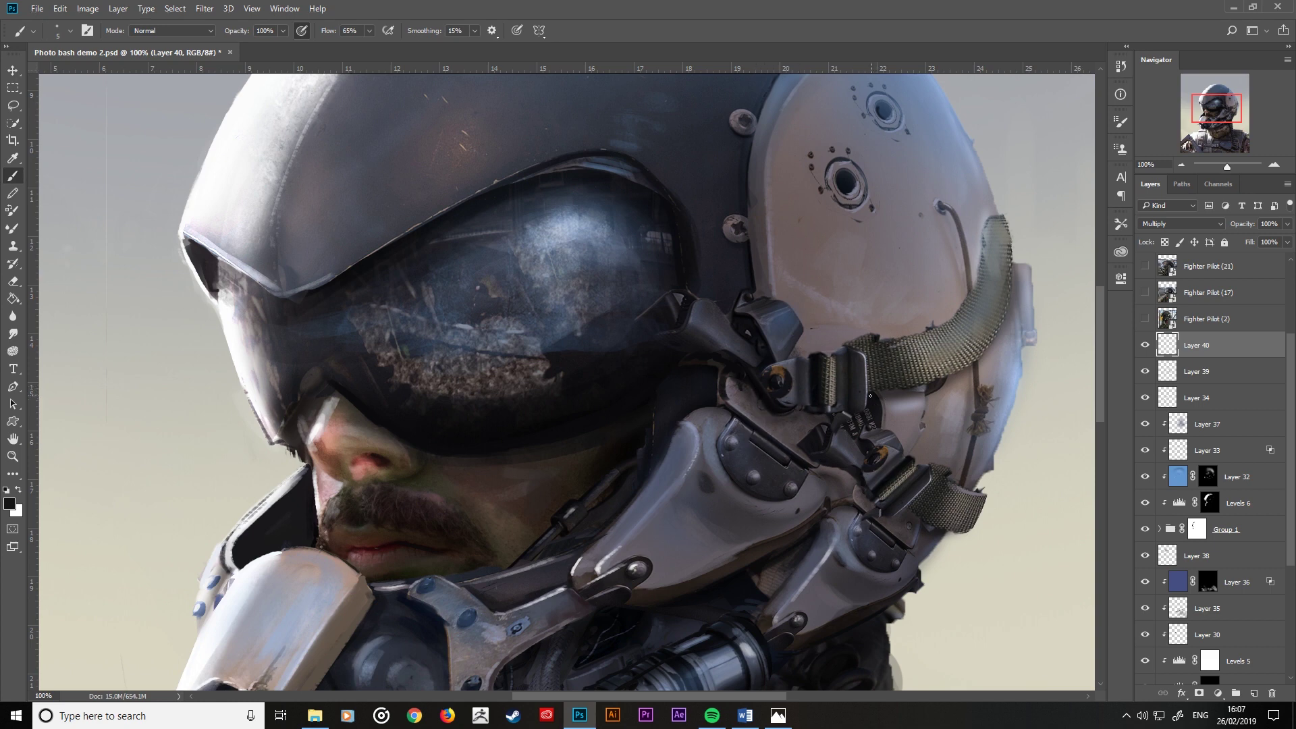
# Step: Paint thin dark lines along the cable, armour plate edge and hinge plate edge
pyautogui.press(']')
pyautogui.press(']')
pyautogui.press(']')
pyautogui.press(']')
pyautogui.moveTo(973, 369); pyautogui.dragTo(970, 429)
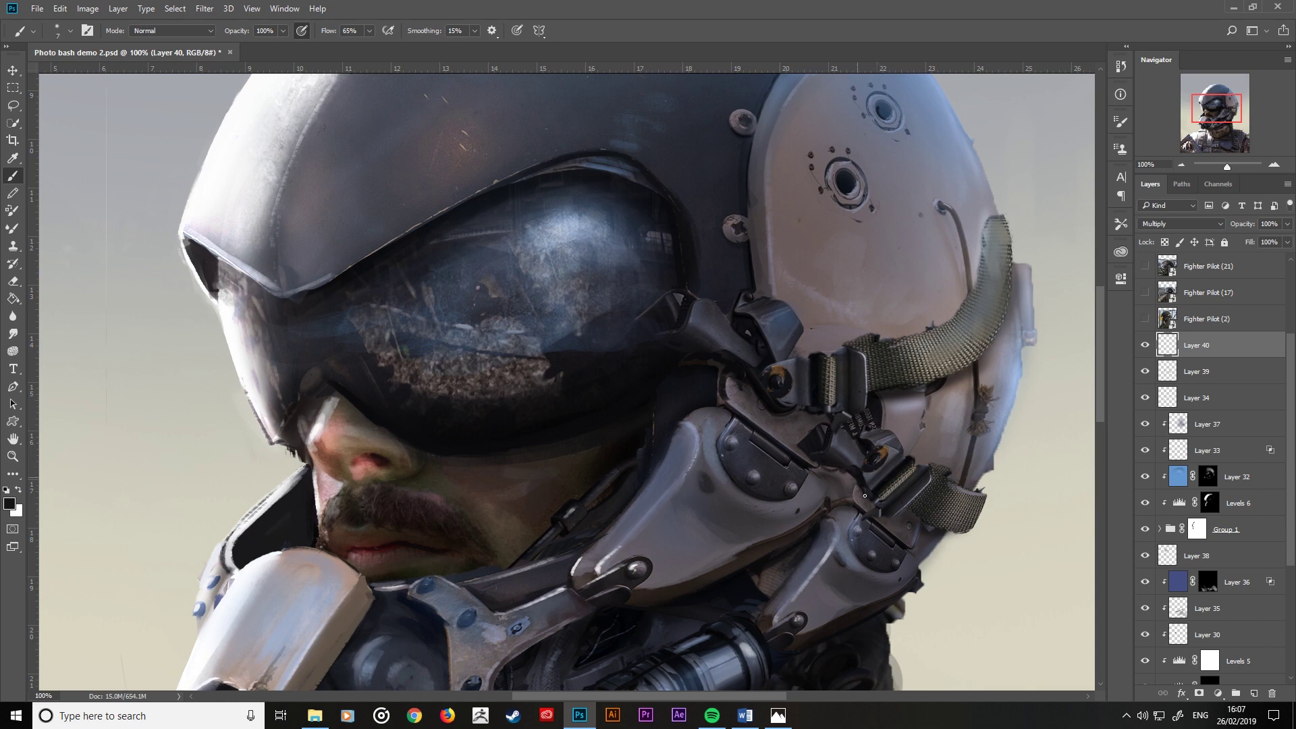
pyautogui.moveTo(919, 530); pyautogui.dragTo(912, 549)
pyautogui.press('[')
pyautogui.moveTo(743, 422); pyautogui.dragTo(802, 466)
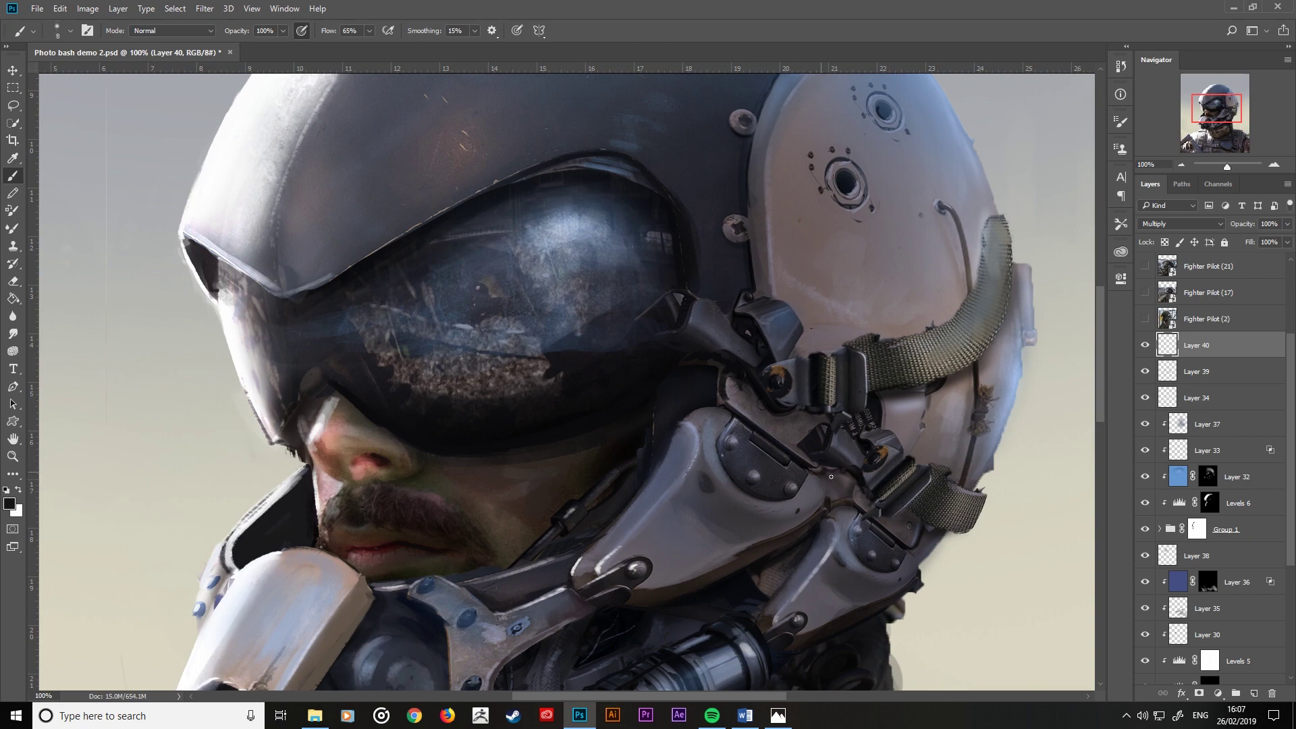
pyautogui.press(']')
pyautogui.press(']')
# Step: Pan over the mask and helmet top, resize the brush, and zoom out to the whole portrait
pyautogui.moveTo(746, 597); pyautogui.dragTo(941, 398)
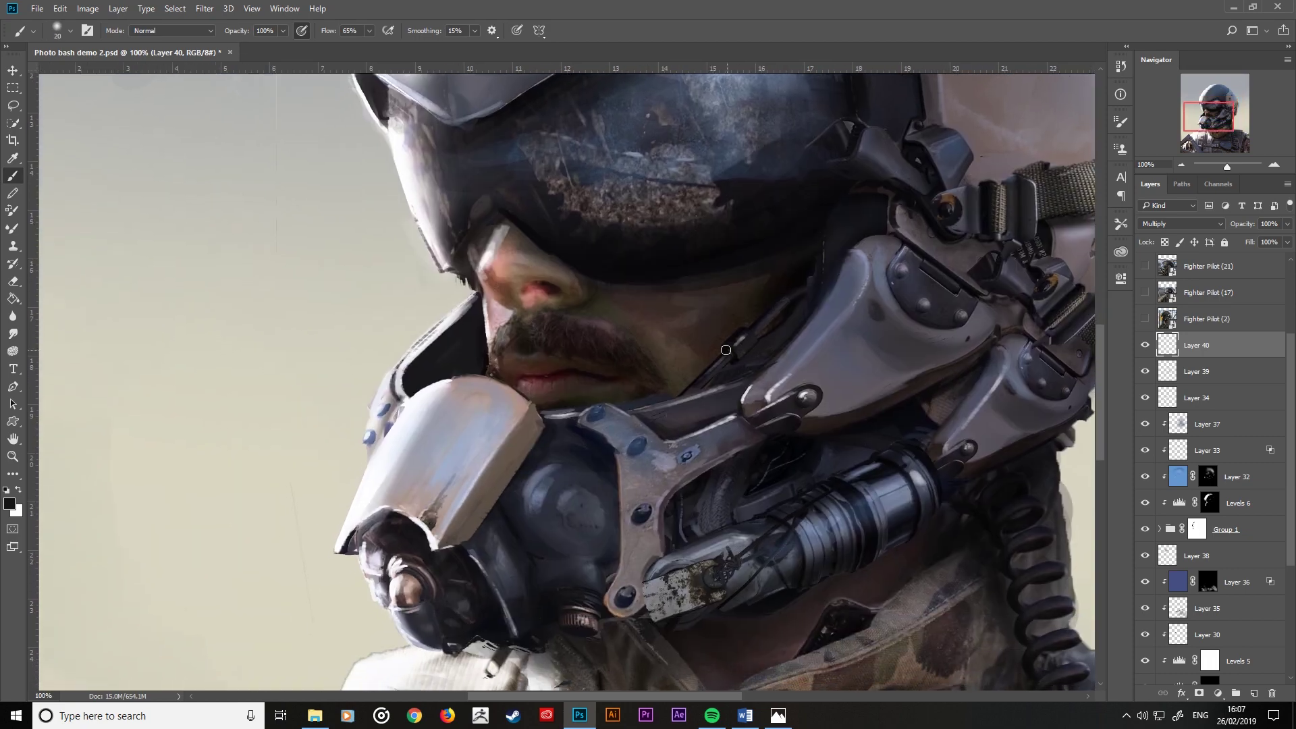
pyautogui.press('[')
pyautogui.press('[')
pyautogui.press('[')
pyautogui.press(']')
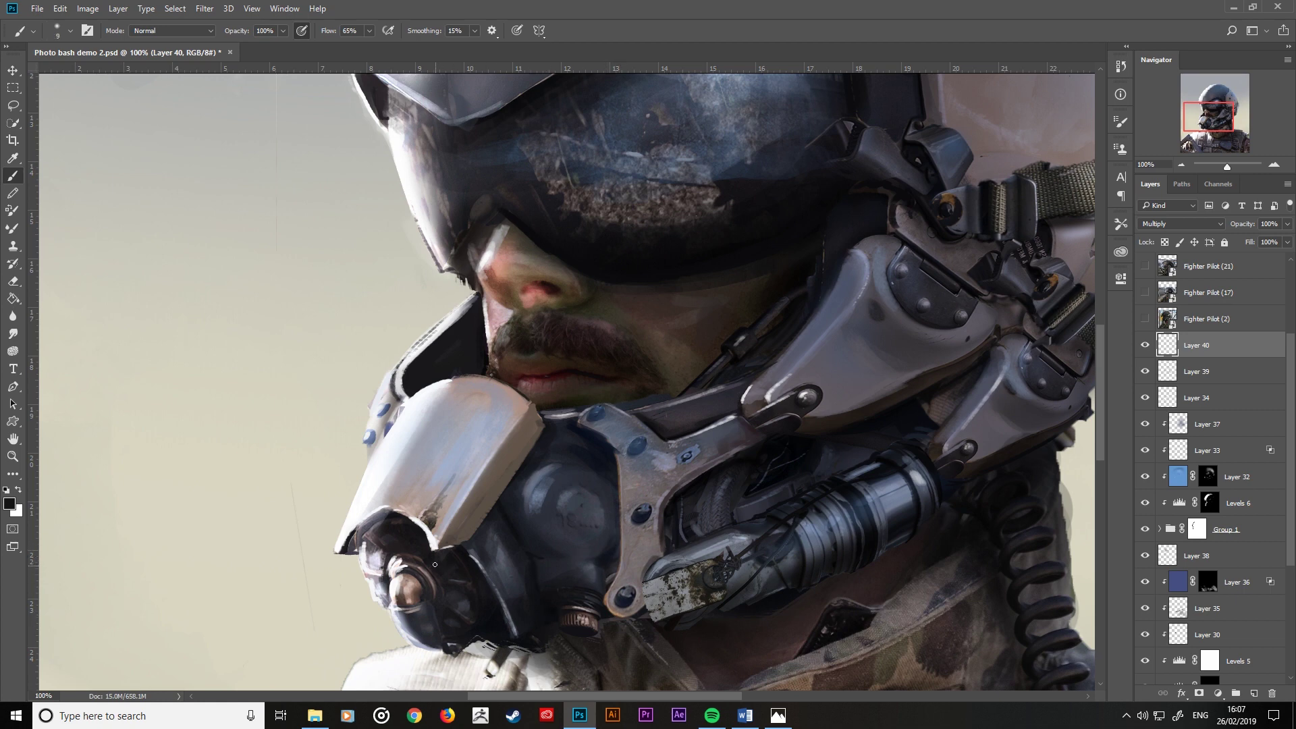
pyautogui.press(']')
pyautogui.press(']')
pyautogui.press(']')
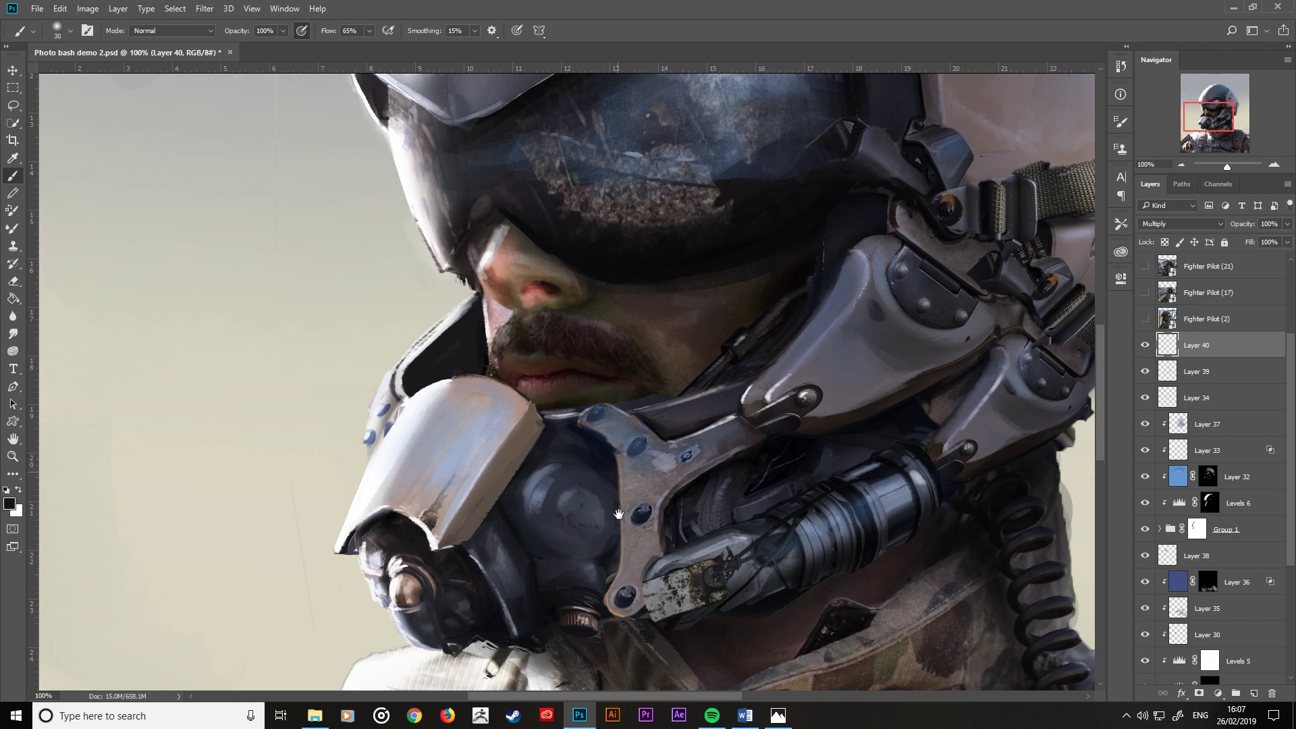
pyautogui.moveTo(619, 514); pyautogui.dragTo(617, 549)
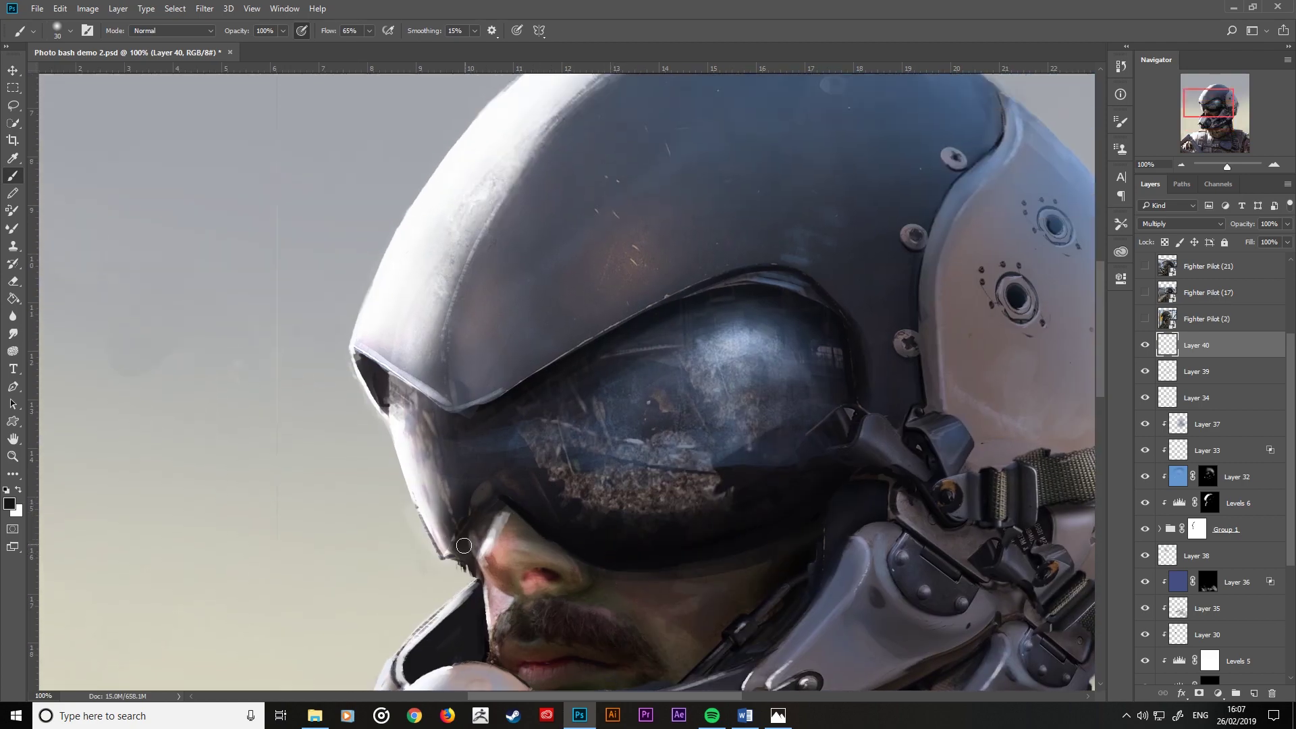
pyautogui.press('[')
pyautogui.press('[')
pyautogui.press('[')
pyautogui.press(']')
pyautogui.press(']')
pyautogui.press(']')
pyautogui.hotkey('ctrl', '-')
pyautogui.hotkey('ctrl', '-')
pyautogui.hotkey('ctrl', '-')
pyautogui.hotkey('ctrl', '-')
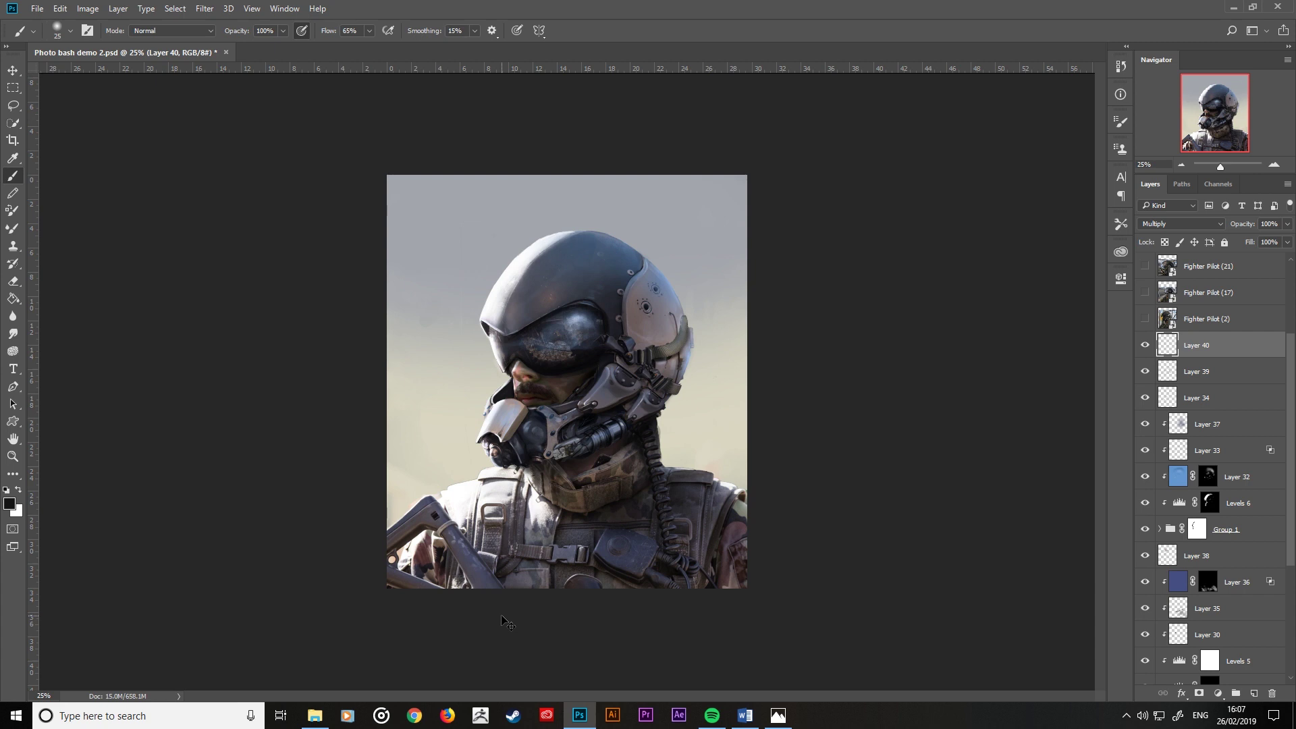
# Step: Add a new layer above Layer 40 and set up a white soft brush at size 125
pyautogui.hotkey('ctrl', '+')
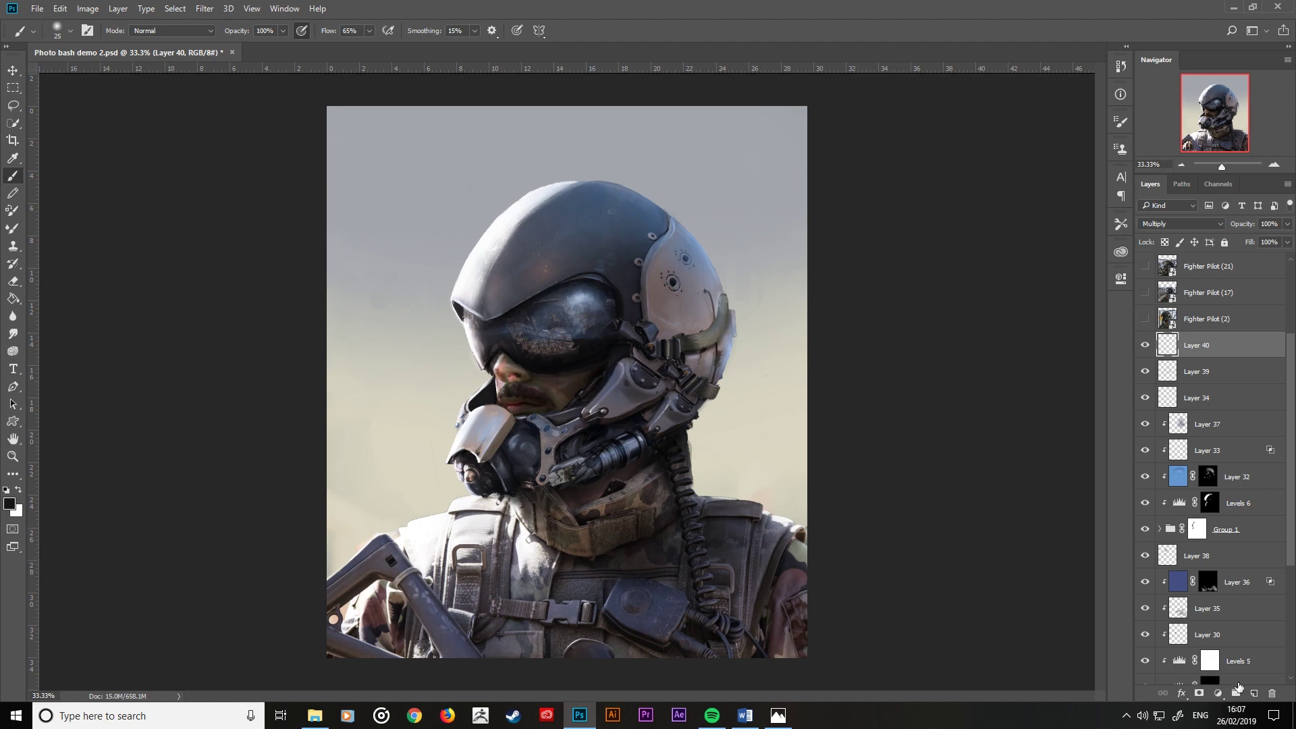
pyautogui.click(1254, 693)
pyautogui.press(']')
pyautogui.press(']')
pyautogui.press(']')
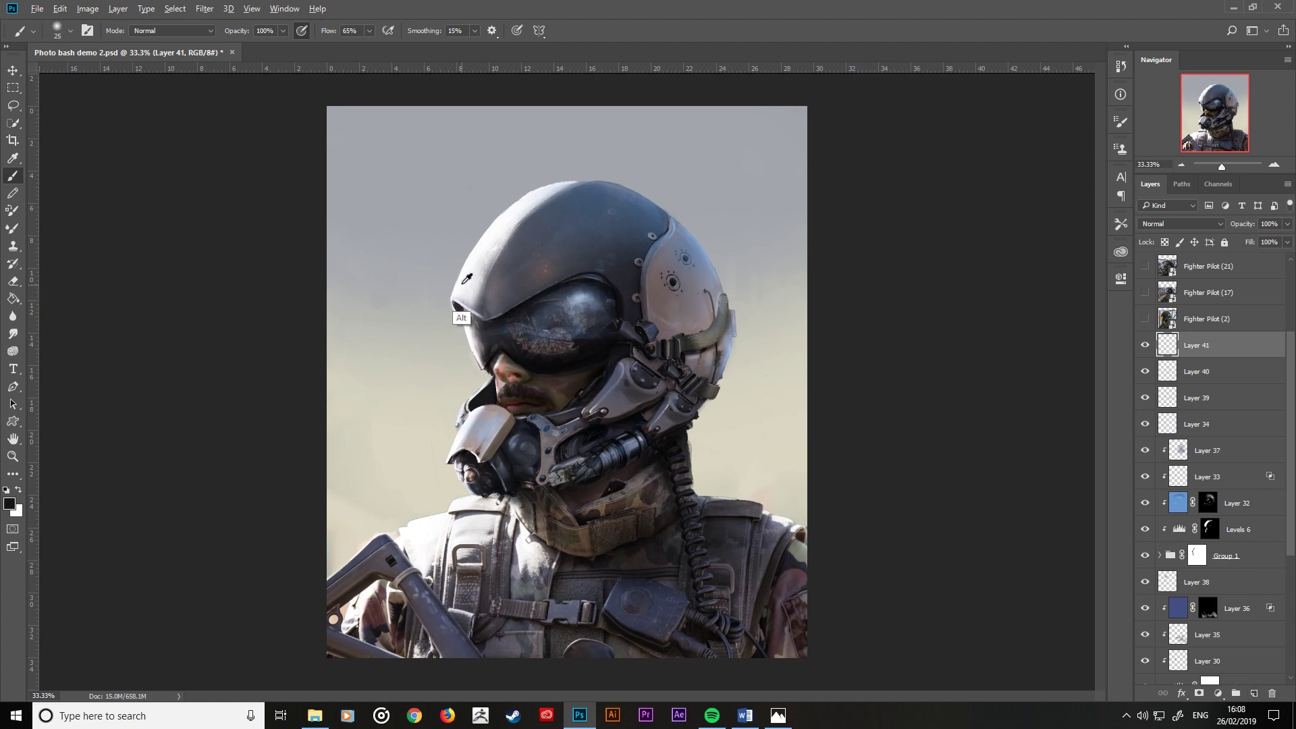
pyautogui.press('x')
pyautogui.press(']')
# Step: Paint white rim light along the helmet's upper-left edge down to the visor
pyautogui.moveTo(450, 294); pyautogui.dragTo(502, 203)
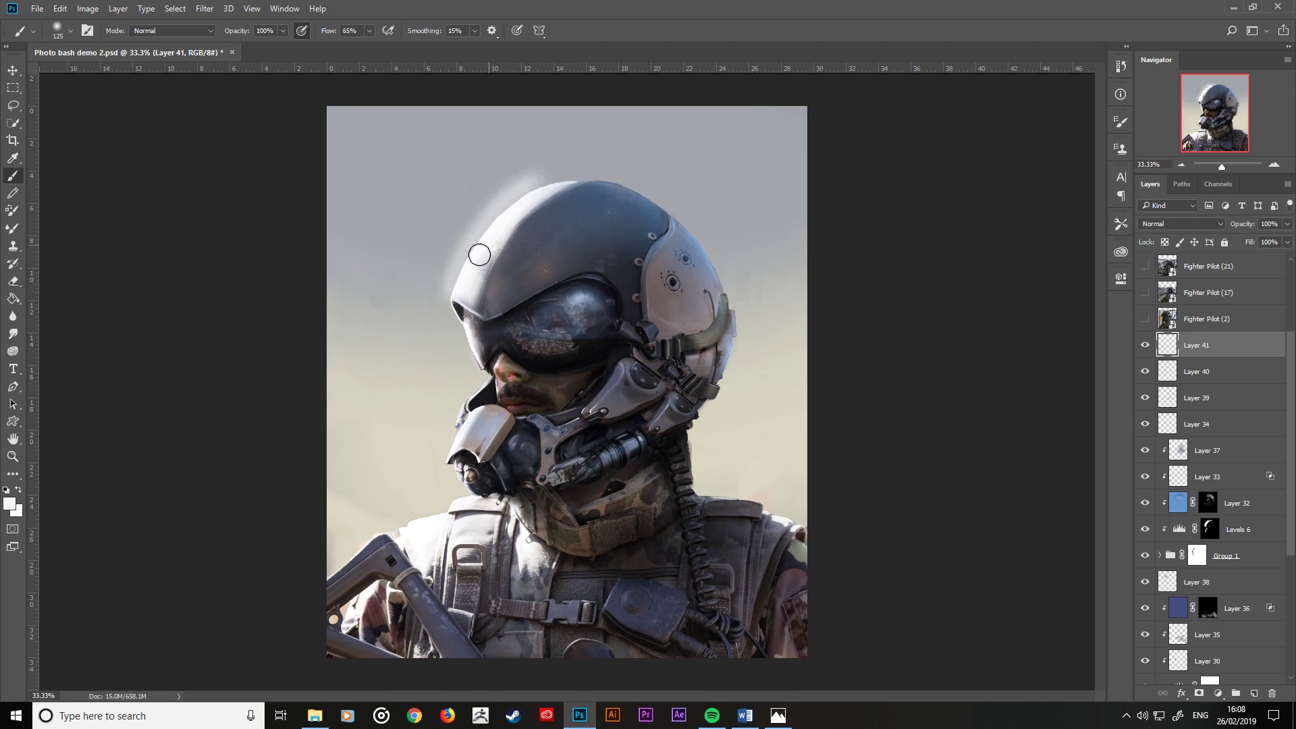
pyautogui.hotkey('ctrl', 'z')
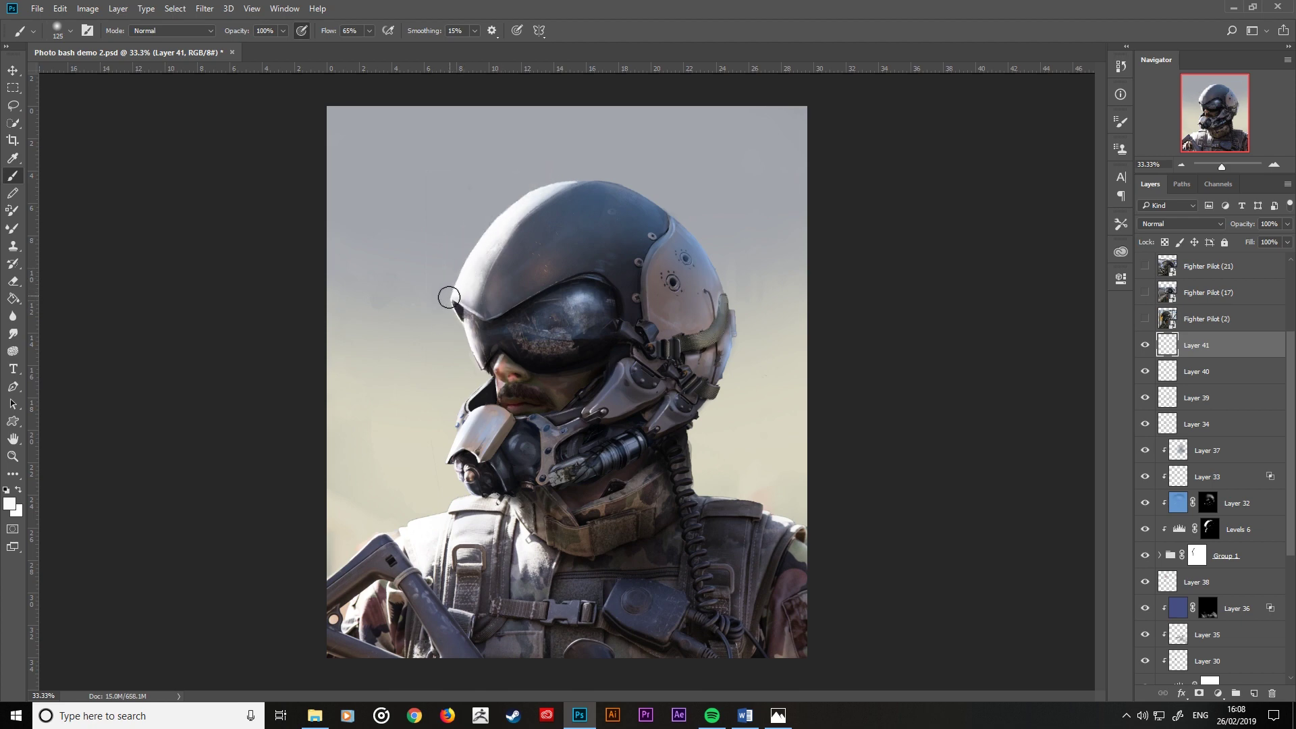
pyautogui.moveTo(450, 297); pyautogui.dragTo(550, 179)
pyautogui.press('[')
pyautogui.press('[')
pyautogui.press('[')
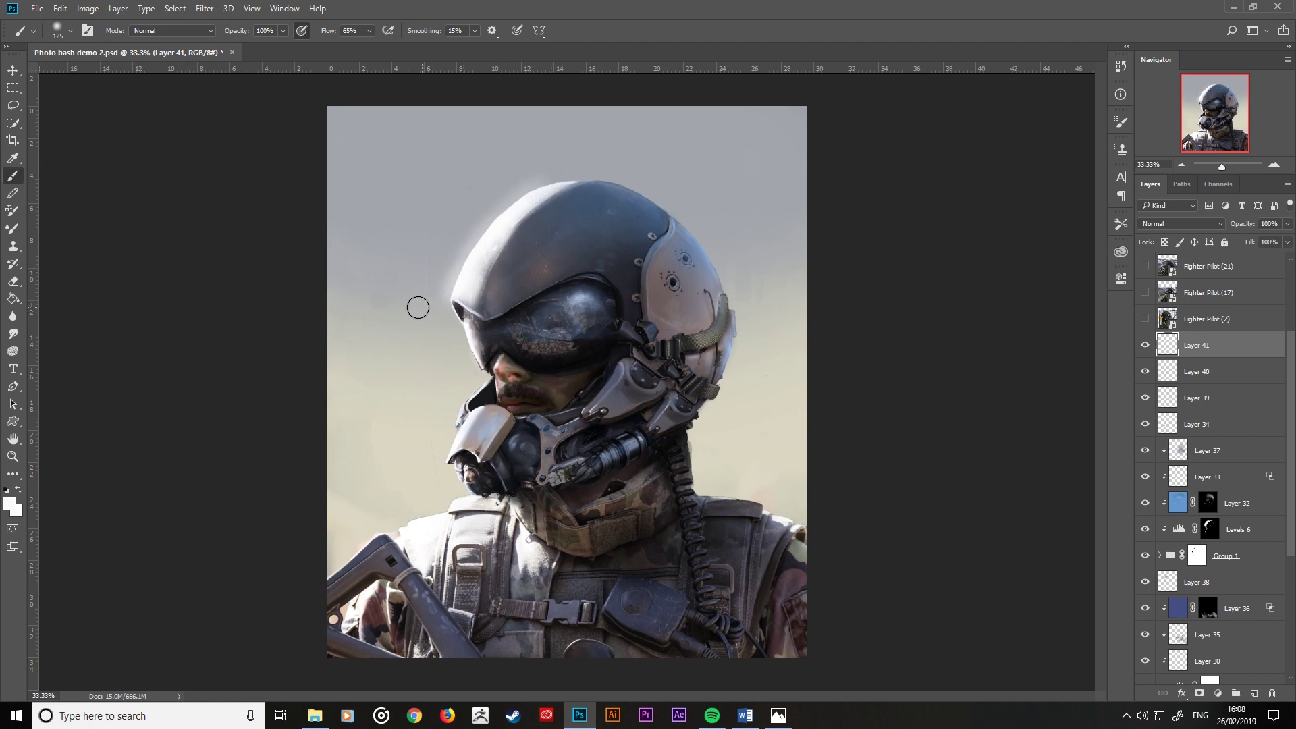
pyautogui.press(']')
pyautogui.moveTo(448, 300); pyautogui.dragTo(477, 368)
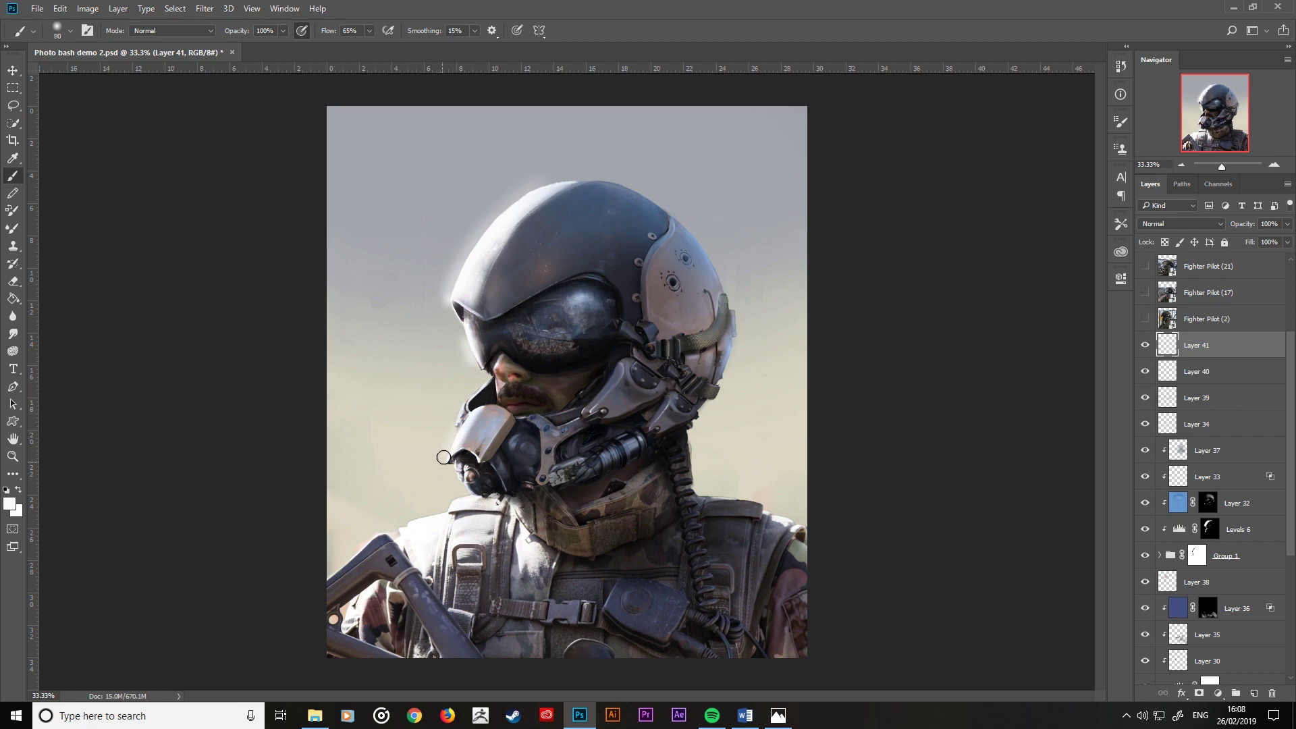
# Step: Add soft rim glows along the shoulder, rifle-stock edge, helmet edge and mask-jaw edge
pyautogui.press(']')
pyautogui.press(']')
pyautogui.moveTo(436, 515); pyautogui.dragTo(445, 505)
pyautogui.press(']')
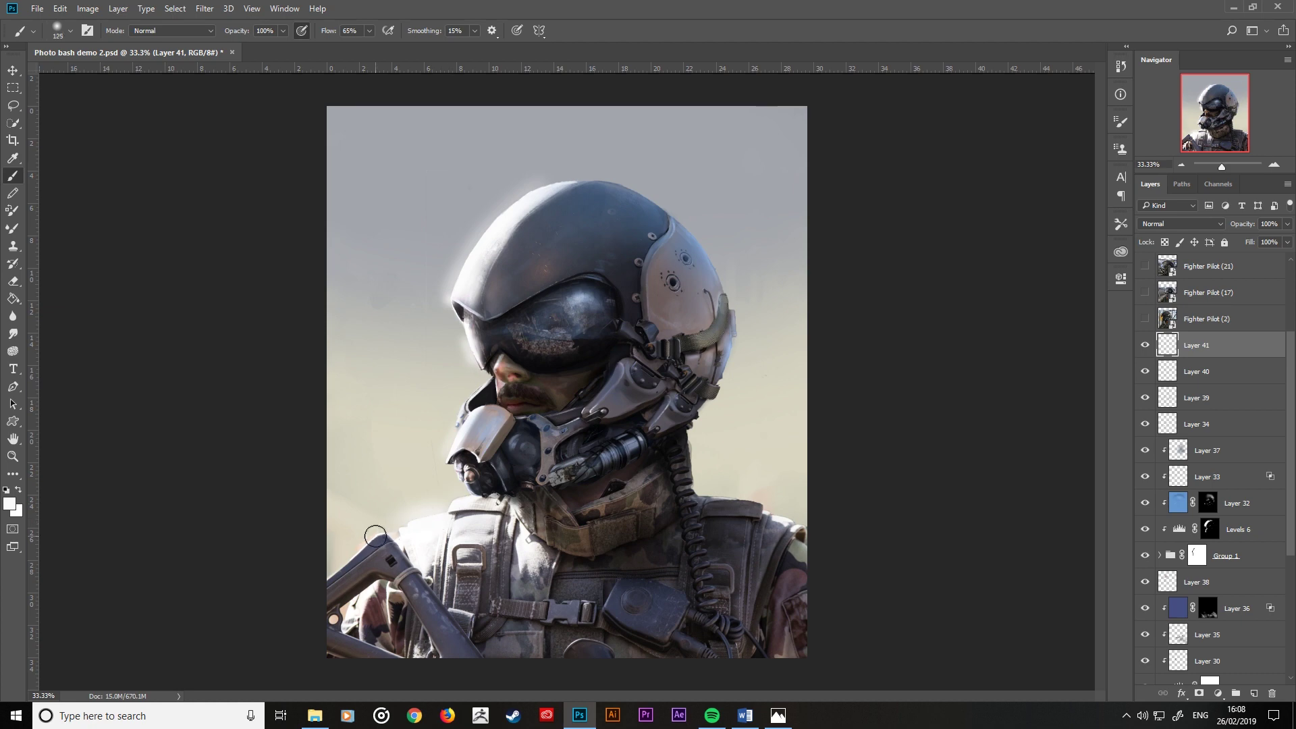
pyautogui.press('[')
pyautogui.press('[')
pyautogui.moveTo(376, 531); pyautogui.dragTo(320, 598)
pyautogui.press('[')
pyautogui.press('[')
pyautogui.press('[')
pyautogui.press(']')
pyautogui.moveTo(450, 300); pyautogui.dragTo(445, 289)
pyautogui.press(']')
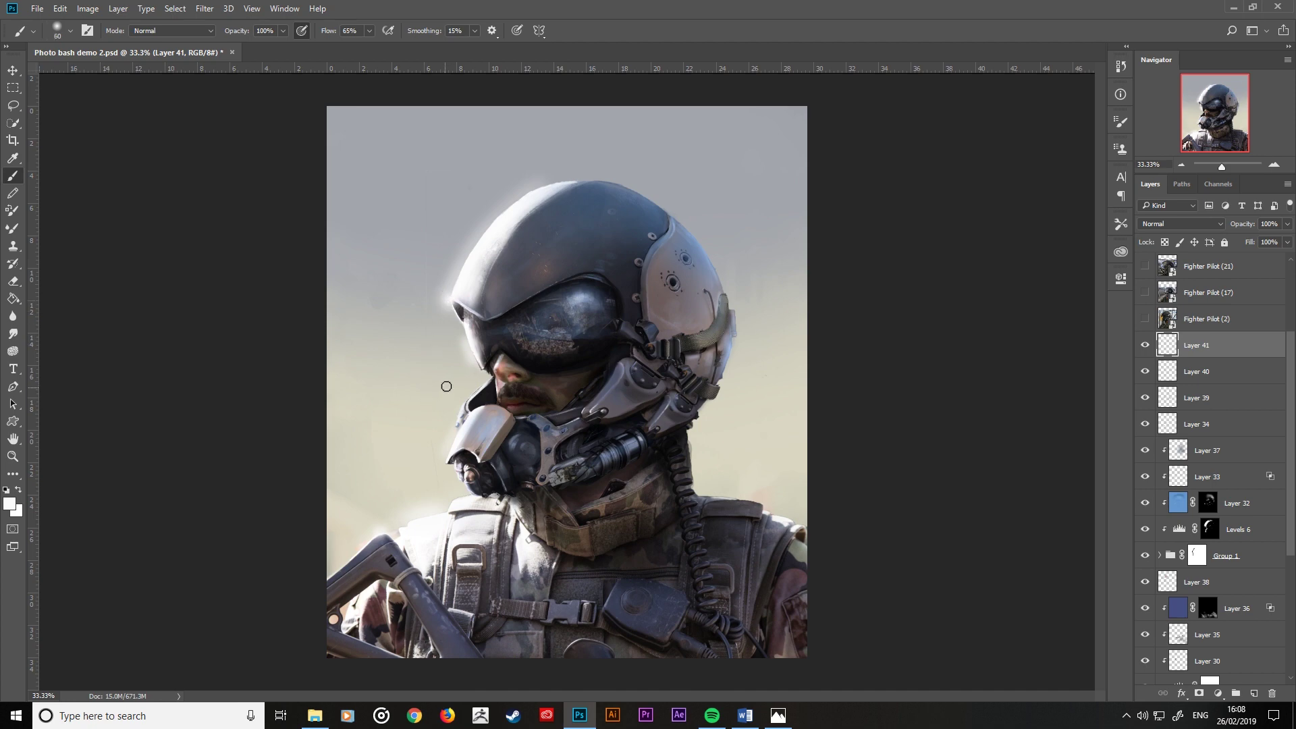
pyautogui.press('[')
pyautogui.press('[')
pyautogui.press('[')
pyautogui.press(']')
pyautogui.press(']')
pyautogui.moveTo(483, 381); pyautogui.dragTo(451, 440)
pyautogui.press(']')
pyautogui.press(']')
pyautogui.press(']')
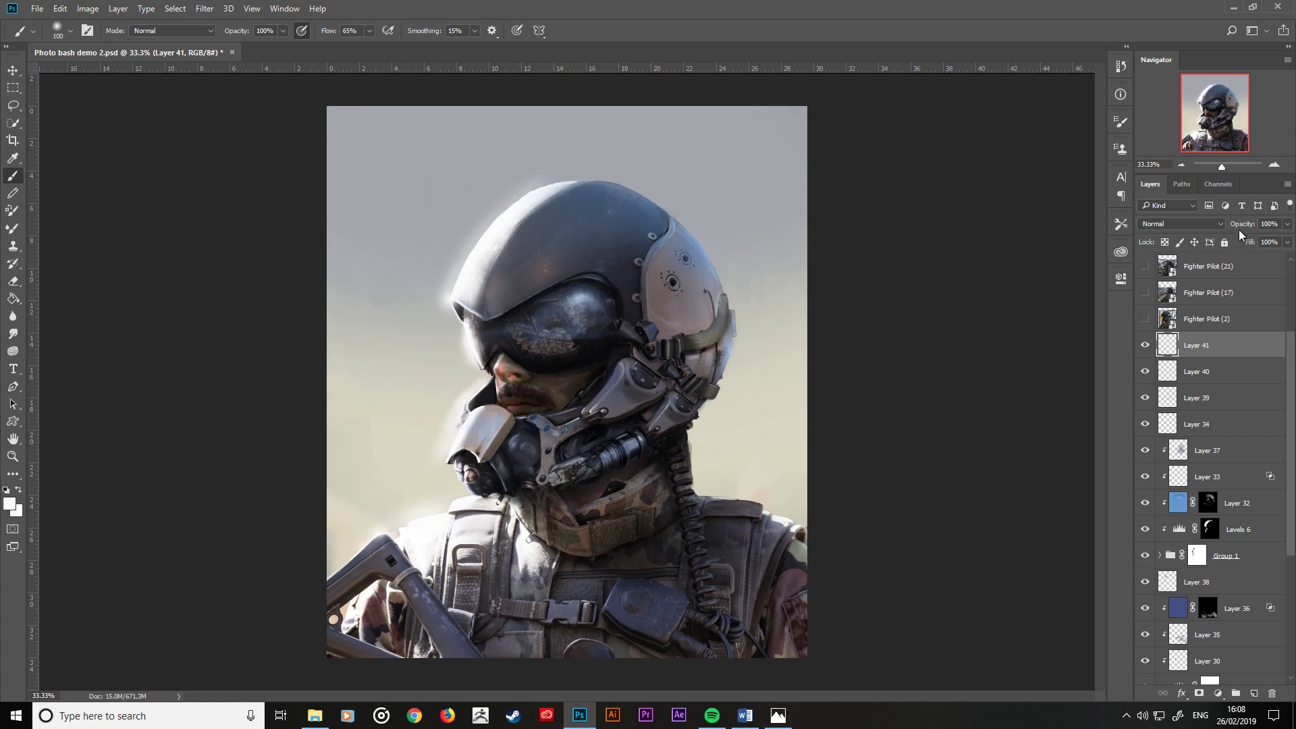
# Step: Fade the rim-light layer to 44% opacity and review the whole portrait
pyautogui.moveTo(1241, 224); pyautogui.dragTo(1148, 249)
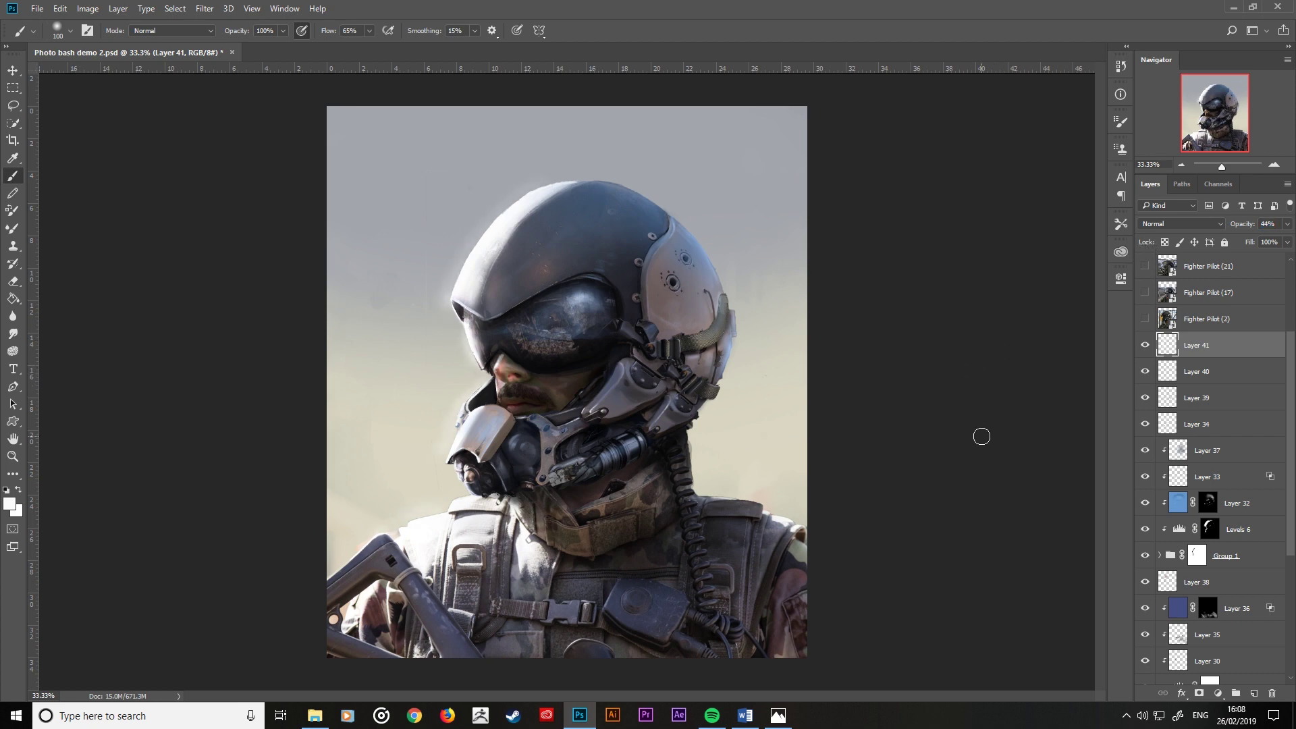
pyautogui.hotkey('ctrl', '-')
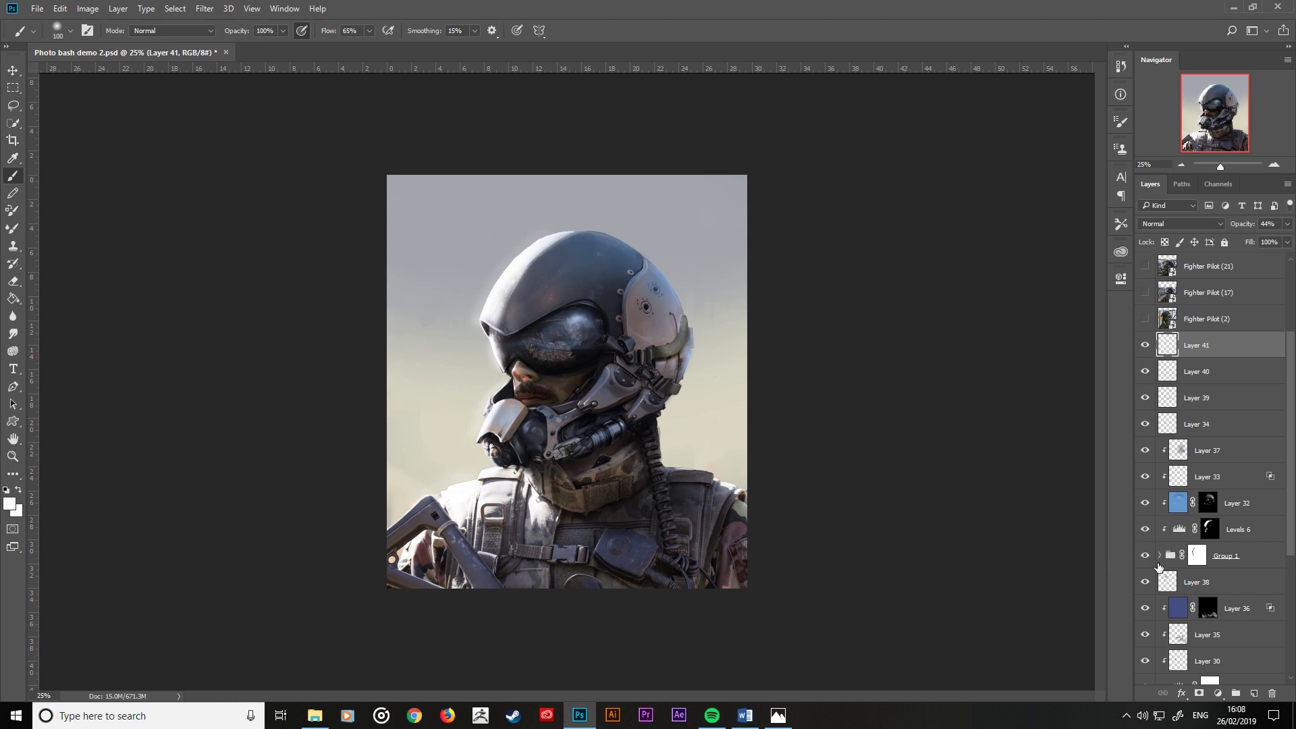
pyautogui.scroll(-2, 1165, 577)
pyautogui.scroll(-3, 1165, 577)
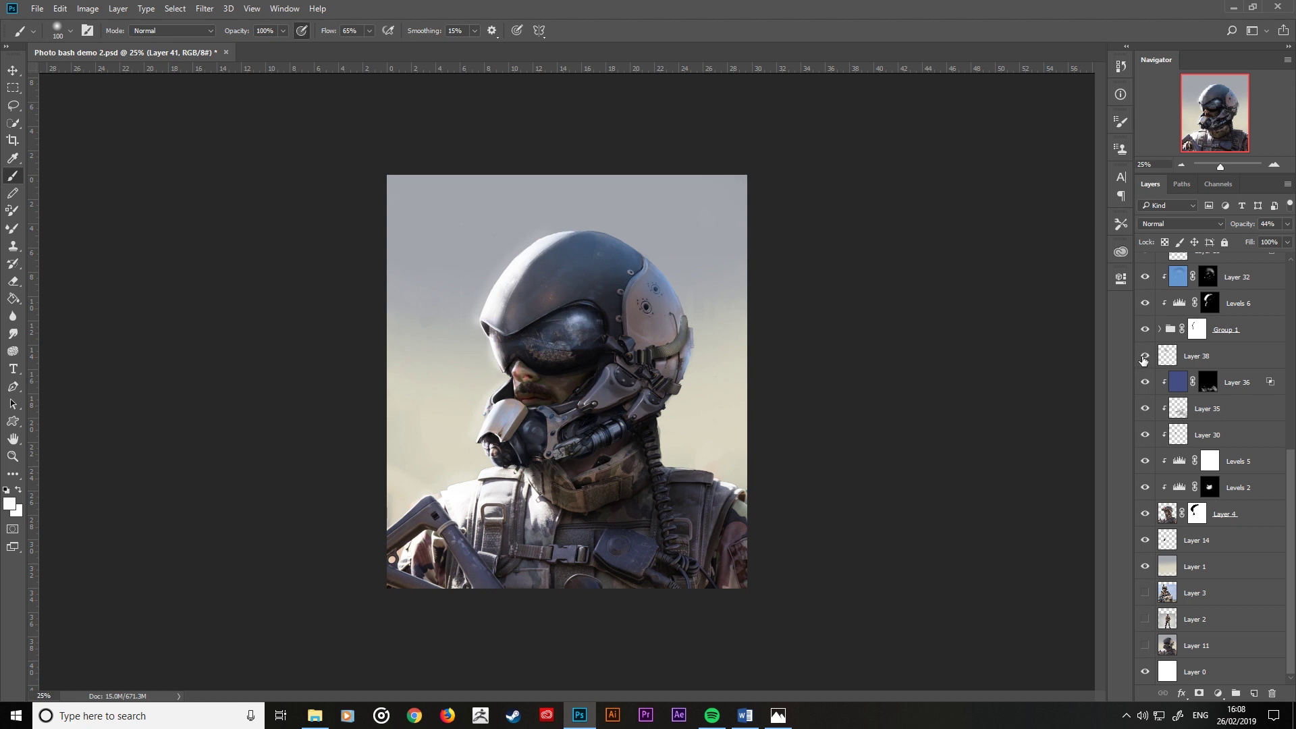
# Step: Add a new Multiply layer above Layer 38 with a near-black foreground colour
pyautogui.click(1235, 369)
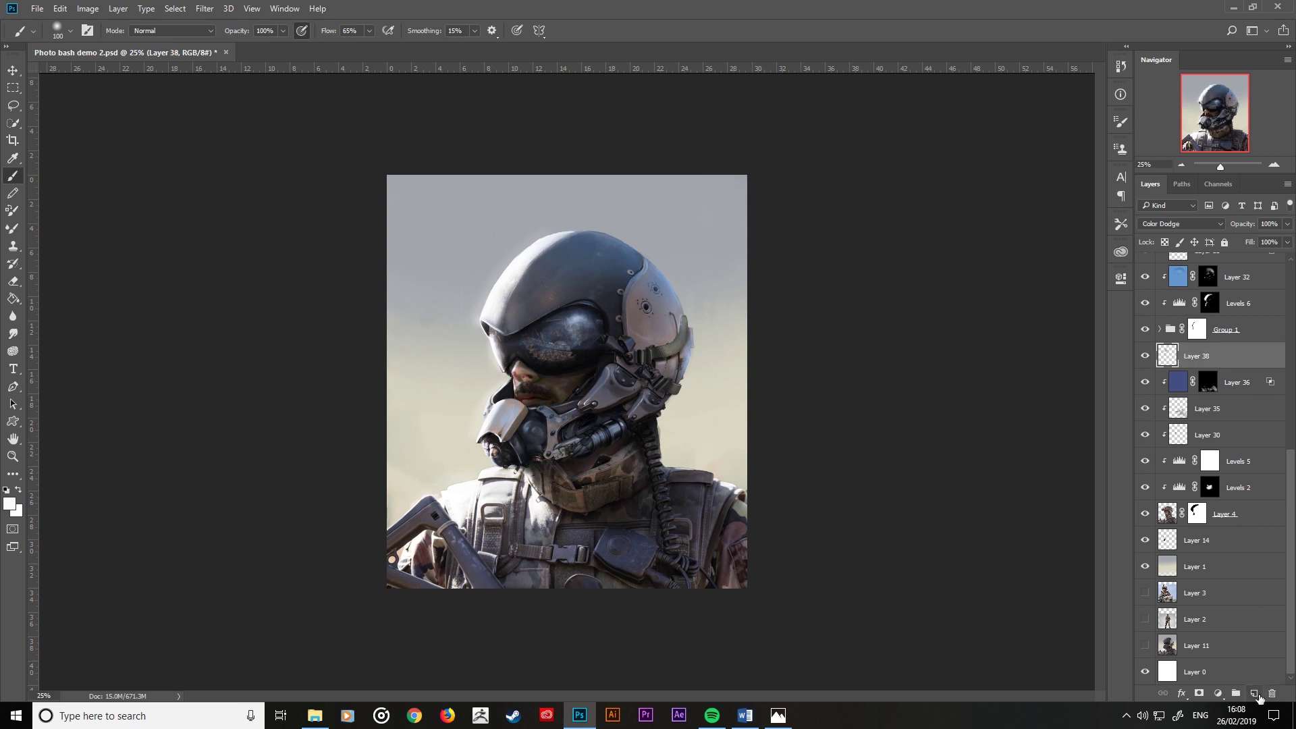
pyautogui.click(1255, 693)
pyautogui.hotkey('ctrl', '+')
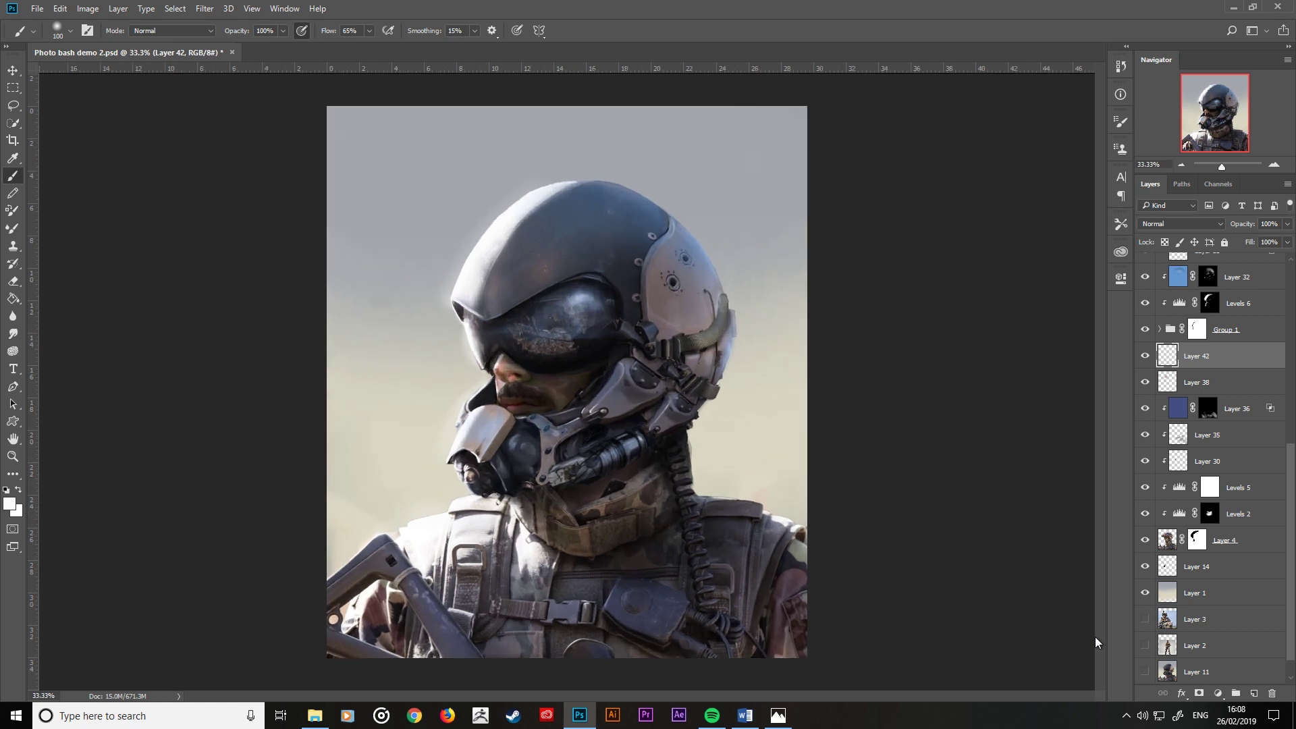
pyautogui.press('alt')
pyautogui.press('[')
pyautogui.press('[')
pyautogui.press('[')
pyautogui.click(9, 504)
pyautogui.moveTo(750, 378); pyautogui.dragTo(743, 375)
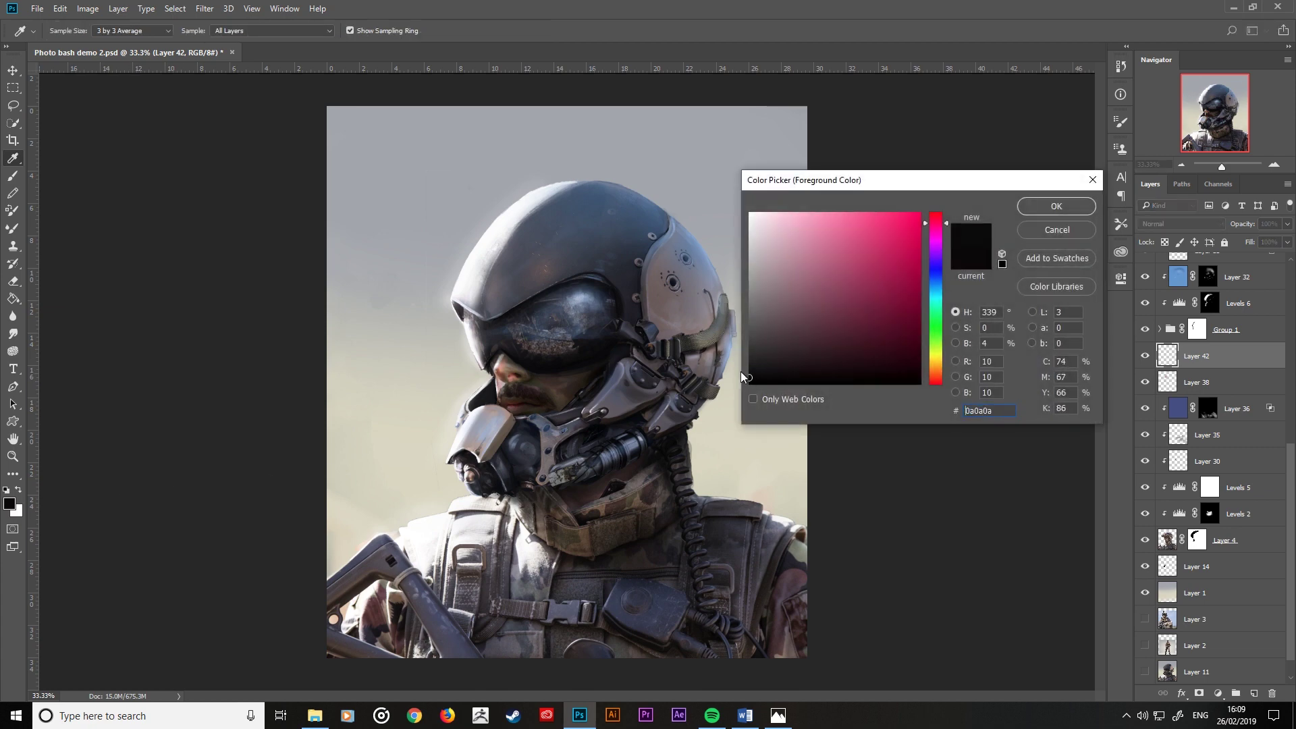
pyautogui.click(1072, 209)
pyautogui.click(1179, 223)
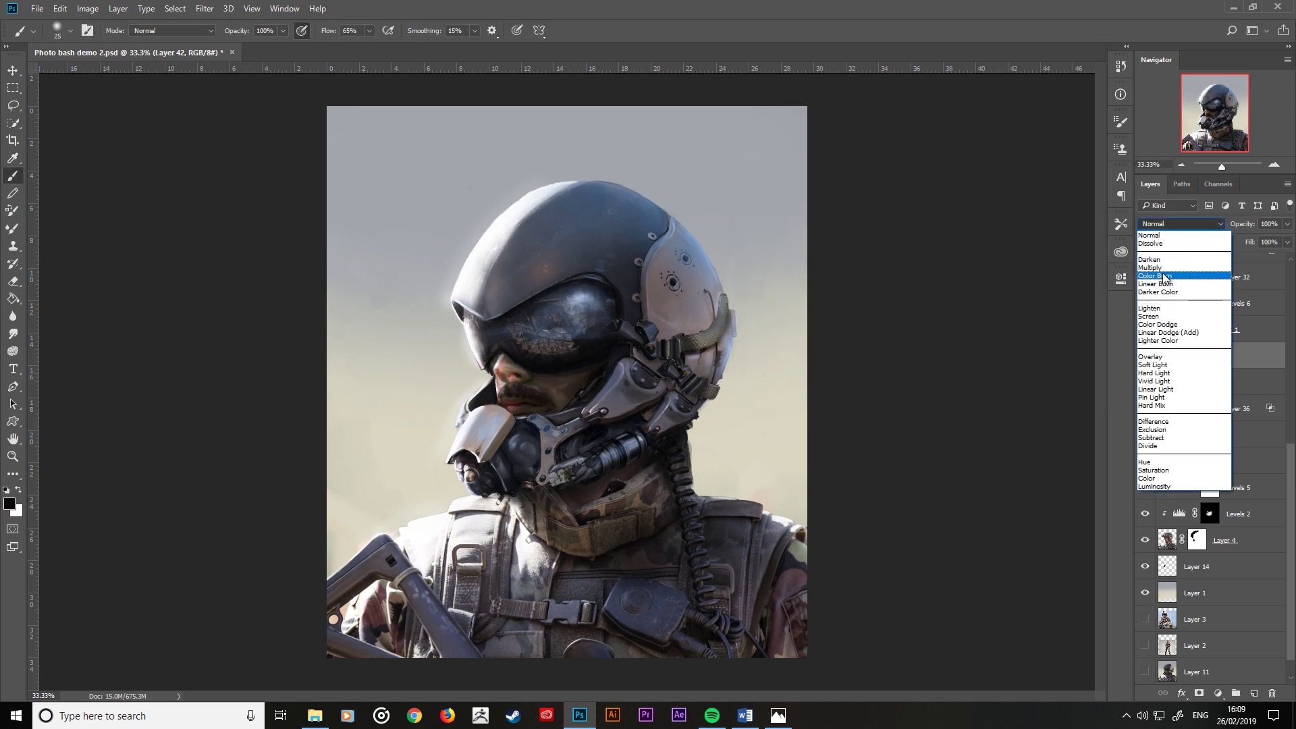
pyautogui.click(1156, 267)
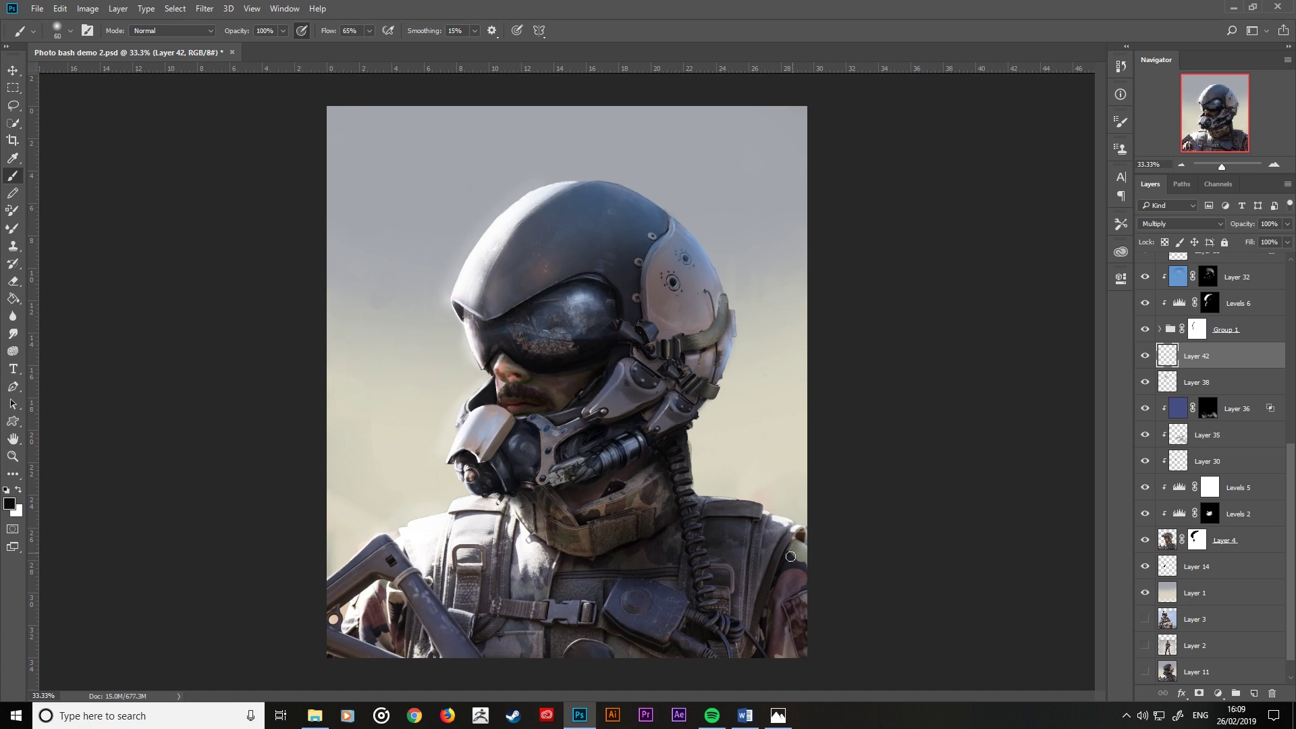
# Step: Brush subtle dark shadows over the right shoulder and the strap area
pyautogui.moveTo(790, 556); pyautogui.dragTo(768, 585)
pyautogui.press('[')
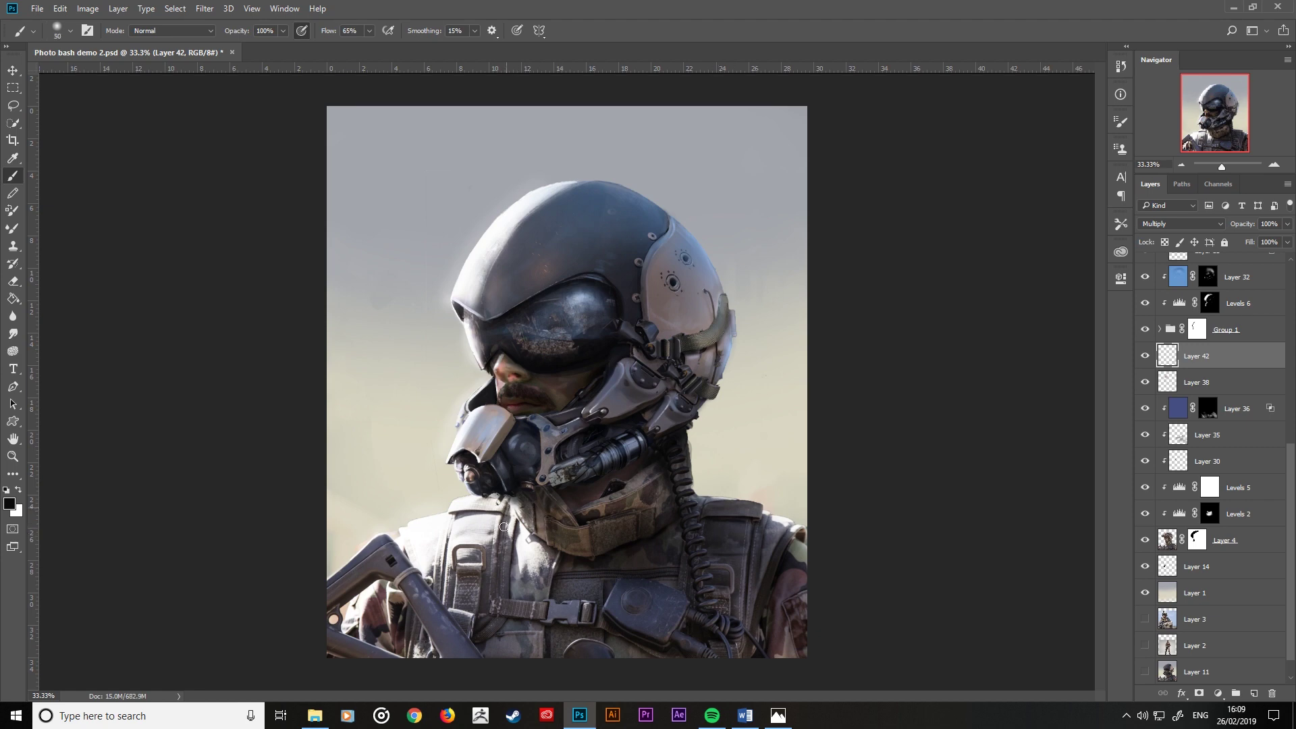
pyautogui.press('[')
pyautogui.press('[')
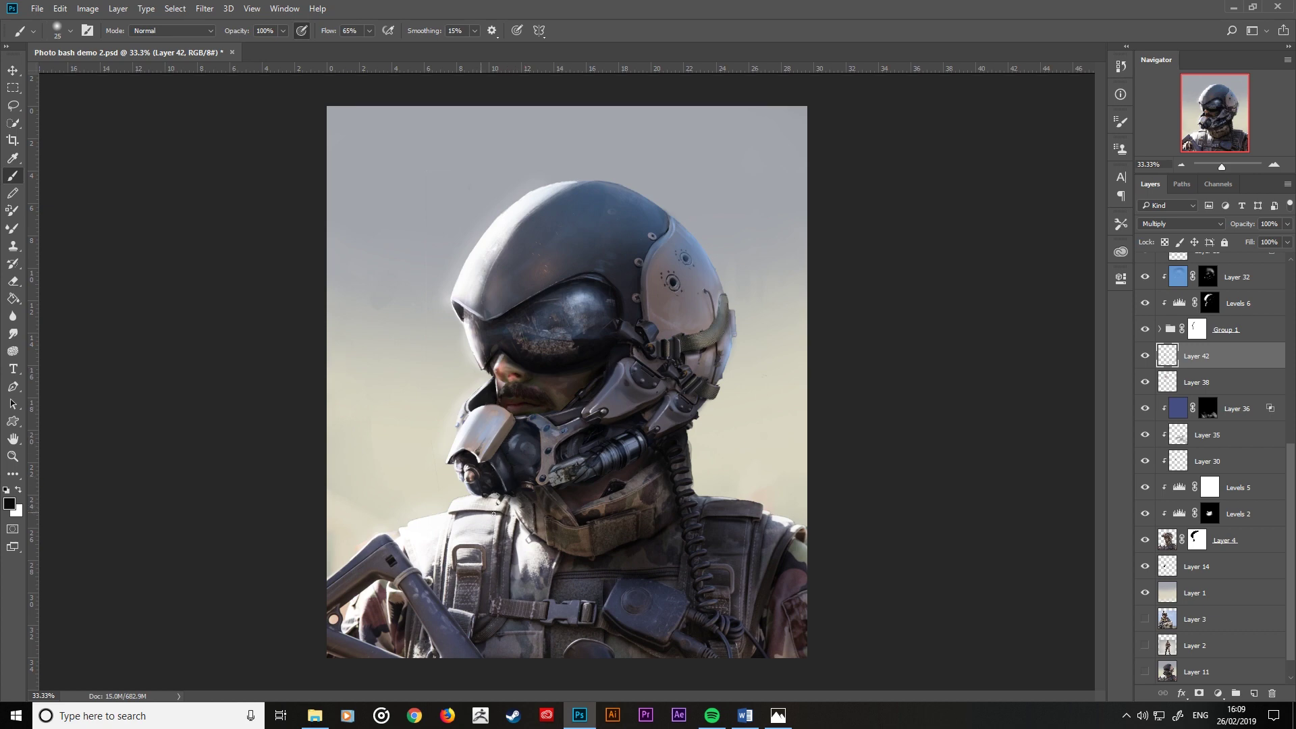
pyautogui.press(']')
pyautogui.moveTo(444, 572)
pyautogui.mouseDown()
pyautogui.moveTo(442, 542)
pyautogui.moveTo(440, 578)
pyautogui.mouseUp()
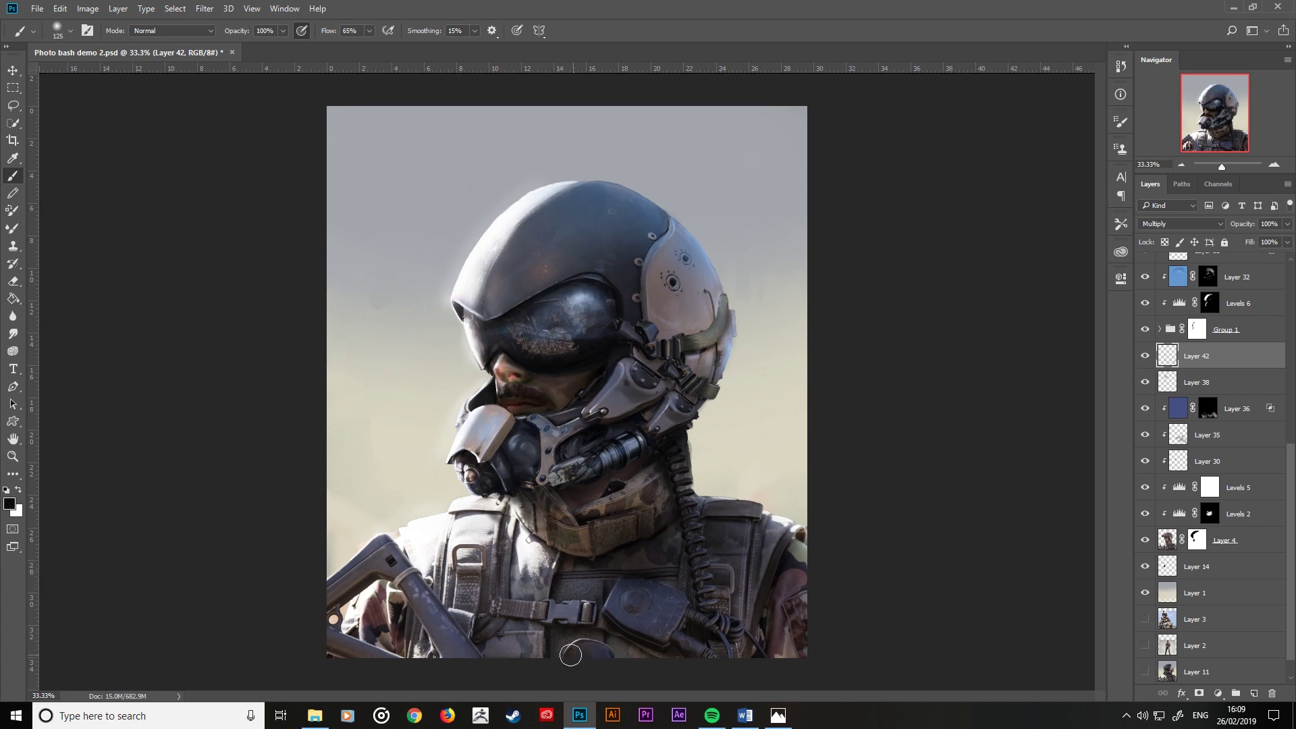
pyautogui.press(']')
pyautogui.press(']')
pyautogui.press(']')
pyautogui.press('[')
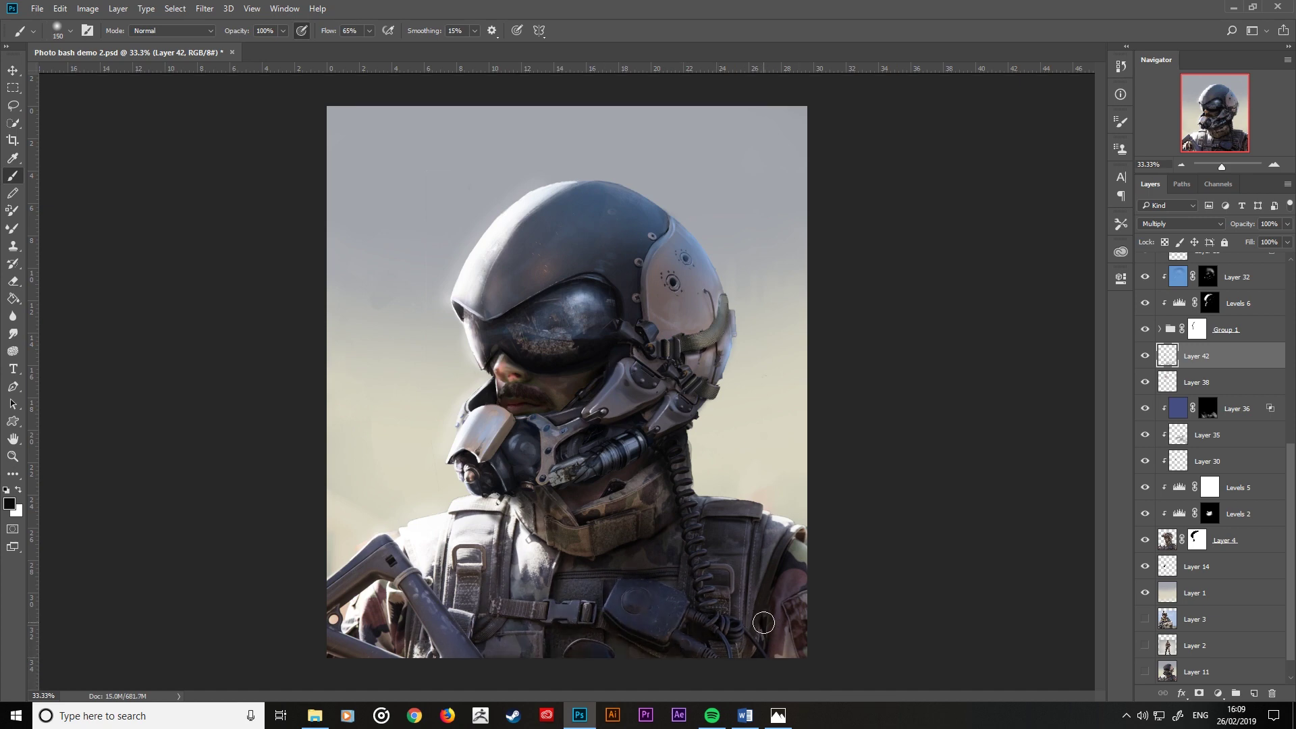
pyautogui.press('[')
pyautogui.press('[')
pyautogui.press('[')
# Step: Review the portrait at different zoom levels and make Layer 1 the active layer
pyautogui.hotkey('ctrl', '-')
pyautogui.hotkey('ctrl', '-')
pyautogui.hotkey('ctrl', '-')
pyautogui.hotkey('ctrl', '+')
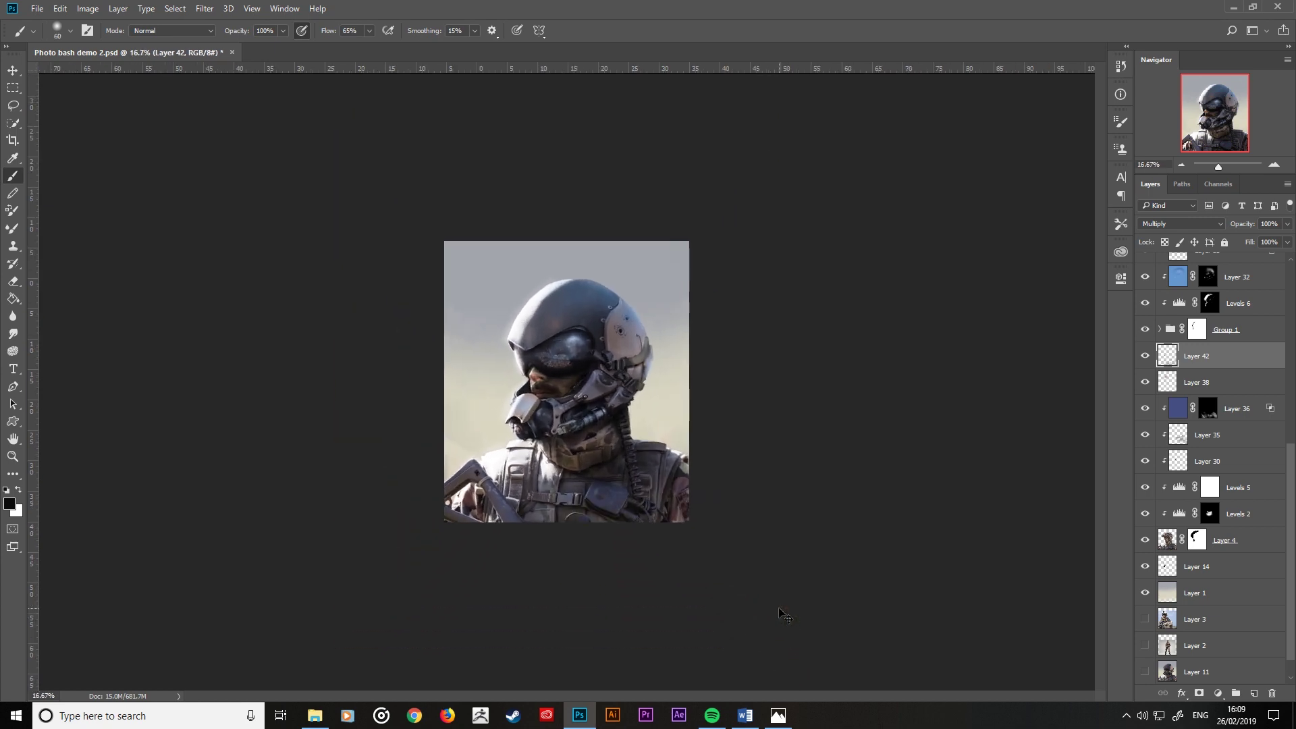
pyautogui.hotkey('ctrl', '+')
pyautogui.hotkey('ctrl', '+')
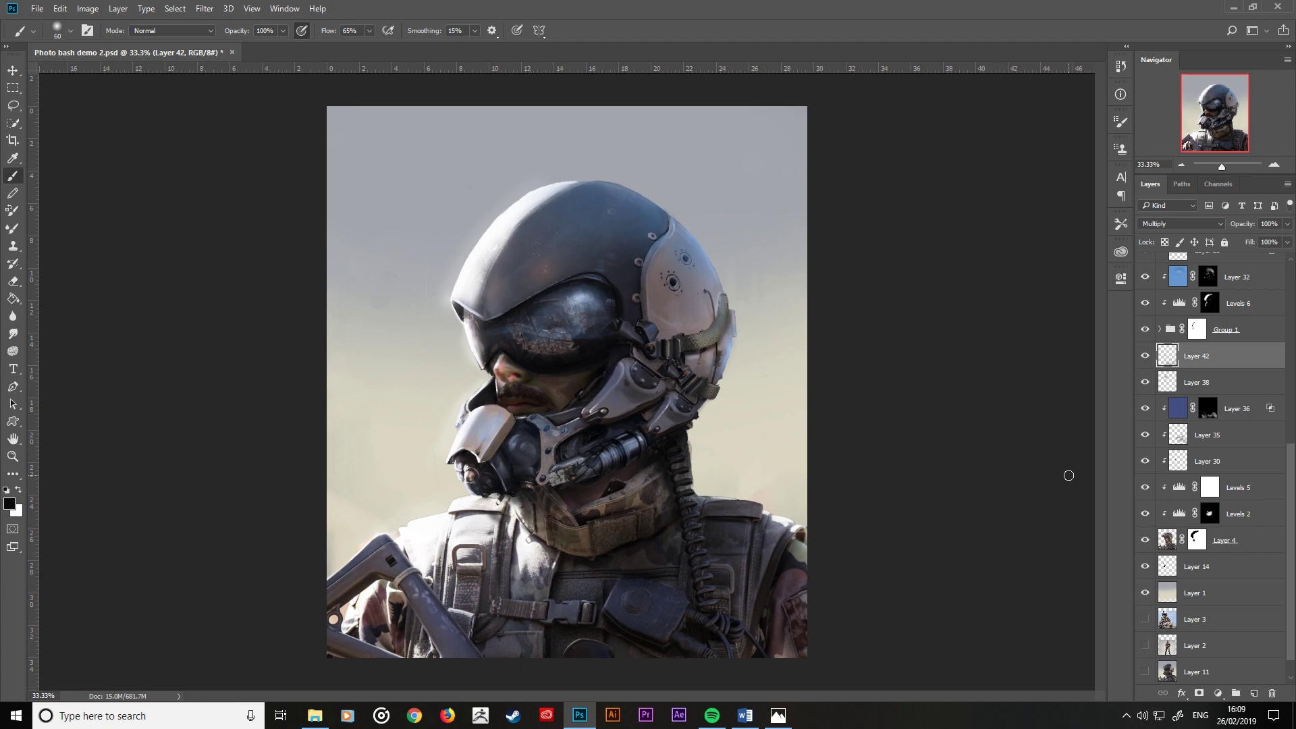
pyautogui.hotkey('ctrl', '+')
pyautogui.hotkey('ctrl', '-')
pyautogui.hotkey('ctrl', '-')
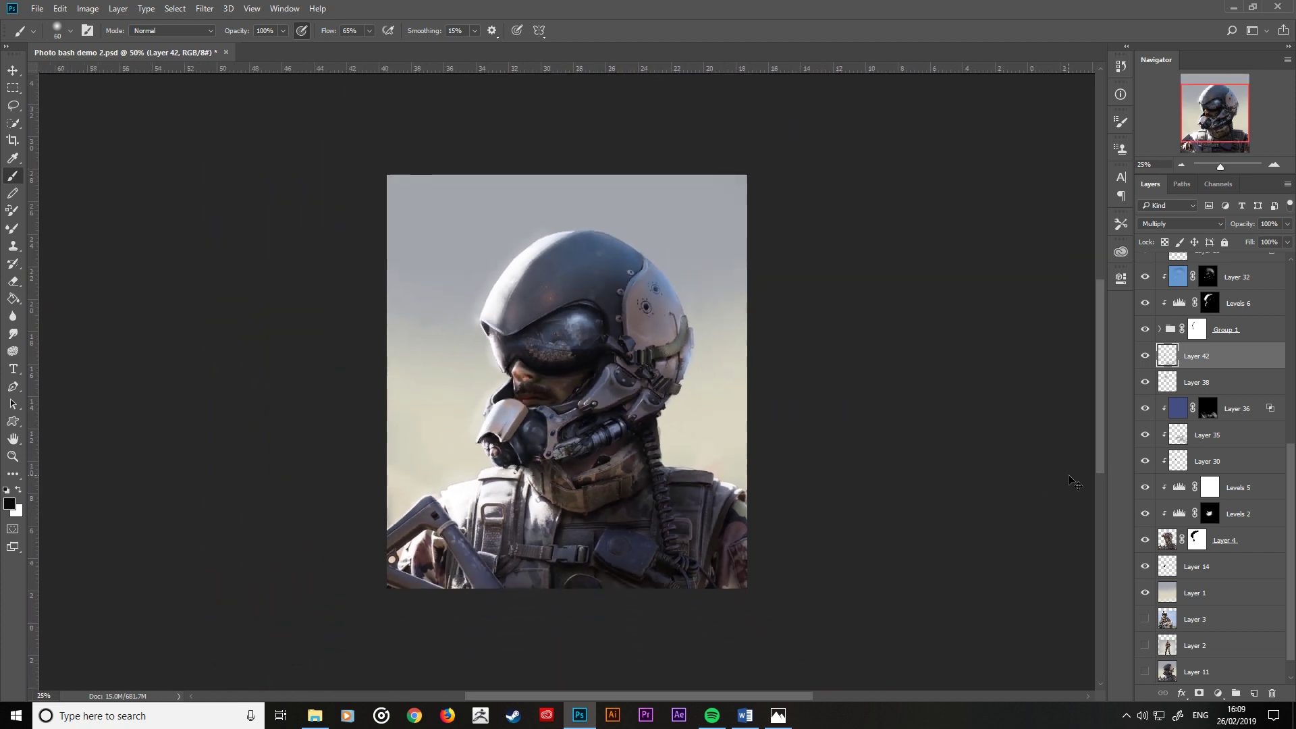
pyautogui.click(1168, 598)
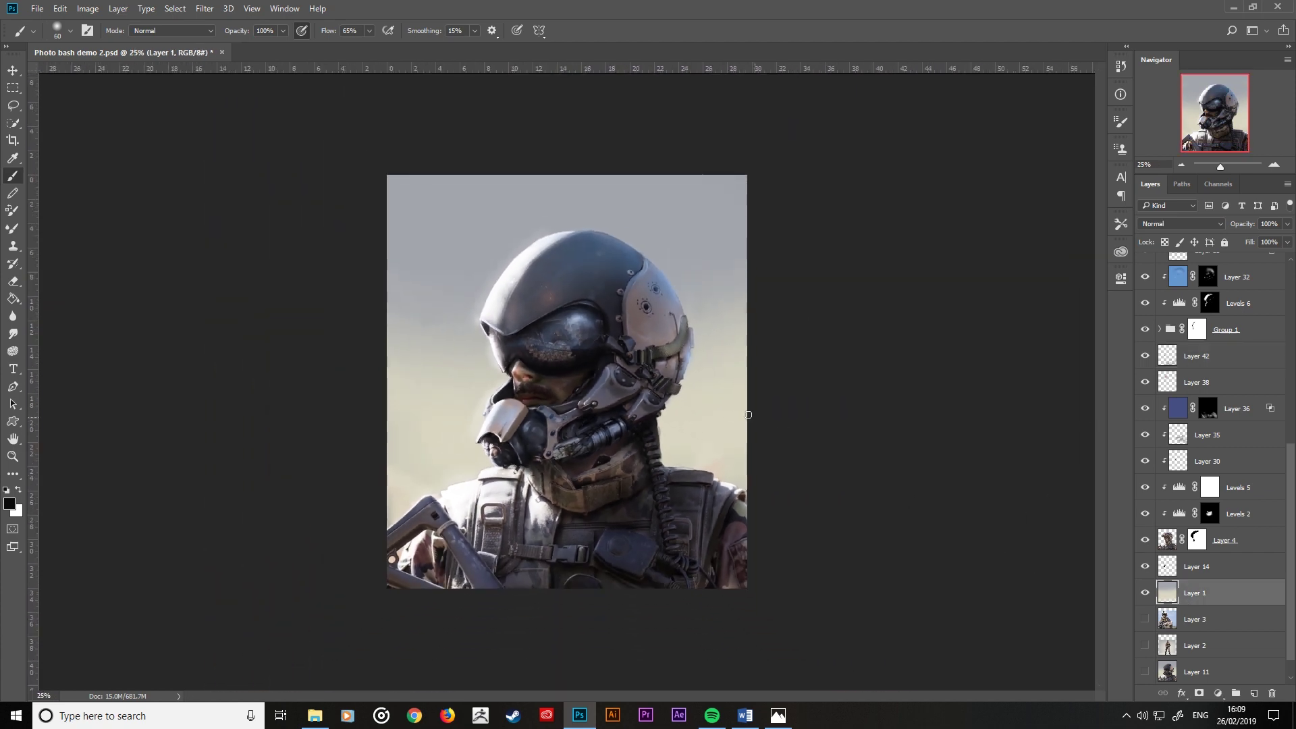
# Step: Sample the helmet's blue-grey, lighten it, and test a blue sky stroke before undoing it
pyautogui.keyDown('alt'); pyautogui.click(587, 322); pyautogui.keyUp('alt')
pyautogui.press(']')
pyautogui.press(']')
pyautogui.press(']')
pyautogui.press(']')
pyautogui.press(']')
pyautogui.press(']')
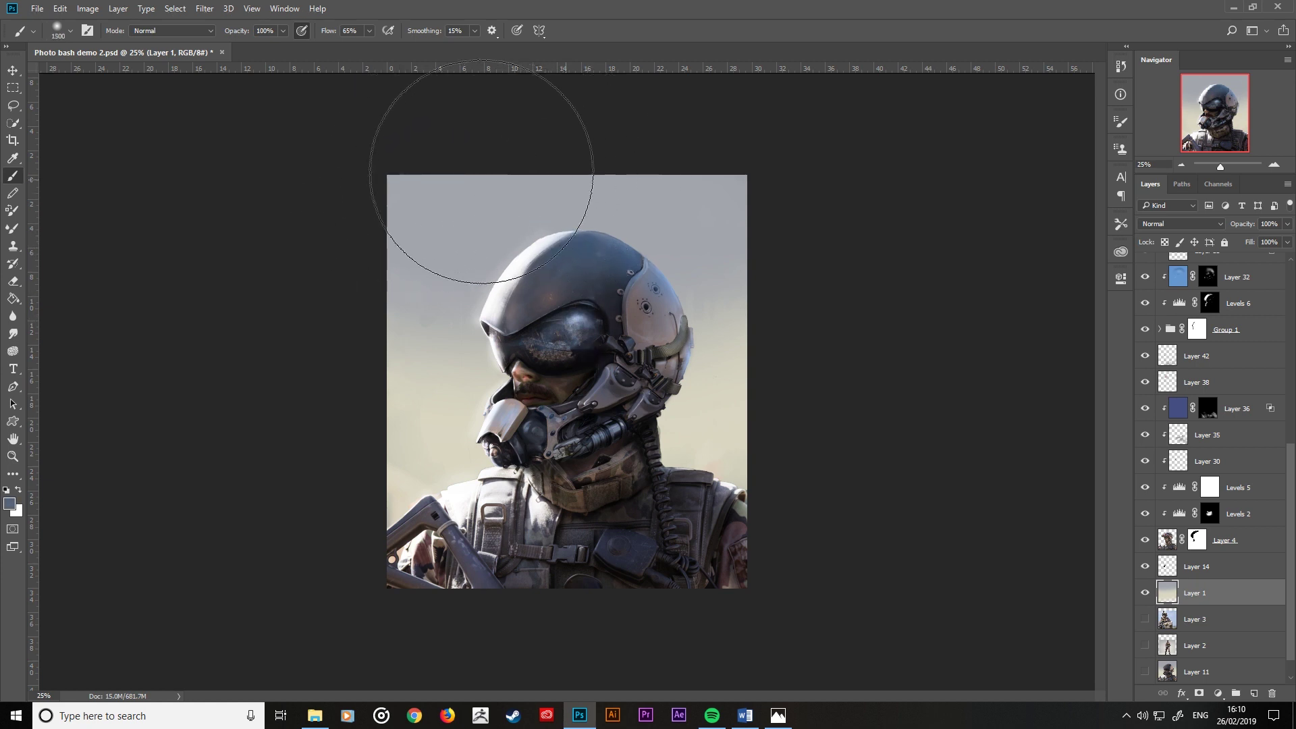
pyautogui.click(10, 504)
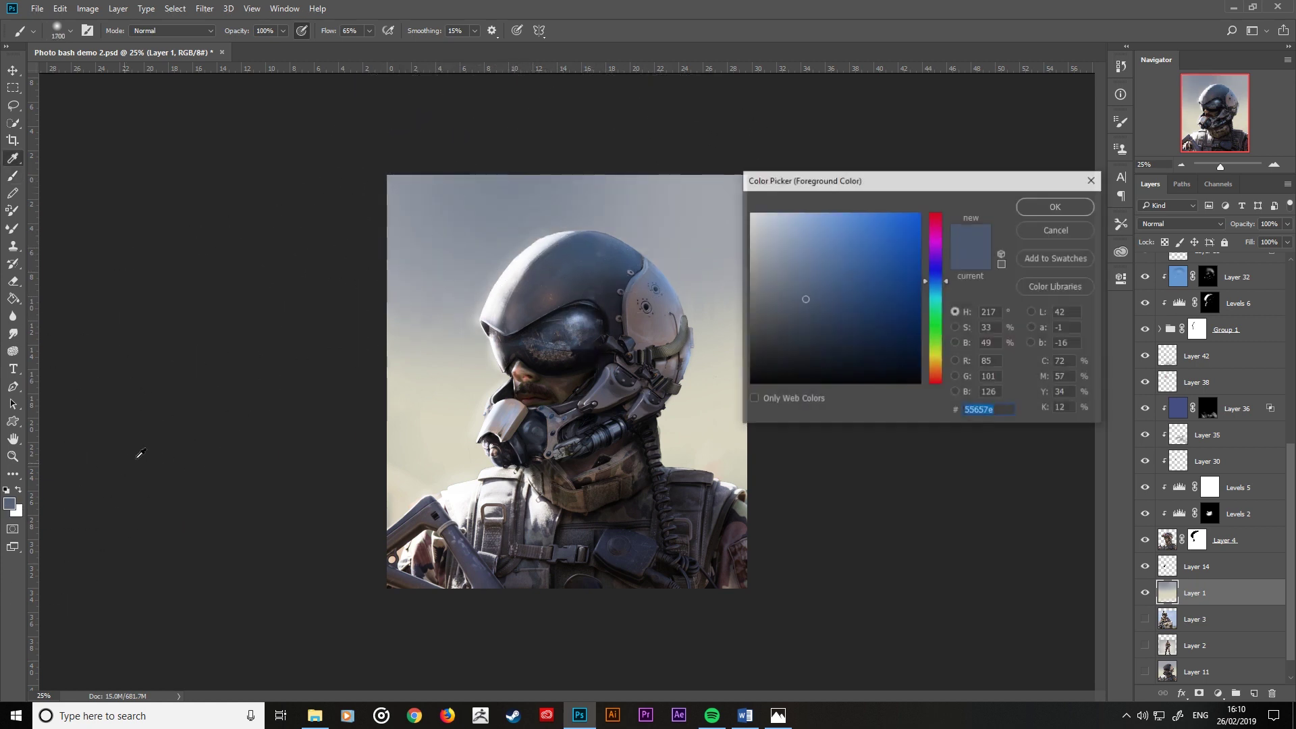
pyautogui.moveTo(804, 299); pyautogui.dragTo(819, 238)
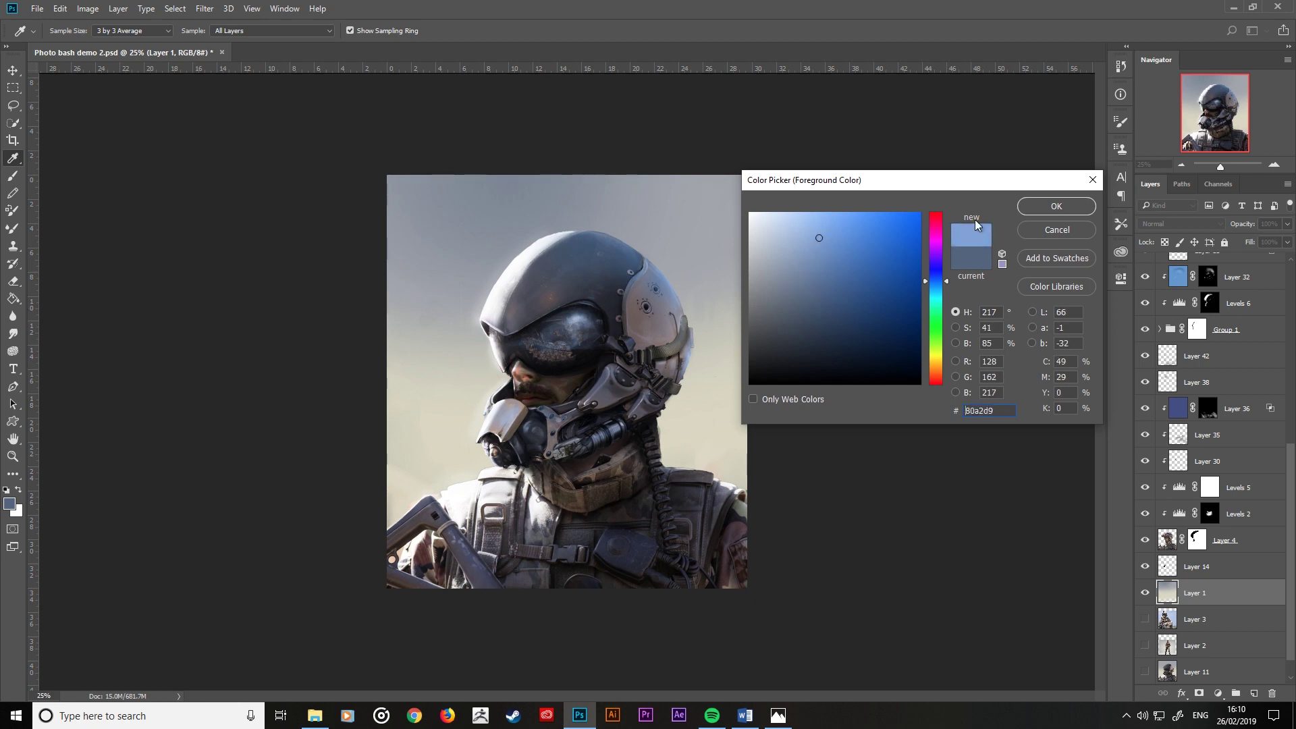
pyautogui.click(1050, 210)
pyautogui.press(']')
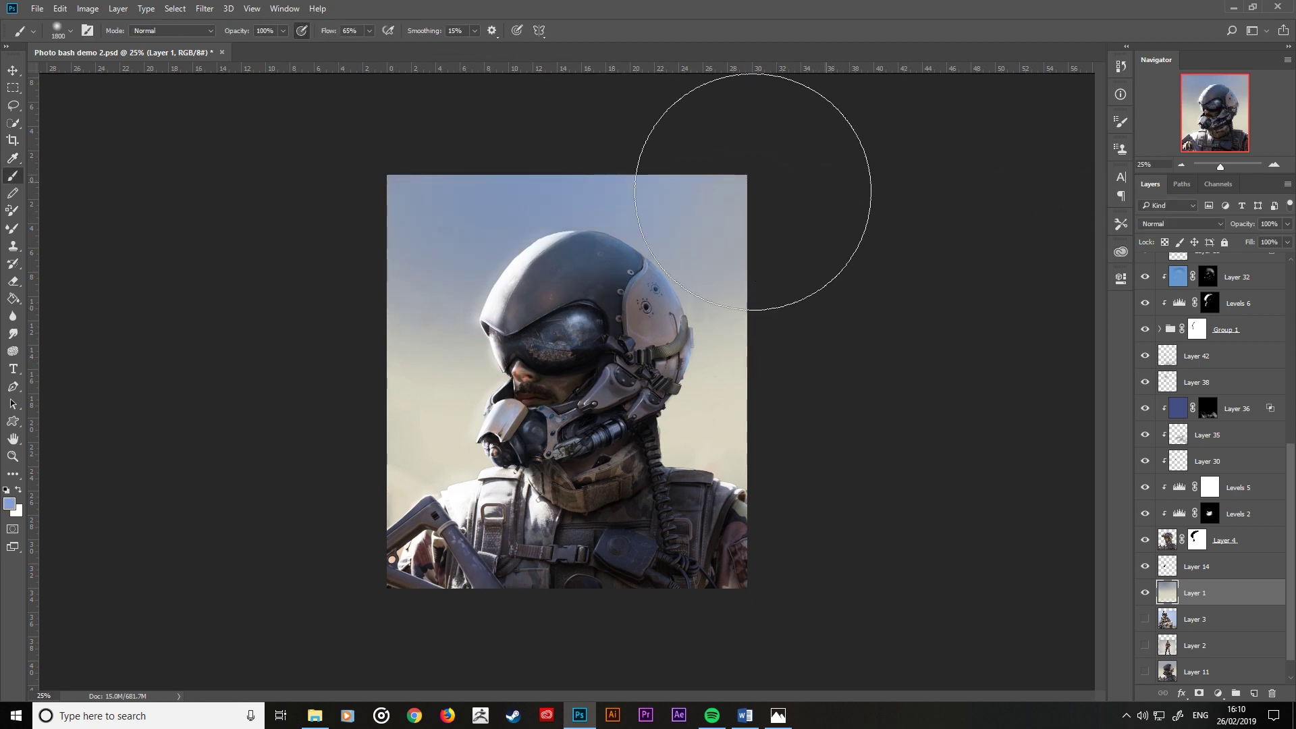
pyautogui.moveTo(752, 188); pyautogui.dragTo(539, 246)
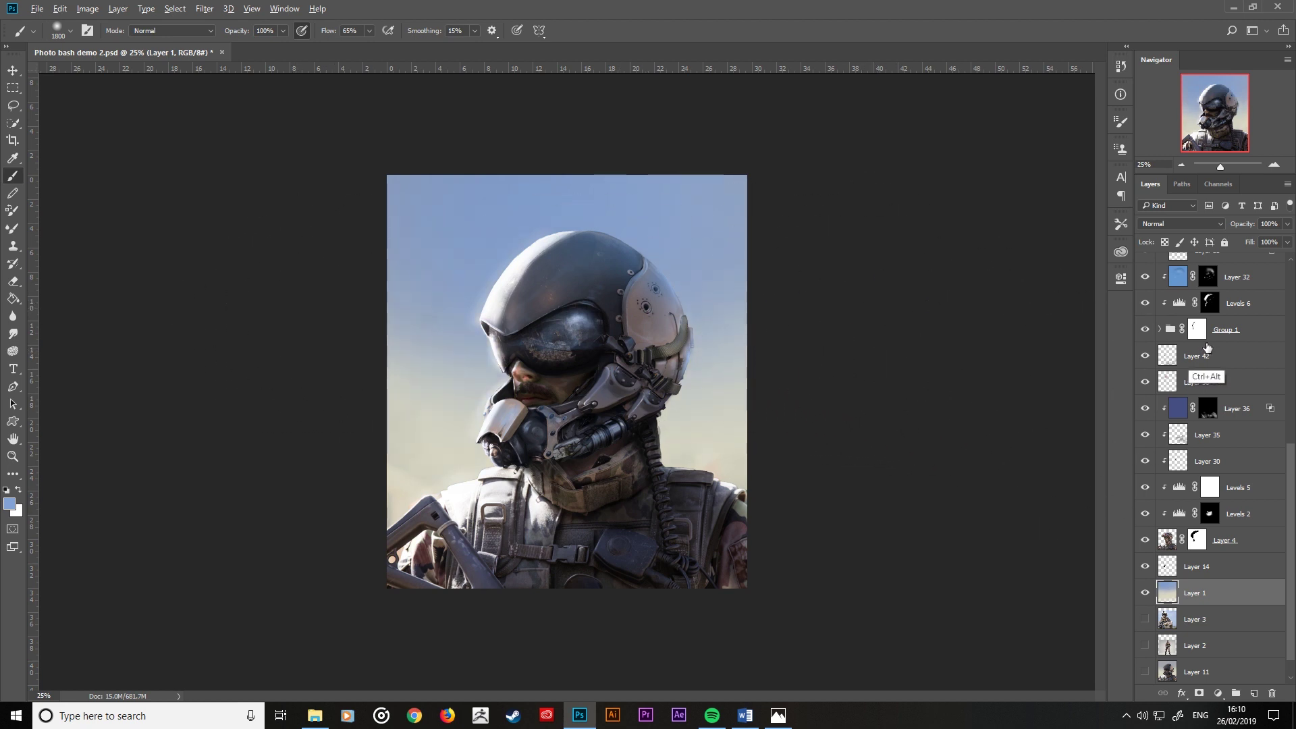
pyautogui.hotkey('ctrl', 'alt', 'z')
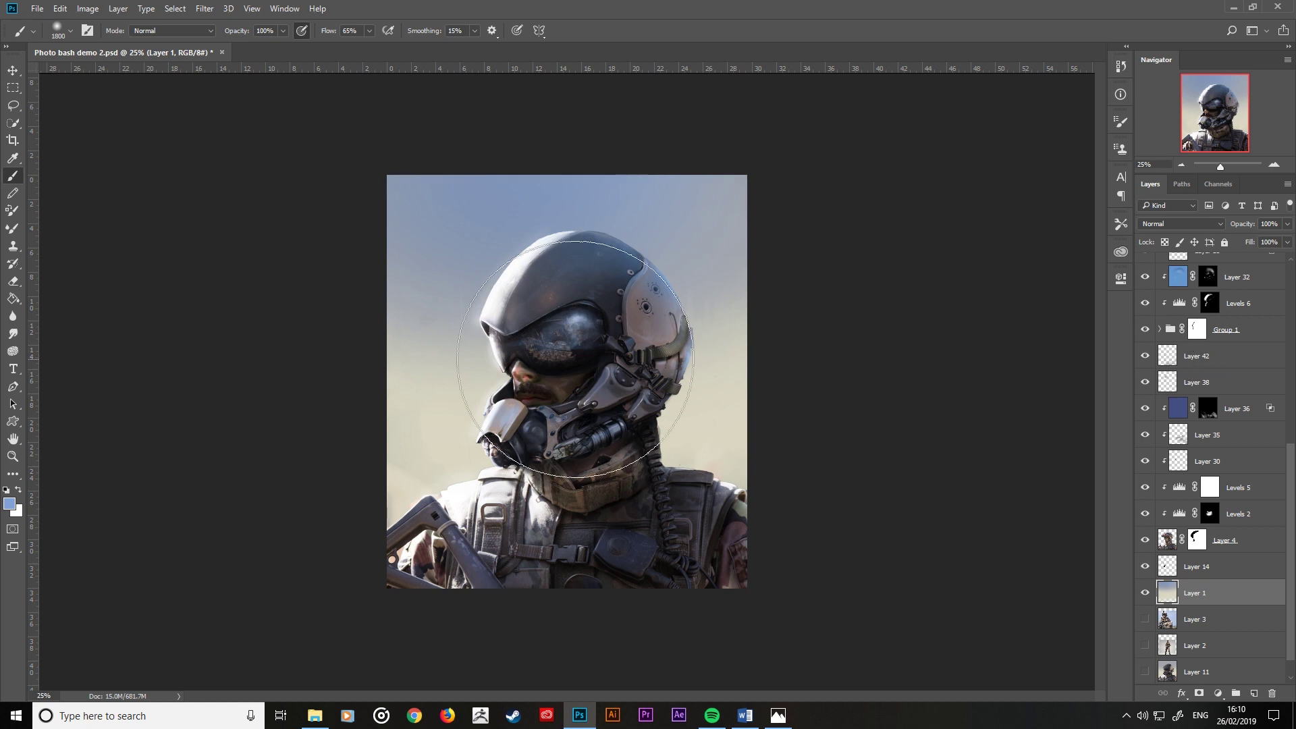
# Step: Lower brush opacity to 34% and choose a lighter sky blue
pyautogui.press('3')
pyautogui.press('4')
pyautogui.click(9, 504)
pyautogui.click(796, 226)
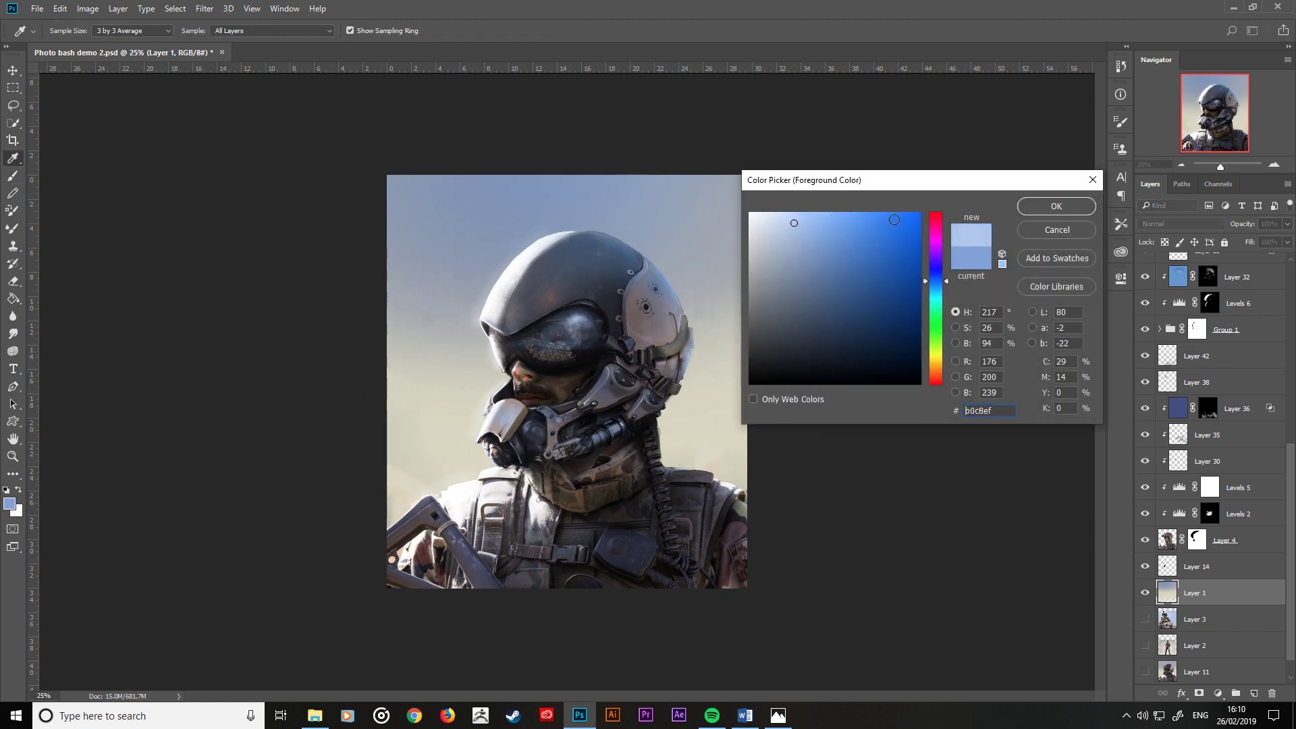
pyautogui.click(1056, 206)
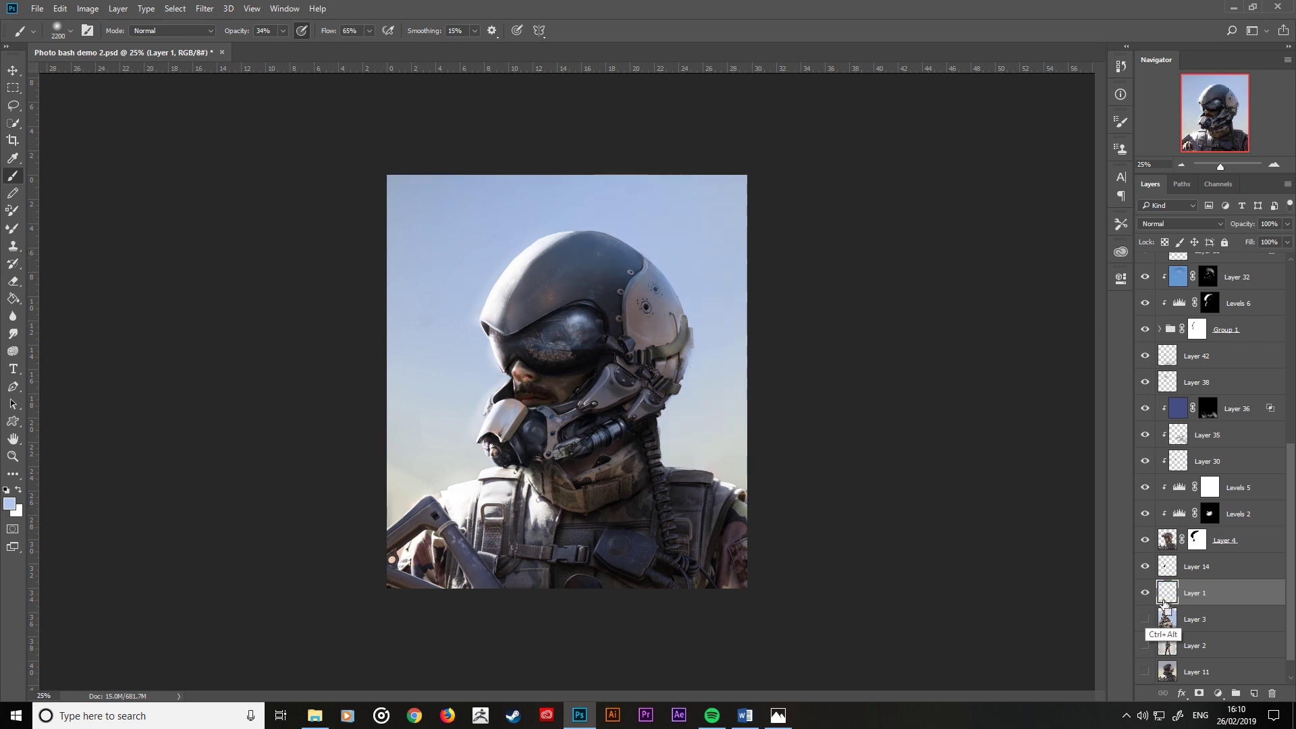
# Step: Undo the last change and duplicate Layer 1
pyautogui.hotkey('ctrl', 'alt', 'z')
pyautogui.moveTo(1163, 602); pyautogui.dragTo(1257, 693)
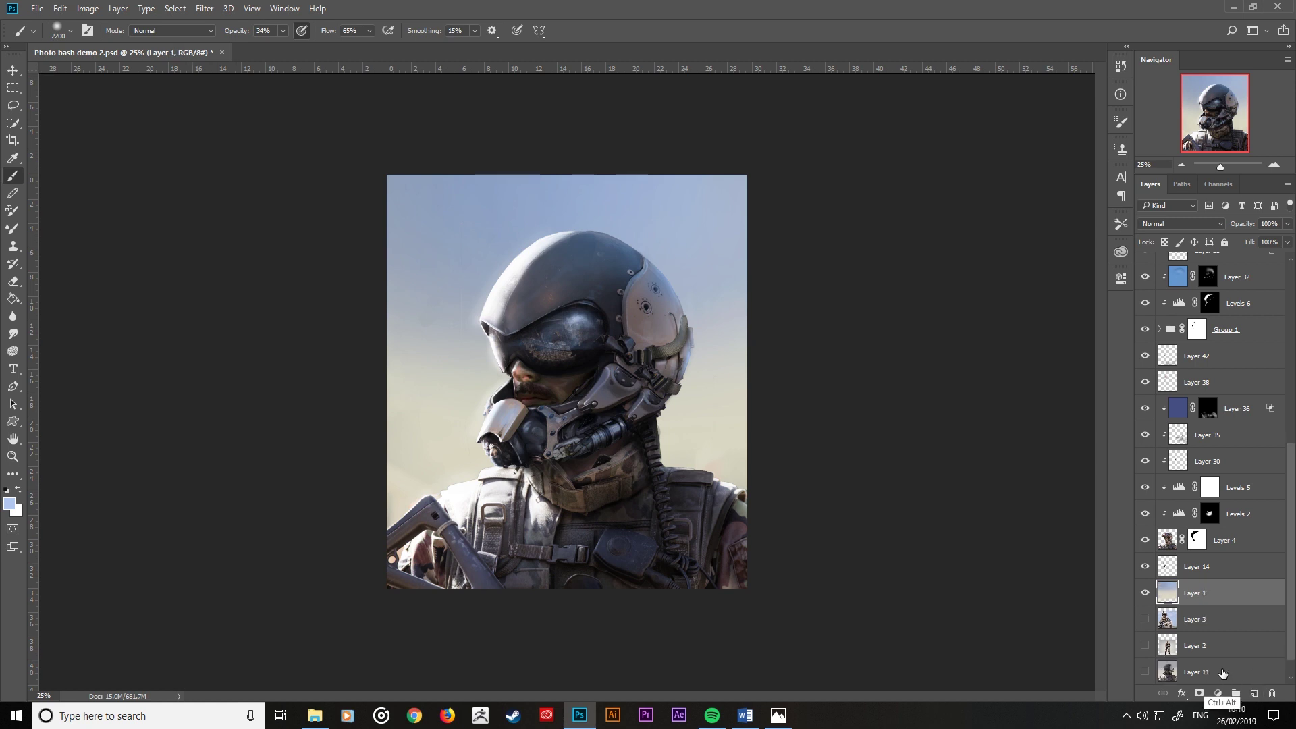
pyautogui.moveTo(1257, 693); pyautogui.dragTo(1227, 672)
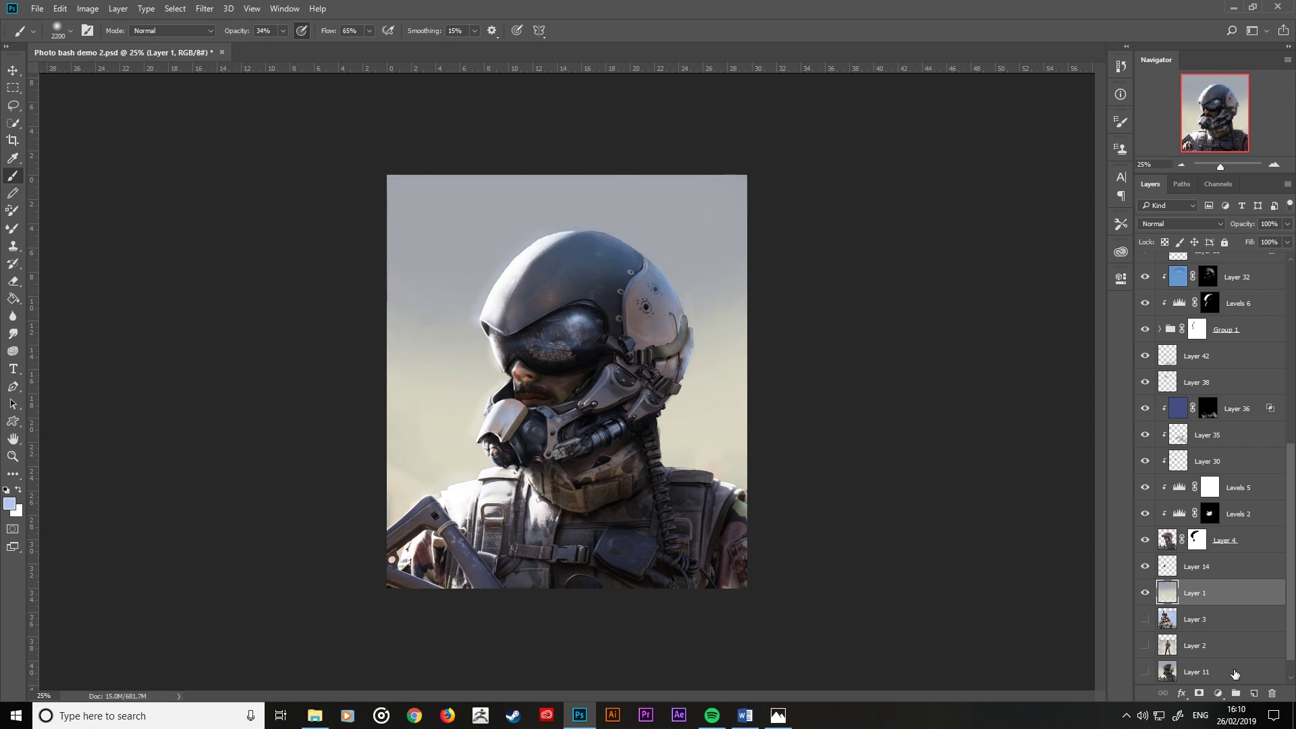
# Step: Add a layer above Layer 1 and brush a soft saturated blue wash across the upper sky
pyautogui.click(1249, 687)
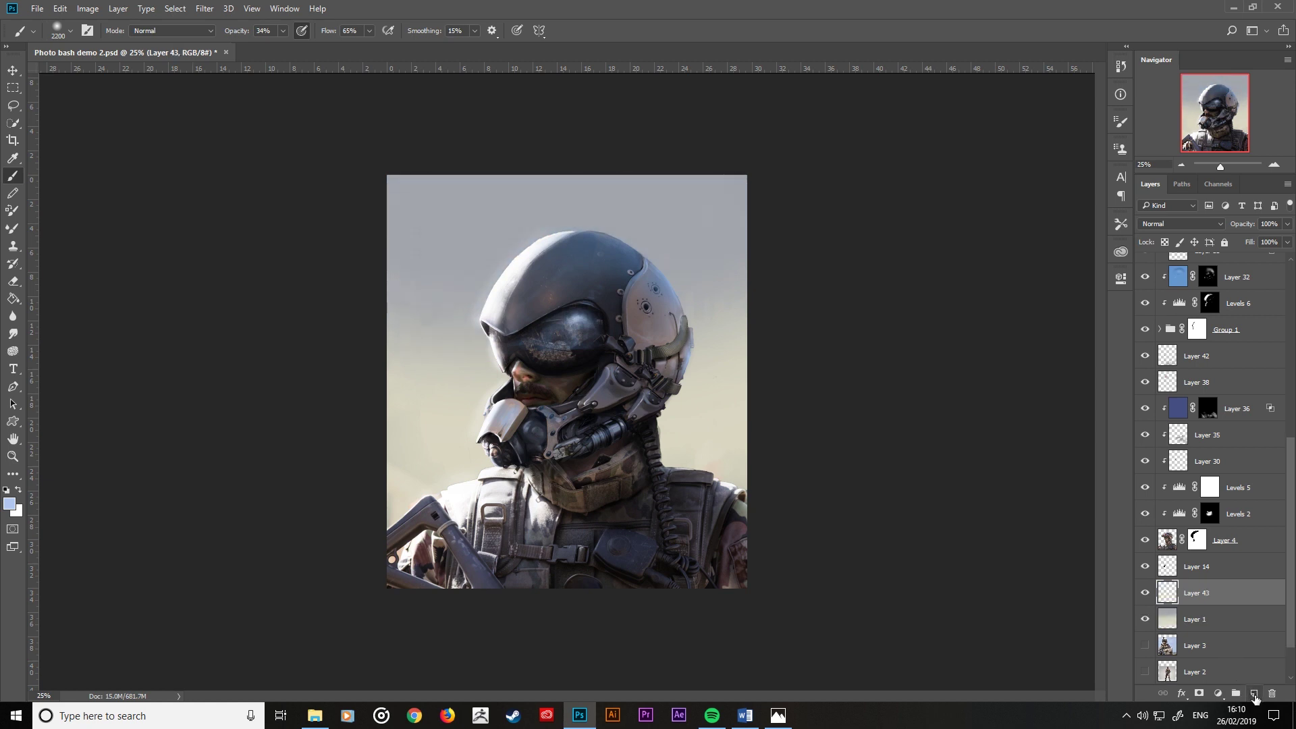
pyautogui.click(10, 503)
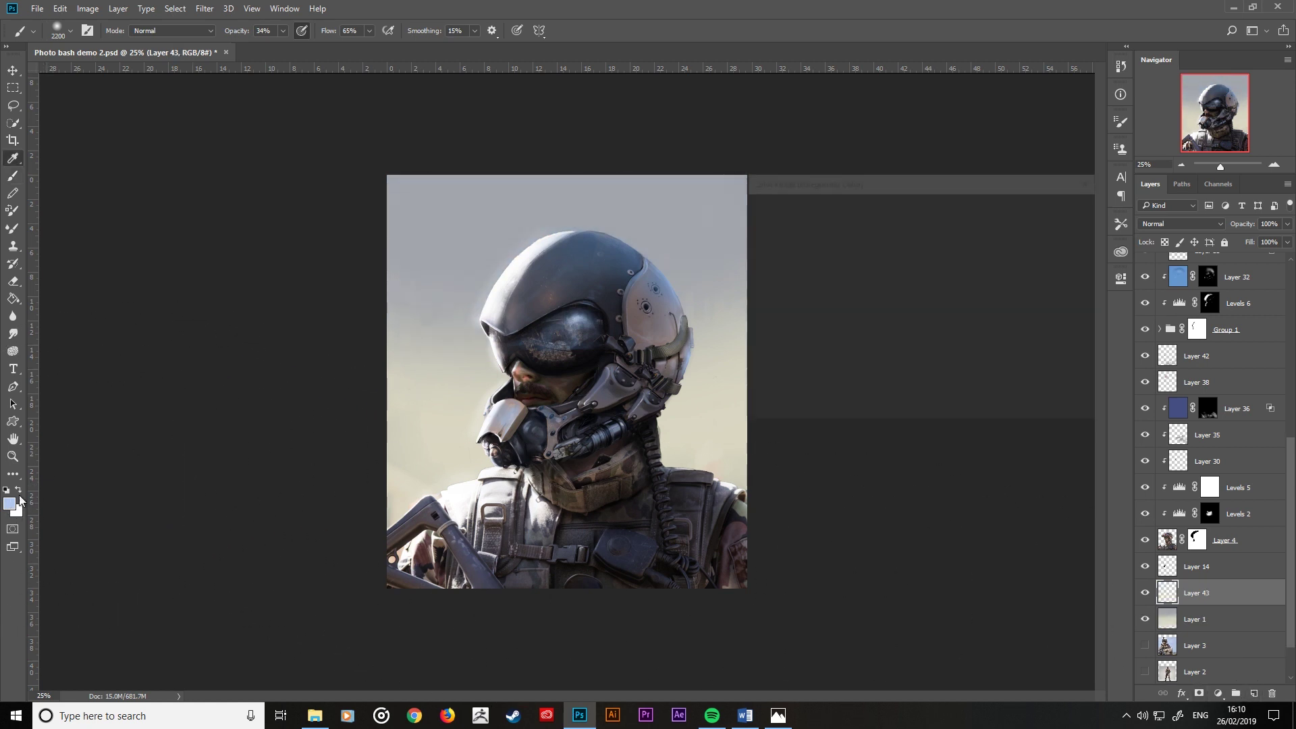
pyautogui.click(801, 254)
pyautogui.moveTo(800, 254); pyautogui.dragTo(823, 245)
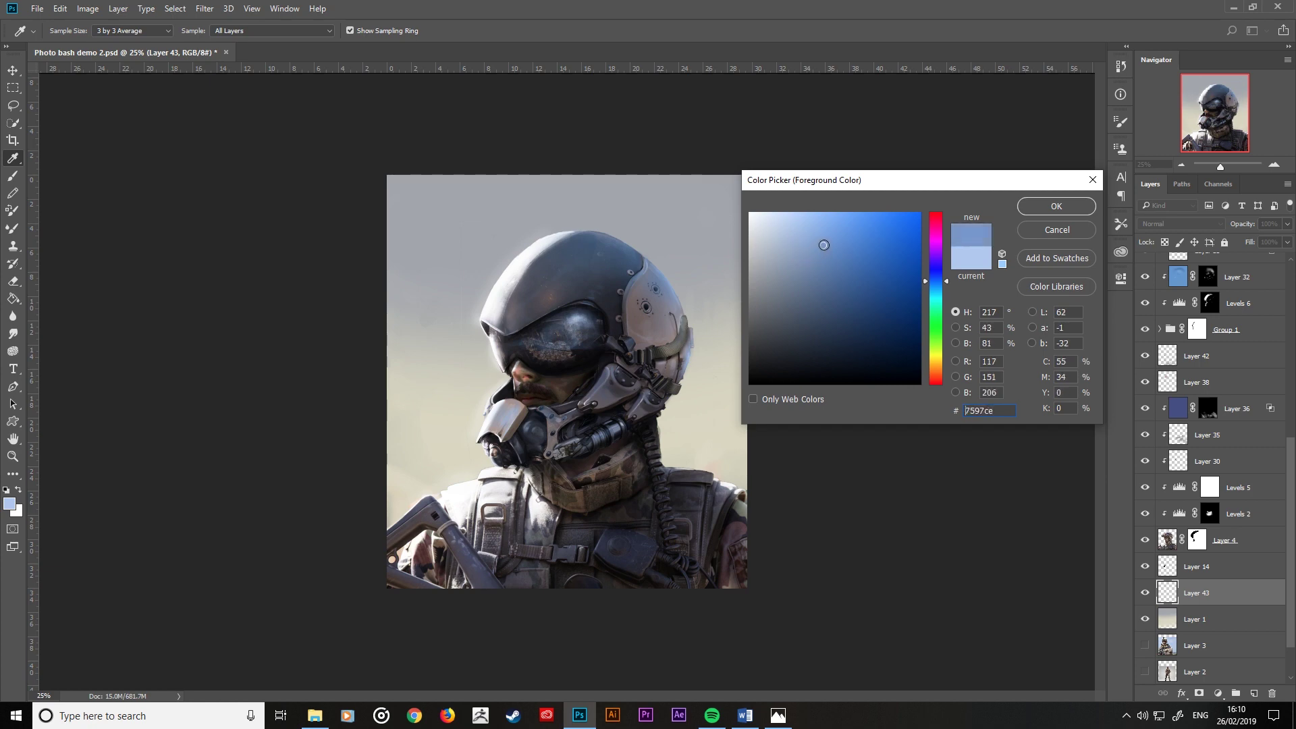
pyautogui.click(1056, 206)
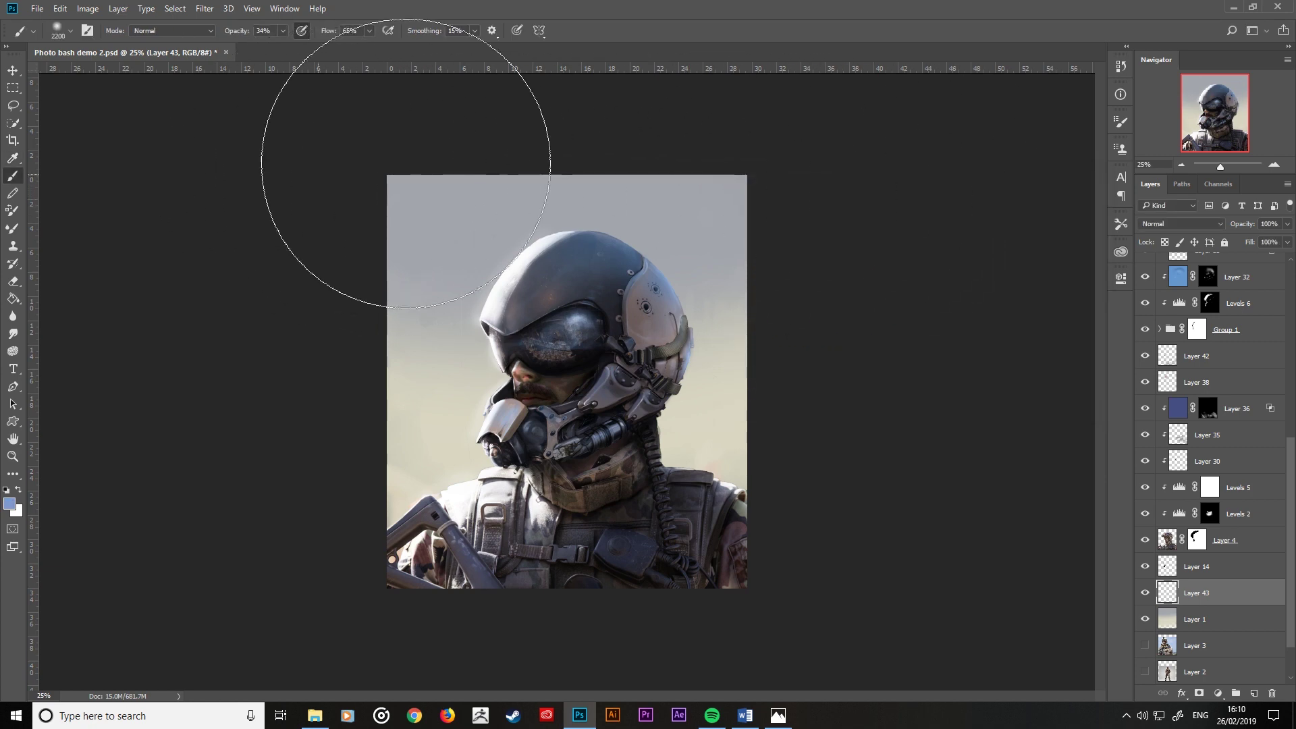
pyautogui.moveTo(919, 173); pyautogui.dragTo(818, 243)
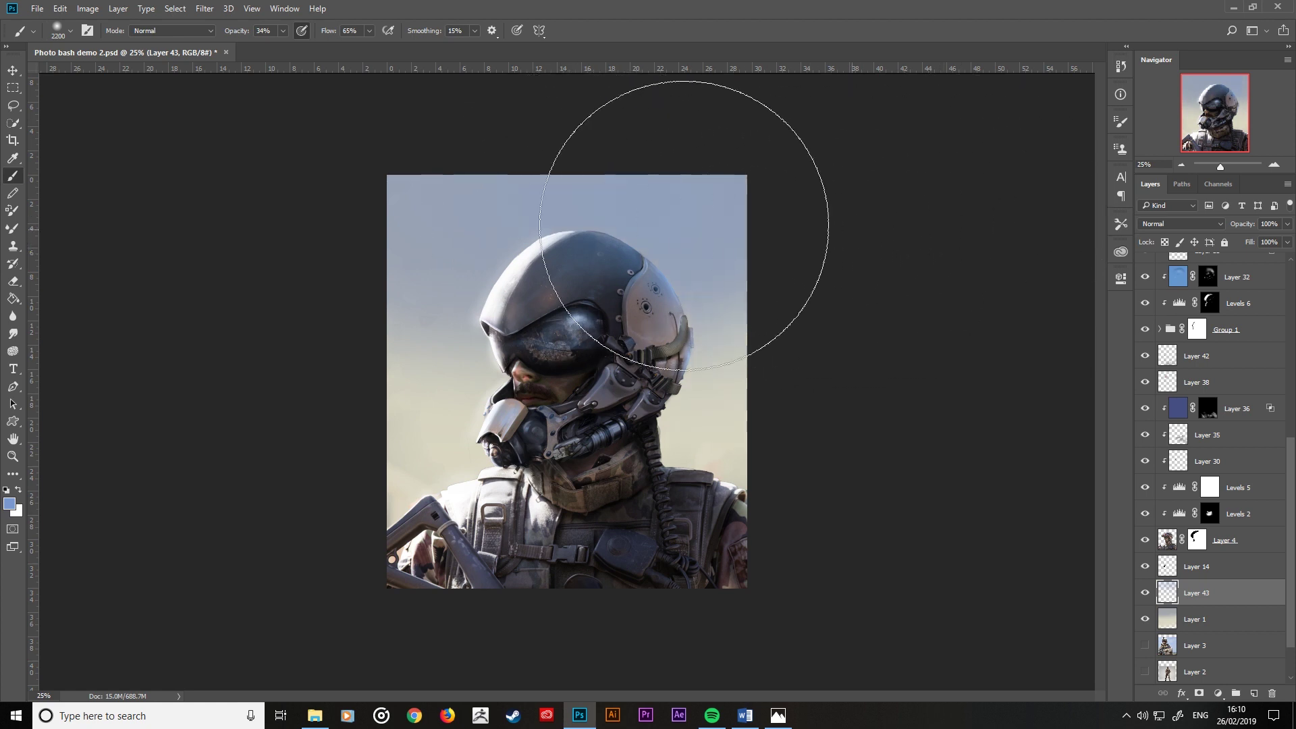
pyautogui.moveTo(402, 285); pyautogui.dragTo(903, 304)
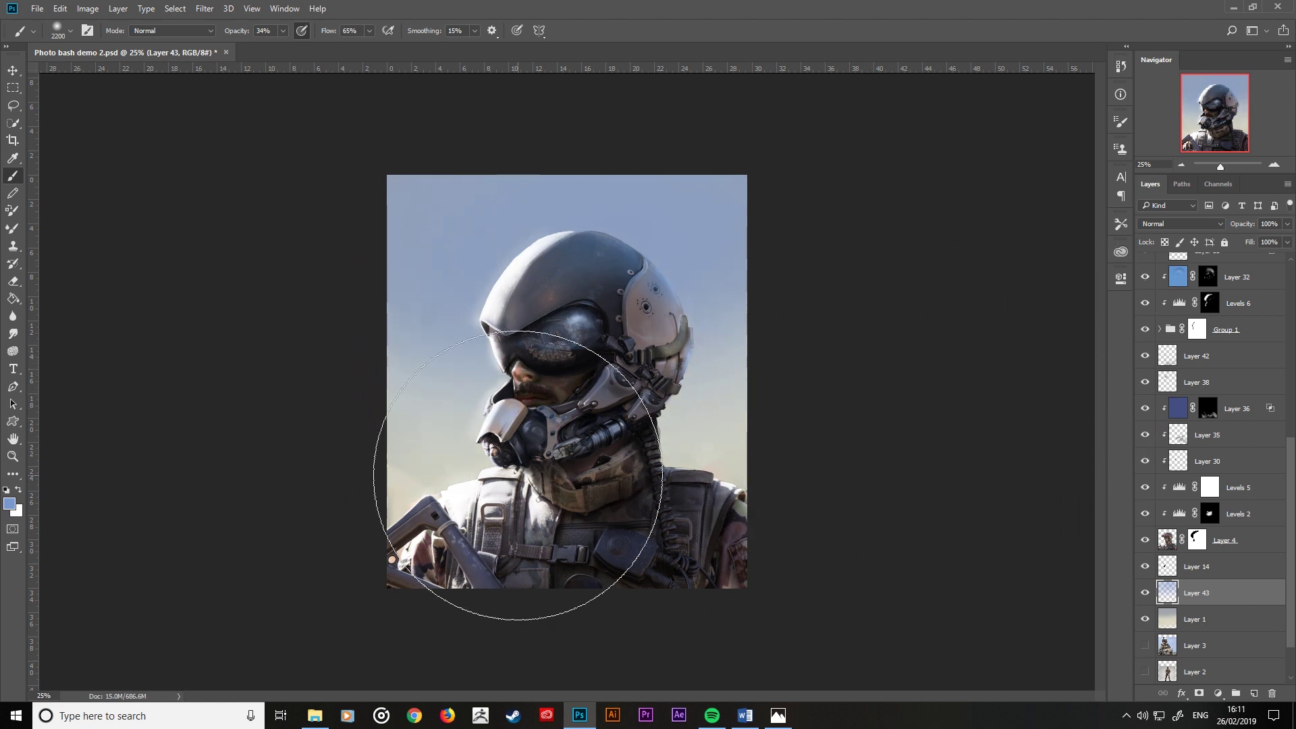
# Step: Sample the pale beige sky and brush a faint haze over the lower left, brush around 1100-2200
pyautogui.press('alt')
pyautogui.keyDown('alt'); pyautogui.click(456, 467); pyautogui.keyUp('alt')
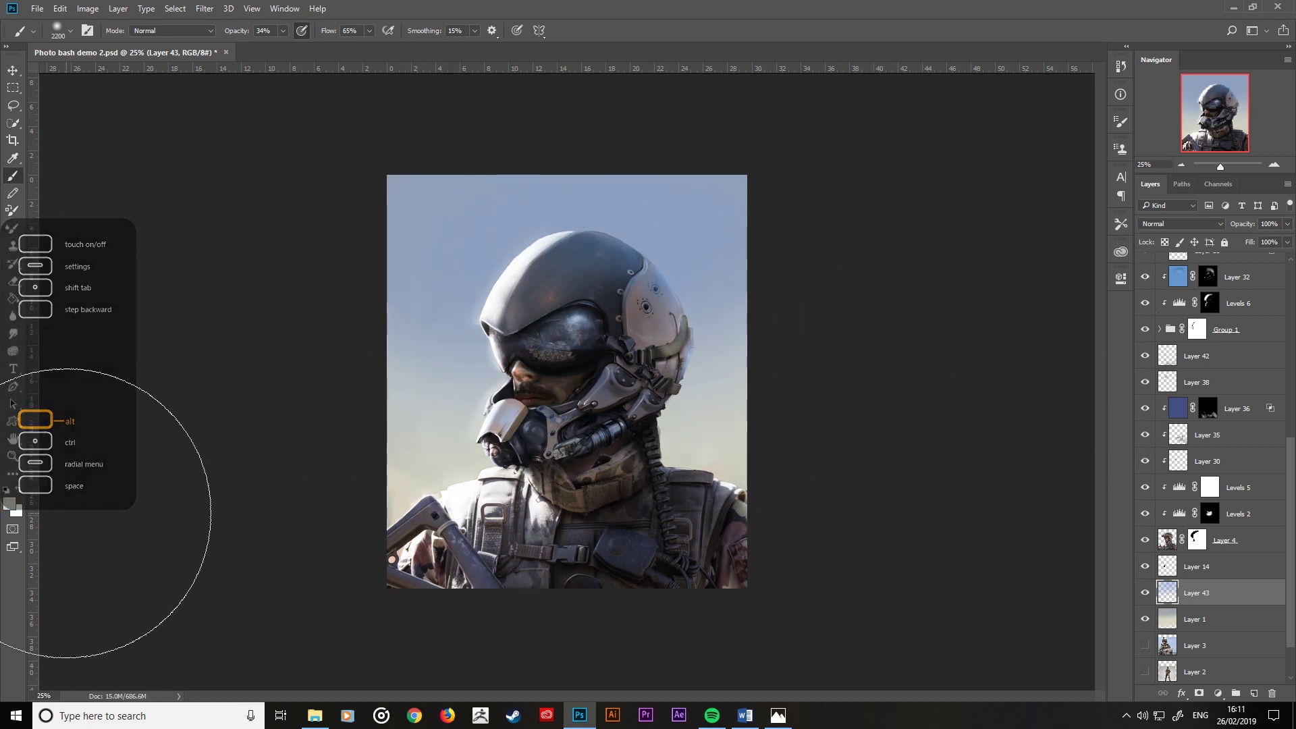
pyautogui.click(11, 505)
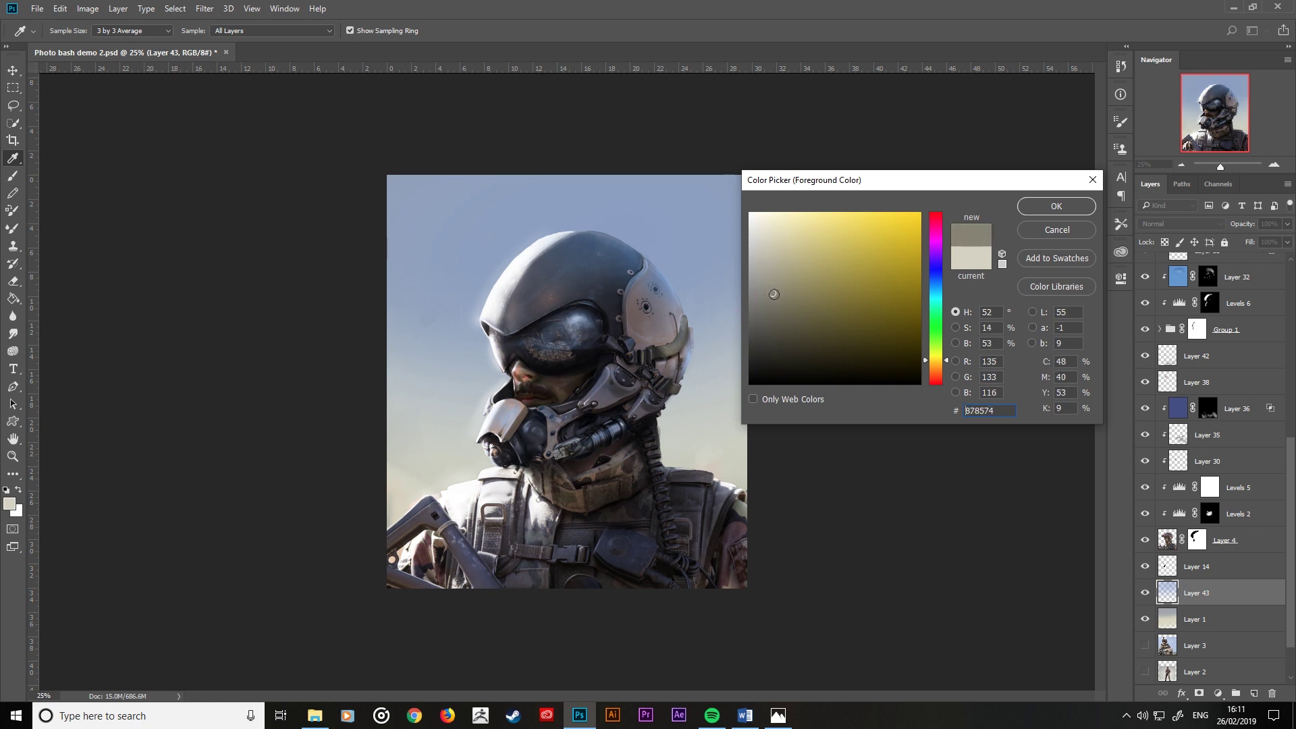
pyautogui.click(1056, 206)
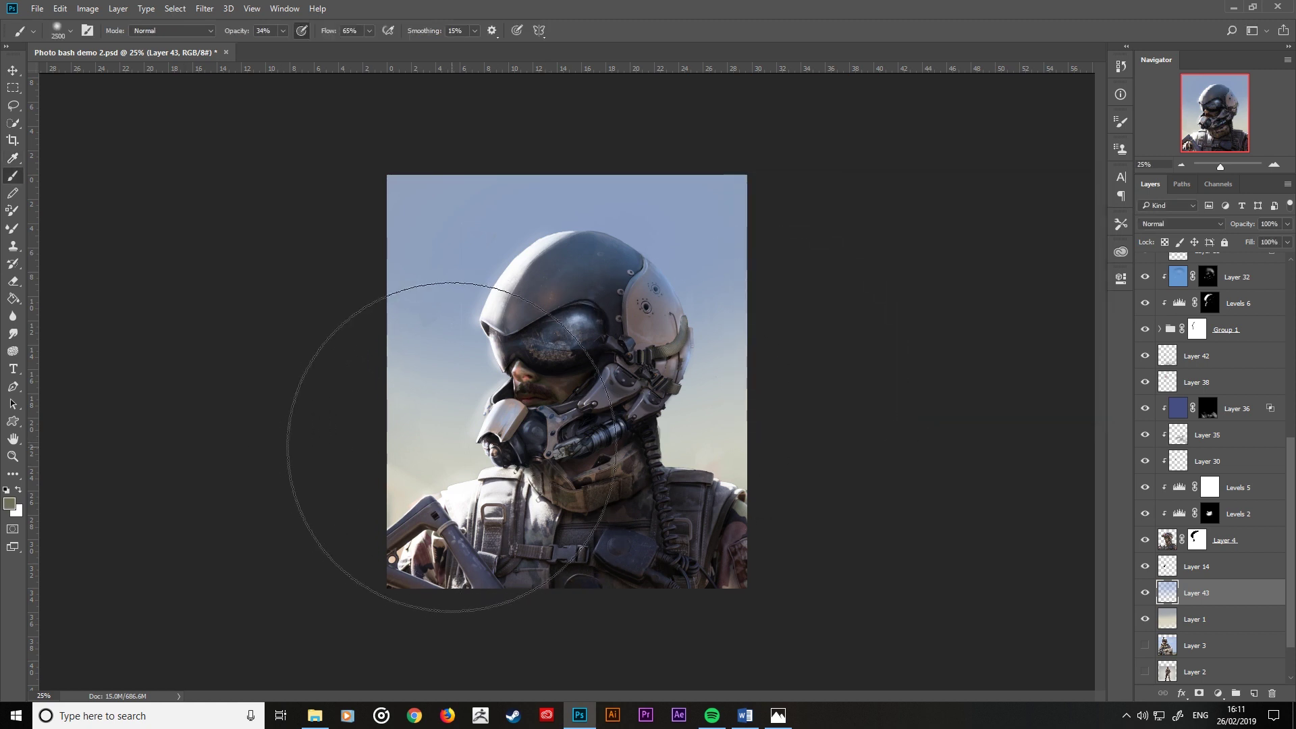
pyautogui.press(']')
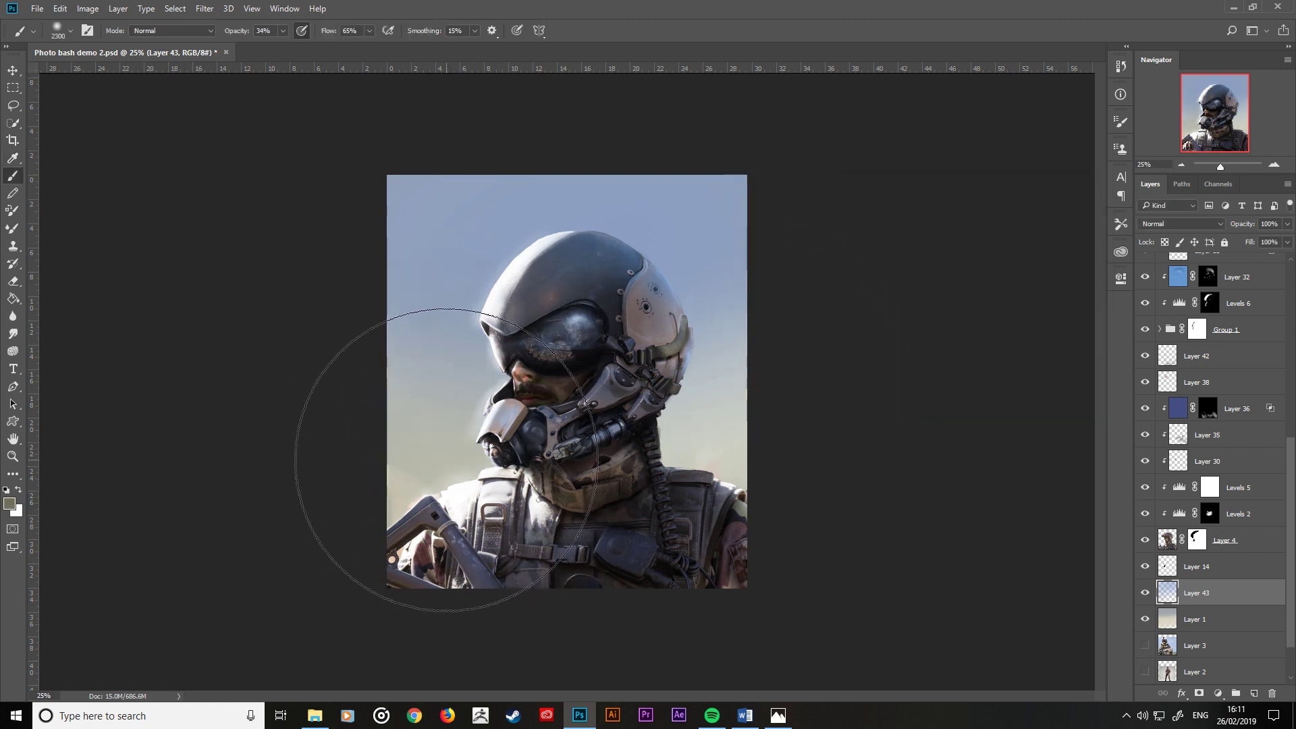
pyautogui.press('[')
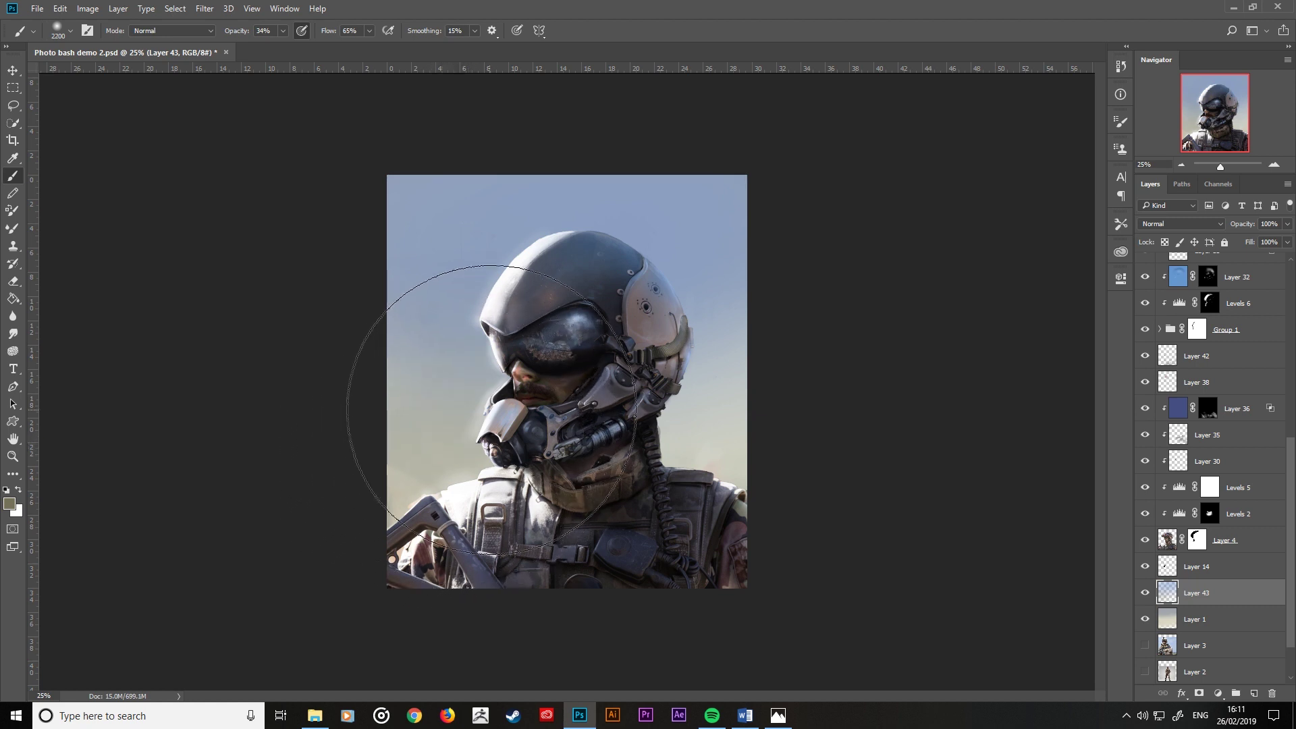
pyautogui.moveTo(460, 442); pyautogui.dragTo(334, 456)
pyautogui.press('[')
pyautogui.press('[')
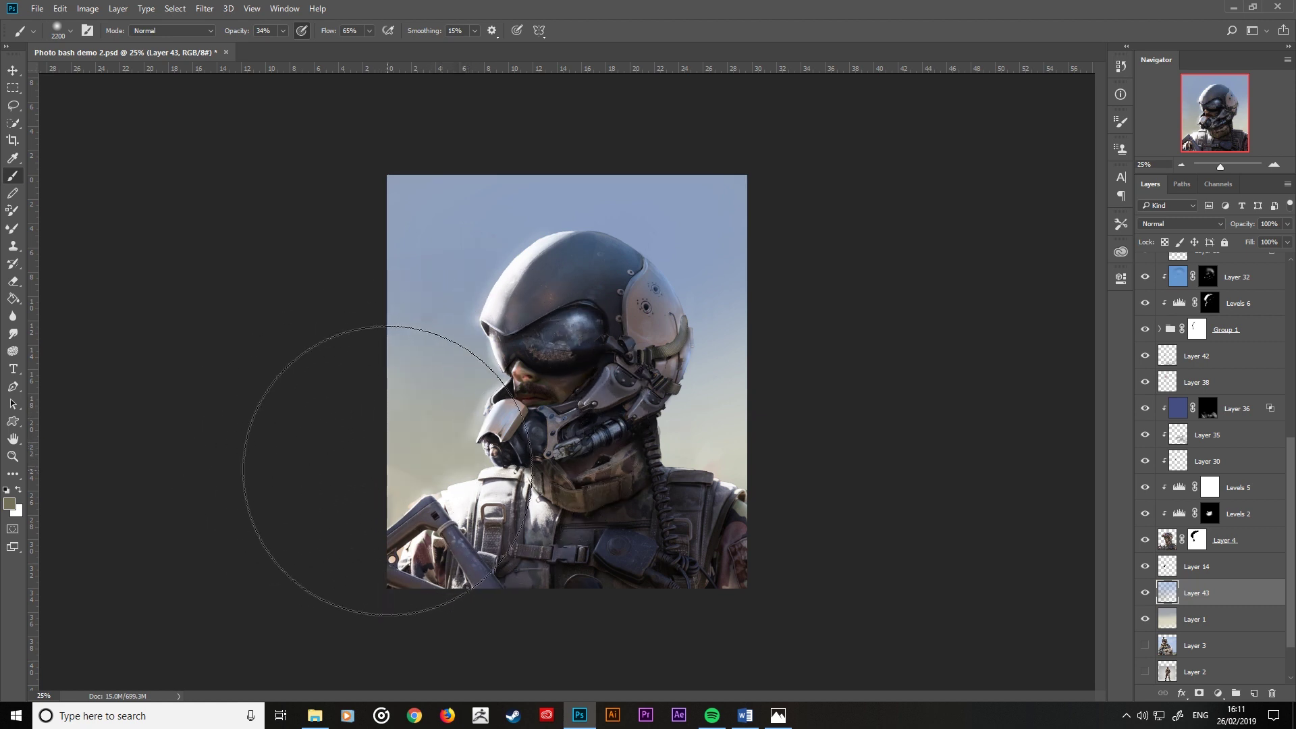
pyautogui.press('[')
pyautogui.press('[')
pyautogui.press('[')
pyautogui.press('[')
pyautogui.press('[')
pyautogui.press('[')
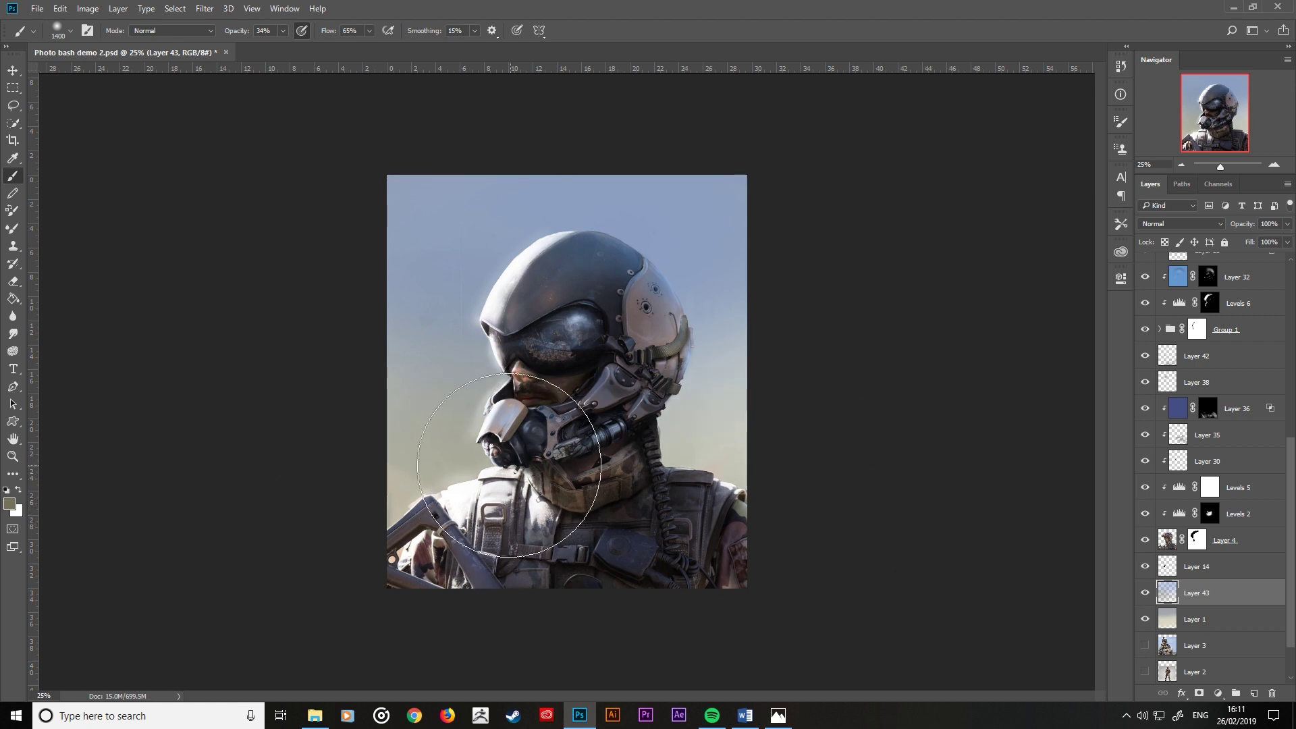
pyautogui.press('[')
pyautogui.press('[')
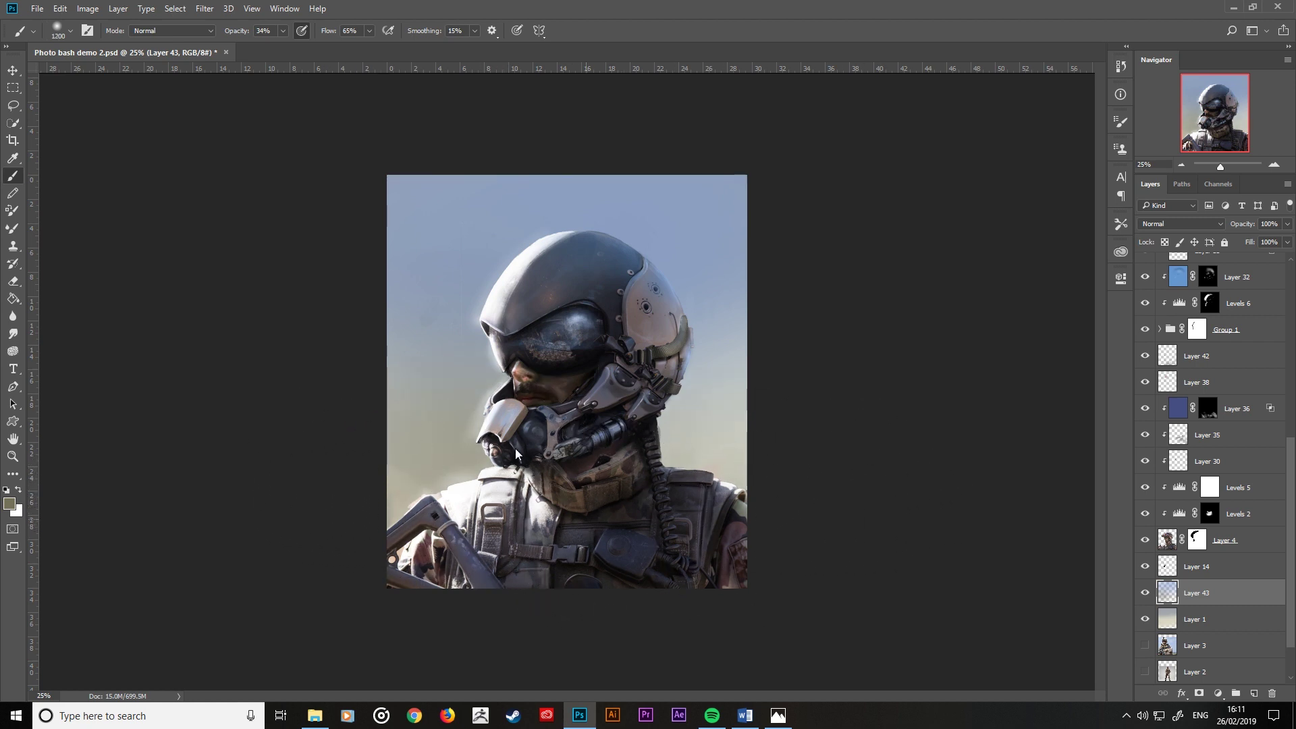
pyautogui.press(']')
pyautogui.press(']')
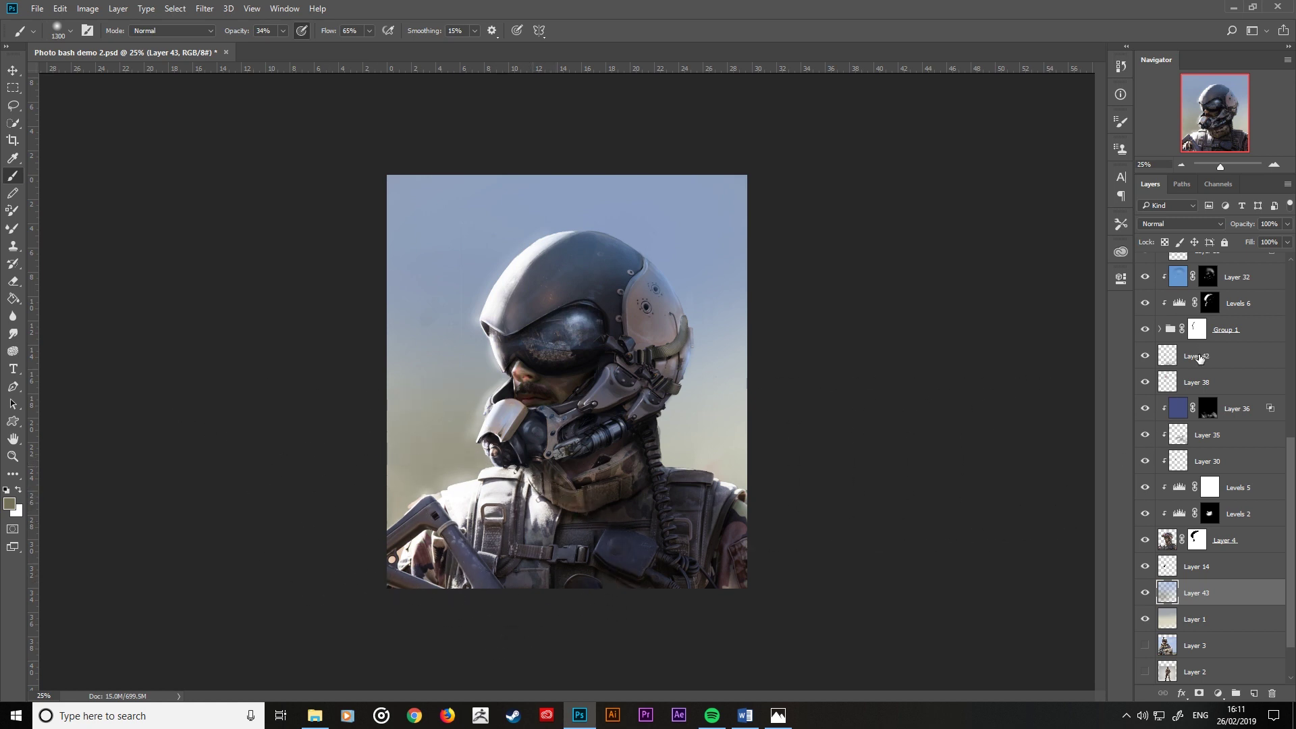
# Step: Toggle Layer 41's rim glow off and on to compare the effect
pyautogui.scroll(3, 1199, 358)
pyautogui.scroll(4, 1195, 368)
pyautogui.scroll(4, 1188, 381)
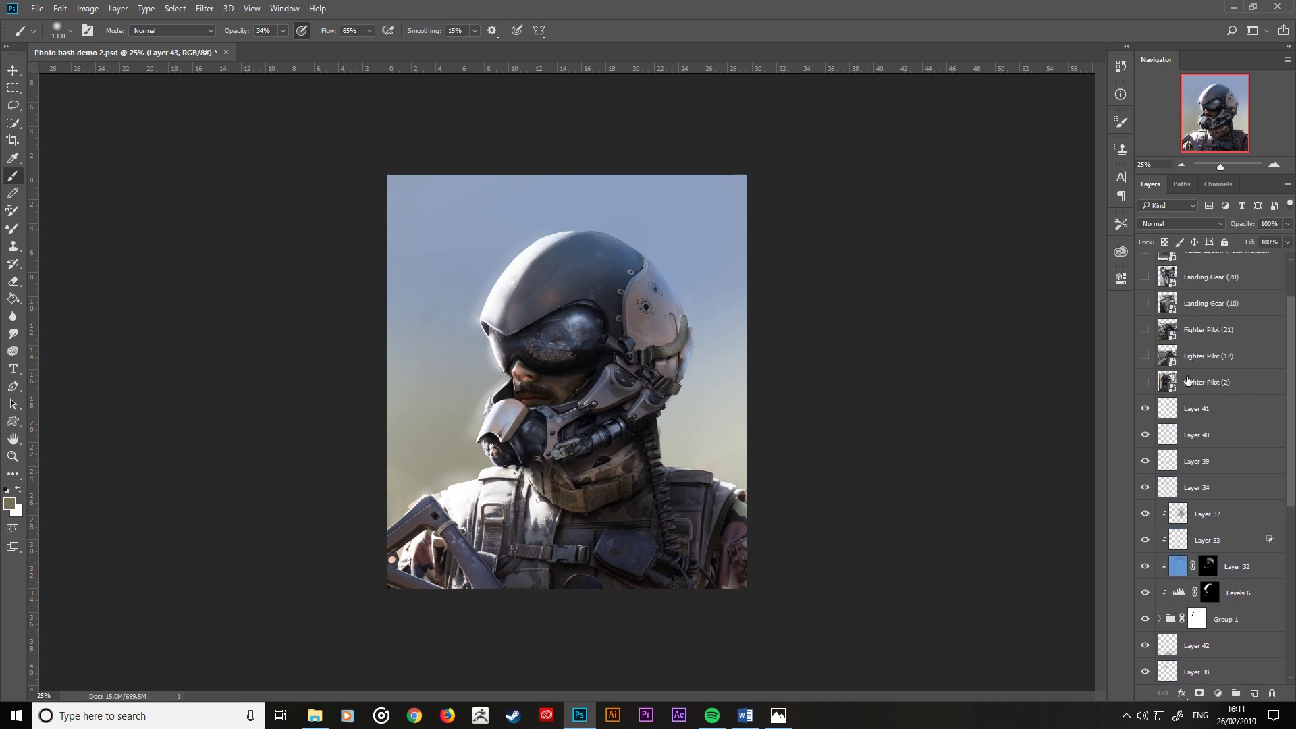
pyautogui.click(1145, 409)
pyautogui.click(1146, 409)
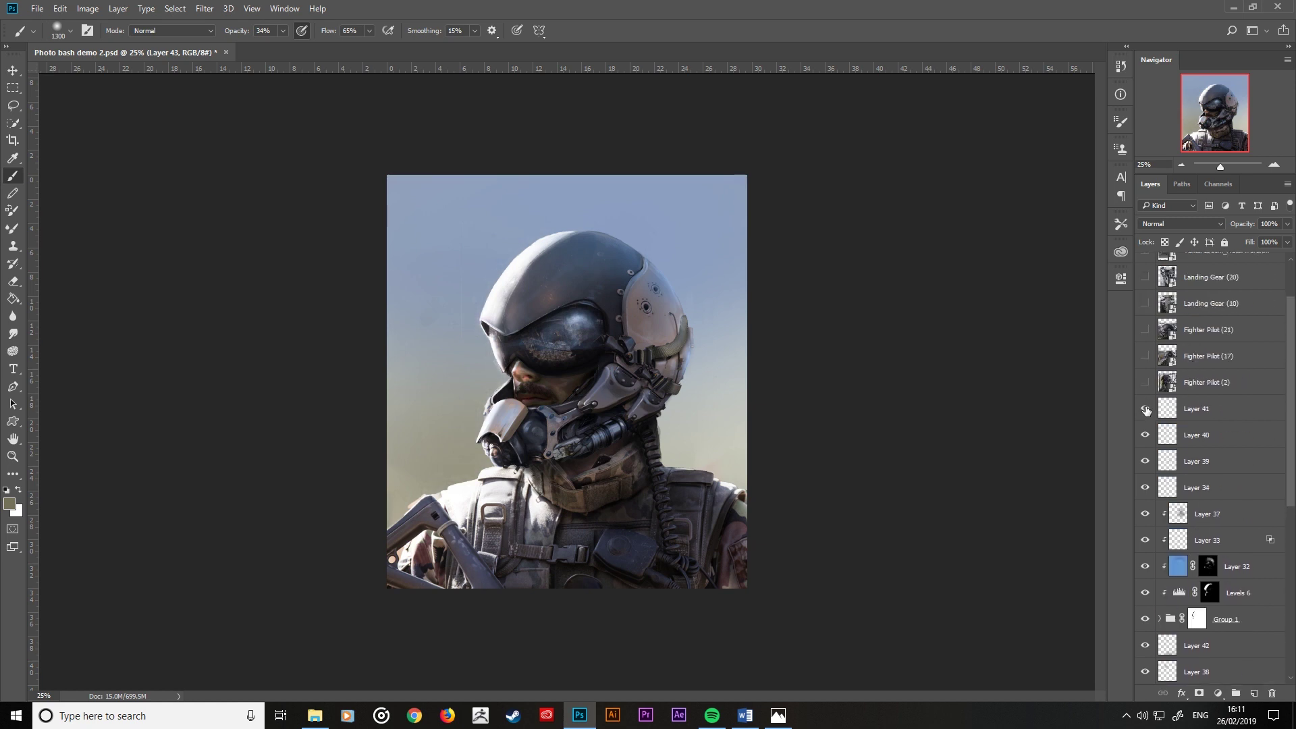
pyautogui.click(1145, 409)
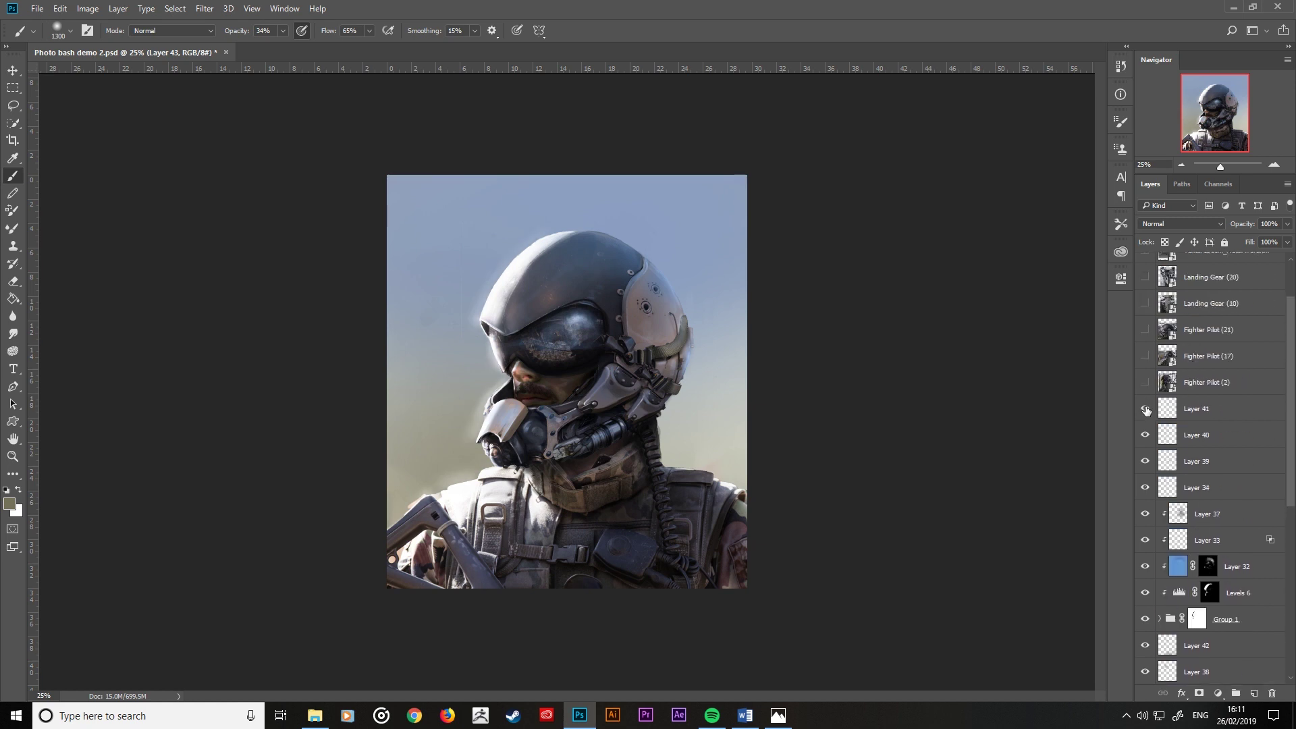
# Step: Select Layer 41 and set up a round eraser at size 175, comparing visibility
pyautogui.click(1211, 415)
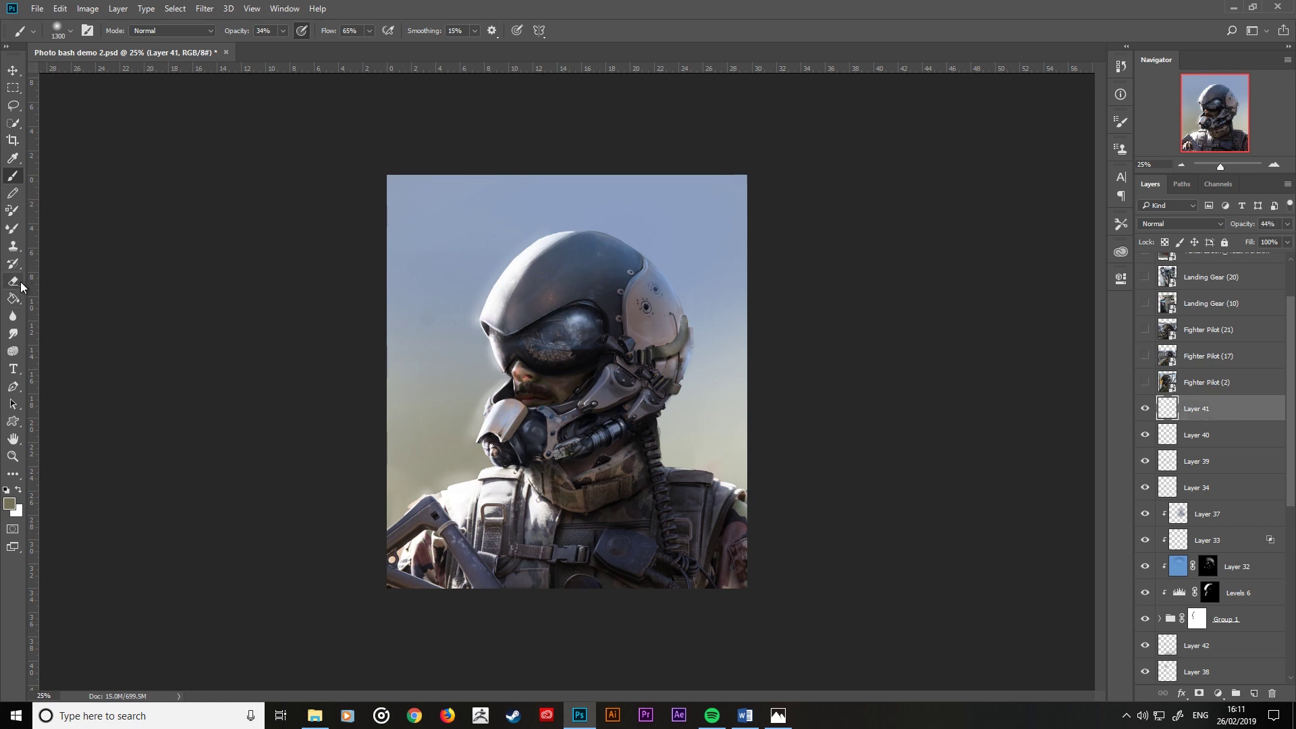
pyautogui.press('e')
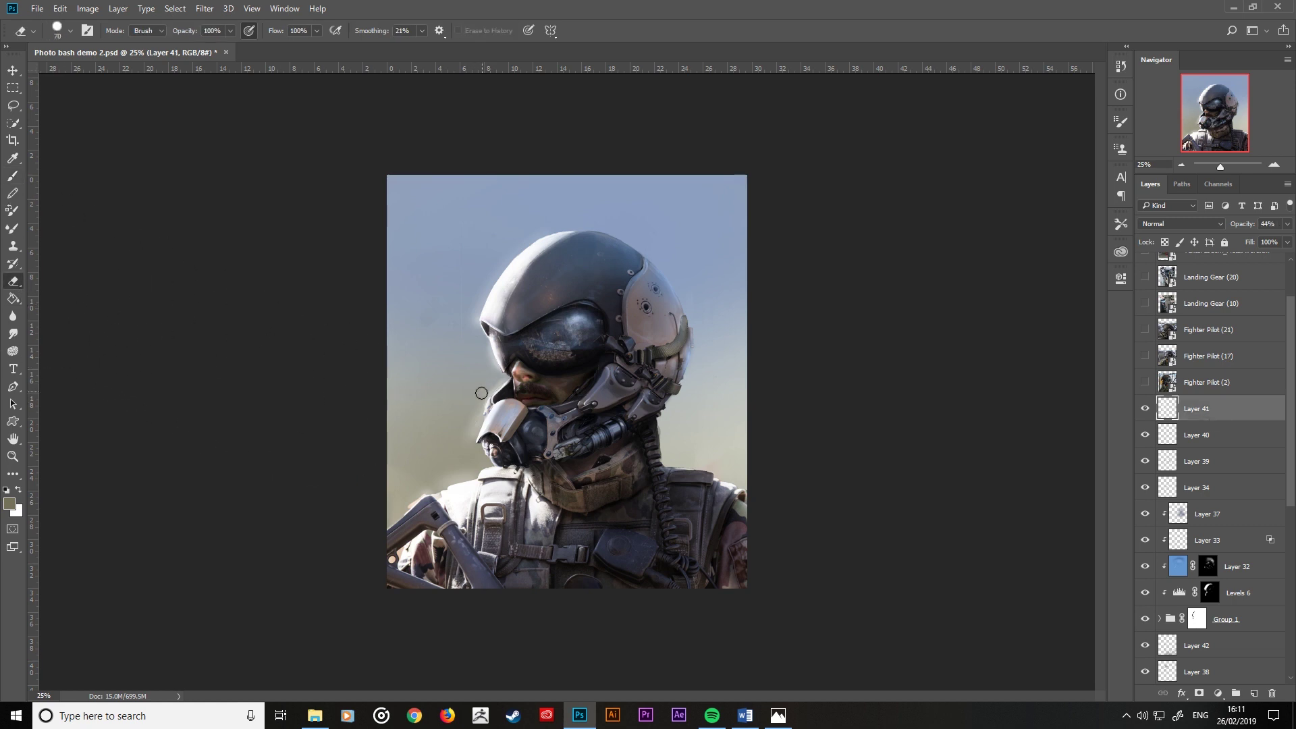
pyautogui.press(']')
pyautogui.press(']')
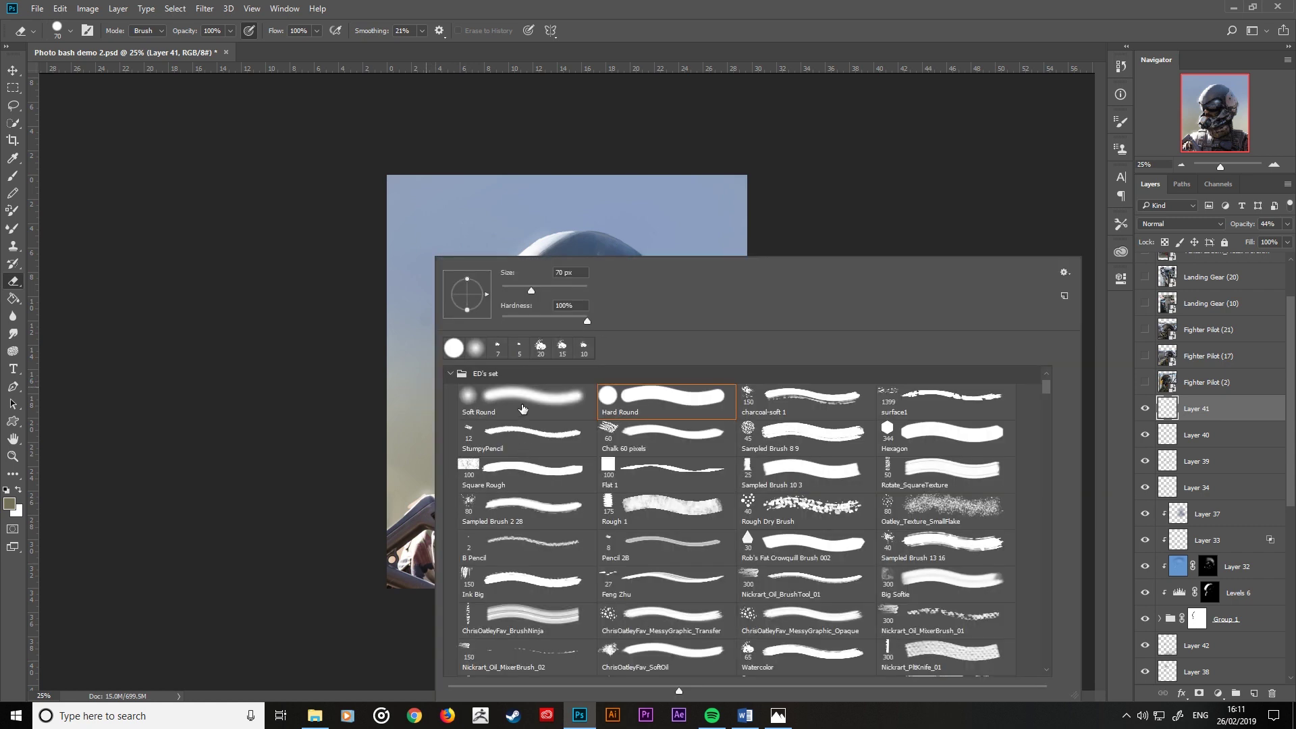
pyautogui.doubleClick(487, 400)
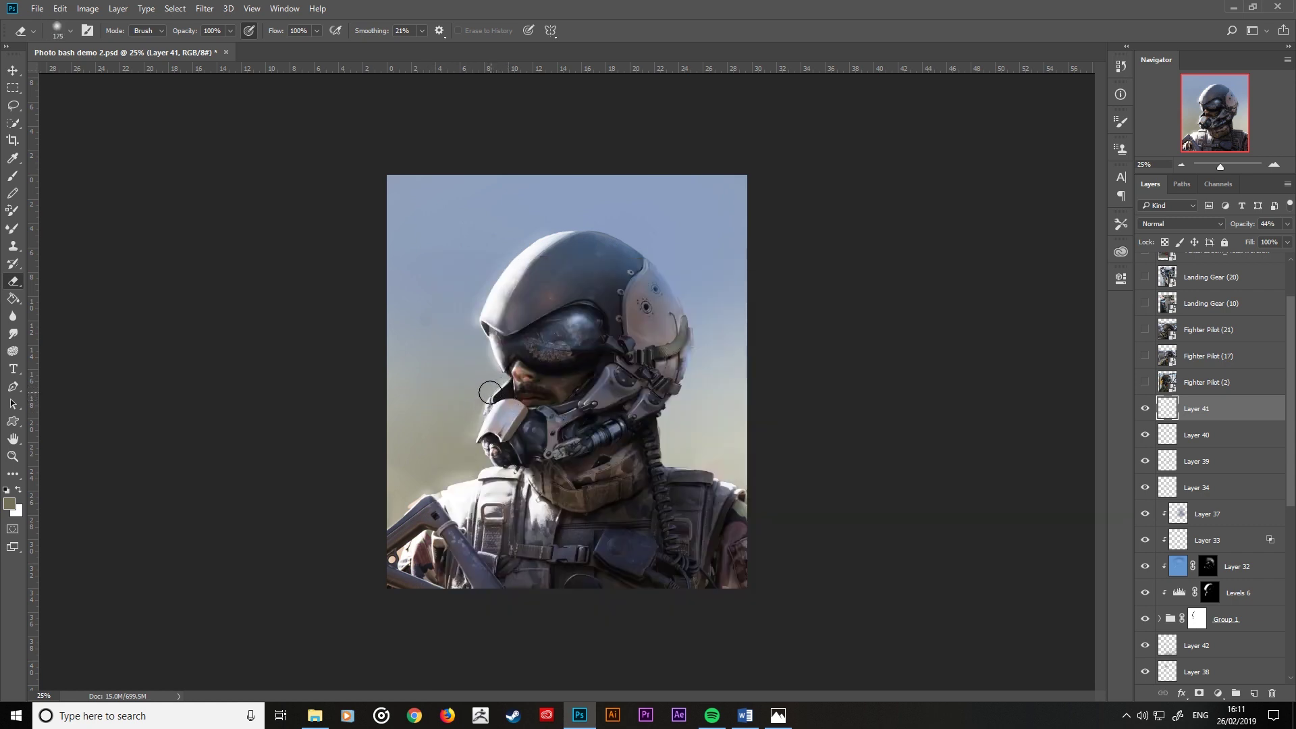
pyautogui.press(']')
pyautogui.press(']')
pyautogui.press('[')
pyautogui.press('[')
pyautogui.press('[')
pyautogui.press('[')
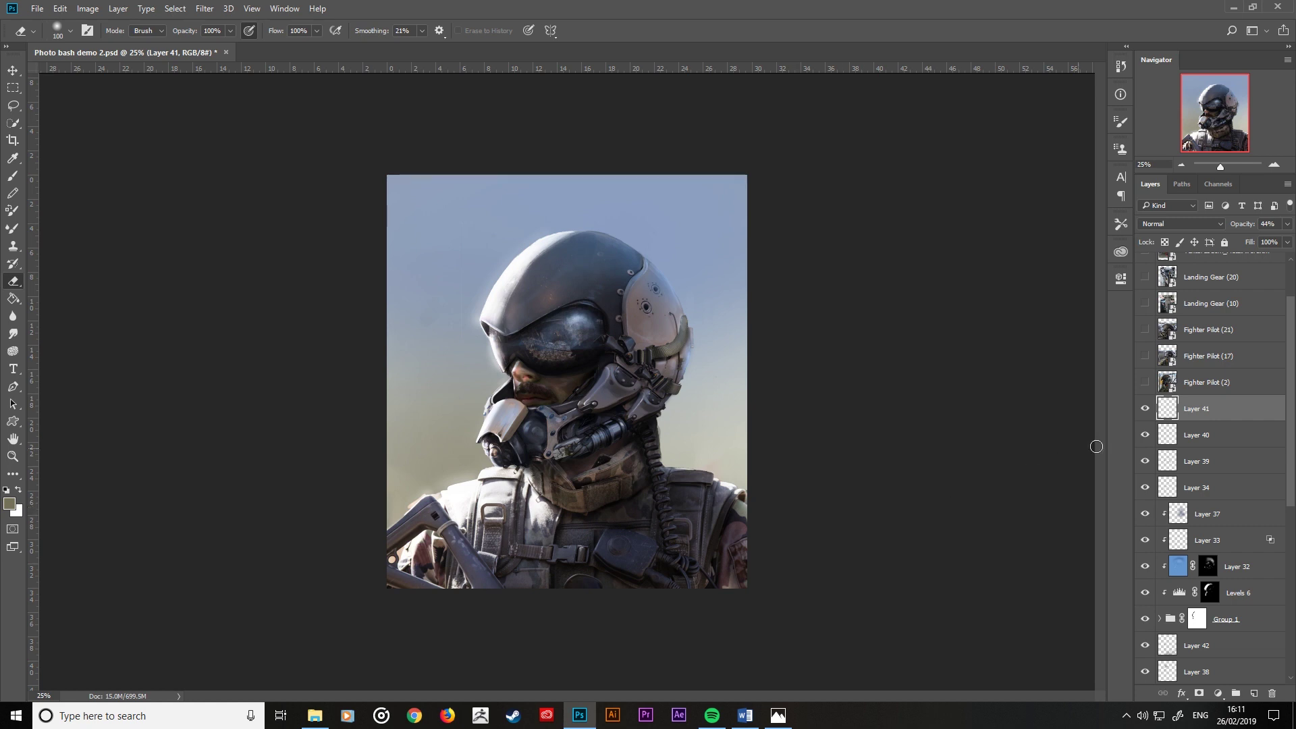
pyautogui.click(1146, 409)
# Step: Select Multiply Layer 40, zoom in on the helmet, and choose near-black as foreground
pyautogui.click(1145, 435)
pyautogui.click(1198, 436)
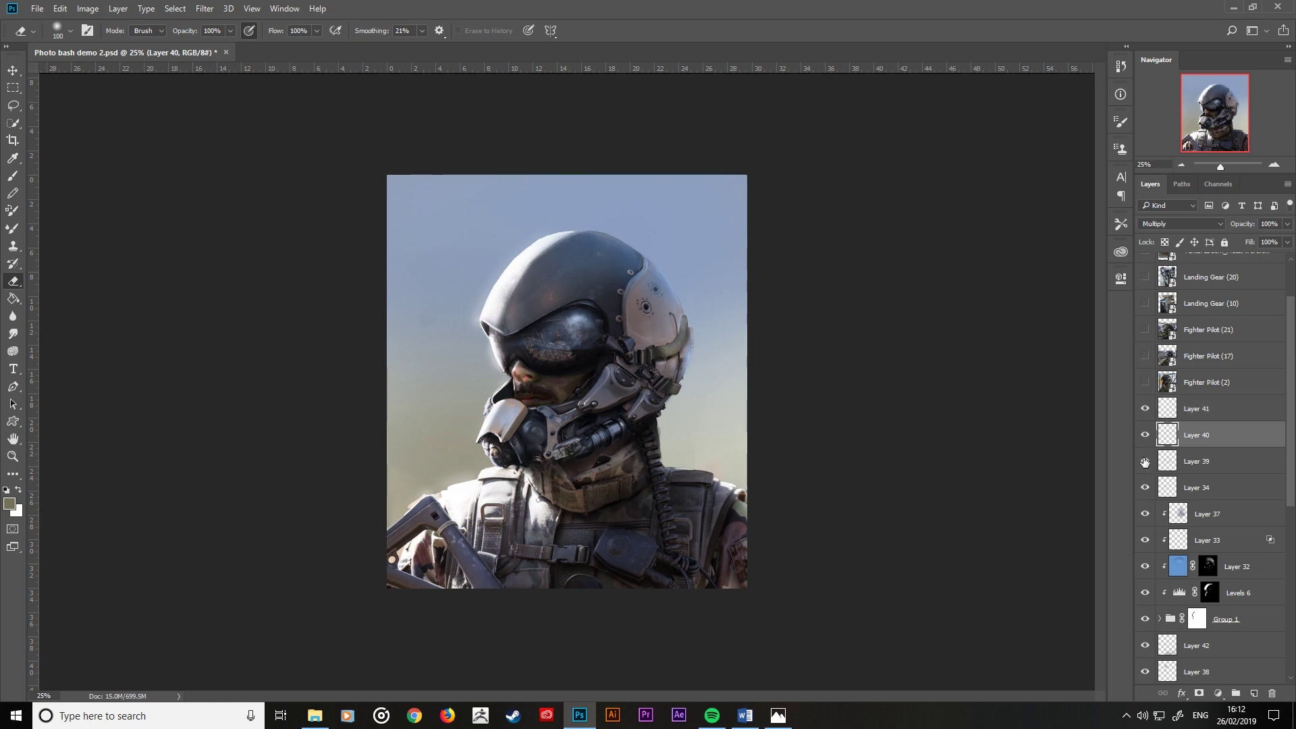
pyautogui.hotkey('ctrl', '+')
pyautogui.hotkey('ctrl', '+')
pyautogui.hotkey('ctrl', '+')
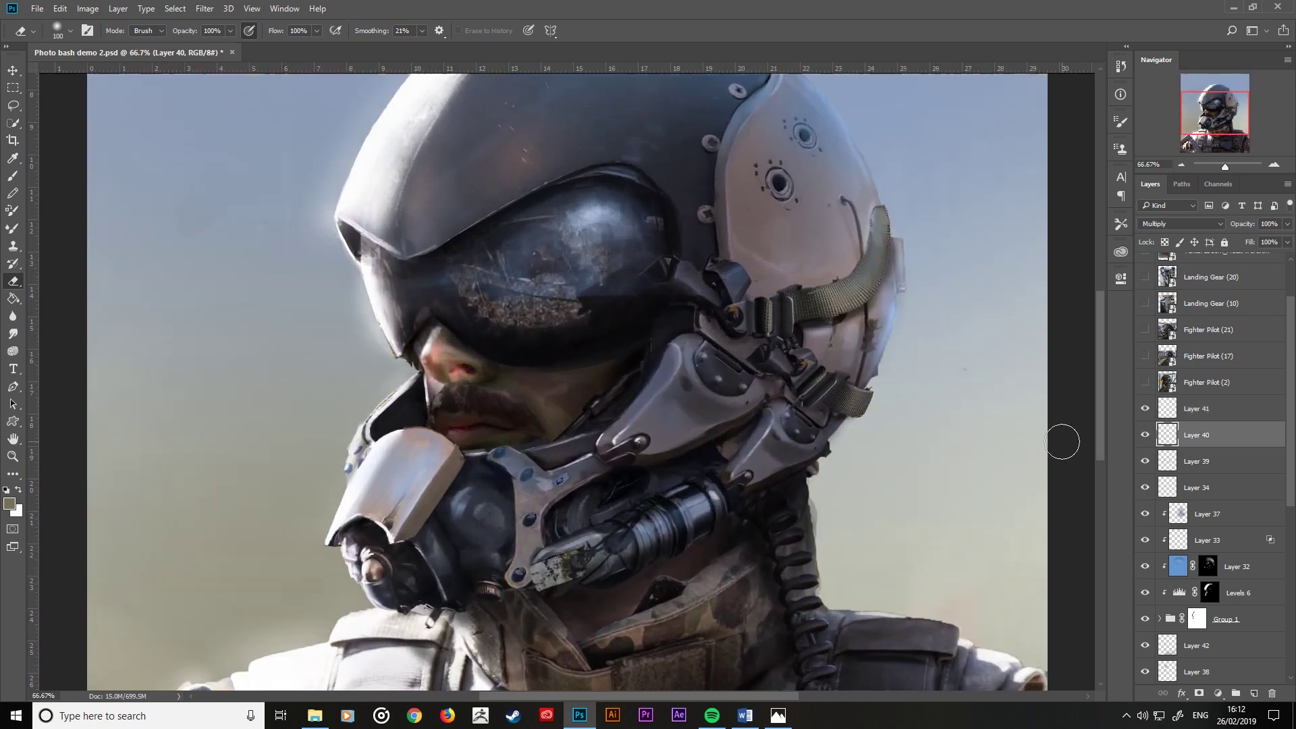
pyautogui.click(9, 504)
pyautogui.click(749, 371)
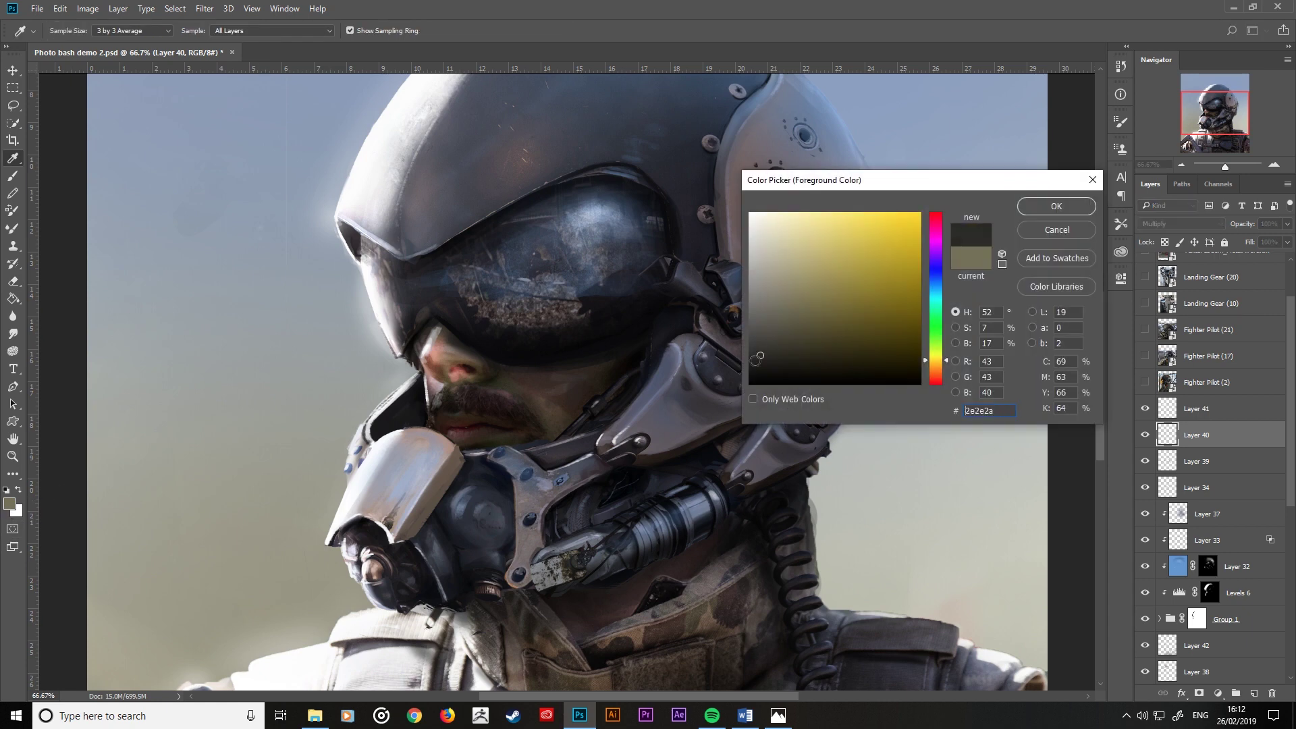
pyautogui.click(1056, 206)
# Step: Paint a thin dark shadow along the top edge of the helmet strap with a small brush
pyautogui.press('e')
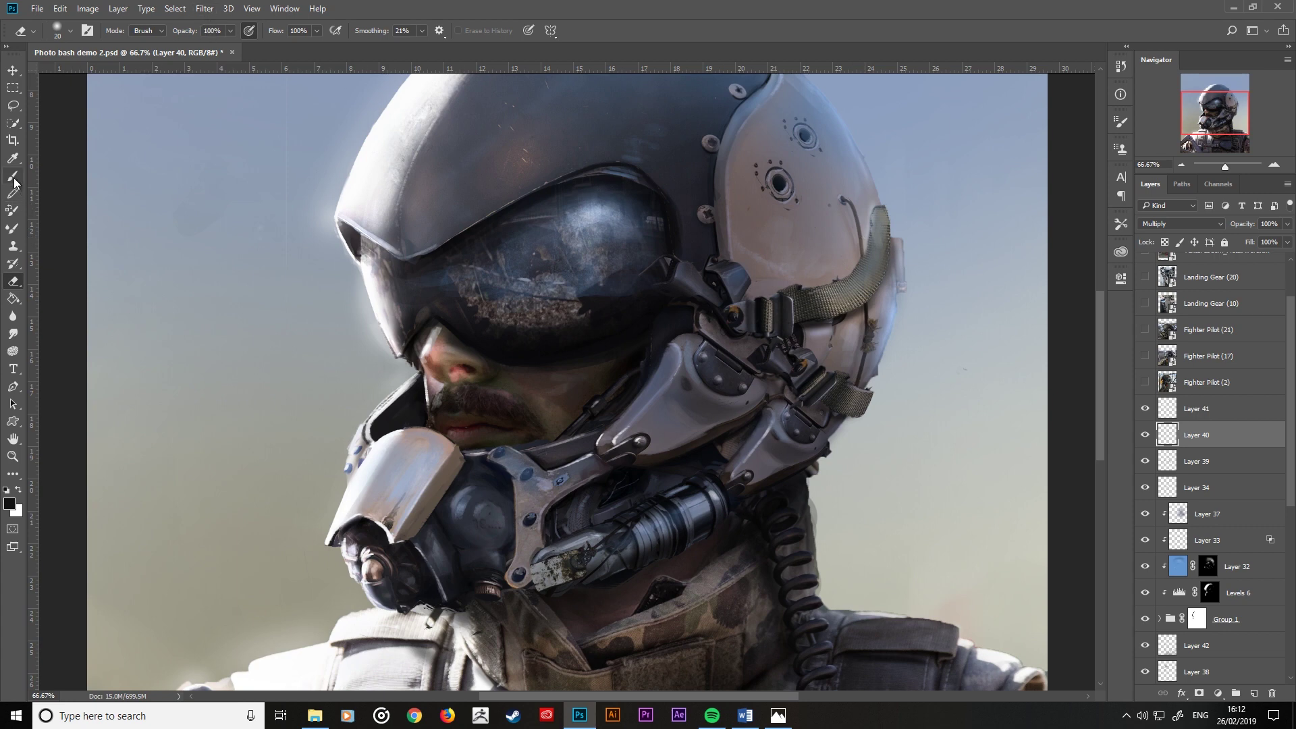
pyautogui.press('b')
pyautogui.press('[')
pyautogui.press('[')
pyautogui.press('[')
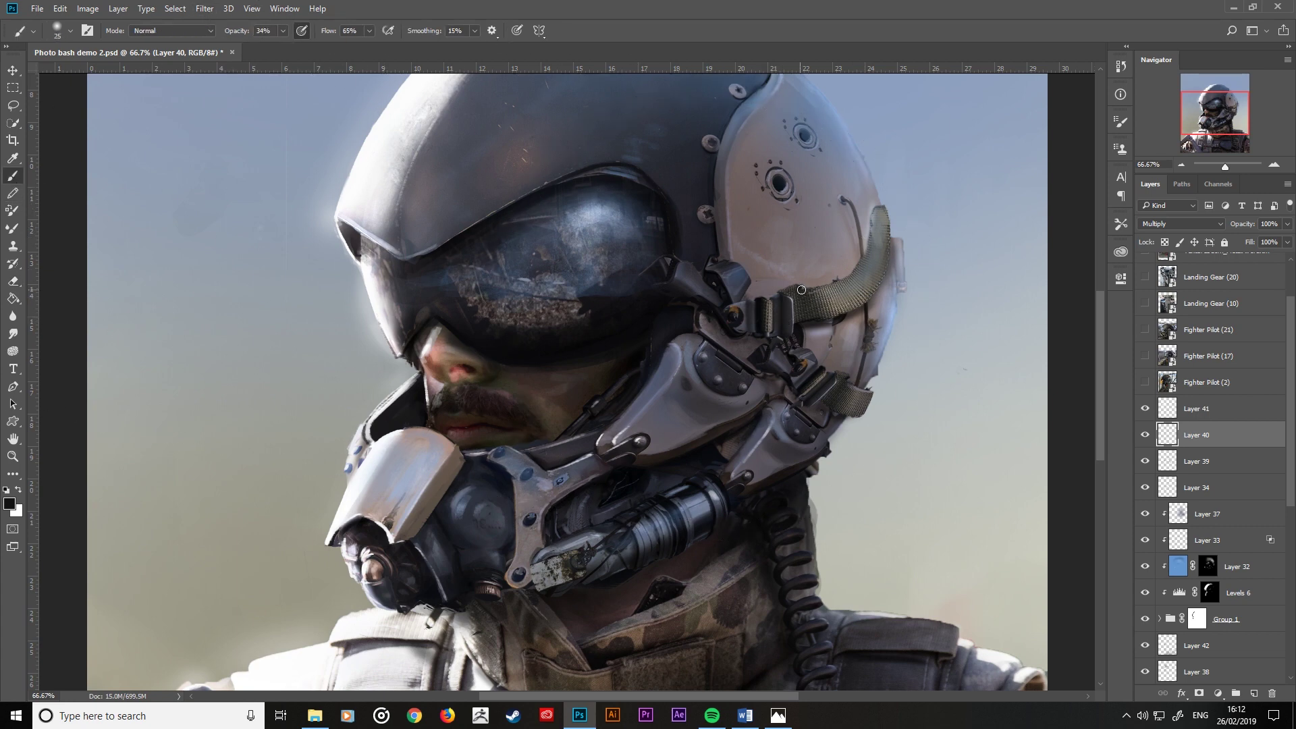
pyautogui.moveTo(801, 289)
pyautogui.mouseDown()
pyautogui.moveTo(852, 271)
pyautogui.moveTo(871, 240)
pyautogui.mouseUp()
pyautogui.press('[')
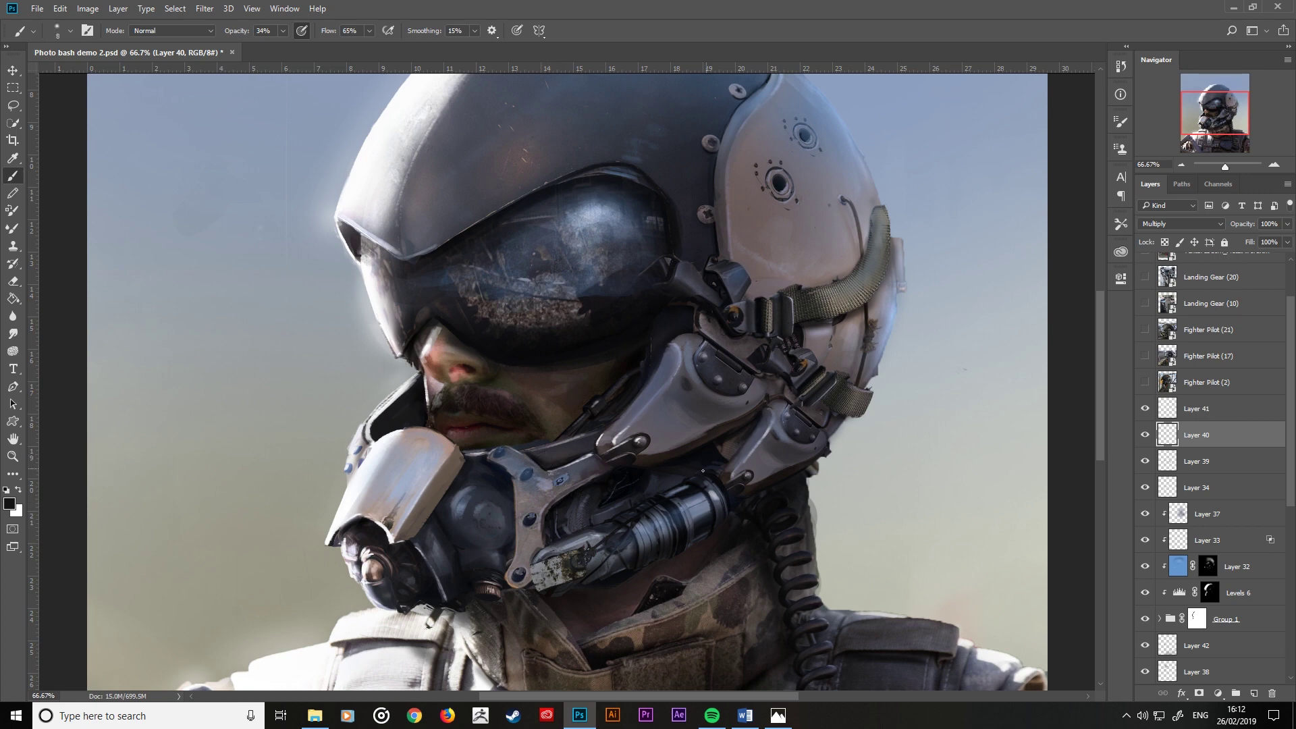
# Step: Darken the upper vent ring's top arc and the helmet-shell seam up to the top bolt
pyautogui.press(']')
pyautogui.press(']')
pyautogui.press(']')
pyautogui.scroll(5, 718, 198)
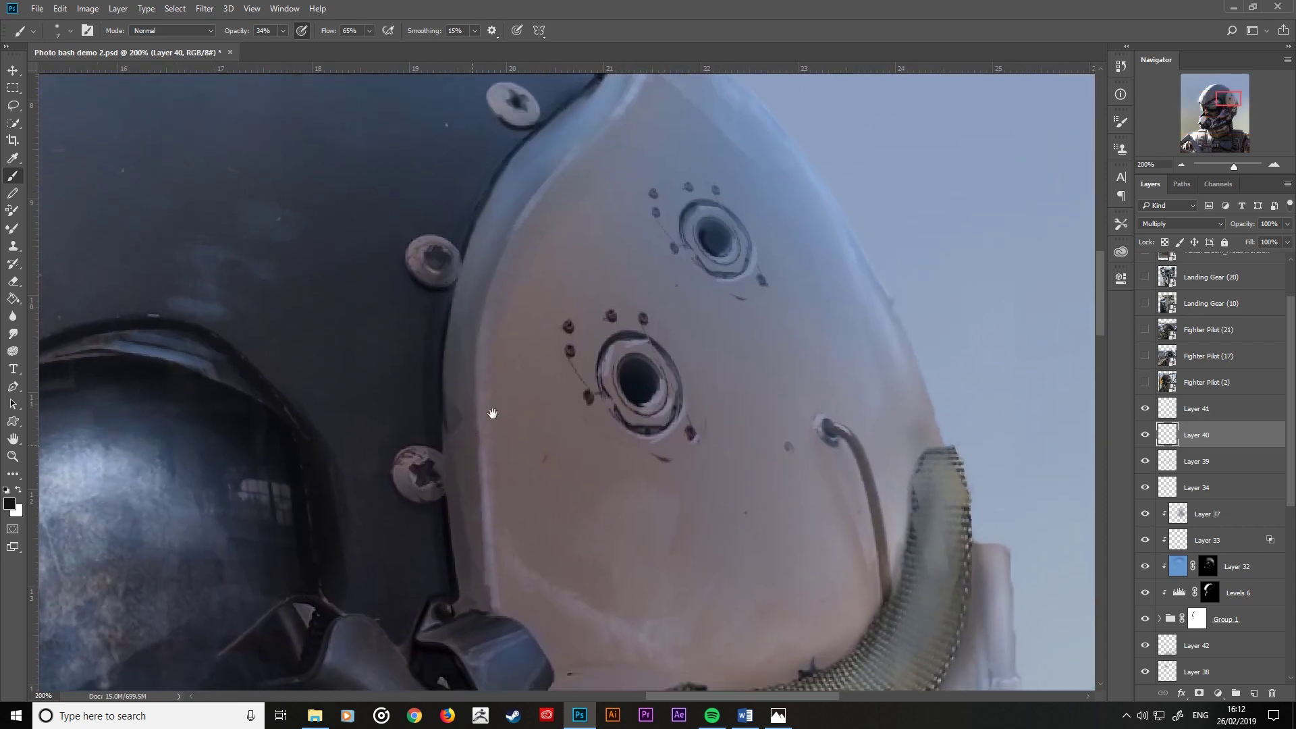
pyautogui.moveTo(492, 413); pyautogui.dragTo(492, 408)
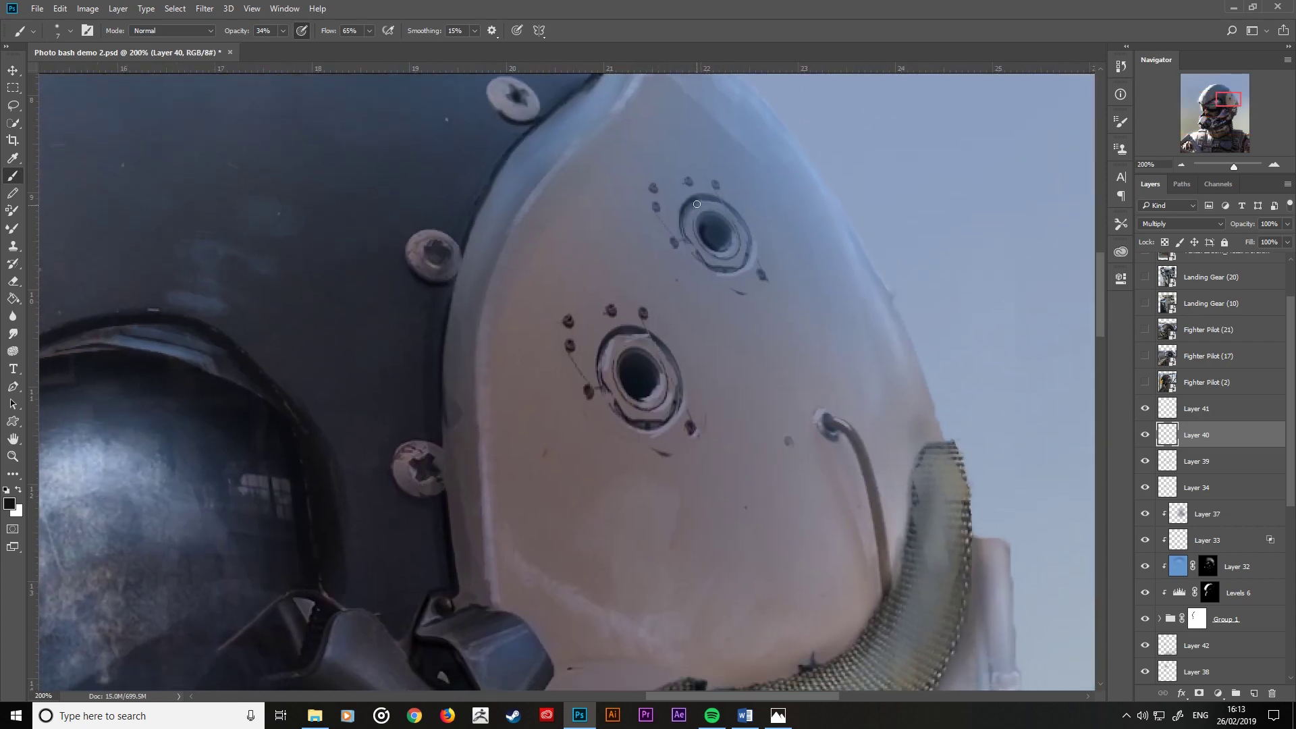
pyautogui.moveTo(697, 204); pyautogui.dragTo(724, 202)
pyautogui.moveTo(539, 211); pyautogui.dragTo(607, 424)
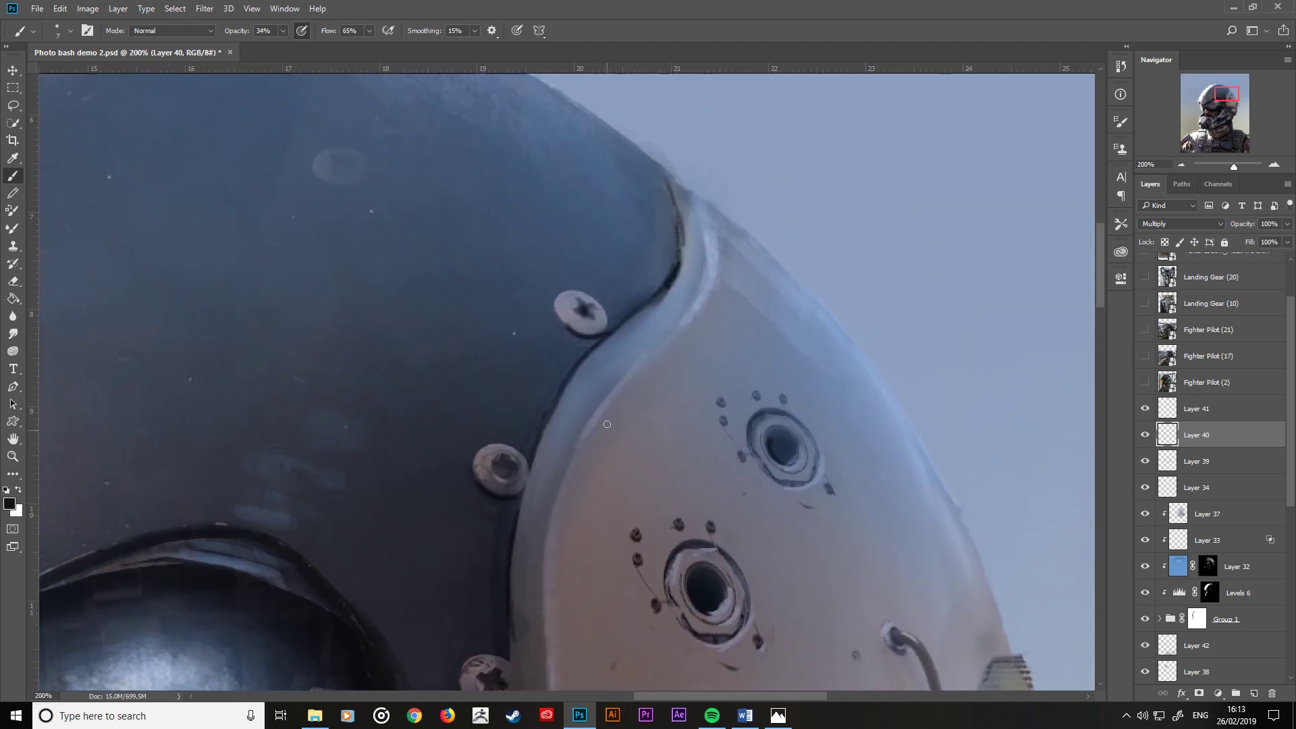
pyautogui.press(']')
pyautogui.press(']')
pyautogui.press(']')
pyautogui.moveTo(674, 251); pyautogui.dragTo(660, 168)
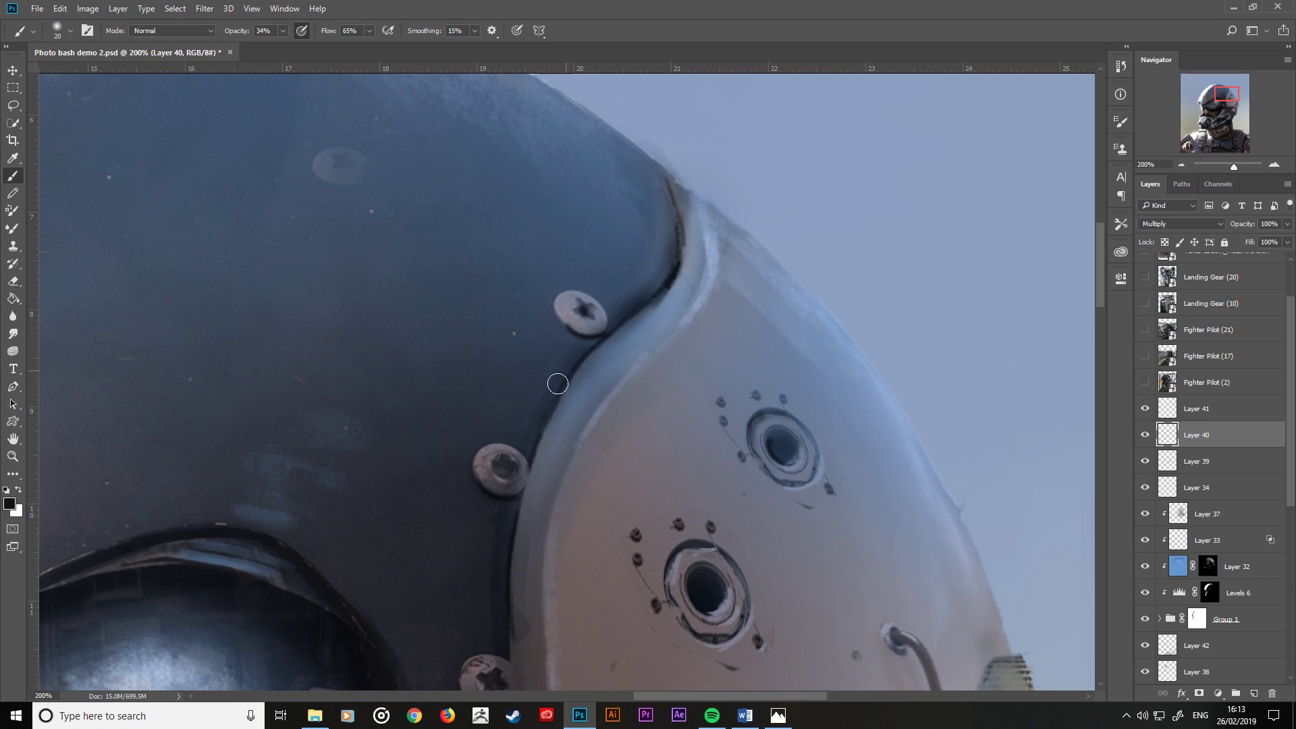
pyautogui.moveTo(497, 555); pyautogui.dragTo(586, 329)
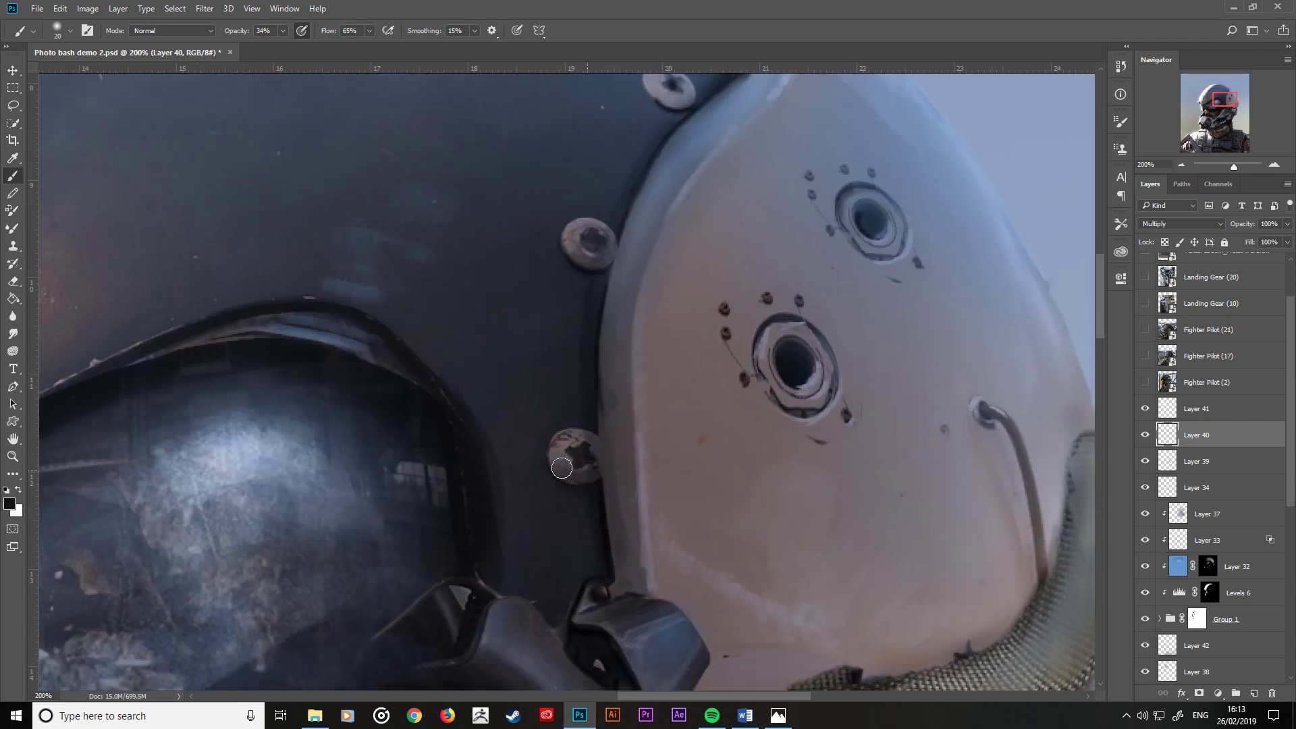
pyautogui.moveTo(600, 277); pyautogui.dragTo(688, 104)
# Step: Set a smaller brush at 63% opacity and survey the mask, upper helmet and vent rings
pyautogui.moveTo(590, 362); pyautogui.dragTo(832, 70)
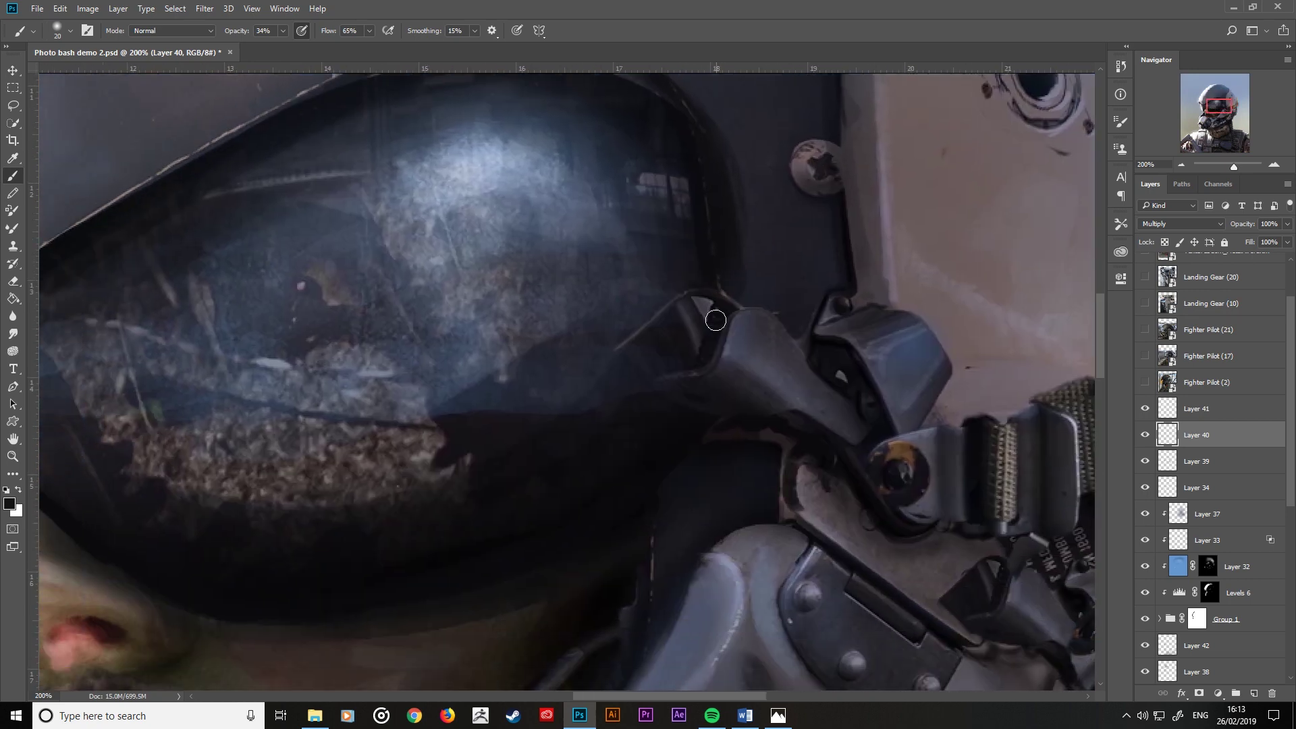
pyautogui.press('[')
pyautogui.press('[')
pyautogui.press('[')
pyautogui.press('6')
pyautogui.press('3')
pyautogui.press(']')
pyautogui.press(']')
pyautogui.moveTo(925, 497); pyautogui.dragTo(779, 638)
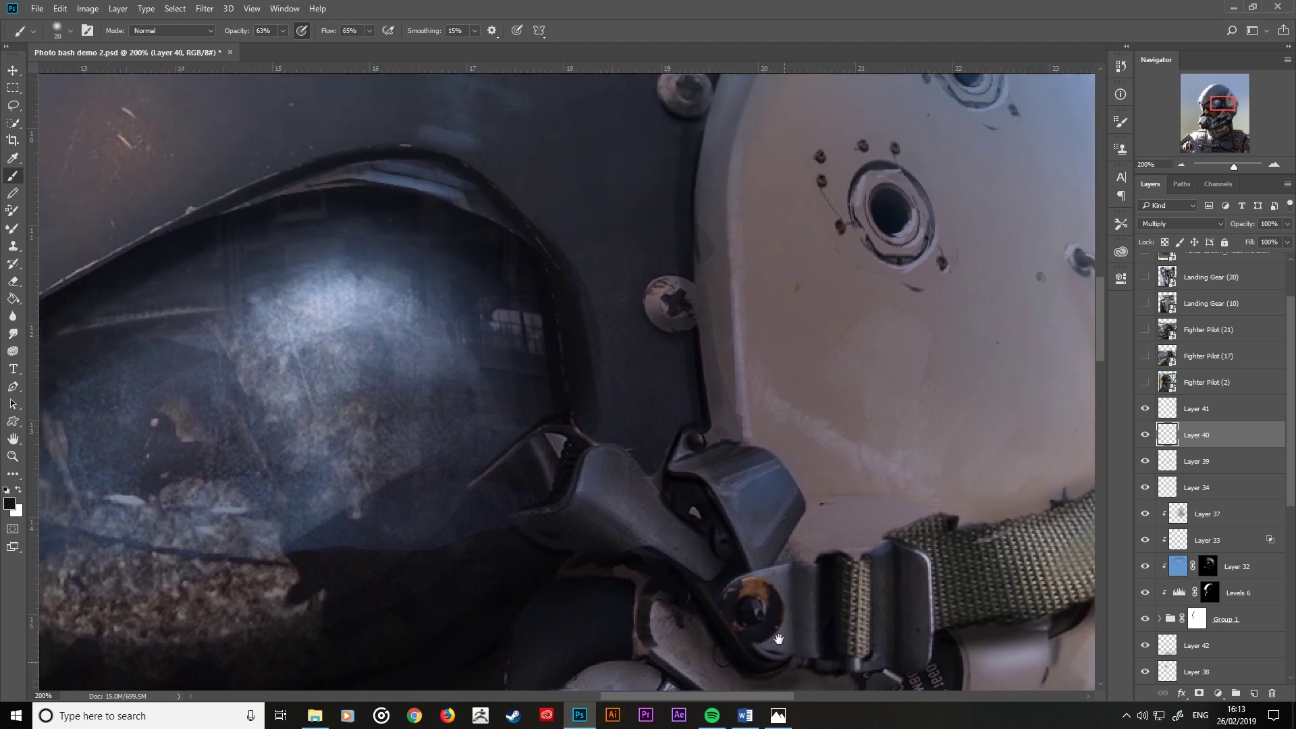
pyautogui.moveTo(691, 398); pyautogui.dragTo(721, 463)
pyautogui.moveTo(648, 300)
pyautogui.mouseDown()
pyautogui.moveTo(808, 411)
pyautogui.moveTo(897, 513)
pyautogui.mouseUp()
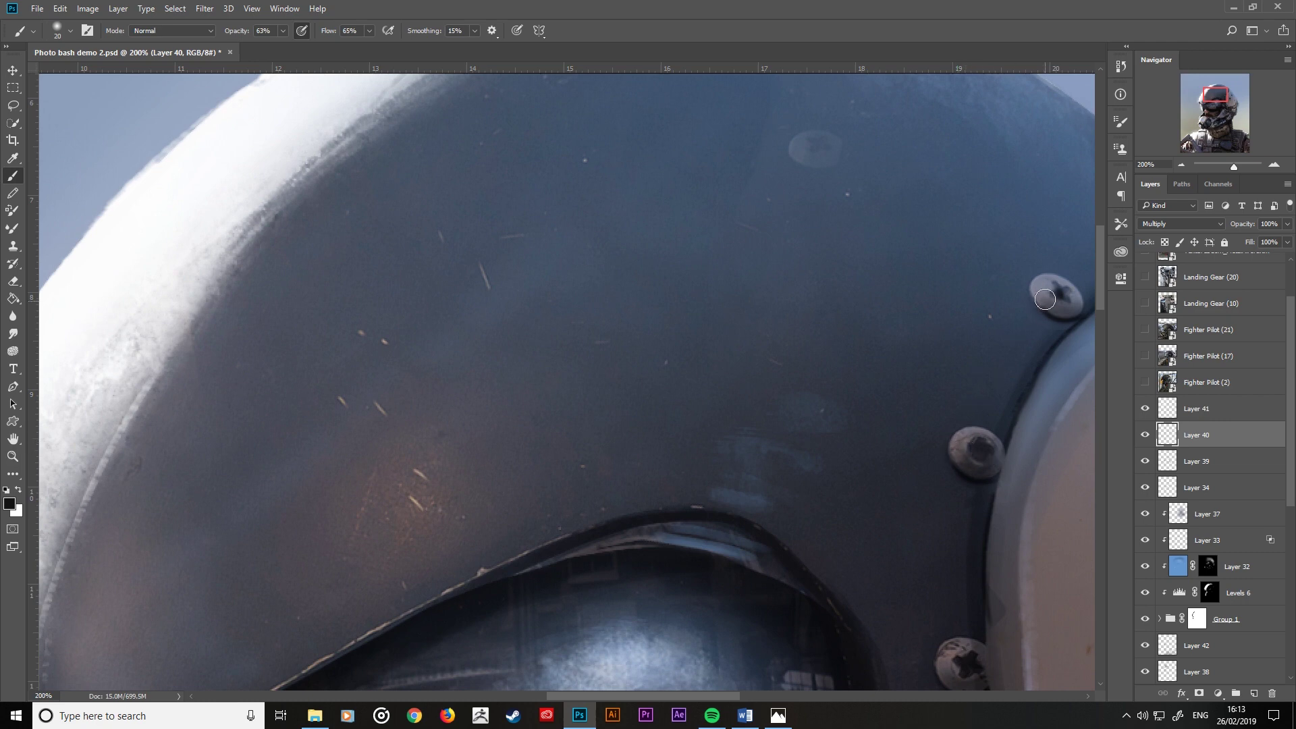
pyautogui.moveTo(1021, 348); pyautogui.dragTo(729, 432)
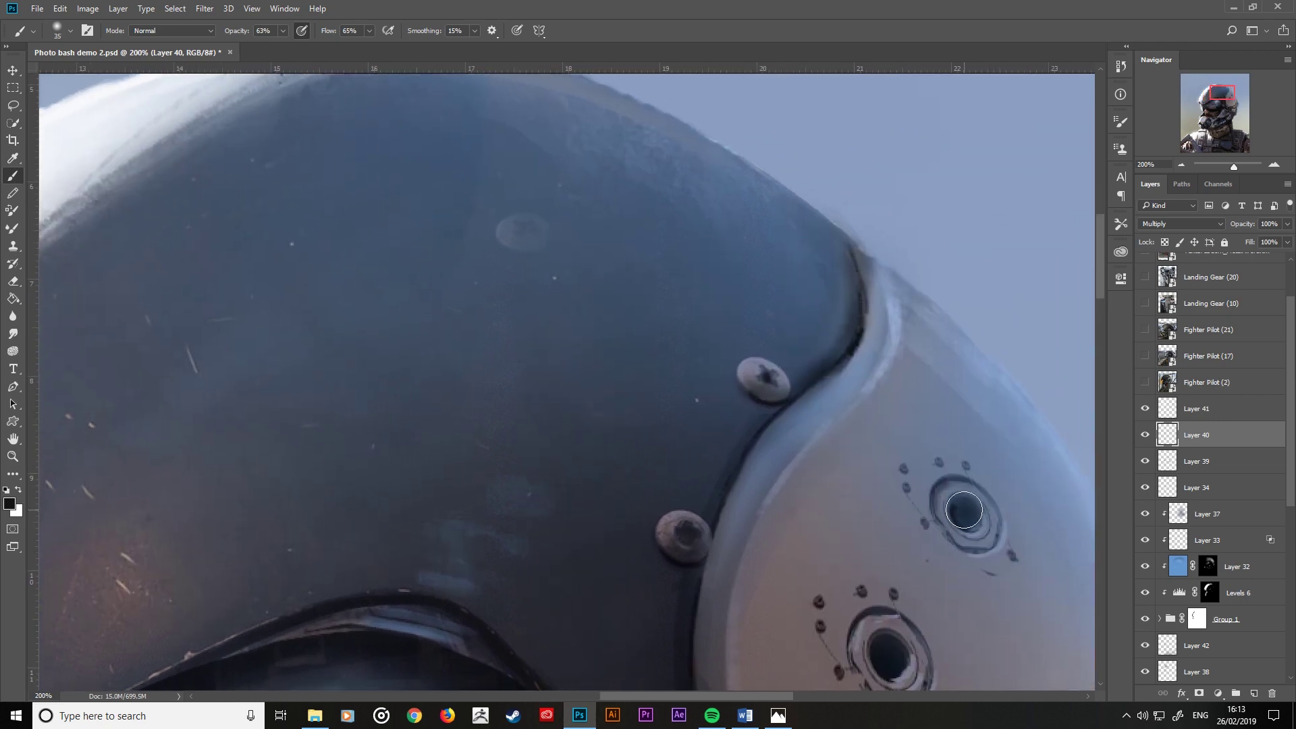
pyautogui.press(']')
pyautogui.press(']')
pyautogui.press(']')
pyautogui.press('[')
pyautogui.press('[')
pyautogui.press('[')
pyautogui.hotkey('ctrl', '-')
# Step: Paint a light stroke on the chest left of the buckle strap with a size-125 brush
pyautogui.hotkey('ctrl', '-')
pyautogui.hotkey('ctrl', '-')
pyautogui.hotkey('ctrl', '-')
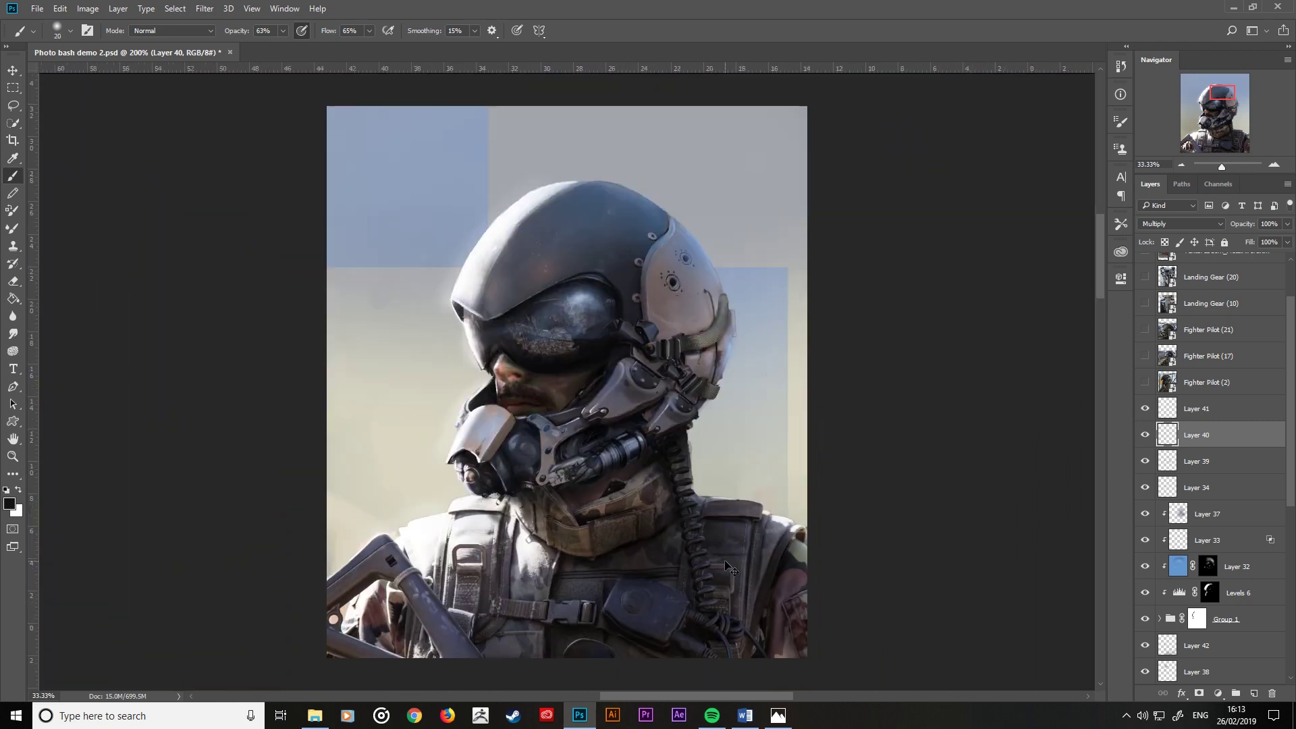
pyautogui.hotkey('ctrl', '-')
pyautogui.hotkey('ctrl', '+')
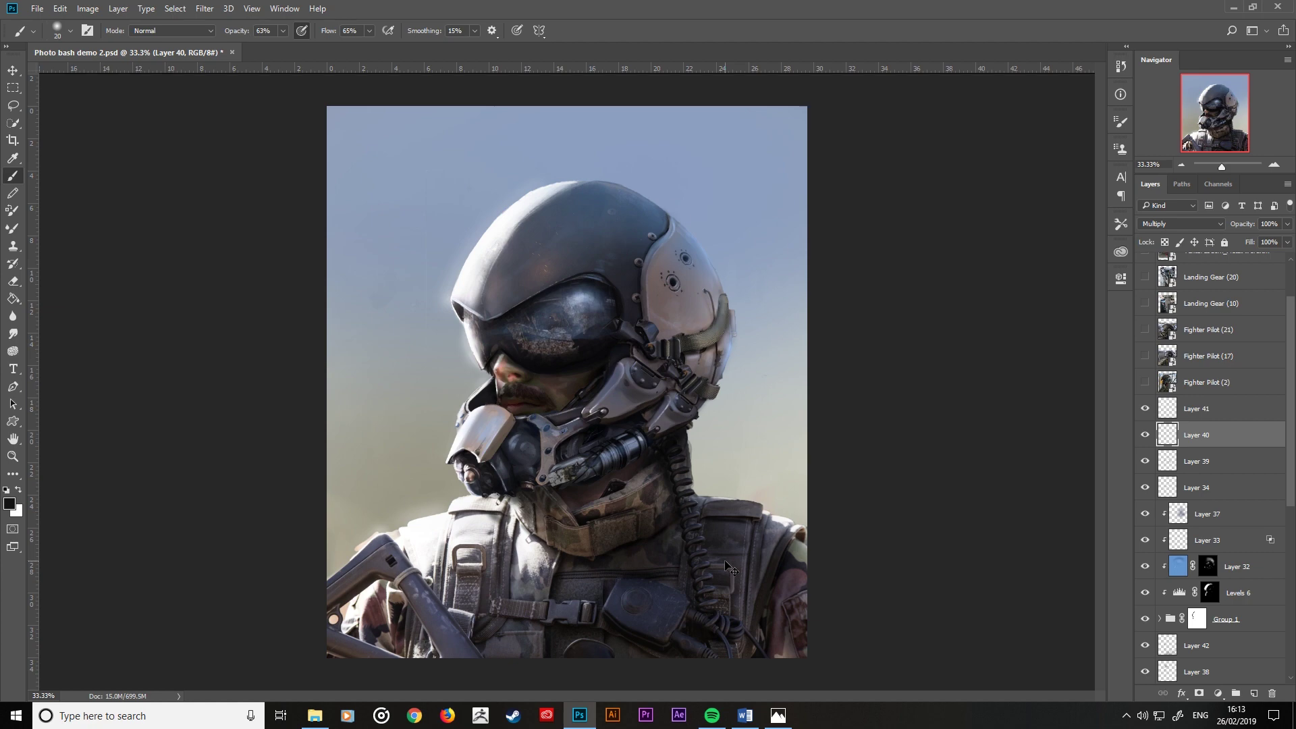
pyautogui.hotkey('ctrl', '+')
pyautogui.moveTo(577, 546); pyautogui.dragTo(681, 387)
pyautogui.press('[')
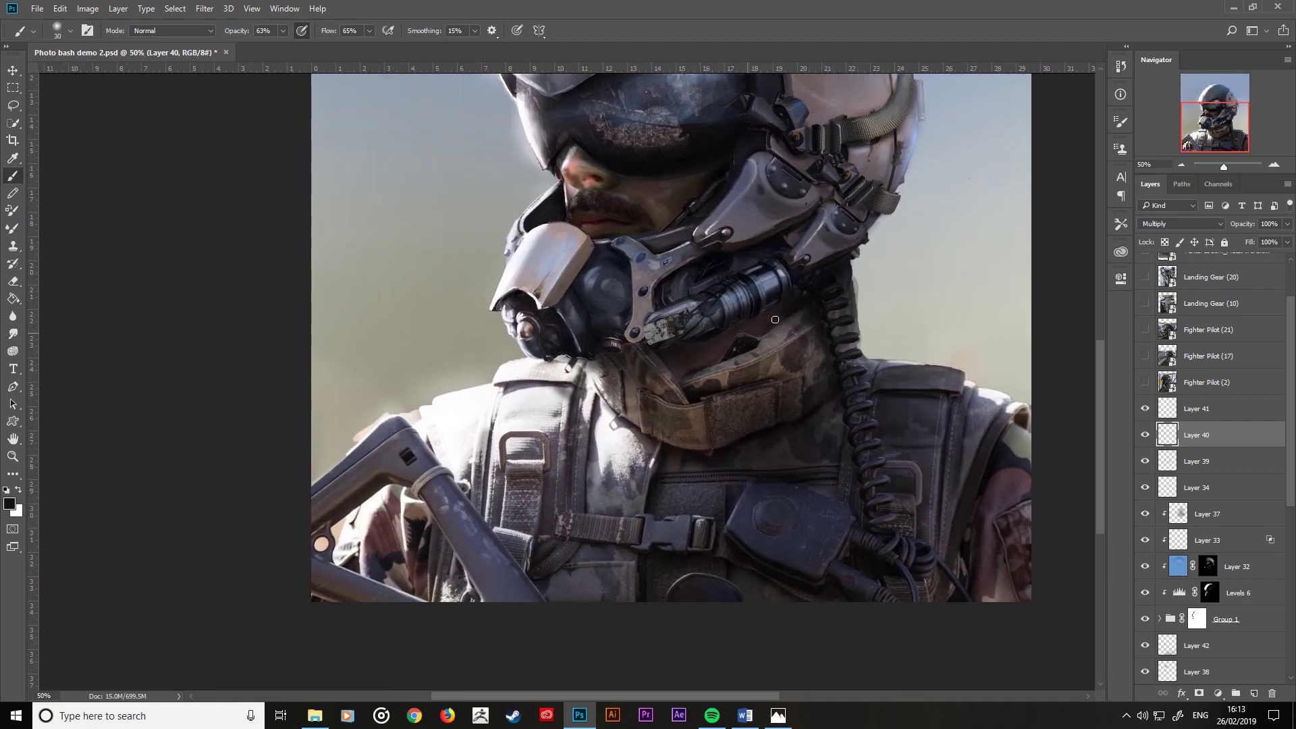
pyautogui.press(']')
pyautogui.press(']')
pyautogui.press(']')
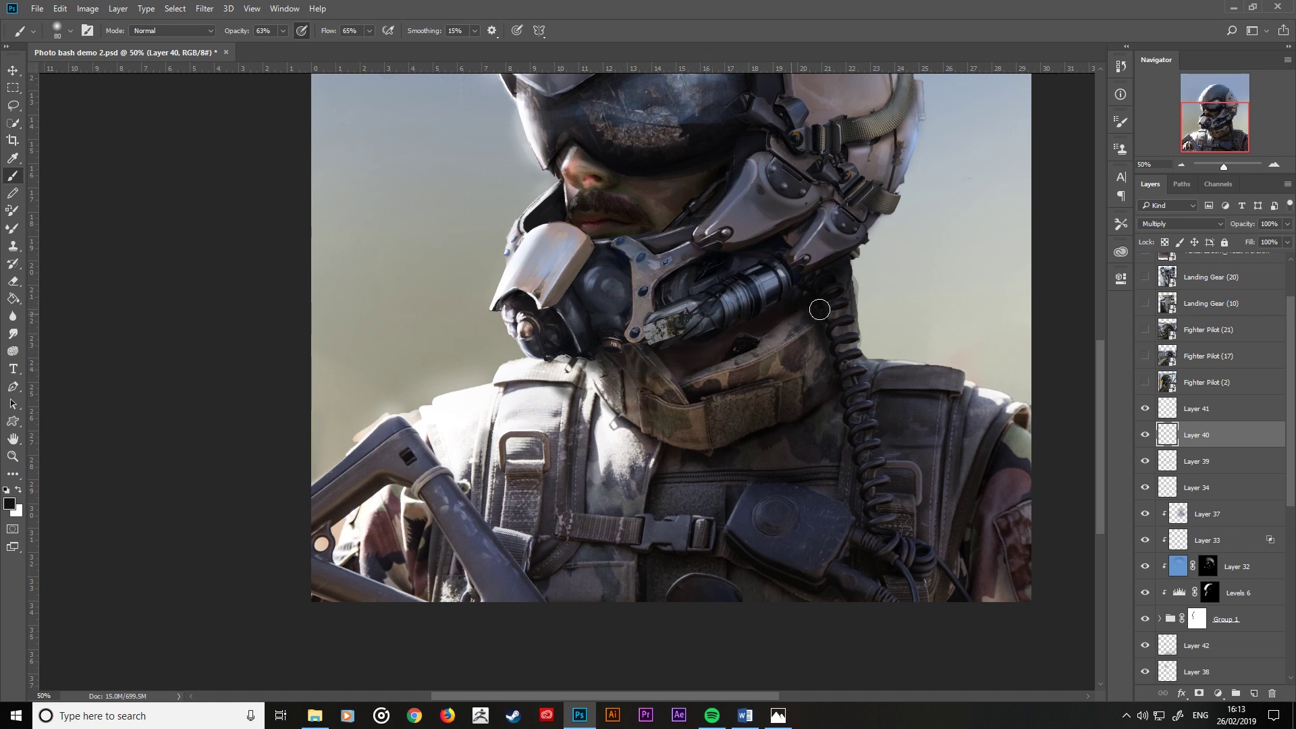
pyautogui.press(']')
pyautogui.press(']')
pyautogui.press(']')
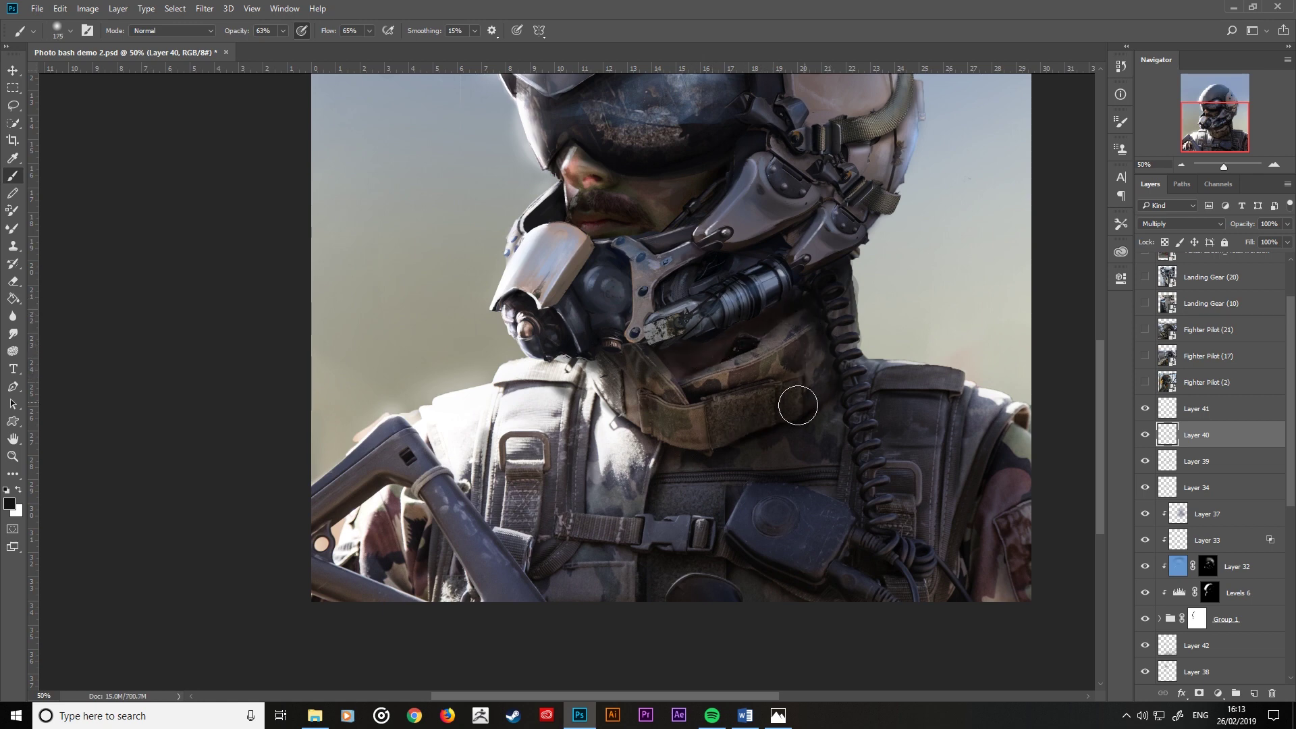
pyautogui.press('[')
pyautogui.press('[')
pyautogui.moveTo(665, 466); pyautogui.dragTo(635, 490)
pyautogui.hotkey('ctrl', '-')
pyautogui.hotkey('ctrl', '-')
pyautogui.hotkey('ctrl', '-')
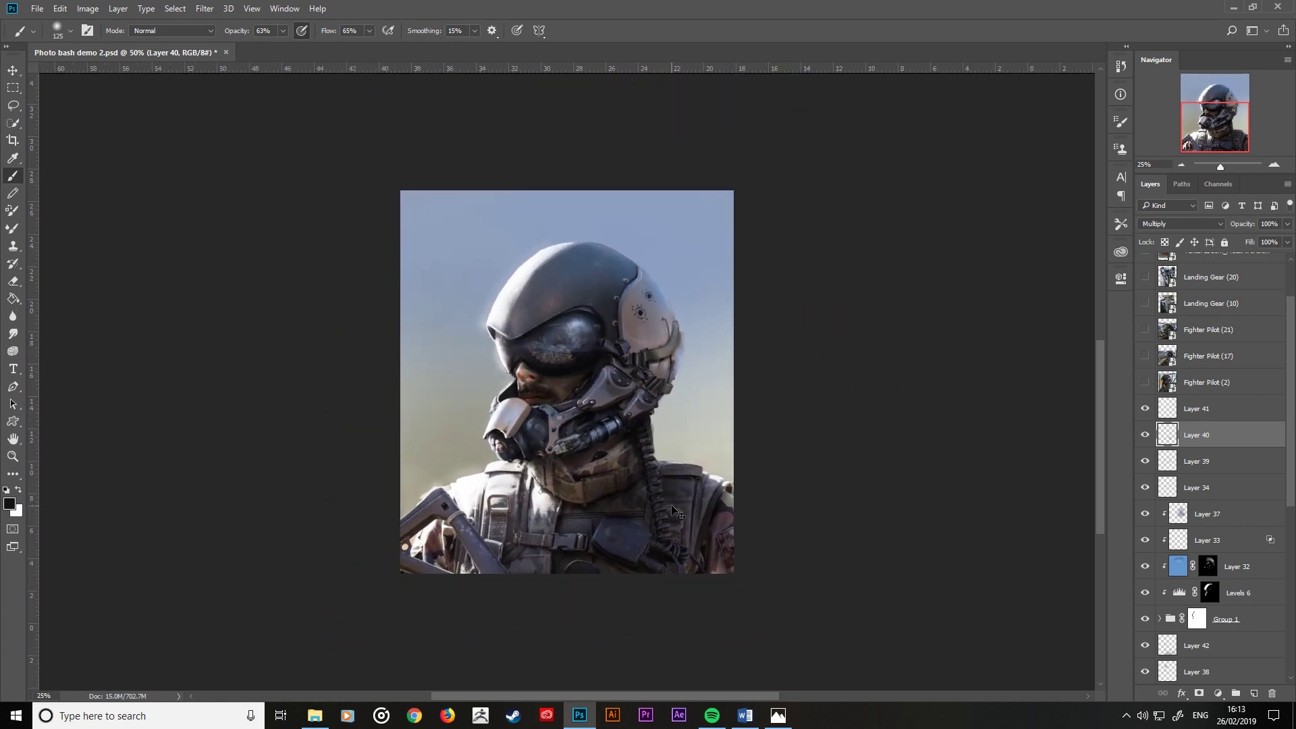
pyautogui.hotkey('ctrl', '+')
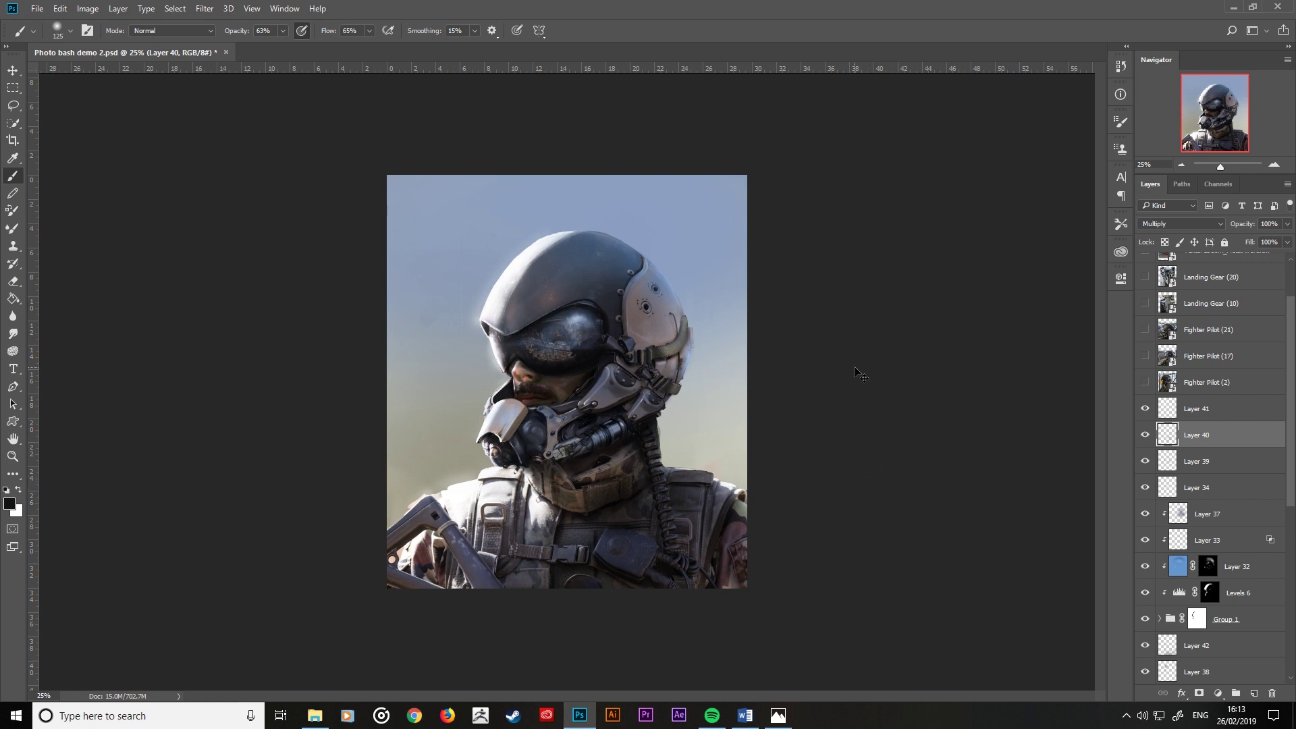
pyautogui.hotkey('ctrl', '+')
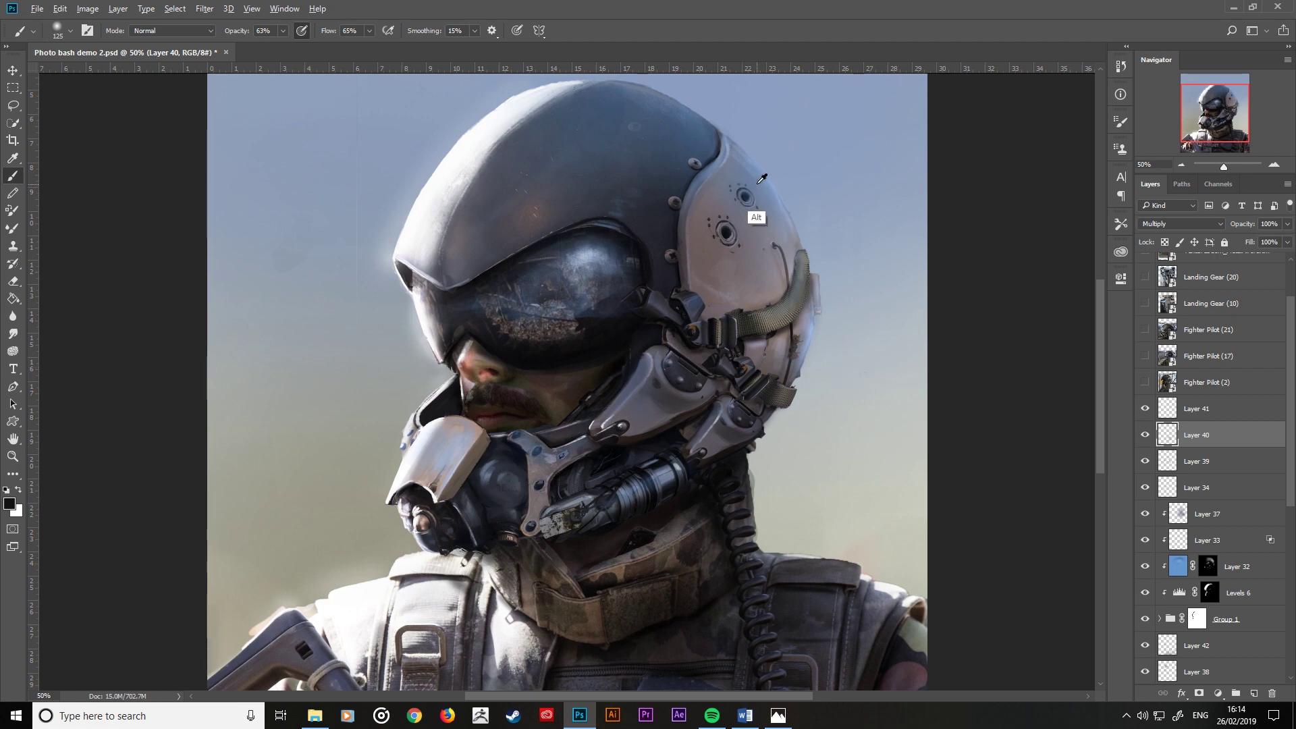
pyautogui.keyDown('alt'); pyautogui.click(761, 178); pyautogui.keyUp('alt')
pyautogui.press('[')
pyautogui.click(1206, 417)
pyautogui.press('[')
pyautogui.press('[')
pyautogui.press('[')
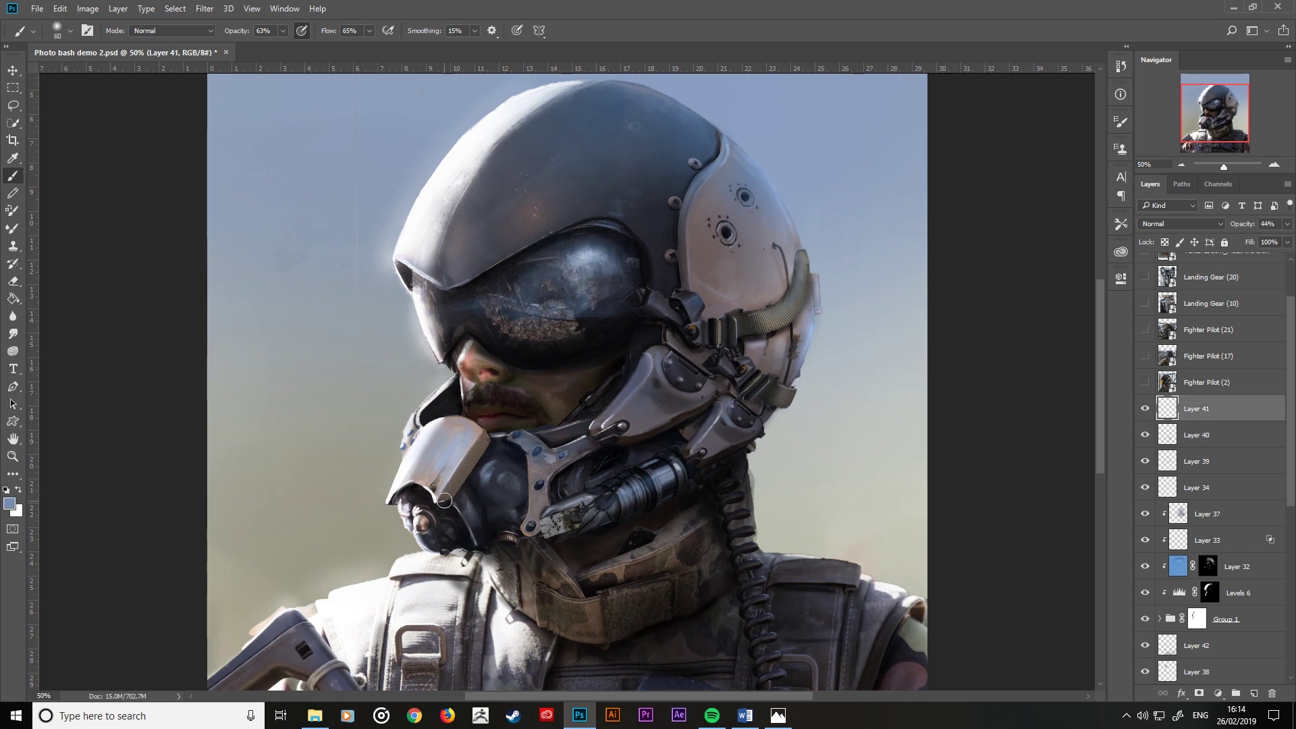
pyautogui.press('[')
pyautogui.press('[')
pyautogui.press('[')
pyautogui.press(']')
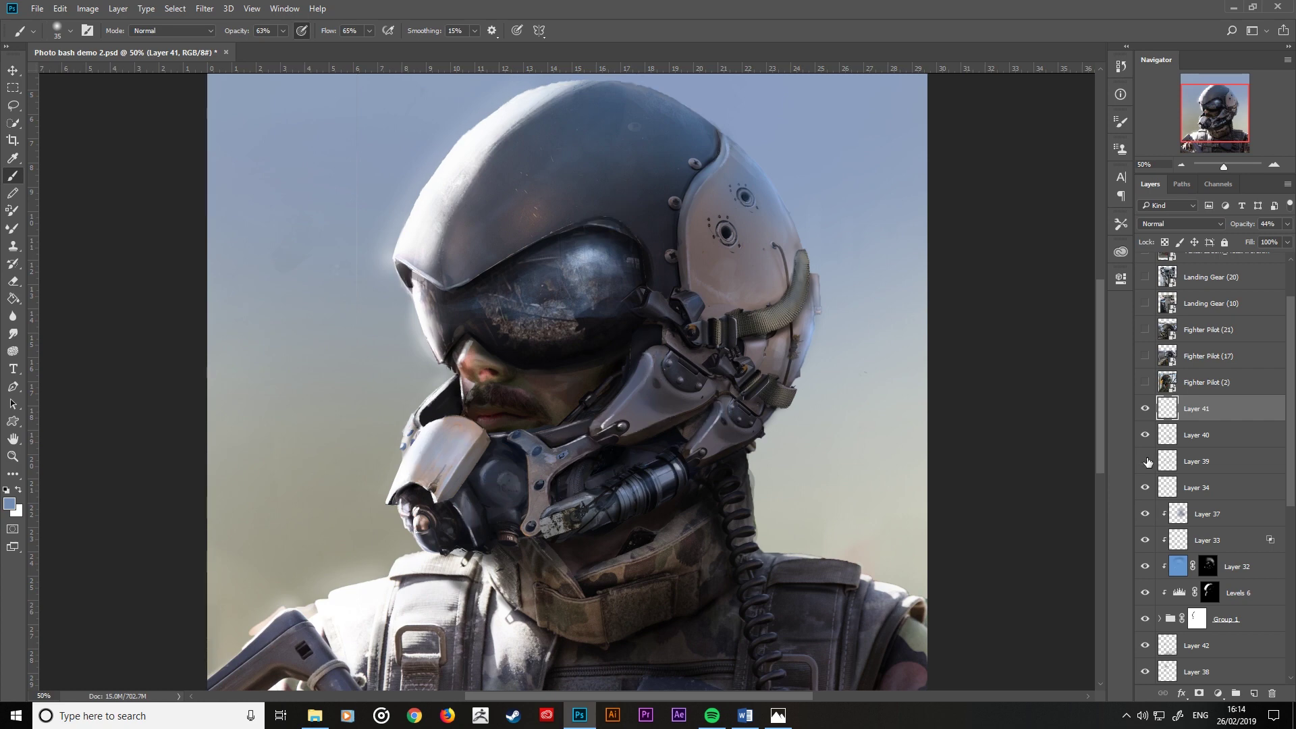
pyautogui.click(1191, 461)
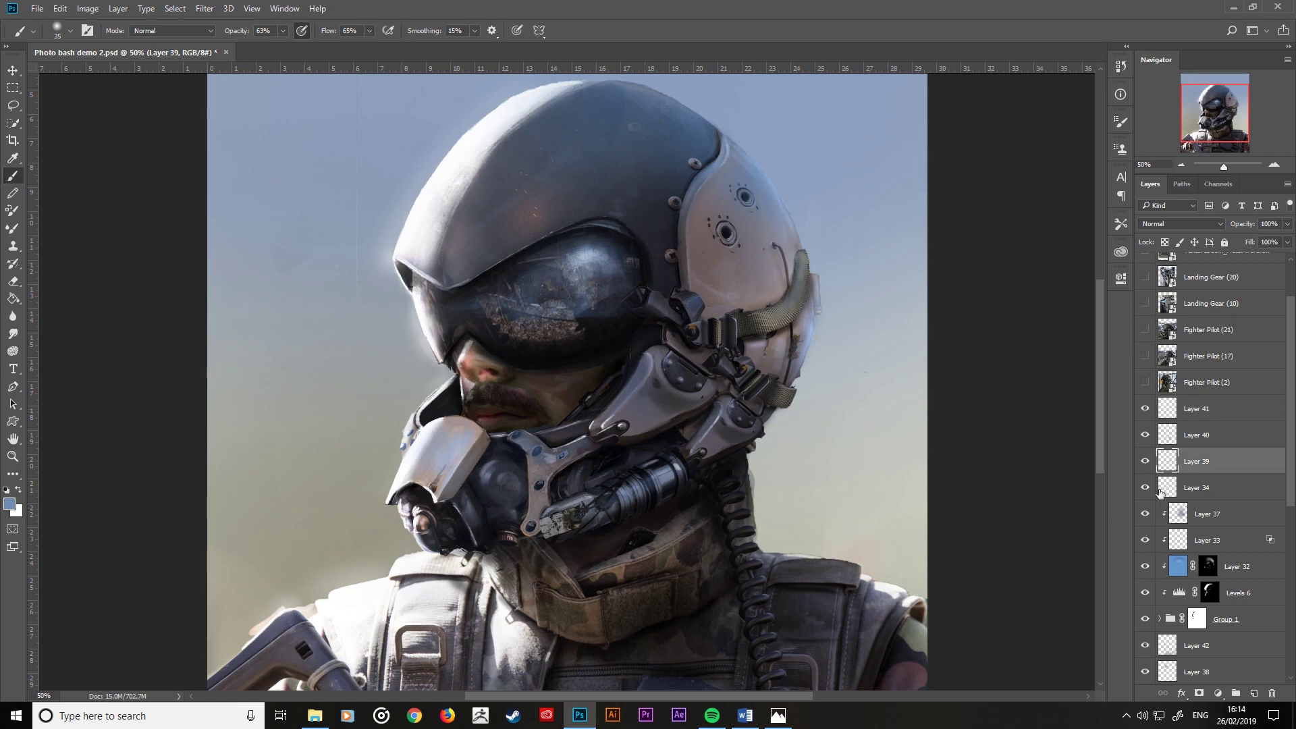
pyautogui.click(1145, 487)
pyautogui.click(1226, 492)
pyautogui.click(1203, 517)
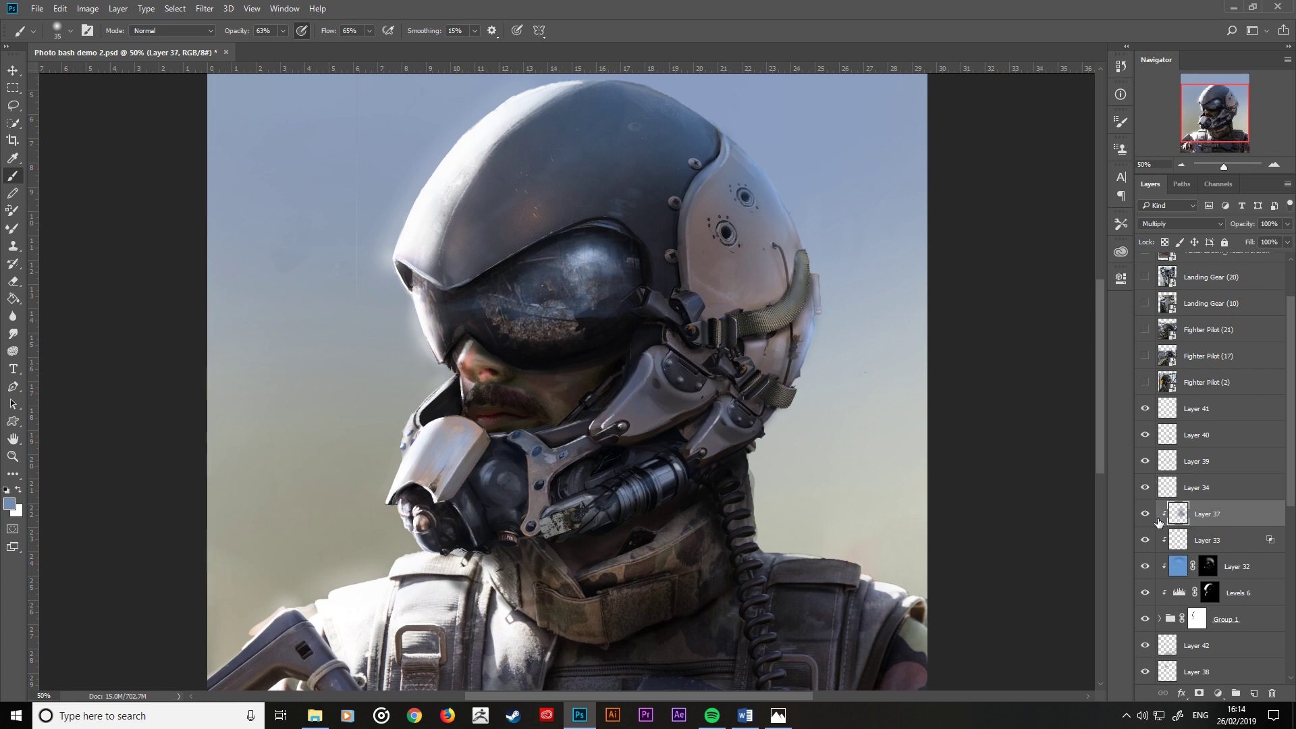
pyautogui.click(1199, 539)
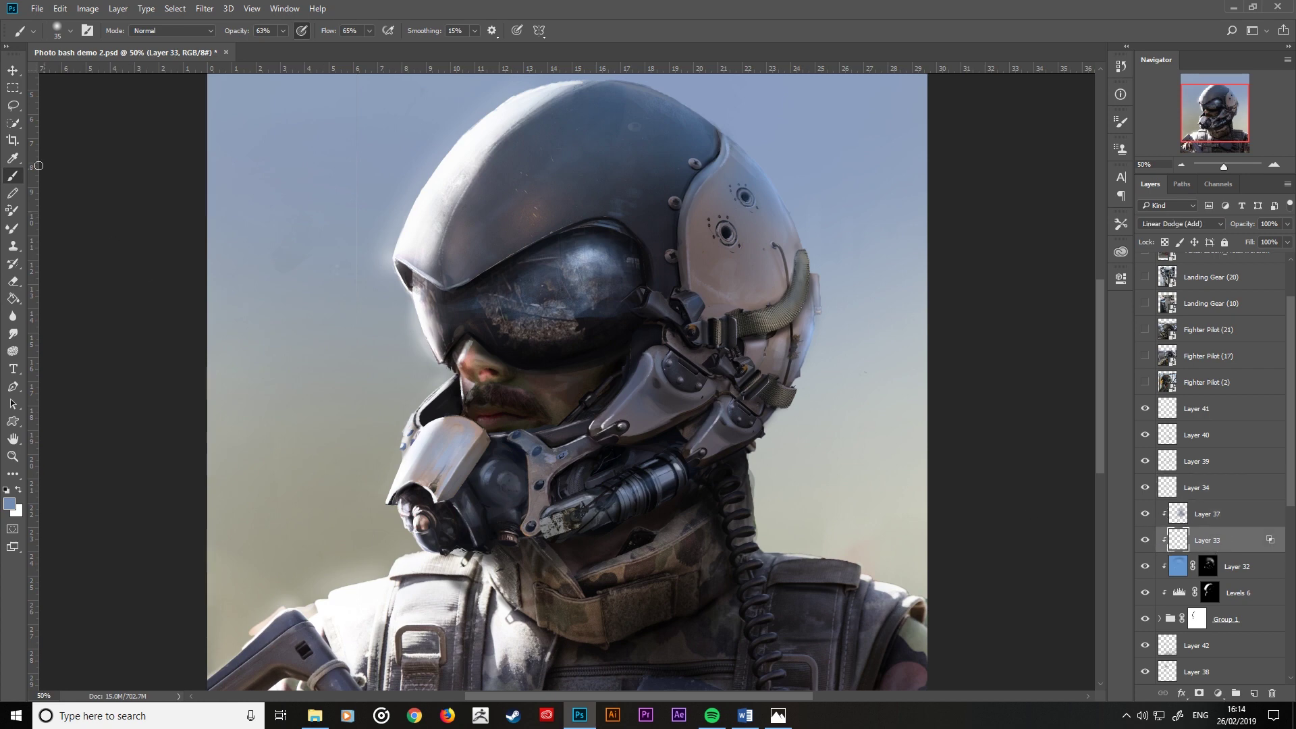
pyautogui.keyDown('alt'); pyautogui.click(486, 165); pyautogui.keyUp('alt')
pyautogui.moveTo(482, 434); pyautogui.dragTo(439, 501)
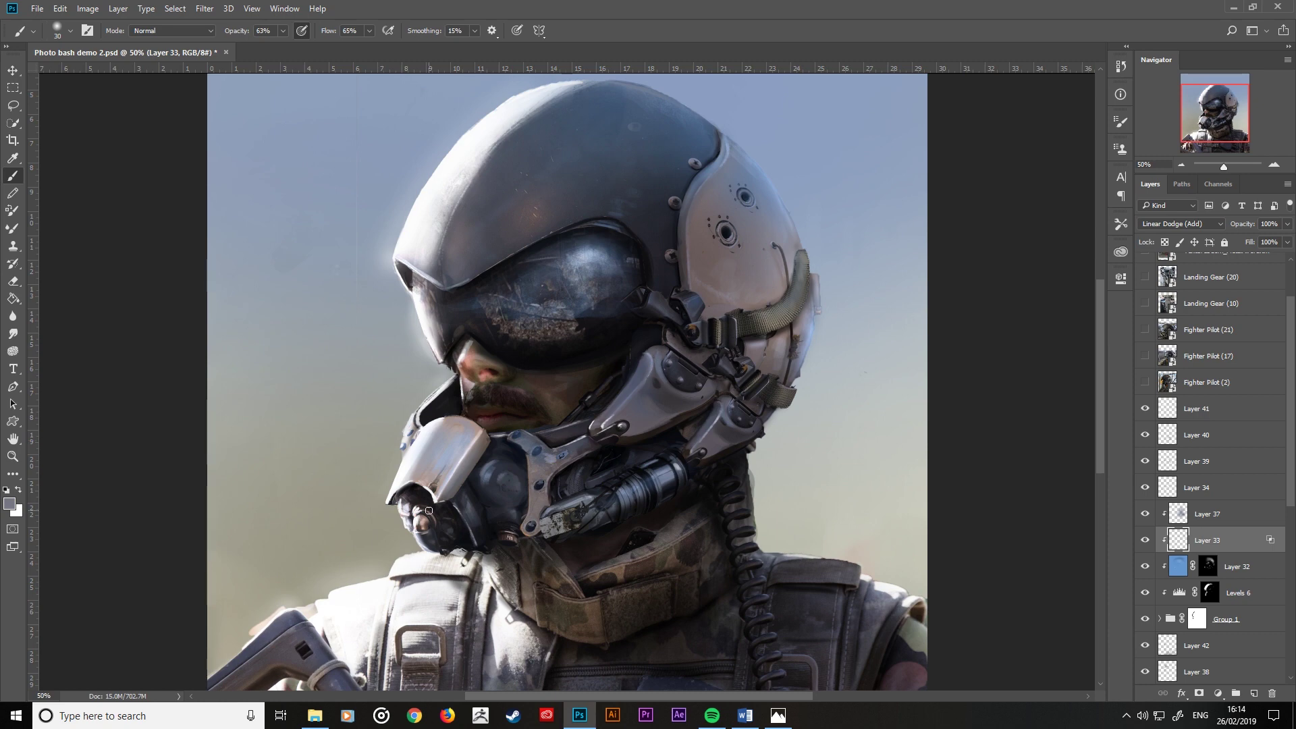
pyautogui.hotkey('ctrl', '-')
pyautogui.hotkey('ctrl', '-')
pyautogui.hotkey('ctrl', '-')
pyautogui.hotkey('ctrl', '+')
pyautogui.hotkey('ctrl', '+')
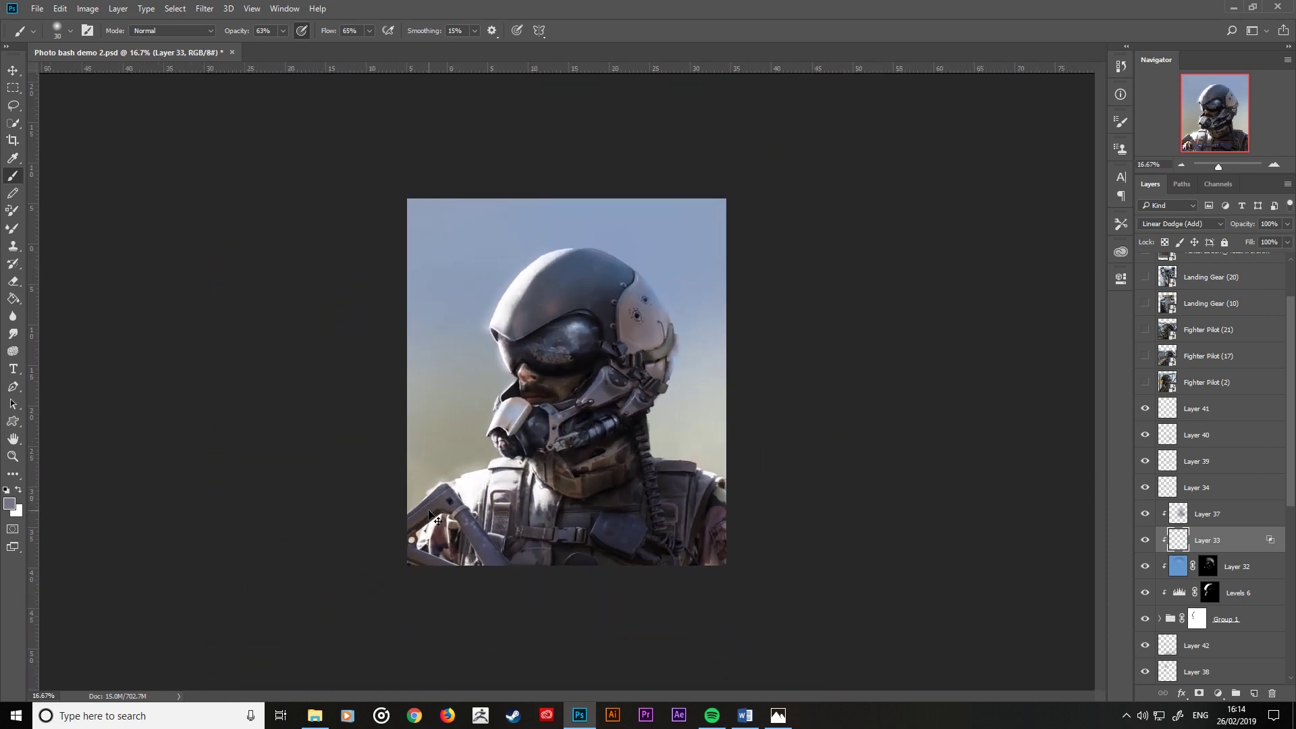
pyautogui.hotkey('ctrl', '+')
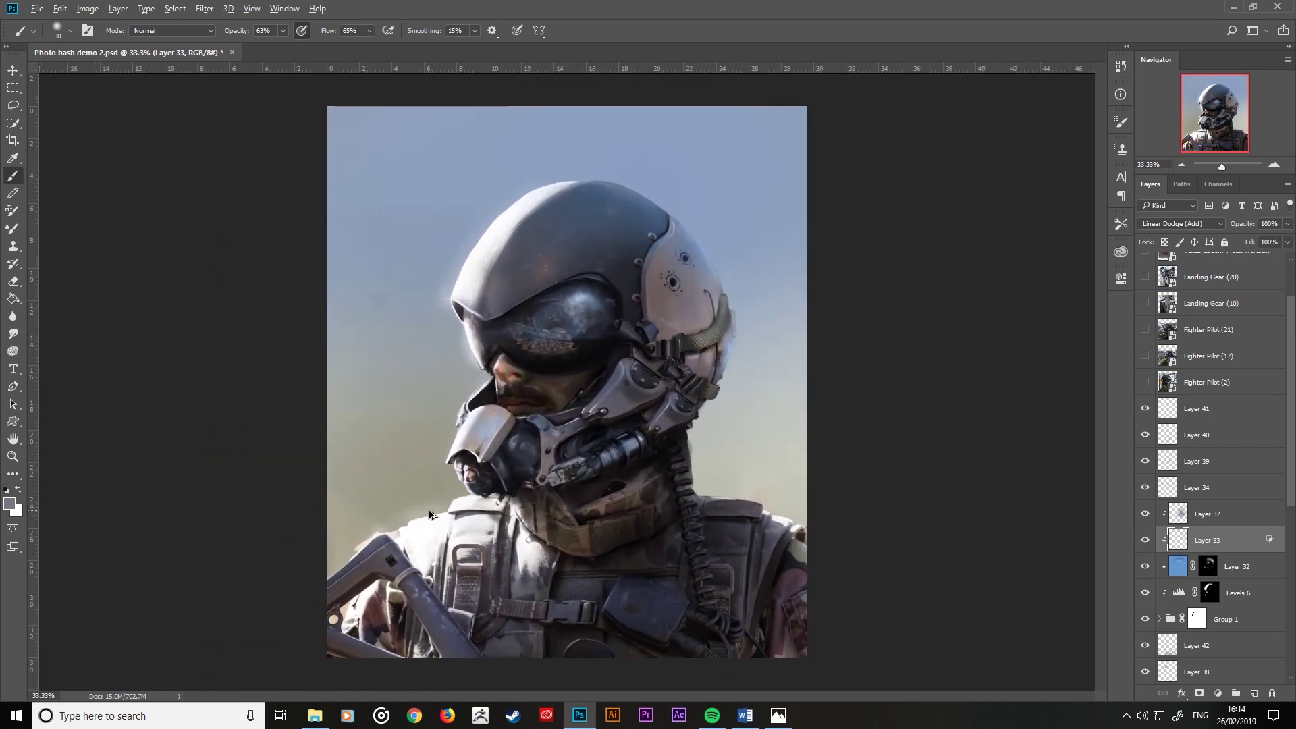
# Step: Repaint the mask plate's right edge as a brighter, cleaner line, replacing the first attempt
pyautogui.hotkey('ctrl', '+')
pyautogui.hotkey('ctrl', '+')
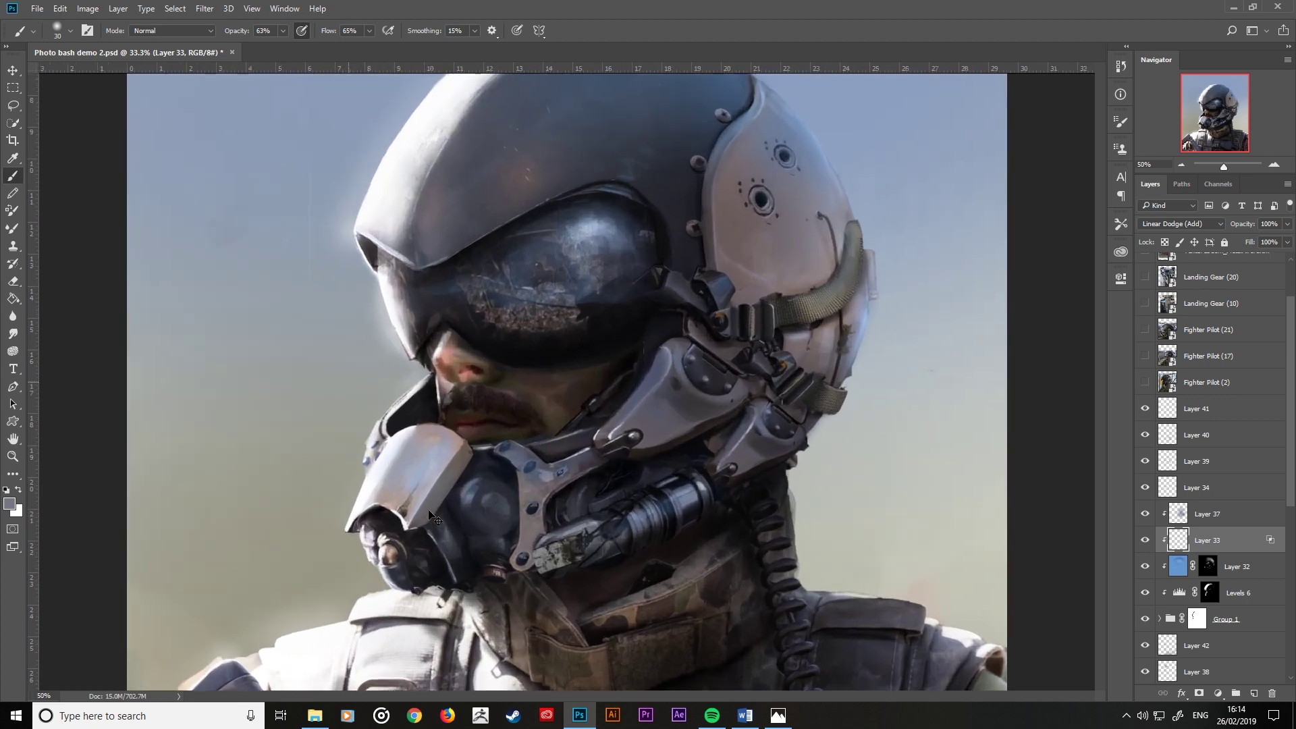
pyautogui.hotkey('ctrl', '+')
pyautogui.hotkey('ctrl', '+')
pyautogui.moveTo(428, 509); pyautogui.dragTo(454, 350)
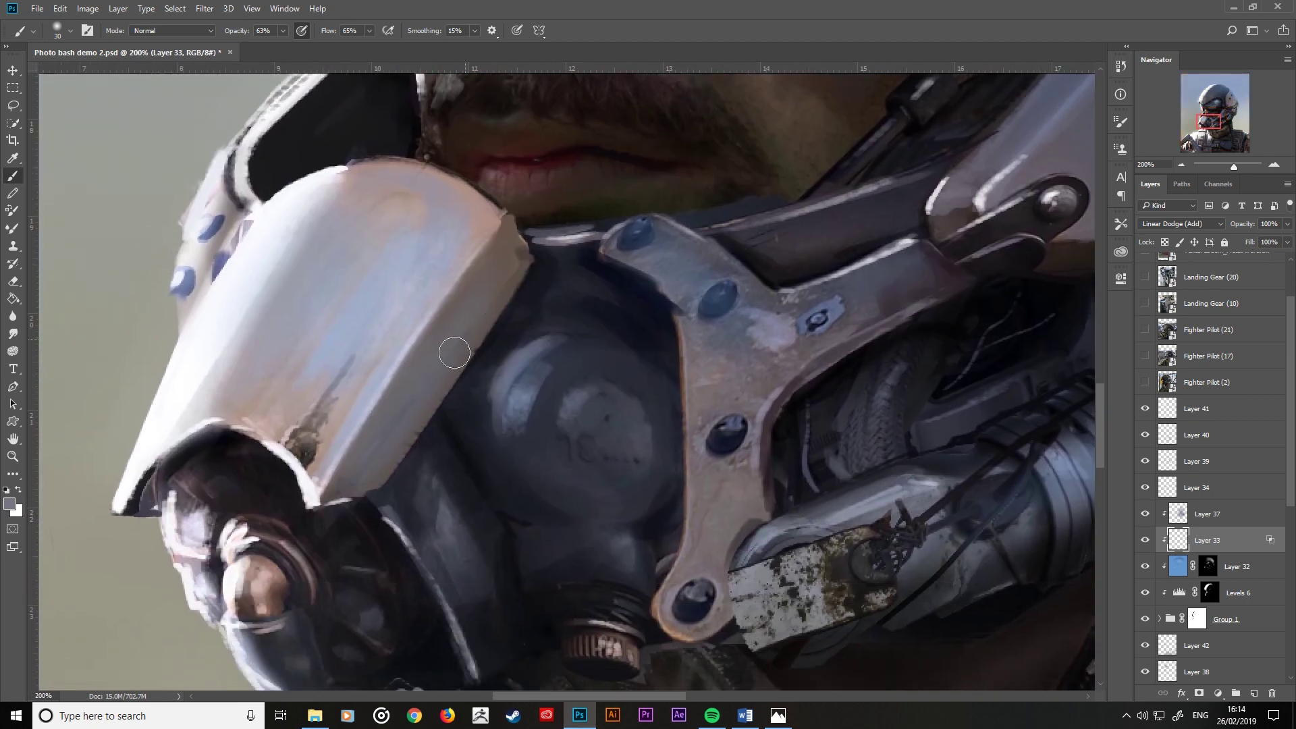
pyautogui.press('[')
pyautogui.press('[')
pyautogui.press('[')
pyautogui.moveTo(505, 215); pyautogui.dragTo(401, 375)
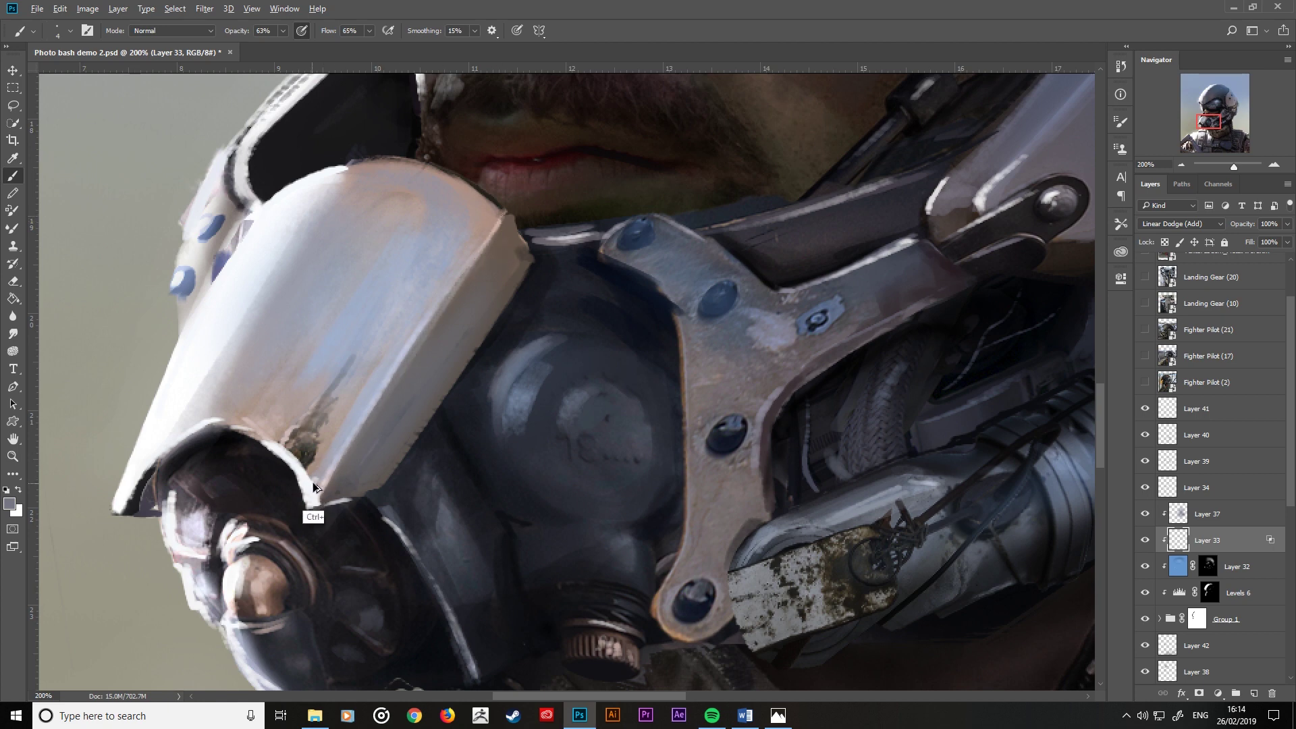
pyautogui.hotkey('ctrl', 'z')
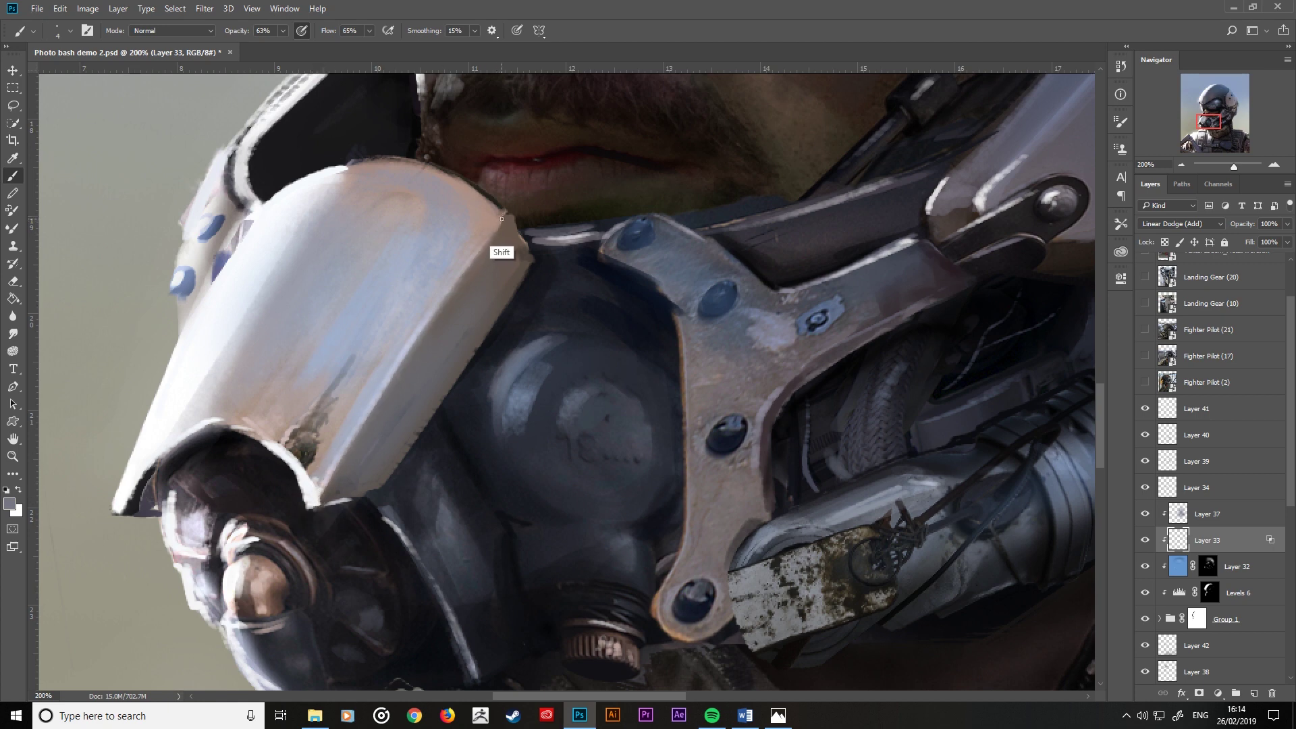
pyautogui.moveTo(504, 217); pyautogui.dragTo(337, 476)
pyautogui.moveTo(509, 215); pyautogui.dragTo(315, 509)
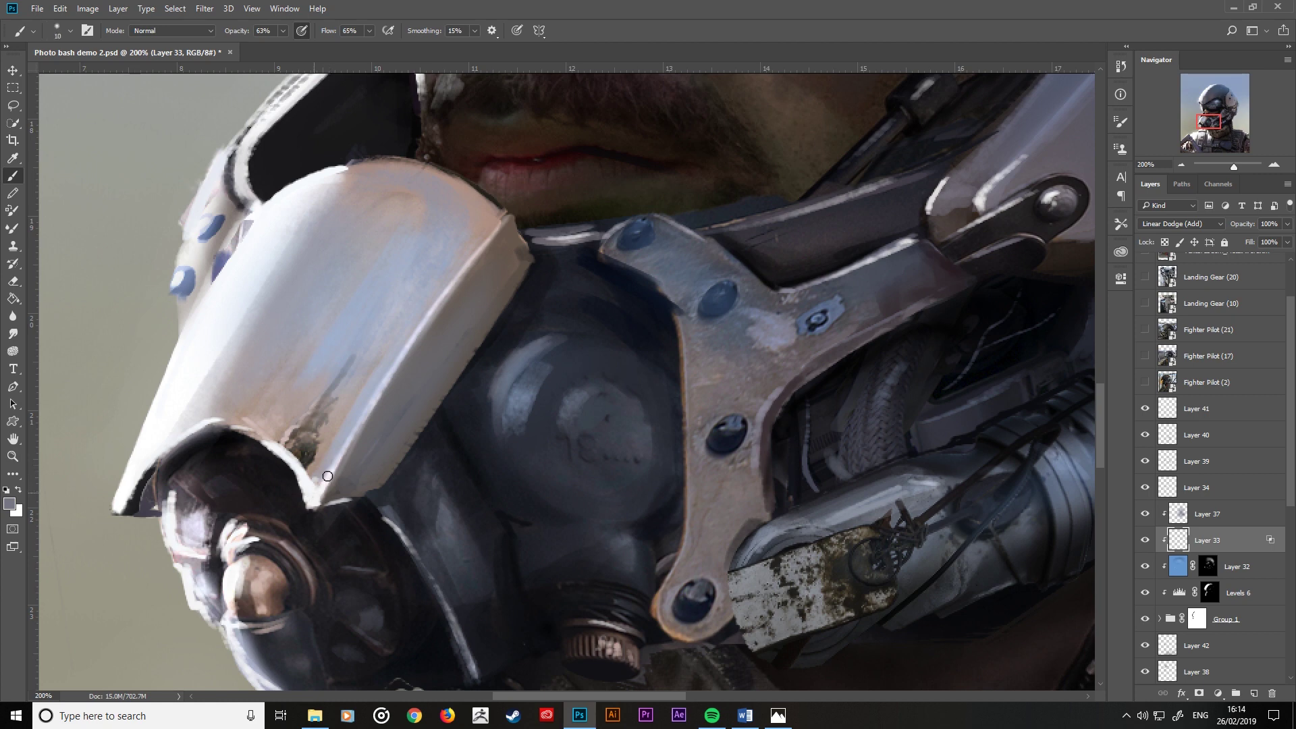
# Step: Compare the portrait with Layer 41 hidden and shown, then select the Multiply Layer 40
pyautogui.press(']')
pyautogui.press(']')
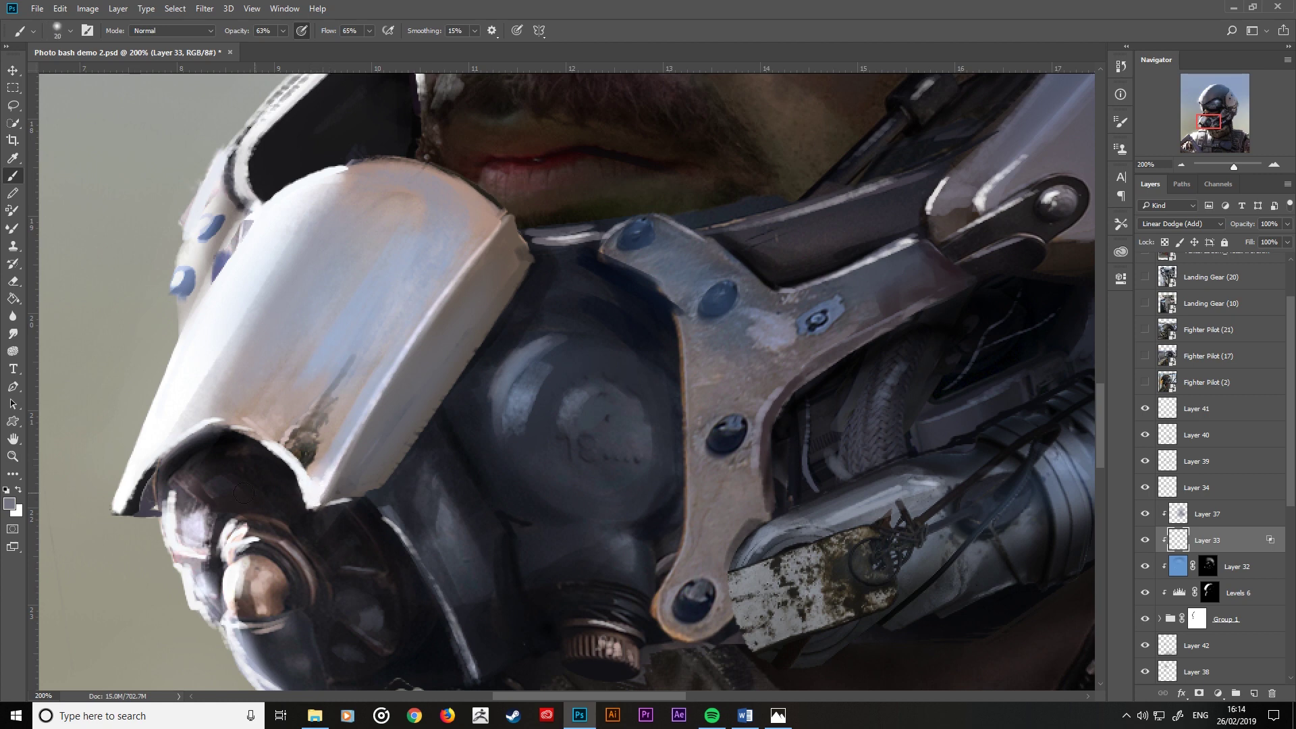
pyautogui.press(']')
pyautogui.press(']')
pyautogui.press(']')
pyautogui.hotkey('ctrl', '-')
pyautogui.hotkey('ctrl', '-')
pyautogui.hotkey('ctrl', '-')
pyautogui.hotkey('ctrl', '-')
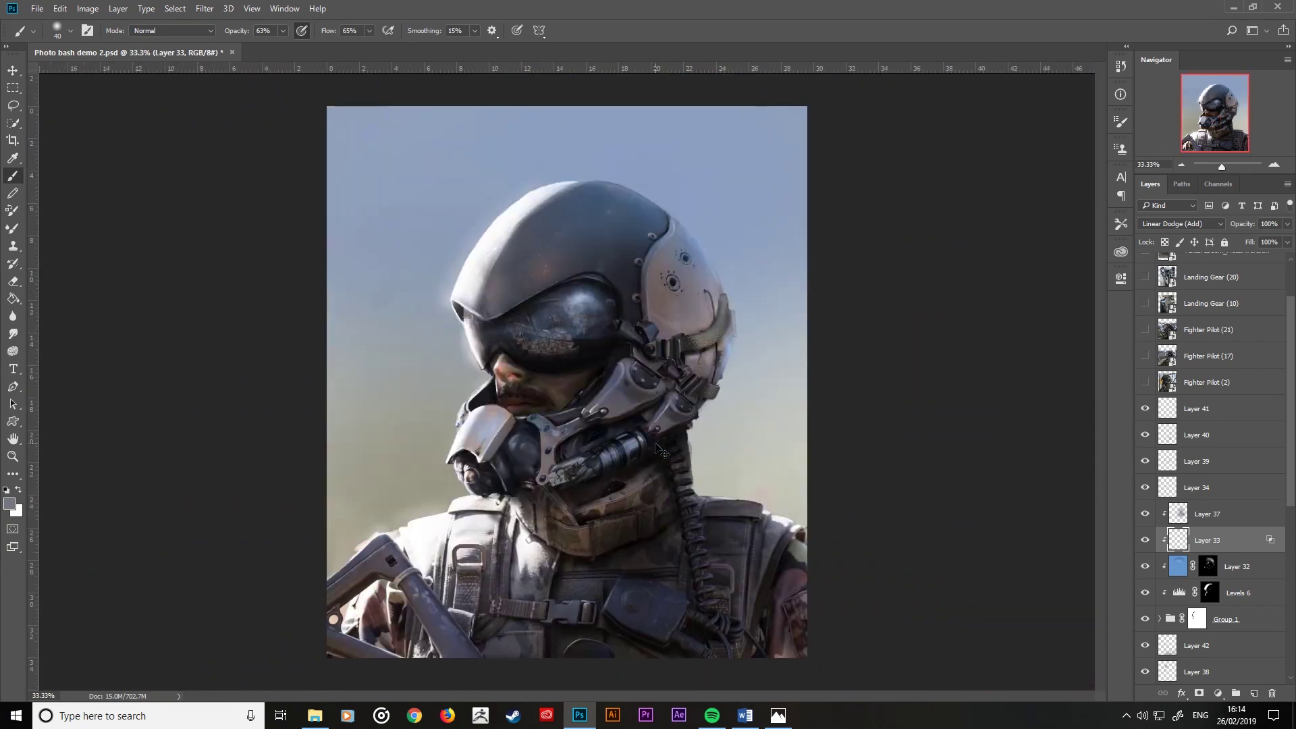
pyautogui.hotkey('ctrl', '-')
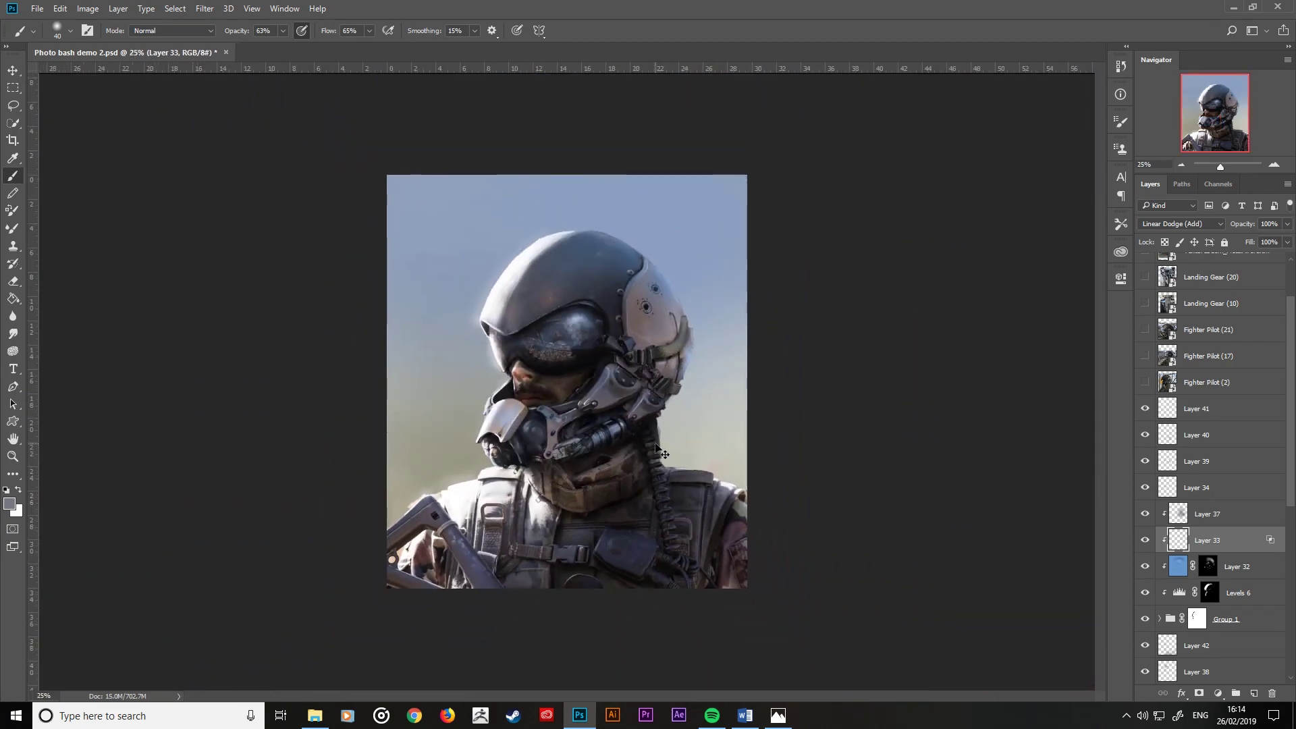
pyautogui.hotkey('ctrl', '+')
pyautogui.hotkey('ctrl', '+')
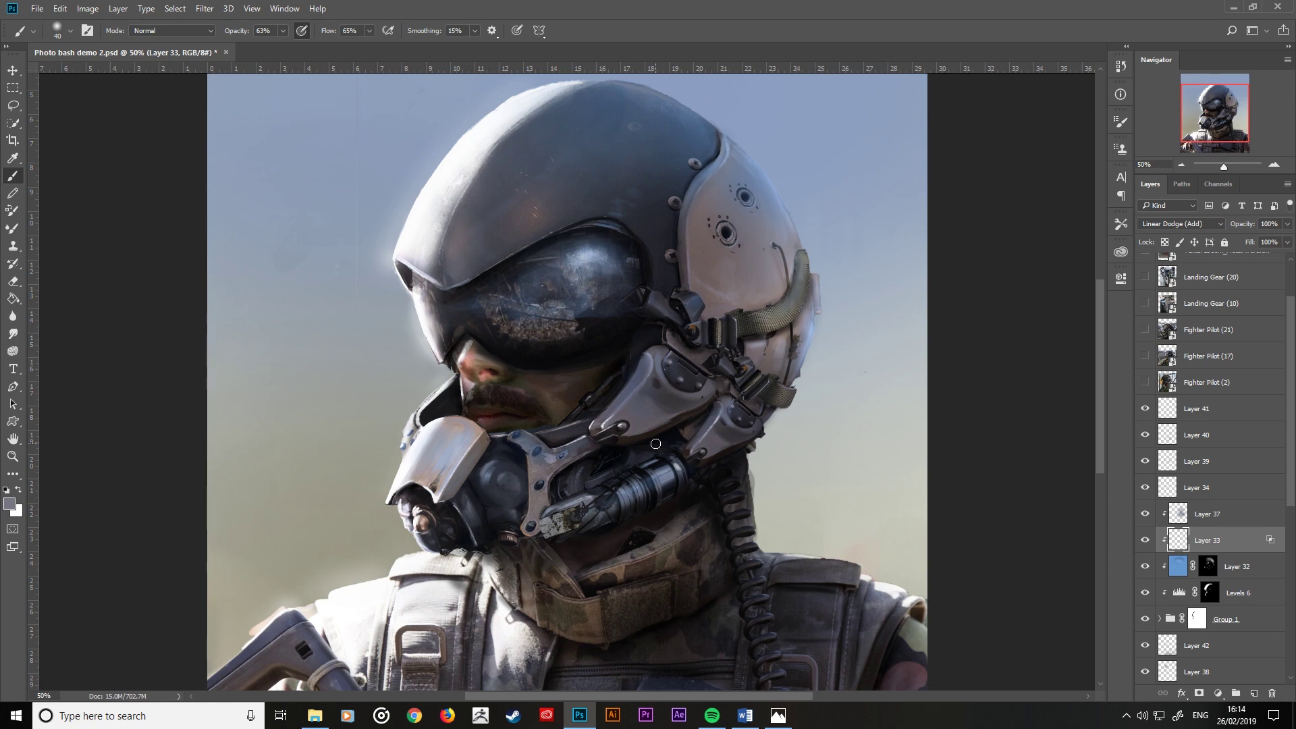
pyautogui.hotkey('ctrl', '+')
pyautogui.moveTo(722, 545); pyautogui.dragTo(820, 474)
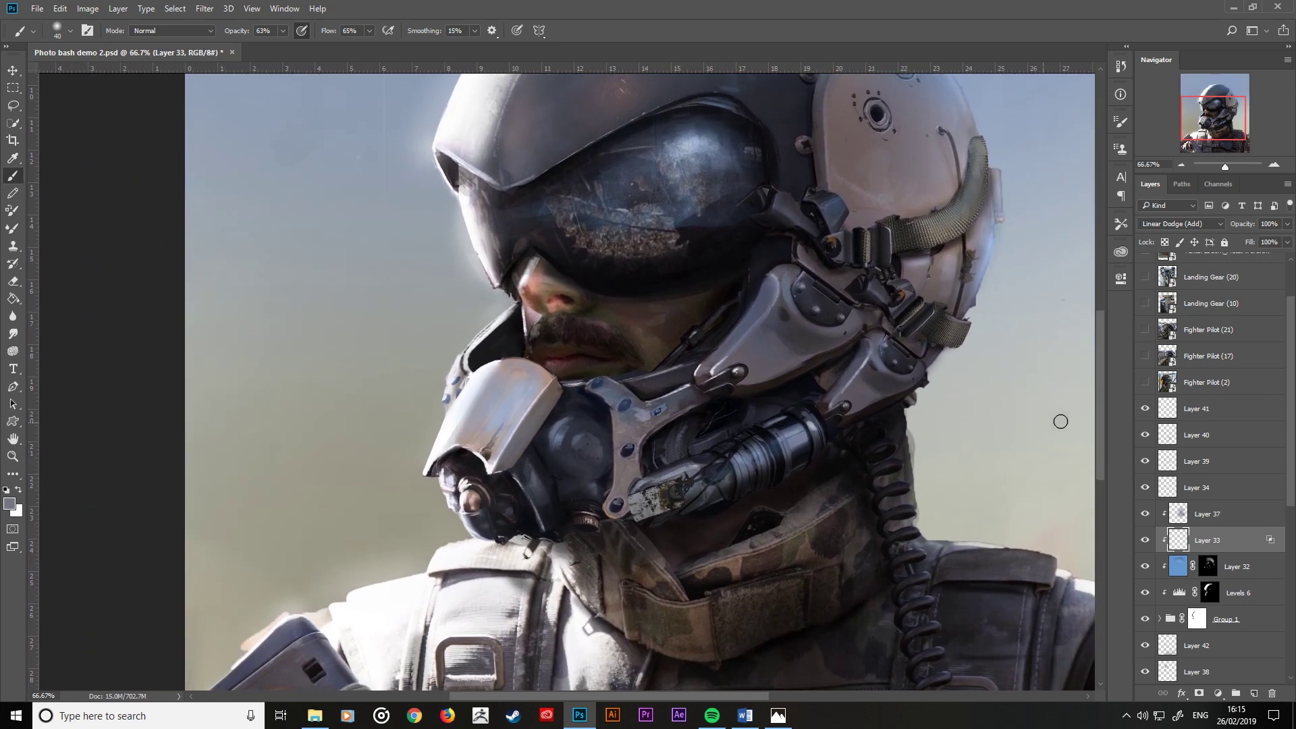
pyautogui.click(1145, 409)
pyautogui.click(1145, 410)
pyautogui.click(1200, 413)
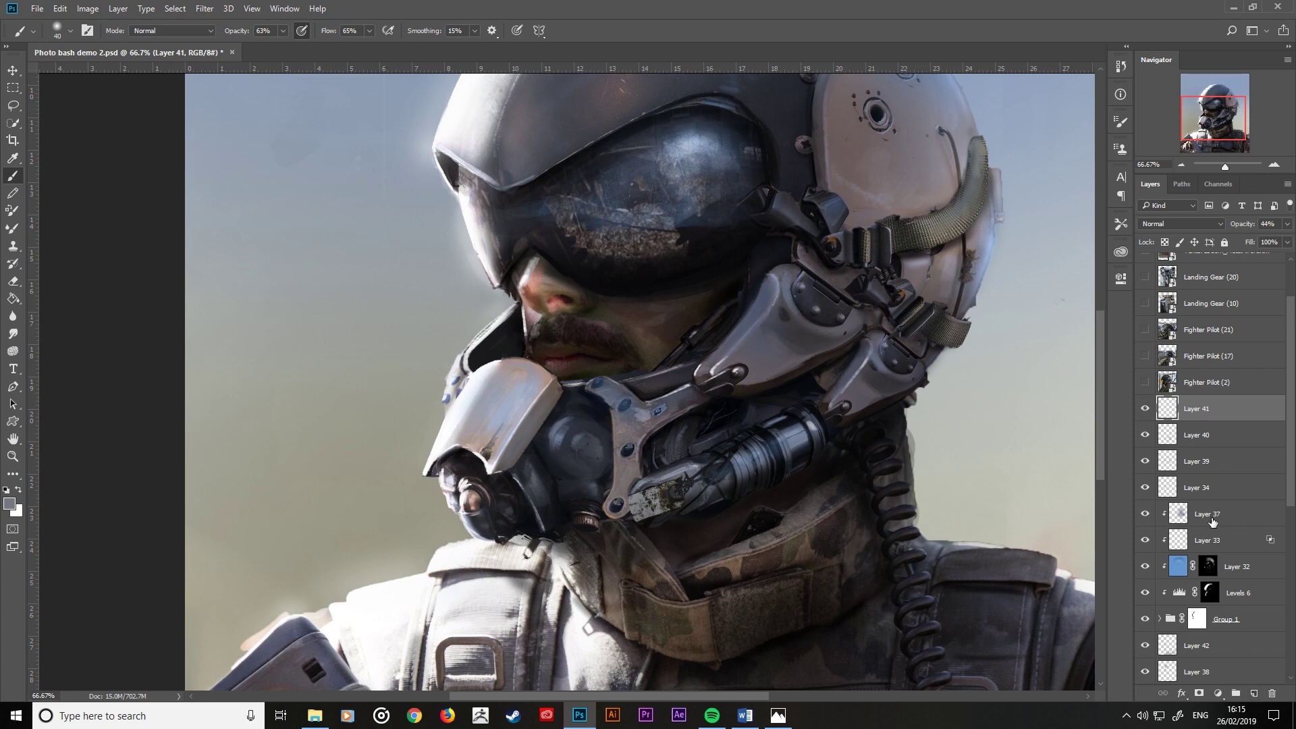
pyautogui.click(1200, 436)
pyautogui.click(1145, 408)
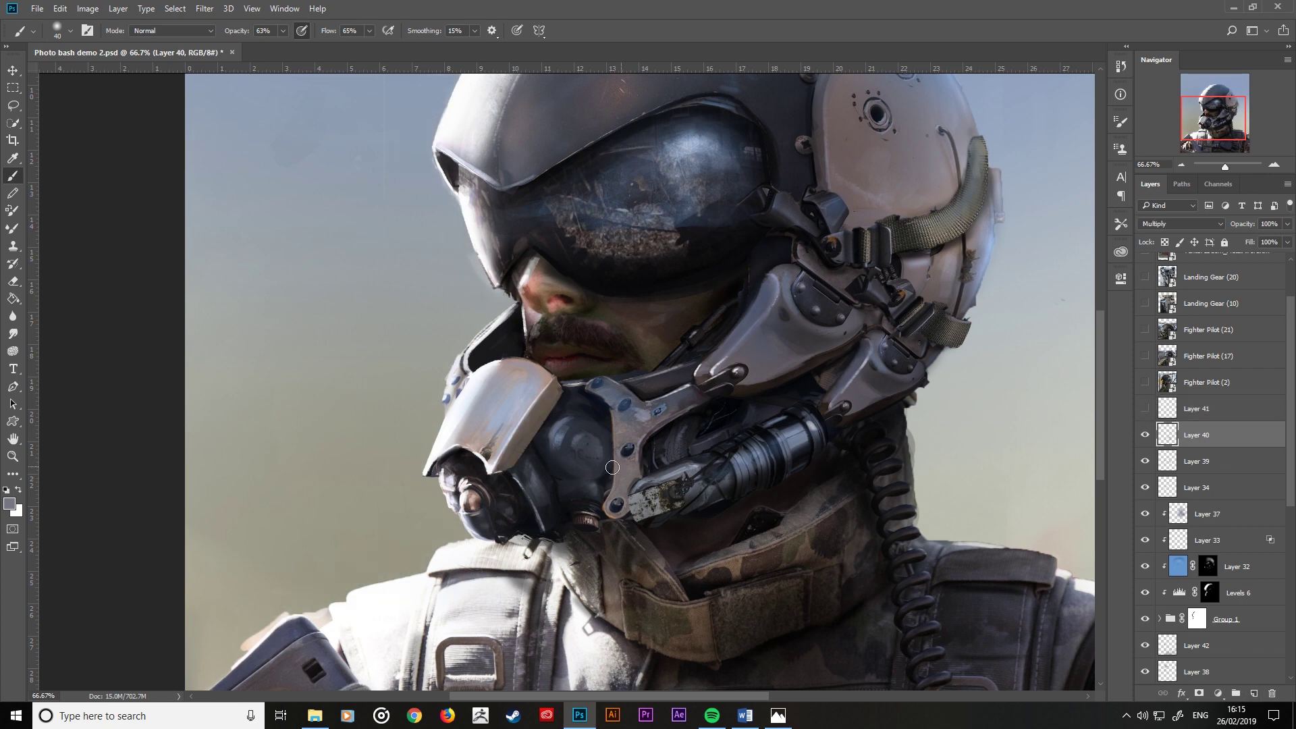
# Step: Sample a dark mask colour and darken the mask below the mouthpiece with a large brush
pyautogui.press(']')
pyautogui.press(']')
pyautogui.keyDown('alt'); pyautogui.click(564, 405); pyautogui.keyUp('alt')
pyautogui.press(']')
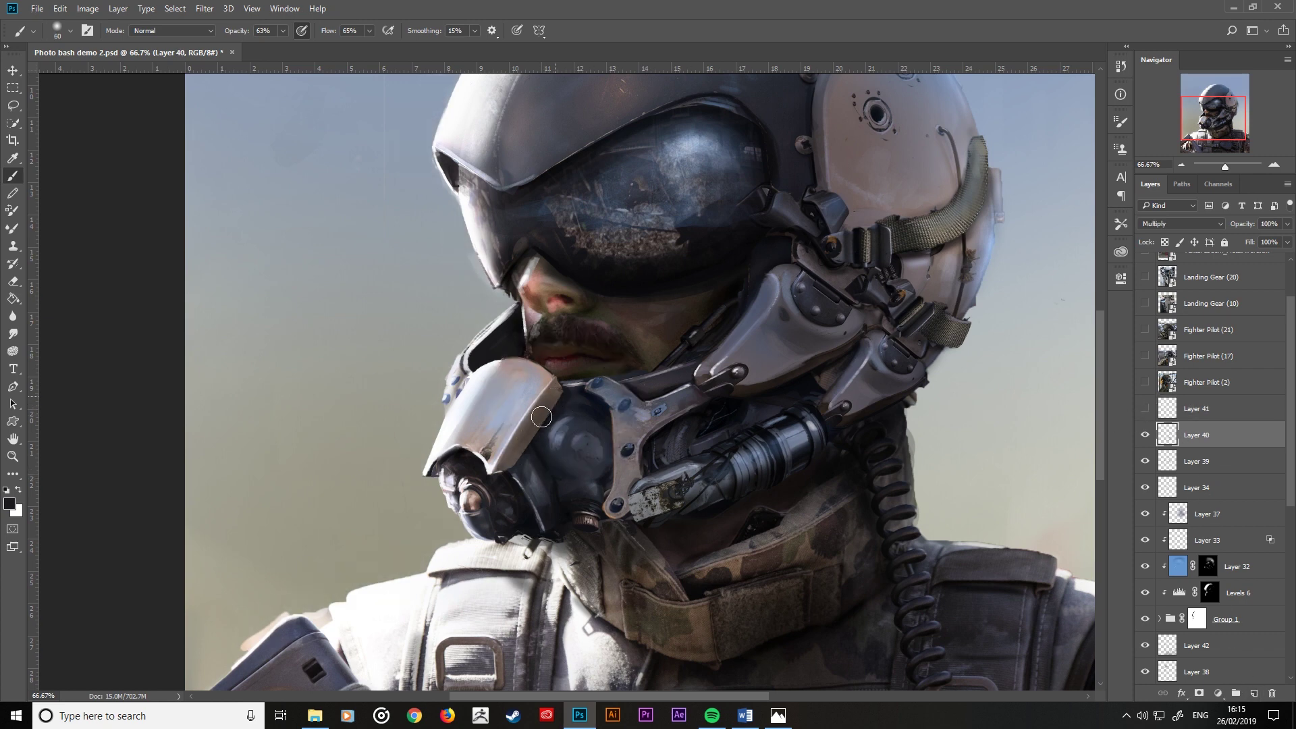
pyautogui.press(']')
pyautogui.press(']')
pyautogui.press(']')
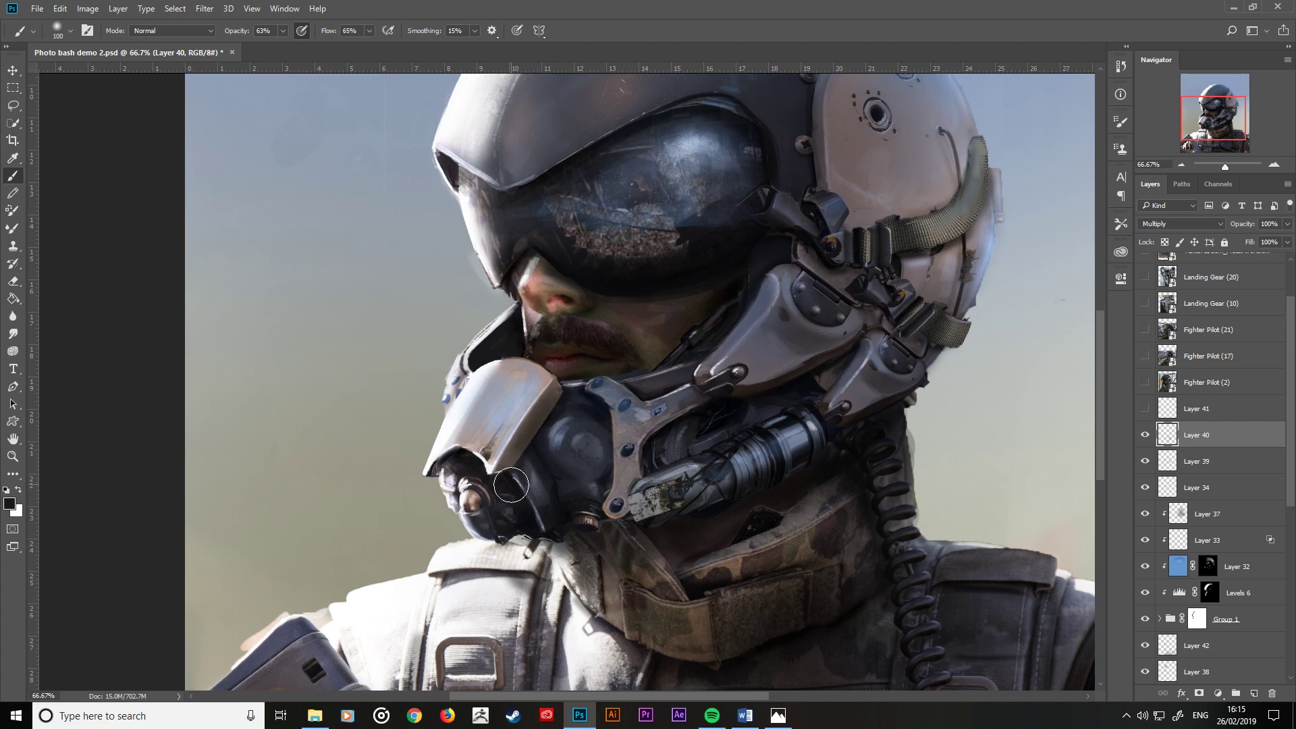
pyautogui.moveTo(567, 413); pyautogui.dragTo(534, 447)
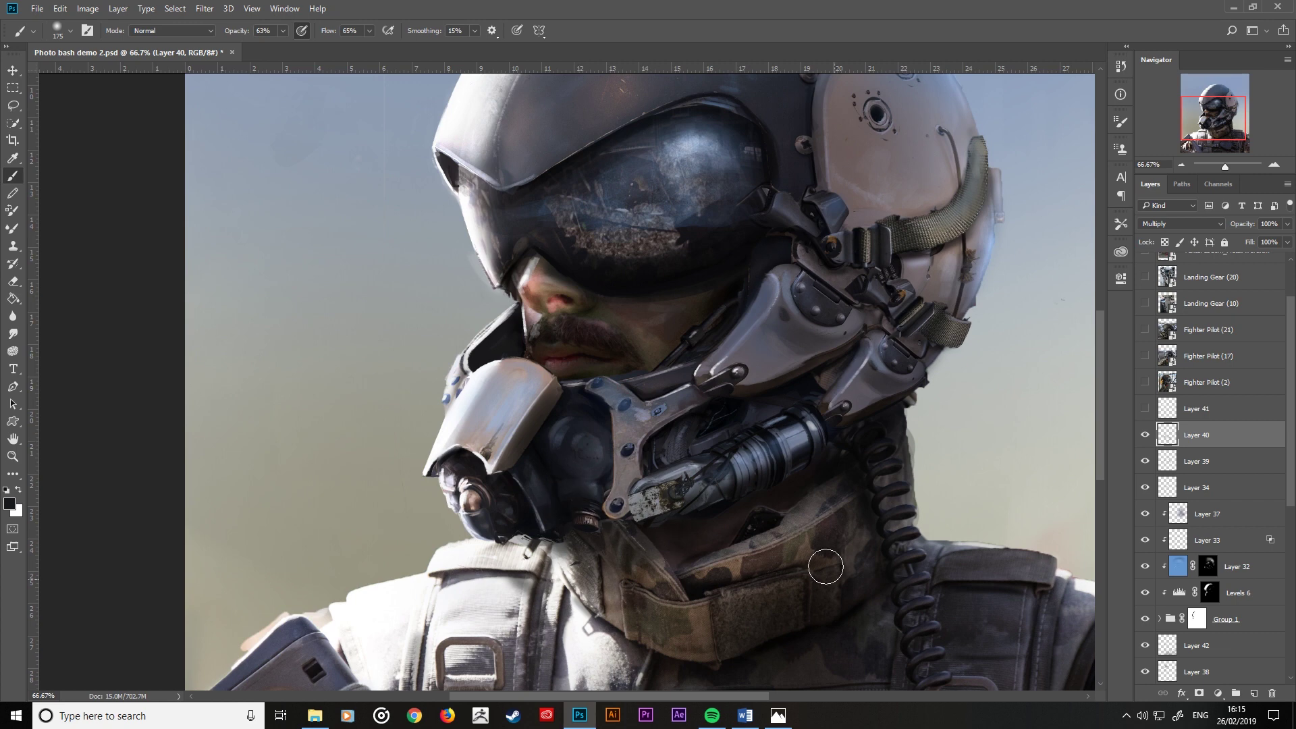
pyautogui.moveTo(580, 499); pyautogui.dragTo(621, 505)
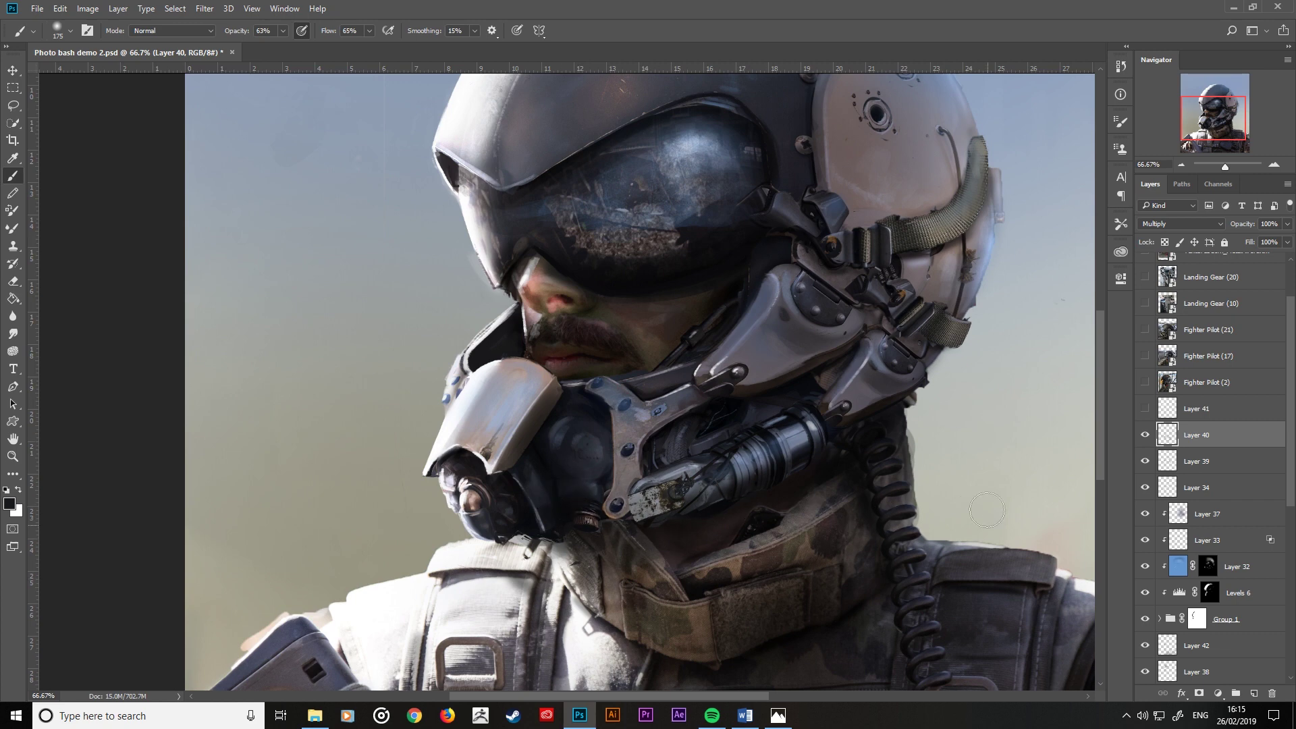
# Step: Show Layer 41, make it active and ready an enlarged Eraser
pyautogui.click(1144, 408)
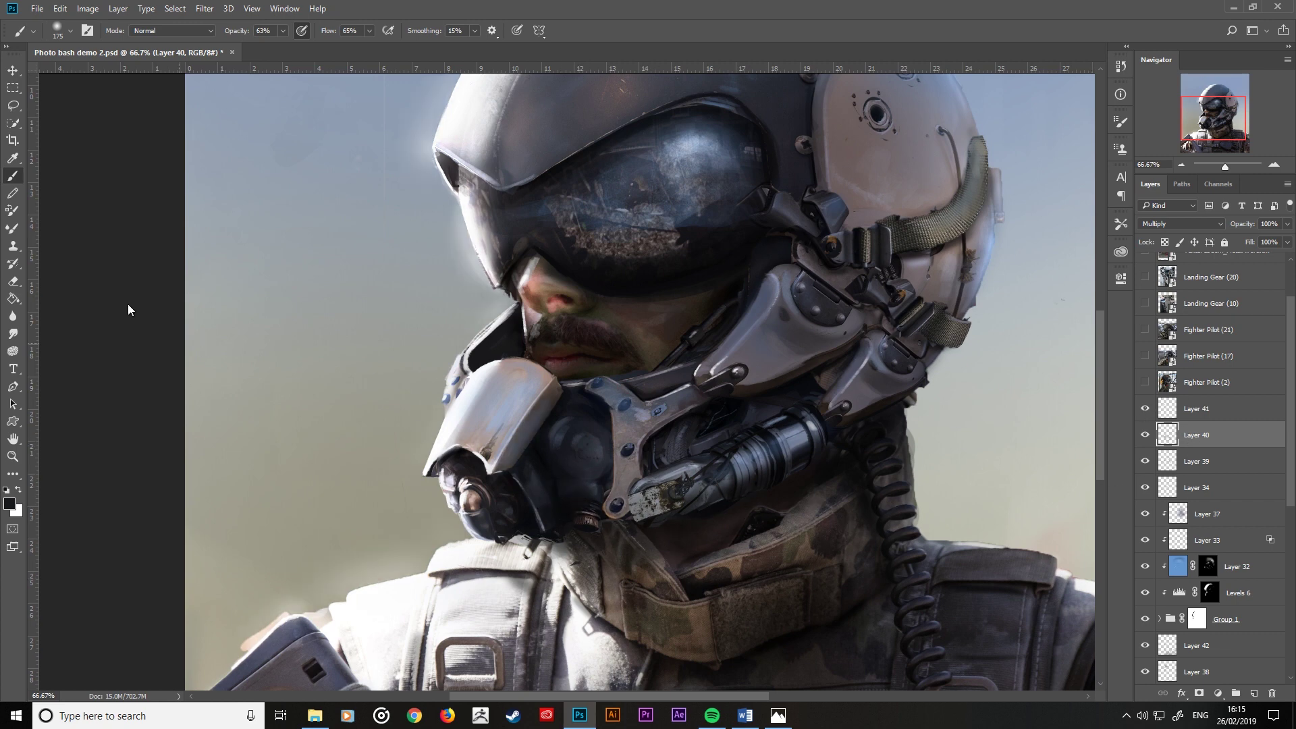
pyautogui.click(19, 280)
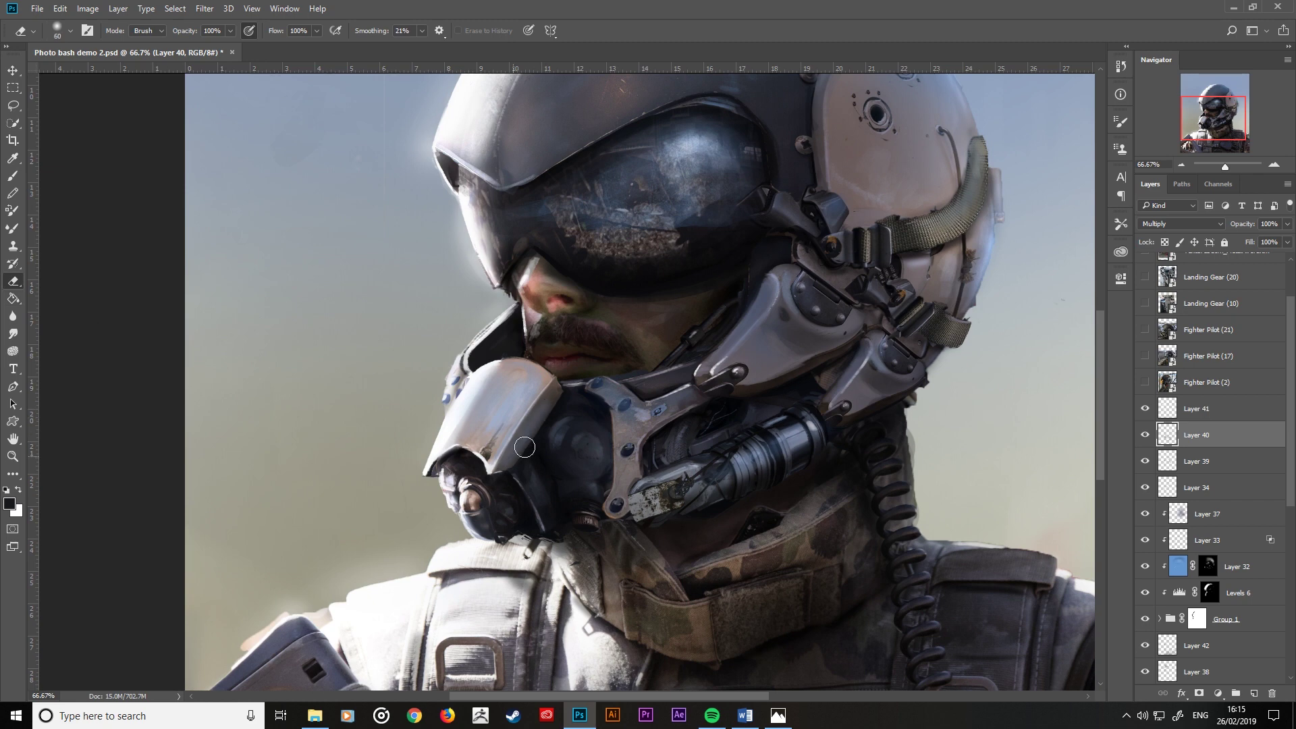
pyautogui.press(']')
pyautogui.press(']')
pyautogui.press(']')
pyautogui.hotkey('alt', ']')
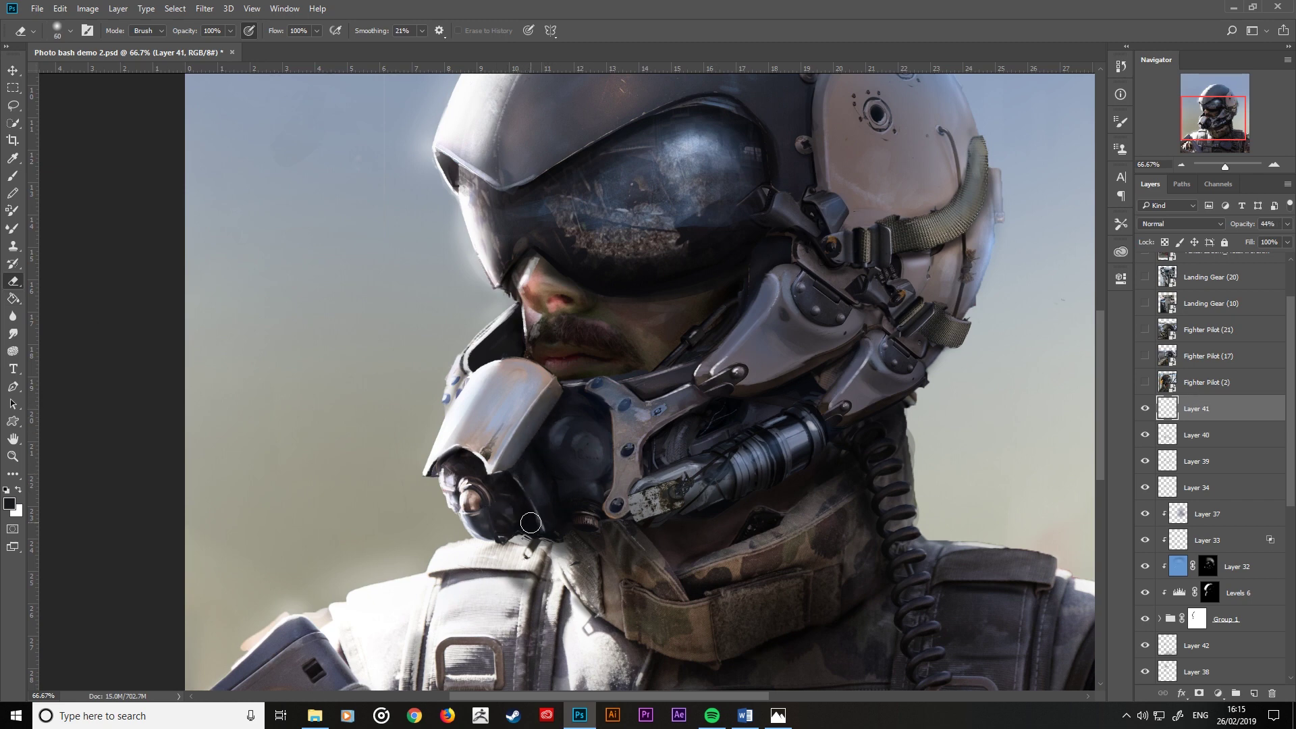
pyautogui.hotkey('ctrl', '-')
pyautogui.hotkey('ctrl', '-')
pyautogui.hotkey('ctrl', '-')
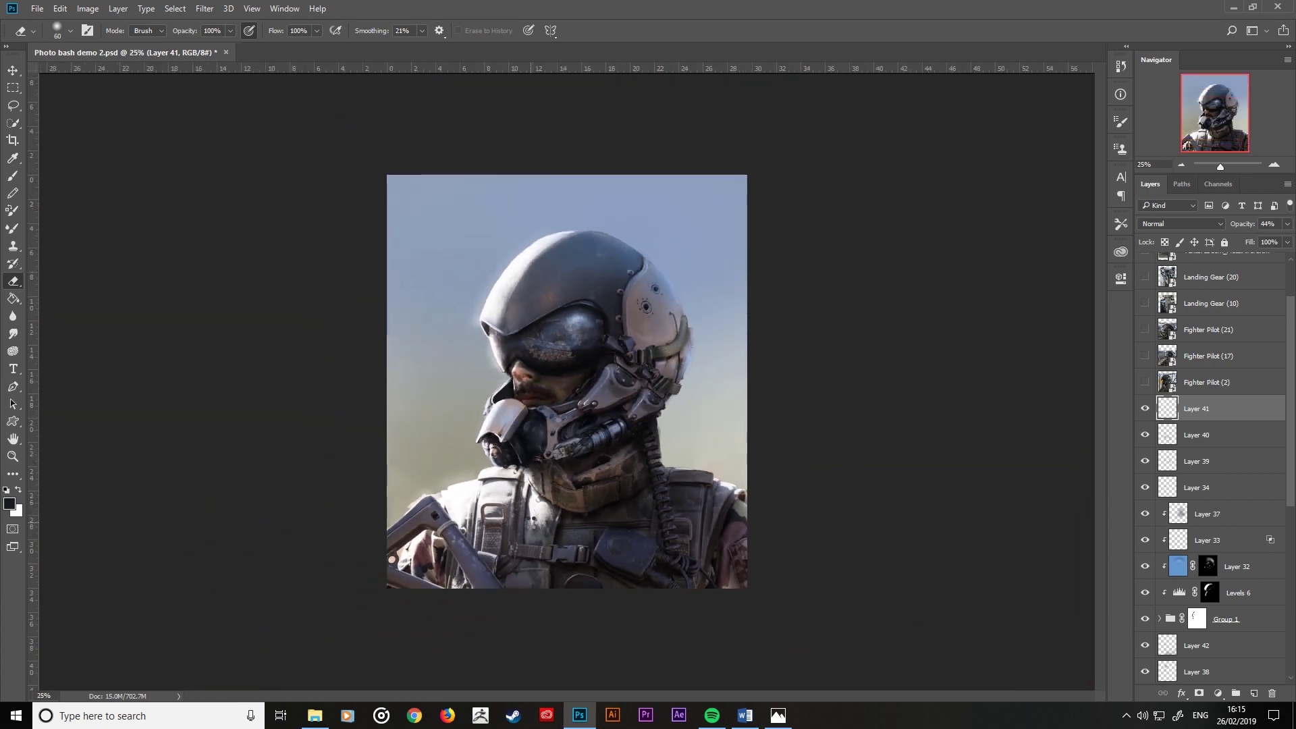
# Step: Flip the canvas horizontally, return to the Brush and zoom in on the face
pyautogui.hotkey('ctrl', 'shift', 'h')
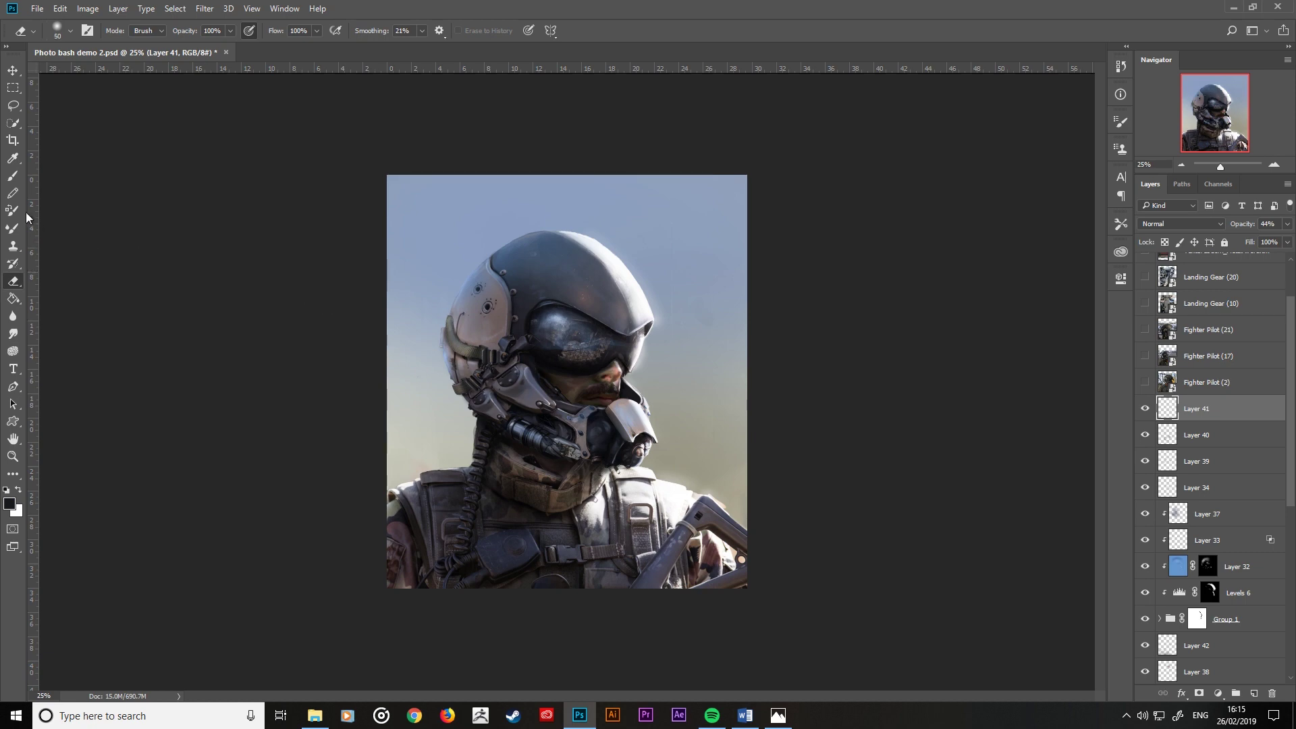
pyautogui.press('b')
pyautogui.hotkey('ctrl', '+')
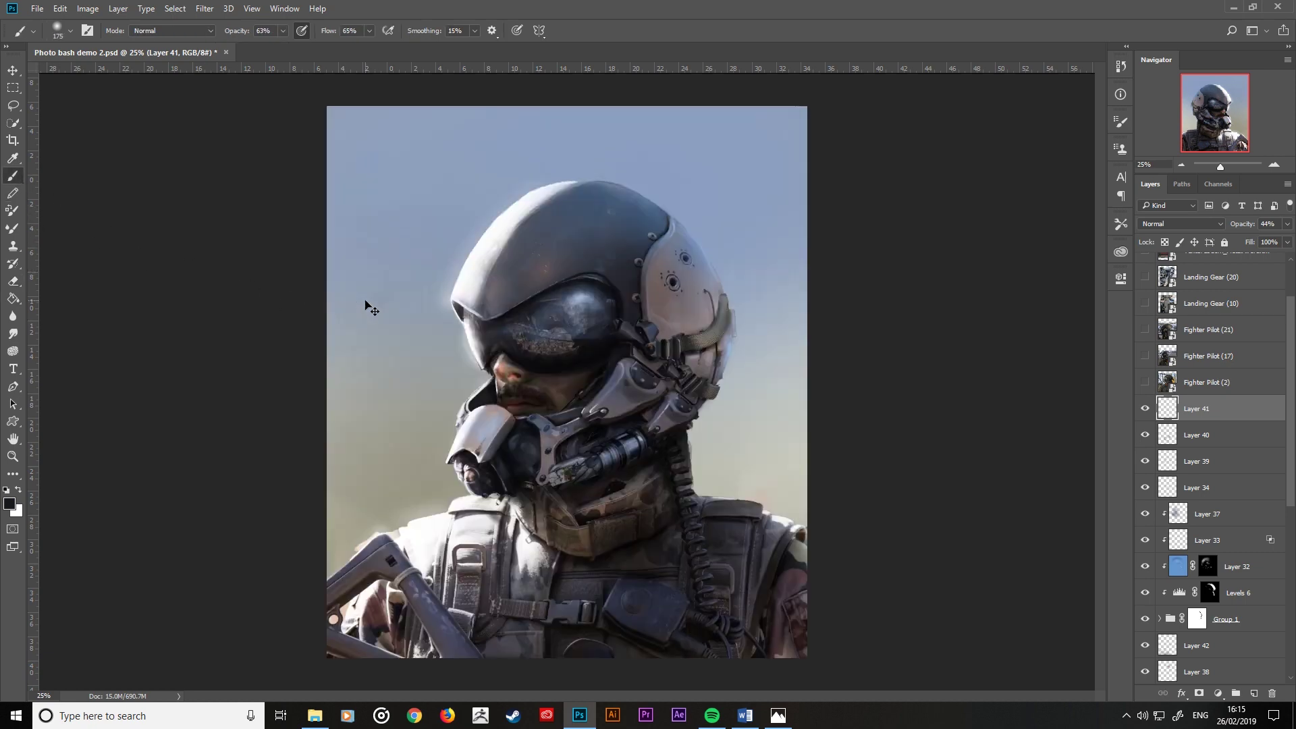
pyautogui.hotkey('ctrl', '+')
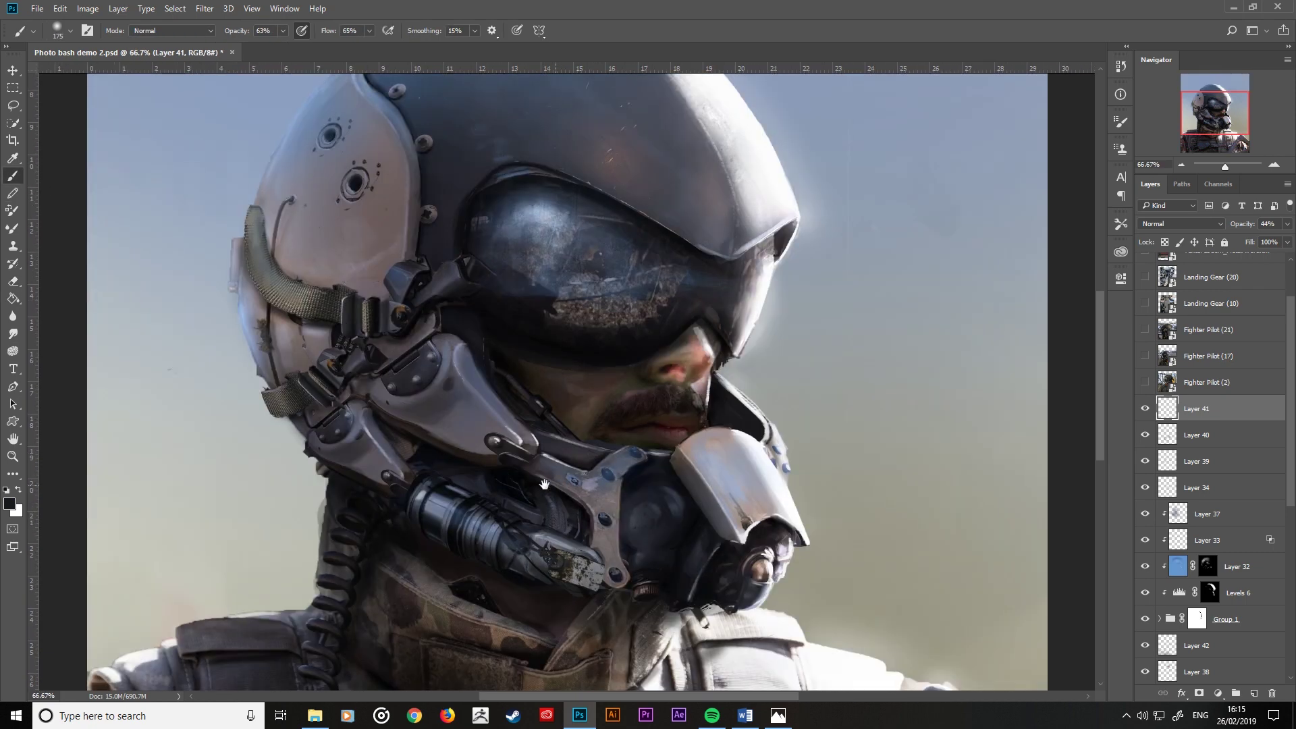
# Step: Switch to the Watercolor brush at size 15, sampling dark colours from the mask
pyautogui.moveTo(250, 345); pyautogui.dragTo(22, 176)
pyautogui.press('[')
pyautogui.press('[')
pyautogui.press('[')
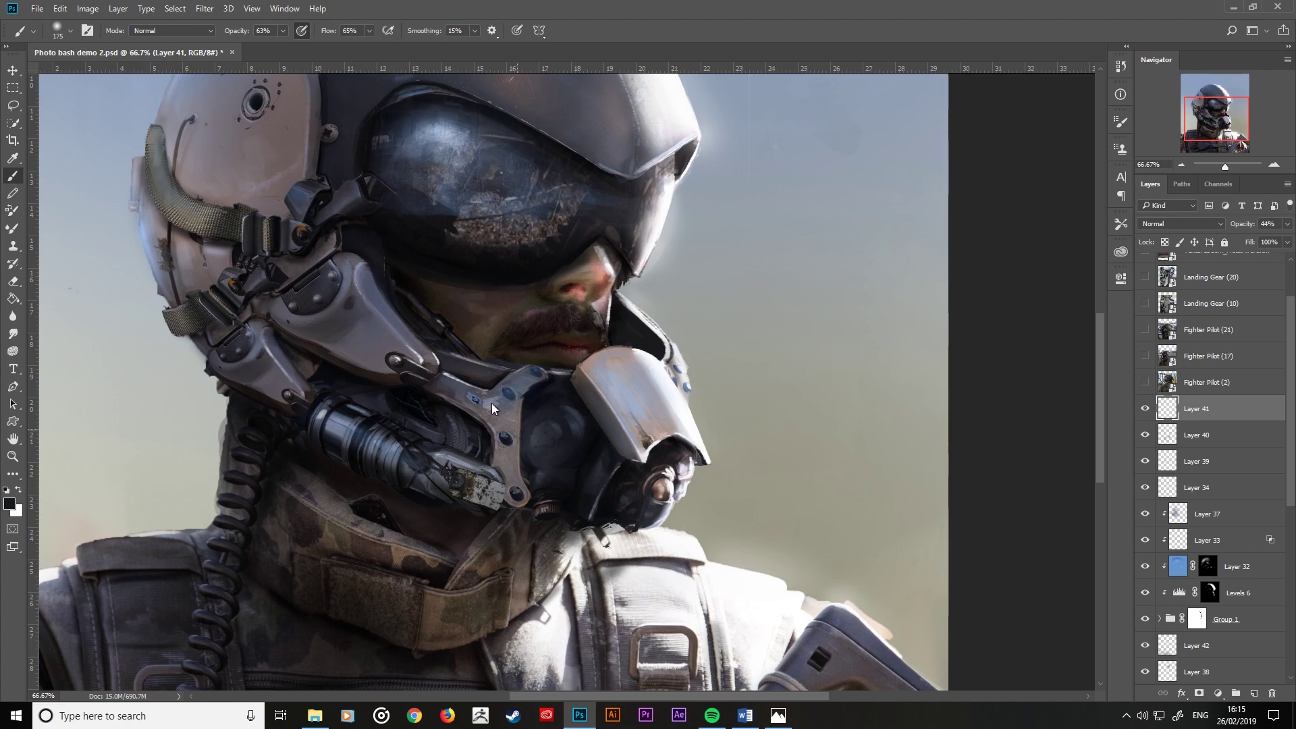
pyautogui.keyDown('alt'); pyautogui.click(511, 424); pyautogui.keyUp('alt')
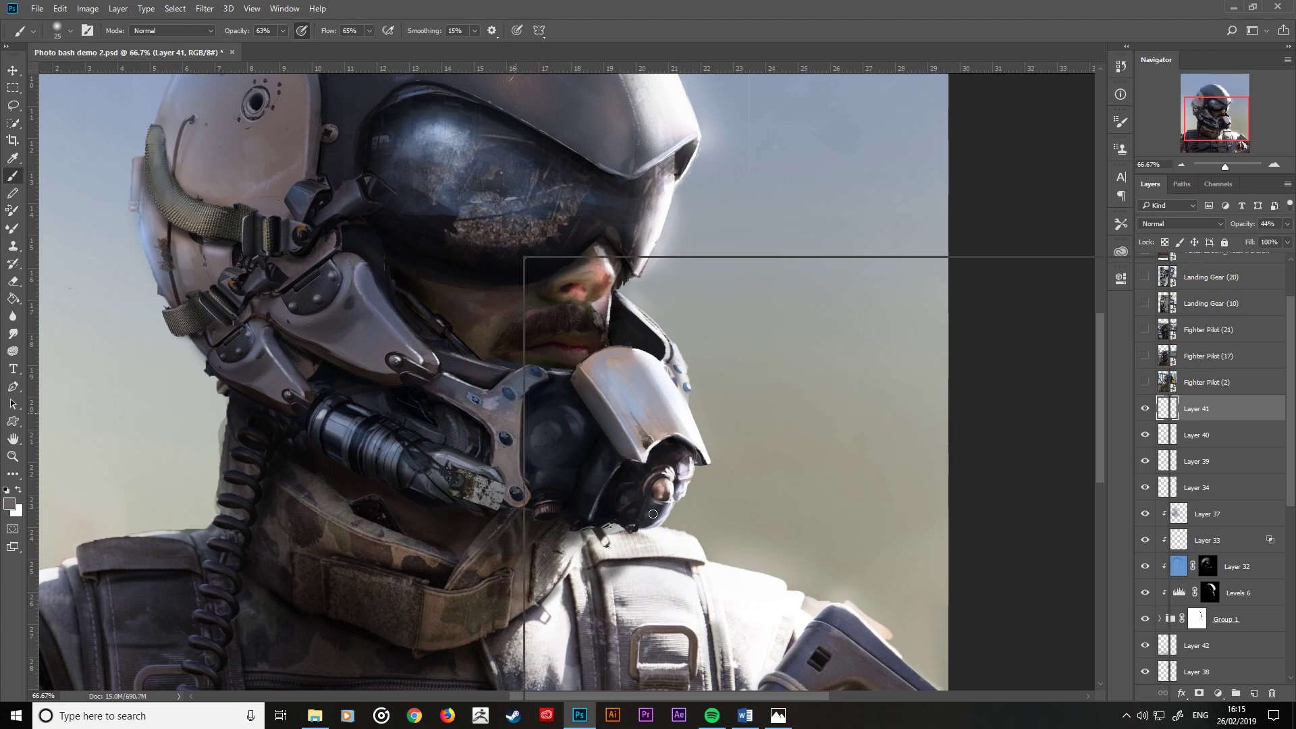
pyautogui.rightClick(507, 413)
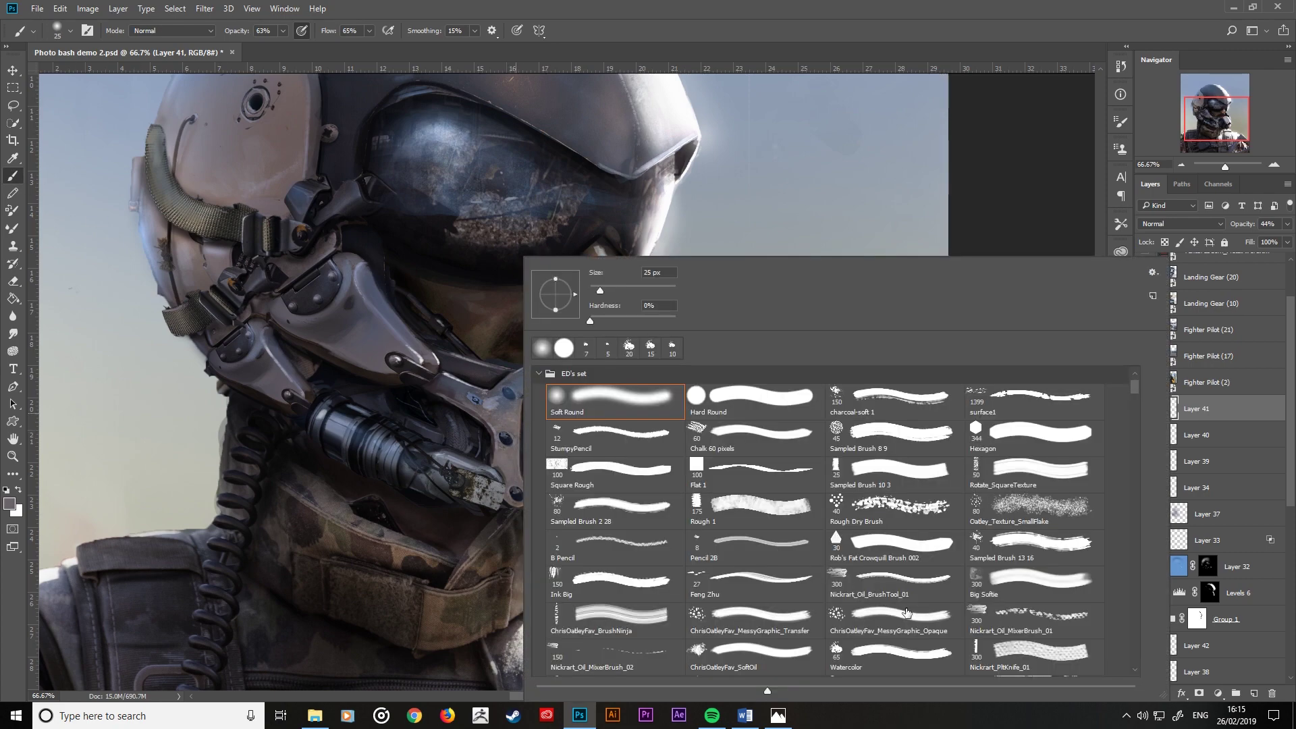
pyautogui.doubleClick(879, 657)
pyautogui.press('[')
pyautogui.press('[')
pyautogui.press('[')
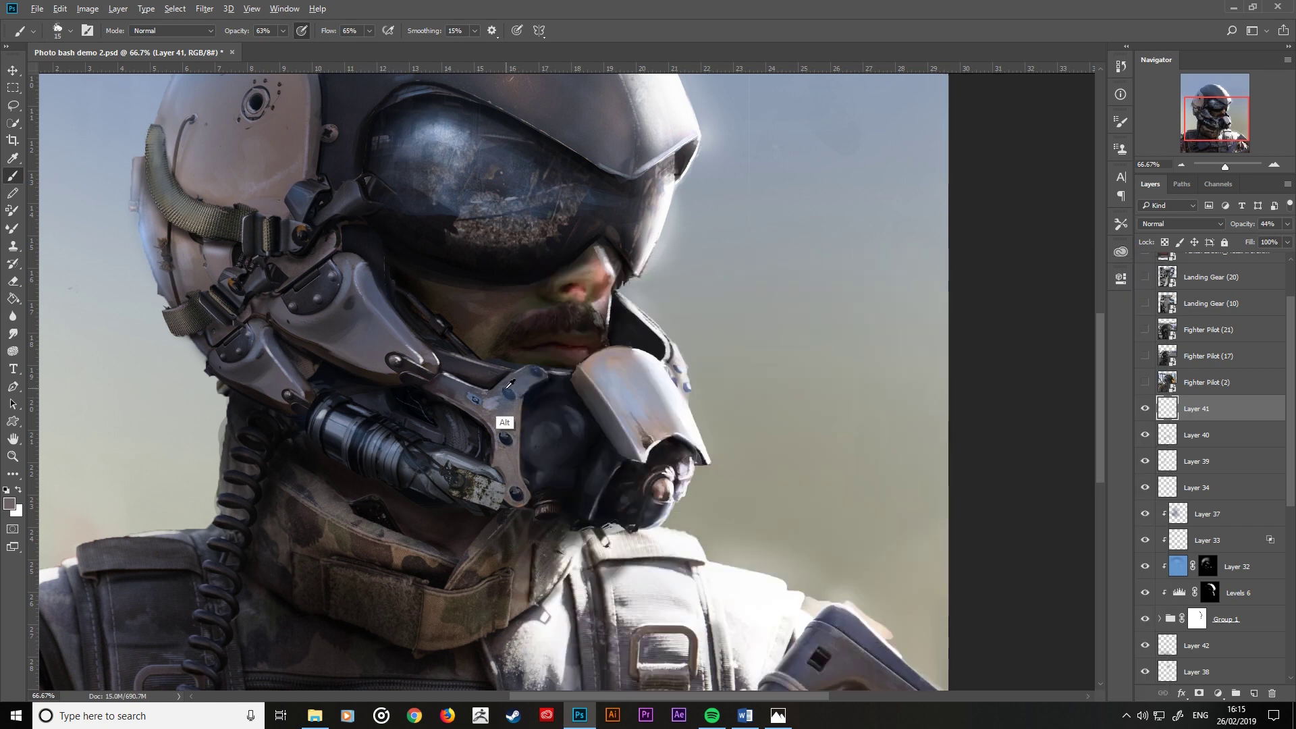
pyautogui.keyDown('alt'); pyautogui.click(508, 441); pyautogui.keyUp('alt')
pyautogui.keyDown('alt'); pyautogui.click(524, 397); pyautogui.keyUp('alt')
# Step: Set the brush to 100% opacity, size 8, black colour, and add Layer 44 above Layer 41
pyautogui.moveTo(235, 31); pyautogui.dragTo(270, 30)
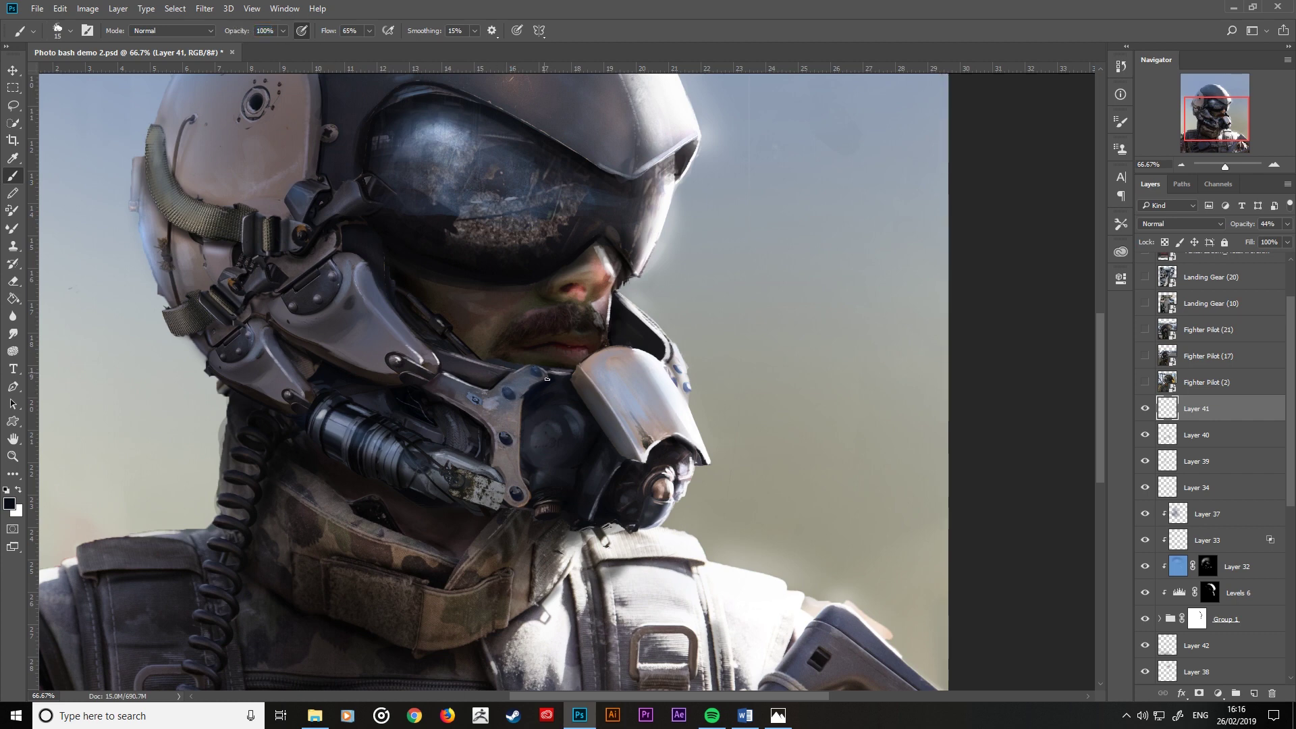
pyautogui.press('[')
pyautogui.press('[')
pyautogui.press('[')
pyautogui.keyDown('alt'); pyautogui.click(520, 427); pyautogui.keyUp('alt')
pyautogui.press('d')
pyautogui.click(1254, 693)
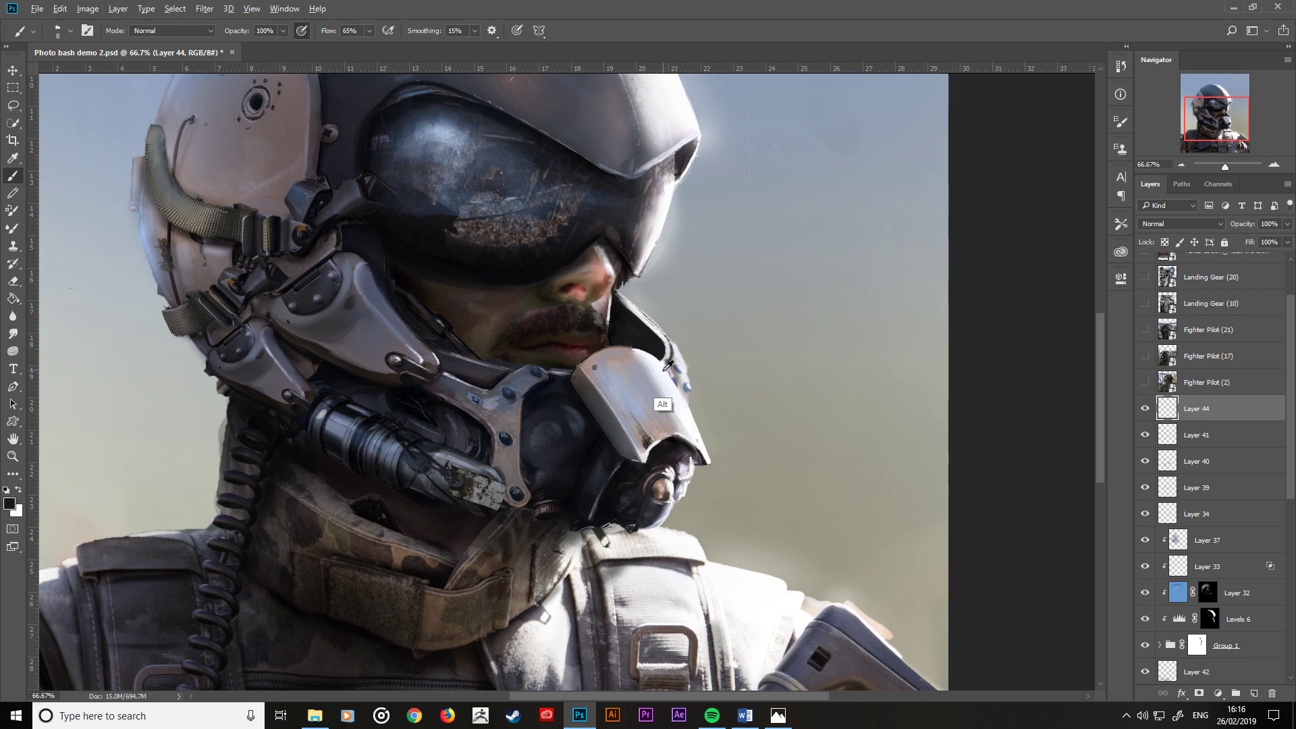
# Step: Dab white highlights on the mask rivet and a short stroke along the mask edge
pyautogui.press('x')
pyautogui.click(689, 385)
pyautogui.click(657, 326)
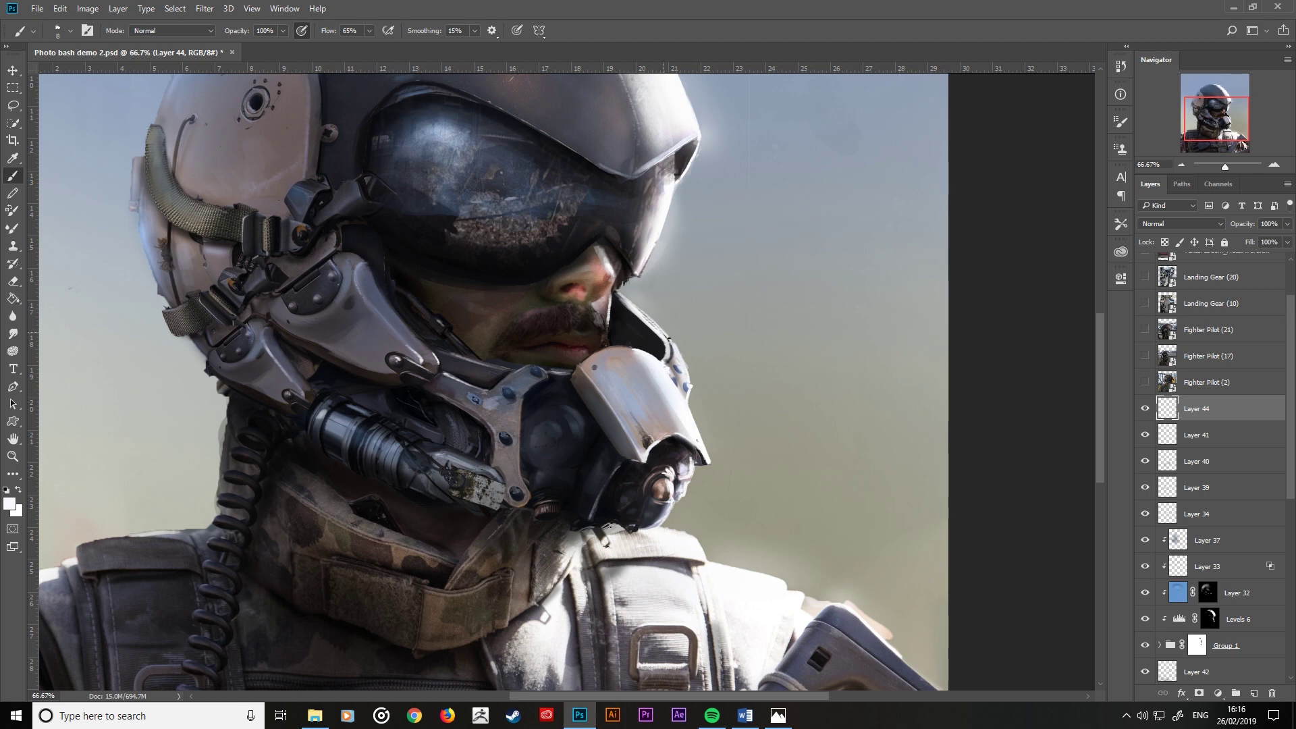
pyautogui.moveTo(665, 335); pyautogui.dragTo(673, 359)
pyautogui.press(']')
pyautogui.press(']')
pyautogui.press(']')
pyautogui.press('[')
pyautogui.press('[')
pyautogui.press('[')
pyautogui.moveTo(612, 384); pyautogui.dragTo(747, 546)
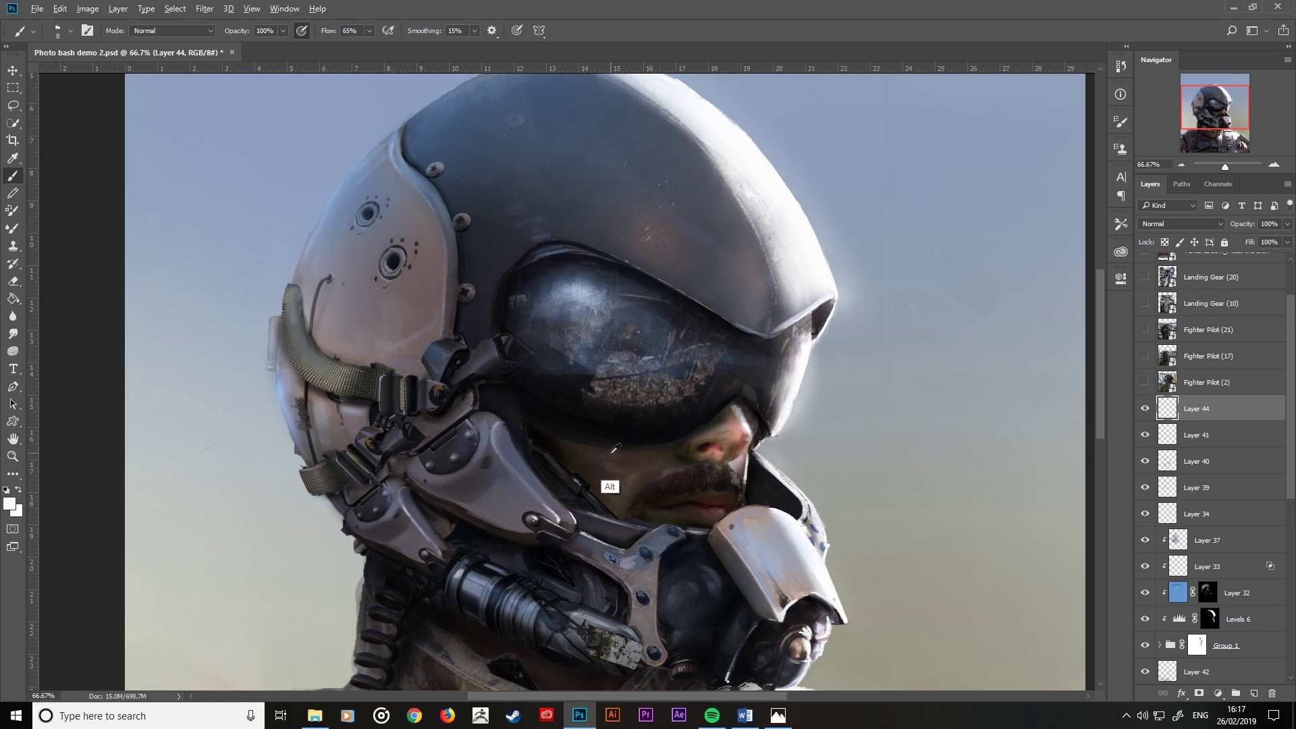
# Step: Soften and darken the cheek under the visor with the dark colour at size 35
pyautogui.press('x')
pyautogui.press(']')
pyautogui.press(']')
pyautogui.press(']')
pyautogui.moveTo(594, 448)
pyautogui.mouseDown()
pyautogui.moveTo(584, 444)
pyautogui.moveTo(665, 452)
pyautogui.moveTo(558, 430)
pyautogui.mouseUp()
pyautogui.press('[')
pyautogui.press('[')
pyautogui.press('[')
# Step: Sample helmet blue-greys and set a lighter blue as the foreground colour
pyautogui.keyDown('alt'); pyautogui.click(405, 158); pyautogui.keyUp('alt')
pyautogui.keyDown('alt'); pyautogui.click(391, 259); pyautogui.keyUp('alt')
pyautogui.press('[')
pyautogui.keyDown('alt'); pyautogui.click(322, 224); pyautogui.keyUp('alt')
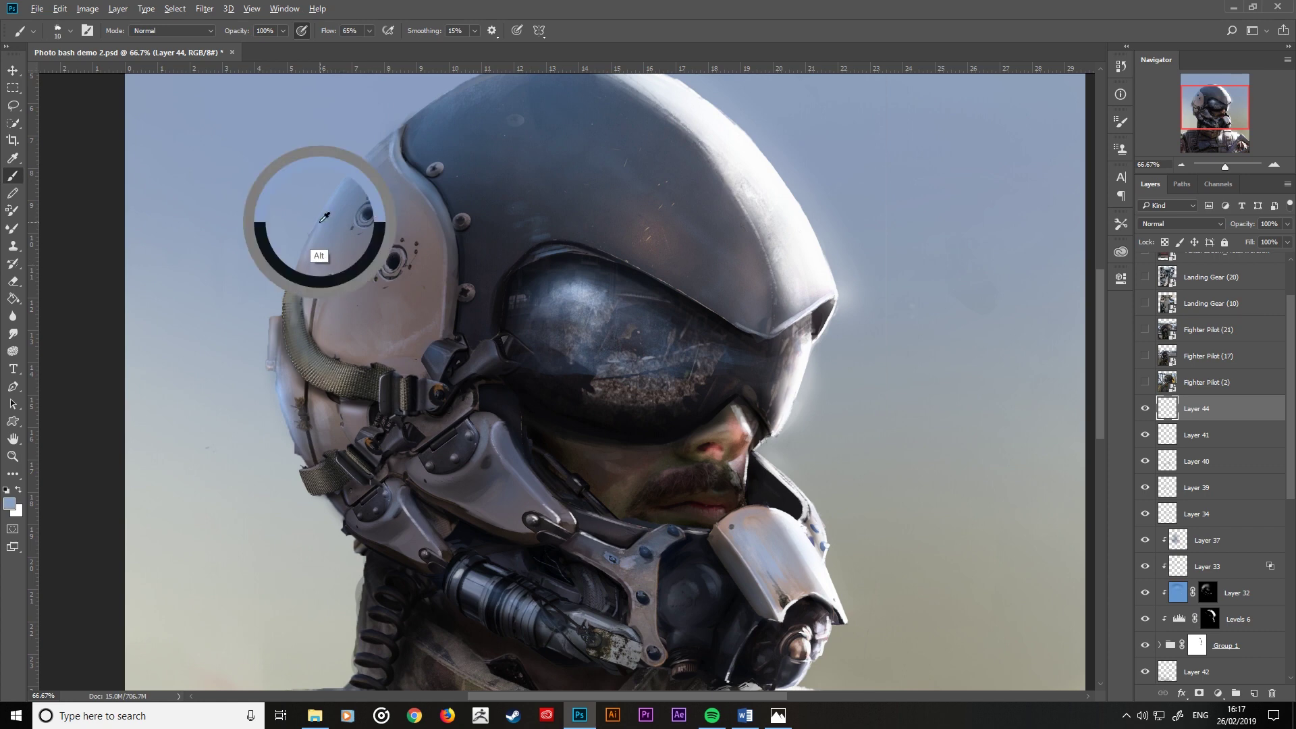
pyautogui.click(10, 503)
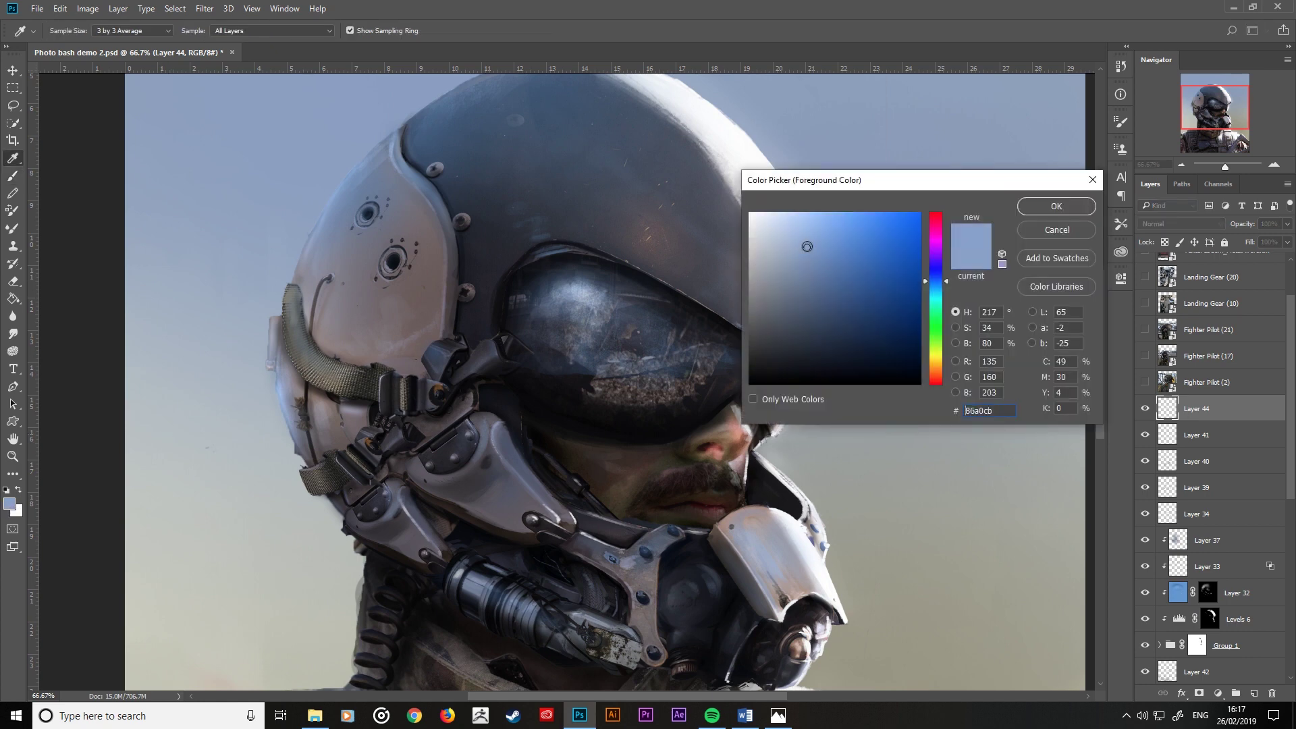
pyautogui.click(793, 233)
pyautogui.click(1056, 206)
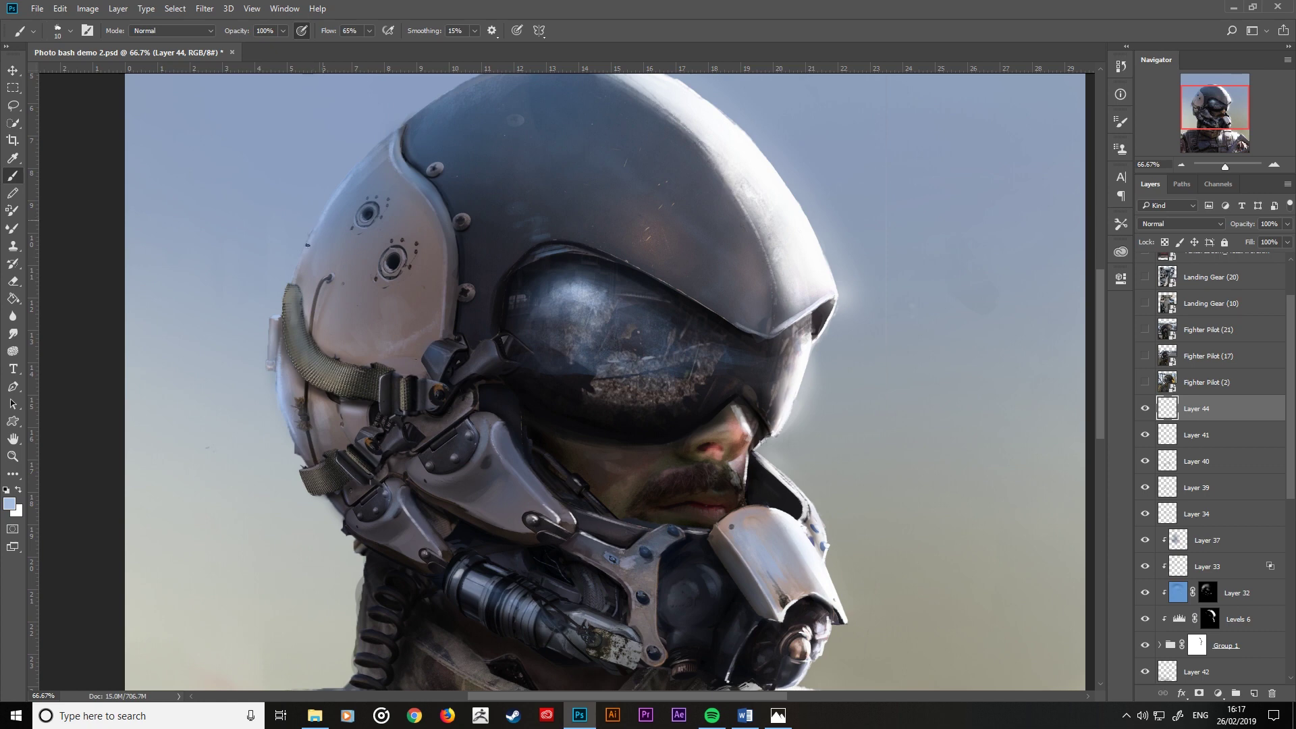
# Step: Try 23% then full brush opacity and sample blue-greys near the helmet edge at sizes 7–15
pyautogui.press(']')
pyautogui.press(']')
pyautogui.press(']')
pyautogui.press('2')
pyautogui.press('3')
pyautogui.press('[')
pyautogui.press('[')
pyautogui.press('[')
pyautogui.press('[')
pyautogui.press('0')
pyautogui.keyDown('alt'); pyautogui.click(382, 170); pyautogui.keyUp('alt')
pyautogui.press(']')
pyautogui.press(']')
pyautogui.press(']')
pyautogui.keyDown('alt'); pyautogui.click(393, 132); pyautogui.keyUp('alt')
pyautogui.press('[')
# Step: Scroll around the canvas and zoom out to view the whole portrait at 33.3%
pyautogui.scroll(2, 584, 405)
pyautogui.hscroll(2, 584, 405)
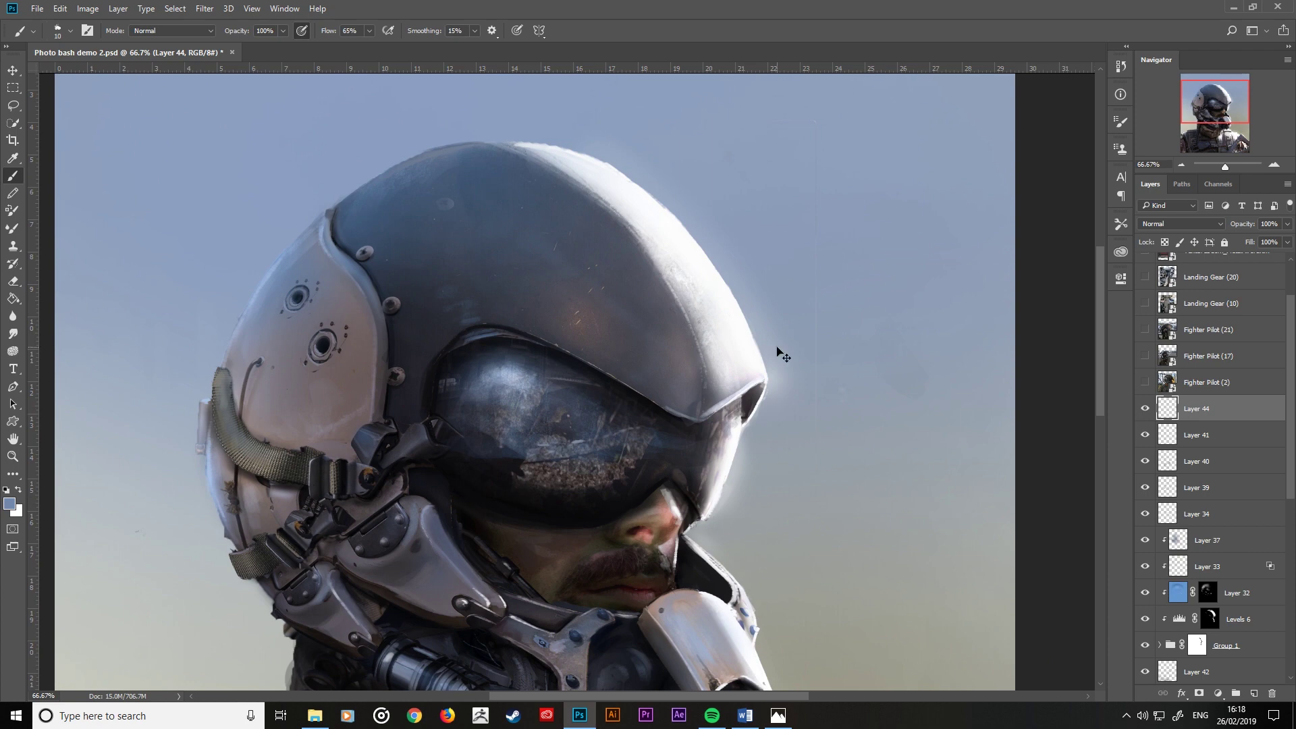
pyautogui.scroll(-2, 777, 347)
pyautogui.scroll(-1, 777, 348)
pyautogui.scroll(1, 781, 354)
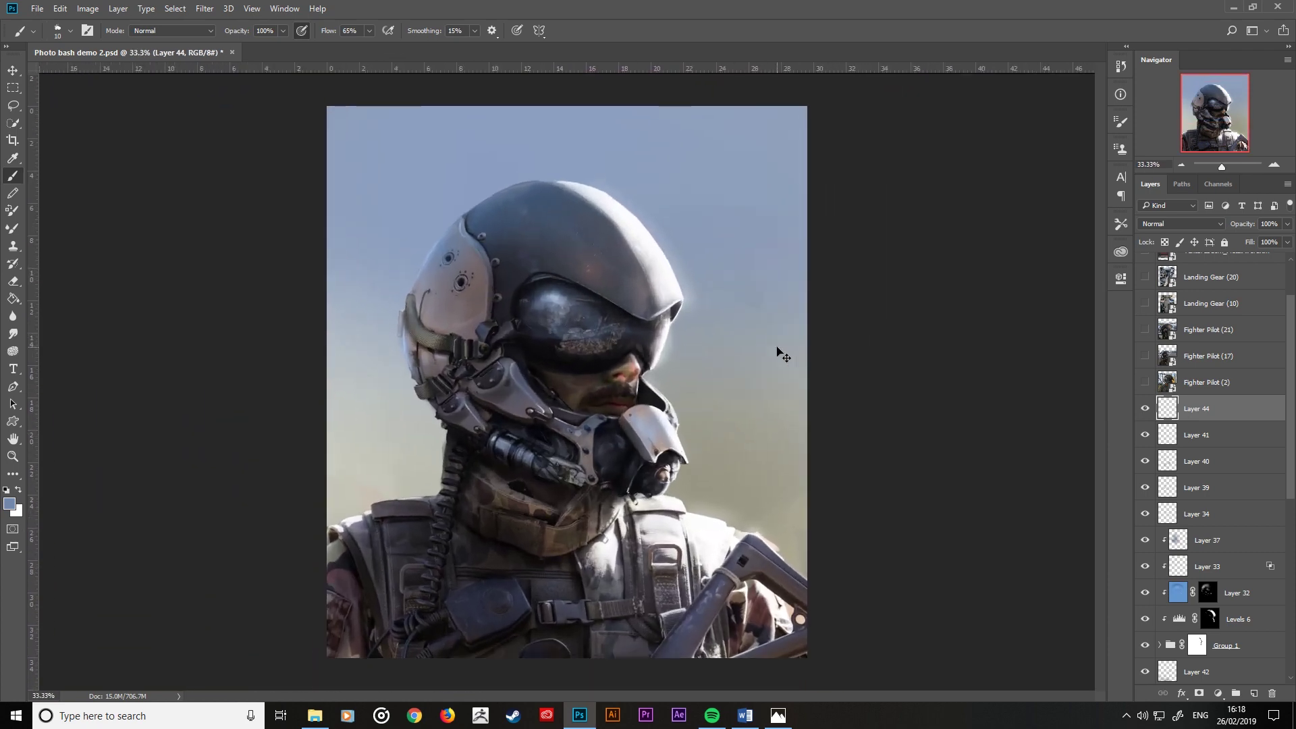
pyautogui.scroll(1, 777, 348)
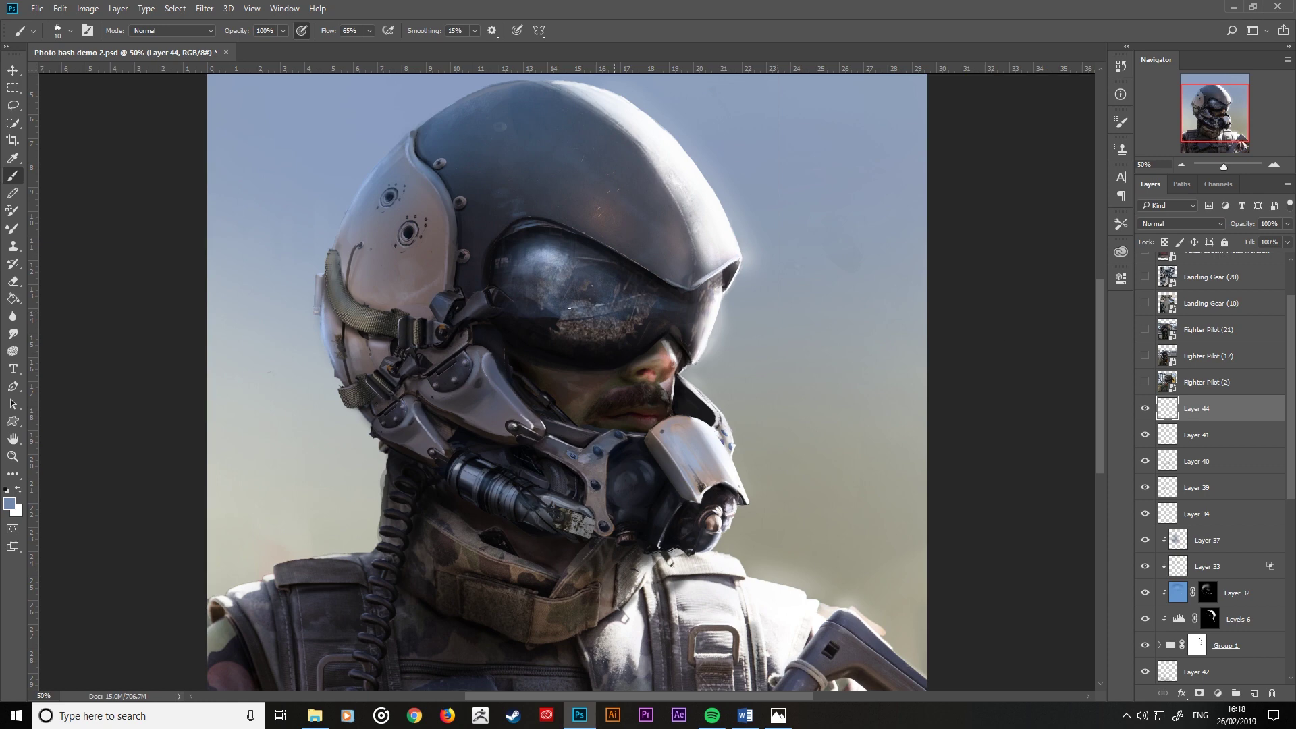
pyautogui.scroll(-1, 752, 353)
pyautogui.scroll(-3, 1256, 543)
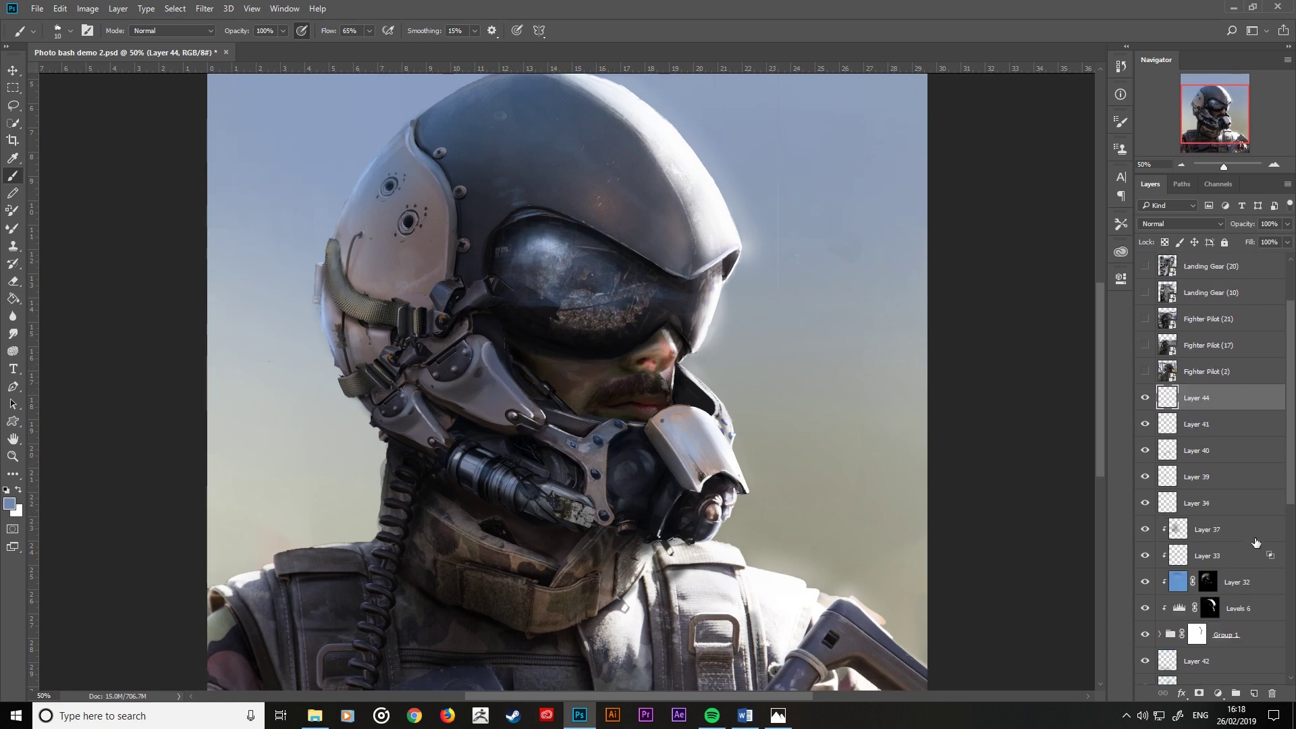
pyautogui.scroll(-3, 1255, 542)
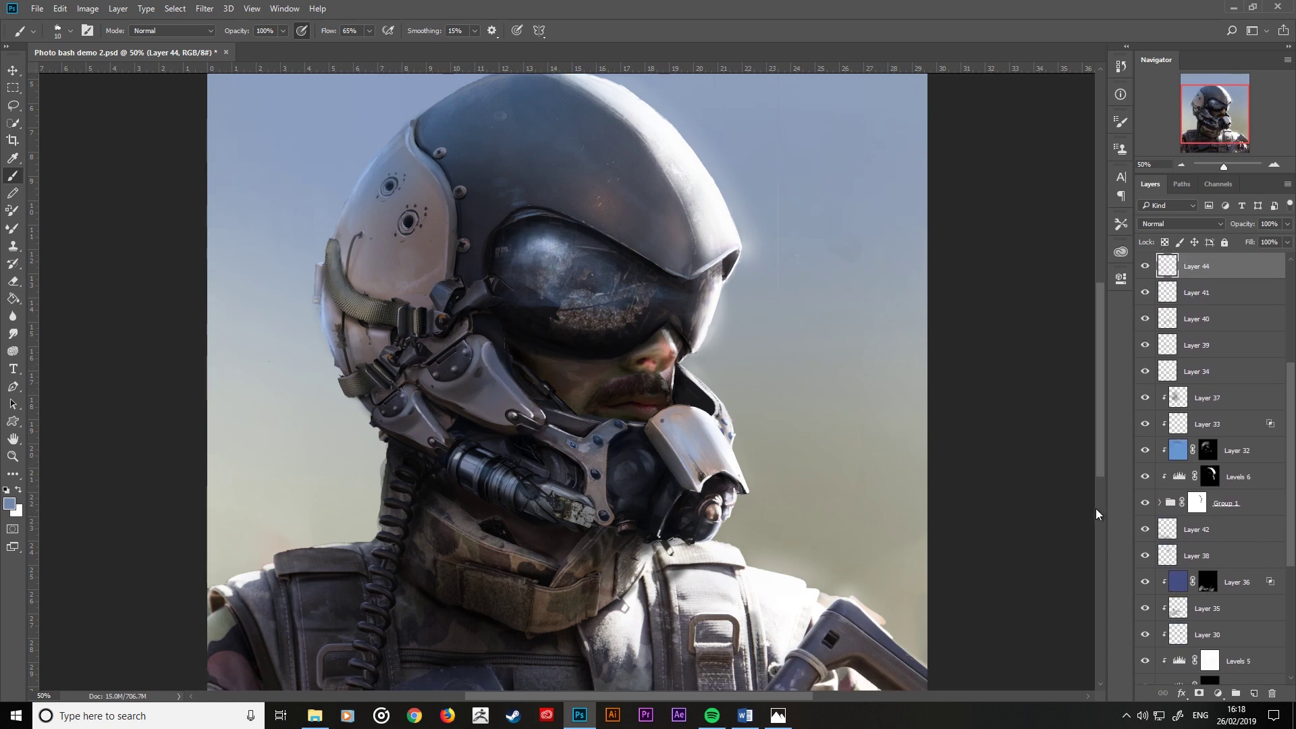
pyautogui.scroll(2, 1018, 493)
pyautogui.scroll(2, 940, 491)
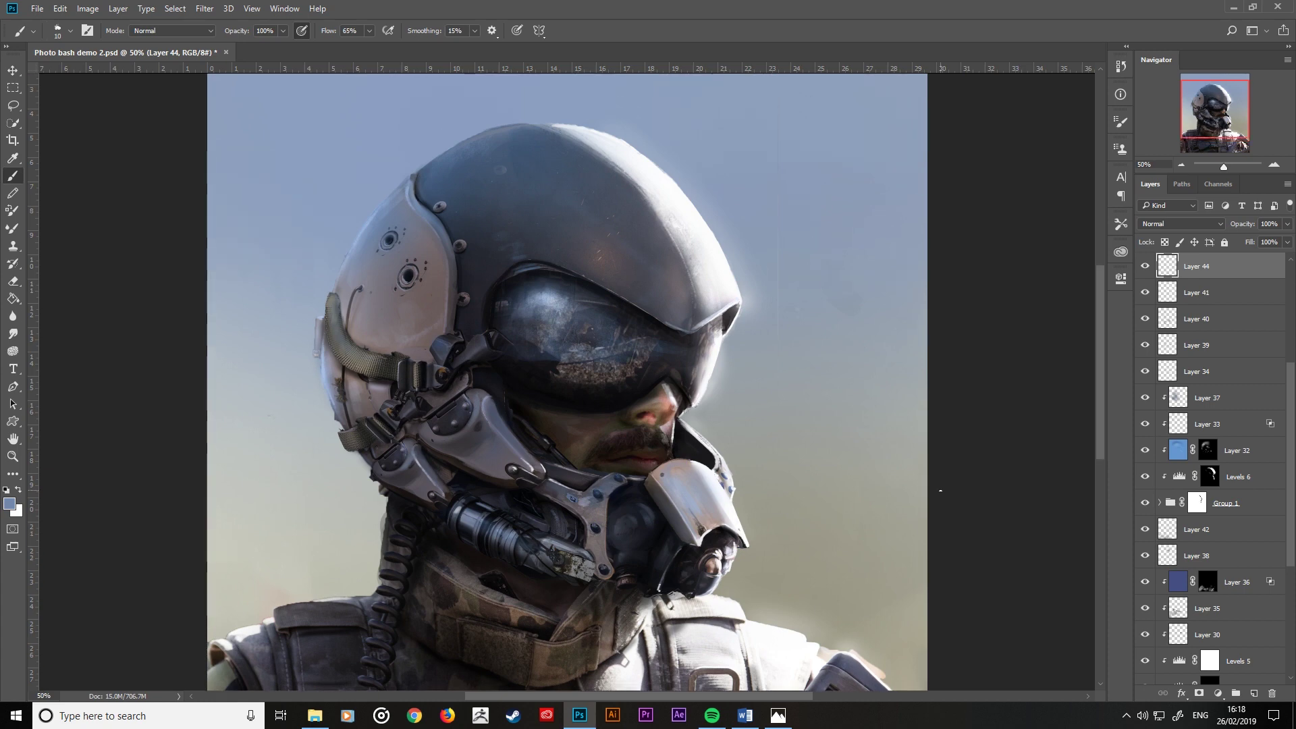
pyautogui.hotkey('ctrl', '-')
pyautogui.hotkey('ctrl', '-')
pyautogui.hotkey('ctrl', '-')
pyautogui.hotkey('ctrl', '+')
pyautogui.hotkey('ctrl', '+')
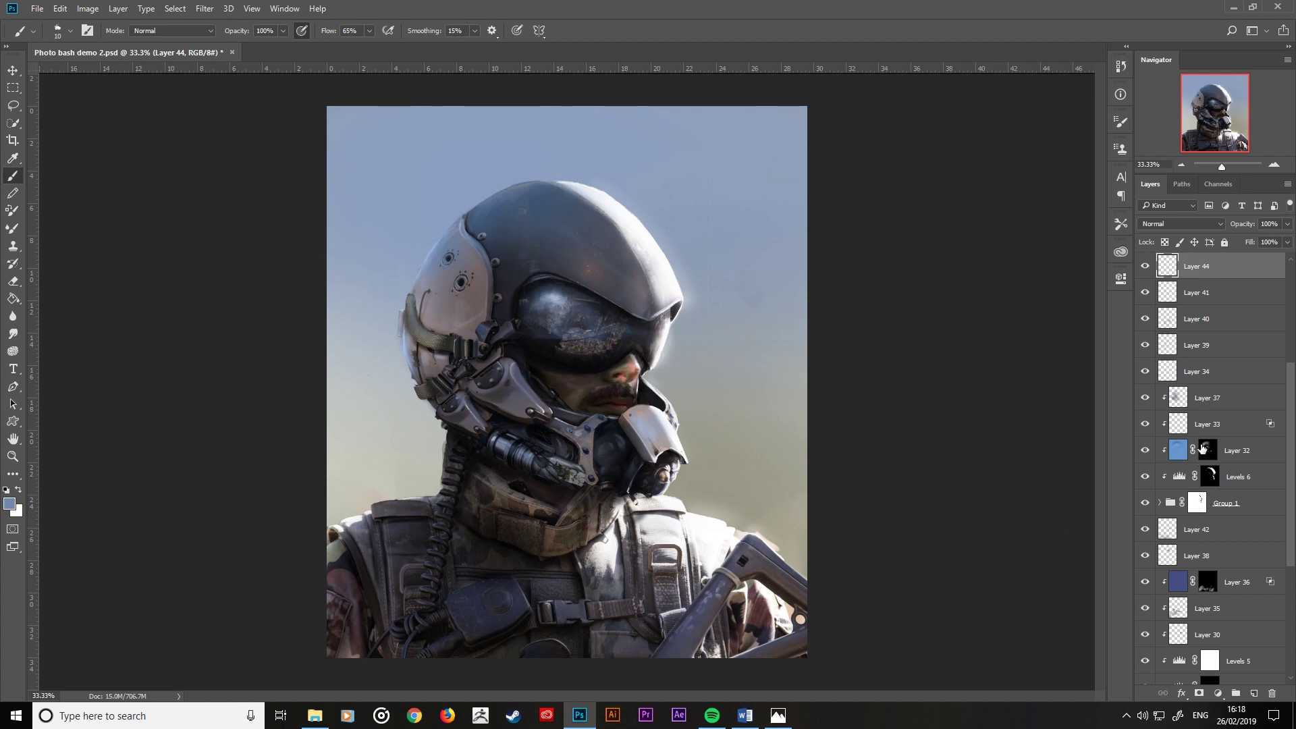
# Step: Check Layer 4 by toggling it, select Layer 37 through Group 1, and open their context menu
pyautogui.click(1211, 405)
pyautogui.scroll(-3, 1213, 451)
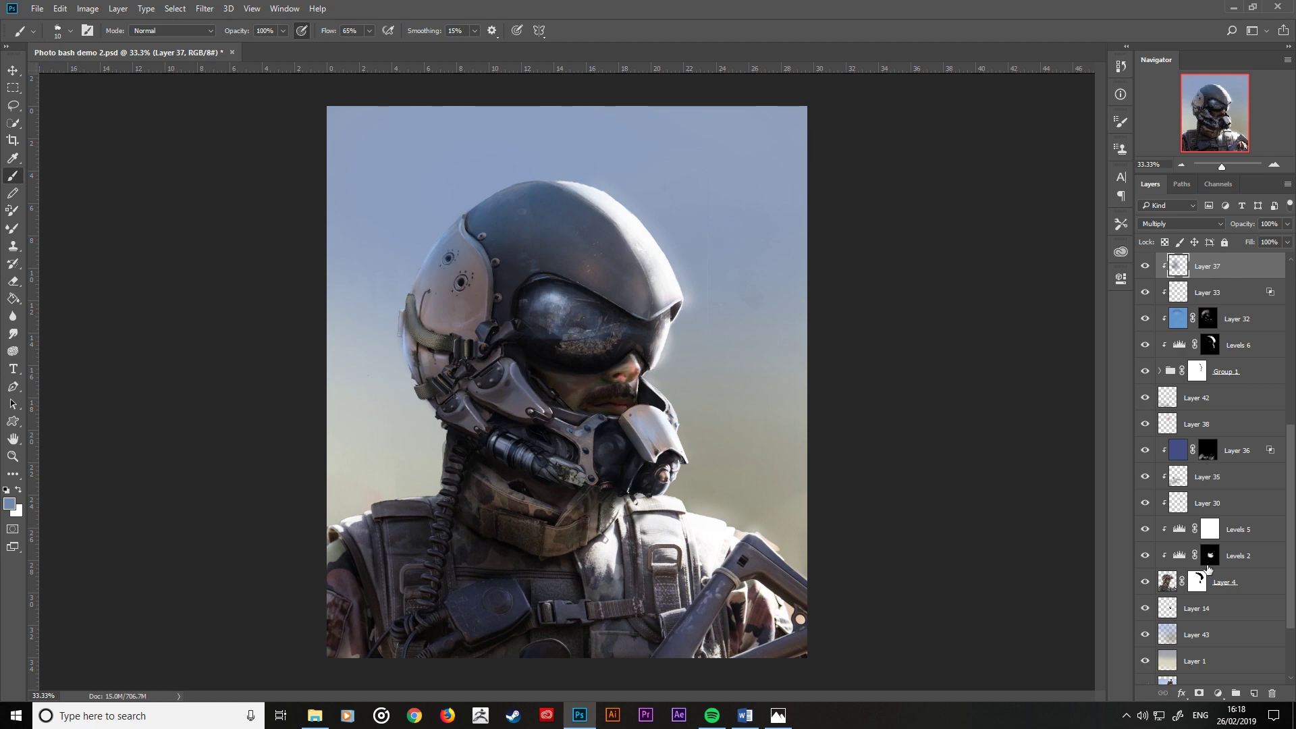
pyautogui.click(1144, 583)
pyautogui.click(1145, 583)
pyautogui.scroll(2, 1147, 500)
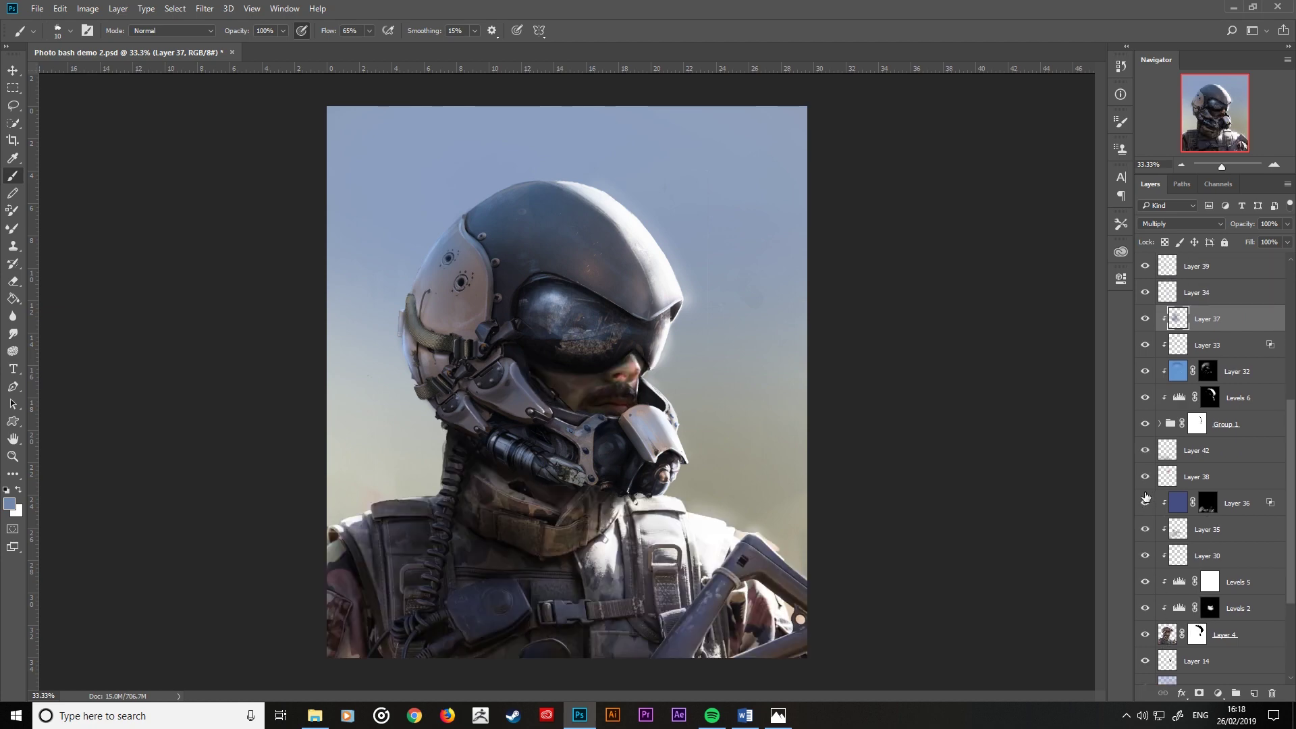
pyautogui.scroll(1, 1147, 489)
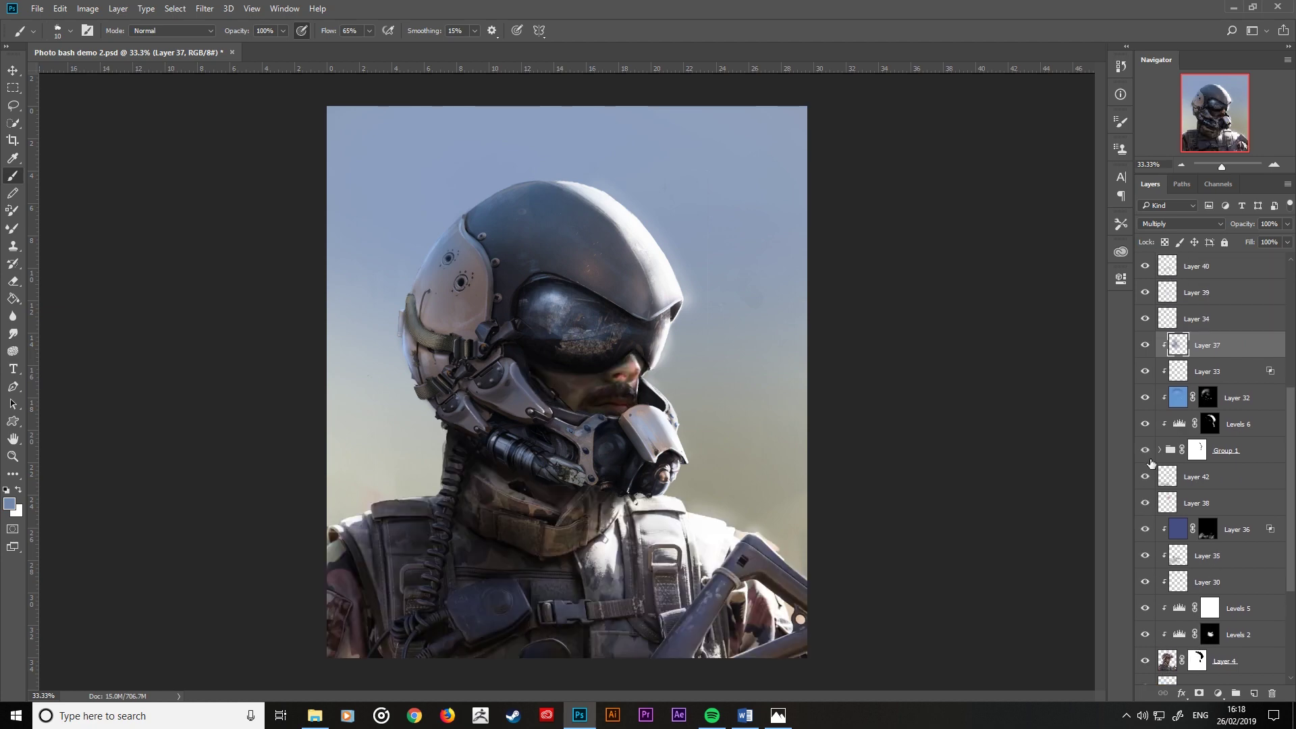
pyautogui.keyDown('shift'); pyautogui.click(1245, 448); pyautogui.keyUp('shift')
pyautogui.rightClick(1245, 447)
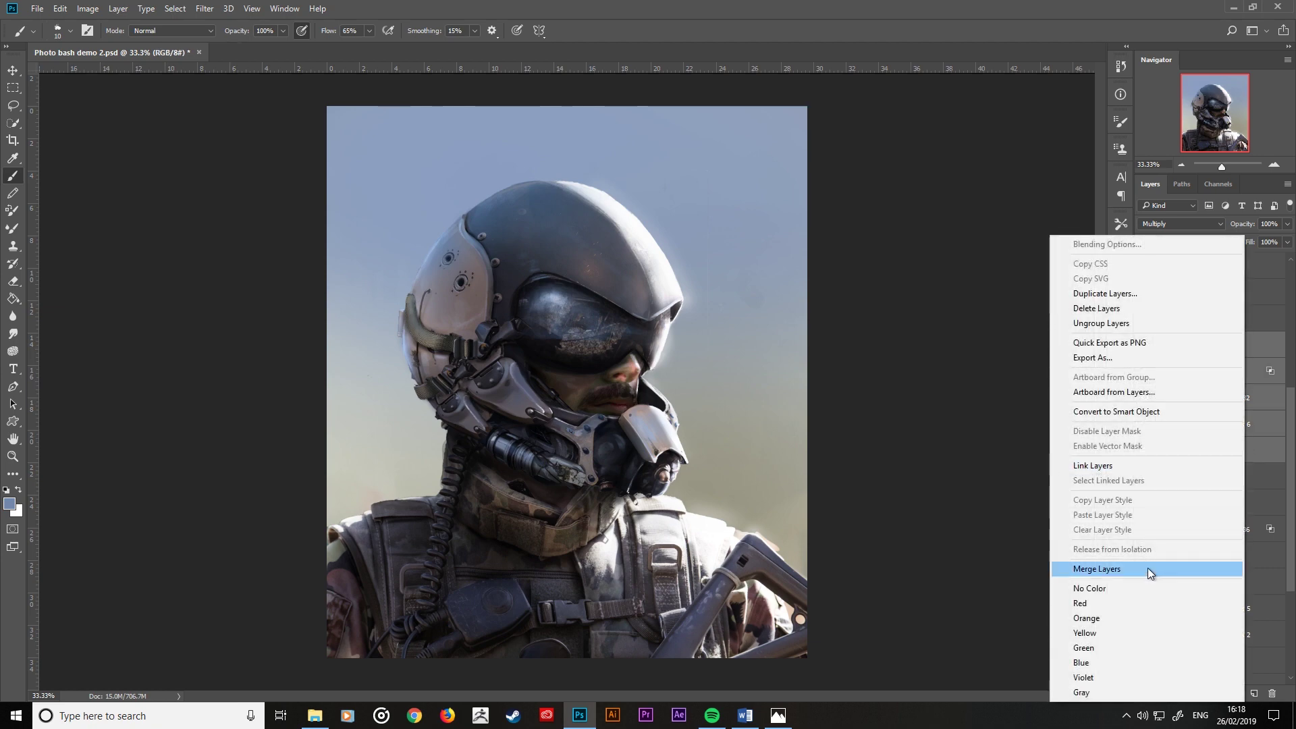
# Step: Duplicate the selected layers and merge the copies, then undo the merge
pyautogui.click(1093, 296)
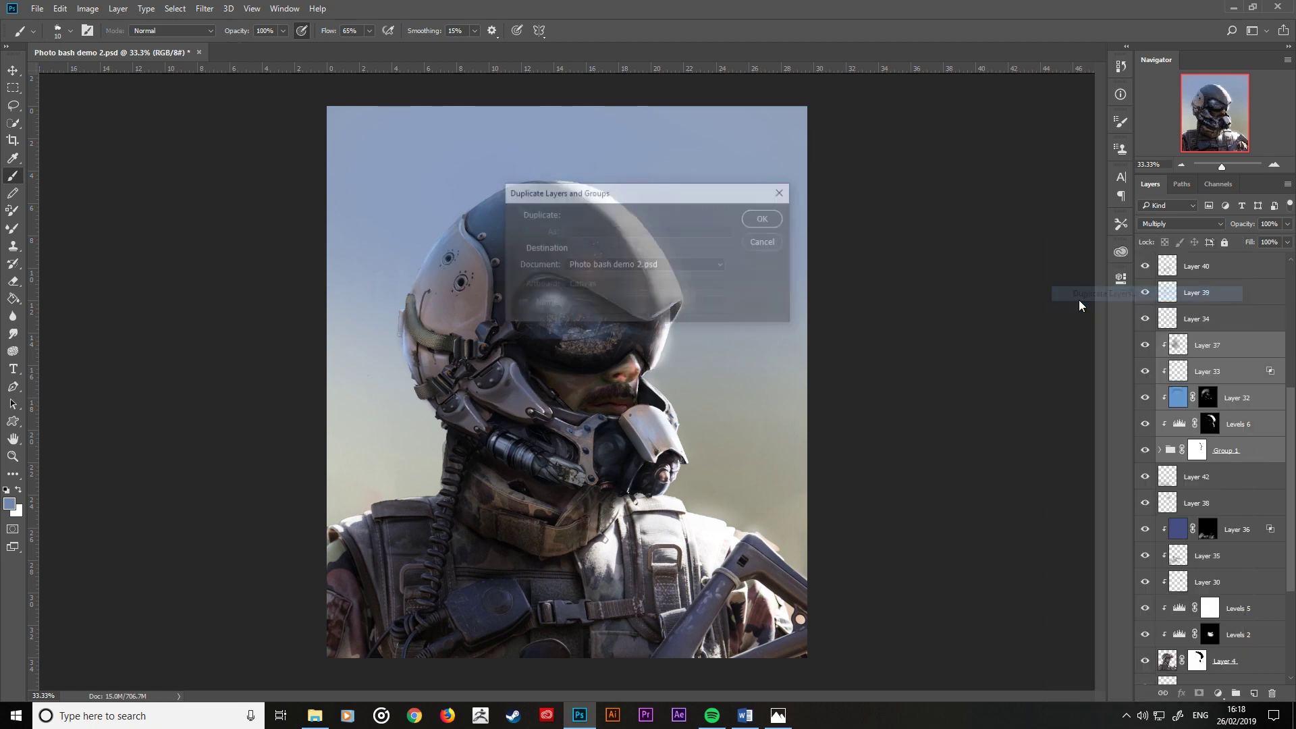
pyautogui.click(769, 225)
pyautogui.rightClick(1244, 451)
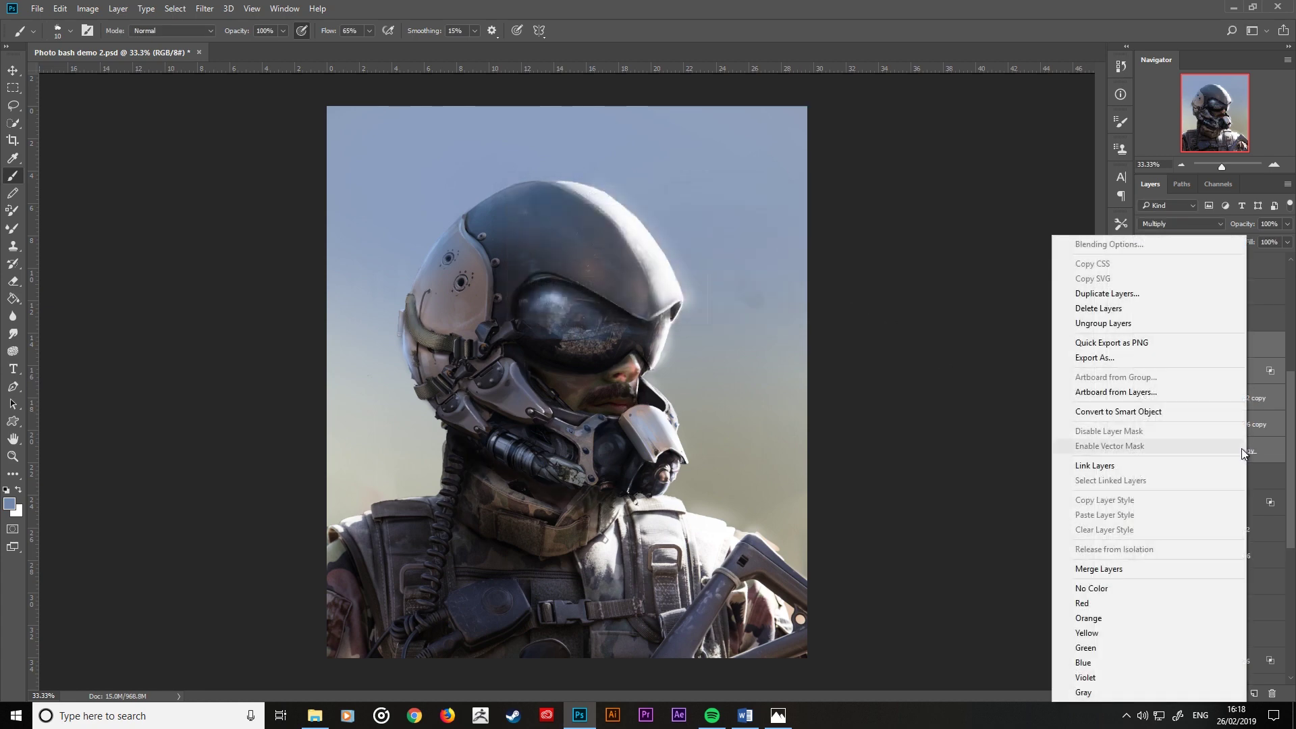
pyautogui.click(1124, 569)
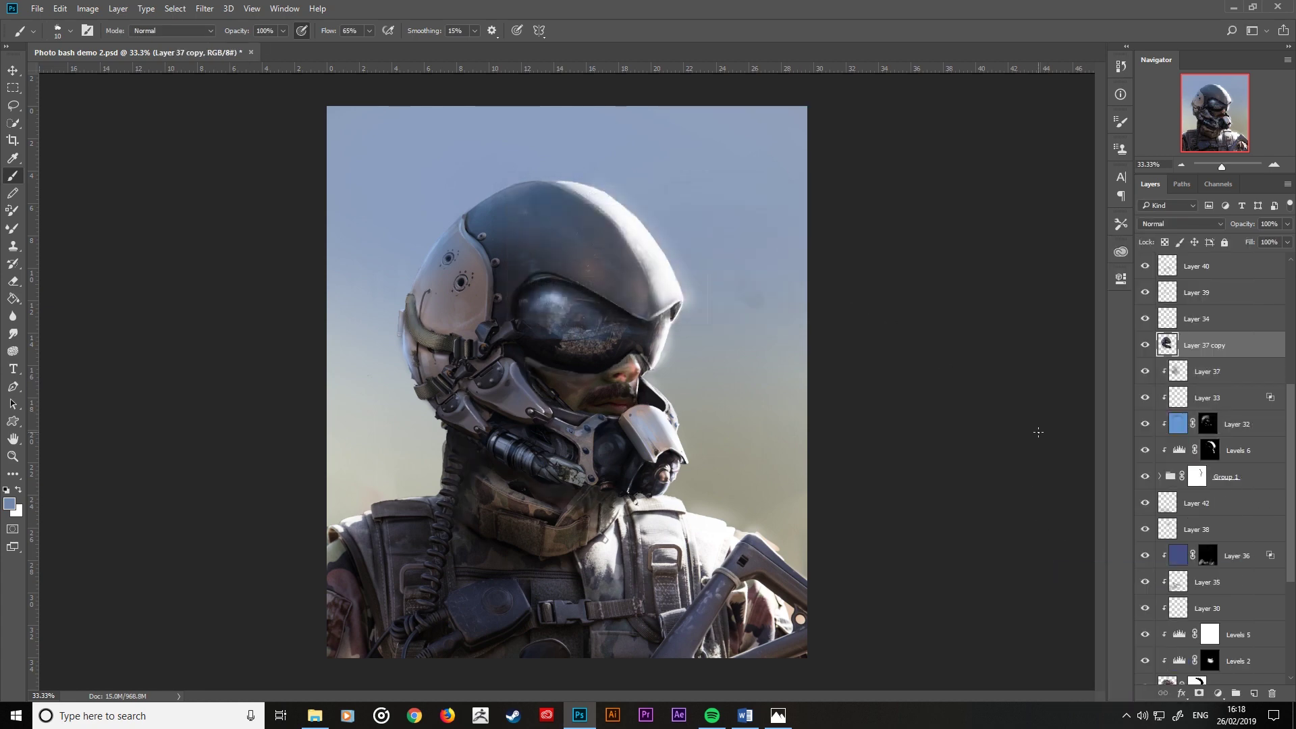
pyautogui.click(1145, 345)
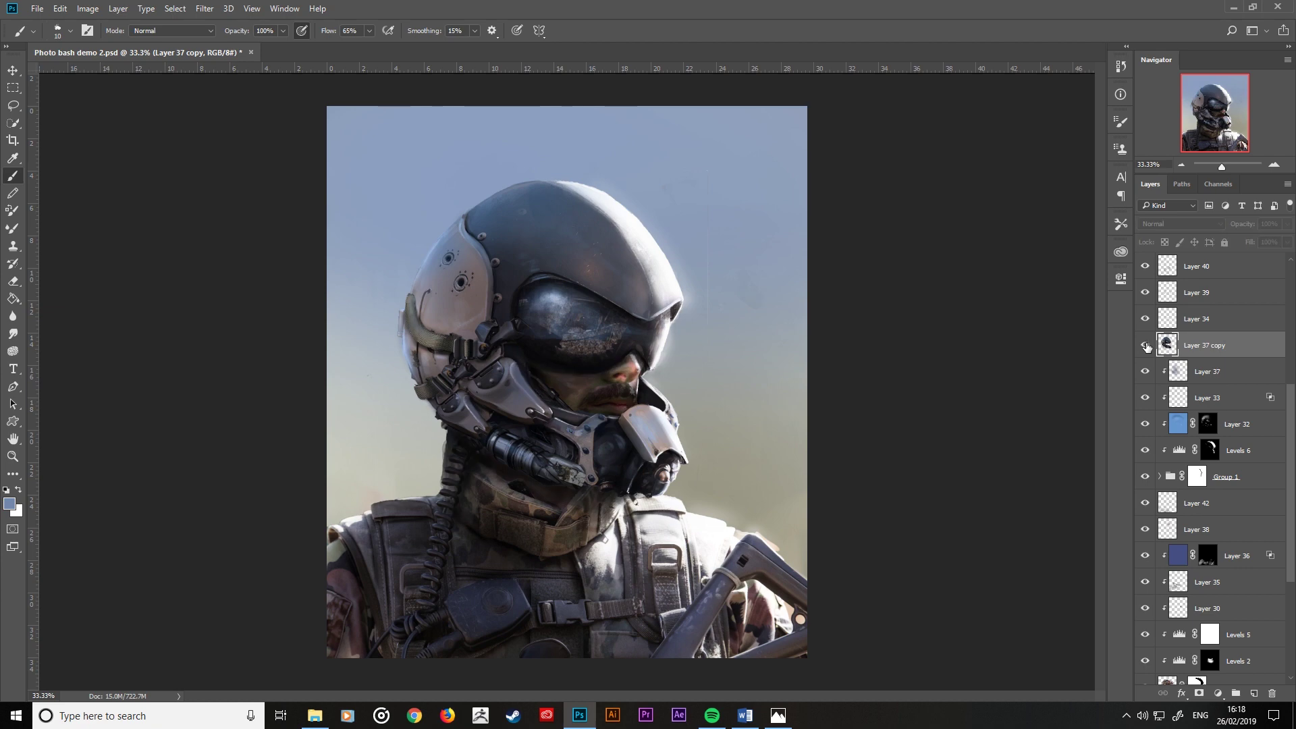
pyautogui.hotkey('ctrl', 'z')
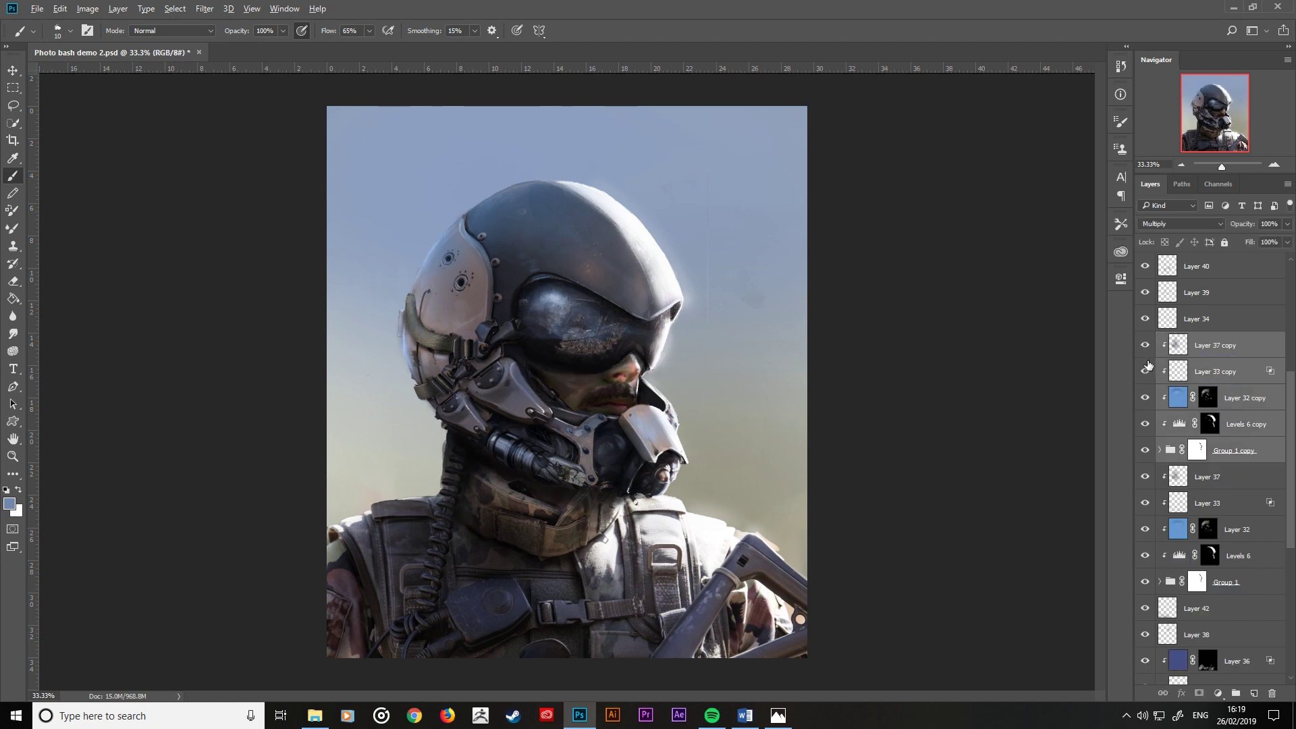
# Step: Remove the duplicated Group 1 copy and the other copy layers
pyautogui.click(1234, 453)
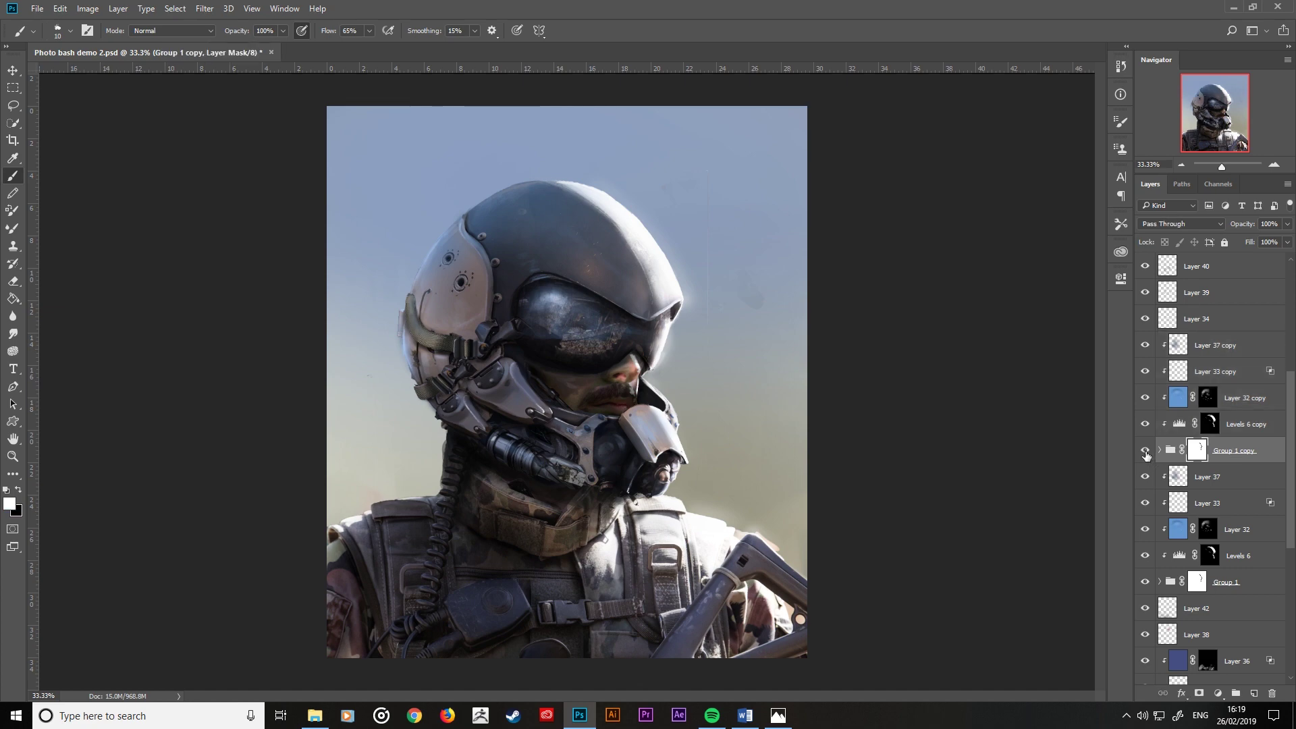
pyautogui.rightClick(1242, 452)
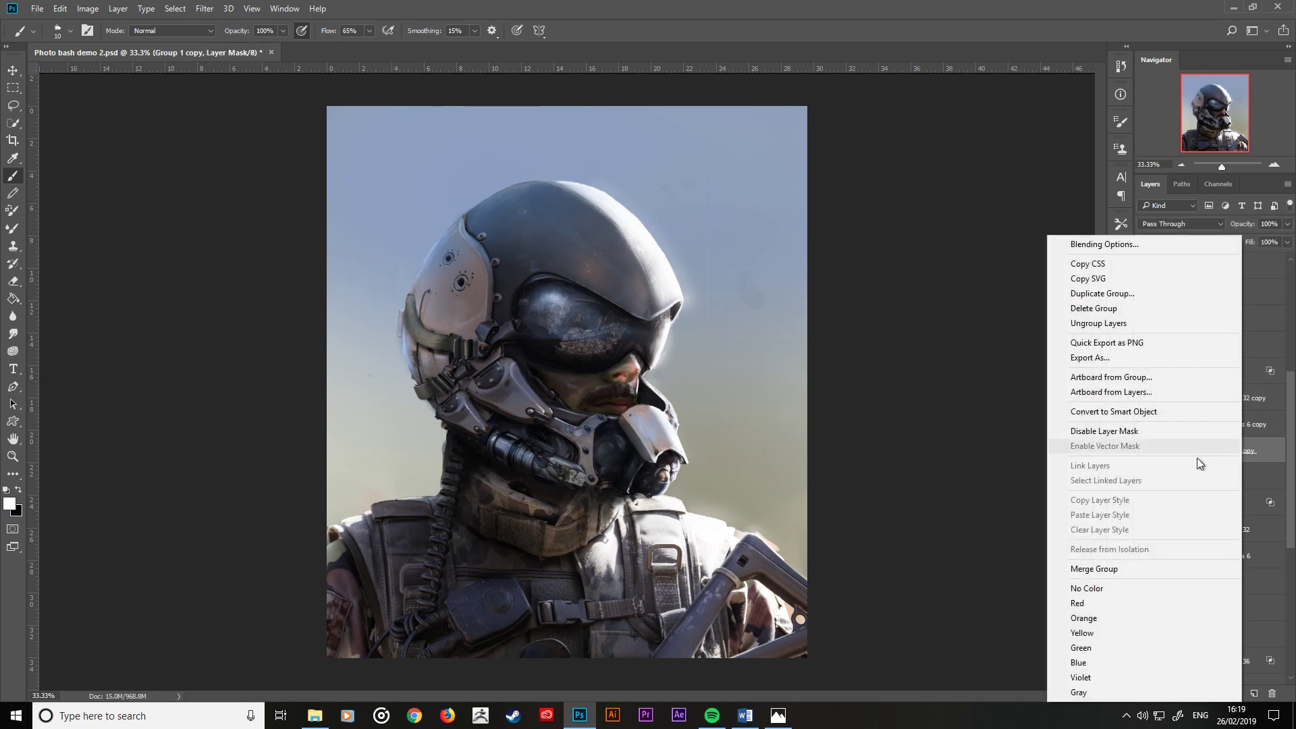
pyautogui.click(981, 385)
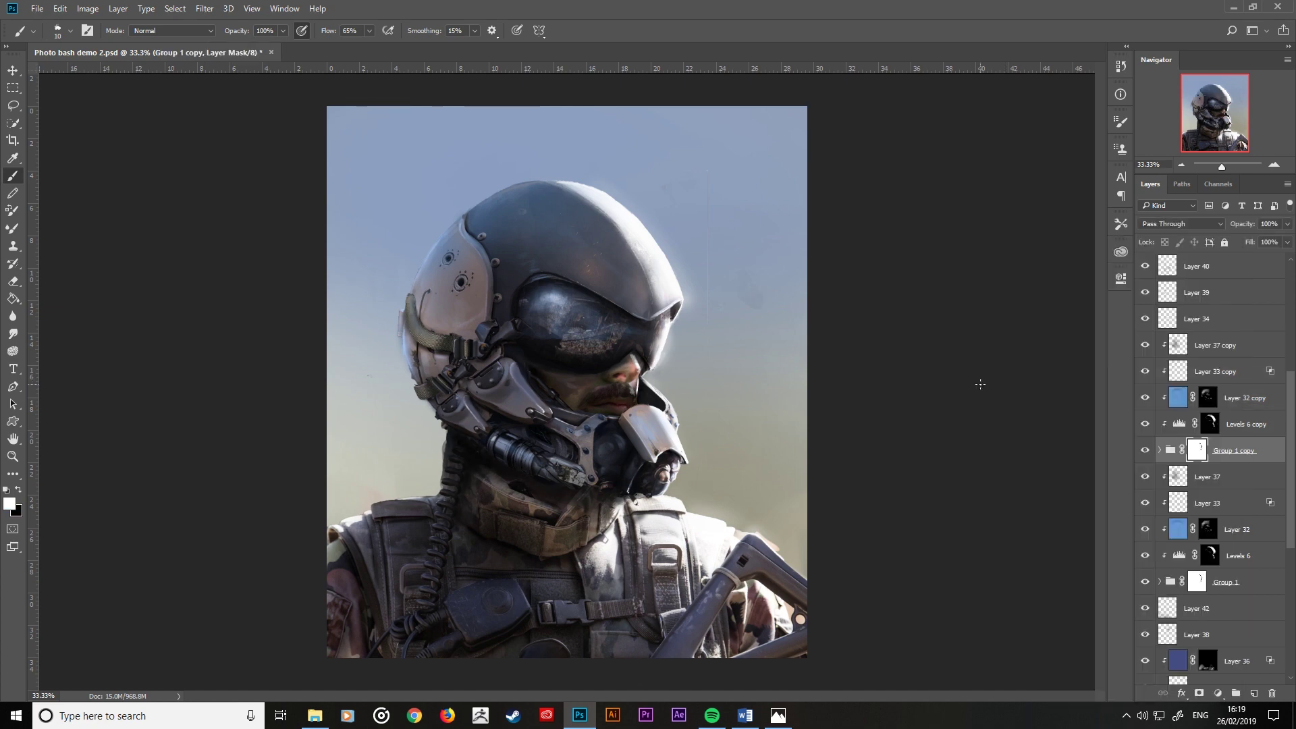
pyautogui.click(1206, 351)
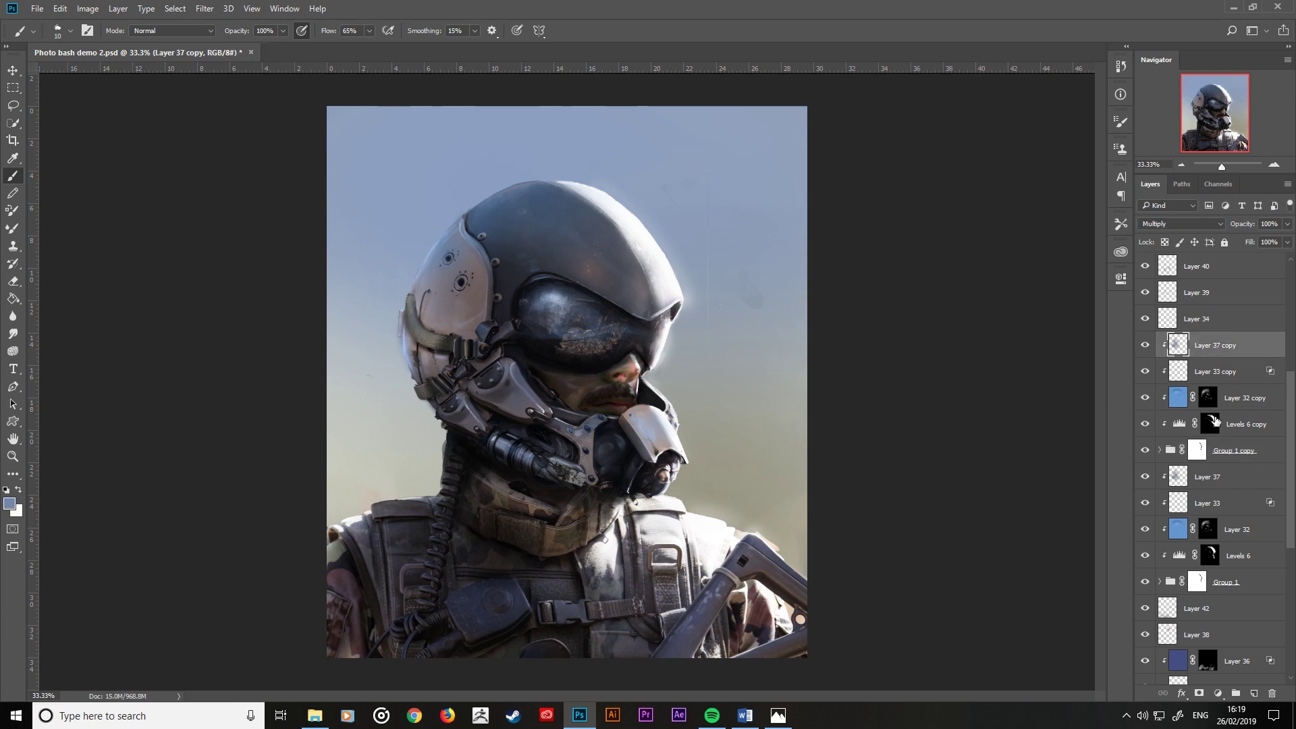
pyautogui.hotkey('ctrl', 'z')
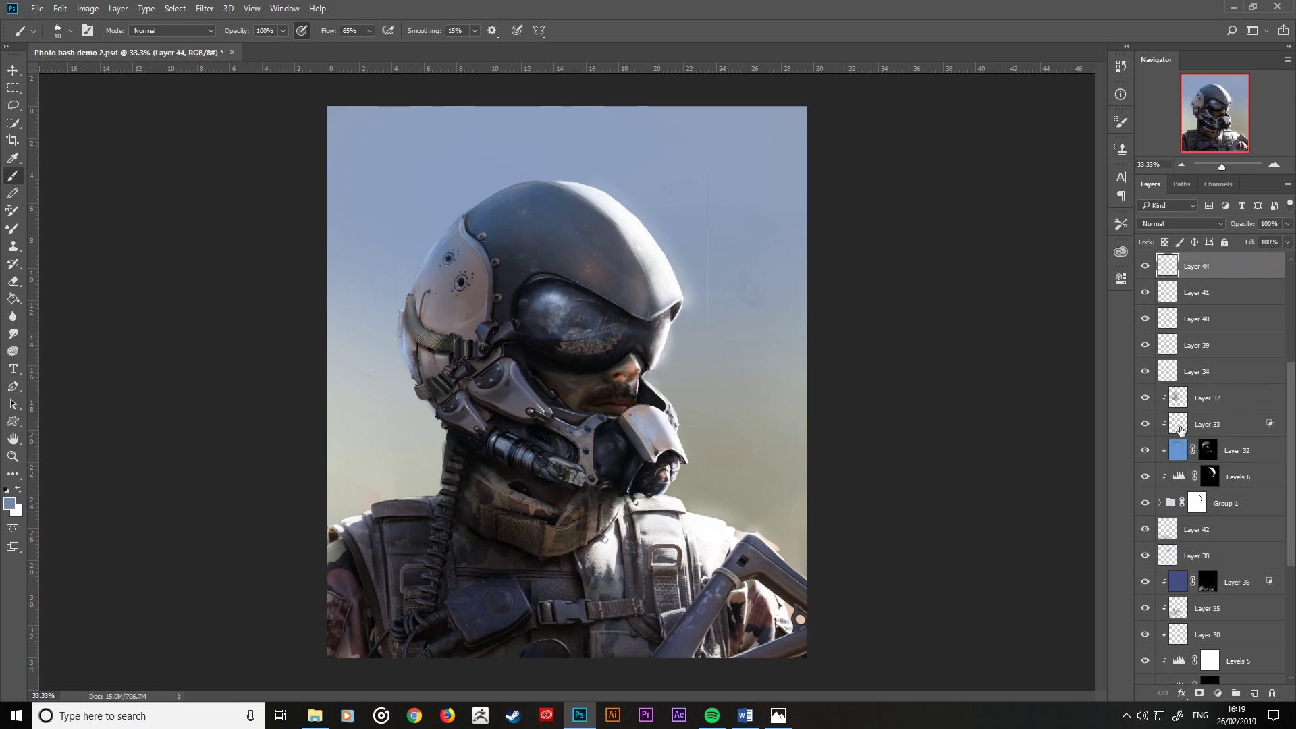
# Step: Group the layers from Layer 44 down to Group 1 into Group 2
pyautogui.click(1207, 403)
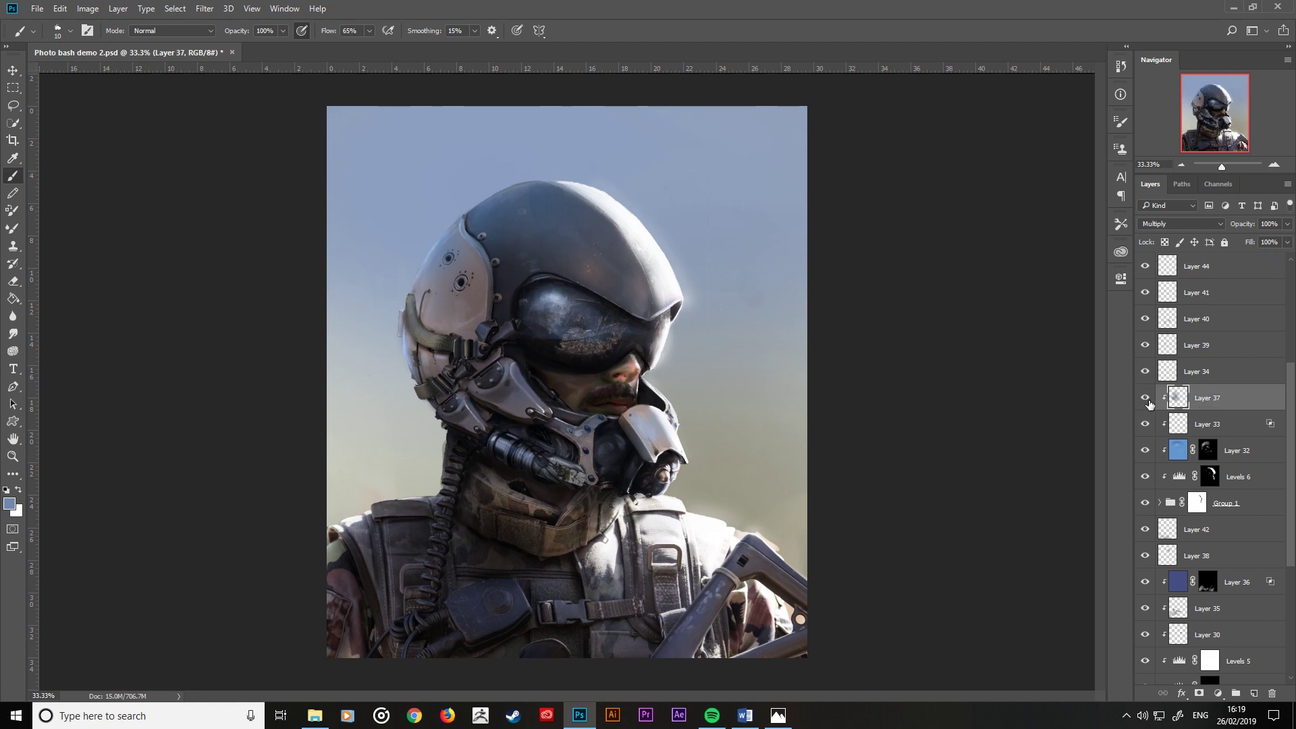
pyautogui.click(1144, 397)
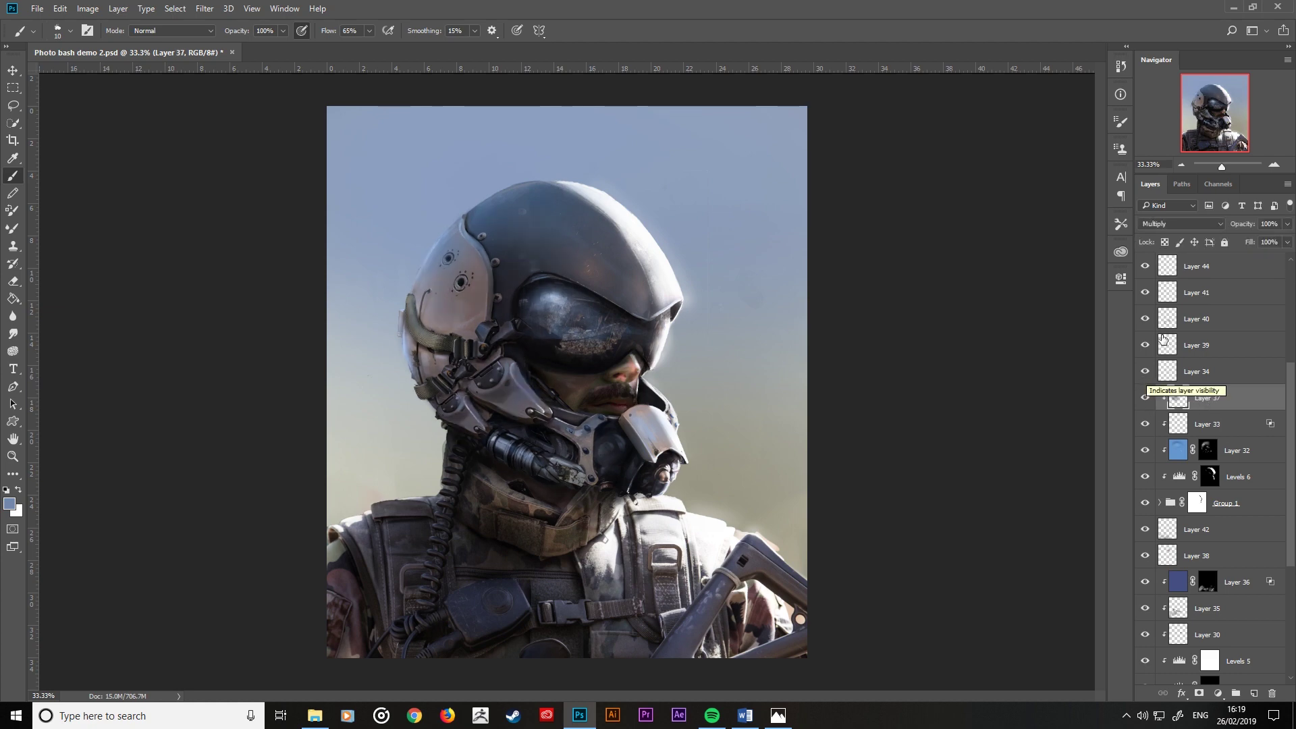
pyautogui.click(1146, 267)
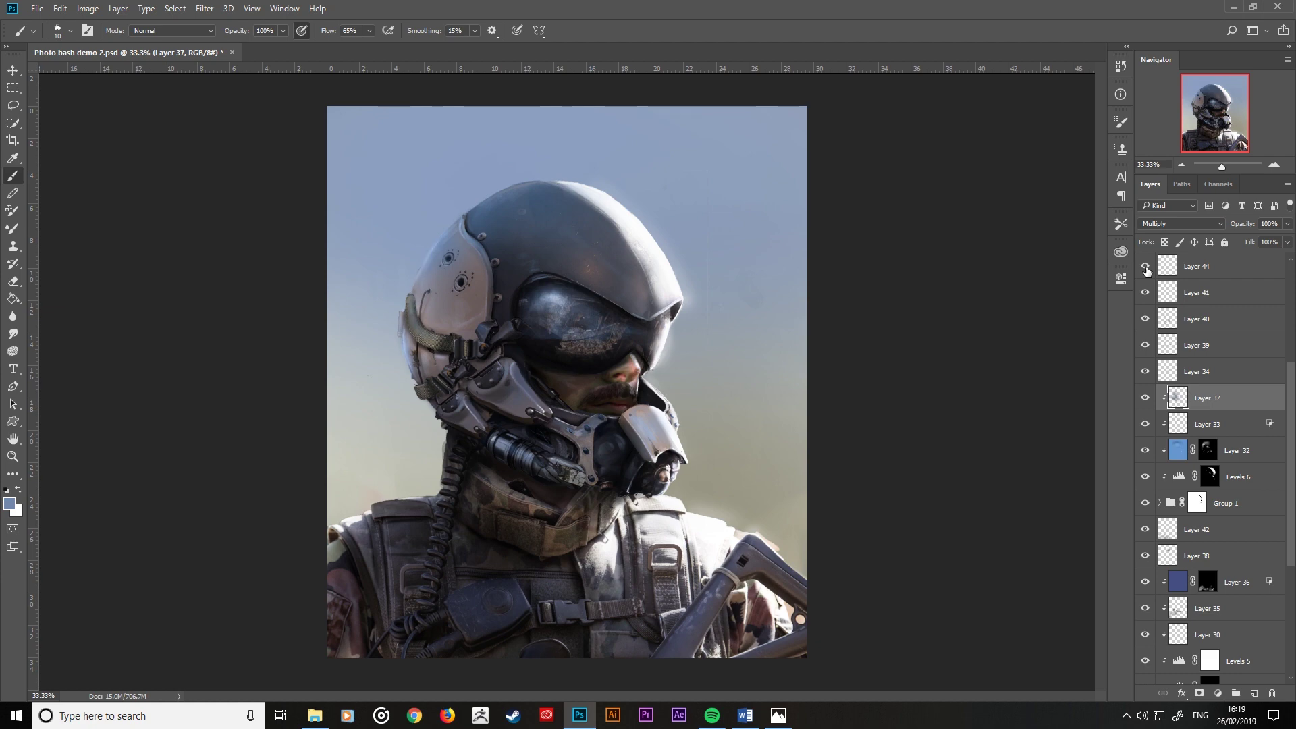
pyautogui.click(1191, 272)
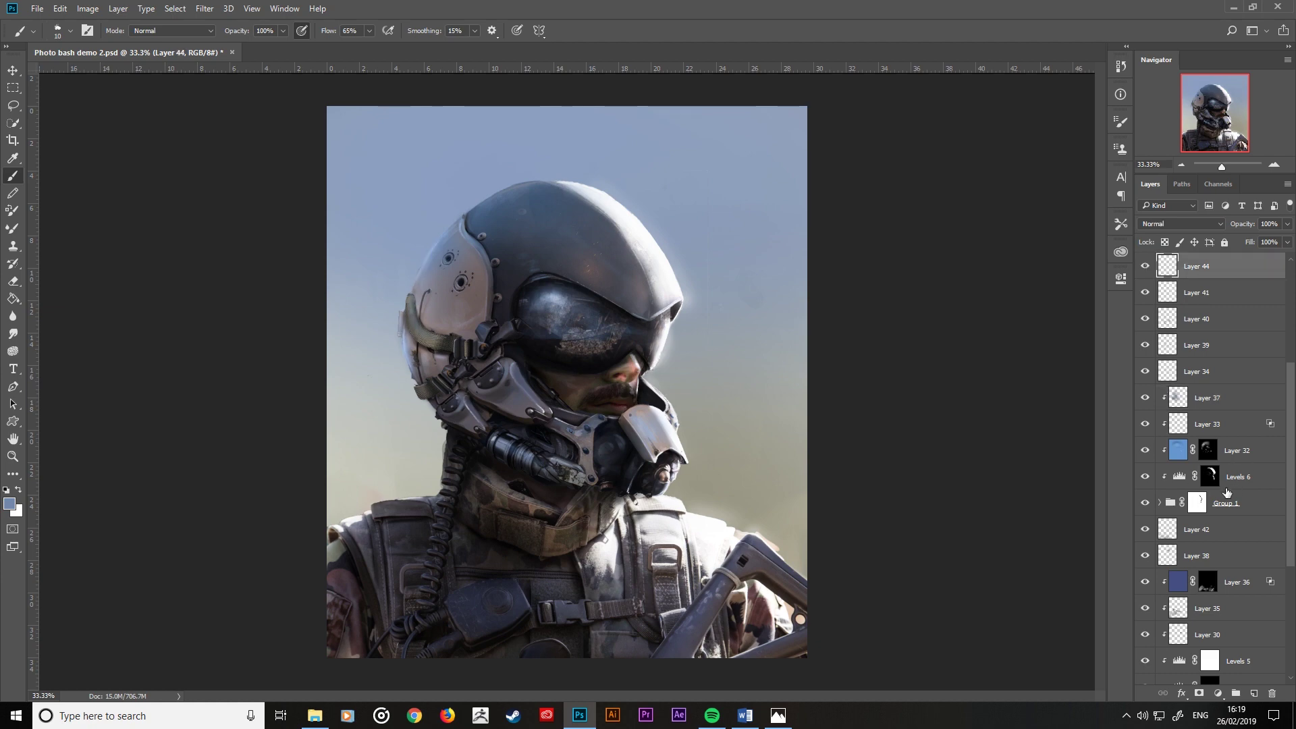
pyautogui.keyDown('shift'); pyautogui.click(1244, 506); pyautogui.keyUp('shift')
pyautogui.hotkey('ctrl', 'g')
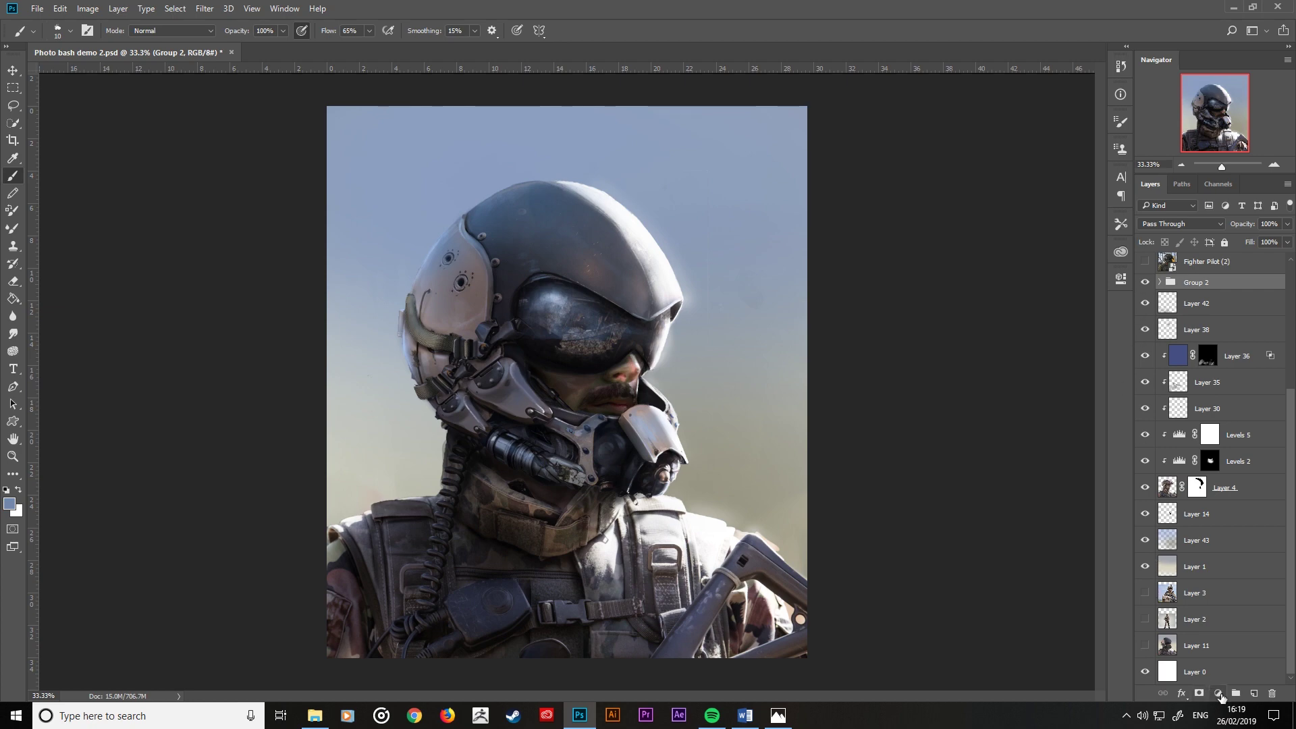
# Step: Add a Levels layer clipped to Group 2 with midtones 0.87 and output white 211
pyautogui.click(1215, 691)
pyautogui.click(1183, 468)
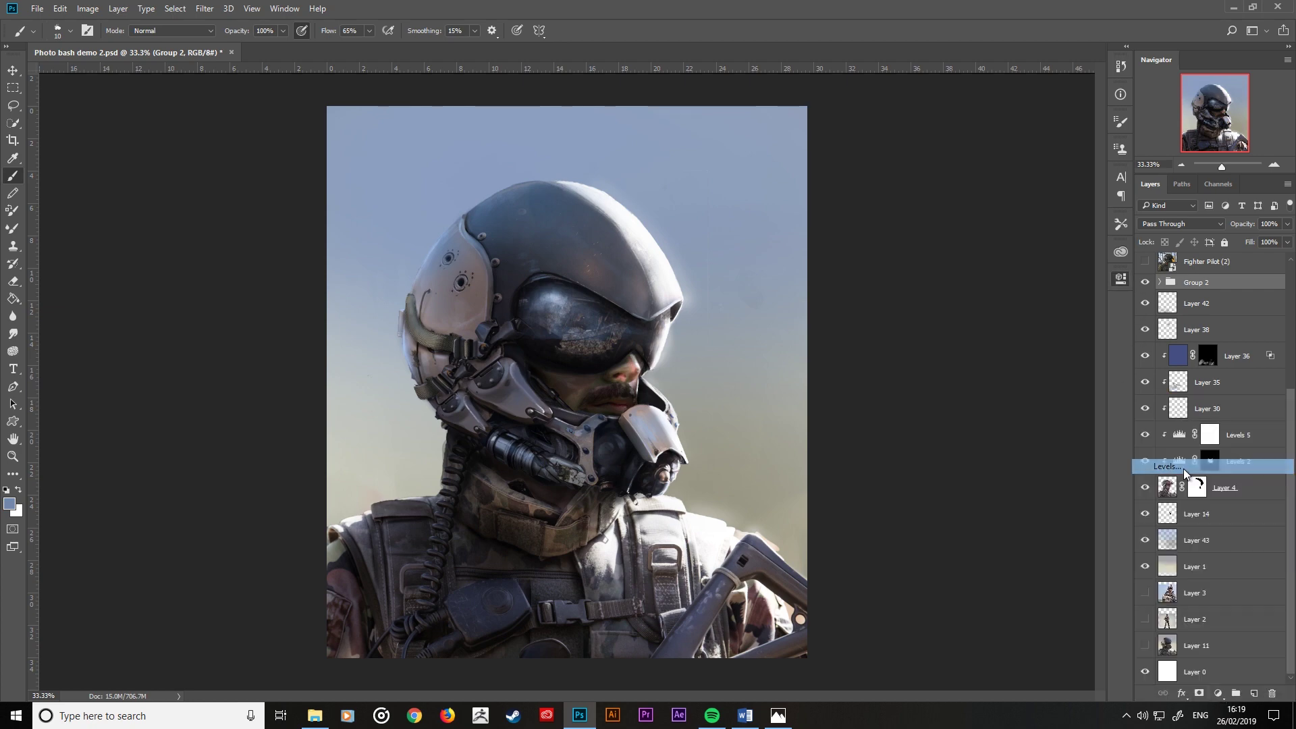
pyautogui.moveTo(1033, 412); pyautogui.dragTo(1038, 409)
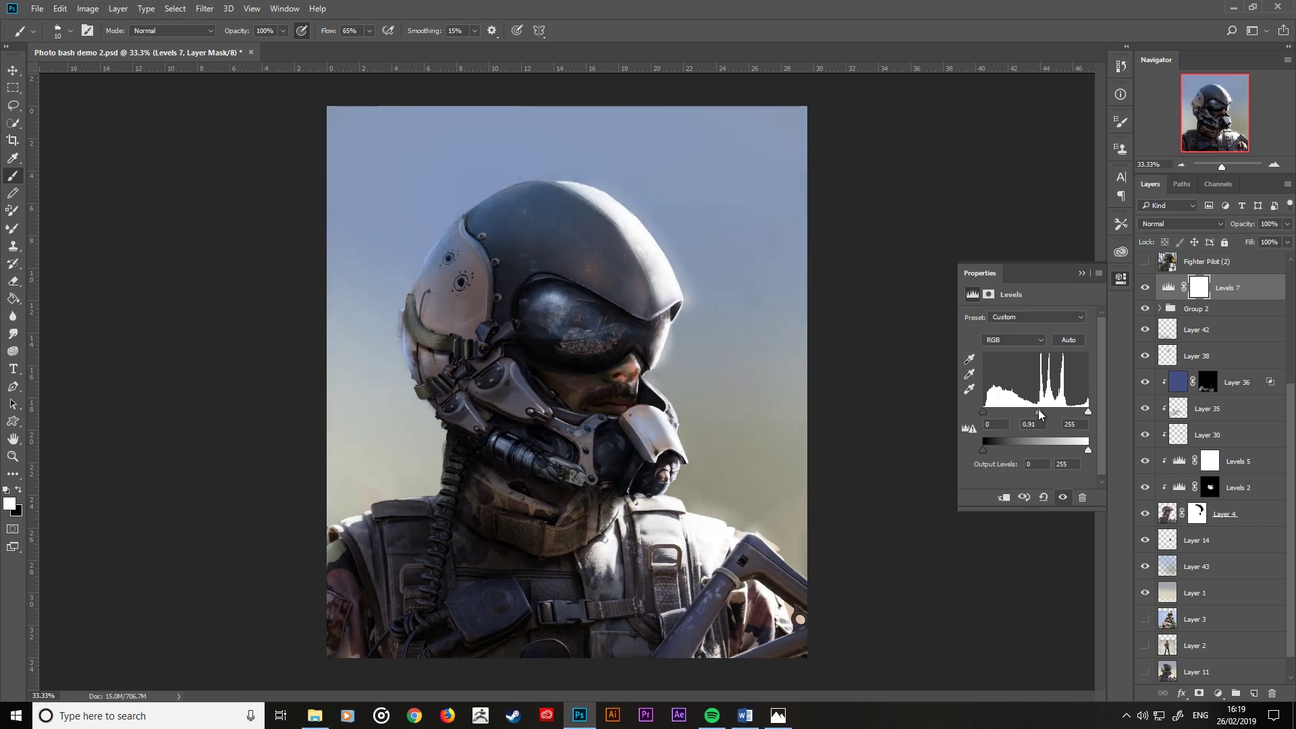
pyautogui.keyDown('alt'); pyautogui.click(1188, 299); pyautogui.keyUp('alt')
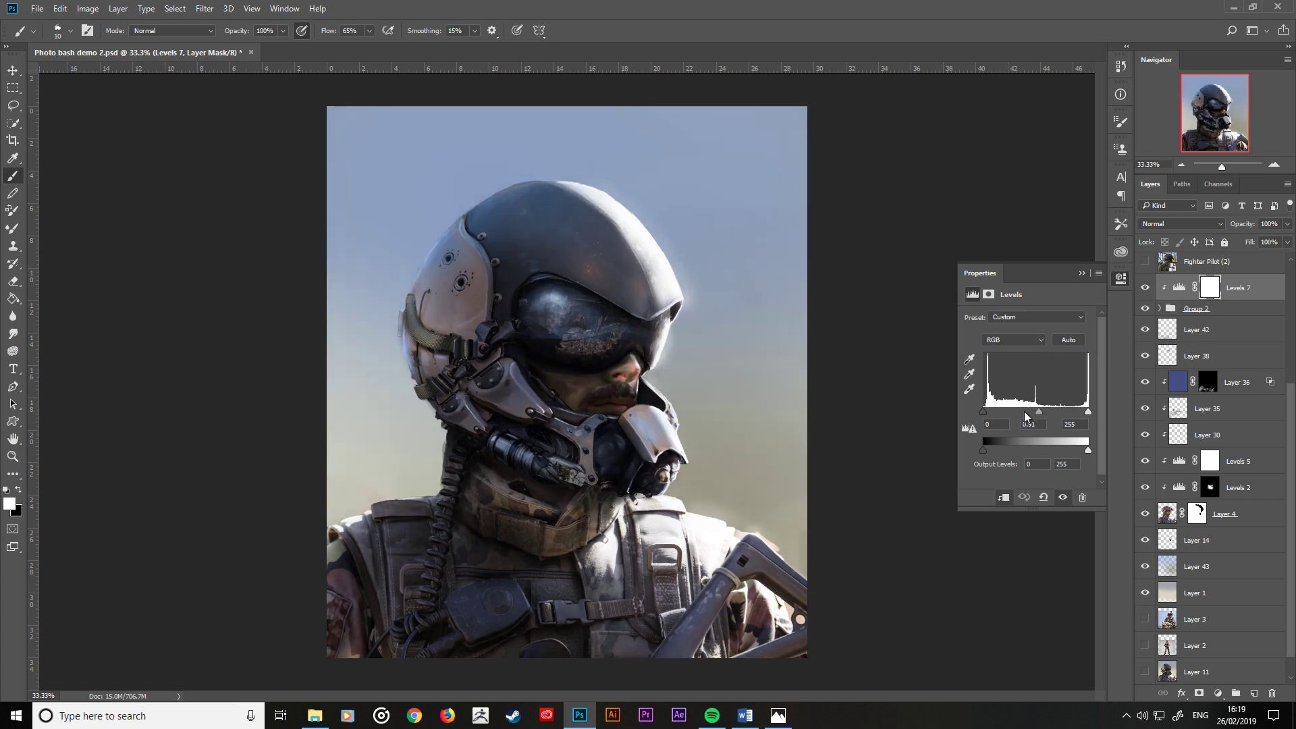
pyautogui.moveTo(1036, 413); pyautogui.dragTo(1038, 413)
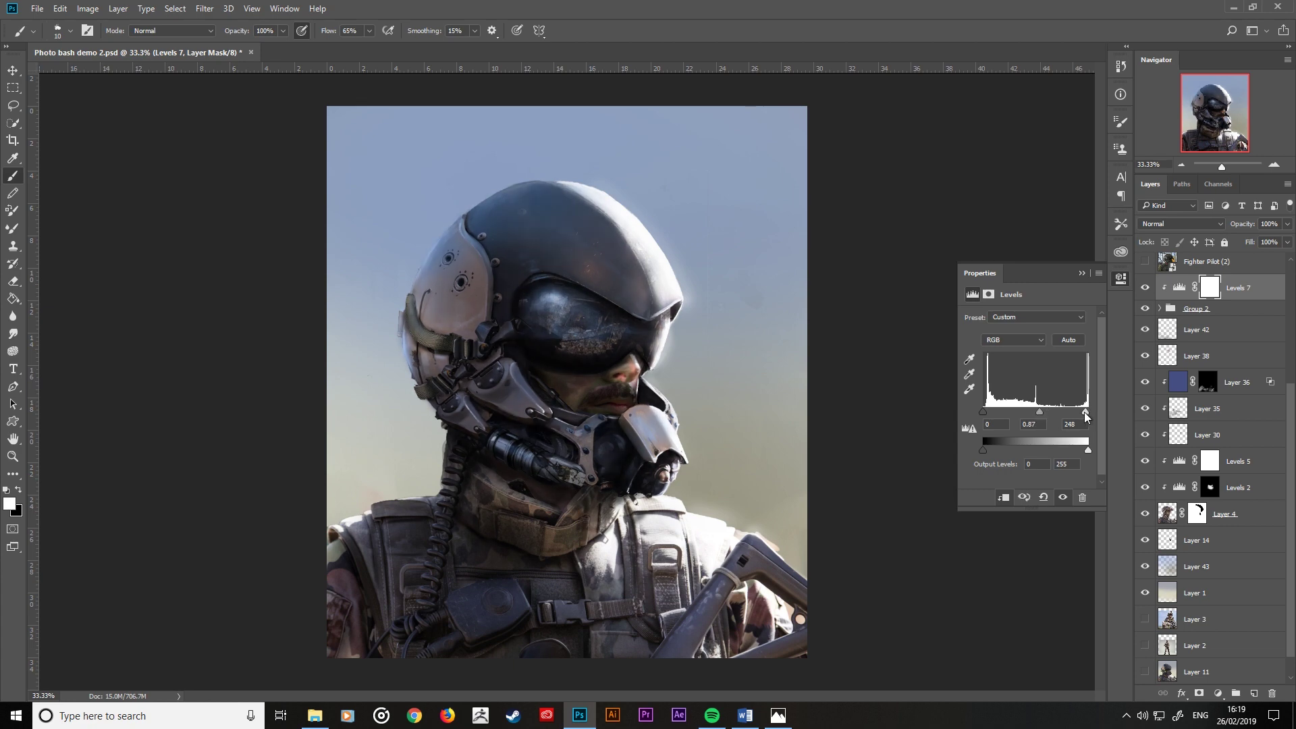
pyautogui.moveTo(1086, 416); pyautogui.dragTo(1078, 418)
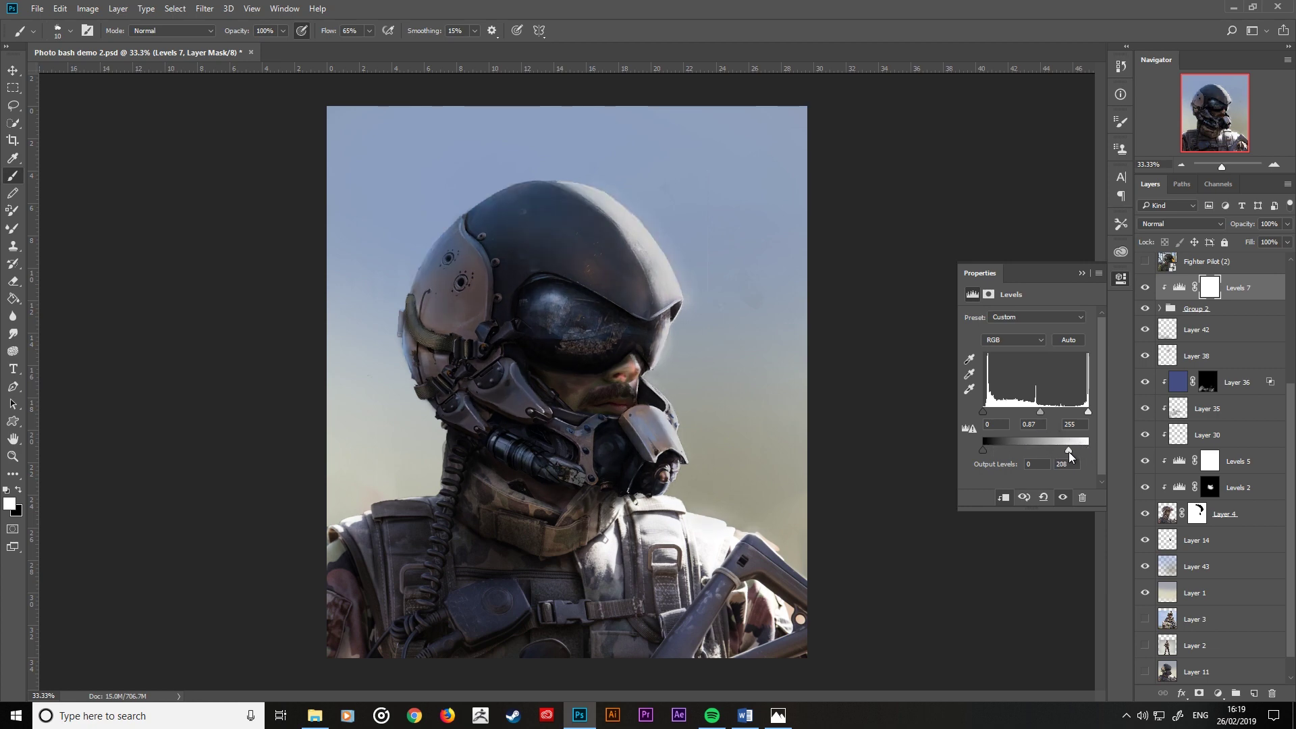
pyautogui.moveTo(1059, 451); pyautogui.dragTo(1064, 451)
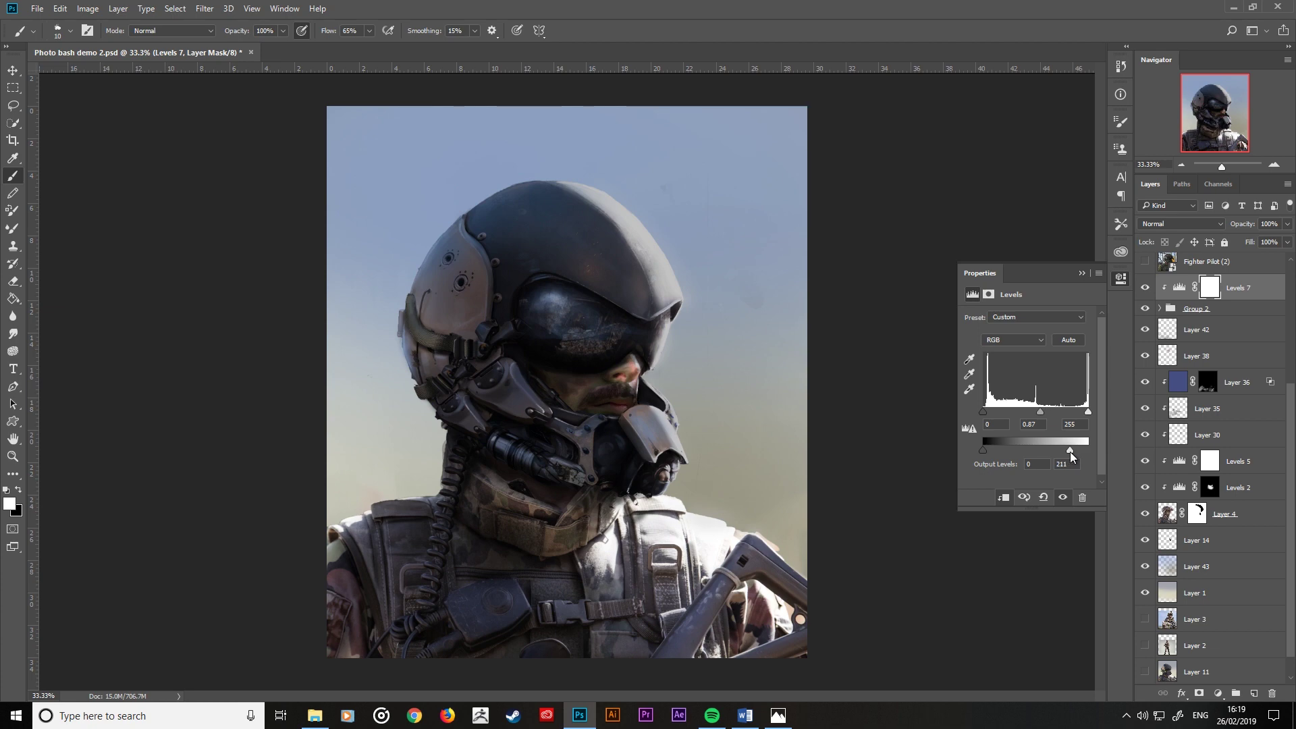
pyautogui.click(1082, 273)
pyautogui.press('x')
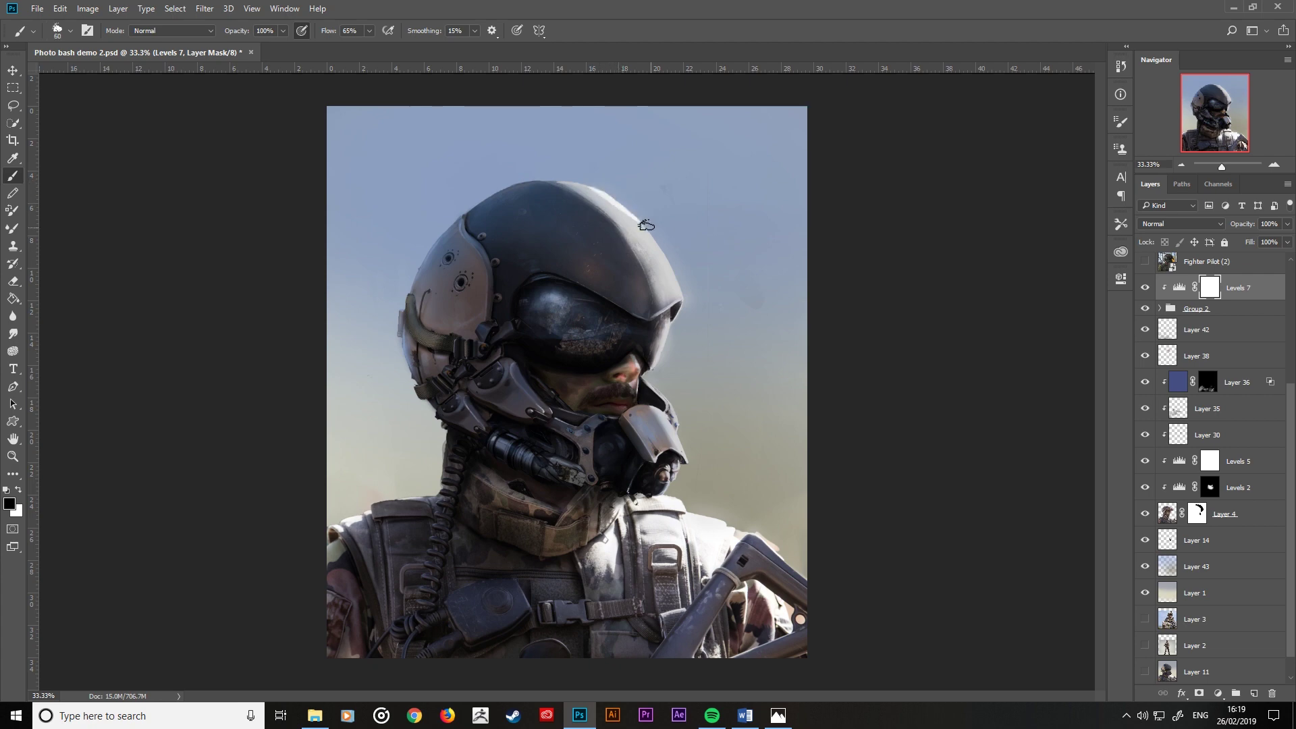
# Step: Paint black on the Levels 7 mask along the helmet rim and visor edge
pyautogui.press(']')
pyautogui.press(']')
pyautogui.press(']')
pyautogui.moveTo(612, 209); pyautogui.dragTo(669, 269)
pyautogui.press(']')
pyautogui.press(']')
pyautogui.press(']')
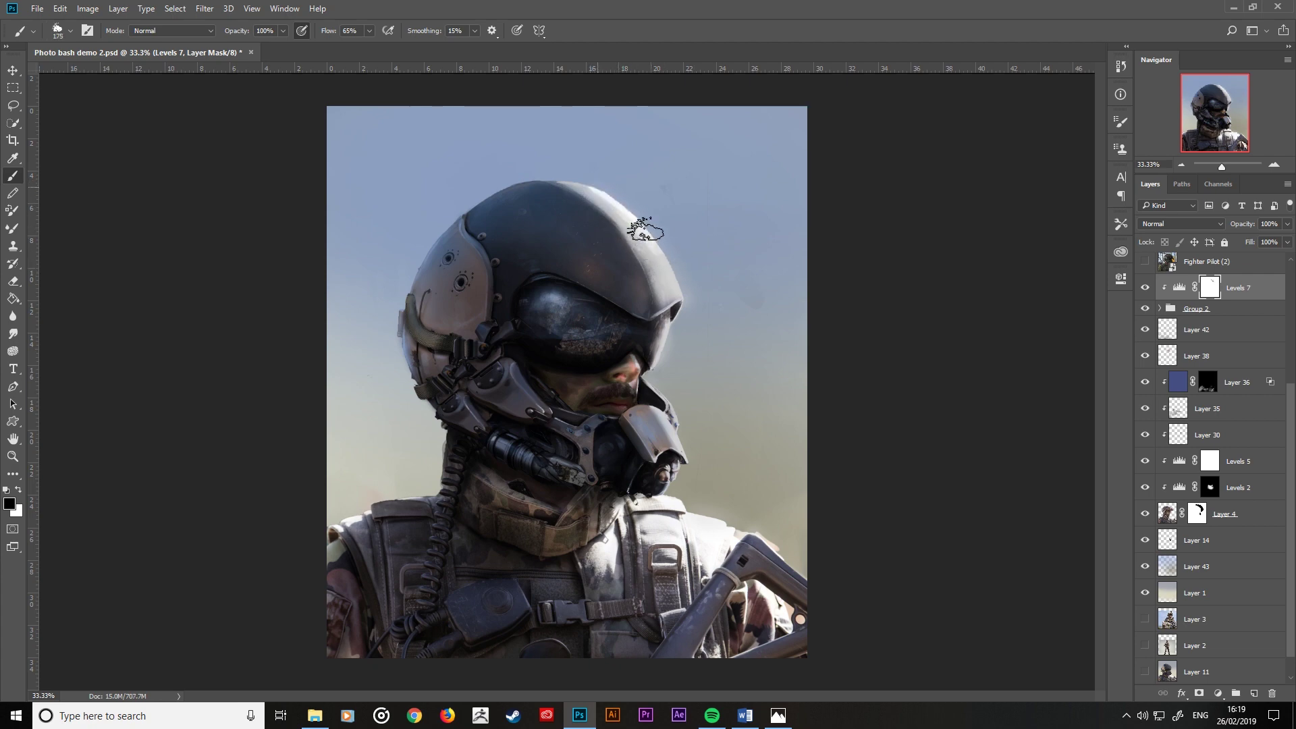
pyautogui.moveTo(608, 206); pyautogui.dragTo(621, 204)
pyautogui.press('[')
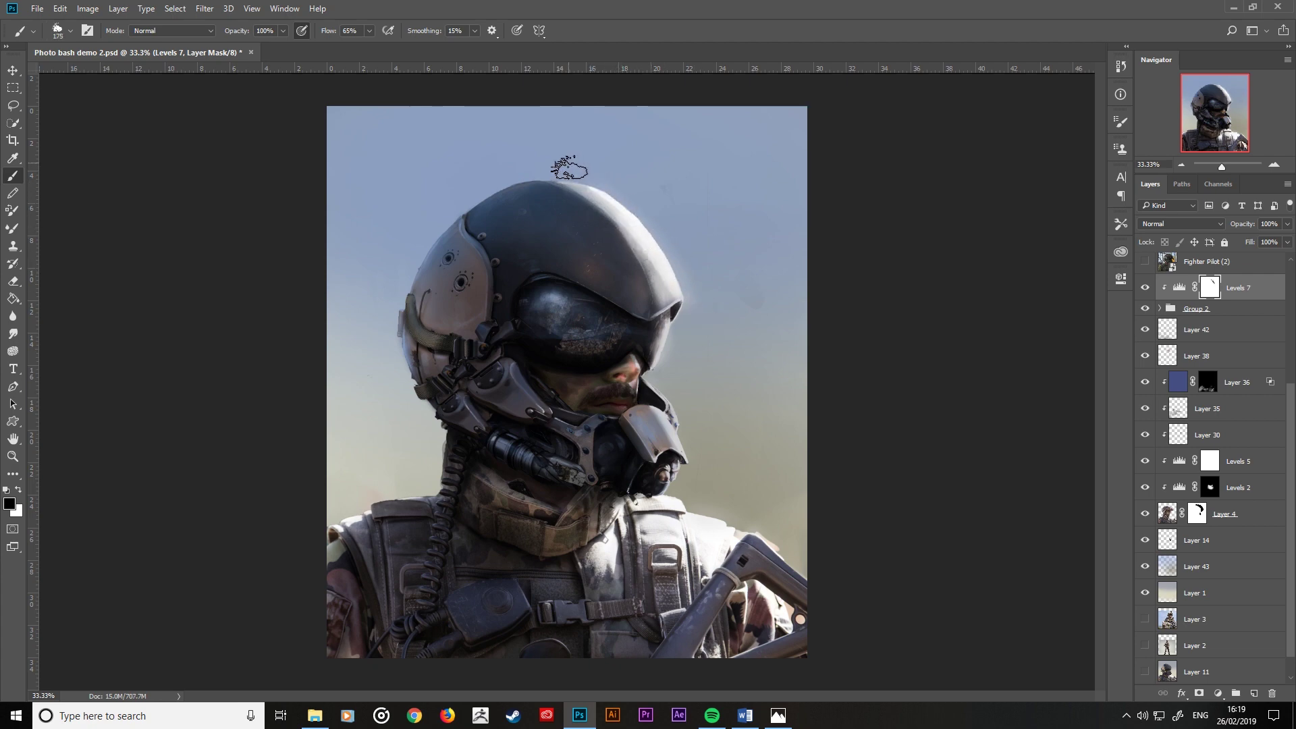
pyautogui.press('[')
pyautogui.press('[')
pyautogui.press('[')
pyautogui.press('[')
pyautogui.moveTo(659, 363); pyautogui.dragTo(655, 368)
pyautogui.moveTo(668, 322); pyautogui.dragTo(652, 380)
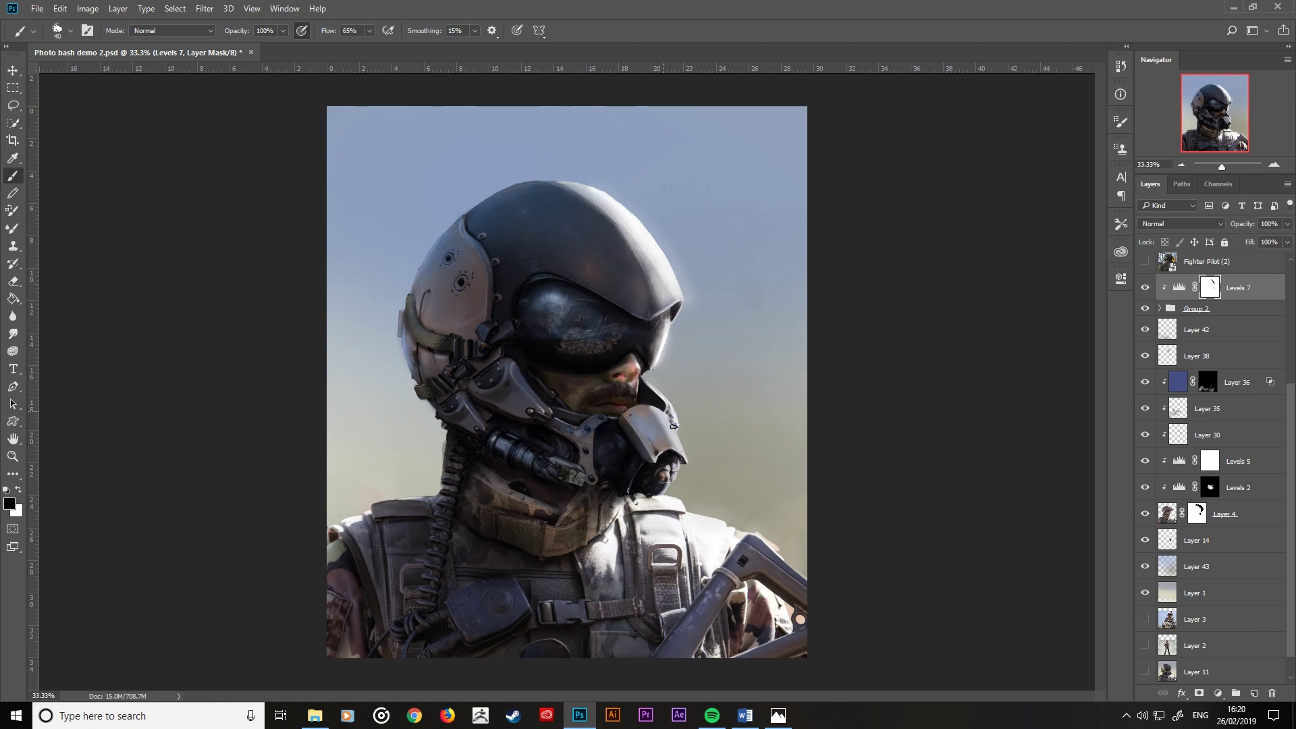
# Step: Mask the darkening off the breathing mask's lower-right edge, settling on a brush size of 90
pyautogui.moveTo(689, 461); pyautogui.dragTo(674, 430)
pyautogui.press('[')
pyautogui.press('[')
pyautogui.press('[')
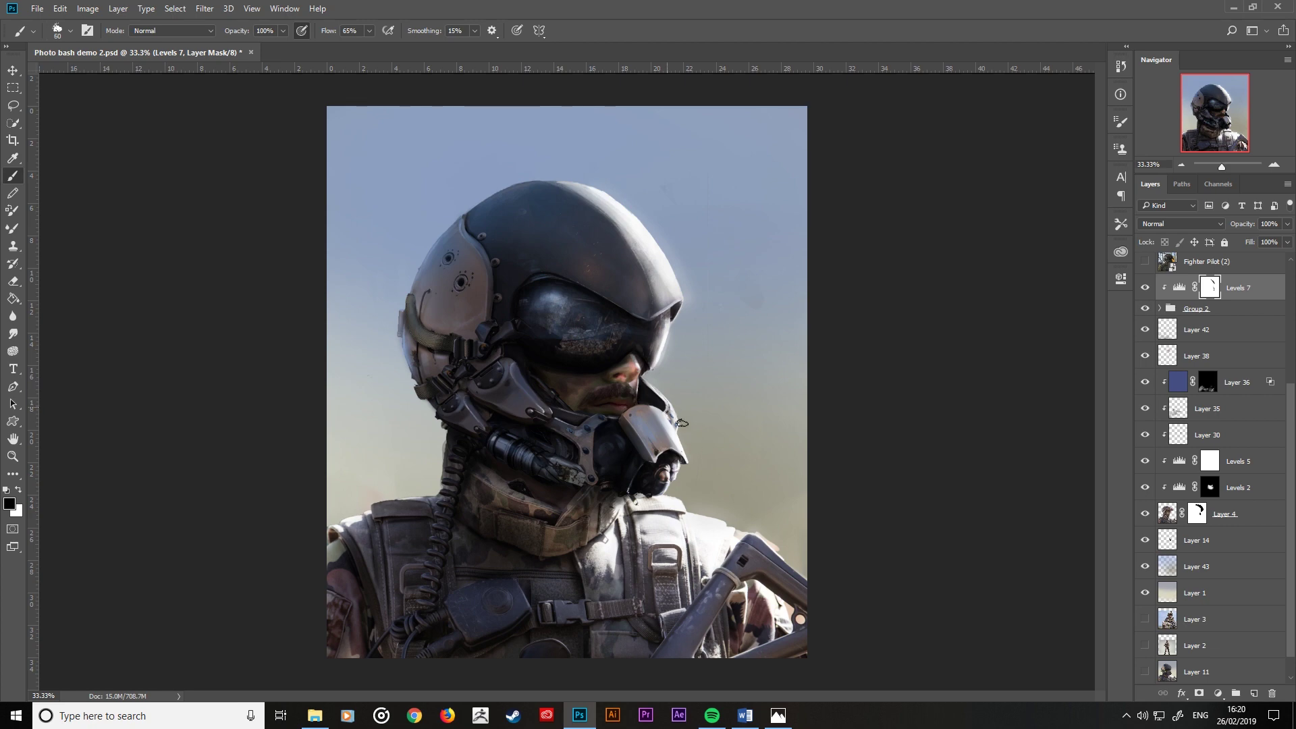
pyautogui.press(']')
pyautogui.press(']')
pyautogui.press(']')
pyautogui.press('[')
pyautogui.press('[')
pyautogui.press(']')
# Step: Add Layer 45 in Linear Dodge (Add) mode and paint soft glow along the mask and helmet's right edge
pyautogui.click(1253, 693)
pyautogui.click(1181, 224)
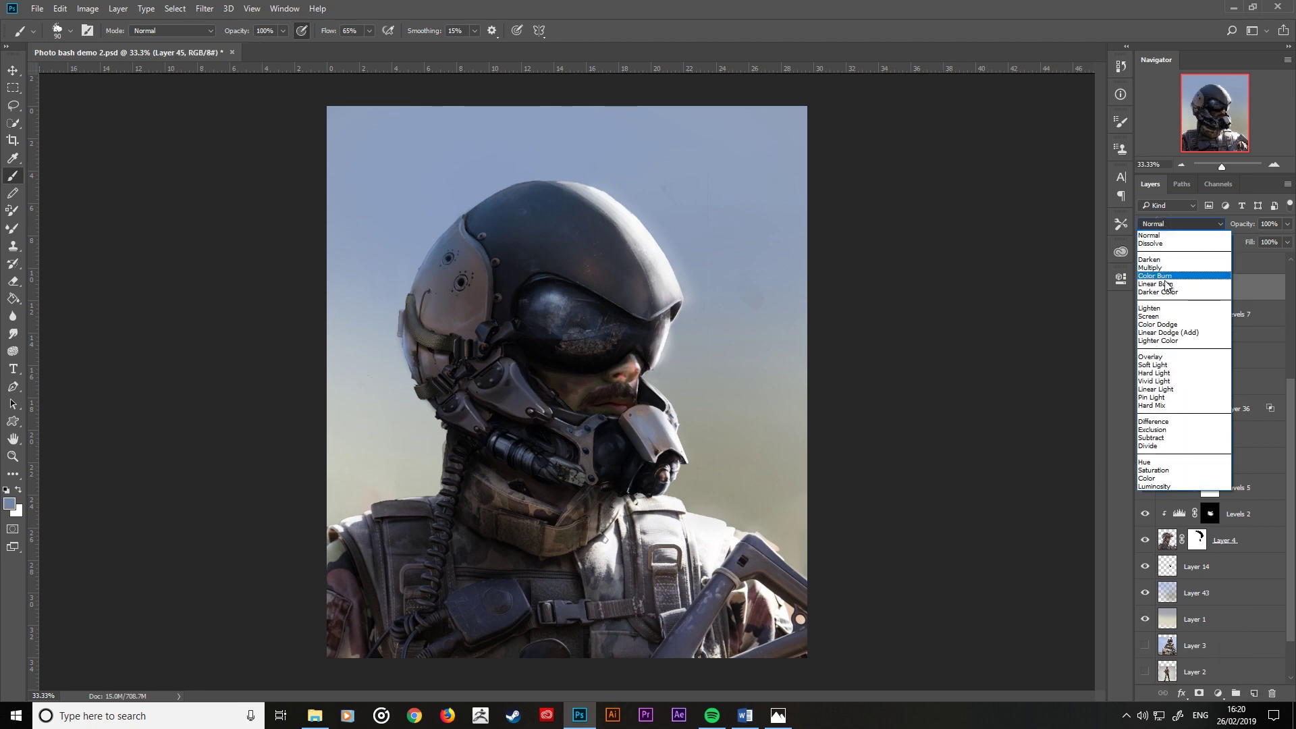
pyautogui.click(1169, 332)
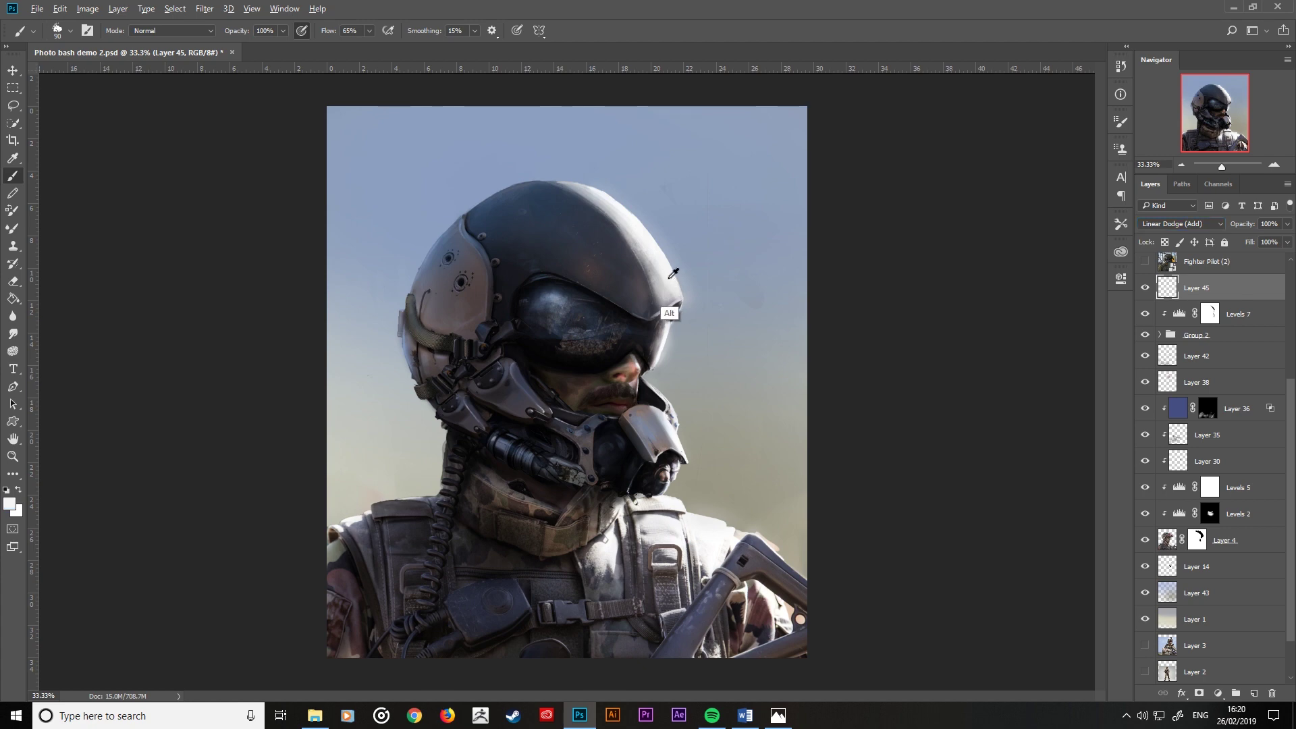
pyautogui.rightClick(735, 290)
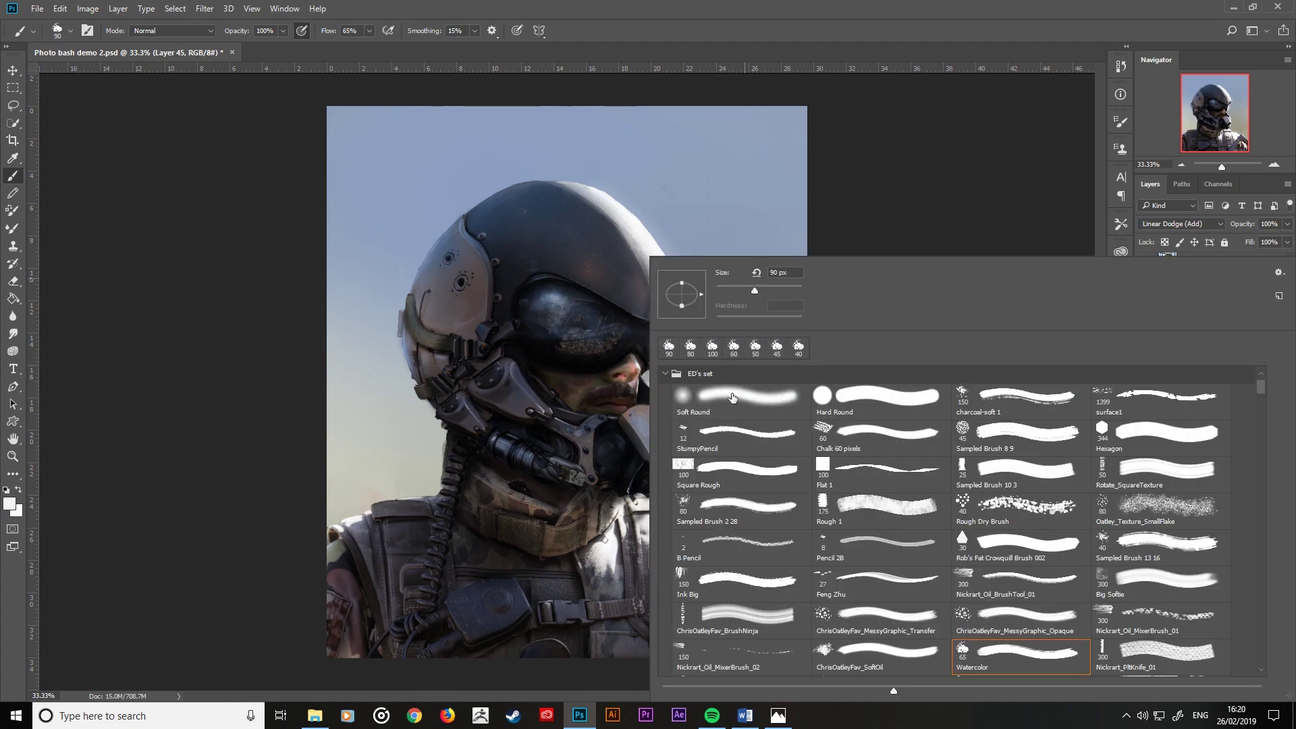
pyautogui.doubleClick(732, 398)
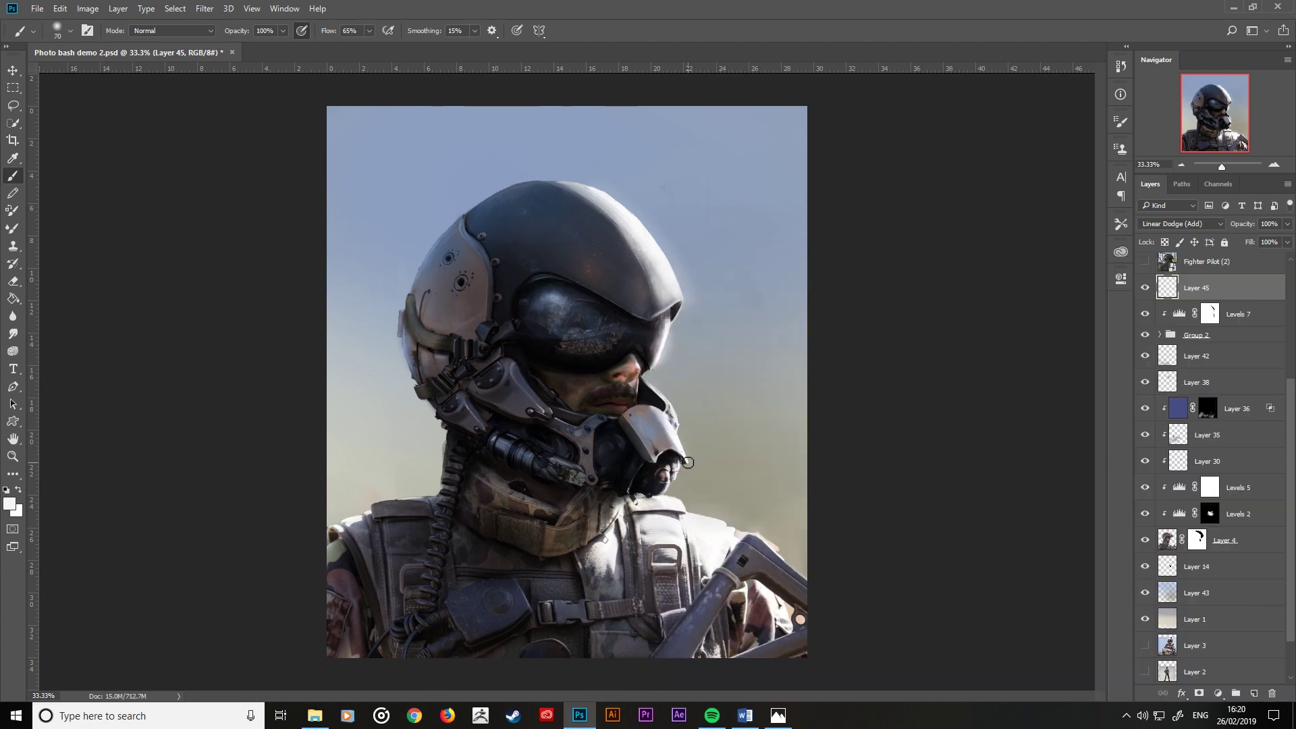
pyautogui.moveTo(687, 461)
pyautogui.mouseDown()
pyautogui.moveTo(668, 523)
pyautogui.moveTo(682, 305)
pyautogui.mouseUp()
pyautogui.press(']')
pyautogui.press(']')
pyautogui.press(']')
pyautogui.press(']')
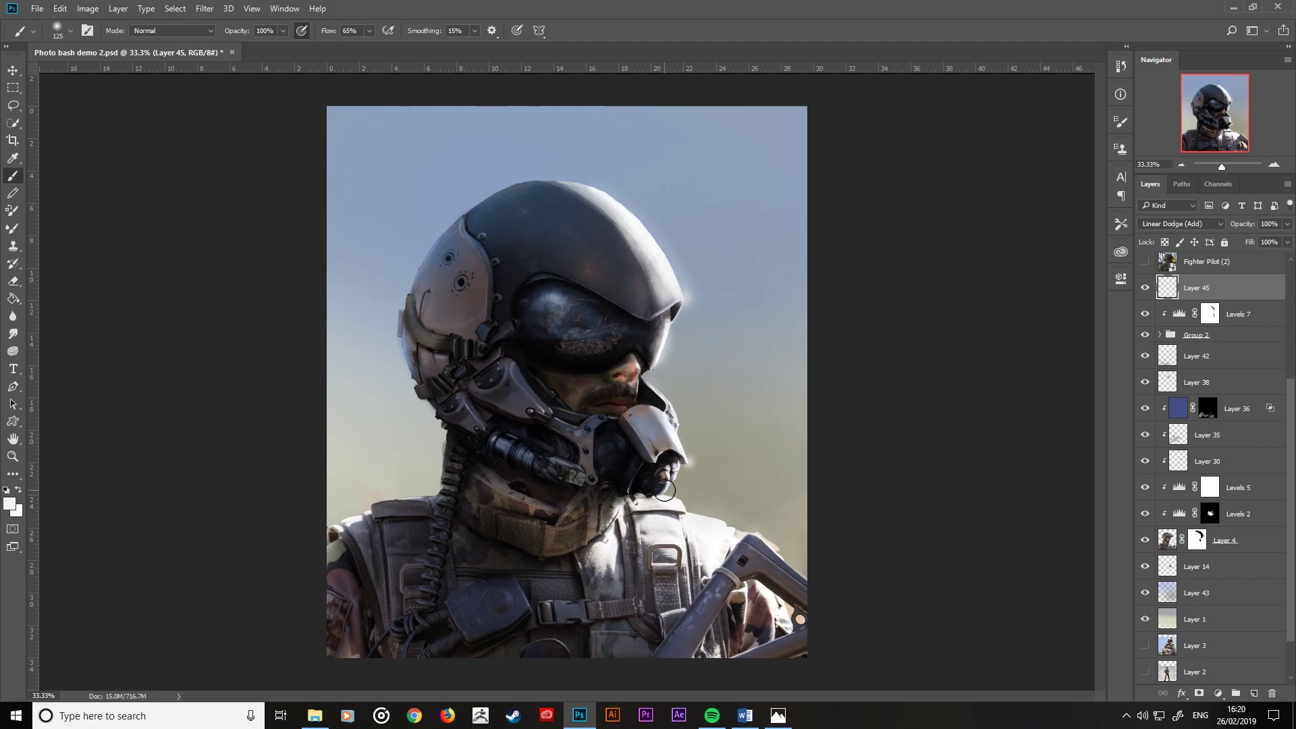